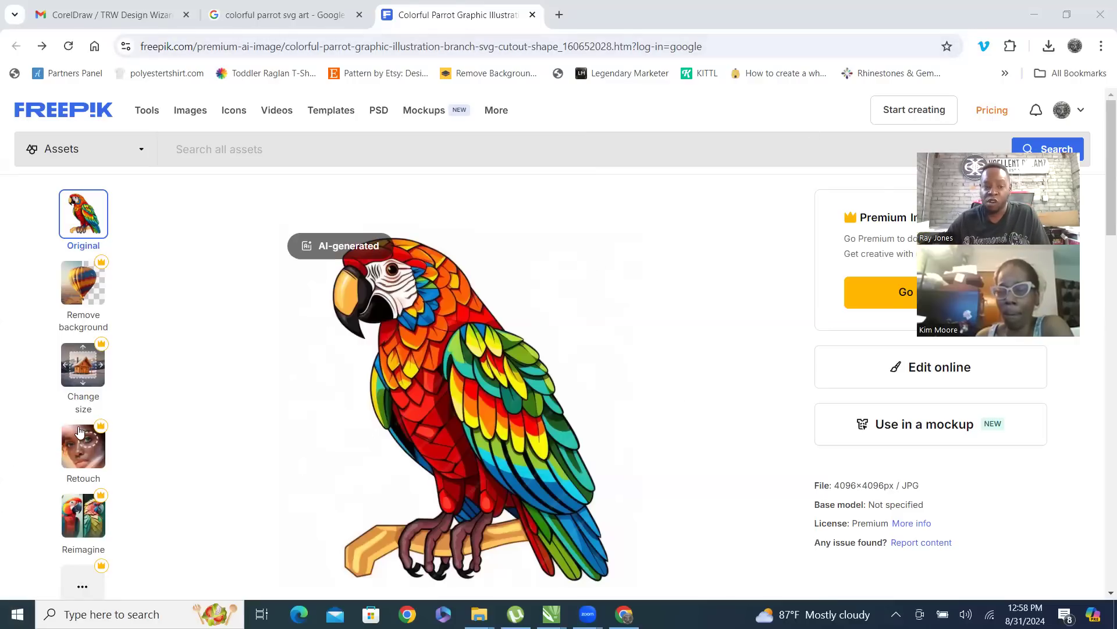
Switch from the browser to CorelDRAW and close the TRW Live Template Editor docker
mouse_move(80, 431)
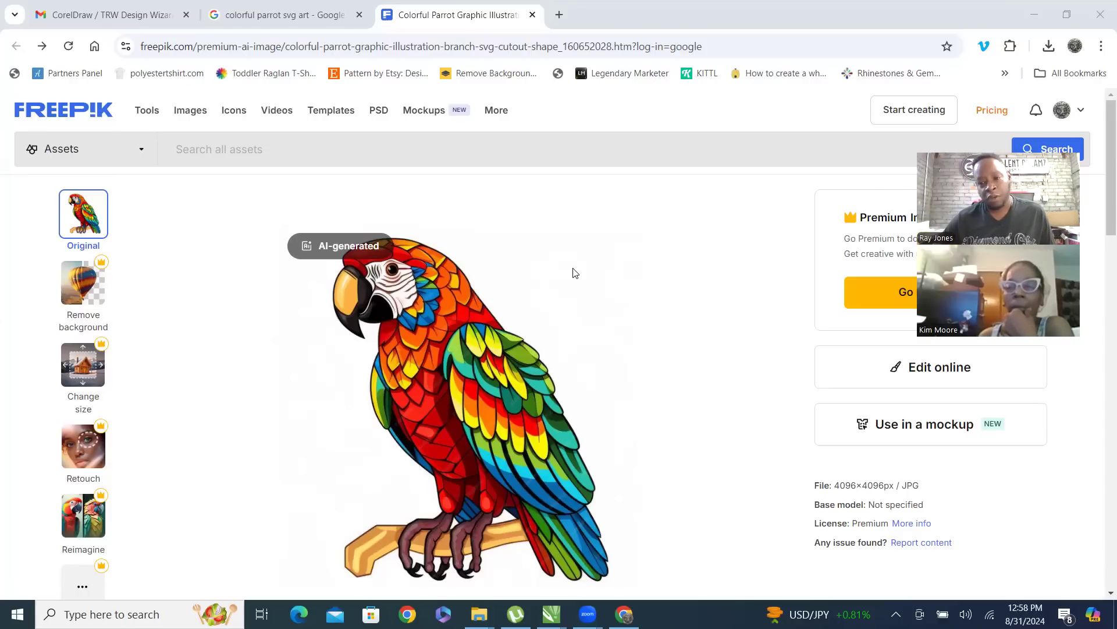
left_click(1035, 16)
left_click(183, 239)
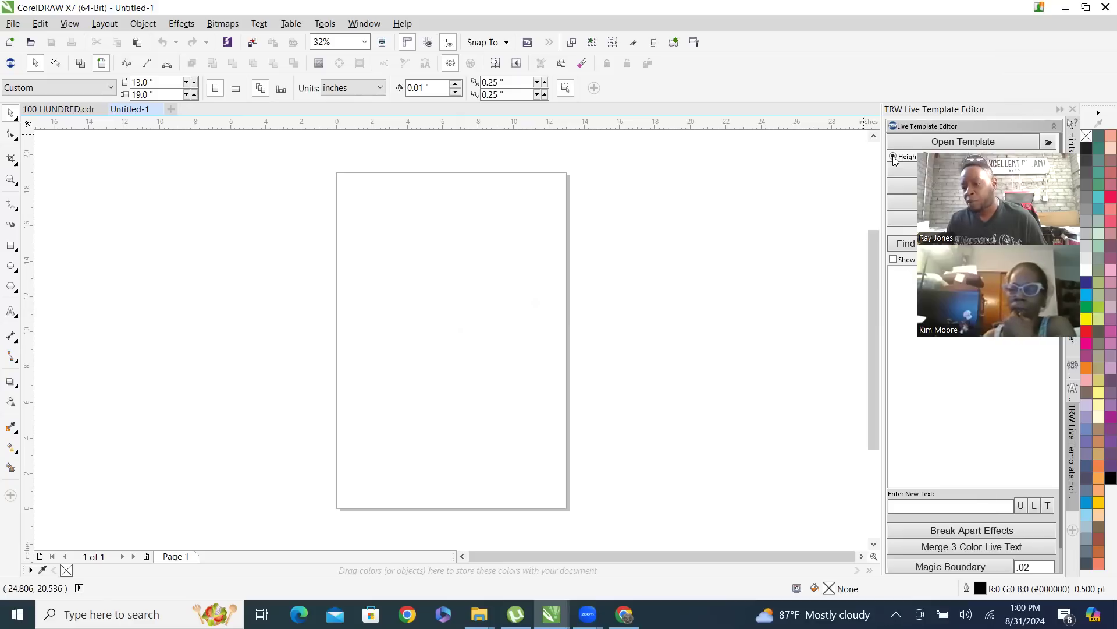
mouse_move(1025, 111)
left_mouse_down()
mouse_move(993, 120)
mouse_move(1036, 113)
left_mouse_up()
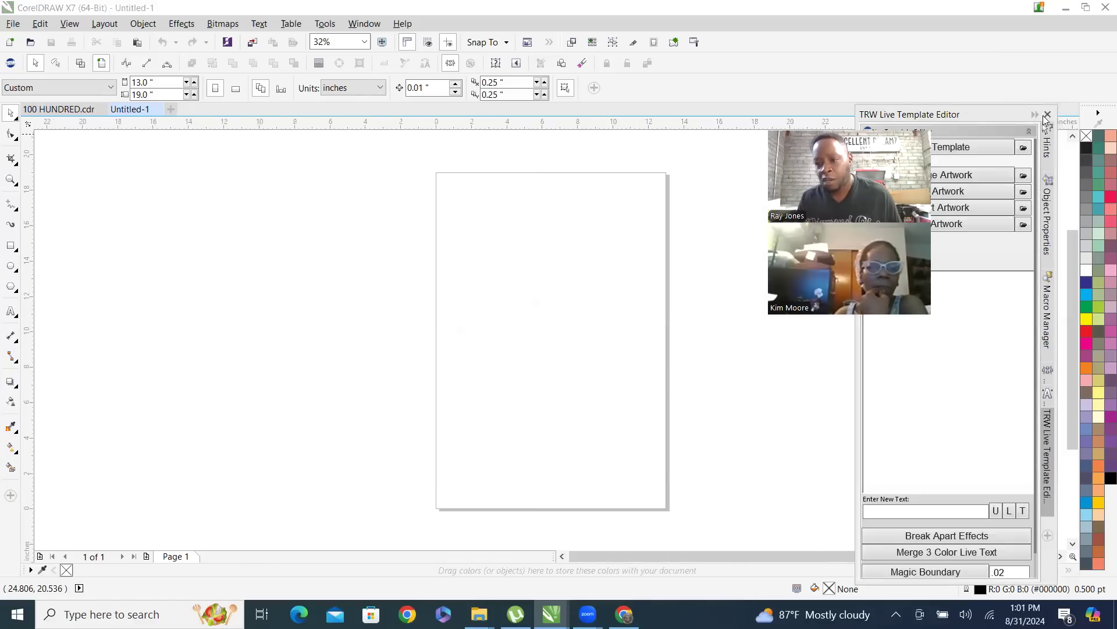
left_click(1048, 114)
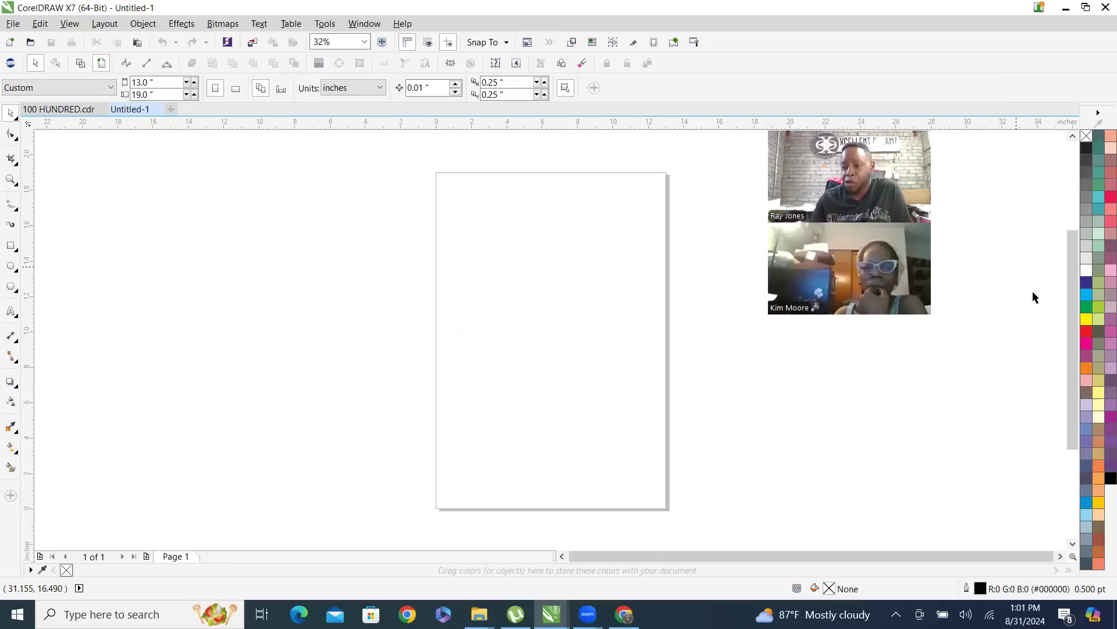
Reduce the colour palette to 1 row
left_click(1100, 114)
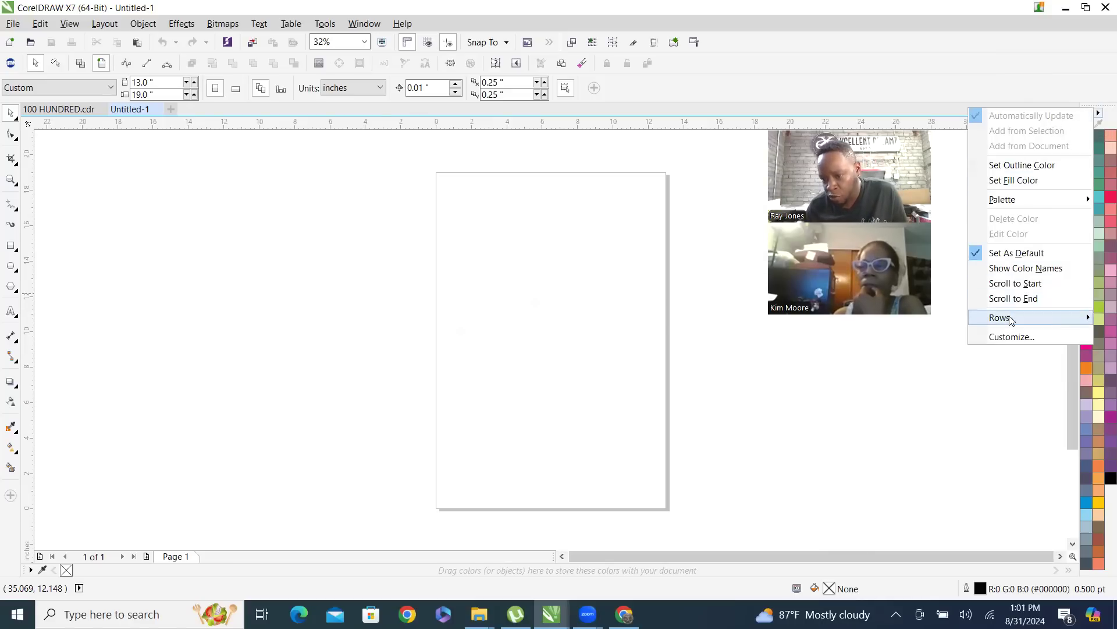
mouse_move(1022, 320)
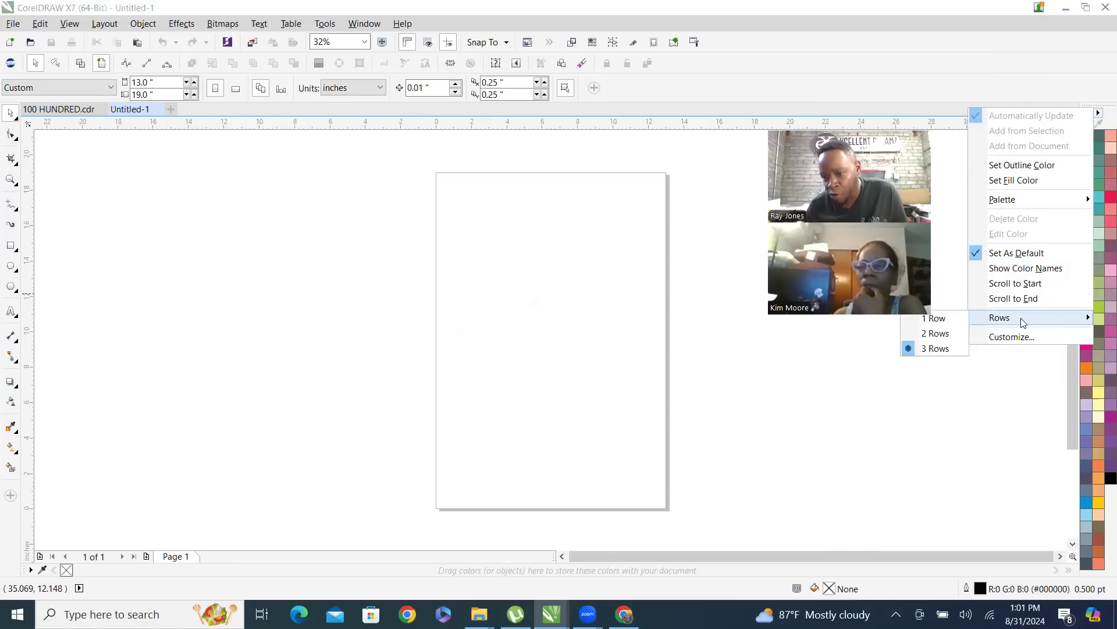
left_click(949, 319)
Expand the colour palette to 3 rows
left_click(1109, 112)
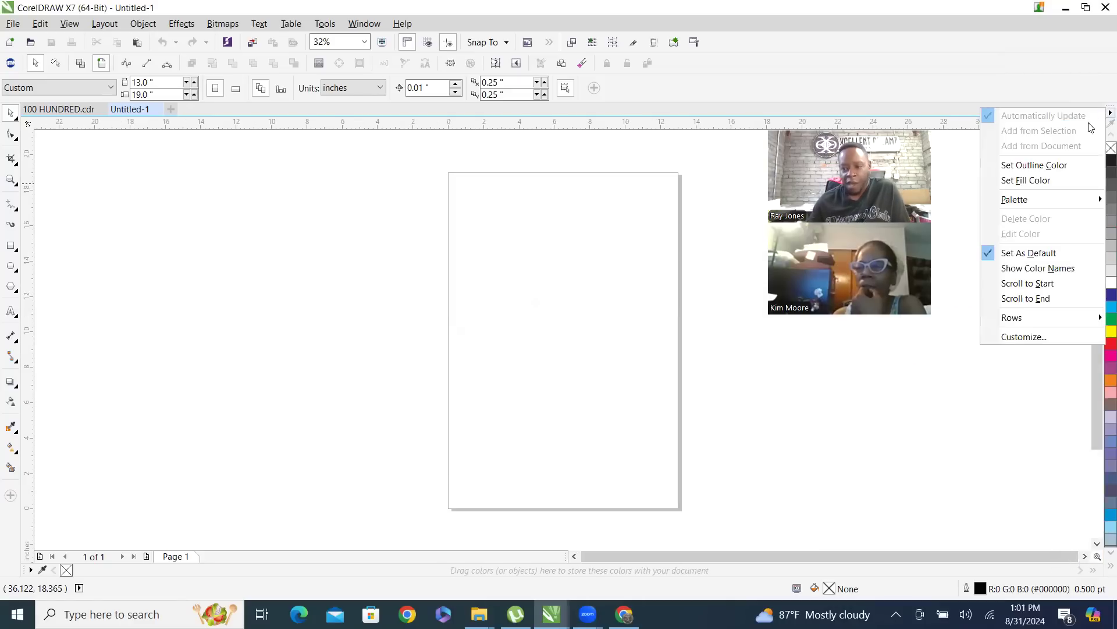
mouse_move(1050, 318)
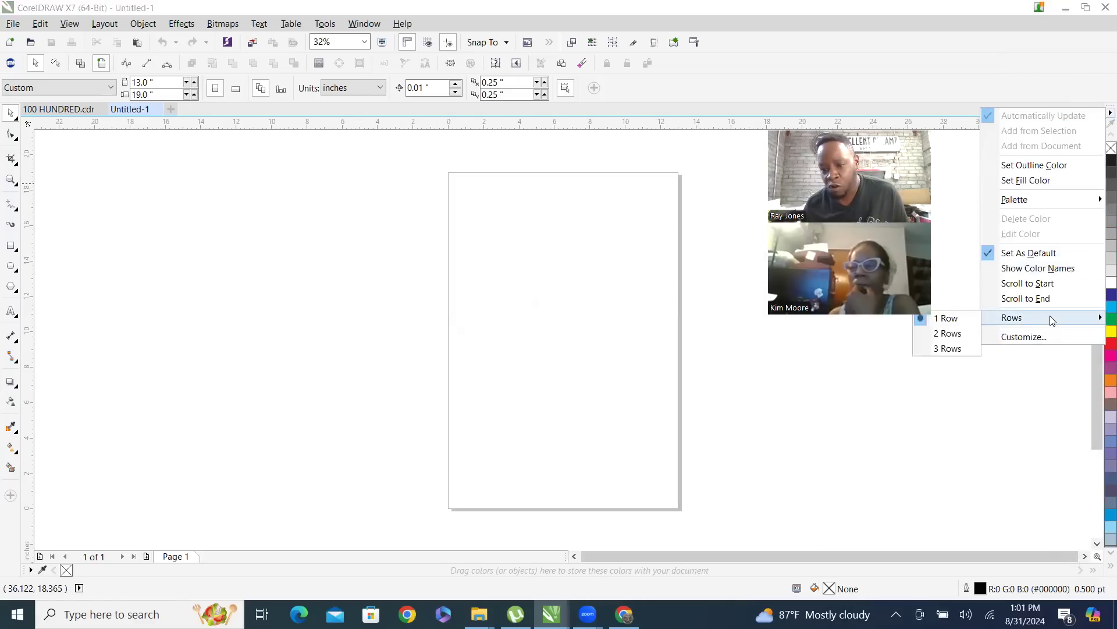
left_click(947, 348)
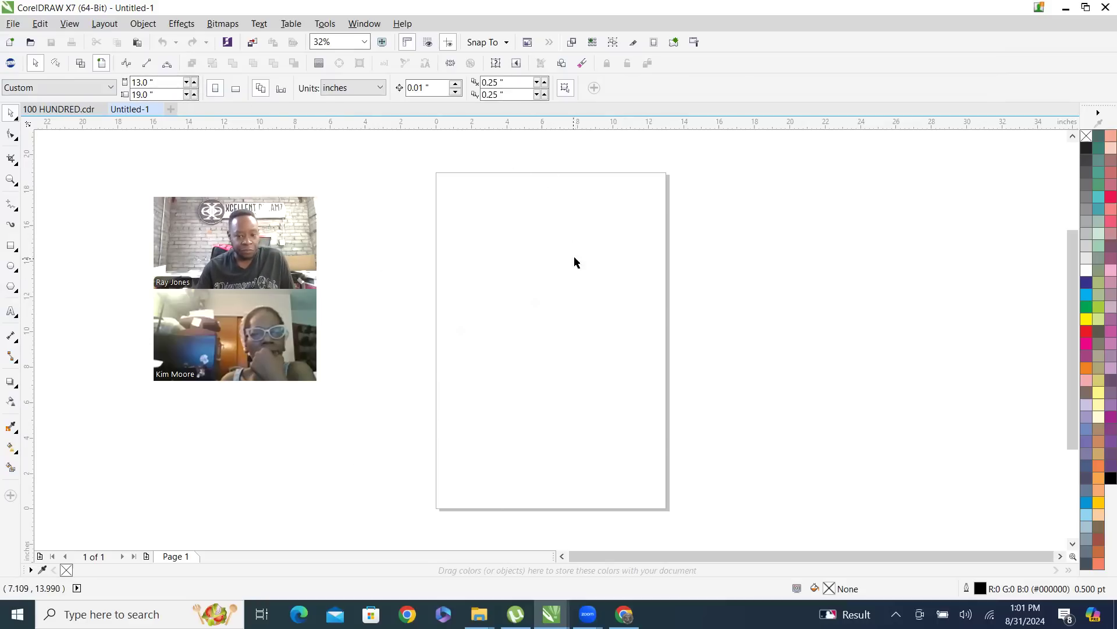
Set the page size to 8.5 by 11 inches
left_click_drag(165, 83, 61, 88)
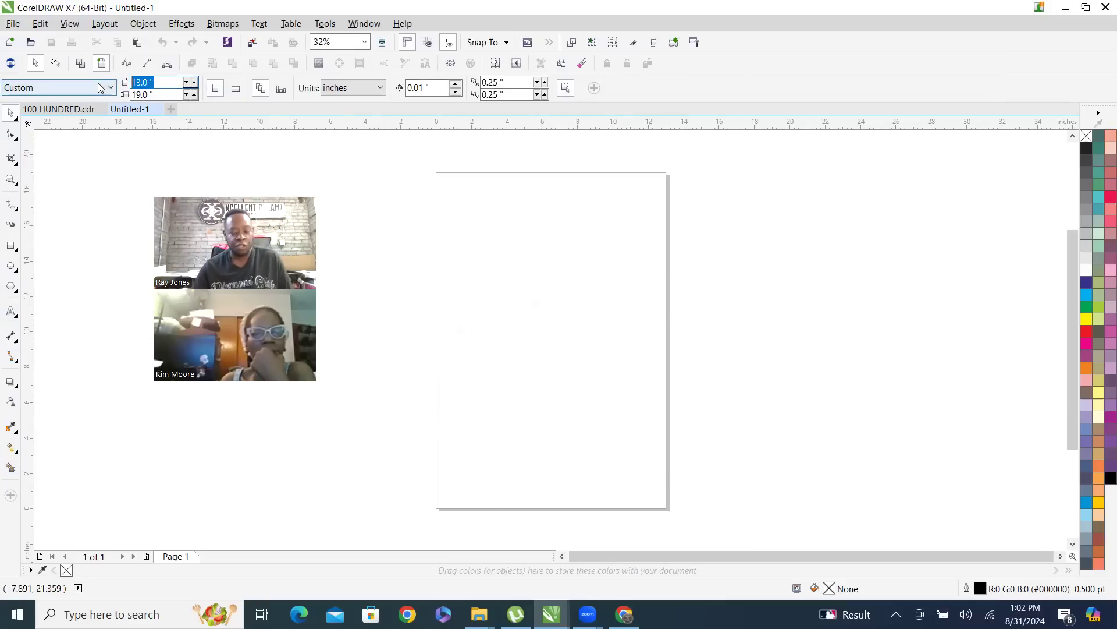
type("8.5")
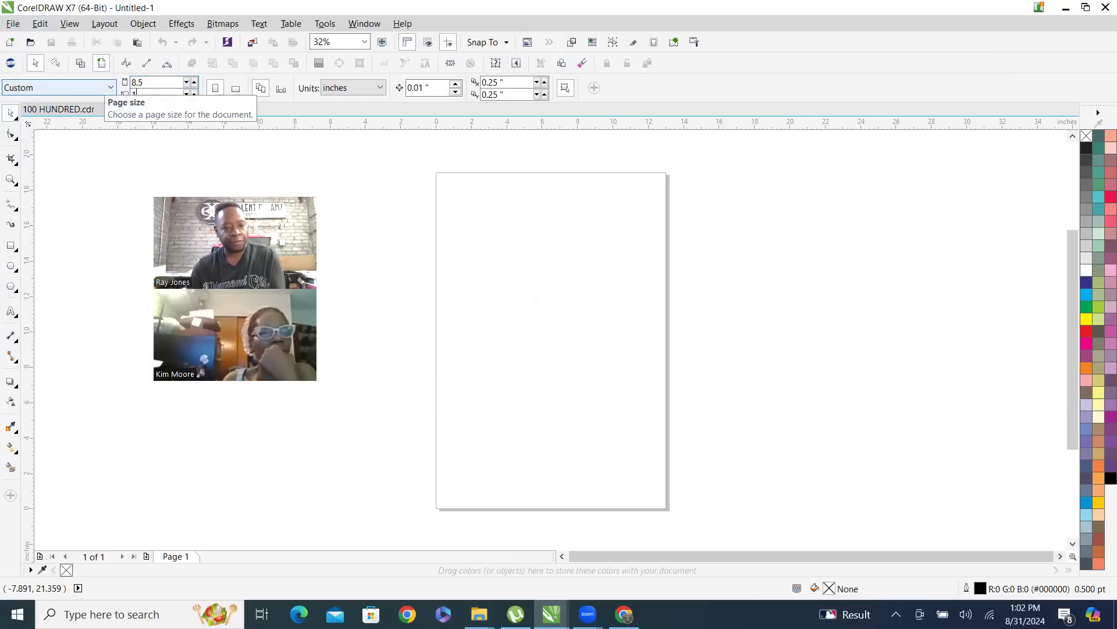
key("Return")
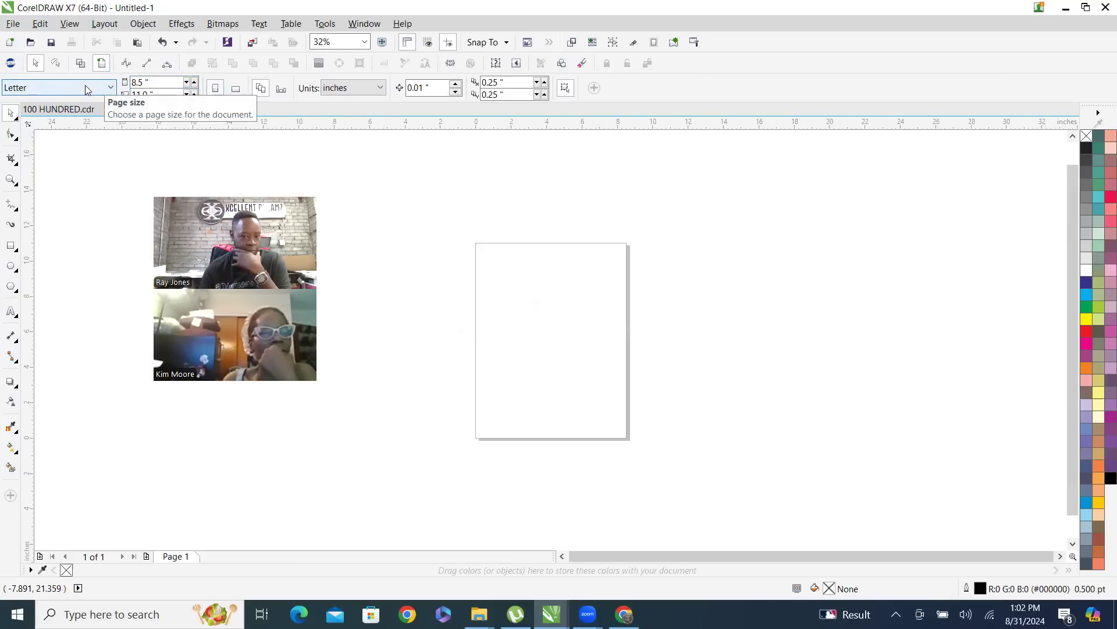
Change the page dimensions to 13 inches wide by 19 inches high
left_click_drag(159, 83, 74, 78)
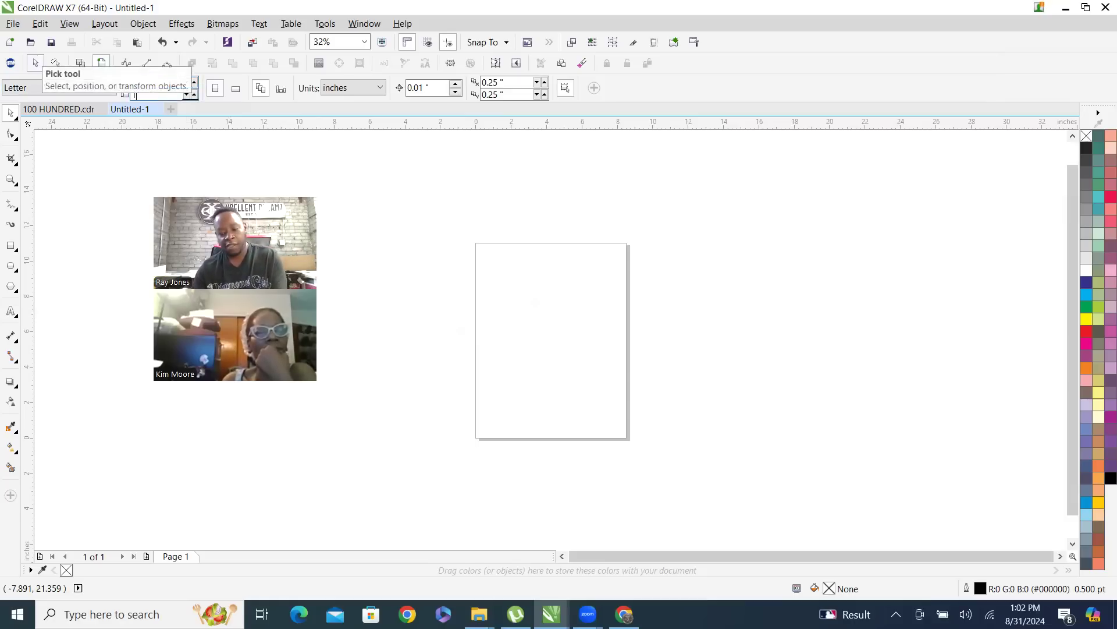
type("19")
key("Return")
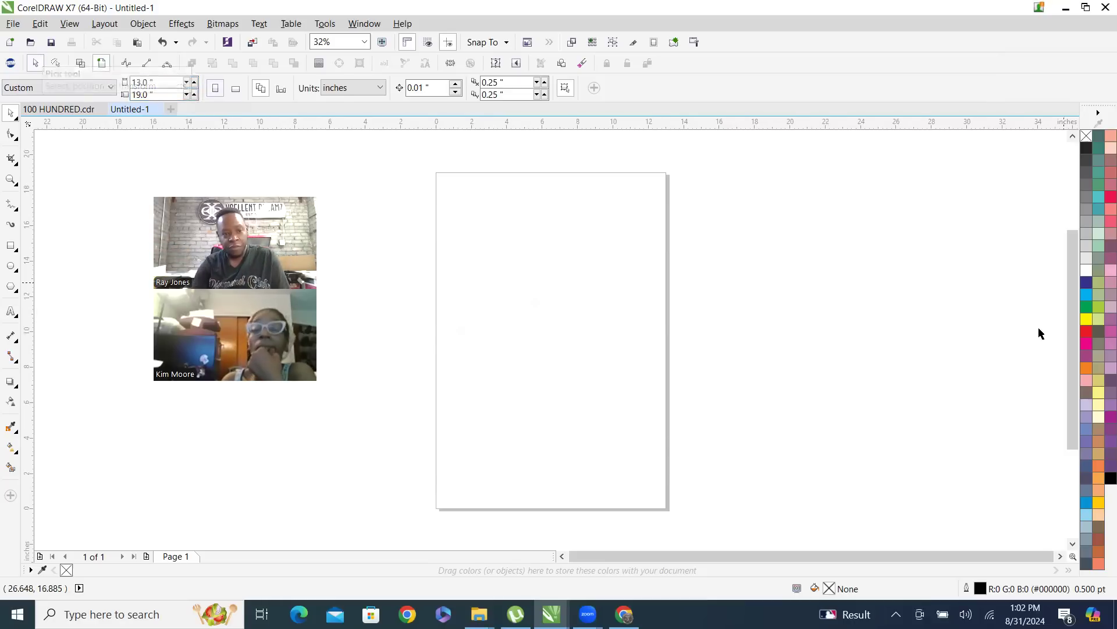
scroll(599, 382, "down", 2)
scroll(599, 389, "up", 2)
scroll(601, 351, "down", 2)
scroll(599, 352, "up", 2)
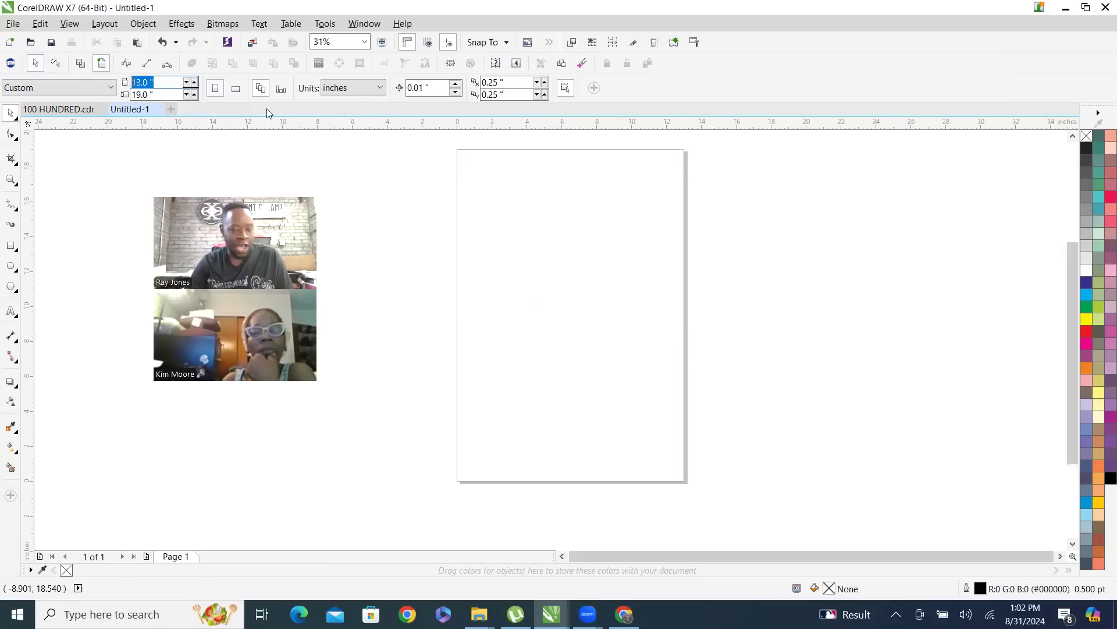
Set the page size to 100 by 100 inches
type("100")
key("Tab")
type("100")
key("Return")
scroll(486, 258, "down", 4)
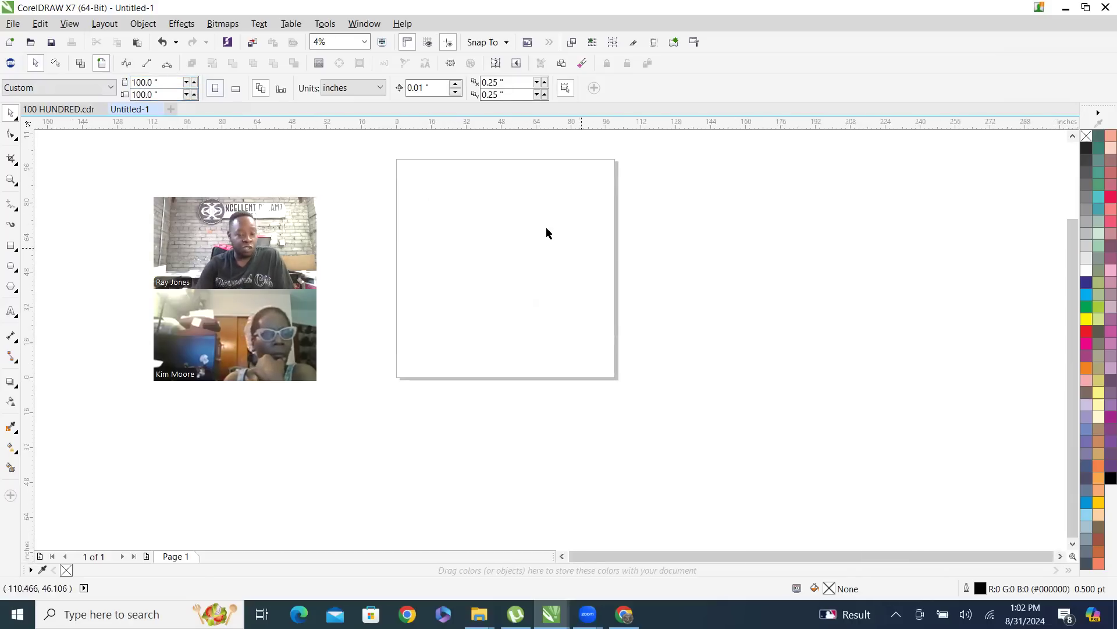
scroll(379, 200, "up", 1)
scroll(404, 231, "down", 1)
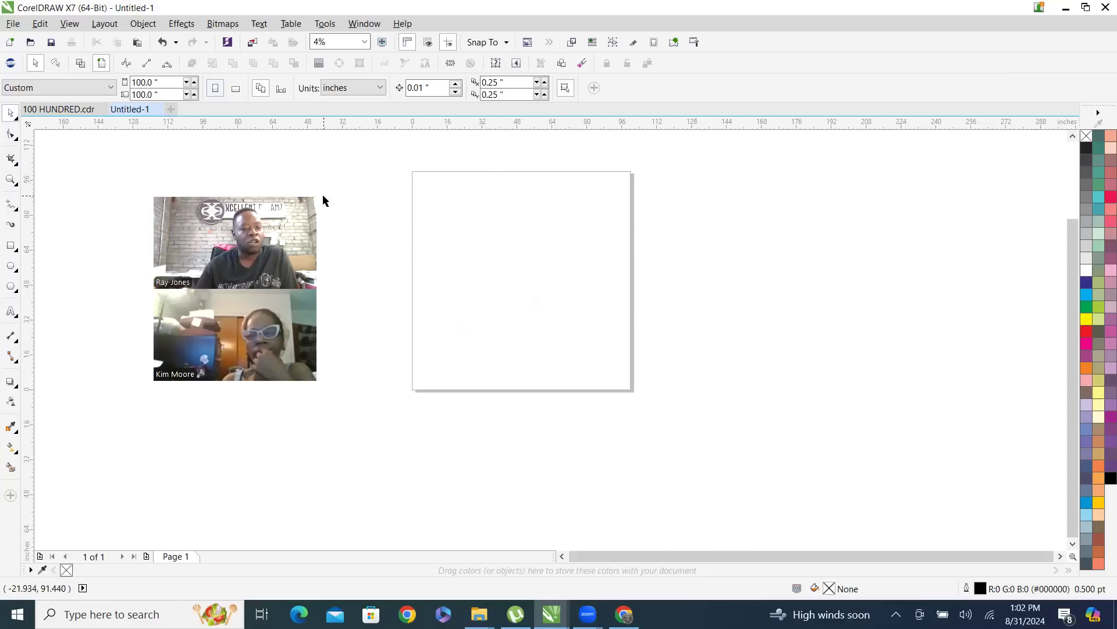
Set the page to 13 inches wide by 19 inches high and bring it back to a workable view size
left_click_drag(161, 83, 115, 85)
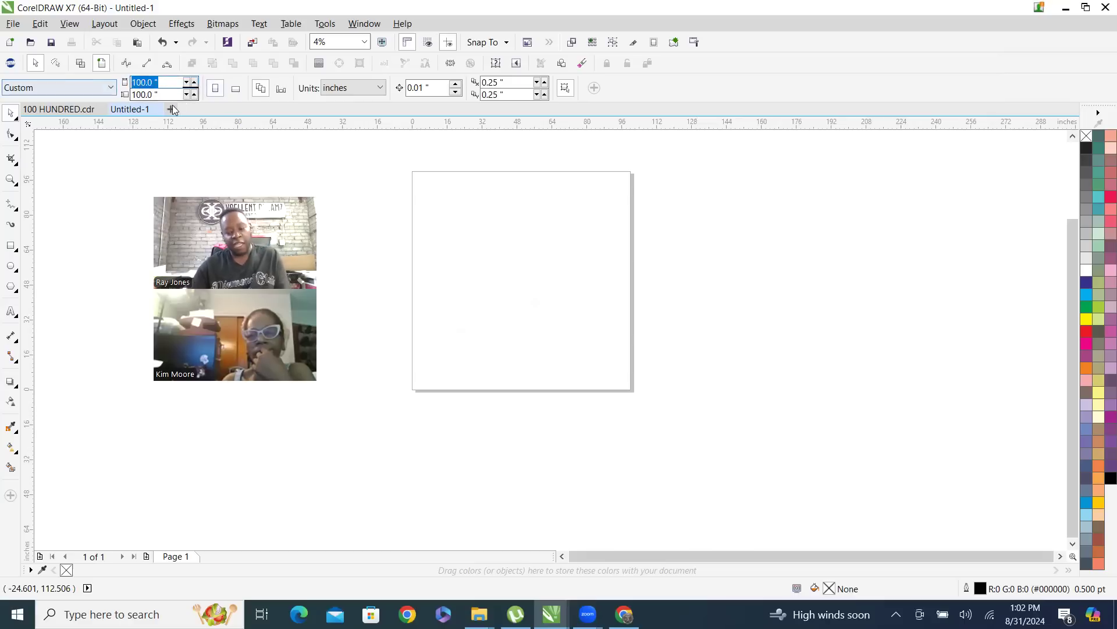
type("13")
key("Tab")
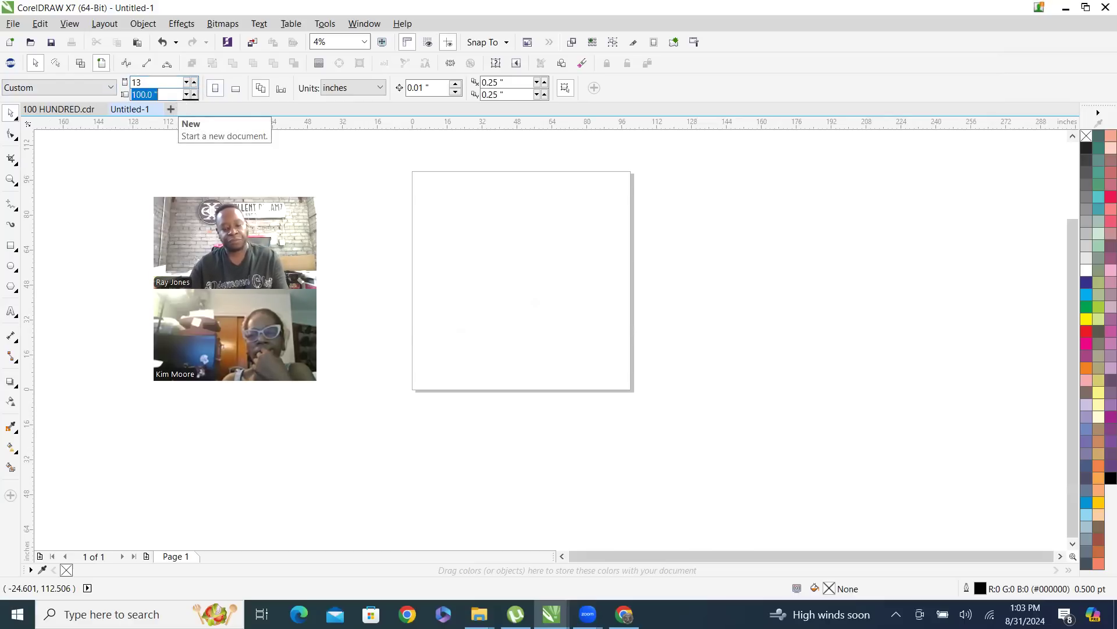
type("19")
key("Return")
scroll(529, 292, "up", 2)
scroll(486, 307, "up", 1)
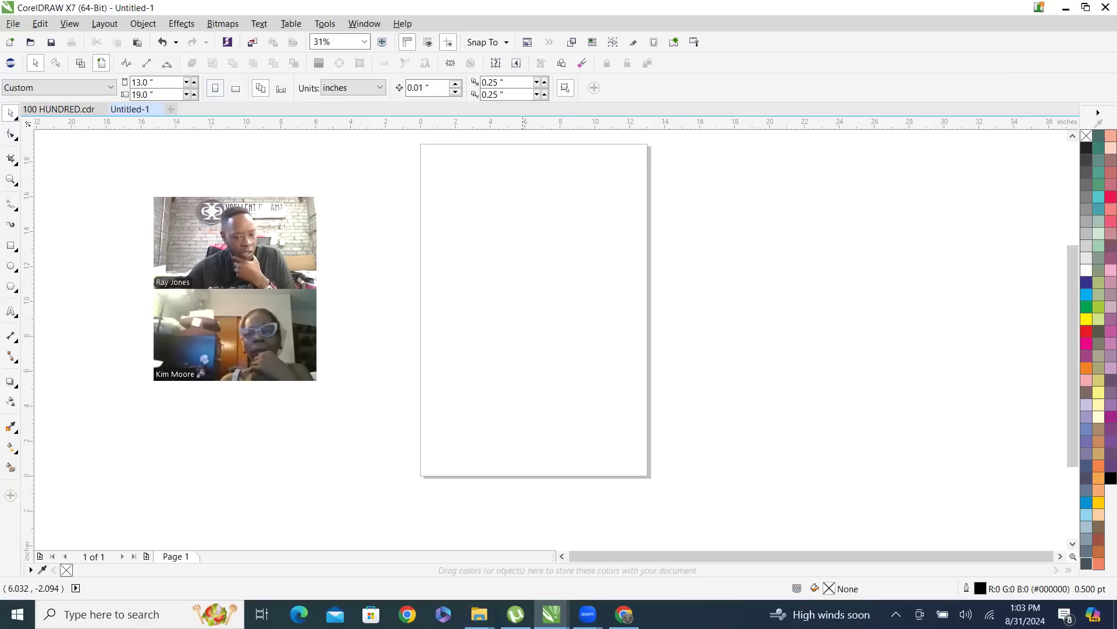
Switch to the File Explorer window with the parrot search results and go up to the full IMAGES listing
mouse_move(479, 614)
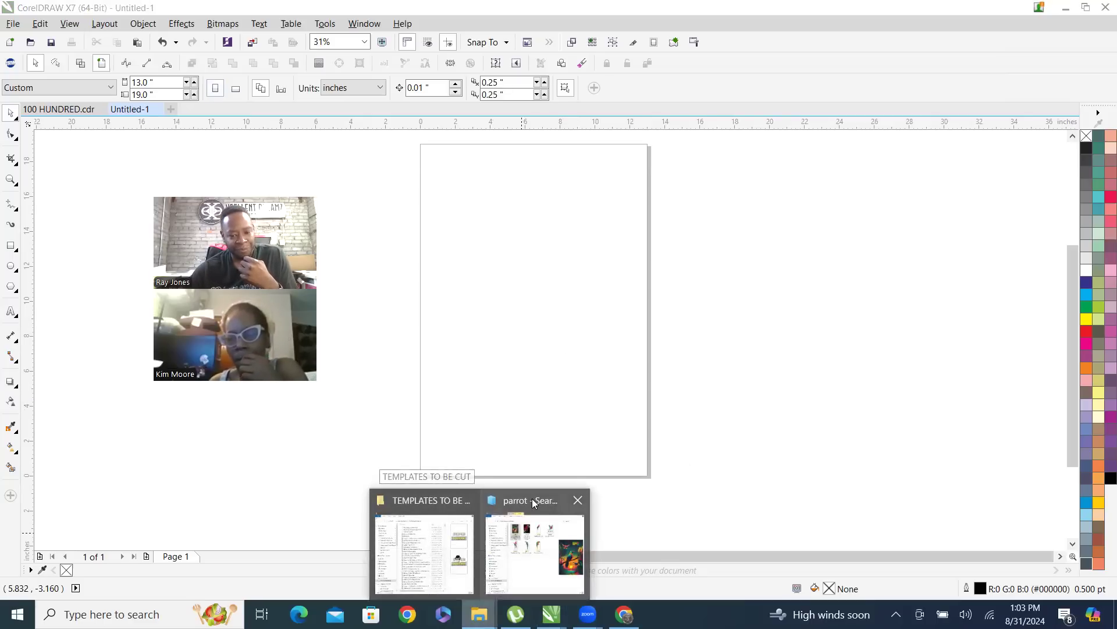
left_click(532, 498)
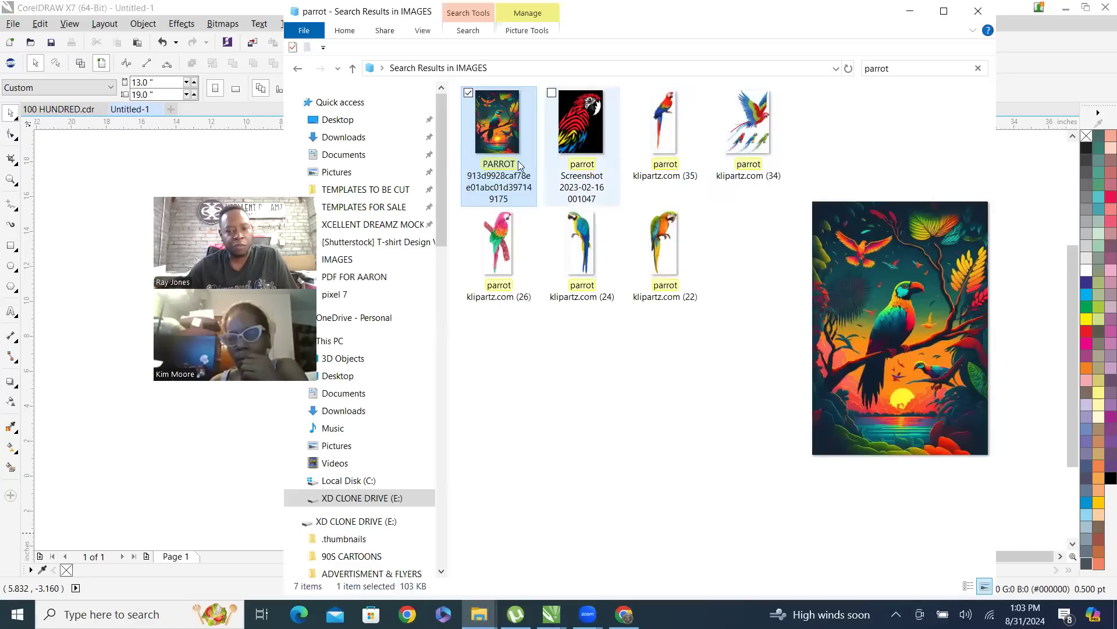
left_click(352, 70)
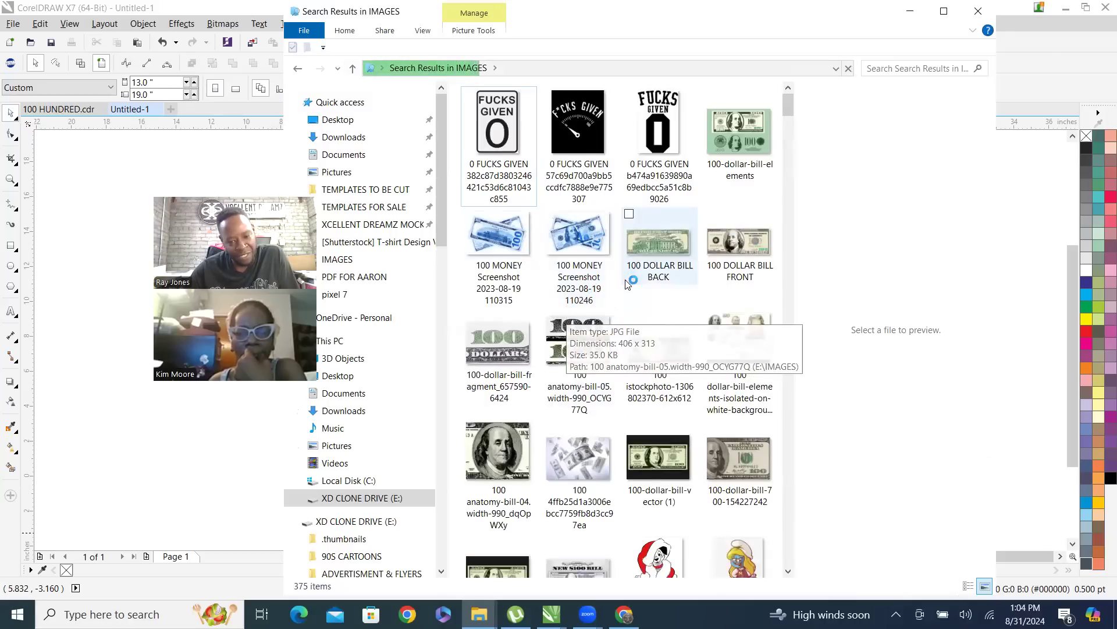
Preview the 100 dollar-bill-elements image in a maximized window with a widened preview pane
left_click(739, 334)
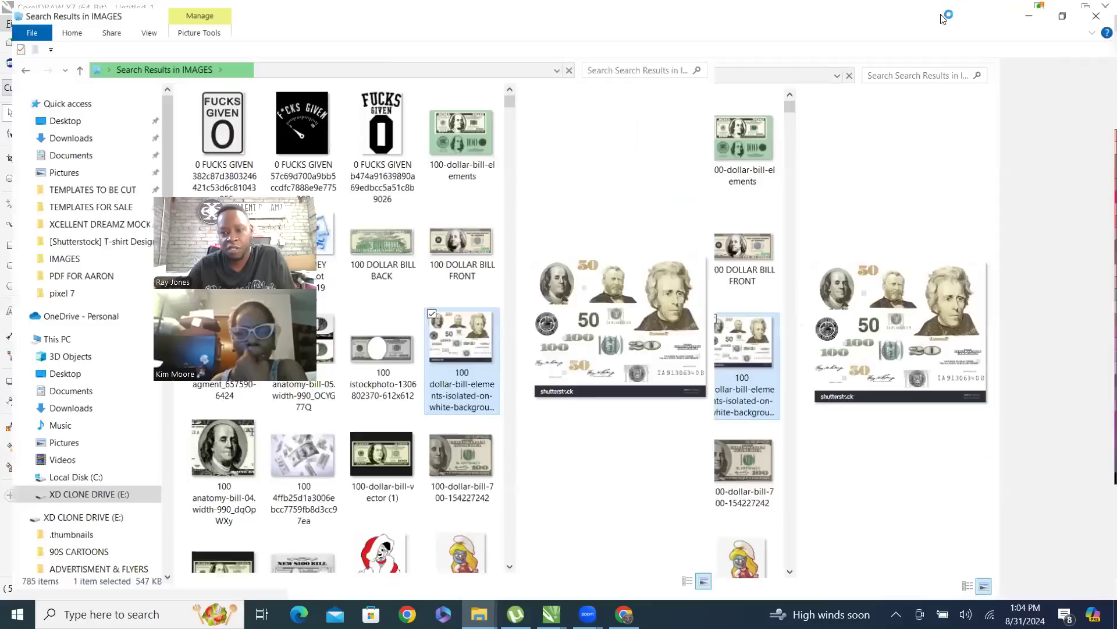
left_click(944, 11)
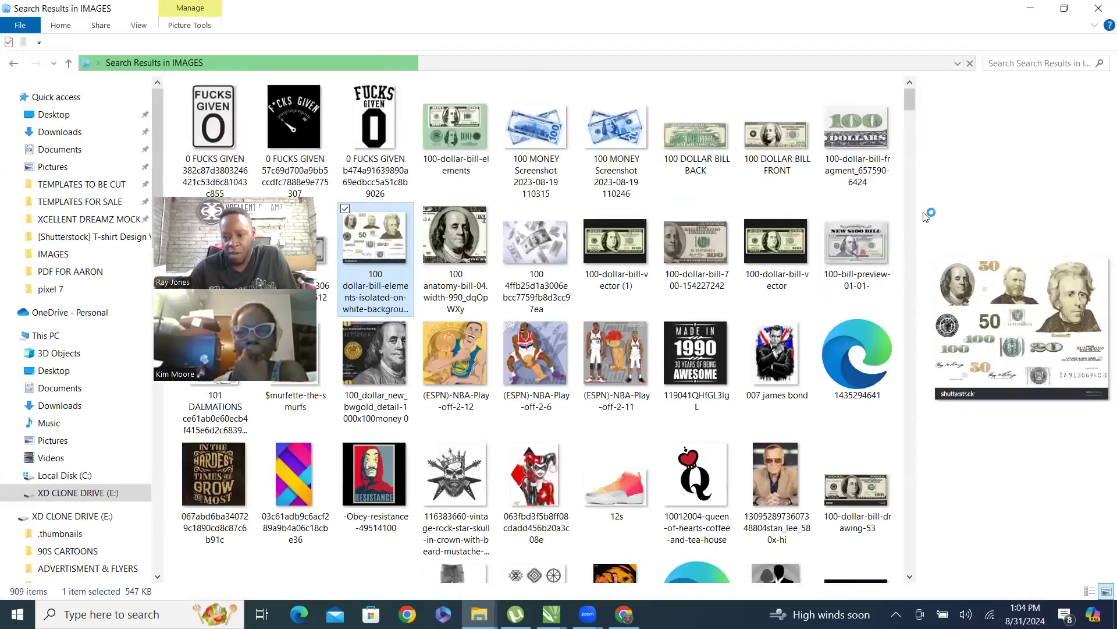
left_click_drag(924, 217, 568, 216)
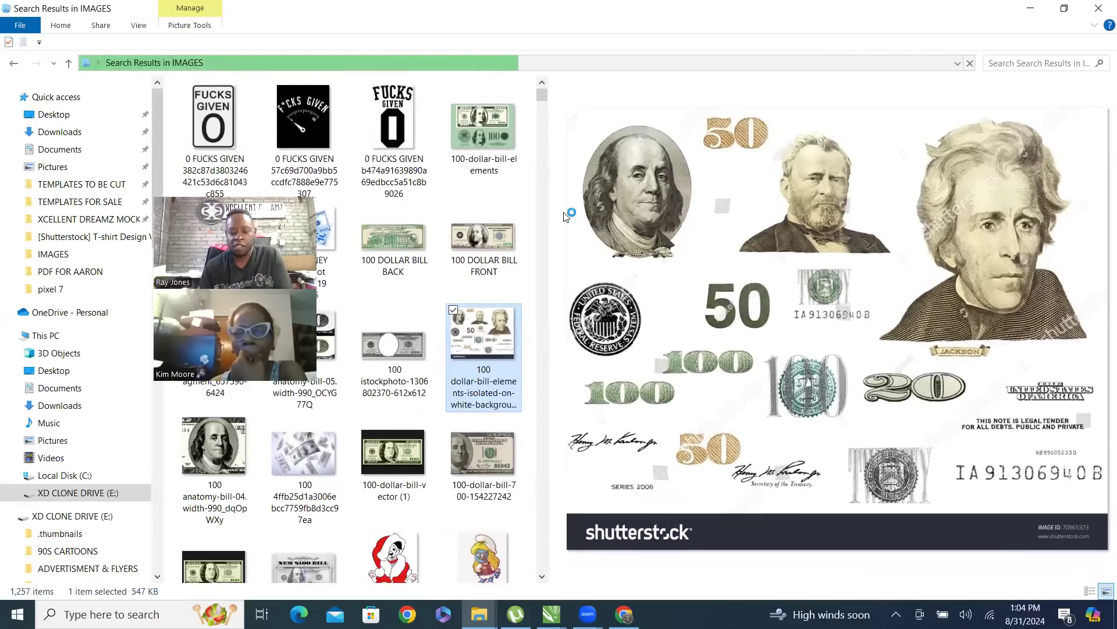
Preview further images in the folder, including the 100-dollar-bill, $murfette-the-smurfs, 101 DALMATIONS and (ESPN)-NBA-Play-off-2-6 artwork
key("Down")
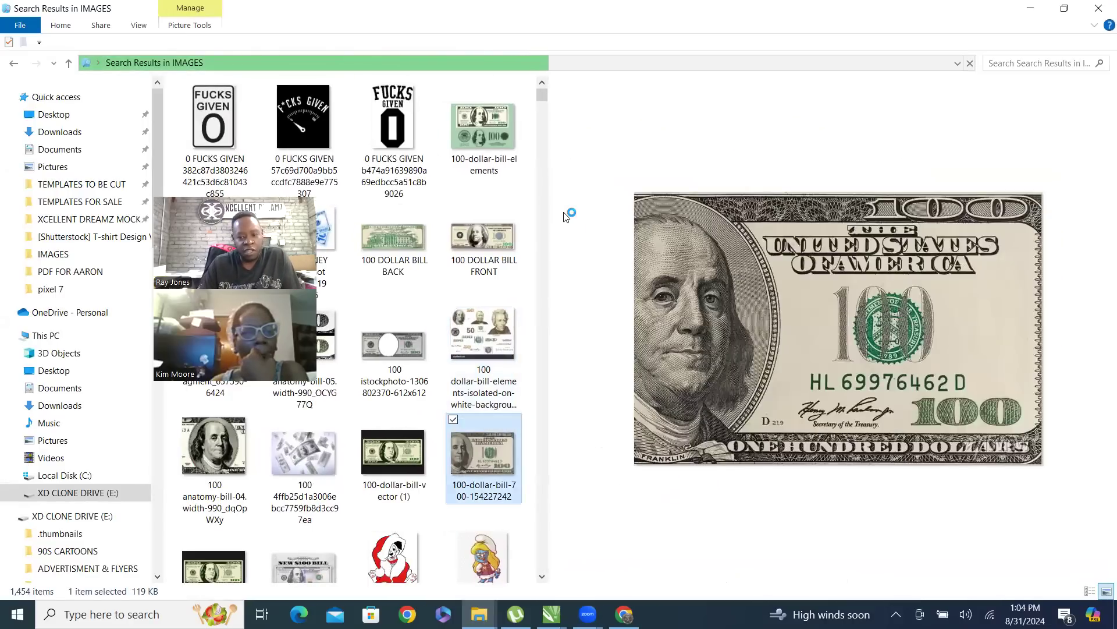
key("Down")
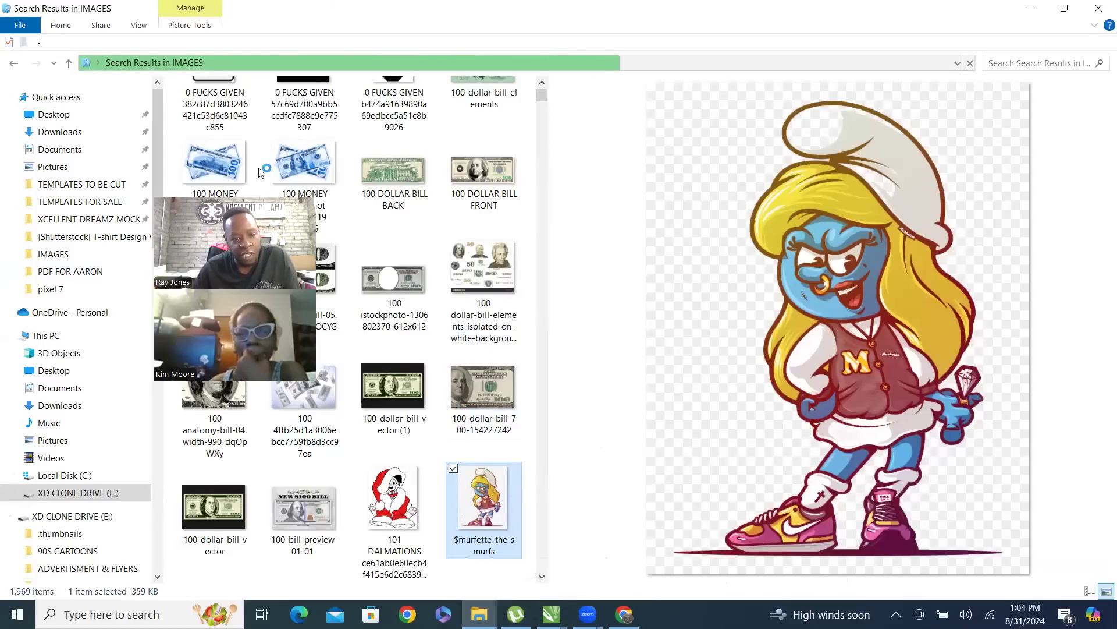
left_click_drag(251, 194, 139, 67)
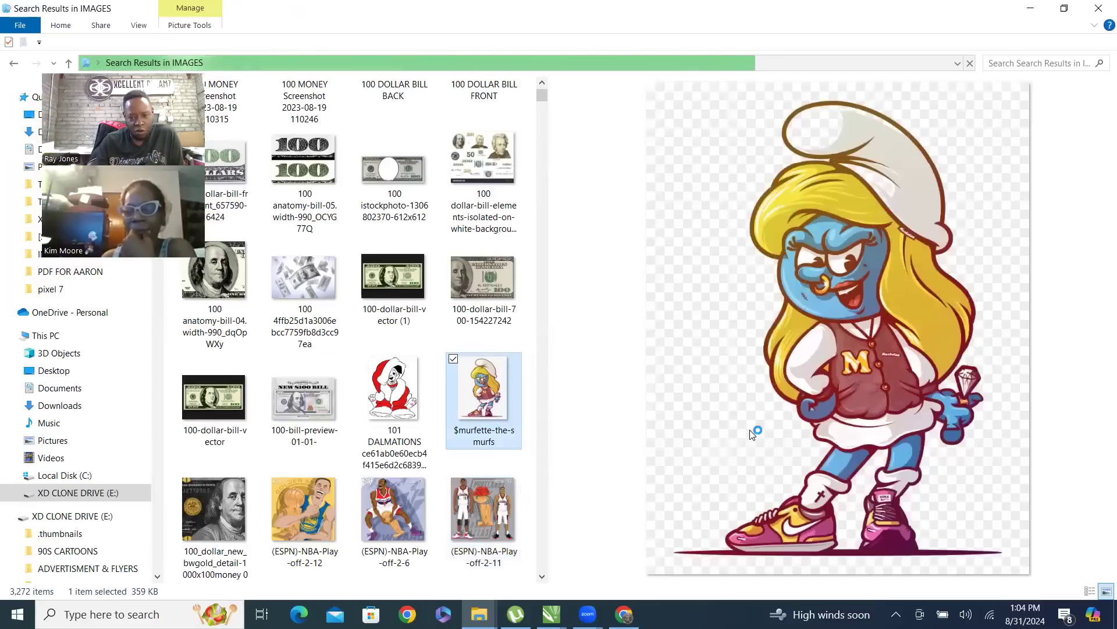
key("Left")
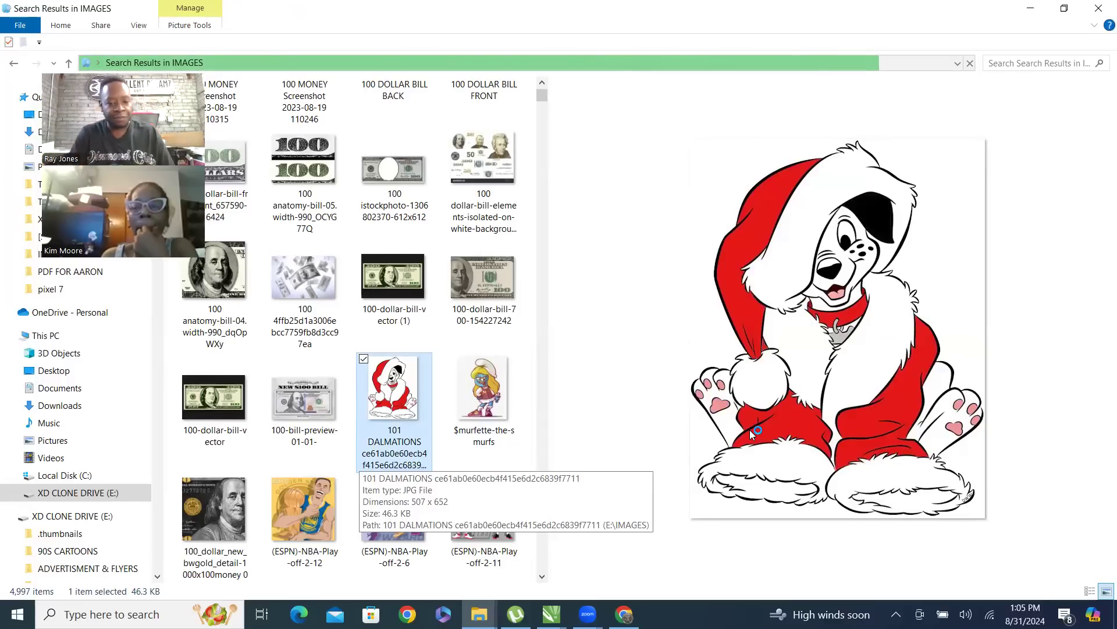
key("Down")
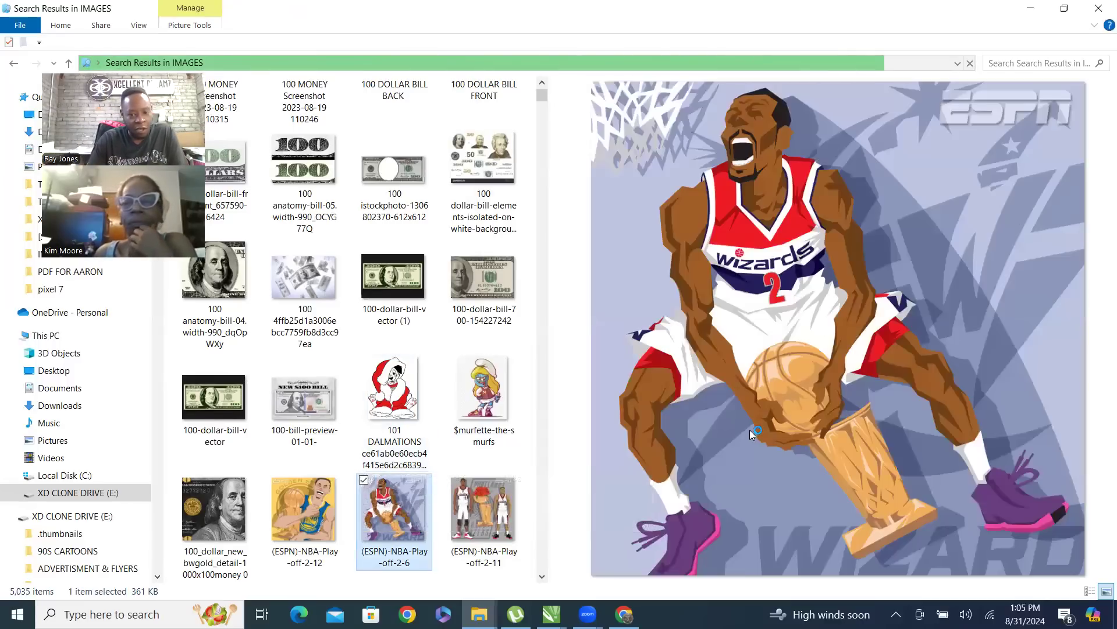
key("Up")
key("Down")
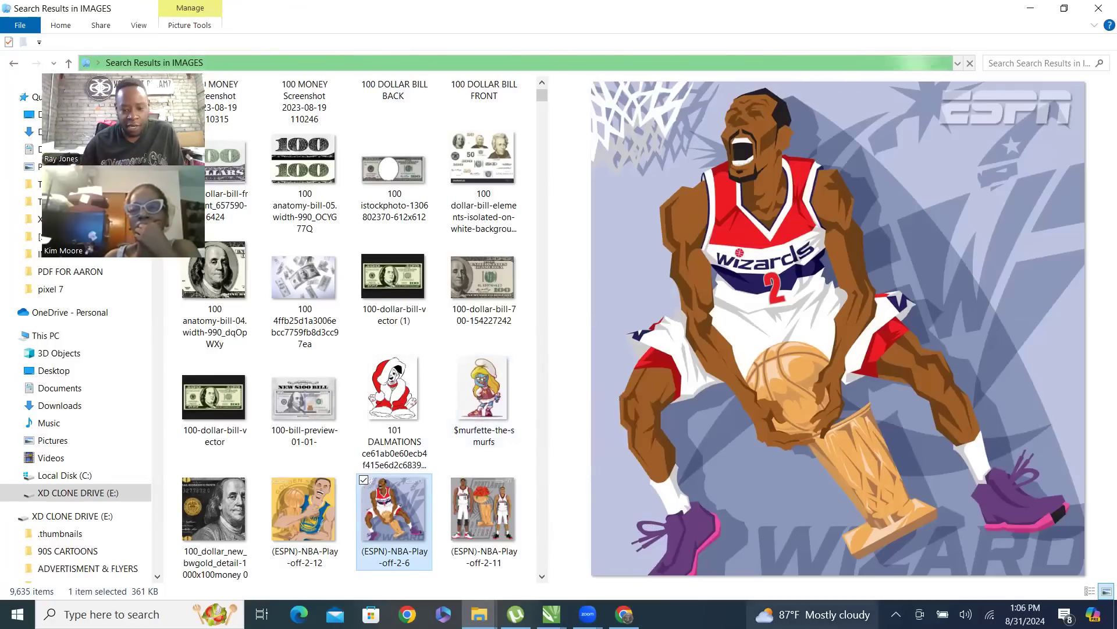
Find the Motorcycle Racing 76 badge image in the folder, import it into the CorelDRAW document and place it on the lower half of the page
mouse_move(593, 607)
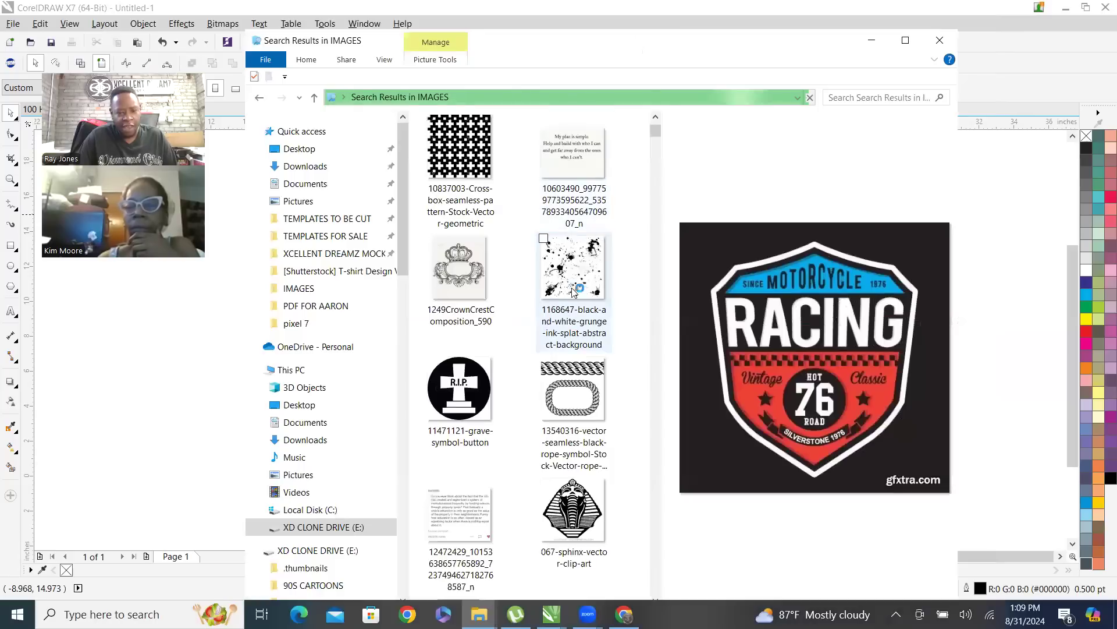
scroll(587, 277, "down", 10)
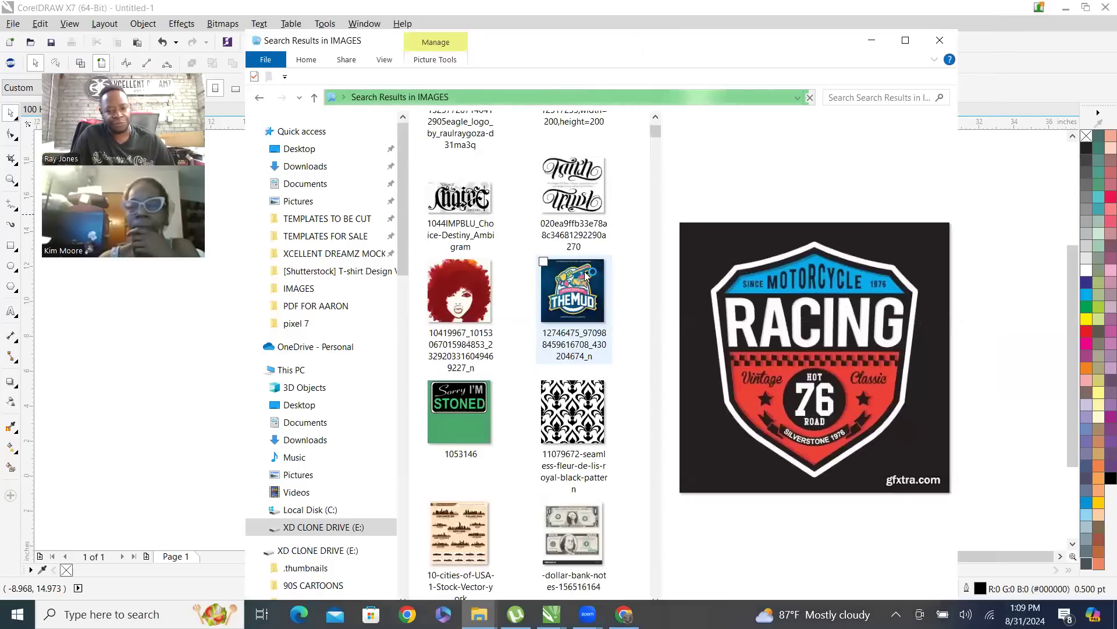
scroll(586, 276, "down", 10)
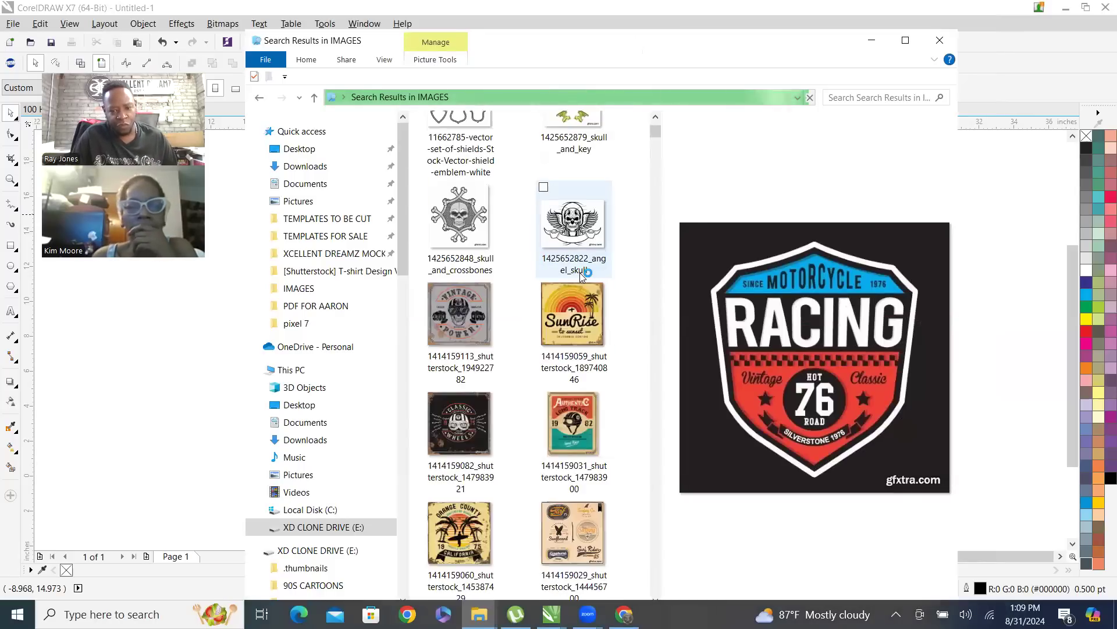
scroll(571, 227, "down", 10)
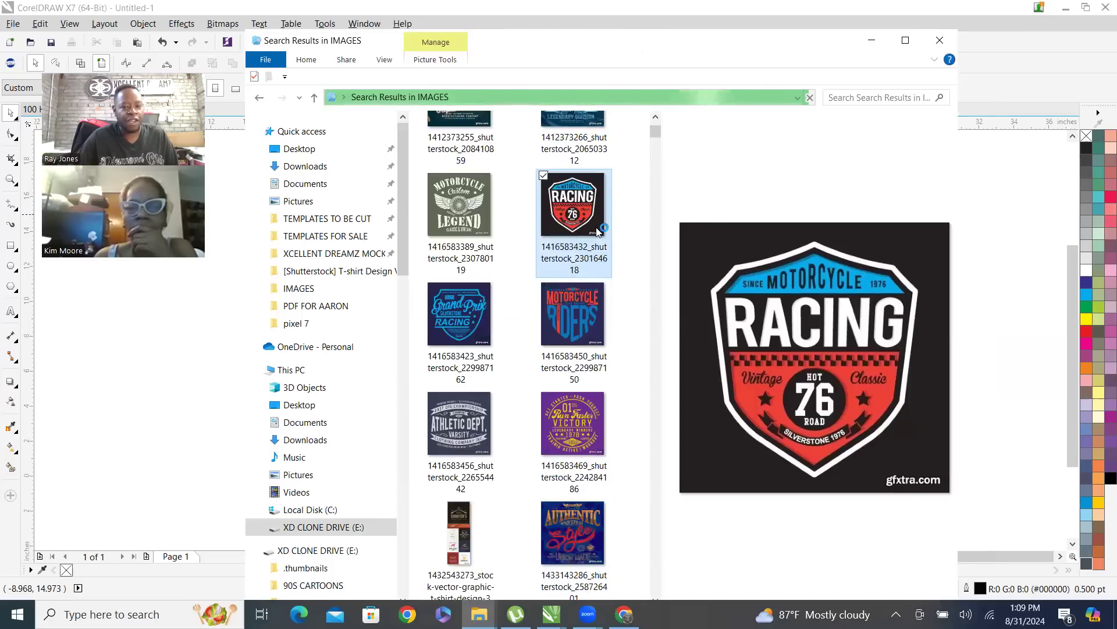
left_click_drag(572, 226, 163, 378)
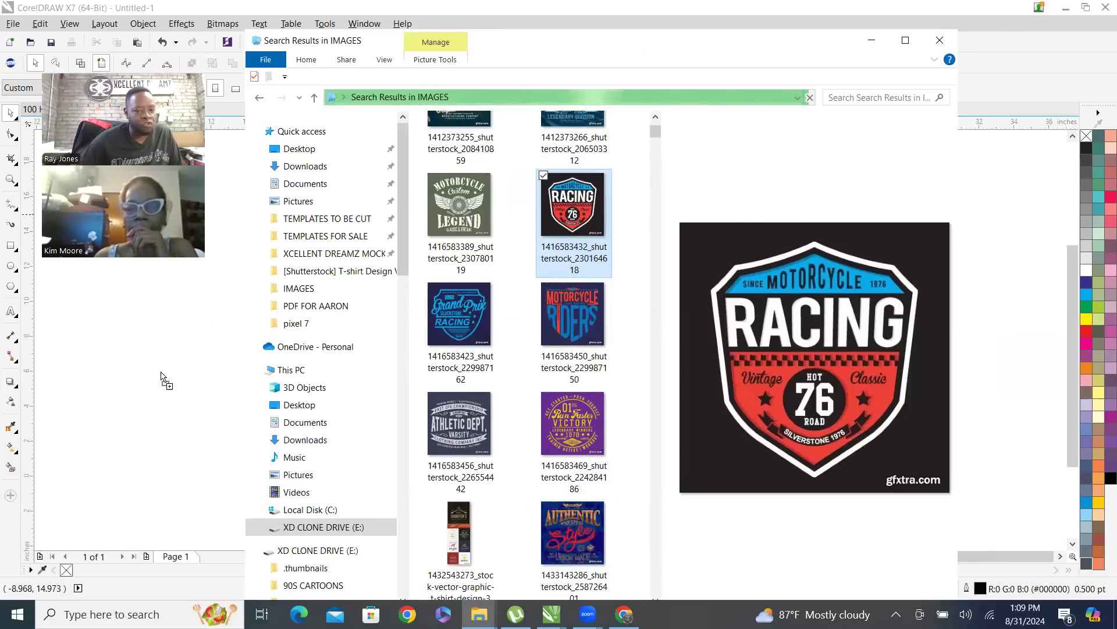
left_click(872, 40)
left_click_drag(160, 373, 527, 390)
left_click(451, 270)
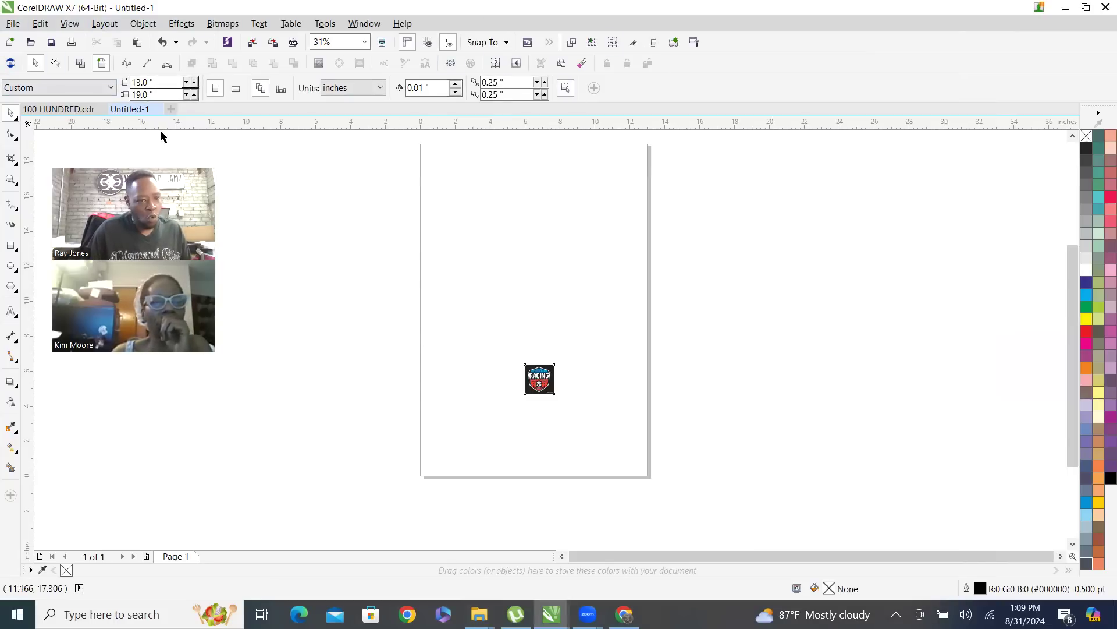
Switch the page to landscape and back to portrait, and look through the available drawing units
left_click(236, 90)
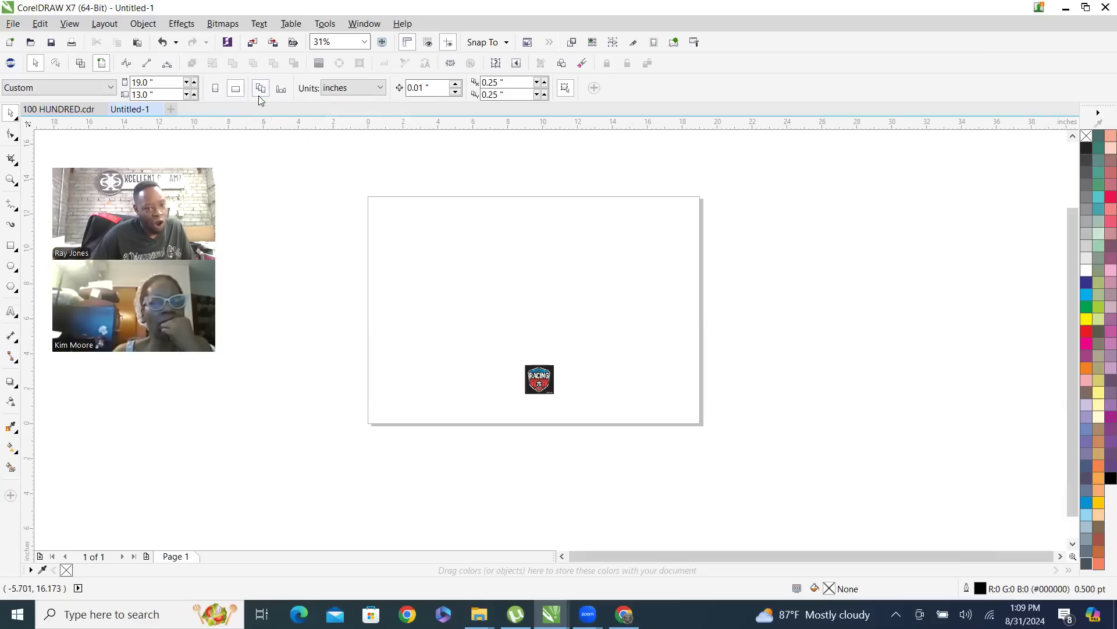
left_click(215, 88)
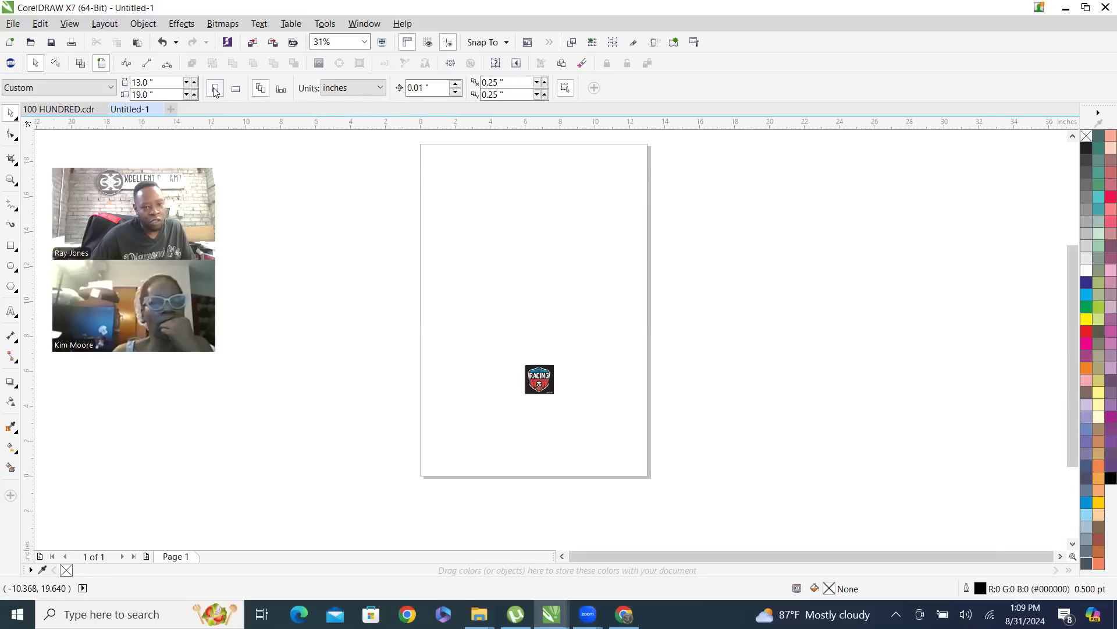
left_click(372, 89)
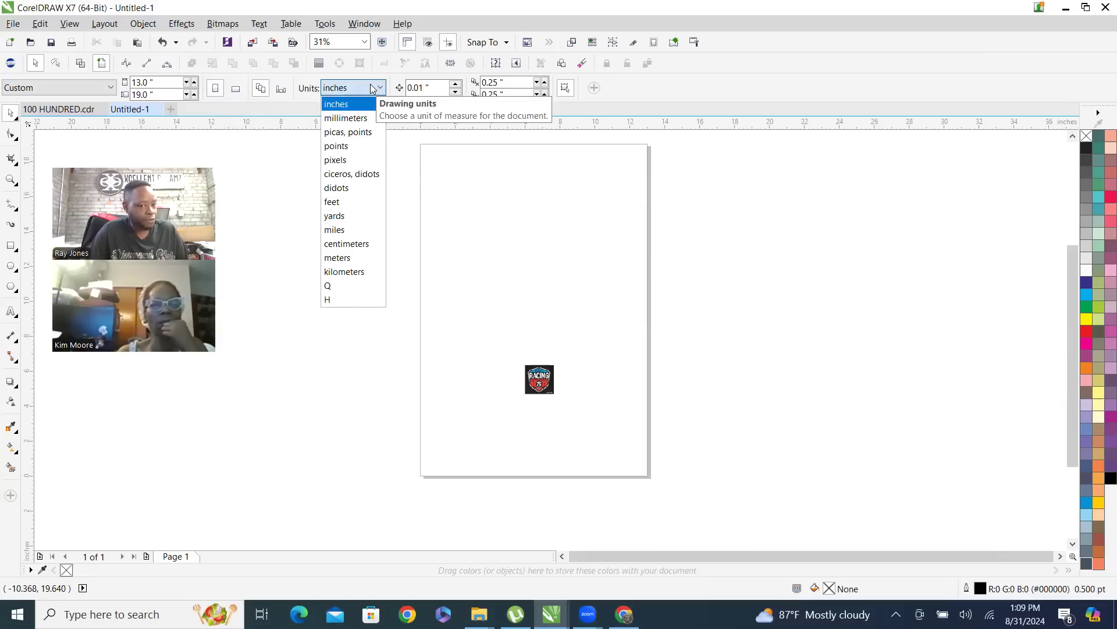
left_click(444, 85)
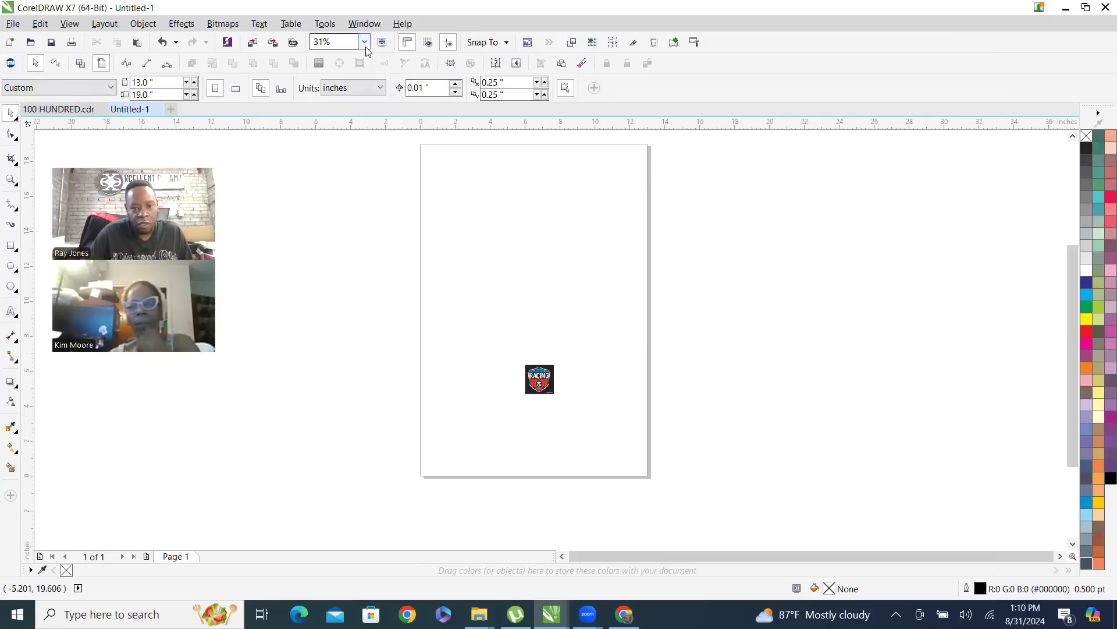
Review the Snap To options for document grid, baseline grid, guidelines, objects and page
left_click(506, 45)
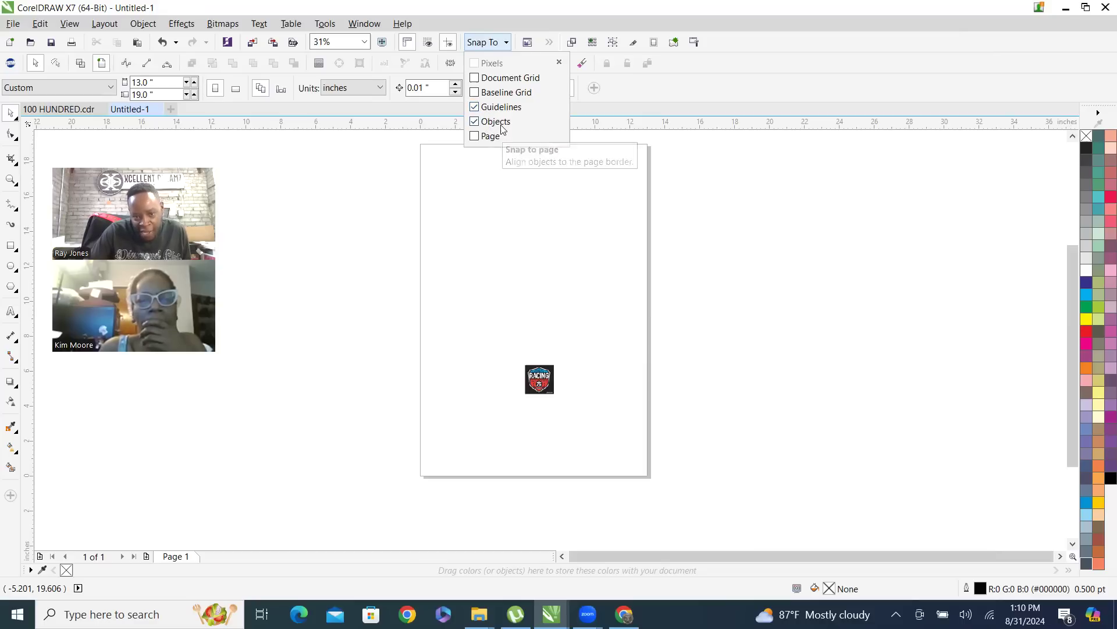
left_click(696, 288)
left_click(487, 42)
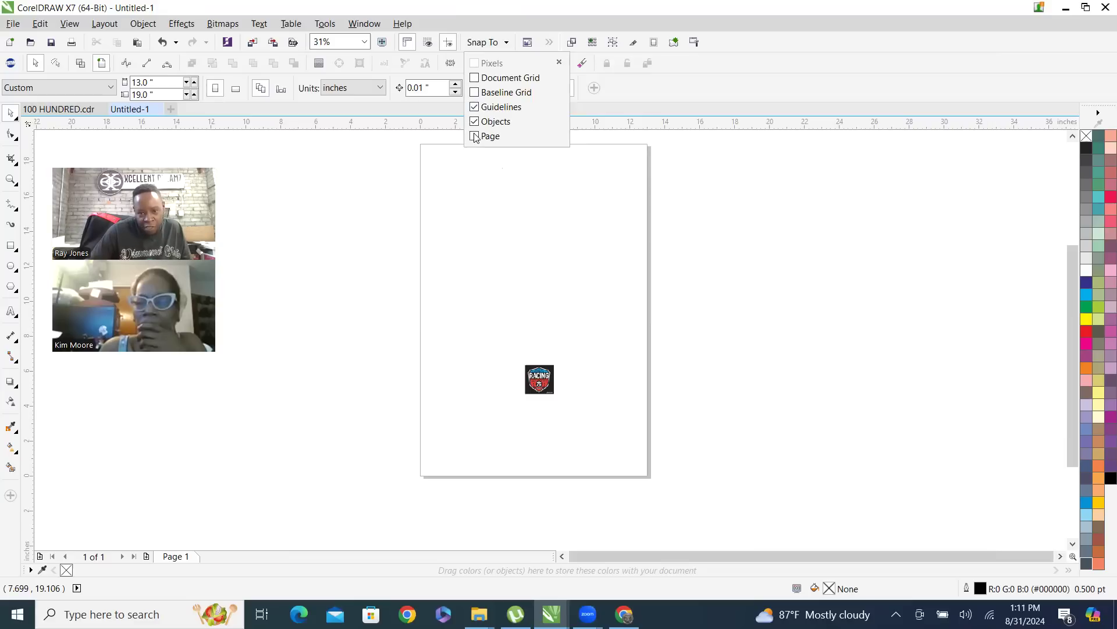
left_click(475, 93)
left_click(475, 79)
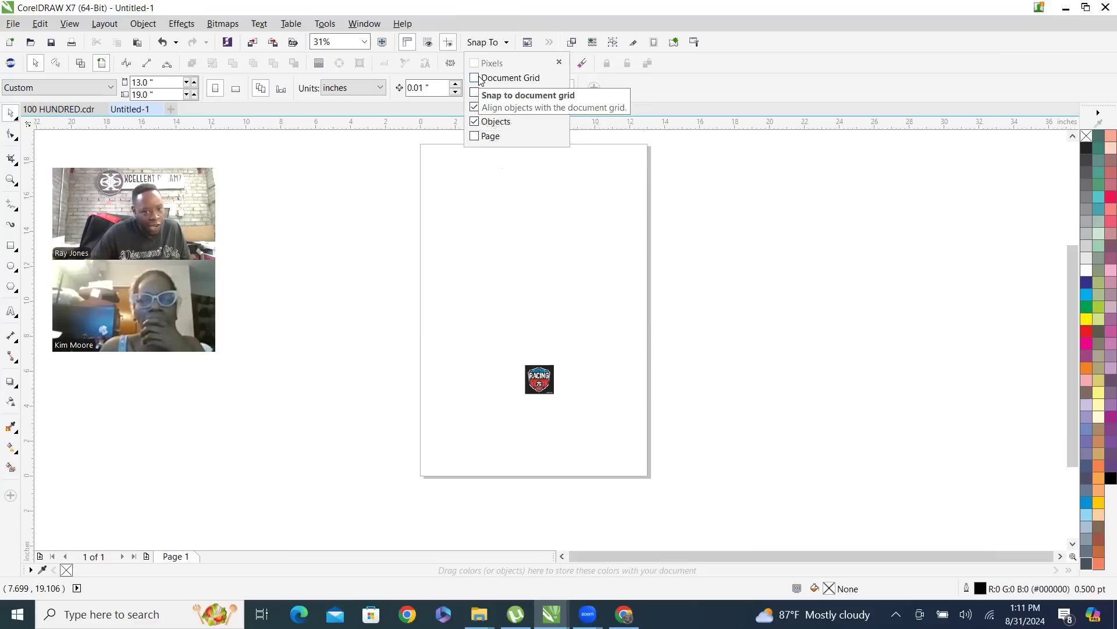
left_click(353, 236)
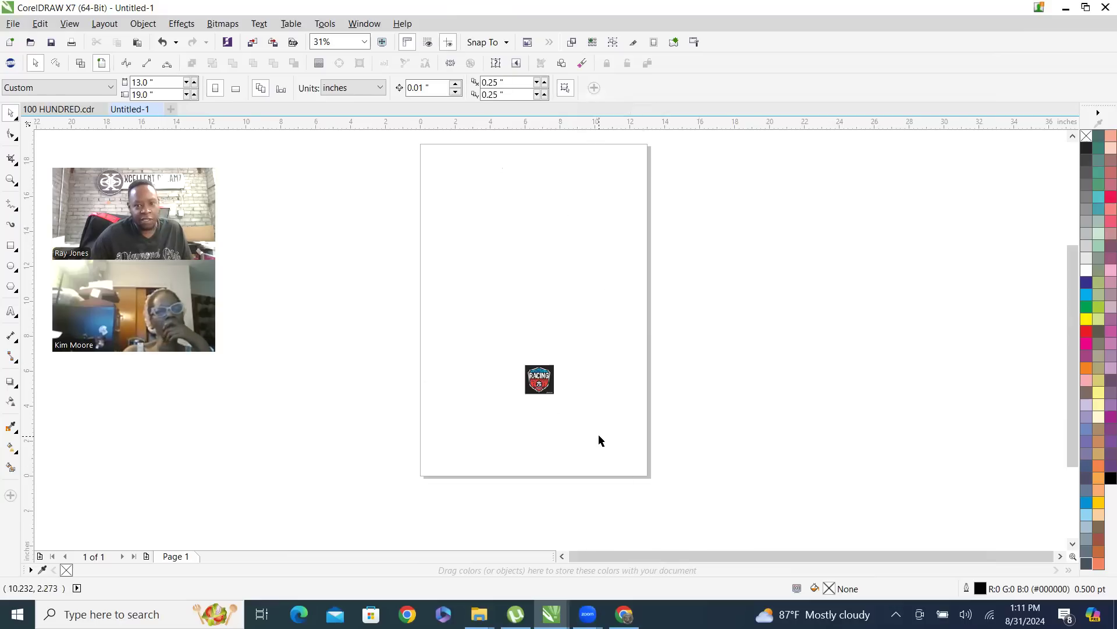
Show the document grid, inspect it up close around the racing image, and hide it again
left_click(428, 43)
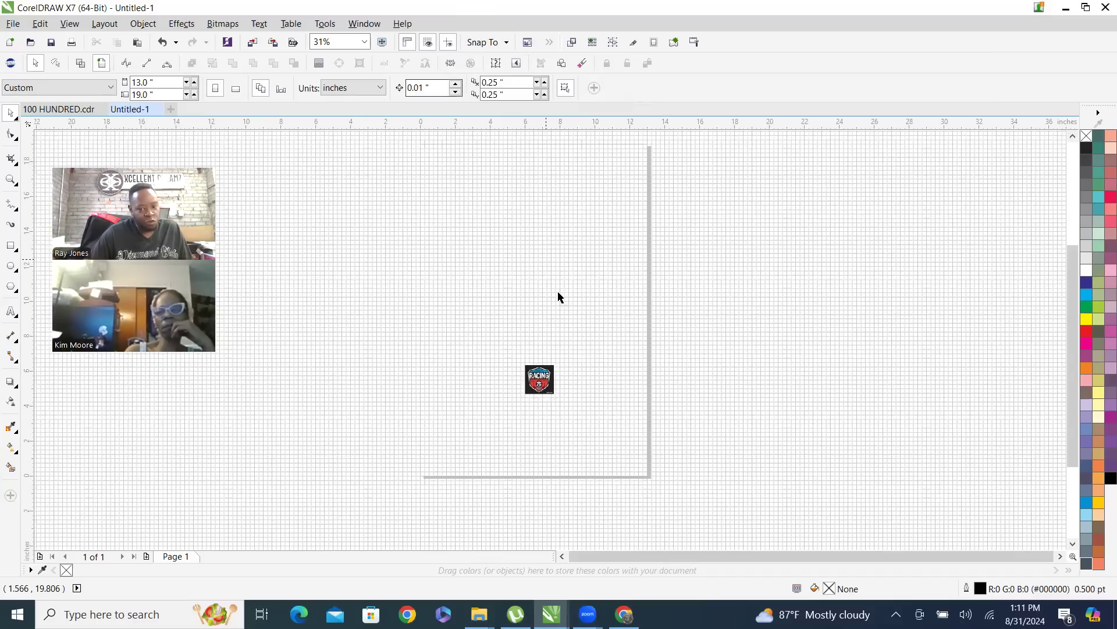
scroll(563, 397, "up", 4)
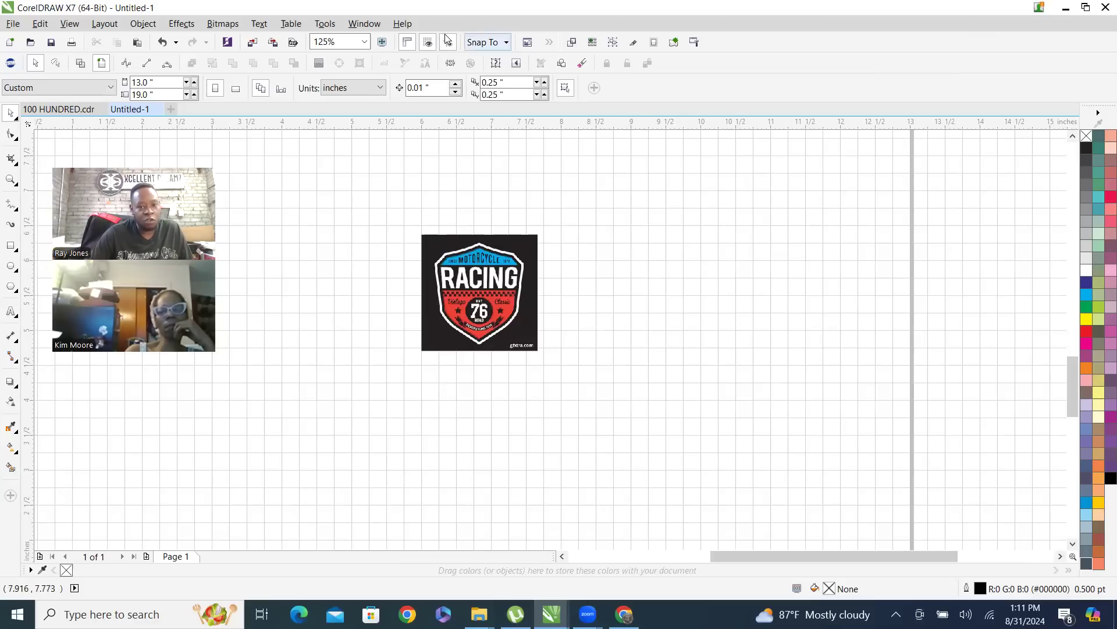
left_click(427, 47)
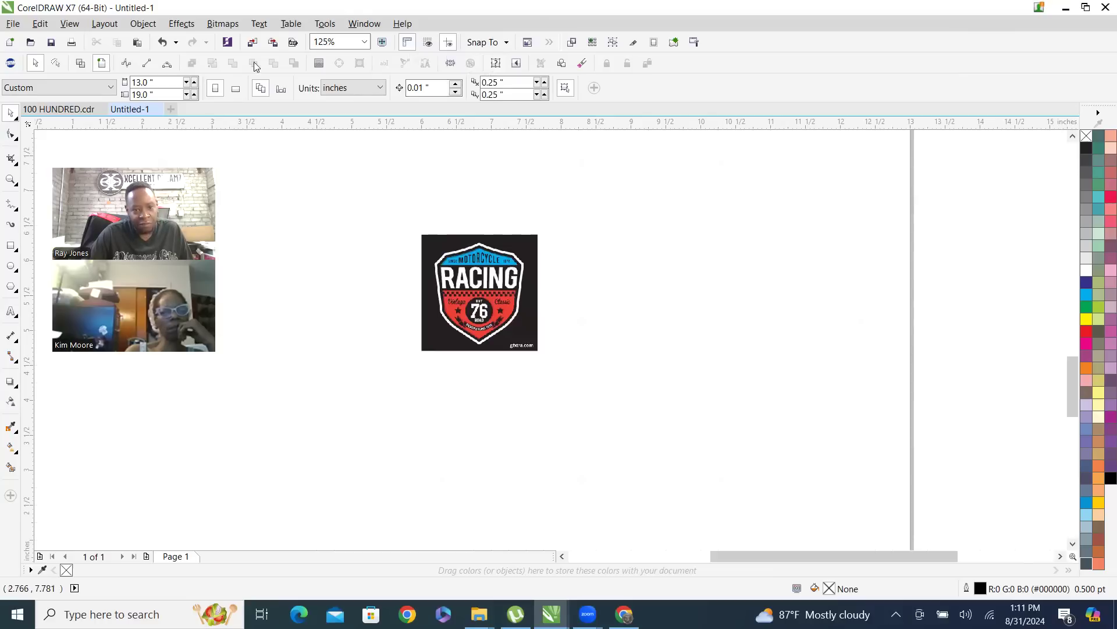
Hide and restore the rulers, and view the document in full-screen preview before returning to the workspace
left_click(409, 46)
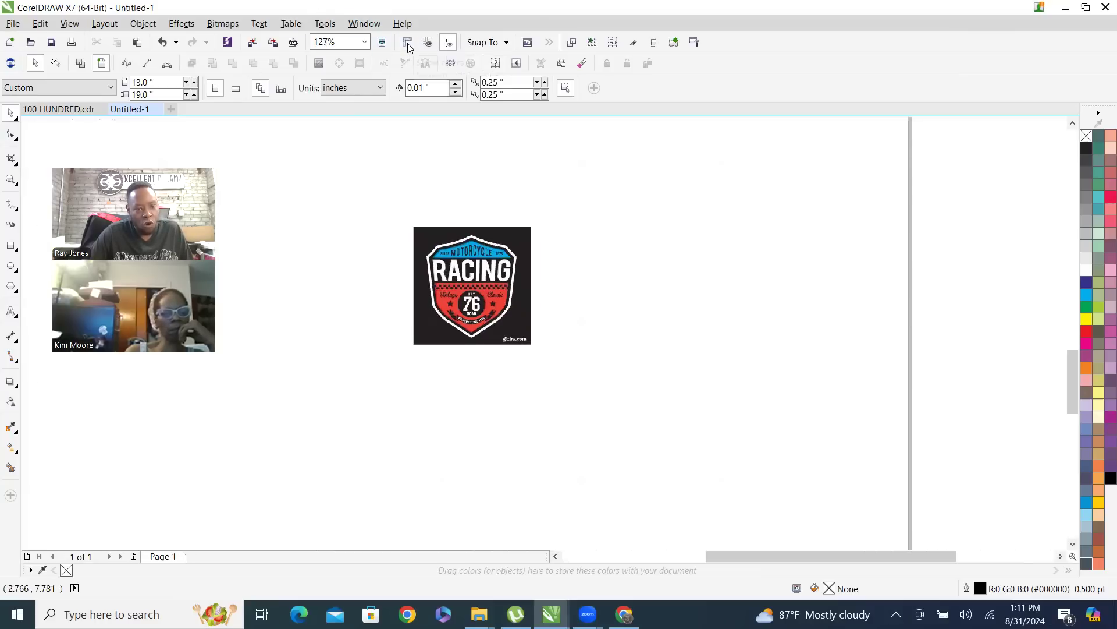
left_click(409, 47)
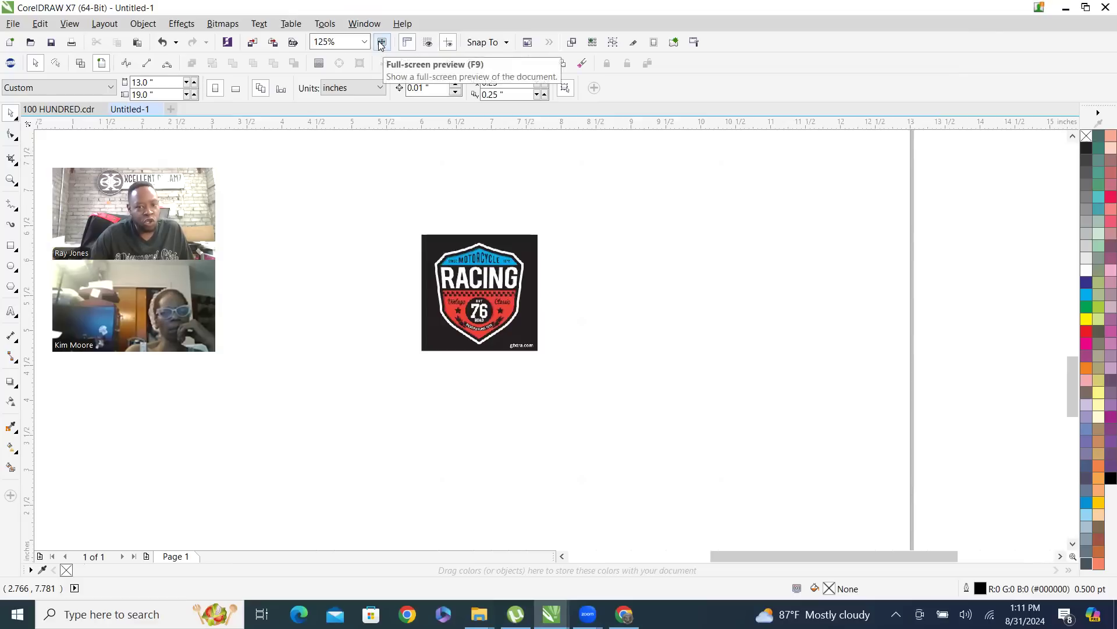
left_click(382, 44)
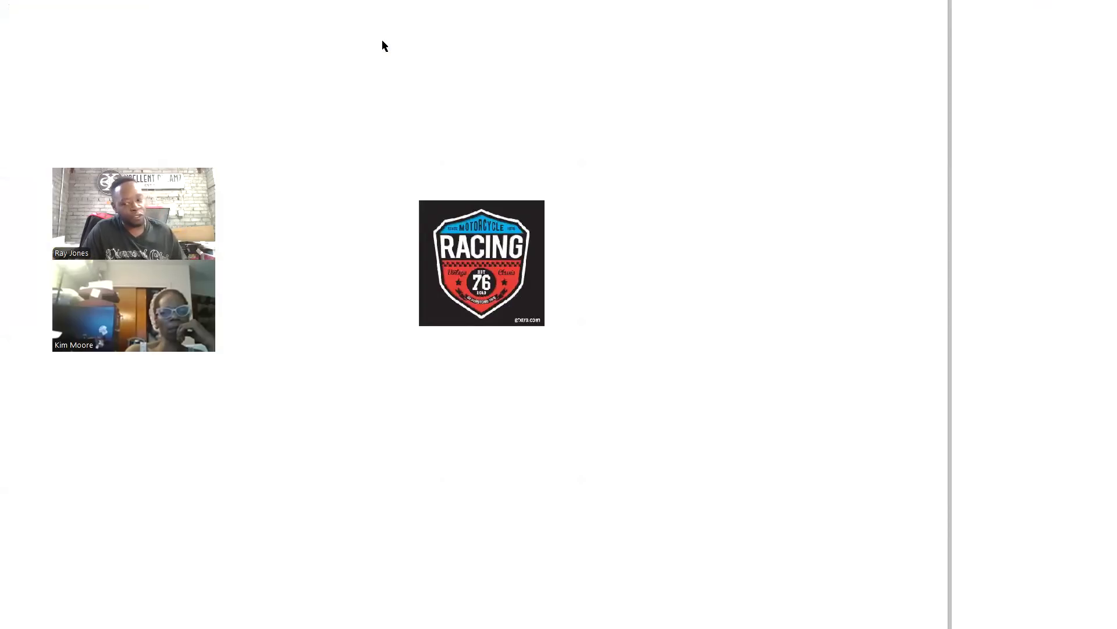
left_click(383, 46)
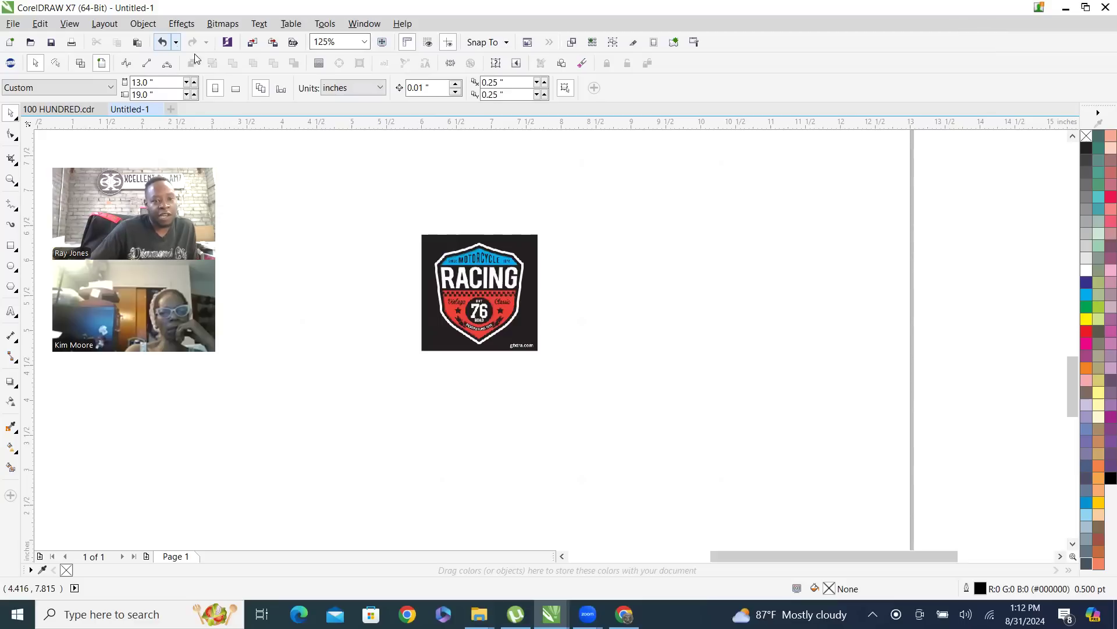
Inspect the racing image in Wireframe view at different magnifications and return to the full-colour view
left_click(81, 64)
scroll(504, 195, "up", 3)
scroll(468, 201, "down", 2)
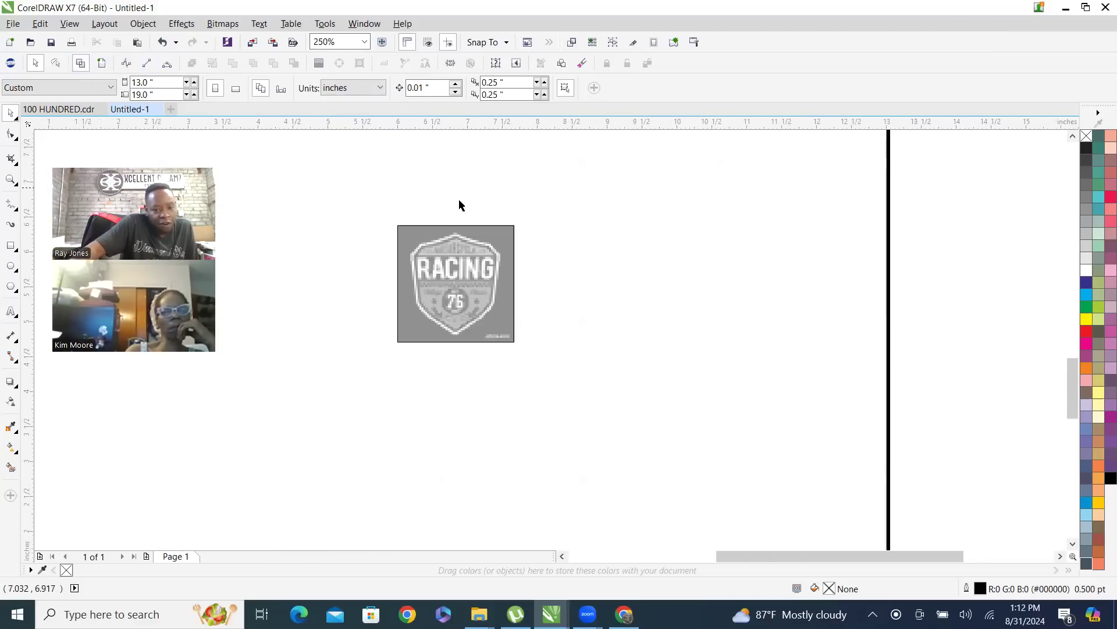
scroll(414, 271, "up", 2)
scroll(431, 232, "down", 2)
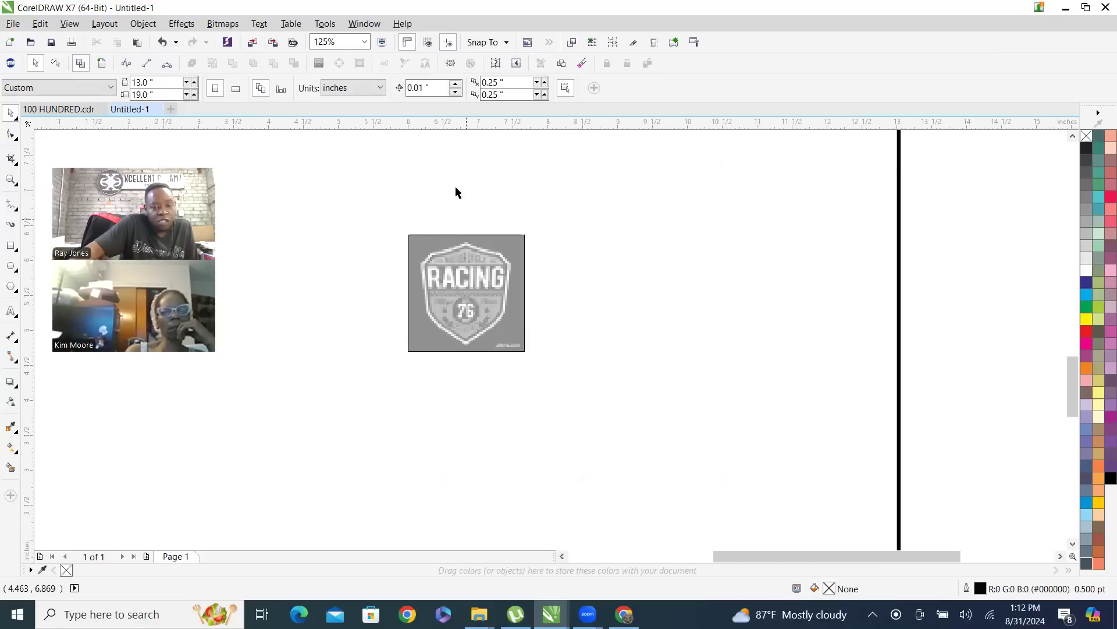
scroll(459, 270, "up", 1)
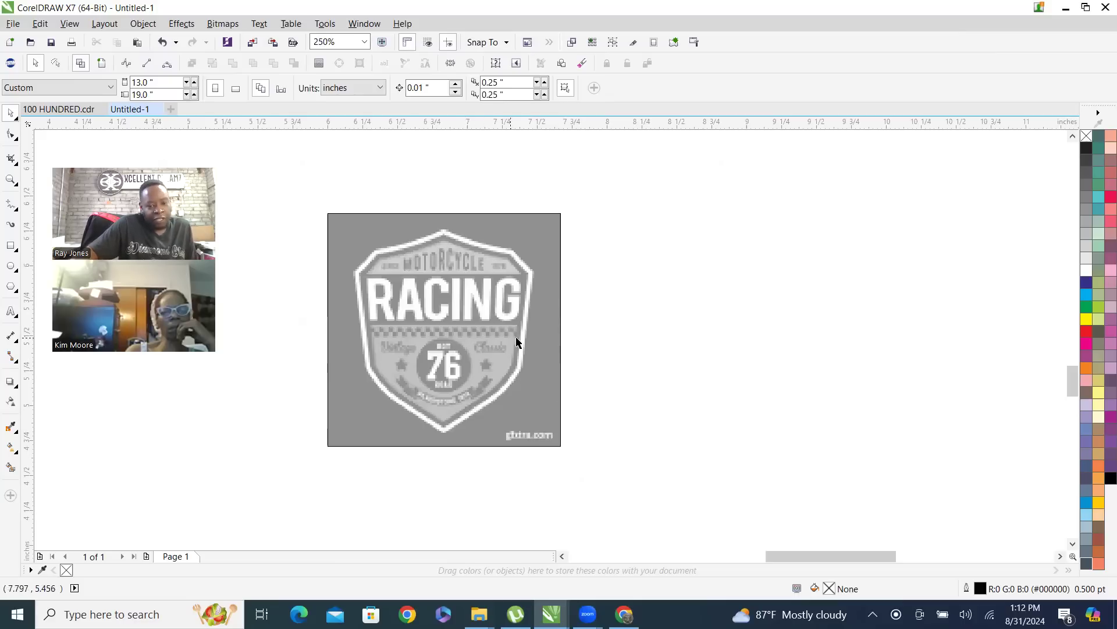
scroll(440, 298, "up", 4)
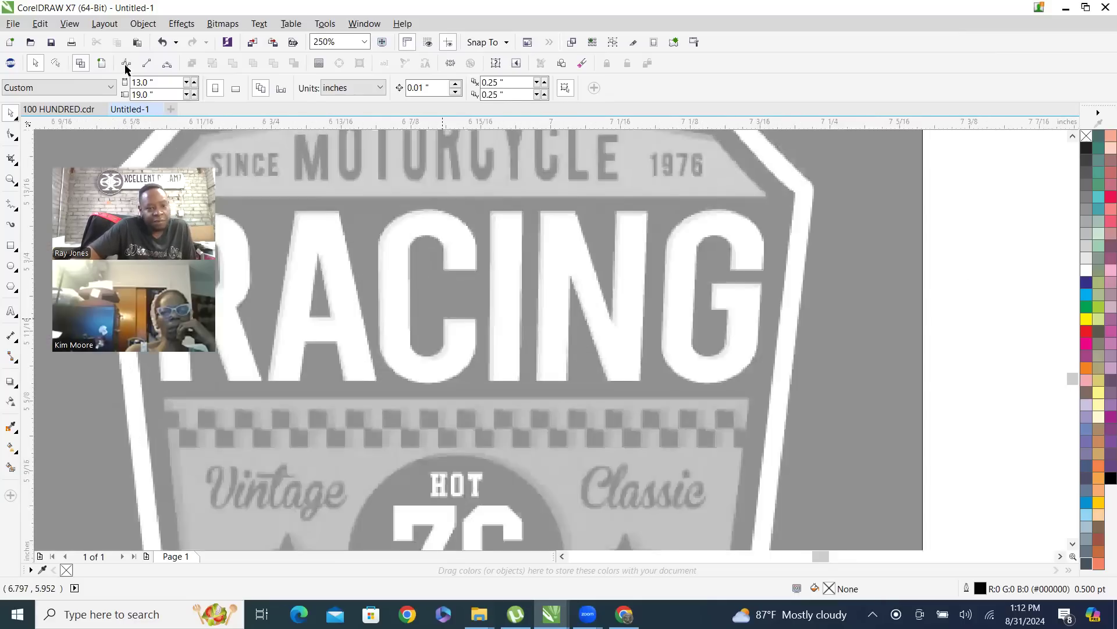
scroll(569, 384, "down", 3)
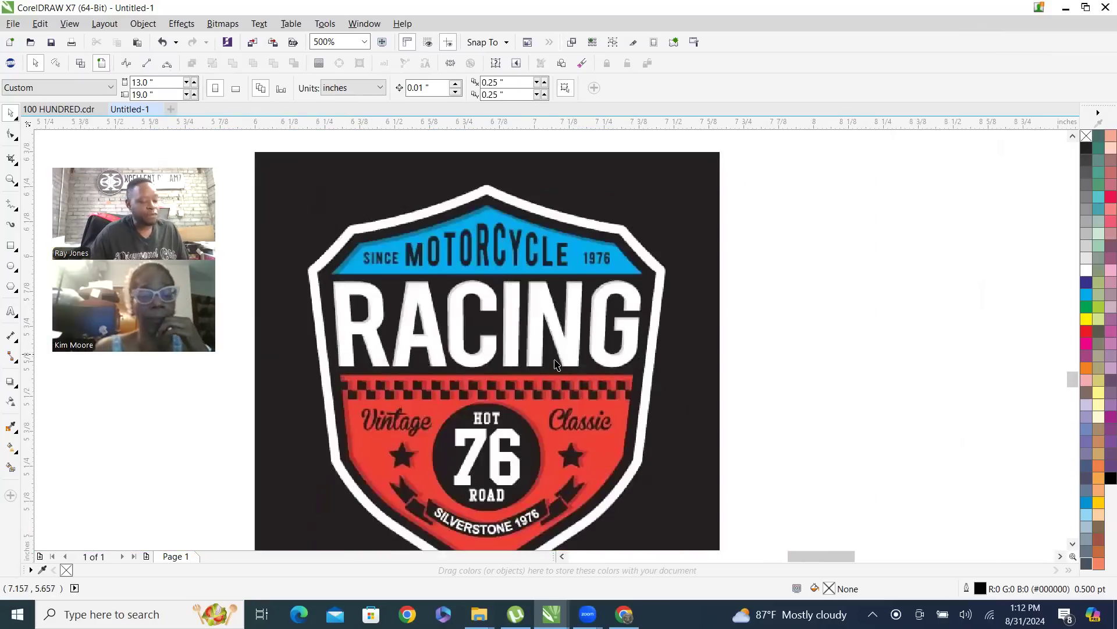
Examine the edges of the racing image's lettering at pixel level and return to 500% magnification
scroll(509, 292, "up", 6)
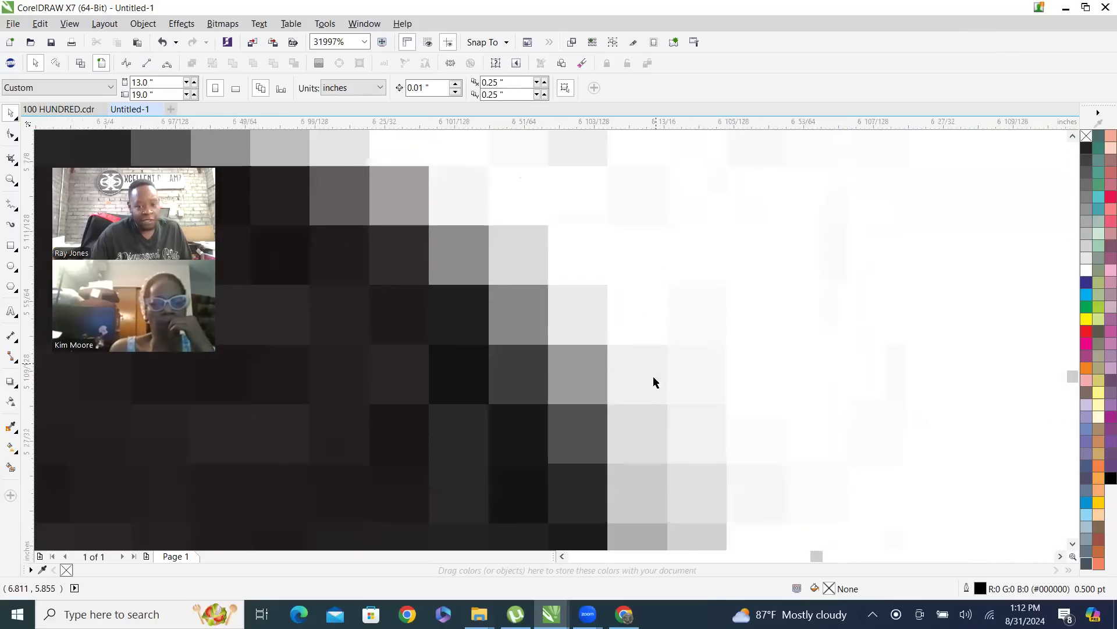
scroll(652, 376, "down", 2)
scroll(547, 259, "up", 1)
scroll(579, 439, "down", 5)
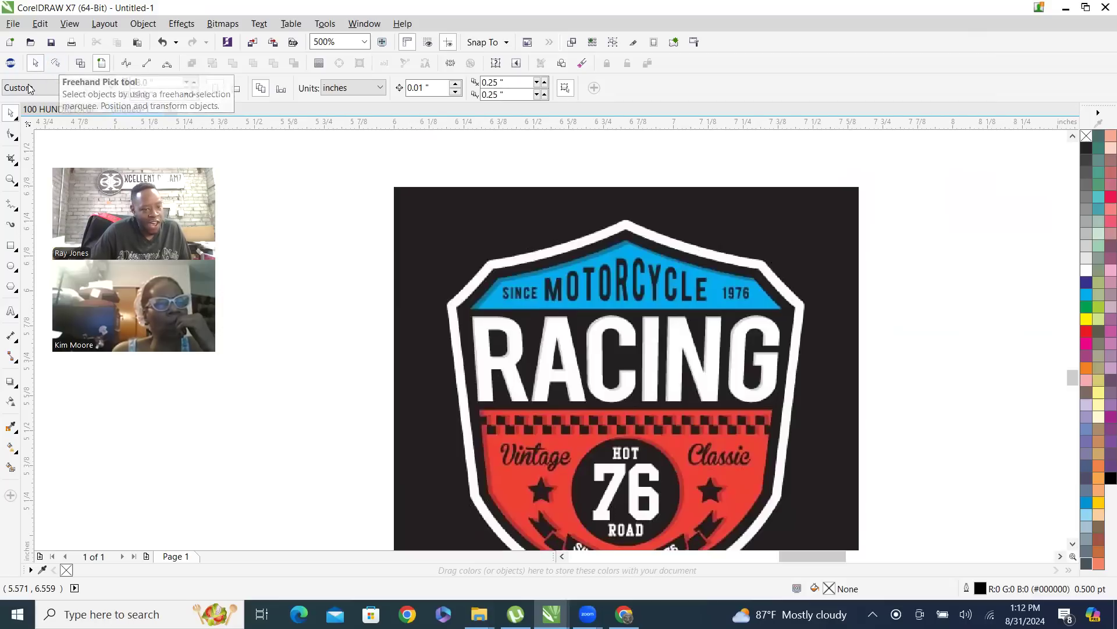
Examine the tool variants grouped with the Pick and Shape tools in the toolbox
left_click(12, 114)
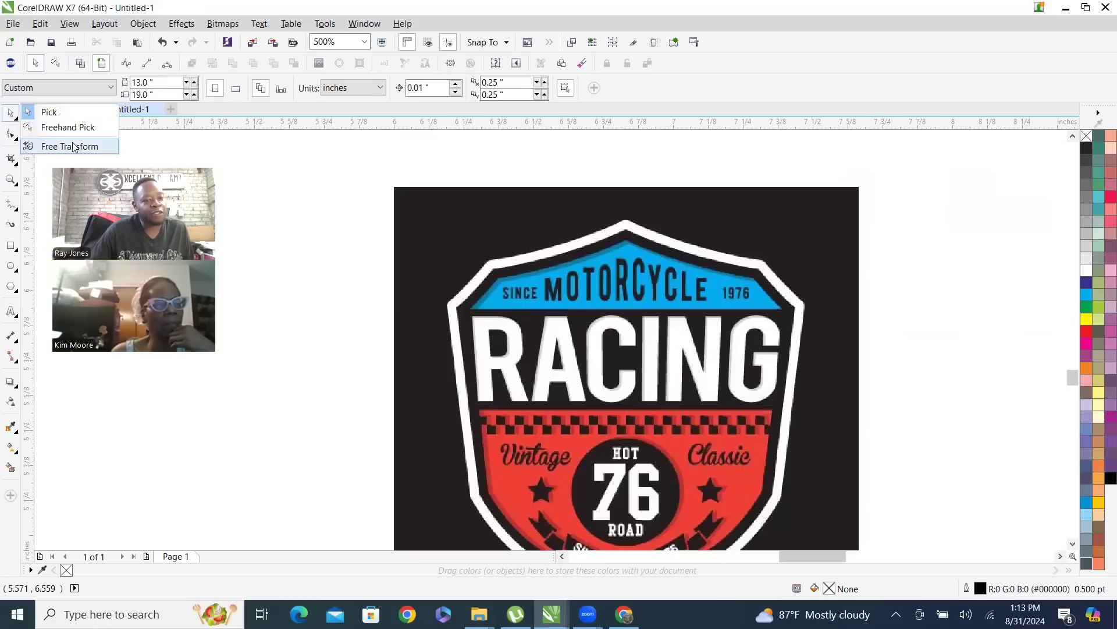
left_click(12, 114)
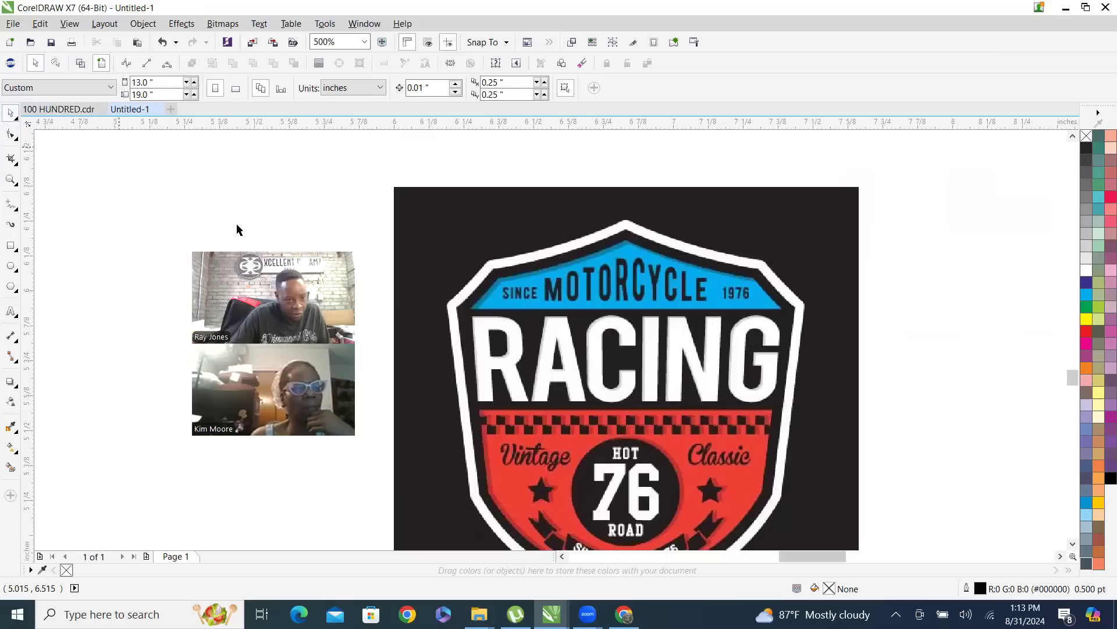
left_click(9, 138)
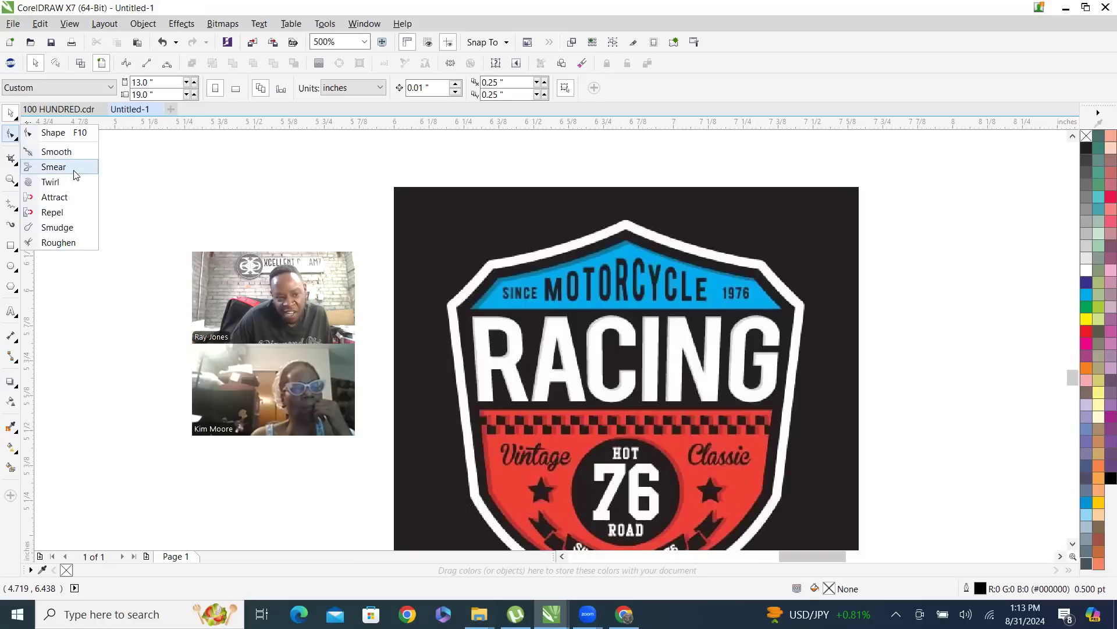
left_click(10, 135)
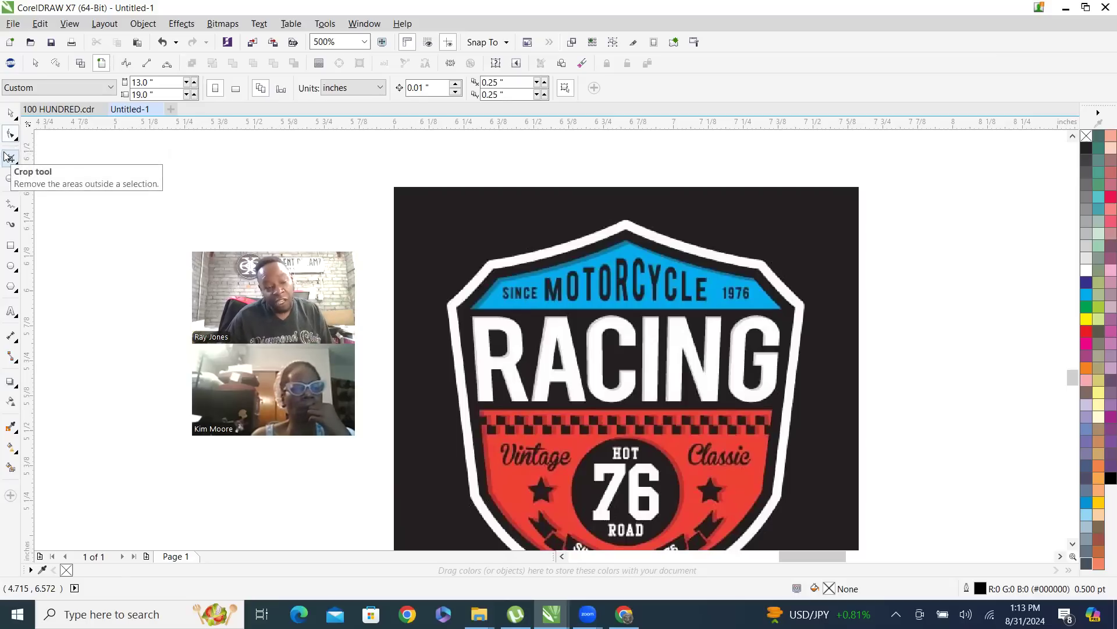
Select the Zoom tool and try enlarging and reducing the view of the racing image
left_click(11, 183)
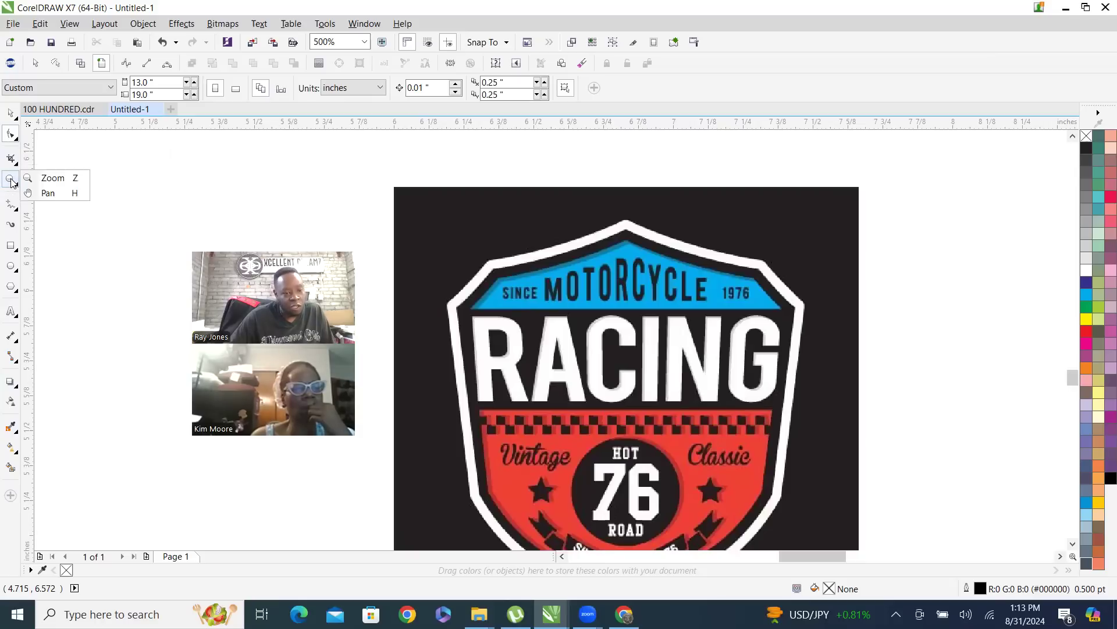
left_click(35, 177)
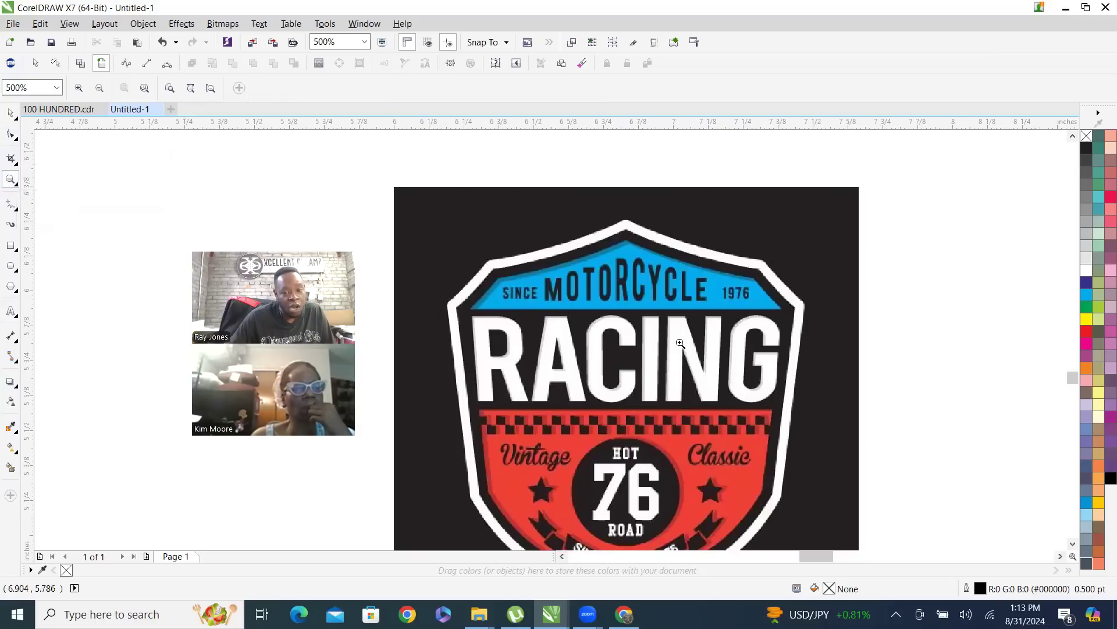
scroll(678, 330, "up", 3)
scroll(679, 315, "down", 4)
scroll(674, 357, "down", 1)
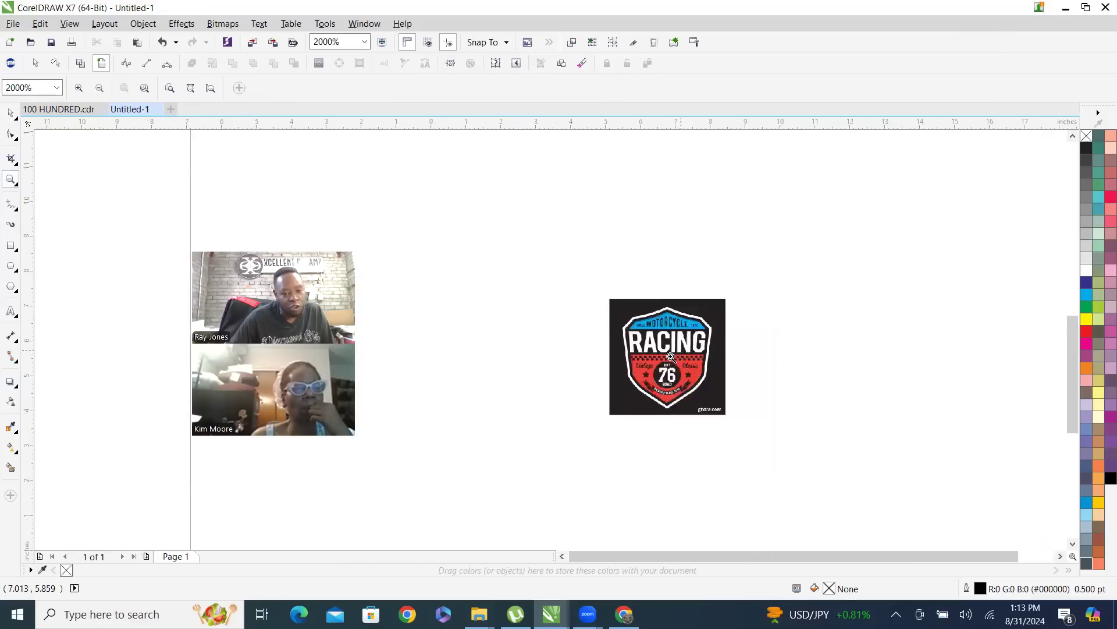
scroll(687, 394, "up", 2)
scroll(686, 395, "up", 1)
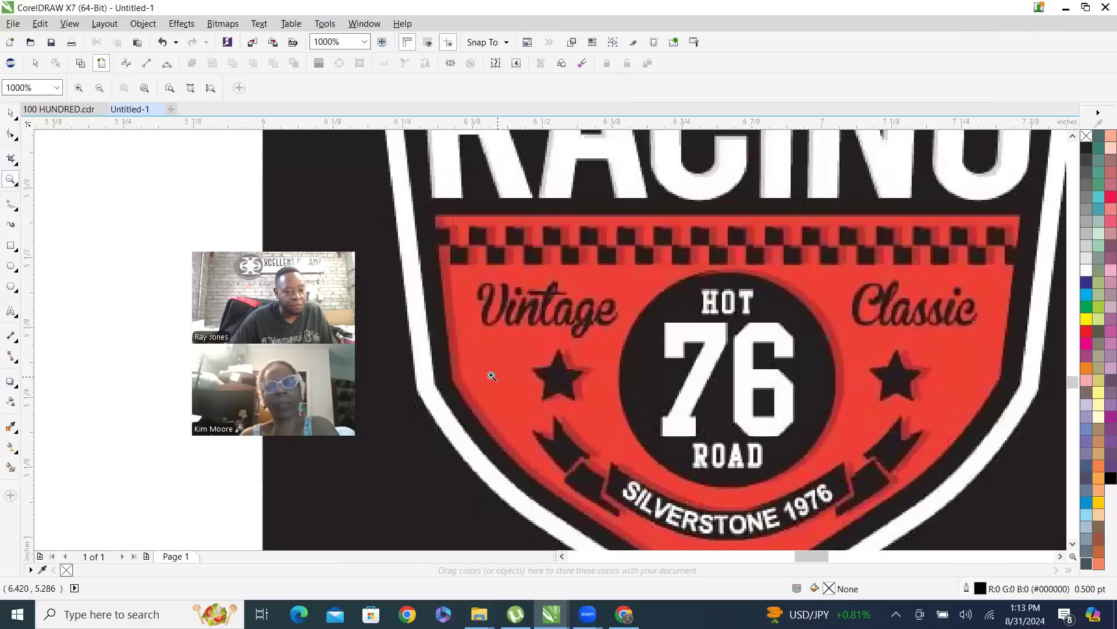
scroll(376, 358, "down", 2)
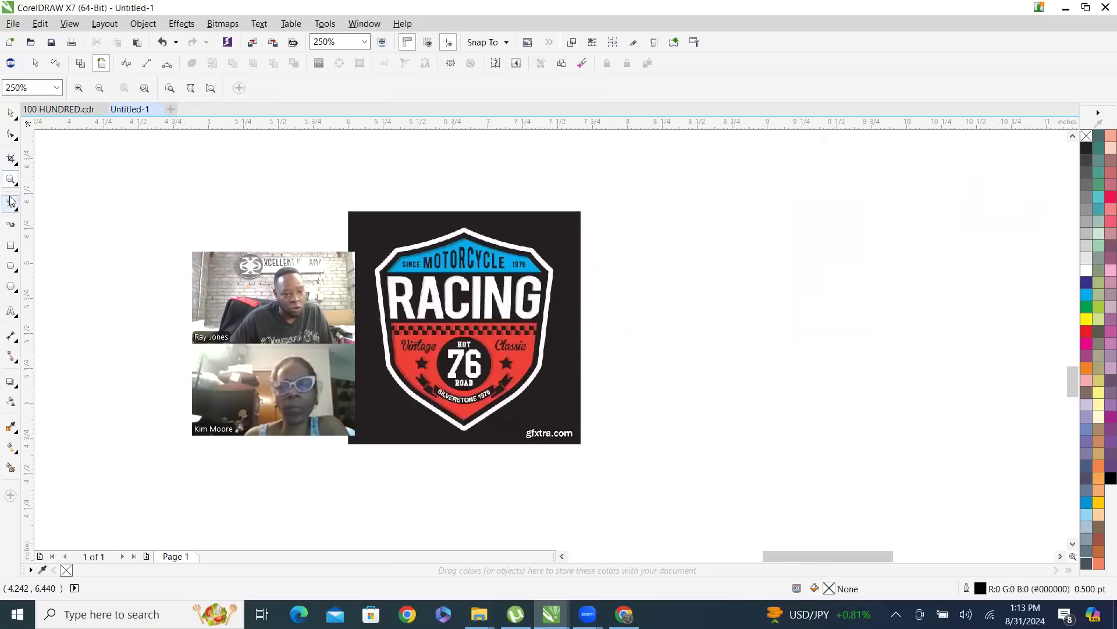
Return to the Pick tool, reselect the Zoom tool and magnify the racing image to 500%
left_click(8, 113)
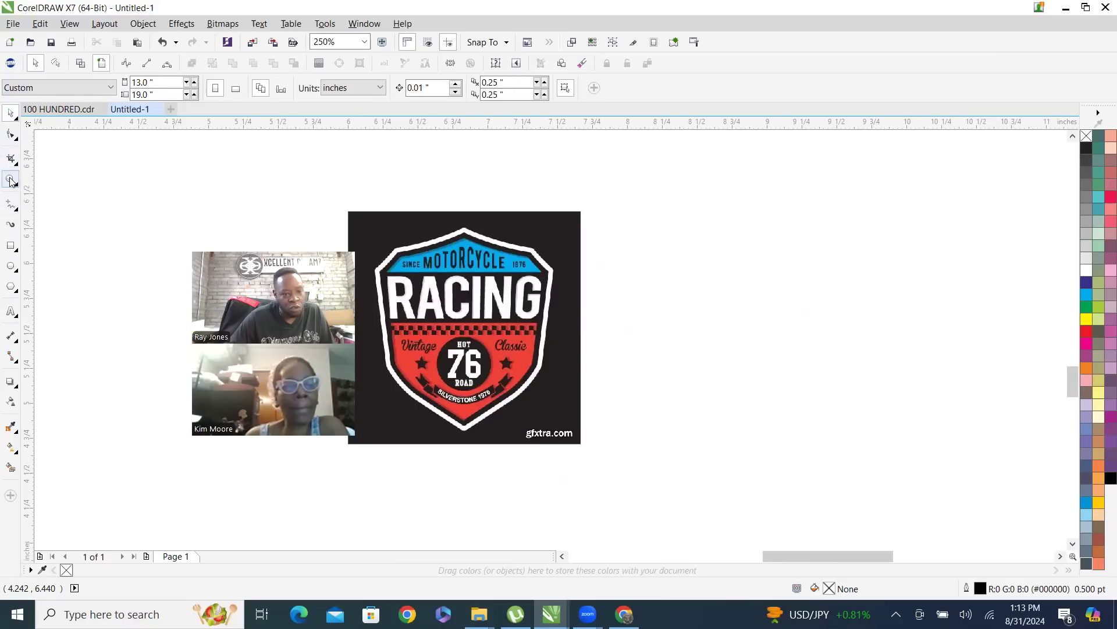
left_click(10, 179)
left_click(487, 312)
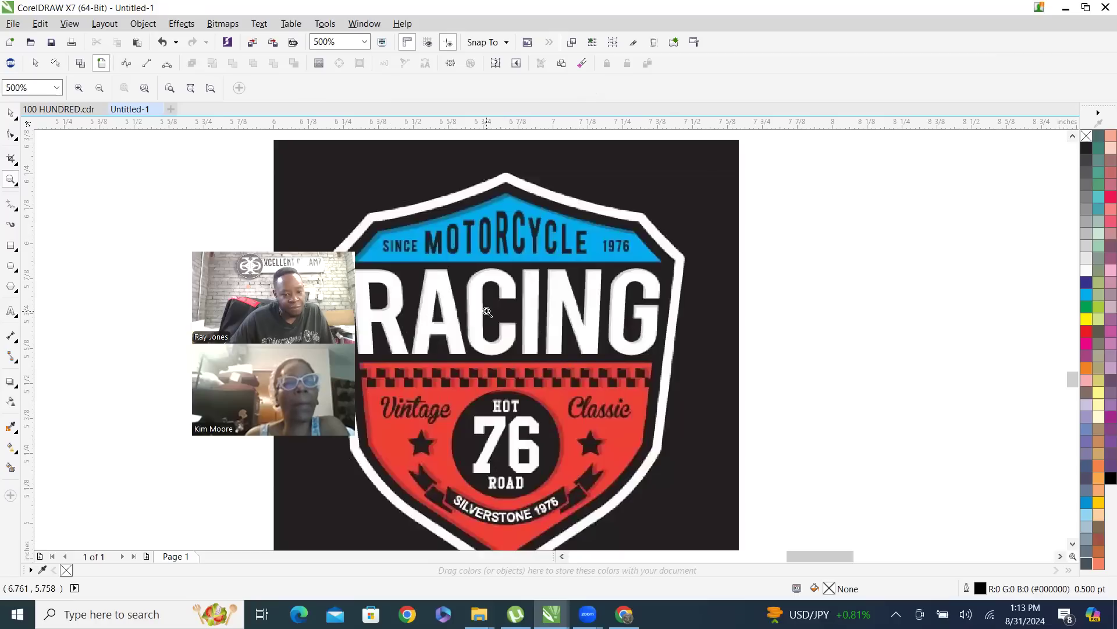
left_click(7, 181)
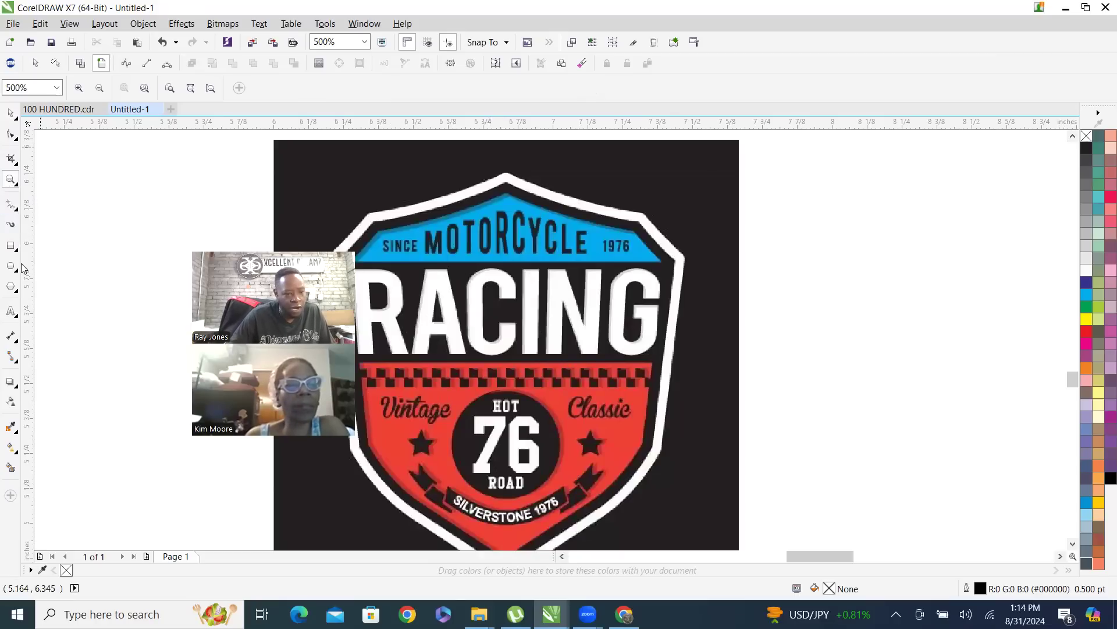
Examine the Freehand group of curve-drawing tools and view the Artistic Media tool's options
left_click(12, 210)
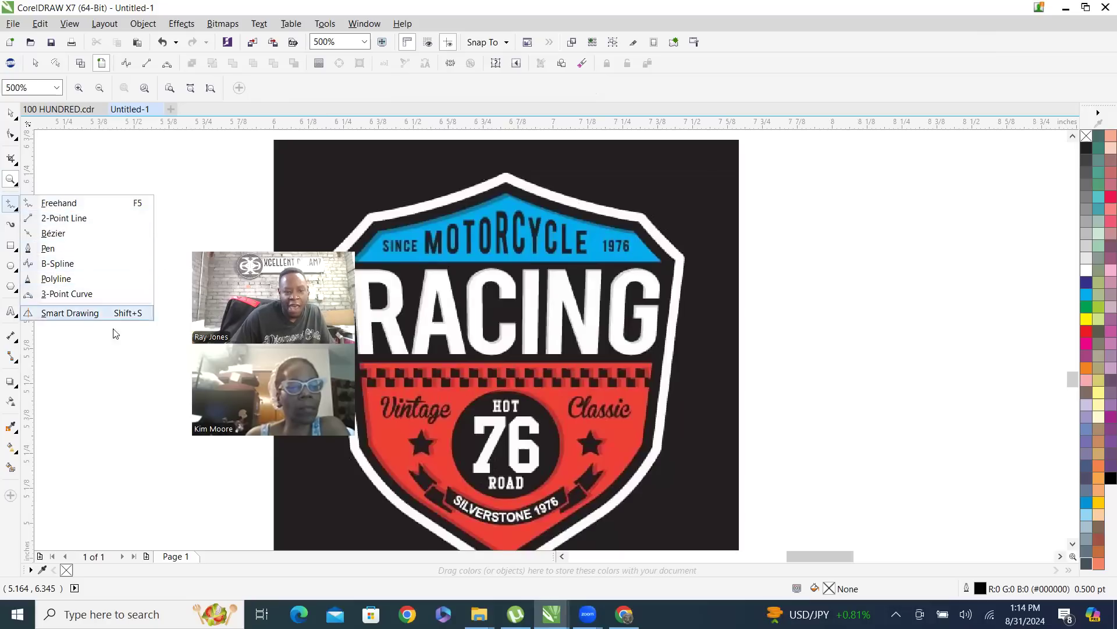
left_click(107, 187)
key("space")
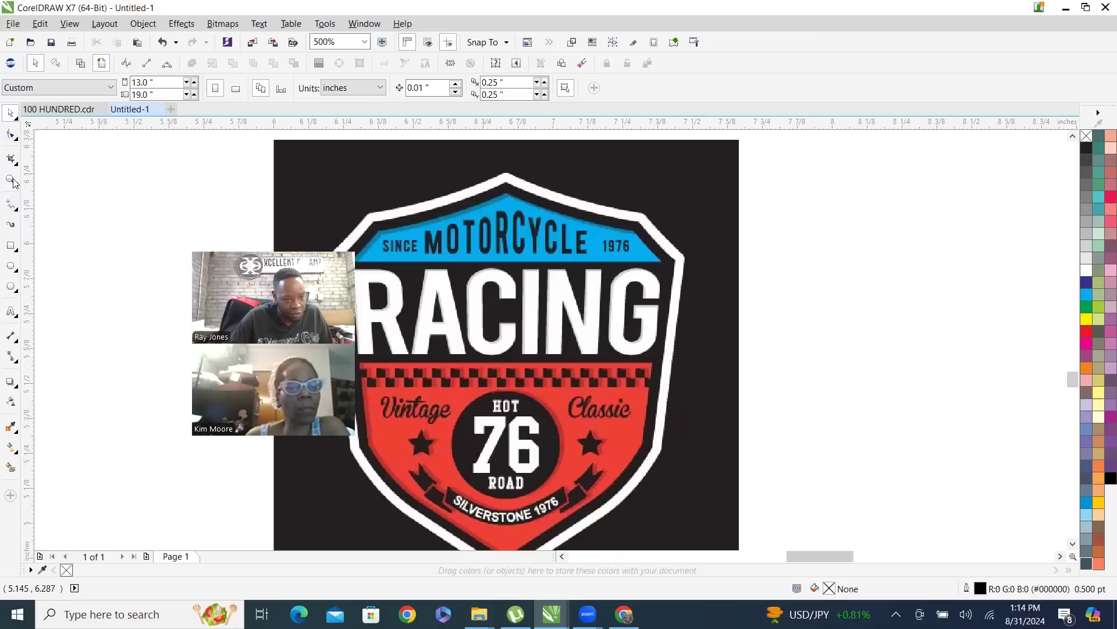
left_click(12, 226)
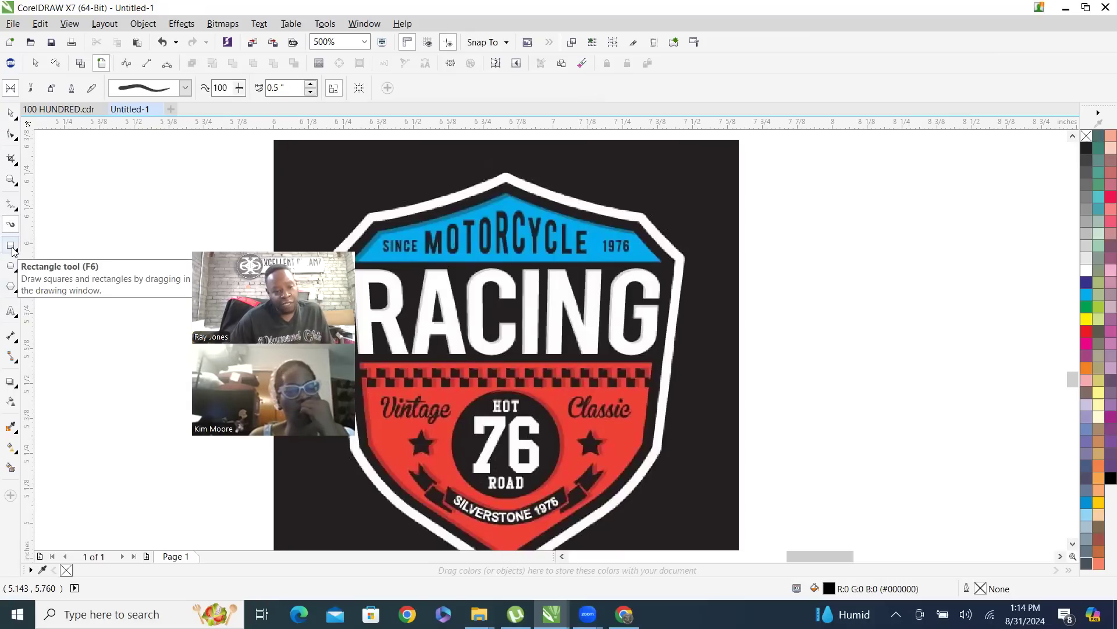
Activate the Rectangle, Ellipse and Polygon tools in turn and look over their variants and settings
left_click(12, 248)
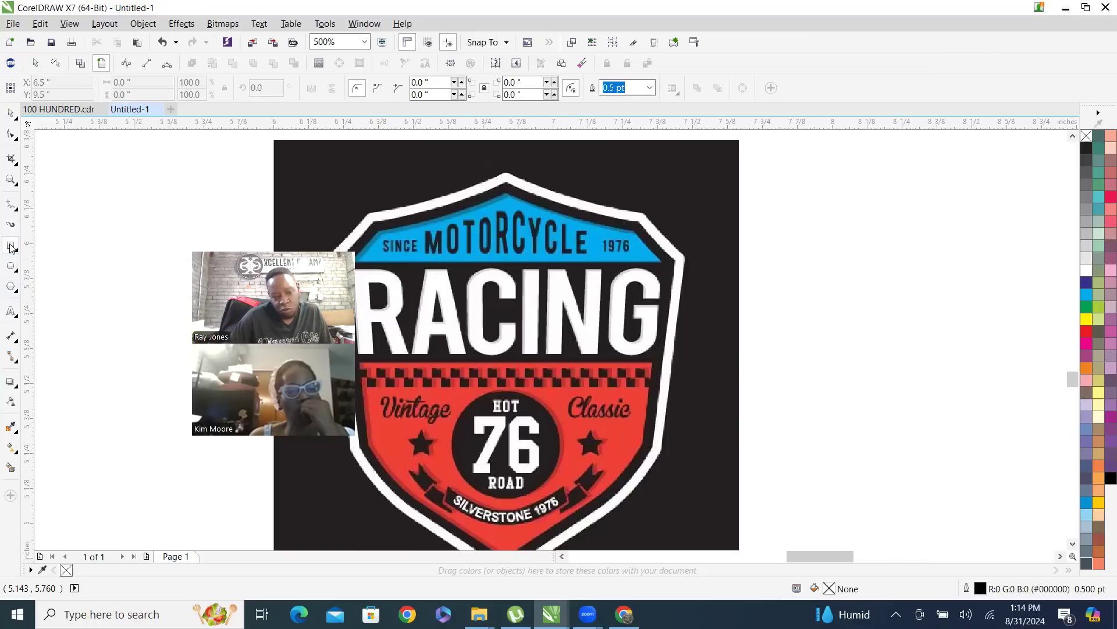
left_click(12, 248)
left_click(11, 248)
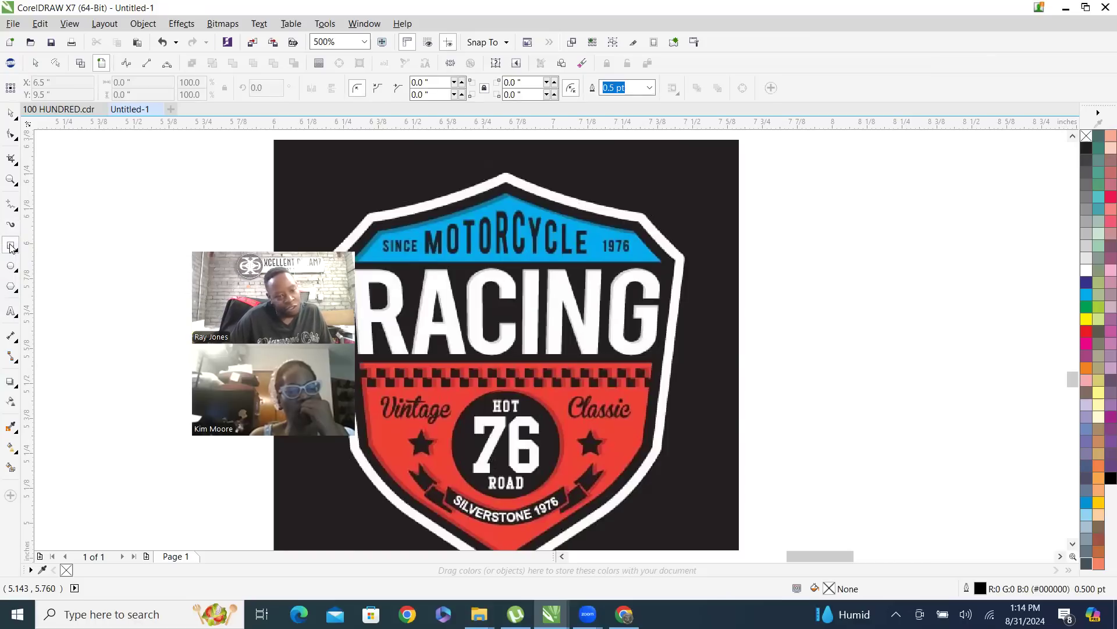
scroll(107, 225, "down", 2)
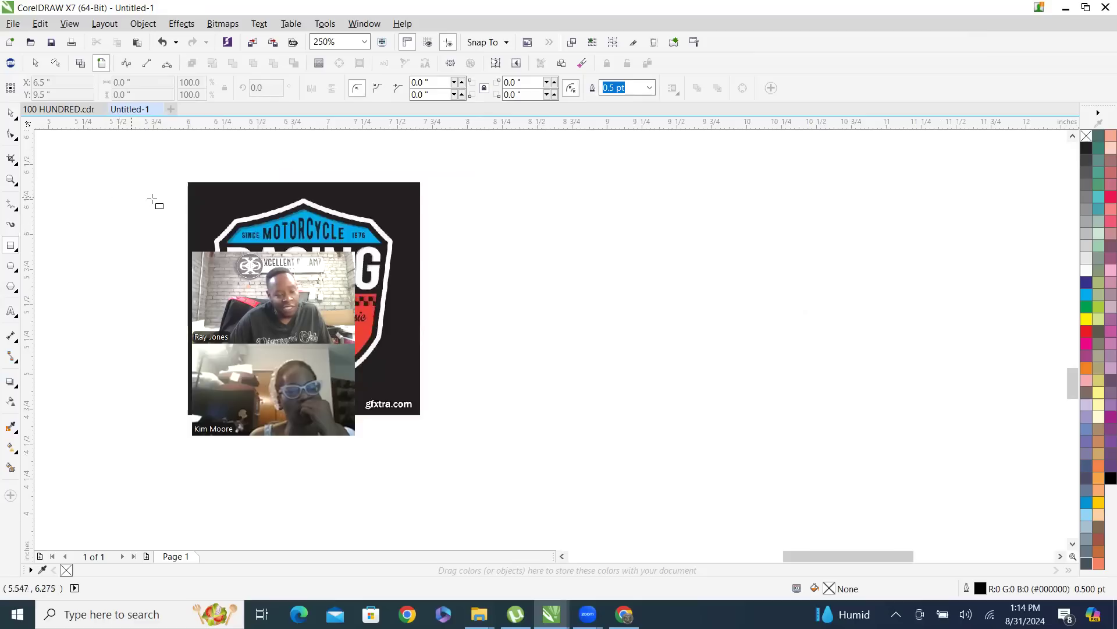
left_click(15, 271)
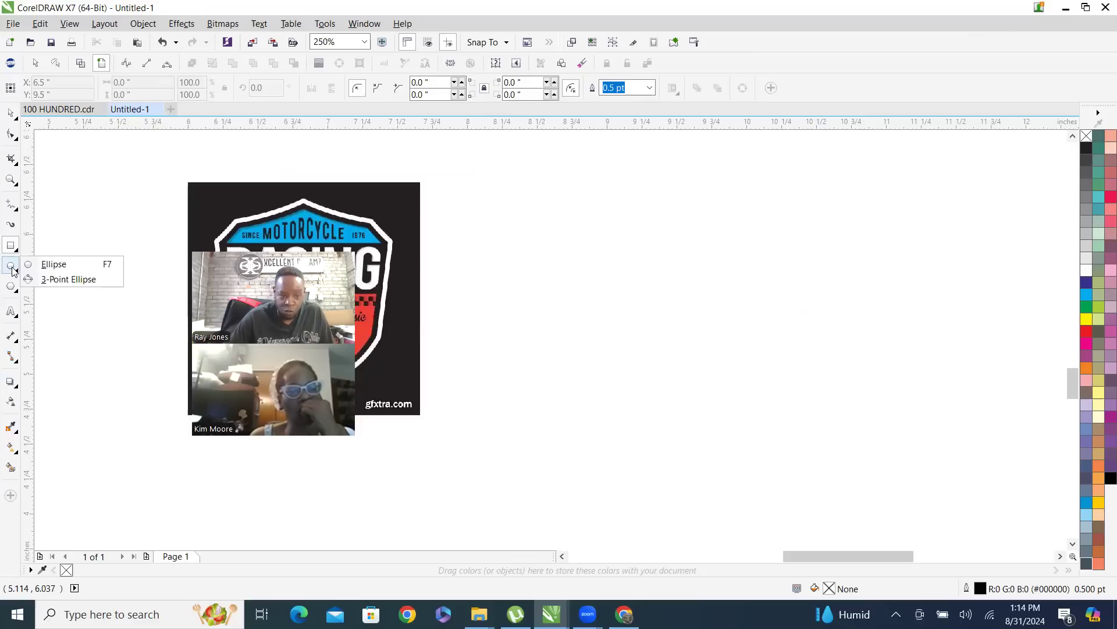
left_click(10, 268)
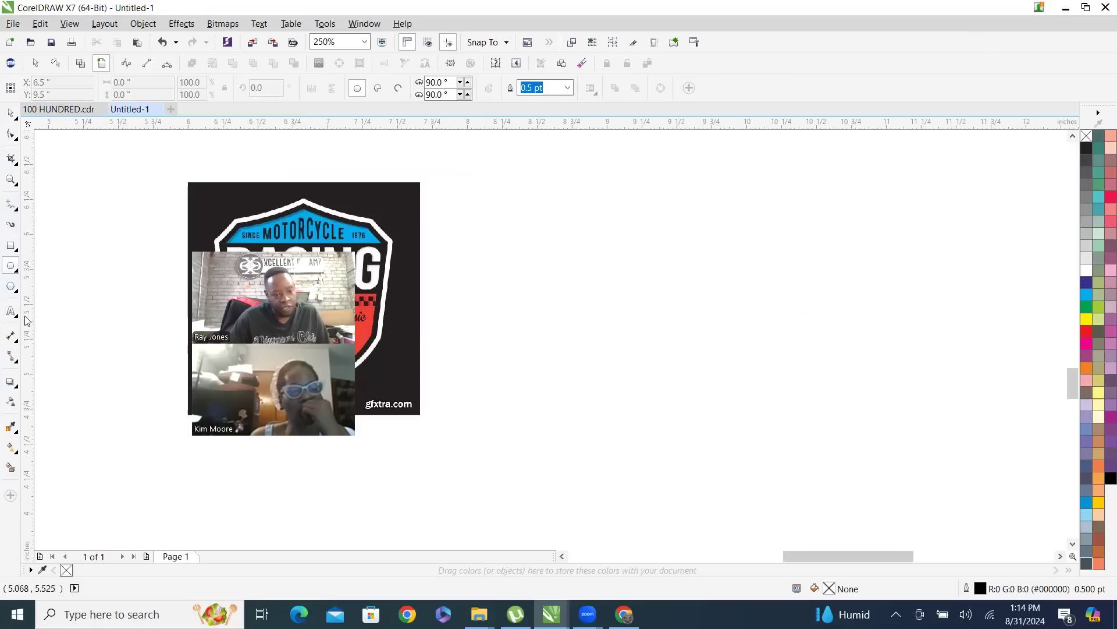
left_click(11, 287)
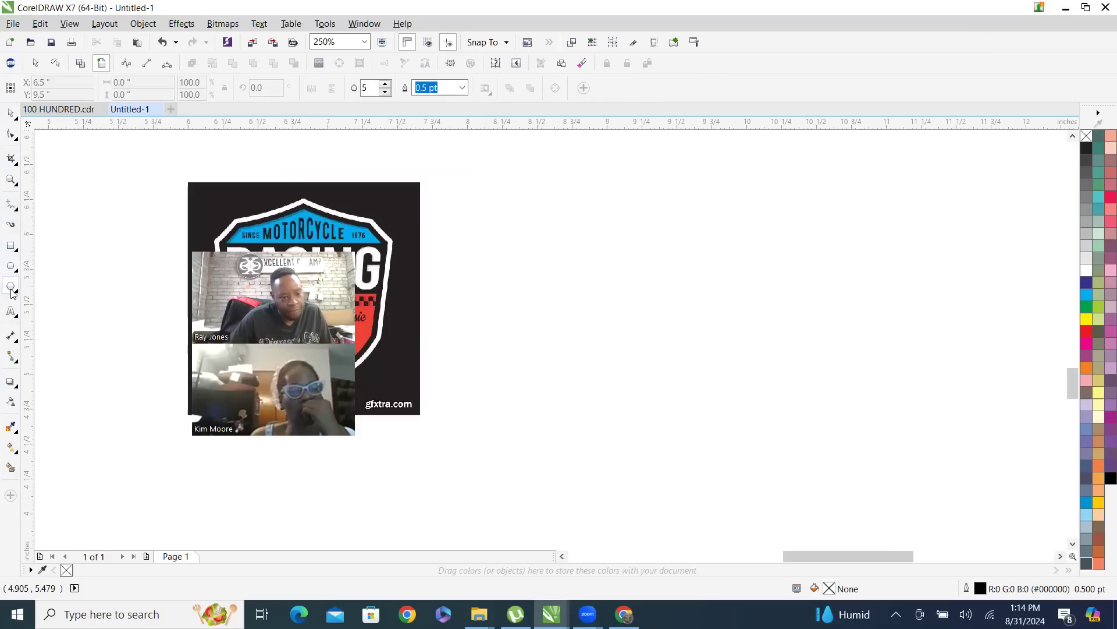
Draw a heart about 2.13 by 1.77 inches beside the racing image using the Basic Shapes tool
left_click(12, 293)
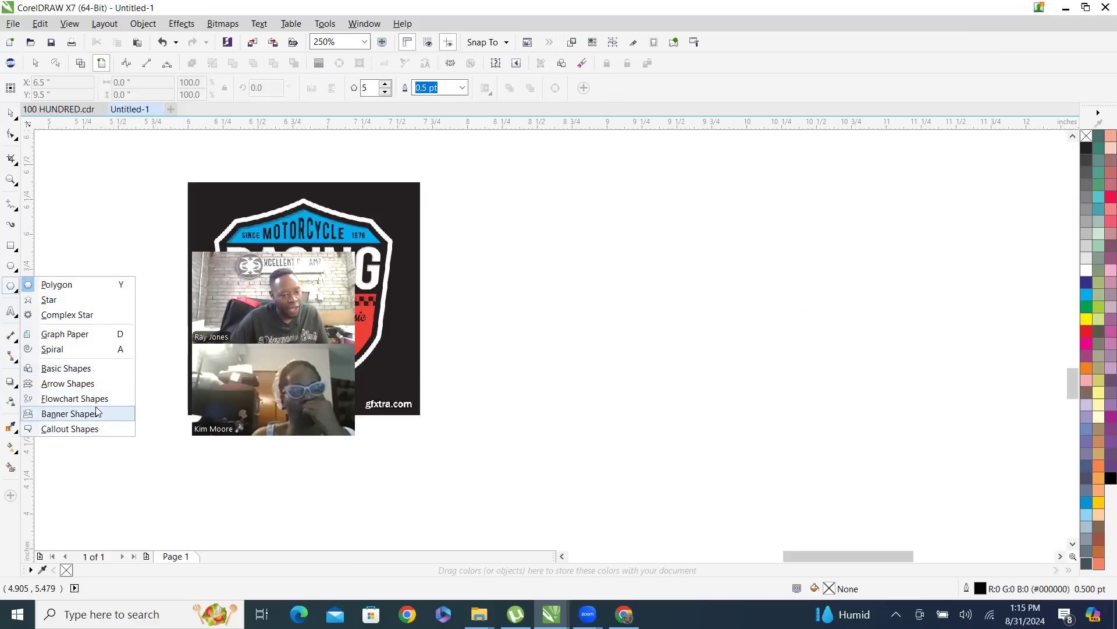
left_click(79, 368)
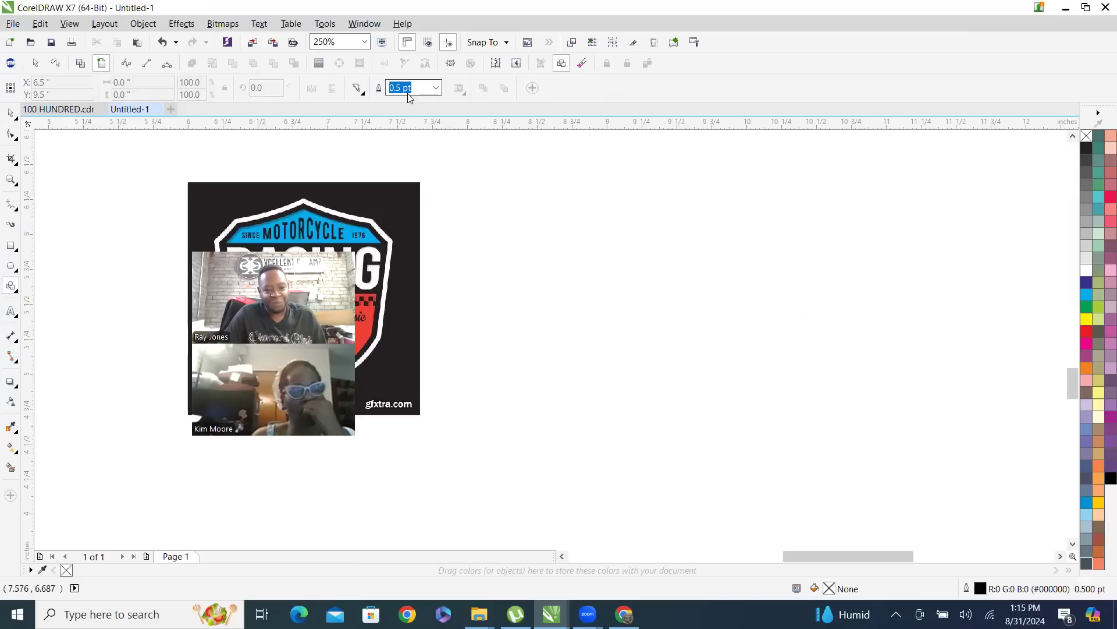
left_click(359, 91)
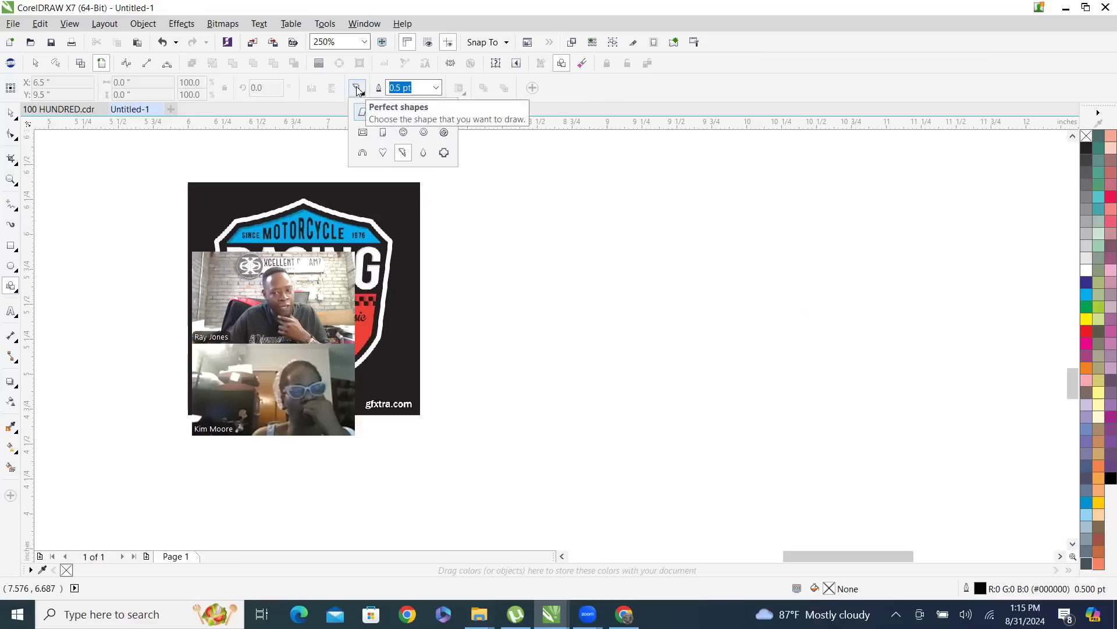
left_click(383, 153)
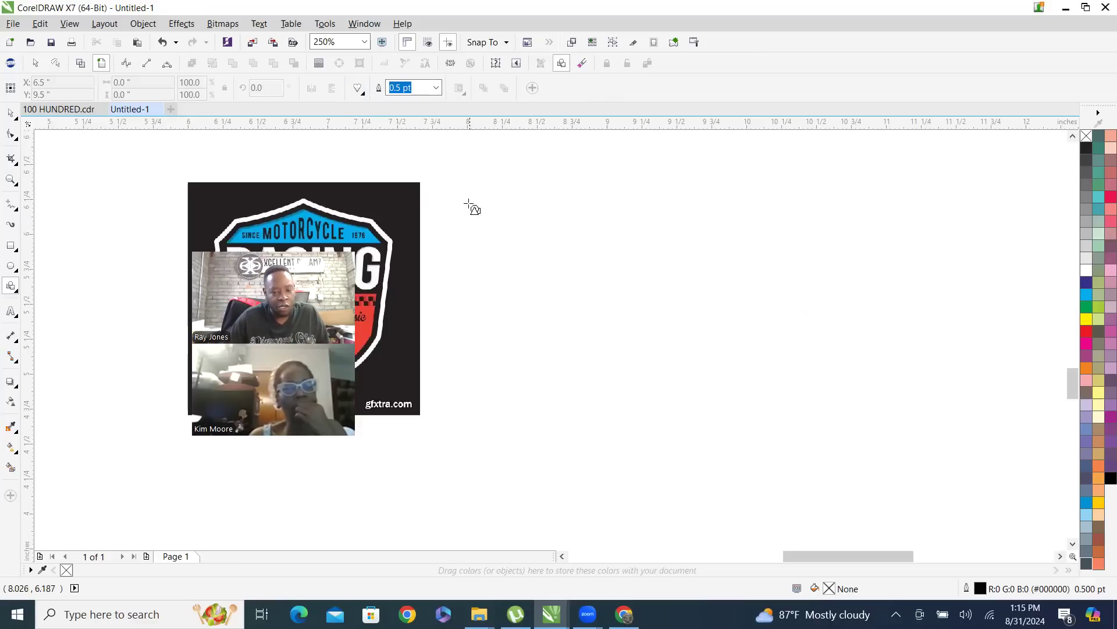
left_click(359, 89)
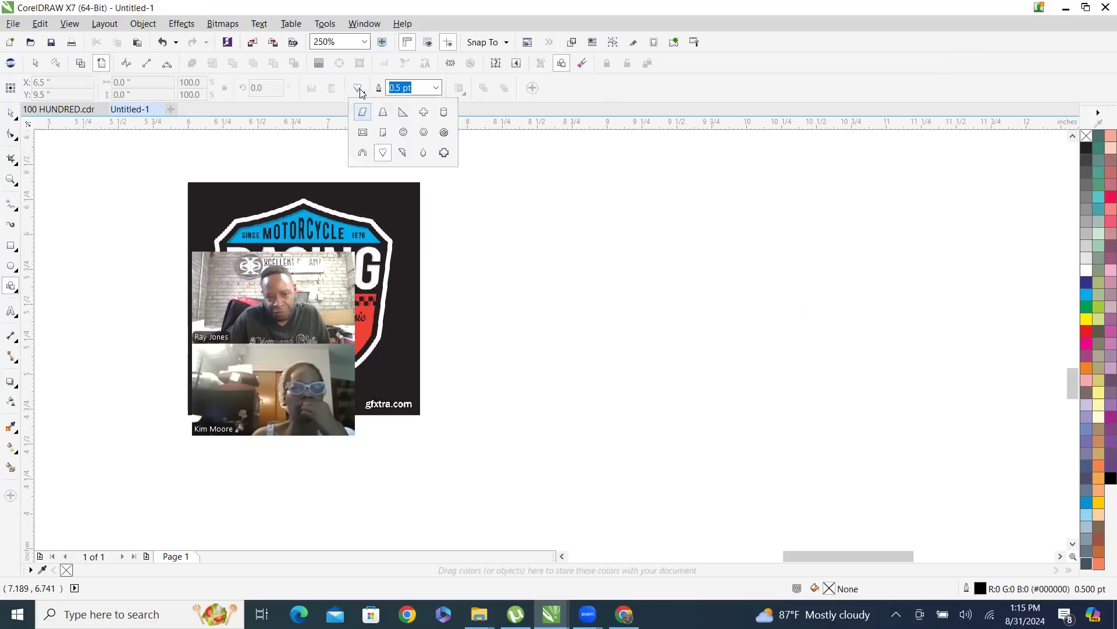
left_click(466, 181)
left_click_drag(457, 174, 612, 419)
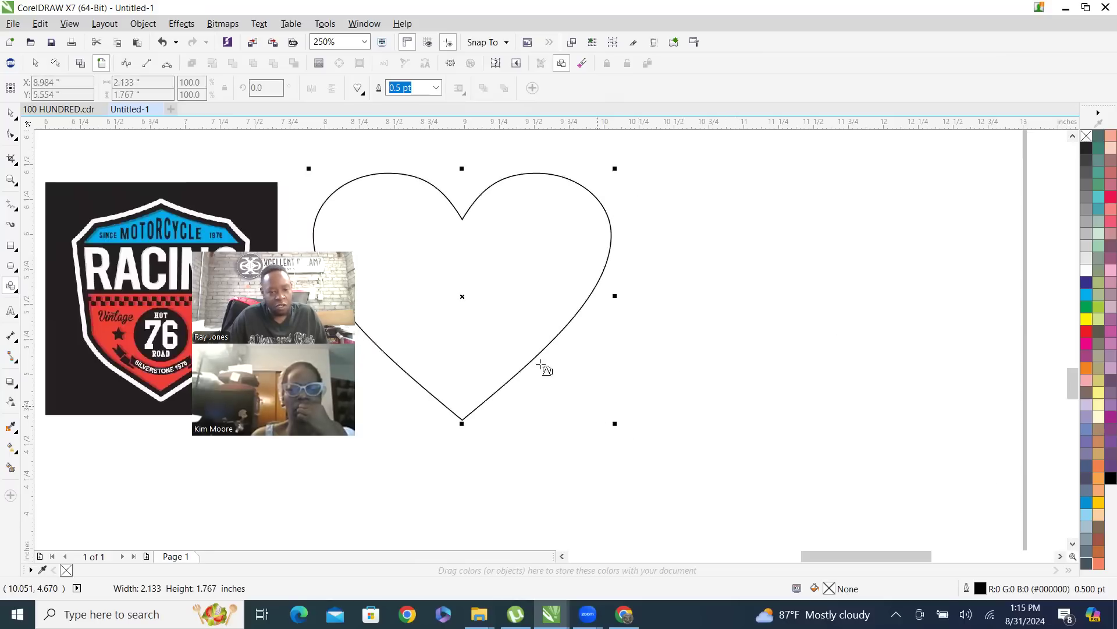
scroll(377, 301, "down", 1)
scroll(559, 366, "up", 1)
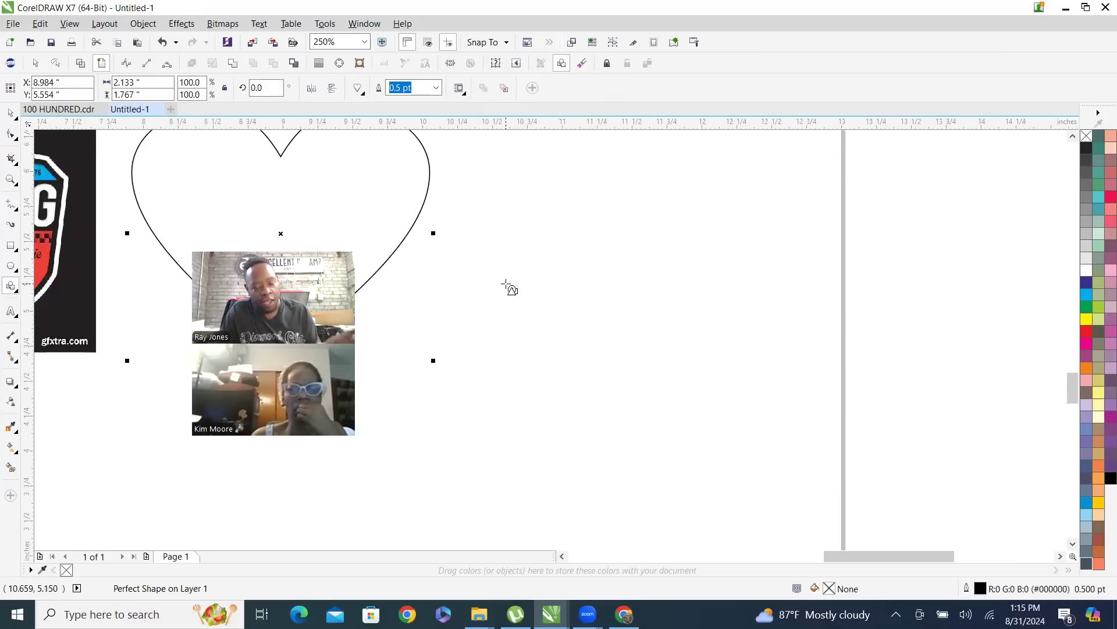
scroll(507, 287, "down", 1)
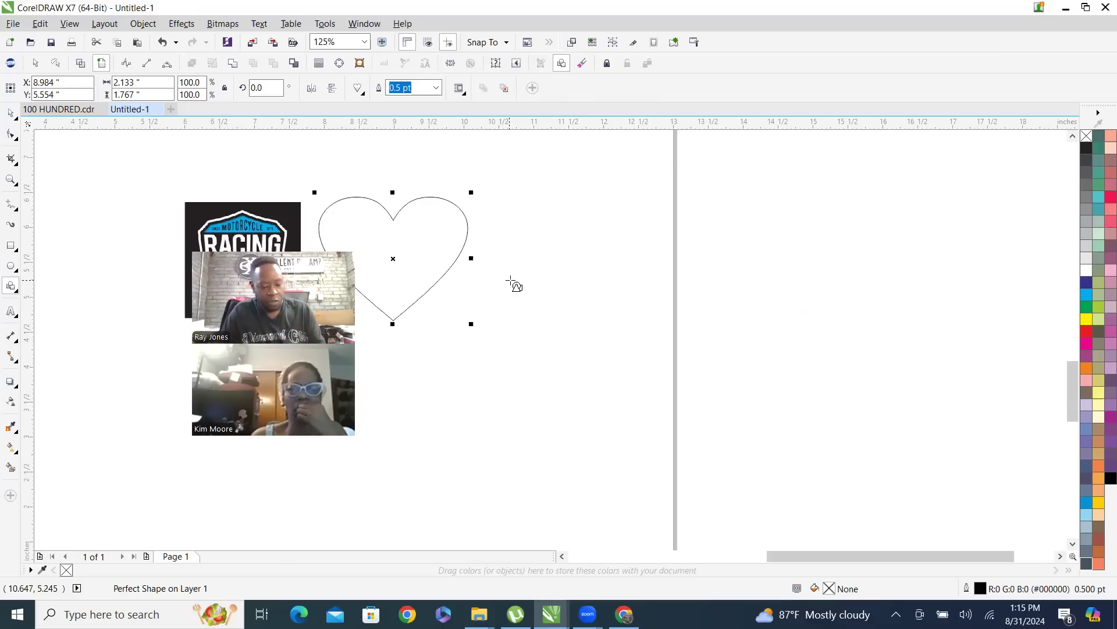
Draw a second heart beside the first one and delete it
left_click_drag(510, 236, 640, 381)
left_click(10, 113)
left_click(422, 260)
left_click(592, 328)
key("Delete")
Move the heart farther away from the racing image, to about X 11.08 and Y 5.16 inches
left_click_drag(395, 238, 541, 267)
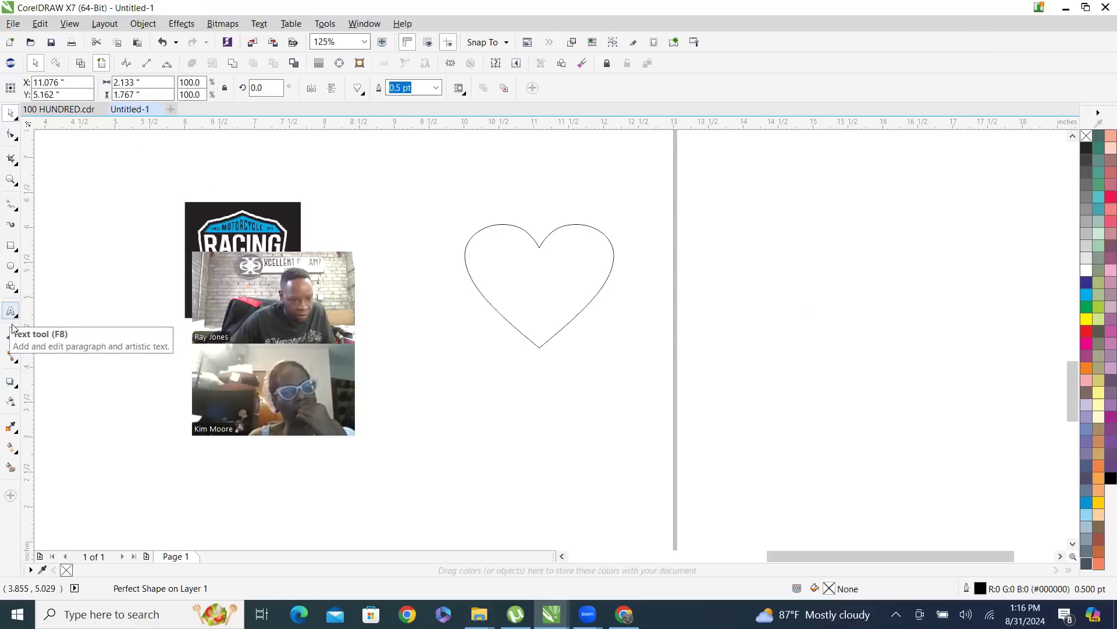
Draw a ribbon banner about 6.27 by 0.89 inches with Banner Shapes and place it below the racing image and heart
left_click(13, 286)
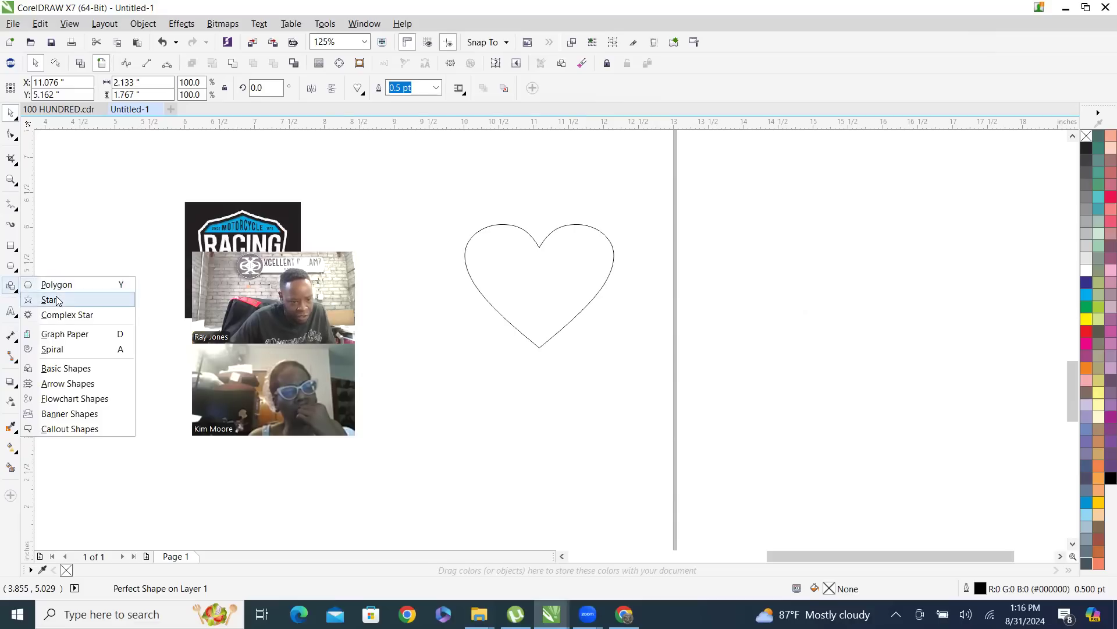
left_click(76, 414)
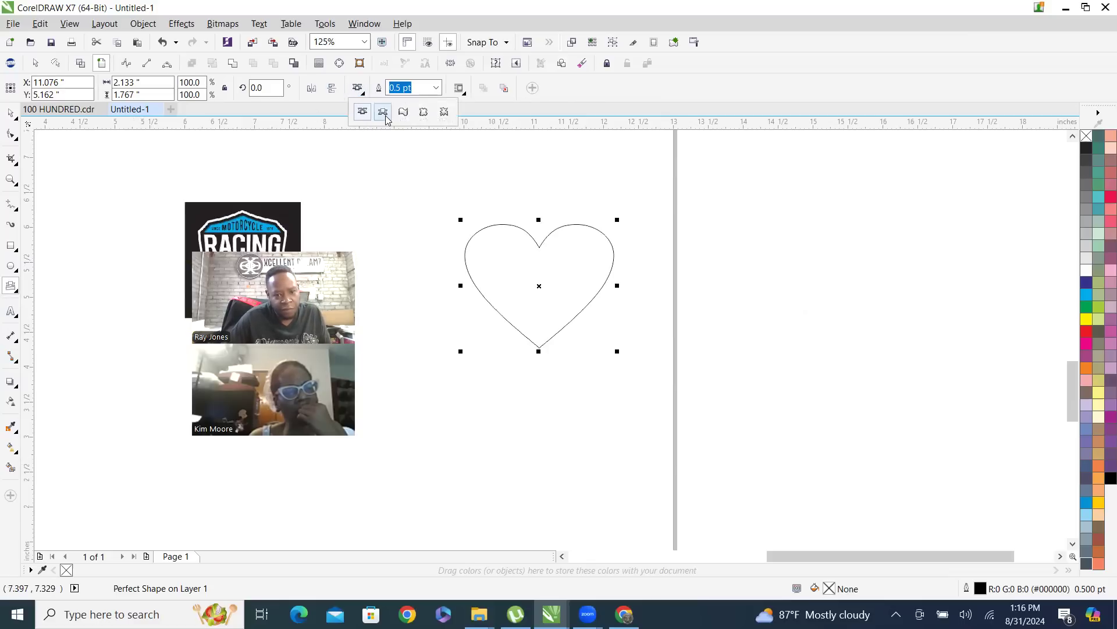
left_click(384, 113)
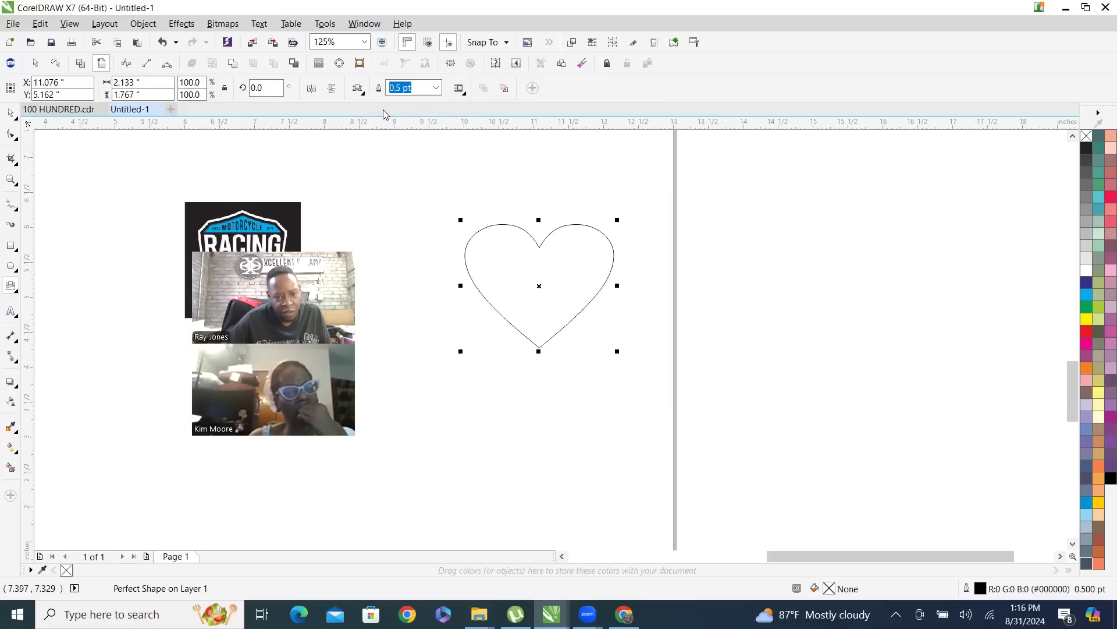
left_click_drag(330, 165, 770, 229)
left_click(10, 113)
left_click_drag(553, 185, 402, 483)
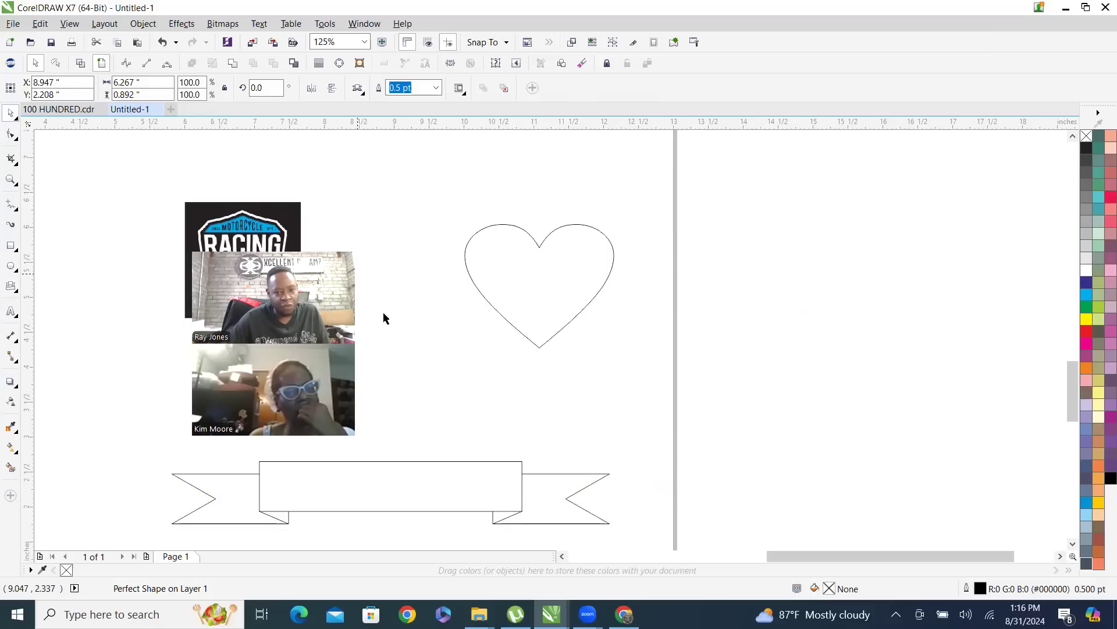
scroll(383, 318, "down", 1)
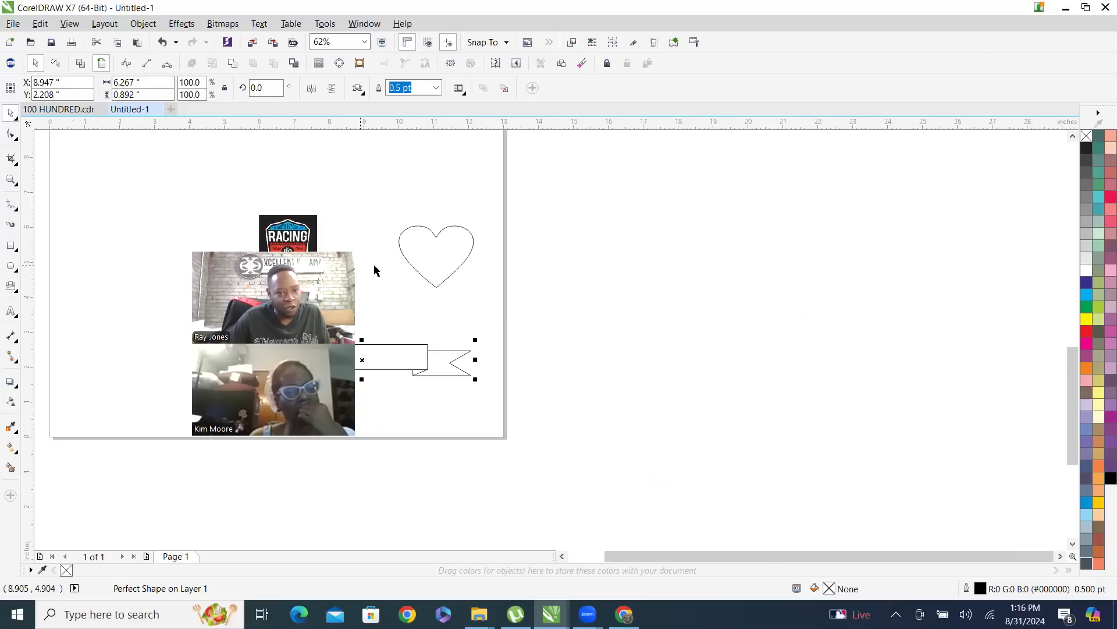
Delete the ribbon banner below the racing image and heart
scroll(323, 320, "up", 1)
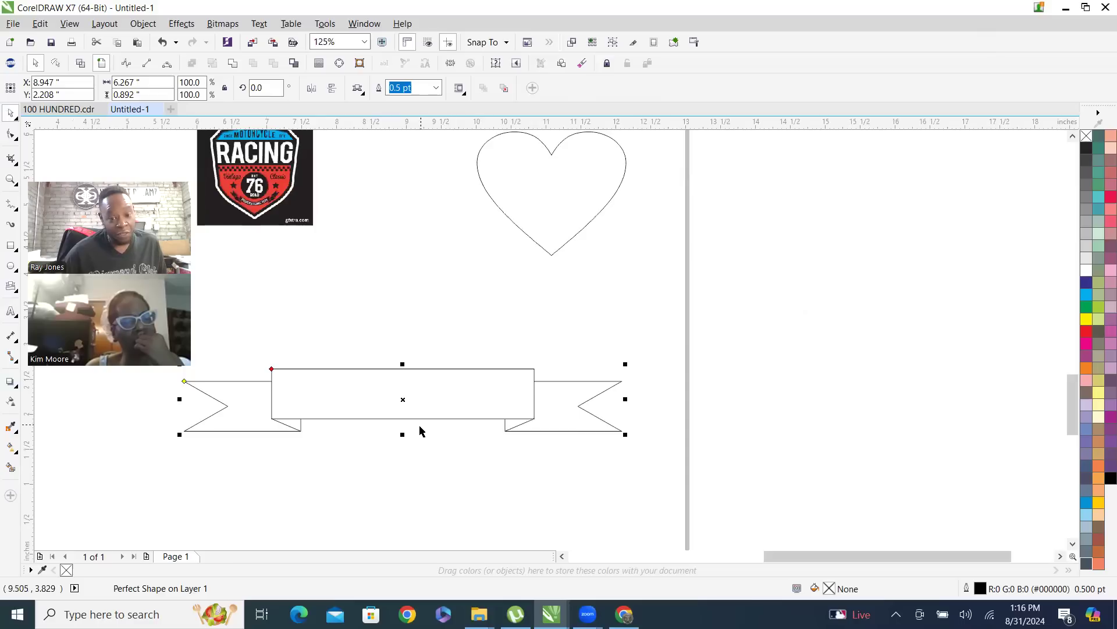
left_click(394, 384)
left_click(385, 394)
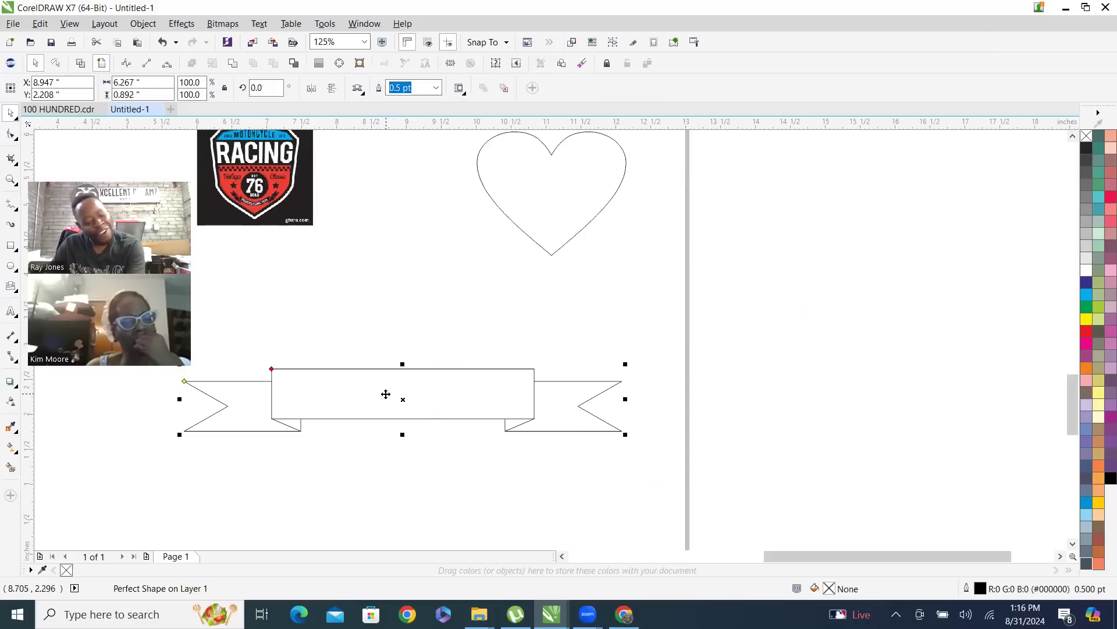
key("Delete")
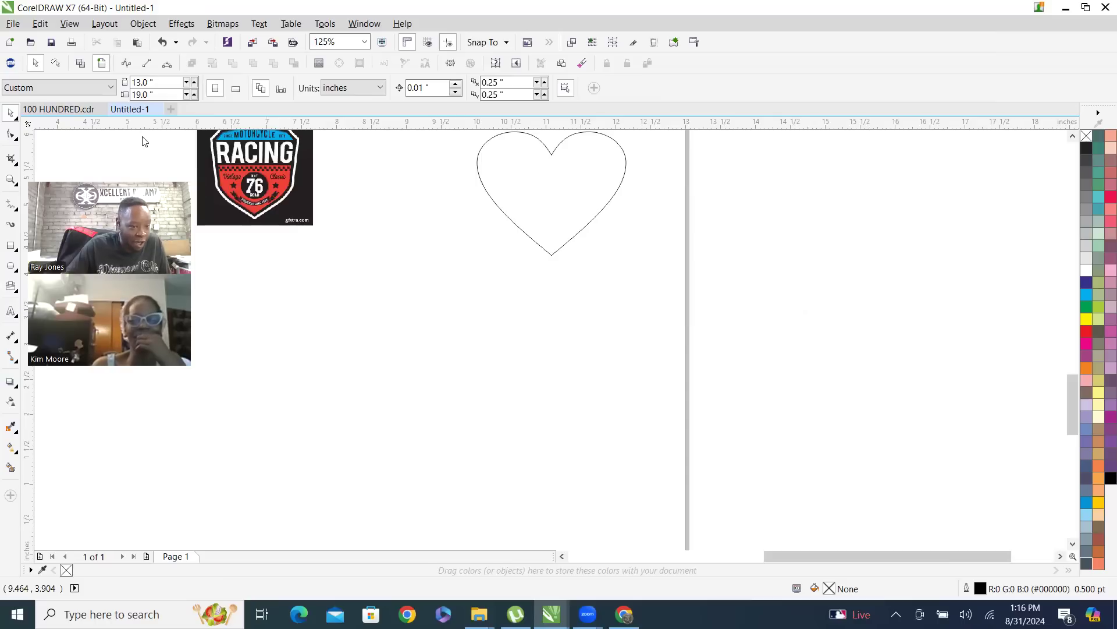
left_click(10, 359)
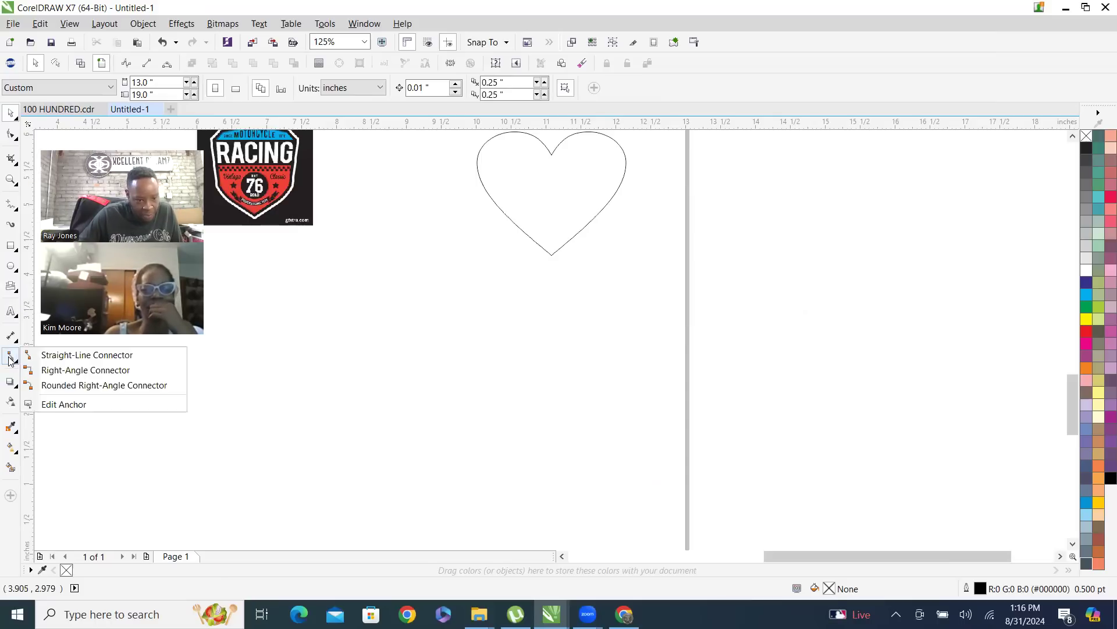
mouse_move(9, 337)
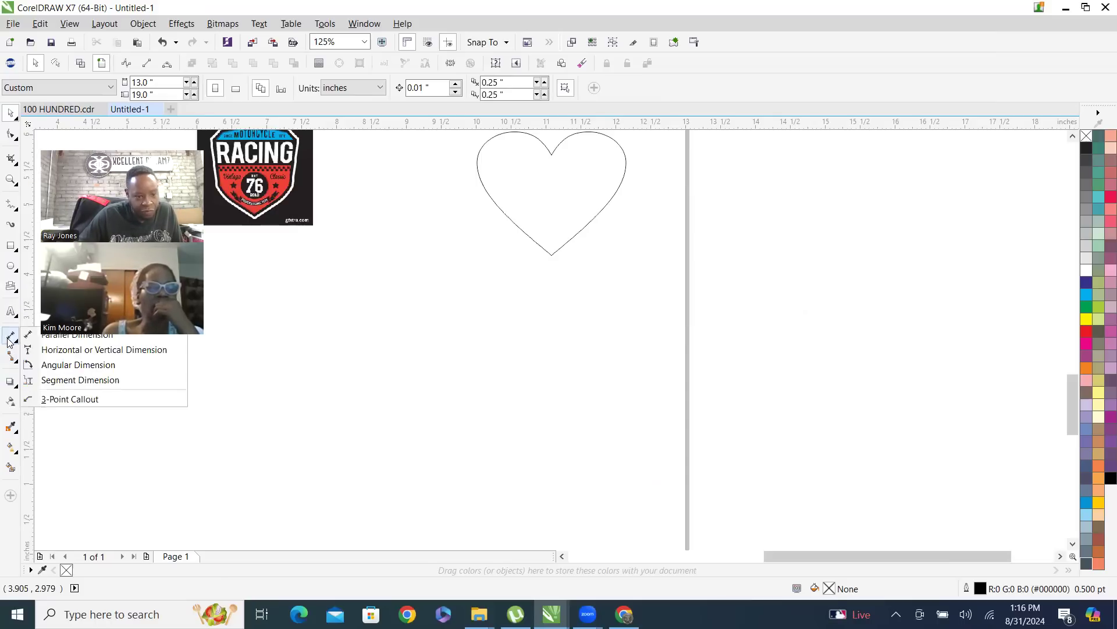
mouse_move(10, 311)
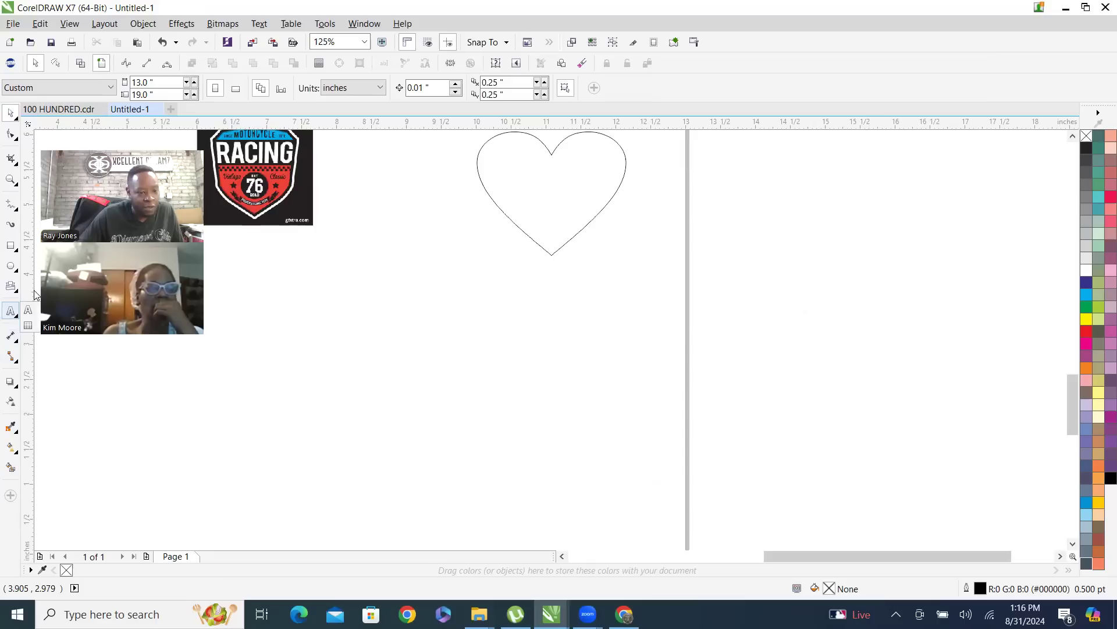
mouse_move(9, 288)
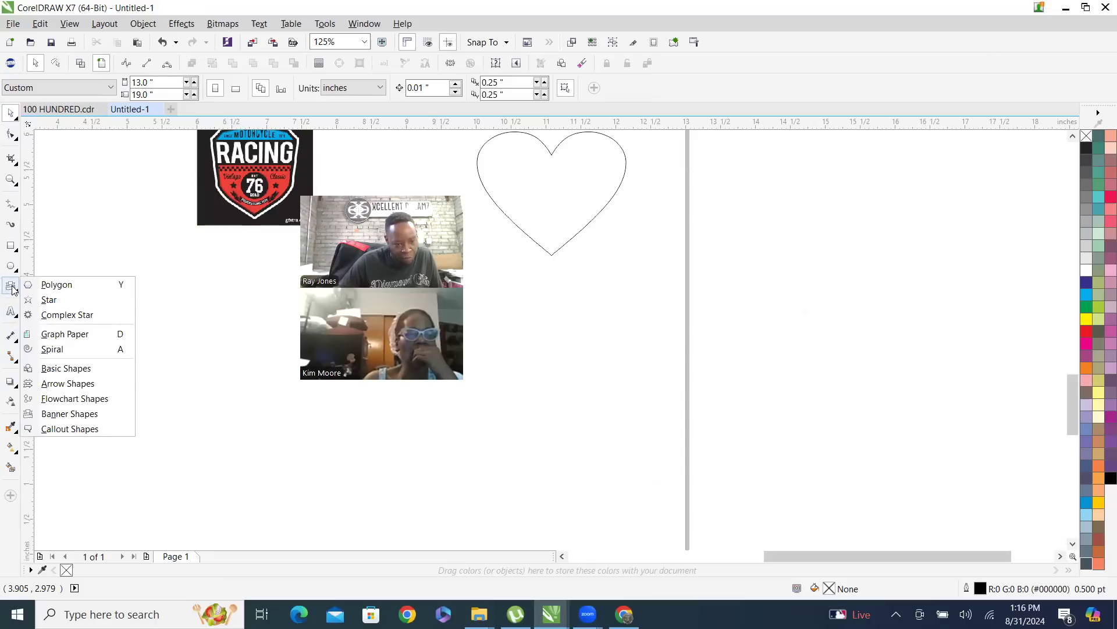
left_click(11, 287)
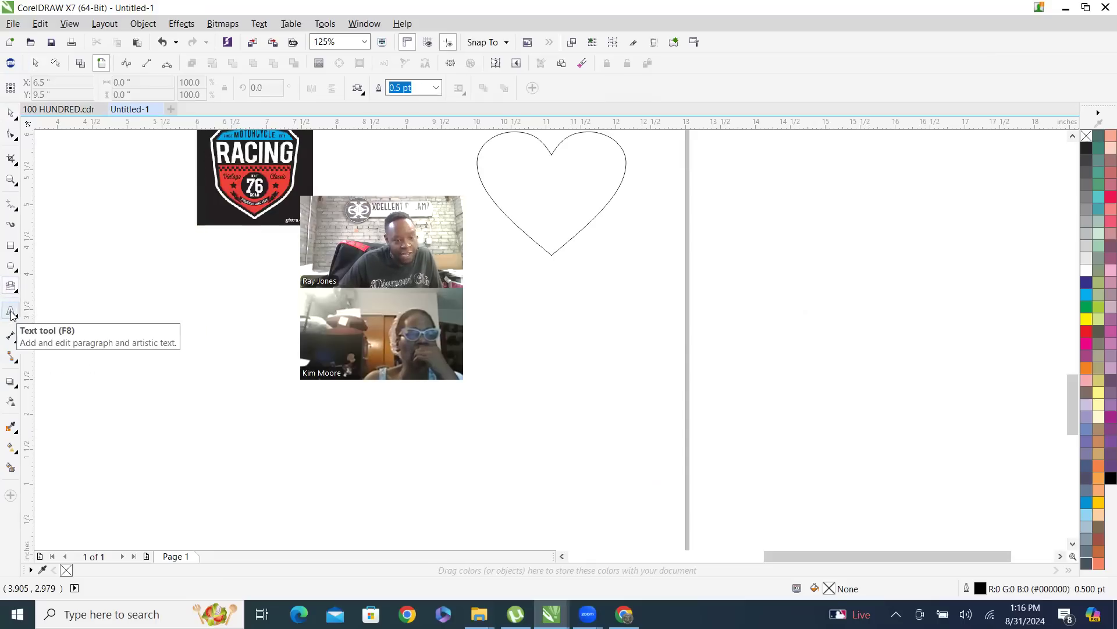
Add the participant's full name in capitals as 24 pt Arial artistic text below the racing image
left_click(11, 312)
left_click(129, 447)
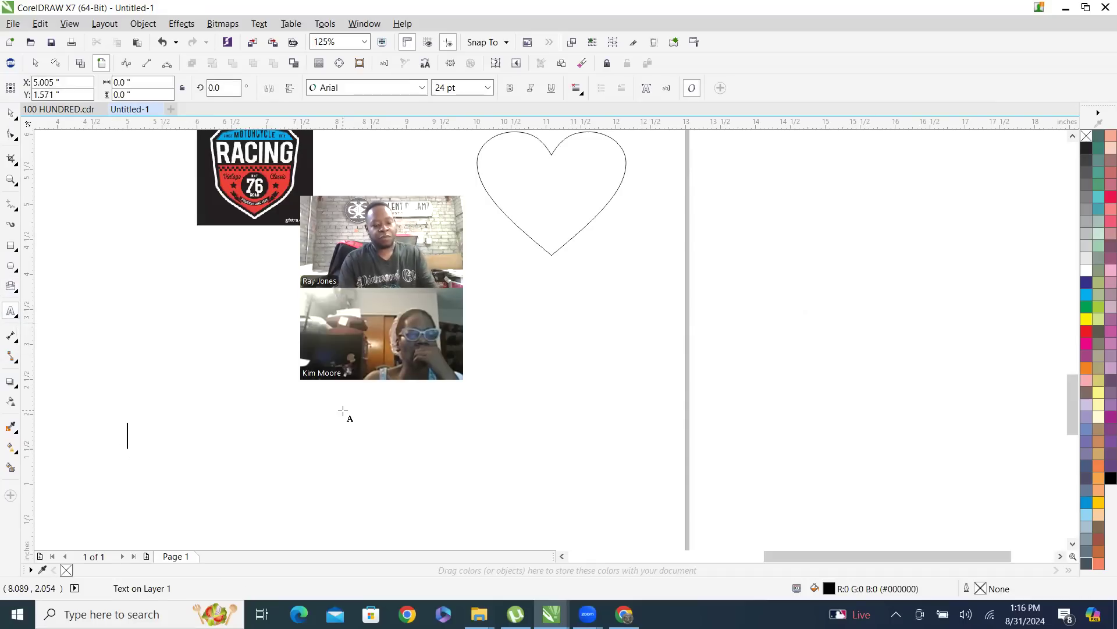
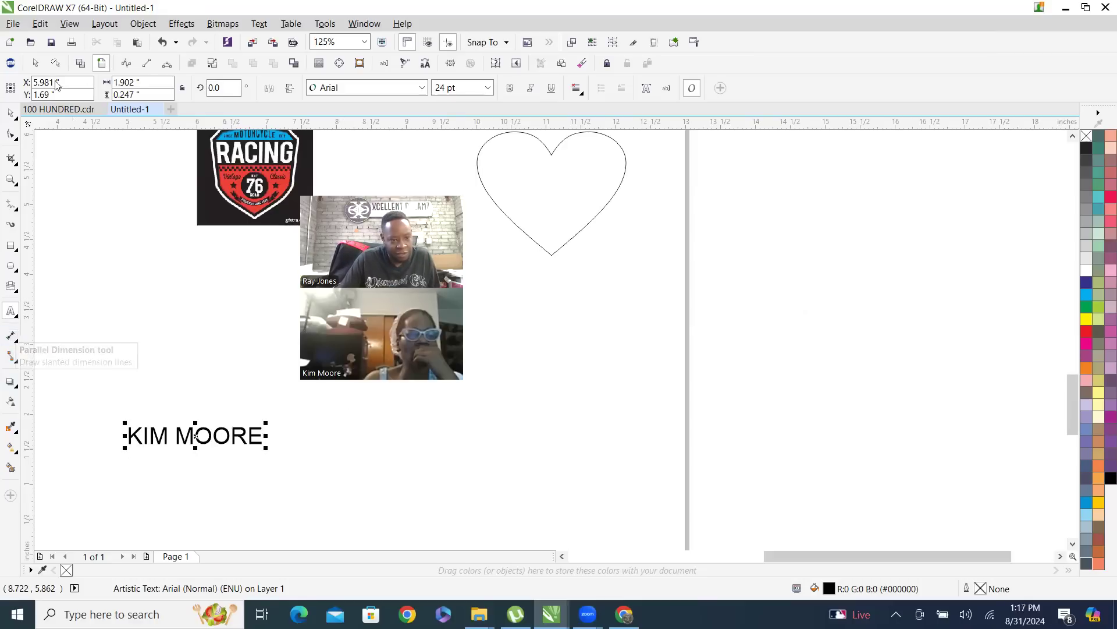
Examine the dimension tools, the Freehand and other curve tools, and the Drop Shadow tool in the toolbox
left_click(10, 337)
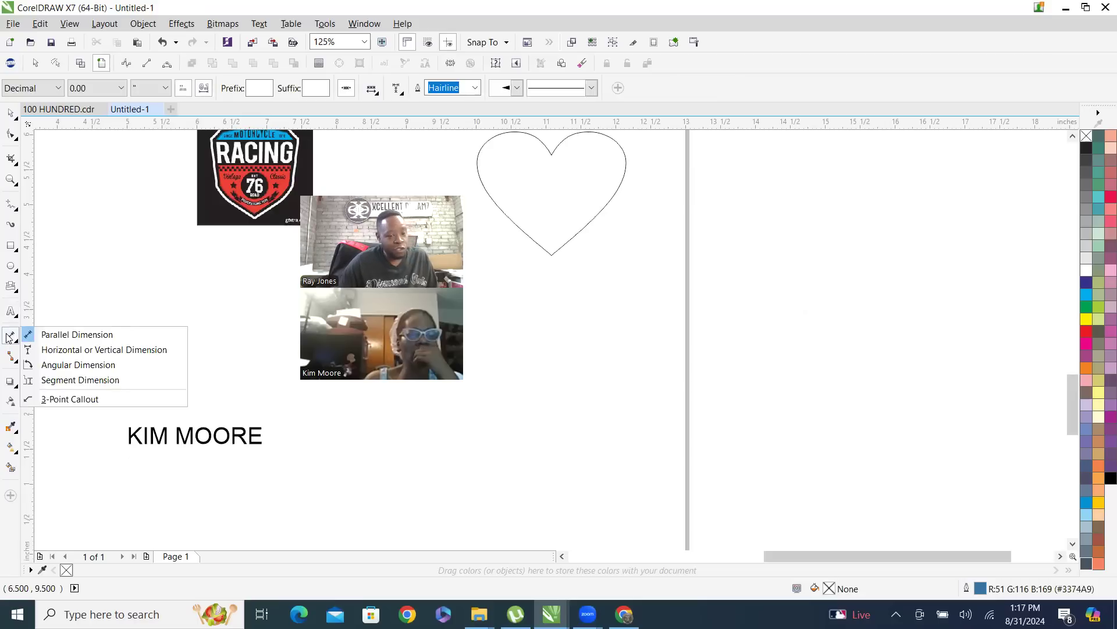
left_click(10, 336)
left_click(9, 337)
left_click(10, 337)
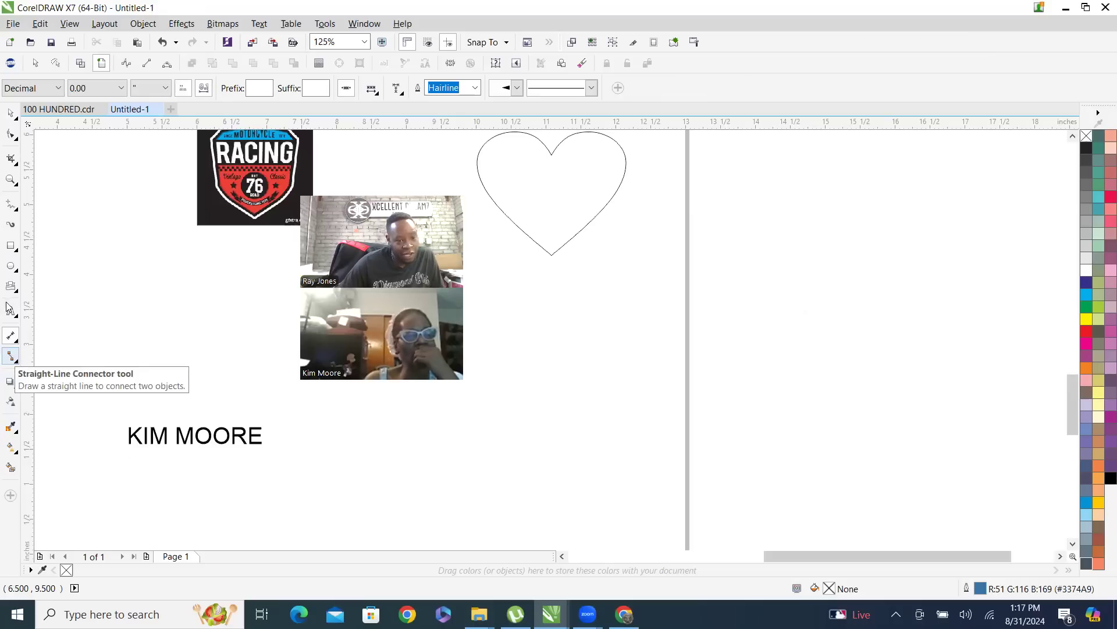
left_click(13, 205)
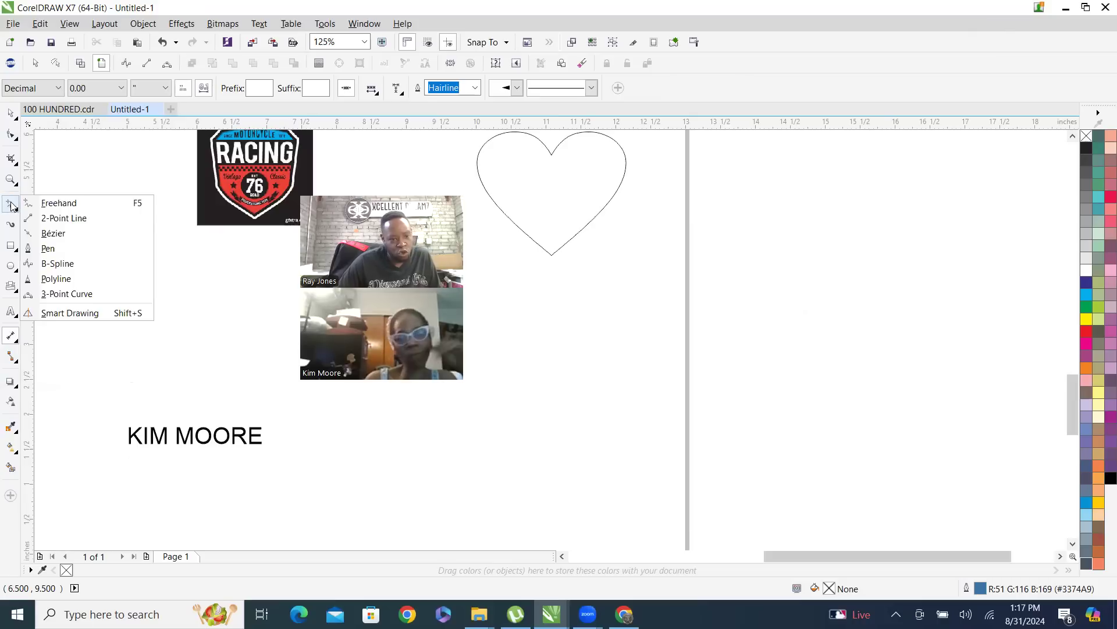
left_click(6, 210)
left_click(6, 210)
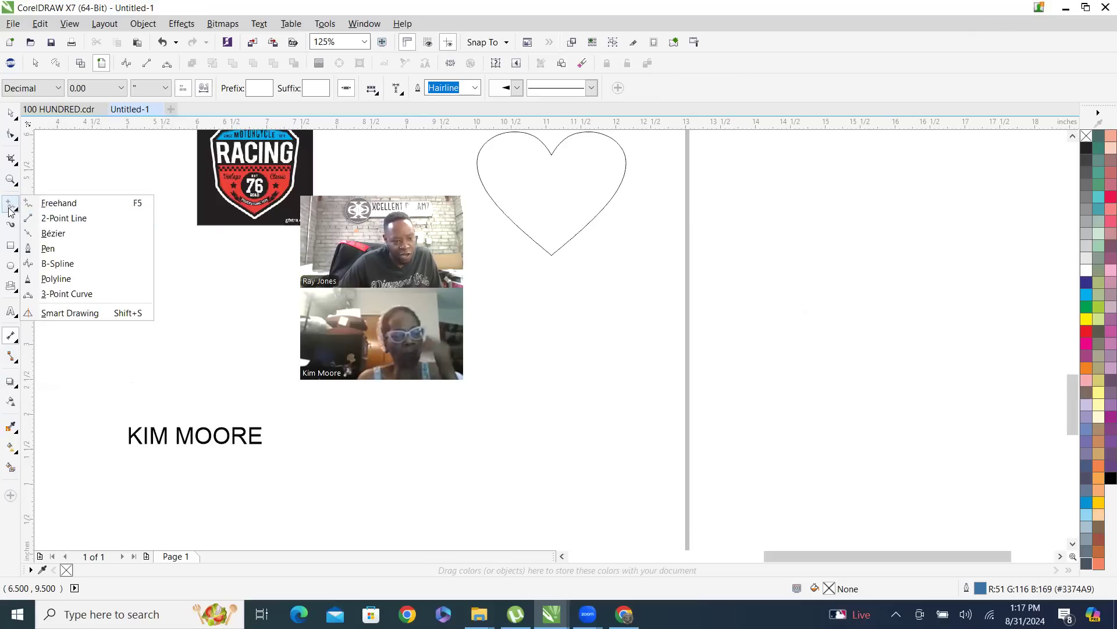
left_click(43, 200)
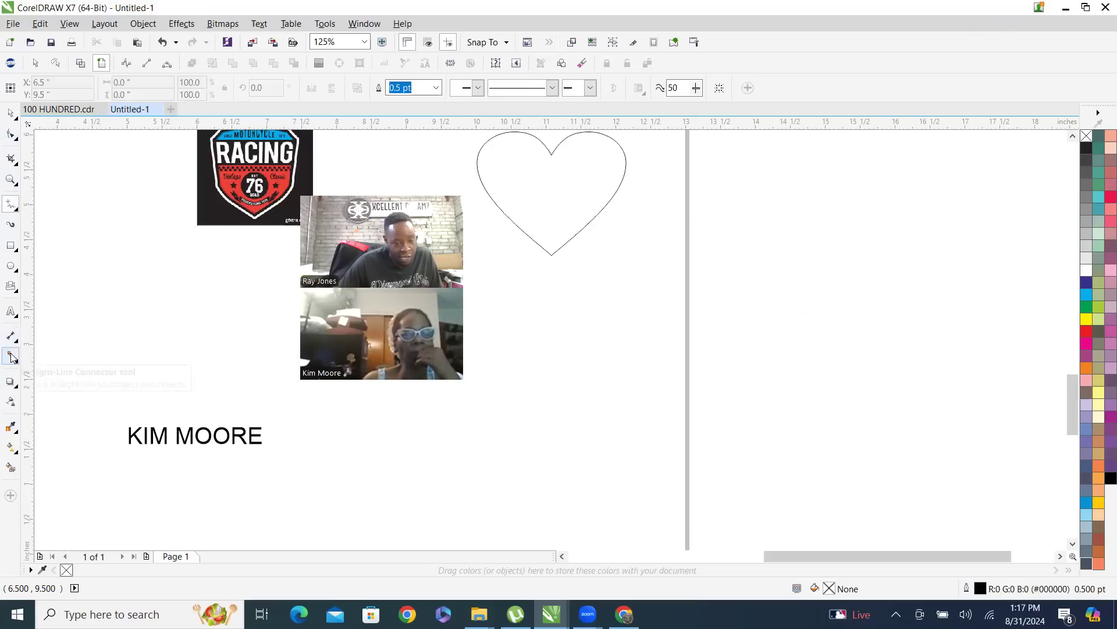
left_click(11, 382)
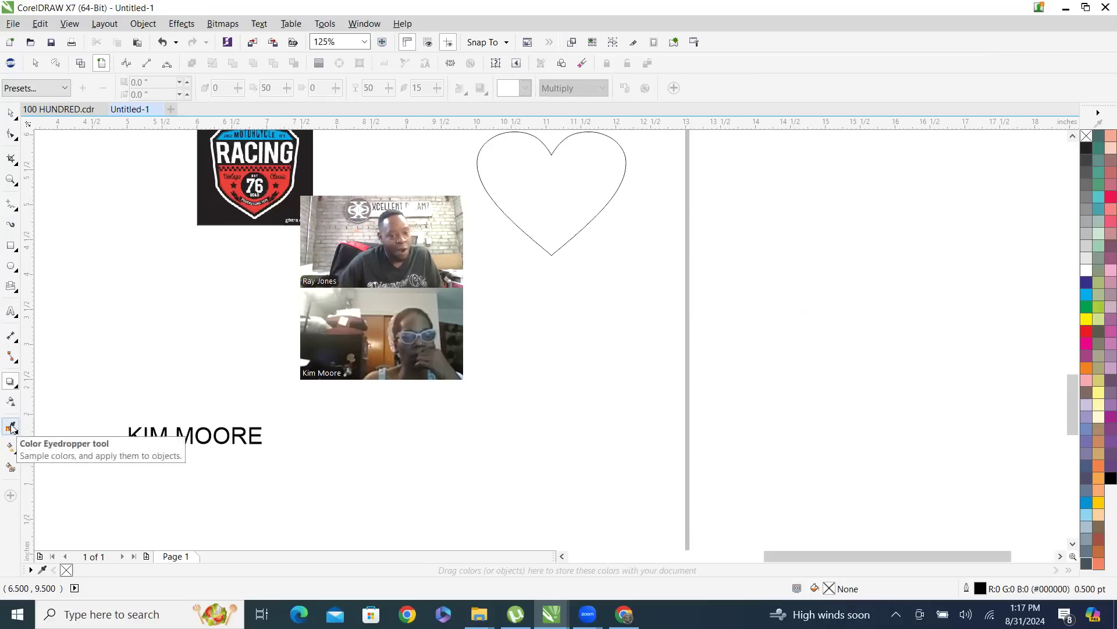
Sample a brown color from the screen with the eyedropper and add it to the document palette
left_click(11, 428)
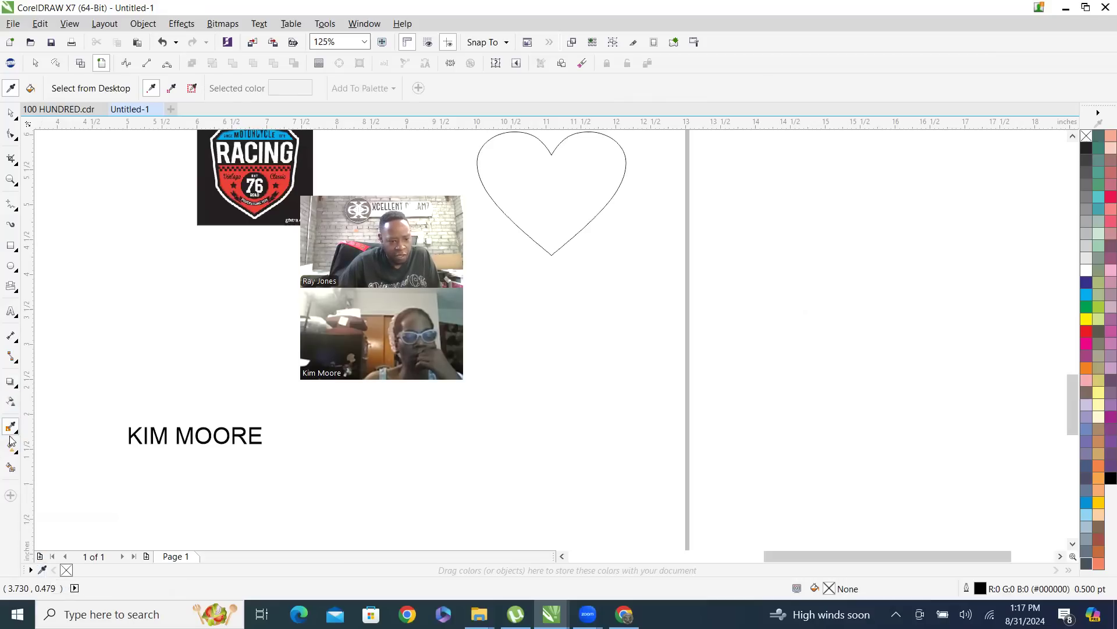
left_click(9, 431)
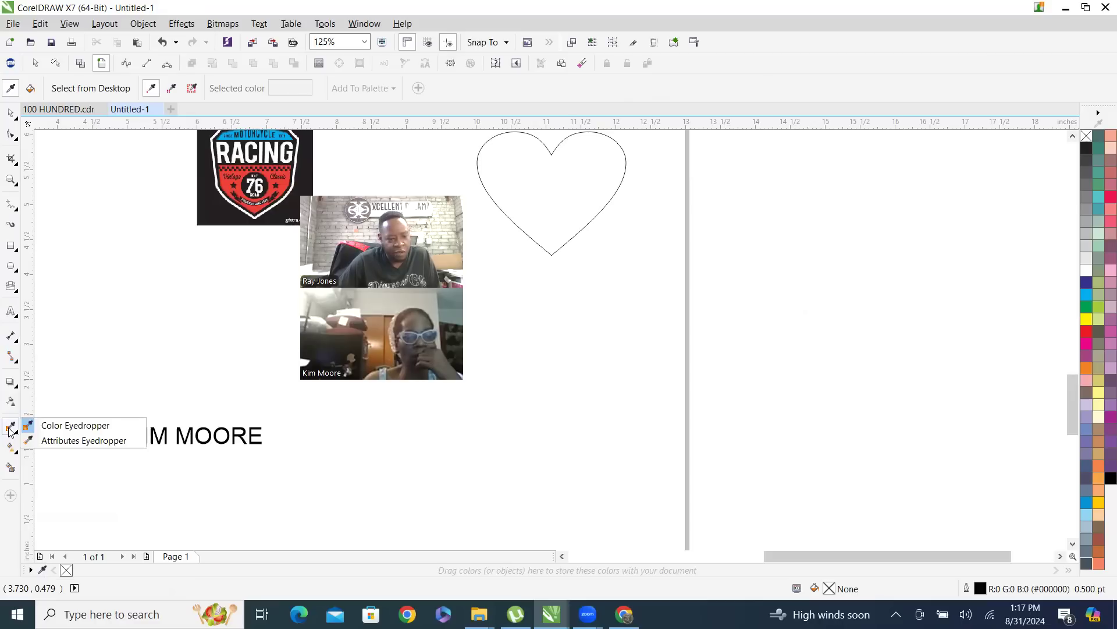
left_click(9, 431)
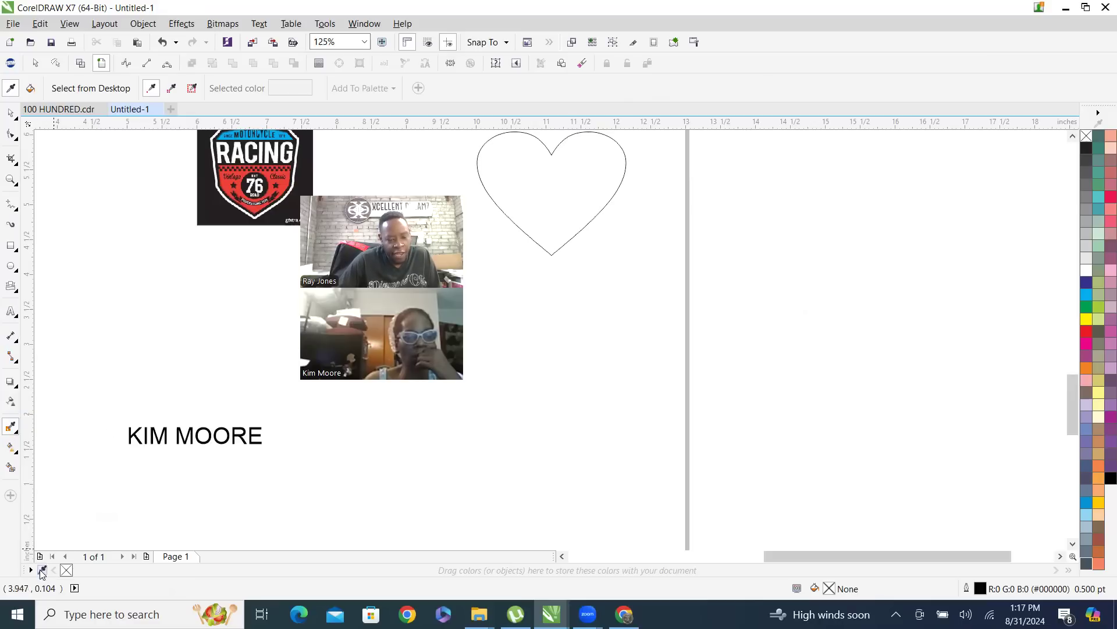
left_click(43, 568)
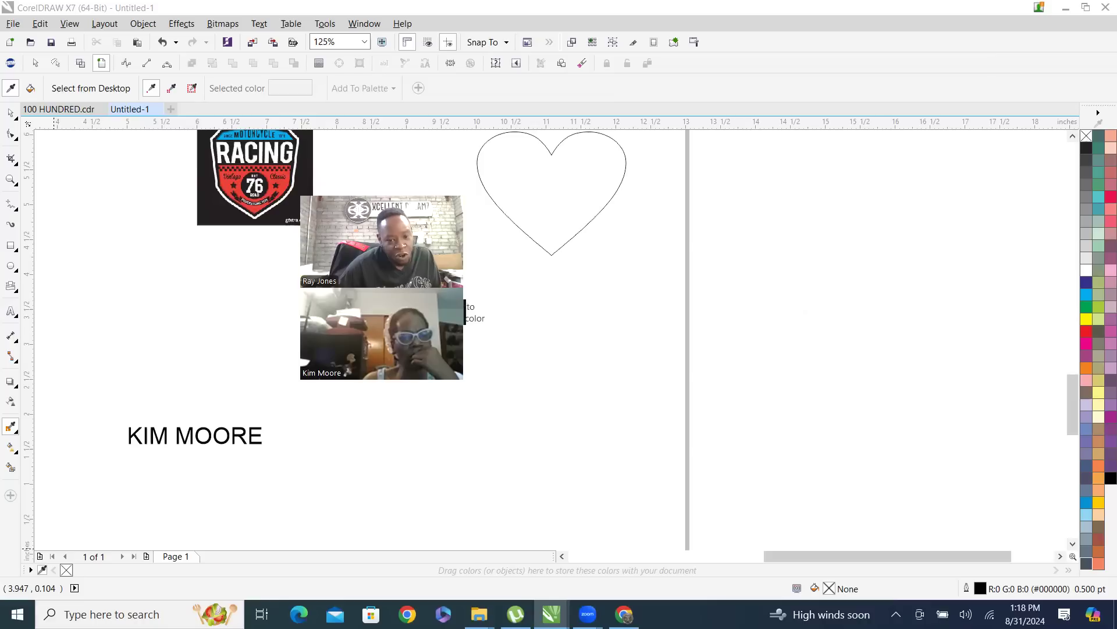
left_click(381, 328)
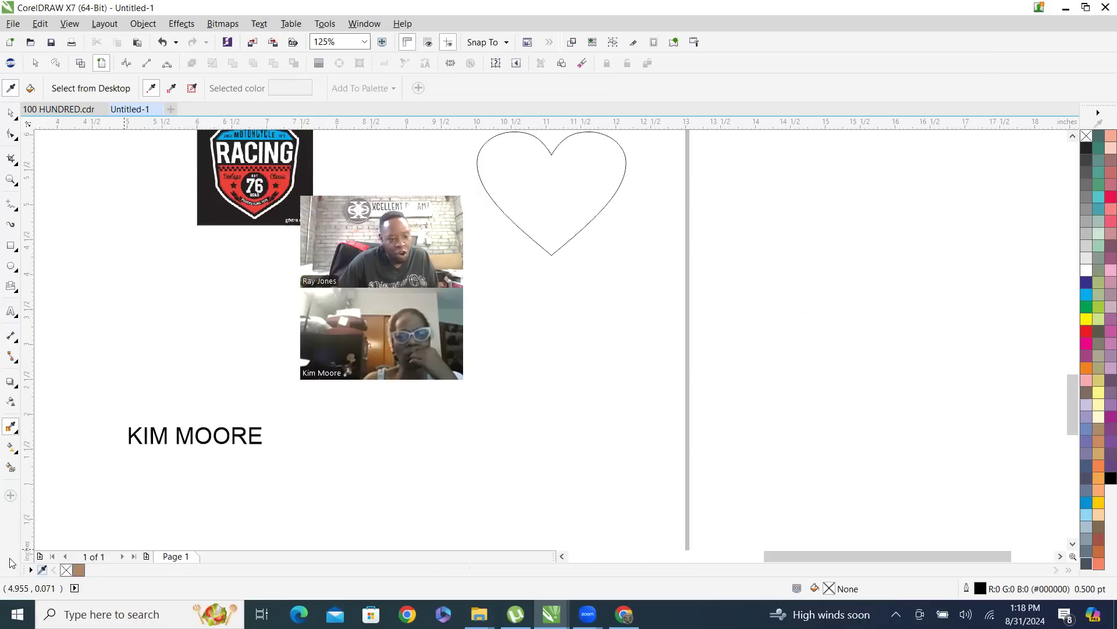
Fill the heart with Red (C0 M100 Y100 K0) from the color palette
left_click(11, 449)
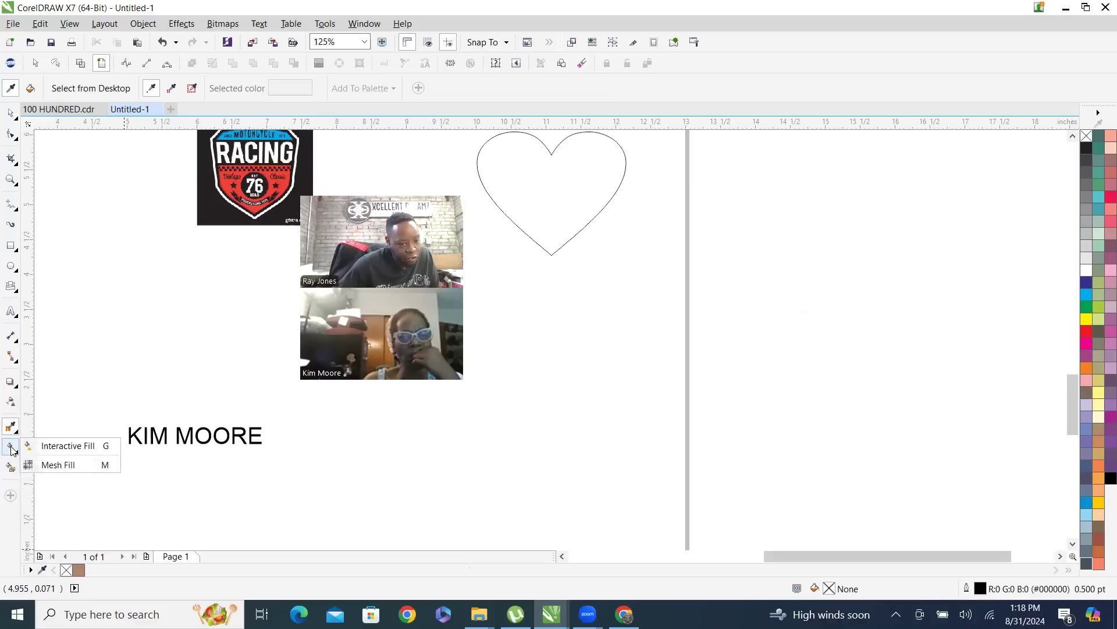
left_click(11, 449)
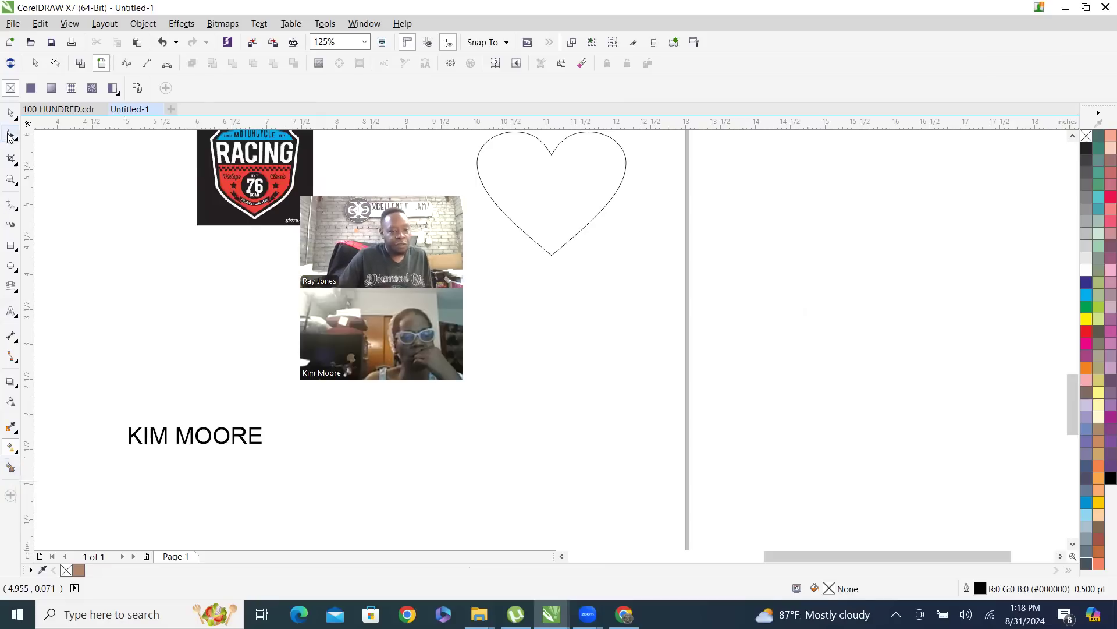
left_click(10, 112)
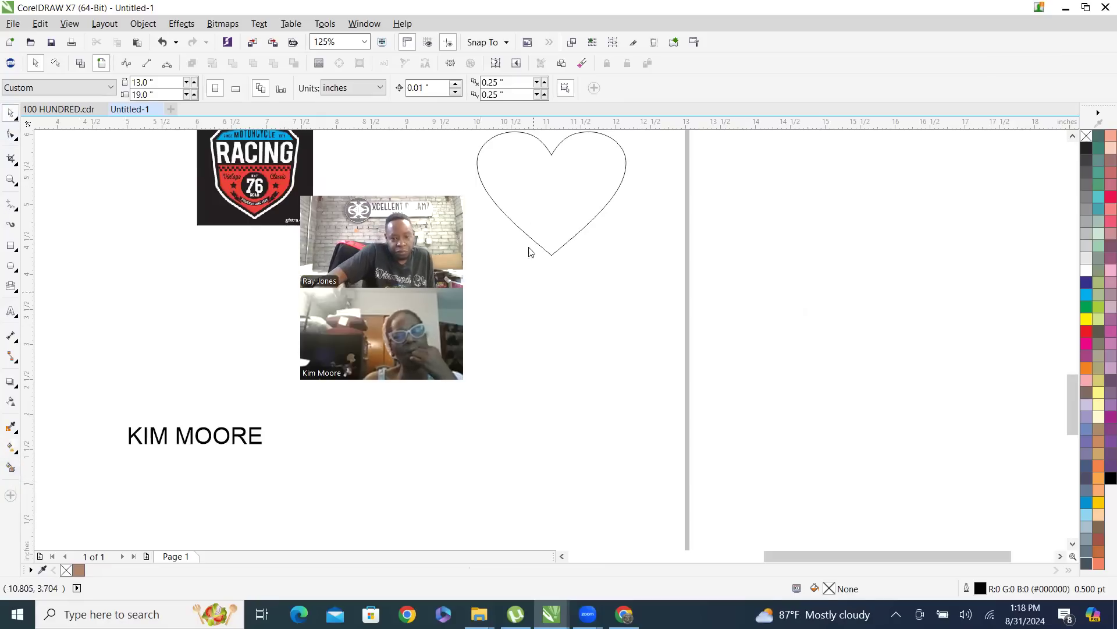
left_click(539, 219)
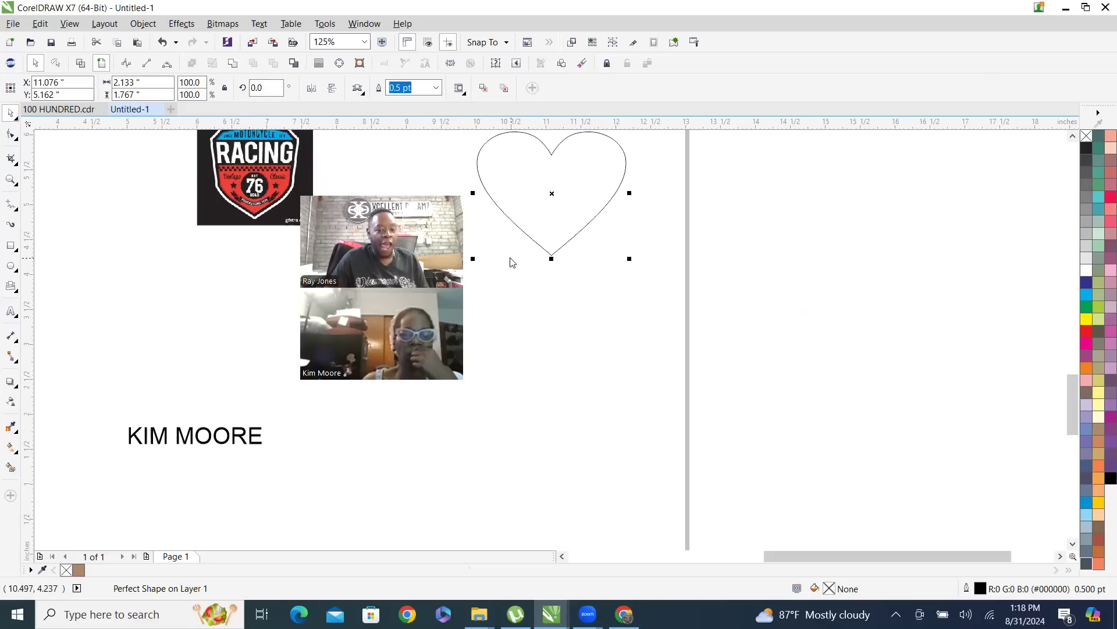
scroll(518, 326, "down", 2)
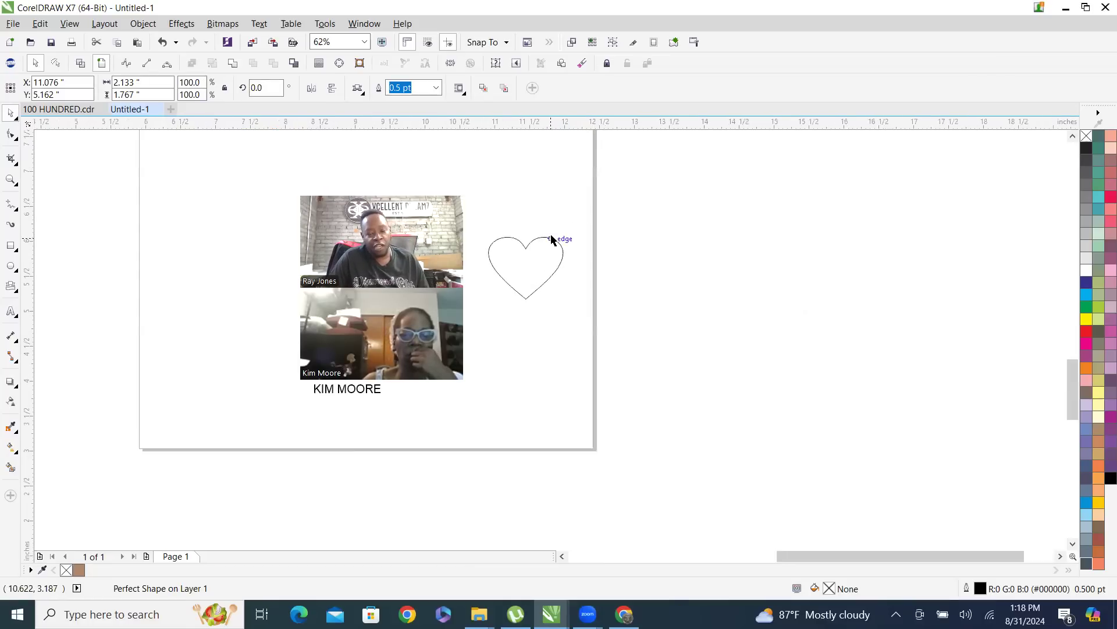
scroll(551, 239, "up", 2)
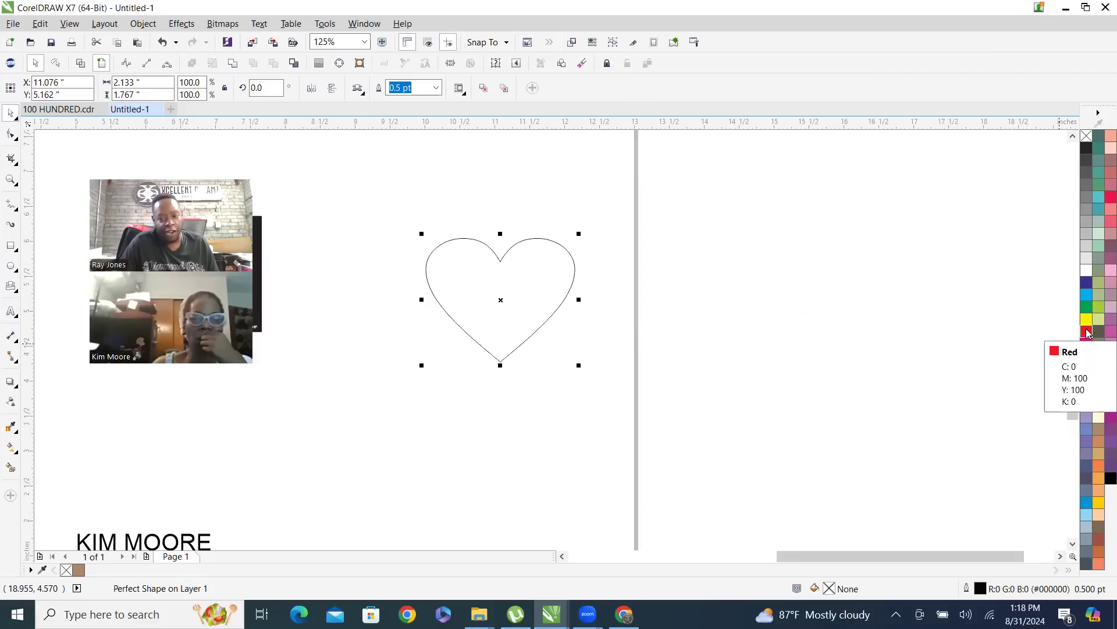
left_click(1086, 331)
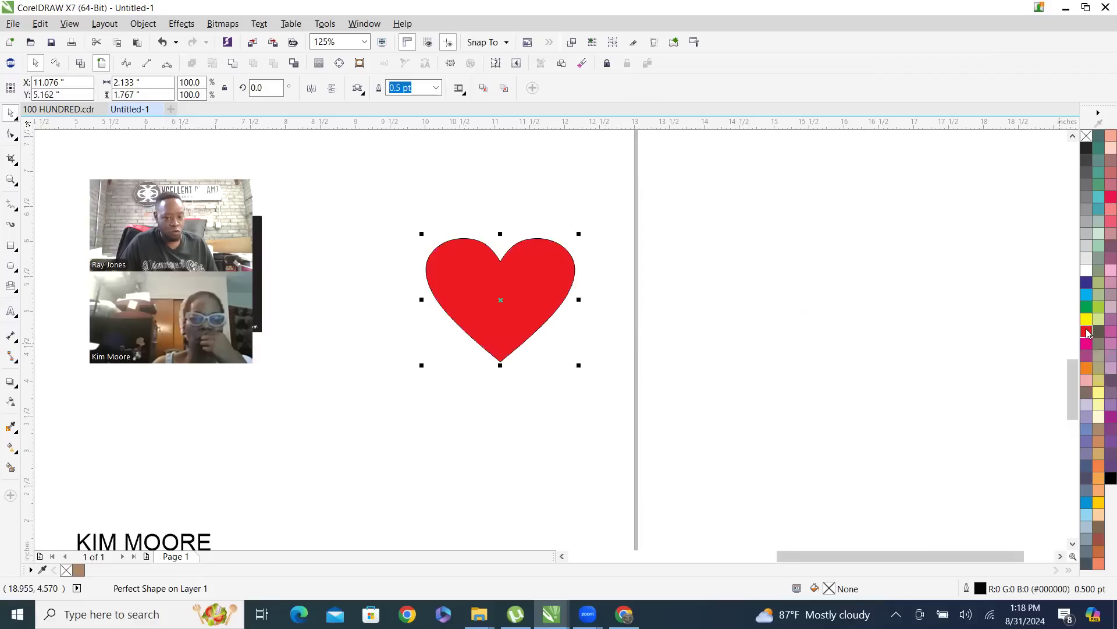
Move the red heart up and closer to the racing image, to about X 9.43 and Y 6.03 inches
left_click(423, 186)
left_click_drag(516, 324, 402, 263)
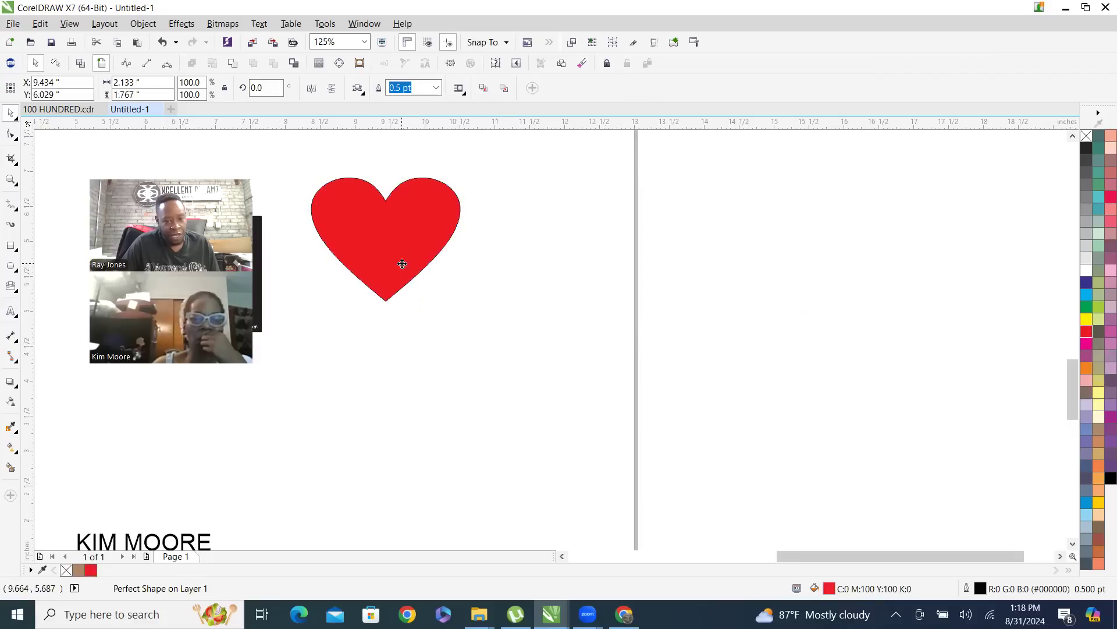
scroll(372, 187, "up", 10)
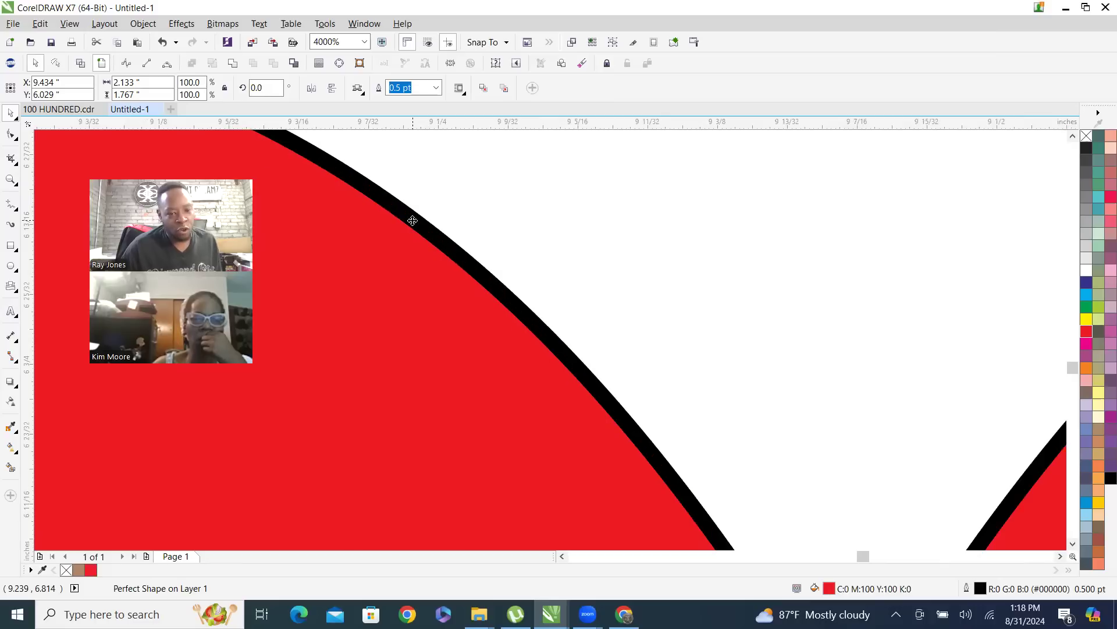
scroll(412, 220, "down", 8)
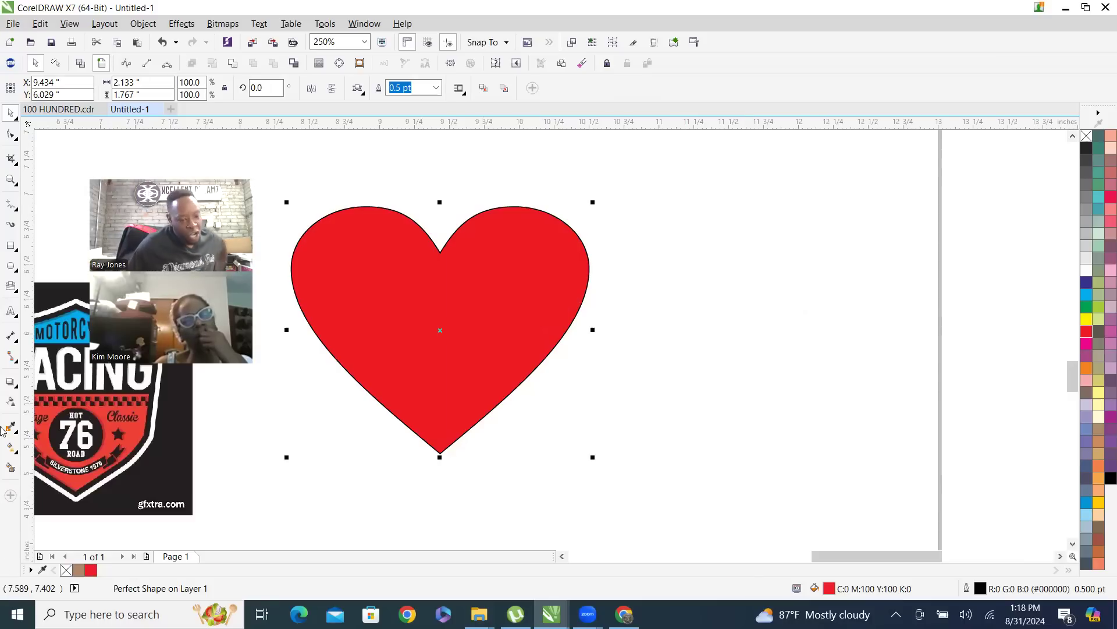
Open the TRW Design Wizard and place its window beside the red heart so the heart is unobstructed
left_click(10, 63)
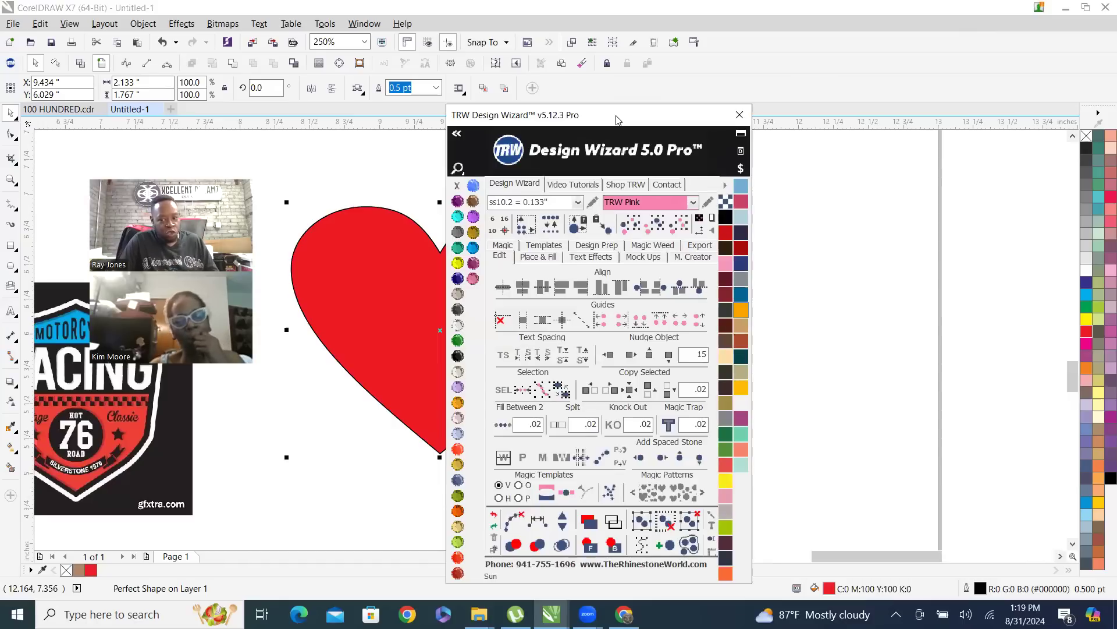
left_click_drag(618, 120, 925, 101)
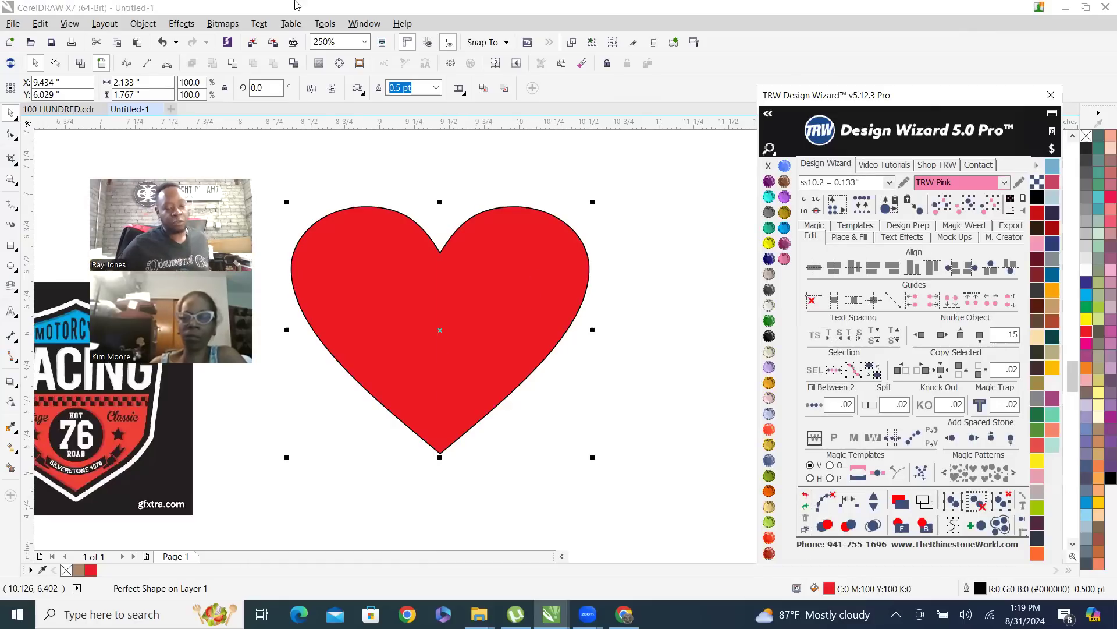
scroll(441, 258, "up", 4)
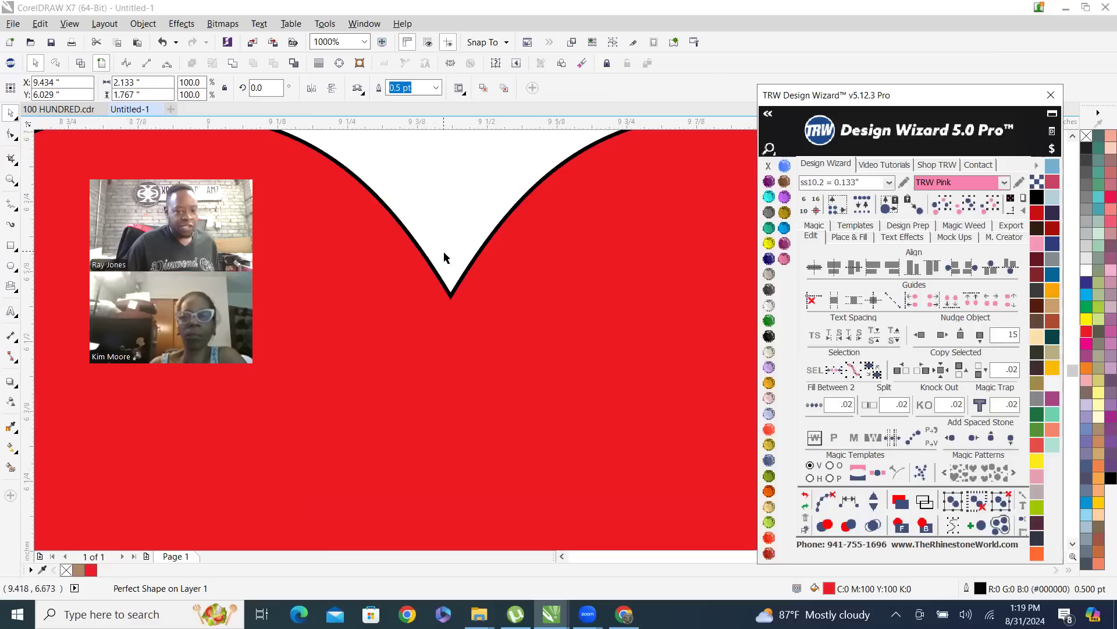
scroll(474, 249, "down", 4)
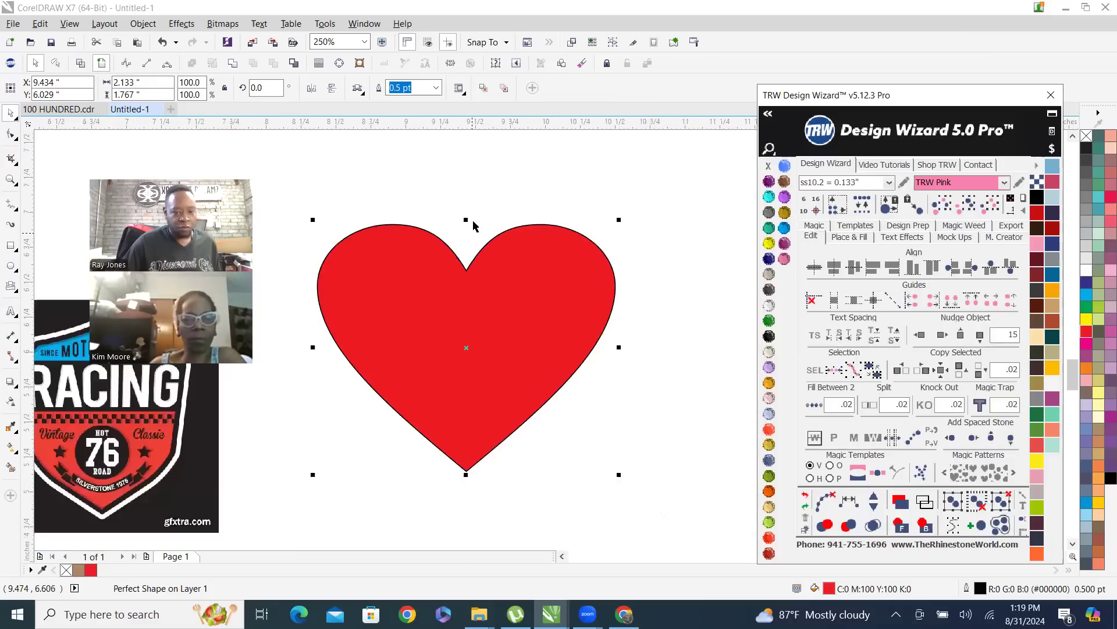
Draw a lightning bolt from the basic shapes beside the red heart, about 1.11 inches wide and 2.22 inches high
left_click(383, 181)
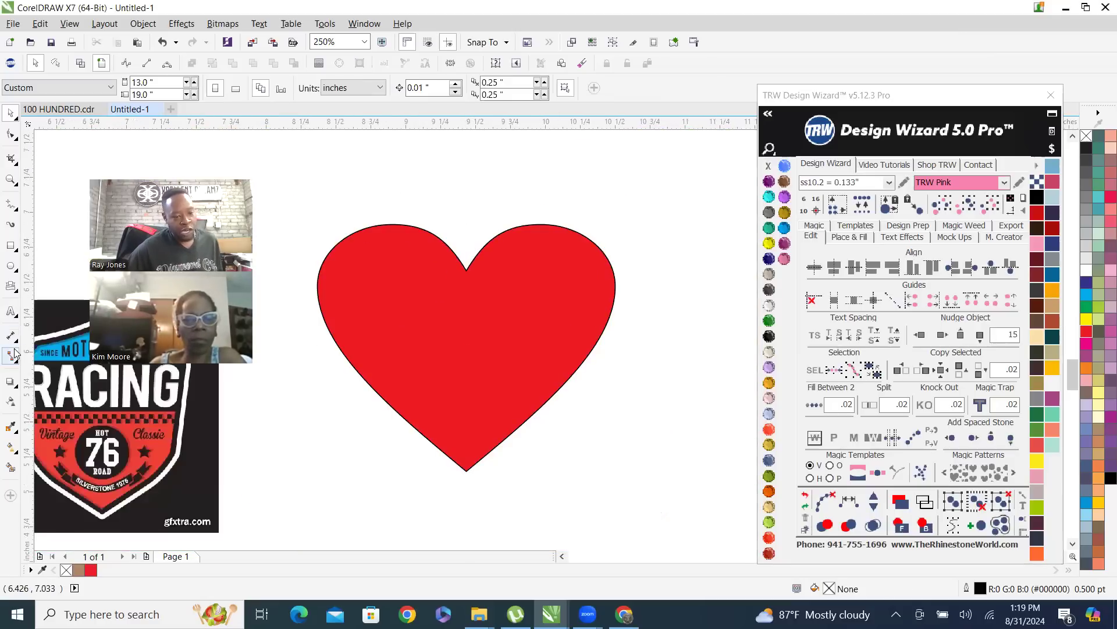
left_click(11, 287)
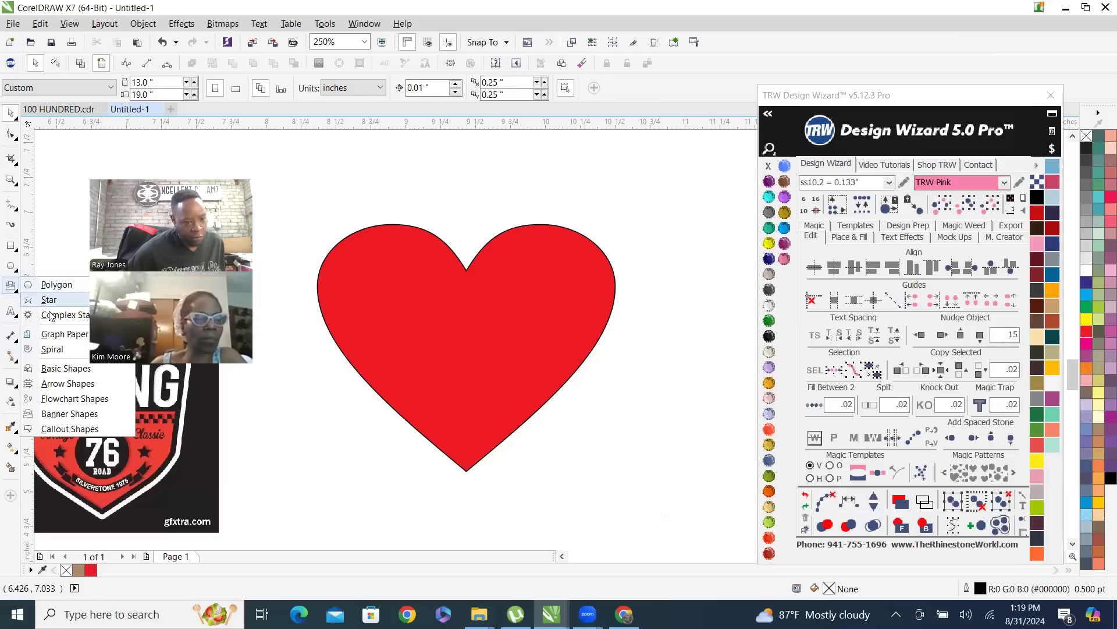
left_click(75, 368)
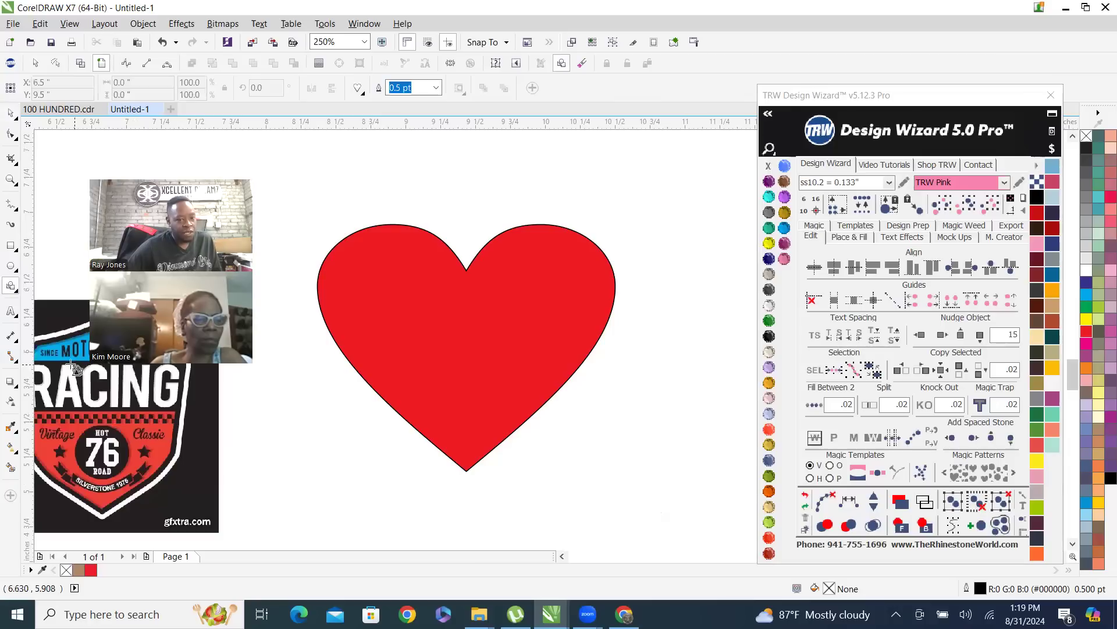
left_click(358, 88)
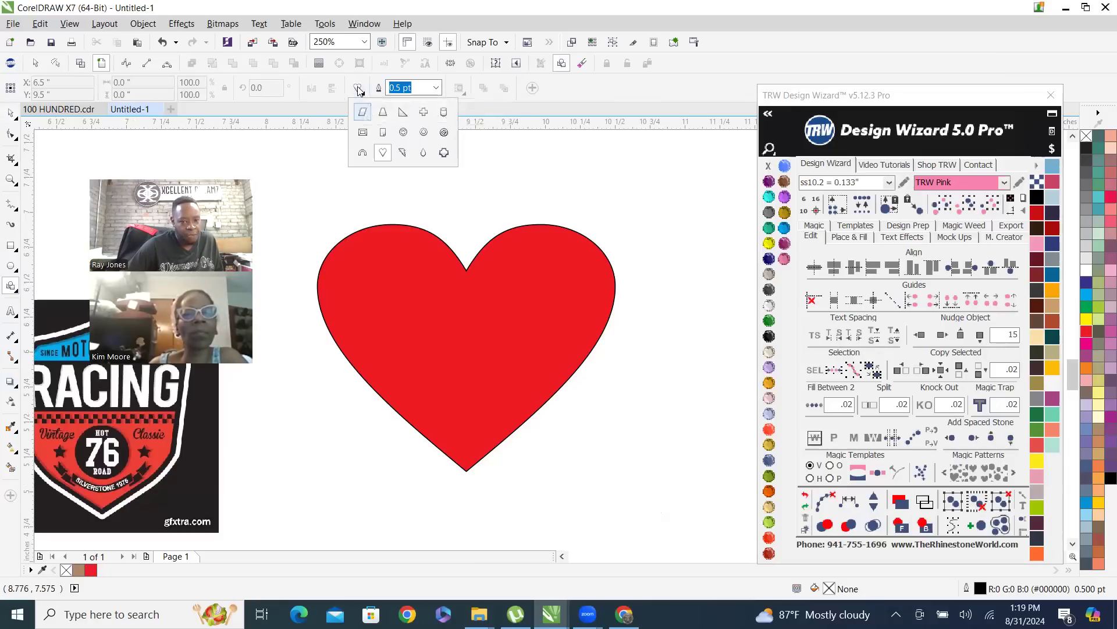
left_click(404, 153)
left_click_drag(624, 192, 785, 472)
scroll(483, 319, "down", 1)
scroll(487, 289, "down", 1)
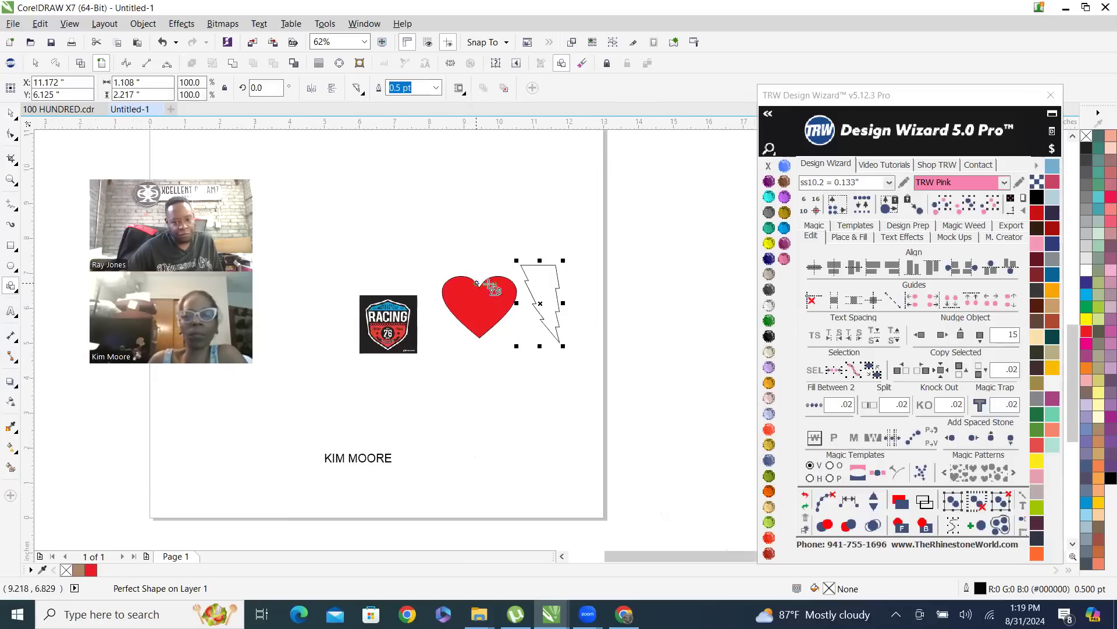
left_click(11, 114)
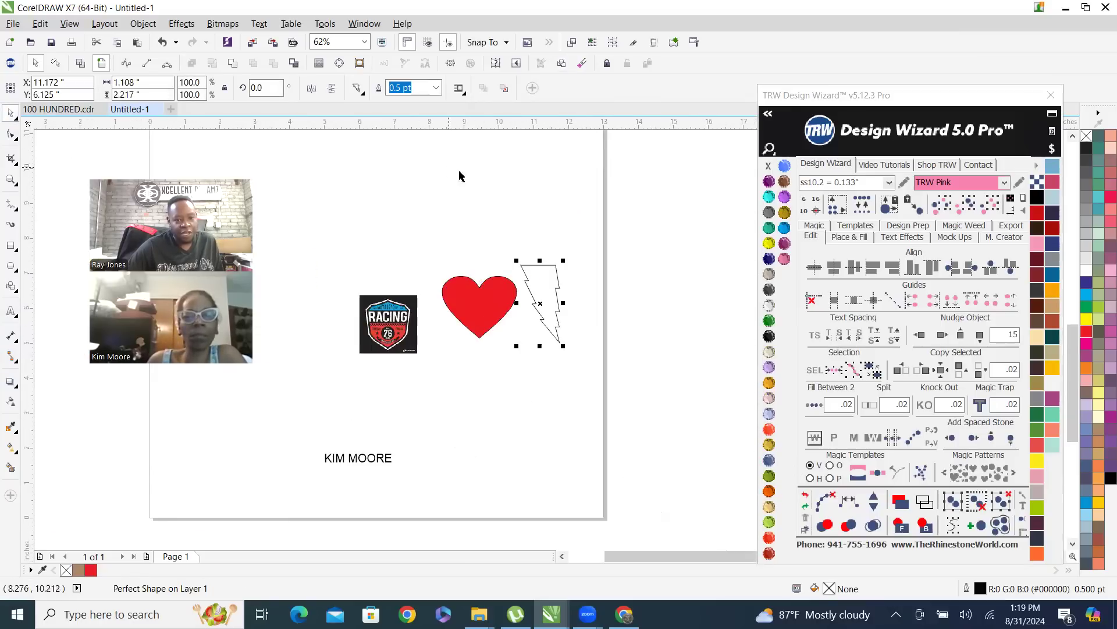
Remove the lightning bolt's outline and fill it with TRW Blue from the Design Wizard palette
scroll(544, 294, "up", 2)
scroll(339, 257, "up", 3)
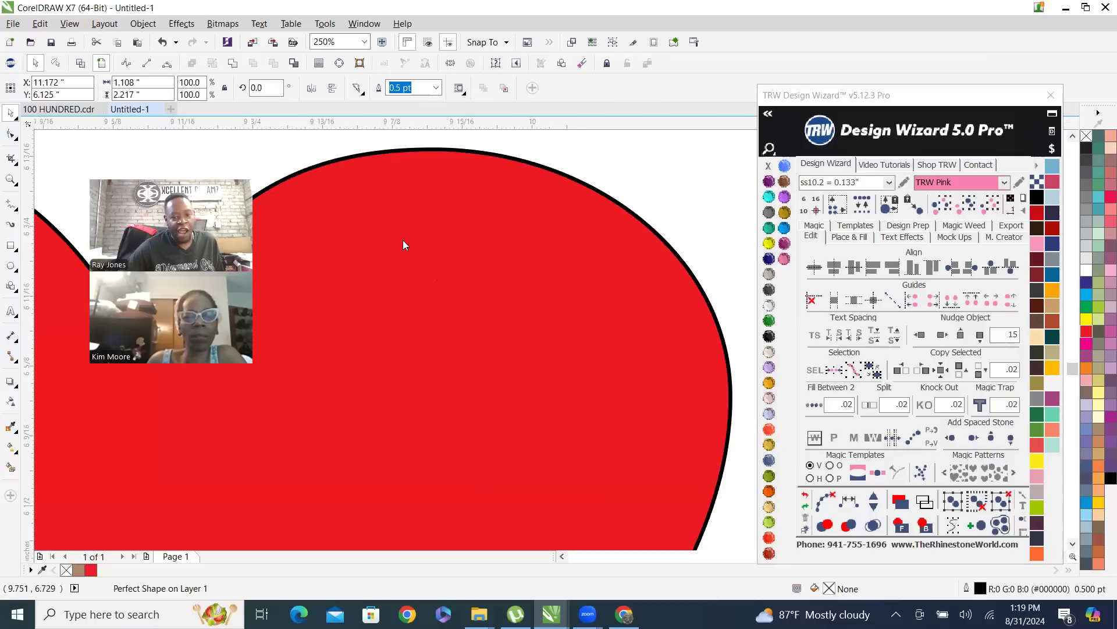
scroll(518, 257, "down", 2)
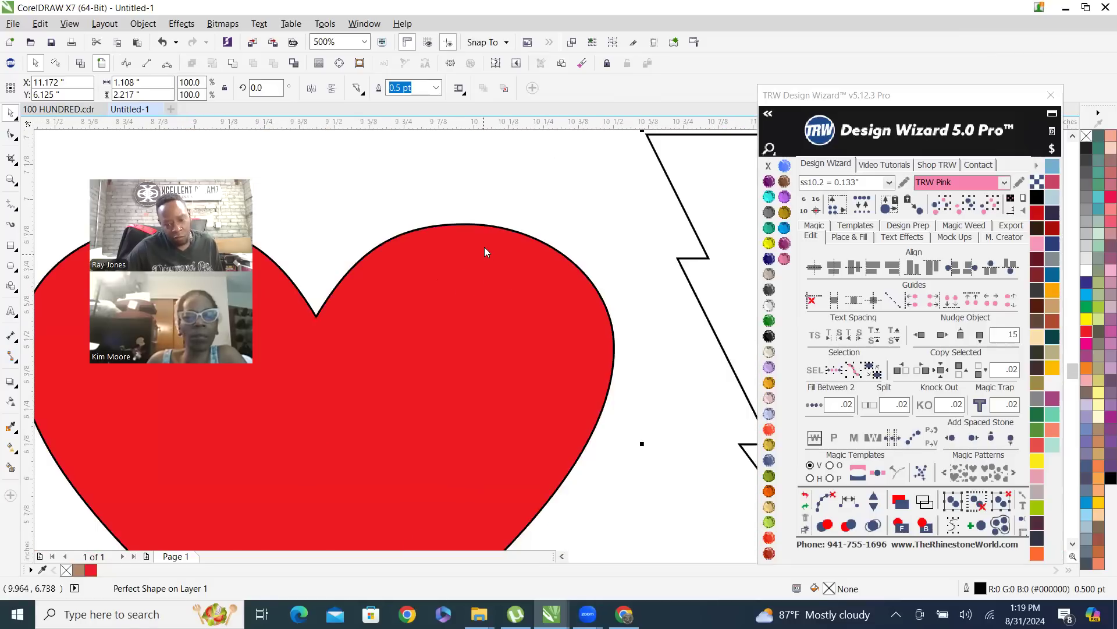
scroll(484, 250, "down", 1)
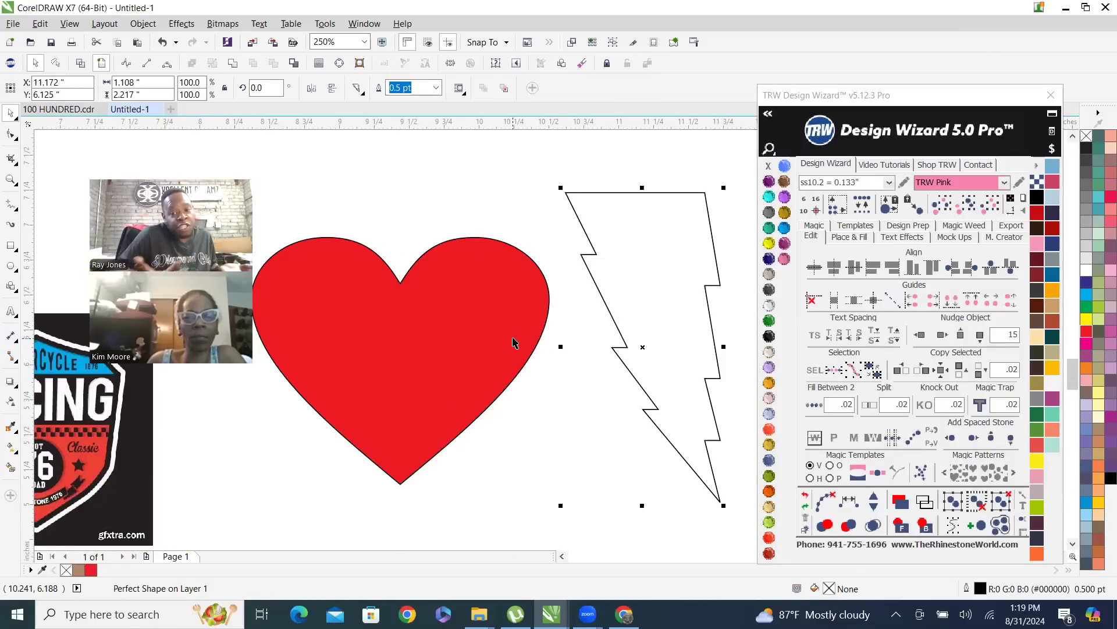
right_click(768, 169)
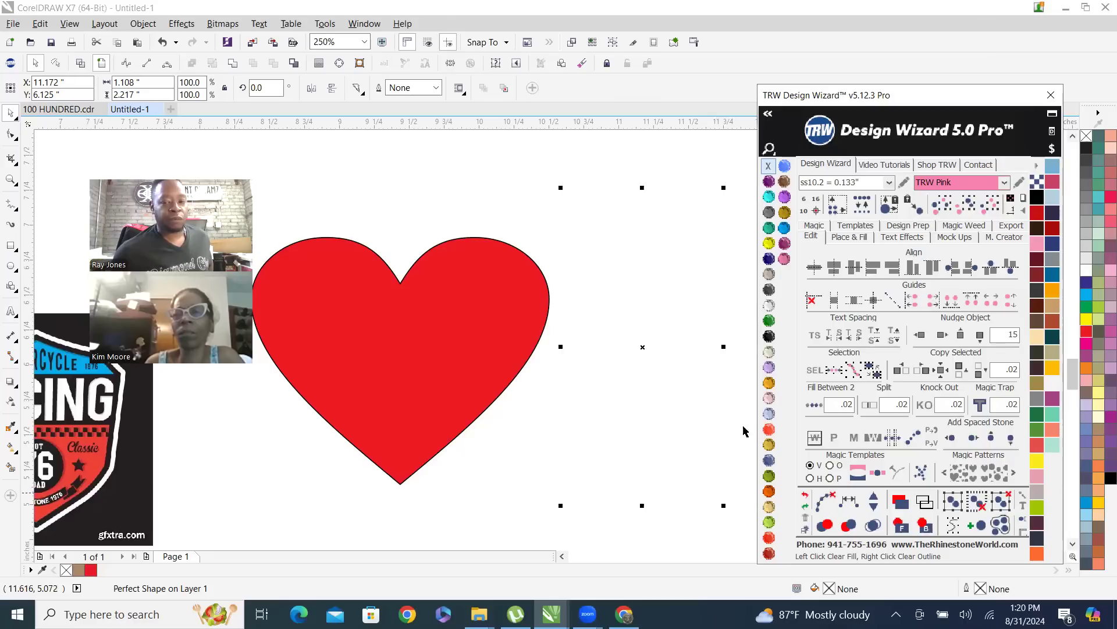
left_click(785, 229)
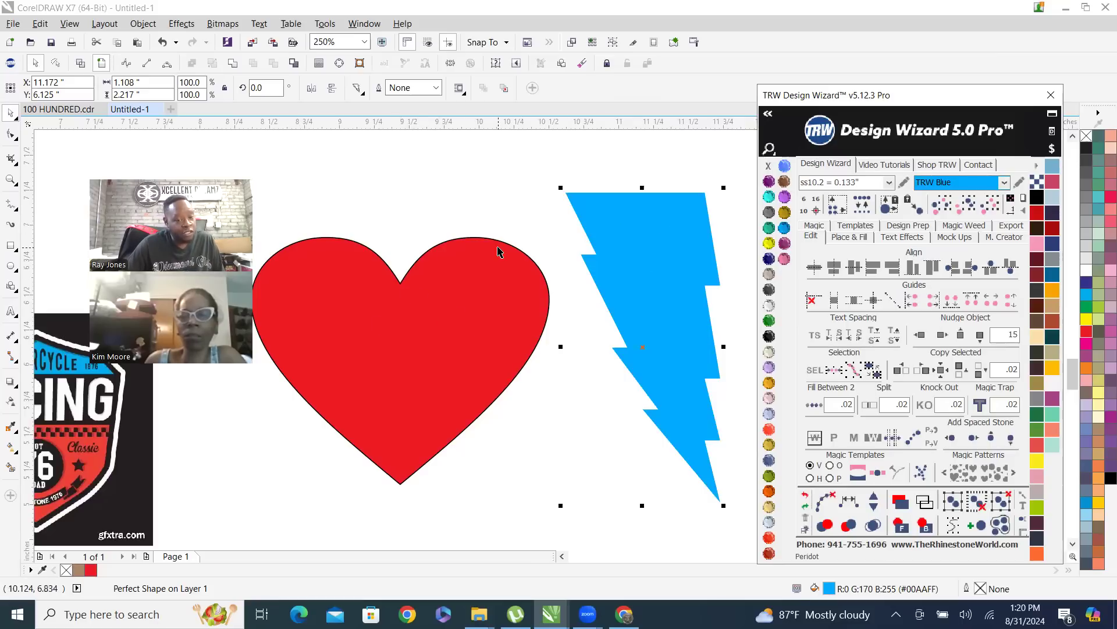
Remove the red heart's outline using the Design Wizard palette and deselect it
left_click(431, 343)
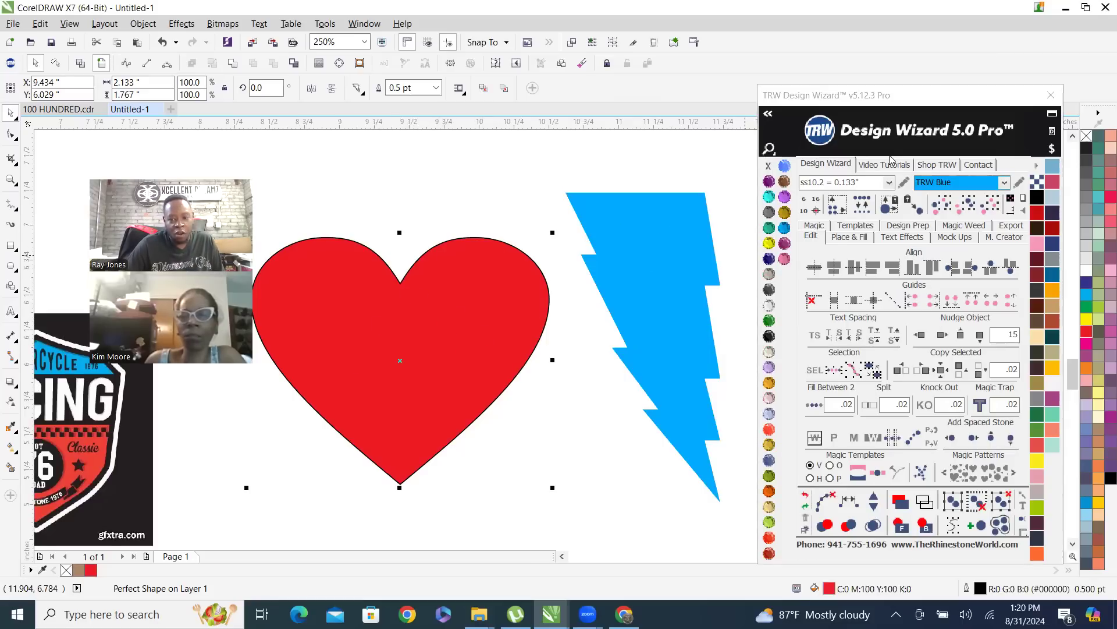
right_click(768, 165)
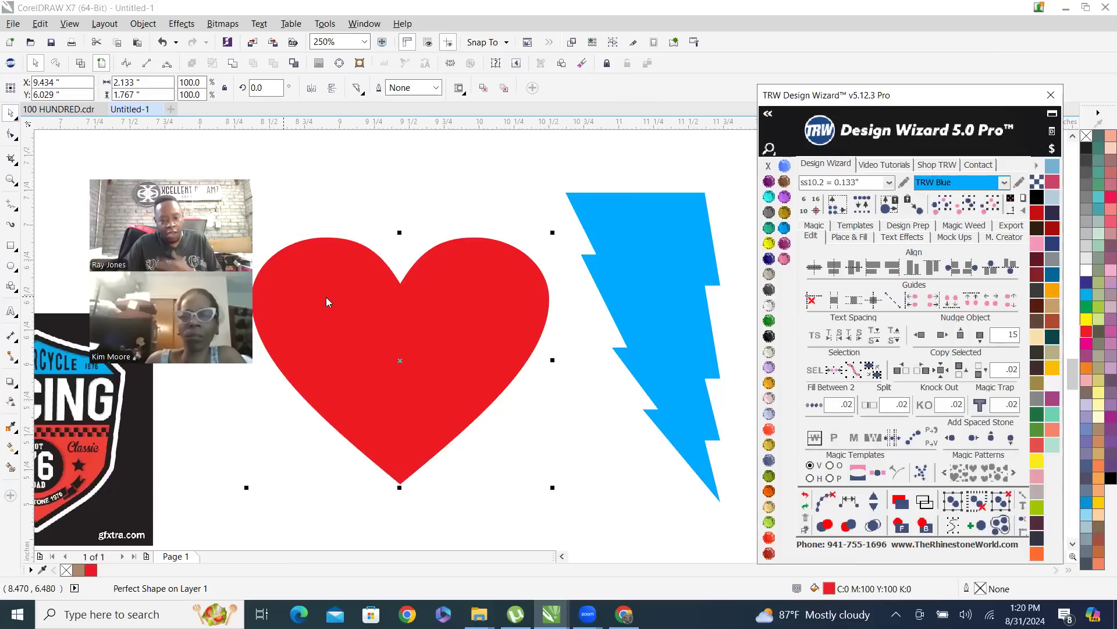
scroll(431, 311, "down", 4)
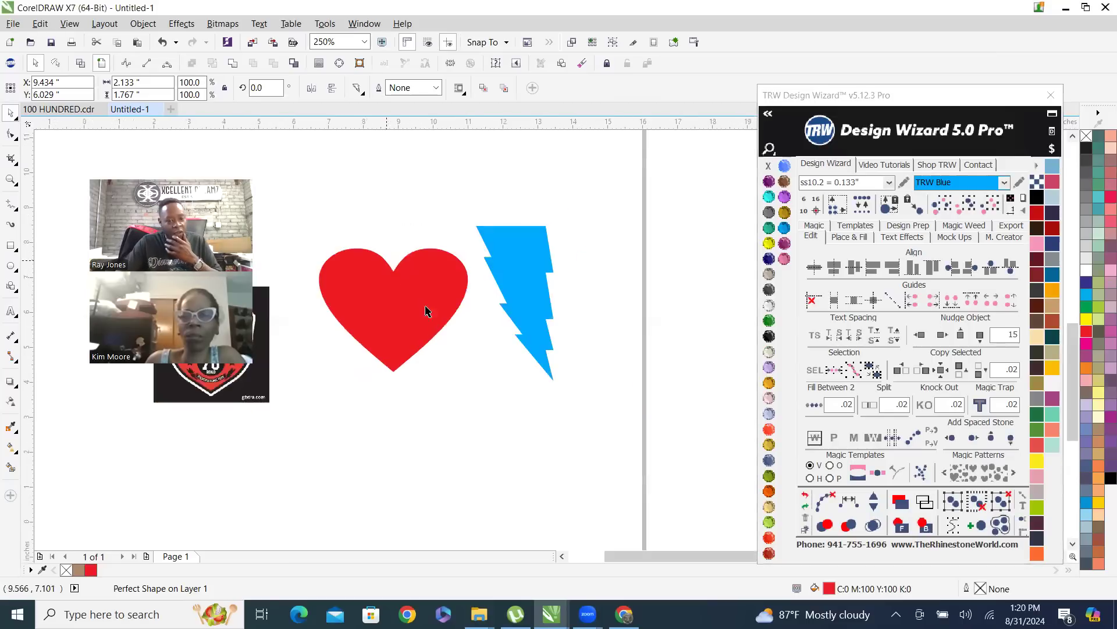
left_click(400, 220)
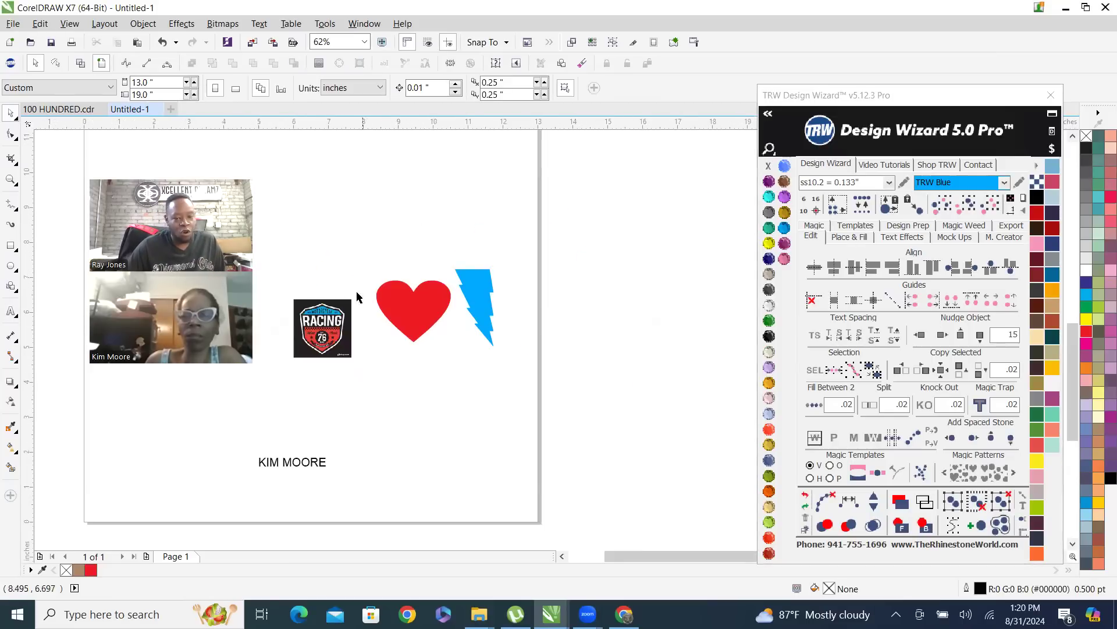
Move the racing image closer to the heart, to about X 7.23 and Y 6.26 inches
scroll(357, 297, "up", 2)
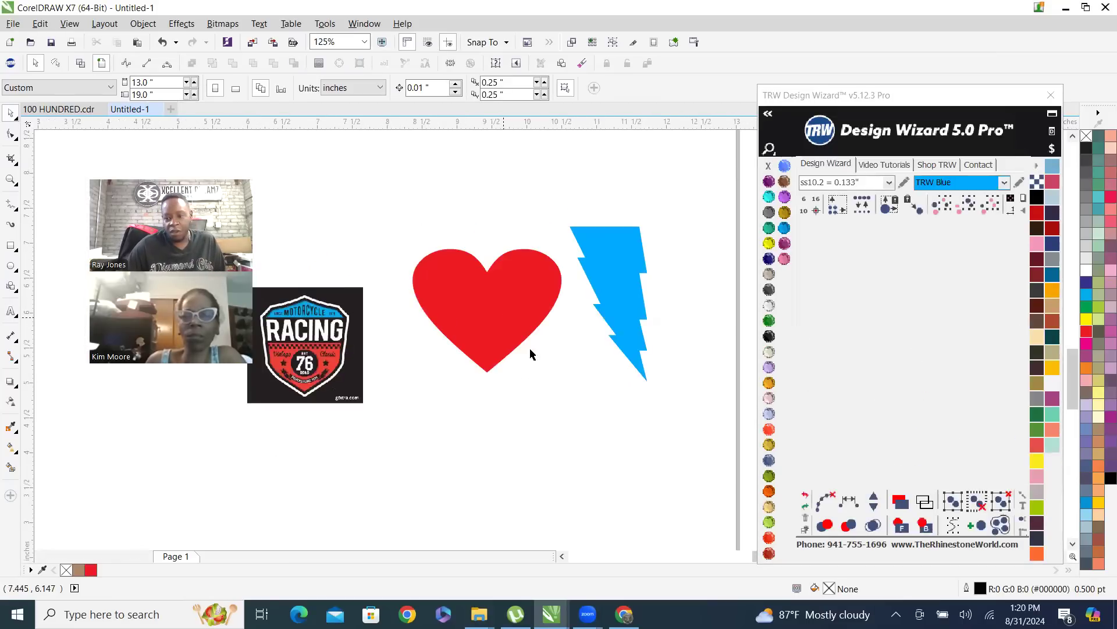
scroll(390, 359, "down", 2)
left_click_drag(390, 360, 404, 335)
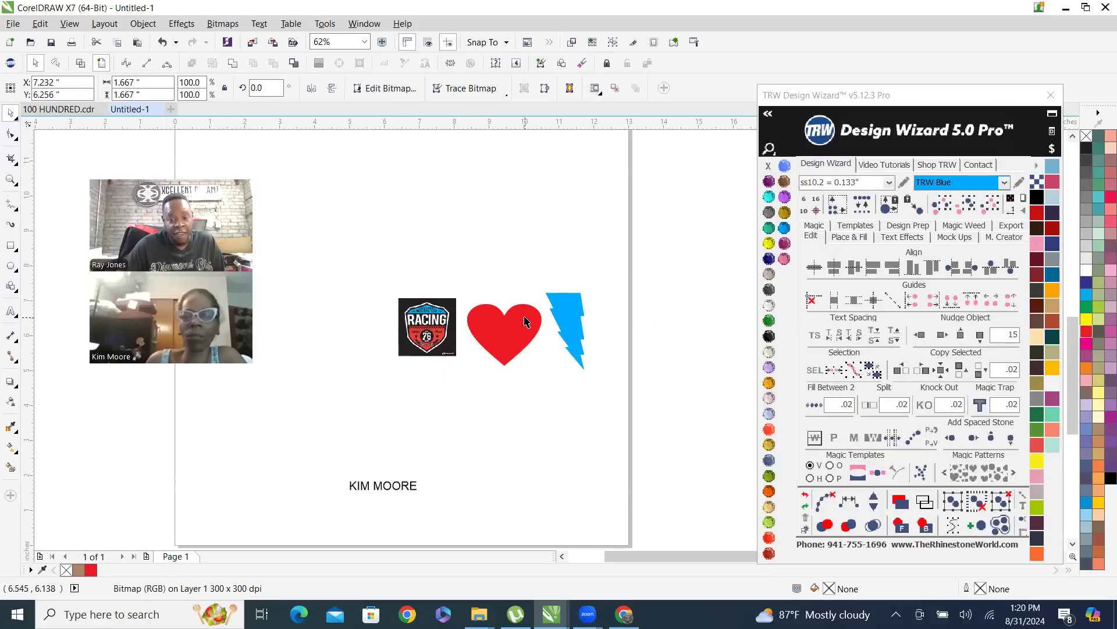
scroll(521, 344, "up", 2)
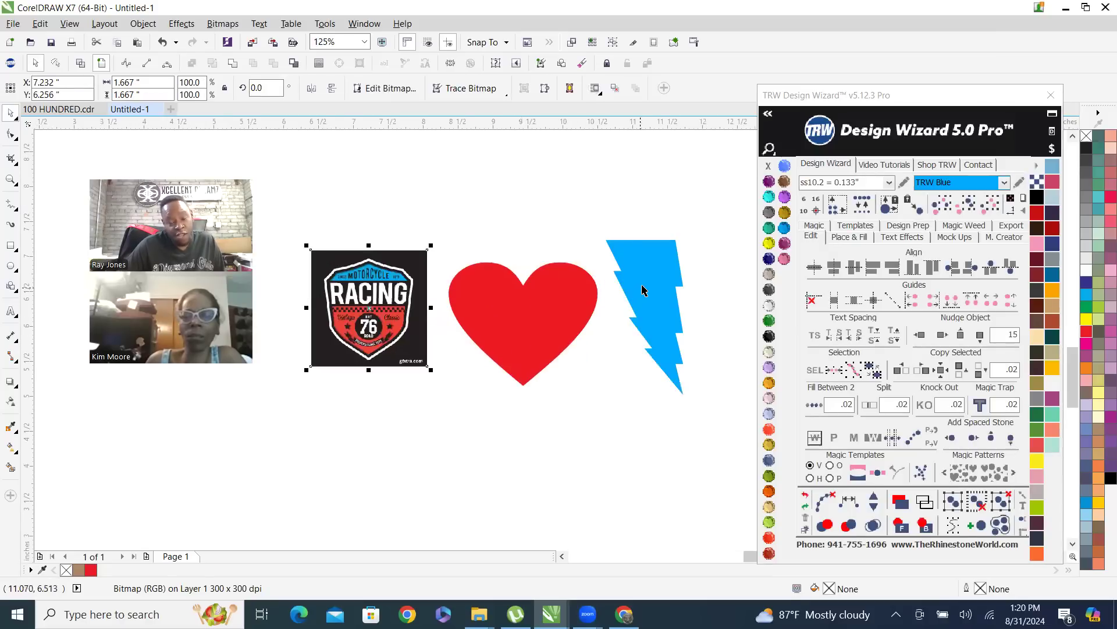
Move the name text up to just below the racing image and heart, to about X 8.03 and Y 4.56 inches
scroll(605, 287, "down", 2)
left_click_drag(412, 465, 460, 355)
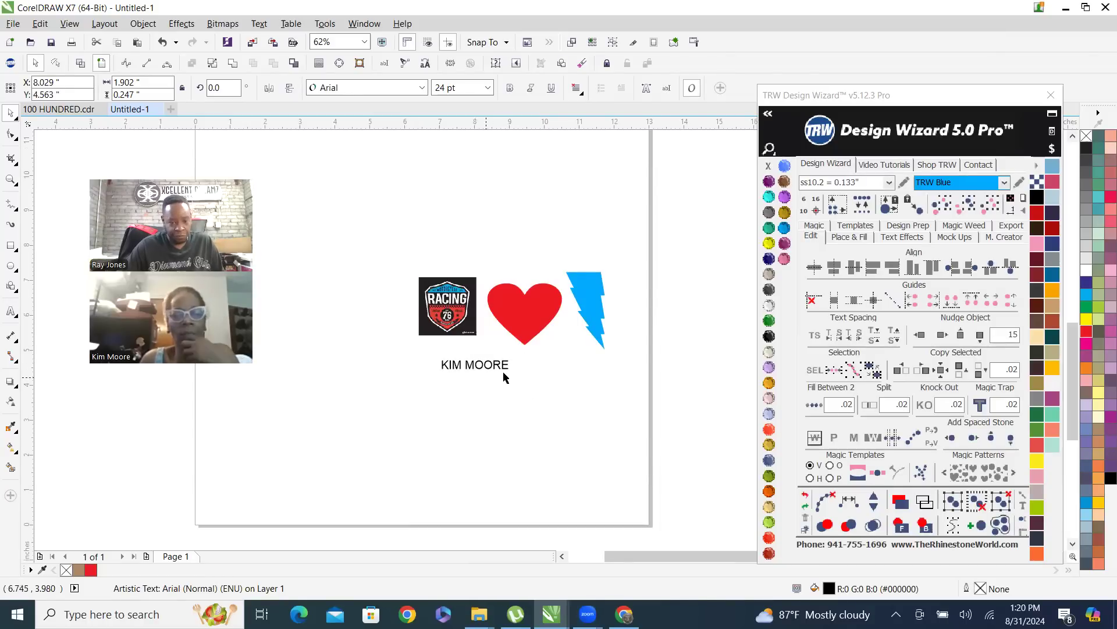
scroll(573, 340, "up", 2)
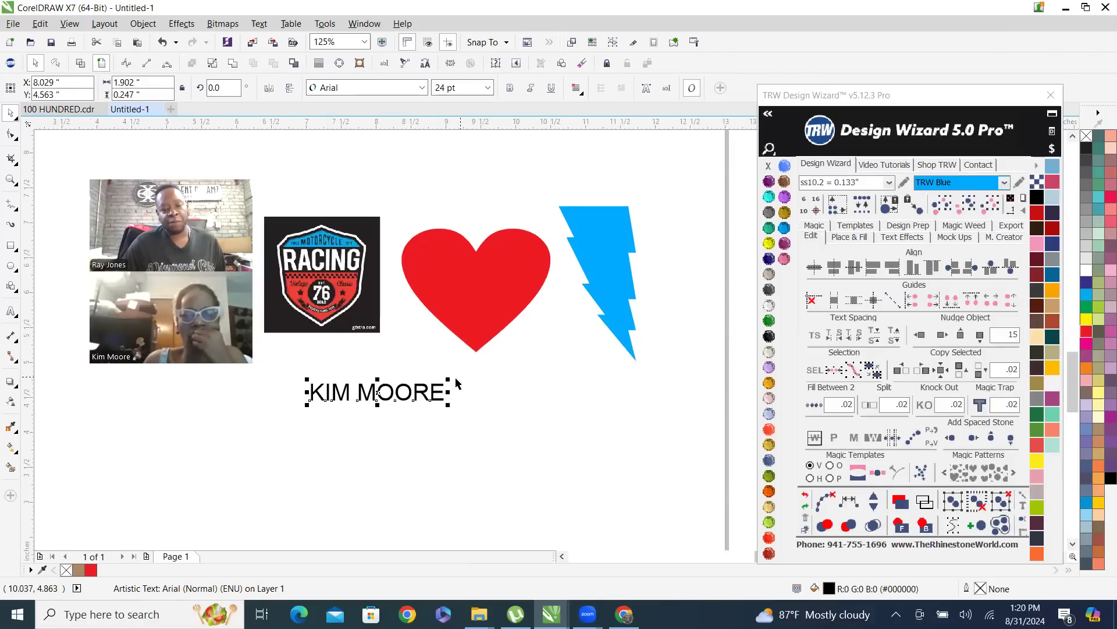
left_click(471, 453)
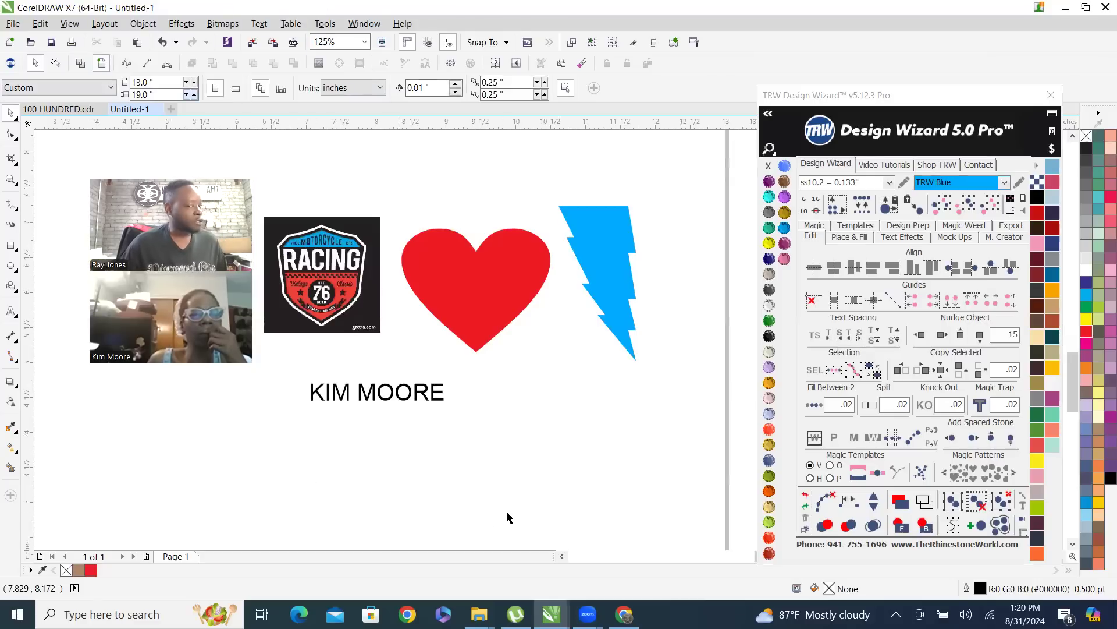
Move the heart to the page's lower-left corner, about X 1.57 and Y 1.39 inches, and return it between the racing image and lightning bolt
left_click(483, 291)
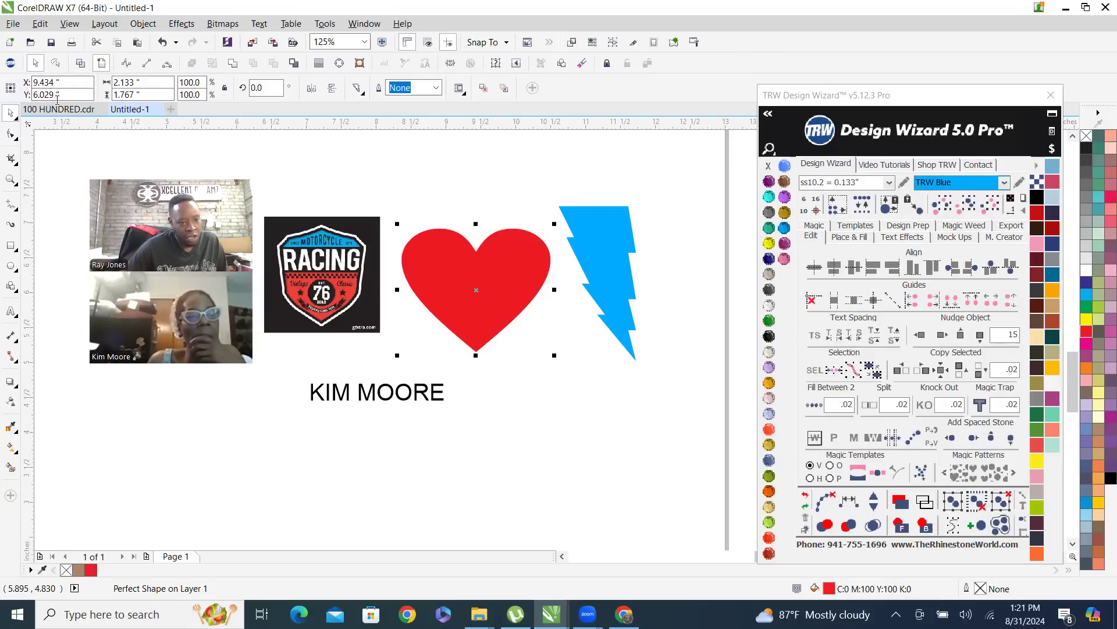
scroll(495, 309, "down", 5)
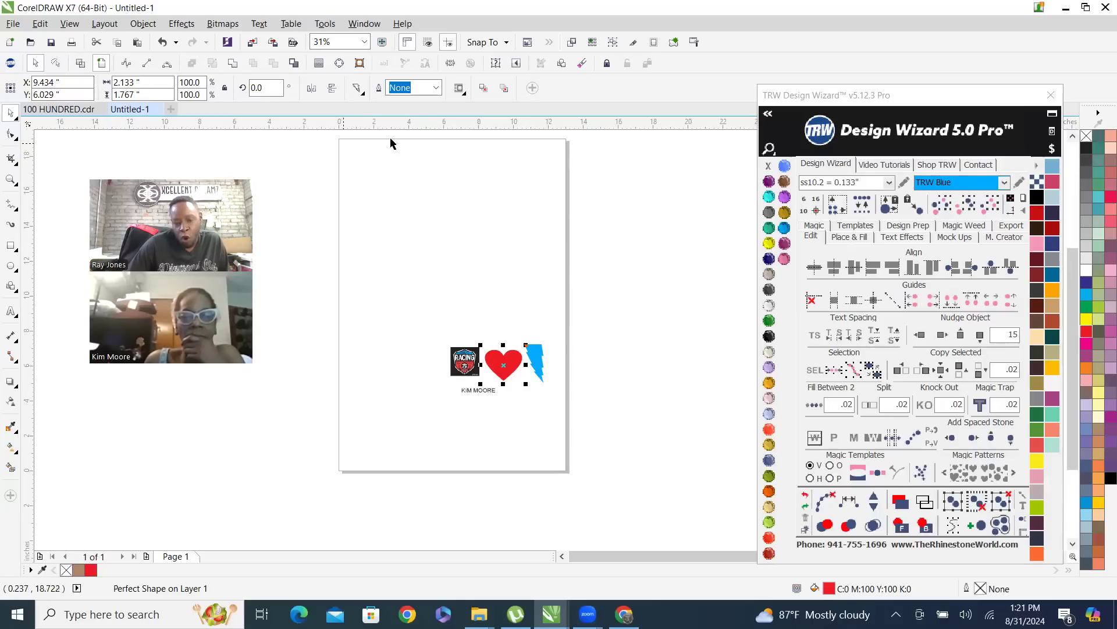
left_click_drag(503, 363, 359, 448)
mouse_move(365, 449)
left_mouse_down()
mouse_move(363, 176)
mouse_move(383, 400)
mouse_move(367, 439)
mouse_move(385, 431)
mouse_move(366, 445)
left_mouse_up()
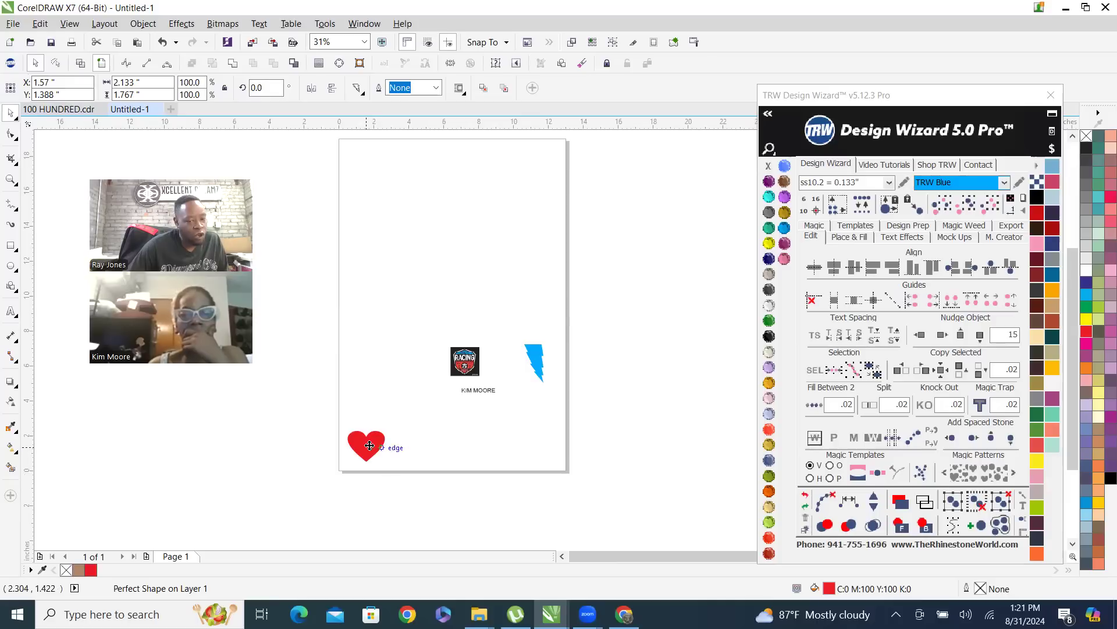
left_click_drag(365, 448, 504, 364)
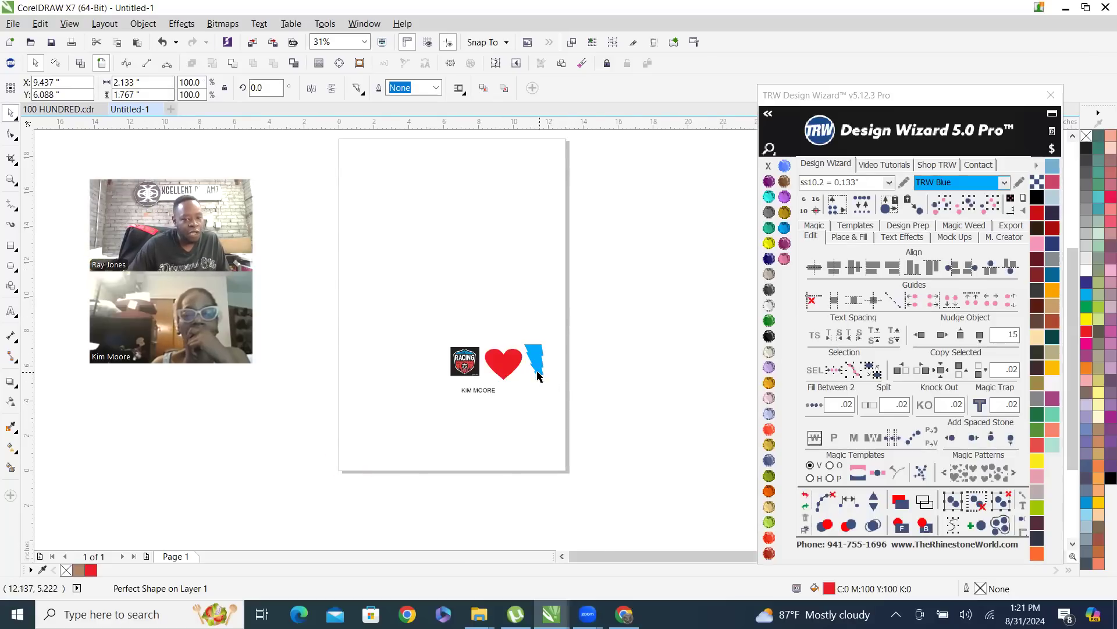
Select the lightning bolt and the racing image alternately to compare their position and size values
scroll(537, 357, "up", 2)
left_click(542, 354)
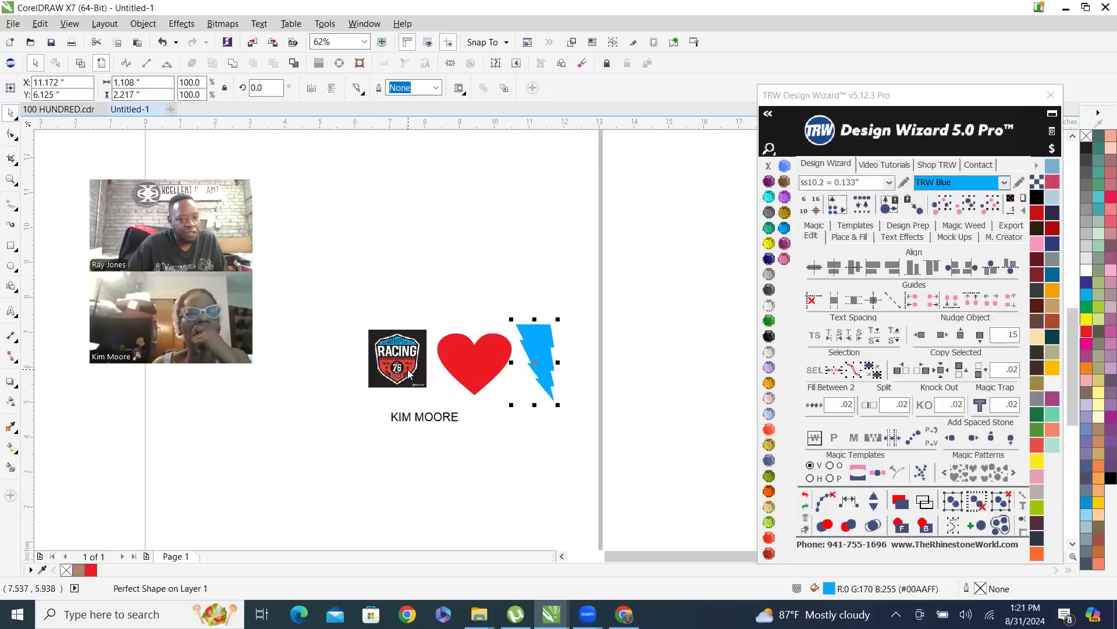
key("Tab")
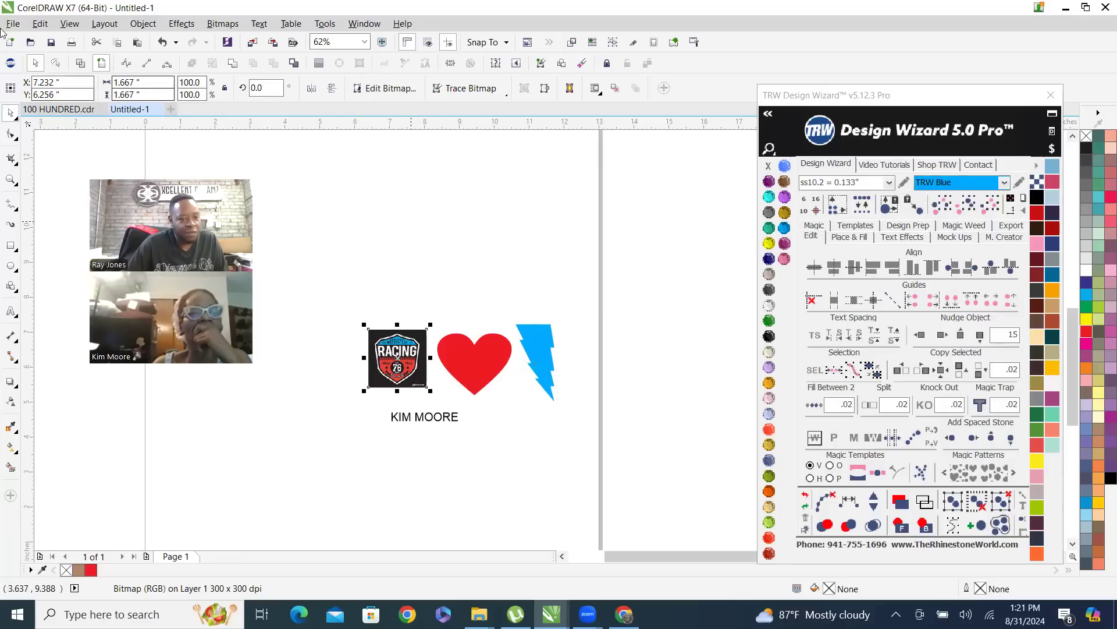
left_click(539, 357)
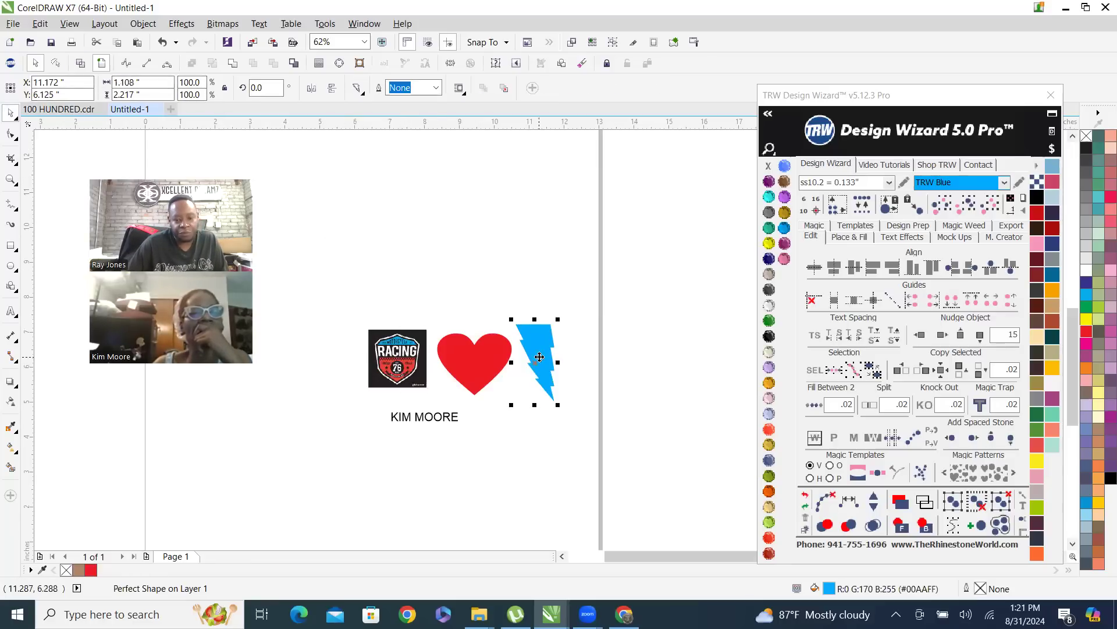
Move the name text to the upper-left part of the page, to about X 3.60 and Y 13.67 inches
left_click(417, 419)
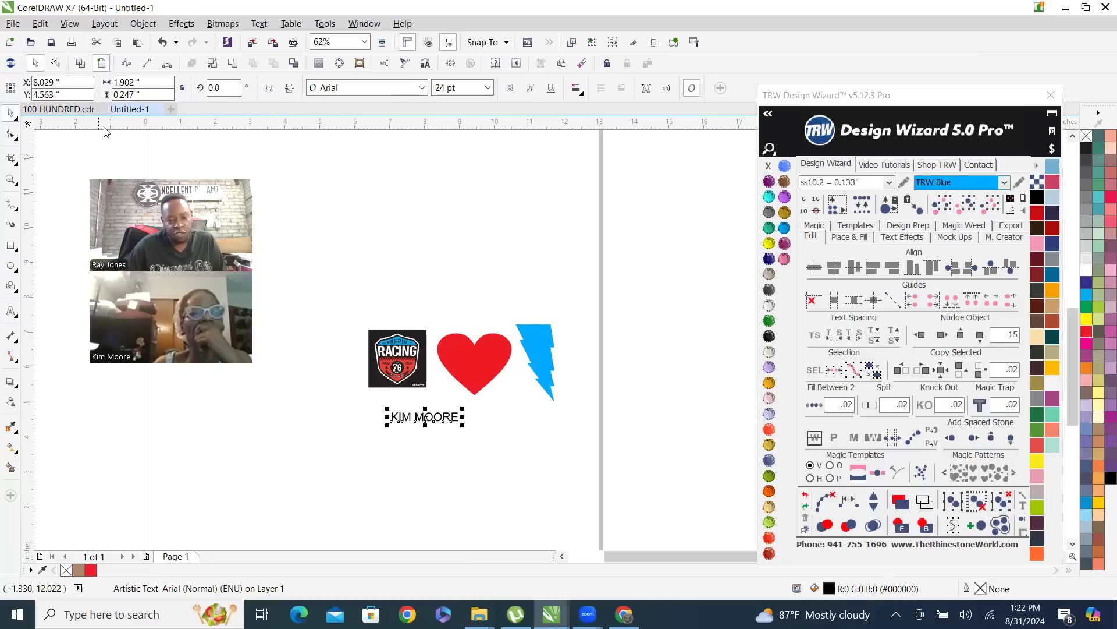
scroll(323, 268, "down", 1)
left_click_drag(369, 340, 290, 174)
scroll(291, 177, "up", 1)
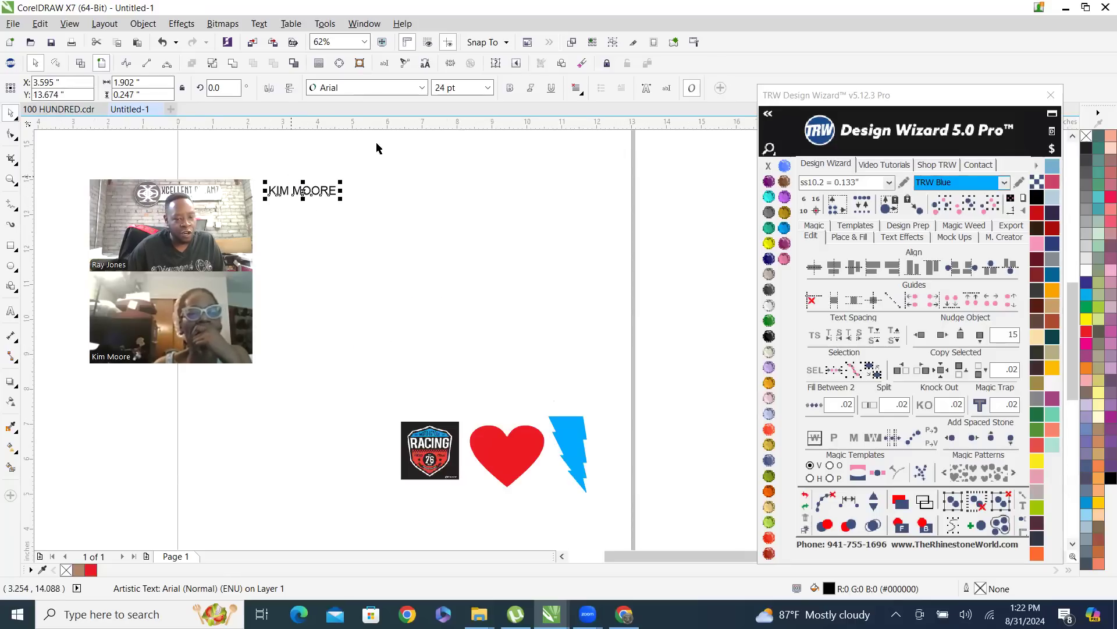
Scale the name text up proportionally to about 9.02 inches wide and 1.17 inches high
scroll(309, 167, "up", 1)
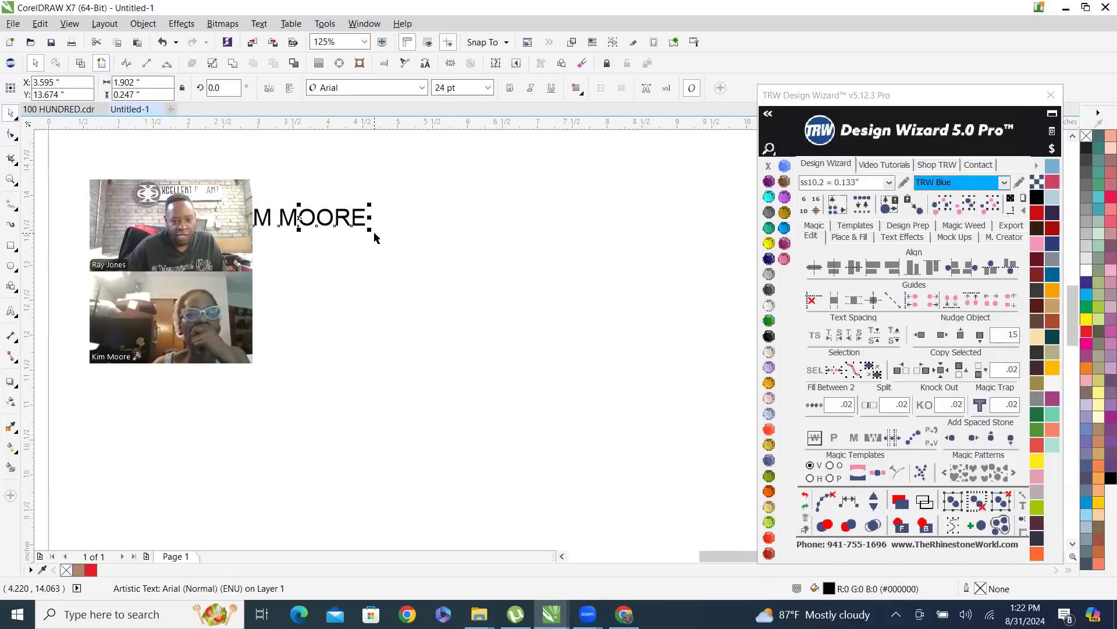
scroll(363, 229, "down", 1)
scroll(328, 224, "up", 1)
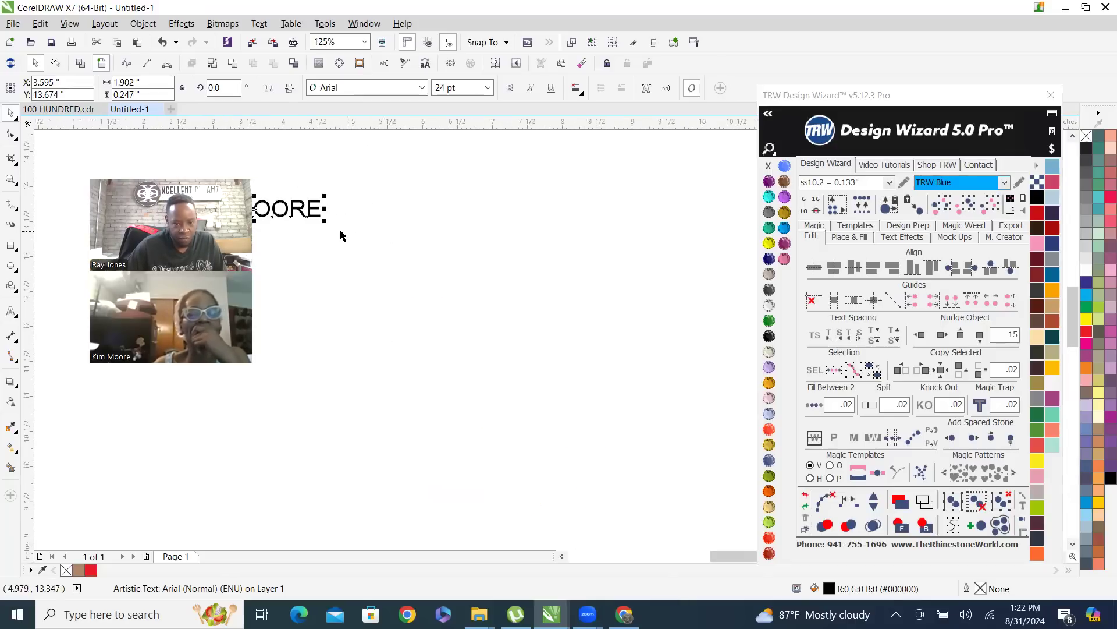
left_click_drag(325, 221, 512, 347)
scroll(471, 285, "down", 1)
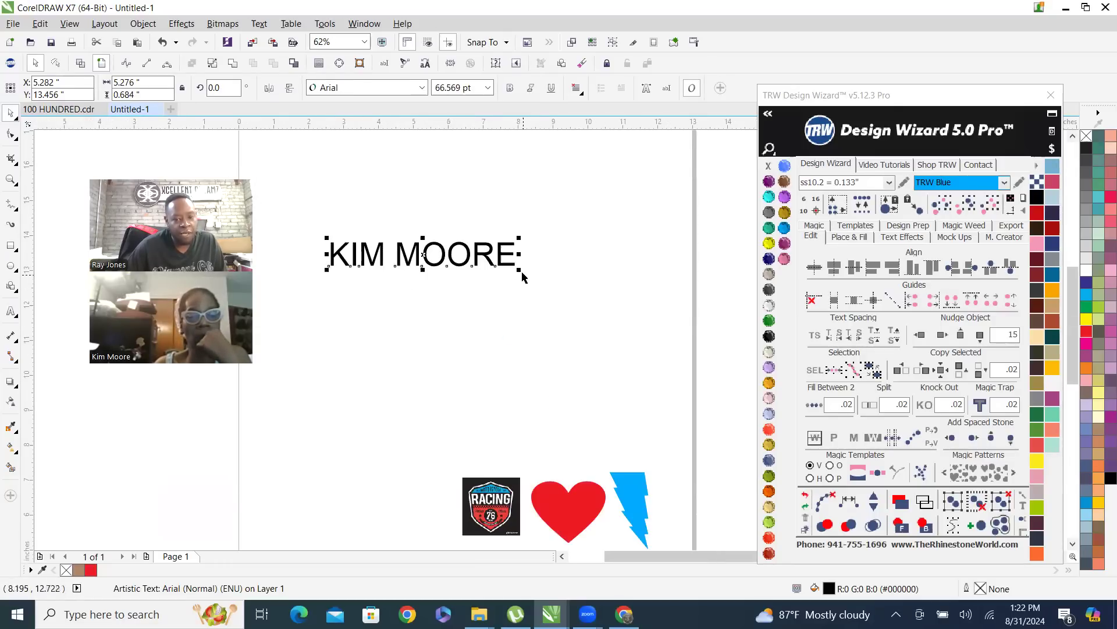
left_click_drag(521, 271, 629, 336)
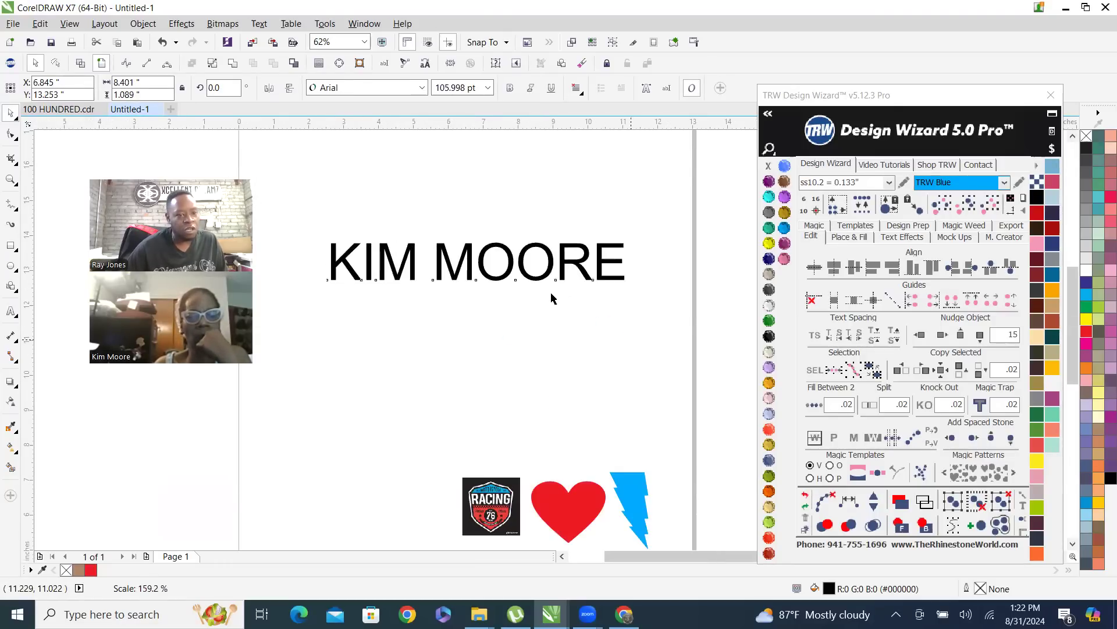
scroll(320, 243, "up", 1)
left_click_drag(347, 236, 305, 217)
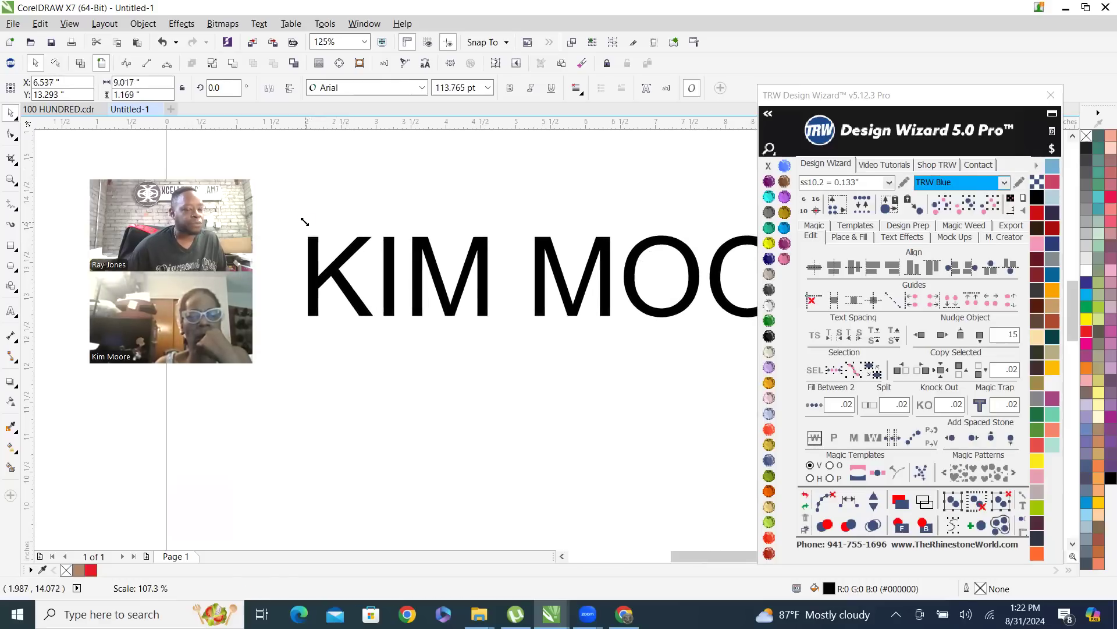
Look through the available fonts in the font list for the selected name text
scroll(277, 308, "down", 1)
scroll(277, 309, "down", 2)
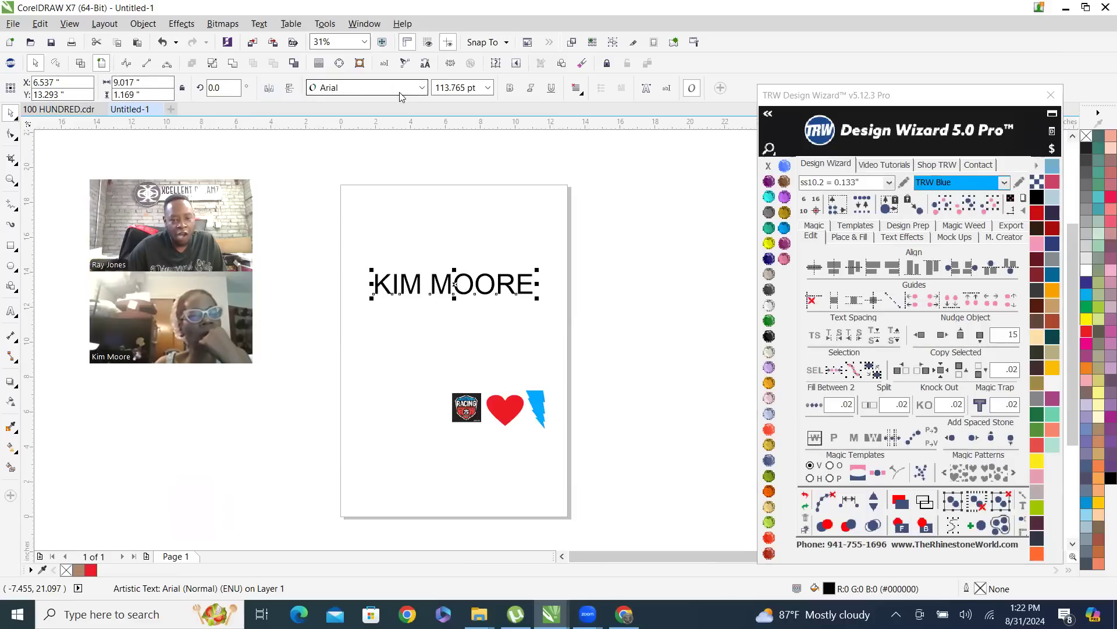
left_click(424, 88)
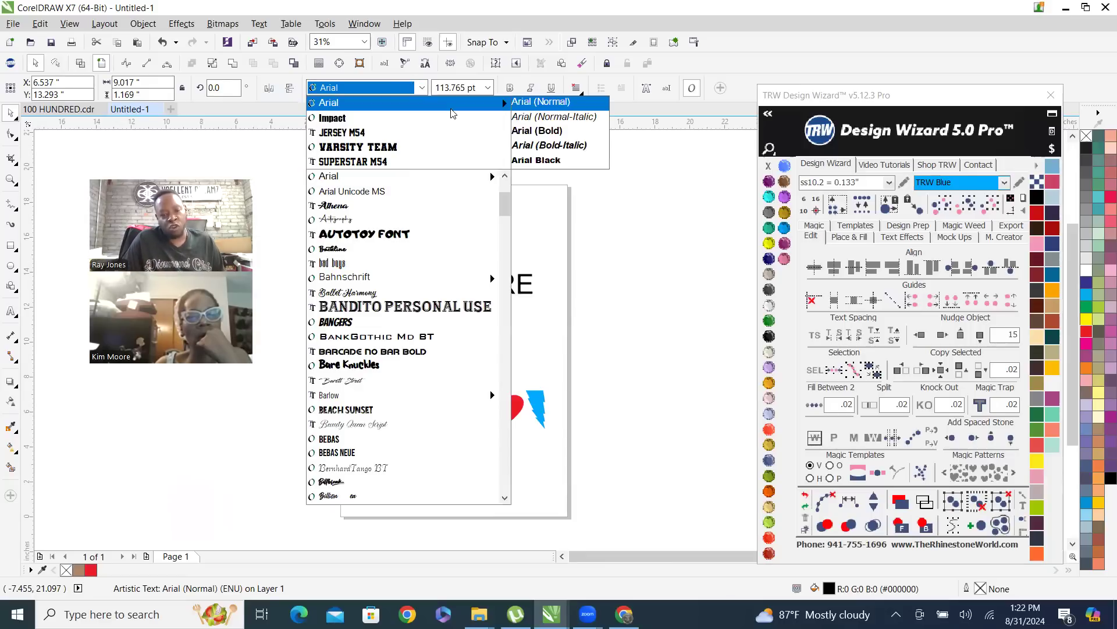
left_click(420, 88)
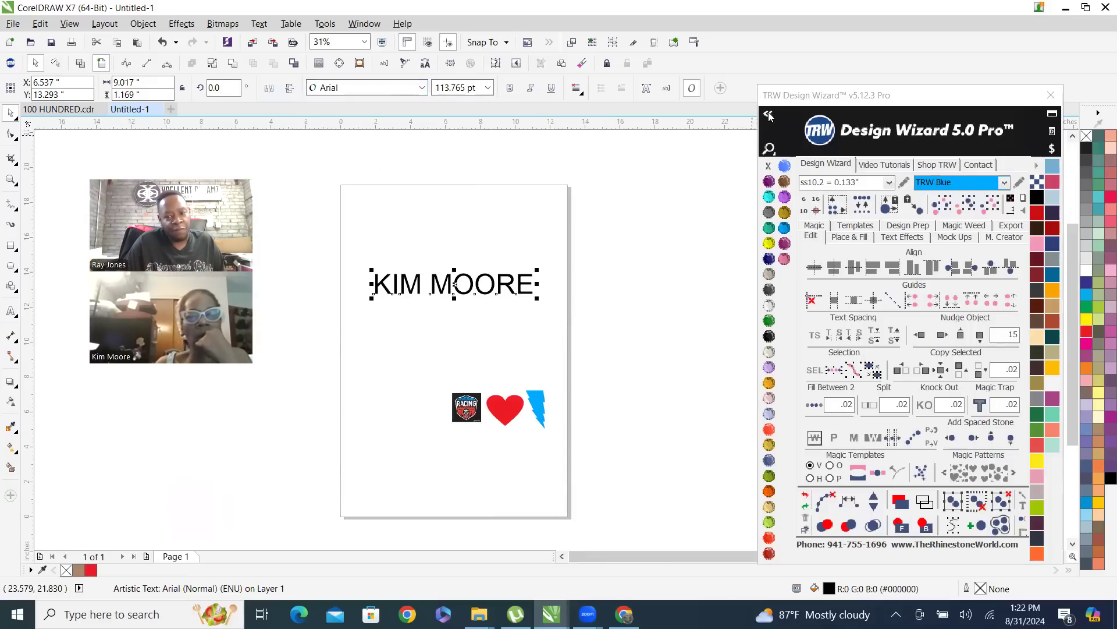
Expand the TRW Design Wizard to show its favorite fonts, font preview and full font list
left_click(768, 113)
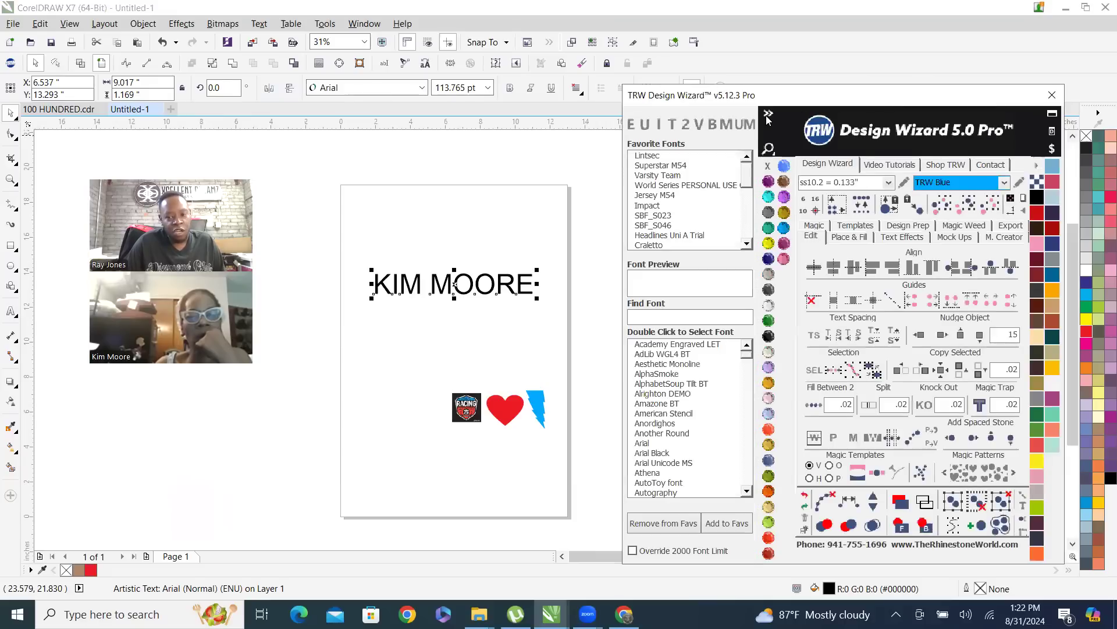
left_click(768, 113)
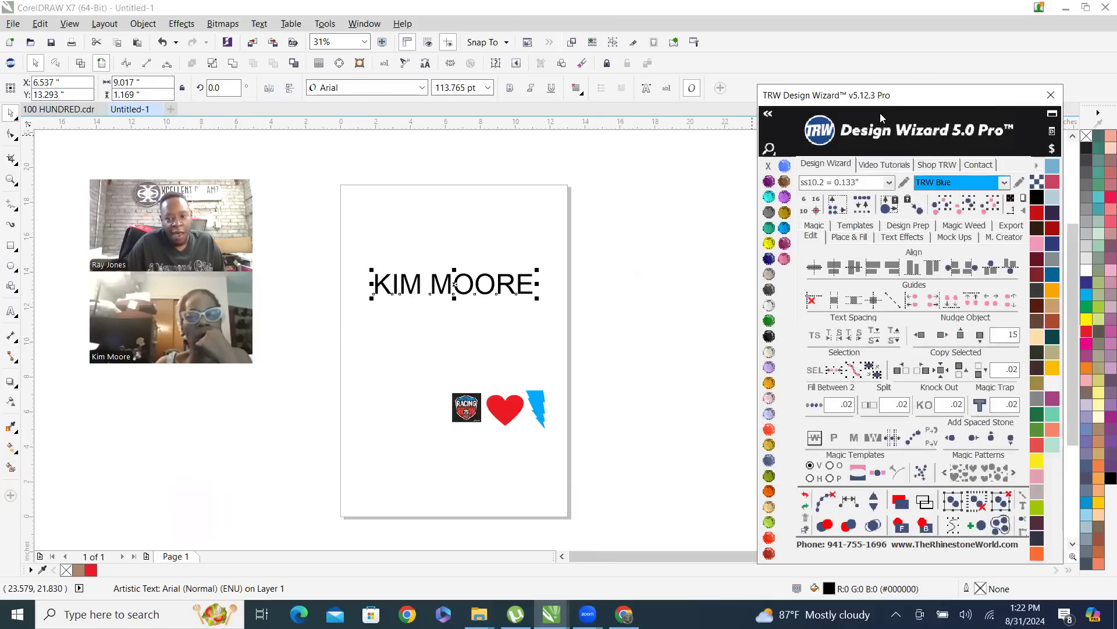
left_click(768, 114)
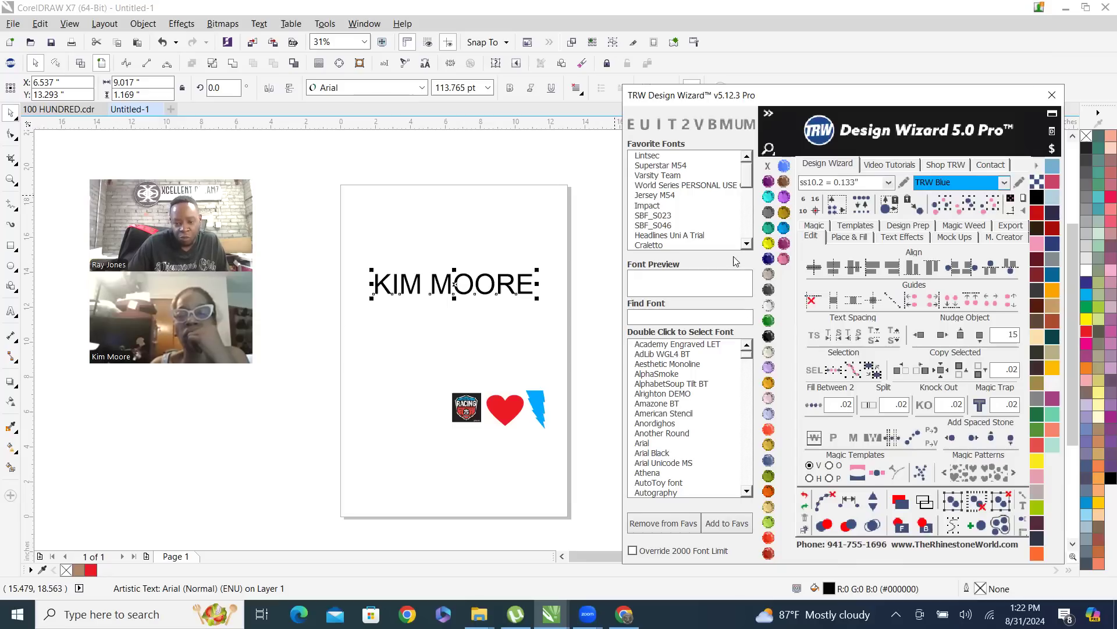
Try the Crafts, Craletto, Cream Cake and Crushed fonts on the name text
left_click(746, 492)
left_click(747, 492)
left_click(747, 492)
left_click(747, 491)
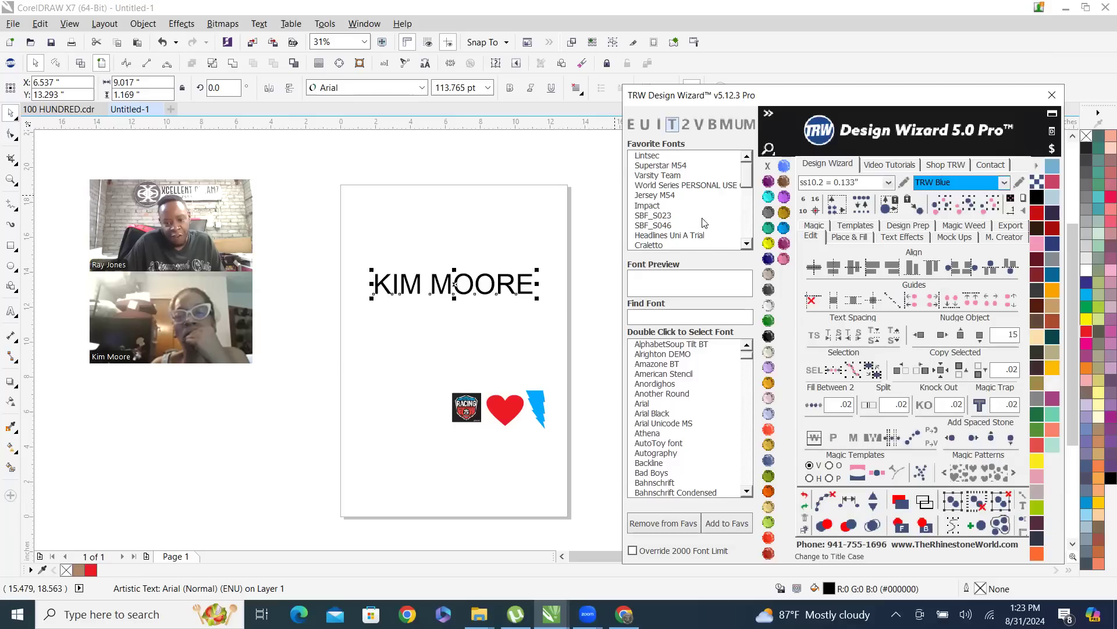
scroll(687, 399, "down", 10)
double_click(654, 385)
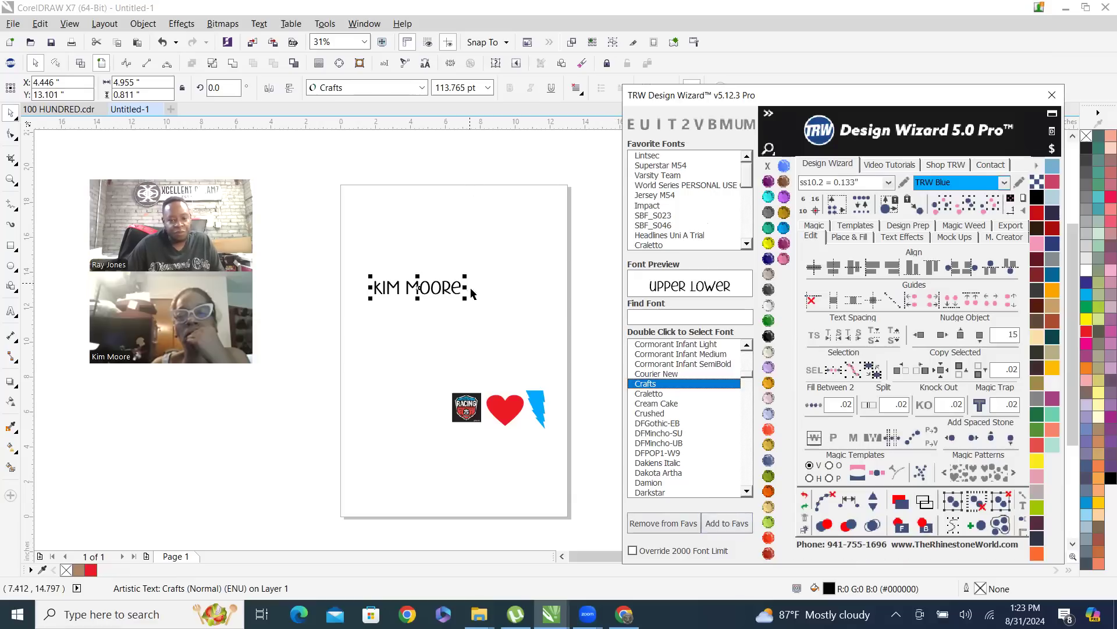
double_click(653, 395)
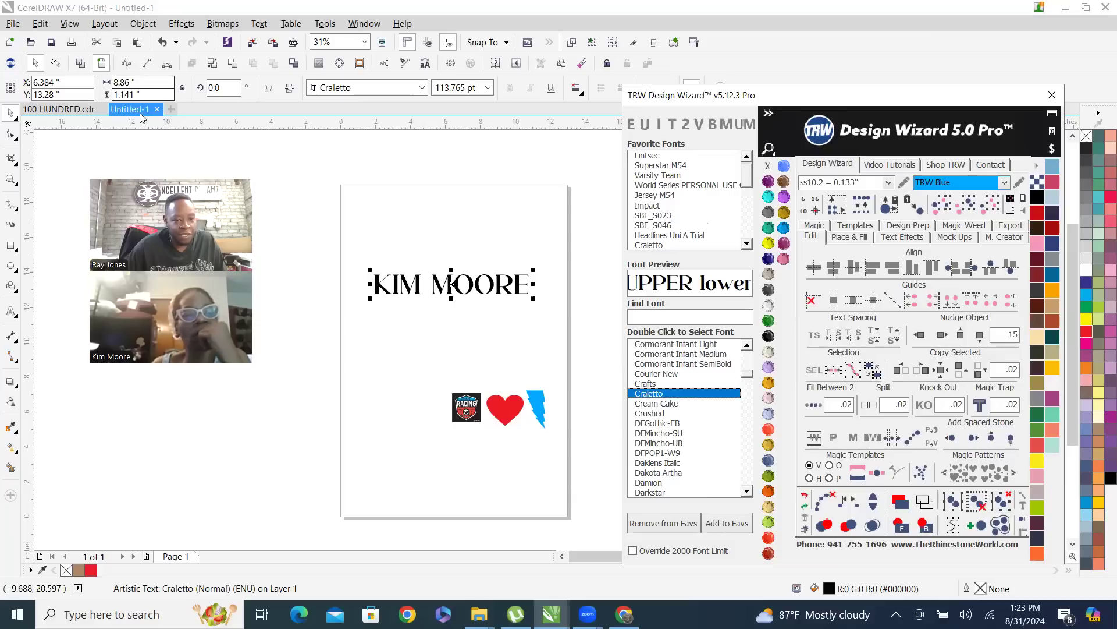
double_click(660, 406)
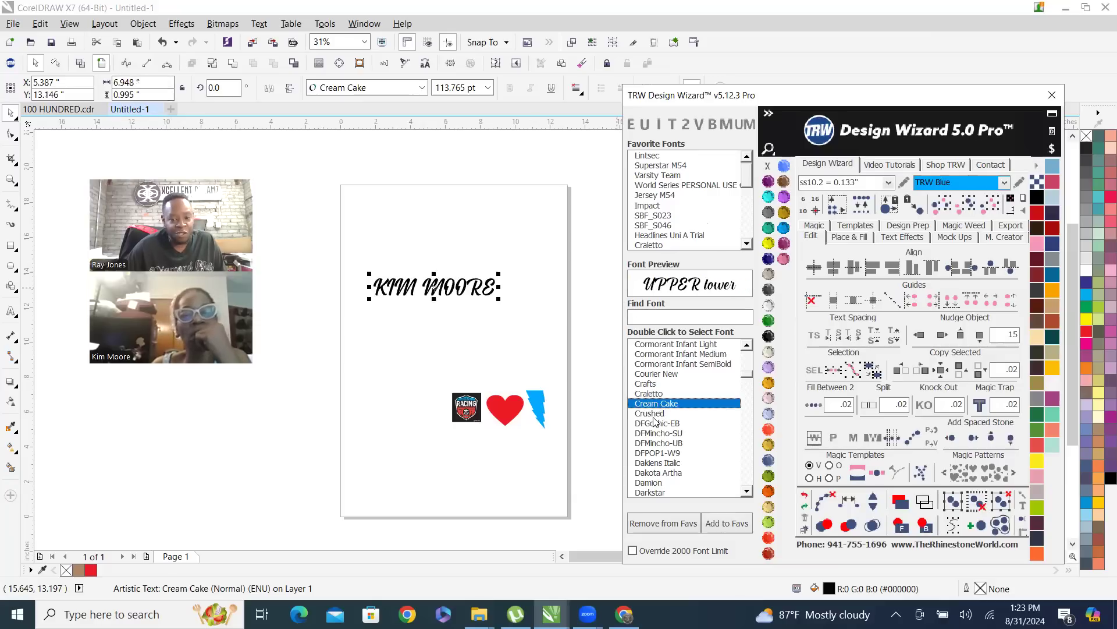
left_click(658, 415)
double_click(658, 414)
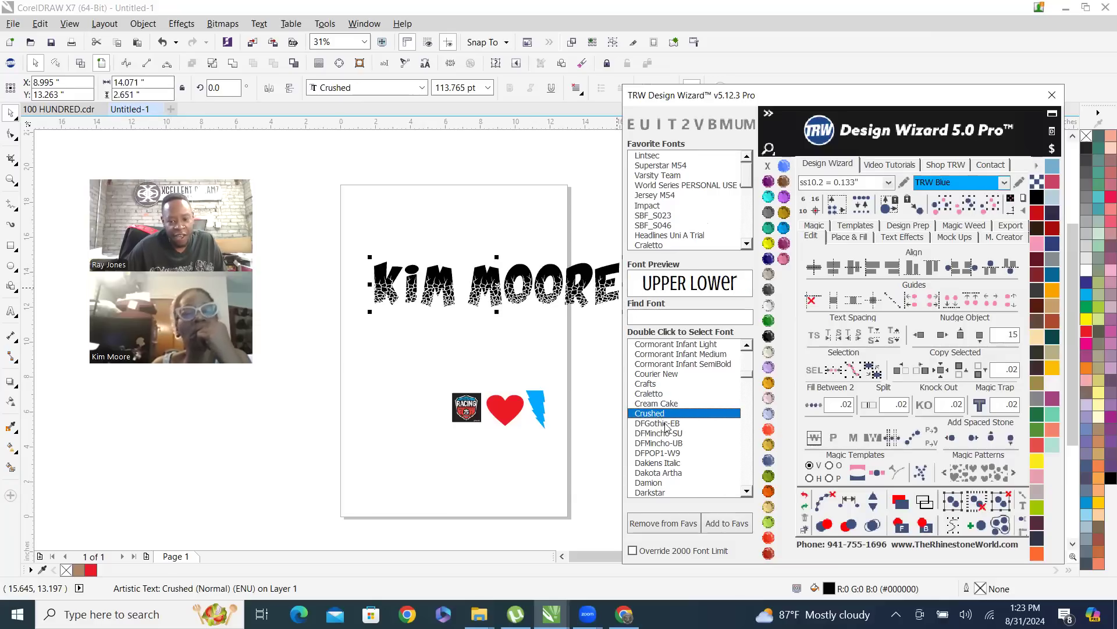
Preview DFGothic-EB and DFMincho-UB, and try the Damion and Darkstar fonts on the name text
left_click(673, 425)
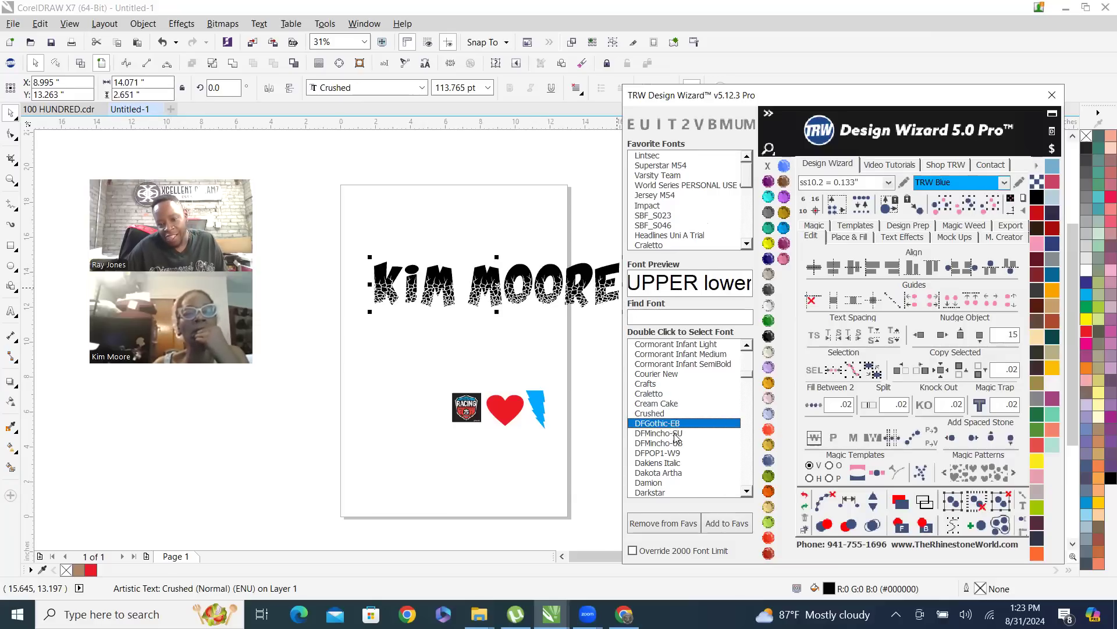
left_click(674, 434)
double_click(668, 462)
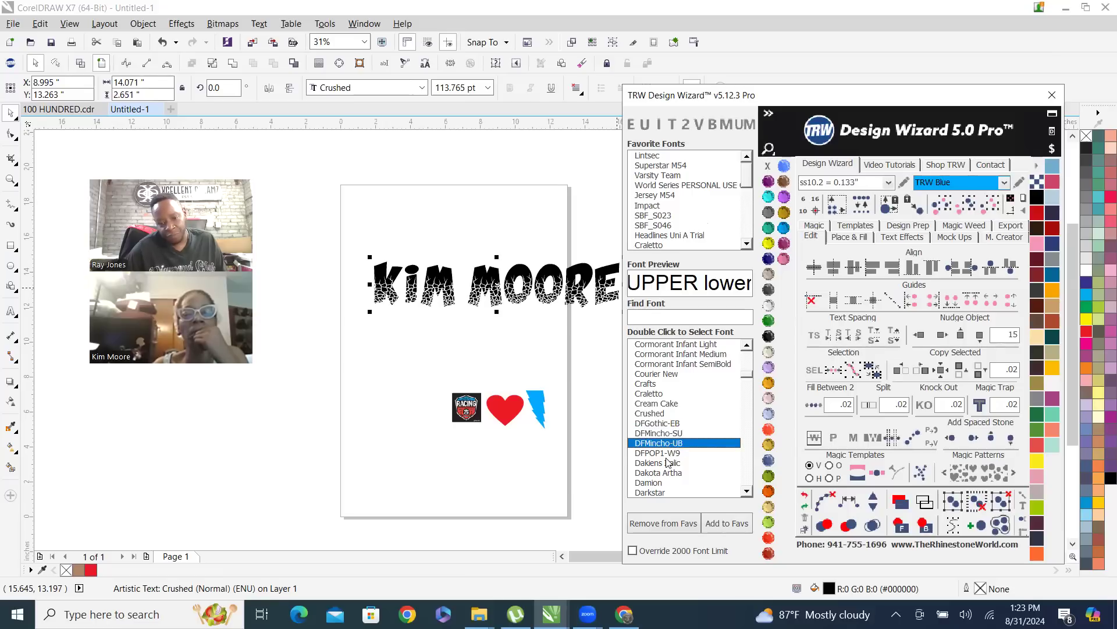
double_click(658, 482)
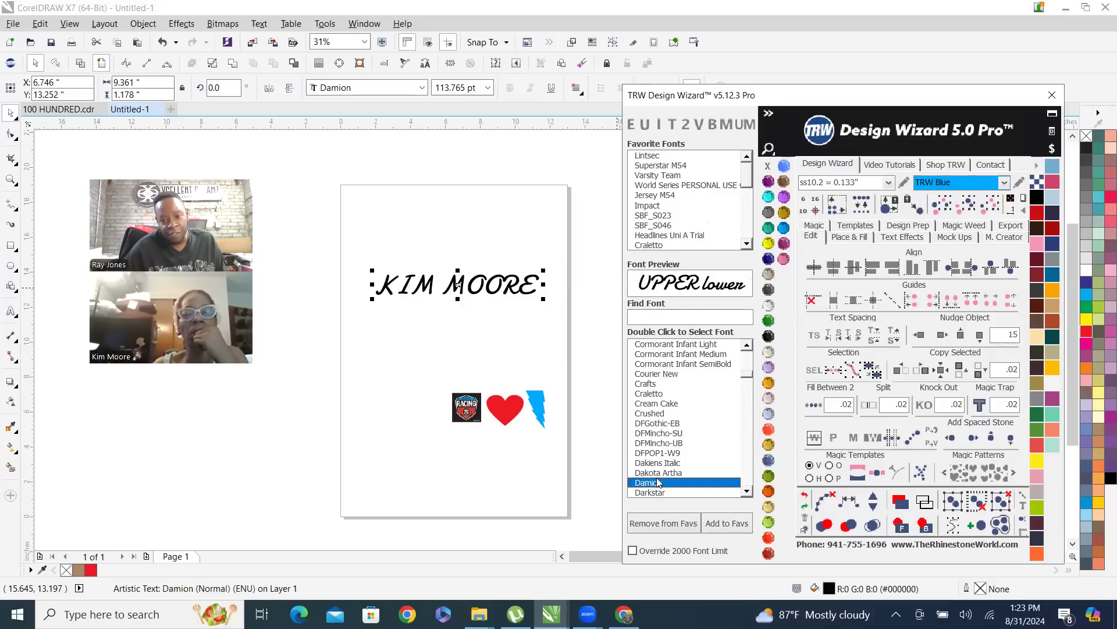
double_click(661, 493)
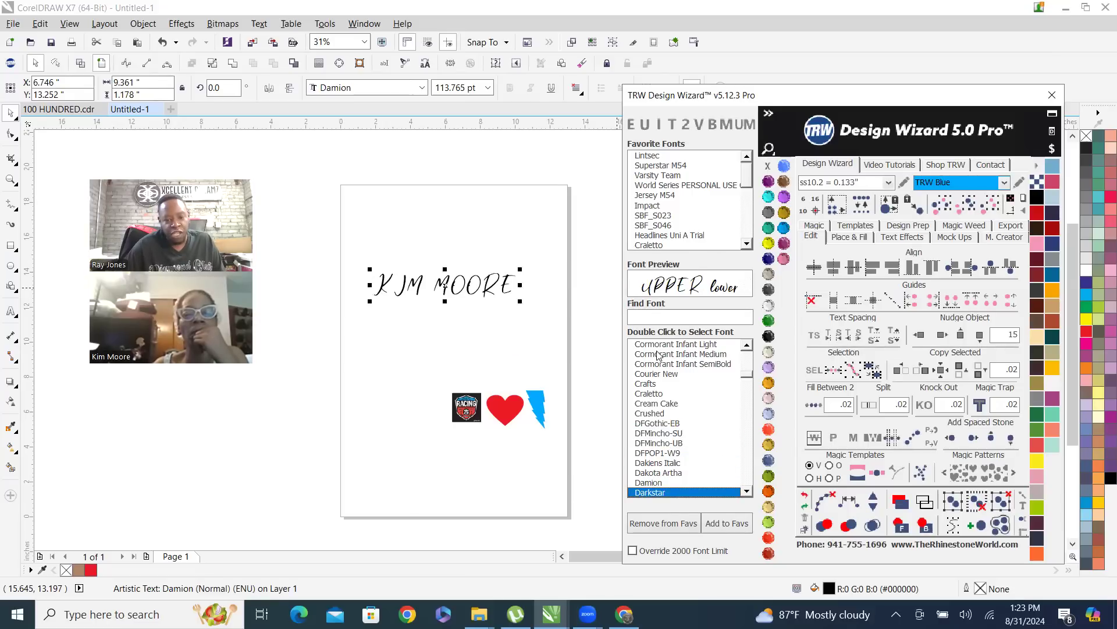
Set the name text in the favorite font Impact and scale it up to about 8.55 inches wide and 1.59 inches high
double_click(648, 207)
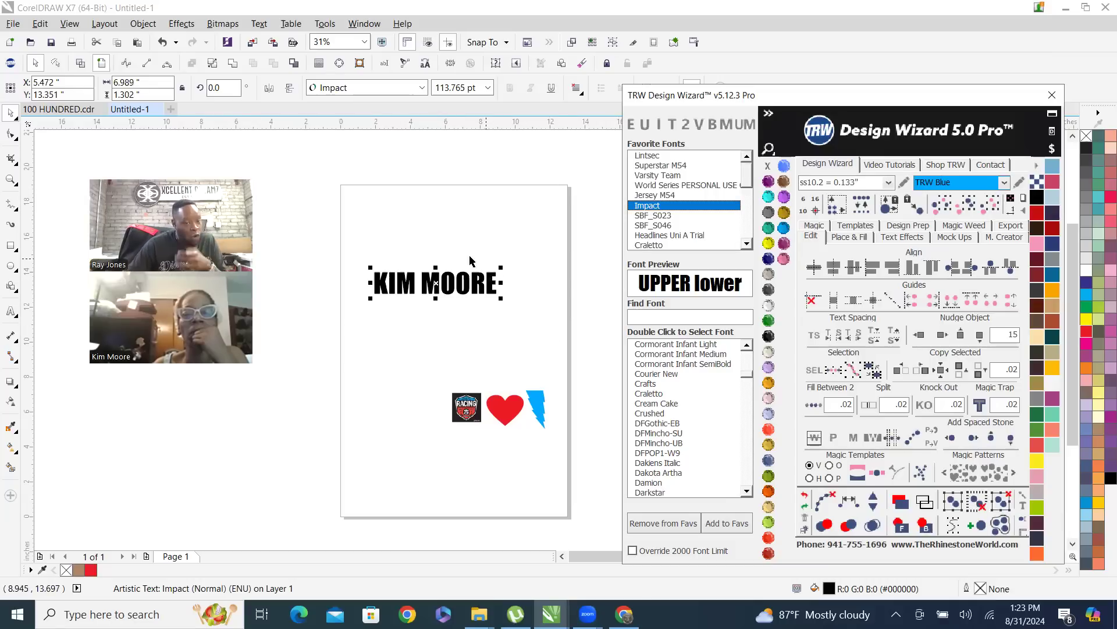
scroll(467, 276, "up", 1)
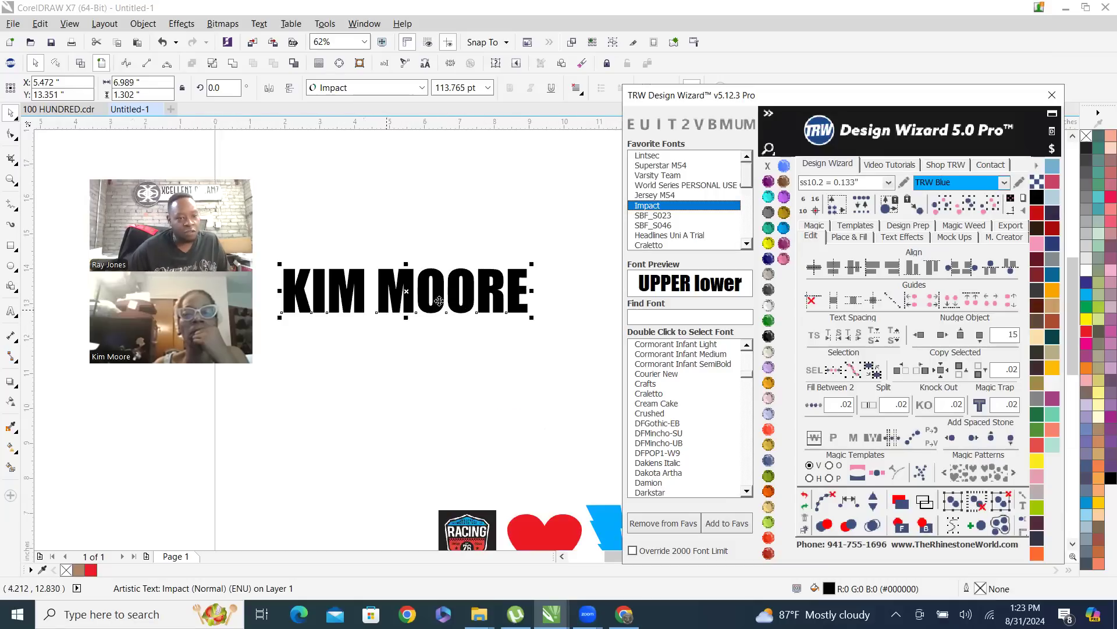
left_click_drag(534, 264, 587, 211)
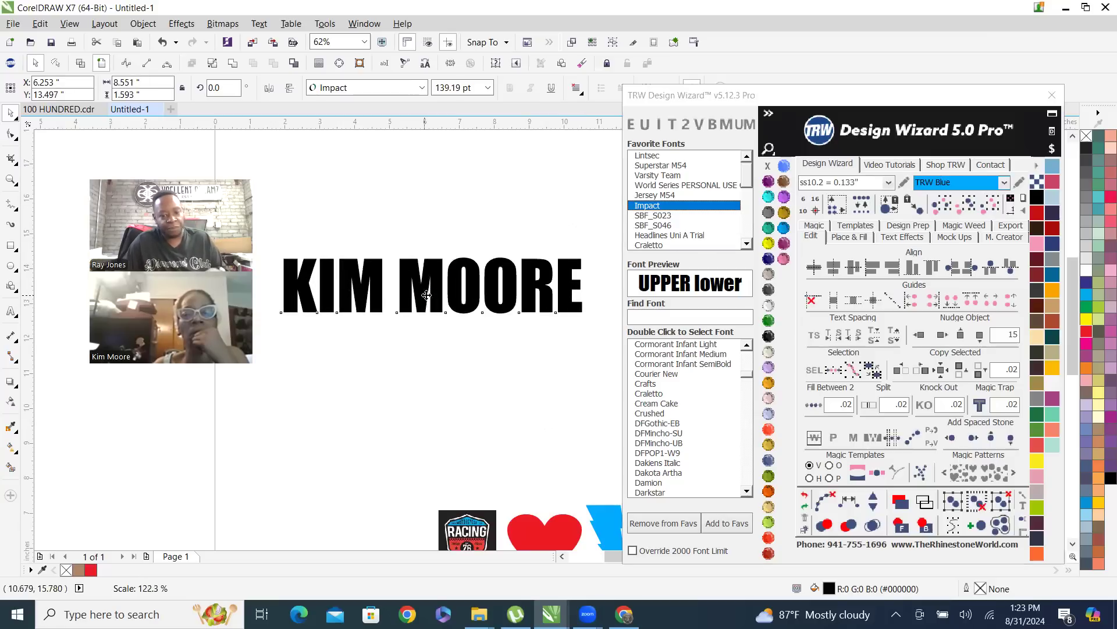
Place a copy of the name text directly below the original, at about X 6.25 and Y 11.56 inches
left_click_drag(433, 280, 436, 364)
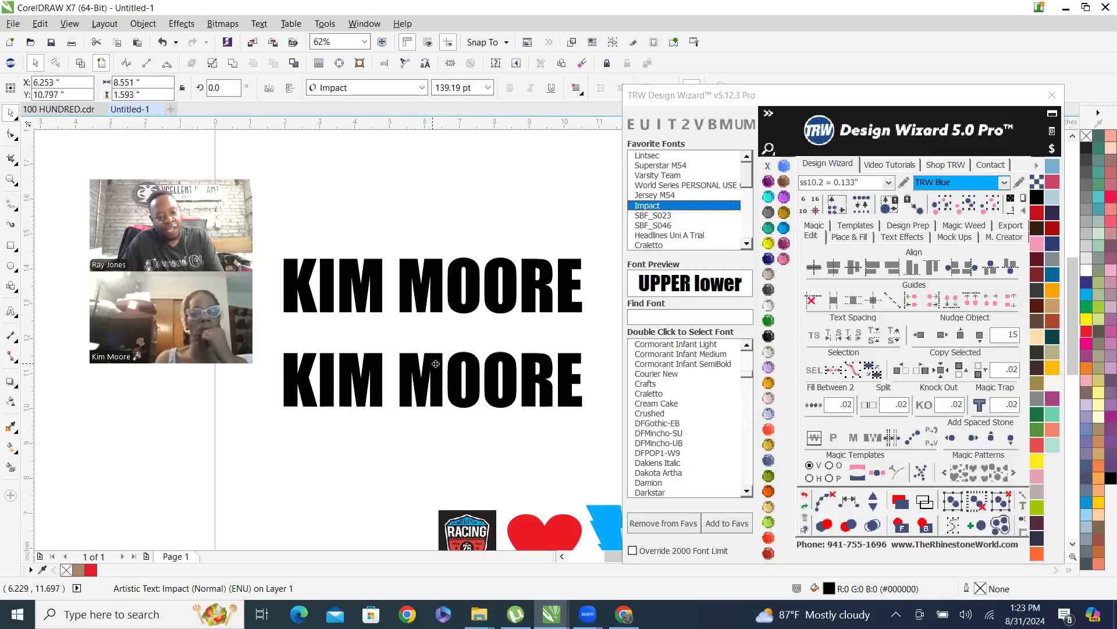
key("ctrl+z")
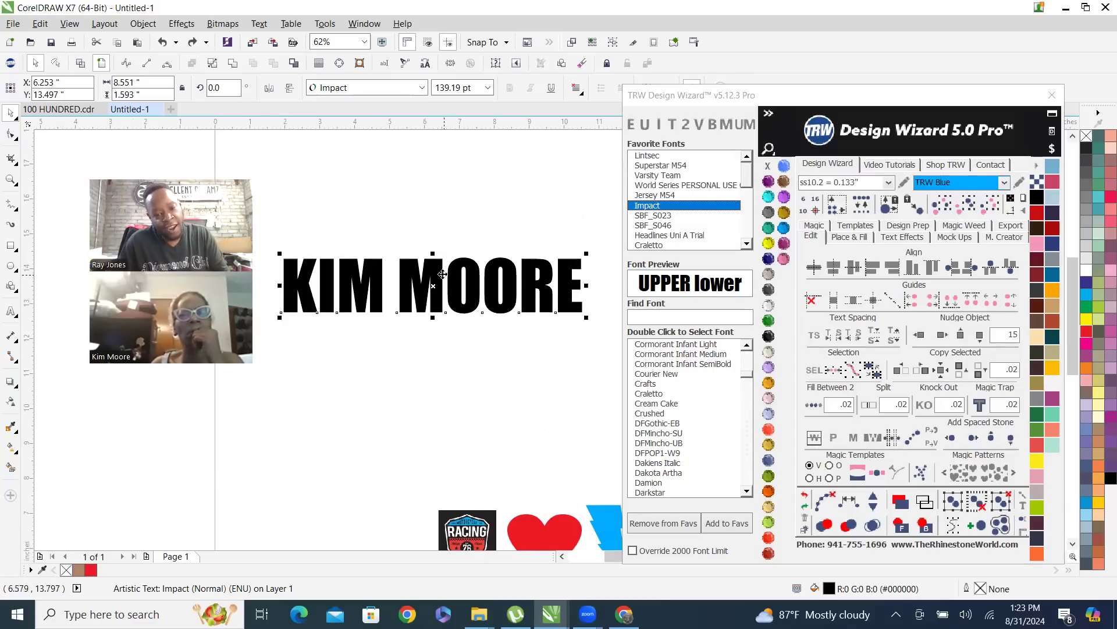
left_click_drag(432, 274, 437, 335)
right_click(437, 336)
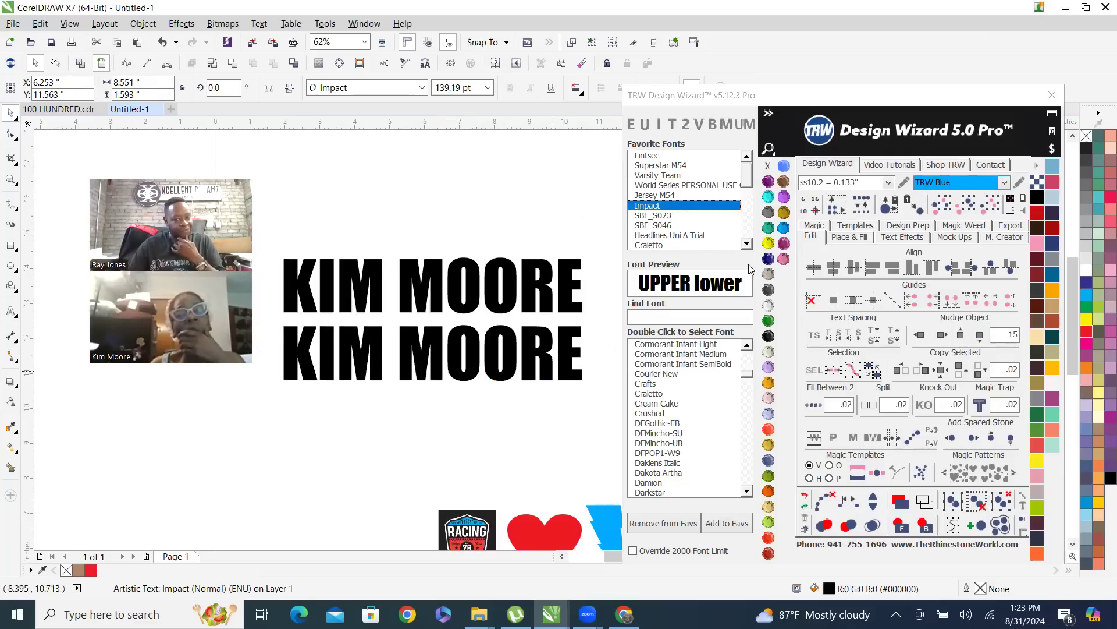
Set the lower name copy in the favorite font Backline and scale it down to about 8.94 by 2.05 inches
left_click_drag(747, 189, 747, 243)
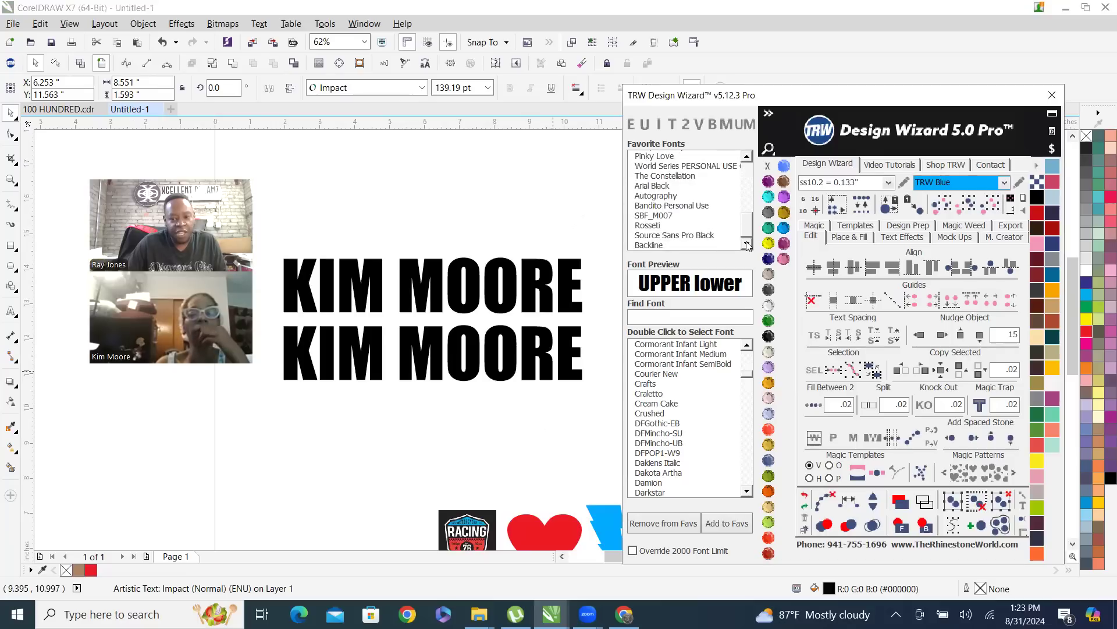
left_click(649, 245)
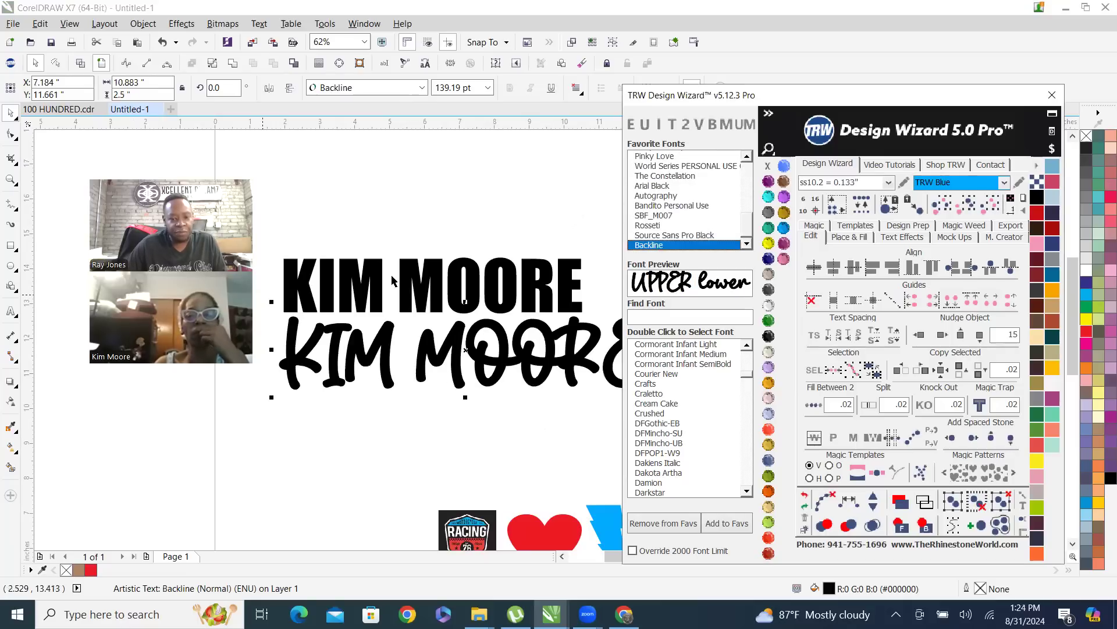
scroll(376, 353, "down", 1)
scroll(518, 352, "up", 1)
scroll(594, 332, "down", 1)
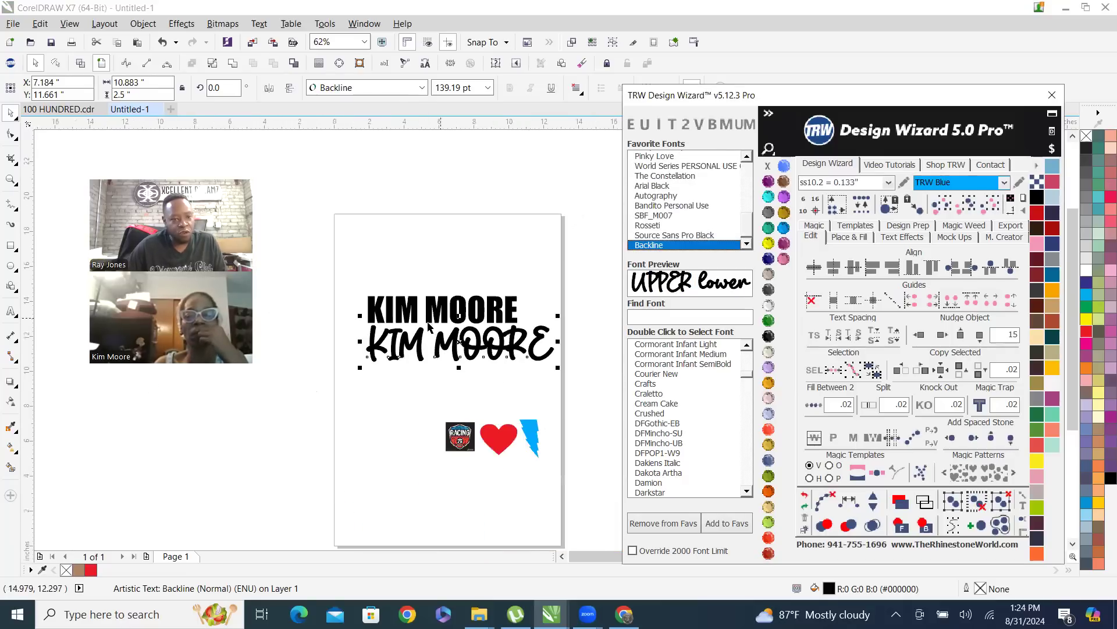
scroll(426, 332, "up", 1)
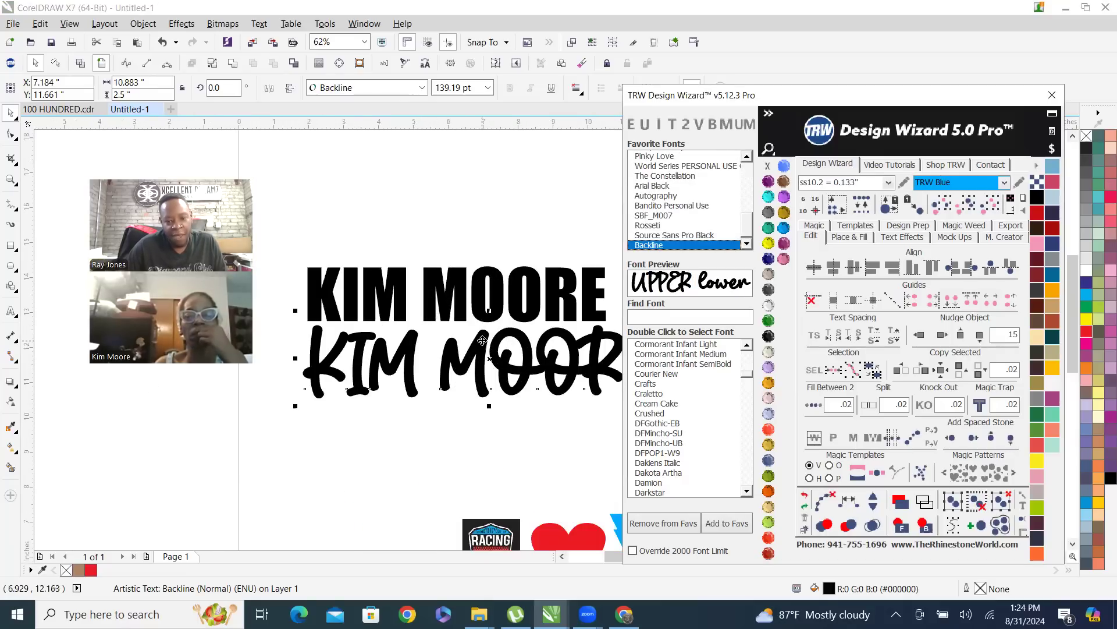
scroll(482, 340, "down", 1)
scroll(577, 310, "up", 1)
left_click_drag(577, 310, 521, 324)
scroll(513, 326, "down", 2)
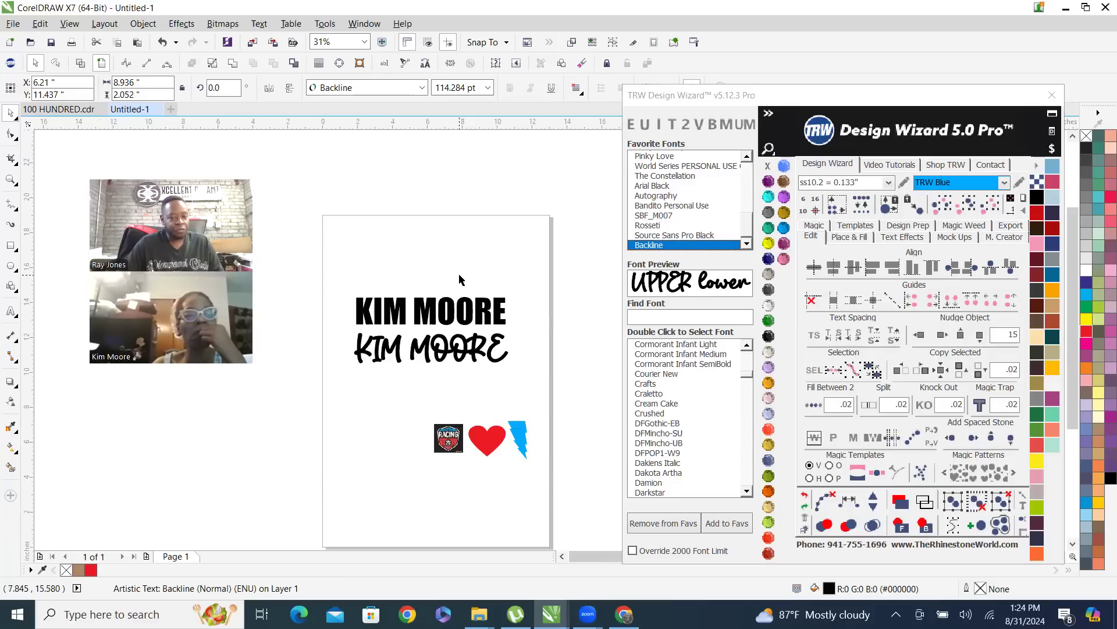
left_click(460, 280)
Switch to wireframe view and examine how the letter outlines meet in the Impact and Backline name texts
scroll(444, 355, "up", 2)
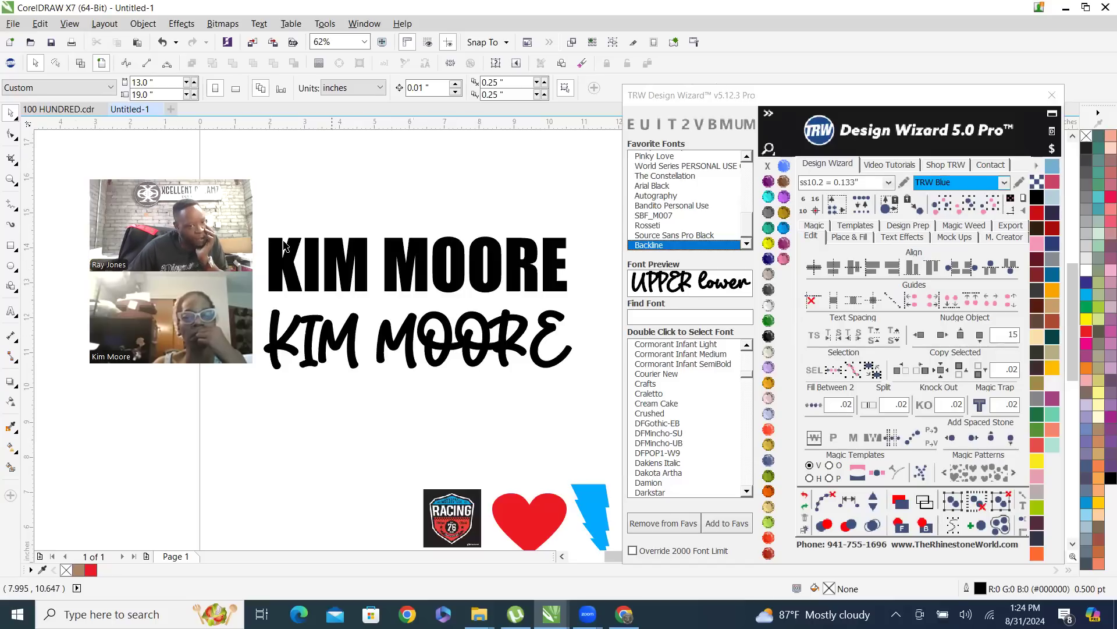
left_click(81, 63)
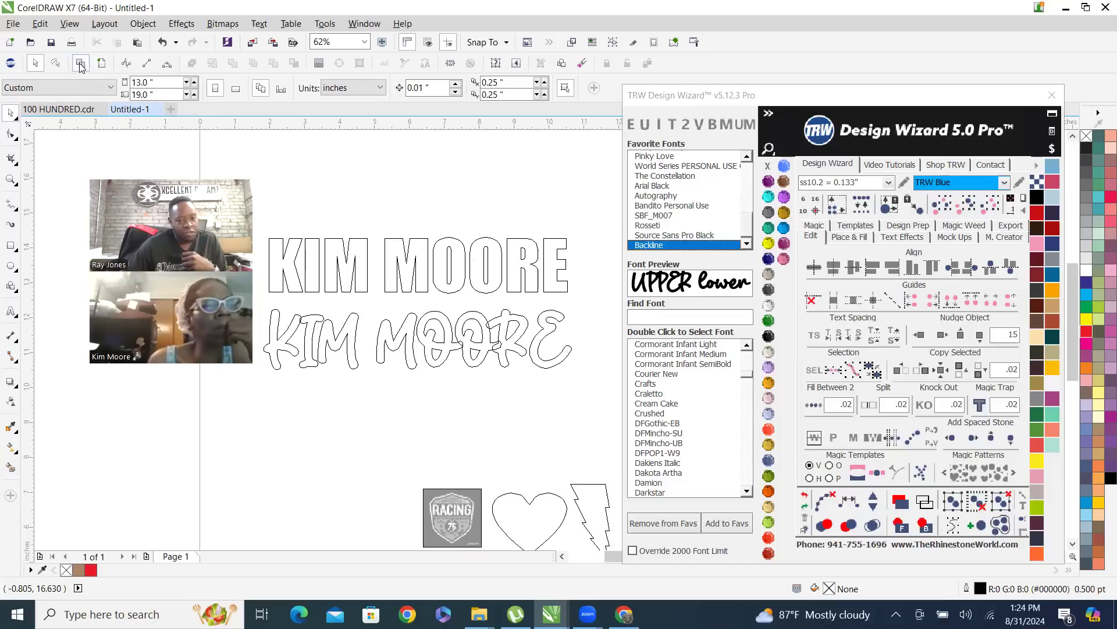
scroll(409, 284, "down", 2)
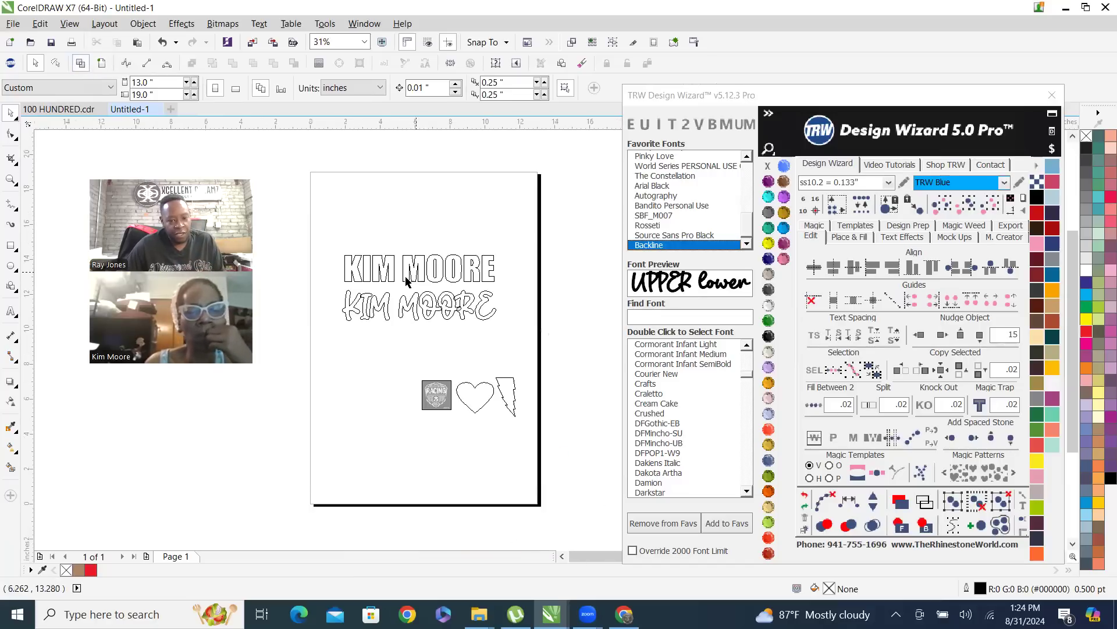
scroll(402, 284, "up", 2)
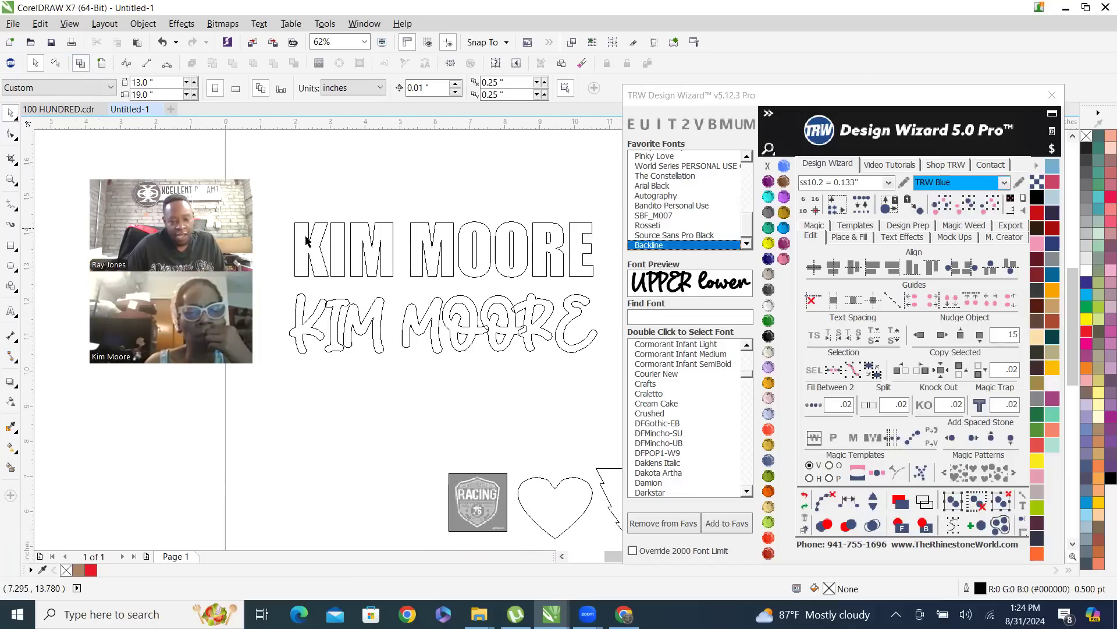
scroll(321, 335, "up", 2)
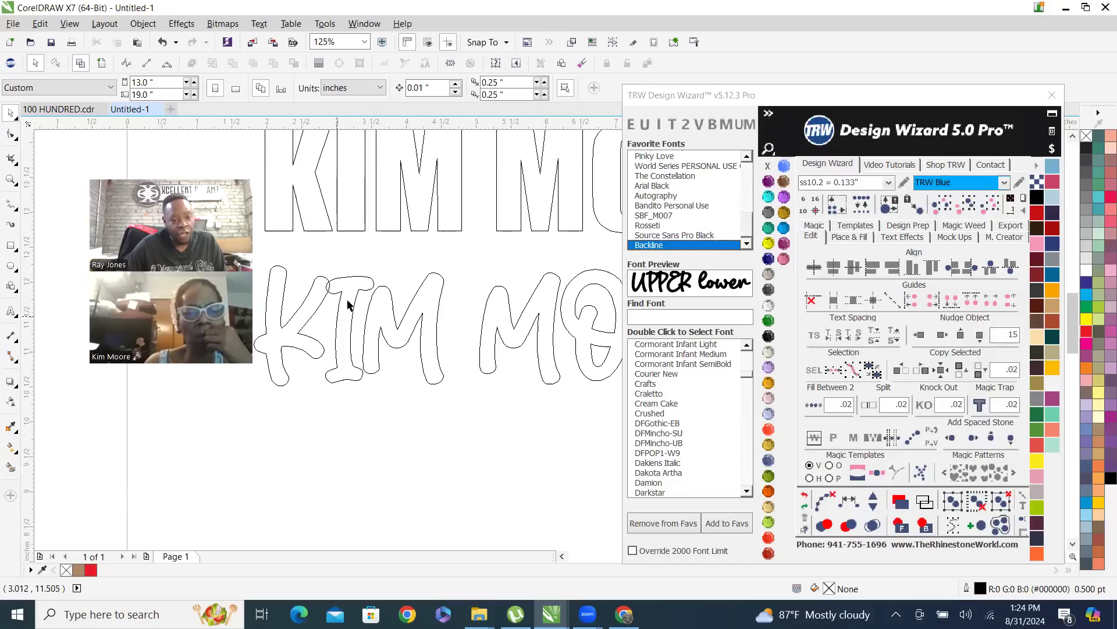
scroll(334, 309, "up", 2)
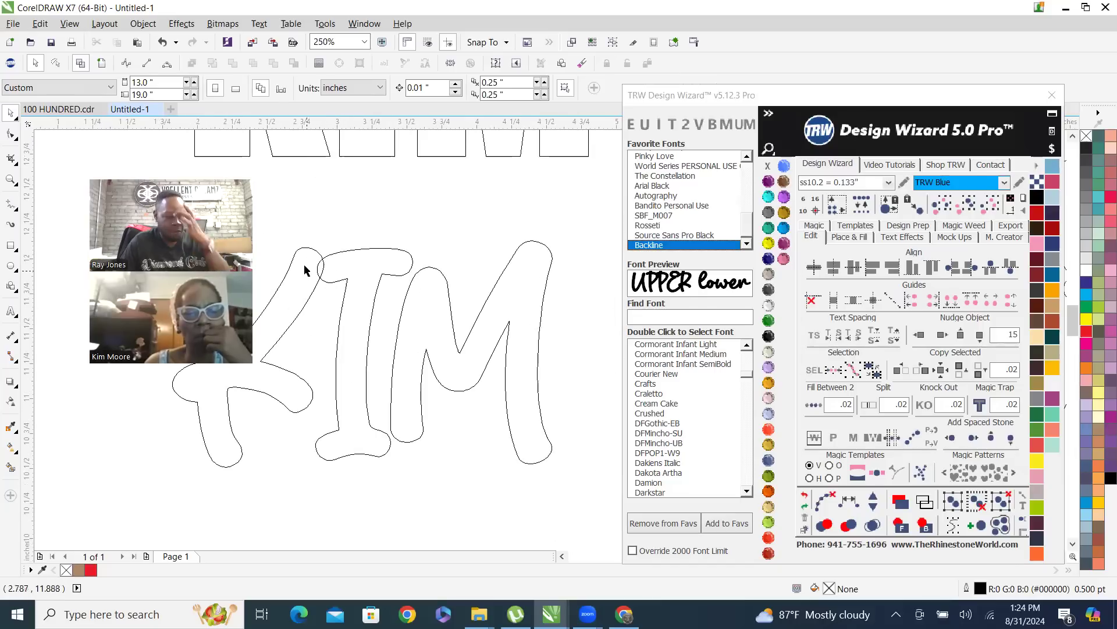
scroll(342, 346, "down", 6)
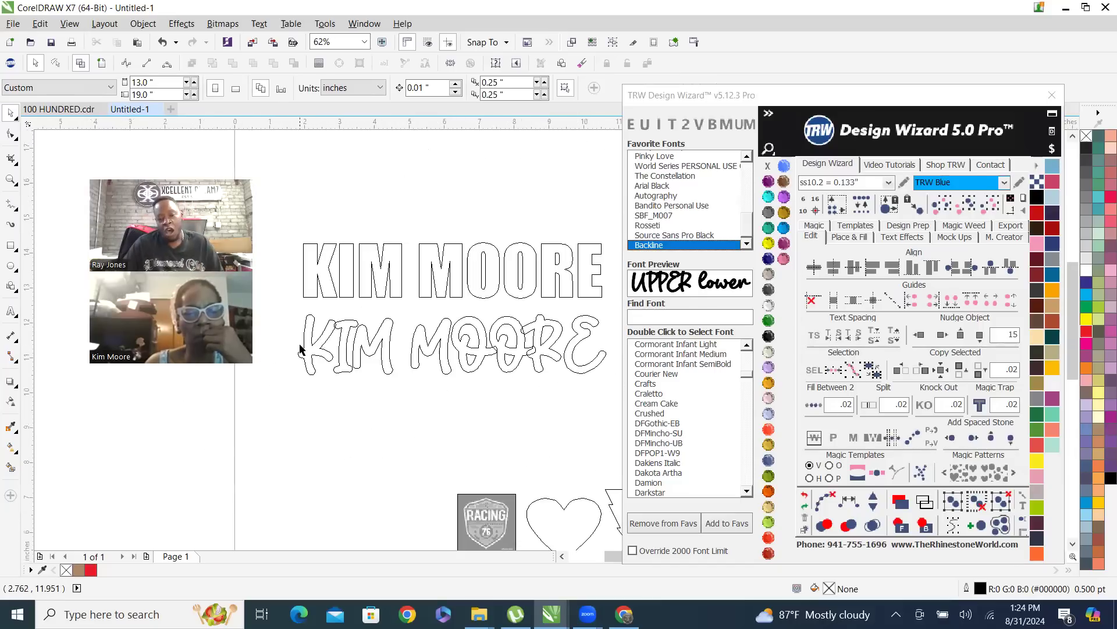
scroll(362, 349, "up", 2)
scroll(474, 356, "up", 2)
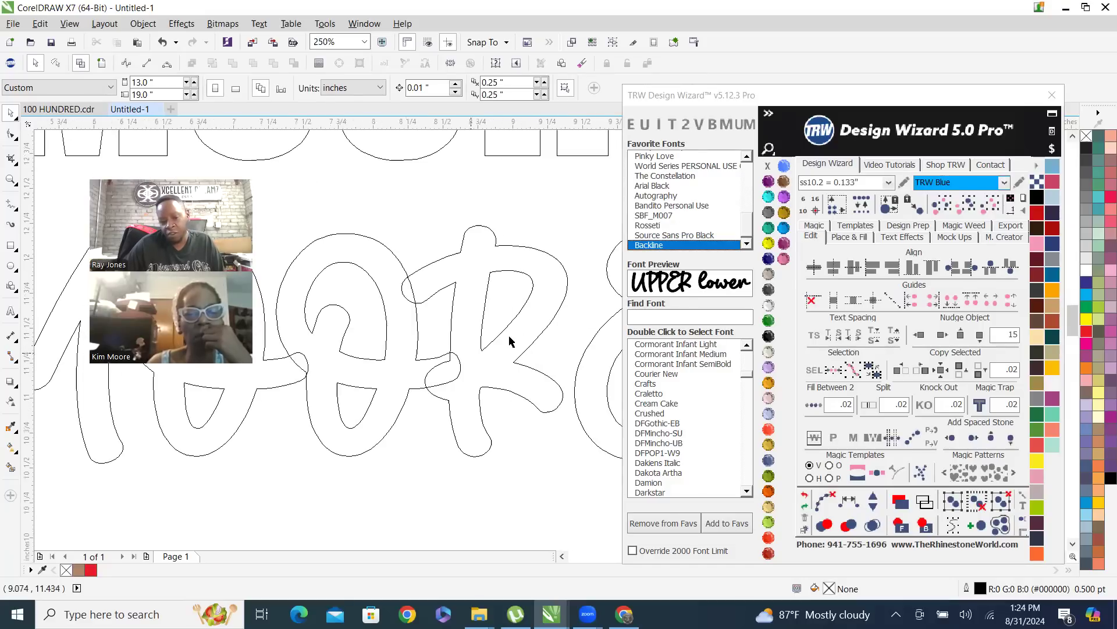
scroll(511, 341, "down", 2)
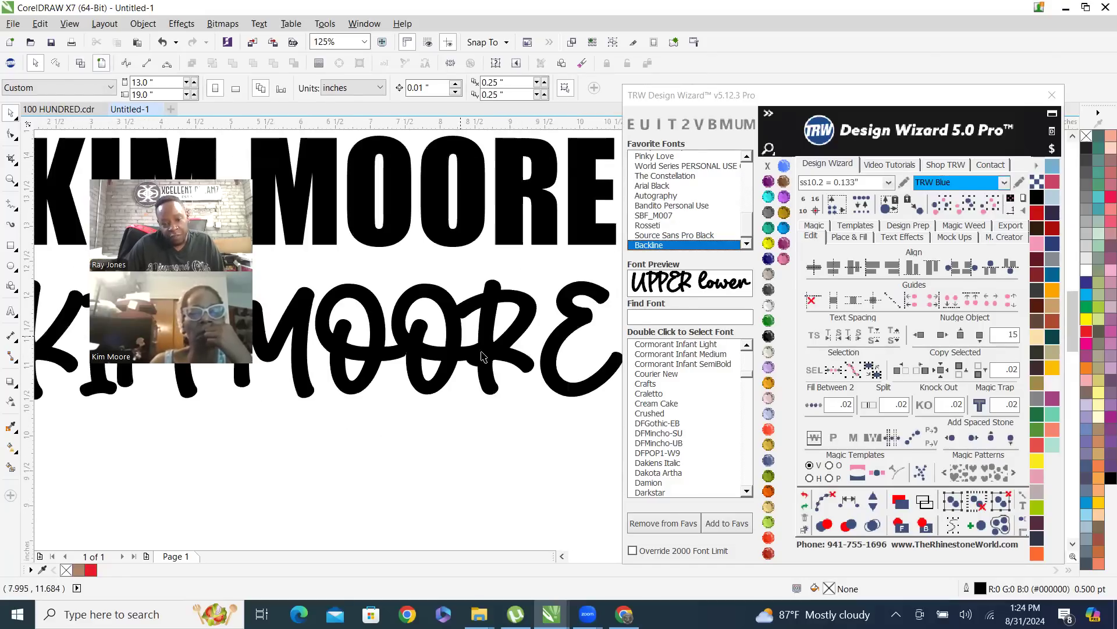
Switch to wireframe view and weld the overlapping letters of the lower Backline name text into a single curve
scroll(512, 356, "down", 2)
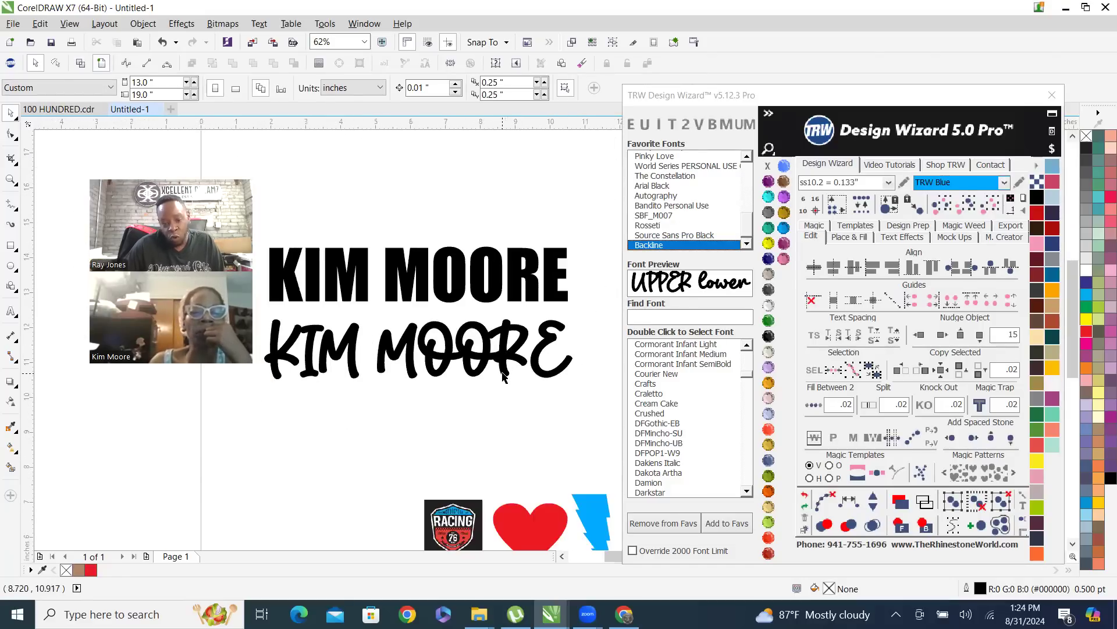
left_click(452, 360)
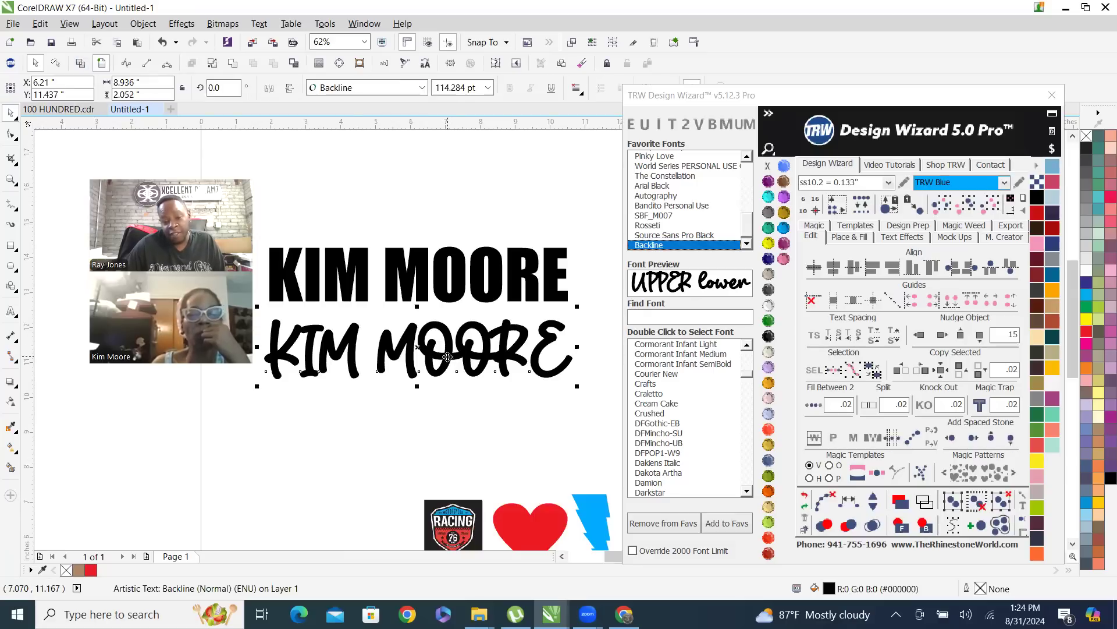
left_click(82, 64)
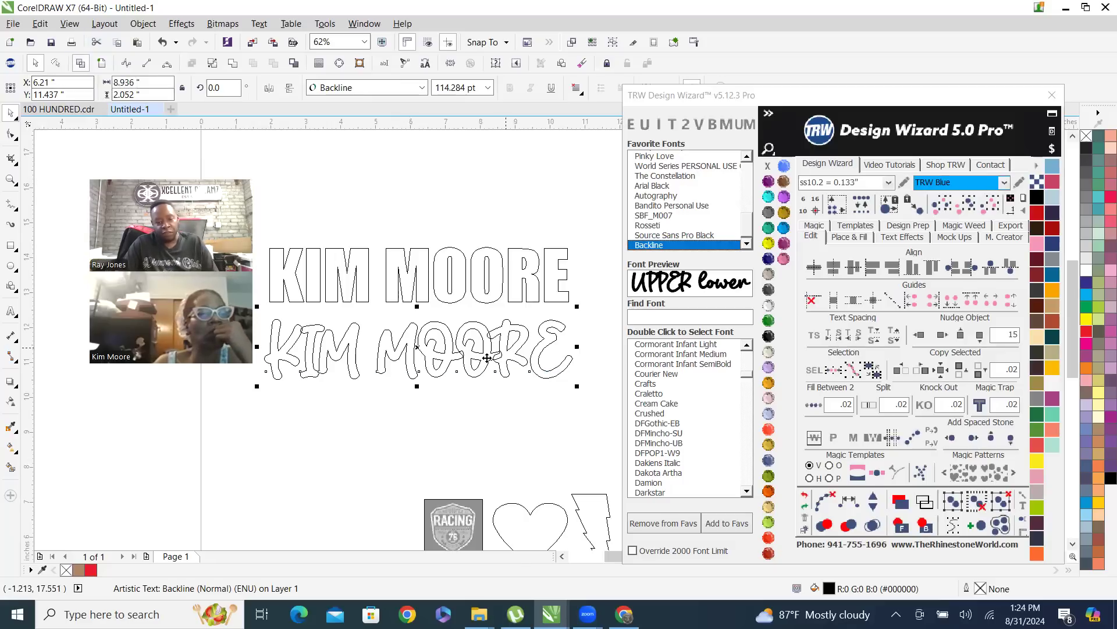
scroll(479, 328, "up", 2)
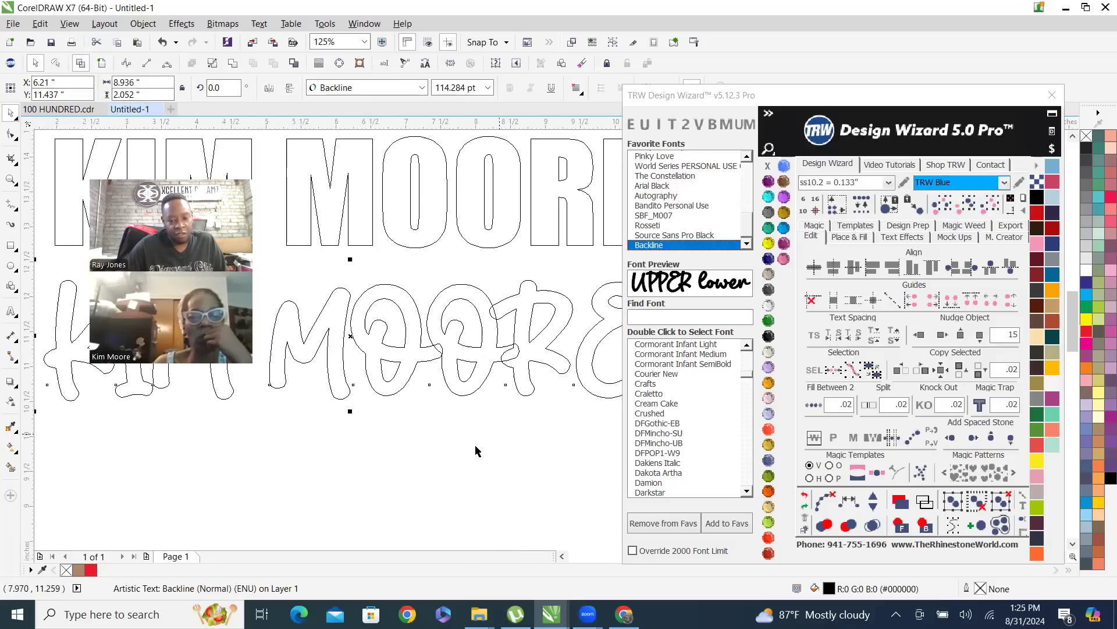
left_click(483, 363)
left_click(484, 363)
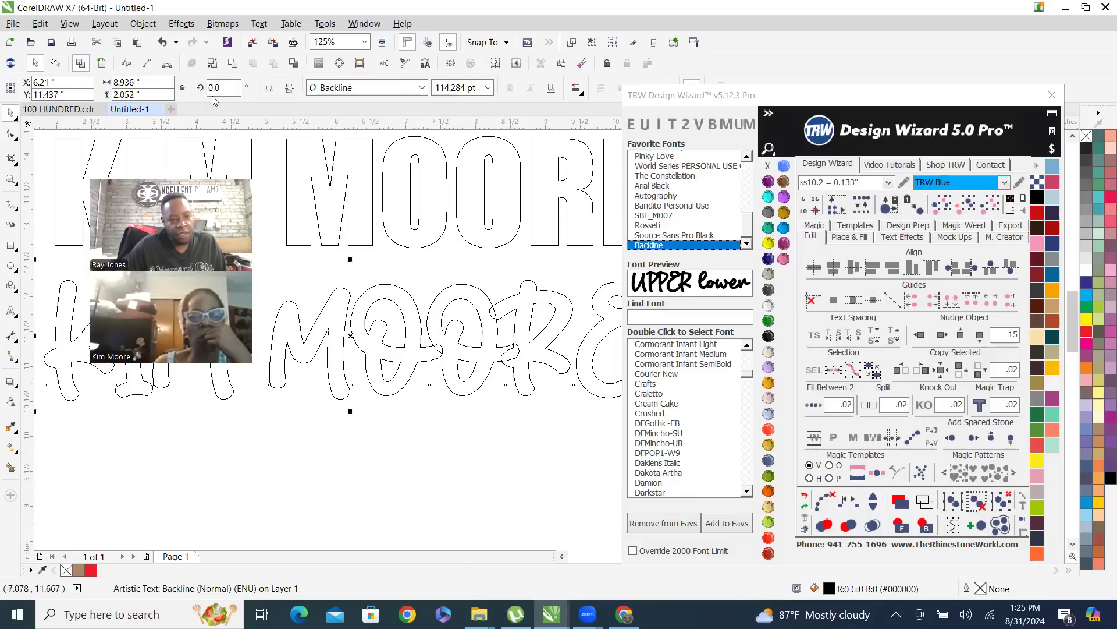
left_click(233, 65)
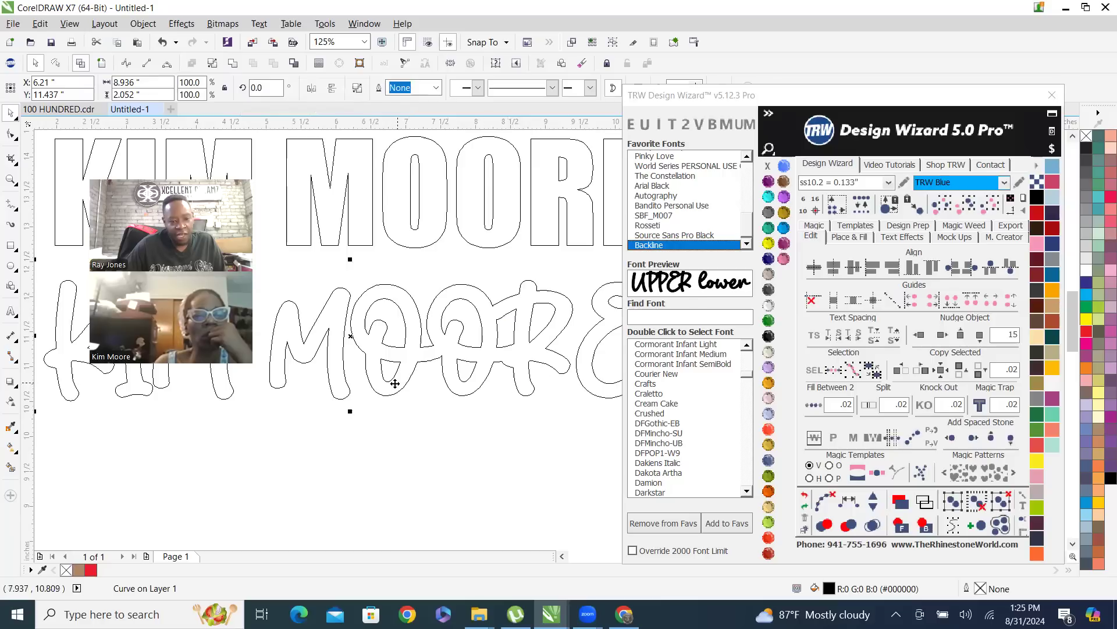
Return from wireframe to the full-colour view and deselect the welded name
scroll(375, 363, "down", 3)
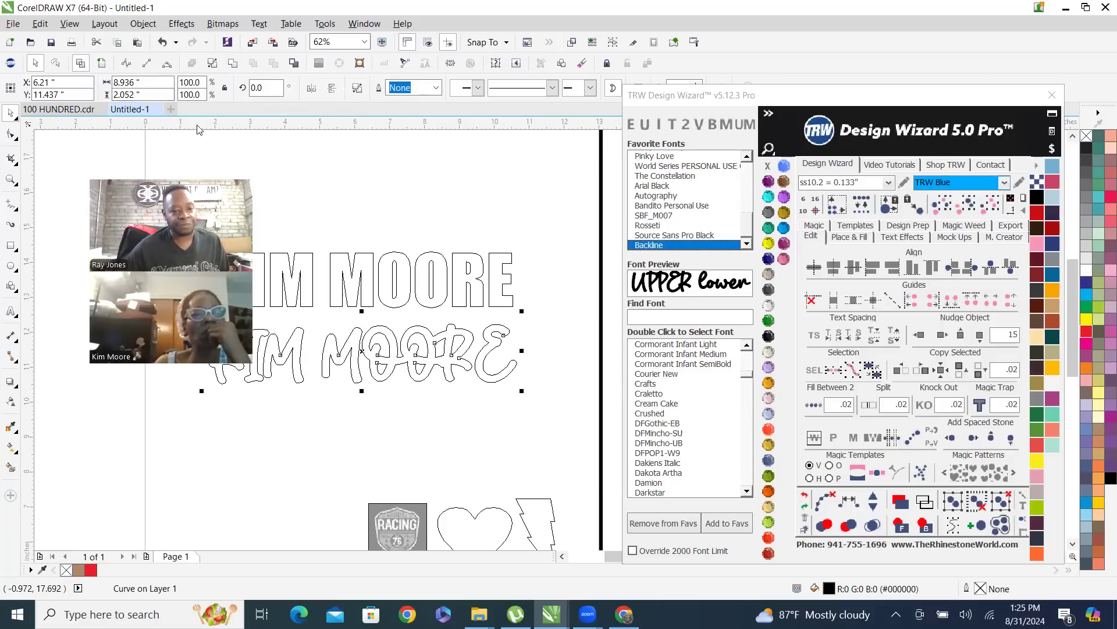
left_click(102, 63)
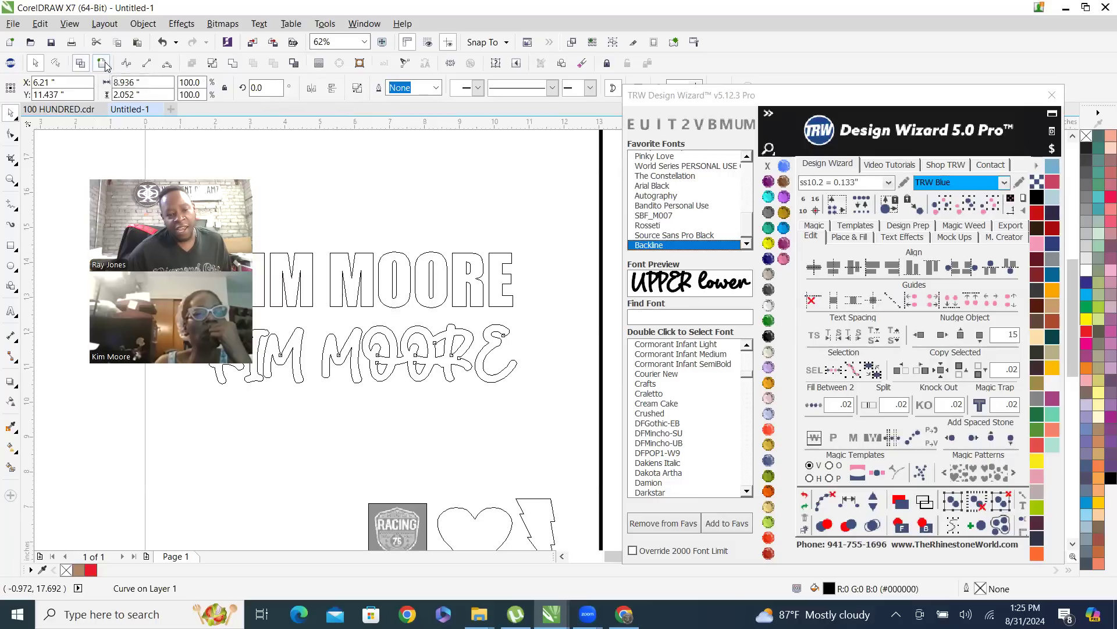
left_click(464, 251)
scroll(468, 256, "down", 1)
scroll(423, 315, "up", 1)
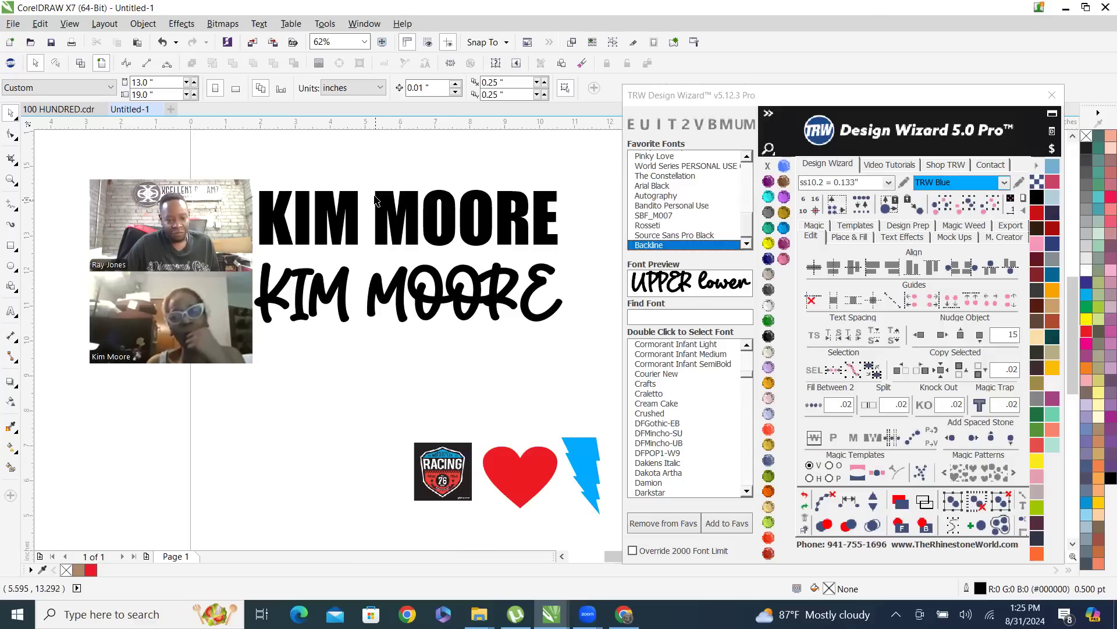
scroll(389, 208, "up", 2)
scroll(406, 217, "down", 2)
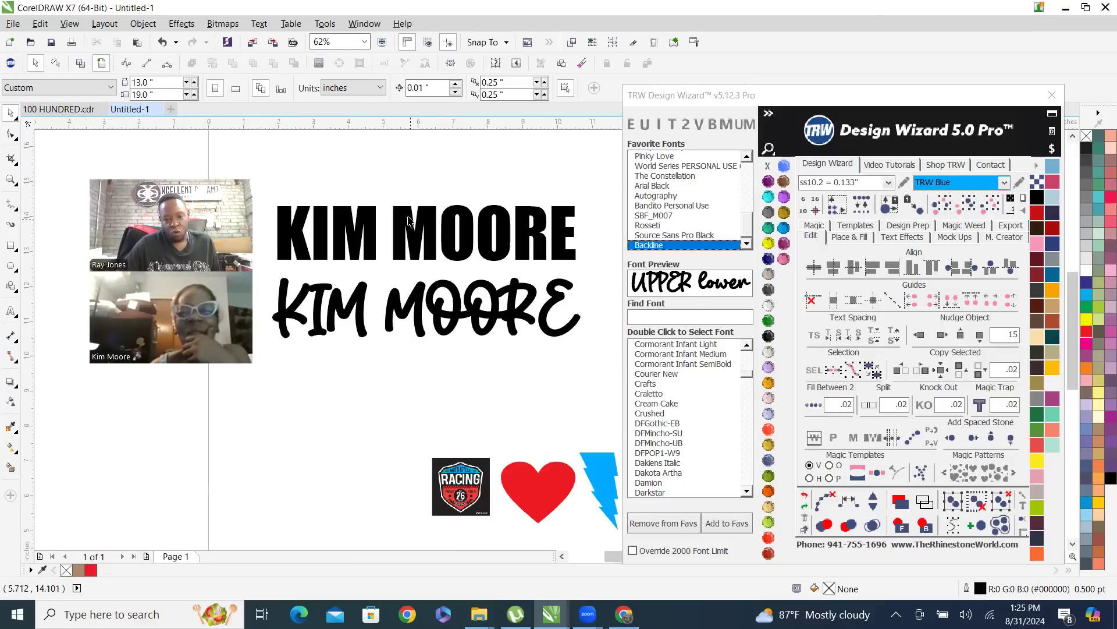
With the Impact name text selected, move the TRW Design Wizard window over the drawing and examine its list of stone sizes
left_click(406, 217)
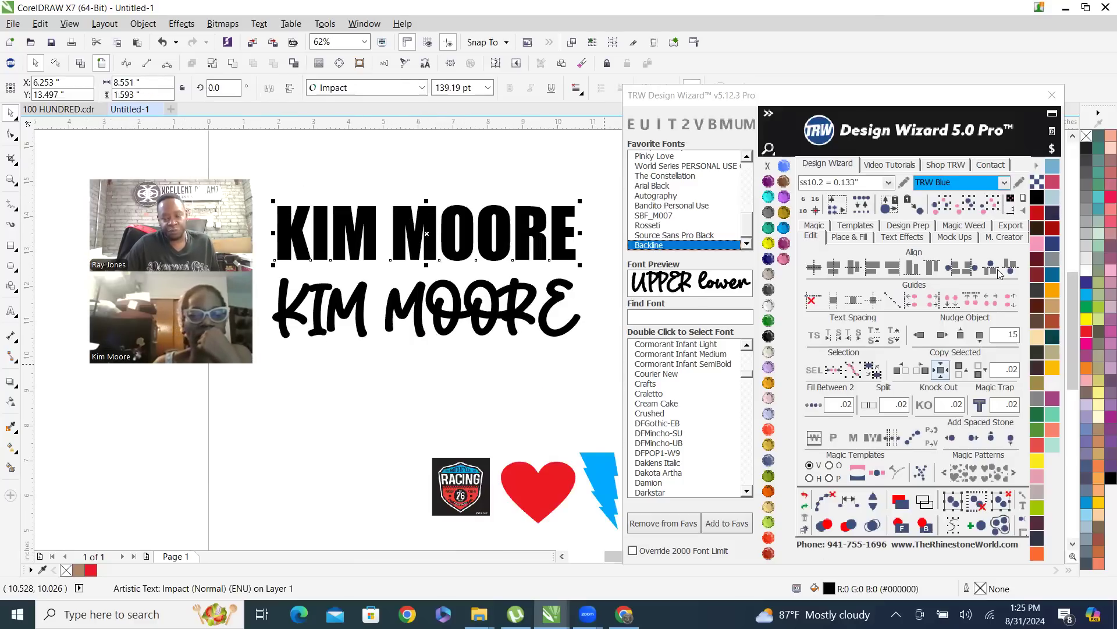
left_click(785, 100)
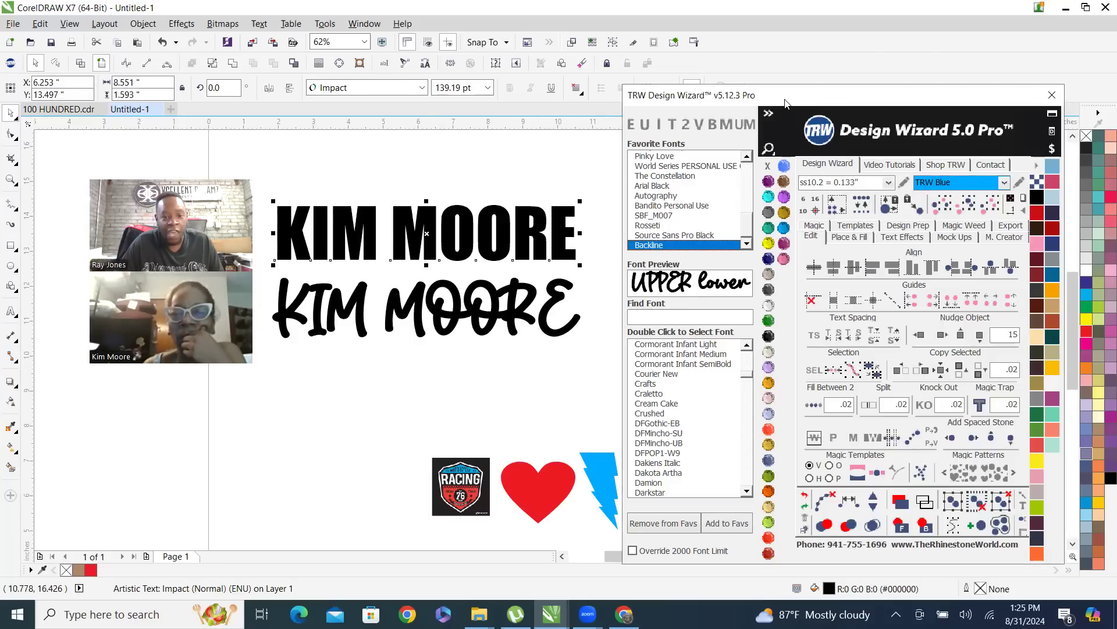
left_click_drag(785, 104, 431, 62)
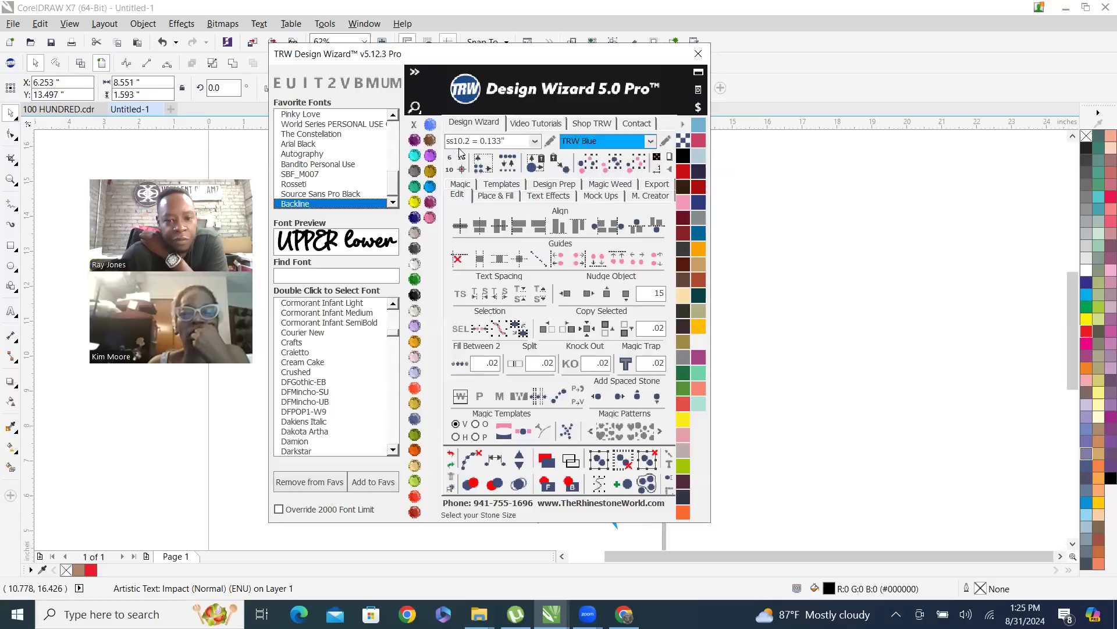
left_click(535, 143)
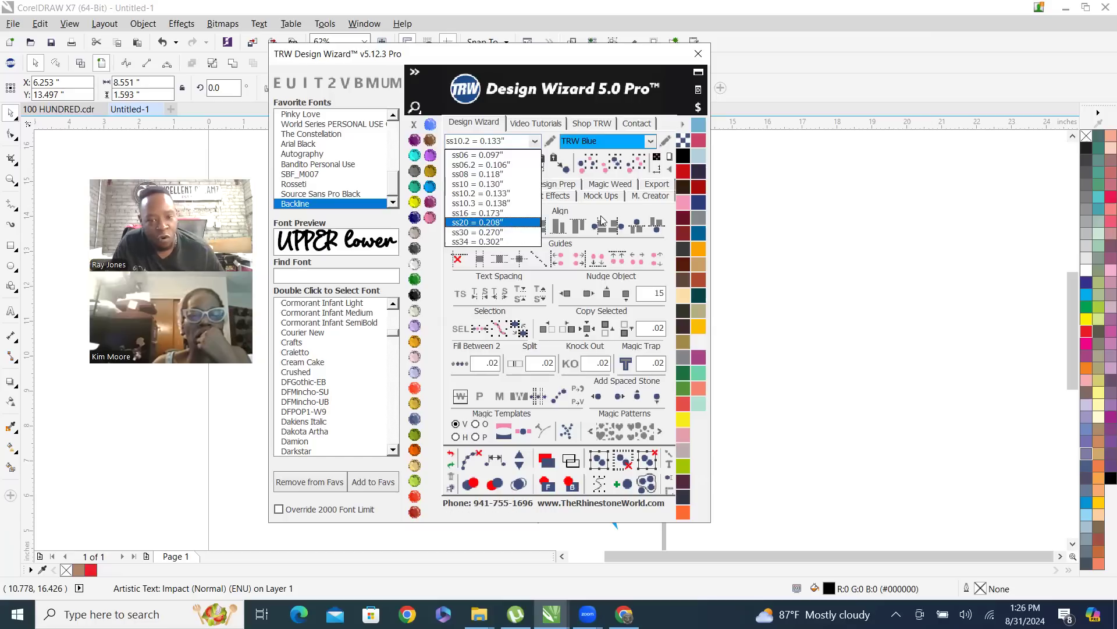
left_click(548, 60)
left_click(536, 144)
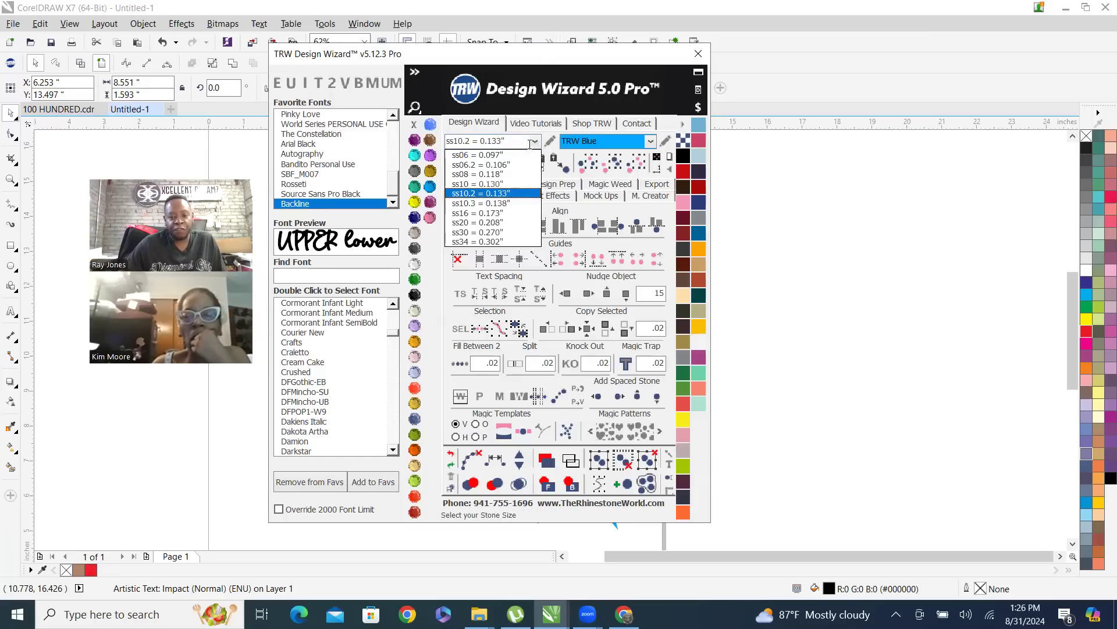
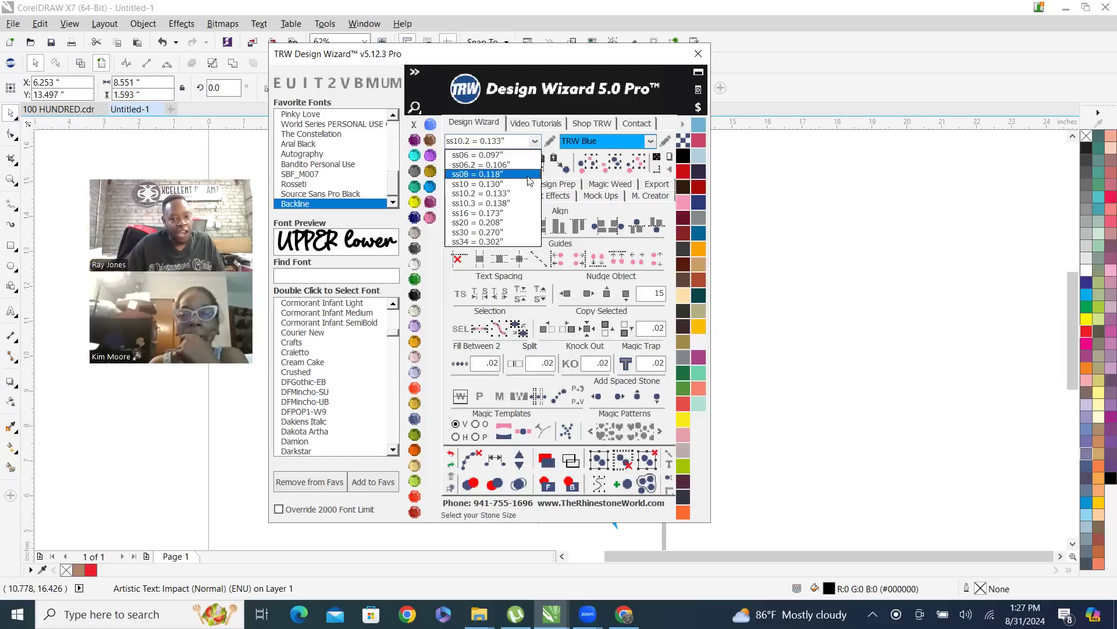
Open the stone size editor, examine the ss10.2 entry's variance and fixed size, and save the list without edits
left_click(553, 61)
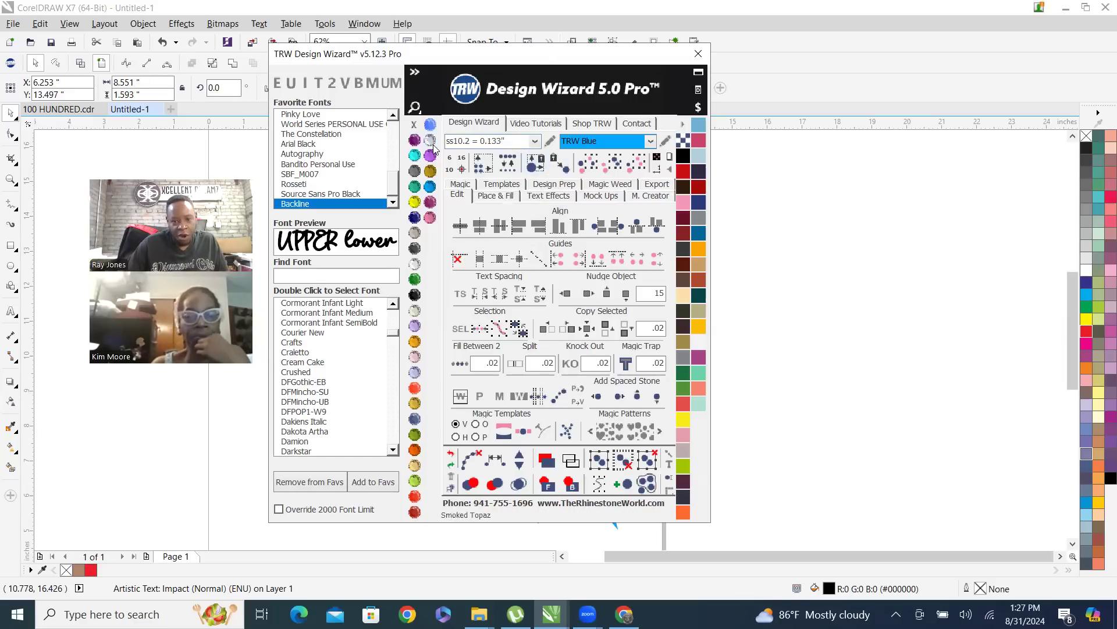
left_click(549, 141)
left_click(550, 141)
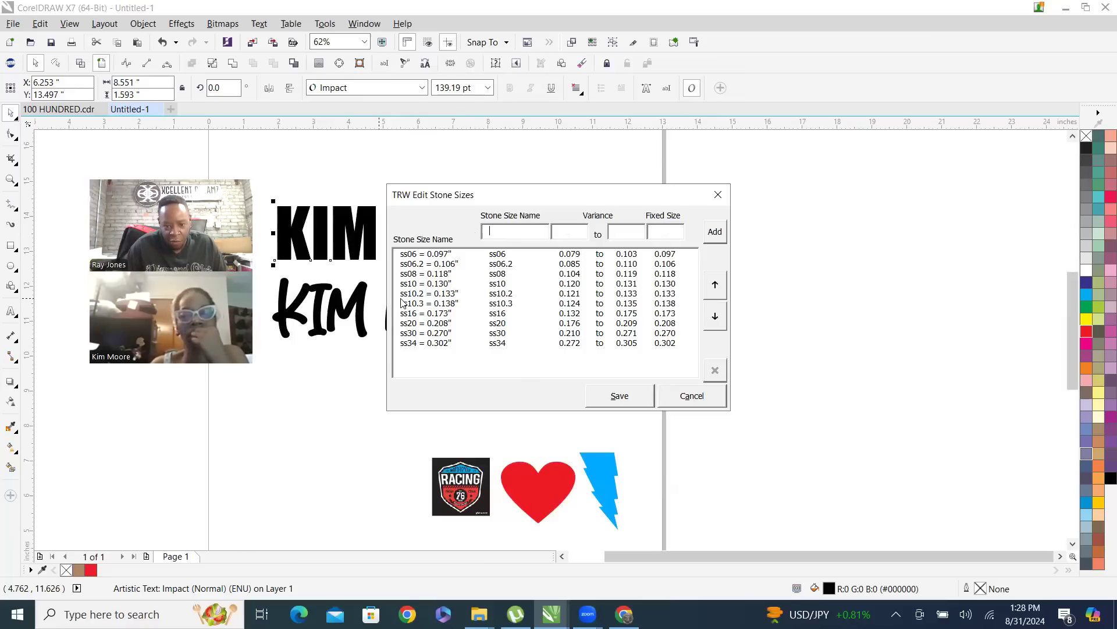
left_click(438, 295)
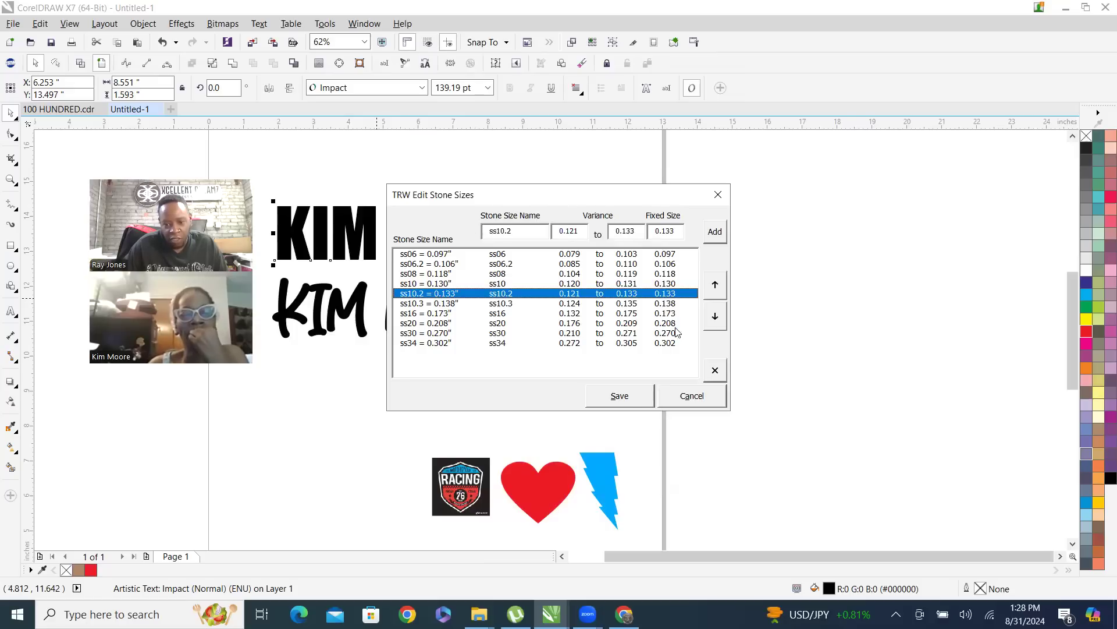
left_click(713, 286)
left_click(711, 316)
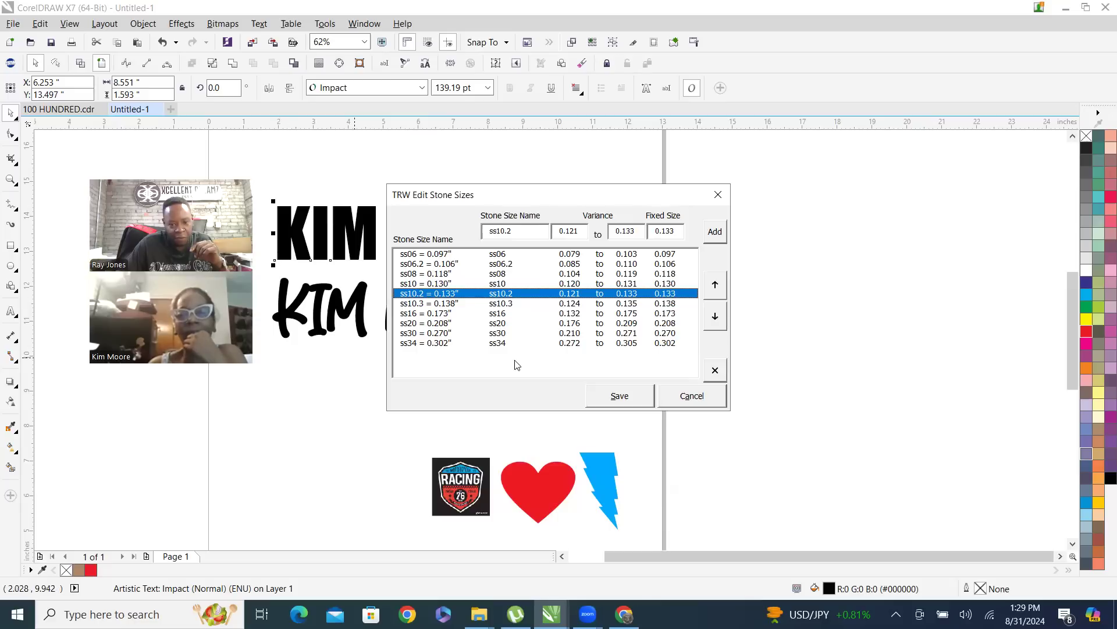
left_click(629, 397)
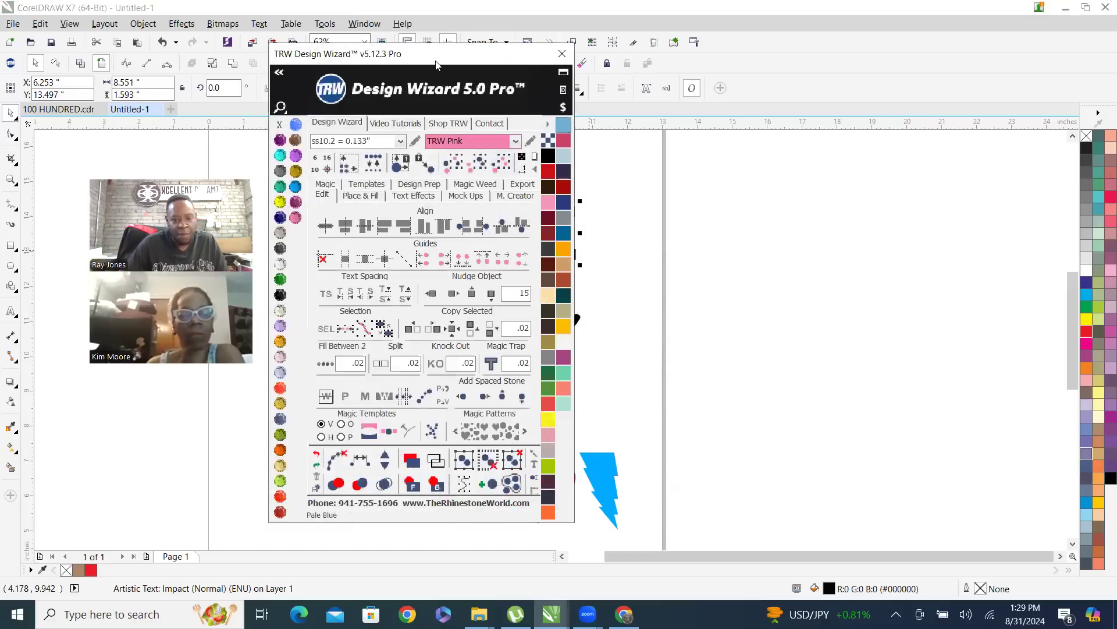
Move the Design Wizard window clear of the Impact name text and recolour that text with the Amethyst and Black Diamond stone colours
left_click_drag(438, 65, 784, 66)
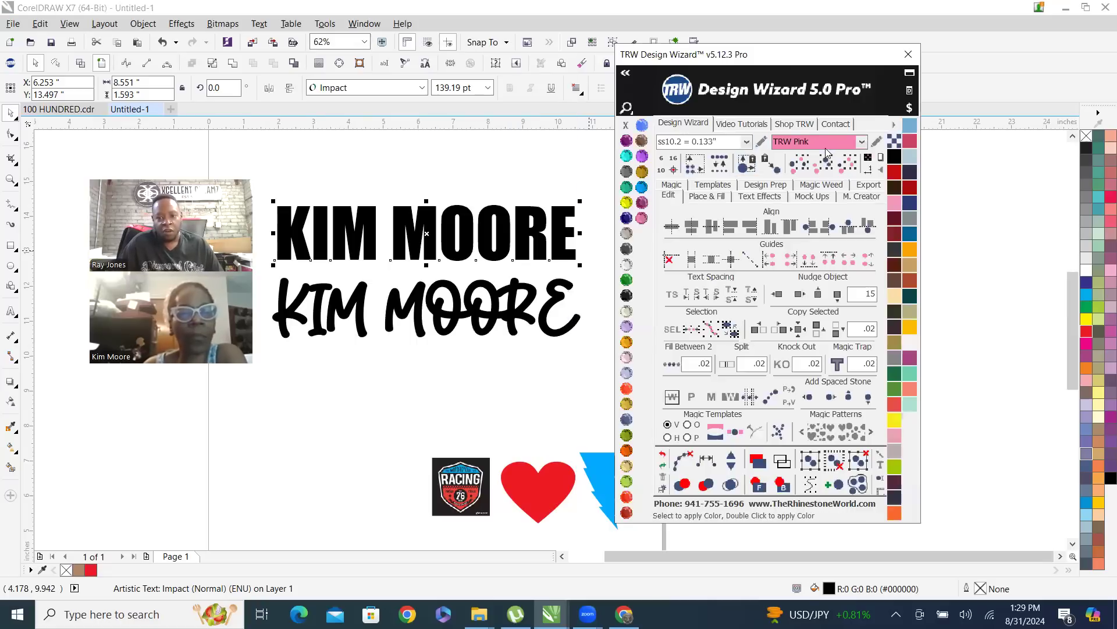
left_click(862, 142)
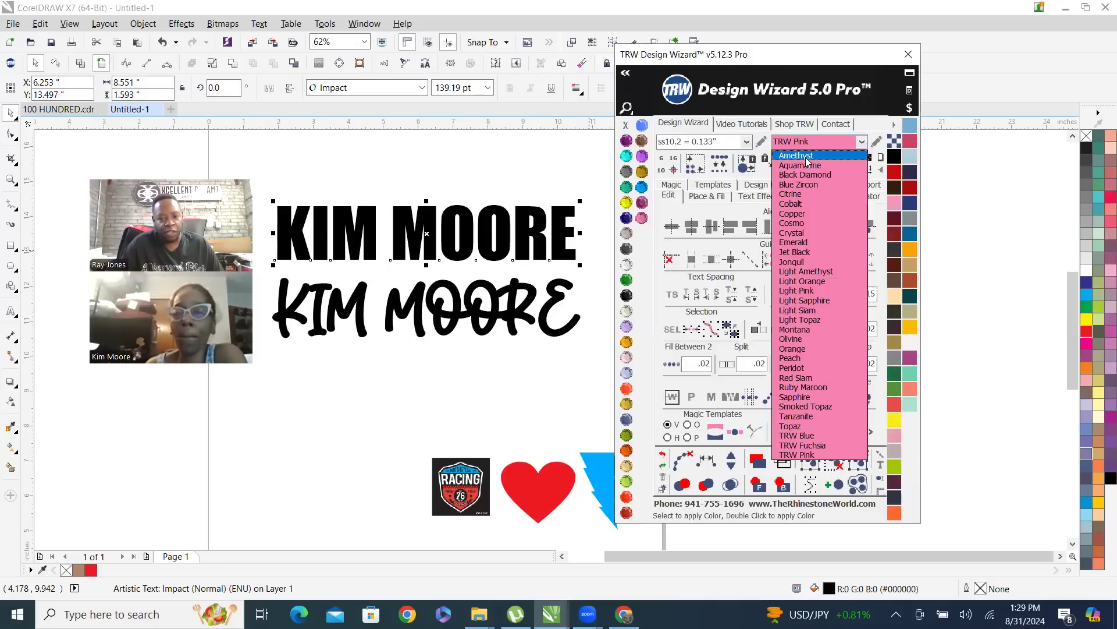
left_click(807, 160)
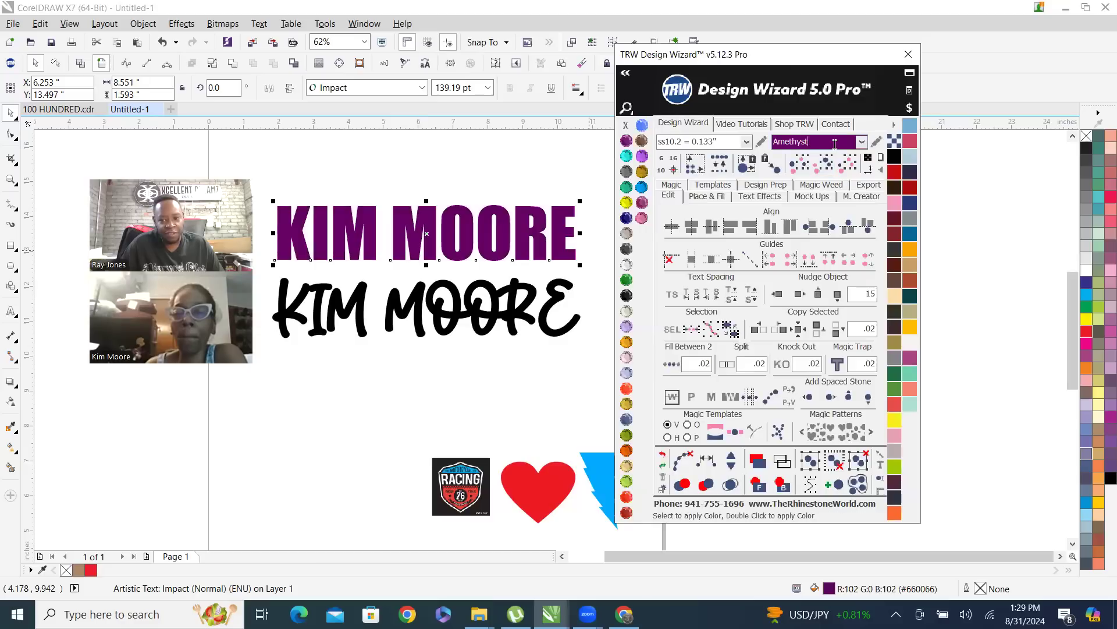
left_click(862, 144)
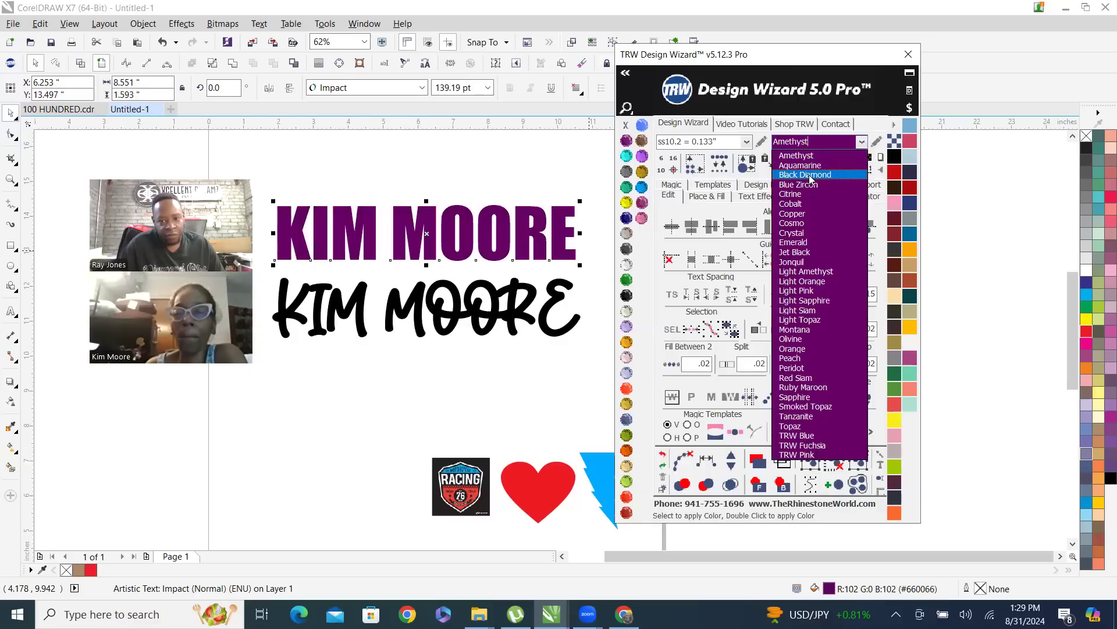
left_click(813, 176)
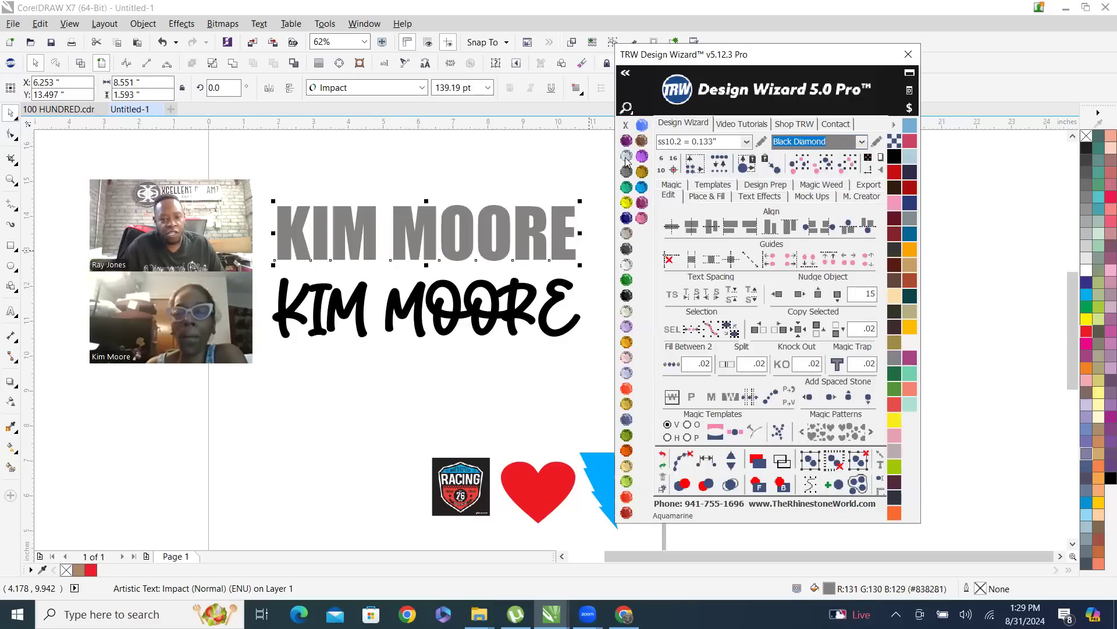
Try the Citrine and Crystal stone colours, plus the Powder Blue and dark navy vinyl colours, on the Impact name text
left_click(626, 202)
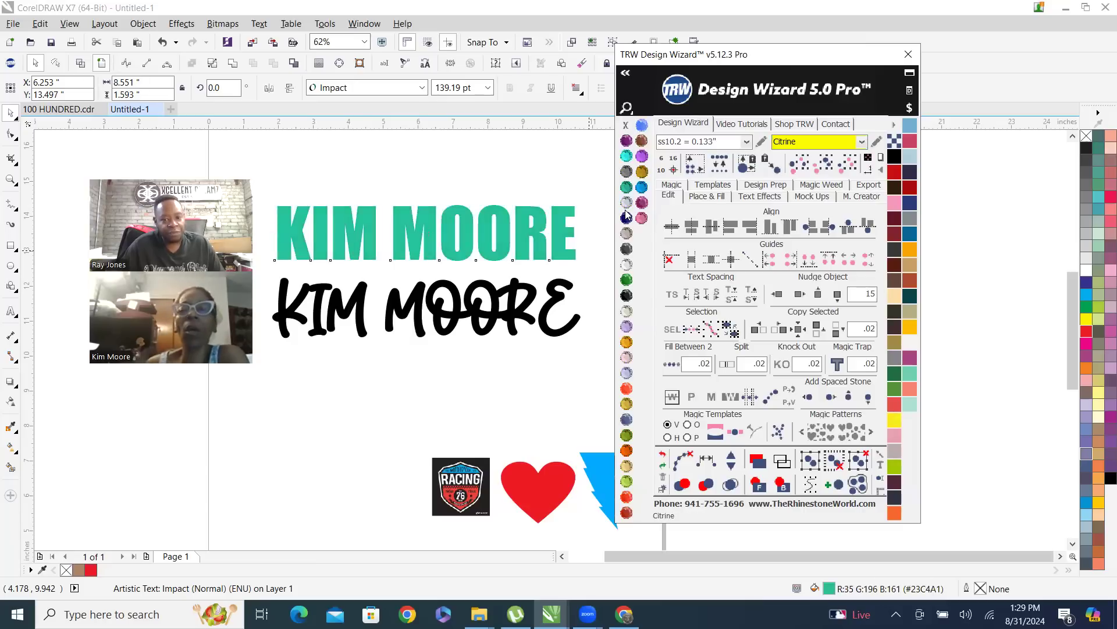
left_click(627, 264)
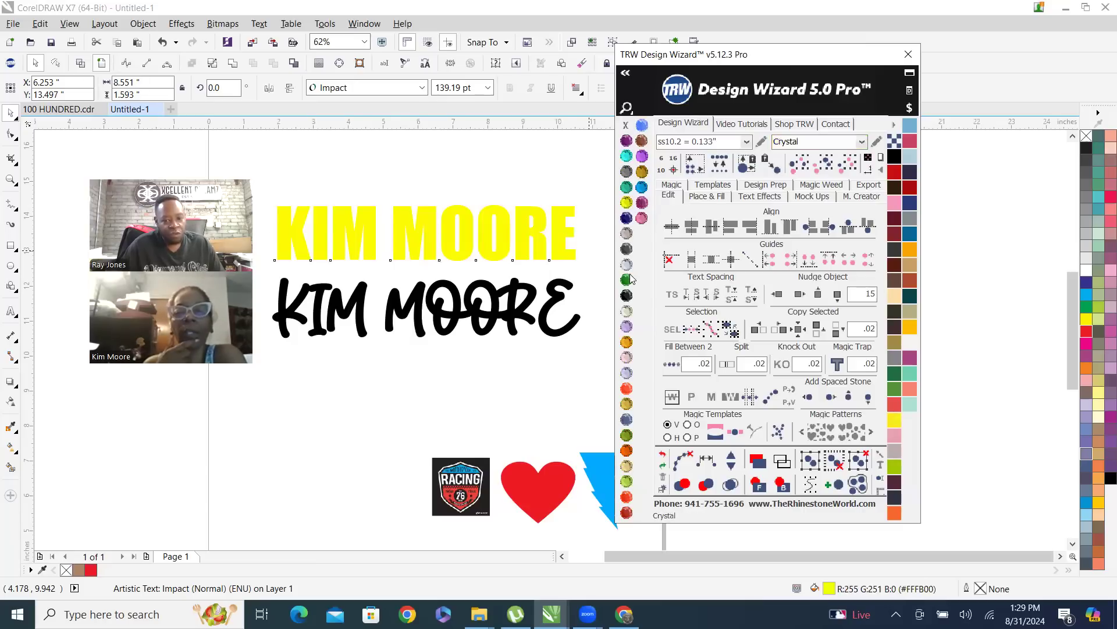
left_click(905, 156)
left_click(910, 172)
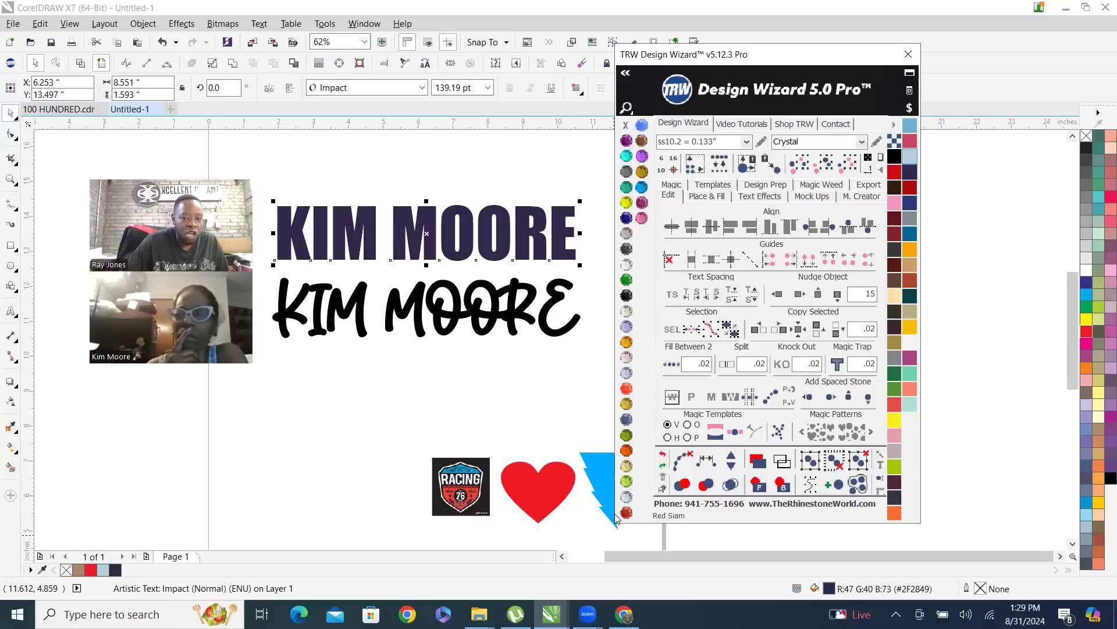
Preview the Black Diamond, Aquamarine, Blue Zircon, Citrine and Cobalt stone colours on the Impact name text
left_click(626, 173)
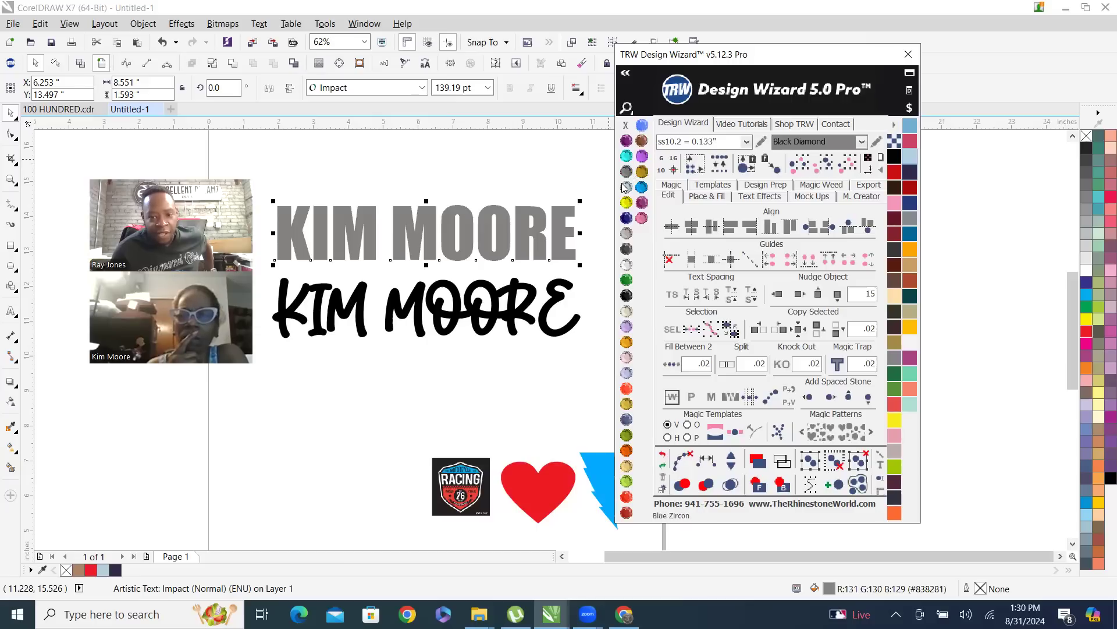
left_click(626, 156)
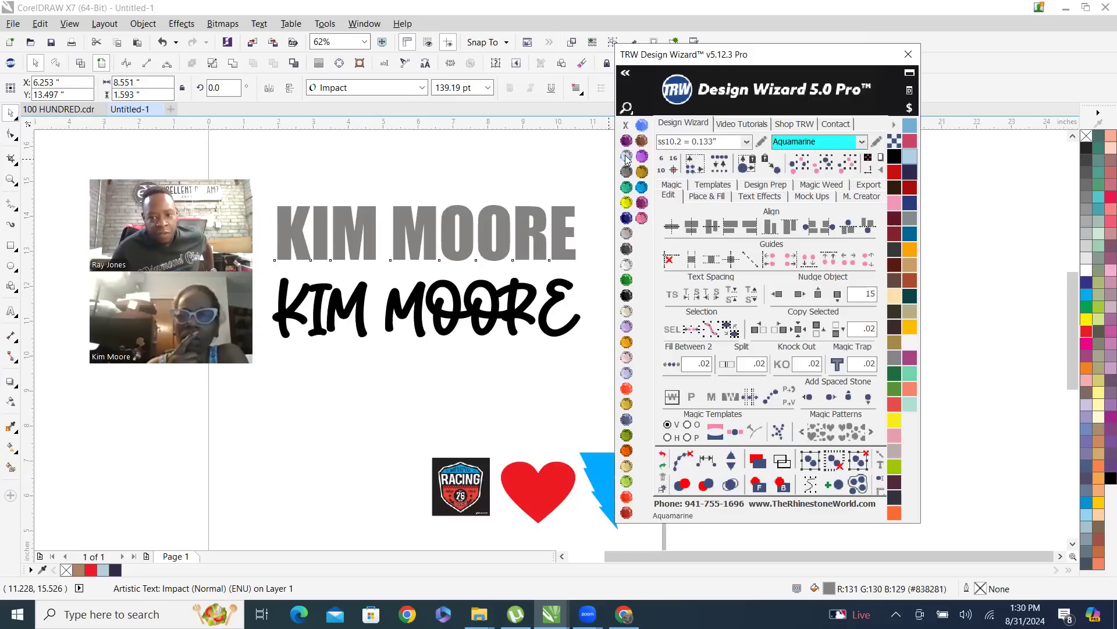
left_click(627, 187)
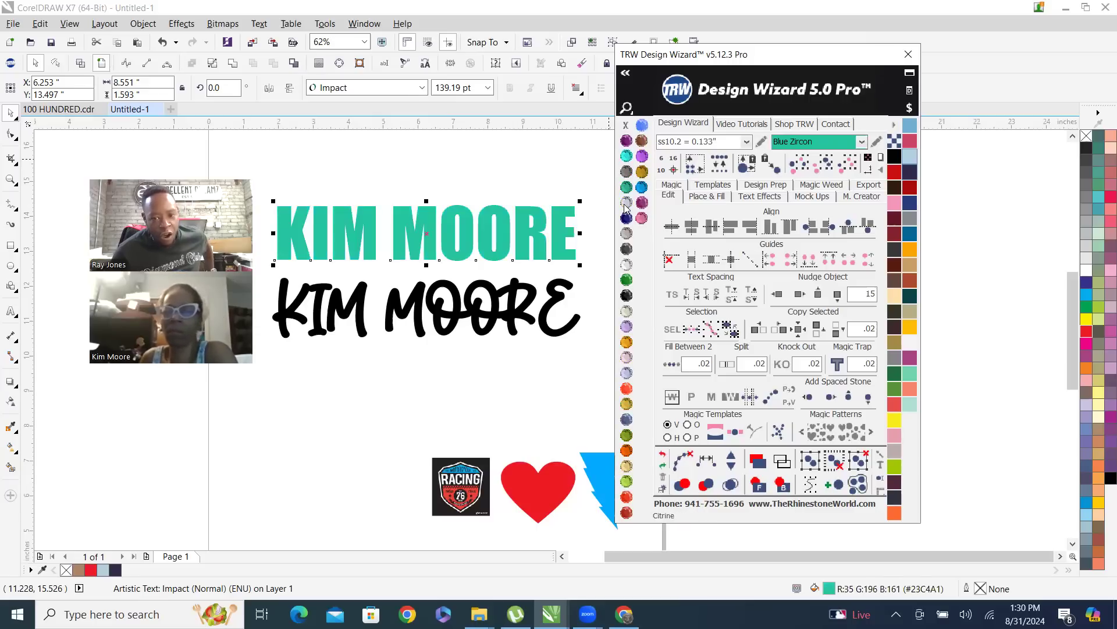
left_click(625, 203)
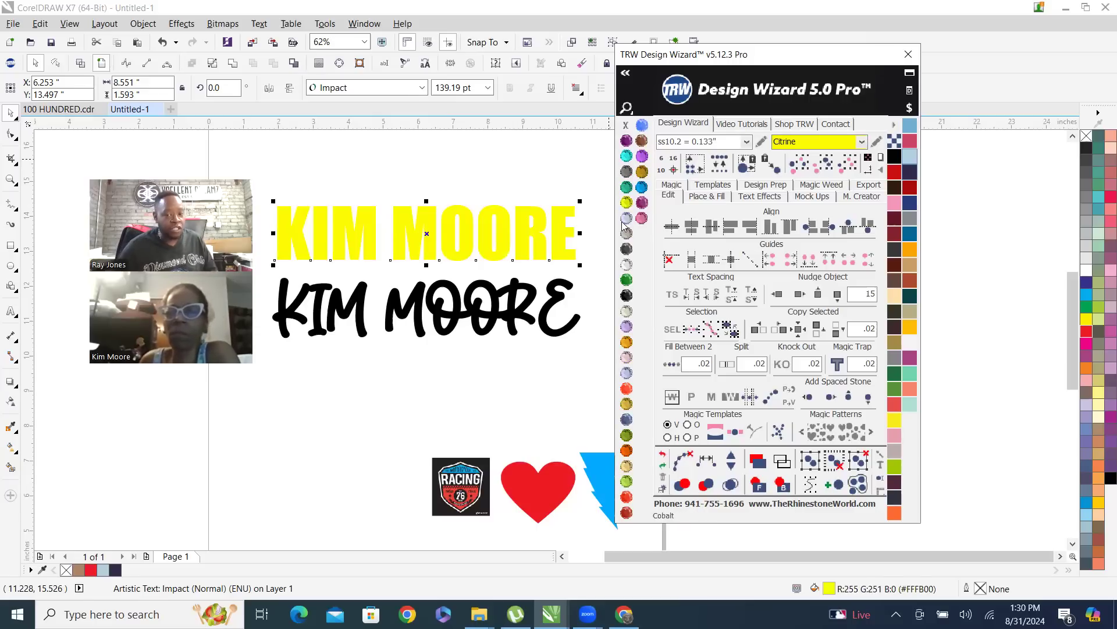
left_click(626, 219)
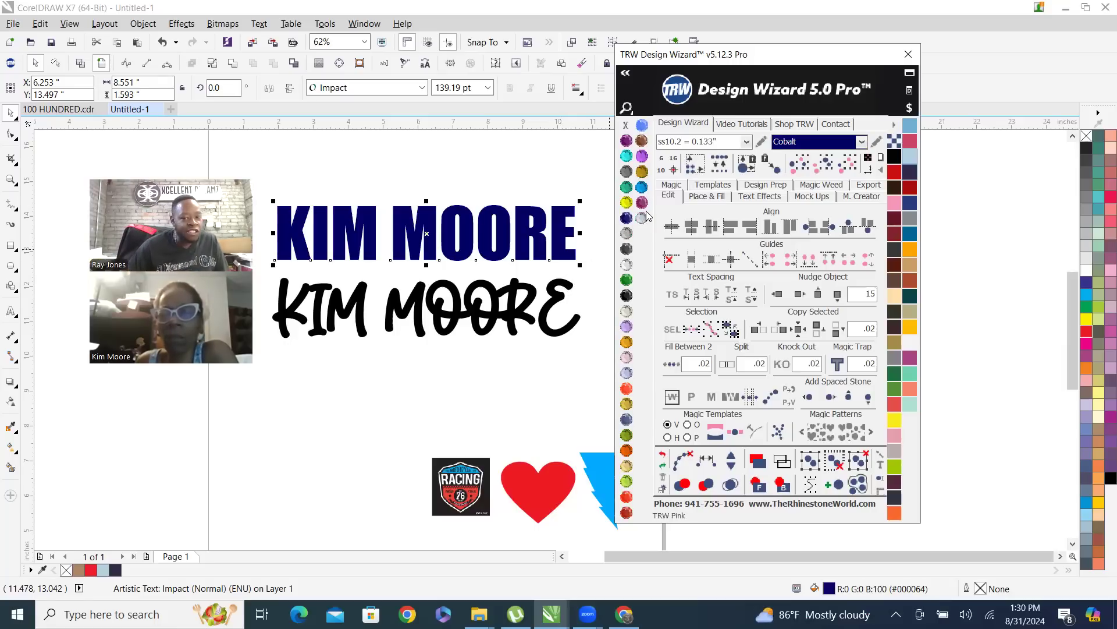
Preview TRW Pink, TRW Blue, Tanzanite, Olivine and Red Siam on the Impact name text, ending with the Ruby Maroon stone colour
left_click(643, 220)
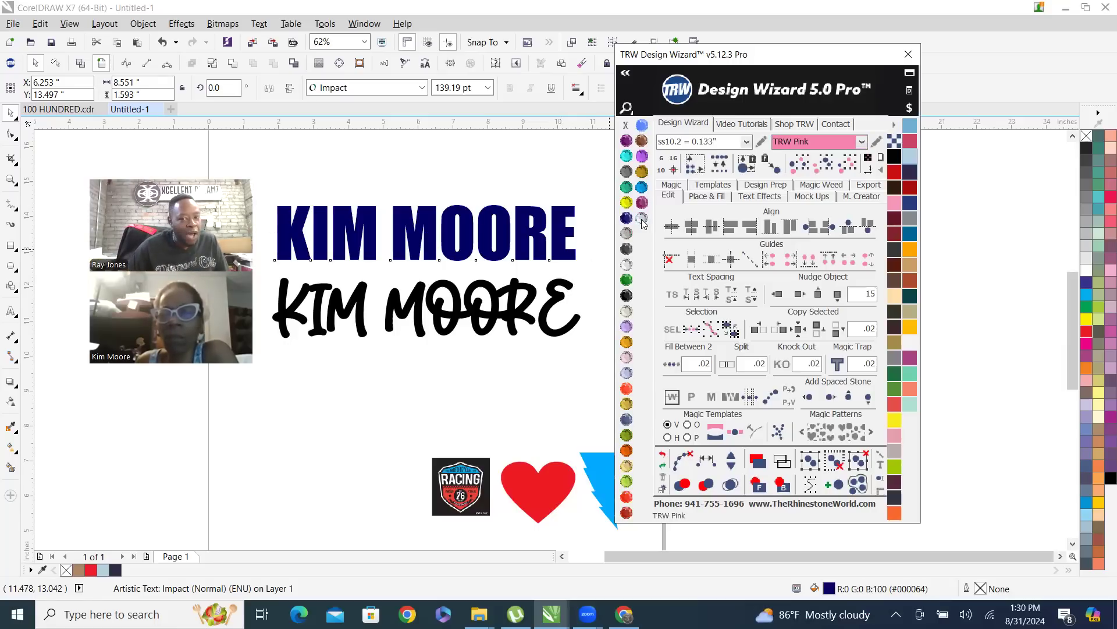
left_click(643, 187)
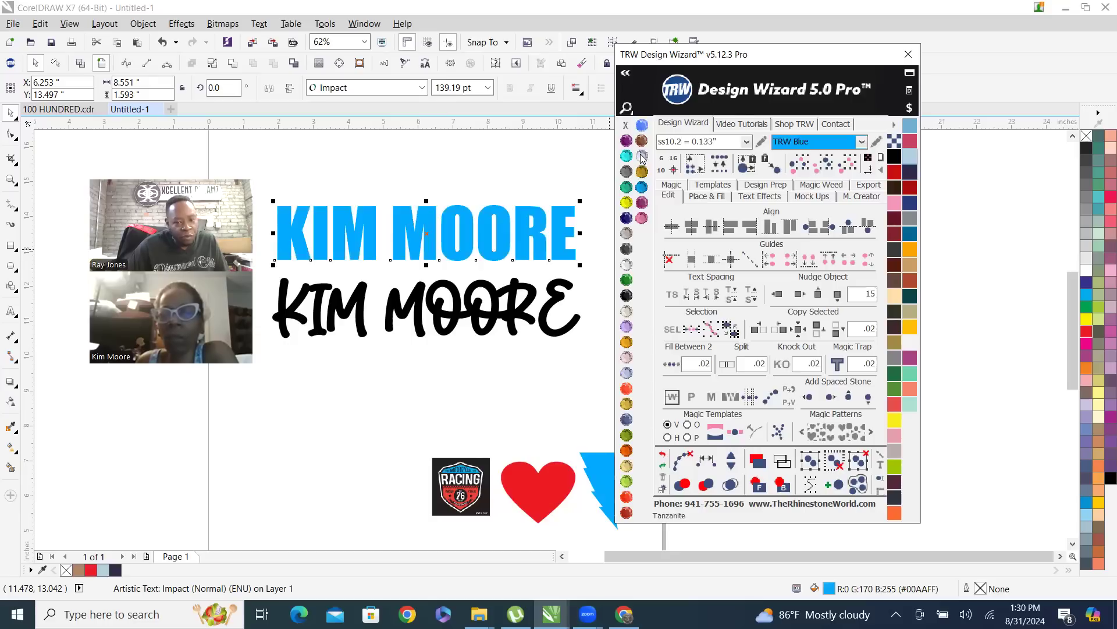
left_click(643, 156)
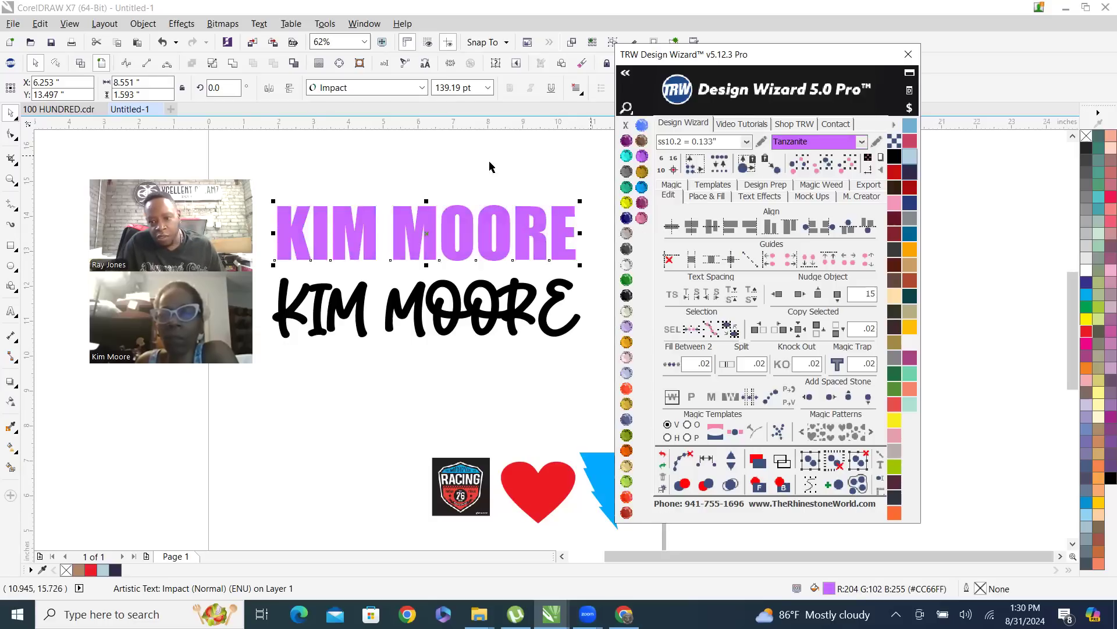
left_click(627, 436)
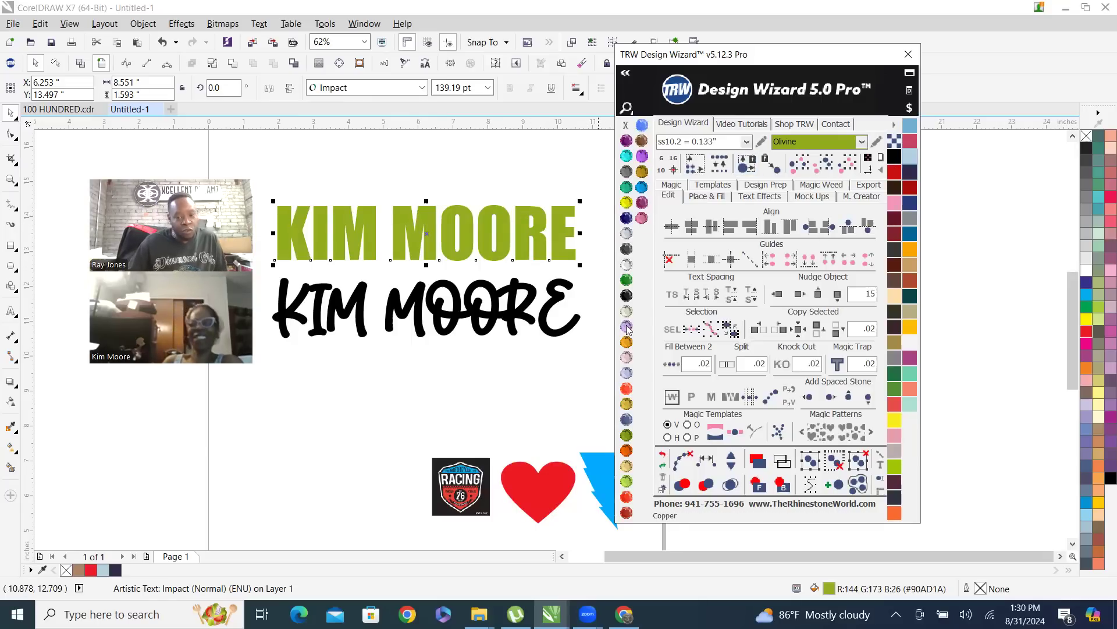
left_click(626, 499)
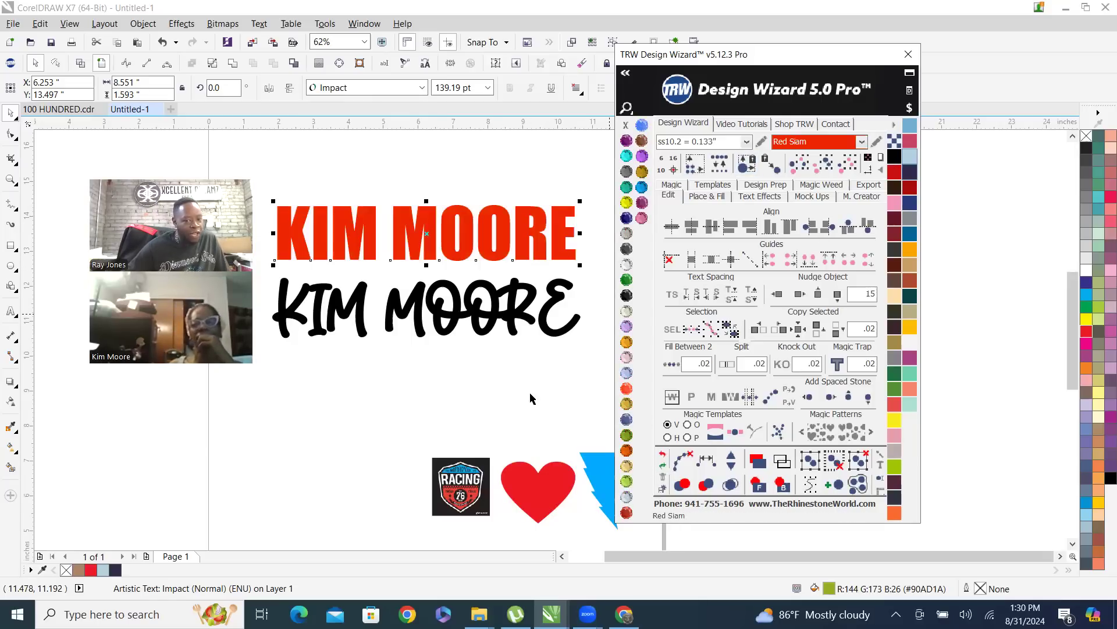
left_click(626, 512)
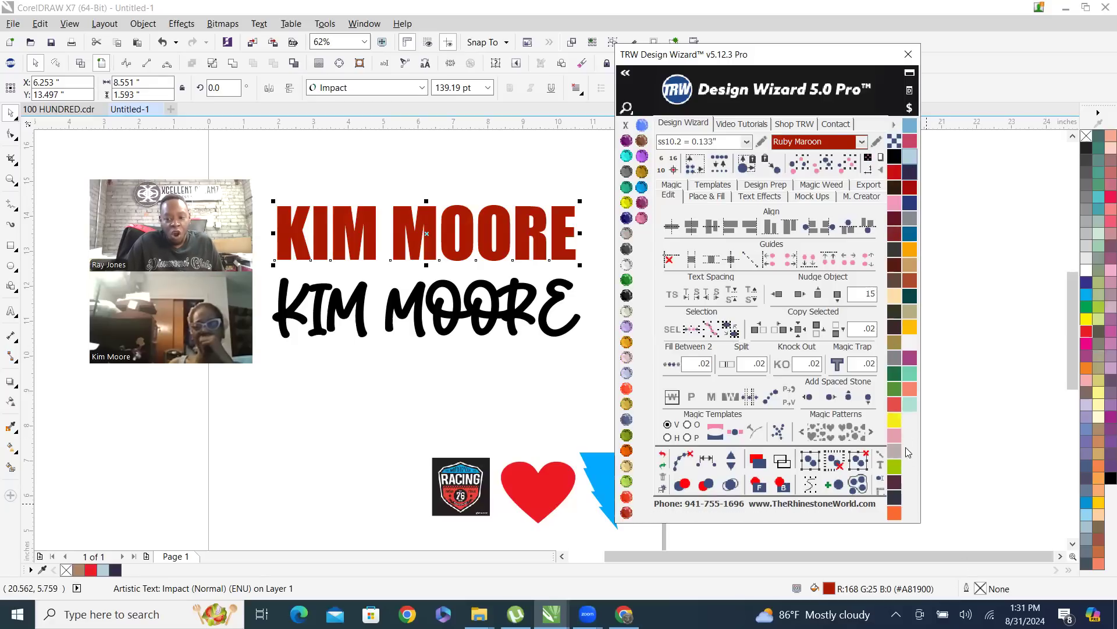
Load the Siser Glitter HTV vinyl library and fill the Impact name text with its gold glitter pattern
left_click(894, 127)
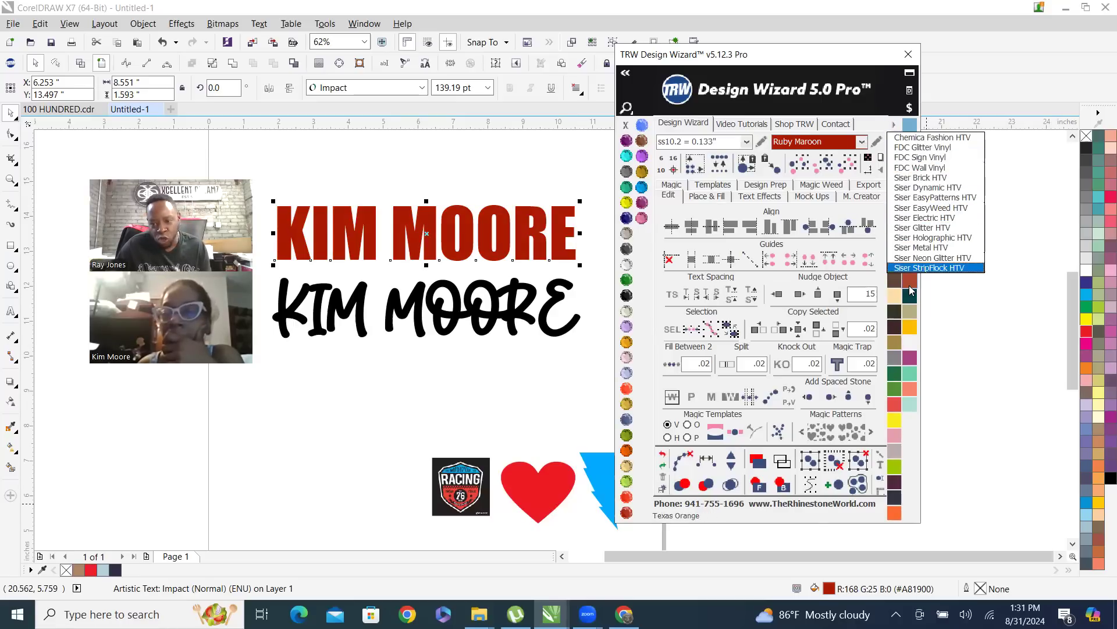
left_click(940, 229)
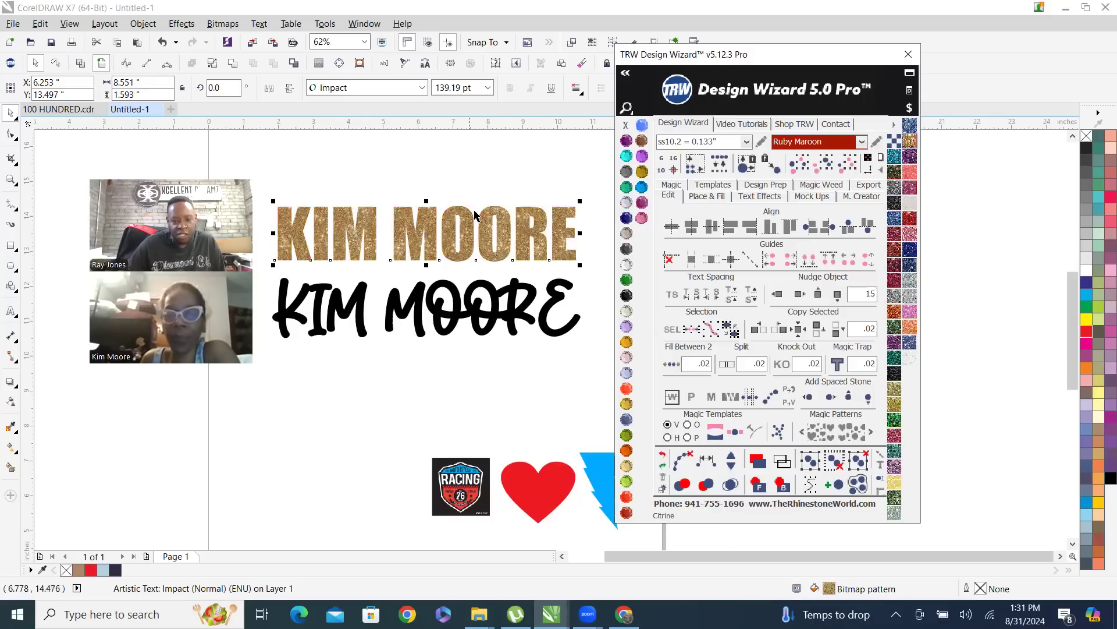
scroll(472, 211, "up", 1)
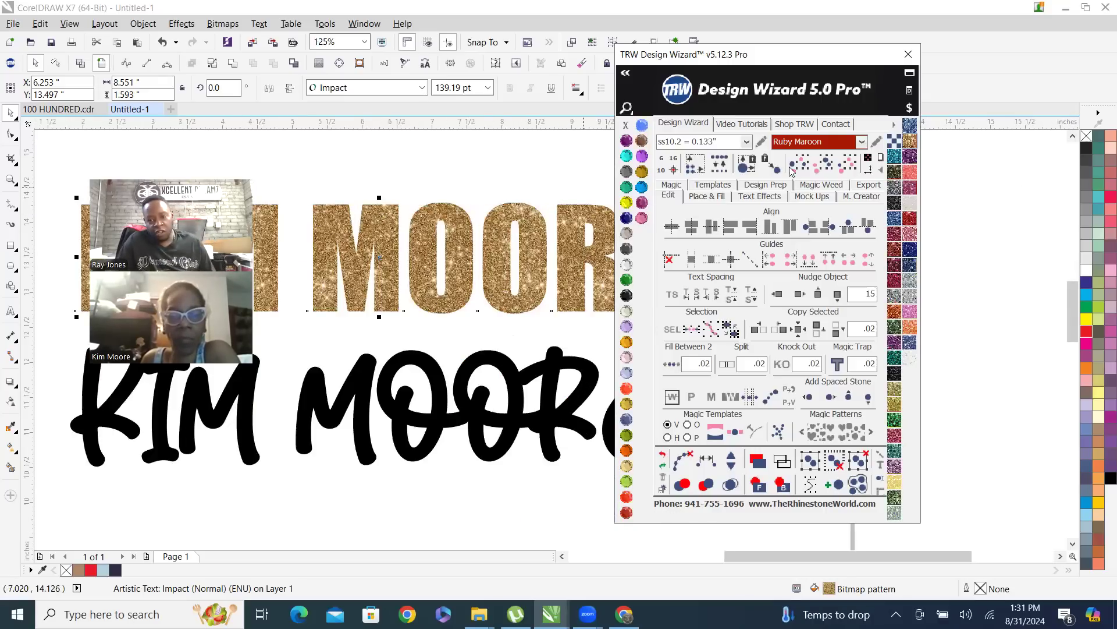
Compare the Small and X-Large vinyl pattern sizes on the Impact name text, ending at X-Large, and fill it with pink glitter
left_click(895, 146)
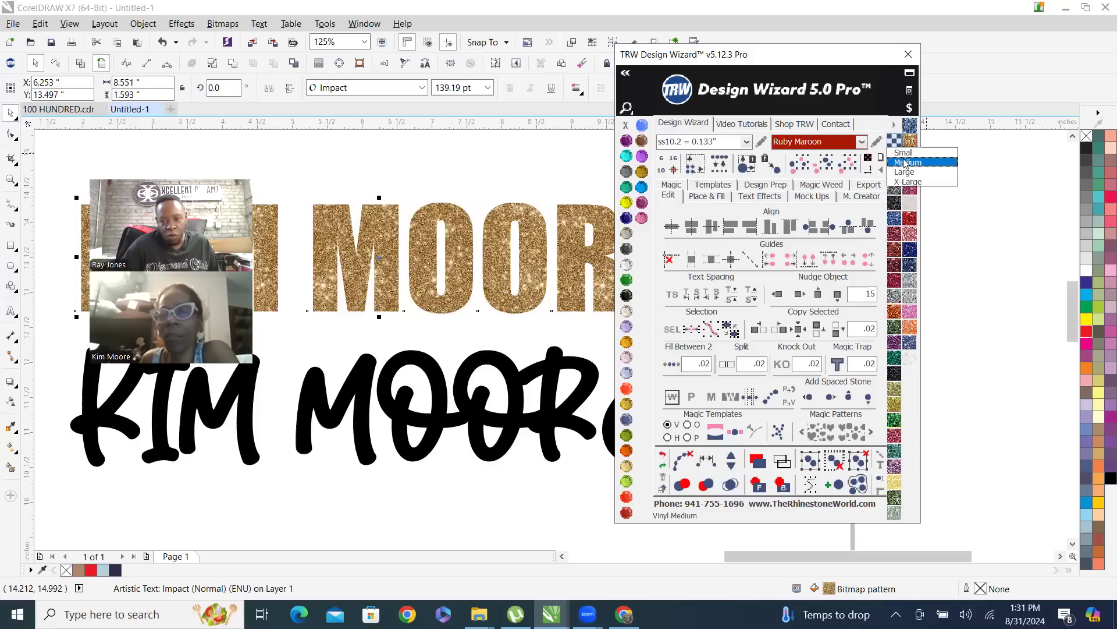
left_click(908, 154)
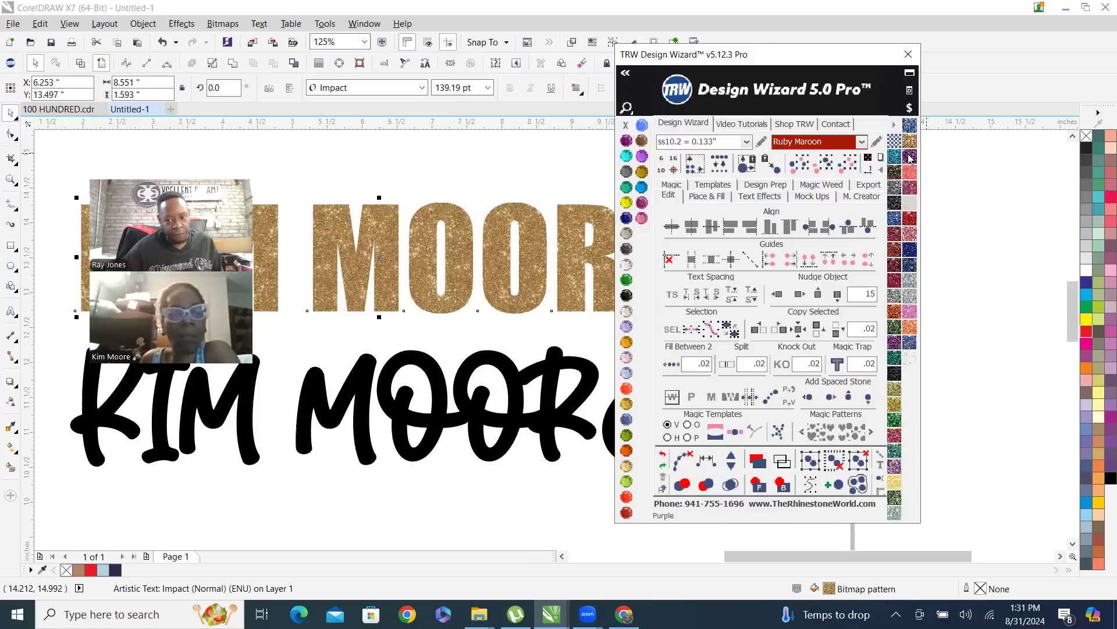
left_click(898, 143)
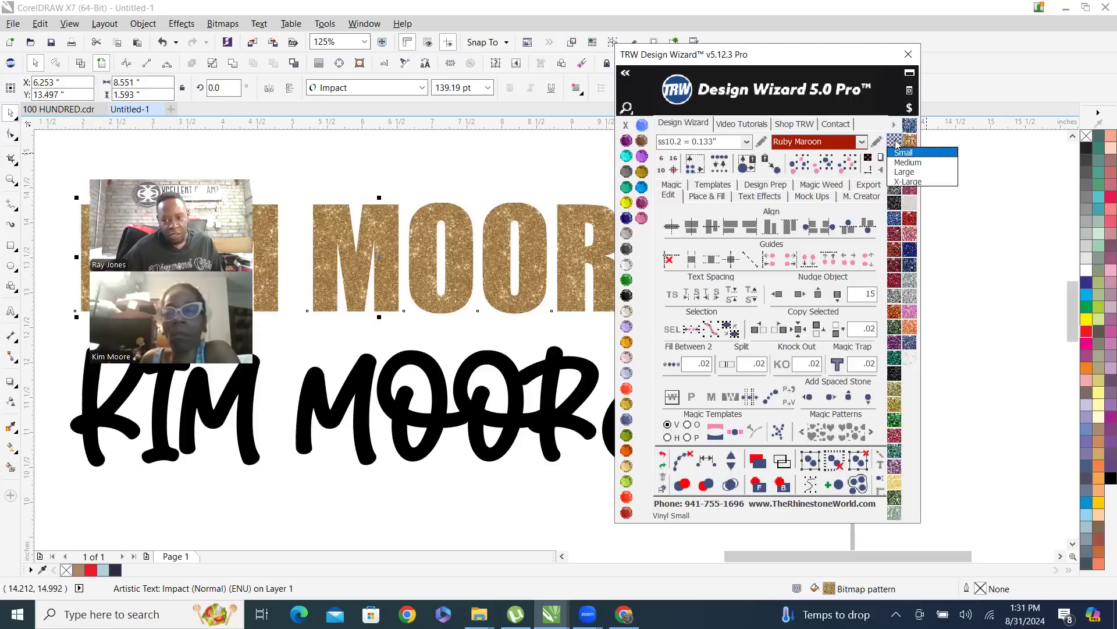
left_click(911, 182)
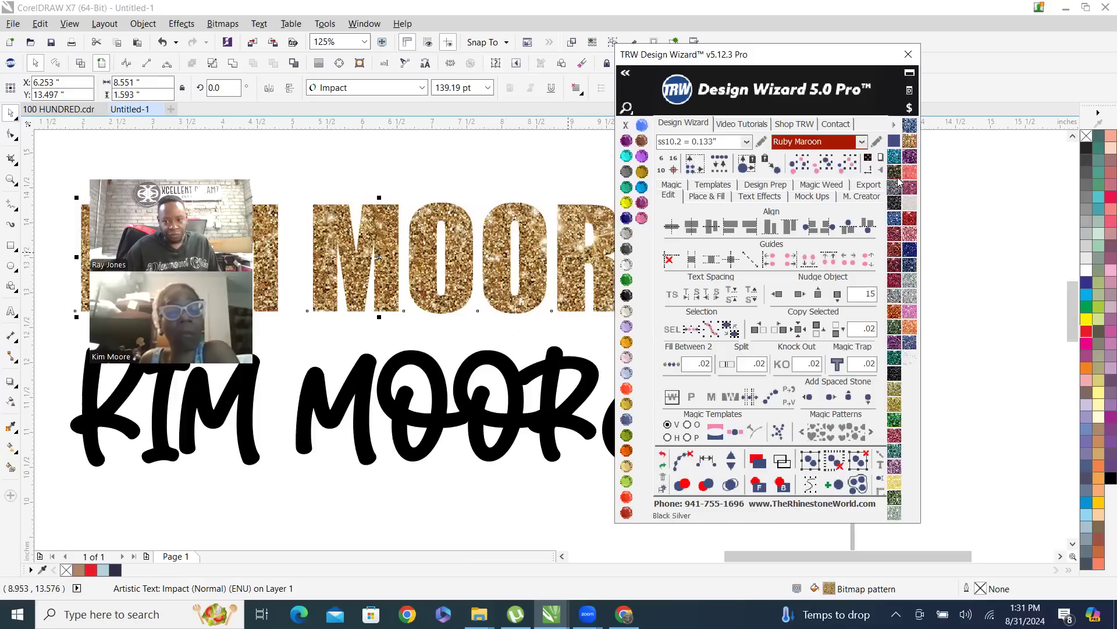
left_click(912, 312)
Load the Siser Holographic HTV vinyl library and fill the Impact name text with its Aqua pattern
left_click(895, 125)
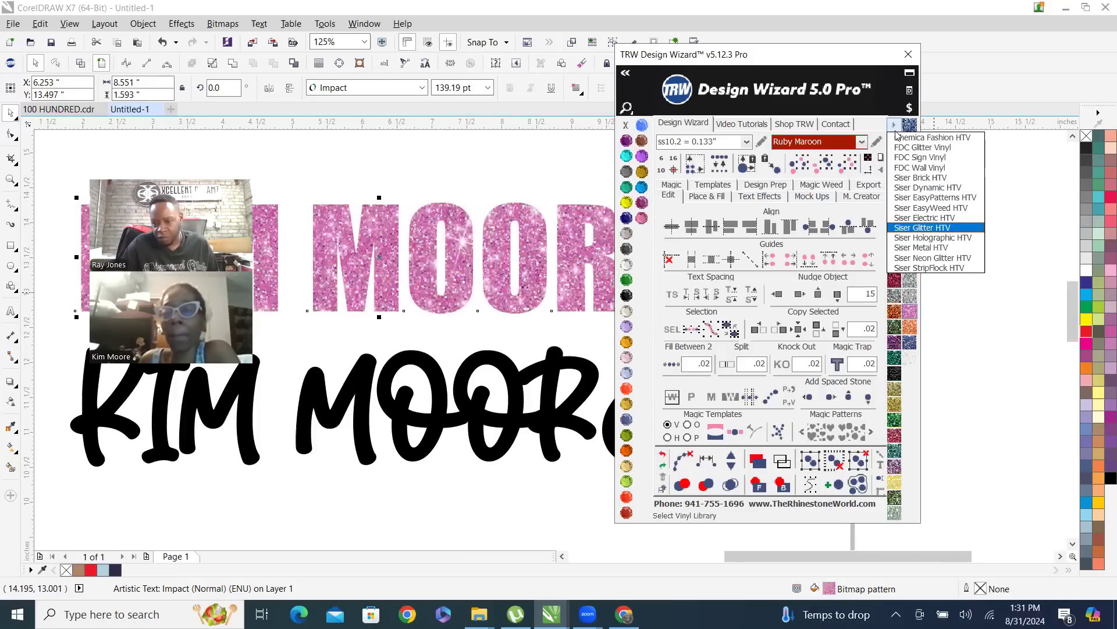
left_click(955, 238)
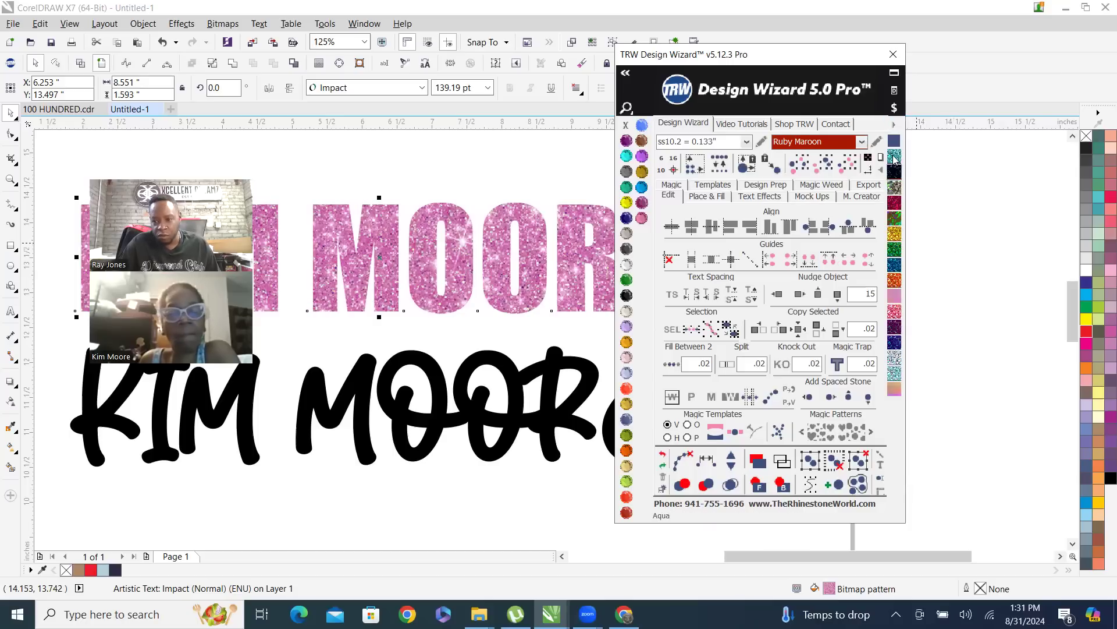
left_click_drag(894, 156, 606, 225)
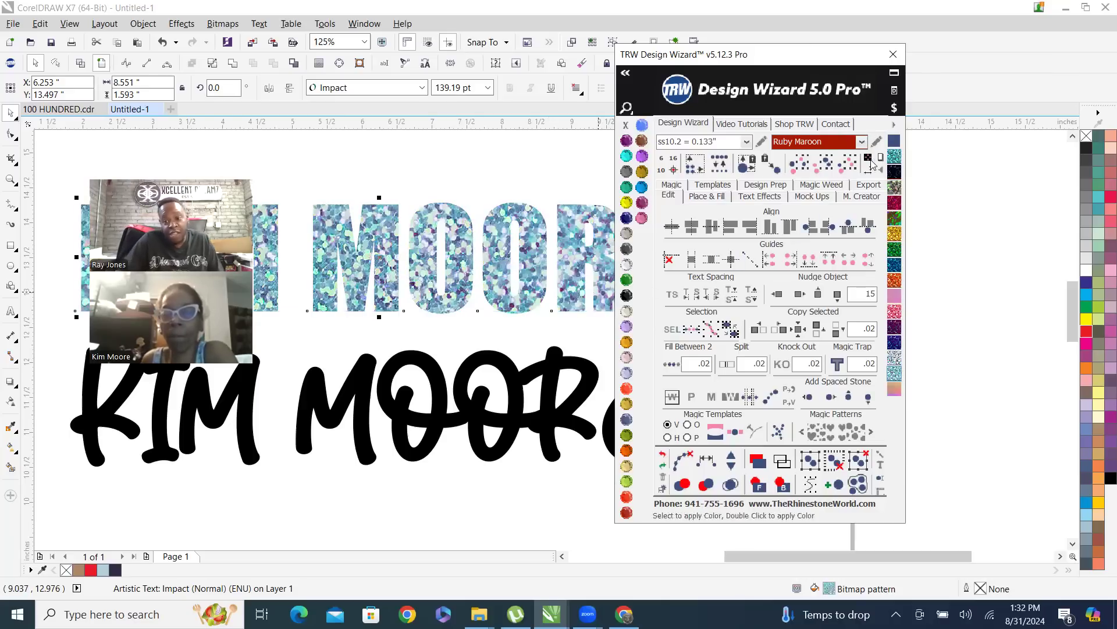
Load the Chemica Fashion HTV vinyl library, switch to the Siser EasyWeed HTV library, and close the Design Wizard
left_click(891, 126)
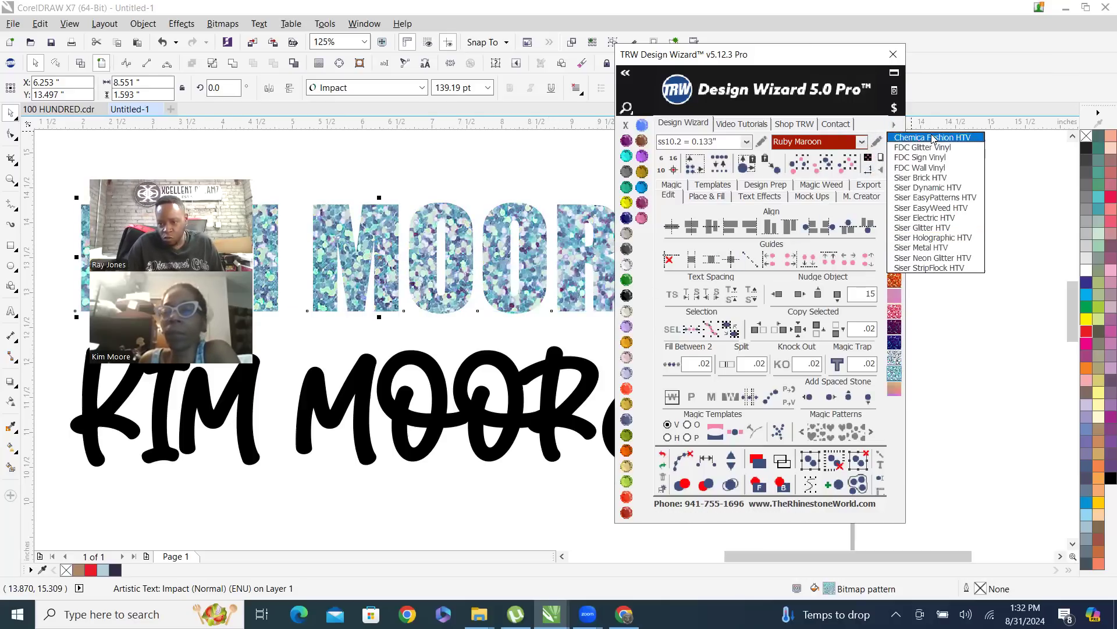
left_click(933, 138)
left_click(895, 126)
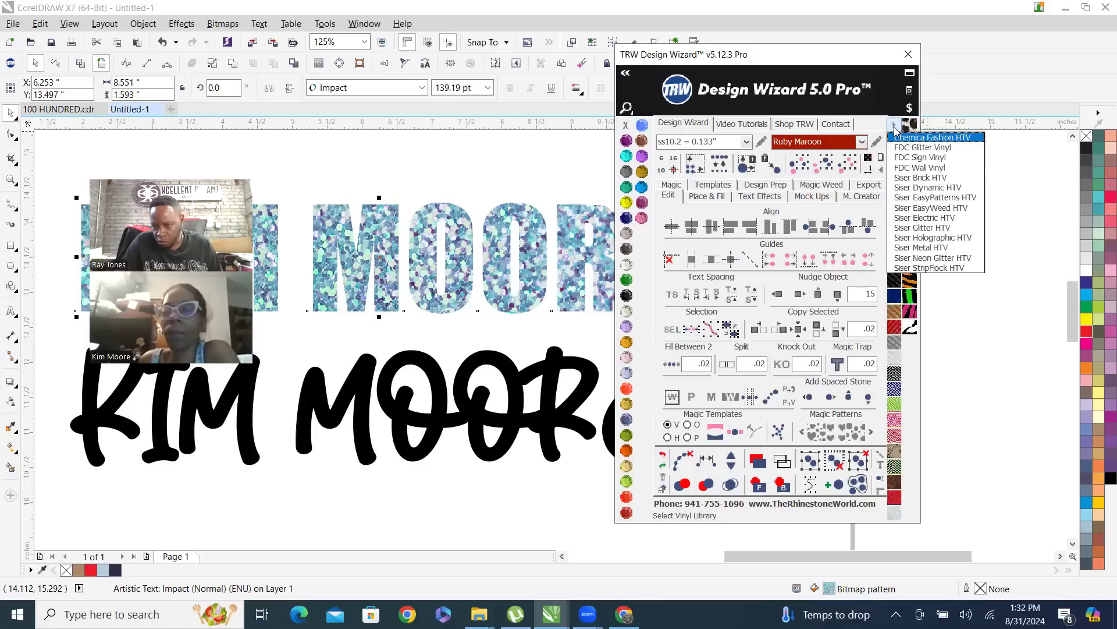
left_click(956, 209)
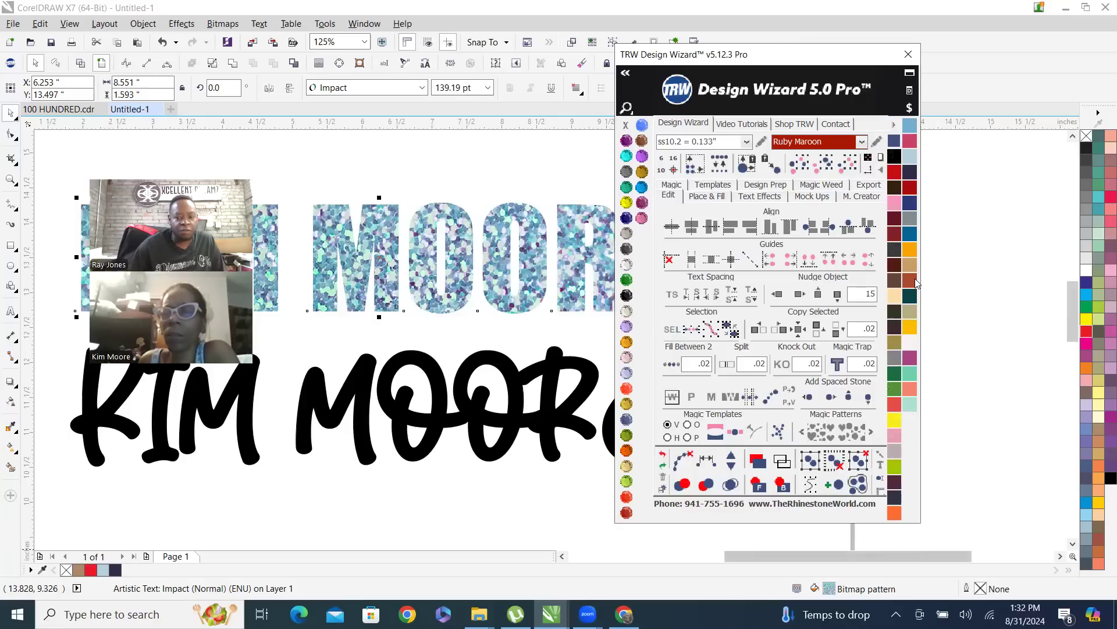
left_click(895, 125)
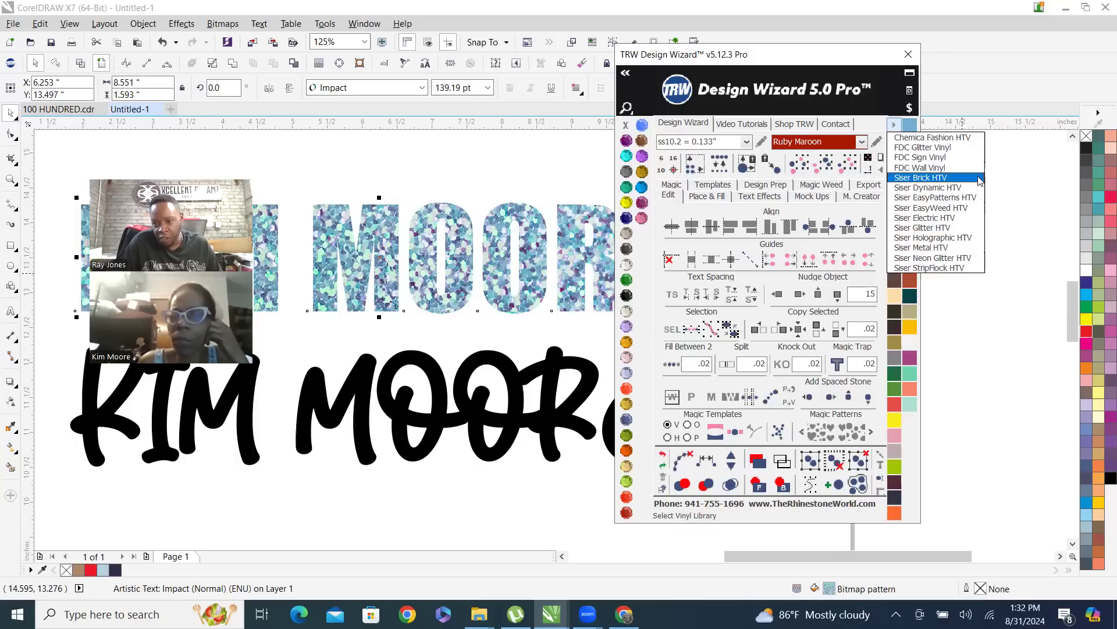
left_click(931, 138)
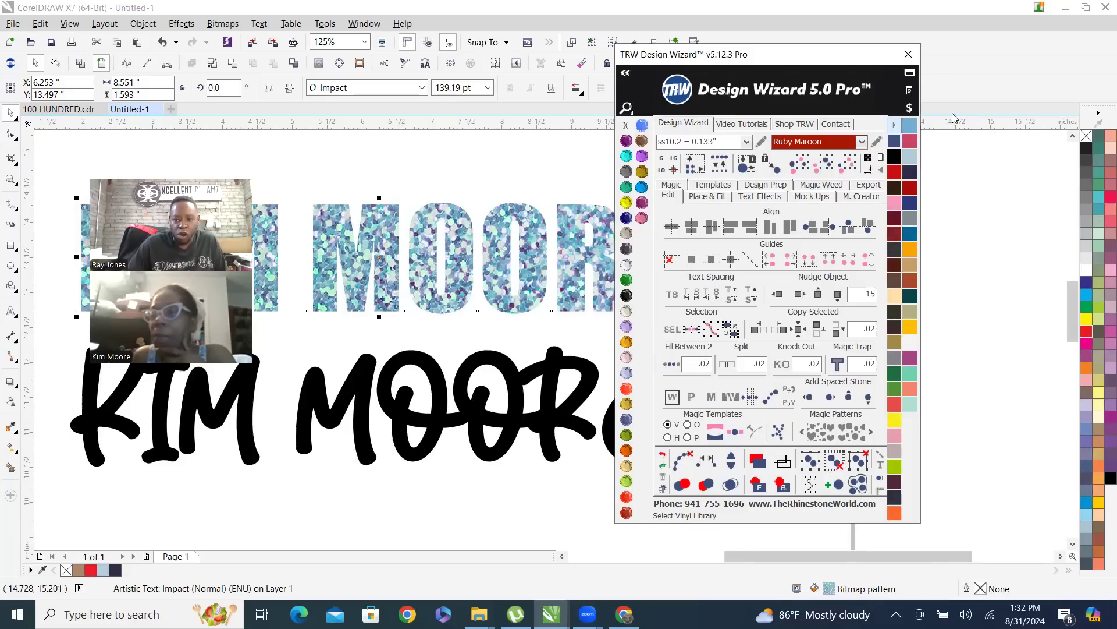
left_click(909, 57)
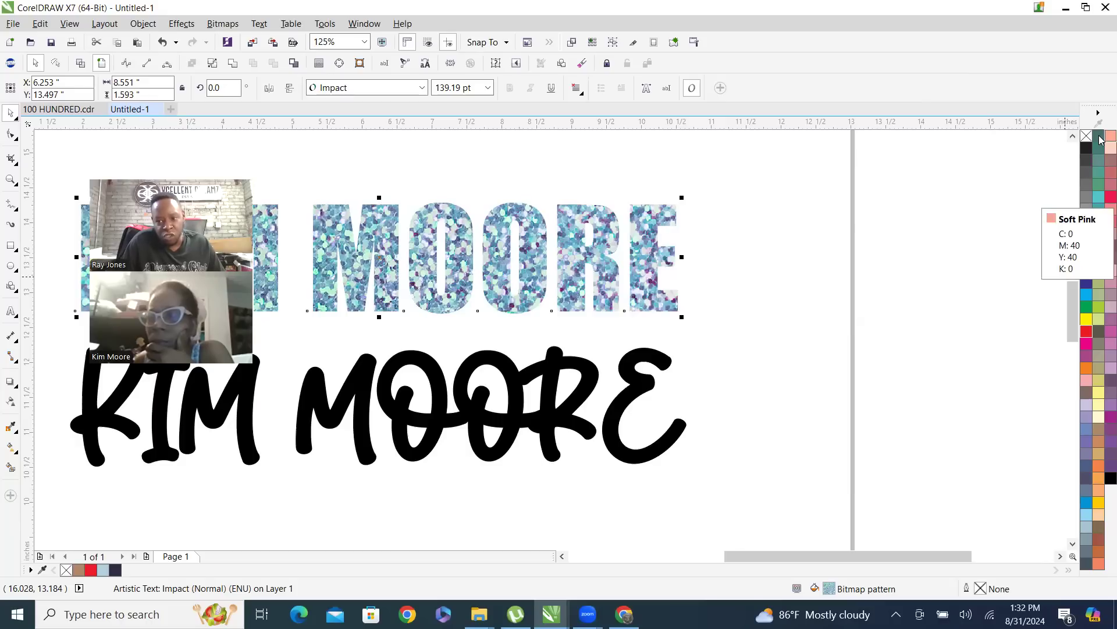
Fill the Impact name text with a C:0 M:89 Y:68 K:0 red shade and give the script name the same colour
left_click(1102, 202)
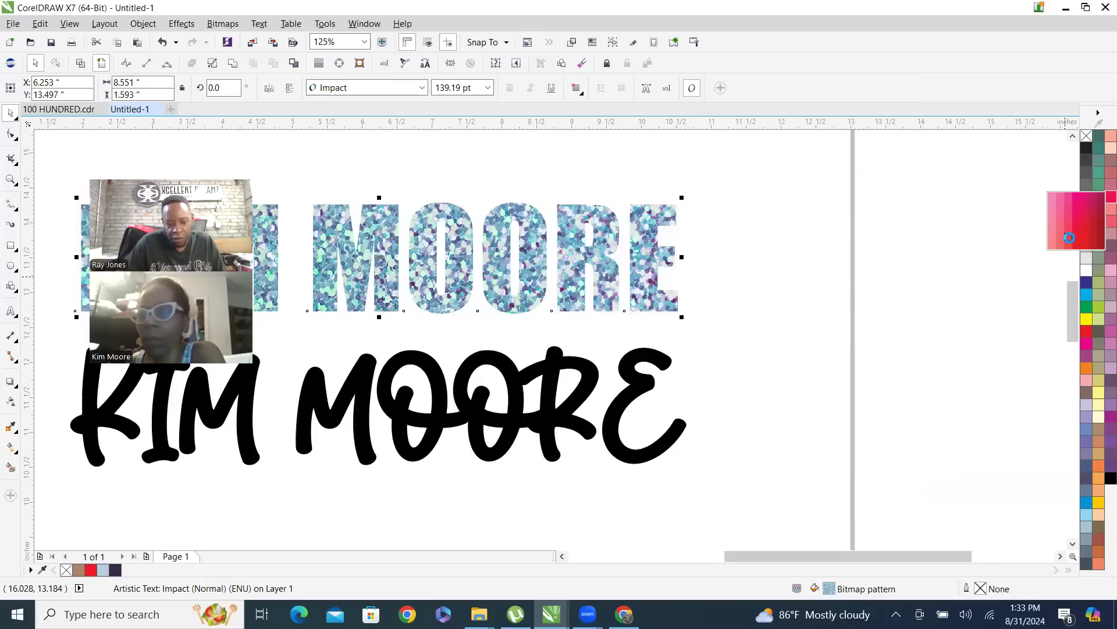
left_click(1070, 238)
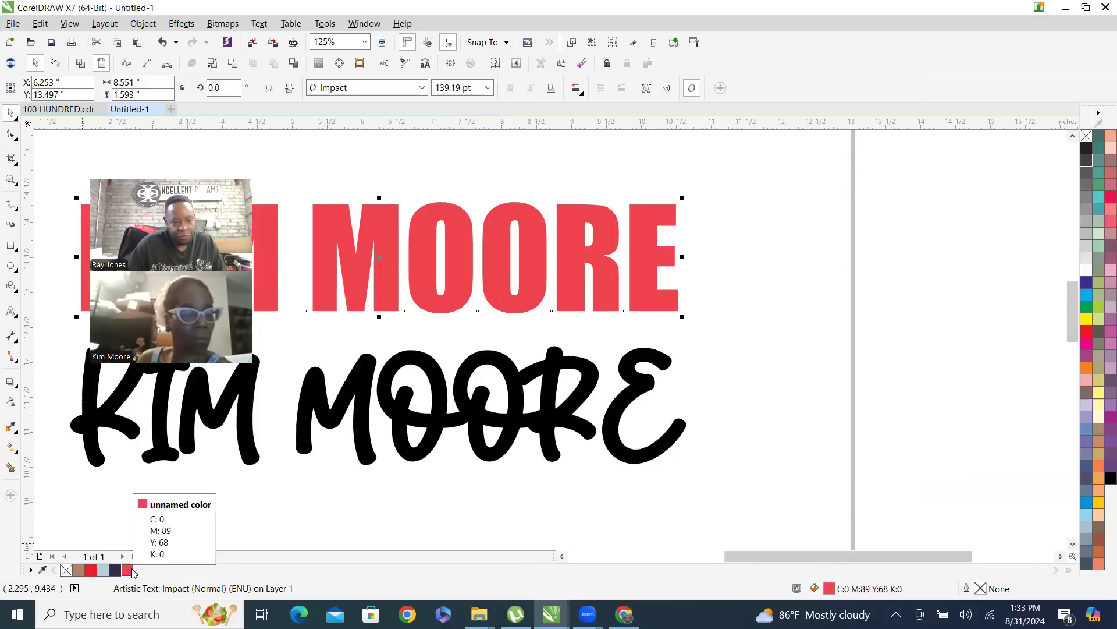
left_click(369, 370)
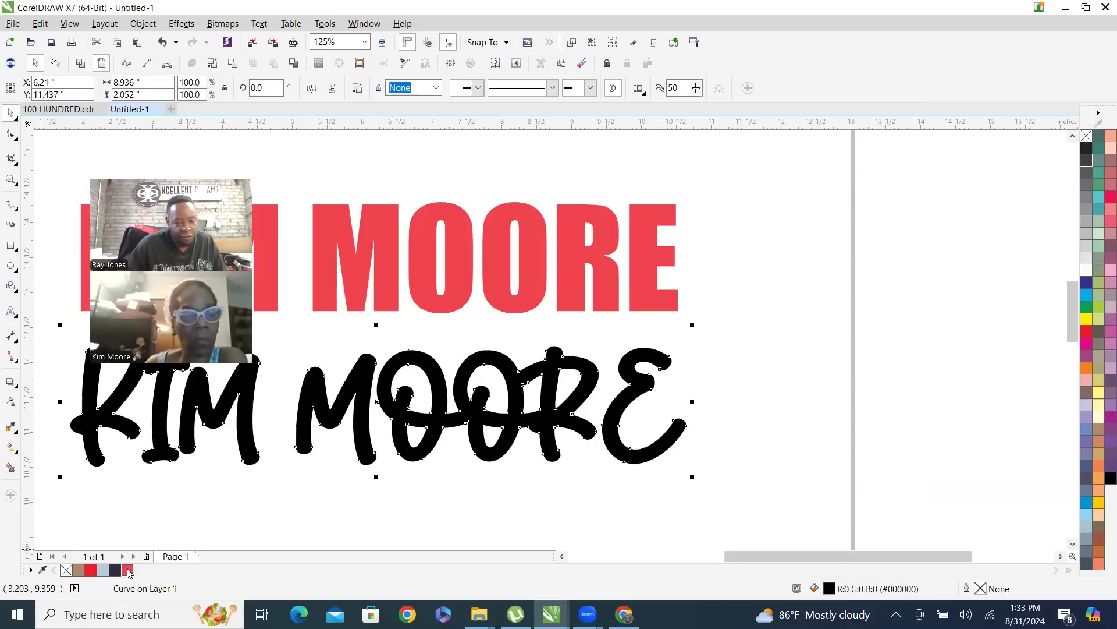
left_click(128, 571)
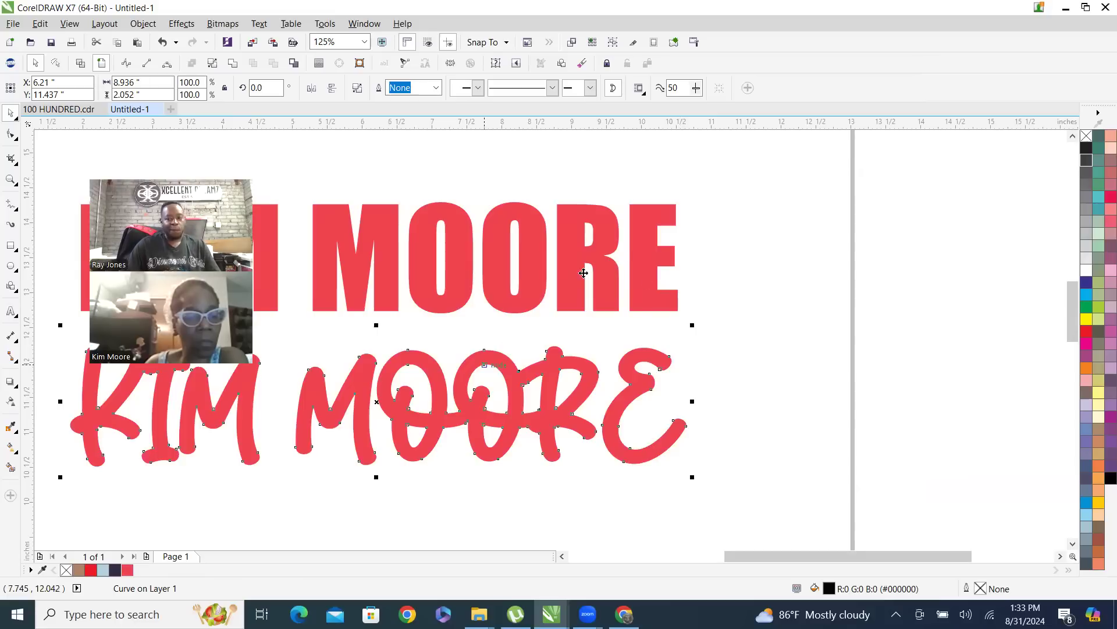
Clear the selection, reopen the TRW Design Wizard, and place its window clear of the two names
scroll(600, 239, "down", 3)
left_click(501, 229)
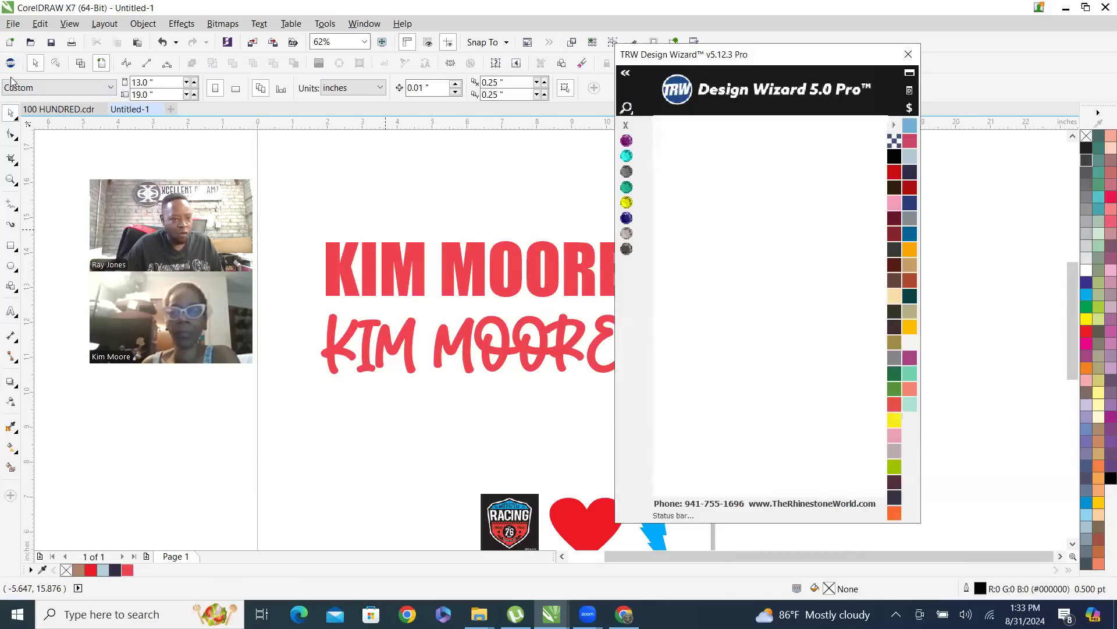
left_click_drag(759, 56, 869, 60)
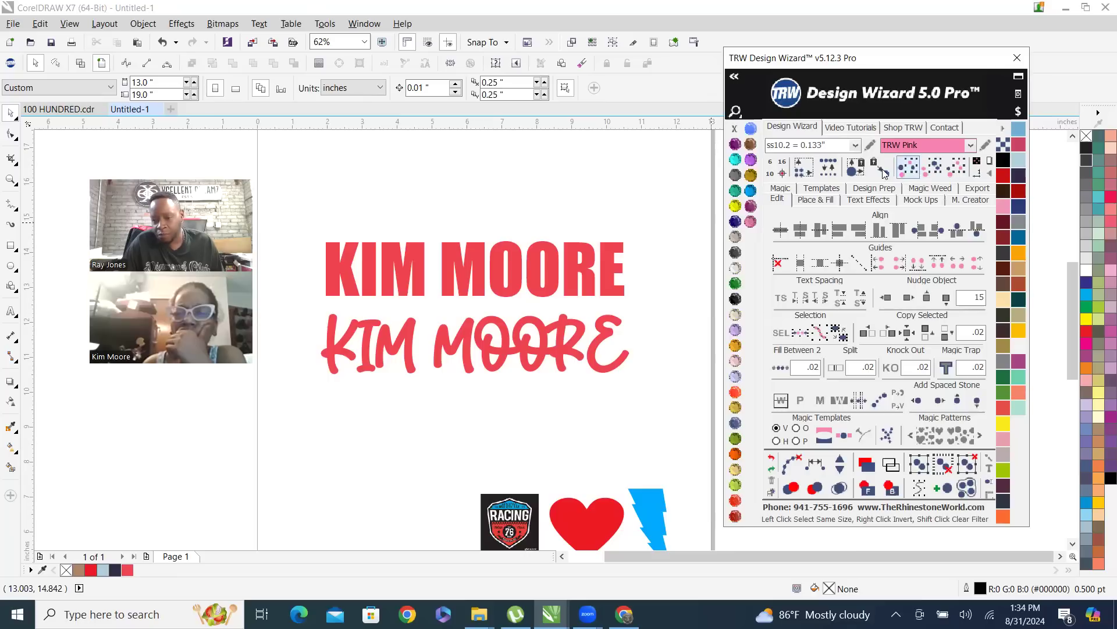
Move the racing logo, heart and lightning bolt together to just above the page
left_click(505, 349)
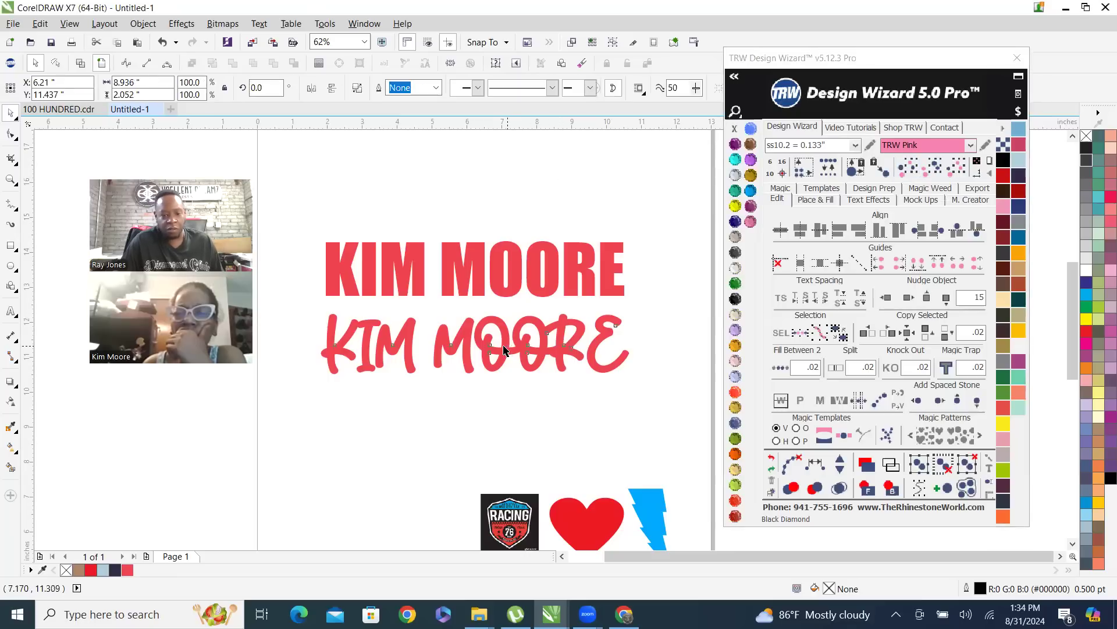
scroll(523, 382, "down", 1)
left_click_drag(475, 419, 626, 486)
left_click_drag(588, 450, 508, 202)
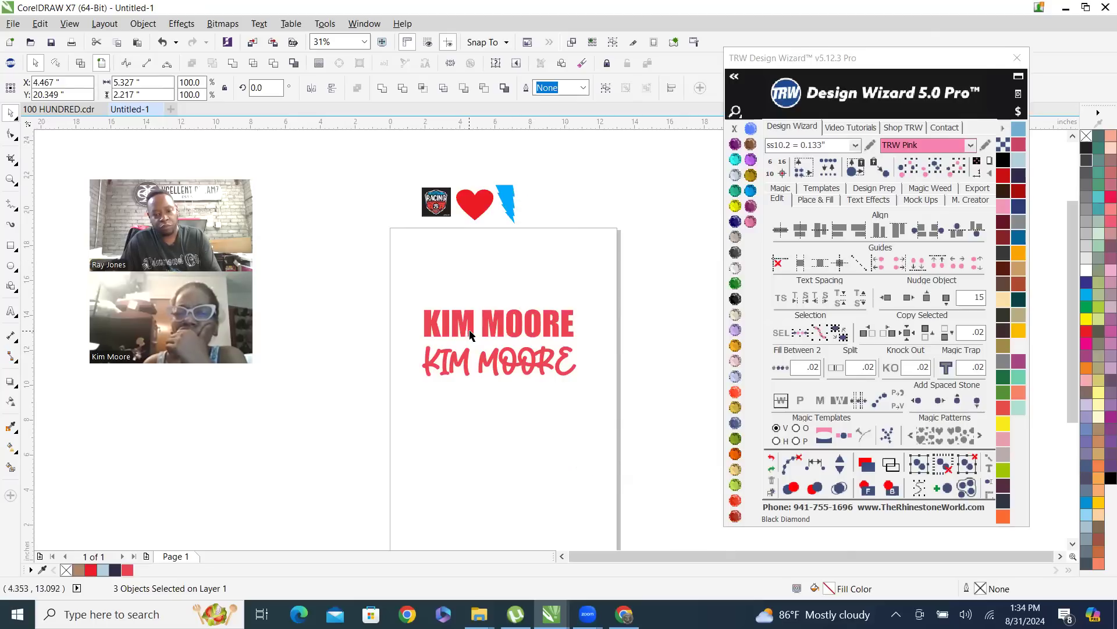
Duplicate the Impact name text down the page, placing two copies above it and four below the script name
left_click_drag(470, 334, 459, 256)
left_click_drag(459, 333, 469, 457)
left_click_drag(470, 469, 470, 498)
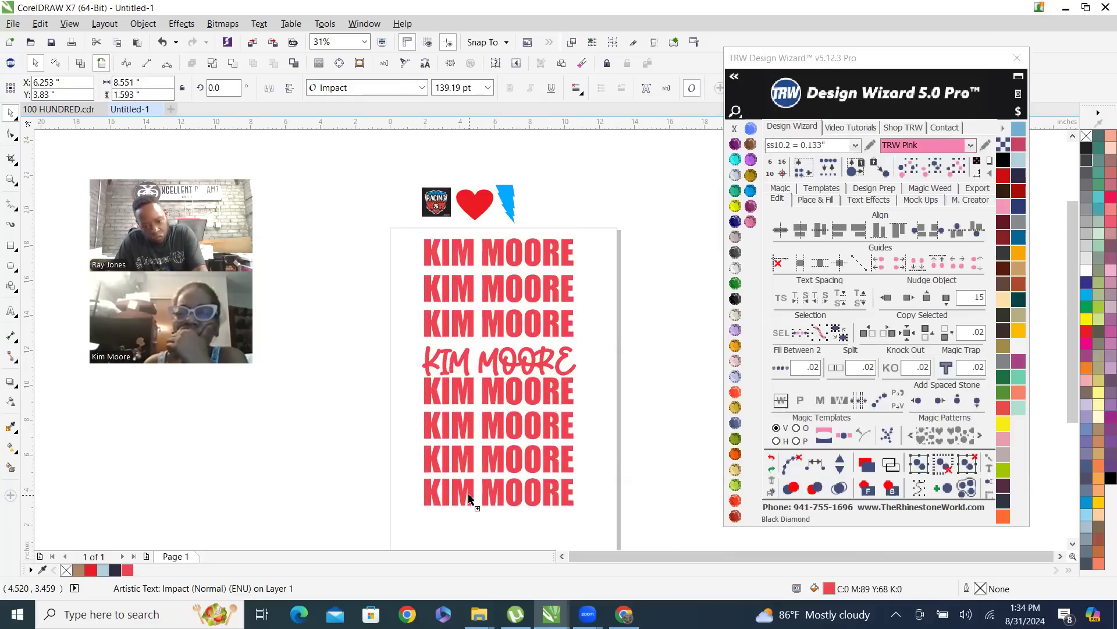
scroll(506, 253, "down", 1)
scroll(578, 333, "up", 1)
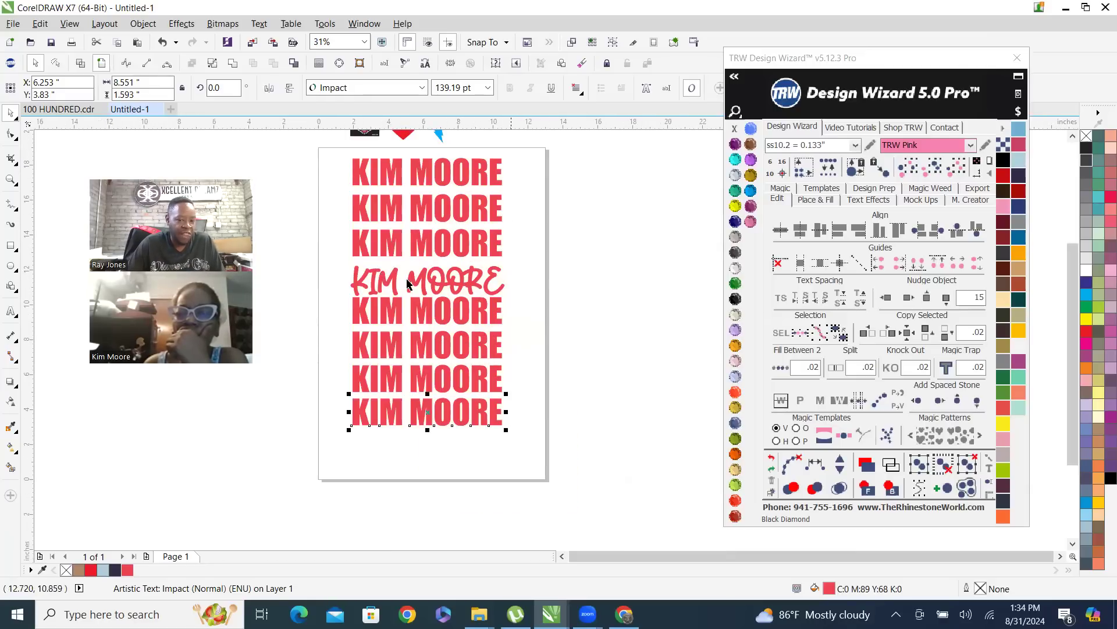
Apply Amethyst to the Impact name just below the script, Aquamarine to the one just above, and Sapphire to the topmost copy
left_click(735, 144)
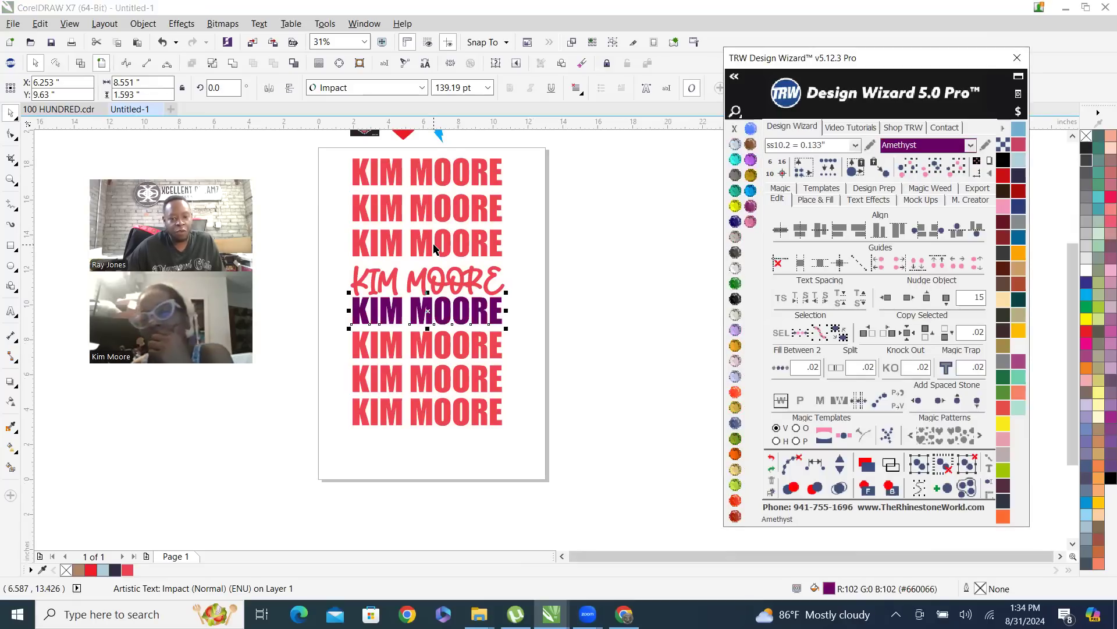
left_click(439, 248)
left_click(735, 159)
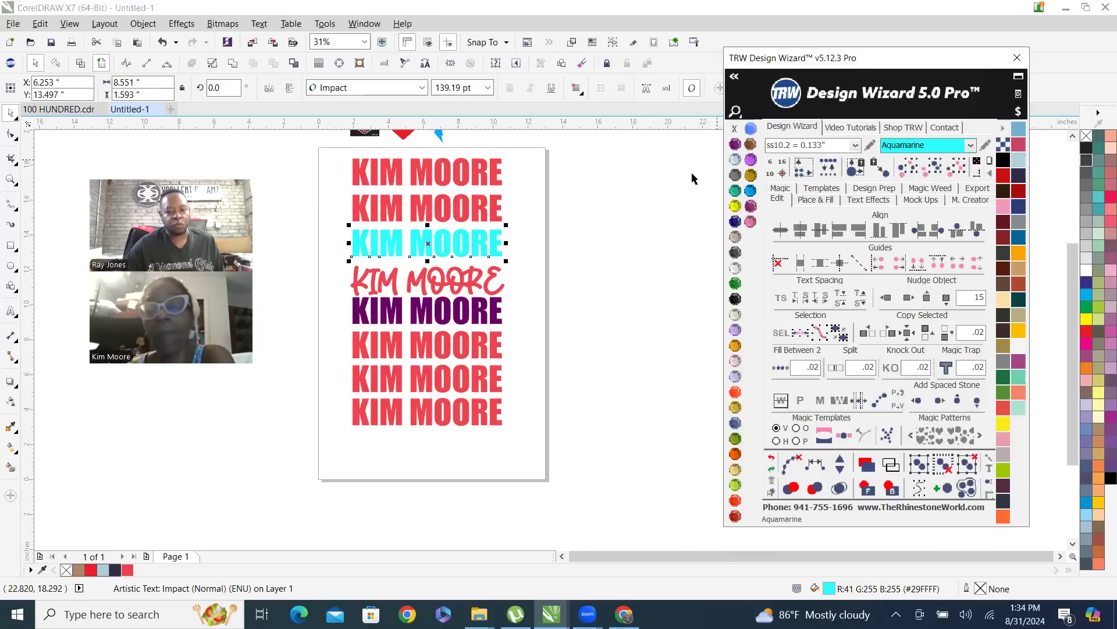
left_click(465, 176)
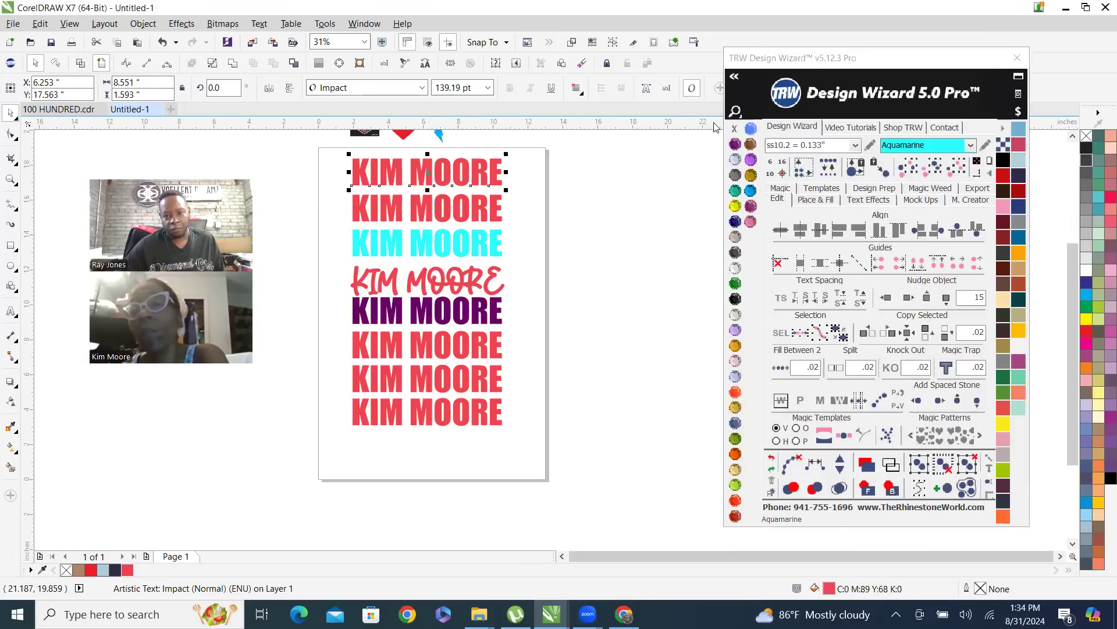
left_click(751, 129)
scroll(457, 177, "up", 1)
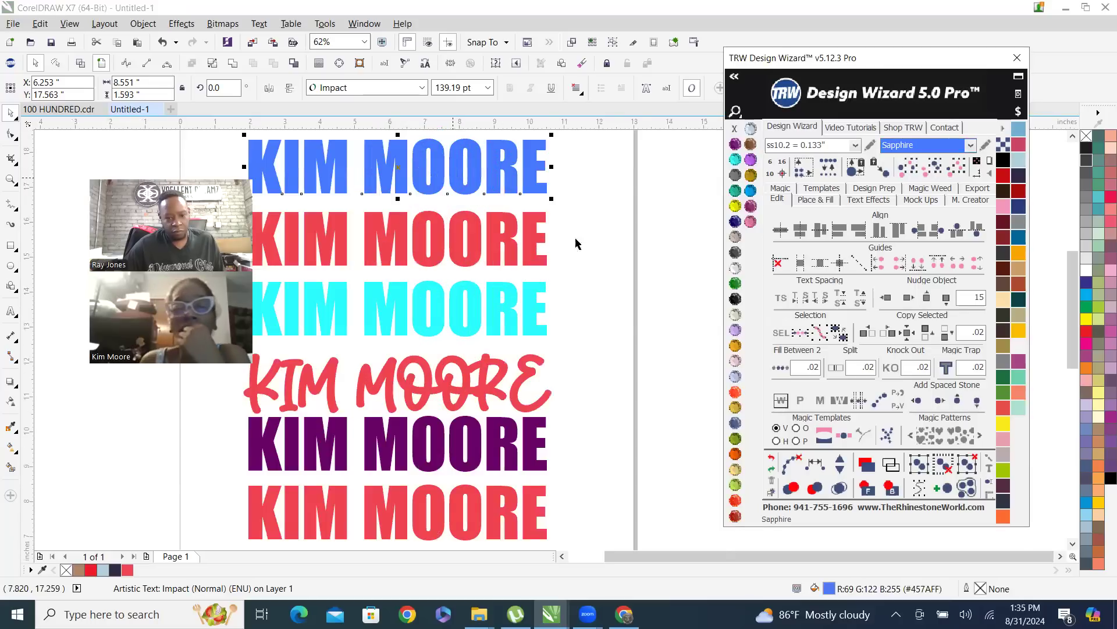
Shrink the Sapphire name to about 3.14 by 0.58 inches, place it over the red name below, and colour it Jet Black
left_click_drag(551, 198, 436, 164)
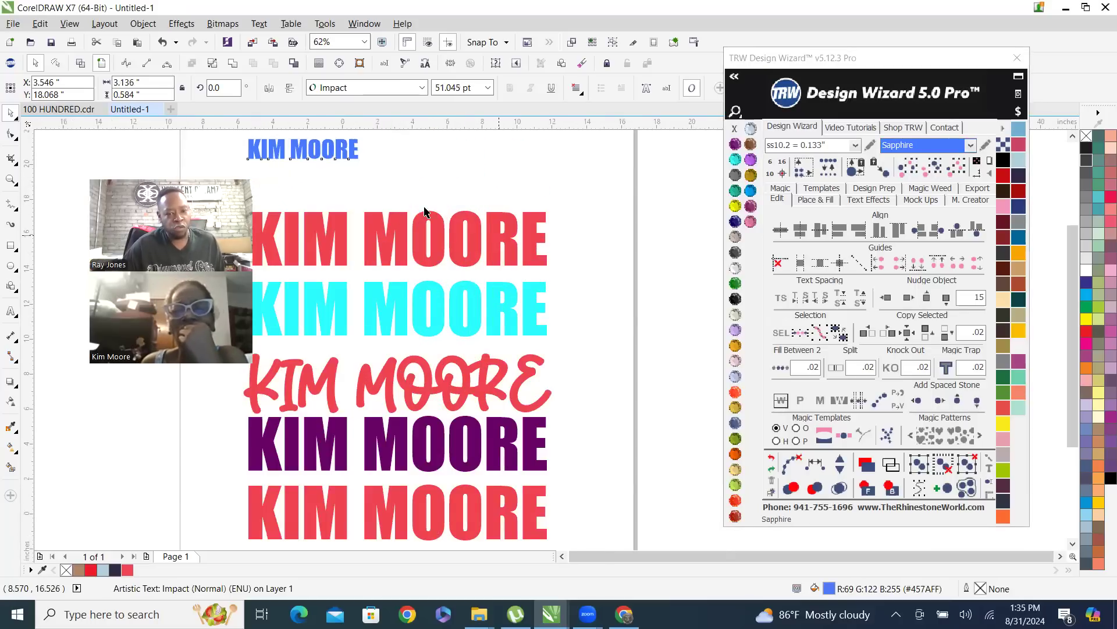
scroll(426, 213, "down", 2)
scroll(423, 223, "up", 2)
left_click_drag(415, 174, 501, 260)
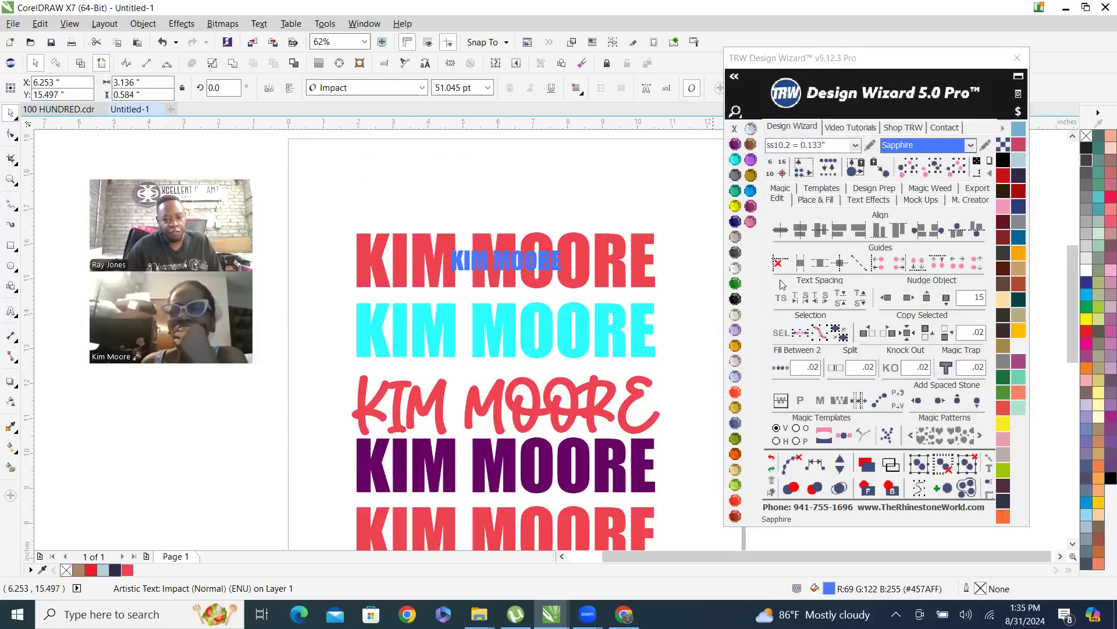
left_click(736, 300)
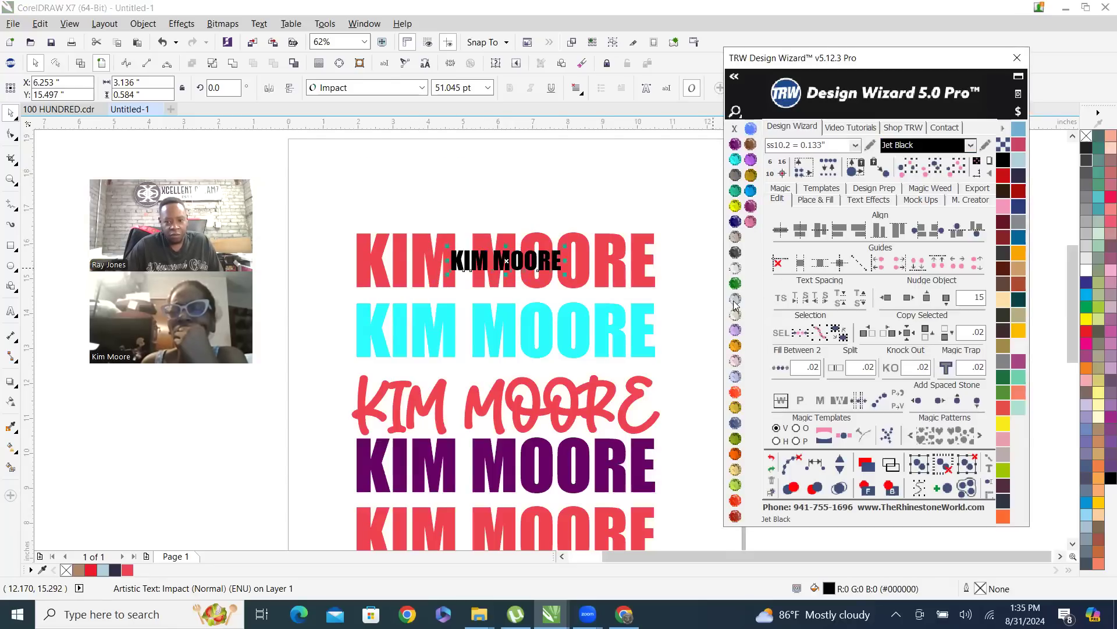
scroll(492, 351, "down", 2)
scroll(492, 350, "up", 2)
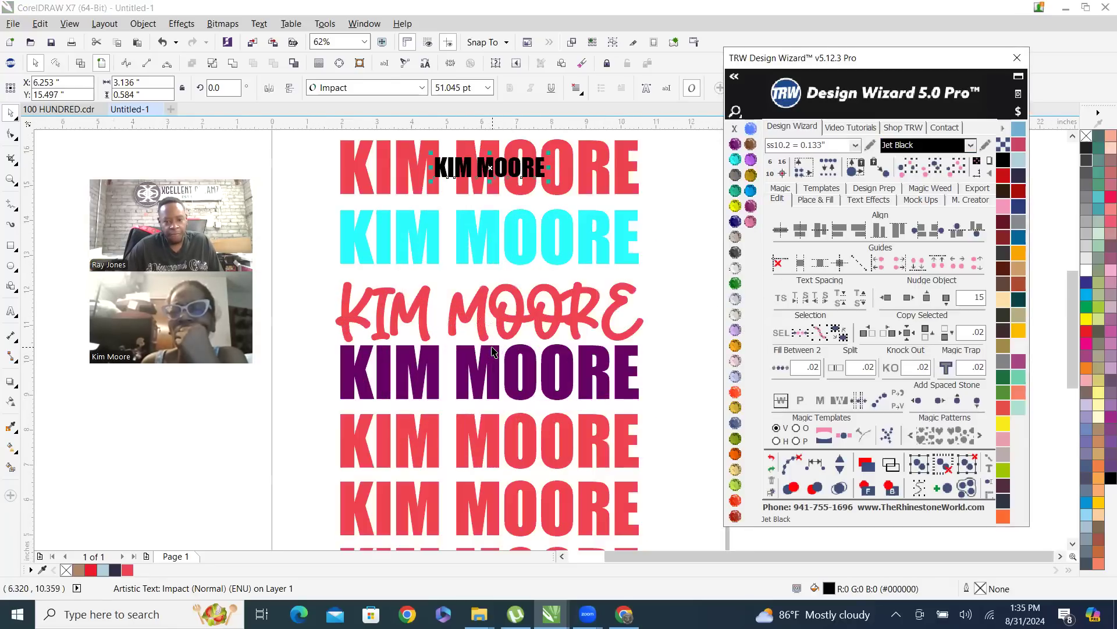
Offset the two red names below the Amethyst one to overlap the stack, and colour the lower one Montana
left_click_drag(495, 459, 521, 406)
left_click_drag(492, 443, 534, 426)
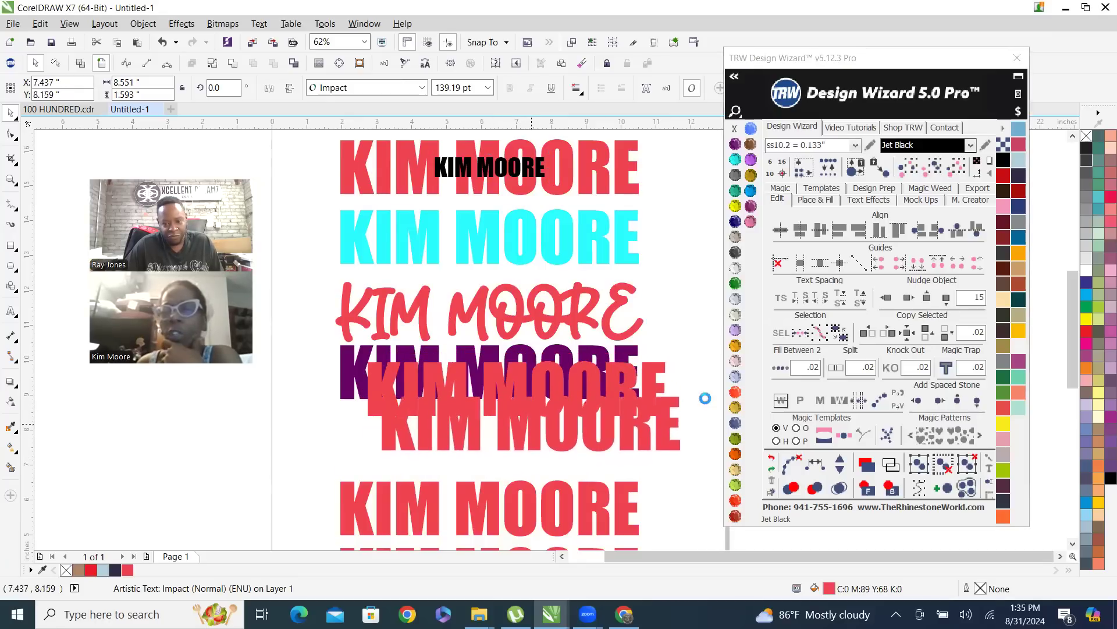
left_click(736, 424)
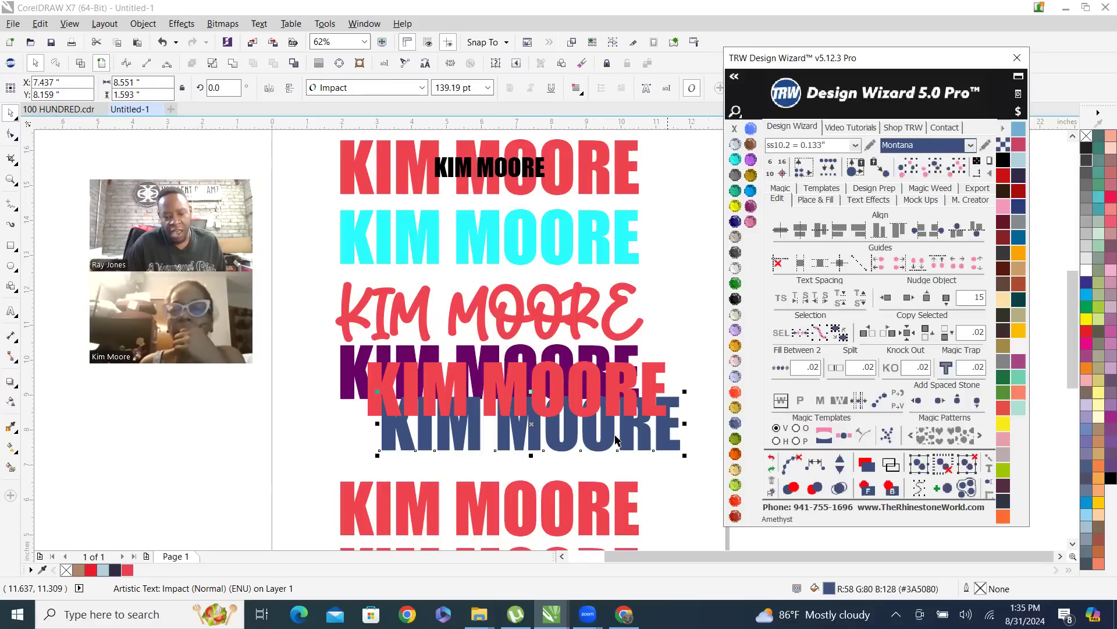
scroll(453, 406, "down", 2)
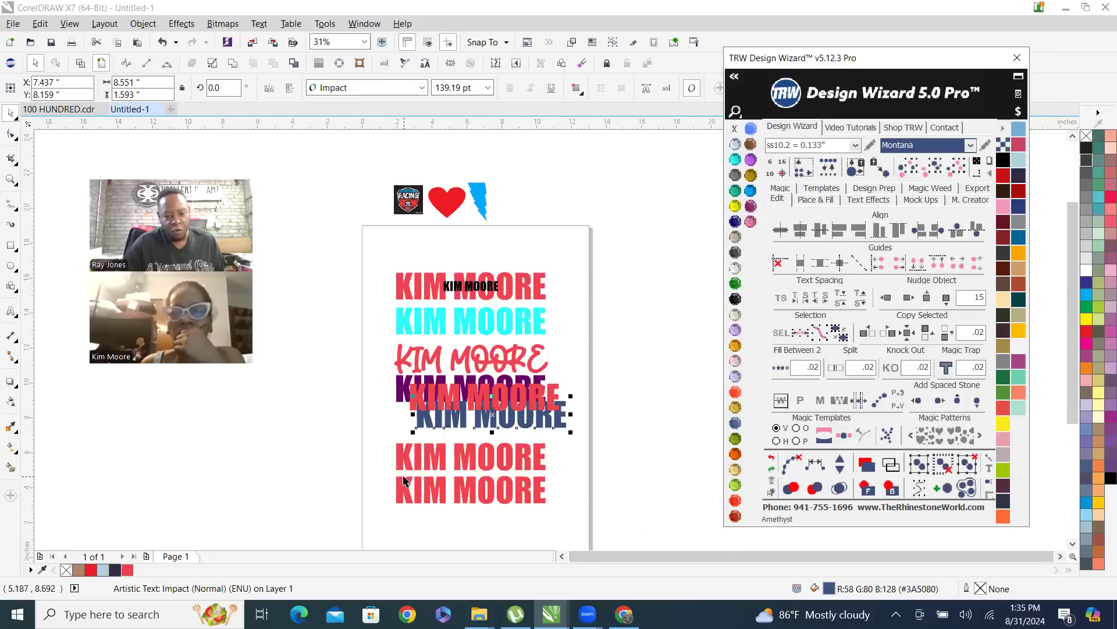
Narrow the second-lowest red name to about 5.99 inches wide and colour it Olivine
scroll(405, 480, "up", 2)
left_click(405, 449)
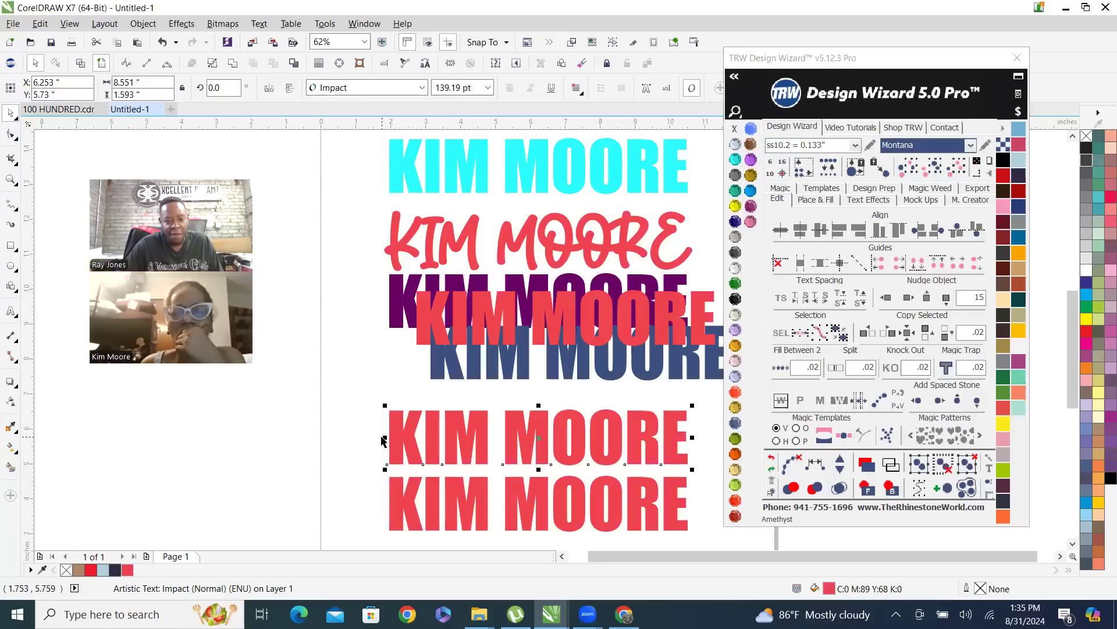
left_click_drag(384, 437, 476, 437)
left_click(735, 484)
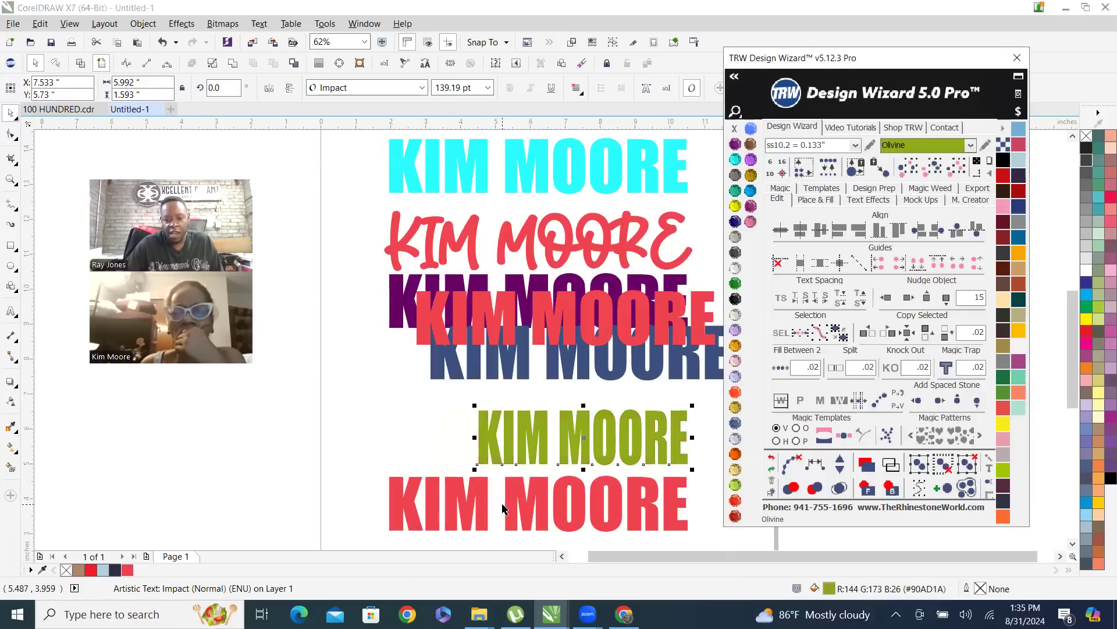
Rotate the bottom red name about 37.8 degrees and move it up across the Olivine name
left_click(476, 494)
scroll(480, 458, "down", 2)
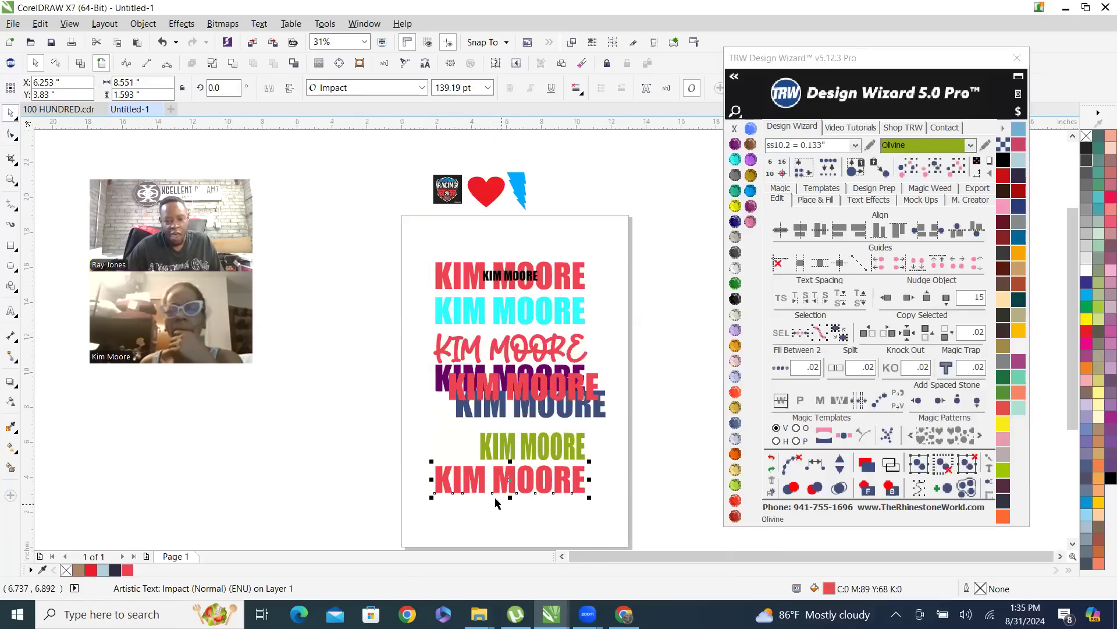
scroll(511, 480, "up", 2)
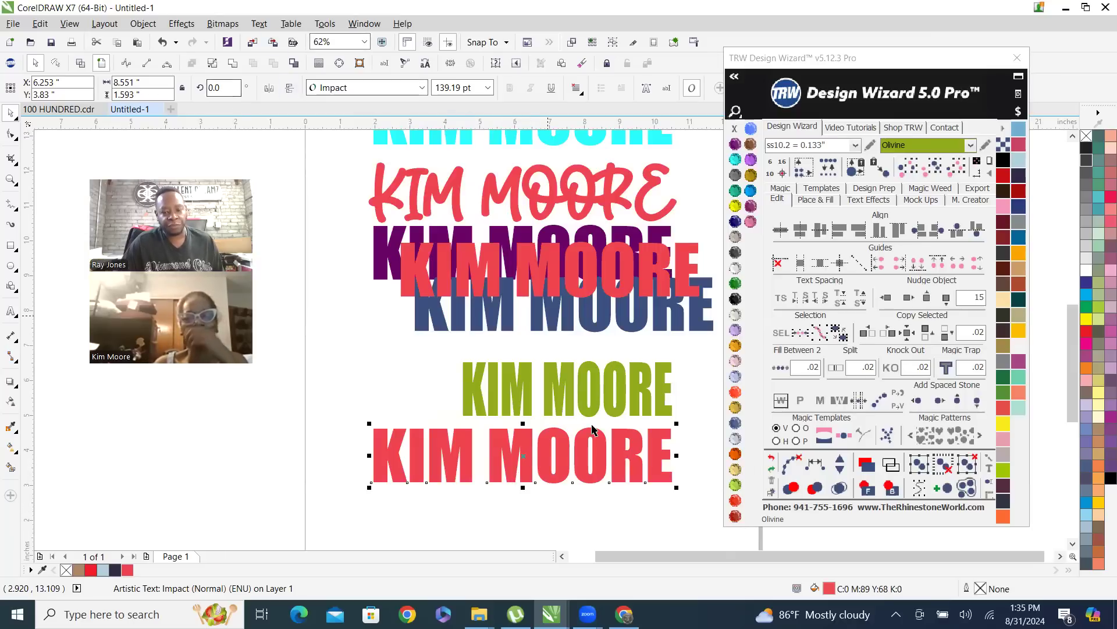
left_click(633, 465)
left_click_drag(675, 487, 632, 404)
left_click_drag(500, 465, 569, 390)
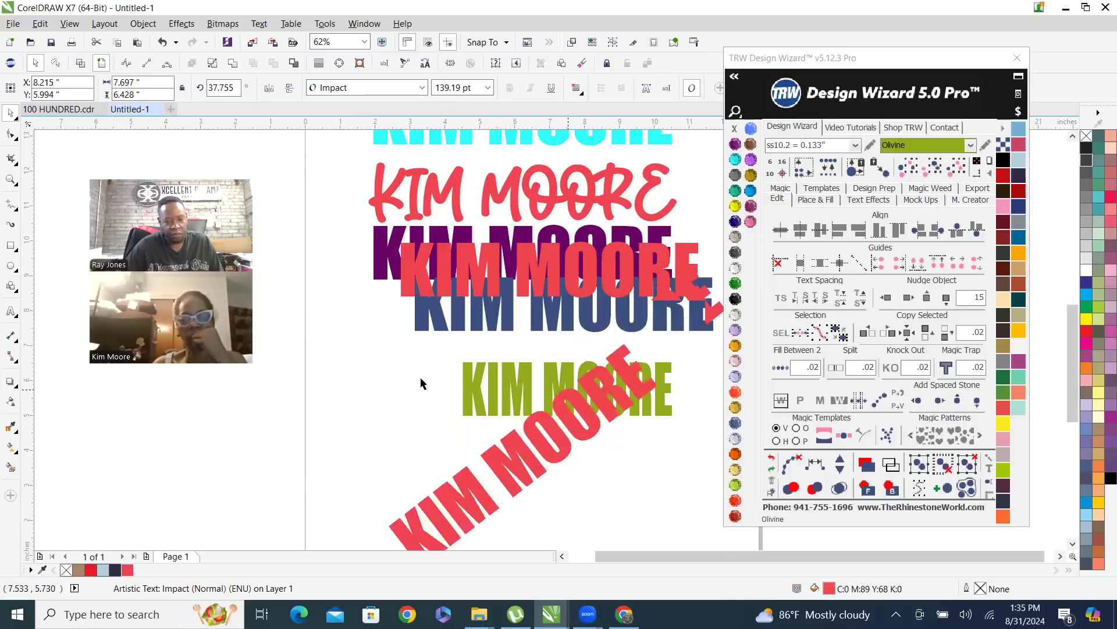
scroll(367, 360, "down", 1)
scroll(376, 262, "up", 1)
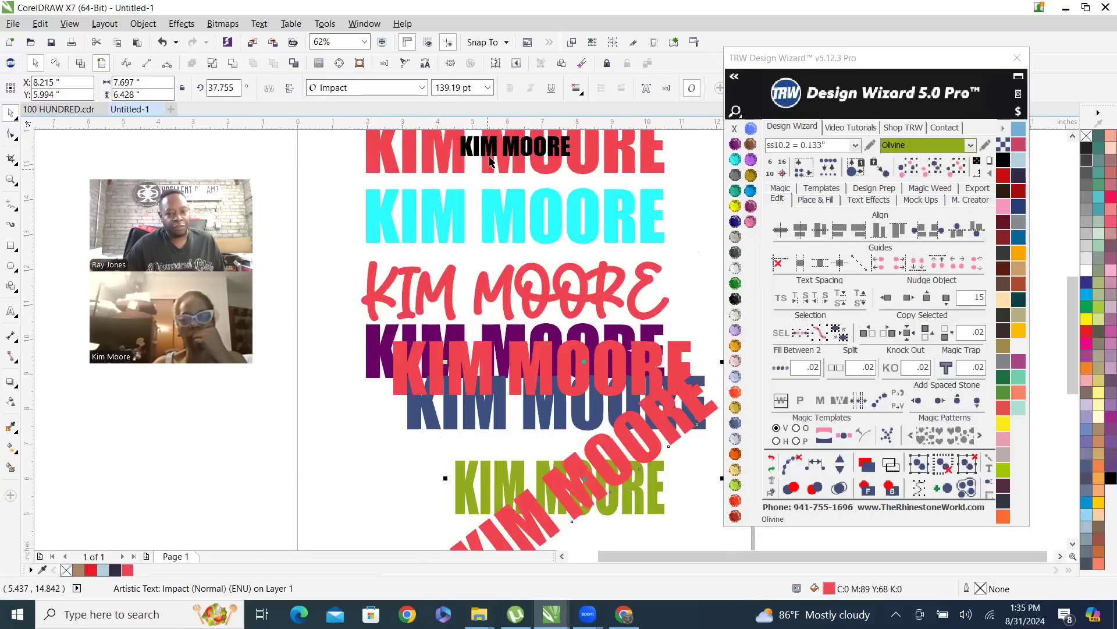
Scatter four copies of the small Jet Black name across the stacked names and clear the selection
left_click_drag(491, 146, 402, 225)
scroll(482, 344, "down", 2)
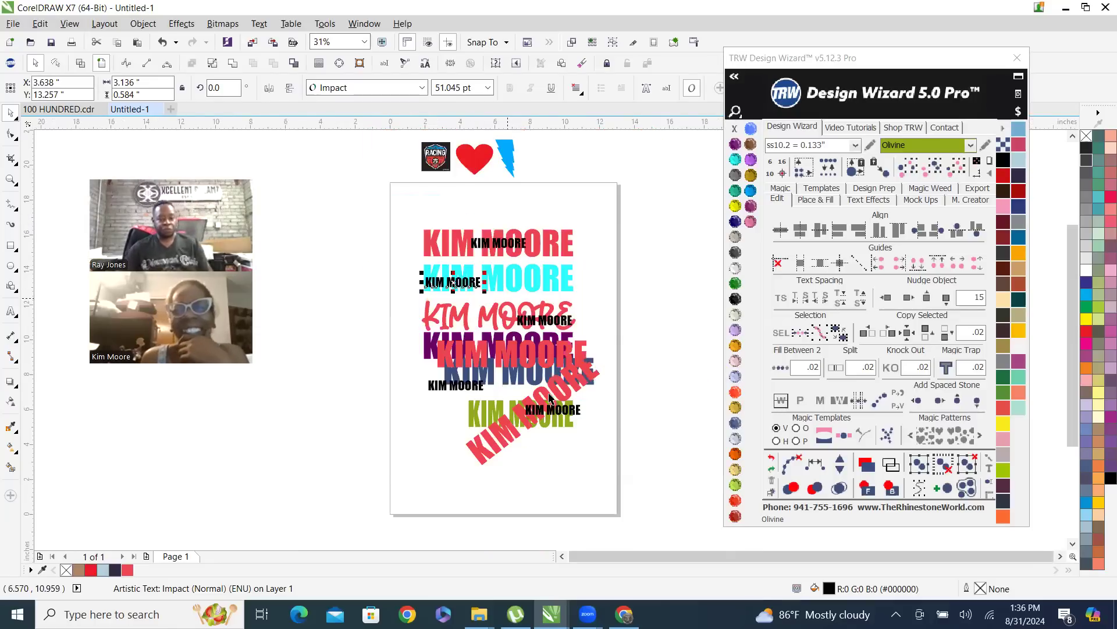
left_click(635, 319)
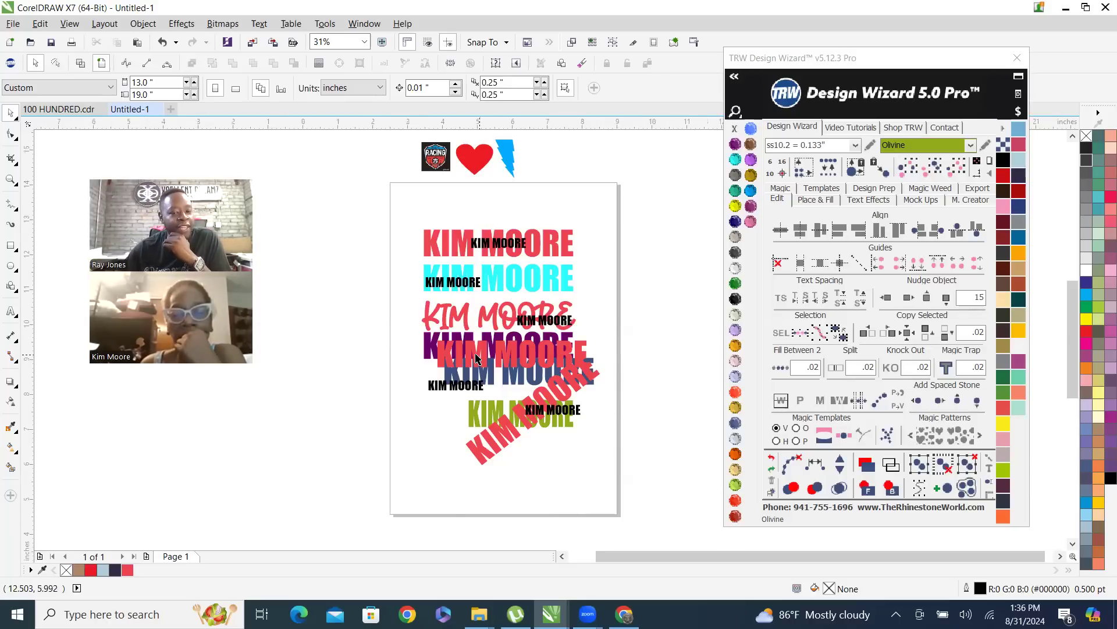
Select the Amethyst name and examine closely how the red and Montana names overlap it in the stack
scroll(472, 359, "up", 1)
scroll(475, 356, "up", 1)
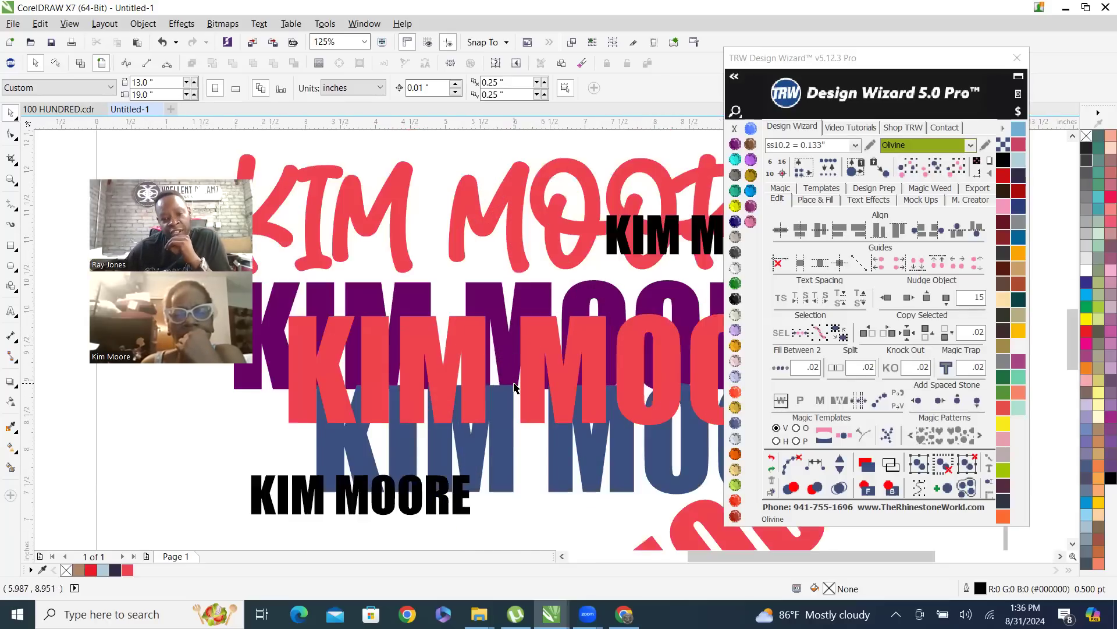
scroll(513, 343, "down", 1)
scroll(499, 308, "up", 2)
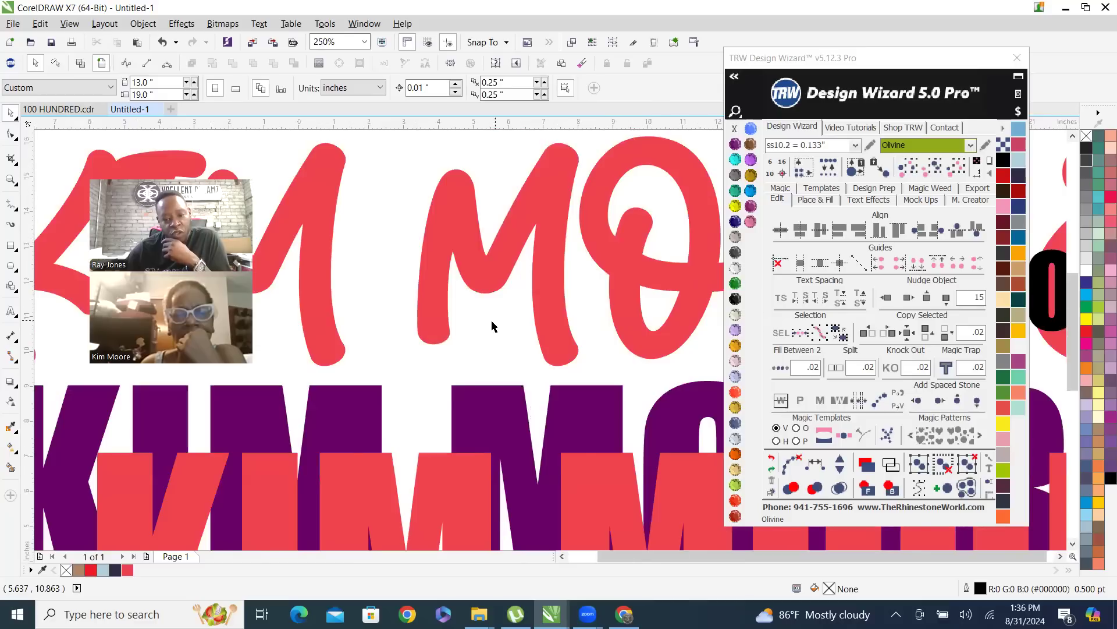
scroll(498, 323, "down", 3)
scroll(498, 337, "up", 1)
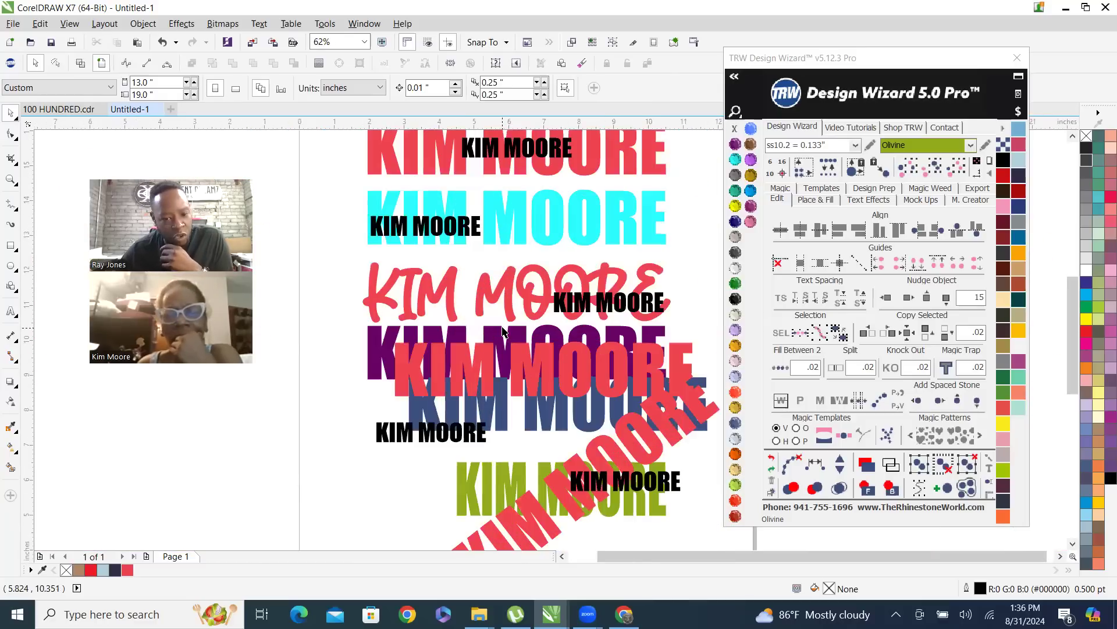
left_click(547, 446)
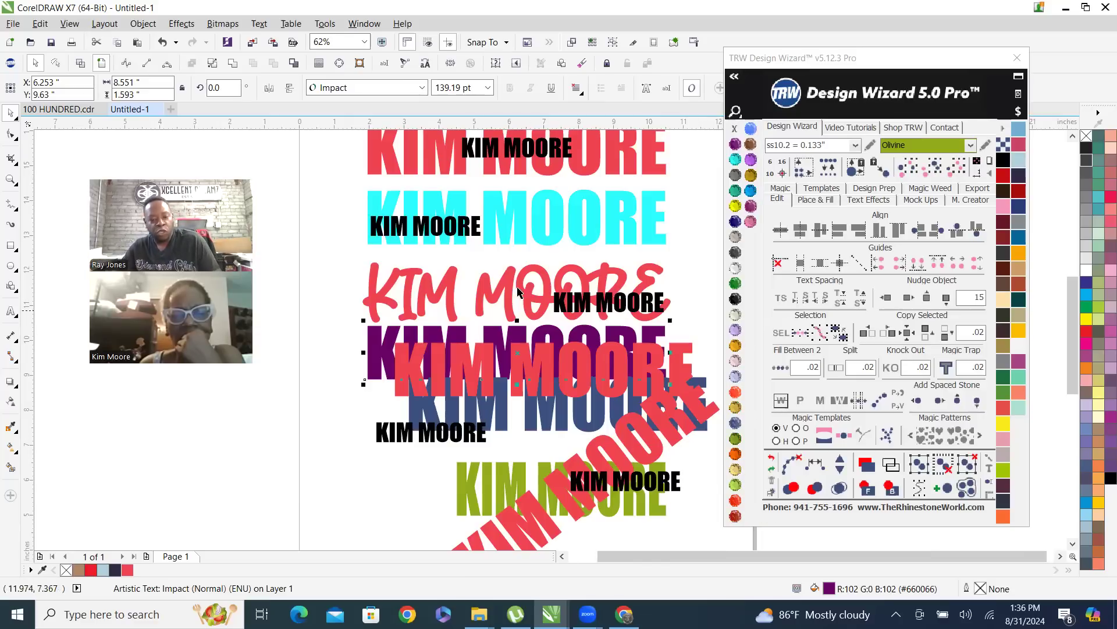
scroll(682, 344, "up", 2)
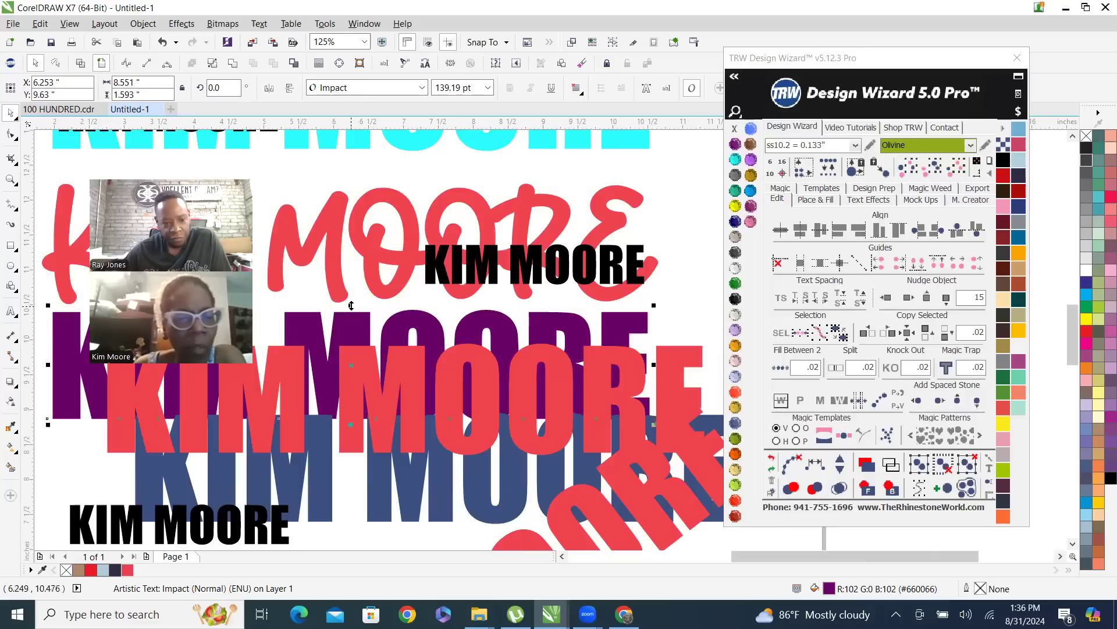
scroll(356, 319, "down", 4)
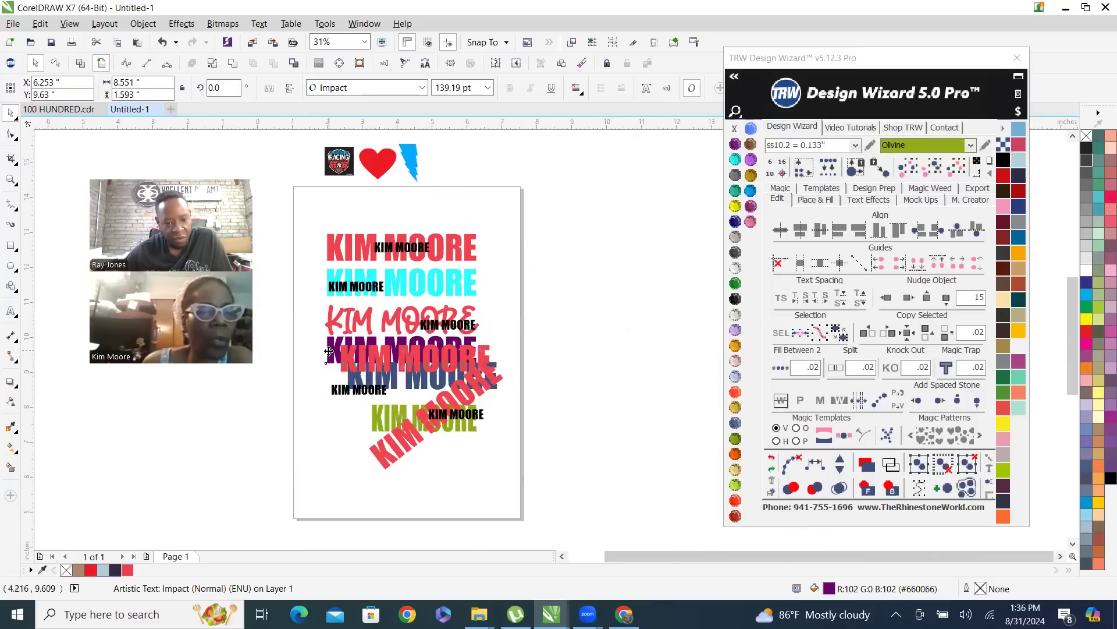
scroll(341, 314, "up", 3)
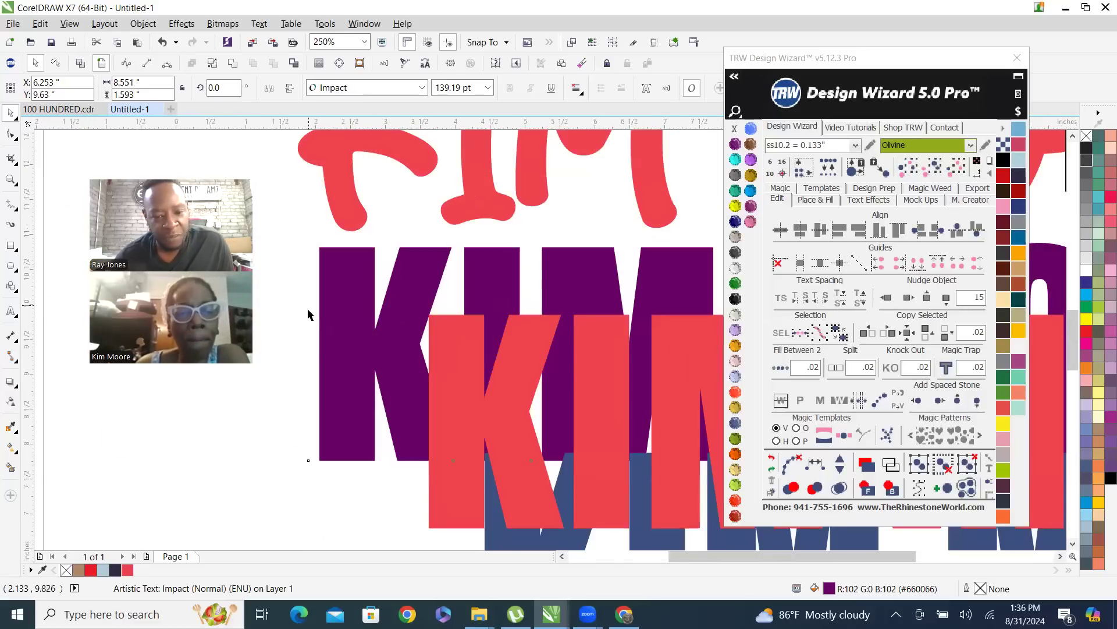
scroll(341, 309, "down", 2)
scroll(423, 356, "up", 2)
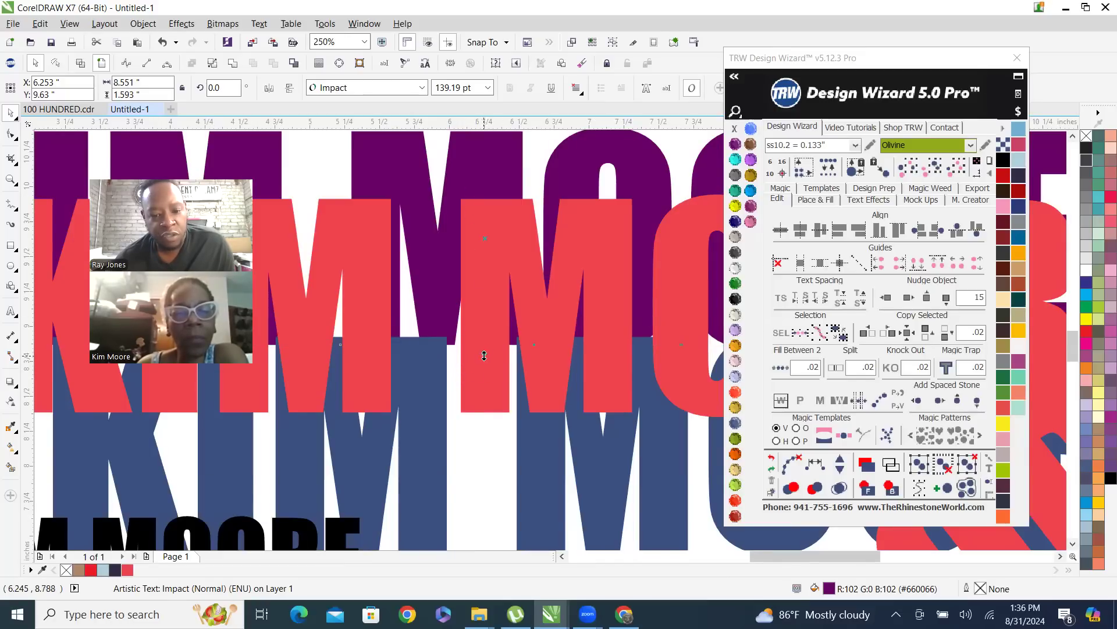
scroll(449, 362, "down", 1)
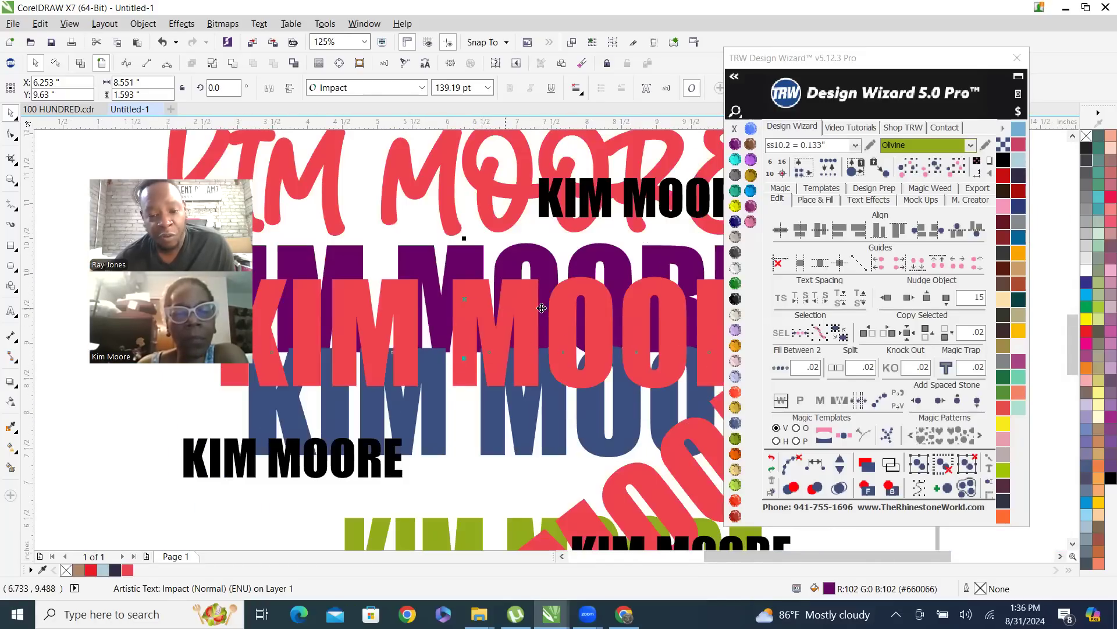
scroll(564, 312, "down", 1)
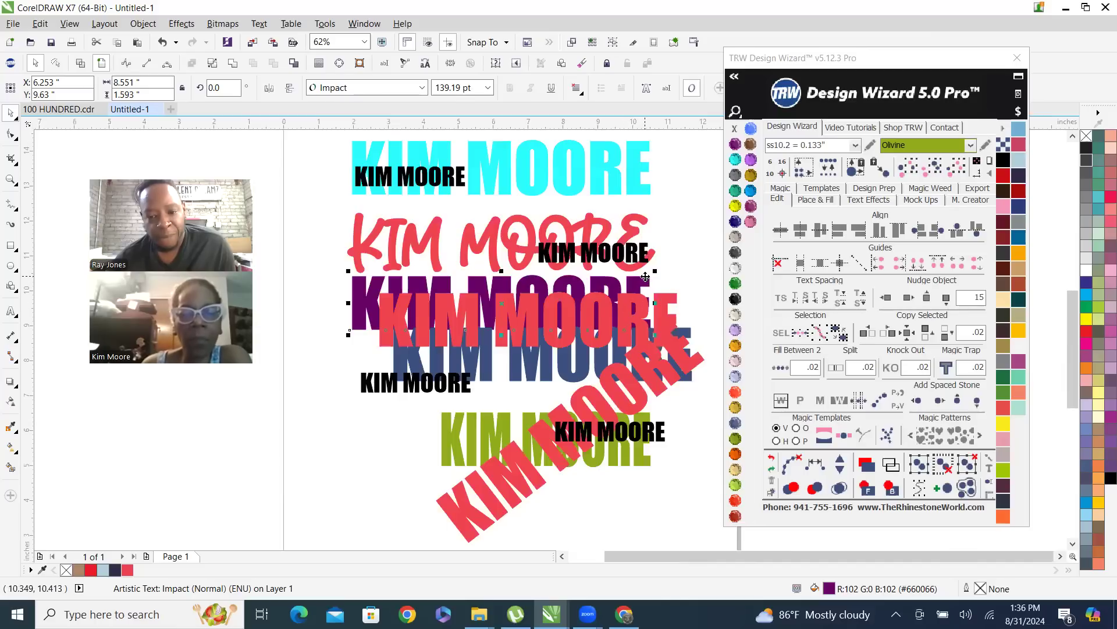
Select the red name lying over the Amethyst one, inspect its overlap with the Montana name, and clear the selection
left_click(570, 326)
scroll(567, 335, "up", 1)
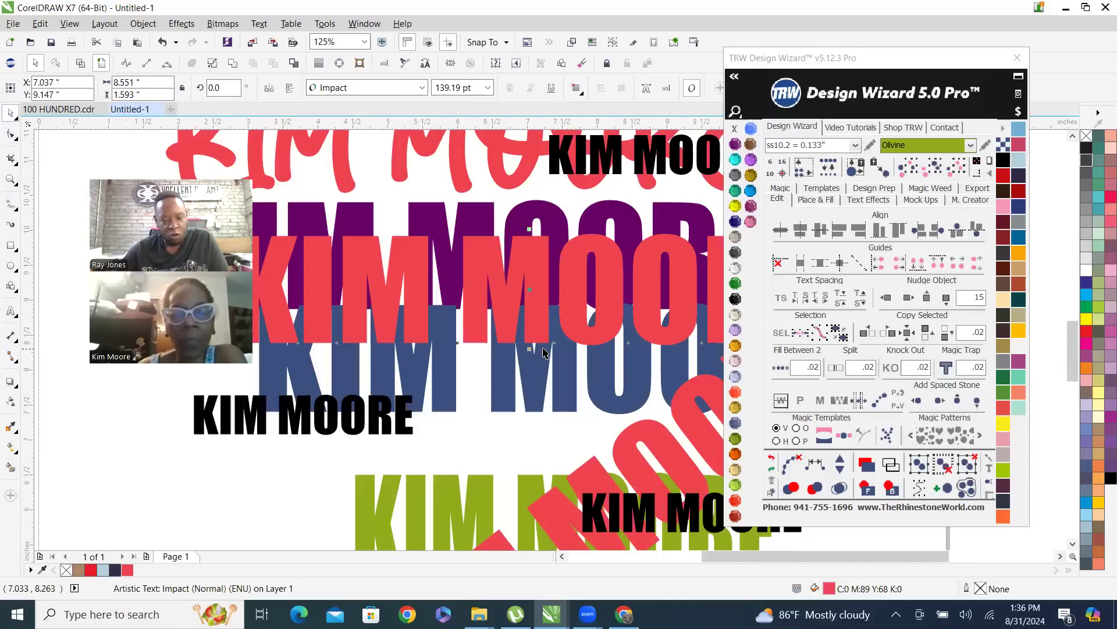
scroll(543, 353, "up", 2)
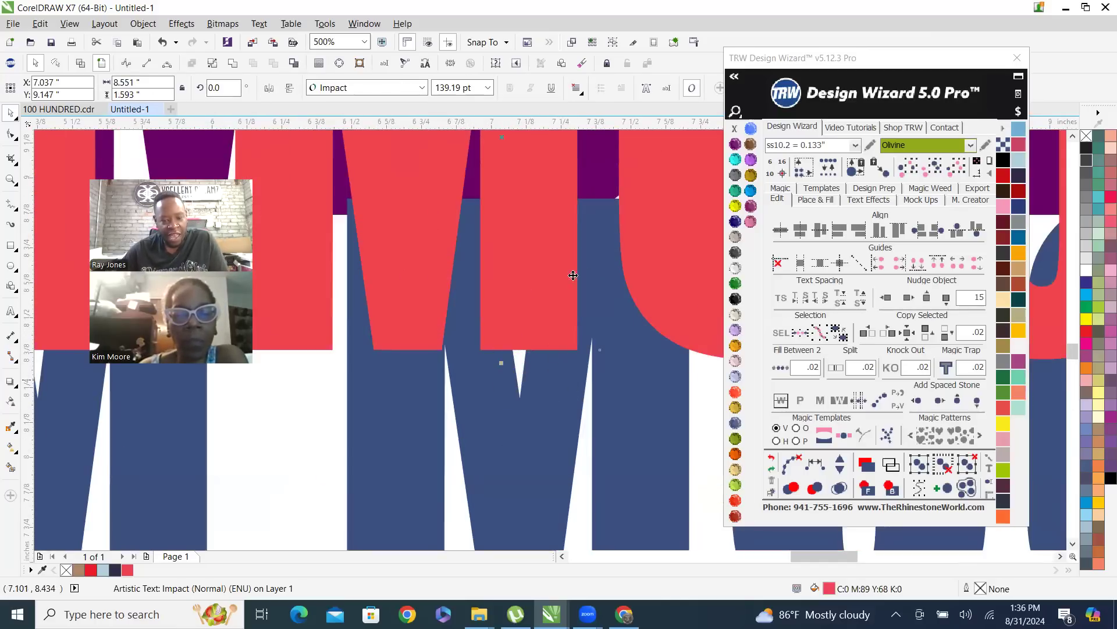
scroll(524, 314, "down", 2)
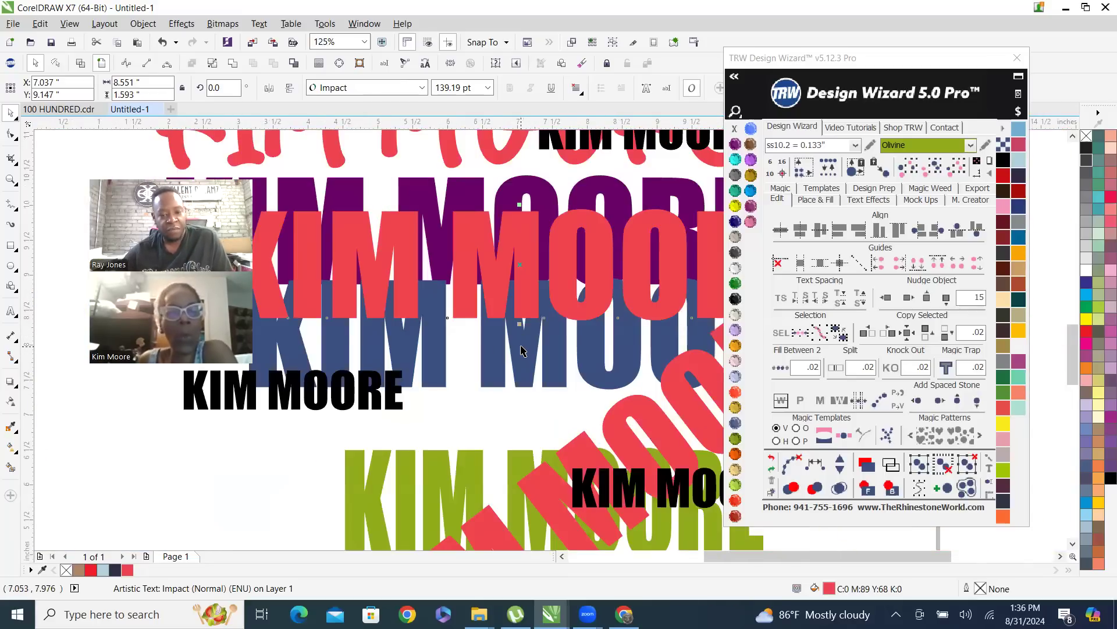
scroll(522, 350, "down", 2)
scroll(628, 336, "up", 2)
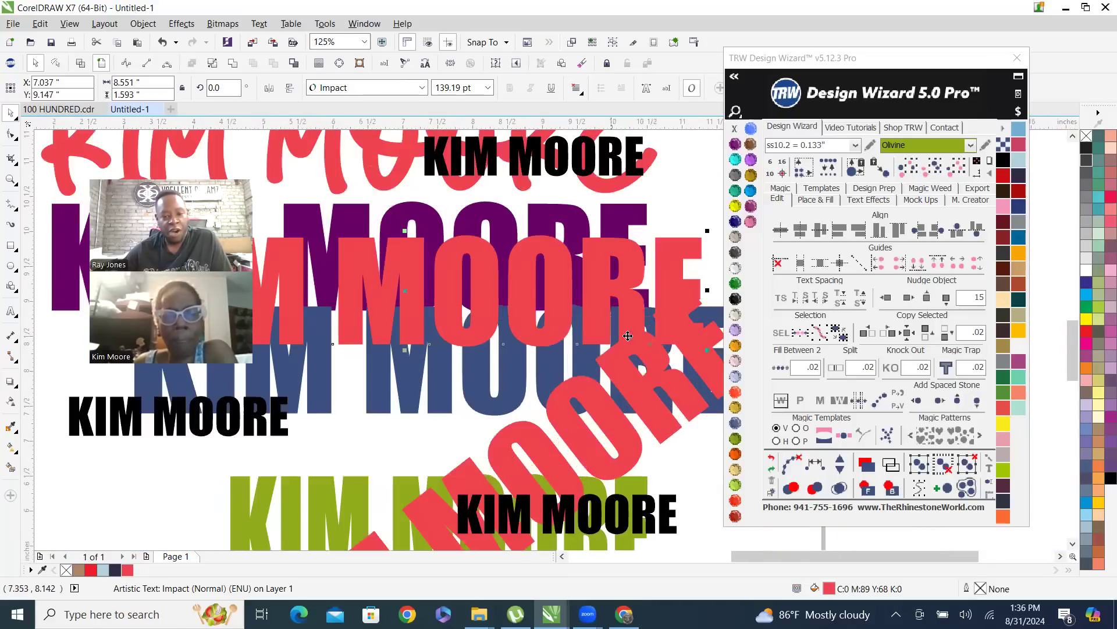
scroll(629, 332, "down", 1)
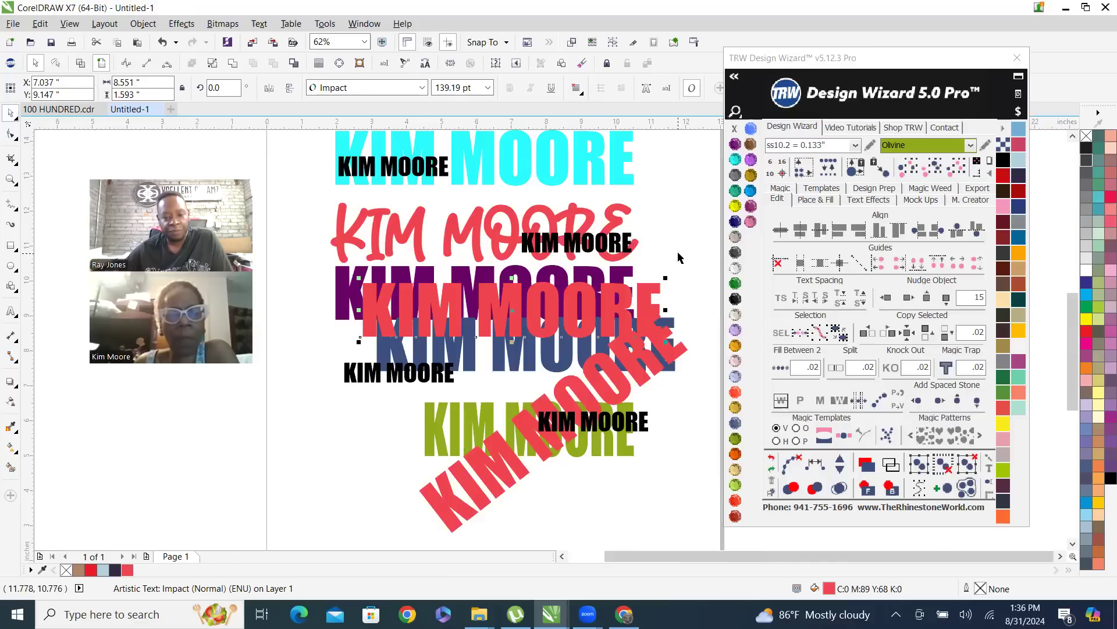
key("Escape")
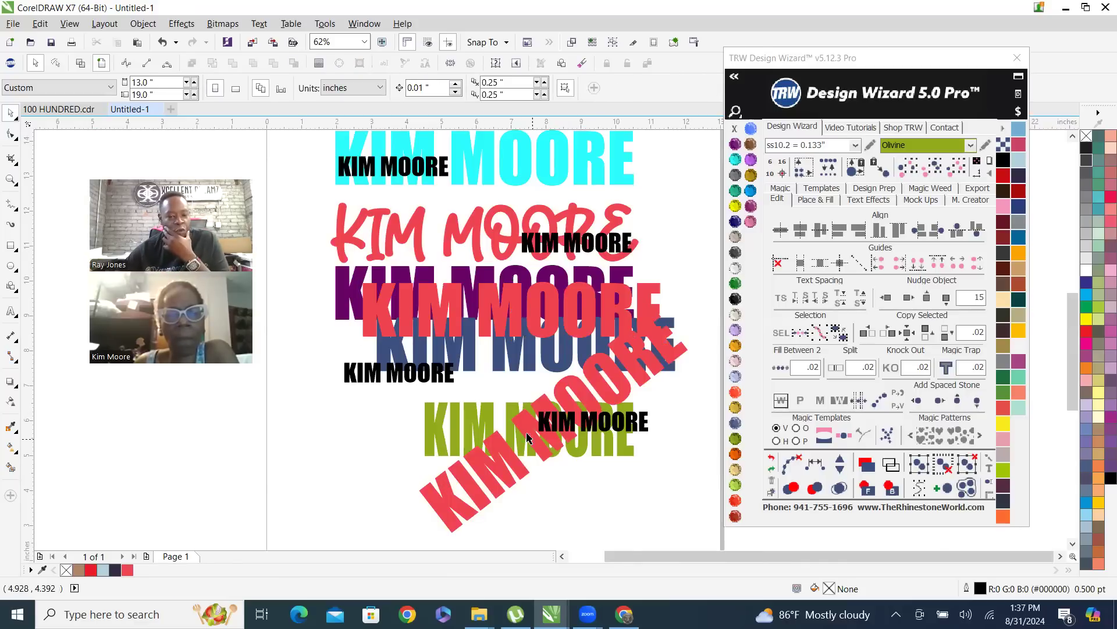
Send the small Jet Black name on the cyan name to the back, behind the cyan letters, and clear the selection
scroll(521, 458, "down", 1)
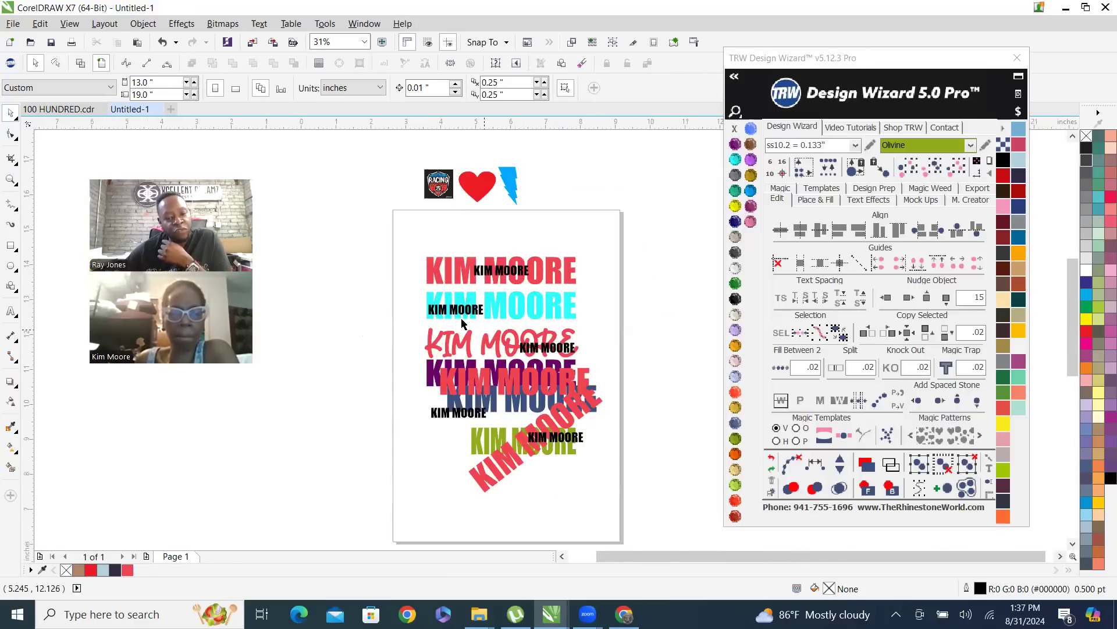
scroll(461, 317, "up", 1)
left_click(436, 296)
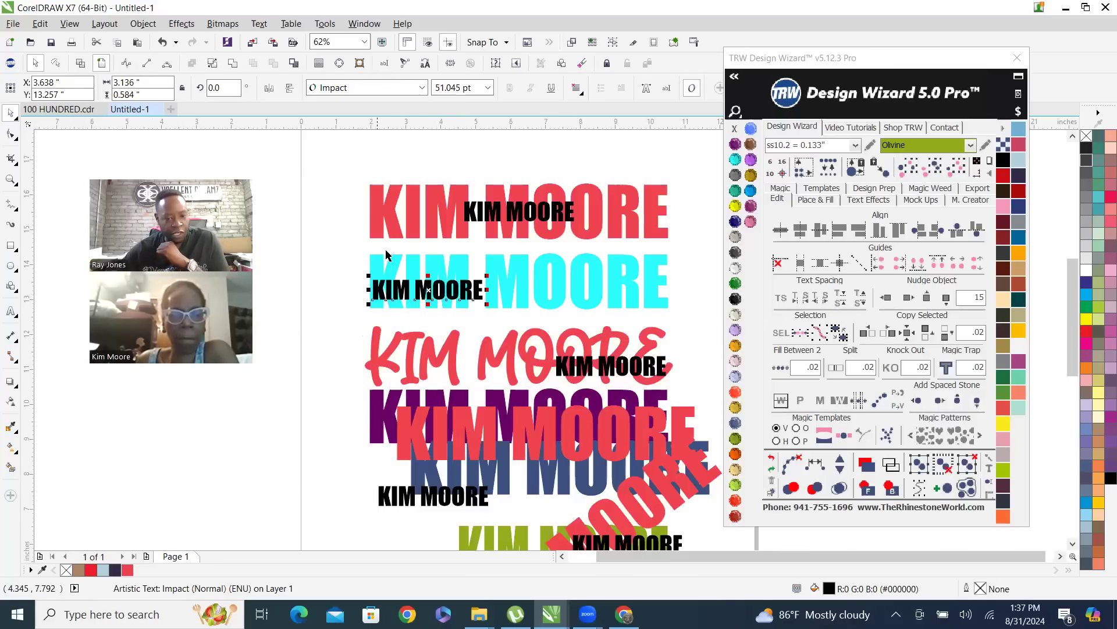
scroll(414, 260, "up", 1)
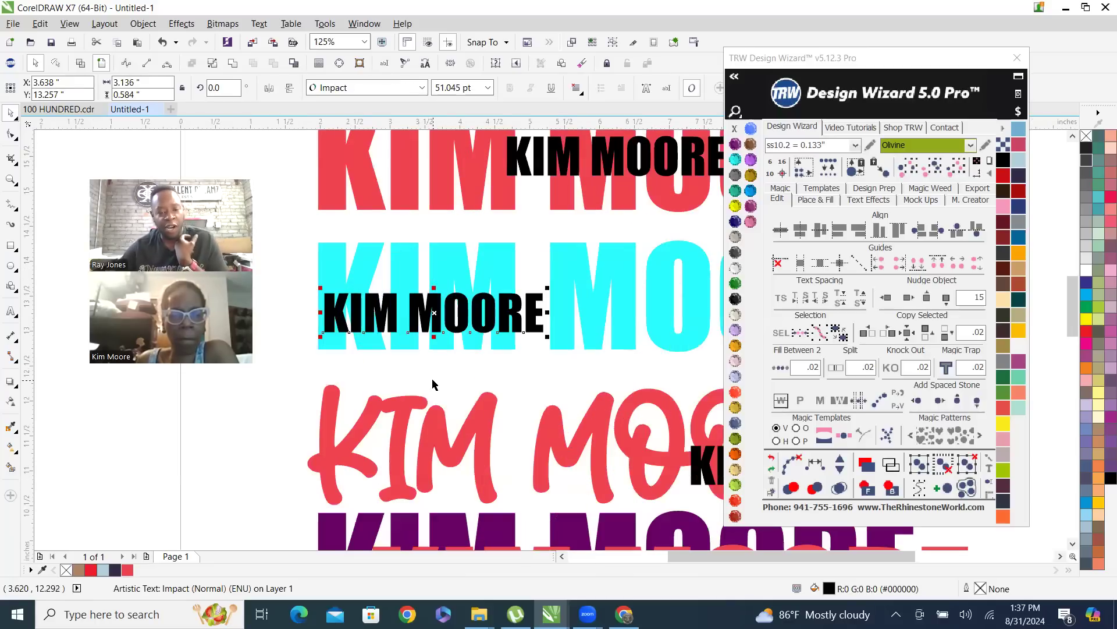
left_click(889, 489)
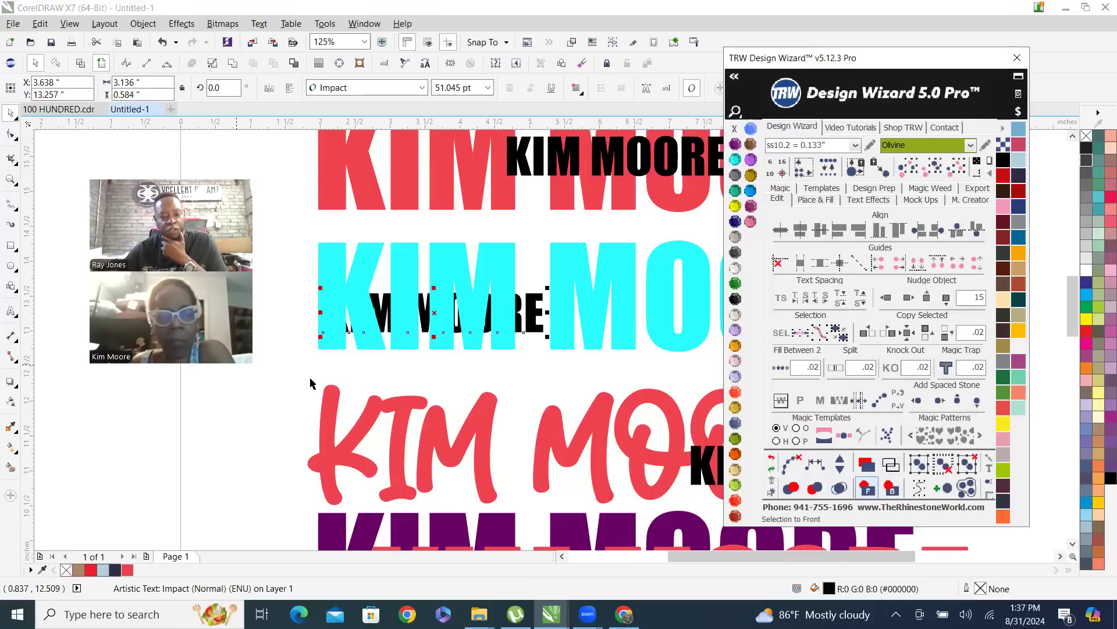
left_click(346, 369)
scroll(524, 274, "down", 1)
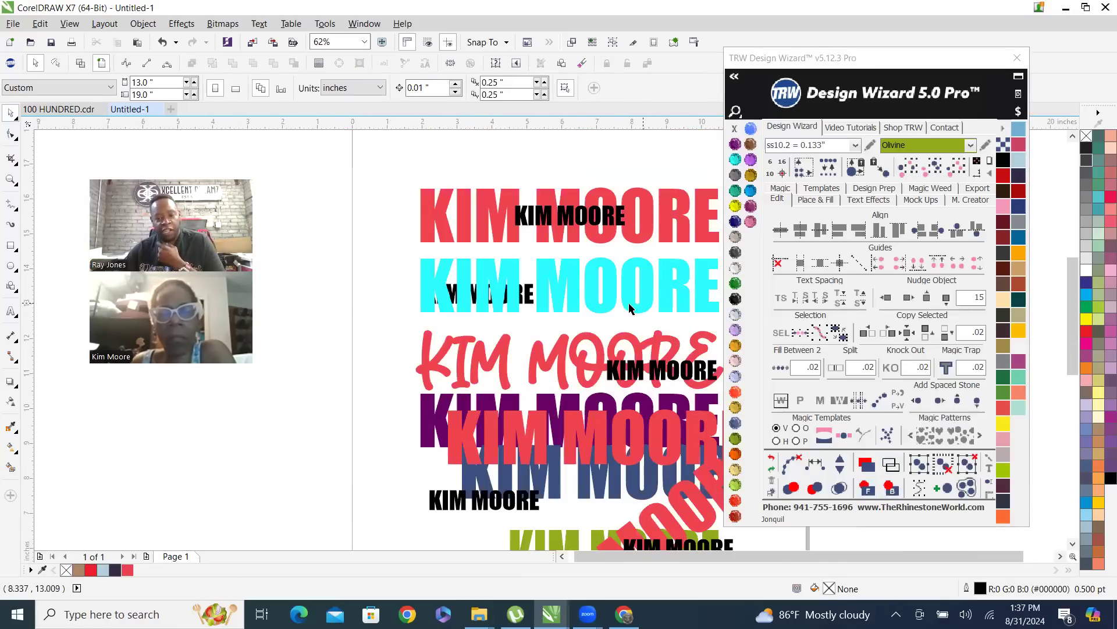
Select the cyan name and the small black name behind it in turn to examine which parts of the black letters are covered
scroll(474, 294, "down", 1)
left_click(496, 298)
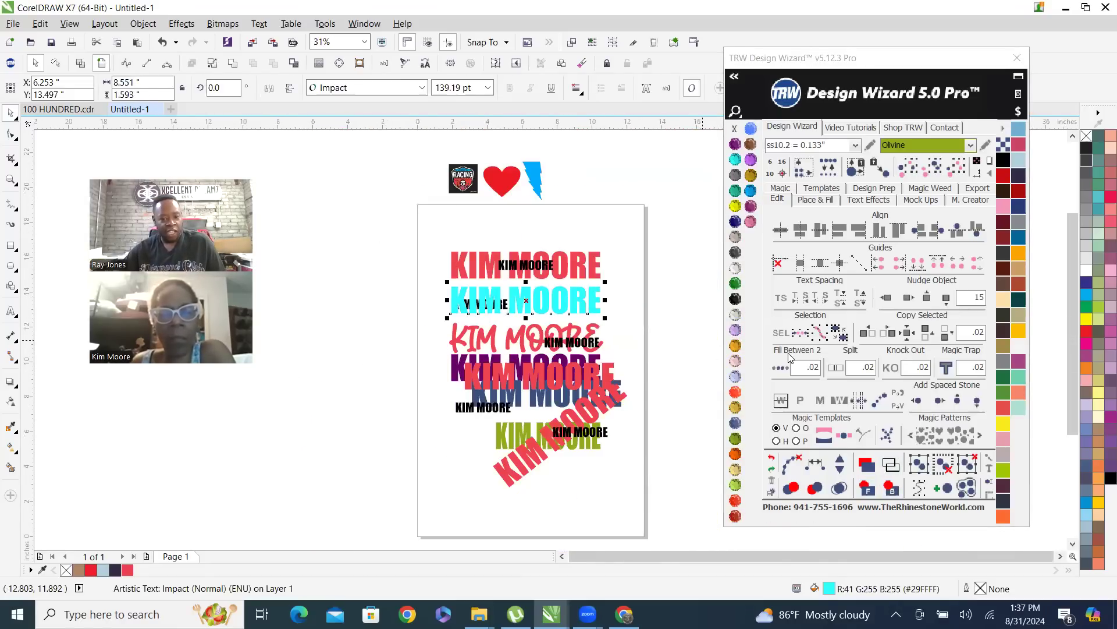
left_click(634, 328)
scroll(492, 300, "up", 7)
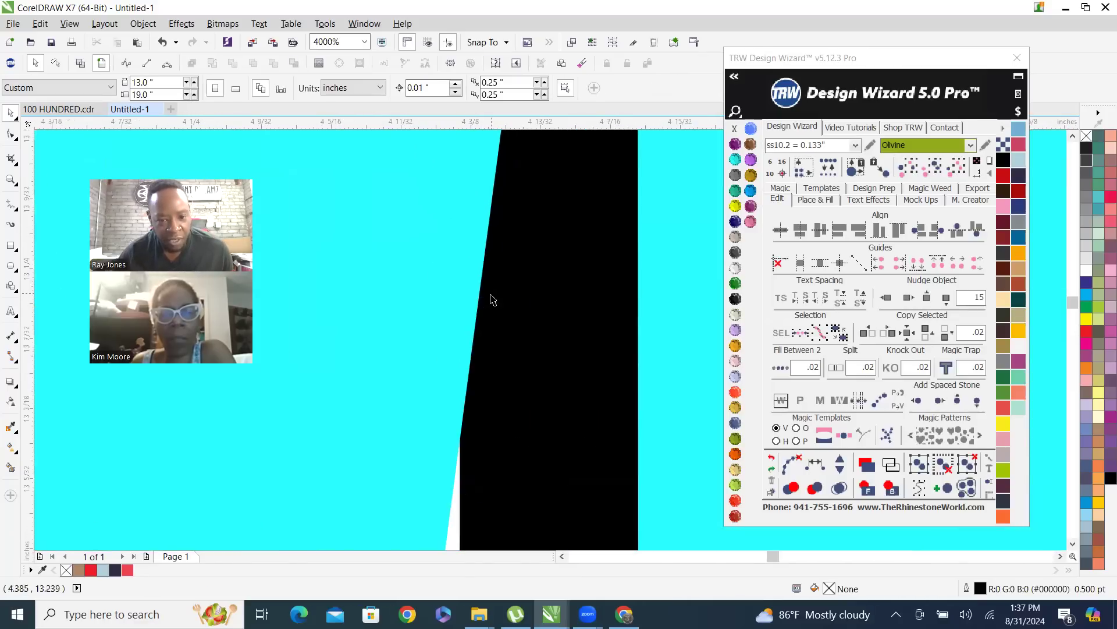
scroll(496, 309, "down", 3)
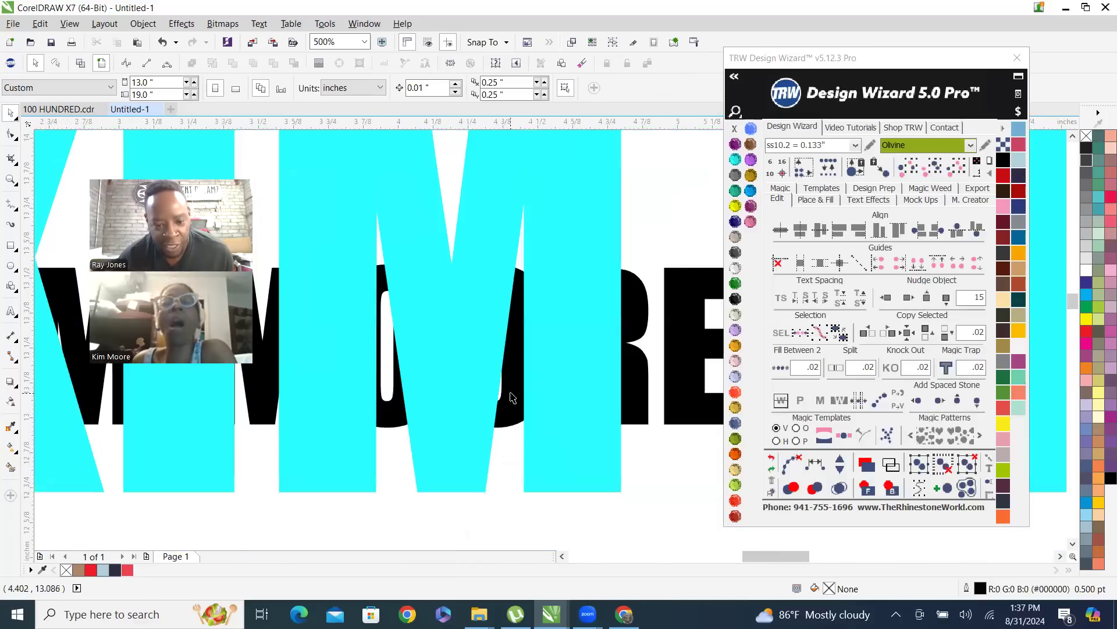
left_click(512, 397)
scroll(511, 397, "down", 2)
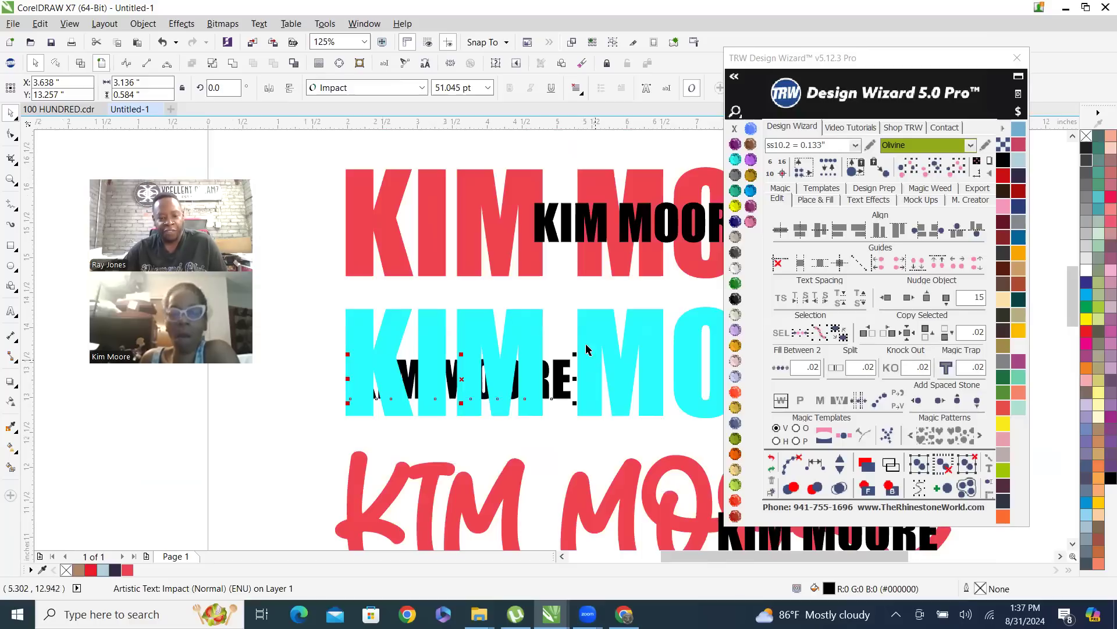
scroll(575, 367, "down", 1)
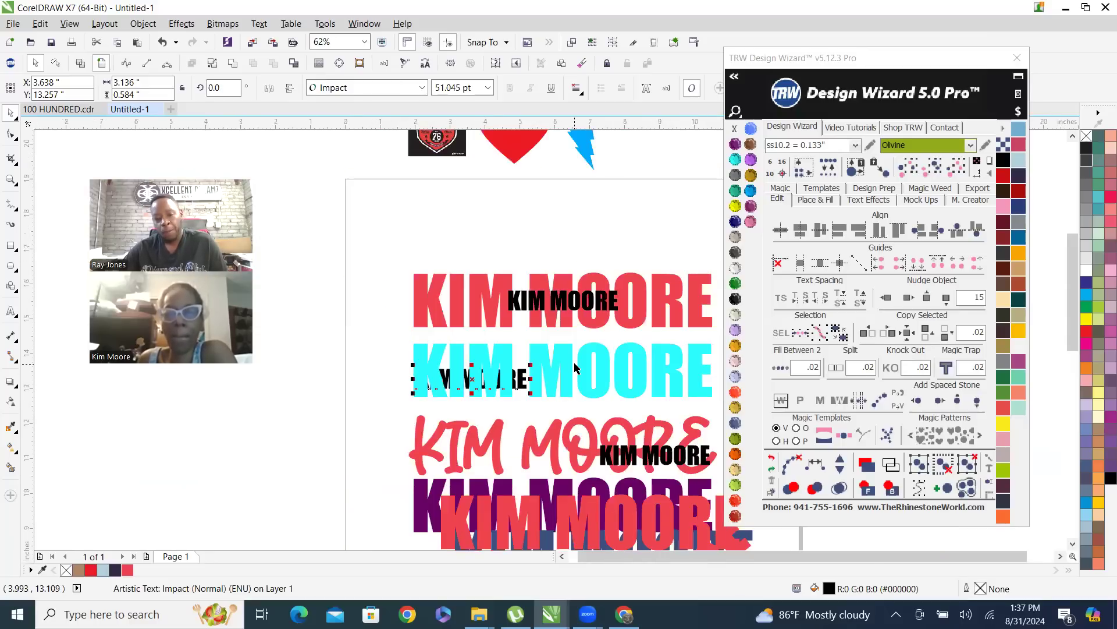
Marquee-select the small black name on its own, and extend the marquee to select it together with the whole cyan name
left_click(530, 251)
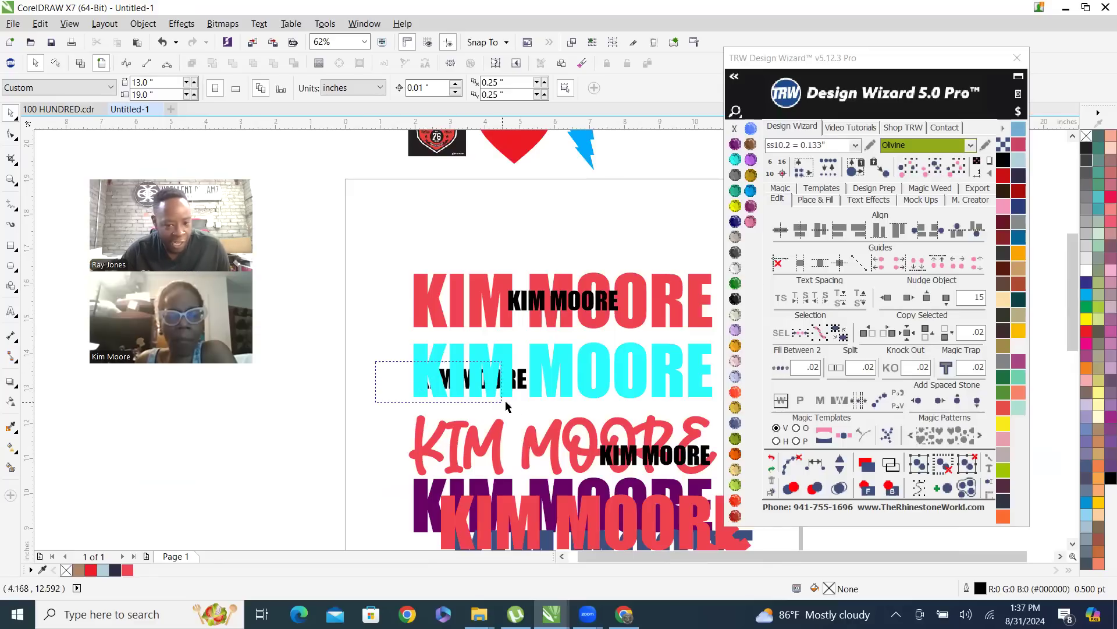
left_click_drag(554, 400, 429, 419)
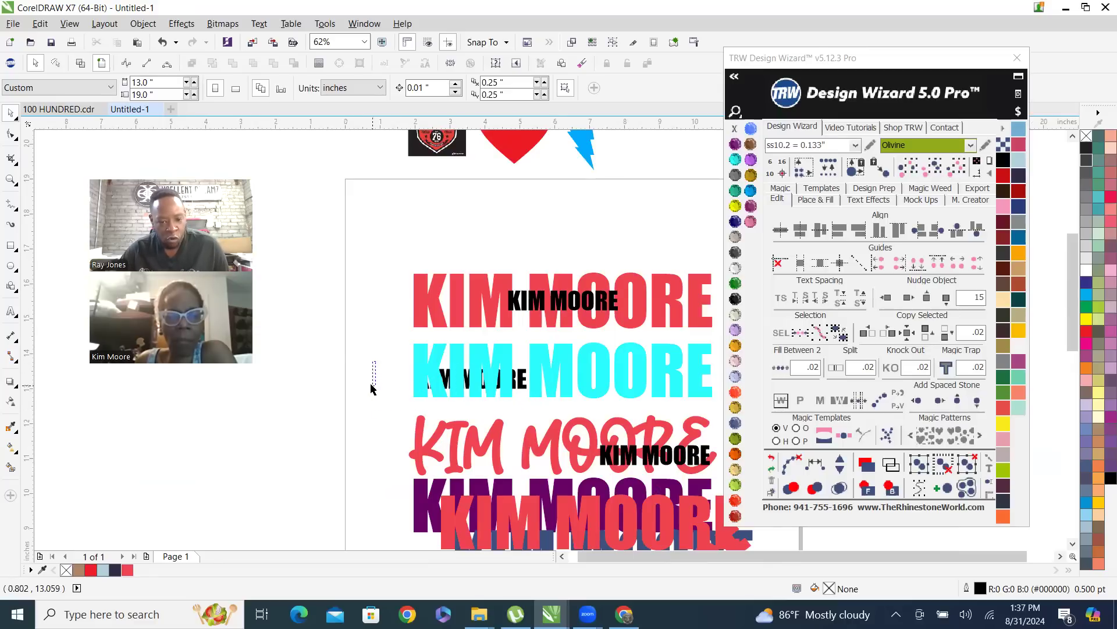
mouse_move(382, 371)
left_mouse_down()
mouse_move(499, 399)
mouse_move(382, 358)
left_mouse_up()
left_click_drag(500, 396, 550, 407)
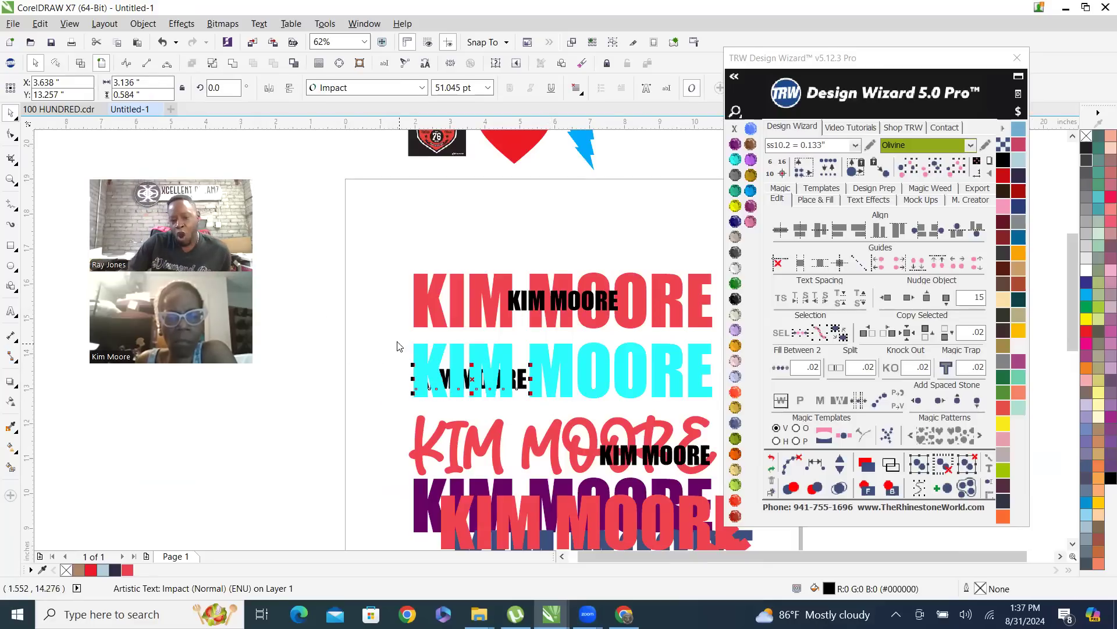
left_click_drag(478, 390, 726, 406)
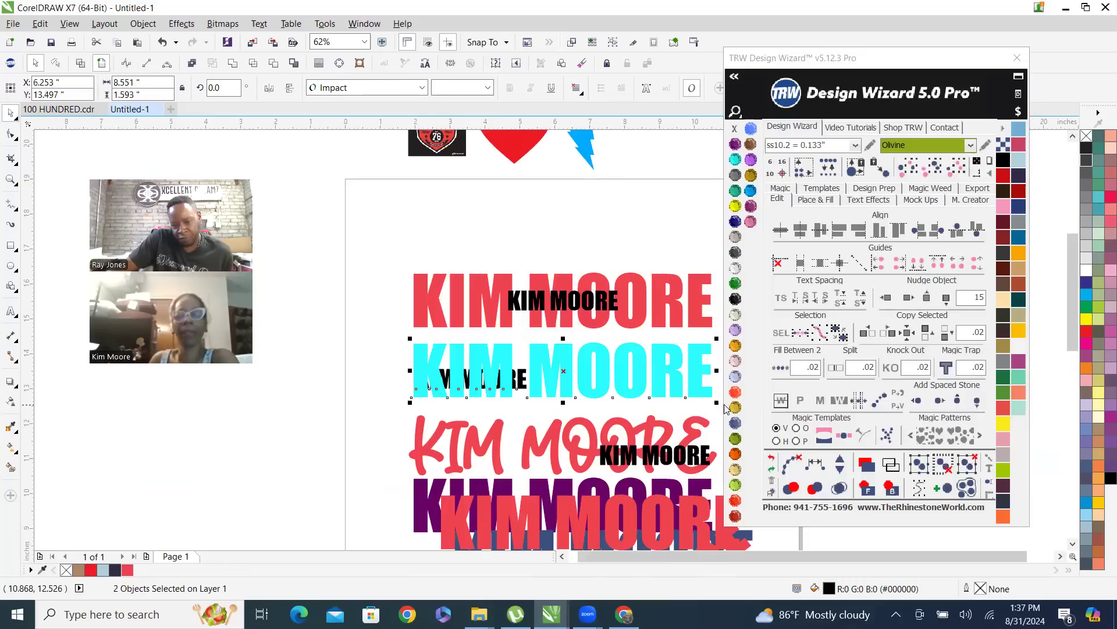
left_click_drag(392, 336, 727, 409)
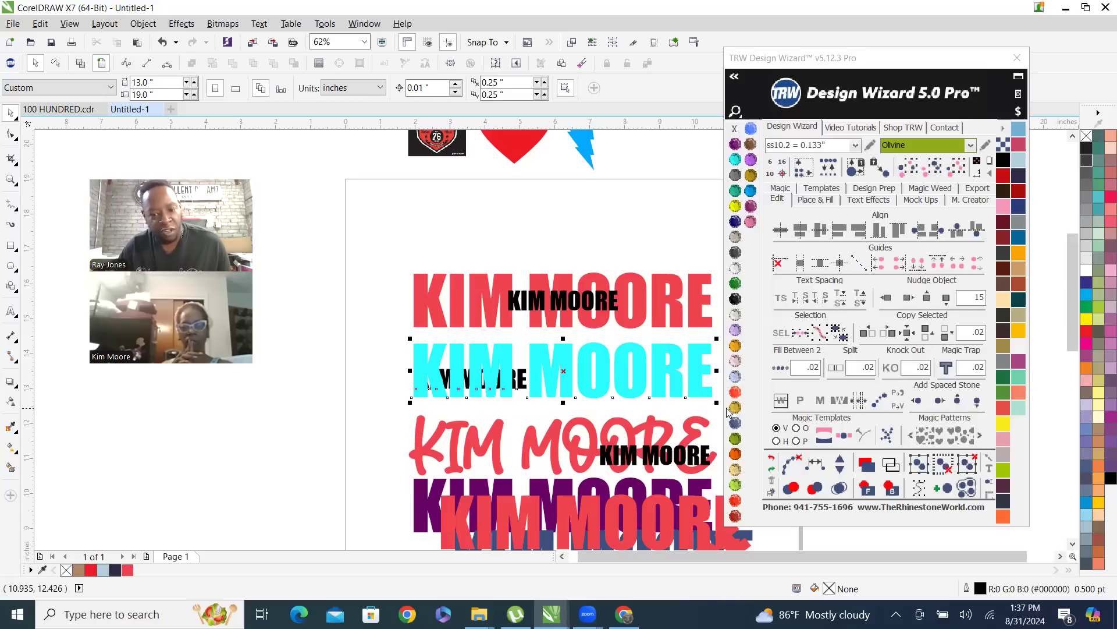
Inspect the covered black letters, clear the two-name selection, and select only the cyan name
scroll(523, 388, "up", 2)
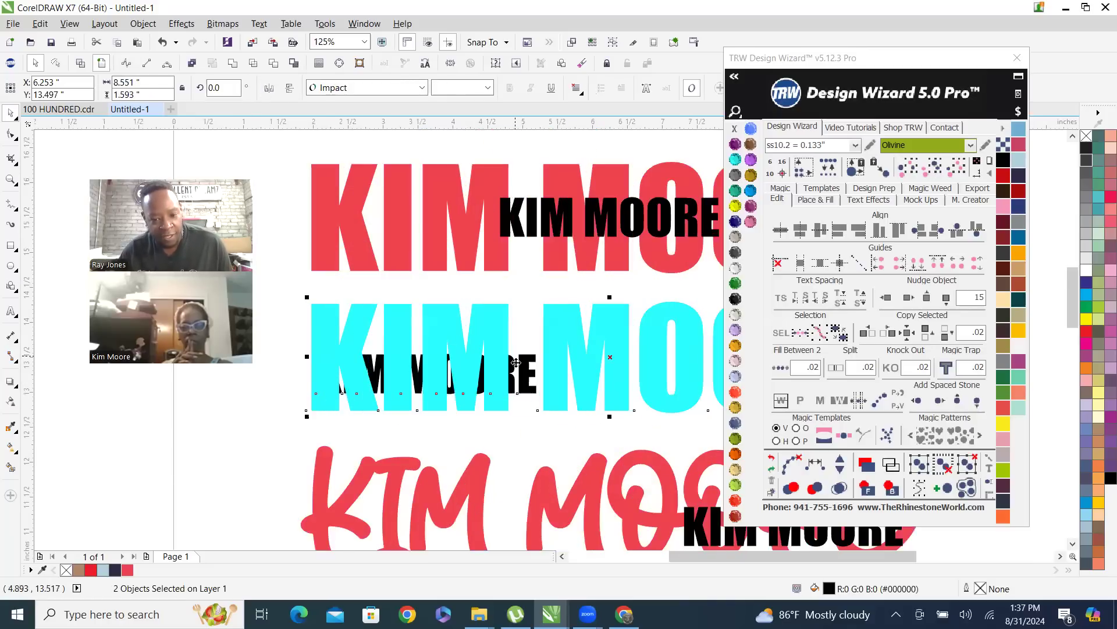
scroll(523, 388, "up", 4)
scroll(535, 458, "down", 2)
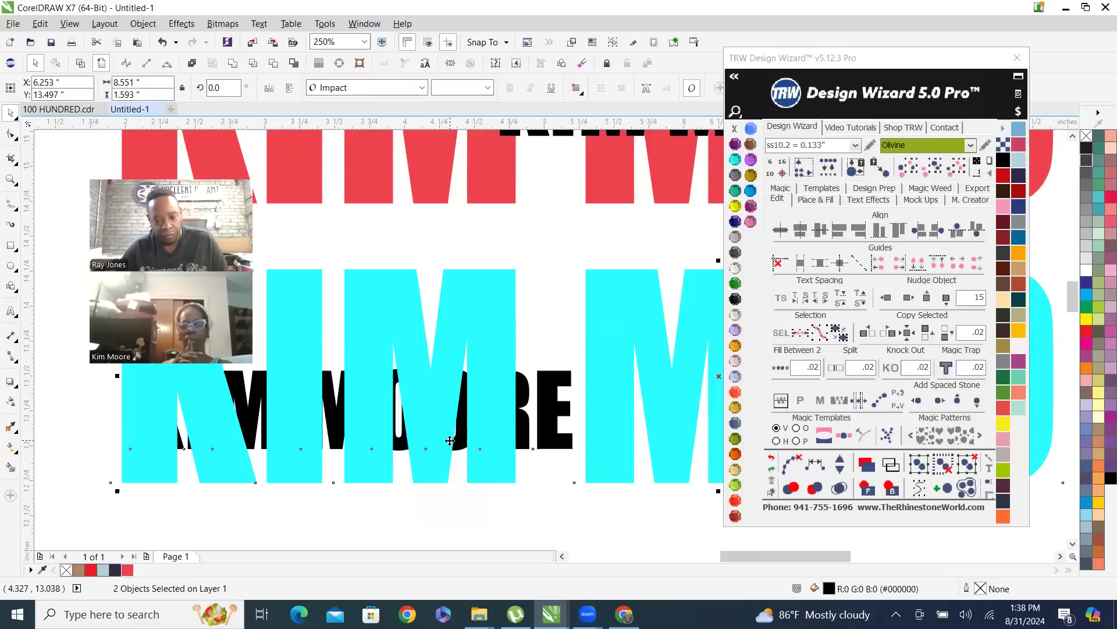
key("F3")
left_click(578, 183)
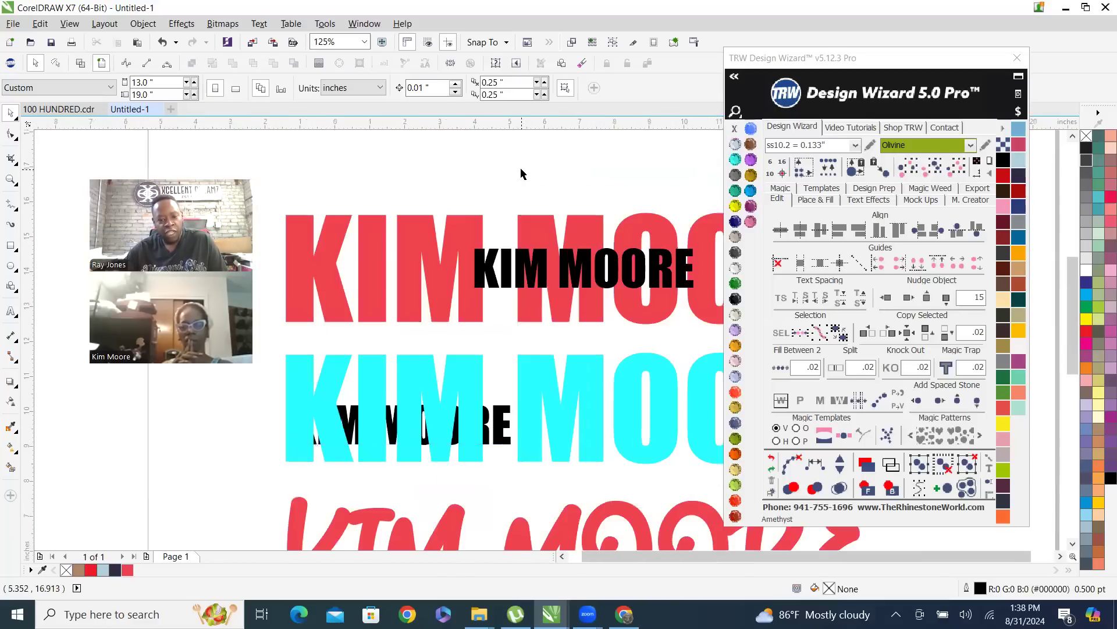
key("F3")
left_click(571, 281)
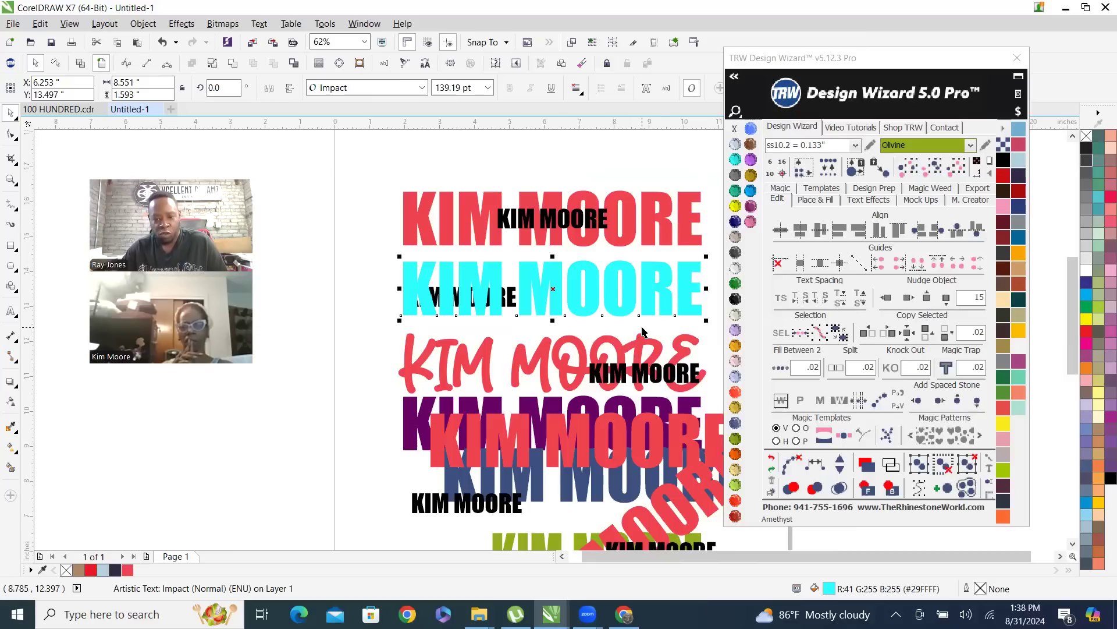
Marquee-select the cyan name with the small black name behind it, and separately marquee-select the small black name over the script-style name
left_click(370, 262)
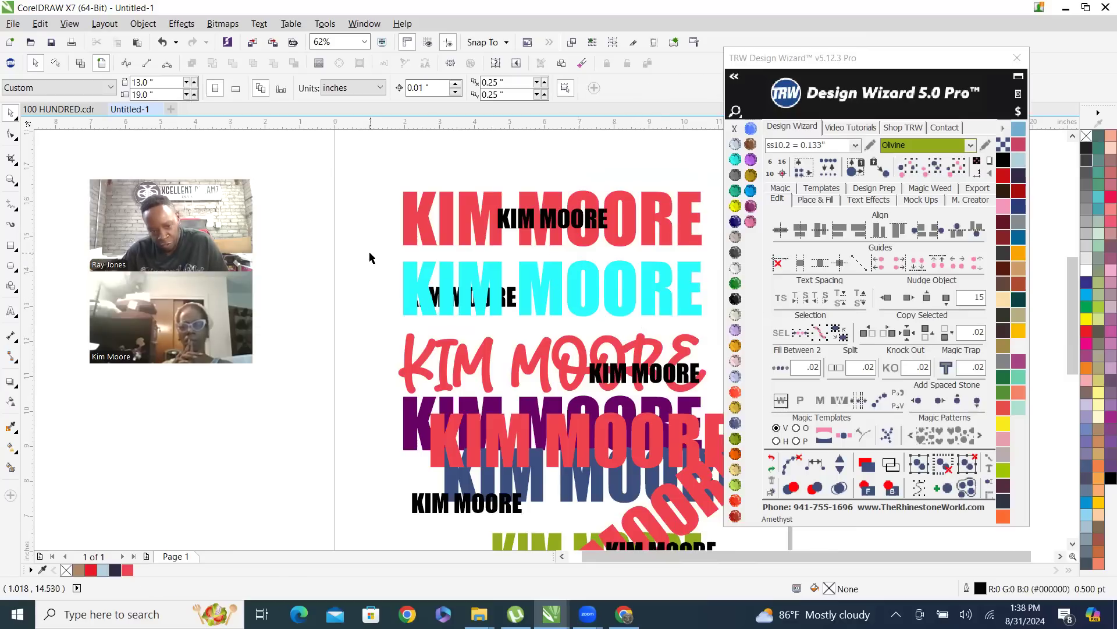
left_click_drag(370, 258, 719, 323)
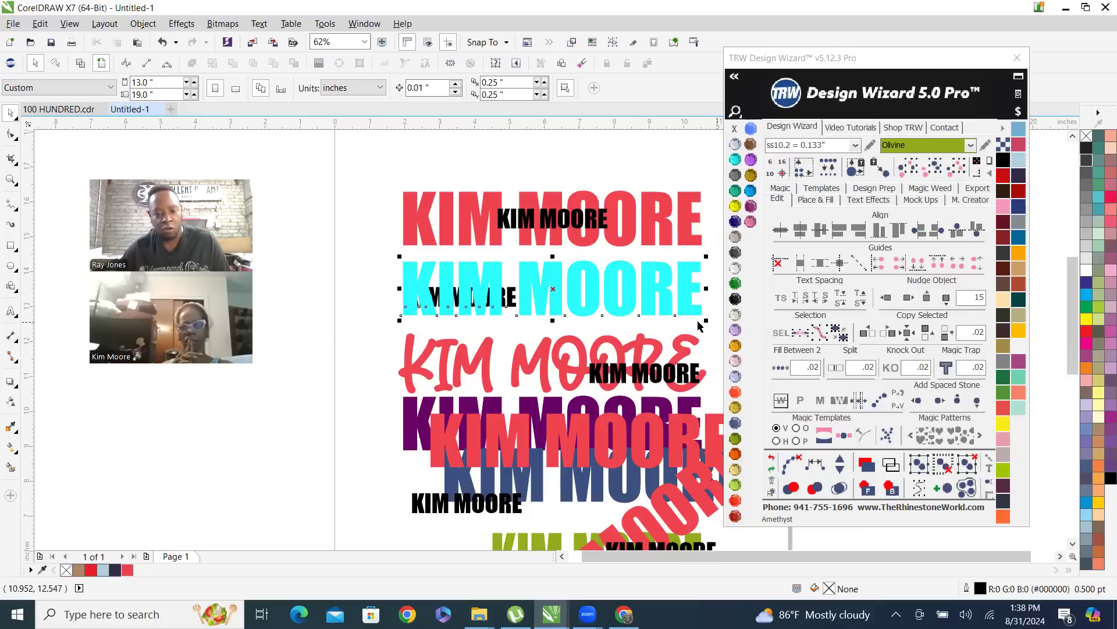
left_click(371, 377)
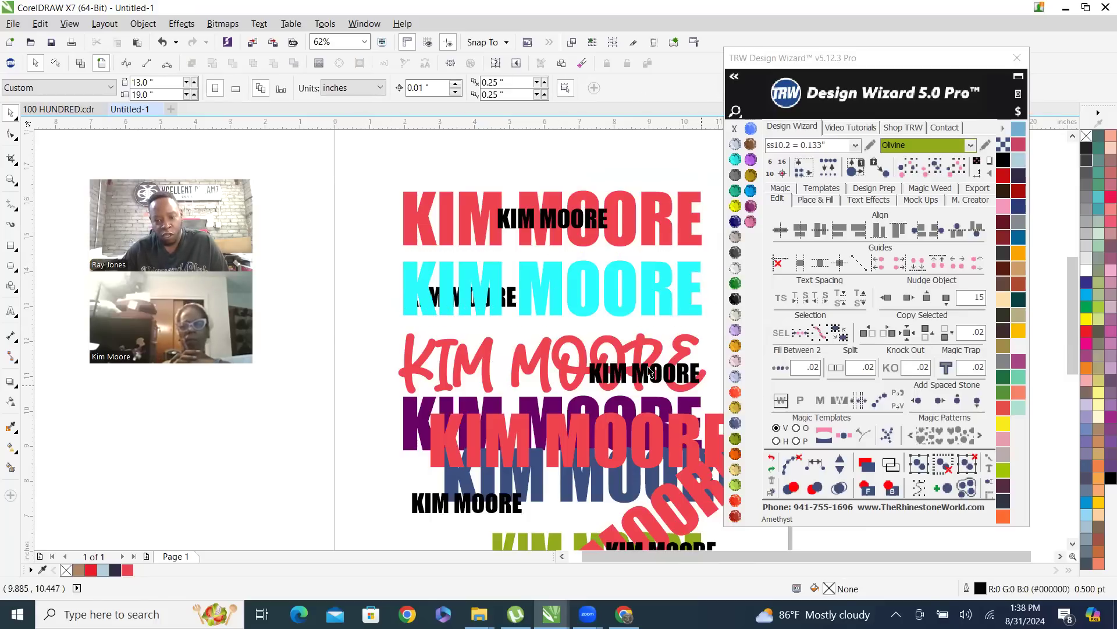
left_click_drag(379, 356, 711, 399)
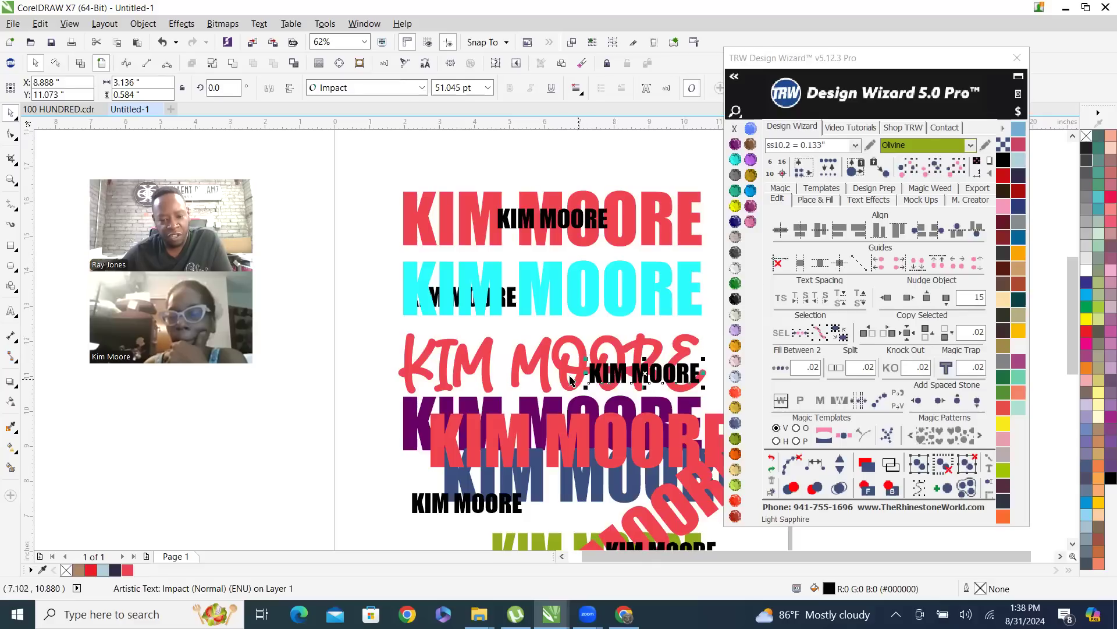
Marquee-select only the whole green name, leaving out the overlapping diagonal red and small black names, and clear the selection
scroll(502, 326, "down", 2)
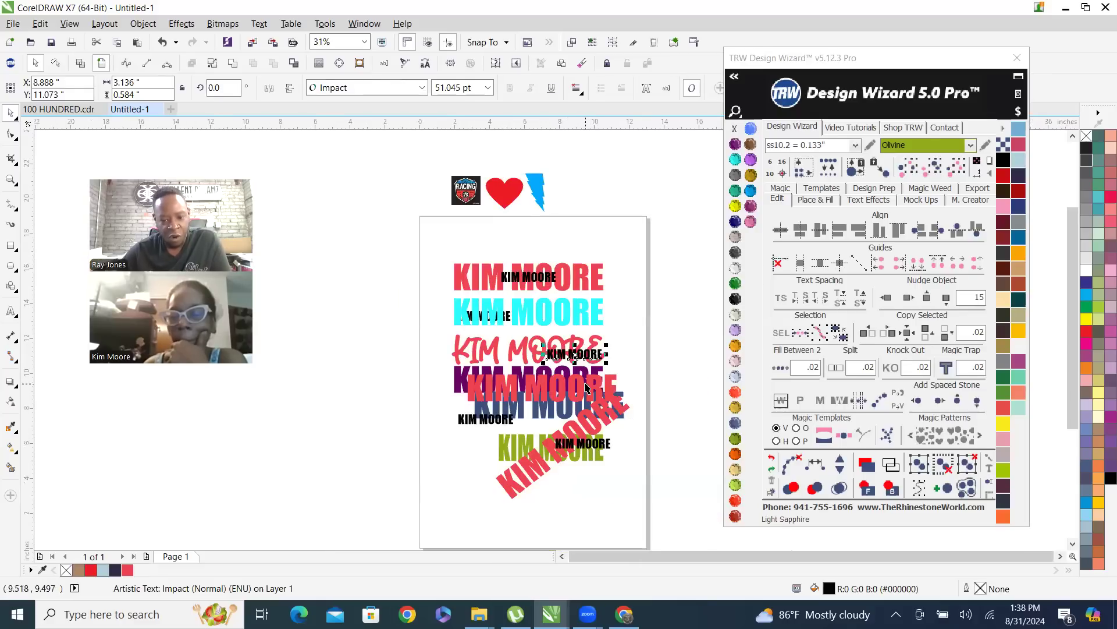
scroll(574, 469, "up", 2)
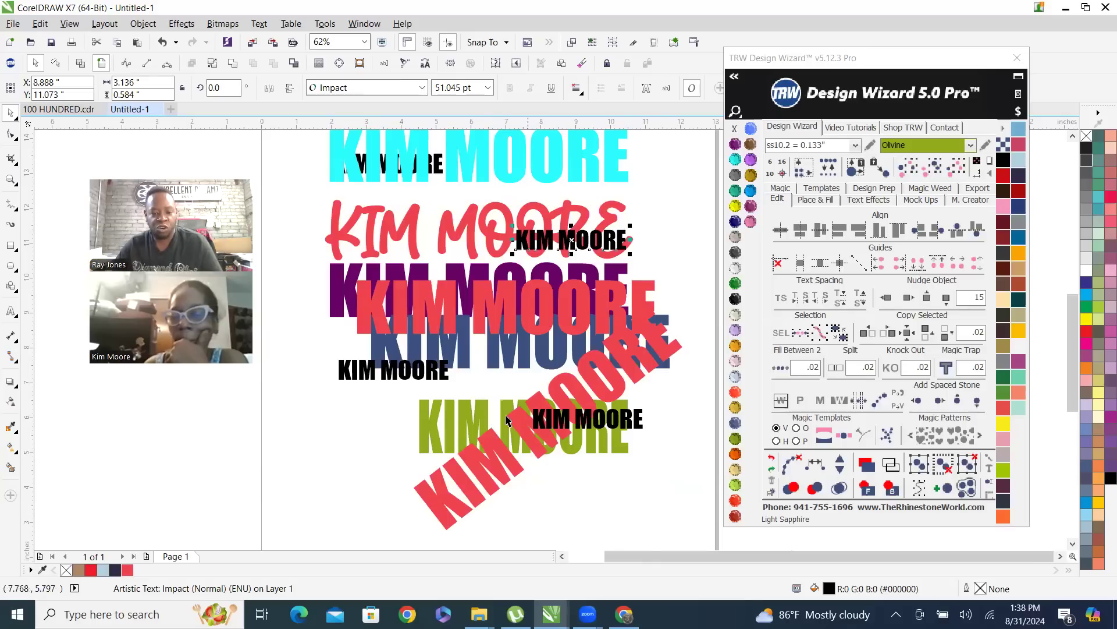
left_click(482, 412)
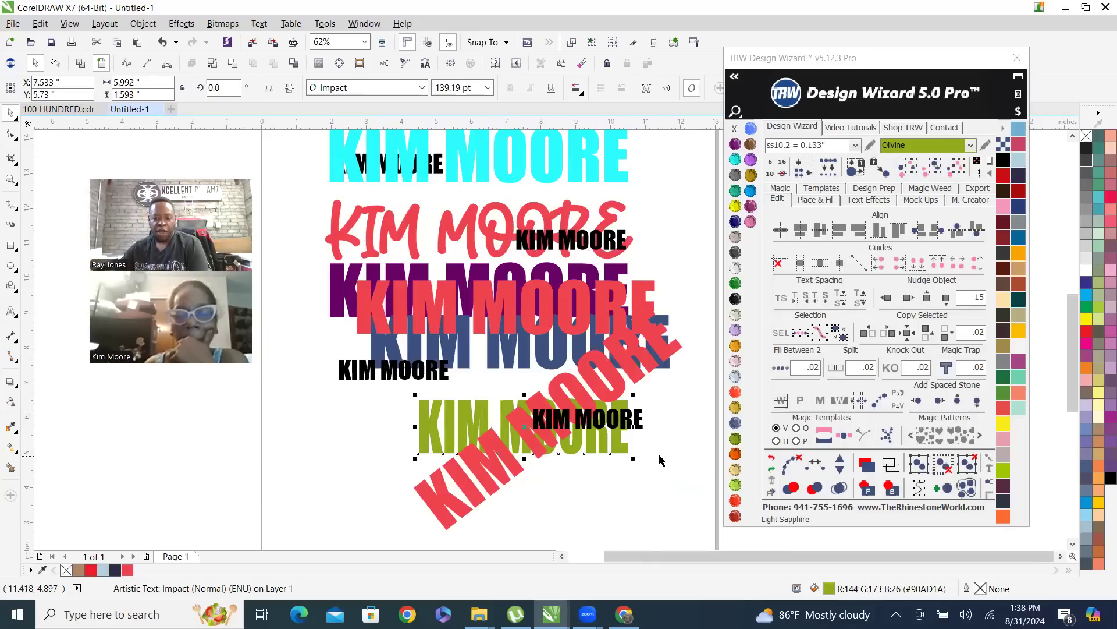
left_click(581, 460)
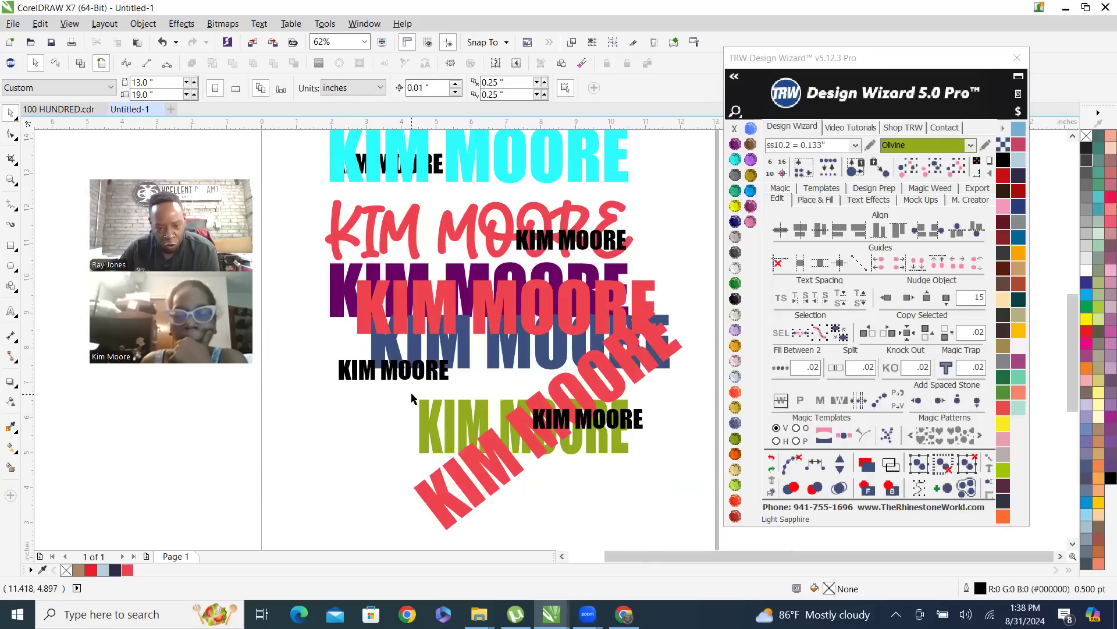
left_click_drag(416, 408, 381, 405)
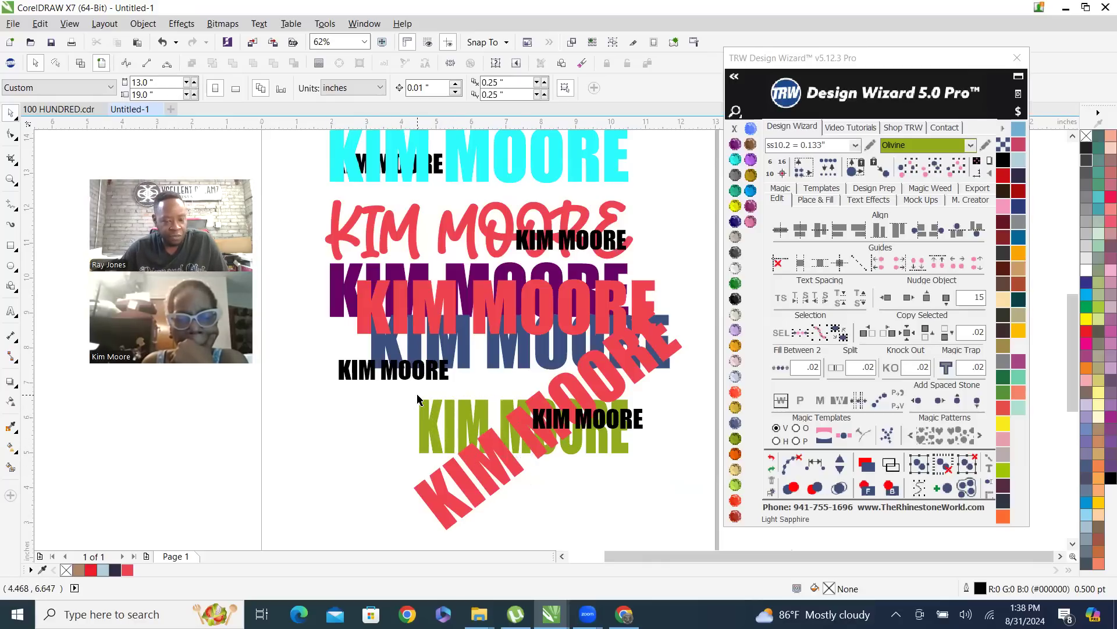
left_click_drag(411, 399, 635, 462)
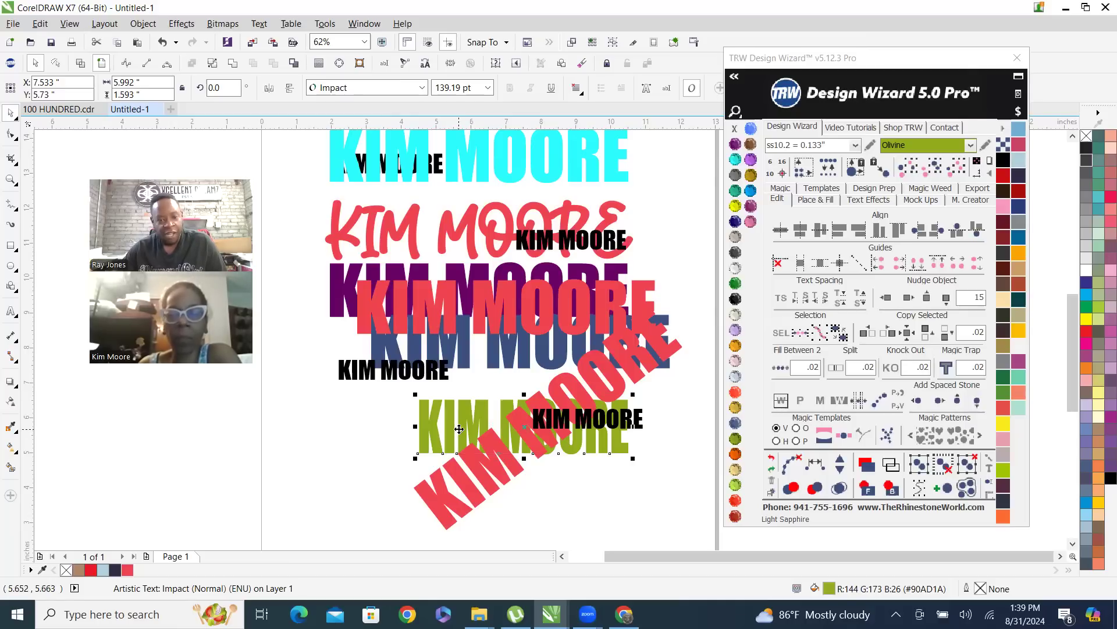
scroll(459, 429, "down", 1)
left_click(633, 241)
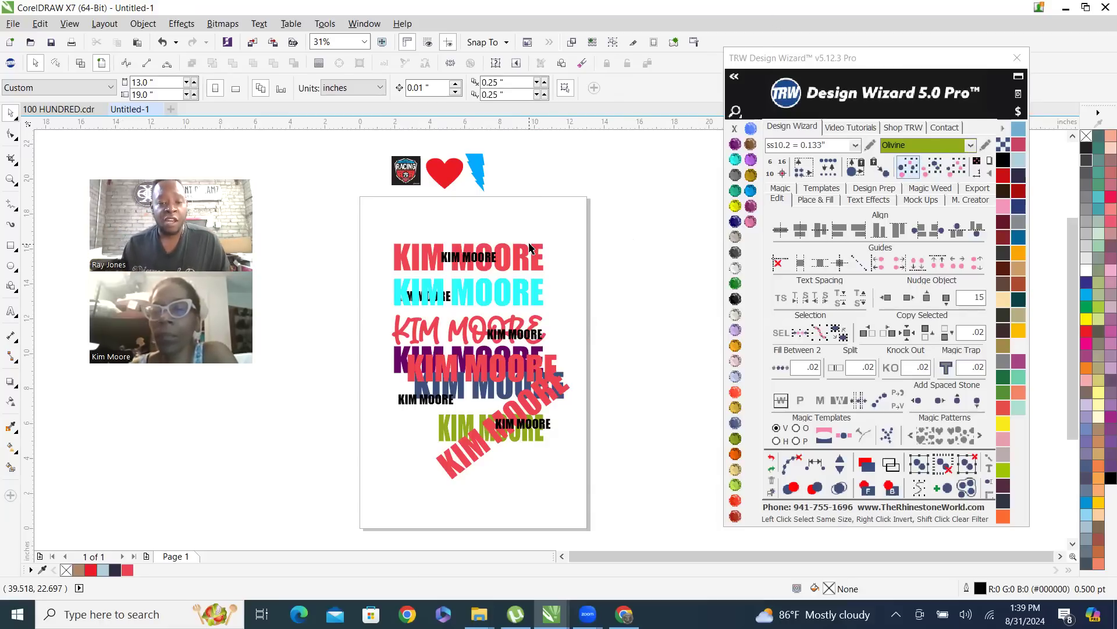
Select all objects matching the size of the top red name with Select Same Size, and clear the selection
left_click(523, 262)
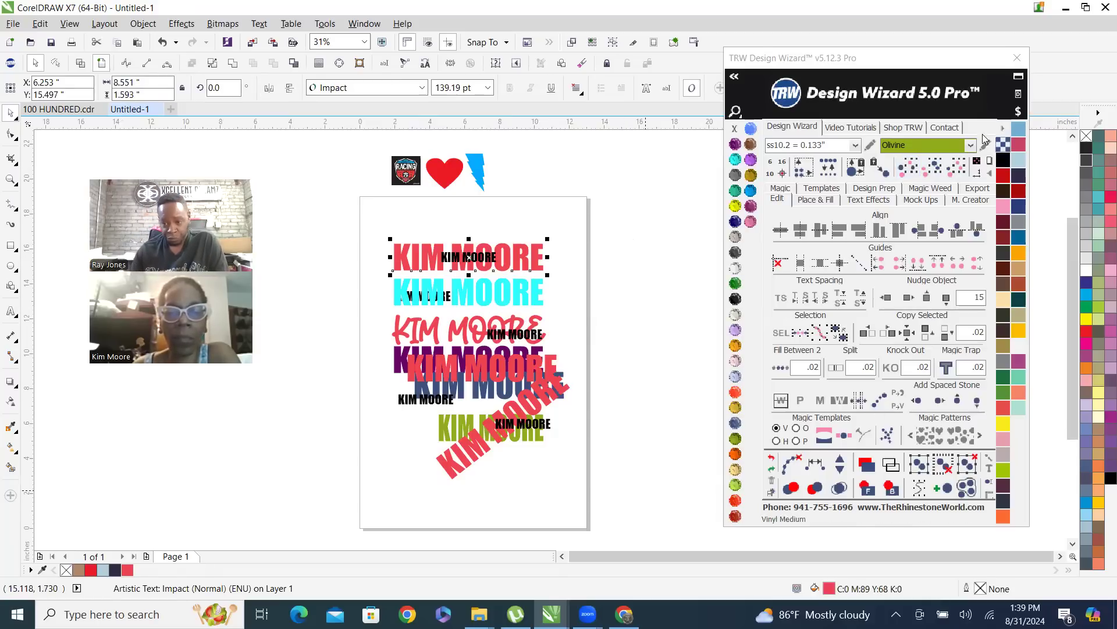
left_click(912, 174)
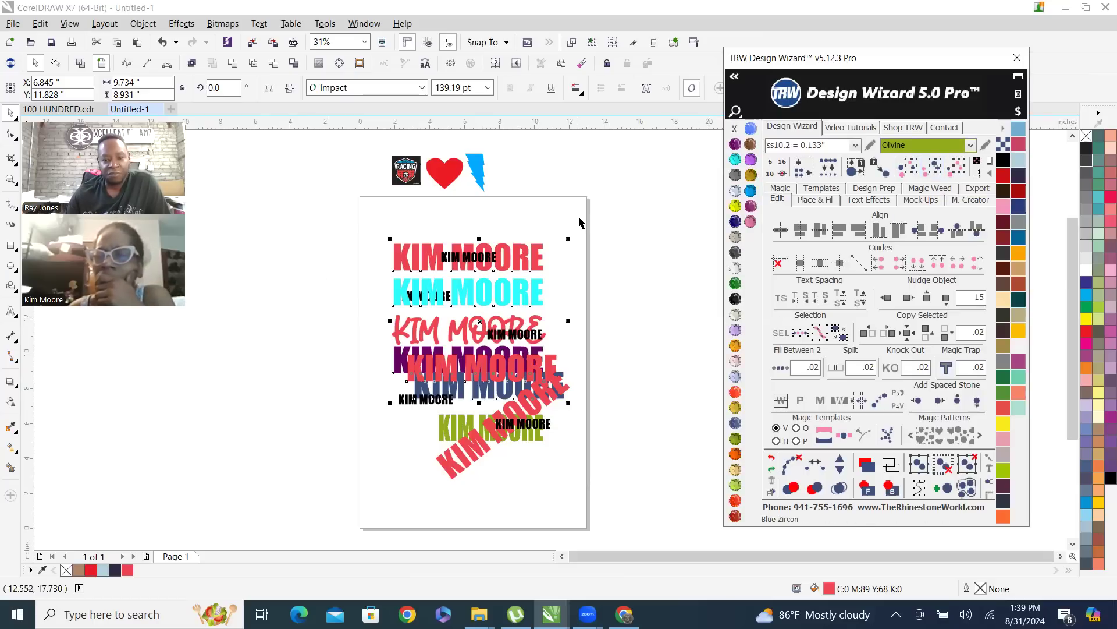
left_click(540, 205)
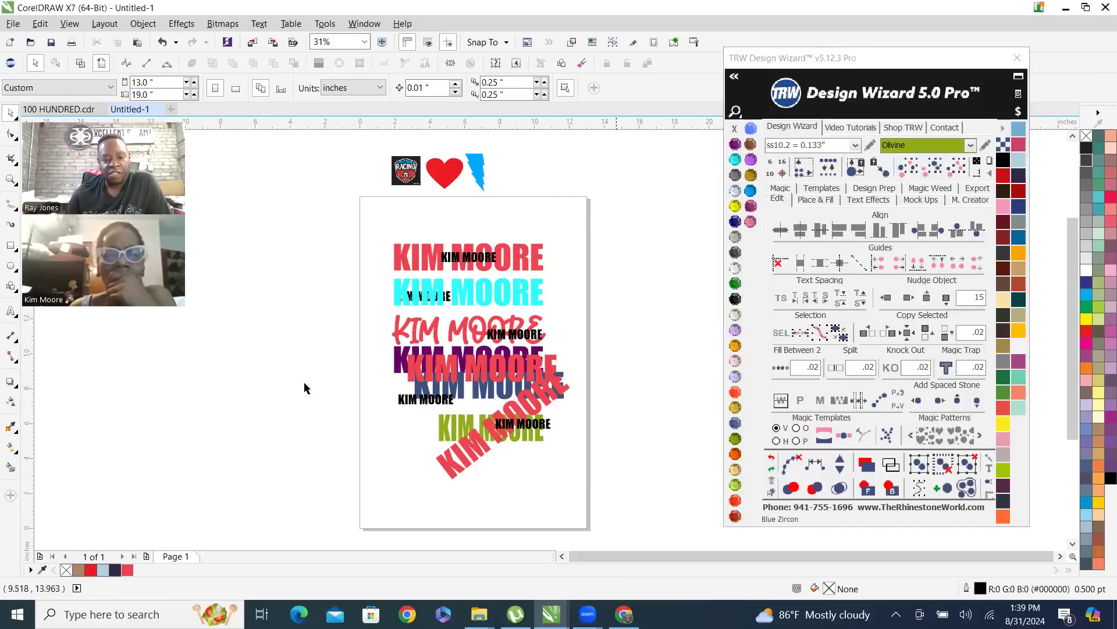
Select all objects matching the colour of the top red name with Select Same Color, and clear the selection
left_click(523, 254)
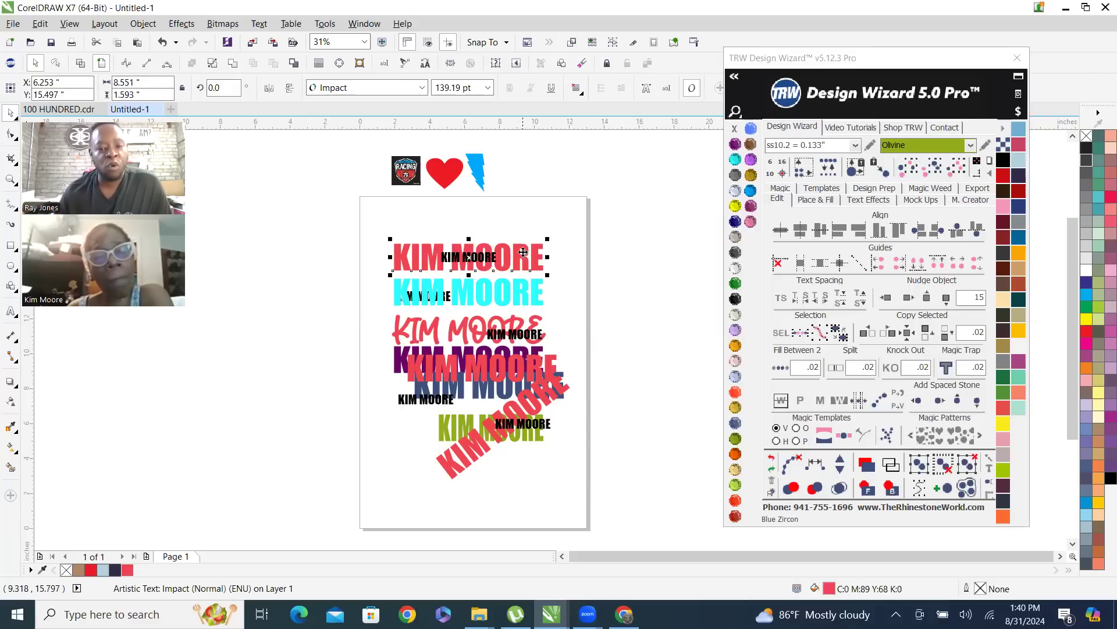
left_click(934, 168)
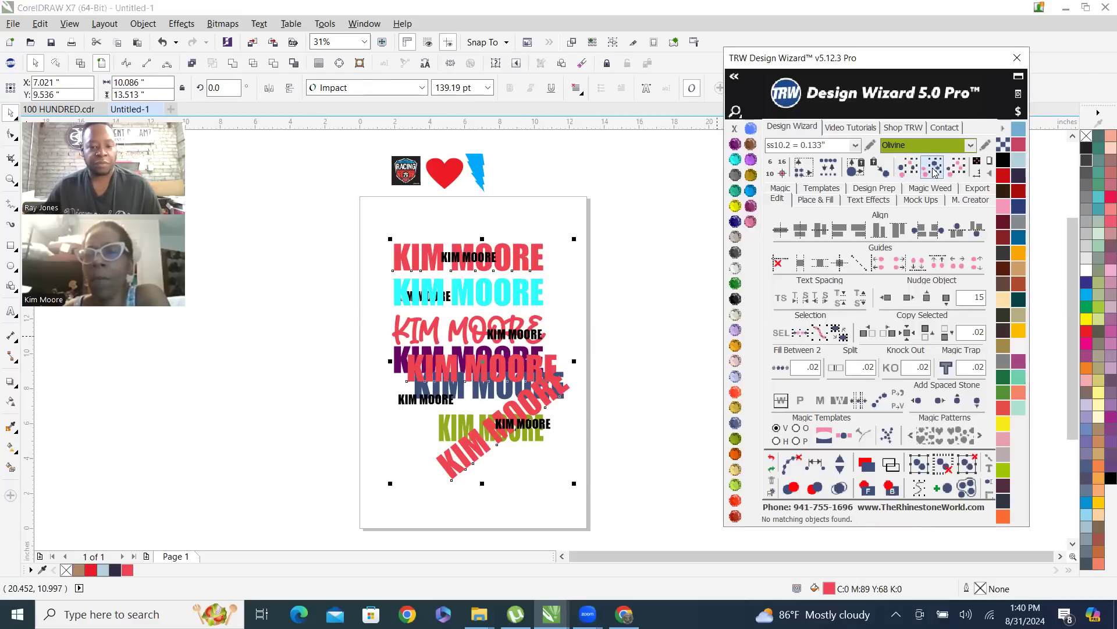
left_click(630, 273)
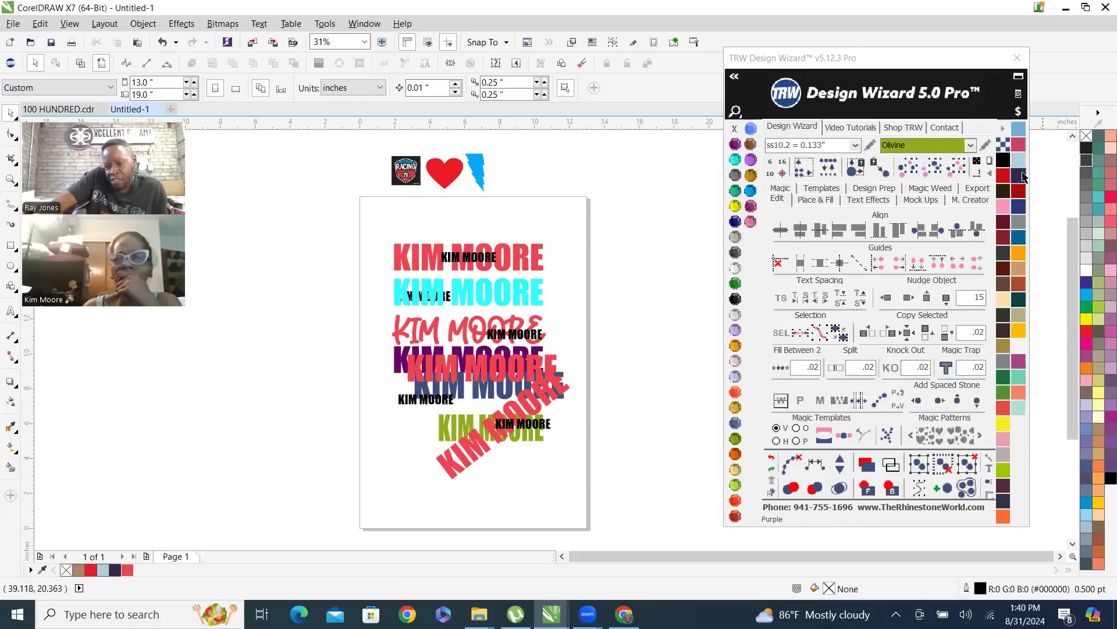
Select the names matching the top red name's size, nudge them 15 inches left off the page, and clear the selection
left_click(527, 260)
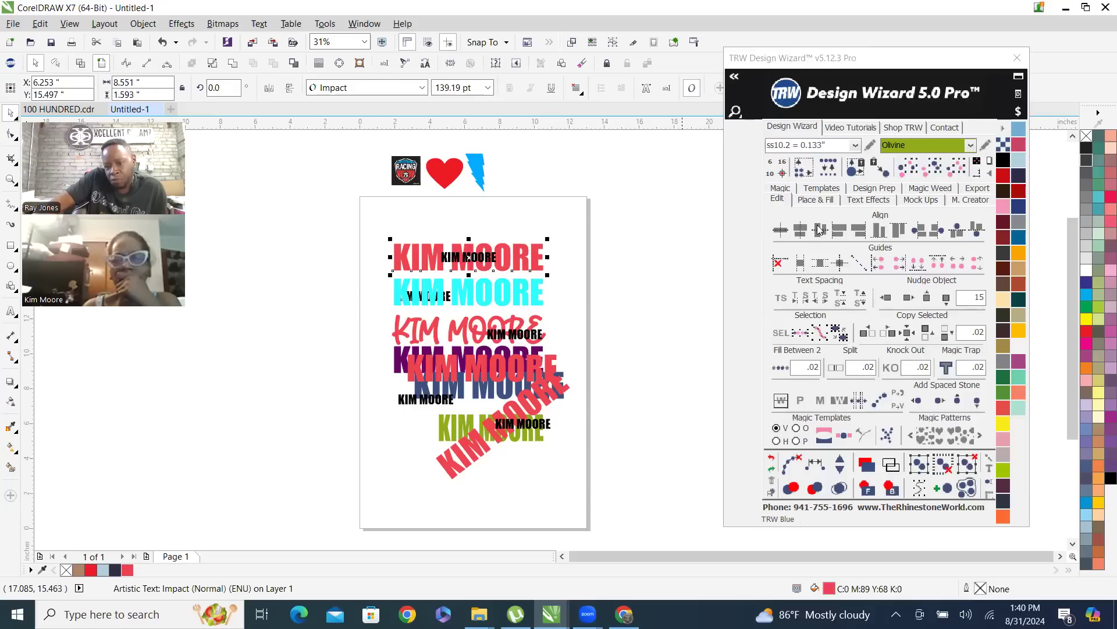
left_click(910, 168)
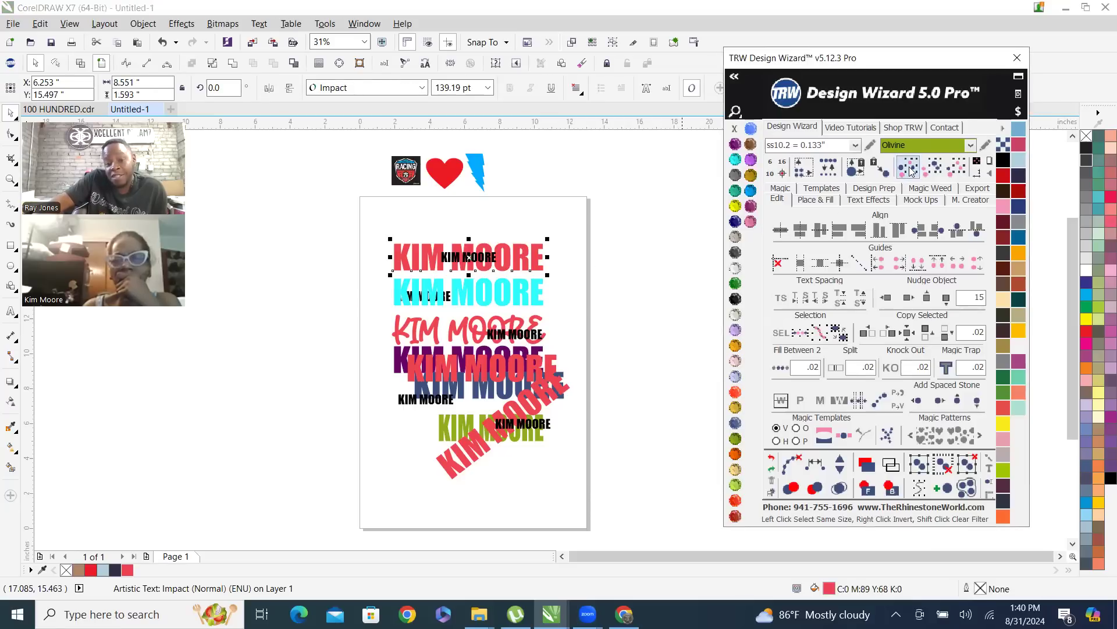
left_click(887, 298)
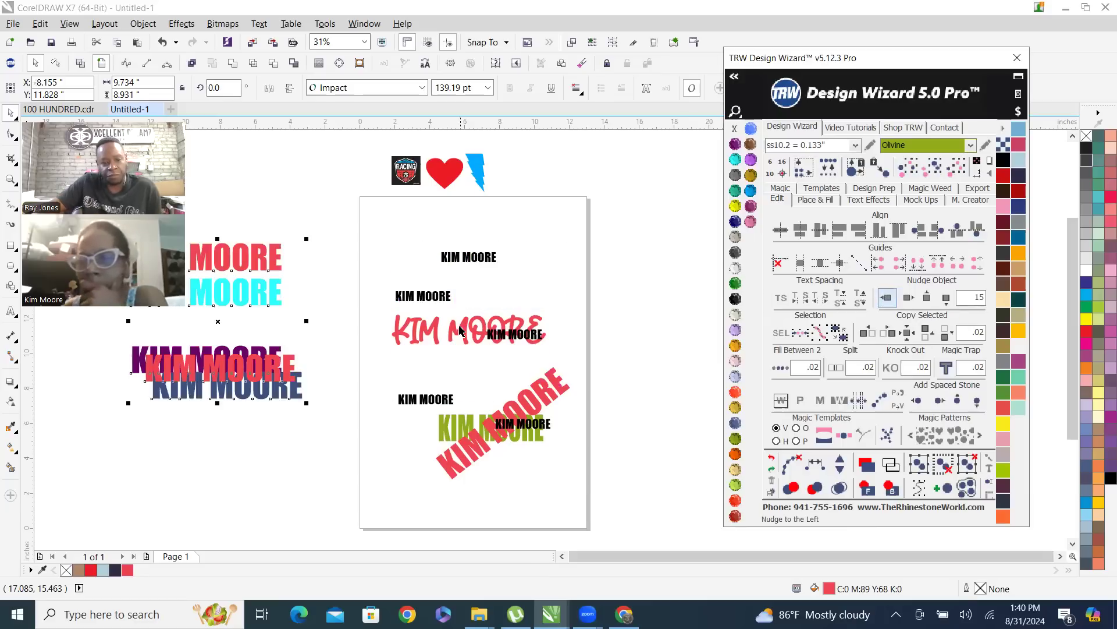
left_click(306, 217)
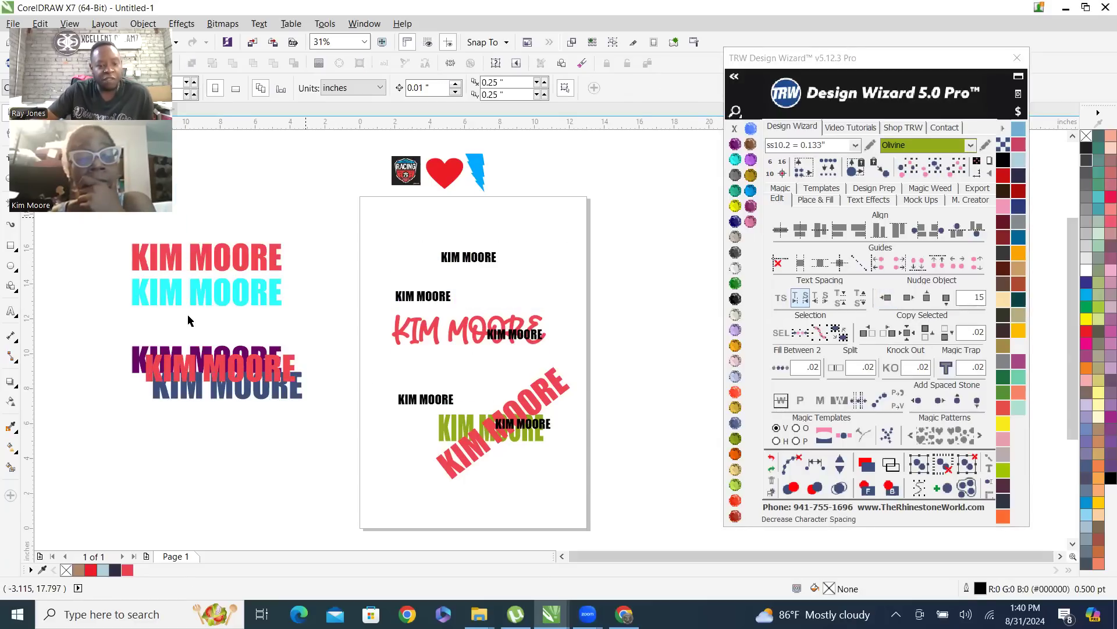
Marquee-select the same-size names beside the page, nudge them 15 inches right onto the page, and clear the selection
left_click_drag(132, 284, 328, 454)
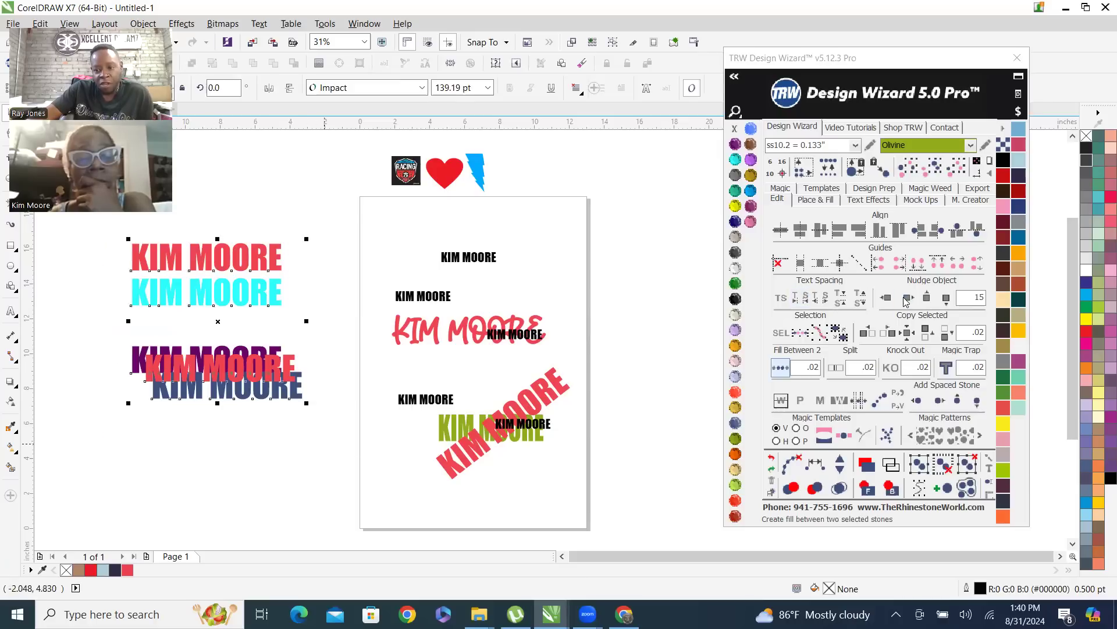
left_click(906, 301)
left_click(656, 351)
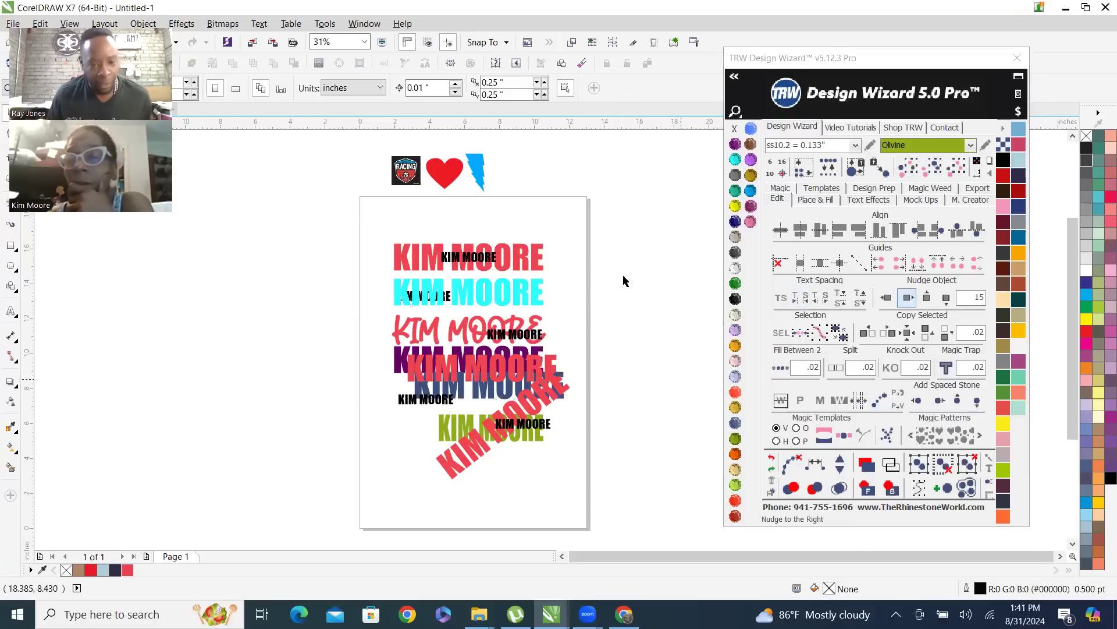
Select the names sharing the top name's red colour, nudge them 15 inches left and back right, and clear the selection
left_click(536, 258)
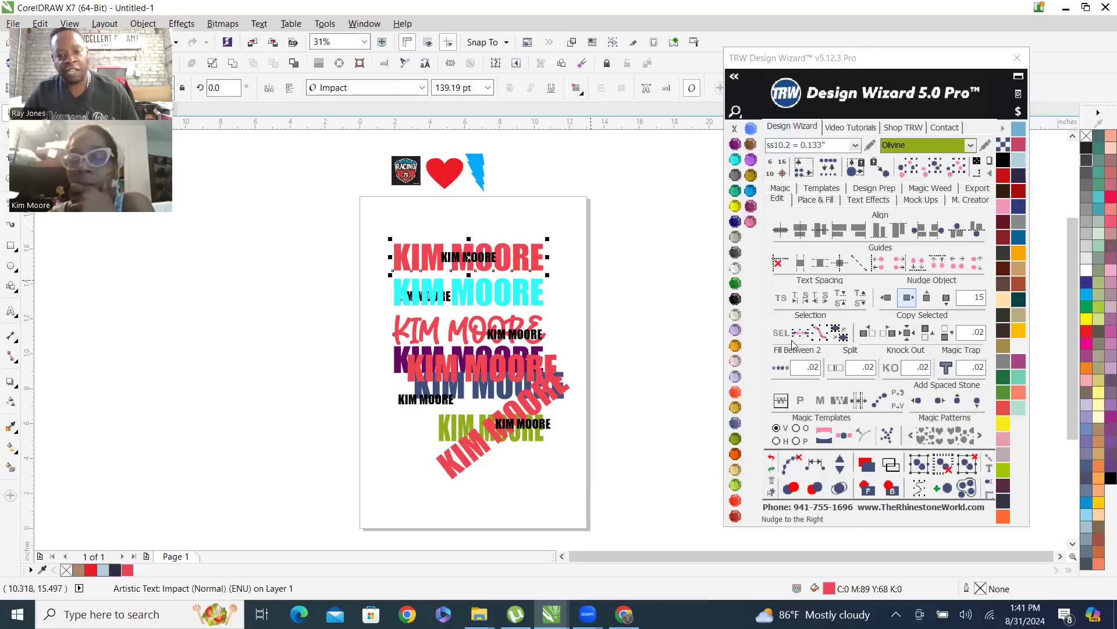
left_click(933, 172)
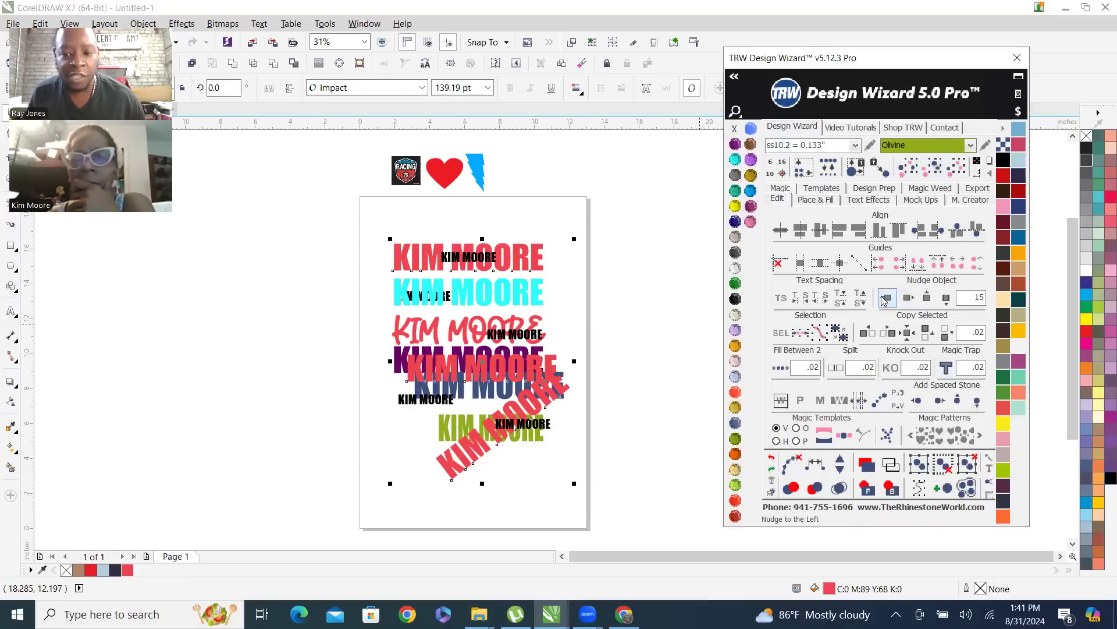
left_click(887, 298)
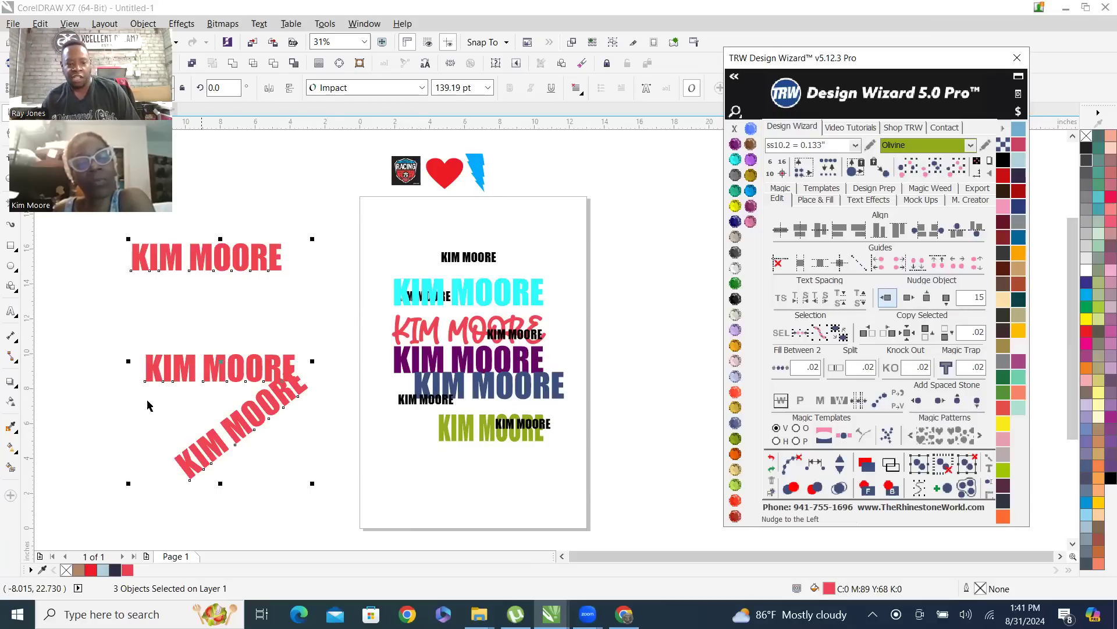
left_click(908, 297)
left_click(579, 210)
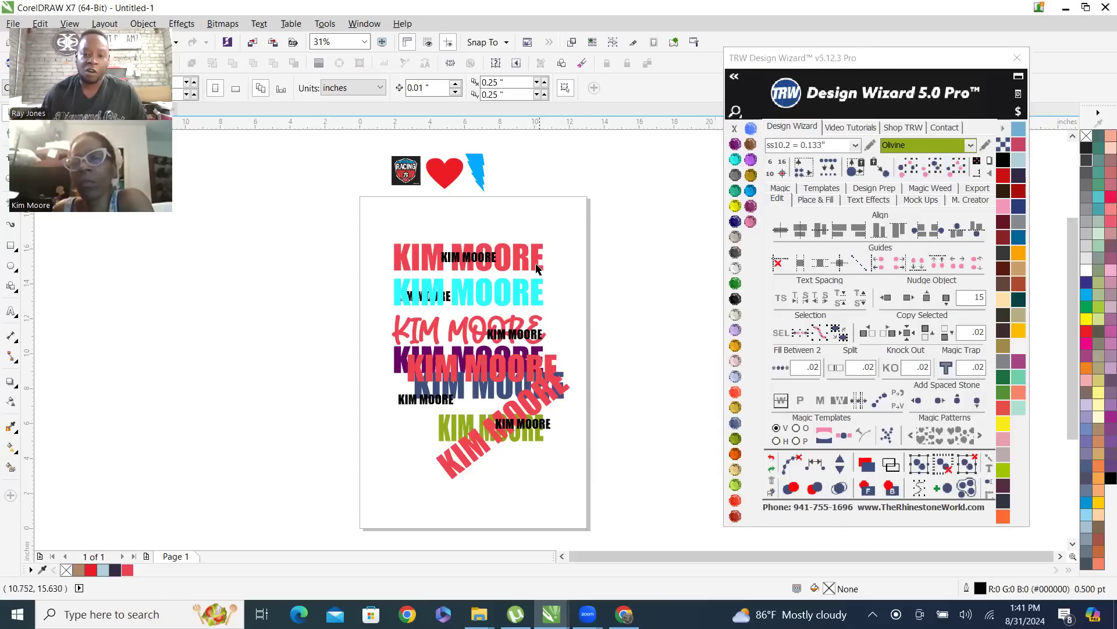
Select the names matching the top red name in both size and colour, nudge them 15 inches left, and clear the selection
left_click(488, 264)
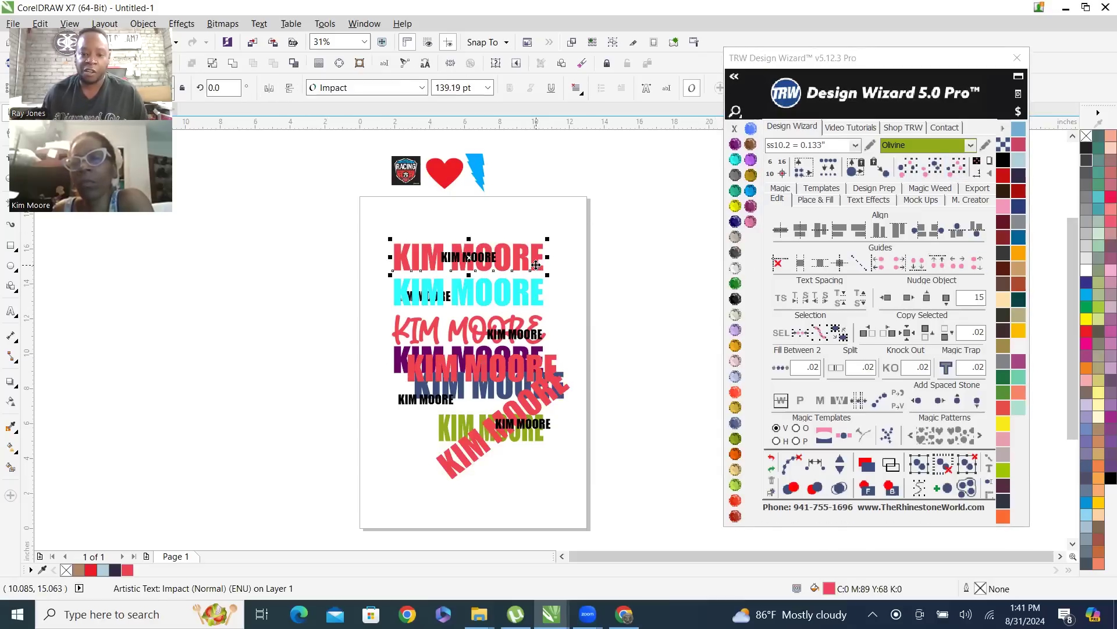
left_click(958, 172)
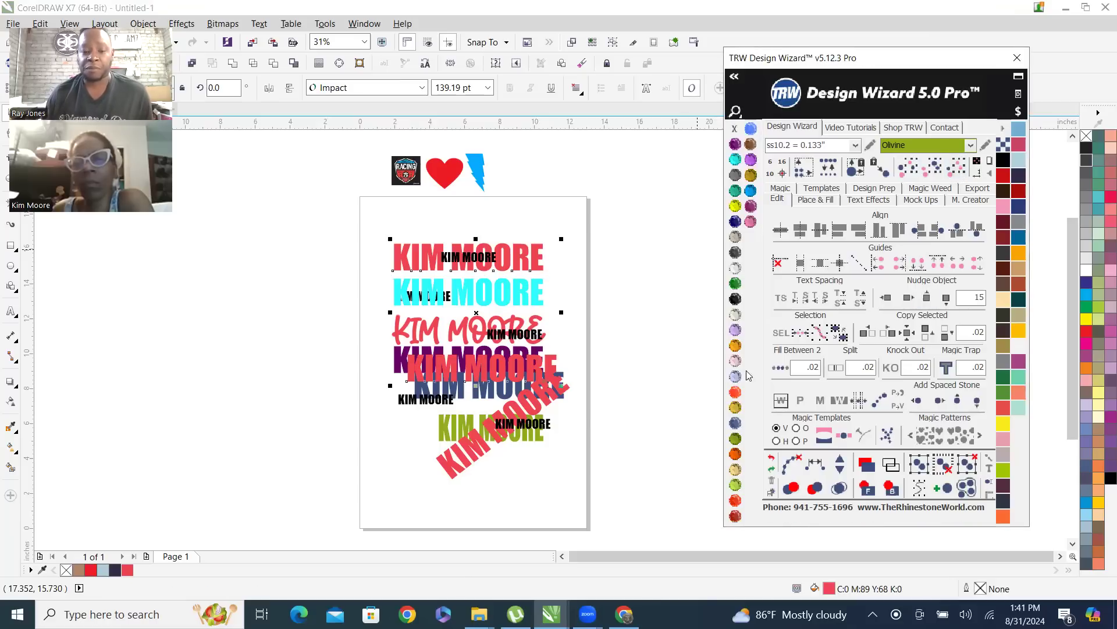
left_click(888, 298)
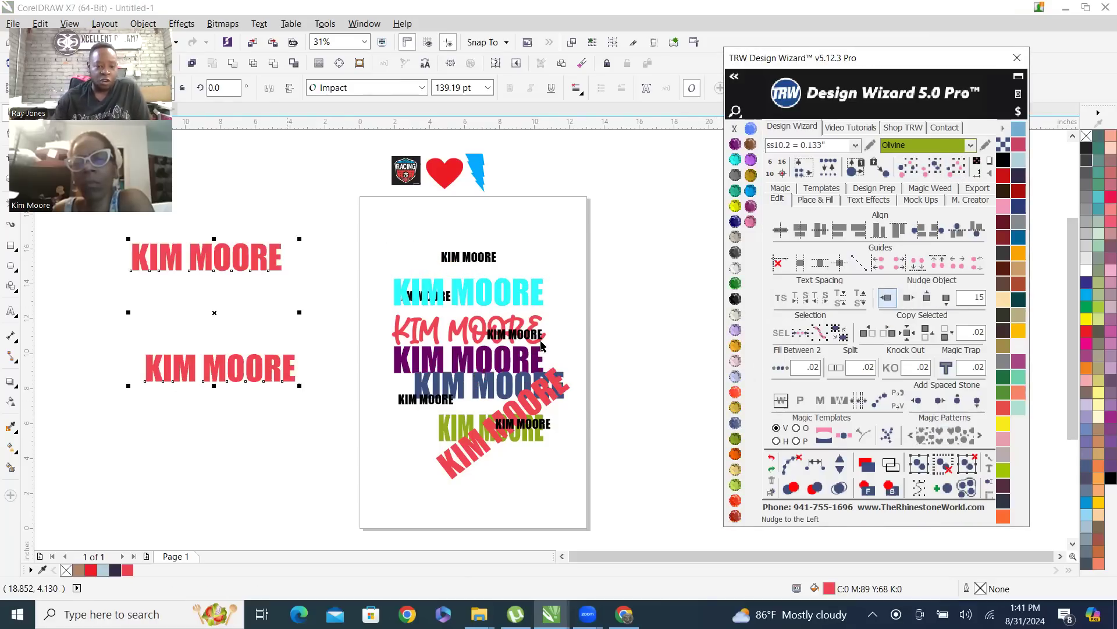
left_click(615, 377)
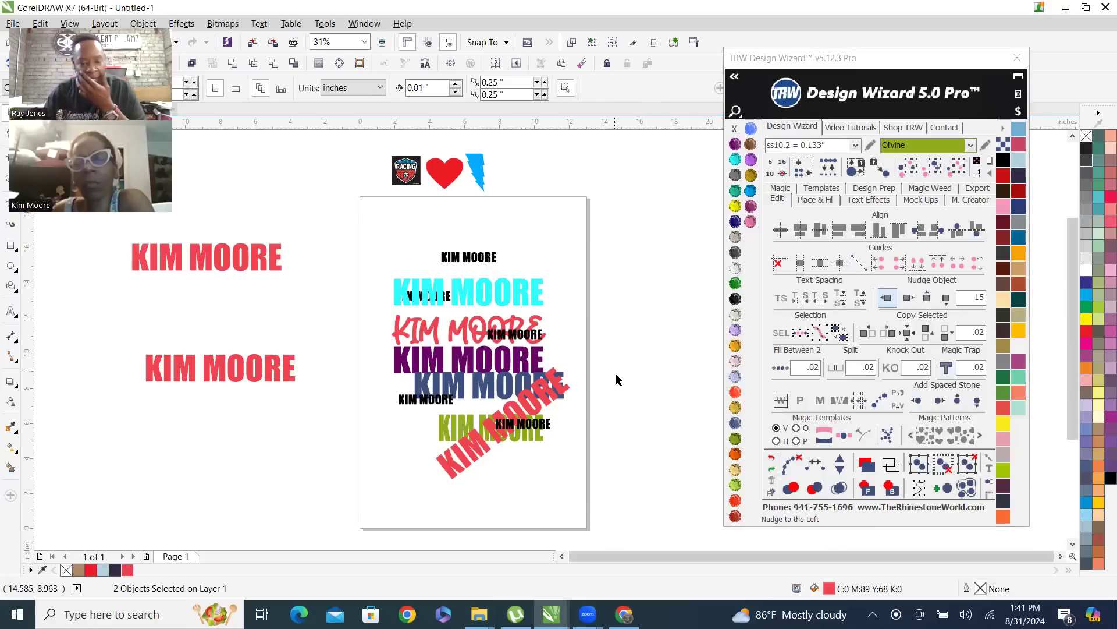
Marquee-select the two red names beside the page, nudge them 15 inches right onto the page, and clear the selection
left_click_drag(104, 238, 324, 442)
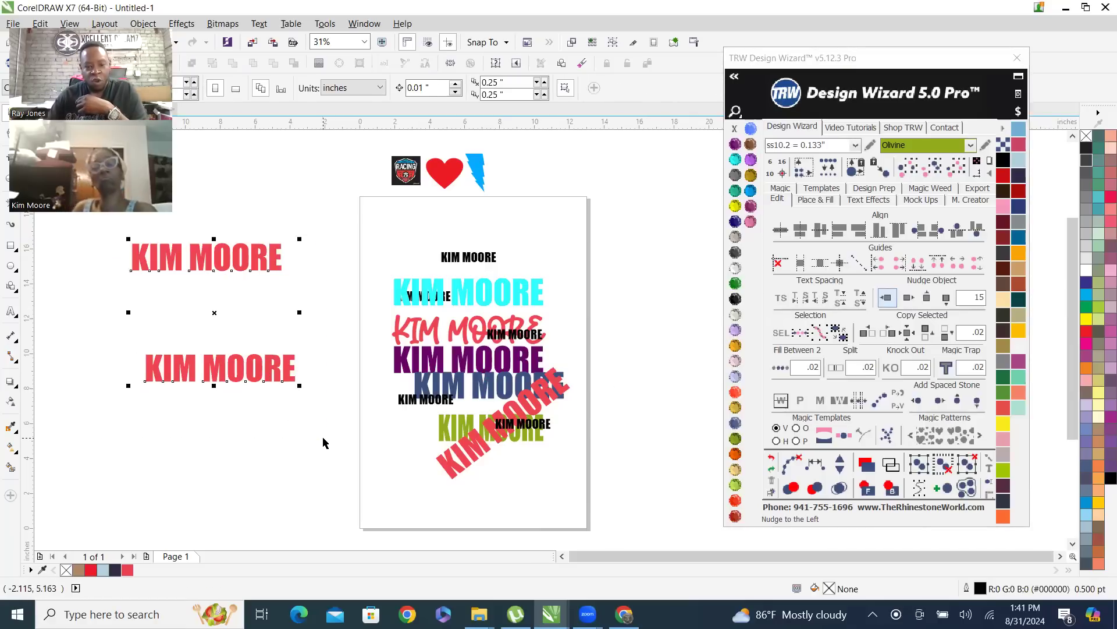
left_click(909, 298)
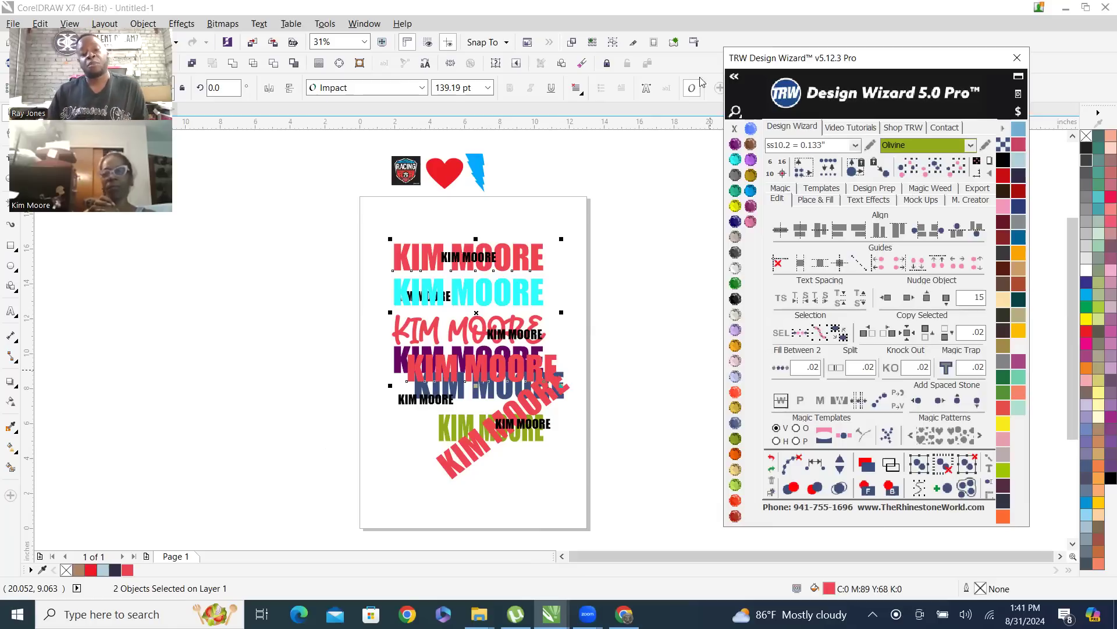
left_click(505, 214)
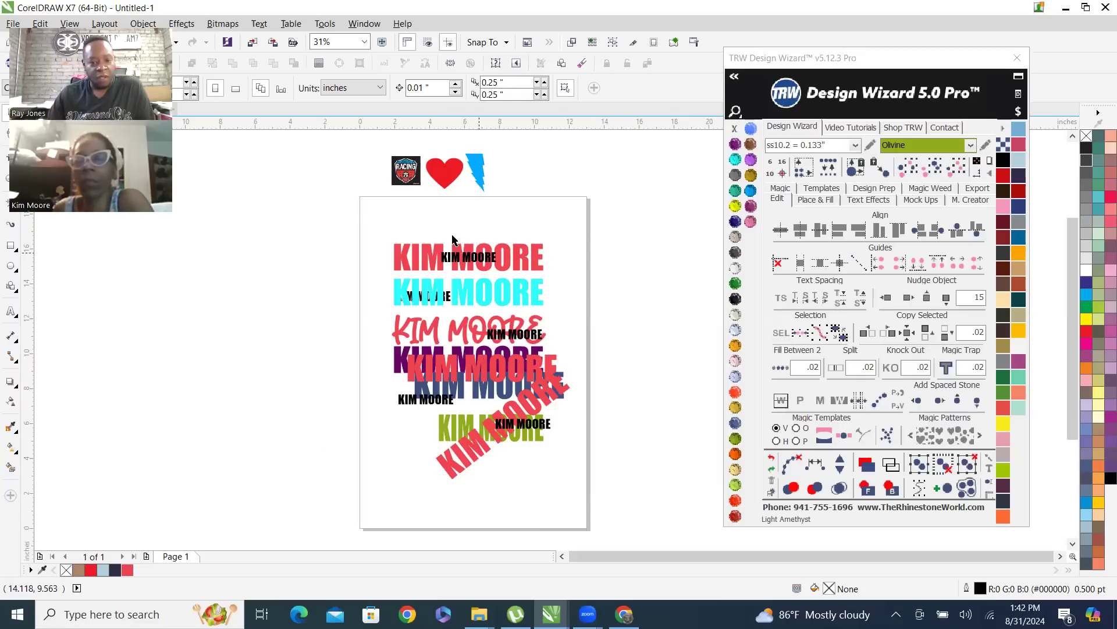
Marquee-select the purple name and the small black name just above it, nudge both 15 inches left off the page, and reselect them there
left_click(429, 264)
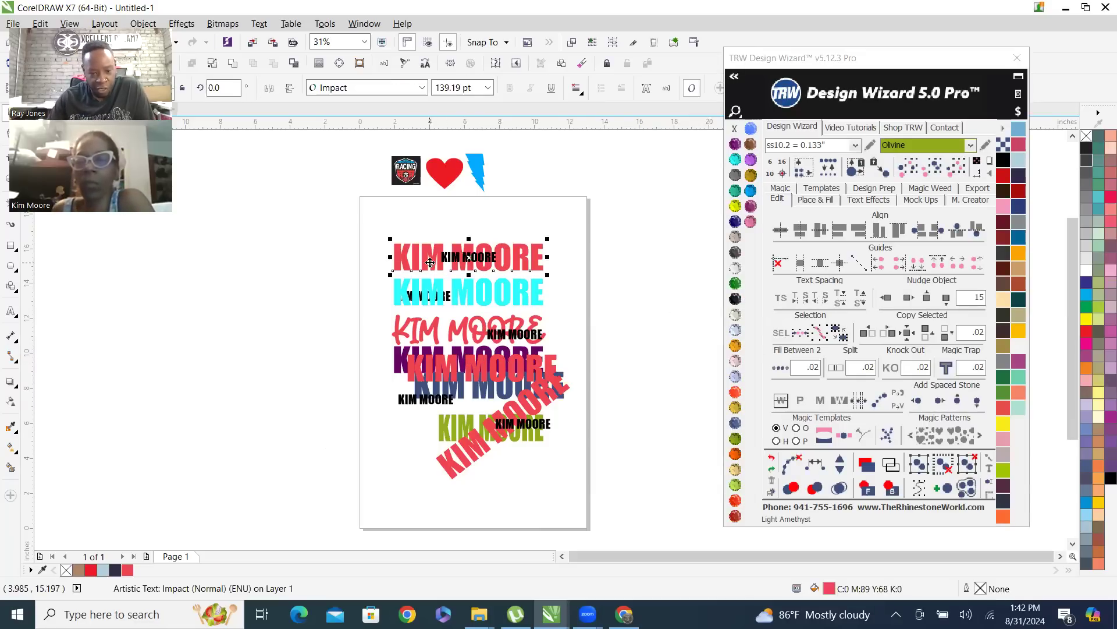
left_click_drag(353, 269, 339, 384)
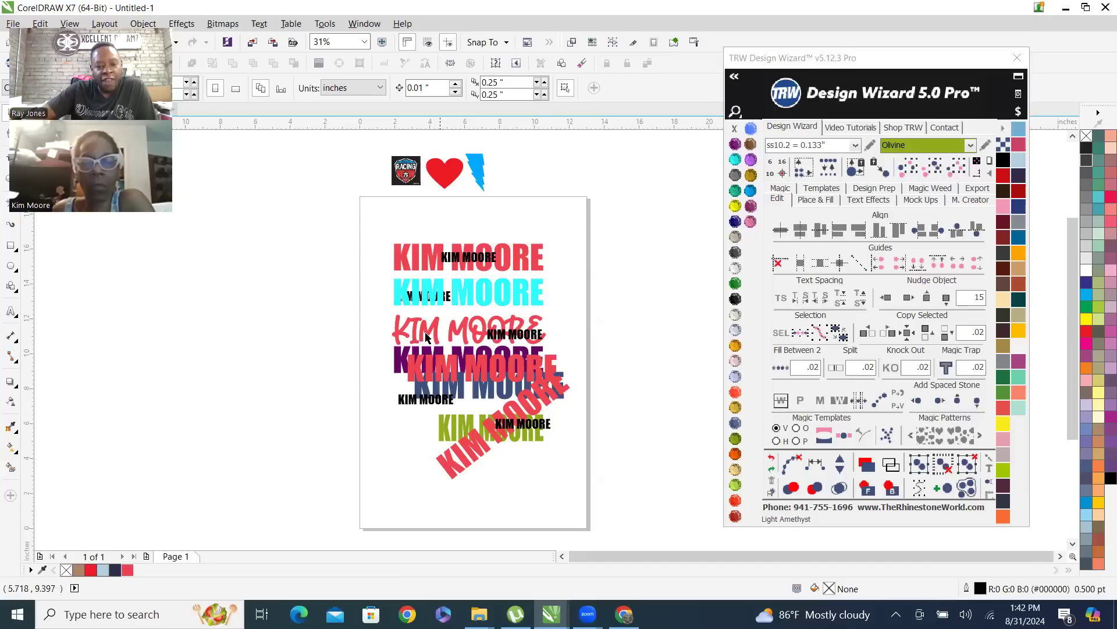
scroll(426, 336, "up", 1)
scroll(584, 373, "down", 1)
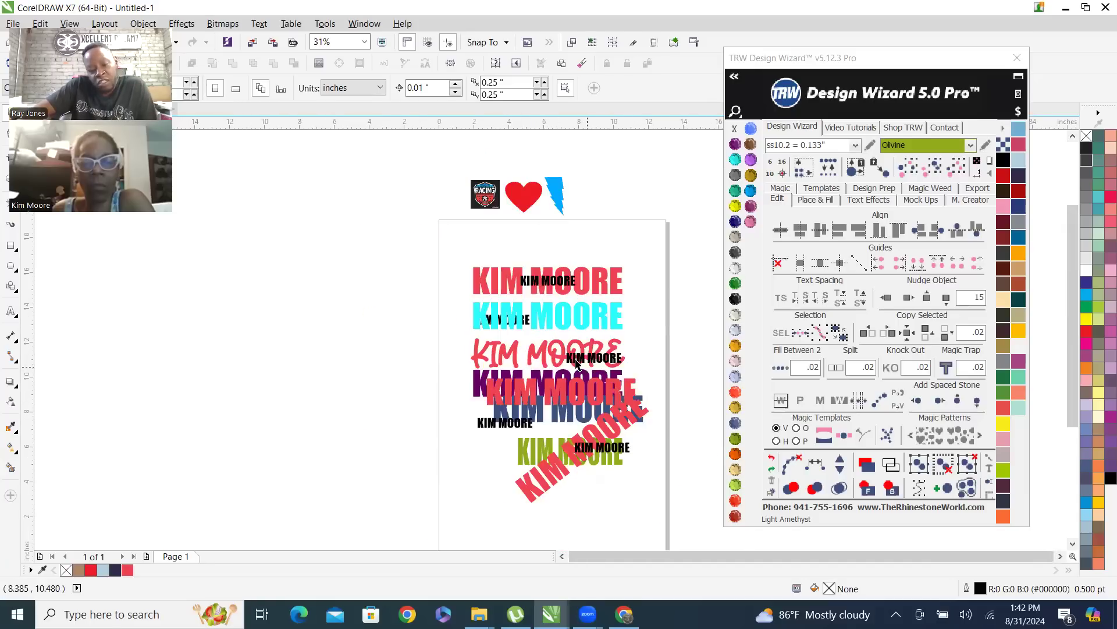
scroll(582, 401, "up", 1)
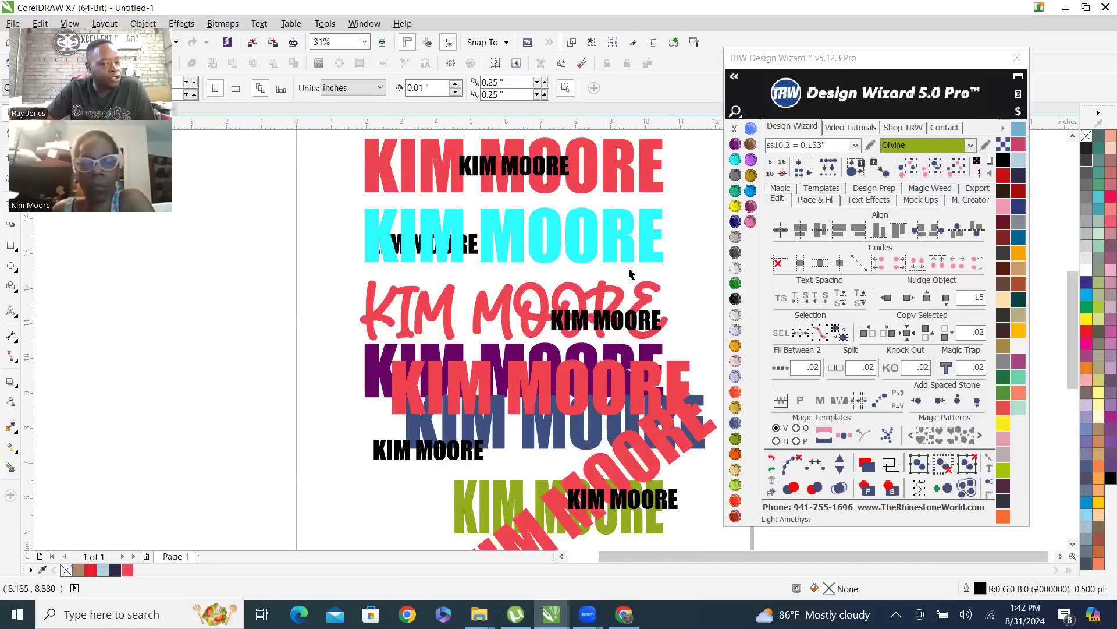
left_click_drag(330, 298, 678, 407)
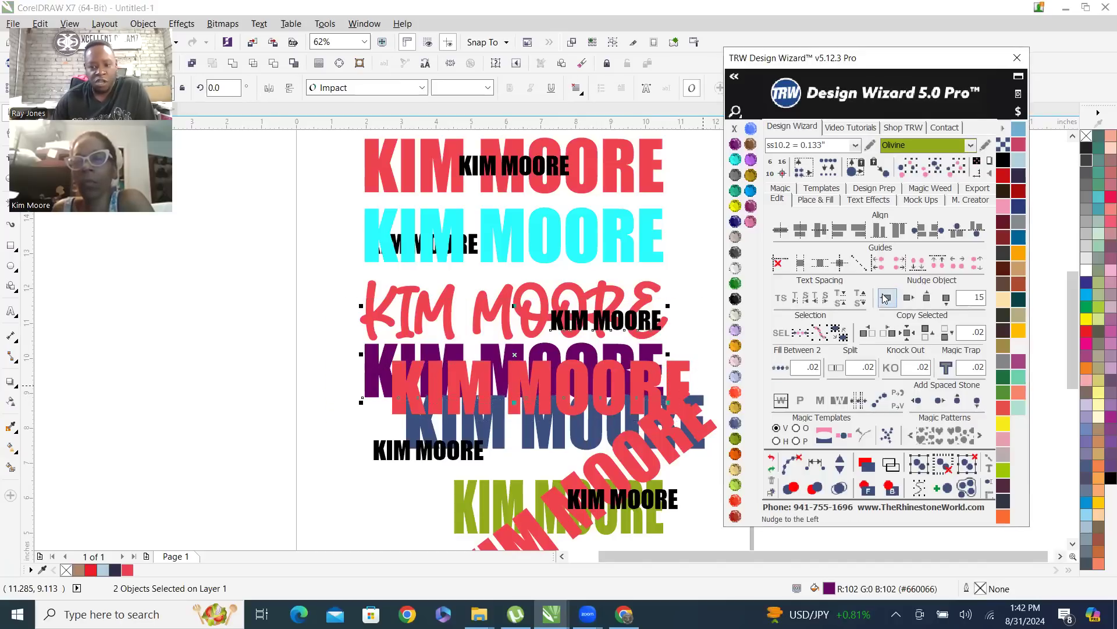
left_click(886, 298)
key("F3")
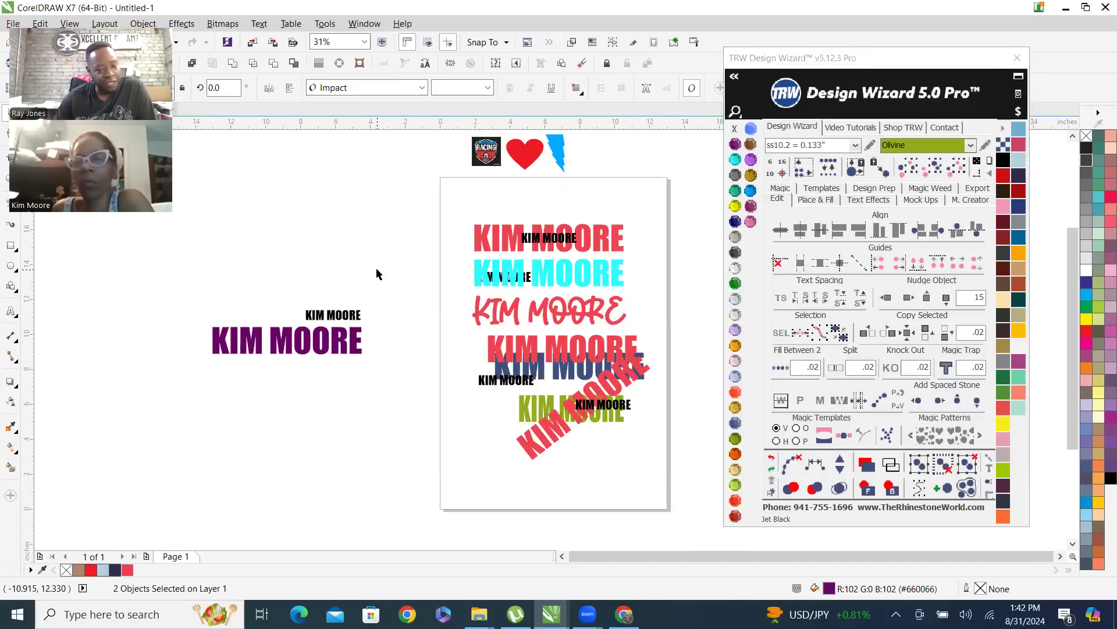
left_click(376, 268)
left_click_drag(167, 291, 366, 385)
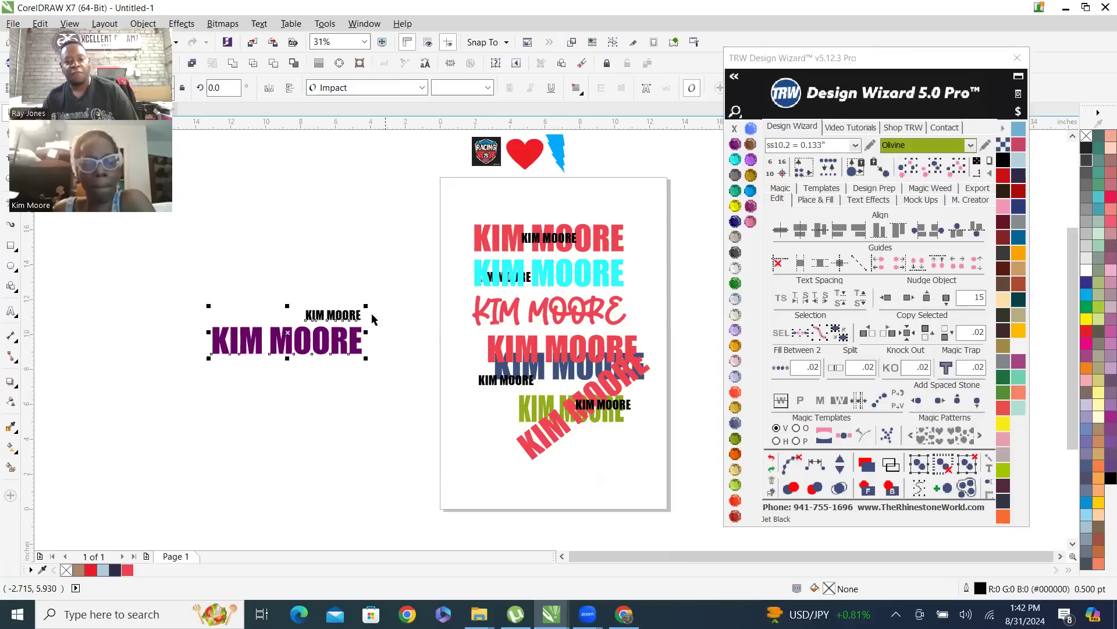
Delete every name except the large red one at the head of the page, including the small black name overlapping it
left_click(204, 245)
left_click_drag(196, 254, 671, 492)
key("Delete")
left_click(562, 239)
key("Delete")
scroll(586, 220, "up", 3)
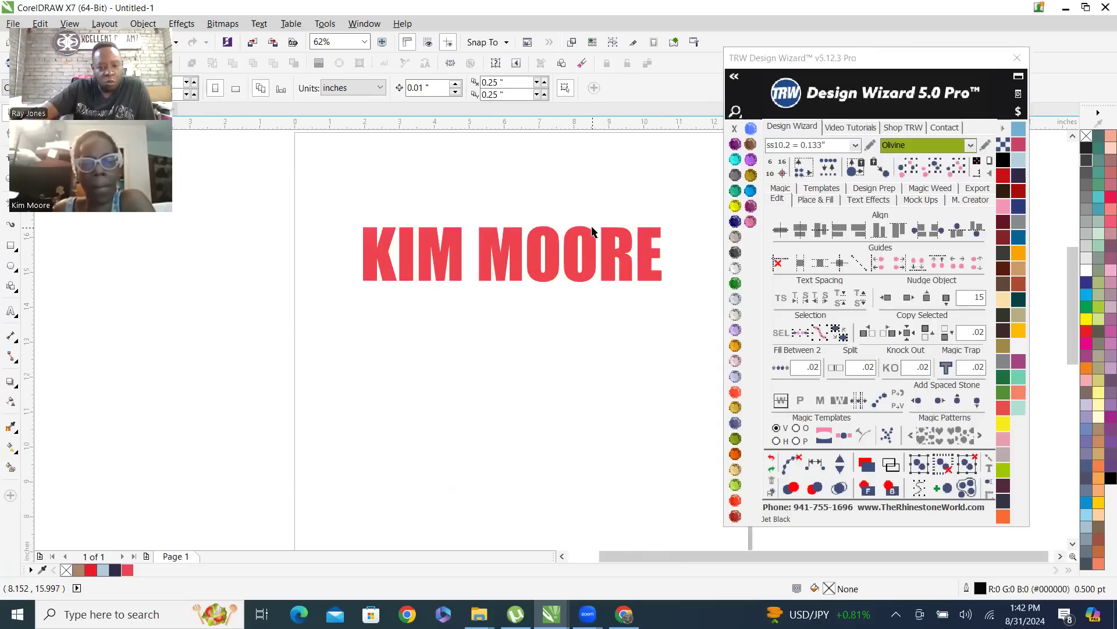
Try the Arch envelope from Text Effects on the remaining red name as 1 Color Live Text, and undo it
left_click(588, 245)
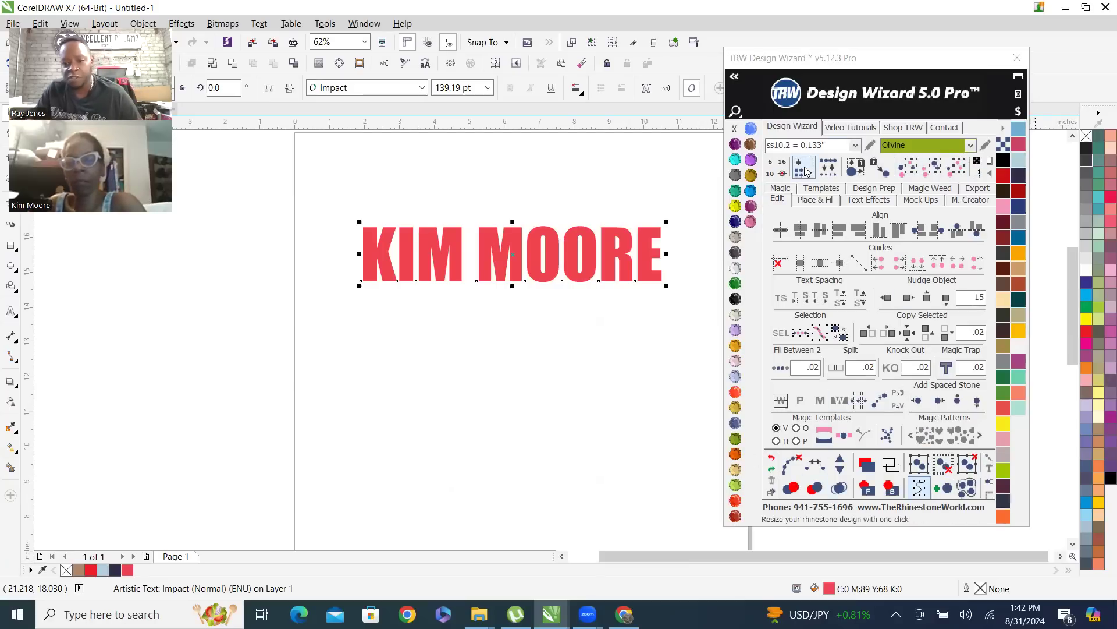
left_click(780, 191)
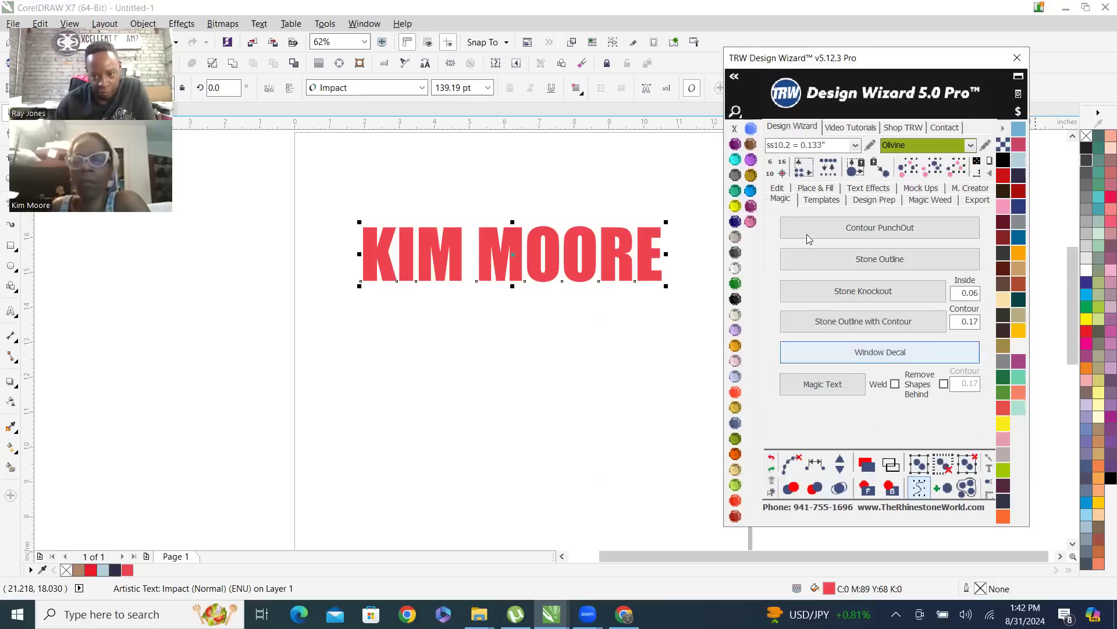
left_click(819, 202)
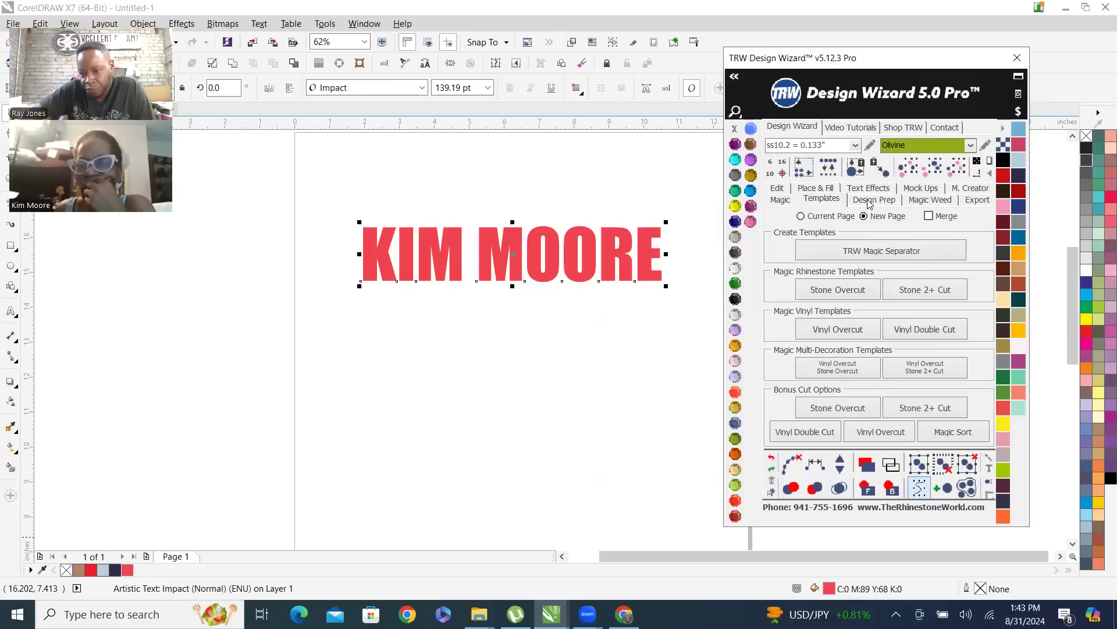
left_click(778, 188)
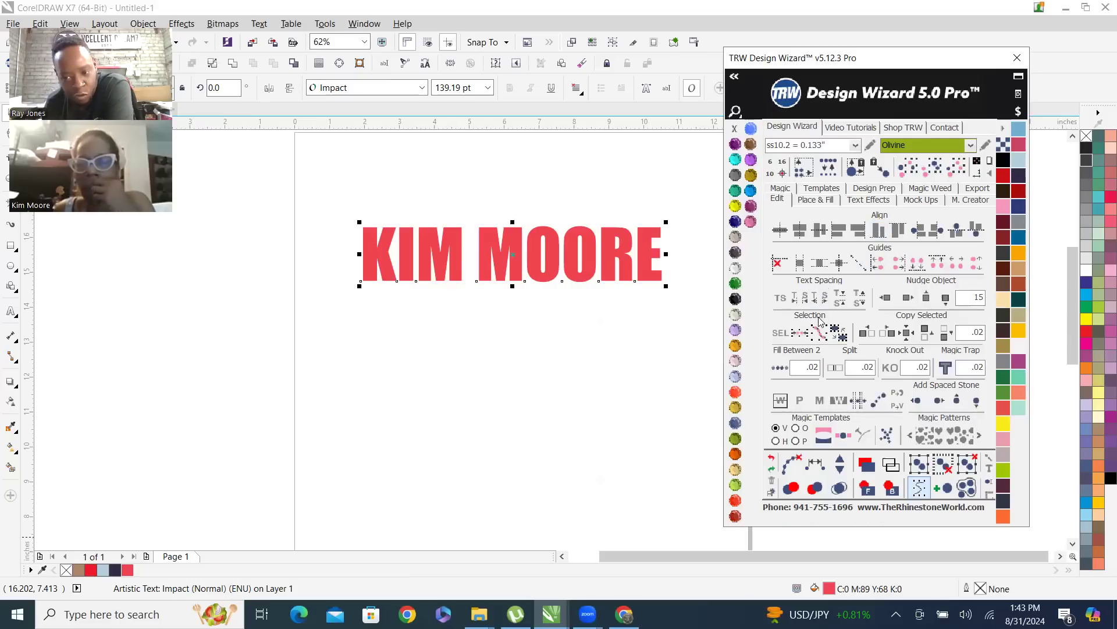
left_click(824, 189)
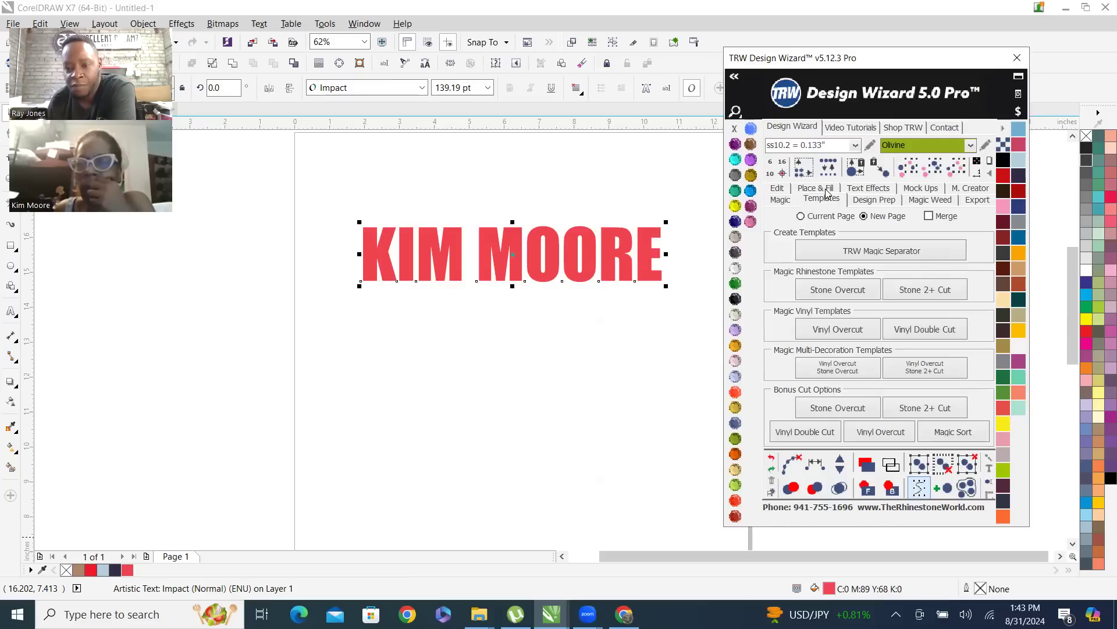
left_click(870, 190)
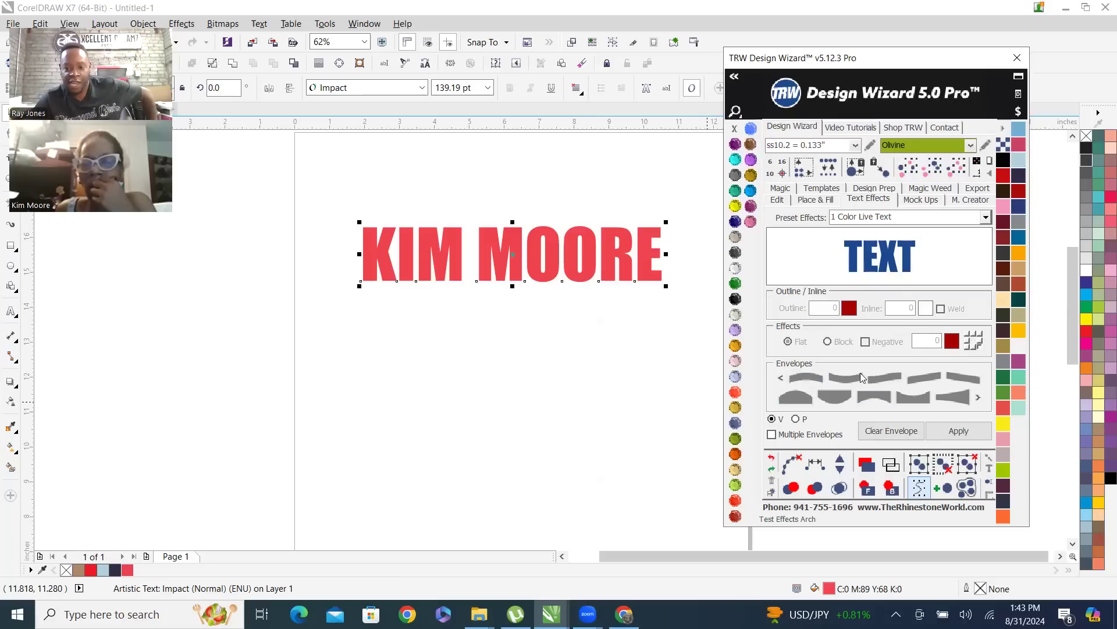
left_click(808, 381)
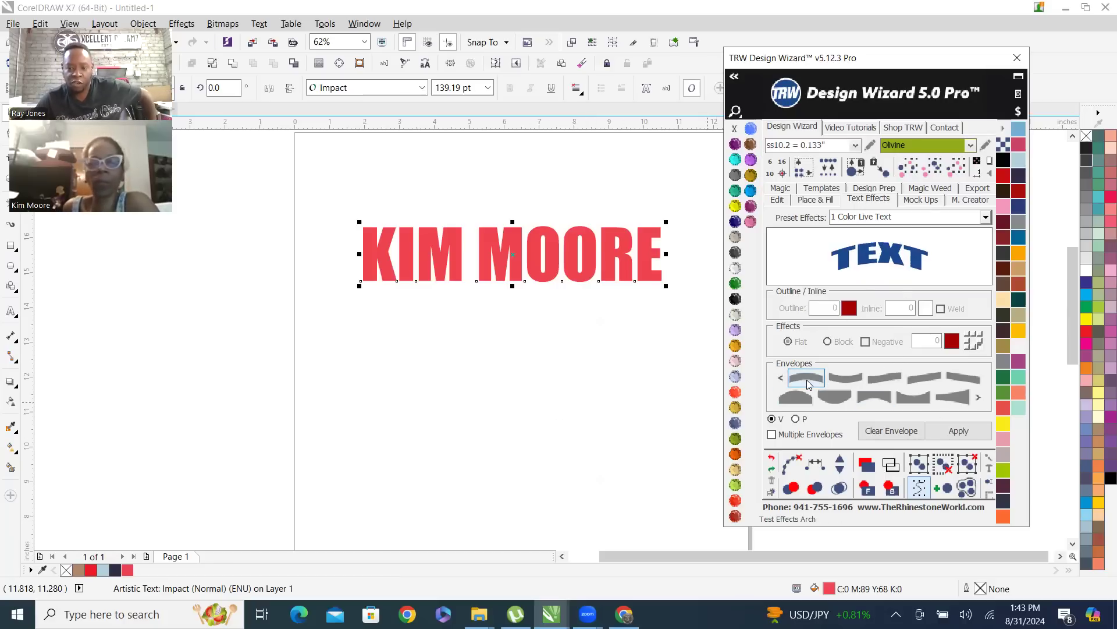
left_click(959, 437)
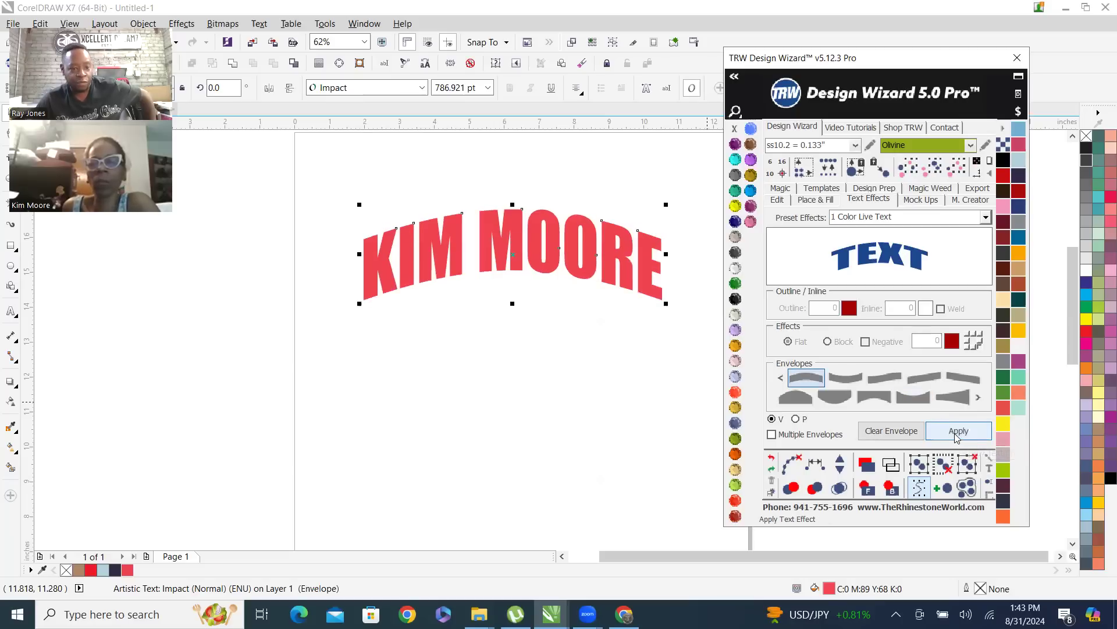
left_click(777, 457)
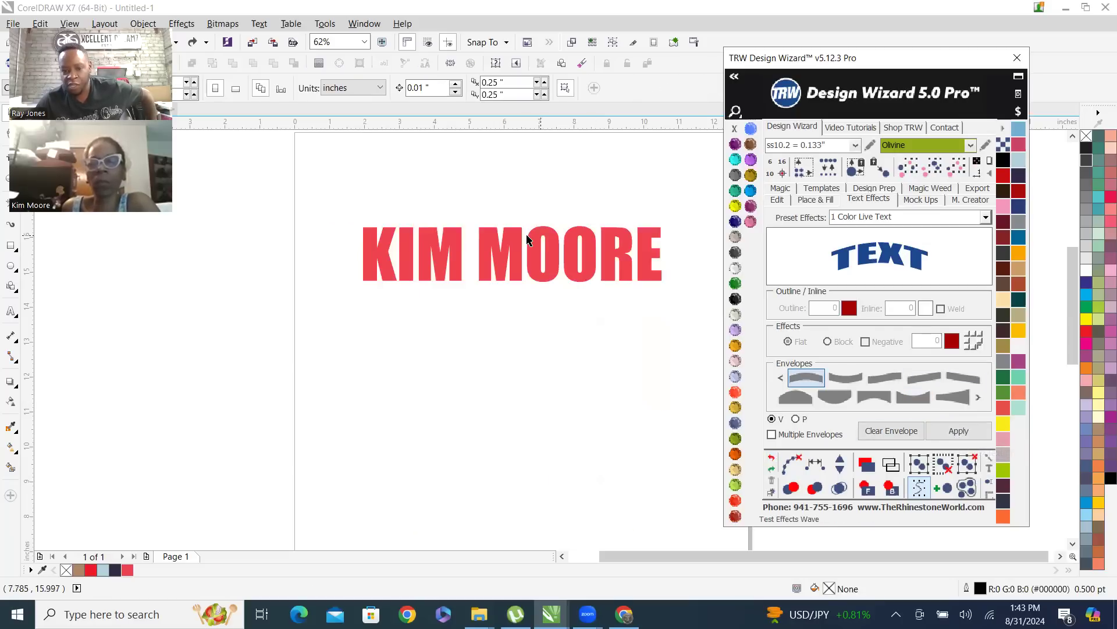
Try the upward-slanting text envelope on the red name, and undo it
left_click(547, 234)
left_click(924, 377)
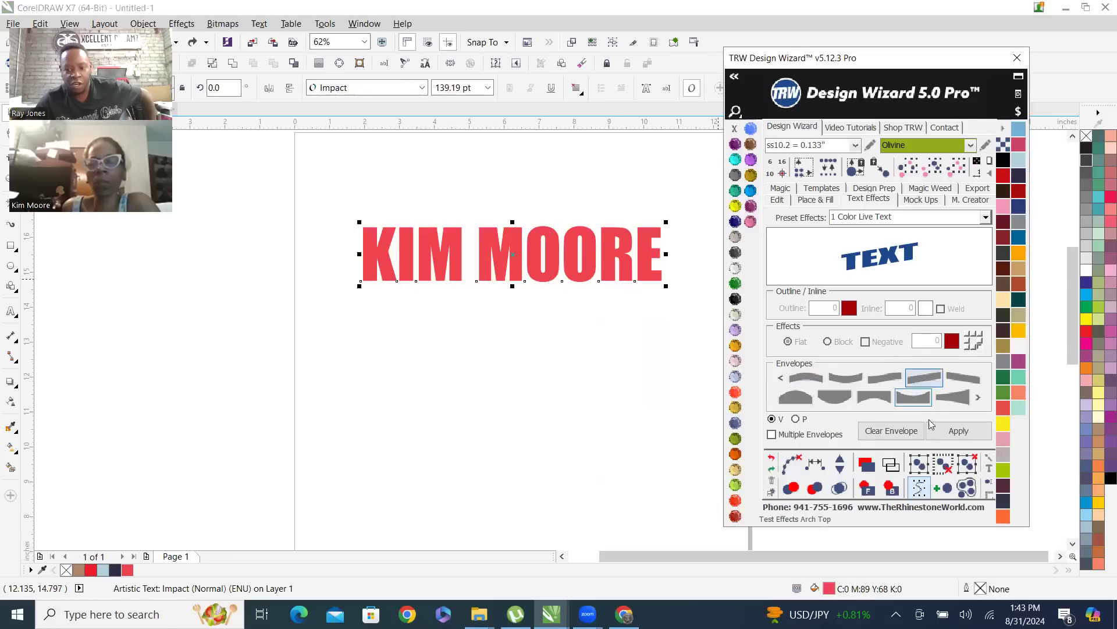
left_click(959, 431)
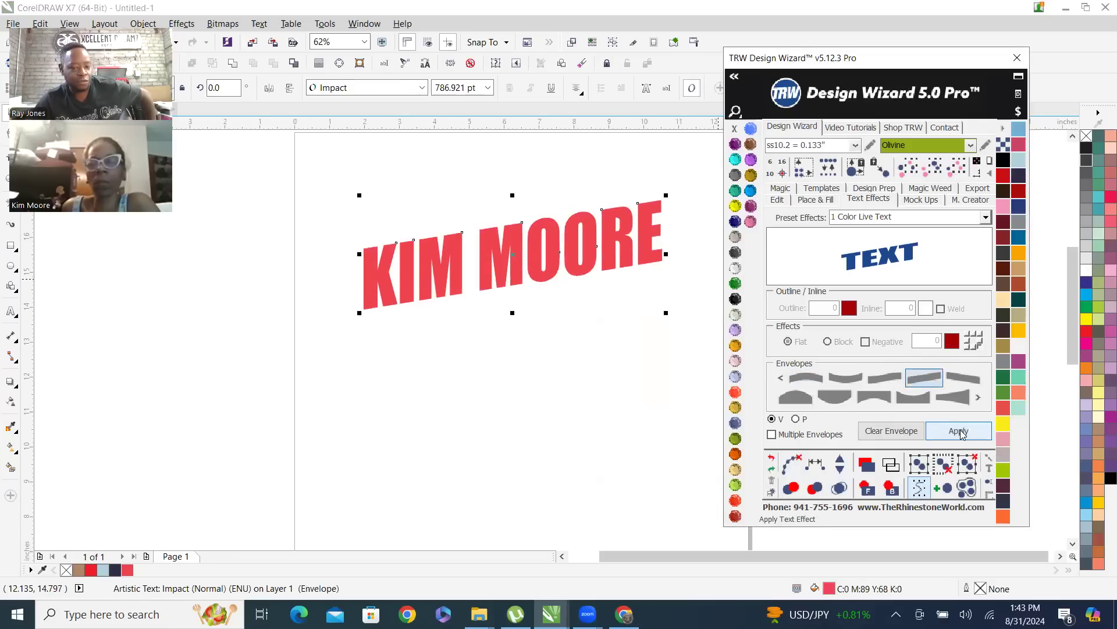
left_click(771, 459)
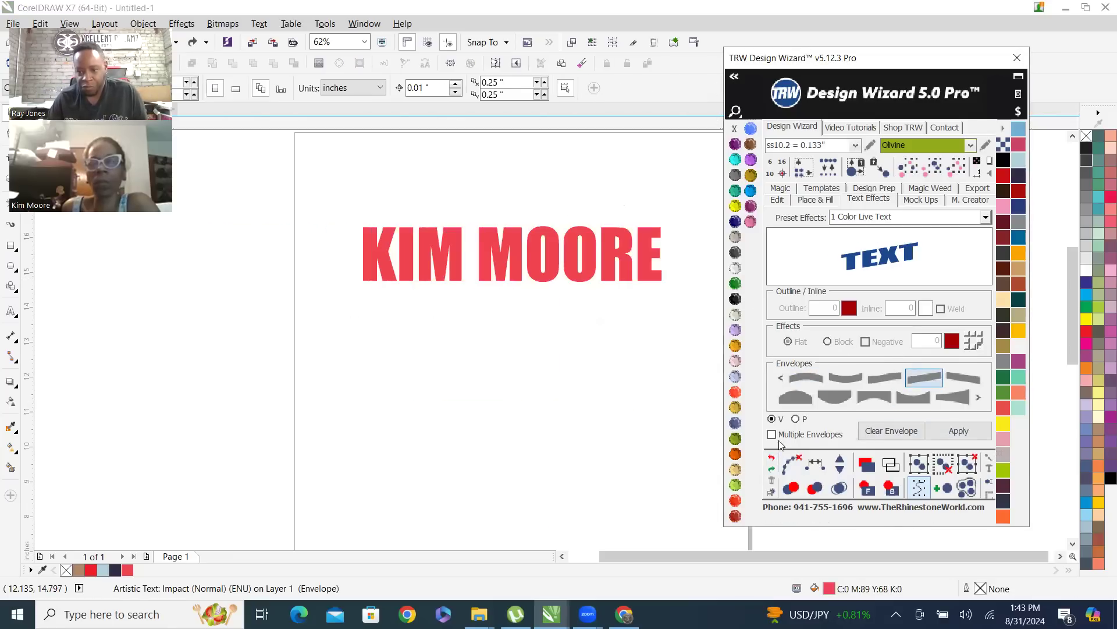
Open Design Wizard's Mock Ups tools and marquee-select the red name as the design to use
left_click(869, 190)
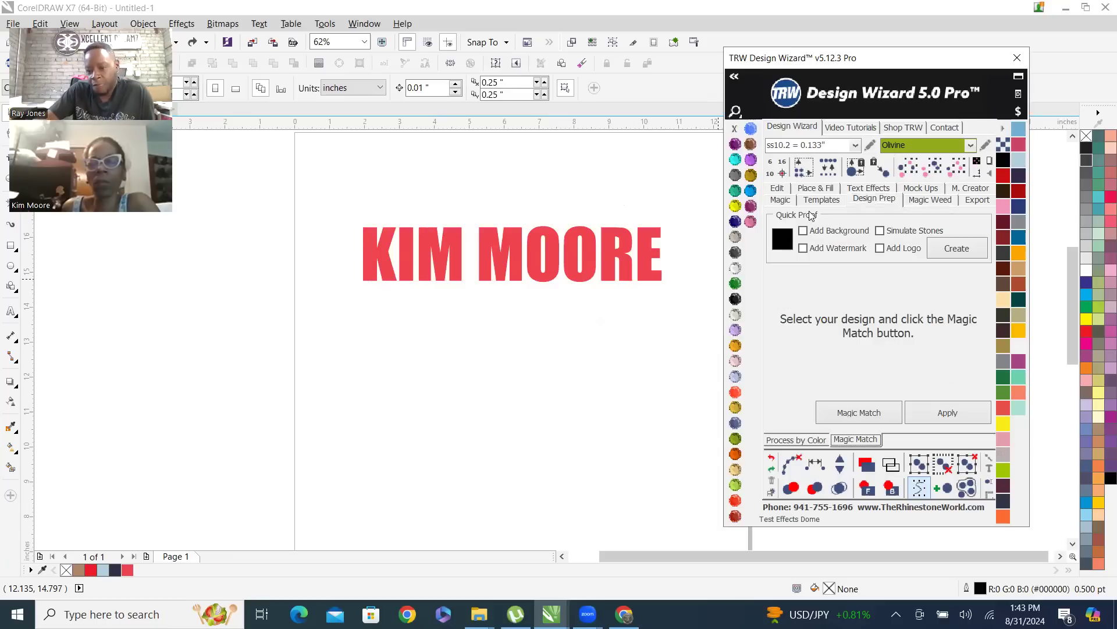
left_click(923, 201)
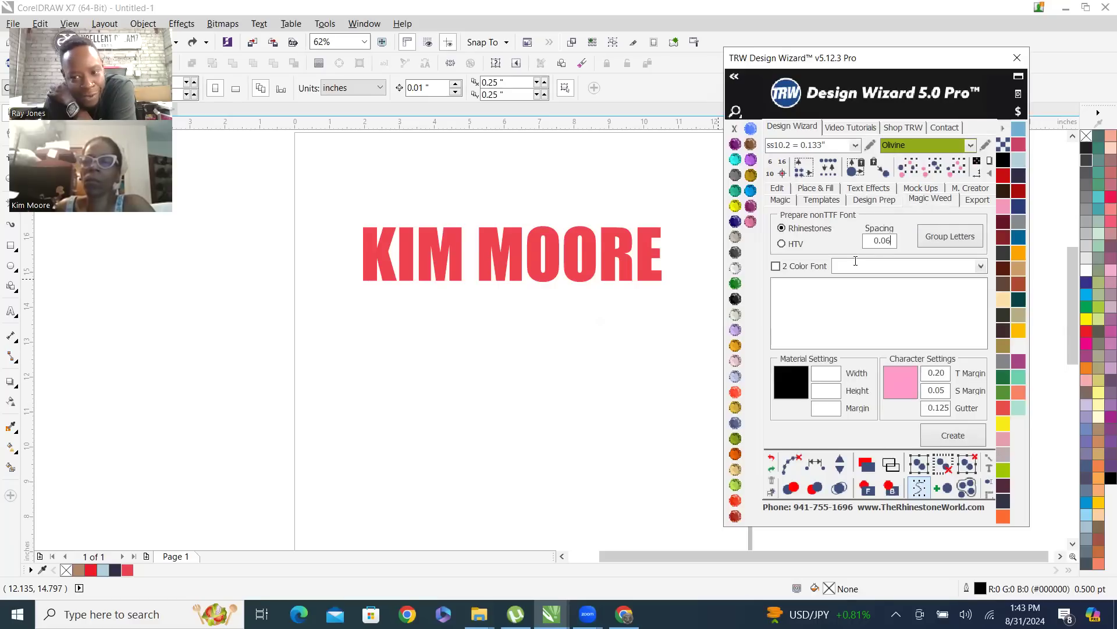
left_click(920, 189)
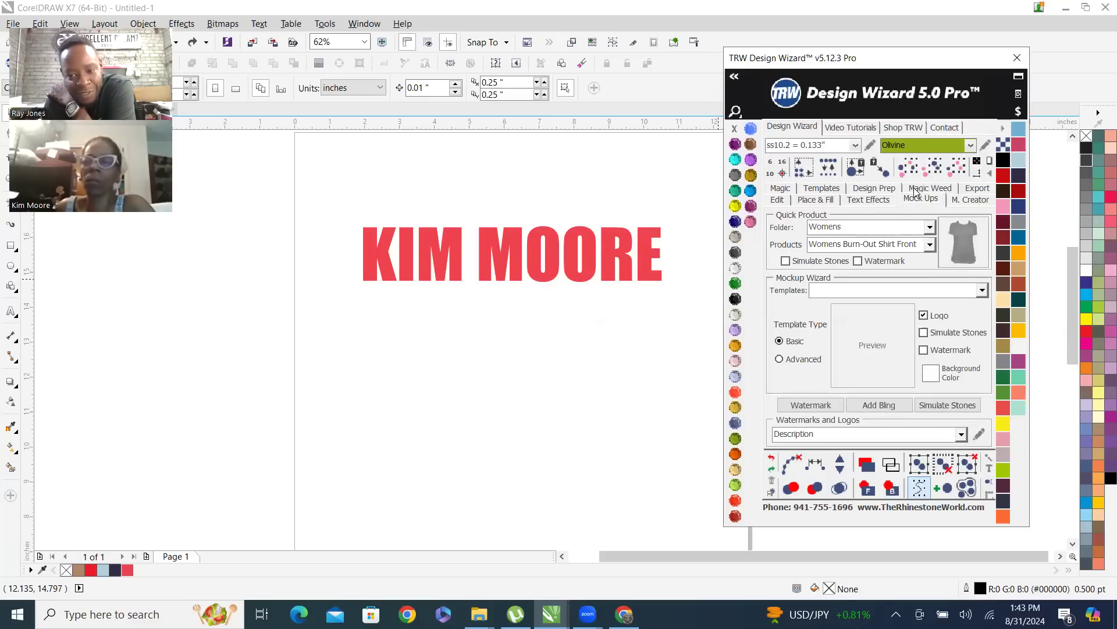
left_click_drag(330, 198, 726, 348)
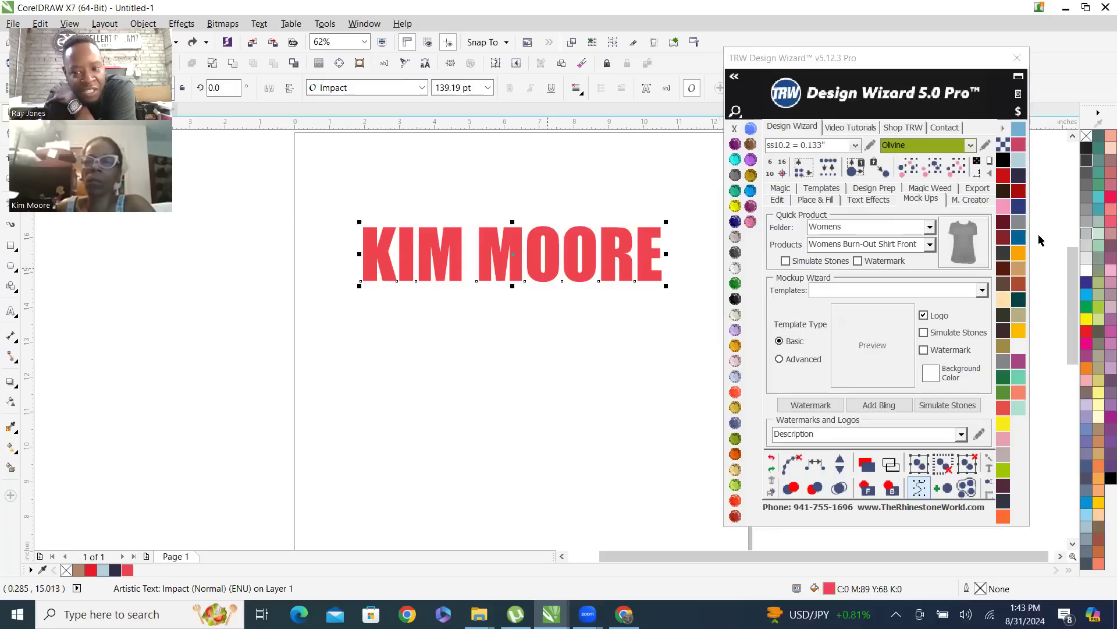
Look through the Womens products in Quick Product, switch the folder to Mens, and look through its products
left_click(930, 228)
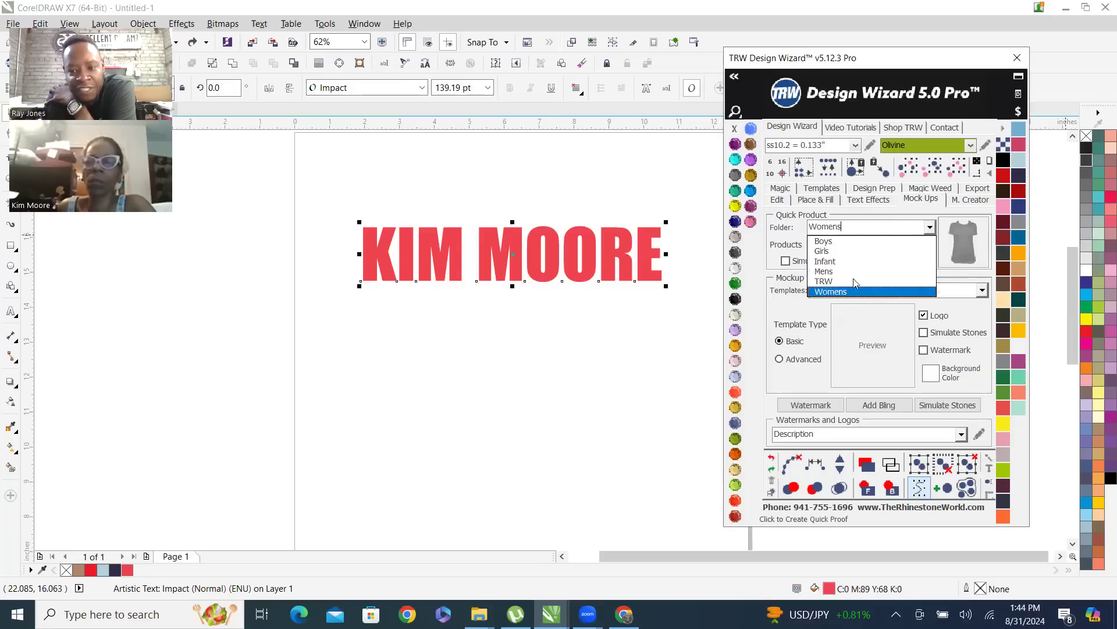
left_click(934, 228)
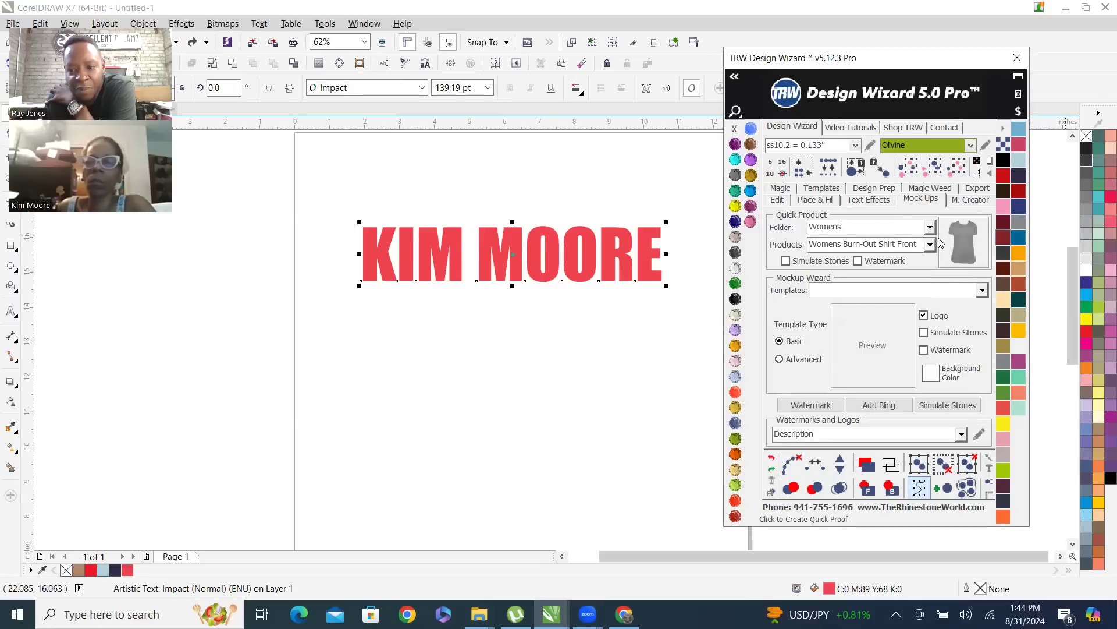
left_click(930, 244)
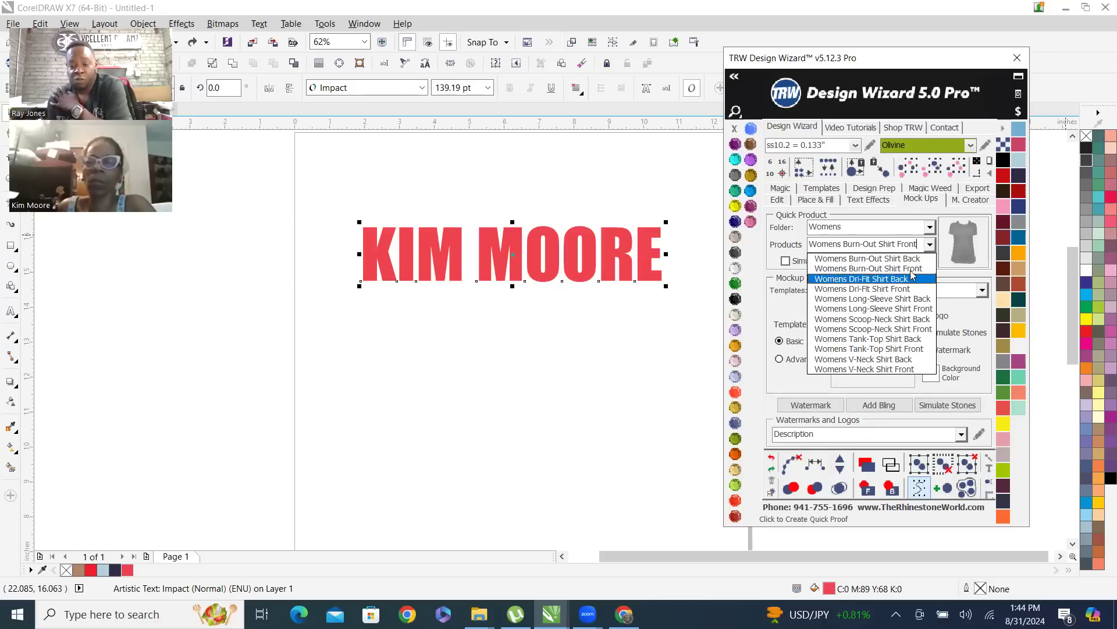
left_click(931, 227)
left_click(855, 271)
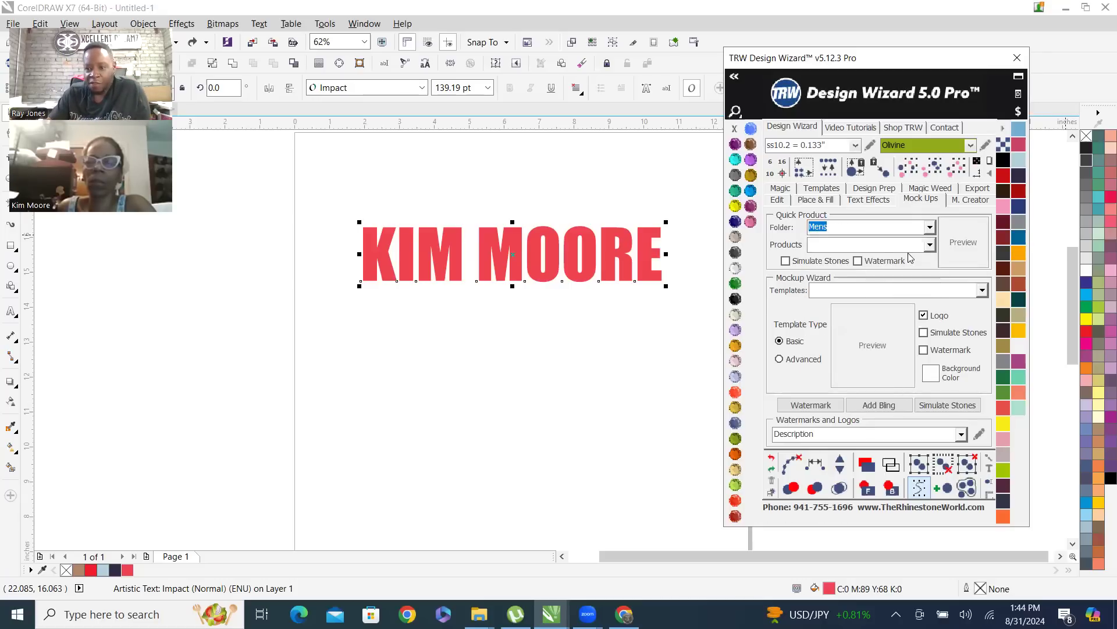
left_click(930, 245)
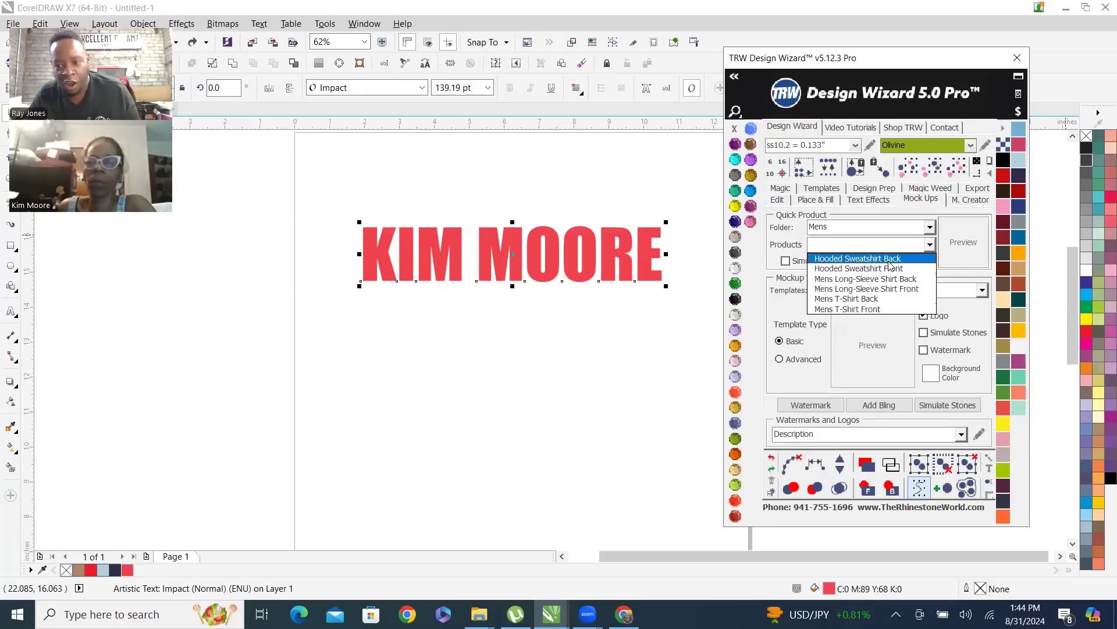
Create a Quick Product mockup of the red name on the Womens V-Neck Shirt Front from the Womens folder
left_click(930, 227)
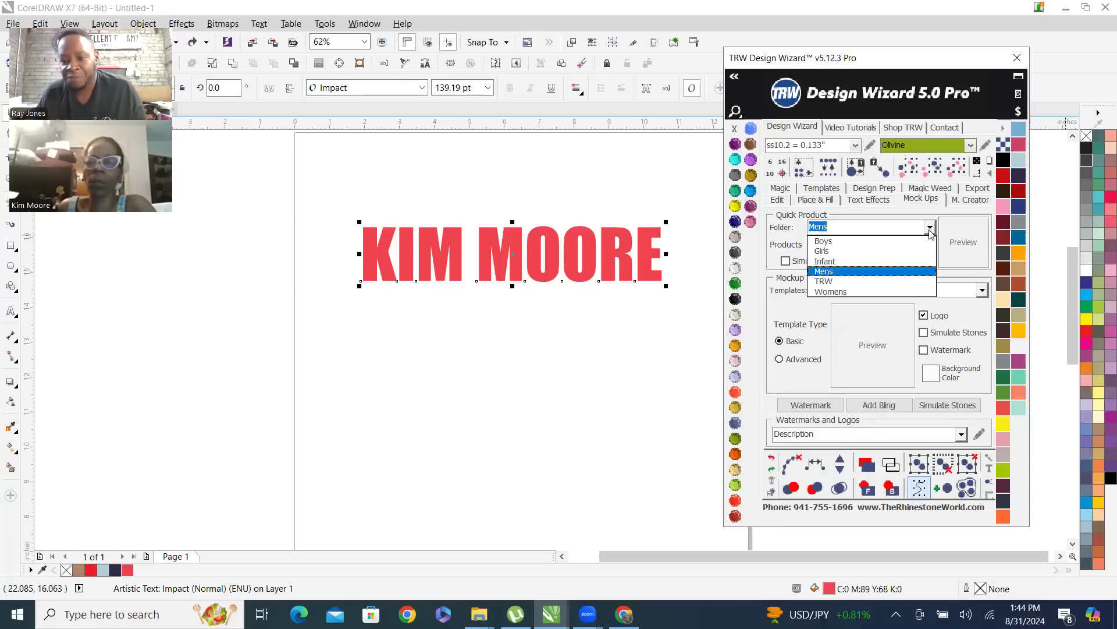
left_click(925, 291)
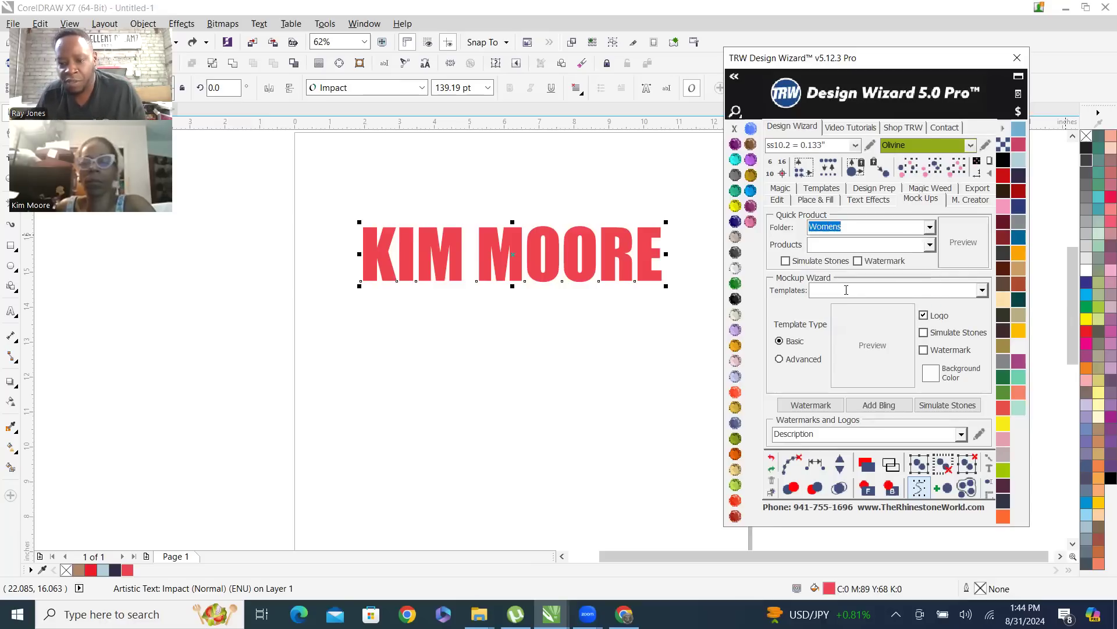
left_click(931, 244)
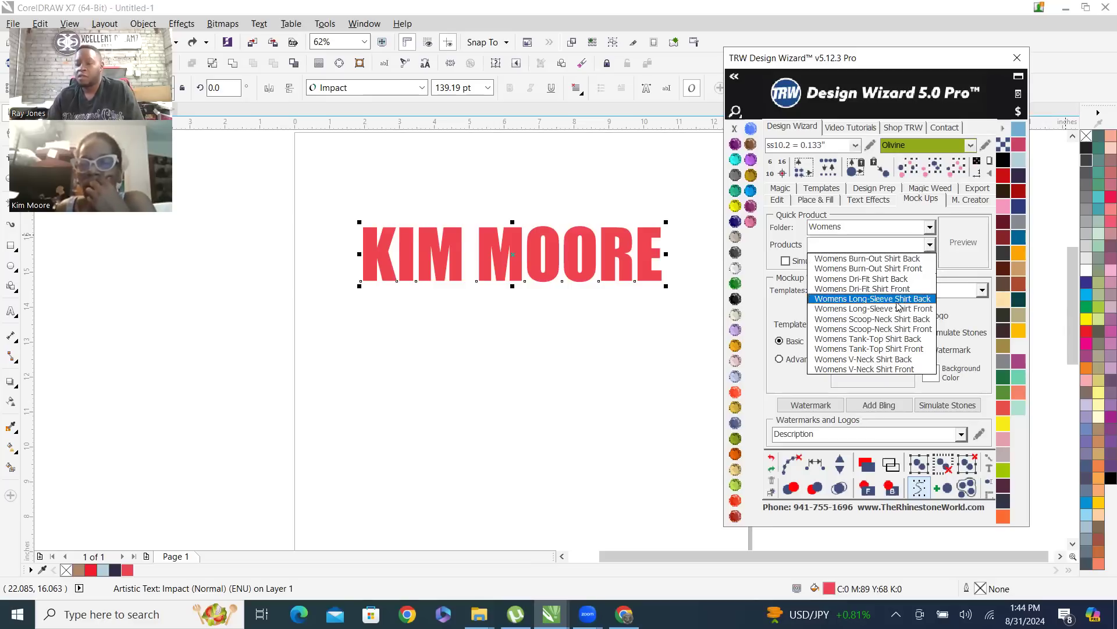
left_click(876, 369)
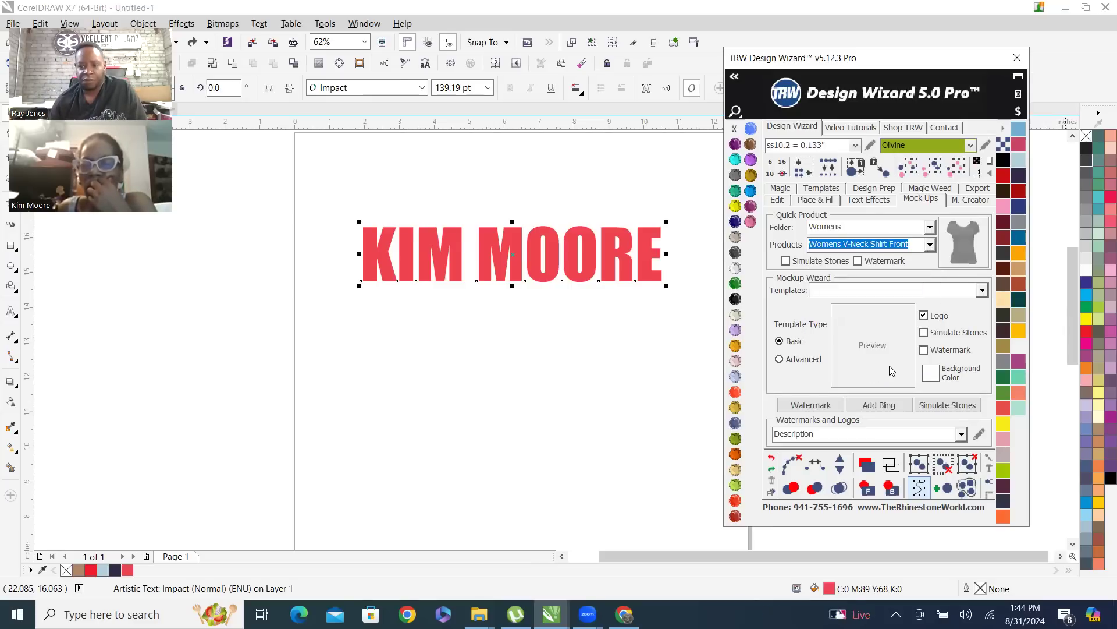
left_click(964, 235)
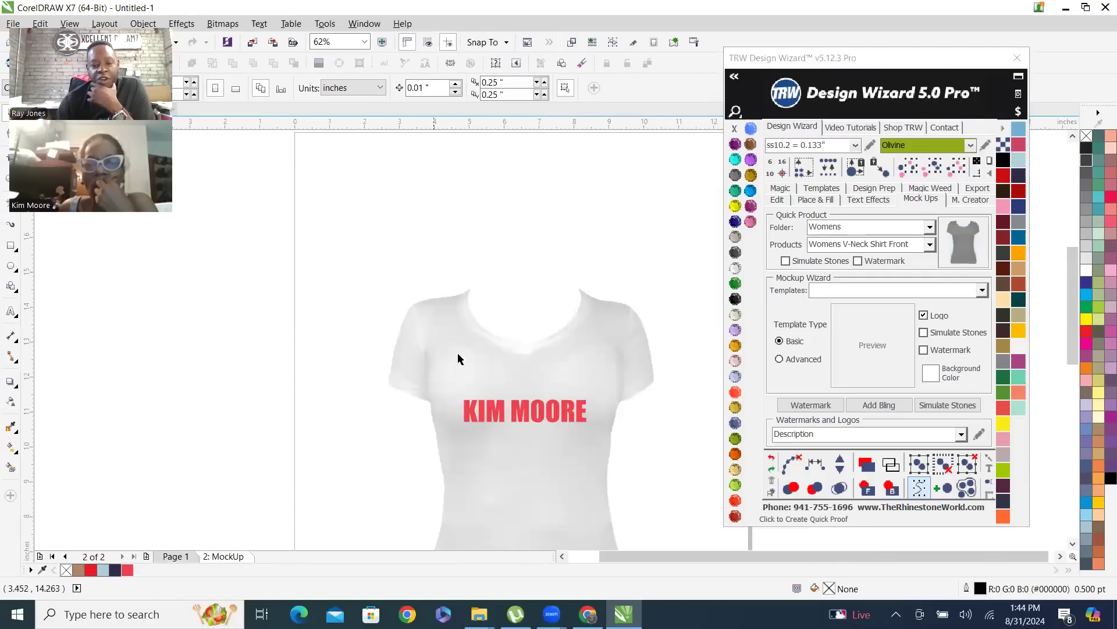
scroll(486, 355, "down", 2)
scroll(497, 387, "up", 2)
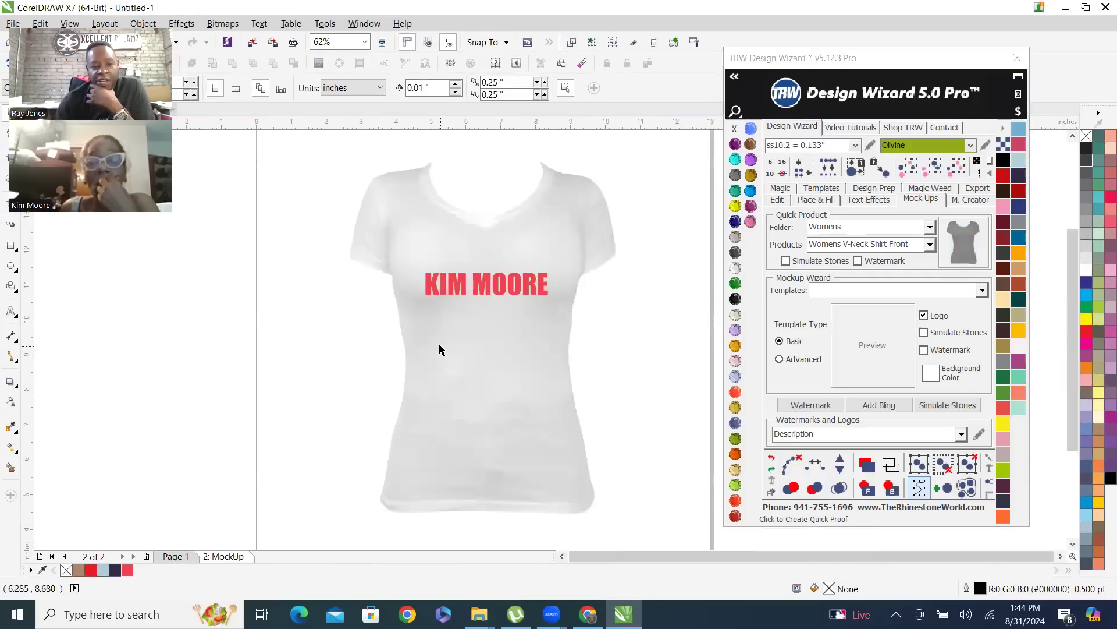
Select the shirt mockup with its design, open Design Wizard's Export tools, and enter the person's name as the export file name
scroll(440, 349, "down", 1)
left_click_drag(376, 236, 576, 465)
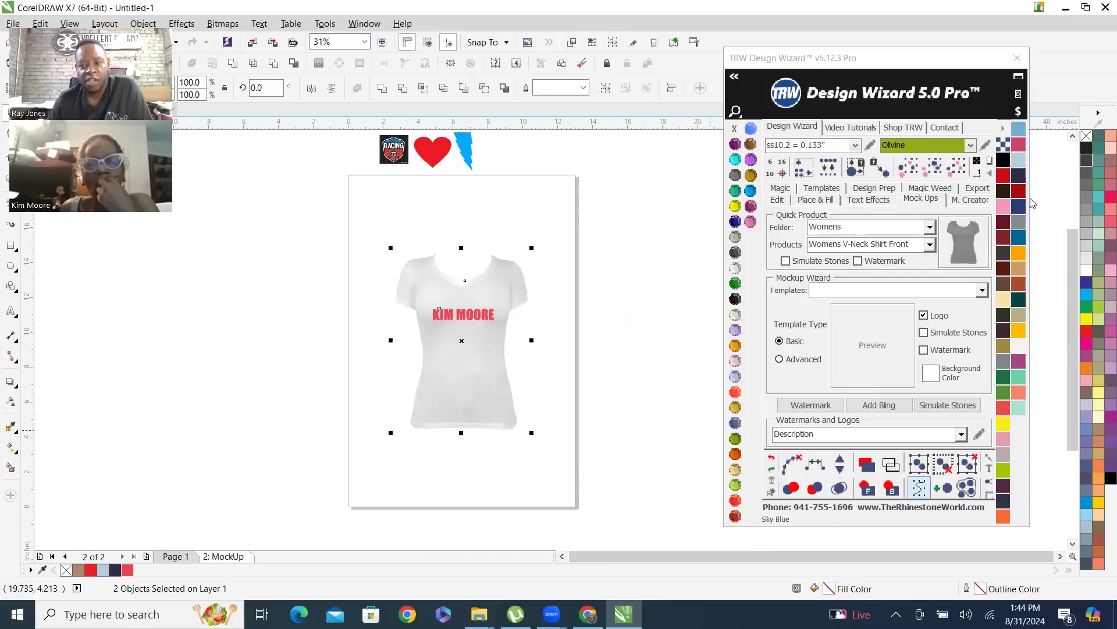
left_click(976, 190)
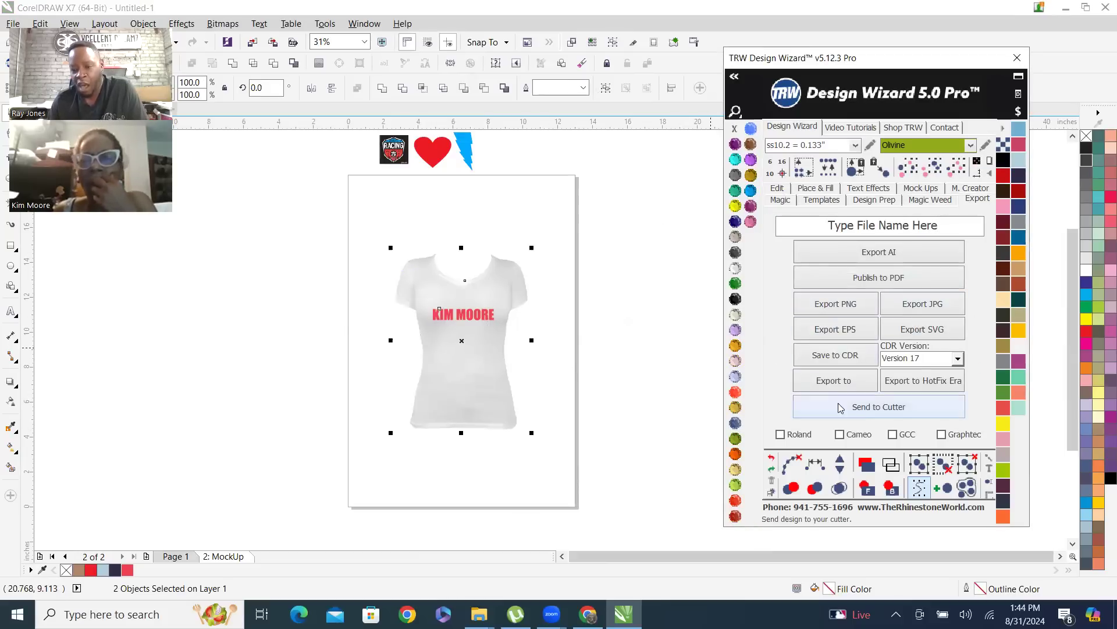
left_click(955, 223)
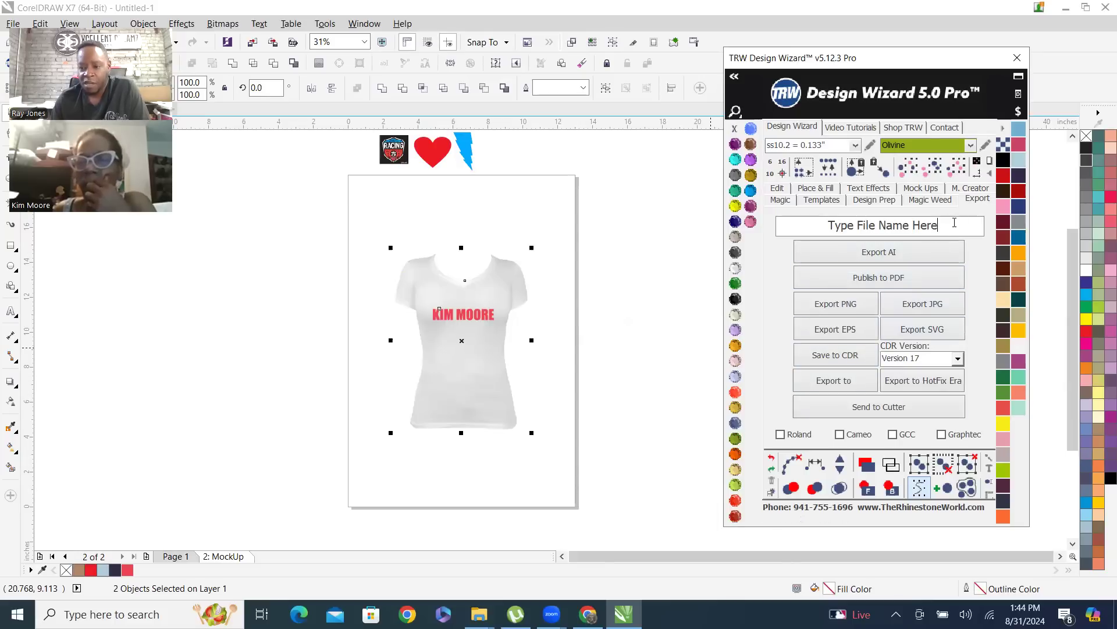
left_click_drag(920, 232, 764, 226)
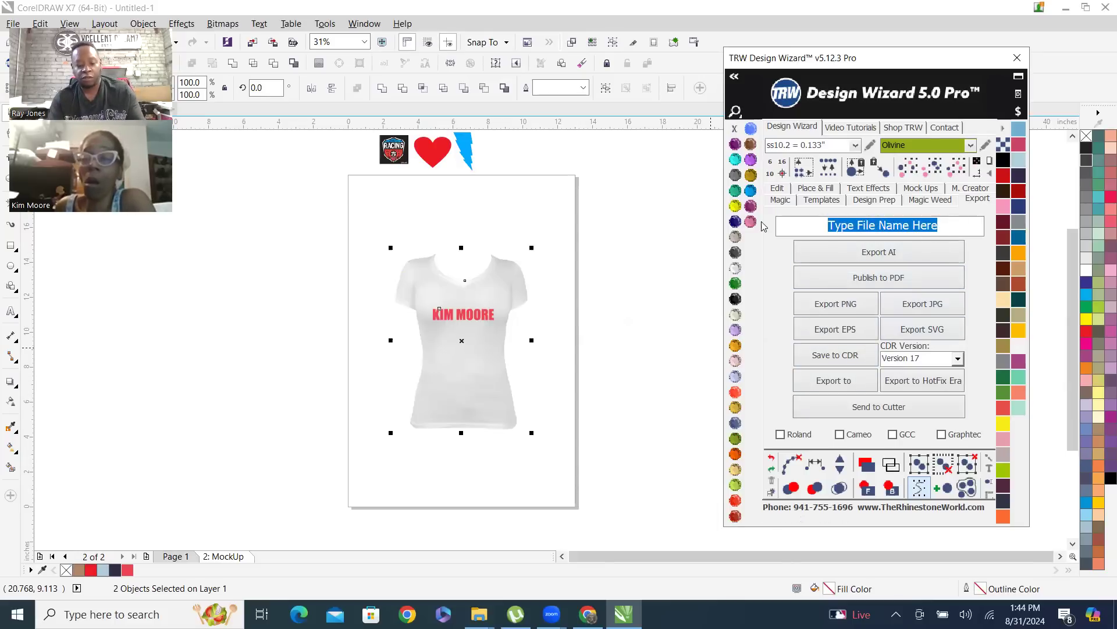
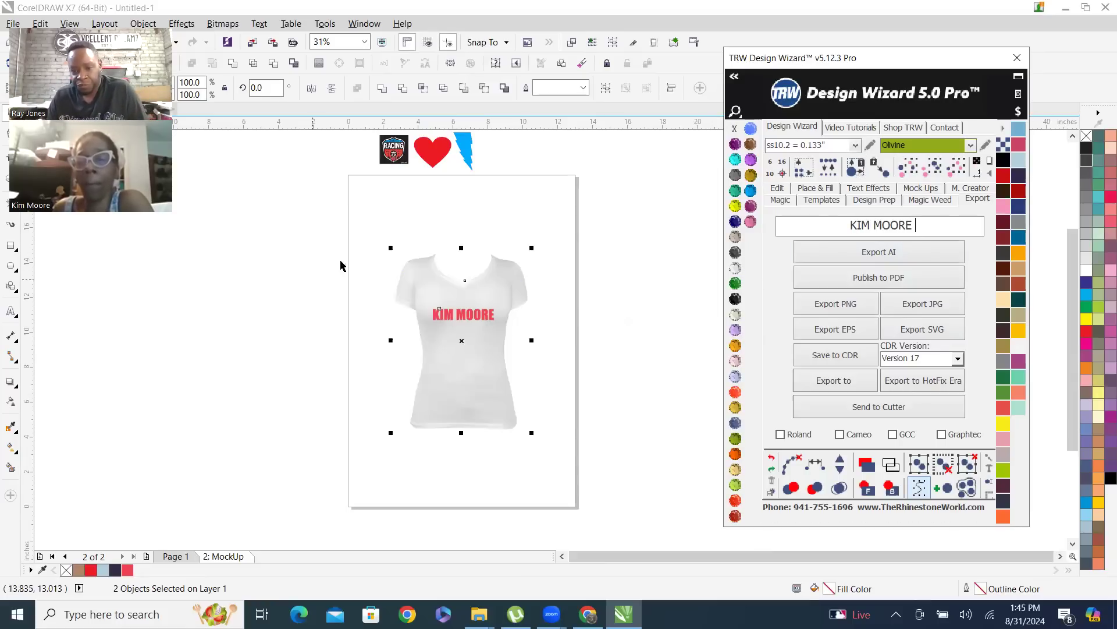
left_click(505, 199)
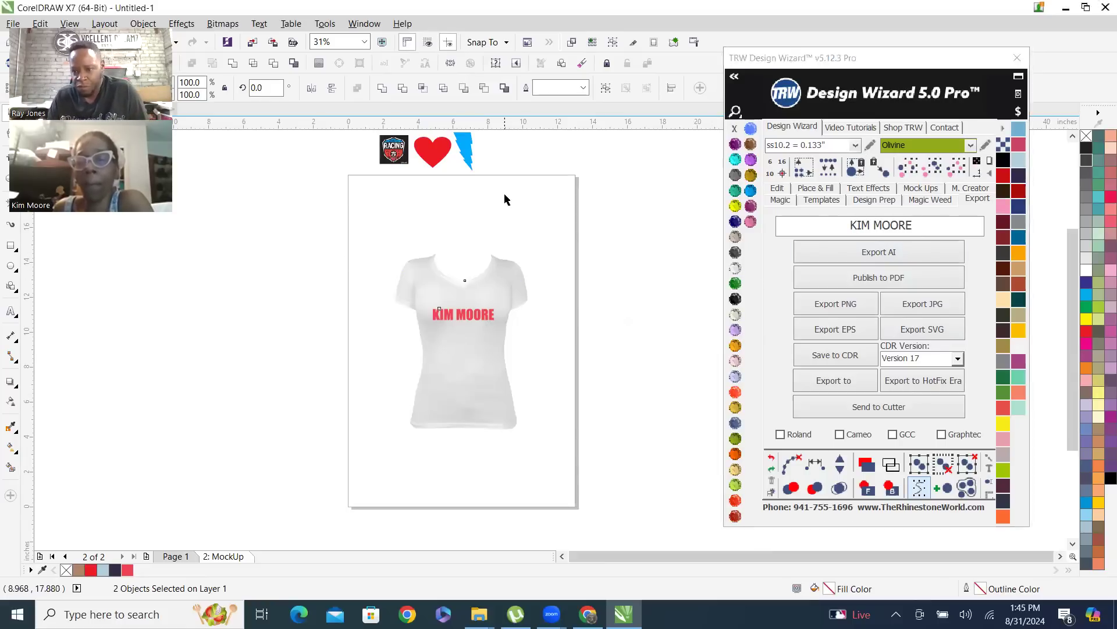
Open Design Wizard's M. Creator tools, select the V-neck shirt, and examine its outline and the placement of the name
left_click(972, 191)
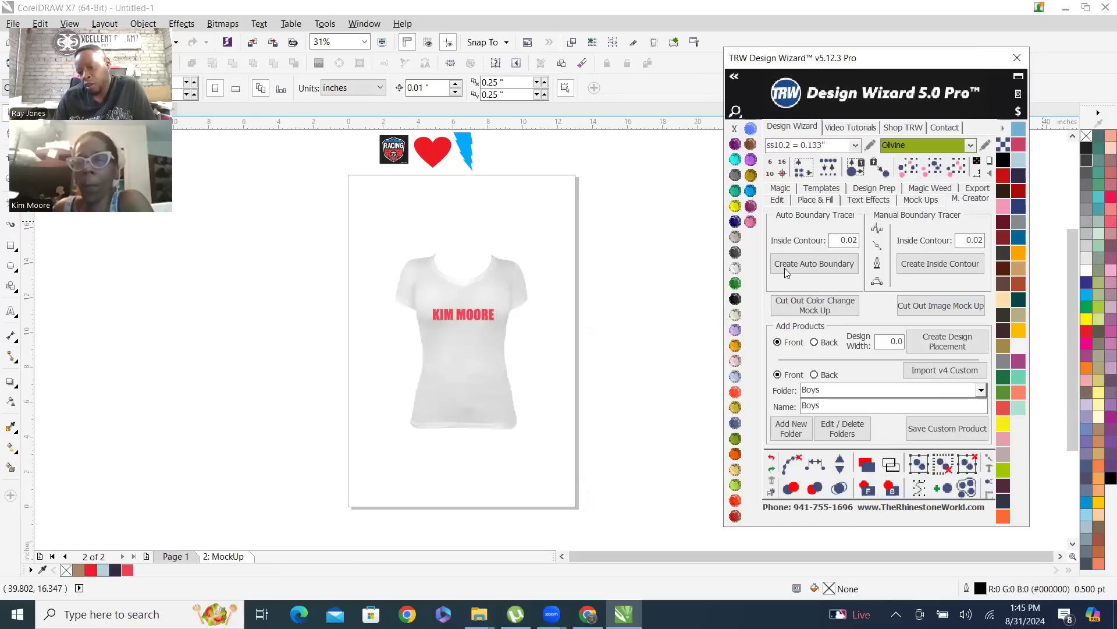
left_click(502, 288)
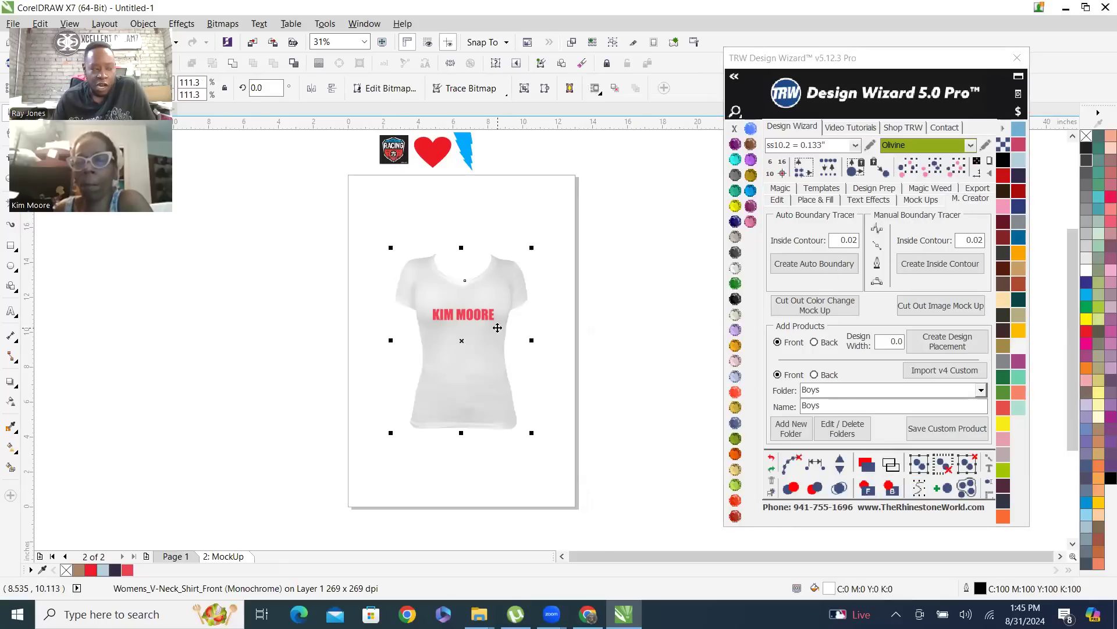
scroll(497, 328, "up", 2)
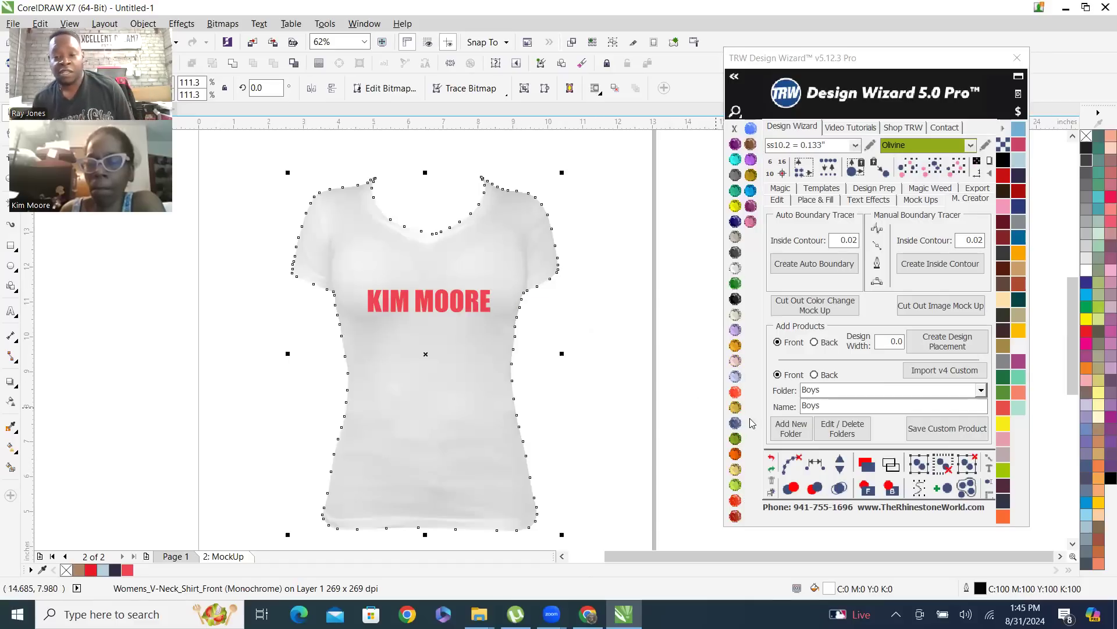
left_click(600, 258)
left_click(511, 251)
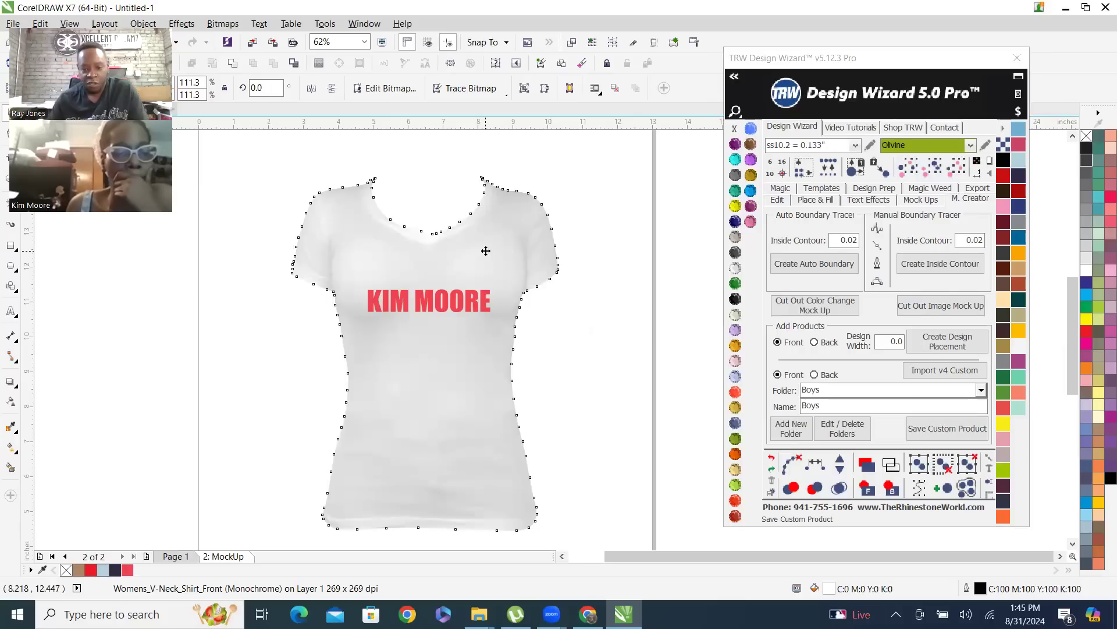
left_click(577, 170)
scroll(457, 293, "down", 2)
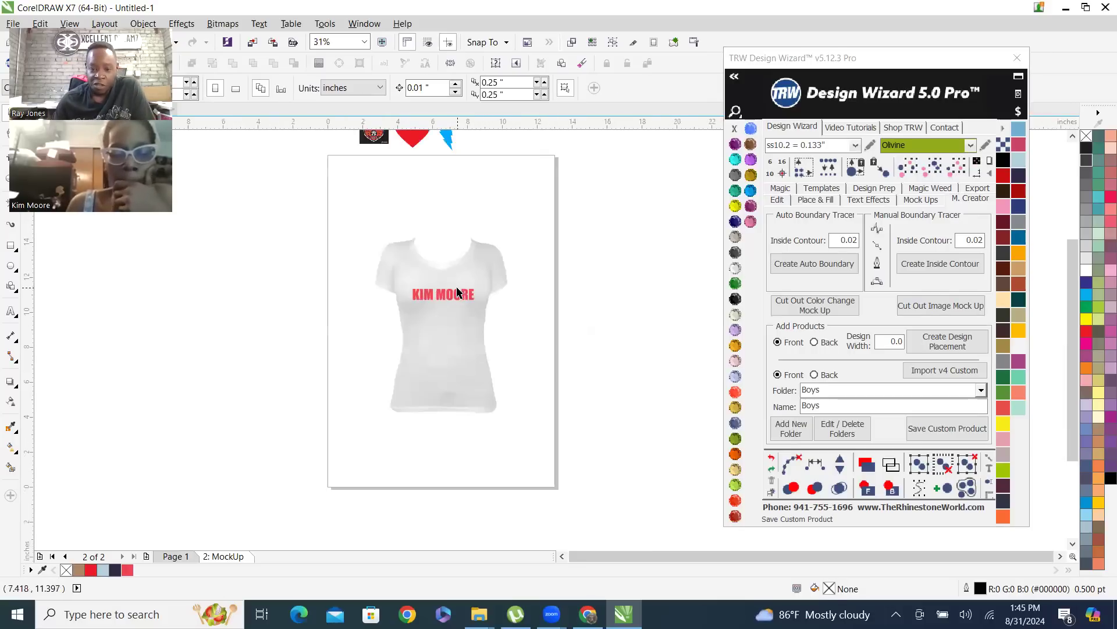
scroll(481, 278, "up", 2)
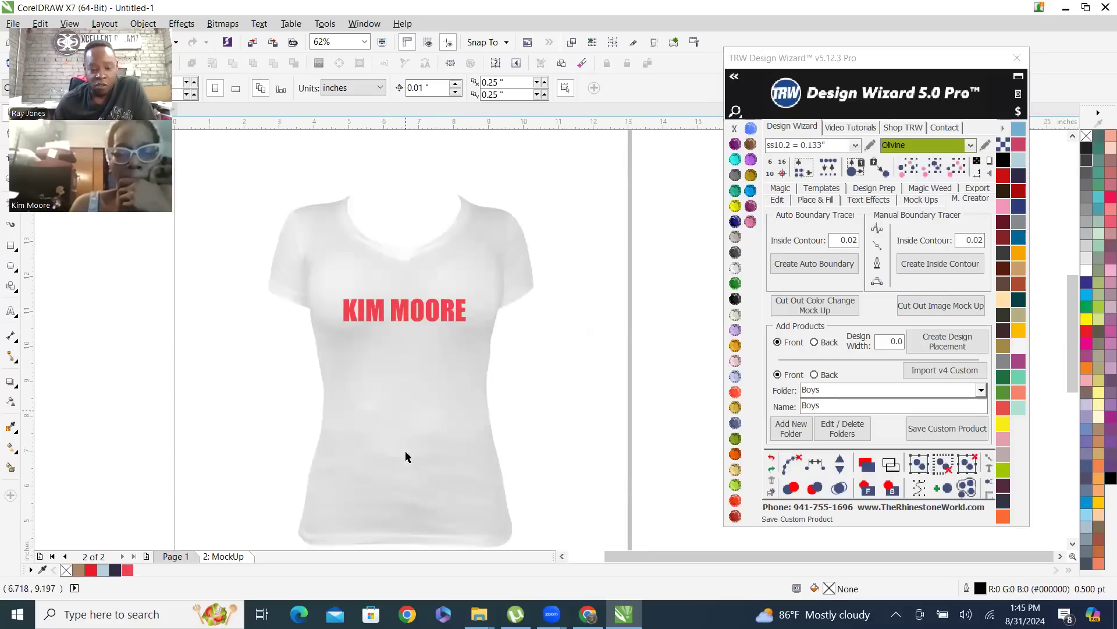
scroll(405, 306, "down", 2)
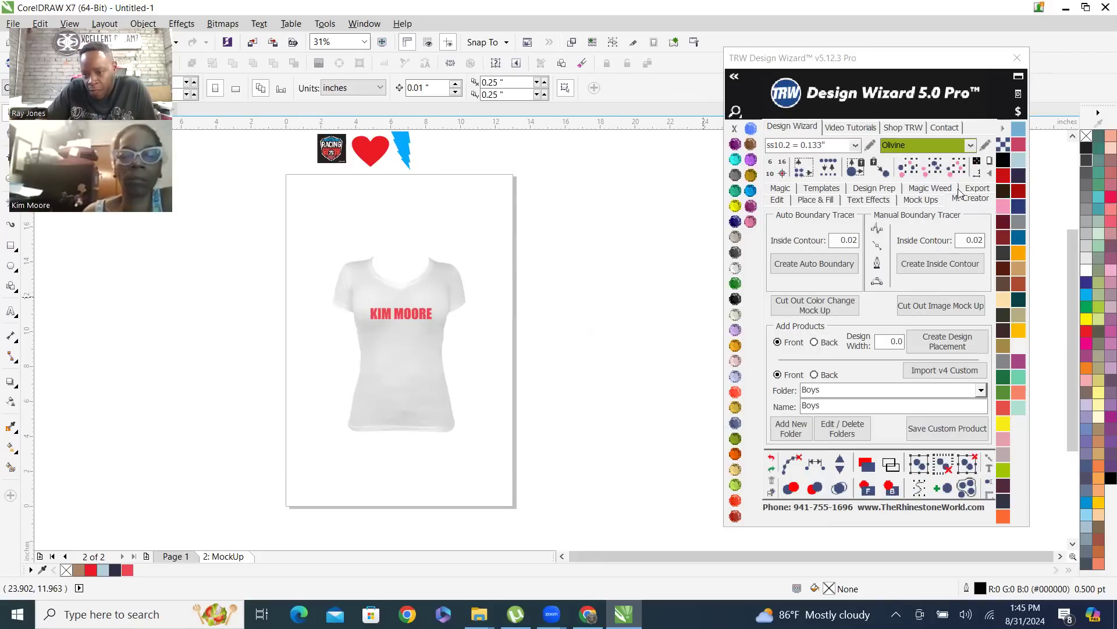
Look through Design Wizard's Export, Mock Ups and Text Effects tools
left_click(977, 188)
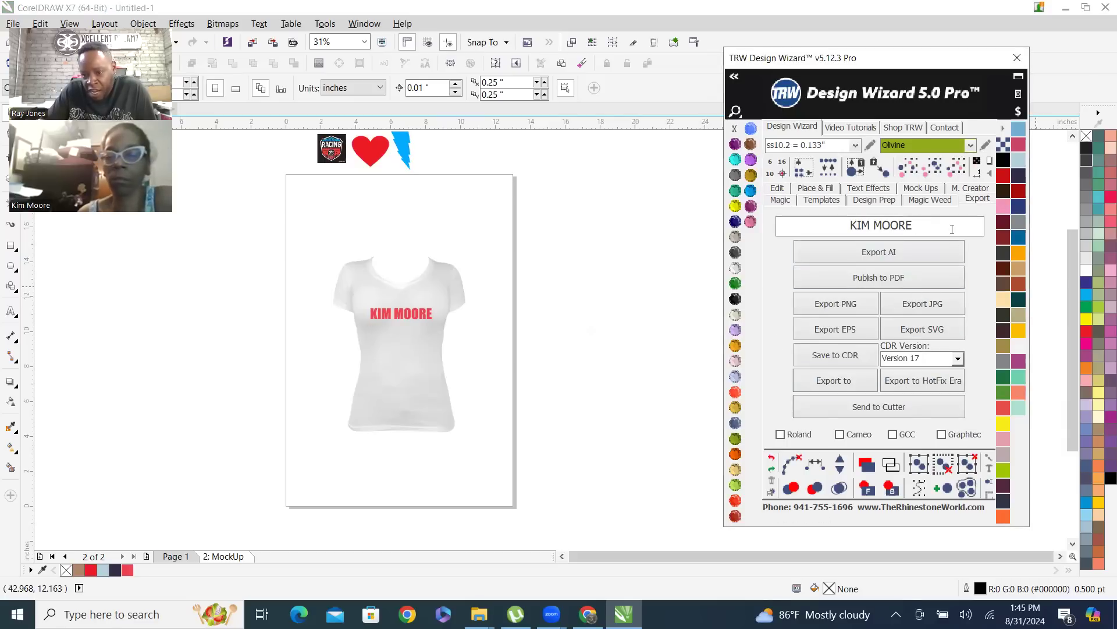
left_click(920, 189)
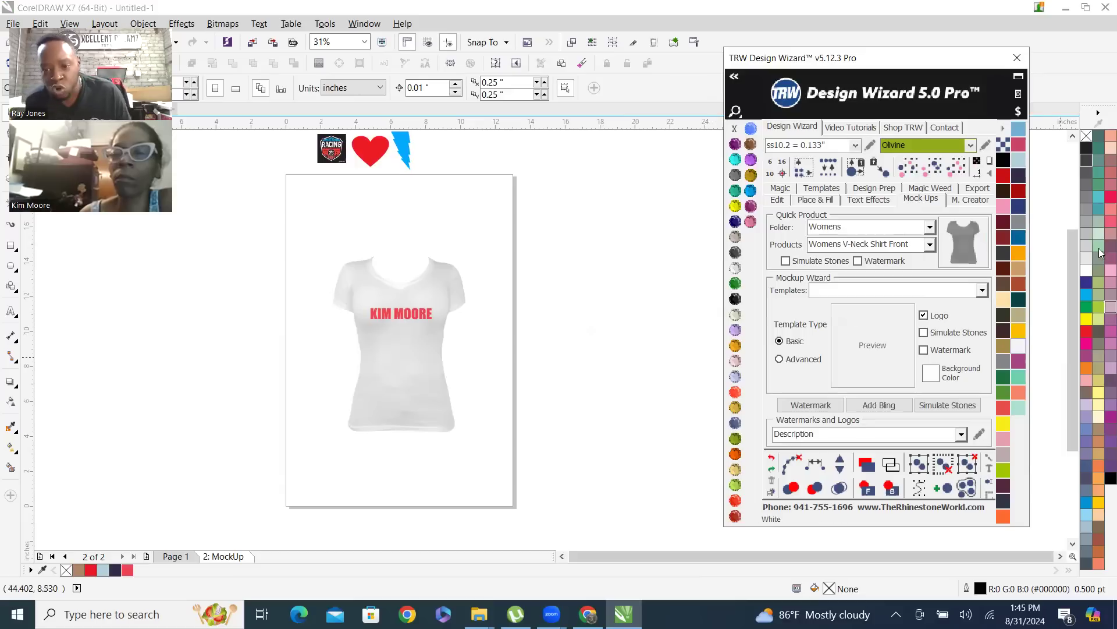
left_click(865, 201)
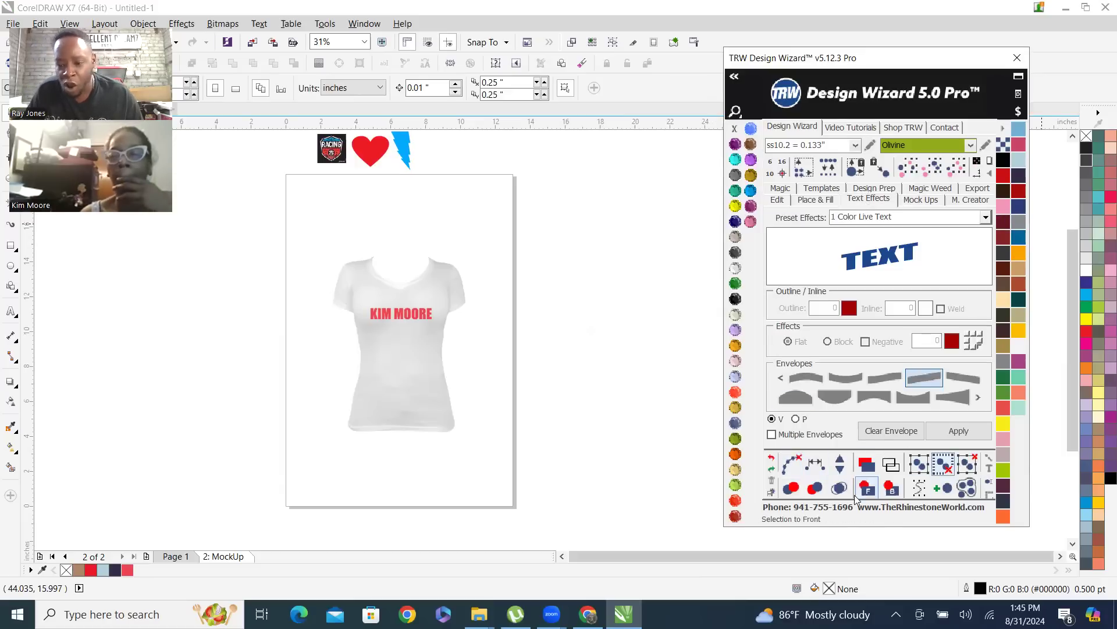
Open Design Wizard's Edit tools and show the shirt mockup in Enhanced View and in Wireframe View
left_click(777, 200)
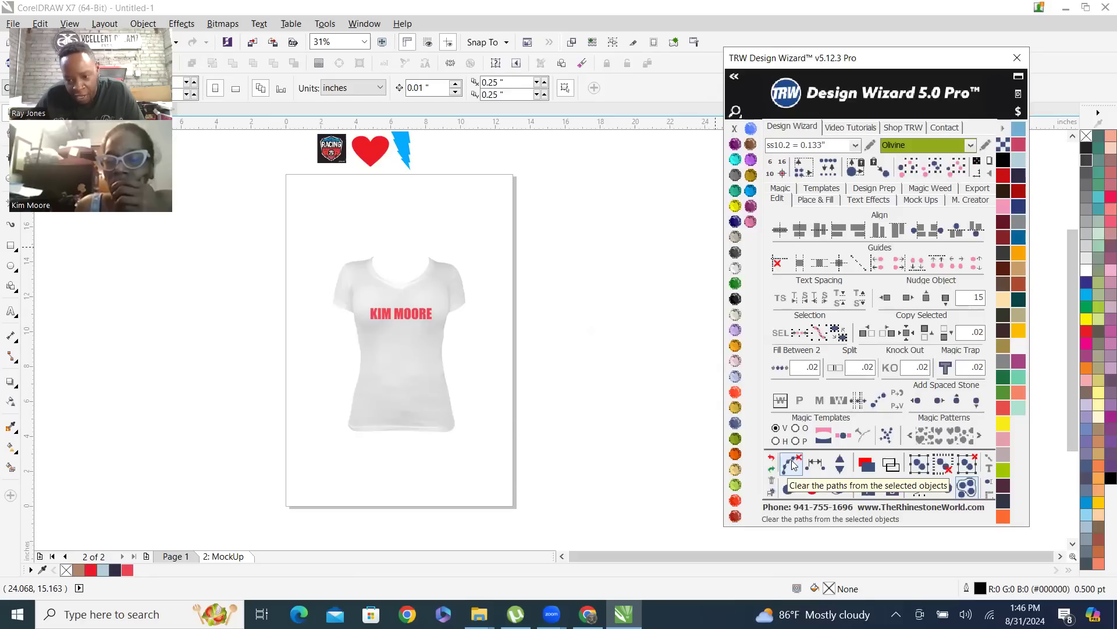
left_click(867, 467)
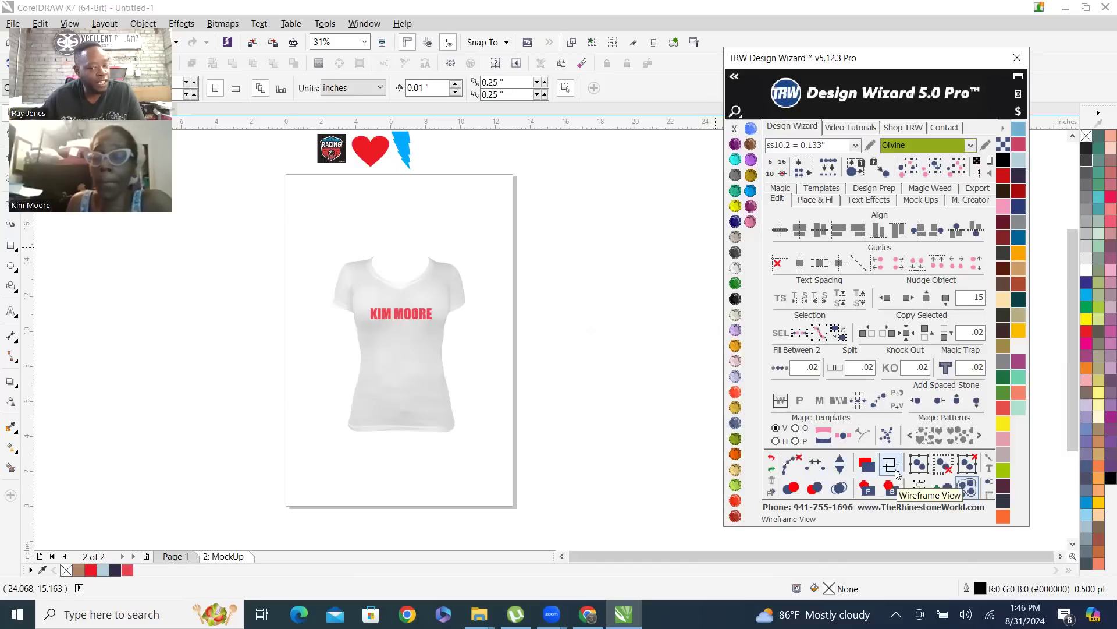
left_click(892, 468)
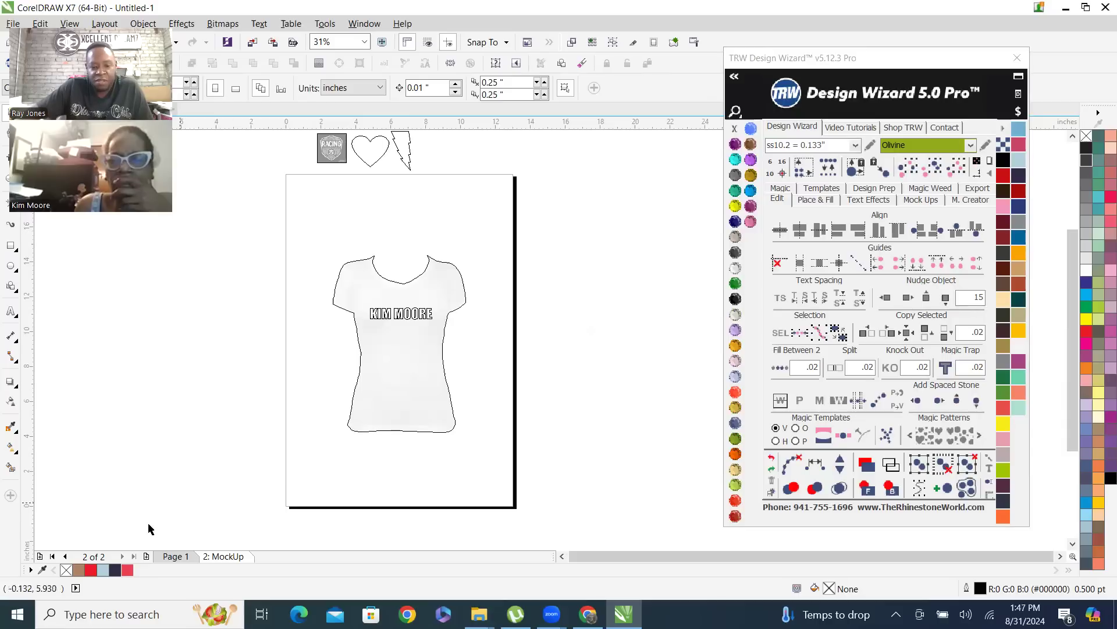
Return to Page 1 with the red name, open the Place & Fill tools, and turn off Add Stones
left_click(171, 557)
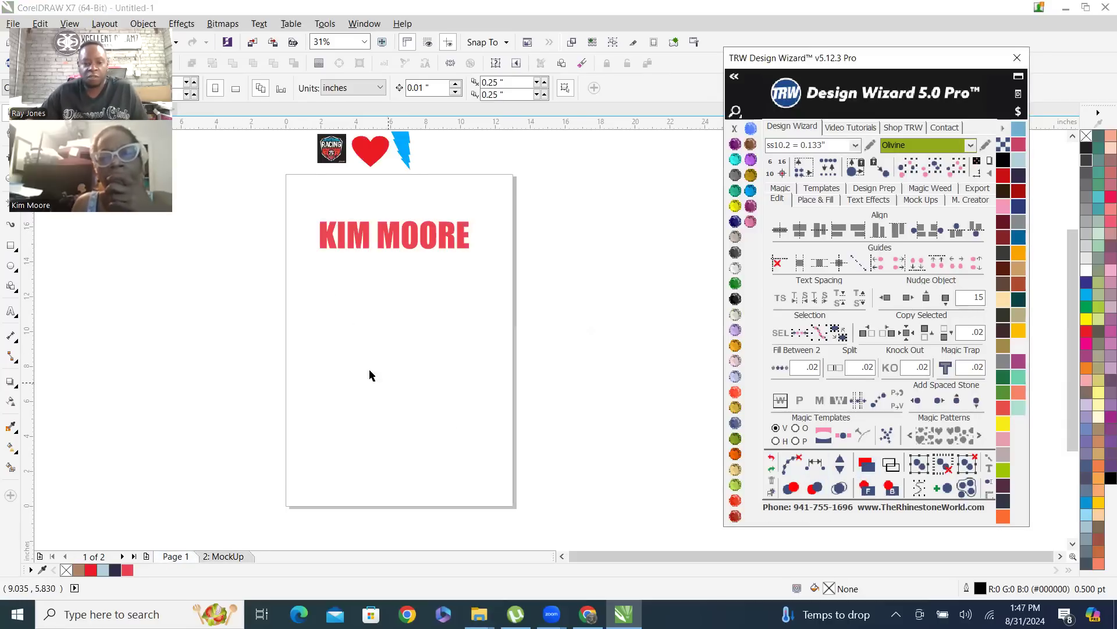
scroll(358, 185, "up", 2)
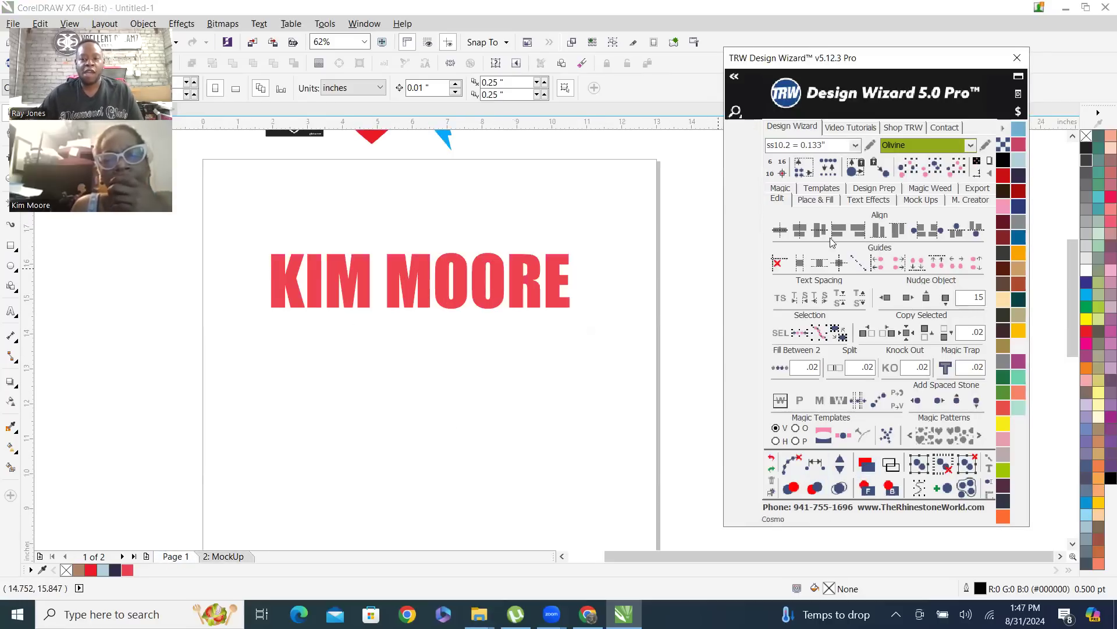
left_click(821, 201)
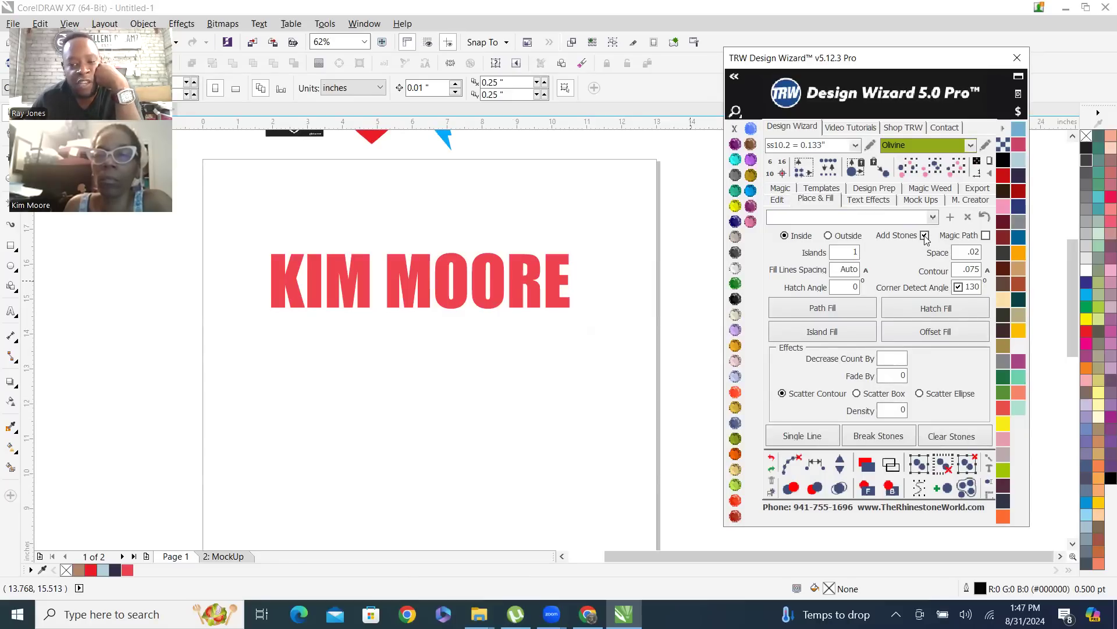
left_click(925, 235)
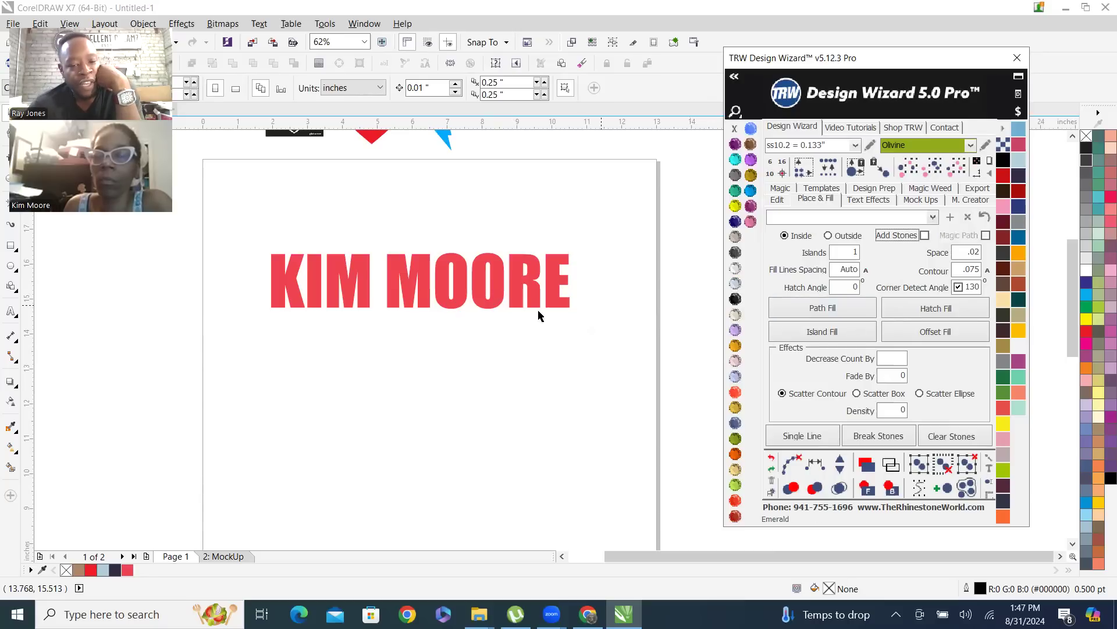
Try an inside Island Fill coloured Jet Black on the red name, and undo both the colour and the fill
left_click(421, 268)
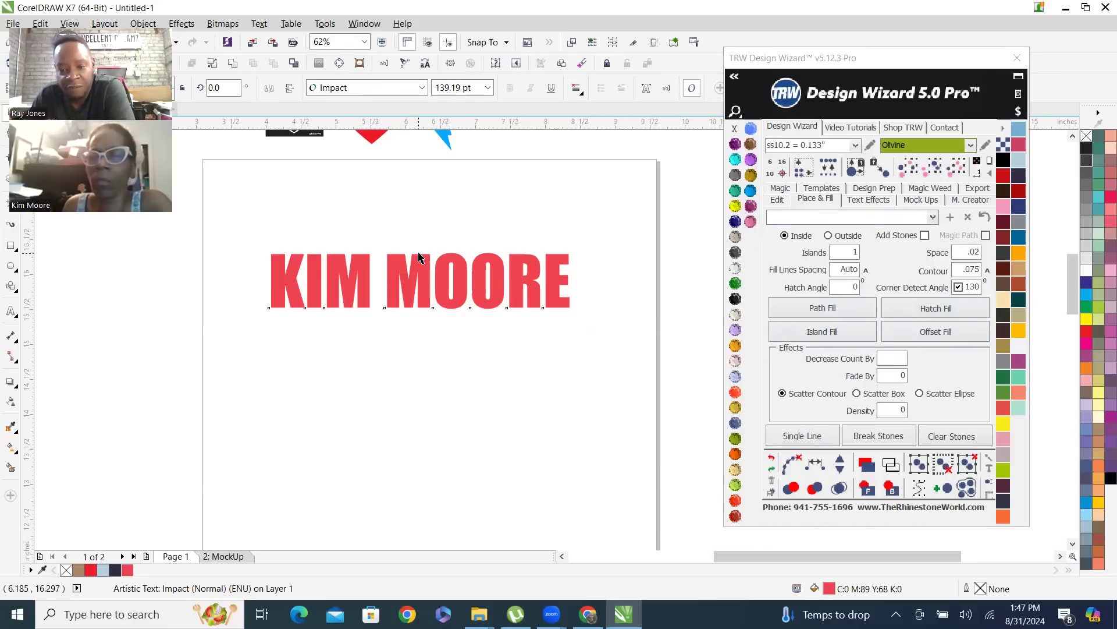
scroll(424, 259, "up", 2)
scroll(424, 295, "down", 2)
scroll(434, 292, "up", 2)
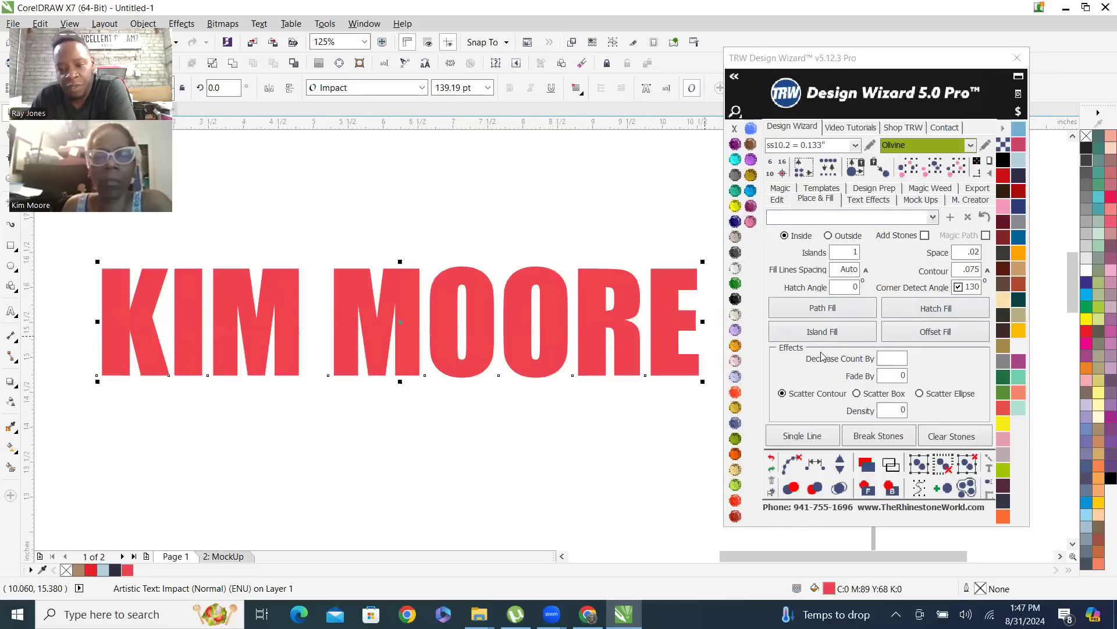
left_click(839, 333)
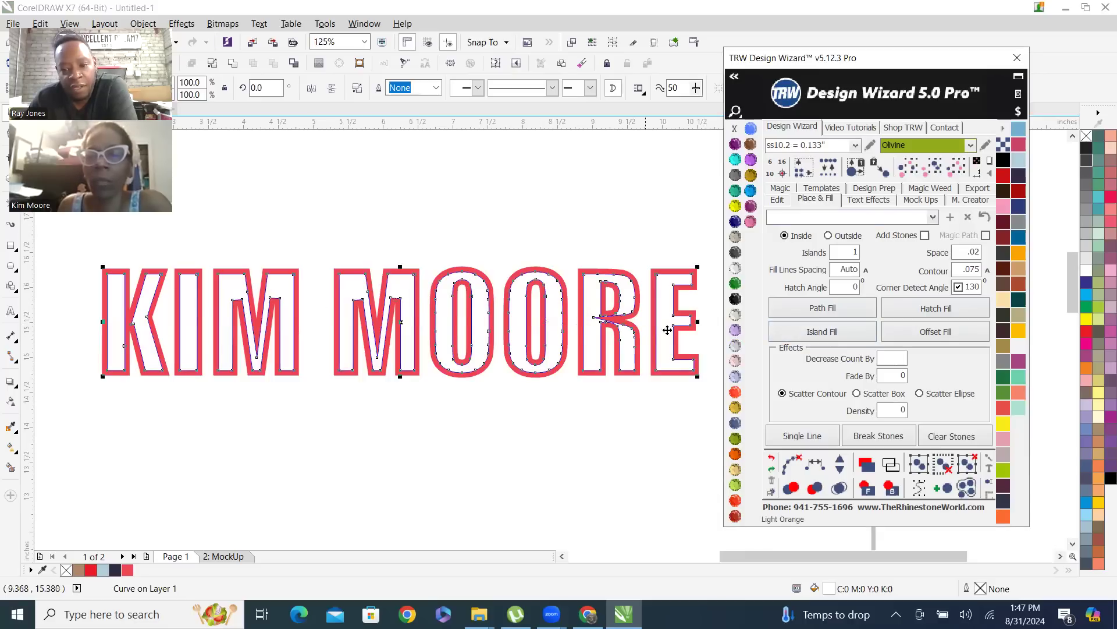
left_click(735, 301)
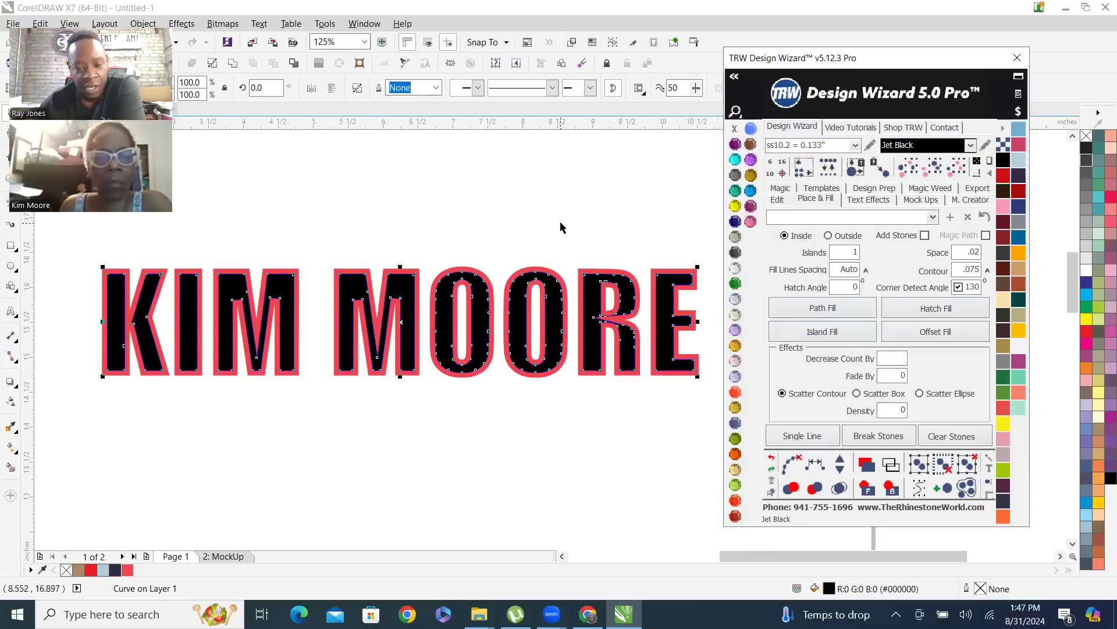
left_click(492, 233)
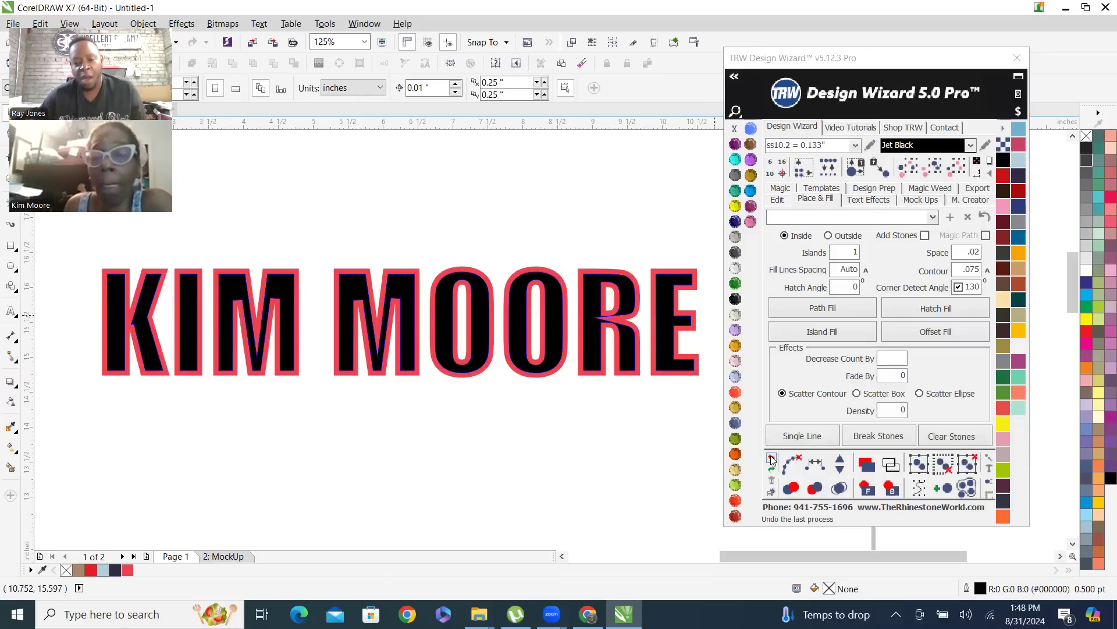
left_click(771, 460)
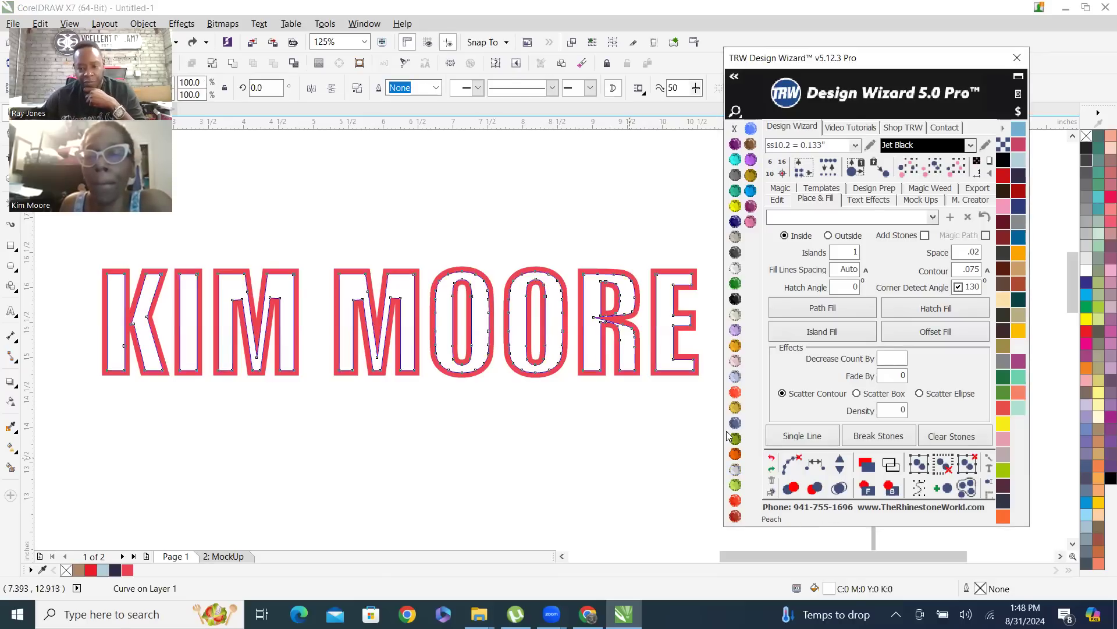
left_click(771, 460)
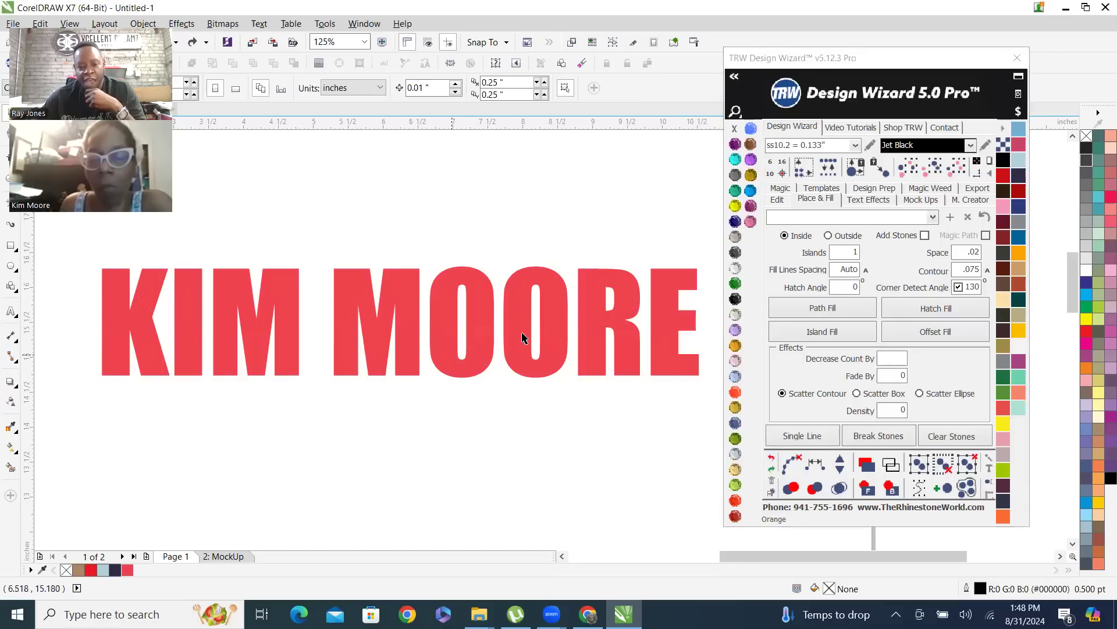
Create an outside Island Fill around the red name with 1 island and a .075 contour, and colour it Jet Black
left_click(830, 238)
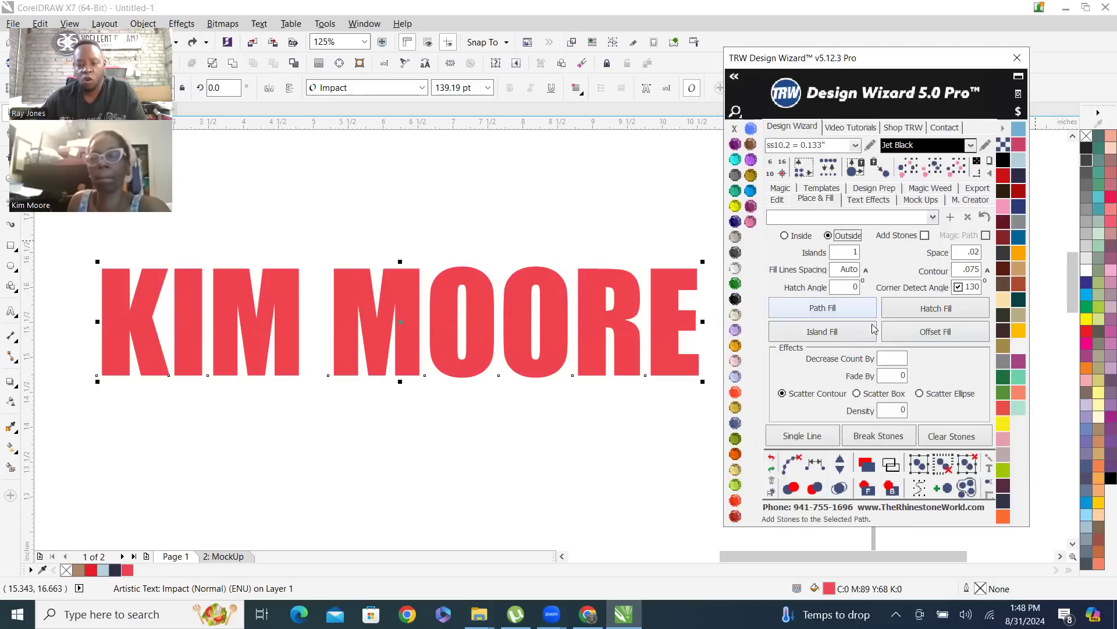
left_click(841, 339)
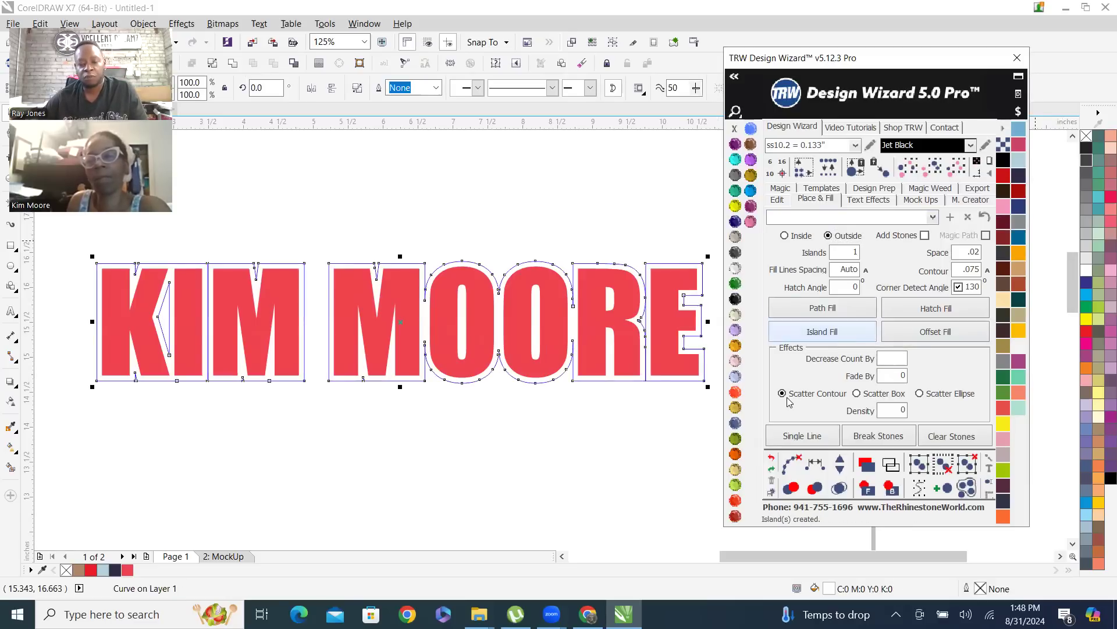
left_click(735, 301)
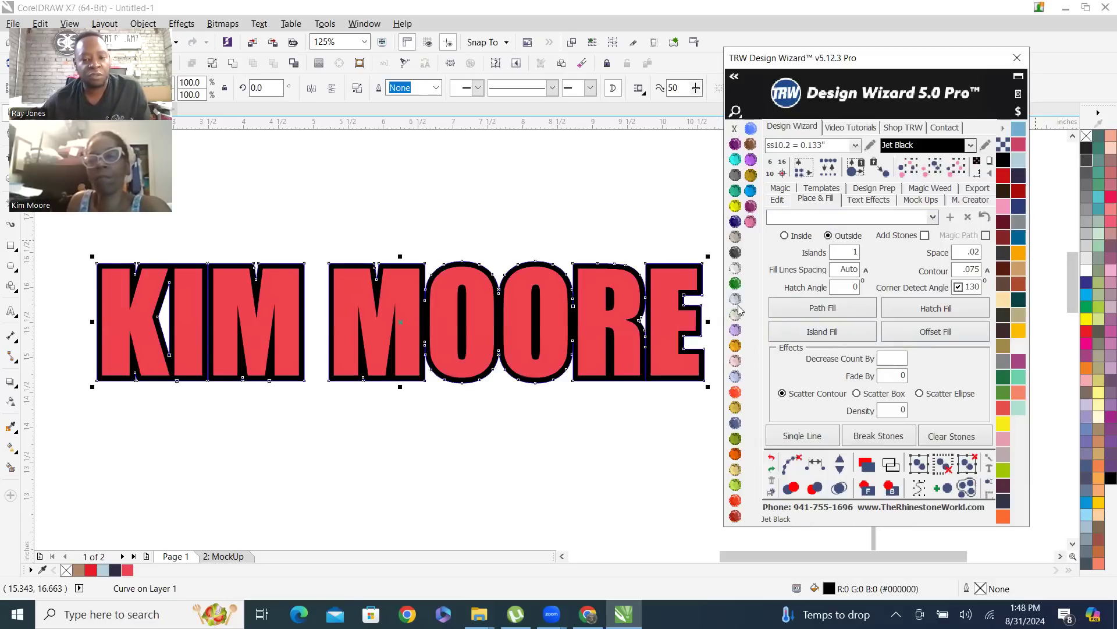
scroll(486, 296, "up", 3)
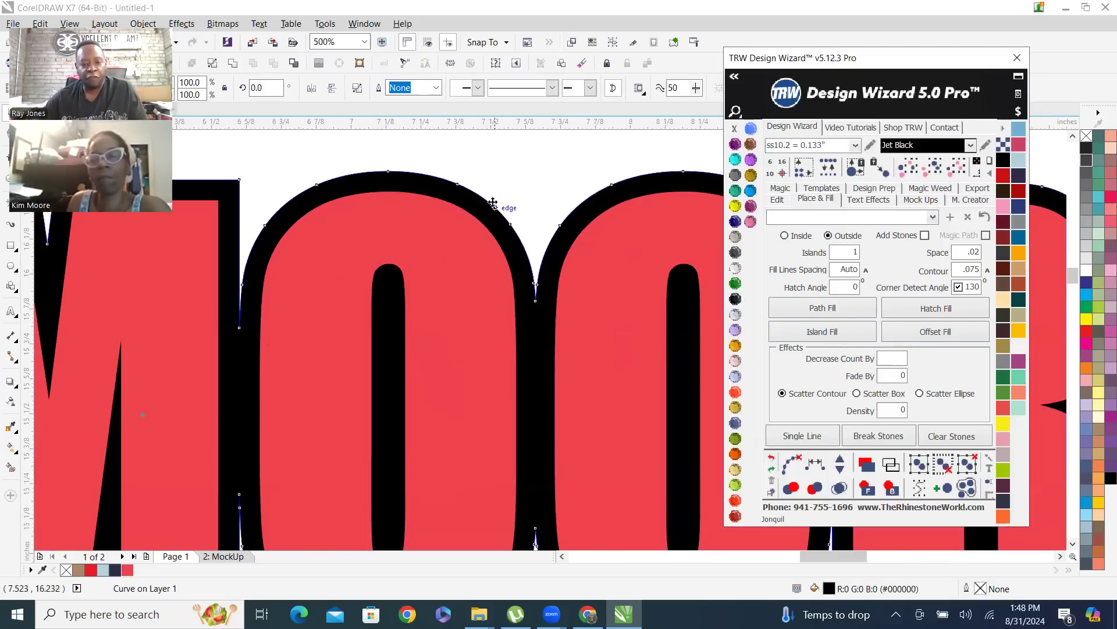
scroll(502, 225, "down", 2)
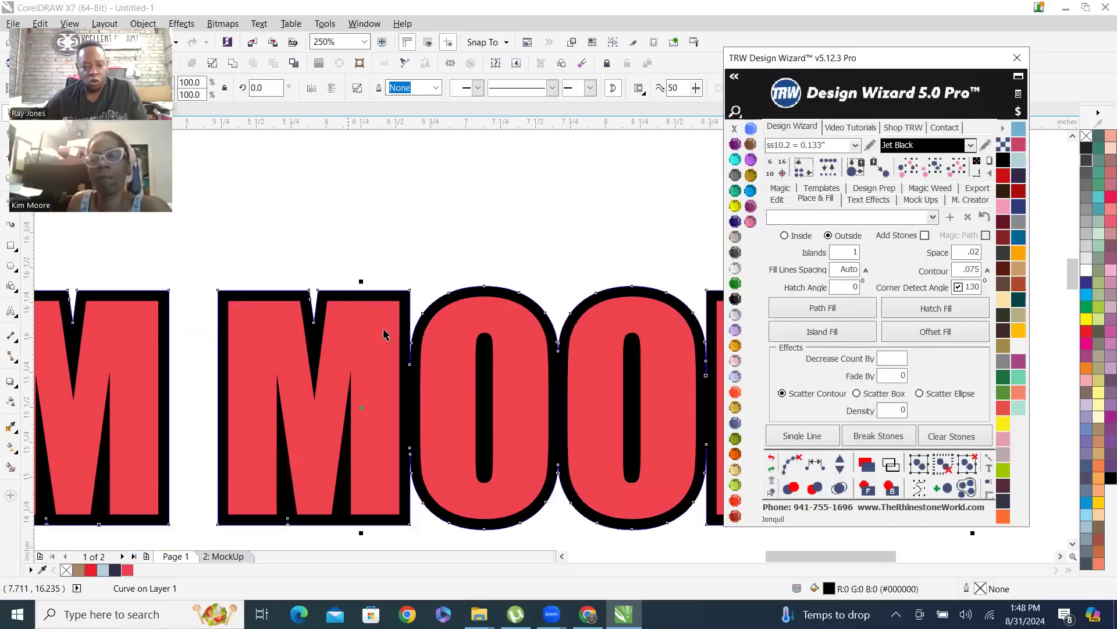
Check the narrow gap between the M and O of the black contour up close and clear the contour's outline
scroll(405, 408, "up", 4)
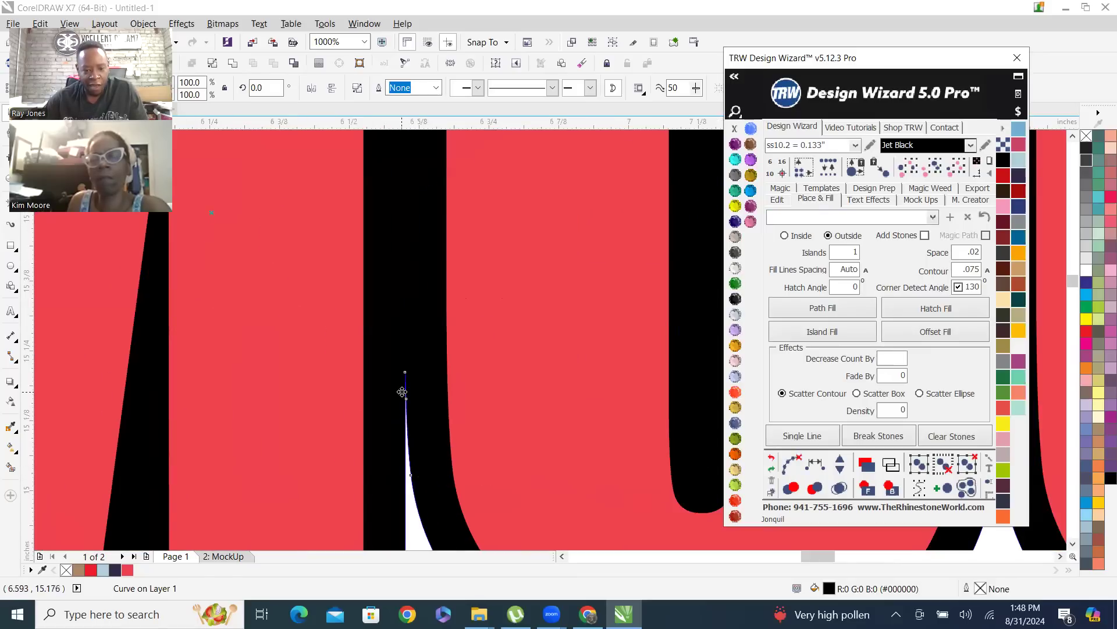
scroll(411, 417, "up", 1)
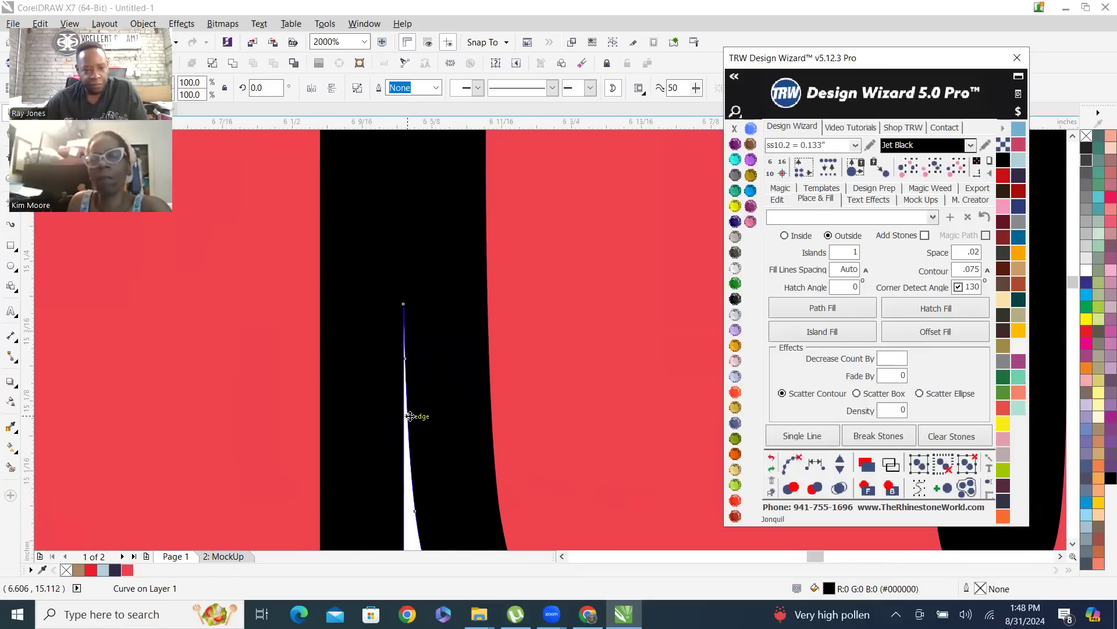
scroll(410, 416, "up", 2)
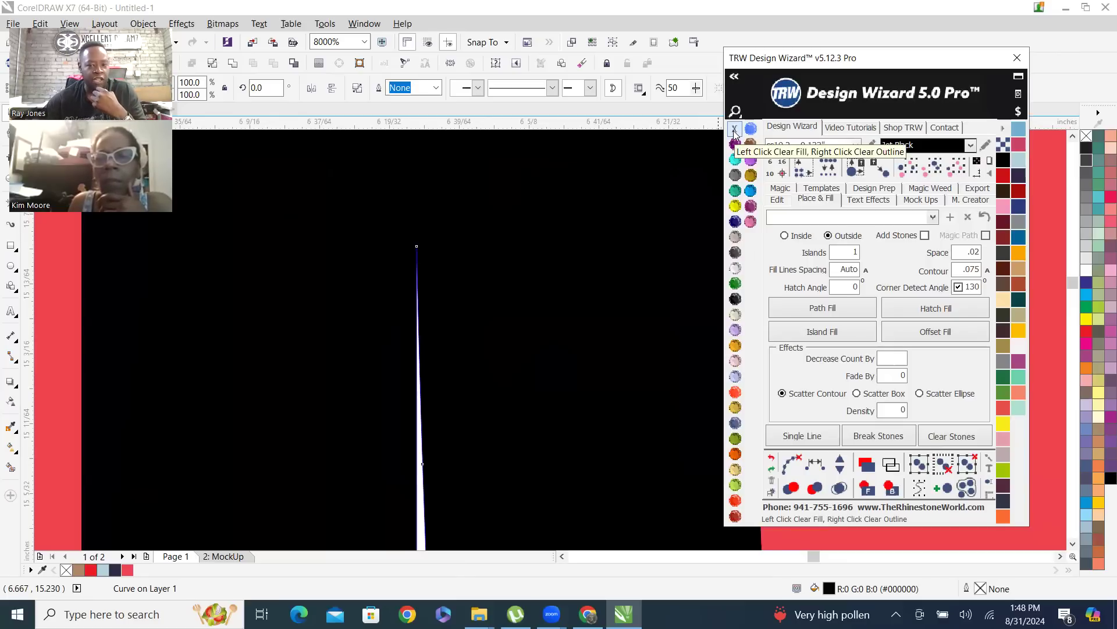
scroll(533, 372, "down", 3)
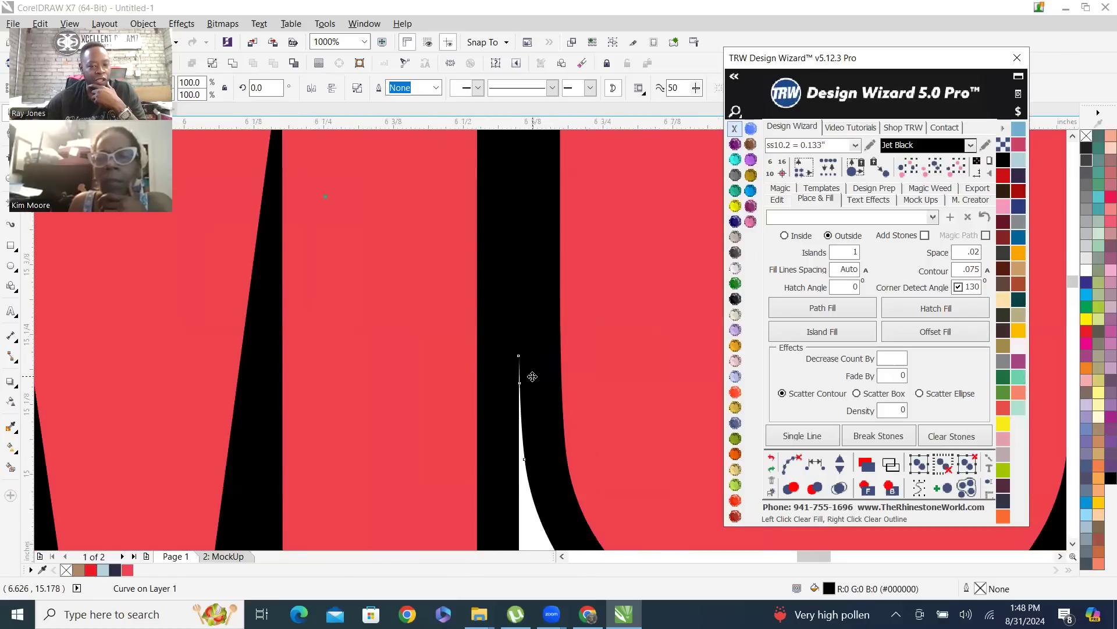
scroll(514, 449, "down", 2)
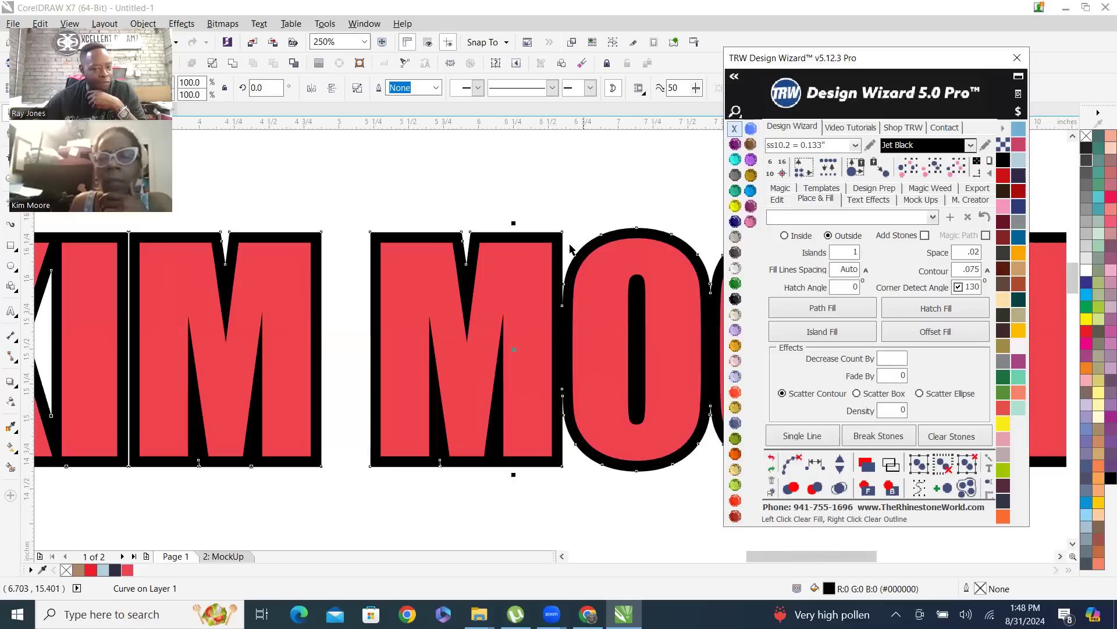
left_click(572, 201)
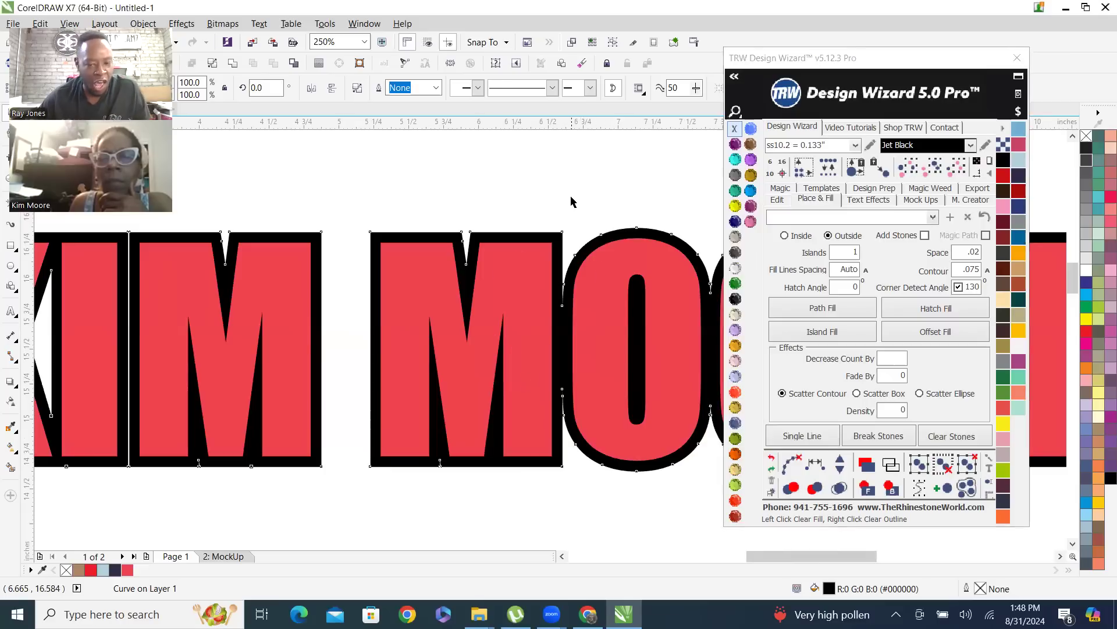
Undo the outline removal and the Jet Black fill on the name's contour, and colour the contour Citrine
left_click(772, 459)
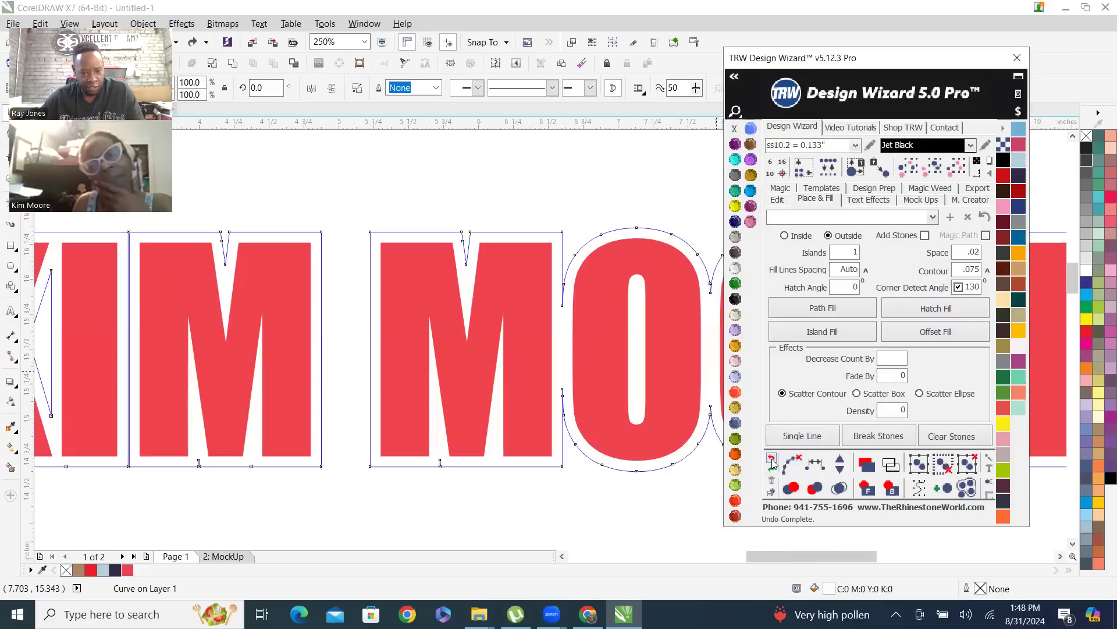
left_click(772, 461)
left_click(772, 470)
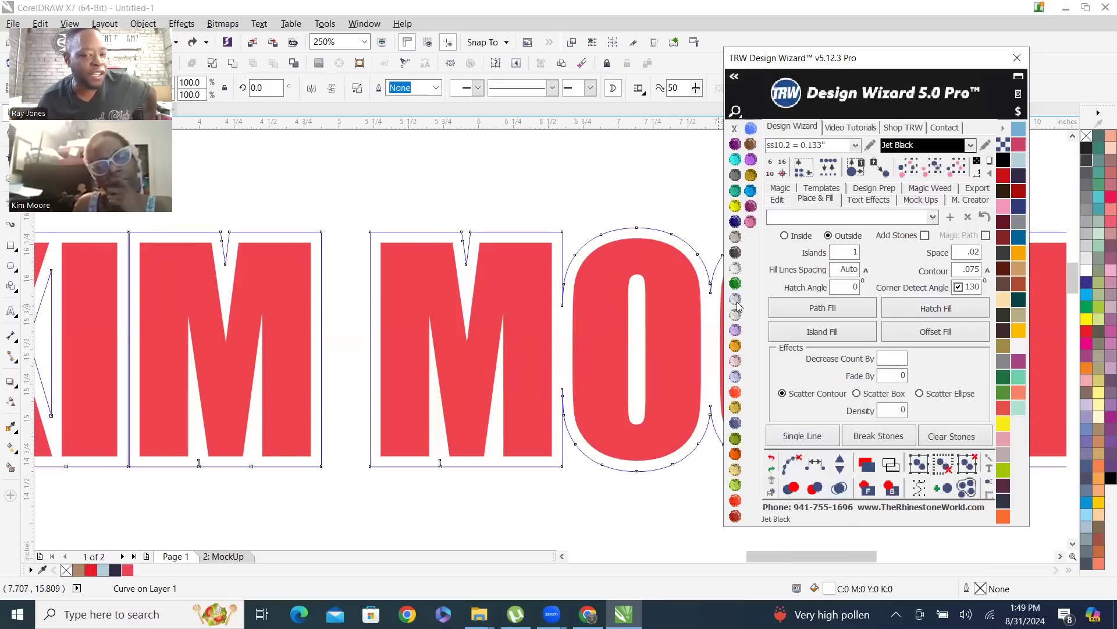
left_click(736, 207)
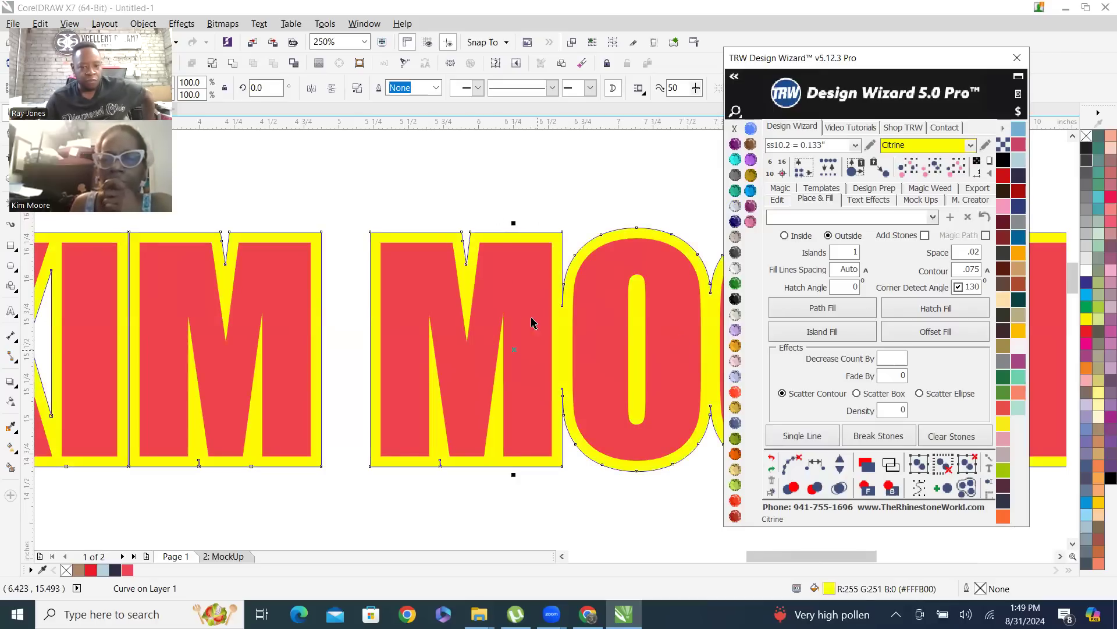
Clear the outline from the Citrine contour and check its edges around the M and O
scroll(532, 322, "up", 2)
scroll(441, 326, "down", 1)
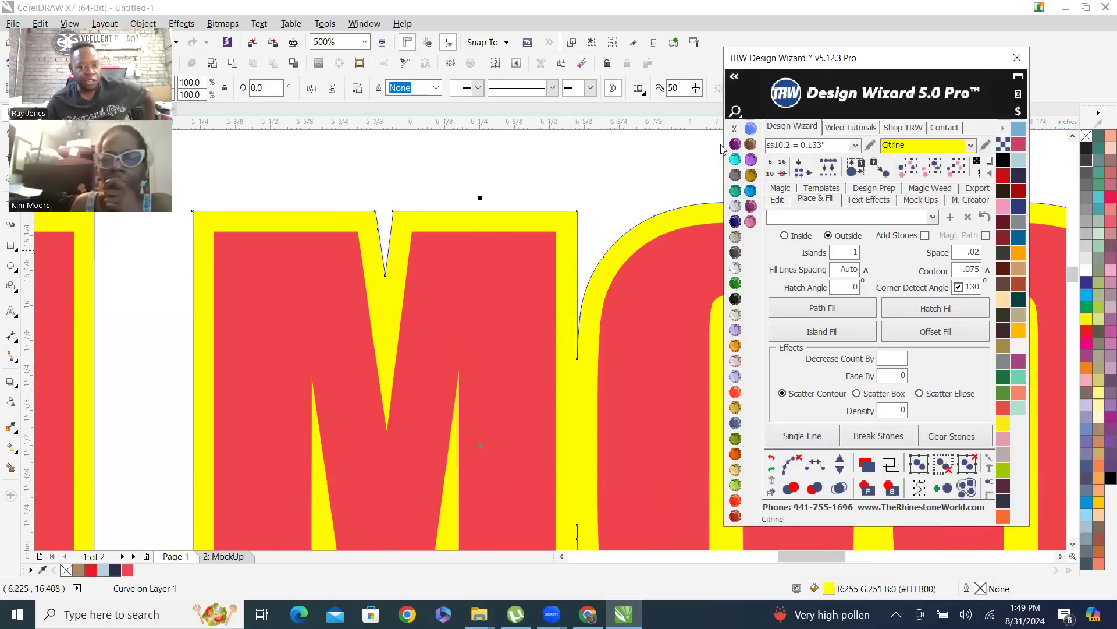
right_click(735, 129)
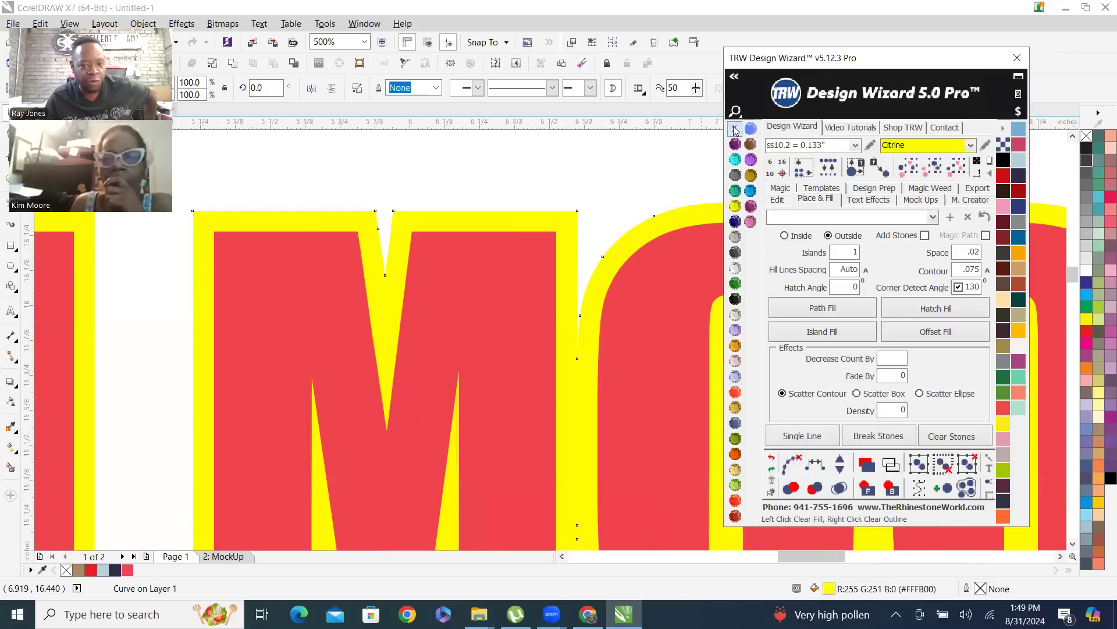
scroll(623, 237, "down", 3)
left_click(592, 220)
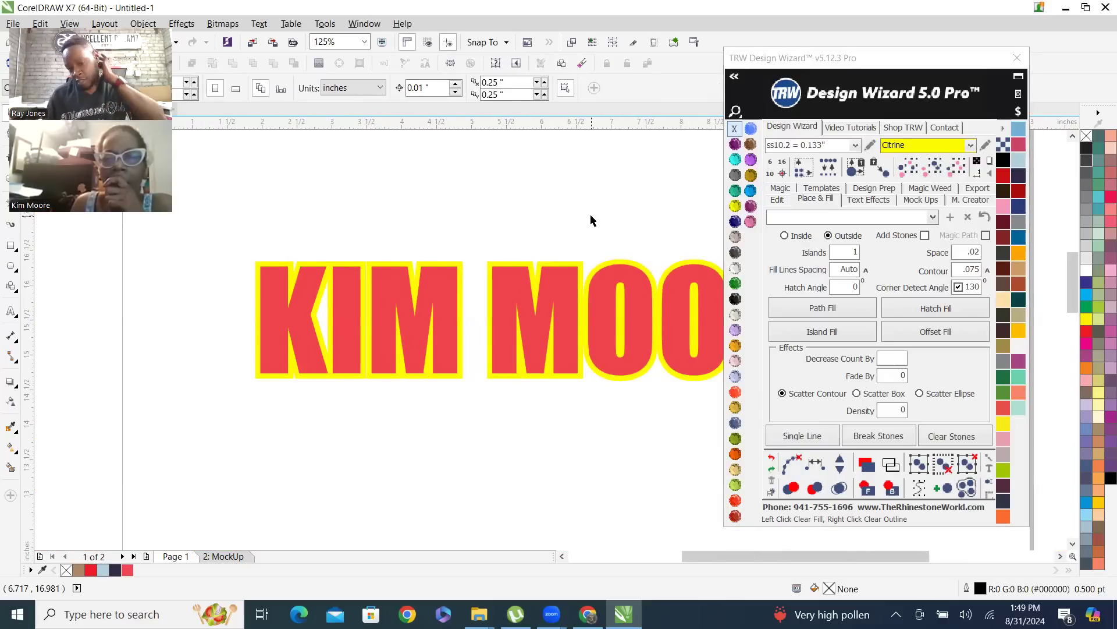
scroll(605, 269, "up", 1)
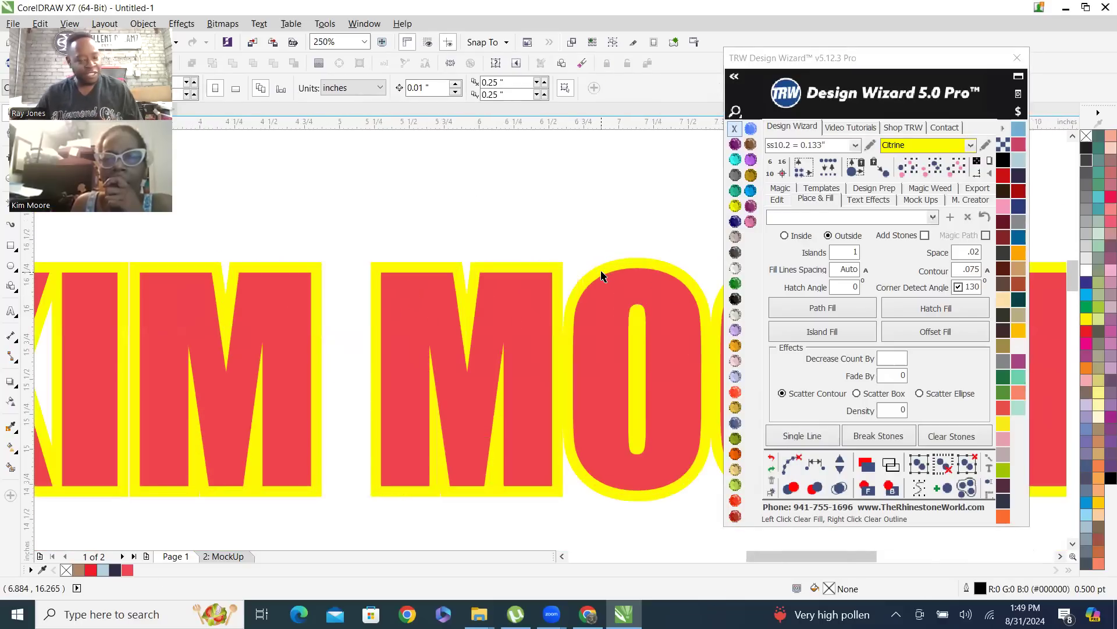
Create a second outside Island Fill around the Citrine contour, coloured Jet Black with no outline
left_click(557, 275)
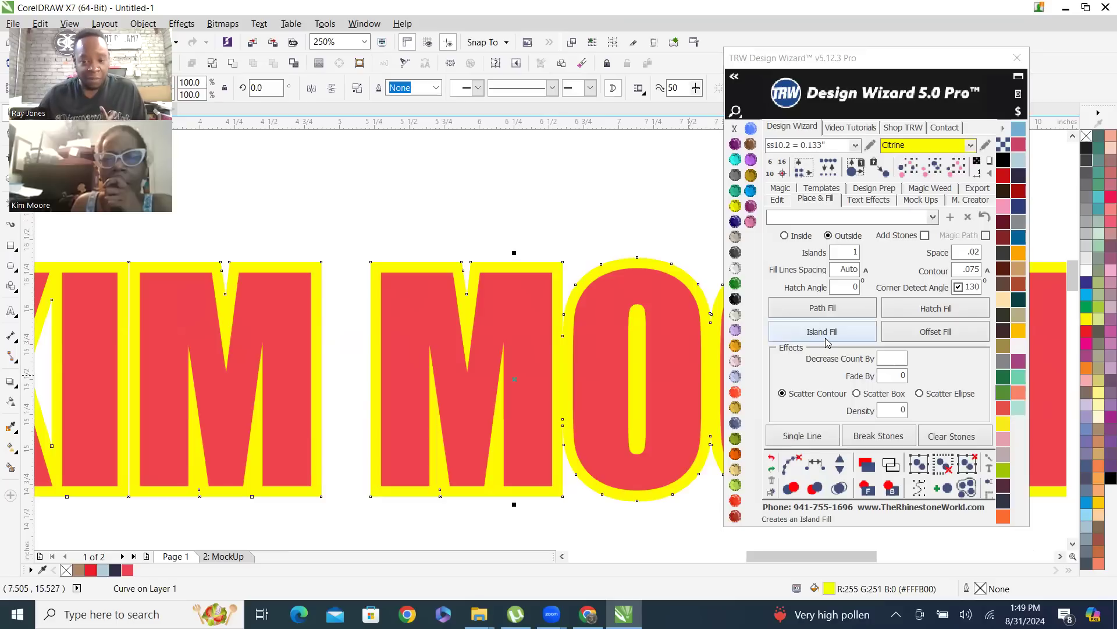
left_click(617, 245)
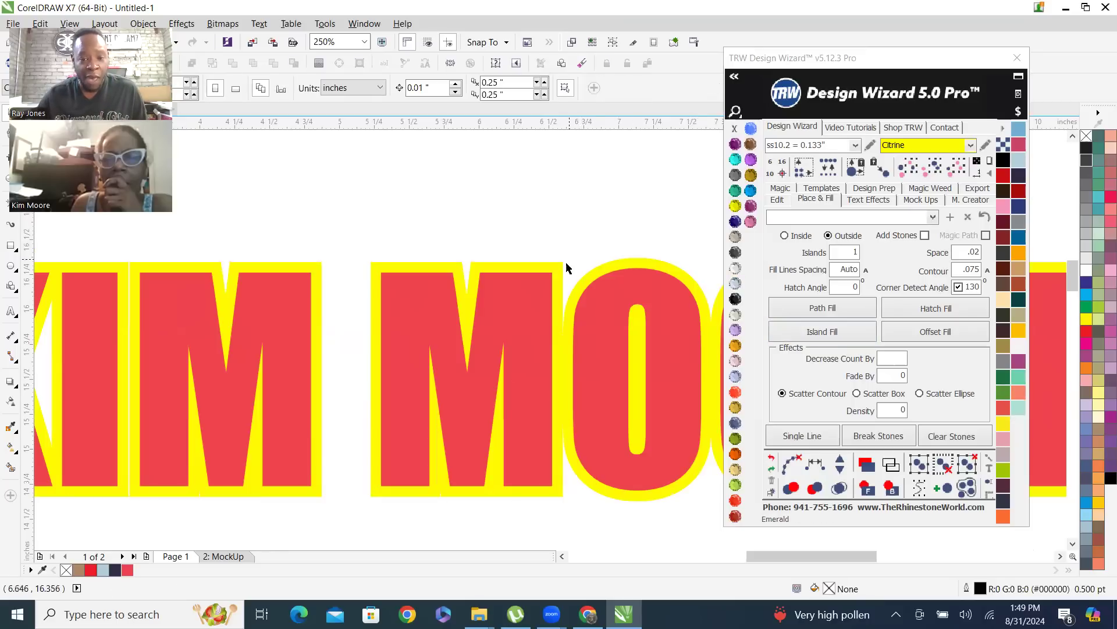
left_click(379, 266)
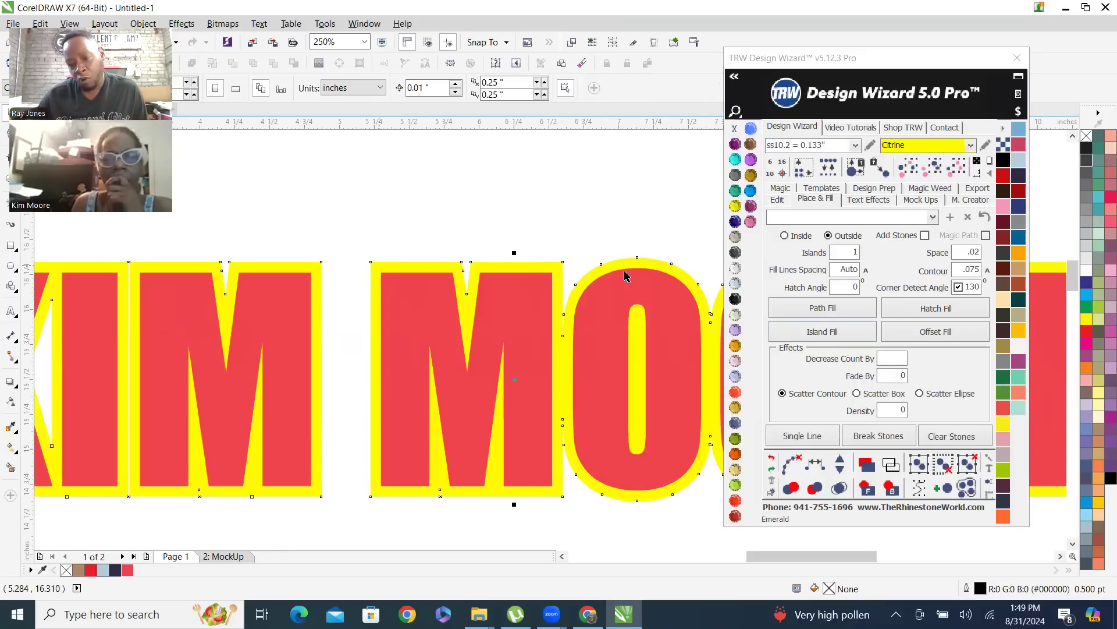
left_click(851, 334)
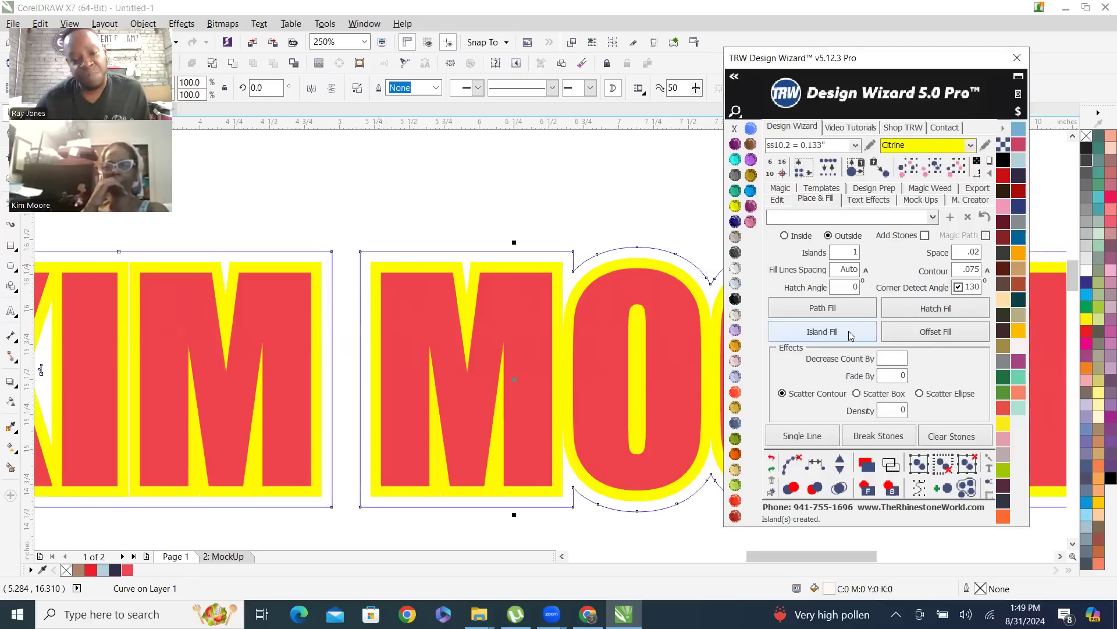
left_click(735, 300)
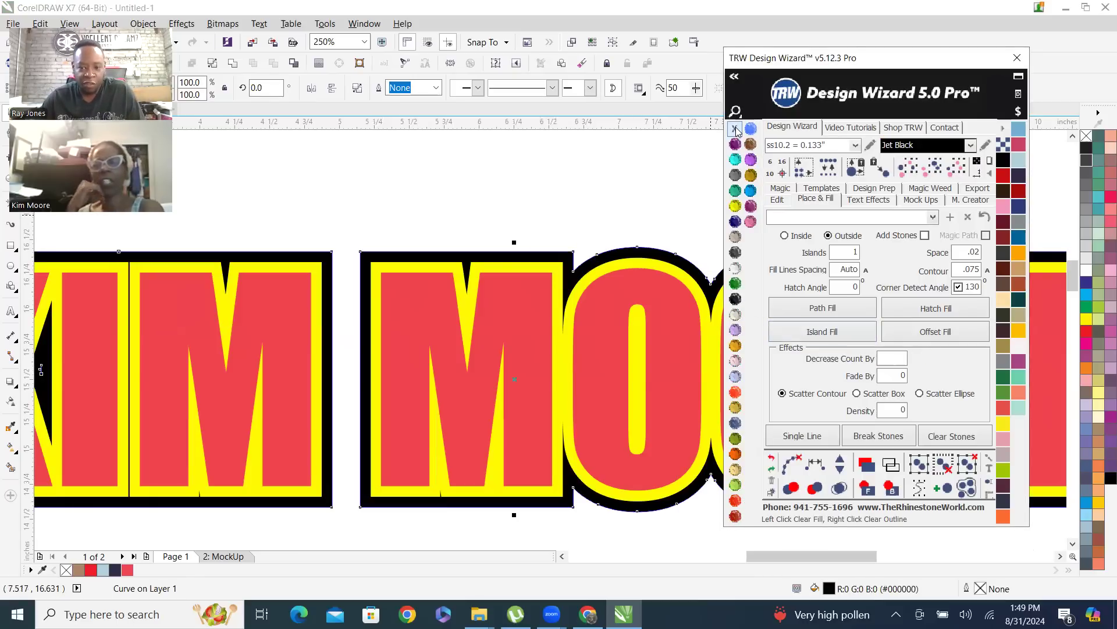
left_click(483, 191)
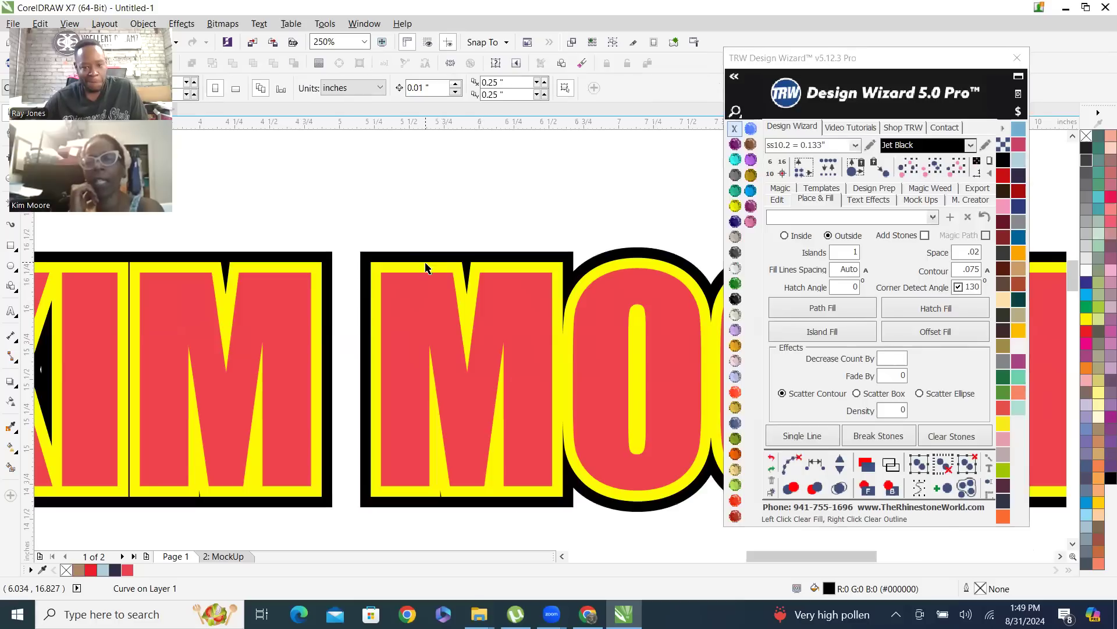
scroll(430, 263, "down", 1)
scroll(510, 297, "up", 1)
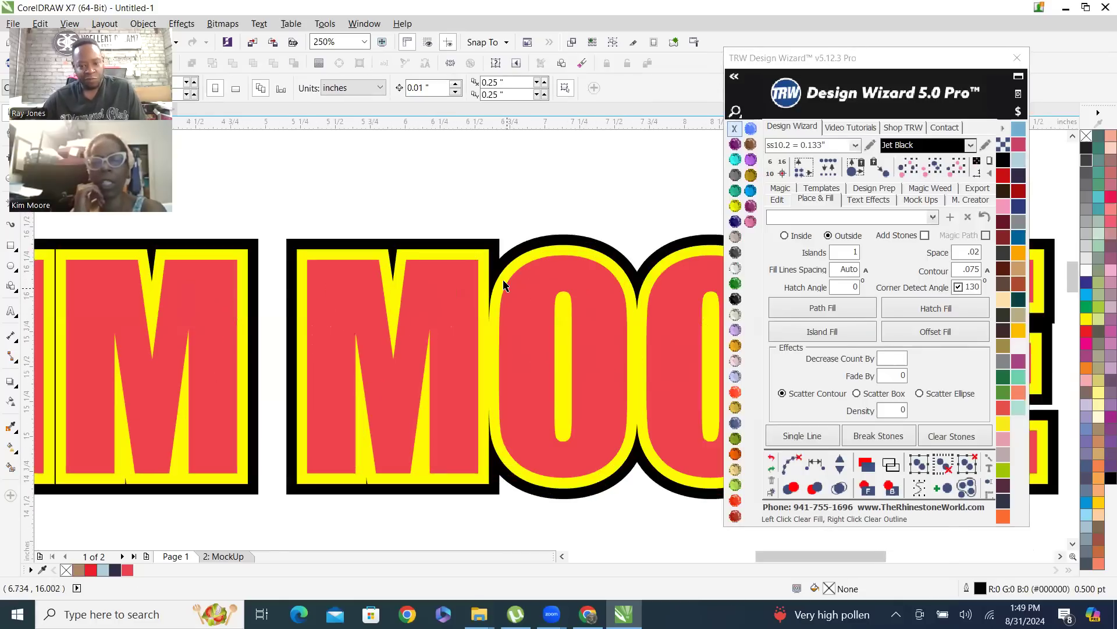
Delete the Jet Black contour and the Citrine contour, leaving only the red name
left_click(493, 250)
key("Delete")
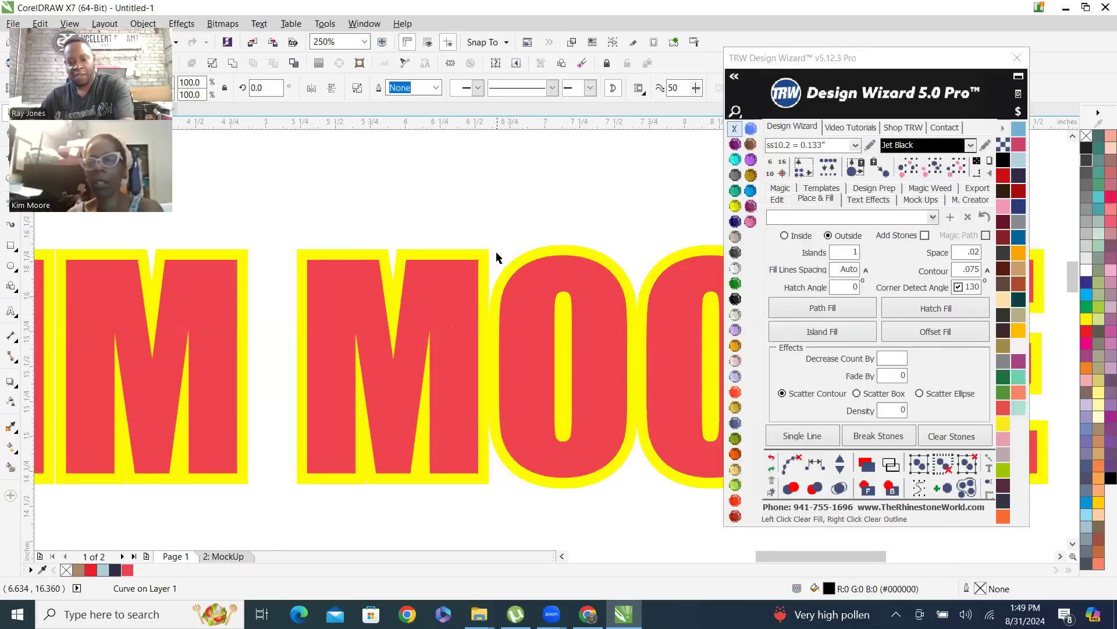
left_click(488, 263)
key("Delete")
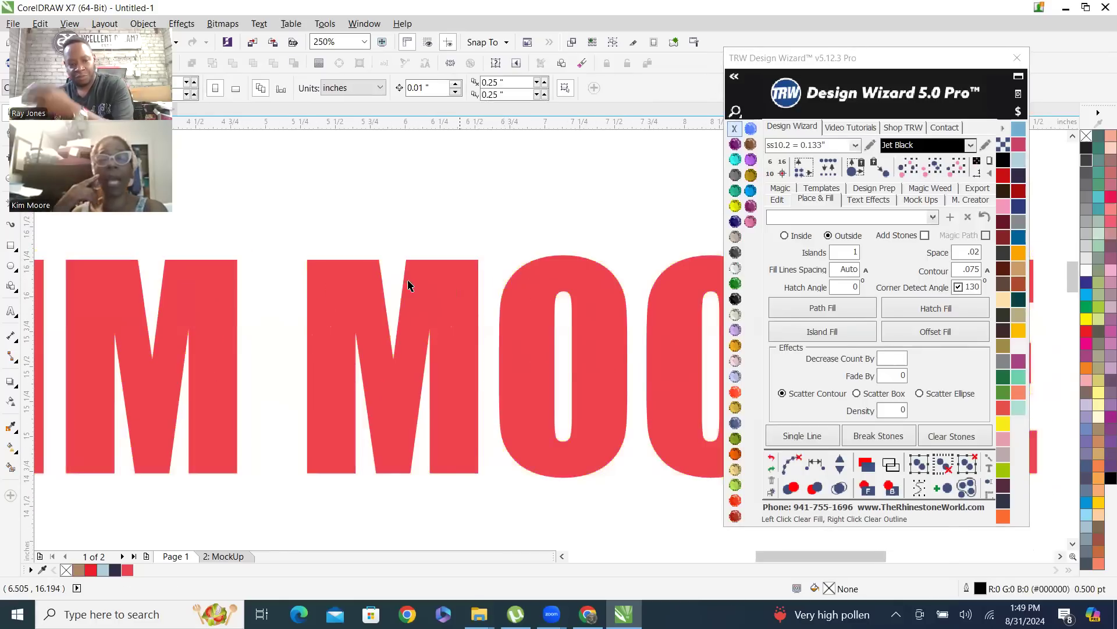
Give the red name text an Amethyst outline
scroll(377, 294, "down", 1)
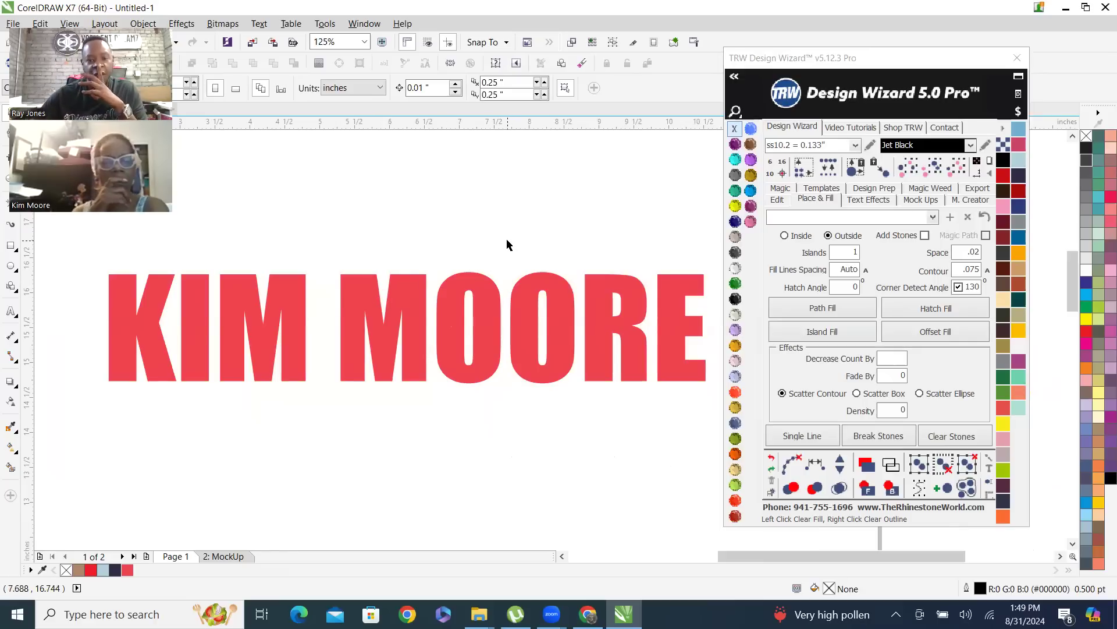
left_click(486, 328)
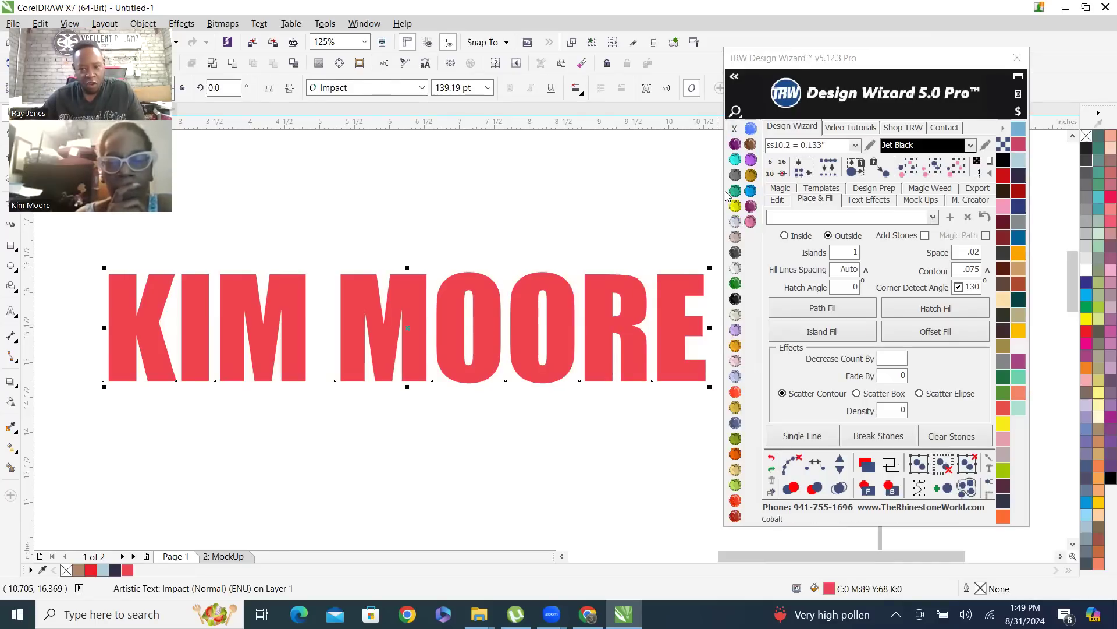
left_click(735, 149)
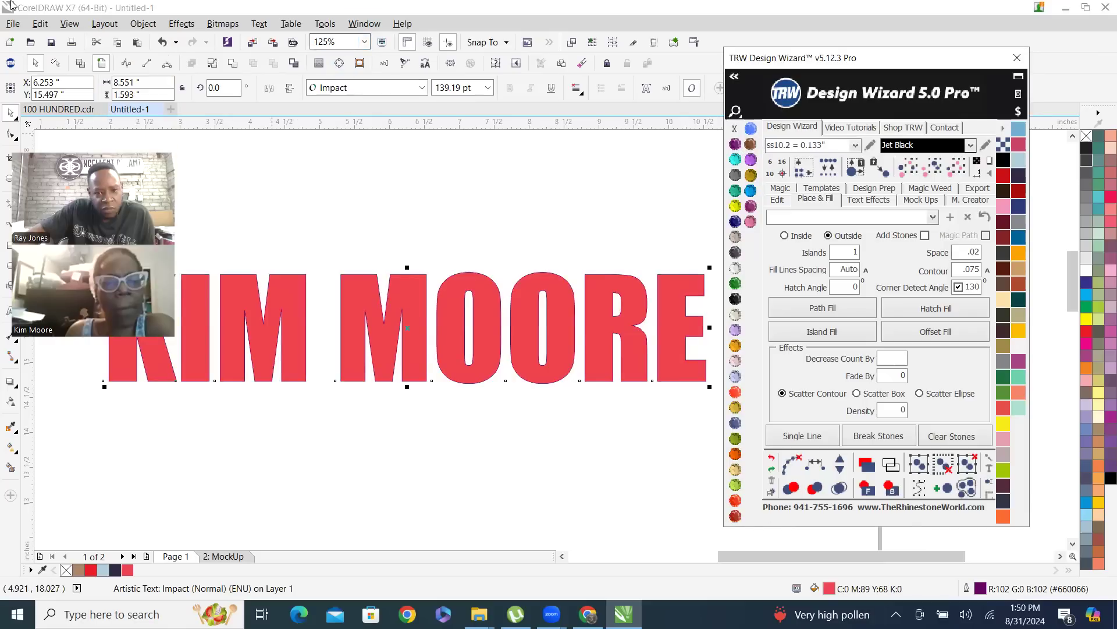
Move the Design Wizard window away from the name and inspect the purple outline's thickness up close
left_click_drag(826, 60, 921, 106)
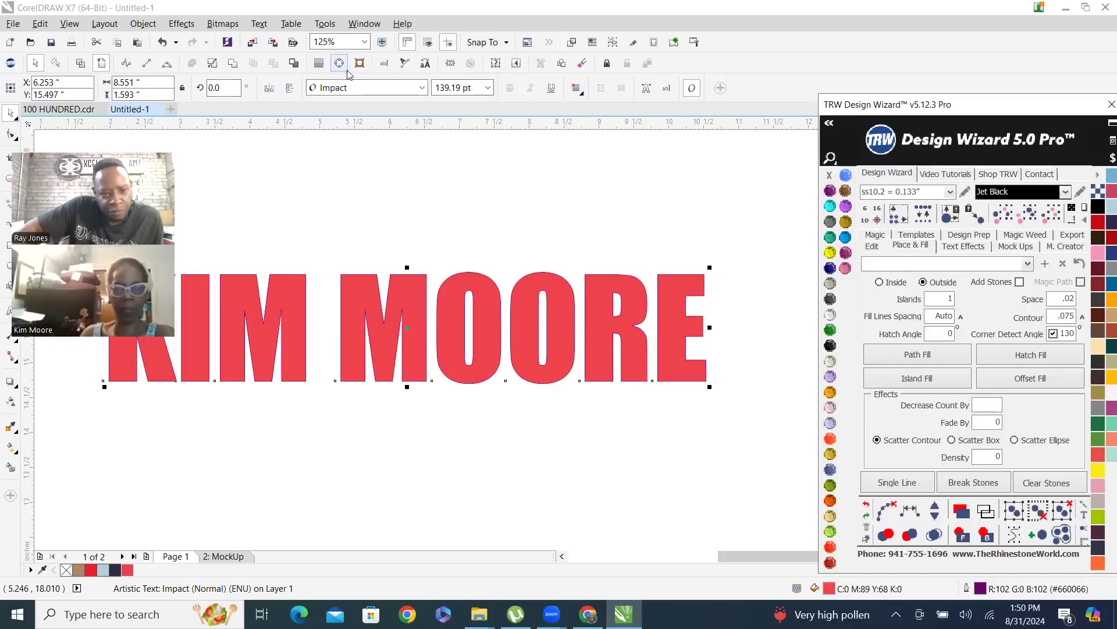
scroll(425, 263, "up", 8)
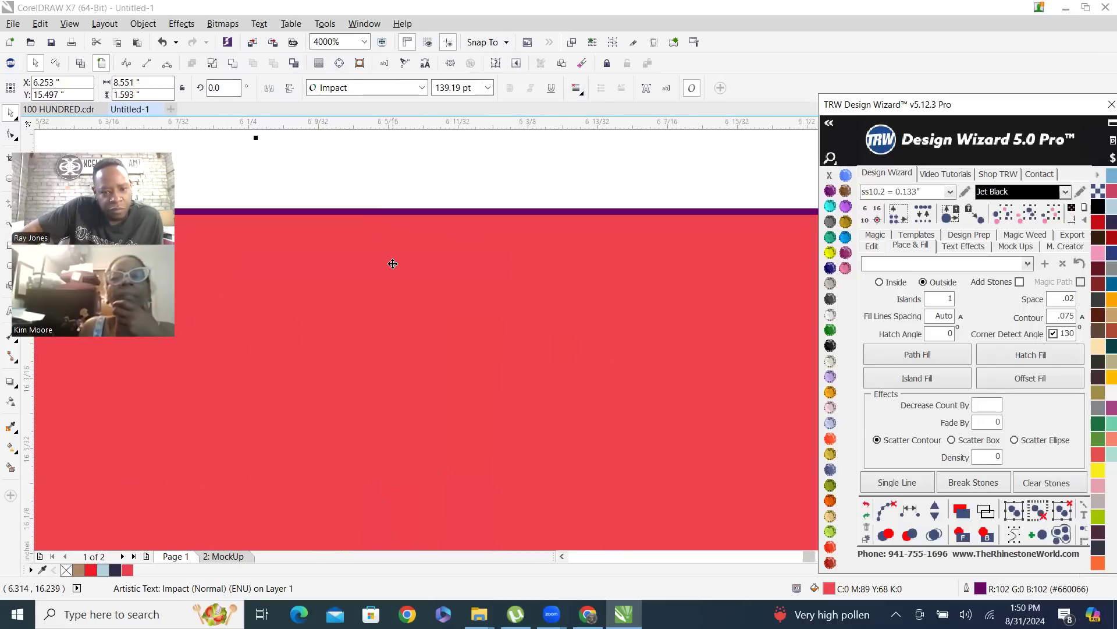
scroll(363, 236, "up", 1)
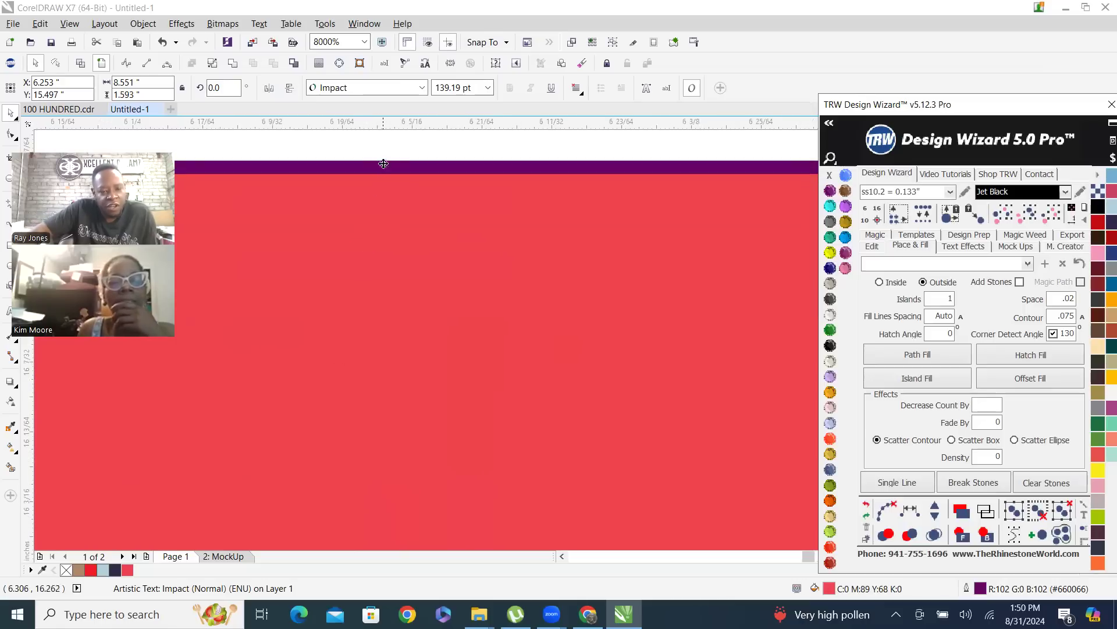
left_click(179, 24)
mouse_move(148, 23)
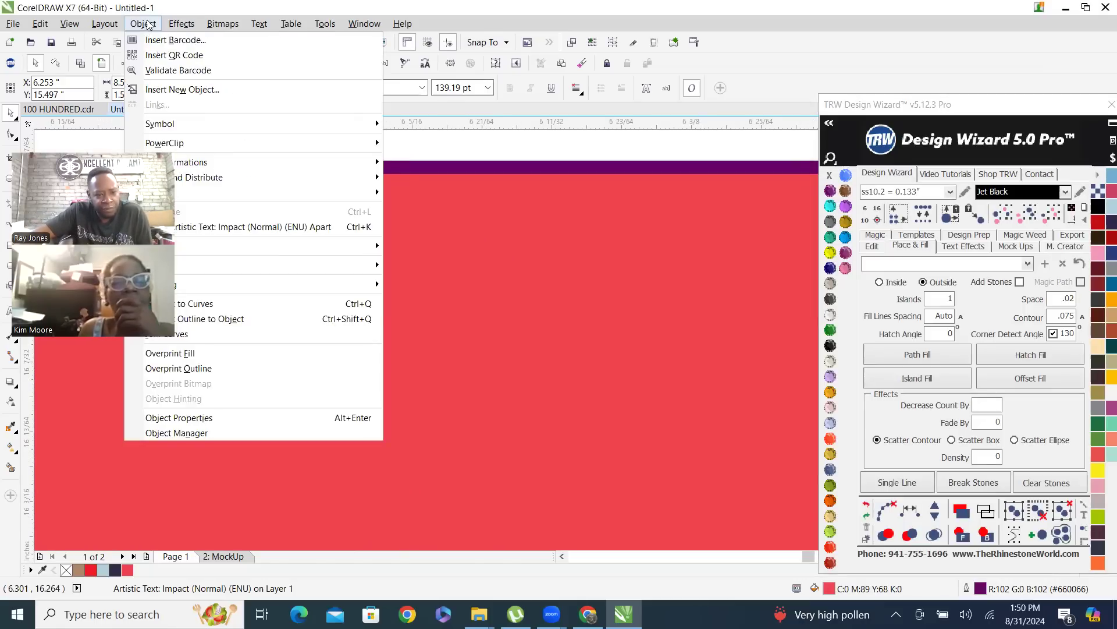
mouse_move(215, 27)
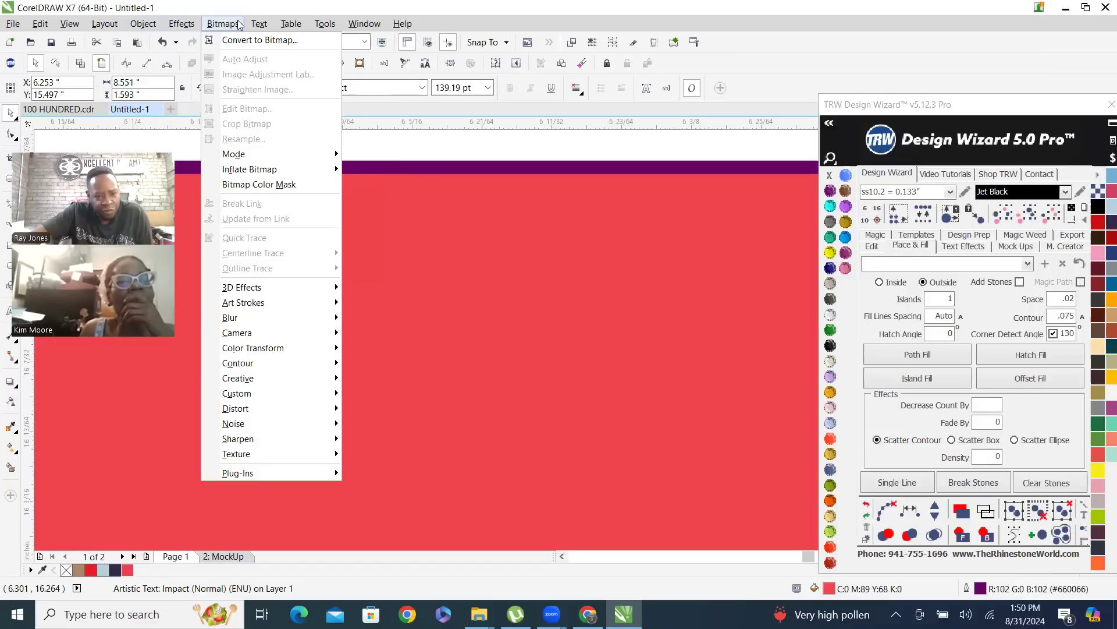
mouse_move(251, 24)
mouse_move(285, 25)
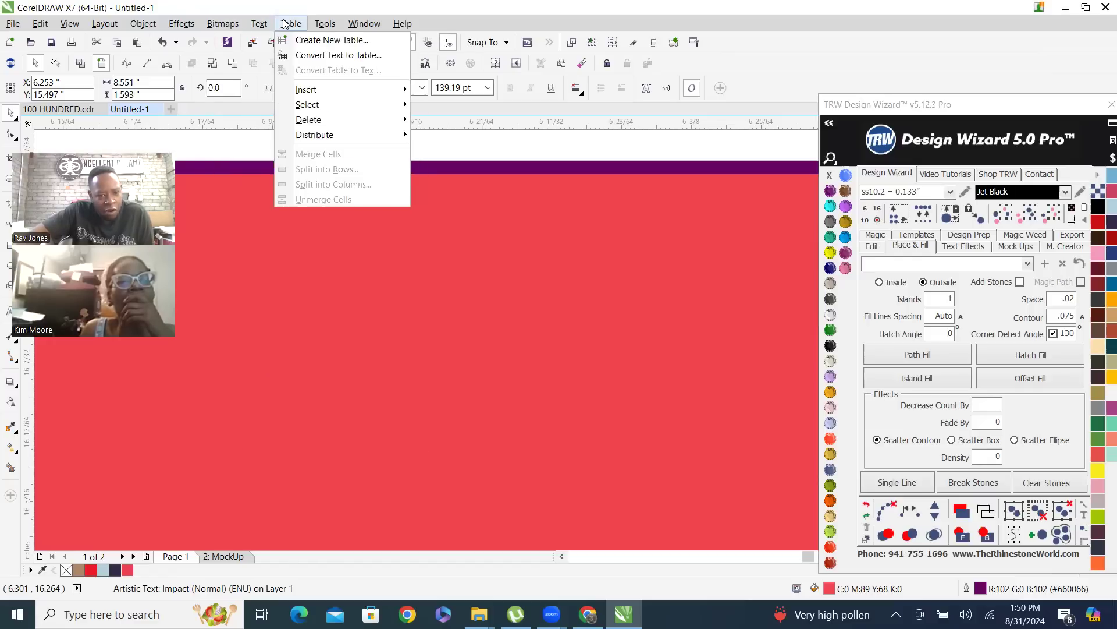
mouse_move(329, 26)
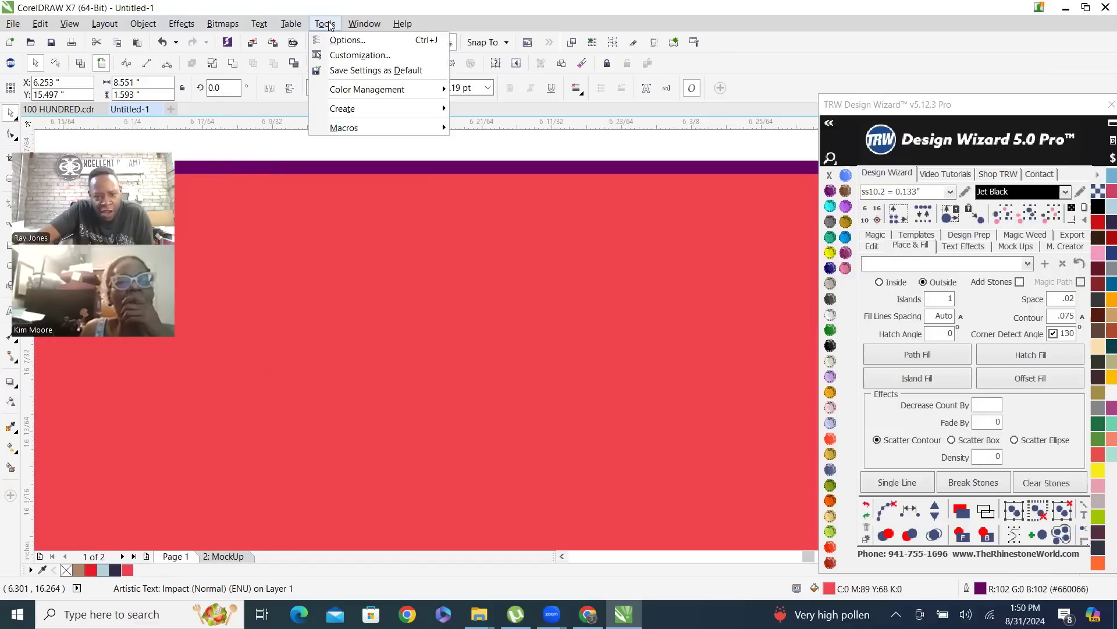
left_click(690, 310)
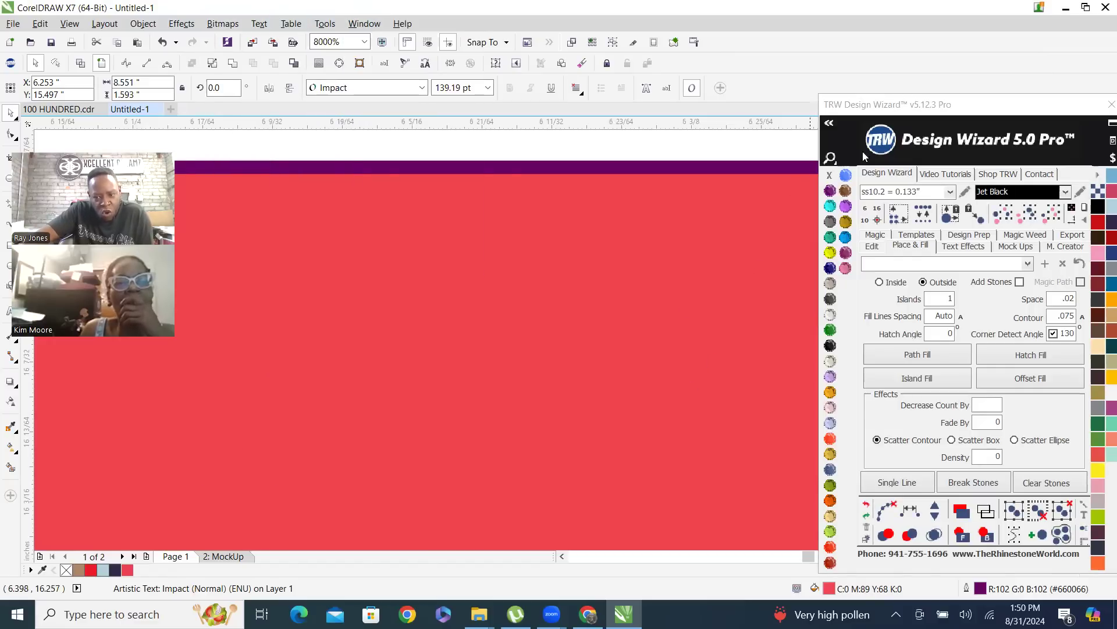
Clear the purple outline from the red name text
right_click(831, 176)
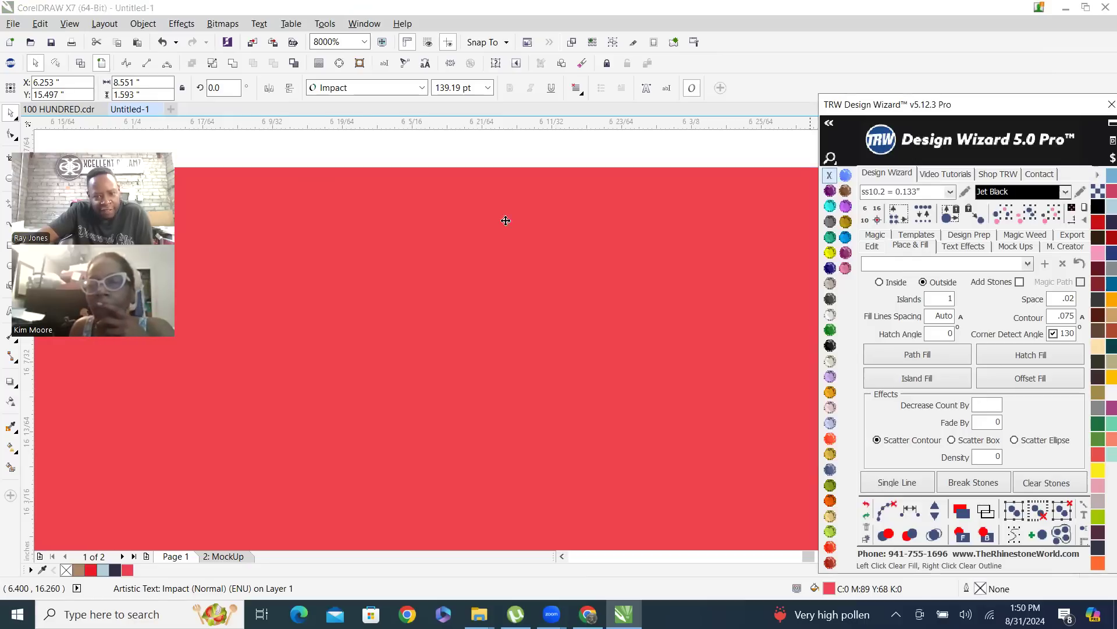
scroll(572, 245, "down", 1)
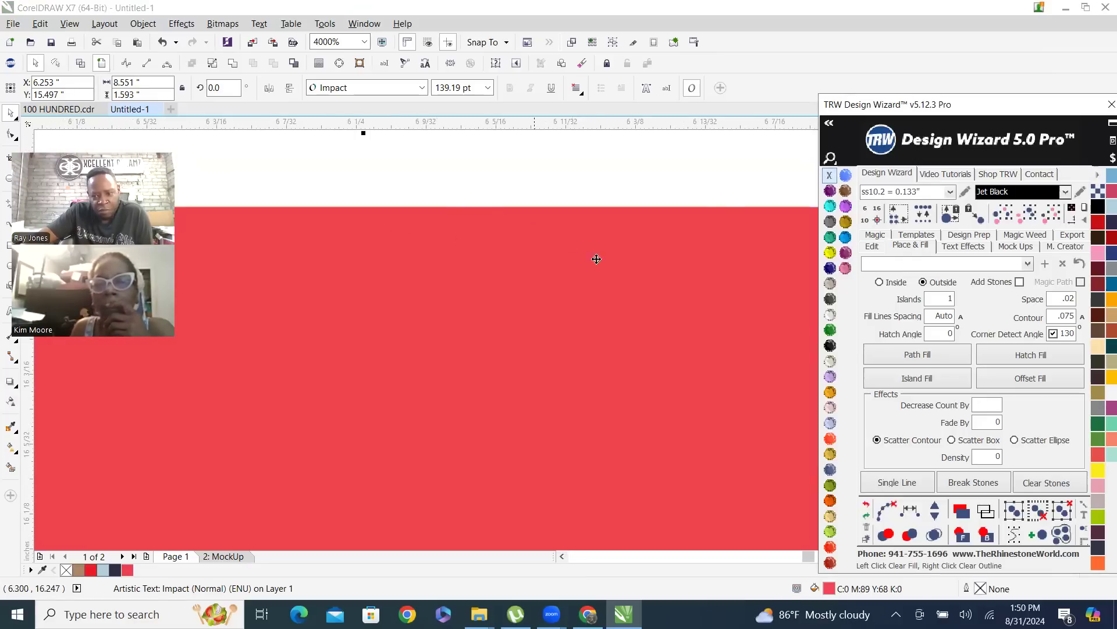
Give the name text an Amethyst outline and change its fill to Crystal
right_click(831, 191)
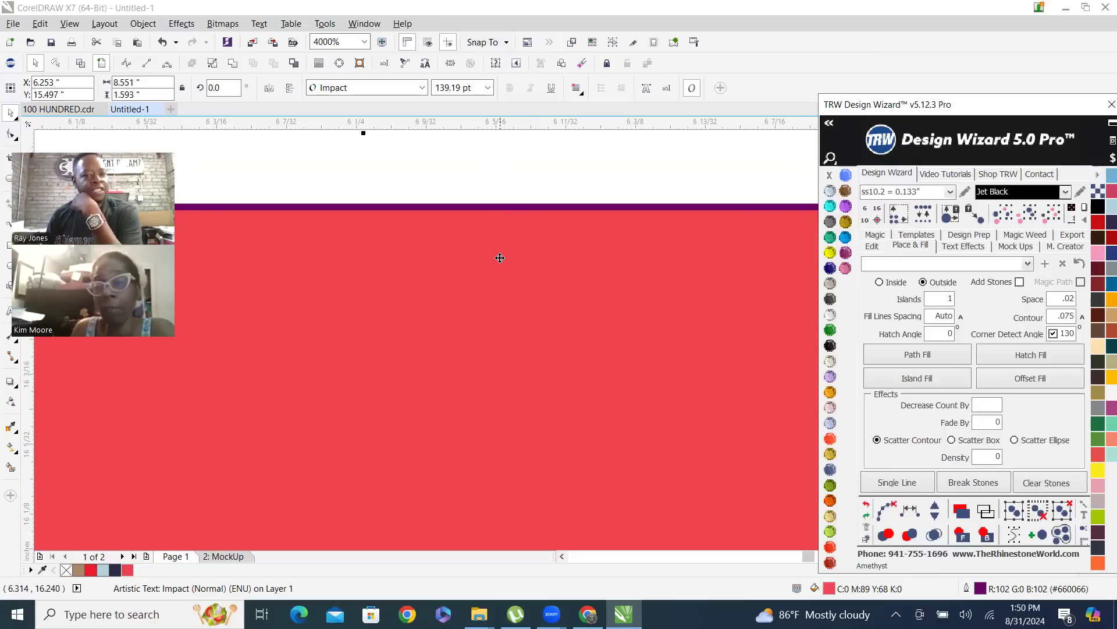
scroll(429, 169, "down", 2)
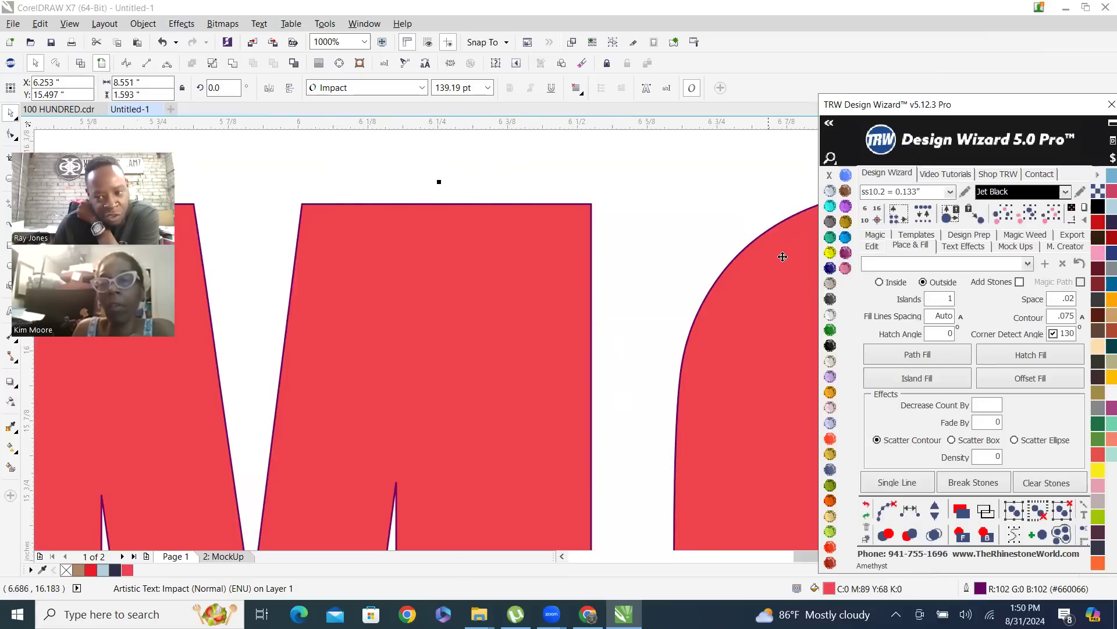
left_click(831, 315)
scroll(404, 172, "down", 5)
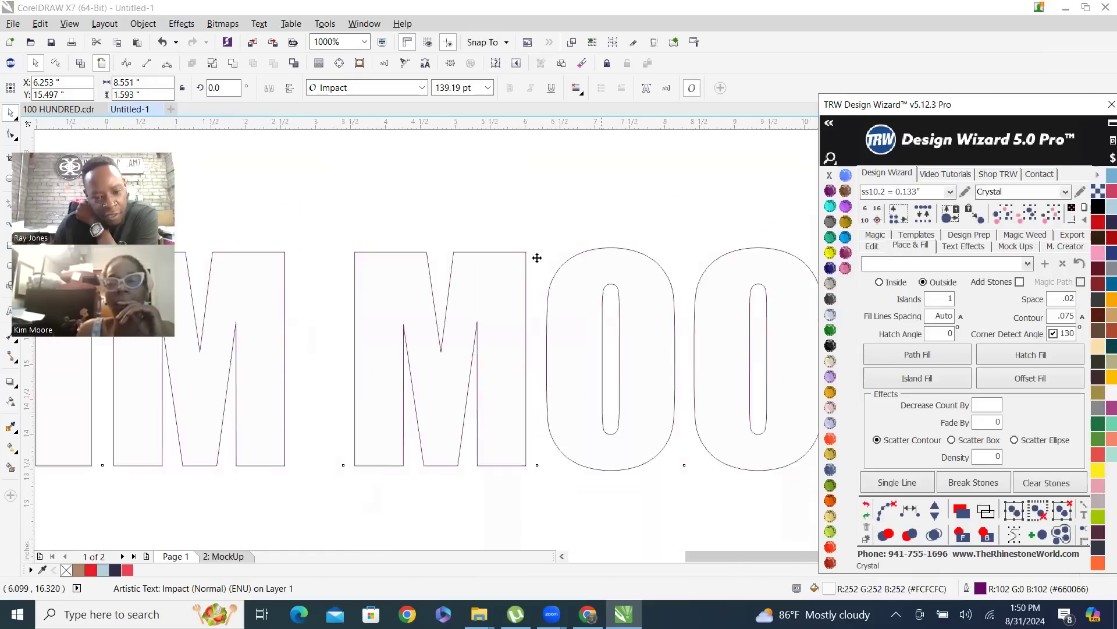
left_click(590, 232)
scroll(500, 295, "down", 3)
scroll(500, 295, "up", 3)
Remove the purple outline from the Crystal-filled name text and deselect it
left_click(474, 287)
left_click(475, 286)
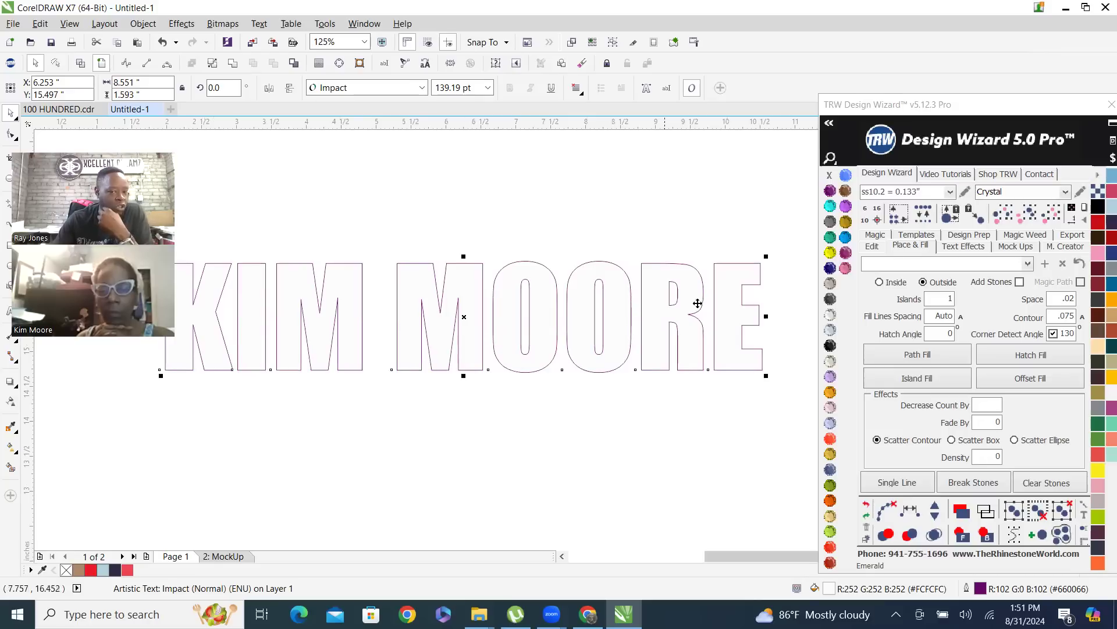
right_click(828, 175)
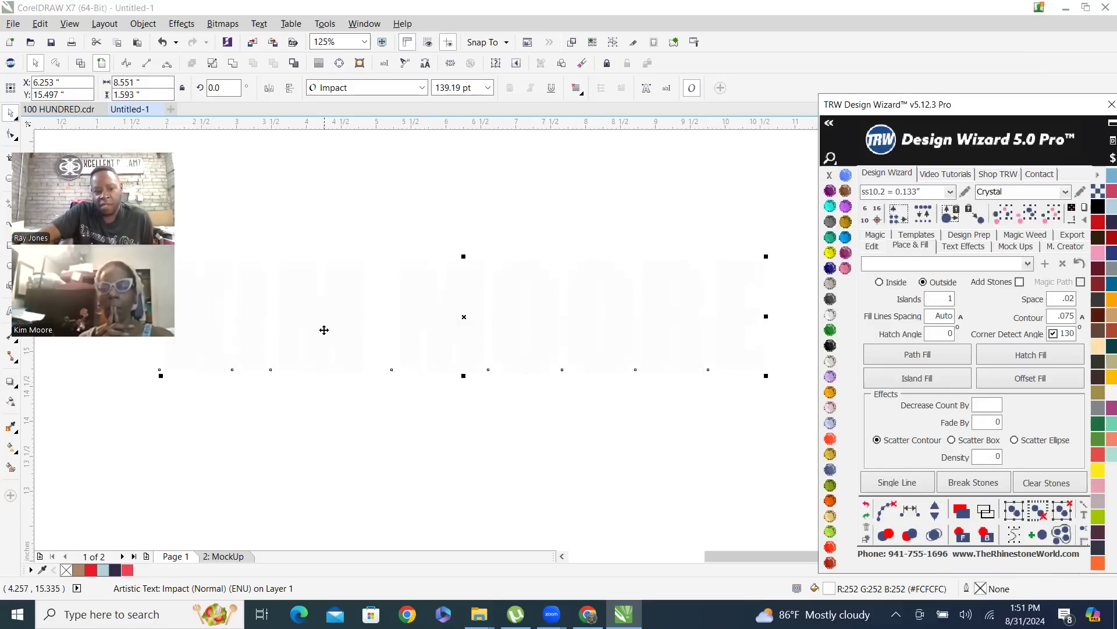
left_click(524, 230)
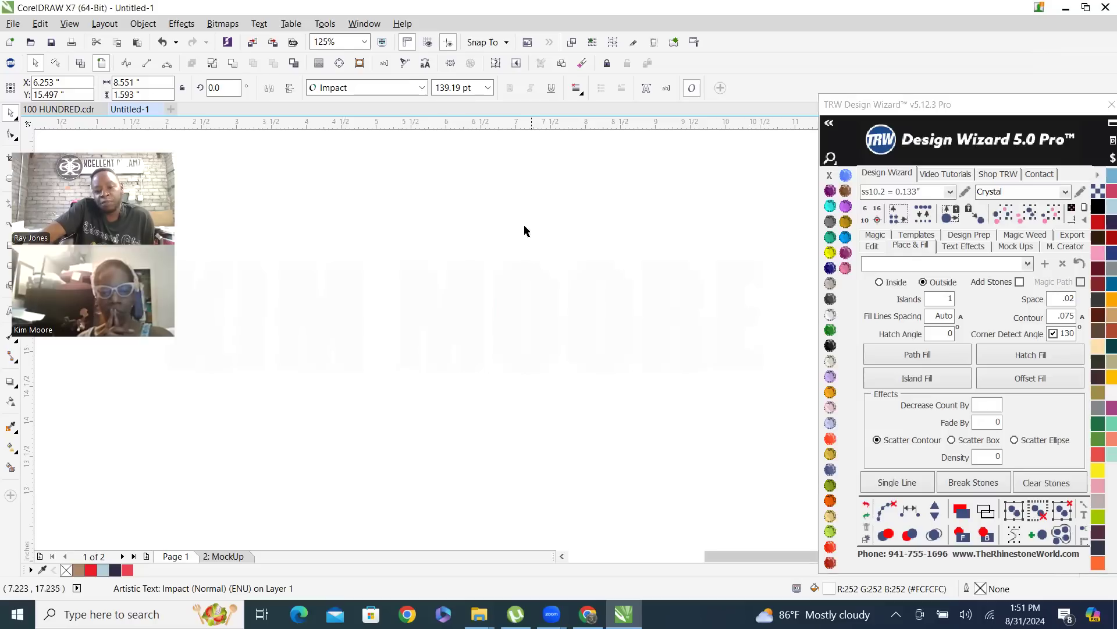
Fill the name text with TRW Pink and leave it selected
left_click(536, 291)
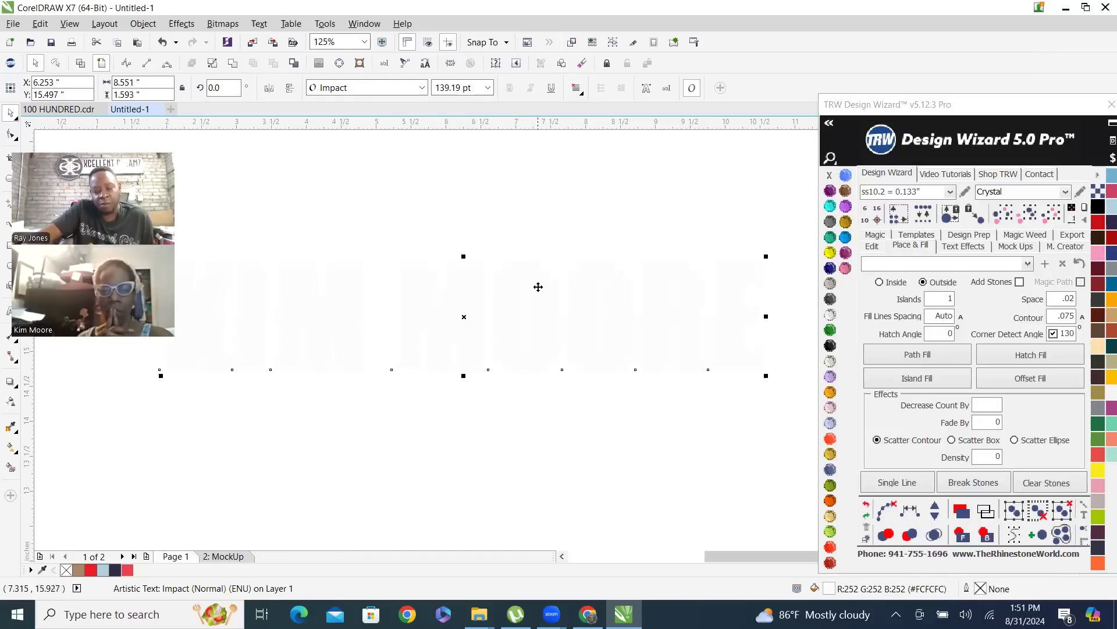
left_click(846, 269)
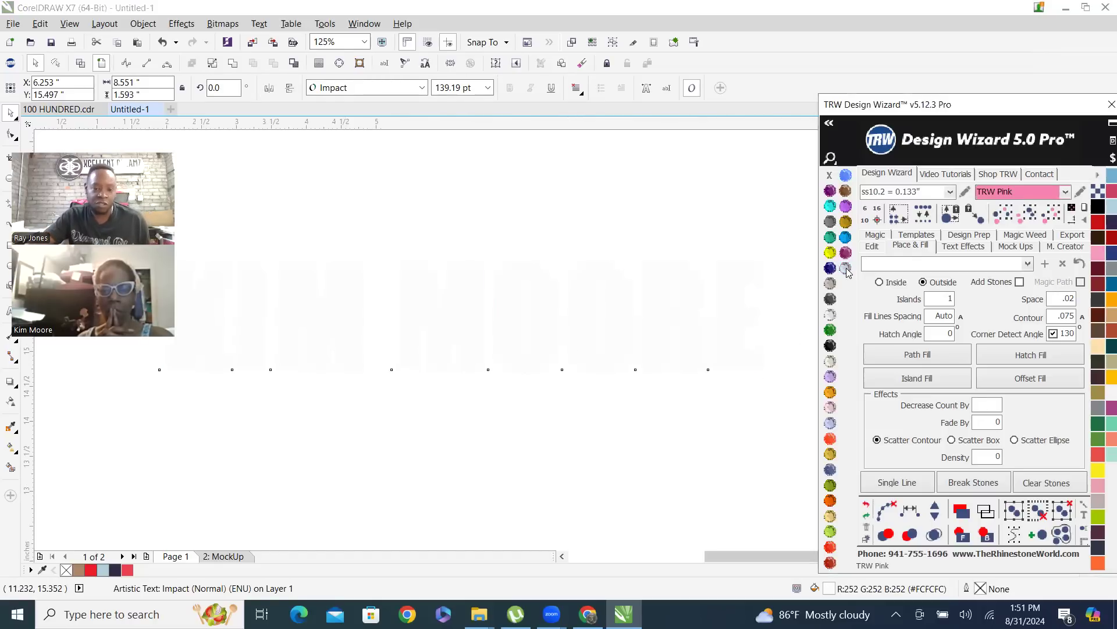
left_click(539, 226)
left_click(465, 278)
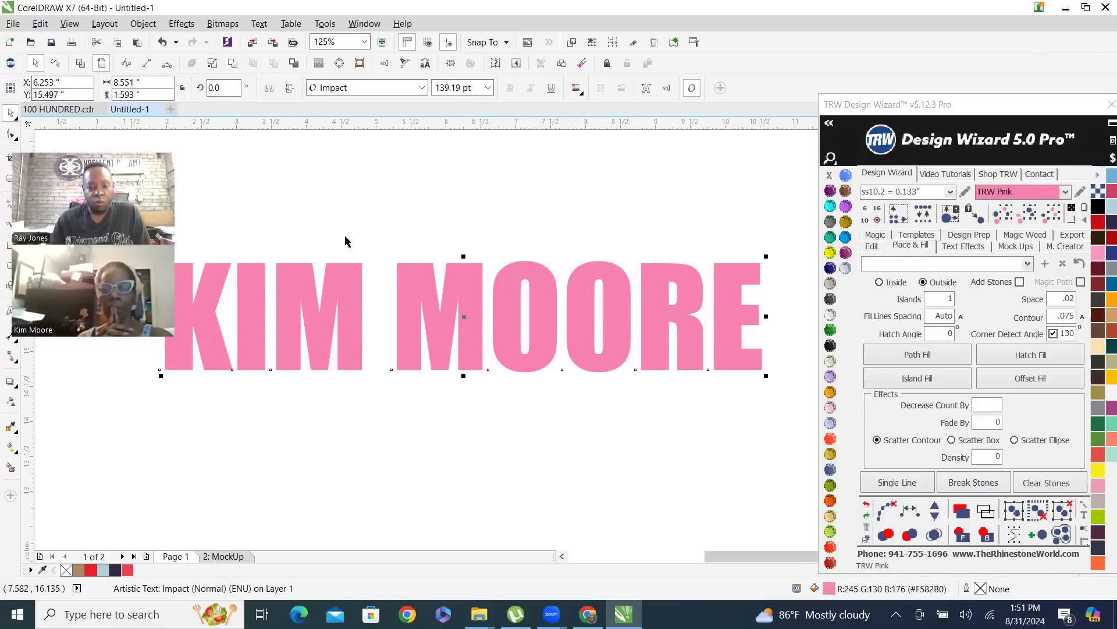
scroll(500, 314, "up", 1)
scroll(513, 319, "down", 1)
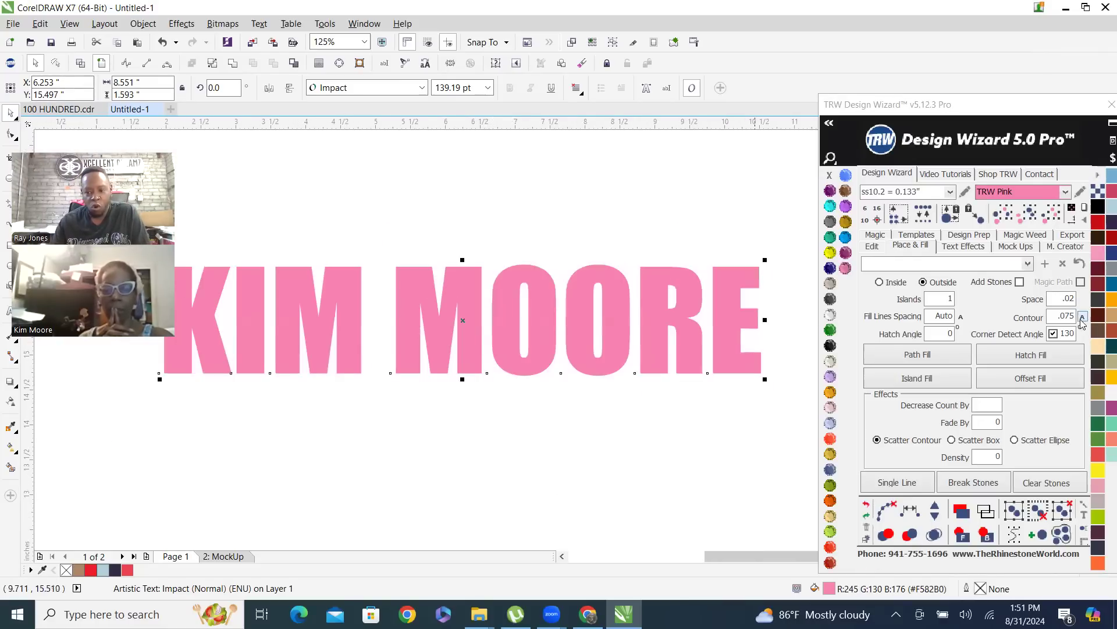
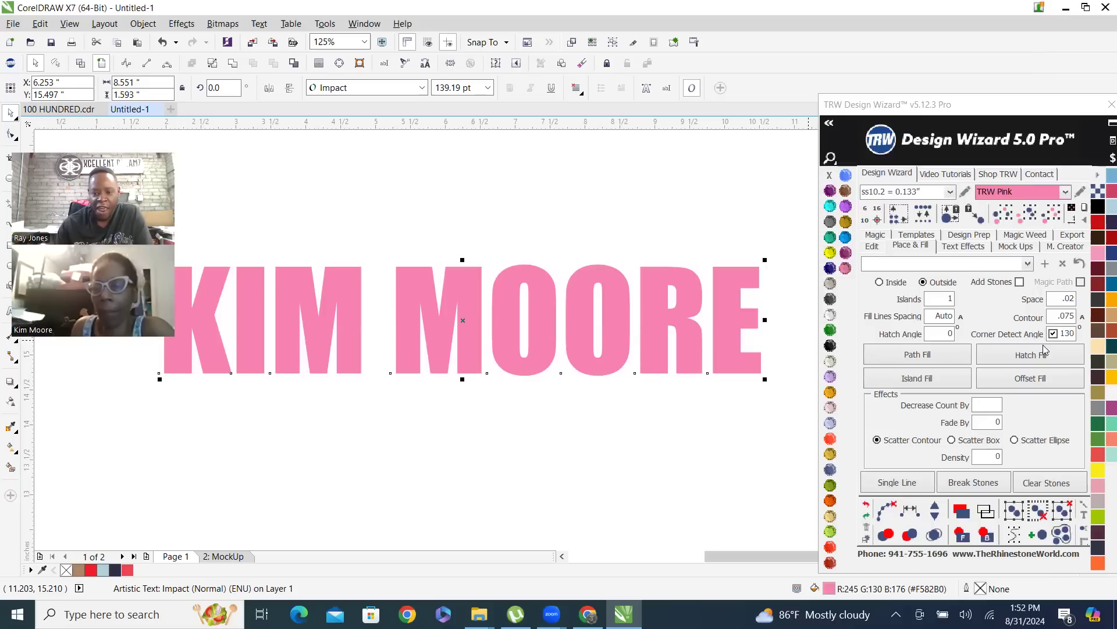
Create an outside island fill contour of .075 around the pink name text and fill it Jet Black without an outline
left_click(918, 379)
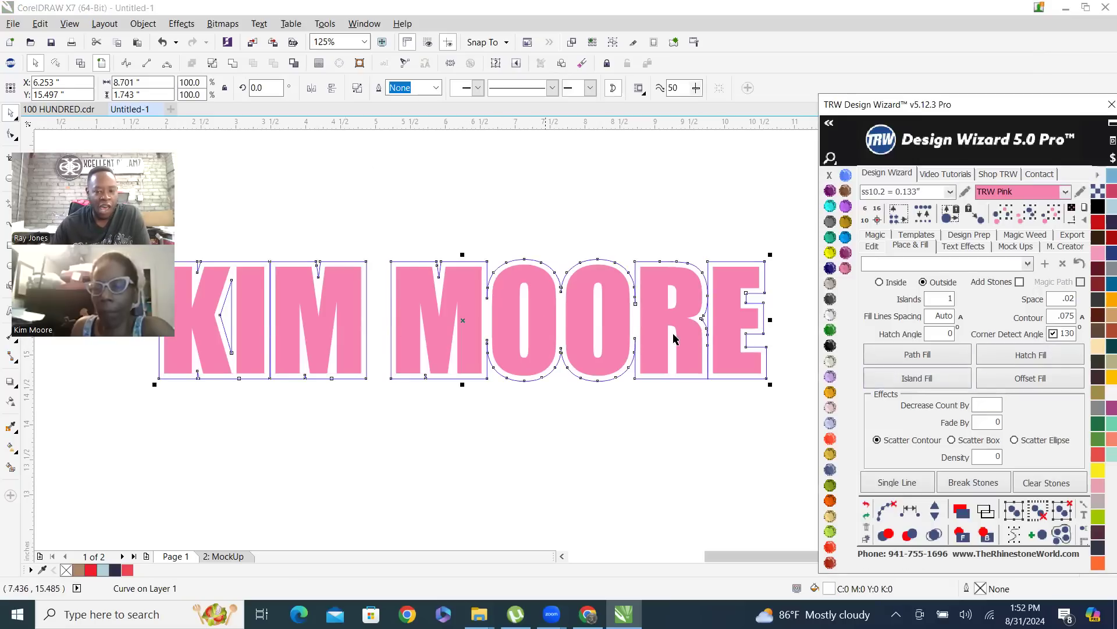
left_click(831, 348)
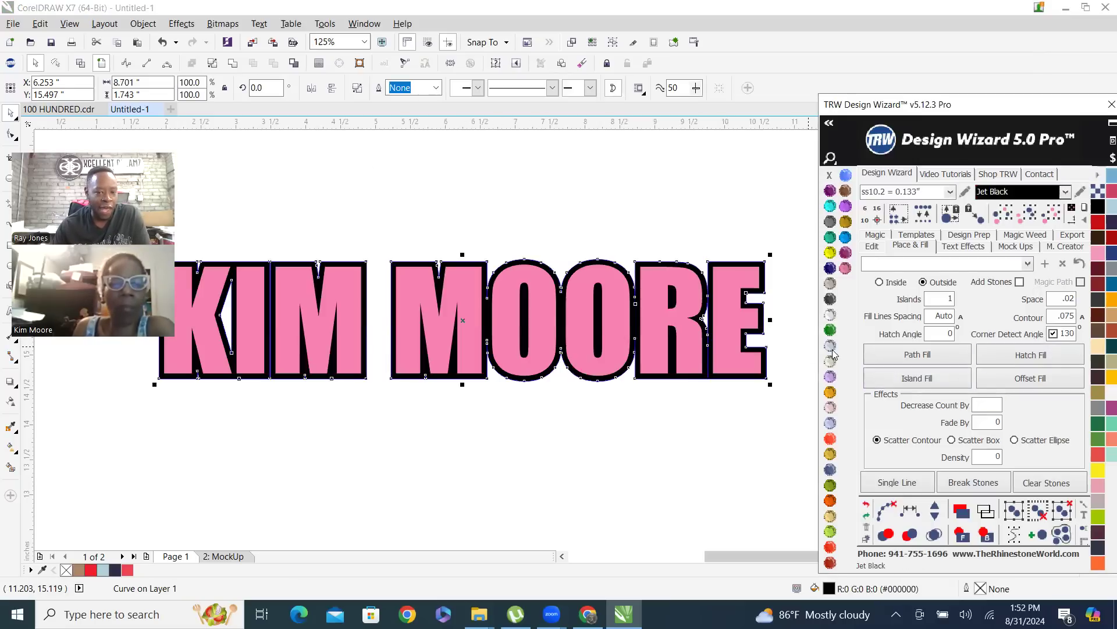
right_click(830, 176)
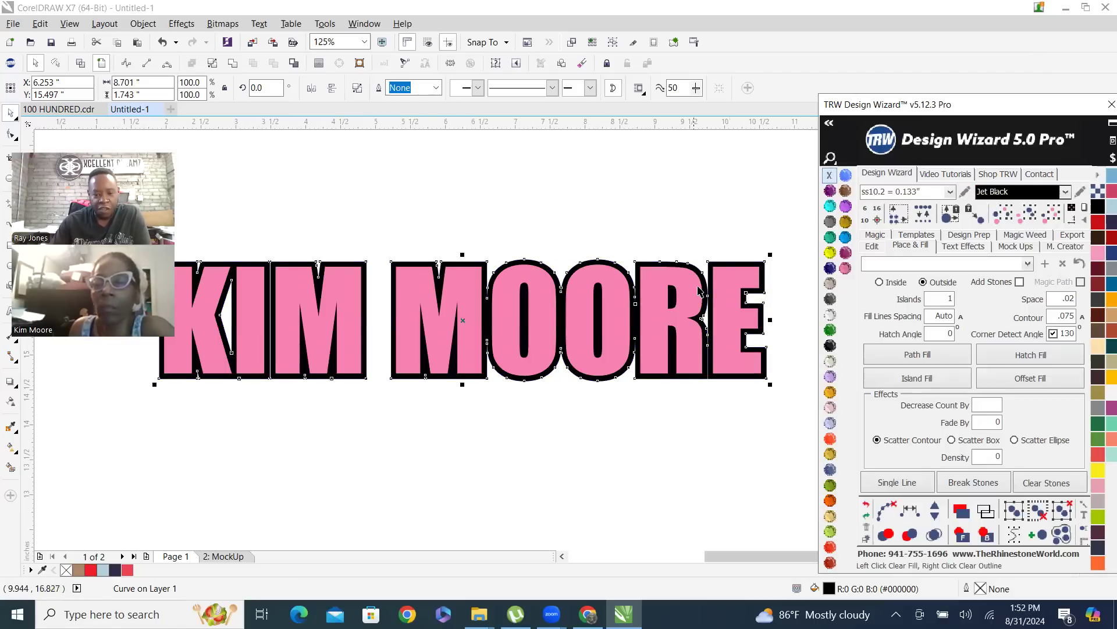
Examine up close how the black contour surrounds the last letters of the pink name text
scroll(698, 282, "up", 2)
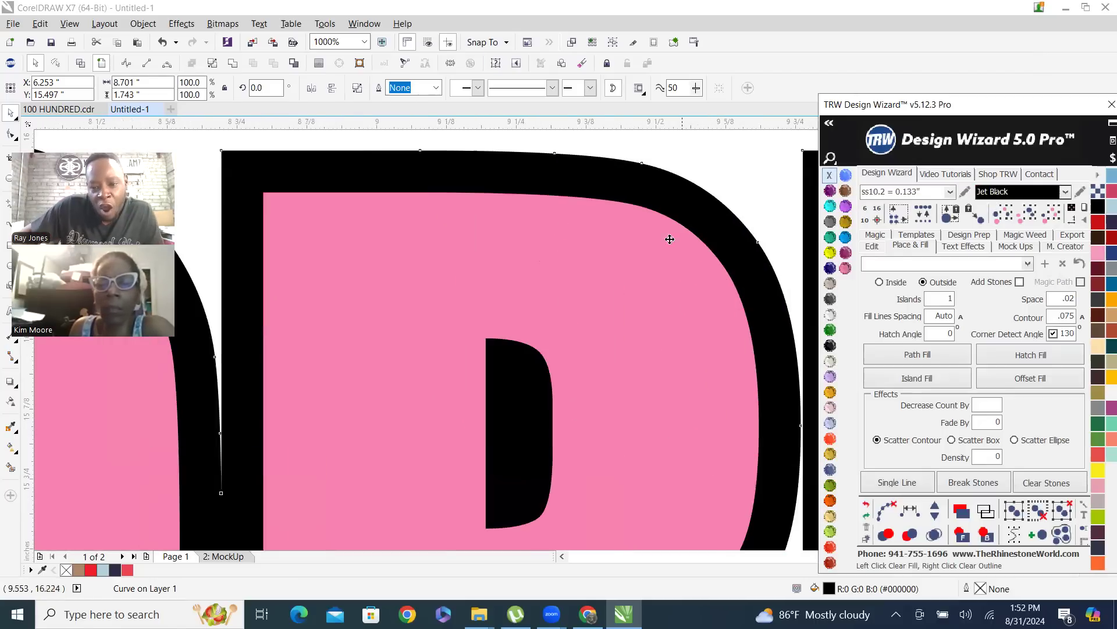
scroll(674, 229, "down", 1)
left_click(676, 206)
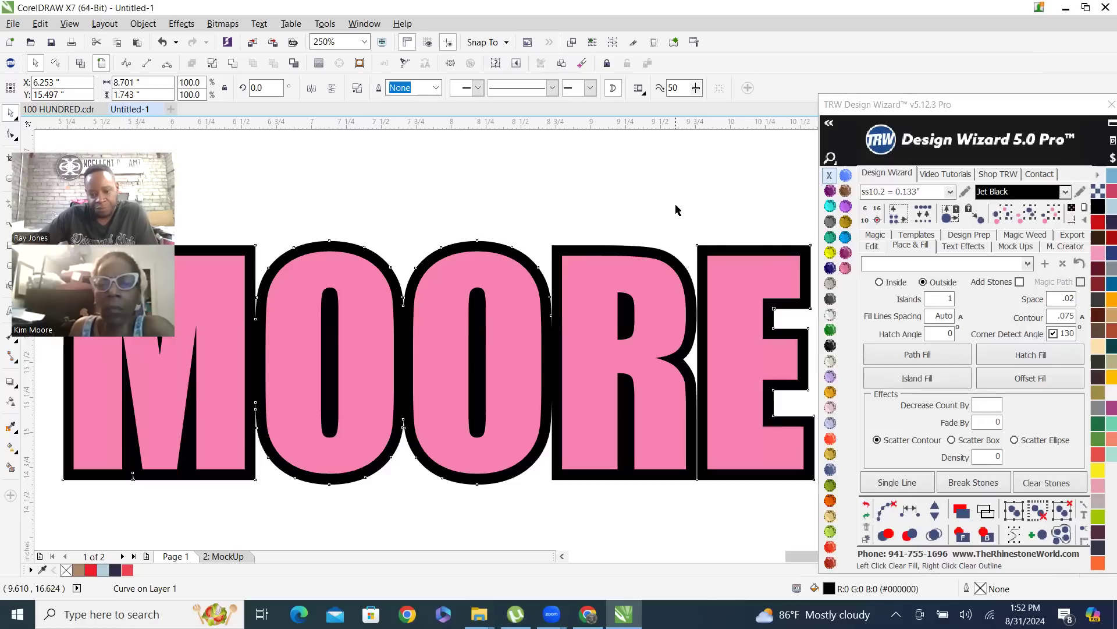
scroll(682, 309, "down", 1)
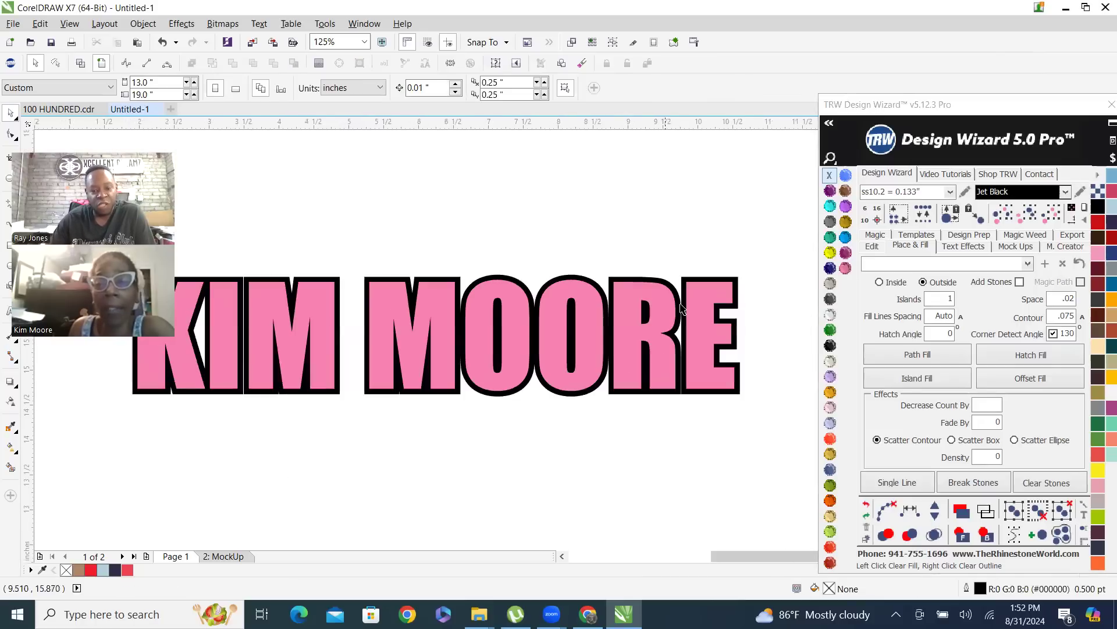
scroll(704, 271, "up", 1)
scroll(705, 271, "up", 1)
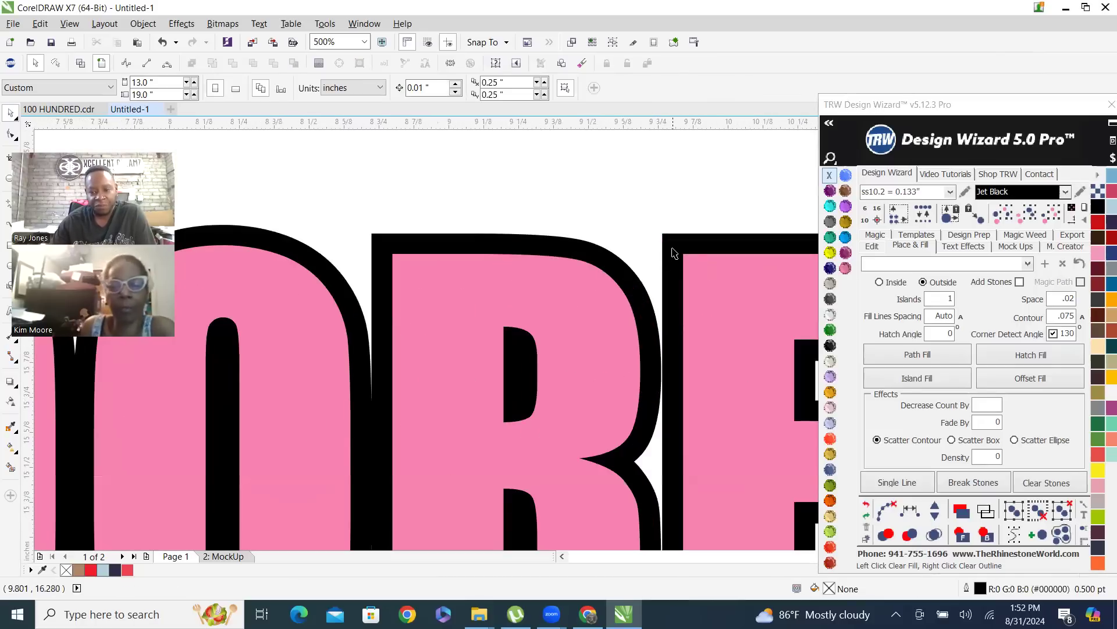
left_click(673, 249)
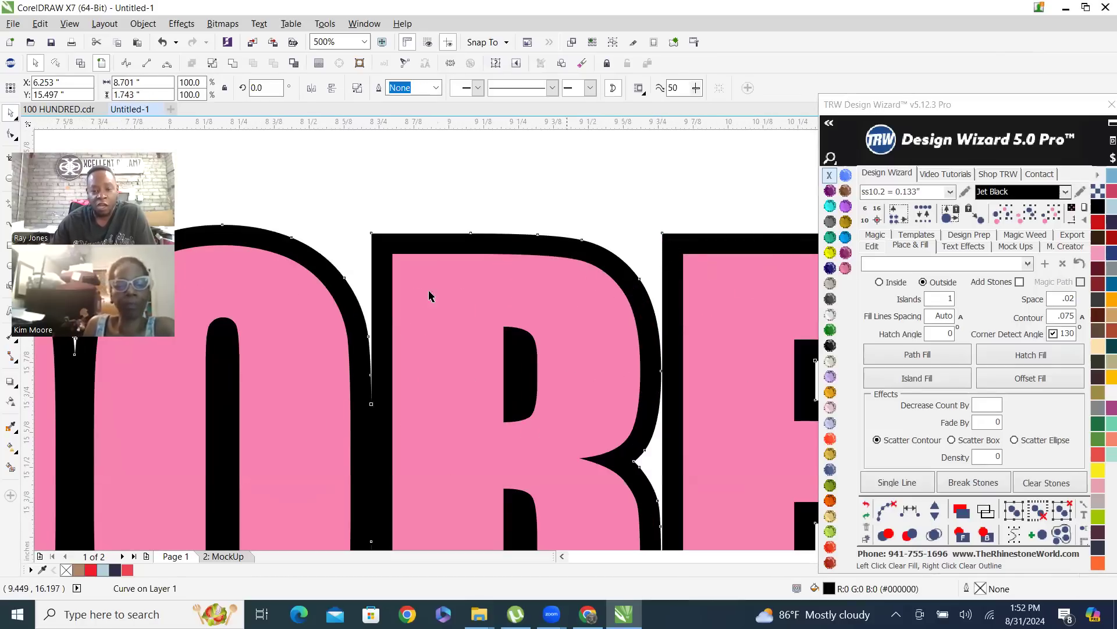
left_click(658, 208)
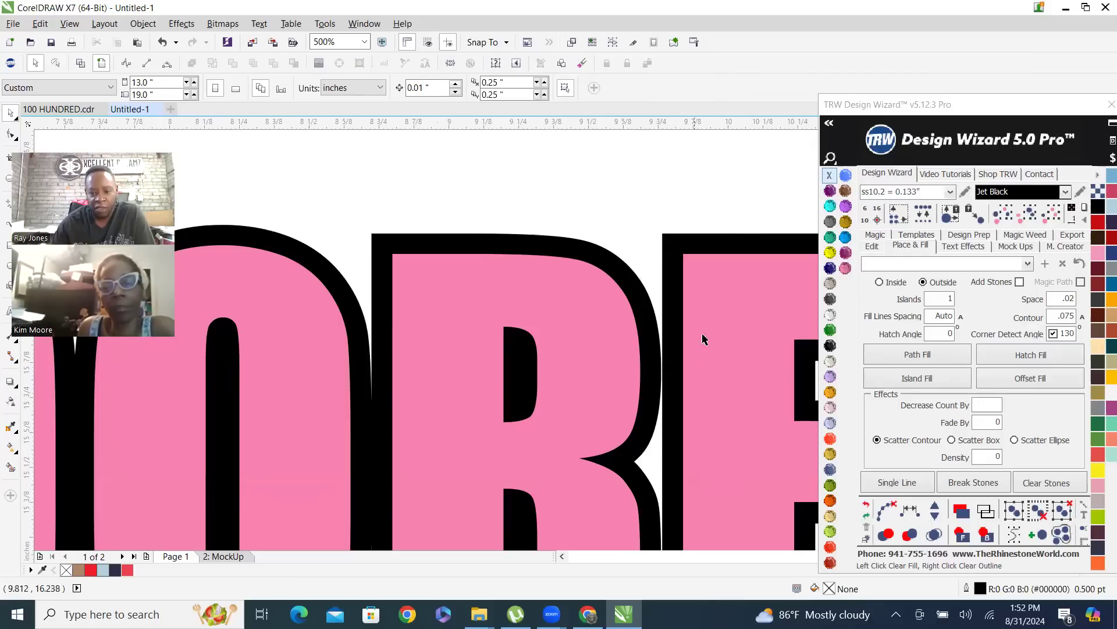
Give the pink name text a TRW Blue outline and view it at the letter edge
left_click(745, 367)
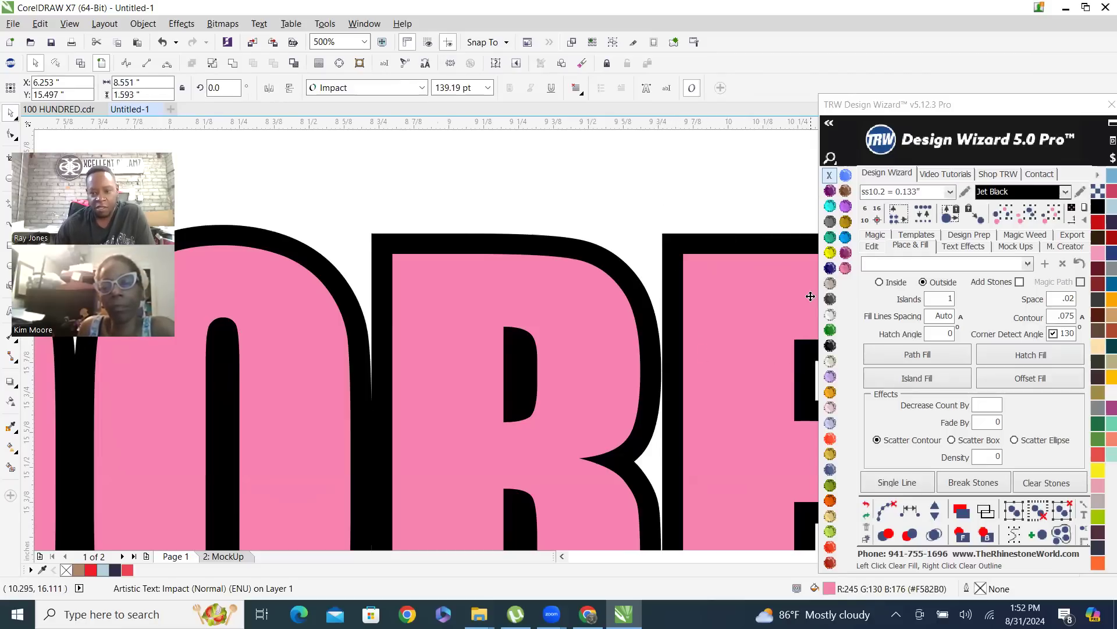
left_click(846, 237)
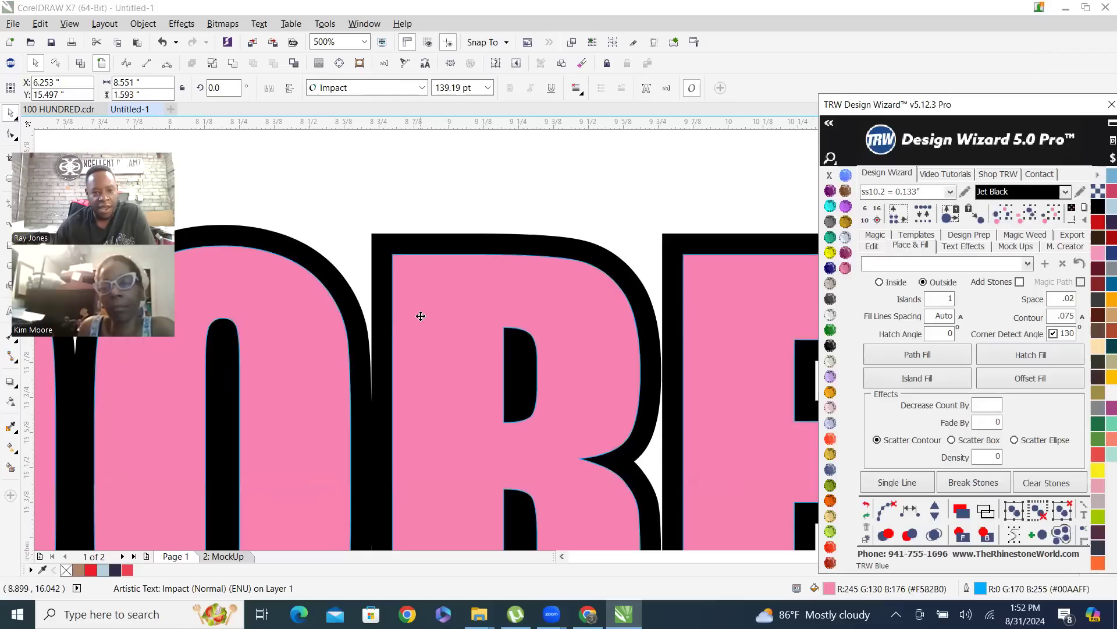
scroll(420, 316, "up", 2)
scroll(372, 296, "up", 4)
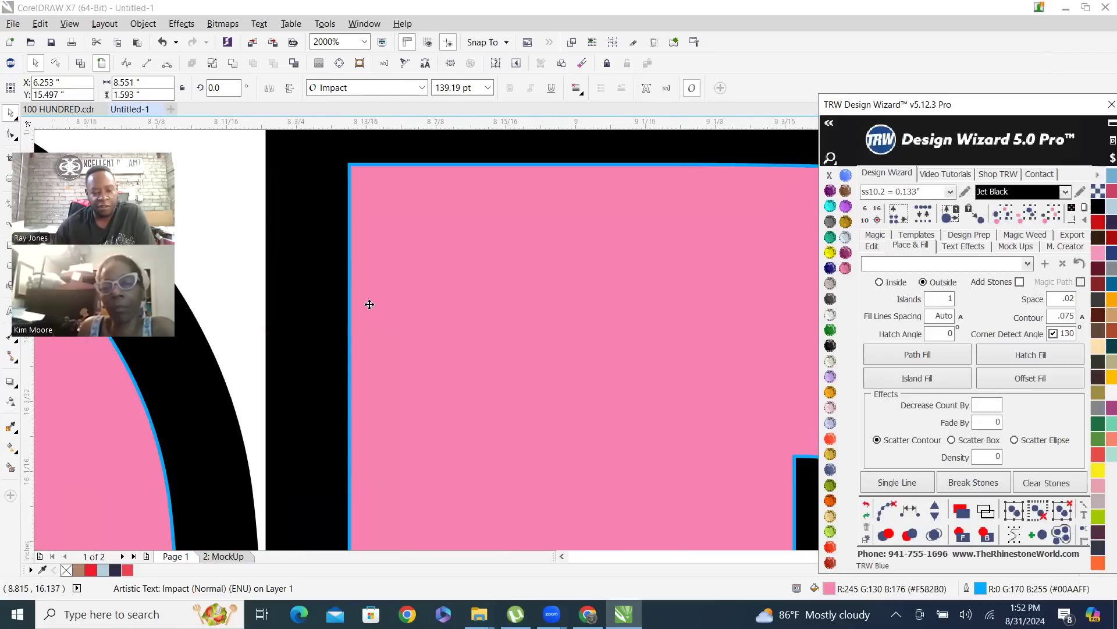
Change the pink name text's outline to Light Orange and deselect the text
right_click(833, 398)
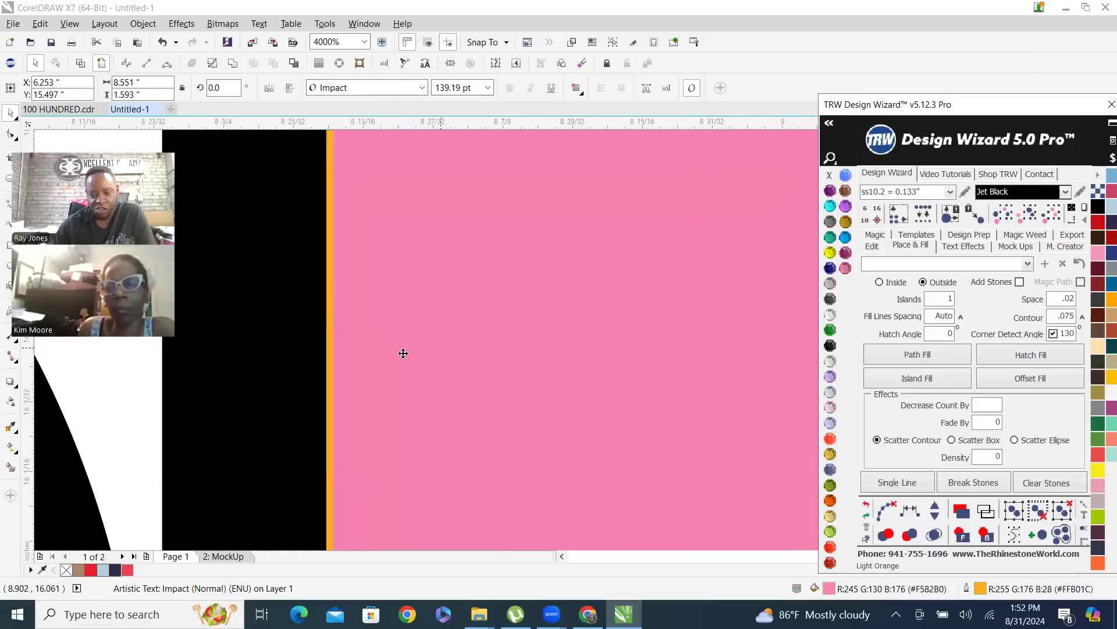
scroll(401, 352, "down", 6)
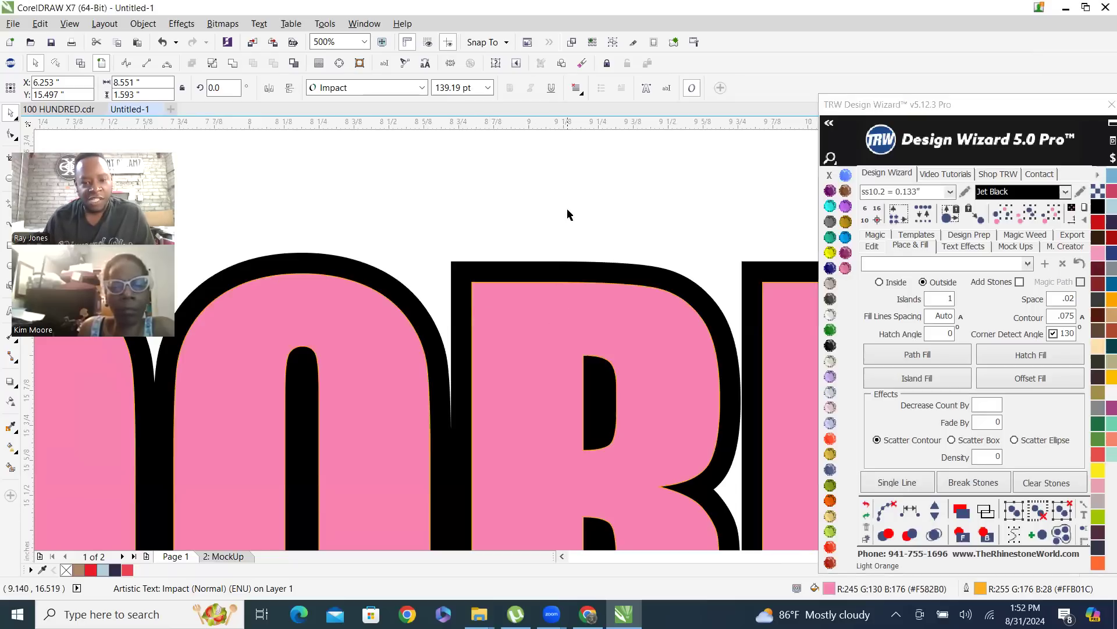
left_click(650, 223)
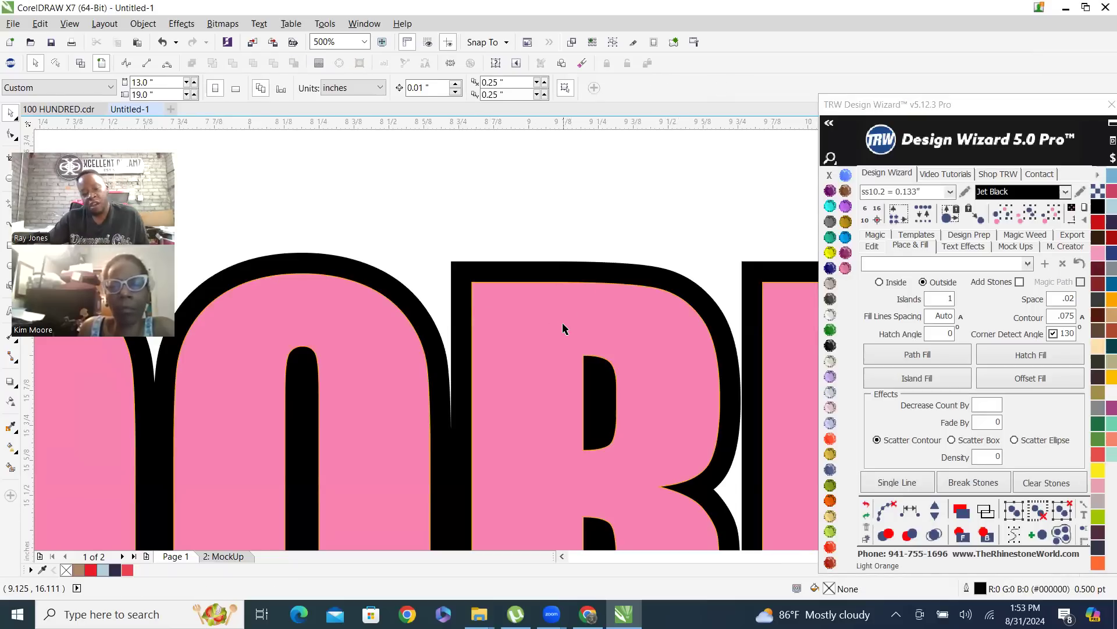
Remove the orange outline from the pink name text and deselect it
left_click(564, 329)
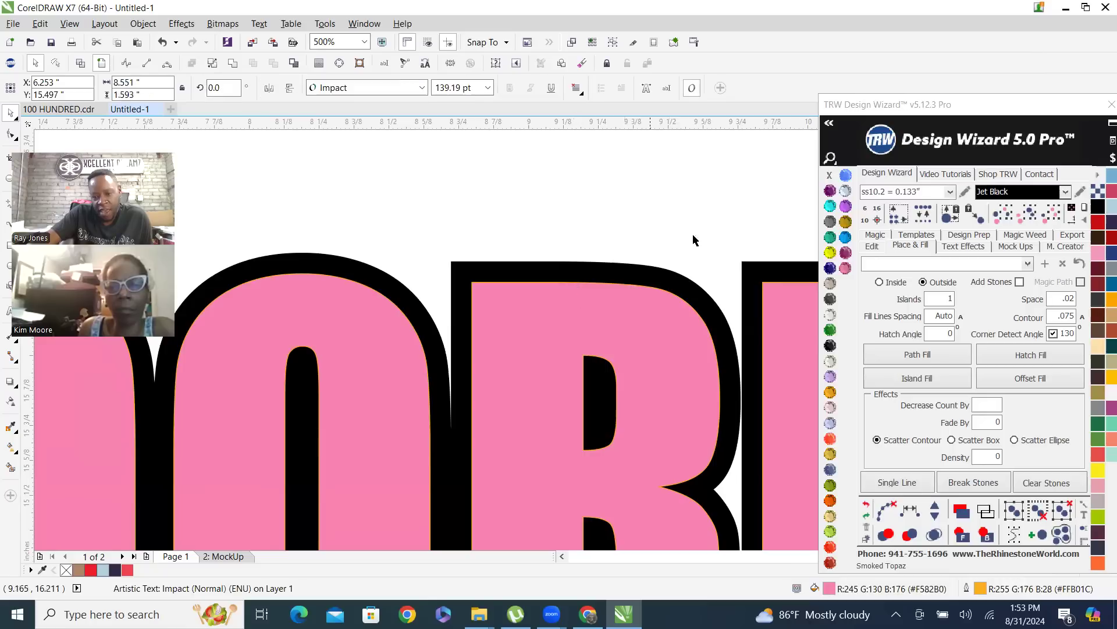
right_click(829, 174)
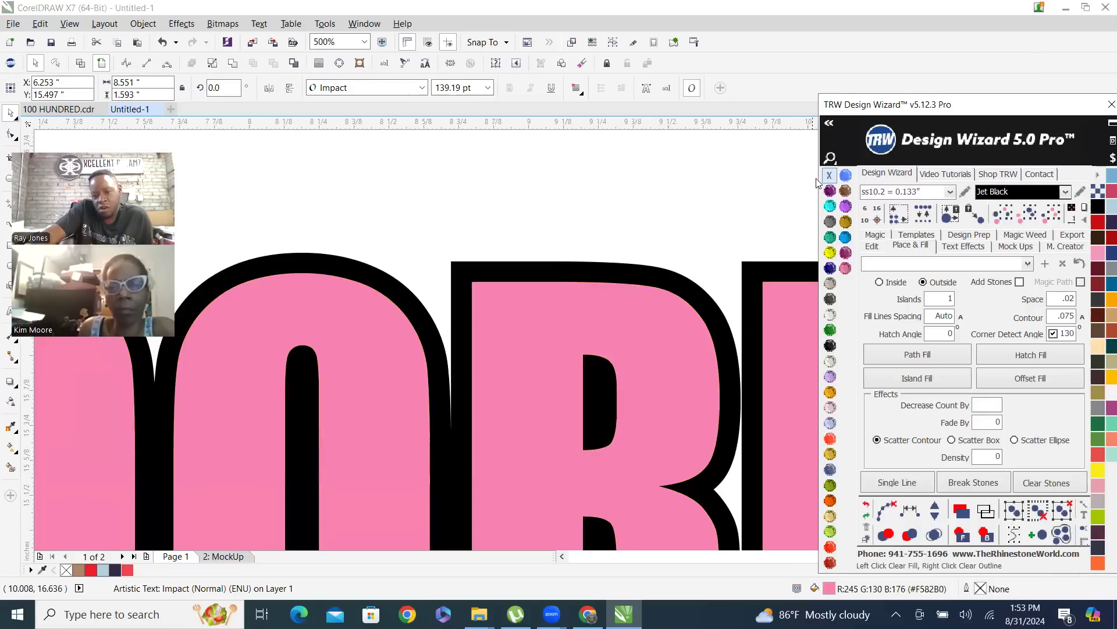
left_click(553, 208)
scroll(588, 249, "down", 1)
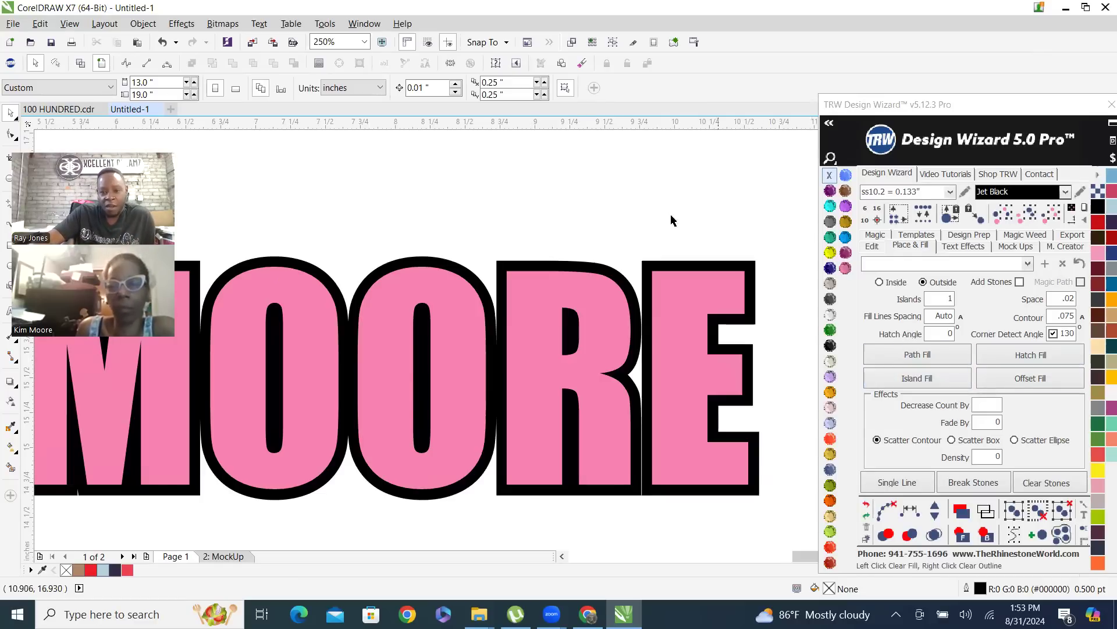
Apply a yellow outline to the pink name text
scroll(424, 286, "up", 4)
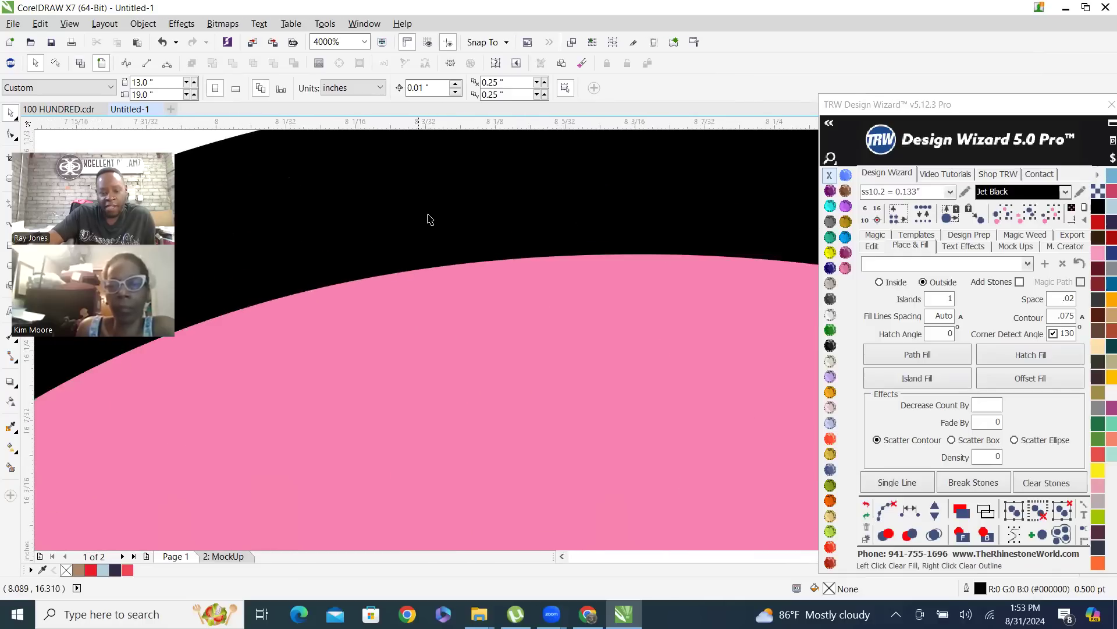
scroll(506, 299, "down", 6)
scroll(494, 291, "up", 3)
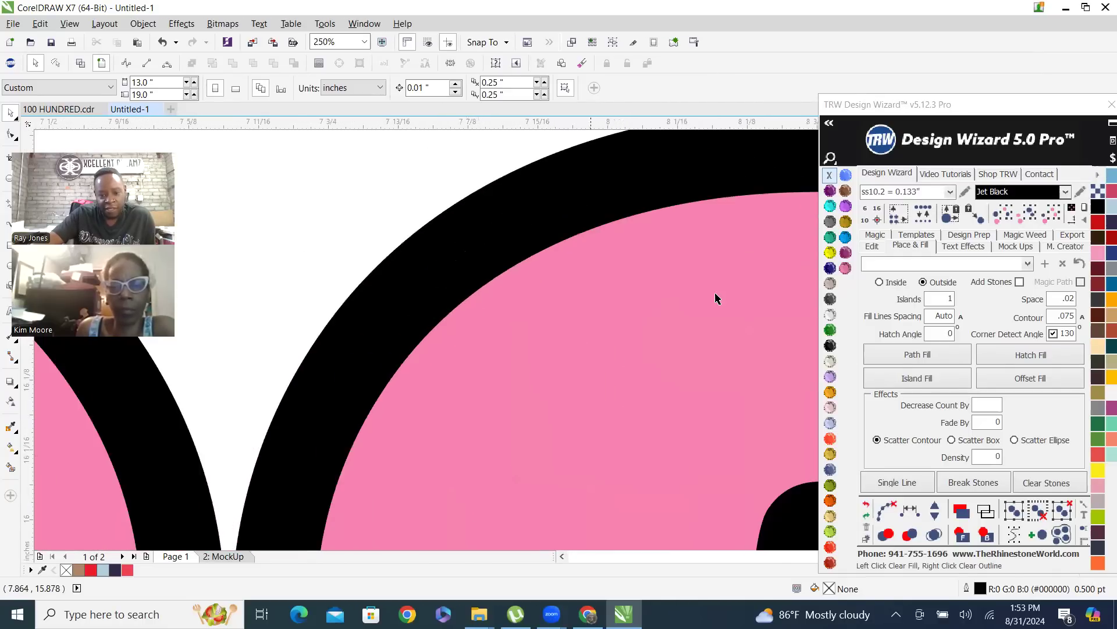
scroll(531, 280, "up", 4)
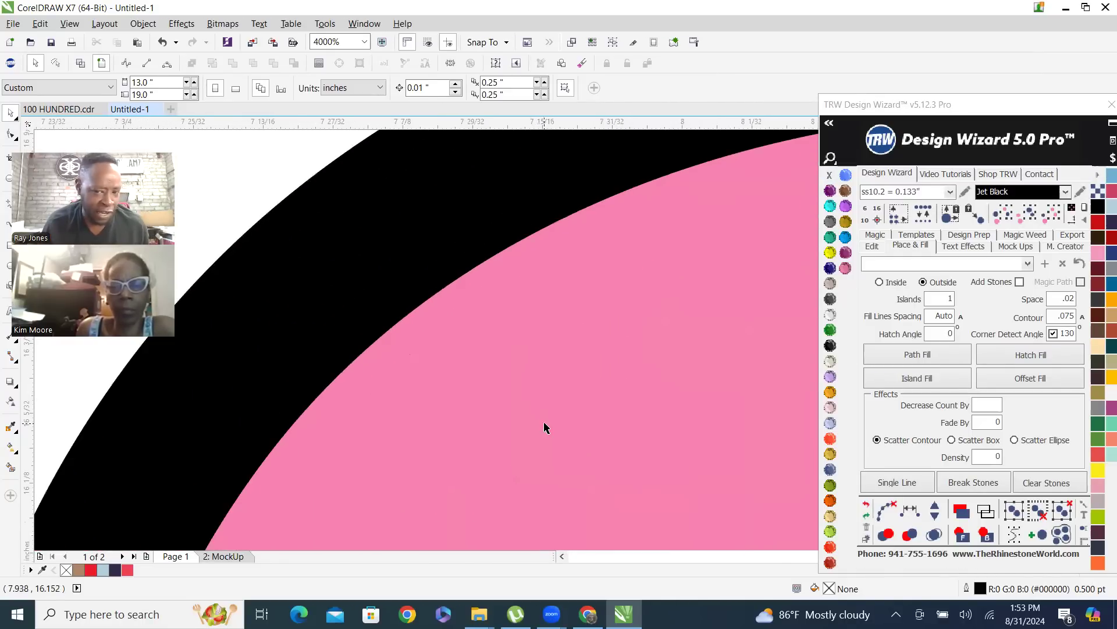
left_click(544, 429)
right_click(830, 252)
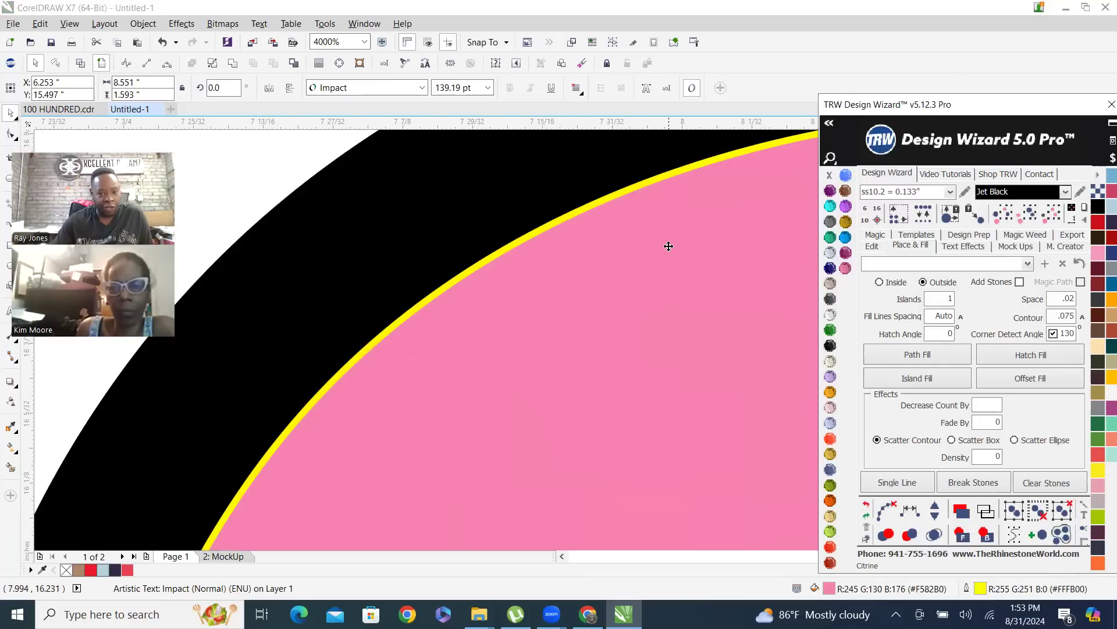
Clear the yellow outline from the pink name text and deselect it
right_click(830, 175)
scroll(582, 259, "down", 3)
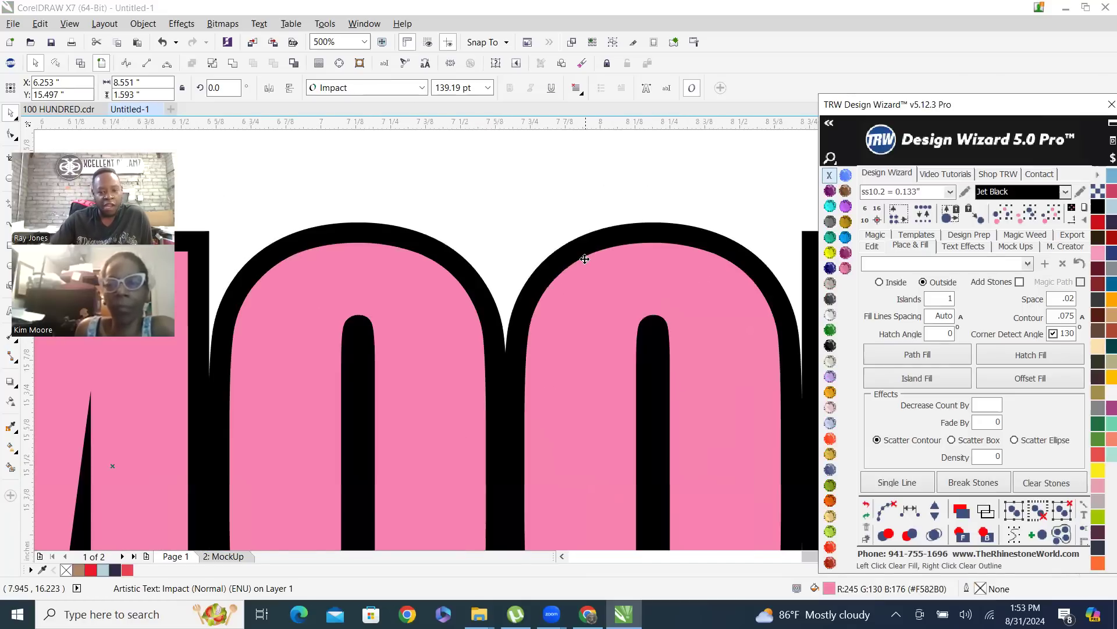
scroll(585, 259, "down", 2)
left_click(553, 221)
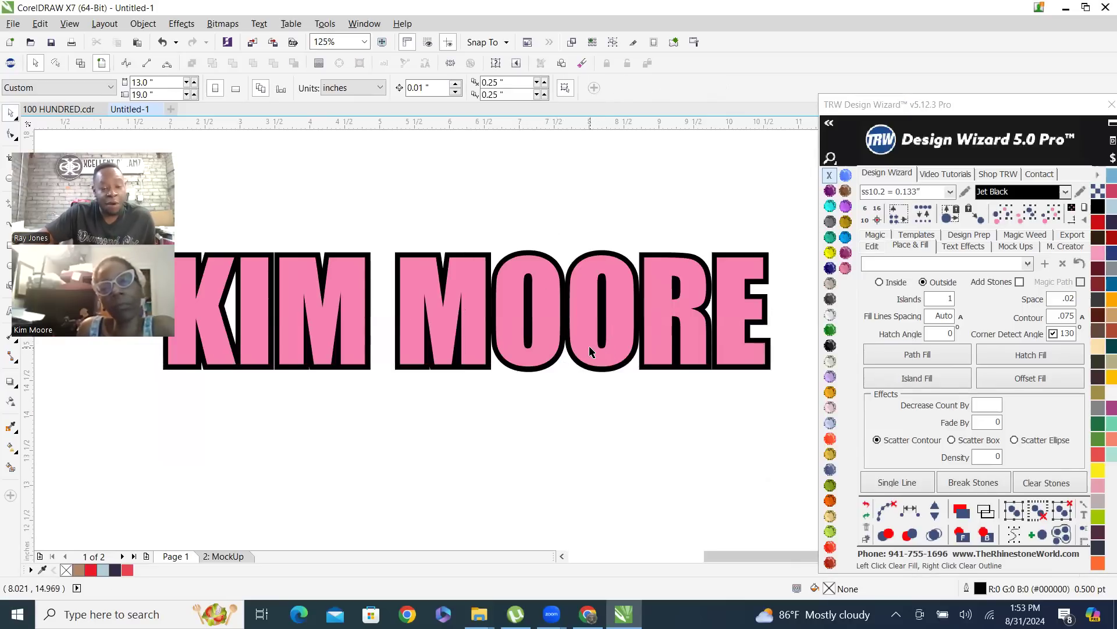
Examine the edges between the pink letters and the black contour to compare the fill, outline and contour
left_click(466, 267)
scroll(463, 268, "up", 6)
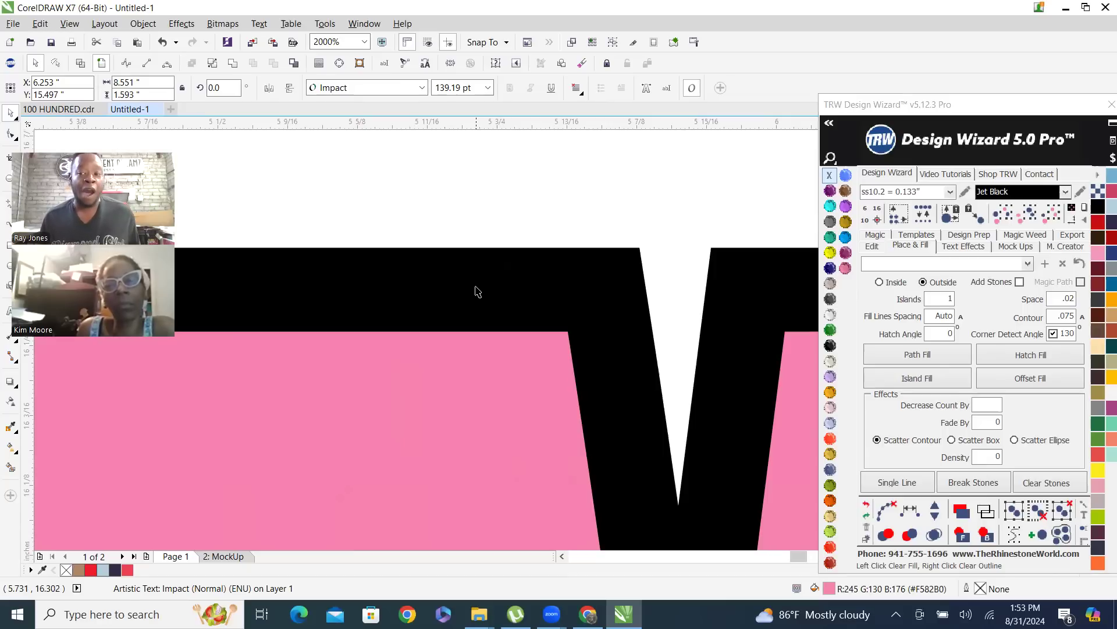
scroll(477, 291, "down", 5)
left_click(532, 244)
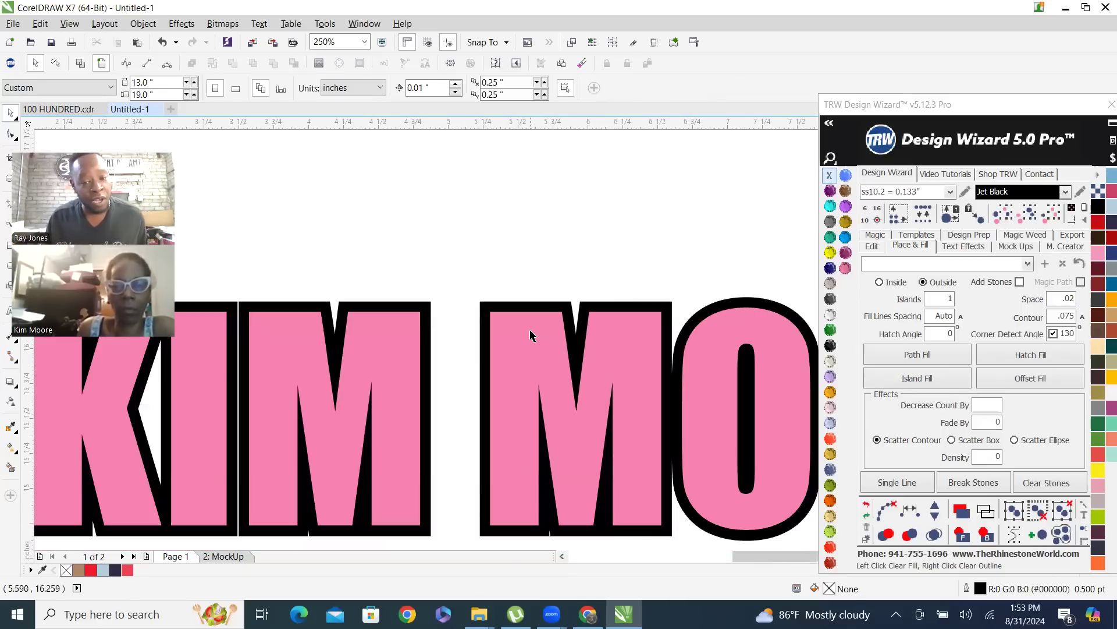
left_click(529, 355)
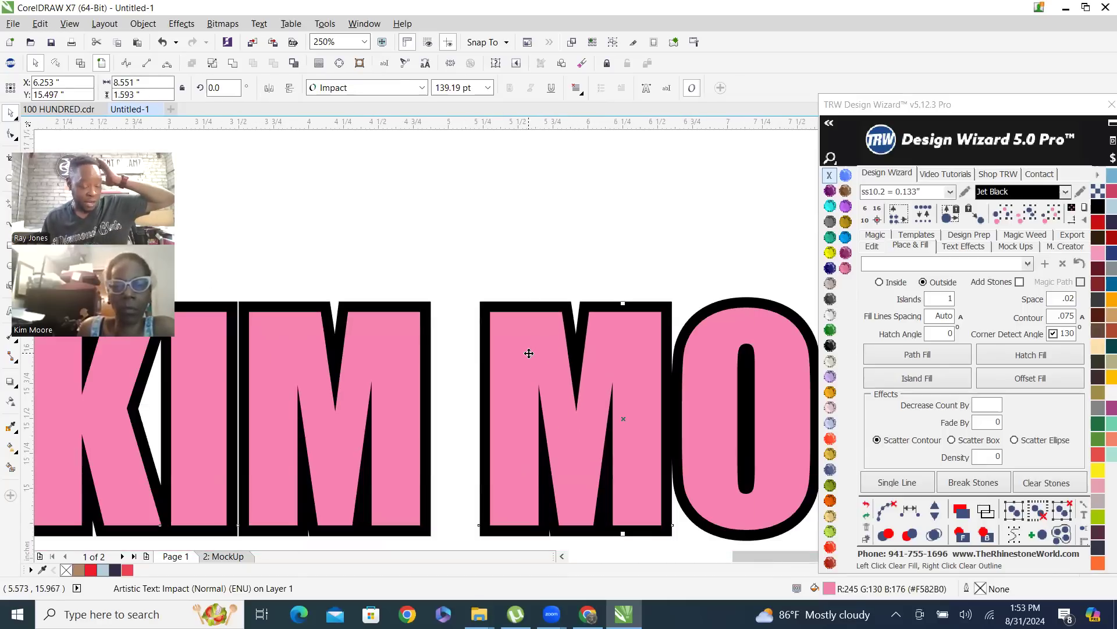
scroll(587, 315, "up", 2)
scroll(633, 303, "up", 2)
scroll(640, 256, "down", 2)
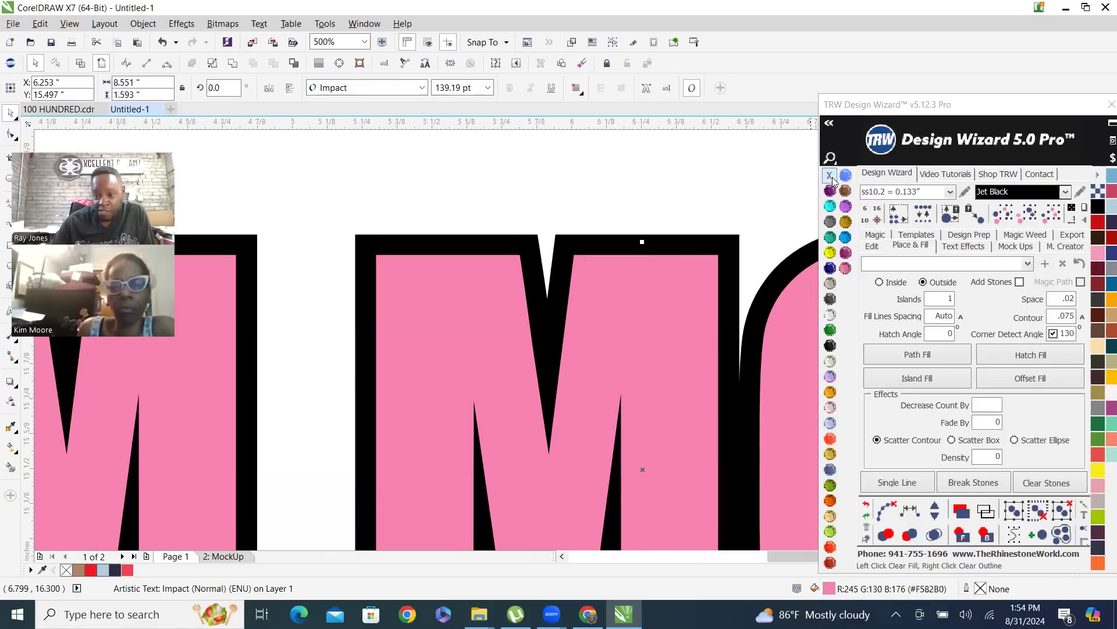
scroll(591, 212, "down", 2)
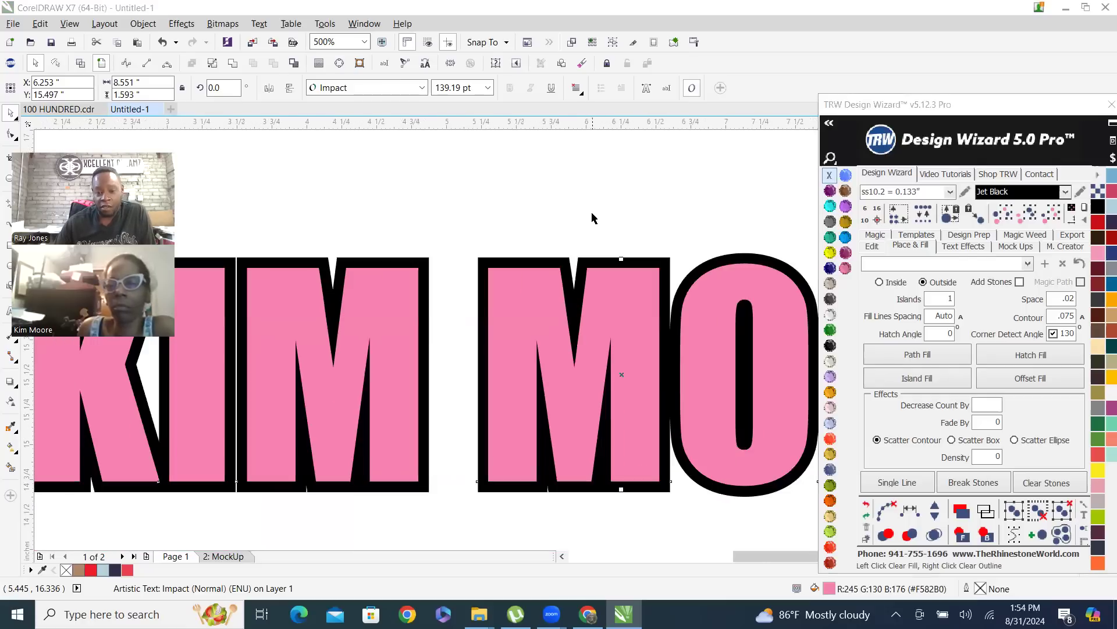
key("Escape")
scroll(533, 291, "down", 3)
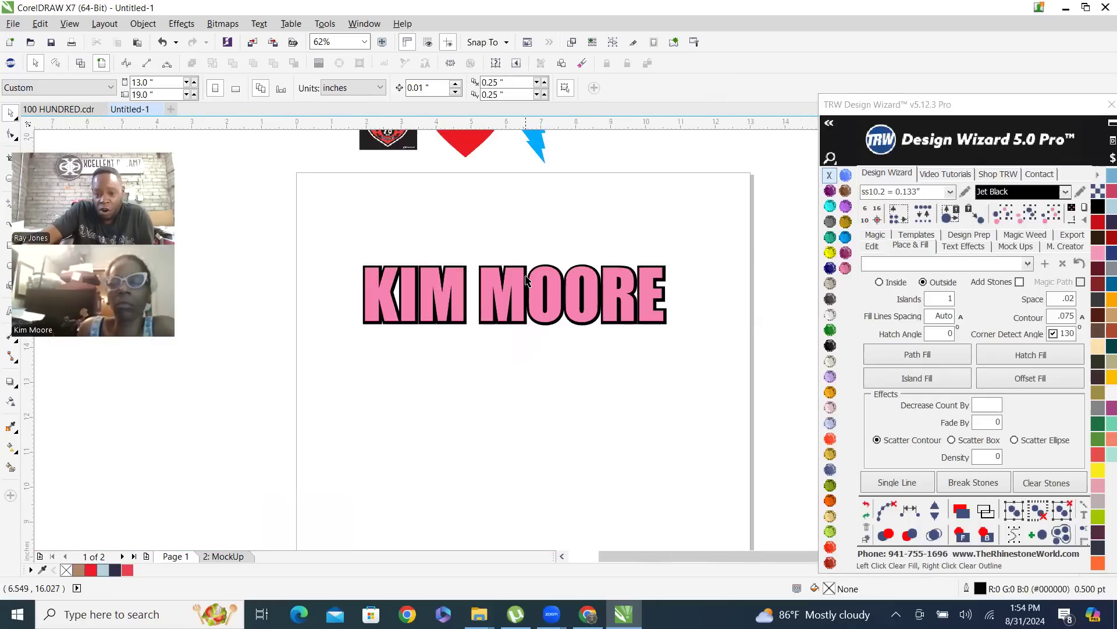
scroll(527, 297, "up", 1)
scroll(483, 256, "up", 1)
scroll(700, 207, "down", 1)
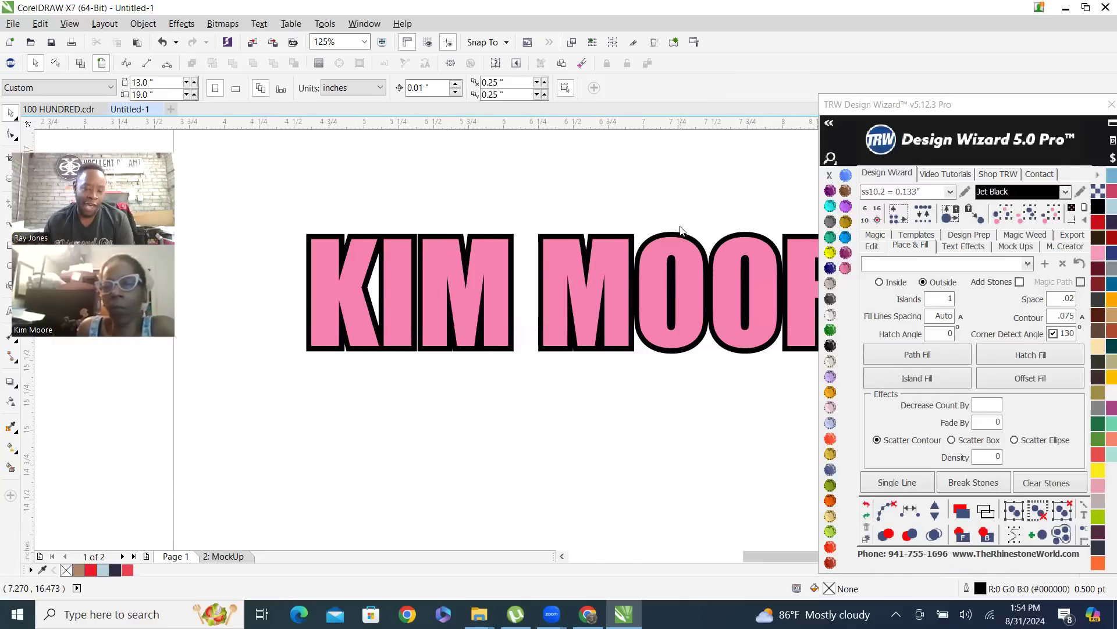
scroll(644, 245, "up", 2)
scroll(643, 244, "down", 1)
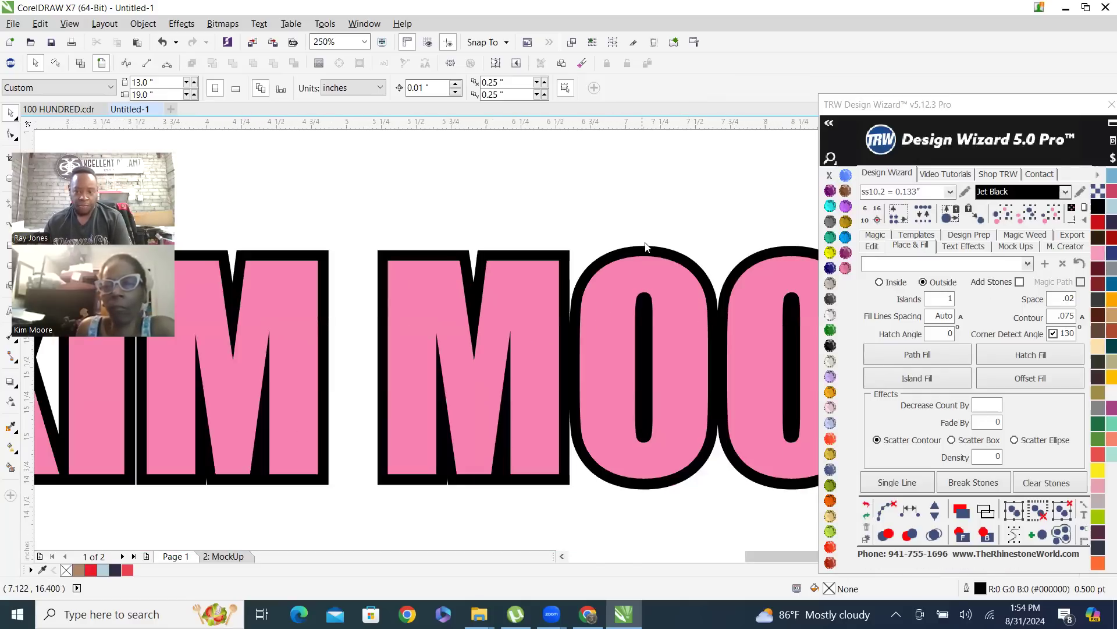
Create an outside island contour of .1 around the black contour and fill it with TRW Blue
left_click(1051, 317)
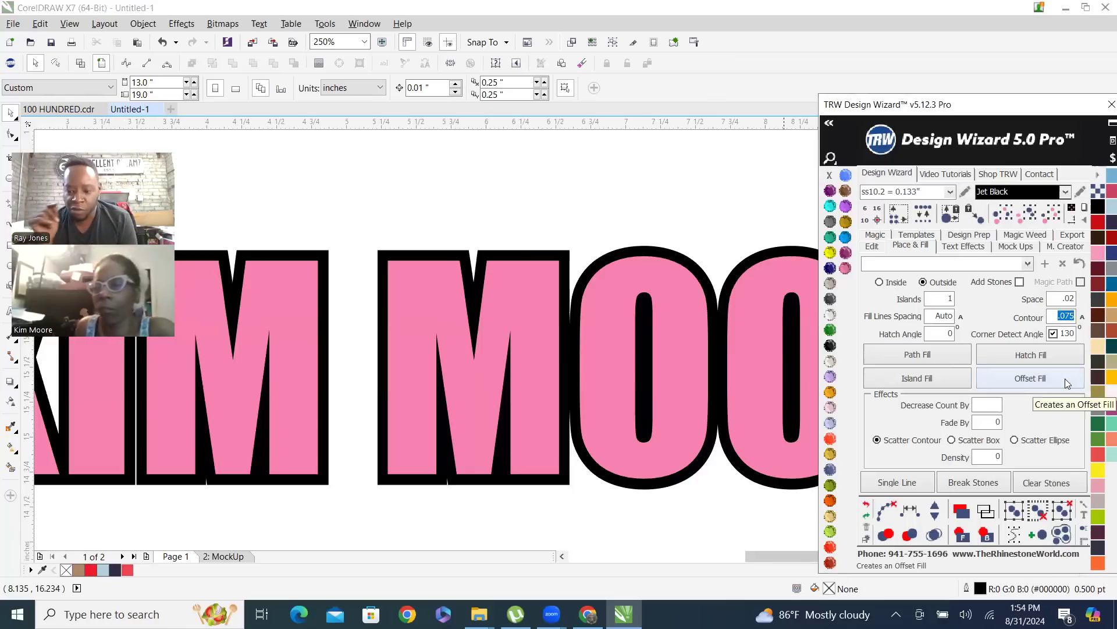
key("BackSpace")
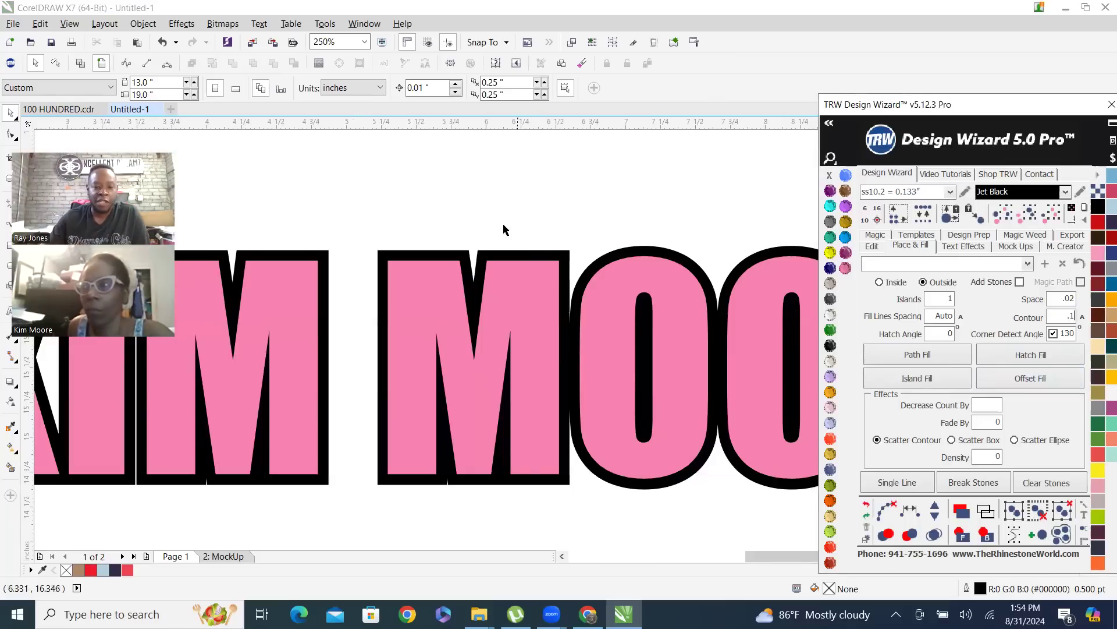
left_click(383, 254)
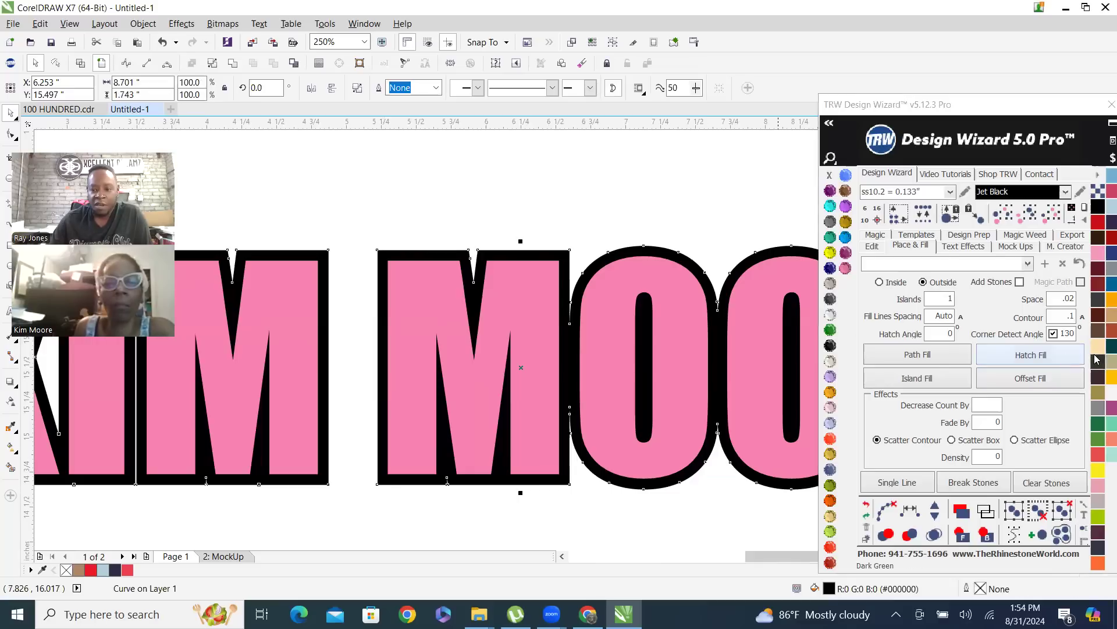
left_click(928, 382)
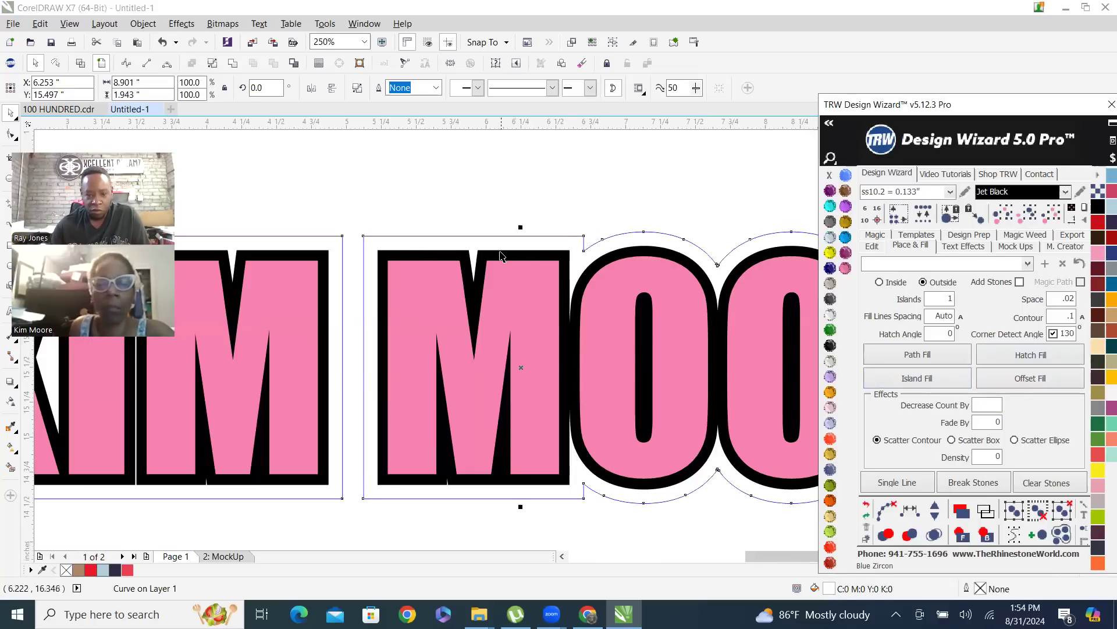
left_click(846, 236)
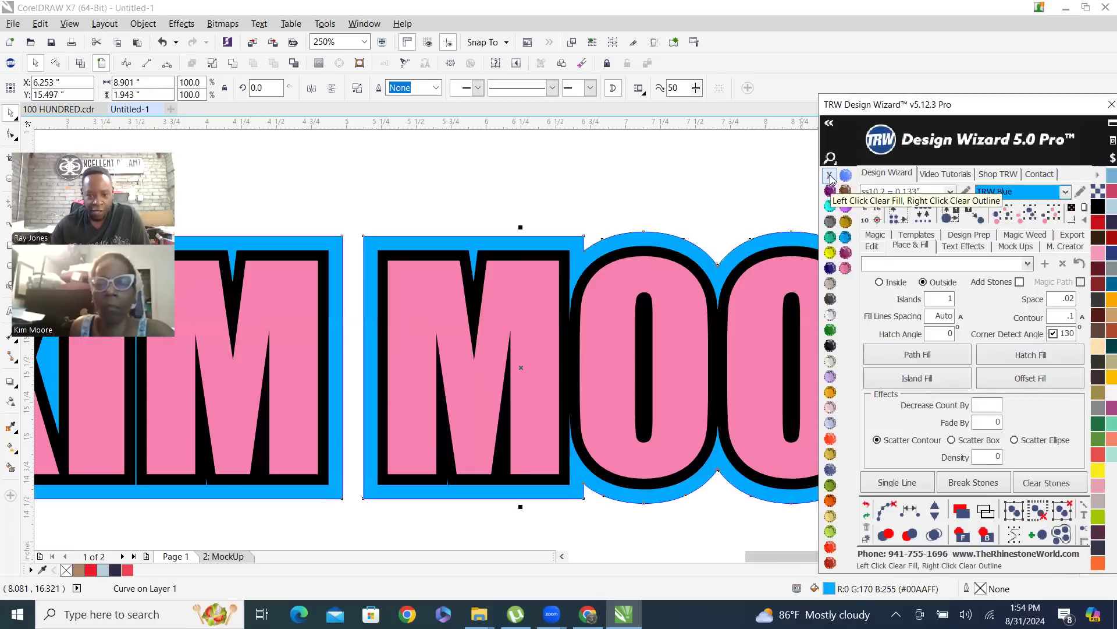
Examine the corners of the blue contour up close and compare the blue, black and pink layers across the whole name
scroll(495, 244, "up", 8)
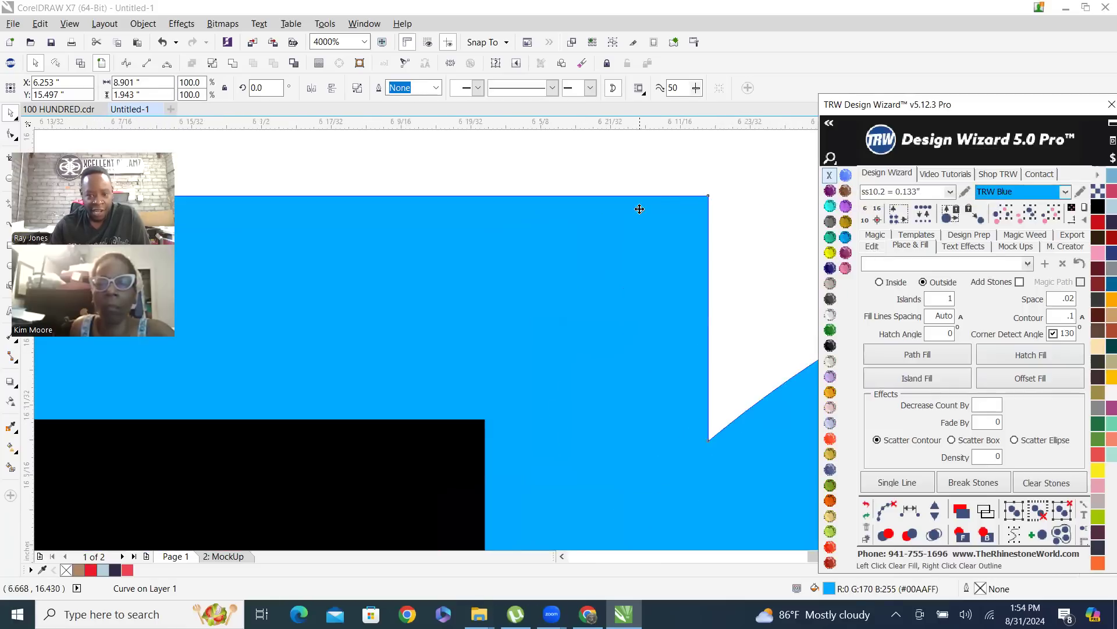
scroll(766, 190, "up", 1)
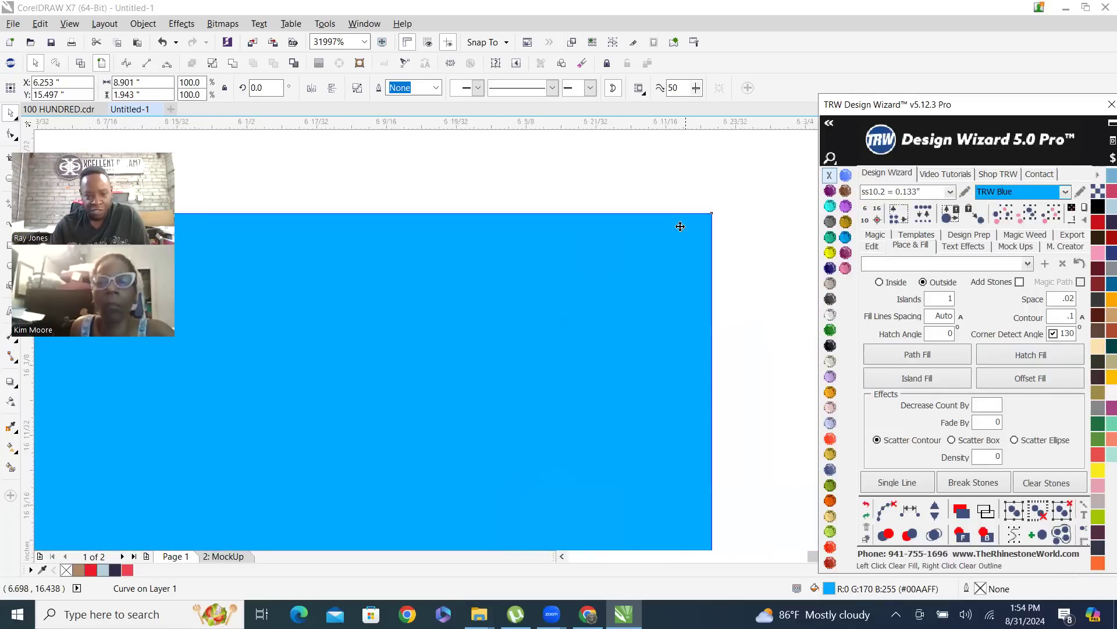
scroll(793, 183, "down", 4)
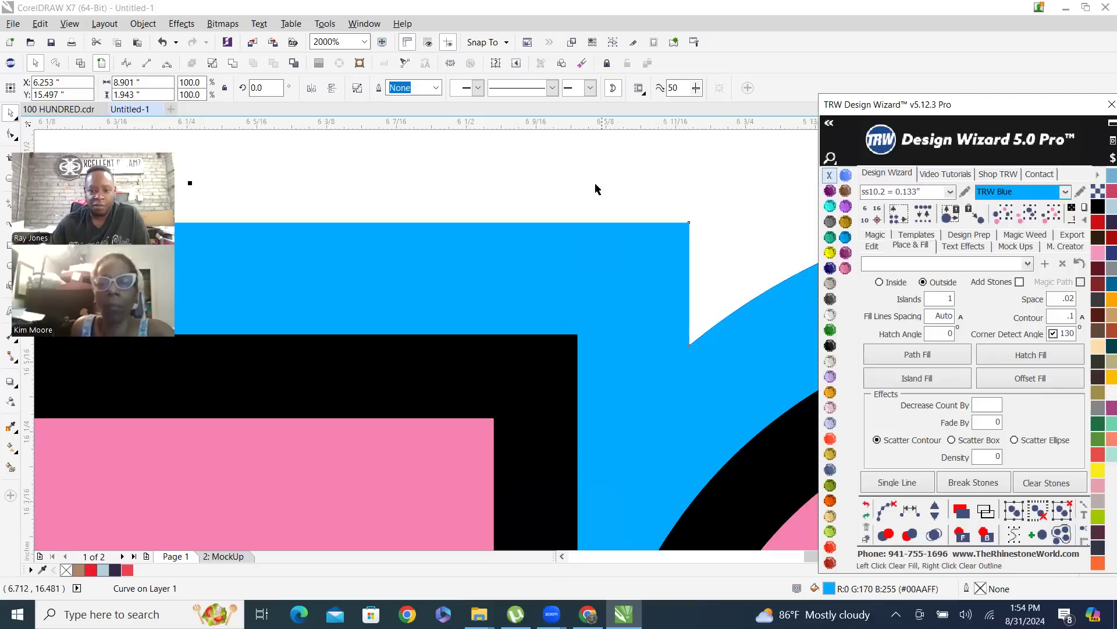
scroll(615, 218, "down", 3)
left_click(626, 186)
scroll(630, 234, "down", 1)
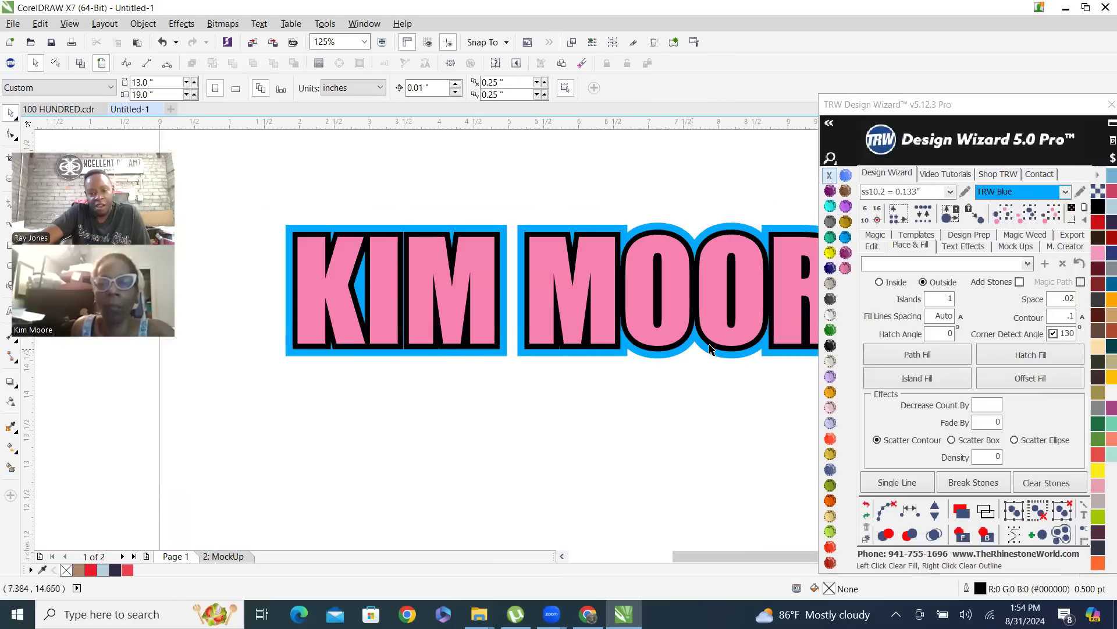
scroll(594, 333, "down", 1)
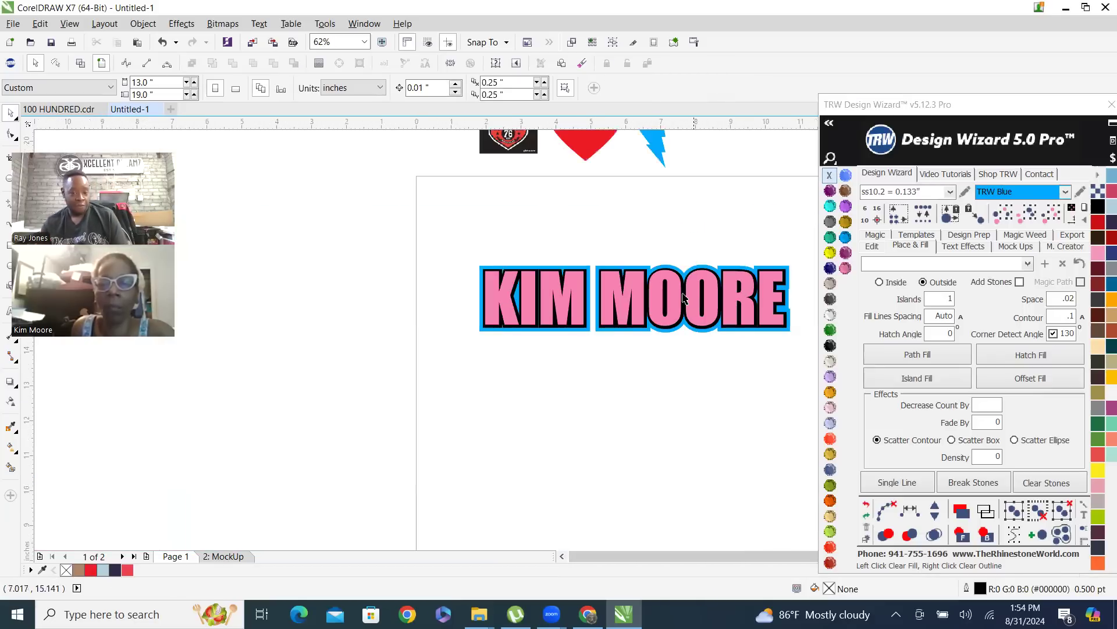
scroll(687, 299, "up", 1)
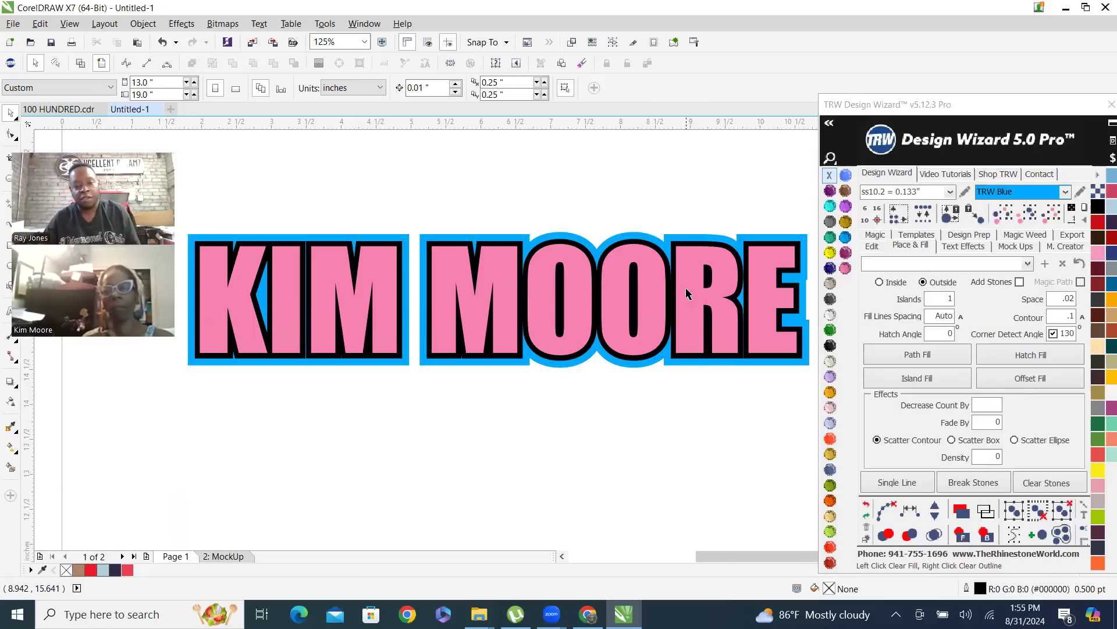
Move the pink text and black contour down to separate the stacked layers, and undo the moves
left_click_drag(381, 278, 394, 321)
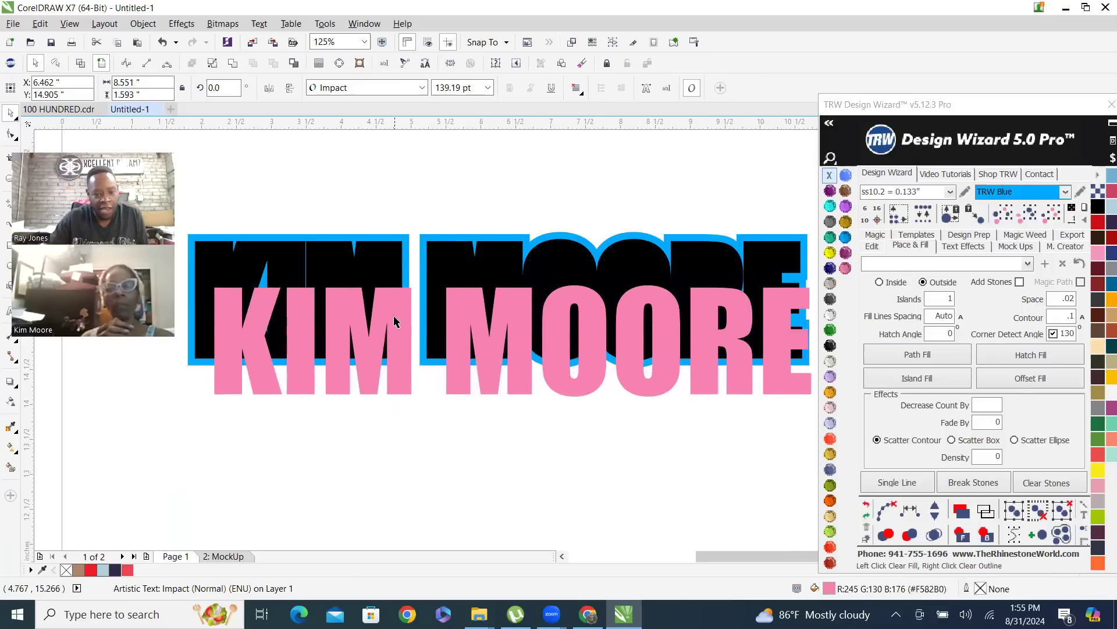
left_click_drag(379, 261, 383, 290)
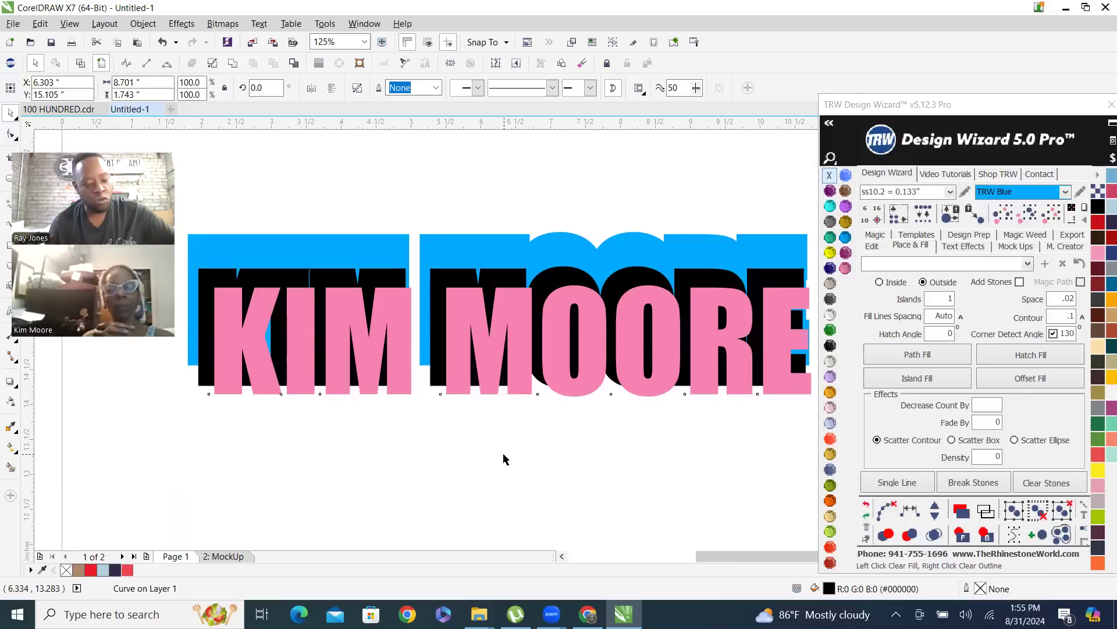
key("ctrl+z")
key("ctrl+z")
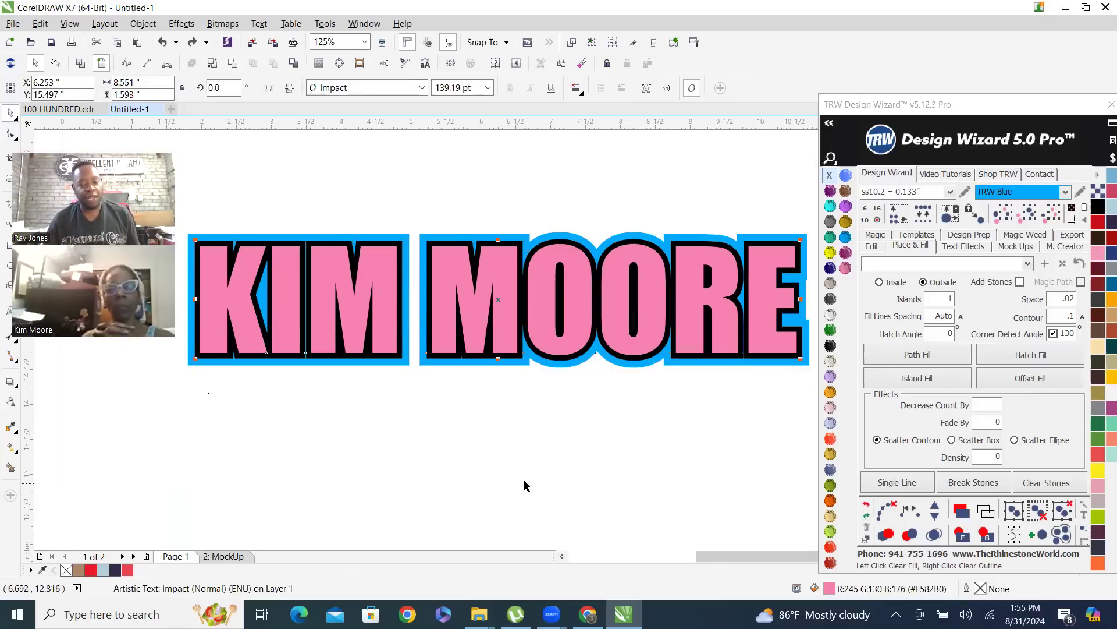
key("ctrl+shift+z")
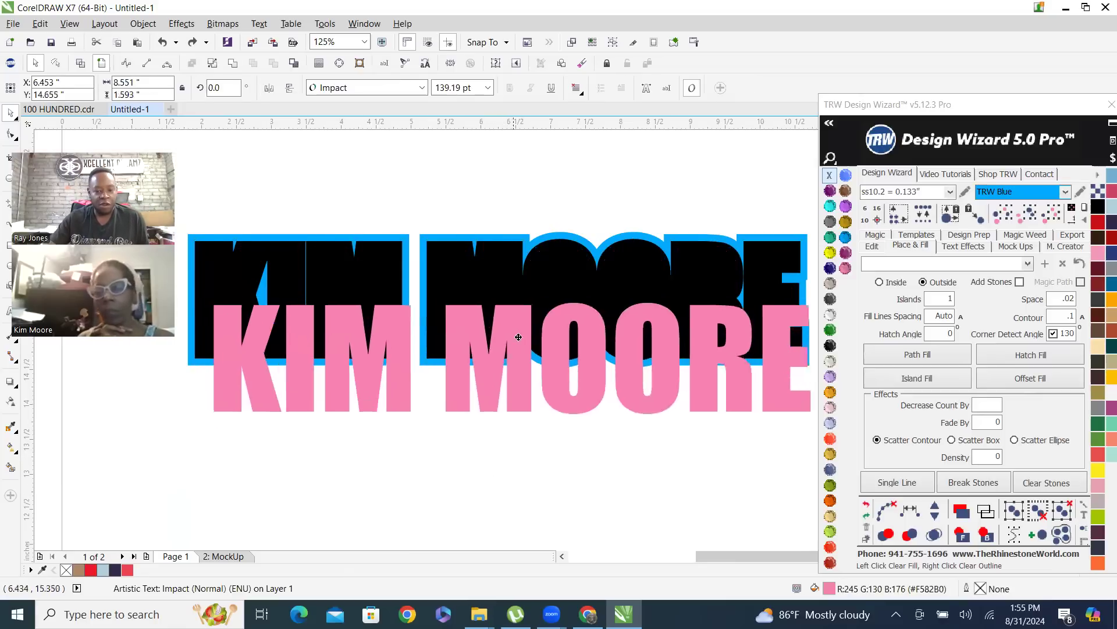
left_click_drag(564, 257, 565, 312)
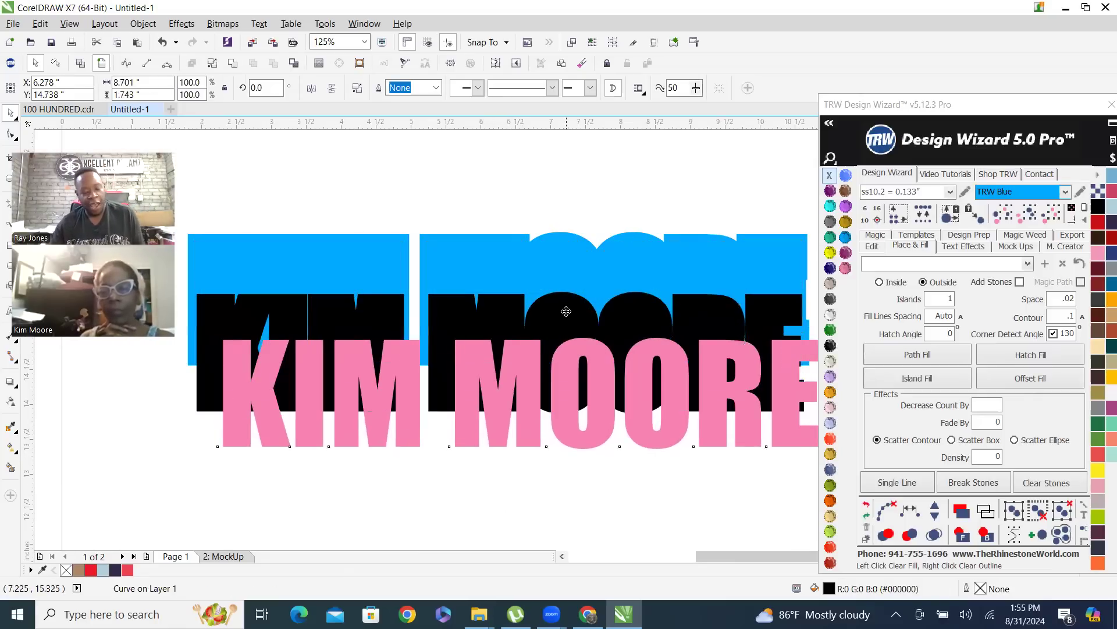
key("ctrl+z")
key("ctrl+z")
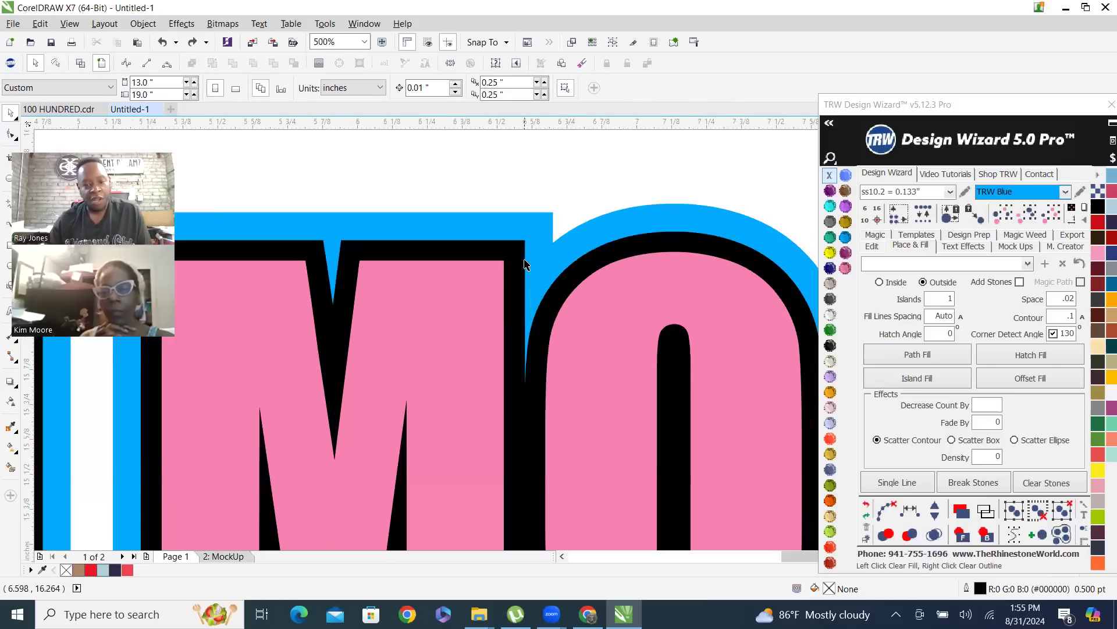
Delete the blue contour and the black contour behind the pink name text
scroll(540, 224, "up", 3)
scroll(540, 224, "down", 3)
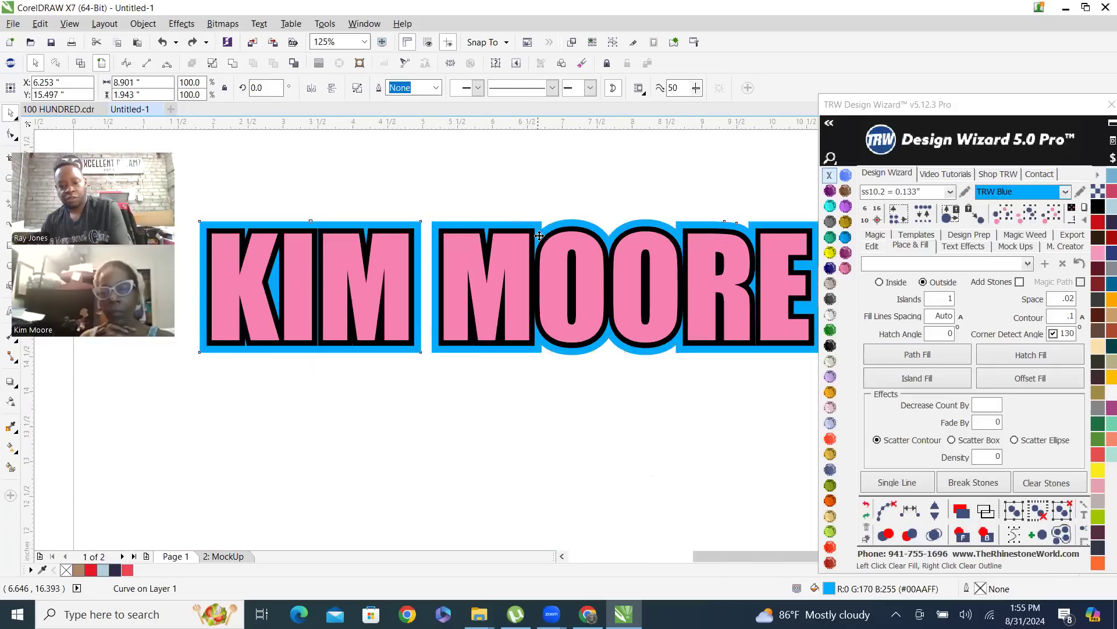
key("Delete")
scroll(533, 272, "up", 1)
left_click(534, 266)
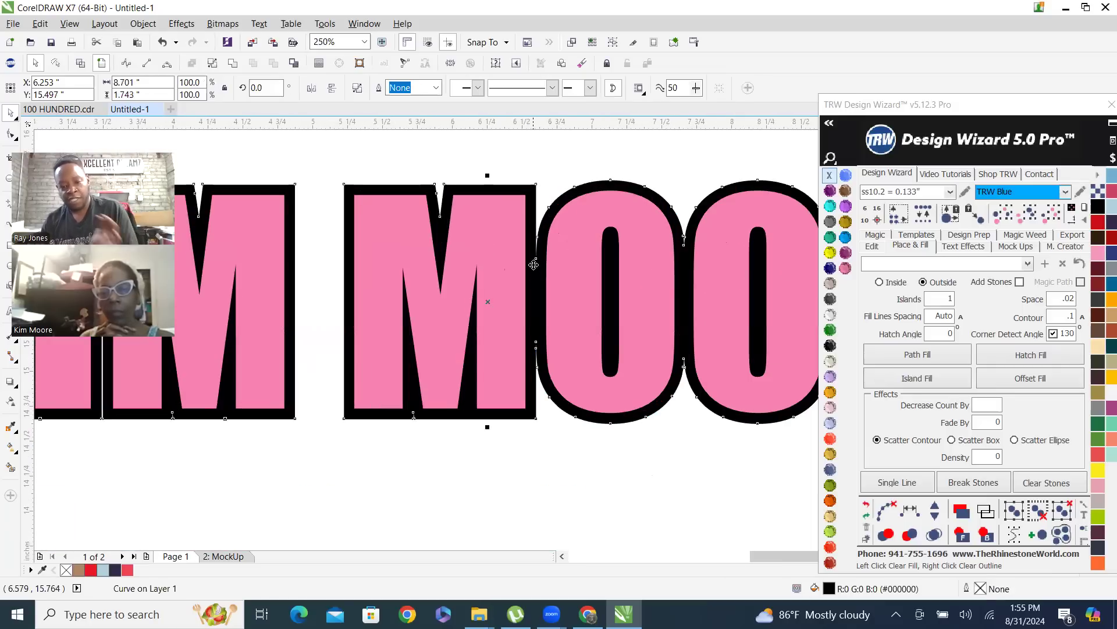
key("Delete")
scroll(499, 294, "down", 1)
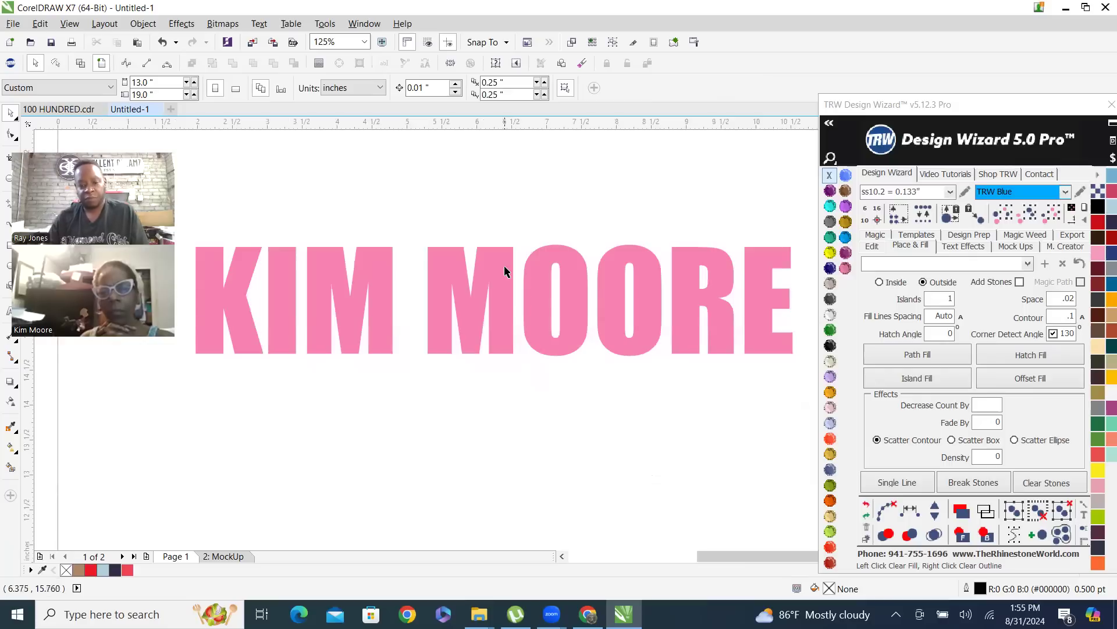
left_click(505, 271)
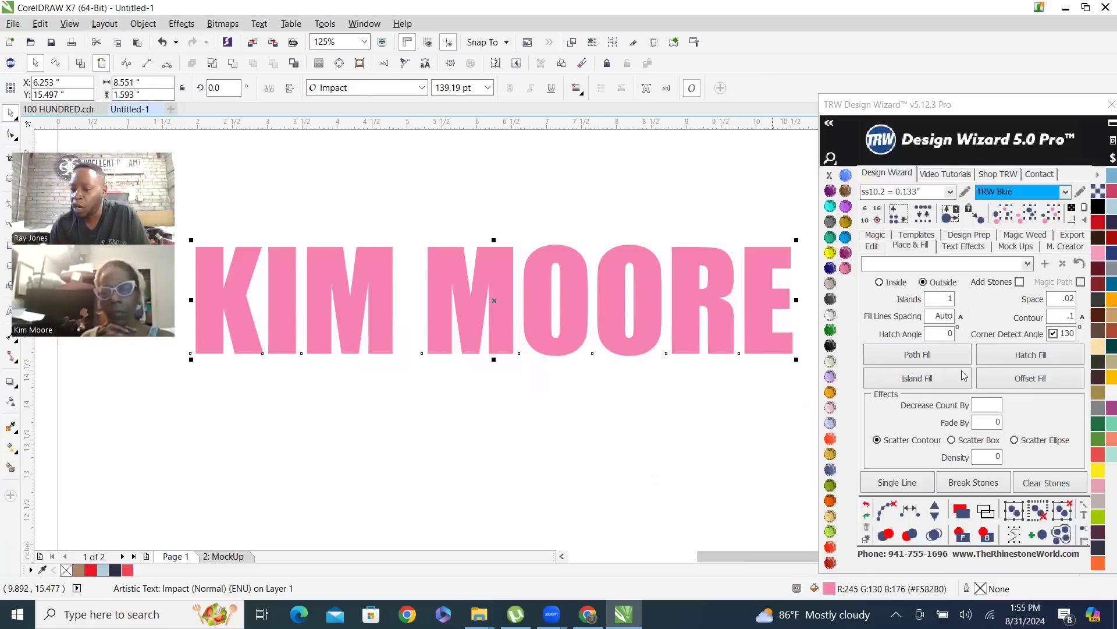
left_click(937, 381)
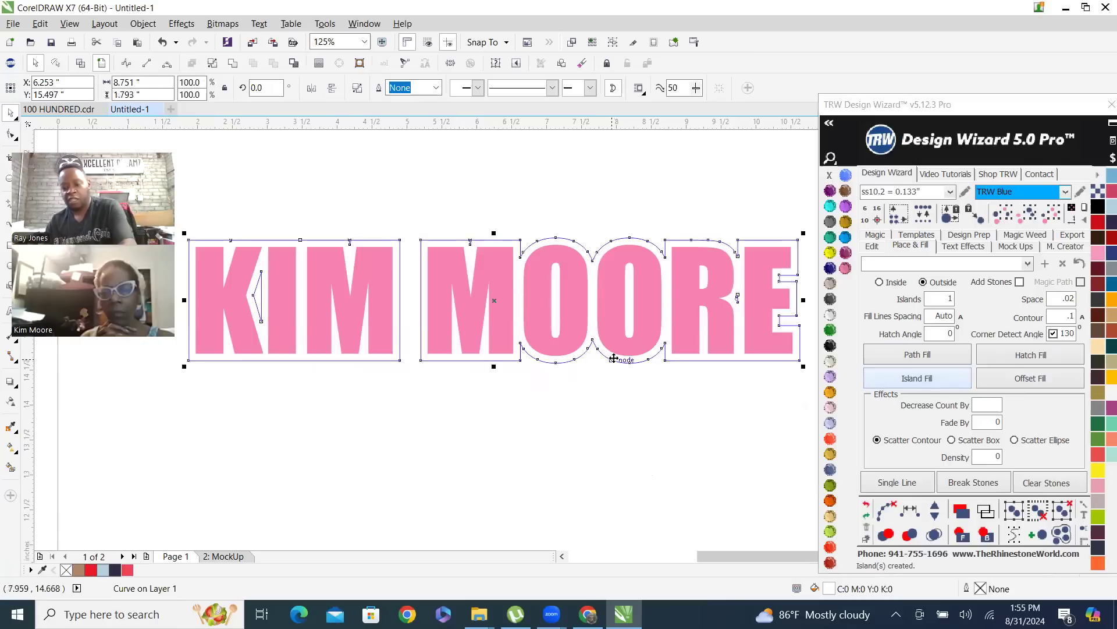
key("Delete")
Create an outside island contour of .2 around the pink name text, fill it with Jet Black and deselect it
double_click(1052, 320)
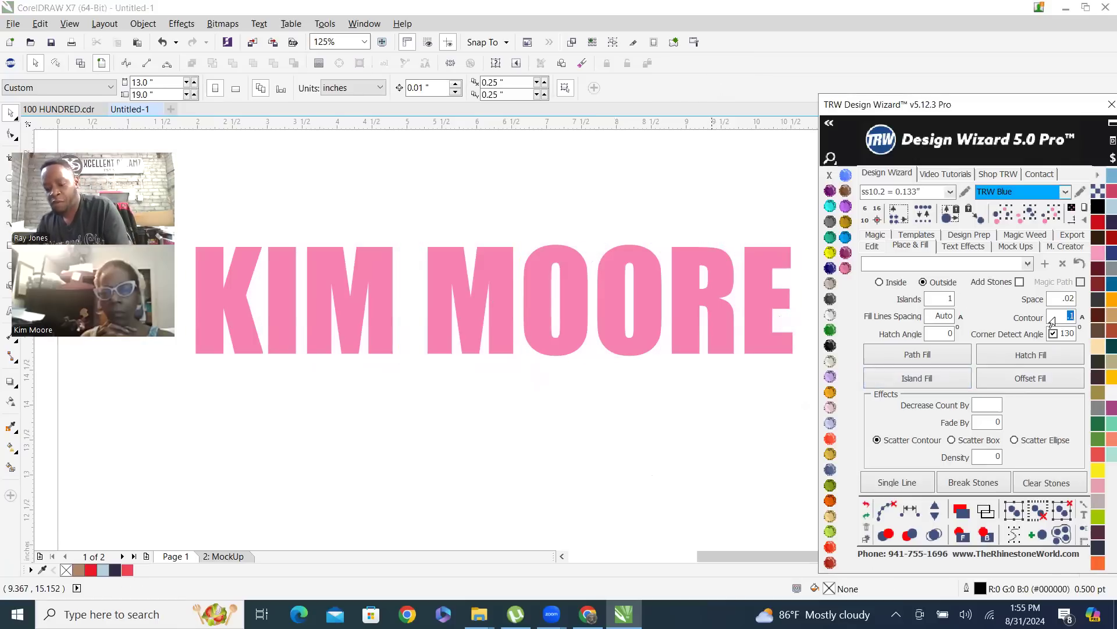
type(".2")
left_click(781, 317)
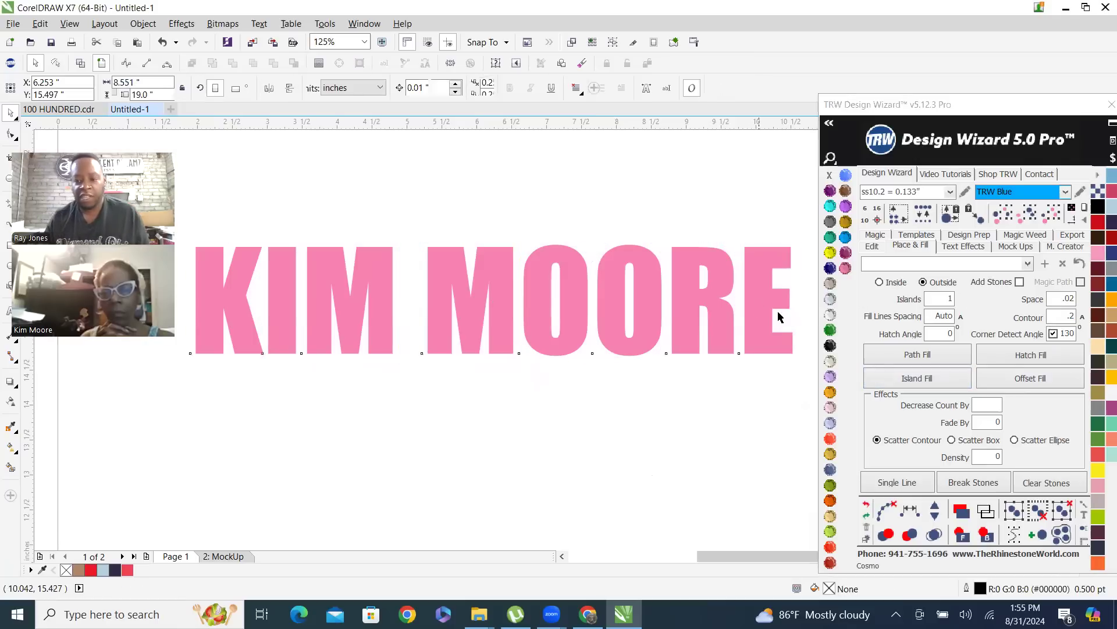
left_click(928, 379)
left_click(831, 345)
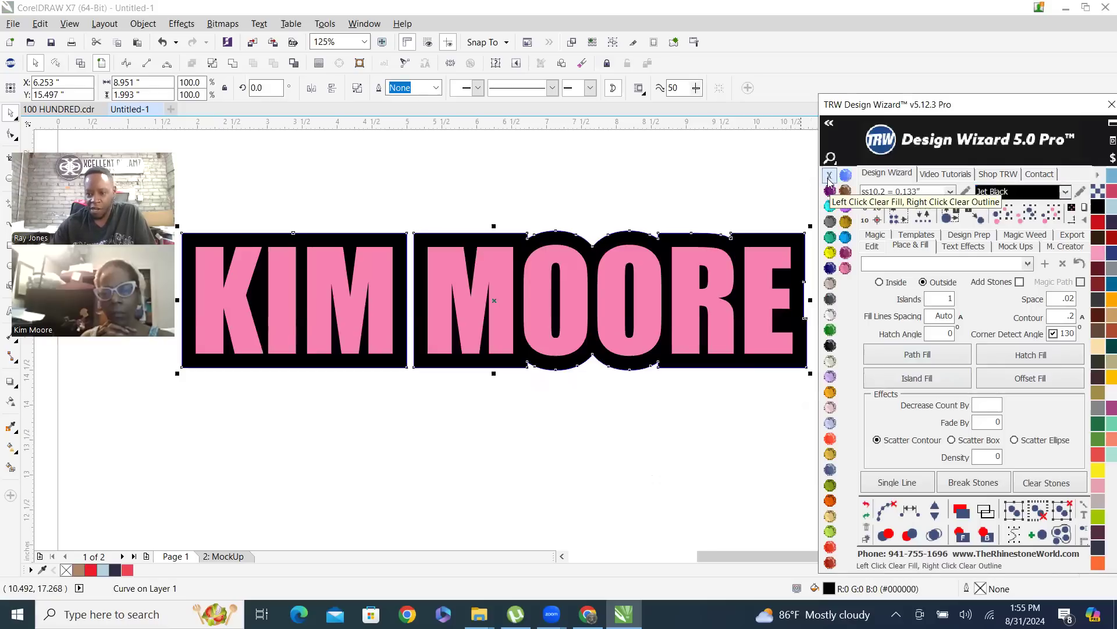
scroll(660, 188, "down", 2)
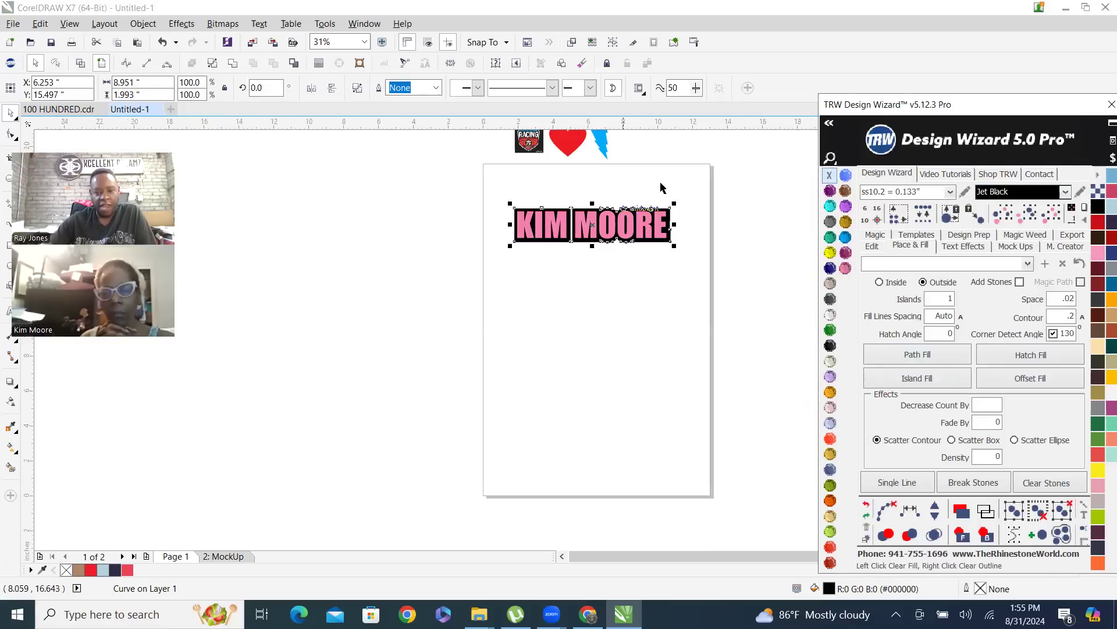
scroll(658, 199, "up", 2)
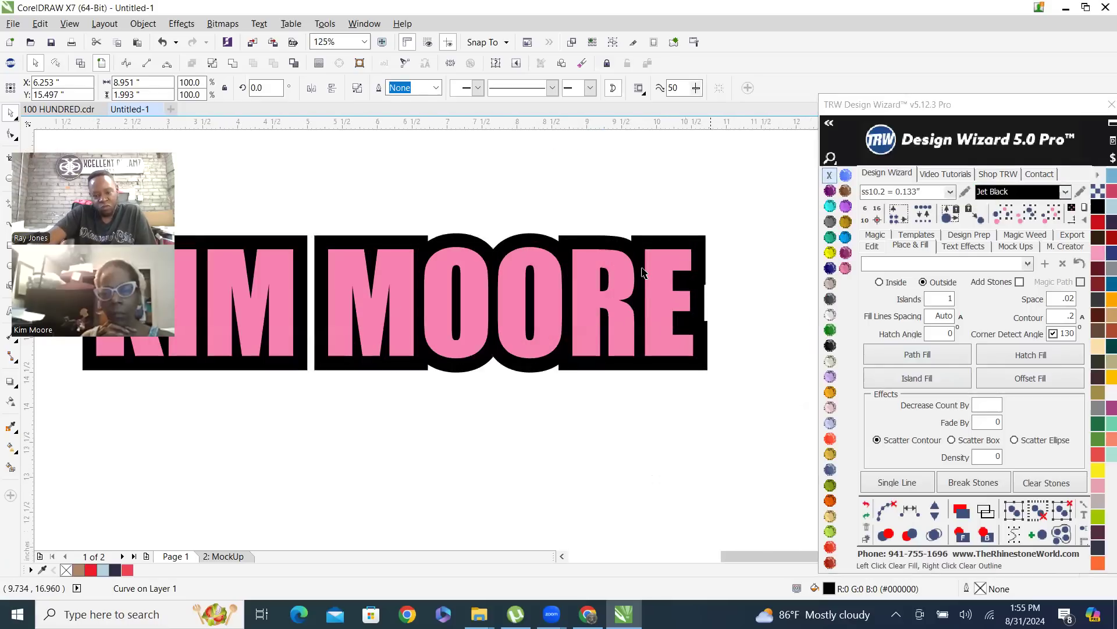
key("Escape")
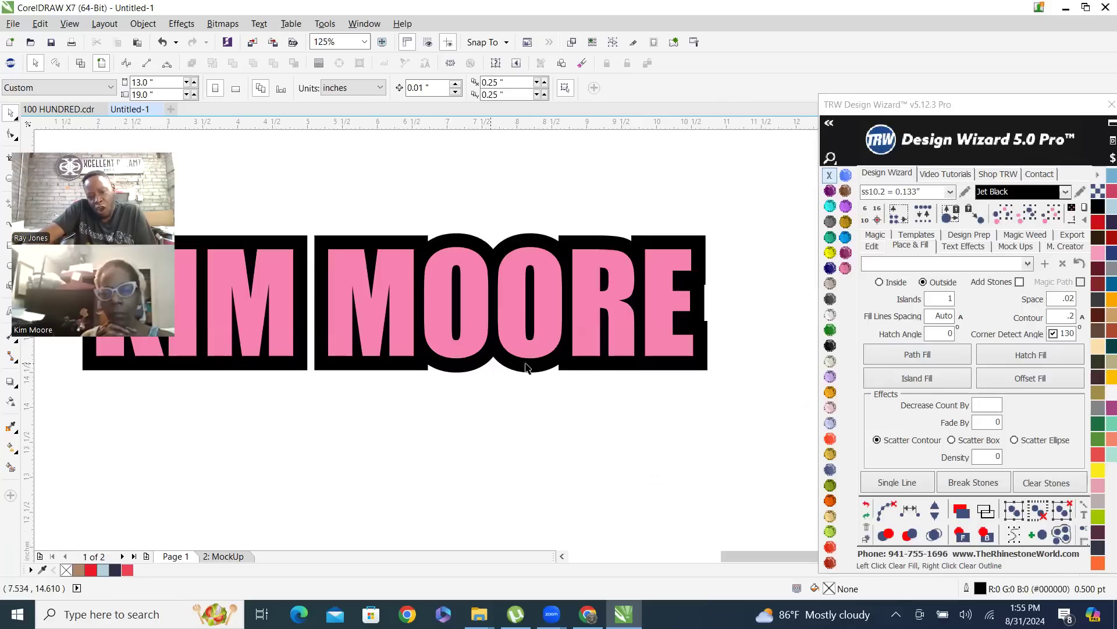
Delete the .2 black contour from behind the pink name text
scroll(640, 365, "down", 1)
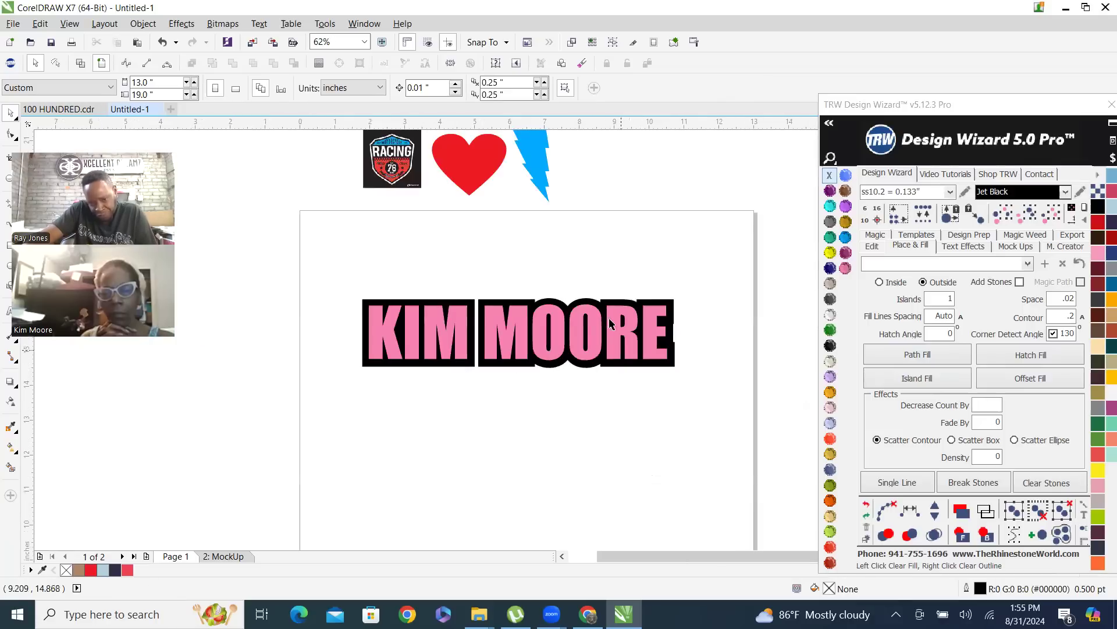
scroll(611, 324, "up", 1)
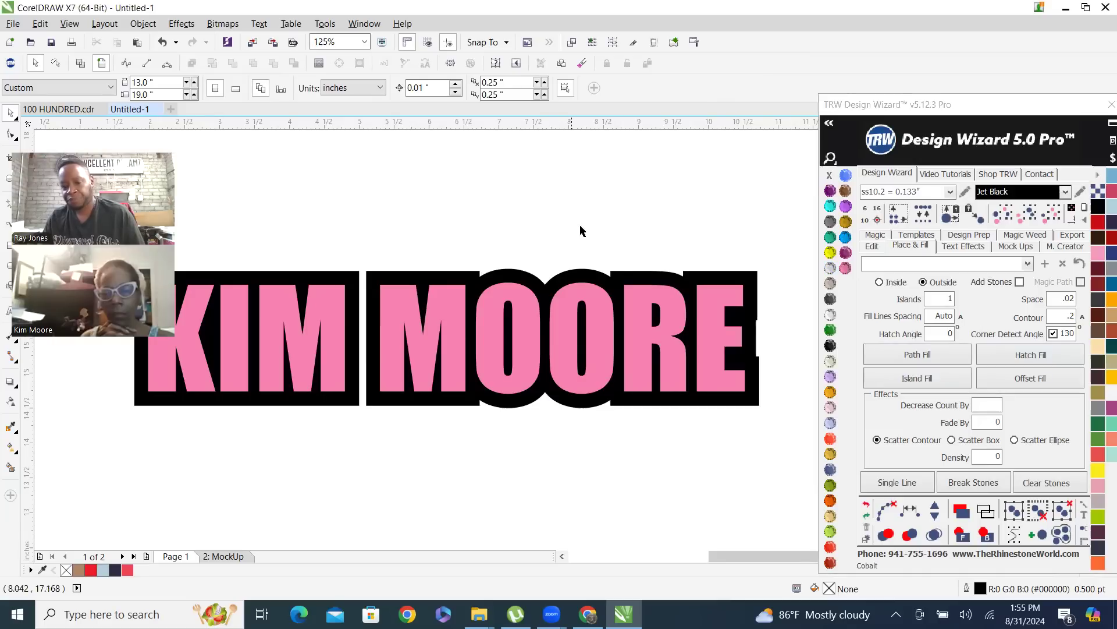
left_click(610, 280)
key("Delete")
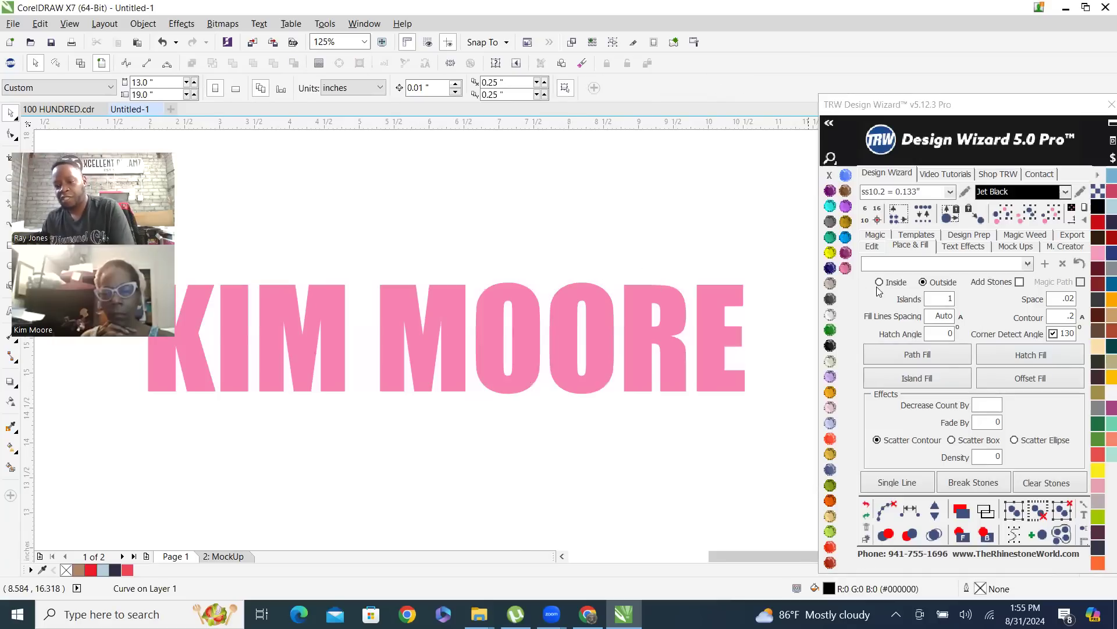
Create an outside island contour of .4 around the pink name text and fill it with Jet Black
double_click(1060, 319)
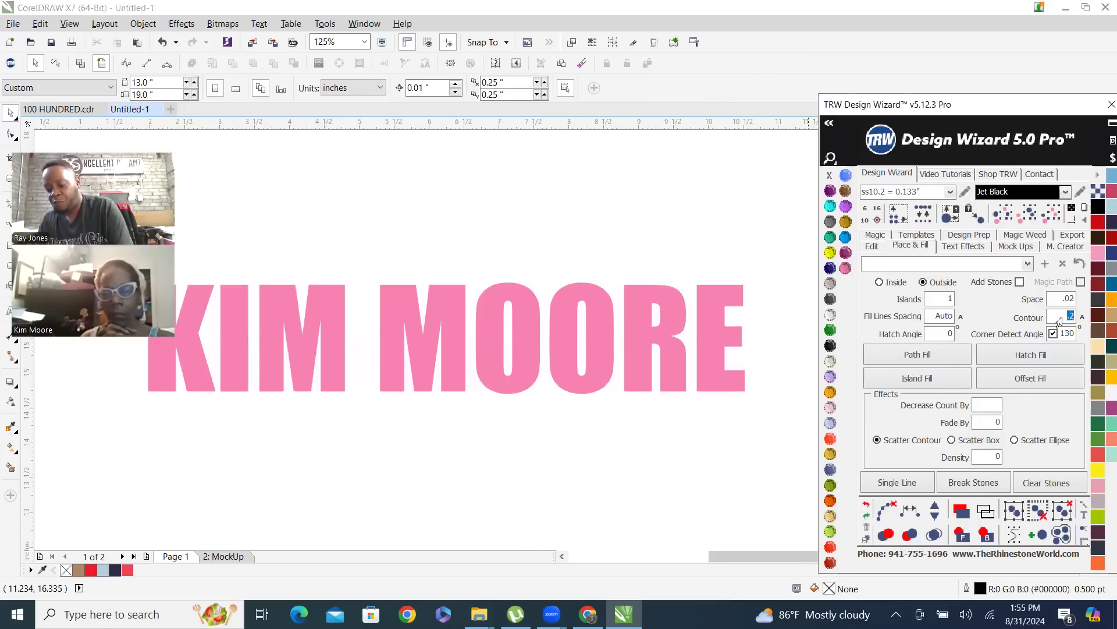
type("4")
left_click(734, 337)
left_click(940, 379)
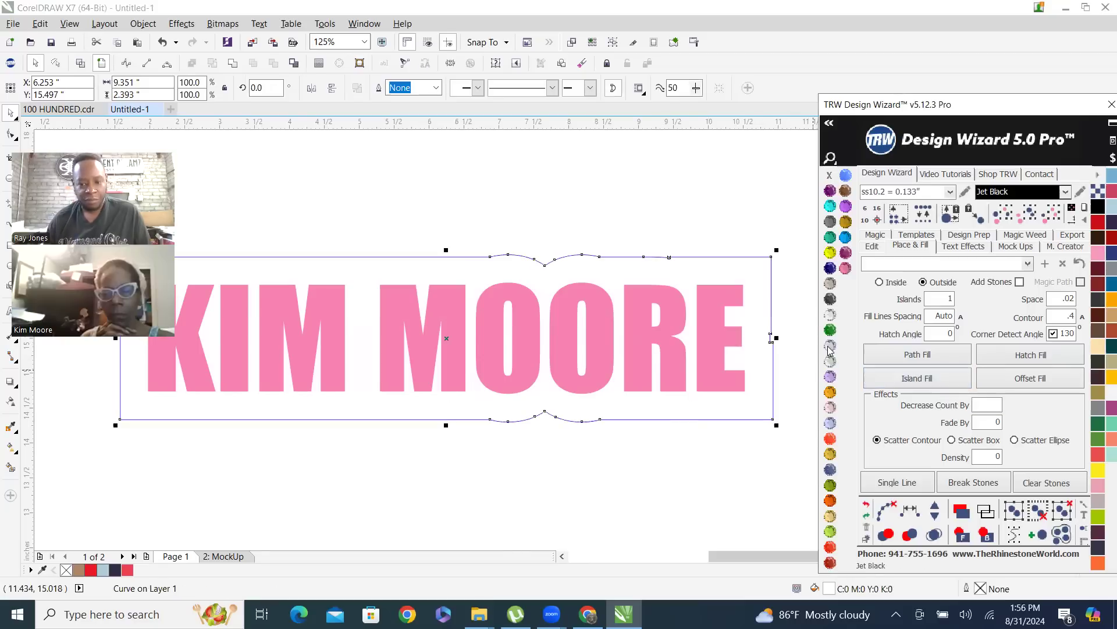
left_click(830, 345)
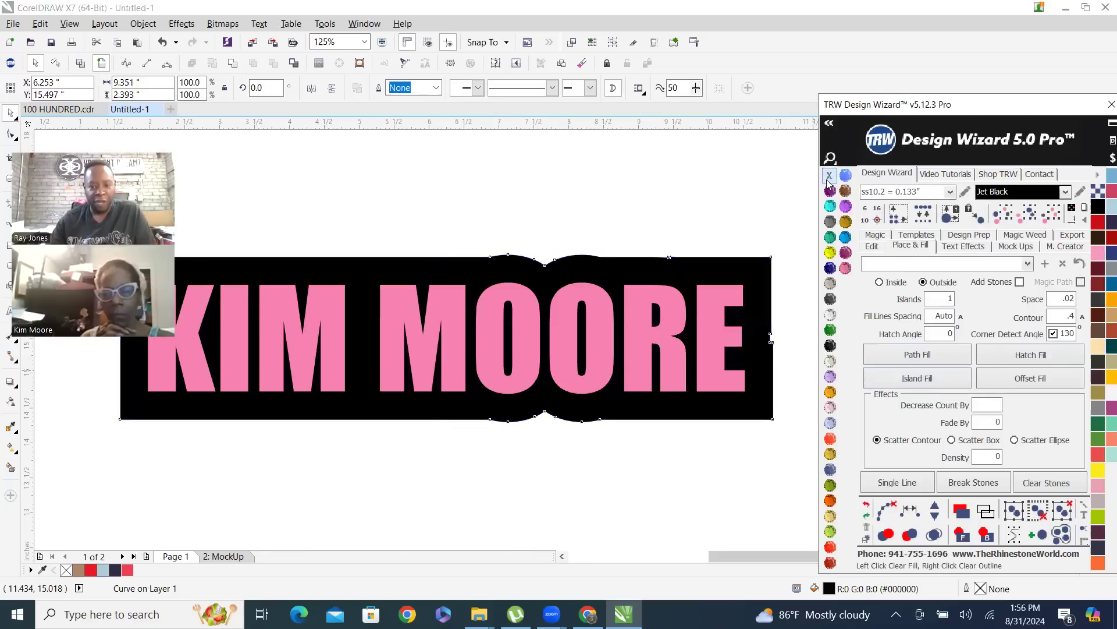
Move the pink name text down over its black contour and undo the move
left_click_drag(518, 294, 526, 383)
scroll(527, 352, "down", 2)
scroll(527, 355, "up", 2)
key("ctrl+z")
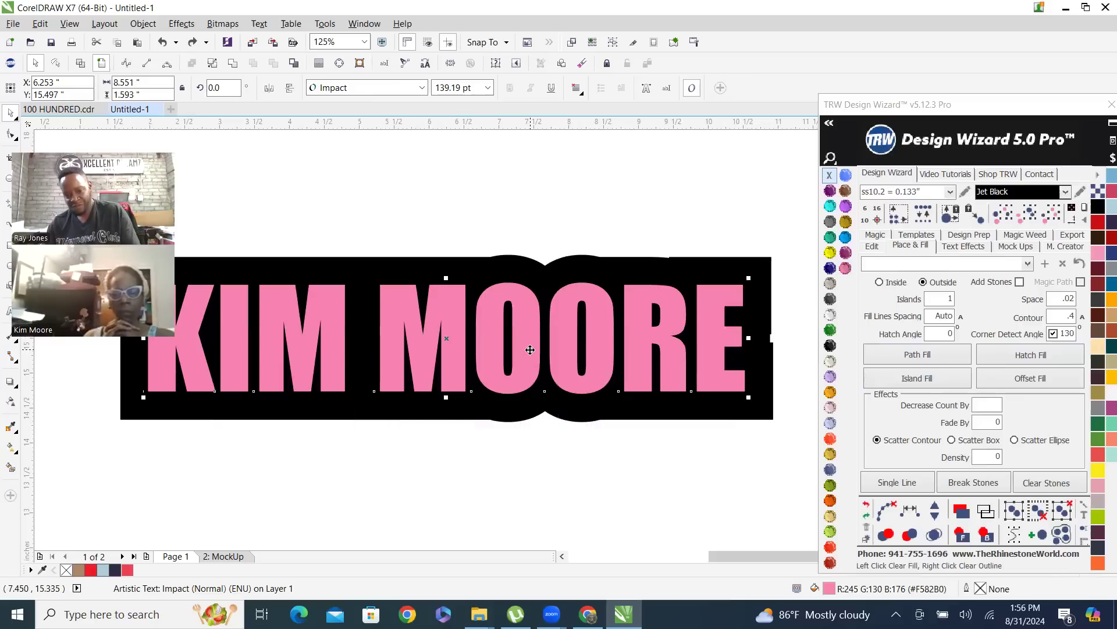
Select the pink name text together with its black contour, and clear the selection
key("Escape")
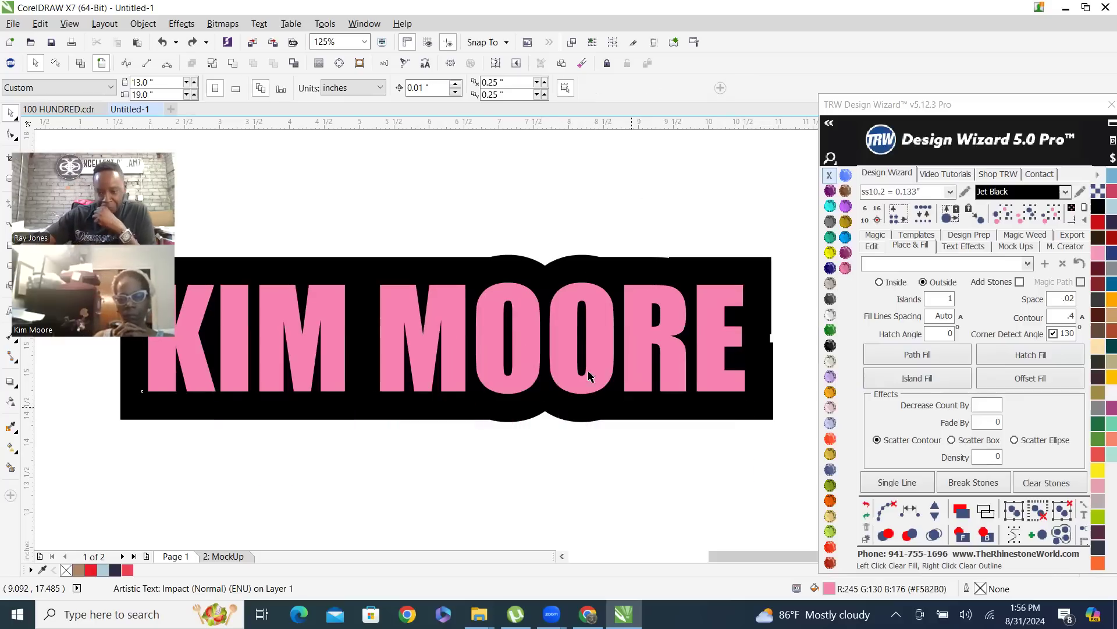
scroll(651, 321, "down", 1)
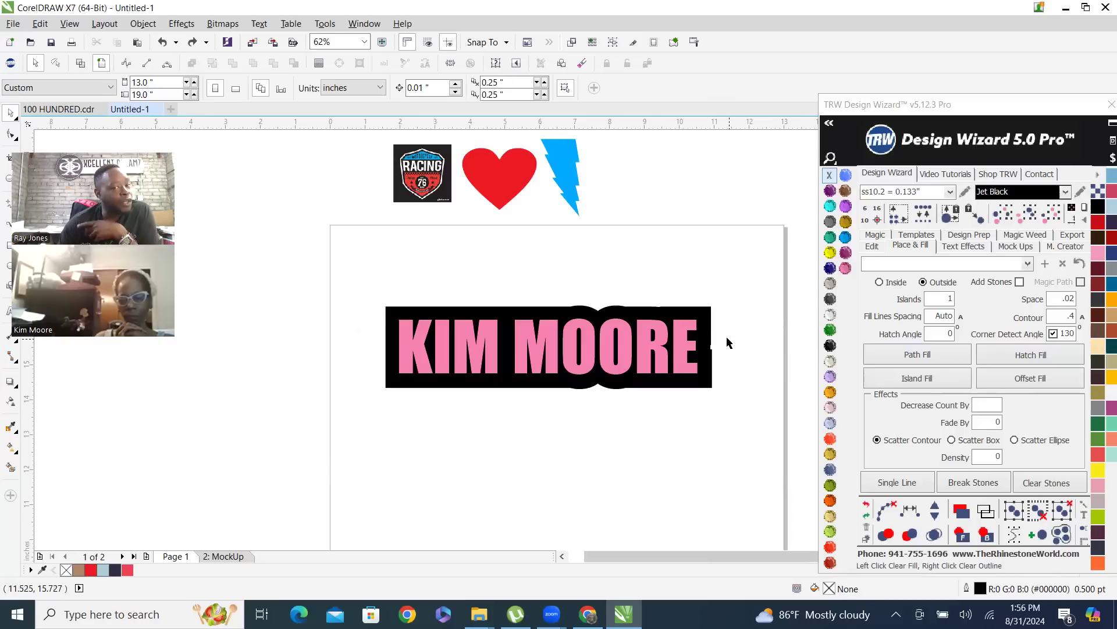
left_click(547, 325)
scroll(577, 319, "up", 2)
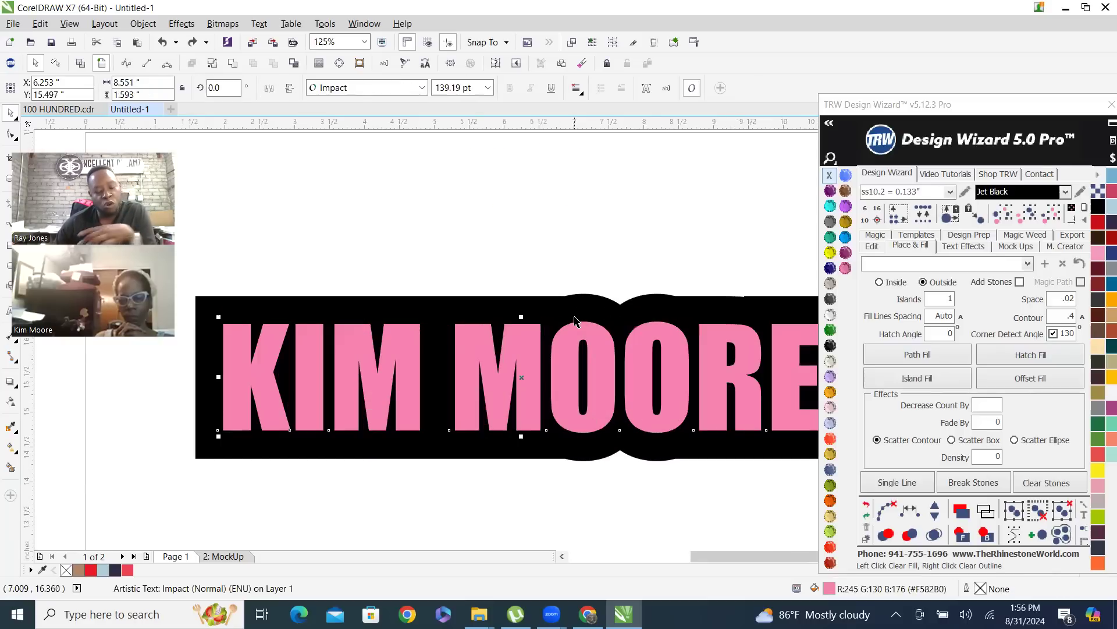
left_click(581, 313, "shift")
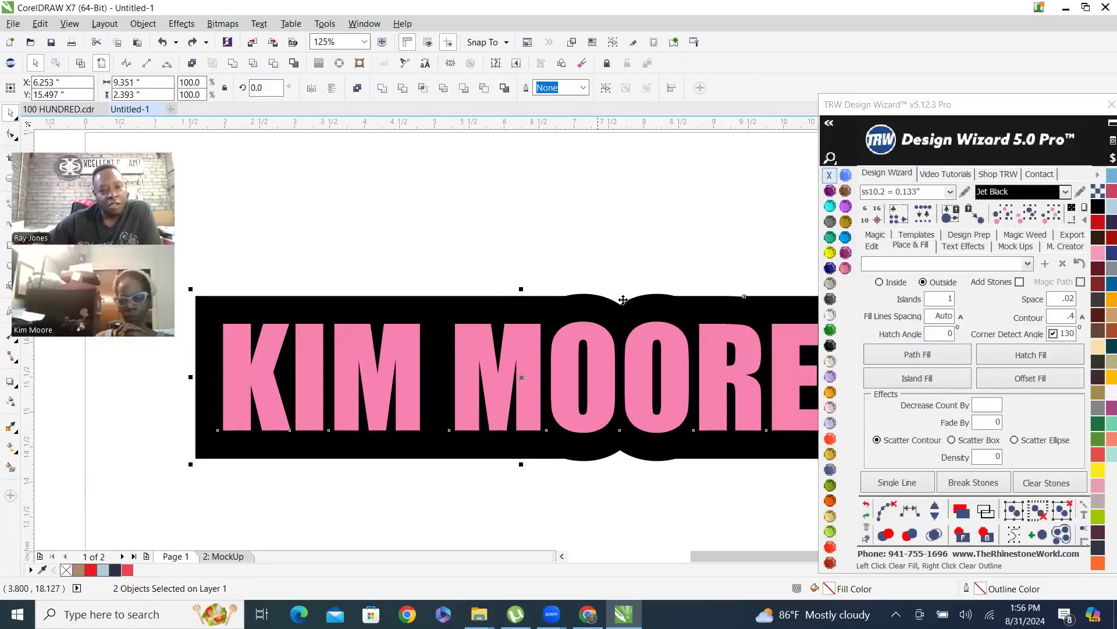
left_click(548, 249)
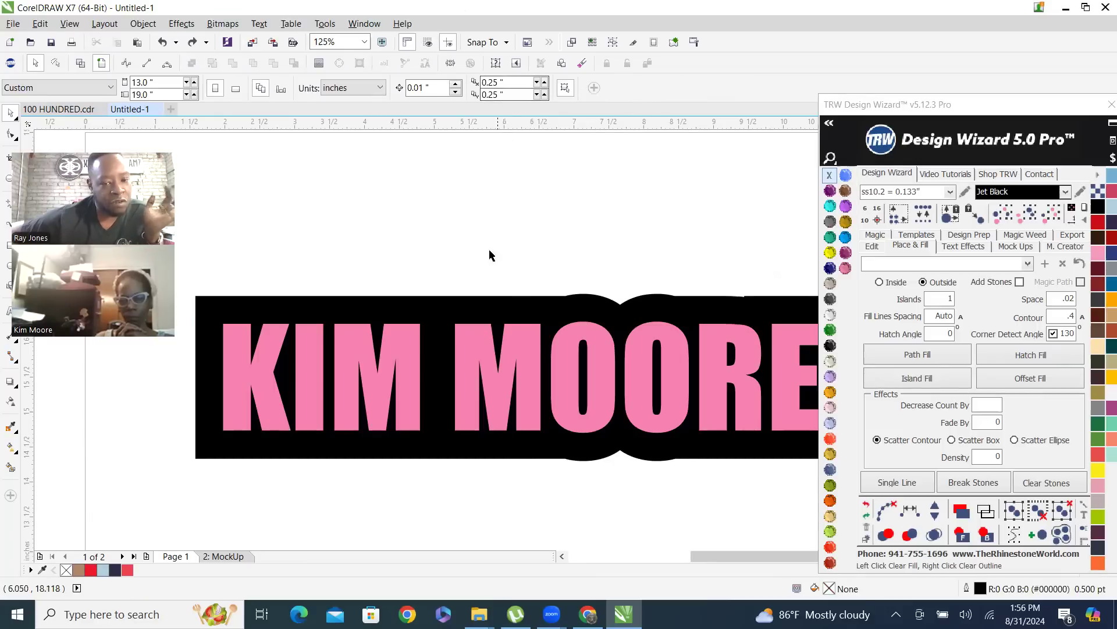
Select the black contour first, add the pink name text to the selection, and deselect both
left_click(435, 321)
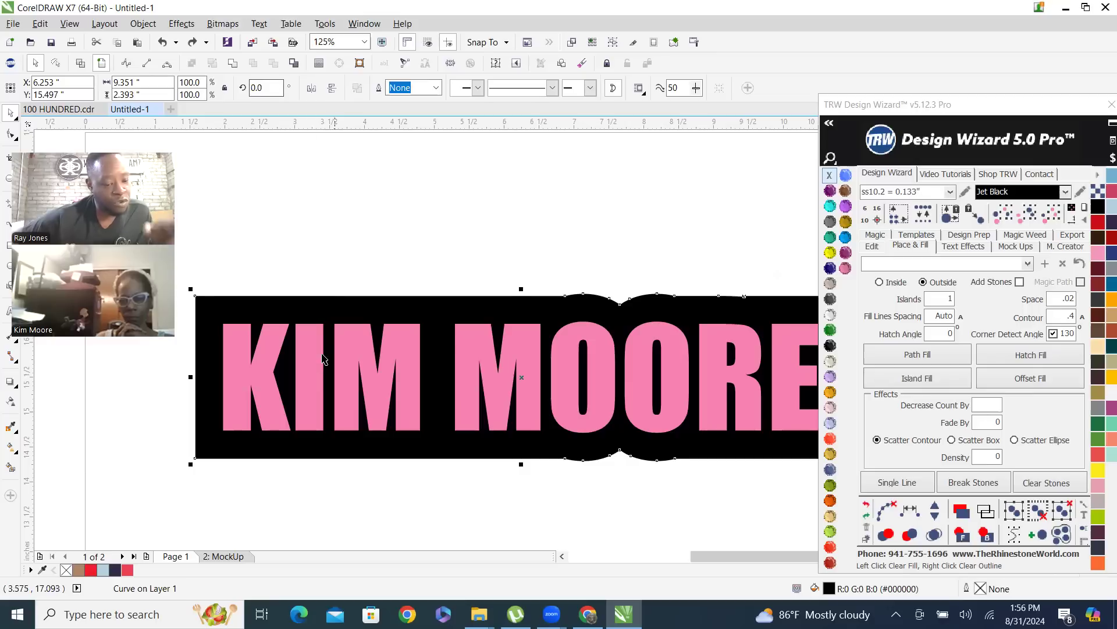
left_click(314, 378, "shift")
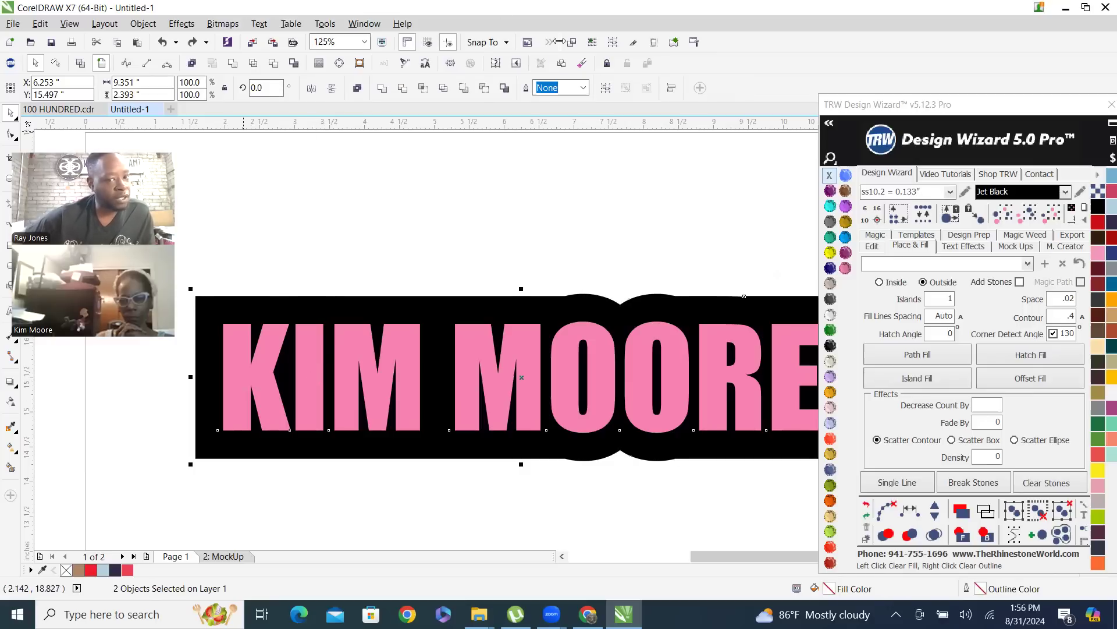
left_click(651, 215)
Cut the pink name text's shape out of the black contour behind it and deselect the result
left_click(603, 394)
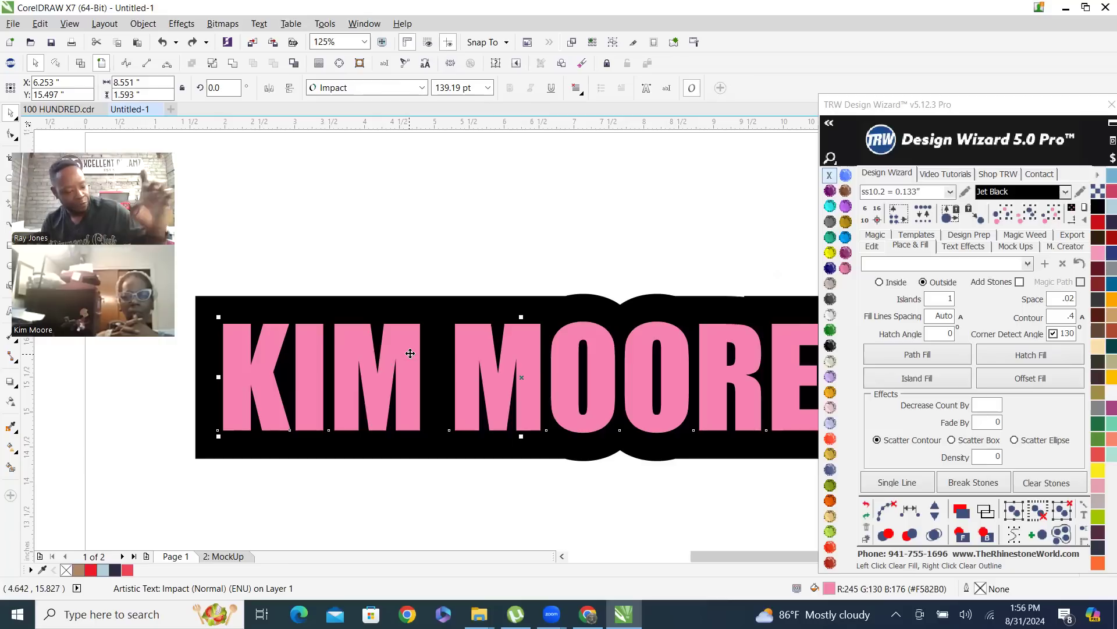
left_click(438, 307, "shift")
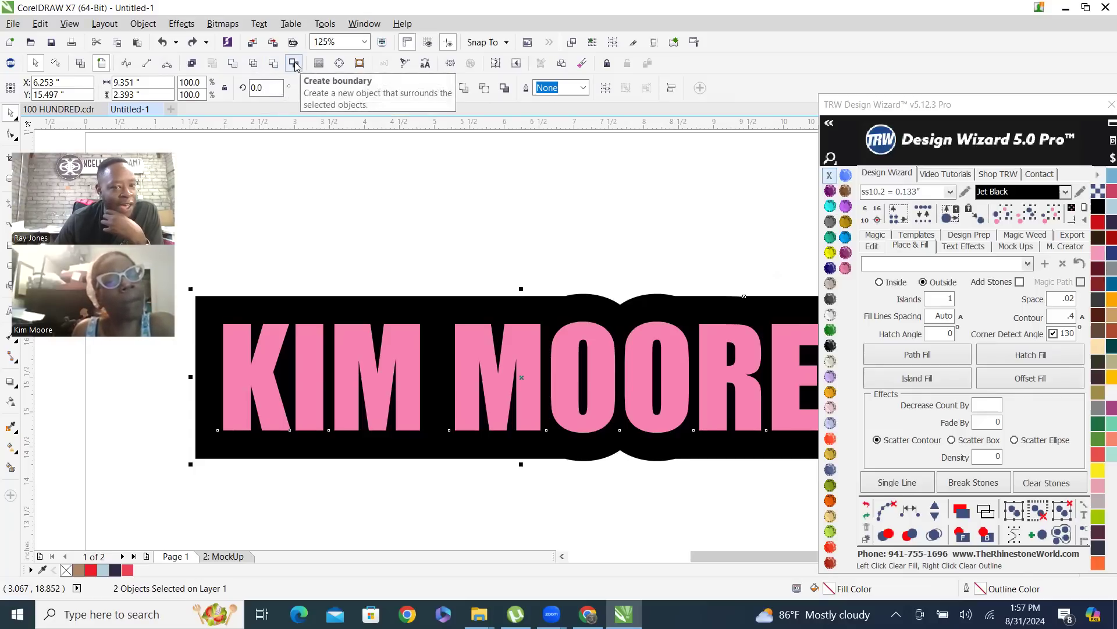
left_click(275, 64)
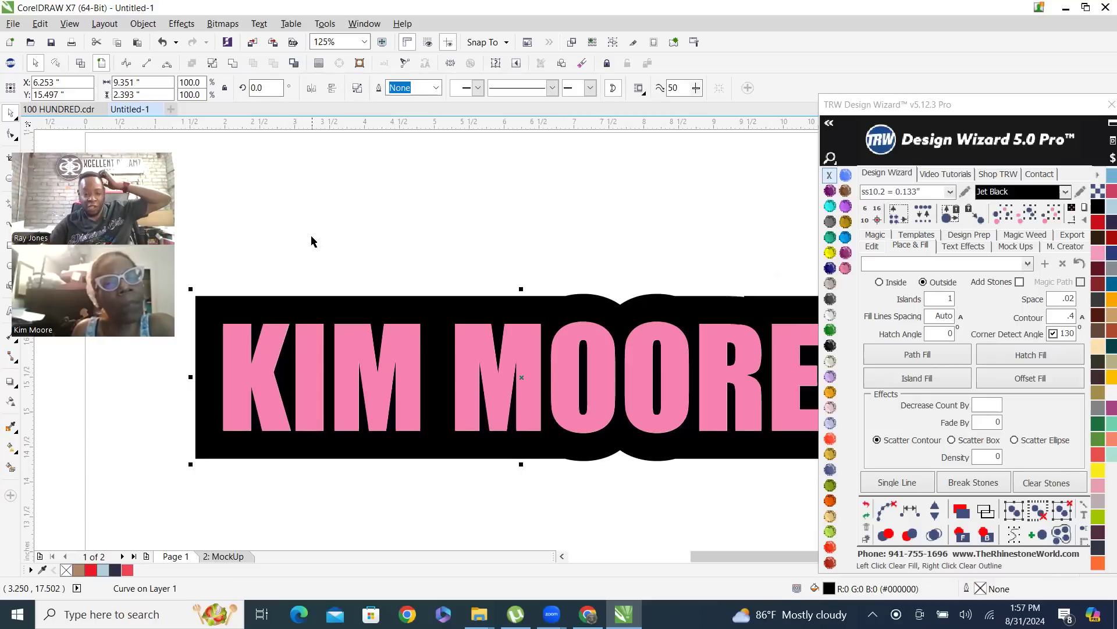
left_click(242, 212)
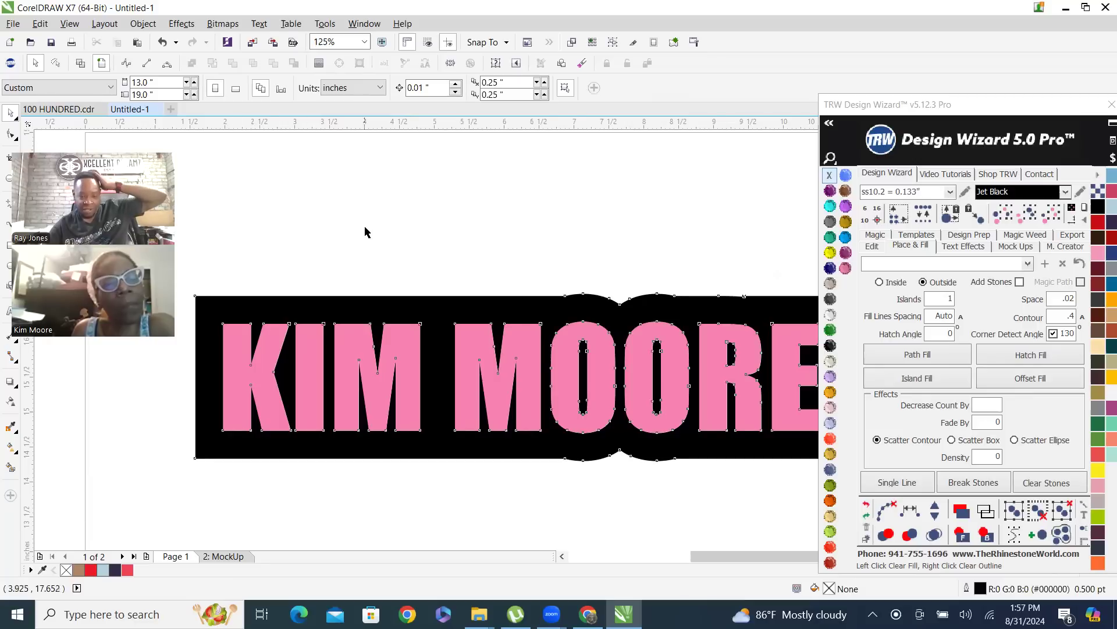
Move the pink name text down off the black contour to expose the cut-out, and undo the move
scroll(365, 232, "down", 1)
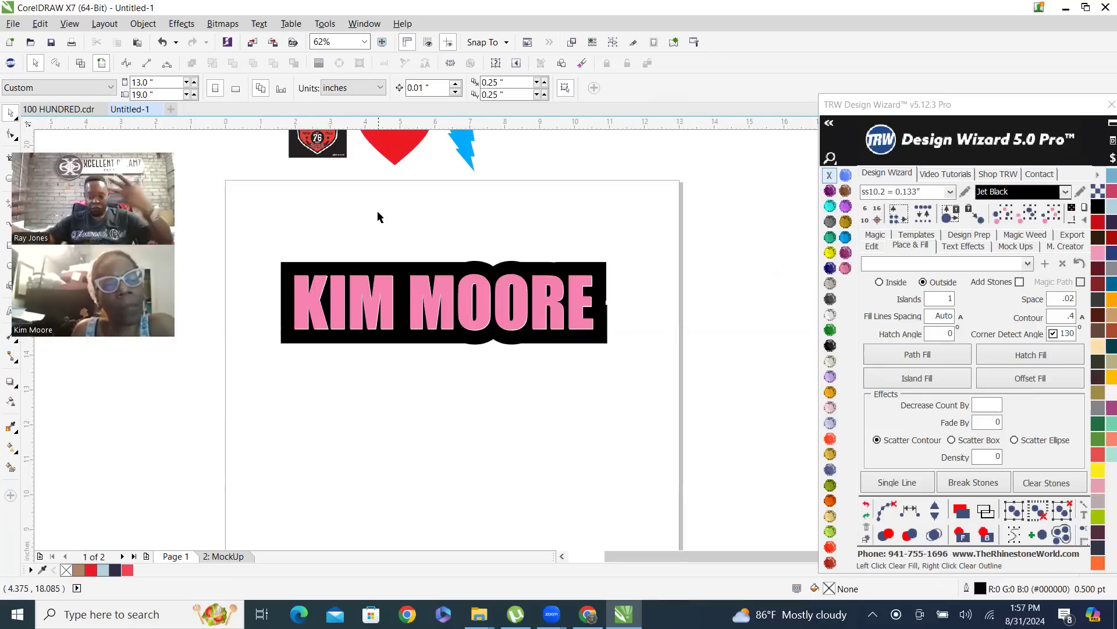
left_click_drag(422, 291, 427, 365)
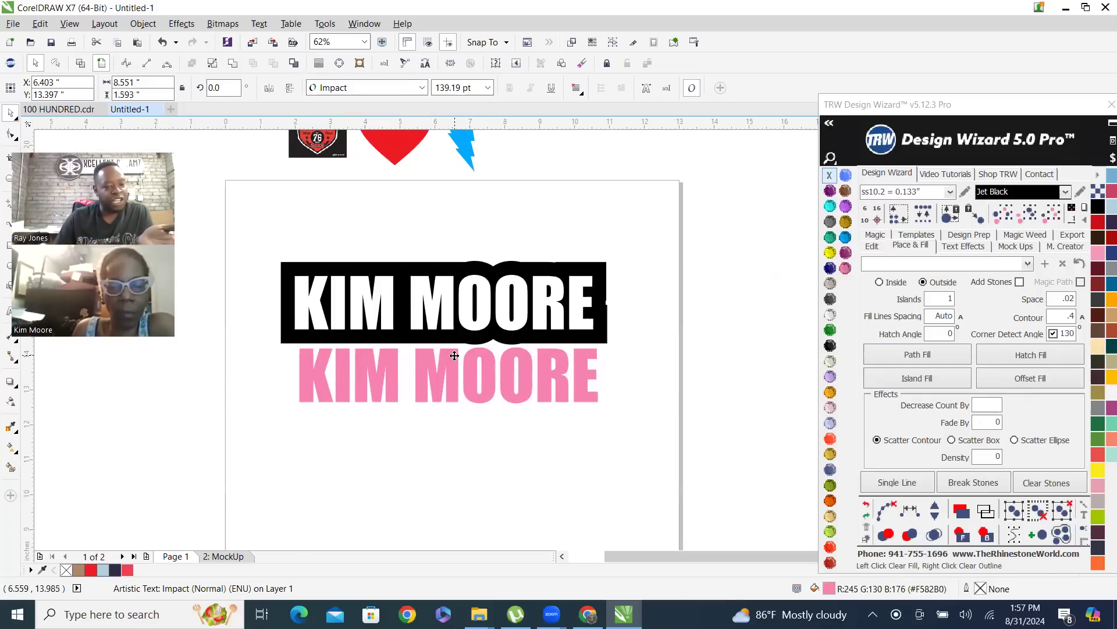
key("ctrl+z")
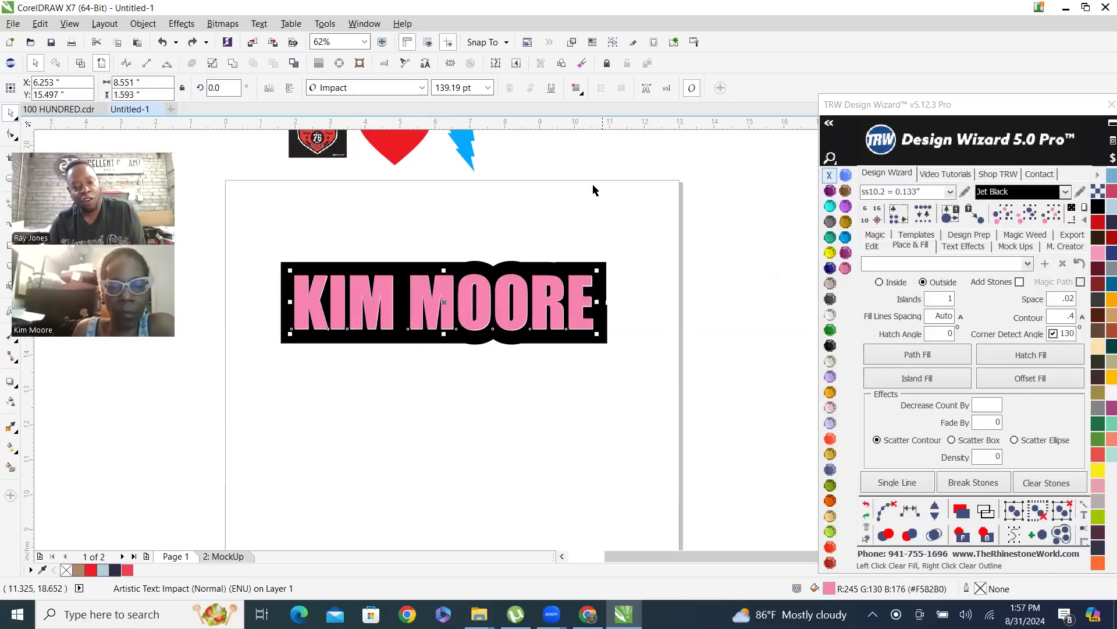
Configure the fill settings to Inside with Add Stones enabled and a Contour value of .075
left_click(568, 229)
scroll(474, 300, "up", 2)
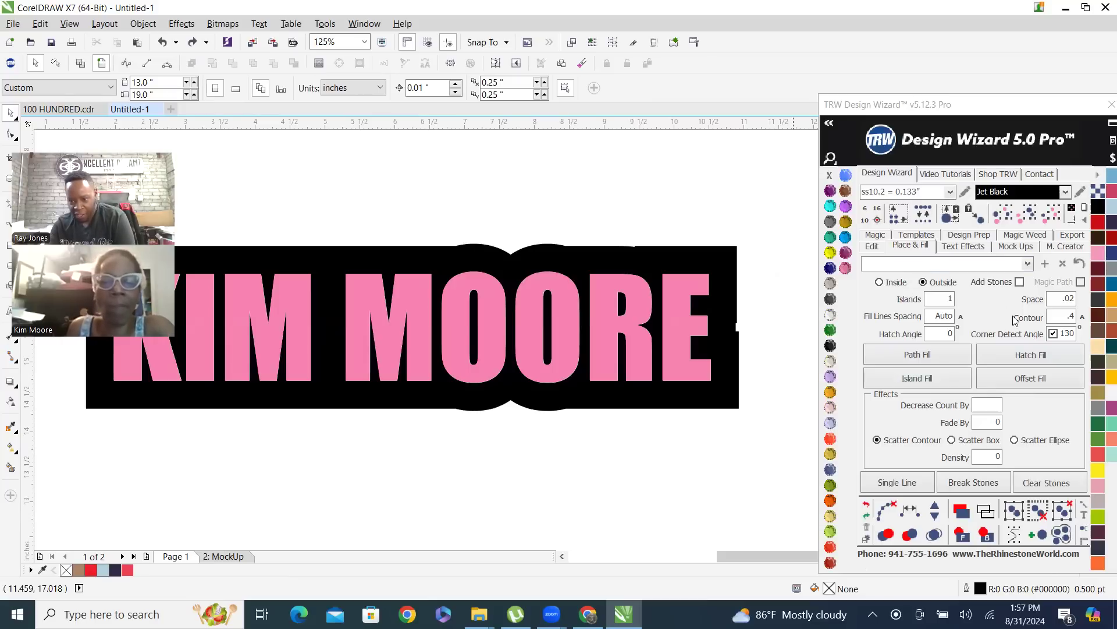
left_click(879, 283)
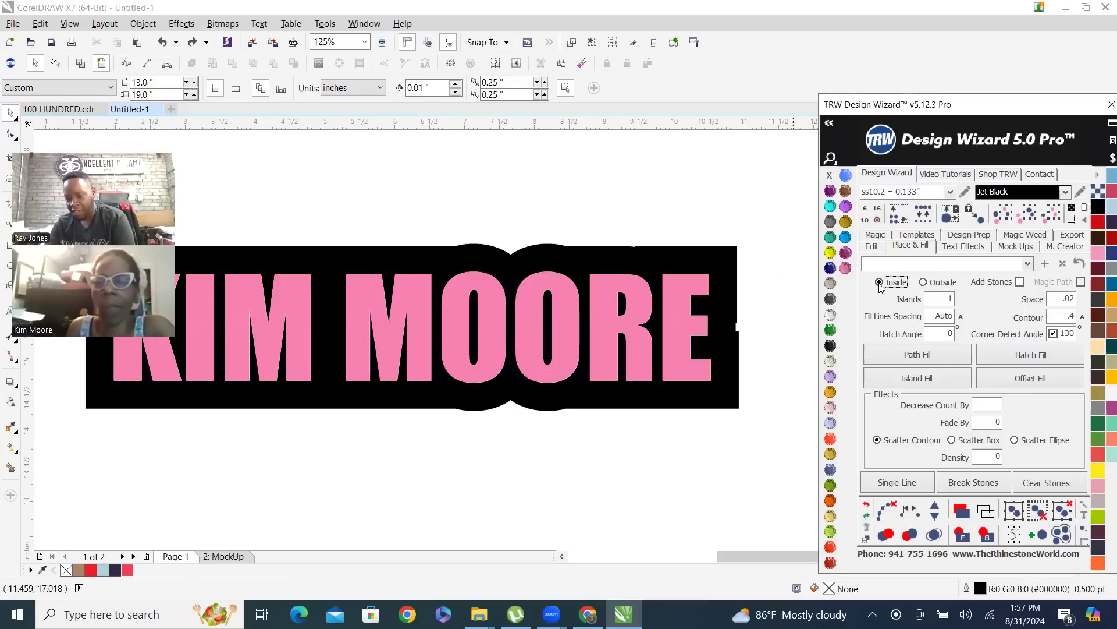
left_click(1020, 283)
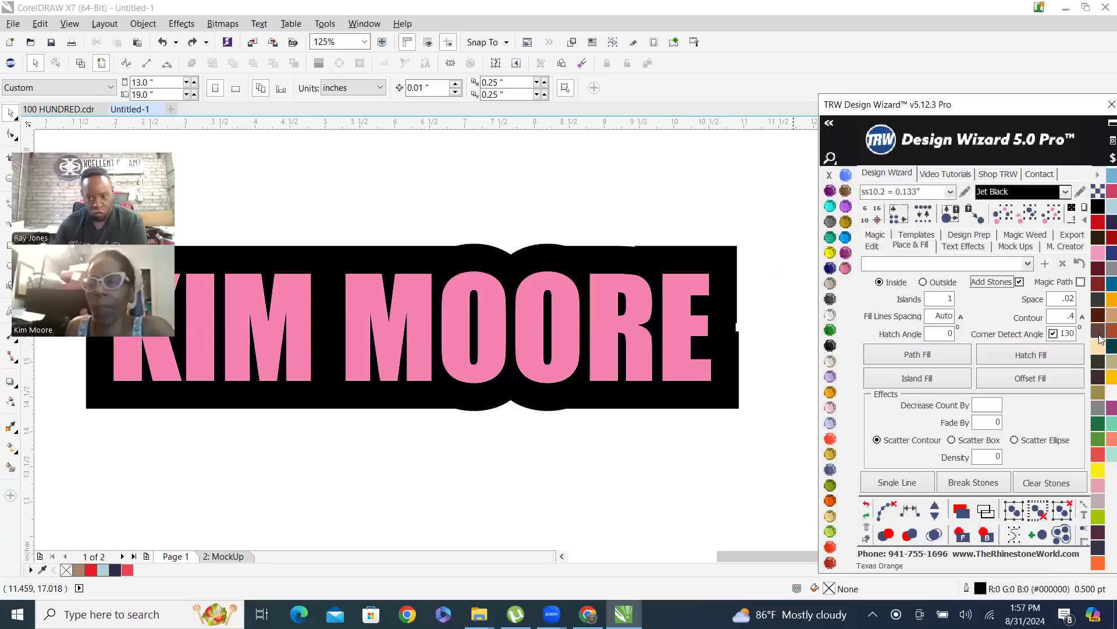
left_click(1056, 319)
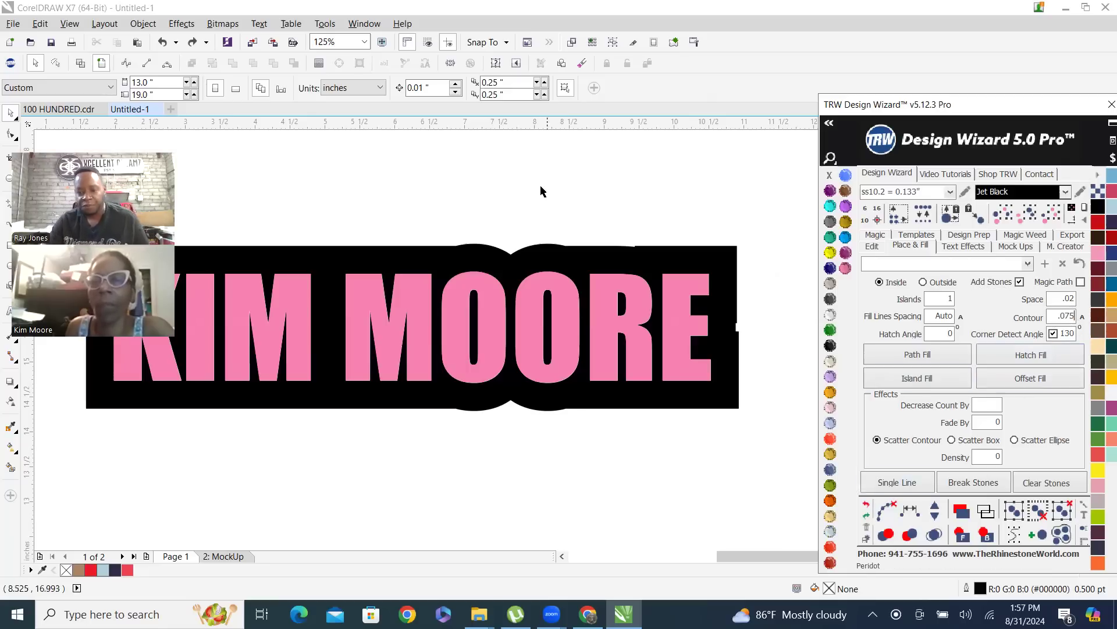
left_click(675, 204)
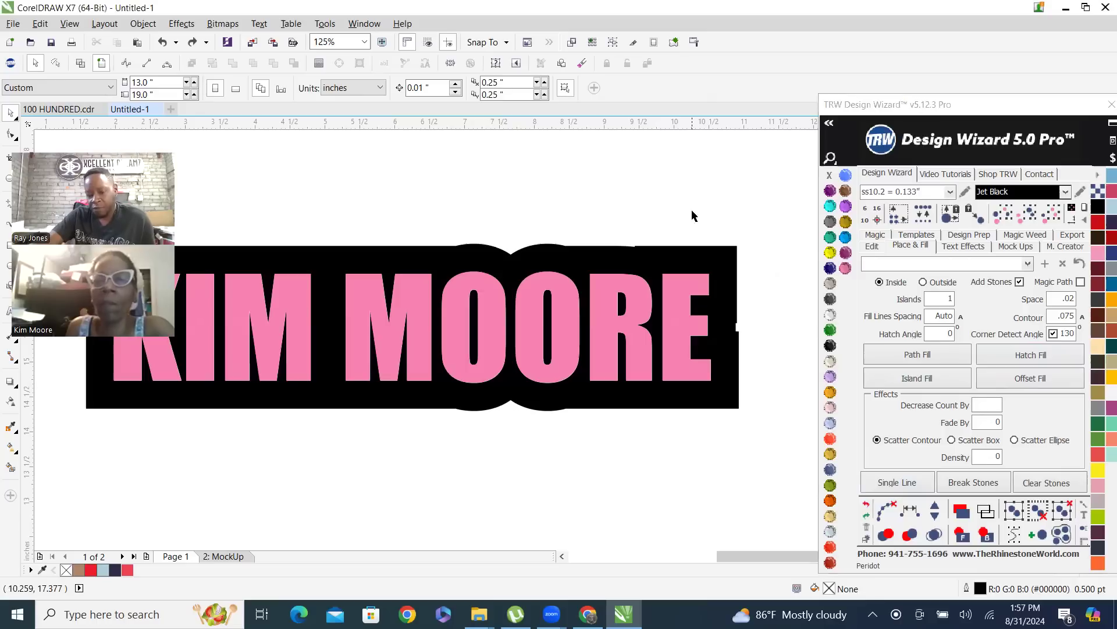
left_click(599, 337)
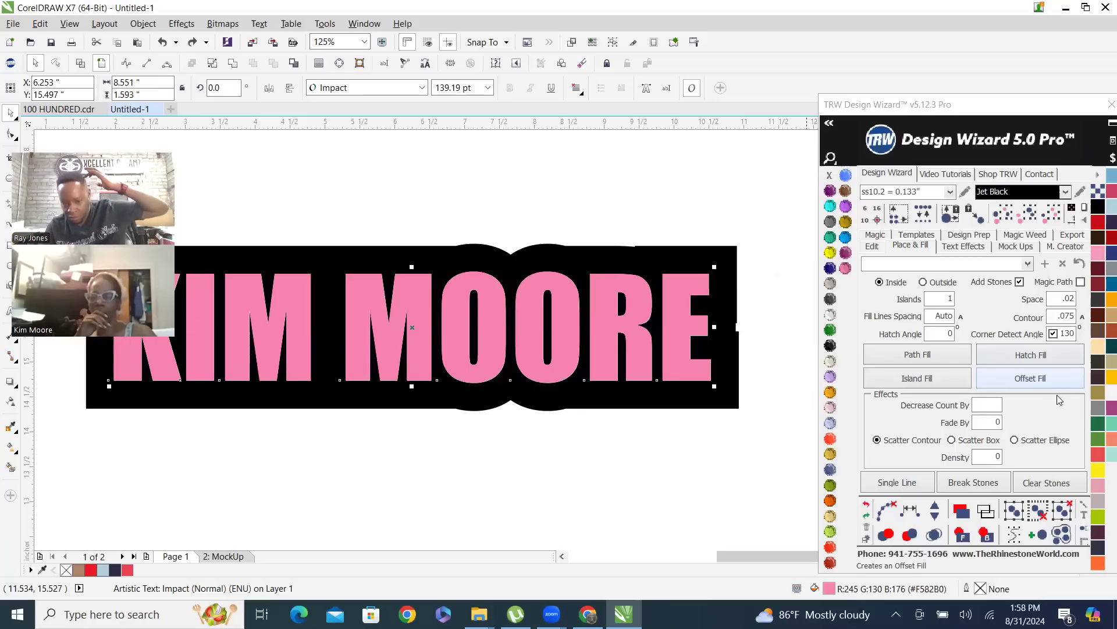
left_click(525, 223)
Scale the pink name text and its black contour together to about 8.45 by 2.16 inches and deselect them
scroll(571, 273, "down", 2)
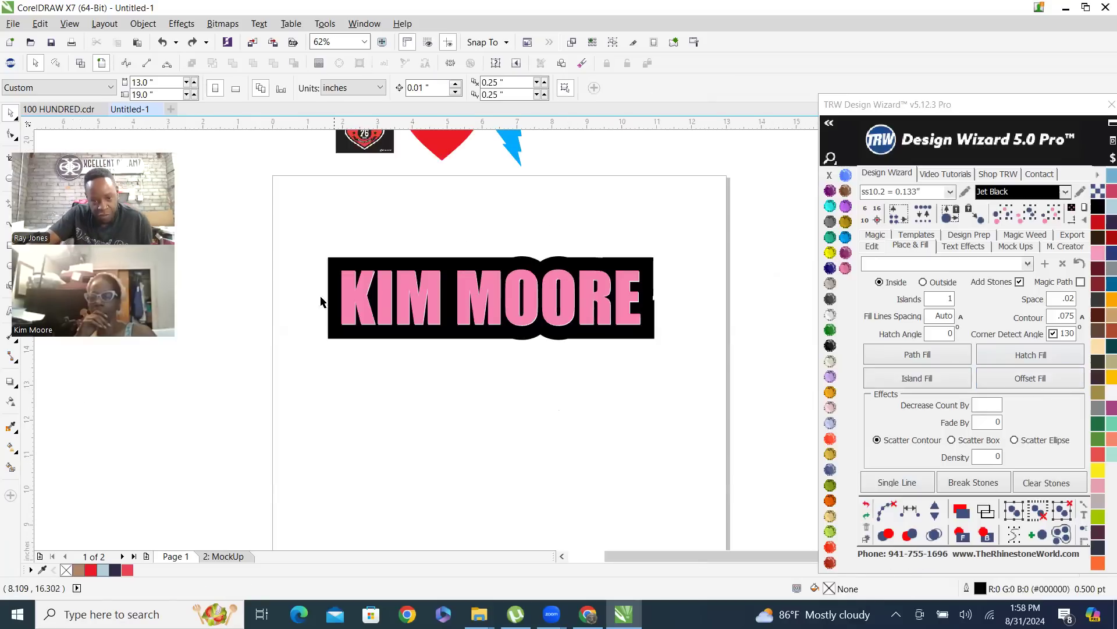
left_click_drag(310, 231, 685, 384)
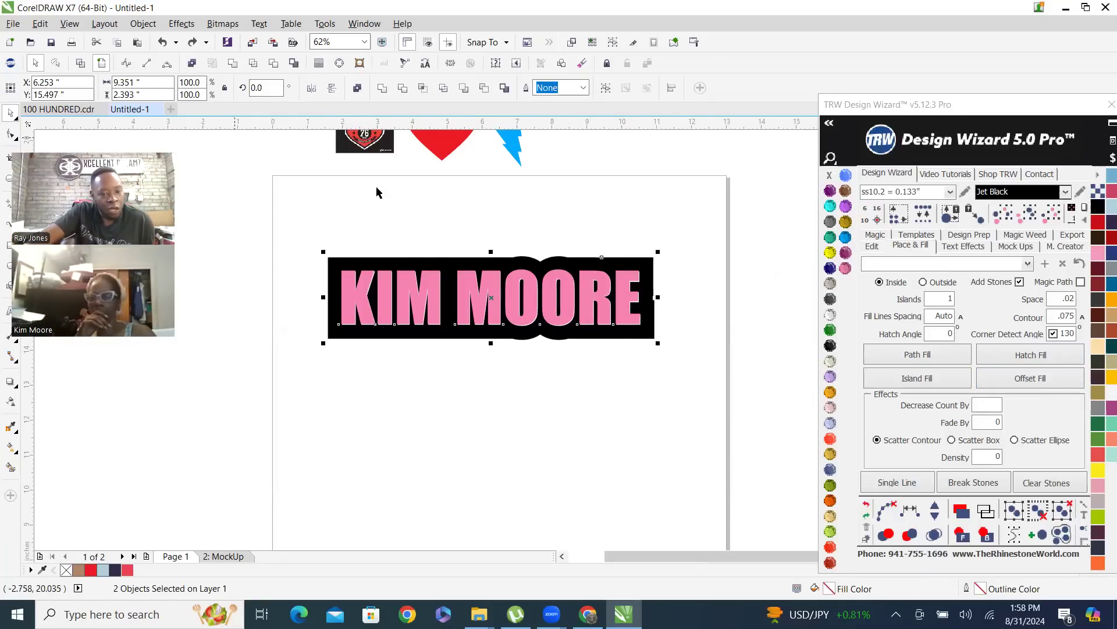
left_click_drag(308, 240, 697, 362)
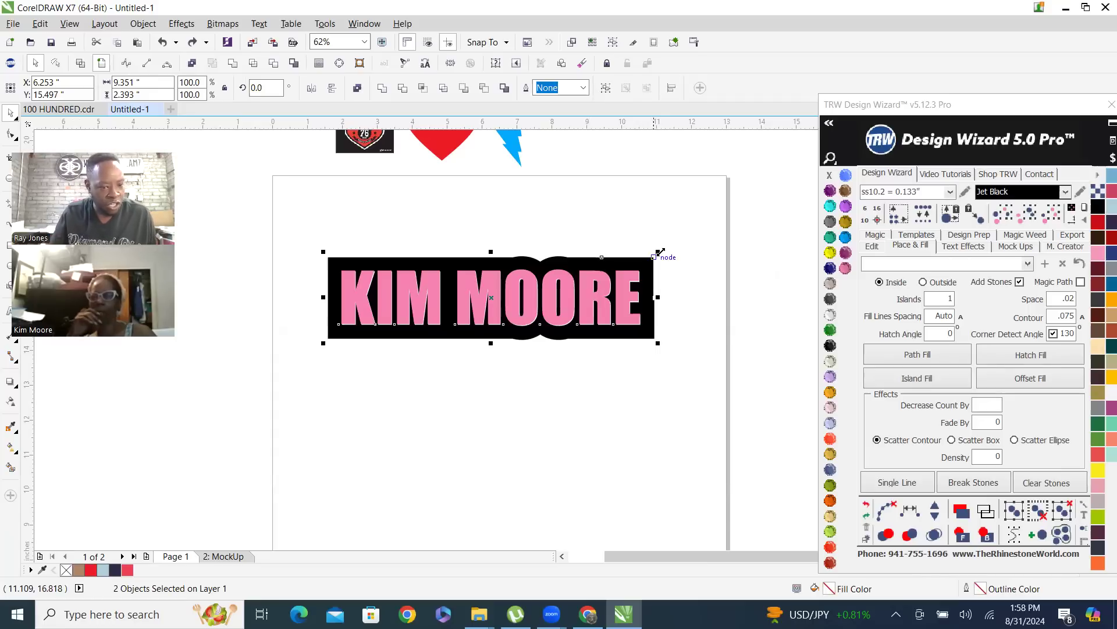
scroll(616, 302, "up", 2)
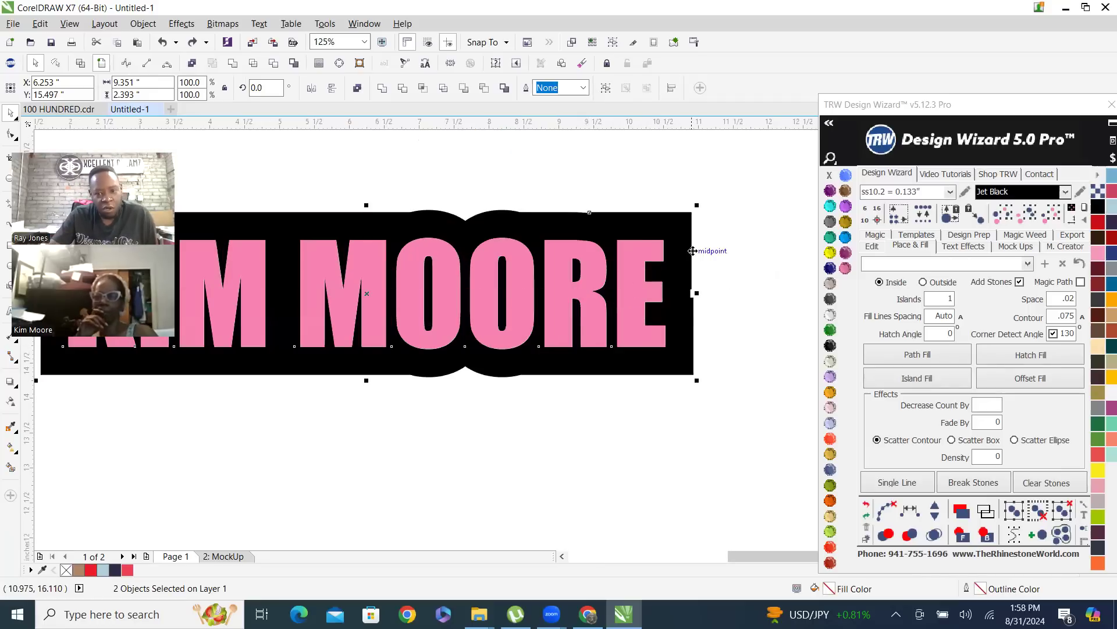
left_click_drag(696, 205, 602, 242)
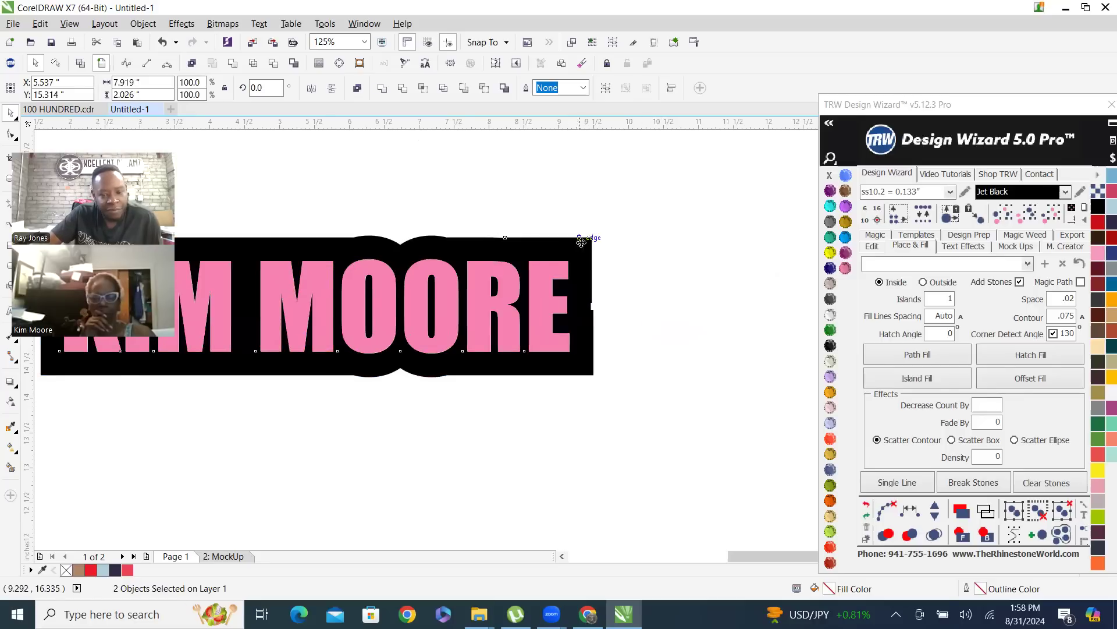
scroll(583, 234, "down", 1)
scroll(586, 243, "up", 1)
left_click_drag(594, 219, 626, 211)
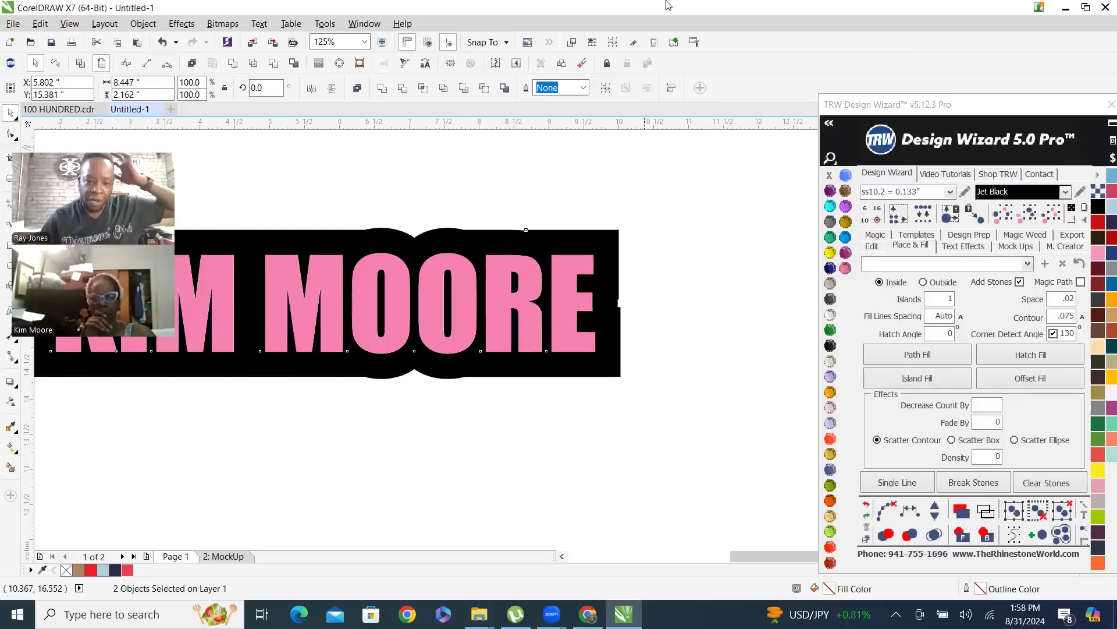
scroll(651, 209, "down", 2)
scroll(588, 190, "up", 2)
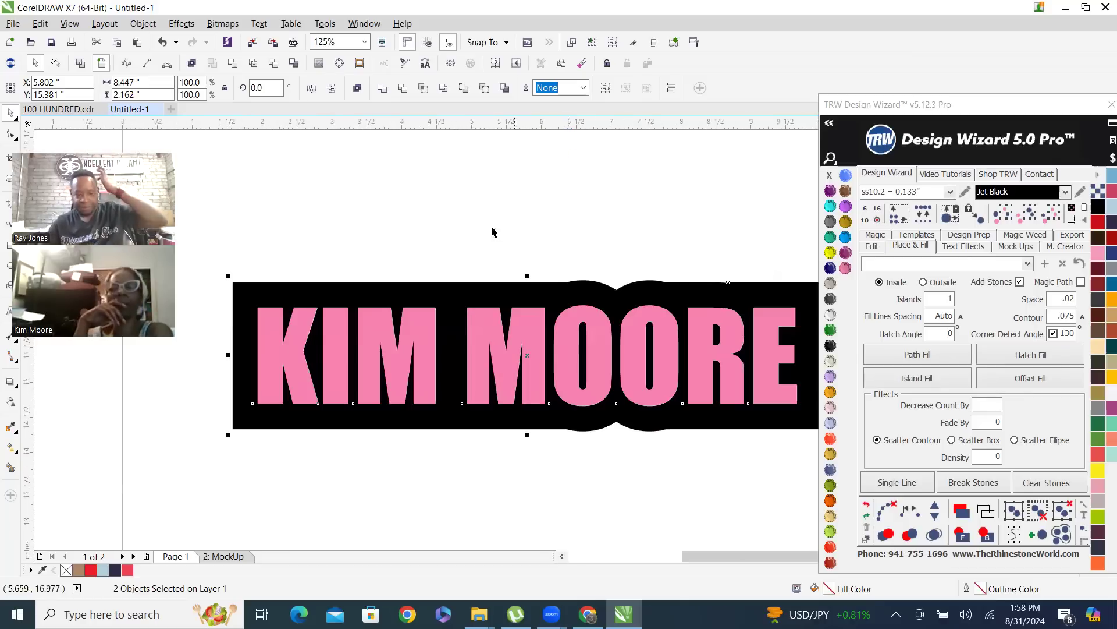
left_click(598, 225)
scroll(308, 291, "down", 2)
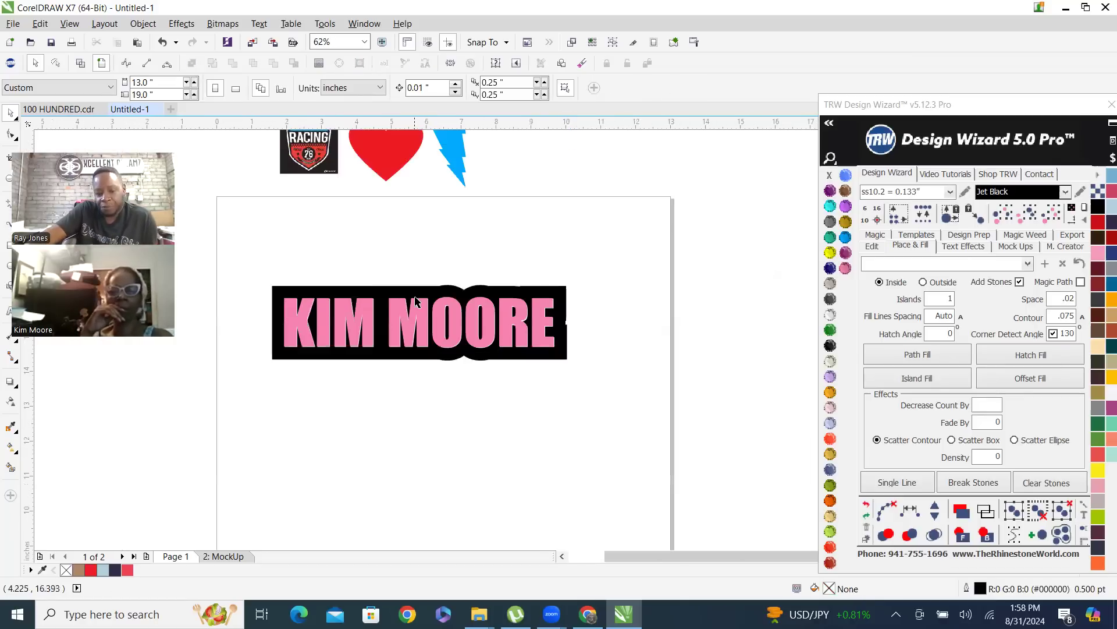
left_click(414, 317)
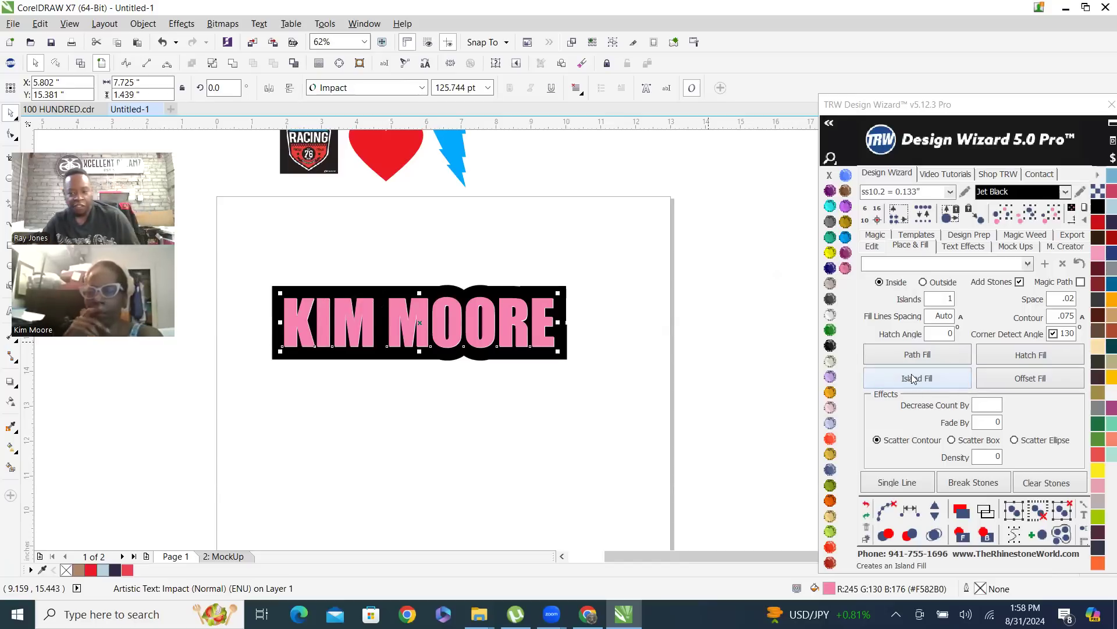
left_click(486, 232)
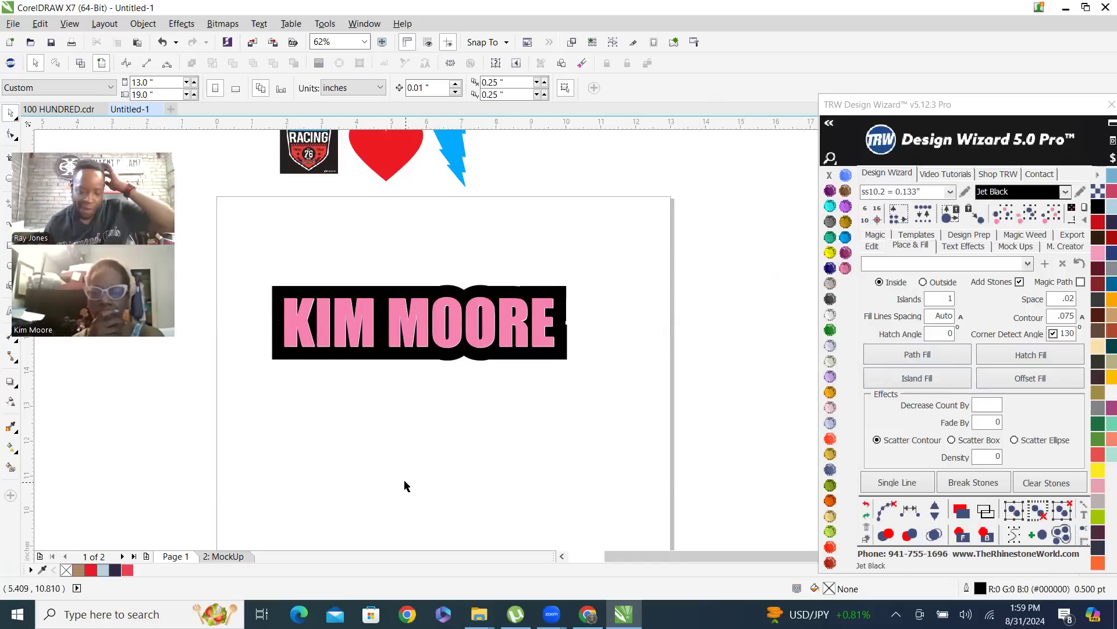
Place three copies of the pink name text in a column below the black-contoured original
left_click_drag(397, 308, 401, 429)
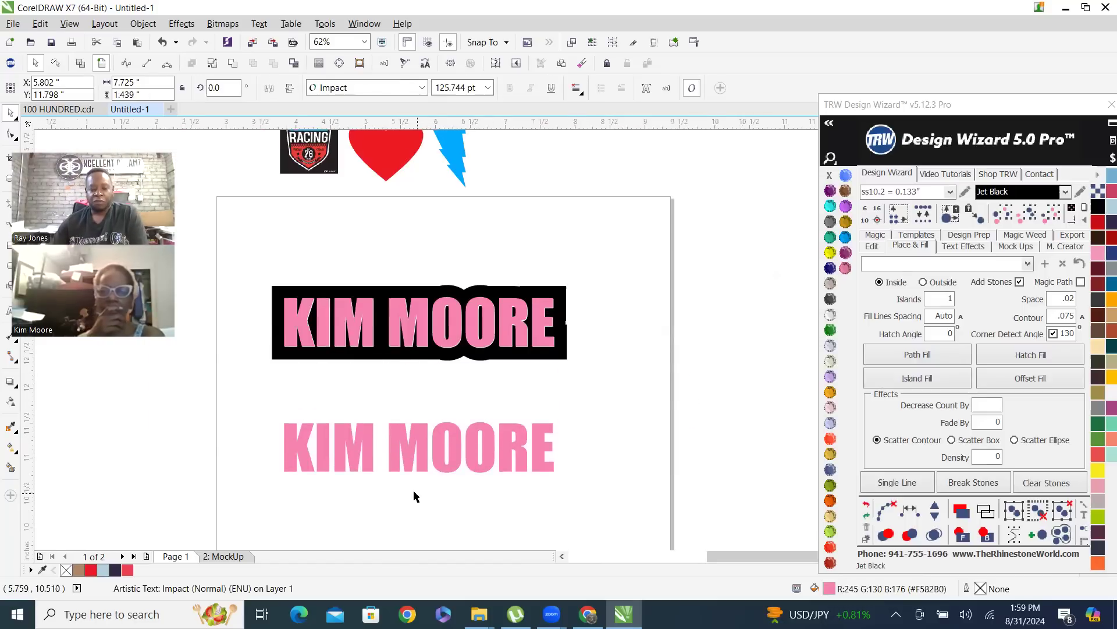
scroll(451, 244, "up", 2)
scroll(454, 268, "down", 1)
left_click_drag(434, 306, 433, 420)
right_click(433, 419)
scroll(430, 359, "up", 2)
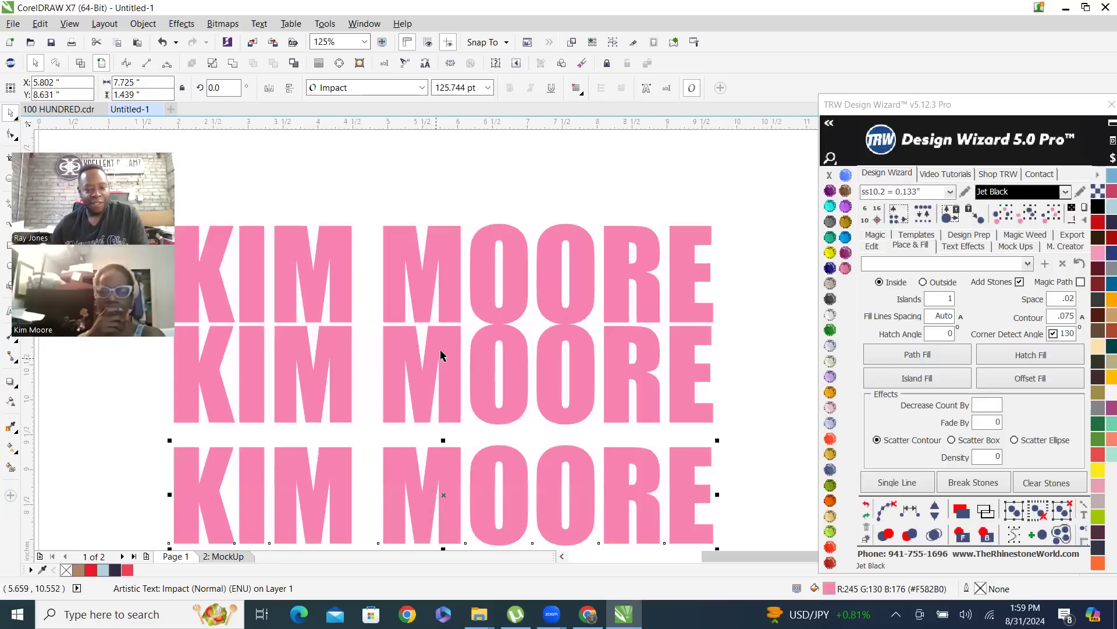
Move the middle copy of the name text slightly down to even out the spacing of the three copies
left_click_drag(446, 351, 450, 338)
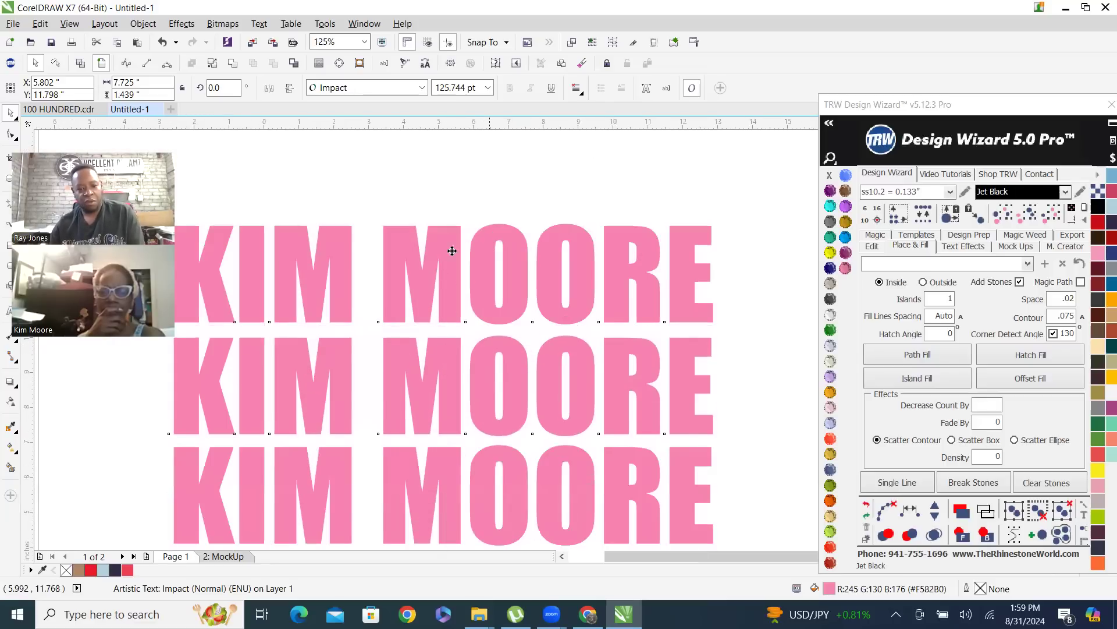
scroll(336, 225, "down", 2)
left_click_drag(291, 229, 646, 460)
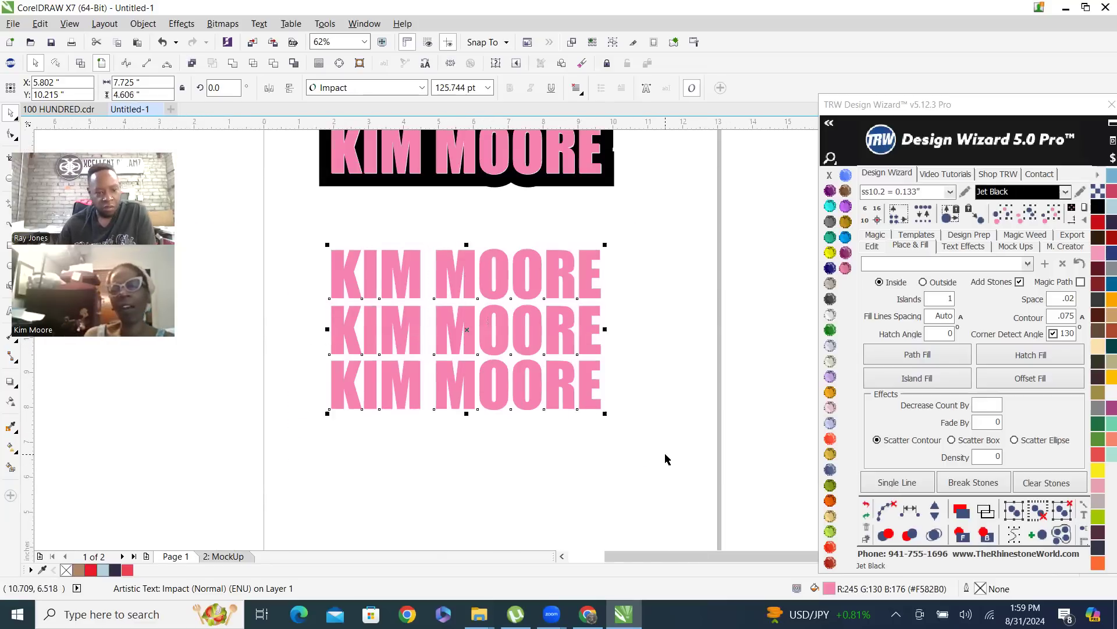
left_click(667, 379)
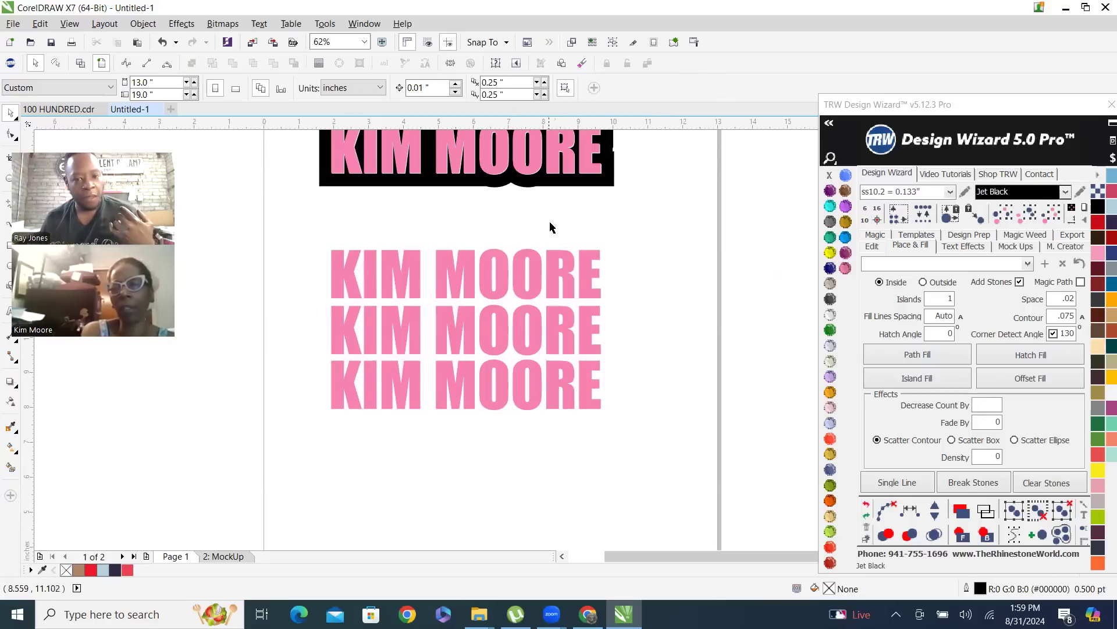
Place a copy of the pink name text from the black contour beside the page's right edge, leaving the original in place
scroll(423, 175, "down", 2)
scroll(343, 206, "up", 2)
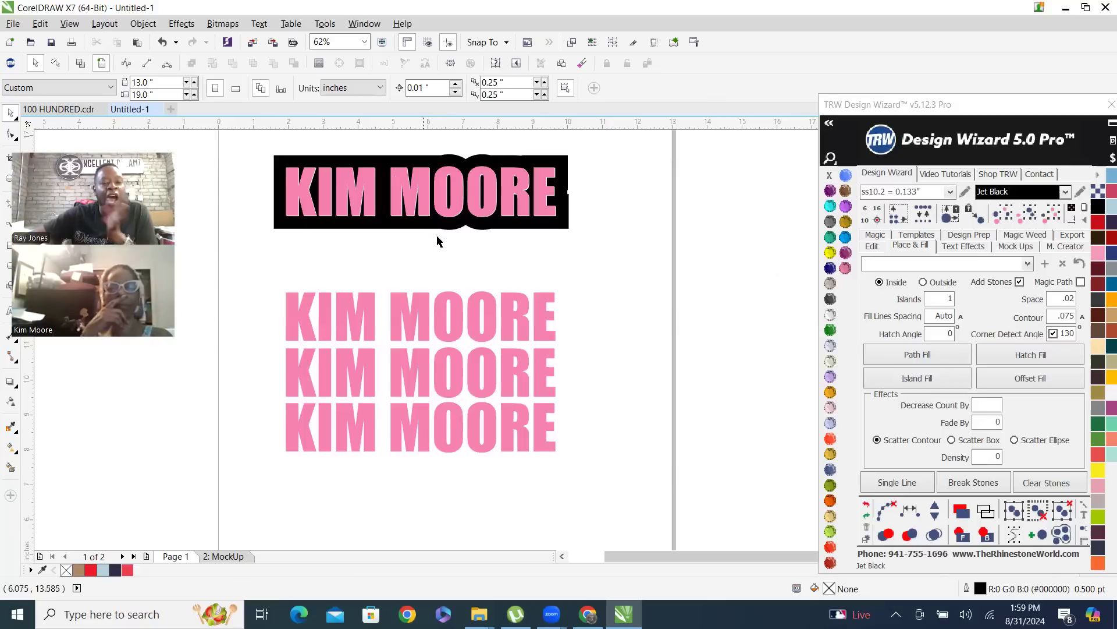
scroll(386, 198, "down", 2)
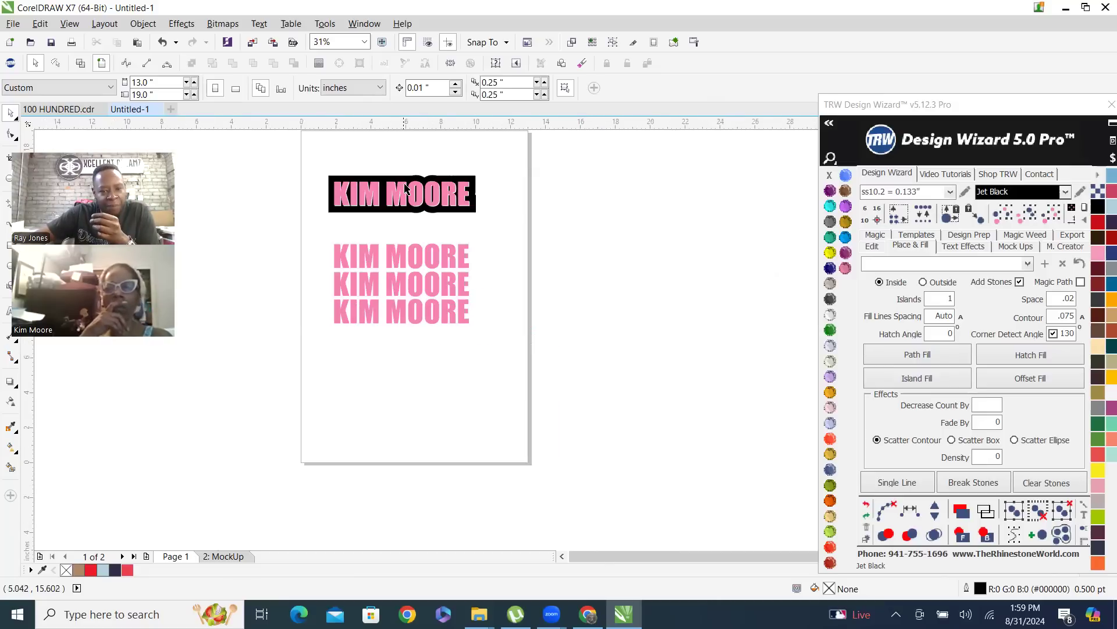
scroll(406, 188, "up", 2)
left_click_drag(403, 214, 664, 254)
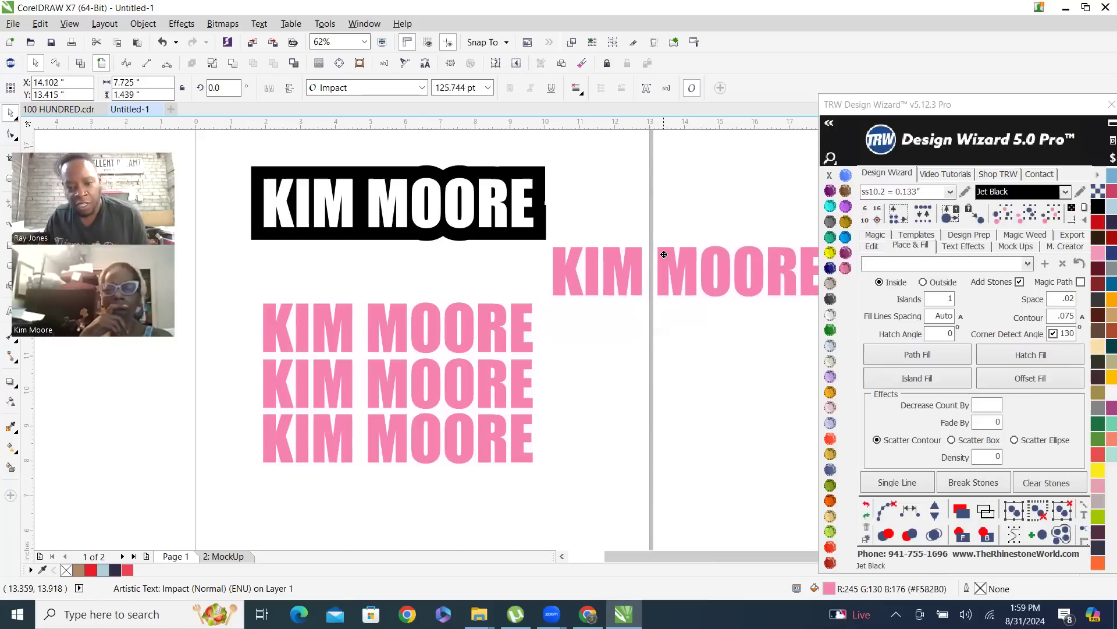
right_click(664, 254)
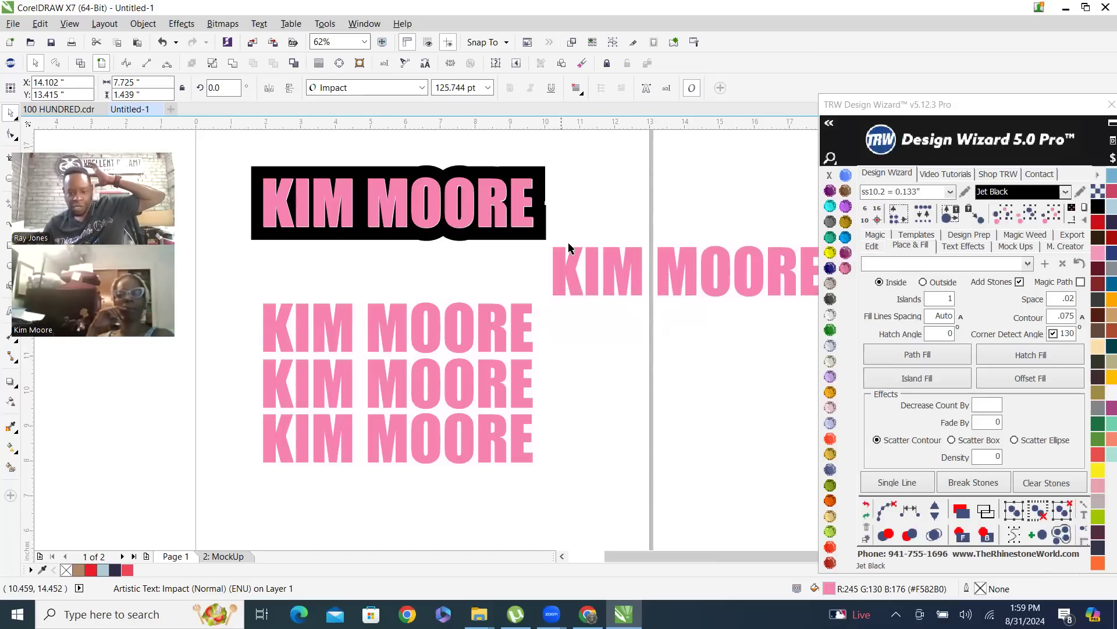
left_click(696, 206)
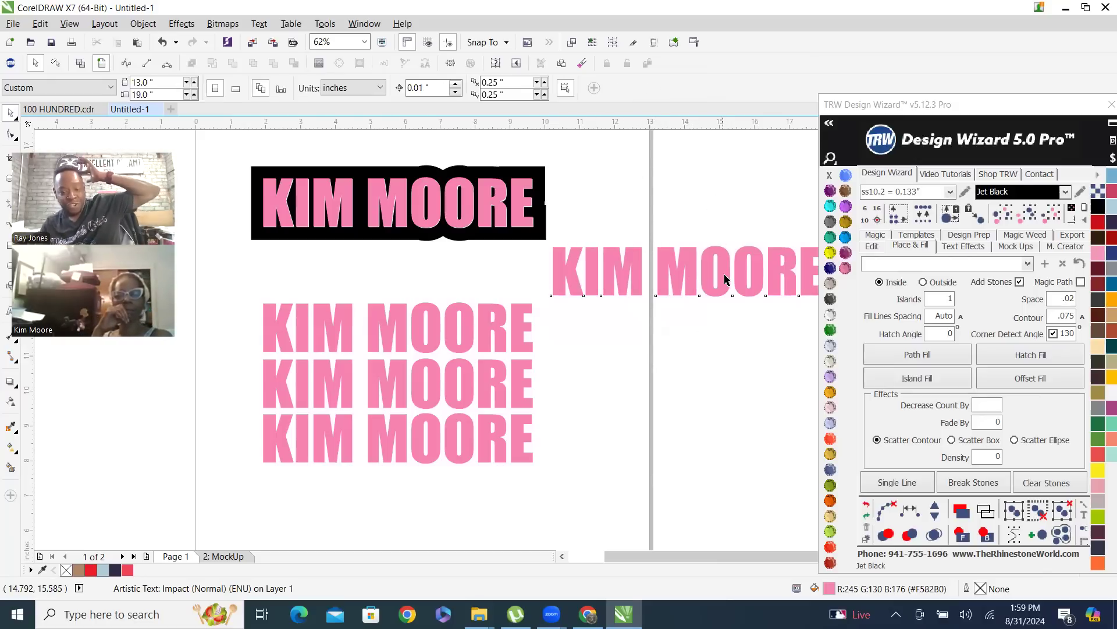
Delete the extra copy of the name text beside the page's right edge
left_click(687, 262)
scroll(670, 274, "down", 2)
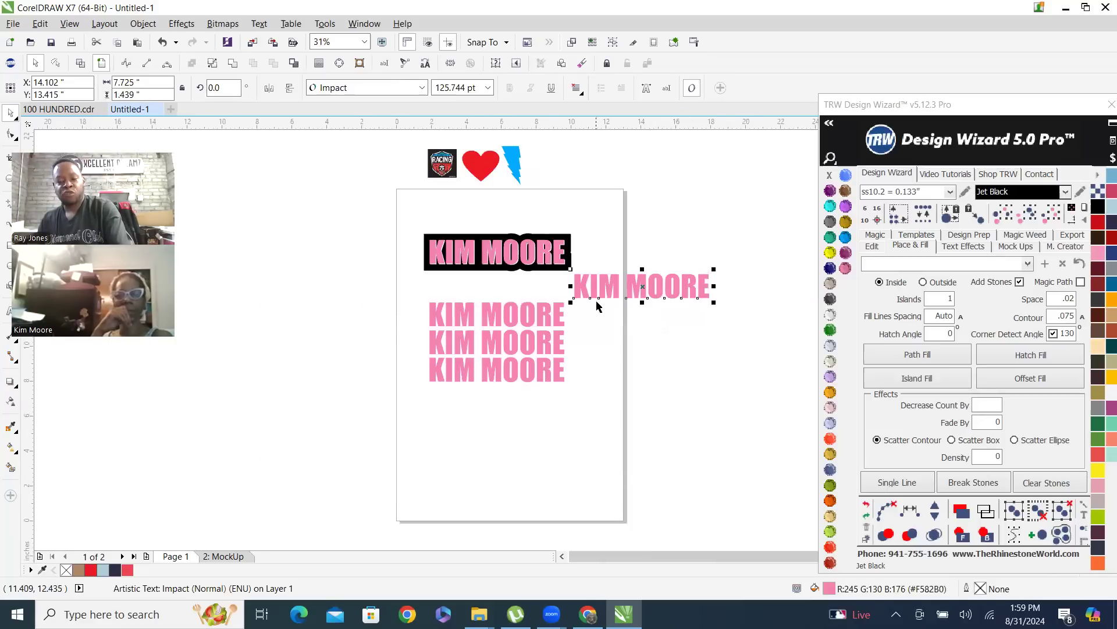
key("Delete")
scroll(604, 373, "up", 1)
scroll(592, 368, "down", 1)
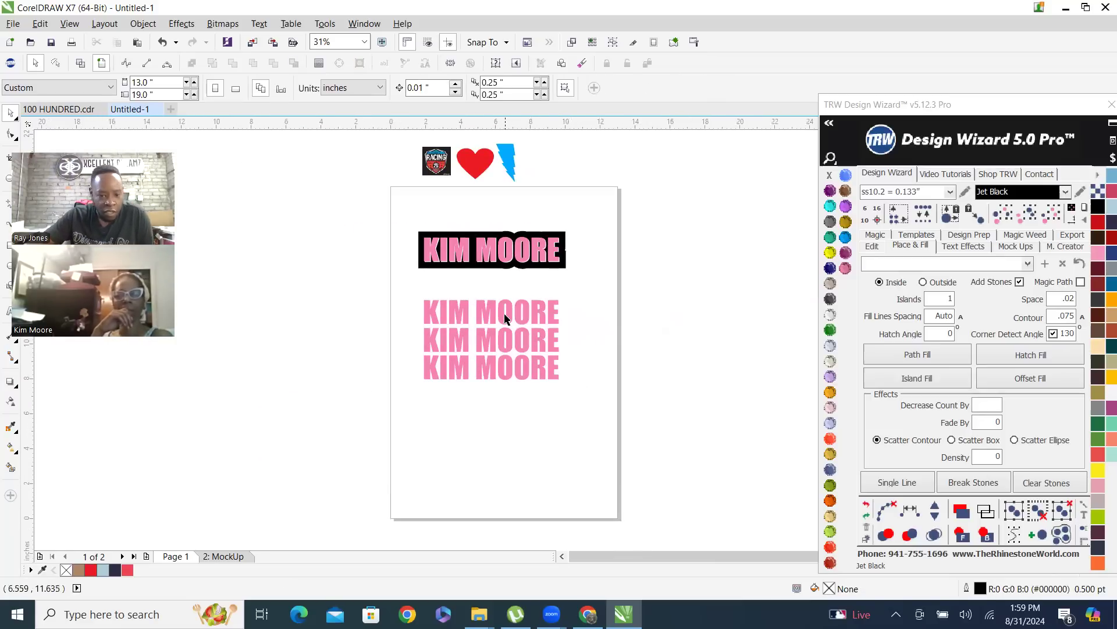
Drop several duplicates of the uppermost pink copy of the name text across the lower part of the page and beside it
left_click_drag(509, 312, 416, 419)
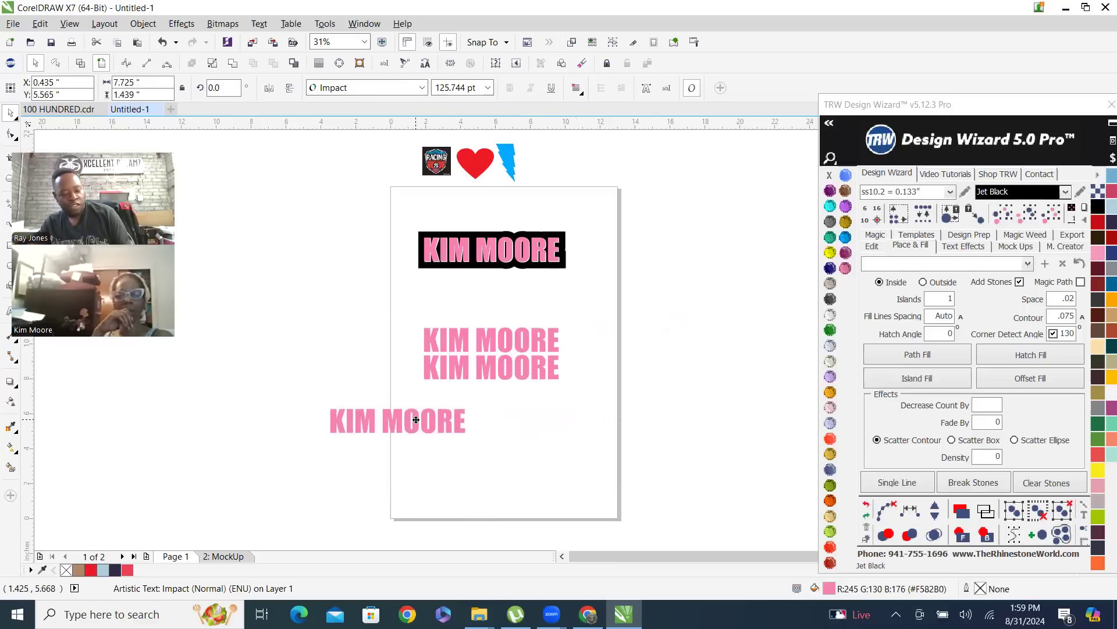
key("space")
left_click_drag(416, 419, 714, 361)
key("space")
key("space")
key("space")
key("space")
Delete the scattered duplicates, keeping only the original column of three pink name text copies
key("Delete")
left_click_drag(272, 377, 713, 526)
key("Delete")
scroll(531, 324, "up", 2)
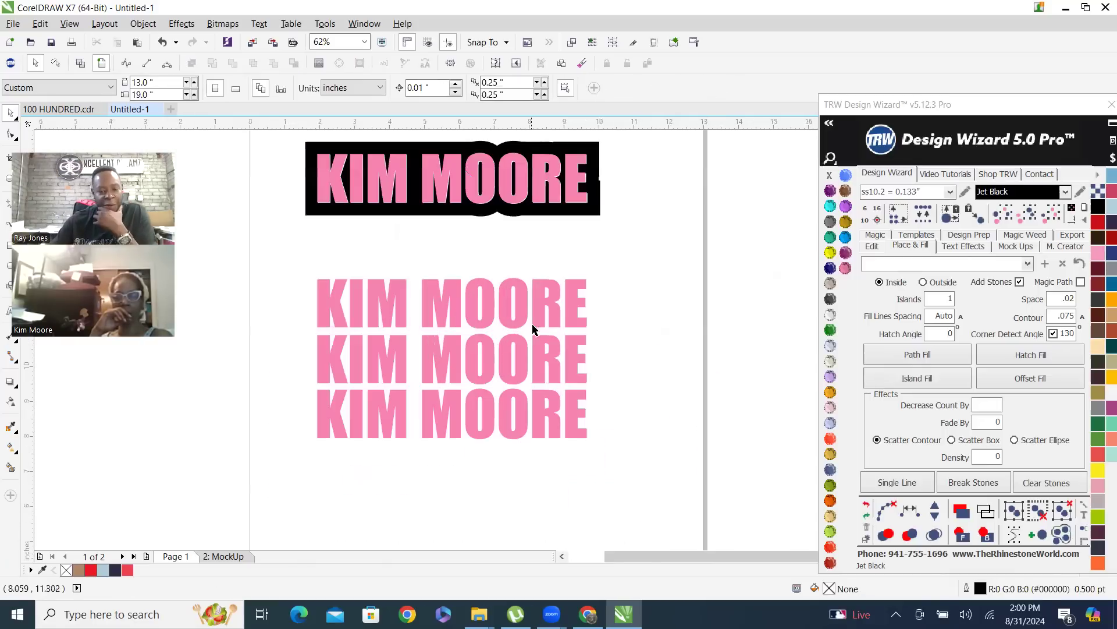
Recolor the three pink name text copies below the contoured original with Jet Black and deselect them
left_click_drag(560, 483, 653, 512)
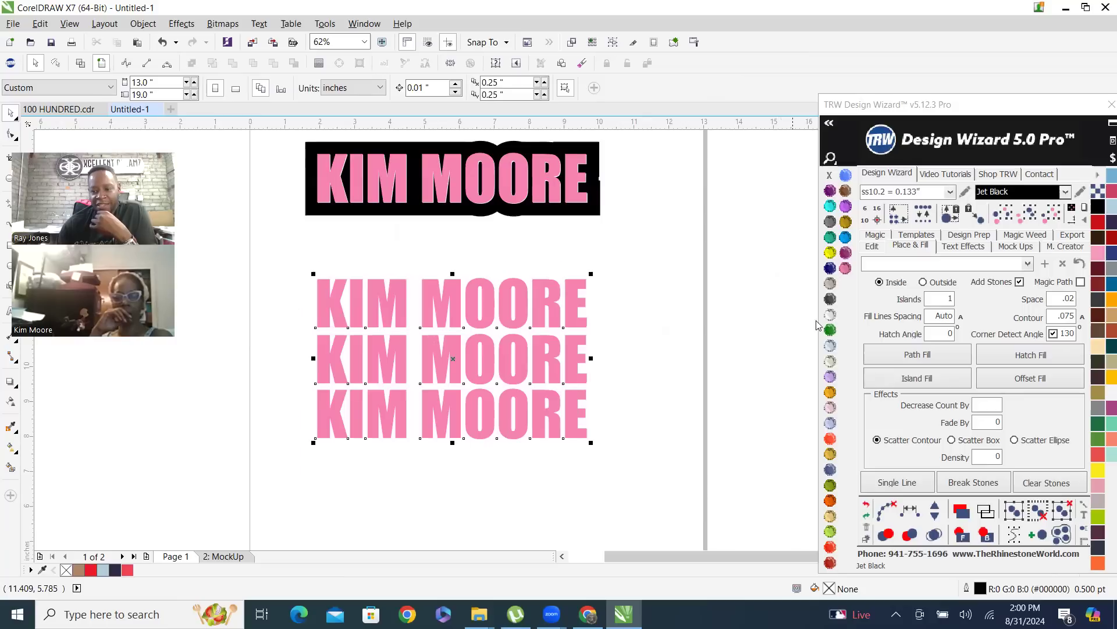
left_click(830, 346)
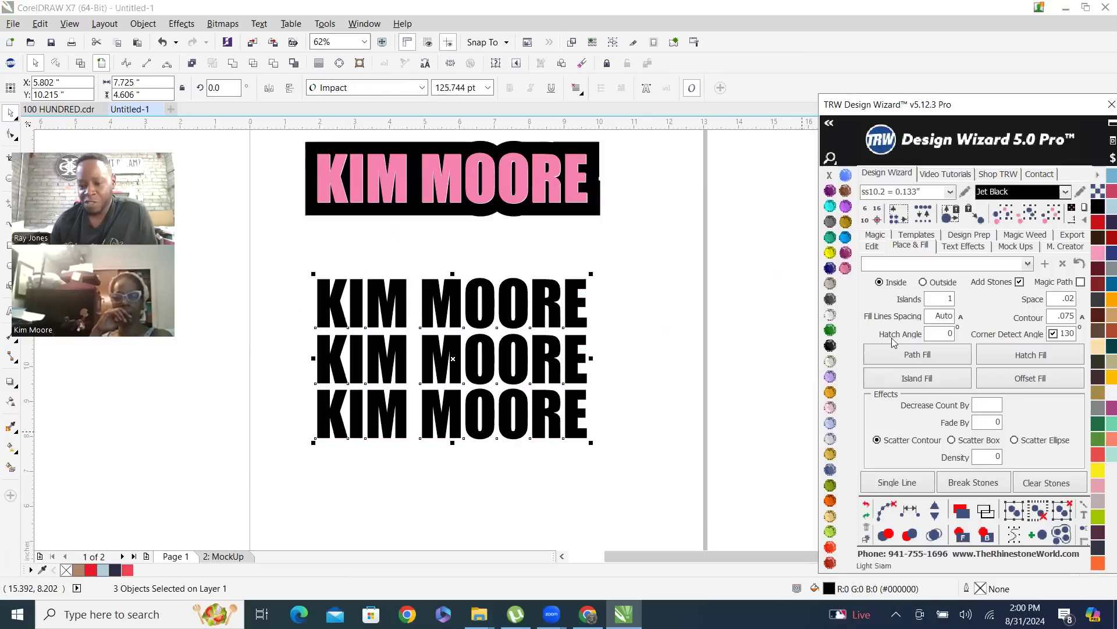
left_click(675, 248)
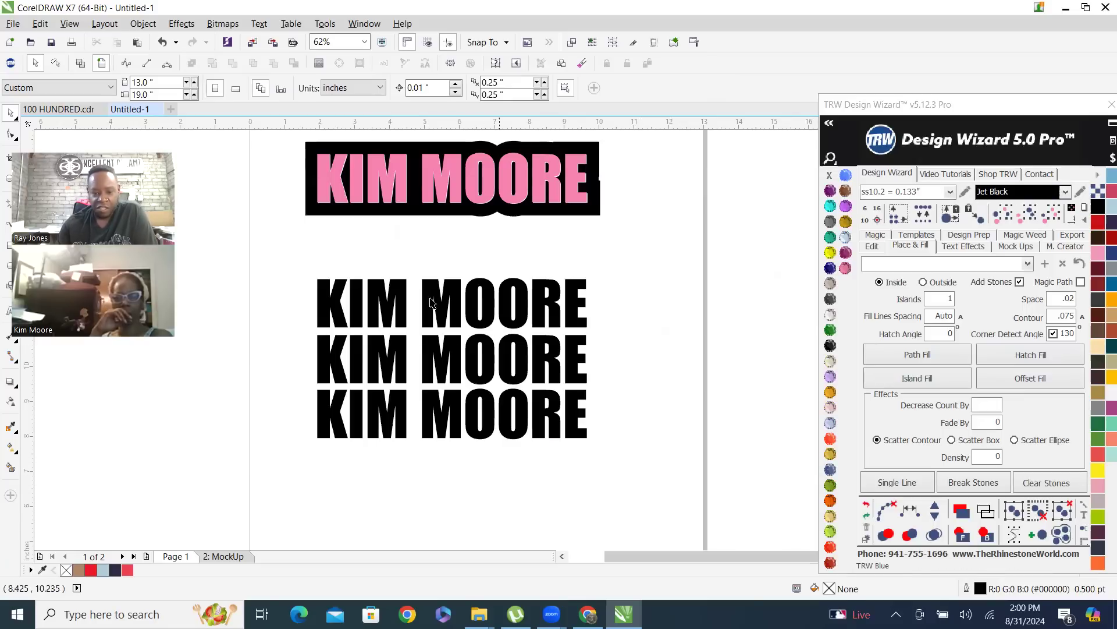
Apply a Path Fill of ss10.2 Citrine stones to the uppermost black copy of the name text
left_click(831, 253)
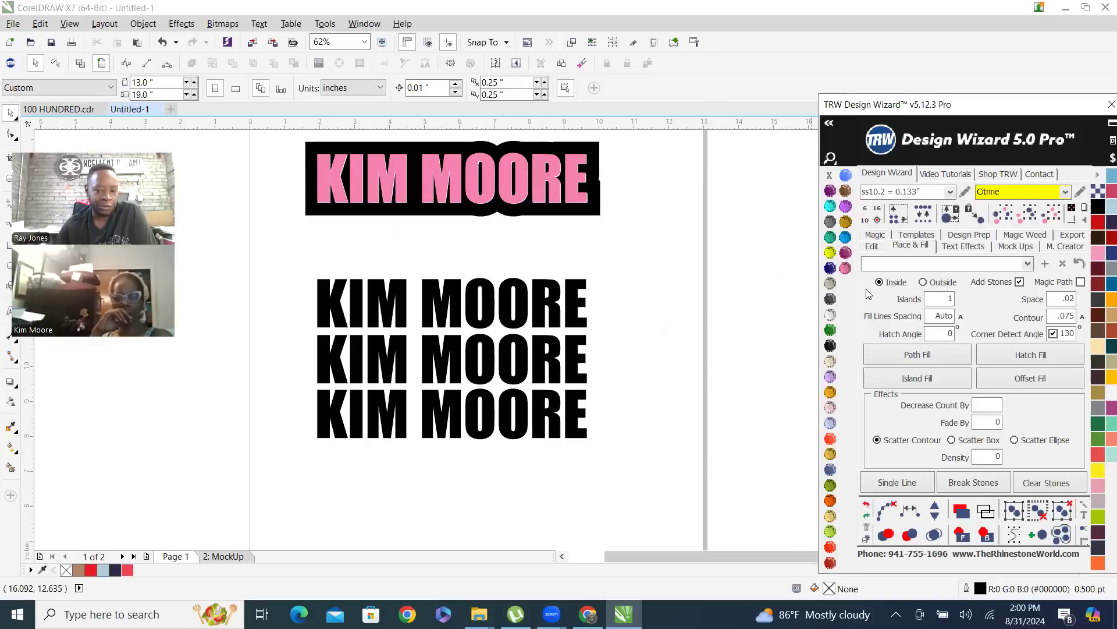
left_click(430, 291)
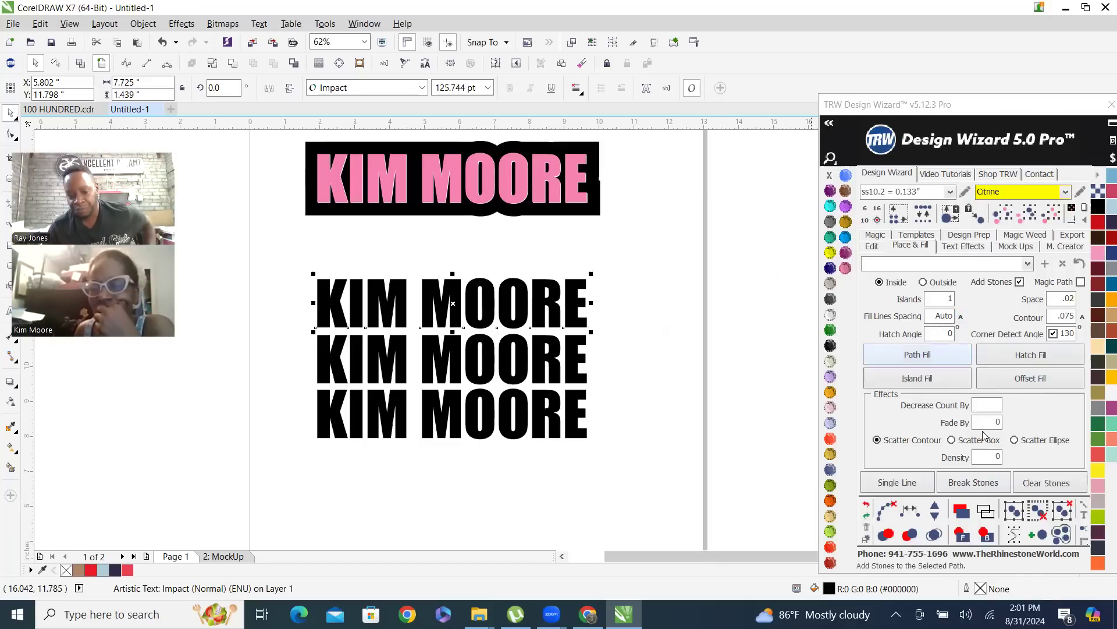
left_click(942, 353)
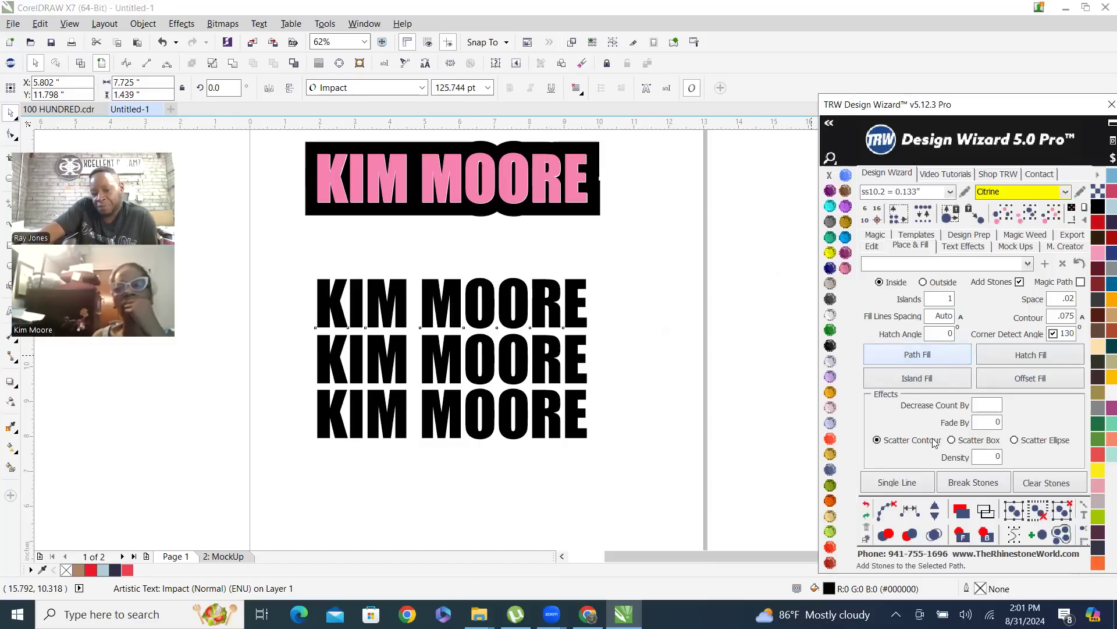
Clear the paths from the filled uppermost name text and merge its overlapping Citrine stones
left_click(883, 510)
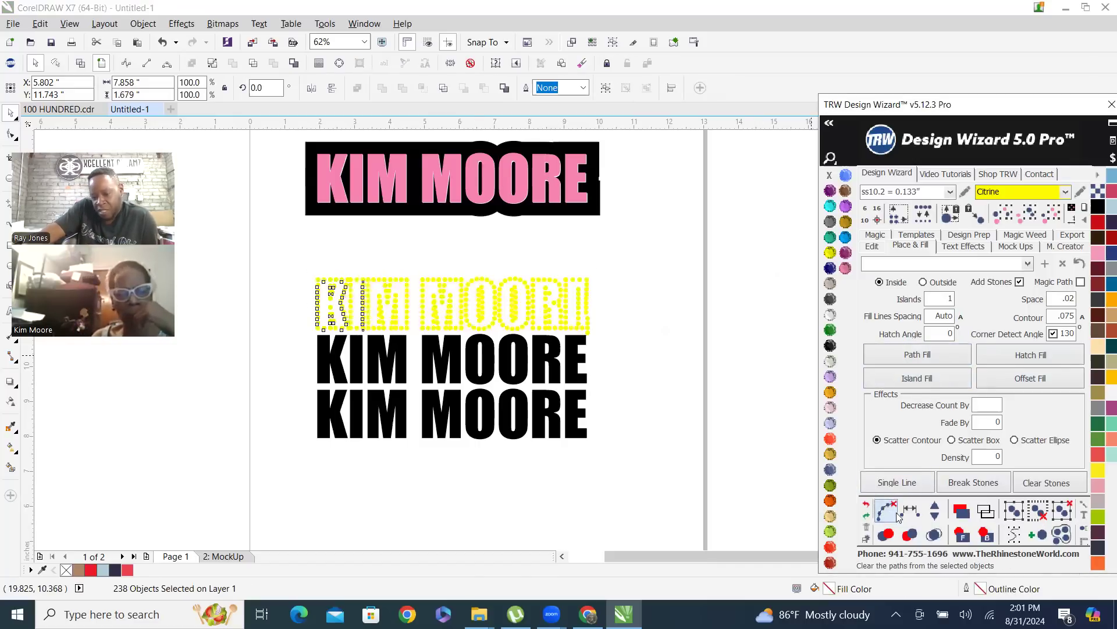
left_click(933, 536)
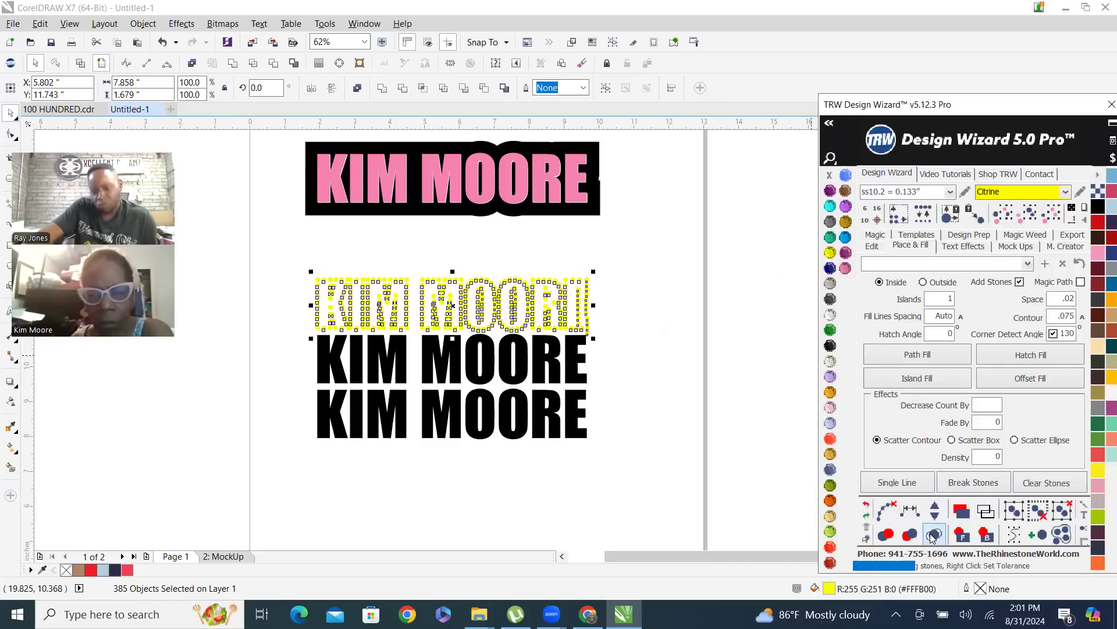
left_click(611, 262)
scroll(518, 288, "up", 2)
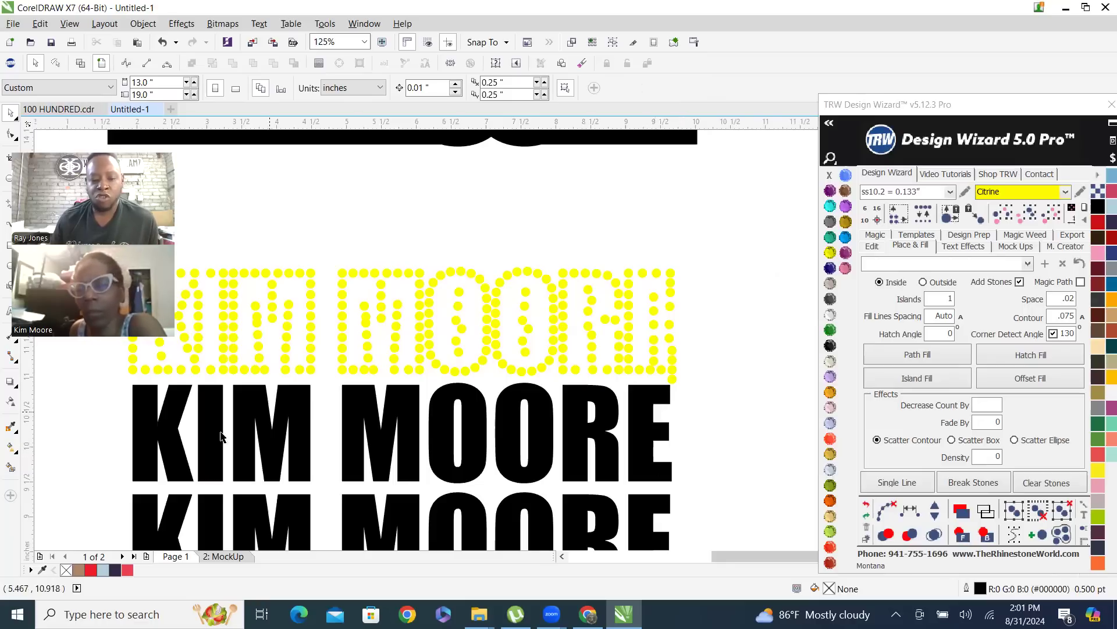
scroll(548, 390, "down", 2)
scroll(462, 303, "up", 2)
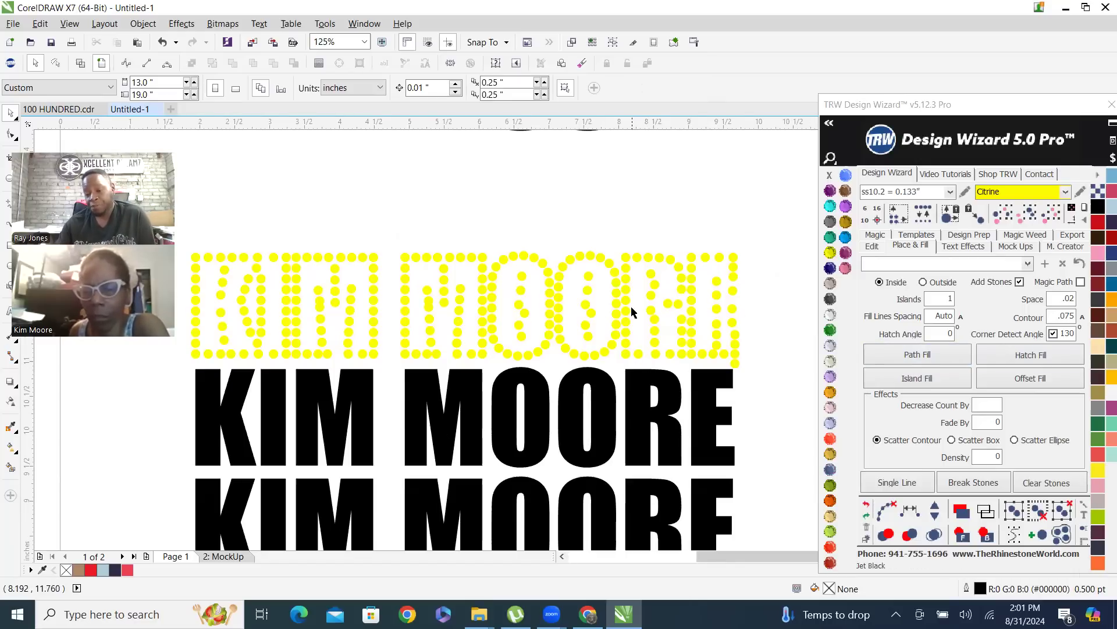
scroll(633, 313, "down", 2)
scroll(696, 383, "up", 2)
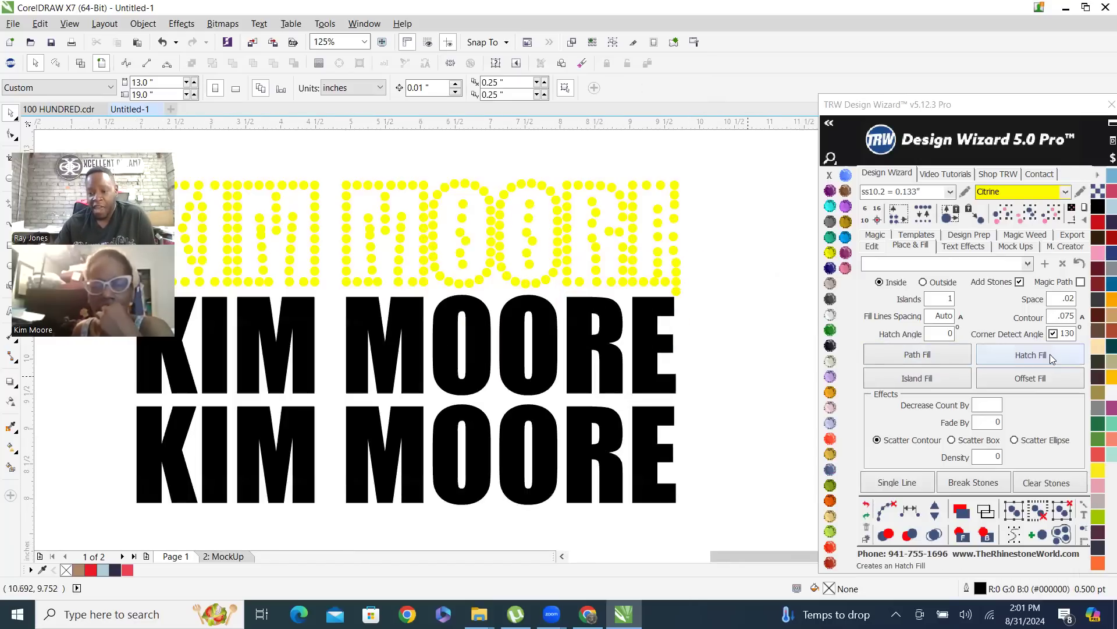
Apply a Hatch Fill of Citrine stones to the middle name text and clean it of paths and overlapping stones
left_click(549, 369)
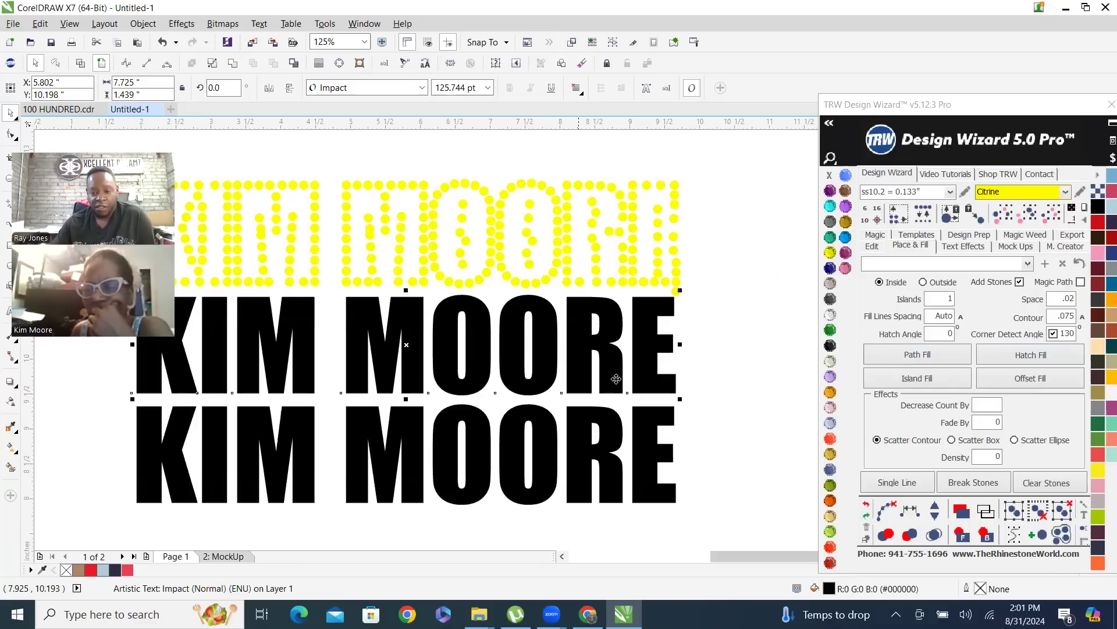
left_click(1042, 356)
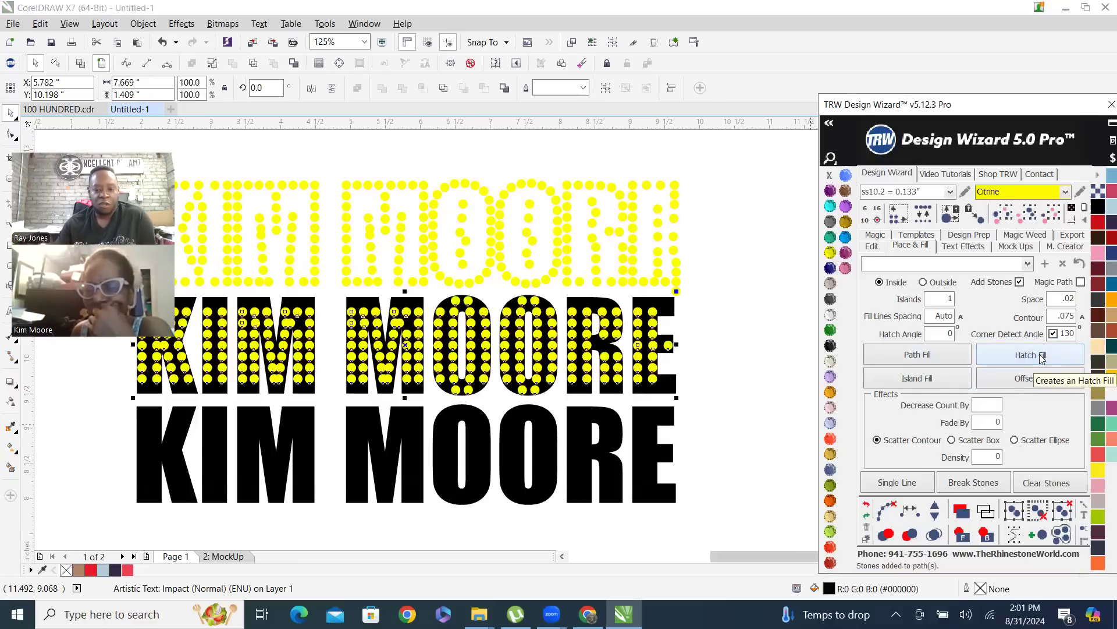
left_click(885, 511)
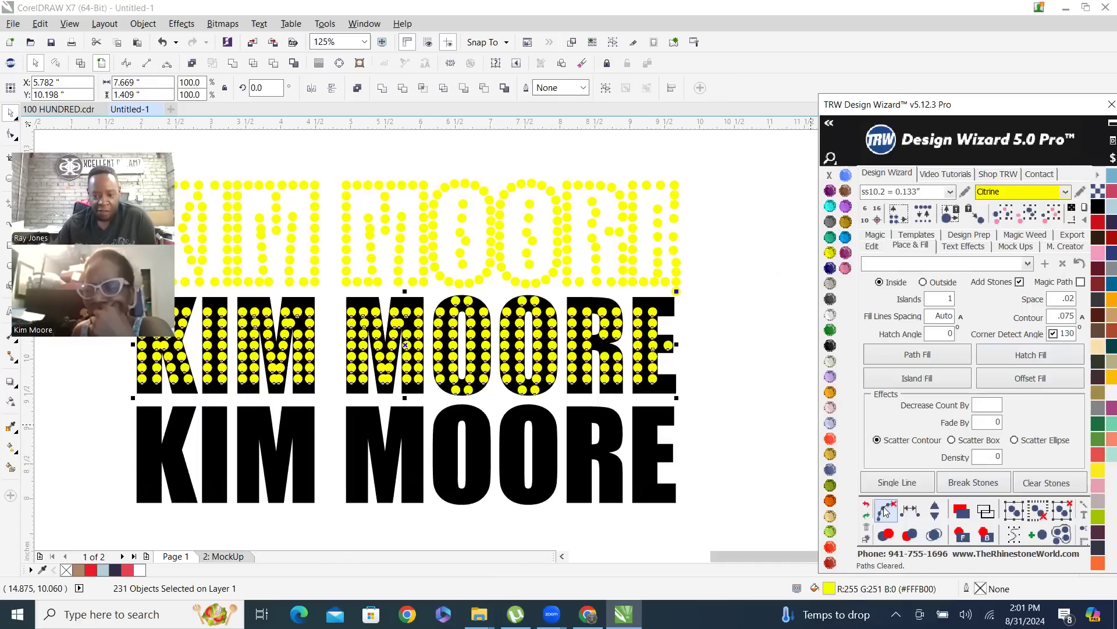
left_click(934, 536)
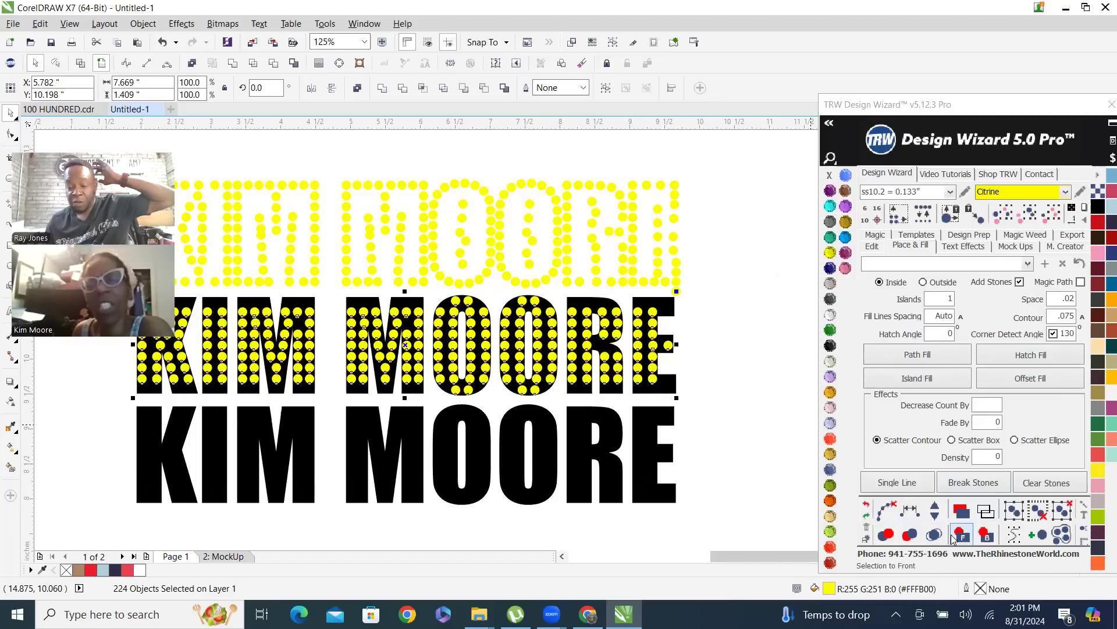
Delete all the Citrine stones from the upper row and the middle name text
left_click(740, 286)
left_click_drag(708, 391, 319, 162)
key("Delete")
scroll(523, 250, "down", 2)
left_click_drag(300, 206, 547, 355)
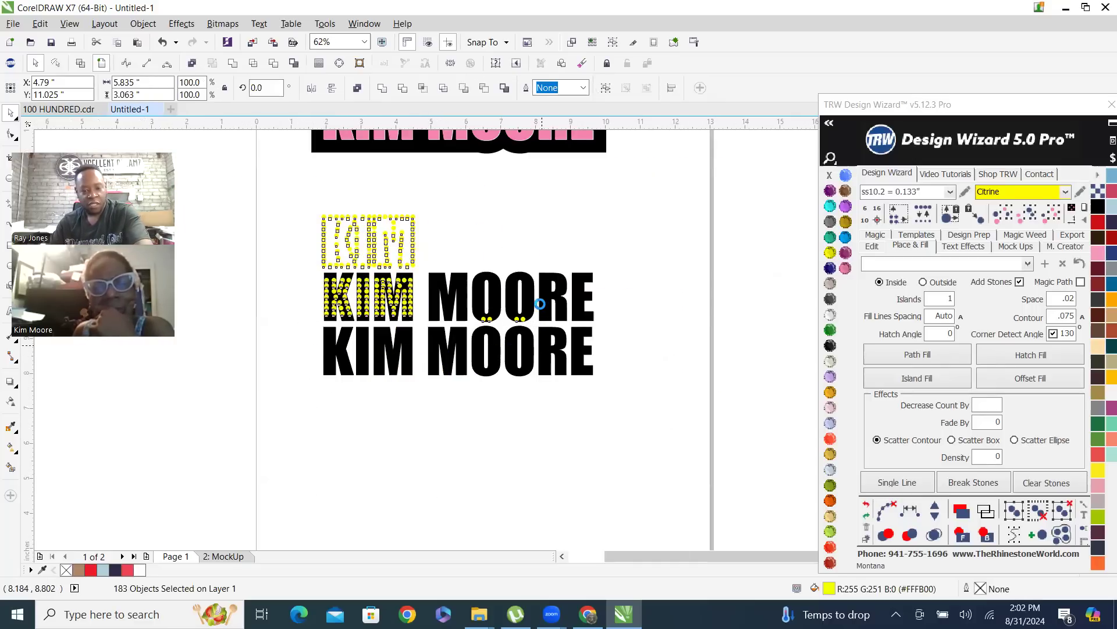
key("Delete")
Place a copy of the middle name text in the empty row above and recolor the middle one Black Diamond
scroll(540, 306, "up", 2)
left_click_drag(540, 326, 525, 206)
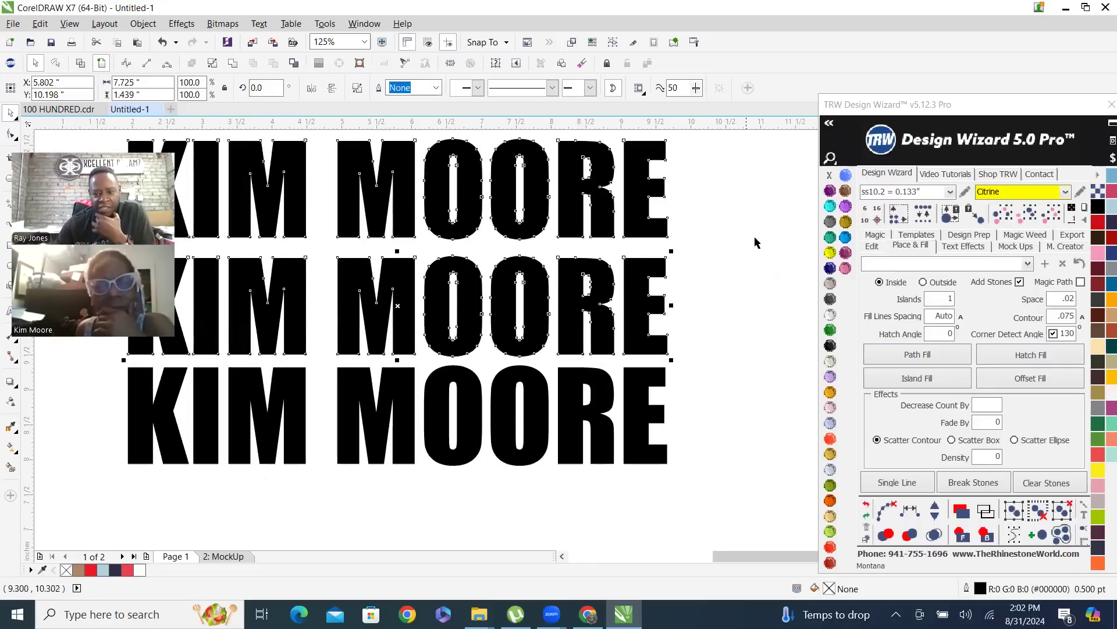
left_click(830, 222)
left_click(702, 344)
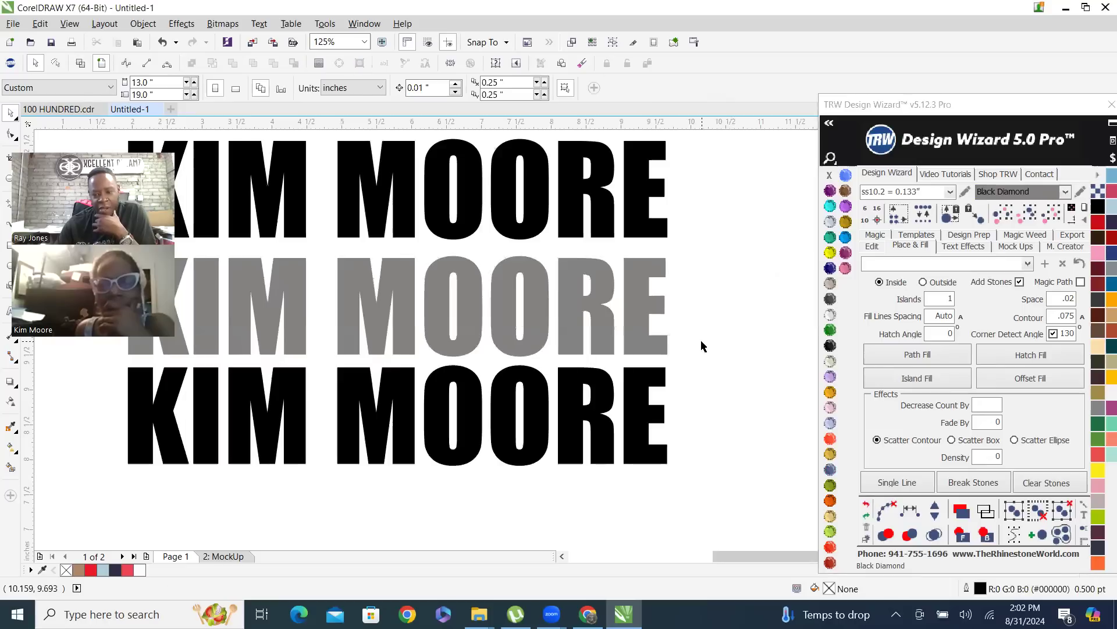
Apply a Hatch Fill of ss10.2 Amethyst stones to the gray middle name text
left_click(830, 190)
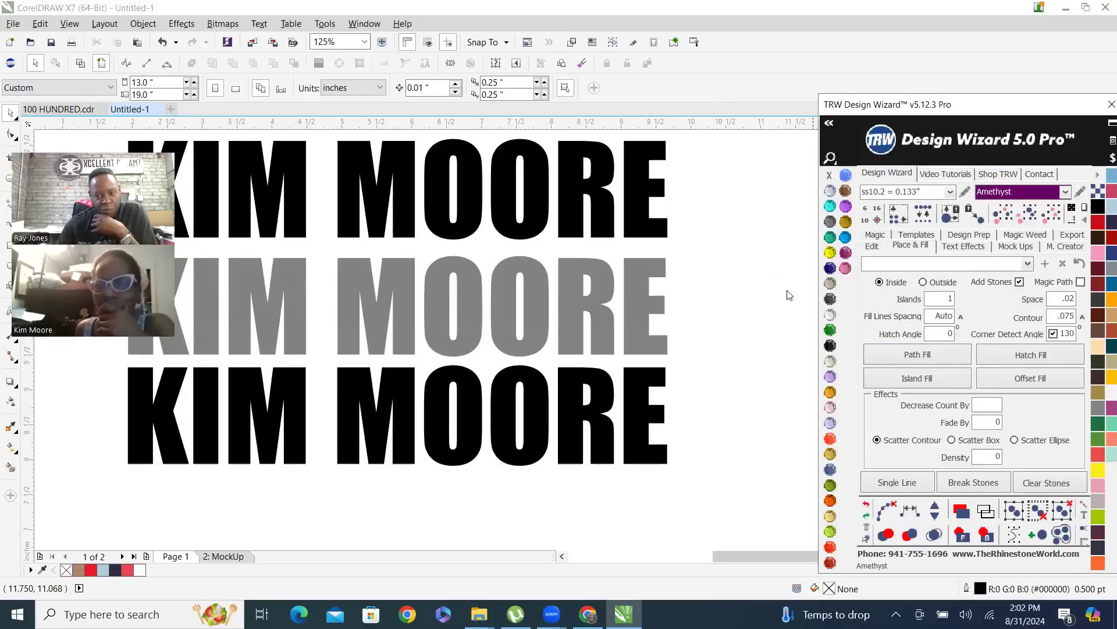
left_click(461, 290)
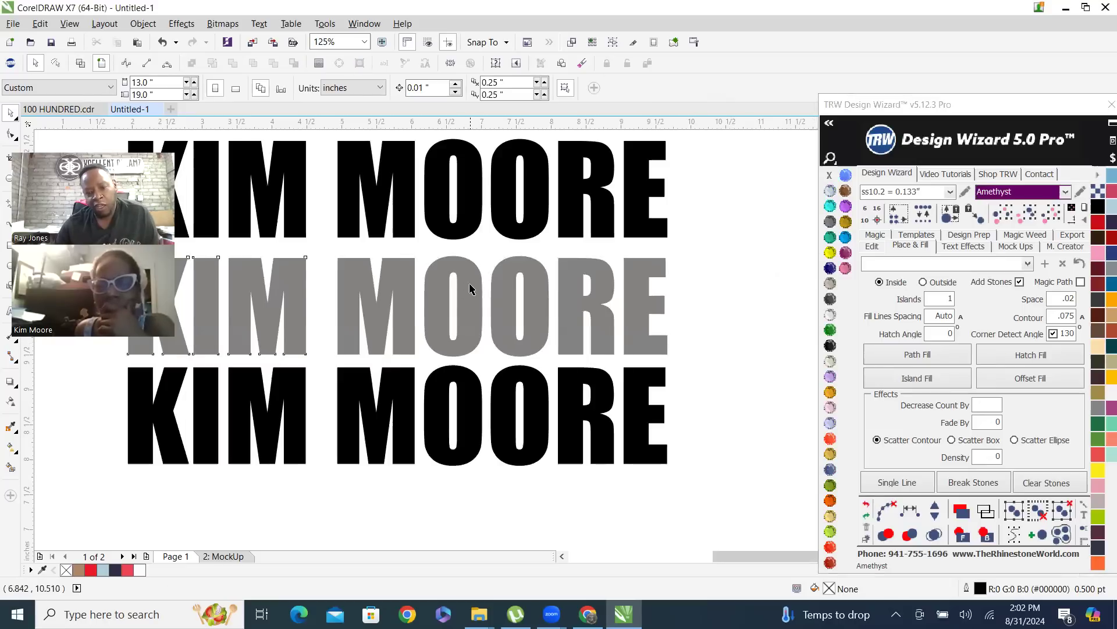
left_click(1024, 356)
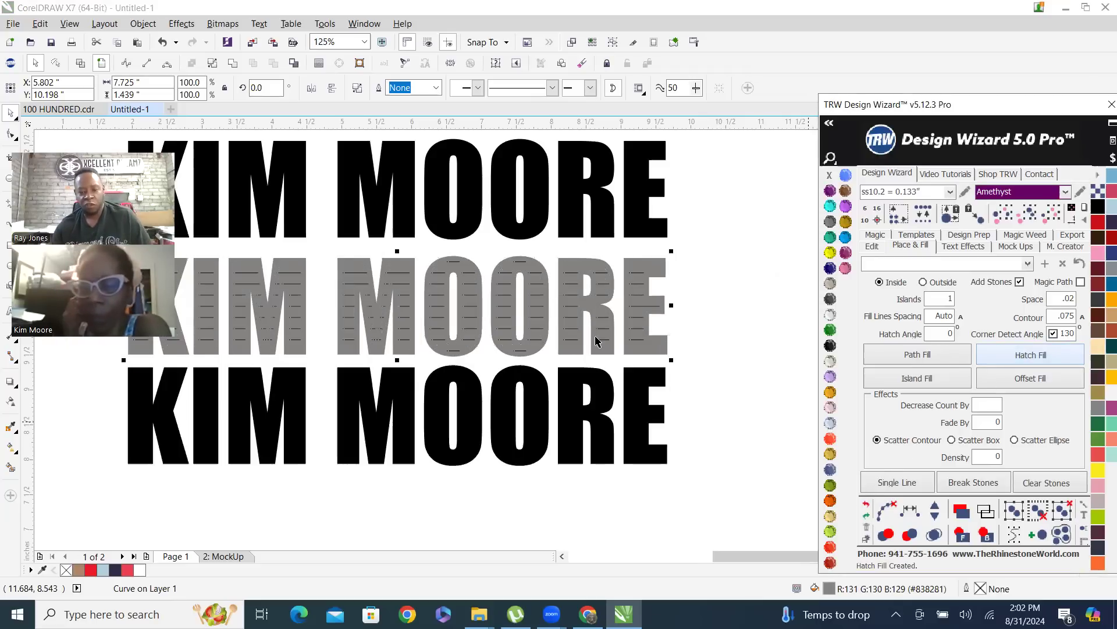
Undo the last placement of Amethyst stones on the gray name text's hatch lines
scroll(386, 283, "up", 2)
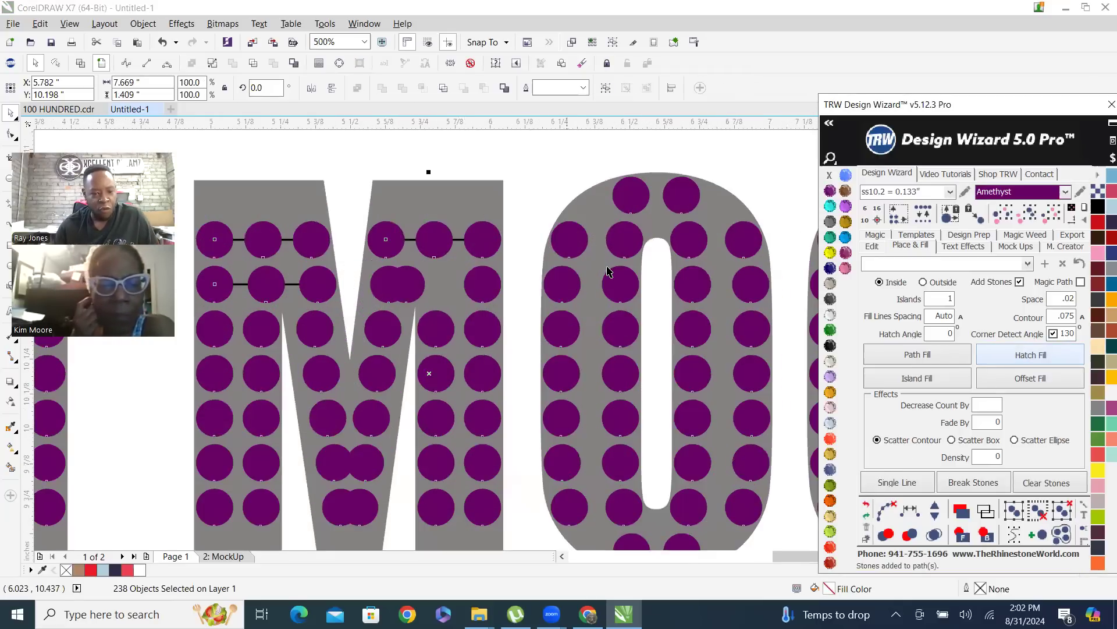
scroll(249, 275, "down", 2)
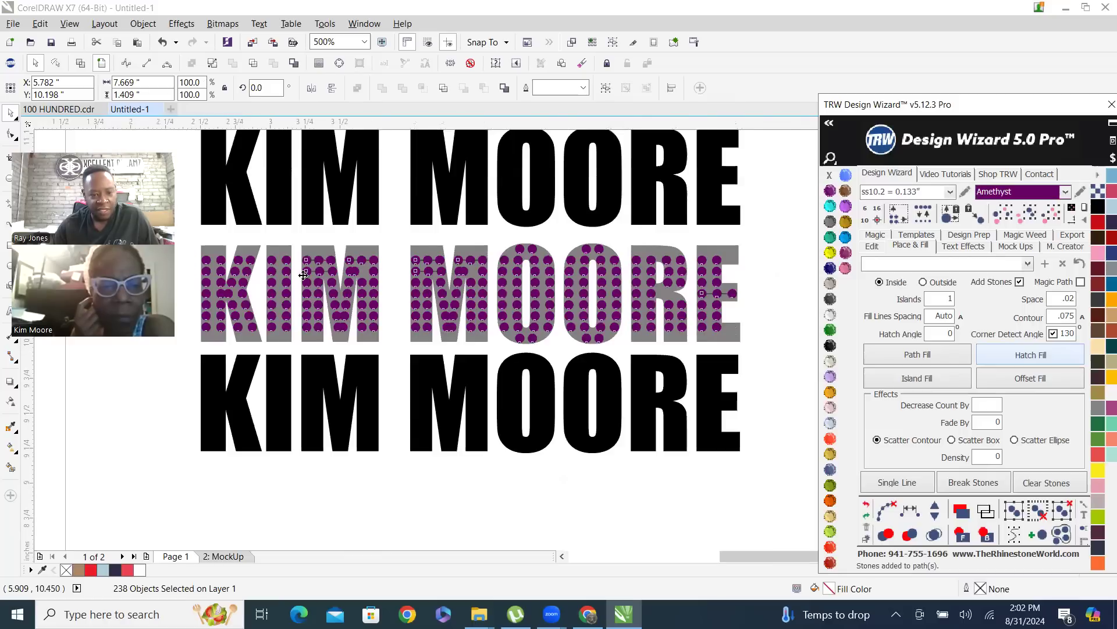
scroll(249, 275, "up", 3)
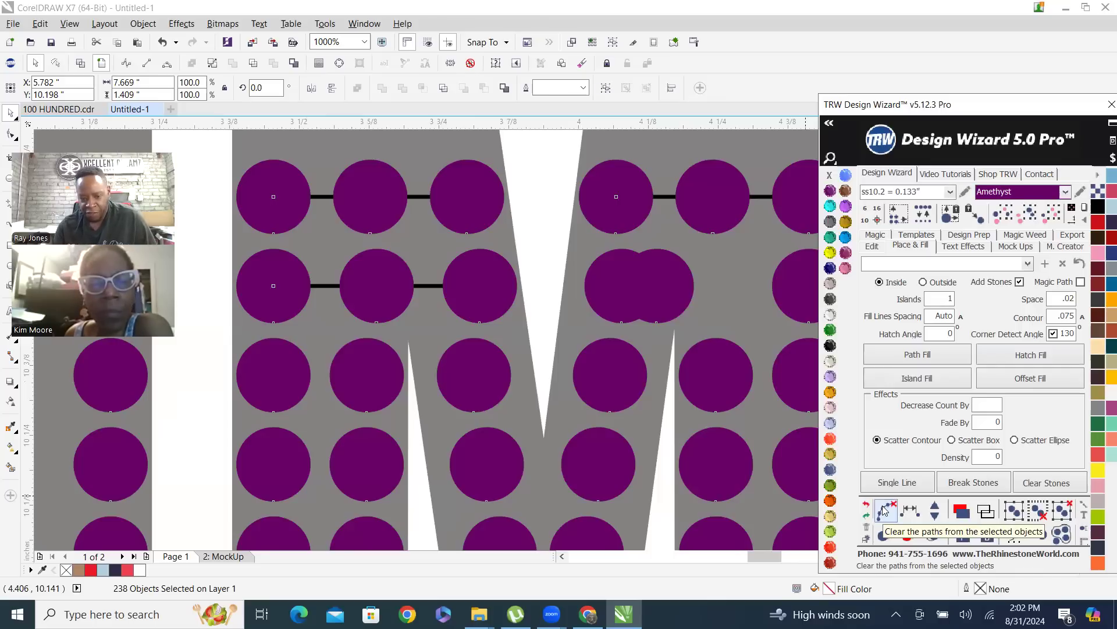
scroll(293, 390, "down", 2)
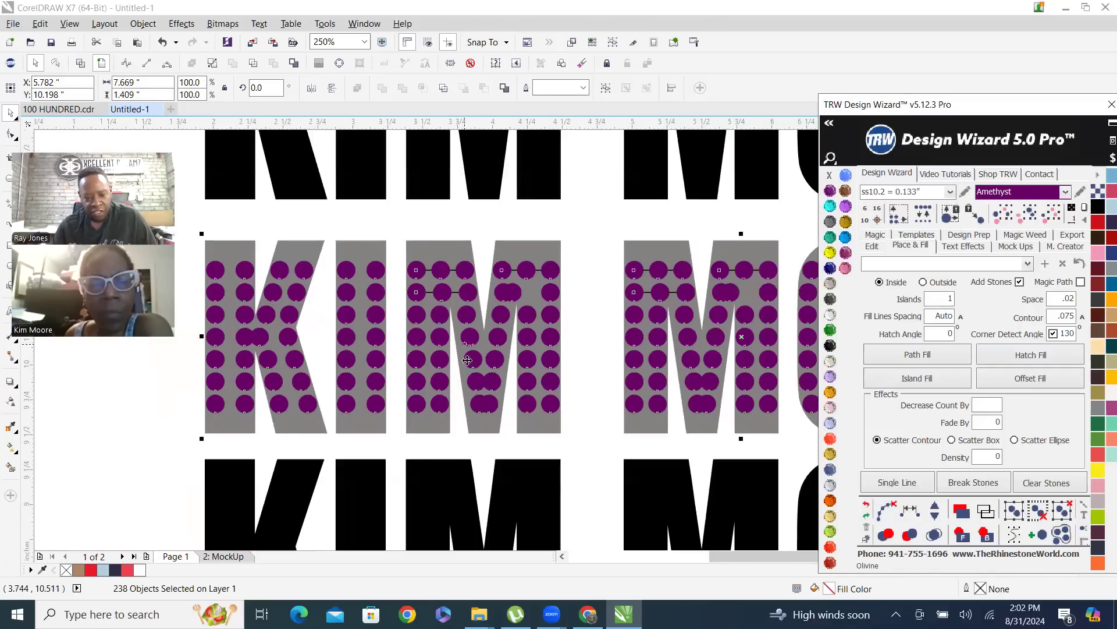
left_click(867, 508)
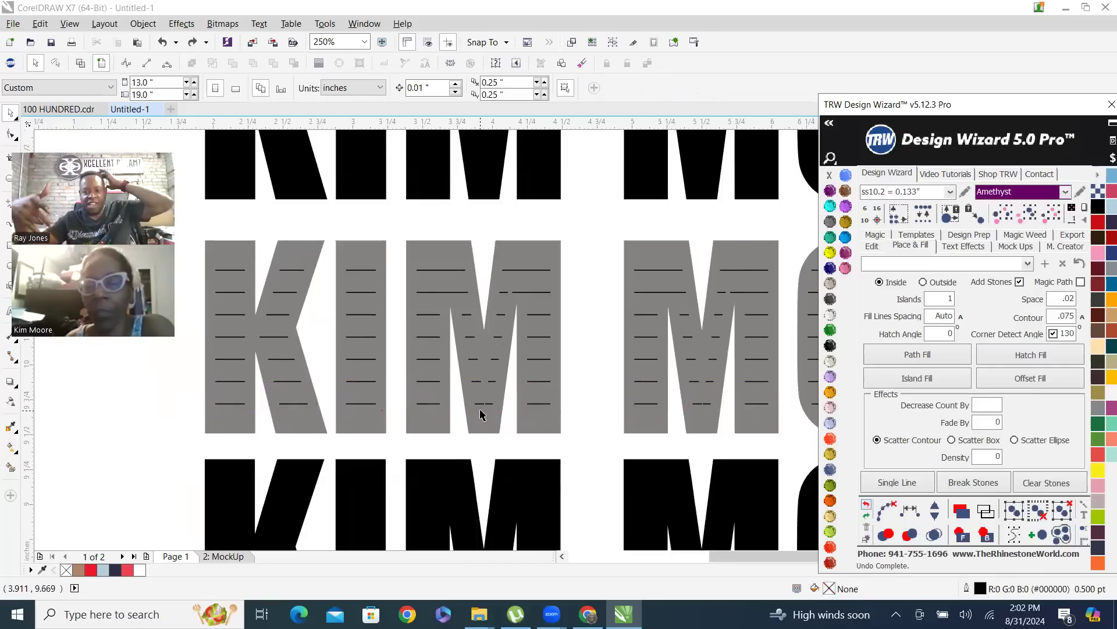
Undo the remaining hatch lines on the gray name text and reapply the Hatch Fill with ss10.2 Amethyst stones
left_click(867, 505)
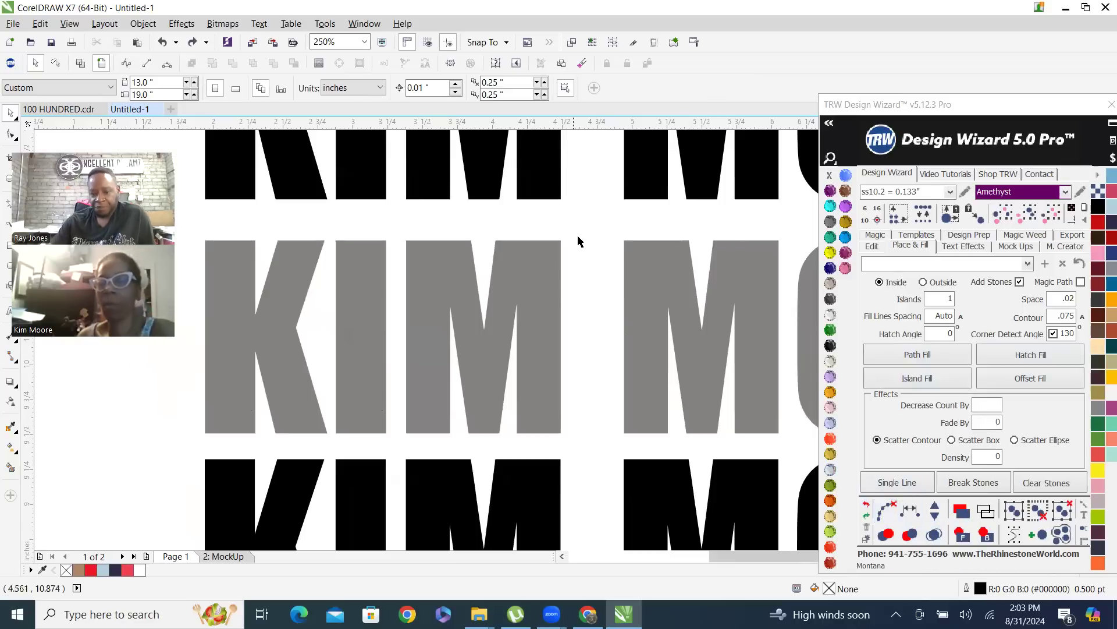
left_click(654, 284)
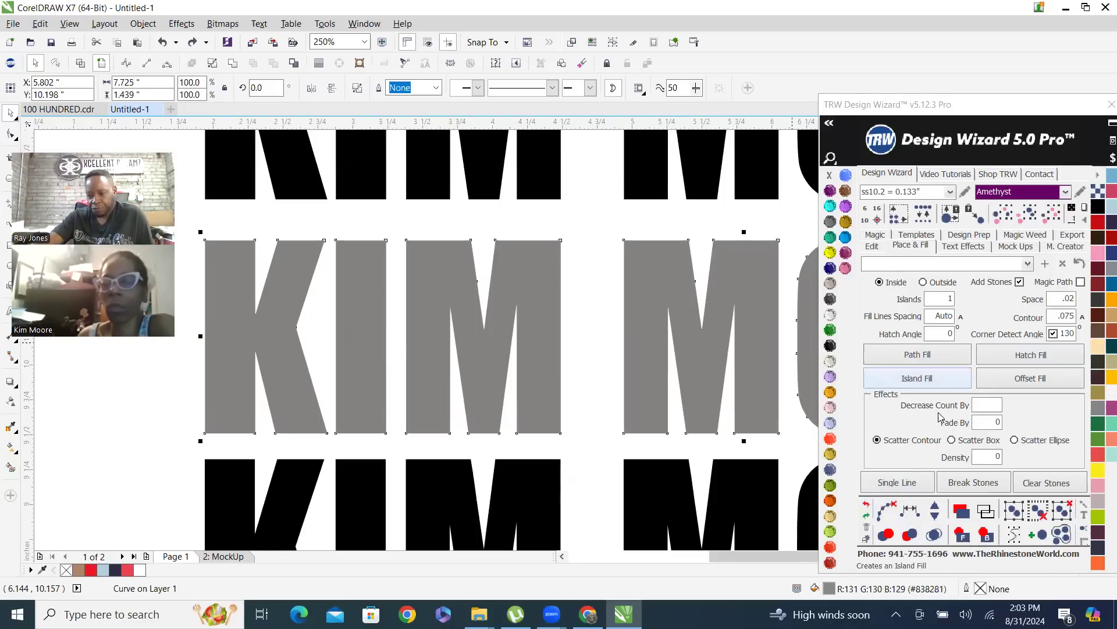
left_click(1021, 356)
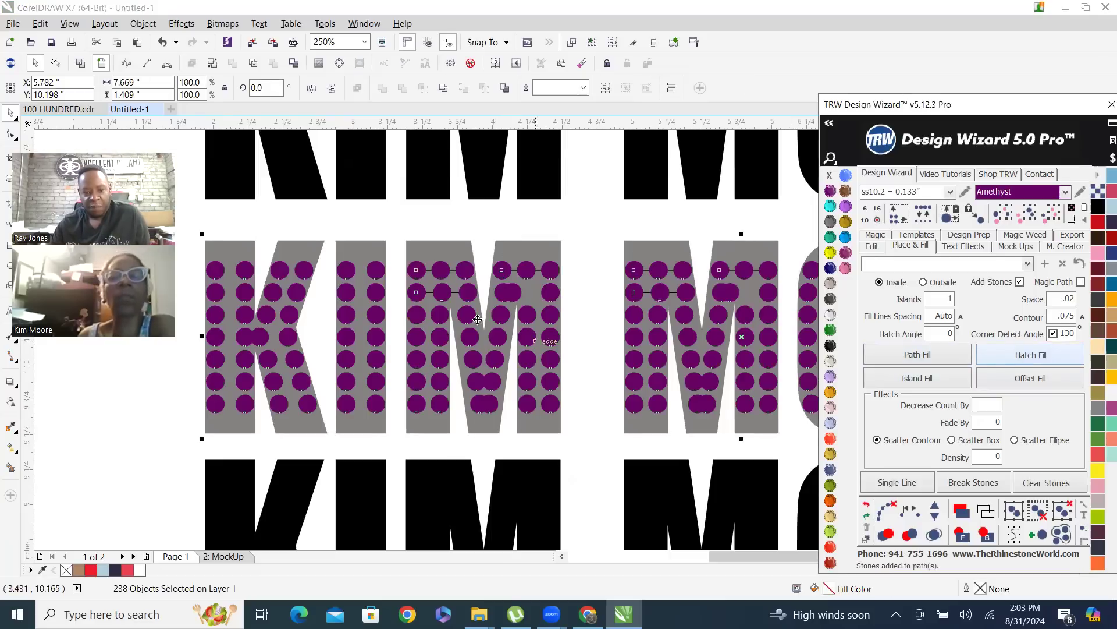
Clear the hatch paths from the gray name text's stones and merge the overlapping Amethyst stones
left_click(885, 511)
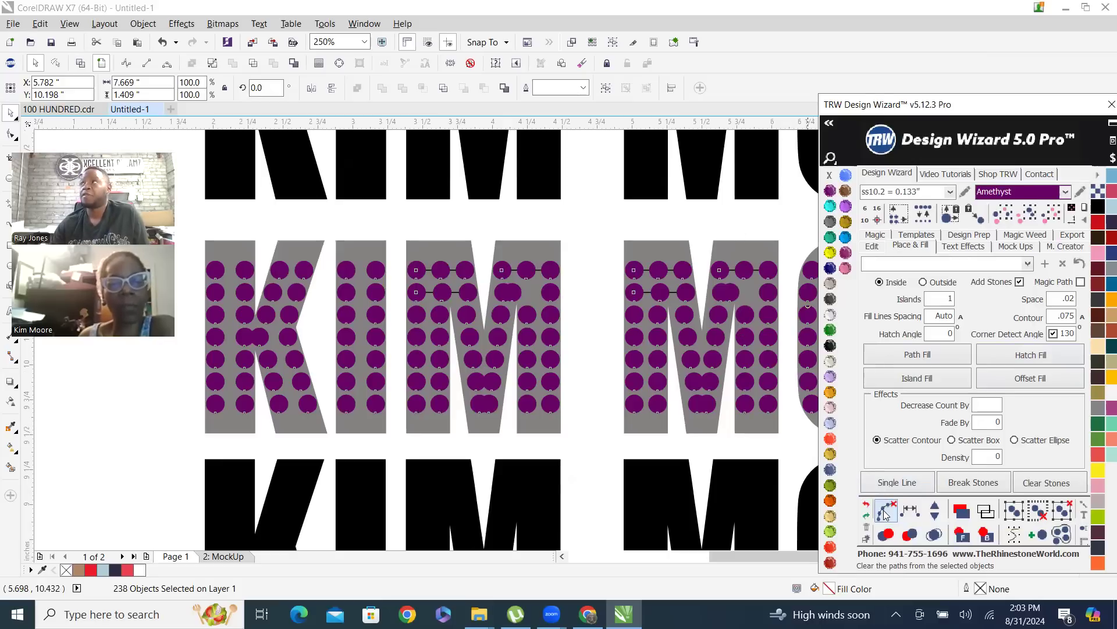
left_click(934, 534)
scroll(539, 302, "up", 2)
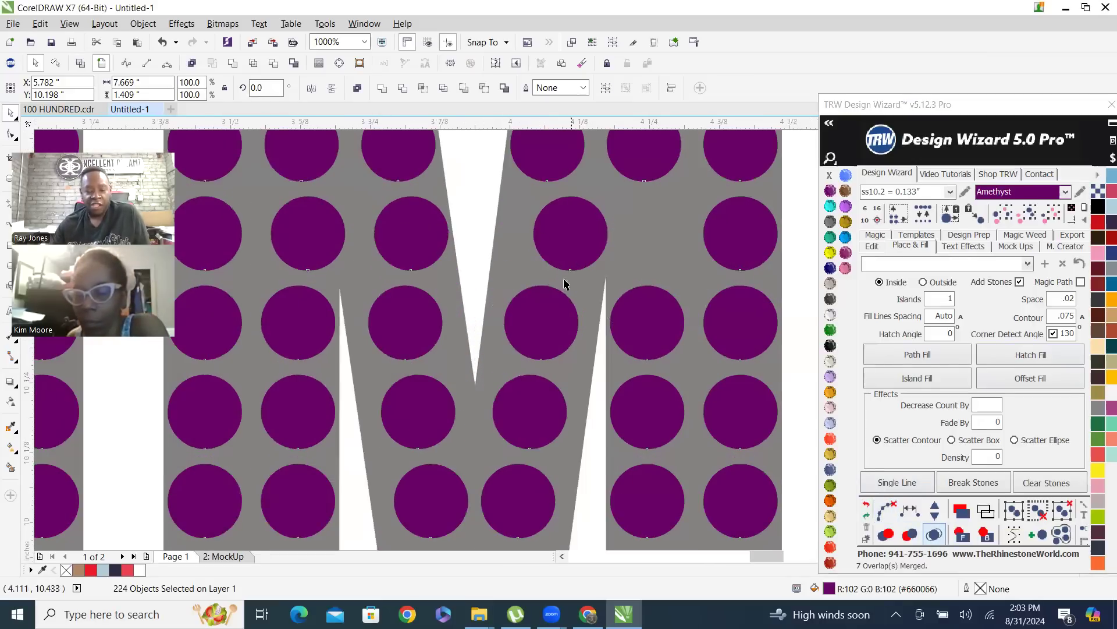
scroll(564, 284, "down", 3)
scroll(547, 303, "up", 1)
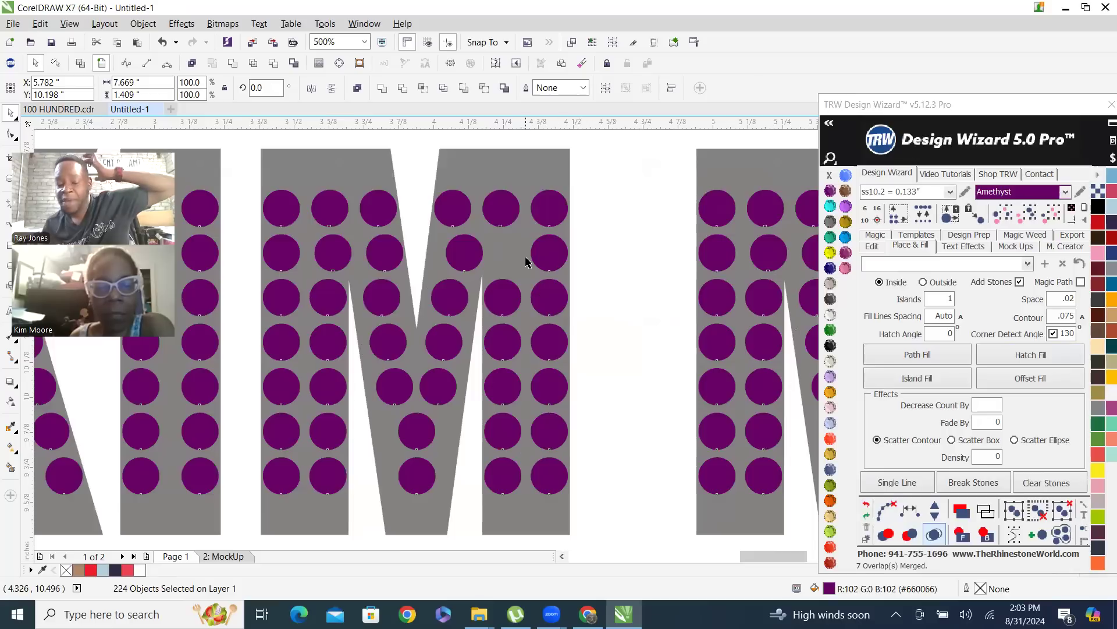
scroll(526, 262, "down", 1)
left_click(573, 198)
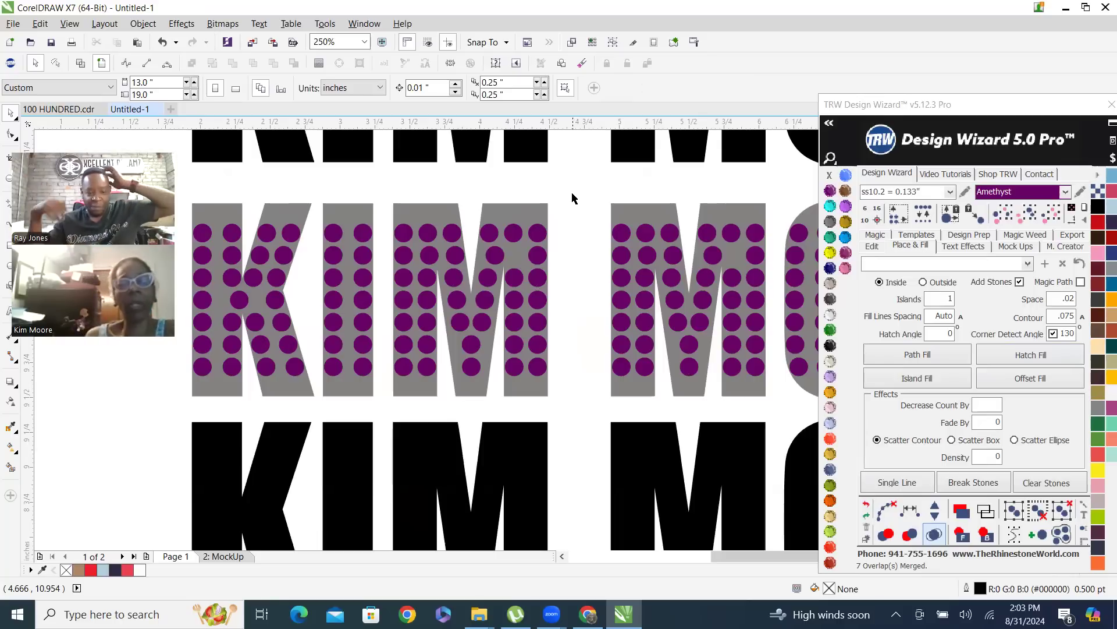
Place a copy of the gray name text below the lowest row and enlarge it to about 9.41 inches wide
scroll(575, 271, "down", 1)
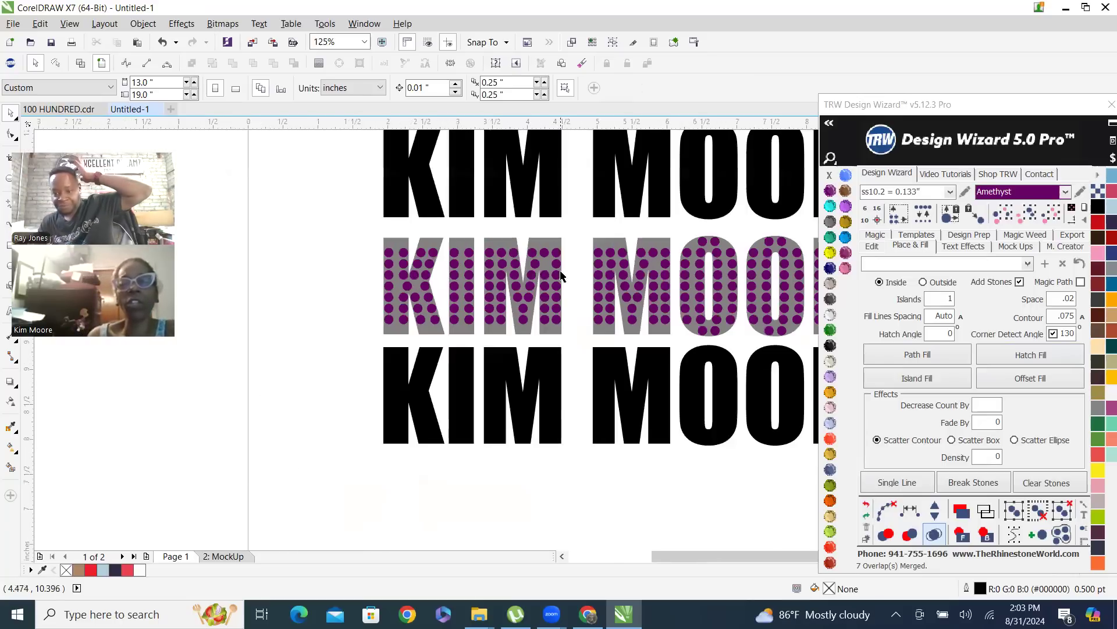
scroll(540, 297, "down", 2)
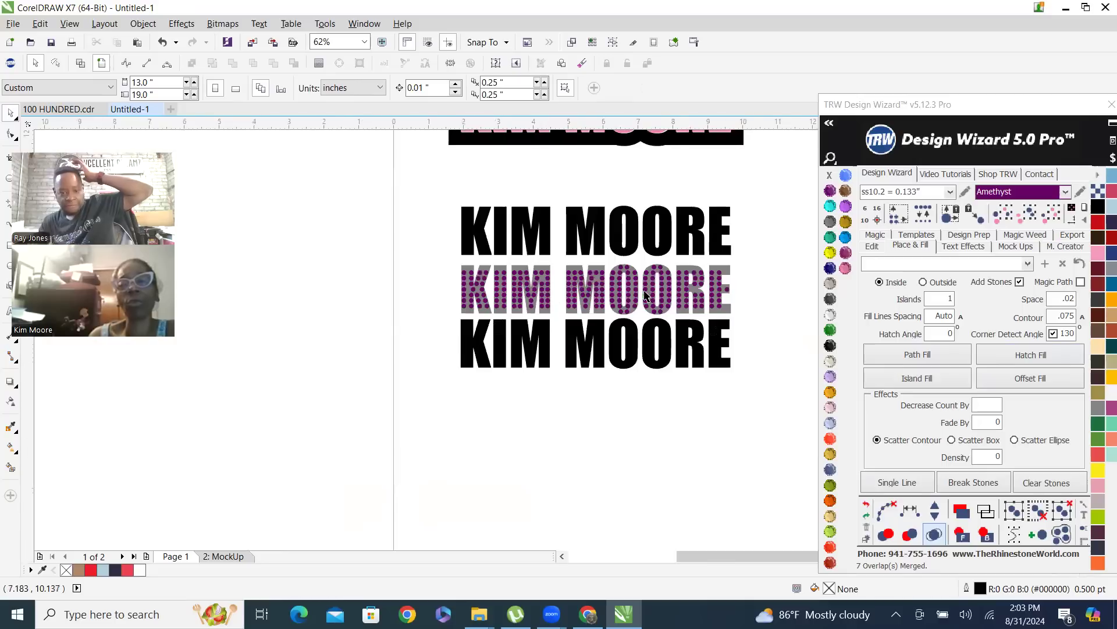
scroll(497, 273, "up", 2)
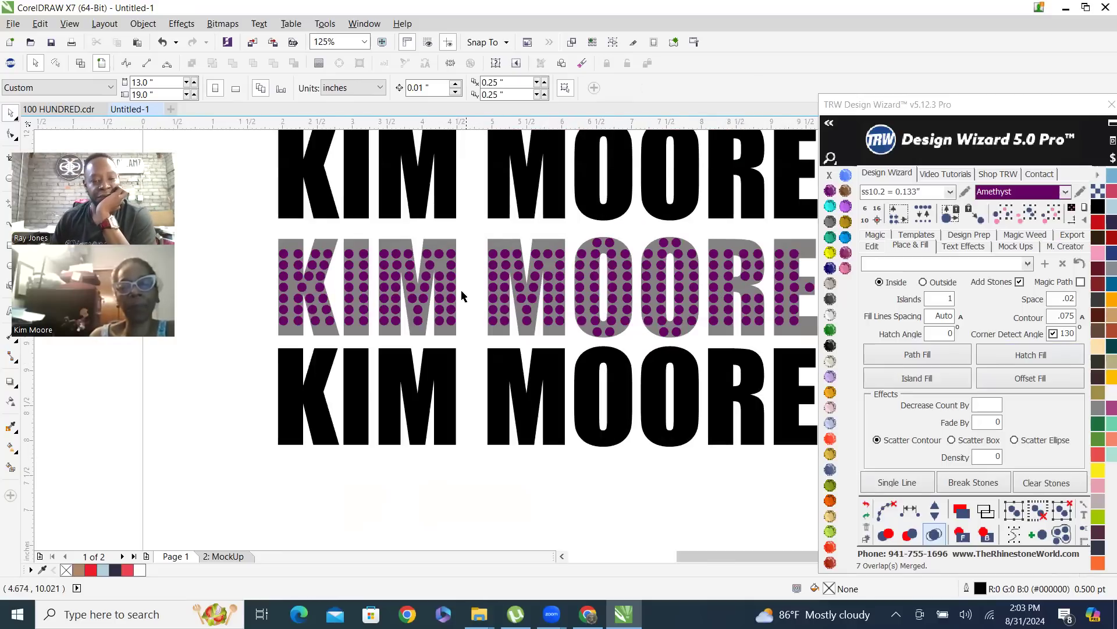
left_click(438, 242)
scroll(483, 291, "down", 2)
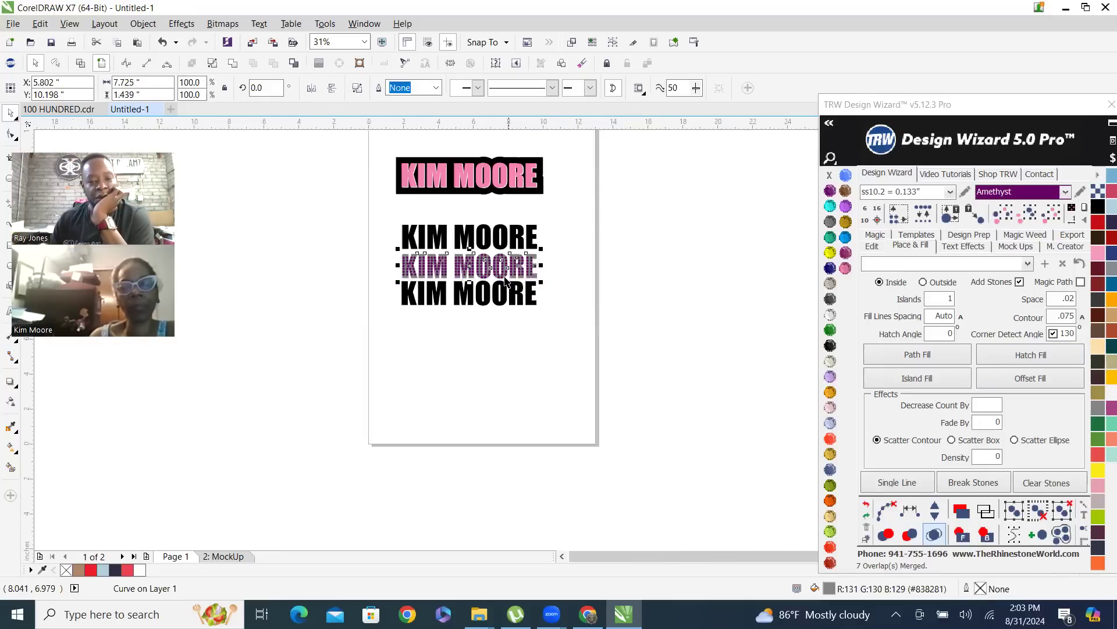
scroll(481, 322, "up", 1)
left_click_drag(451, 248, 437, 406)
scroll(434, 366, "down", 1)
scroll(507, 402, "up", 1)
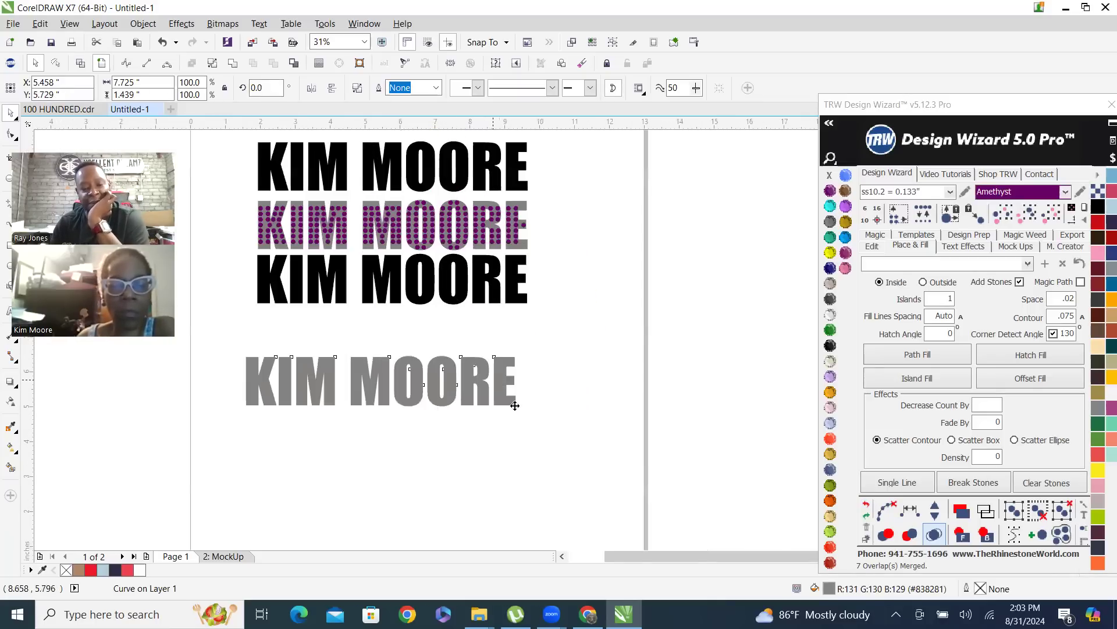
left_click_drag(529, 420, 578, 449)
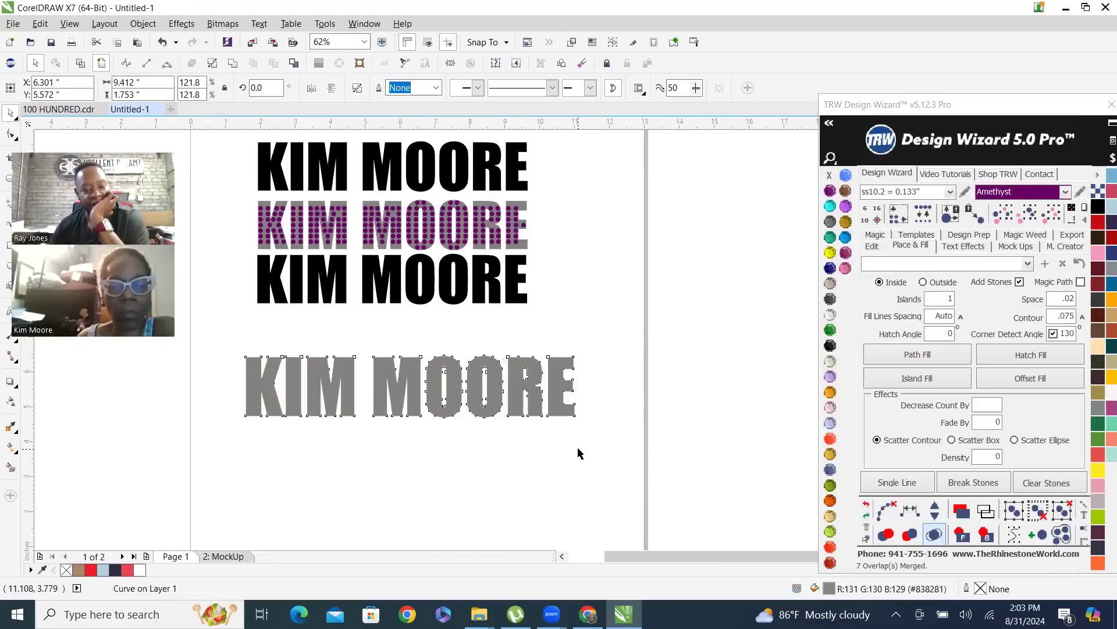
Hatch Fill the enlarged gray copy with ss10.2 Amethyst stones, clearing the hatch paths and merging overlapping stones
scroll(376, 401, "up", 1)
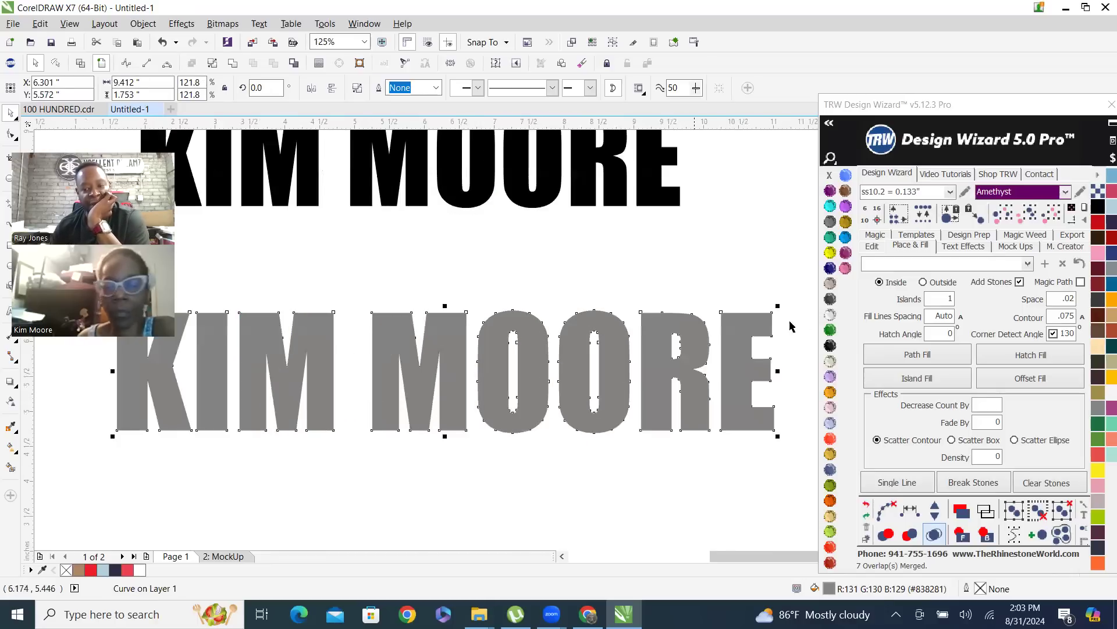
left_click(1036, 356)
left_click(884, 509)
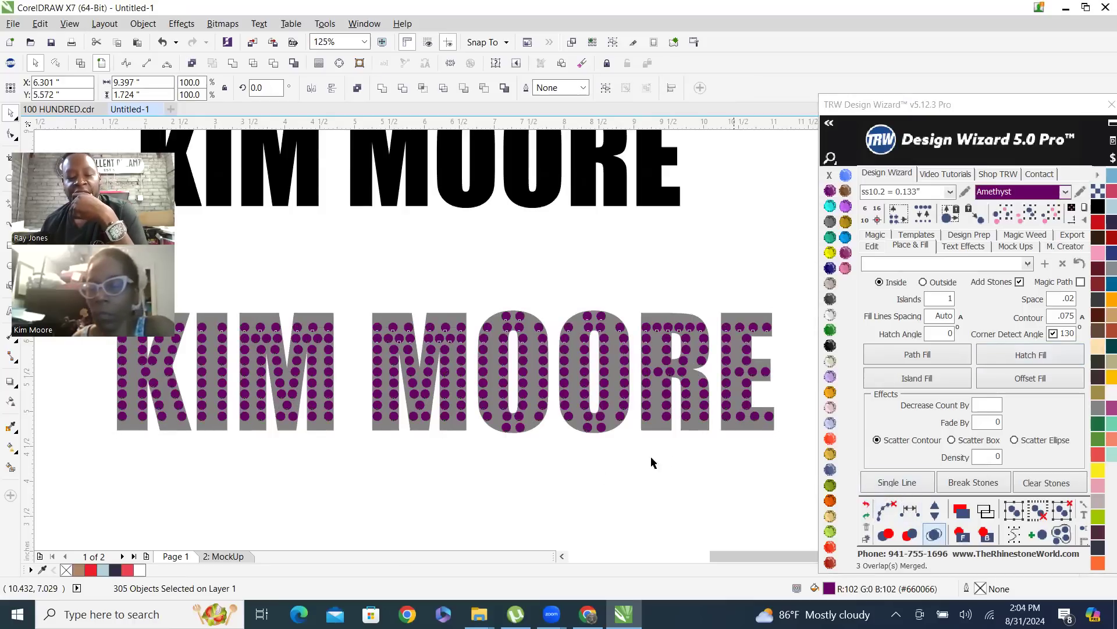
left_click(687, 444)
scroll(687, 449, "down", 3)
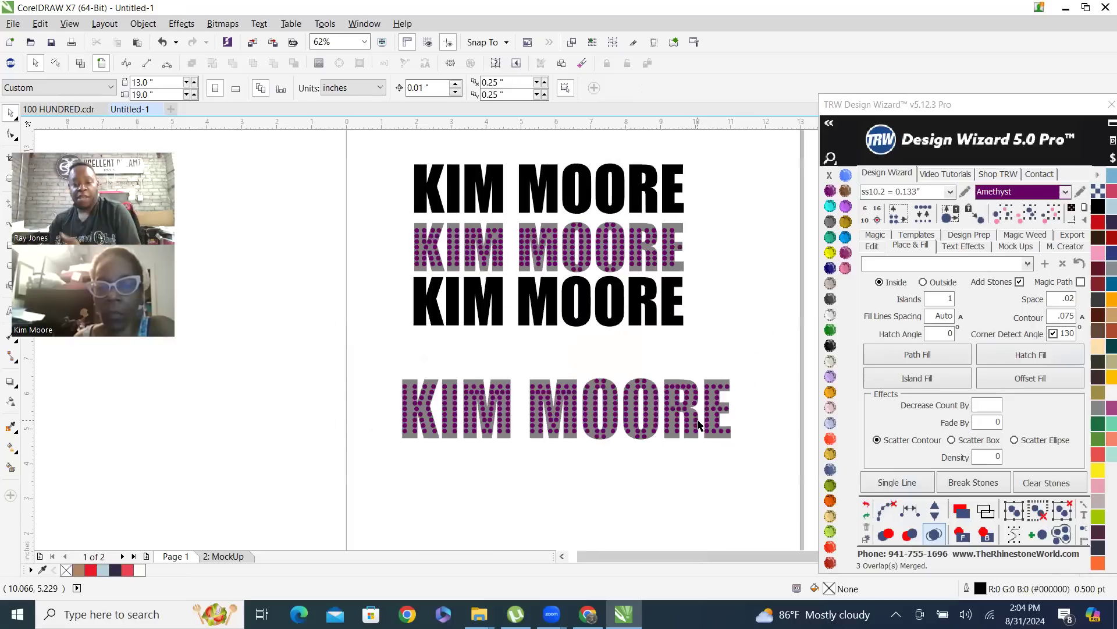
scroll(644, 457, "up", 3)
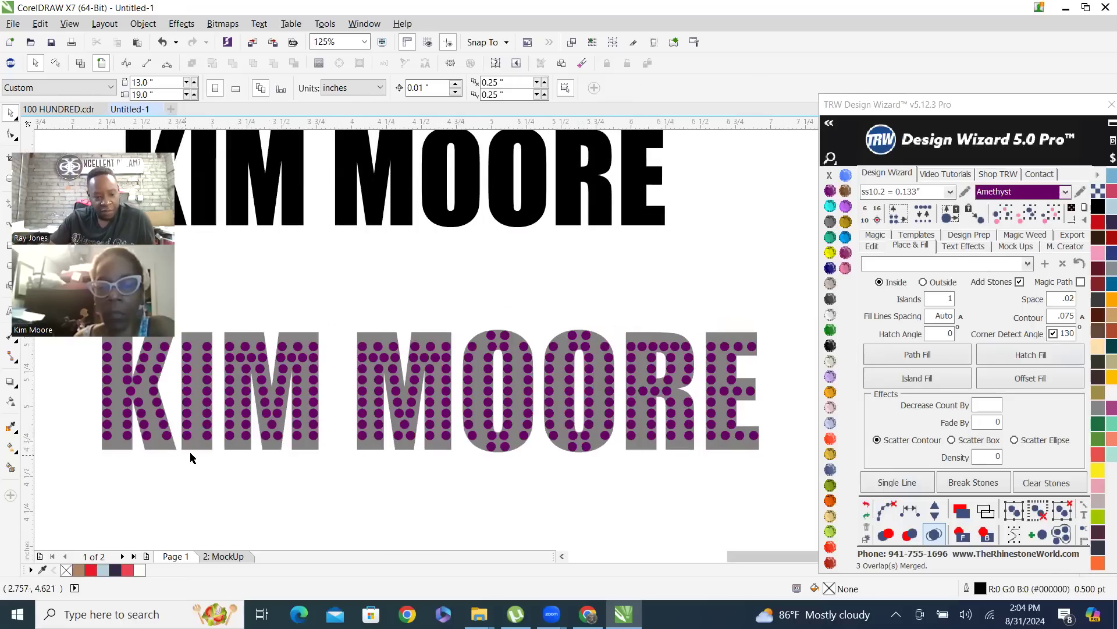
Move the two lowest stones of the letter I in the enlarged copy down near the letter's lower edge
scroll(190, 454, "up", 2)
left_click_drag(162, 400, 238, 443)
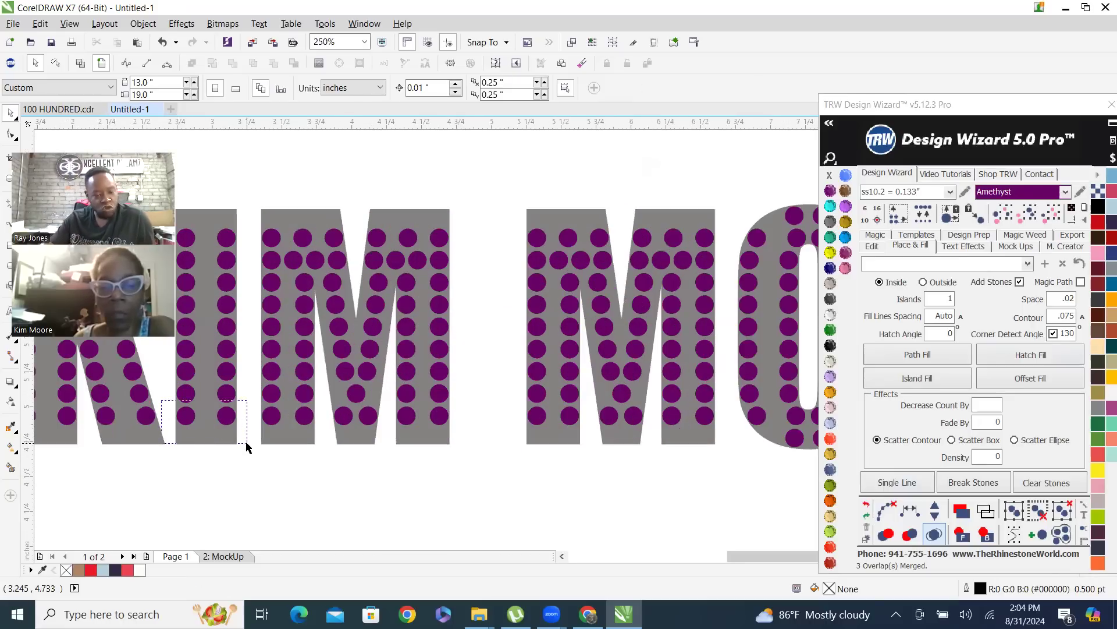
scroll(223, 443, "up", 2)
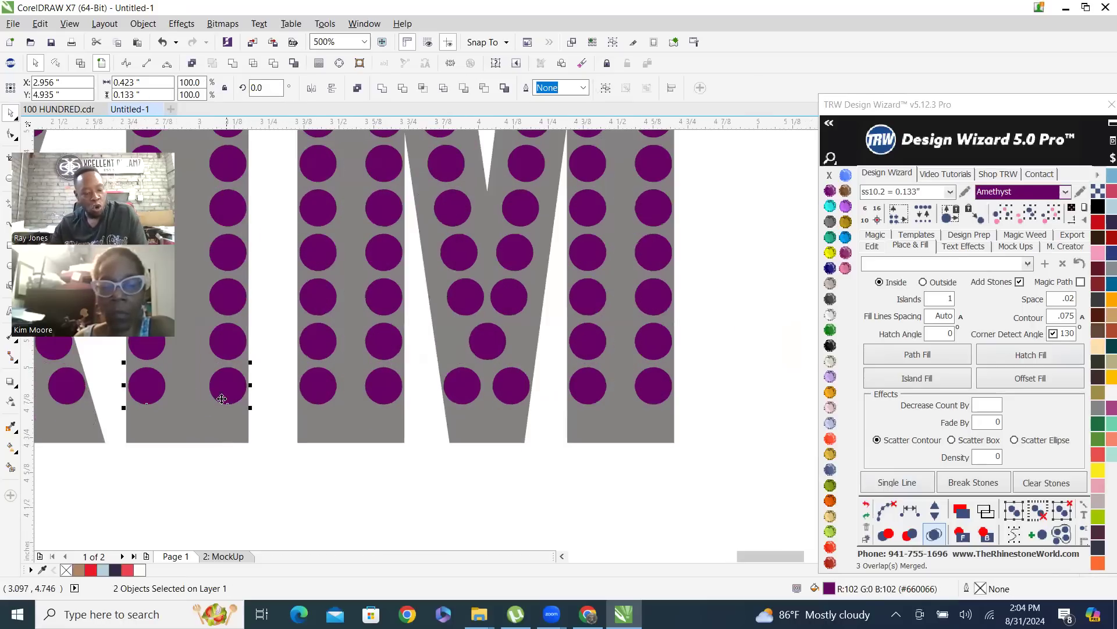
left_click_drag(226, 392, 233, 424)
scroll(232, 424, "up", 4)
left_click_drag(247, 472, 248, 449)
scroll(336, 435, "down", 8)
left_click(342, 307)
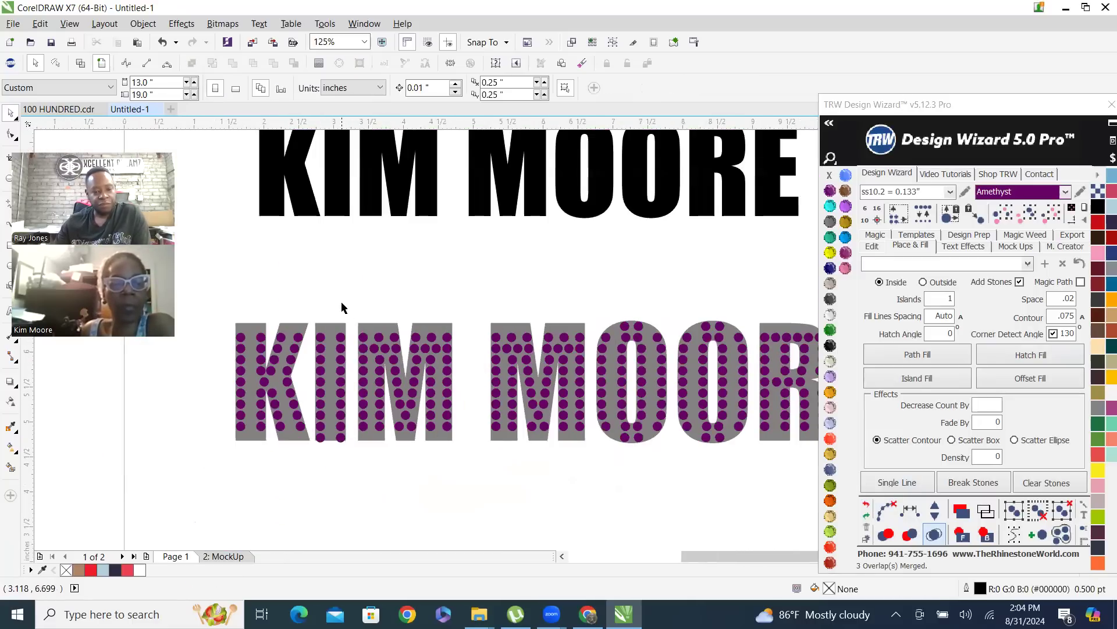
Delete the enlarged gray name copy together with all its stones
scroll(338, 435, "down", 2)
left_click_drag(252, 348, 675, 470)
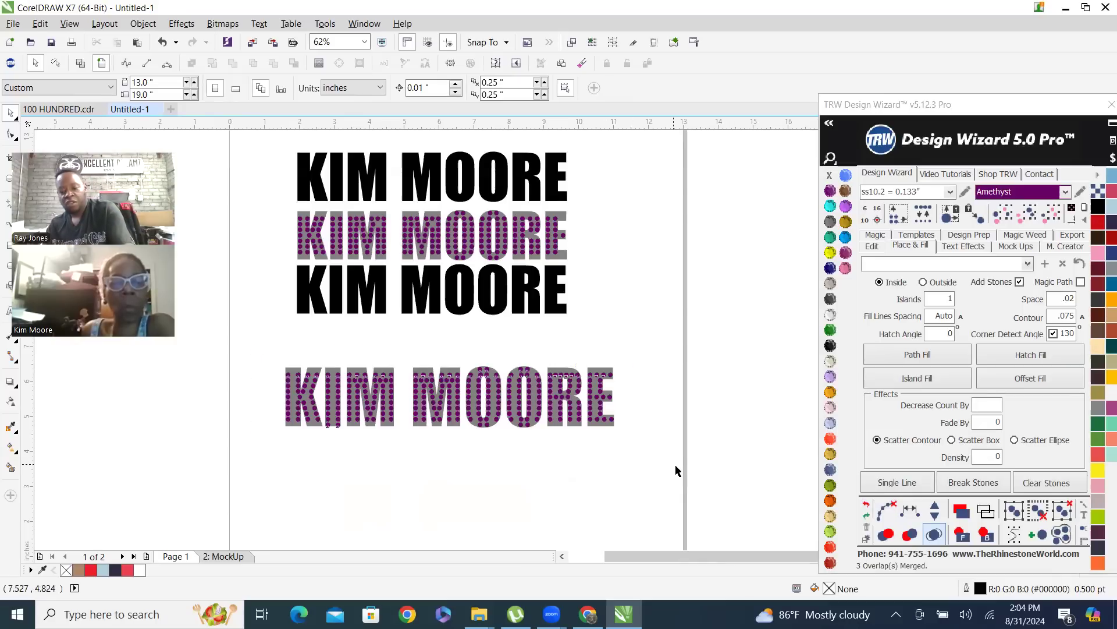
key("Delete")
Apply an Island Fill of ss10.2 Amethyst stones to the lowest black name text and merge the overlapping stones
left_click(528, 295)
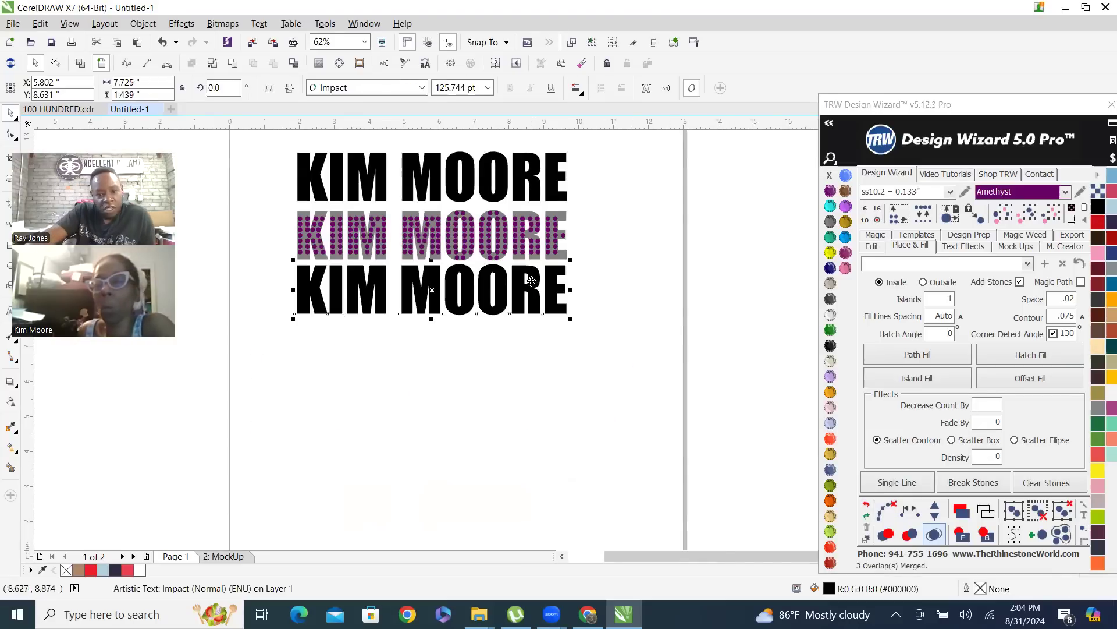
scroll(529, 294, "up", 2)
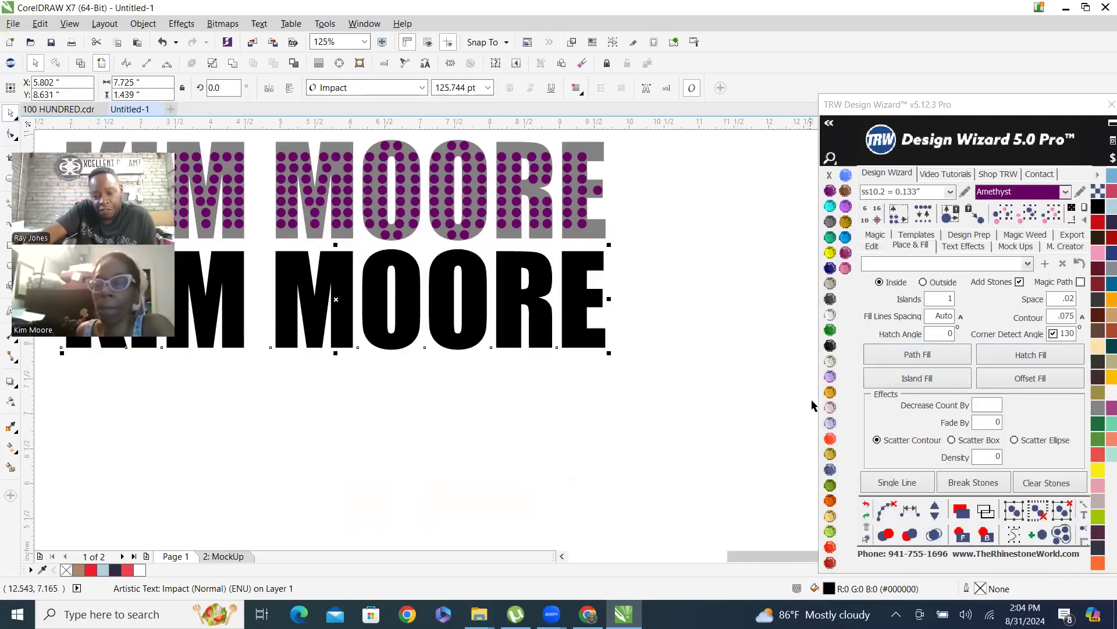
left_click(940, 378)
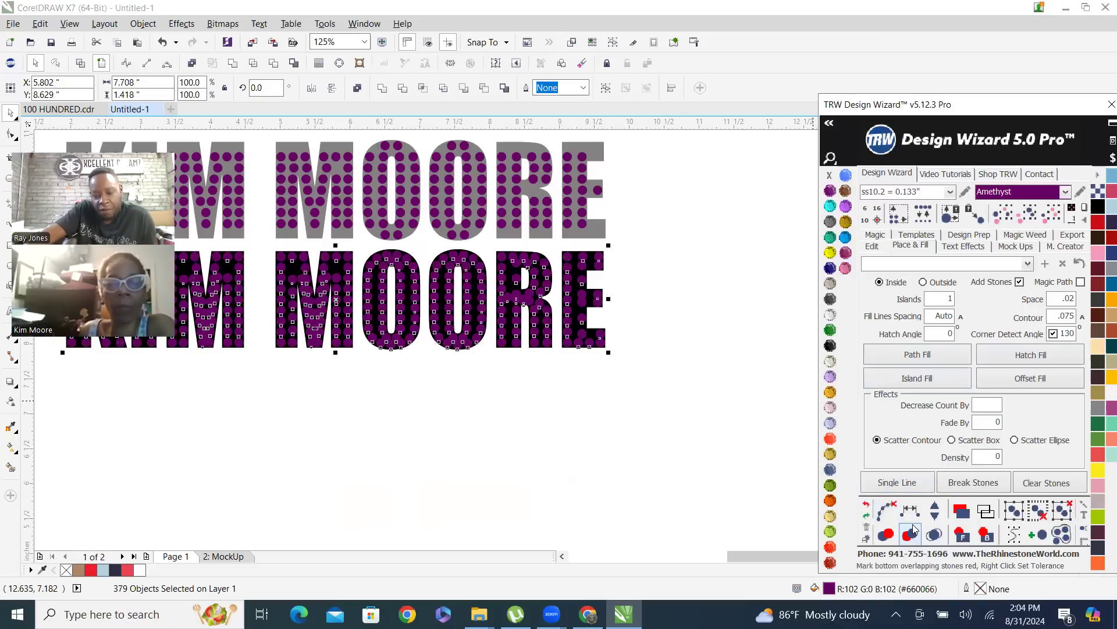
left_click(935, 534)
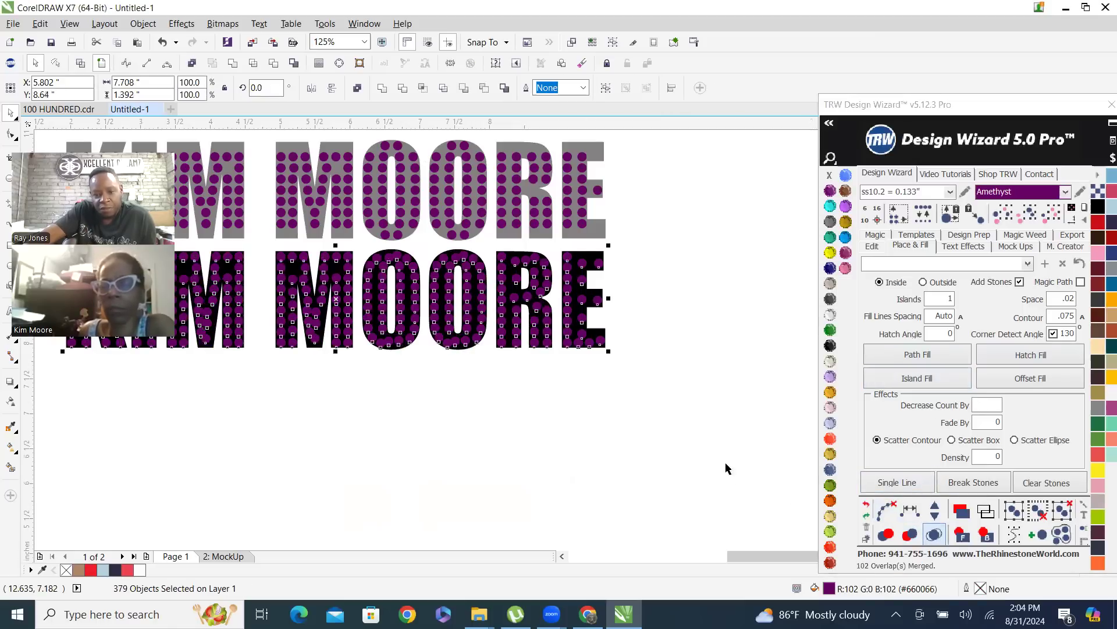
Recolor the Island Fill stones on the lowest name text to Citrine
left_click(831, 255)
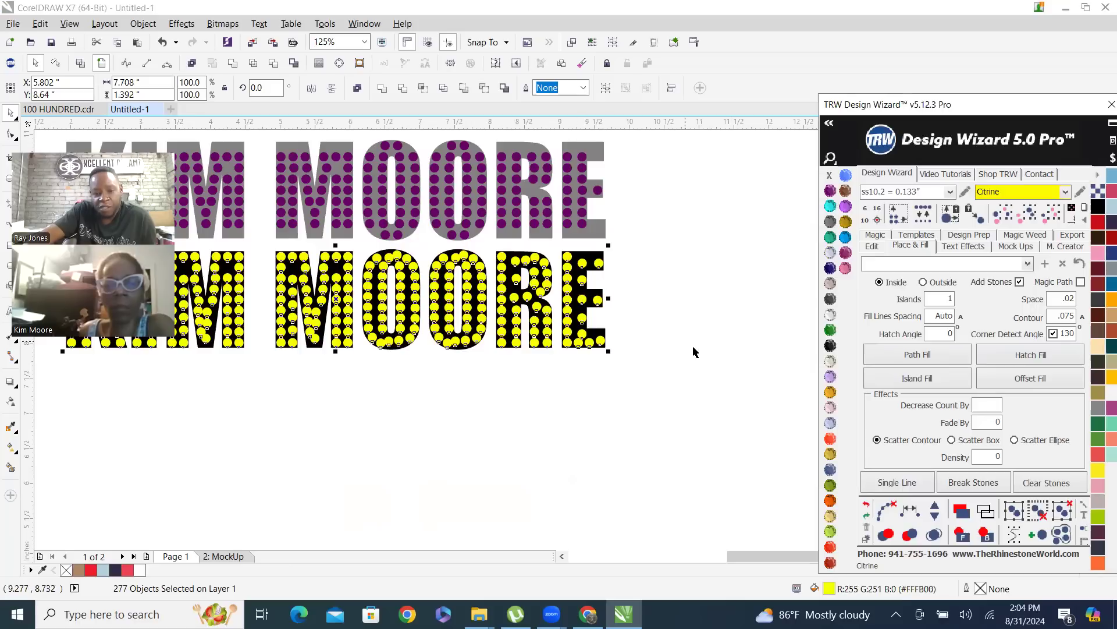
scroll(541, 432, "down", 2)
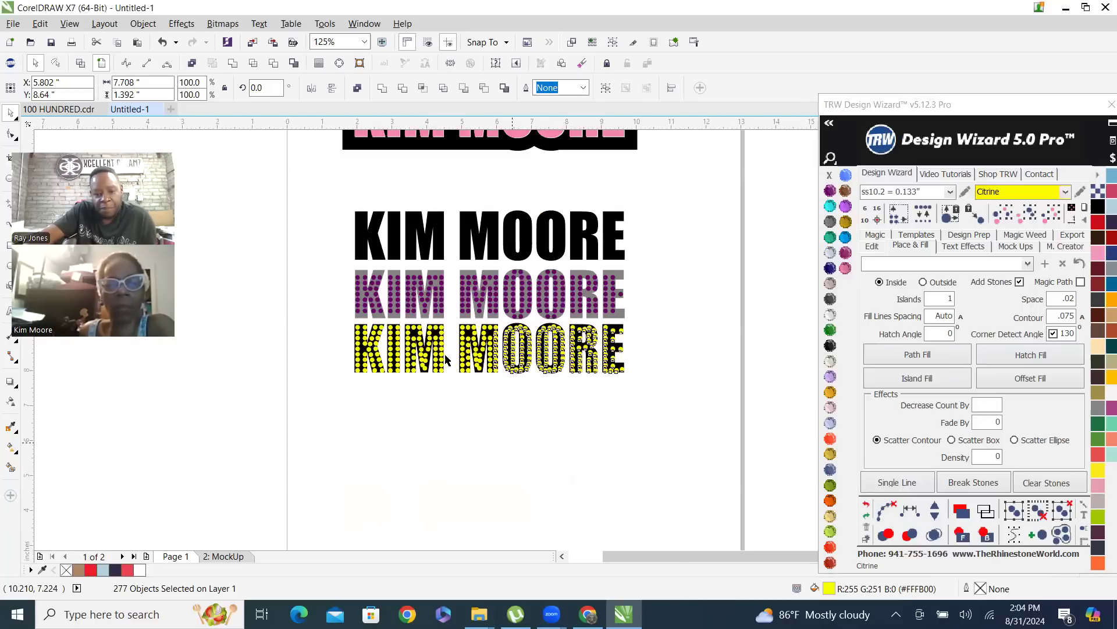
scroll(444, 341, "up", 4)
left_click(444, 340)
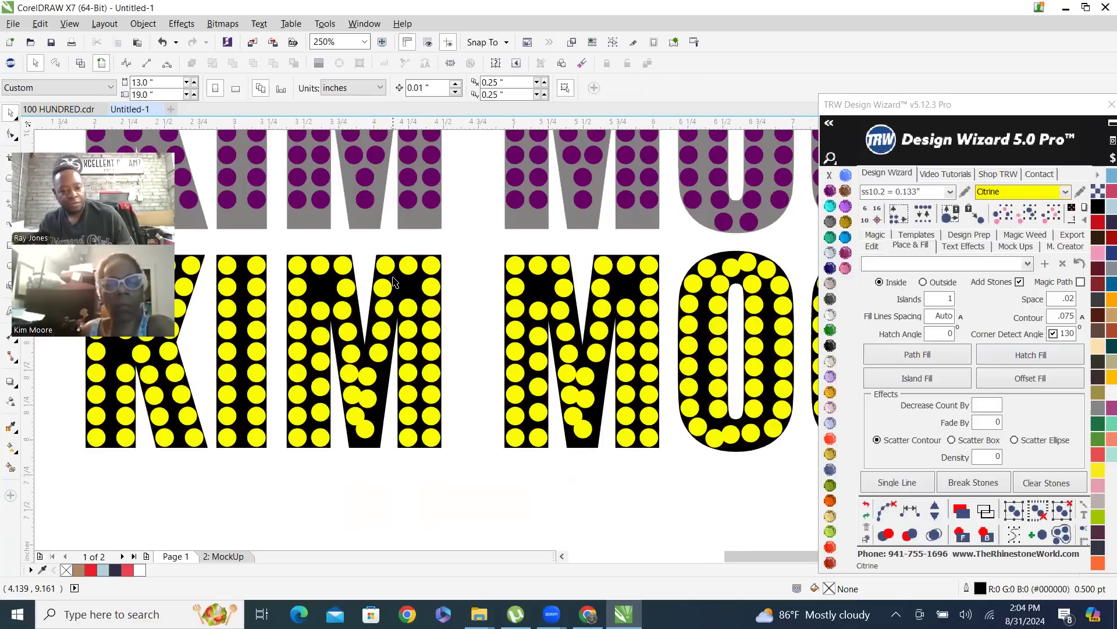
Place a copy of the lowest black name text below it and enlarge the copy to about 8.75 inches wide
left_click(412, 295)
scroll(431, 305, "down", 4)
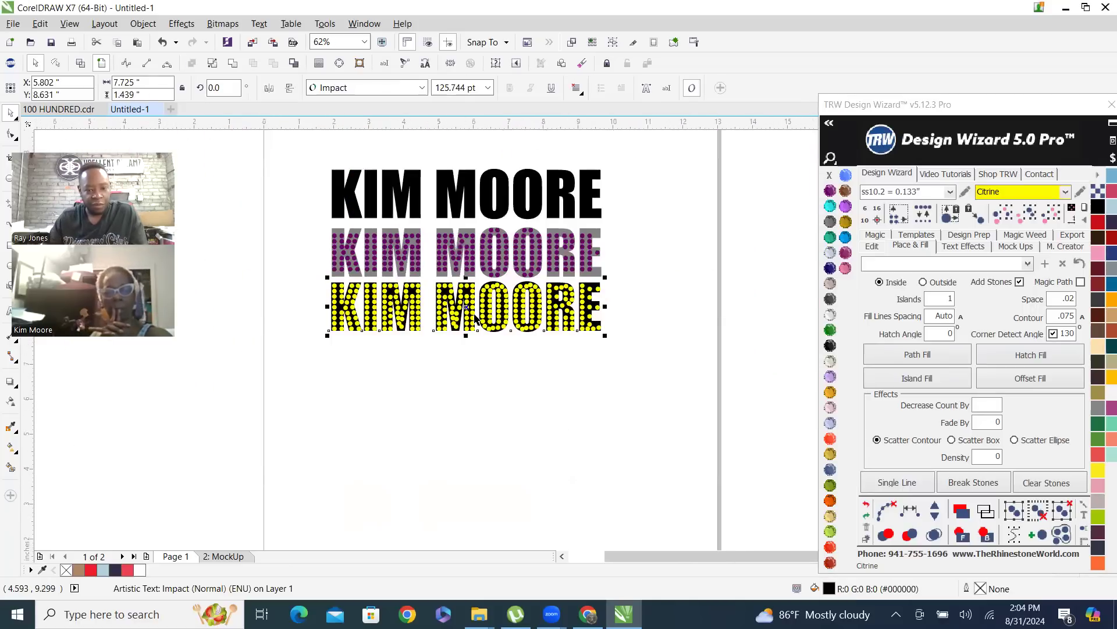
left_click_drag(466, 307, 475, 396)
right_click(475, 396)
scroll(582, 387, "up", 2)
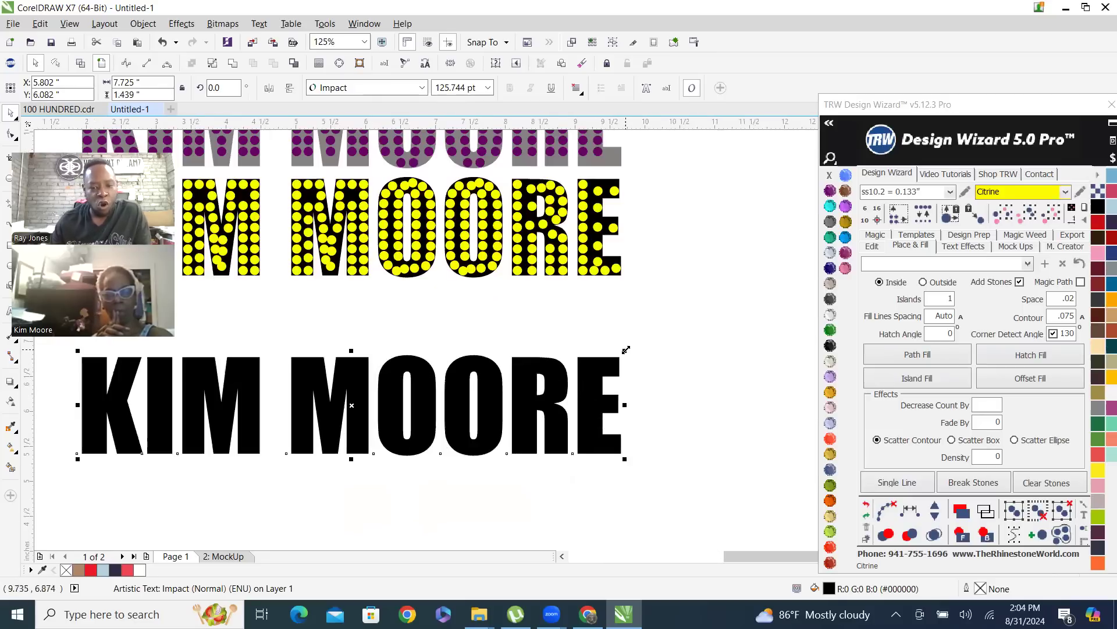
left_click_drag(630, 347, 663, 332)
left_click_drag(674, 325, 698, 309)
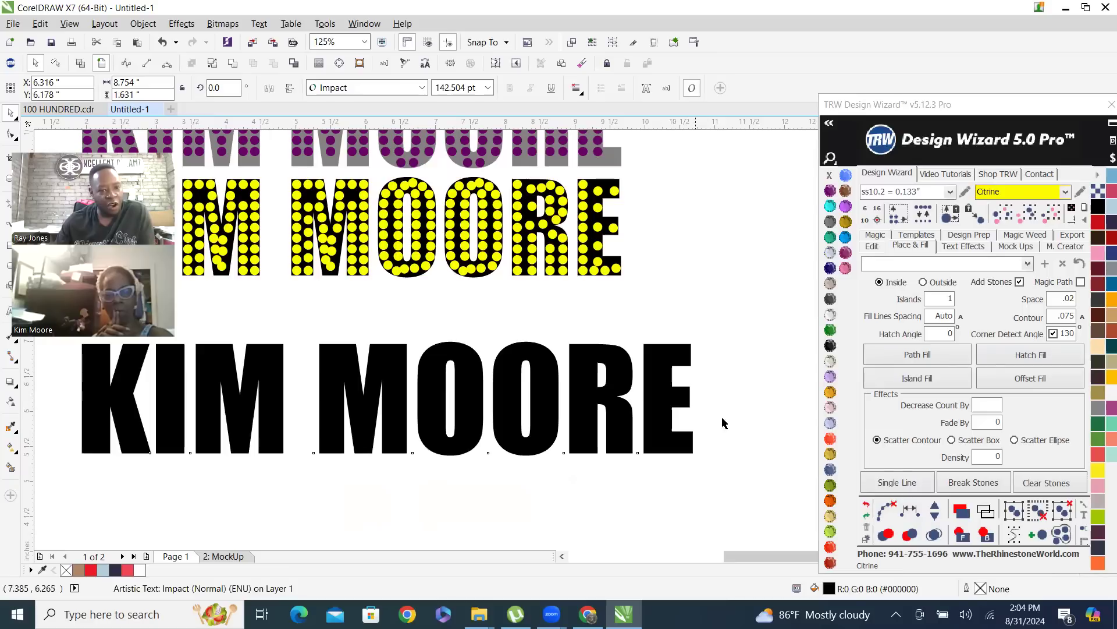
Apply an Island Fill of ss10.2 Citrine stones to the enlarged black name copy and merge the overlapping stones
left_click(923, 377)
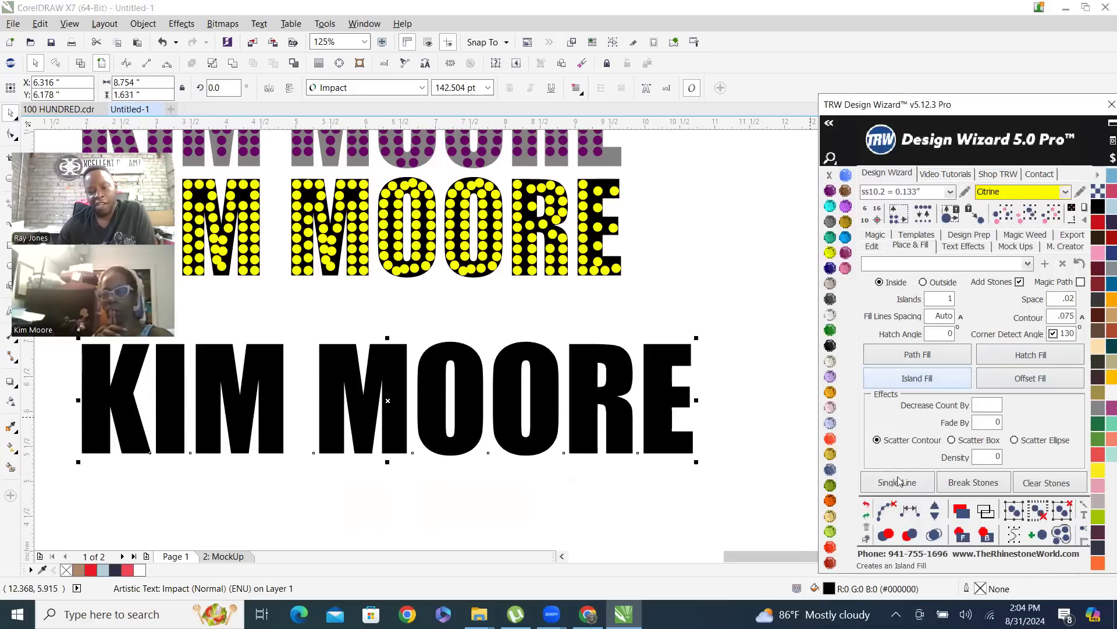
left_click(934, 535)
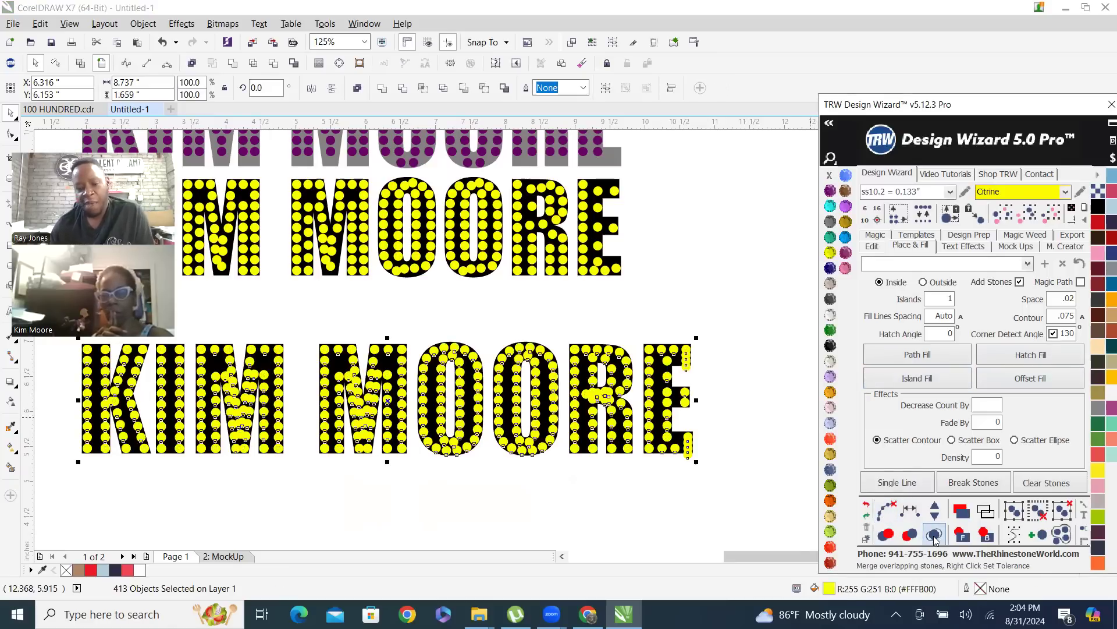
left_click(722, 280)
scroll(637, 410, "down", 3)
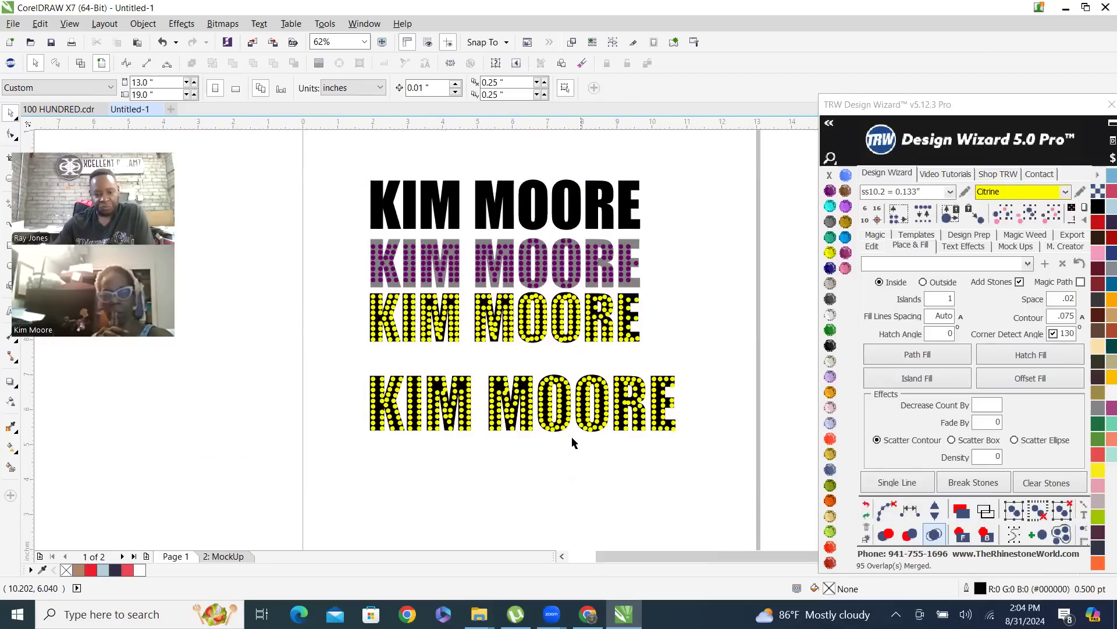
scroll(545, 443, "up", 3)
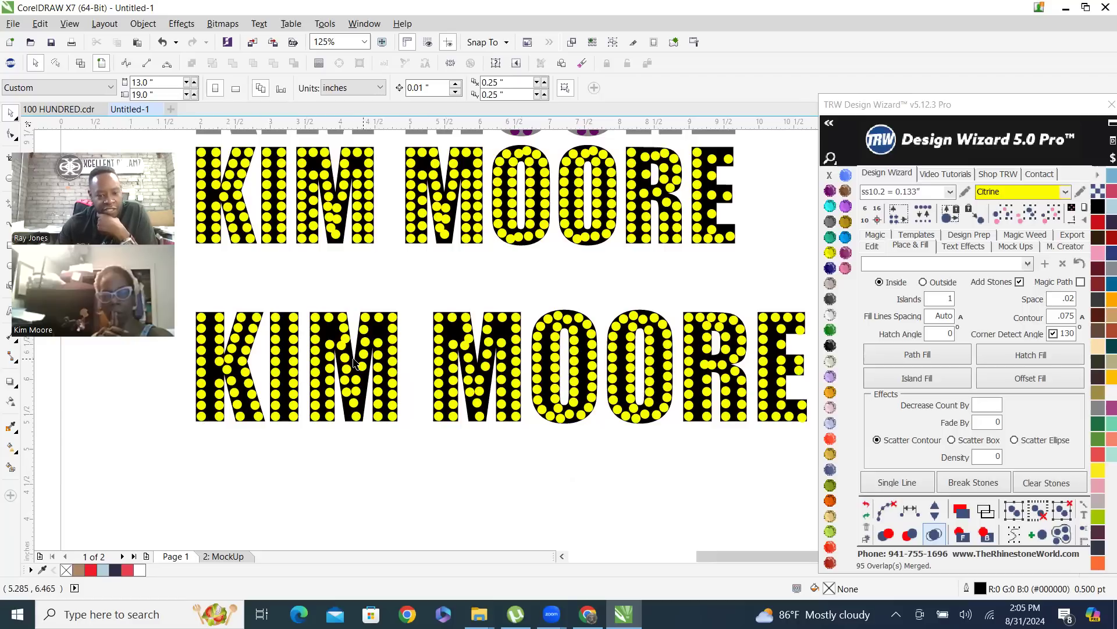
Delete the uneven Citrine stones along both inner diagonals of the first M in the enlarged name text, keeping the end stones
scroll(342, 308, "up", 4)
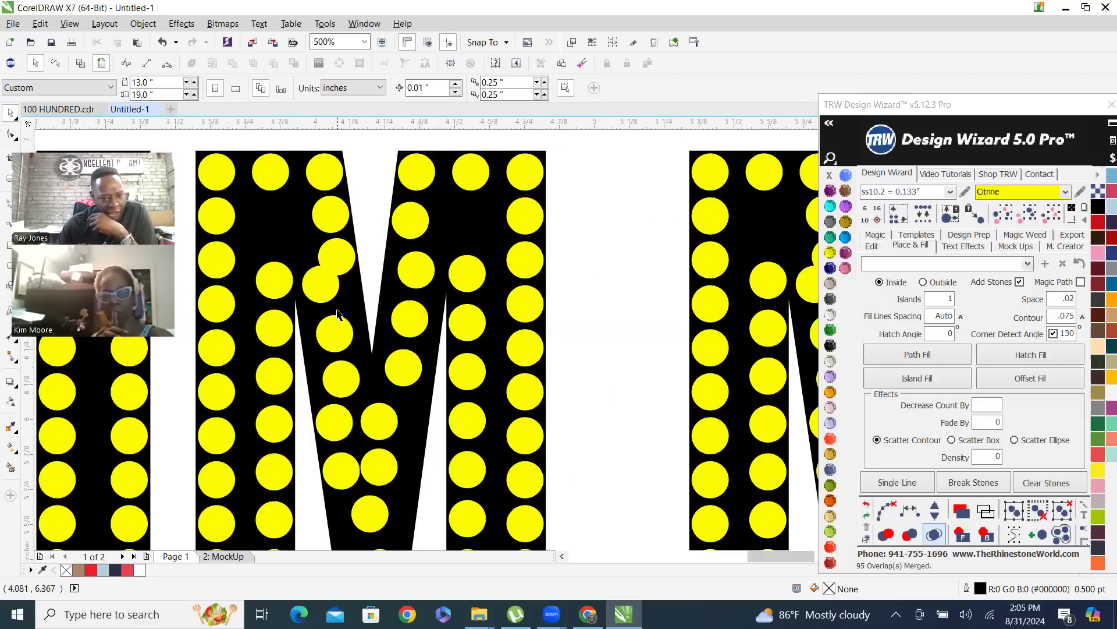
left_click(324, 291)
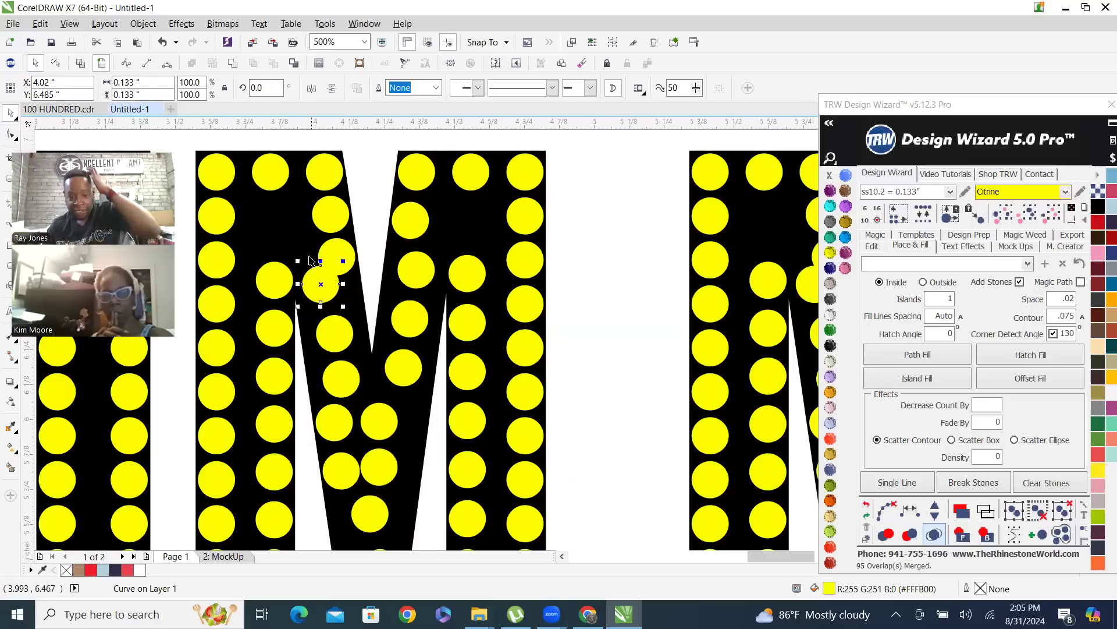
scroll(324, 262, "down", 4)
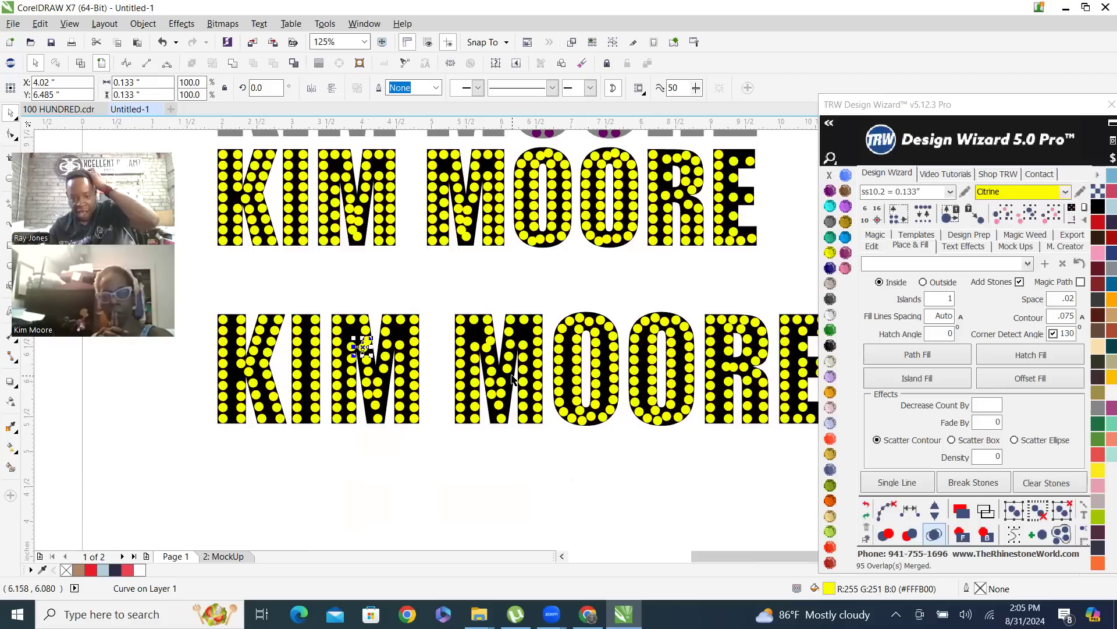
scroll(371, 366, "up", 2)
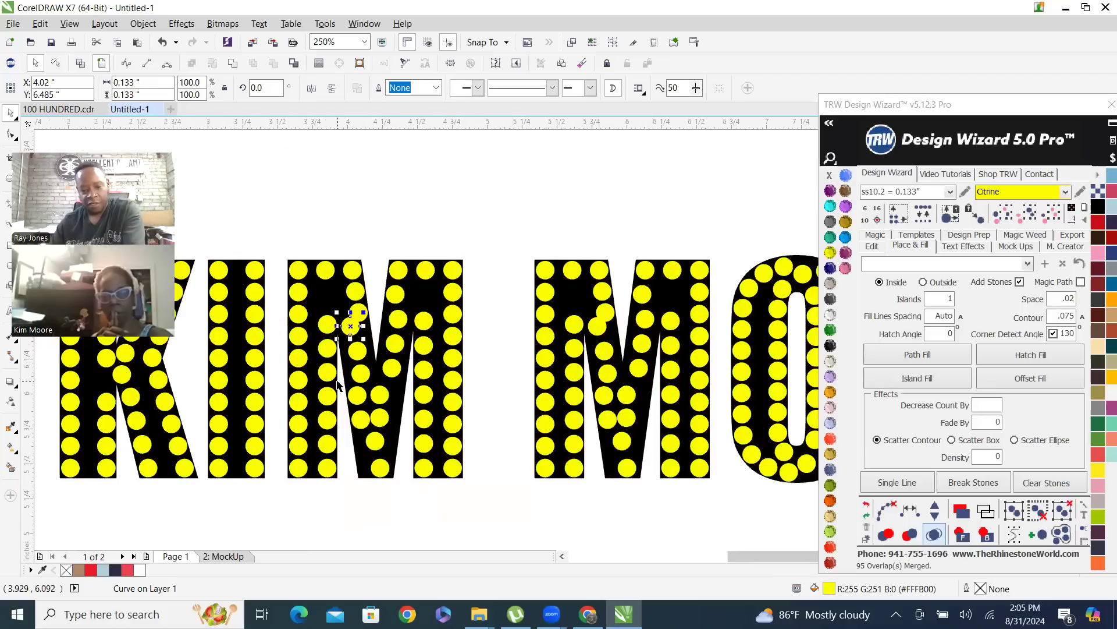
key("Delete")
left_click(359, 397)
key("Delete")
left_click(381, 396)
key("Delete")
left_click(362, 419)
key("Delete")
left_click(378, 419)
key("Delete")
left_click(397, 322)
key("Delete")
left_click(394, 343)
key("Delete")
left_click(391, 366)
key("Delete")
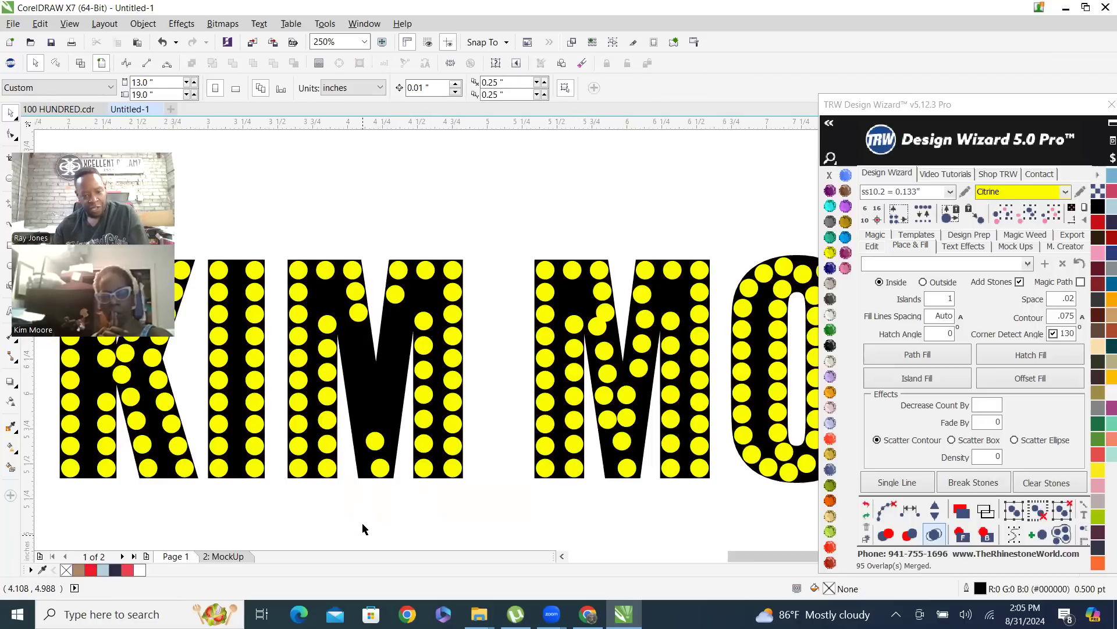
left_click(373, 445)
key("Delete")
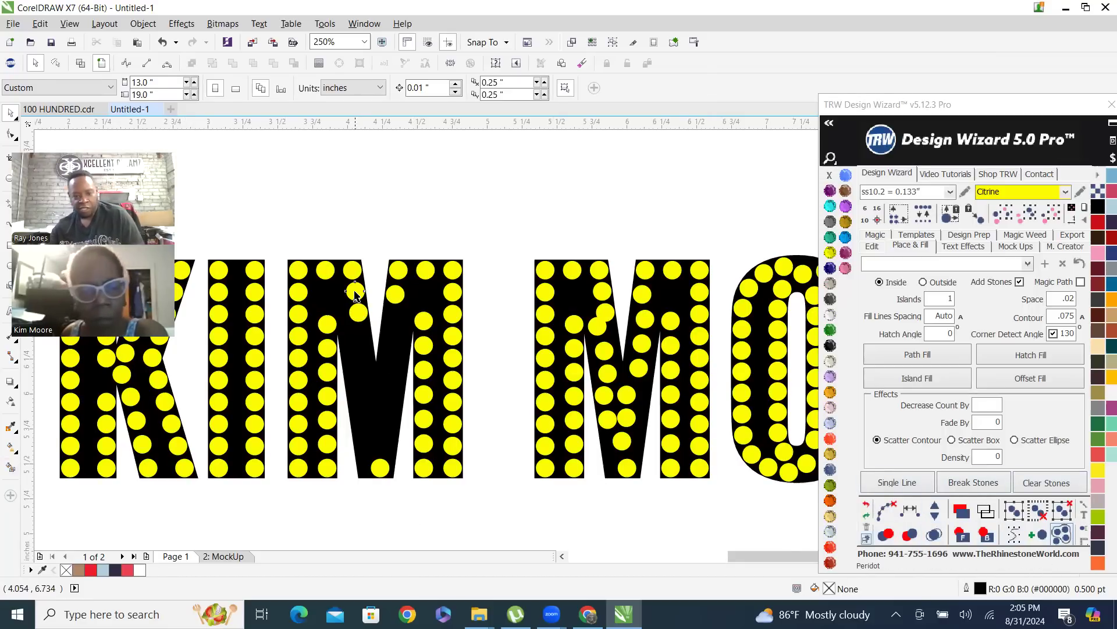
key("Delete")
left_click(358, 312)
key("Delete")
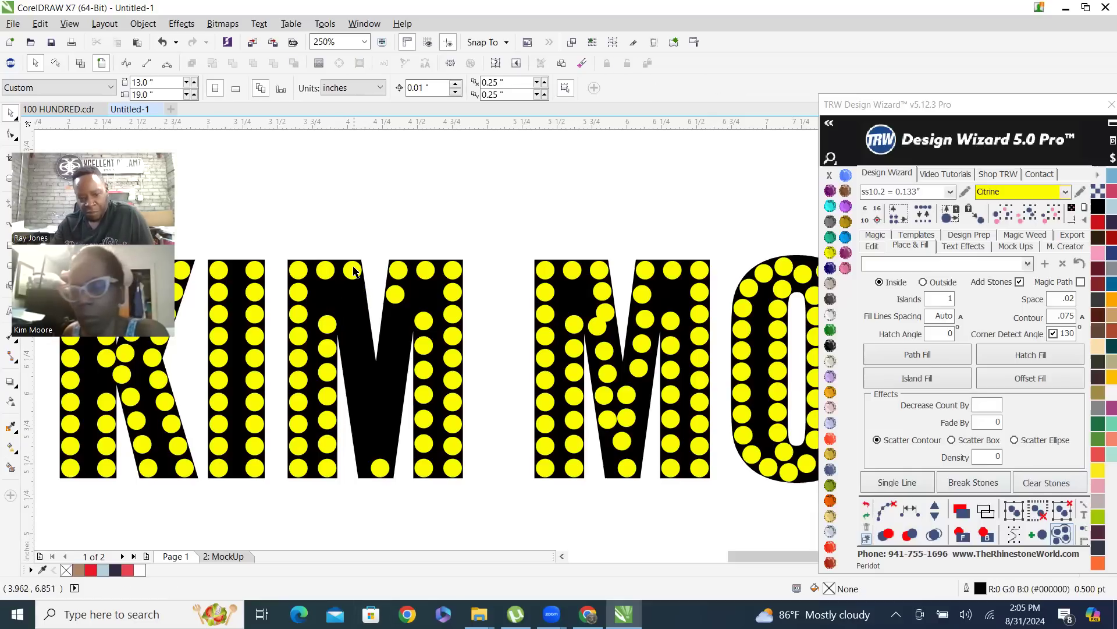
Respace the first M's left diagonal between its top and bottom stones, adding and removing stones to adjust the even spacing
left_click(353, 270)
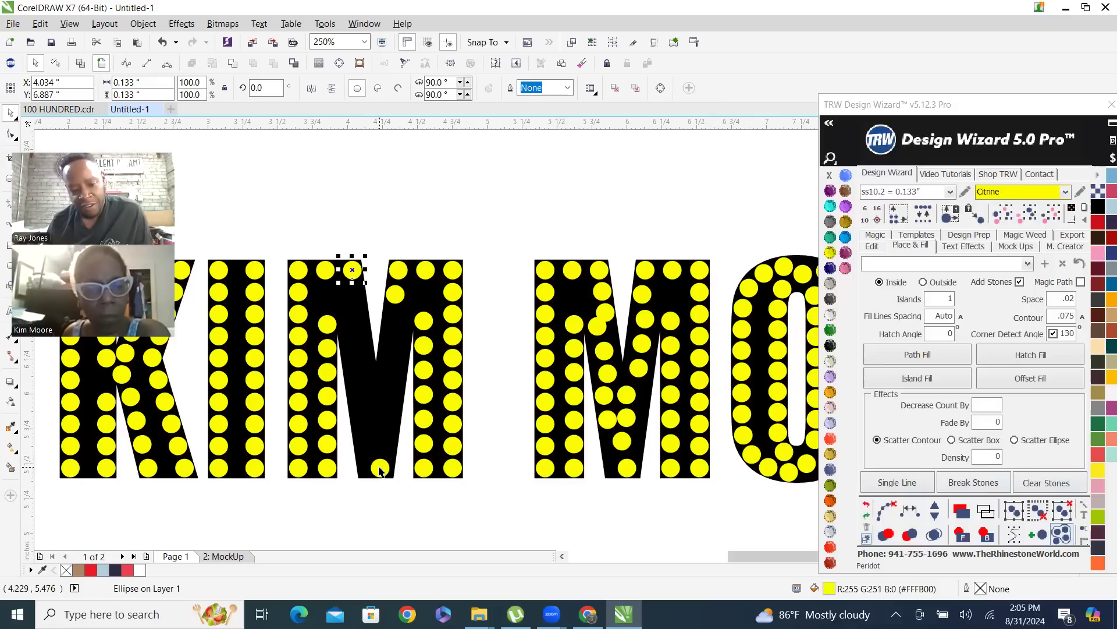
left_click(380, 466, "shift")
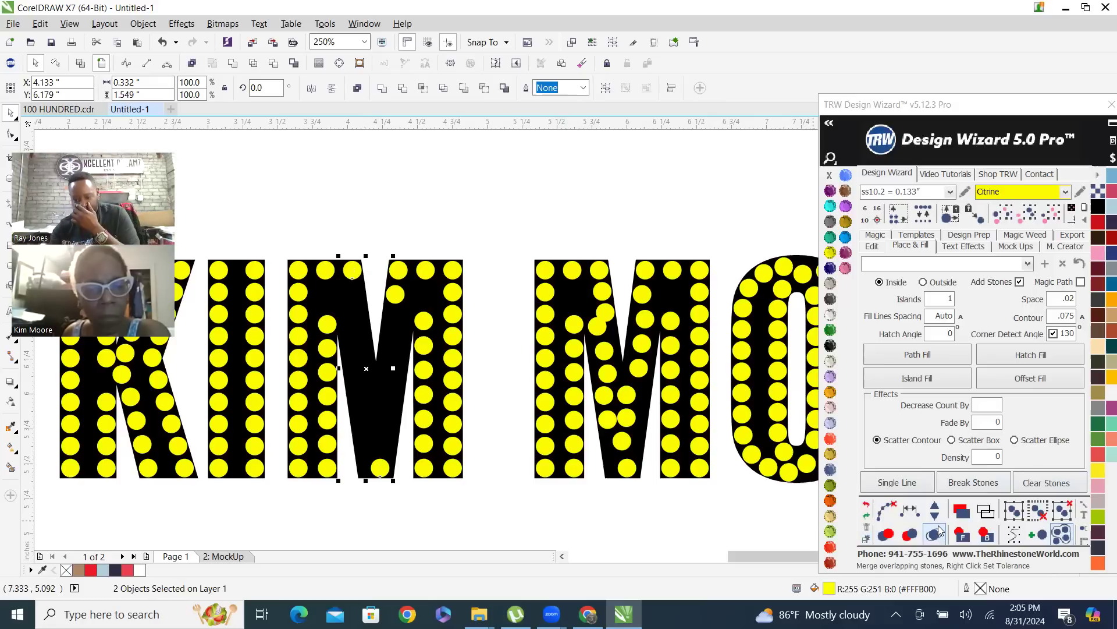
left_click(912, 511)
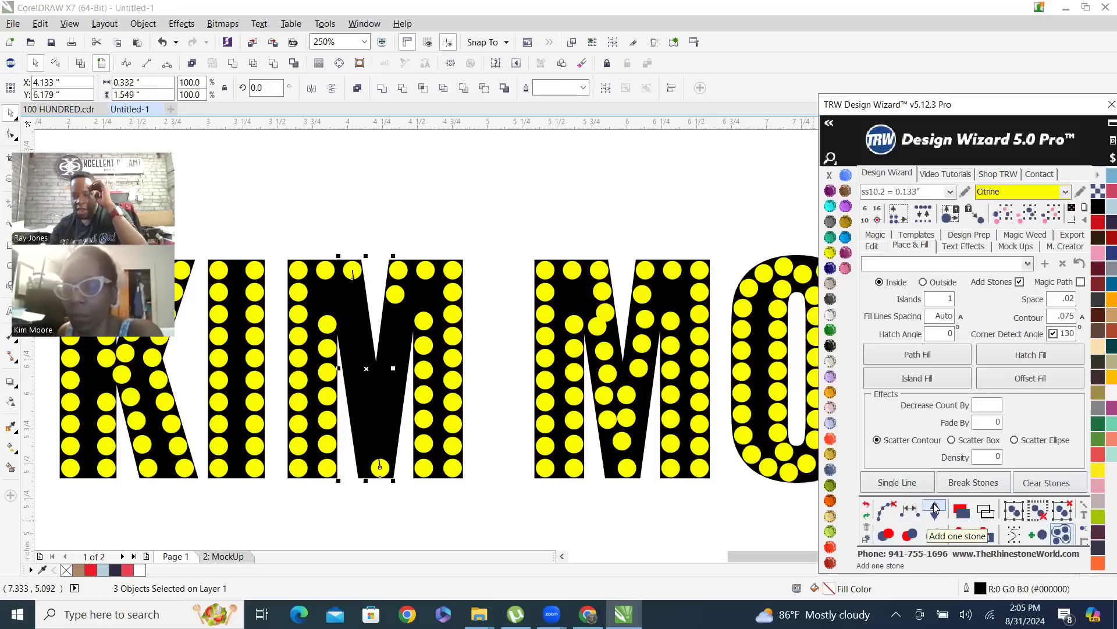
left_click(936, 508)
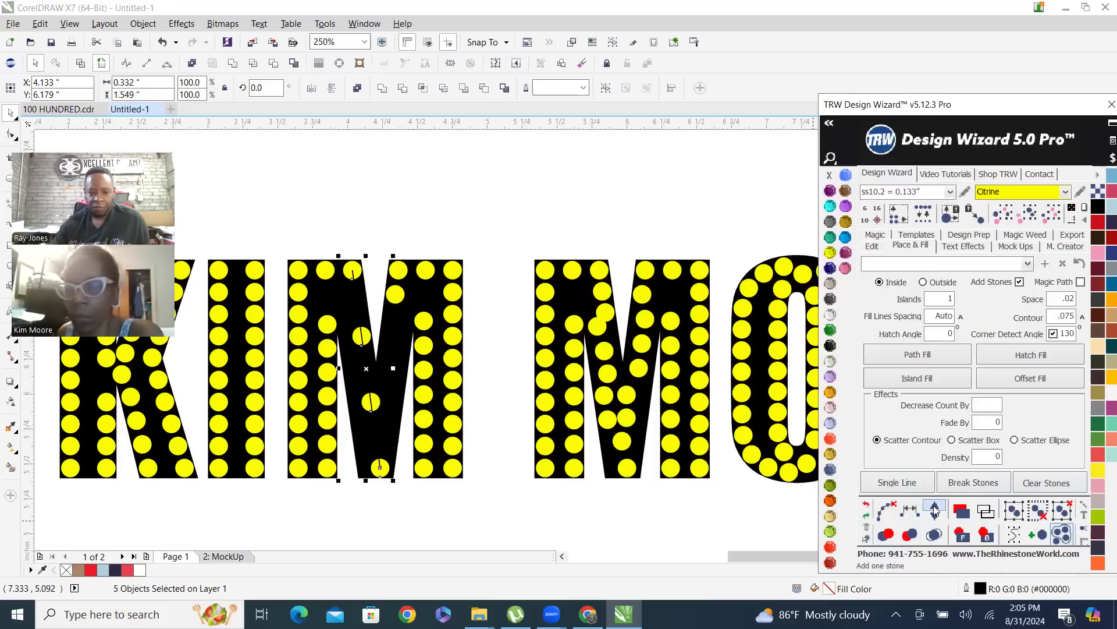
left_click(935, 510)
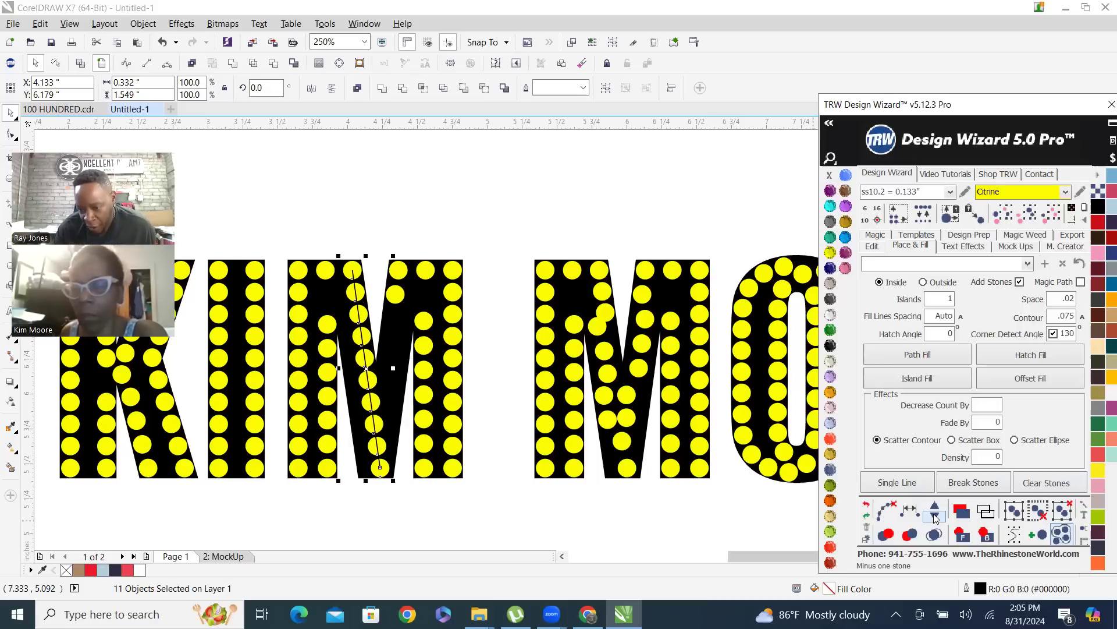
left_click(936, 517)
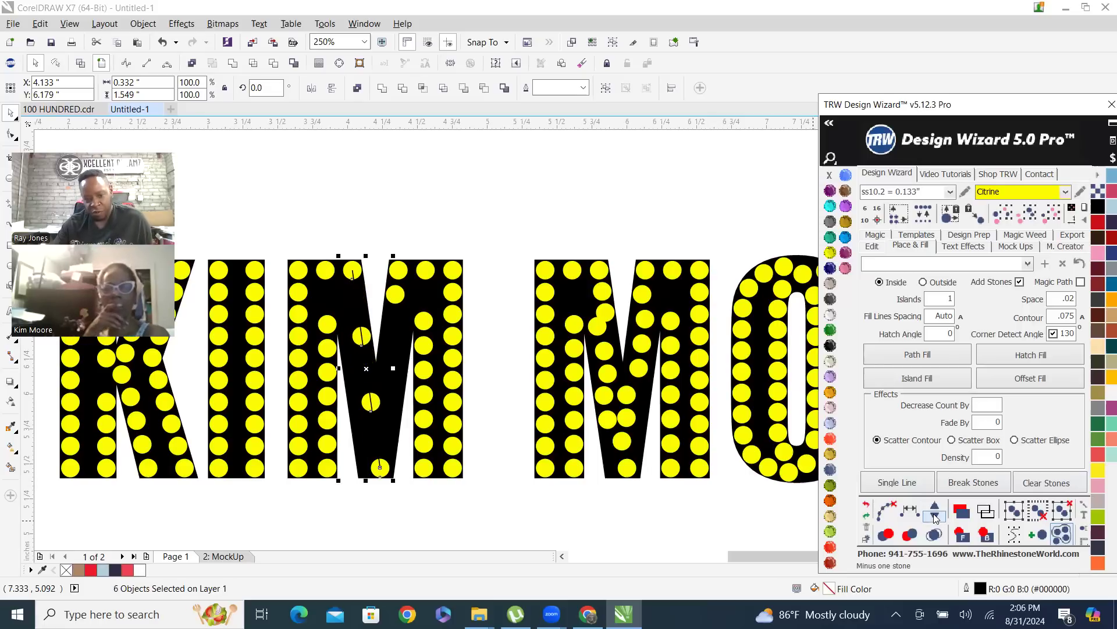
left_click(935, 509)
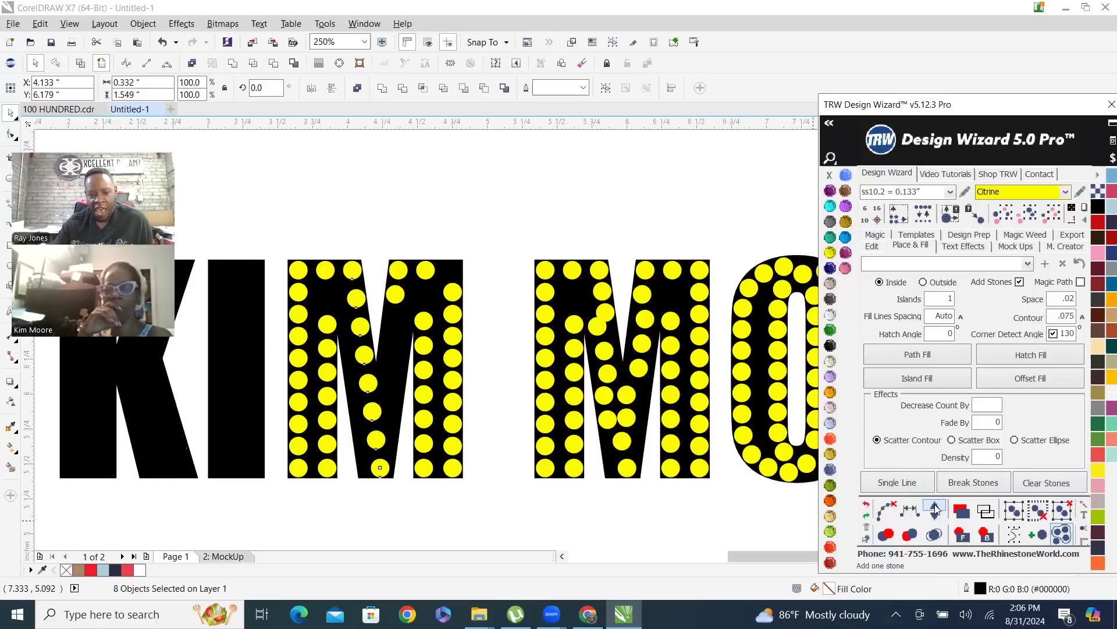
left_click(935, 510)
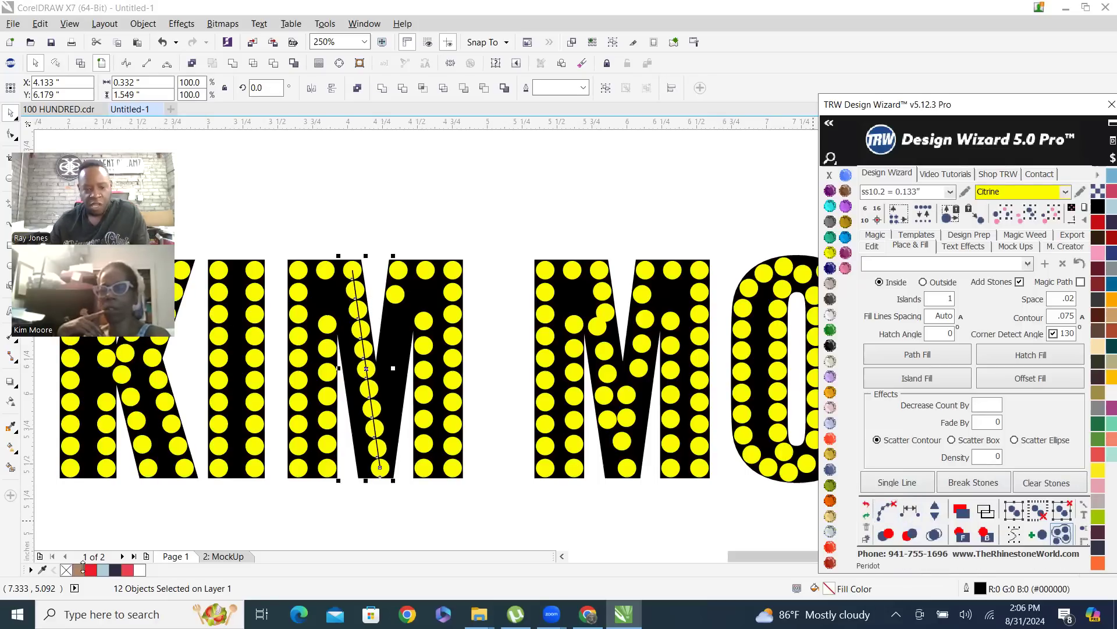
Undo the respaced stone line on the first M's left diagonal
scroll(301, 408, "up", 2)
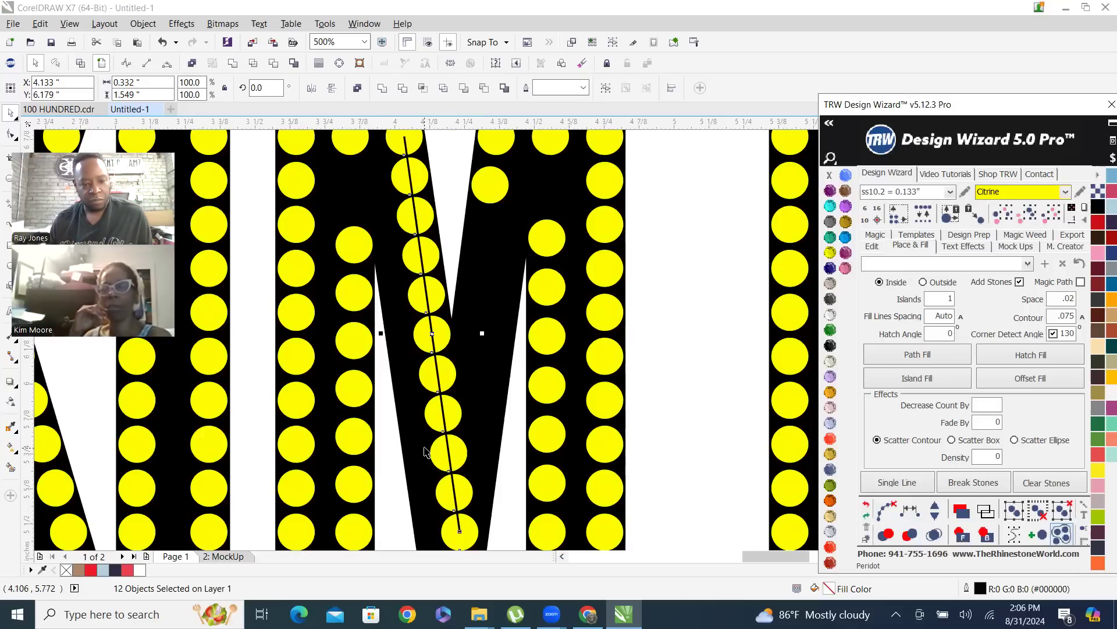
scroll(434, 426, "down", 1)
left_click(867, 506)
left_click(867, 507)
left_click(867, 506)
left_click(867, 506)
left_click(868, 507)
left_click(867, 506)
left_click(867, 506)
left_click(868, 506)
left_click(867, 506)
left_click(867, 506)
left_click(867, 506)
left_click(867, 506)
left_click(867, 507)
left_click(867, 506)
left_click(867, 506)
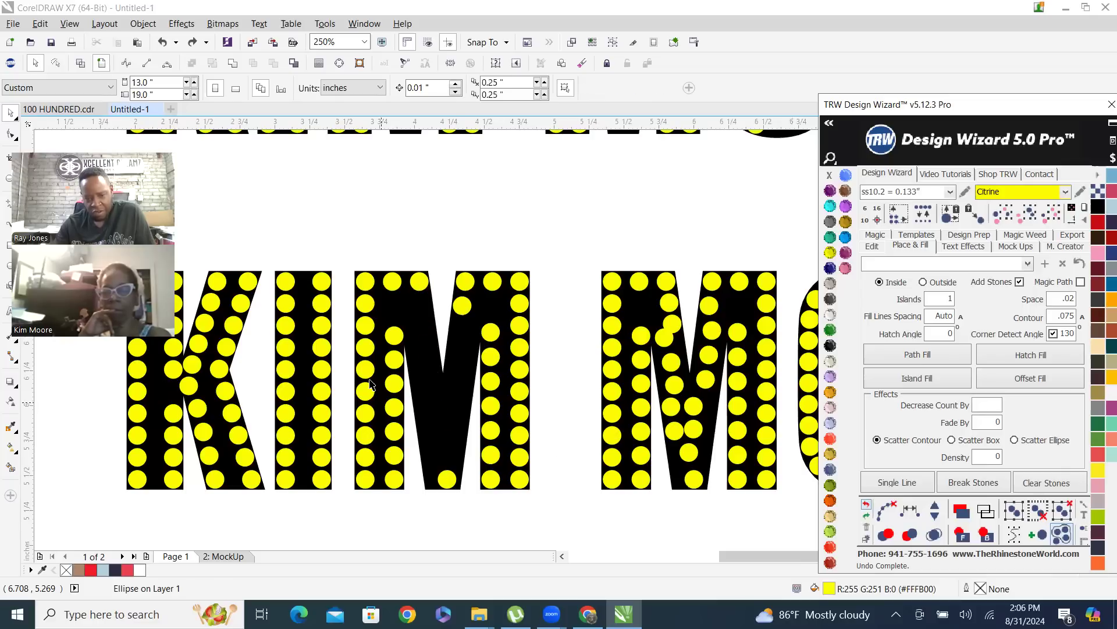
Select the top and bottom stones of the first M's left diagonal, move the Design Wizard window fully into view, and clear the selection
left_click(418, 285)
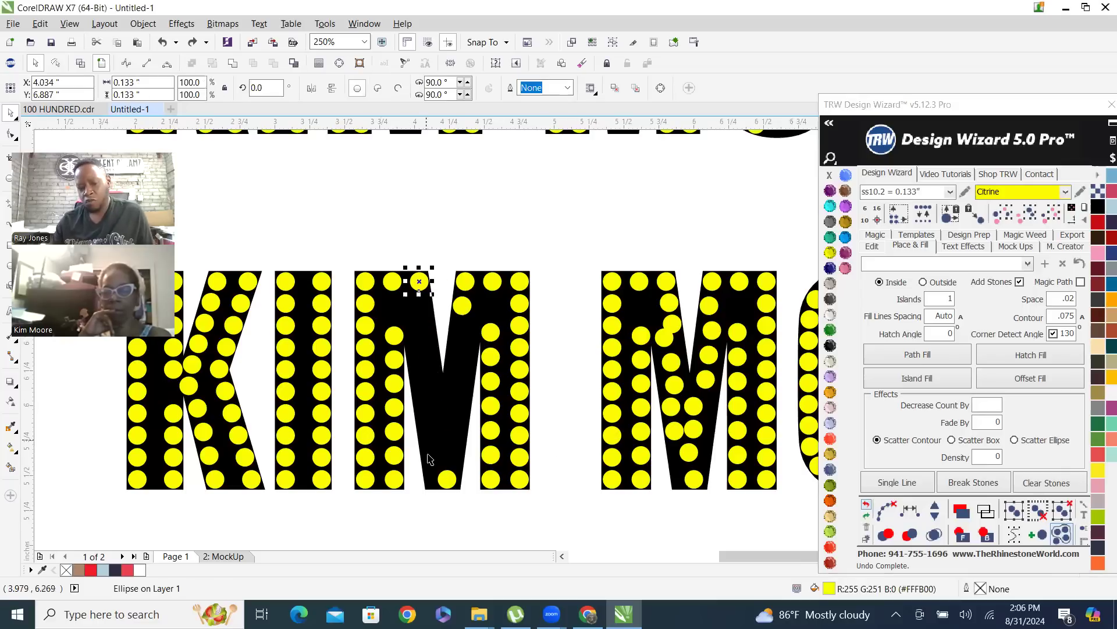
left_click(445, 480, "shift")
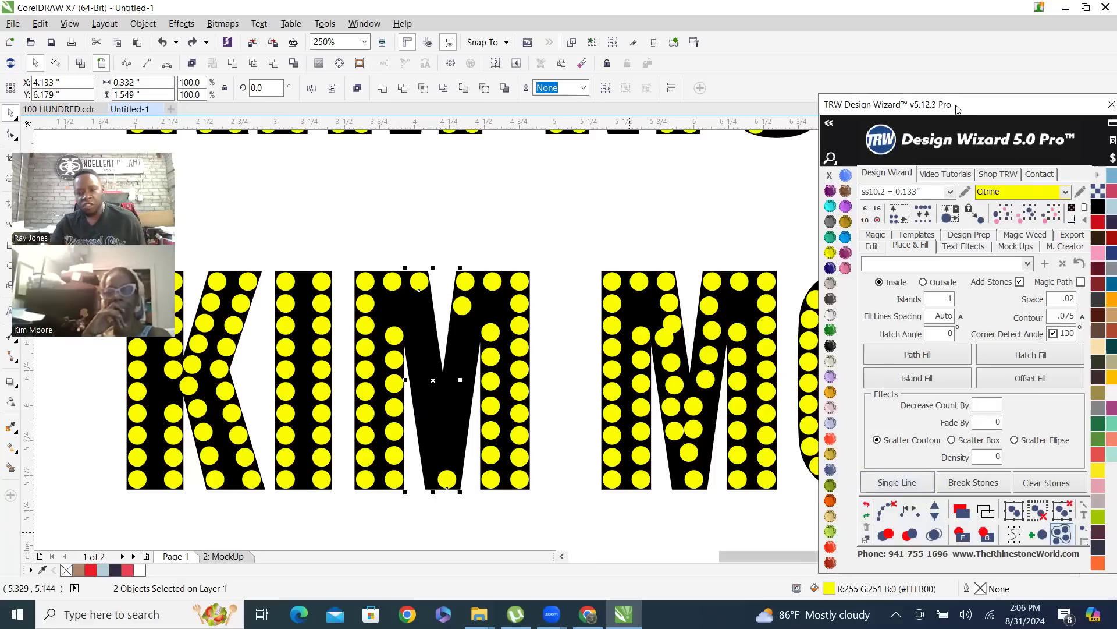
left_click_drag(957, 110, 865, 52)
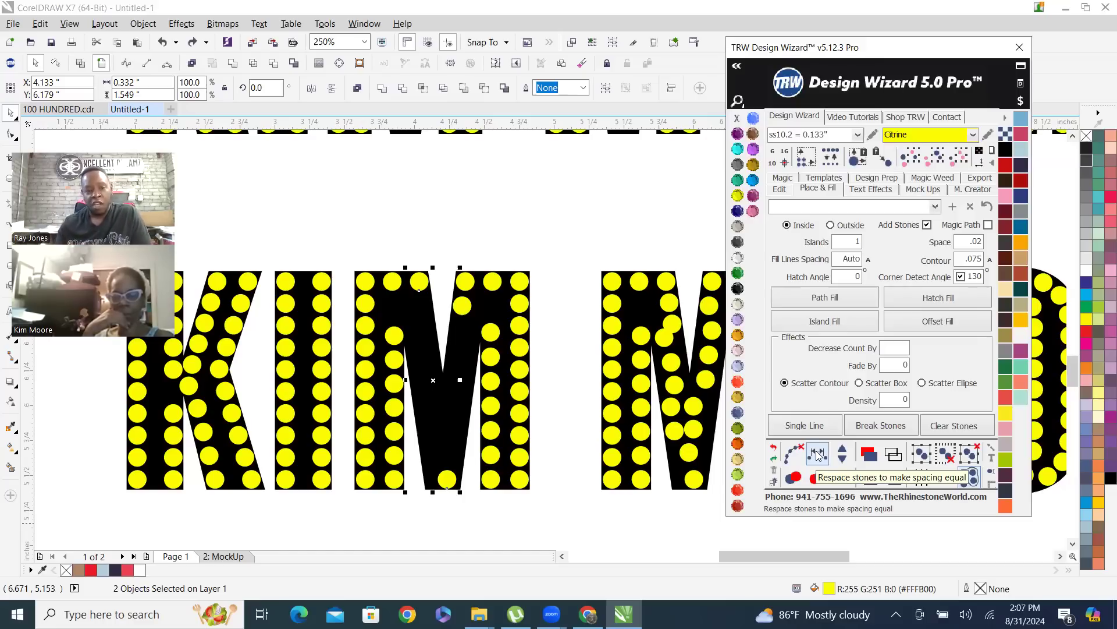
left_click(56, 7)
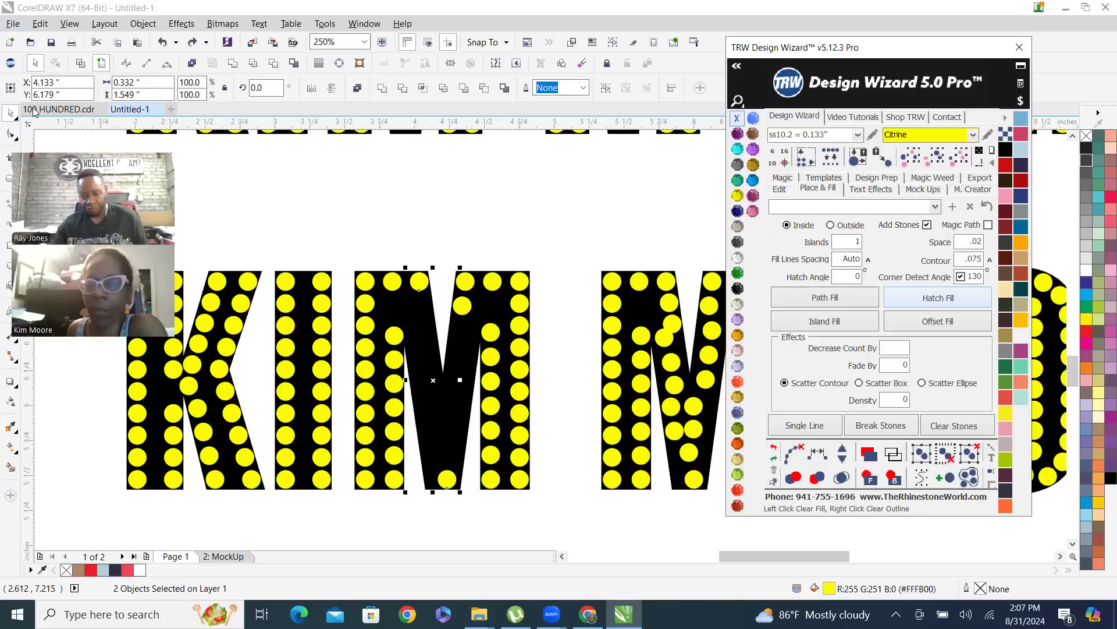
left_click(524, 233)
Select all stones matching the size and color of a Citrine stone in the enlarged name text, and clear the selection
scroll(523, 233, "down", 5)
scroll(524, 294, "up", 2)
scroll(523, 294, "up", 2)
scroll(512, 341, "down", 2)
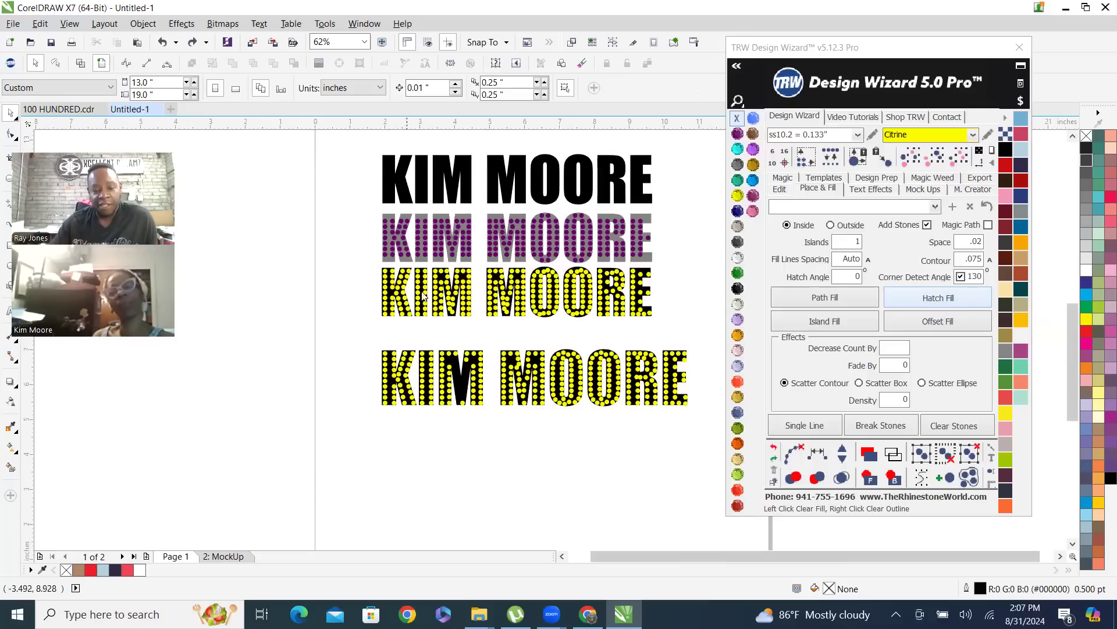
left_click(536, 354)
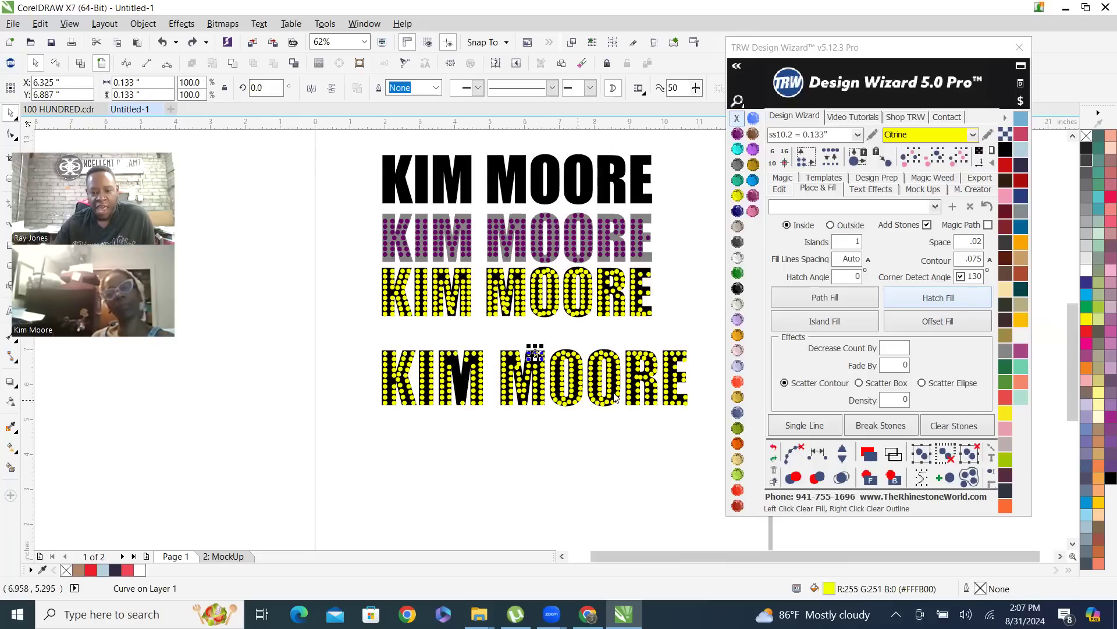
left_click(957, 162)
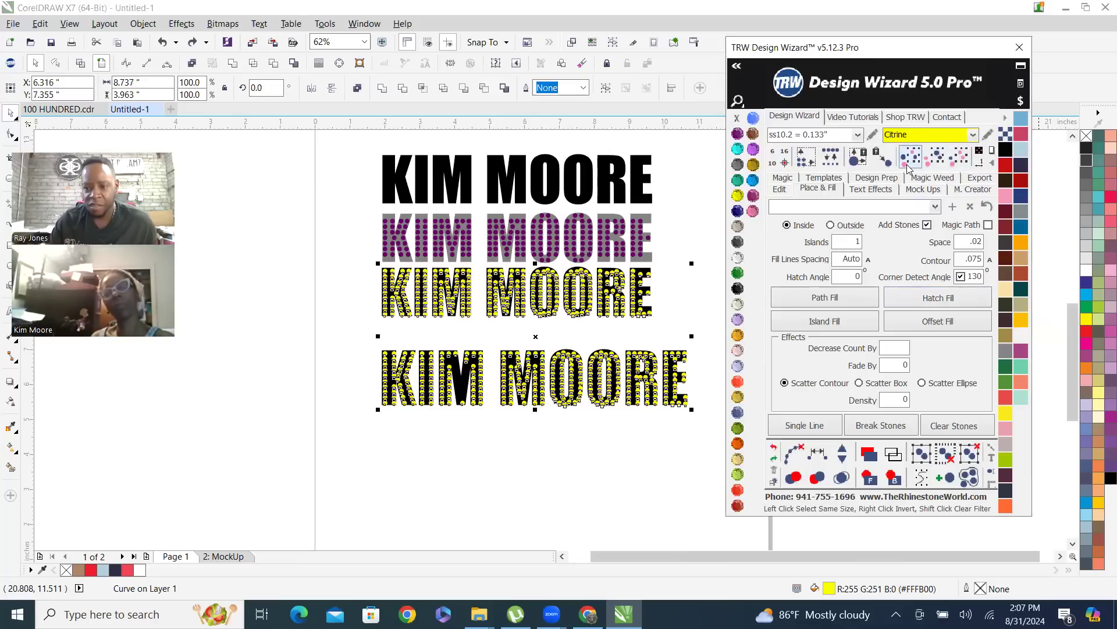
left_click(618, 469)
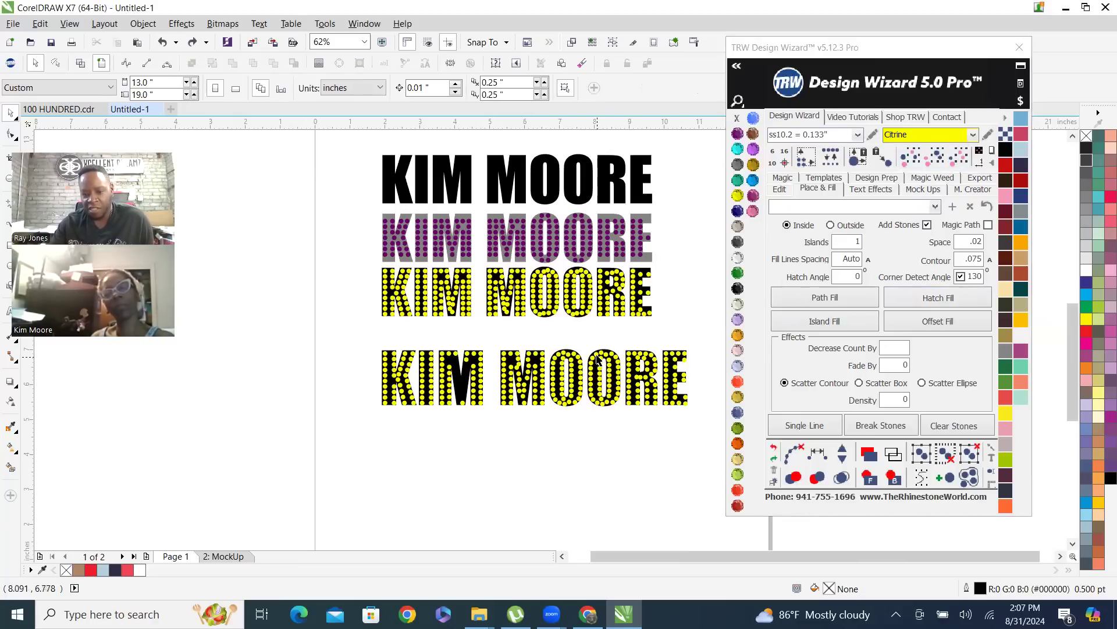
Select all the Amethyst and Citrine stones and nudge them 15 inches to the left, away from the name texts
left_click(487, 238)
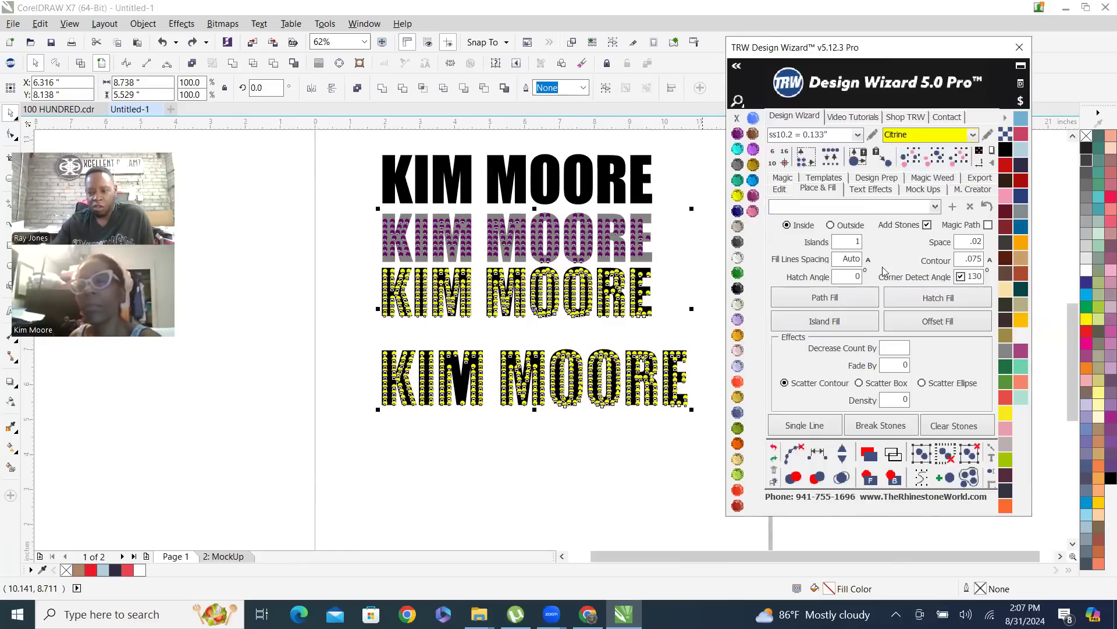
left_click(780, 188)
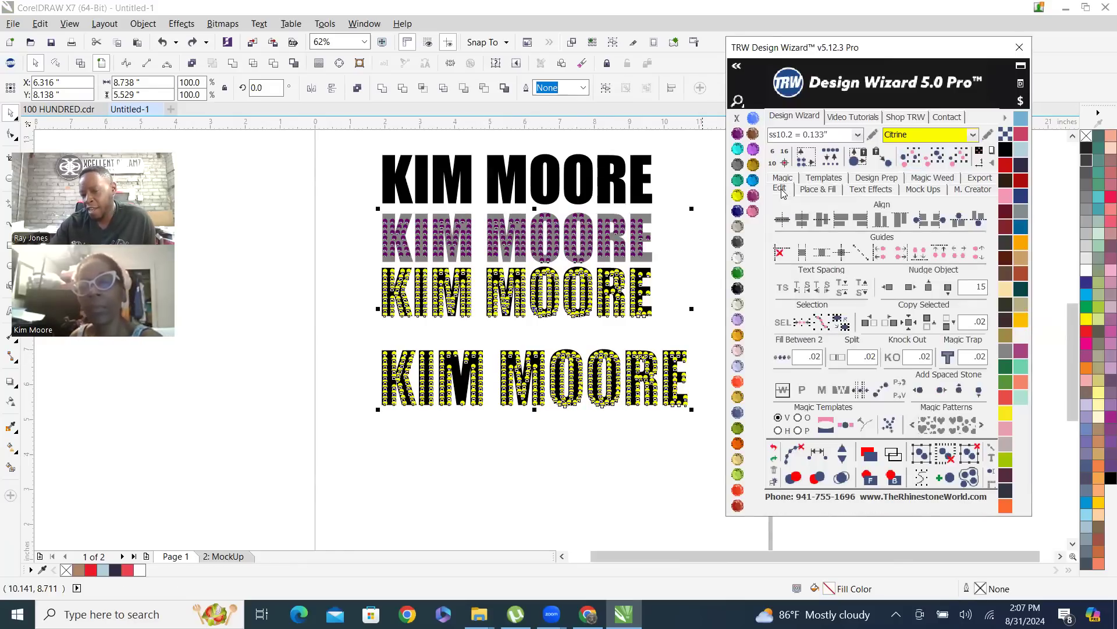
scroll(459, 338, "down", 2)
scroll(451, 331, "up", 1)
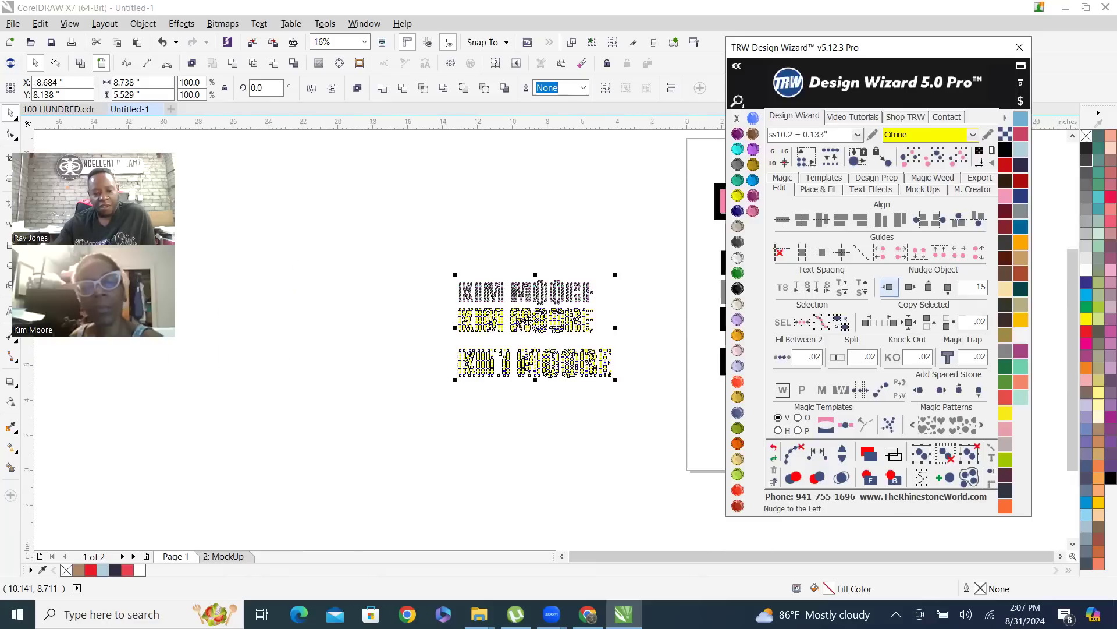
scroll(553, 233, "up", 1)
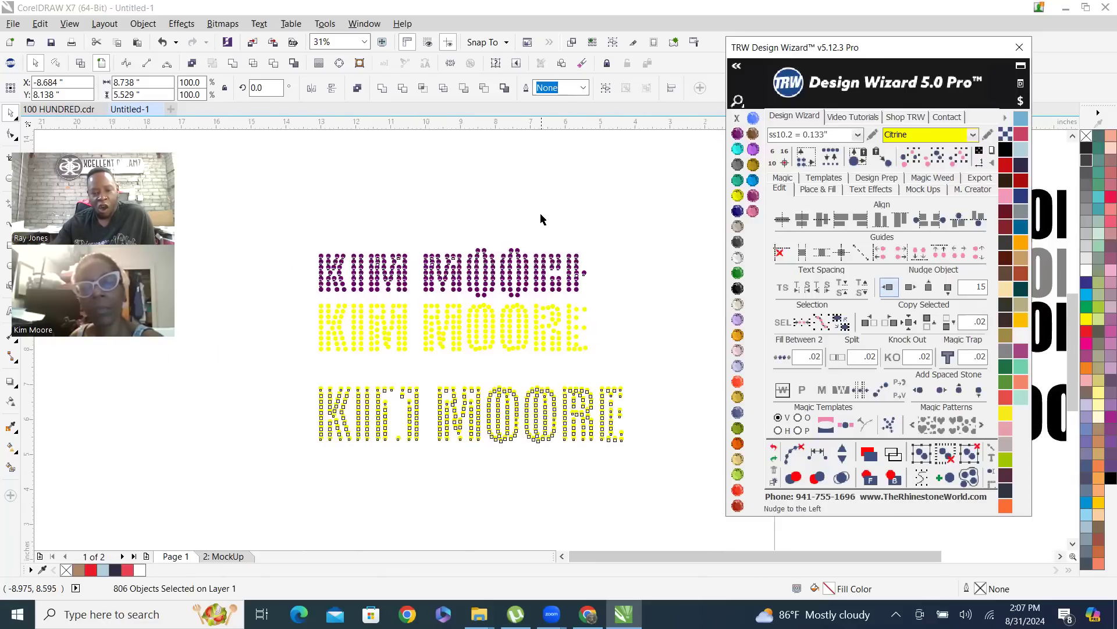
left_click(352, 218)
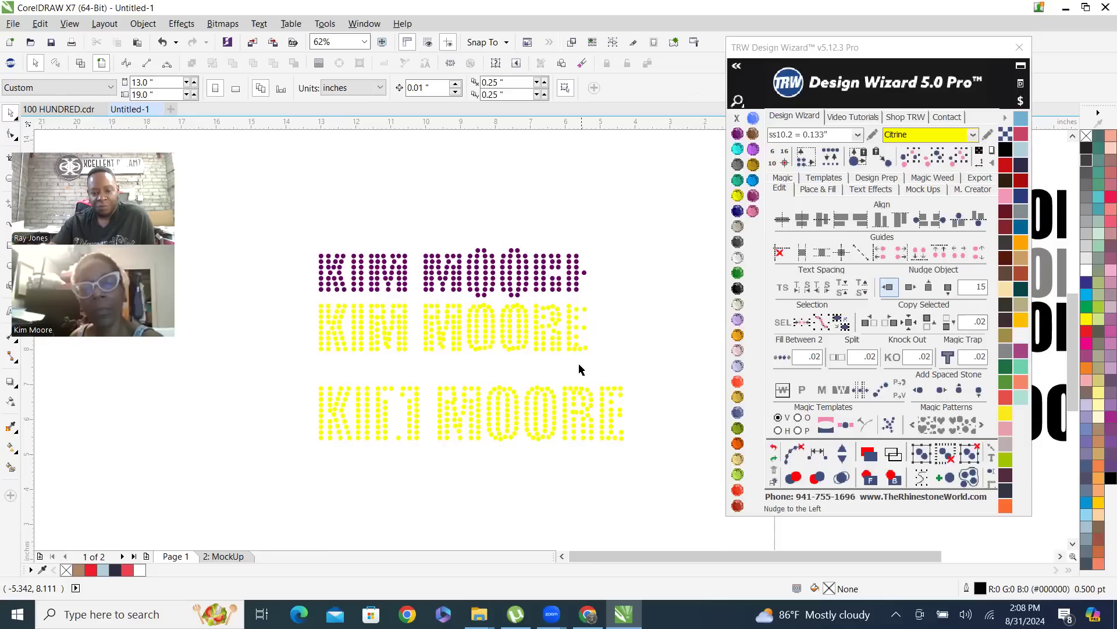
Select all the separated stones and nudge them 15 inches to the right, back onto the name texts
left_click_drag(270, 201, 685, 486)
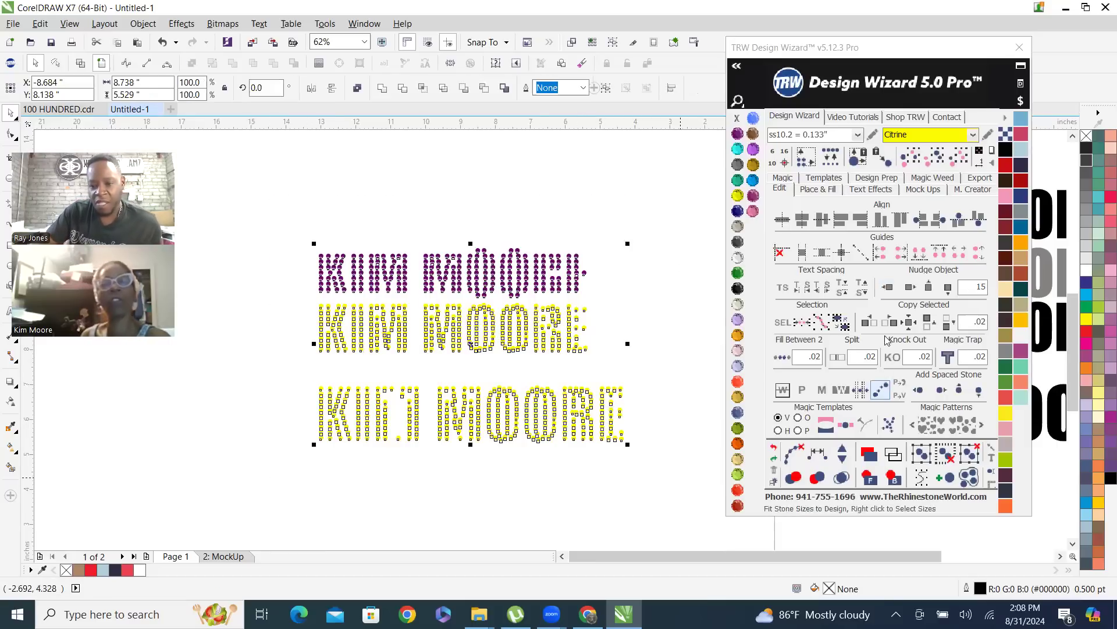
left_click(910, 289)
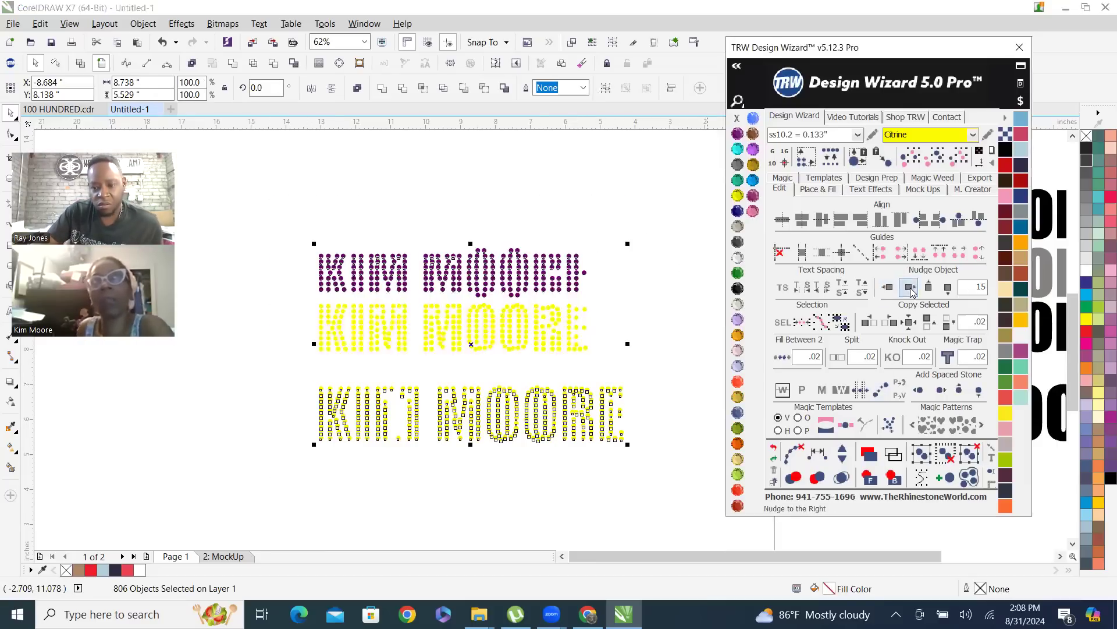
left_click(291, 397)
Recolor the Amethyst stones in the first name of the gray name text to Blue Zircon and clear the selection
scroll(313, 392, "down", 1)
scroll(610, 333, "up", 4)
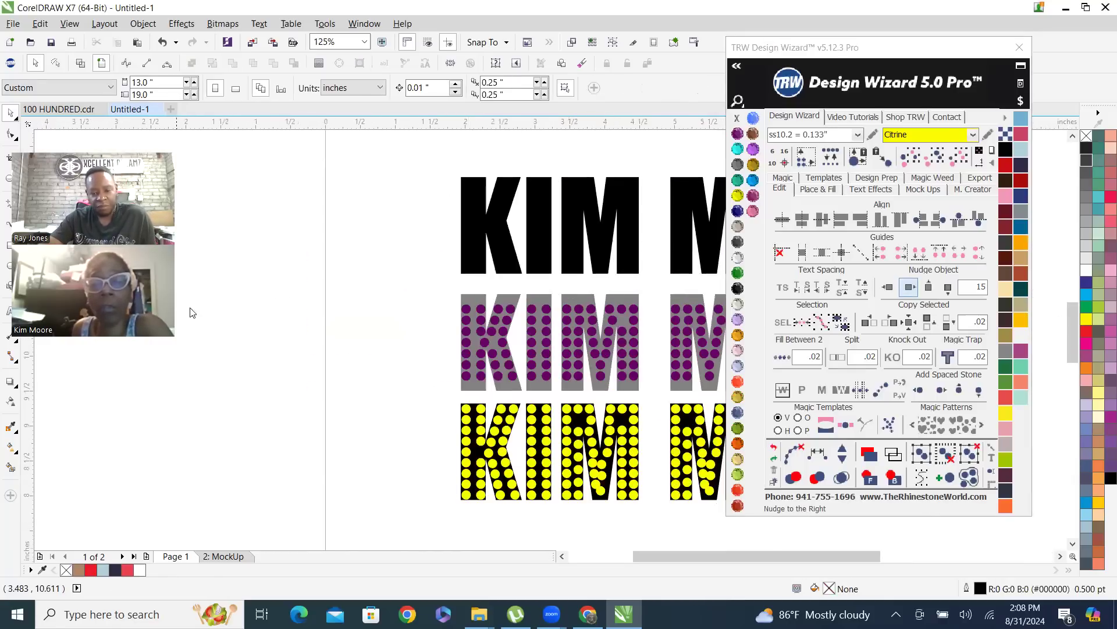
scroll(361, 303, "down", 3)
scroll(431, 323, "up", 3)
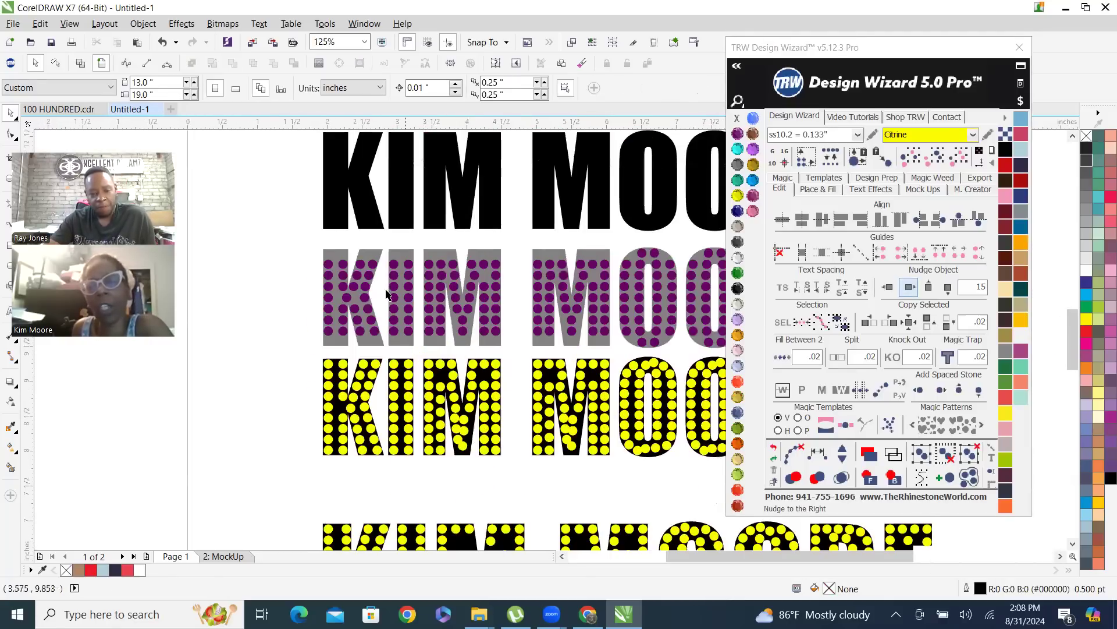
left_click_drag(307, 252, 512, 345)
left_click(737, 184)
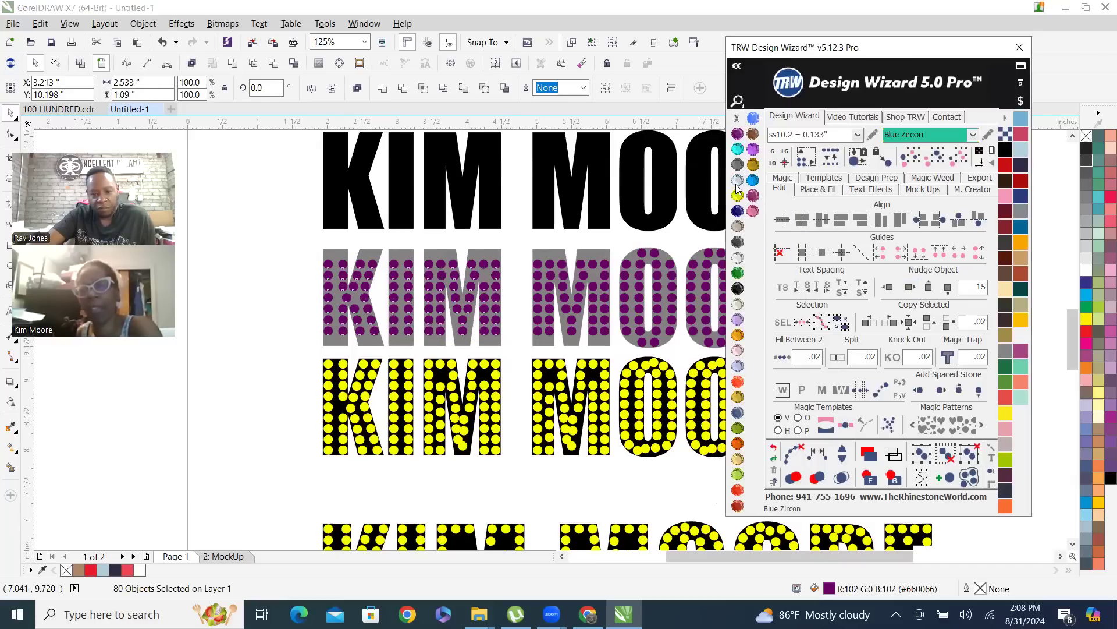
left_click(512, 242)
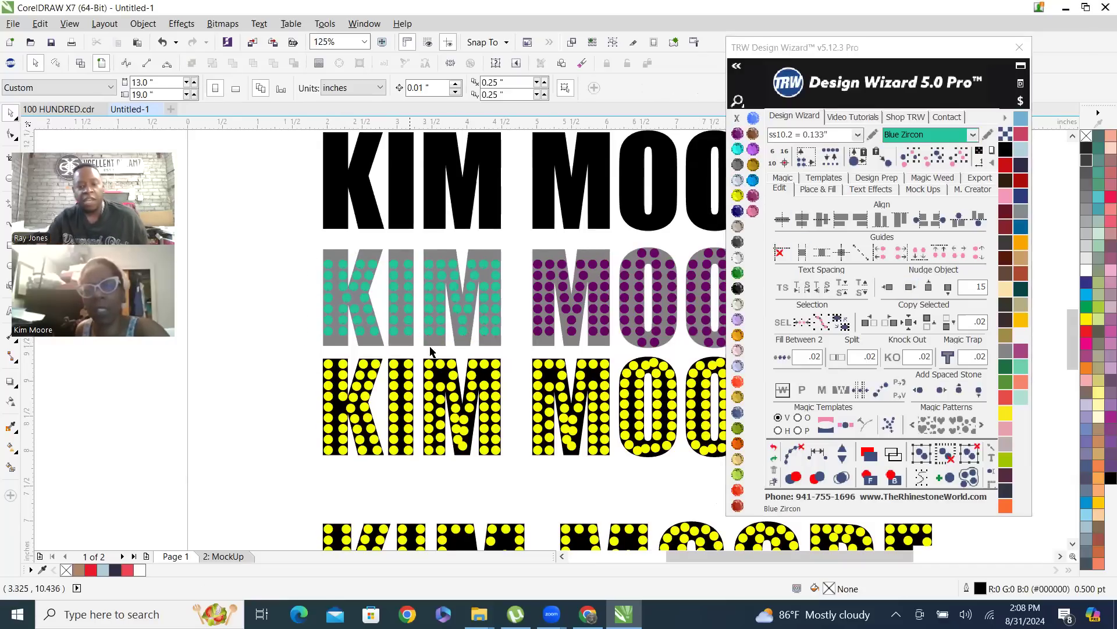
Select the bottom and top stones of the first M's left diagonal in the enlarged name text and respace them evenly
scroll(529, 302, "down", 1)
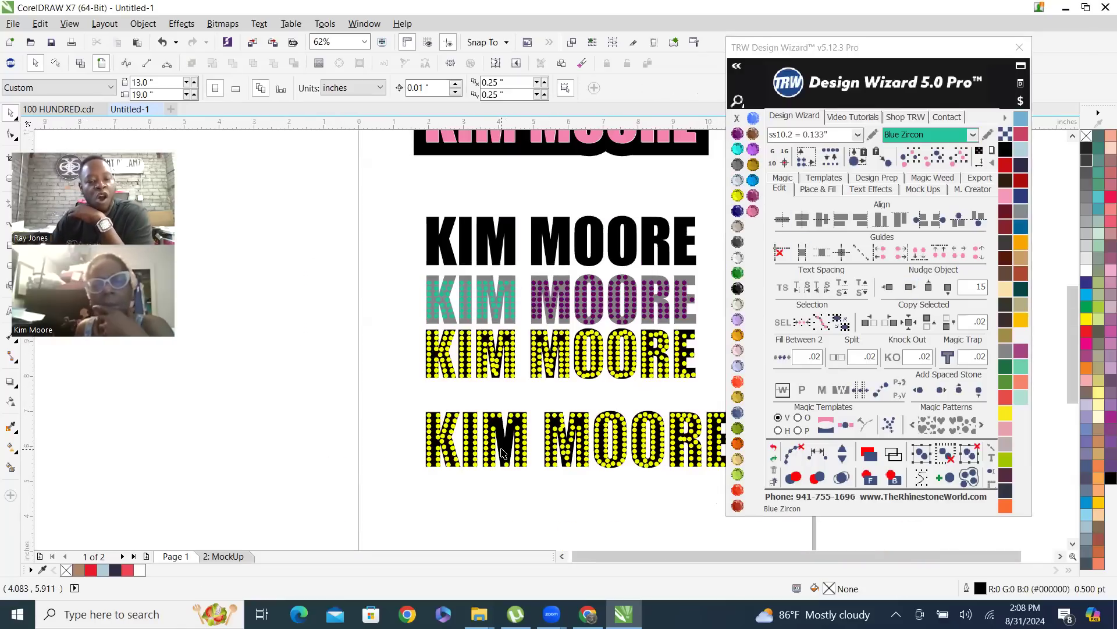
scroll(502, 454, "up", 1)
scroll(500, 456, "up", 1)
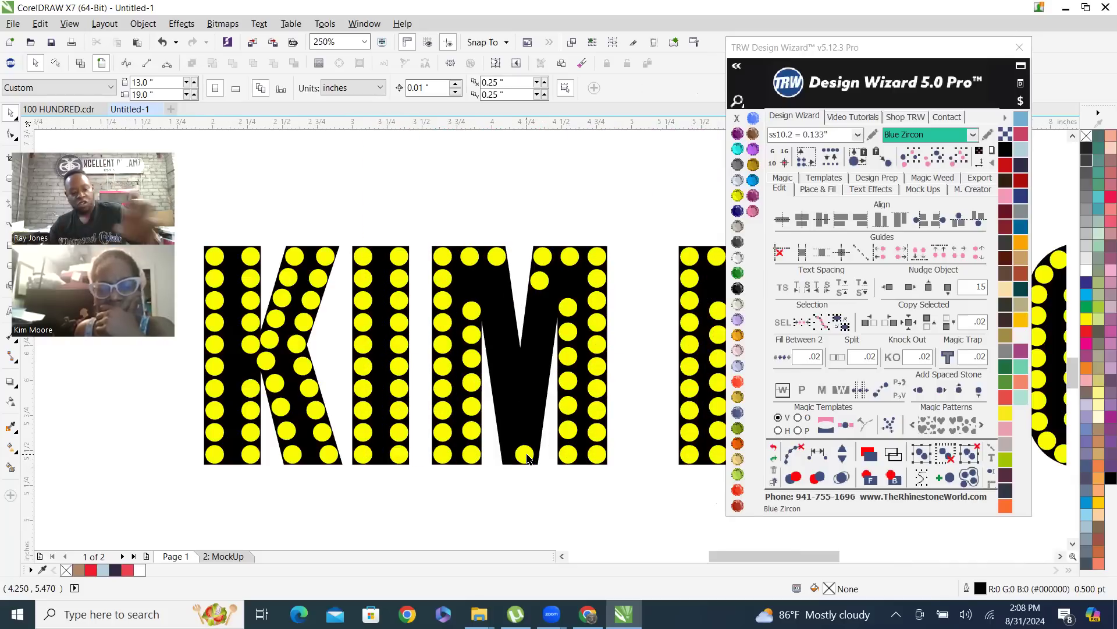
left_click(527, 457)
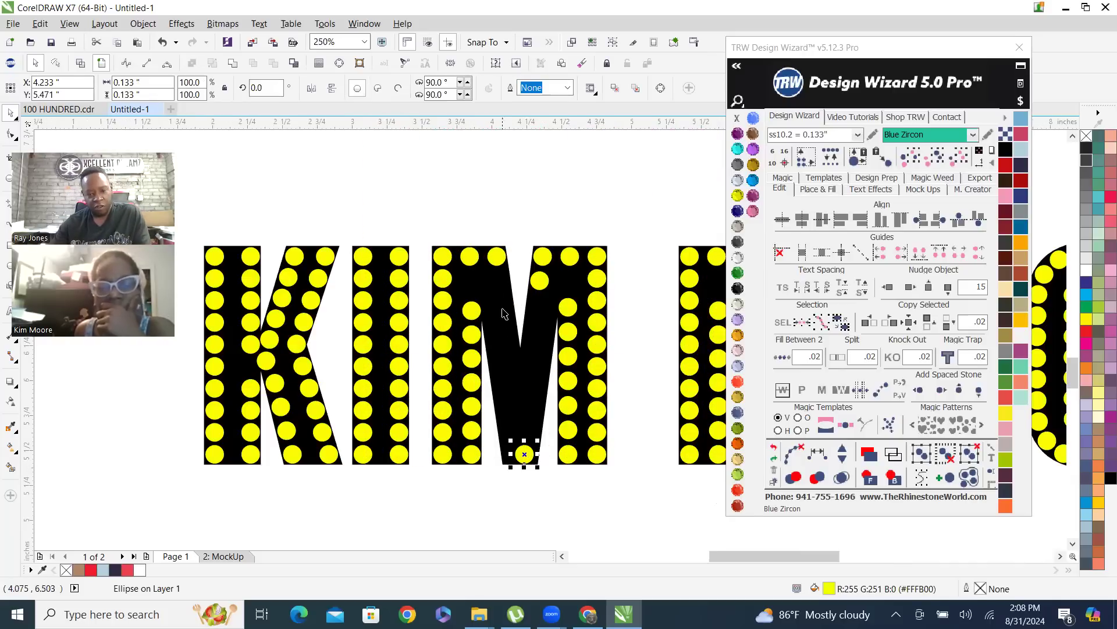
left_click(492, 258, "shift")
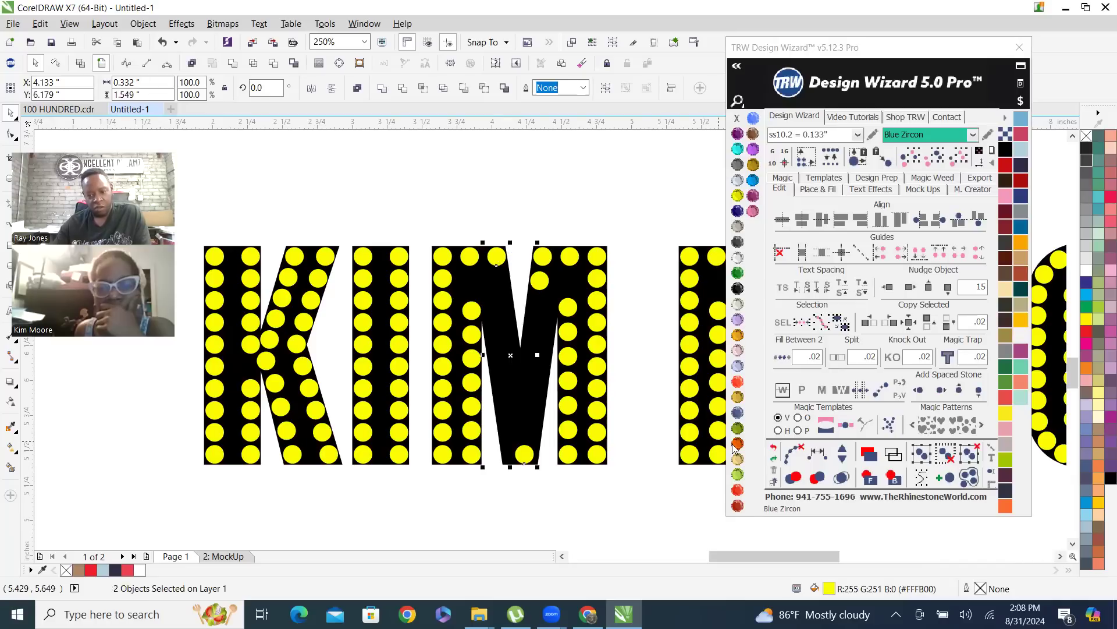
left_click(821, 456)
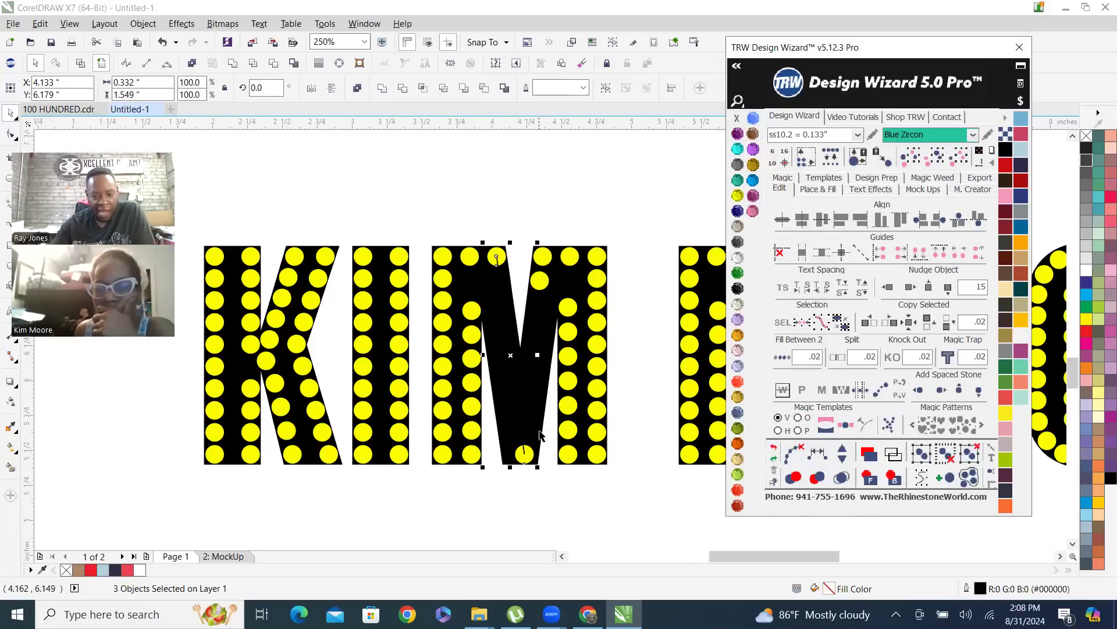
Add eight stones along the path of the first M's left diagonal
left_click(843, 452)
left_click(843, 452)
left_click(843, 452)
left_click(843, 451)
left_click(843, 452)
left_click(843, 451)
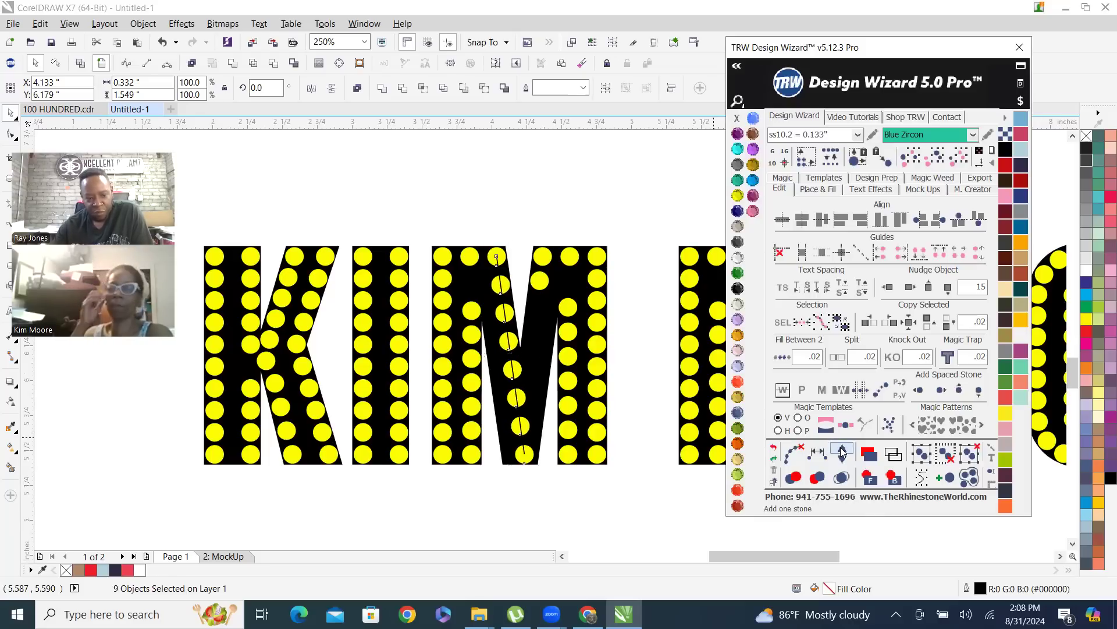
left_click(842, 452)
left_click(843, 452)
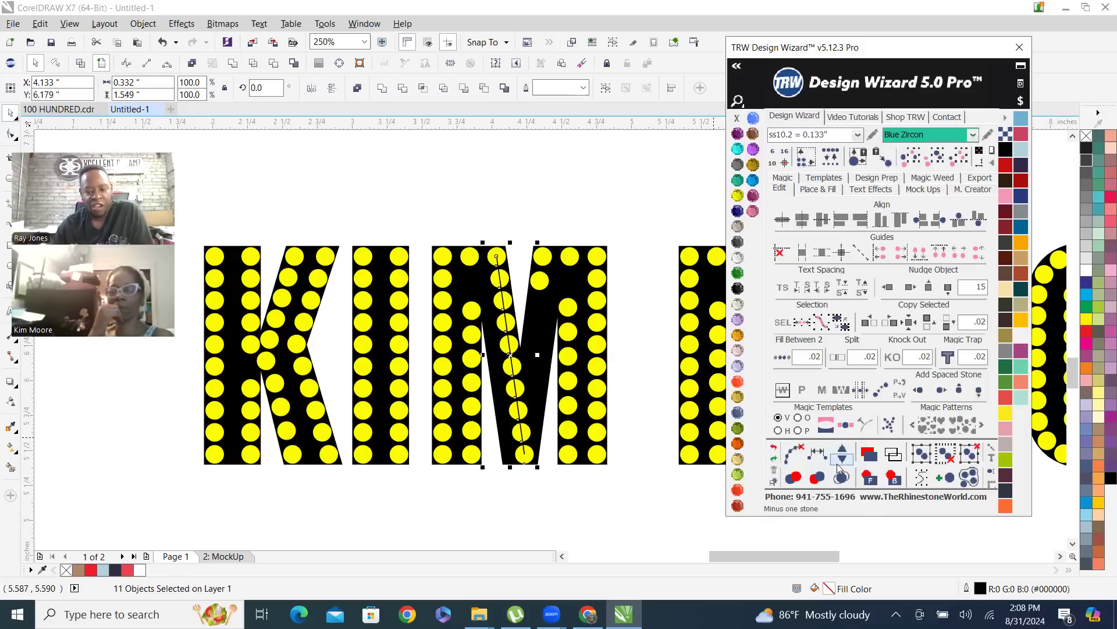
Clear the path from the left-diagonal stones of the first M and deselect them
scroll(508, 317, "up", 3)
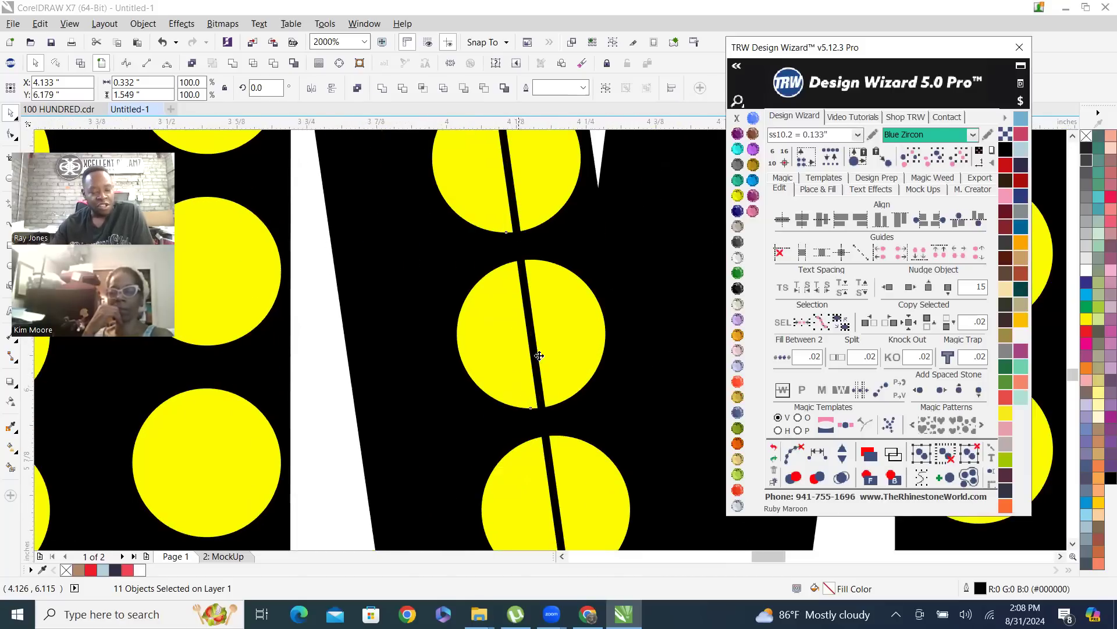
scroll(536, 352, "down", 2)
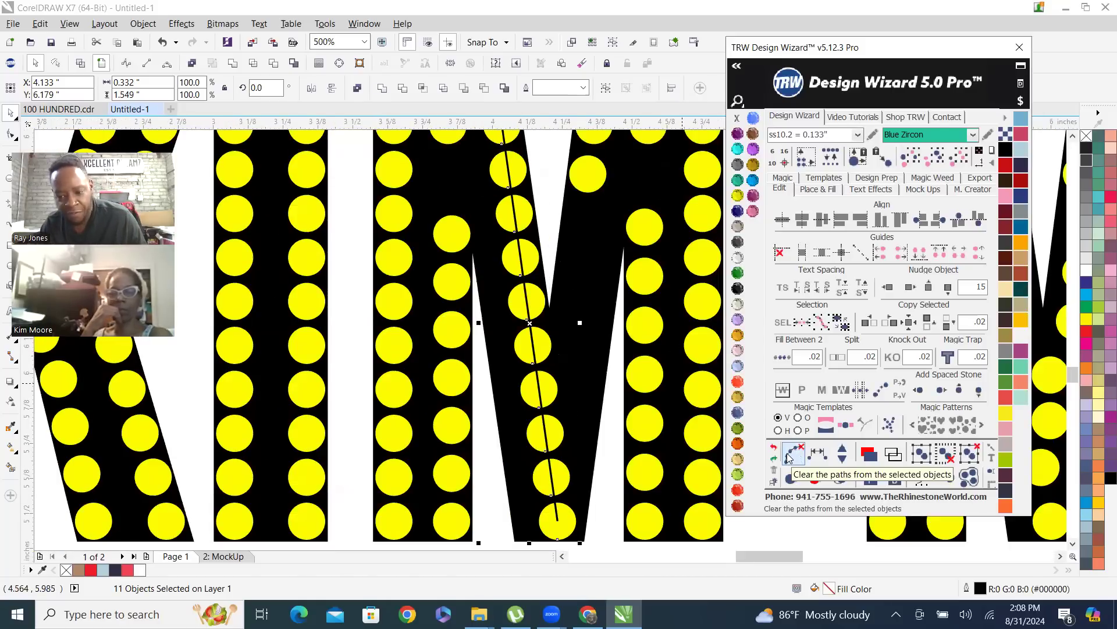
left_click(799, 456)
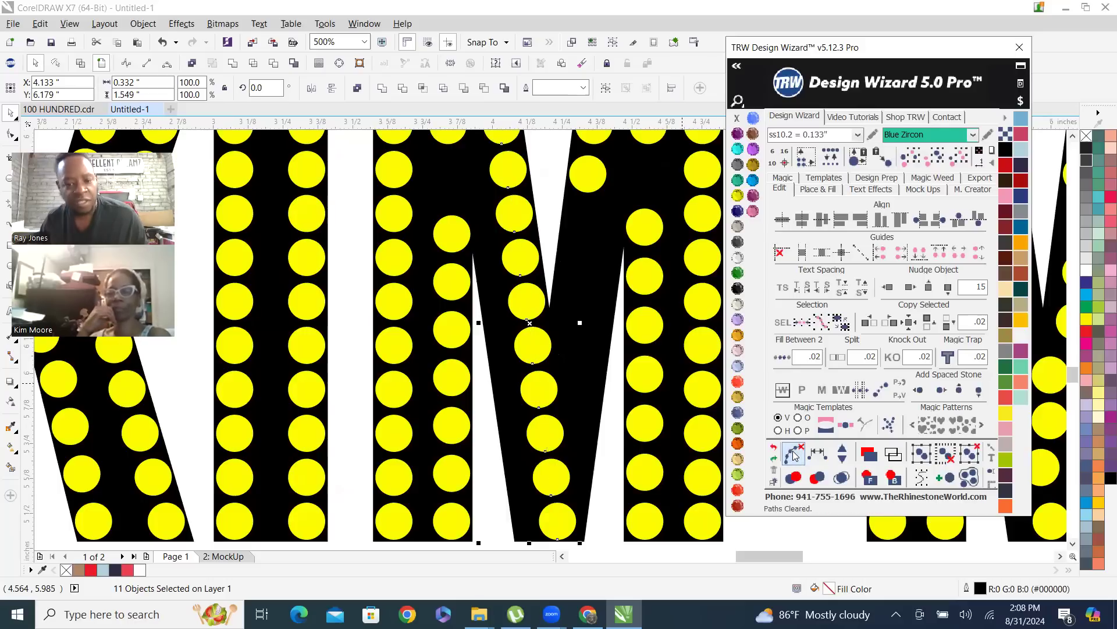
scroll(329, 314, "down", 2)
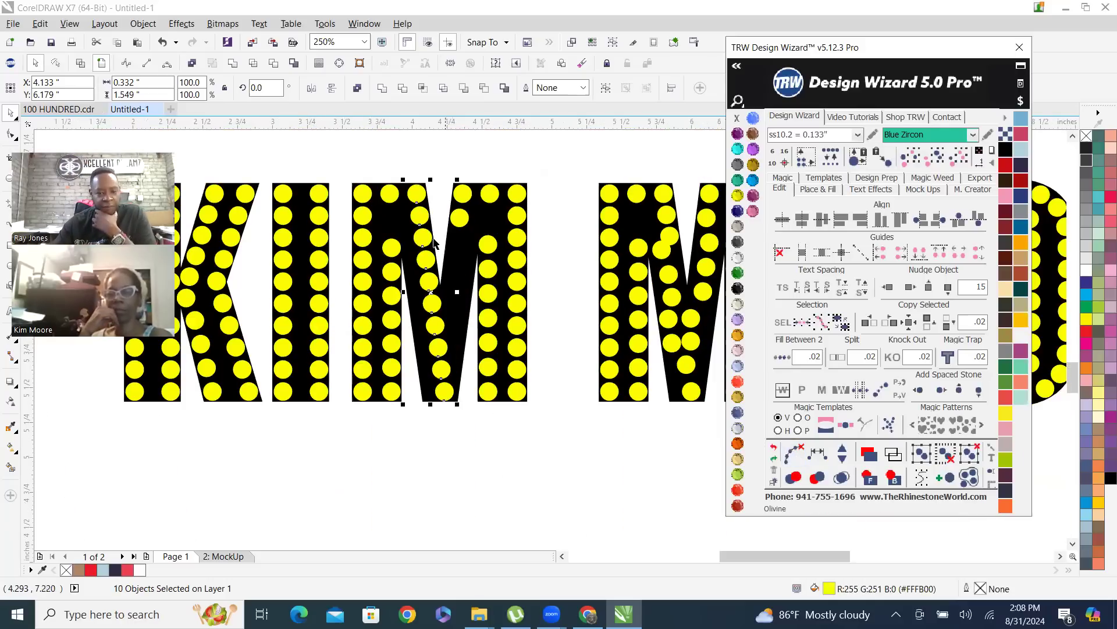
left_click(434, 145)
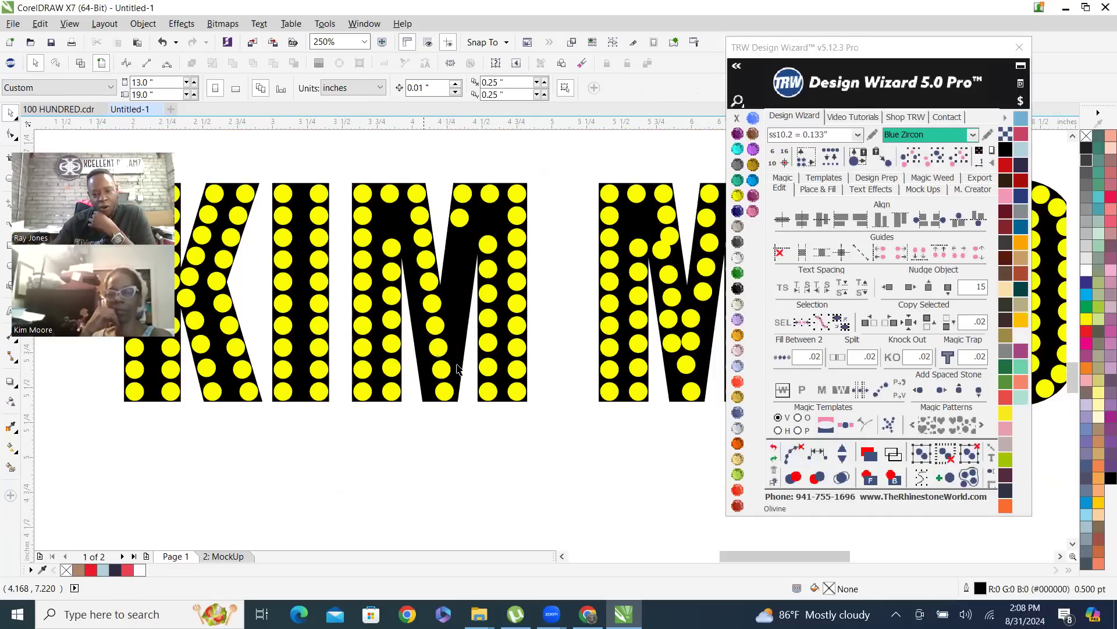
Place a copy of the second stone in the first M's right diagonal where the two diagonals meet
scroll(467, 218, "up", 2)
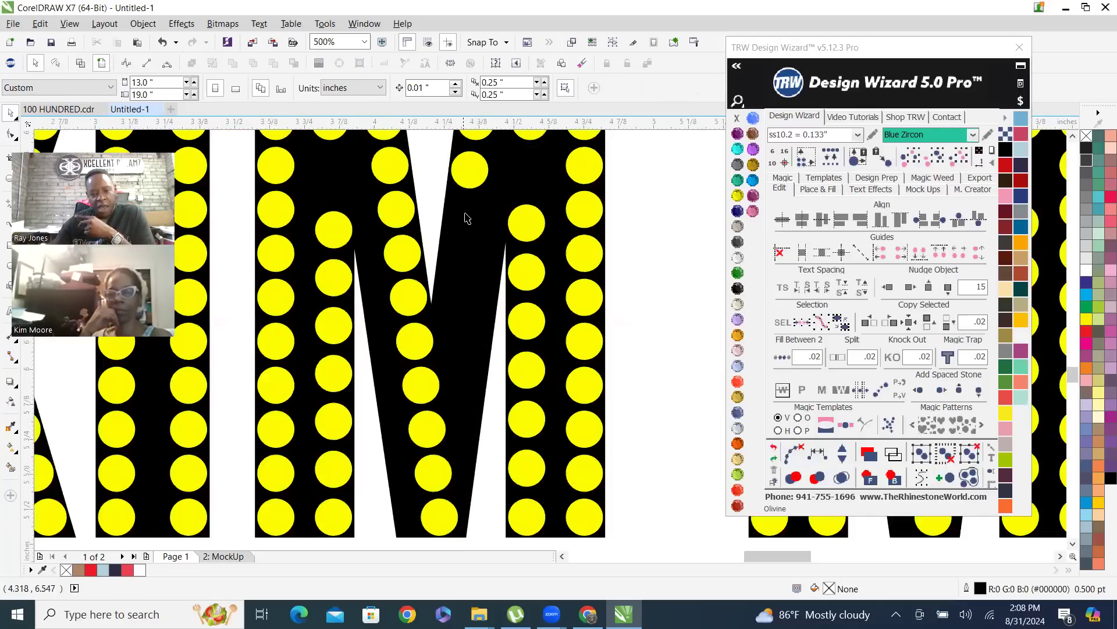
left_click(472, 182)
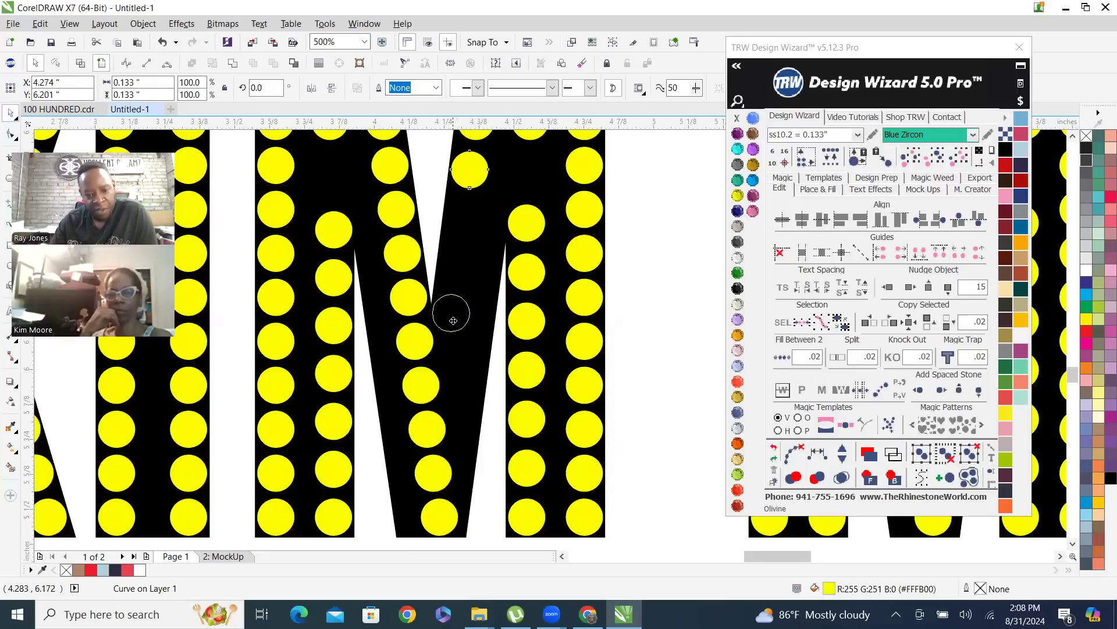
left_click_drag(453, 320, 451, 319)
scroll(449, 344, "down", 2)
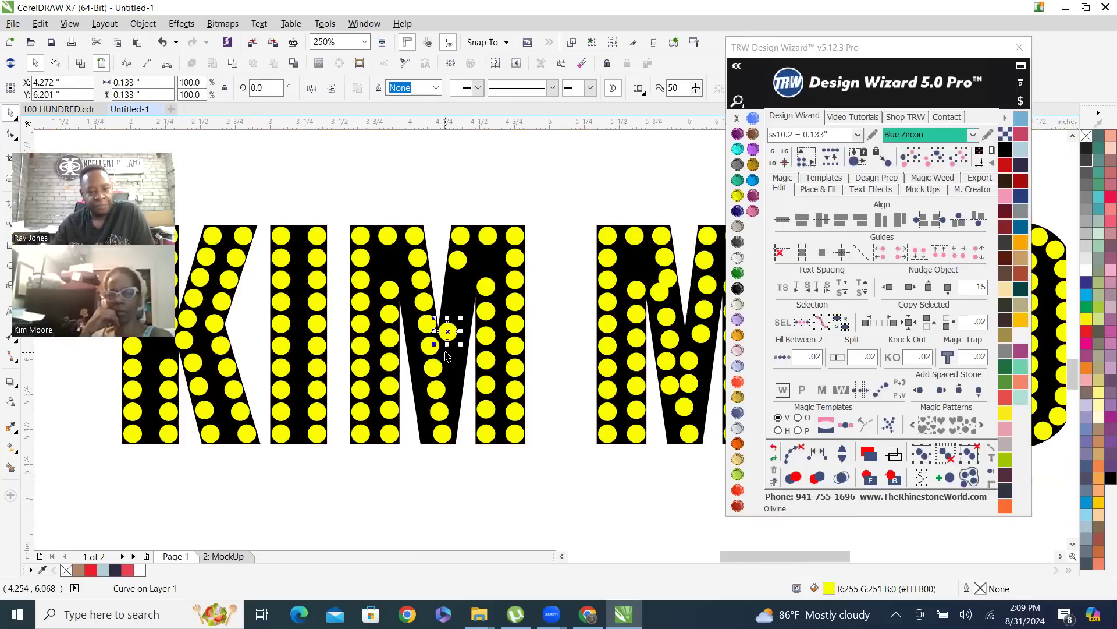
scroll(462, 358, "up", 2)
scroll(461, 292, "down", 2)
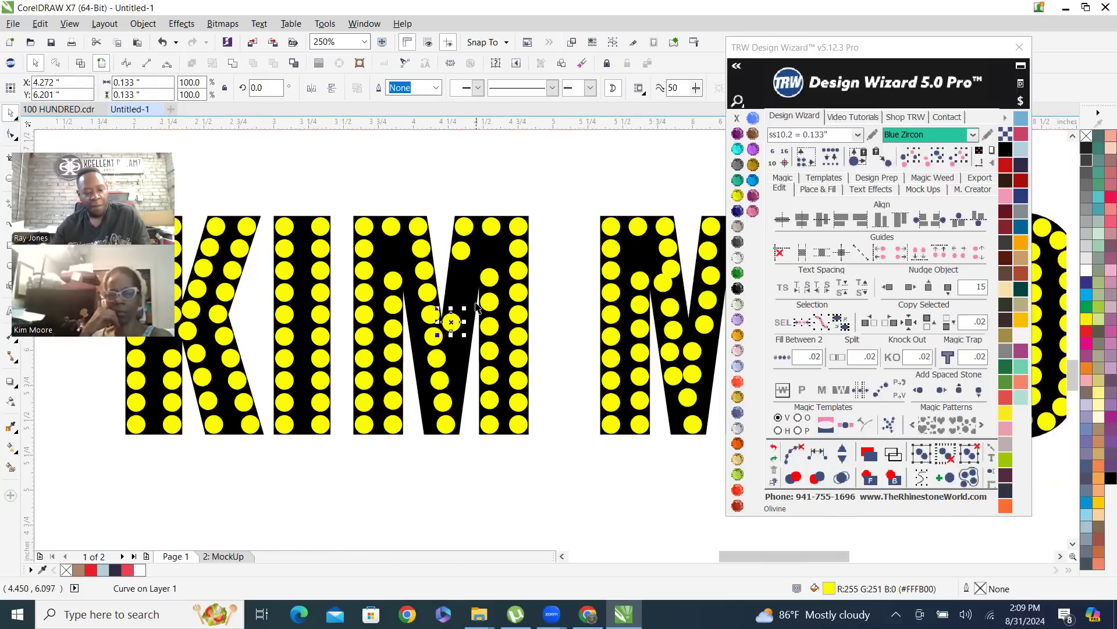
Select the copied stone with the two upper stones of the M's right diagonal, respace them evenly, and add two stones
left_click(461, 252, "shift")
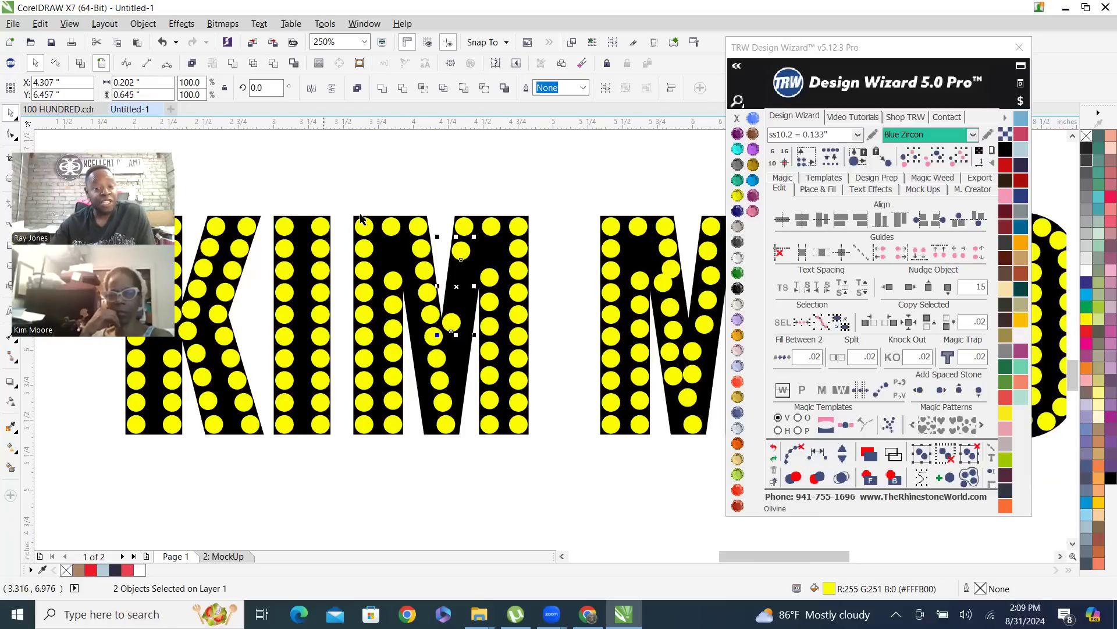
left_click(463, 227, "shift")
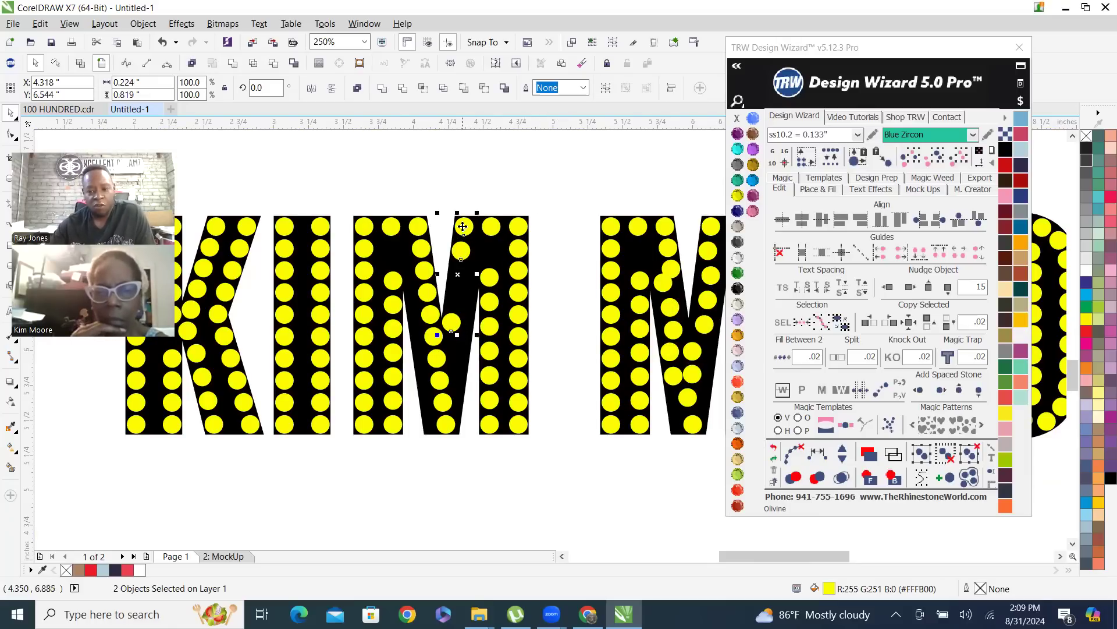
left_click(818, 454)
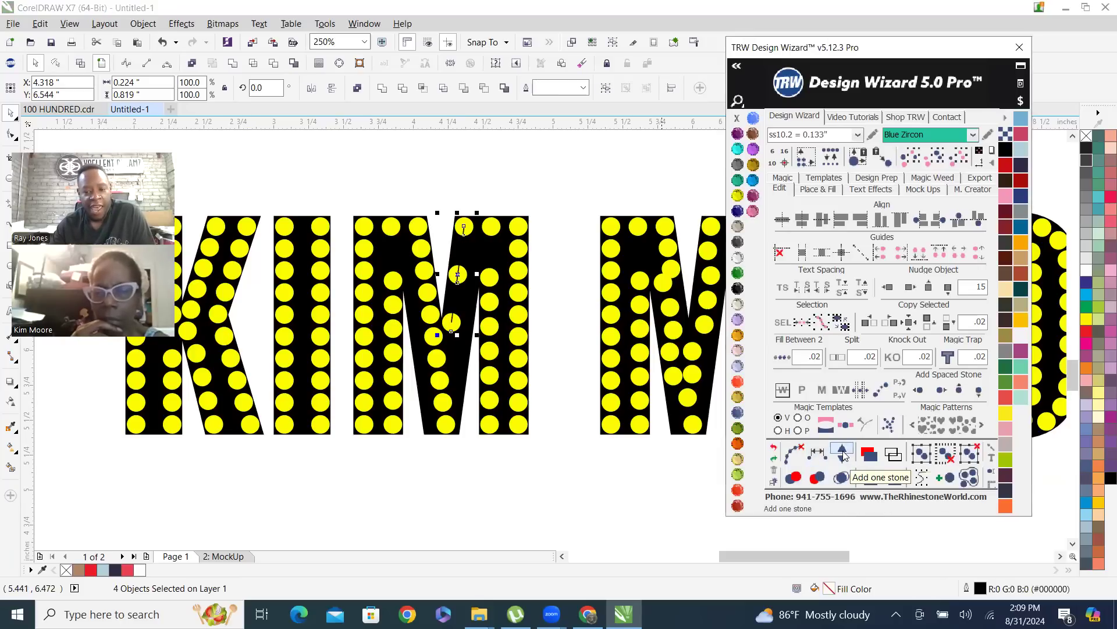
left_click(843, 454)
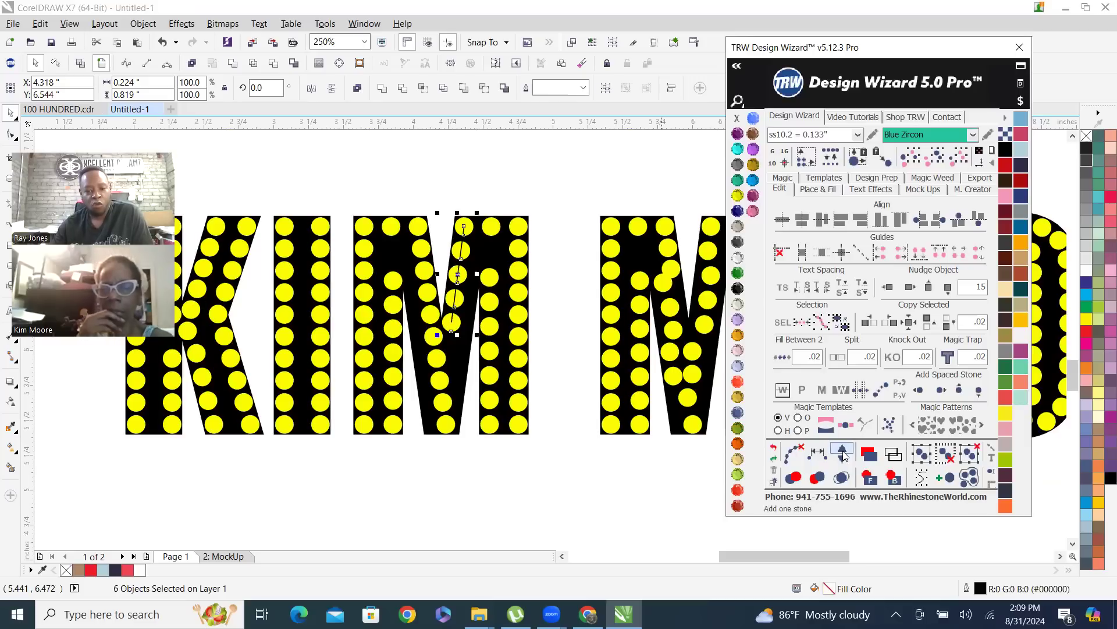
Clear the path from the right-diagonal stones of the first M and deselect them
scroll(479, 284, "up", 2)
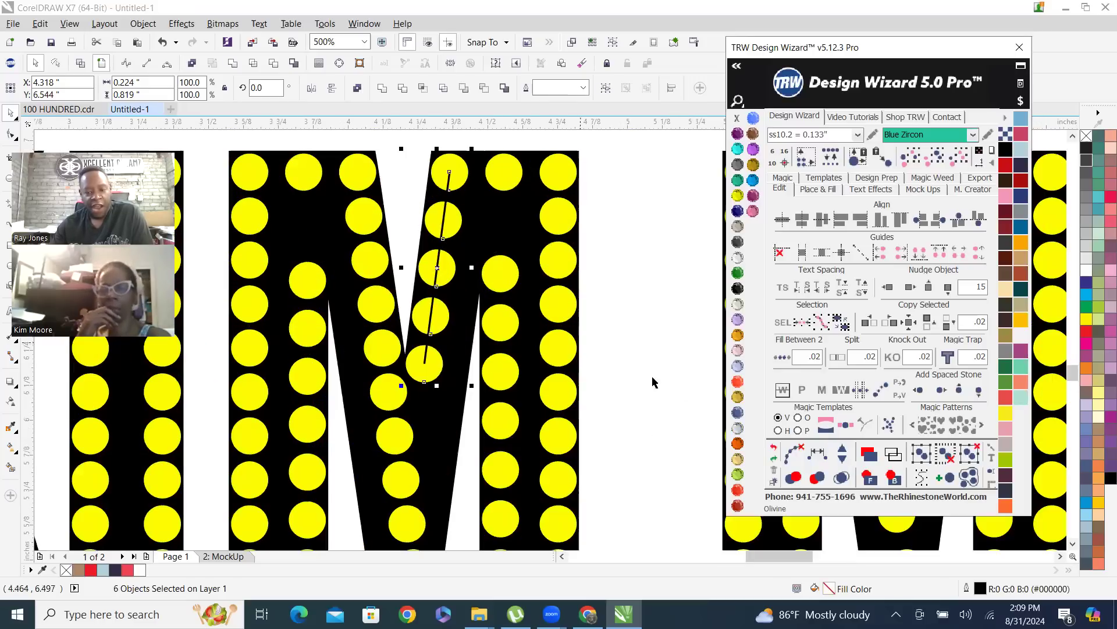
left_click(793, 454)
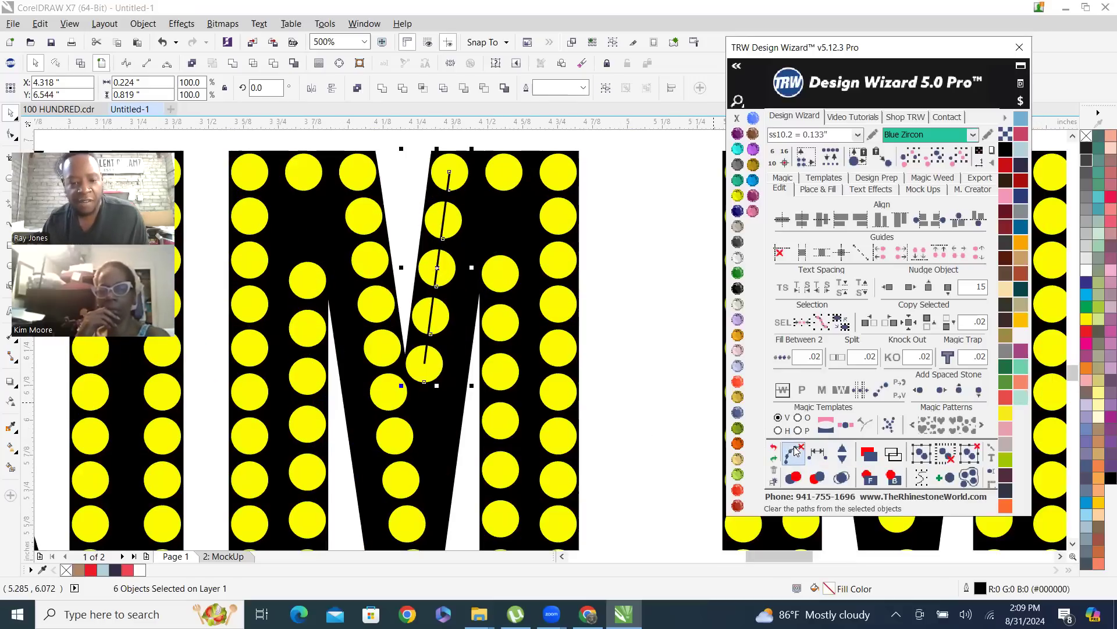
scroll(466, 361, "down", 2)
left_click(443, 291)
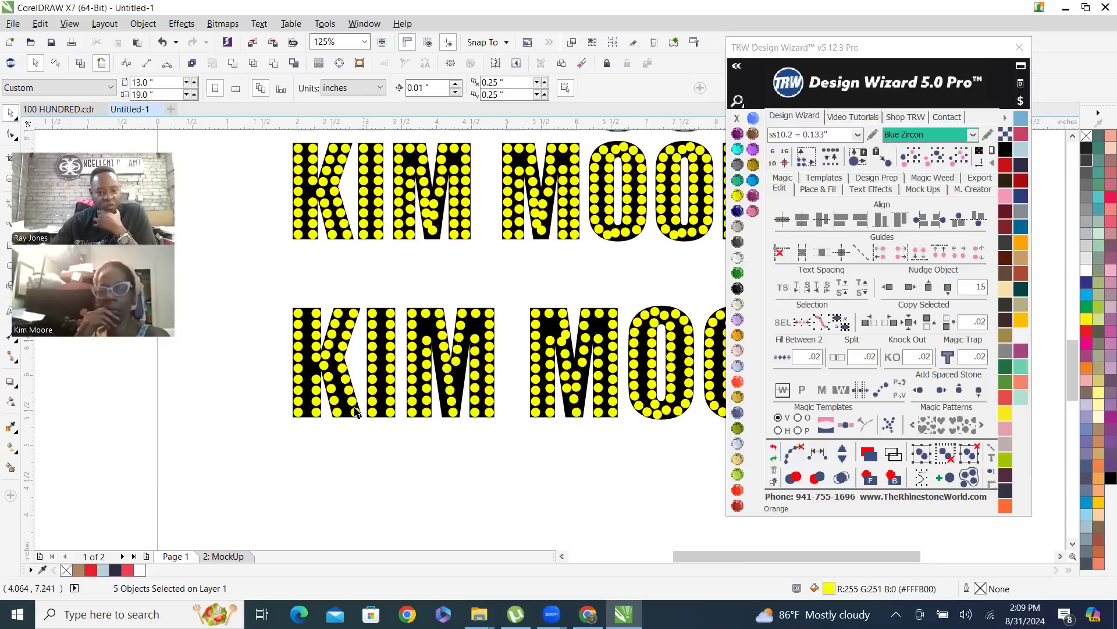
scroll(348, 375, "down", 1)
scroll(429, 382, "up", 1)
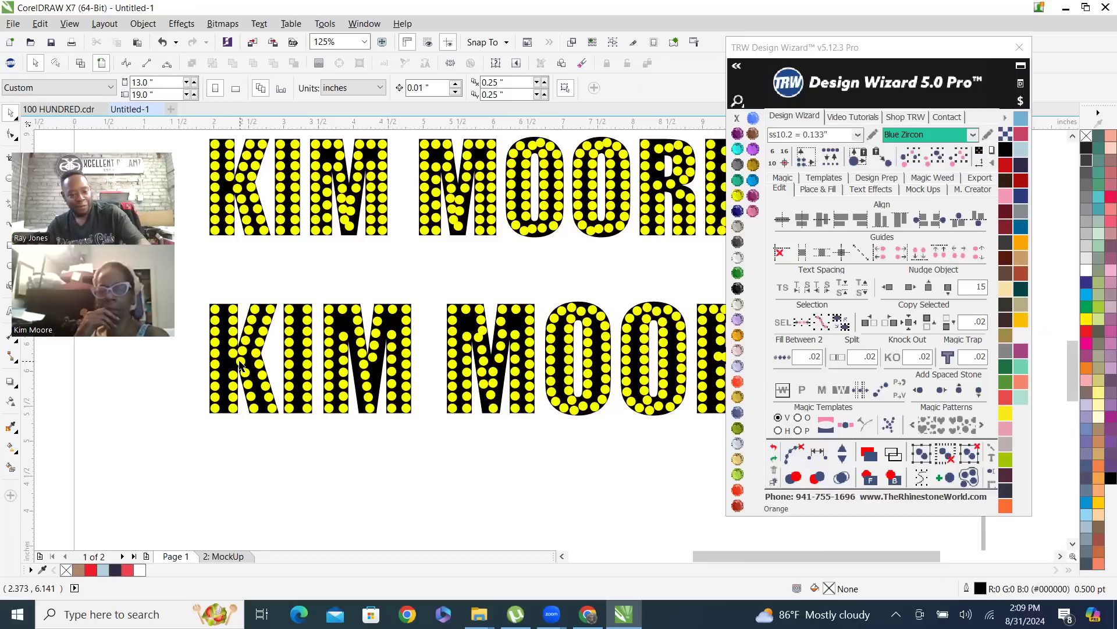
scroll(243, 381, "up", 1)
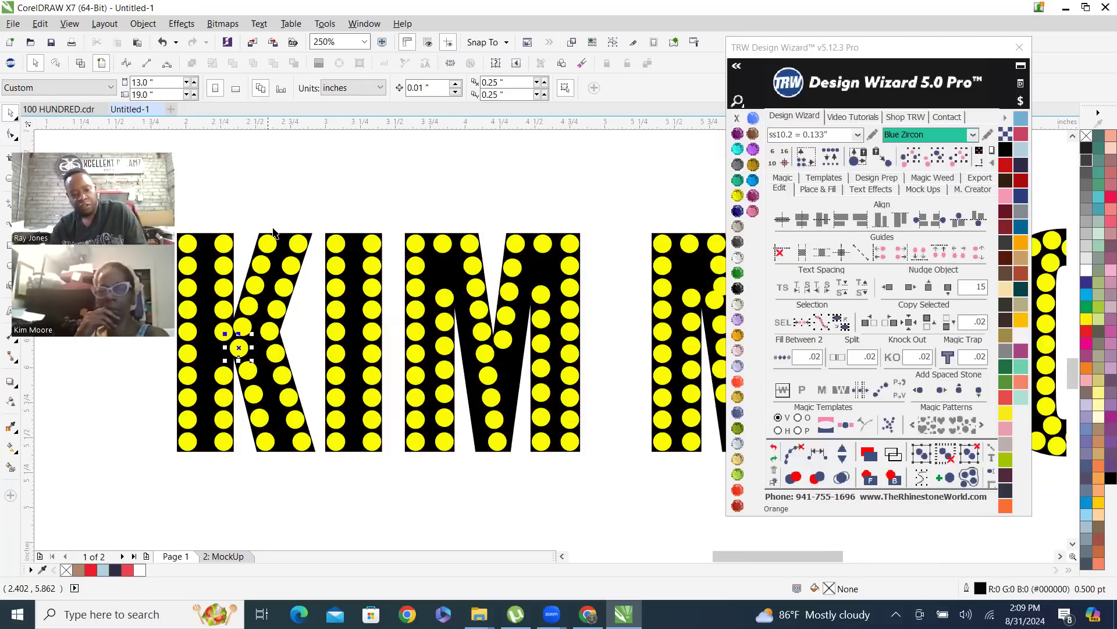
scroll(249, 332, "down", 1)
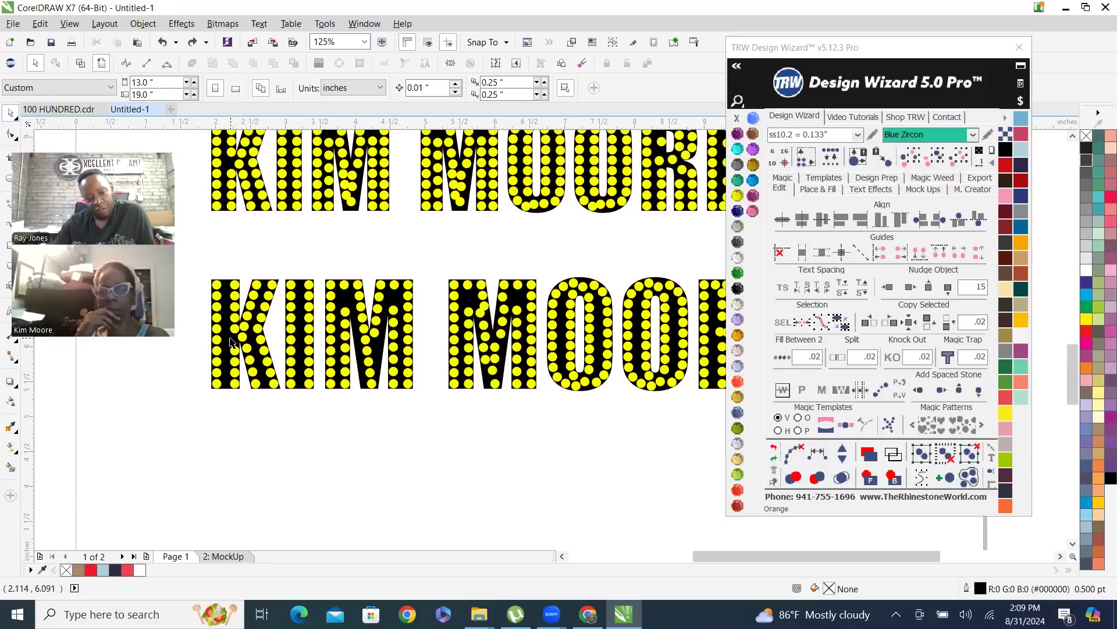
left_click(238, 367)
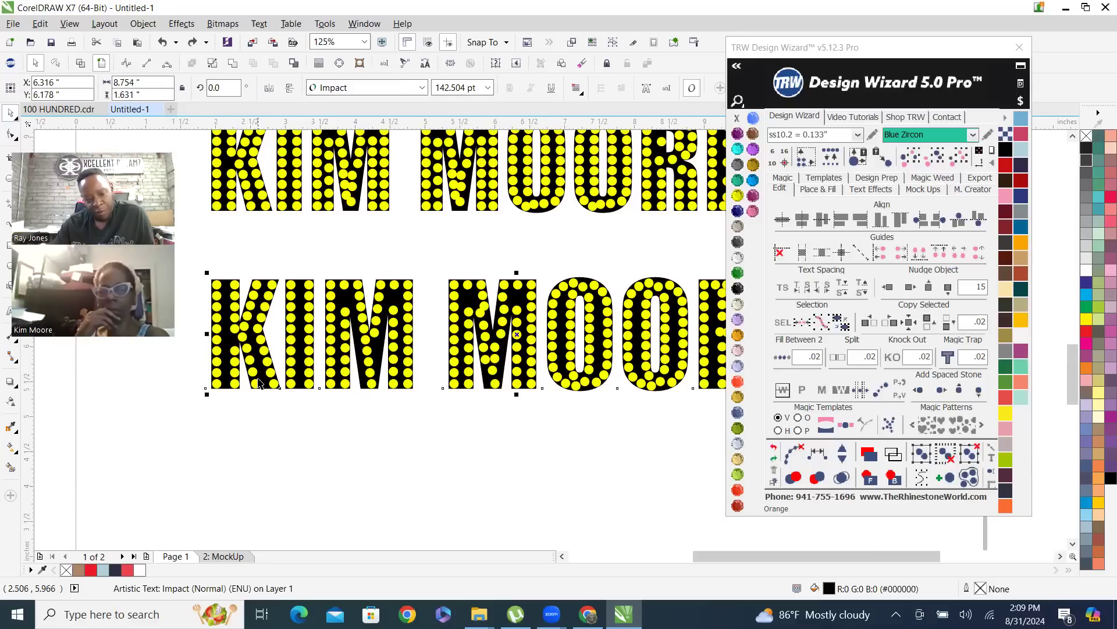
left_click(240, 448)
Delete the stones between the top and bottom stones in the second stem column of the lower KIM's K
scroll(220, 349, "up", 1)
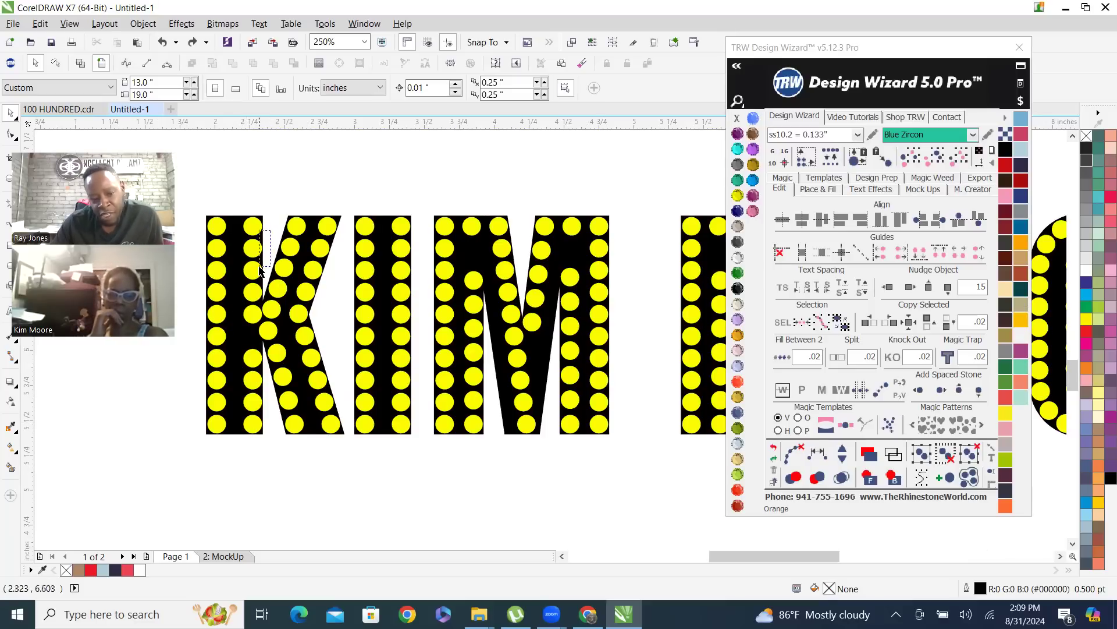
scroll(251, 262, "up", 1)
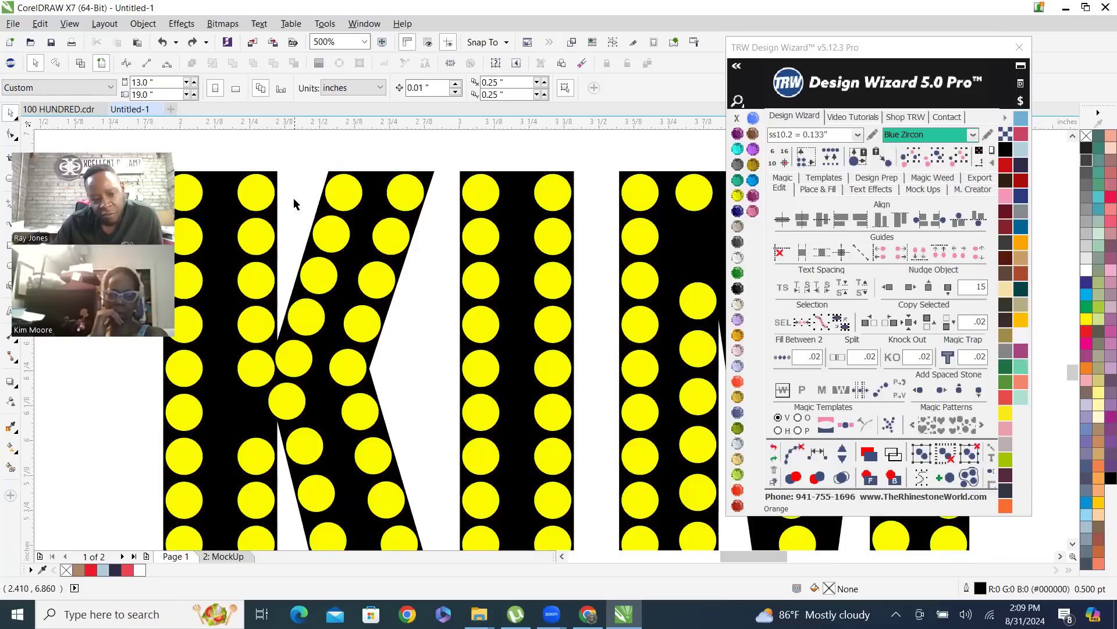
scroll(294, 205, "down", 1)
scroll(297, 208, "up", 1)
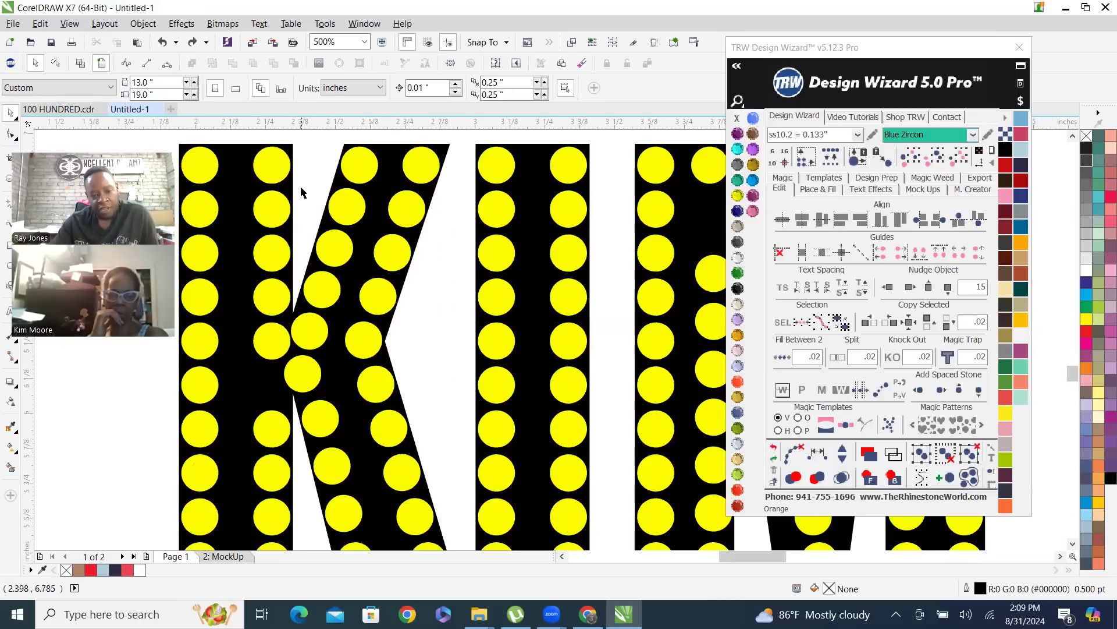
left_click_drag(301, 182, 239, 456)
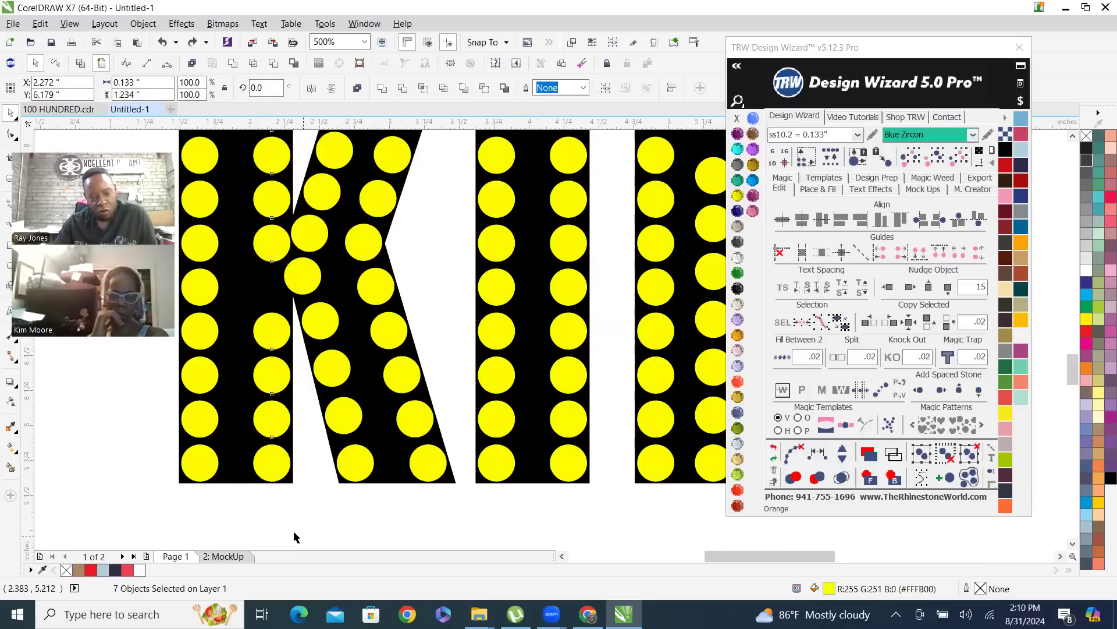
scroll(300, 534, "down", 2)
key("Escape")
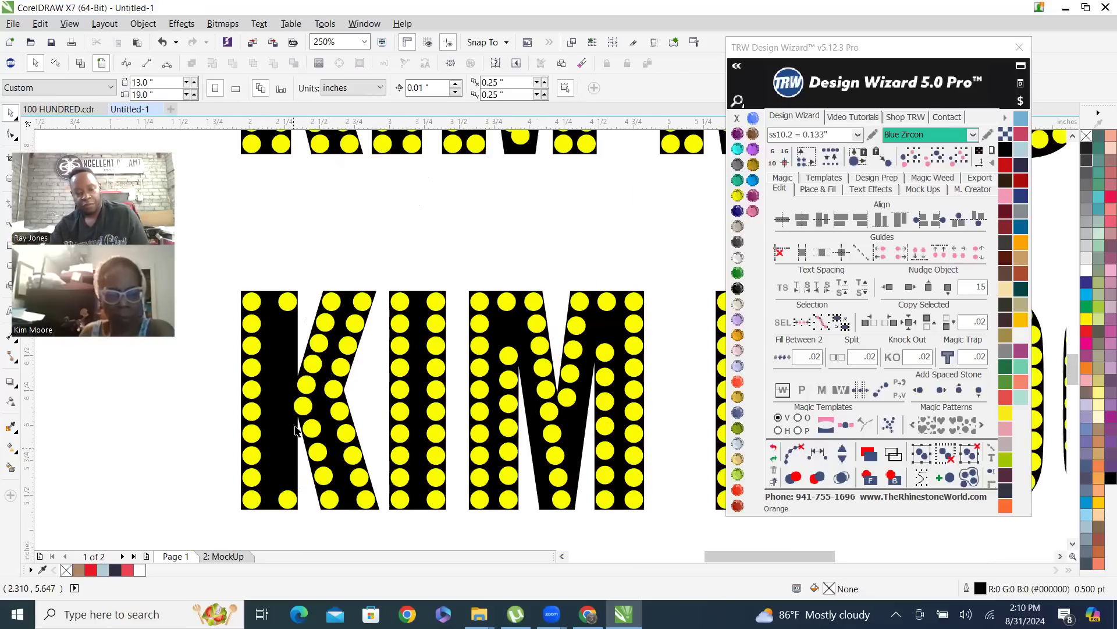
Select the top and bottom stones of the K's second stem column, respace them evenly, and add stones until the column is filled
left_click(287, 303)
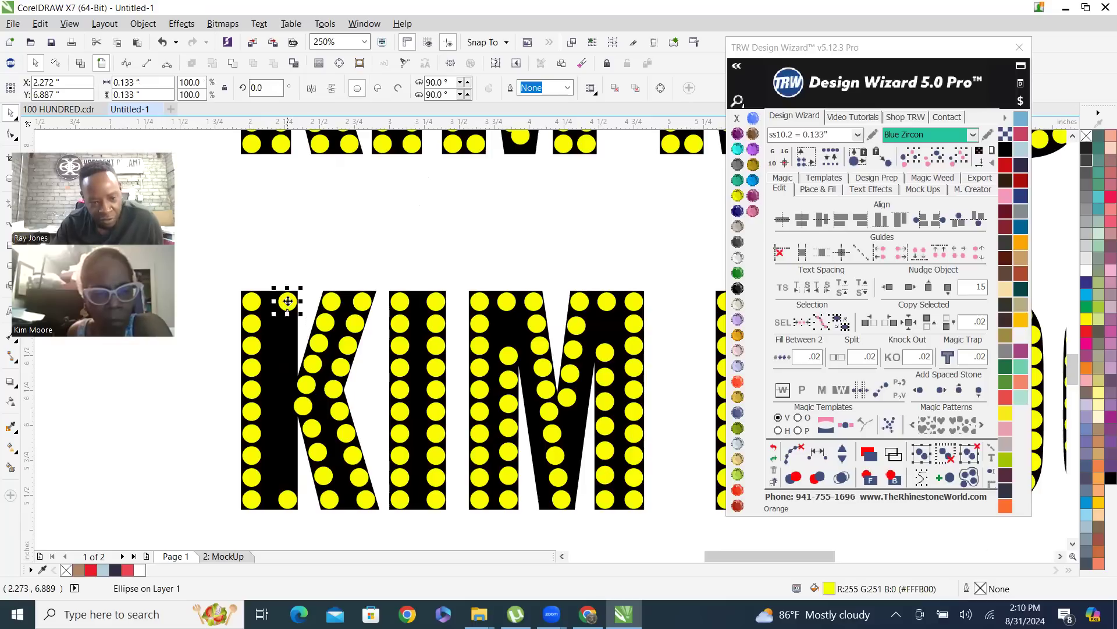
left_click(289, 500, "shift")
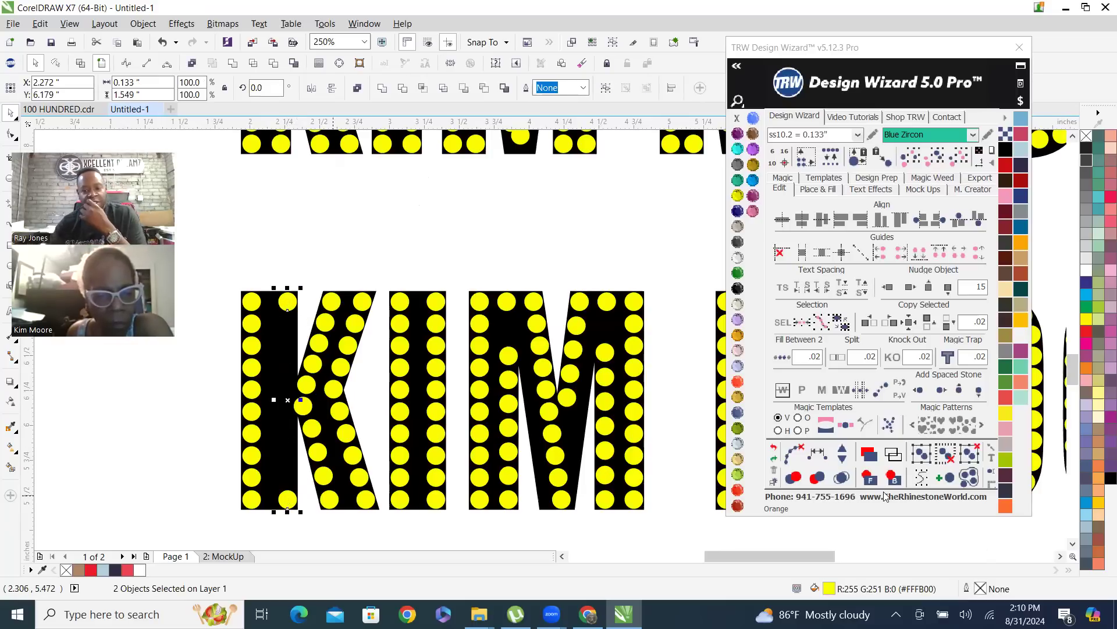
left_click(817, 455)
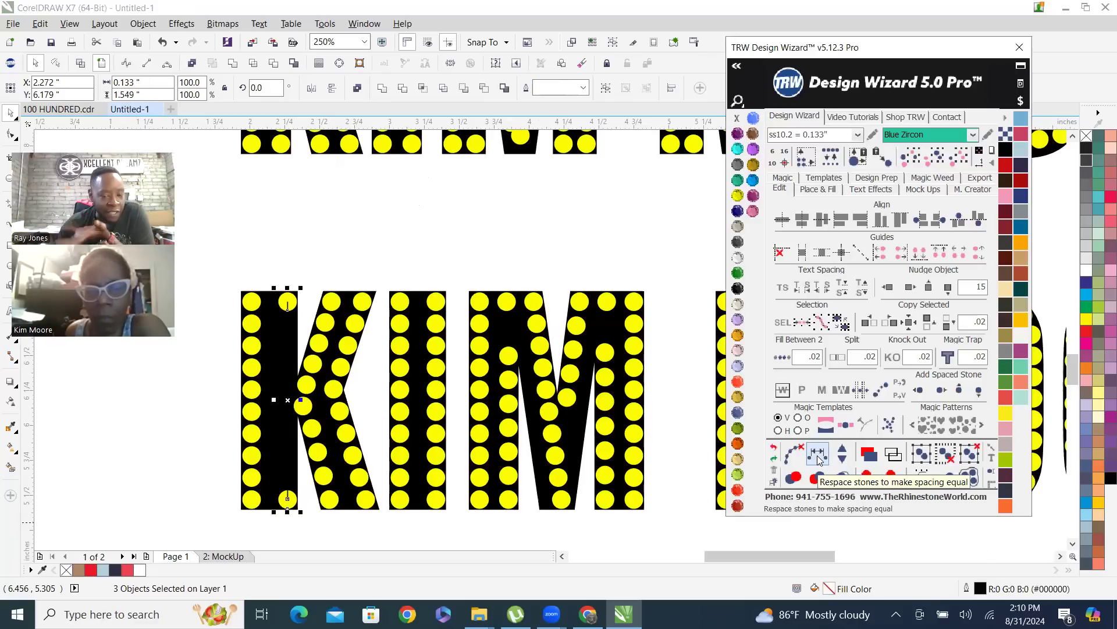
left_click(843, 451)
left_click(842, 447)
left_click(842, 448)
left_click(842, 448)
left_click(843, 448)
left_click(843, 447)
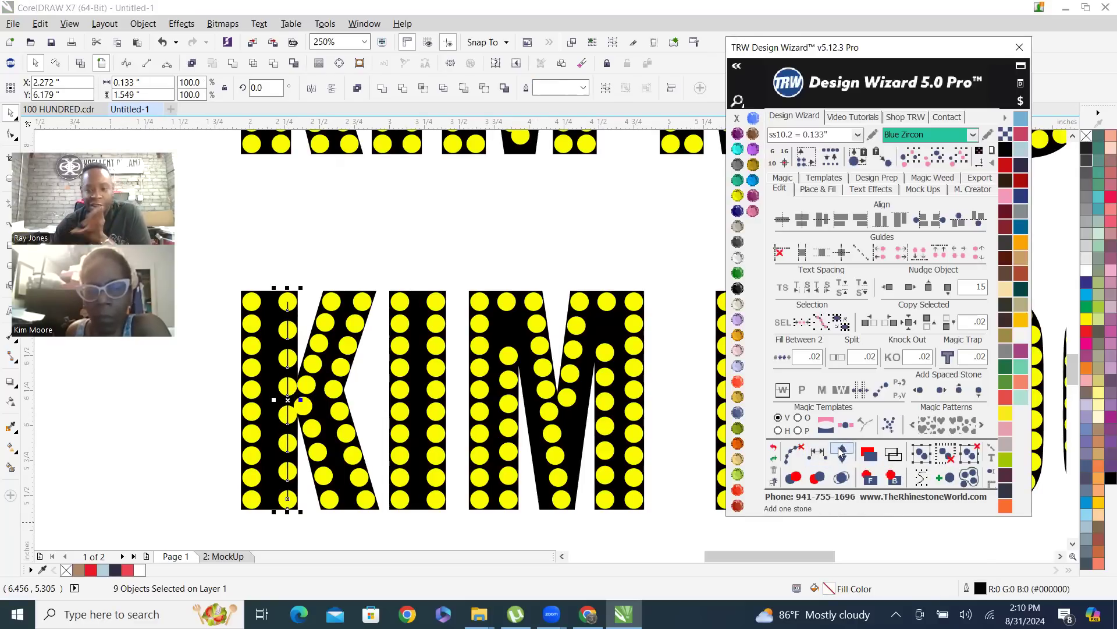
Undo the added stones and the respacing in the K's second stem column, and clear the selection
left_click(773, 448)
left_click(774, 448)
left_click(773, 448)
left_click(773, 448)
left_click(774, 448)
left_click(774, 448)
left_click(774, 448)
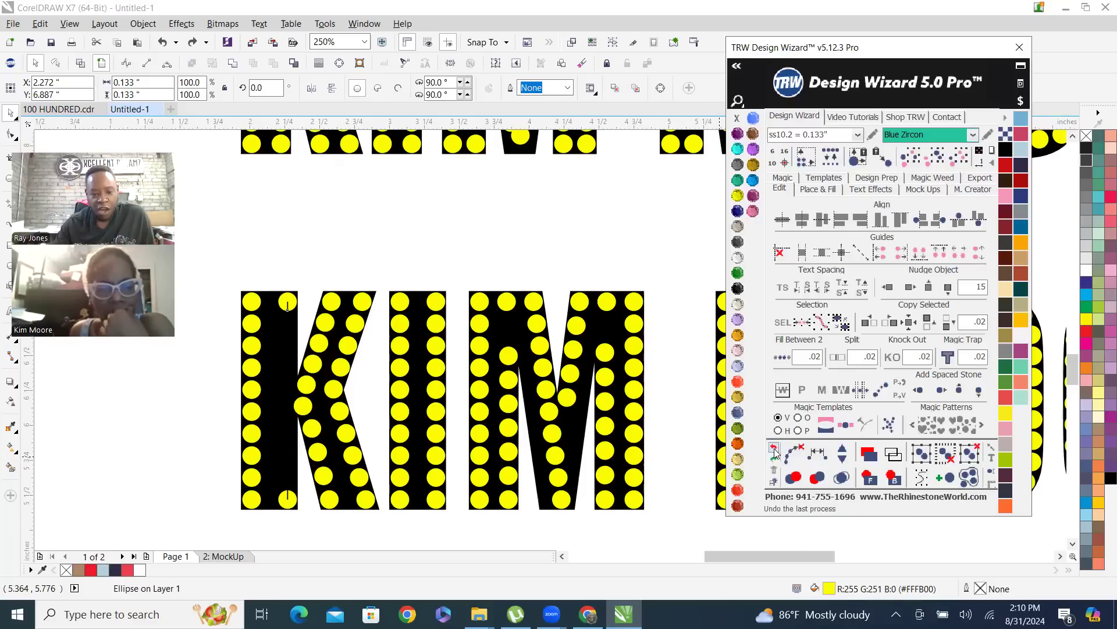
left_click(774, 447)
left_click(301, 216)
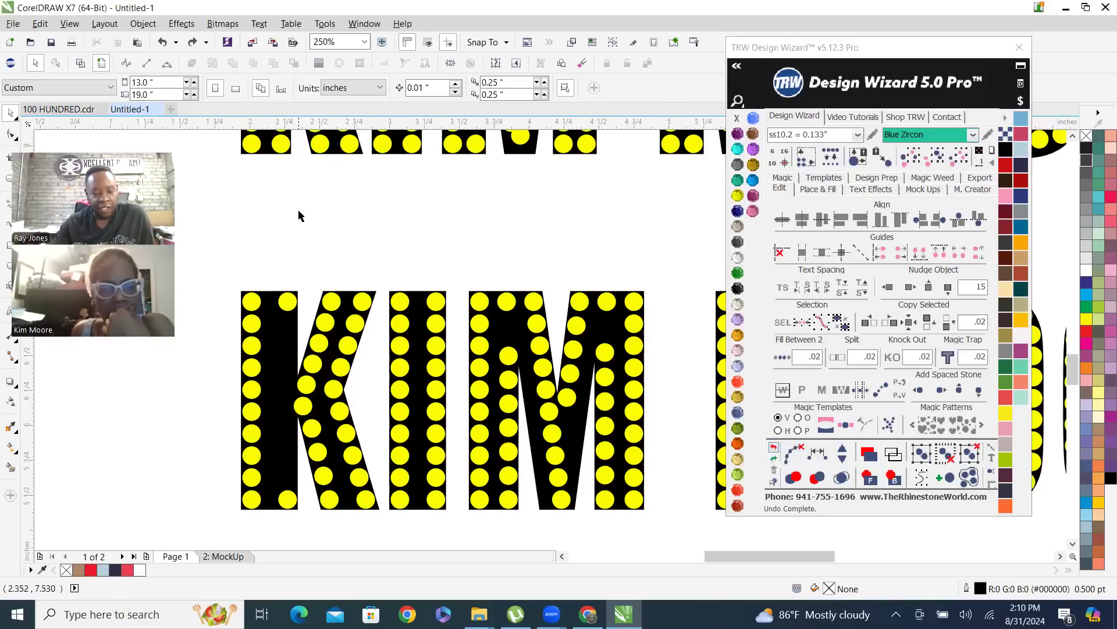
Fill between the top and bottom stones of the K's second stem column with .02 spacing, and deselect the column
left_click(288, 301)
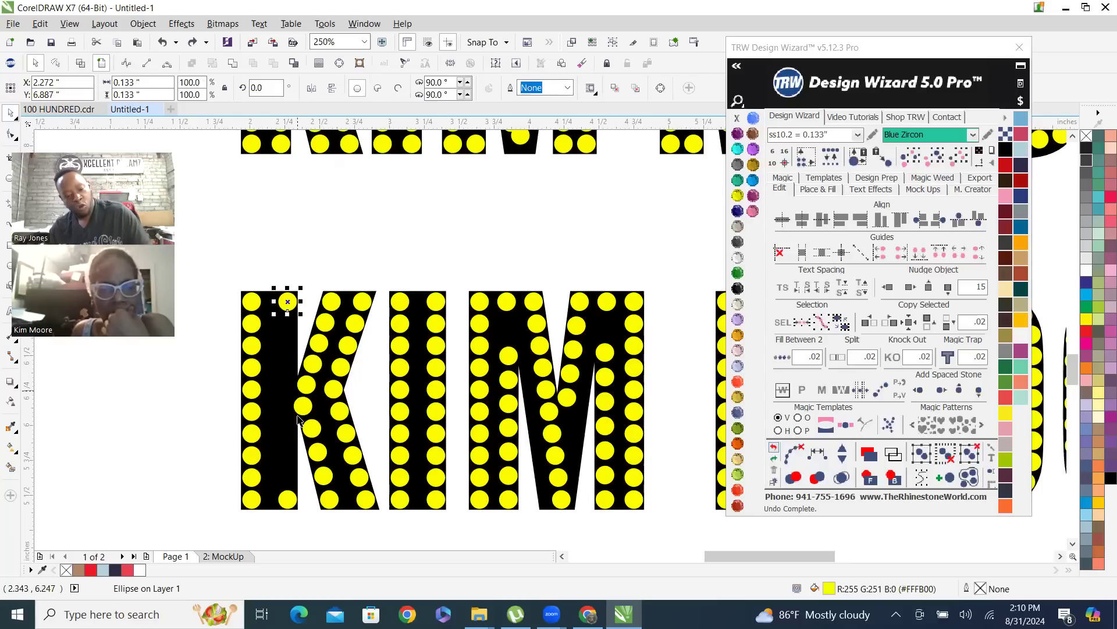
left_click(288, 499, "shift")
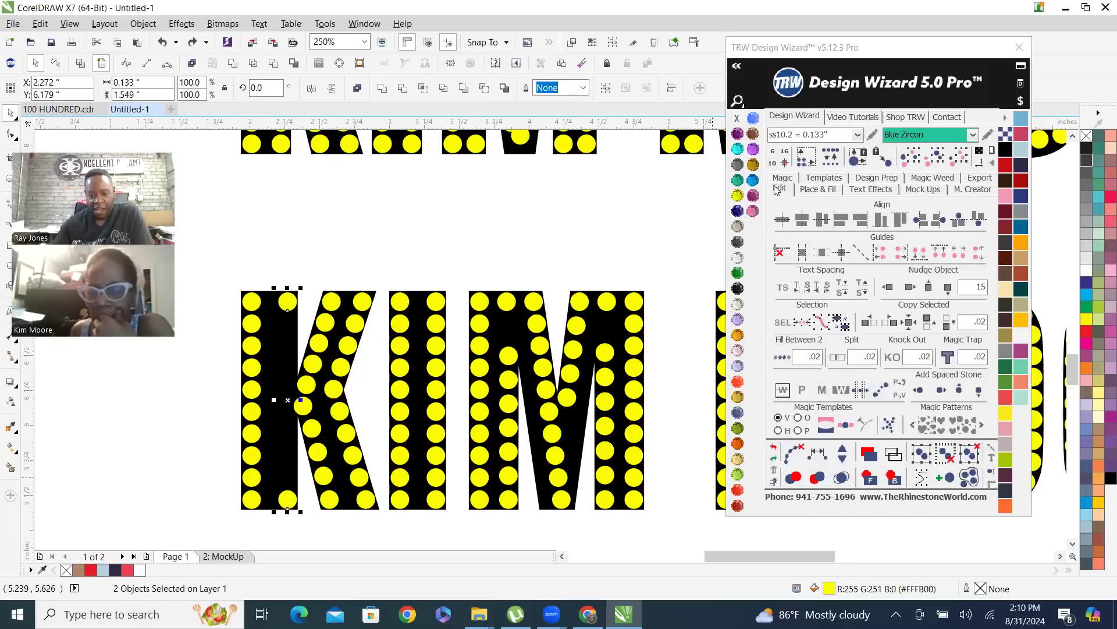
left_click(782, 357)
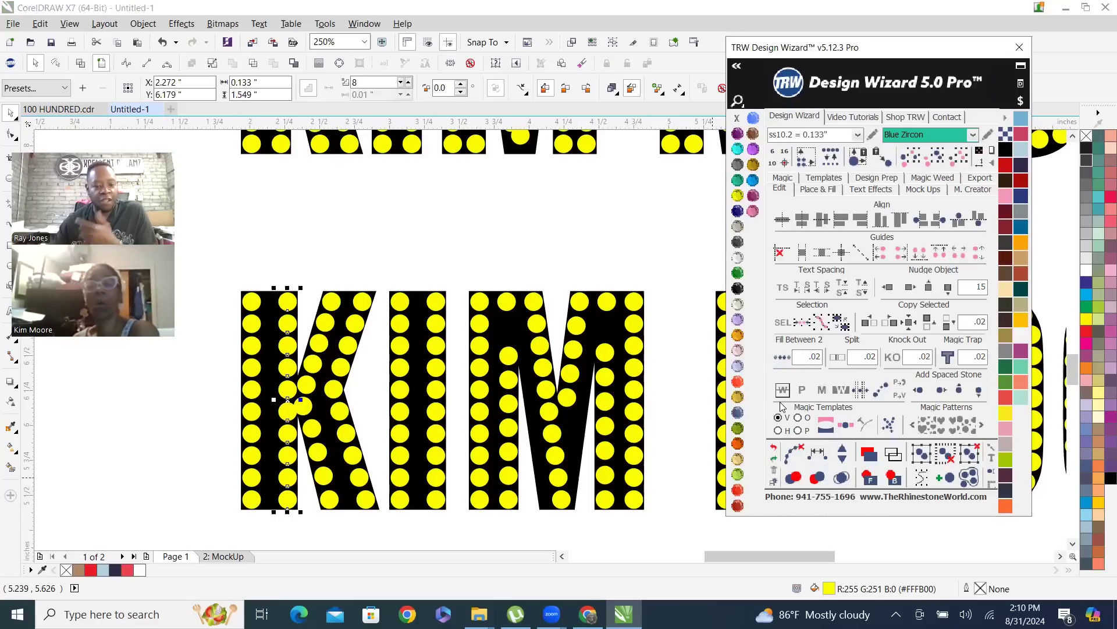
scroll(285, 431, "up", 2)
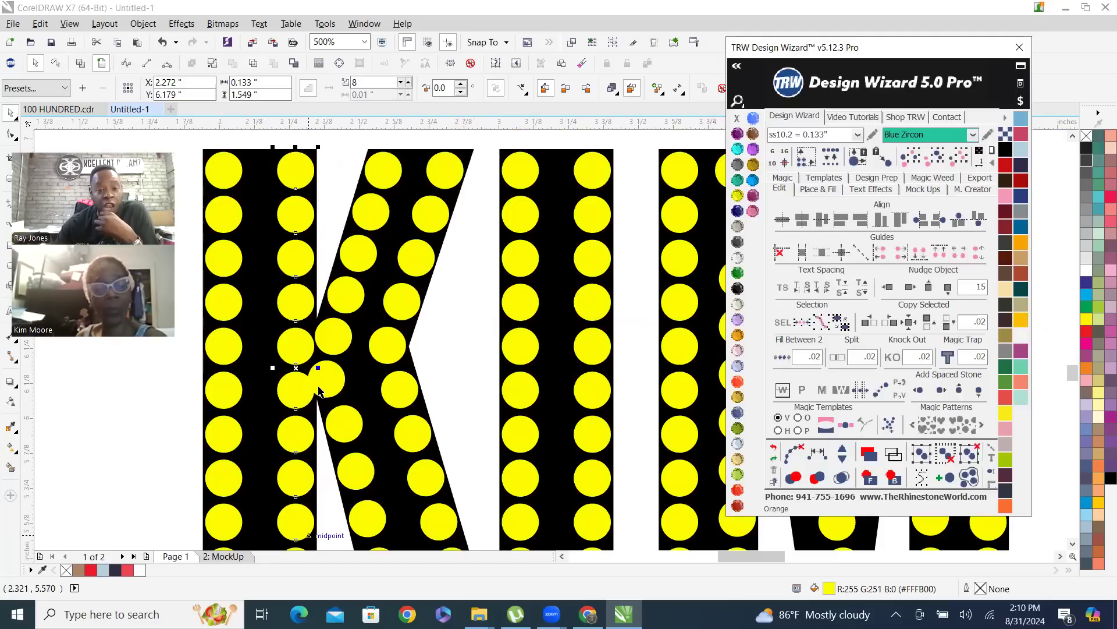
scroll(287, 401, "down", 2)
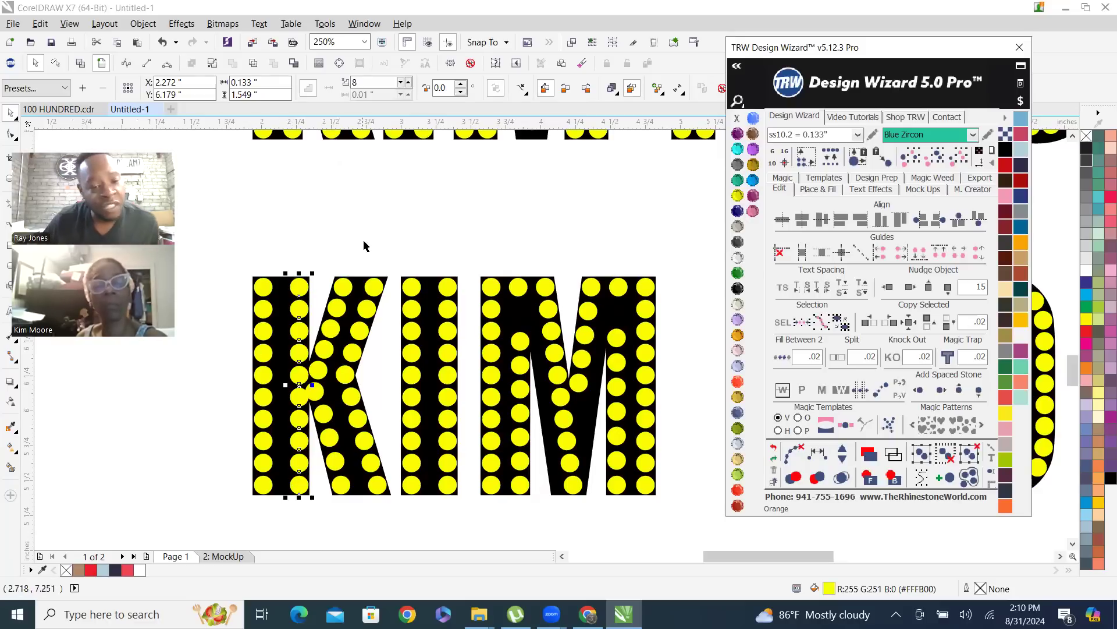
left_click(381, 241)
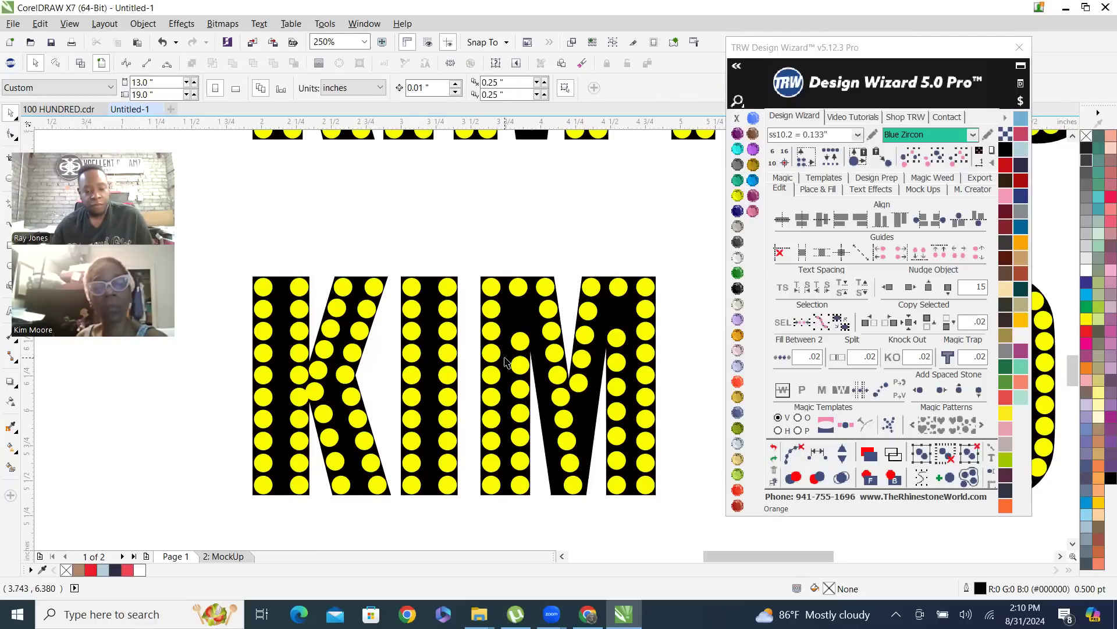
Move the K's filled stone column as one group onto the M, undo the move, and deselect it
left_click(295, 354)
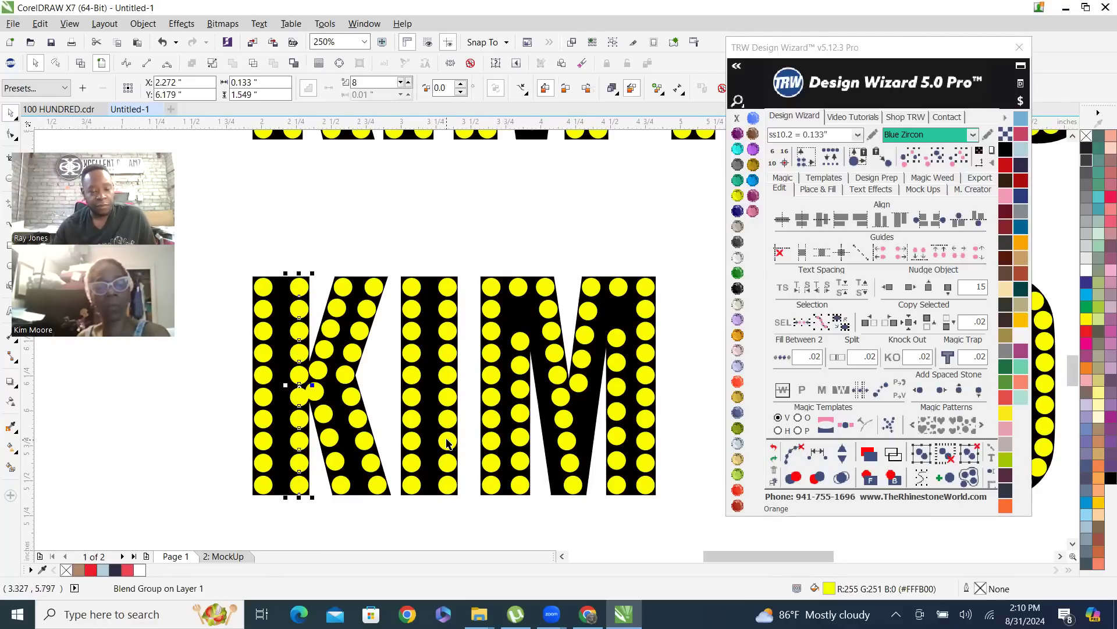
left_click_drag(295, 353, 510, 277)
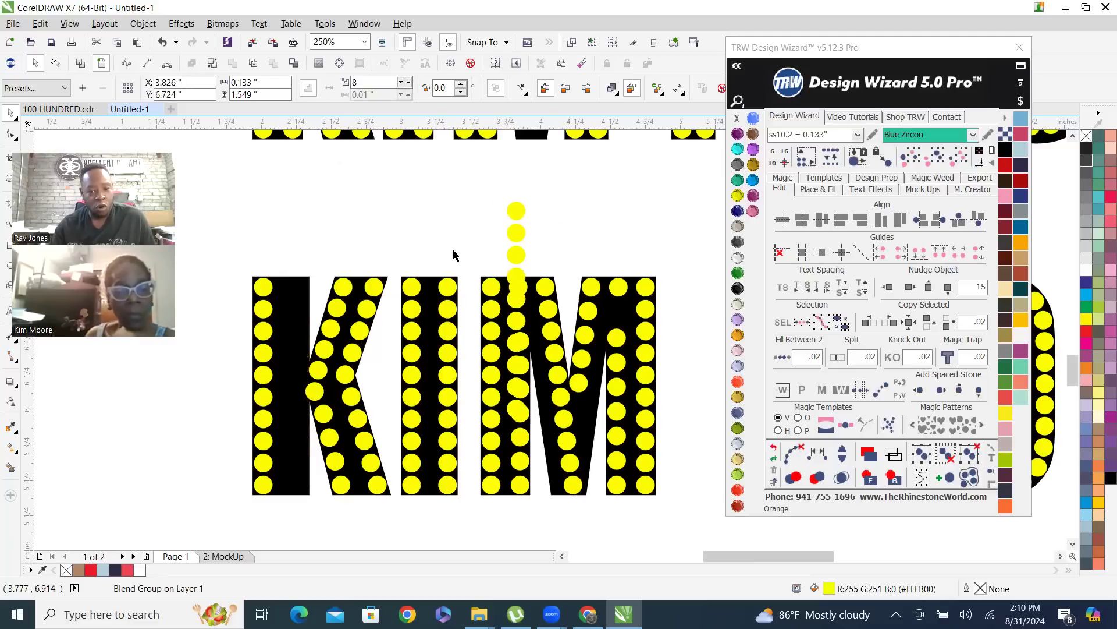
key("ctrl+z")
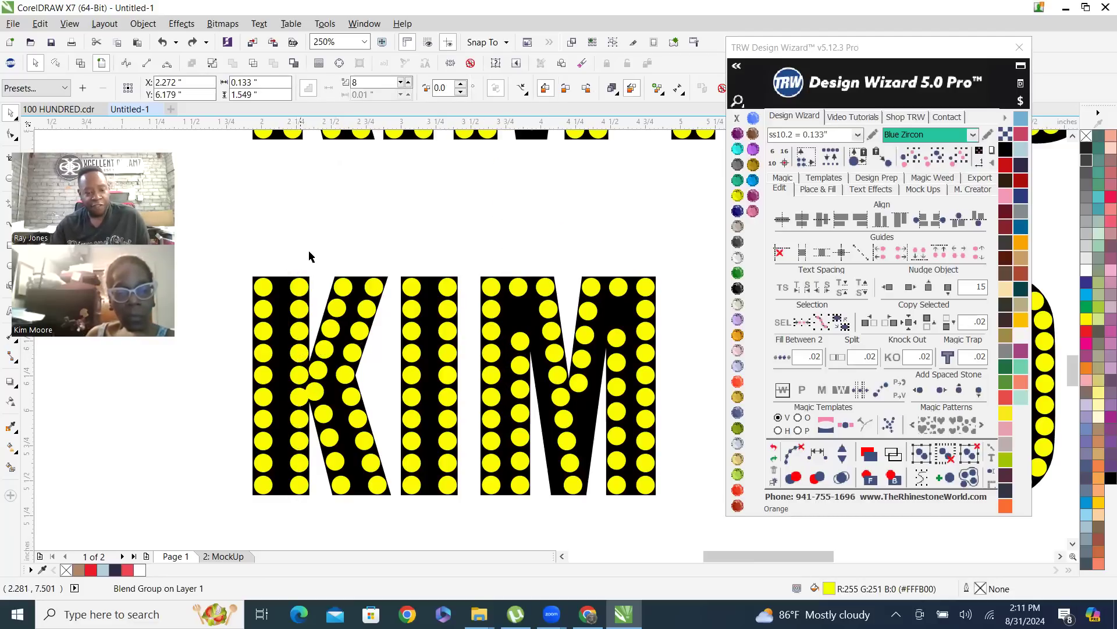
key("Escape")
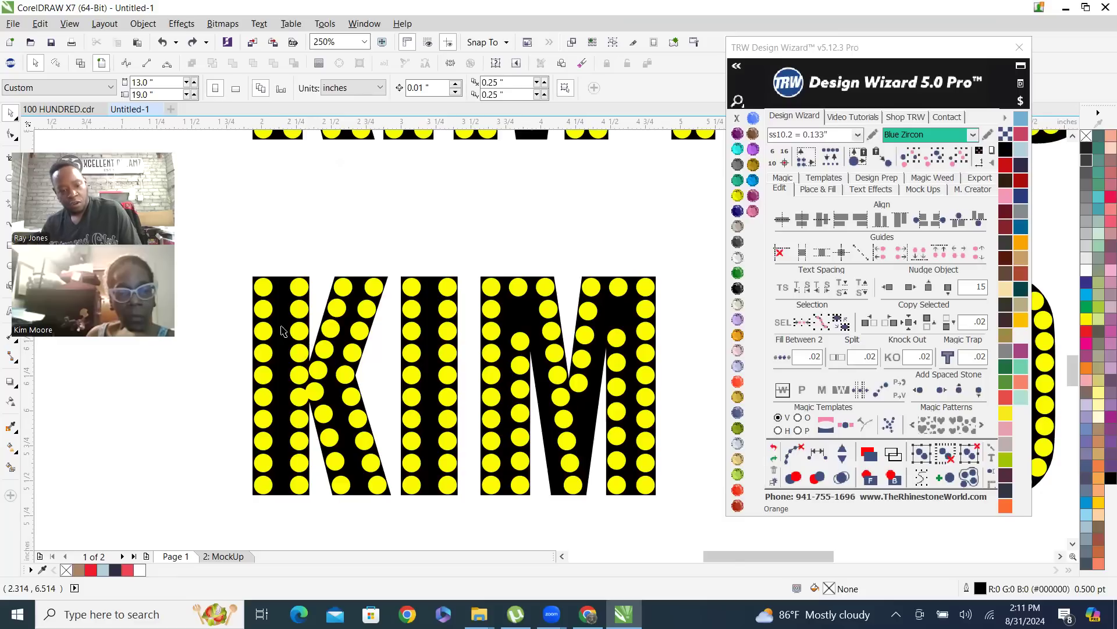
Clear the path from the K's filled stem column so its stones are separate objects, and deselect them
left_click(299, 308)
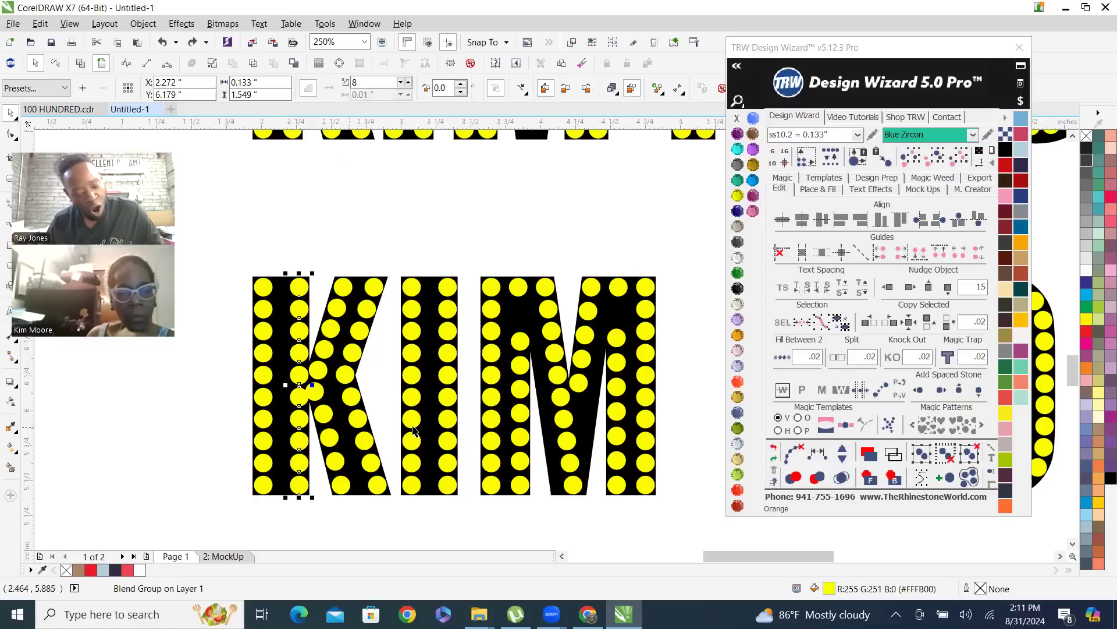
left_click(791, 450)
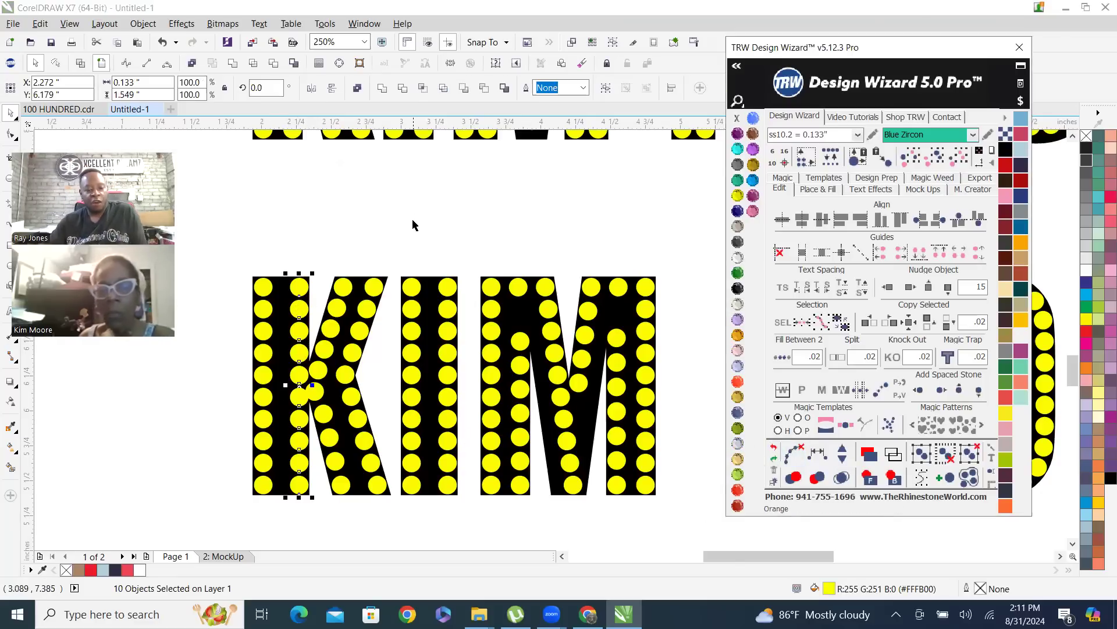
key("Escape")
Check that the stones in the K's second stem column can be selected individually
left_click(299, 330)
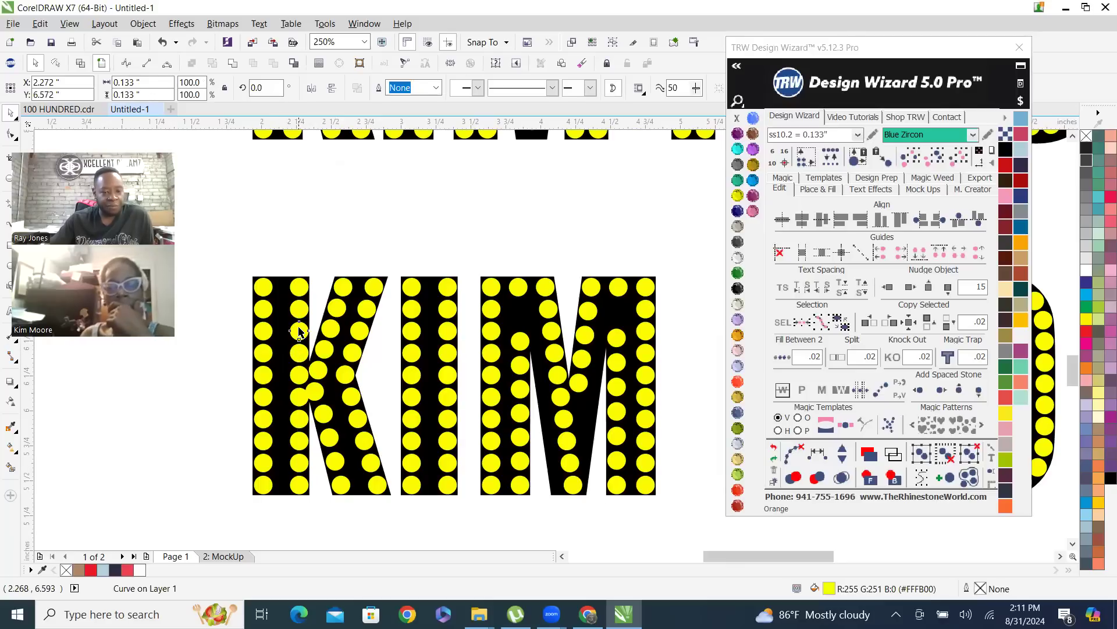
left_click(299, 288)
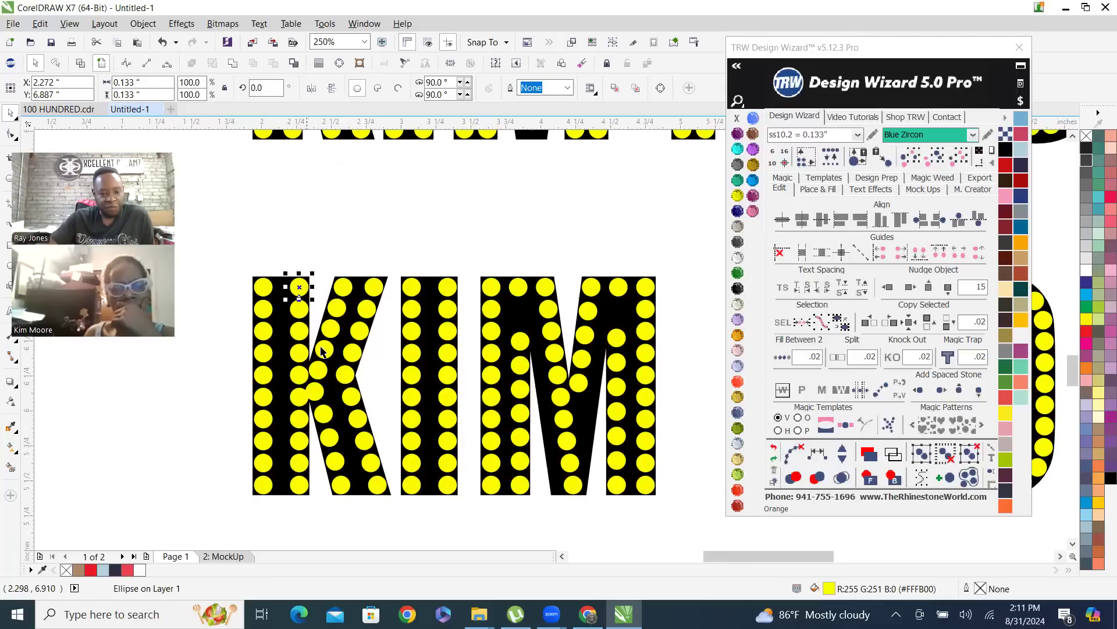
left_click(308, 398)
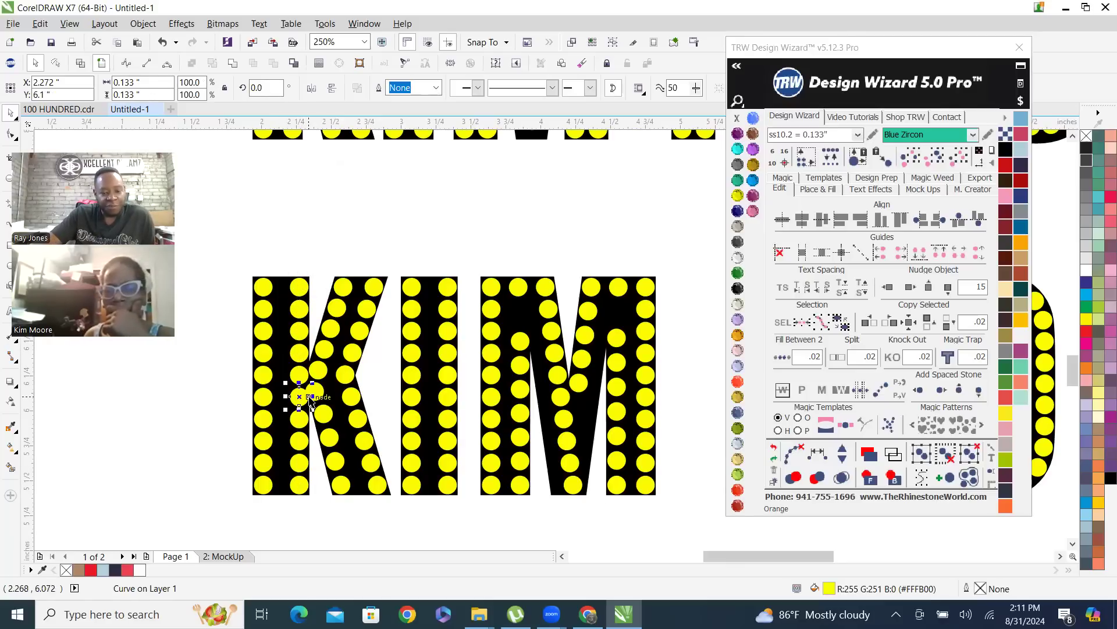
left_click(367, 249)
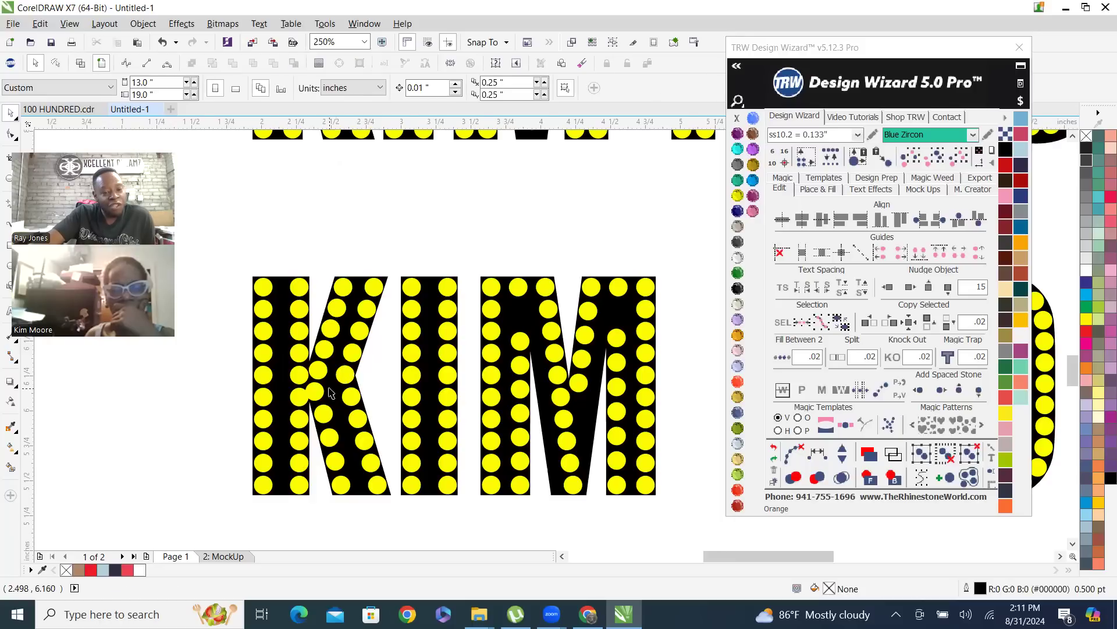
Move the stone where the K's inner diagonals meet slightly away from the stem column, to about X 2.423", Y 6.134", and deselect it
scroll(329, 387, "up", 3)
left_click_drag(274, 396, 296, 395)
scroll(299, 325, "down", 3)
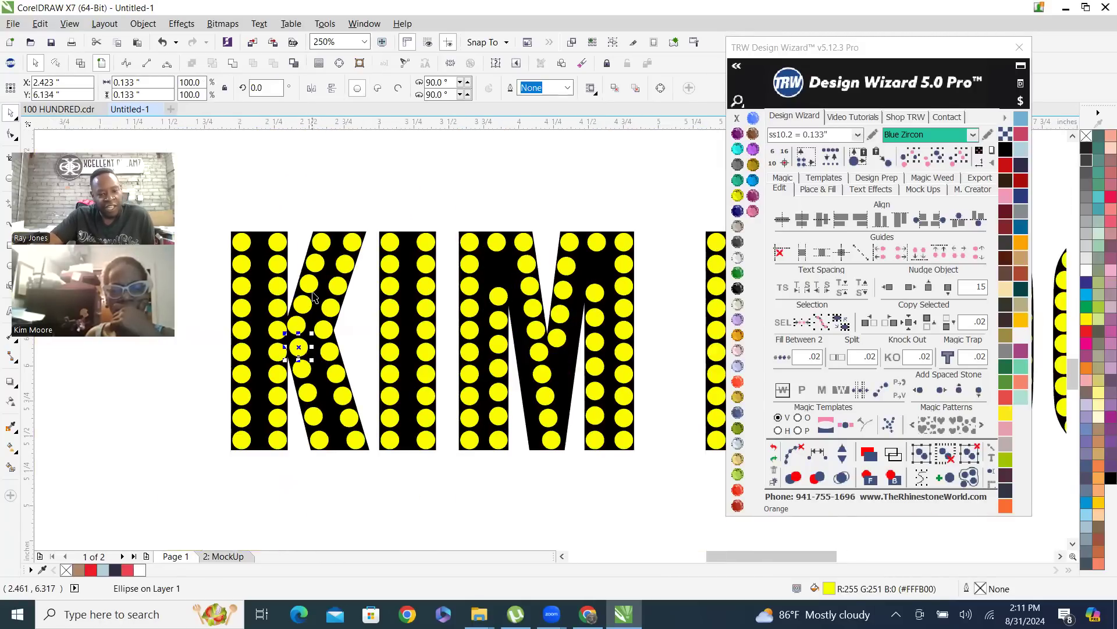
left_click(307, 202)
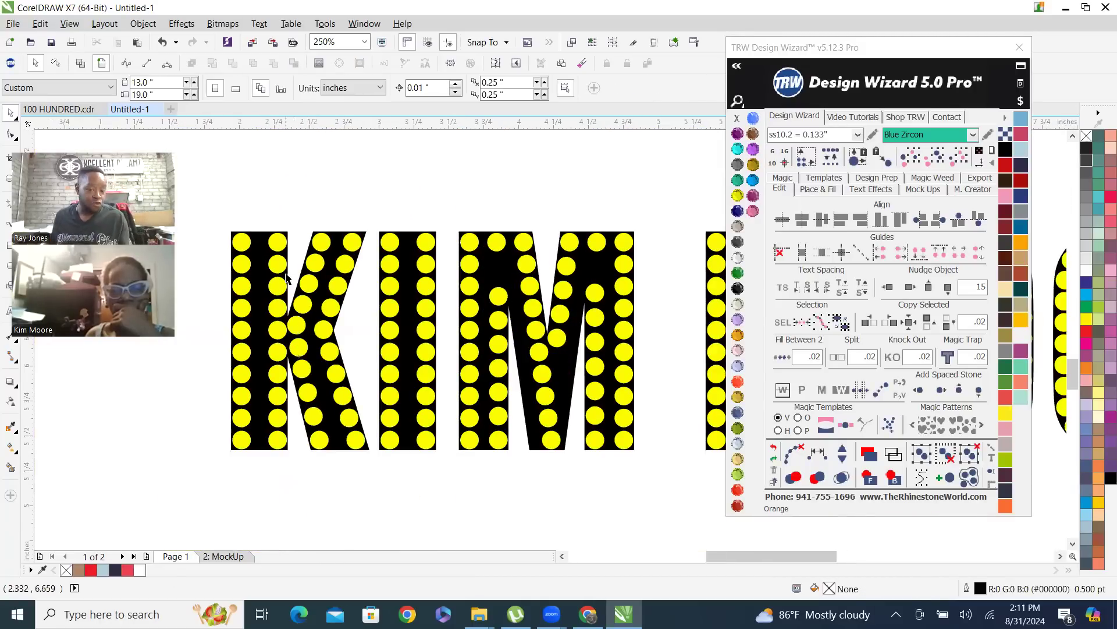
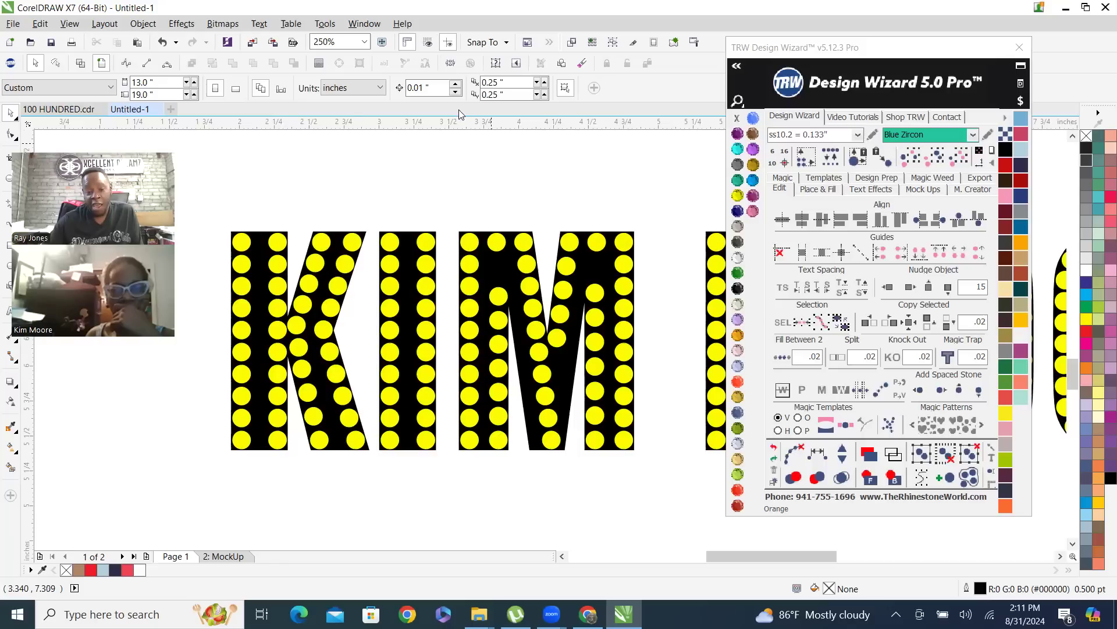
Examine the stone layout in the lowest yellow-filled name, focusing on the columns and diagonals of the K, I and first M
scroll(269, 314, "down", 2)
scroll(389, 406, "down", 2)
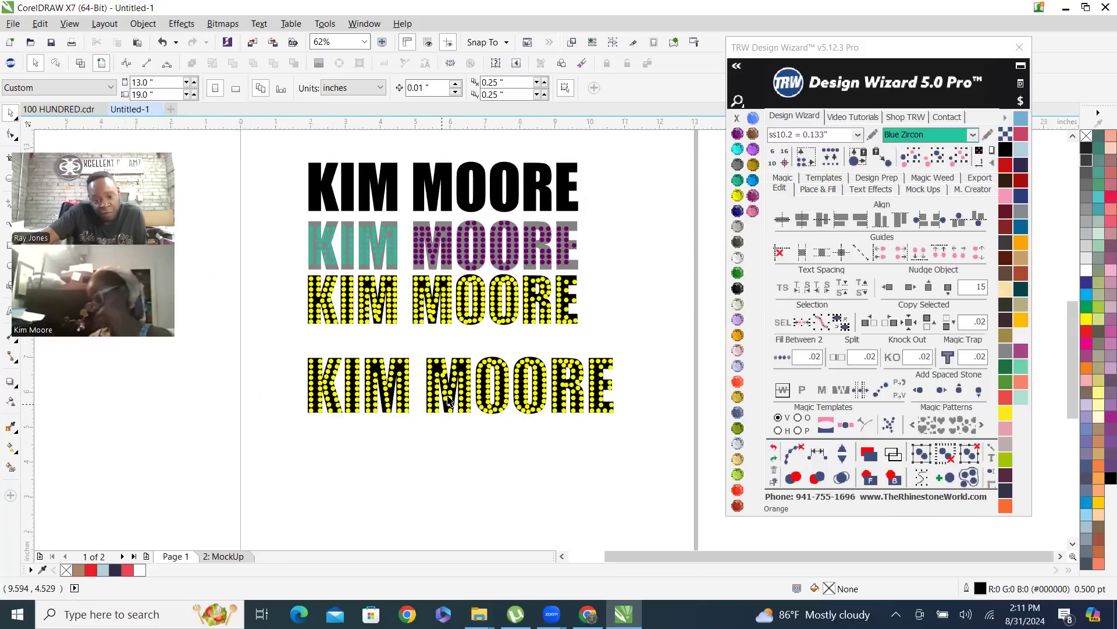
scroll(448, 422, "up", 1)
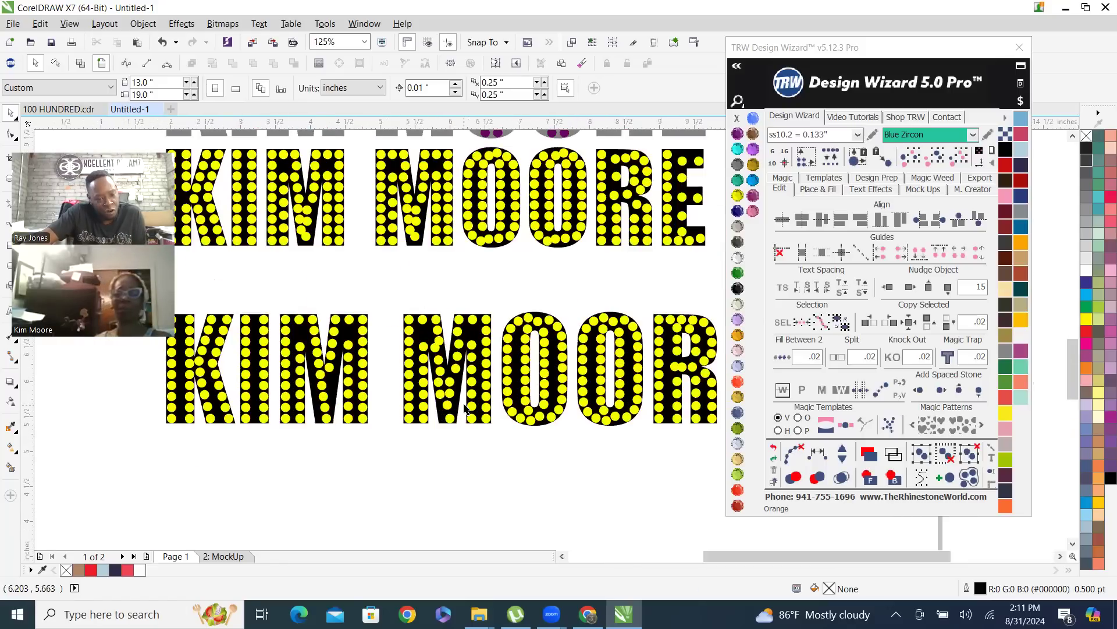
scroll(390, 418, "down", 1)
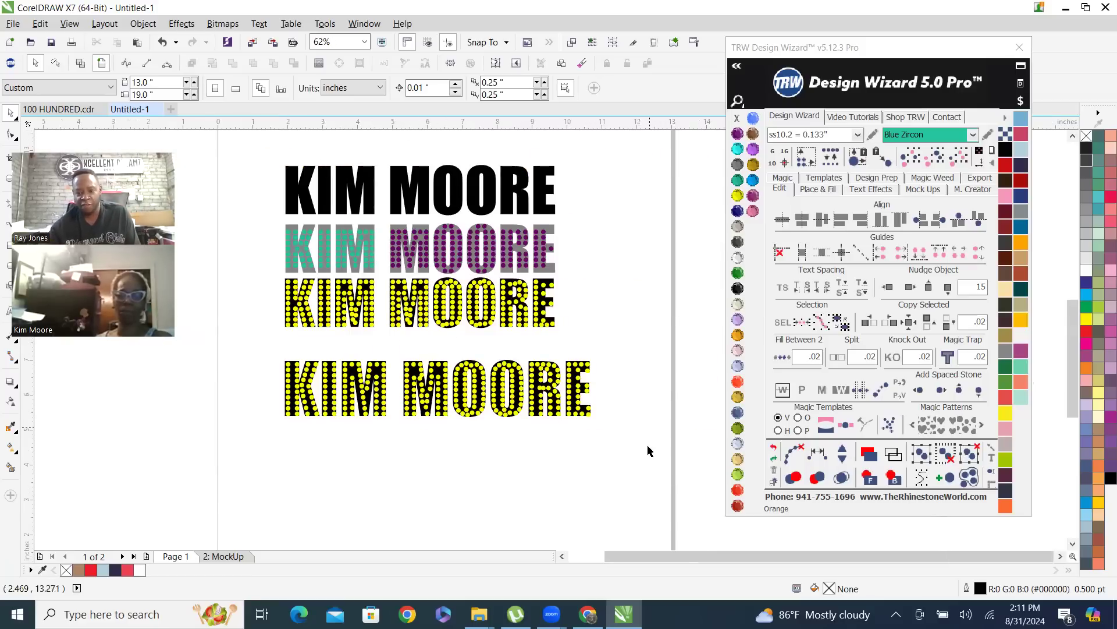
left_click_drag(638, 440, 334, 344)
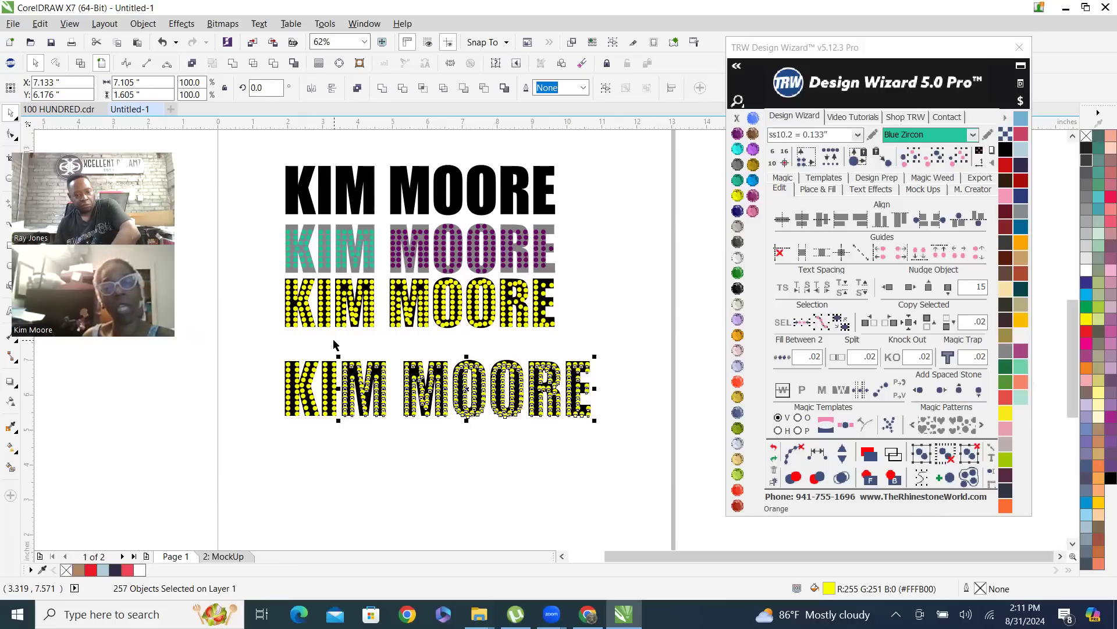
left_click(631, 314)
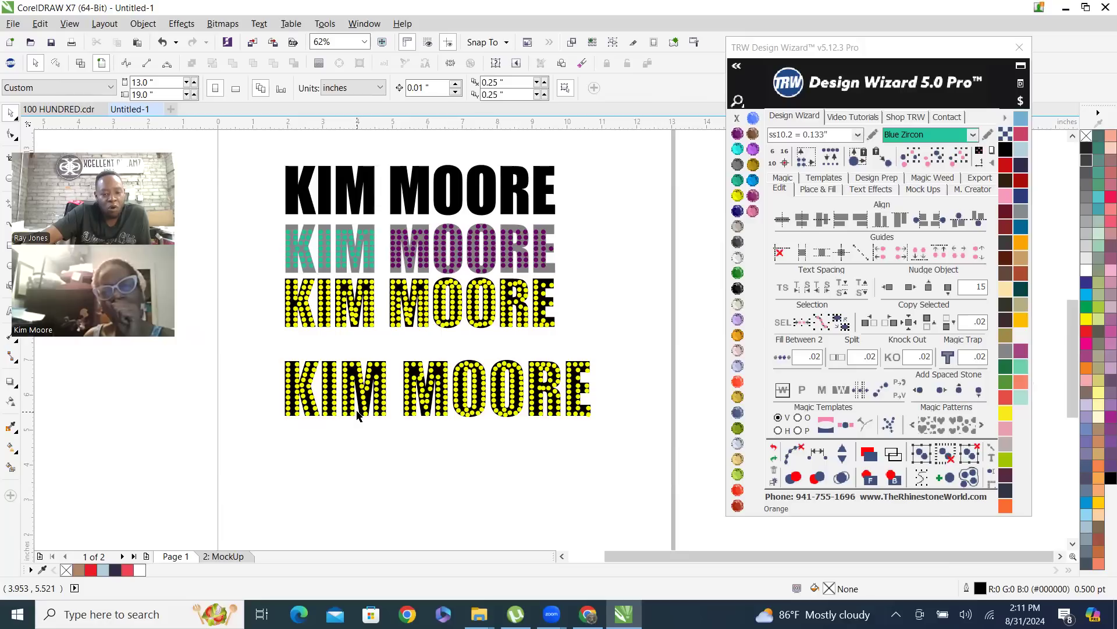
scroll(344, 373, "up", 4)
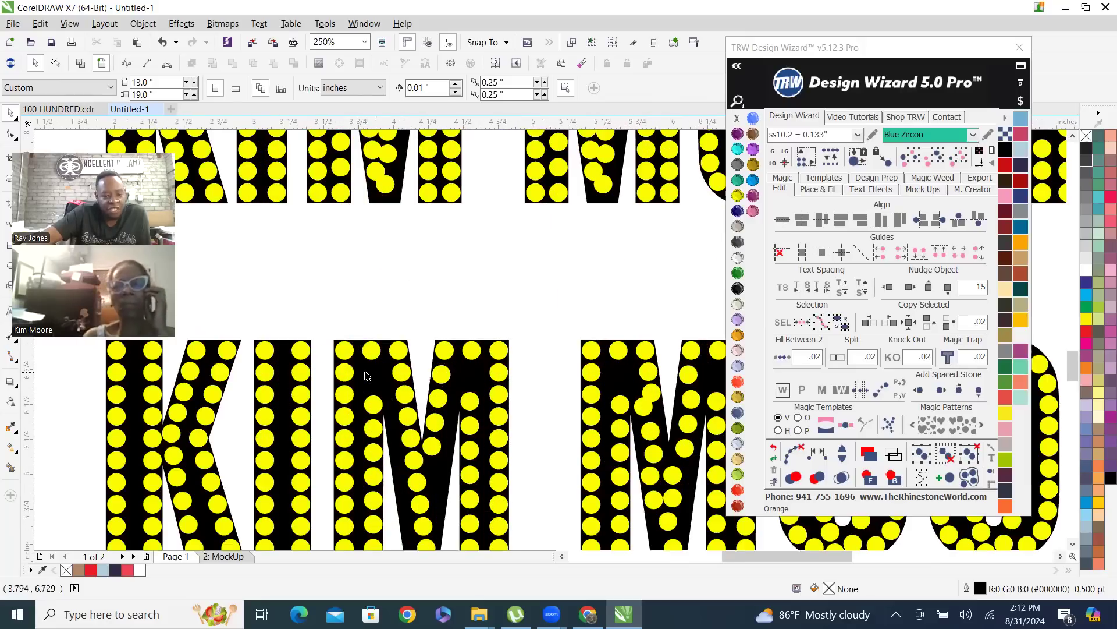
left_click(367, 374)
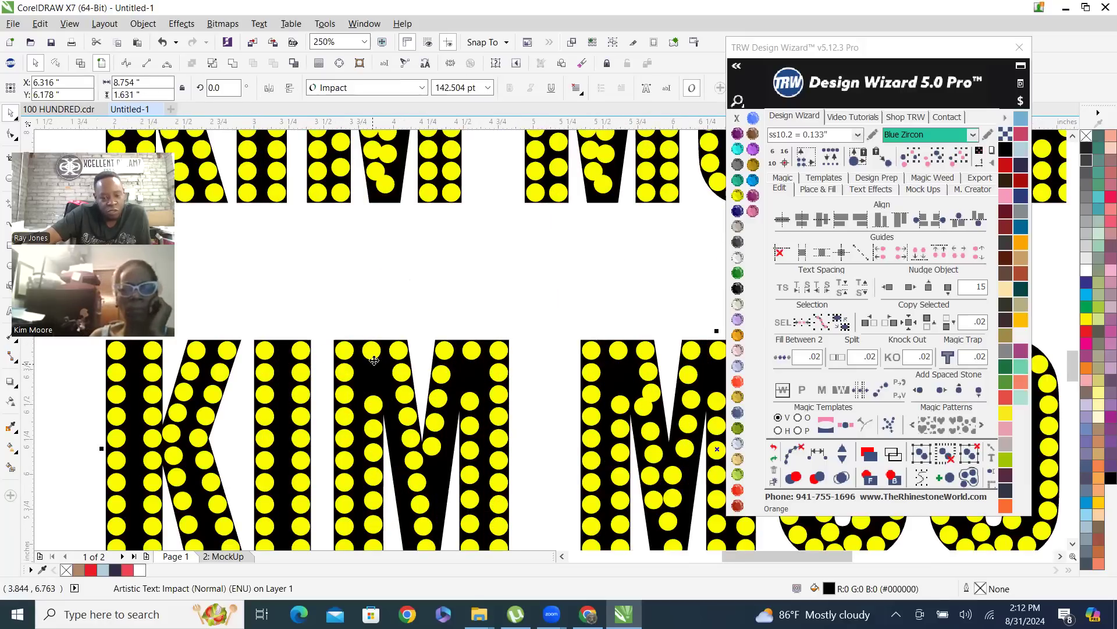
scroll(374, 360, "down", 2)
scroll(371, 353, "up", 2)
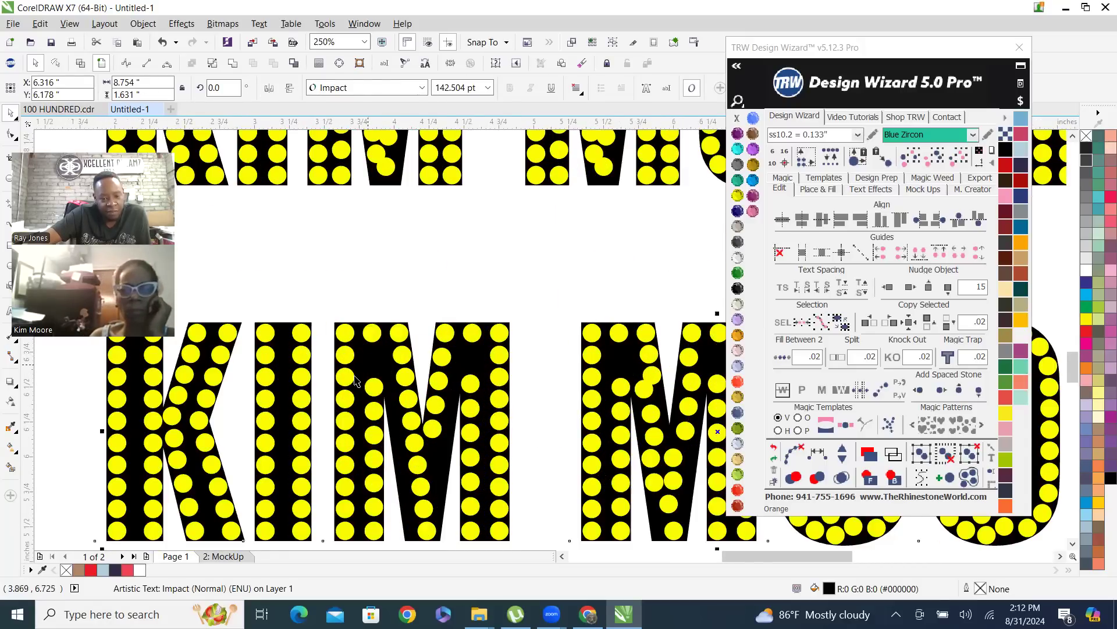
scroll(357, 382, "up", 14)
scroll(351, 402, "up", 4)
scroll(389, 320, "up", 2)
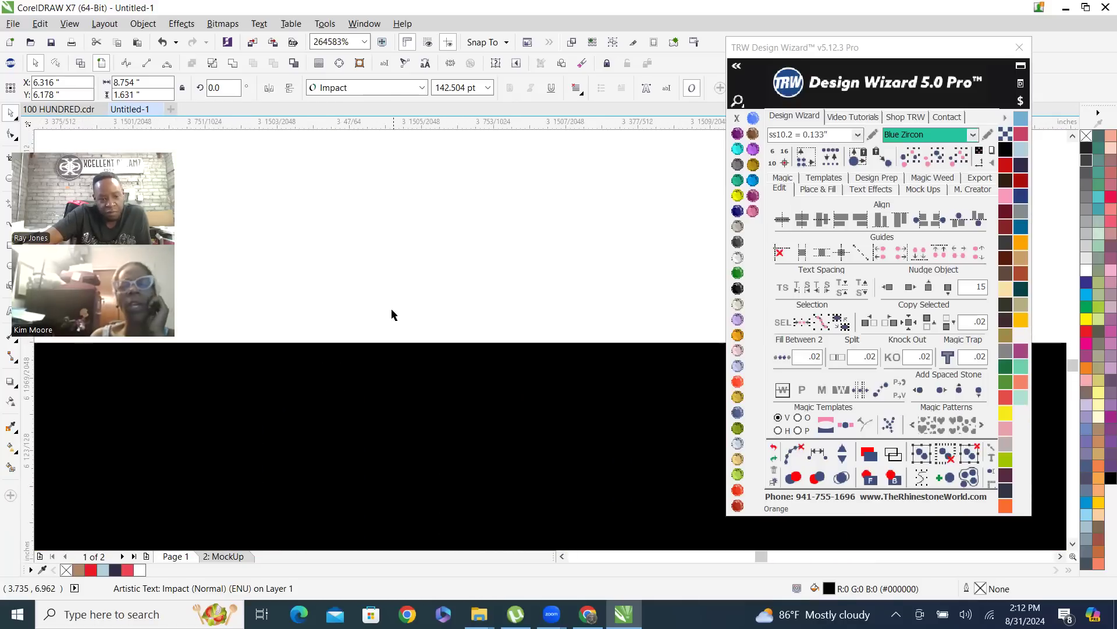
scroll(392, 318, "down", 14)
scroll(375, 337, "down", 8)
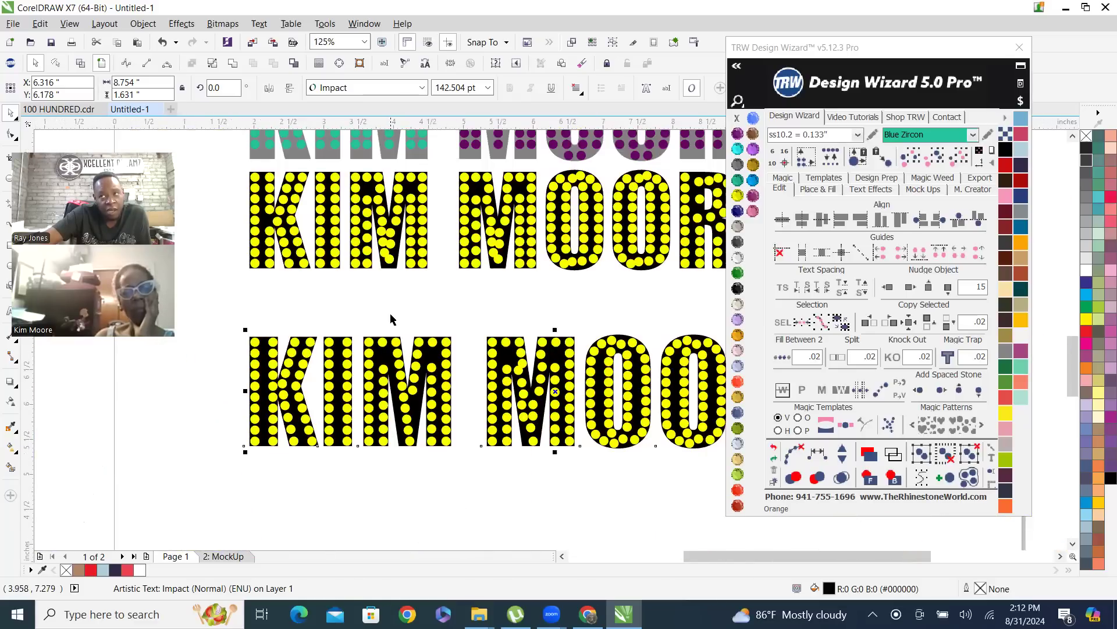
left_click(391, 323)
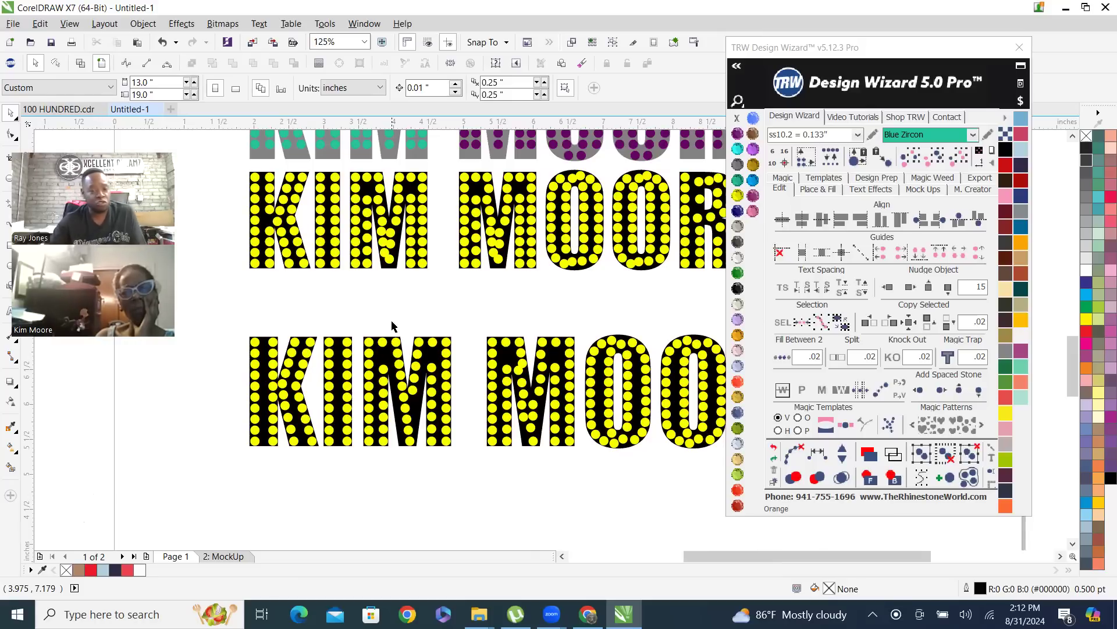
scroll(424, 352, "up", 3)
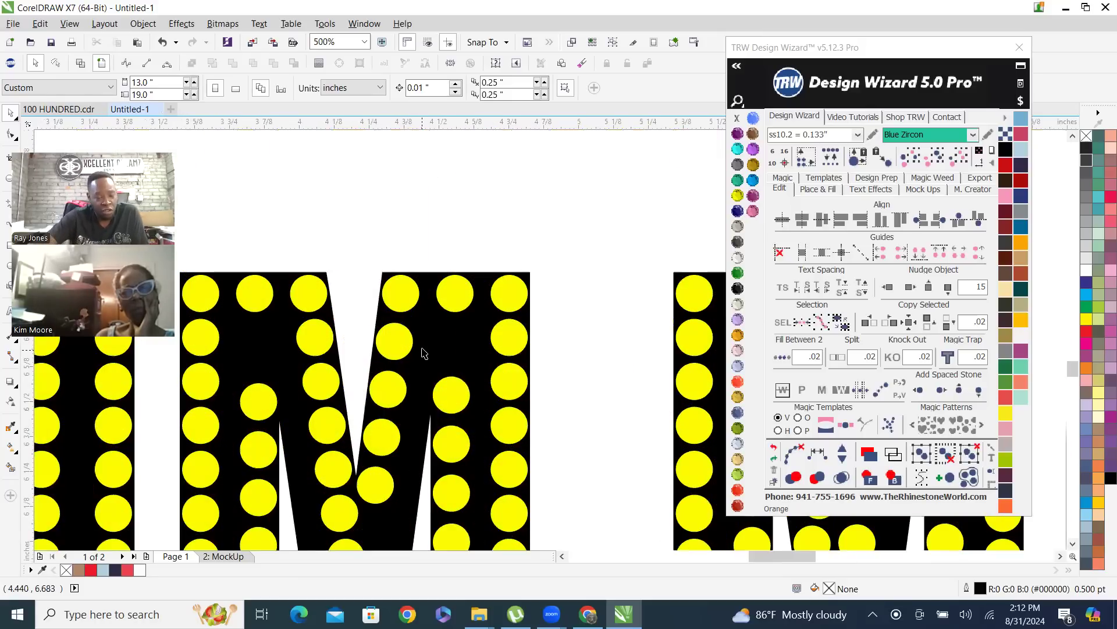
left_click(452, 356)
scroll(442, 342, "down", 2)
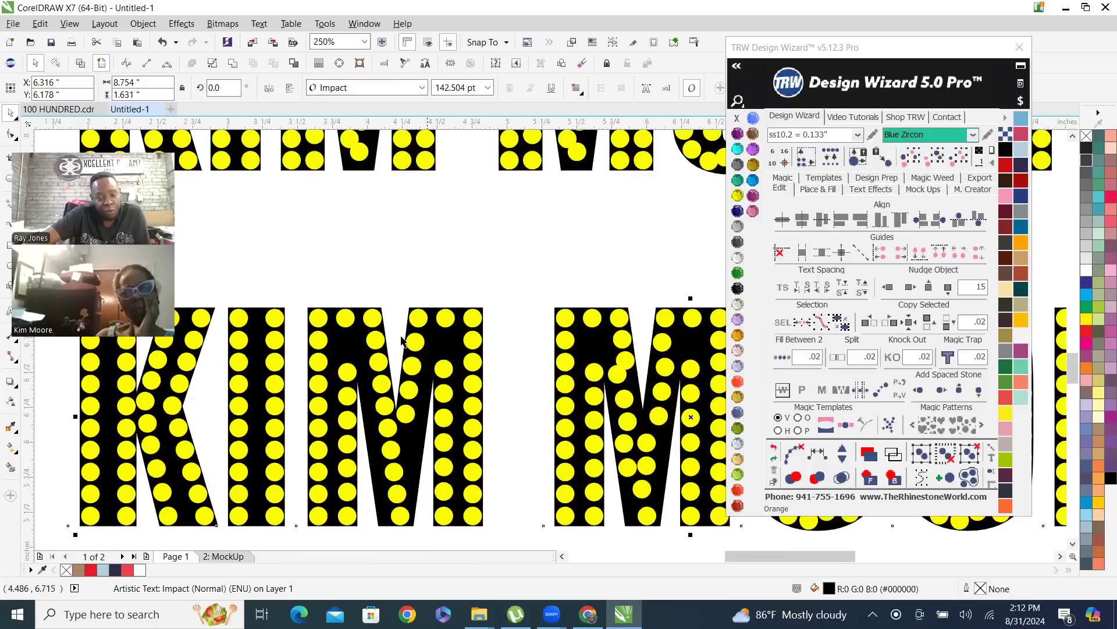
scroll(398, 344, "down", 1)
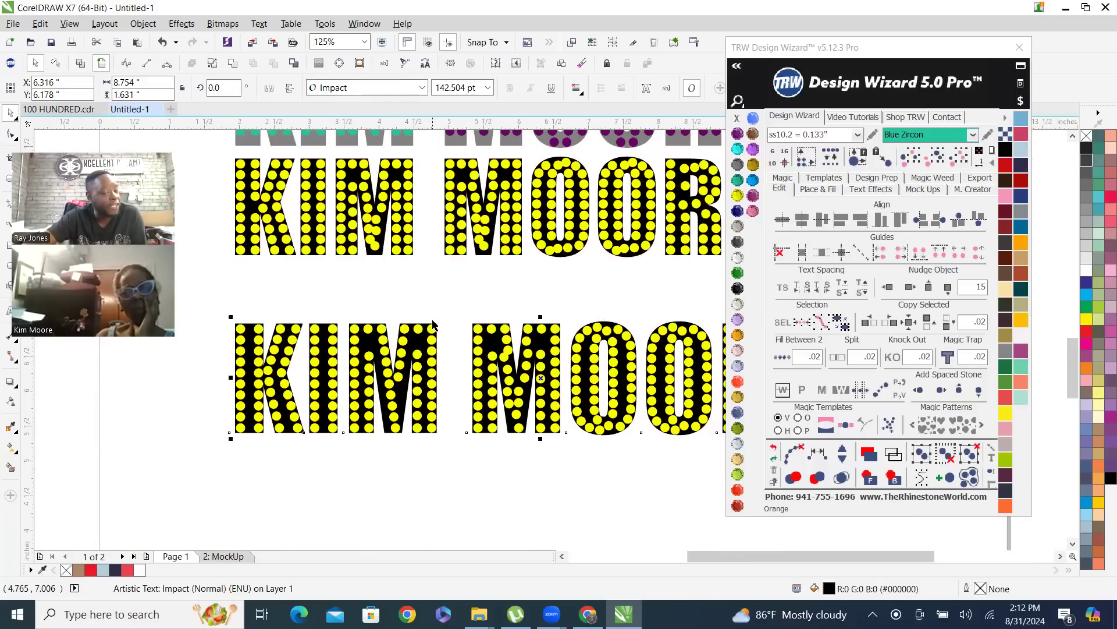
left_click(513, 290)
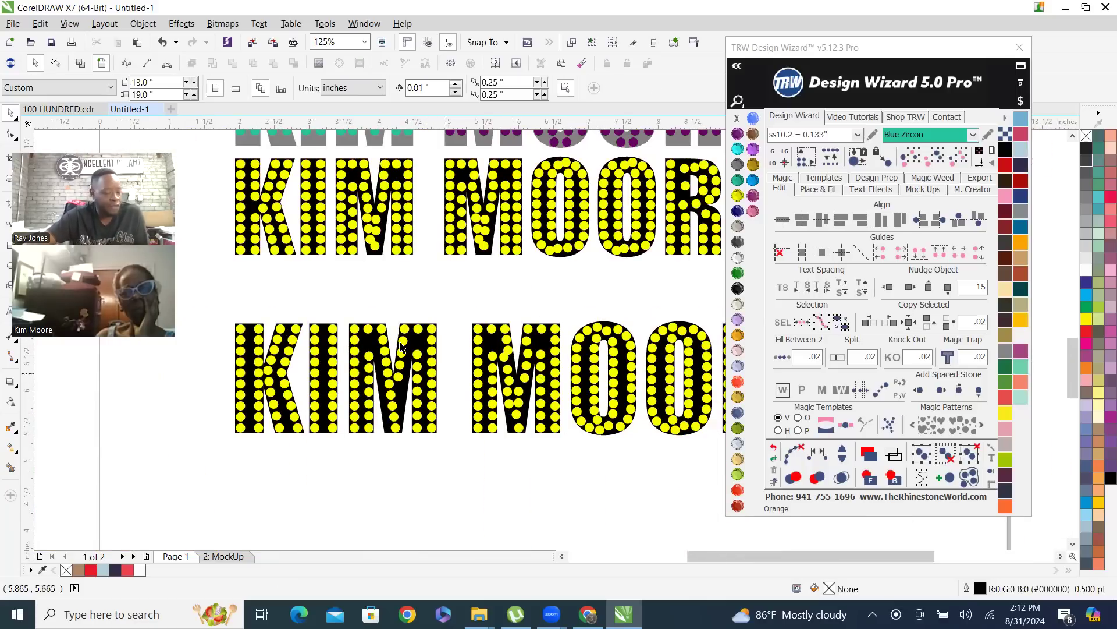
scroll(261, 408, "up", 2)
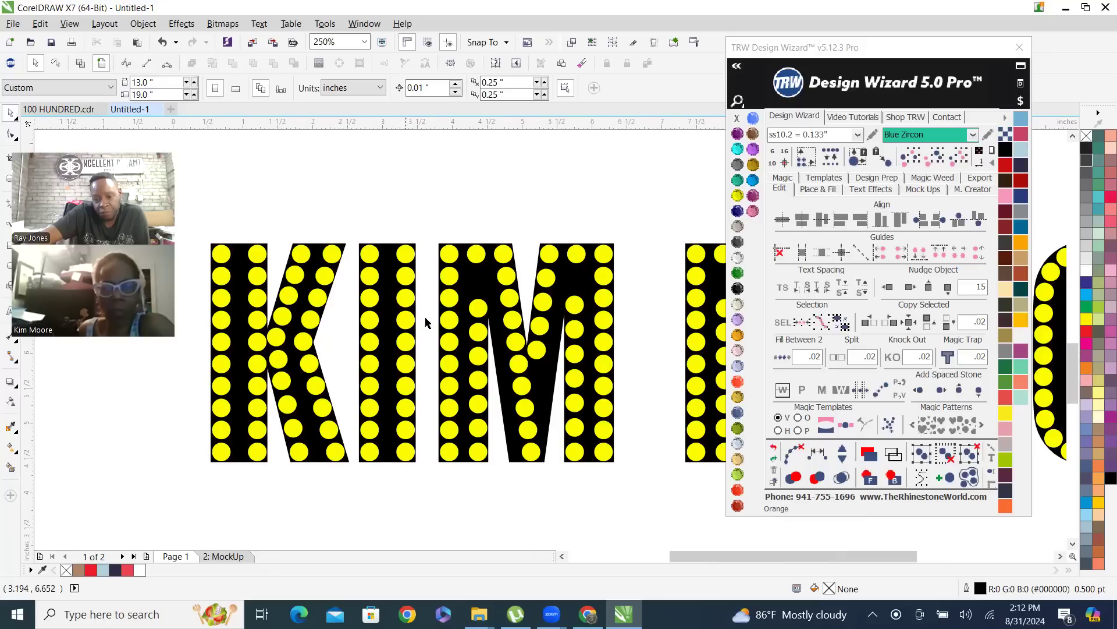
Delete the black, grey and two yellow-stone copies of the name text below the pink outlined name
scroll(406, 320, "down", 2)
scroll(406, 320, "down", 2)
scroll(679, 335, "up", 2)
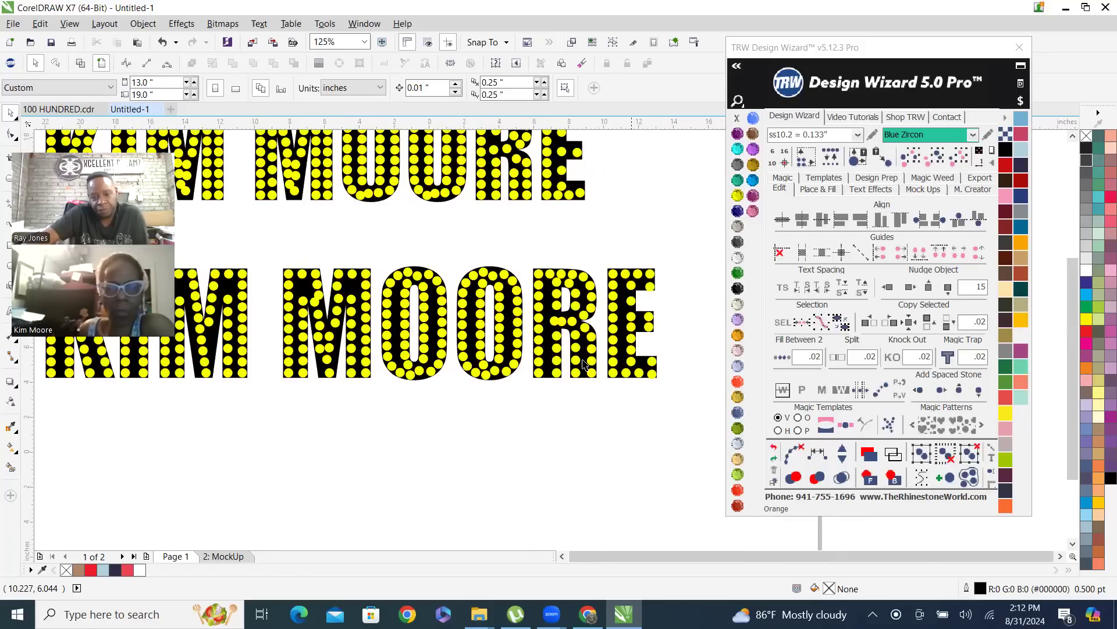
scroll(599, 337, "down", 3)
scroll(563, 256, "up", 2)
scroll(562, 257, "down", 2)
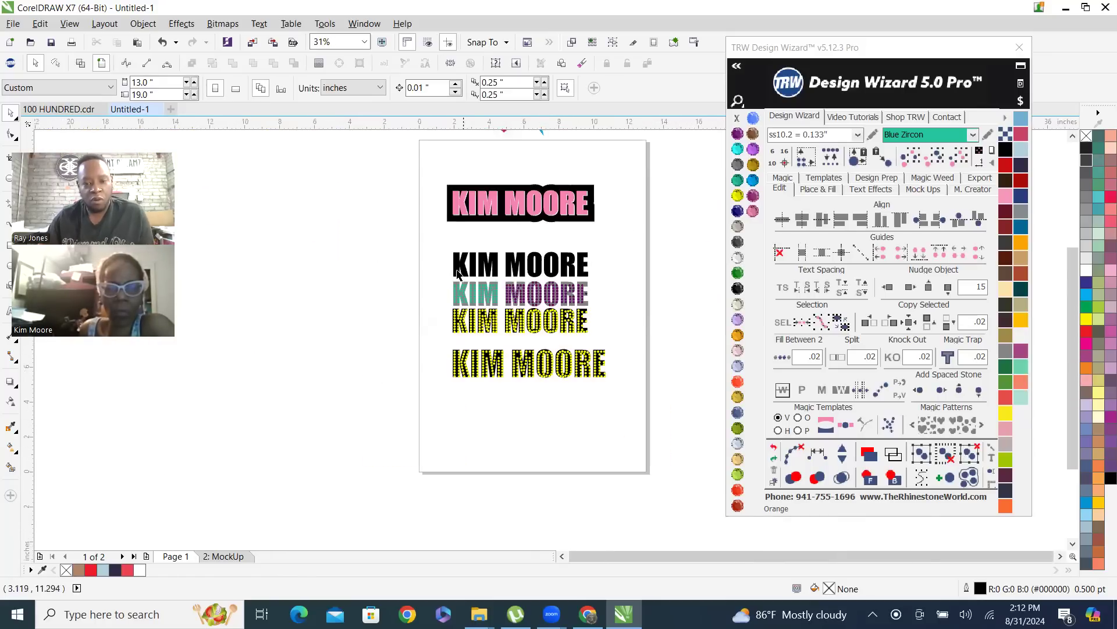
left_click_drag(435, 235, 638, 397)
key("Delete")
Enlarge the pink name with its black outline to about 11.508" by 2.945" and move it to about X 6.382", Y 13.223"
left_click_drag(439, 172, 602, 265)
left_click_drag(598, 226, 653, 268)
scroll(513, 198, "up", 2)
left_click_drag(546, 177, 513, 240)
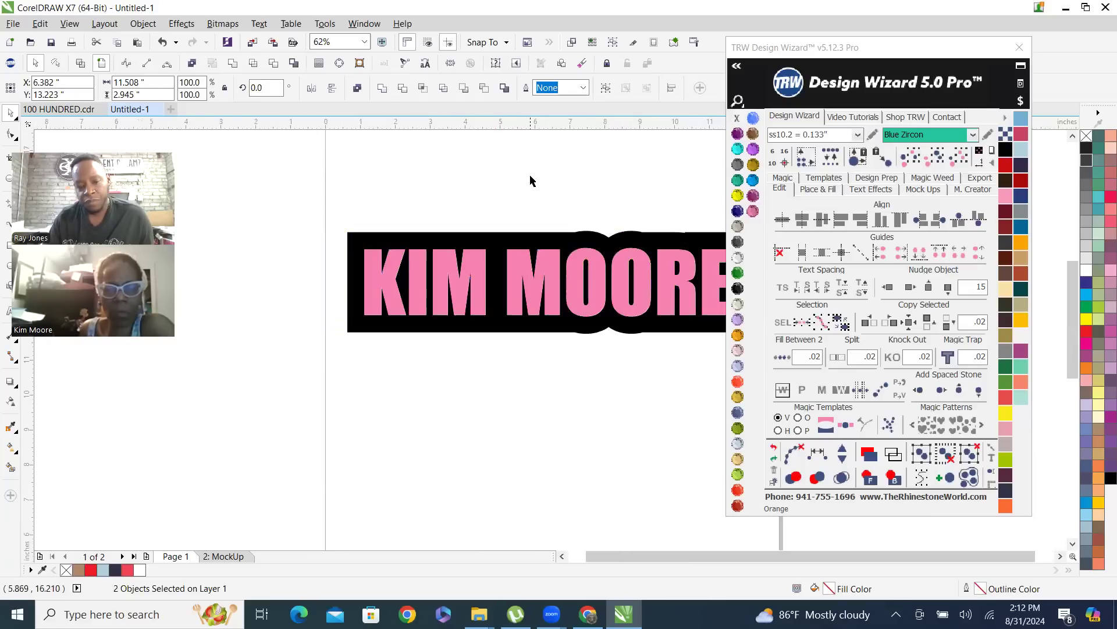
left_click(528, 179)
scroll(361, 307, "down", 2)
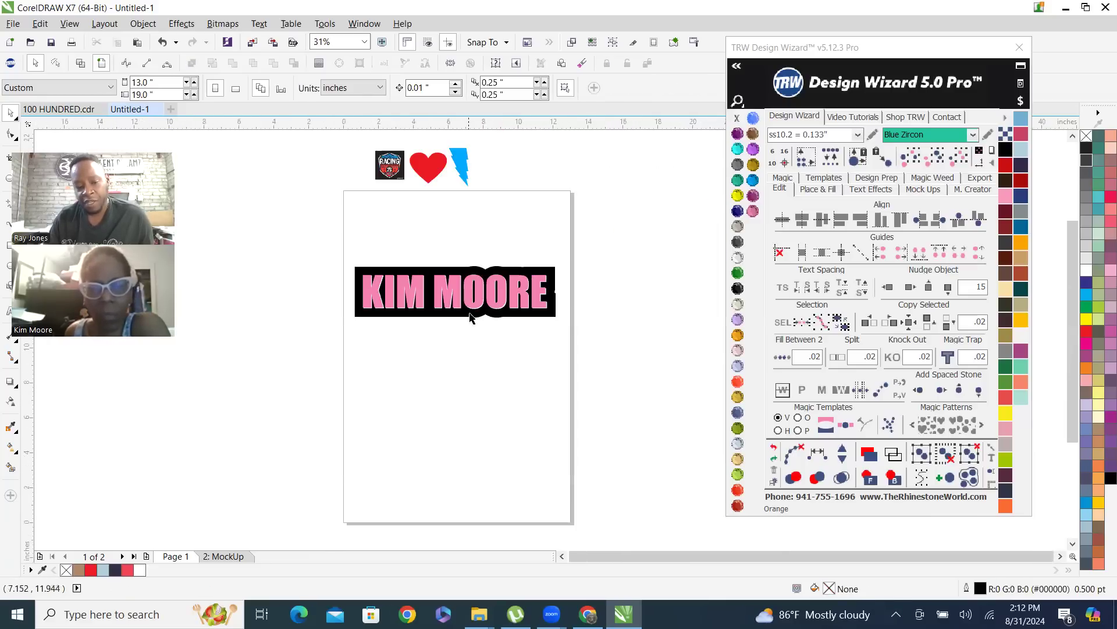
Island Fill the pink name text with ss10.2 Blue Zircon stones, using 1 island and .02 spacing
scroll(469, 288, "up", 2)
left_click(430, 255)
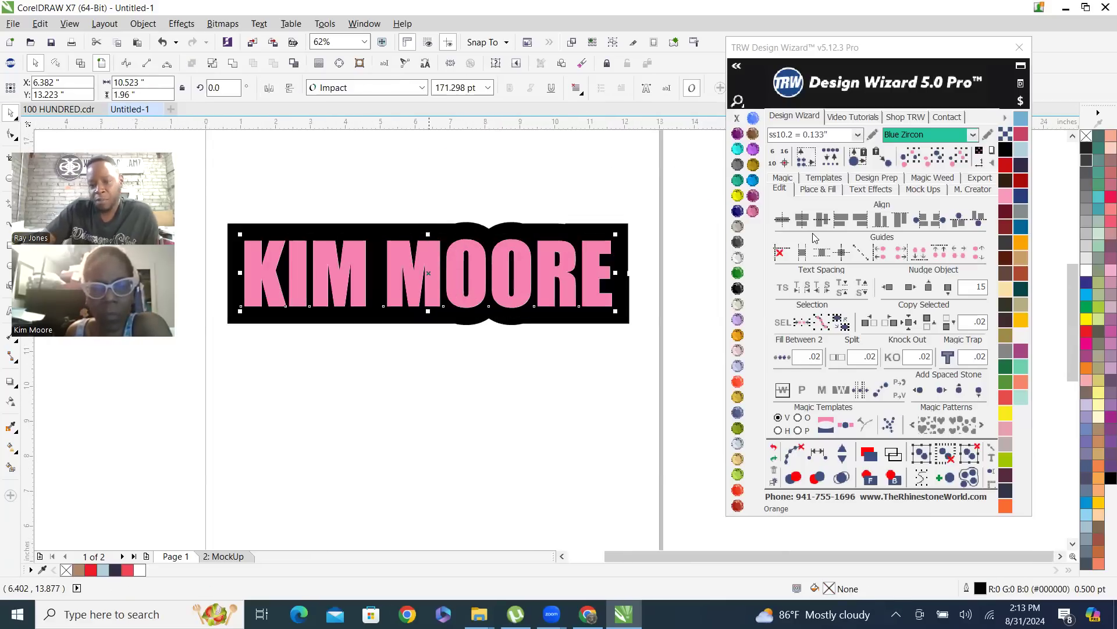
left_click(822, 189)
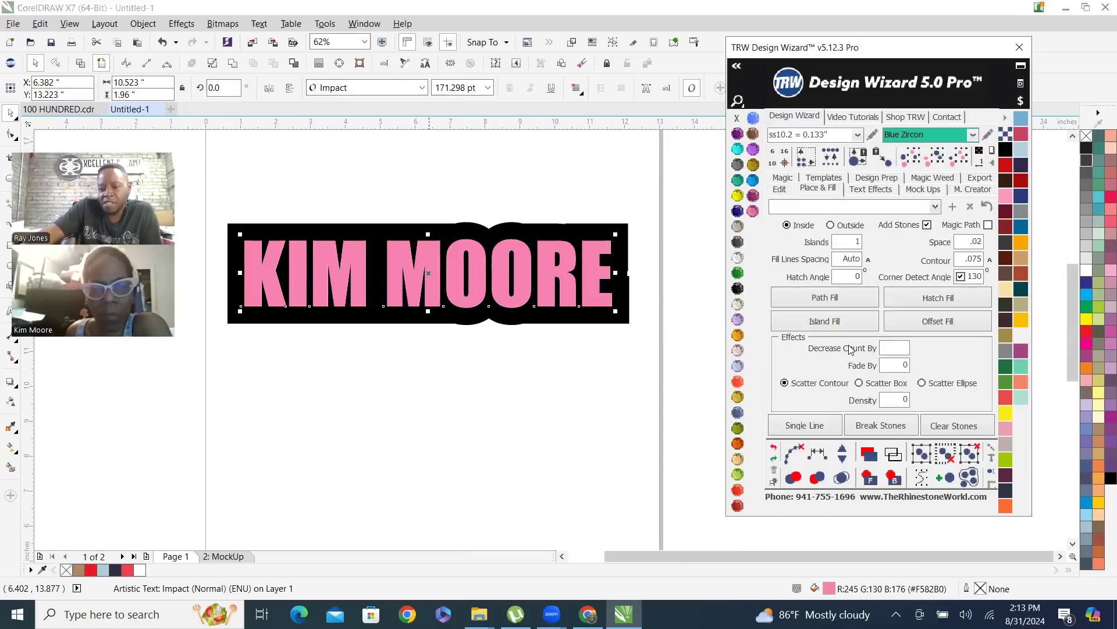
left_click(840, 328)
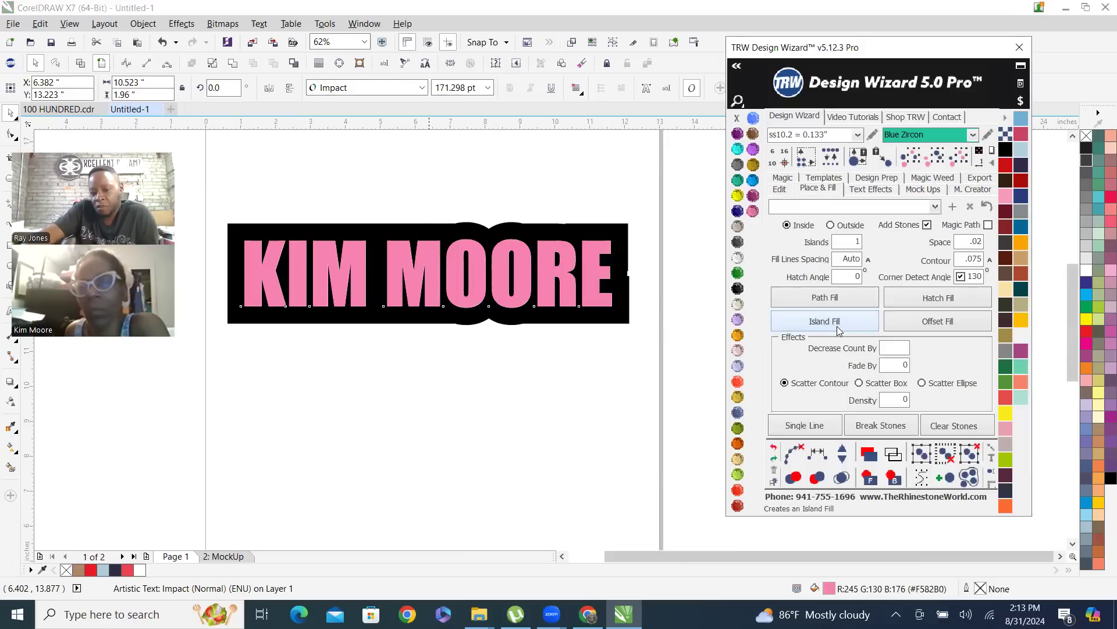
Clear the paths from the filled name's stones, merge the overlapping stones and deselect them
left_click(792, 453)
left_click(841, 477)
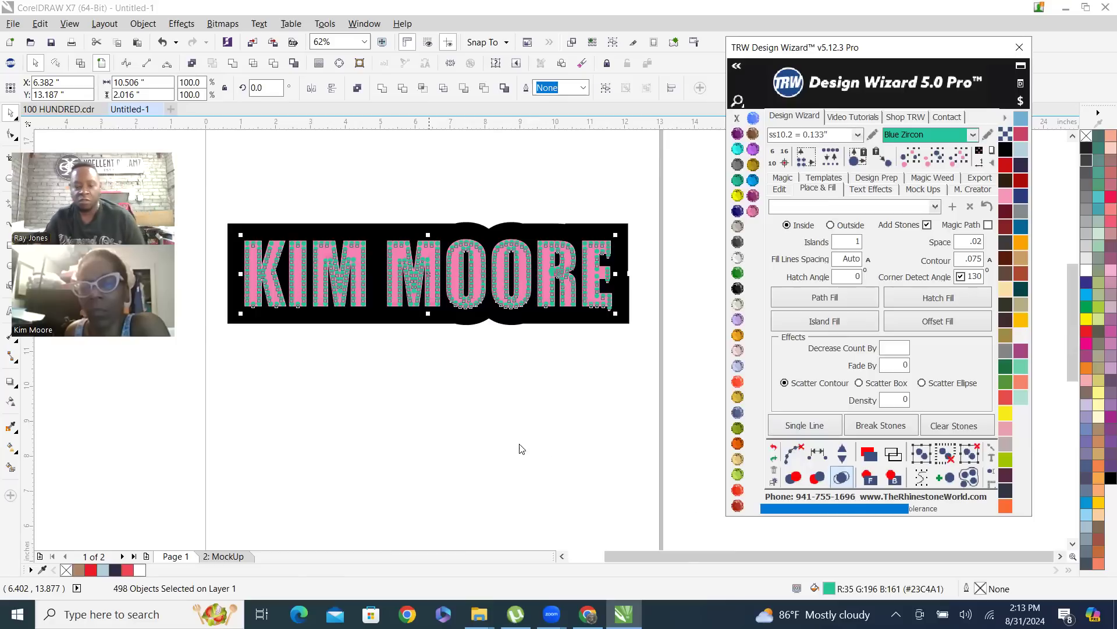
left_click(586, 429)
Delete the three stones sticking out below the ends of the E's upper, middle and lower arms
scroll(622, 327, "up", 4)
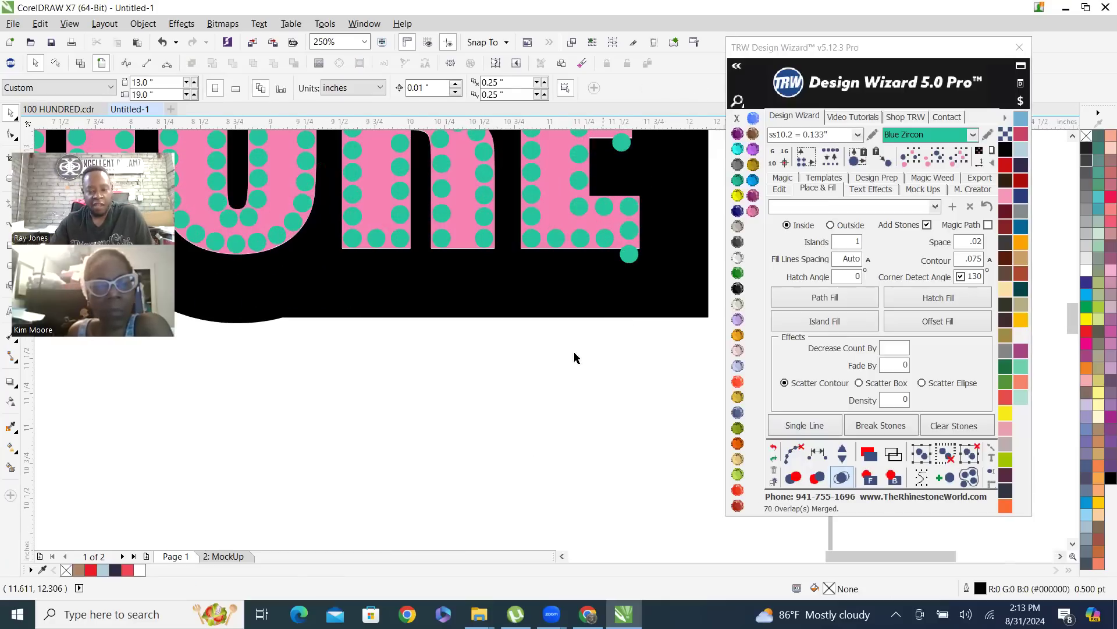
scroll(574, 357, "down", 2)
scroll(605, 375, "up", 2)
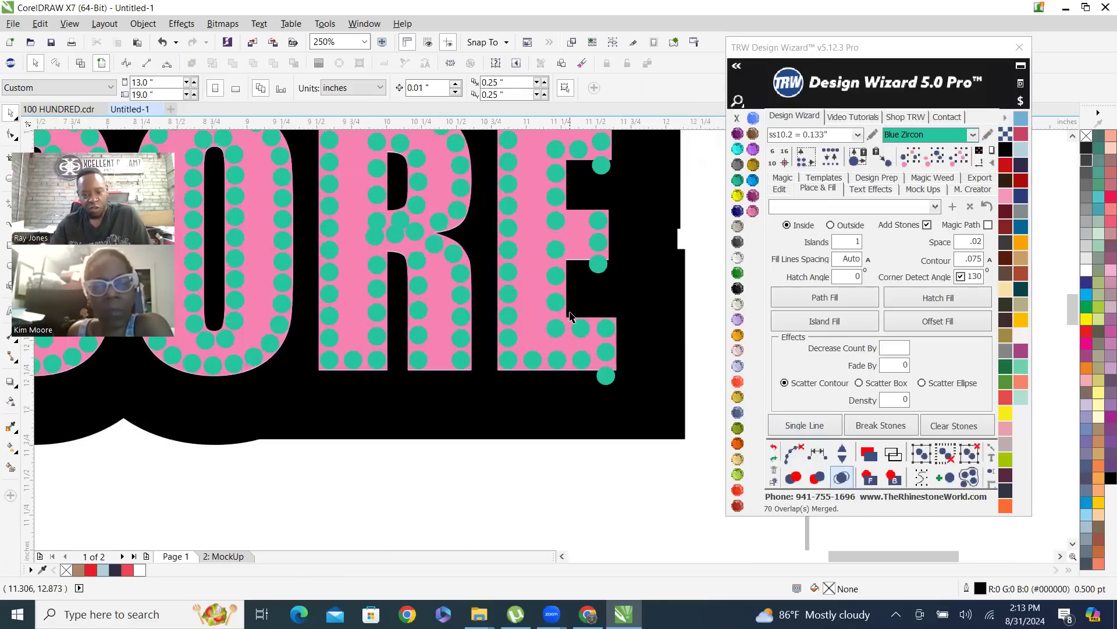
left_click(603, 377)
key("Delete")
left_click(600, 166)
key("Delete")
left_click(597, 267)
key("Delete")
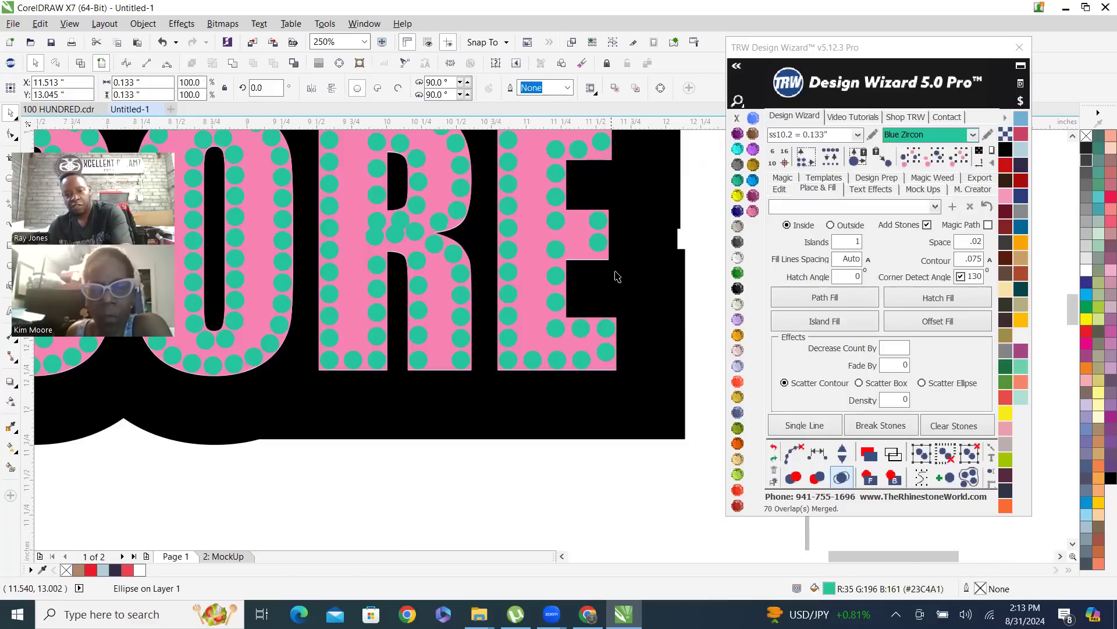
Delete the crowding stone in the R's inner stem column where the bowl meets the stem
scroll(616, 273, "down", 2)
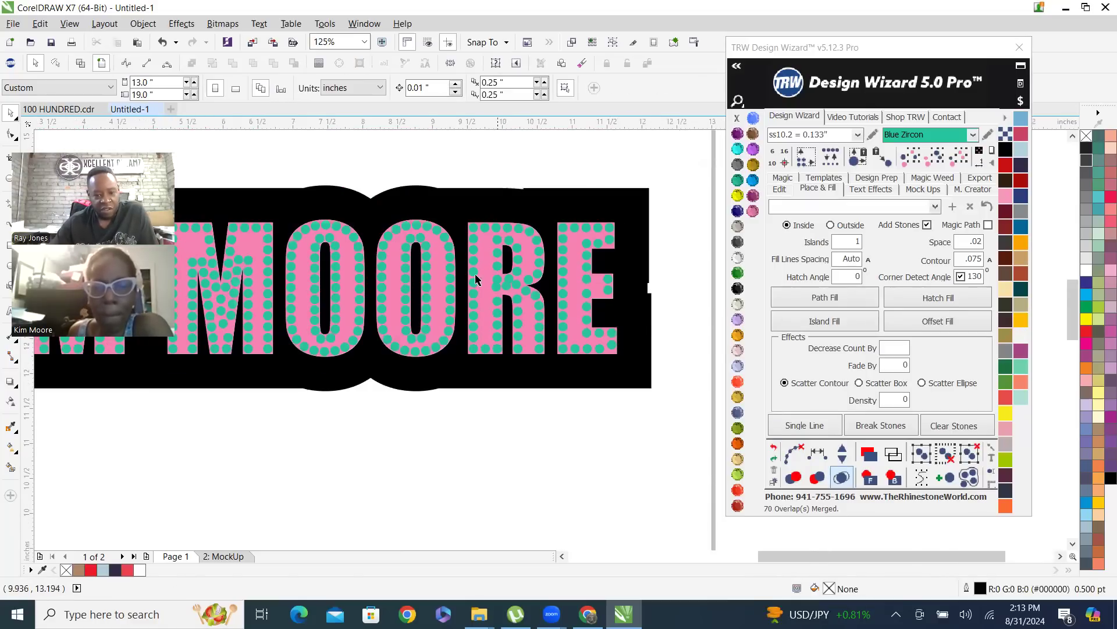
scroll(536, 275, "up", 2)
scroll(499, 288, "up", 1)
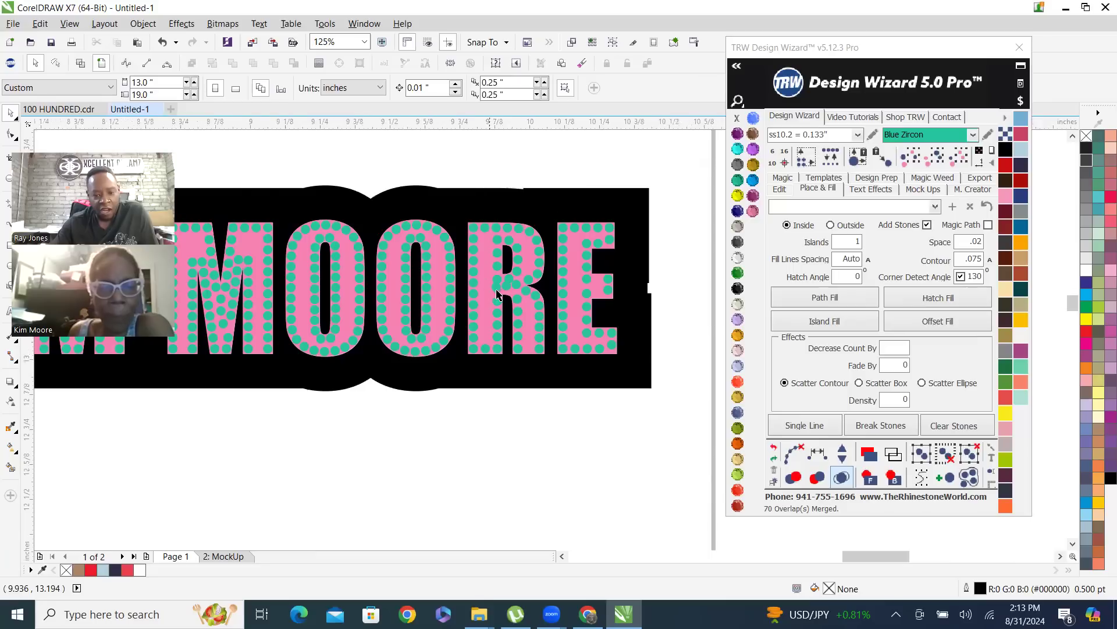
scroll(511, 302, "down", 1)
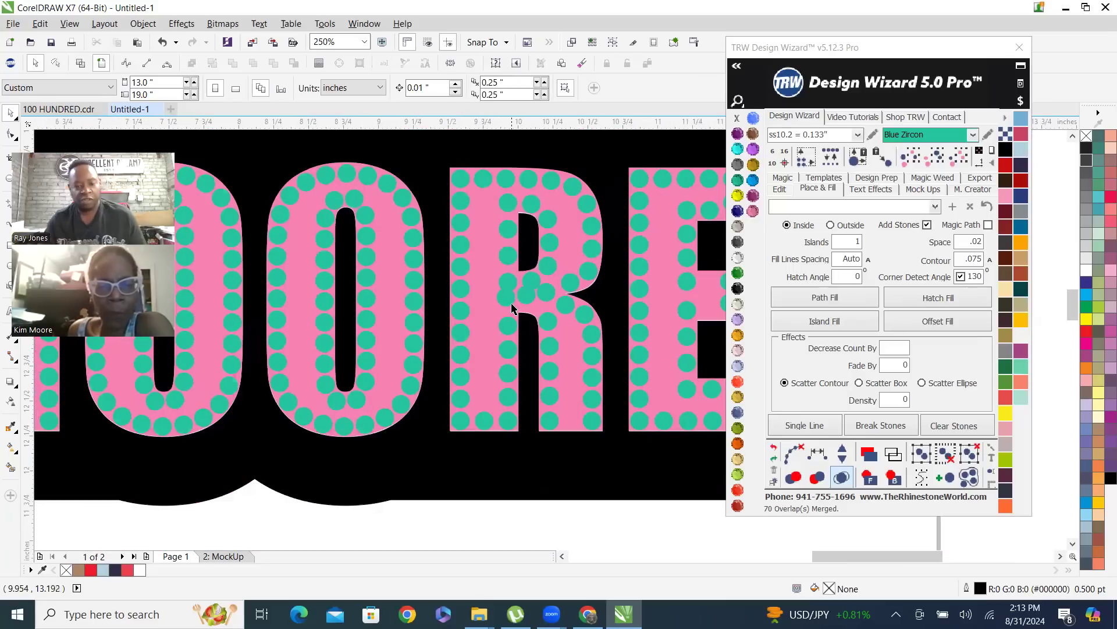
left_click(508, 301)
key("Delete")
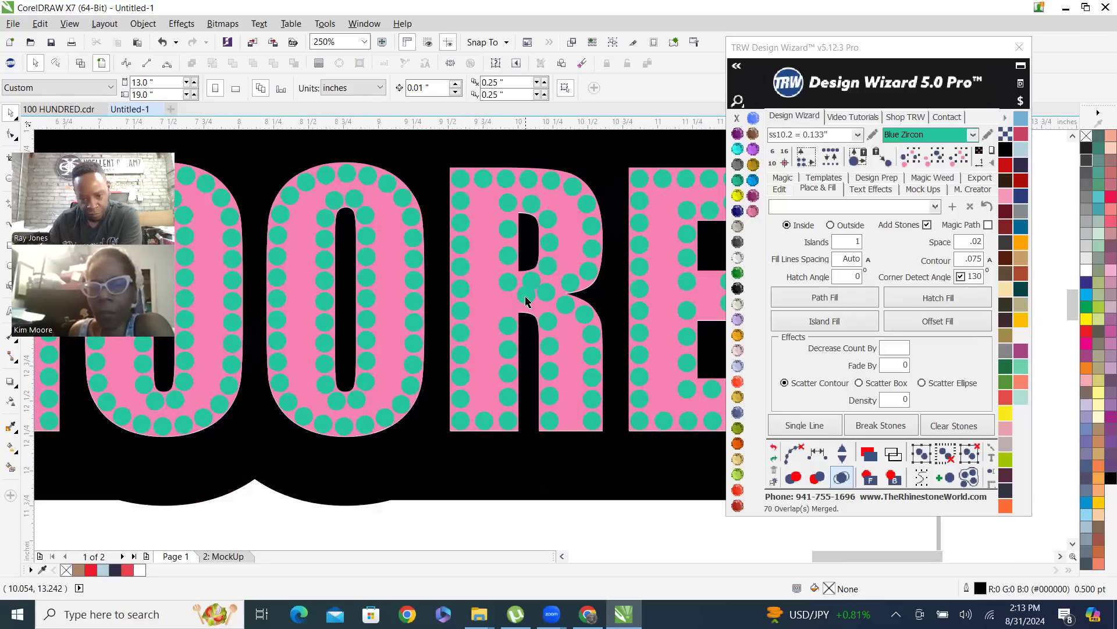
Delete the remaining stones of the R's inner stem column between its upper and lower end stones
left_click(504, 231)
key("Delete")
left_click(507, 260)
key("Delete")
left_click(507, 282)
key("Delete")
left_click(506, 328)
key("Delete")
left_click(507, 350)
key("Delete")
left_click(506, 373)
key("Delete")
left_click(508, 401)
key("Delete")
Fill between the R's two inner stem end stones at .02 spacing, and clear the path so the new stones are separate
left_click(509, 421)
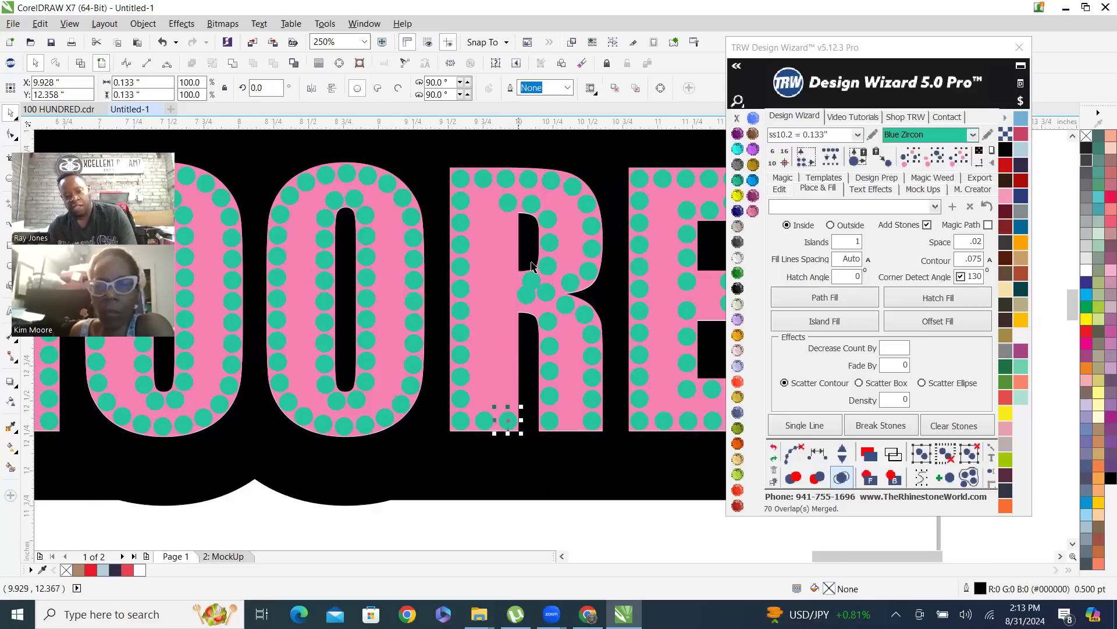
left_click(506, 205, "shift")
left_click(779, 188)
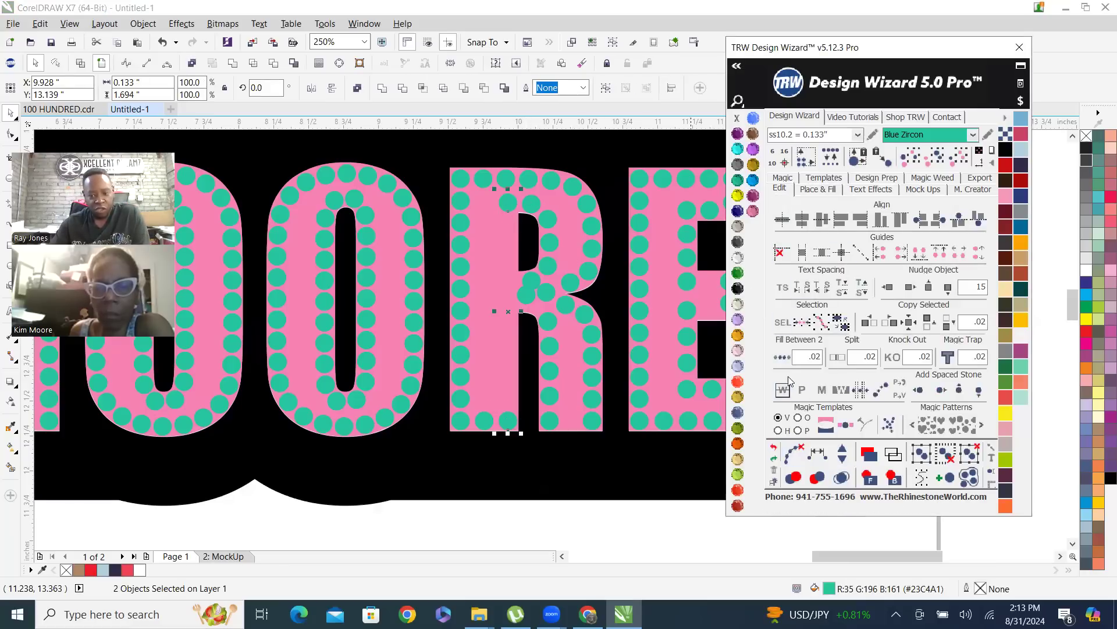
left_click(783, 357)
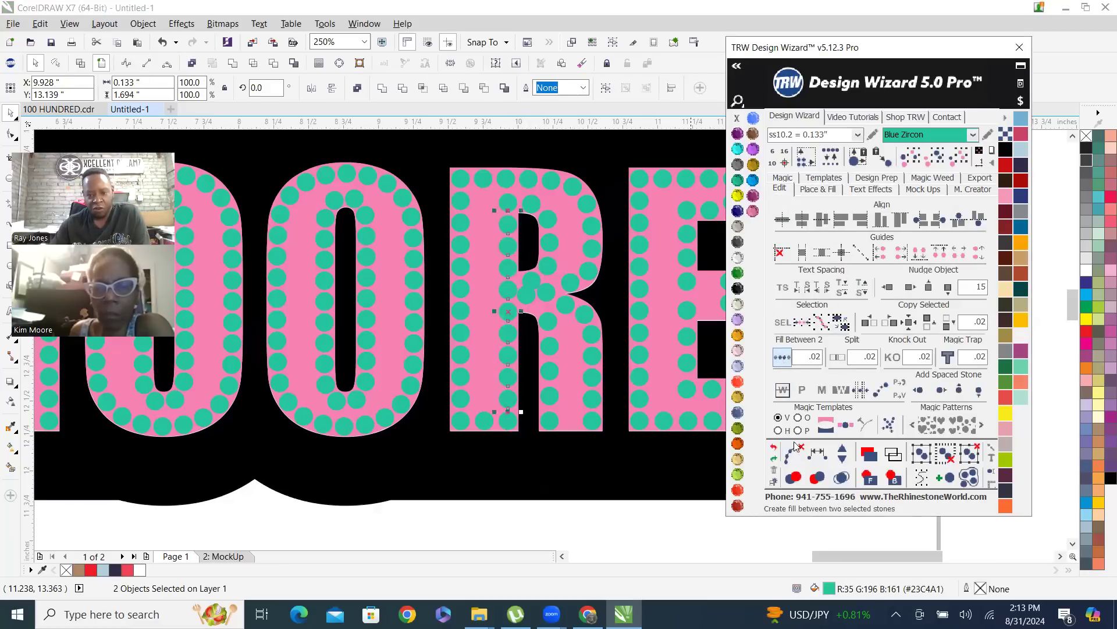
left_click(795, 477)
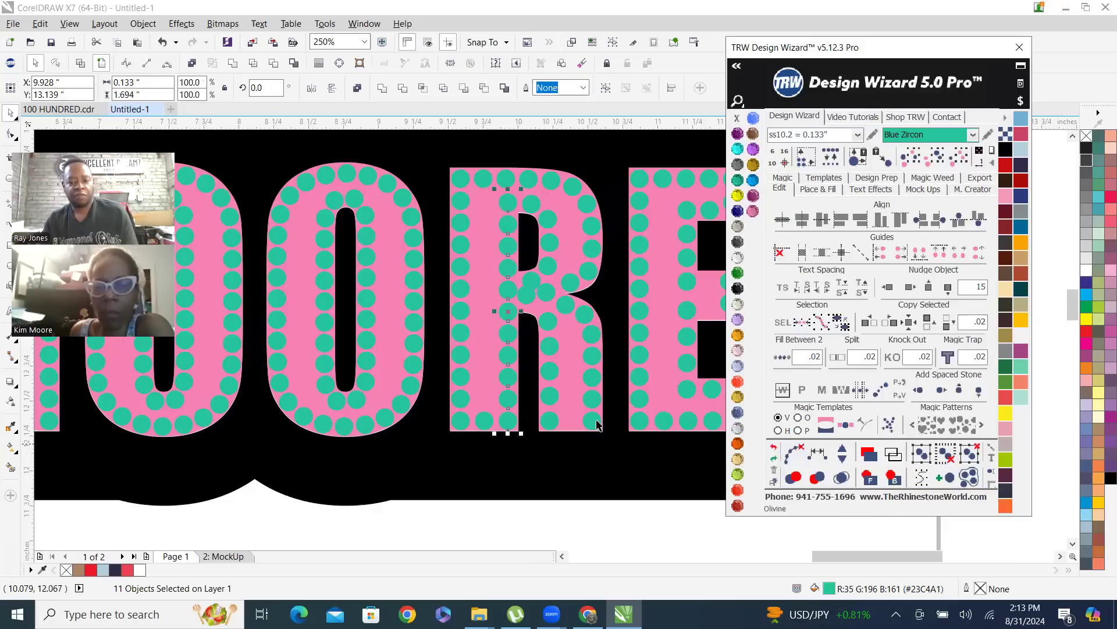
Separate the two overlapping stones beside the R's stem, placing one just above the leg opening and the other just below the bowl opening
scroll(547, 290, "up", 3)
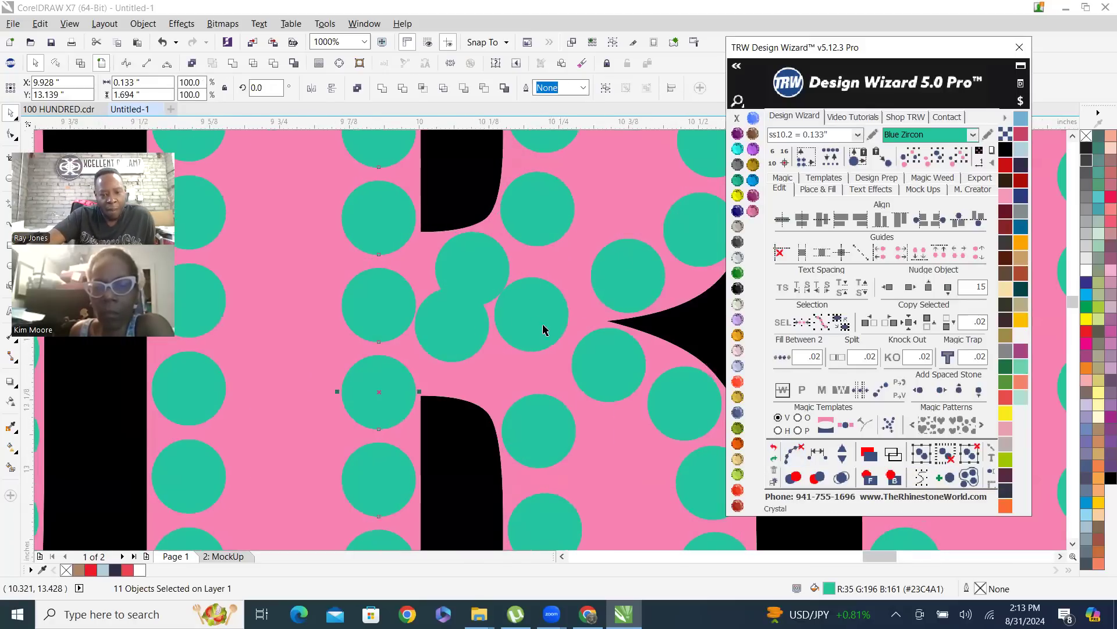
scroll(492, 354, "up", 2)
left_click_drag(445, 325, 460, 394)
scroll(500, 372, "down", 1)
scroll(488, 295, "up", 1)
left_click_drag(492, 297, 459, 294)
scroll(458, 302, "down", 1)
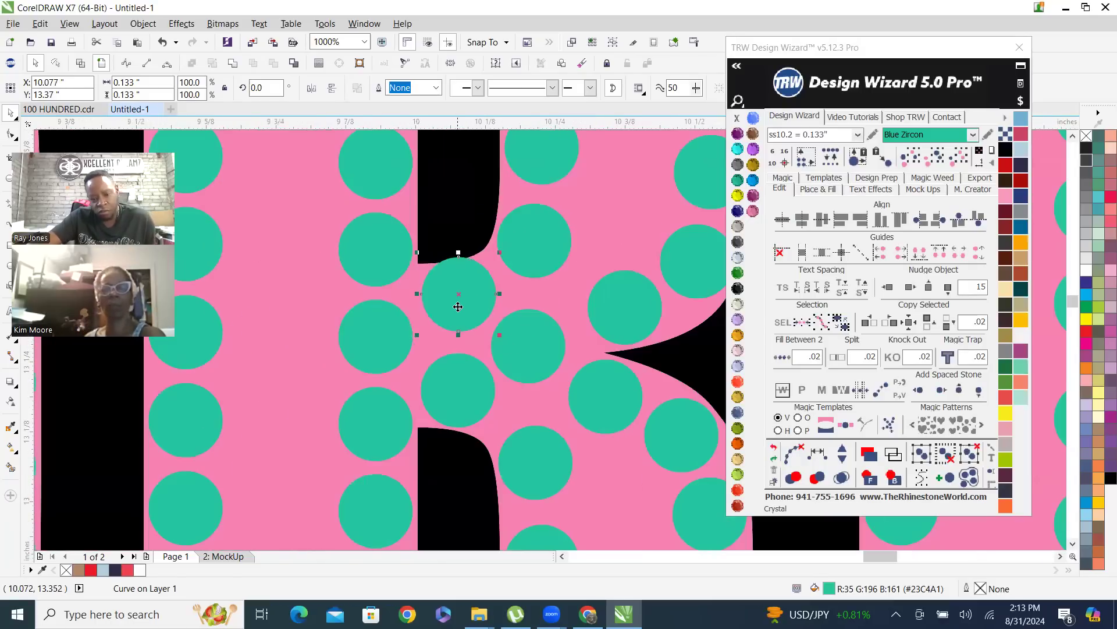
scroll(469, 326, "down", 2)
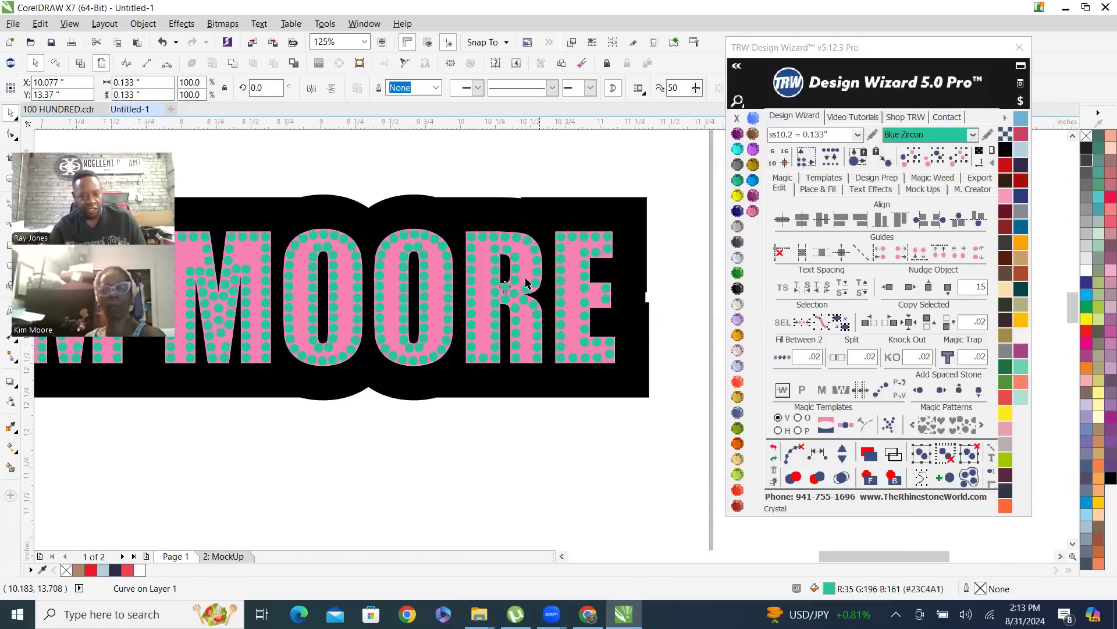
Evenly space the eight stones running from the R's inner stem through the junction and up the bowl's outer edge, and clear the path
scroll(515, 274, "up", 1)
scroll(515, 273, "up", 1)
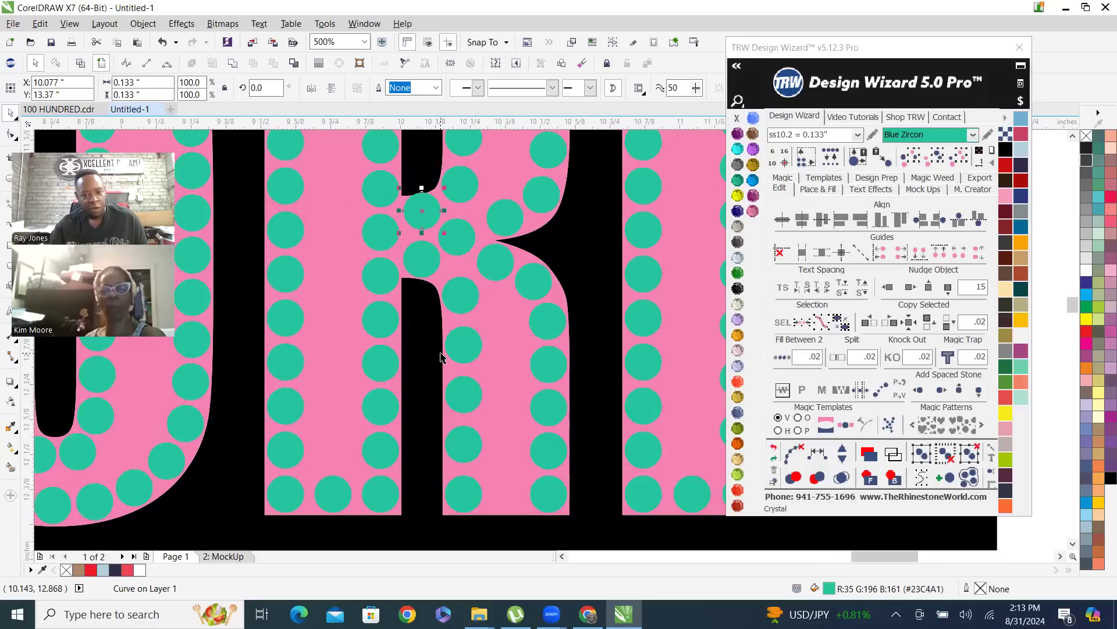
scroll(429, 262, "down", 1)
scroll(441, 287, "up", 1)
left_click(524, 262)
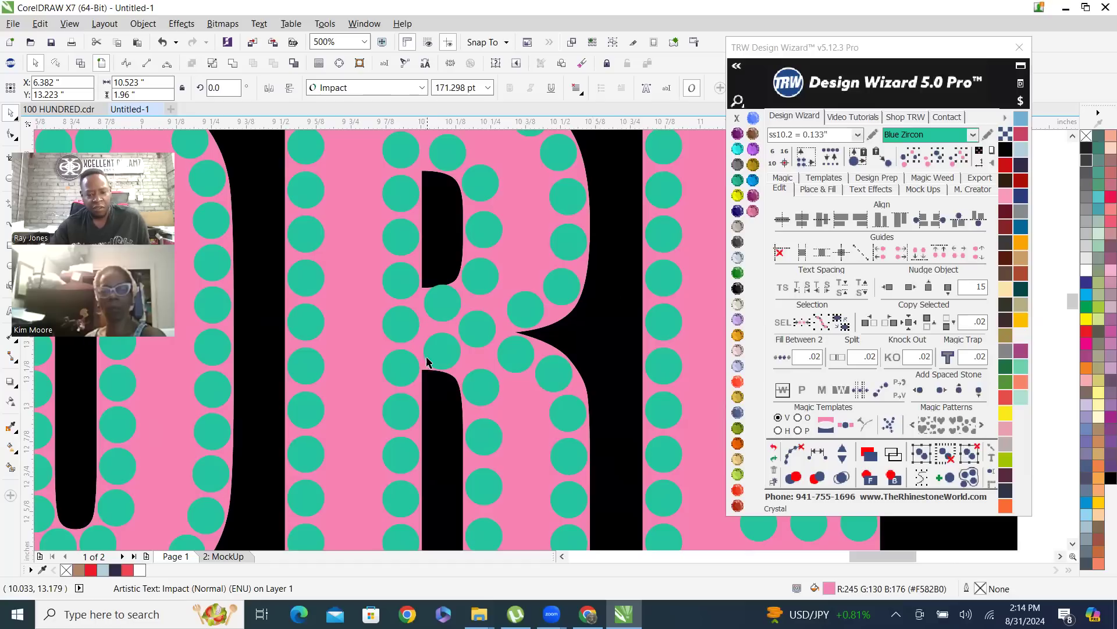
left_click(401, 371)
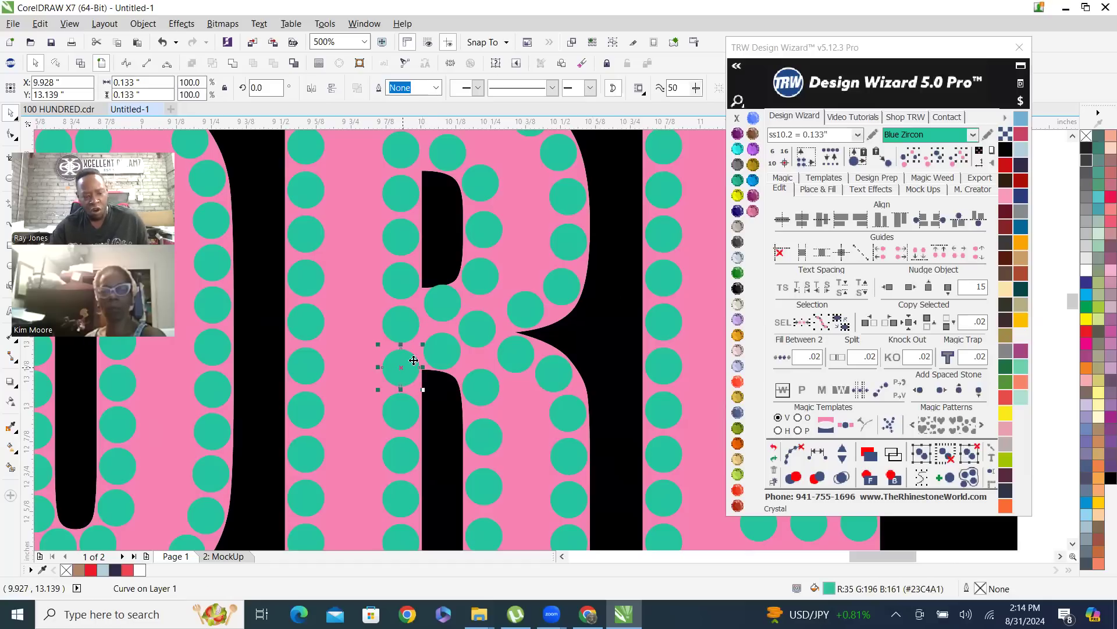
left_click(448, 352, "shift")
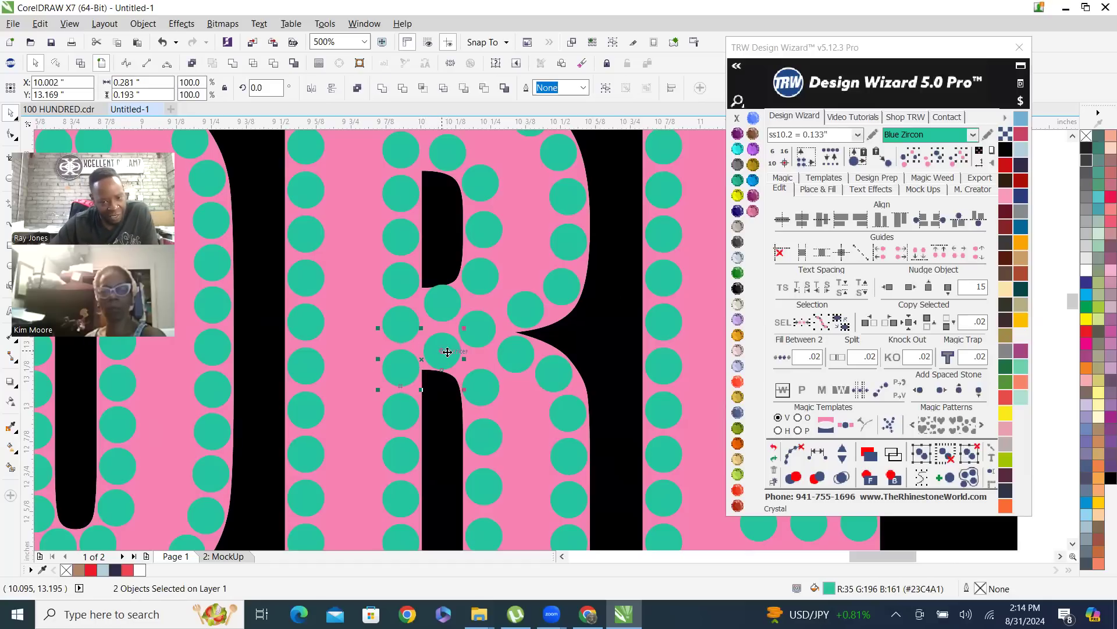
left_click(481, 332, "shift")
left_click(526, 311, "shift")
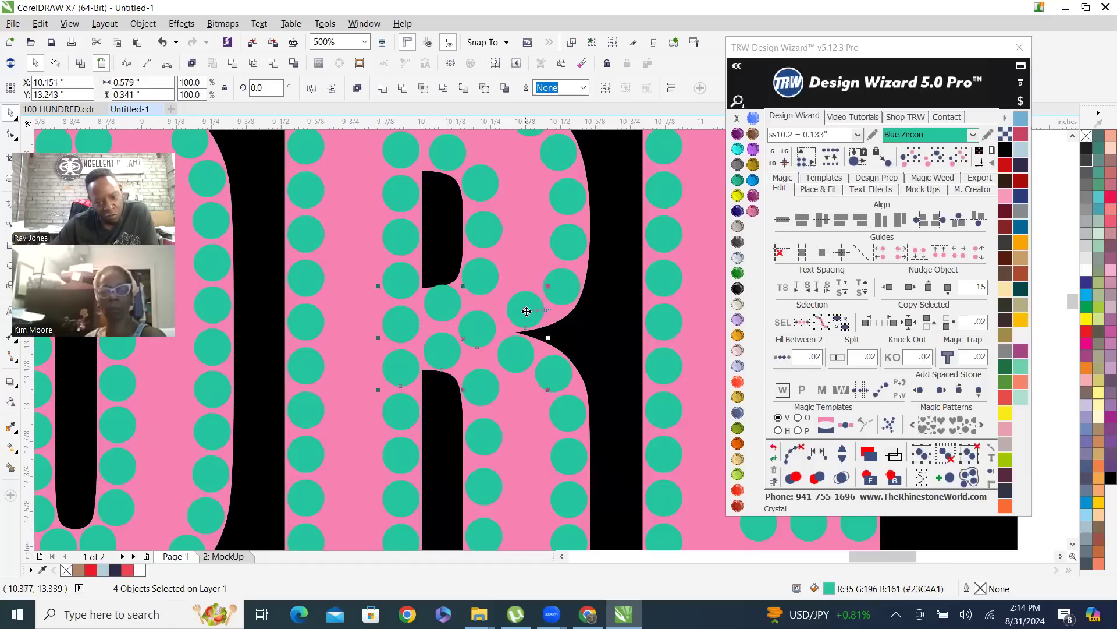
left_click(563, 286, "shift")
left_click(577, 241, "shift")
left_click(577, 201, "shift")
left_click(558, 164, "shift")
left_click(818, 454)
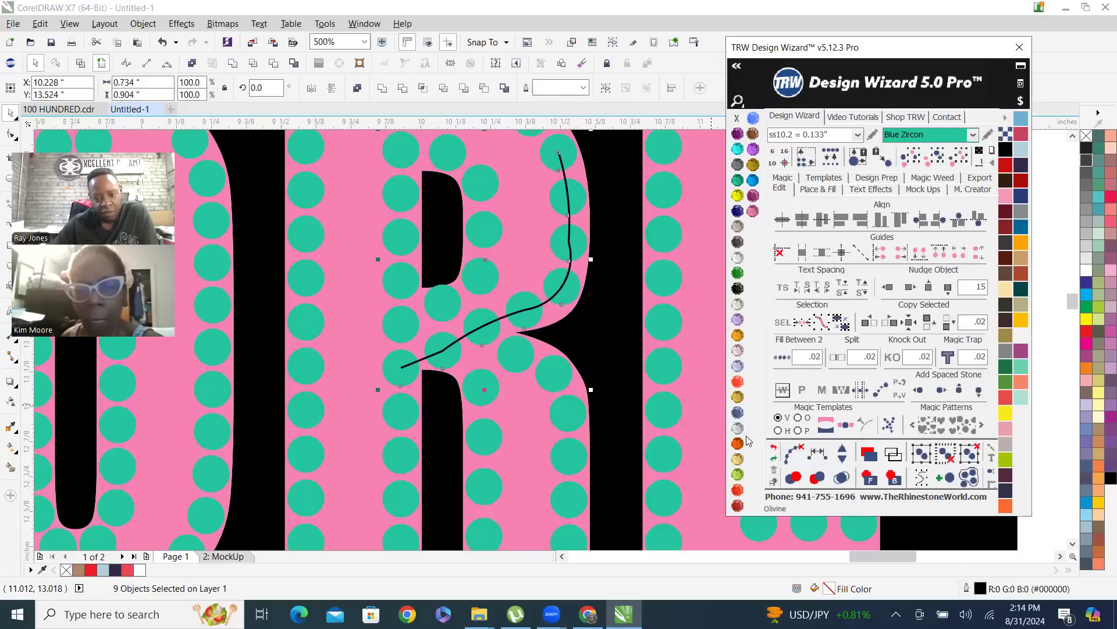
left_click(795, 456)
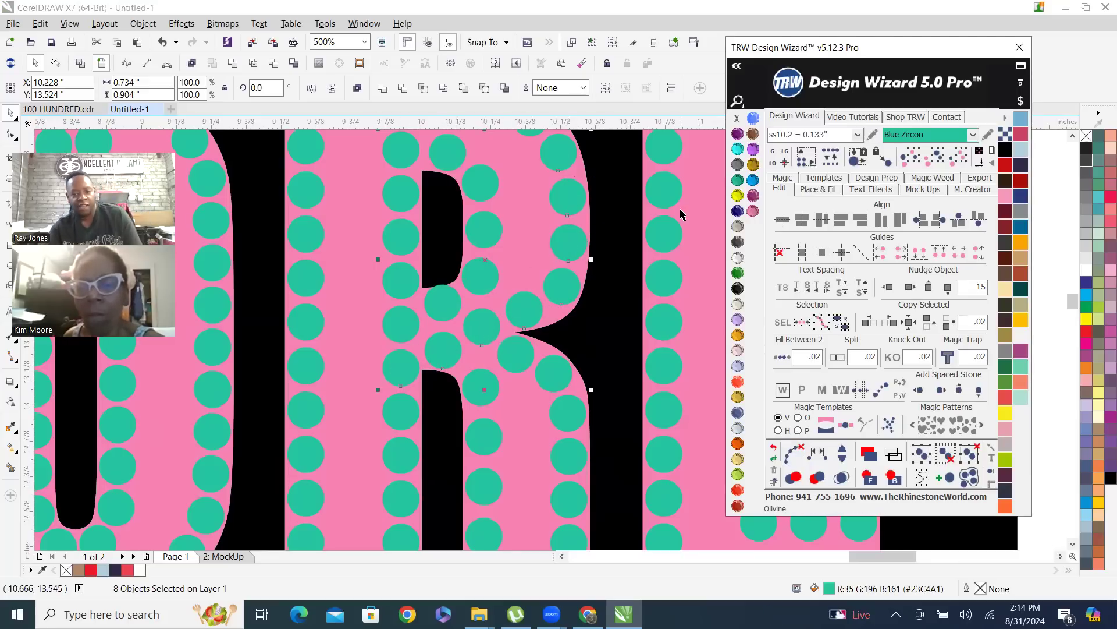
Nudge the pink name text 15 inches to the left, off the rhinestone design, and deselect it
left_click(635, 238)
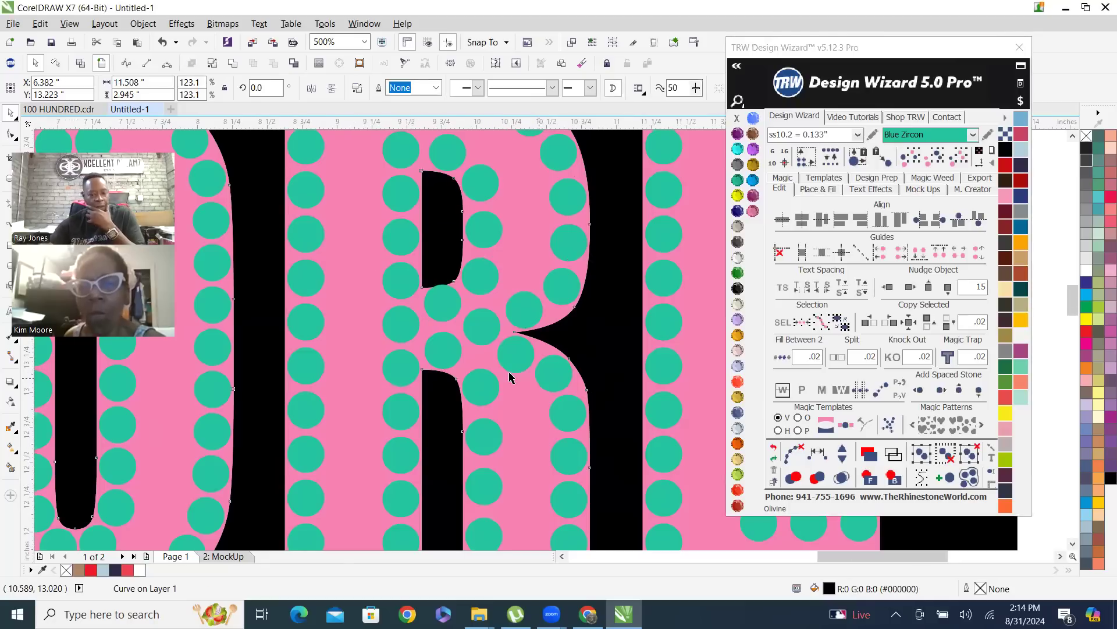
scroll(479, 352, "down", 2)
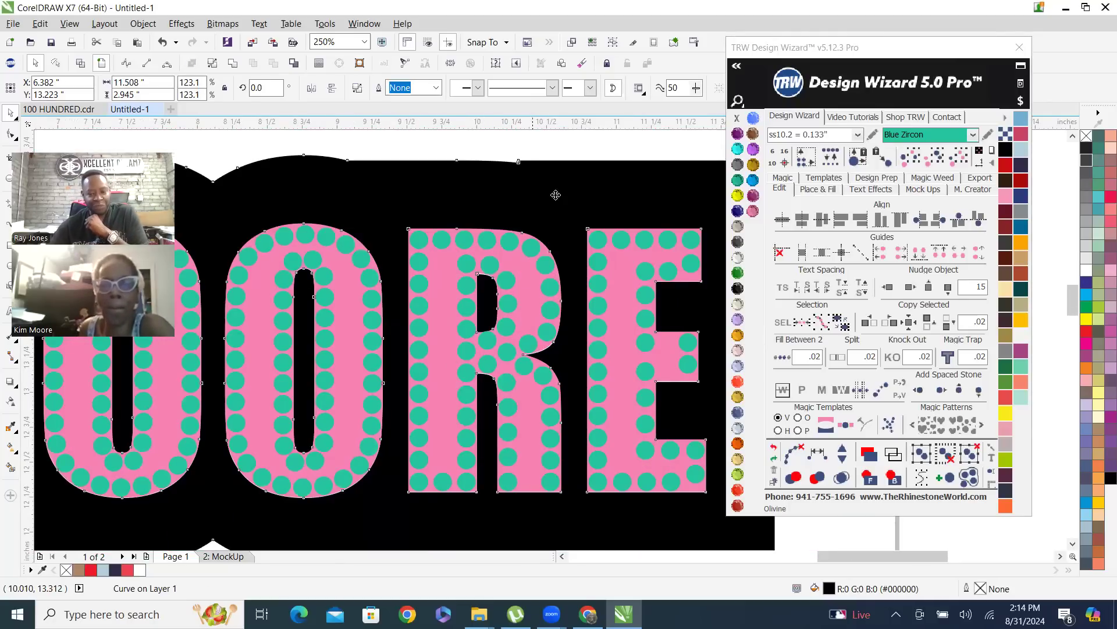
left_click(568, 152)
scroll(601, 346, "down", 2)
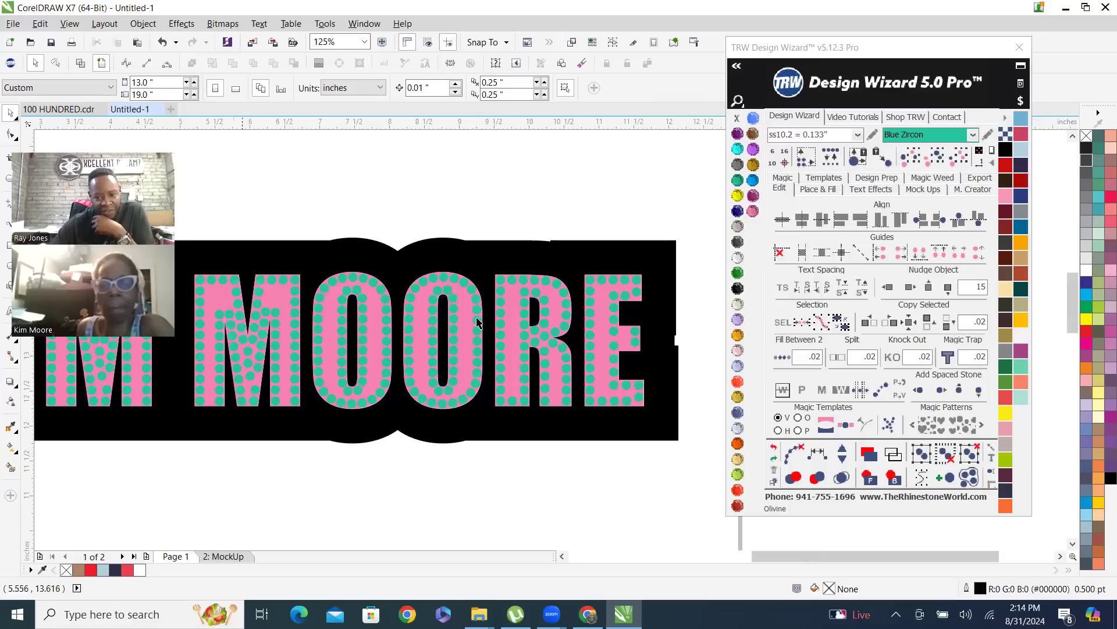
scroll(596, 371, "down", 2)
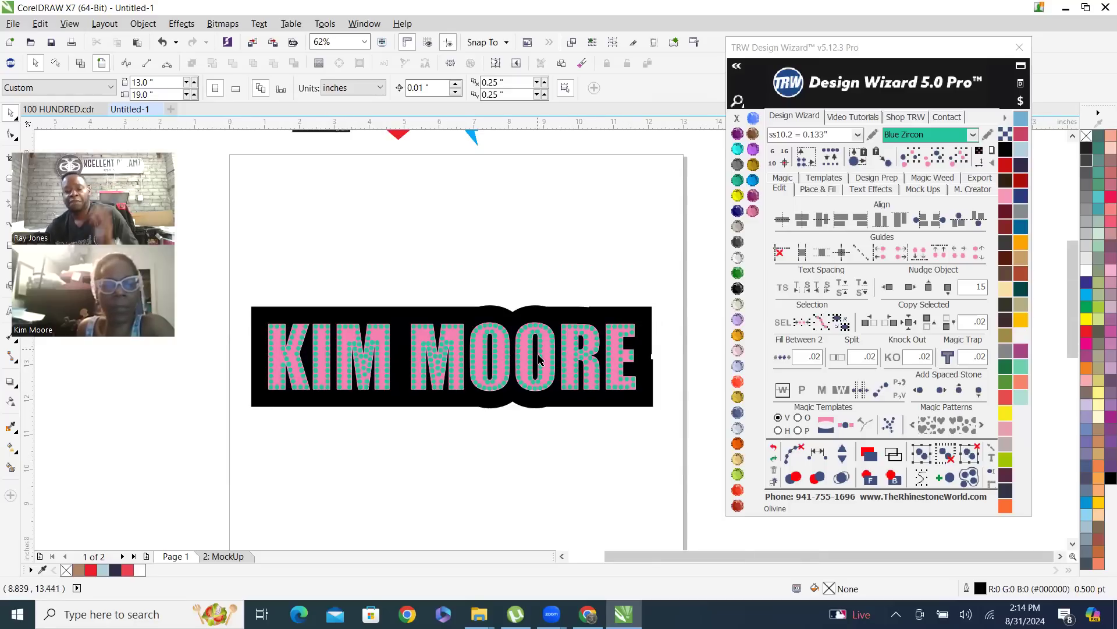
scroll(538, 393, "up", 2)
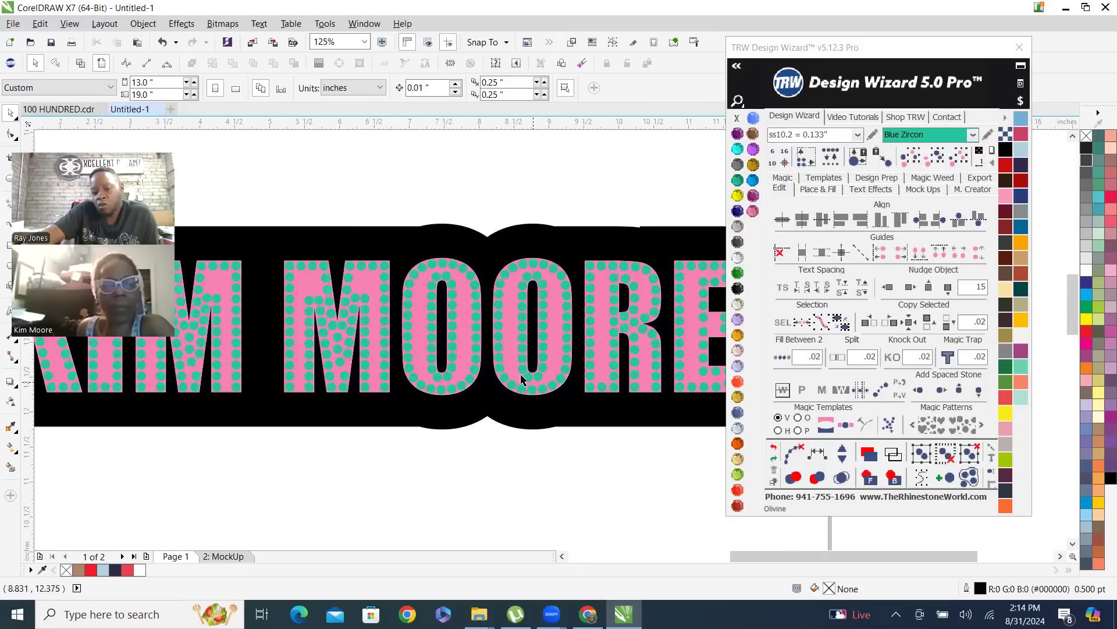
left_click(508, 328)
scroll(637, 387, "down", 2)
scroll(664, 351, "down", 2)
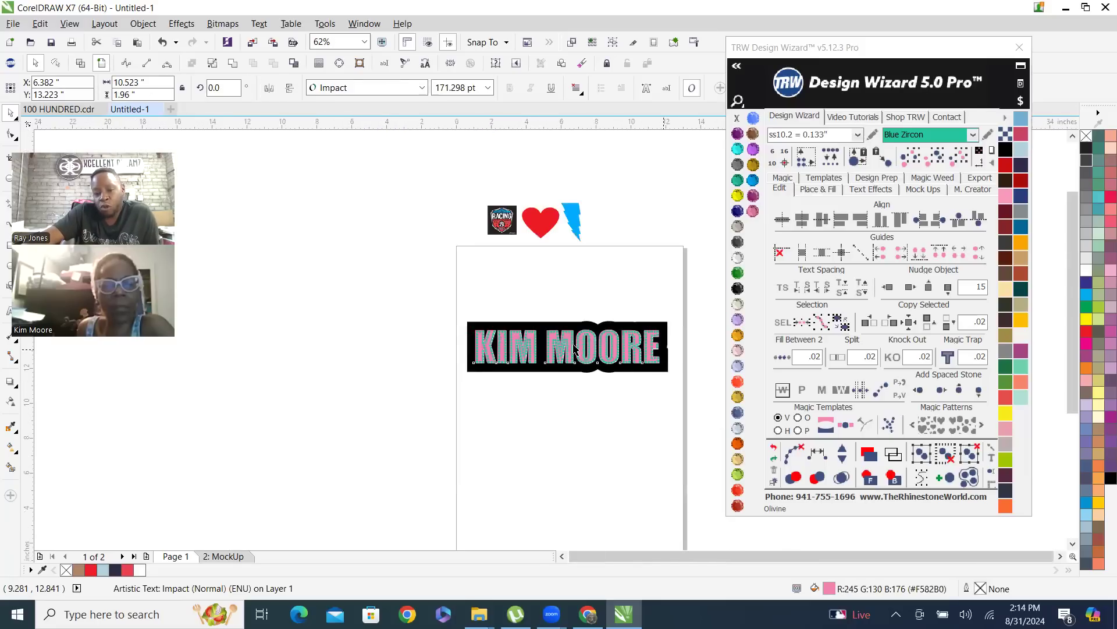
left_click(888, 287)
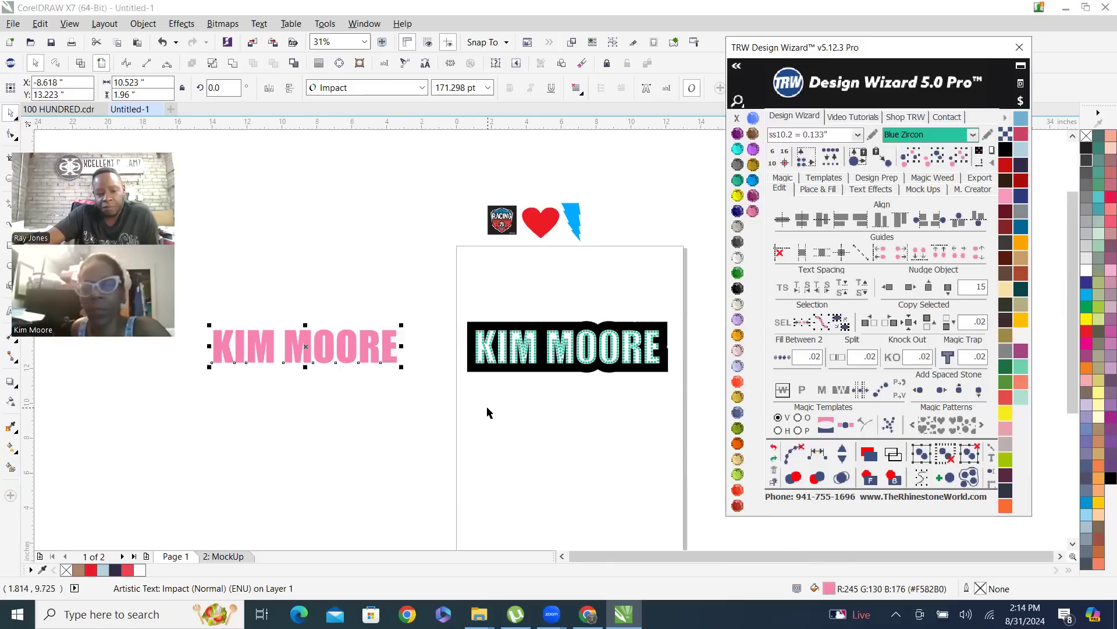
left_click(438, 297)
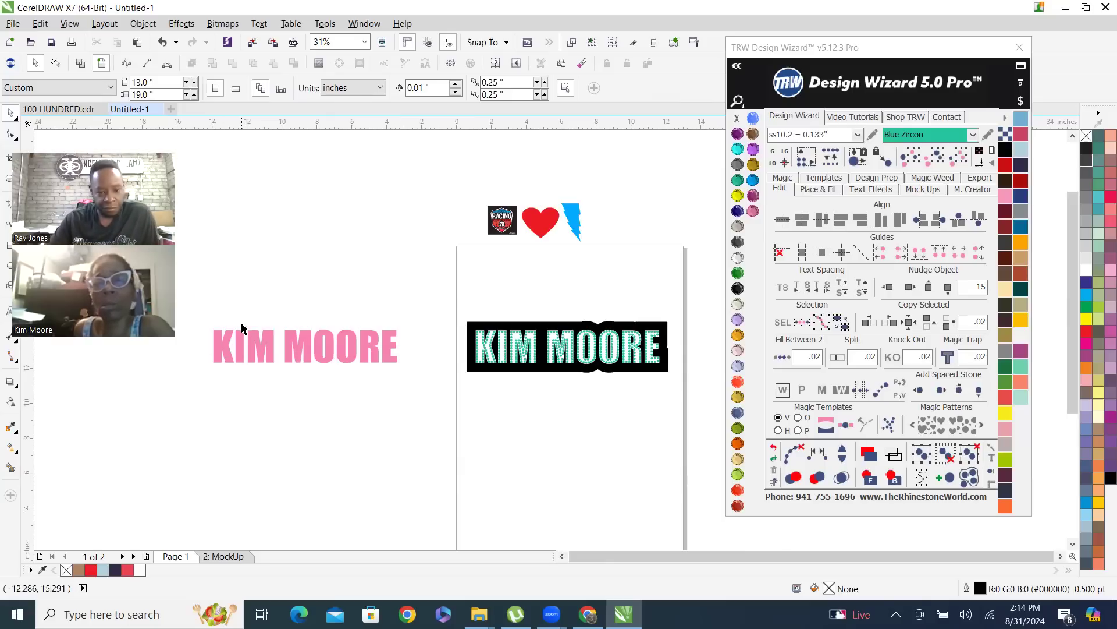
Create a Womens V-Neck Shirt Front mockup of the rhinestone name on its black background, with Simulate Stones enabled
left_click_drag(444, 309, 694, 401)
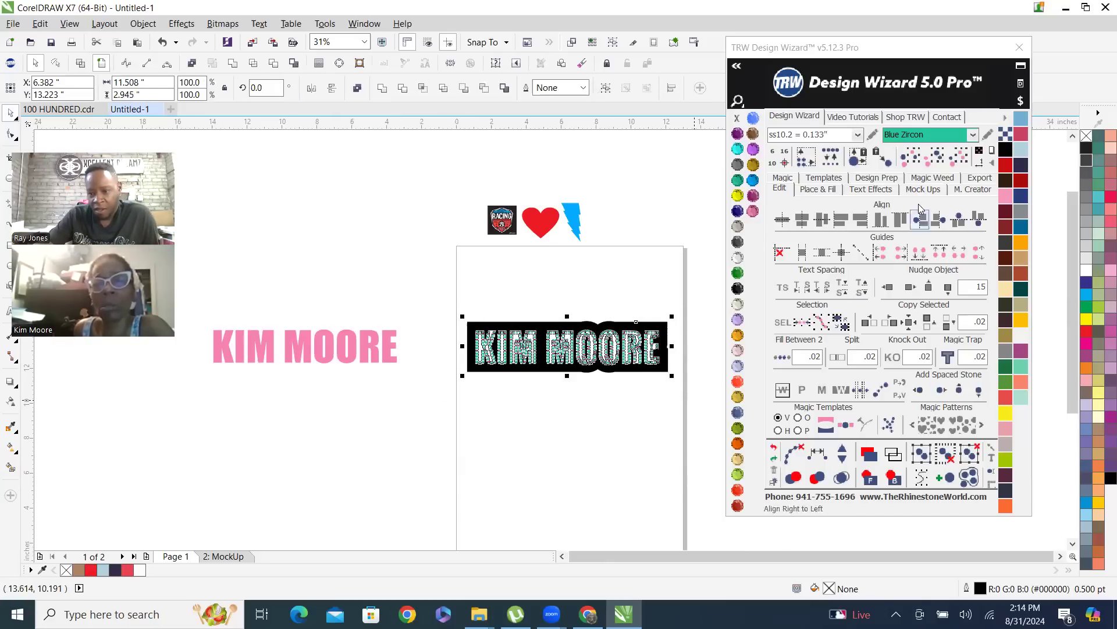
left_click(931, 196)
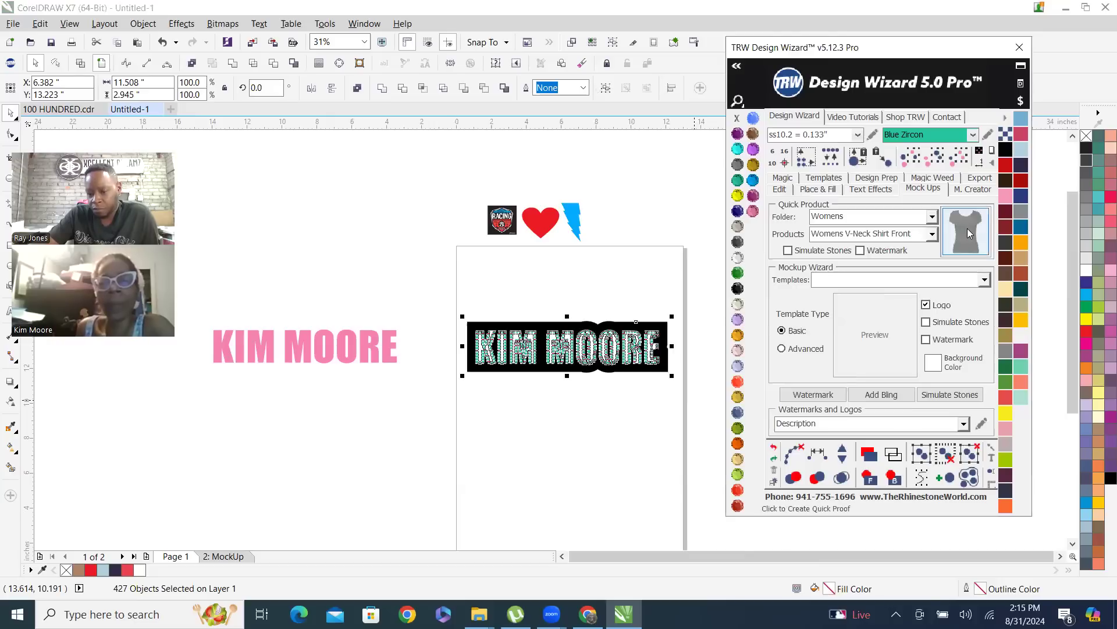
left_click(788, 250)
left_click(970, 227)
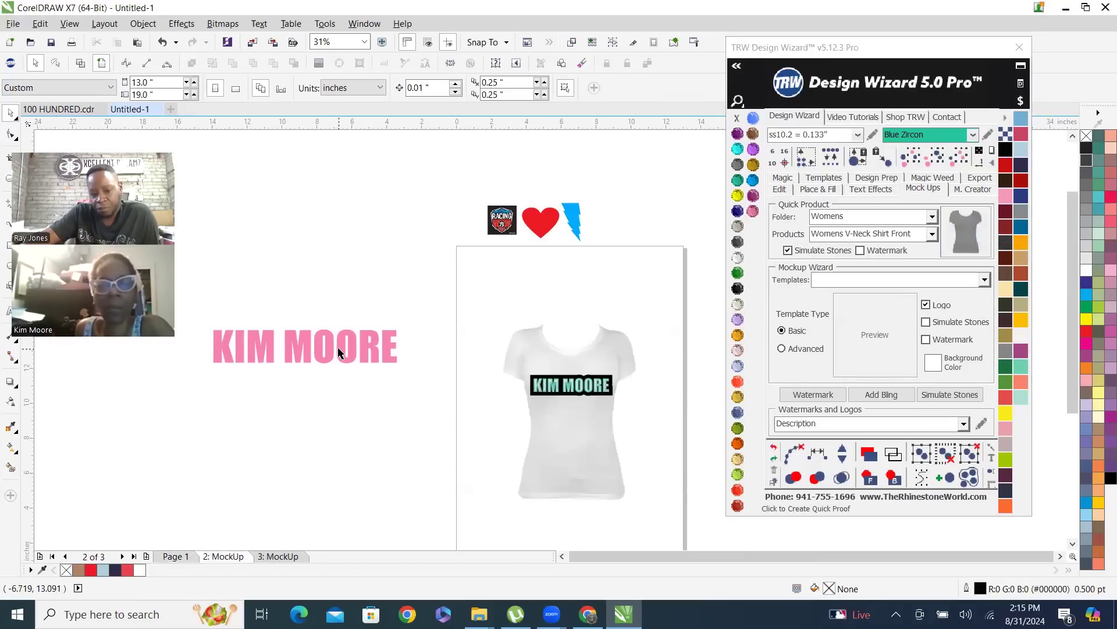
left_click(359, 339)
left_click_drag(359, 339, 446, 326)
key("ctrl+z")
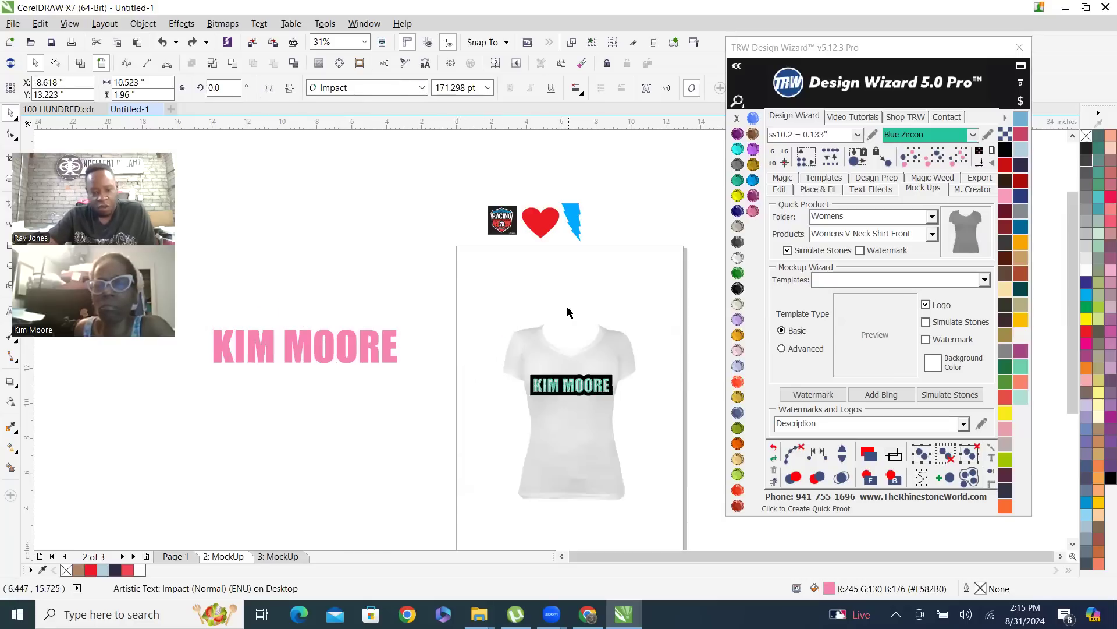
left_click(444, 469)
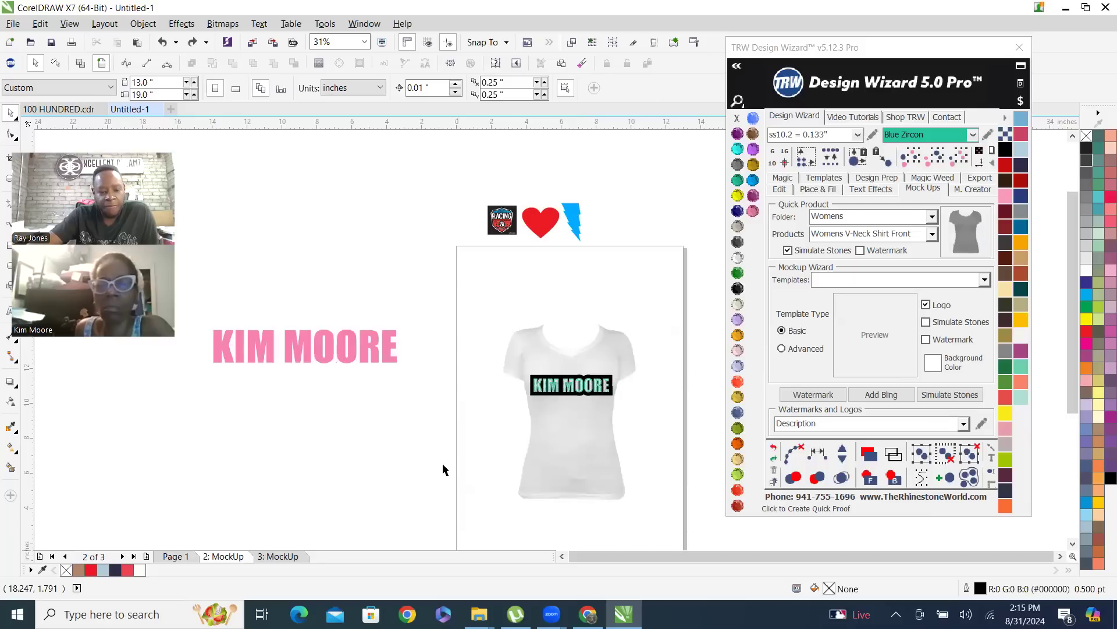
Compare the rhinestone shirt mockup with the earlier one on page 3, and return to Page 1
left_click(278, 556)
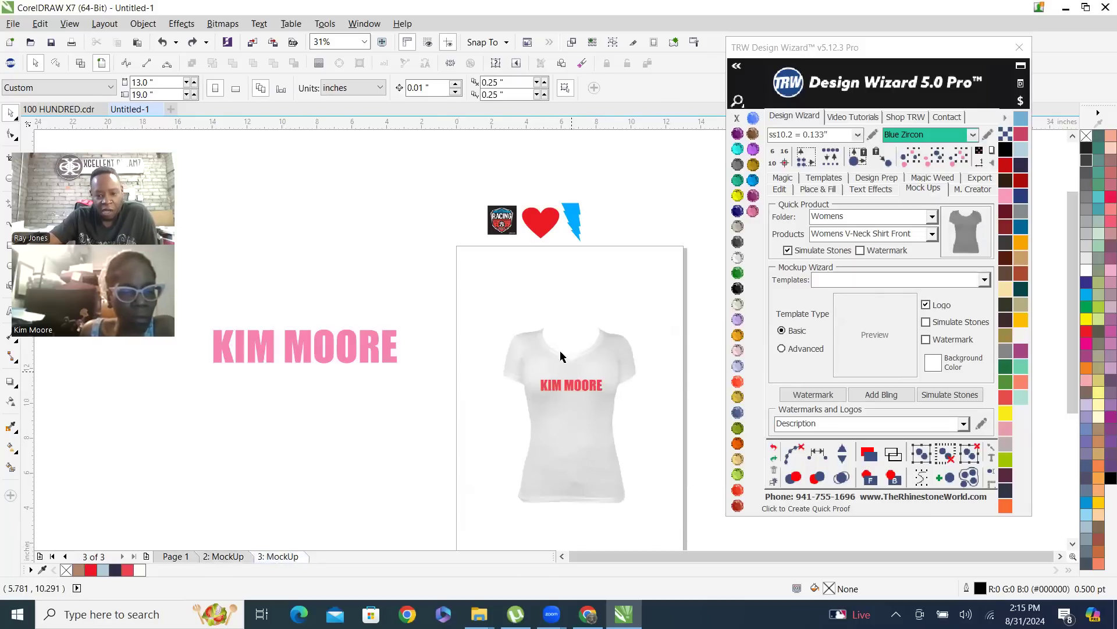
left_click(239, 555)
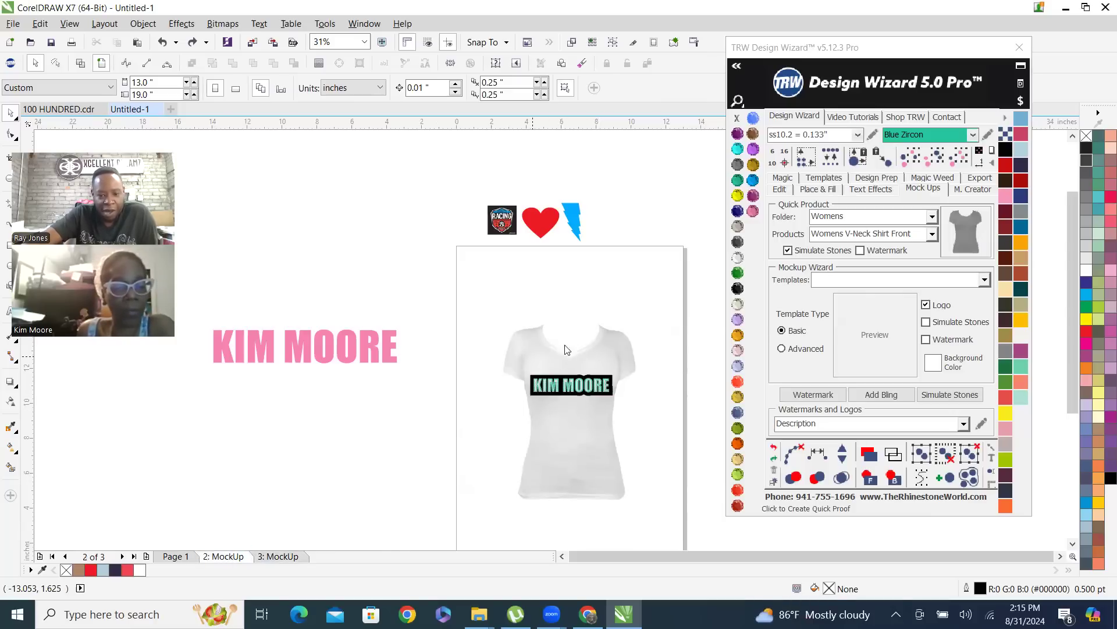
left_click(176, 557)
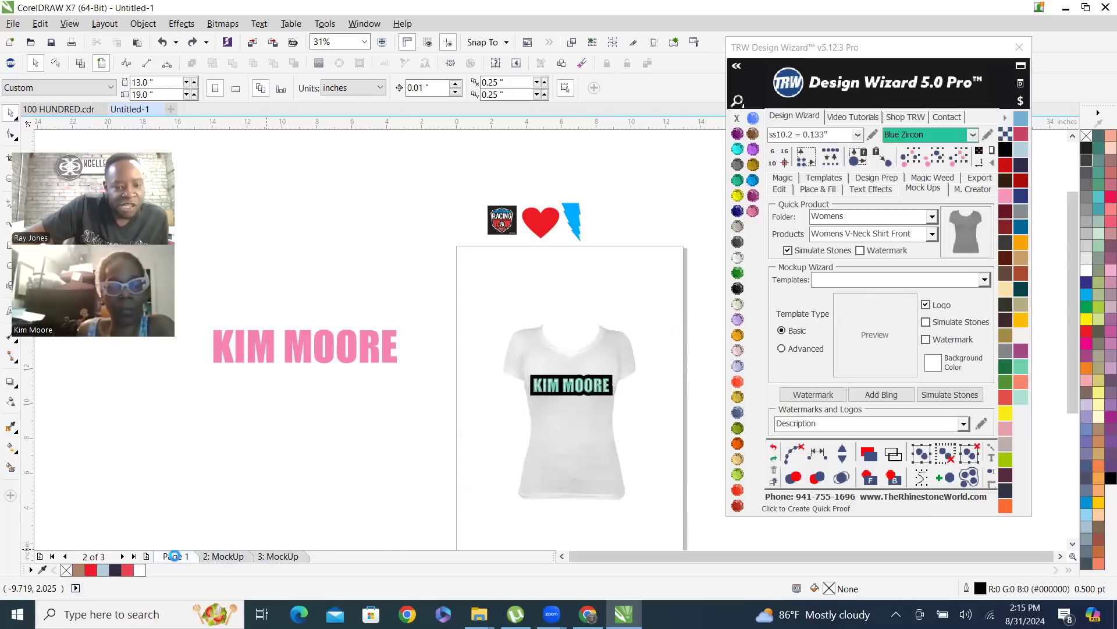
Nudge the pink name text 15 inches to the right, back onto the black background
left_click(332, 343)
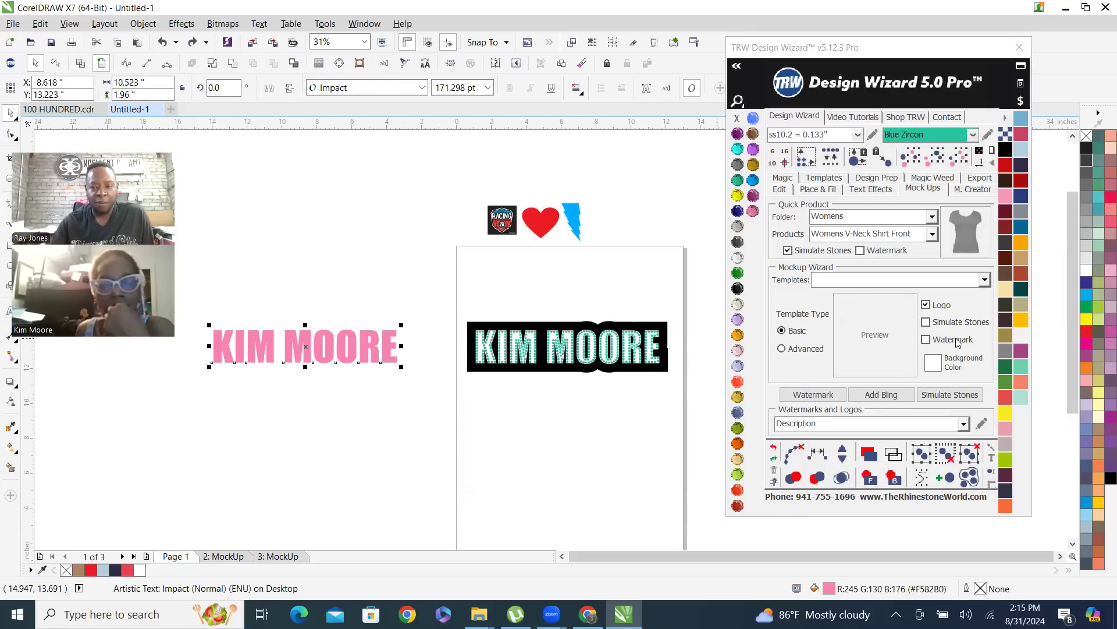
left_click(777, 193)
left_click(909, 287)
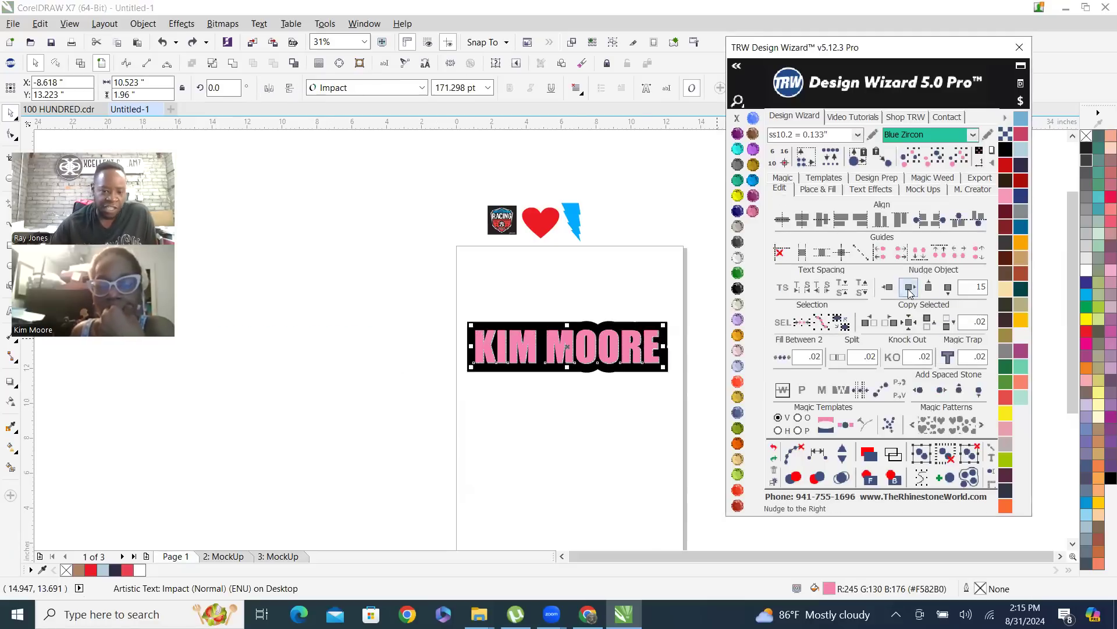
Create another Womens V-Neck Shirt Front mockup of the full design, including the pink text, with Simulate Stones enabled
left_click(351, 297)
left_click_drag(351, 296, 711, 436)
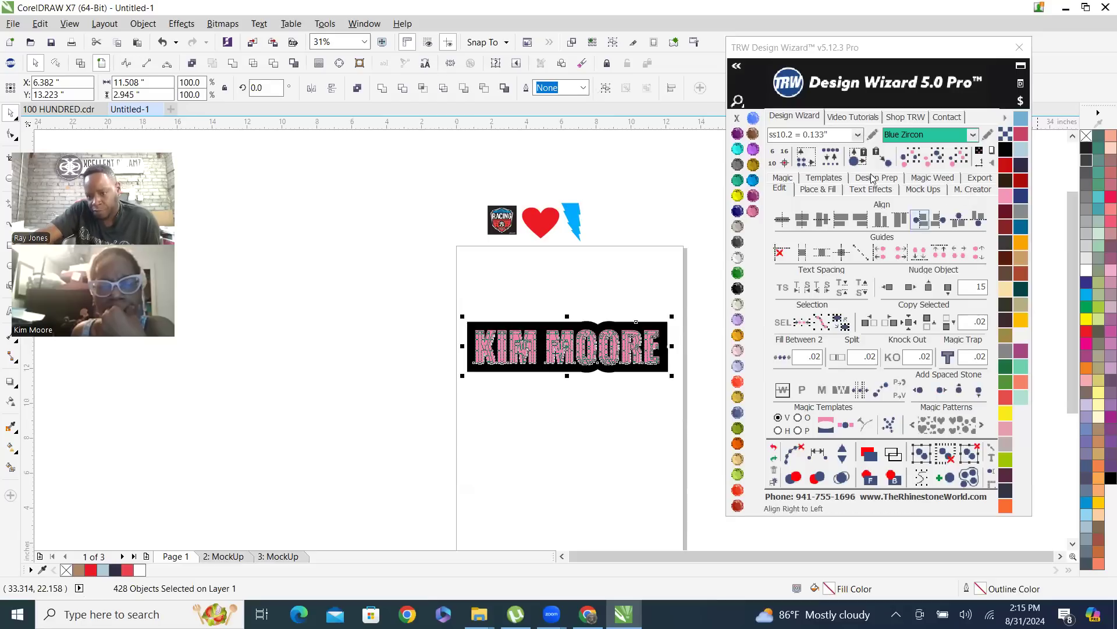
left_click(923, 189)
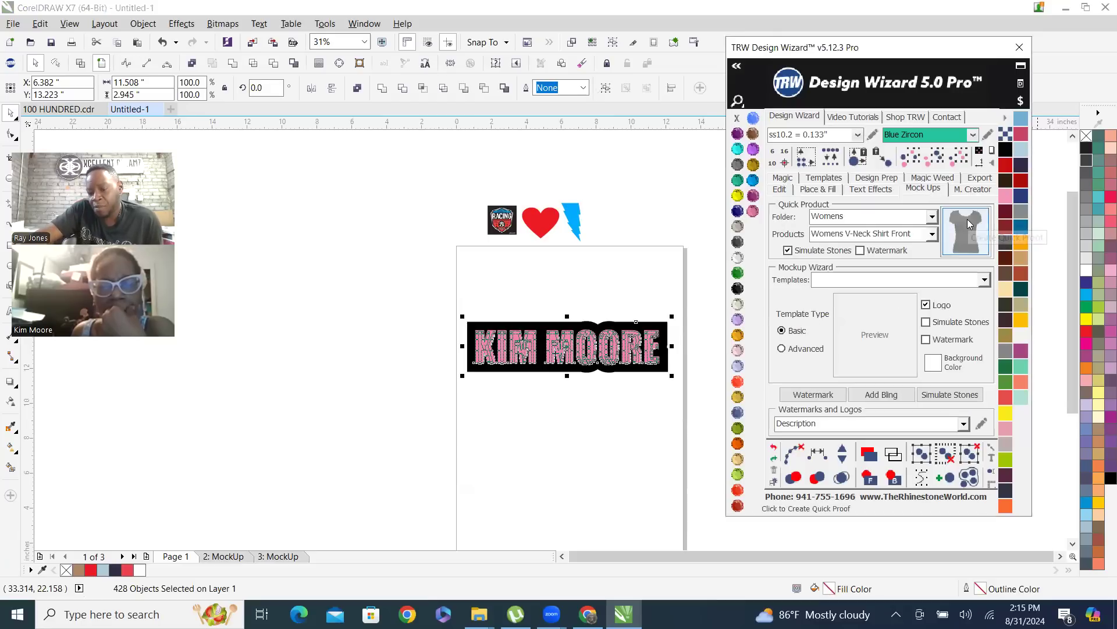
left_click(967, 231)
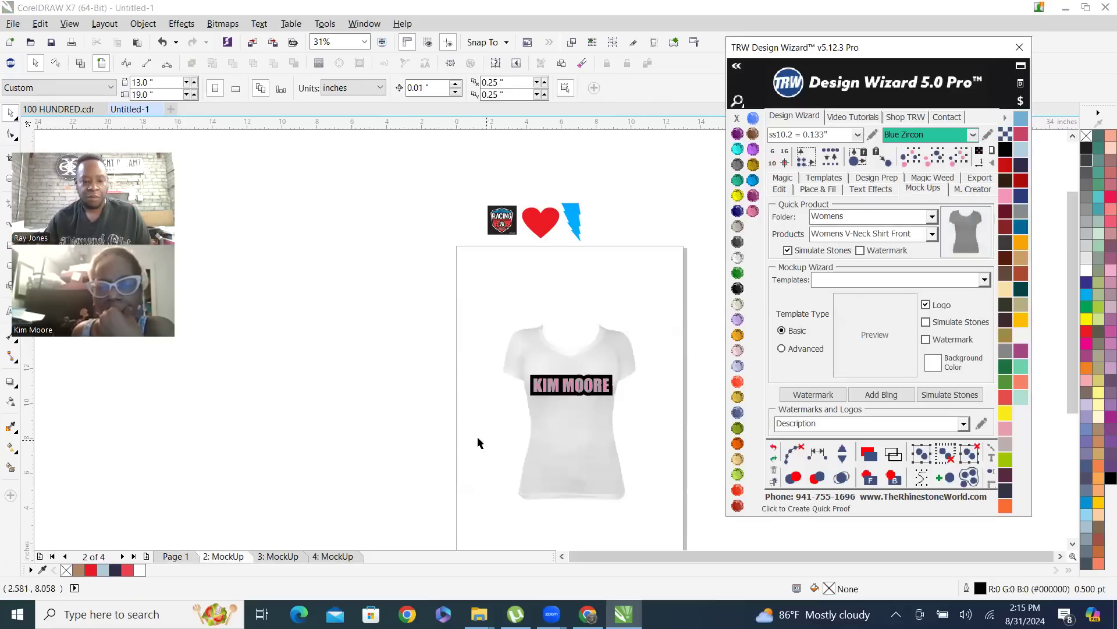
Move the new pink-lettered shirt mockup onto page 3 and place it directly left of the stones-only shirt
left_click_drag(416, 287, 697, 534)
left_click(579, 439)
left_click_drag(595, 437, 281, 559)
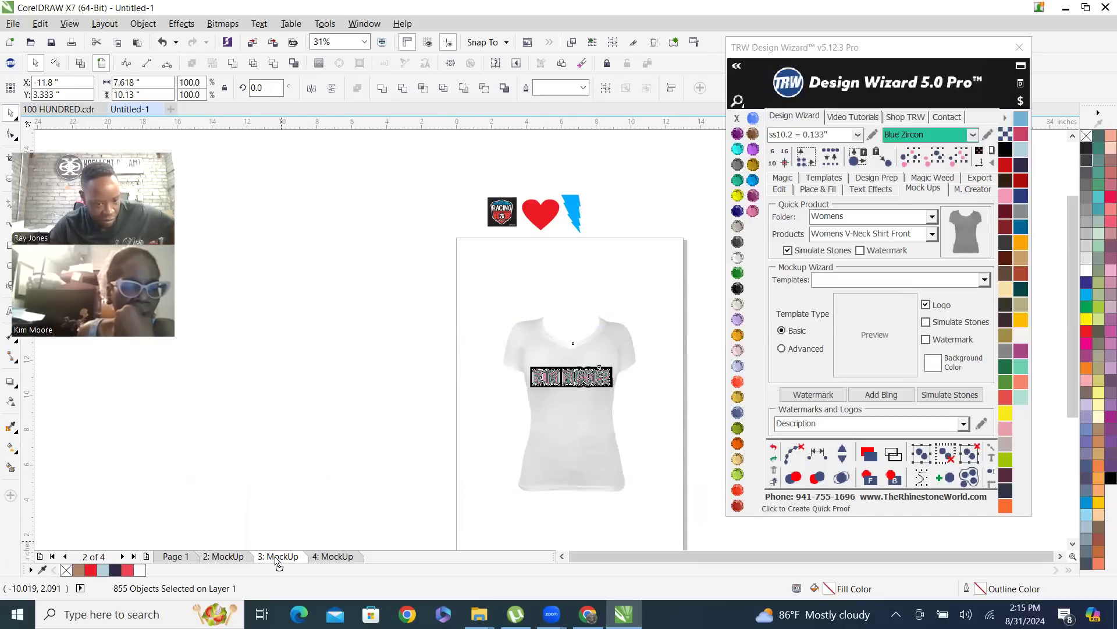
left_click_drag(276, 558, 482, 424)
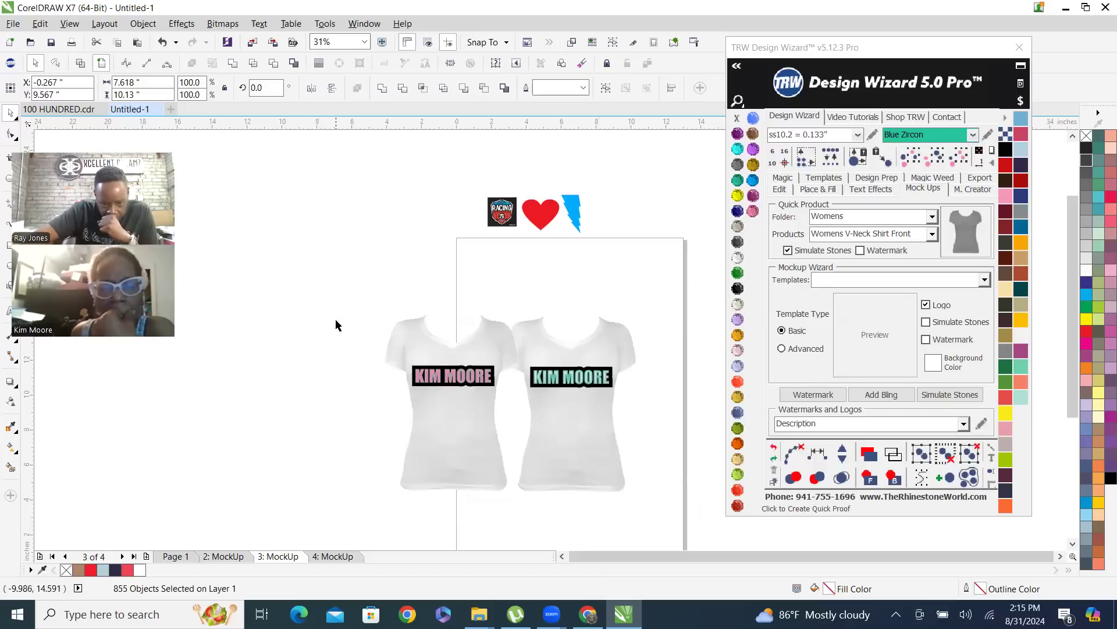
Select both shirt mockups and scale them down together to about 7.9 x 5.6 inches within the page
left_click_drag(324, 295, 704, 520)
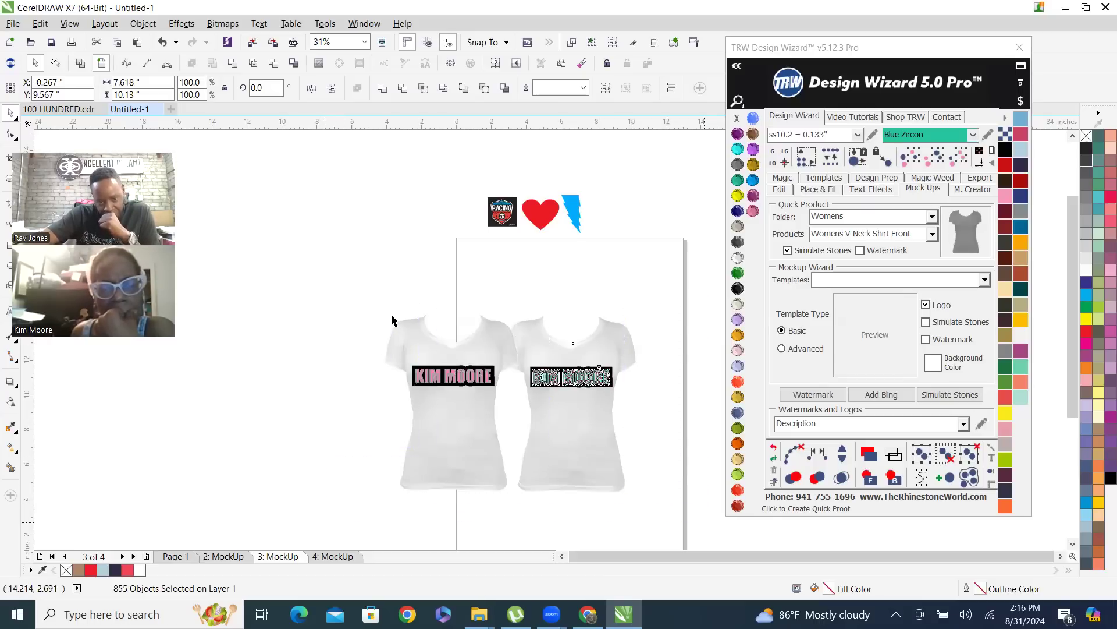
left_click_drag(381, 312, 499, 396)
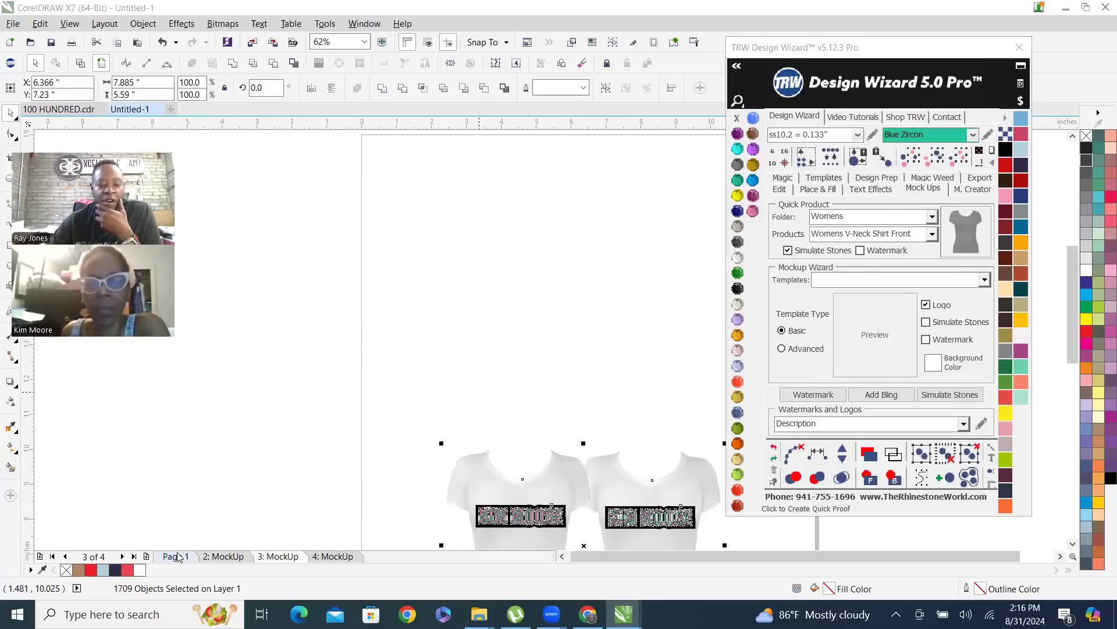
On page 1, nudge the pink name text 15 inches to the left and back to the right onto the black background
left_click(183, 558)
scroll(411, 342, "down", 1)
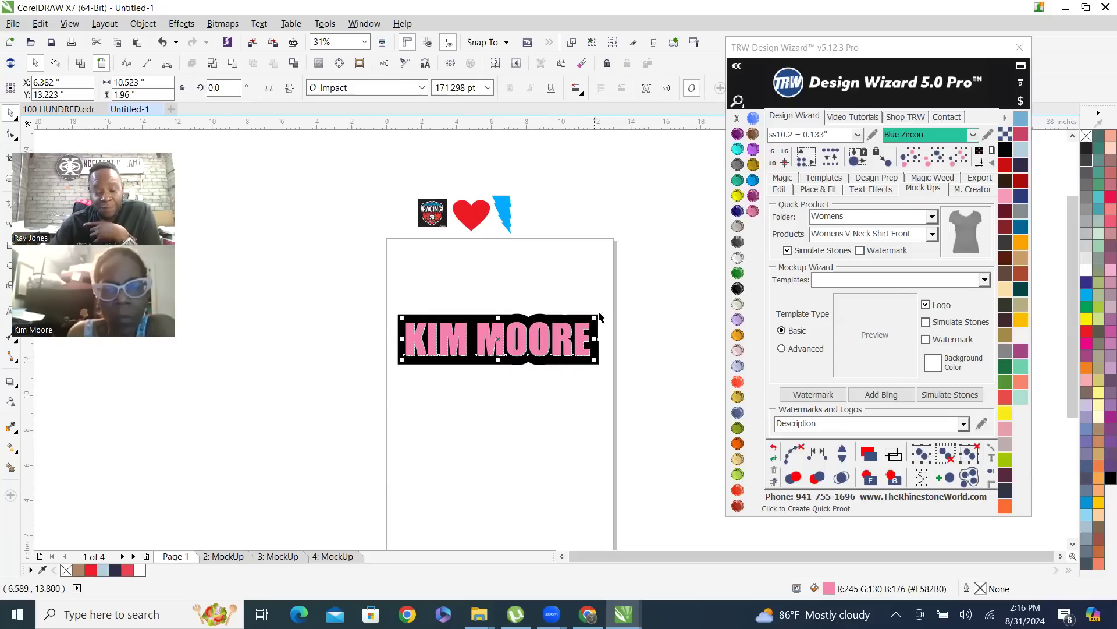
left_click(781, 189)
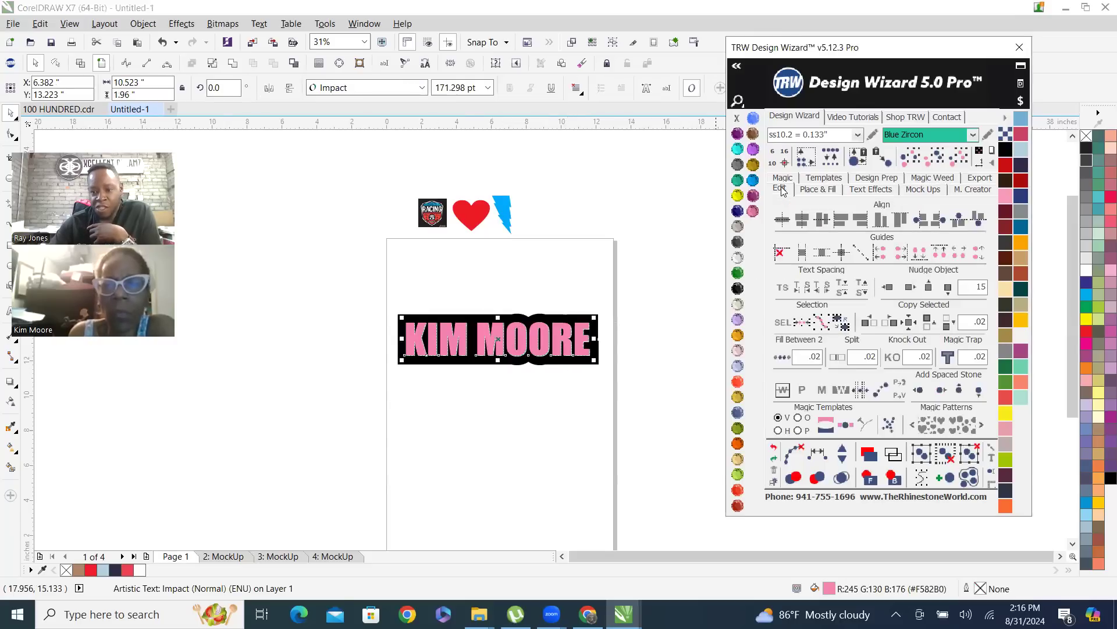
left_click(888, 286)
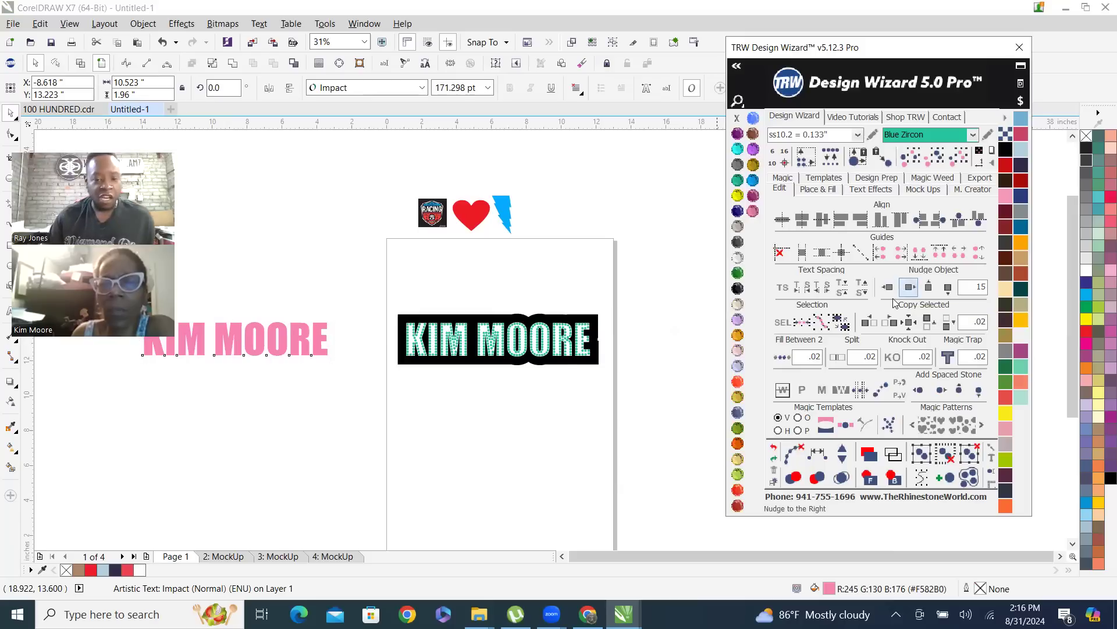
left_click(909, 286)
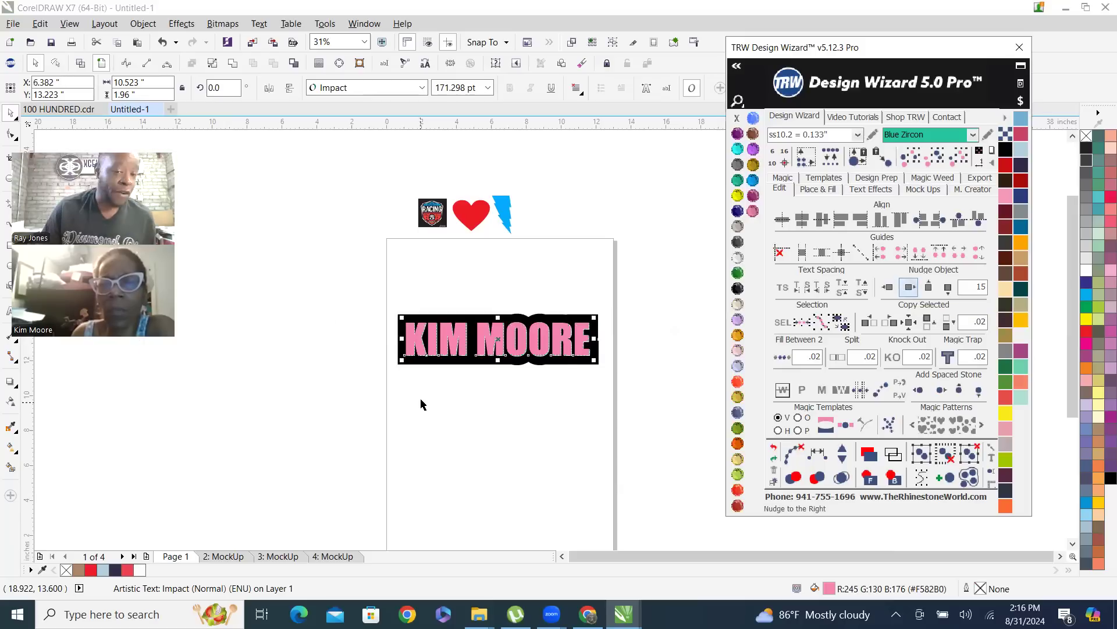
On page 3, send the pink lettering of the left shirt mockup to the back, behind the shirt
left_click(231, 558)
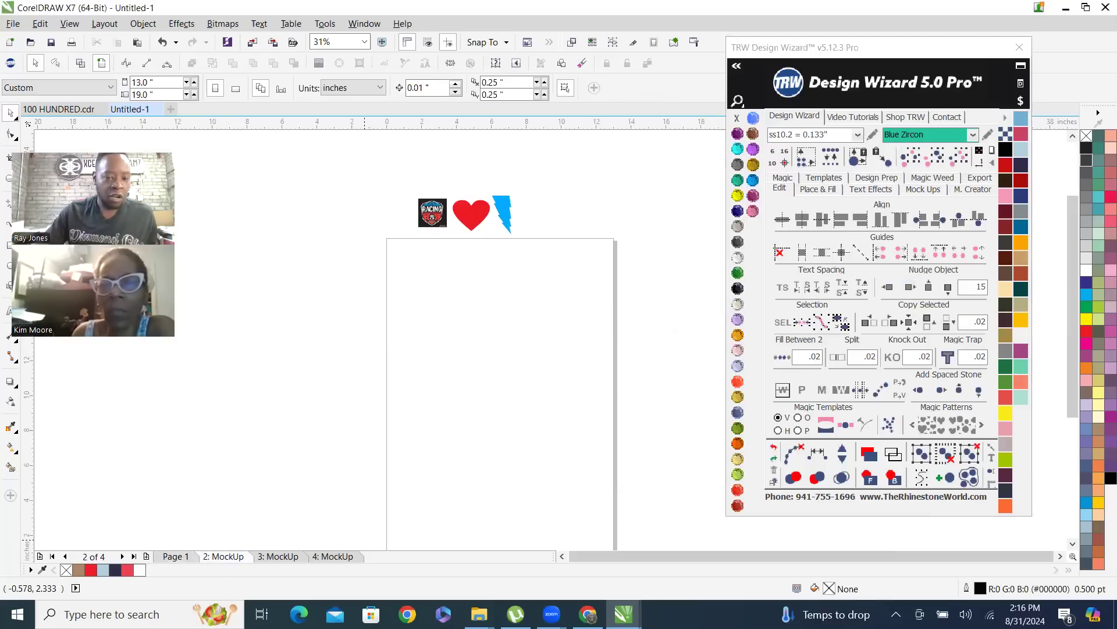
left_click(276, 553)
scroll(532, 448, "up", 2)
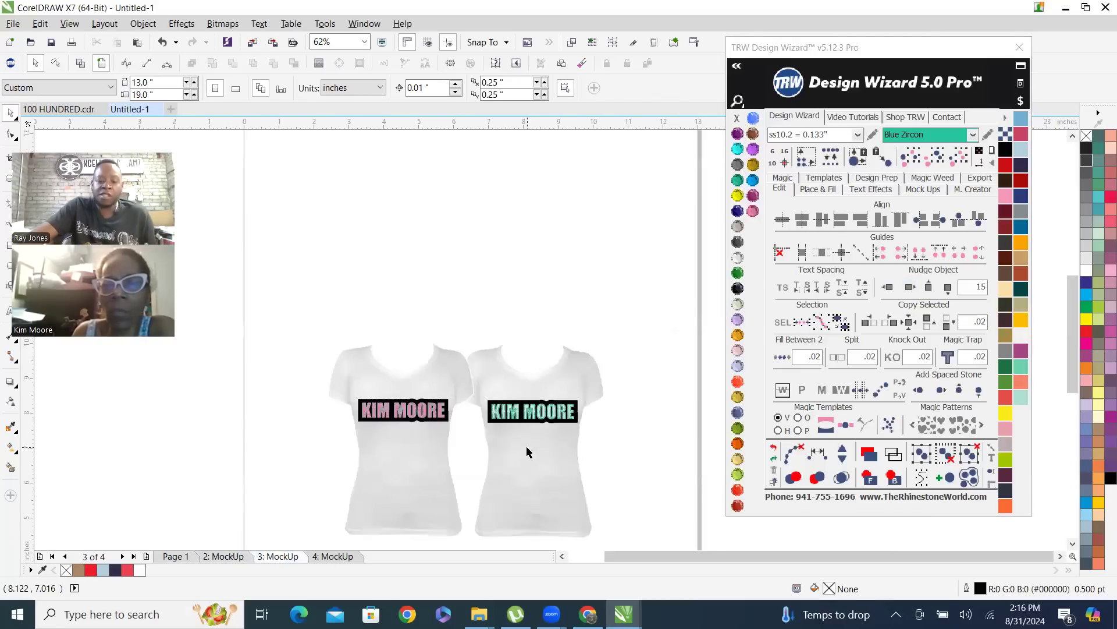
scroll(527, 452, "up", 2)
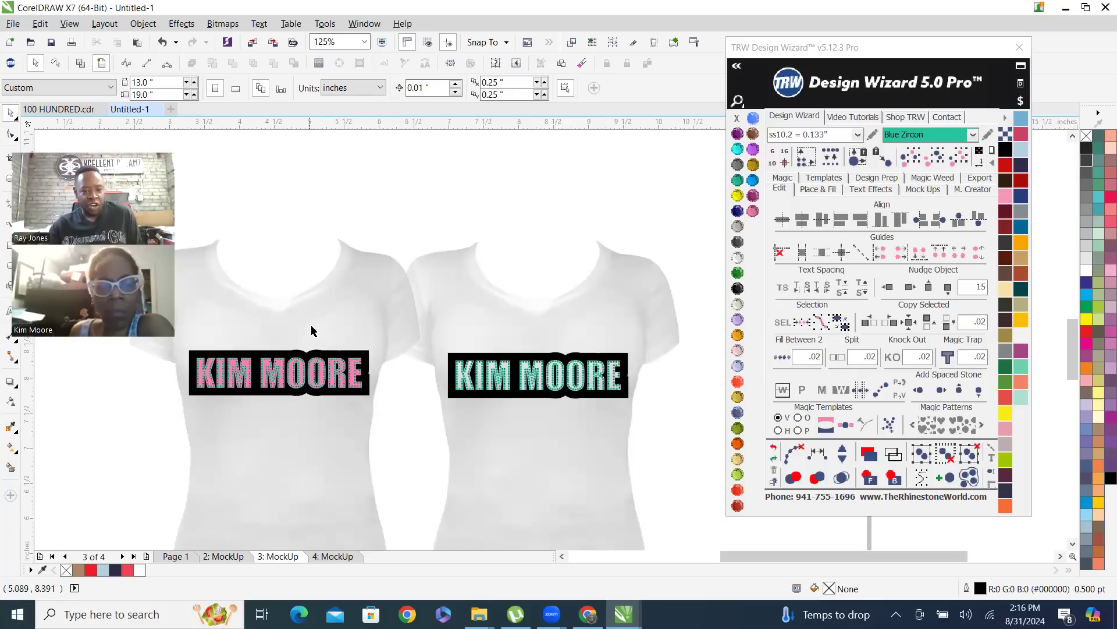
scroll(255, 375, "up", 4)
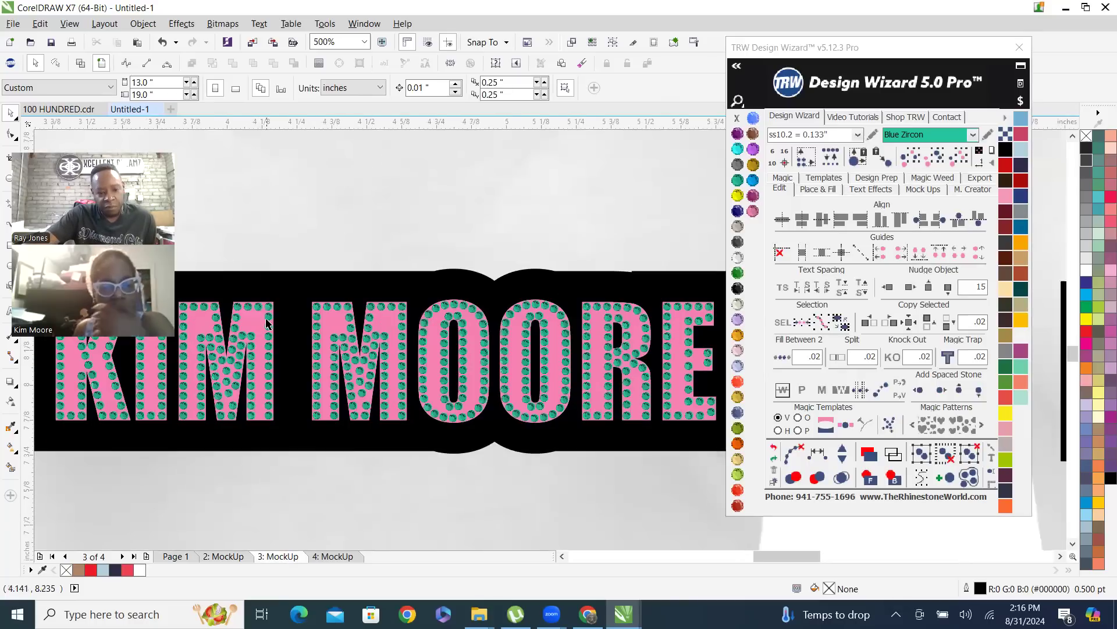
left_click(247, 348)
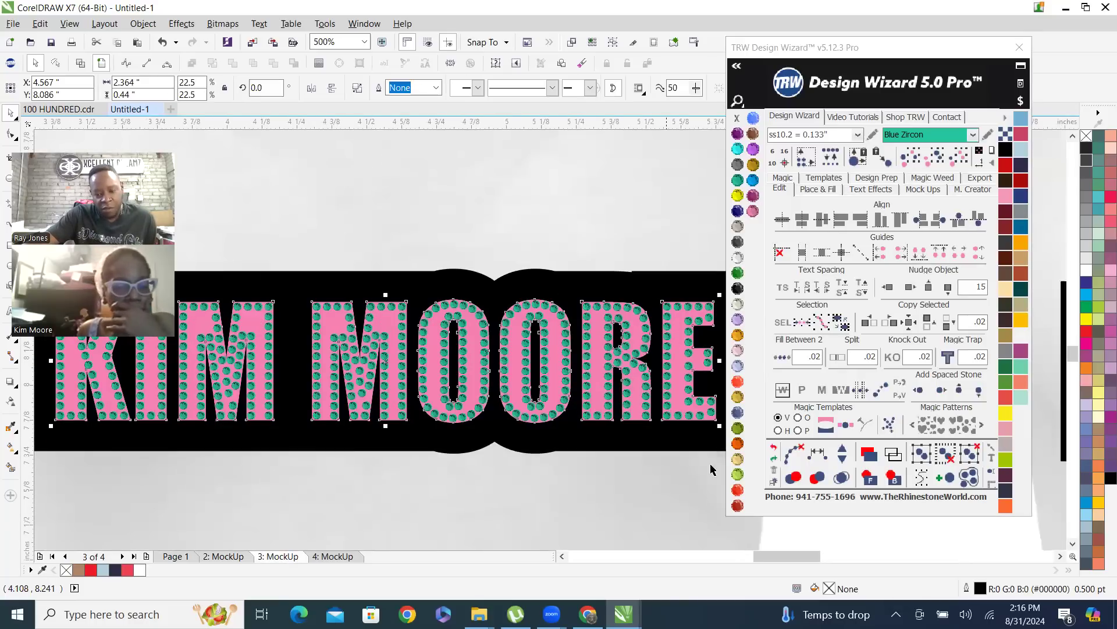
left_click(893, 477)
scroll(474, 445, "down", 2)
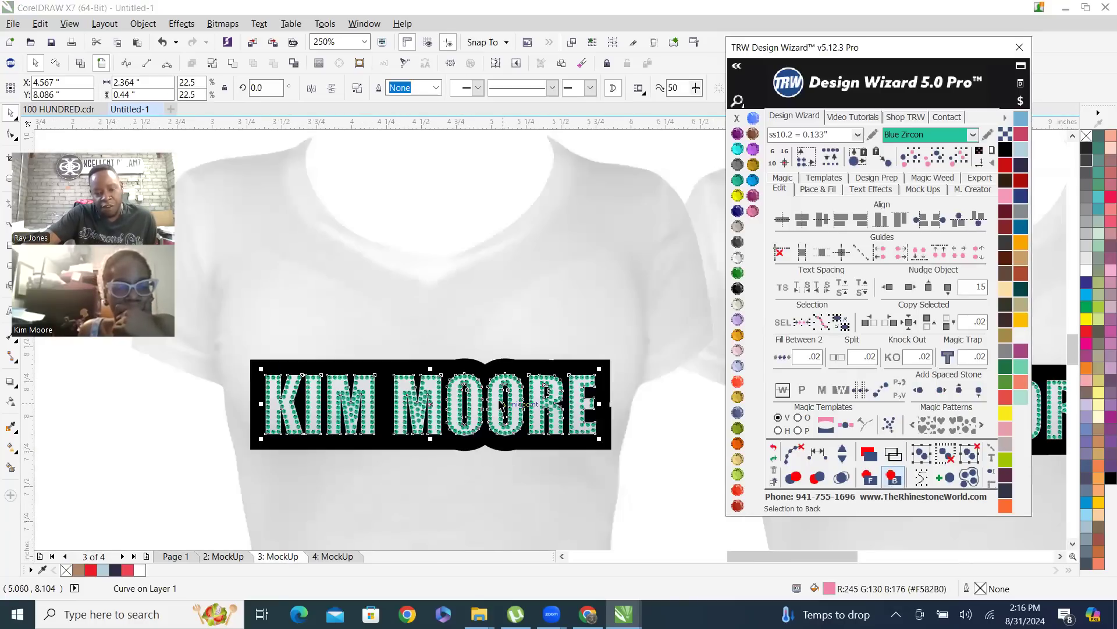
Send the black background shape of the left shirt mockup to the back so only the stones remain on the shirt
left_click(541, 309)
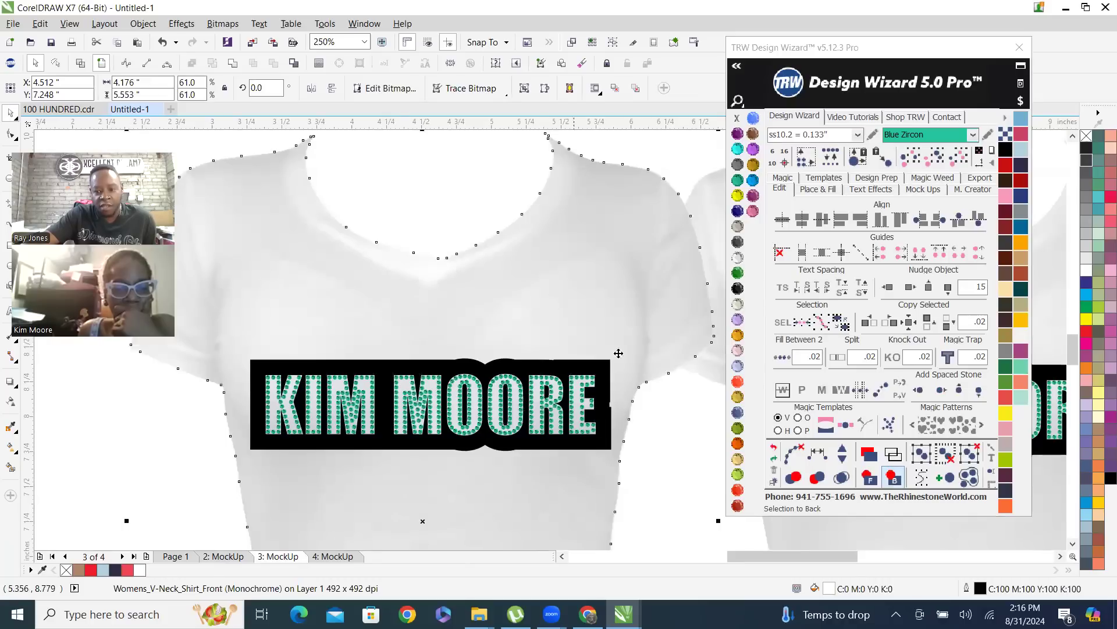
left_click(894, 478)
left_click(441, 229)
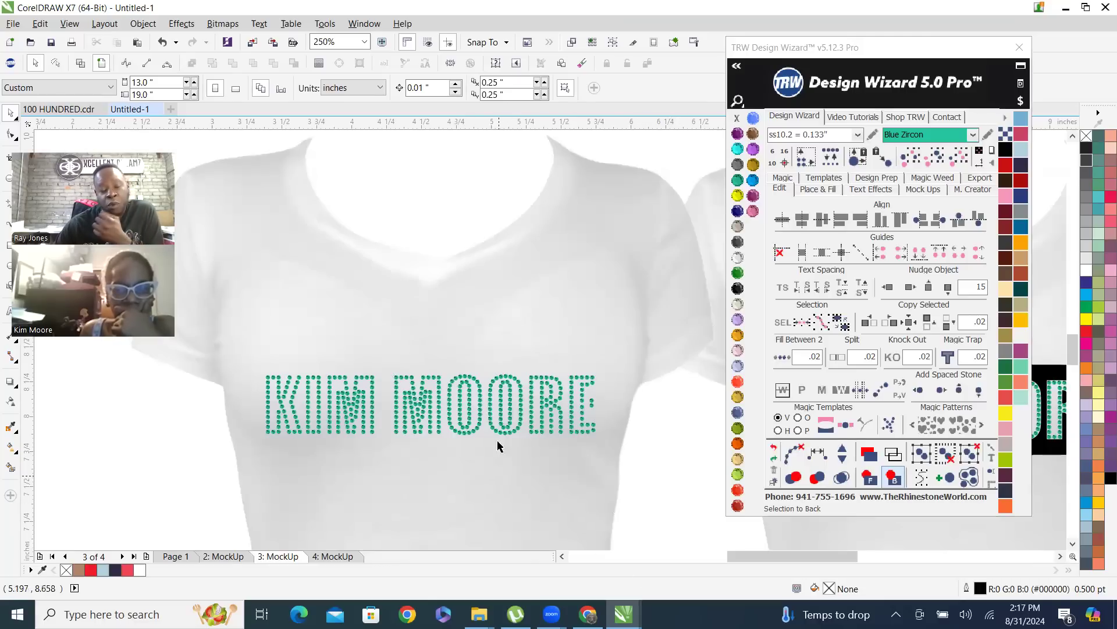
Color the left V-neck shirt Amethyst
scroll(426, 349, "down", 1)
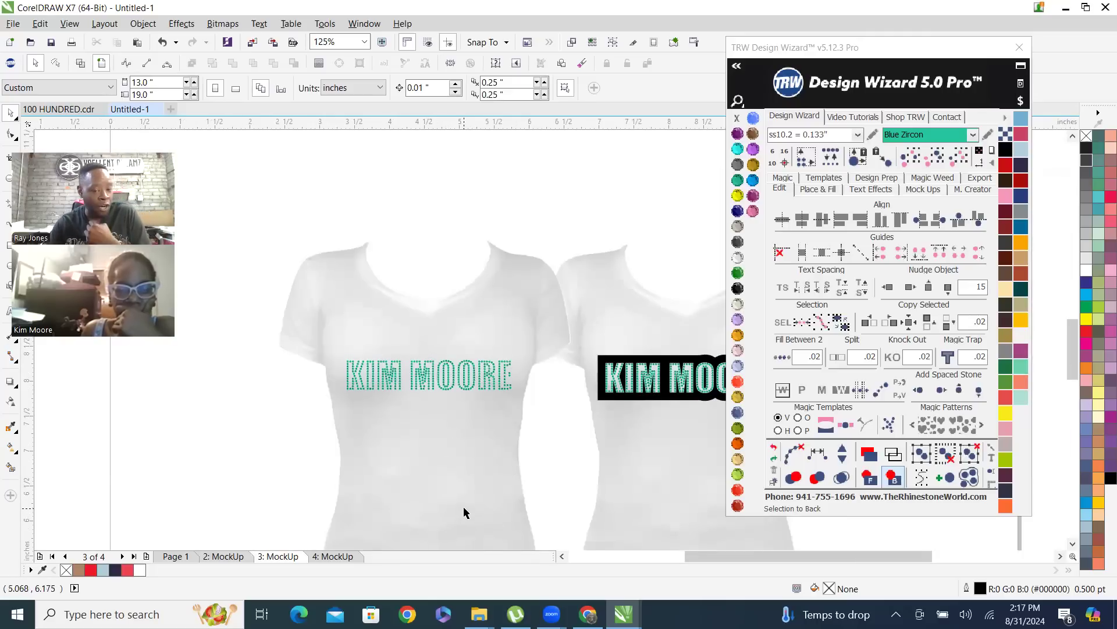
left_click(472, 486)
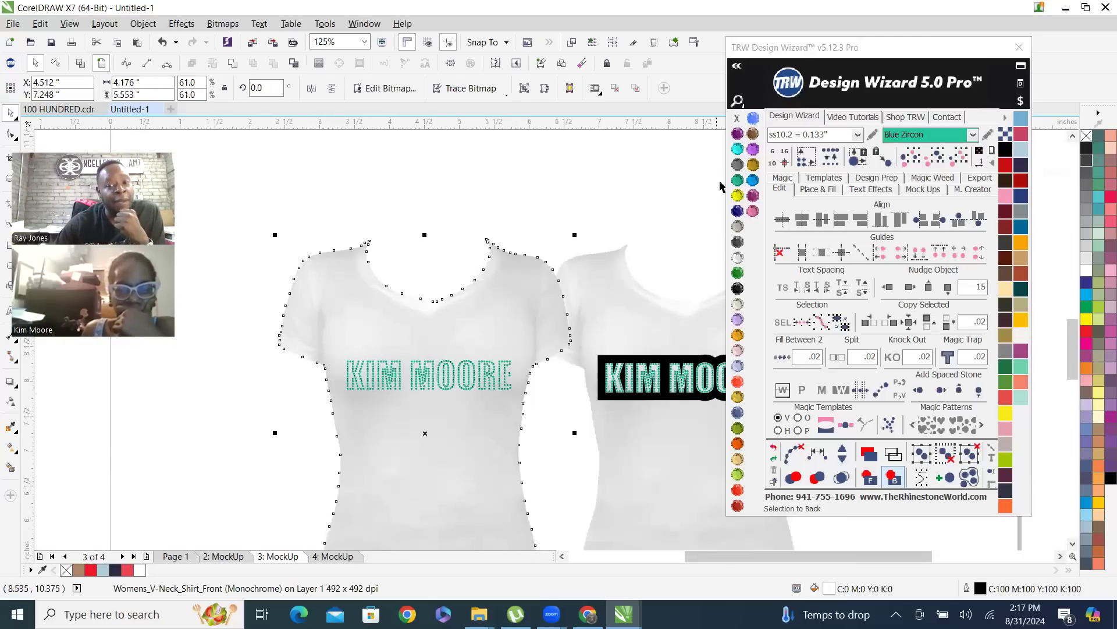
left_click(732, 144)
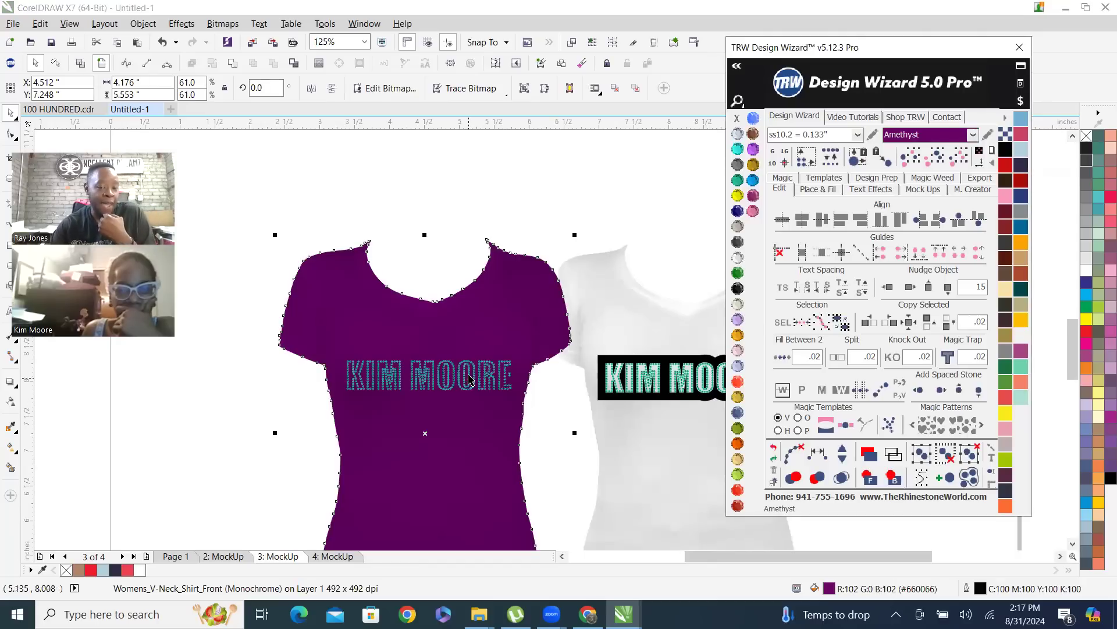
Select all matching Blue Zircon rhinestones on both shirt mockups and recolor them Crystal
left_click(470, 369)
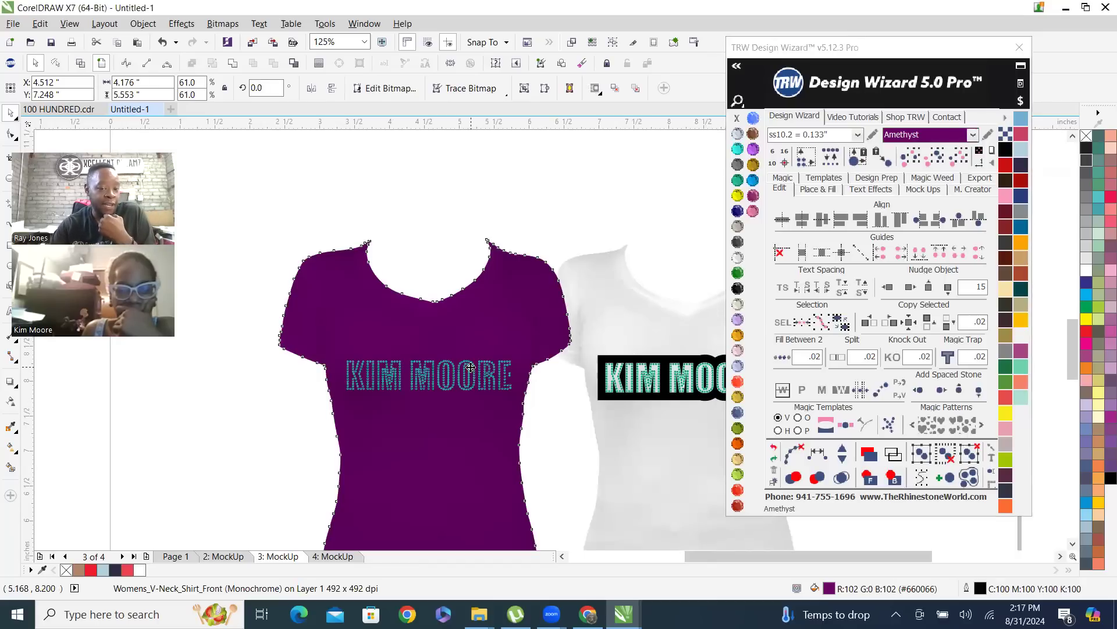
key("Escape")
left_click(359, 378)
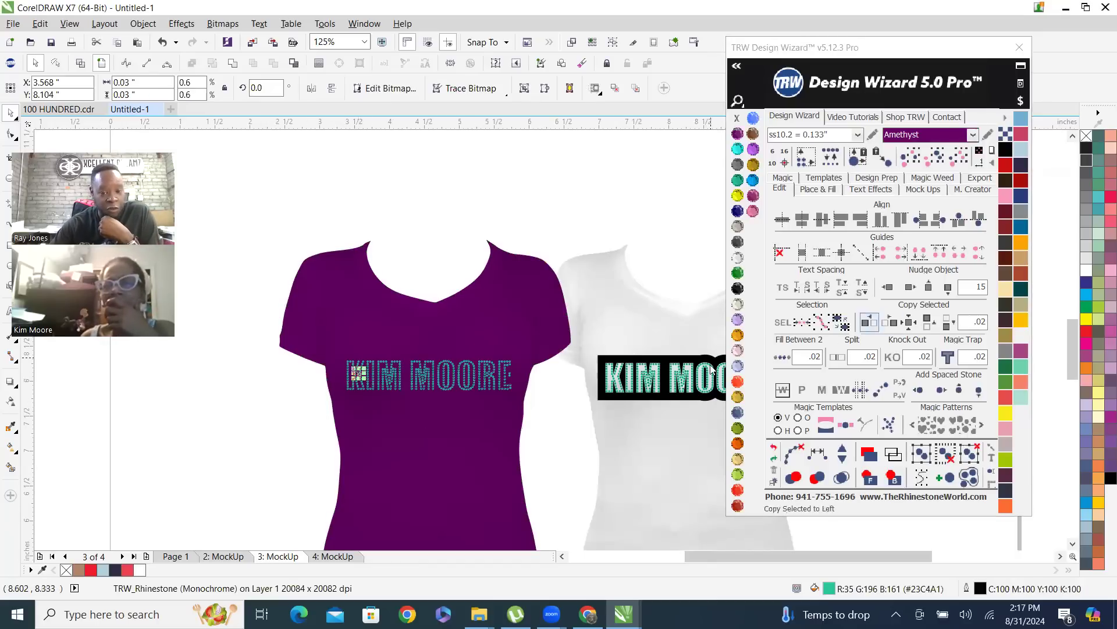
left_click(960, 163)
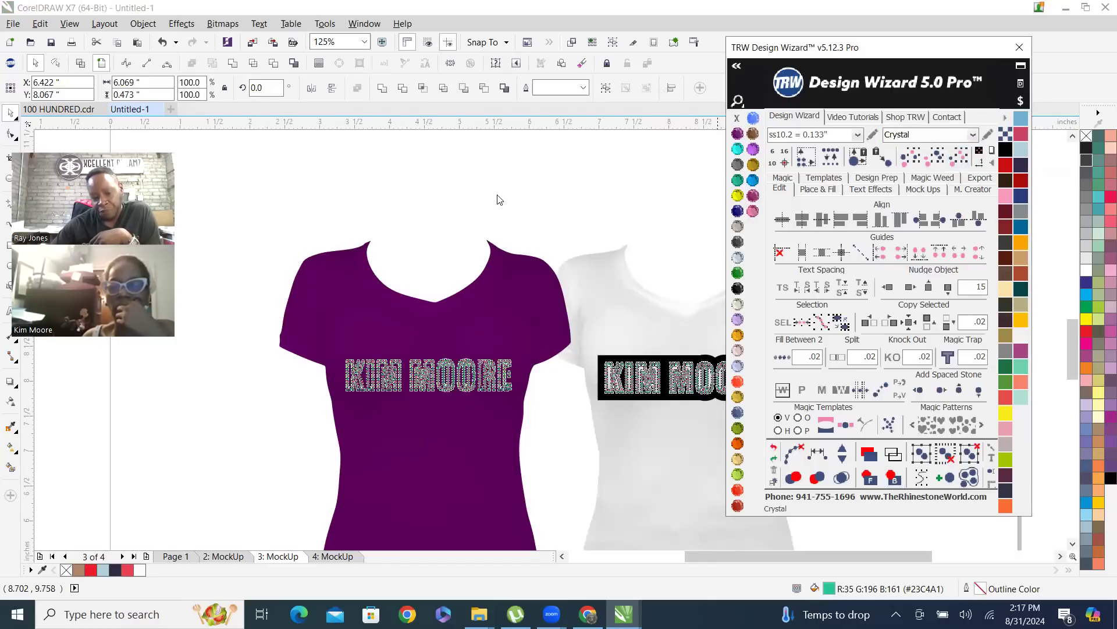
left_click(459, 425)
scroll(461, 425, "up", 2)
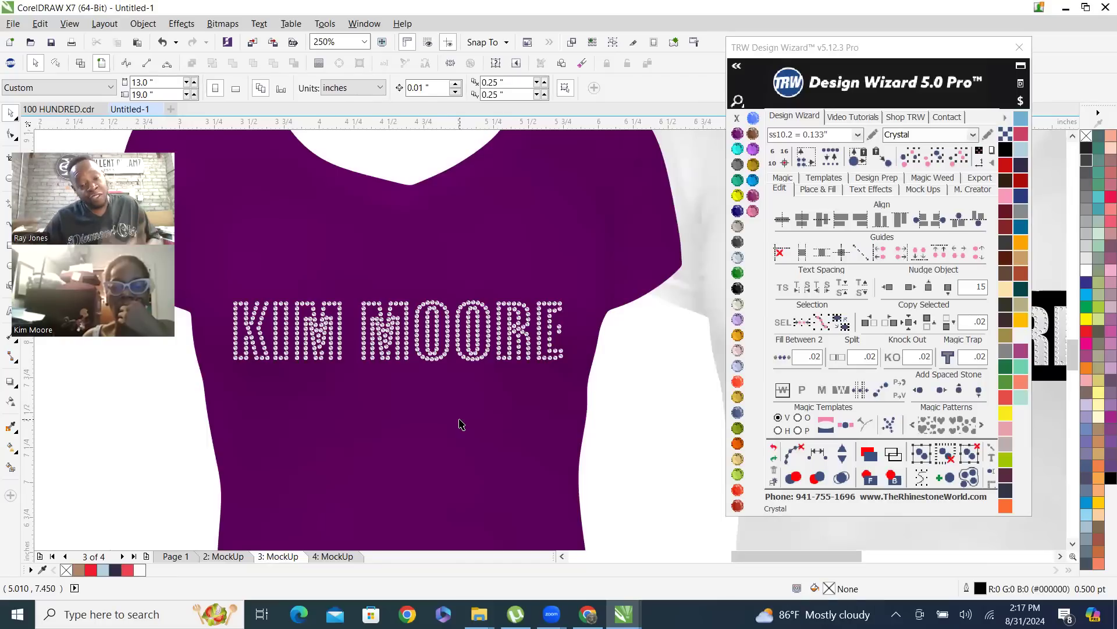
Recolor the left shirt Ruby Maroon and send it to the back, behind the pink lettering and black background
left_click(514, 262)
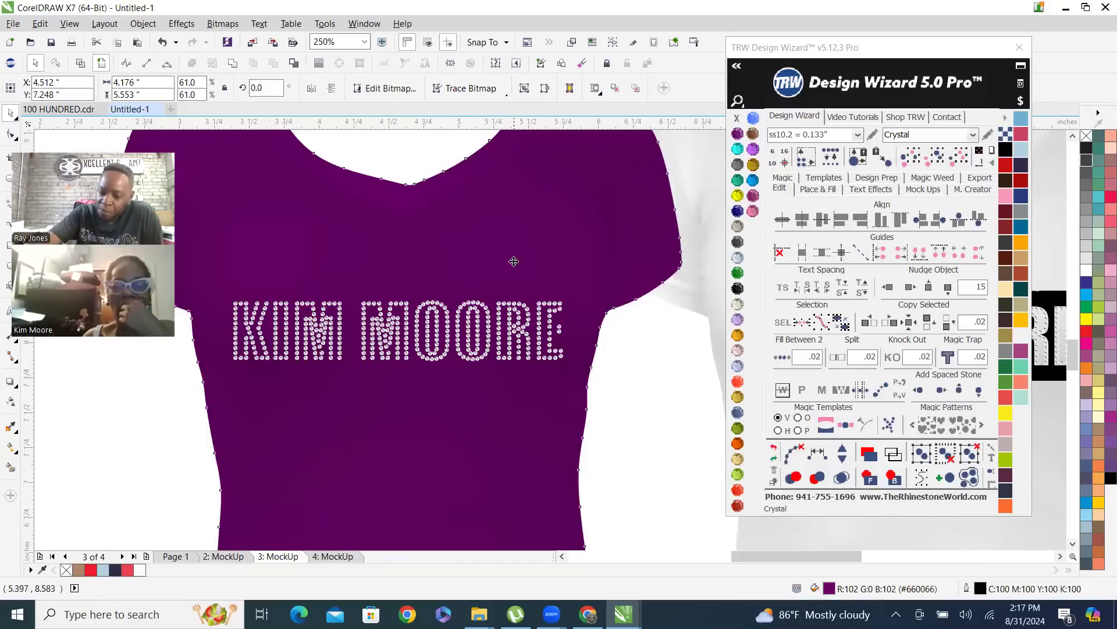
left_click(737, 505)
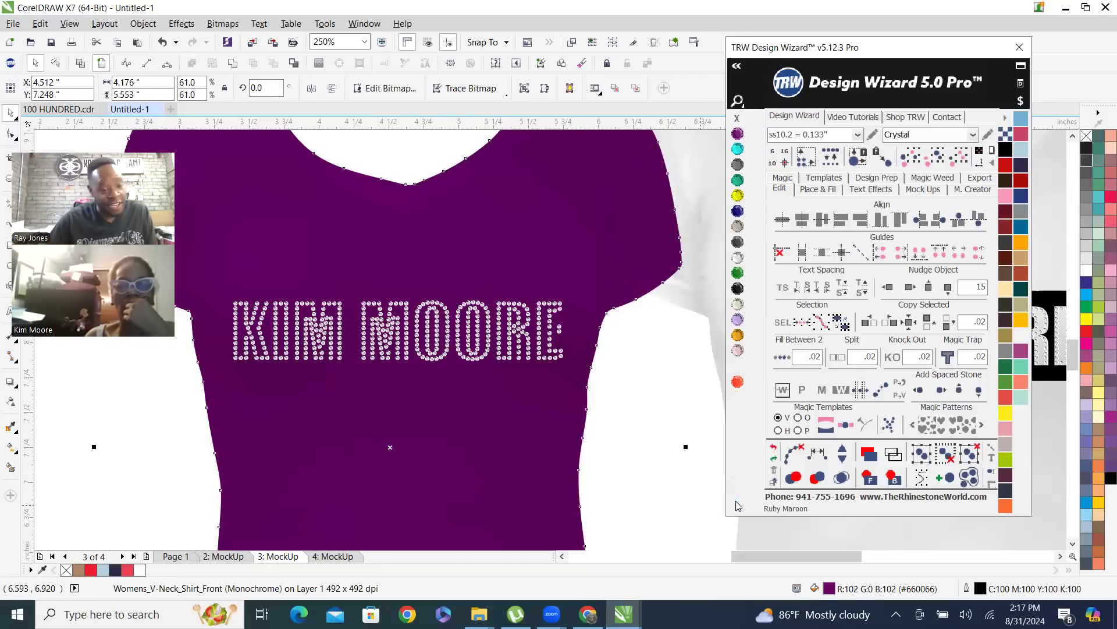
left_click(645, 358)
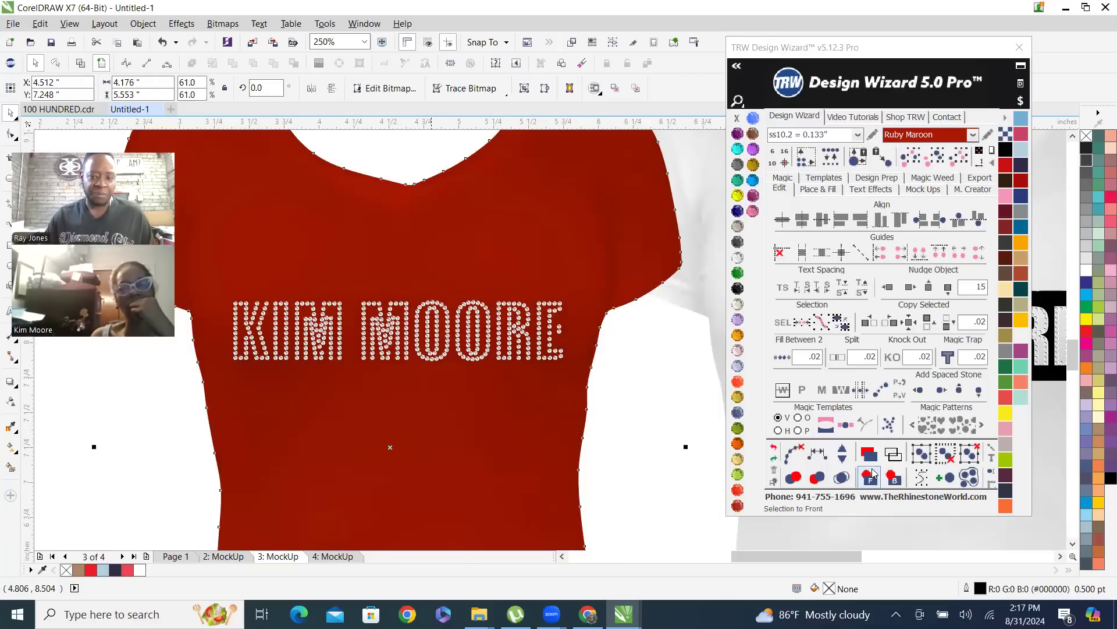
left_click(894, 477)
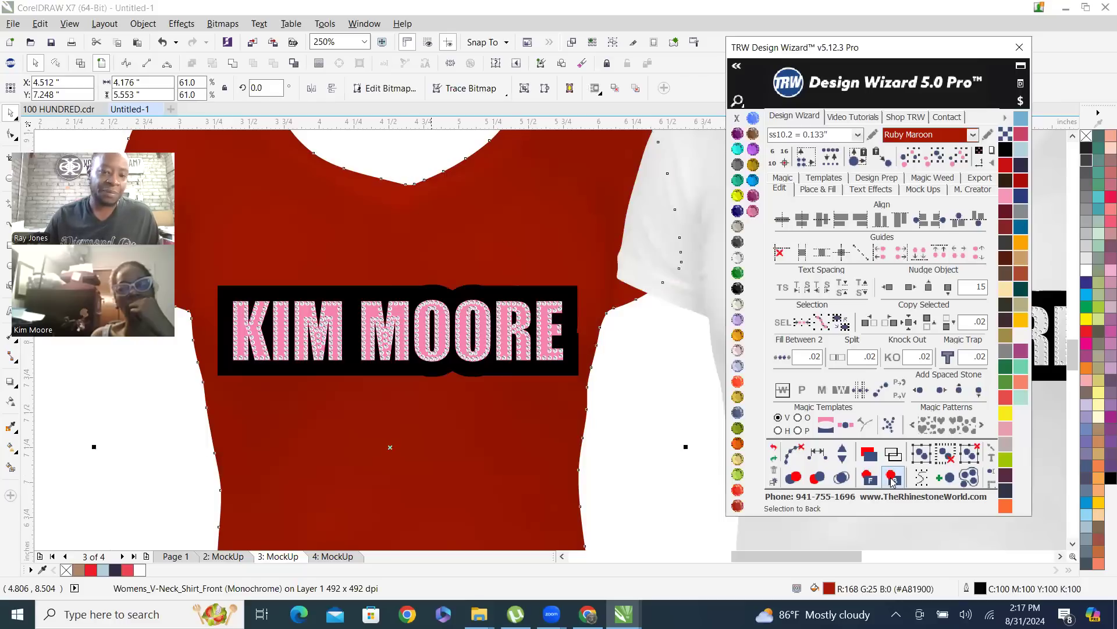
left_click(627, 394)
Send the pink lettering behind the red shirt so the shirt color fills the letters
scroll(466, 344, "up", 3)
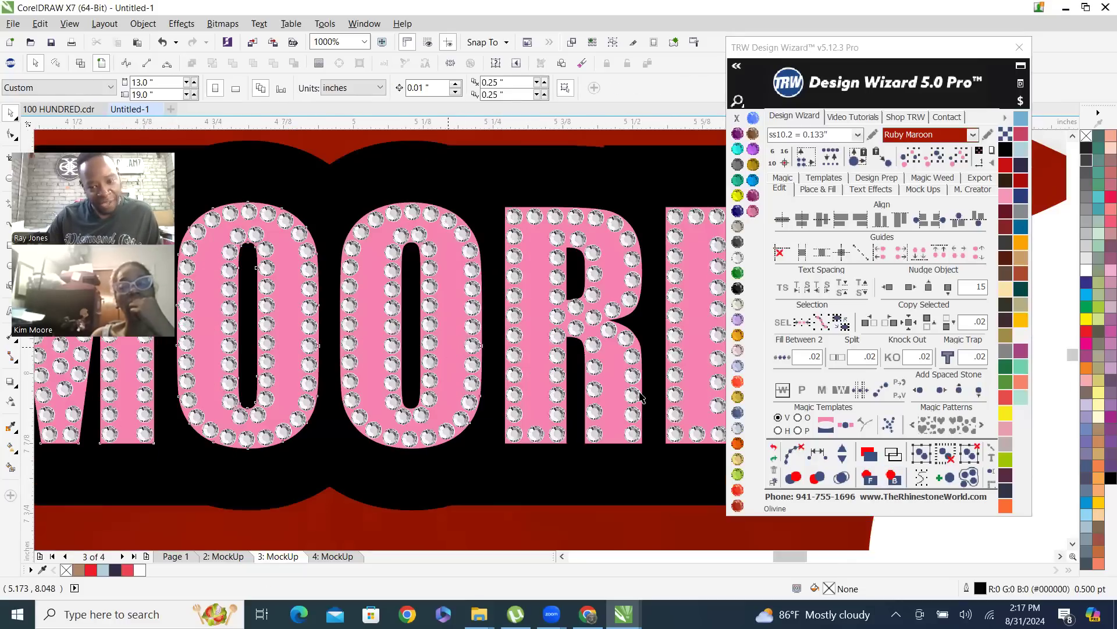
left_click(379, 342)
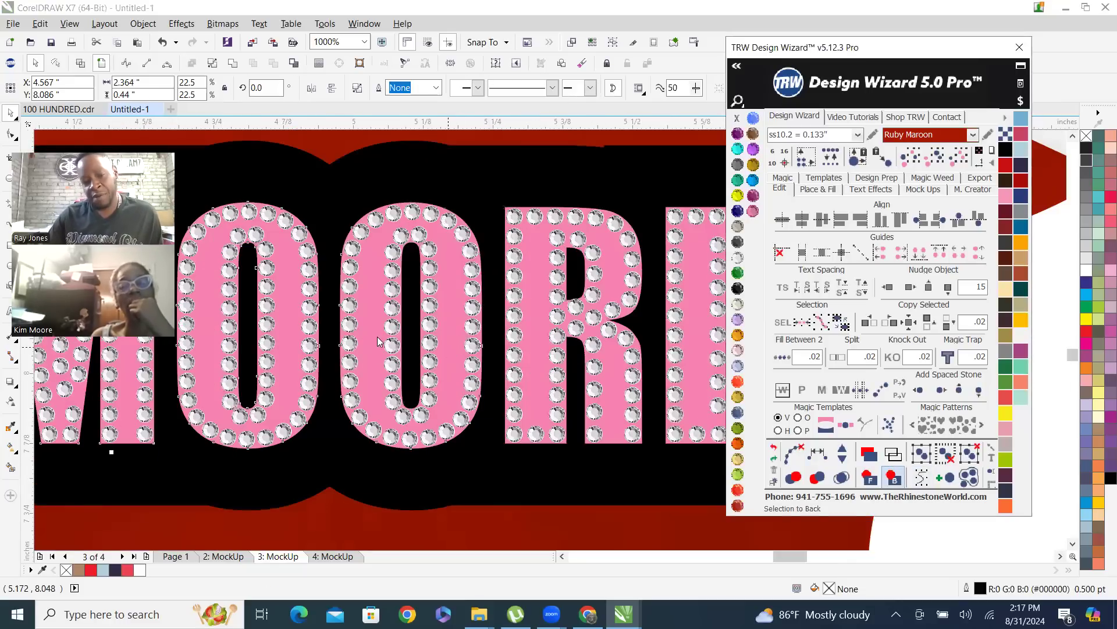
left_click(536, 324)
scroll(461, 324, "down", 5)
scroll(515, 400, "up", 2)
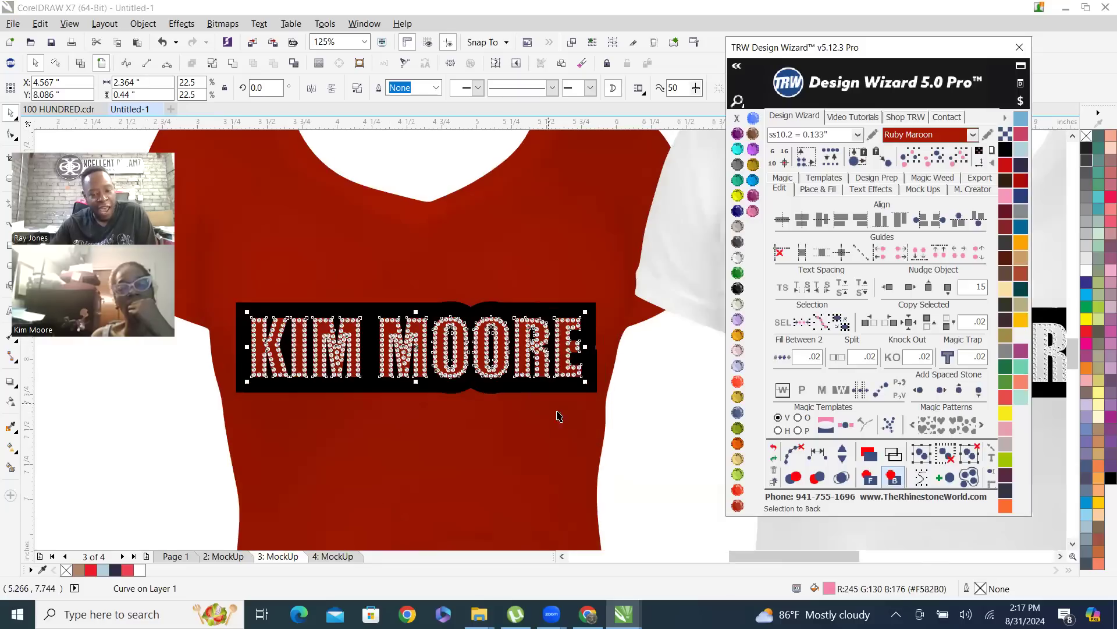
Select all matching Crystal rhinestones on the mockups and nudge them up 15 inches, off the lettering
left_click(636, 431)
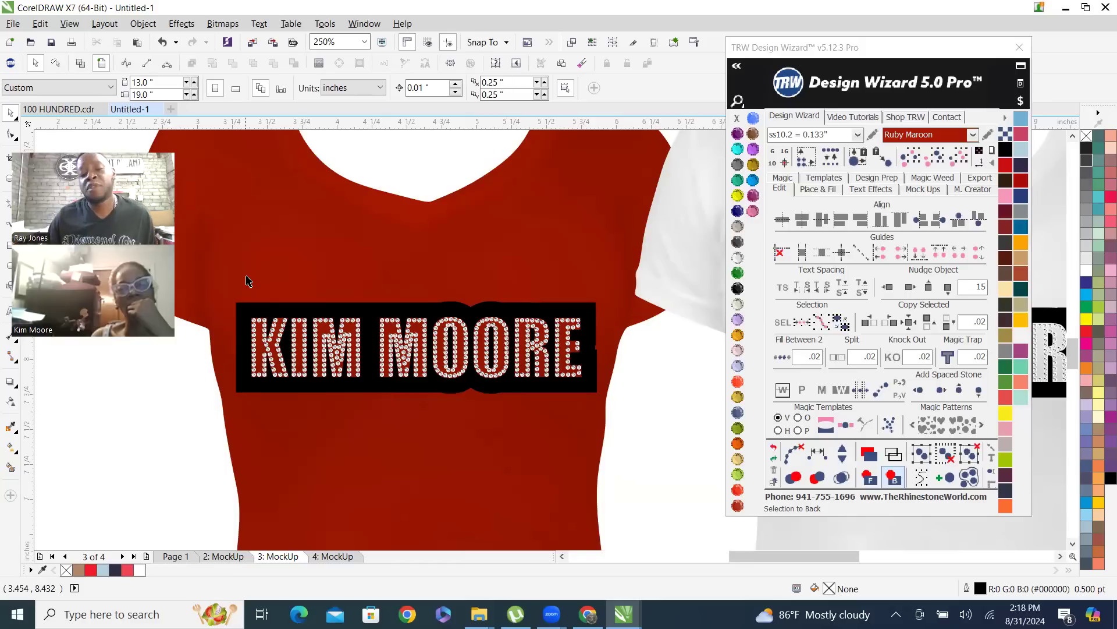
left_click(557, 326)
scroll(544, 400, "down", 2)
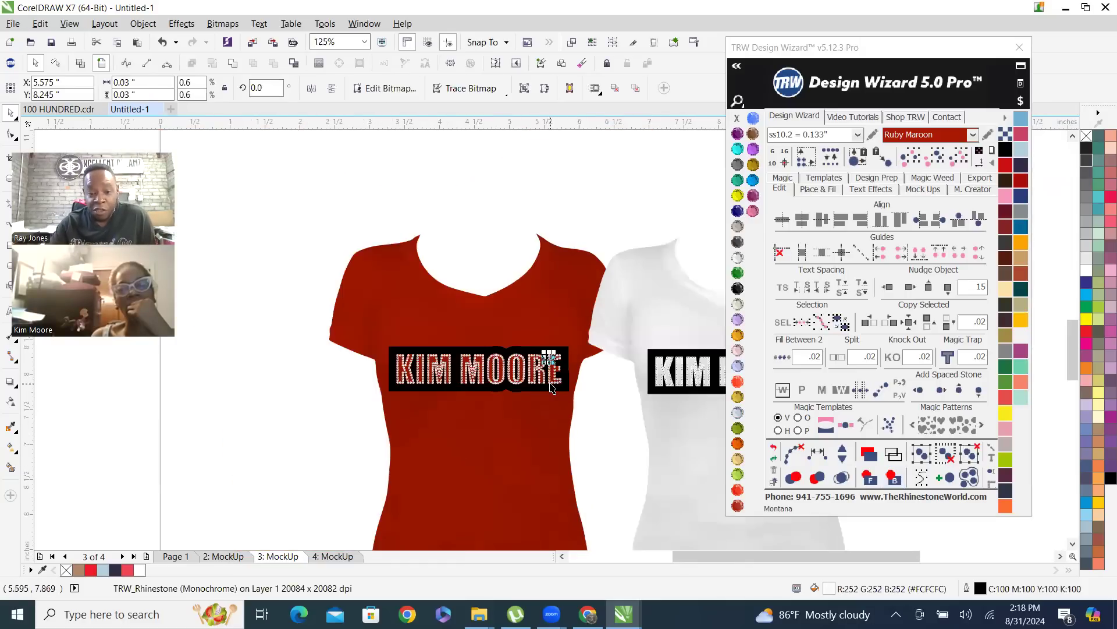
left_click(951, 166)
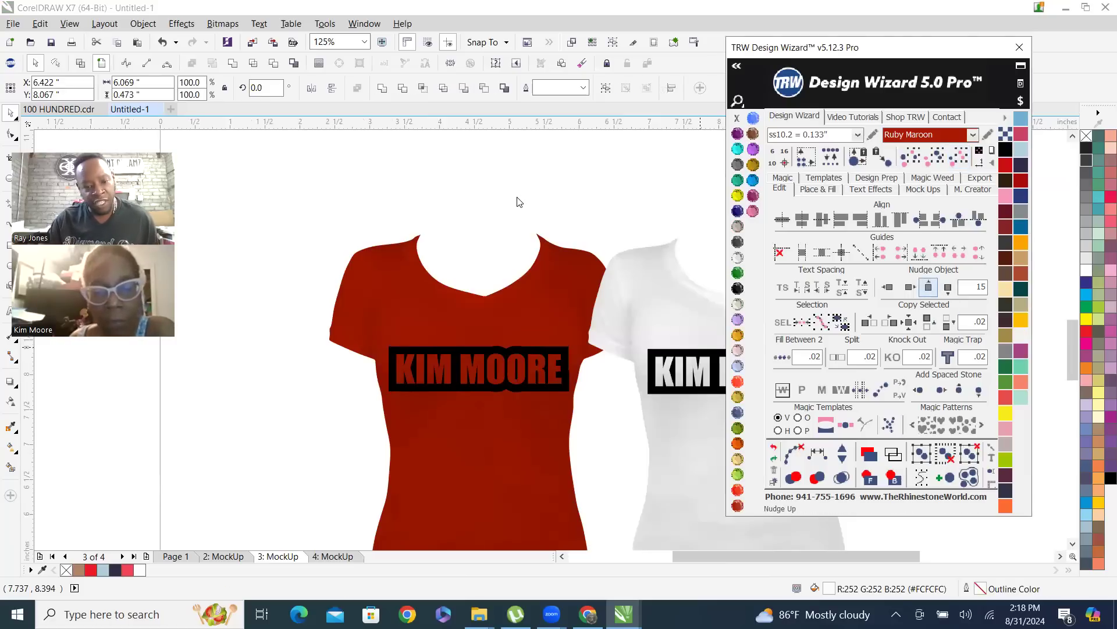
Send the red shirt to the back so the pink lettering sits in front of it again
left_click(510, 318)
left_click(510, 318)
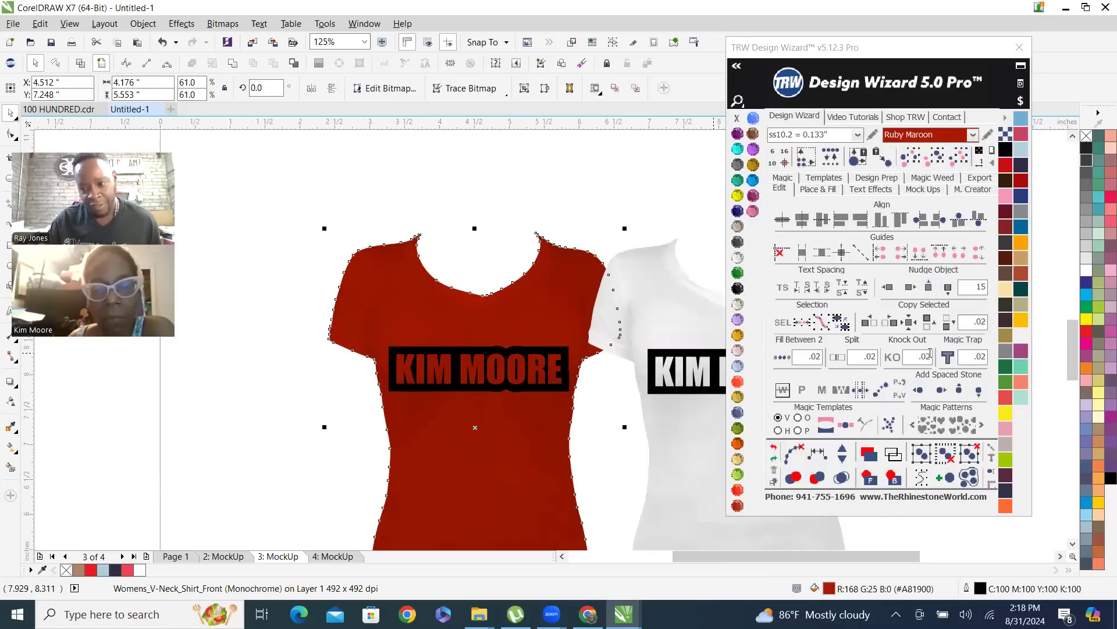
left_click(894, 477)
scroll(463, 401, "up", 3)
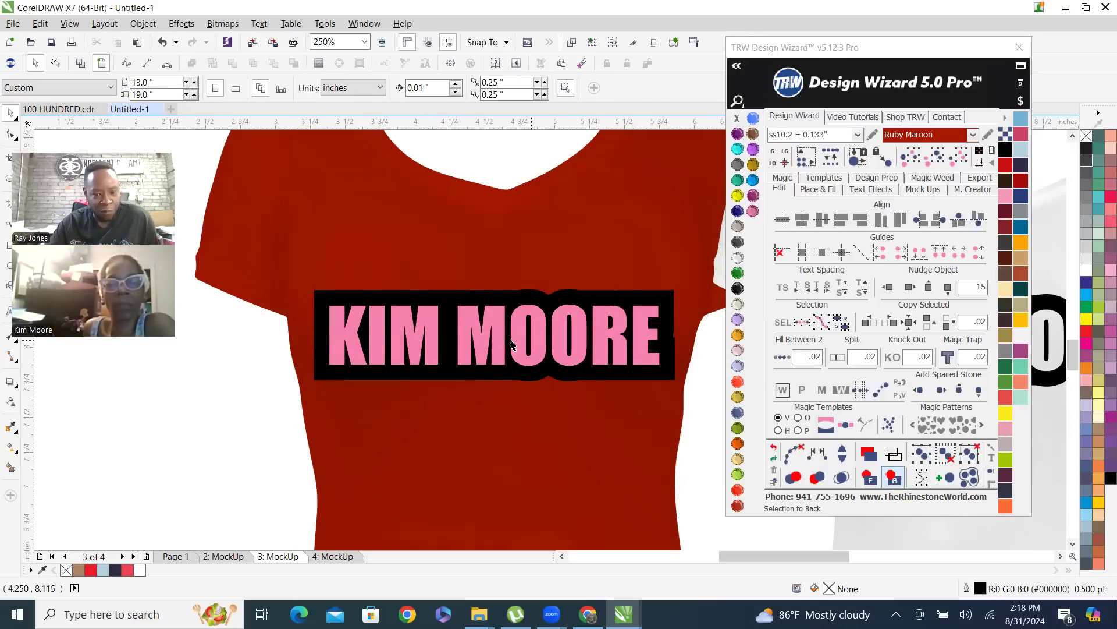
Fill the pink lettering on the red shirt with Silver from the Siser Glitter HTV vinyl library
left_click(567, 311)
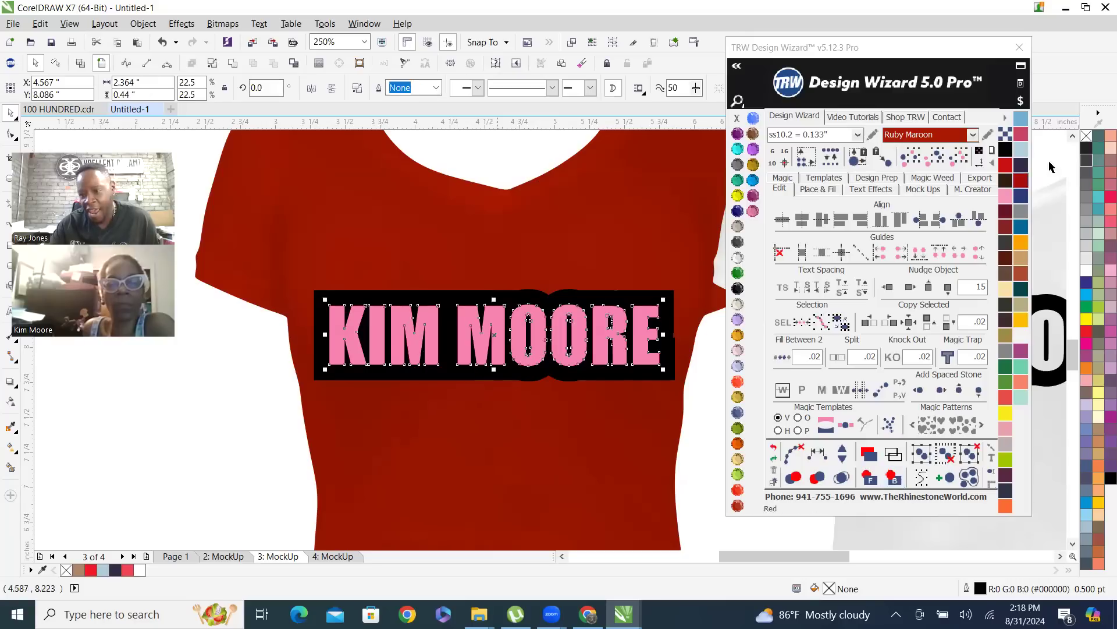
left_click(1004, 124)
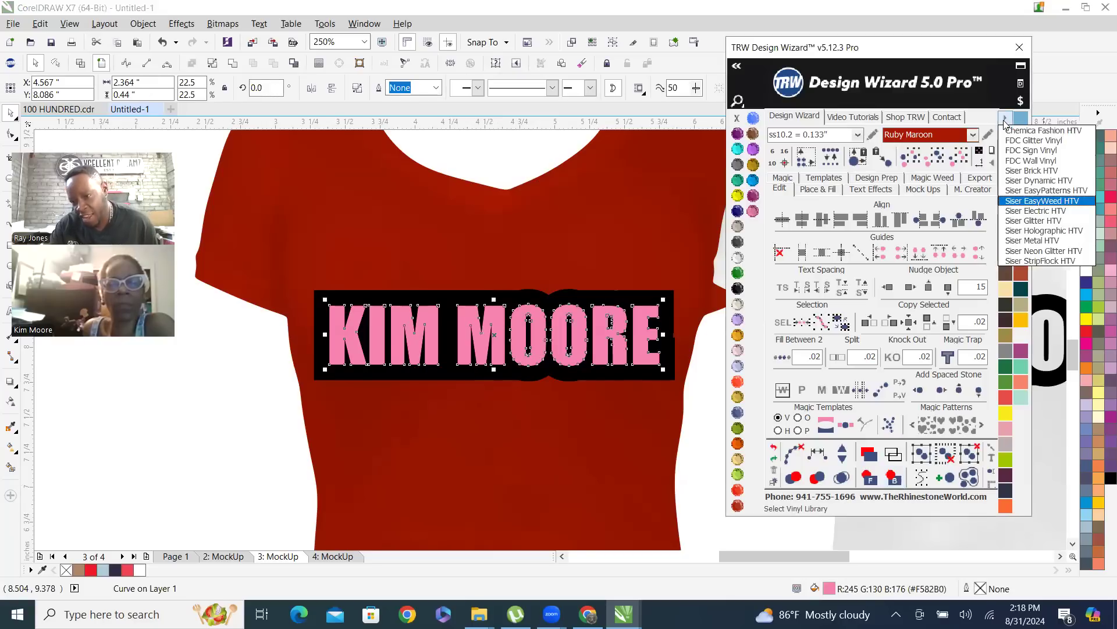
left_click(1036, 218)
left_click(1020, 200)
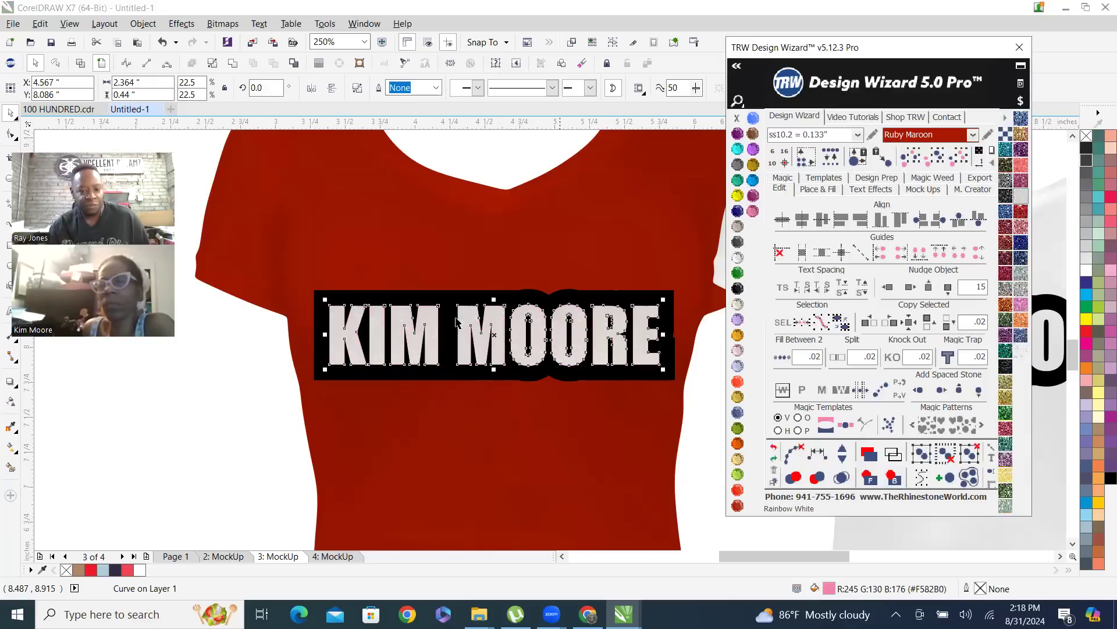
left_click(1023, 297)
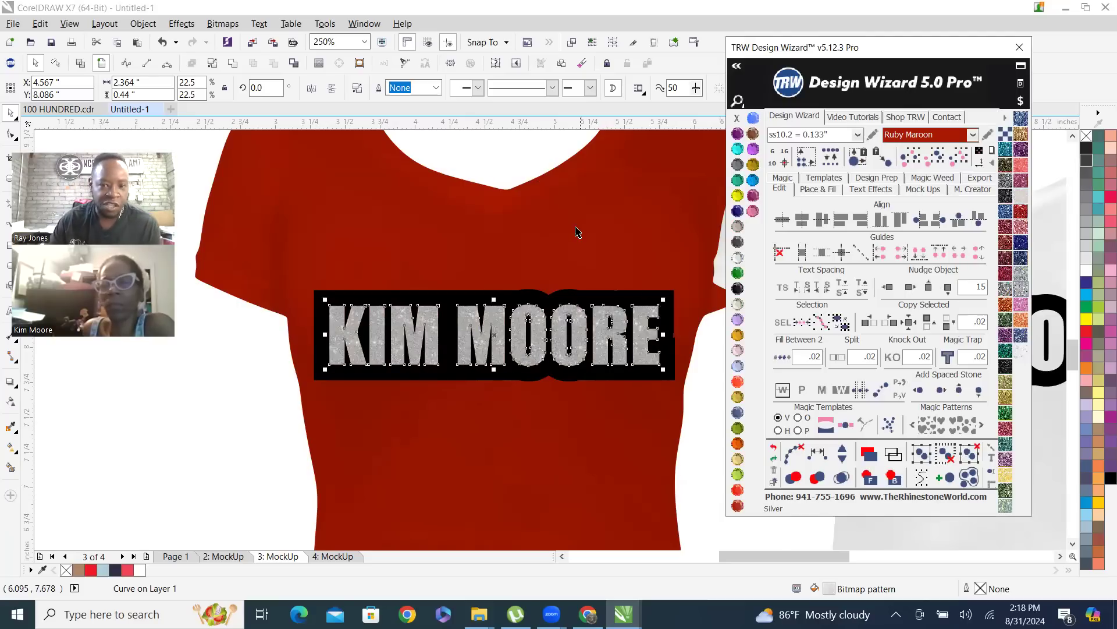
On Page 1, restack the pink name lettering so it sits behind the green rhinestones but in front of the black background
left_click(210, 508)
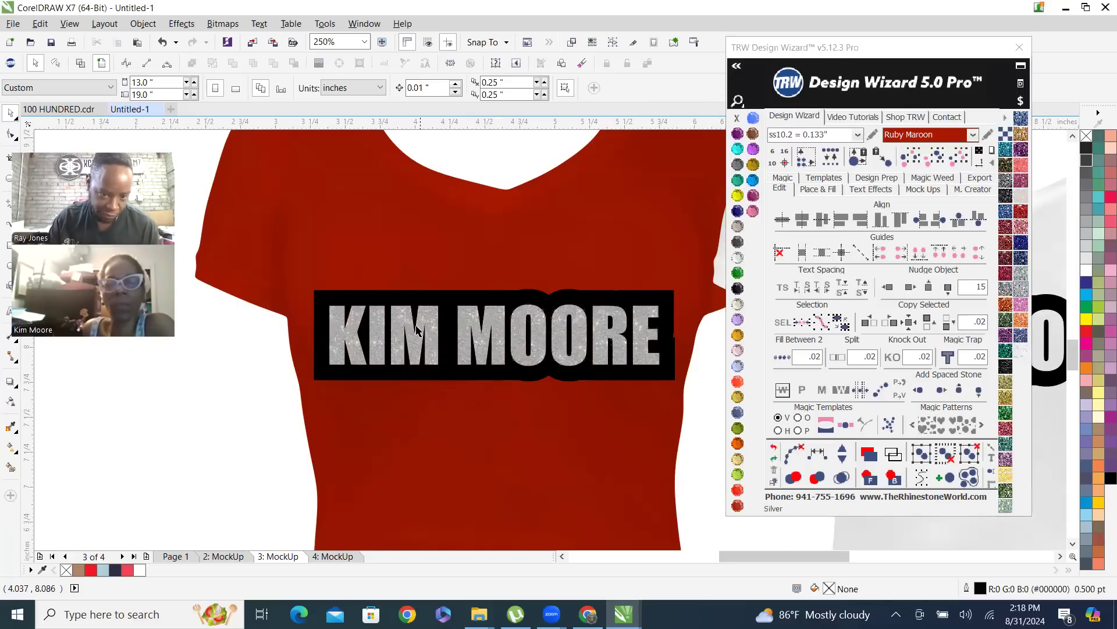
scroll(422, 329, "down", 3)
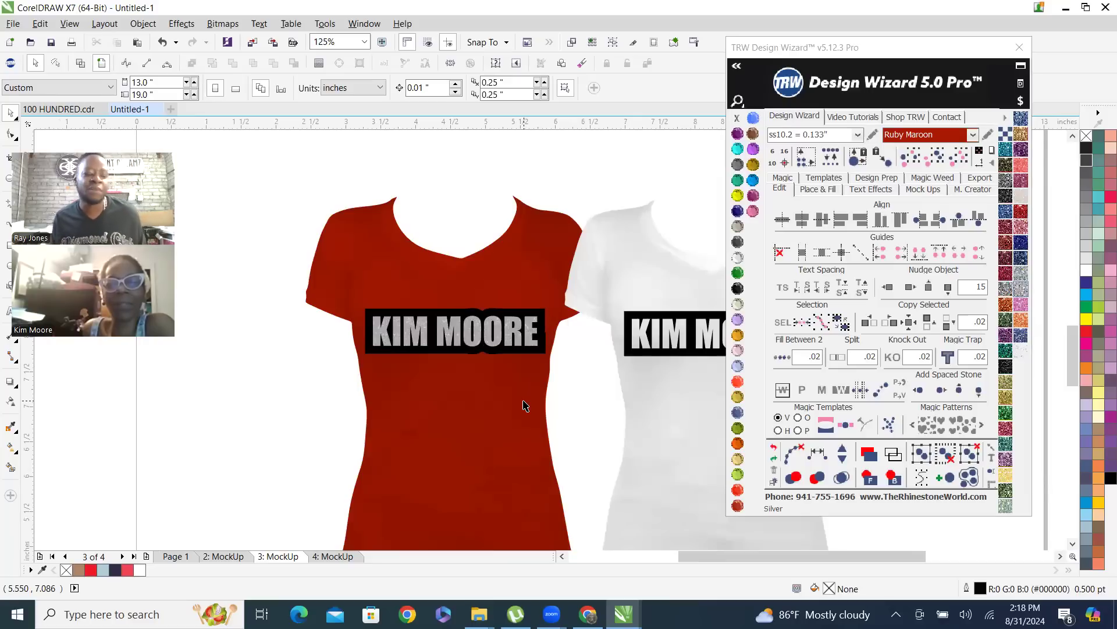
left_click(181, 556)
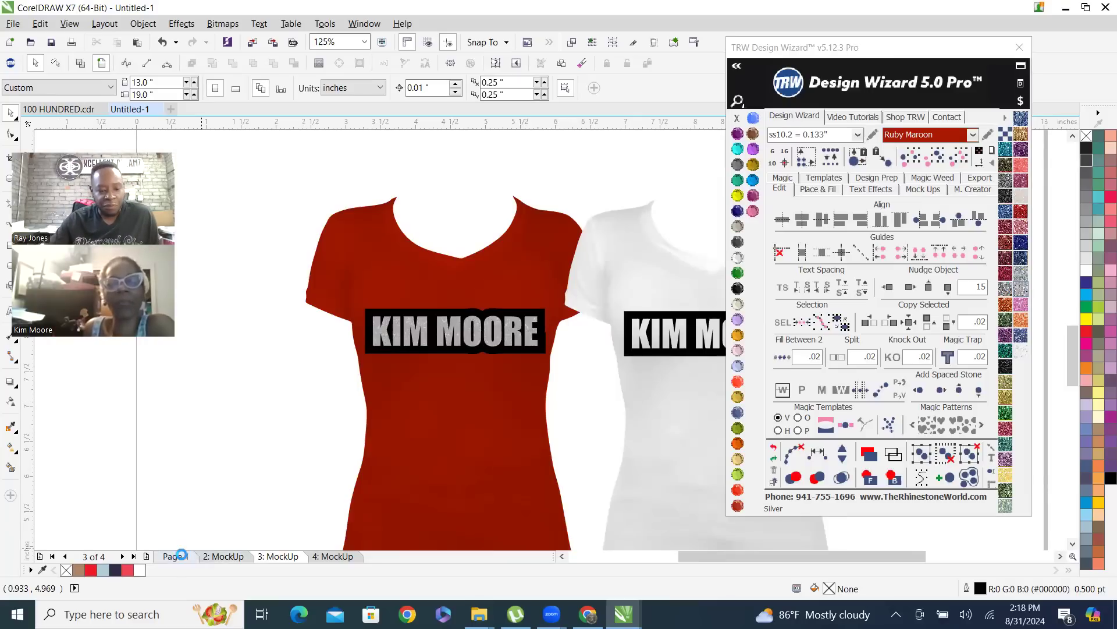
scroll(589, 359, "down", 2)
scroll(588, 230, "up", 1)
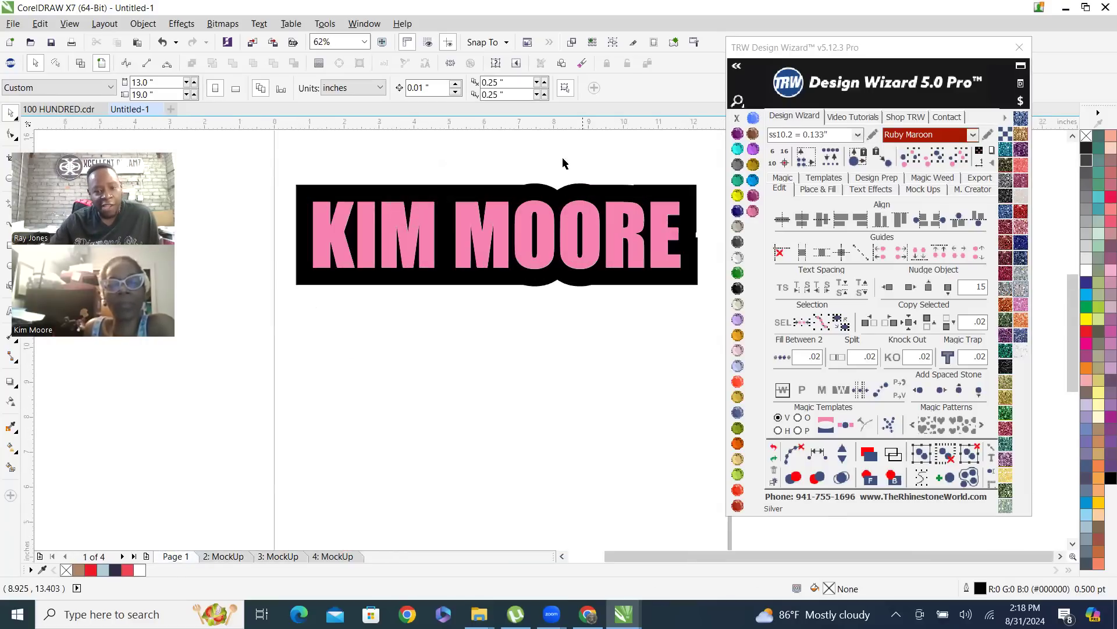
scroll(550, 228, "up", 1)
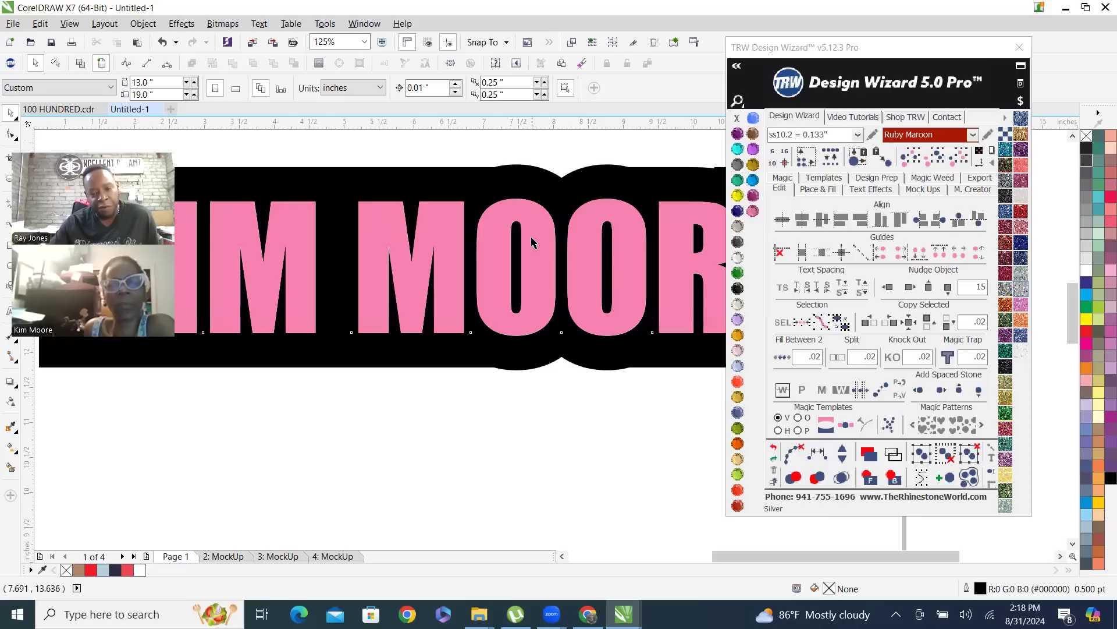
left_click(532, 242)
left_click(894, 477)
scroll(604, 384, "down", 1)
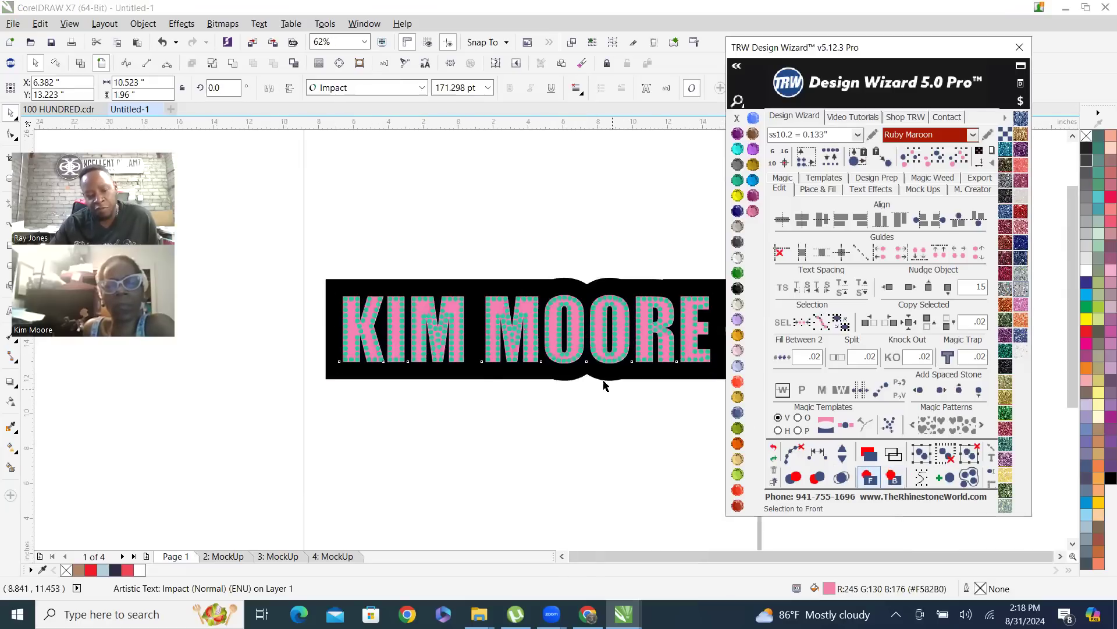
scroll(604, 383, "down", 1)
left_click(651, 312)
scroll(623, 360, "up", 2)
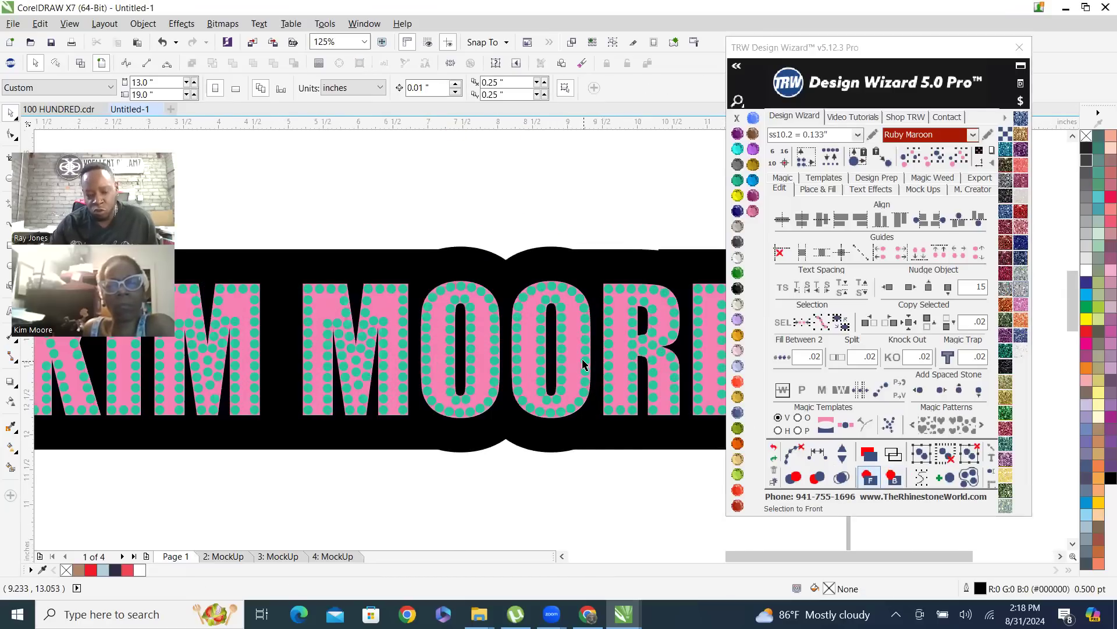
Set the page size to 100 by 100 inches with nothing selected
left_click(565, 390)
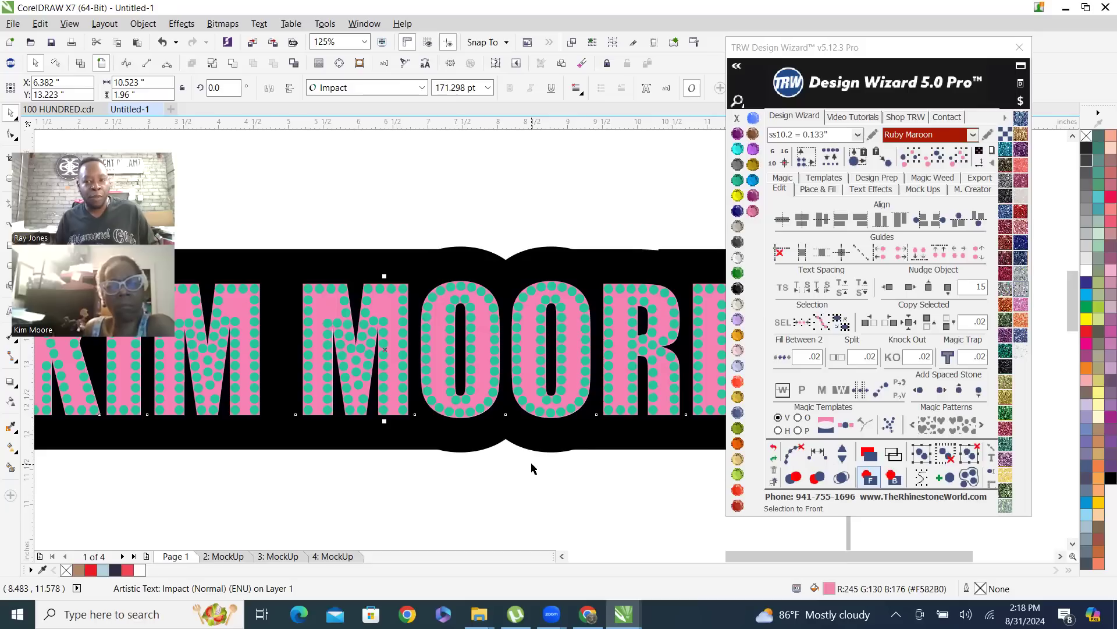
scroll(478, 381, "down", 1)
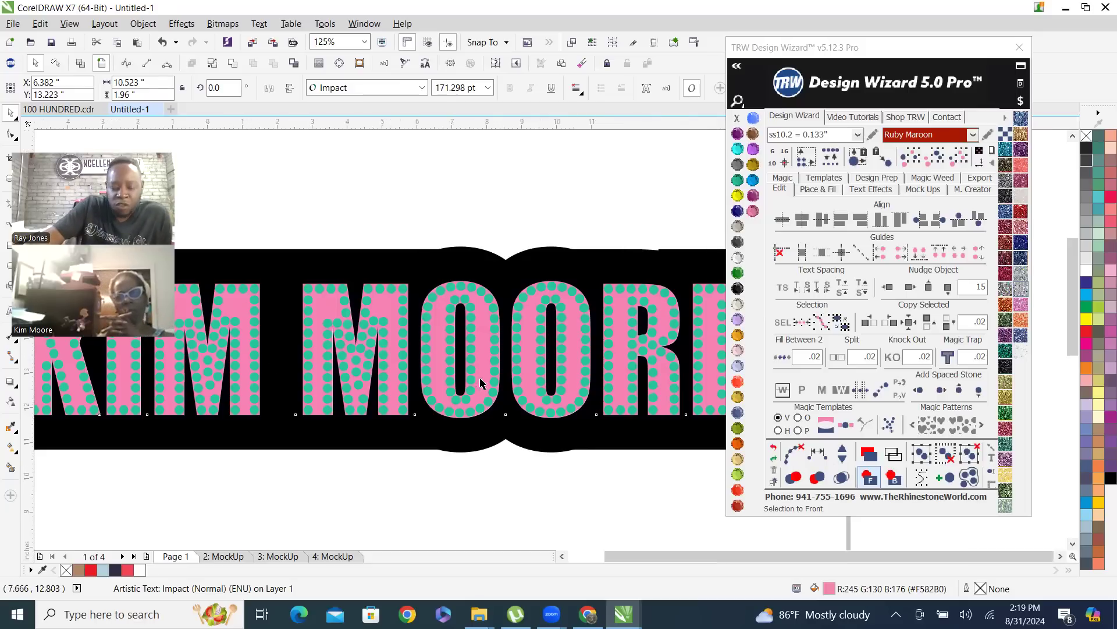
left_click(521, 258)
scroll(505, 354, "down", 1)
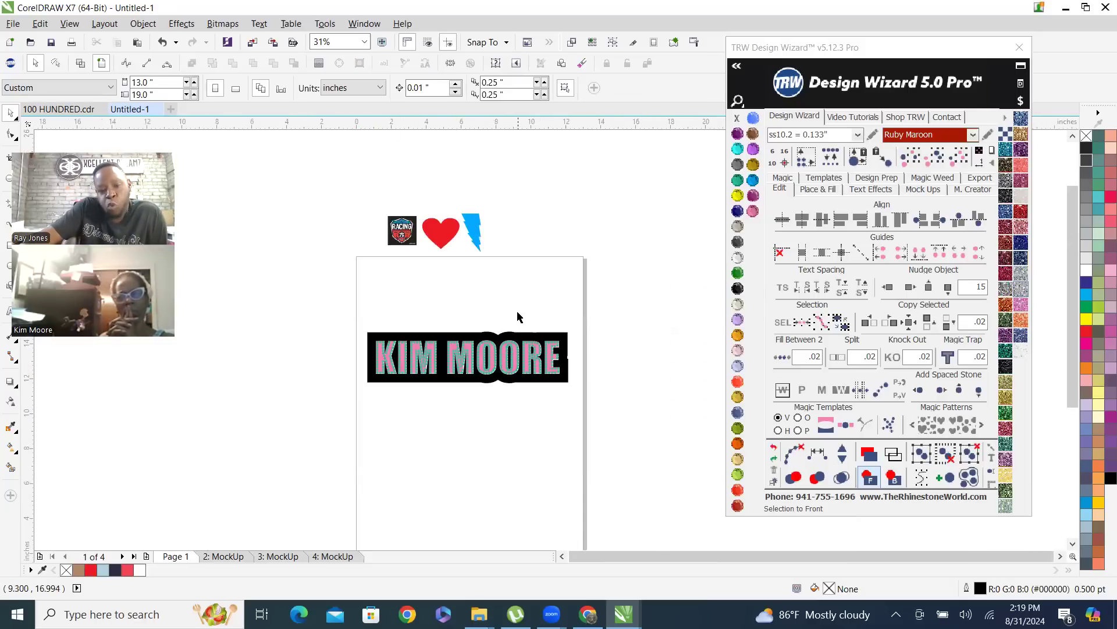
left_click(148, 82)
type("100")
key("Tab")
type("10")
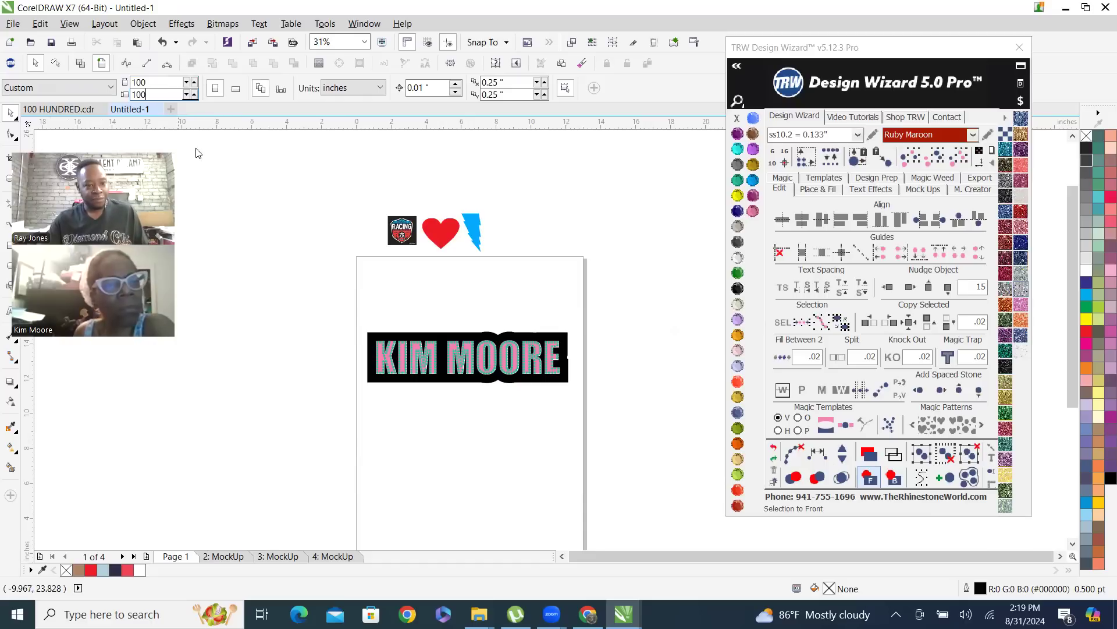
key("Return")
scroll(451, 267, "down", 3)
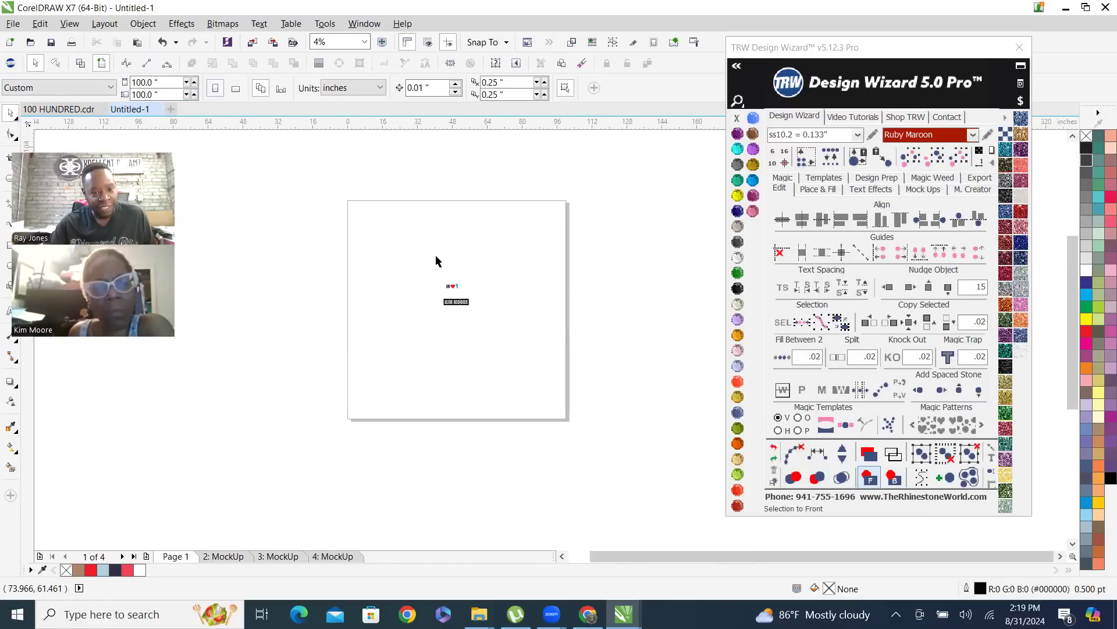
Place one copy of the complete rhinestone name design at the page's upper left corner and another at its lower left corner
scroll(454, 291, "up", 1)
left_click_drag(466, 361, 550, 399)
left_click_drag(503, 367, 321, 182)
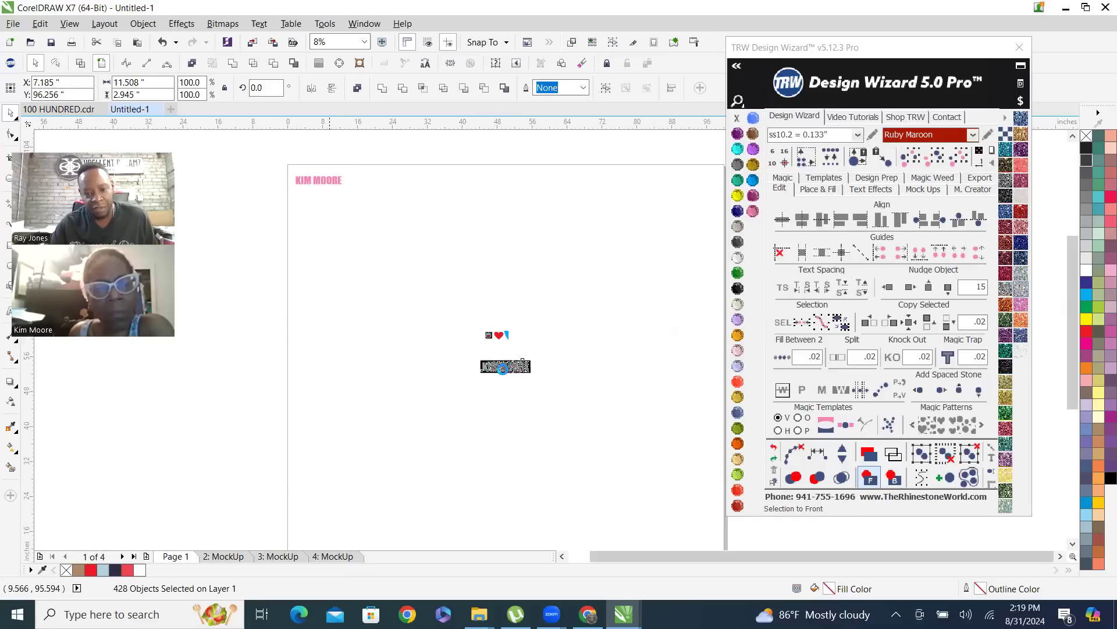
left_click_drag(456, 354, 340, 533)
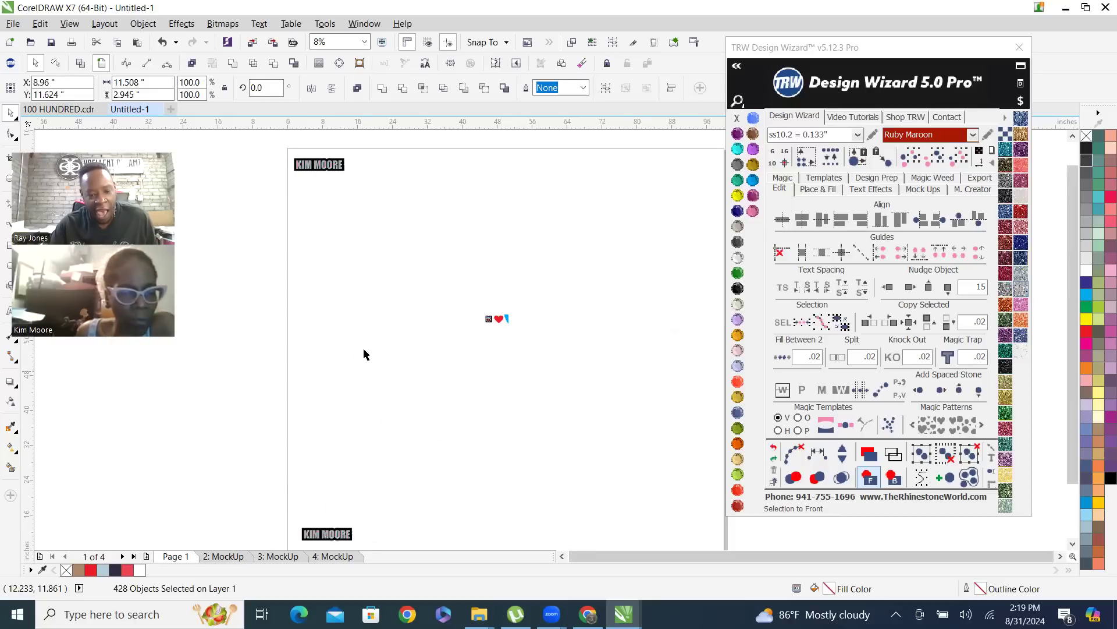
scroll(362, 361, "down", 2)
scroll(282, 388, "up", 2)
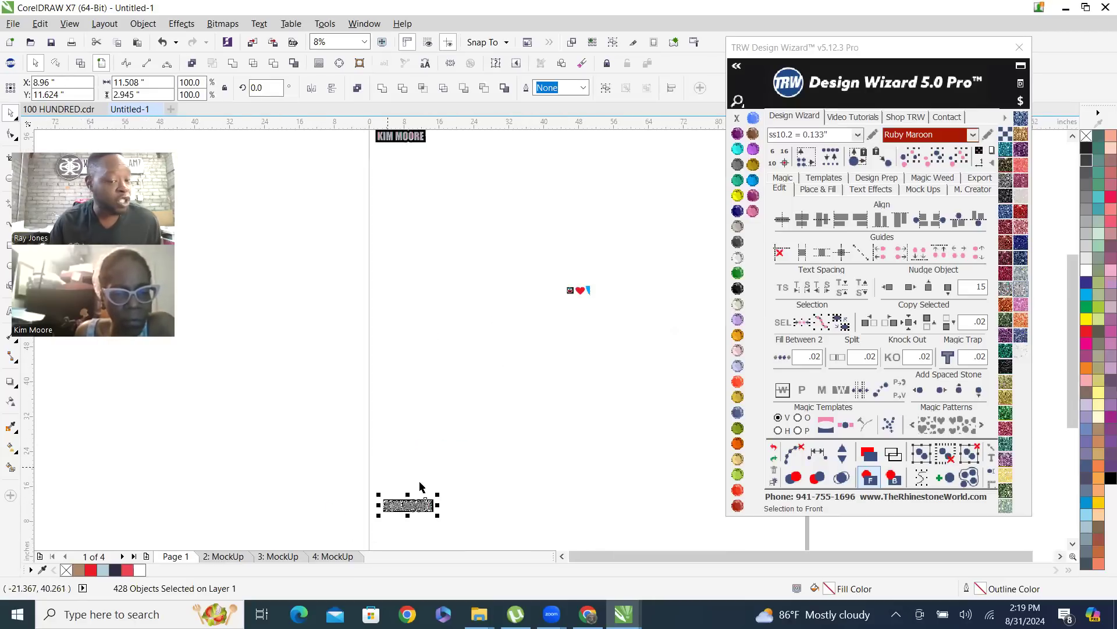
left_click(507, 456)
Create an outside Island Fill outline without added stones around the lower pink lettering and color it Crystal
scroll(396, 516, "up", 1)
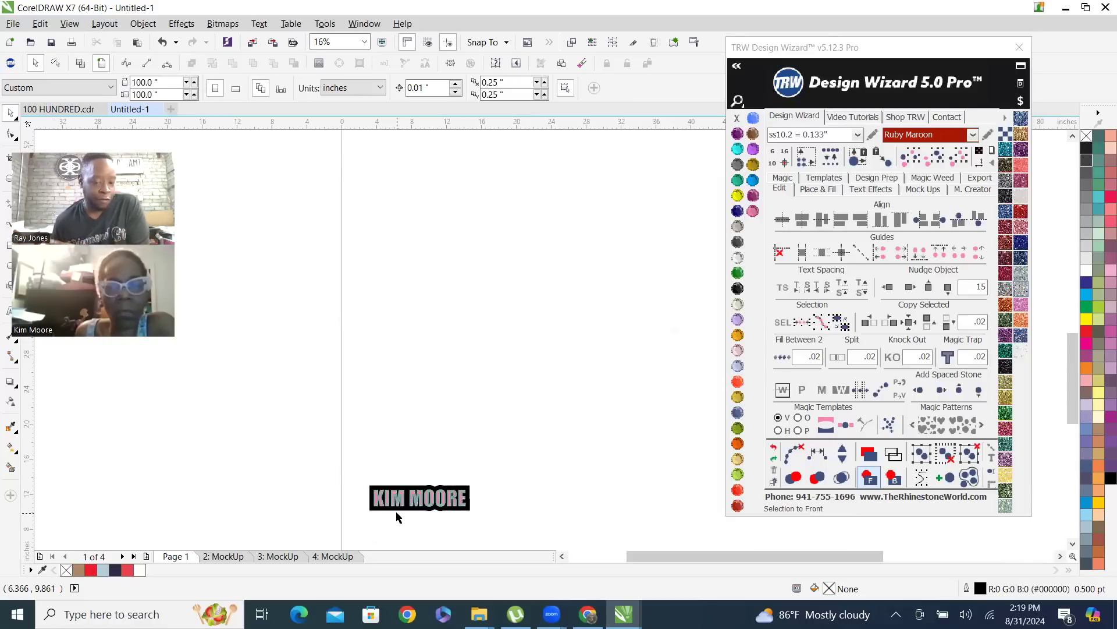
scroll(402, 517, "up", 1)
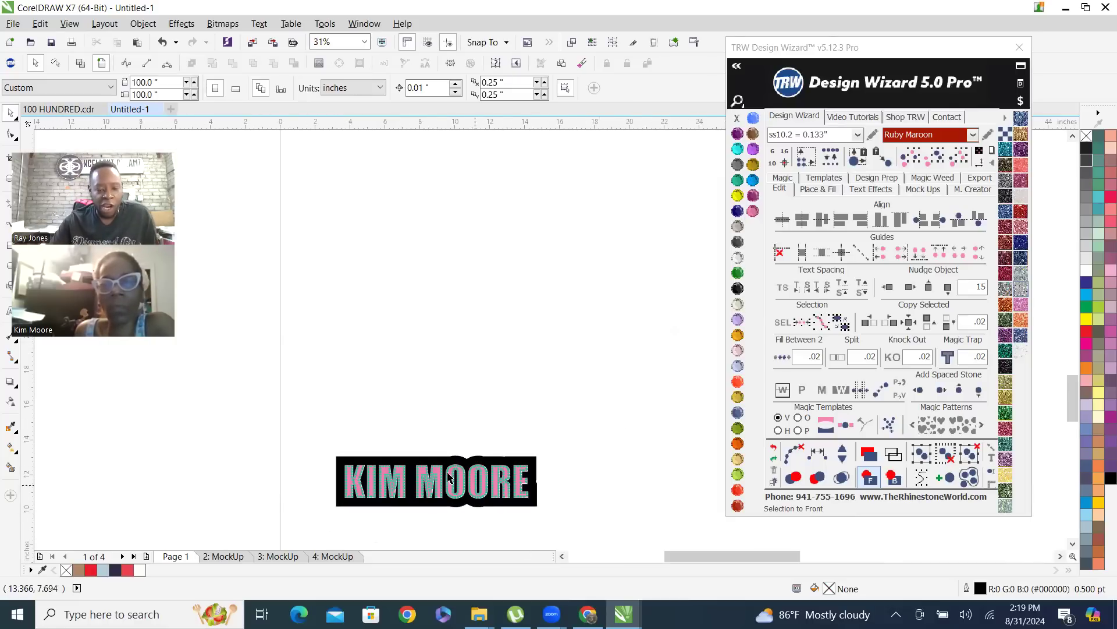
scroll(367, 531, "up", 1)
scroll(438, 431, "up", 1)
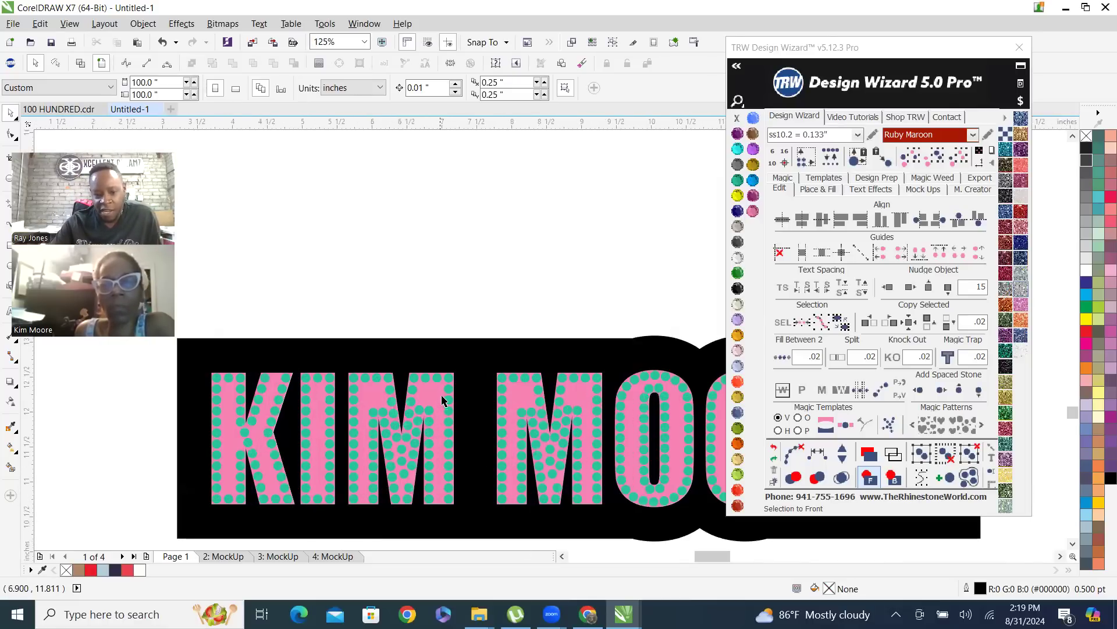
left_click(427, 396)
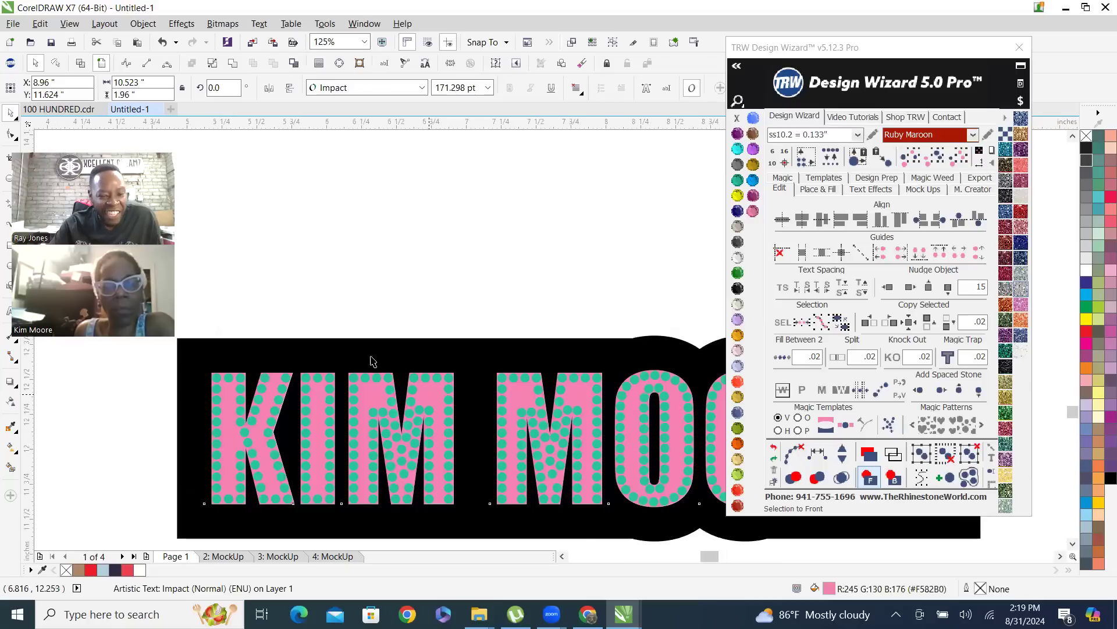
scroll(429, 400, "up", 1)
scroll(434, 391, "down", 1)
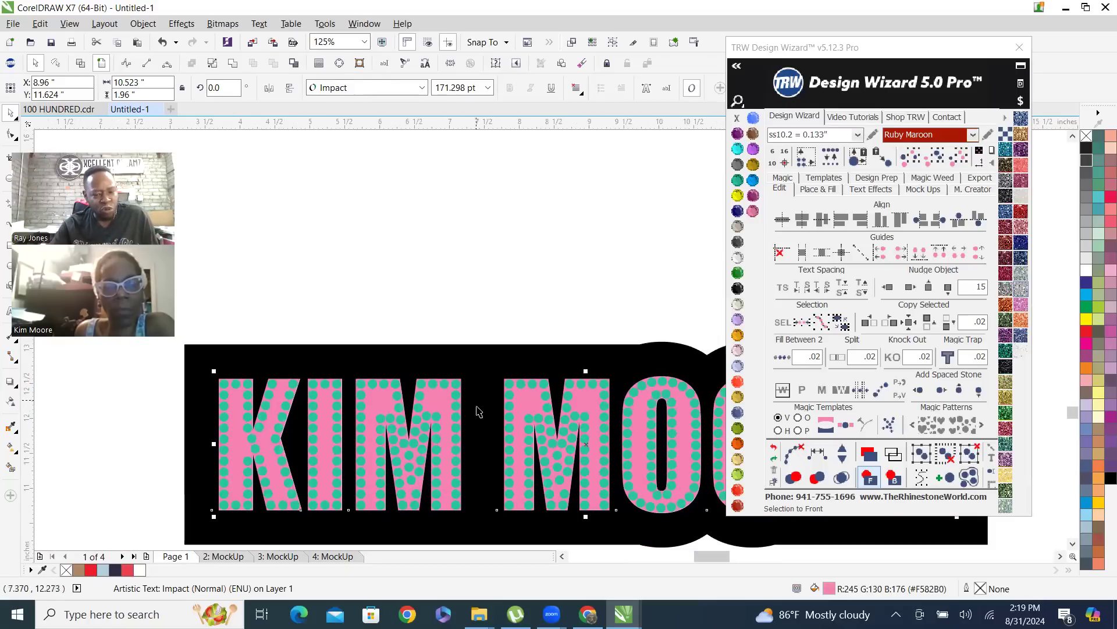
scroll(402, 419, "down", 1)
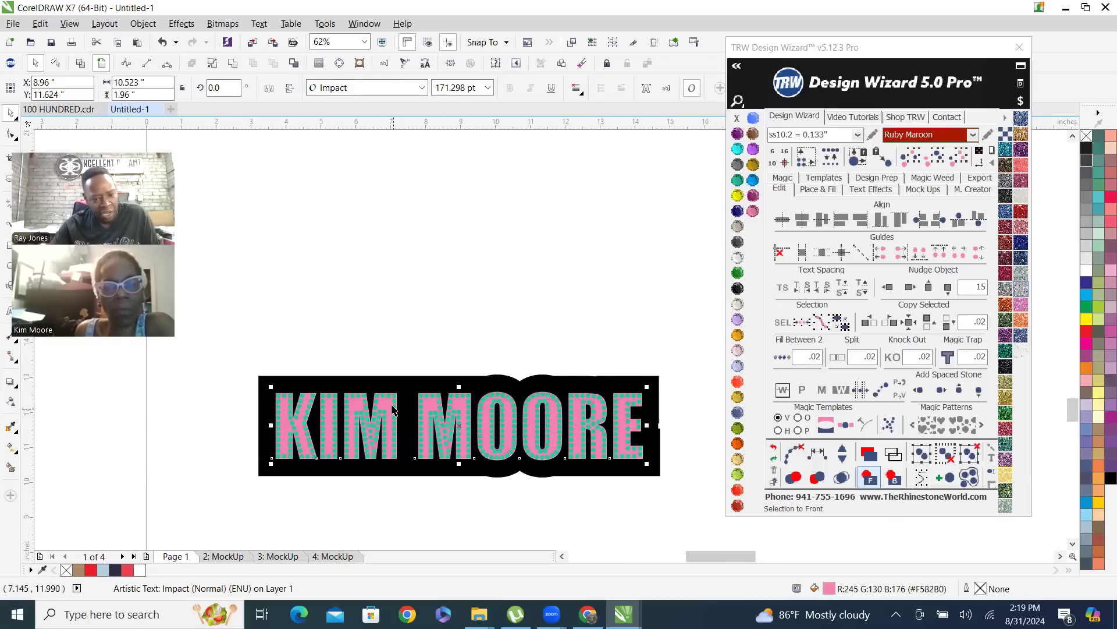
scroll(396, 414, "up", 1)
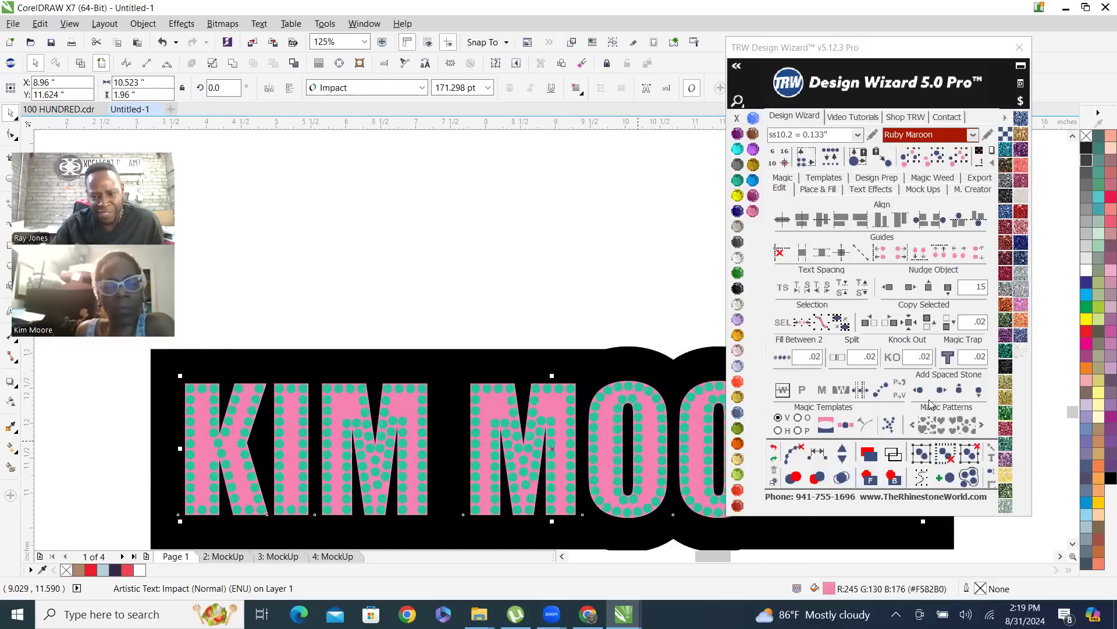
left_click(821, 190)
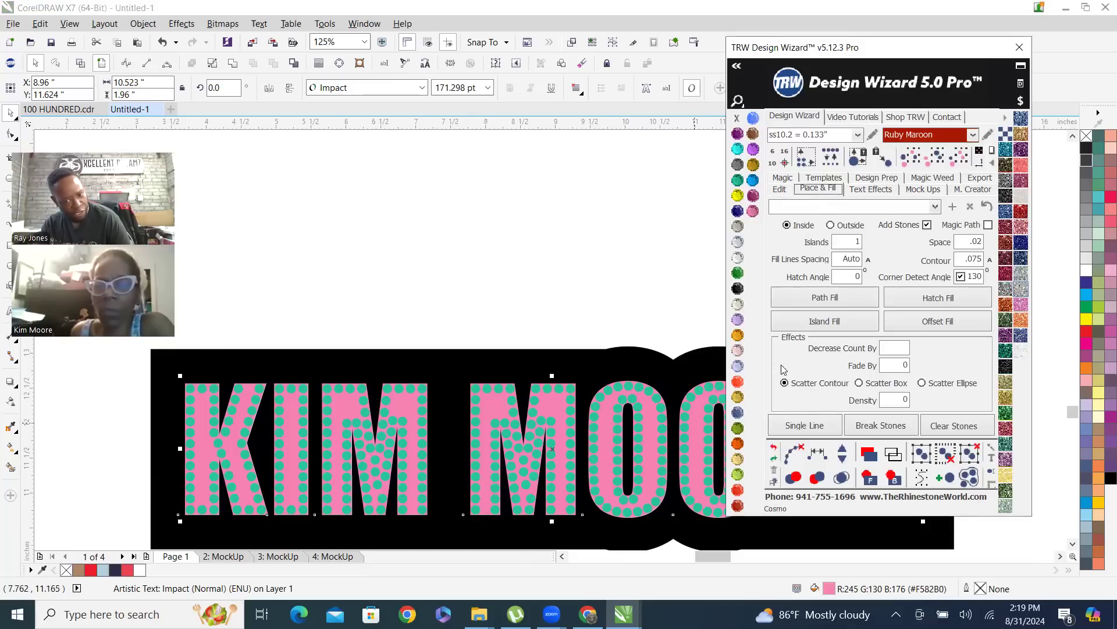
left_click(831, 225)
left_click(927, 226)
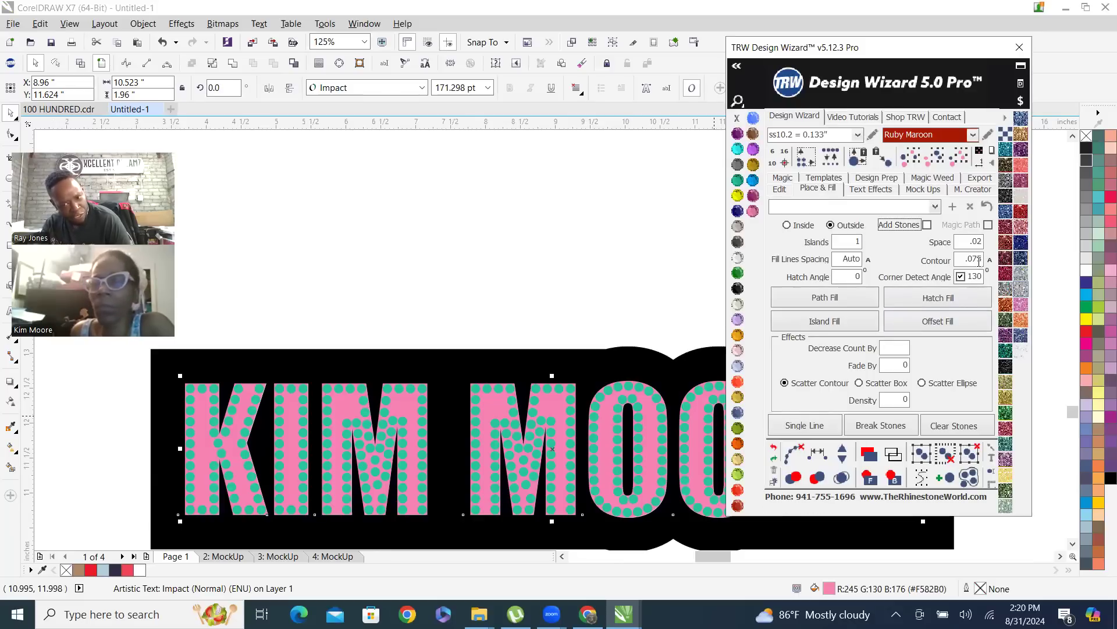
left_click(842, 326)
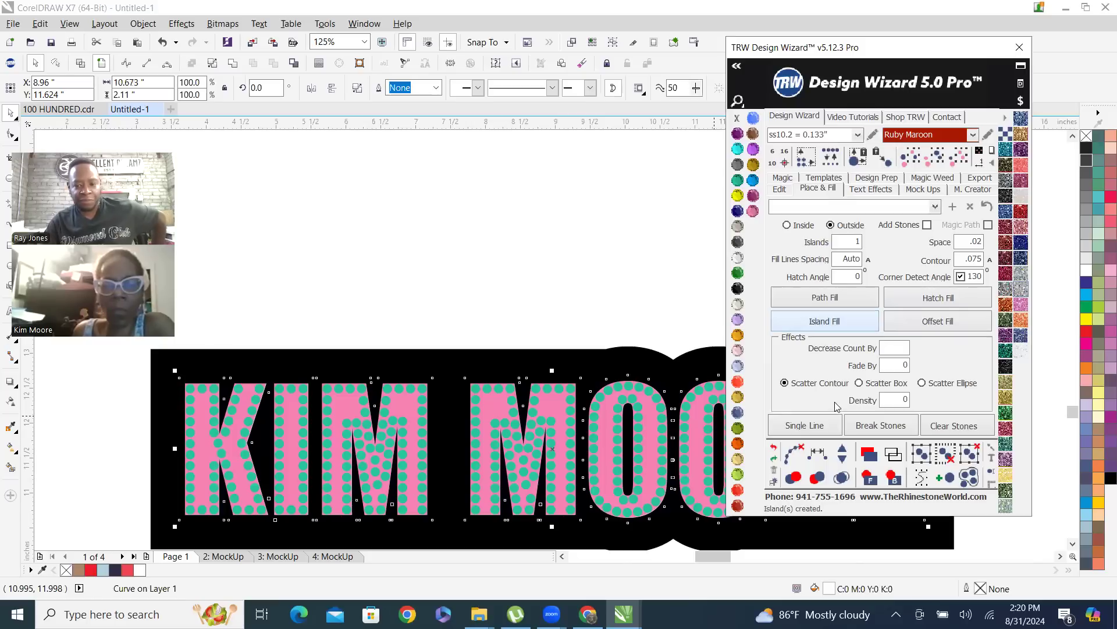
left_click(736, 259)
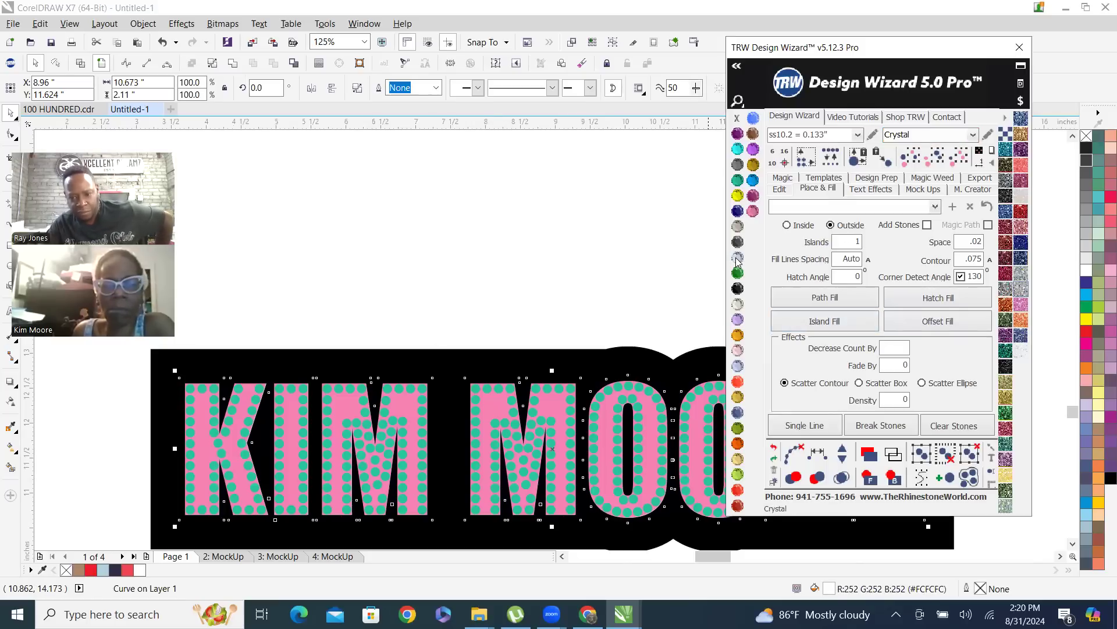
Examine the new outline around the letters in wireframe view, and return to the full-color view
scroll(478, 358, "down", 3)
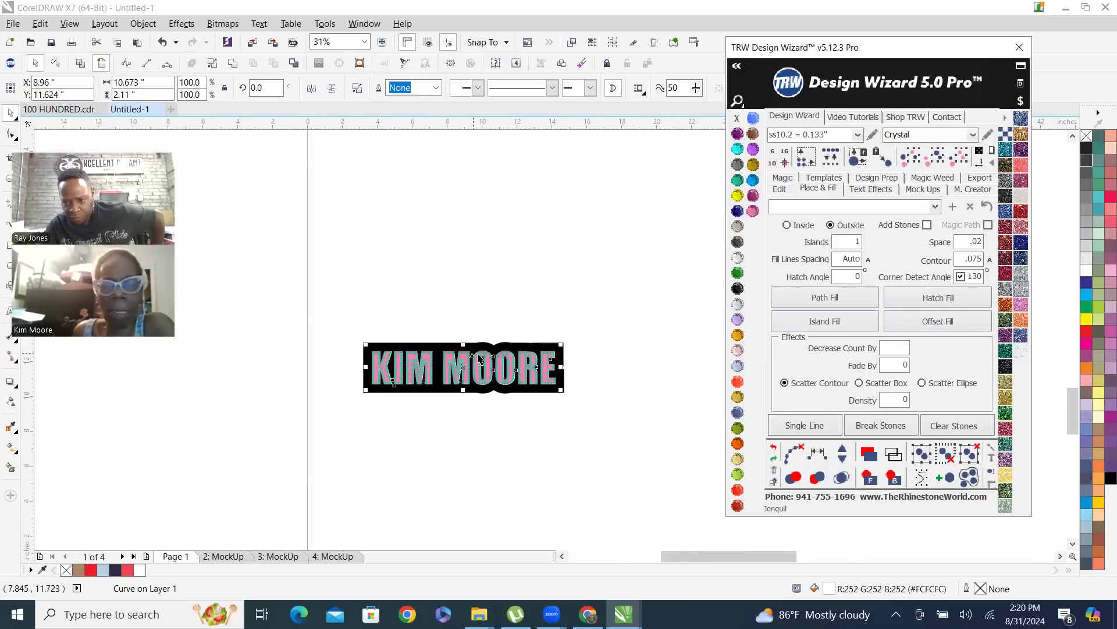
scroll(478, 358, "up", 2)
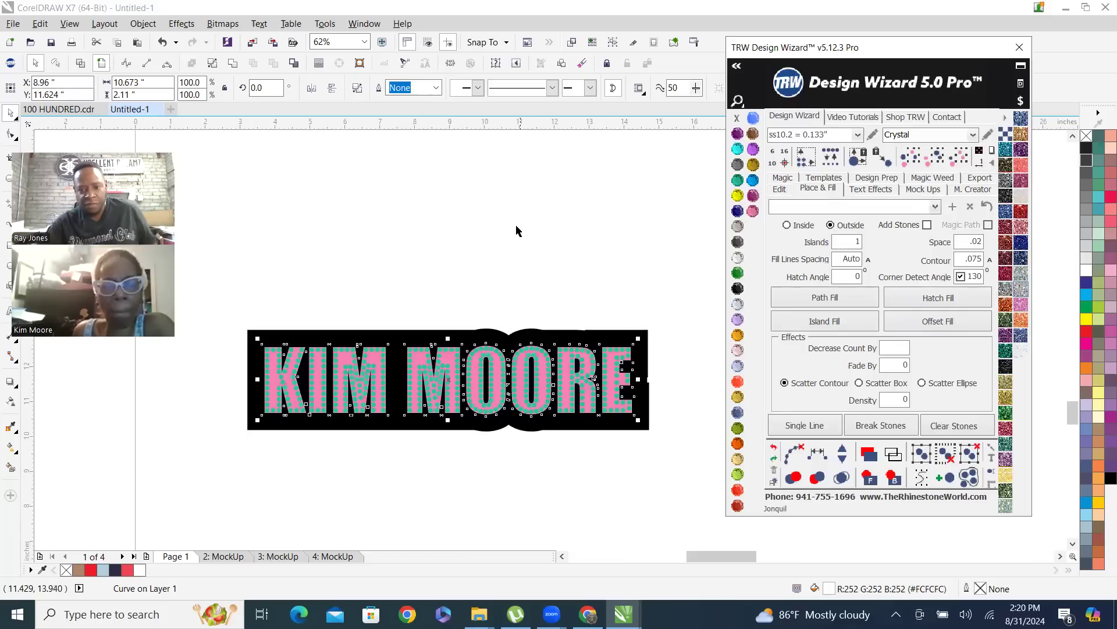
left_click(655, 273)
left_click(81, 63)
scroll(360, 348, "up", 3)
scroll(393, 348, "down", 2)
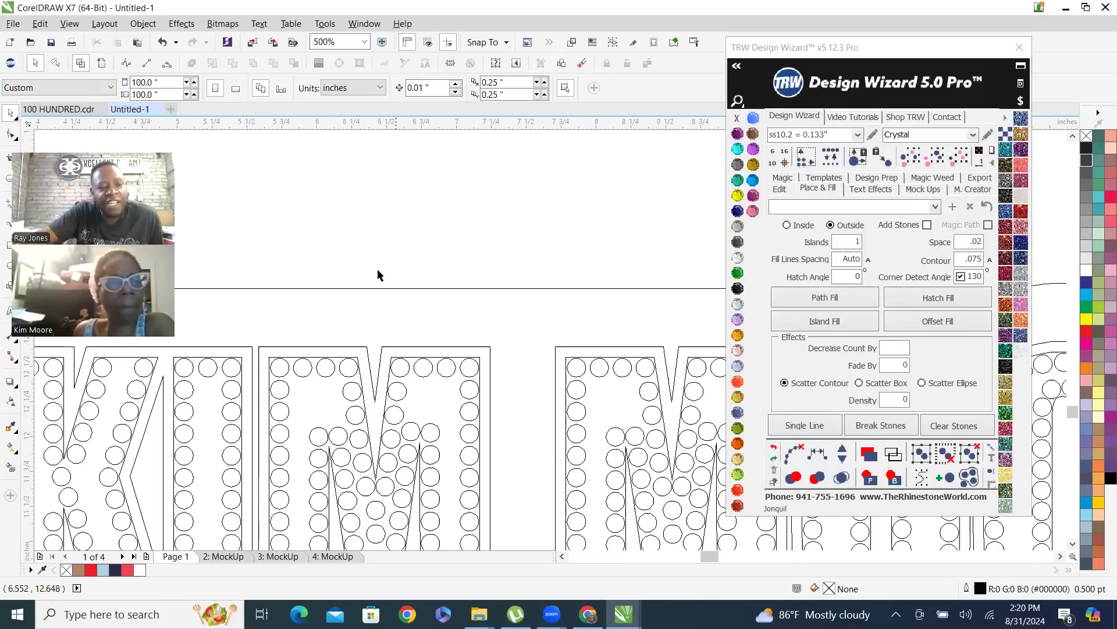
left_click(102, 63)
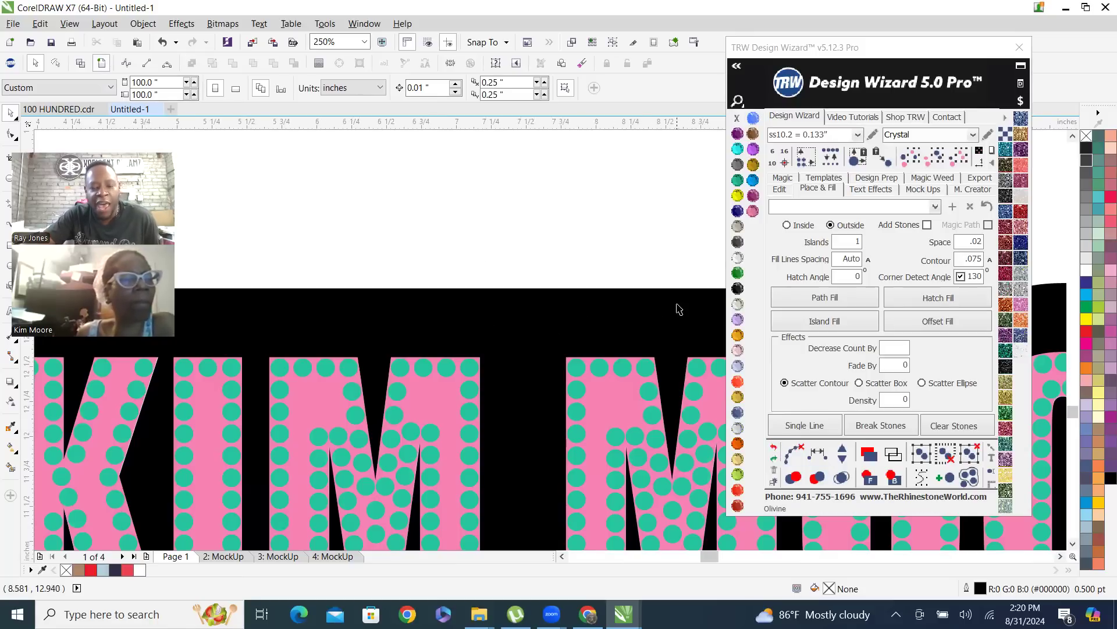
Send the lower design's black background to the back so the white outline shows in front of it
left_click(634, 314)
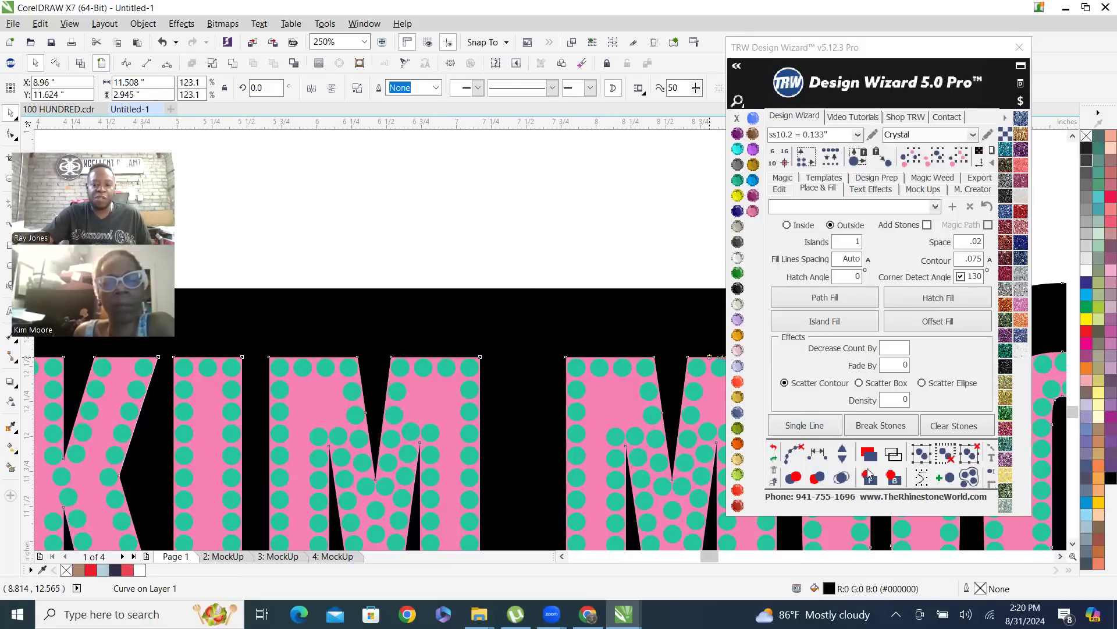
left_click(896, 480)
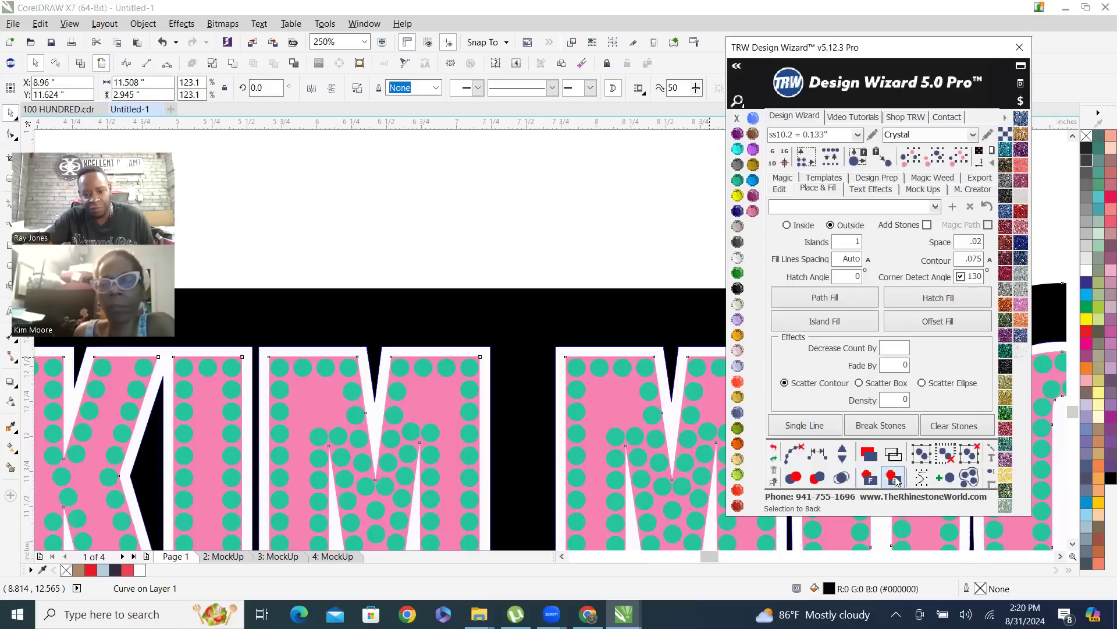
scroll(527, 292, "down", 3)
left_click(526, 292)
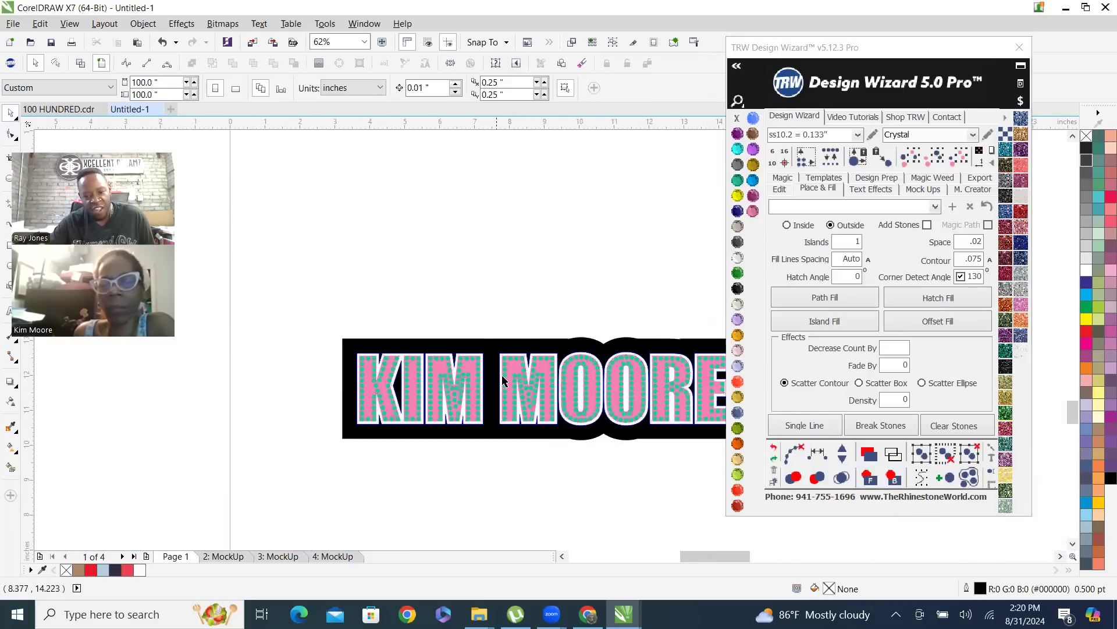
Move the white letter outline straight down by about 0.47 inches, out of line with the pink lettering
scroll(500, 328, "up", 3)
scroll(508, 341, "up", 3)
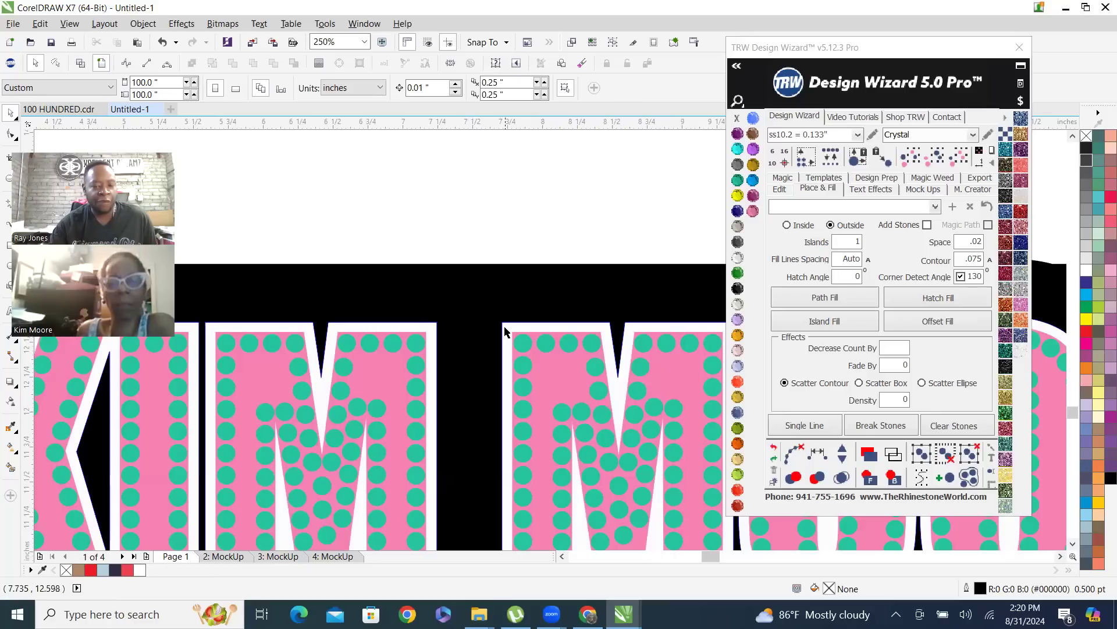
left_click_drag(505, 332, 506, 393)
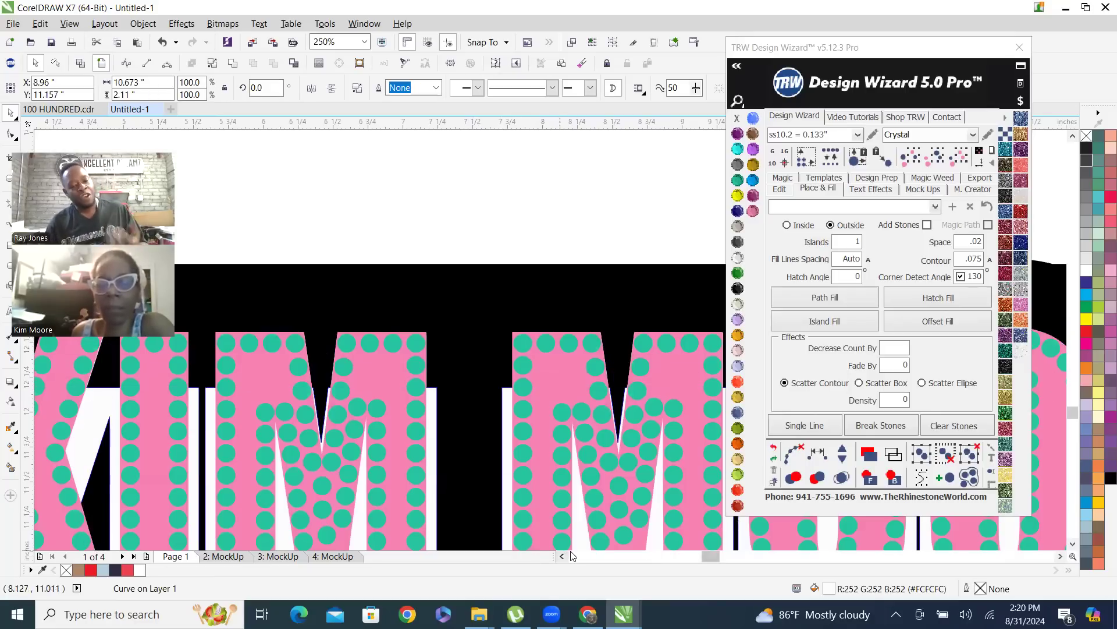
Undo the last downward move of the white letter outline
key("ctrl+z")
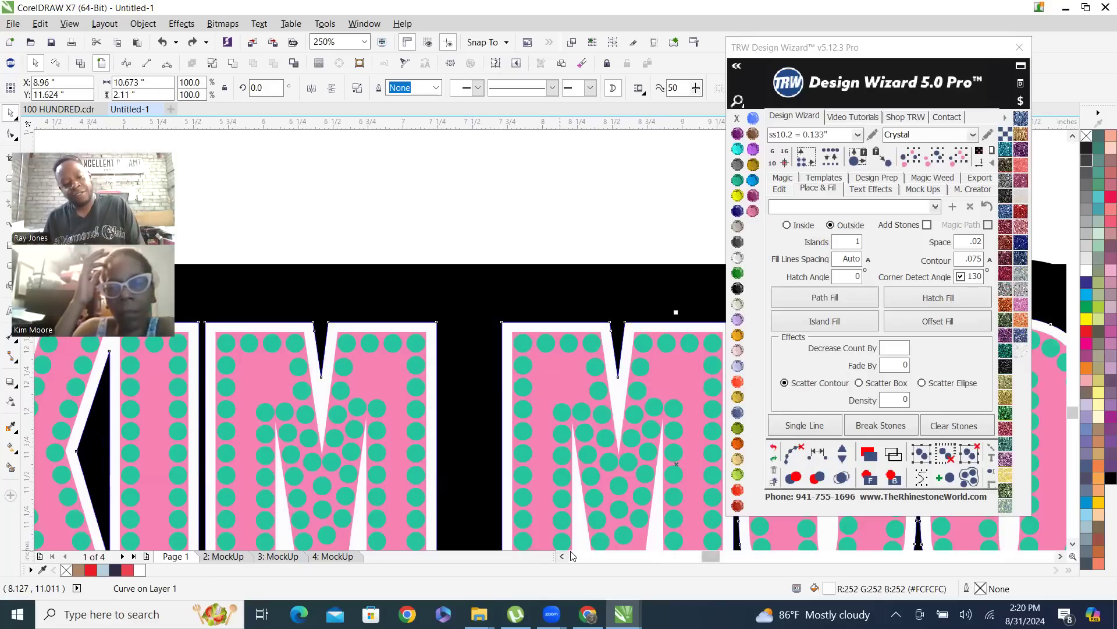
left_click(506, 254)
scroll(489, 272, "down", 2)
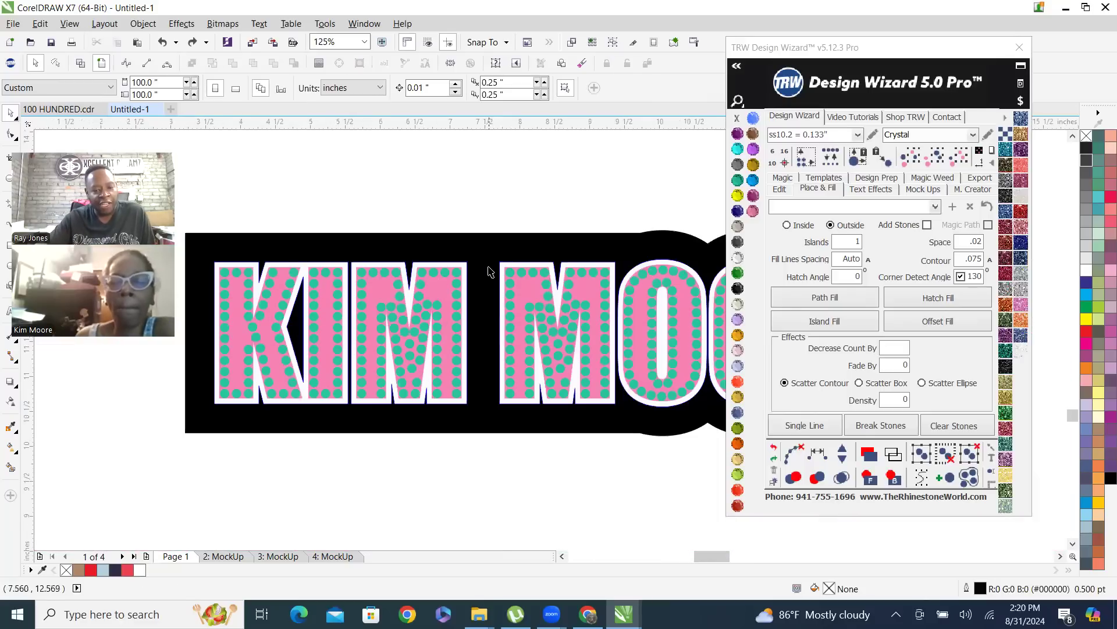
scroll(499, 277, "up", 2)
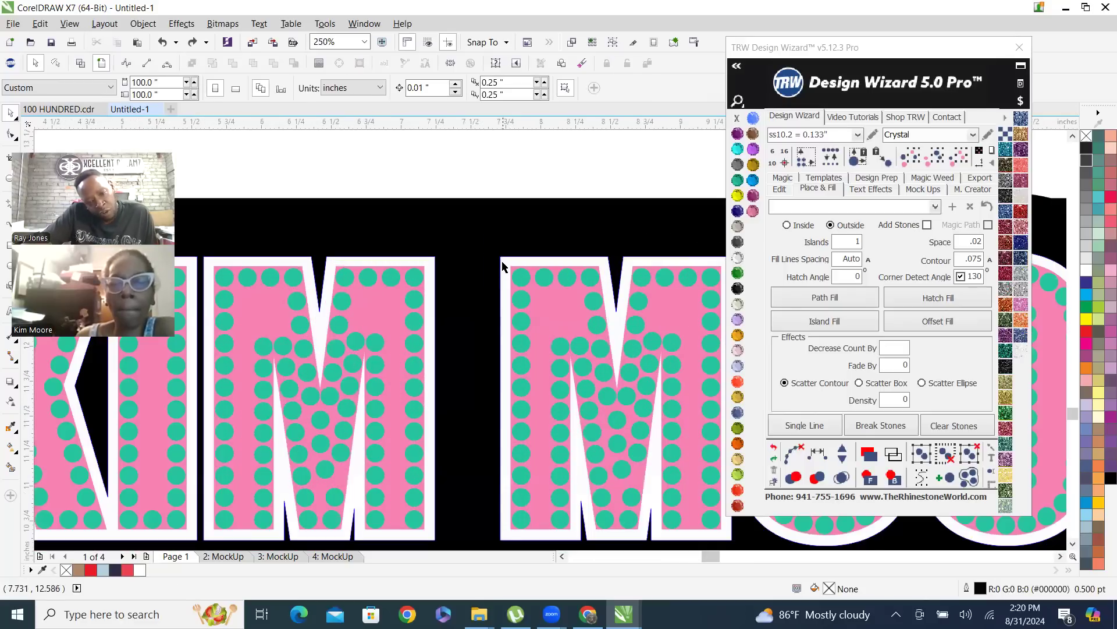
Recolor the white outline around the pink lettering to Copper
left_click(504, 266)
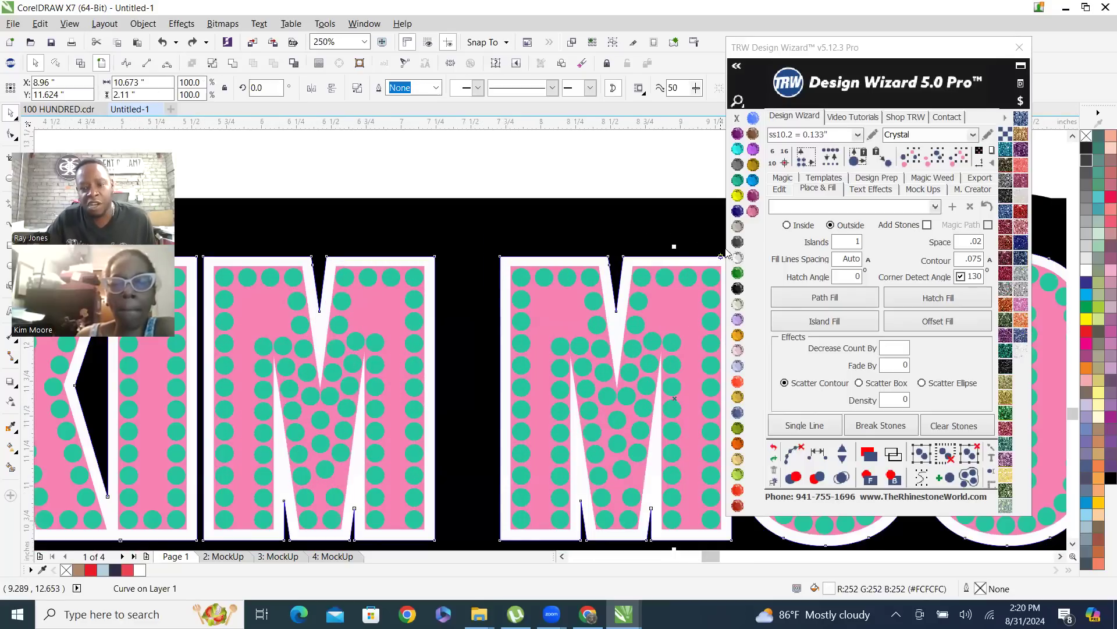
left_click(738, 228)
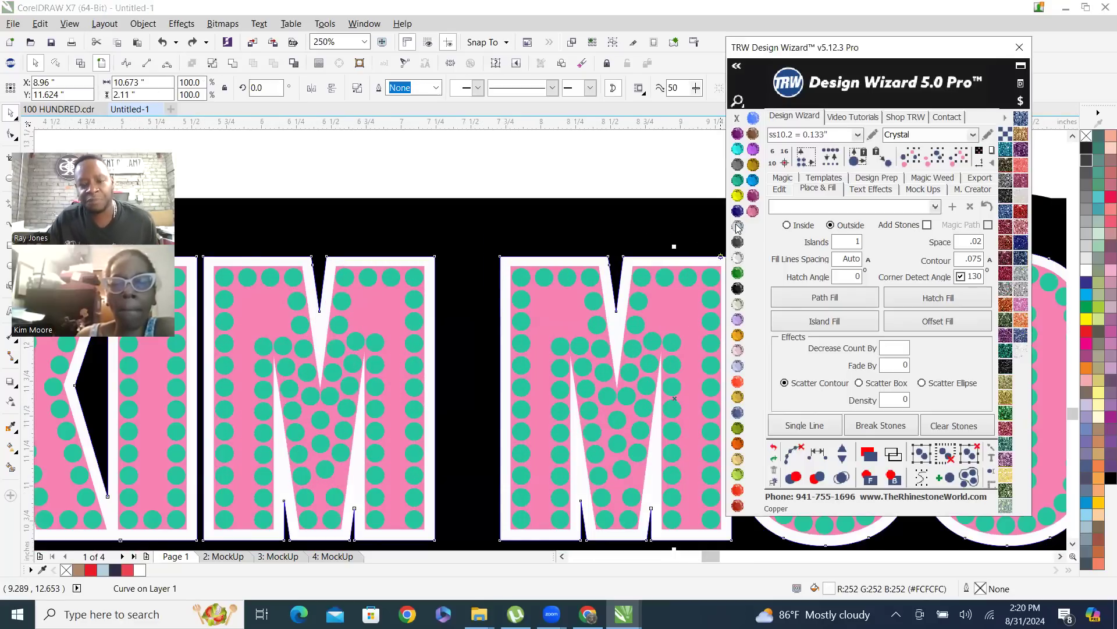
left_click(591, 169)
Move the copper letter outline straight down by about 0.43 inches, and undo the move
left_click_drag(505, 261, 503, 322)
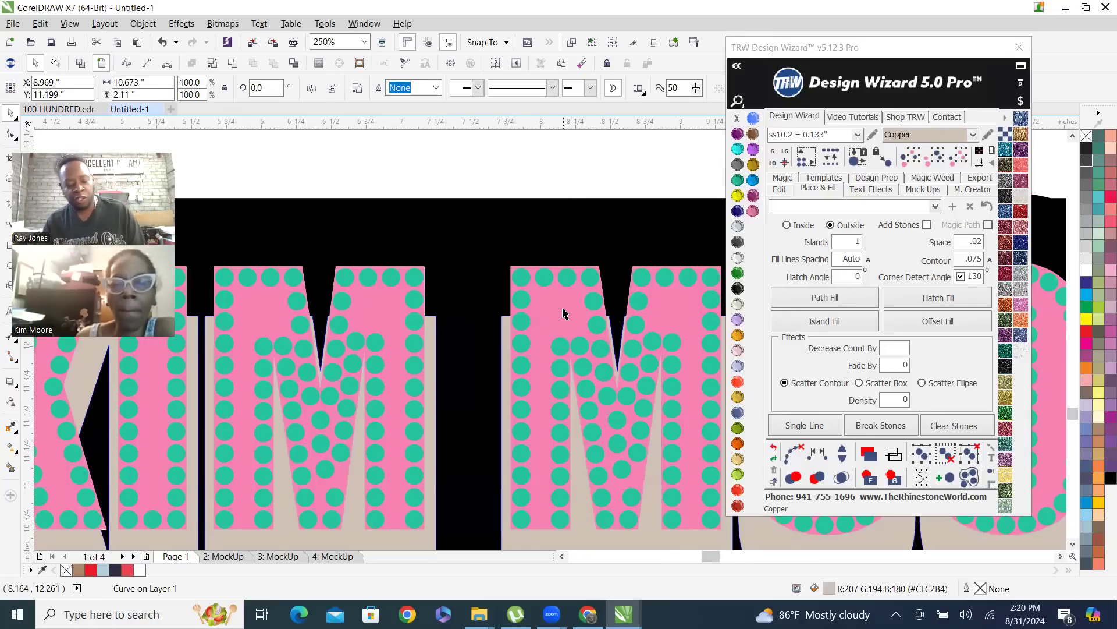
key("ctrl+z")
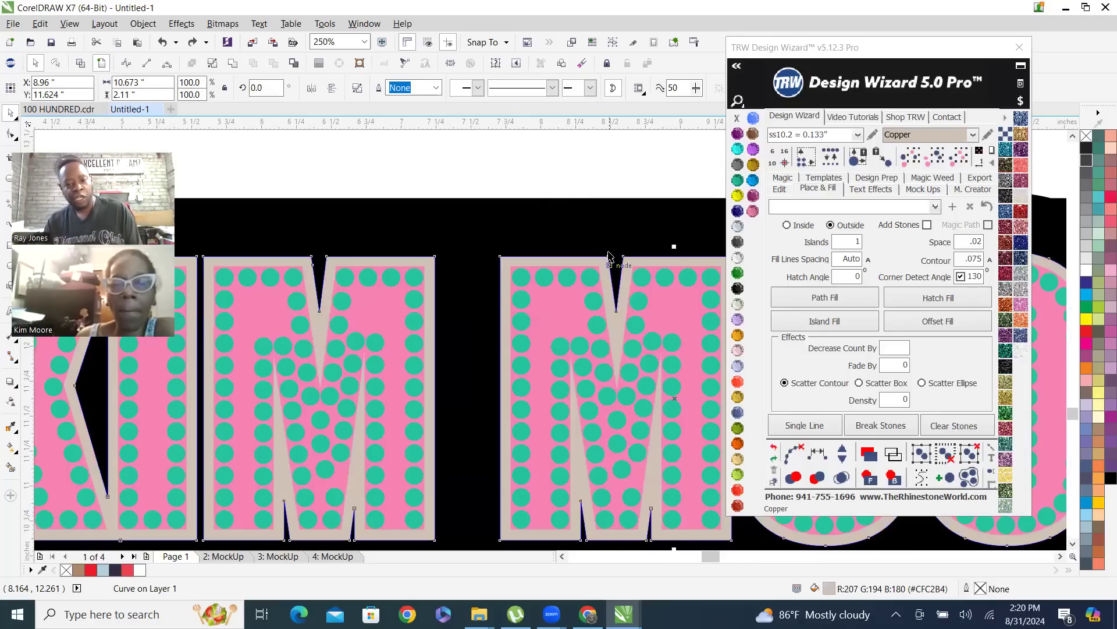
left_click(540, 189)
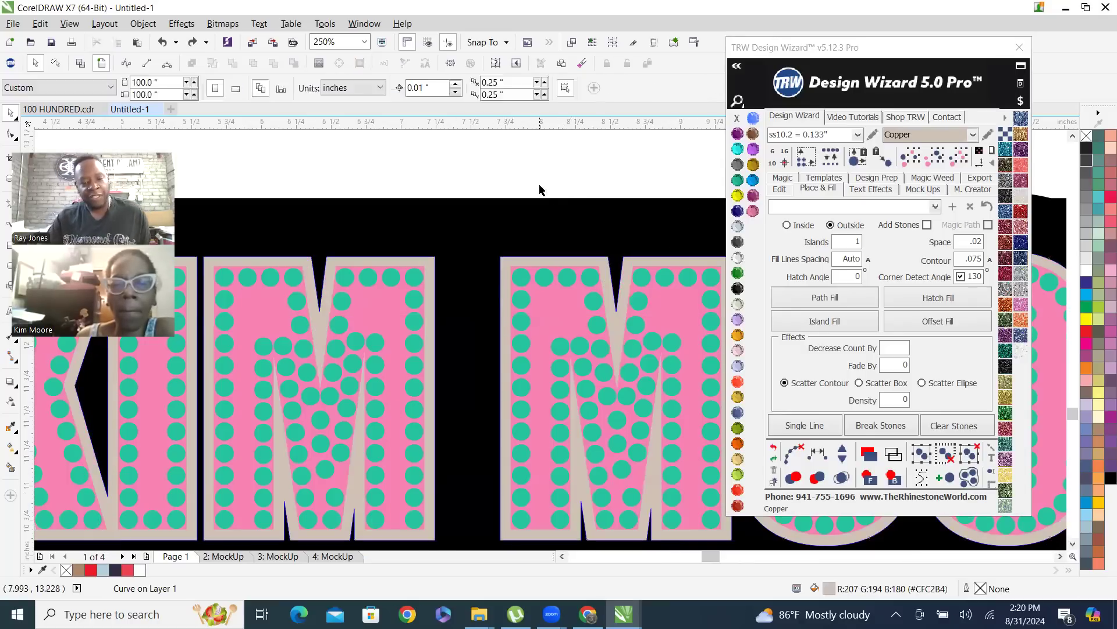
Cut the shape of the copper letter outline out of the black background, keeping the outline itself
left_click(503, 254)
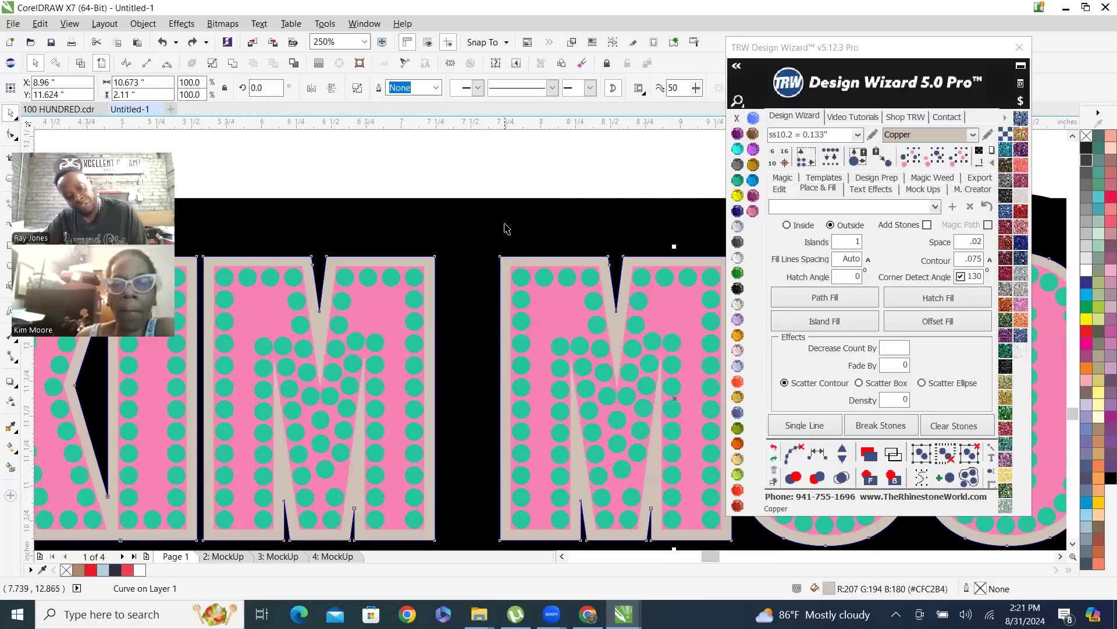
left_click(506, 228, "shift")
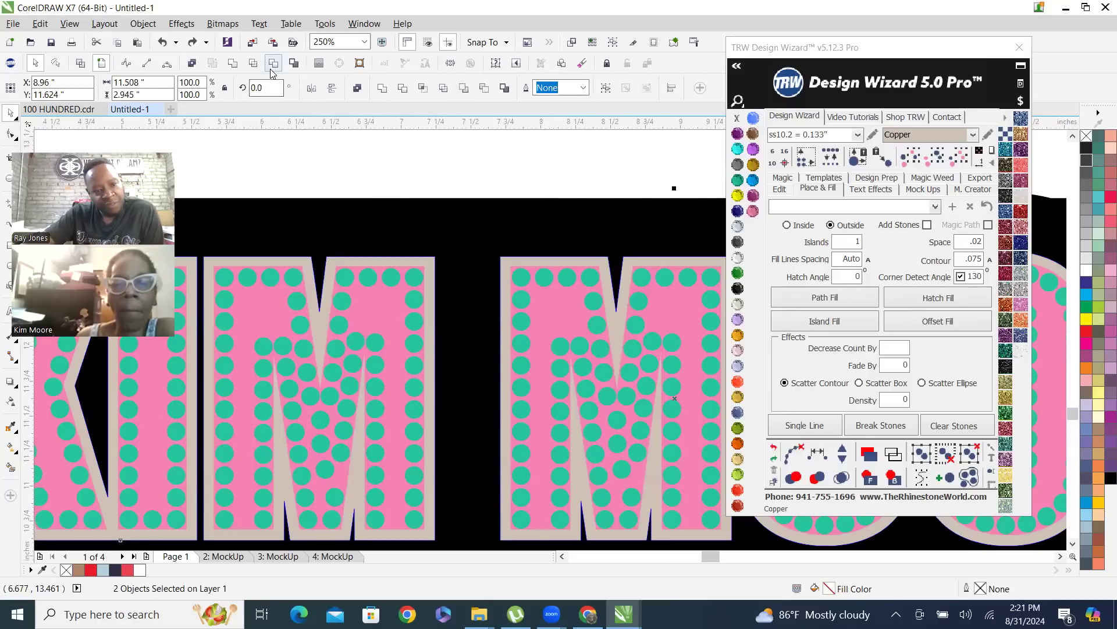
left_click(454, 302)
scroll(460, 298, "down", 2)
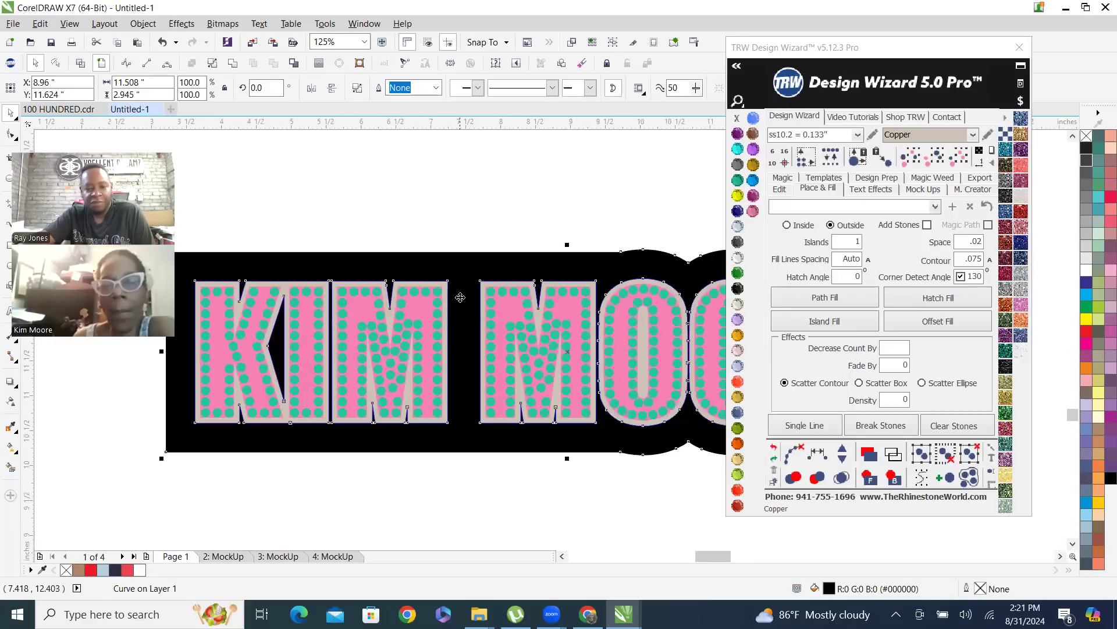
left_click(493, 249)
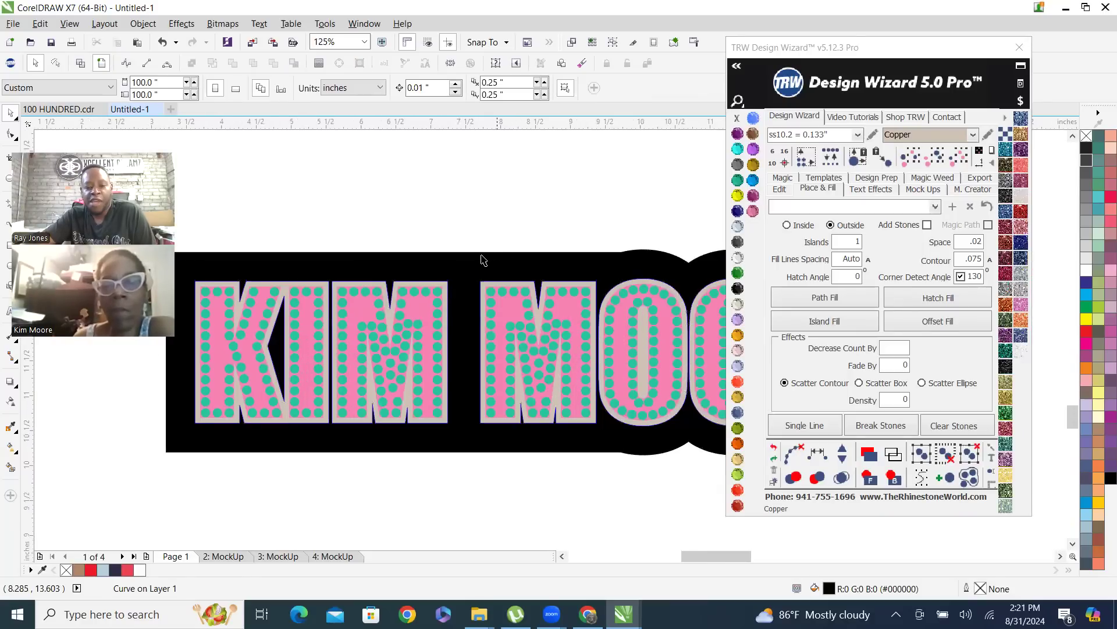
Move the copper outline down about 2.3 inches to expose the cutout in the black background, and undo the move
scroll(489, 262, "down", 3)
scroll(494, 265, "up", 3)
left_click_drag(494, 269, 474, 428)
scroll(341, 404, "down", 2)
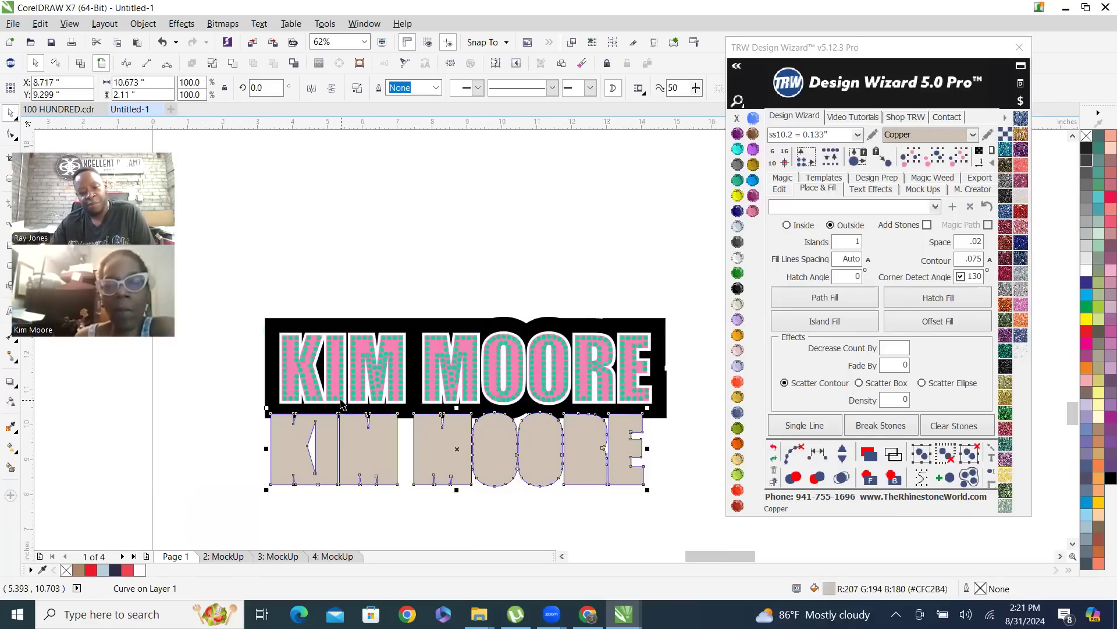
scroll(591, 460, "up", 2)
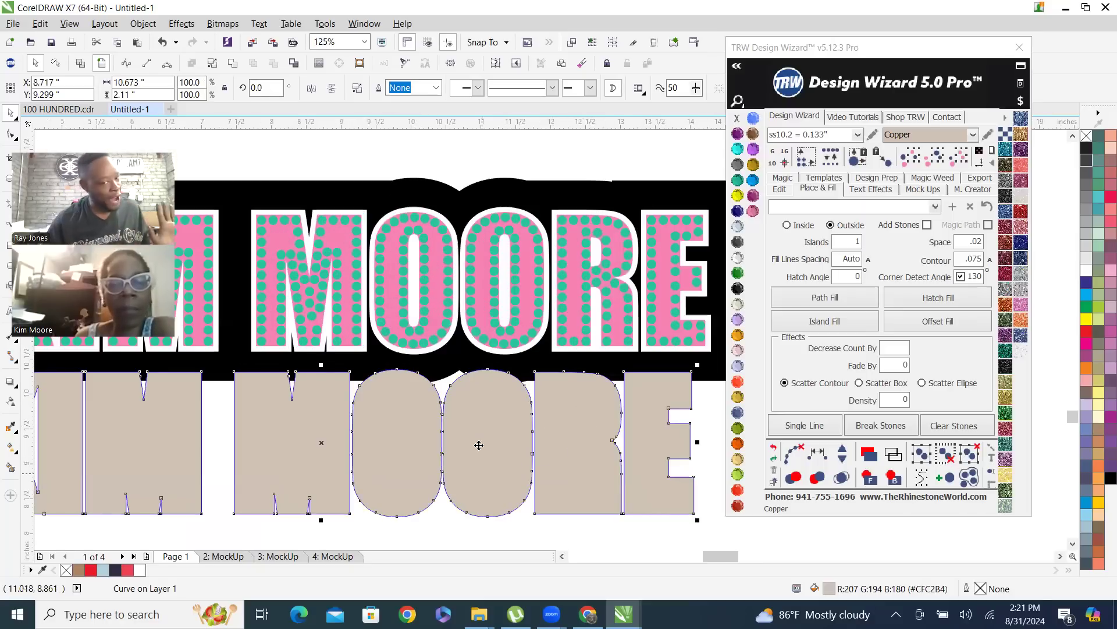
key("ctrl+z")
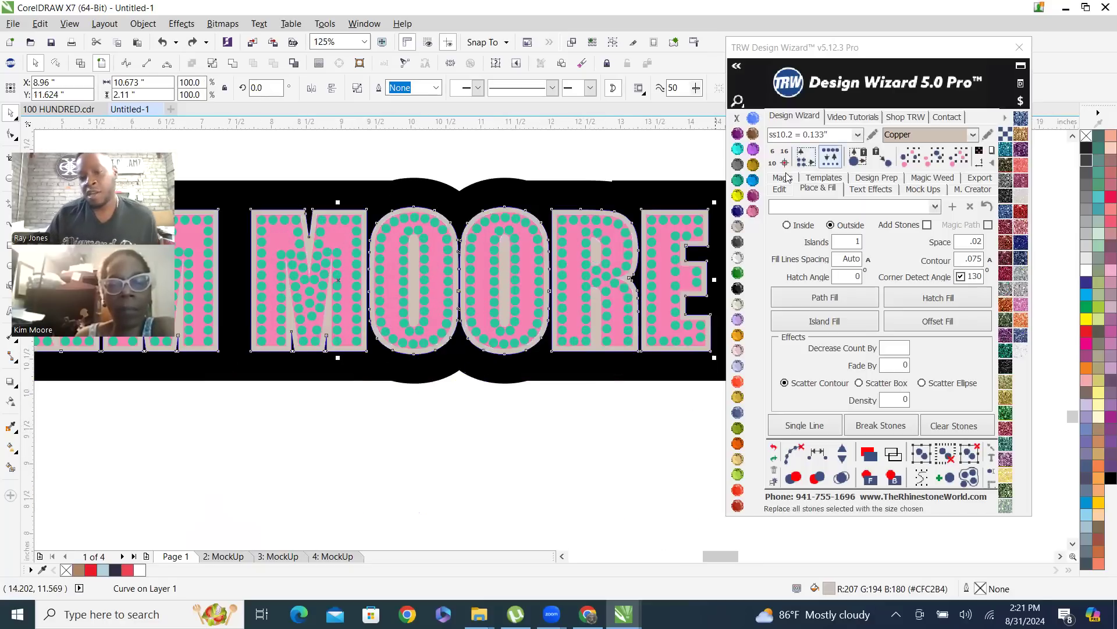
Recolor the copper outline around the pink lettering to TRW Blue
left_click(753, 181)
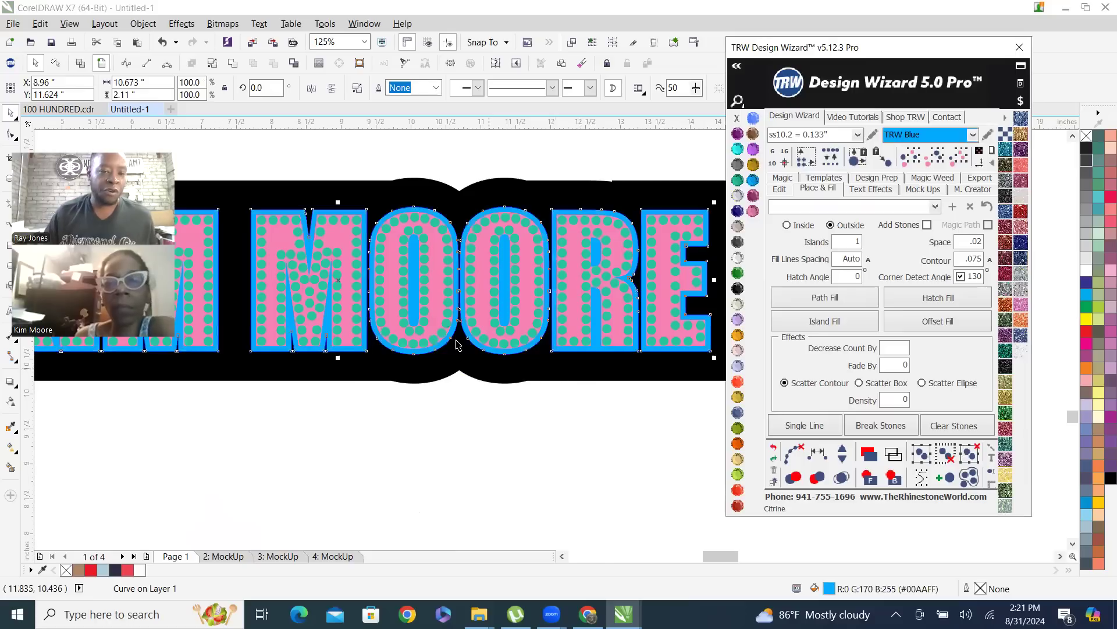
left_click(424, 241)
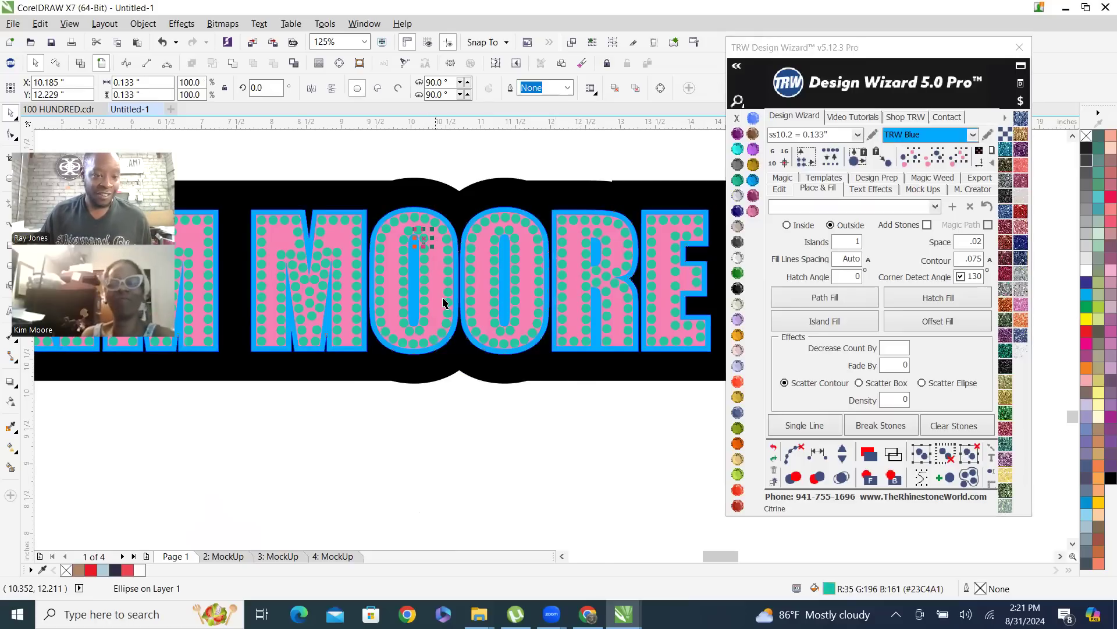
scroll(459, 419, "down", 2)
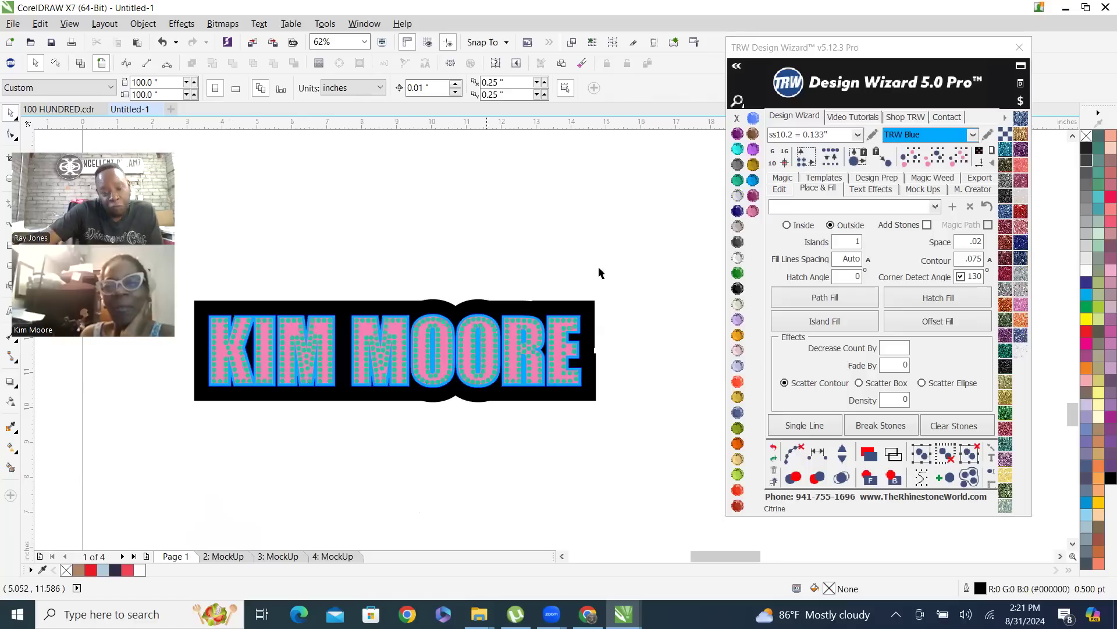
Remove the outline stroke from the blue shape around the lettering, keeping its fill, and deselect it
scroll(534, 325, "up", 4)
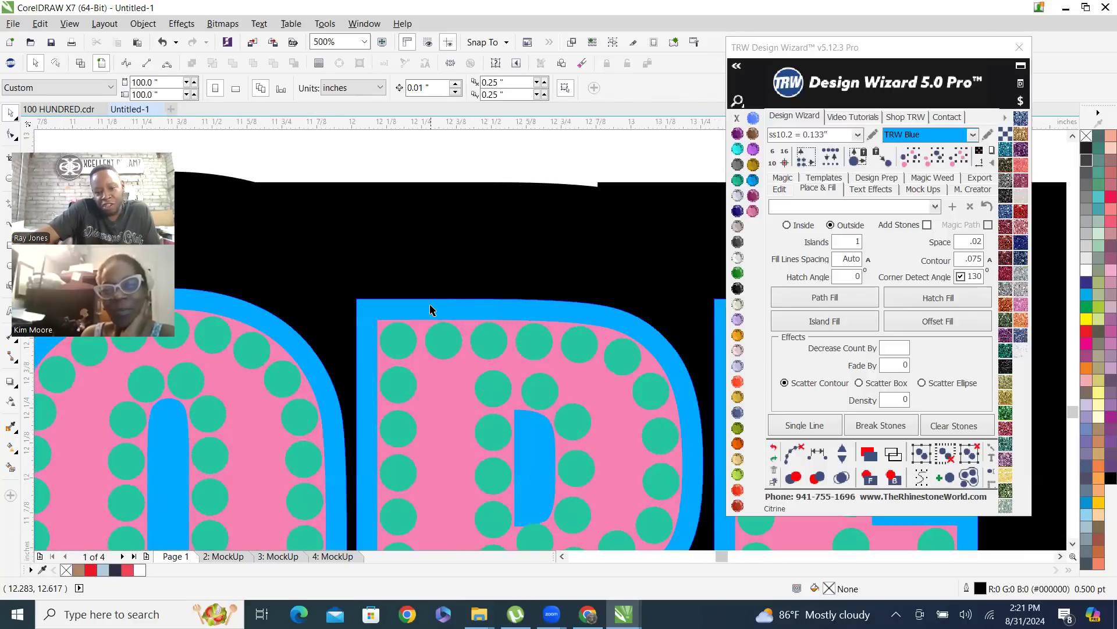
left_click(428, 312)
left_click(738, 117)
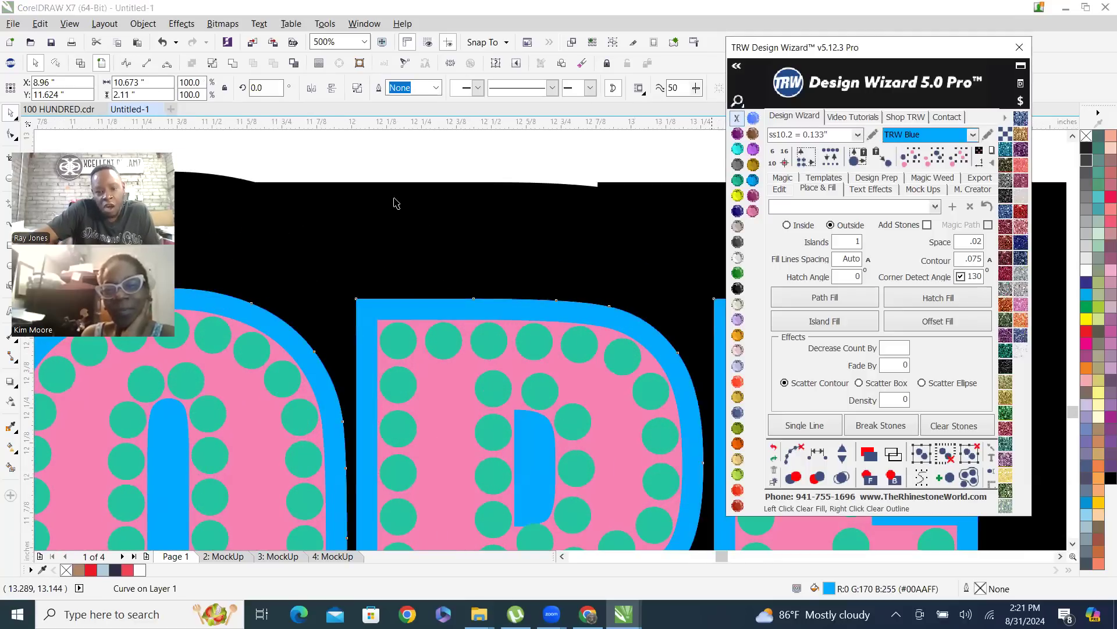
left_click(442, 171)
scroll(474, 279, "down", 4)
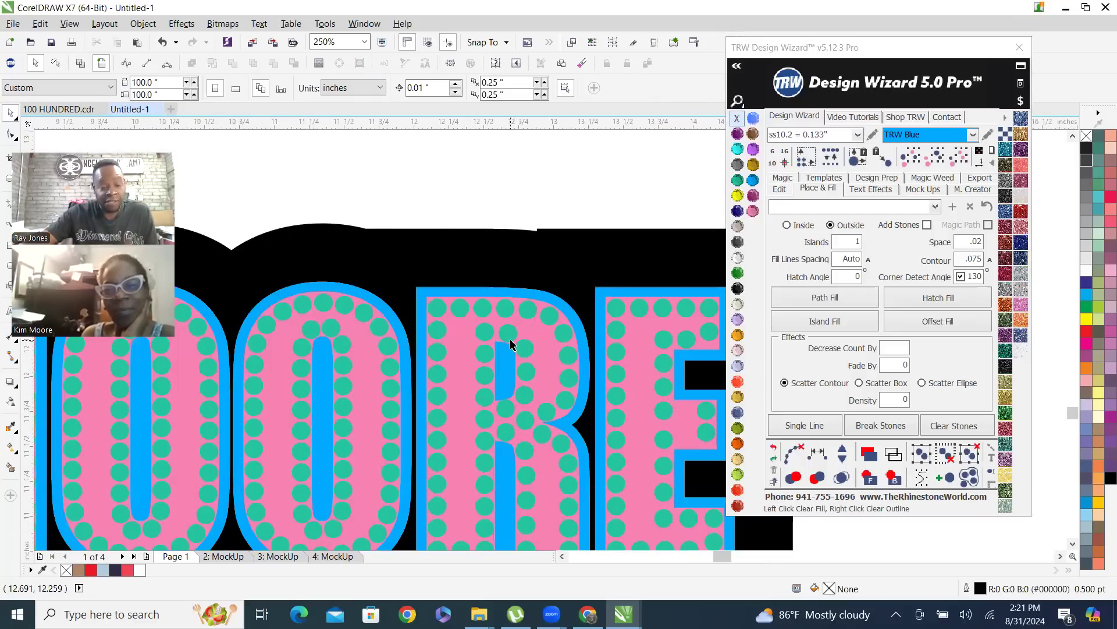
scroll(550, 357, "down", 4)
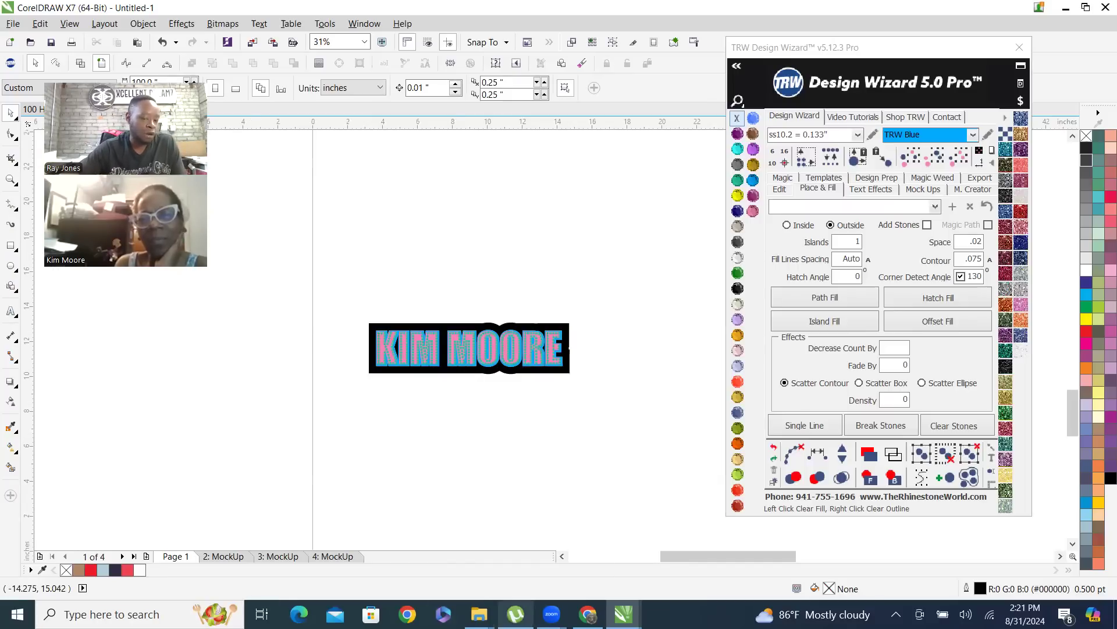
Move the TRW Design Wizard window aside to free more of the canvas around the name design
mouse_move(479, 614)
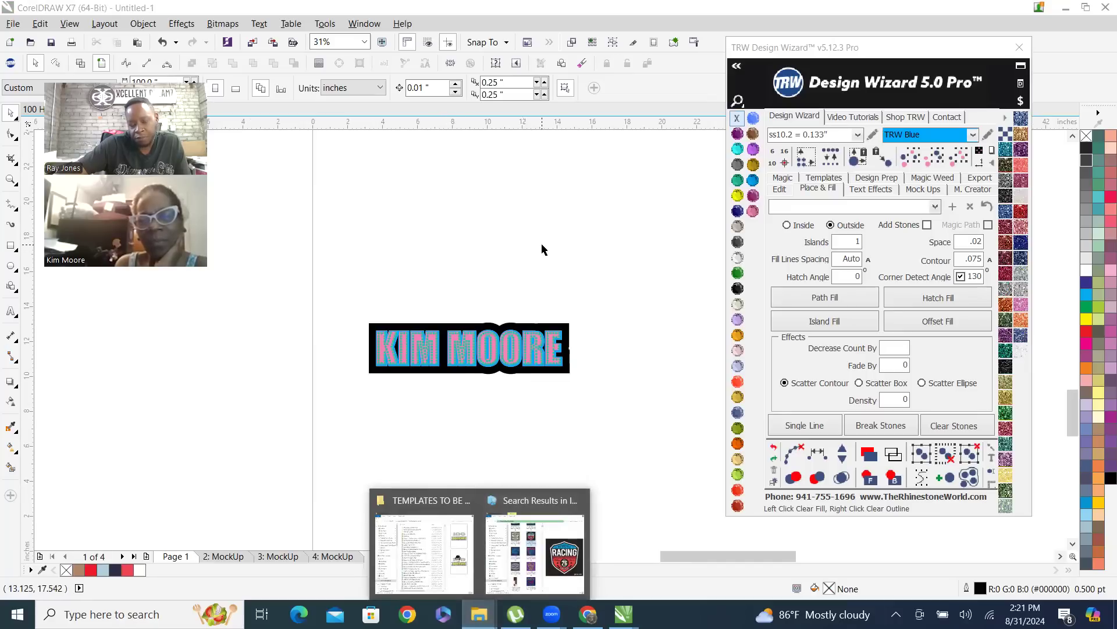
scroll(454, 402, "down", 2)
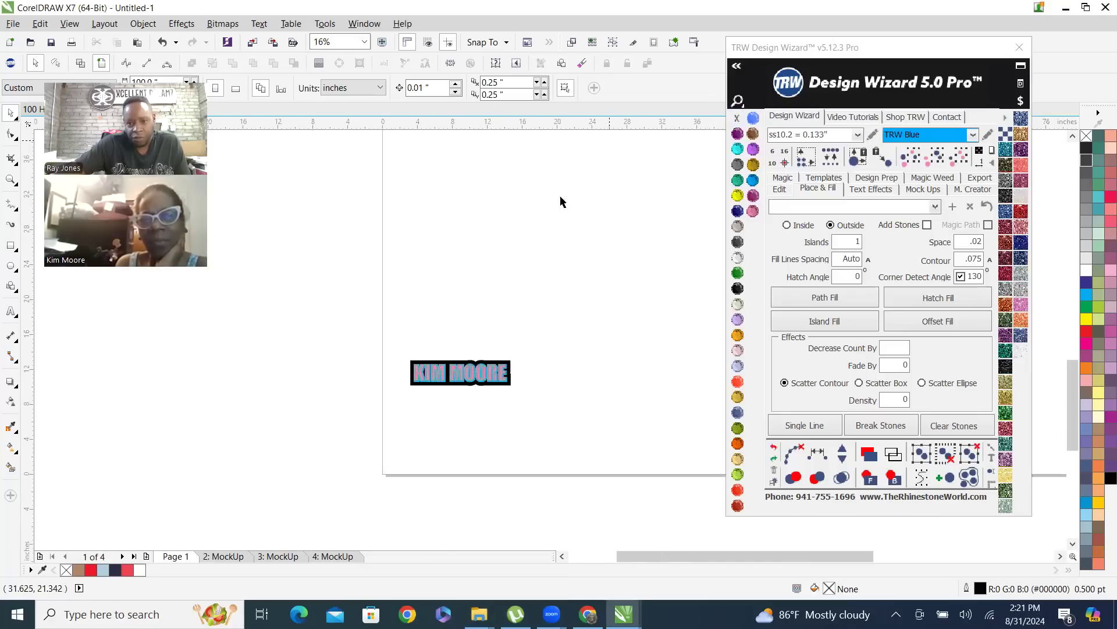
left_click(941, 59)
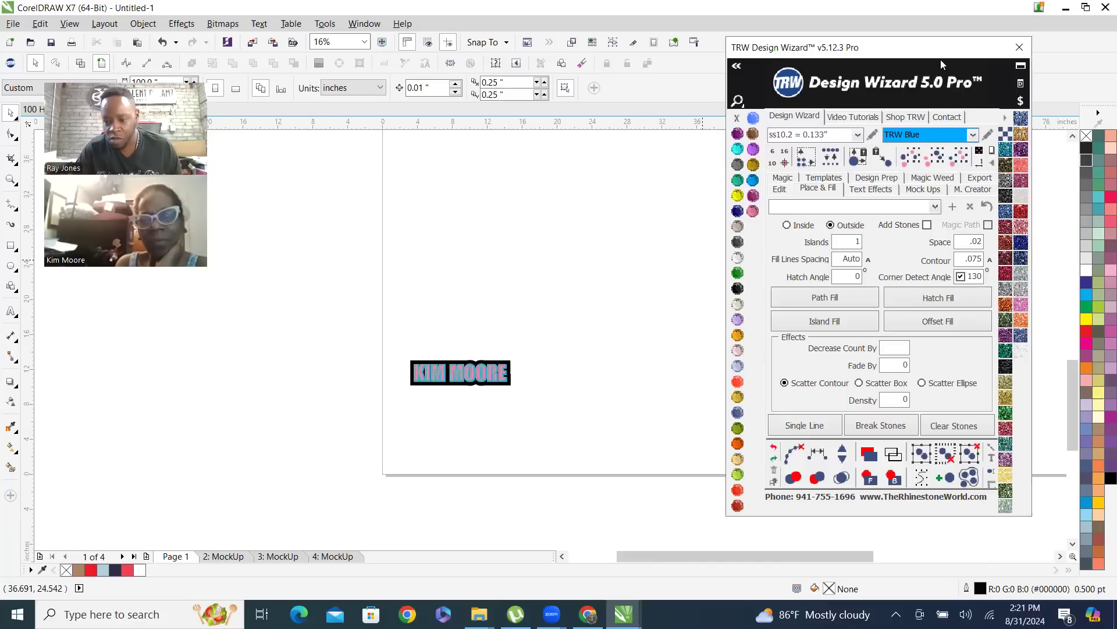
left_click_drag(941, 60, 1034, 123)
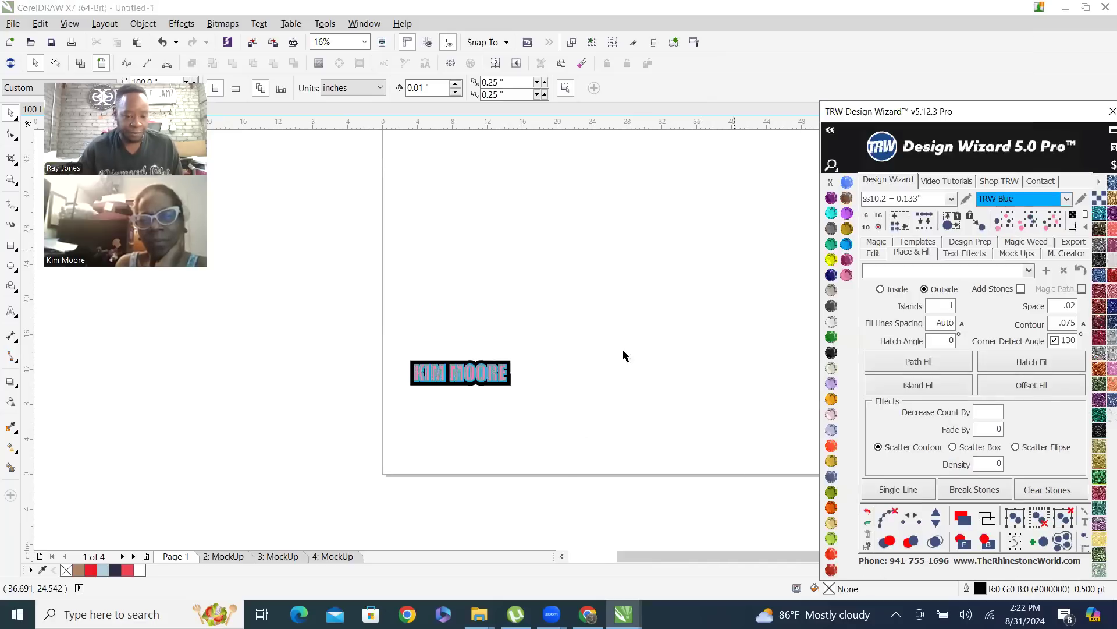
scroll(488, 372, "up", 2)
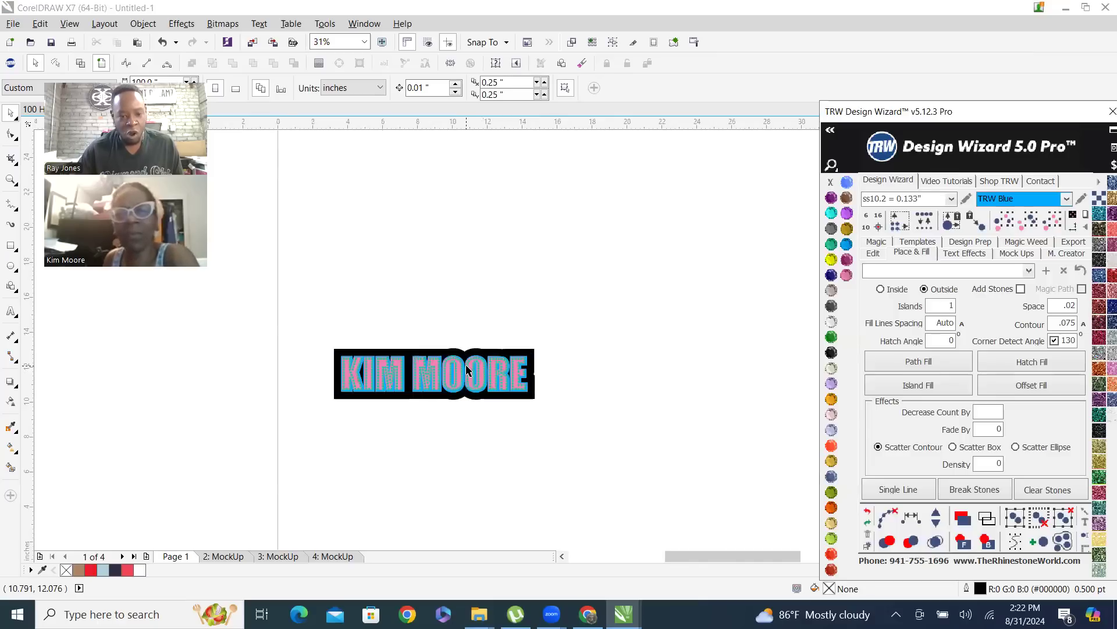
Switch to Chrome and look over the colorful parrot illustration on its Freepik page
left_click(479, 614)
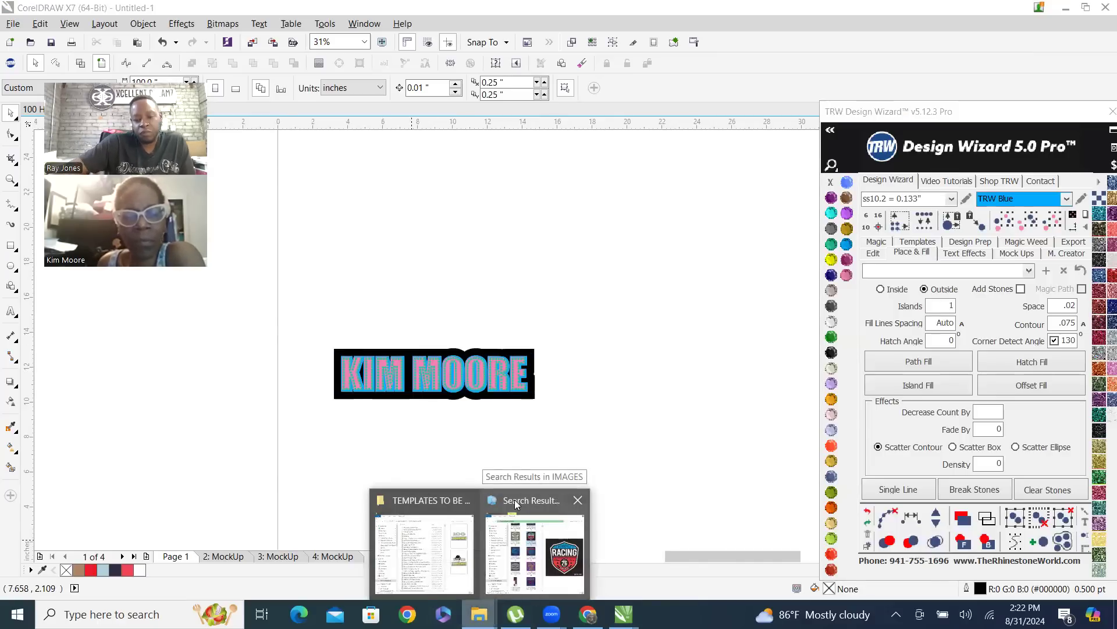
left_click(587, 614)
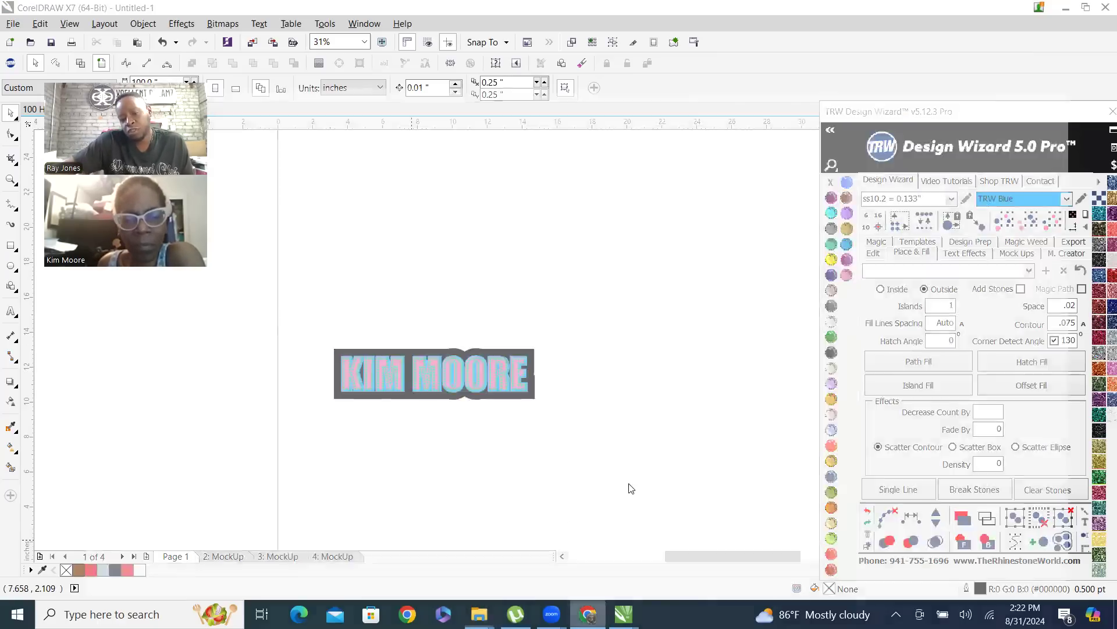
scroll(505, 343, "down", 1)
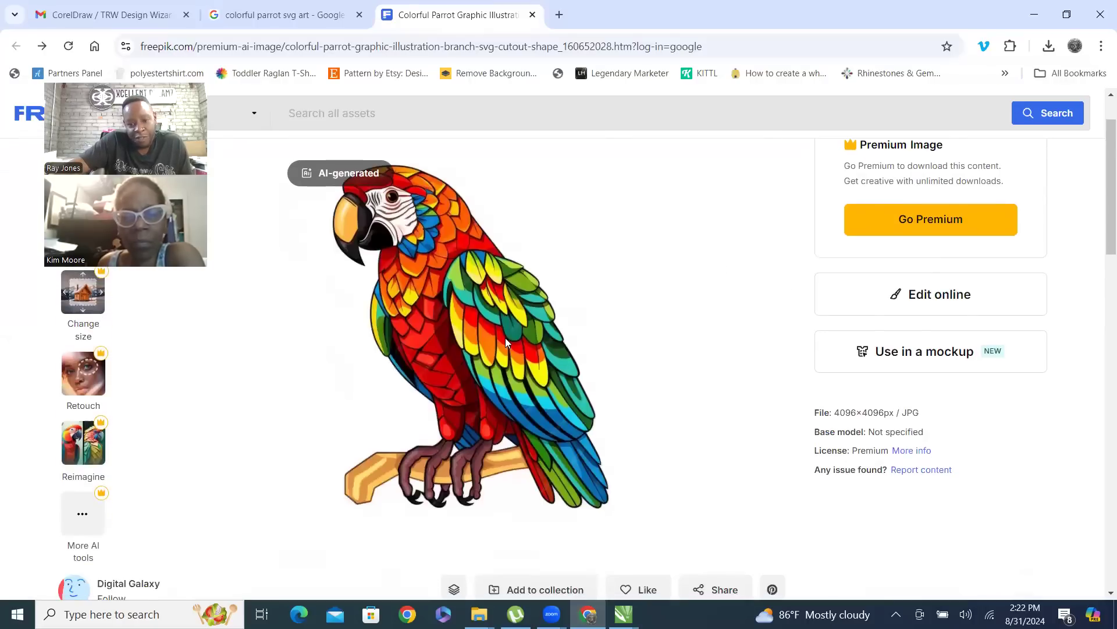
scroll(613, 322, "down", 4)
scroll(554, 410, "up", 5)
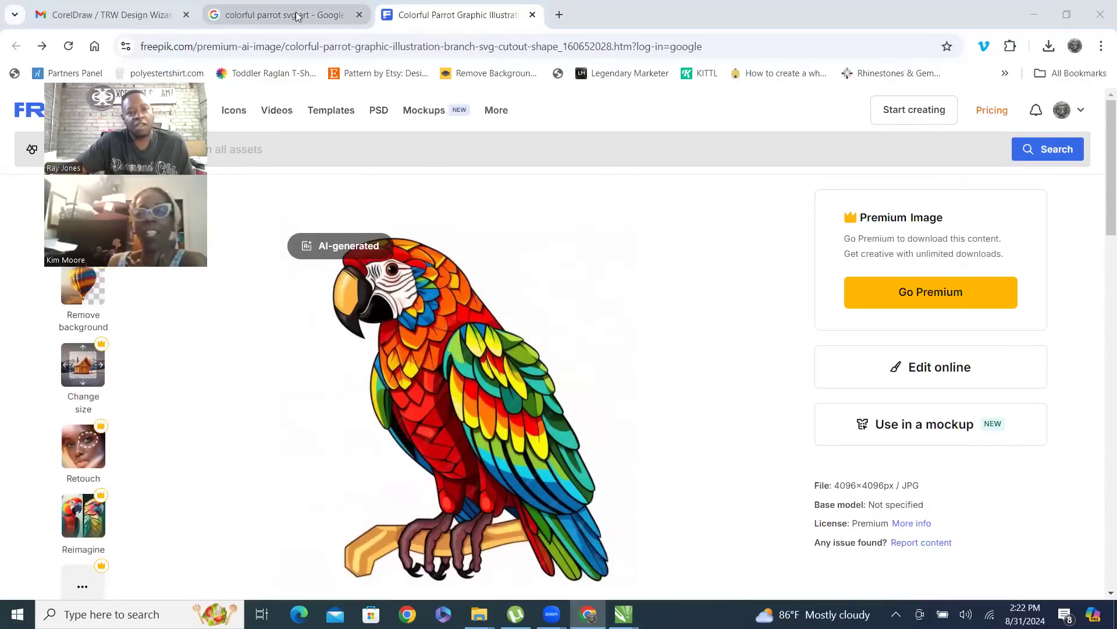
Return to the Google image results and replace the parrot search with "BETTY BOOP SVG"
left_click(258, 10)
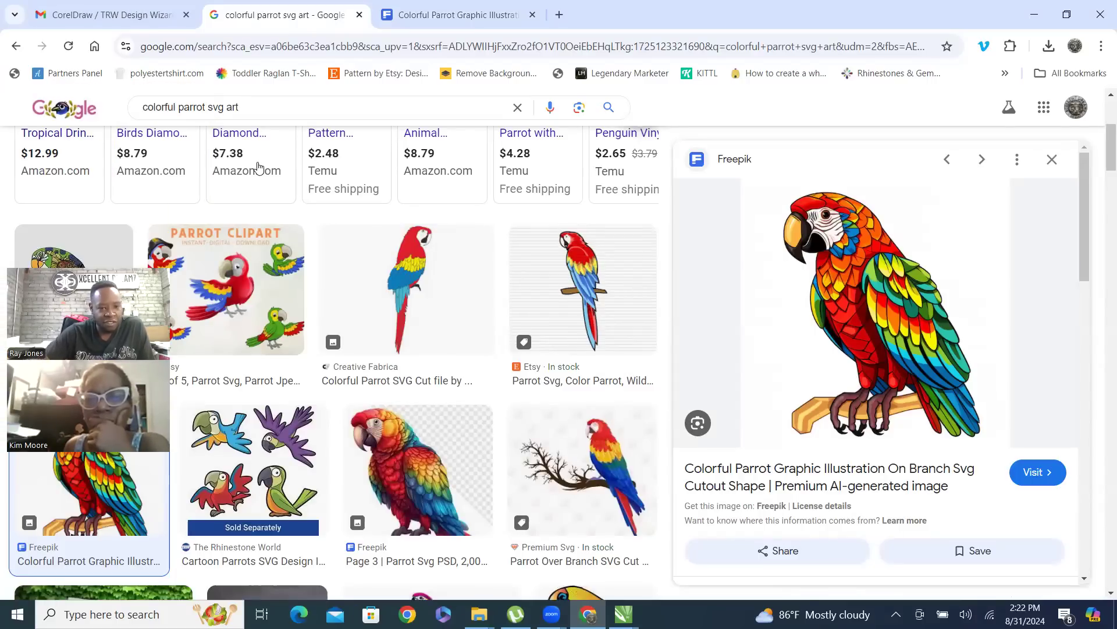
scroll(660, 284, "up", 4)
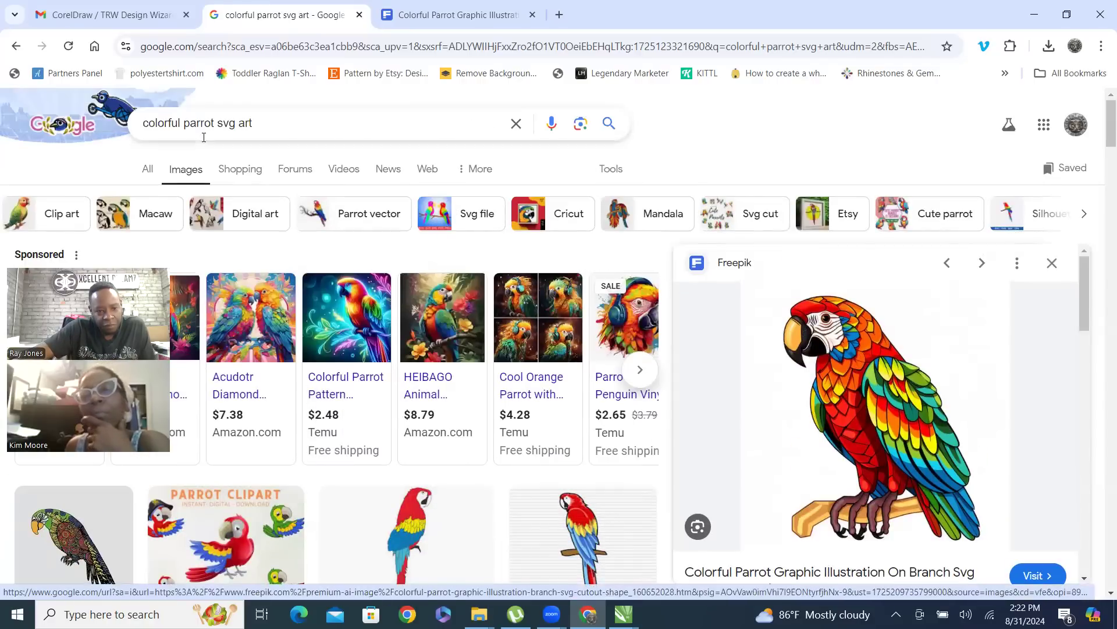
triple_click(232, 130)
type("B")
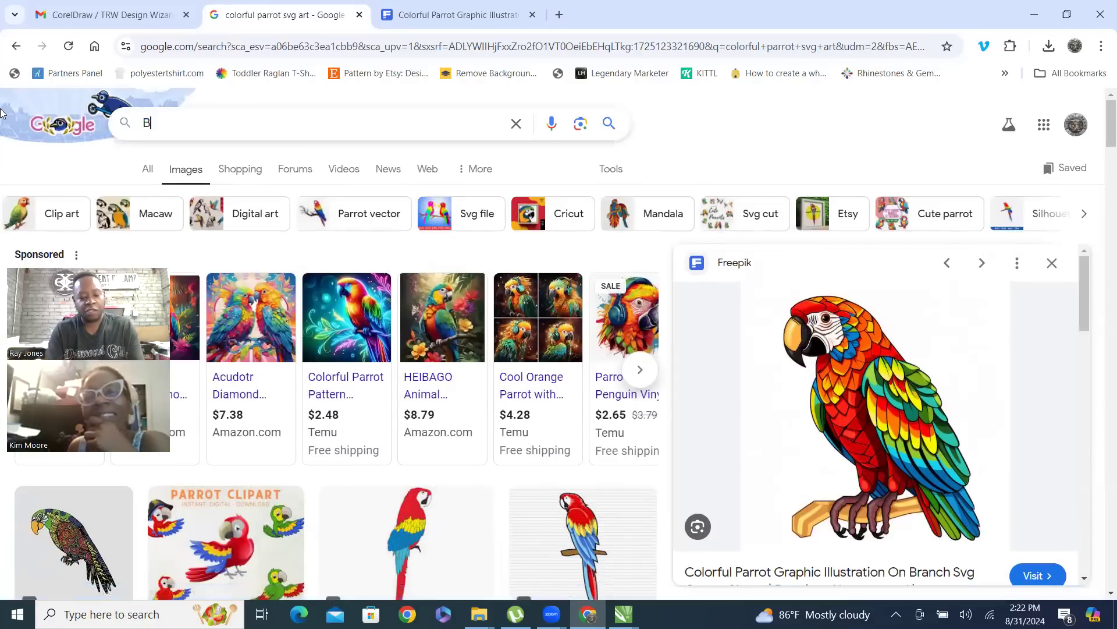
type("ETTY BOO")
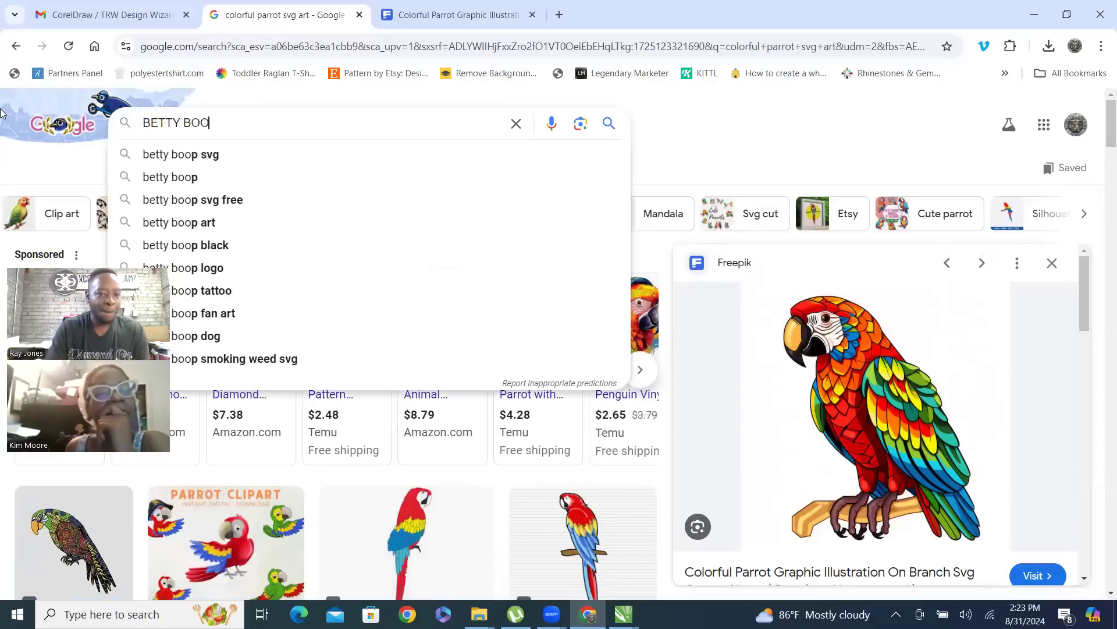
type("P SVG")
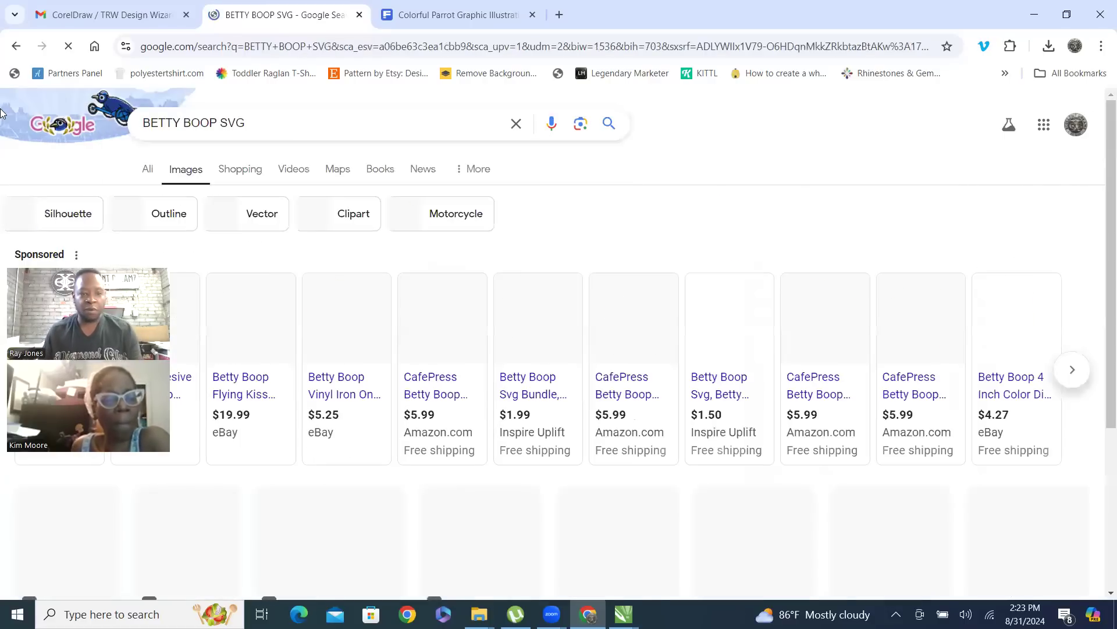
Browse the Betty Boop image results and open the preview of the Seeklogo picture showing her full figure in a pink dress
scroll(681, 314, "down", 5)
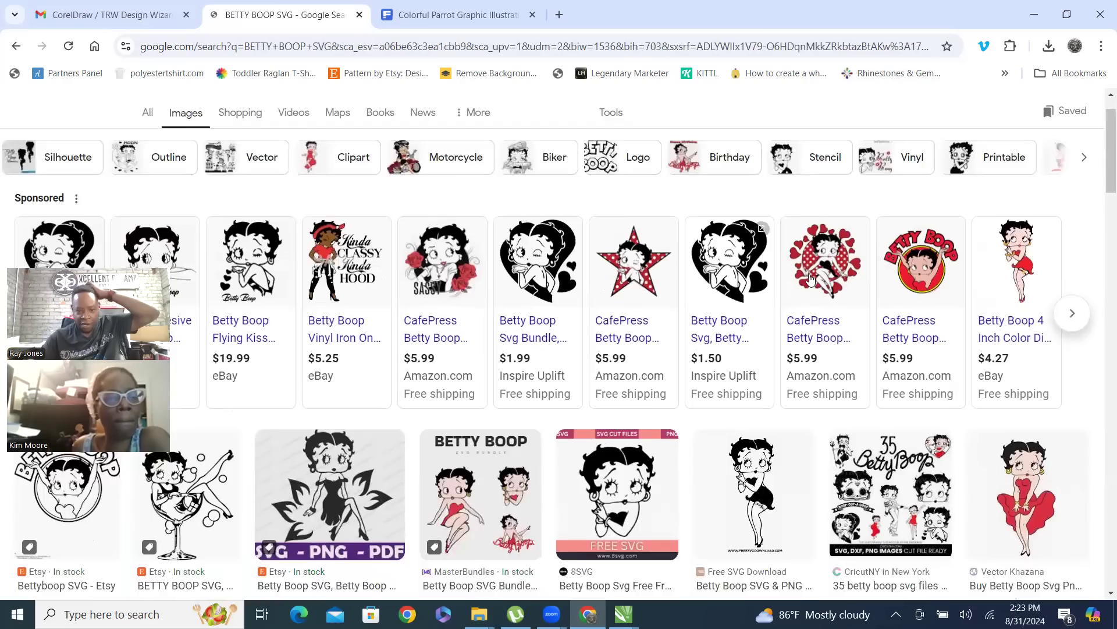
scroll(703, 356, "down", 5)
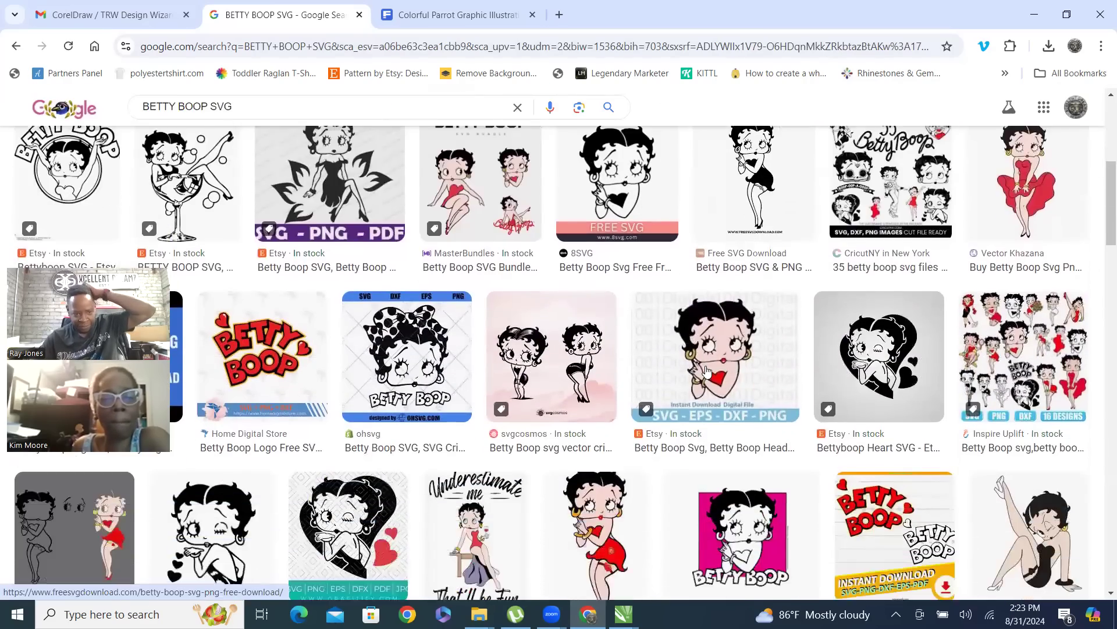
scroll(753, 348, "down", 6)
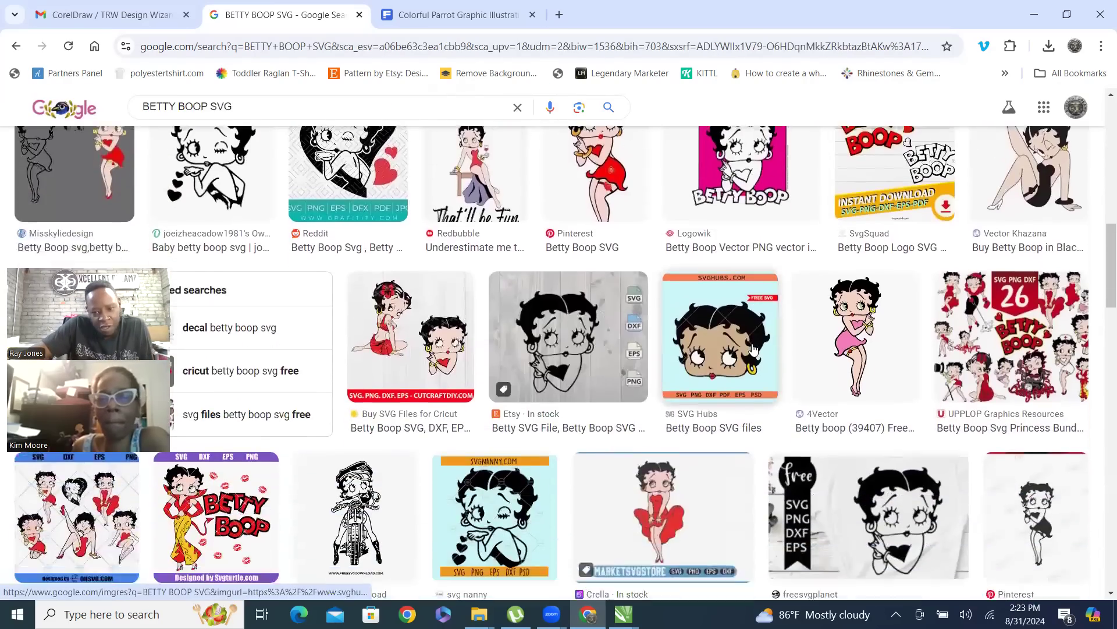
scroll(692, 331, "down", 5)
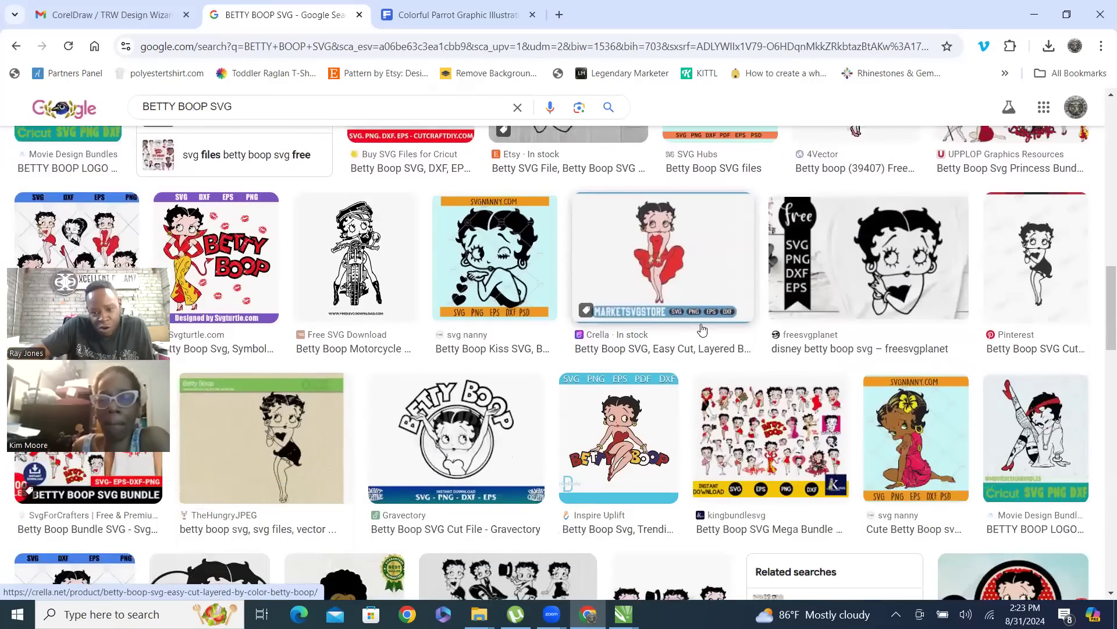
scroll(727, 321, "down", 1)
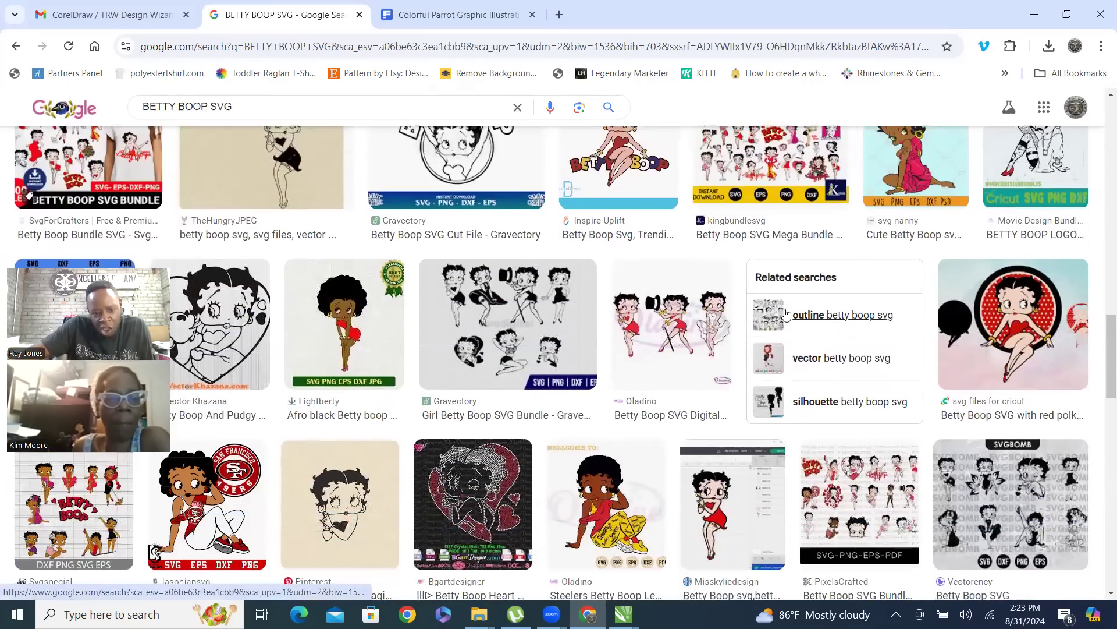
scroll(698, 321, "down", 3)
scroll(697, 320, "down", 8)
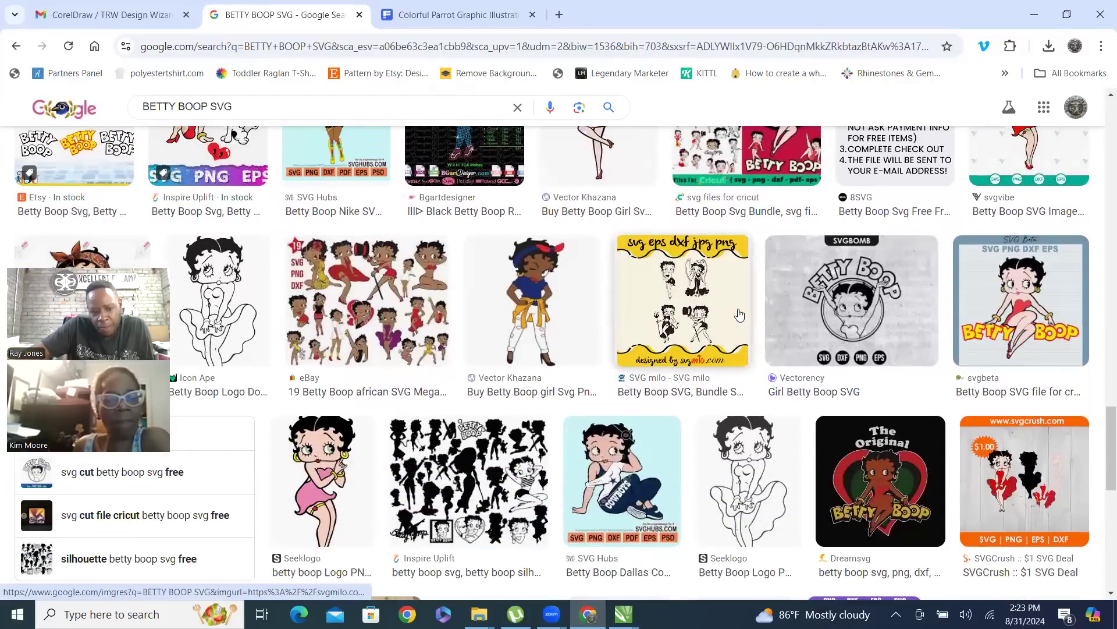
scroll(582, 373, "down", 1)
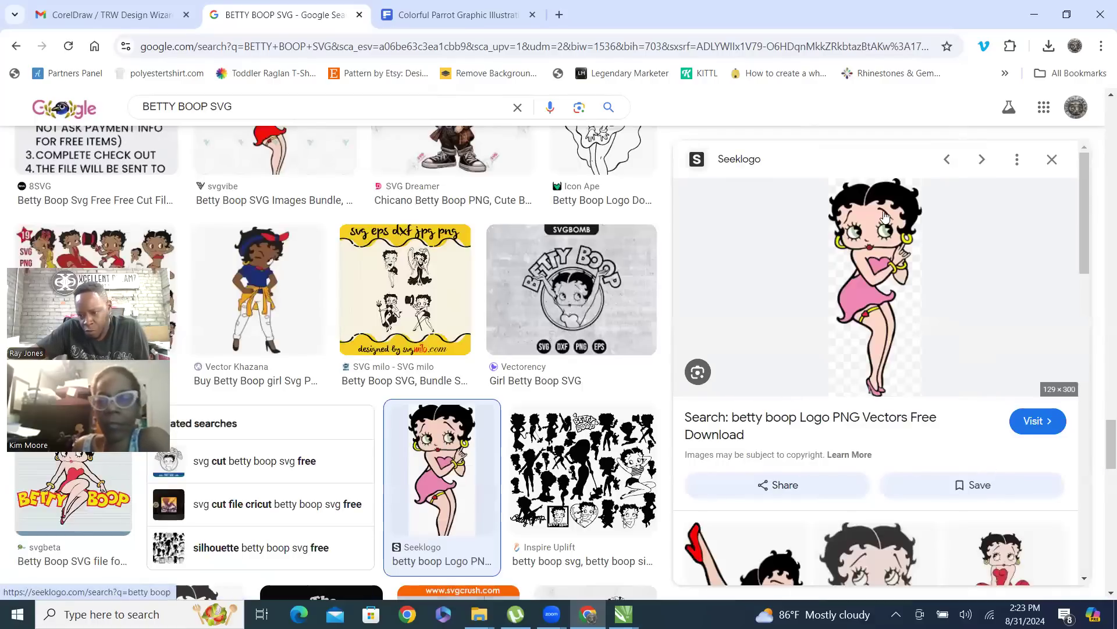
Save the previewed Betty Boop picture as a PNG in the IMAGES folder under the name Betty_Boop-logo-17694BD9F7-seeklogo.com
right_click(884, 230)
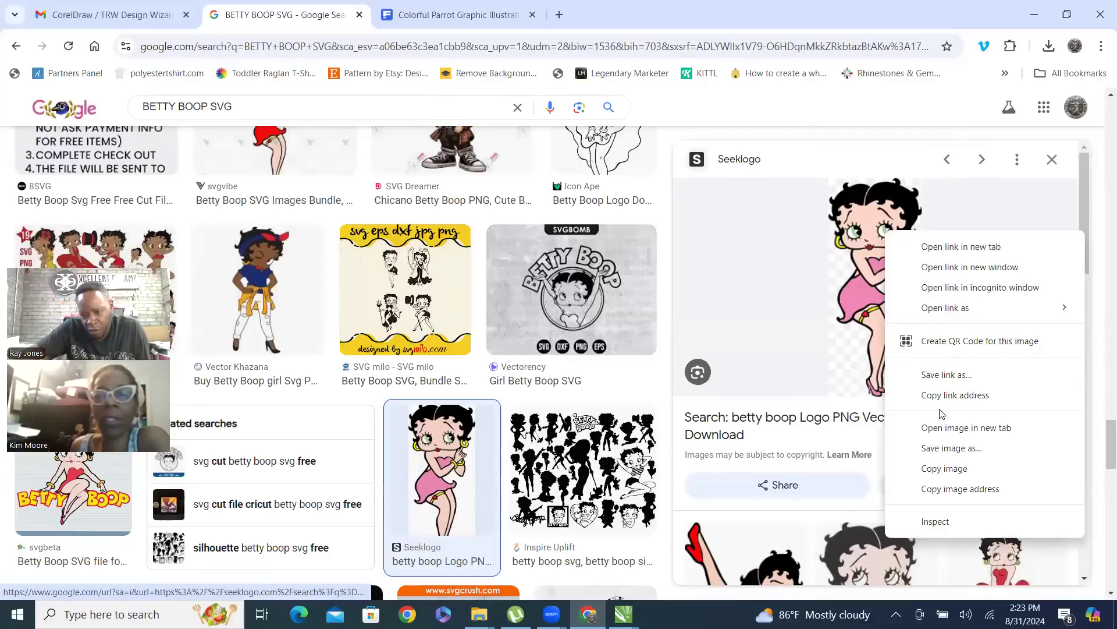
left_click(964, 448)
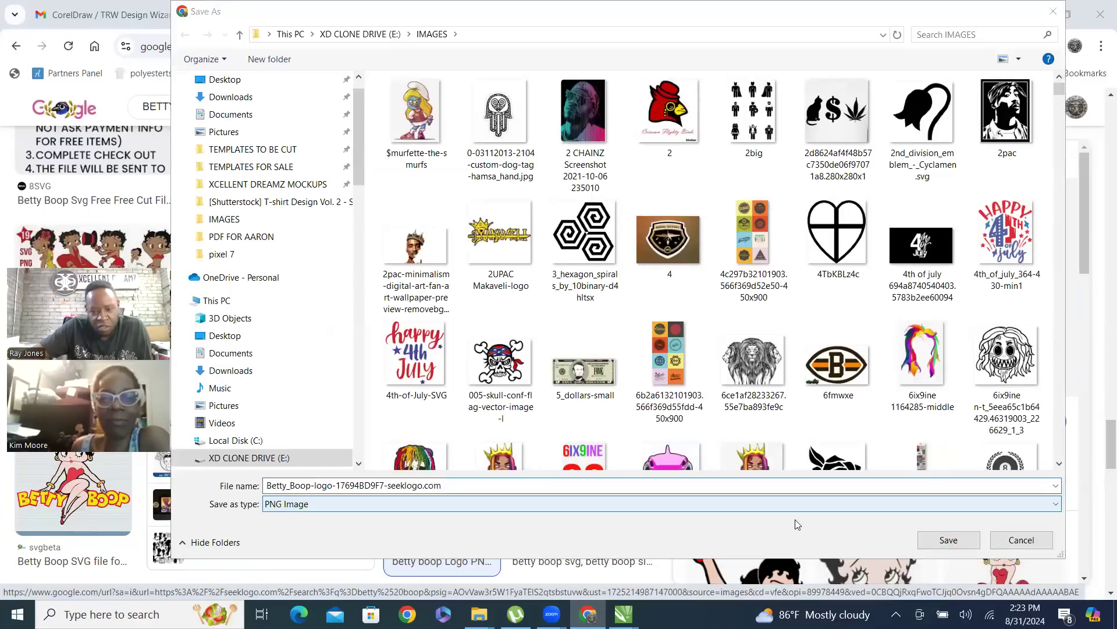
left_click(287, 458)
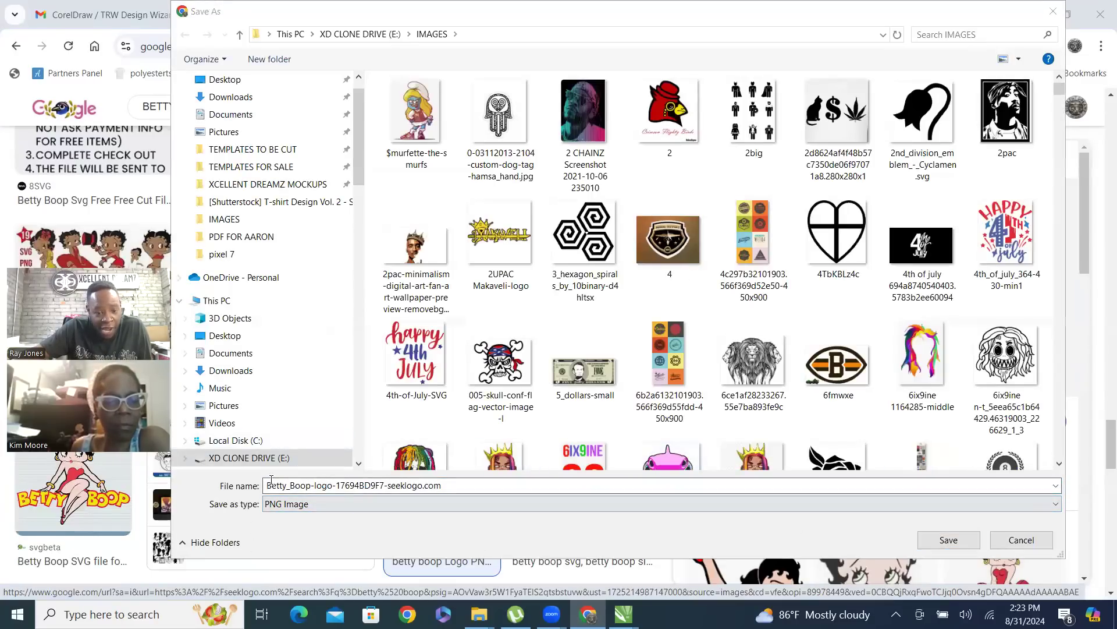
left_click(950, 540)
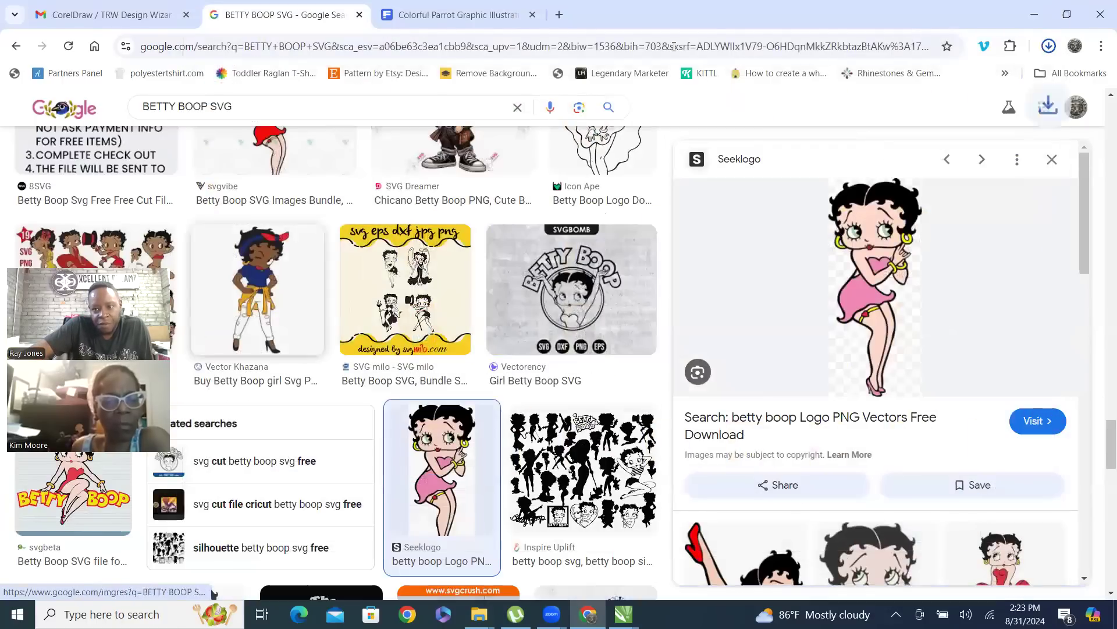
Shrink the browser window so the CorelDRAW canvas shows behind it, and import the downloaded Betty Boop PNG onto the Untitled-1 canvas
left_click(1067, 15)
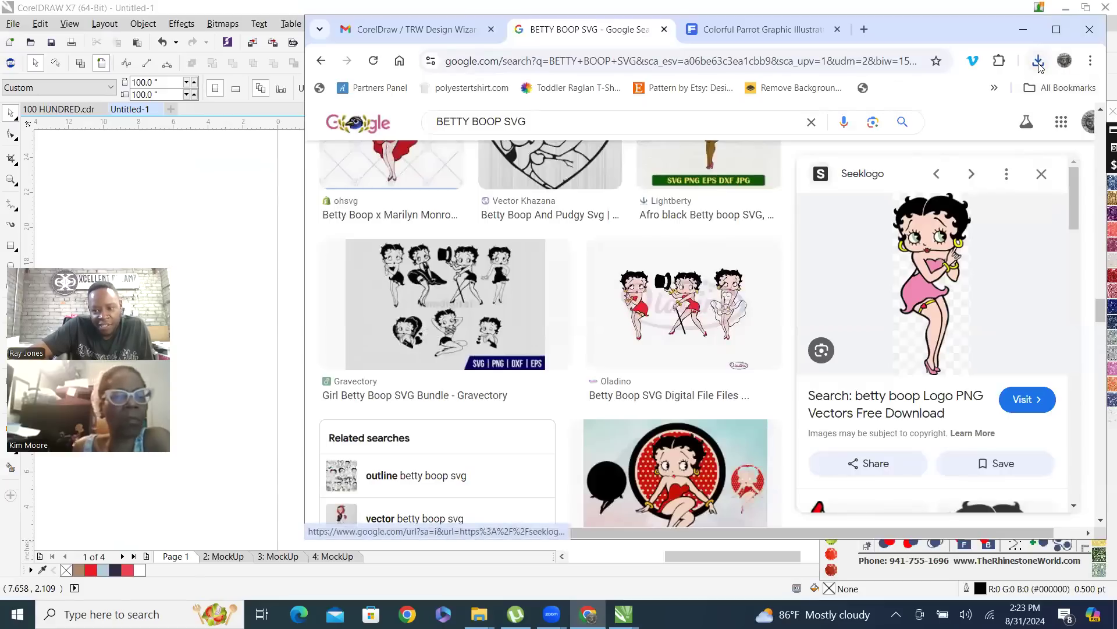
left_click(1038, 63)
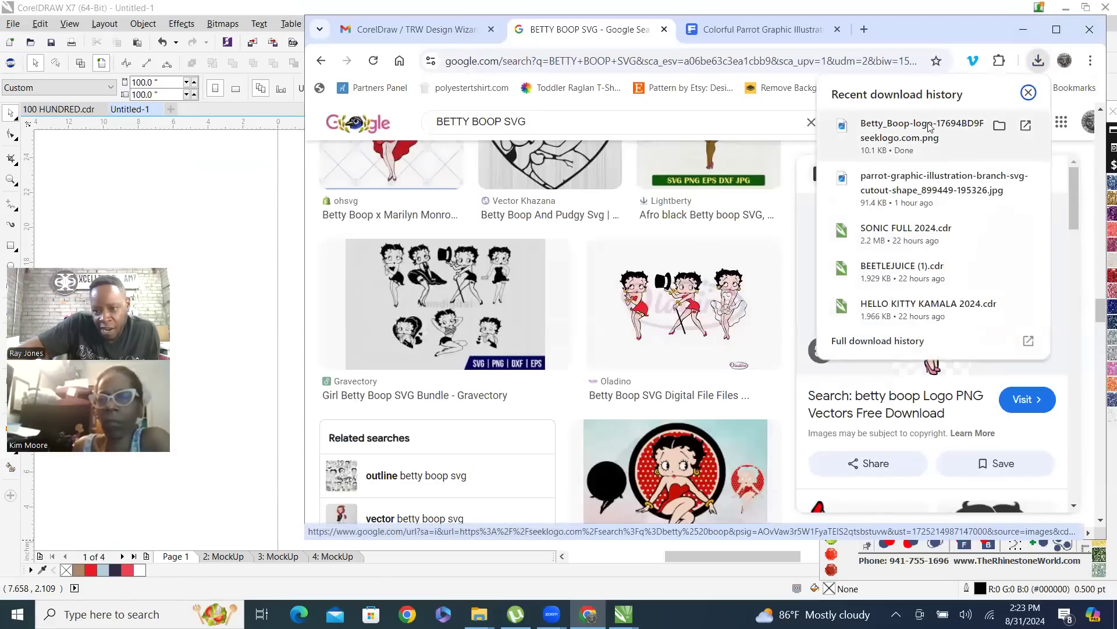
left_click_drag(843, 137, 235, 217)
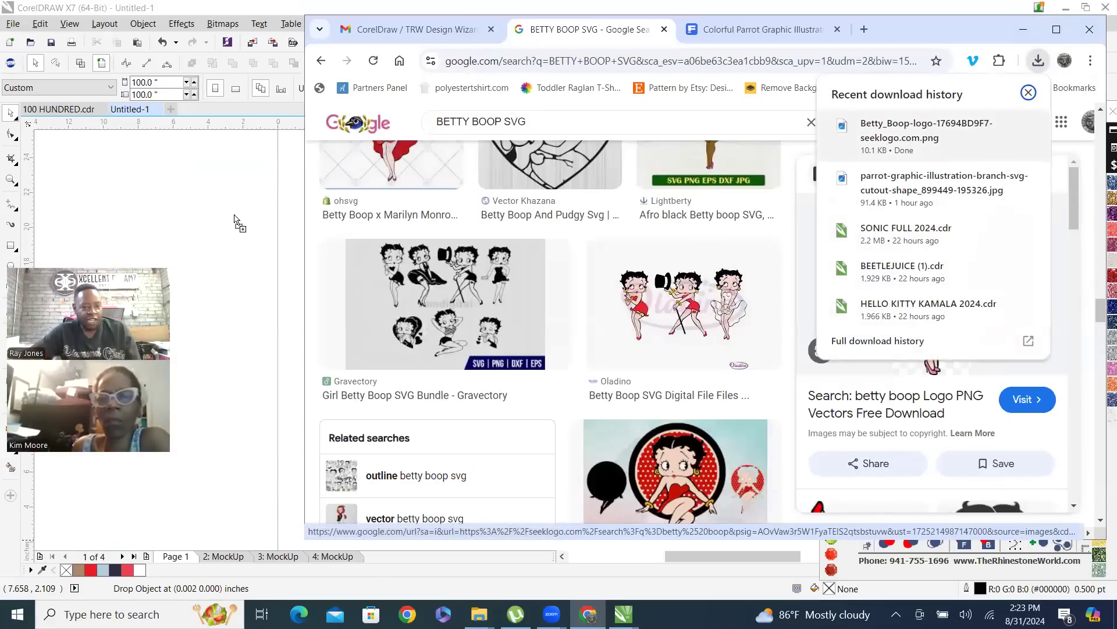
left_click(167, 177)
scroll(207, 242, "down", 1)
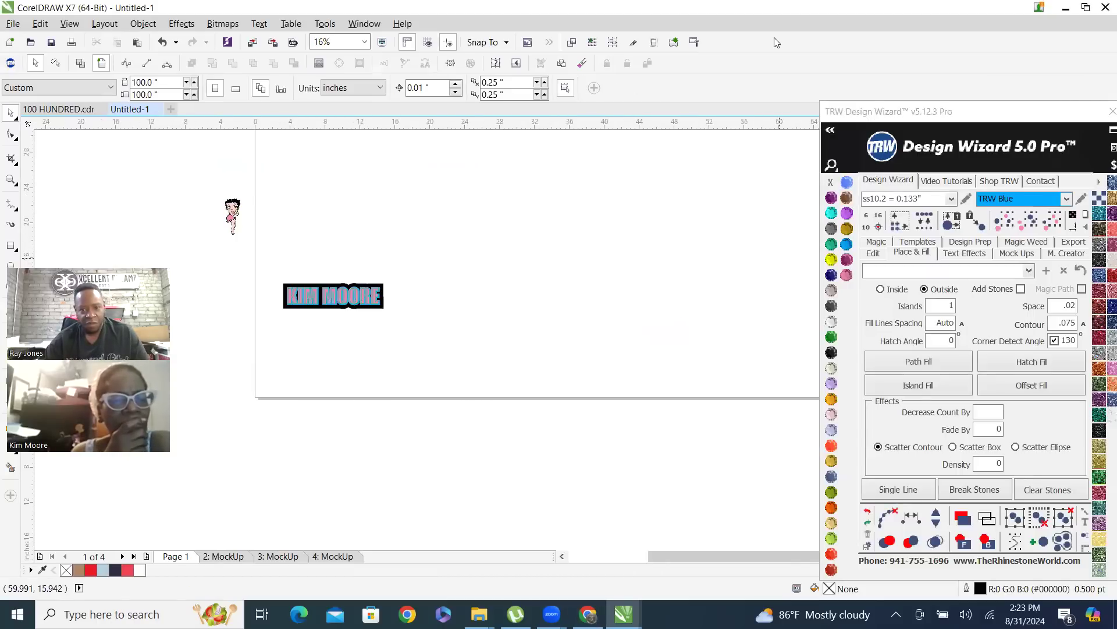
Place the Betty Boop bitmap beside the name design, enlarge it to about 12.3 by 28.7 inches, and deselect it
left_click_drag(232, 210, 609, 139)
scroll(414, 395, "down", 1)
scroll(412, 365, "up", 1)
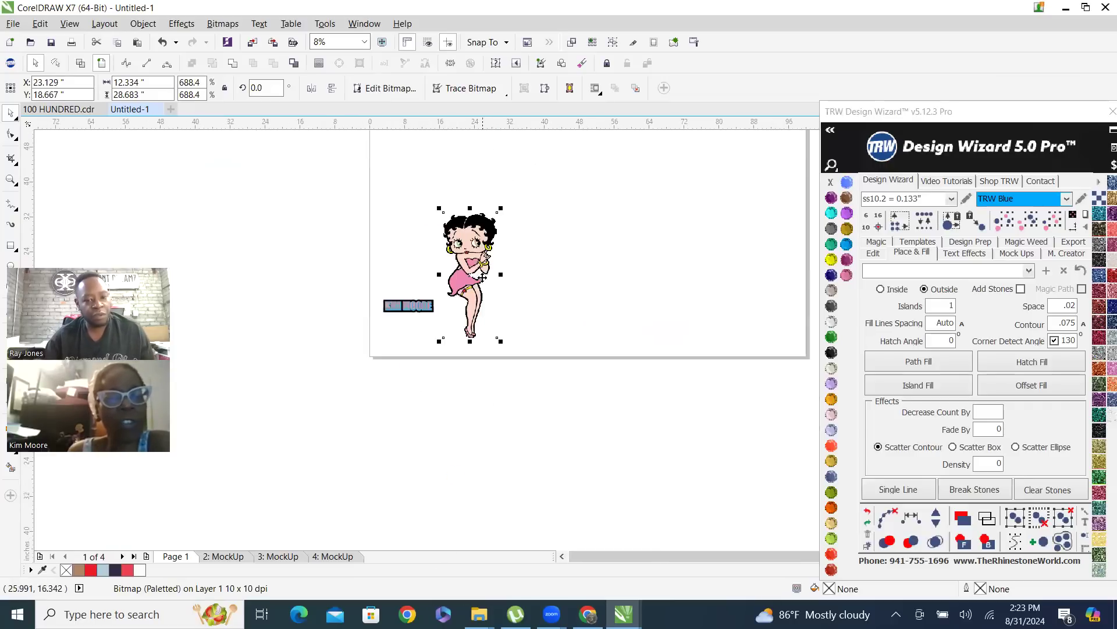
scroll(474, 245, "down", 1)
scroll(467, 227, "up", 1)
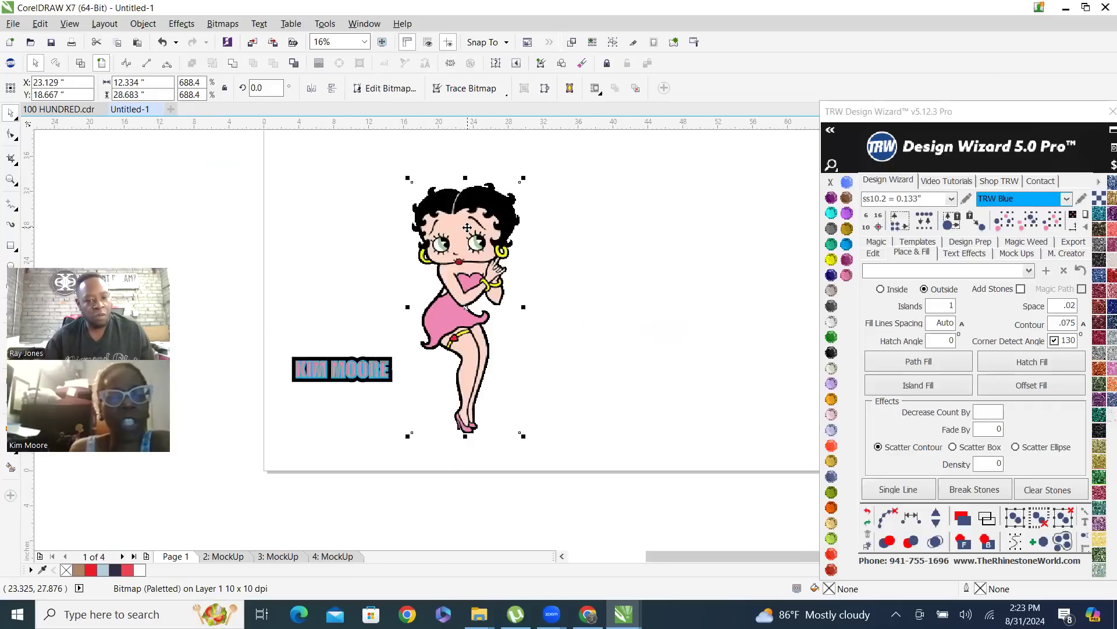
left_click(602, 320)
Move the Betty Boop bitmap toward the middle of the page and scale it down to about 9.4 by 21.9 inches
scroll(410, 401, "down", 1)
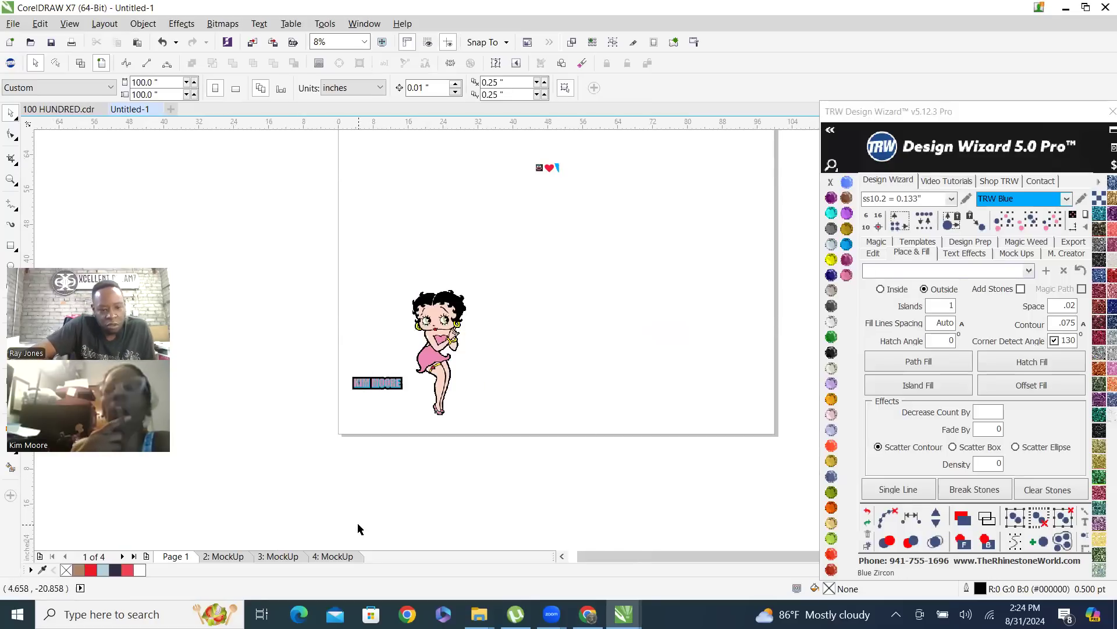
scroll(342, 523, "down", 1)
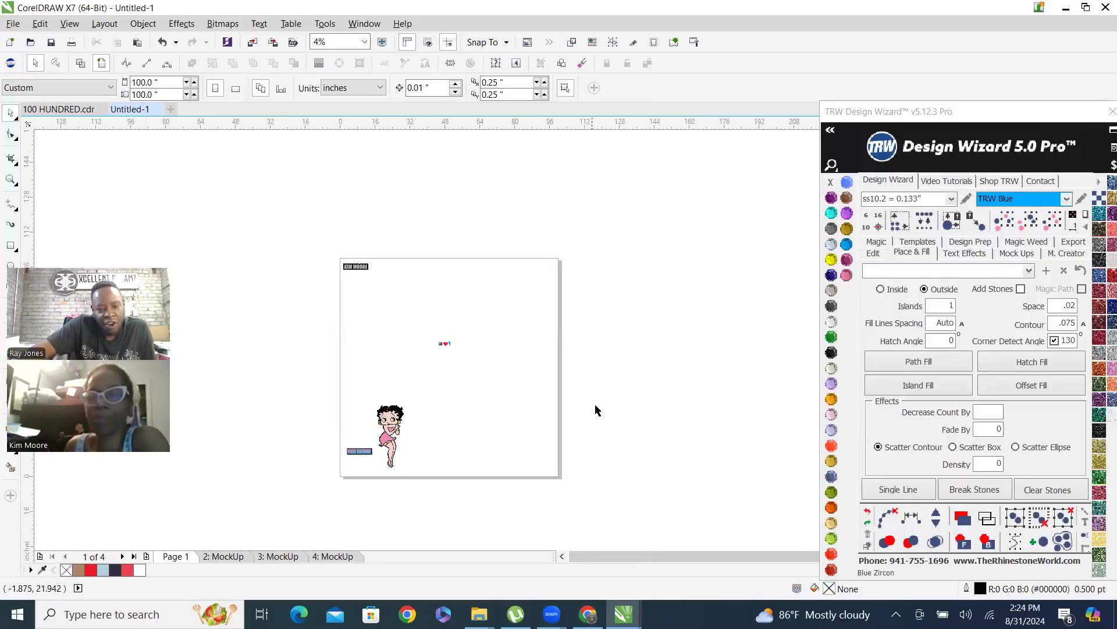
scroll(414, 464, "up", 1)
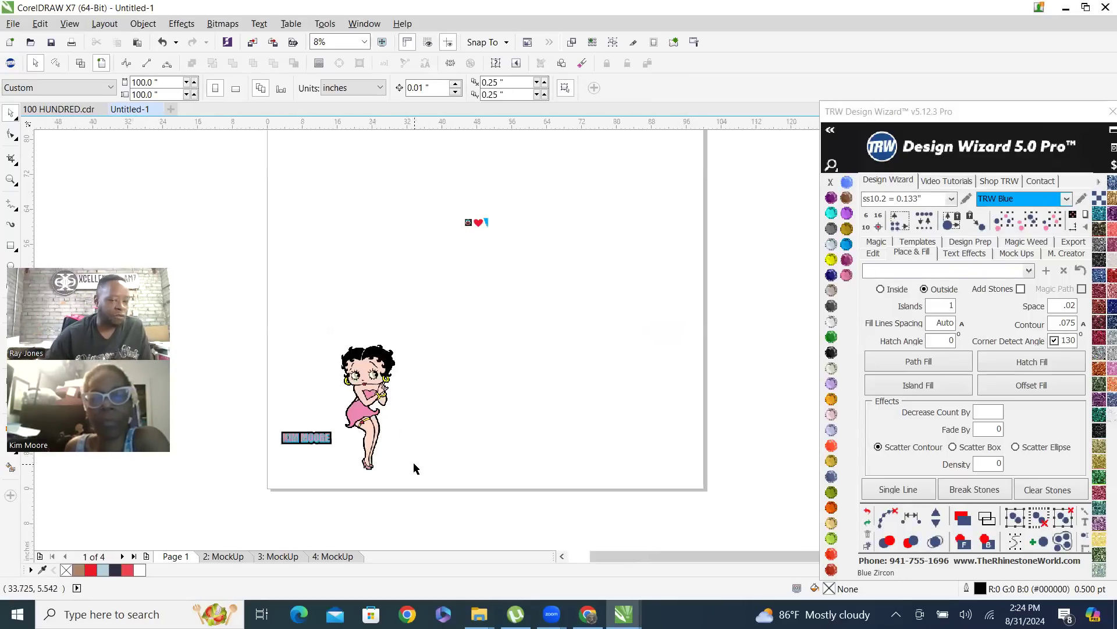
left_click_drag(366, 397, 480, 320)
key("Escape")
scroll(417, 226, "up", 1)
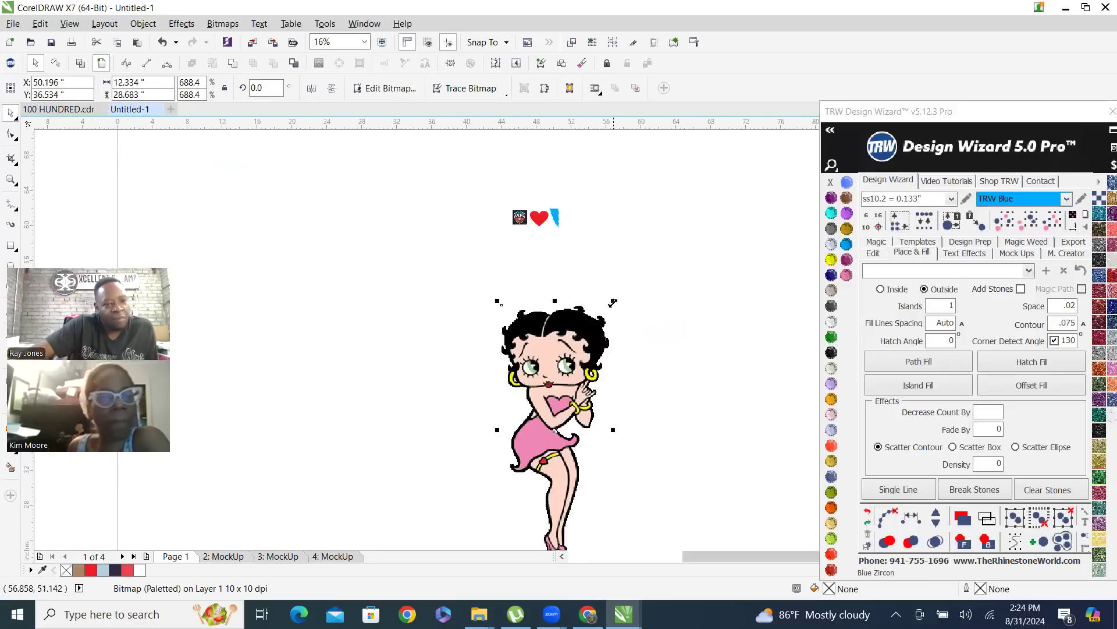
left_click_drag(613, 301, 588, 320)
Examine the Betty Boop bitmap's face, outlines and dress up close and at full figure to judge its image quality
scroll(502, 322, "down", 1)
scroll(501, 317, "up", 1)
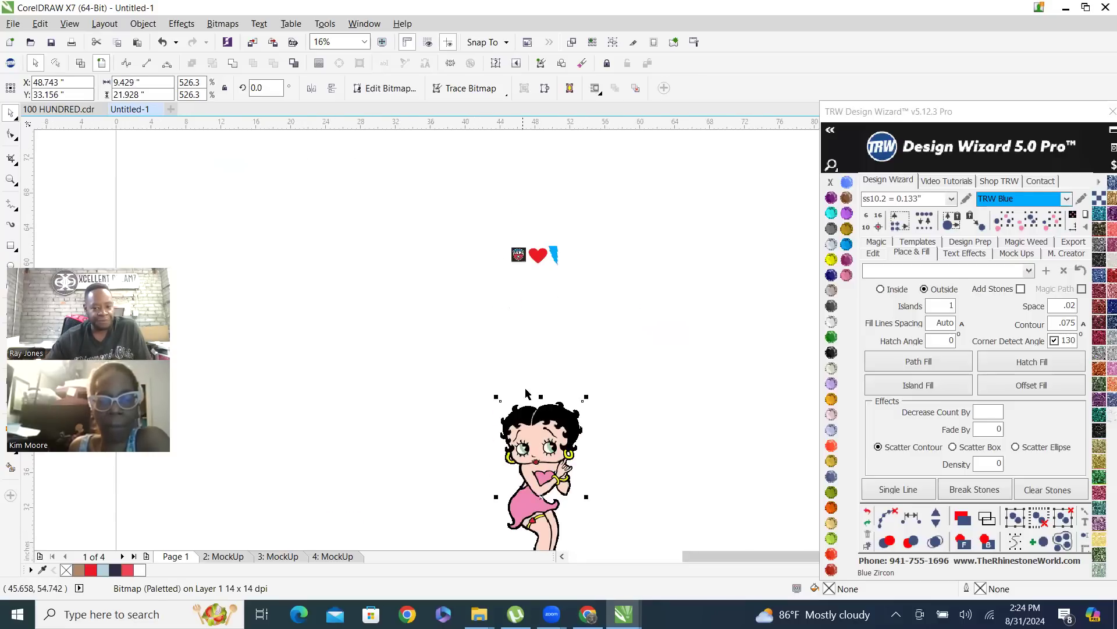
scroll(542, 472, "up", 2)
scroll(550, 355, "up", 3)
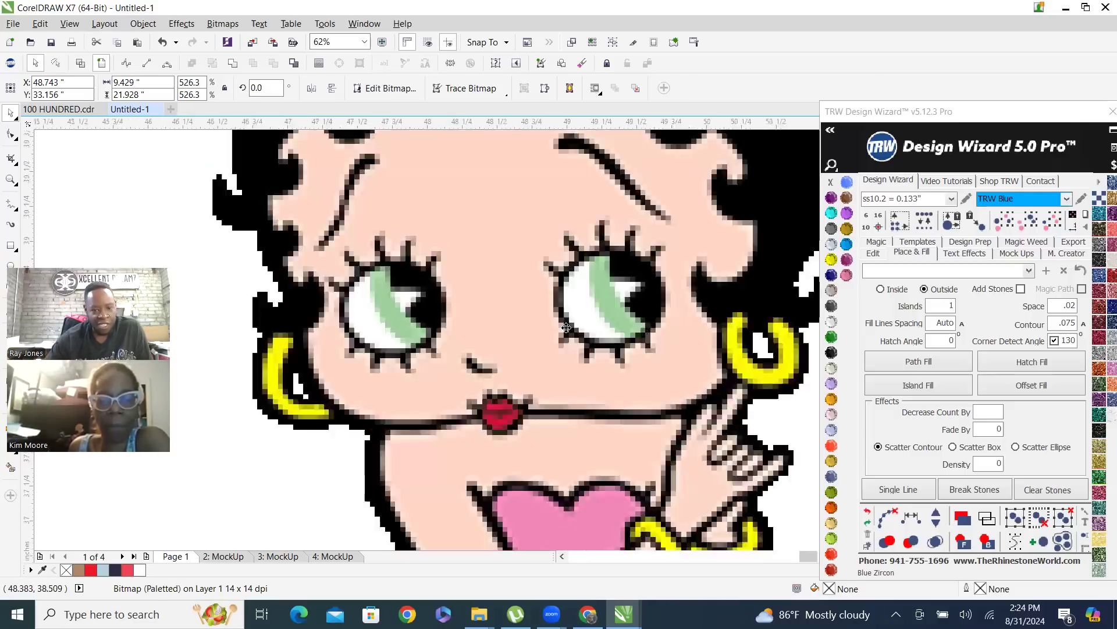
scroll(575, 304, "up", 8)
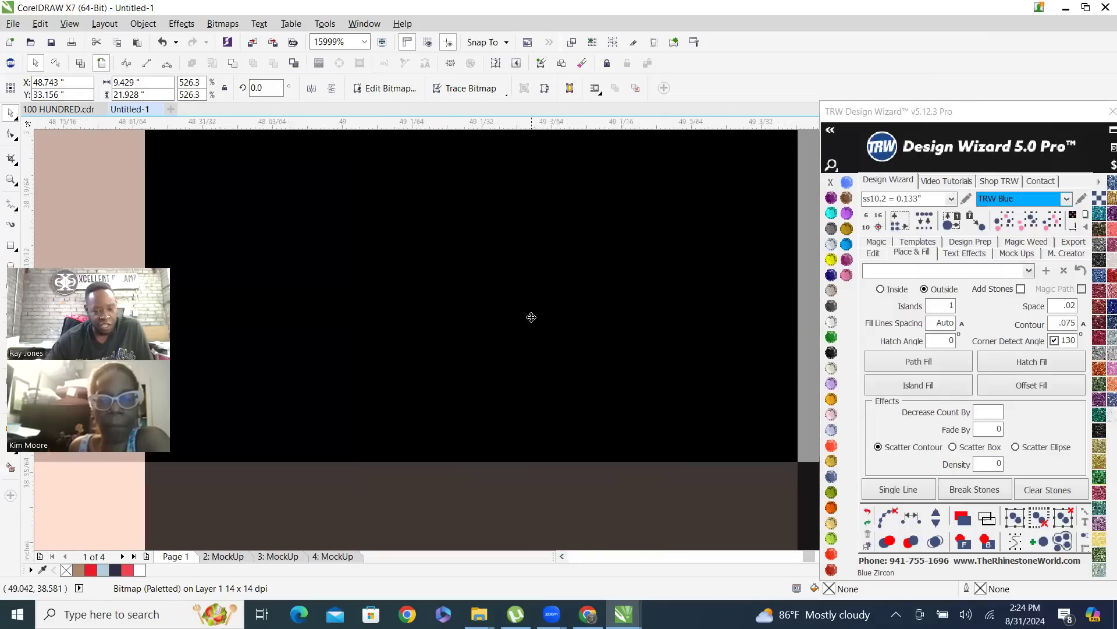
scroll(532, 318, "down", 9)
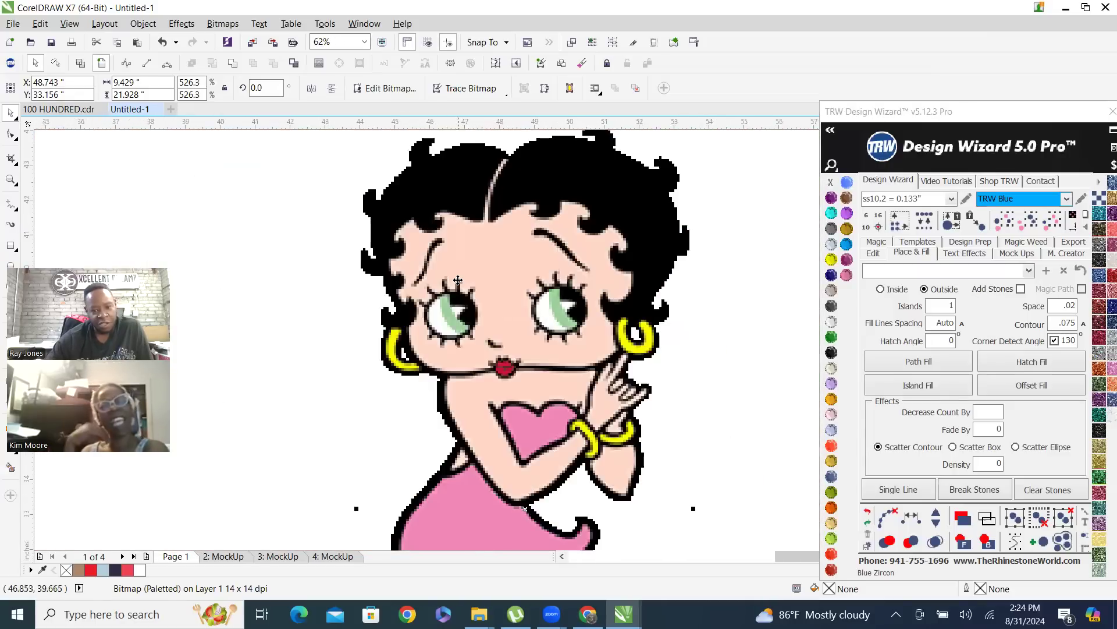
scroll(460, 280, "down", 1)
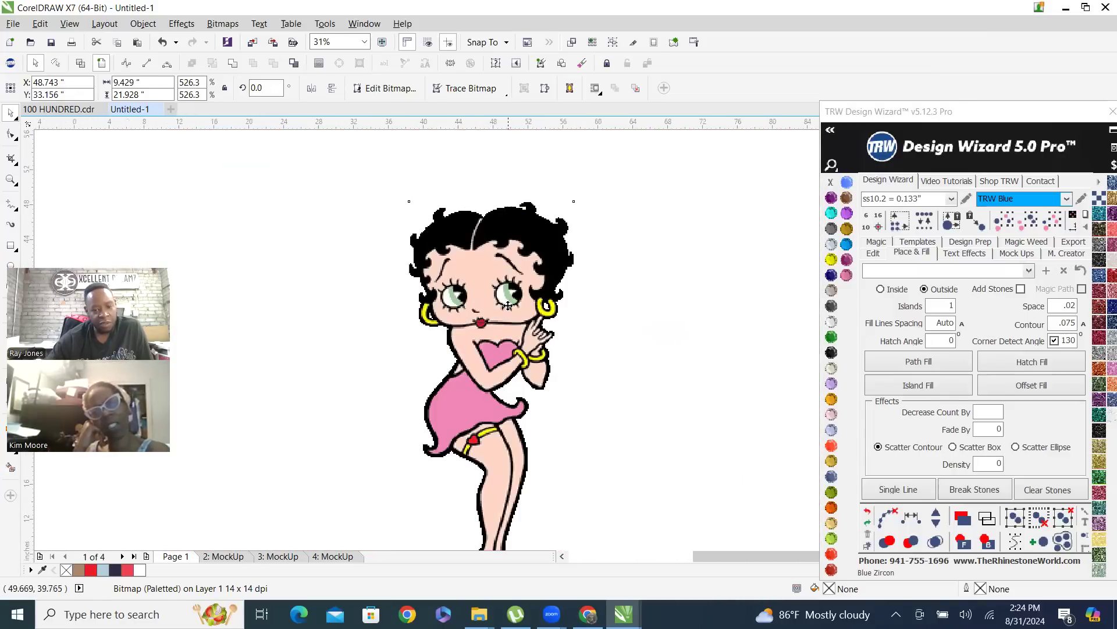
scroll(508, 278, "down", 2)
scroll(478, 353, "up", 4)
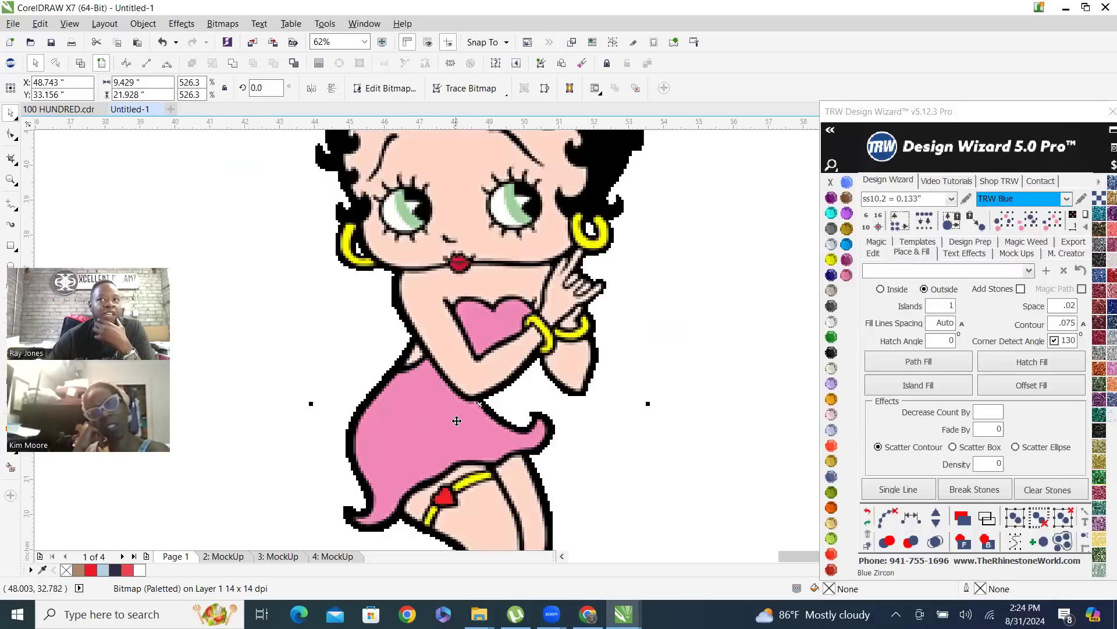
scroll(427, 440, "down", 1)
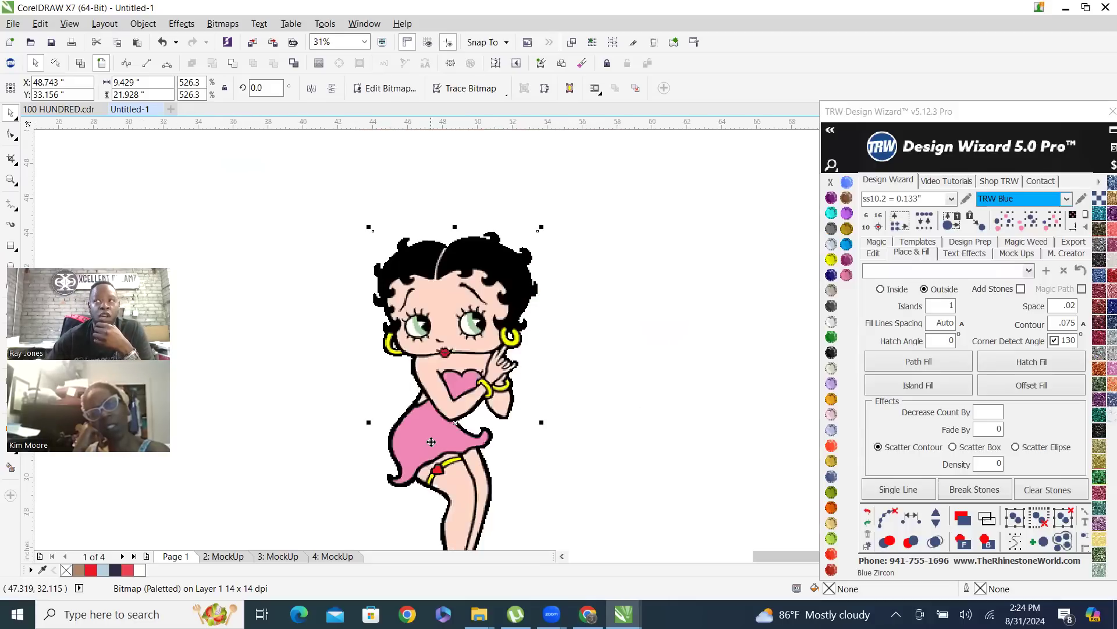
Deselect the bitmap, switch to Chrome, and split the Gmail tab off into its own maximized window
left_click(250, 176)
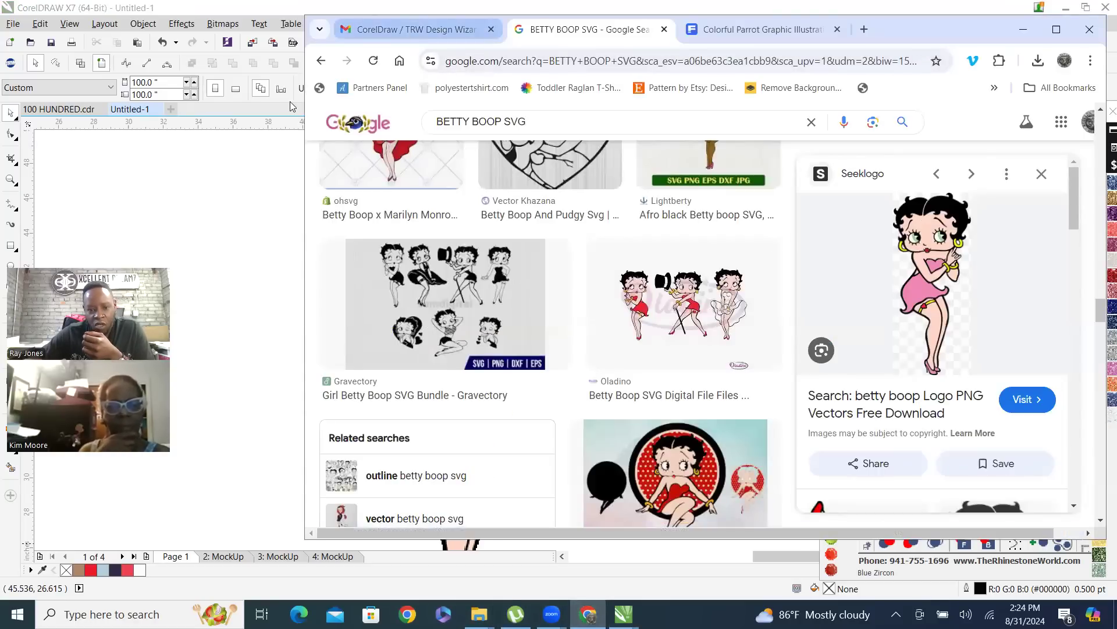
left_click_drag(383, 34, 293, 107)
left_click(968, 102)
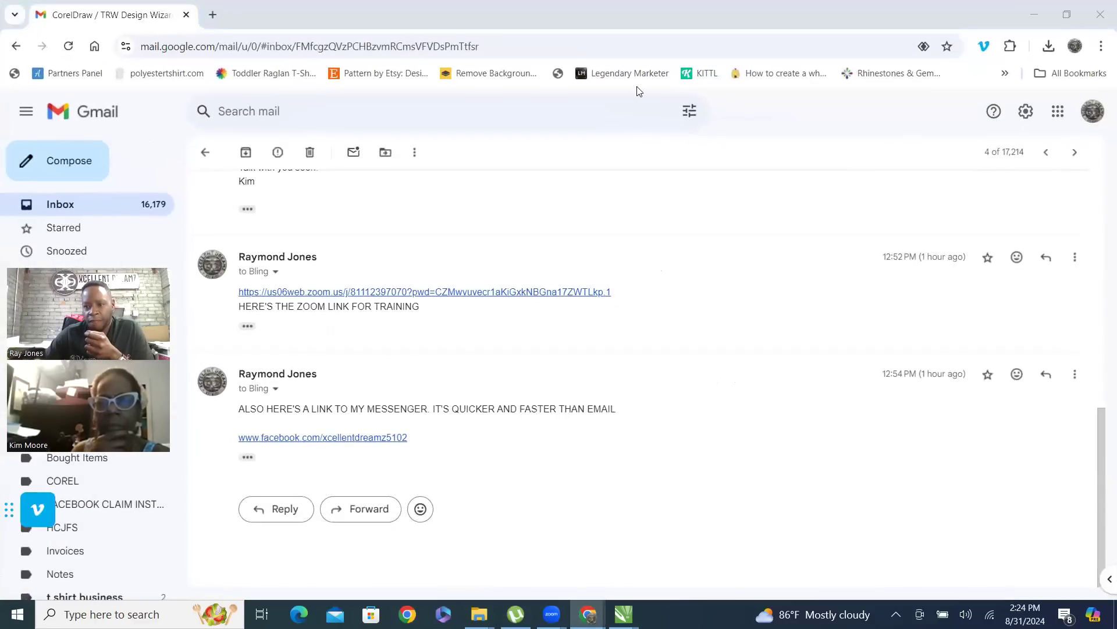
Return to the maximized Betty Boop image results, browse the results and related images, and preview the Brands of the World logo
left_click(1034, 16)
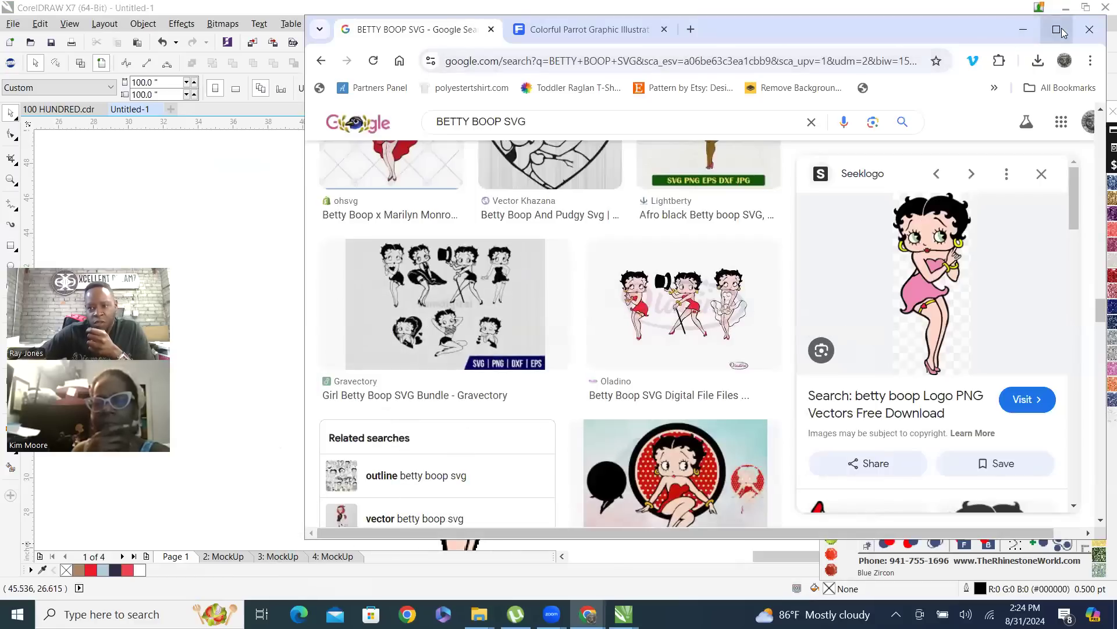
left_click(1057, 30)
scroll(461, 245, "down", 4)
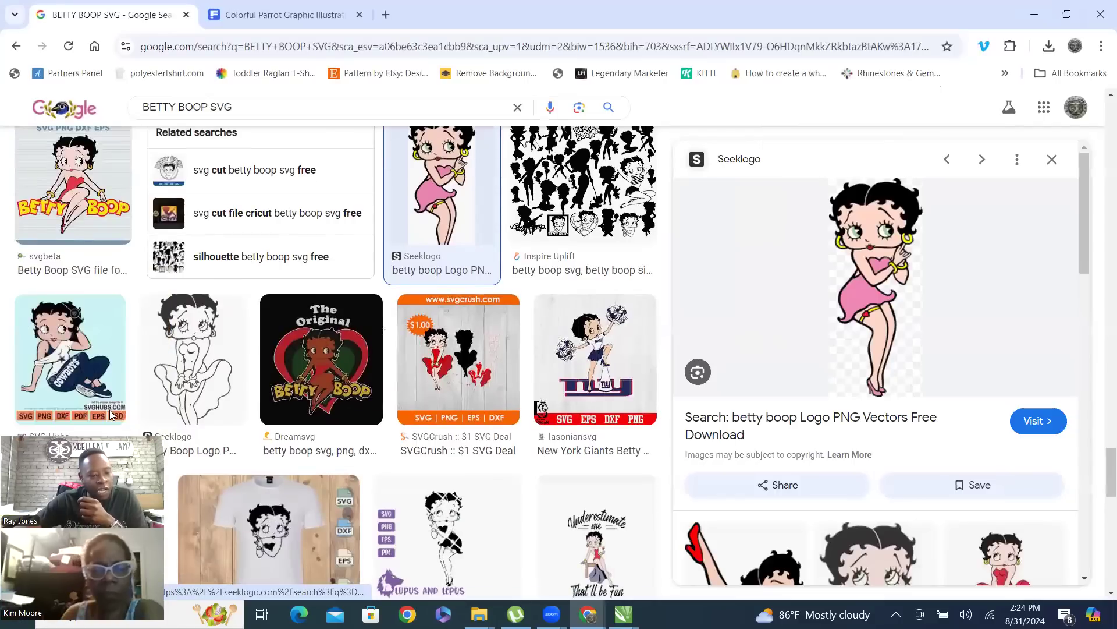
scroll(475, 445, "down", 3)
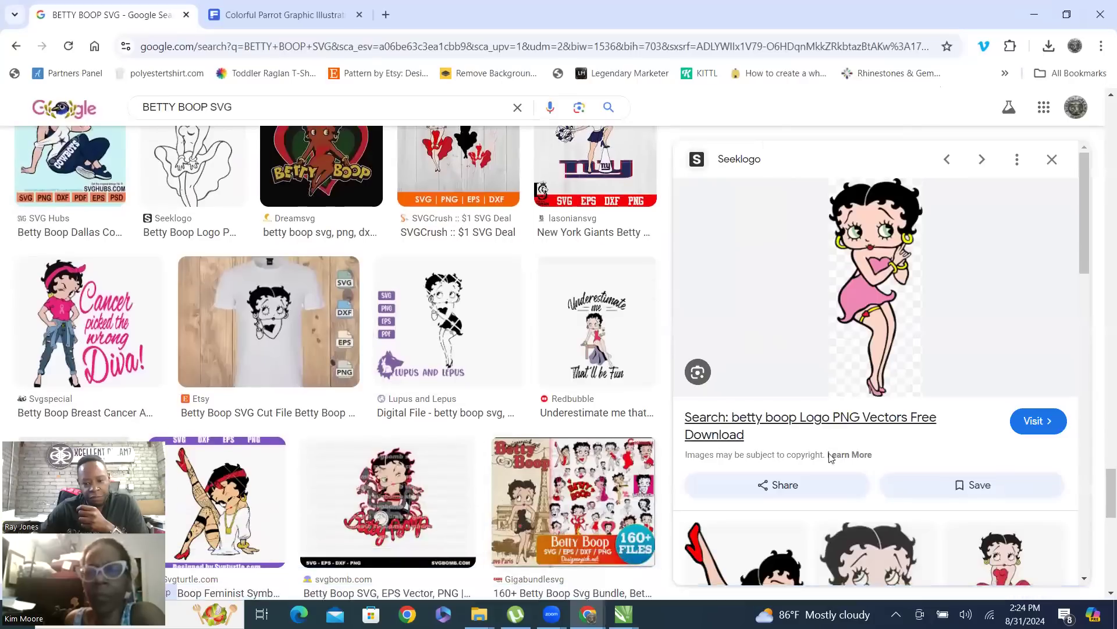
scroll(895, 427, "down", 6)
scroll(895, 427, "up", 1)
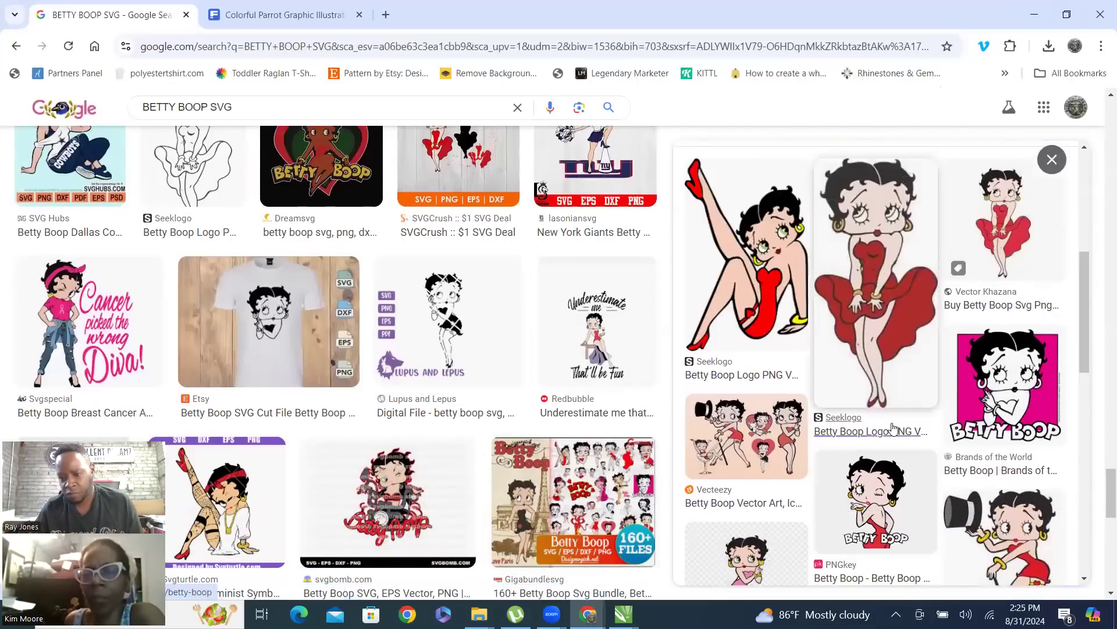
scroll(915, 419, "up", 3)
scroll(1025, 483, "down", 2)
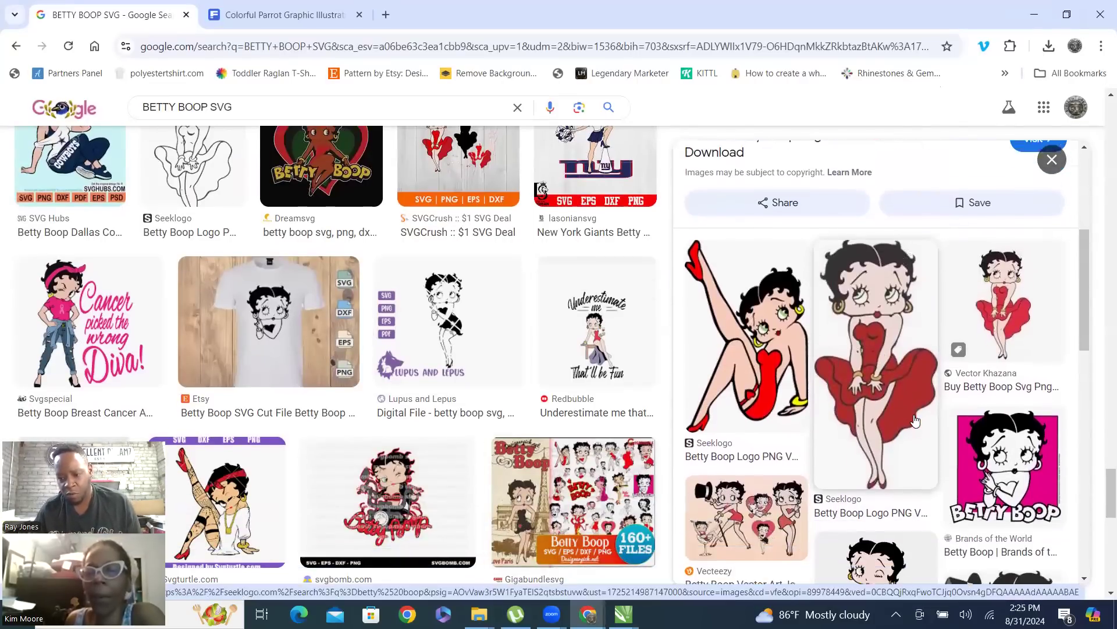
left_click(1024, 482)
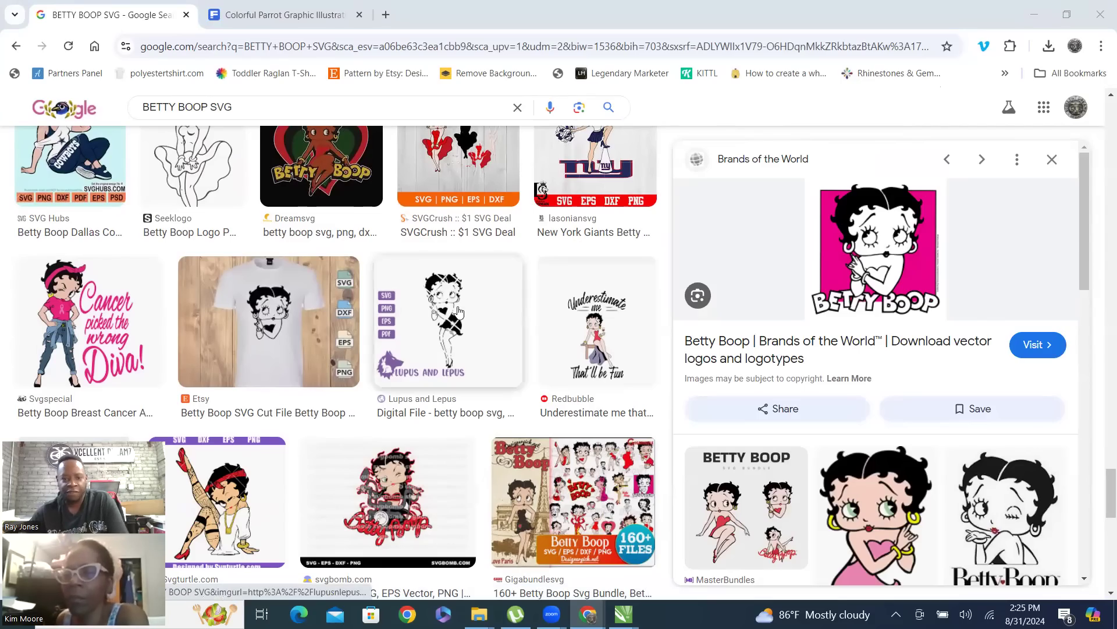
Filter the BETTY BOOP SVG image results to show only large images
scroll(419, 350, "up", 10)
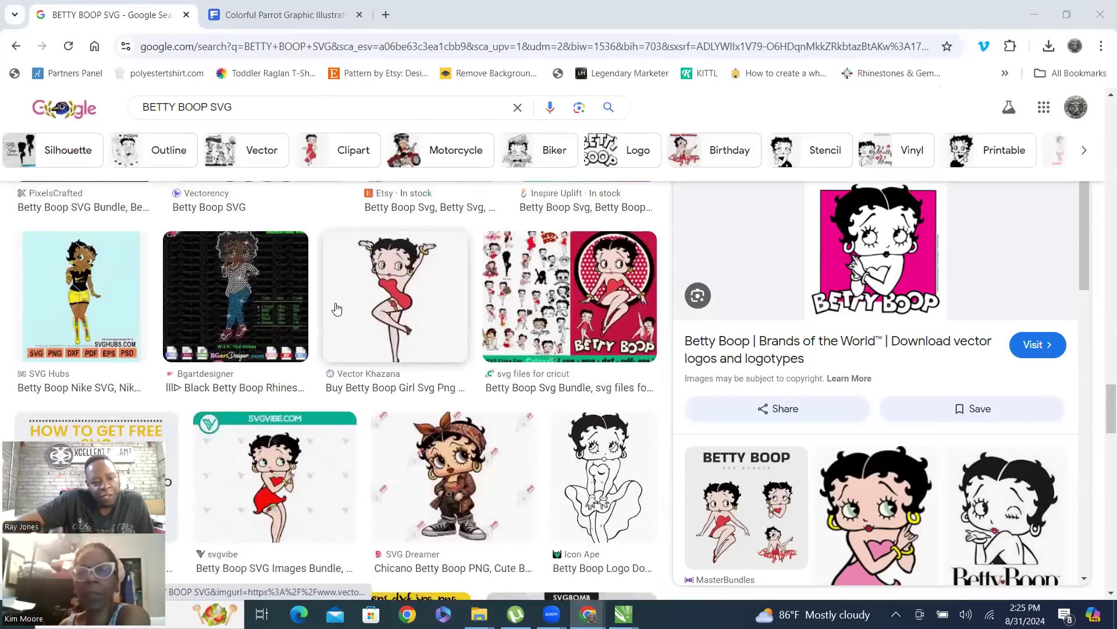
scroll(349, 279, "up", 10)
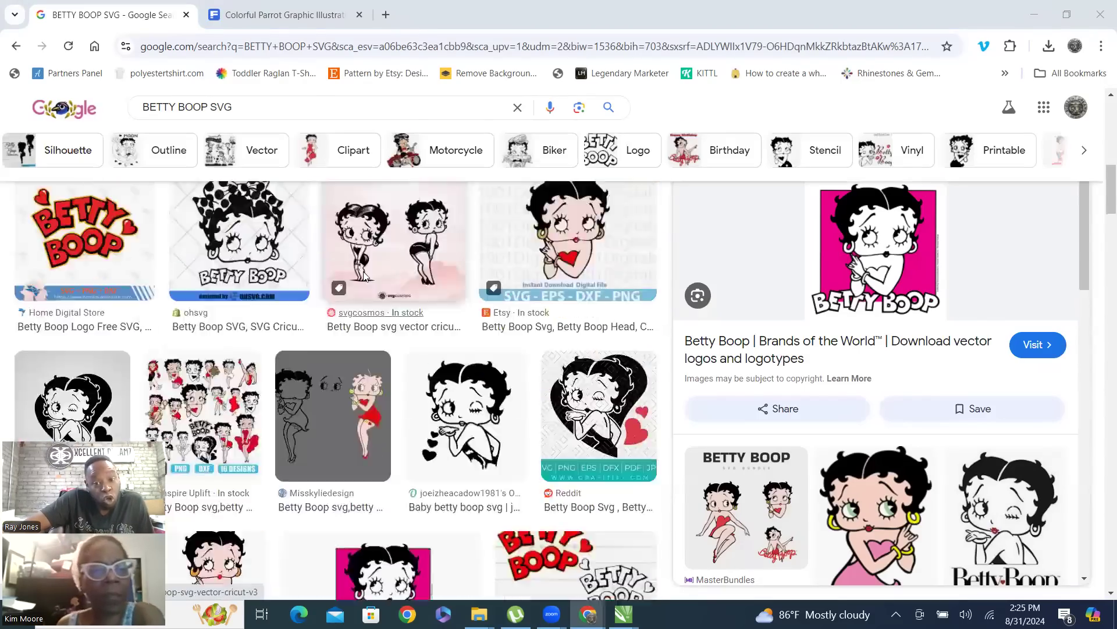
scroll(378, 271, "up", 4)
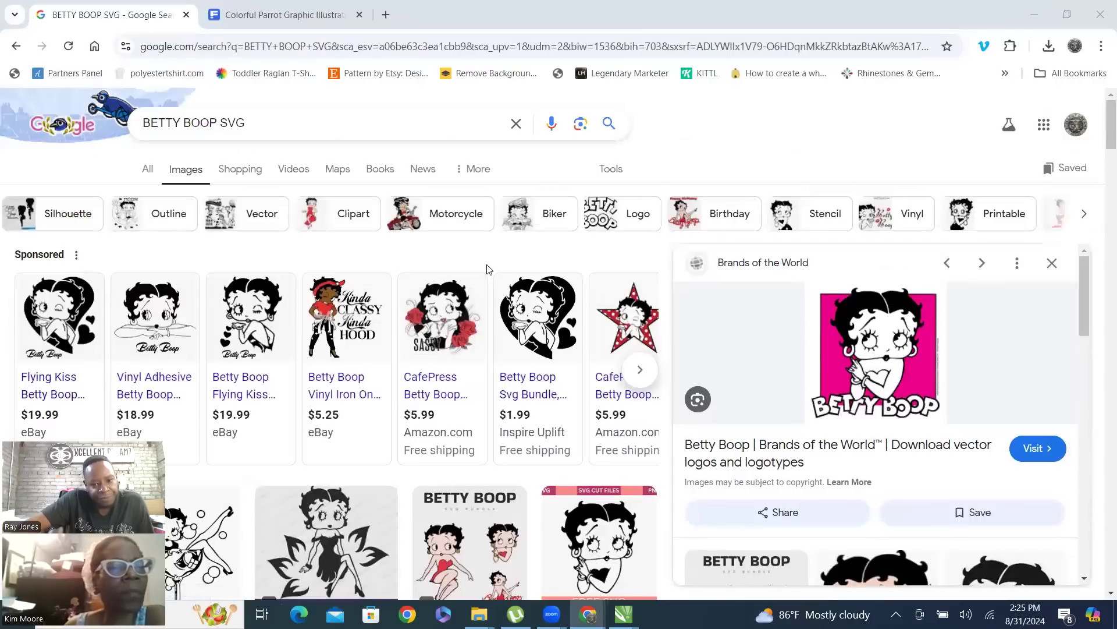
left_click(610, 171)
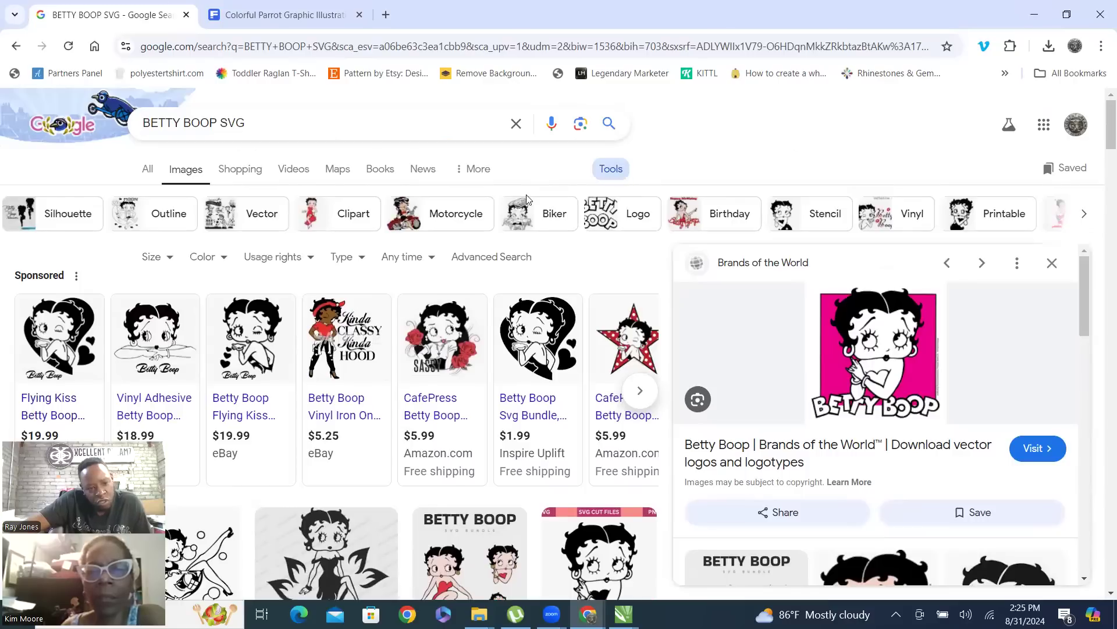
left_click(169, 260)
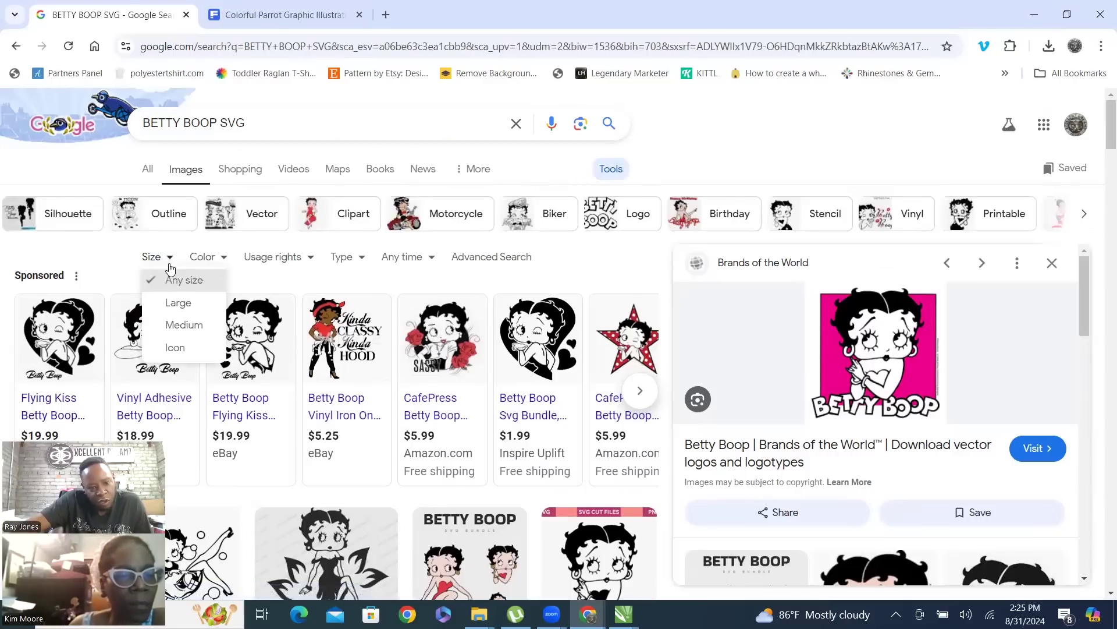
left_click(190, 304)
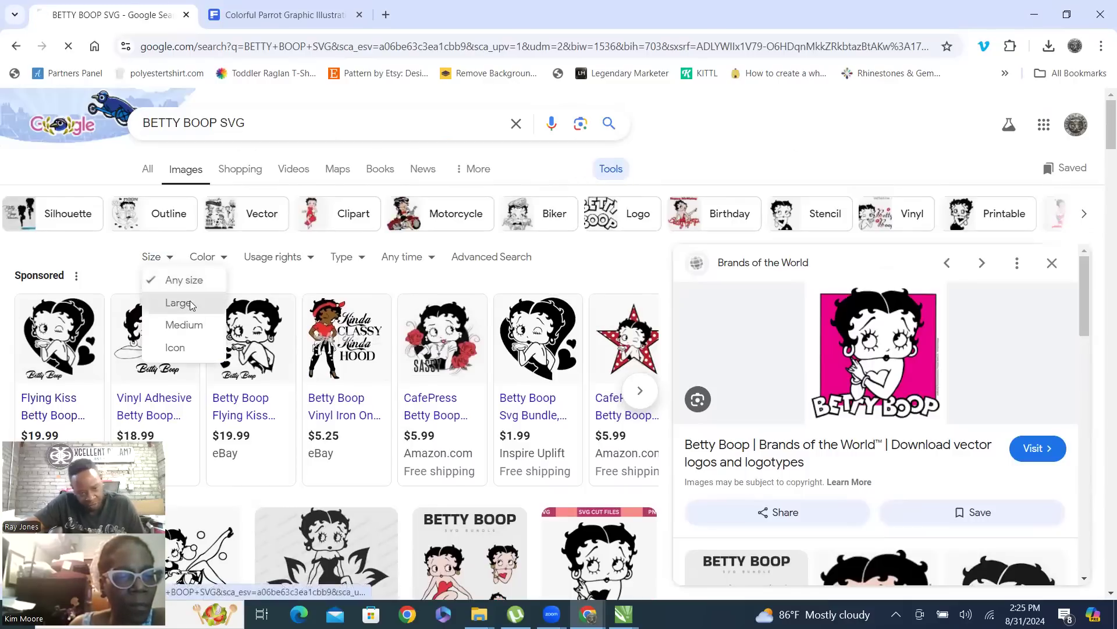
Browse the large Betty Boop results and preview the circular black-and-white Betty Boop SVG Cut File from Gravectory
scroll(675, 231, "down", 5)
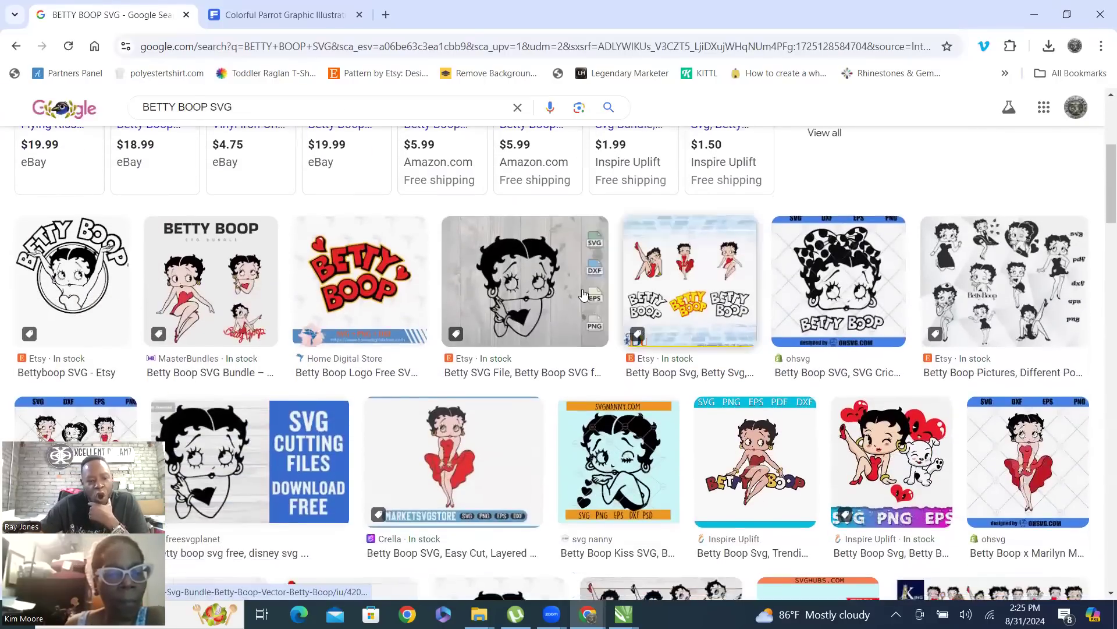
scroll(481, 364, "down", 2)
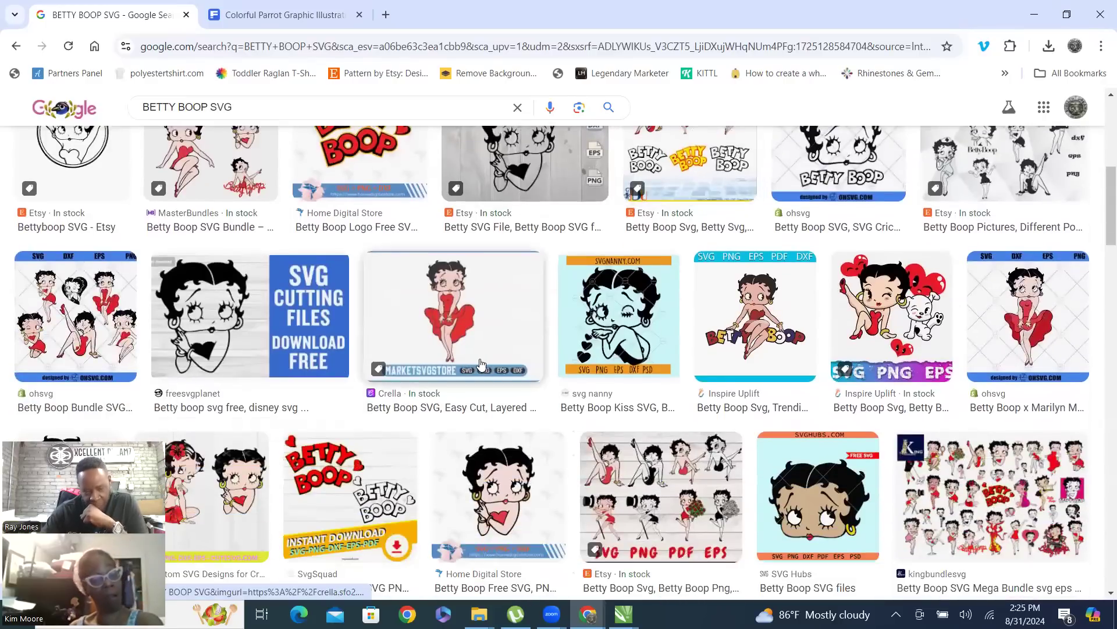
scroll(504, 337, "down", 1)
scroll(508, 330, "down", 5)
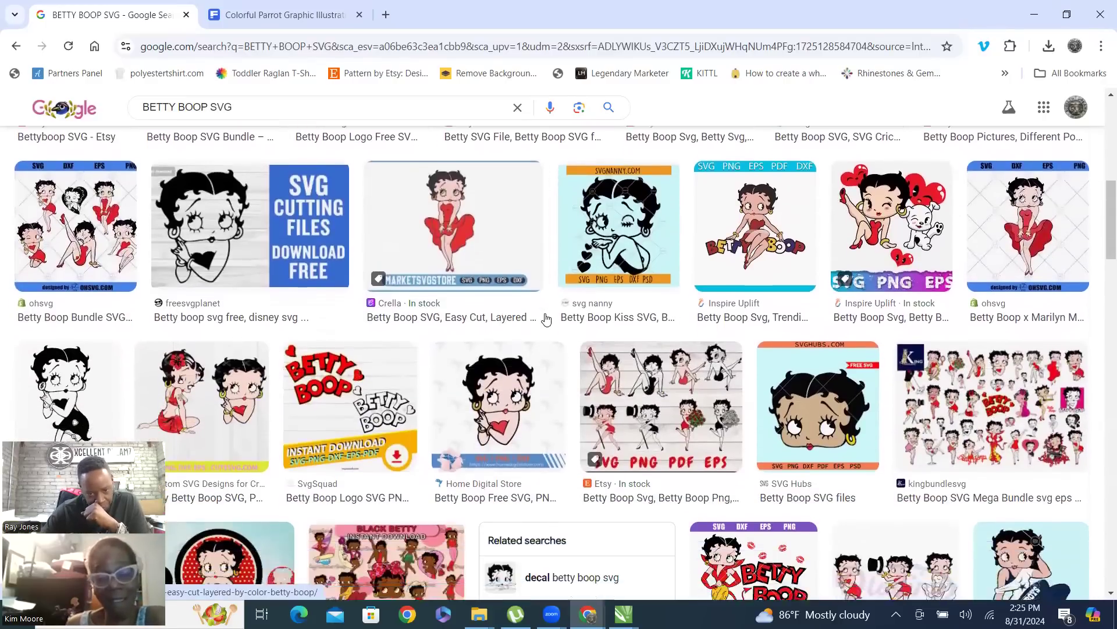
scroll(552, 314, "down", 2)
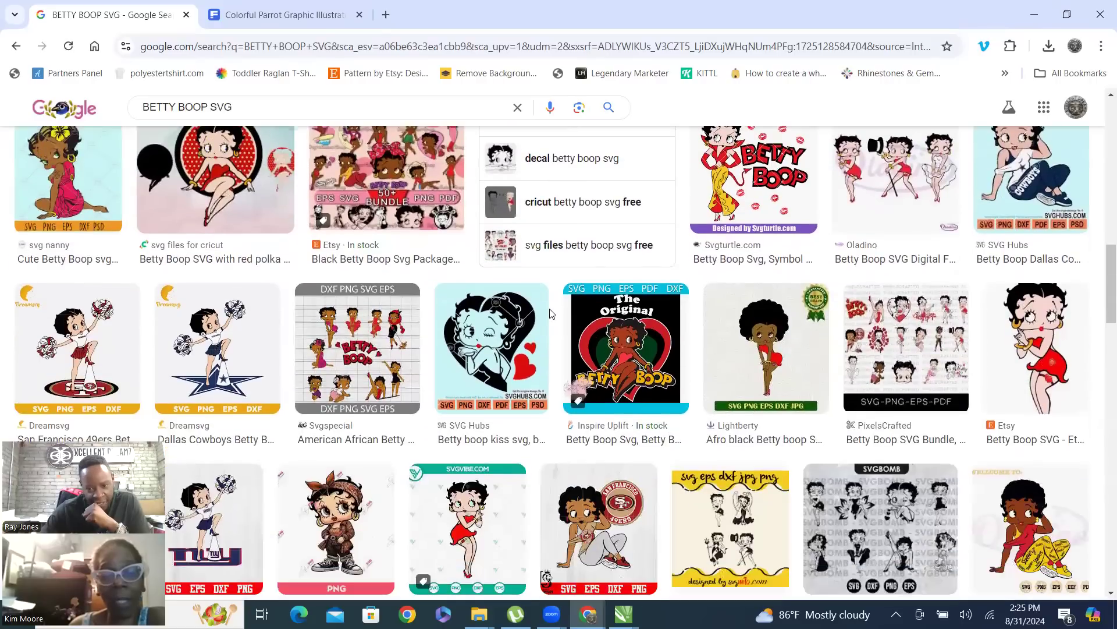
scroll(551, 313, "down", 1)
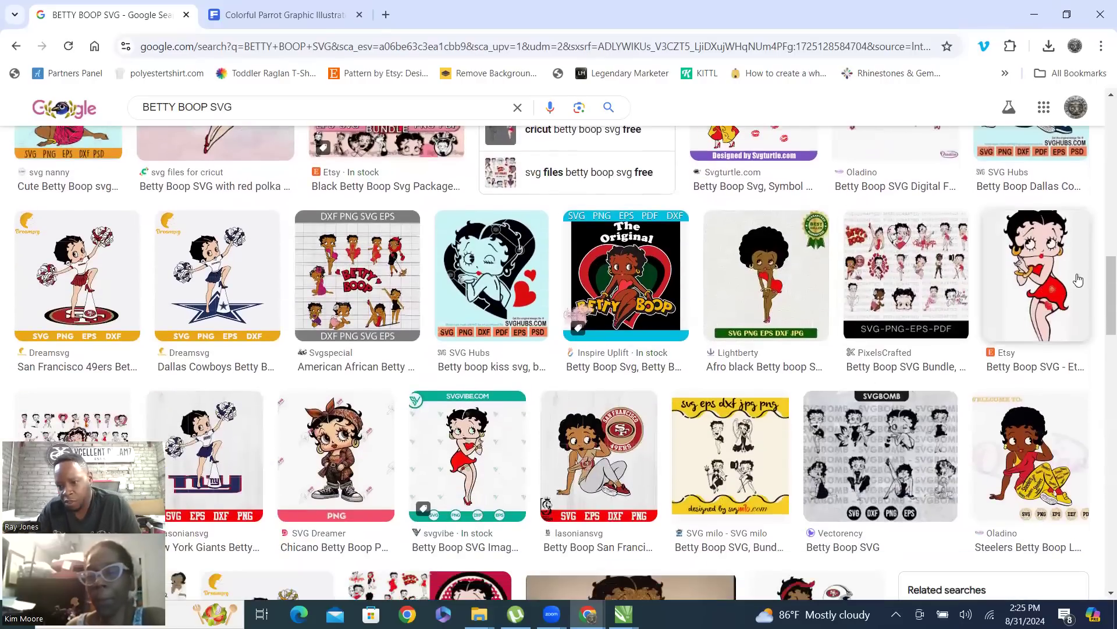
scroll(1031, 282, "down", 6)
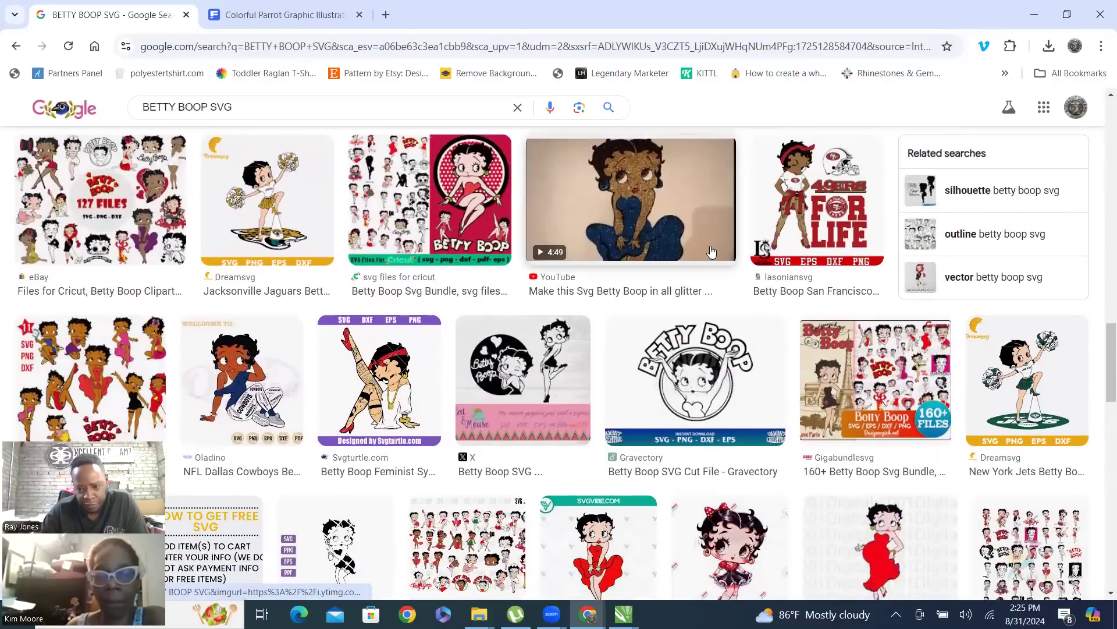
scroll(715, 250, "down", 1)
left_click(720, 312)
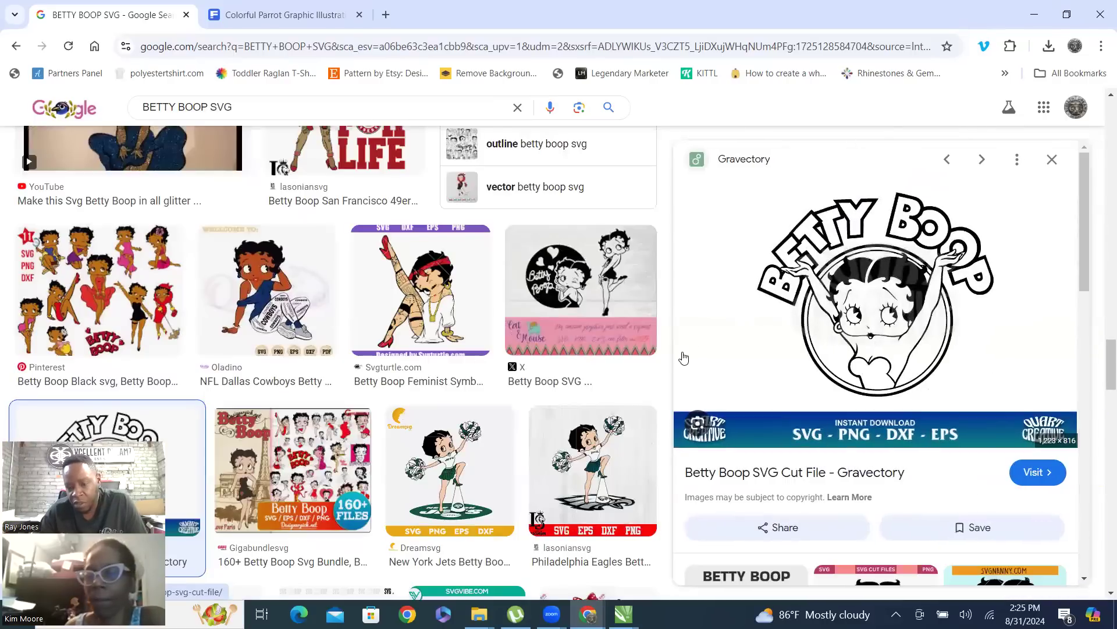
Preview the related Betty Boop SVG Bundle image from MasterBundles and try to save it in the IMAGES folder
scroll(832, 297, "down", 5)
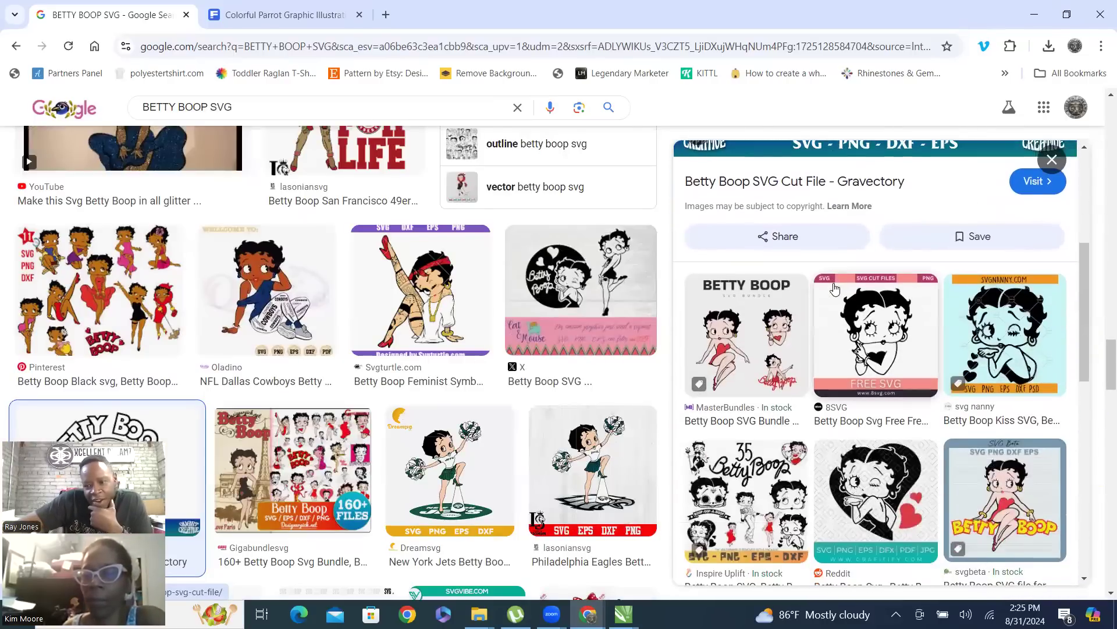
scroll(847, 264, "down", 1)
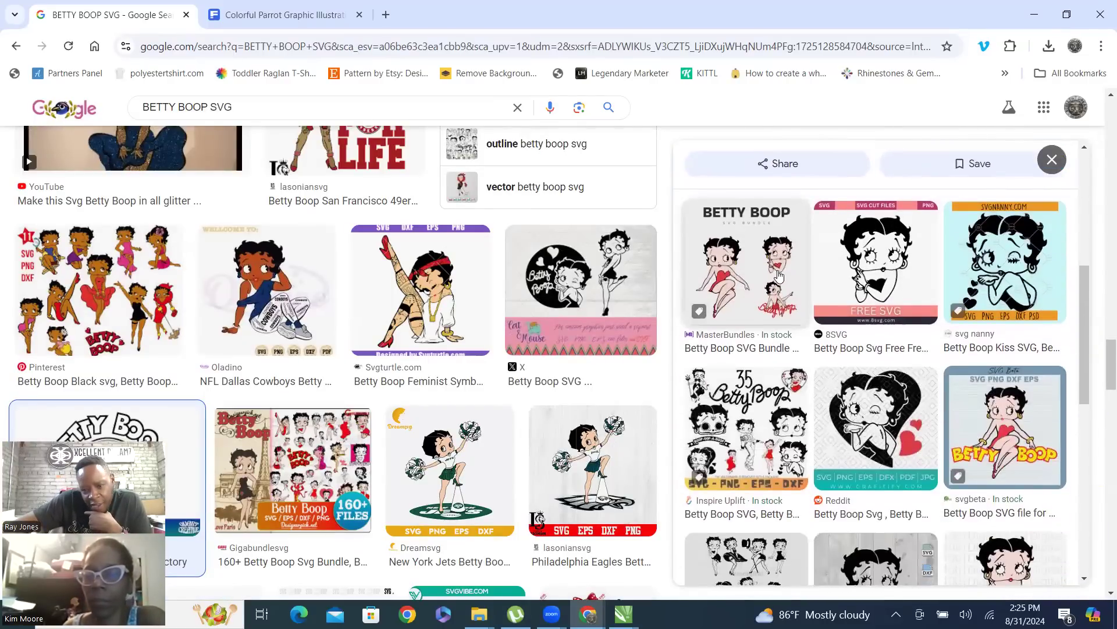
left_click(756, 293)
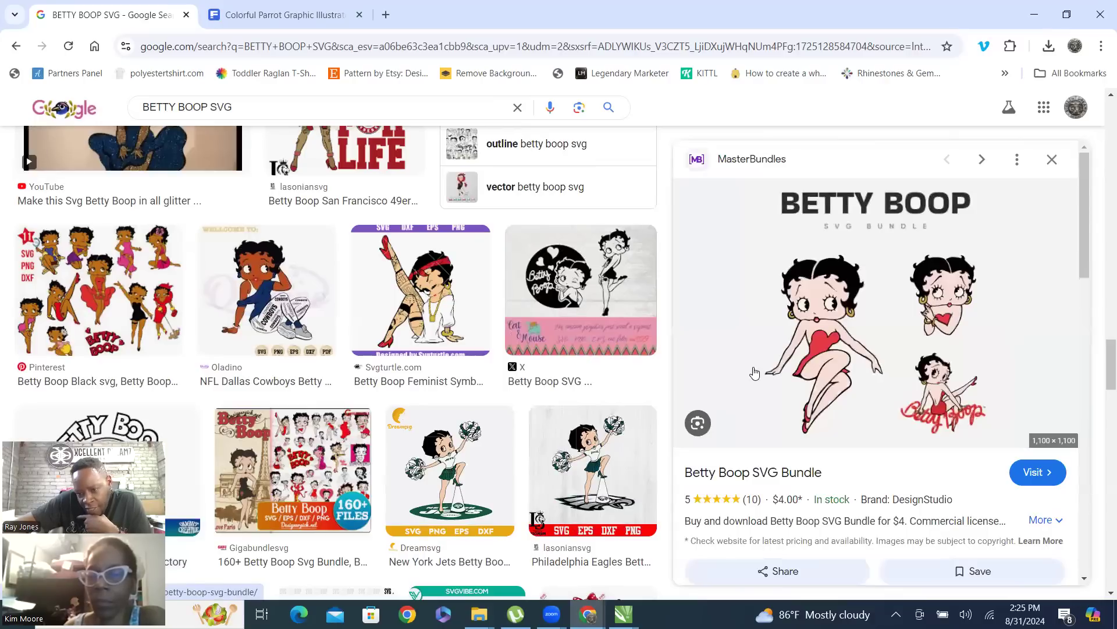
right_click(864, 268)
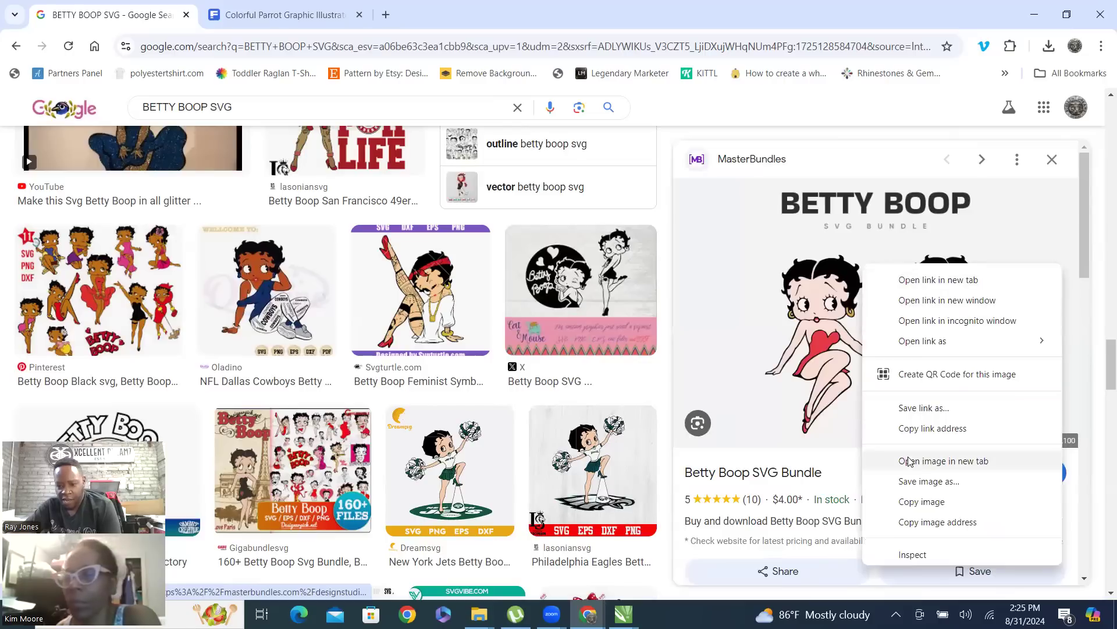
left_click(943, 487)
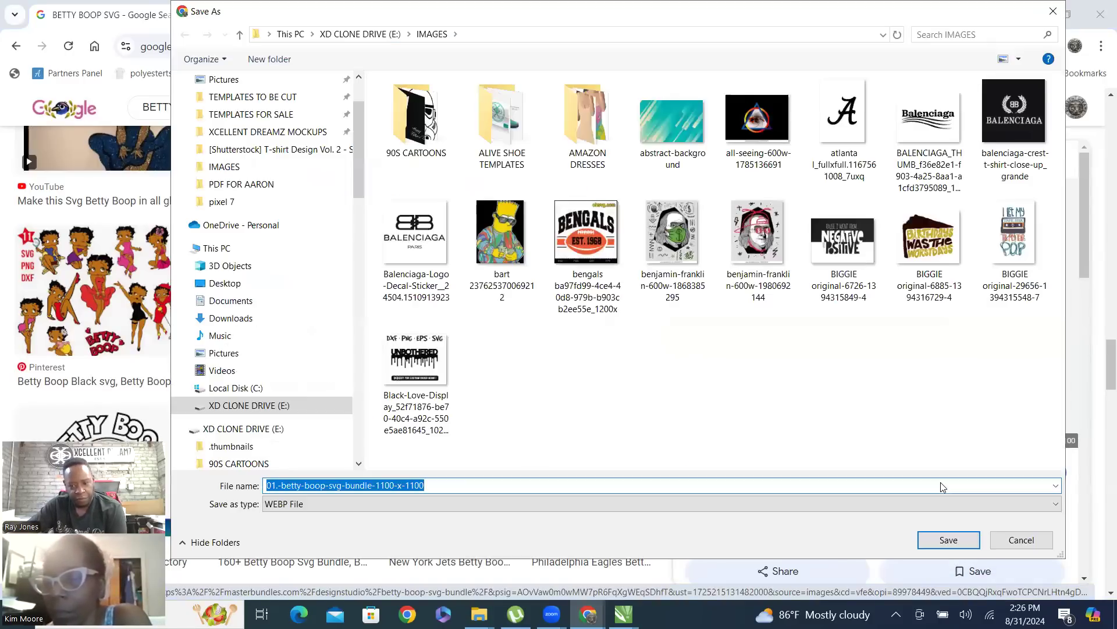
key("Escape")
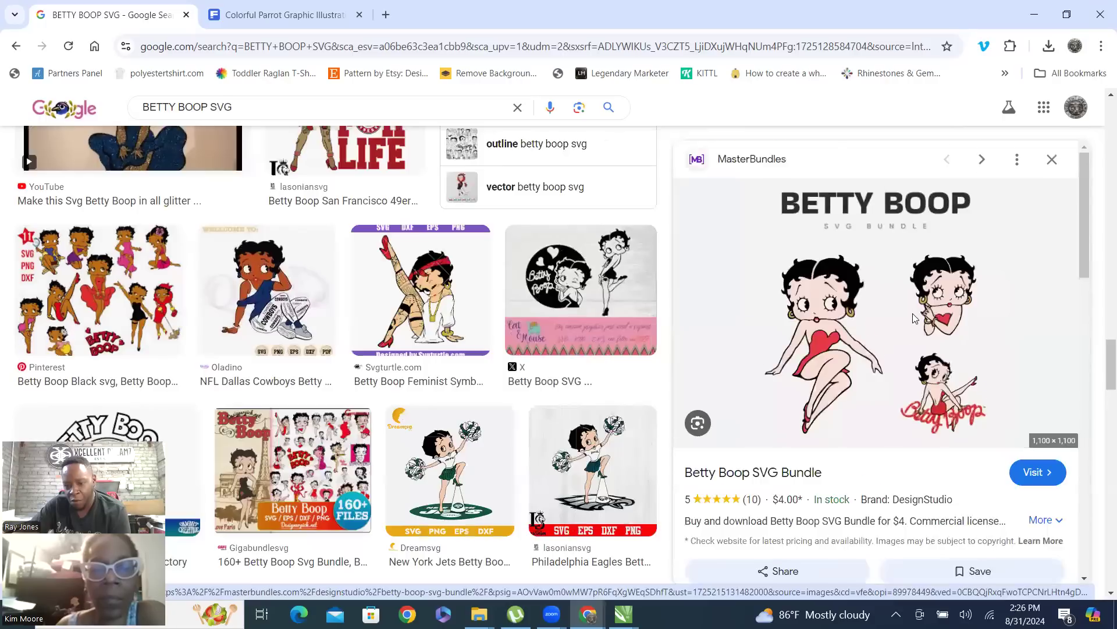
Look through the related images and further large results for another Betty Boop design
scroll(917, 305, "down", 7)
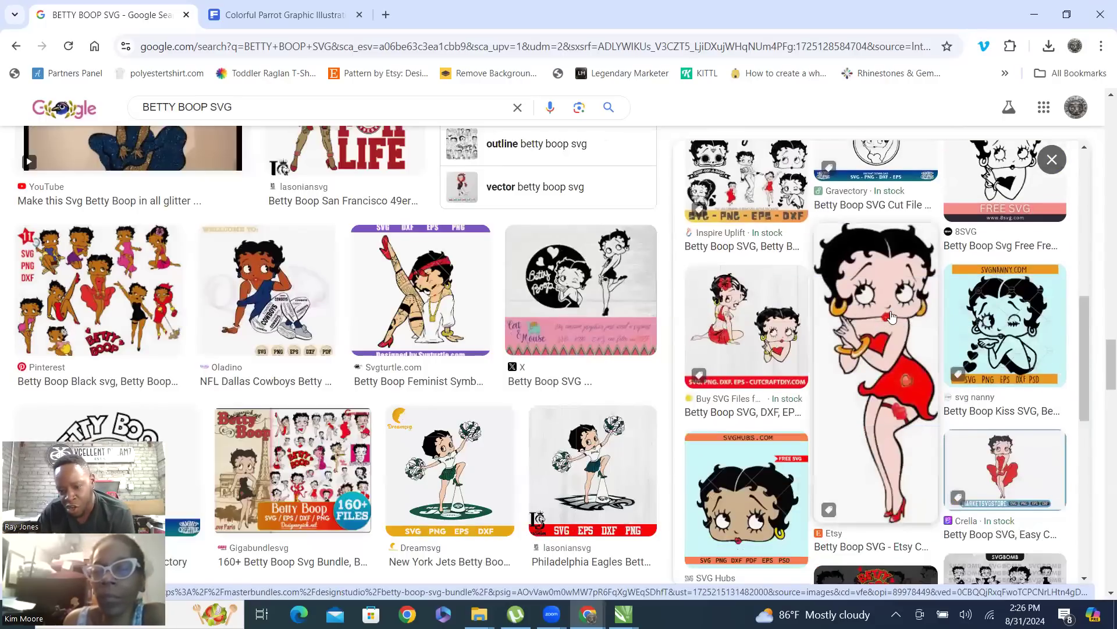
scroll(896, 349, "down", 3)
scroll(891, 276, "down", 3)
scroll(943, 315, "down", 2)
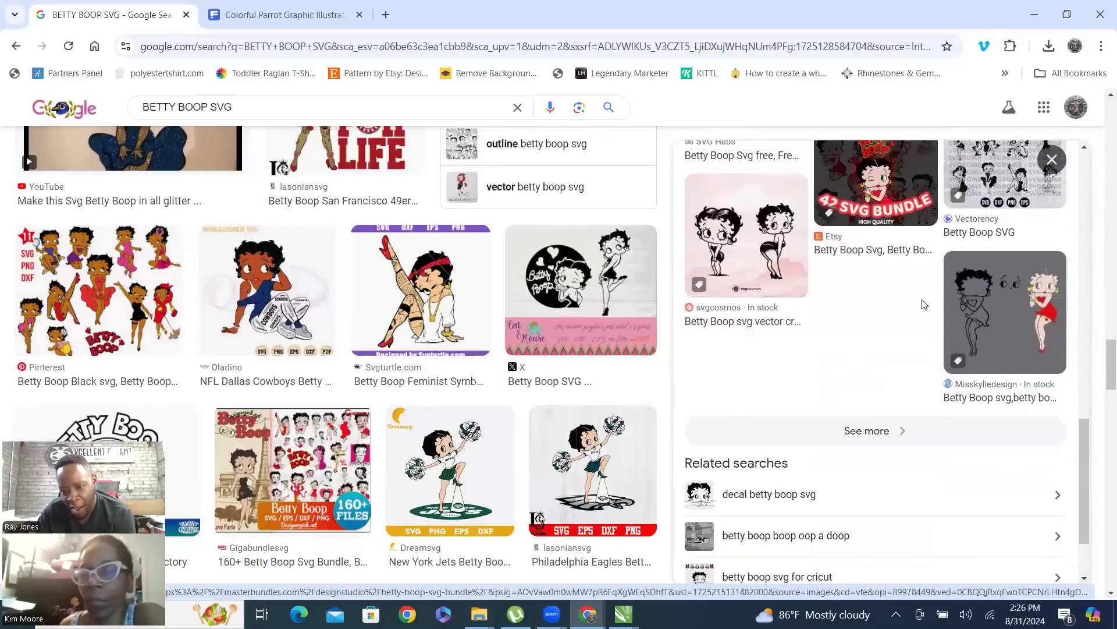
scroll(273, 304, "down", 6)
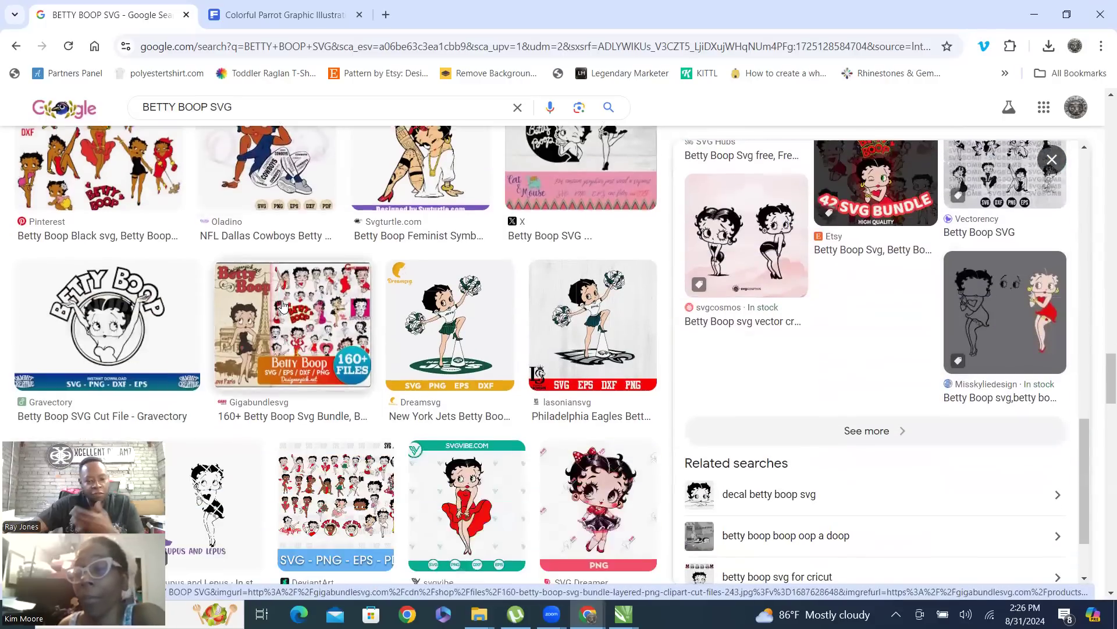
scroll(426, 322, "down", 5)
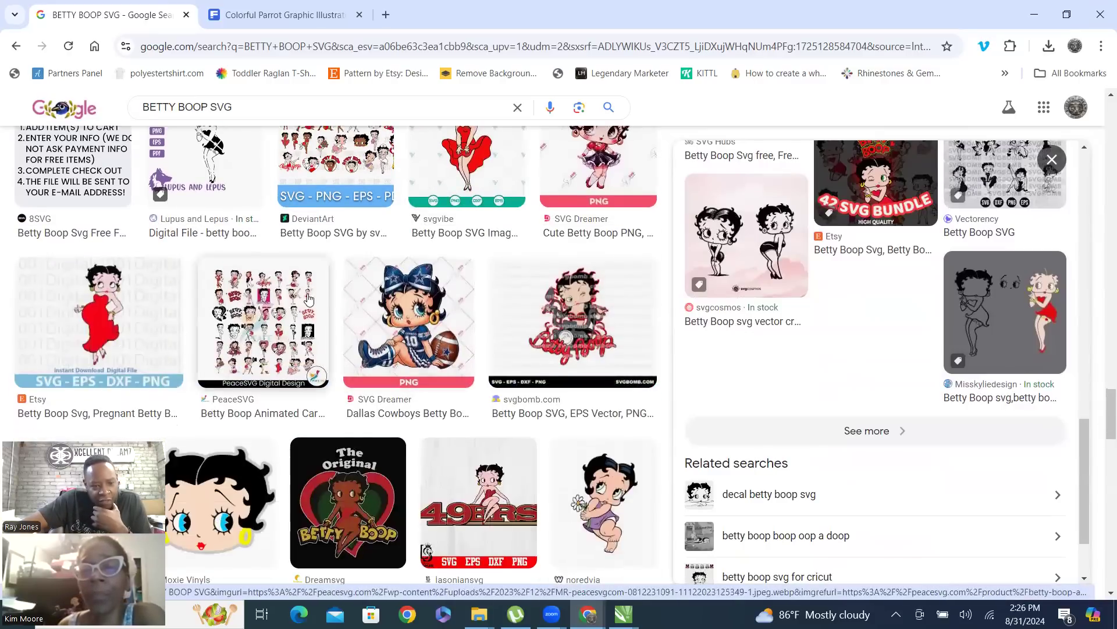
scroll(425, 321, "down", 4)
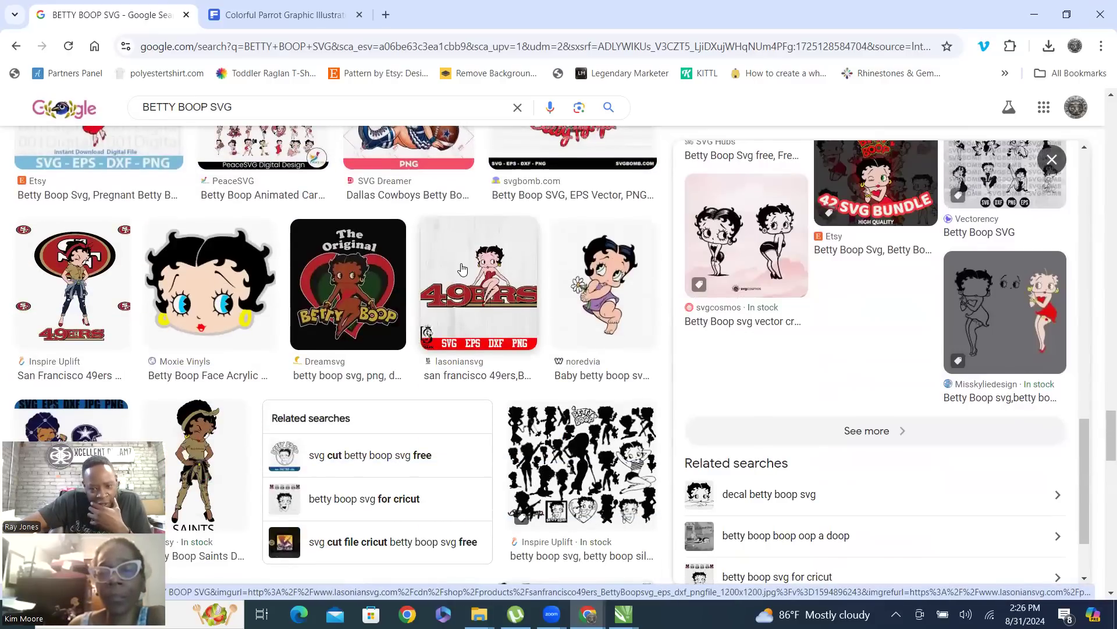
scroll(461, 268, "down", 10)
scroll(462, 268, "down", 6)
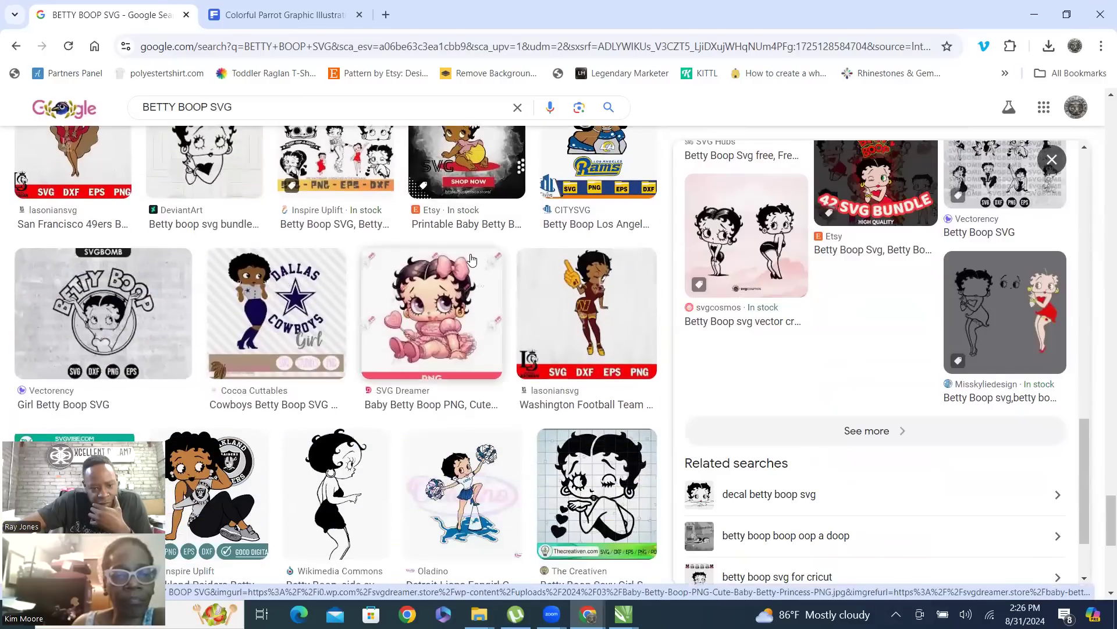
scroll(472, 260, "down", 3)
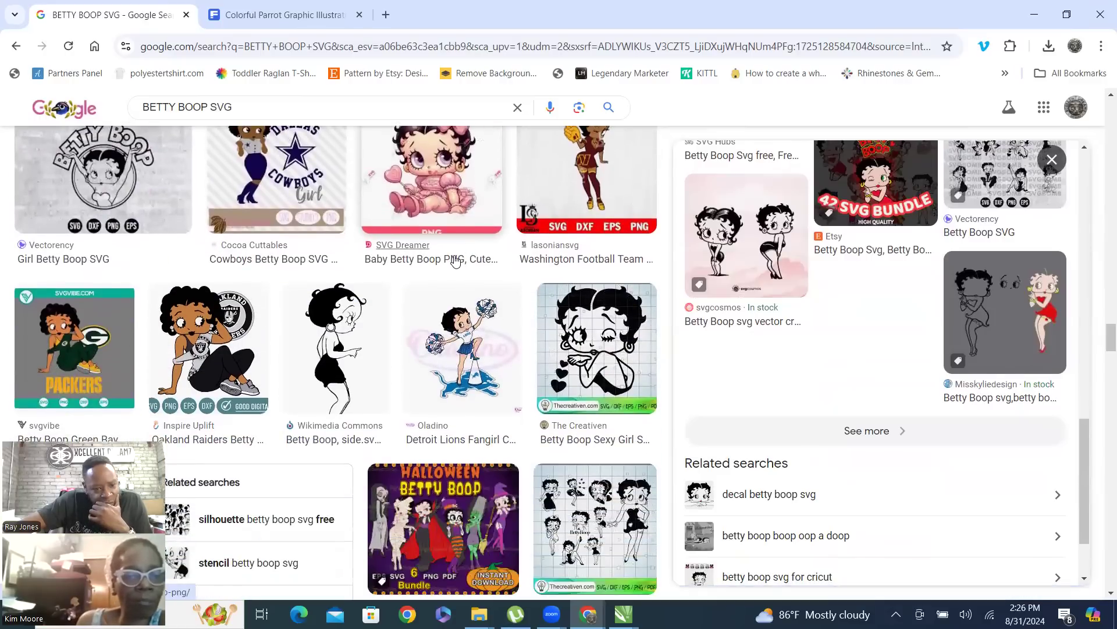
scroll(495, 251, "down", 1)
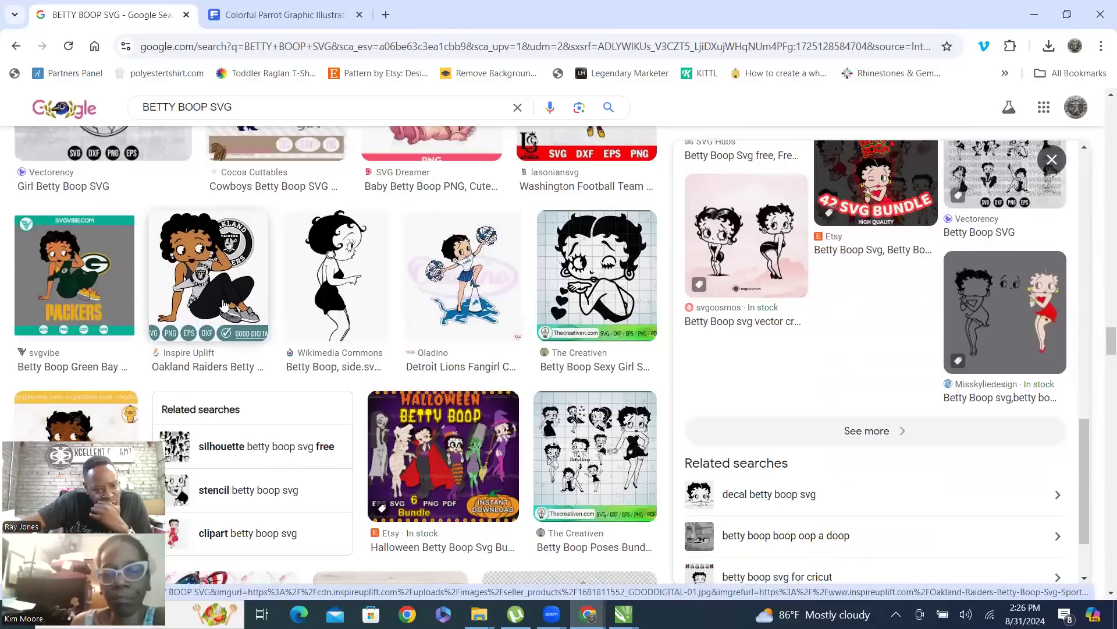
Preview the Oakland Raiders Betty Boop from Inspire Uplift and save it in the IMAGES folder as BETTY BOOP GOODDIGITAL-01
left_click(213, 273)
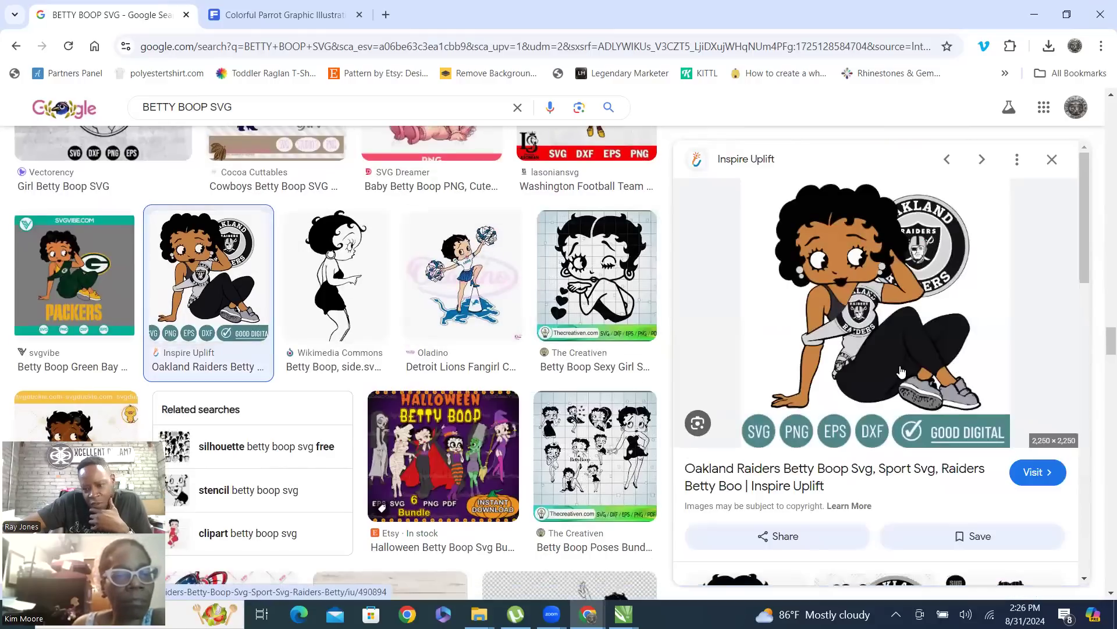
right_click(856, 252)
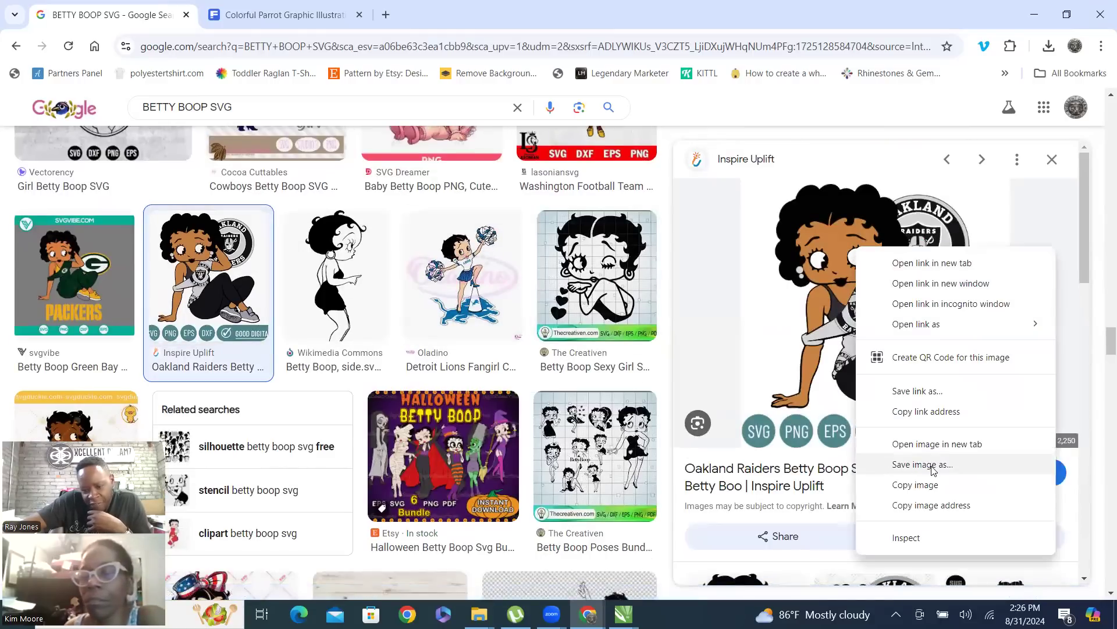
left_click(928, 464)
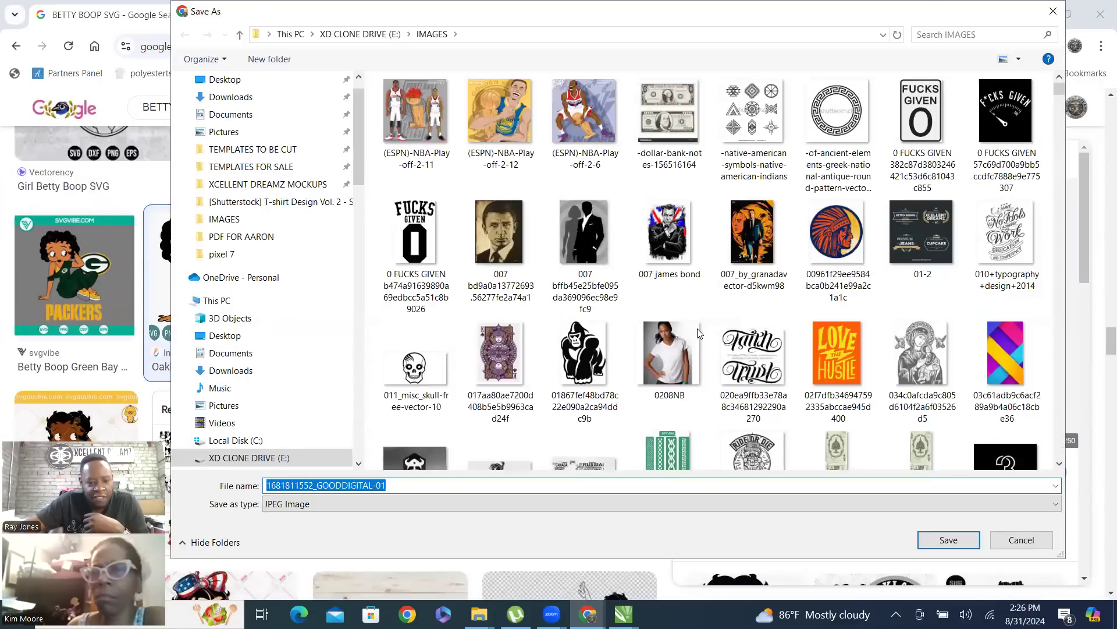
left_click(298, 486)
left_click_drag(318, 485, 195, 494)
type("BETTY BOOP")
key("Return")
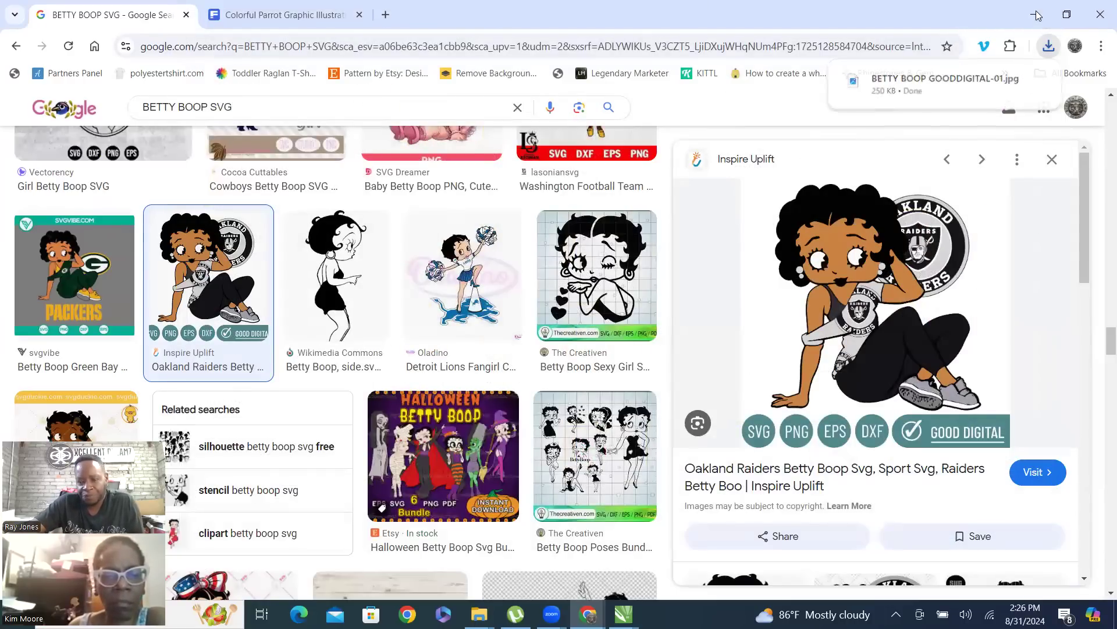
Shrink the browser window over CorelDRAW and bring the downloaded BETTY BOOP GOODDIGITAL-01.jpg into the Untitled-1 document
key("alt+Tab")
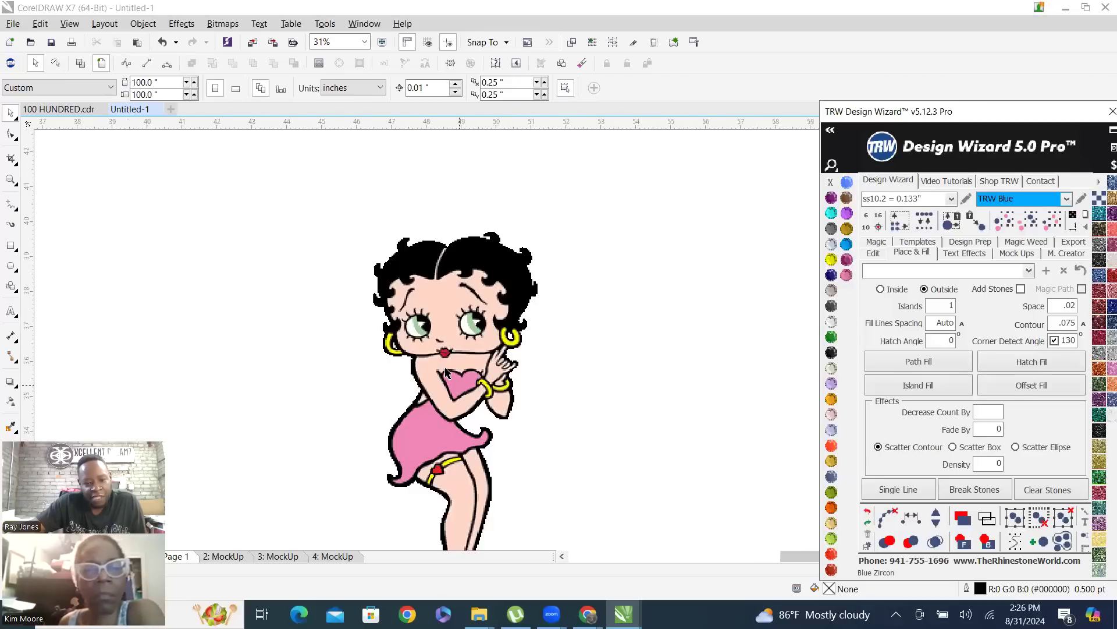
scroll(361, 286, "up", 2)
scroll(297, 344, "down", 2)
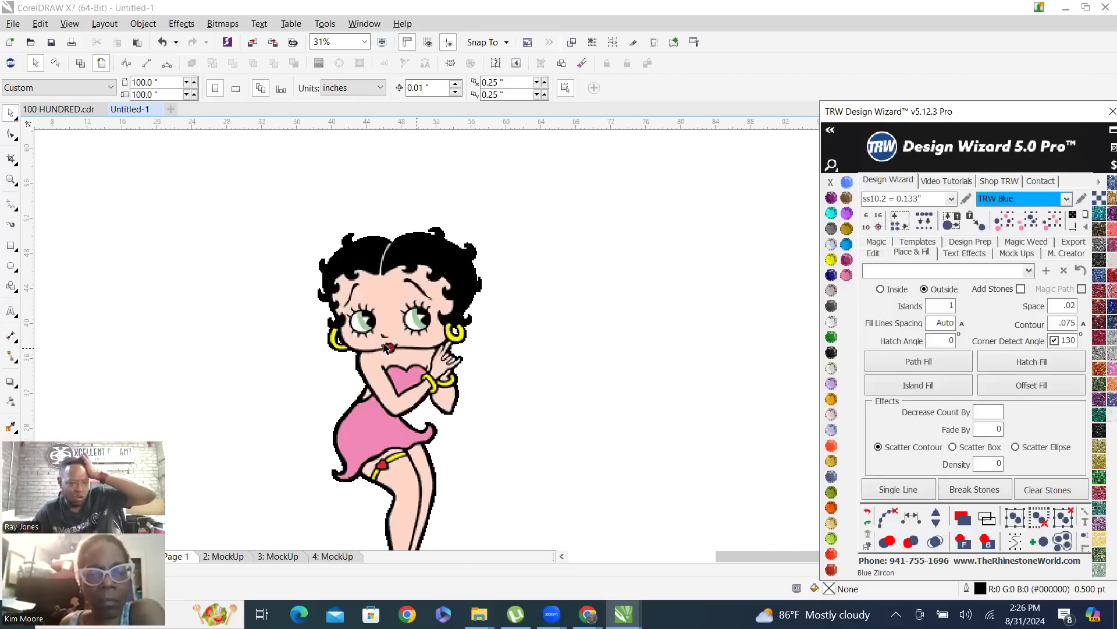
scroll(406, 378, "down", 2)
left_click(590, 617)
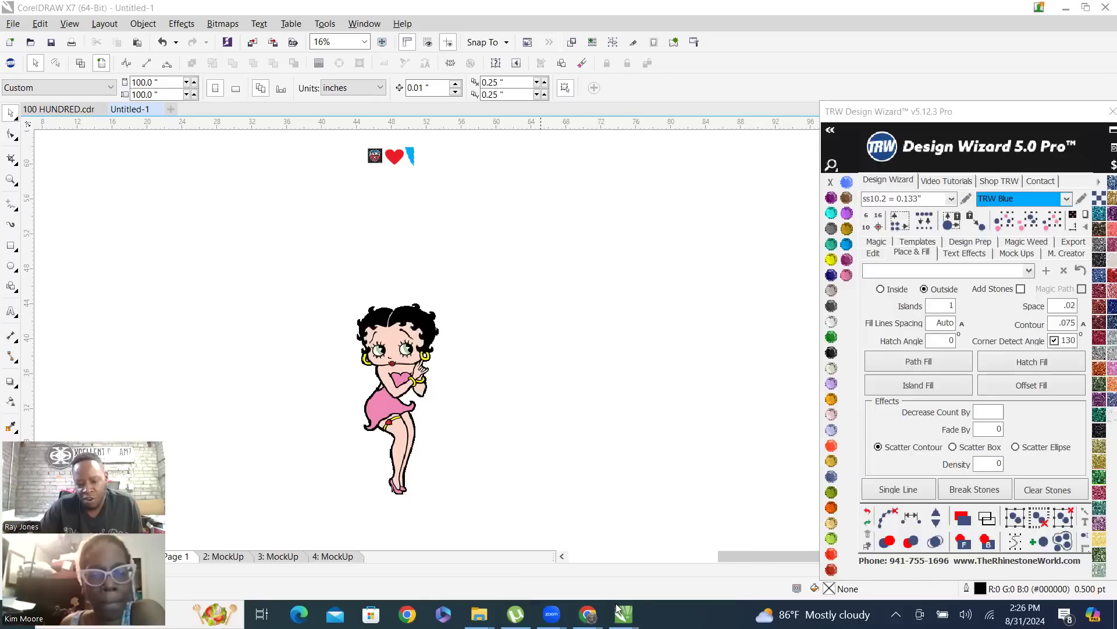
left_click(587, 614)
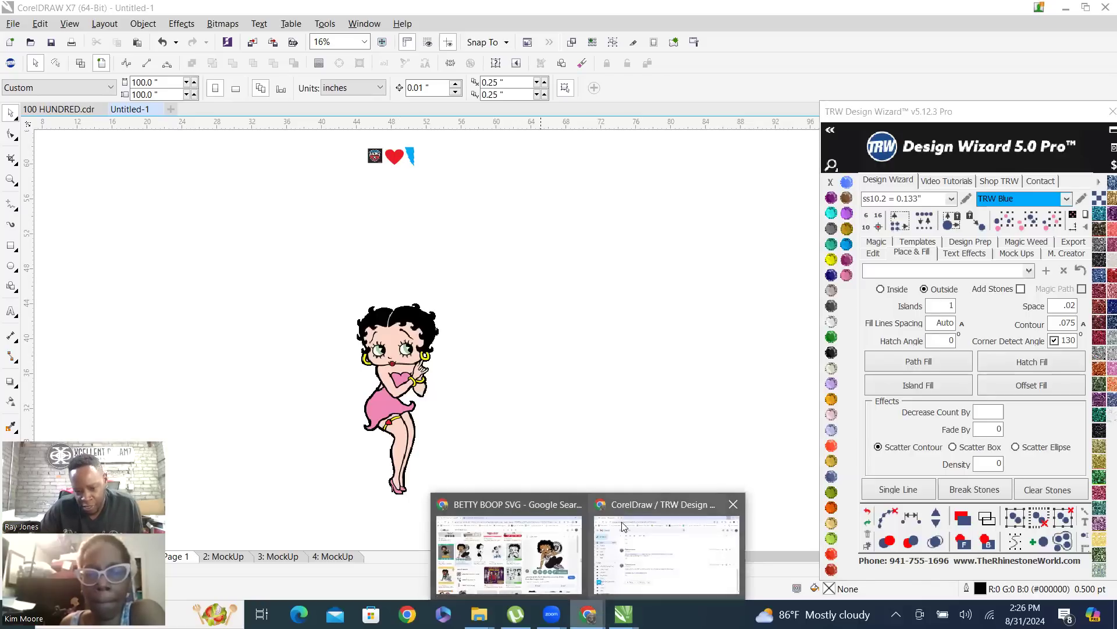
left_click(541, 508)
left_click(1067, 9)
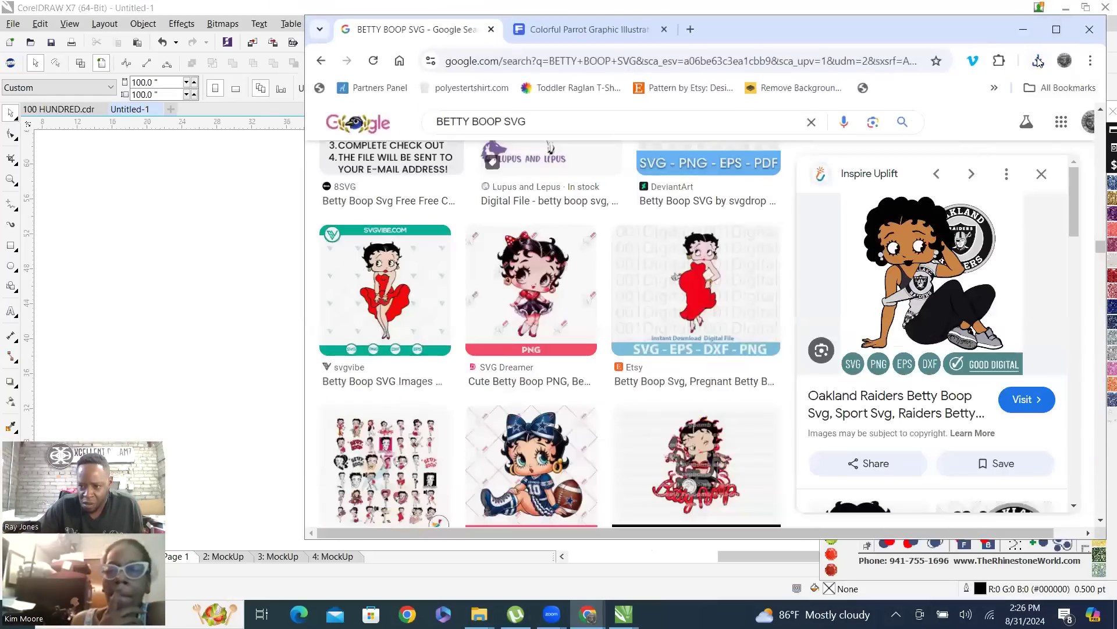
left_click(1038, 61)
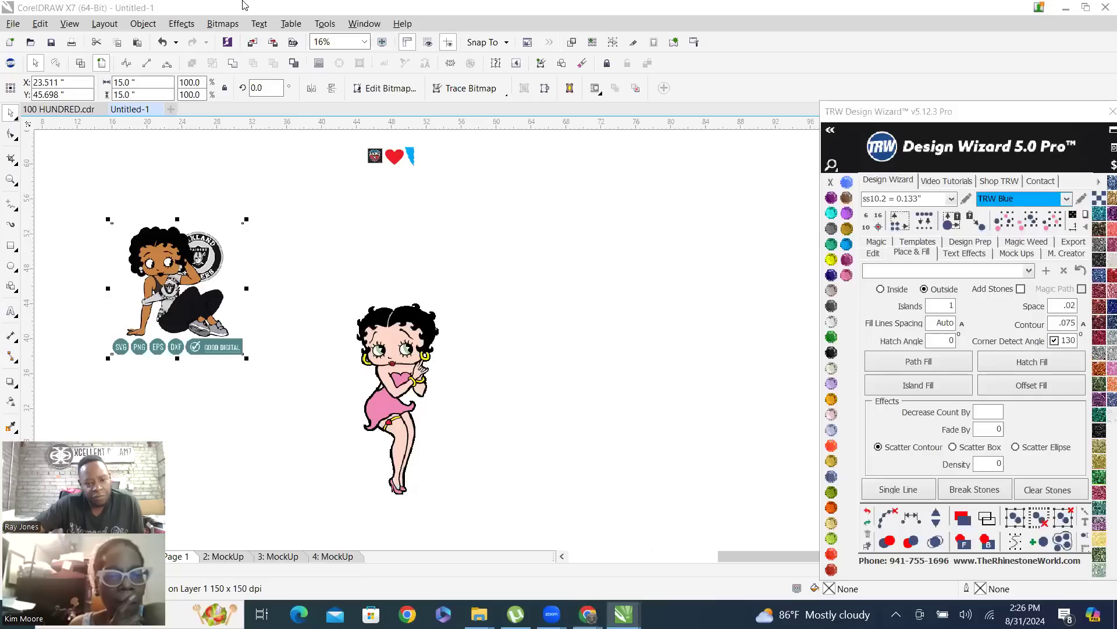
Move the imported Raiders Betty Boop image to the right side of the pink-dress Betty Boop
scroll(454, 333, "down", 1)
left_click_drag(297, 318, 478, 371)
scroll(478, 371, "up", 1)
scroll(529, 344, "up", 1)
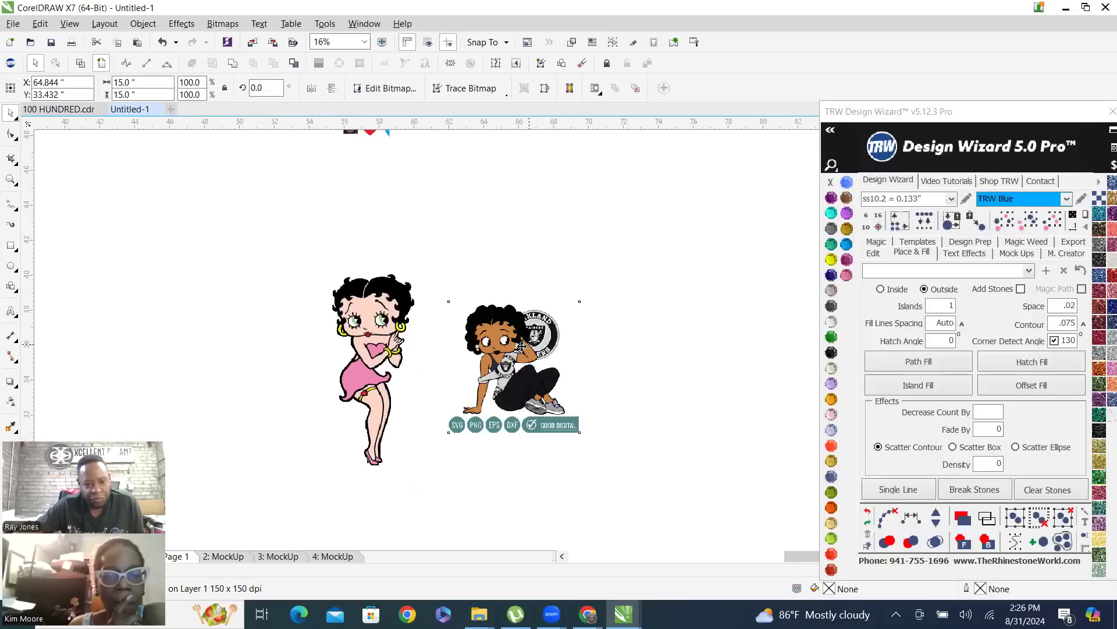
scroll(365, 453, "down", 1)
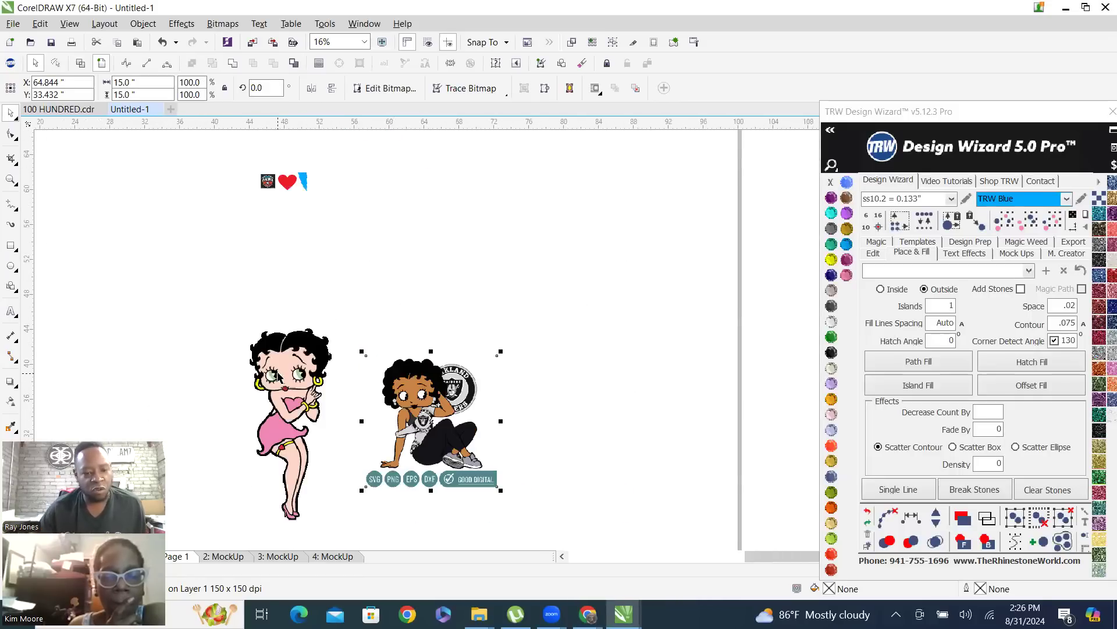
Start a Clipart outline trace of the pink-dress Betty Boop bitmap and compare the traced edges with the original up close
left_click(296, 348)
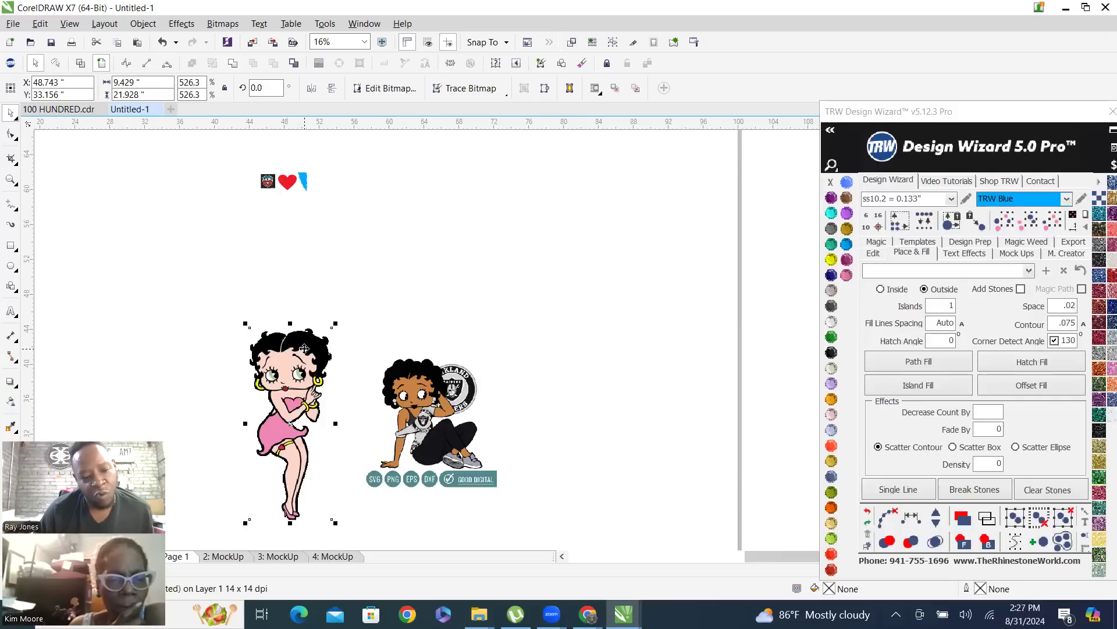
right_click(305, 351)
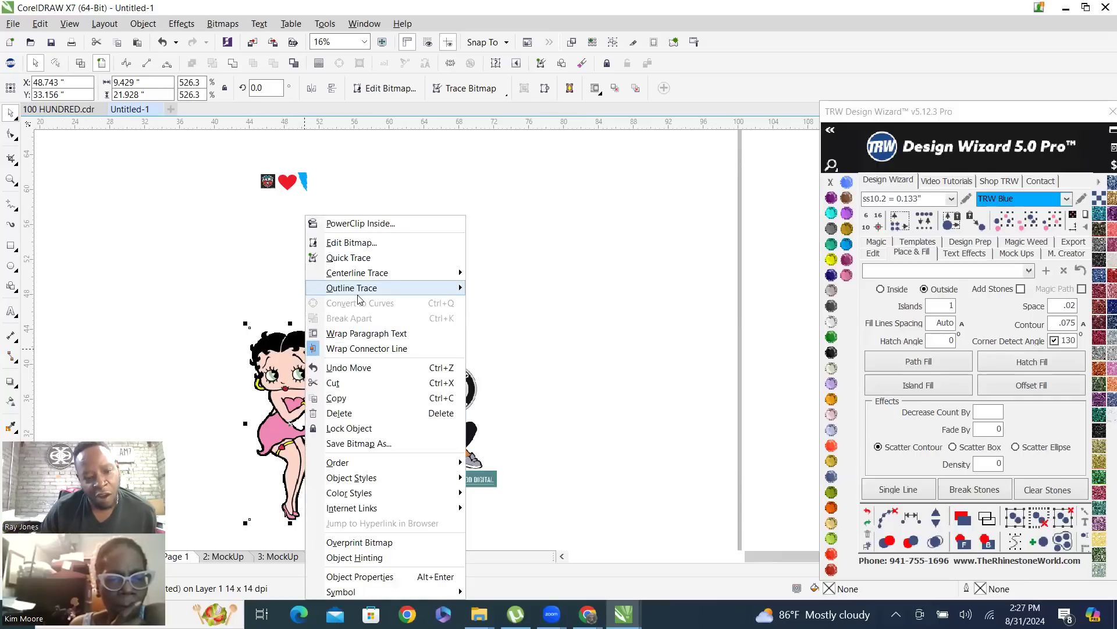
mouse_move(379, 288)
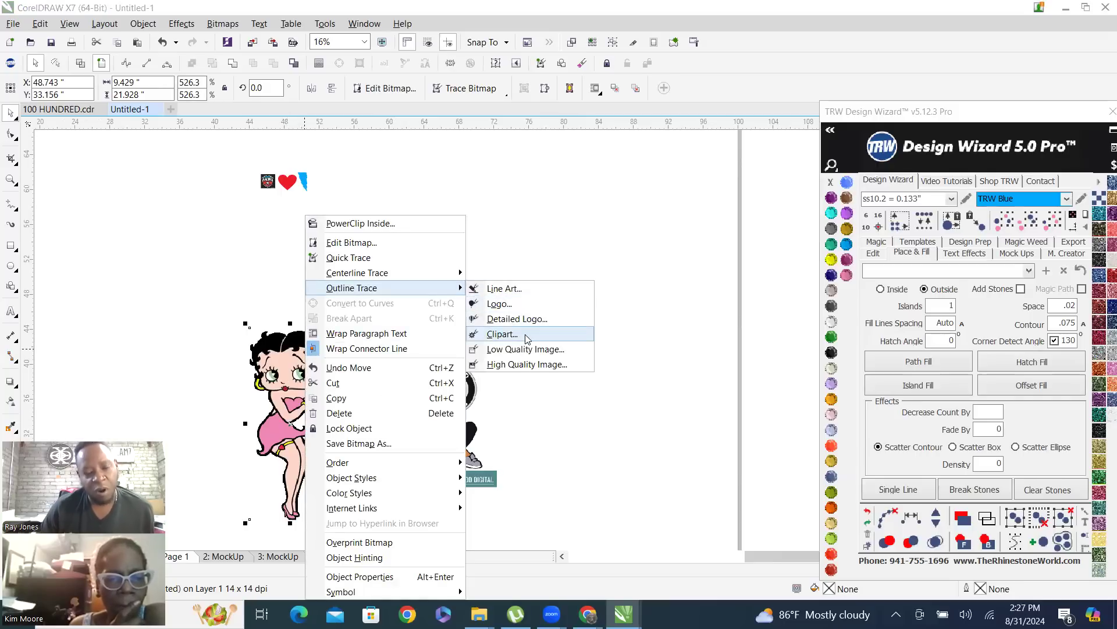
left_click(502, 334)
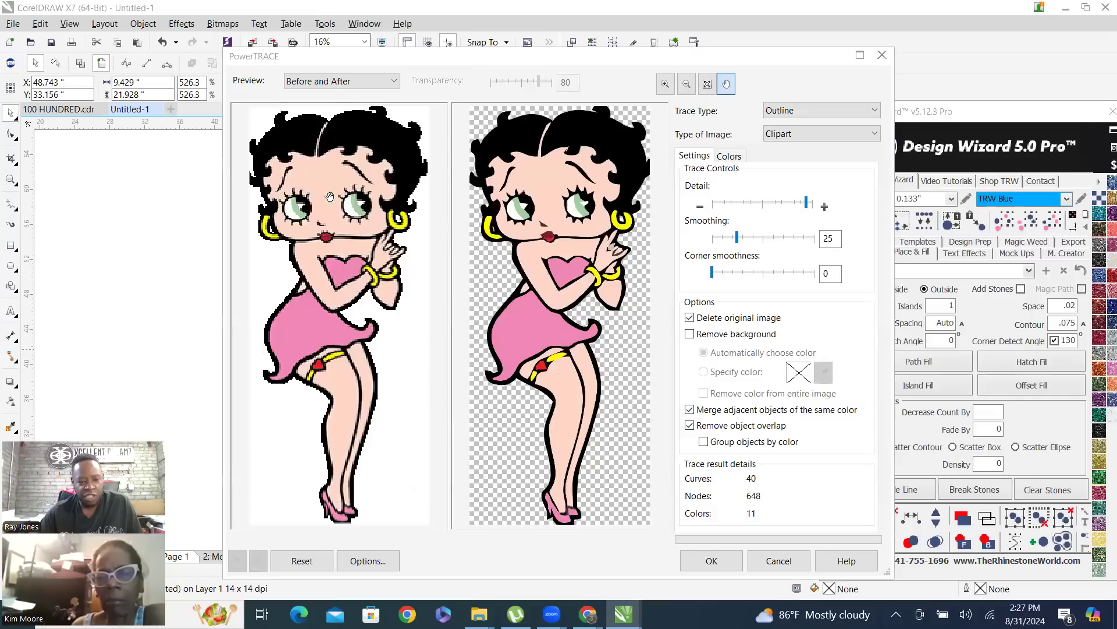
scroll(329, 197, "up", 6)
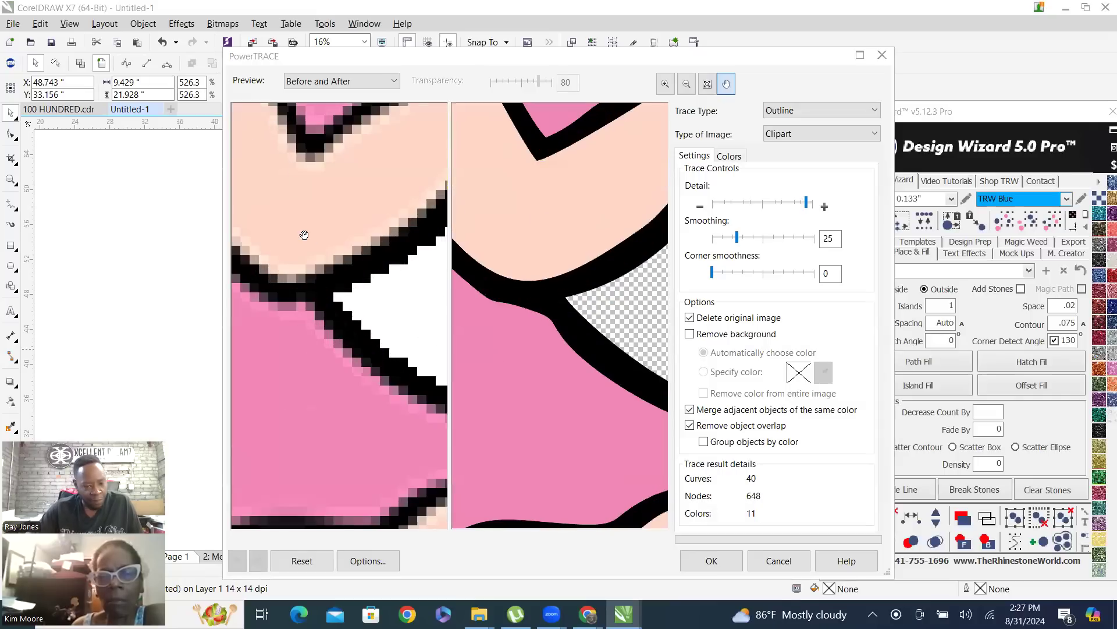
scroll(280, 374, "down", 2)
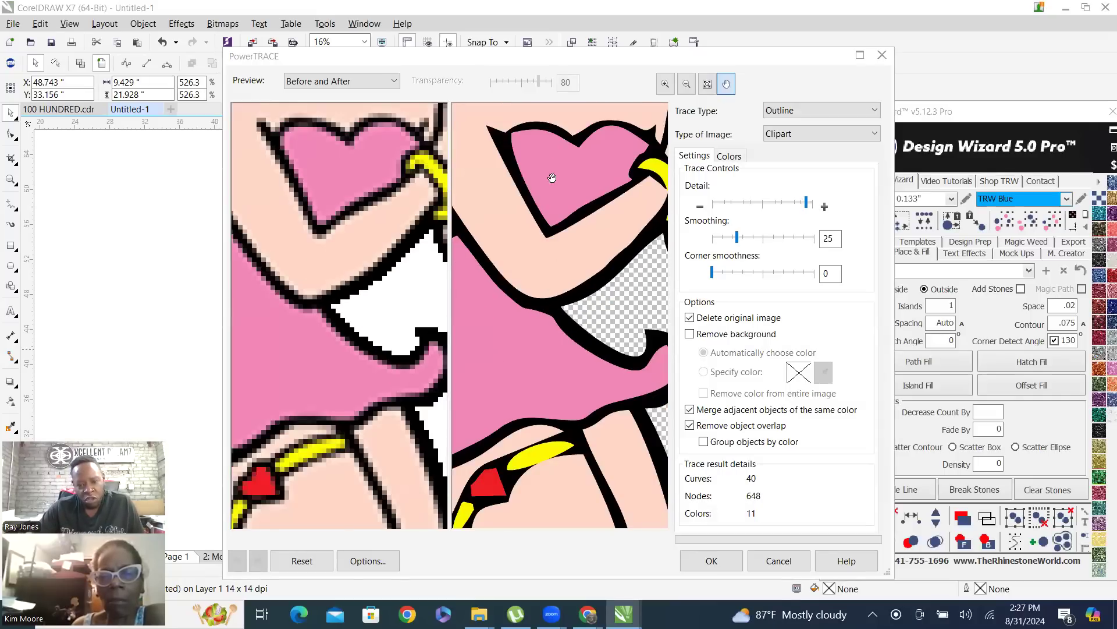
scroll(559, 183, "down", 2)
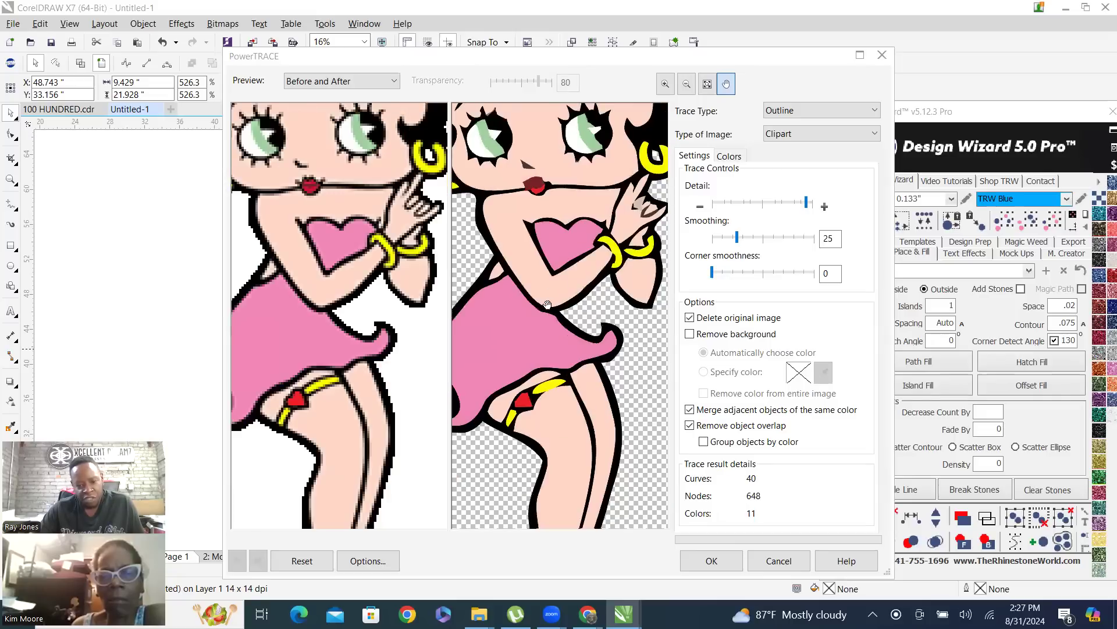
scroll(510, 416, "up", 2)
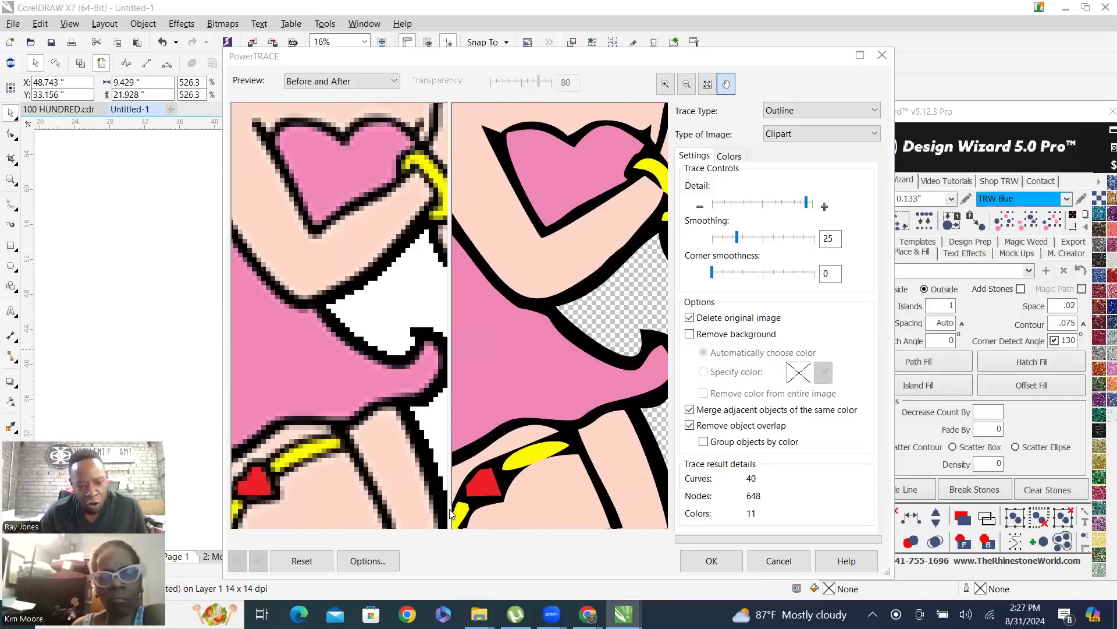
scroll(517, 454, "down", 2)
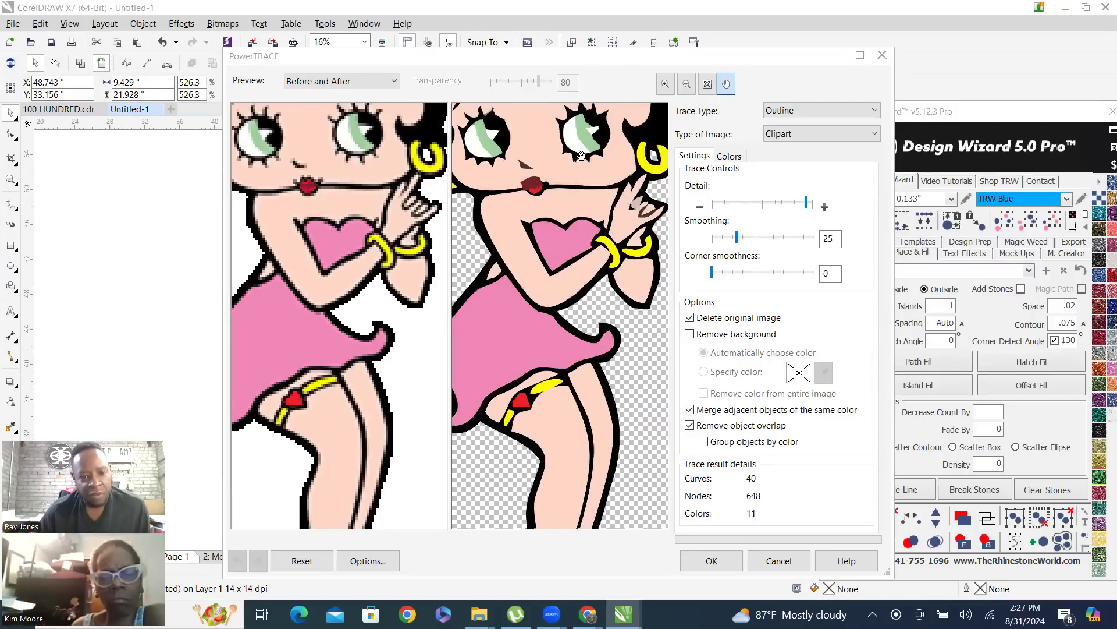
scroll(543, 275, "down", 2)
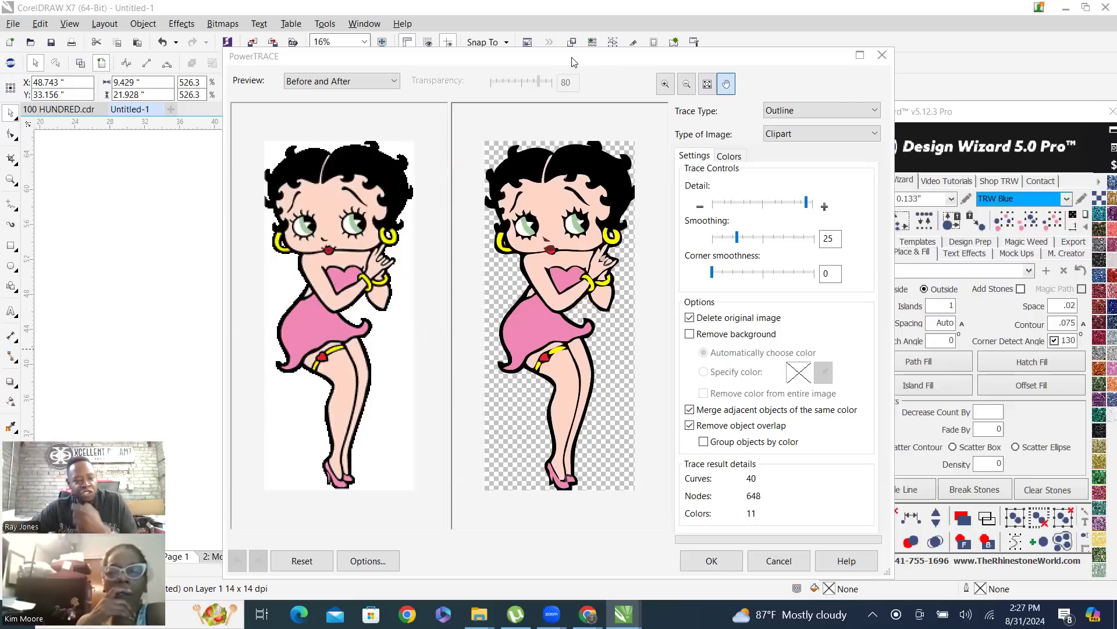
Move the PowerTRACE dialog aside, enable background removal with automatic color choice, and raise the trace detail to its maximum
left_click_drag(574, 61, 371, 22)
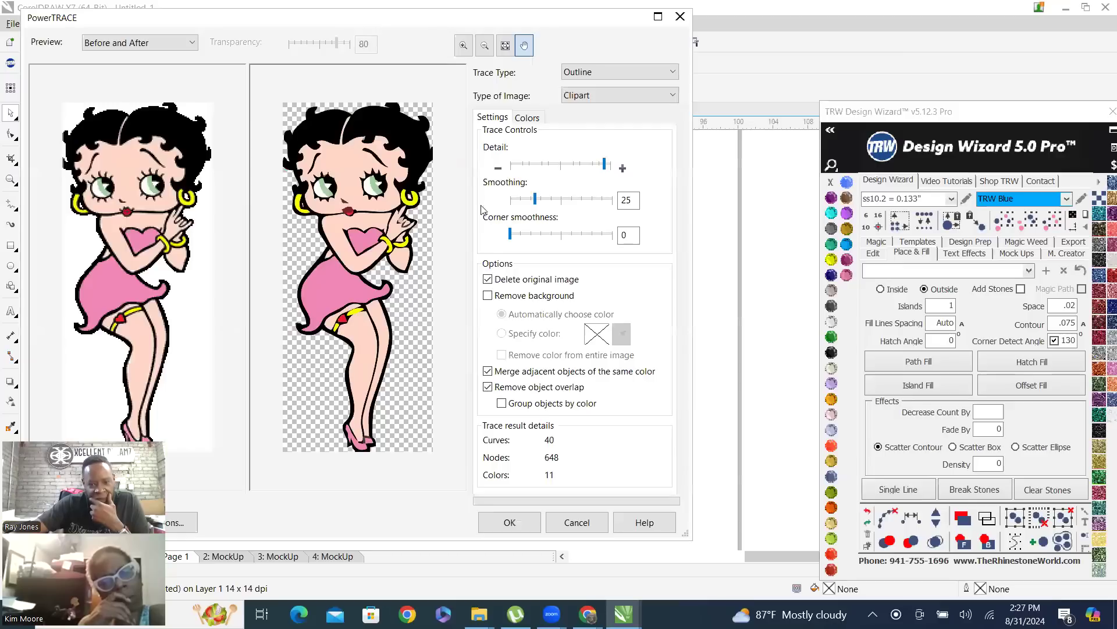
left_click(489, 295)
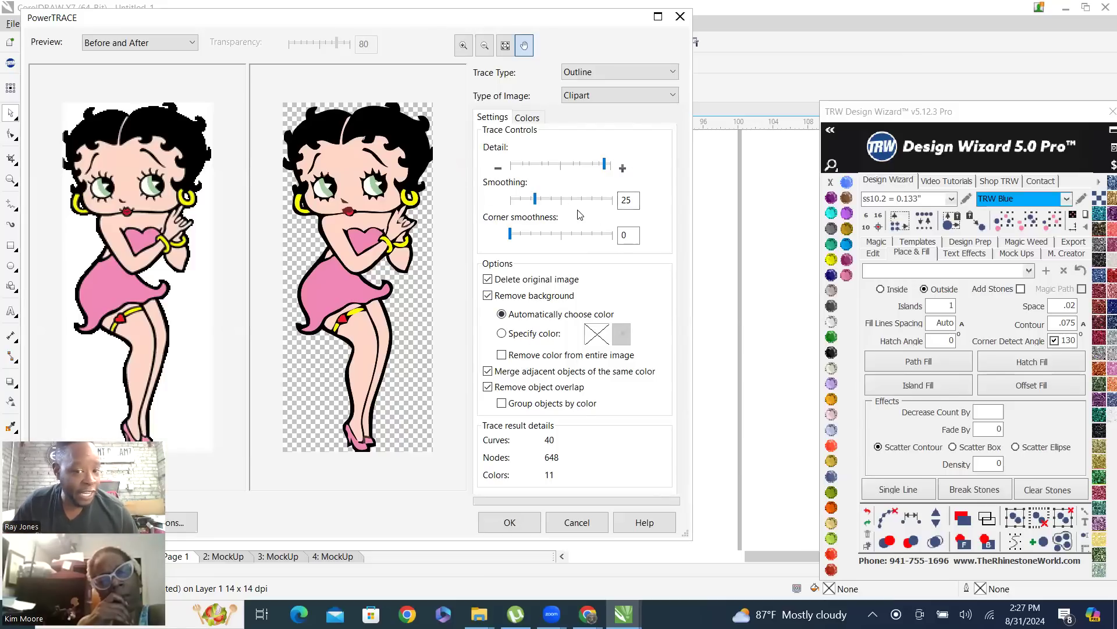
left_click(605, 168)
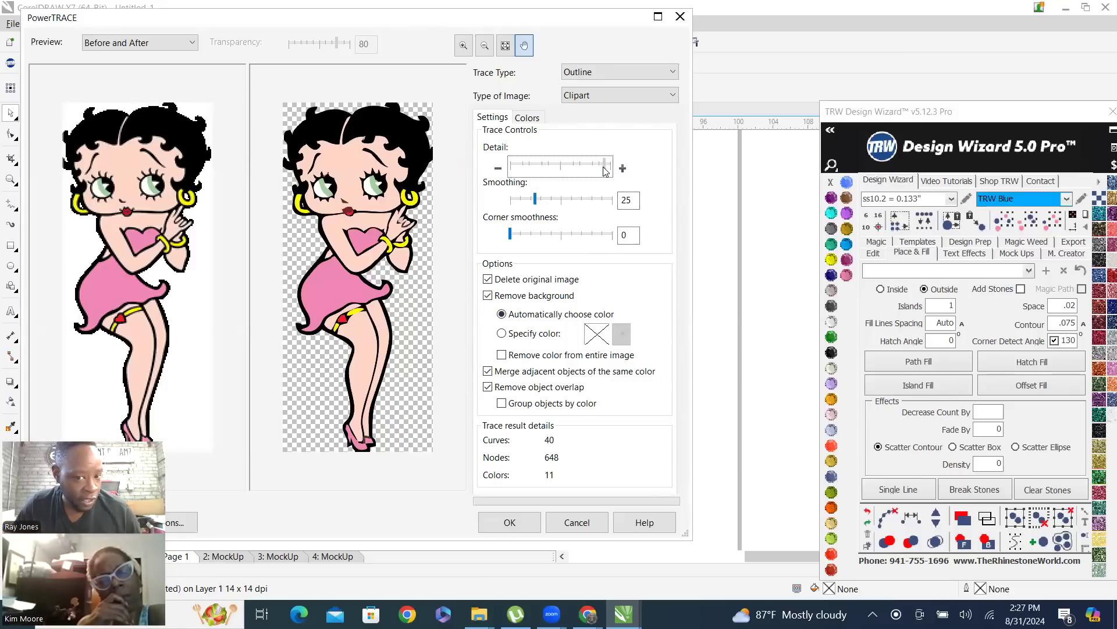
left_click(623, 168)
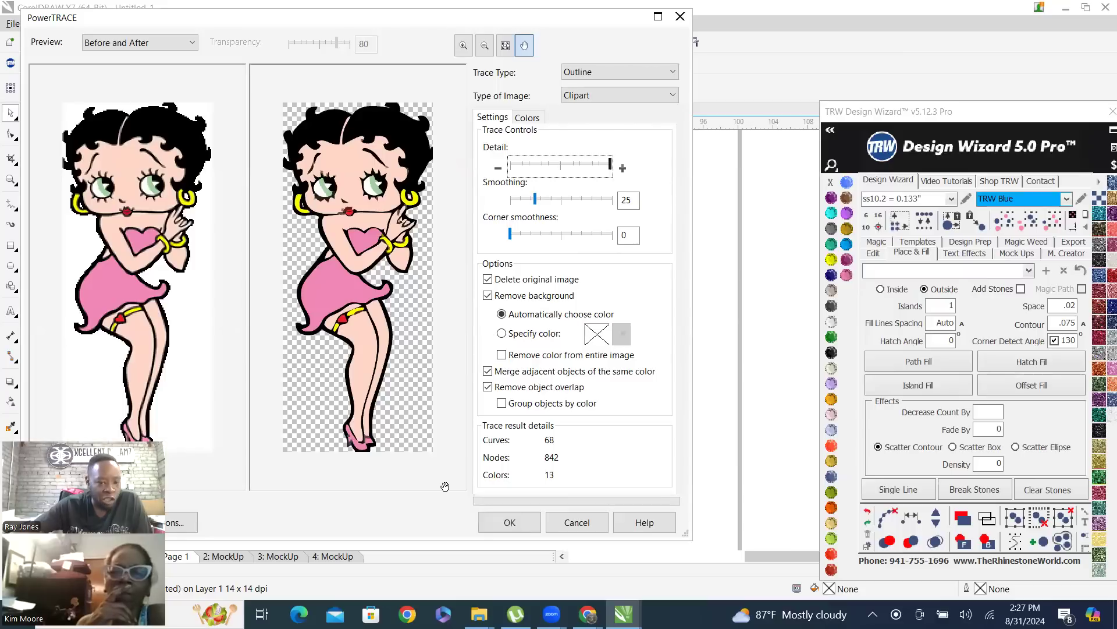
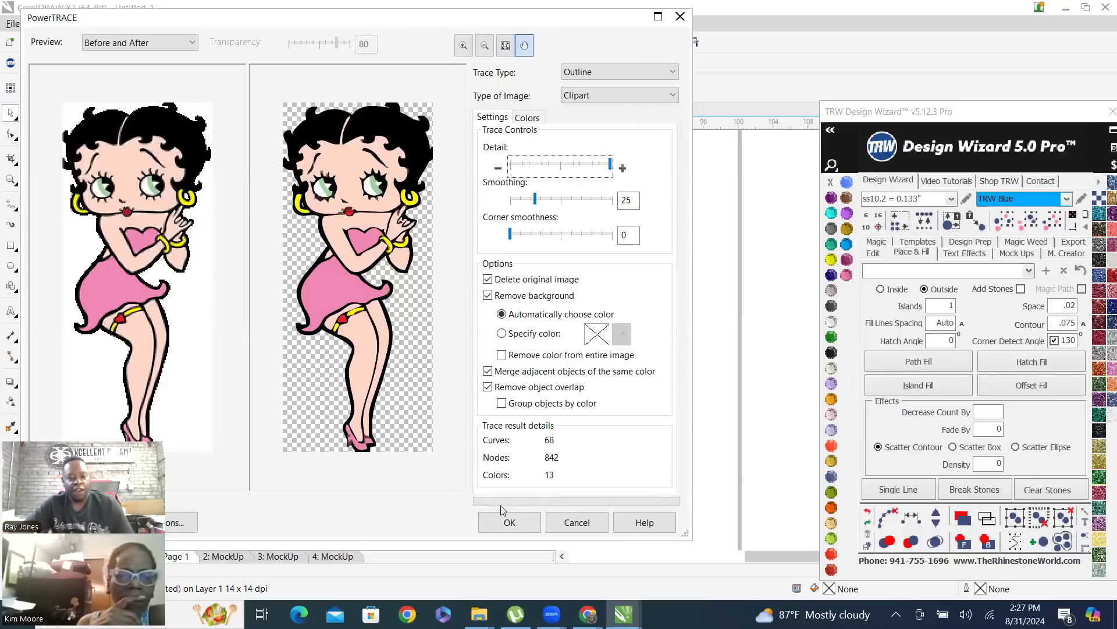
Apply the Clipart outline trace to the standing Betty Boop bitmap and examine the traced garter, lips and face details
left_click(515, 527)
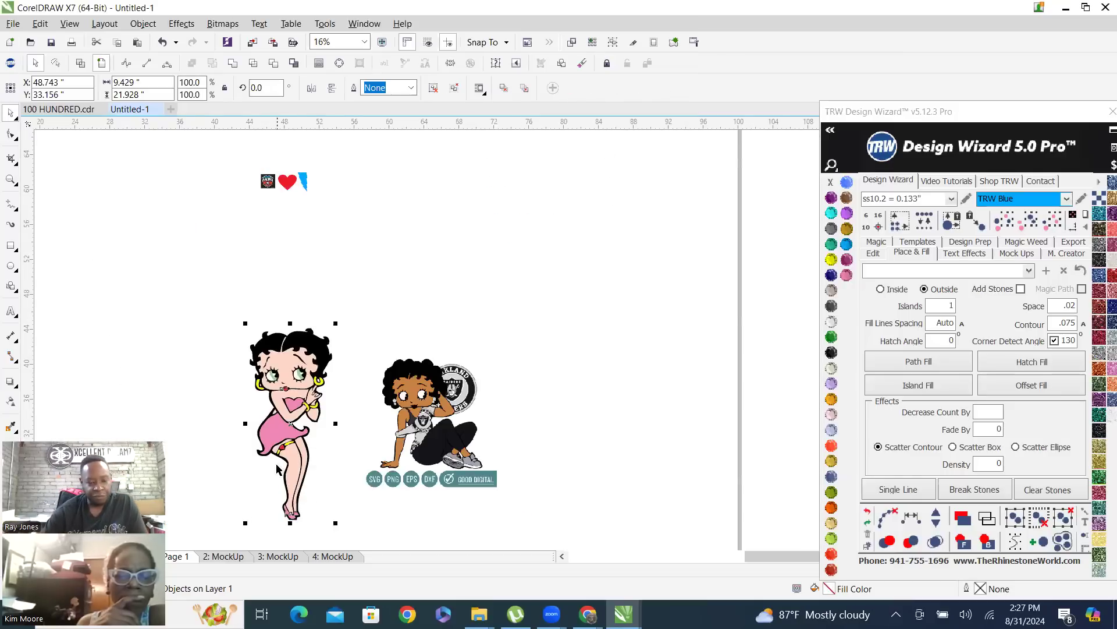
scroll(276, 437, "up", 2)
scroll(298, 469, "up", 3)
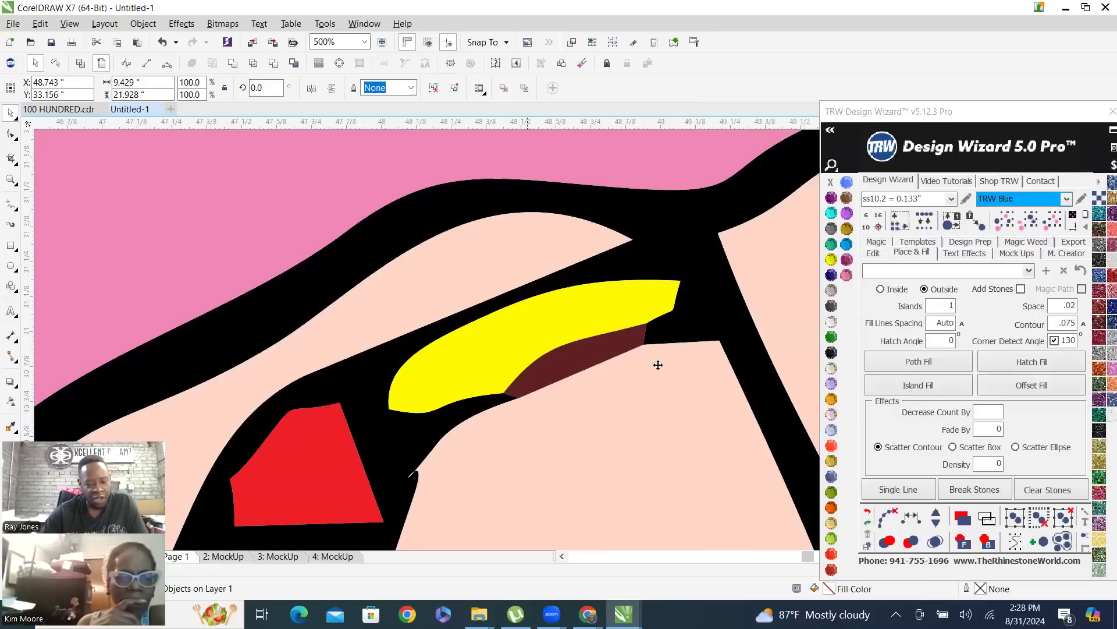
scroll(349, 415, "up", 2)
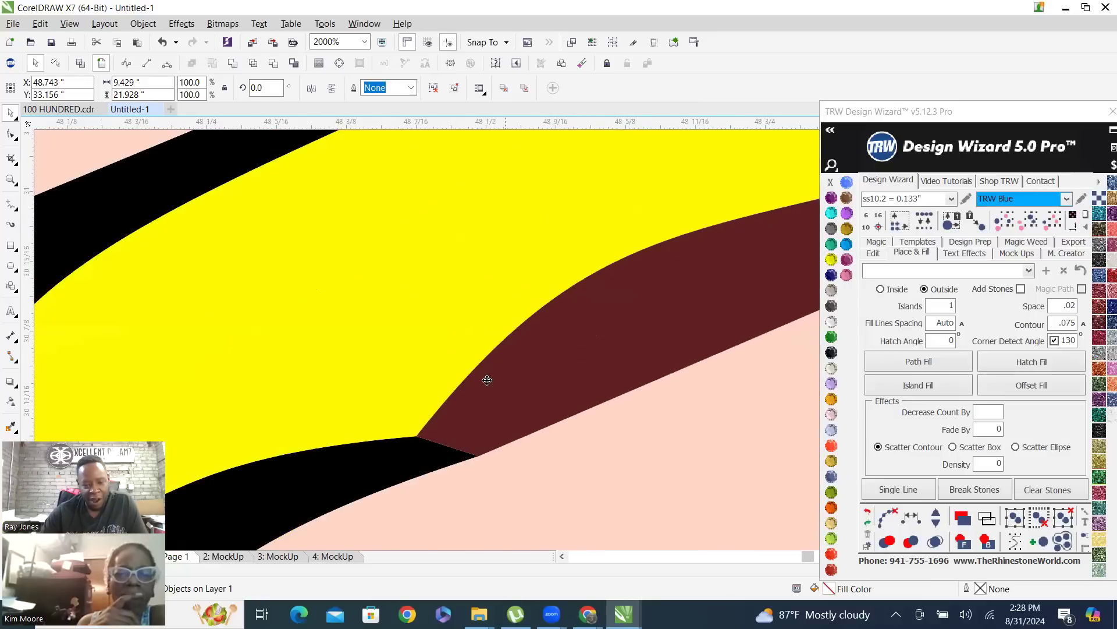
scroll(361, 432, "down", 4)
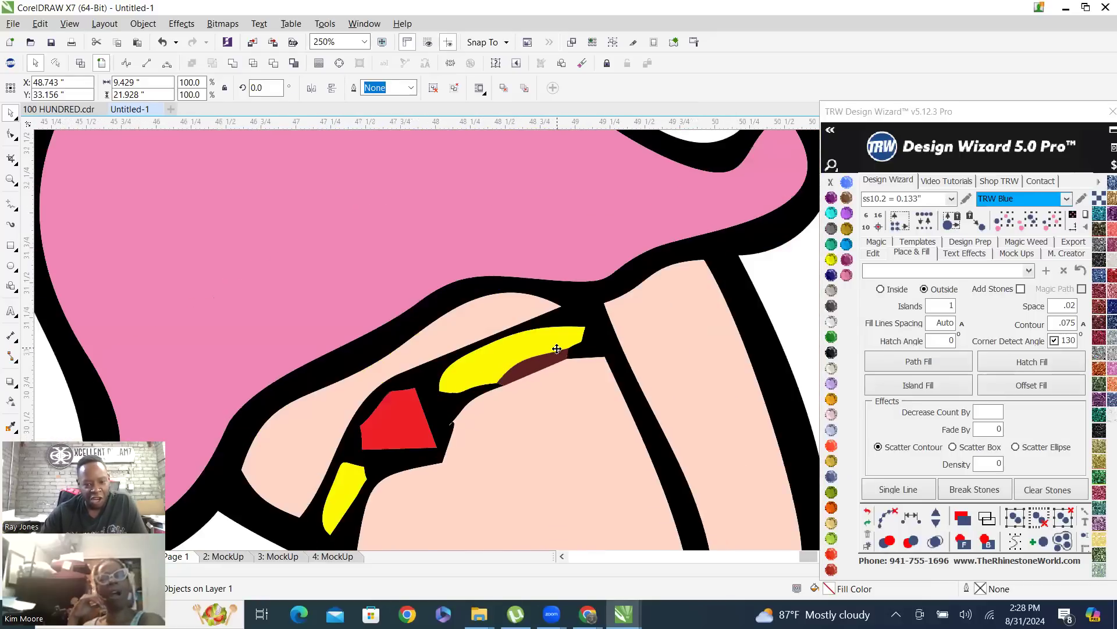
scroll(450, 403, "down", 3)
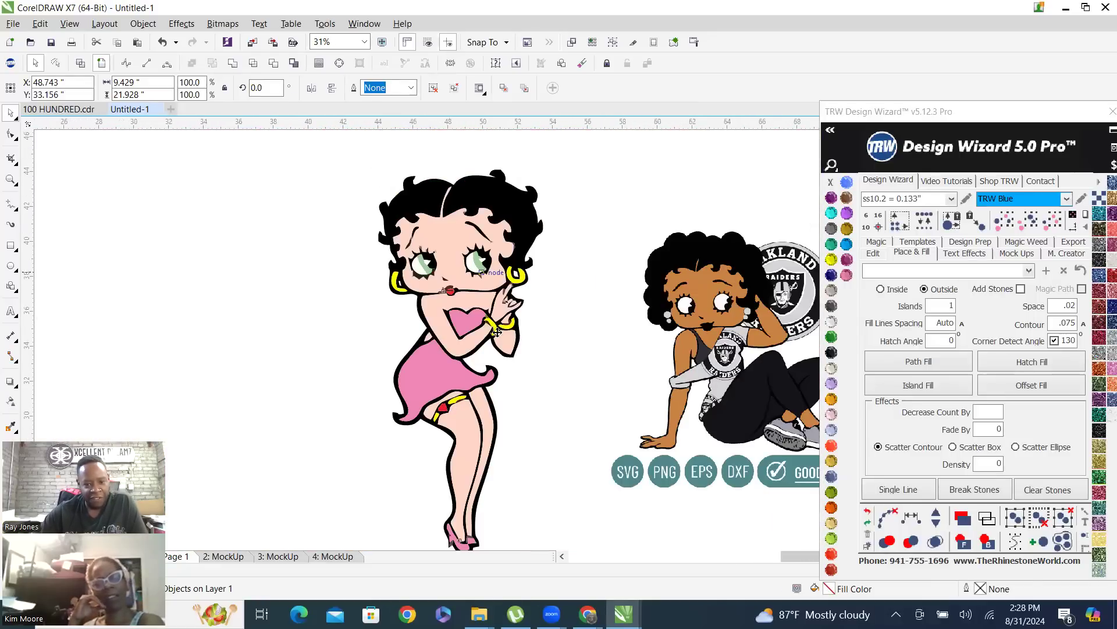
scroll(474, 268, "up", 3)
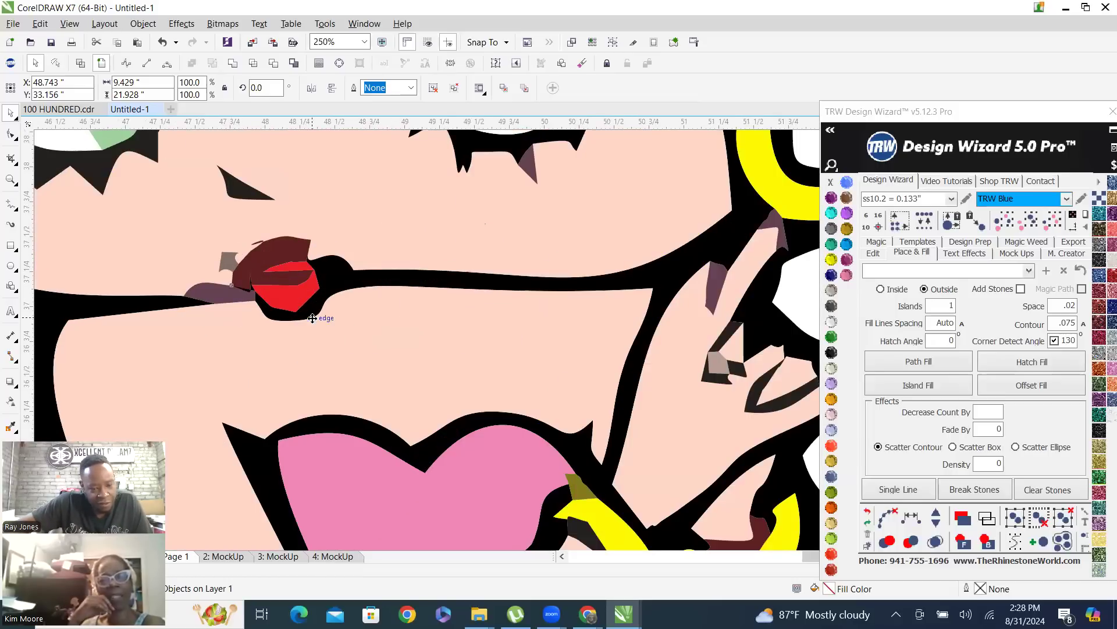
scroll(313, 318, "down", 2)
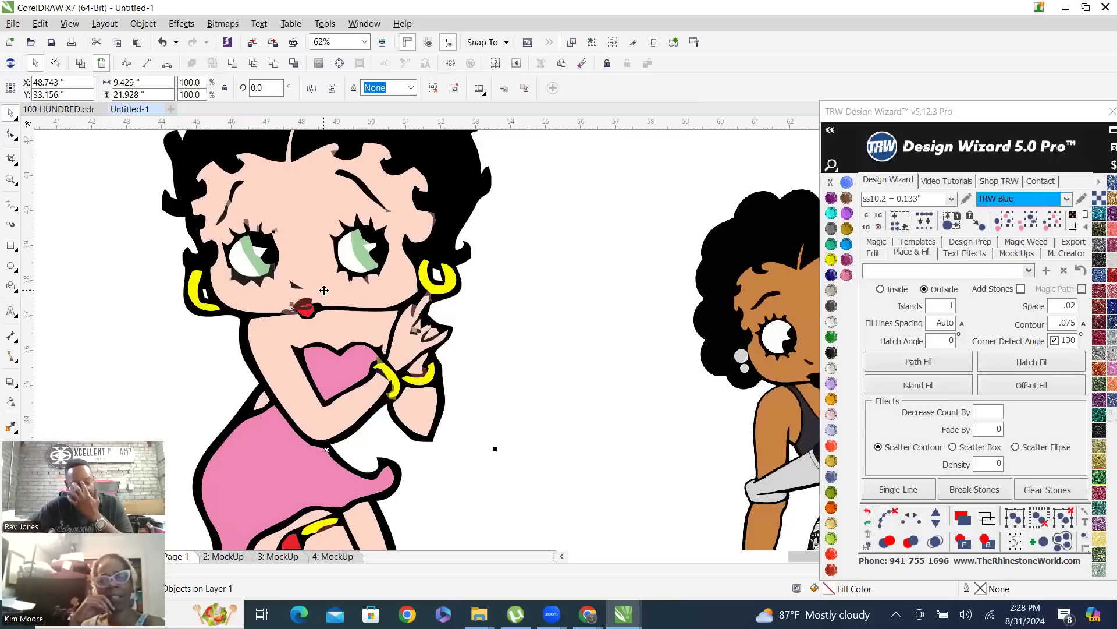
scroll(469, 311, "down", 2)
Undo the trace and retrace the standing Betty Boop bitmap with the Clipart outline trace, deleting the original image
key("ctrl+z")
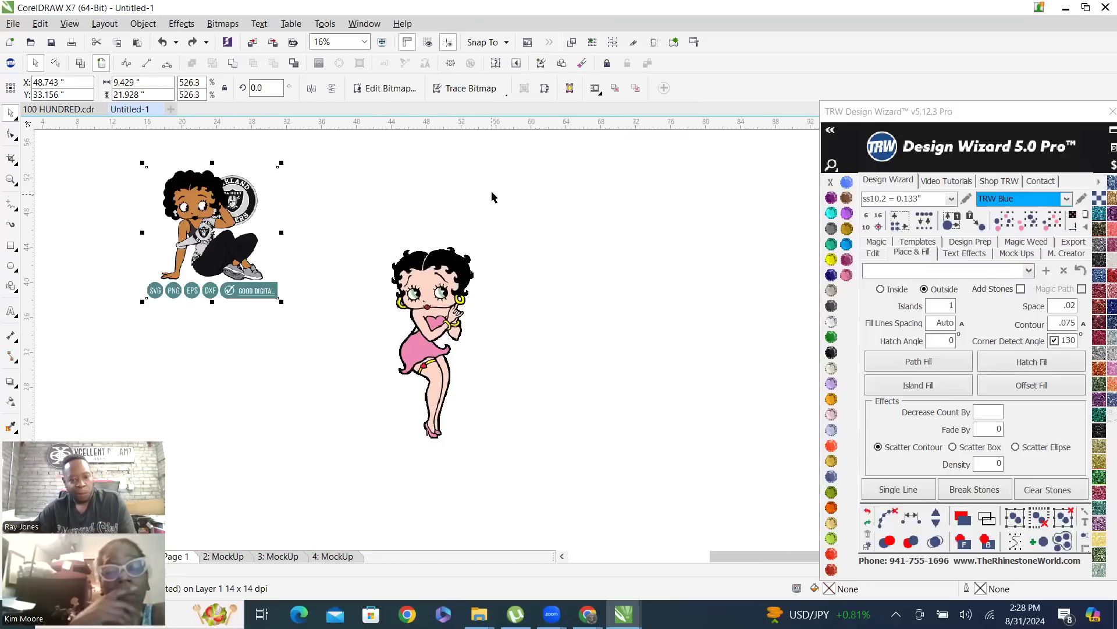
left_click(867, 522)
left_click(438, 262)
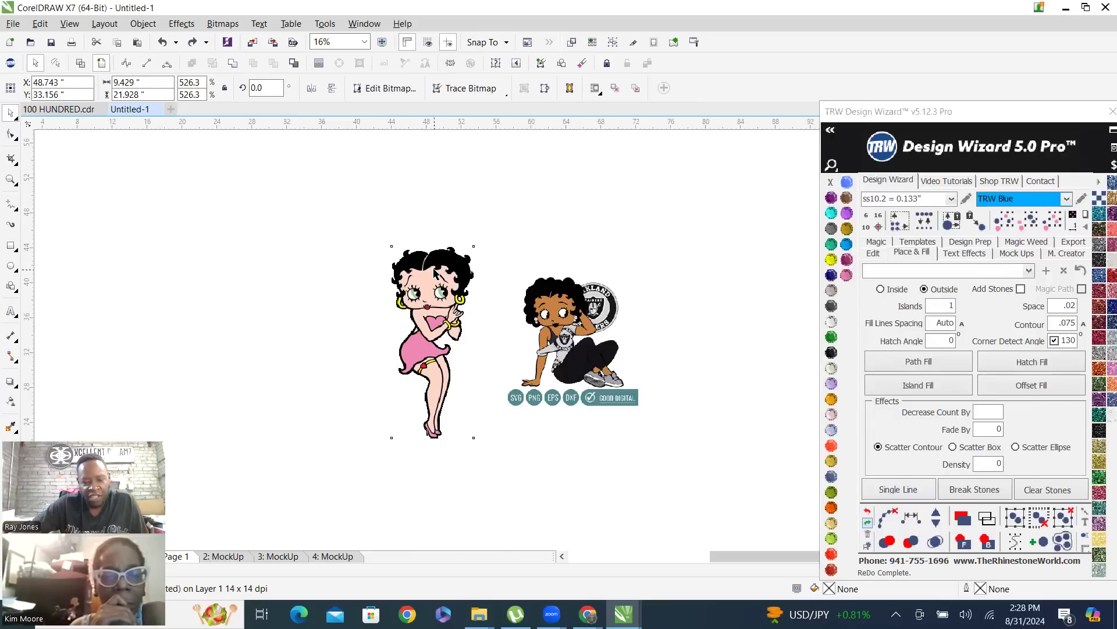
right_click(438, 262)
mouse_move(517, 288)
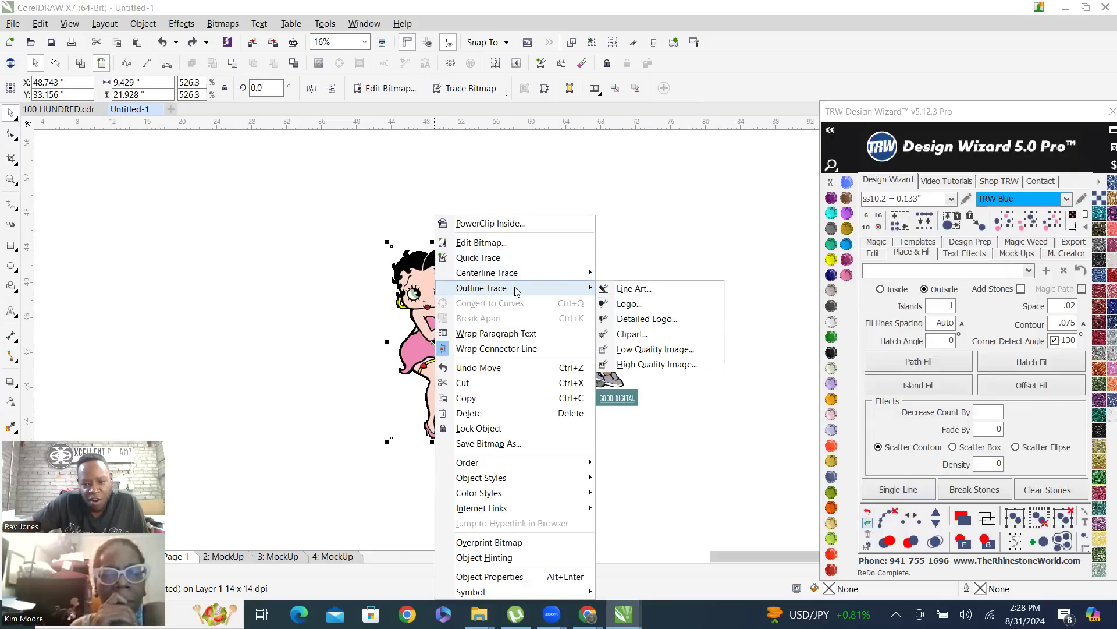
left_click(633, 334)
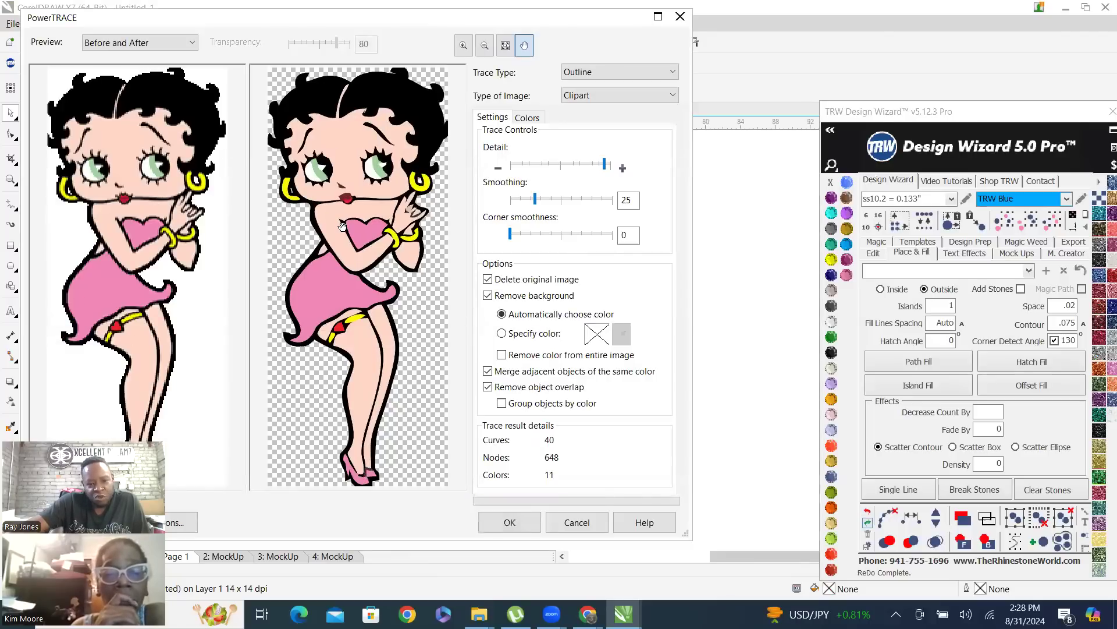
left_click(510, 522)
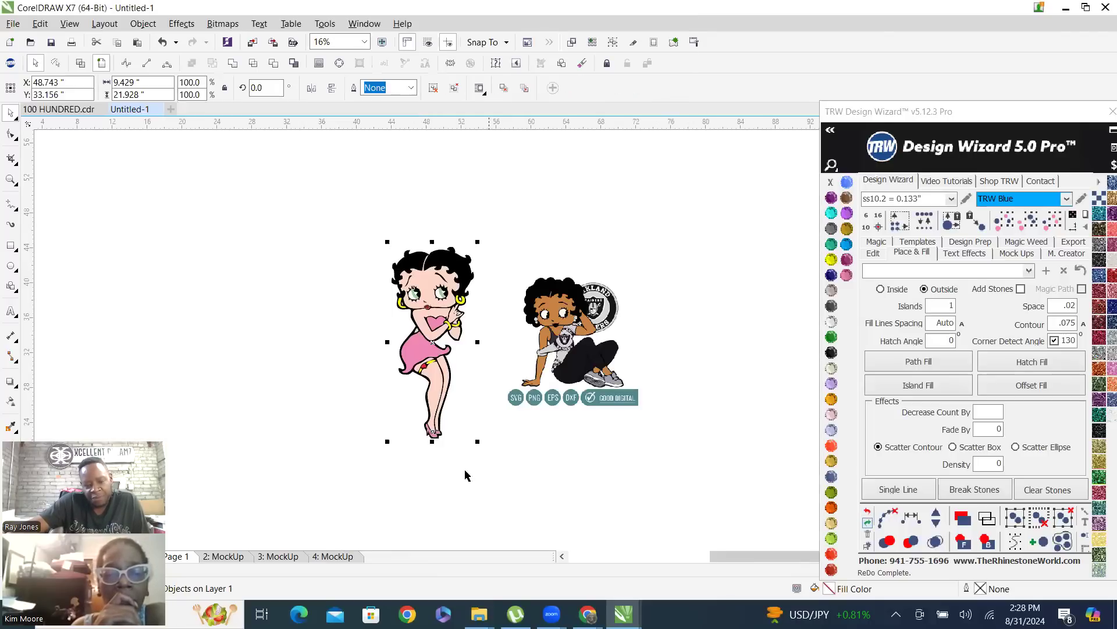
Move the traced standing figure farther from the seated figure, to about X 35.7 in and Y 34.1 in
scroll(465, 326, "up", 5)
scroll(475, 258, "down", 5)
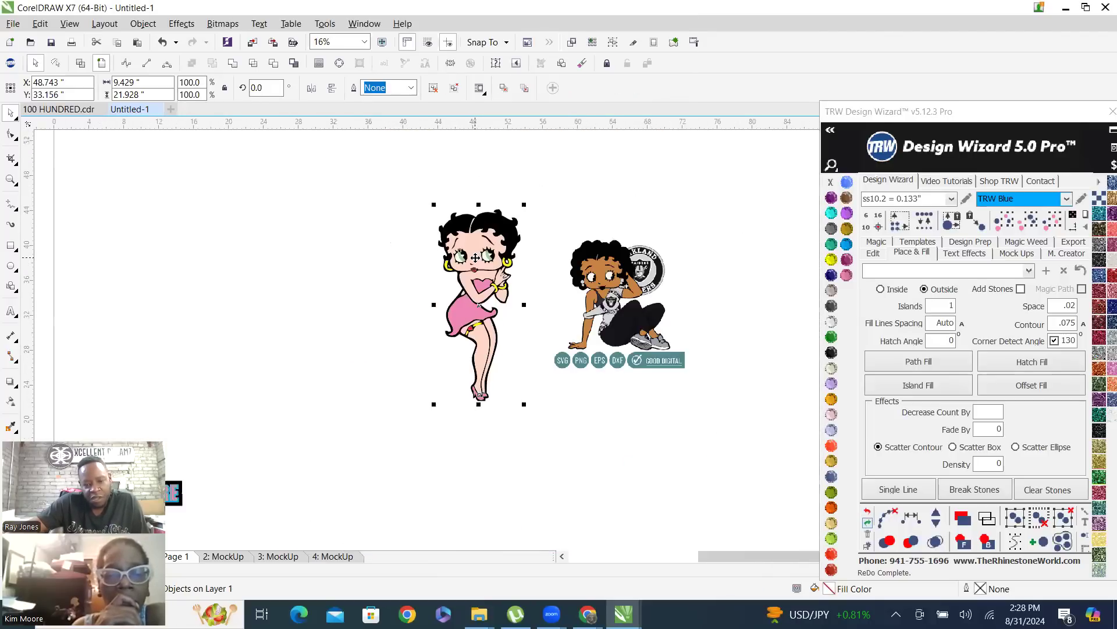
scroll(475, 257, "up", 5)
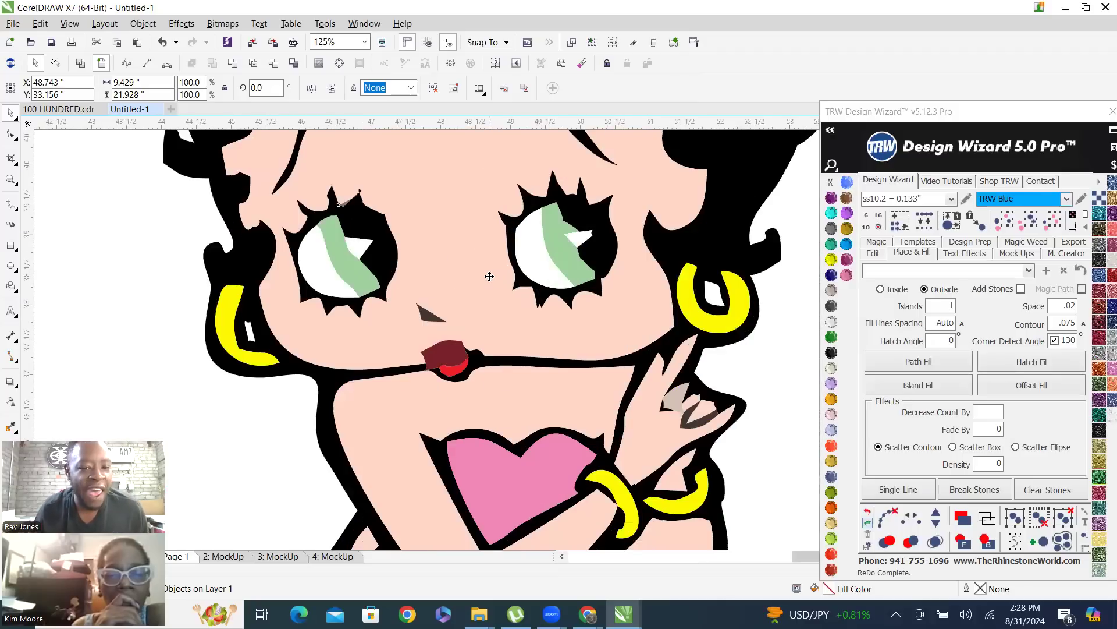
scroll(489, 277, "down", 4)
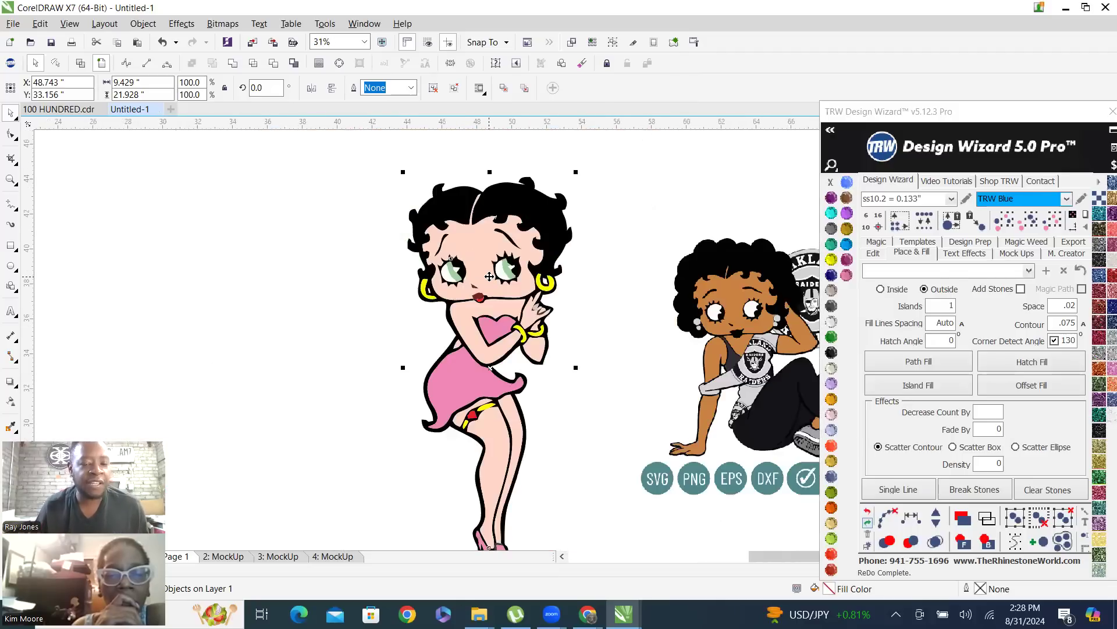
left_click(297, 221)
scroll(452, 287, "down", 2)
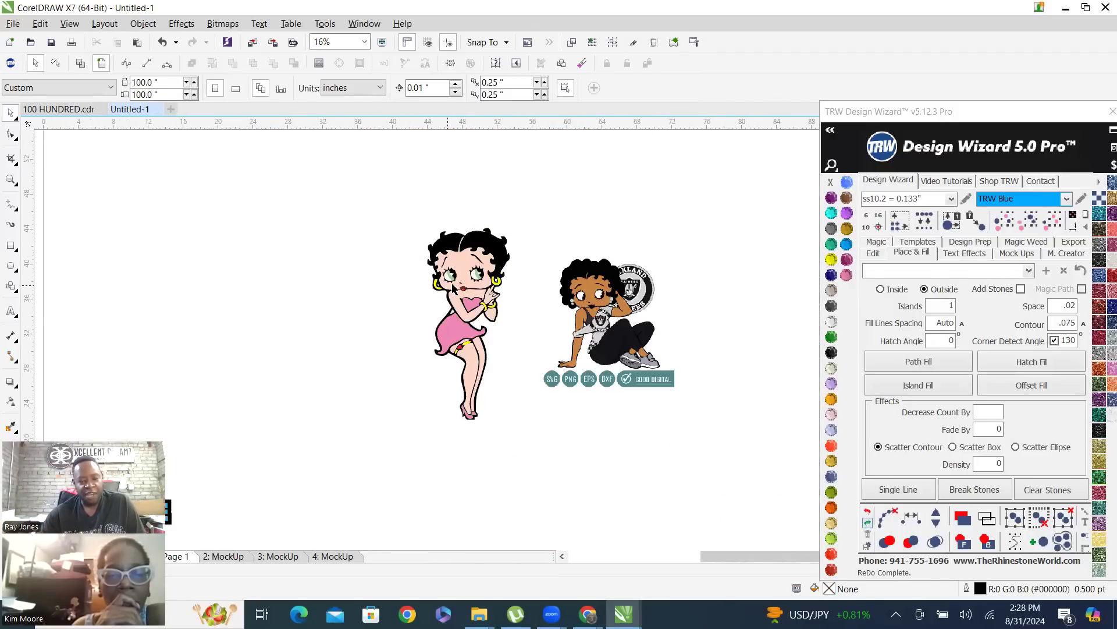
left_click_drag(443, 256, 302, 240)
left_click_drag(358, 313, 386, 322)
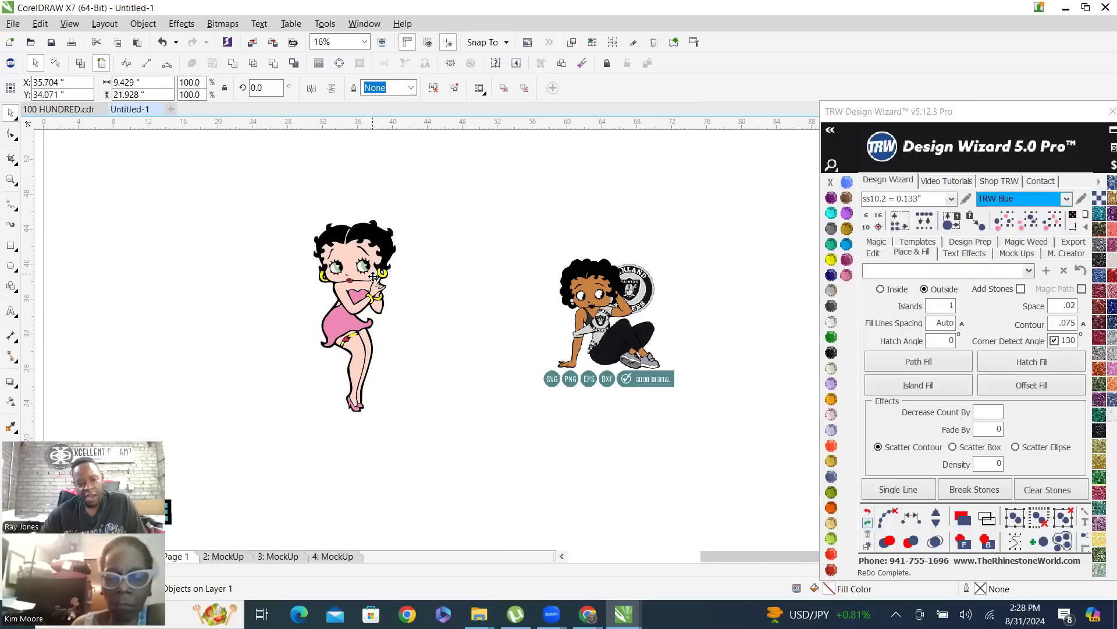
Ungroup all objects in the traced standing figure and clear the selection
right_click(364, 252)
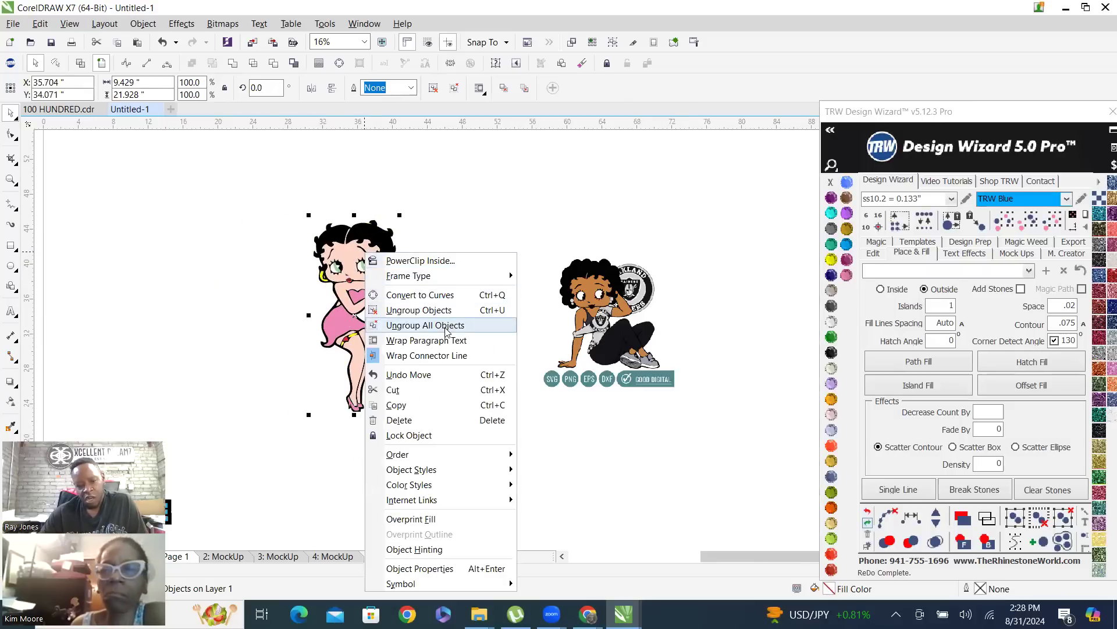
left_click(478, 331)
left_click(409, 415)
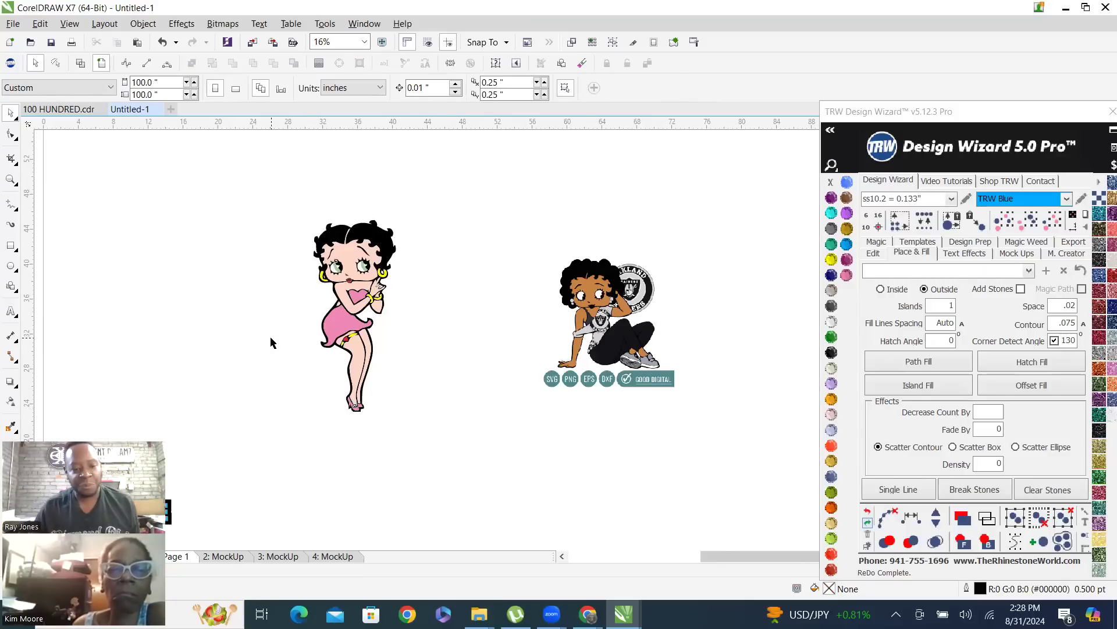
Pull the pink dress, heart-shaped top and both shoe pieces out of the standing figure
scroll(271, 342, "up", 2)
left_click_drag(397, 307, 282, 291)
left_click_drag(442, 265, 566, 268)
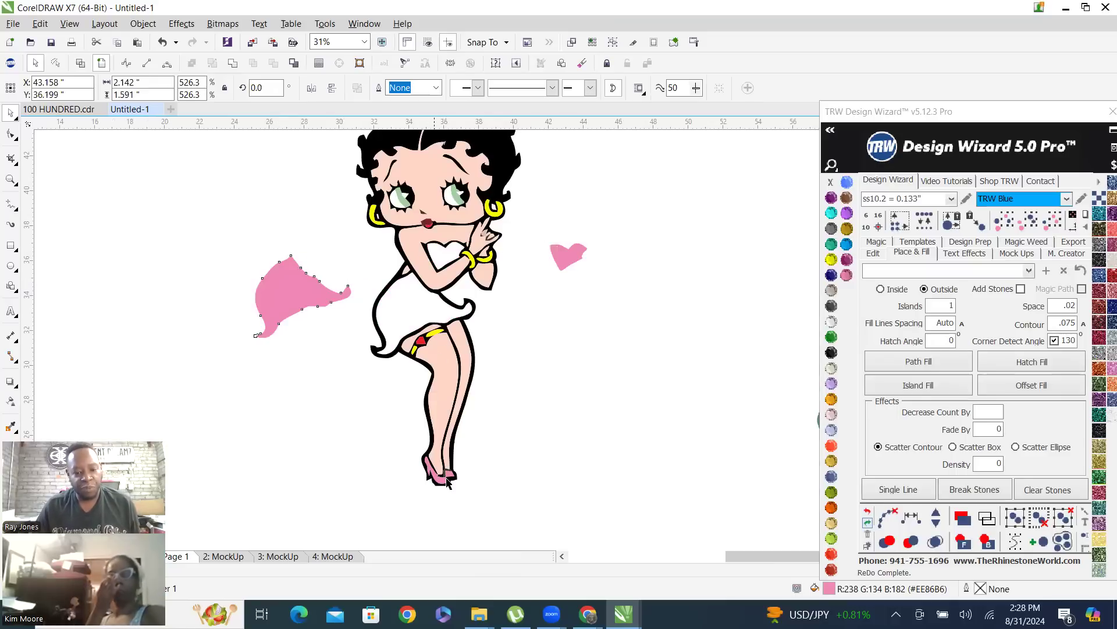
left_click_drag(434, 483, 357, 457)
left_click_drag(450, 478, 492, 473)
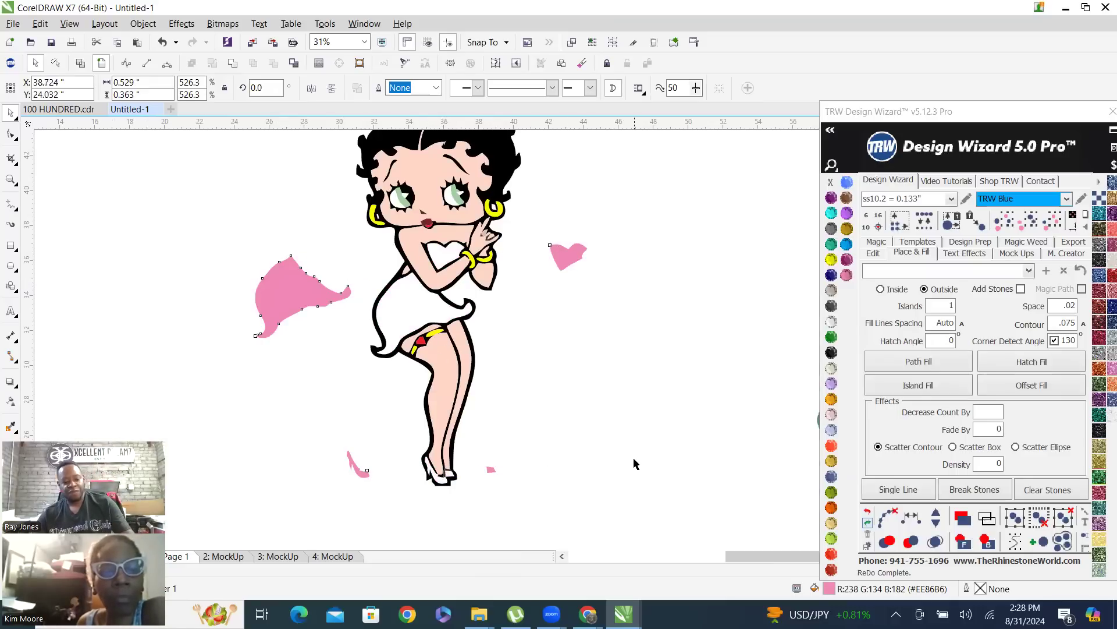
Undo the moves of the pink dress, top and shoe pieces and clear the selection
key("ctrl+z")
key("ctrl+z")
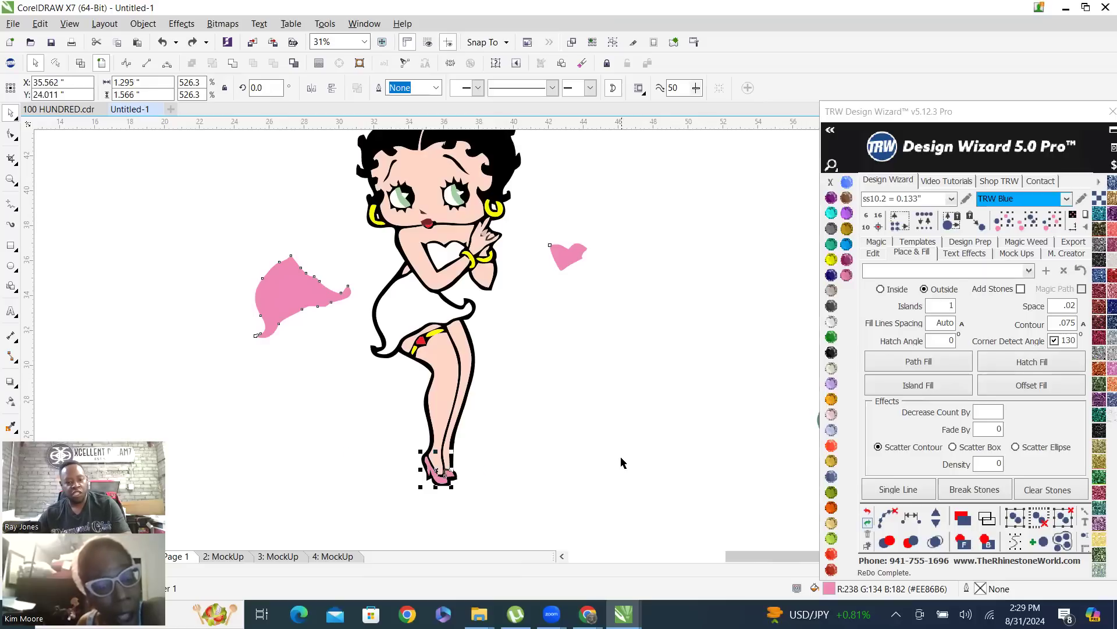
key("ctrl+z")
key("ctrl+z")
scroll(520, 419, "down", 2)
scroll(507, 411, "up", 3)
scroll(660, 347, "down", 1)
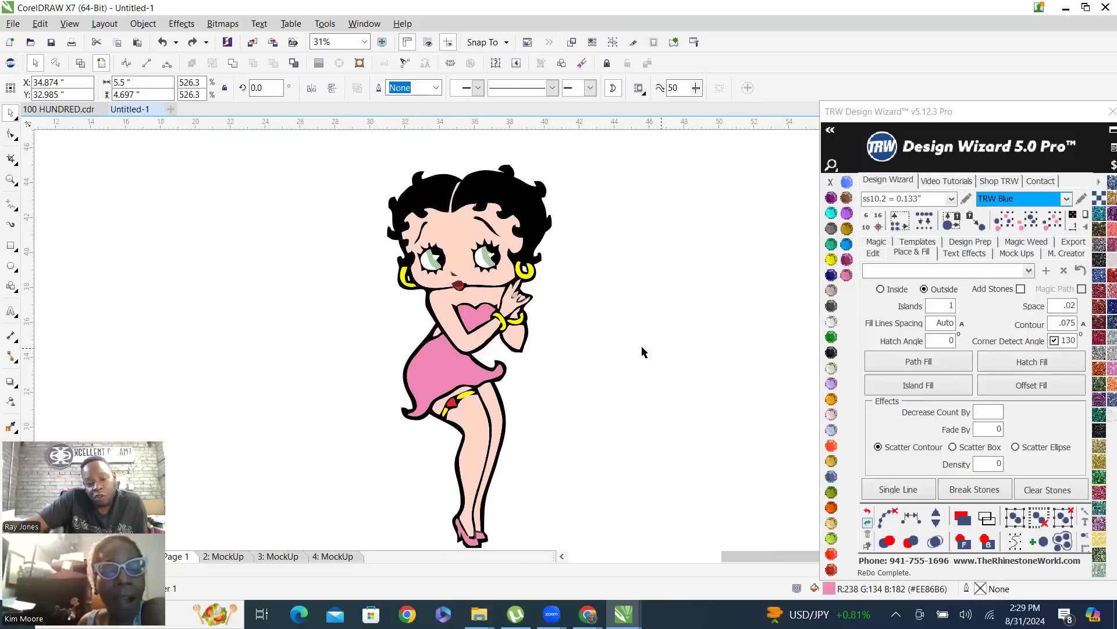
left_click(642, 347)
scroll(553, 355, "down", 1)
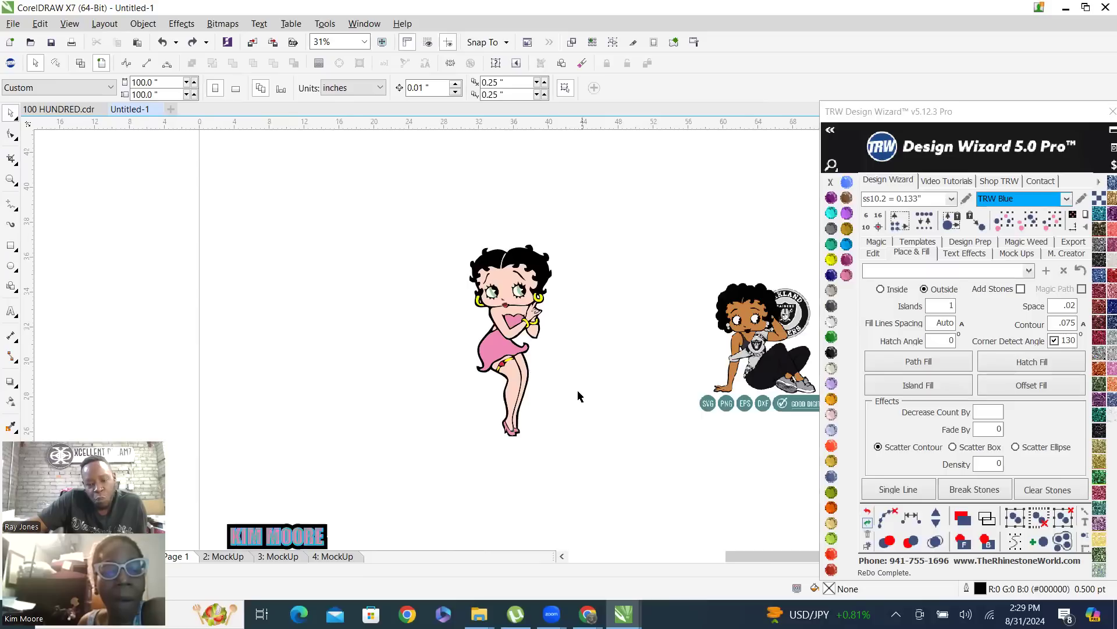
scroll(579, 391, "up", 1)
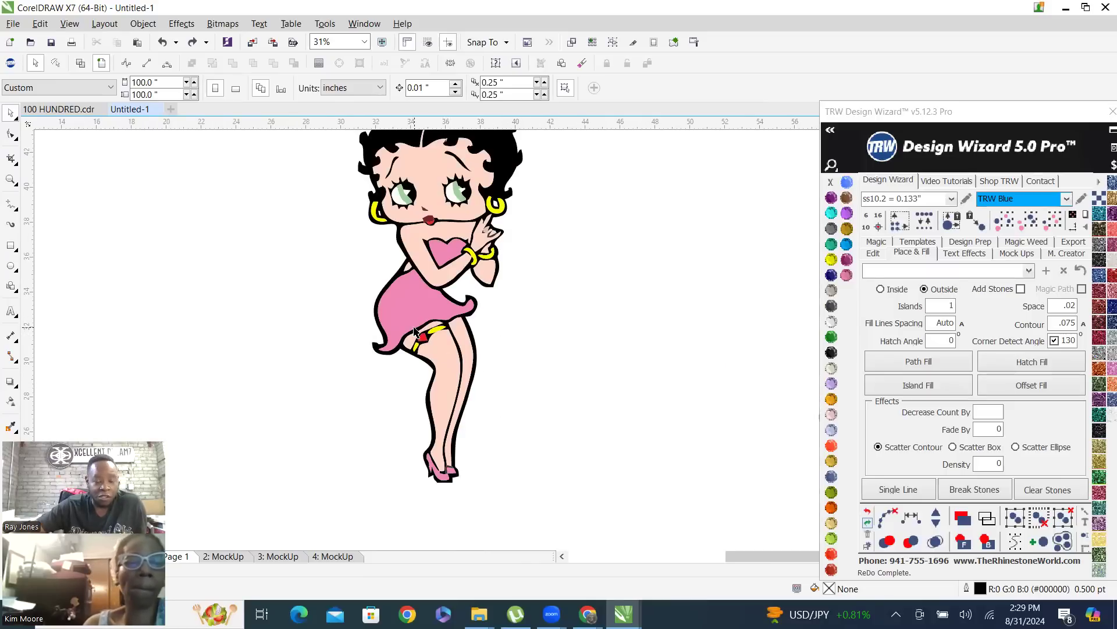
Pull the skin-coloured face piece out of the standing figure, then undo the move
key("ctrl+shift+z")
left_click_drag(259, 220, 294, 212)
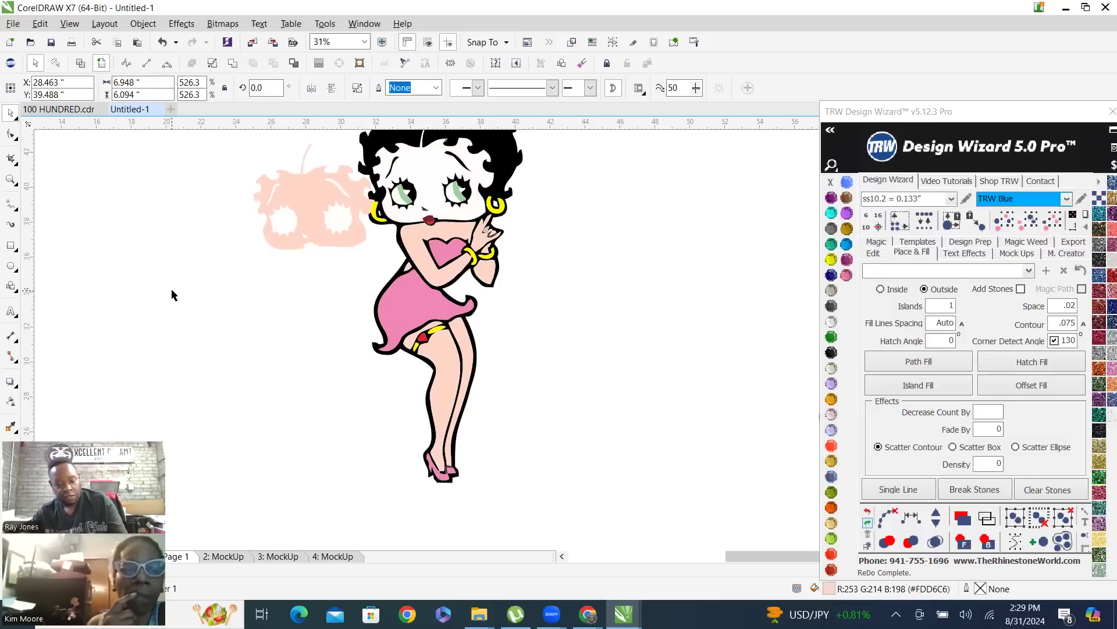
key("ctrl+z")
key("ctrl+z")
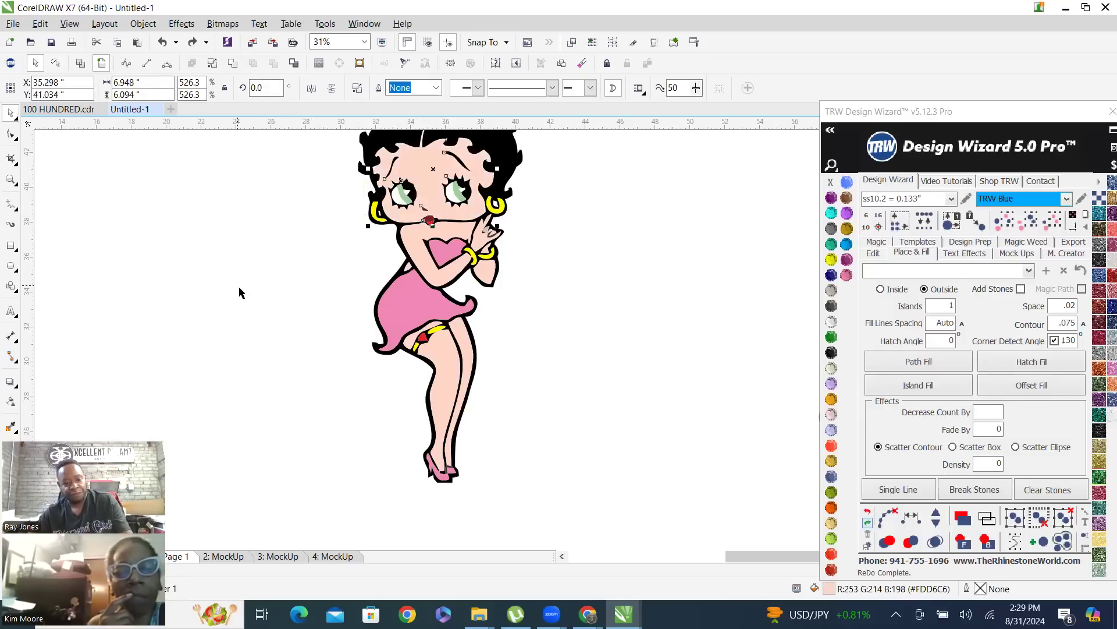
left_click(568, 351)
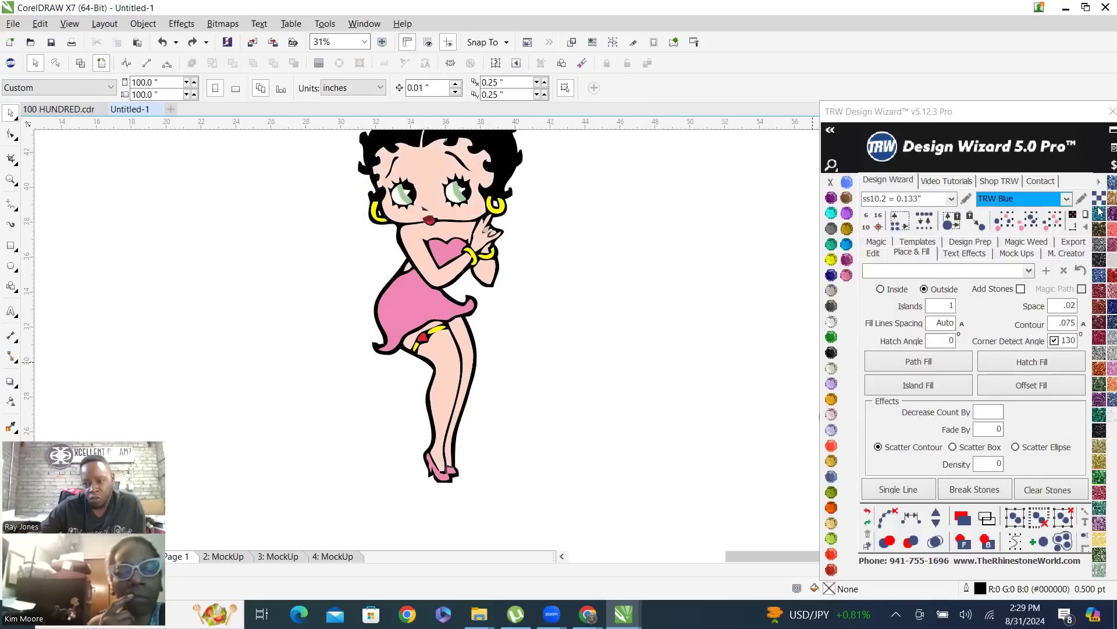
scroll(537, 394, "down", 1)
scroll(553, 332, "up", 1)
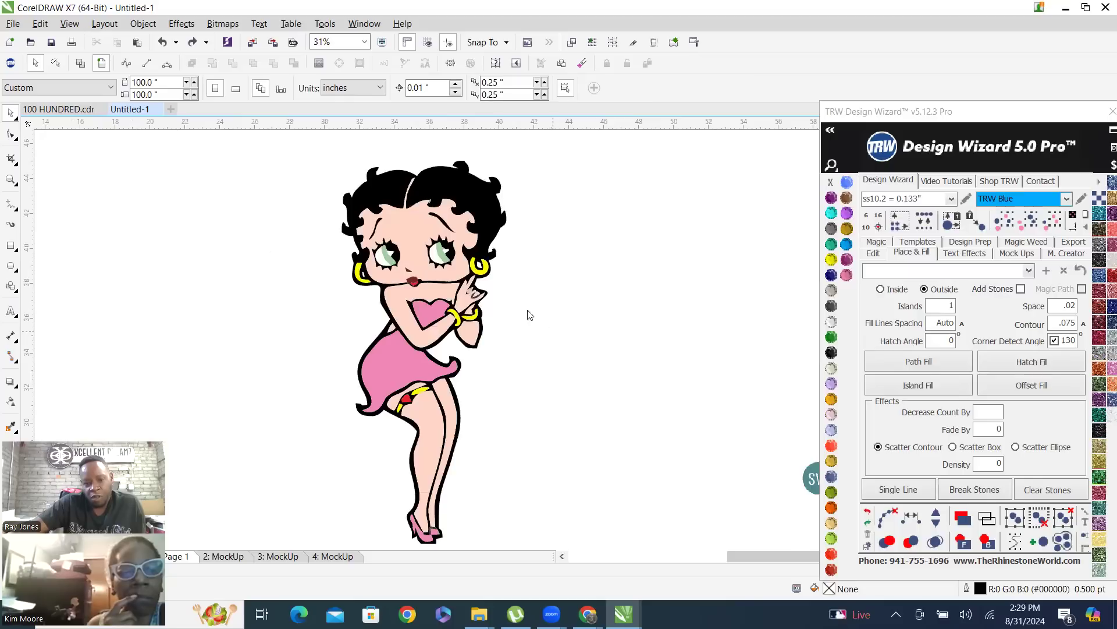
Select all the skin-coloured face, arm and leg pieces of the standing figure and combine them into one object
left_click(415, 226)
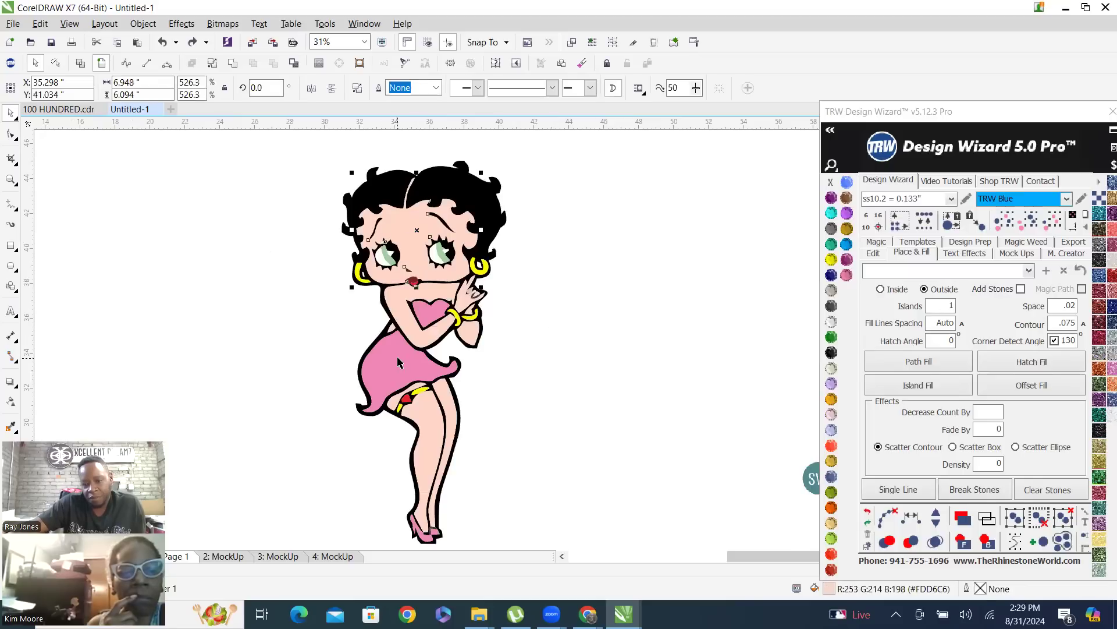
left_click(1032, 226)
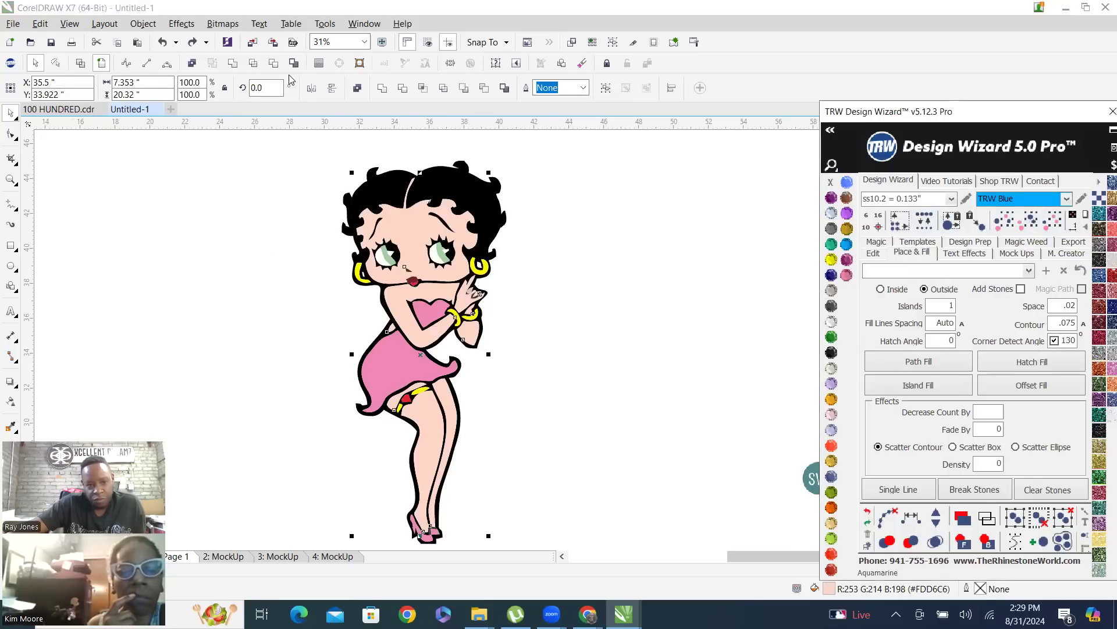
left_click(328, 213)
key("ctrl+l")
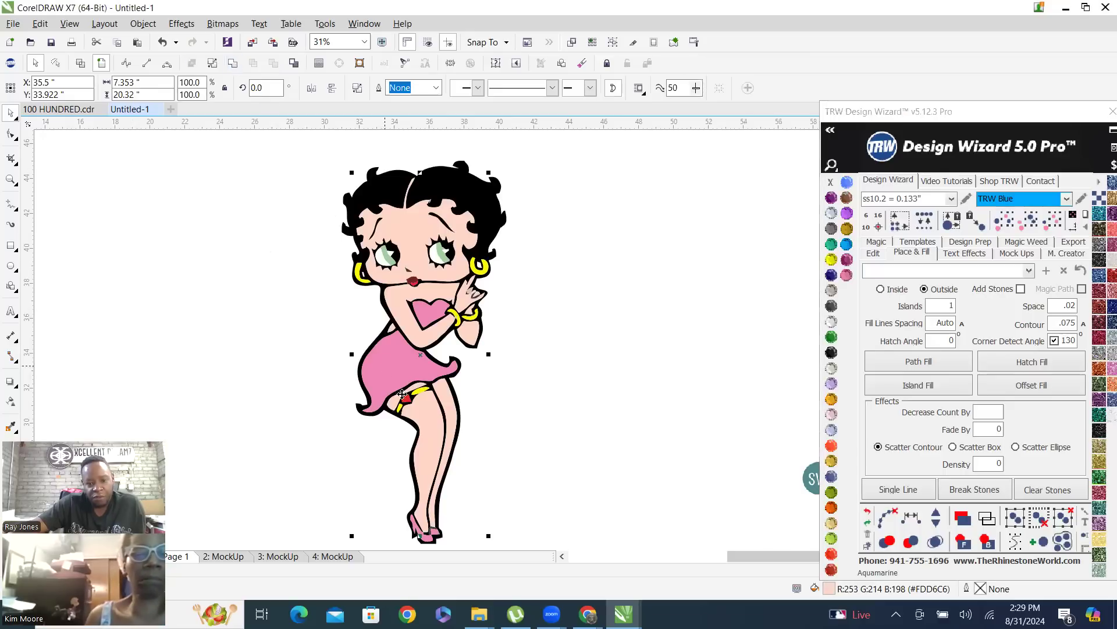
Nudge the combined skin-coloured object out to the left of the figure by 15 with Design Wizard's Nudge Object tool
left_click(938, 116)
left_click(873, 253)
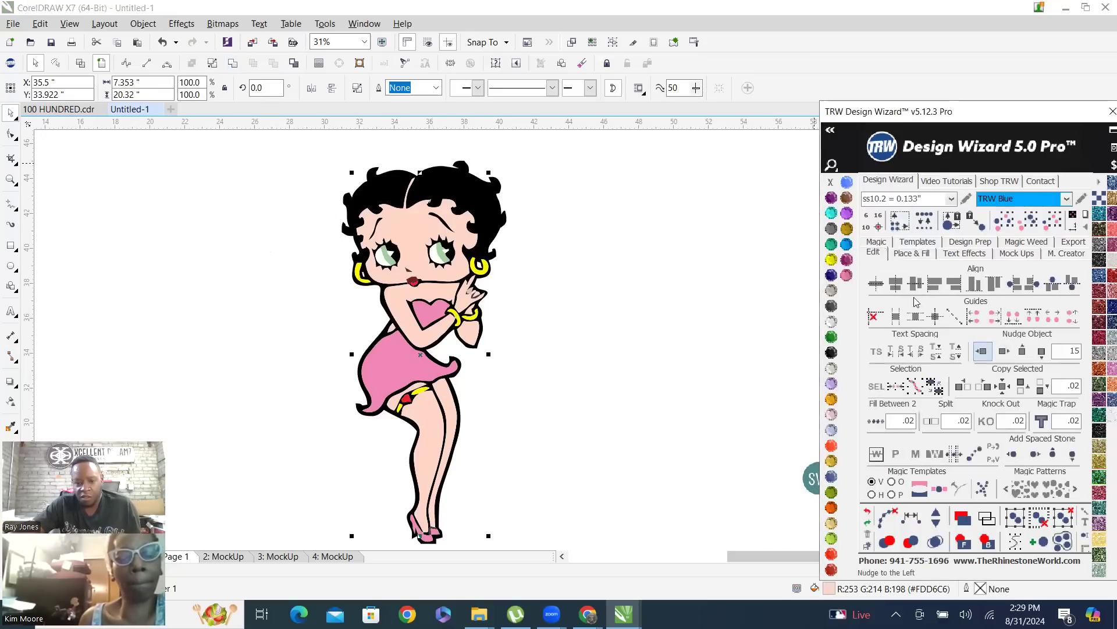
left_click(982, 350)
key("F4")
left_click(376, 184)
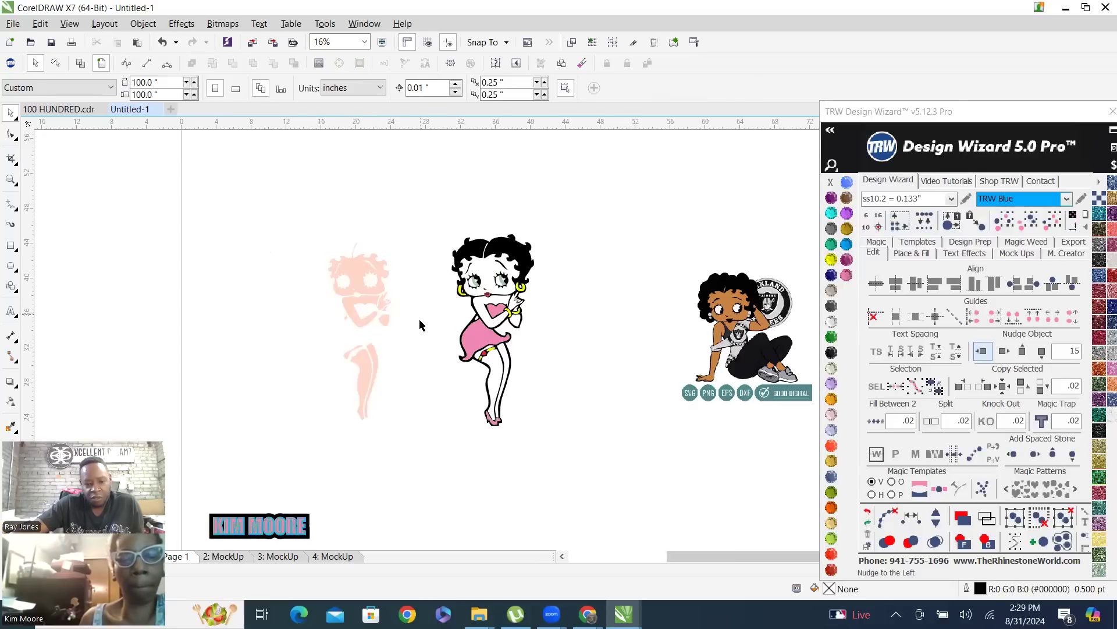
Select all pink dress, top and shoe pieces by colour, combine them into one object and nudge it left by 15
left_click(475, 344)
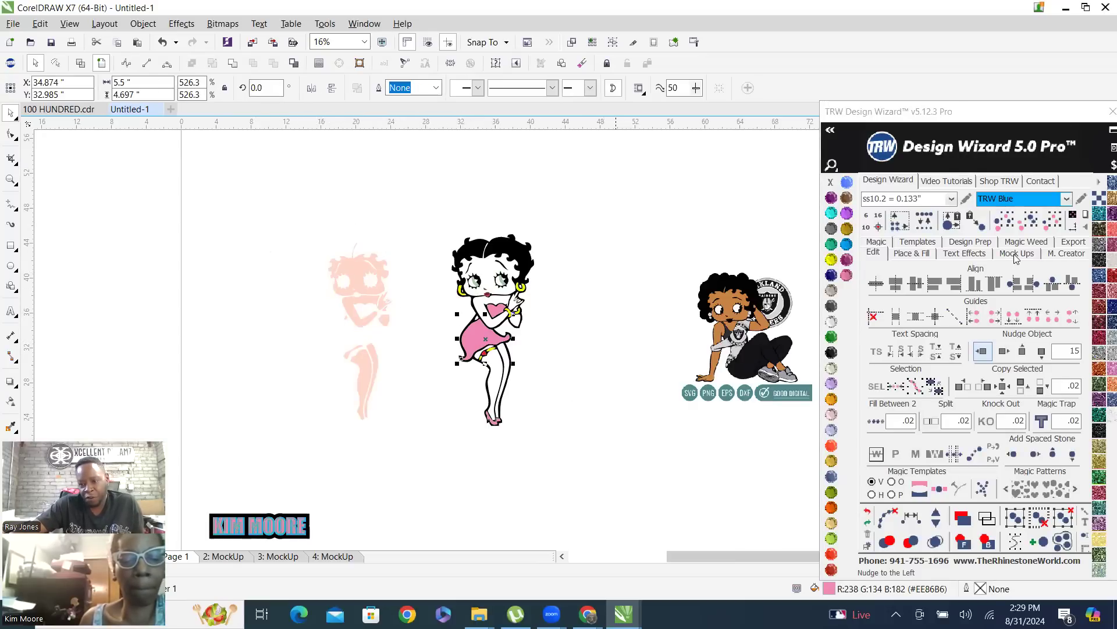
left_click(1031, 223)
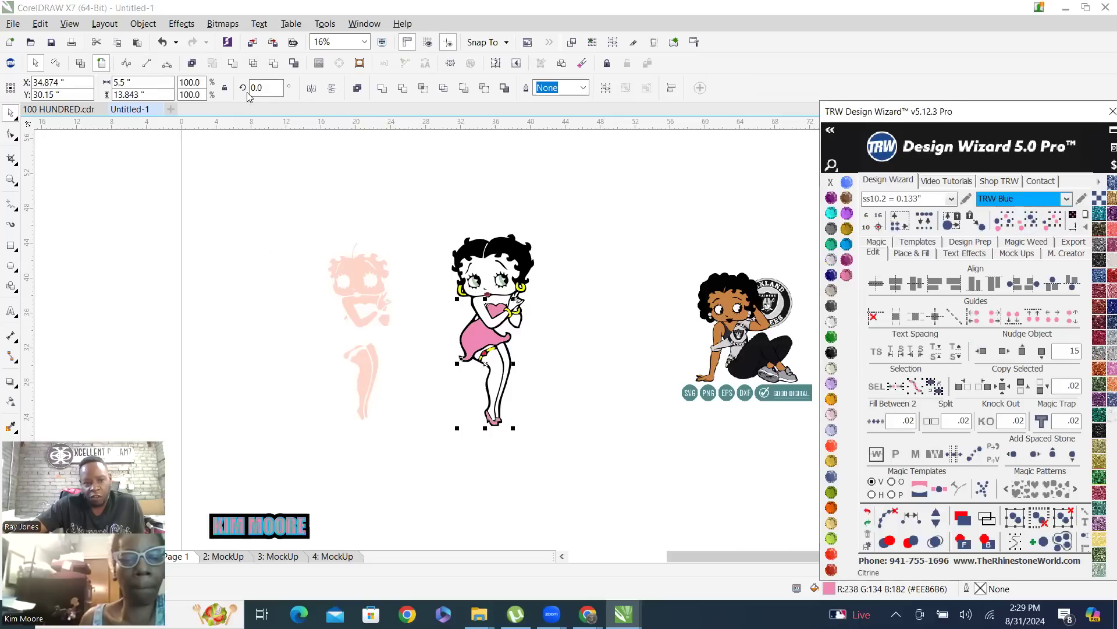
left_click(232, 64)
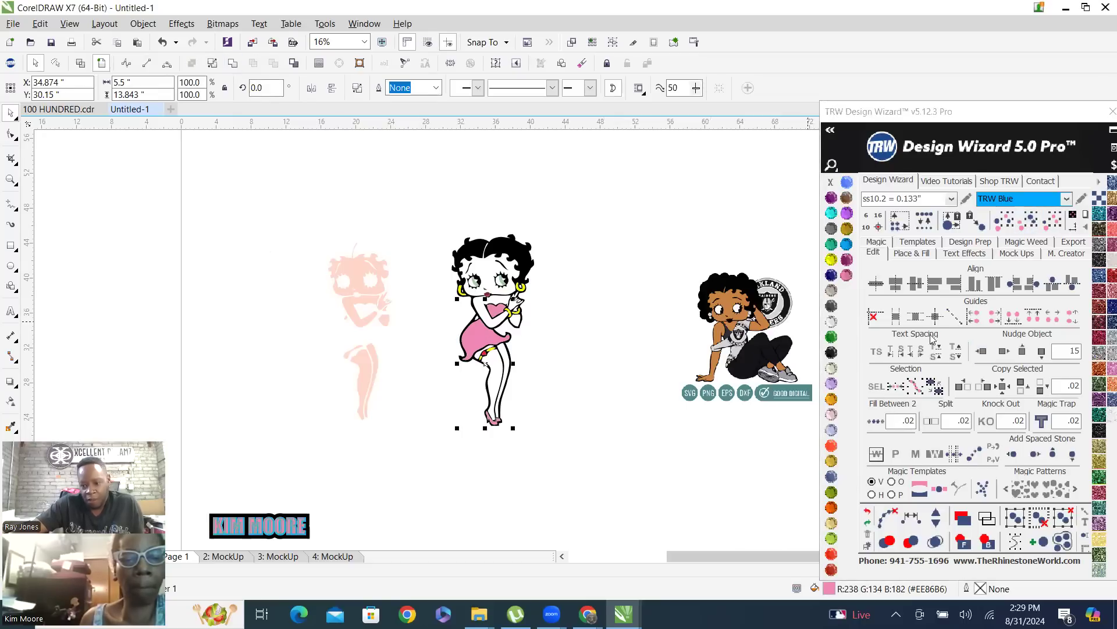
left_click(983, 351)
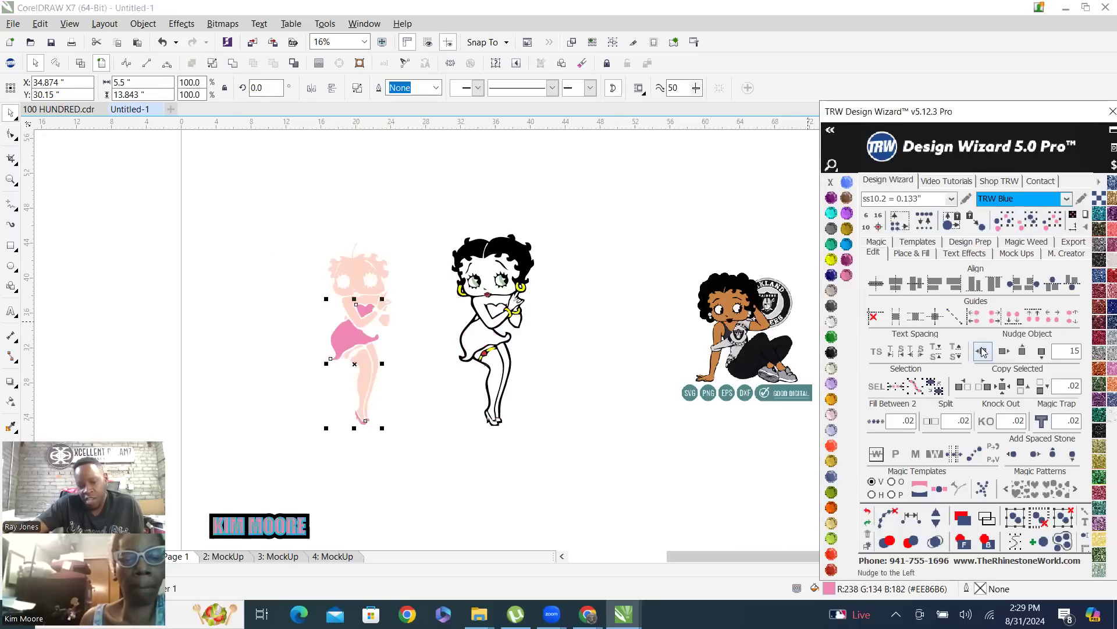
left_click(442, 194)
Select all black artwork by colour, combine it into one object and nudge it left by 15
left_click(526, 251)
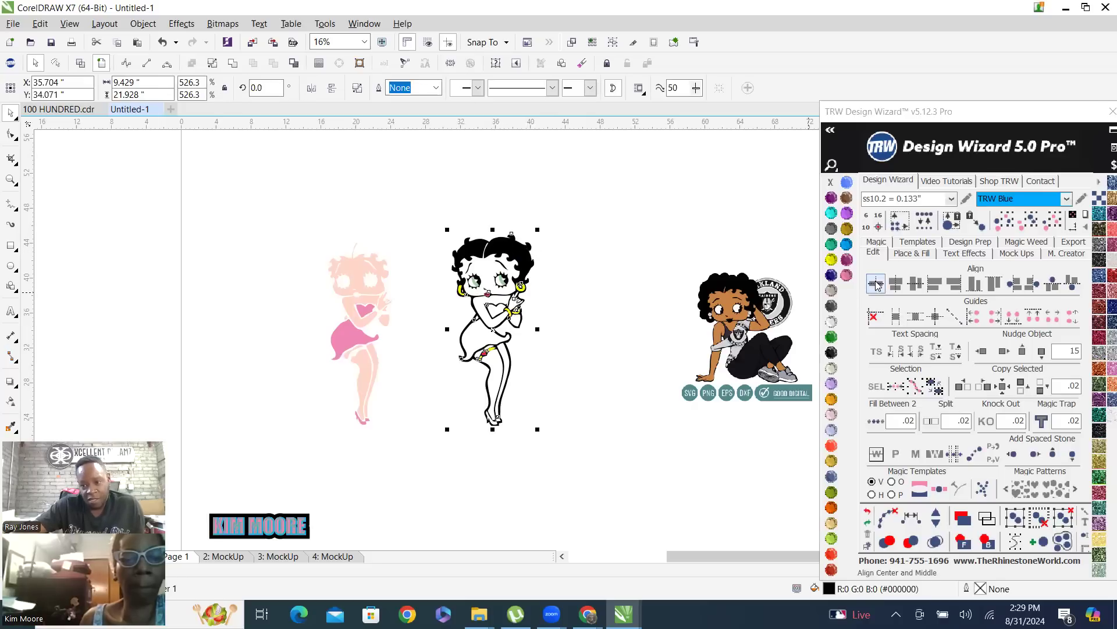
left_click(1032, 227)
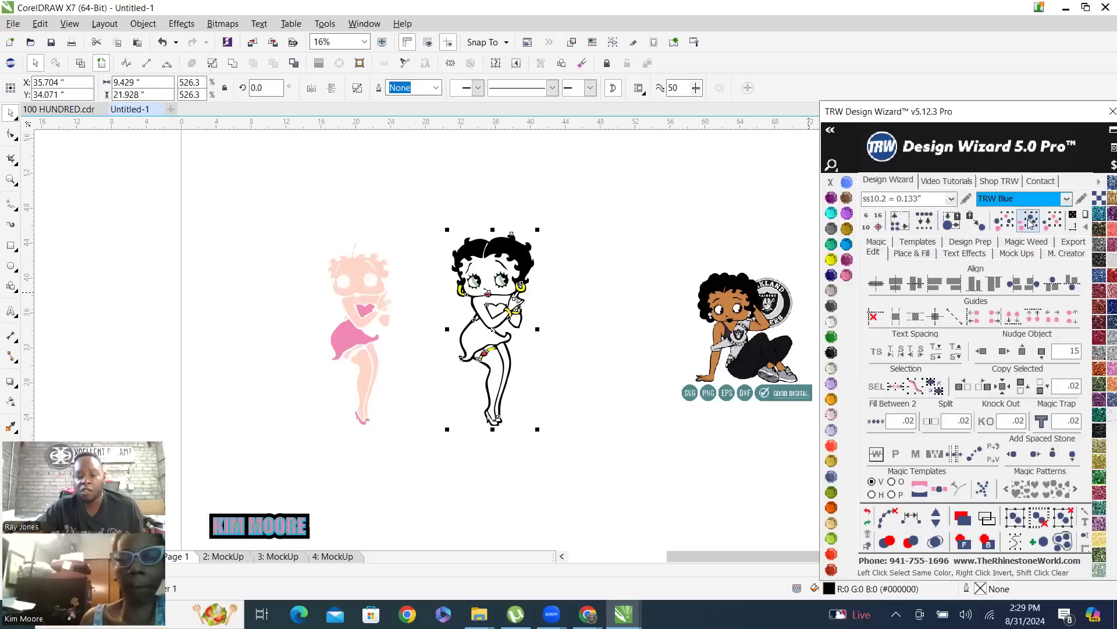
left_click(234, 66)
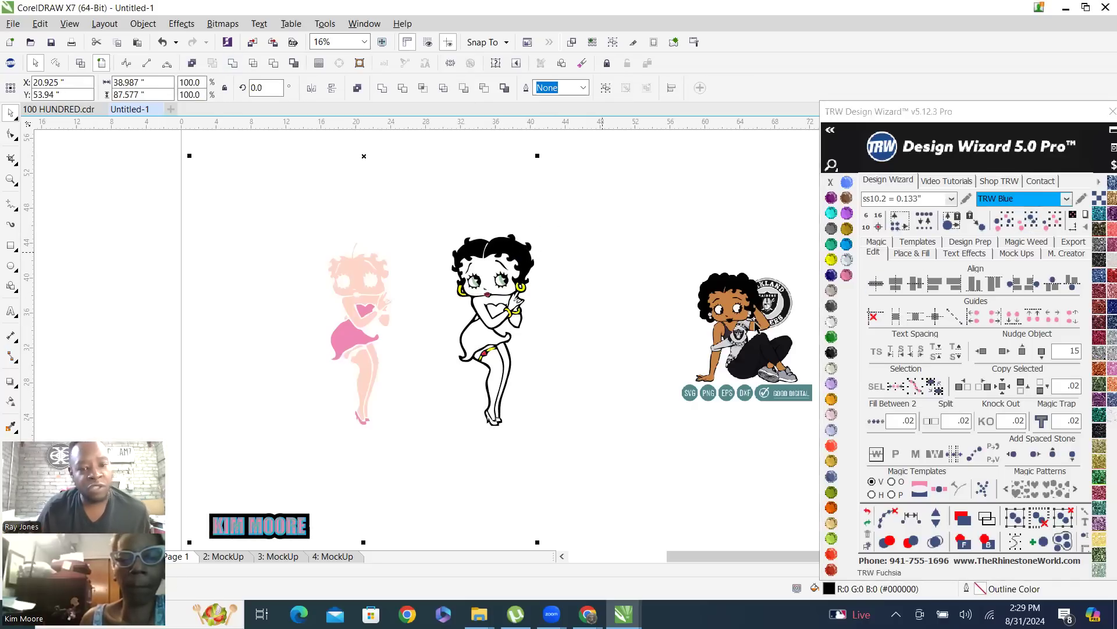
left_click(982, 350)
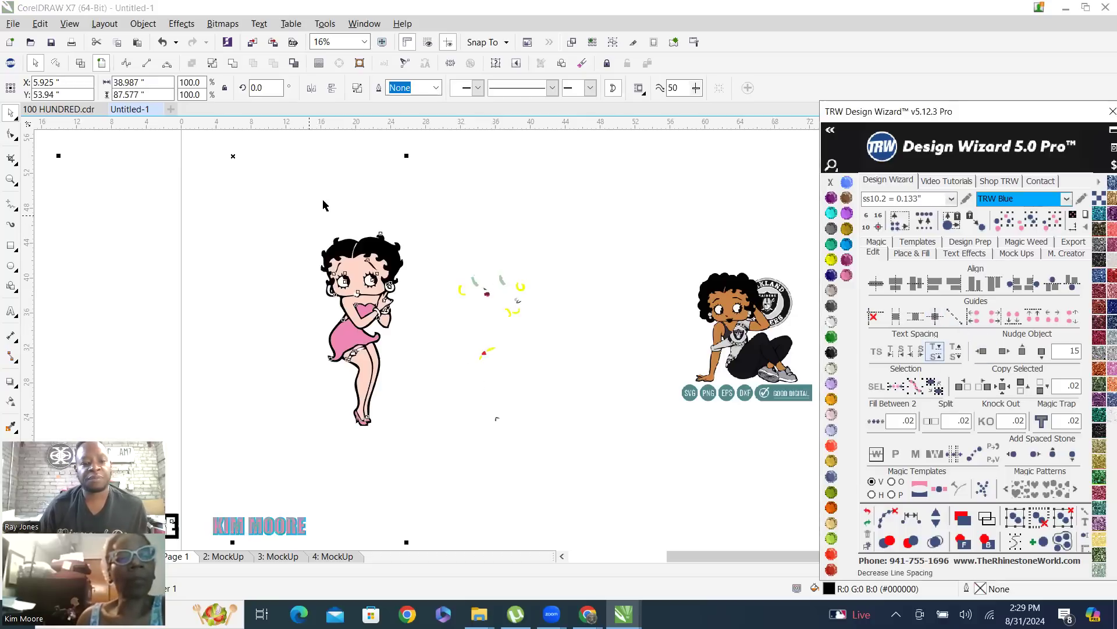
left_click(488, 214)
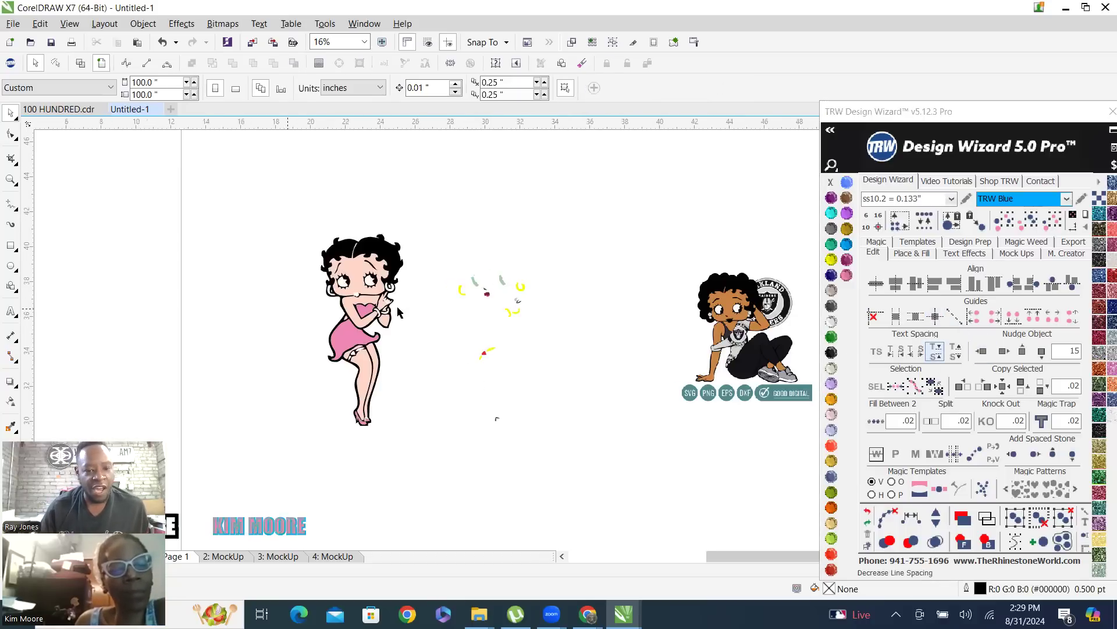
Select the leftover grey pieces of the hand and nudge them left by 15 onto the separated figure
scroll(396, 284, "up", 3)
scroll(326, 291, "up", 3)
scroll(290, 320, "down", 2)
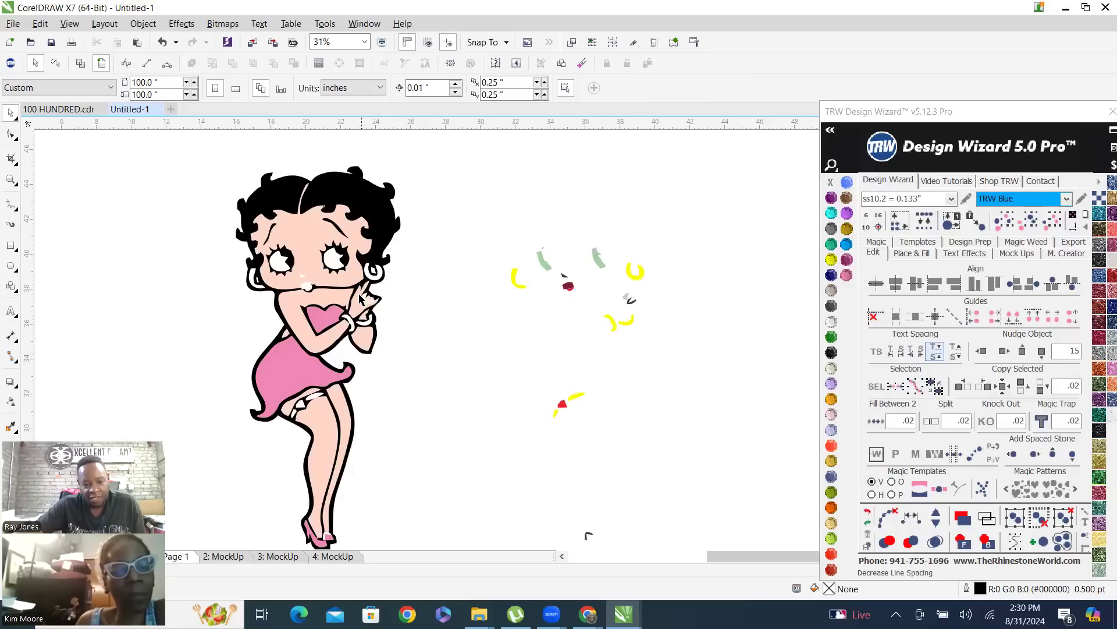
scroll(607, 302, "up", 2)
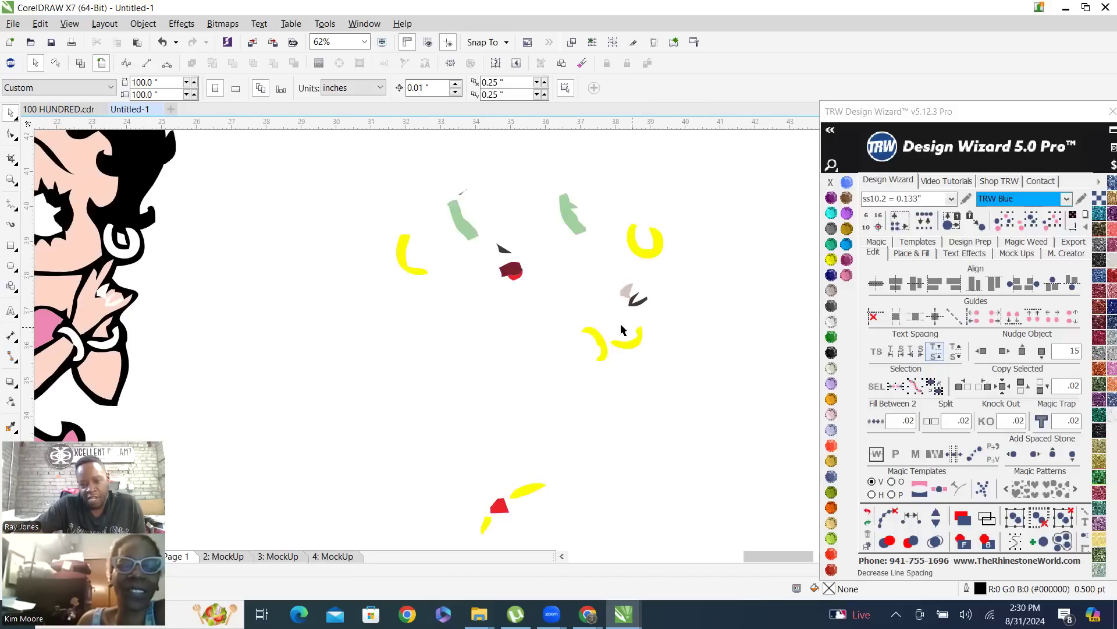
left_click_drag(637, 298, 673, 317)
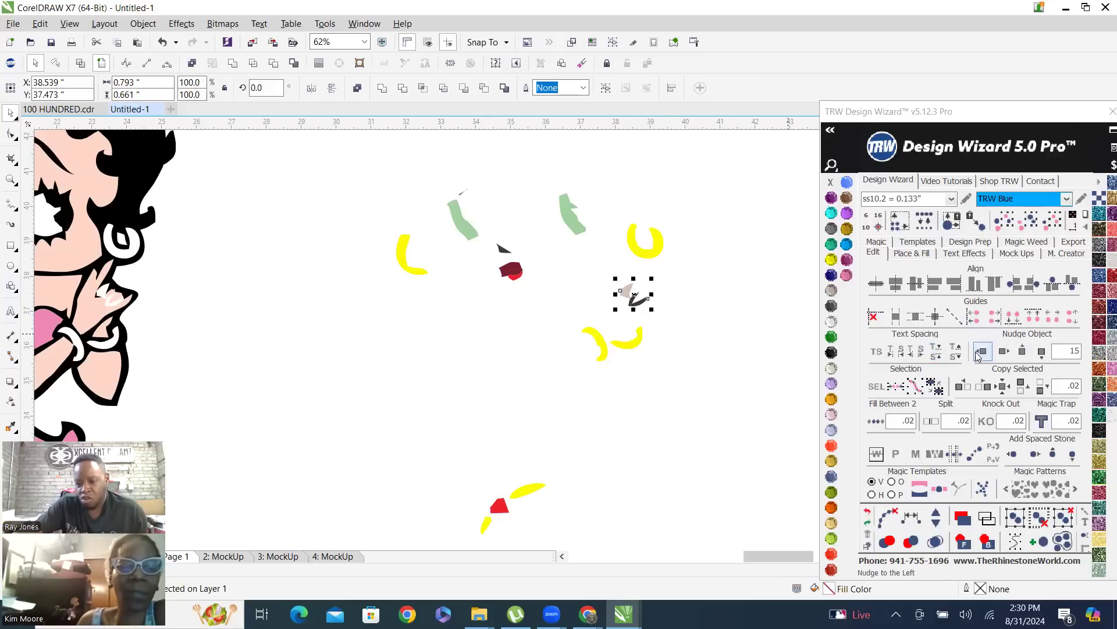
left_click(984, 352)
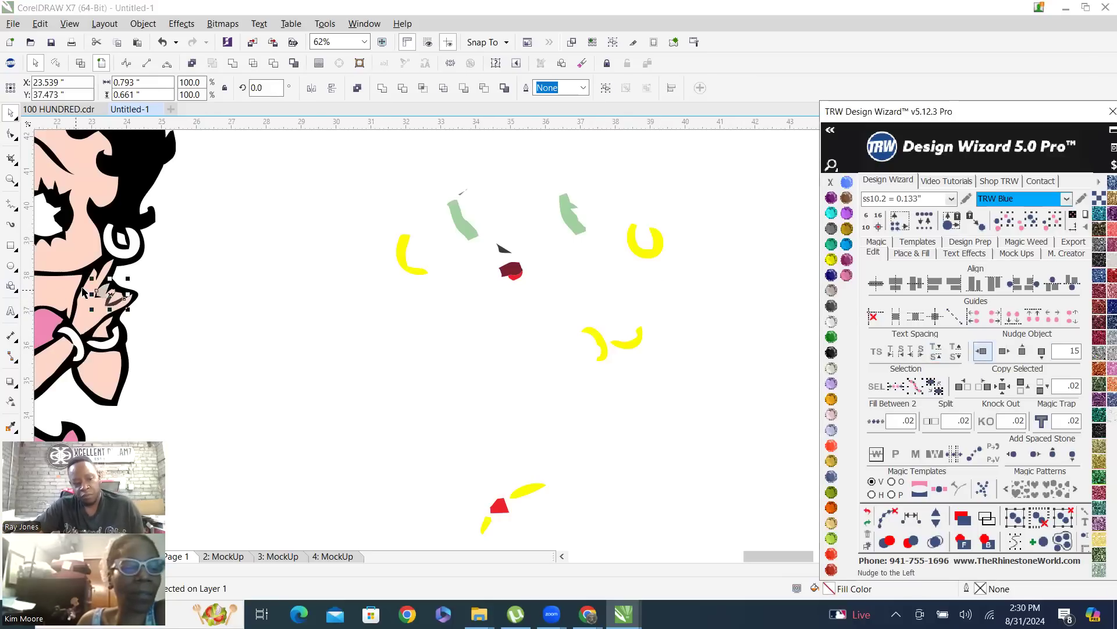
scroll(87, 291, "up", 5)
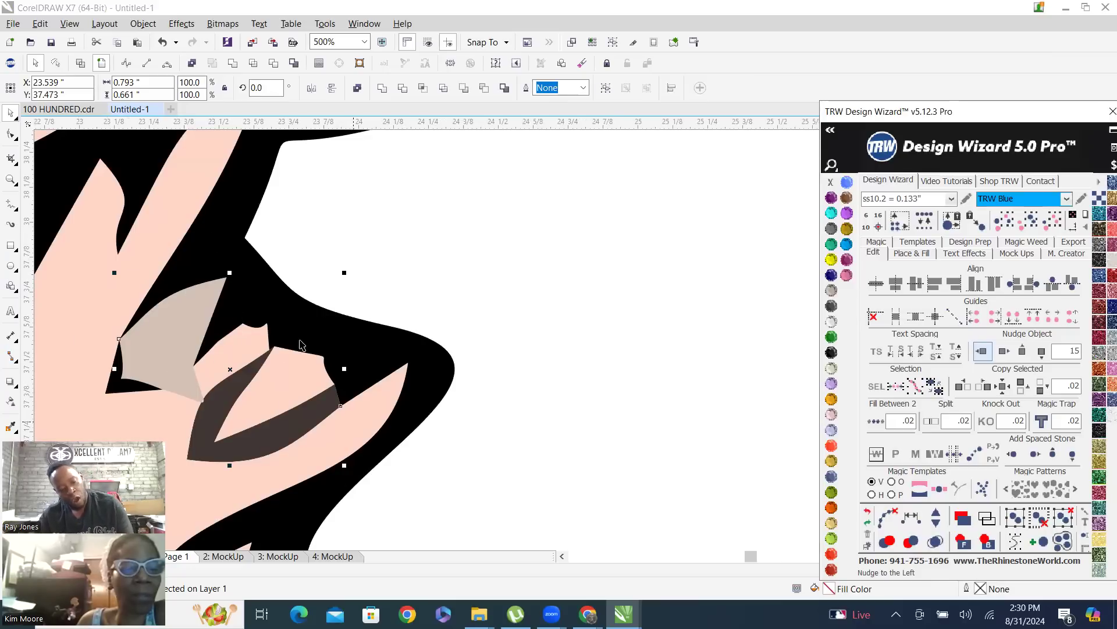
Try to combine the grey hand pieces with the black outline artwork into one black object
left_click(231, 226)
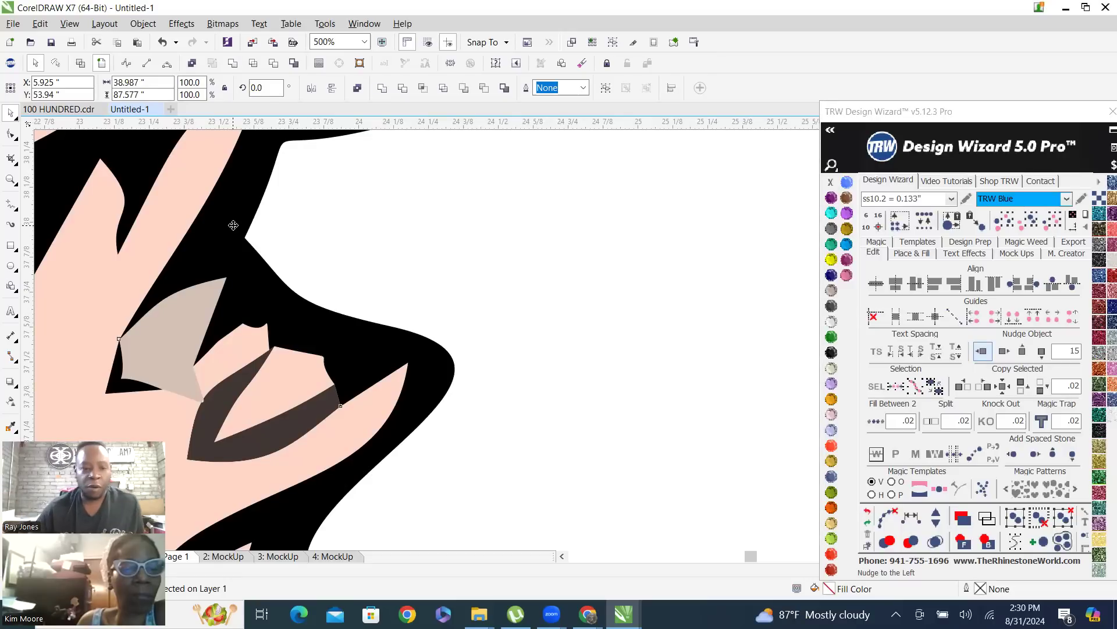
right_click(236, 226)
left_click(293, 283)
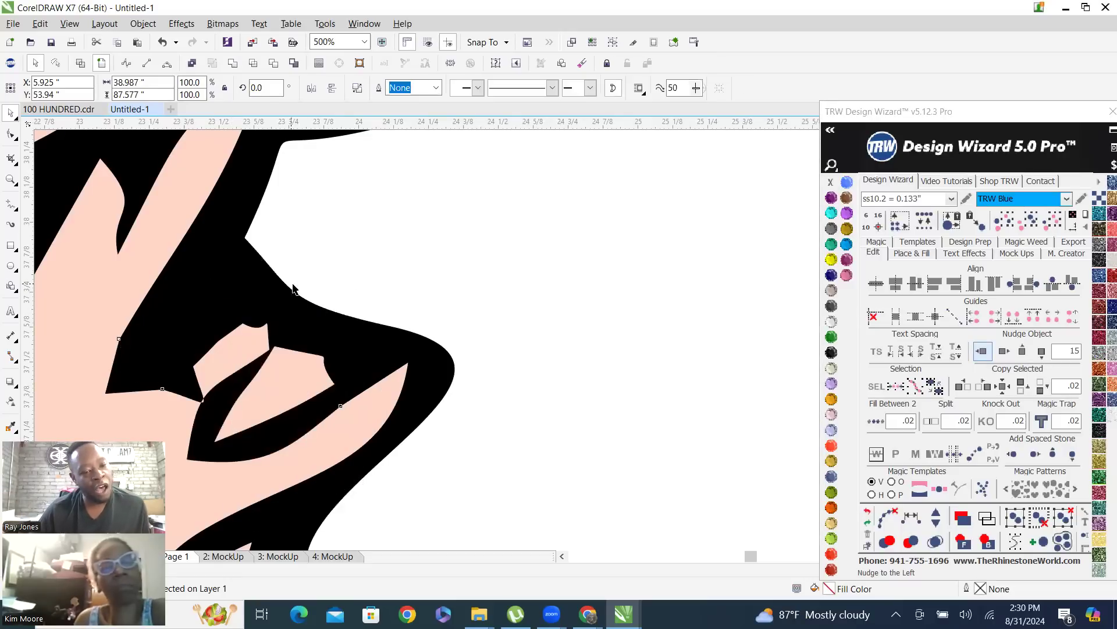
scroll(369, 286, "down", 1)
left_click(234, 64)
Undo the last change that filled the standing figure solid black and clear the selection
scroll(449, 370, "down", 1)
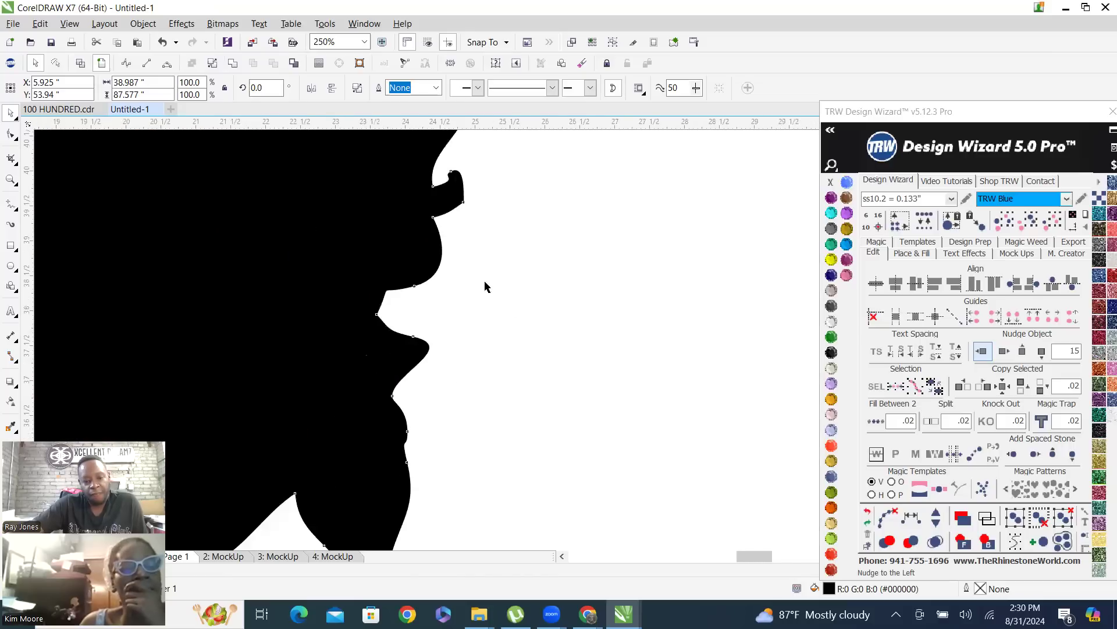
scroll(487, 286, "down", 6)
scroll(491, 361, "down", 2)
left_click(406, 249)
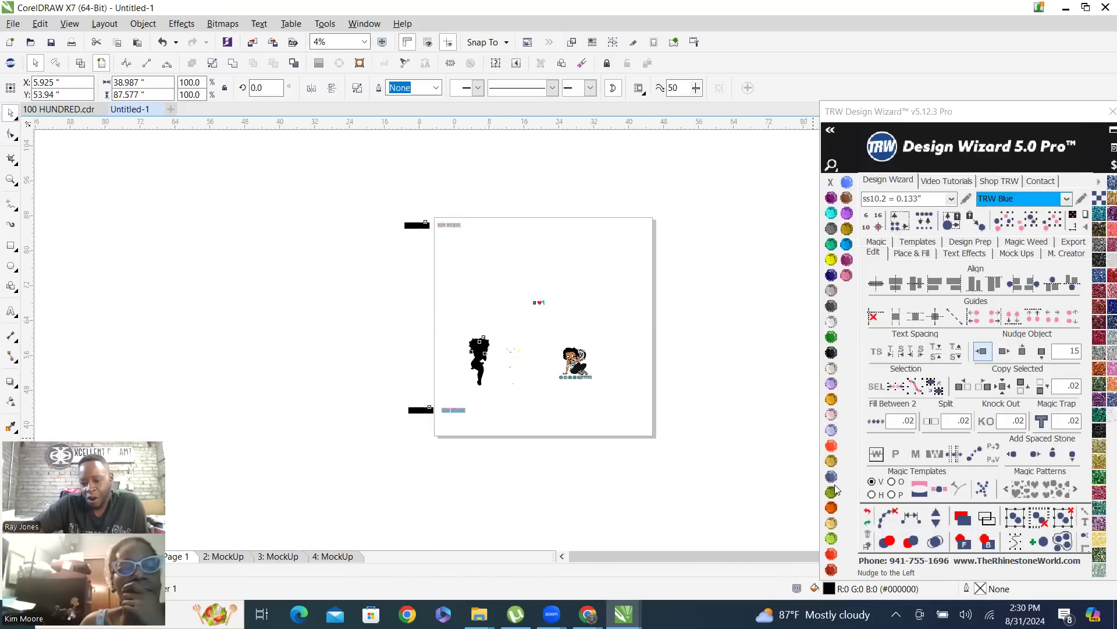
left_click(867, 515)
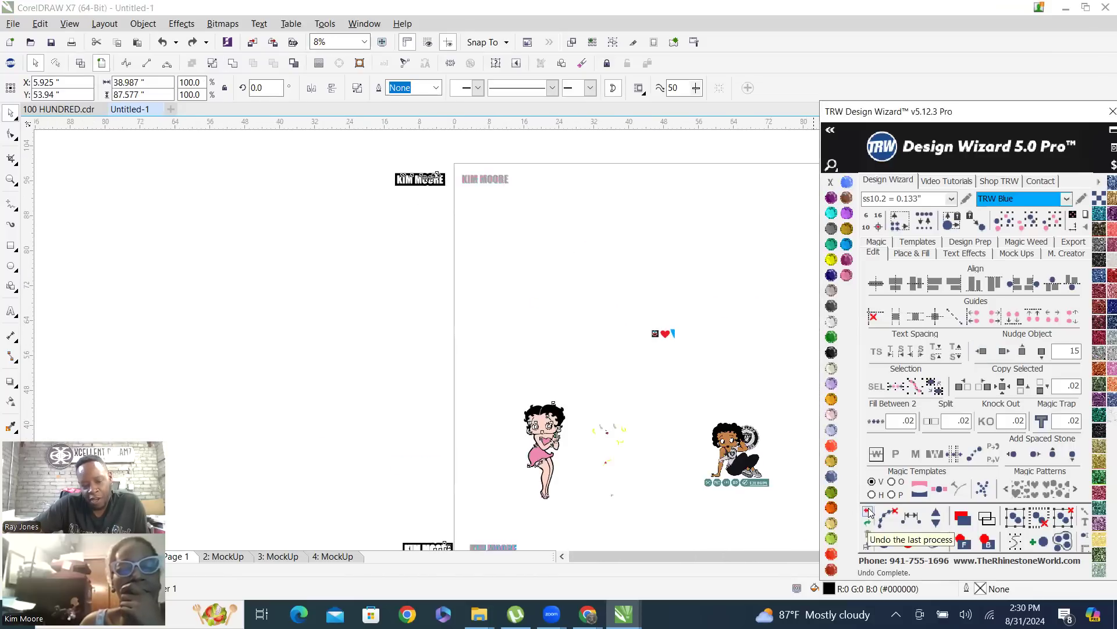
left_click(494, 345)
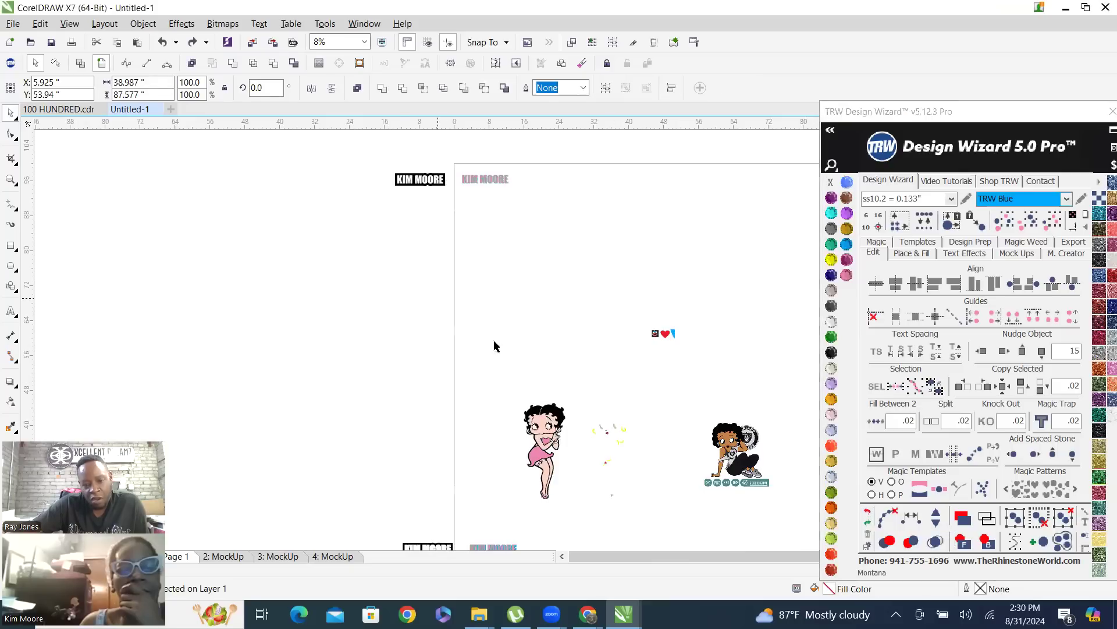
Select the combined black artwork and try to marquee-select the nodes of its name banner with the Shape tool
left_click(552, 409)
scroll(408, 227, "down", 1)
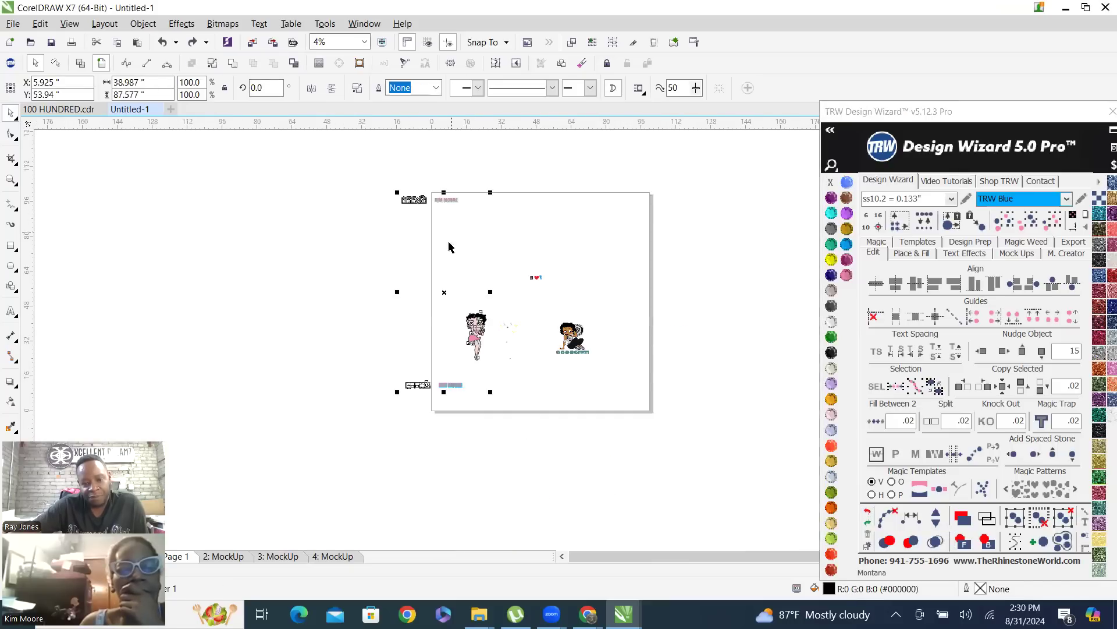
scroll(447, 329, "up", 1)
left_click(499, 278)
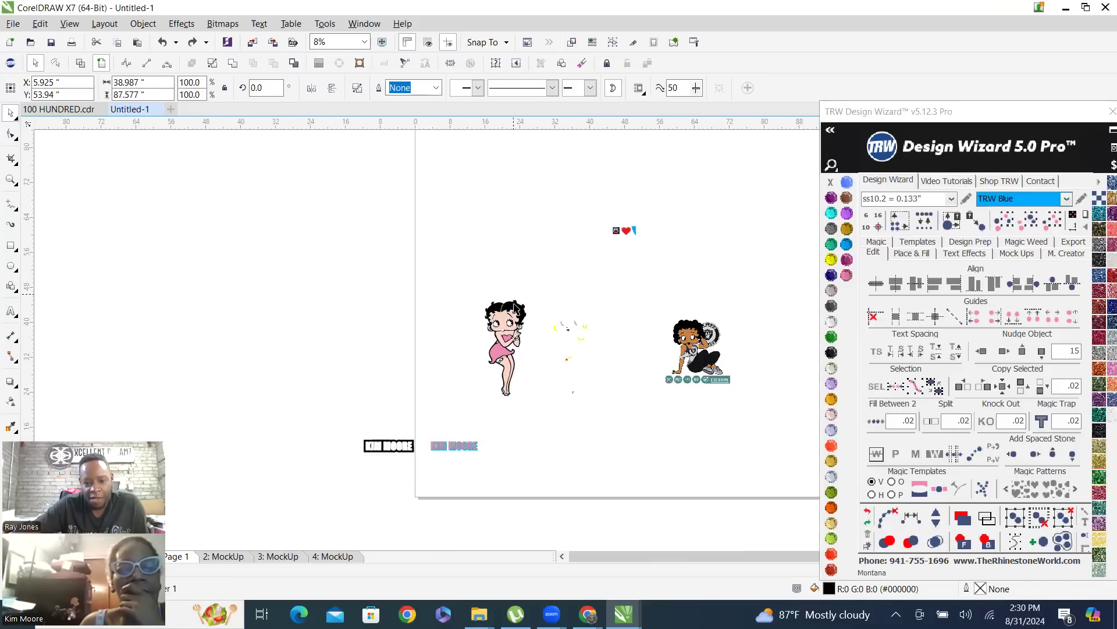
key("F10")
left_click_drag(329, 422, 369, 457)
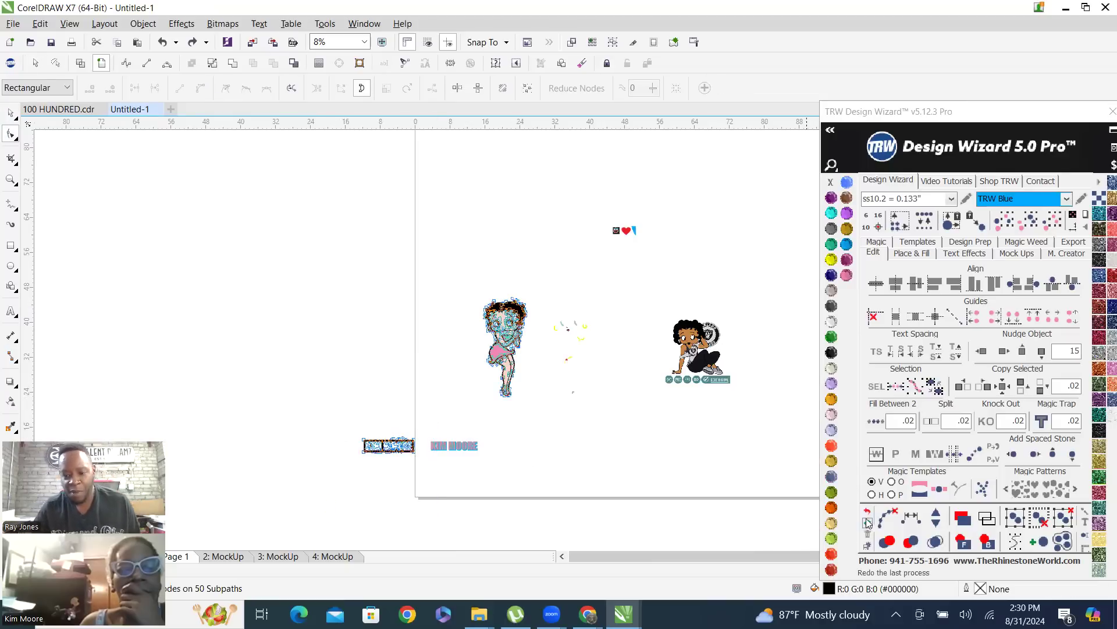
left_click(9, 116)
left_click(388, 244)
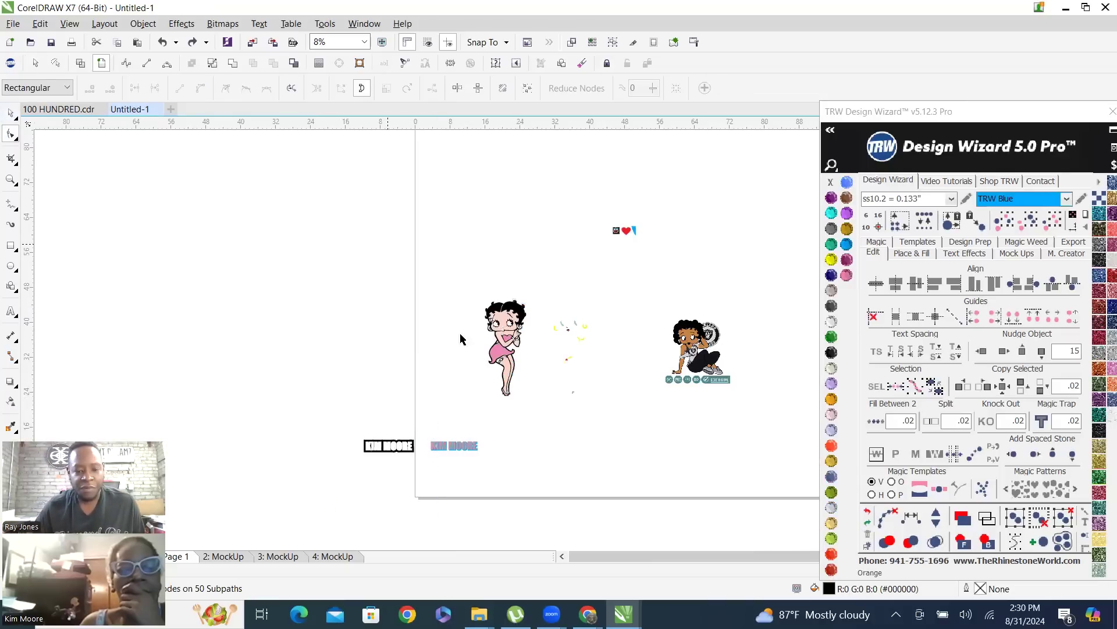
Undo the nudging and combining of the black artwork and clear the selection
scroll(483, 444, "up", 1)
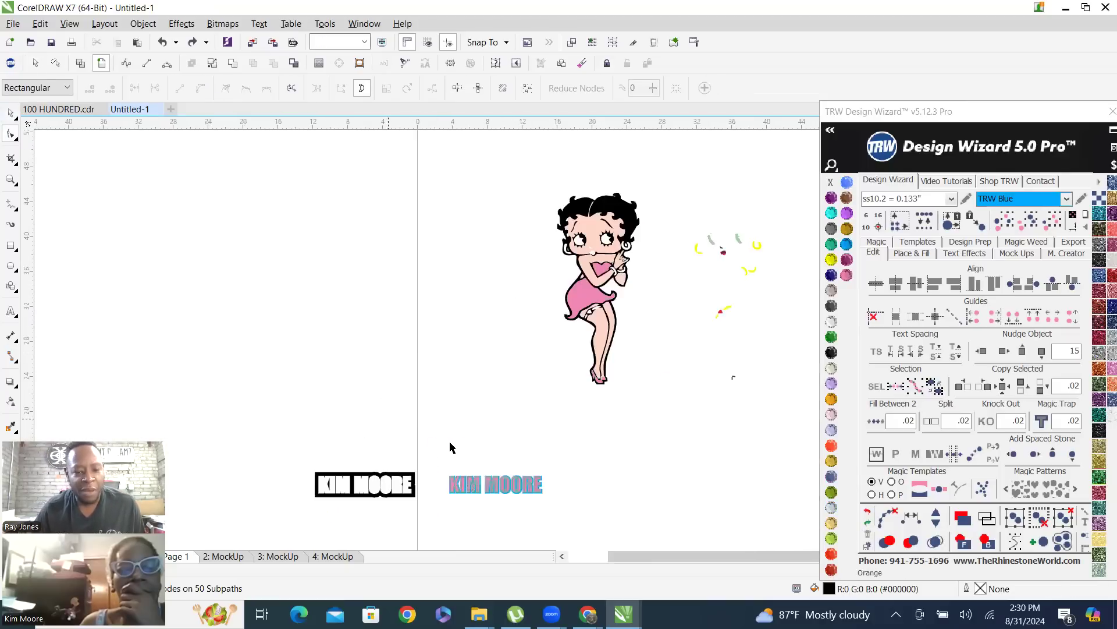
left_click(867, 512)
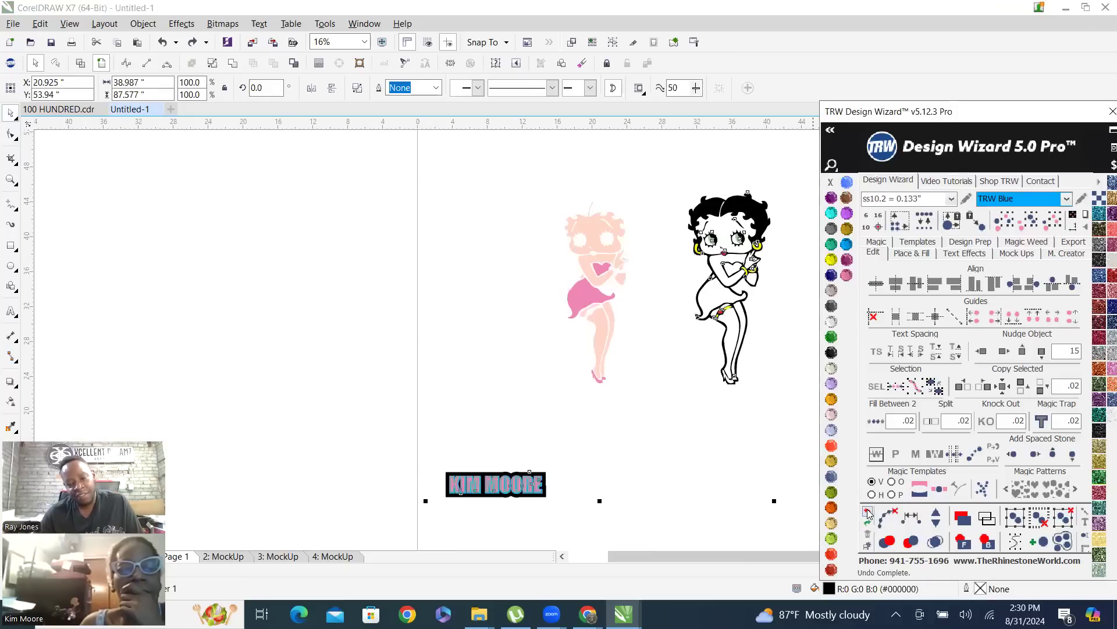
scroll(324, 419, "down", 2)
left_click(337, 379)
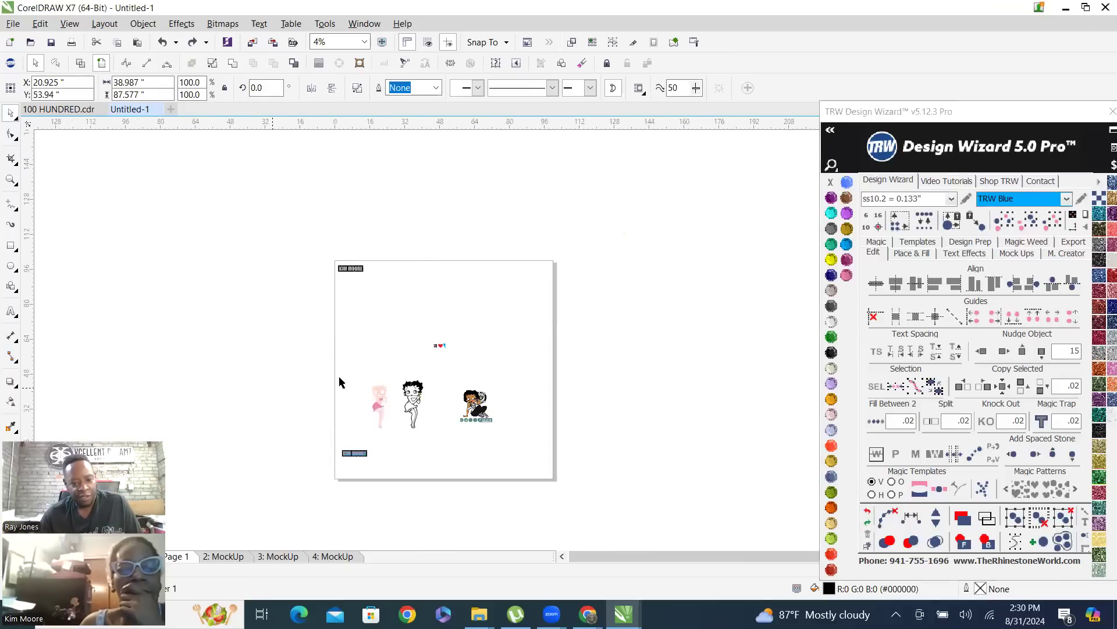
left_click(417, 391)
left_click(867, 514)
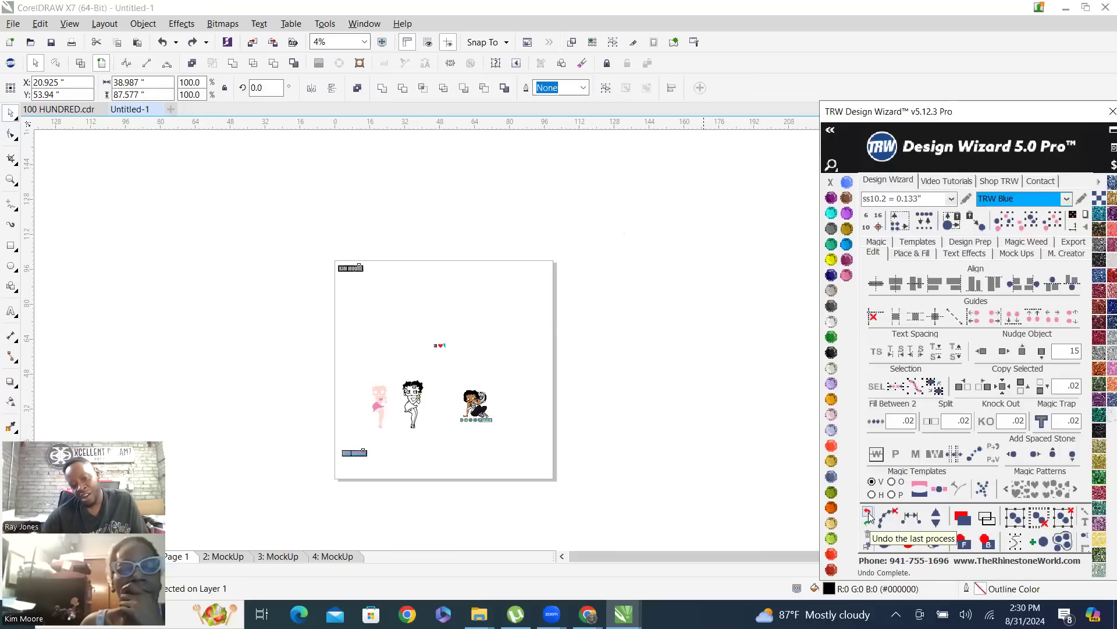
left_click(553, 317)
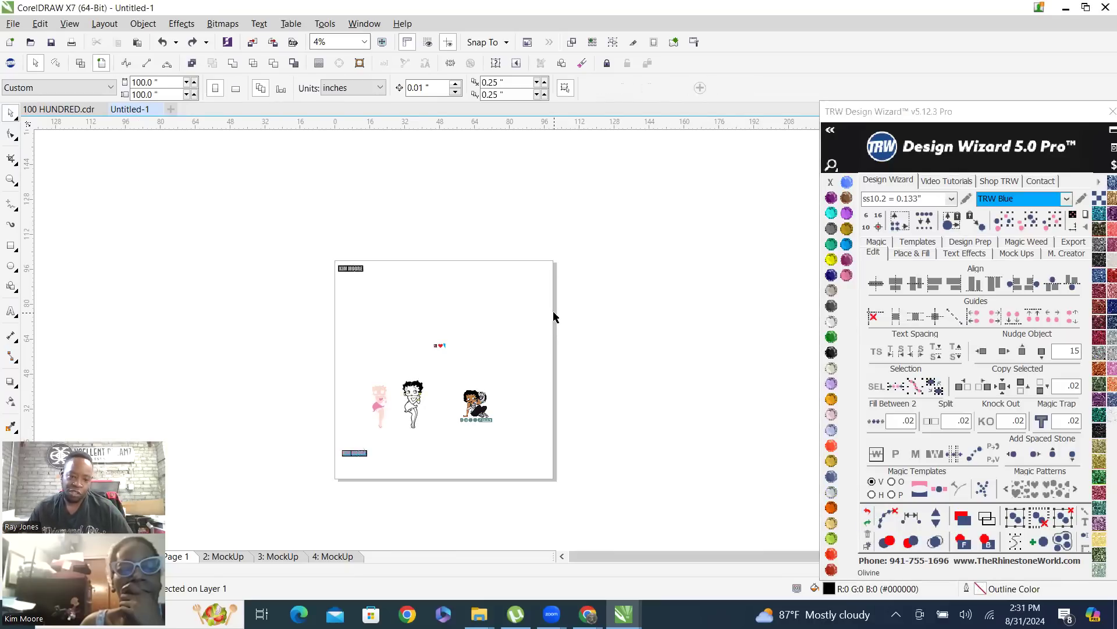
Select the whole rhinestone name banner near the lower-left corner of the page and delete it
left_click(414, 387)
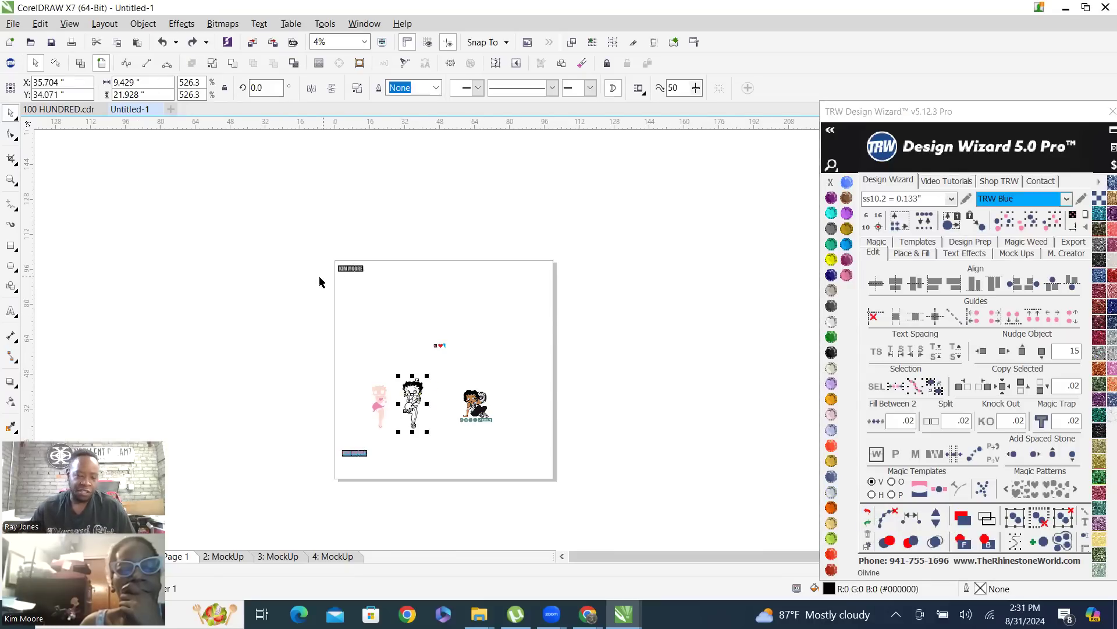
scroll(328, 472, "up", 5)
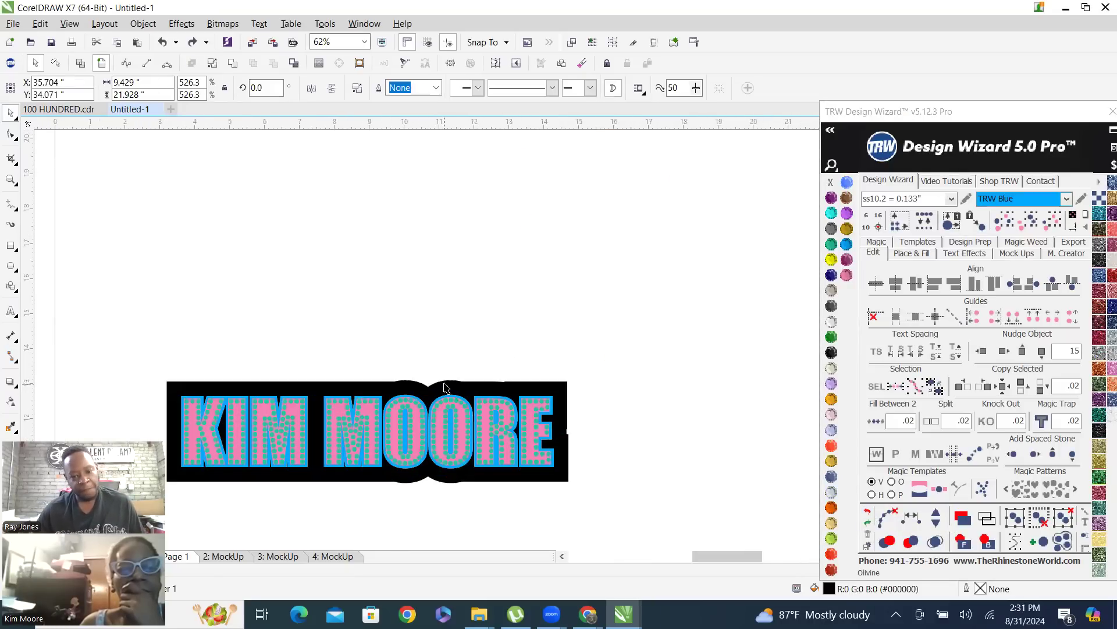
scroll(429, 464, "down", 4)
left_click_drag(298, 412, 407, 482)
scroll(417, 313, "down", 4)
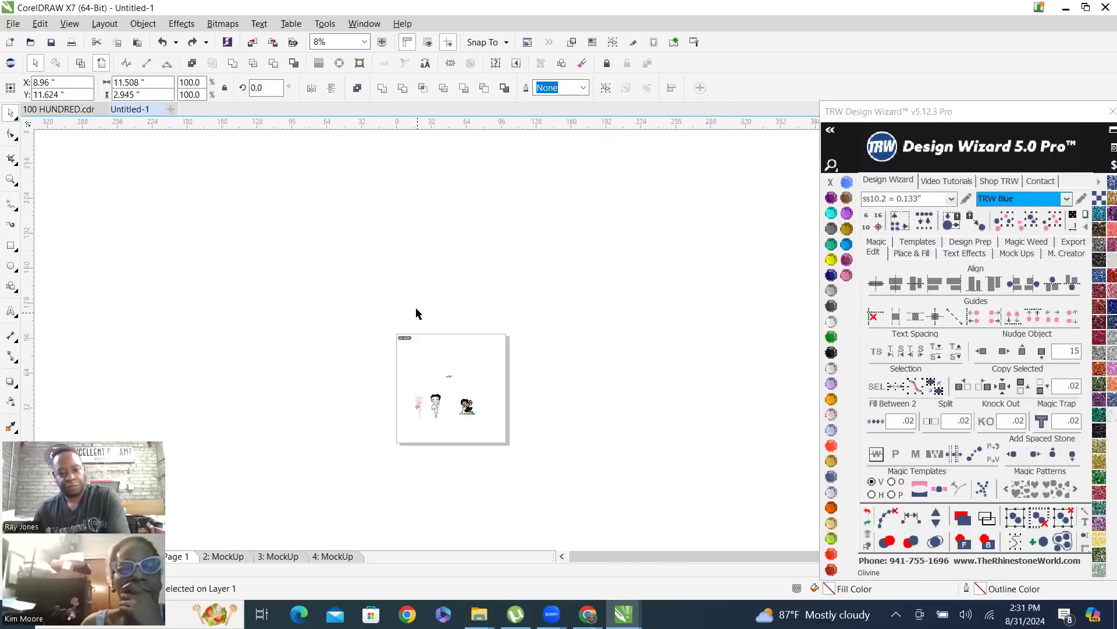
Select the remaining name banner at the upper-left corner of the page and delete it
left_click(416, 314)
scroll(407, 340, "up", 1)
left_click_drag(365, 315, 462, 379)
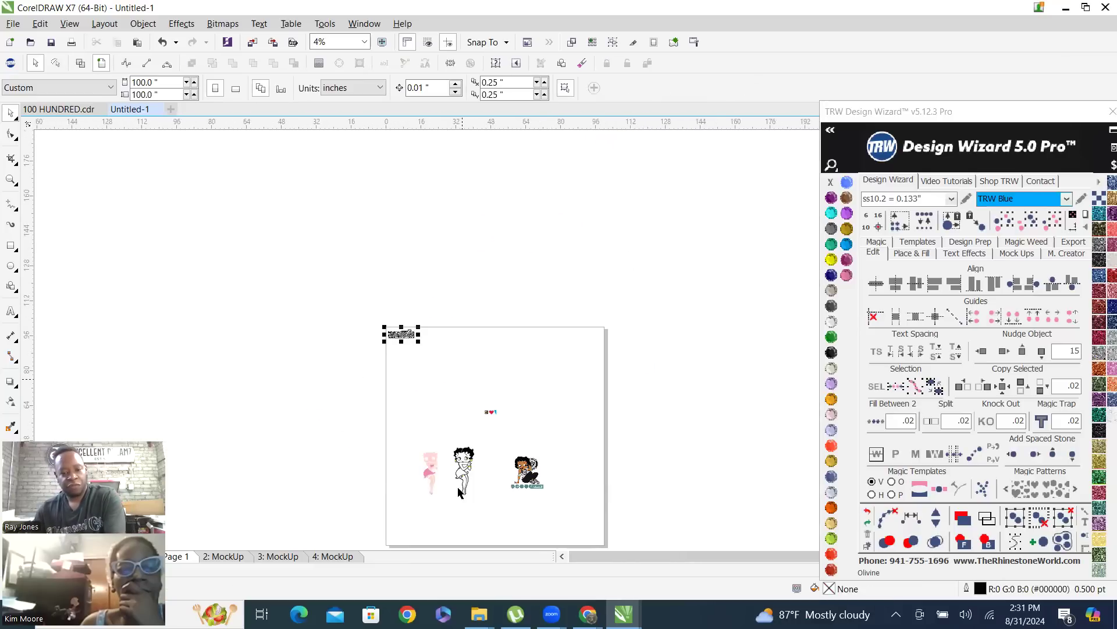
key("Delete")
scroll(448, 506, "up", 1)
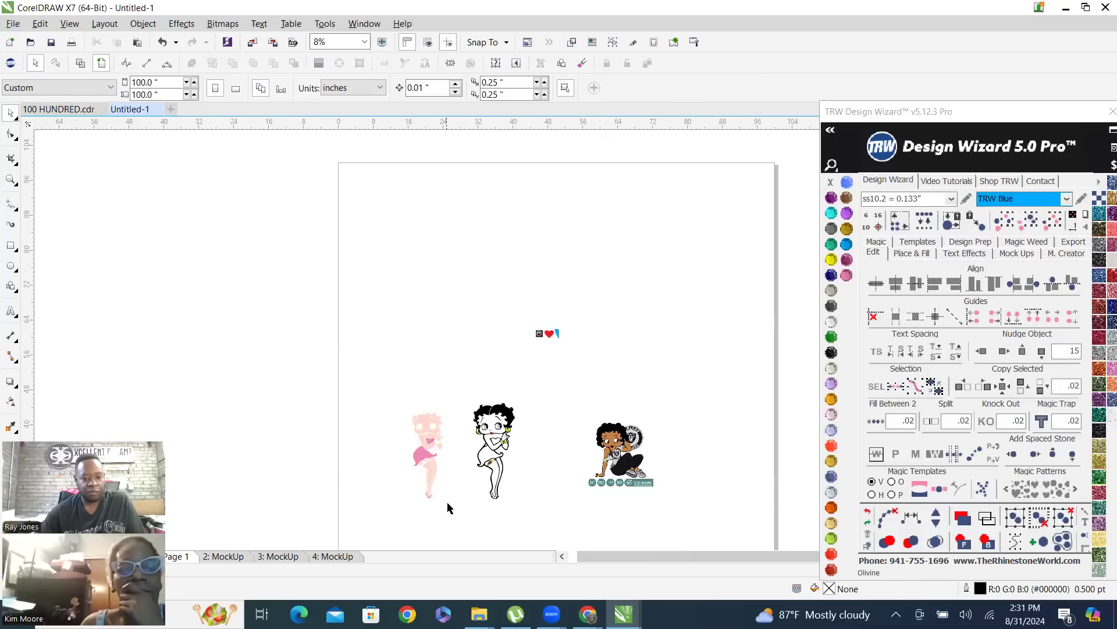
scroll(456, 484, "up", 1)
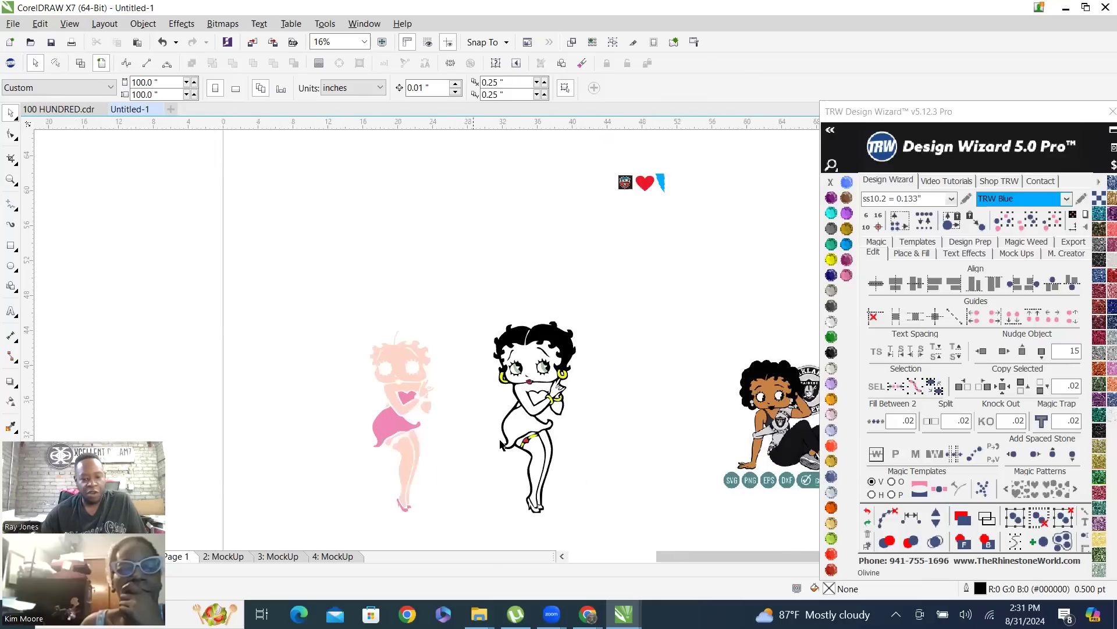
Select all the black artwork of the standing figure and nudge it left twice by 15 inches, past the peach and pink pieces
left_click(554, 336)
left_click(1029, 221)
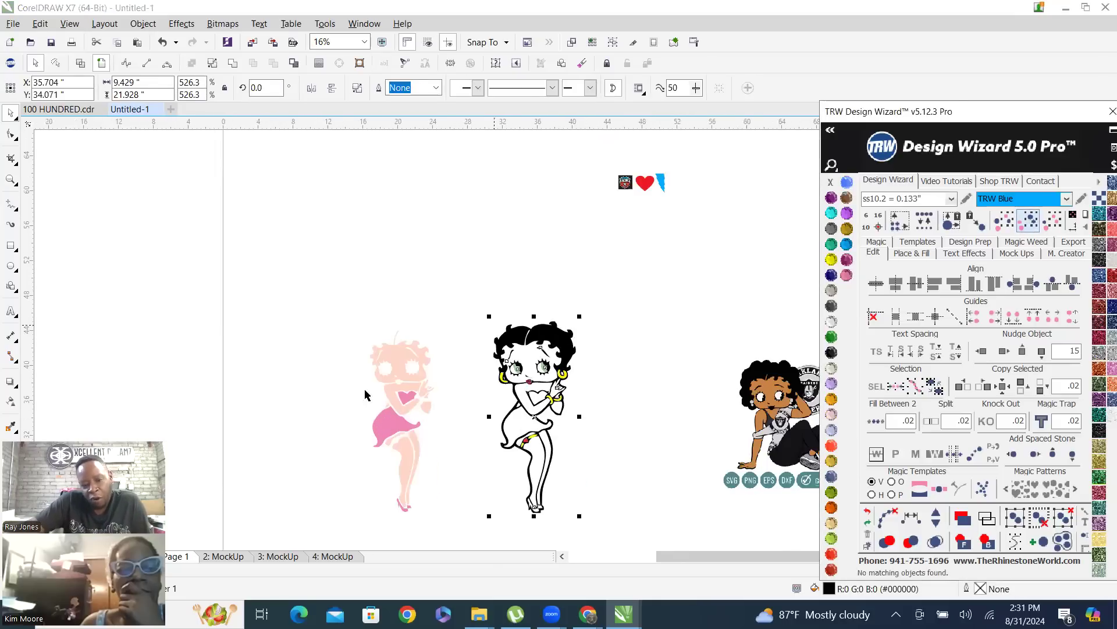
left_click(981, 351)
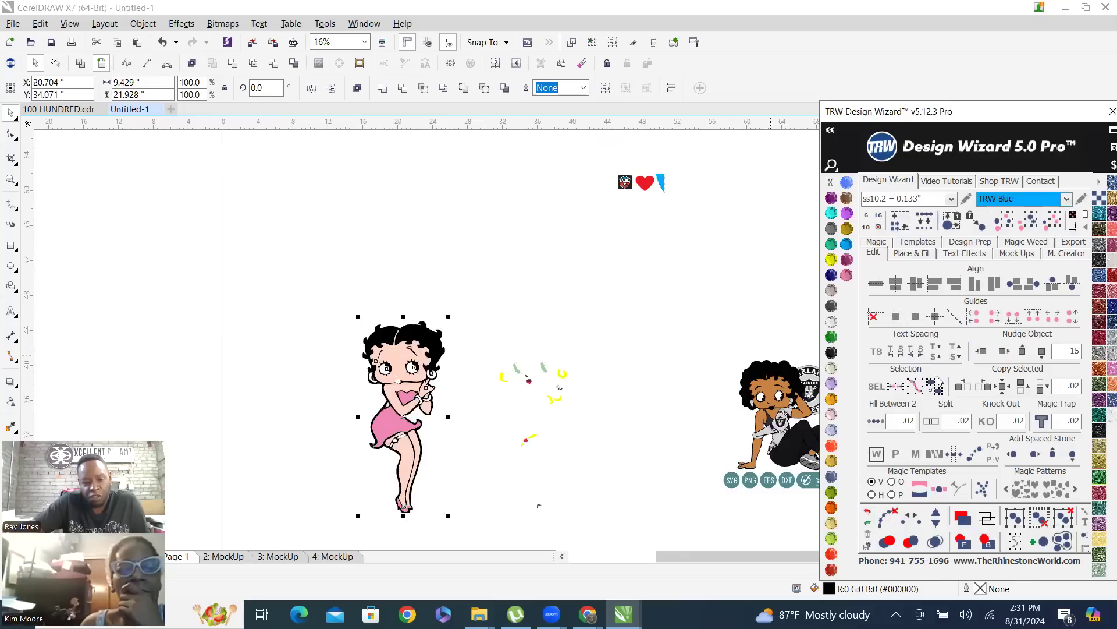
left_click(981, 351)
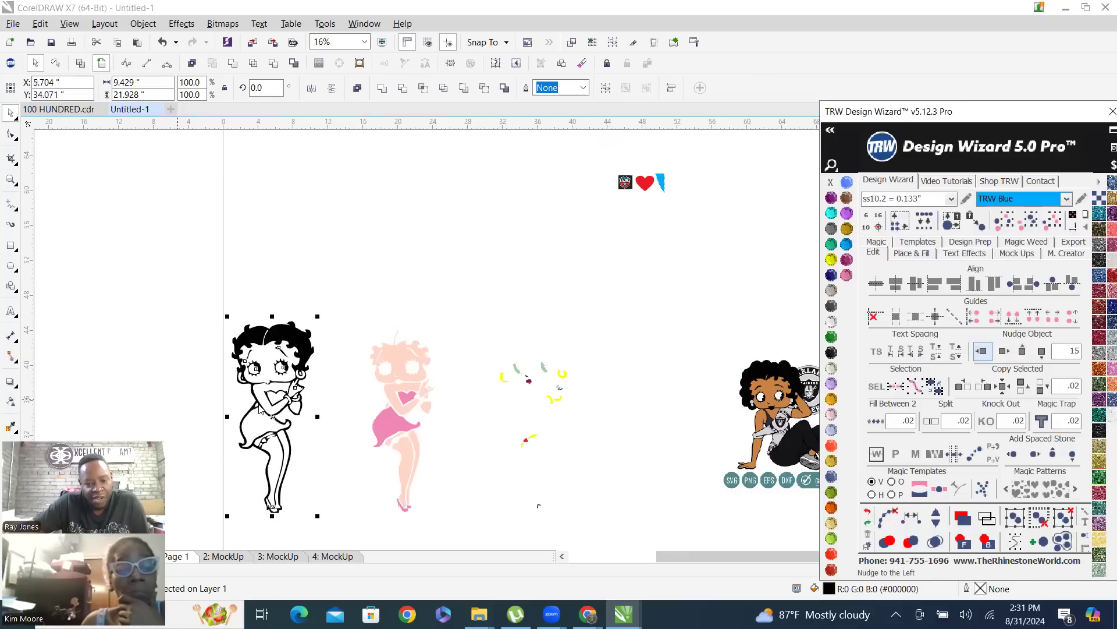
left_click(333, 278)
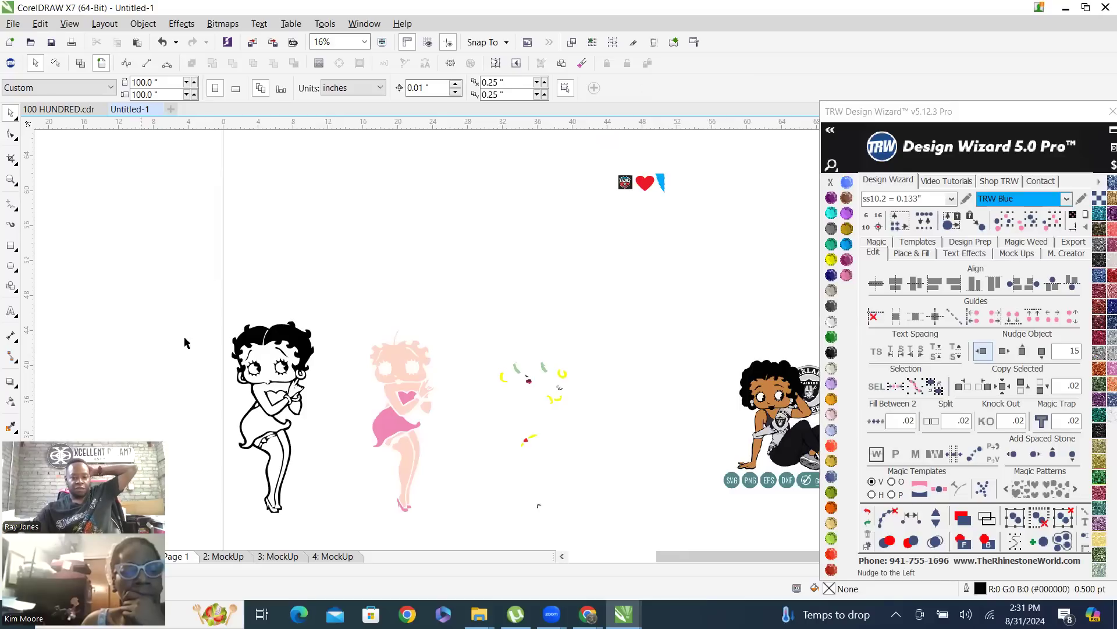
Select the small grey hand pieces left among the detail shapes and nudge them left twice by 15 inches onto the black outline
scroll(278, 446, "up", 4)
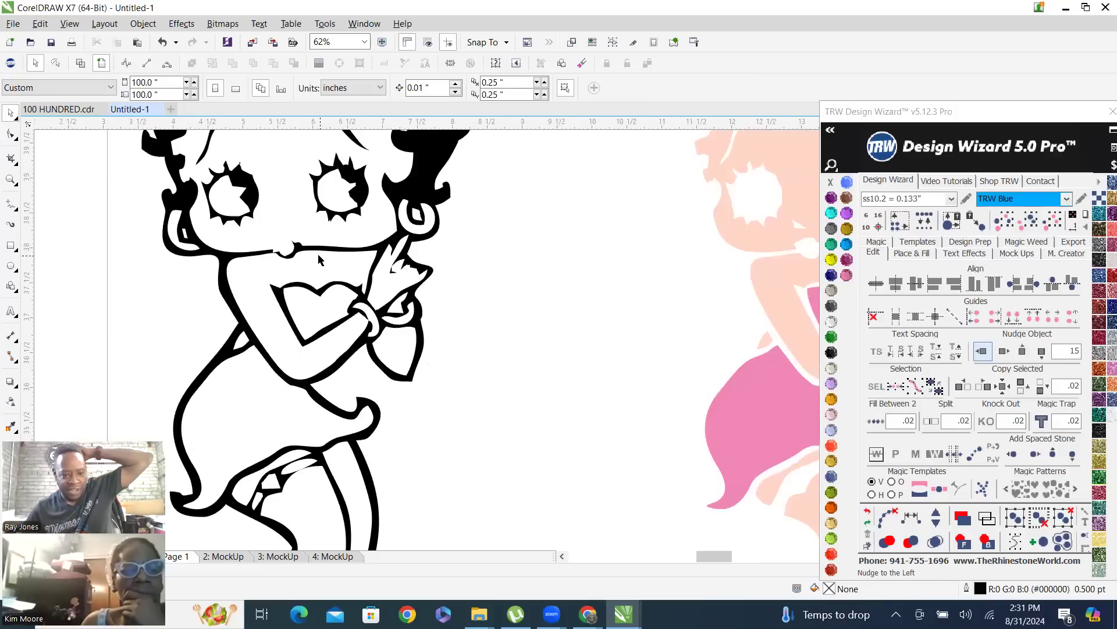
scroll(319, 259, "down", 3)
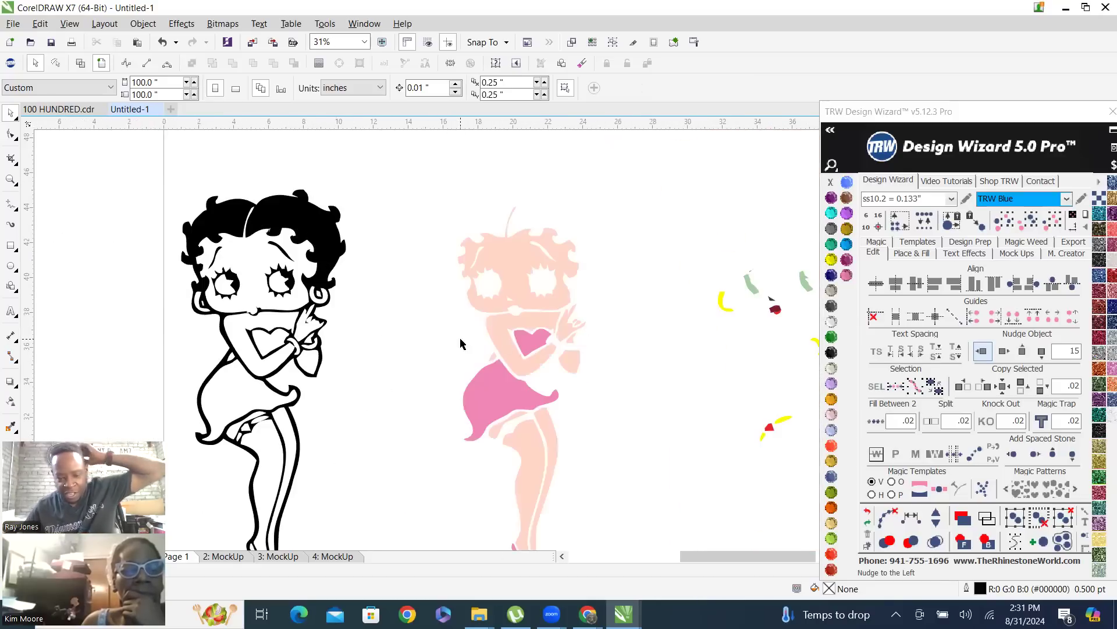
scroll(588, 332, "down", 3)
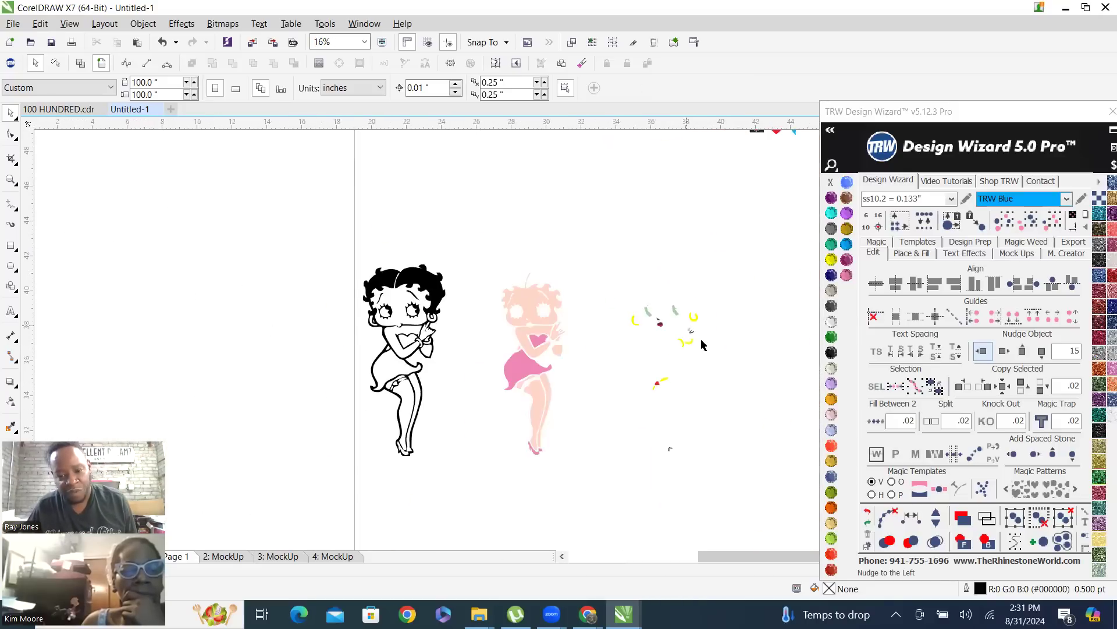
scroll(667, 343, "up", 2)
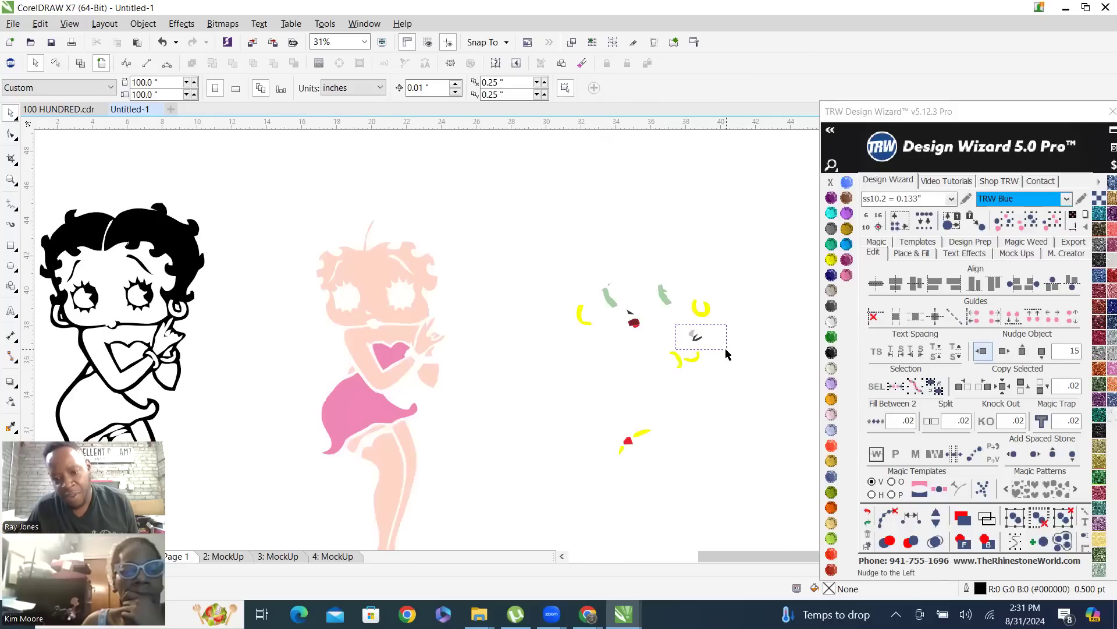
left_click_drag(726, 351, 675, 322)
left_click(982, 351)
left_click(982, 351)
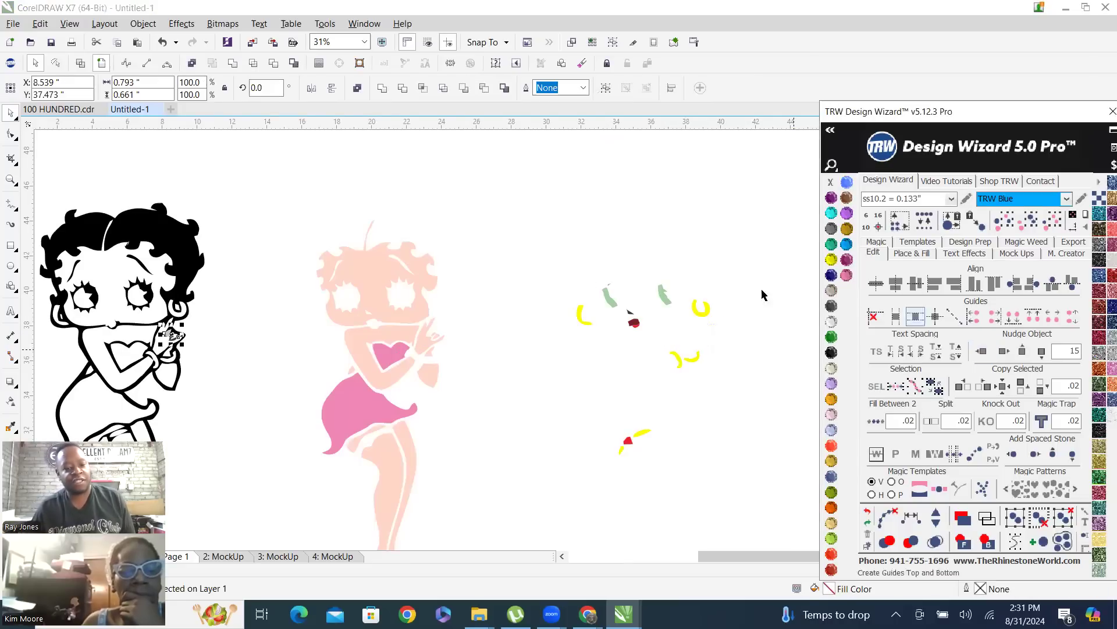
Combine the black outline with the grey hand pieces and merge the result into a solid black silhouette of the figure
scroll(97, 368, "up", 4)
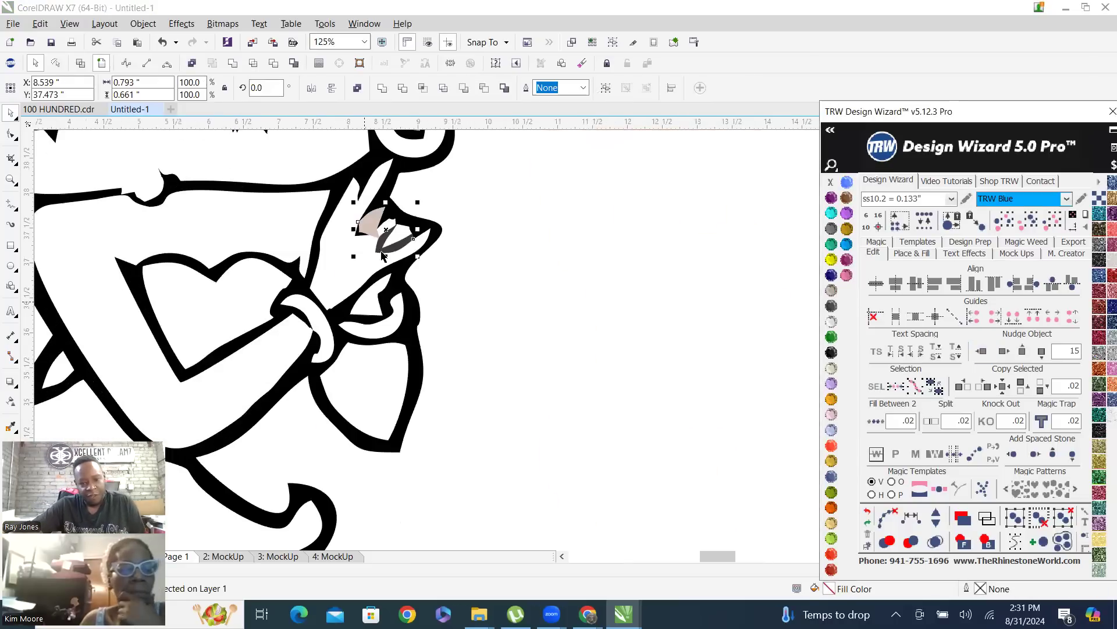
left_click(401, 166)
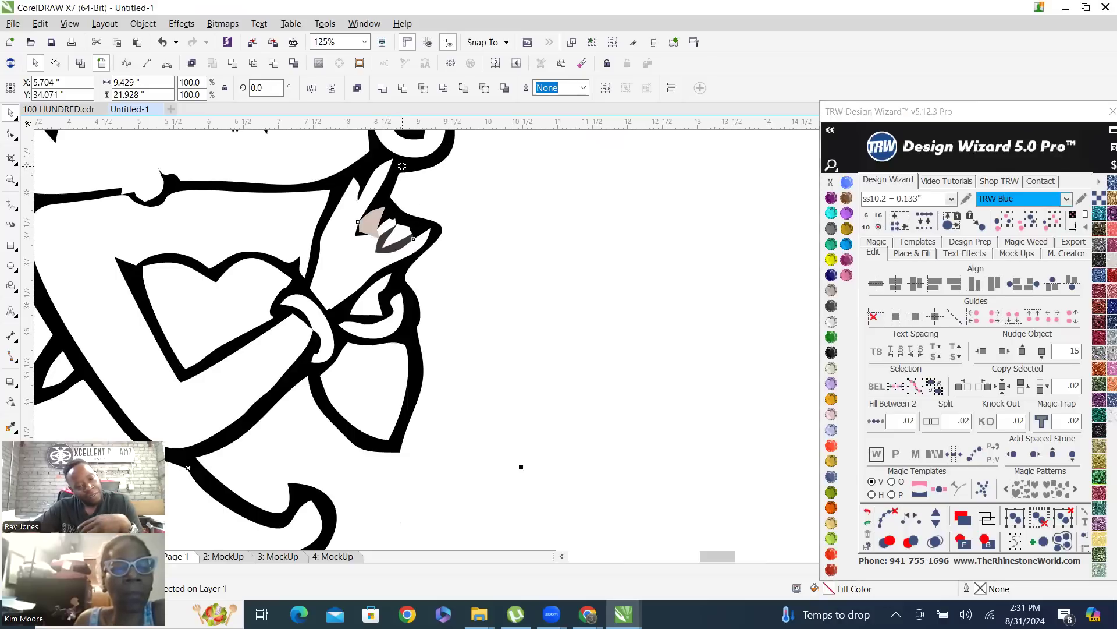
right_click(401, 166)
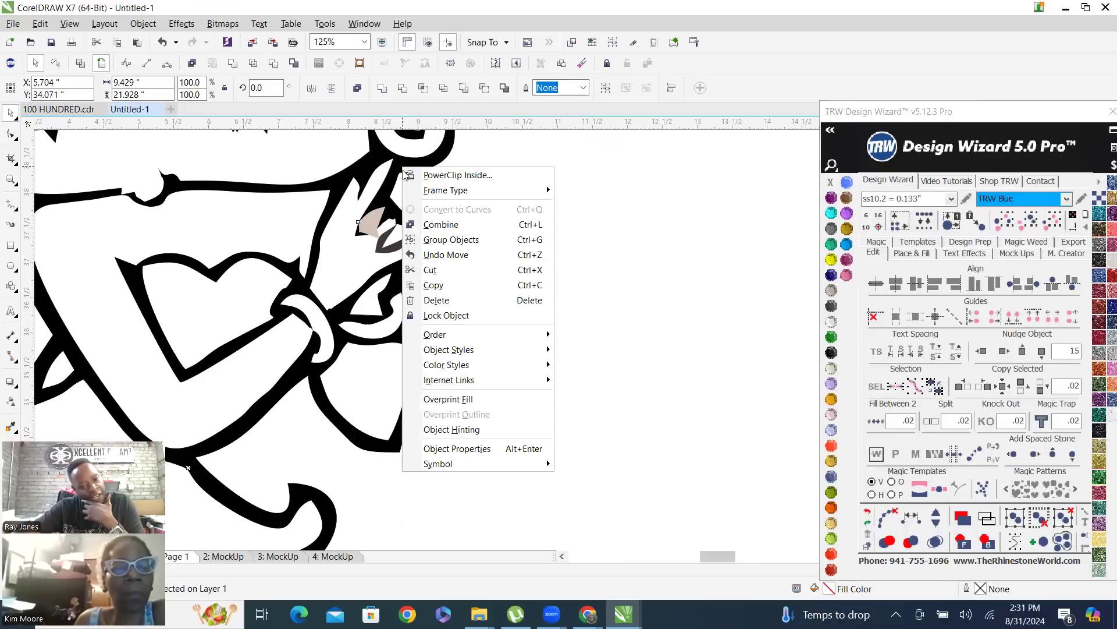
left_click(459, 223)
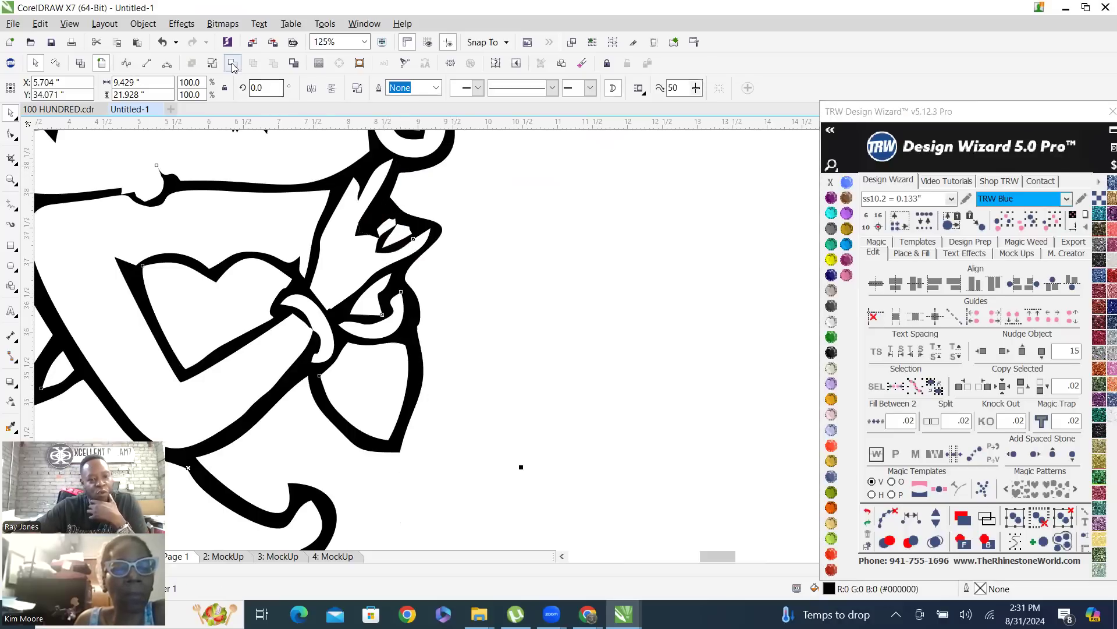
scroll(409, 376, "down", 5)
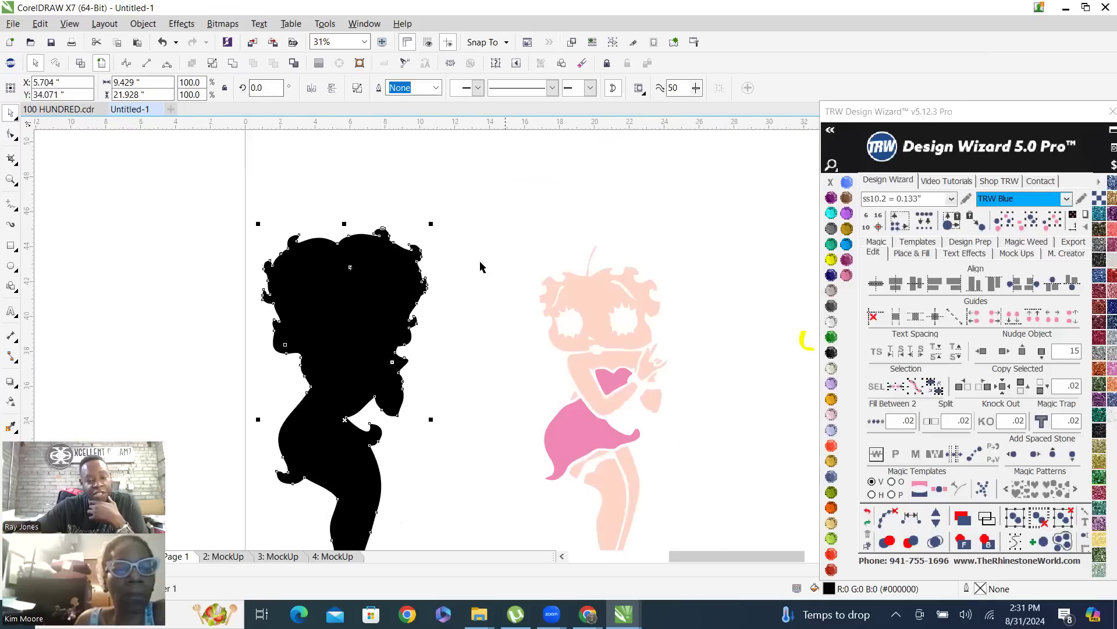
scroll(448, 394, "down", 2)
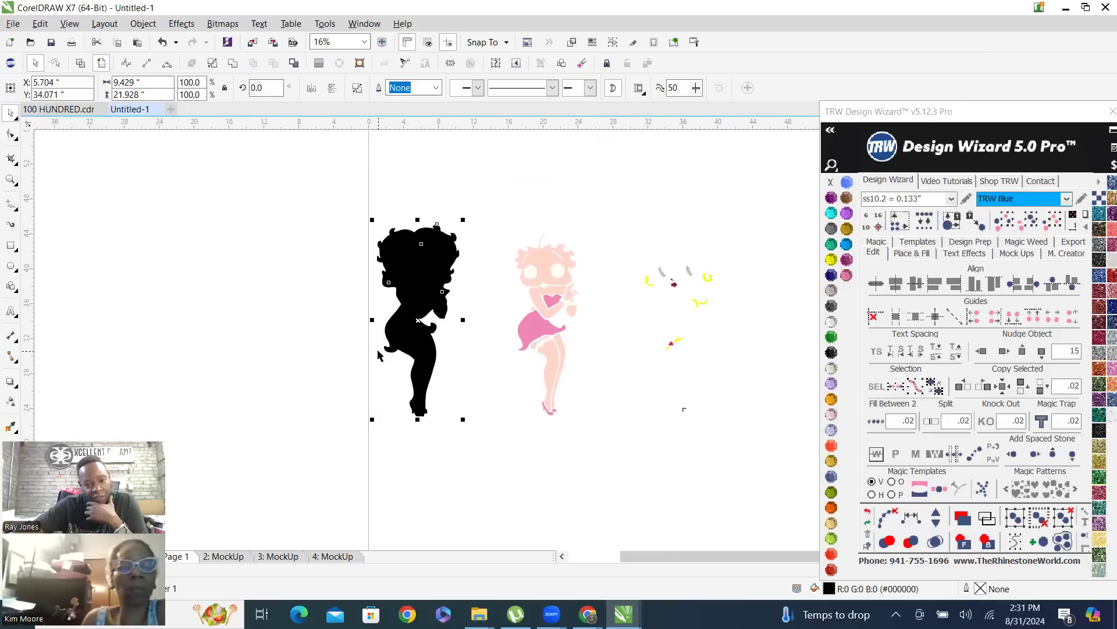
left_click(460, 205)
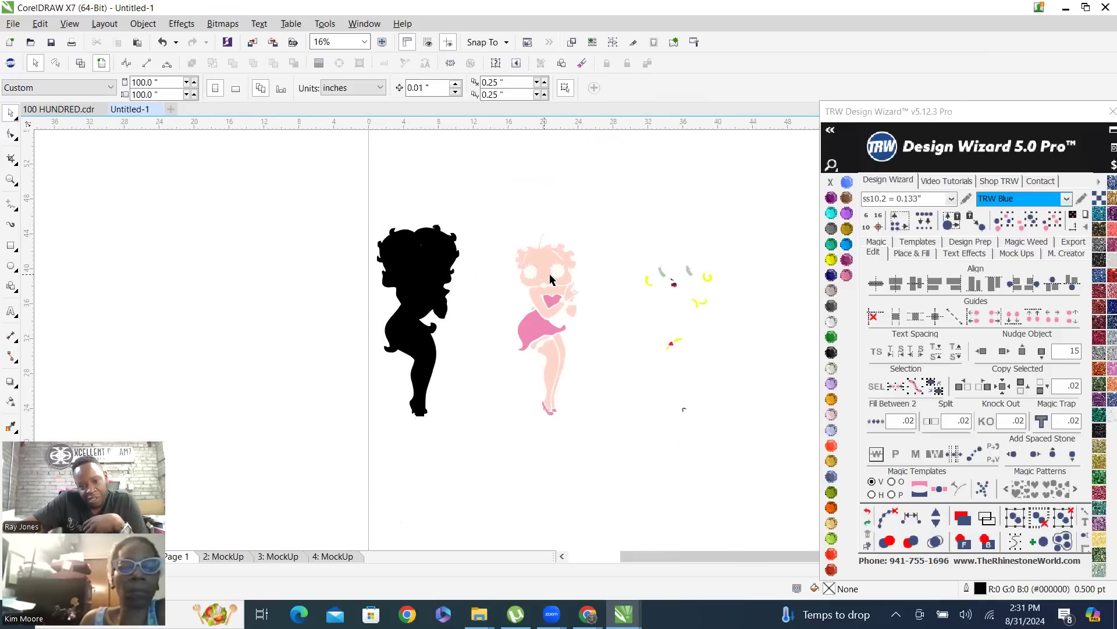
Nudge the peach skin artwork 15 inches left onto the black silhouette and knock its shape out of the black
left_click(546, 266)
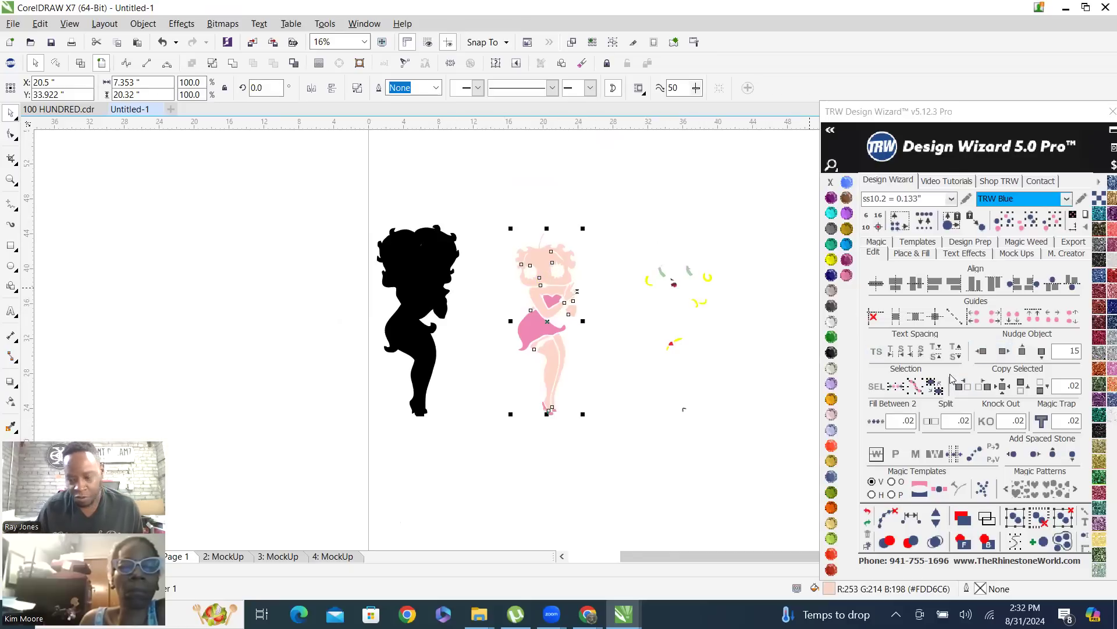
left_click(983, 353)
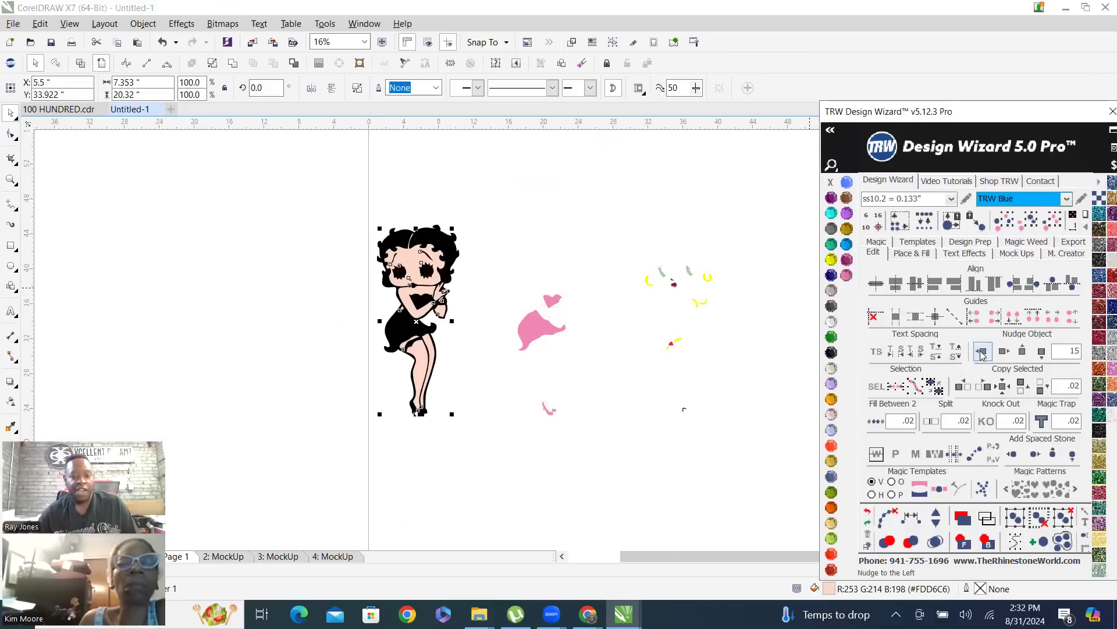
left_click(438, 240, "shift")
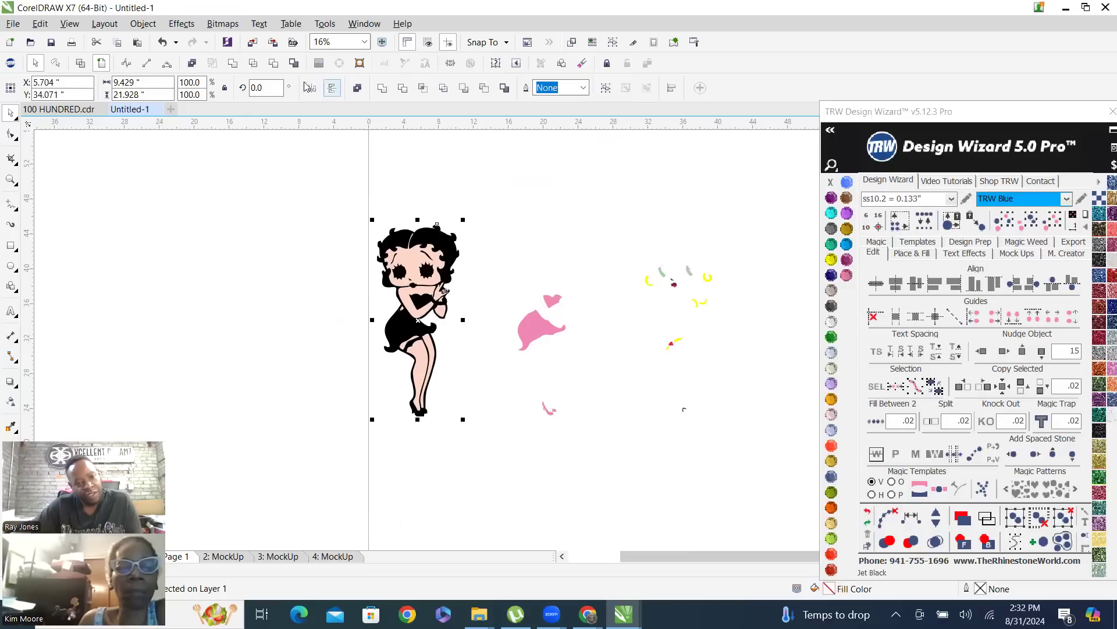
left_click(273, 64)
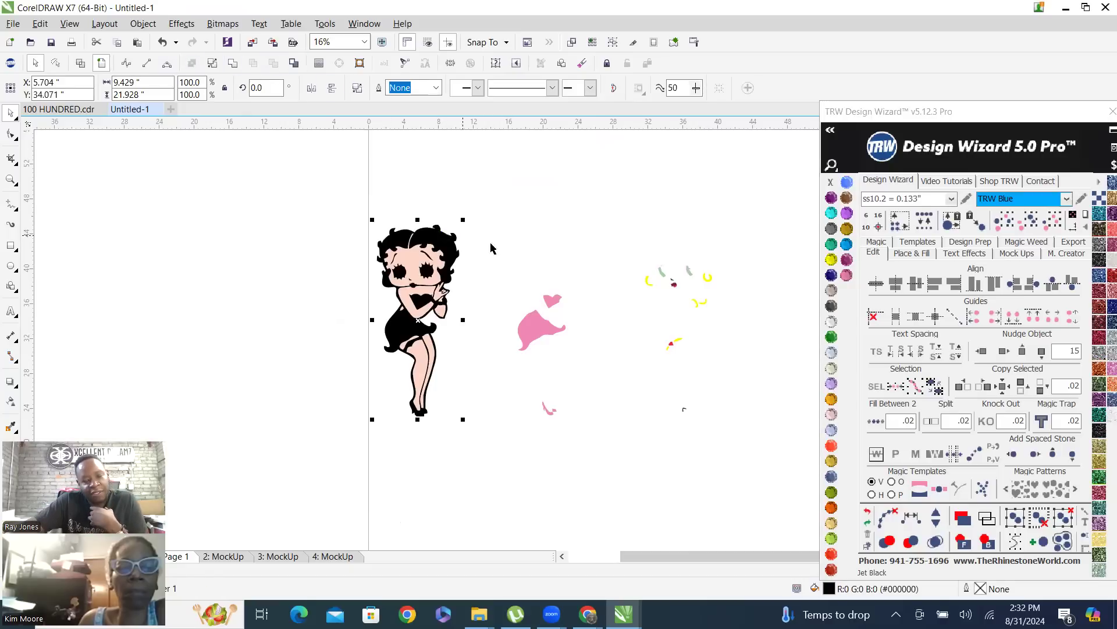
left_click(570, 235)
Nudge the black artwork 15 inches left to inspect the knocked-out skin areas, and undo the move
left_click(455, 246)
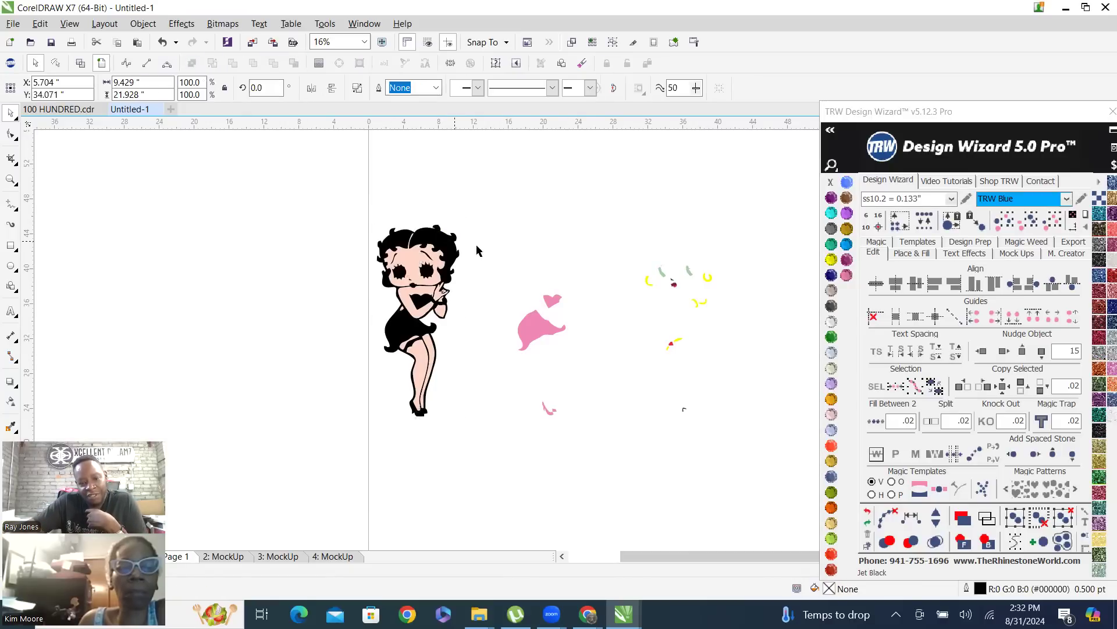
left_click(982, 351)
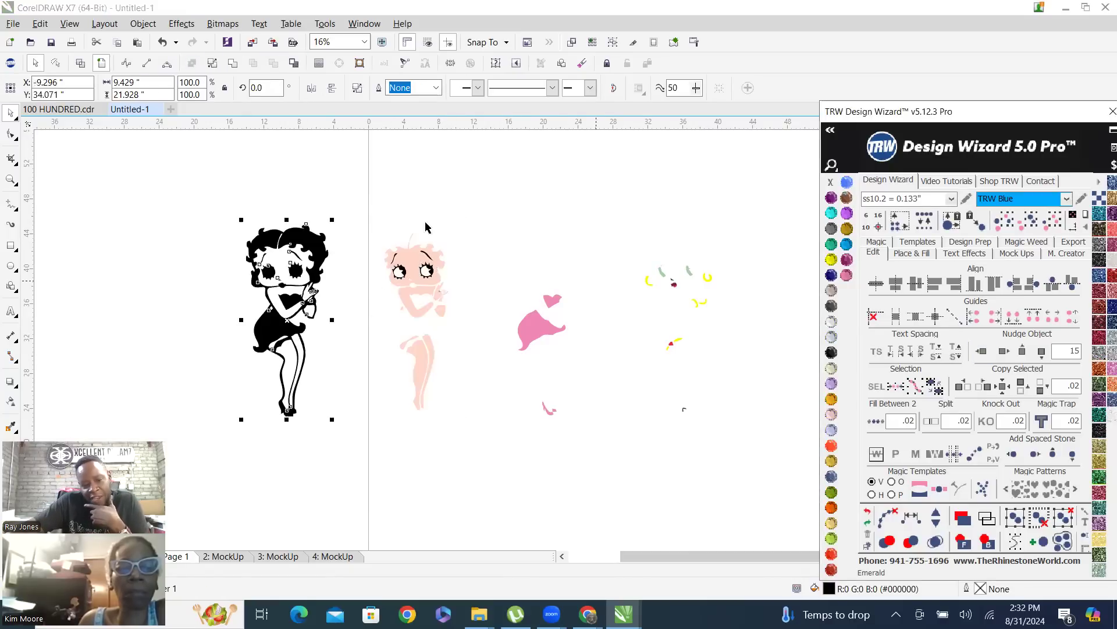
left_click(246, 185)
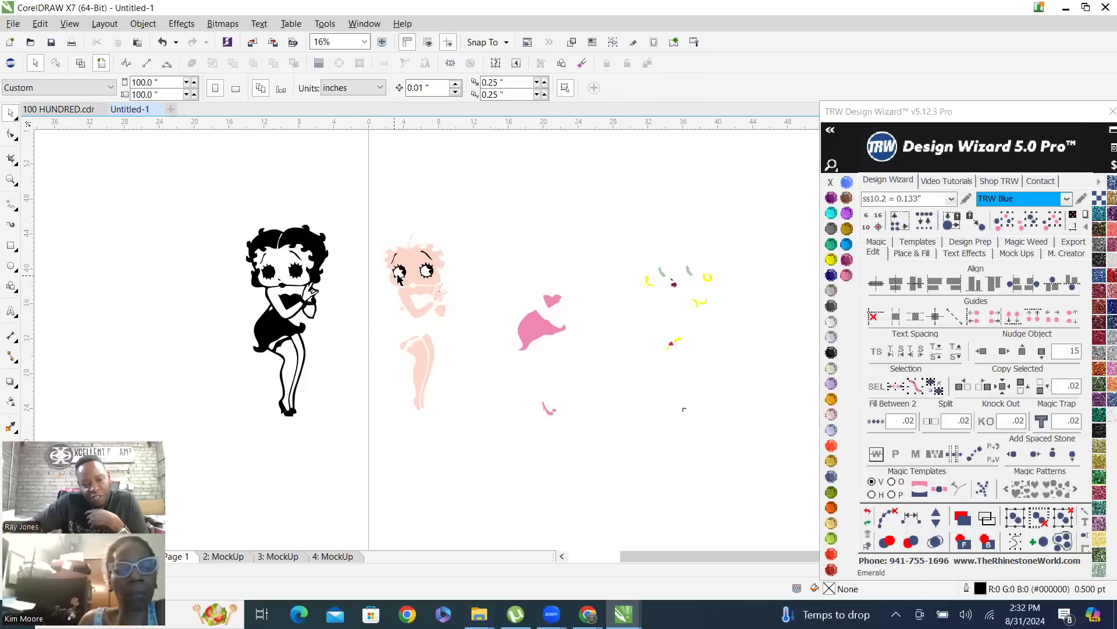
scroll(401, 268, "up", 2)
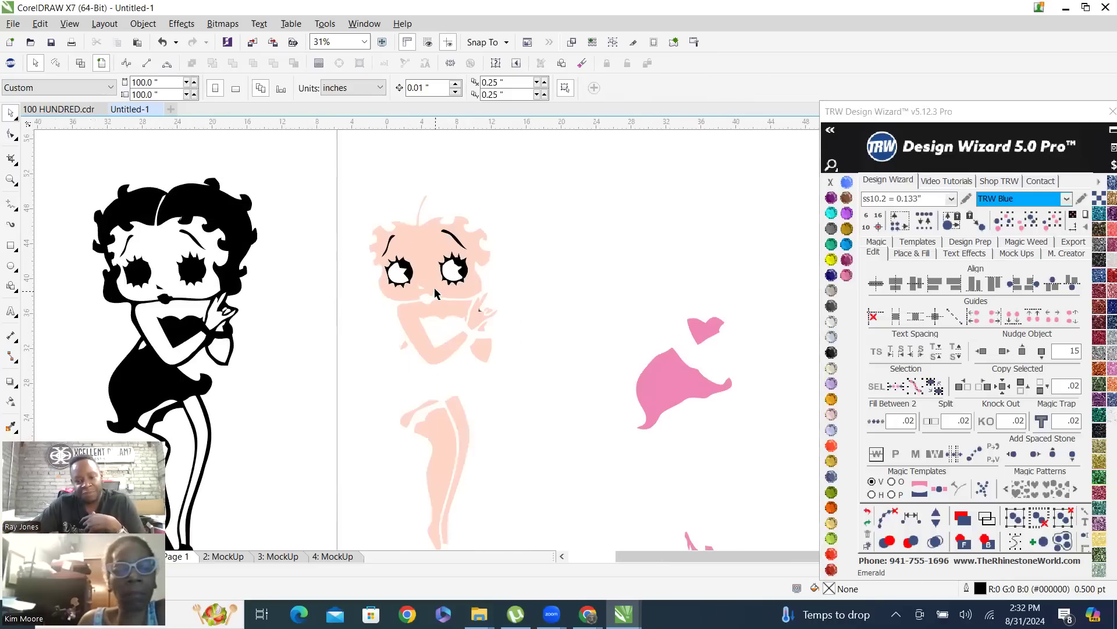
scroll(437, 291, "down", 2)
left_click(303, 254)
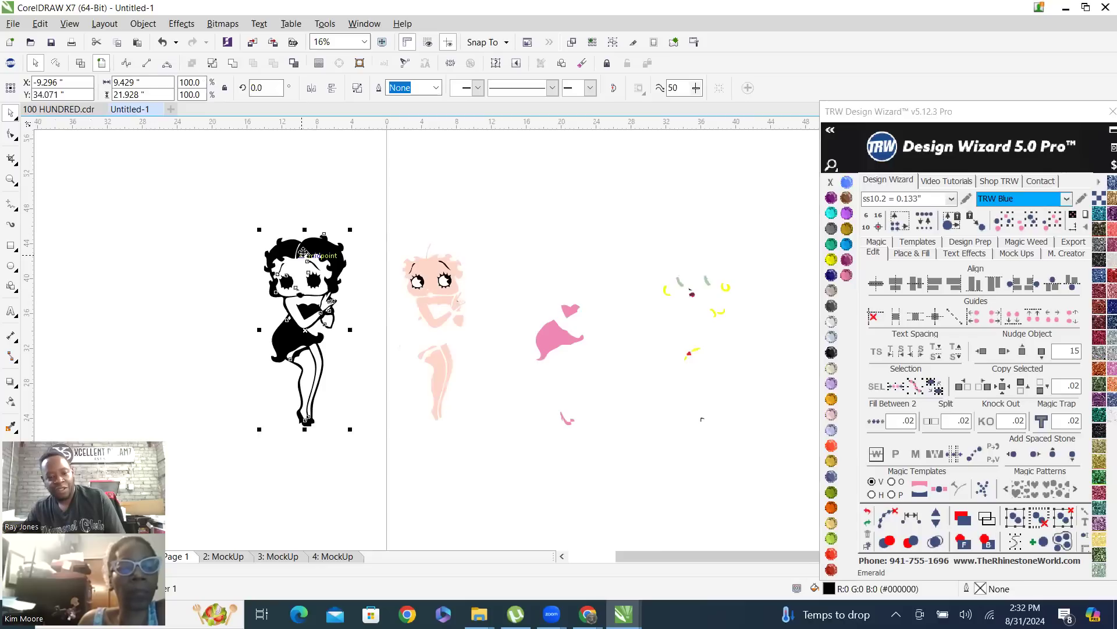
key("ctrl+z")
left_click(563, 184)
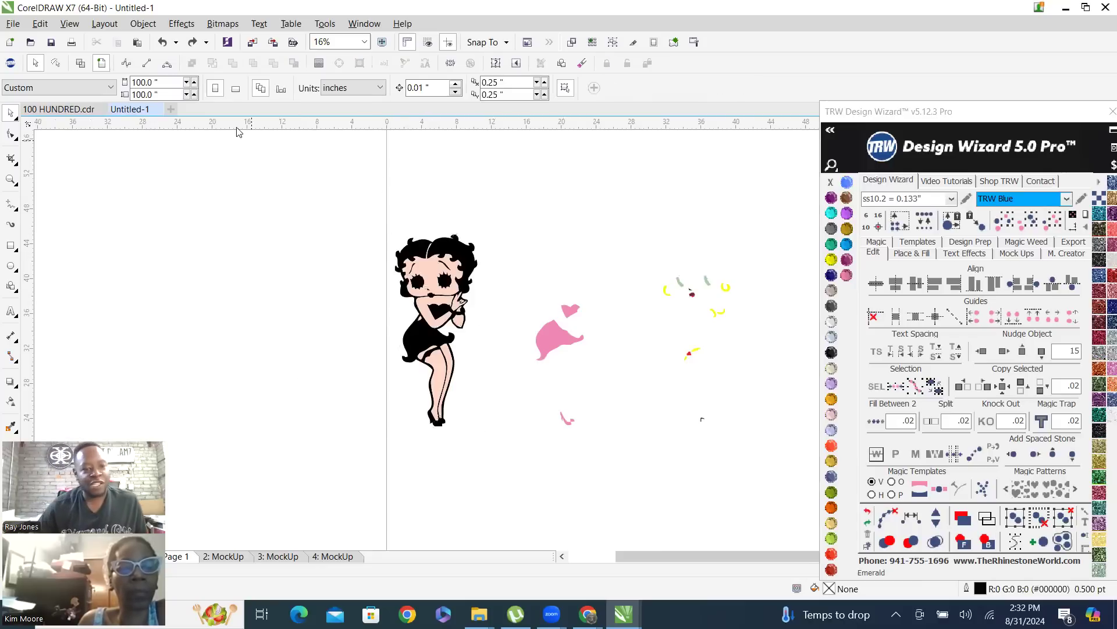
Check the outlines of all the separated pieces in wireframe view, and return to the normal view
left_click(80, 62)
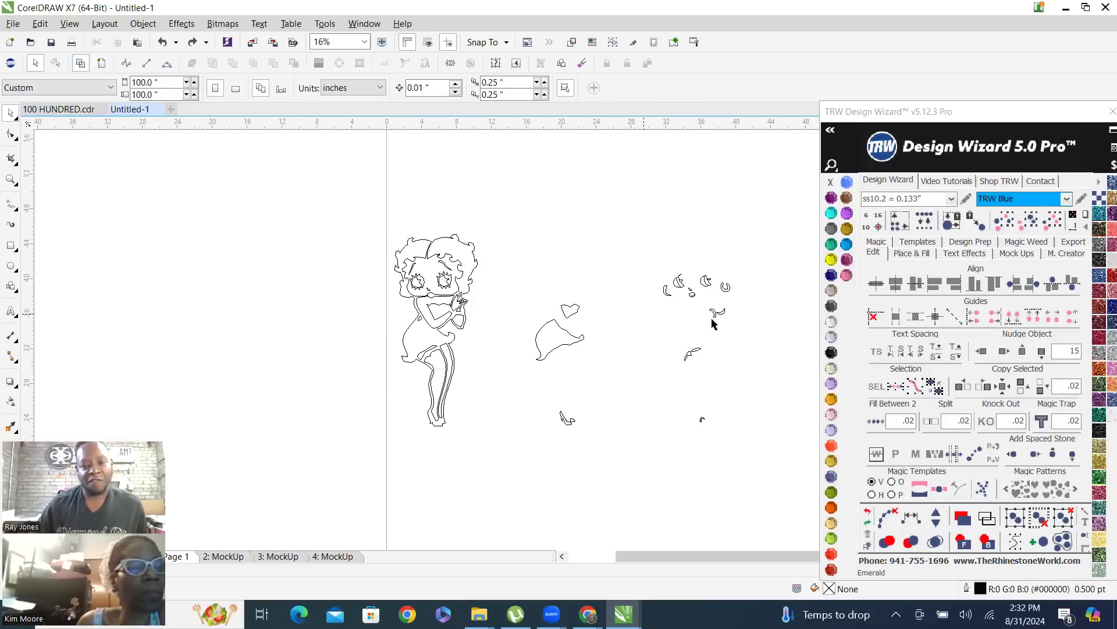
scroll(703, 300, "up", 1)
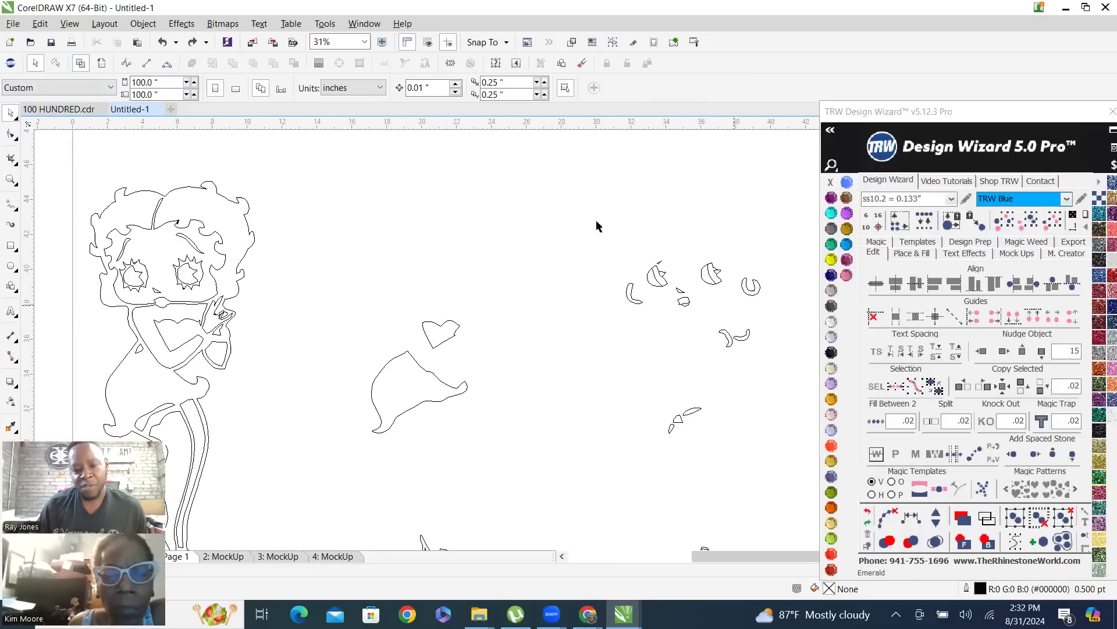
left_click(102, 63)
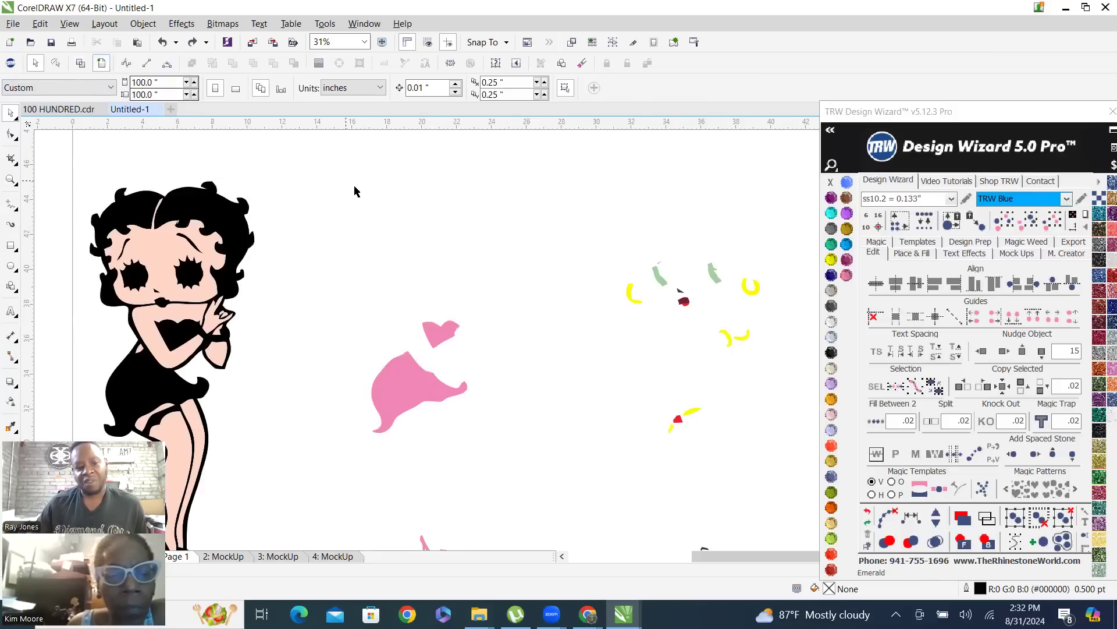
Nudge the black and peach artwork 15 inches right onto the pink pieces, and nudge the whole figure 15 inches right onto the remaining details
scroll(355, 273, "down", 1)
left_click_drag(217, 202, 349, 443)
left_click(983, 386)
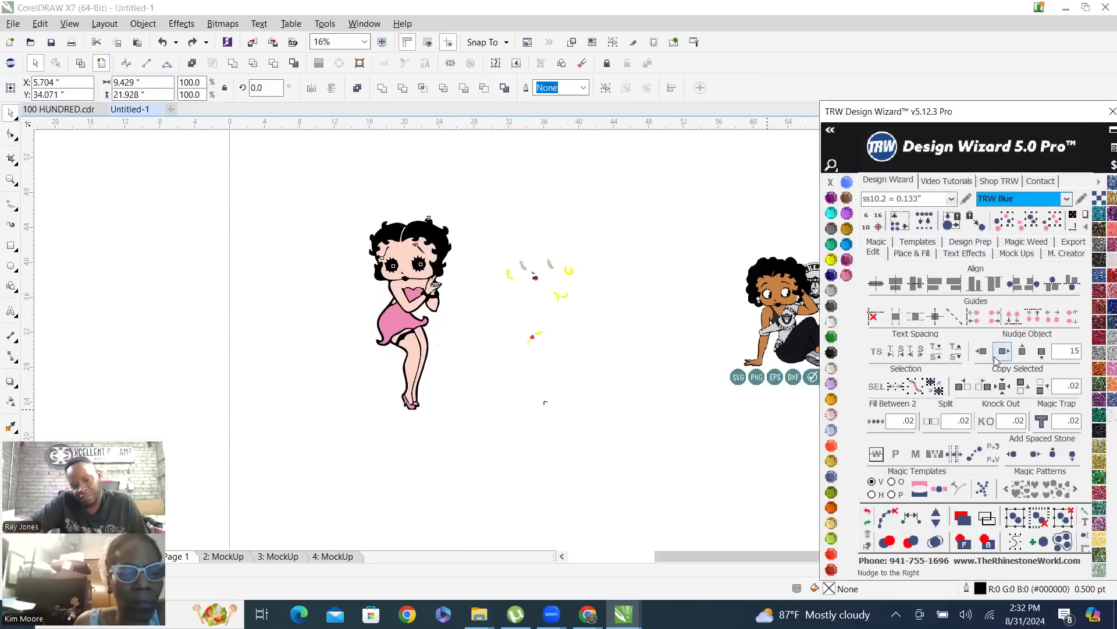
left_click(321, 191)
left_click_drag(321, 191, 482, 457)
left_click(1004, 351)
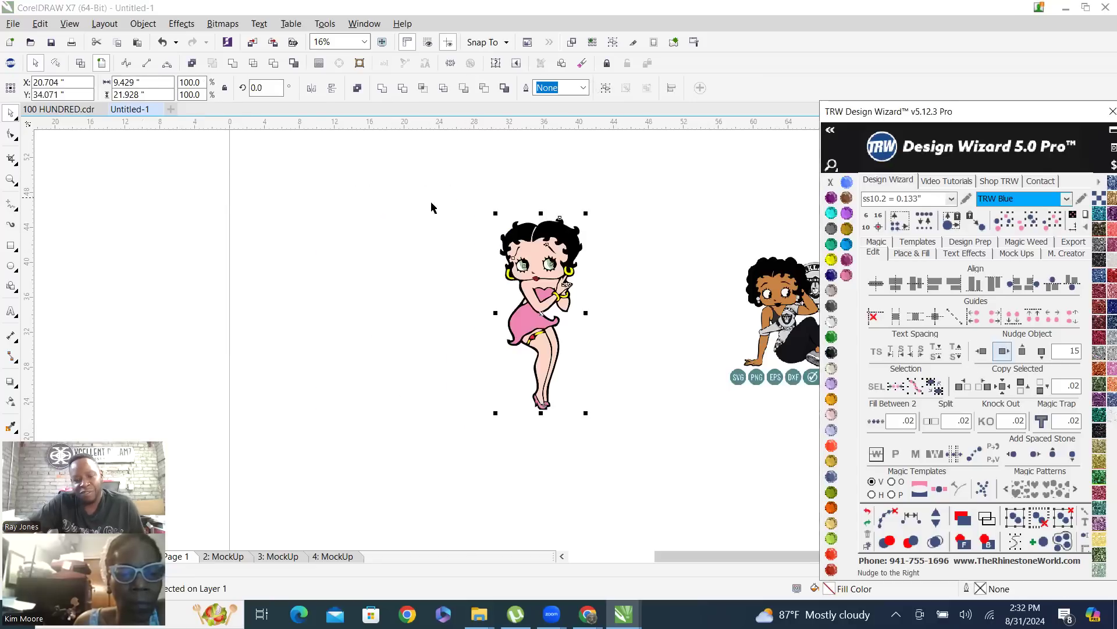
left_click(365, 216)
Examine the reassembled figure's face, dress and jewellery up close and compare it at full size with the neighbouring artwork
scroll(567, 265, "up", 4)
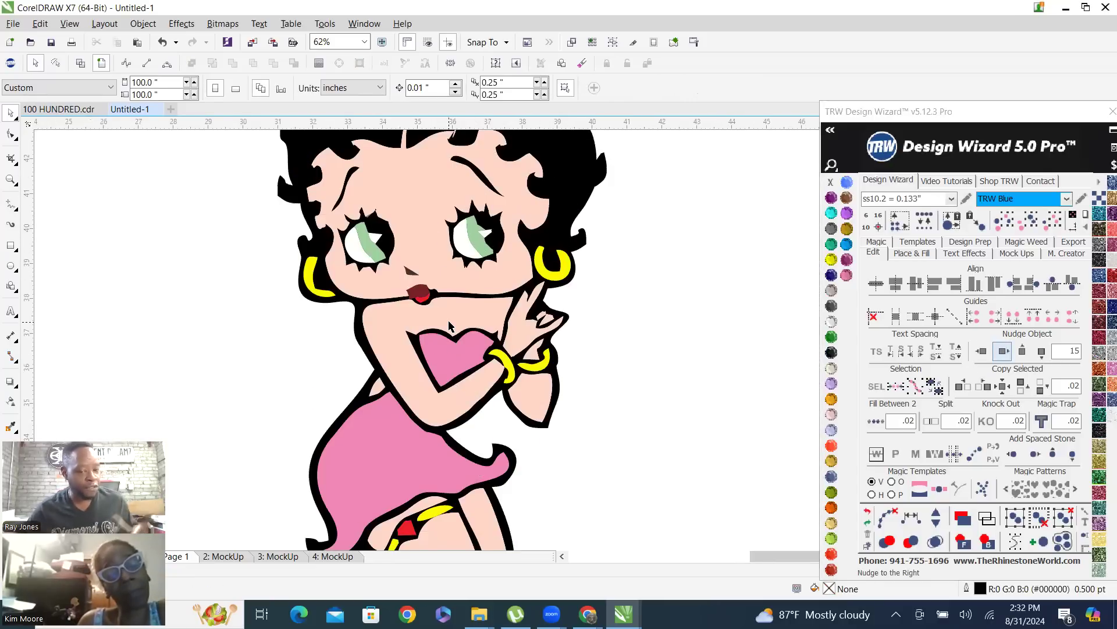
scroll(410, 341, "down", 4)
scroll(416, 332, "up", 1)
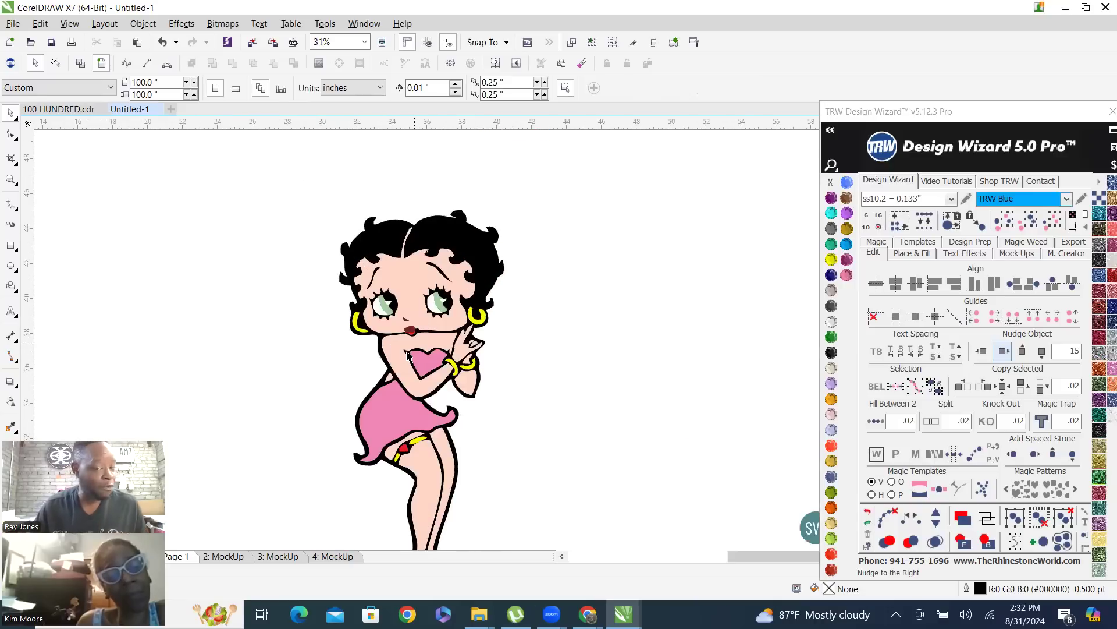
scroll(425, 332, "down", 1)
scroll(429, 334, "down", 2)
scroll(428, 335, "up", 2)
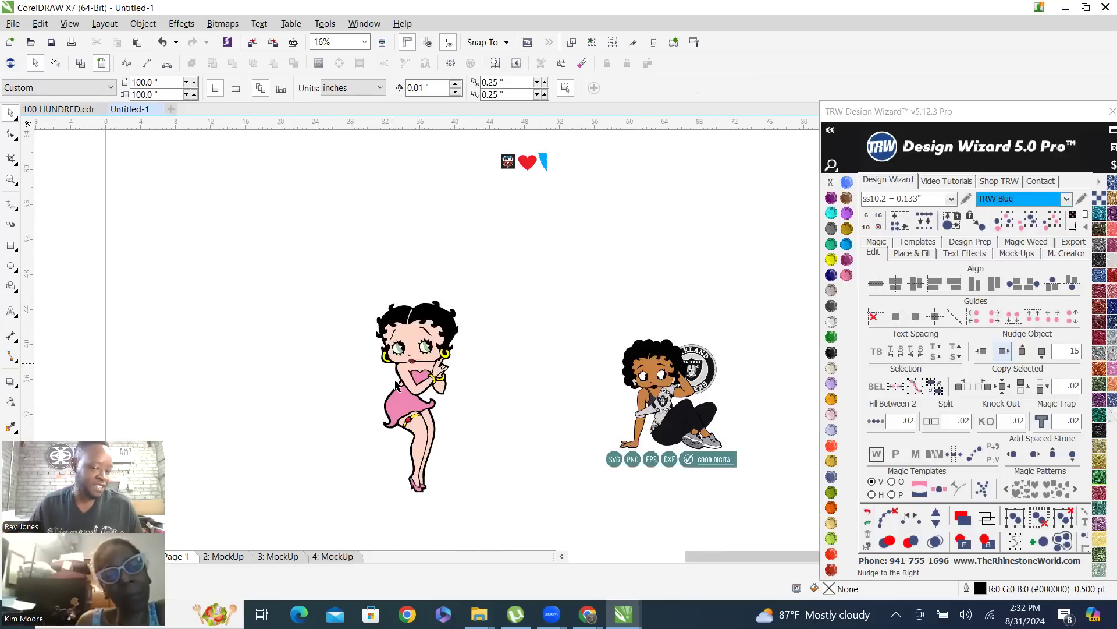
scroll(460, 358, "up", 2)
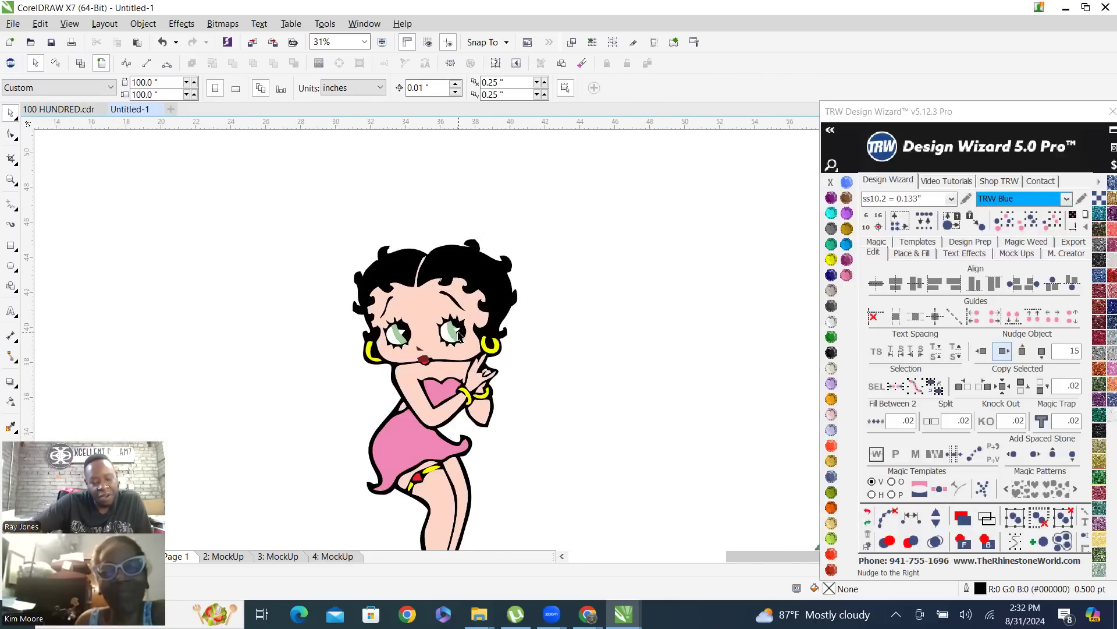
Select the green iris of the eye nearest the raised hand to check its shape up close, and clear the selection
scroll(452, 340, "up", 2)
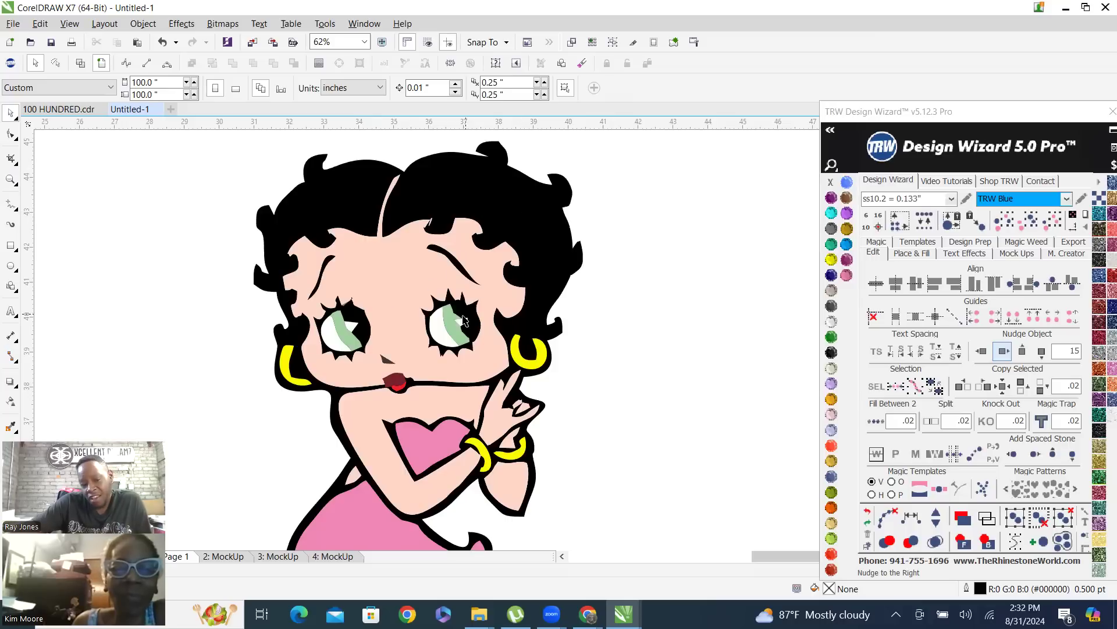
left_click(452, 330)
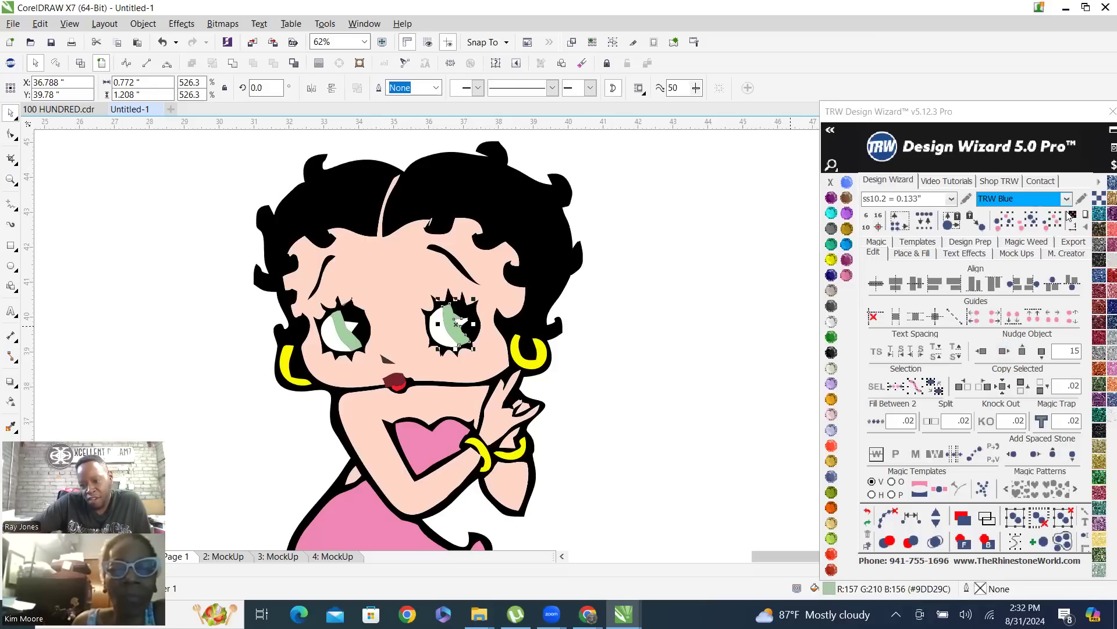
left_click(627, 197)
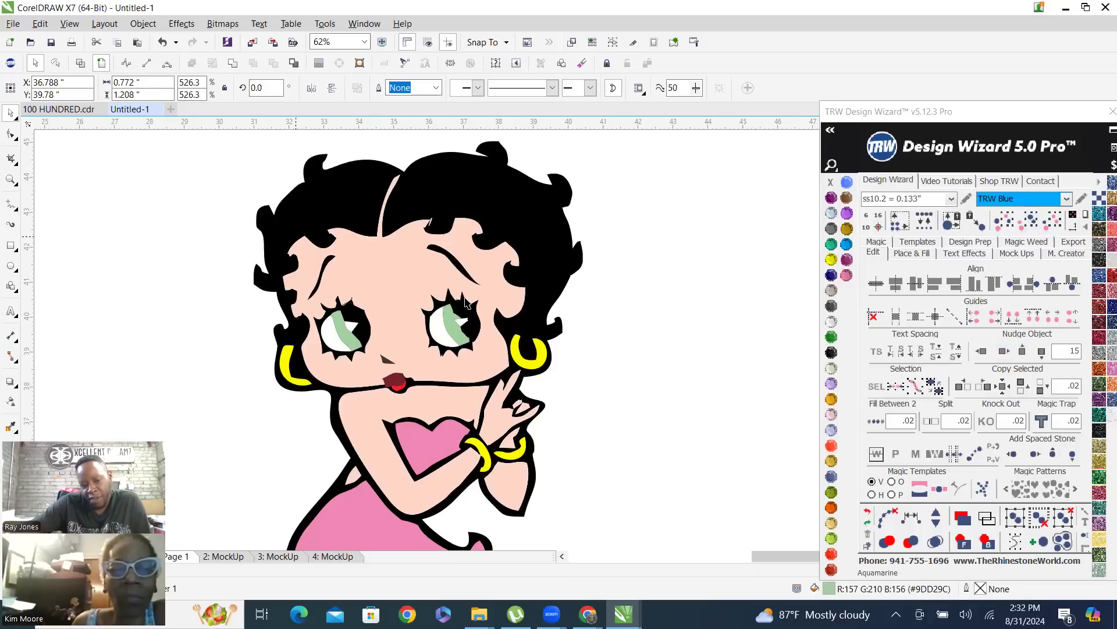
scroll(465, 303, "down", 2)
scroll(505, 333, "up", 2)
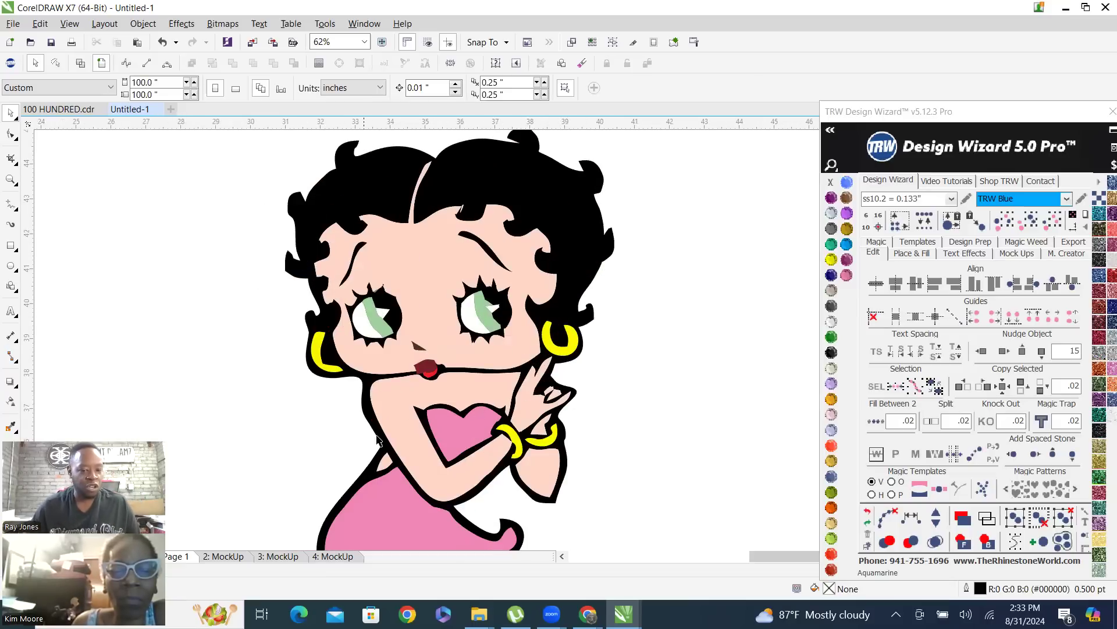
Weld the bright red lower lip and the dark red upper lip into one shape
scroll(432, 378, "up", 3)
left_click(420, 339)
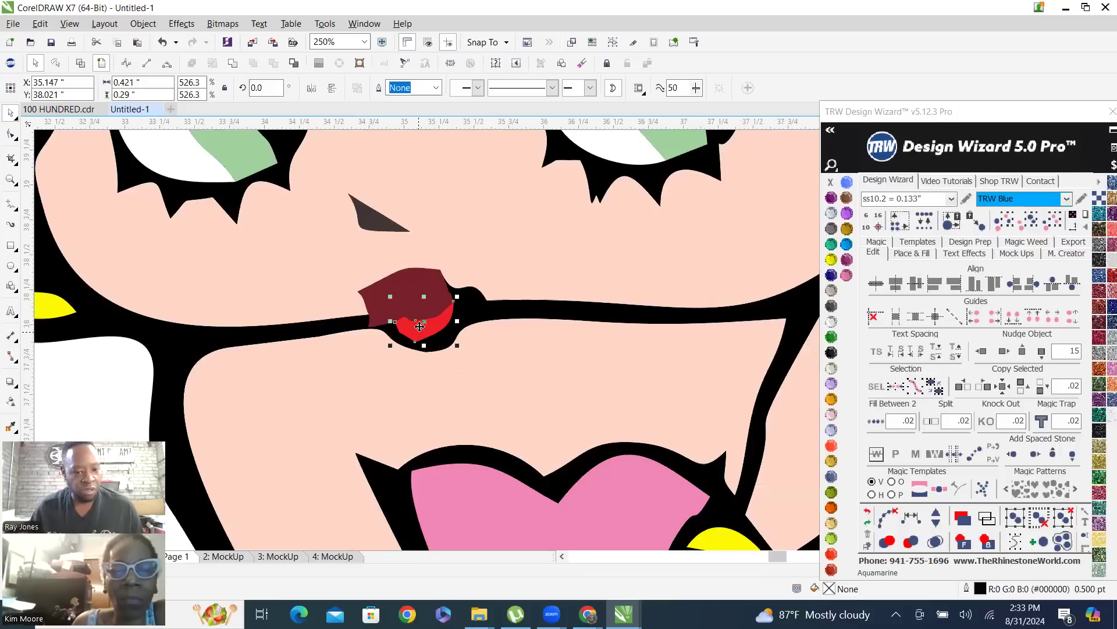
left_click(411, 291, "shift")
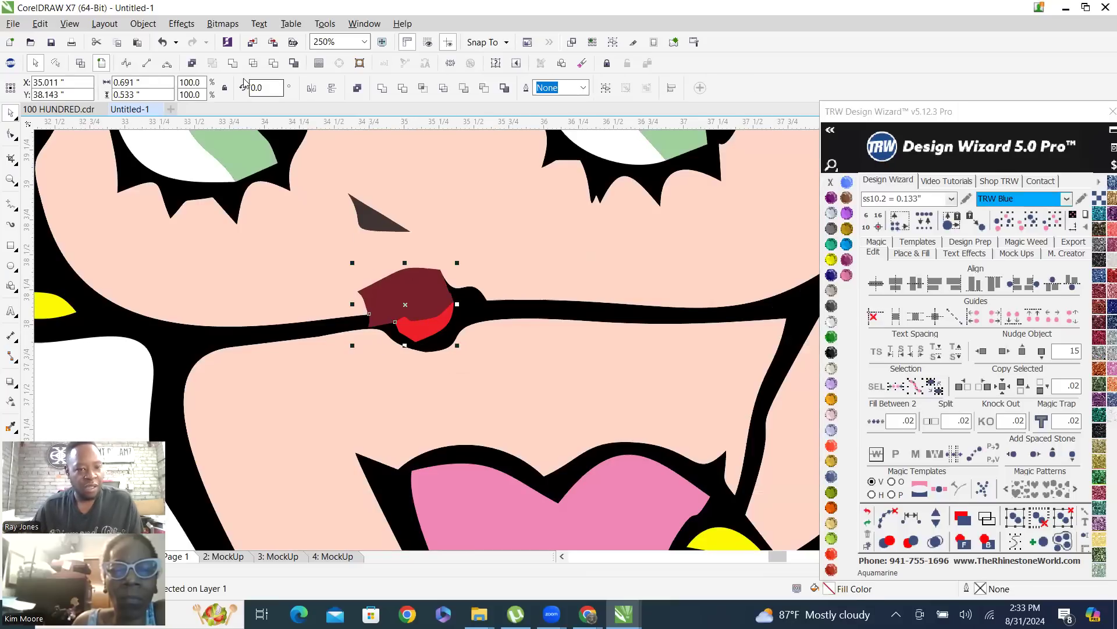
left_click(383, 88)
scroll(506, 366, "down", 2)
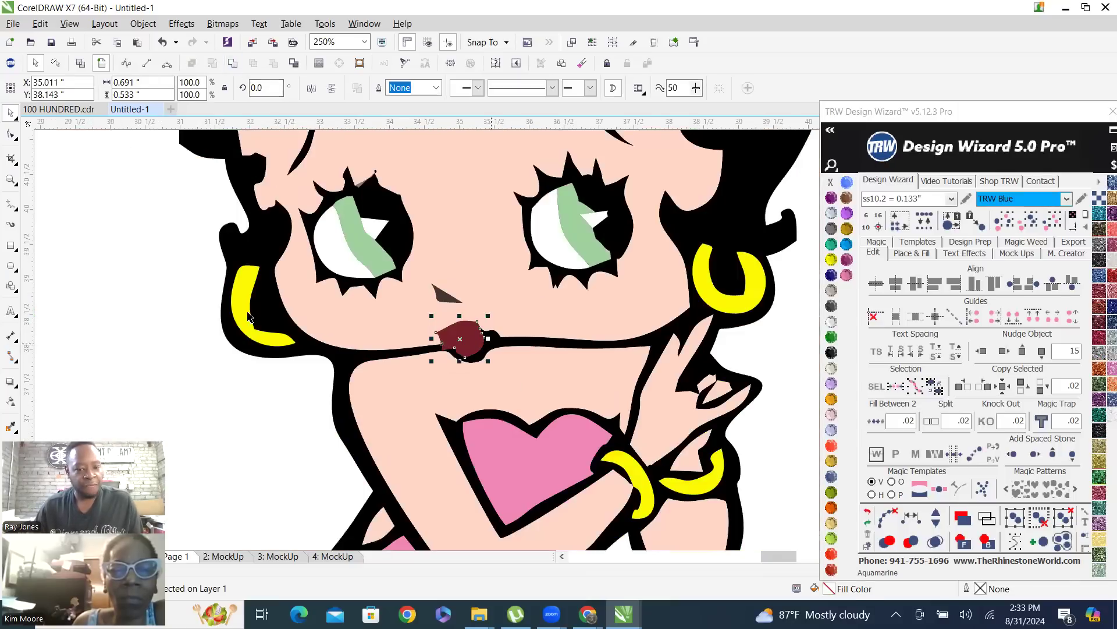
left_click(138, 274)
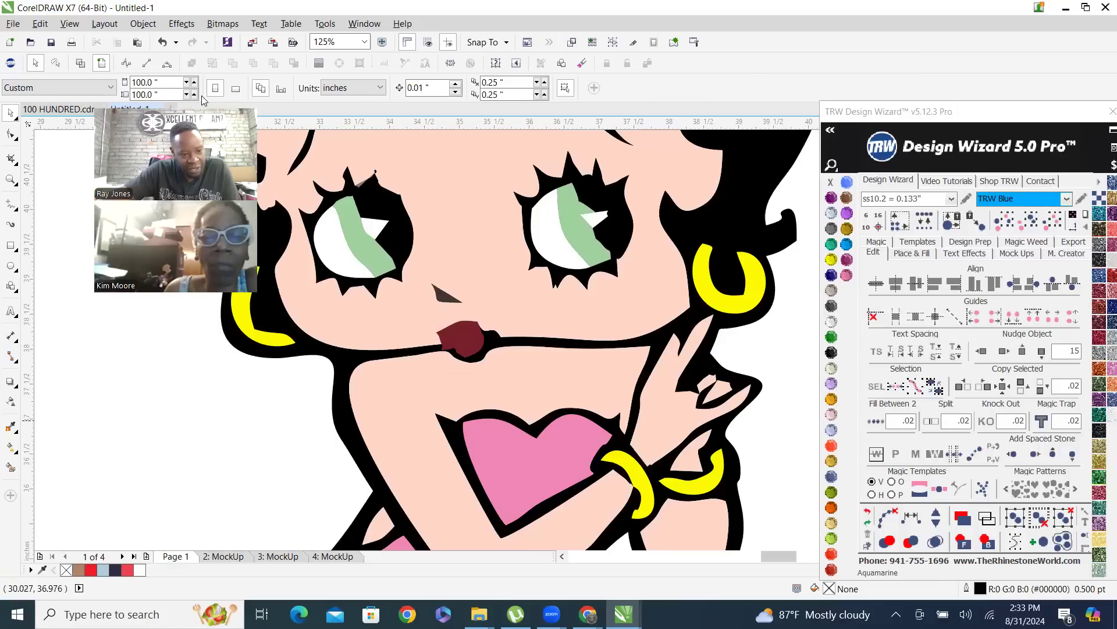
Draw a Basic Shapes heart about 1.18 by 0.92 inches over the lips, with a Red Siam fill and no outline
left_click(11, 333)
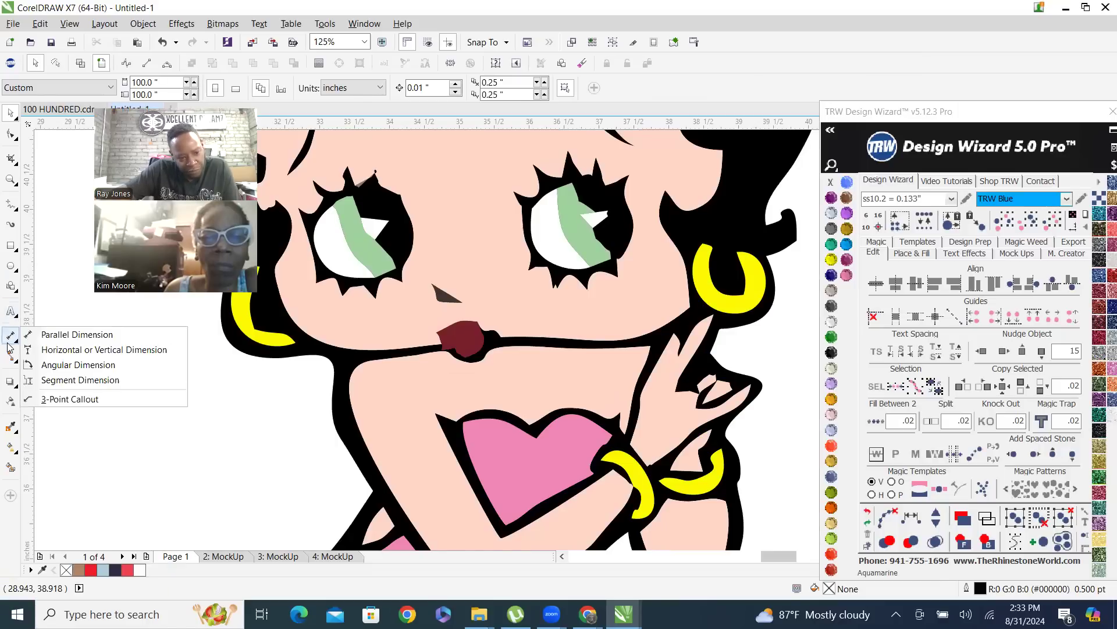
left_click(11, 283)
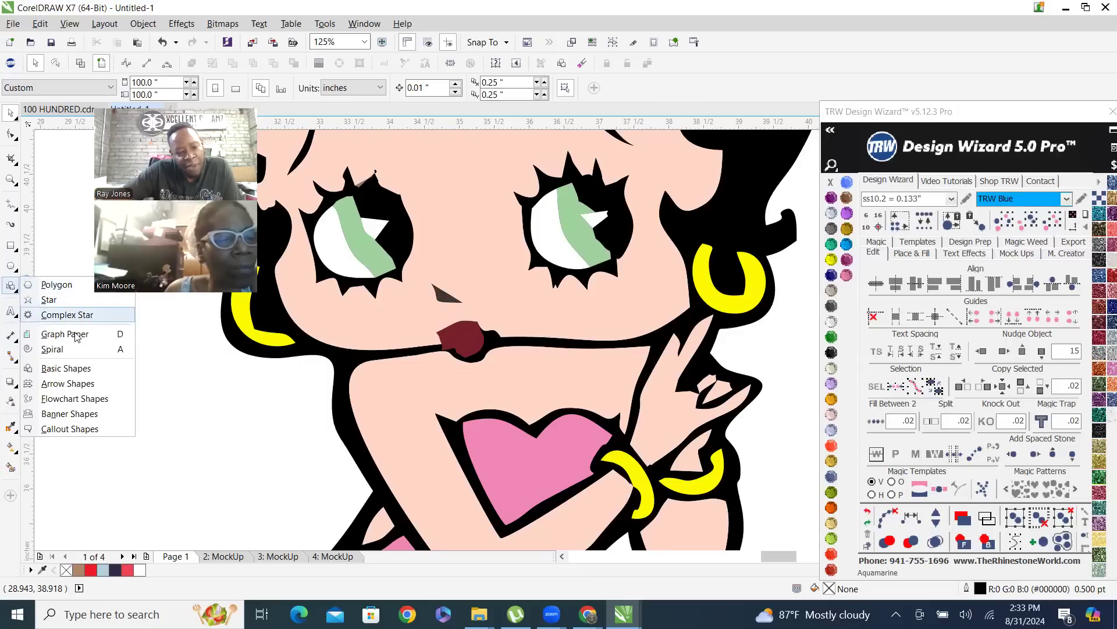
left_click(105, 372)
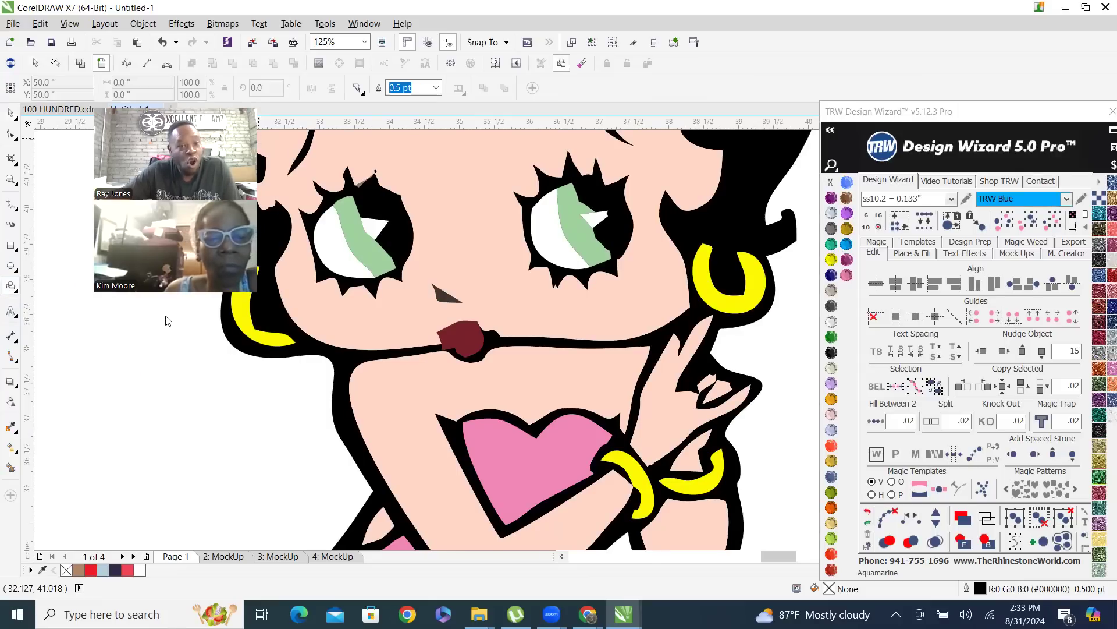
left_click(357, 89)
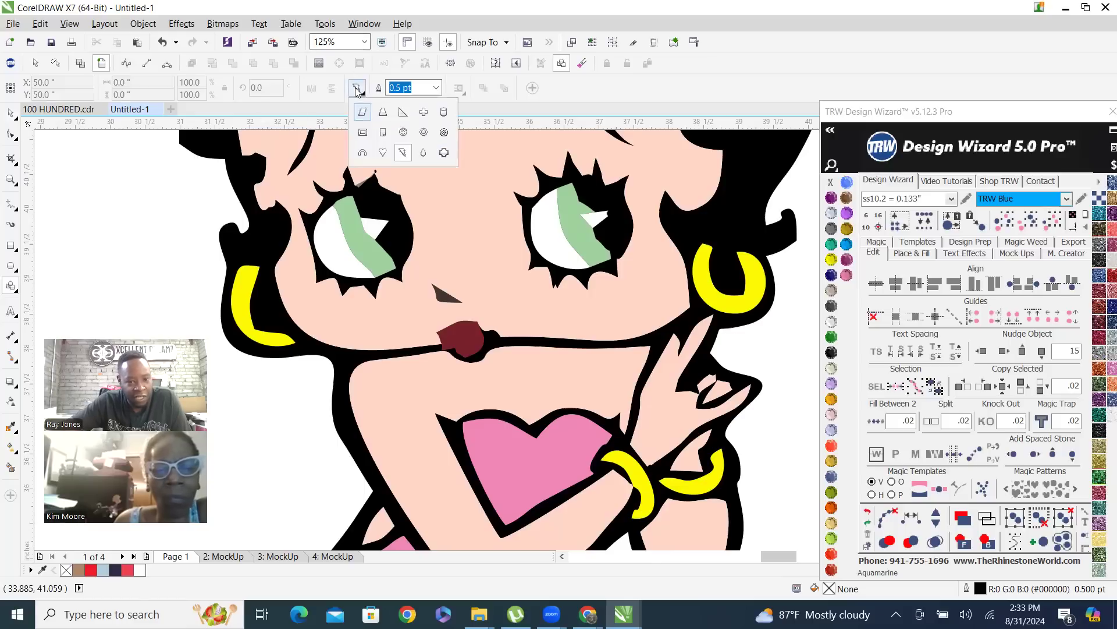
left_click(382, 152)
scroll(475, 352, "up", 2)
scroll(428, 273, "up", 2)
scroll(428, 273, "down", 6)
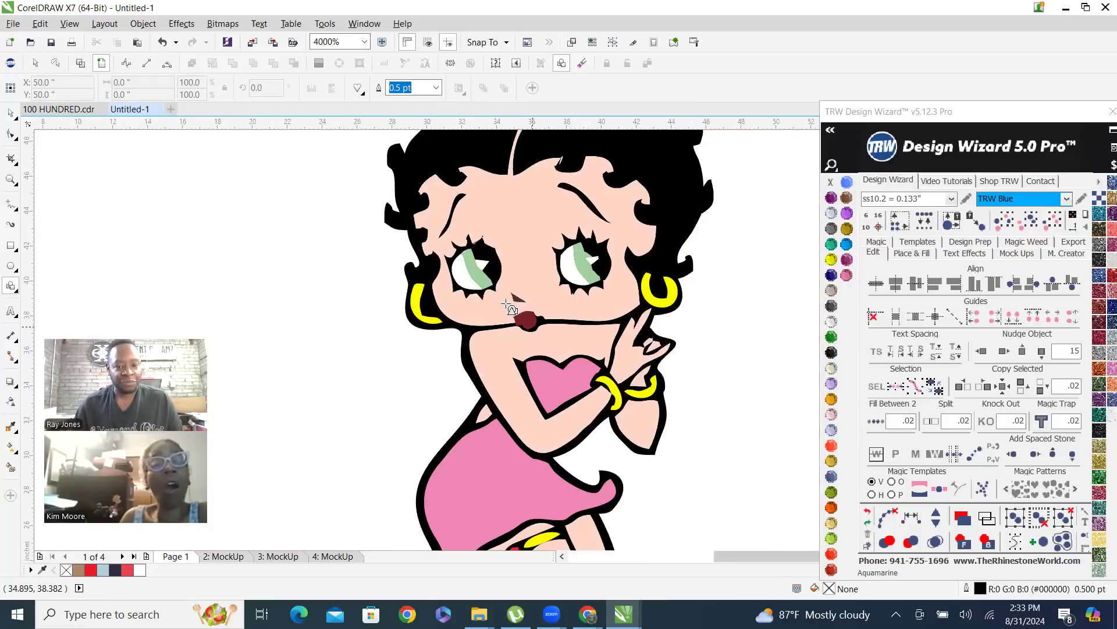
scroll(556, 341, "up", 1)
left_click_drag(450, 271, 495, 307)
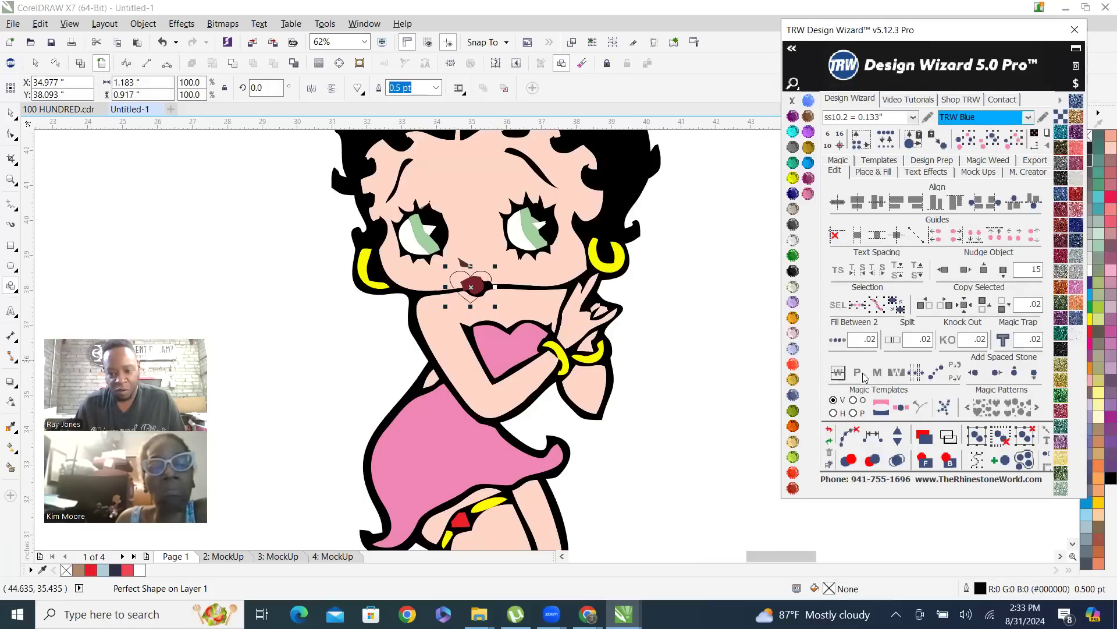
left_click(793, 473)
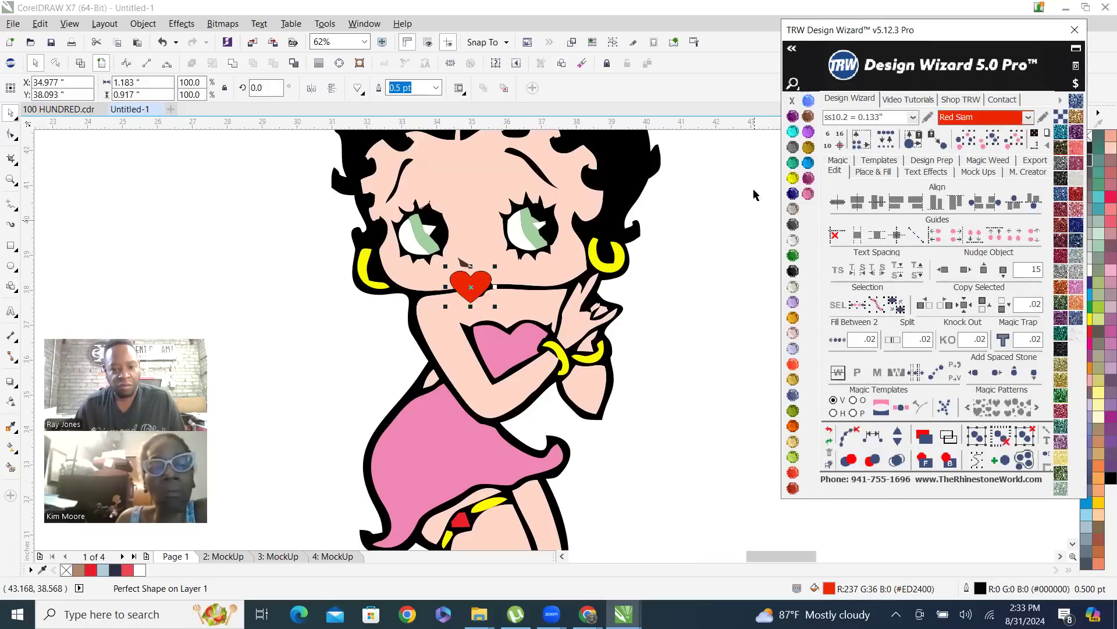
right_click(794, 101)
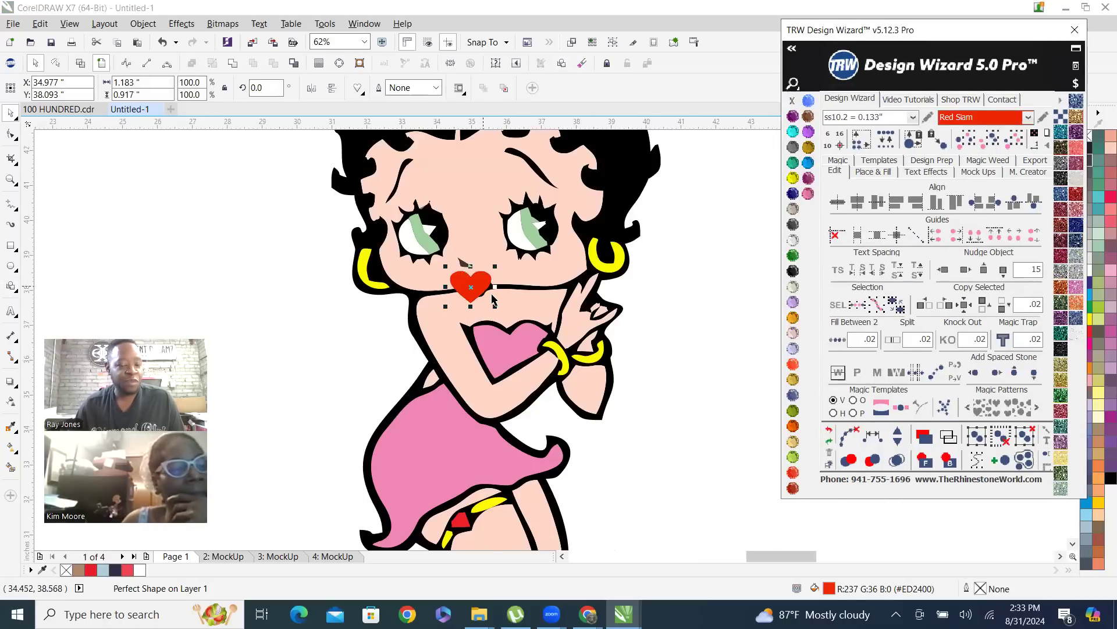
scroll(493, 299, "up", 3)
scroll(524, 302, "down", 4)
scroll(540, 300, "up", 3)
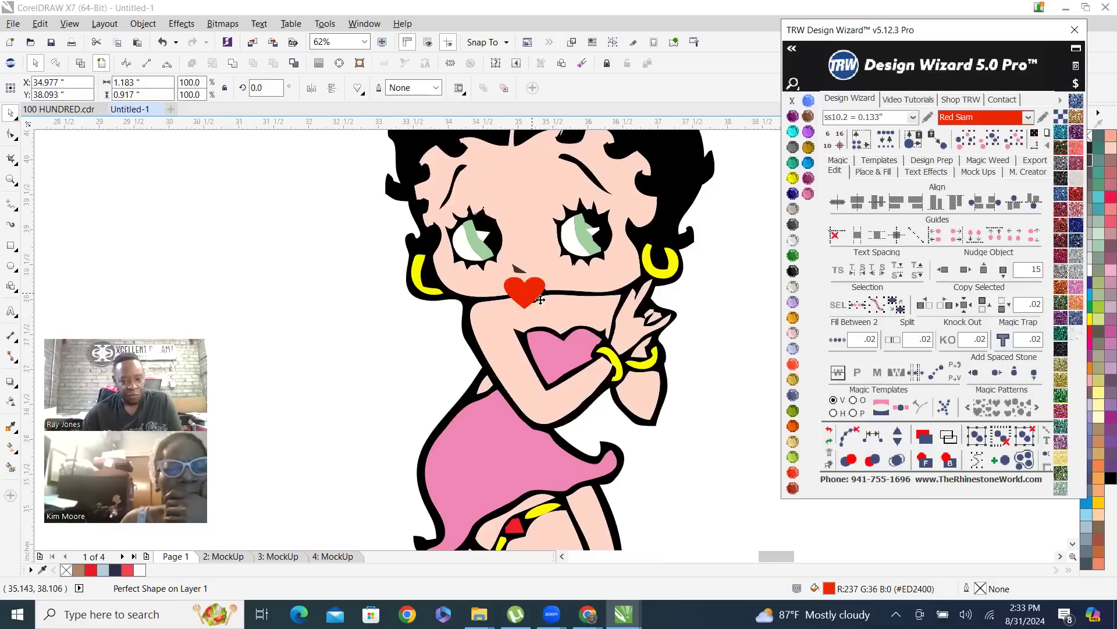
scroll(541, 300, "up", 2)
left_click_drag(535, 277, 477, 365)
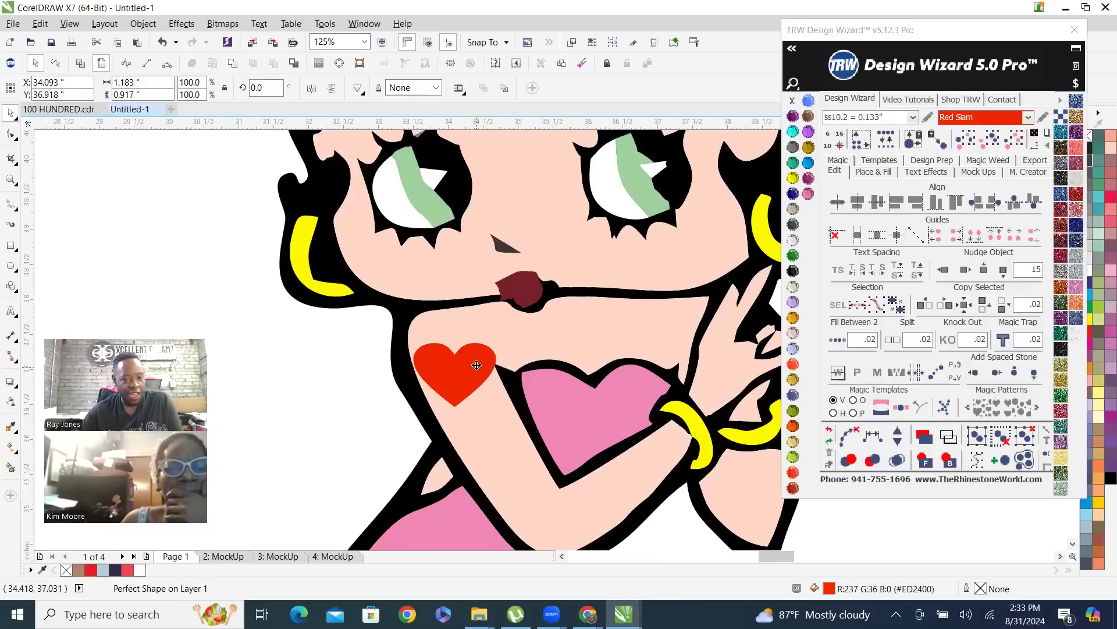
left_click(526, 293)
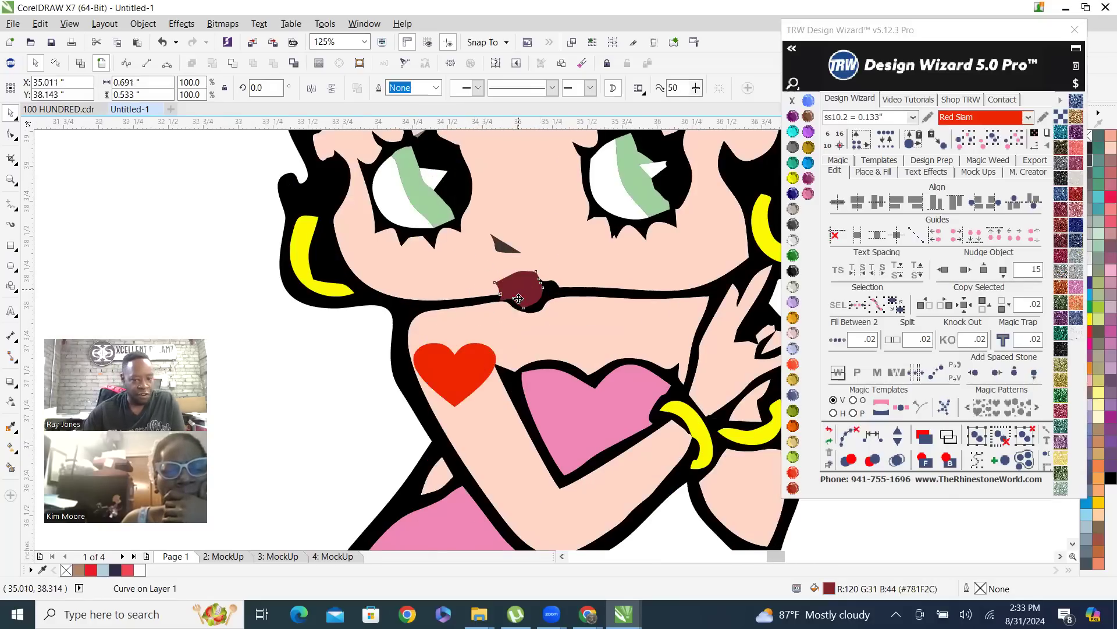
scroll(524, 288, "up", 2)
key("ctrl+z")
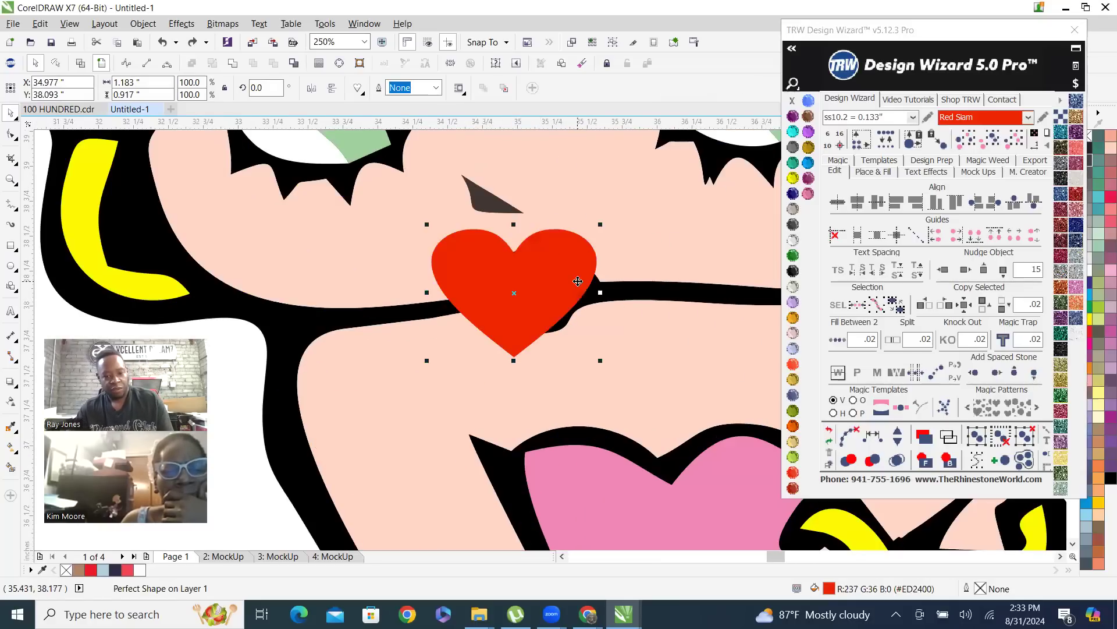
Move the red heart off the mouth onto the upper arm, and weld the dark red lips into the black artwork
left_click_drag(559, 281, 427, 431)
left_click(515, 297)
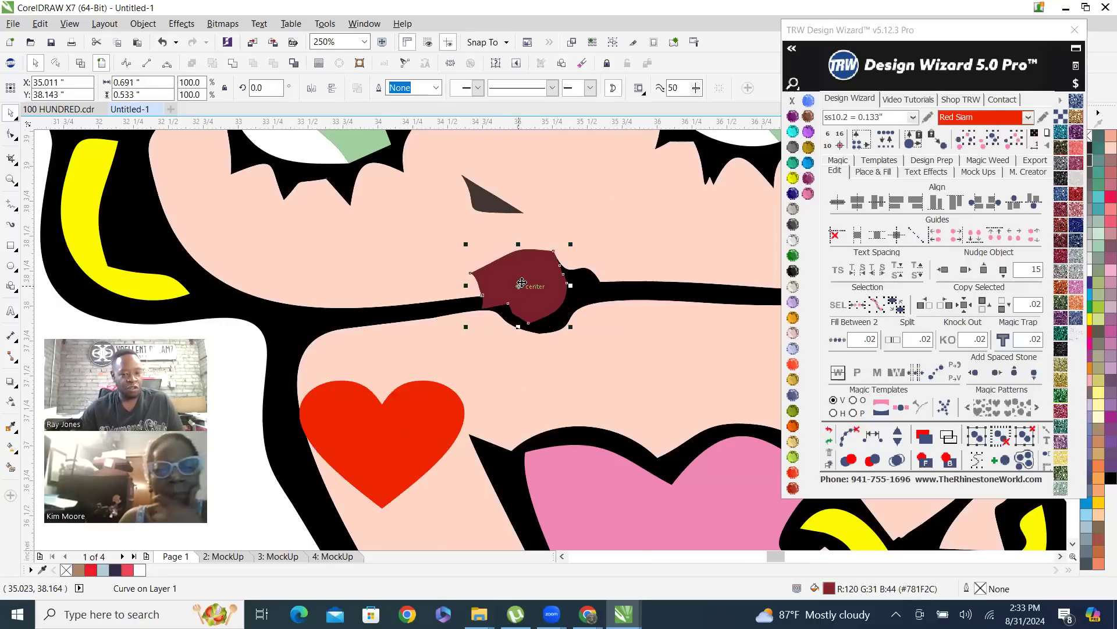
left_click(603, 297, "shift")
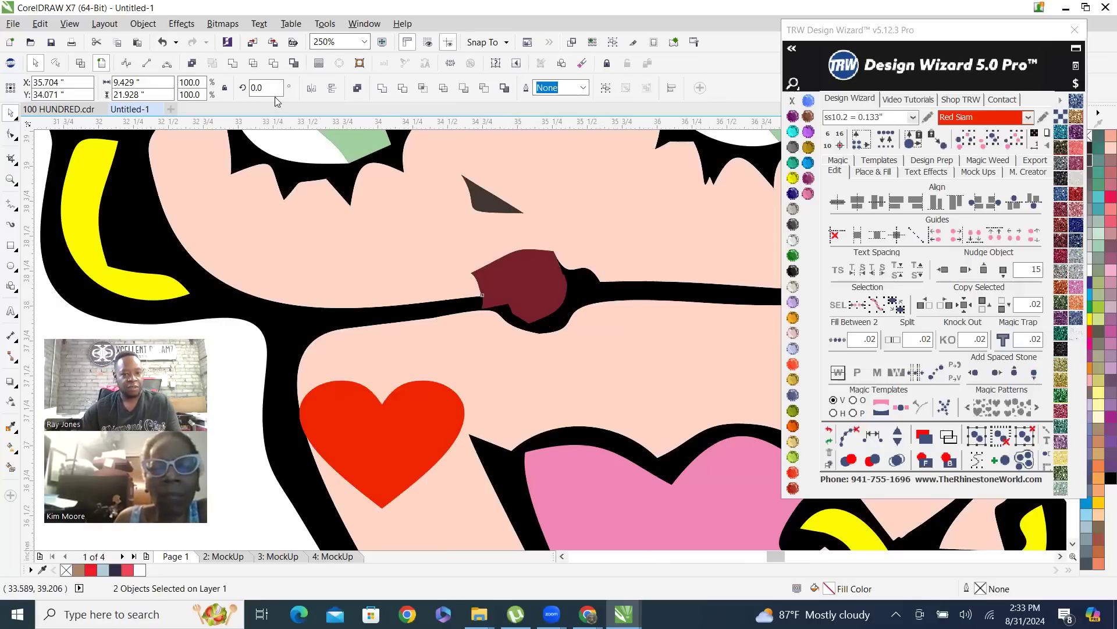
left_click(232, 63)
scroll(379, 333, "down", 3)
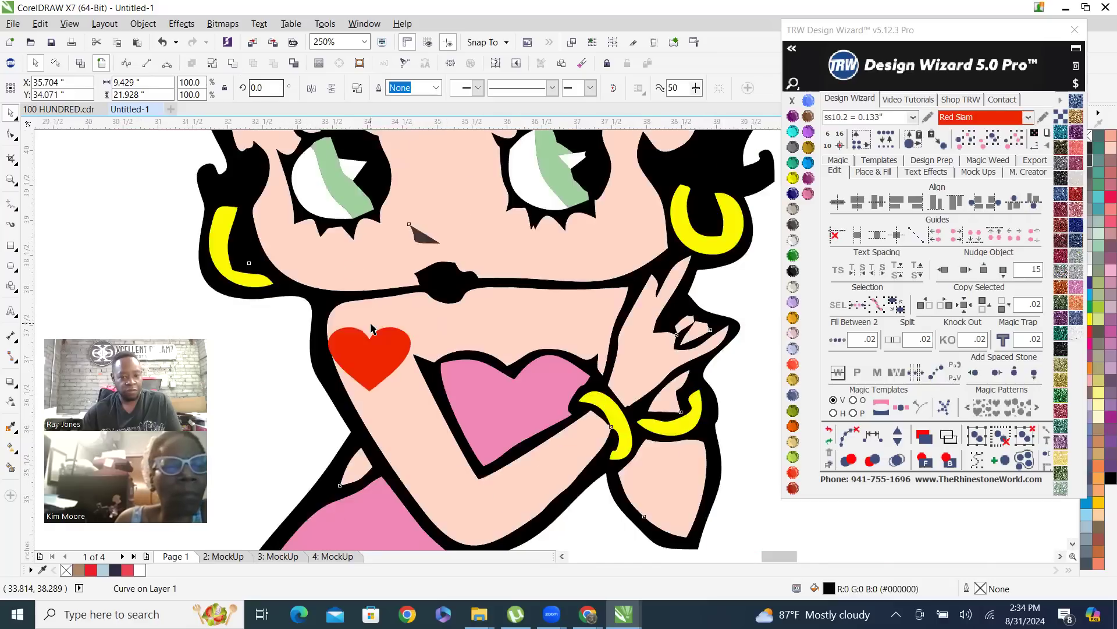
scroll(378, 333, "up", 2)
left_click(360, 366)
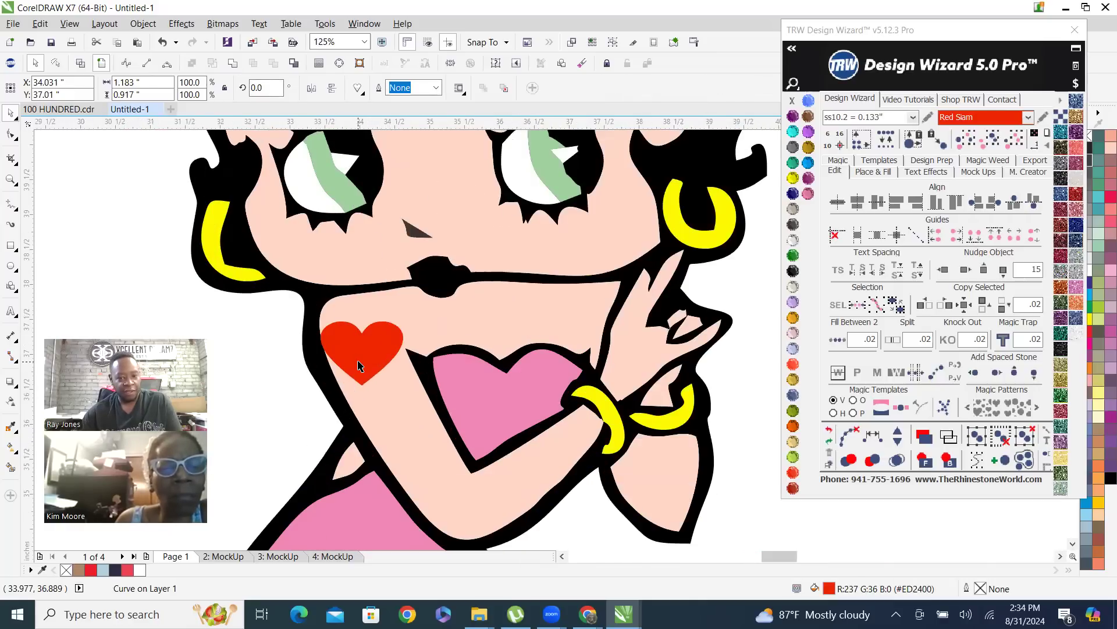
scroll(372, 369, "down", 3)
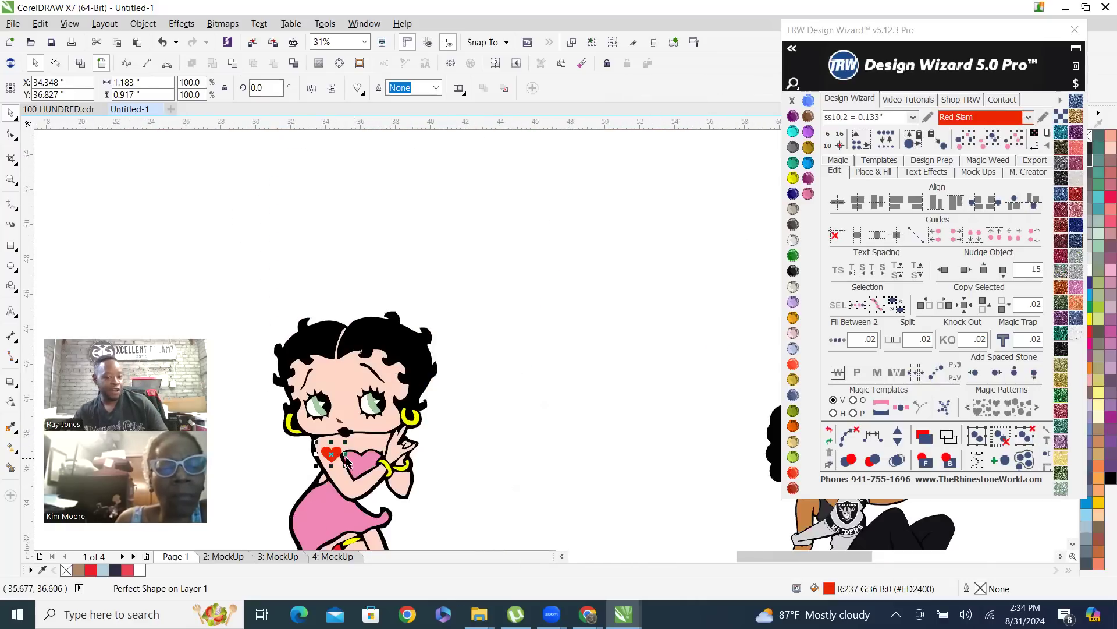
scroll(320, 476, "up", 2)
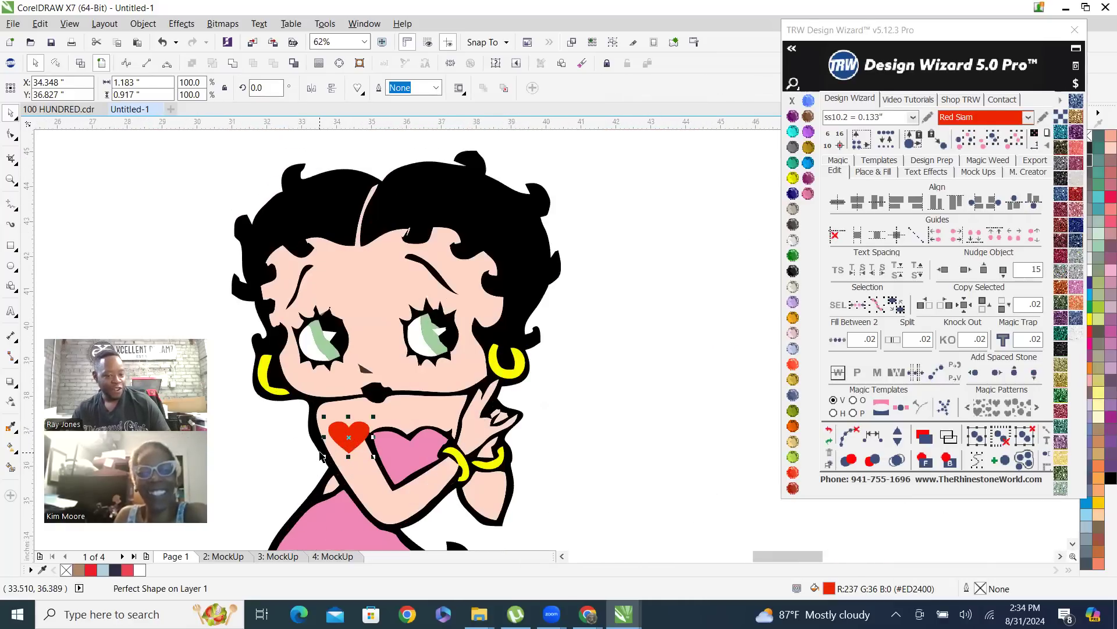
key("Delete")
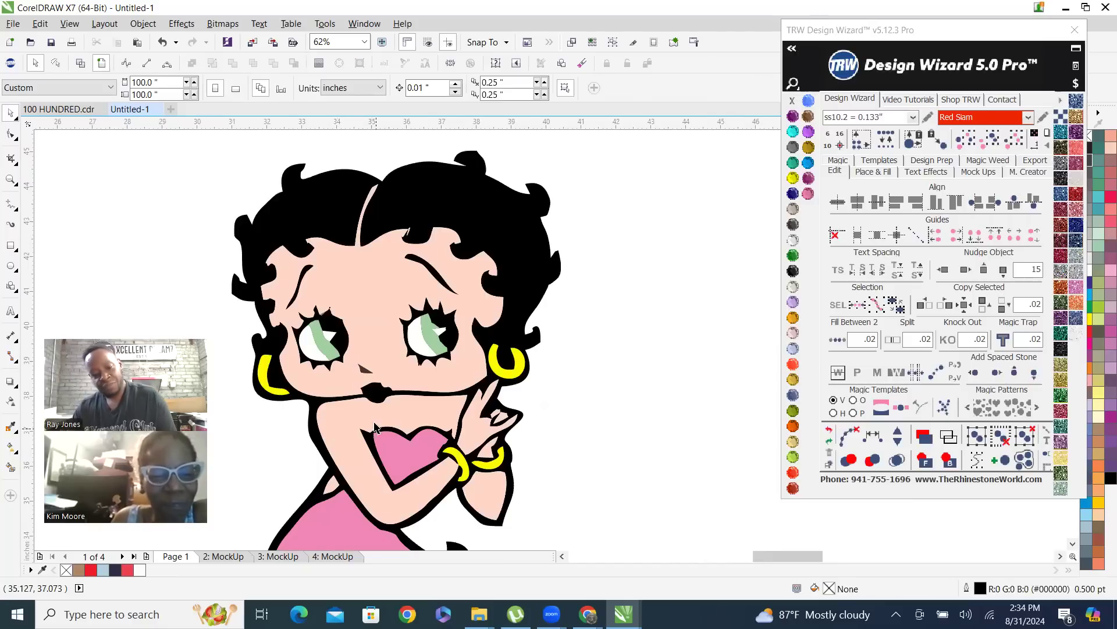
scroll(372, 425, "up", 2)
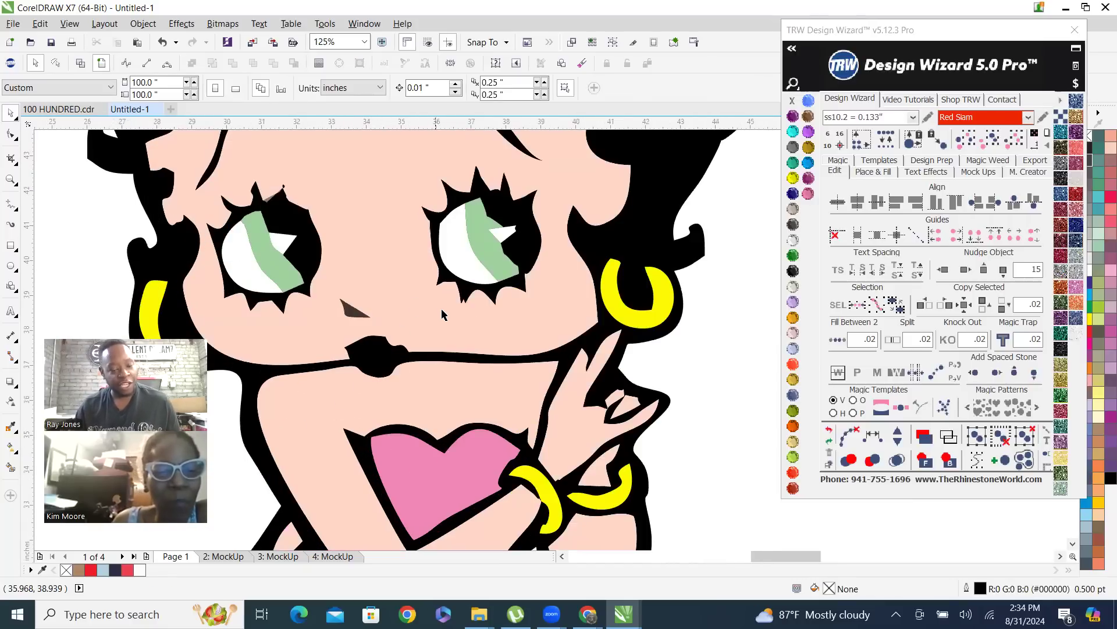
scroll(470, 338, "down", 2)
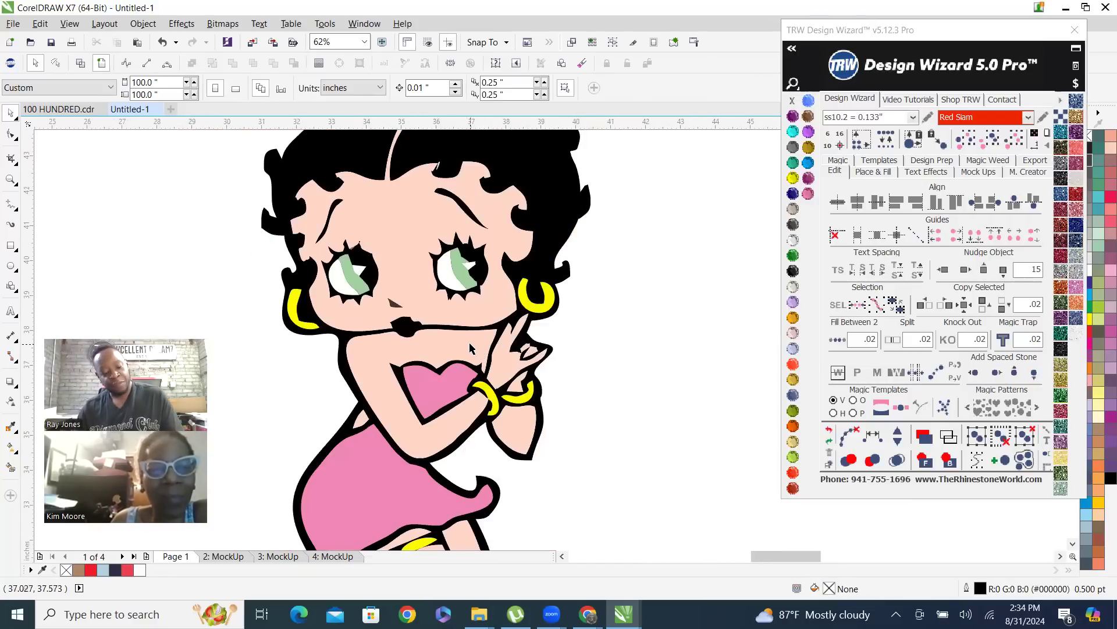
key("ctrl+z")
Place the red heart over the black mouth and add the black artwork to the selection
scroll(376, 383, "up", 2)
left_click_drag(369, 393, 416, 307)
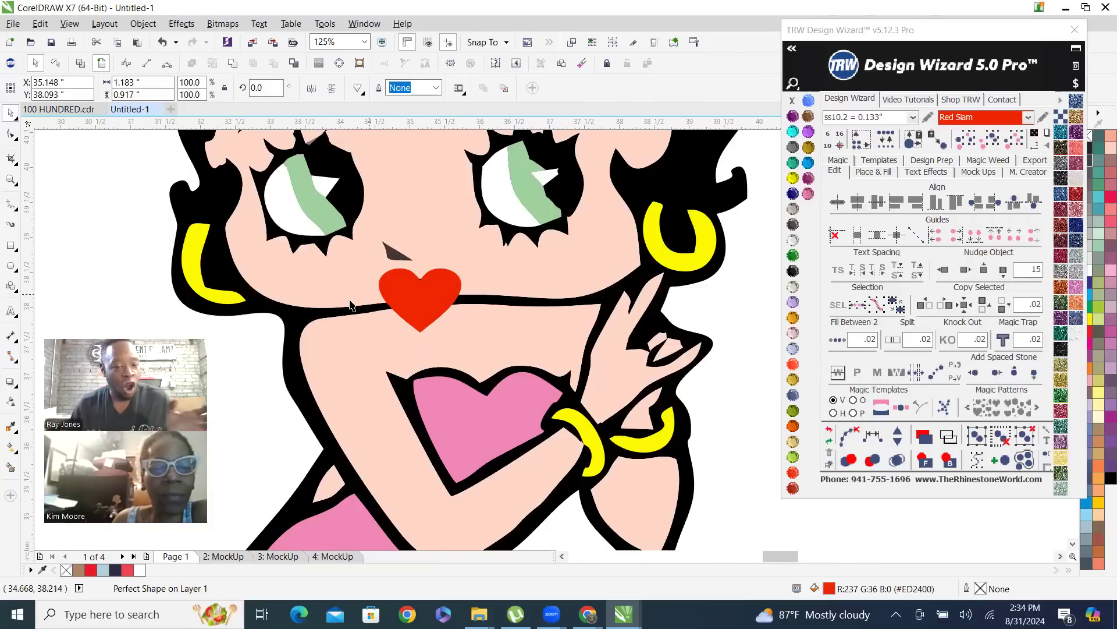
left_click(291, 316, "shift")
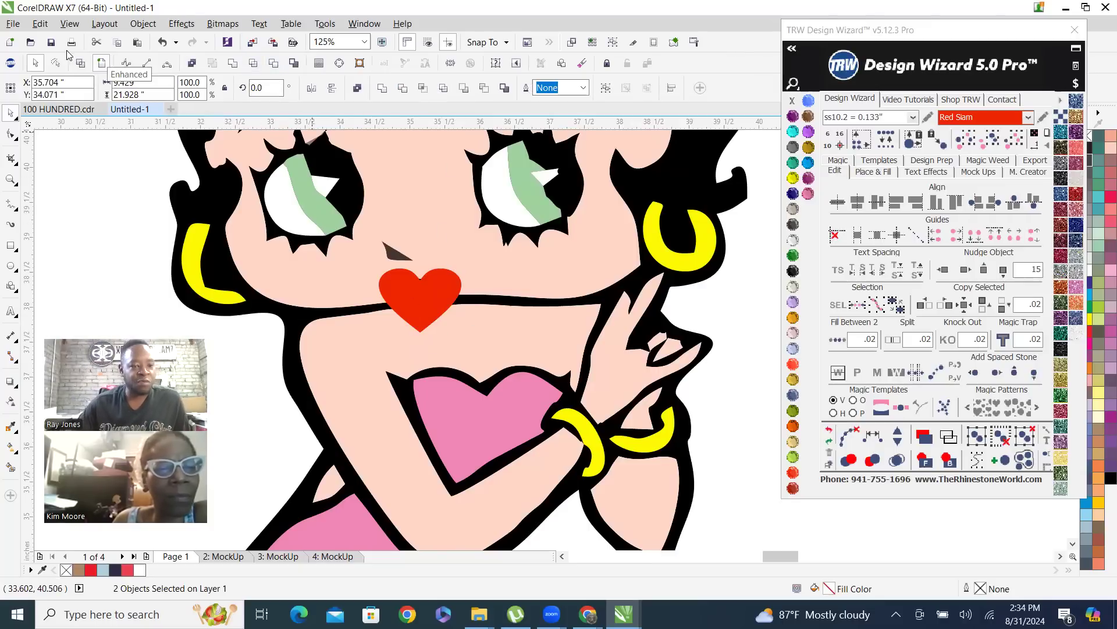
Switch to wireframe view and examine how the heart overlaps the mouth outline, along with the nearby hand outlines
left_click(81, 63)
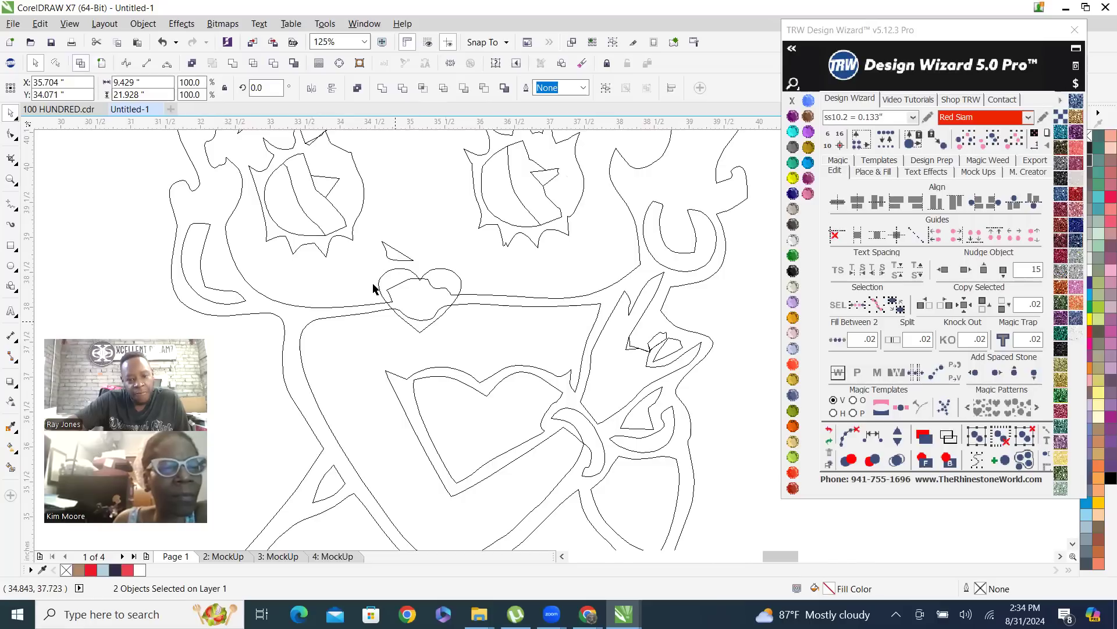
scroll(375, 290, "up", 1)
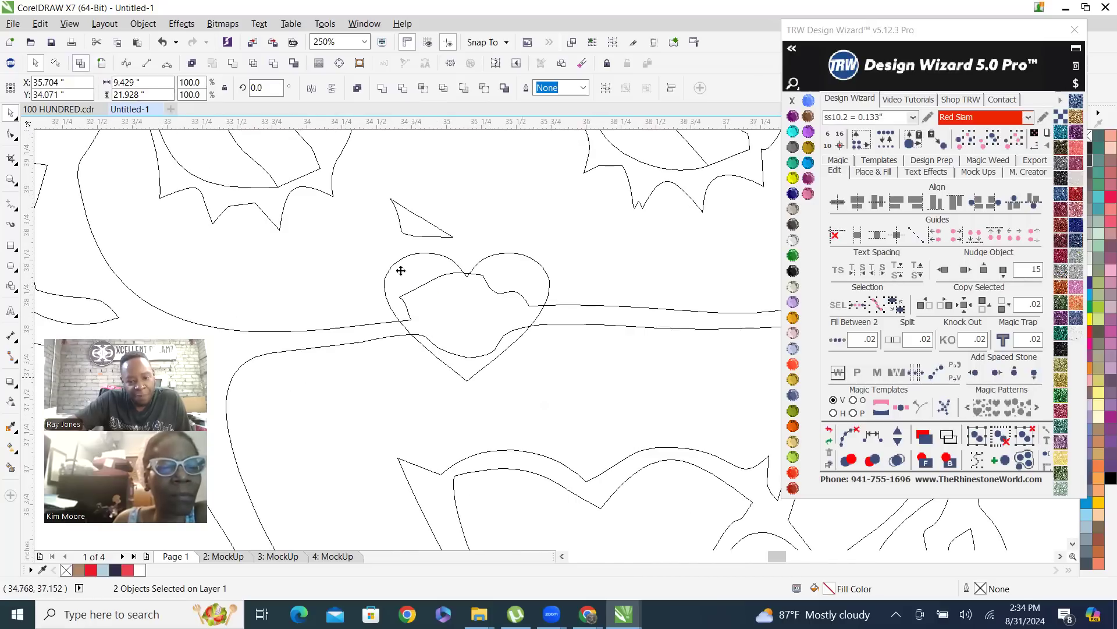
scroll(487, 378, "down", 1)
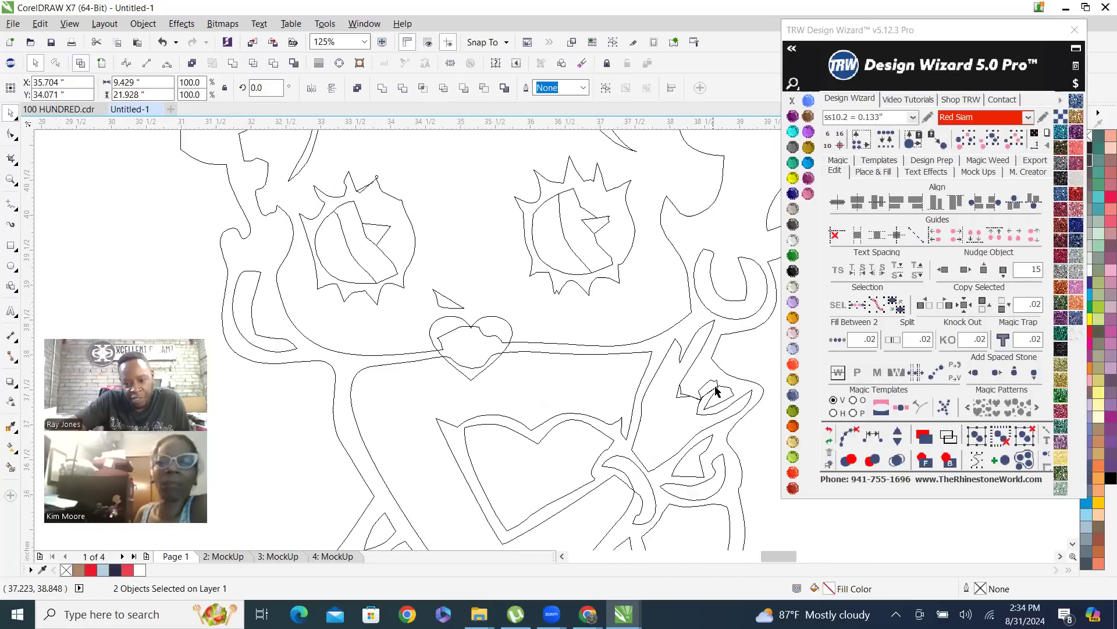
scroll(715, 391, "up", 1)
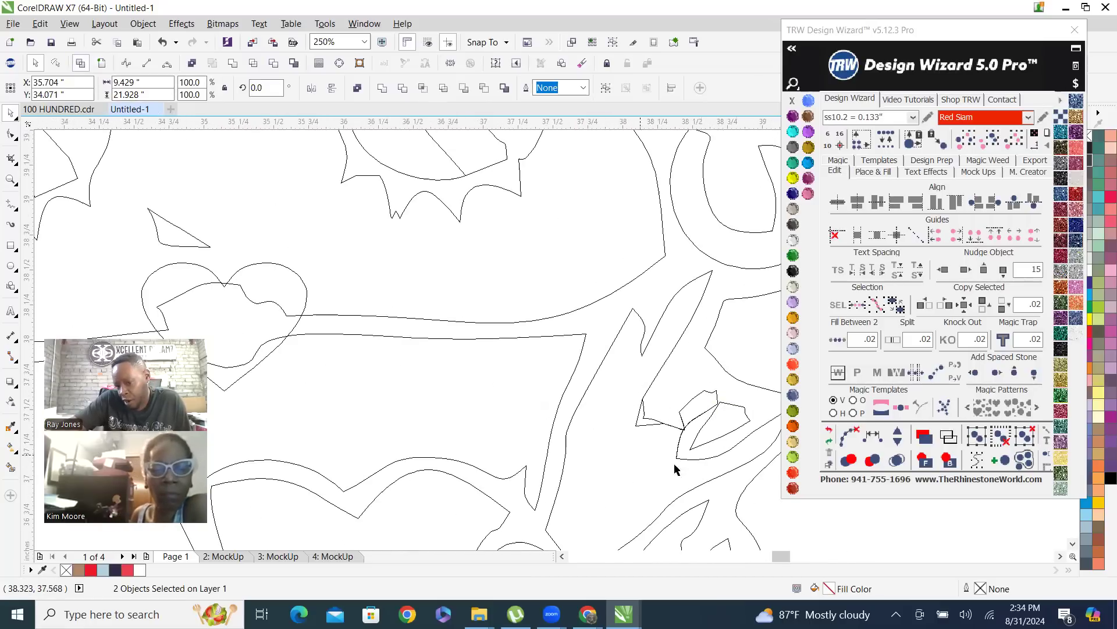
Look over the whole figure's wireframe outlines, and switch back to the filled view
scroll(718, 386, "down", 2)
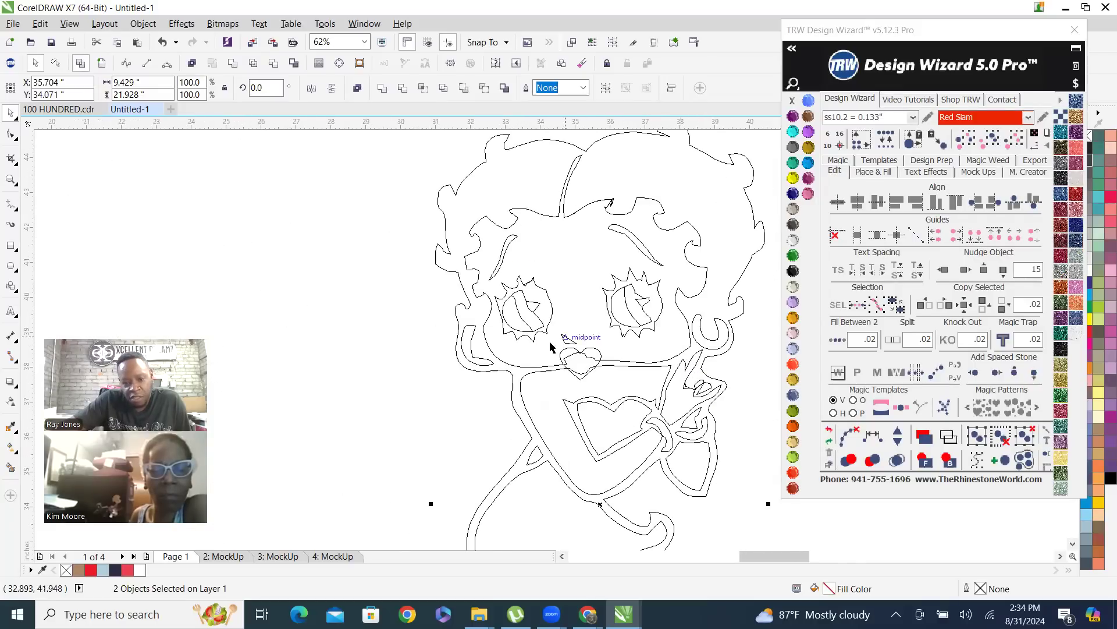
scroll(488, 187, "down", 1)
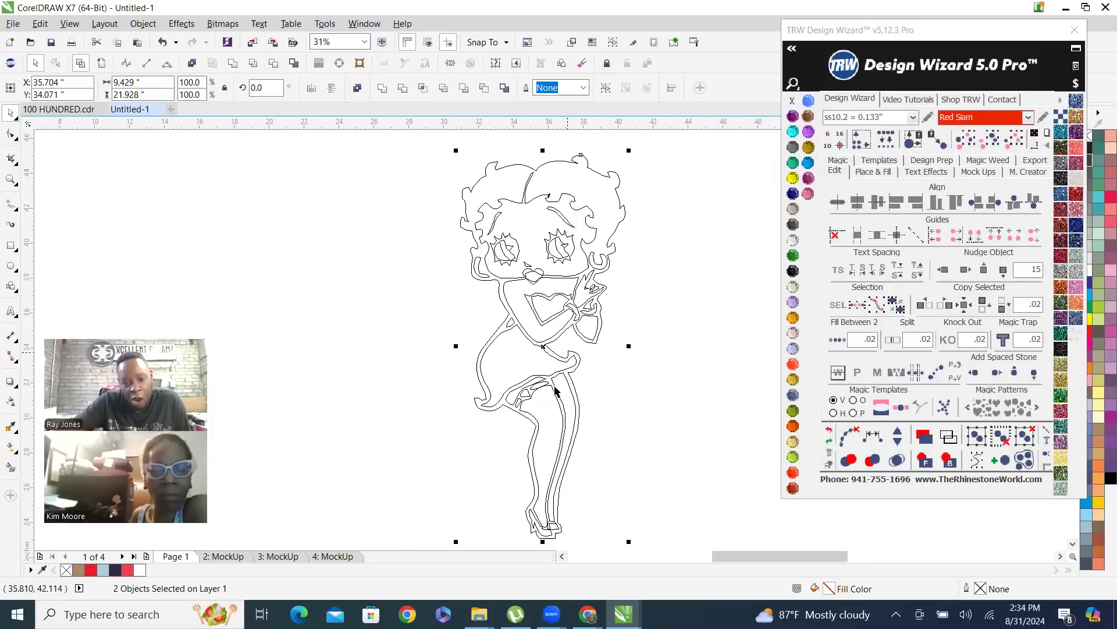
scroll(528, 414, "up", 1)
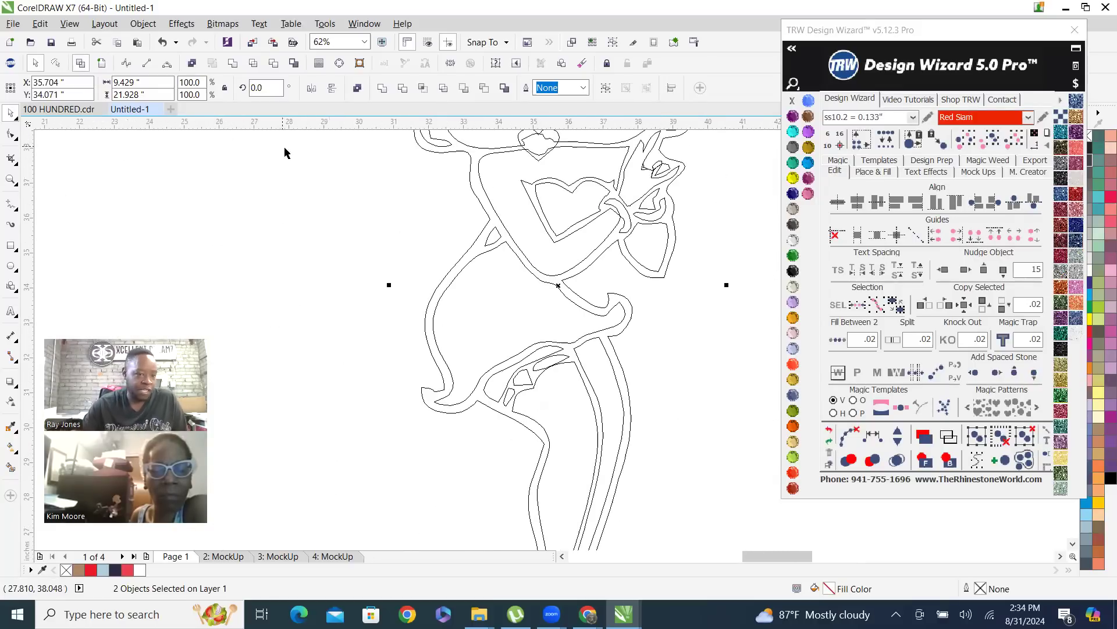
left_click(105, 65)
scroll(556, 441, "down", 1)
scroll(544, 213, "up", 1)
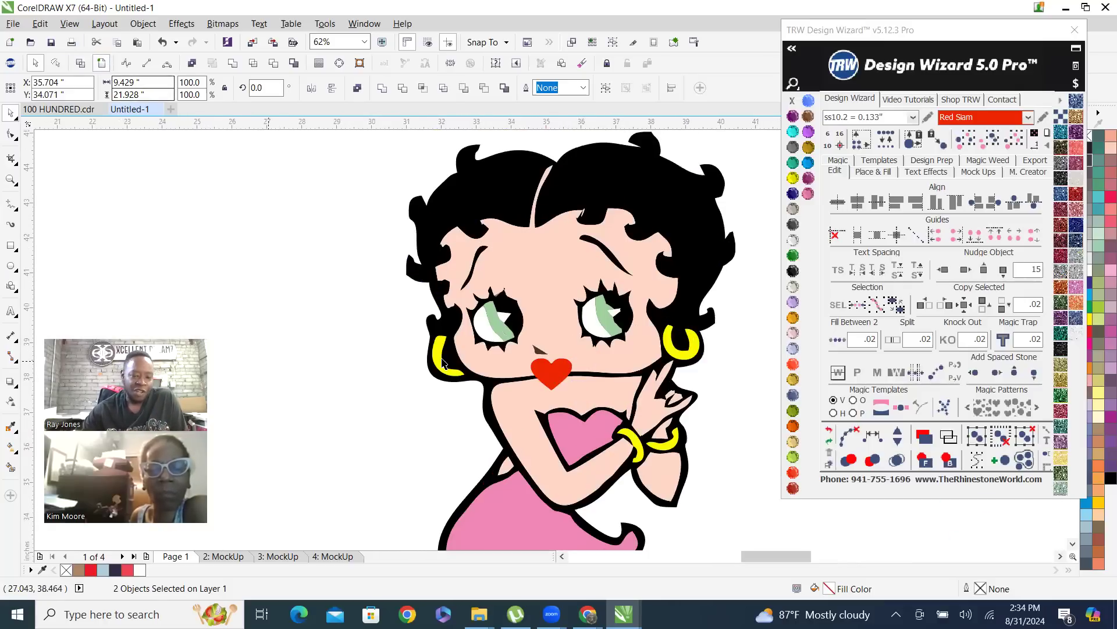
Move the red heart below the mouth to check the black lips underneath, and undo the move
key("Escape")
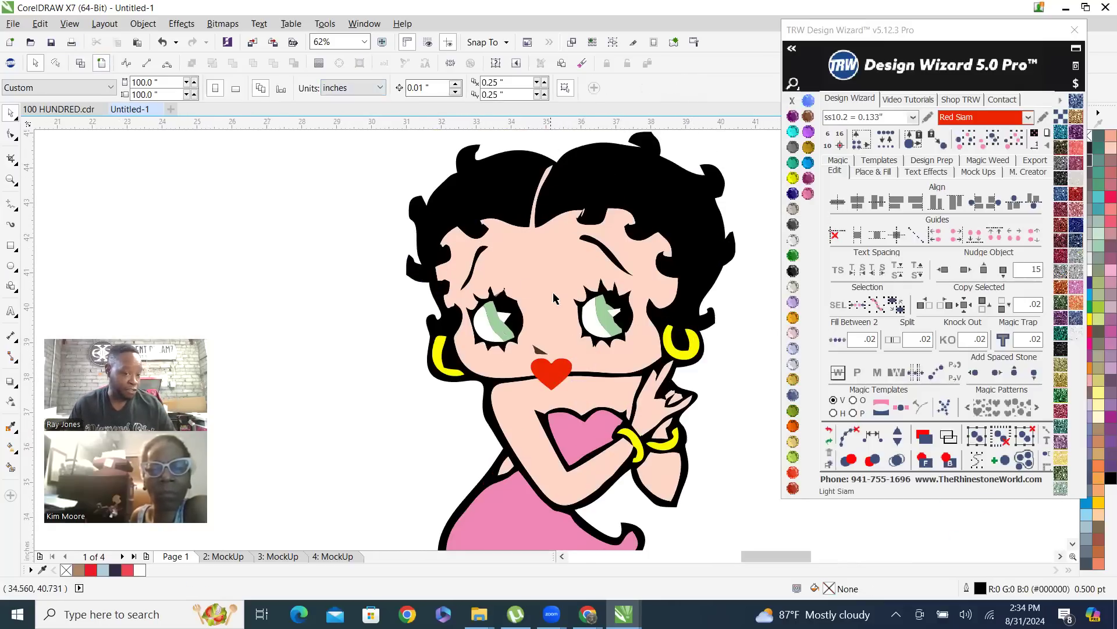
left_click_drag(550, 375, 548, 411)
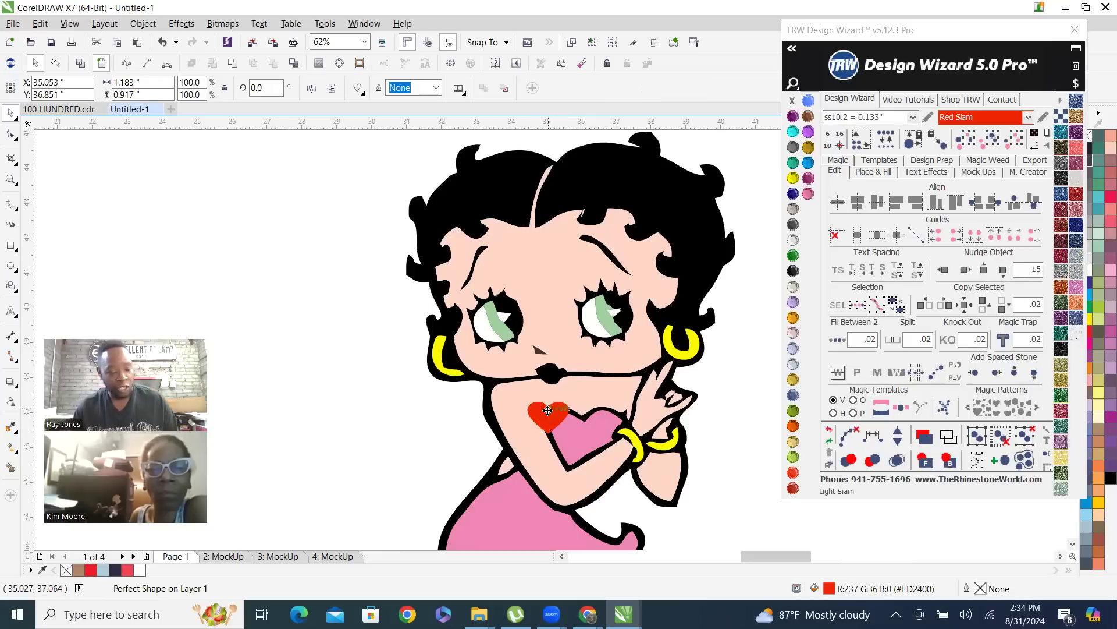
key("ctrl+z")
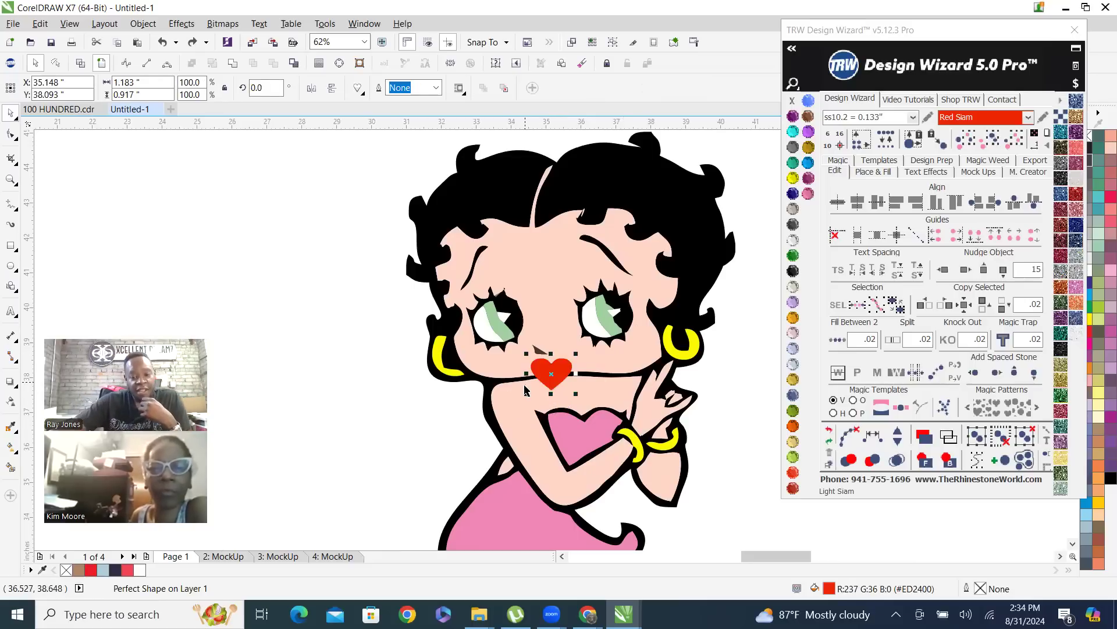
Cut the red heart's shape out of the black artwork, and check the cutout by briefly moving the heart aside
scroll(600, 373, "up", 2)
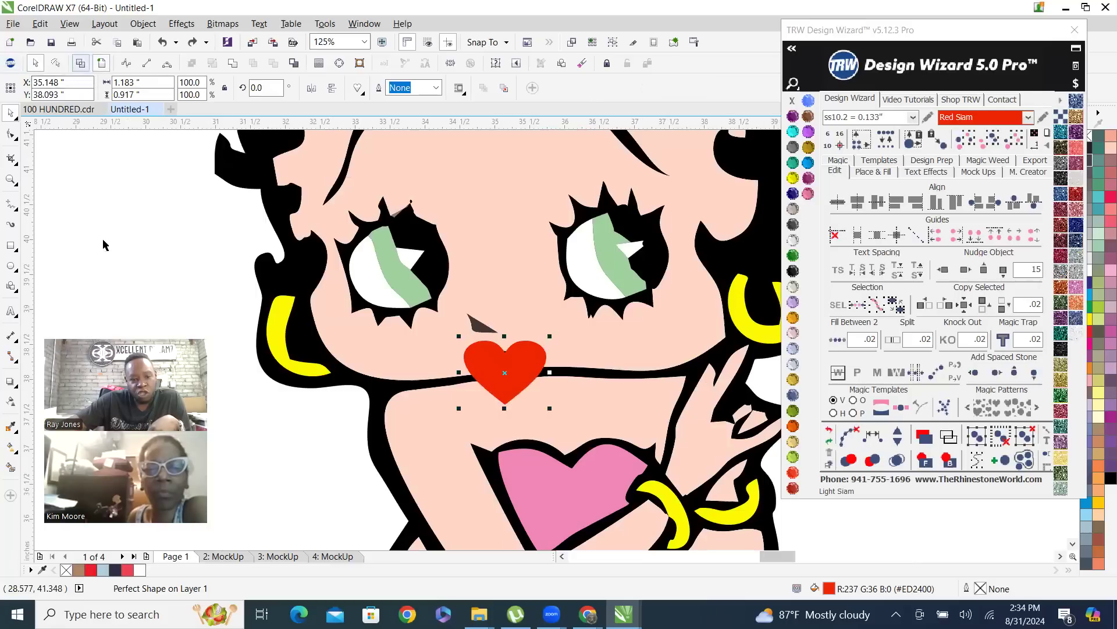
left_click(146, 212)
left_click(507, 373)
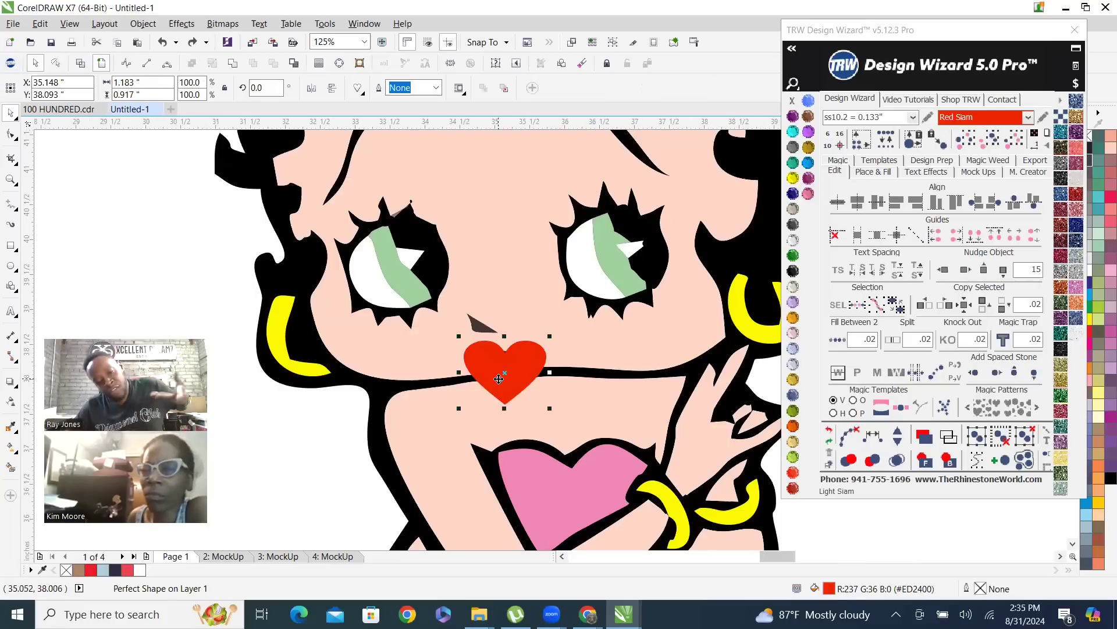
left_click(297, 279, "shift")
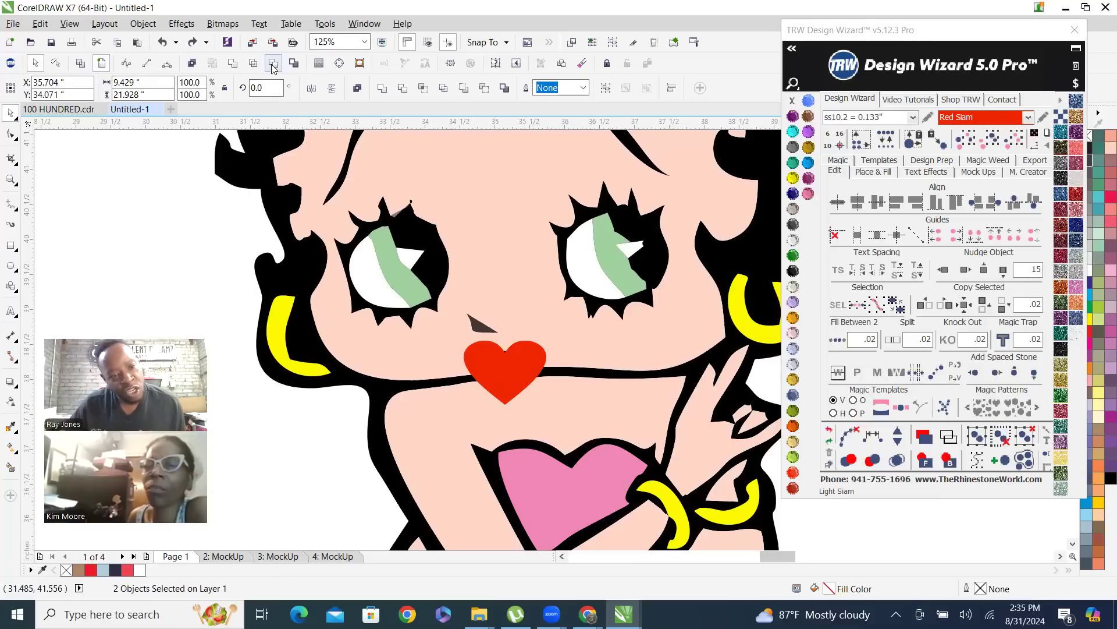
left_click(274, 64)
left_click_drag(511, 378, 464, 460)
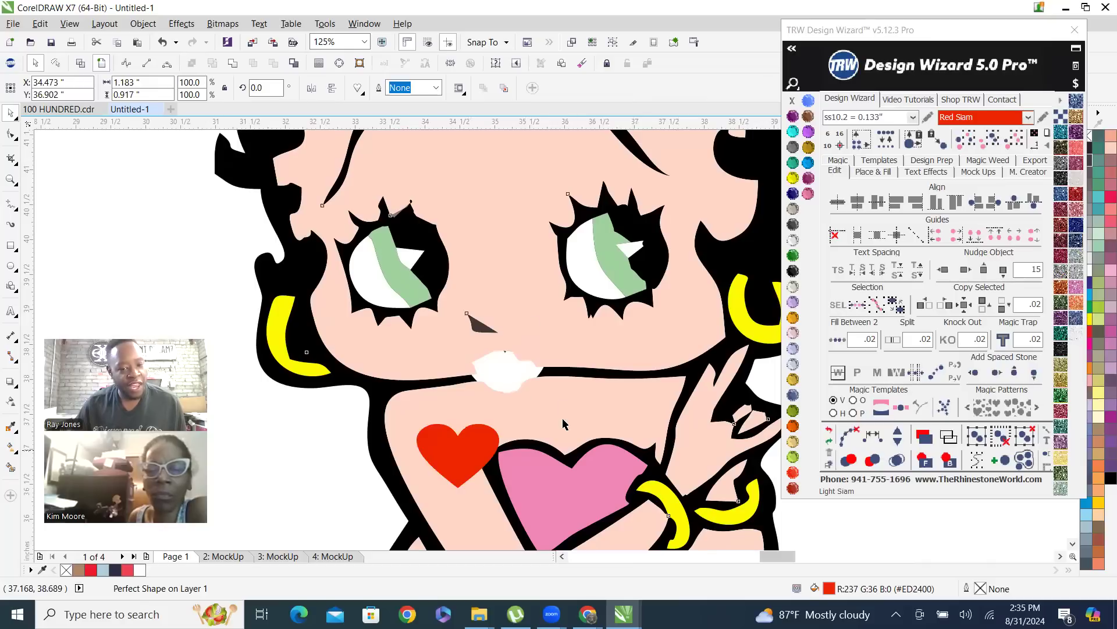
key("ctrl+z")
Shift the red heart partly off the mouth to compare its cutout with the skin layer, and undo the shift
left_click(488, 261)
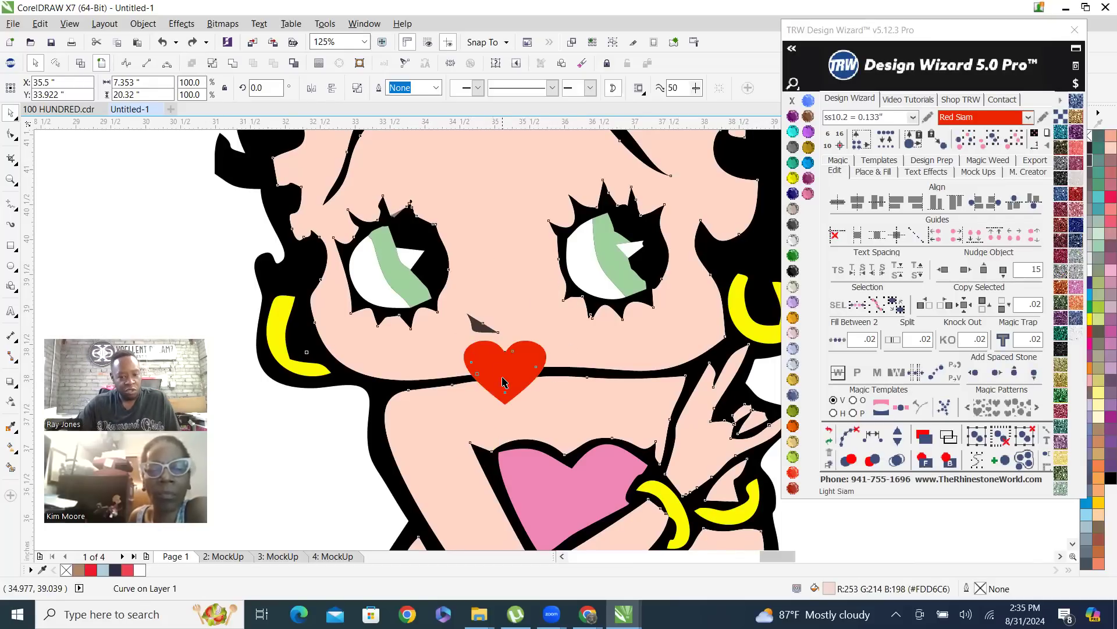
left_click(506, 384)
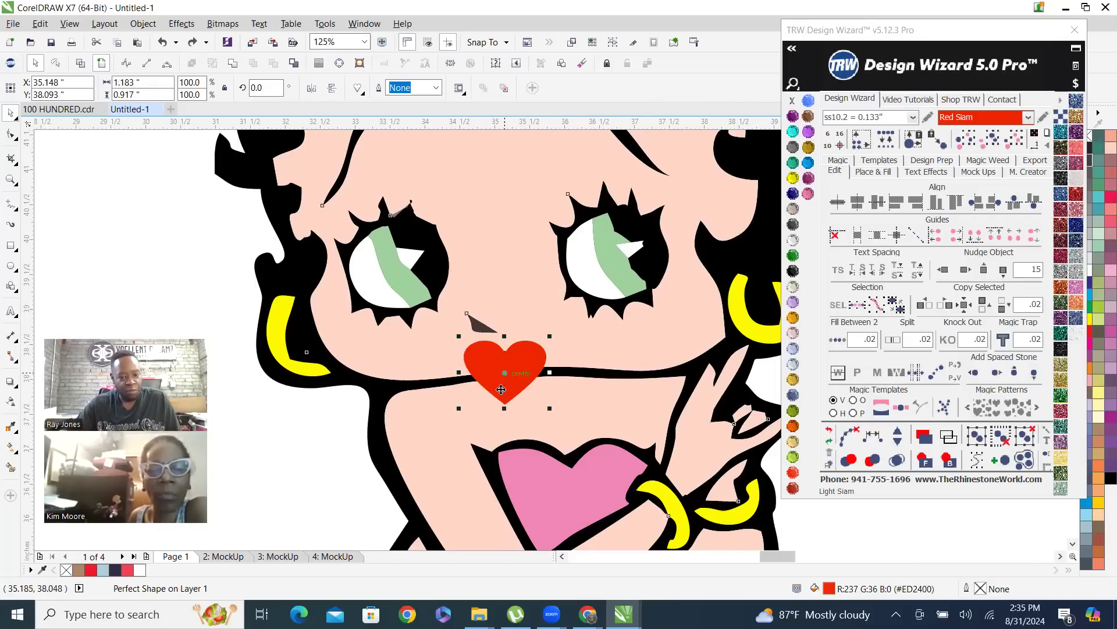
left_click(495, 289)
left_click_drag(515, 373, 486, 393)
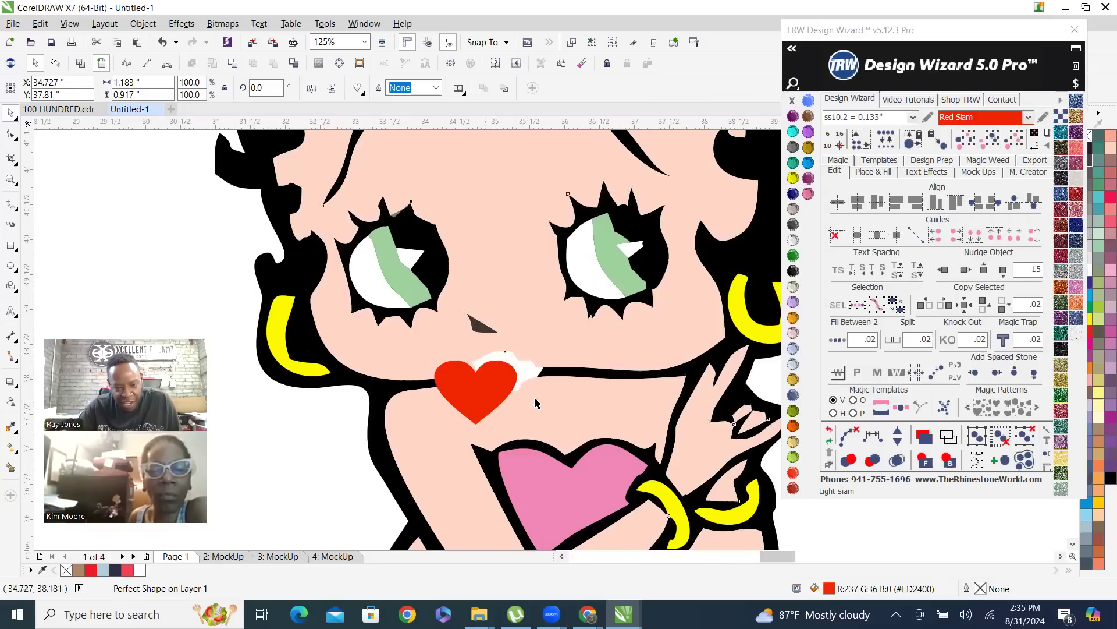
key("ctrl+z")
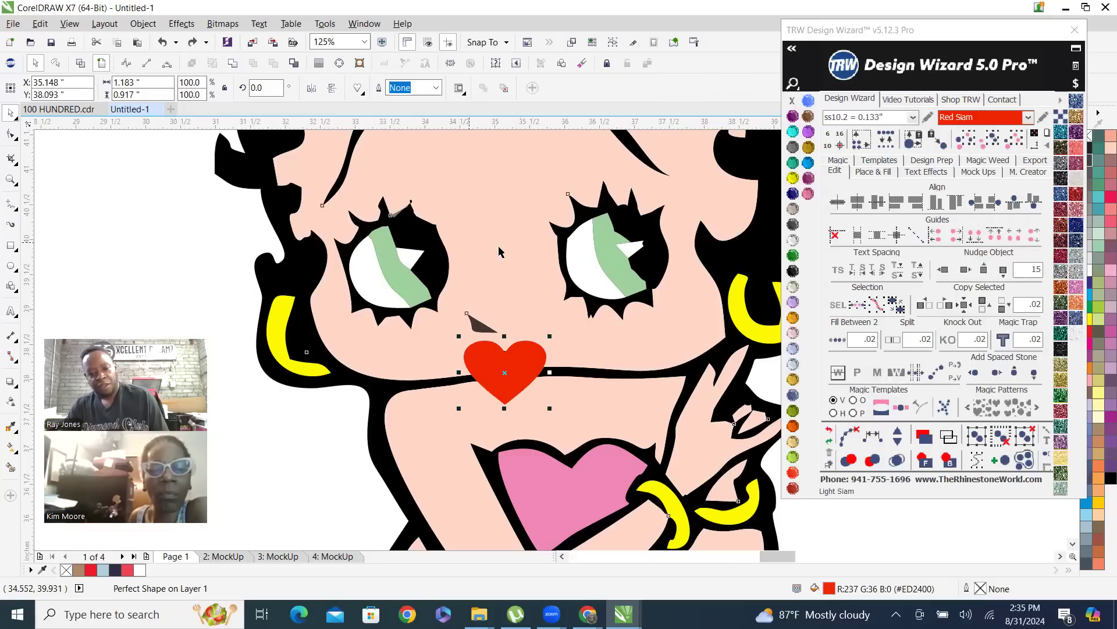
Cut the red heart's shape out of the peach skin layer
left_click(204, 291)
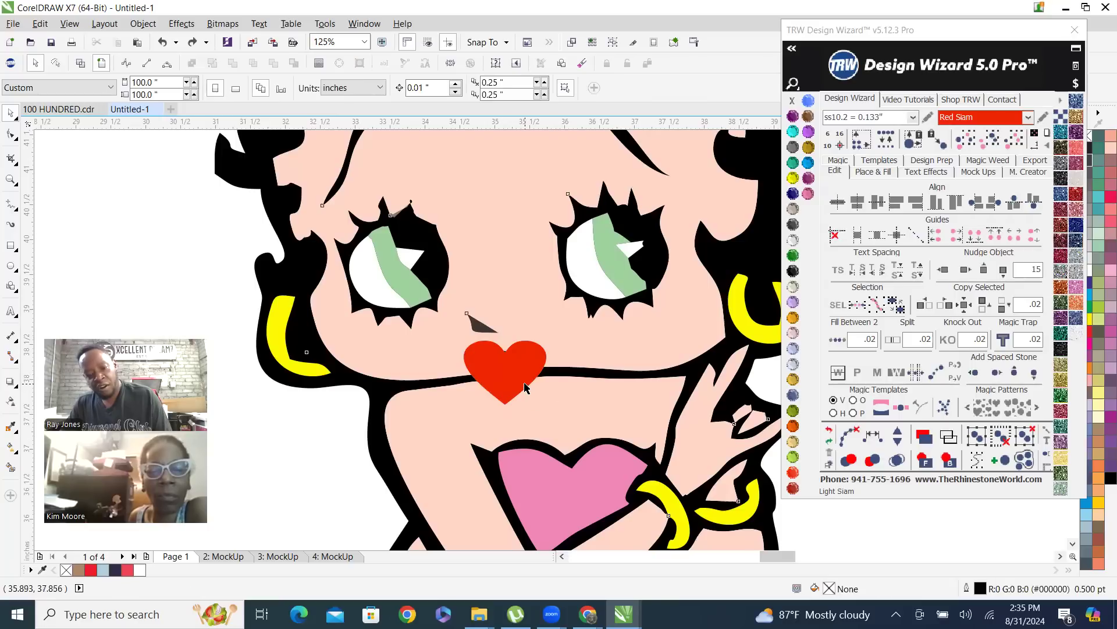
left_click(531, 299, "shift")
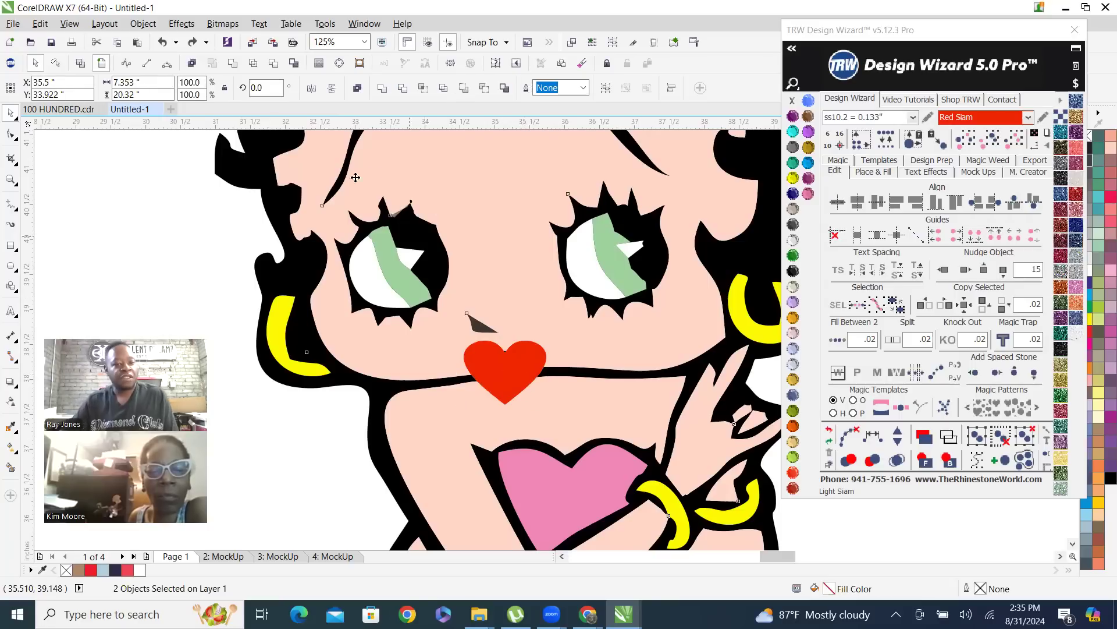
left_click(276, 68)
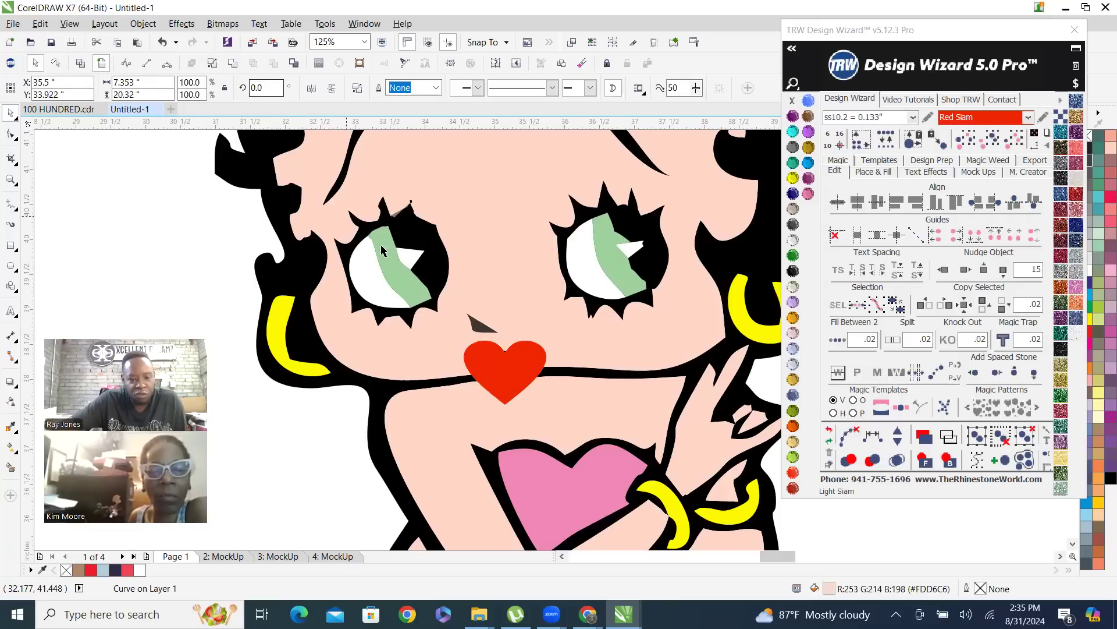
Move the peach skin layer to the left of the figure, clear of the black artwork, and examine its cutouts
scroll(400, 244, "down", 1)
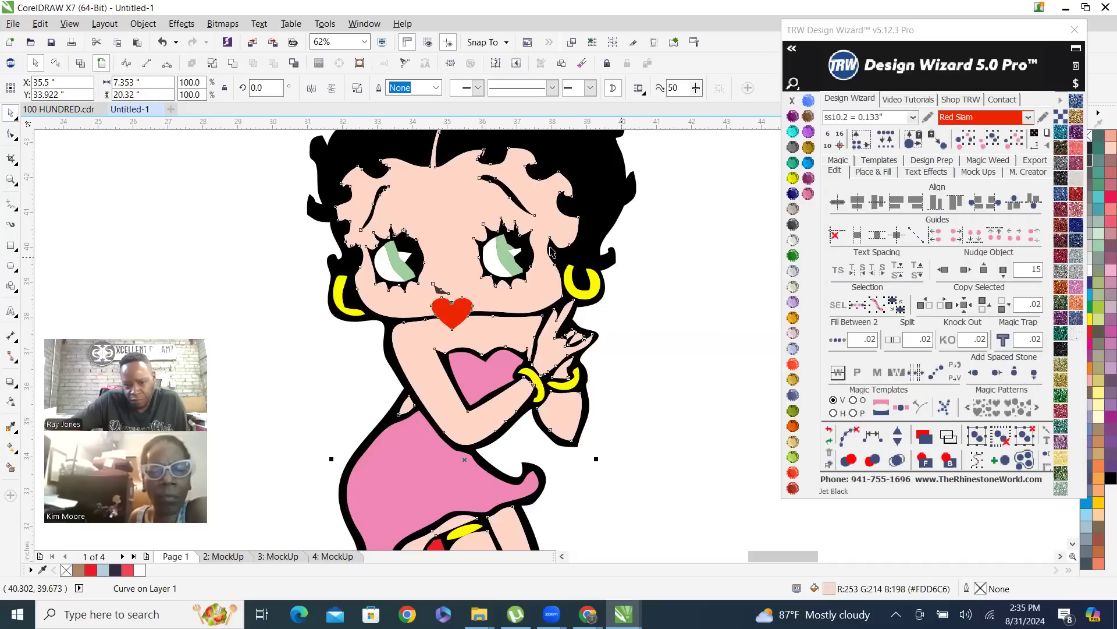
scroll(498, 248, "down", 1)
left_click_drag(492, 226, 331, 234)
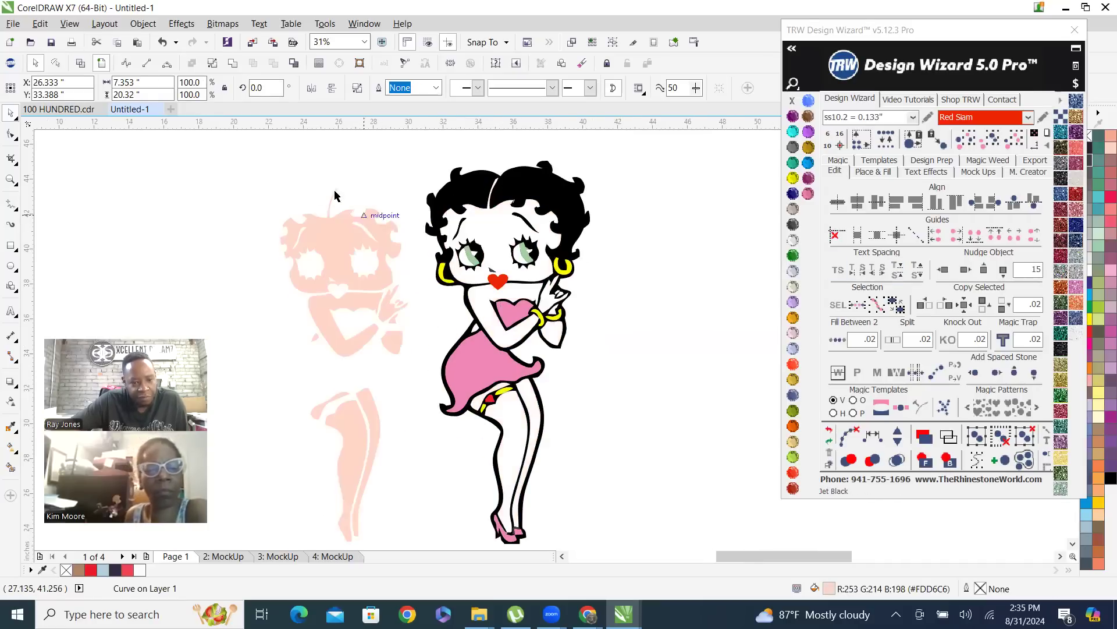
left_click(238, 185)
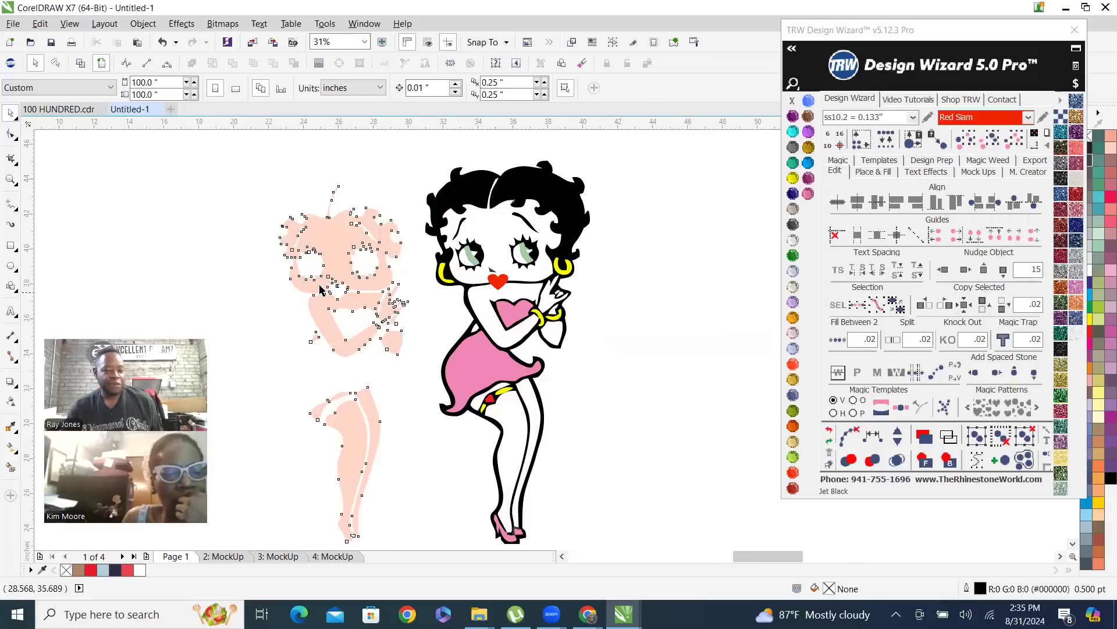
scroll(322, 285, "up", 1)
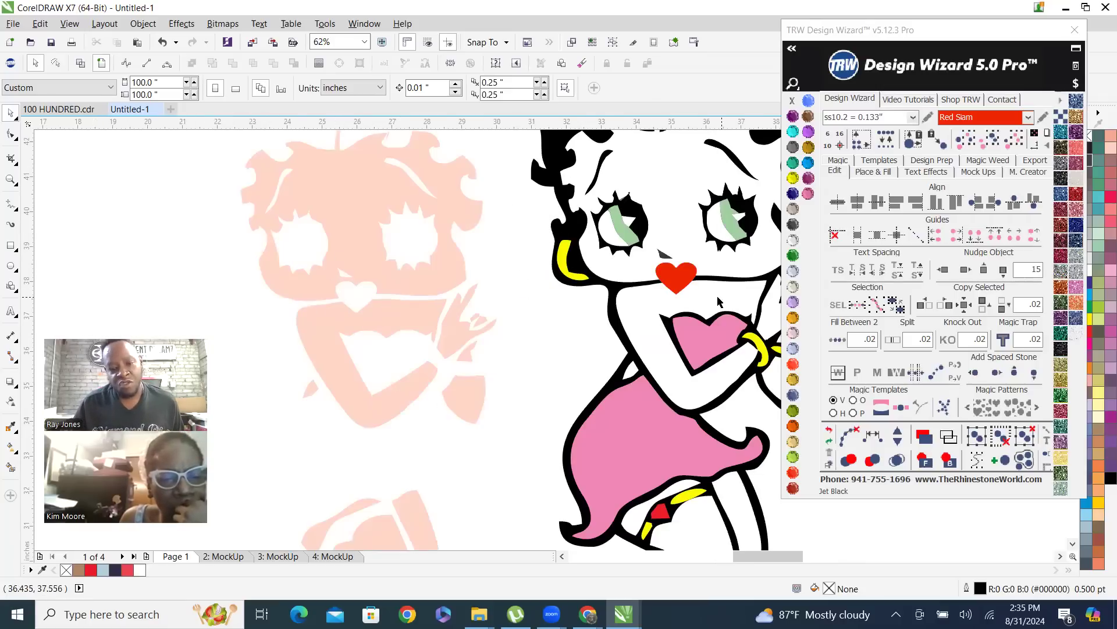
left_click(342, 188)
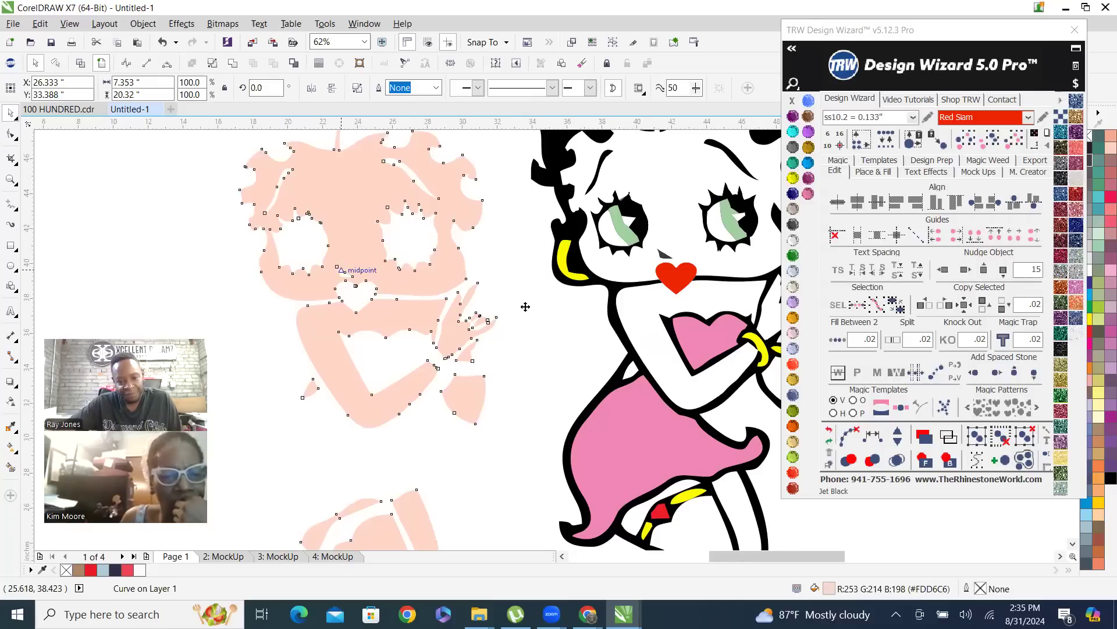
scroll(526, 307, "down", 1)
left_click(470, 358)
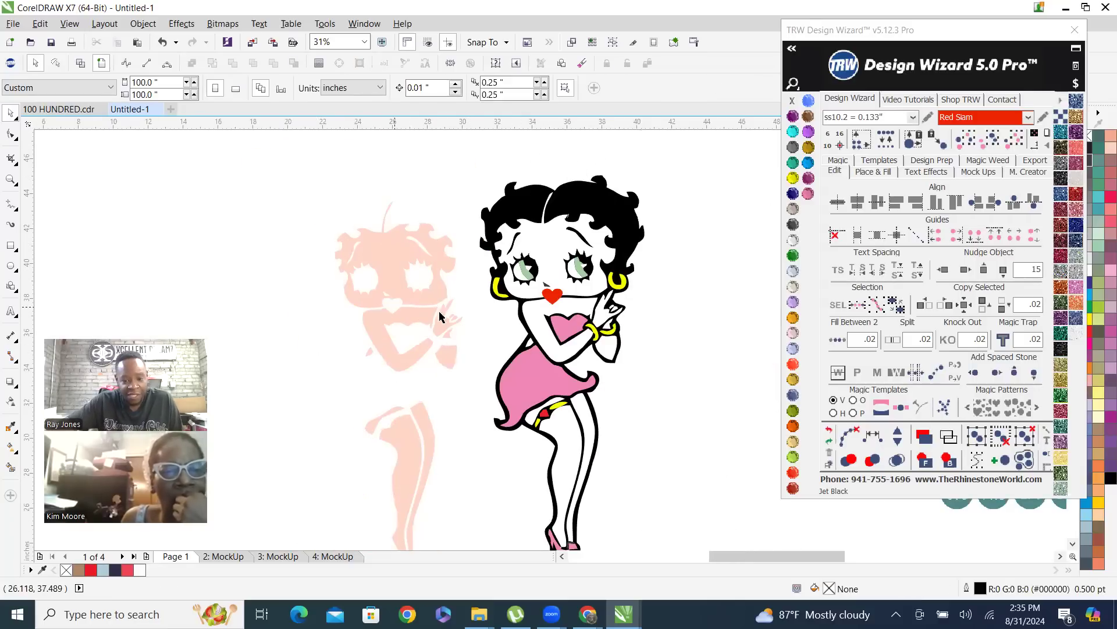
Place the red heart from the mouth over the garter's dark red piece, and rotate it about 26.6 degrees
scroll(554, 431, "up", 1)
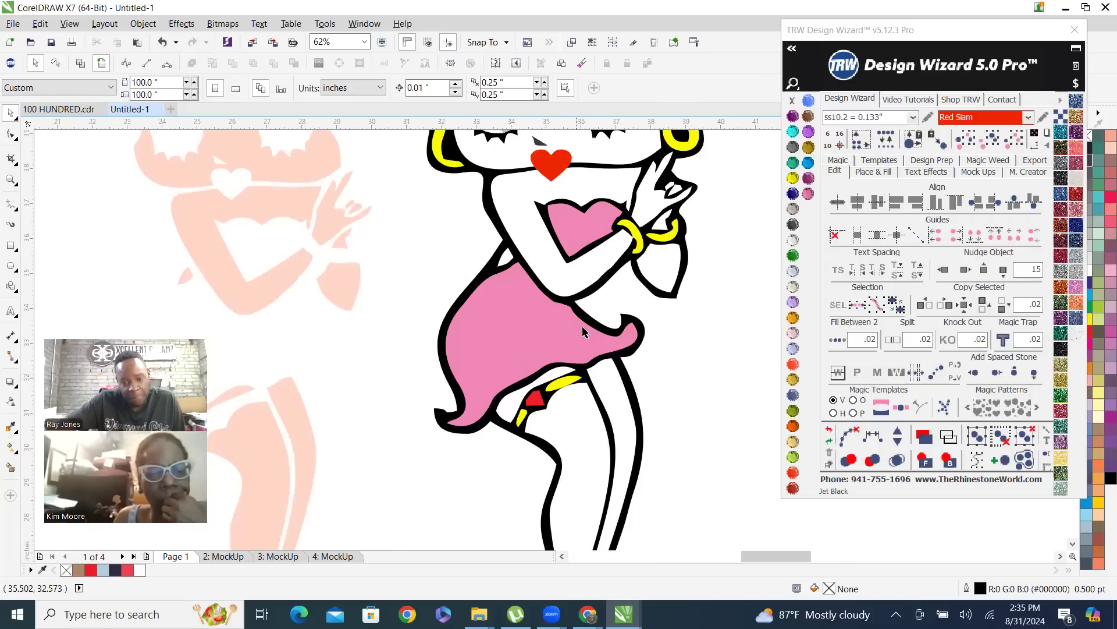
left_click_drag(551, 166, 541, 406)
scroll(540, 406, "up", 1)
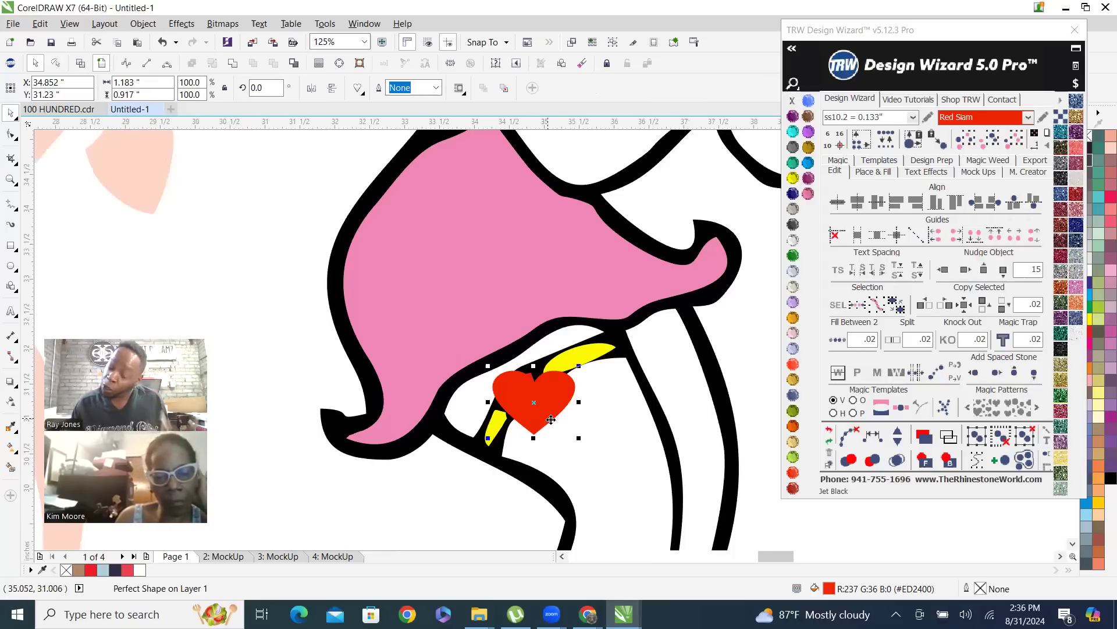
scroll(551, 419, "up", 1)
left_click(541, 357)
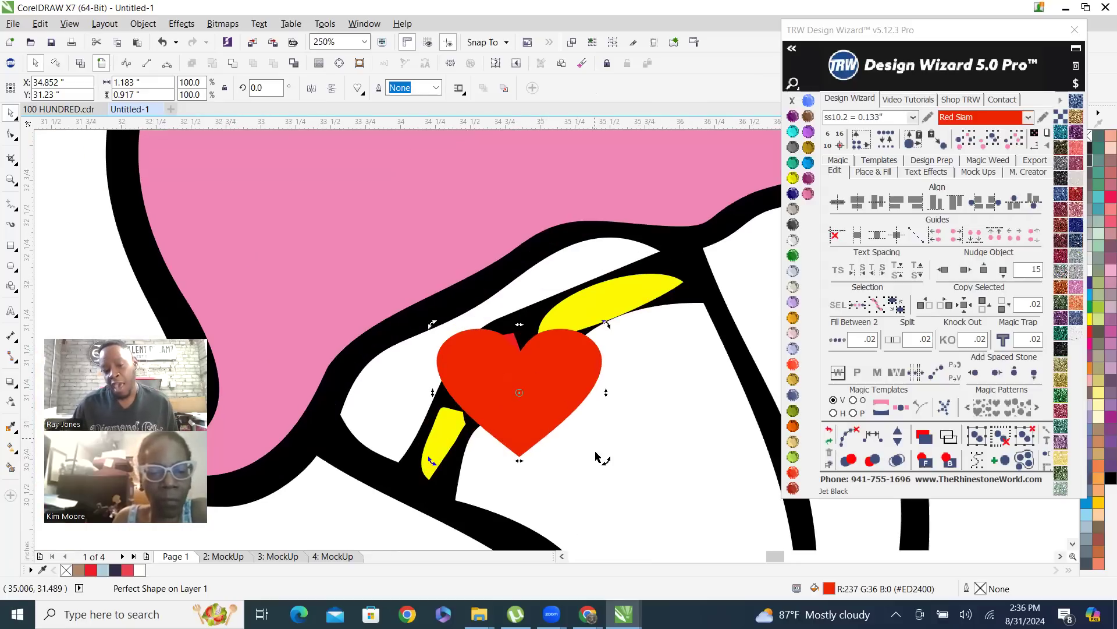
left_click_drag(609, 460, 588, 405)
scroll(506, 392, "down", 1)
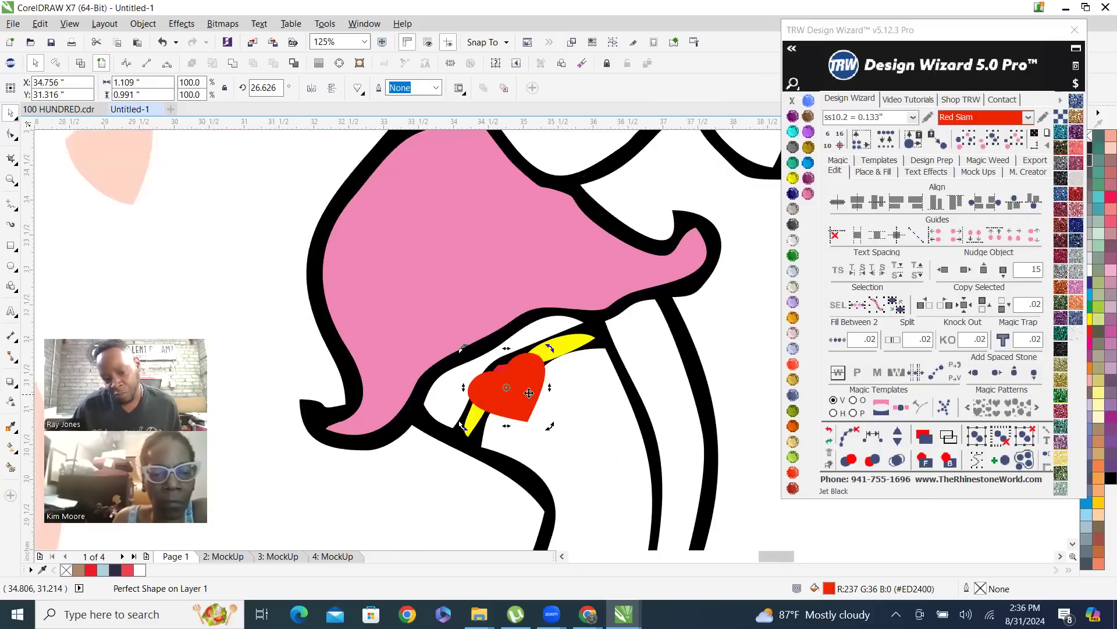
Move the red heart aside onto the thigh, weld the garter's dark red piece into the black artwork, and check it in wireframe
scroll(529, 393, "up", 1)
left_click_drag(526, 362, 660, 402)
left_click(504, 371)
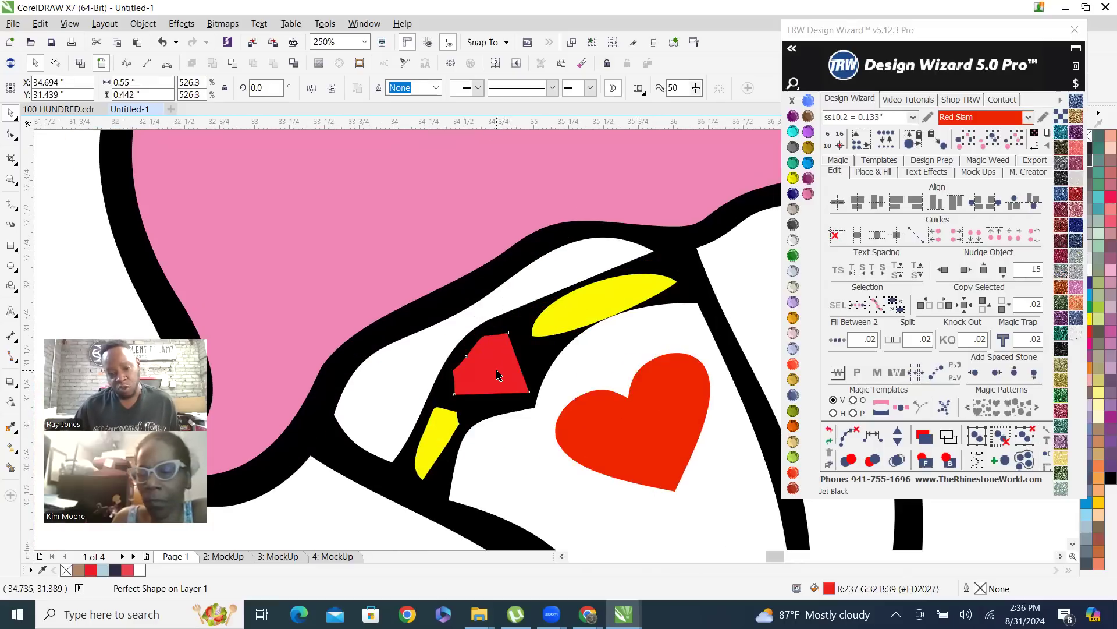
left_click(544, 348, "shift")
left_click(234, 63)
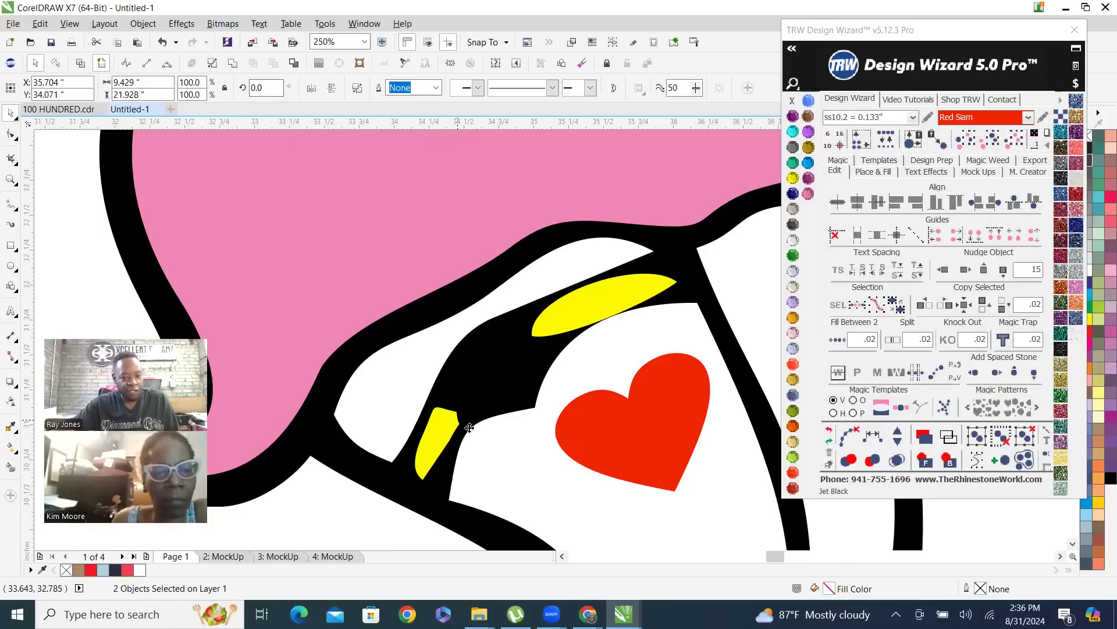
left_click(80, 64)
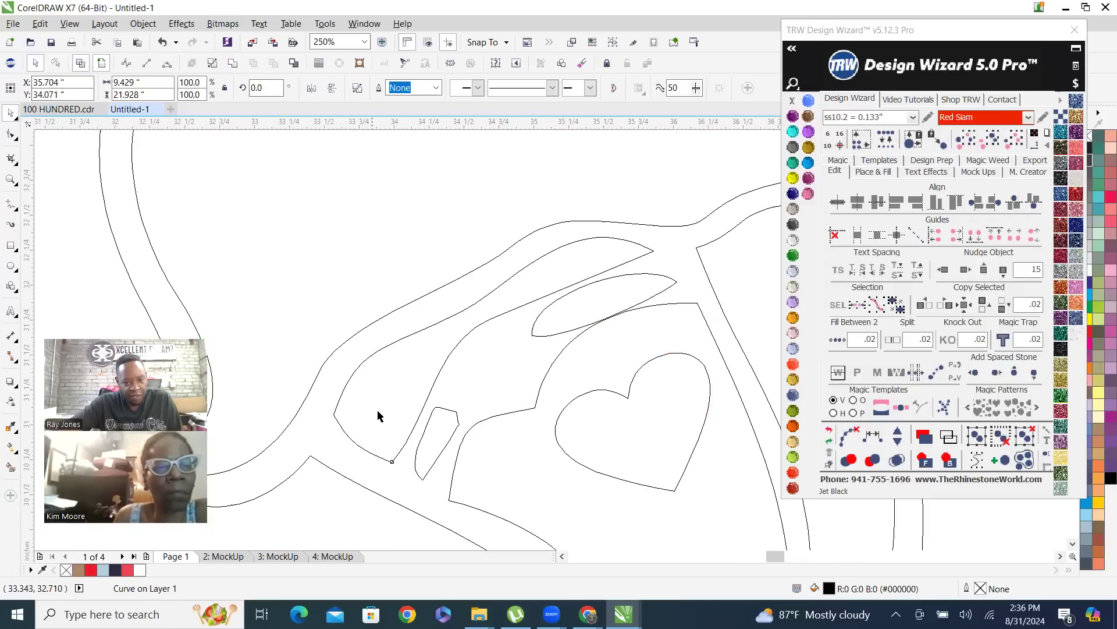
left_click(103, 65)
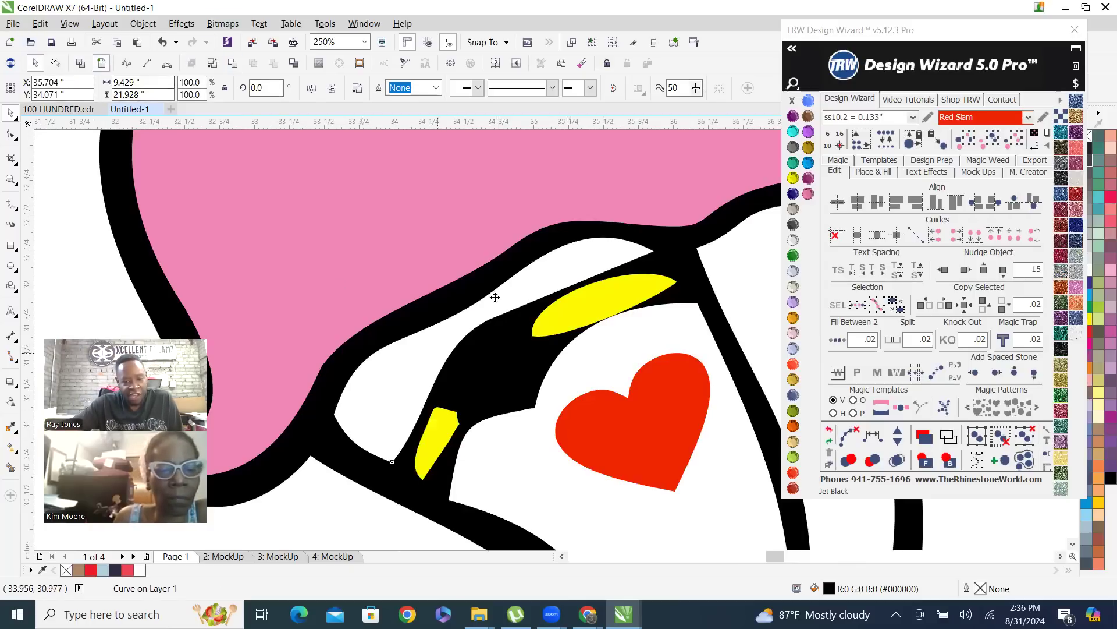
Move the red heart back onto the garter between the yellow pieces, and rotate it to about 35 degrees
left_click(664, 442)
left_click_drag(684, 413, 531, 362)
mouse_move(564, 446)
left_mouse_down()
mouse_move(571, 420)
mouse_move(569, 433)
left_mouse_up()
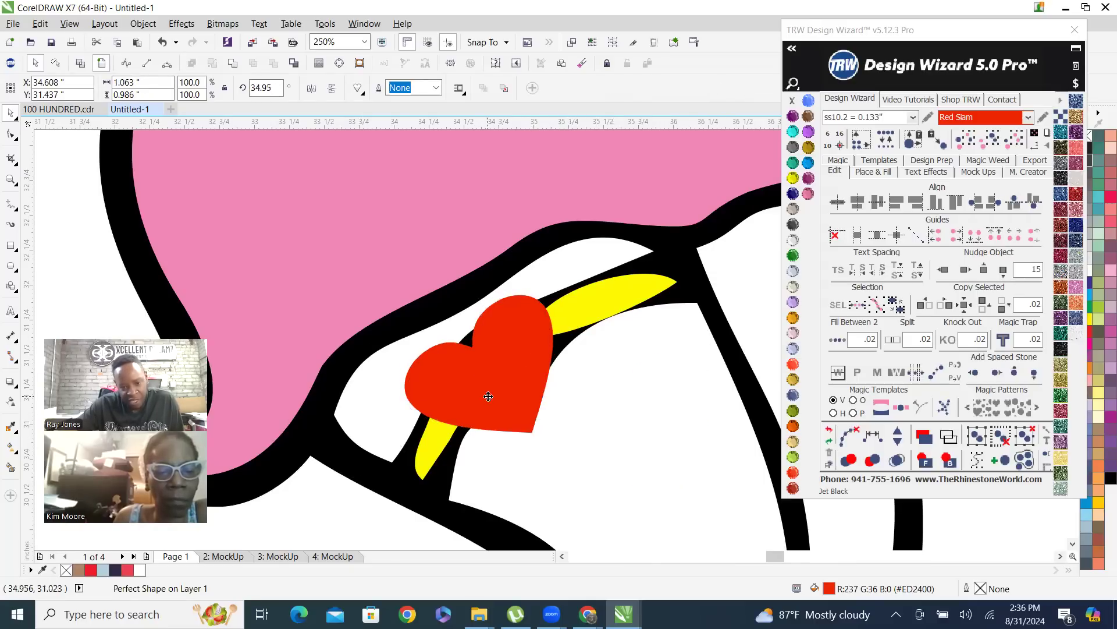
Scale the garter's red heart down to 81.1% and reposition it between the two yellow garter pieces
left_click_drag(400, 290, 431, 318)
scroll(515, 407, "up", 1)
left_click_drag(515, 408, 501, 359)
scroll(480, 405, "down", 1)
scroll(479, 407, "up", 1)
left_click_drag(479, 407, 497, 390)
scroll(518, 449, "down", 2)
scroll(518, 450, "down", 1)
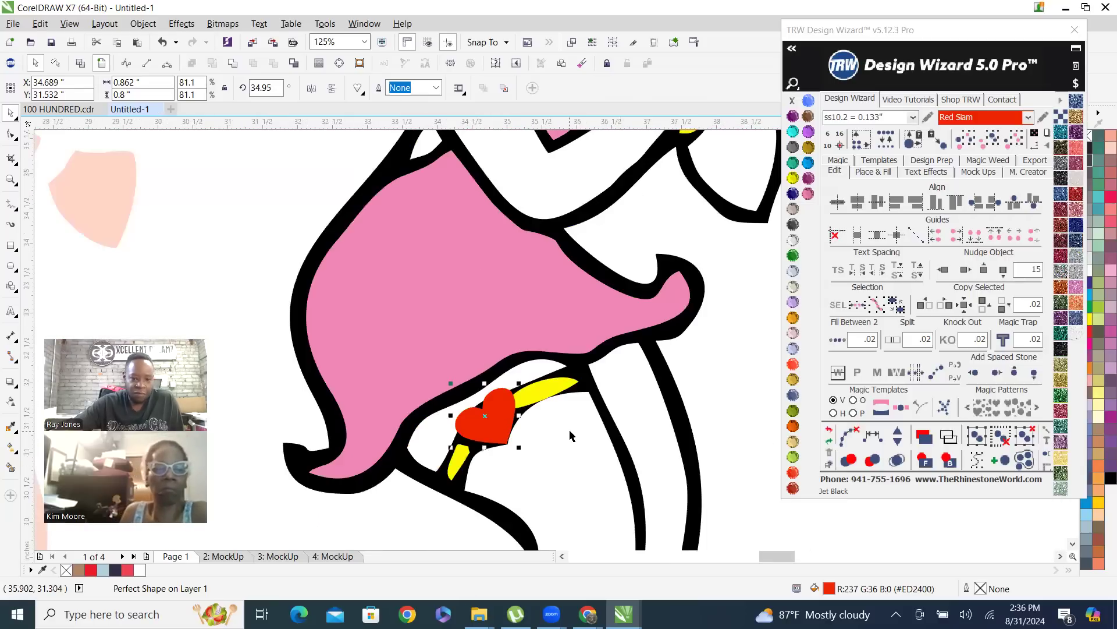
Rotate the garter heart to about 38.9 degrees, fine-tune its placement on the band, and check its overlap in wireframe
scroll(502, 446, "up", 1)
left_click(503, 445)
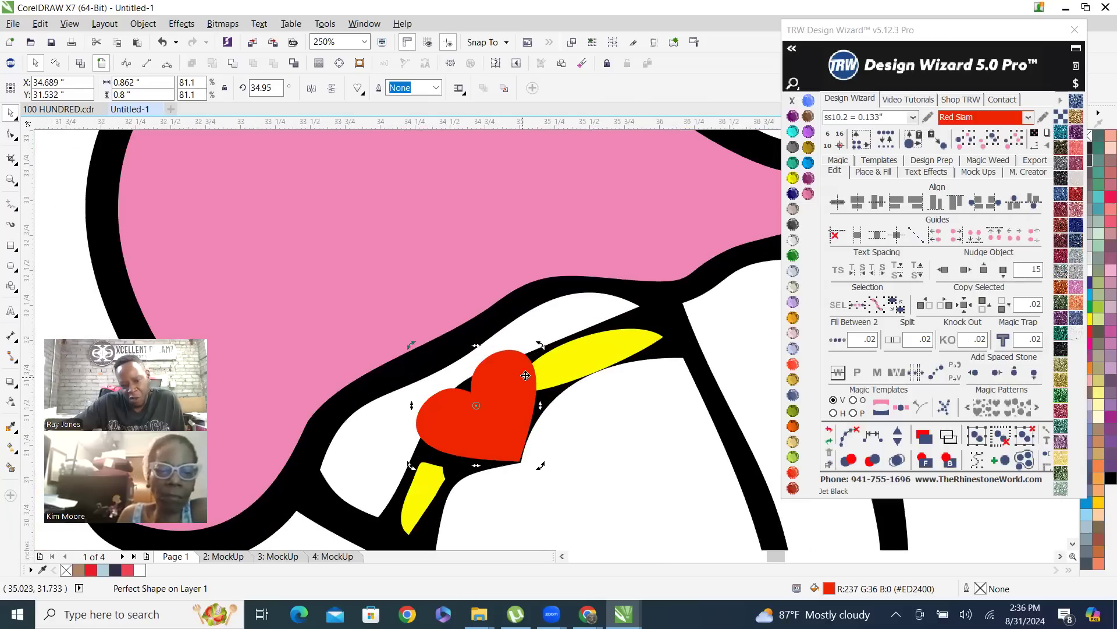
left_click_drag(539, 345, 523, 349)
scroll(518, 440, "up", 2)
left_click_drag(518, 441, 509, 447)
scroll(506, 454, "down", 5)
scroll(529, 411, "down", 5)
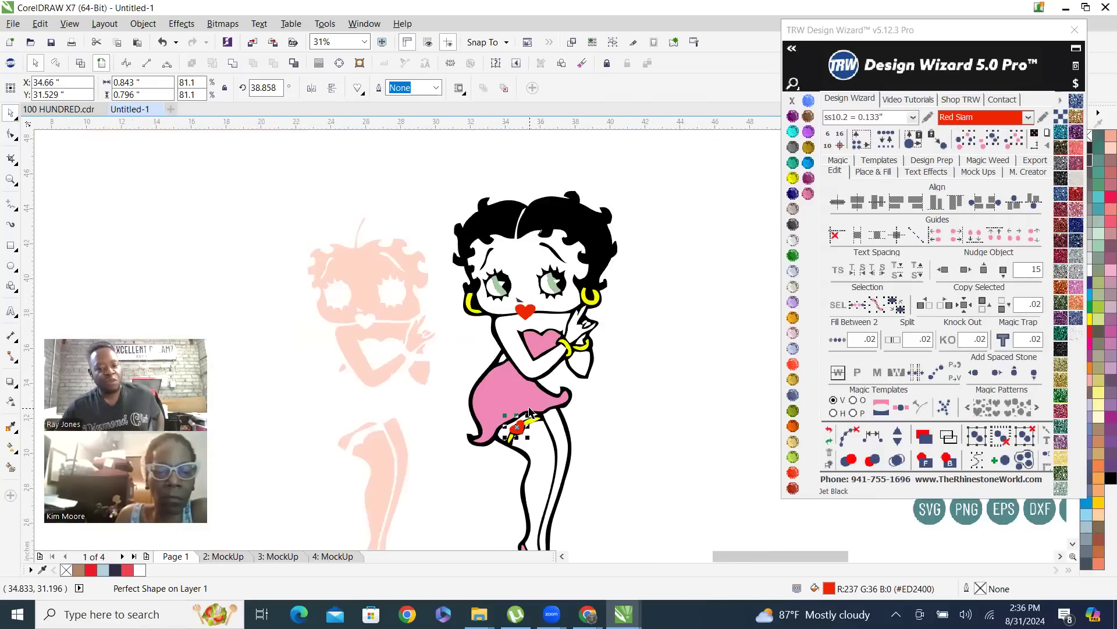
scroll(538, 457, "up", 3)
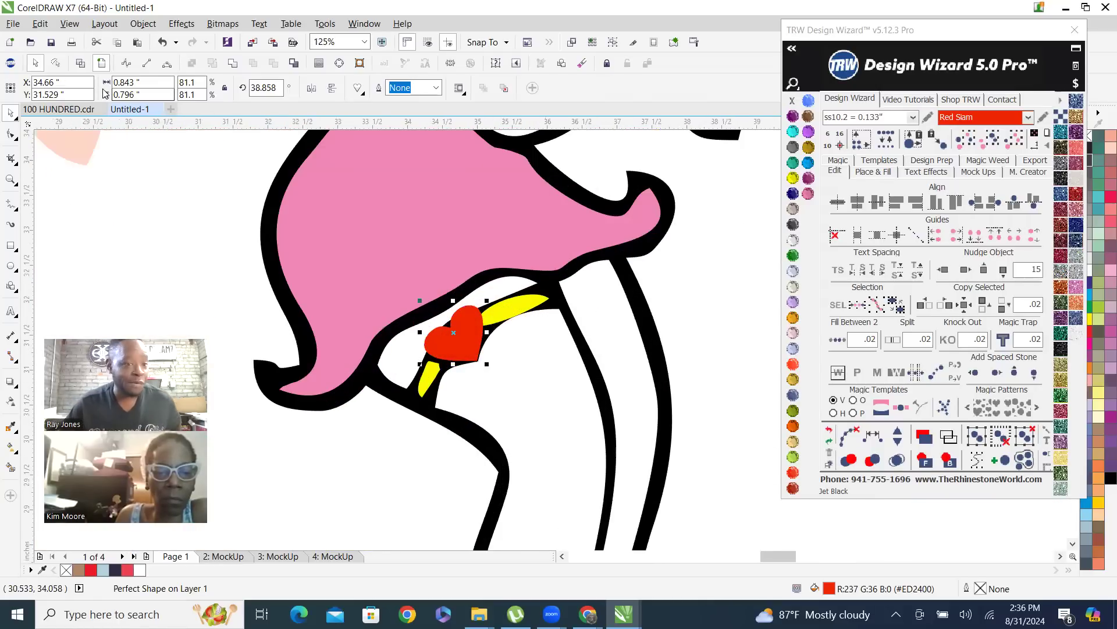
left_click(80, 63)
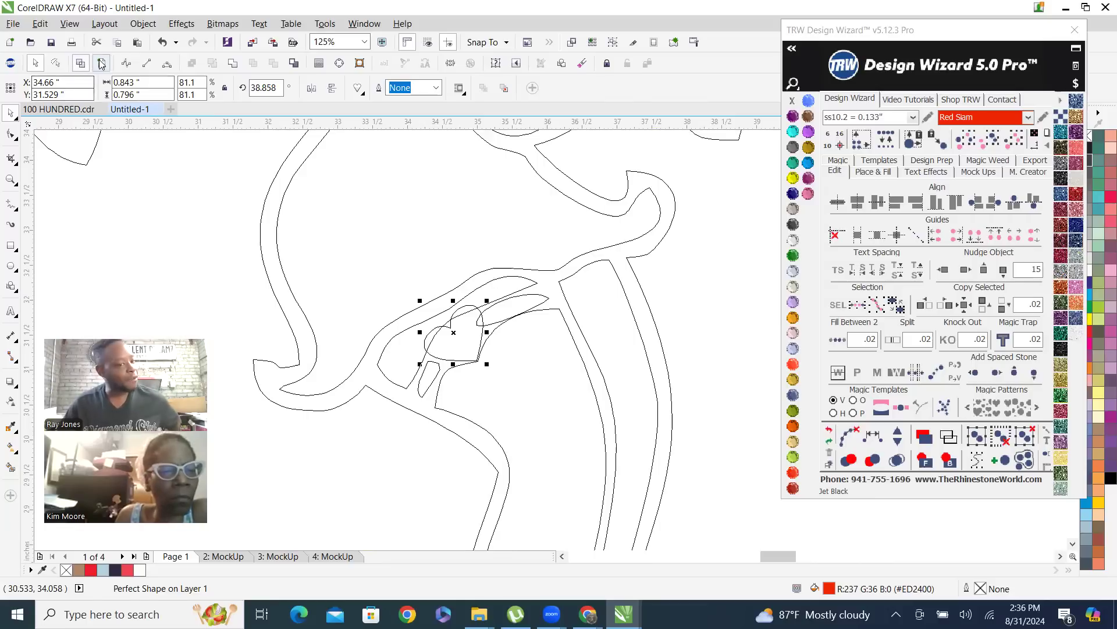
key("shift+F9")
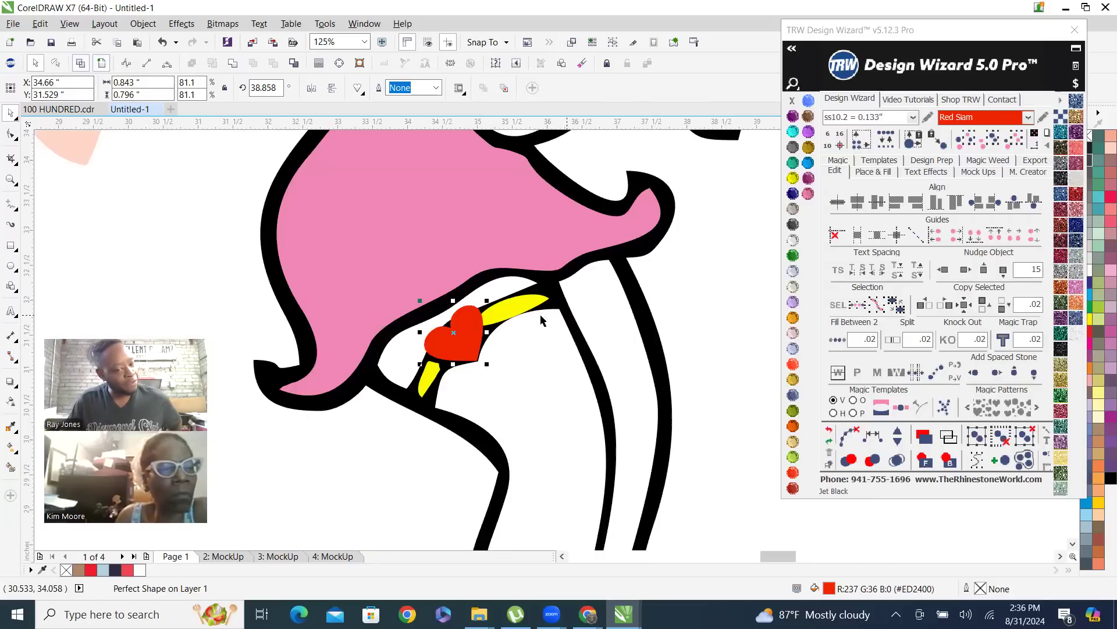
left_click(700, 316)
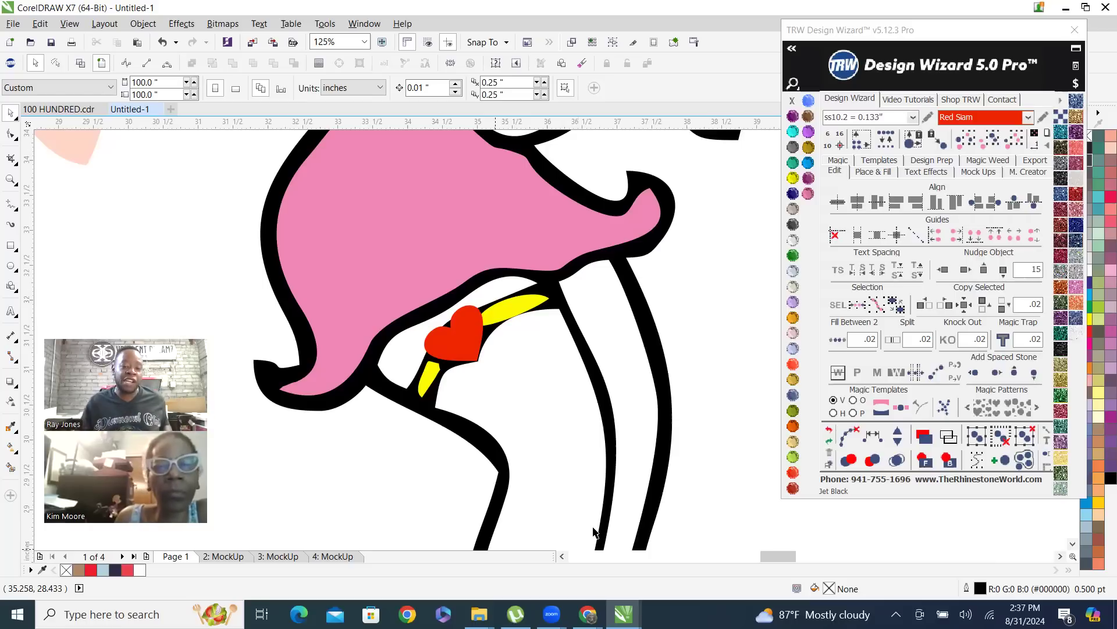
Compare the mouth and garter hearts across the figure, and inspect the garter heart's overlapping outlines in wireframe
scroll(465, 518, "down", 5)
scroll(545, 493, "up", 2)
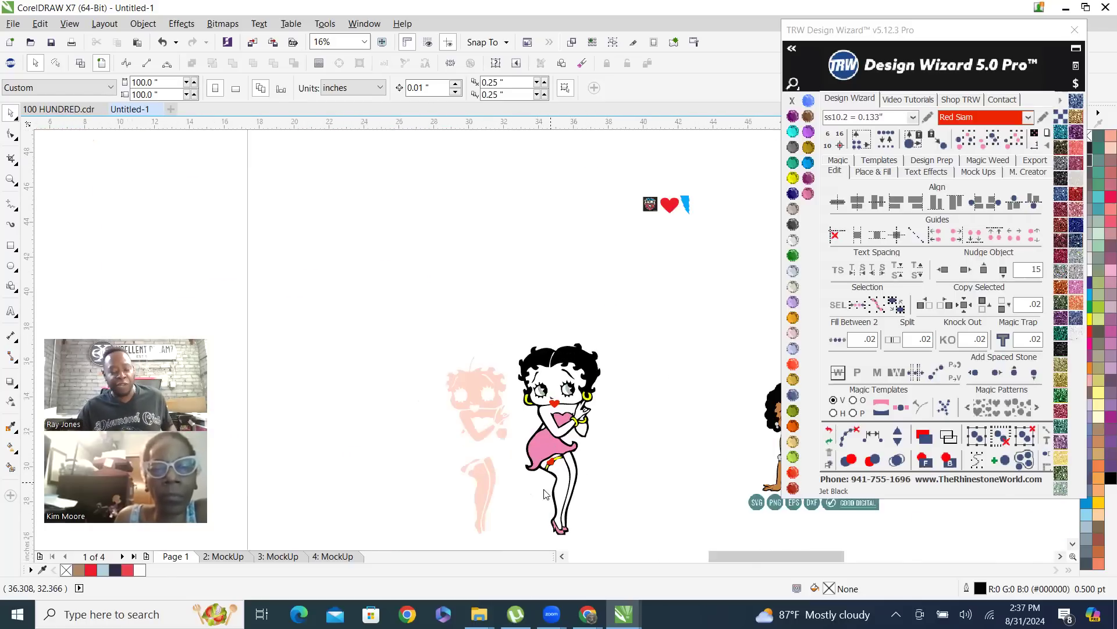
scroll(546, 493, "up", 2)
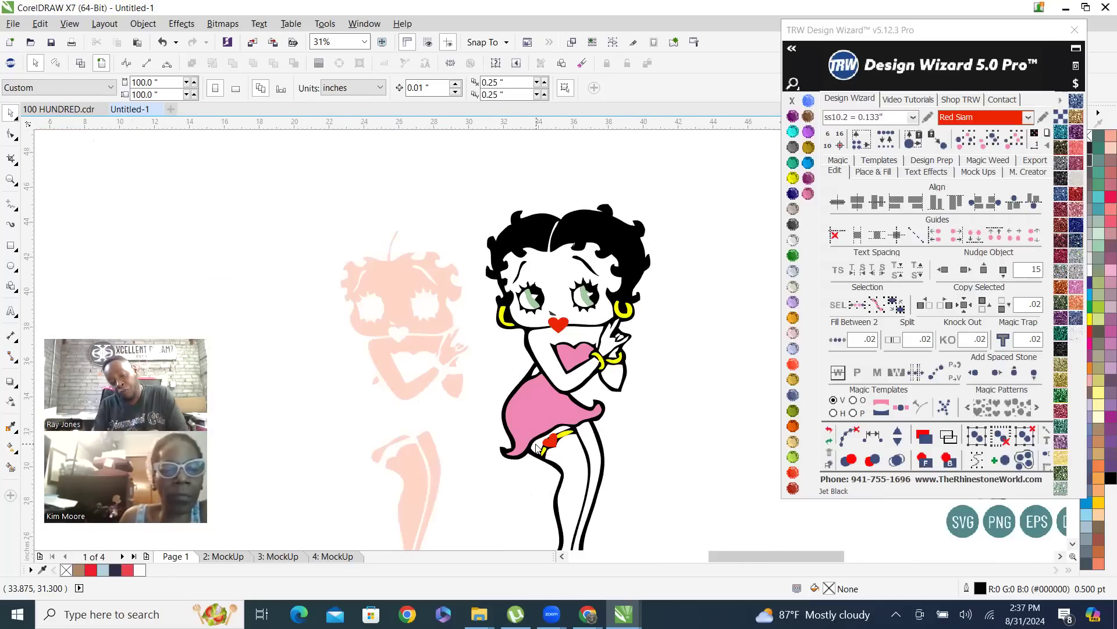
scroll(527, 469, "up", 1)
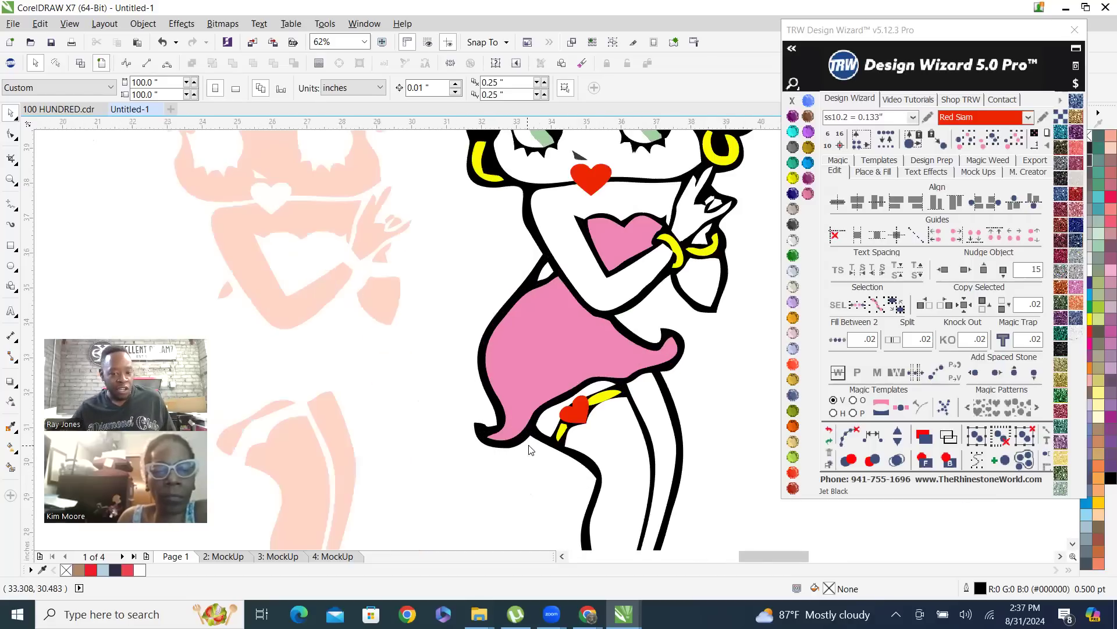
scroll(569, 491, "down", 1)
scroll(602, 256, "up", 4)
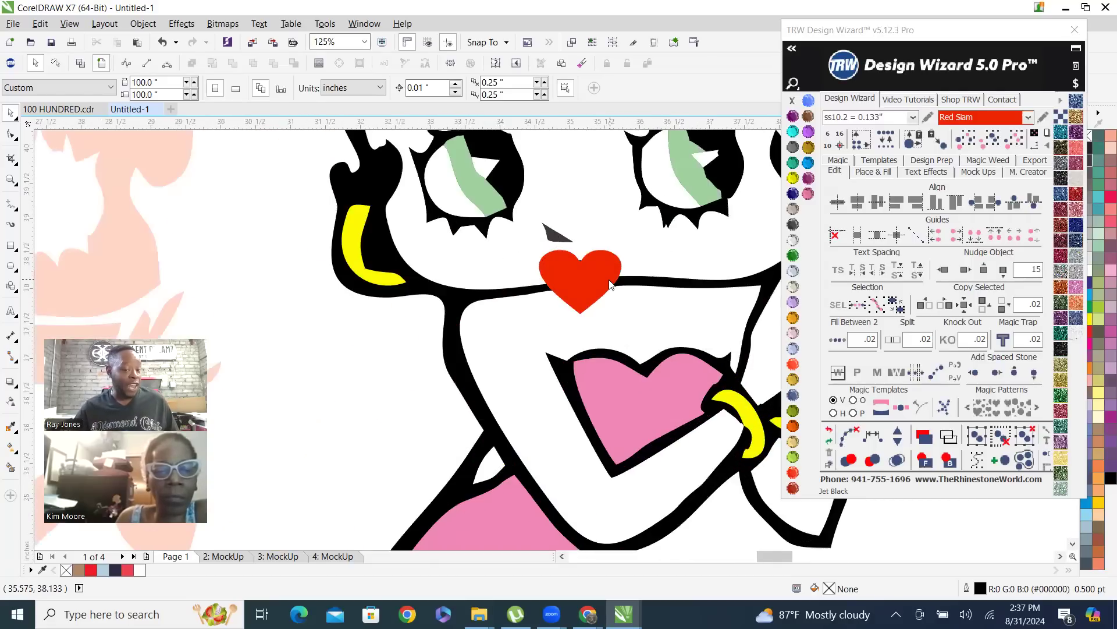
scroll(609, 280, "down", 2)
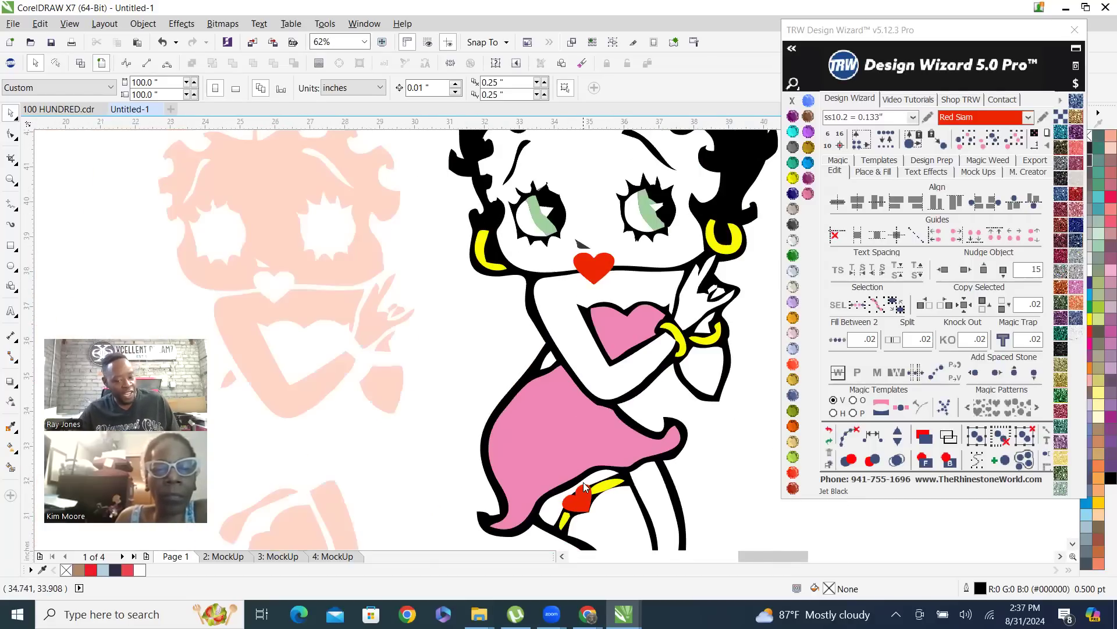
scroll(592, 512, "up", 2)
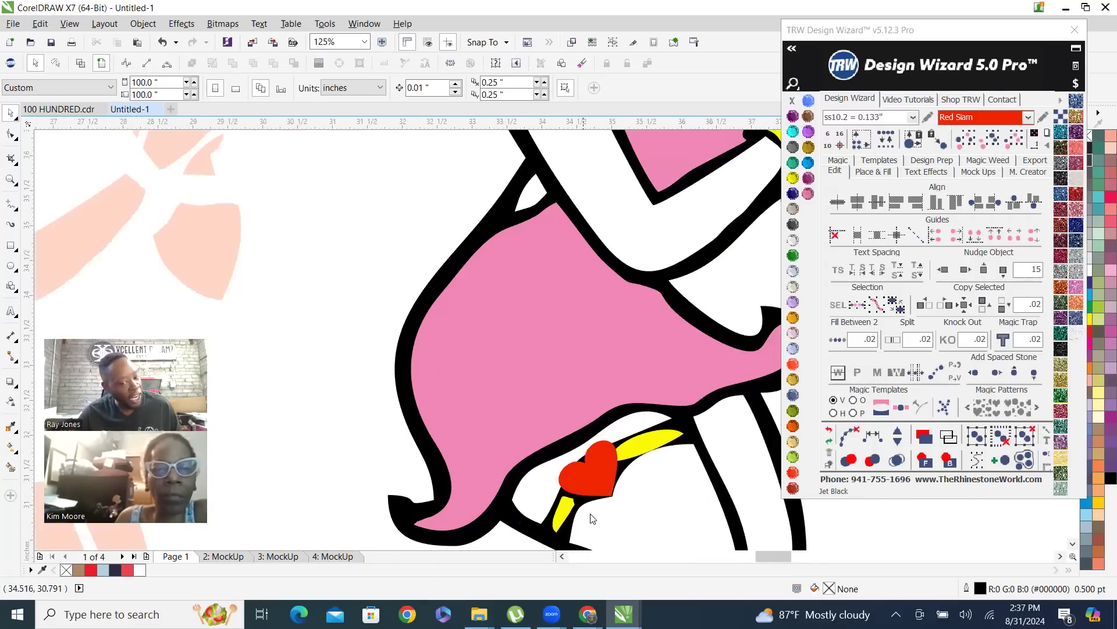
left_click(596, 474)
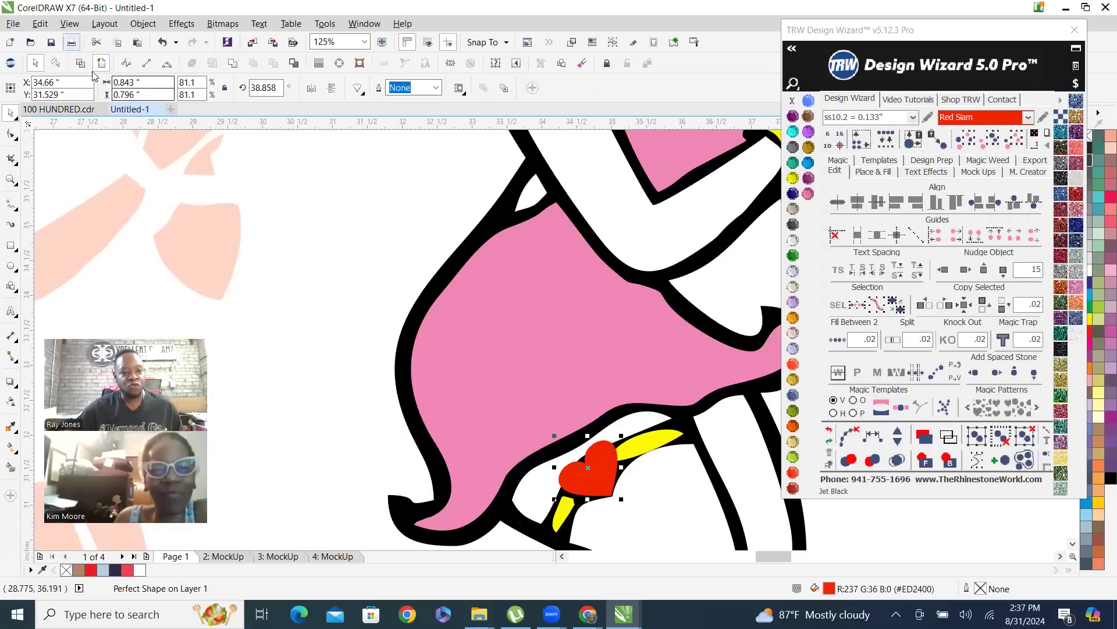
key("shift+F9")
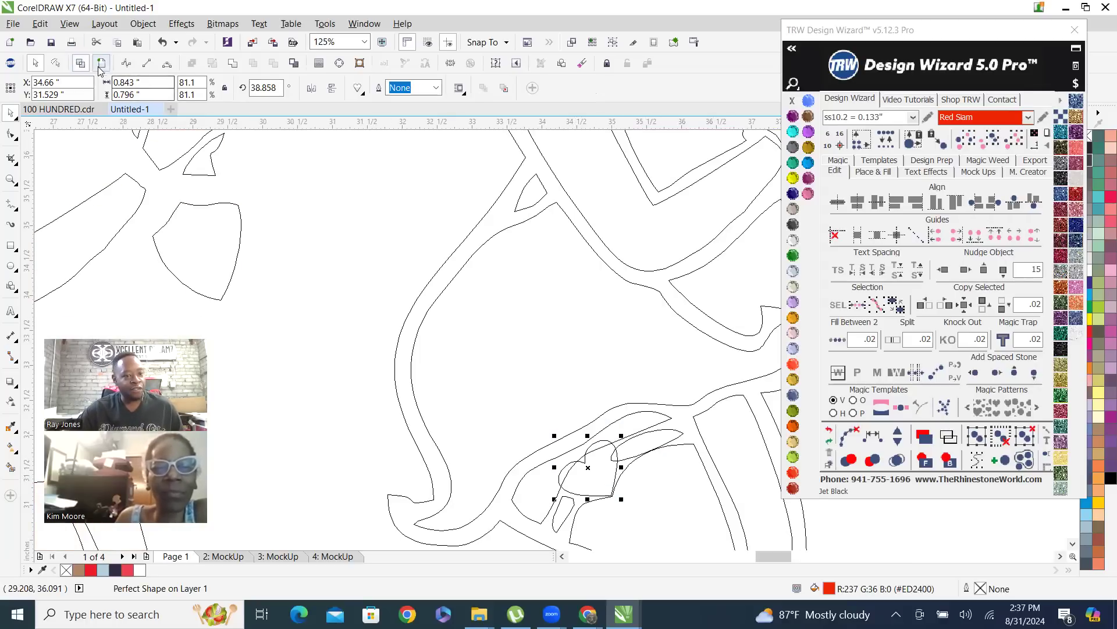
key("shift+F9")
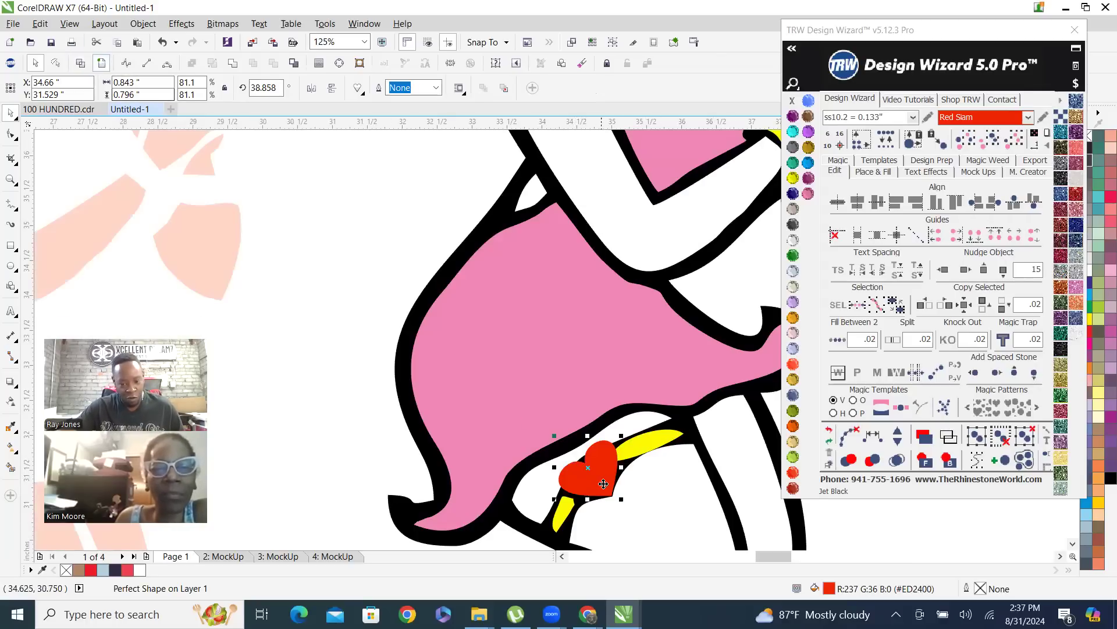
scroll(603, 483, "up", 1)
scroll(535, 411, "down", 4)
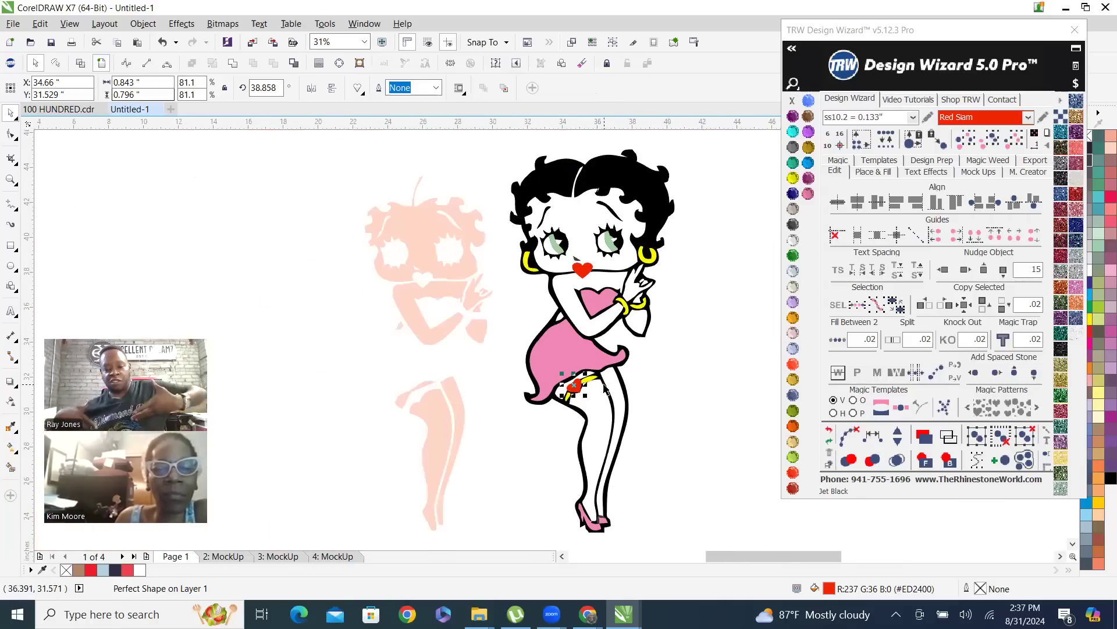
scroll(566, 425, "up", 4)
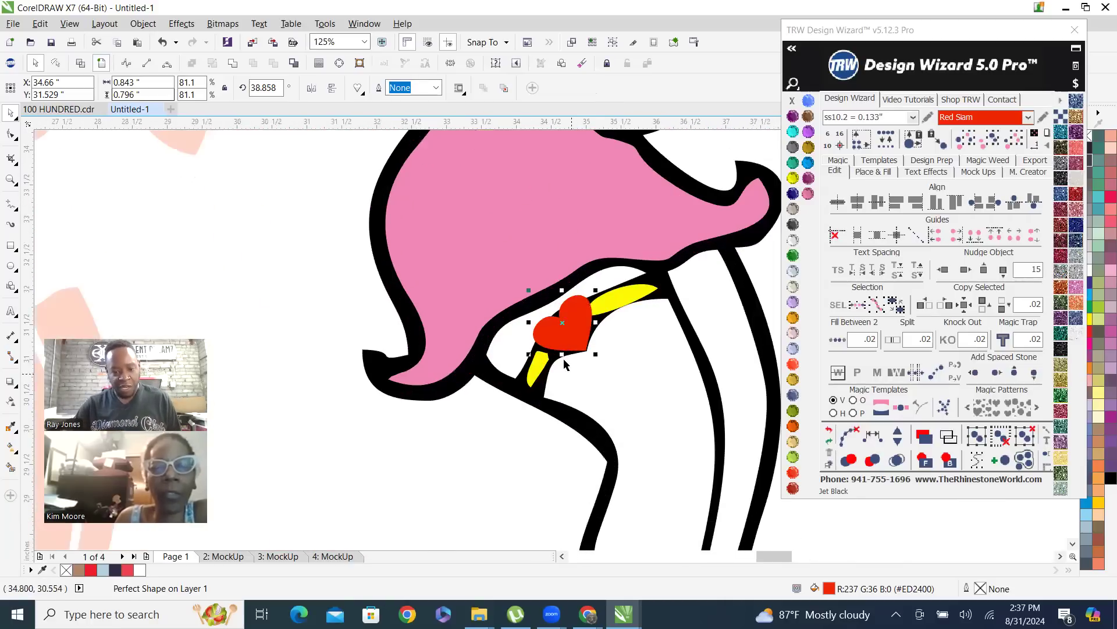
Trim the black artwork with the garter's red heart, and check the cutout in wireframe
left_click(445, 484)
left_click(568, 337)
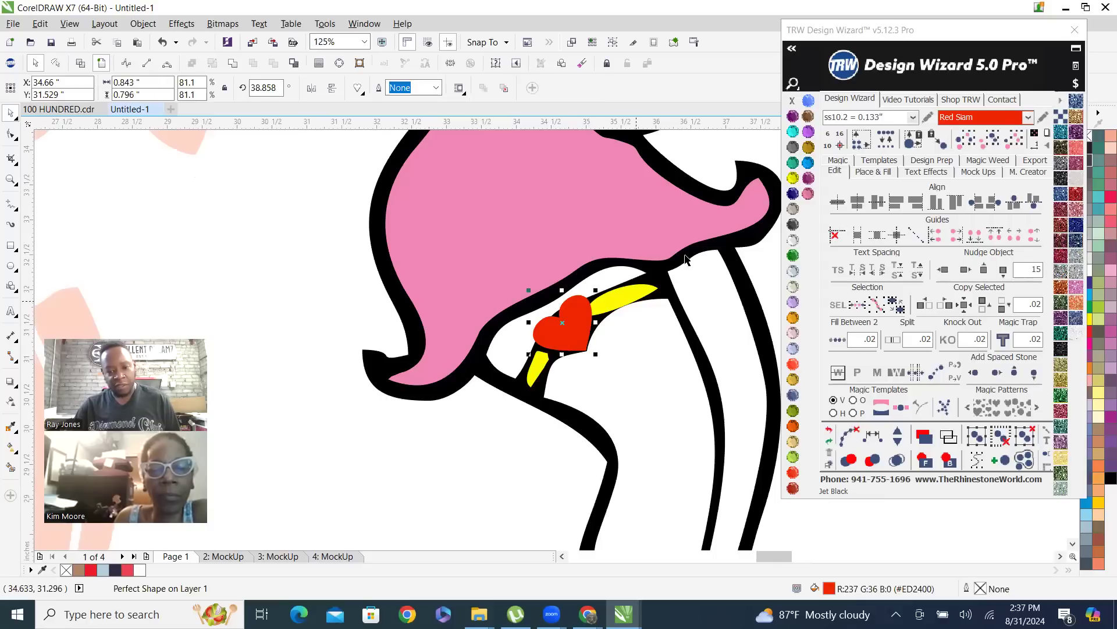
scroll(648, 298, "up", 2)
left_click(667, 264, "shift")
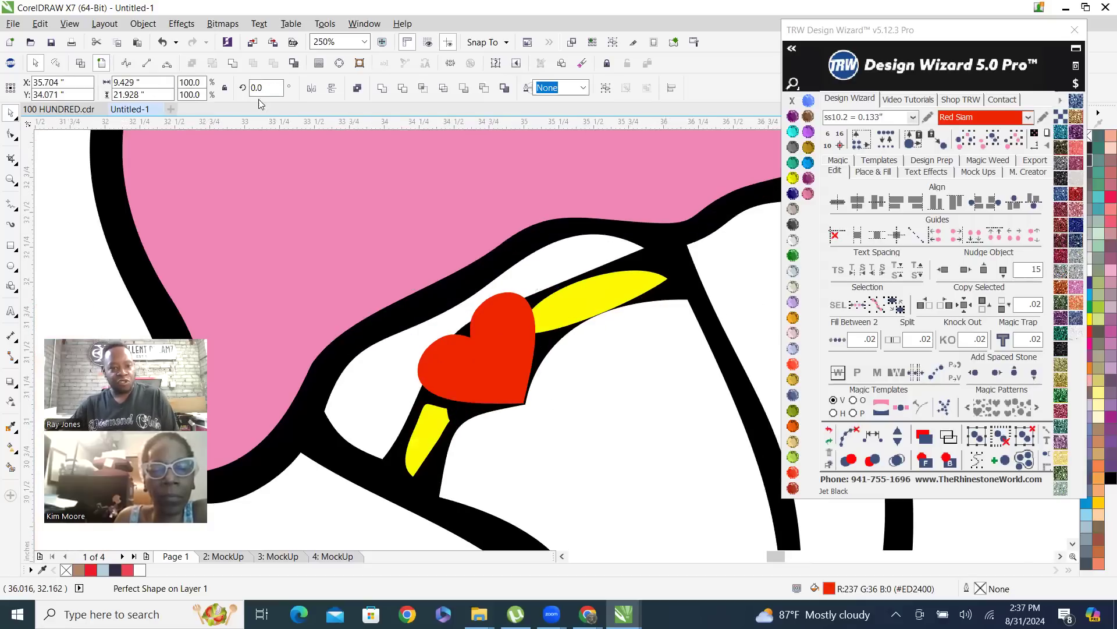
left_click(275, 64)
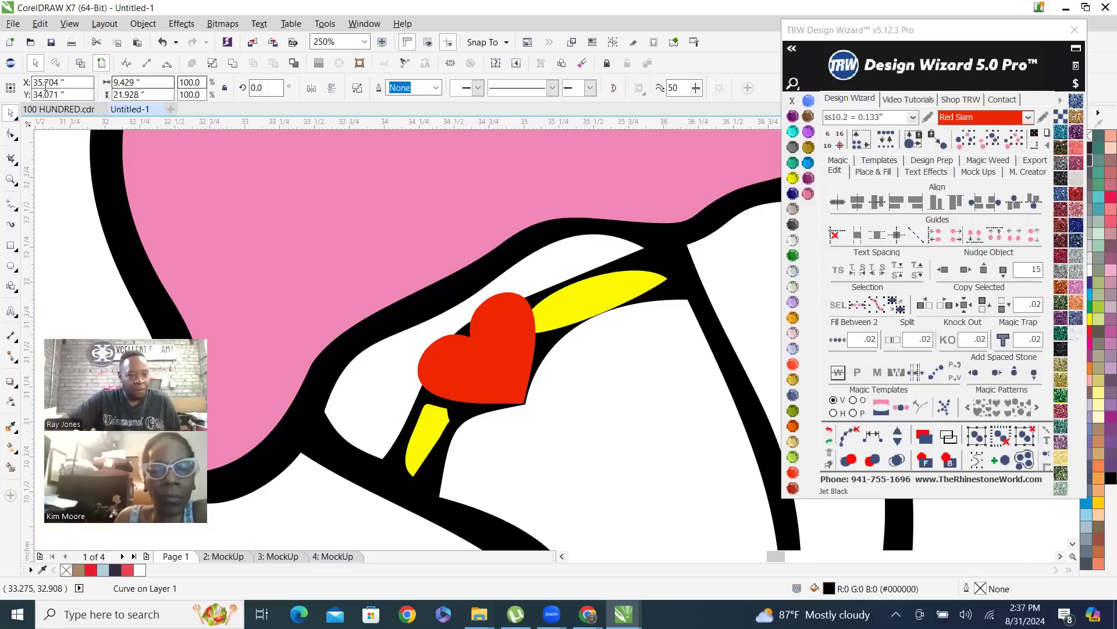
left_click(80, 63)
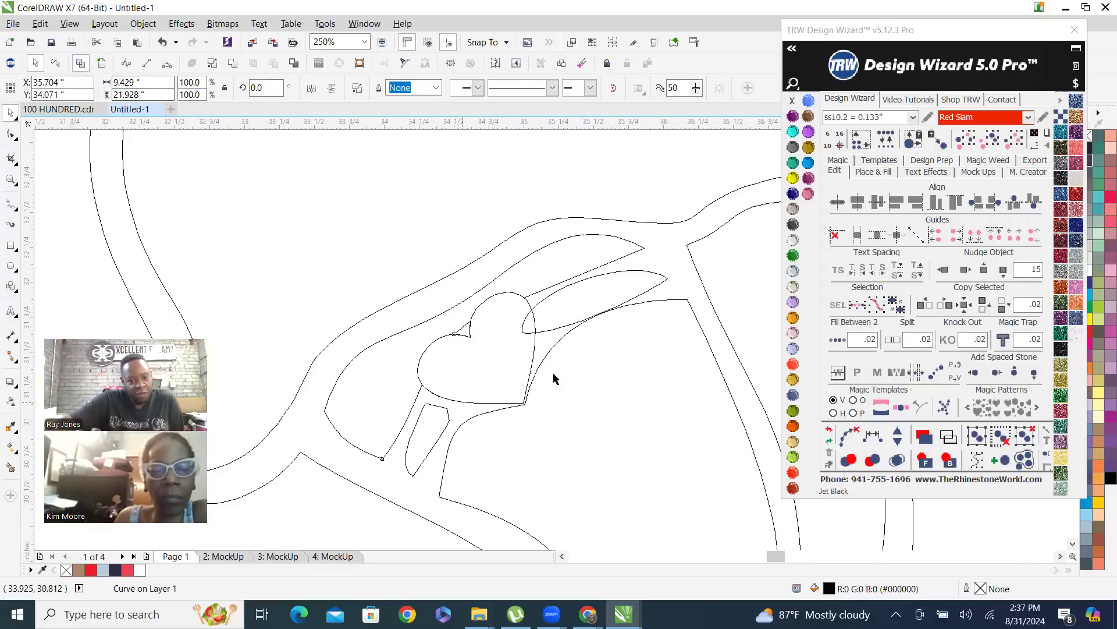
left_click(101, 64)
scroll(527, 394, "down", 2)
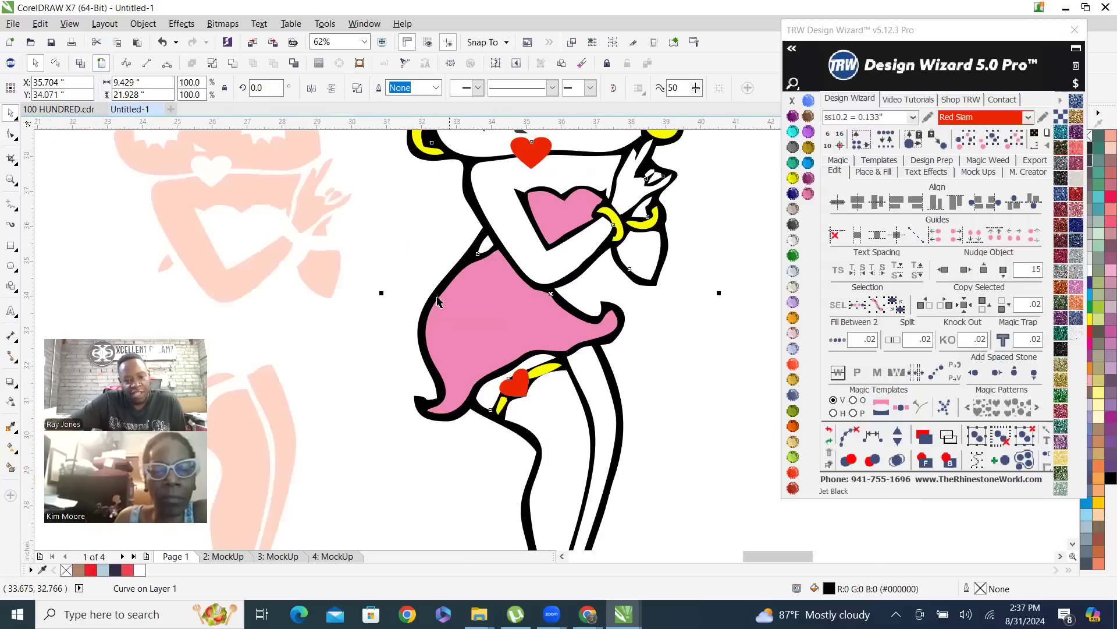
Trim the upper yellow garter piece with the red heart, and check the resulting outlines in wireframe
left_click(424, 242)
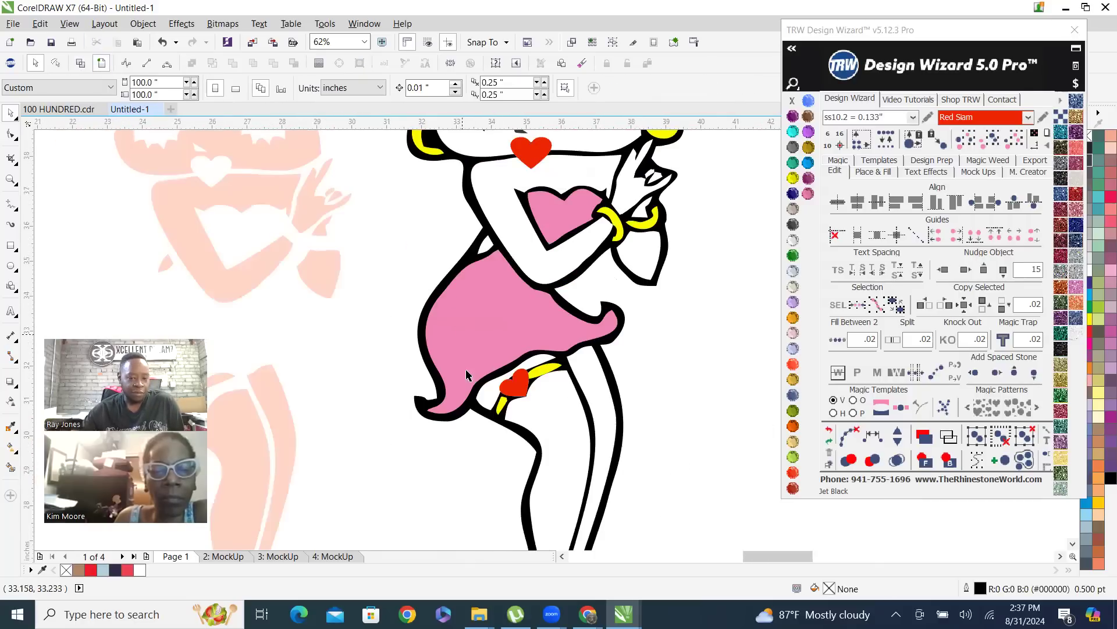
left_click(521, 388)
scroll(522, 388, "up", 2)
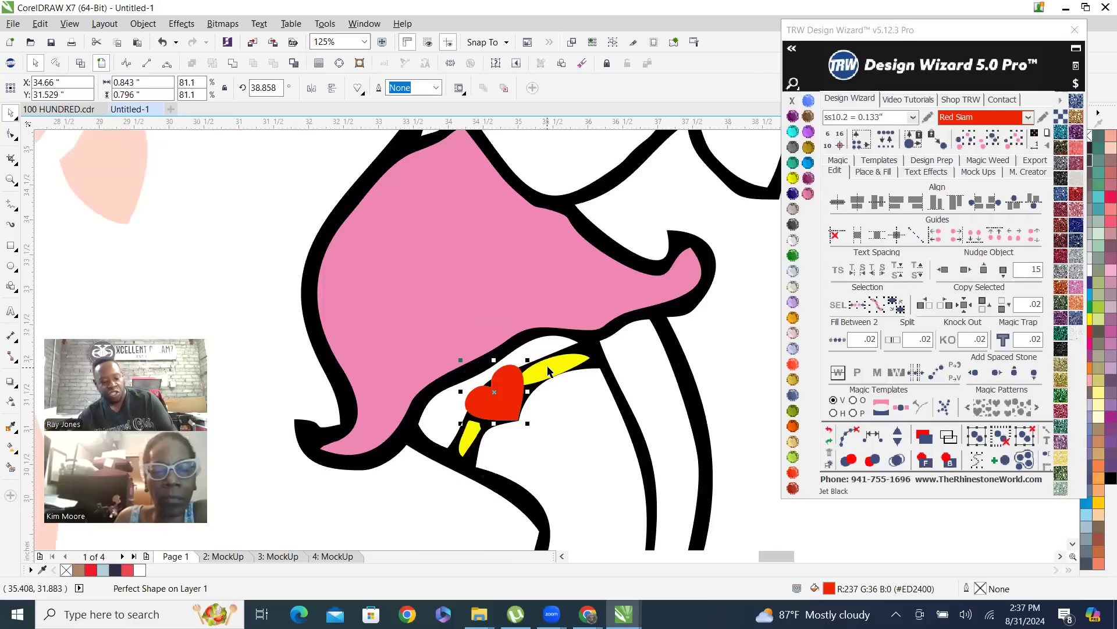
left_click(550, 370, "shift")
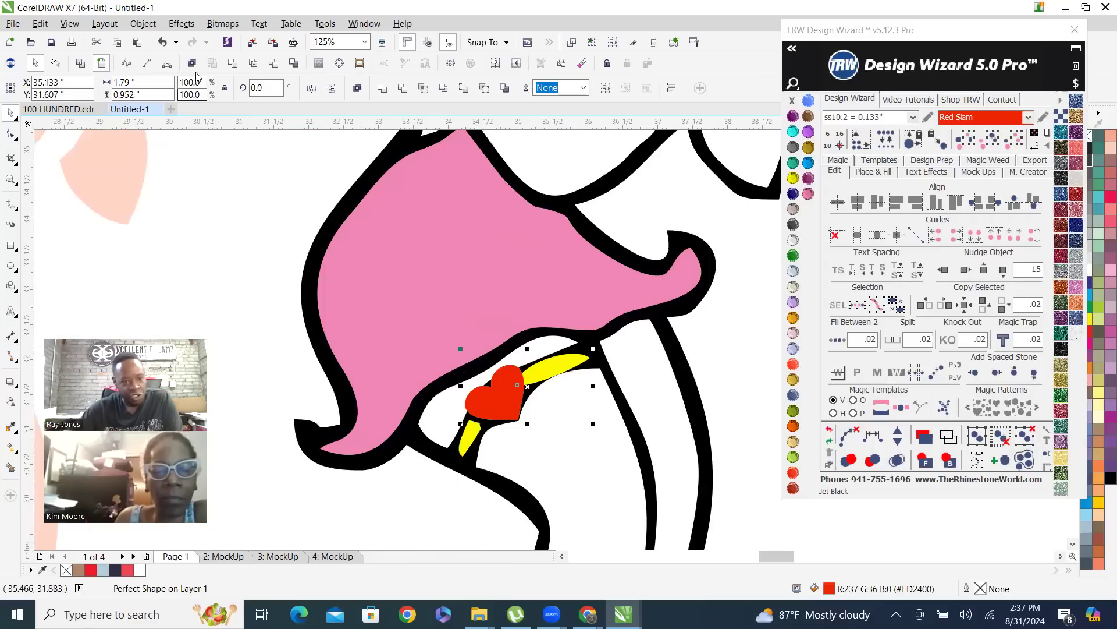
left_click(274, 65)
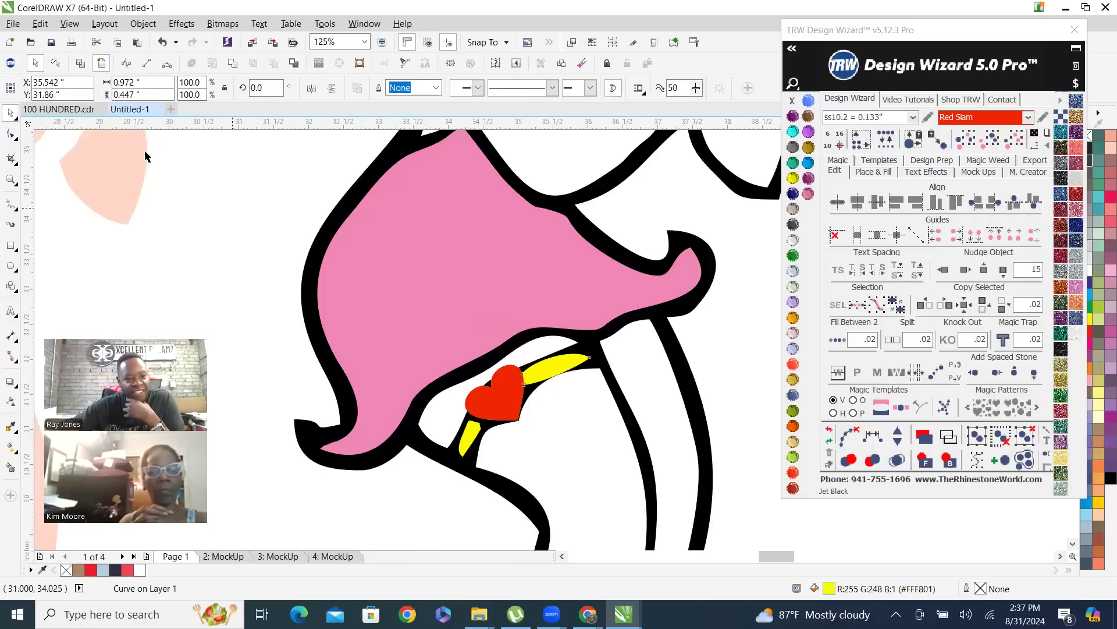
left_click(148, 157)
left_click(80, 63)
scroll(519, 399, "up", 4)
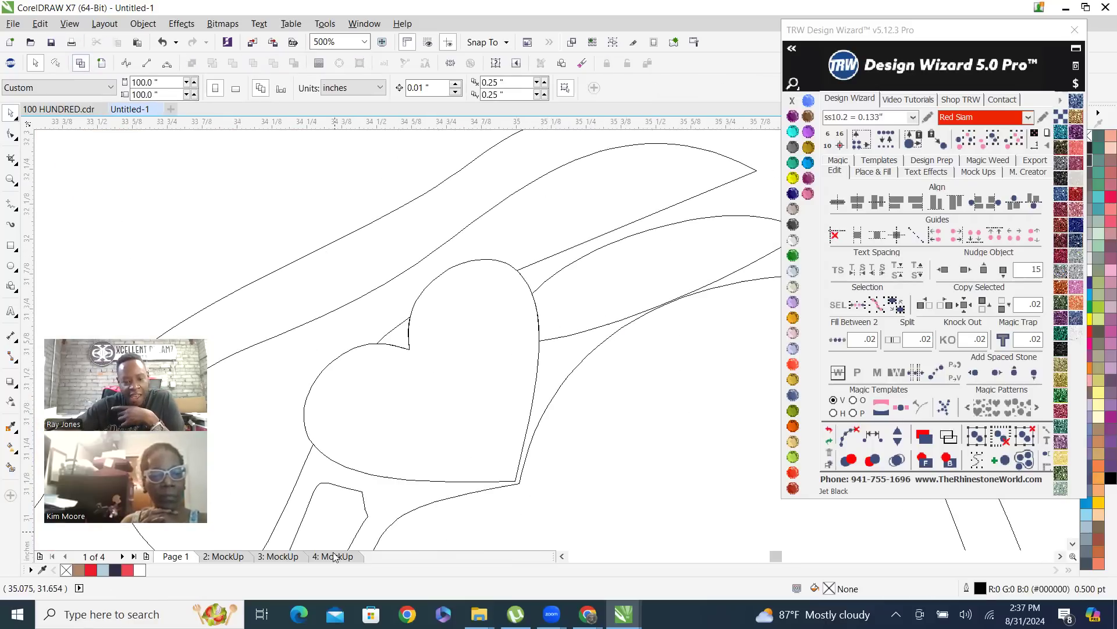
left_click(103, 67)
scroll(520, 413, "down", 8)
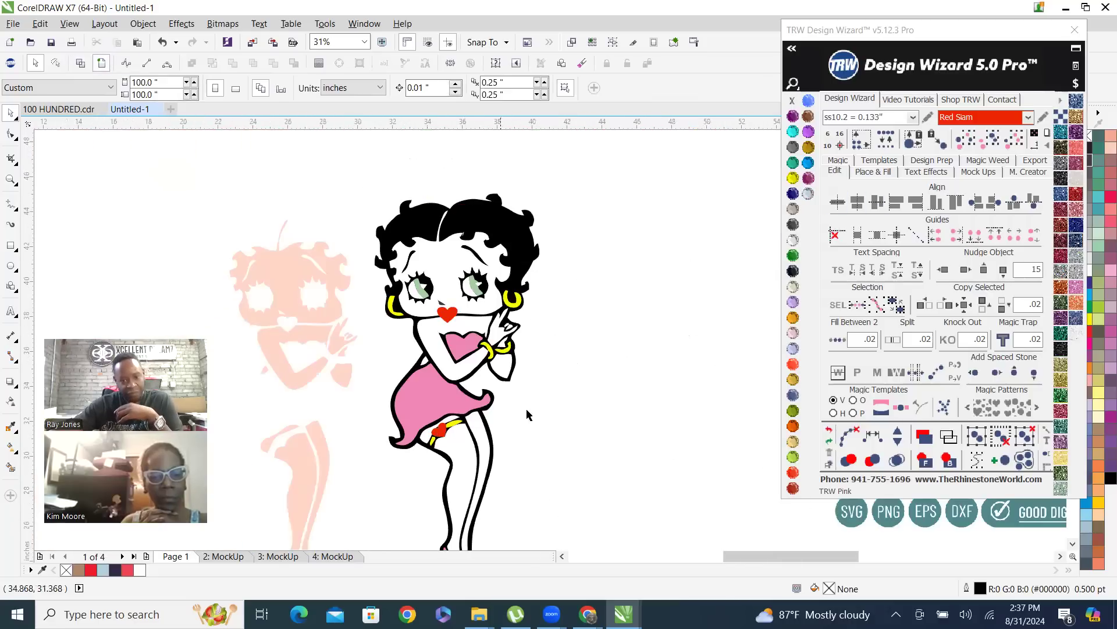
Nudge the peach skin layer 15 inches to the right, and move it back onto the black figure
left_click(877, 304)
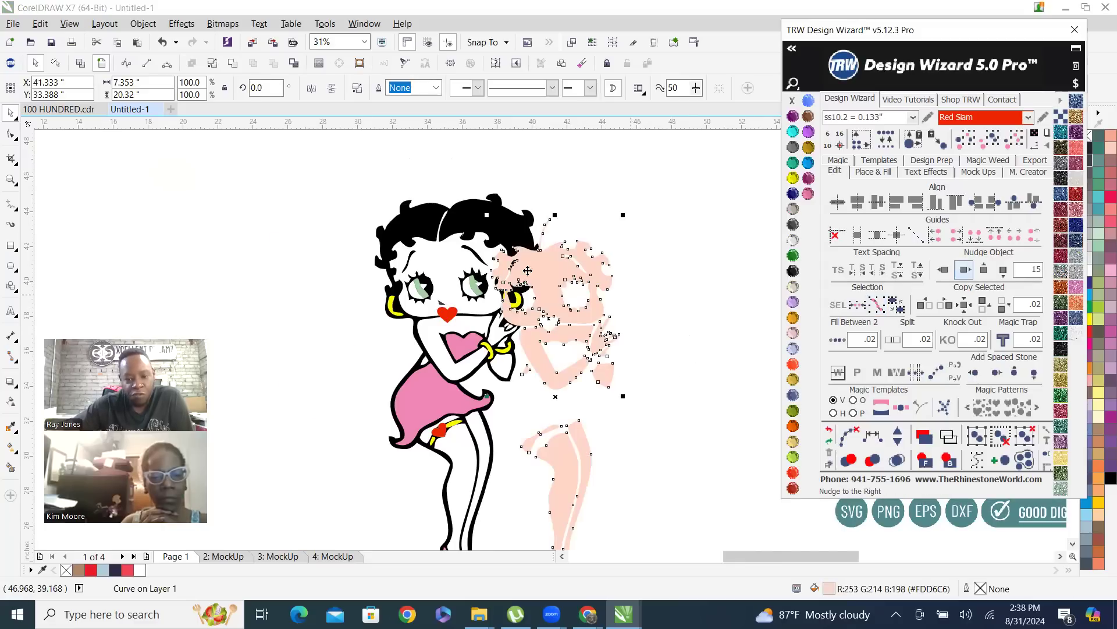
scroll(499, 267, "up", 1)
left_click_drag(612, 300, 407, 280)
Align the peach skin layer closely with the black artwork along the hairline, closing the thin white gaps
scroll(333, 192, "up", 3)
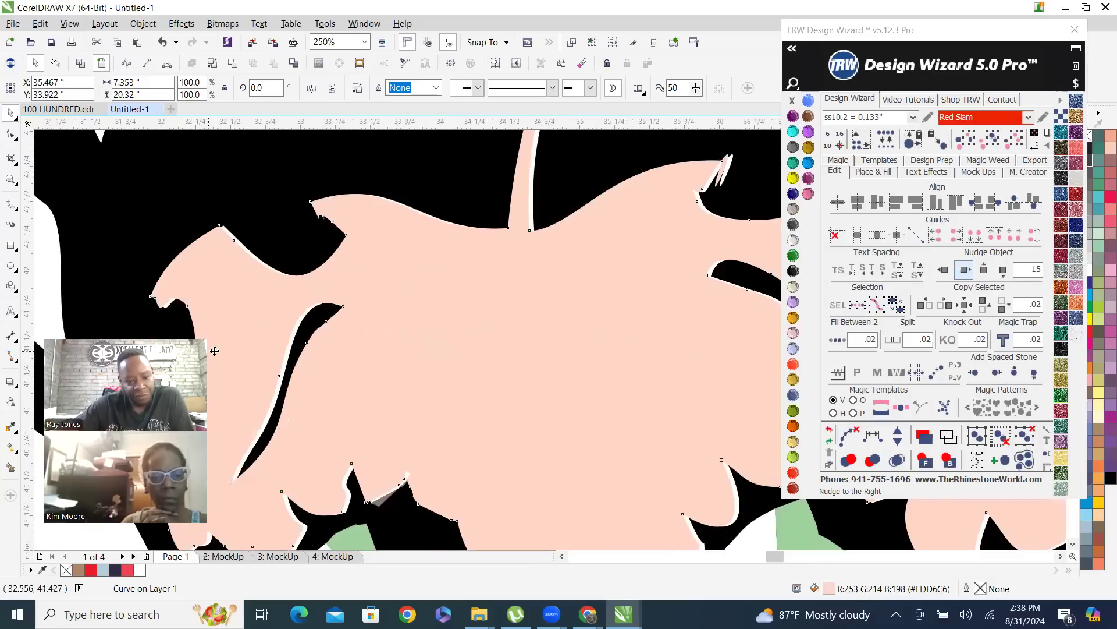
scroll(559, 387, "down", 2)
scroll(540, 336, "up", 2)
left_click_drag(418, 303, 425, 302)
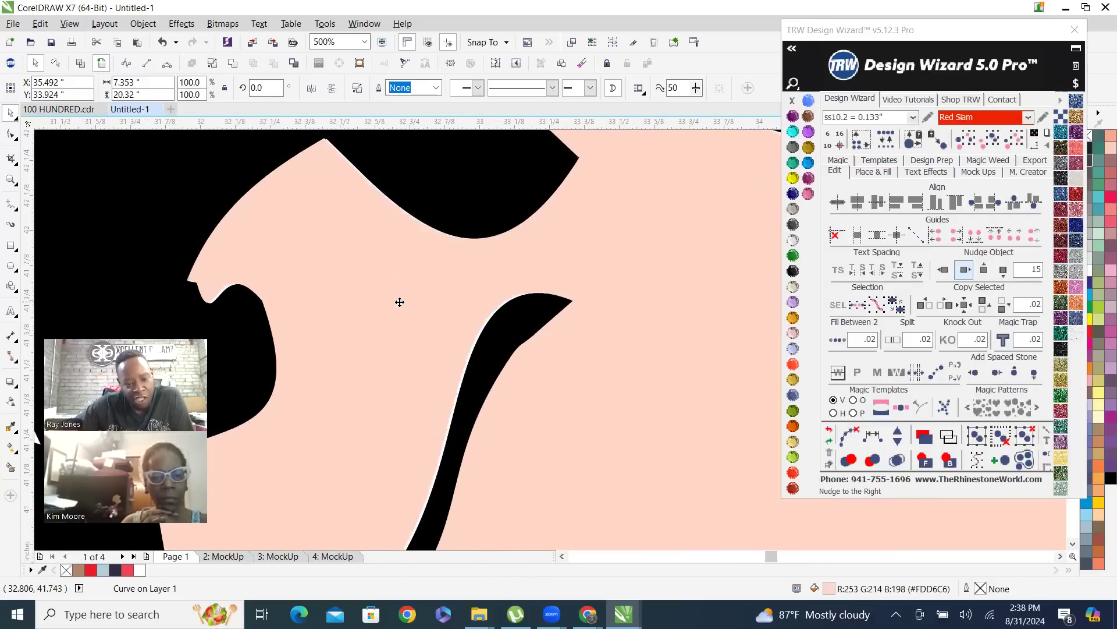
scroll(322, 142, "up", 3)
scroll(422, 405, "down", 2)
scroll(413, 408, "up", 3)
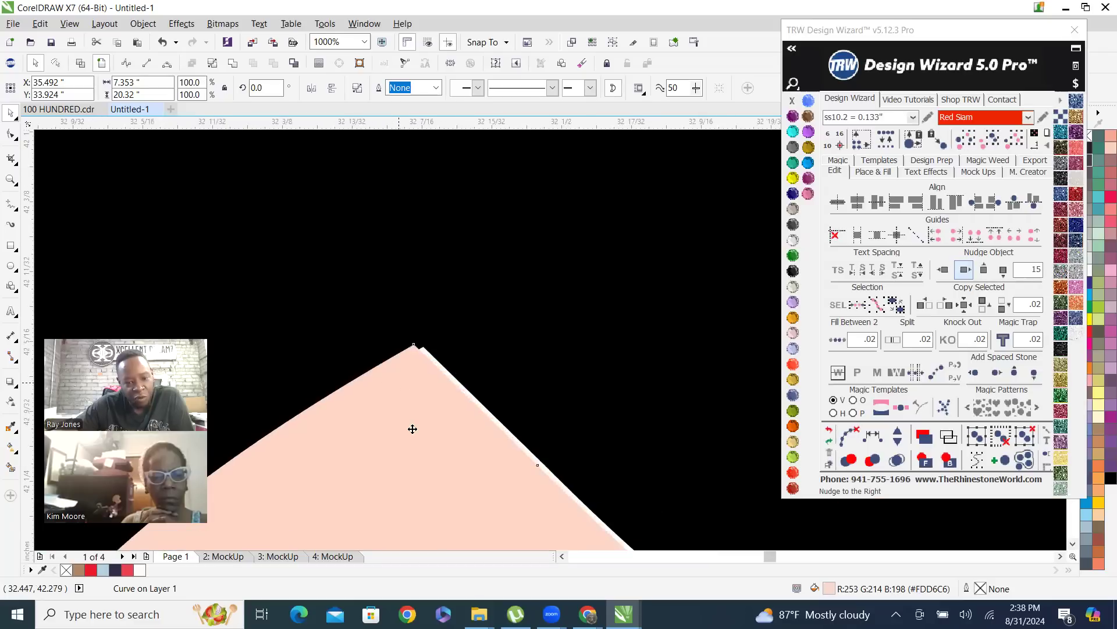
left_click_drag(412, 379, 449, 386)
scroll(400, 361, "down", 8)
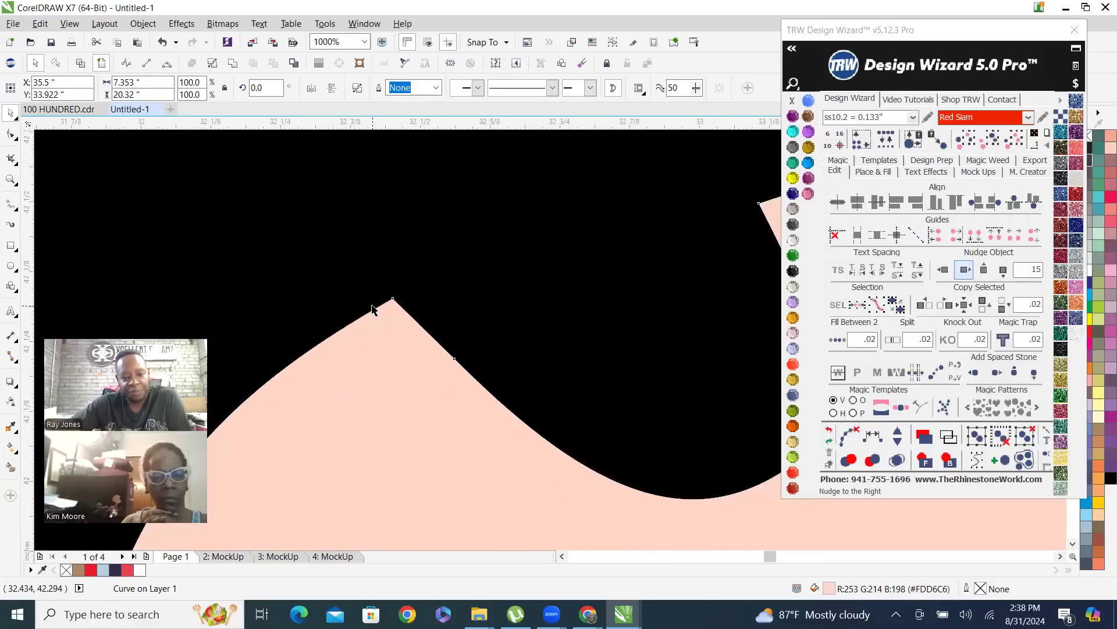
scroll(414, 278, "down", 3)
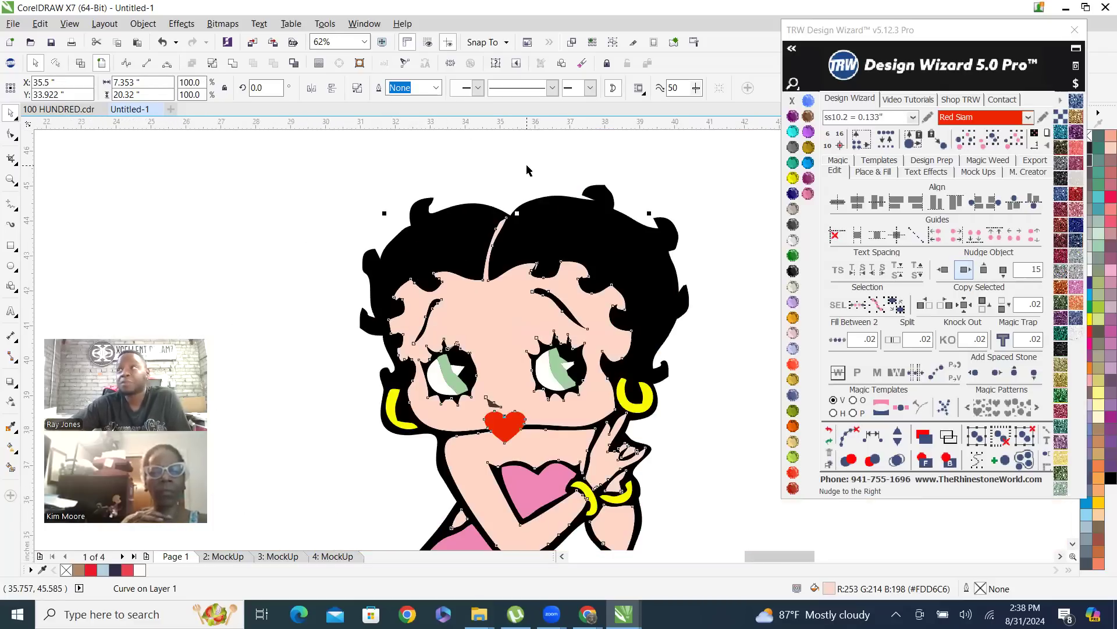
Hatch-fill the pink dress layer with ss10.2 Red Siam stones, placed inside the shape with Add Stones enabled
left_click(523, 182)
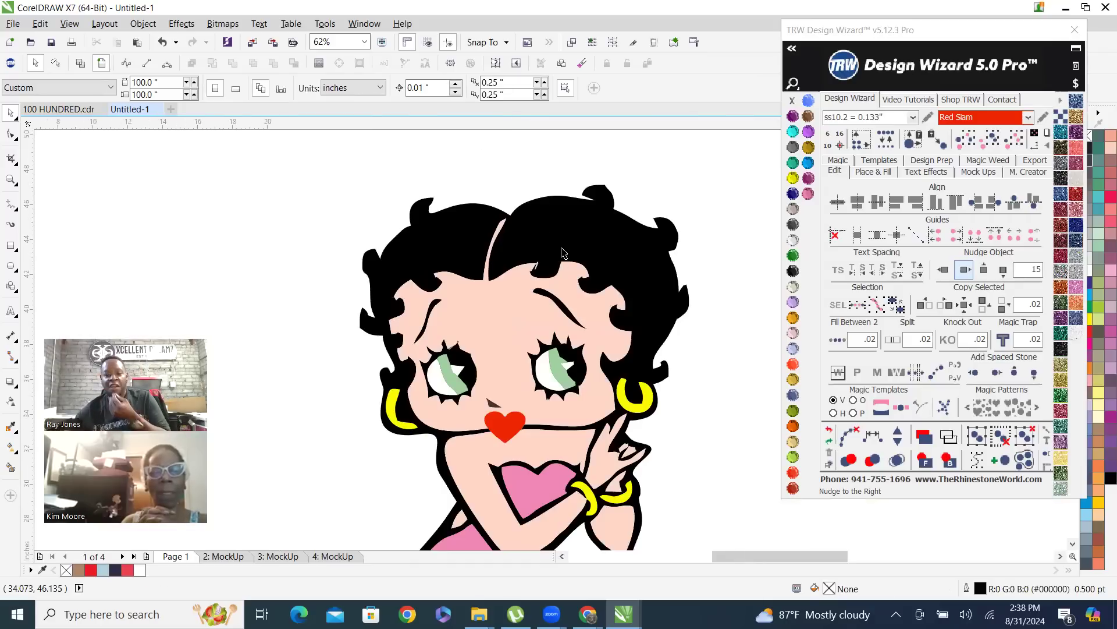
scroll(559, 259, "down", 2)
scroll(584, 409, "up", 2)
left_click(471, 346)
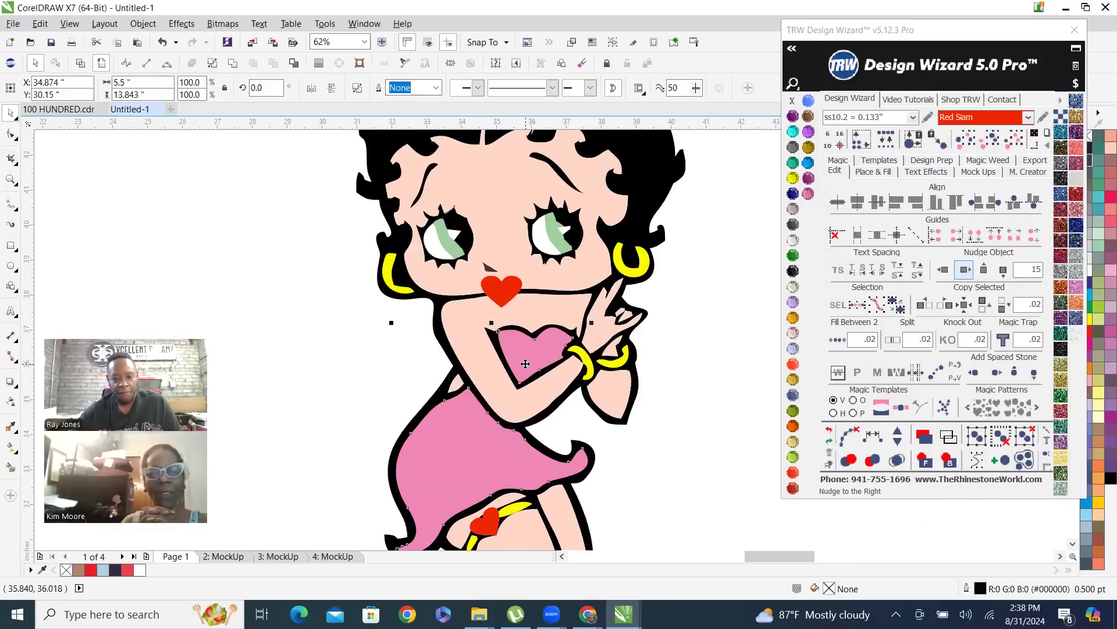
scroll(470, 346, "down", 2)
left_click(873, 171)
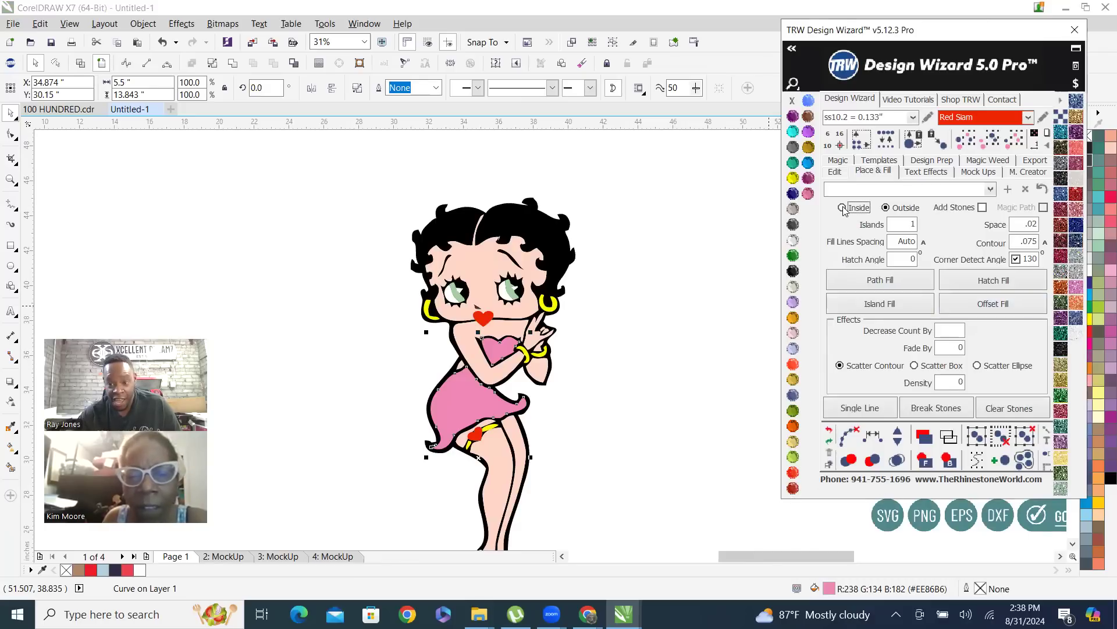
left_click(982, 208)
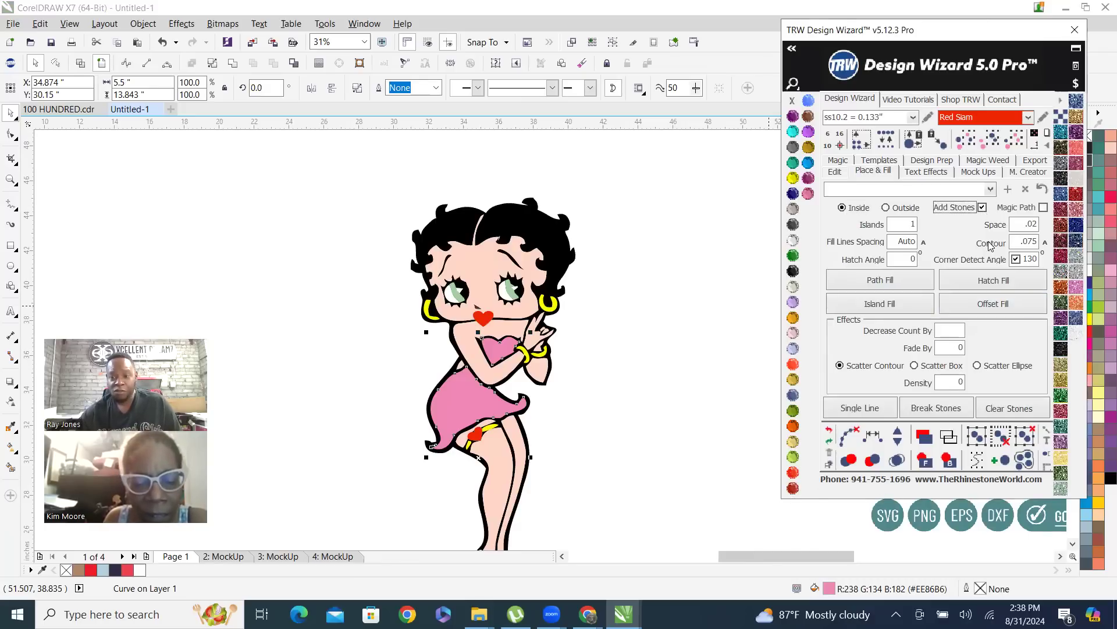
left_click(989, 282)
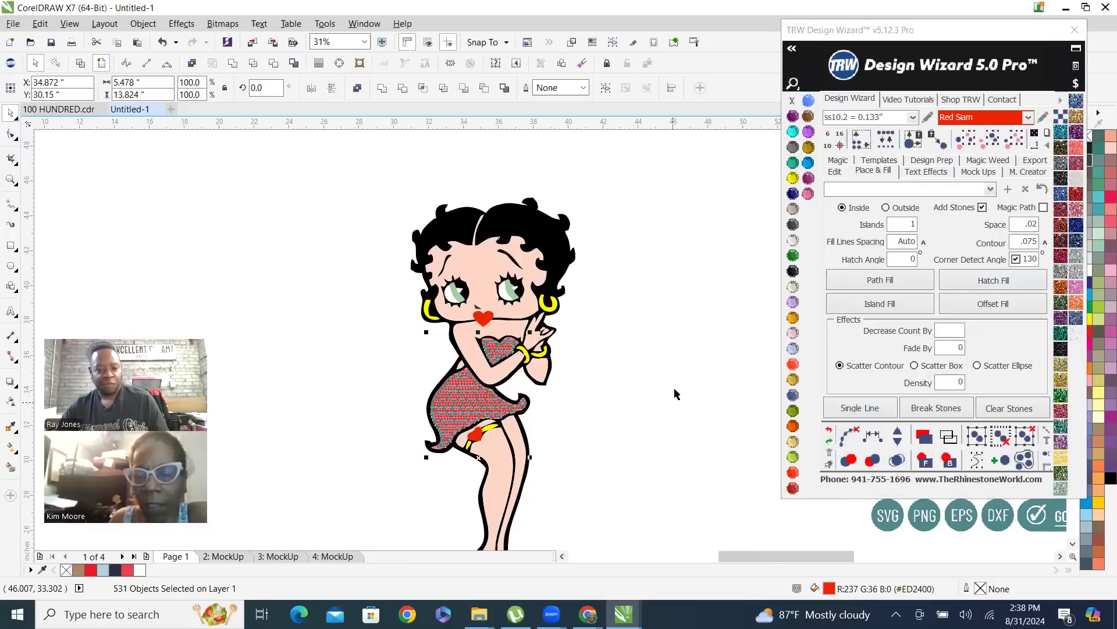
Examine the stone fill on the dress, bodice and shoes of the whole figure
left_click(585, 302)
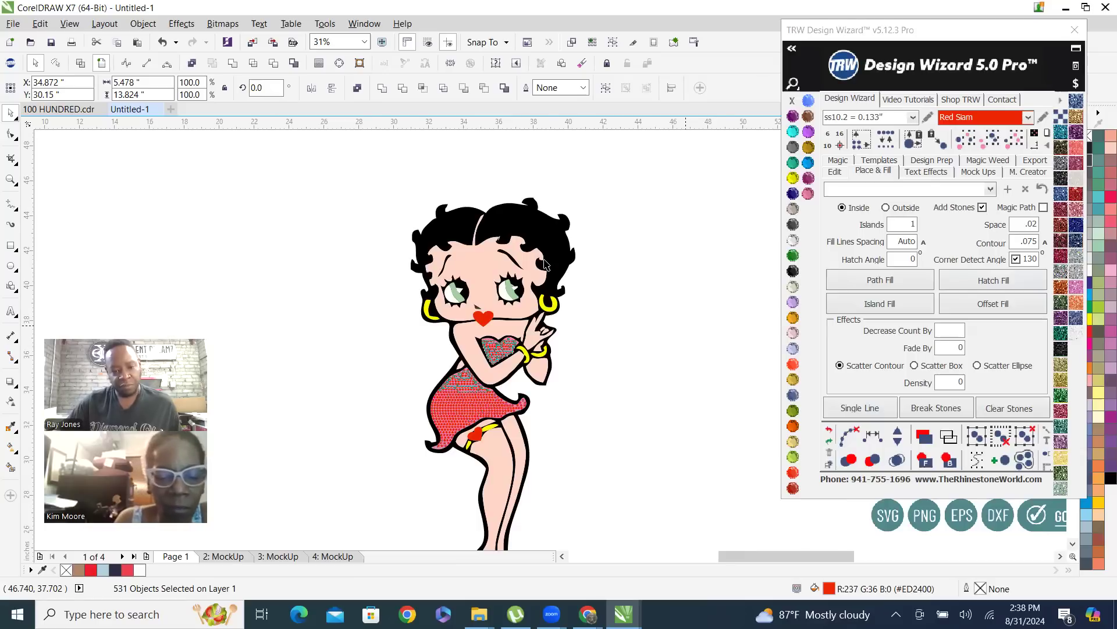
scroll(543, 259, "down", 1)
scroll(559, 346, "up", 1)
scroll(469, 501, "up", 2)
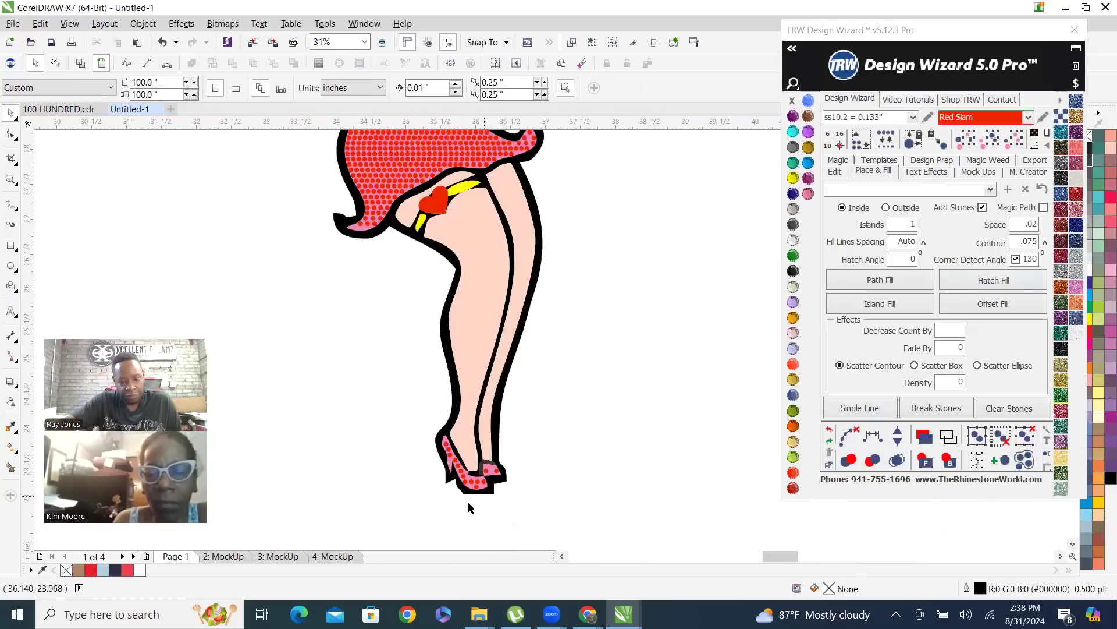
scroll(488, 429, "down", 3)
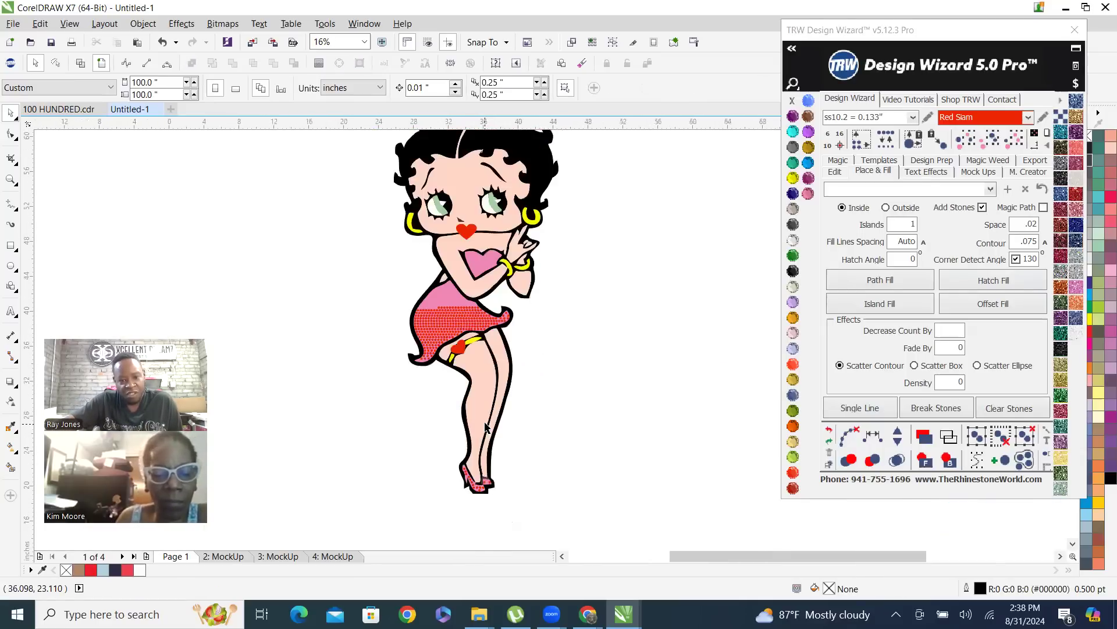
left_click_drag(392, 251, 573, 504)
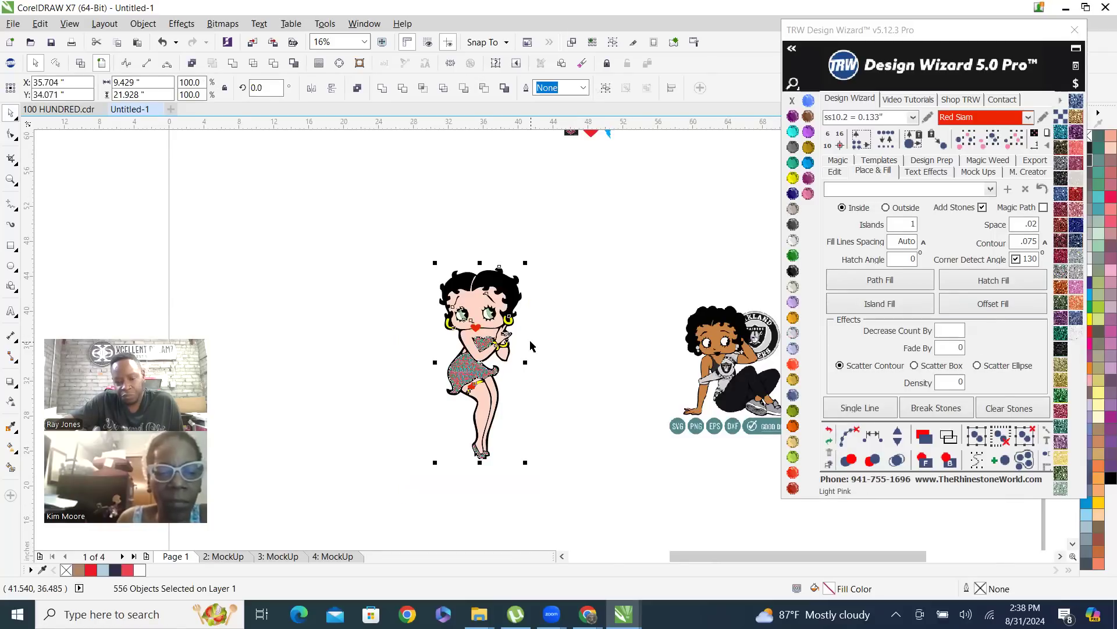
key("Escape")
scroll(513, 317, "up", 3)
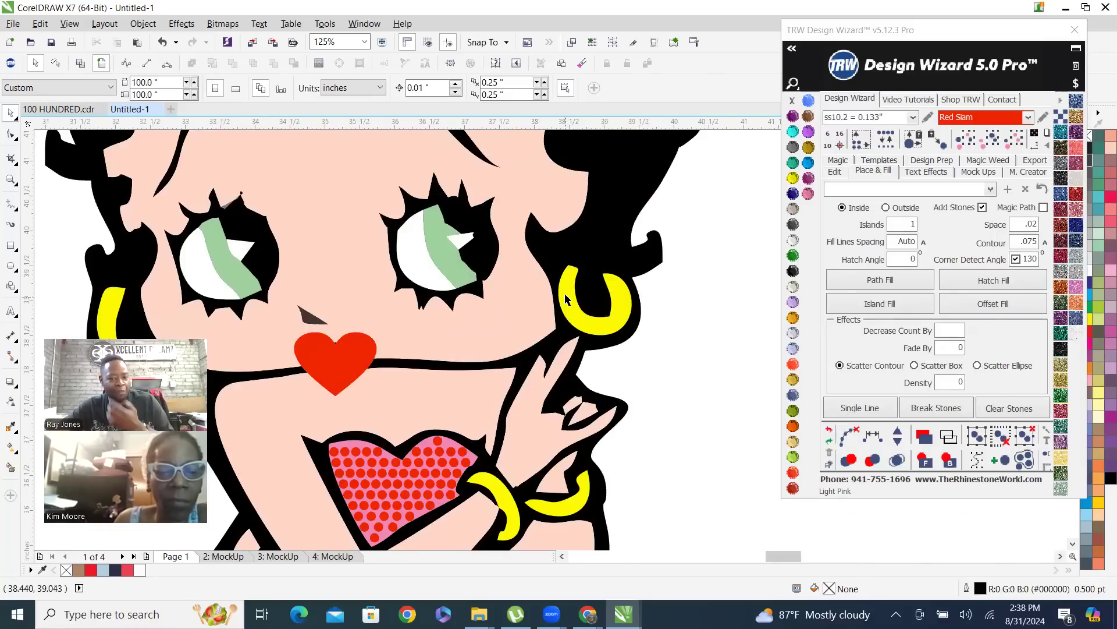
Select all the yellow earring, bracelet and garter pieces by their shared colour and join them into a single shape
left_click(566, 299)
scroll(565, 299, "down", 1)
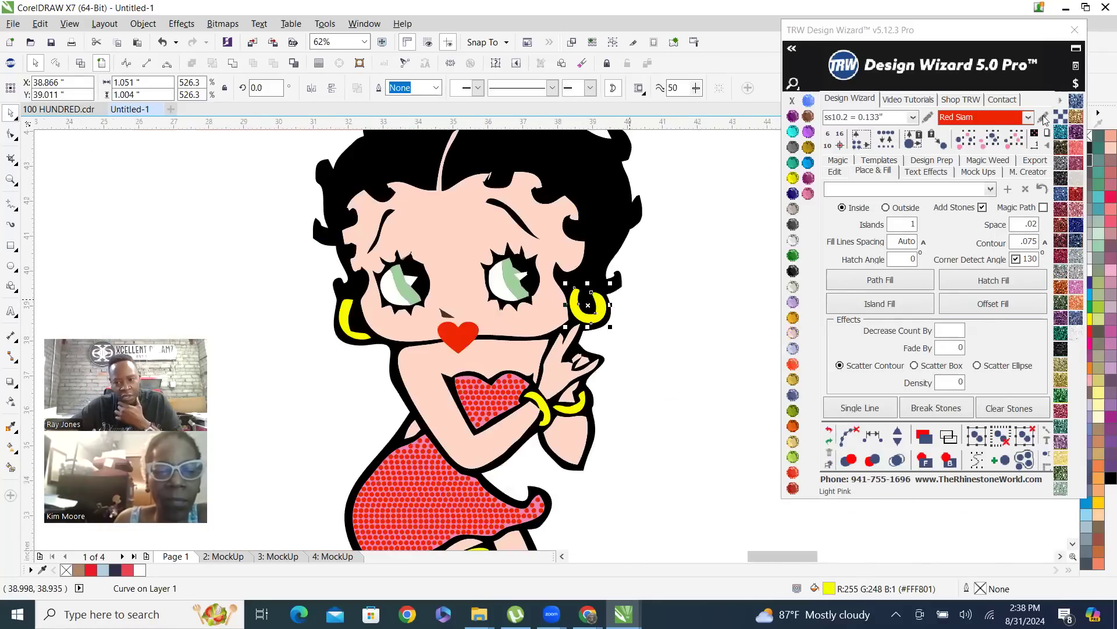
left_click(990, 140)
scroll(424, 356, "down", 2)
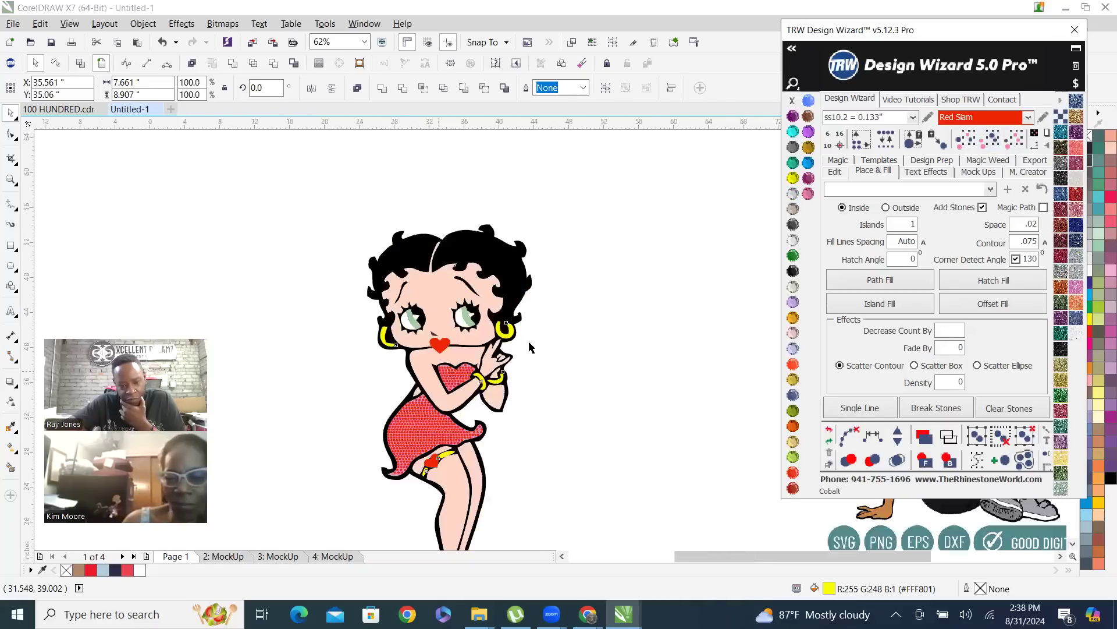
scroll(530, 347, "down", 3)
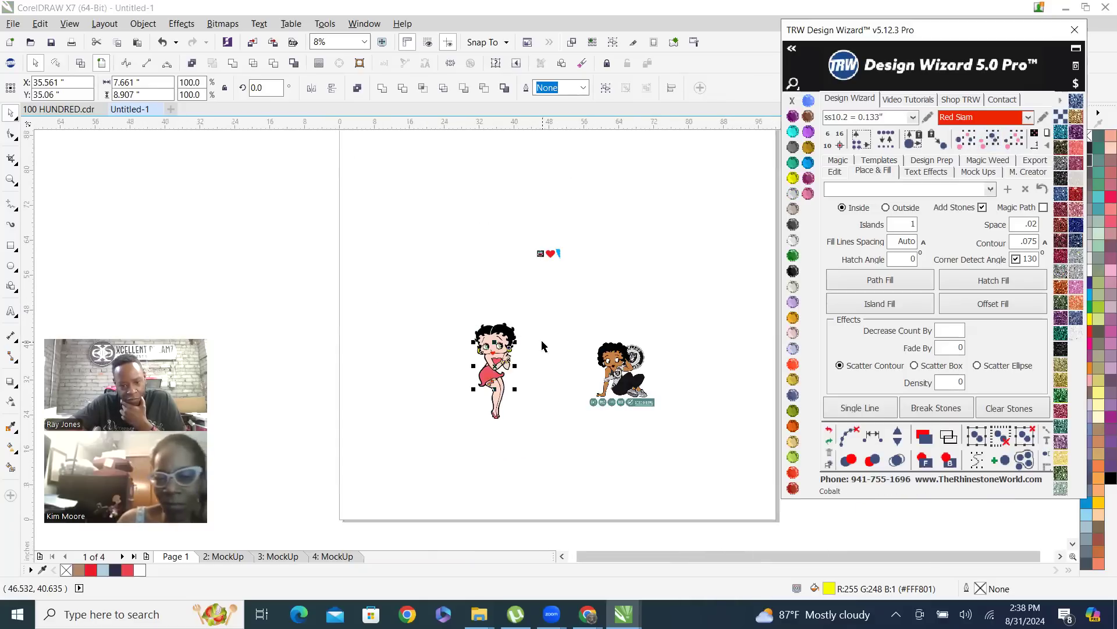
left_click(233, 63)
Island-fill the yellow jewelry and garter with ss10.2 stones and set the stone colour to Peach
scroll(495, 357, "up", 2)
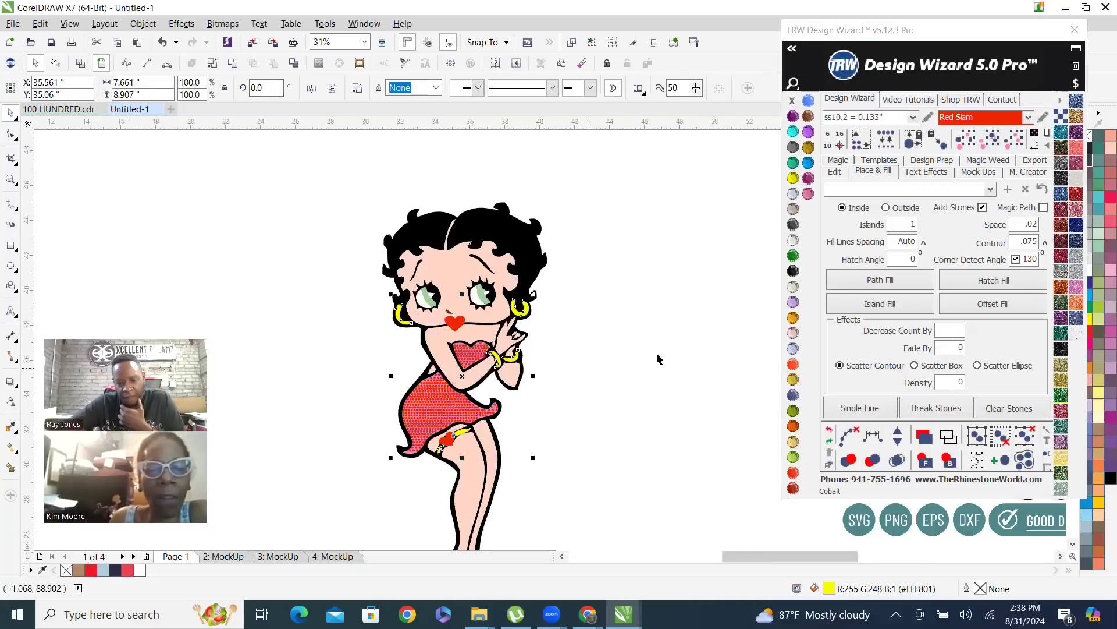
scroll(439, 291, "up", 1)
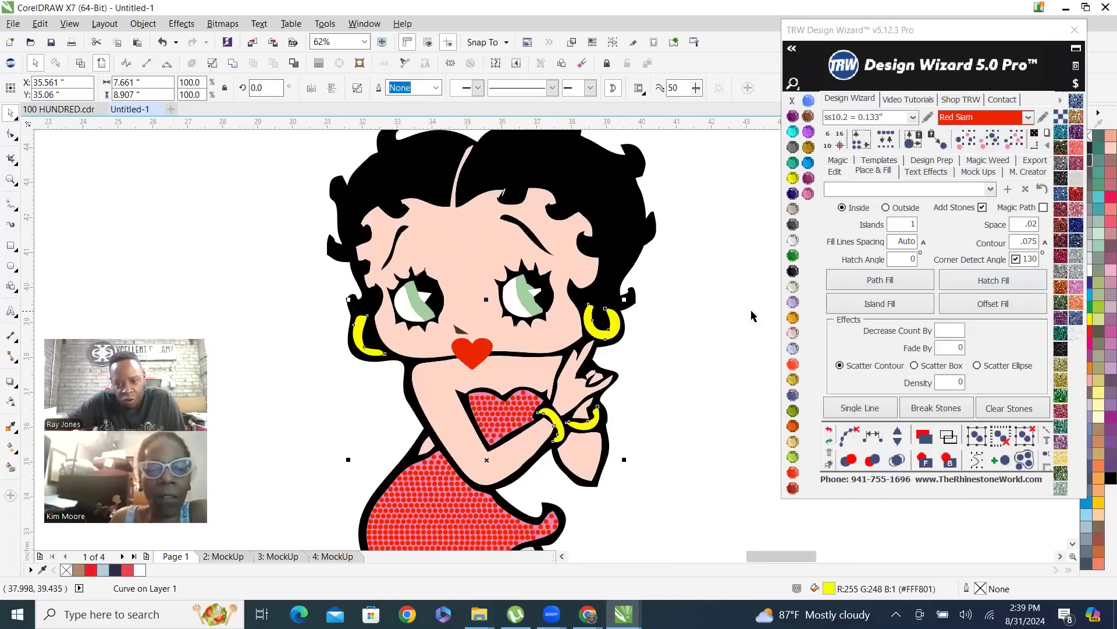
left_click(883, 306)
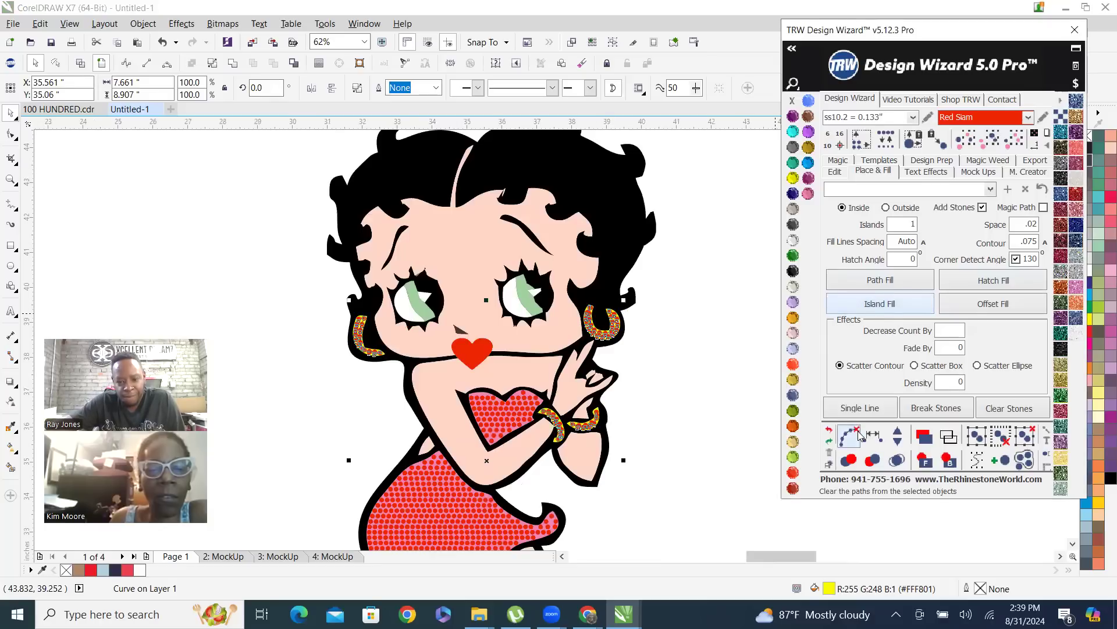
left_click(876, 444)
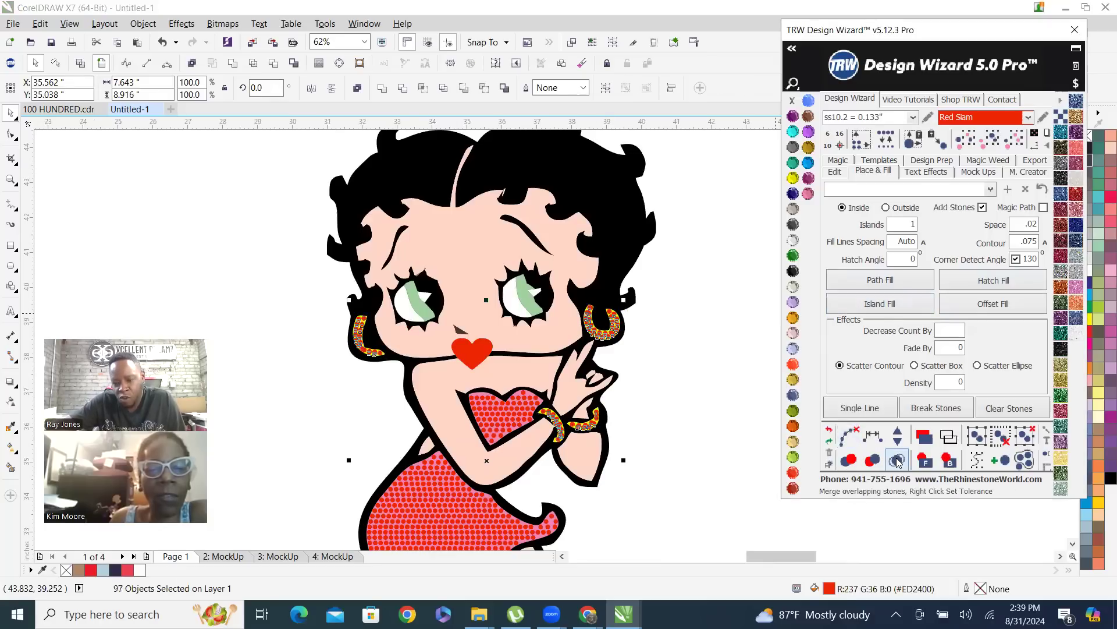
left_click(794, 446)
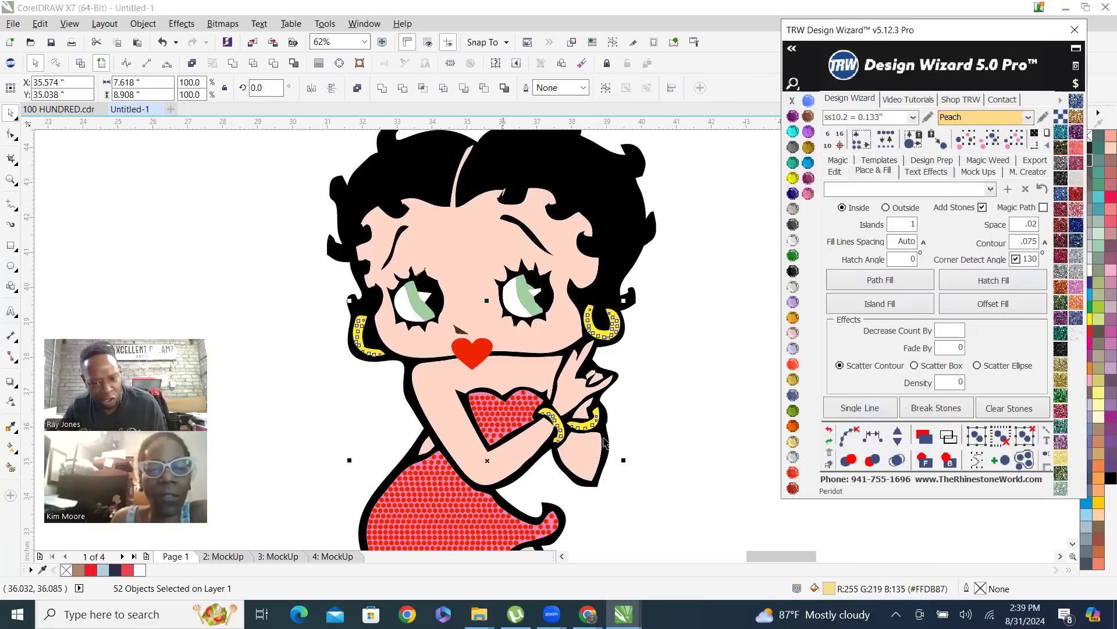
Create a quick mockup of the whole figure on the Womens V-Neck Shirt Front with Simulate Stones enabled
scroll(483, 235, "down", 2)
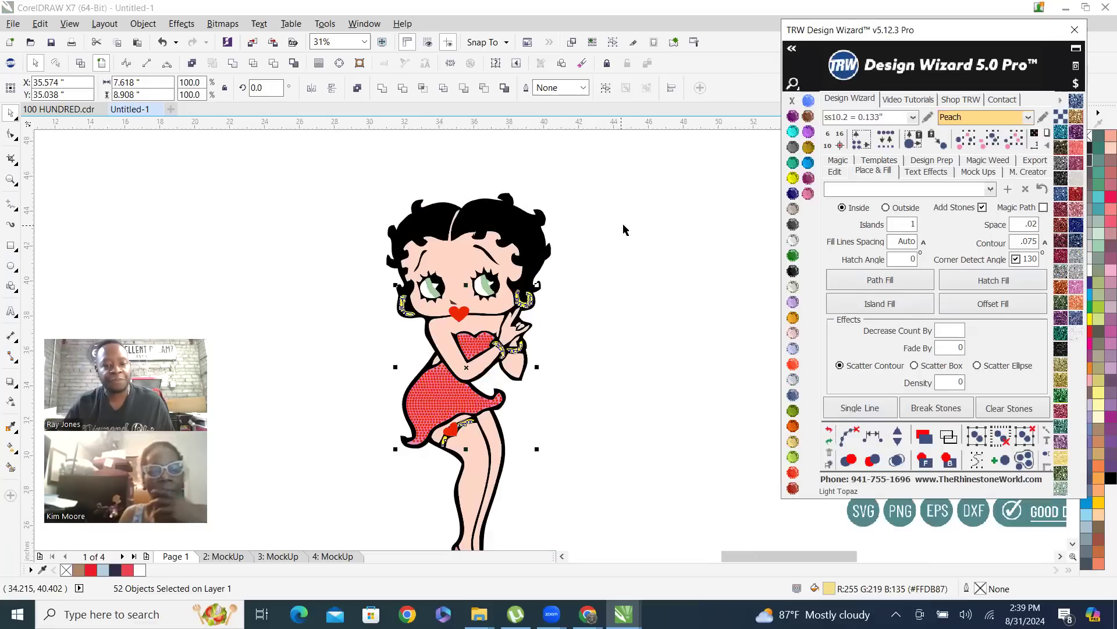
left_click_drag(425, 194, 578, 432)
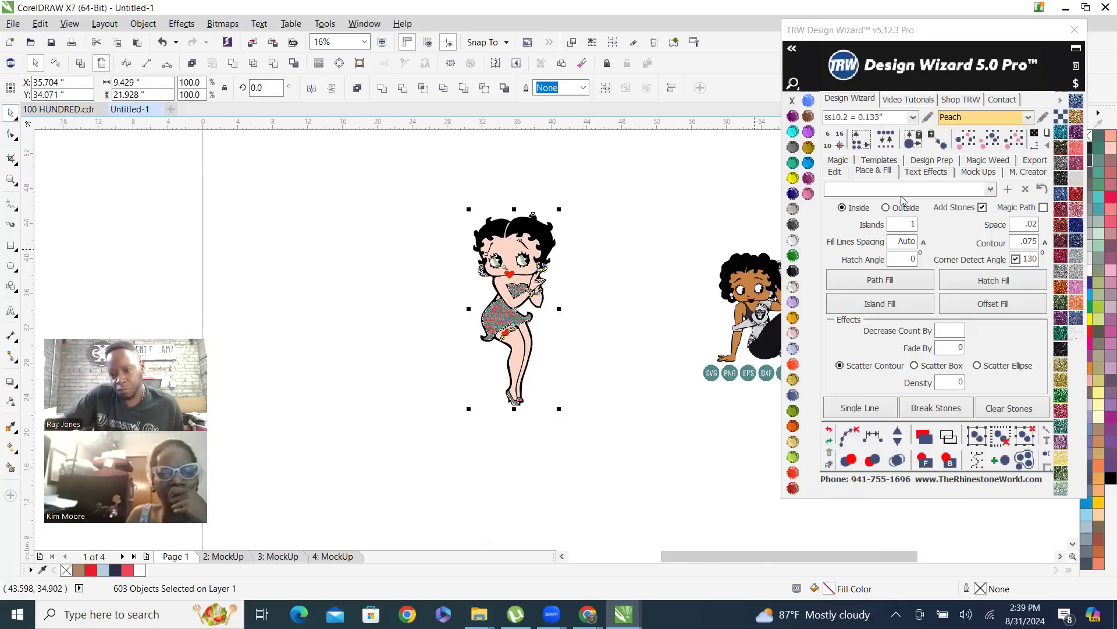
left_click(980, 172)
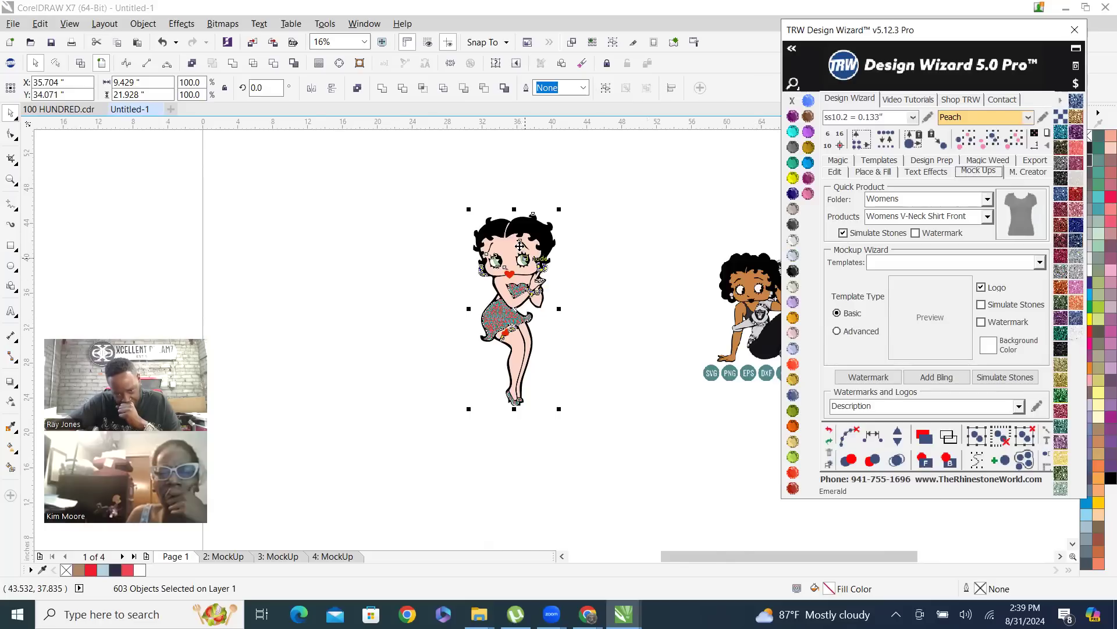
scroll(352, 303, "up", 3)
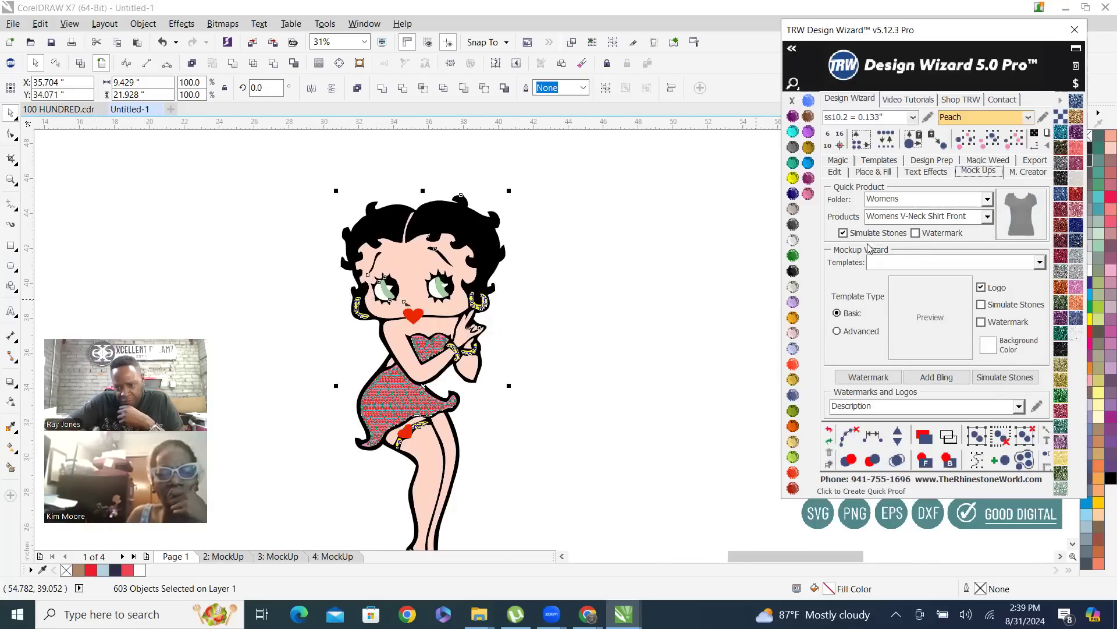
left_click(997, 221)
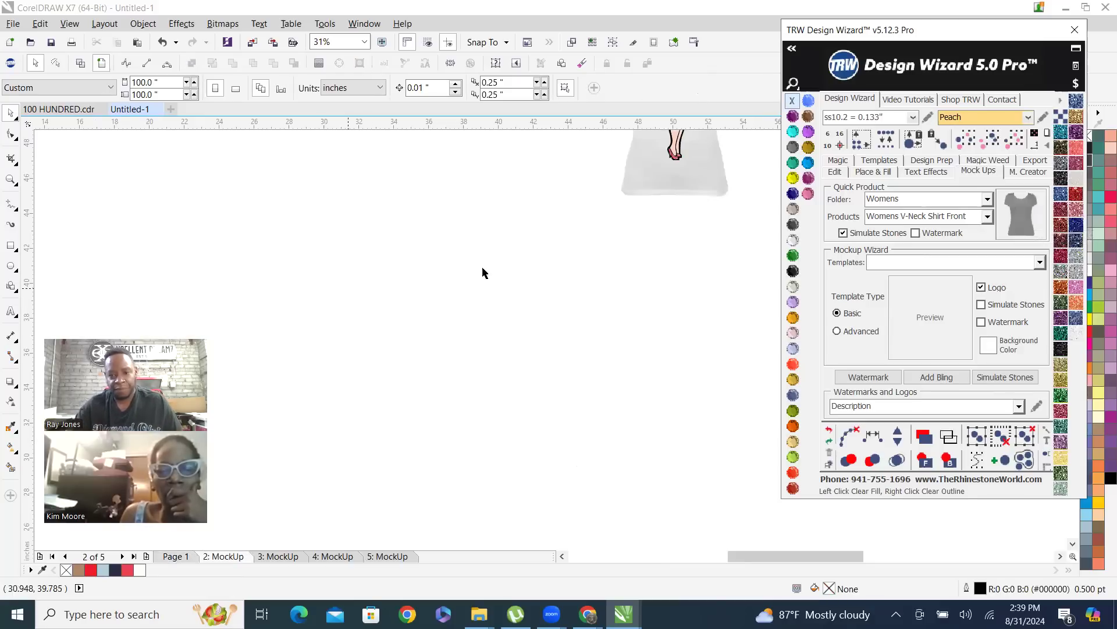
Examine the shirt mockup, checking the simulated stones on the dress, jewelry and face
scroll(705, 342, "down", 1)
scroll(725, 185, "up", 3)
scroll(648, 297, "up", 2)
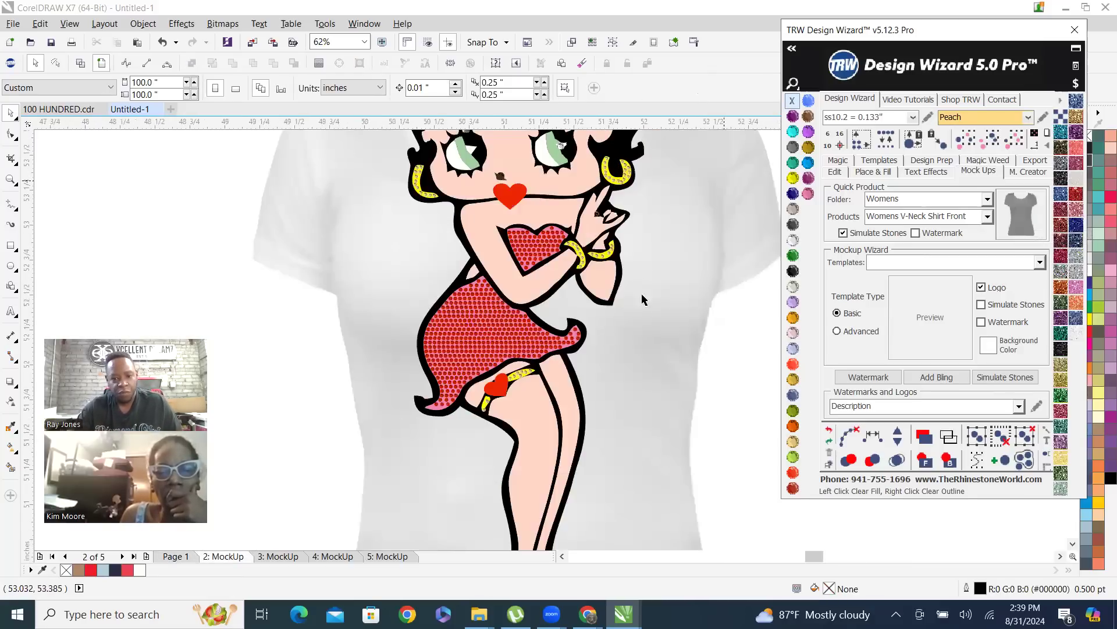
scroll(673, 386, "down", 2)
scroll(679, 322, "up", 1)
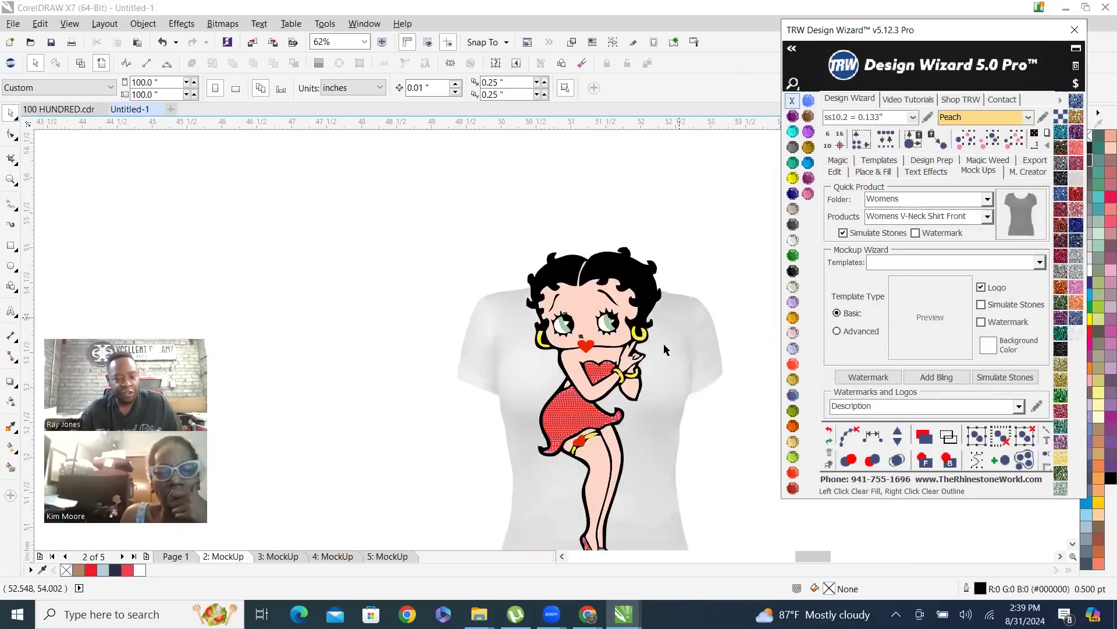
scroll(570, 361, "up", 1)
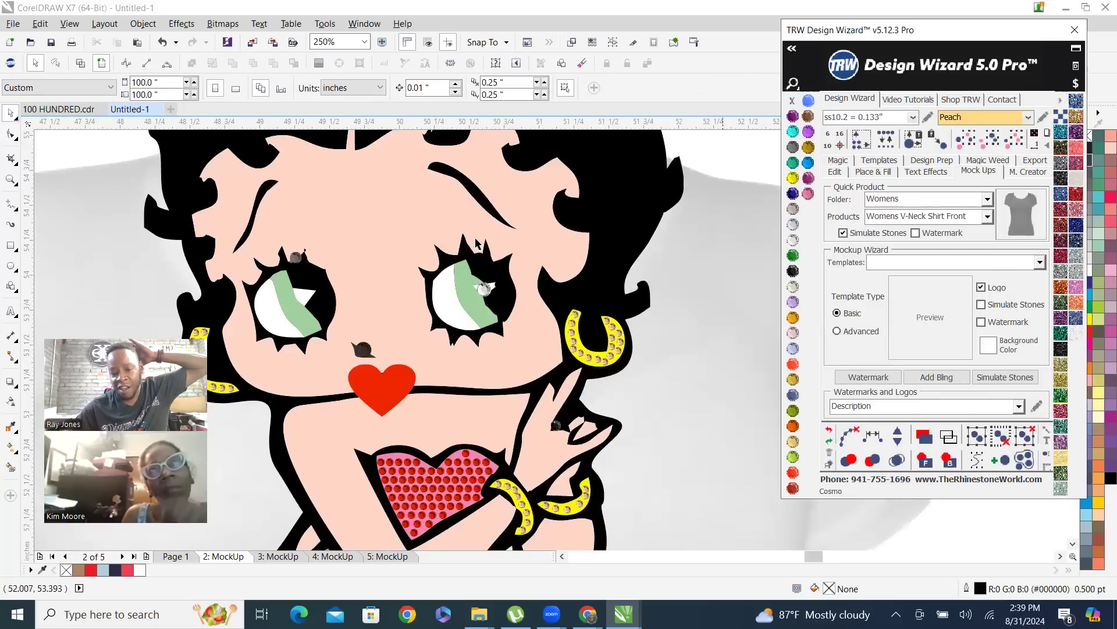
scroll(567, 348, "down", 1)
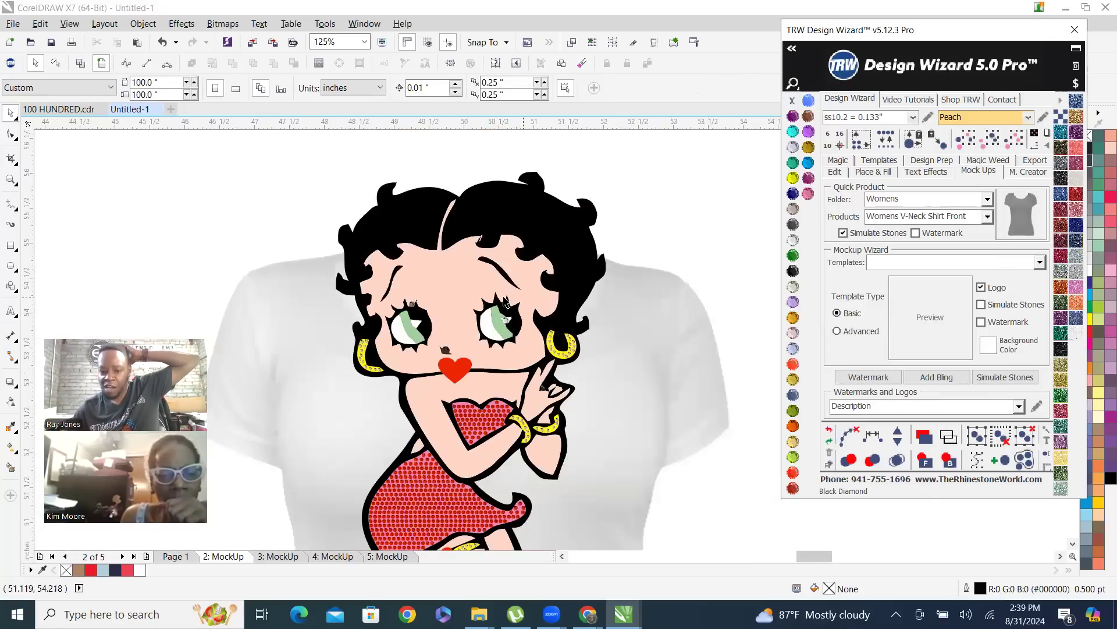
Delete the stray grey rhinestone above the left eye among the lashes
scroll(406, 309, "up", 2)
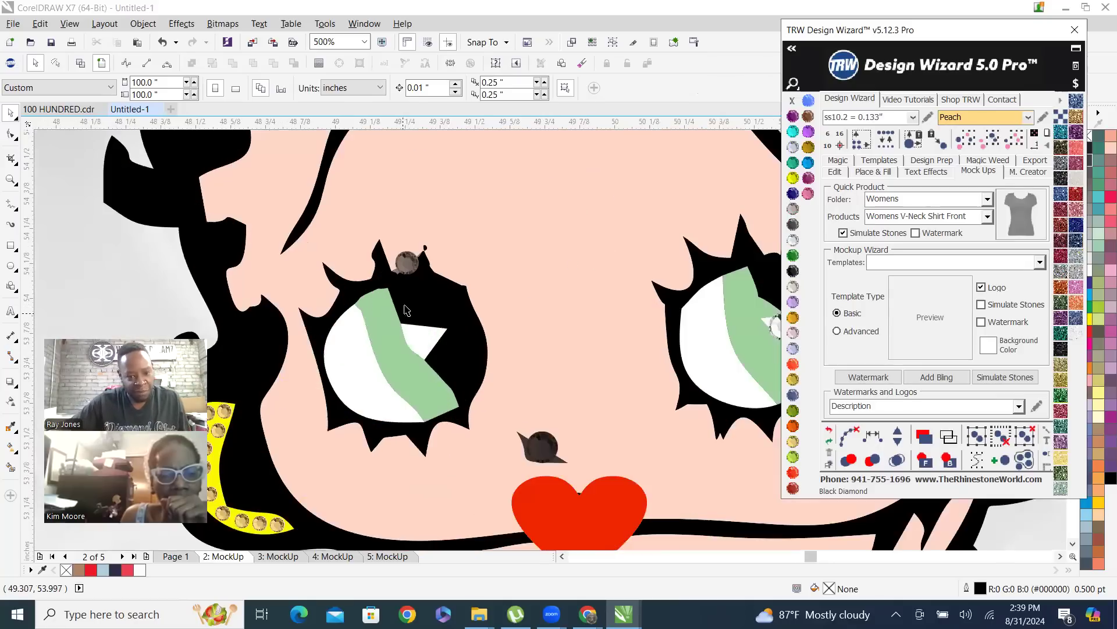
scroll(398, 280, "up", 1)
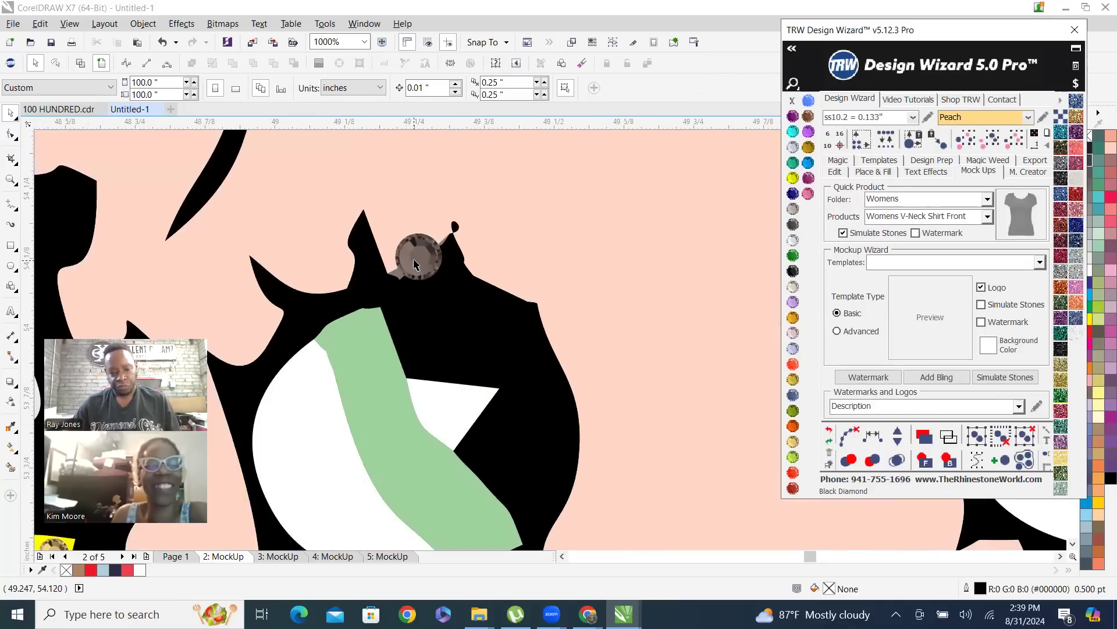
left_click(414, 264)
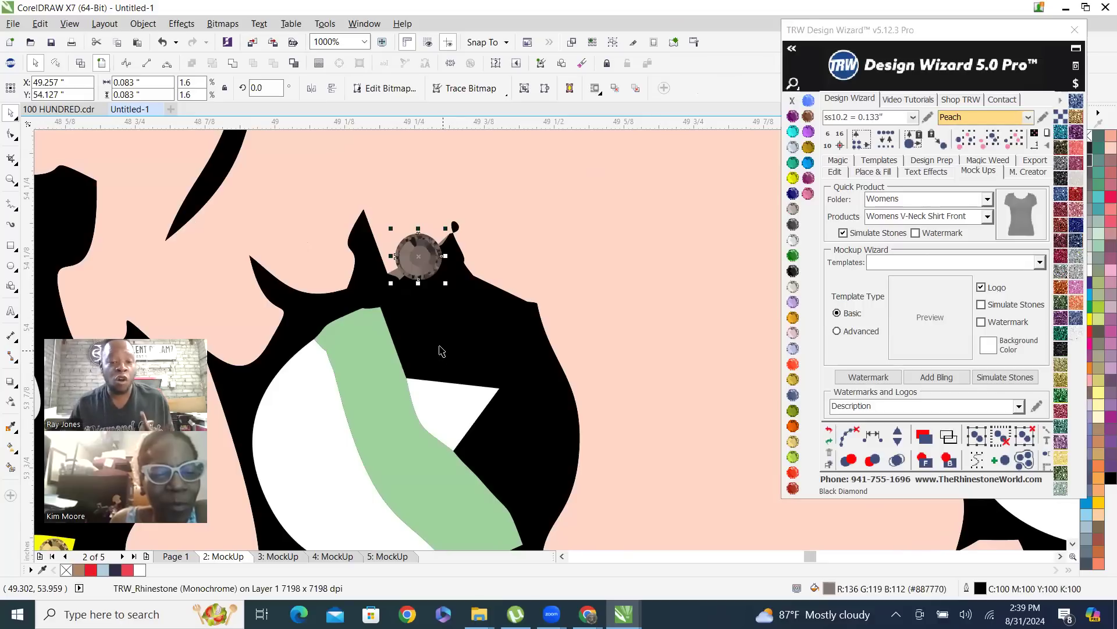
key("Delete")
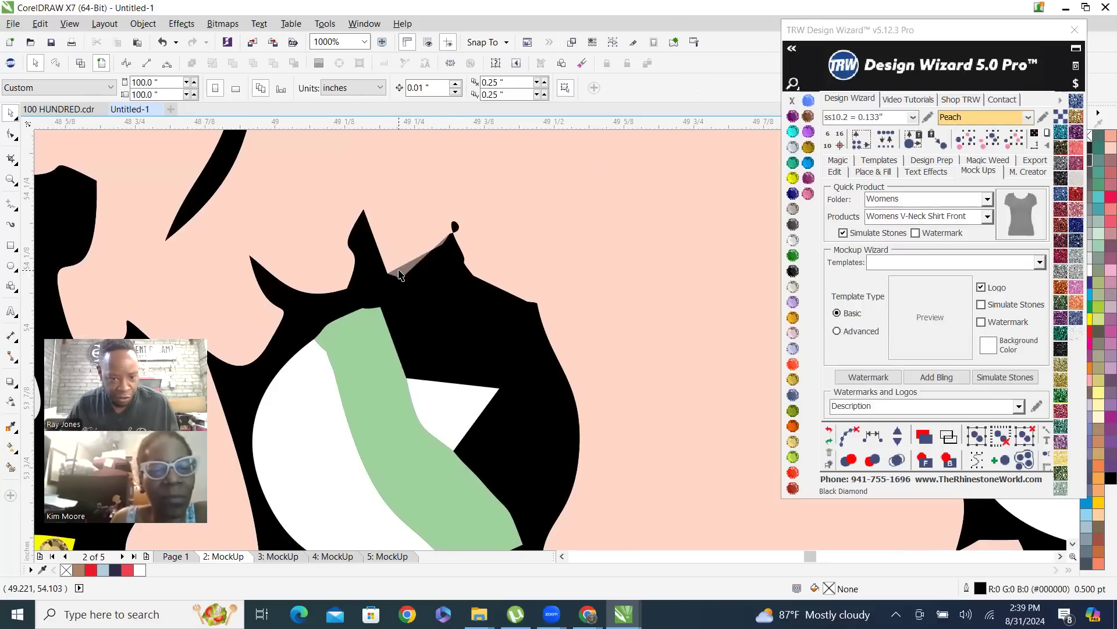
Combine the grey sliver between the left eye's lashes with the black eye shape so both become black
left_click(402, 272)
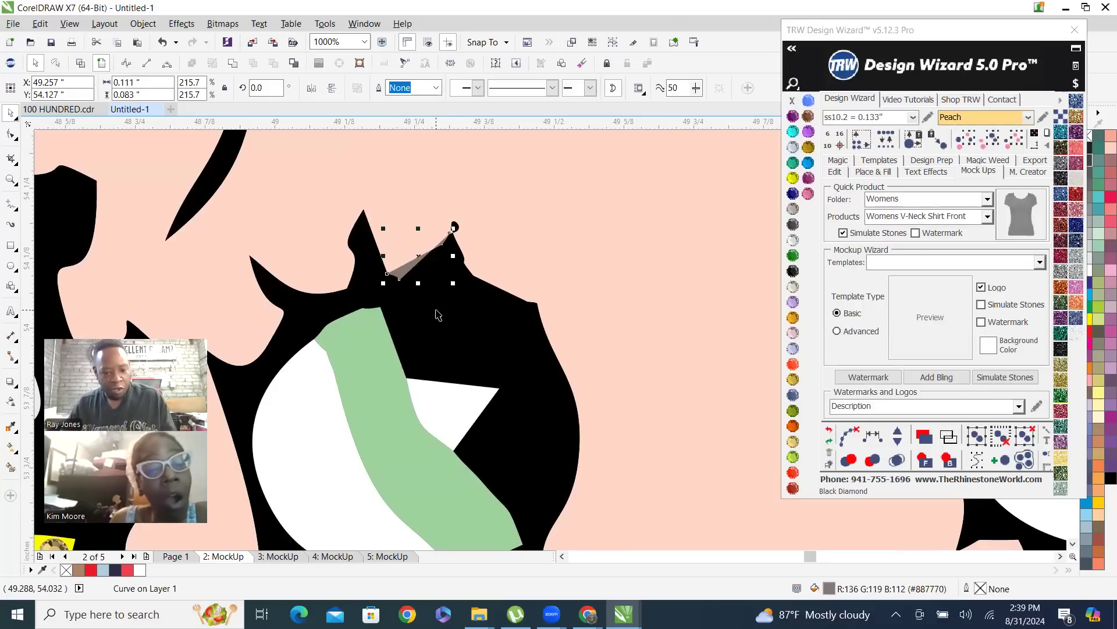
left_click(452, 338, "shift")
right_click(452, 338)
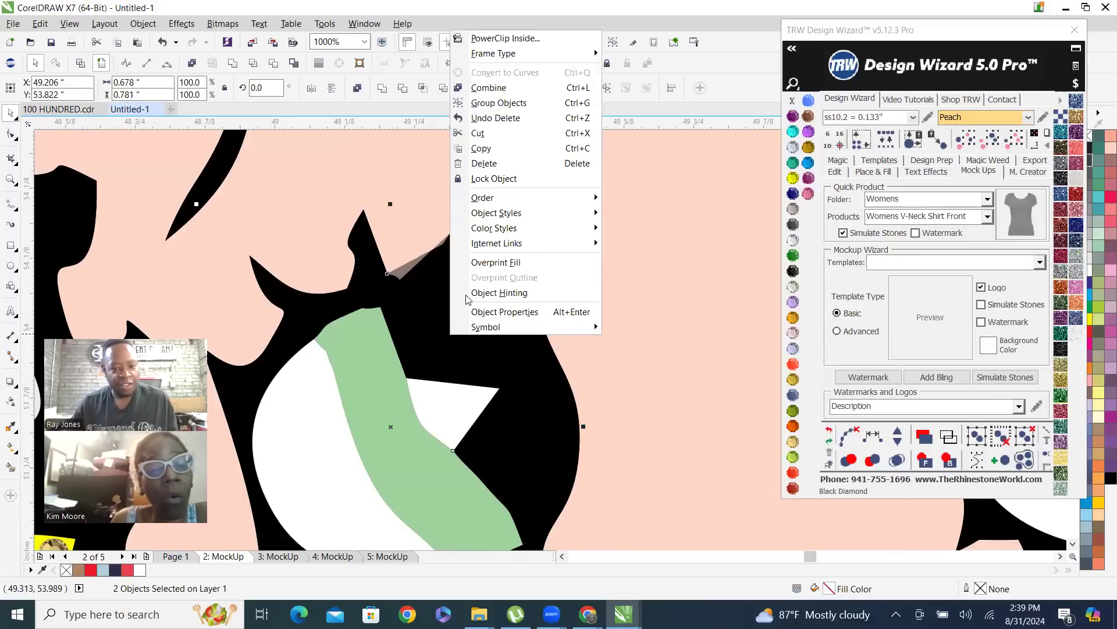
left_click(488, 88)
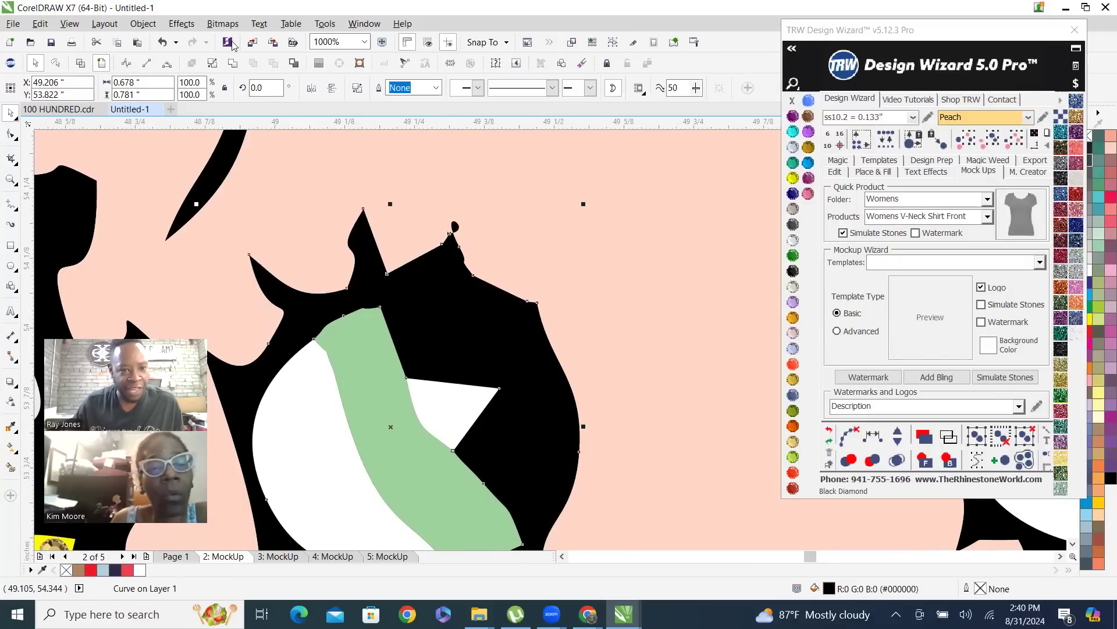
scroll(379, 357, "down", 2)
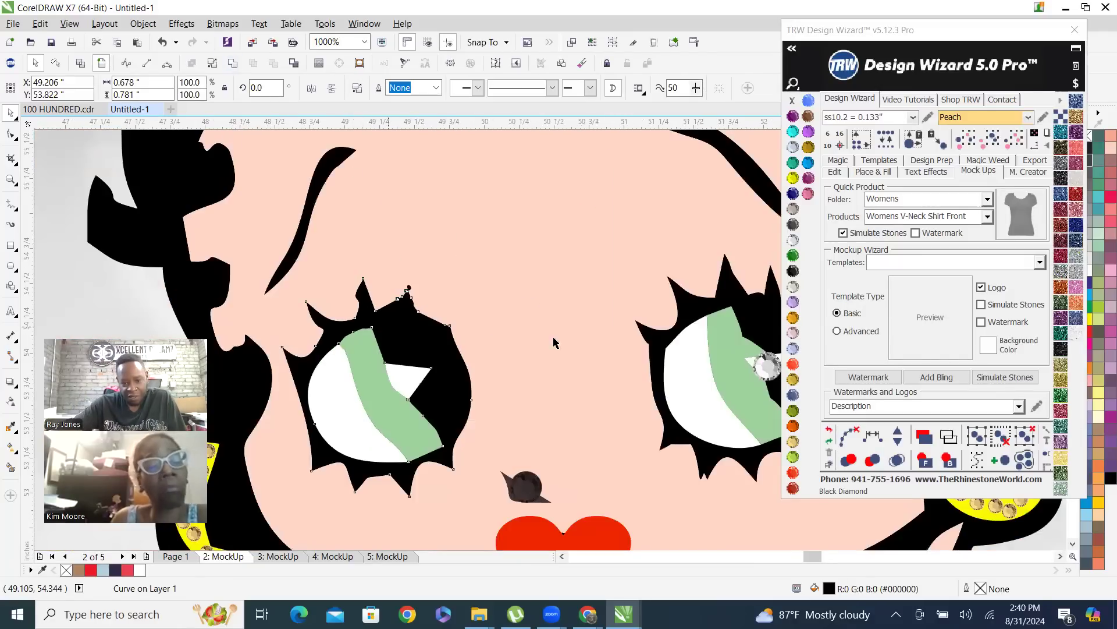
Delete the stray clear rhinestone covering the white highlight in the figure's right-hand eye
scroll(613, 321, "down", 2)
scroll(571, 378, "up", 2)
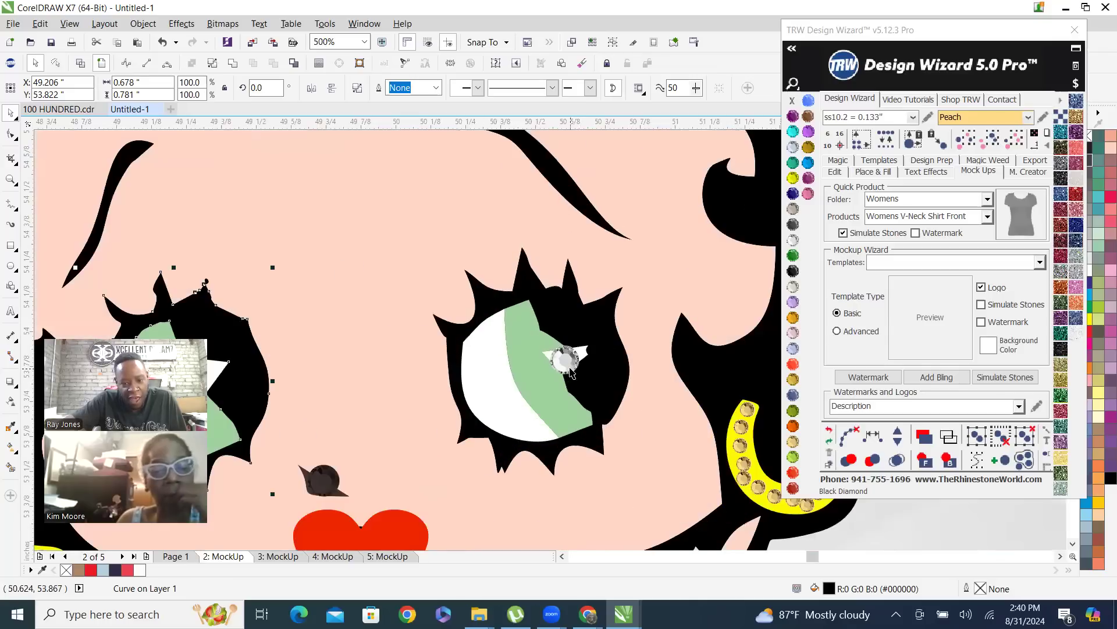
scroll(651, 355, "down", 2)
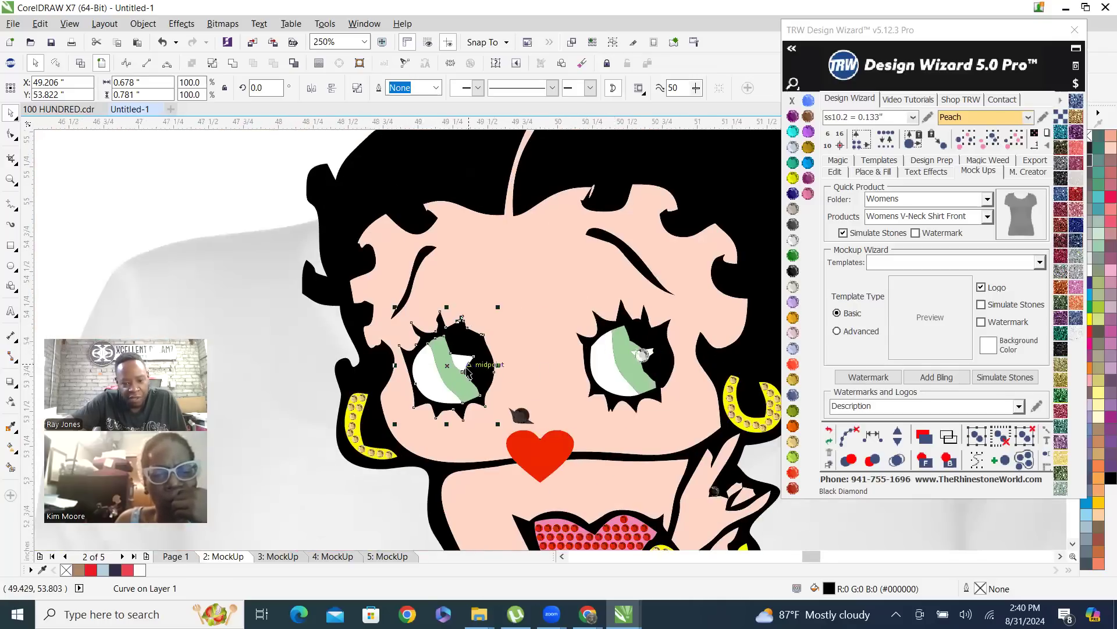
left_click(461, 364)
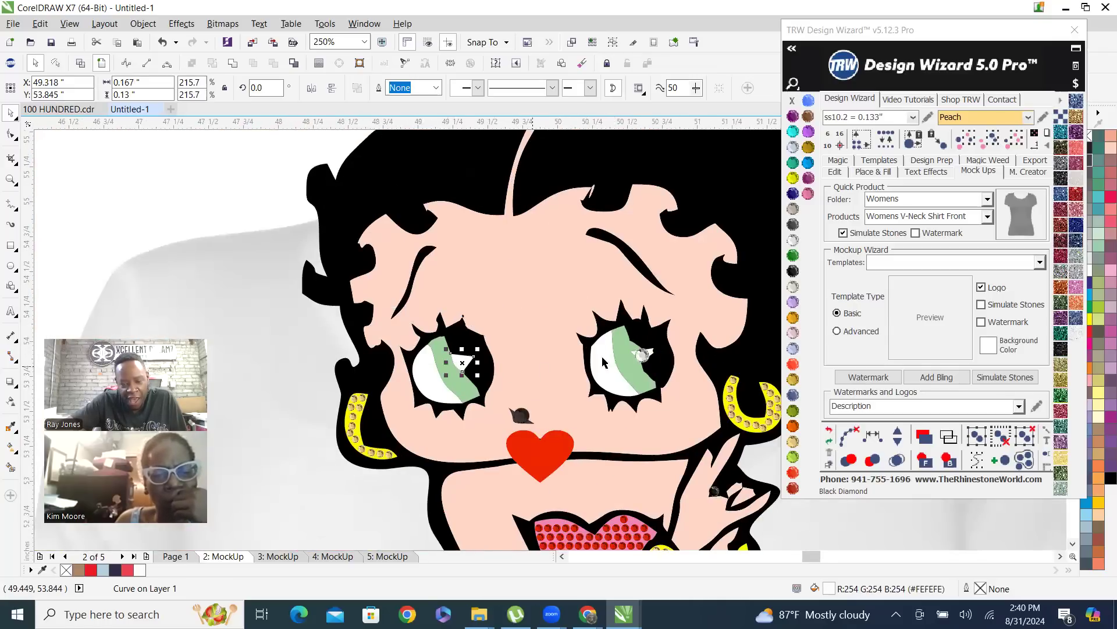
scroll(627, 365, "up", 4)
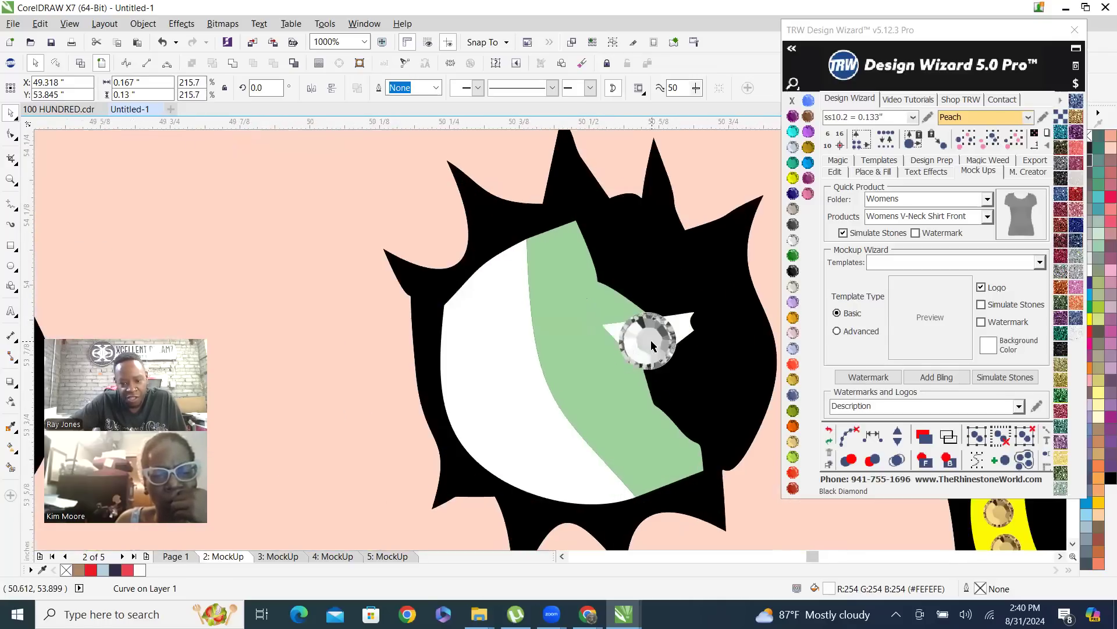
left_click(651, 345)
scroll(639, 281, "down", 3)
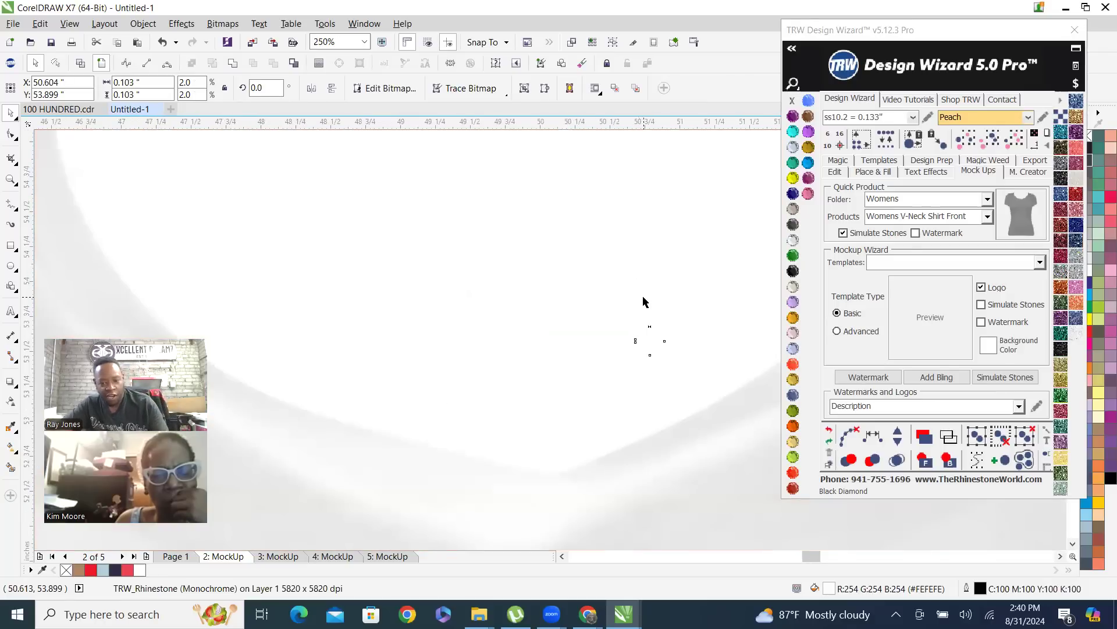
key("Delete")
Delete the stray dark rhinestone above the heart-shaped lips and select the dark sliver beneath it
scroll(502, 356, "up", 1)
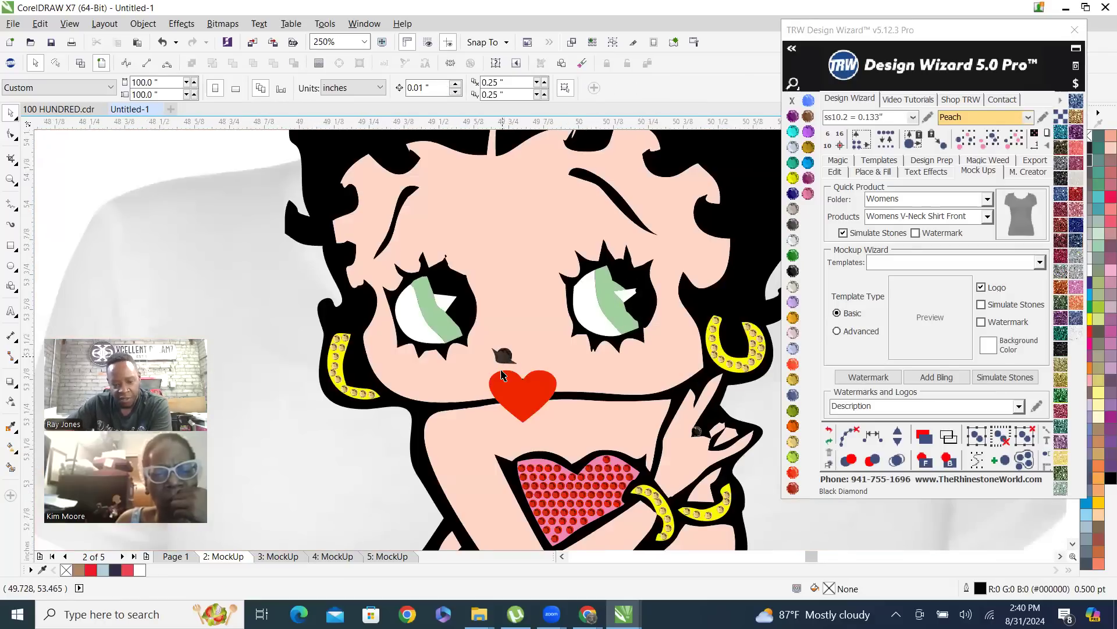
scroll(501, 374, "up", 3)
left_click(504, 348)
key("Delete")
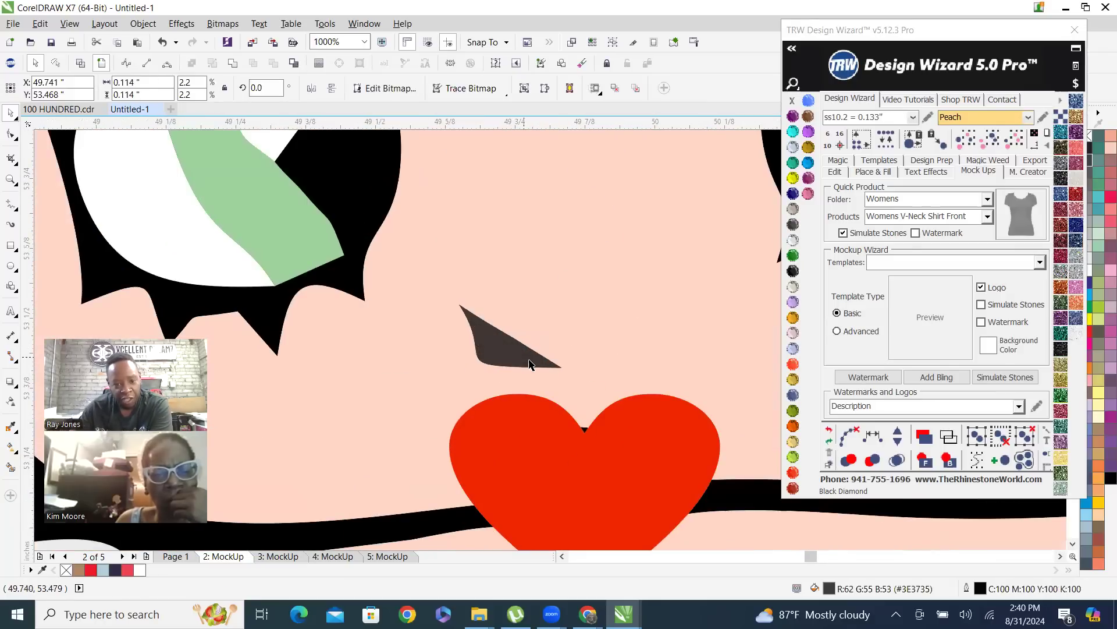
left_click(492, 348)
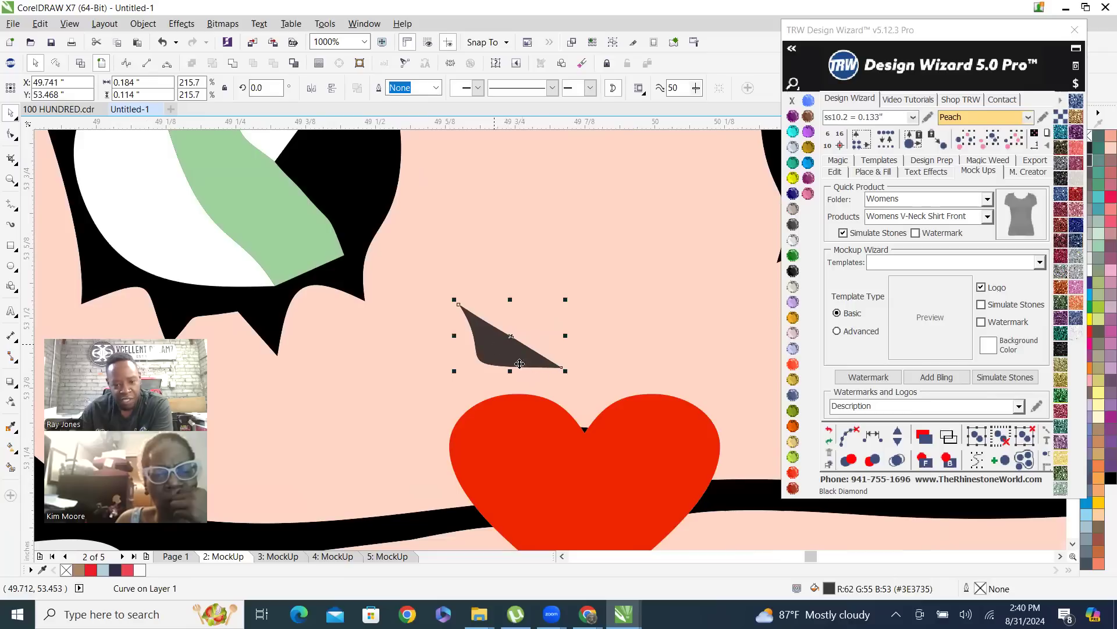
scroll(434, 329, "down", 3)
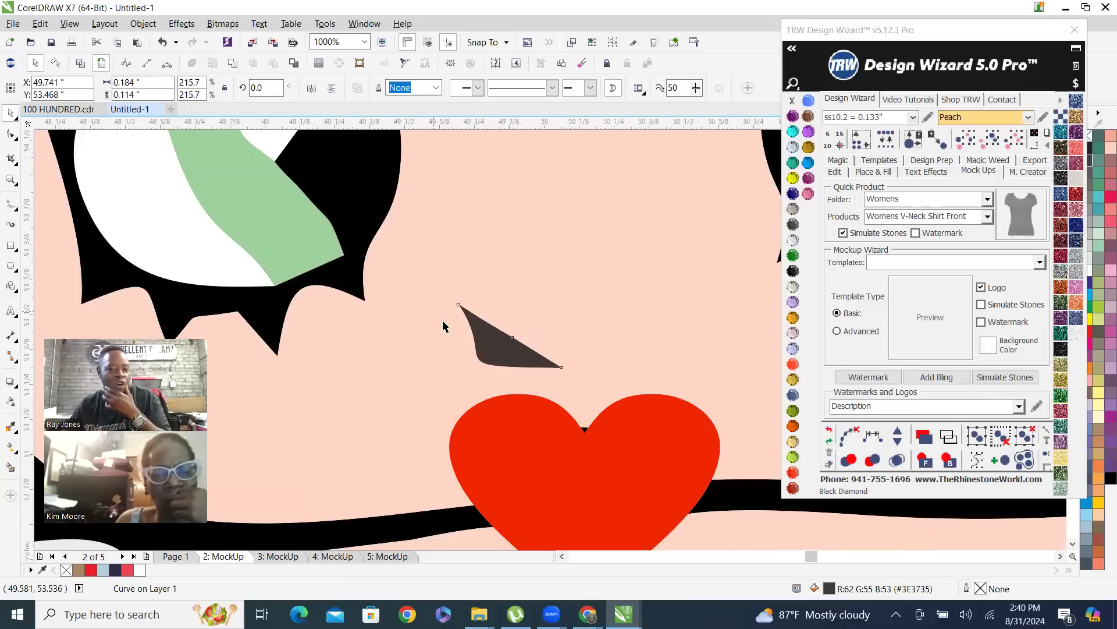
scroll(425, 291, "down", 2)
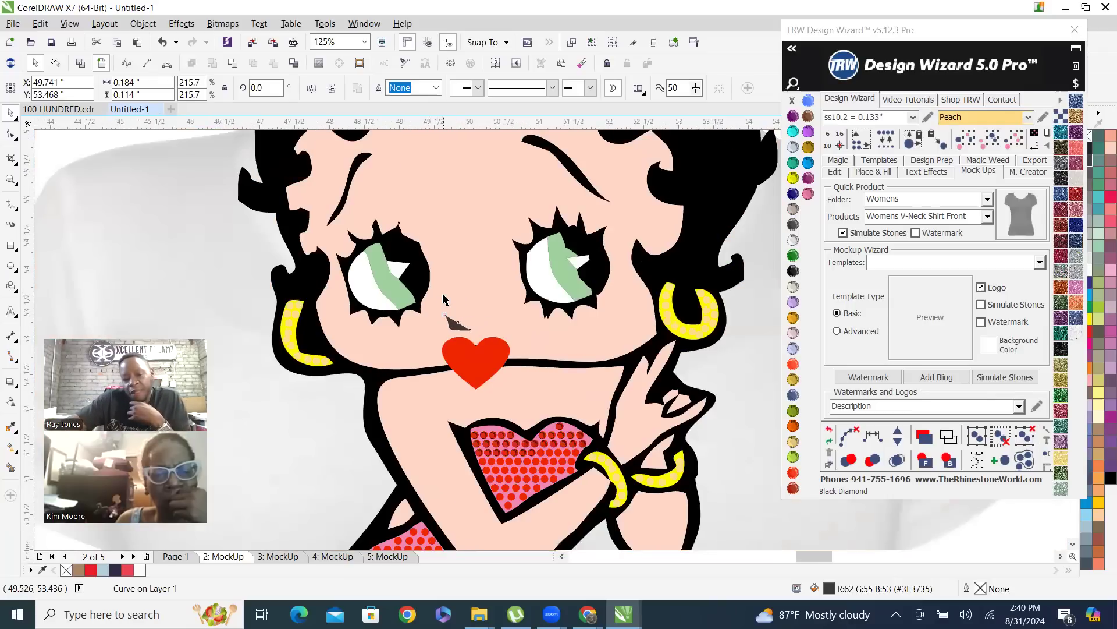
Move the V-neck shirt image straight up behind the figure to a Y position of 52.608 inches
left_click(661, 317)
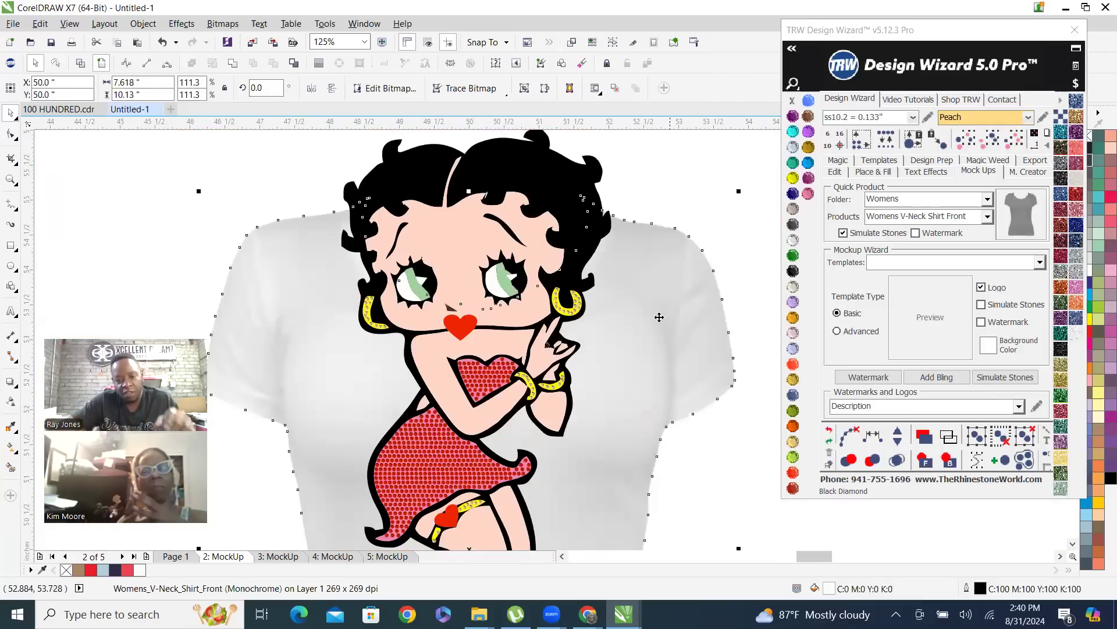
scroll(656, 325, "down", 2)
scroll(656, 326, "up", 2)
left_click_drag(641, 388, 661, 271)
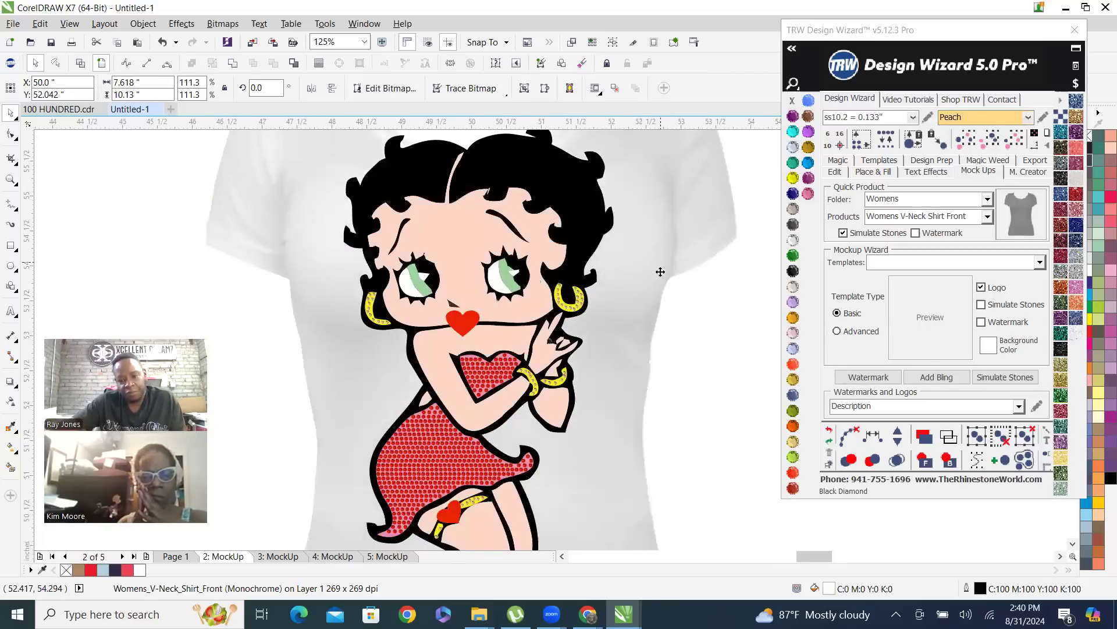
scroll(670, 323, "down", 2)
left_click_drag(631, 420, 631, 401)
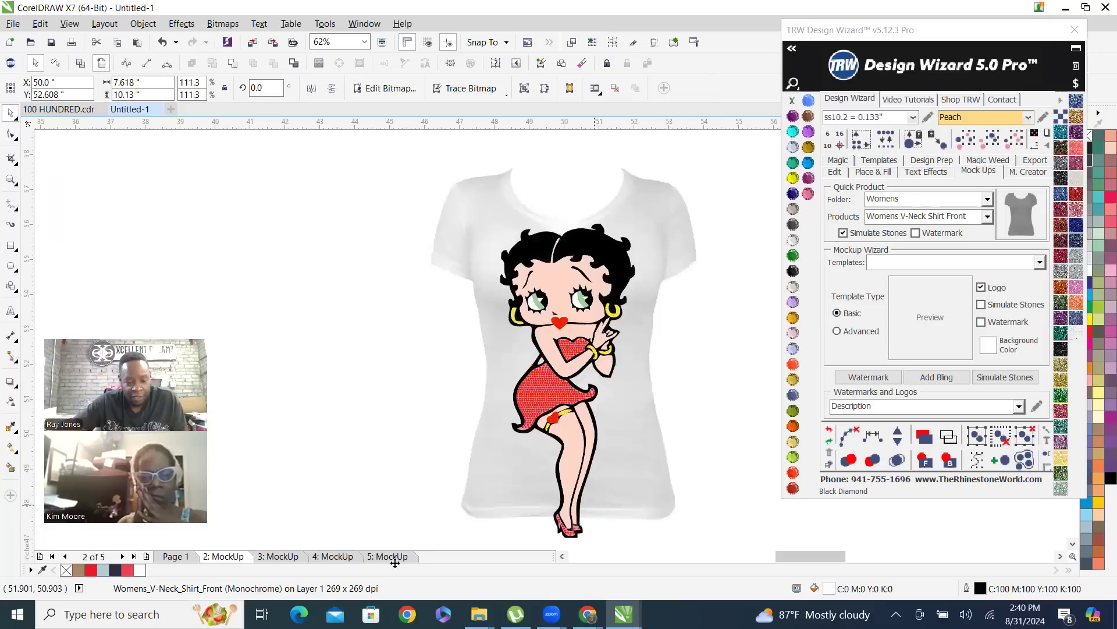
Compare the V-neck mockup with the original figure on Page 1 and delete the V-neck mockup page
left_click(174, 557)
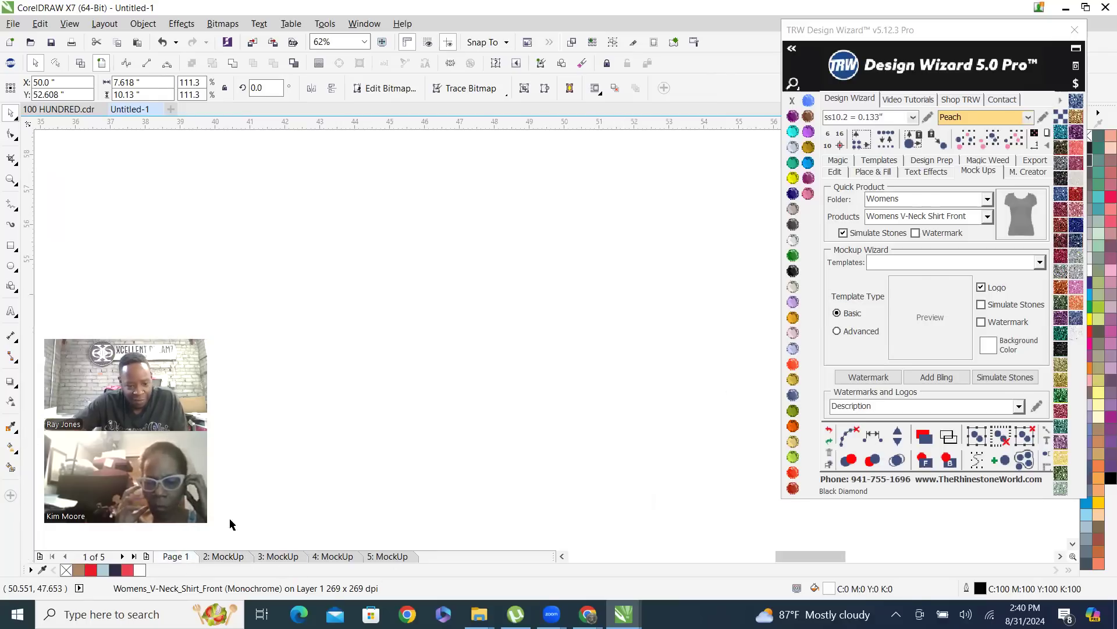
scroll(430, 319, "down", 5)
scroll(359, 395, "up", 1)
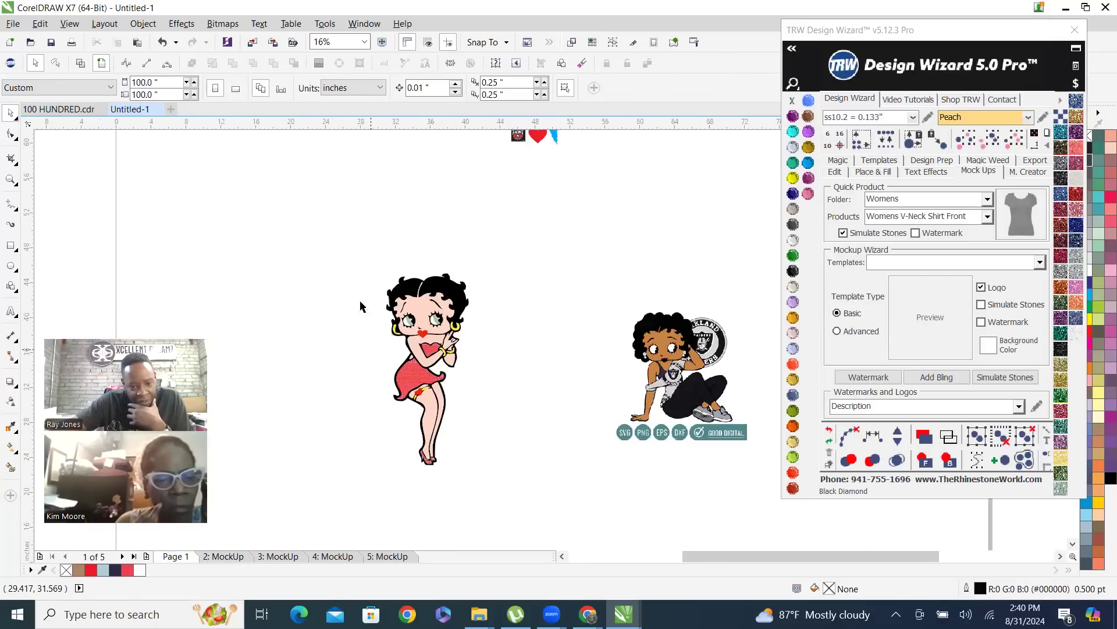
left_click_drag(473, 447, 521, 490)
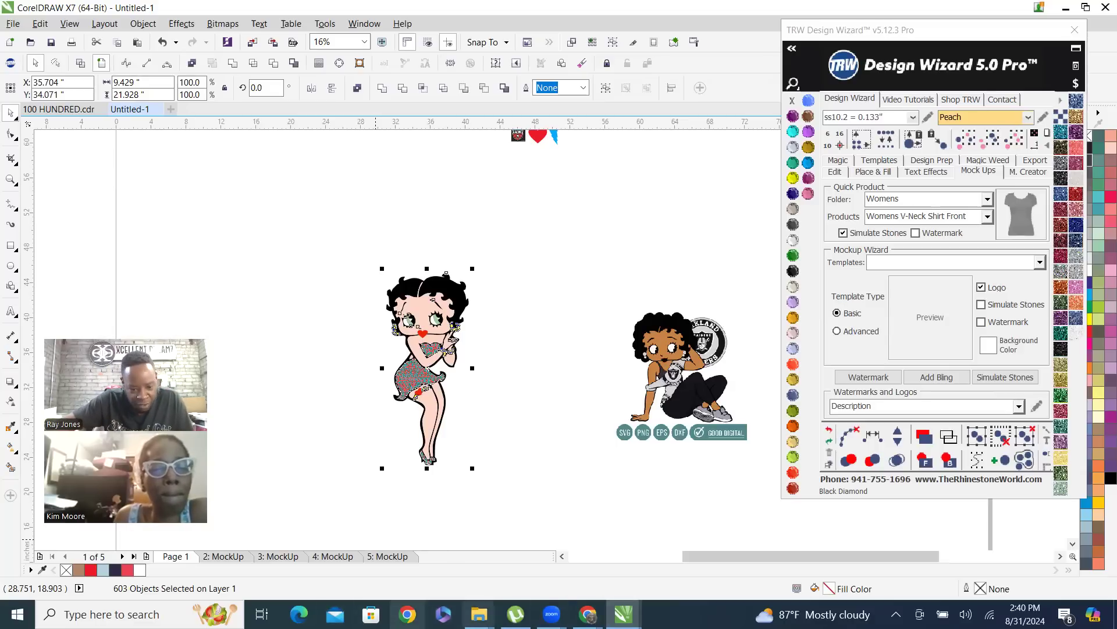
left_click(221, 556)
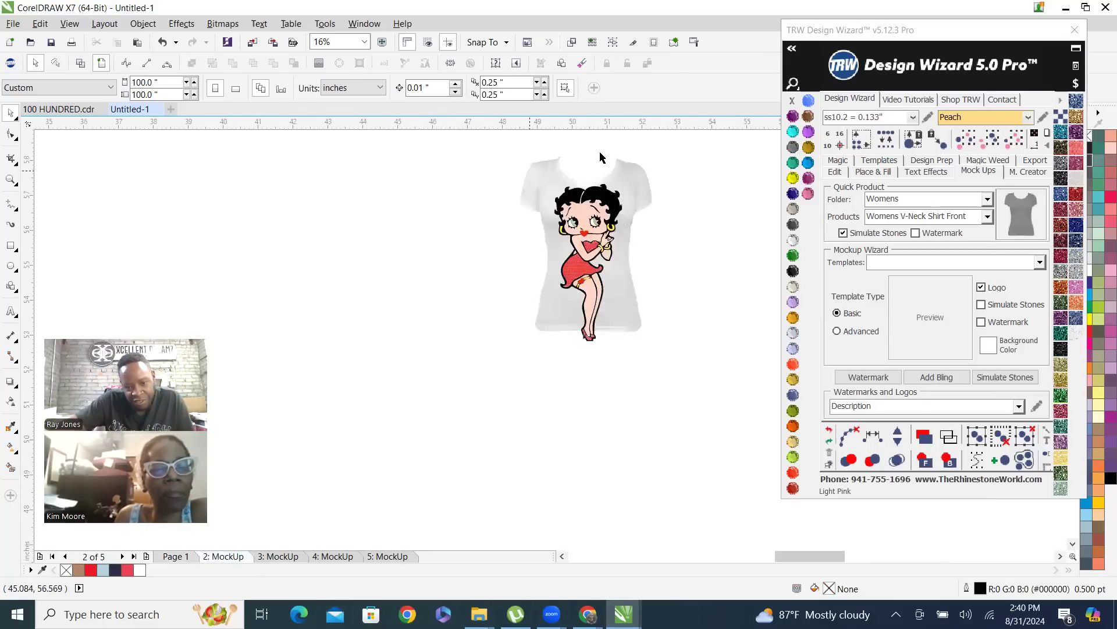
scroll(601, 157, "up", 2)
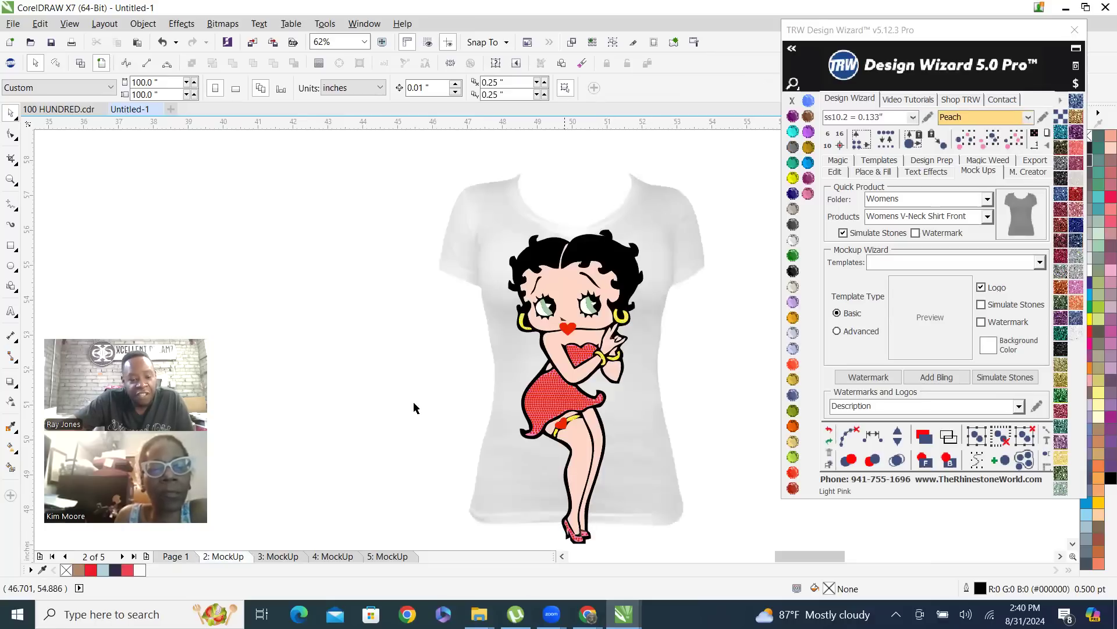
right_click(238, 556)
left_click(280, 514)
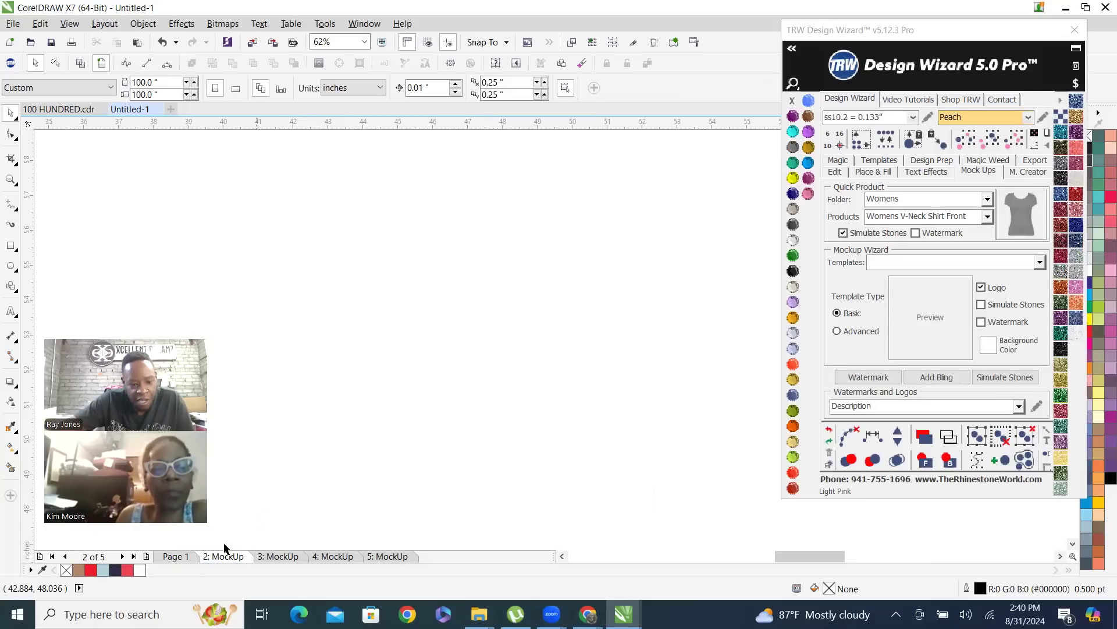
Create a quick mockup of the whole Page 1 figure on the Womens Burn-Out Shirt Front with Simulate Stones enabled
left_click(181, 561)
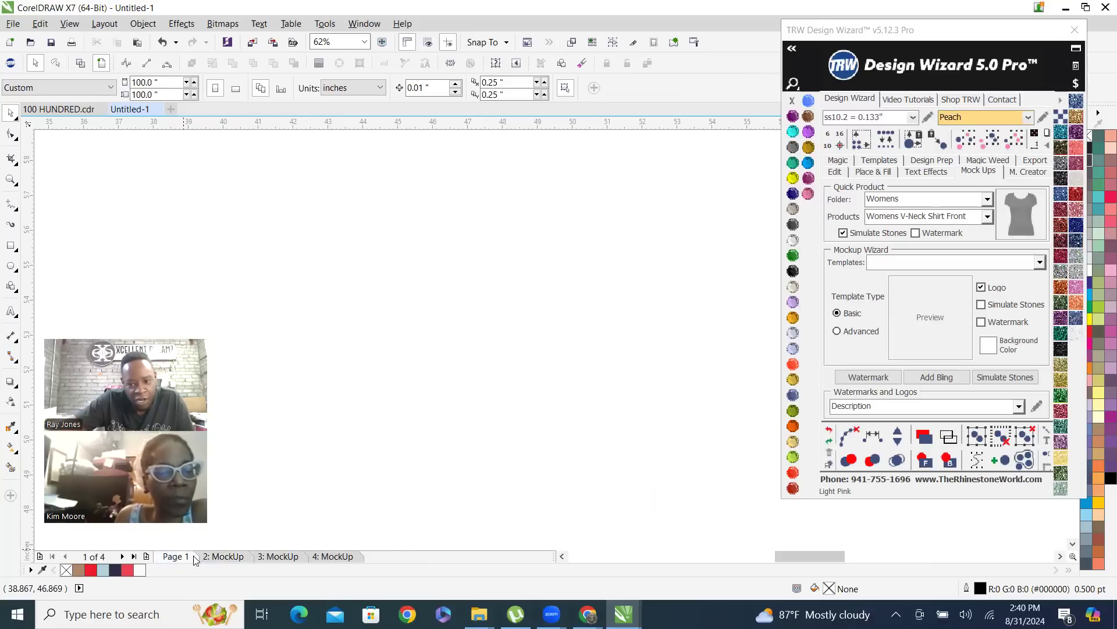
left_click(987, 216)
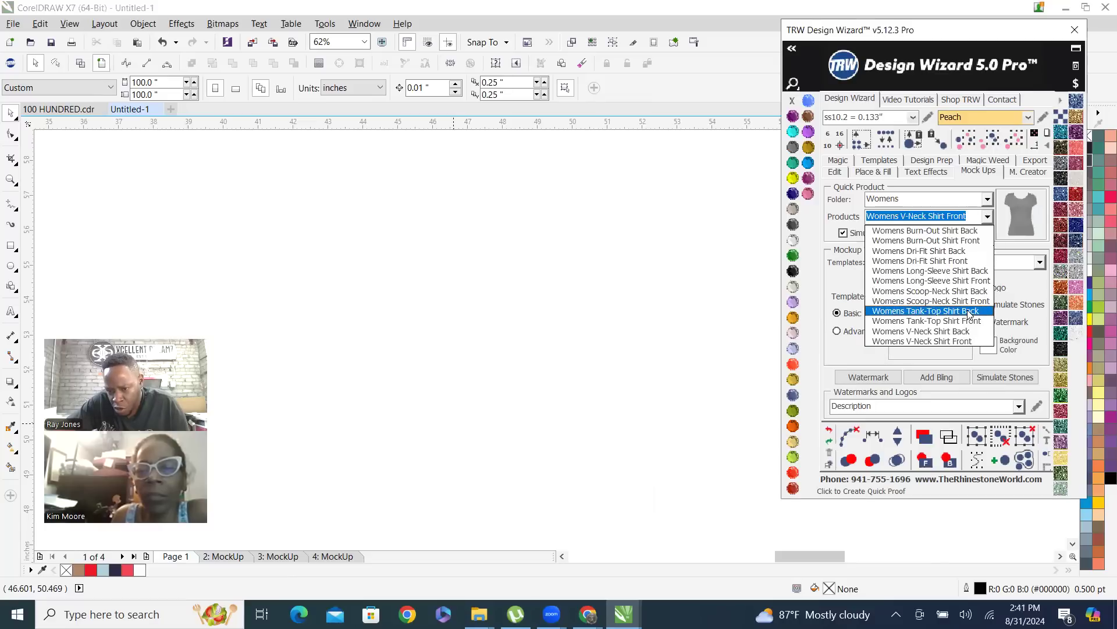
left_click(976, 241)
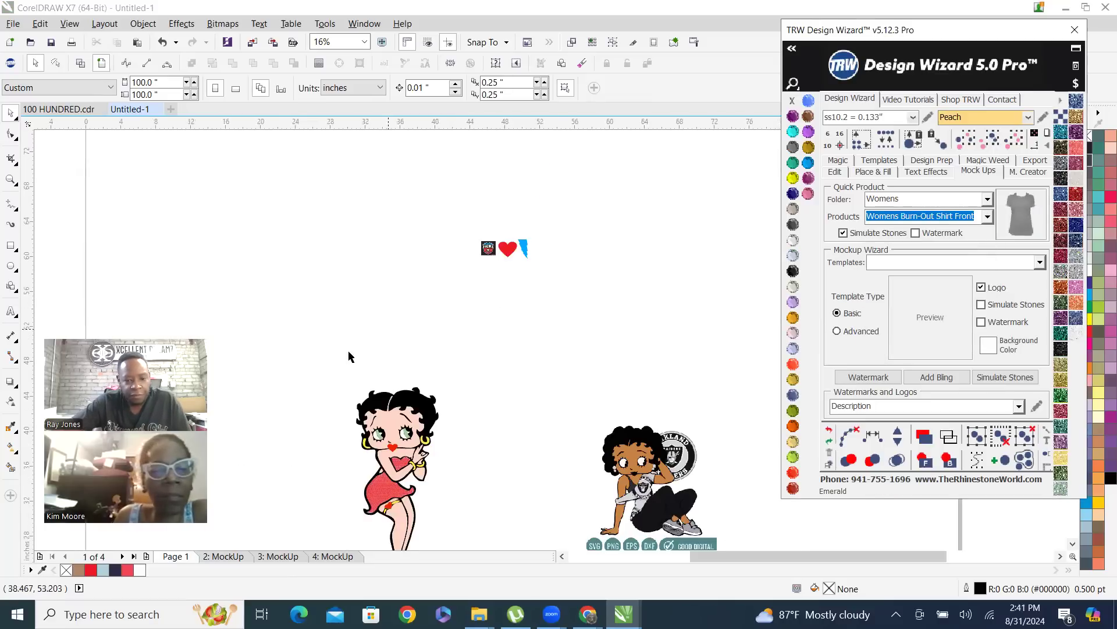
scroll(381, 307, "down", 1)
left_click_drag(341, 335, 443, 477)
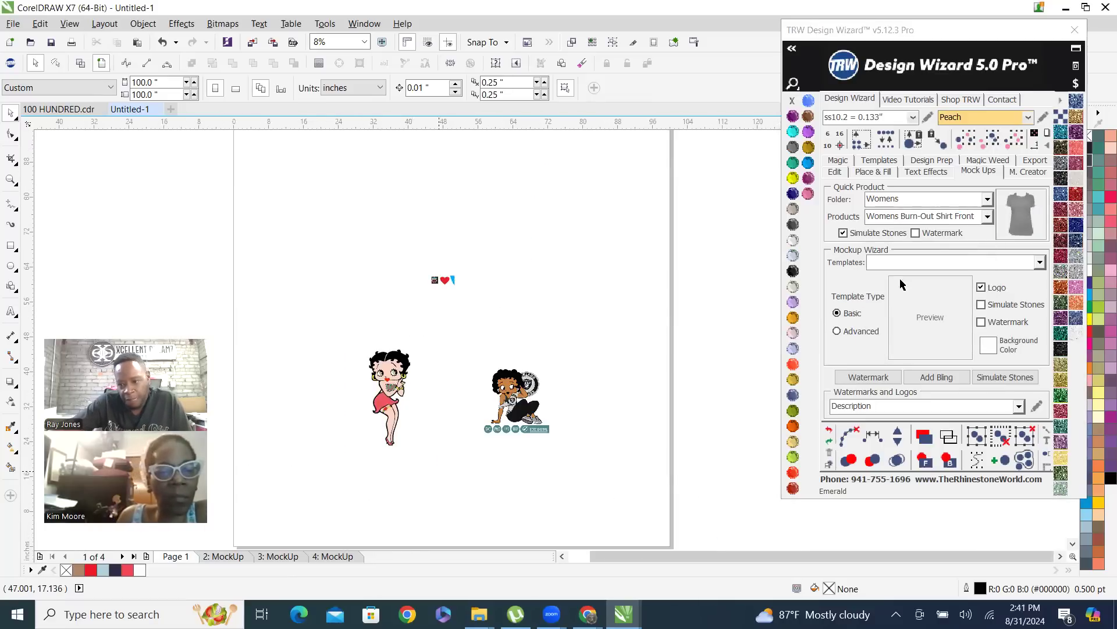
left_click(996, 216)
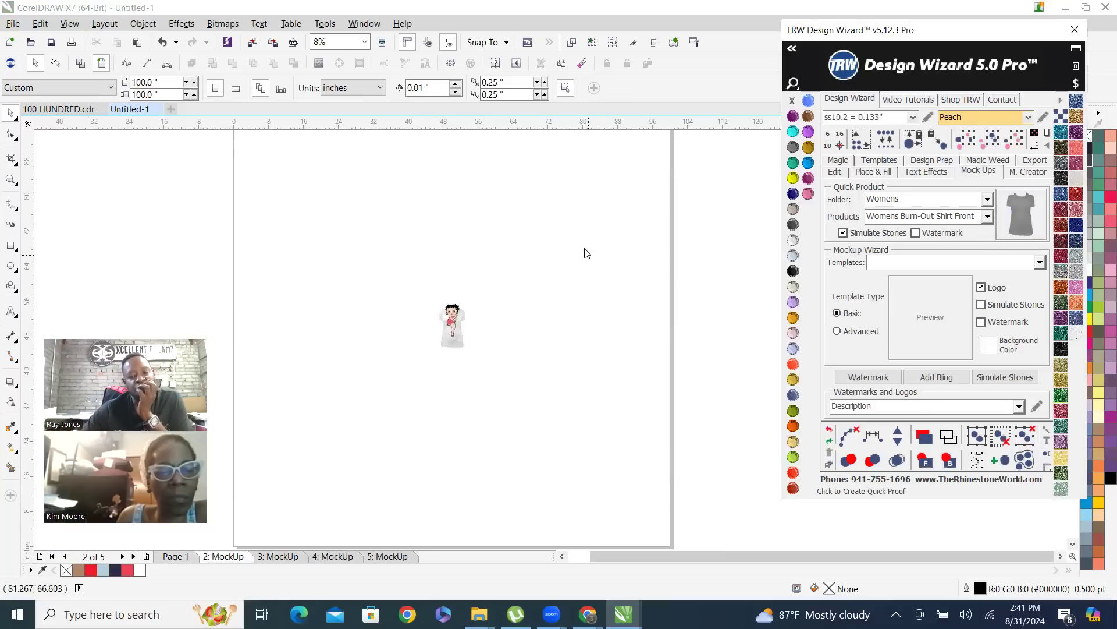
Move the burn-out shirt image straight up behind the figure to a Y position of 52.375 inches
scroll(471, 311, "up", 2)
left_click_drag(458, 406, 461, 352)
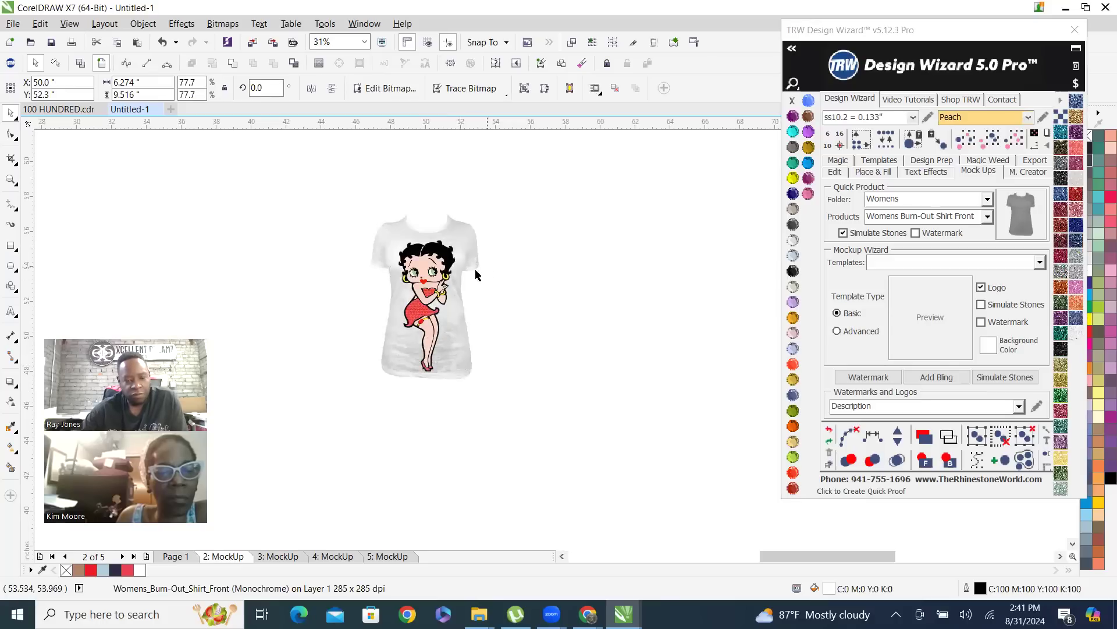
scroll(454, 234, "up", 2)
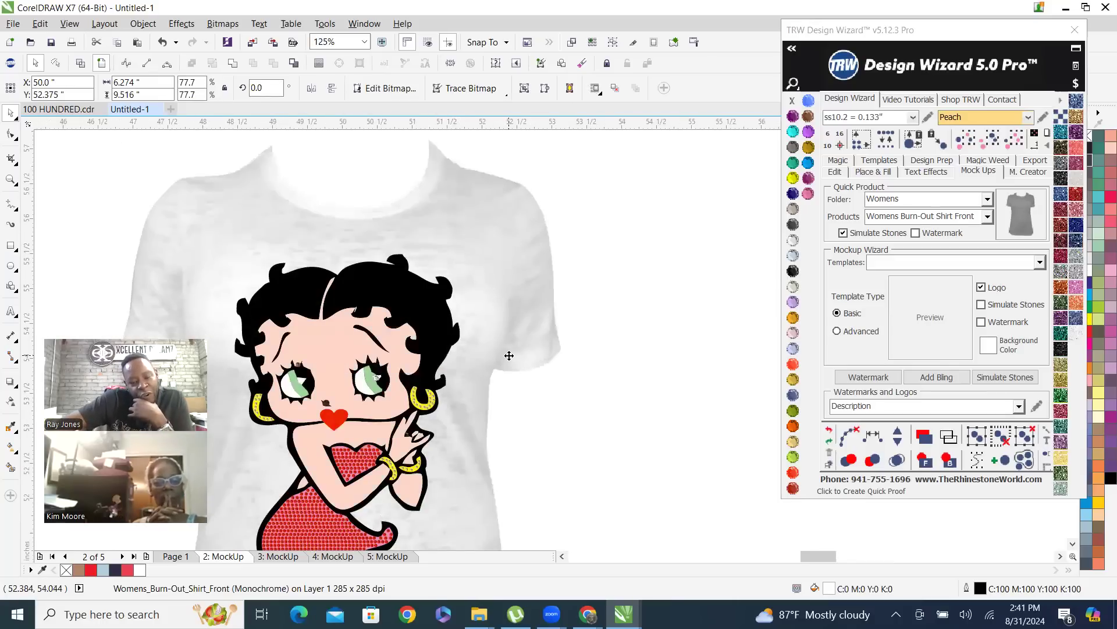
scroll(497, 342, "down", 2)
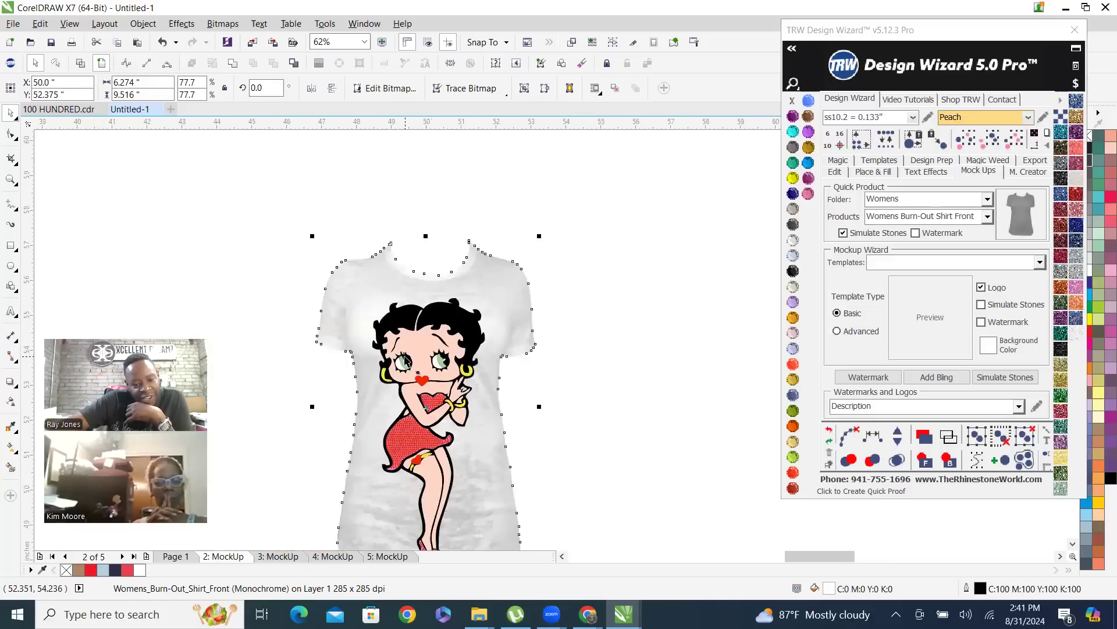
scroll(362, 257, "up", 2)
scroll(361, 256, "down", 2)
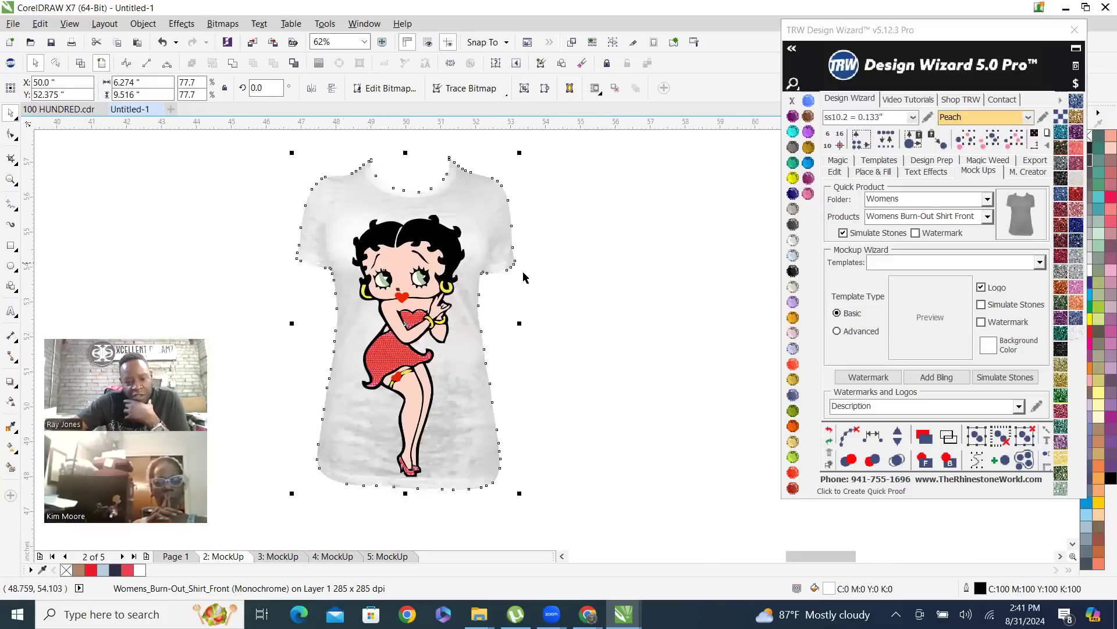
left_click(580, 406)
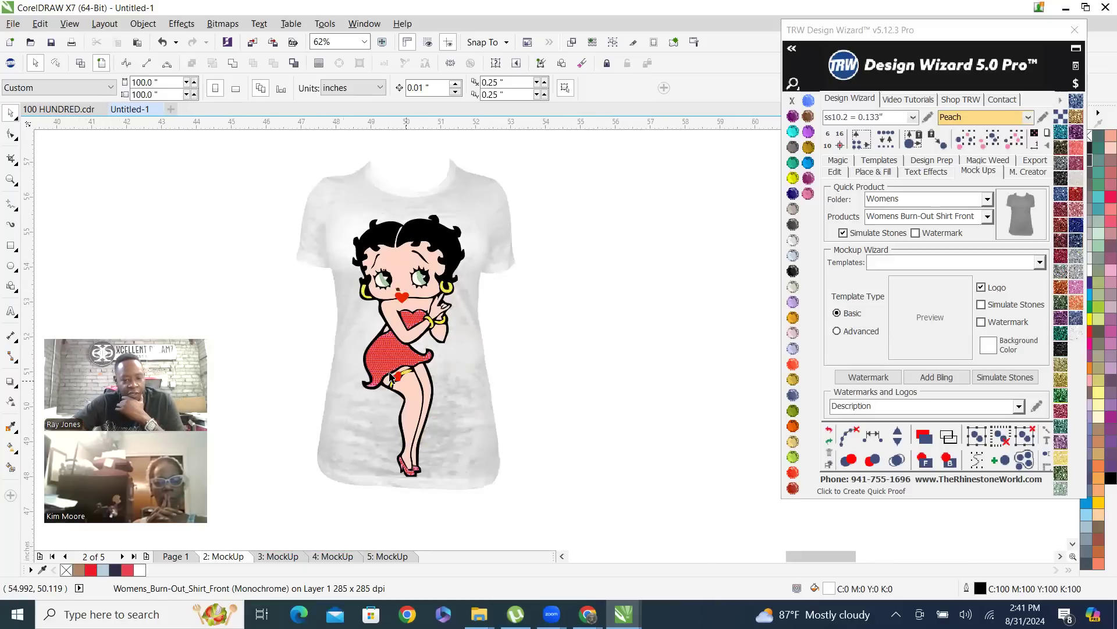
Examine the simulated stones on the dress up close and select the pink dress shape behind them
scroll(386, 369, "up", 4)
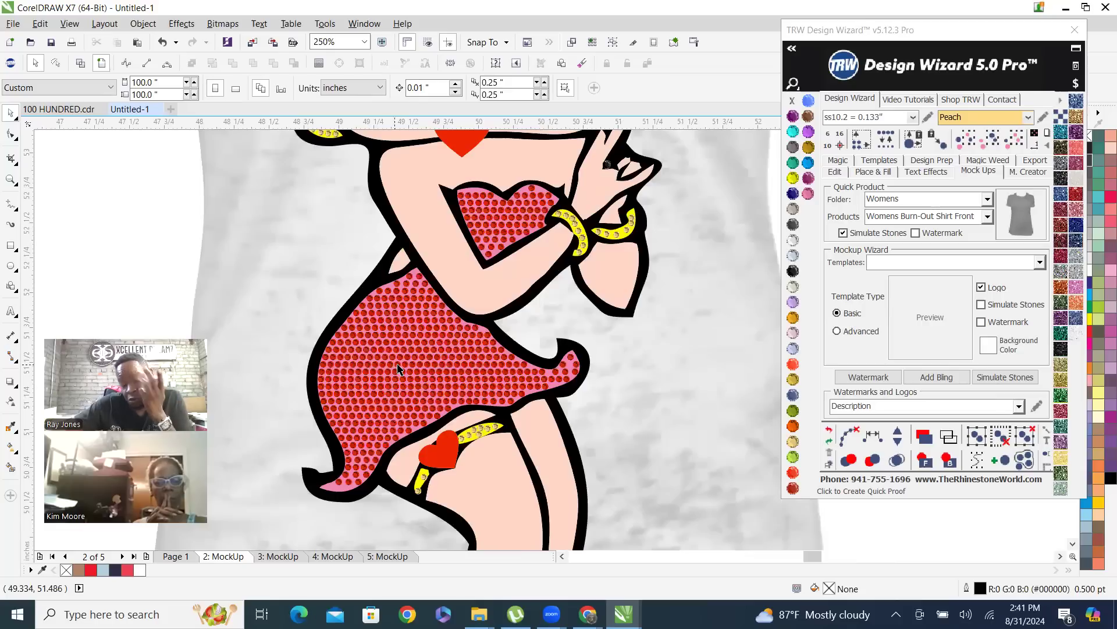
scroll(482, 336, "up", 4)
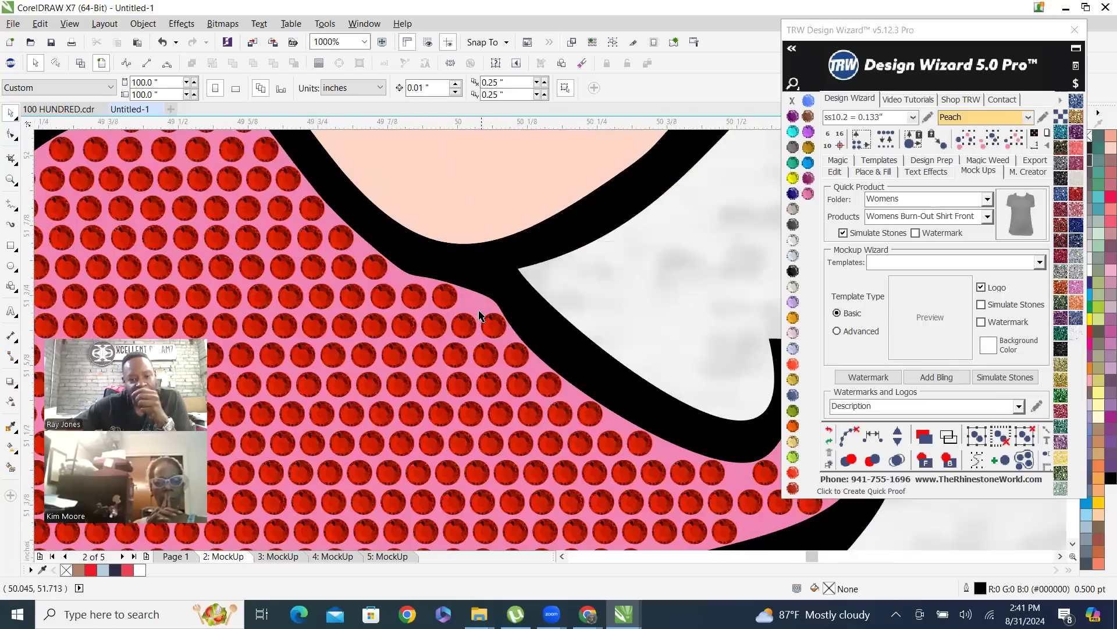
left_click(480, 308)
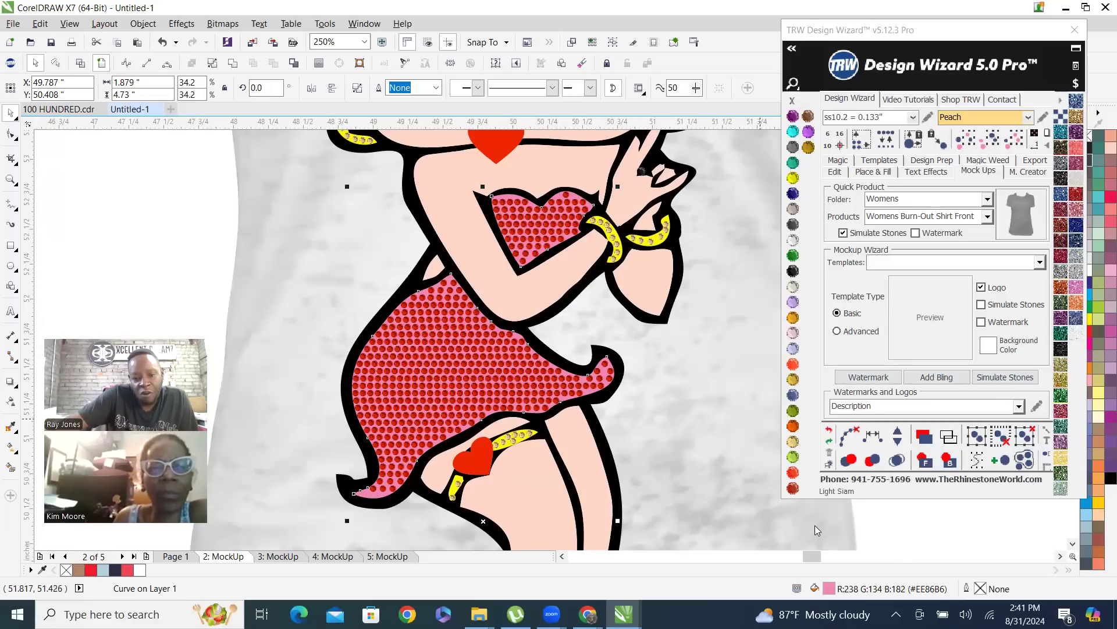
scroll(461, 386, "down", 4)
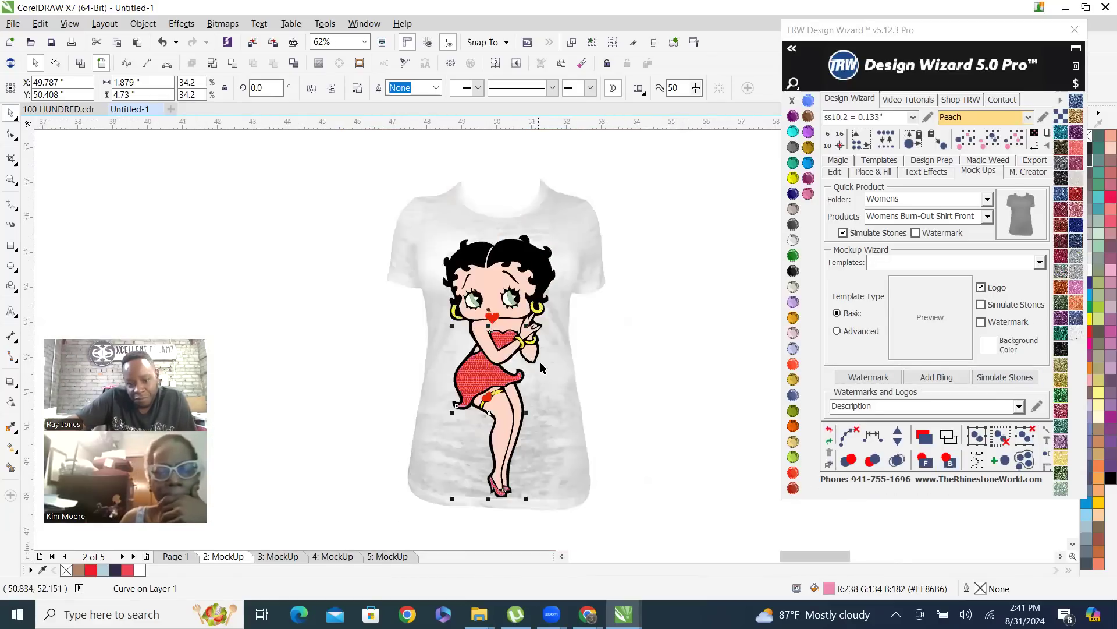
Duplicate the complete burn-out shirt mockup and place the copy side by side with the original at X 56.067 inches
left_click(361, 184)
scroll(312, 192, "down", 2)
left_click_drag(294, 183, 449, 379)
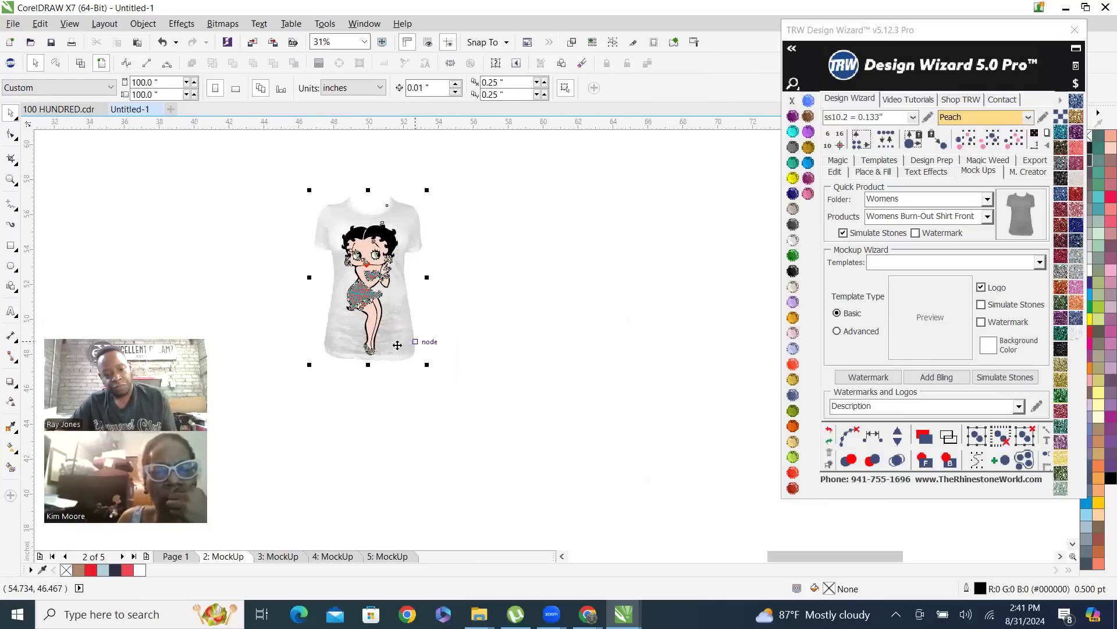
left_click_drag(399, 346, 504, 343)
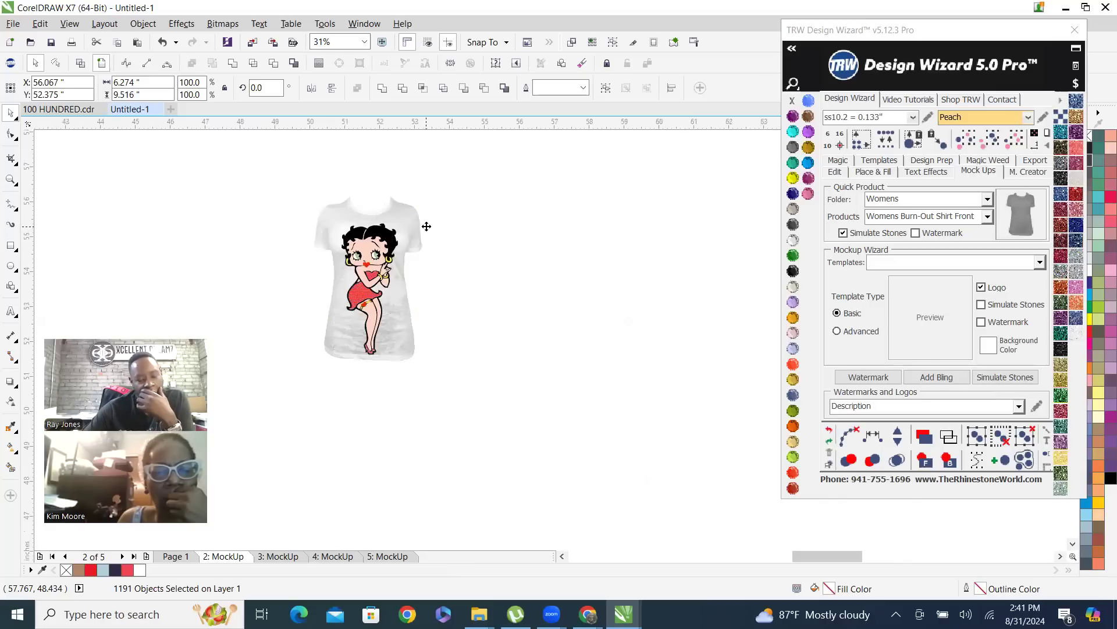
scroll(427, 226, "up", 2)
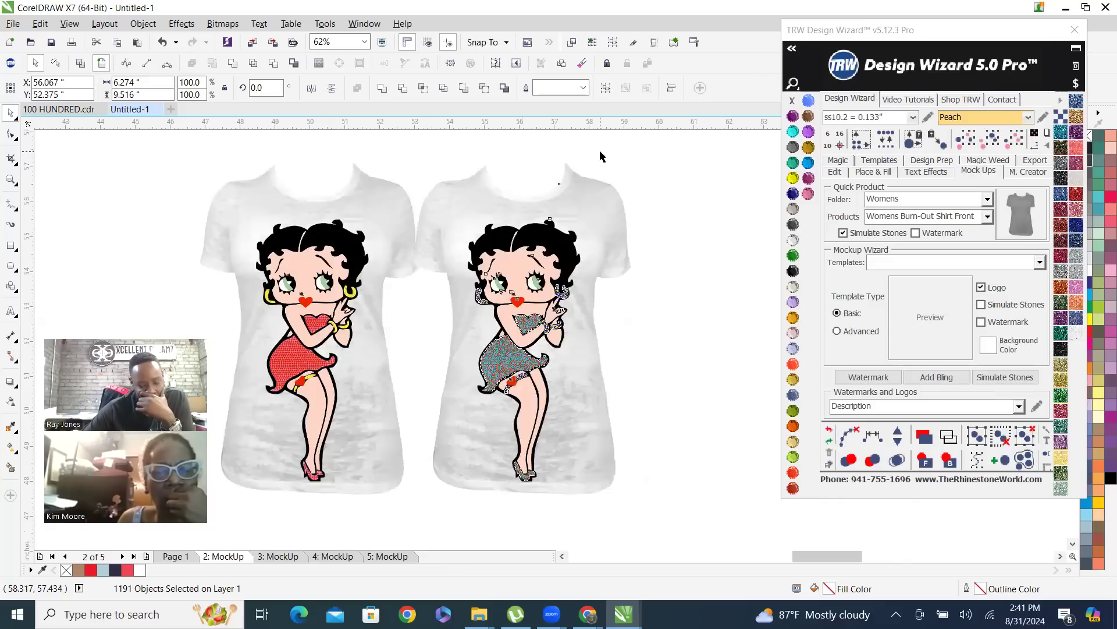
left_click(599, 166)
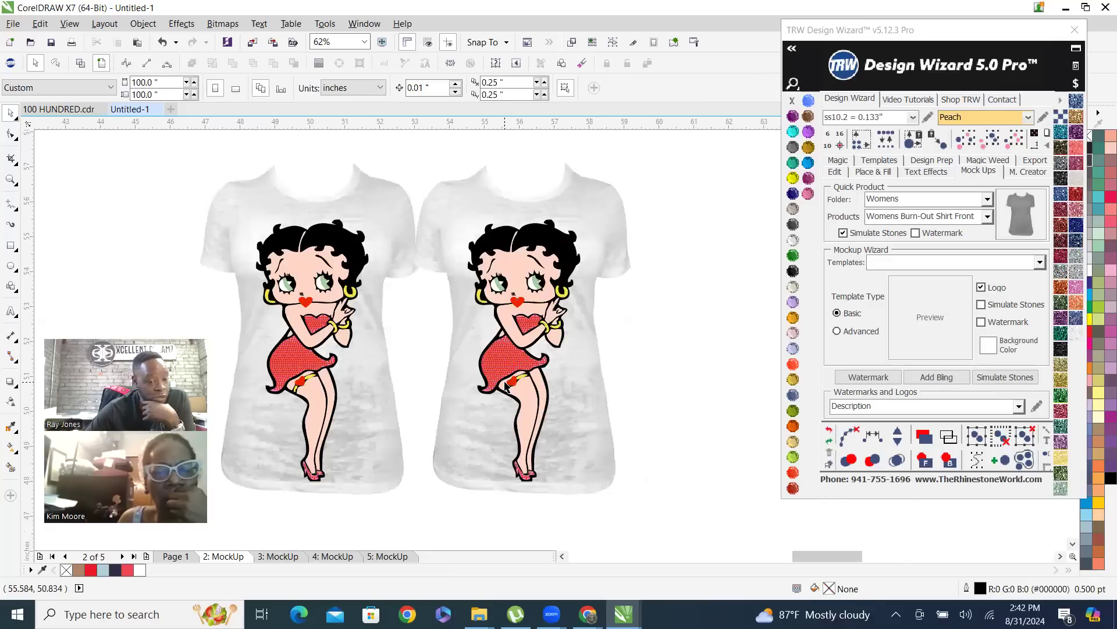
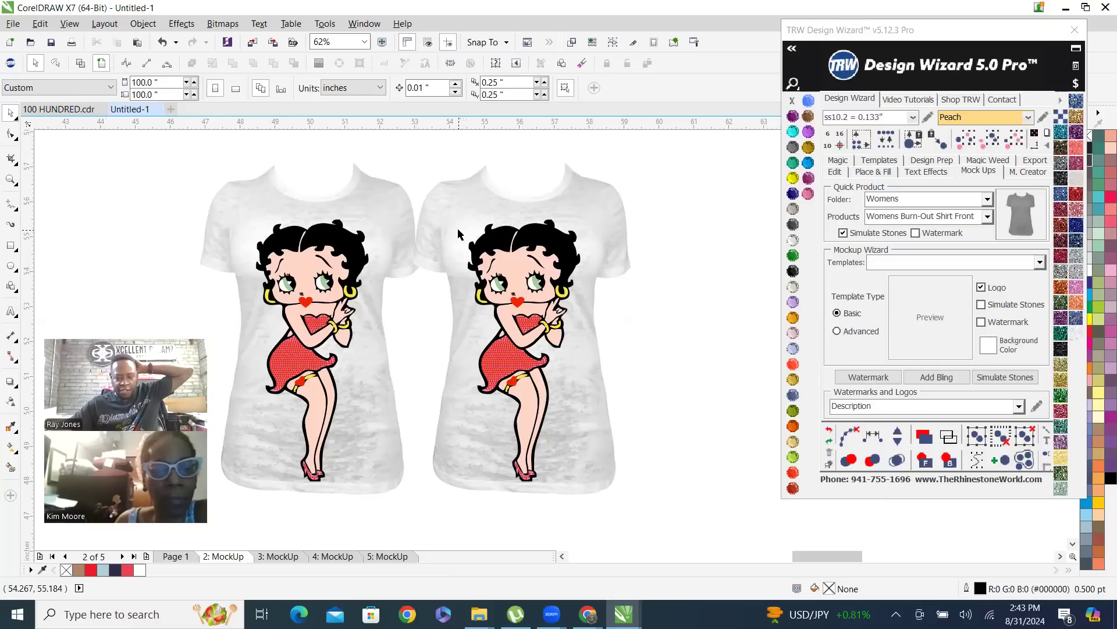
Try Jet Black on the duplicate burn-out shirt and settle on the Cosmo color for it
left_click(599, 200)
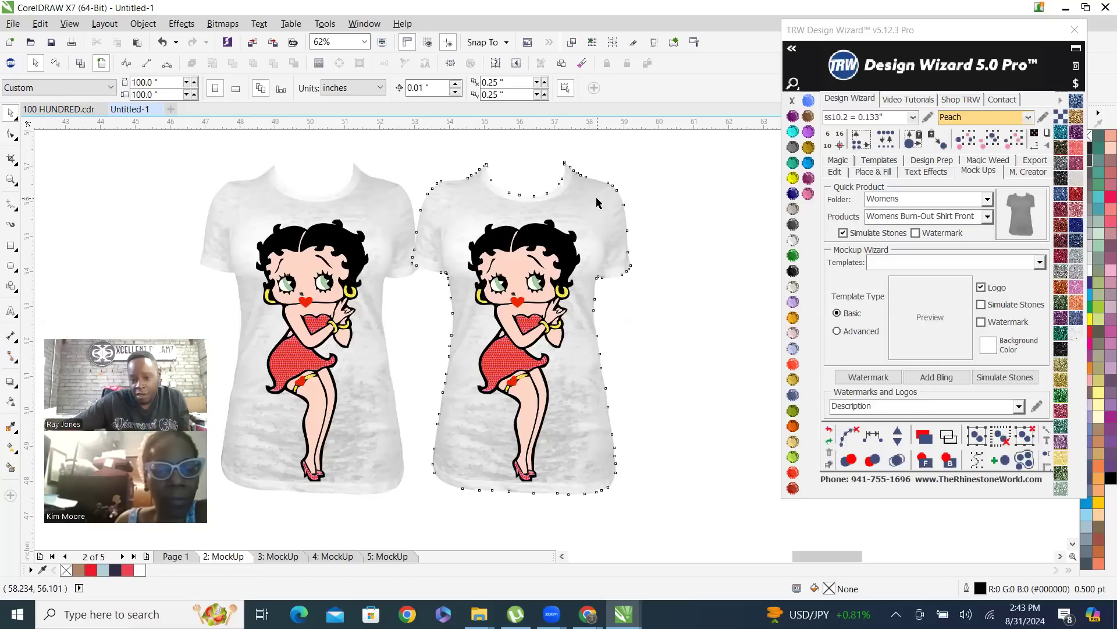
left_click(795, 272)
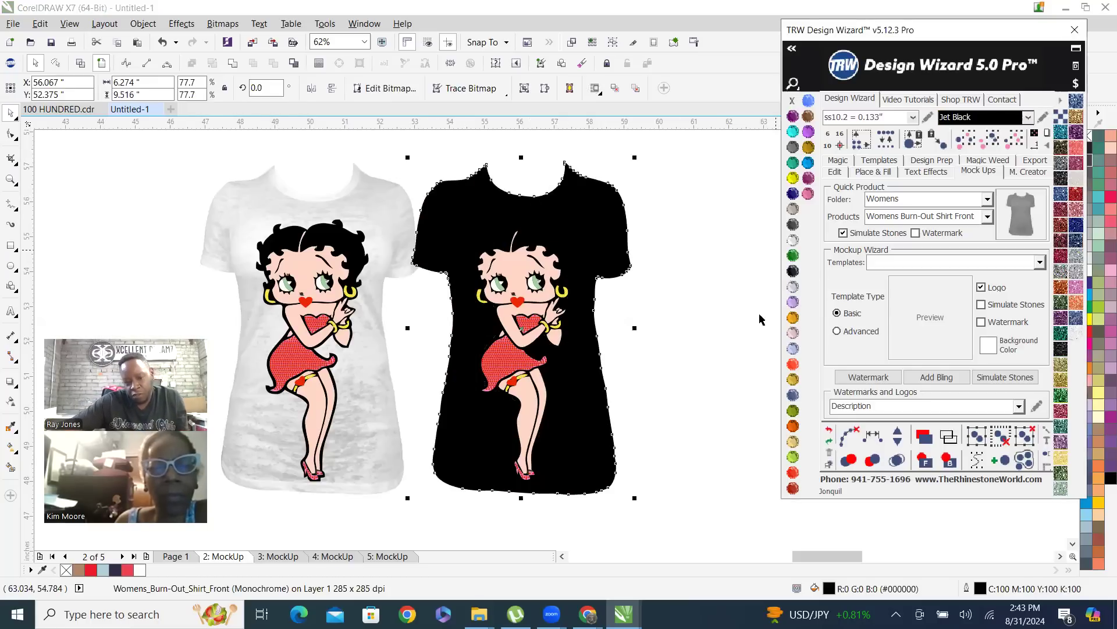
left_click(793, 225)
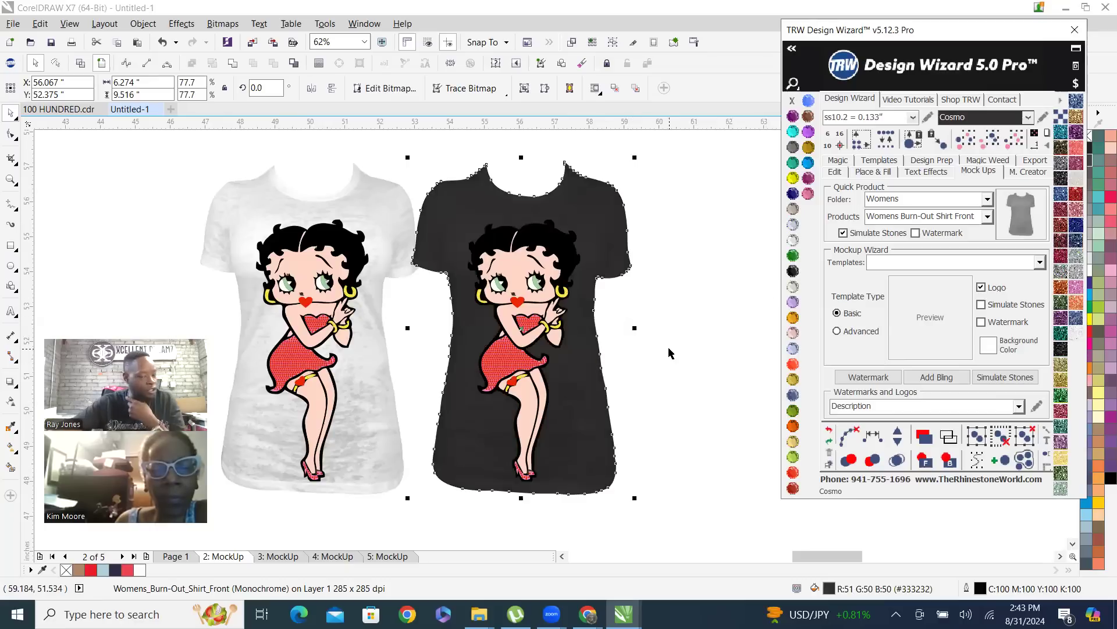
left_click(702, 356)
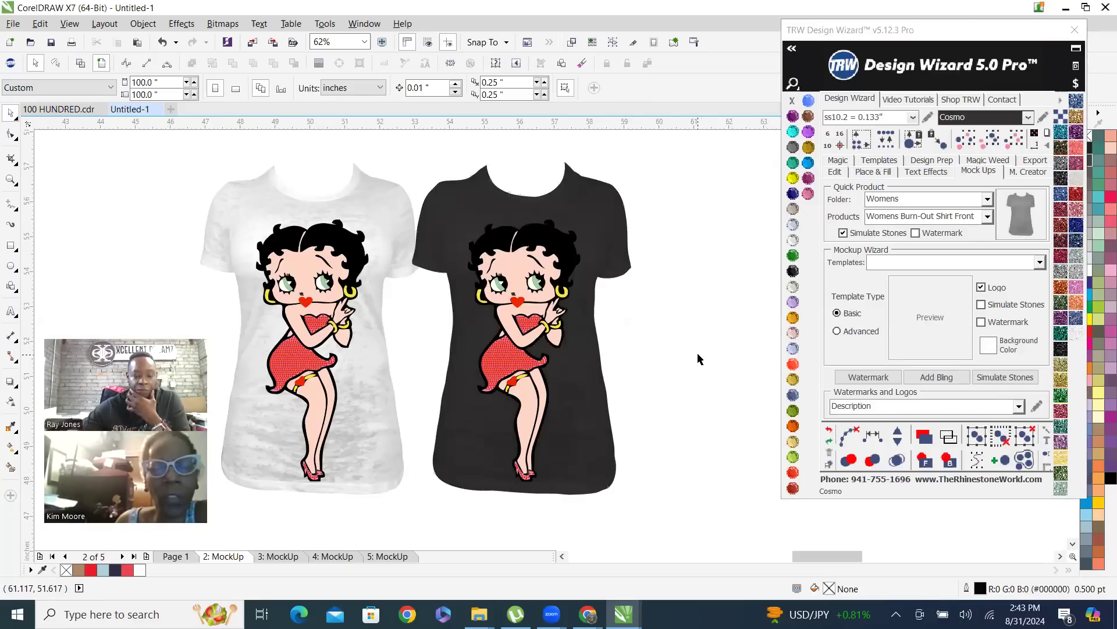
Recolor the skin of the figure on the dark shirt with Smoked Topaz
scroll(508, 385, "up", 2)
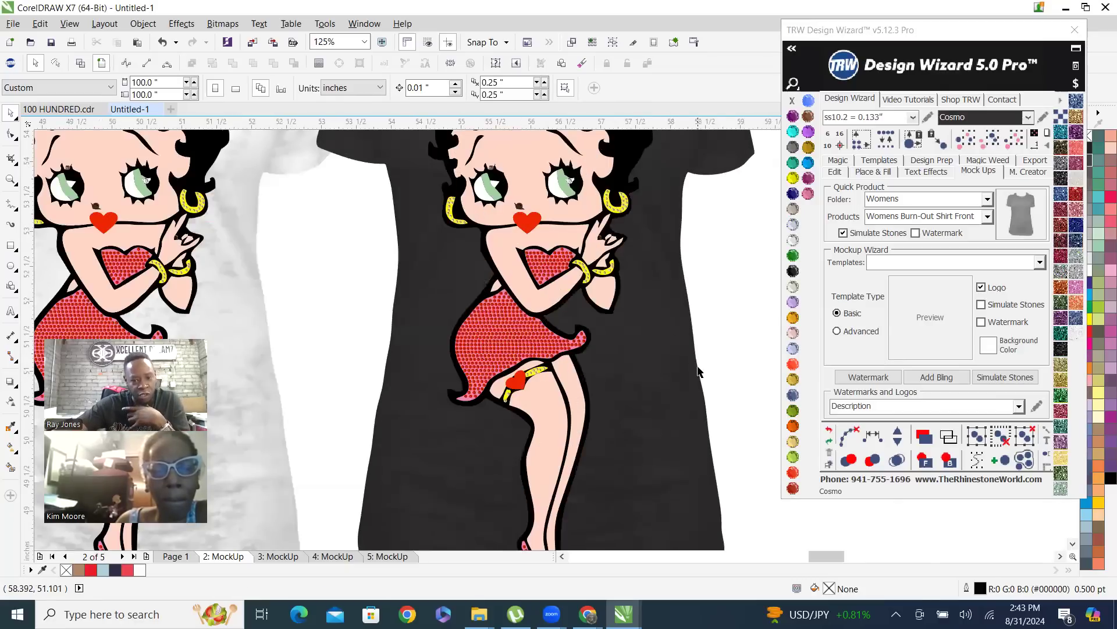
left_click(550, 429)
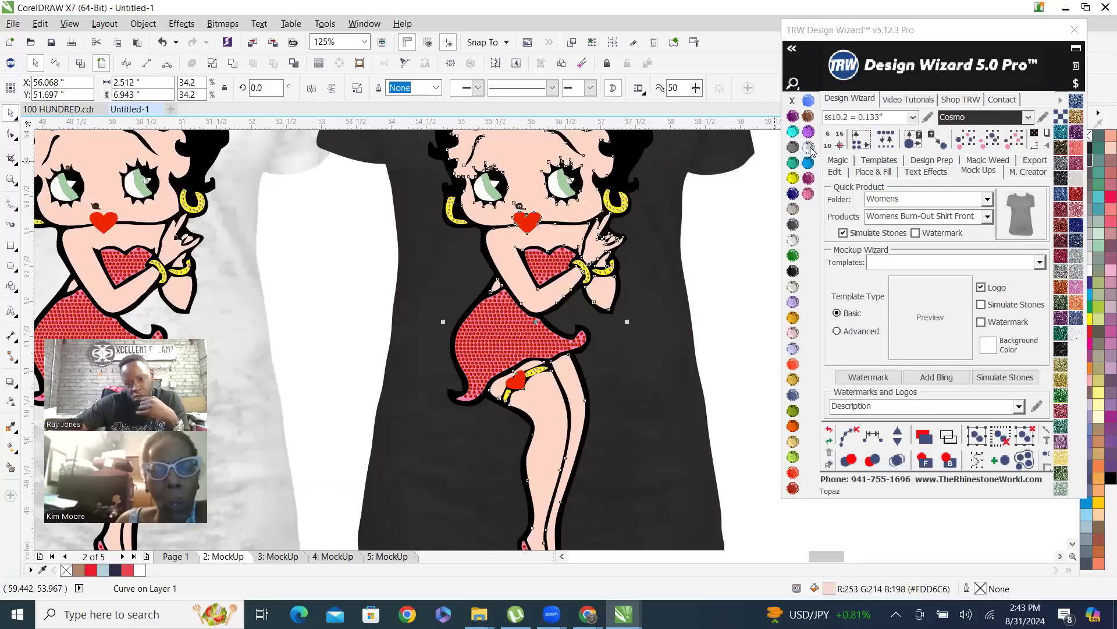
left_click(811, 118)
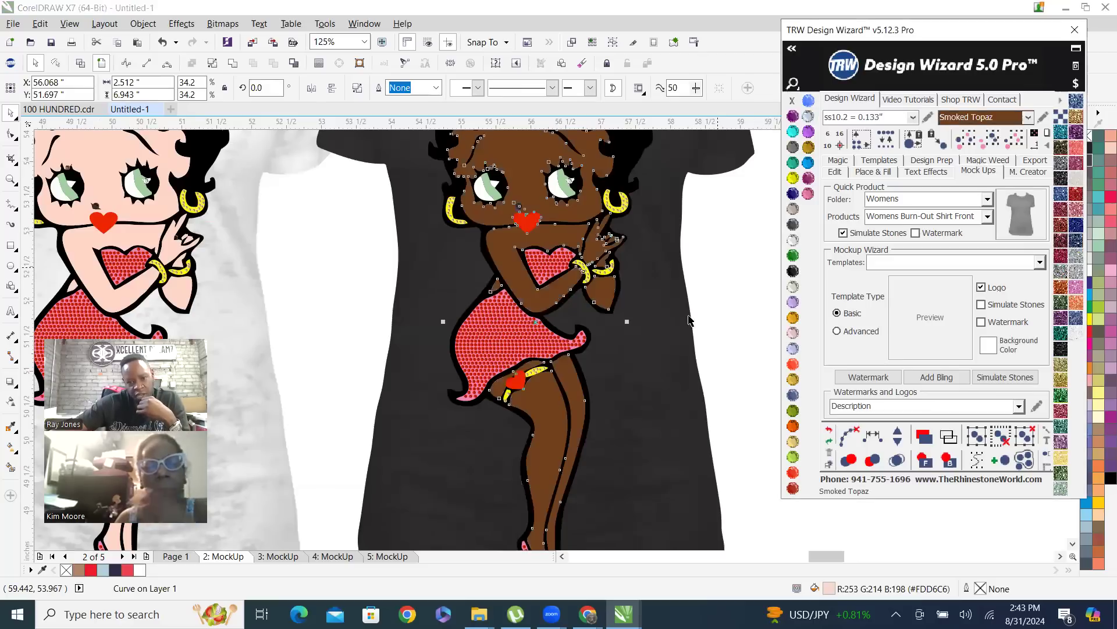
left_click(724, 254)
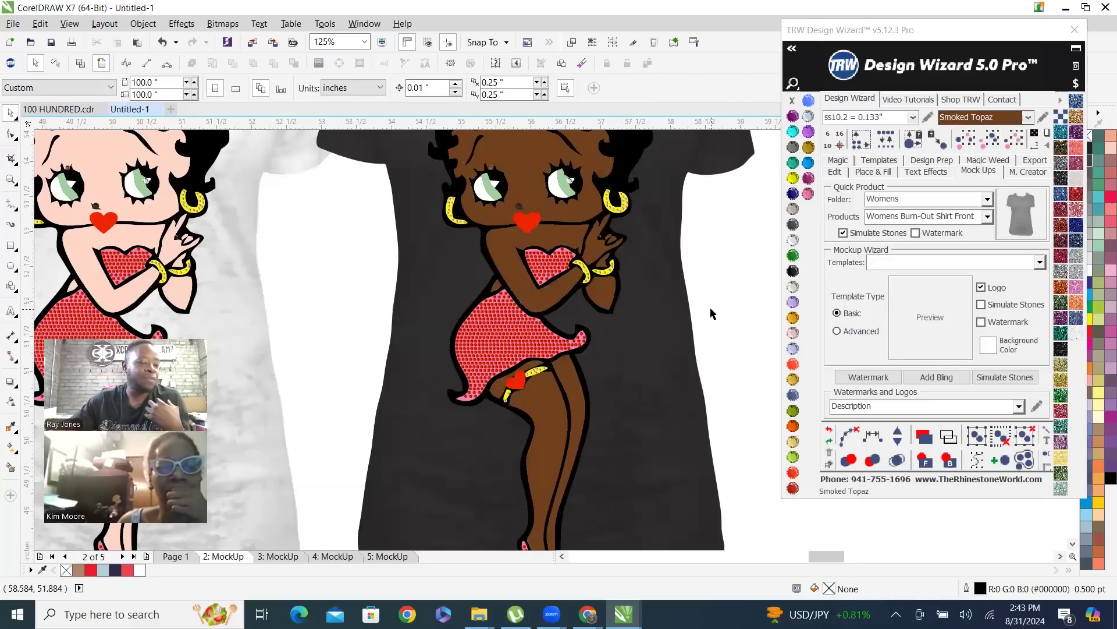
Send the pink dress shape of the dark shirt's figure to the back, leaving only its red stones in front
scroll(445, 405, "up", 3)
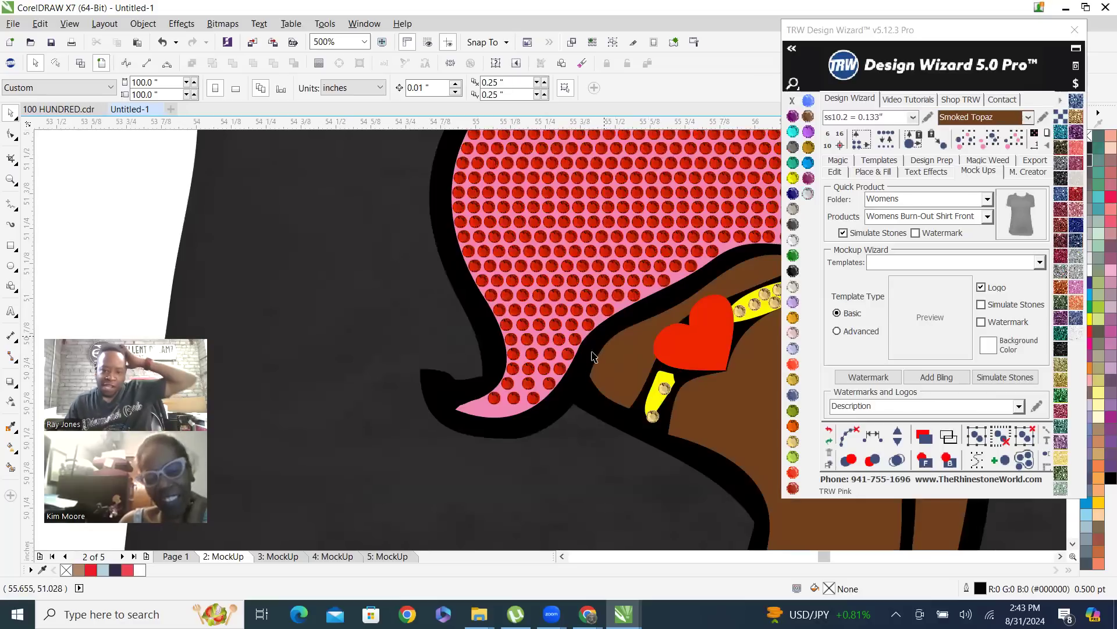
left_click(487, 412)
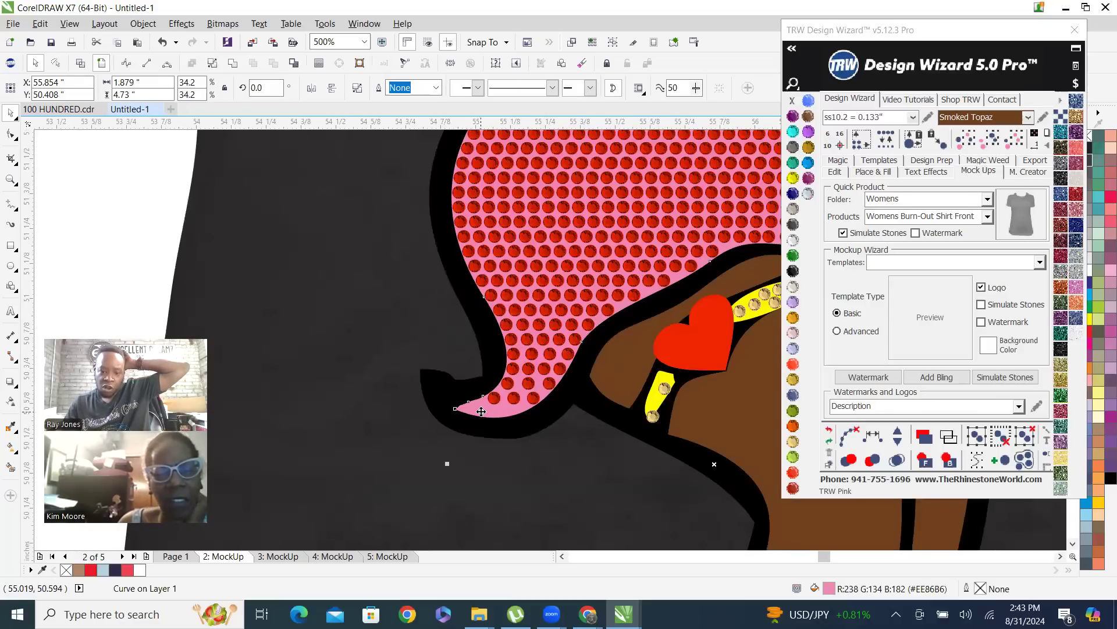
scroll(482, 411, "down", 2)
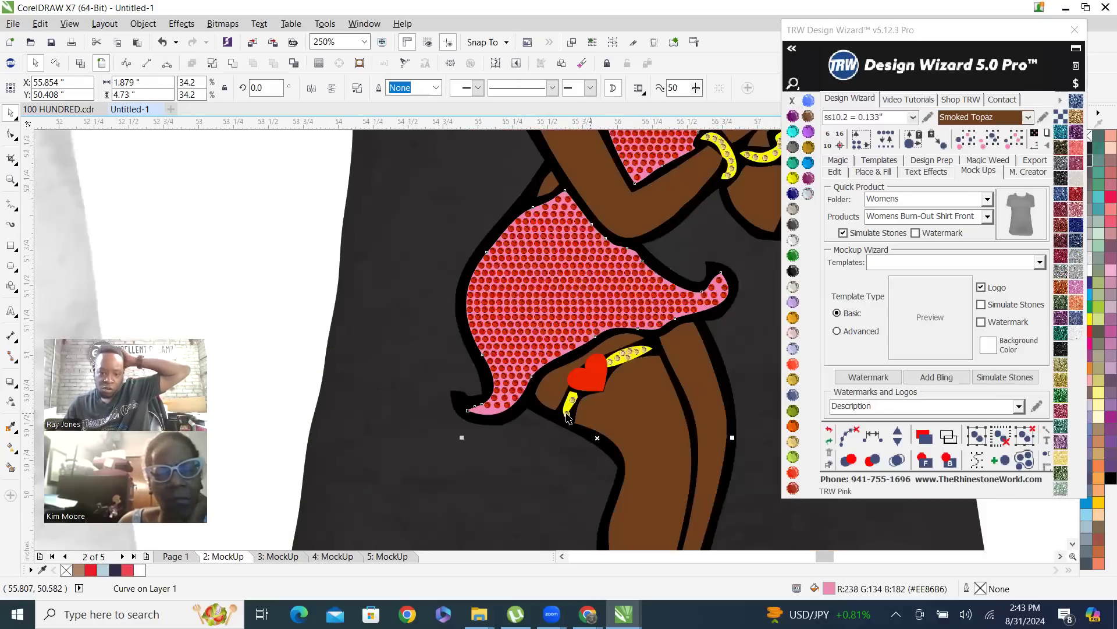
left_click(949, 460)
scroll(588, 462, "down", 2)
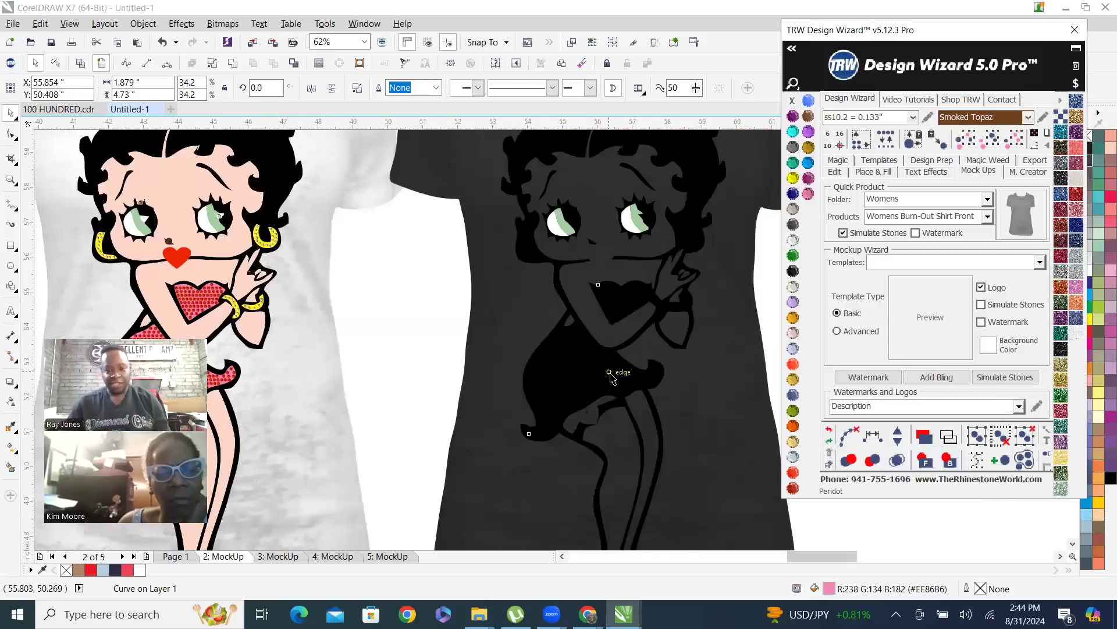
Send the yellow jewelry and garter shape of the dark shirt's figure to the back, behind the shirt
scroll(600, 419, "up", 1)
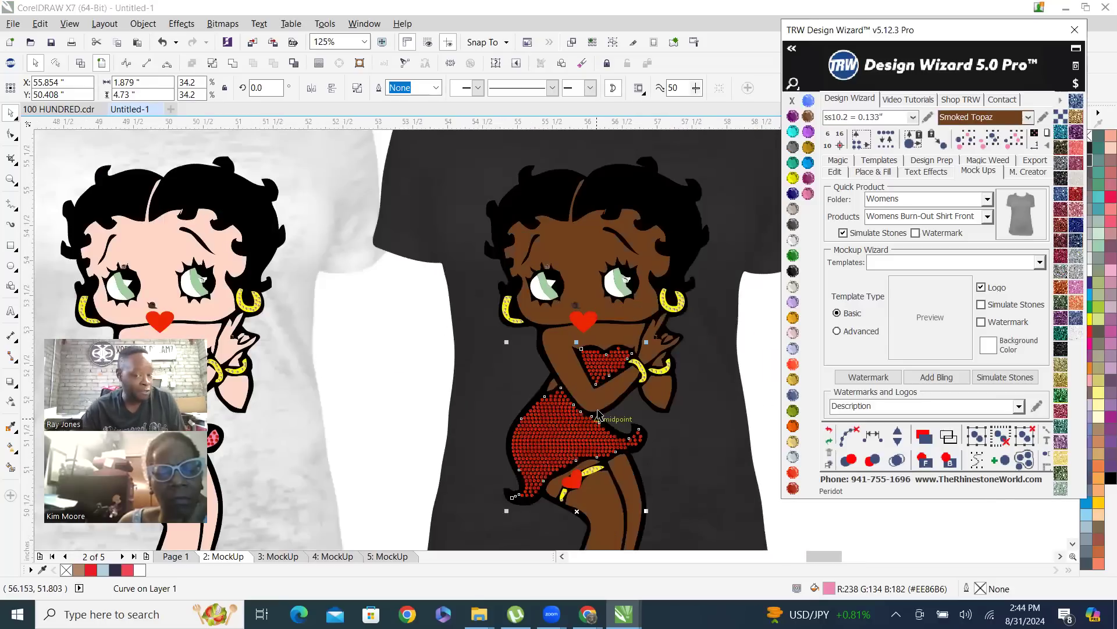
scroll(682, 255, "up", 6)
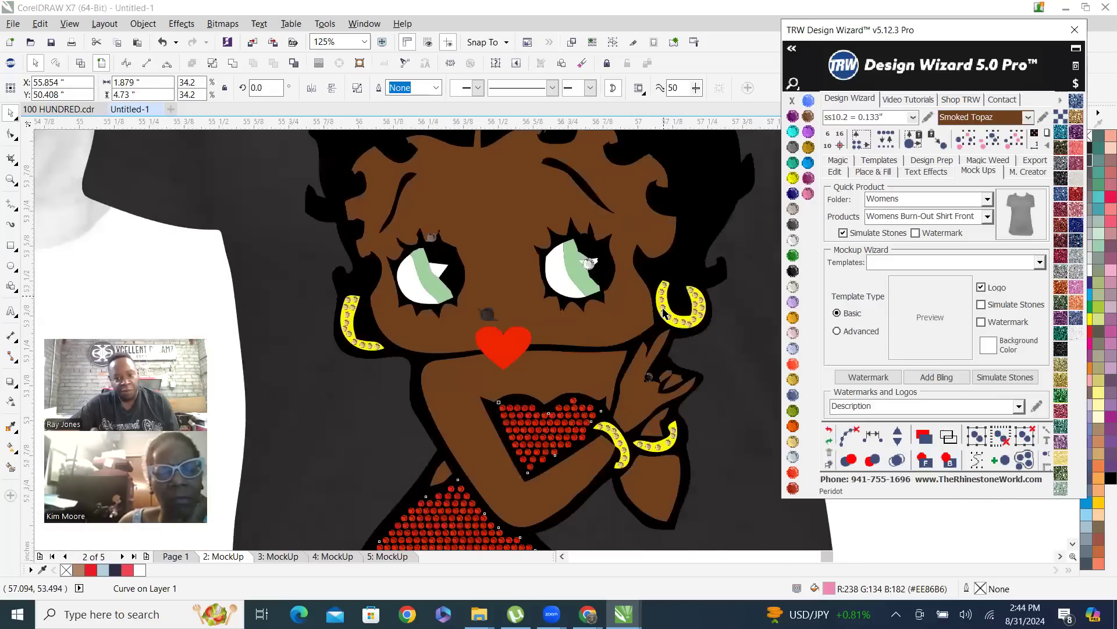
left_click(699, 294)
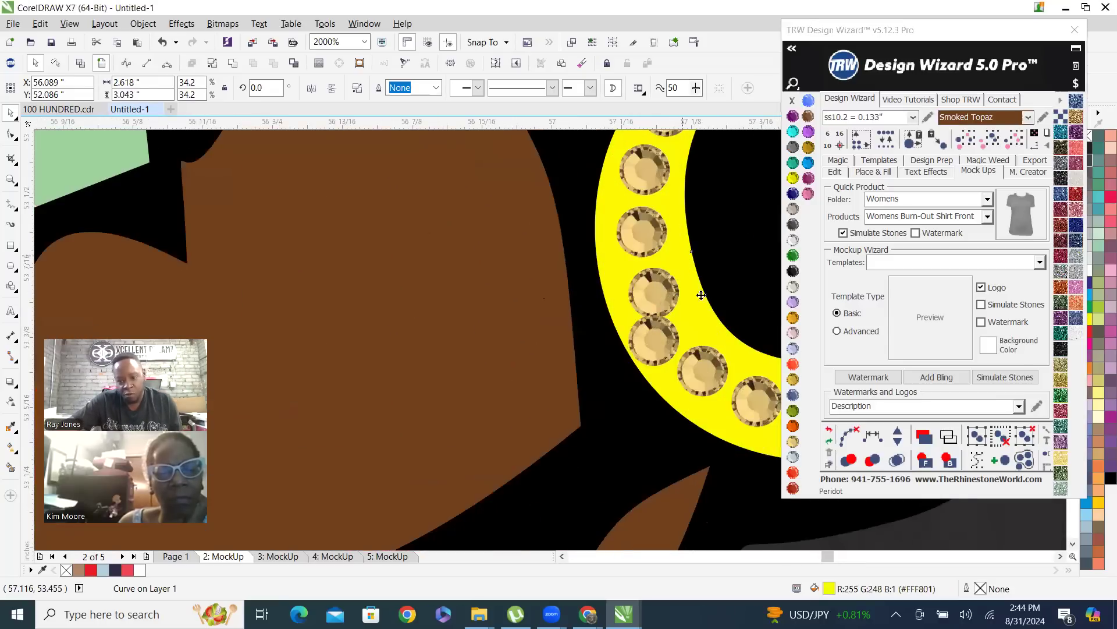
left_click(946, 460)
scroll(573, 333, "down", 1)
scroll(665, 368, "down", 5)
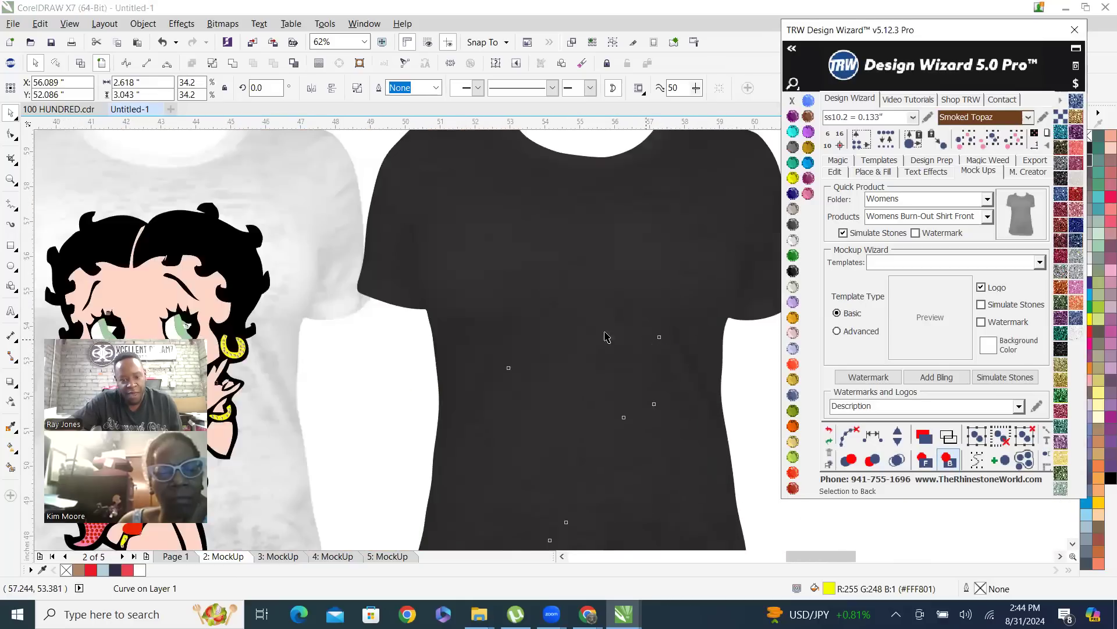
left_click(628, 220)
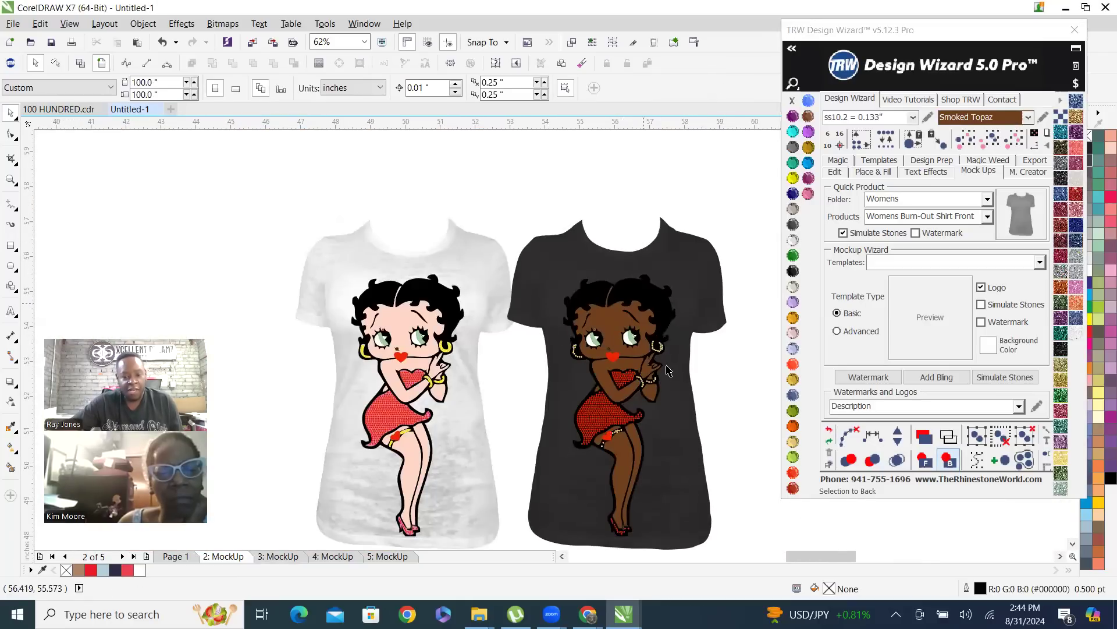
scroll(612, 530, "up", 3)
scroll(593, 475, "down", 1)
scroll(638, 402, "down", 1)
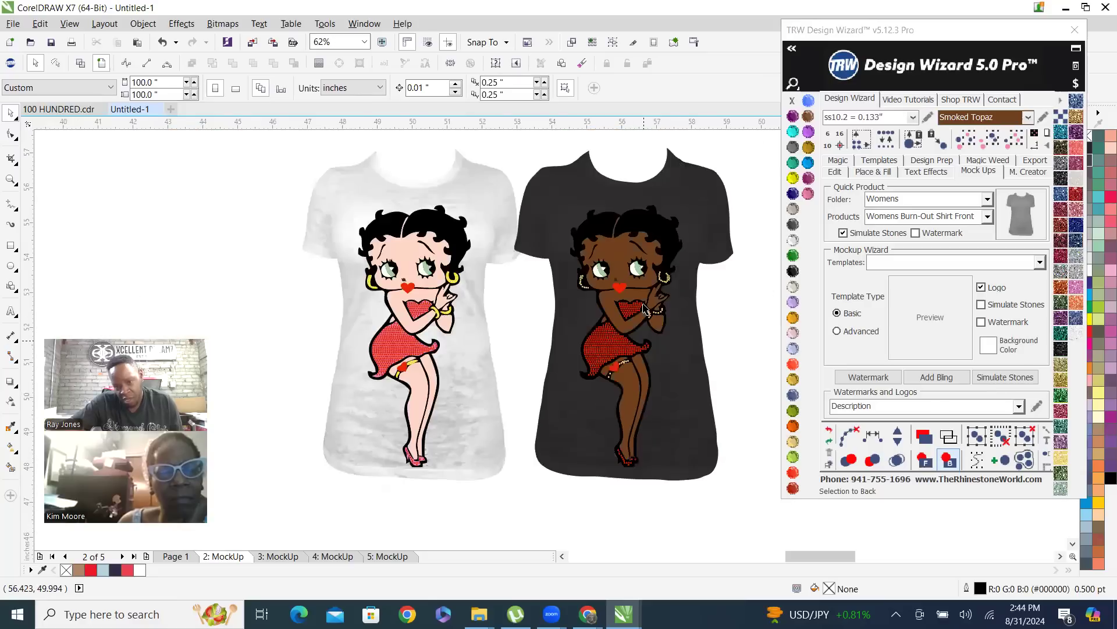
scroll(628, 280, "up", 1)
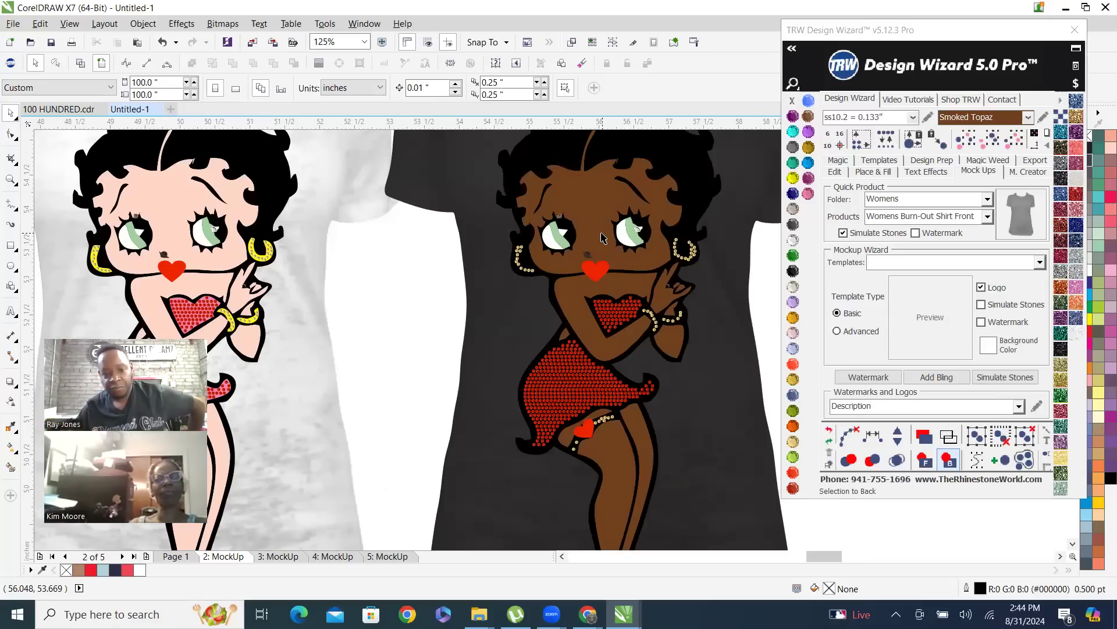
scroll(649, 293, "down", 2)
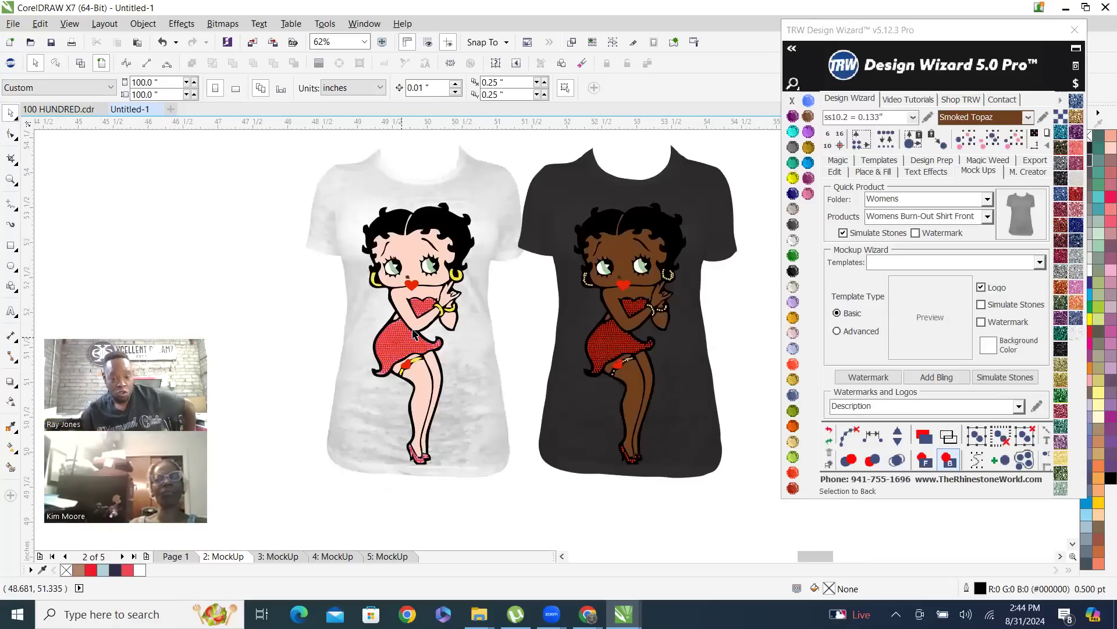
Recolor the skin of the figure on the white shirt with Light Topaz
scroll(349, 380, "up", 2)
left_click(397, 263)
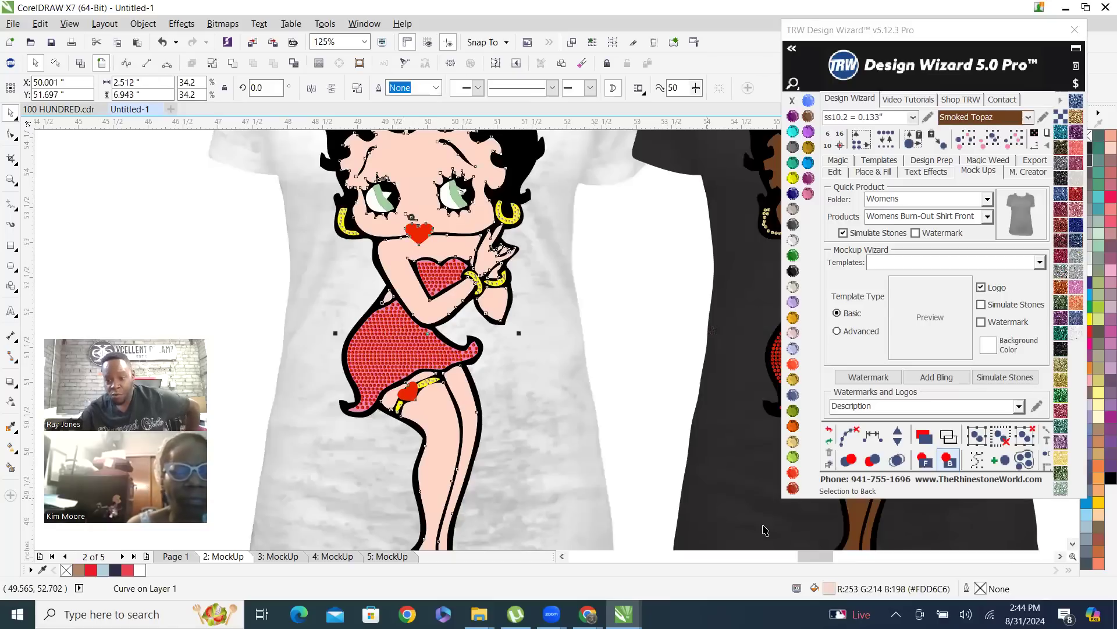
left_click(793, 378)
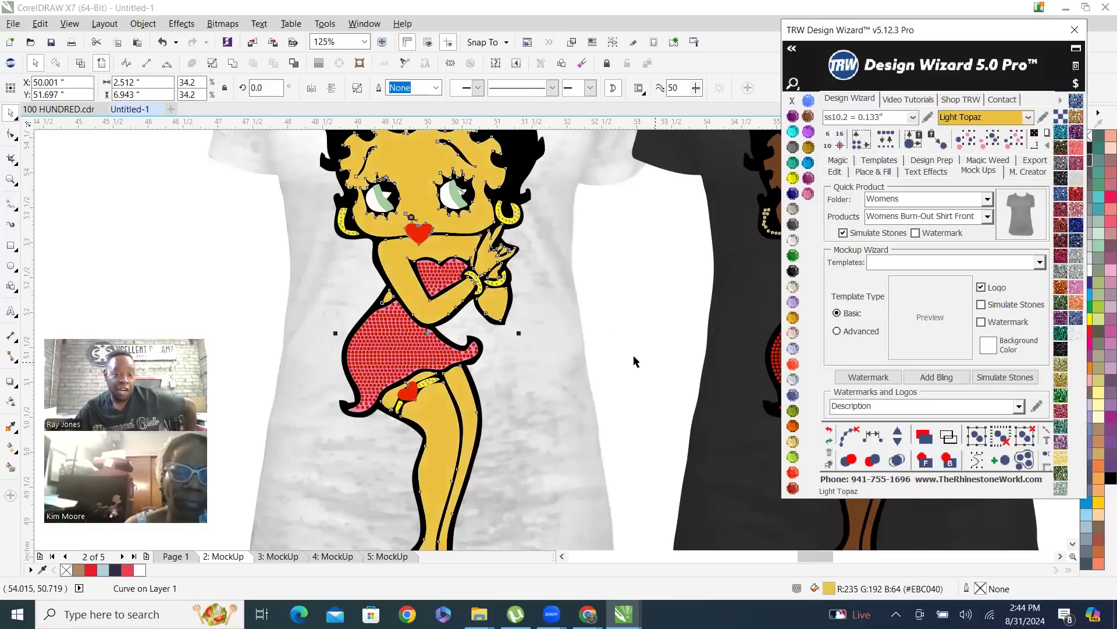
Recolor the pink dress shape behind the stones on the white shirt with Amethyst
scroll(365, 428, "up", 1)
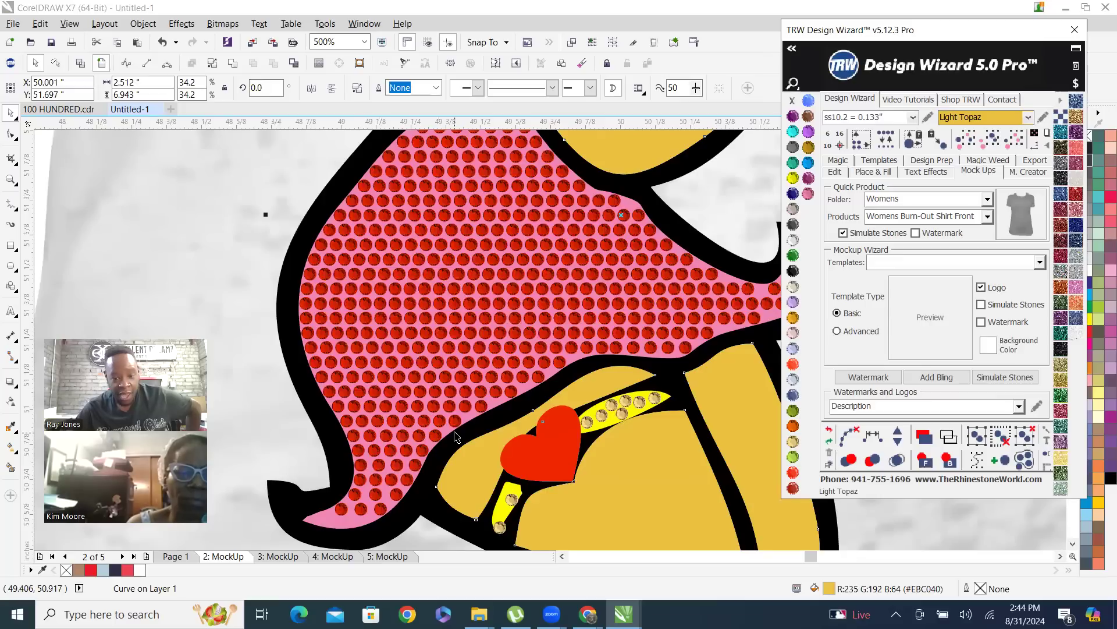
scroll(480, 421, "down", 1)
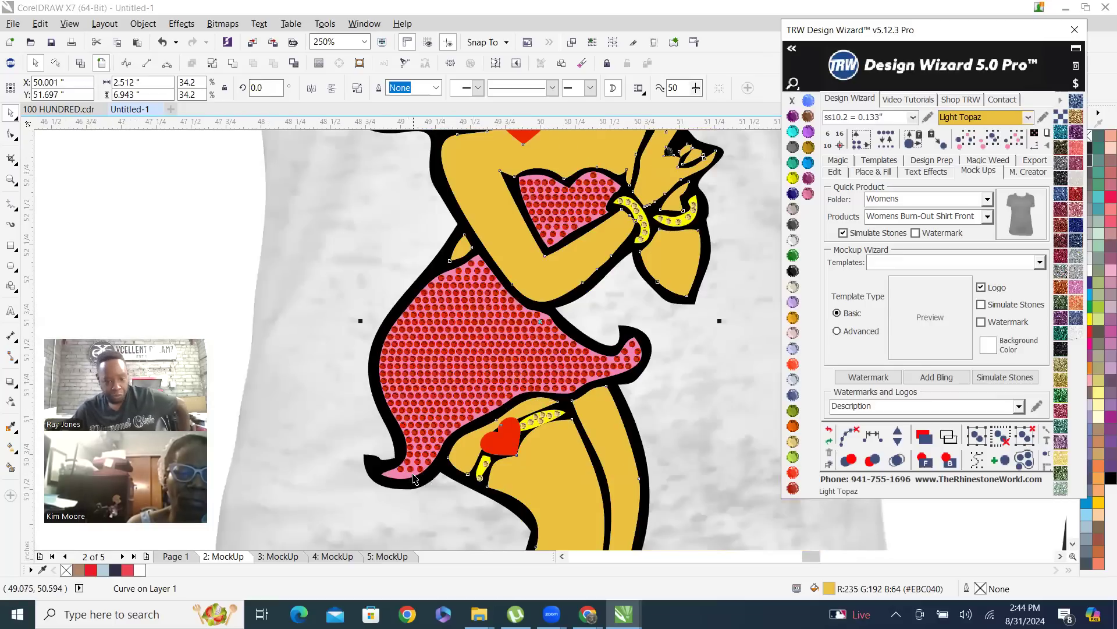
scroll(413, 479, "up", 2)
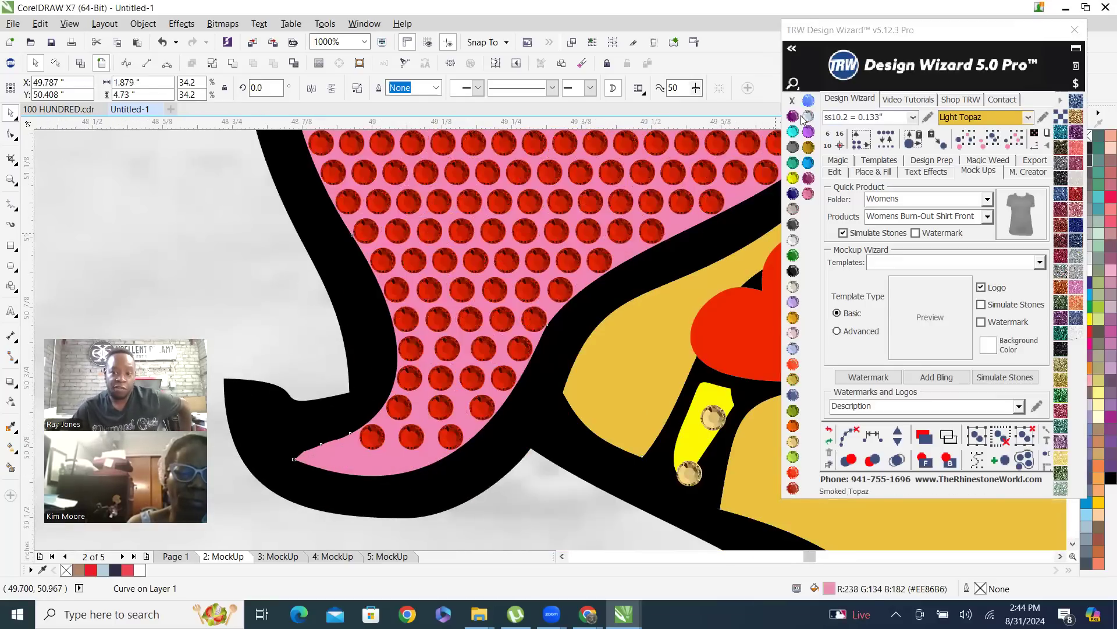
left_click(793, 116)
scroll(482, 410, "down", 4)
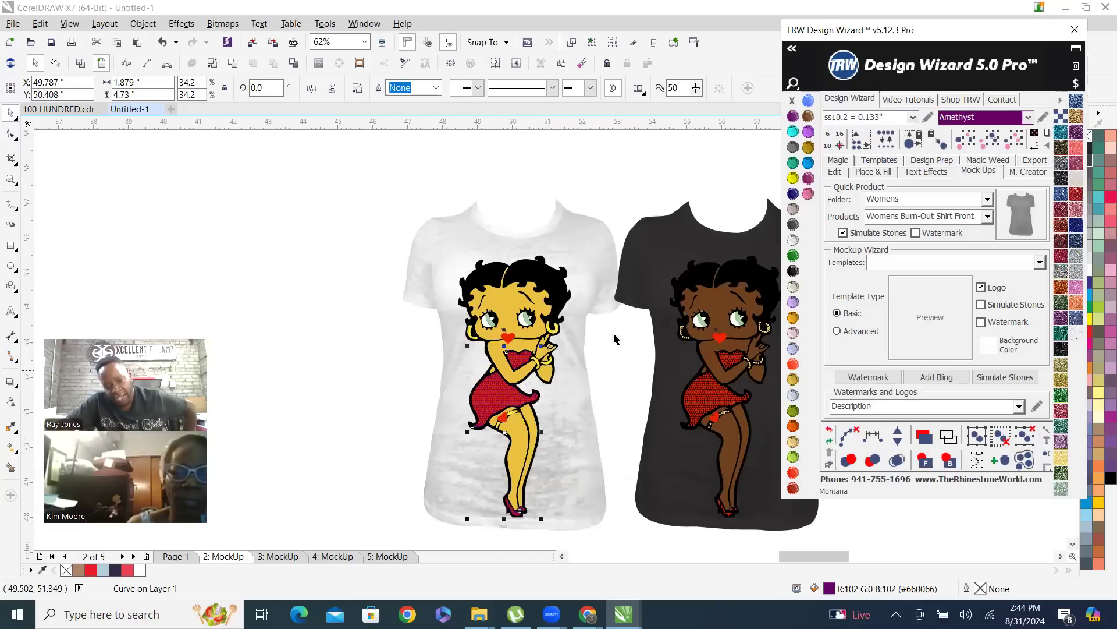
left_click(618, 187)
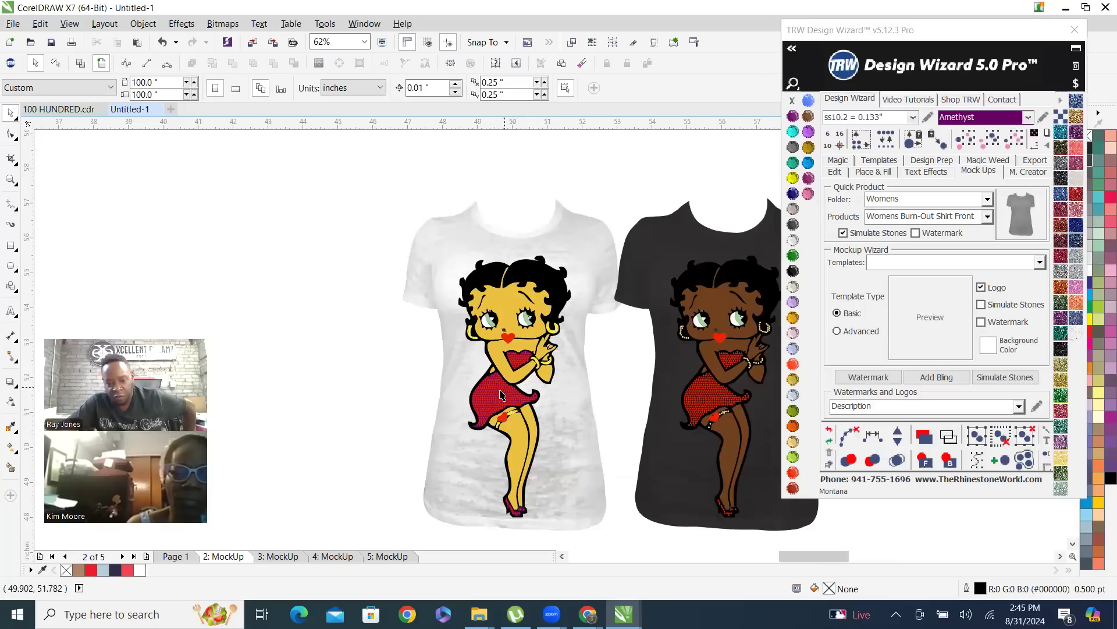
Select all red stones of the same size and color on both dresses and nudge them 15 inches up, off the shirts
left_click(524, 394)
left_click(1014, 138)
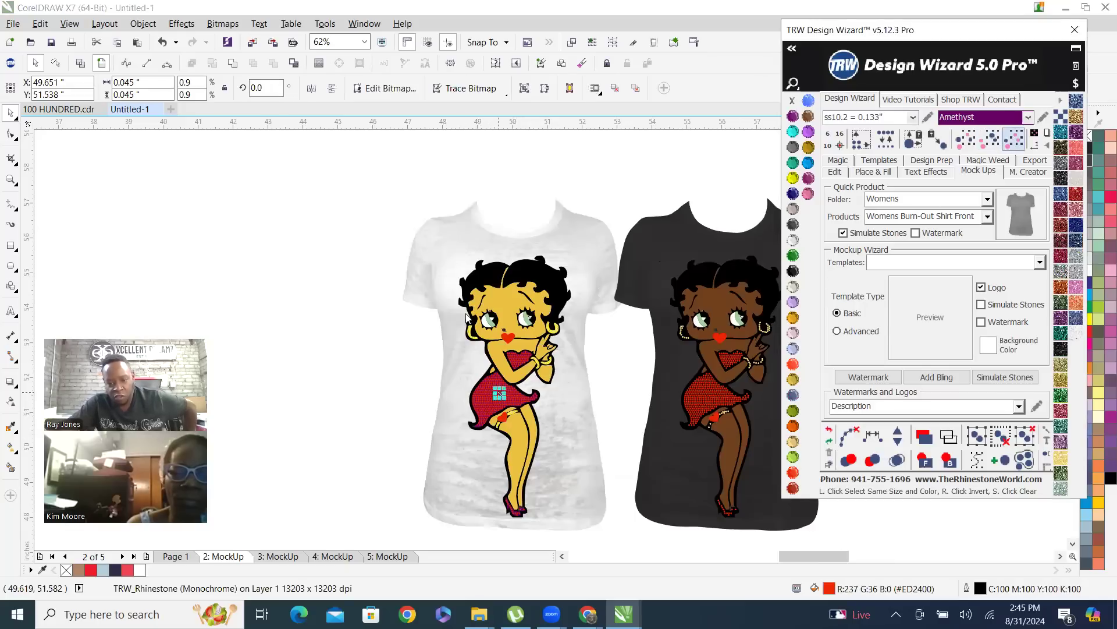
scroll(517, 409, "down", 1)
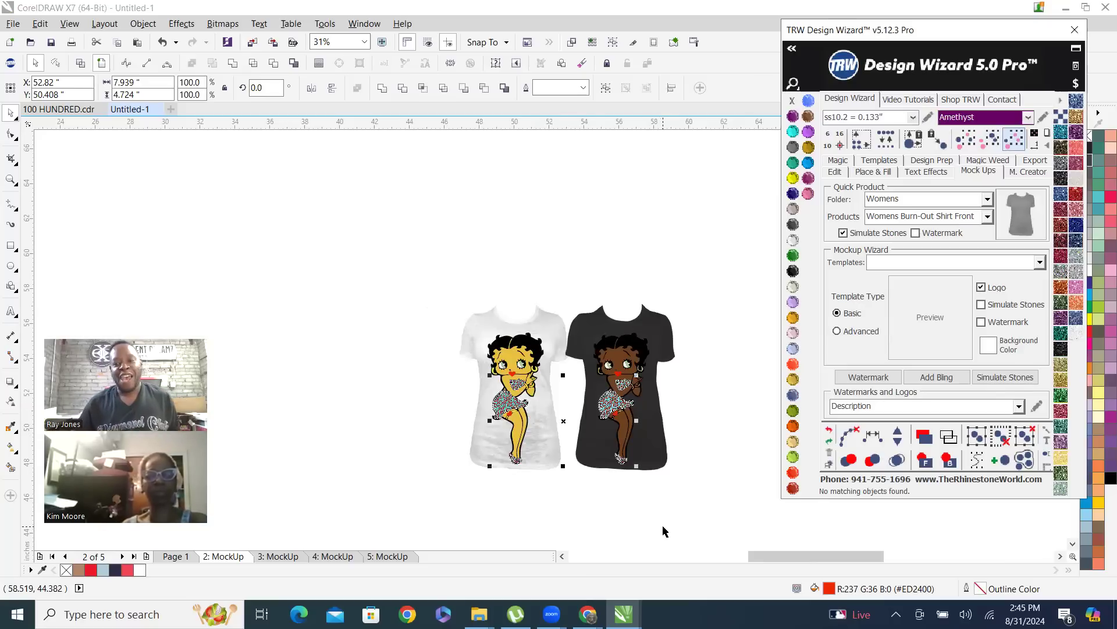
left_click(835, 172)
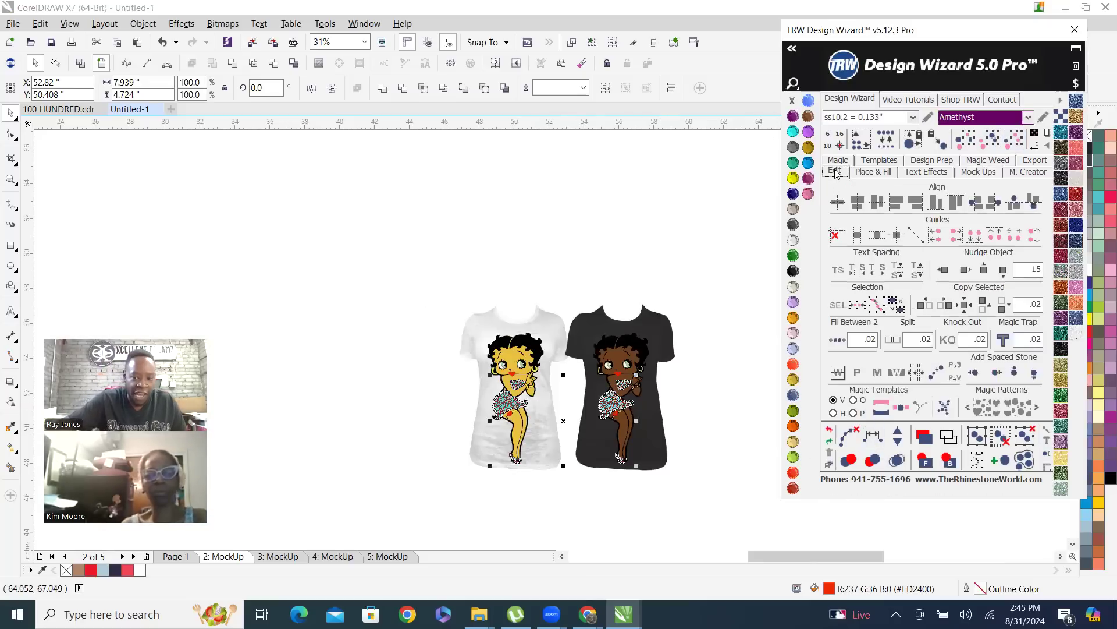
left_click(984, 271)
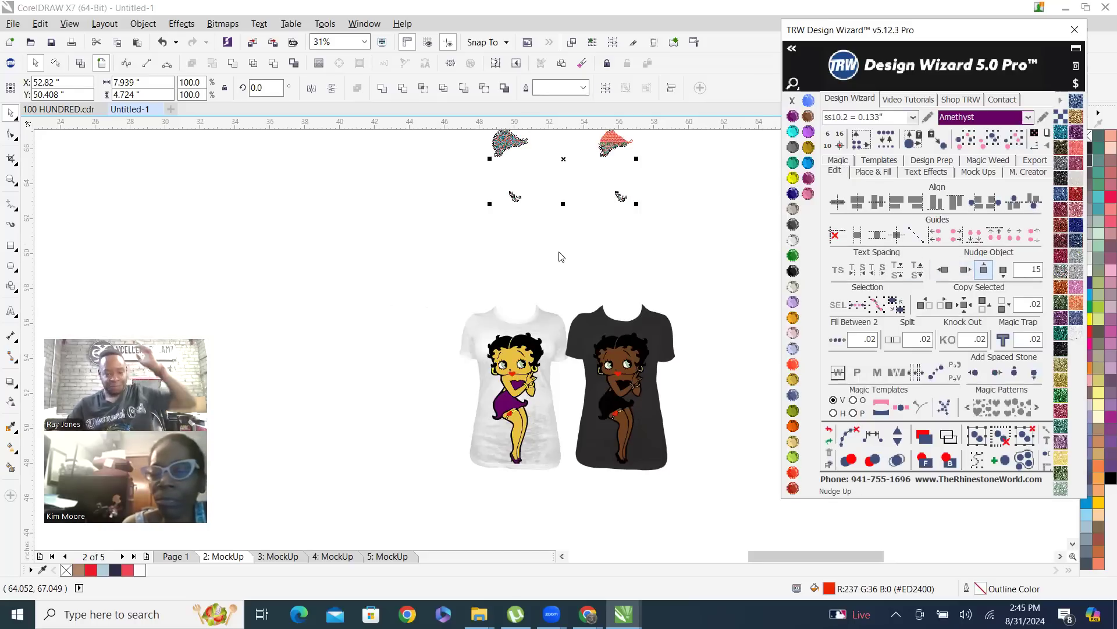
left_click(558, 224)
Select the separated stones above the white shirt and recolor them with Amethyst
scroll(559, 224, "down", 2)
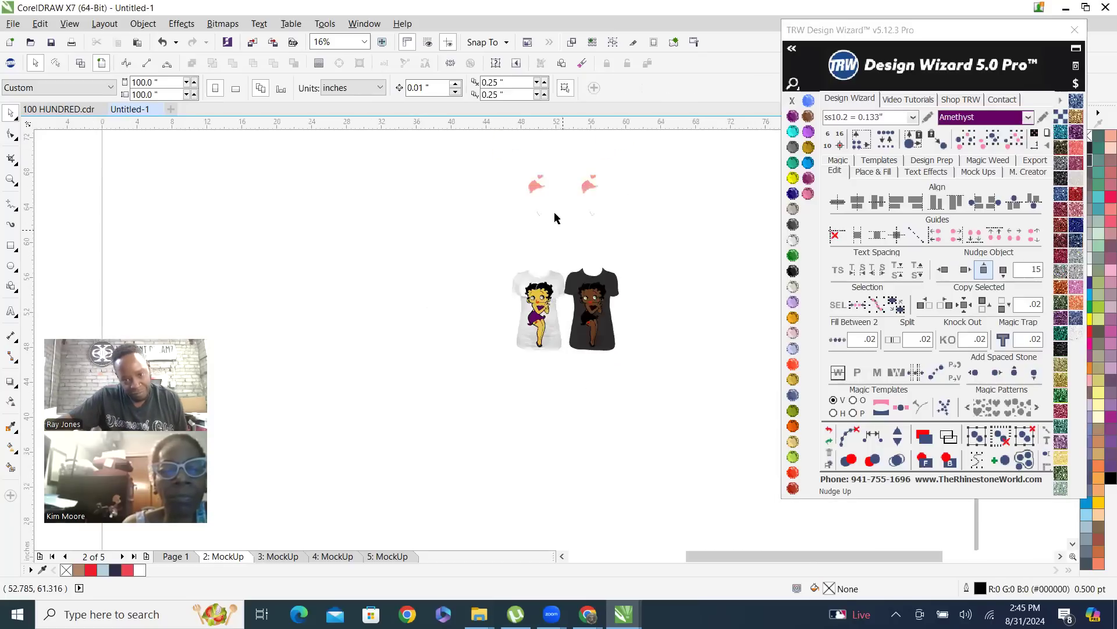
left_click_drag(494, 155, 564, 242)
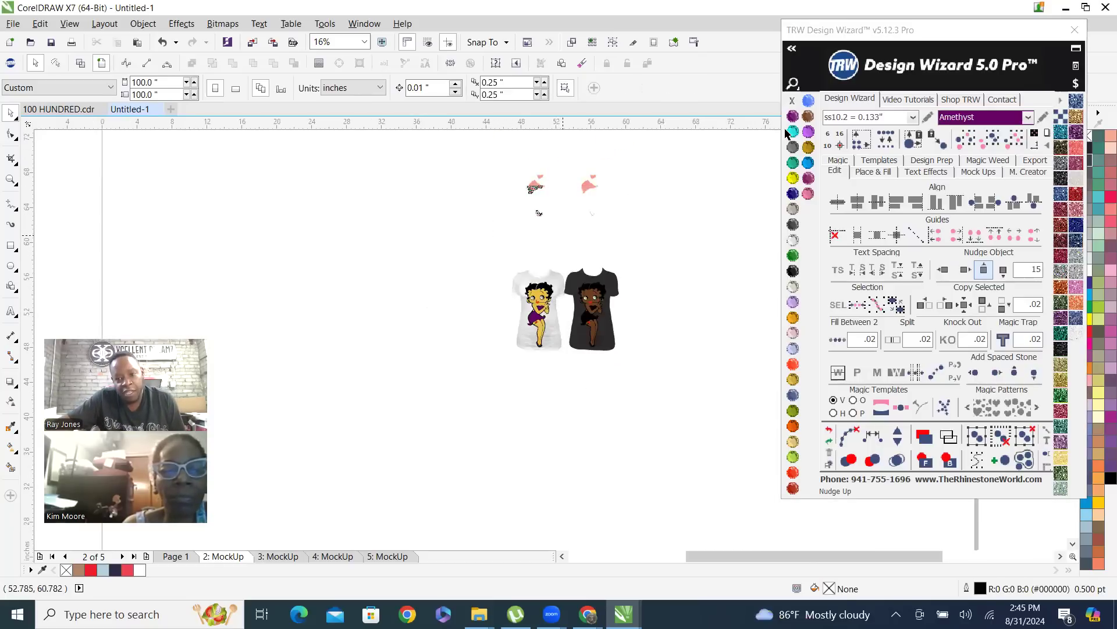
left_click(792, 117)
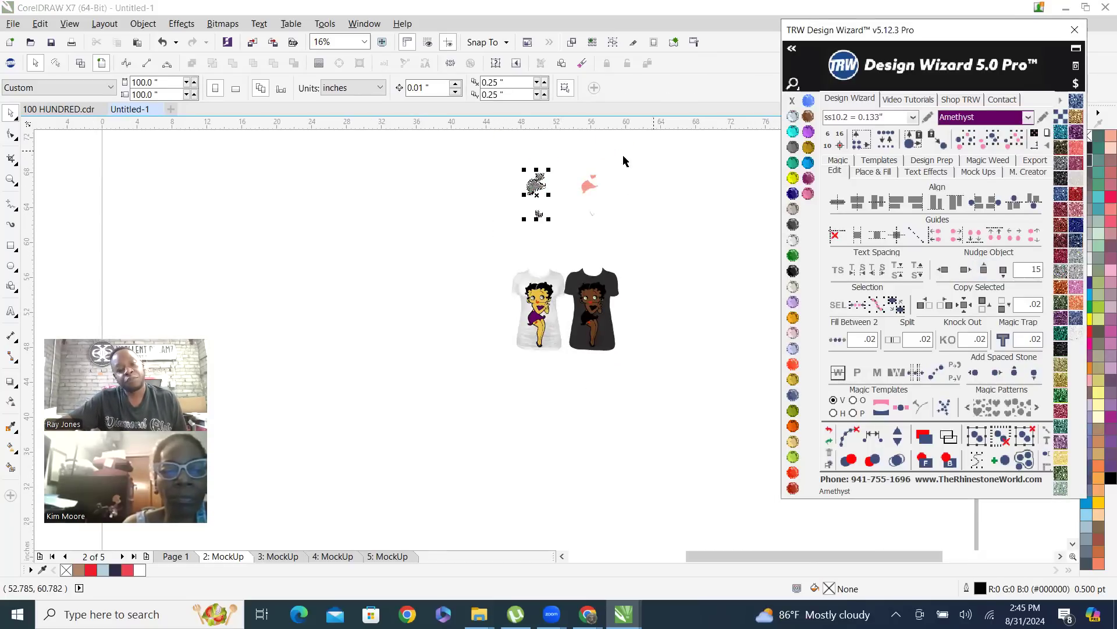
scroll(579, 158, "up", 2)
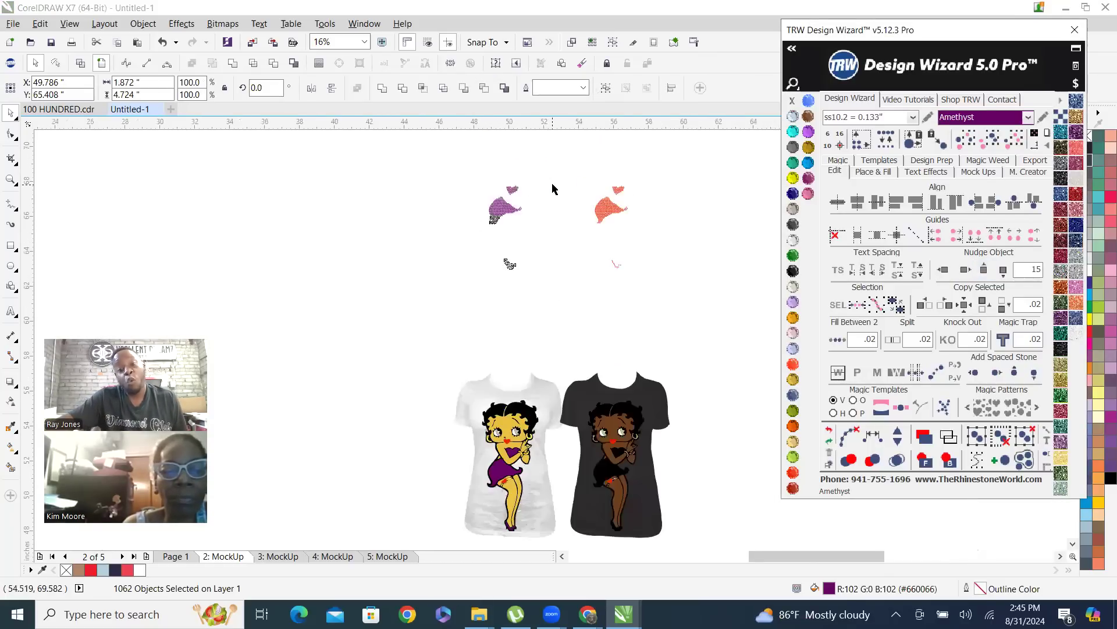
Group the Amethyst stones above the white shirt and nudge them 15 inches down, back onto the dress
right_click(499, 210)
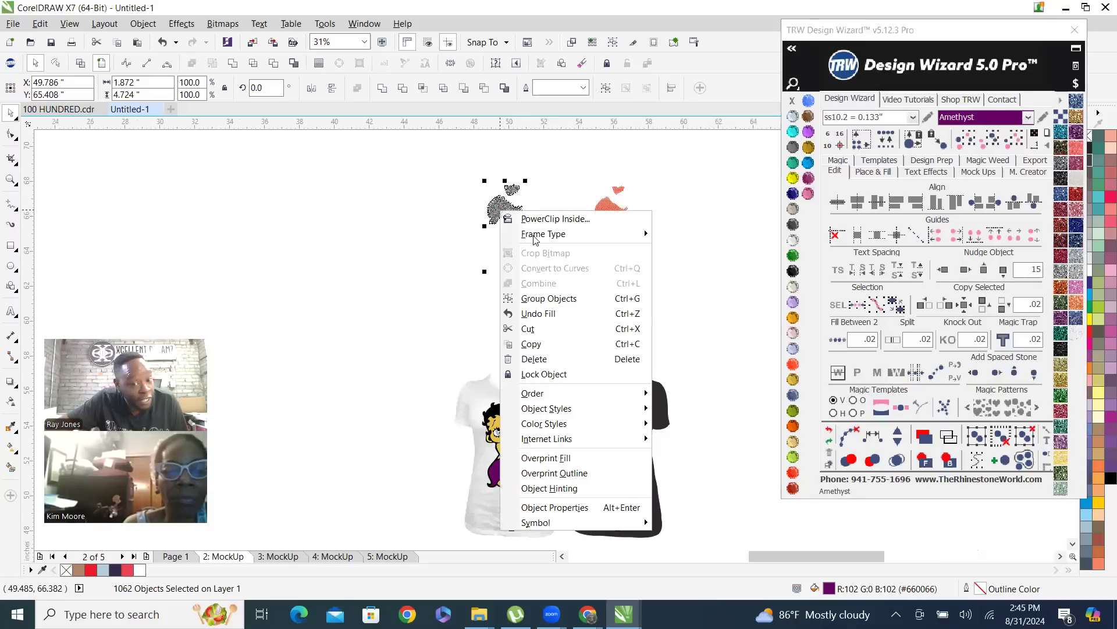
left_click(571, 299)
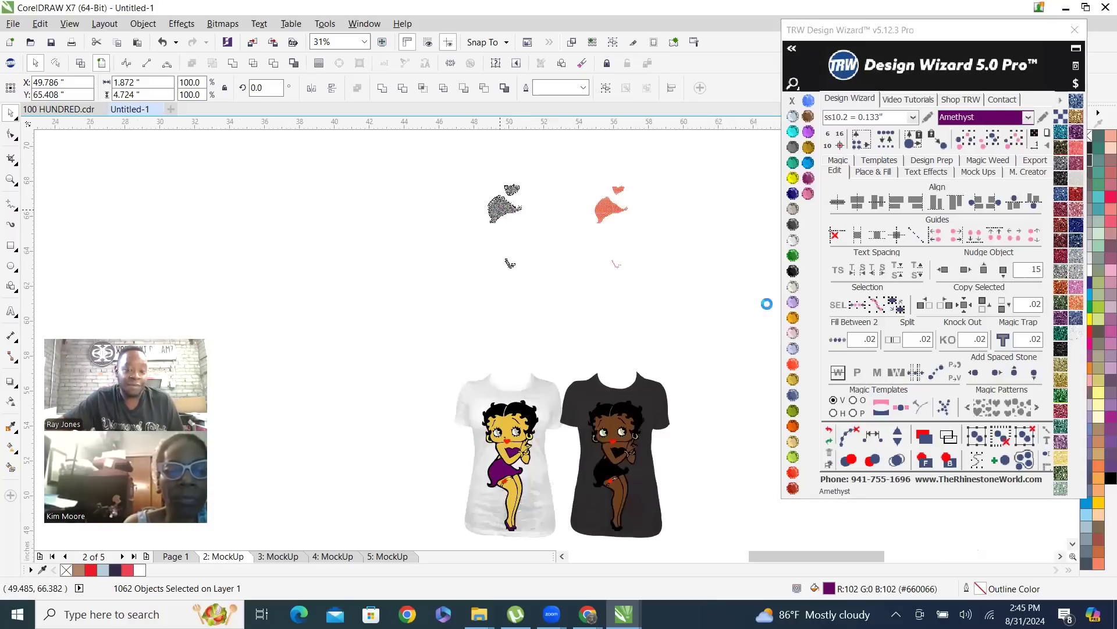
left_click(1003, 269)
Group the red stones above the dark shirt and nudge them 15 inches down, back onto the dress
left_click_drag(545, 156, 675, 282)
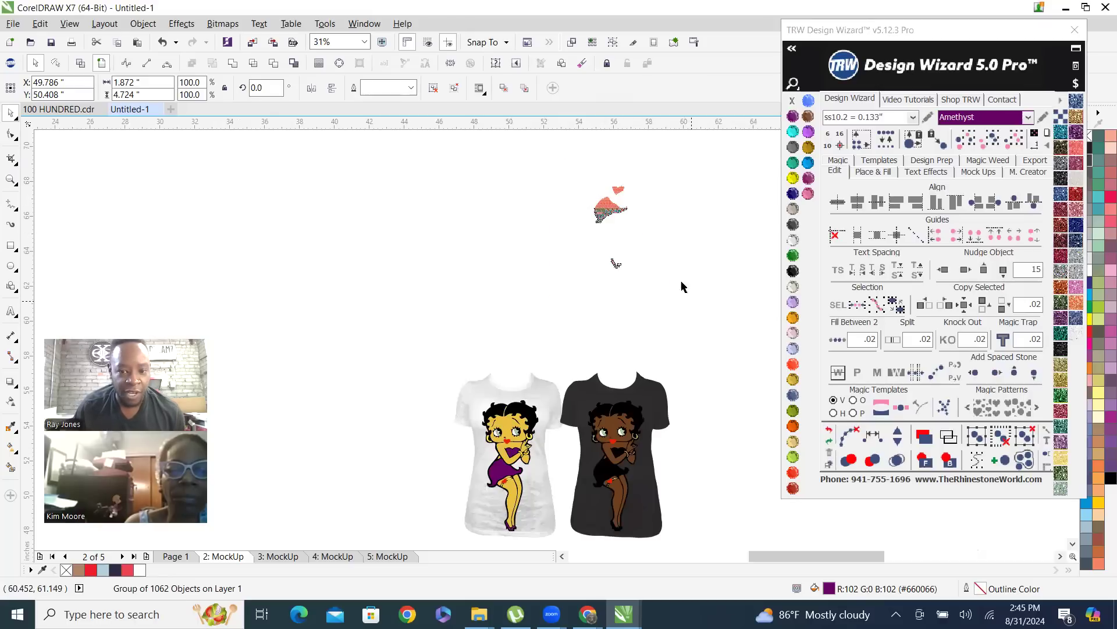
right_click(607, 210)
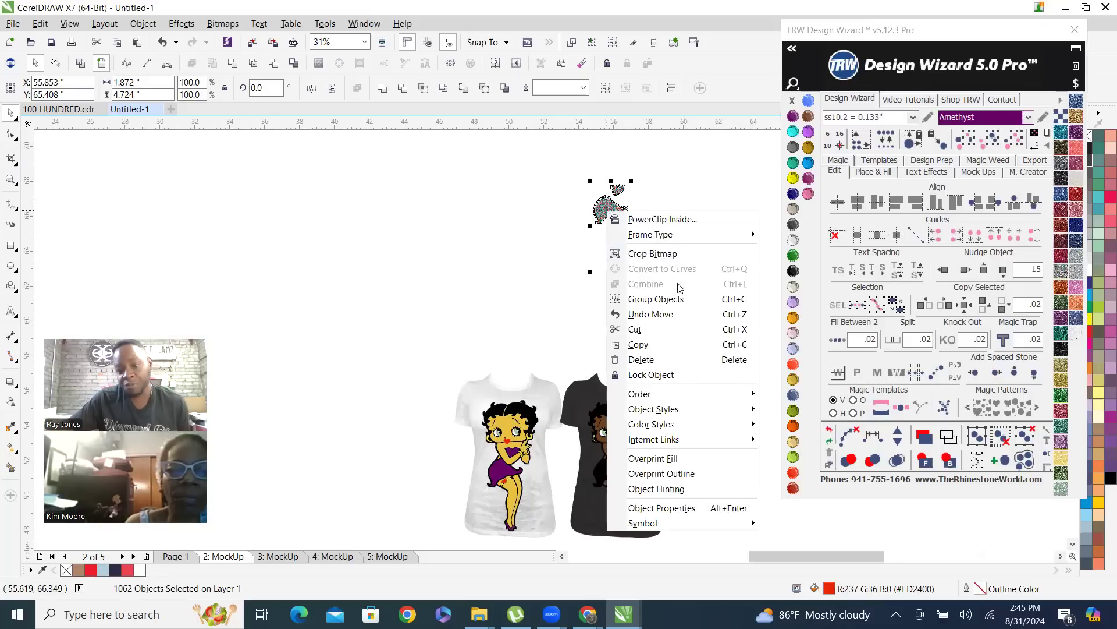
left_click(649, 297)
left_click(1004, 269)
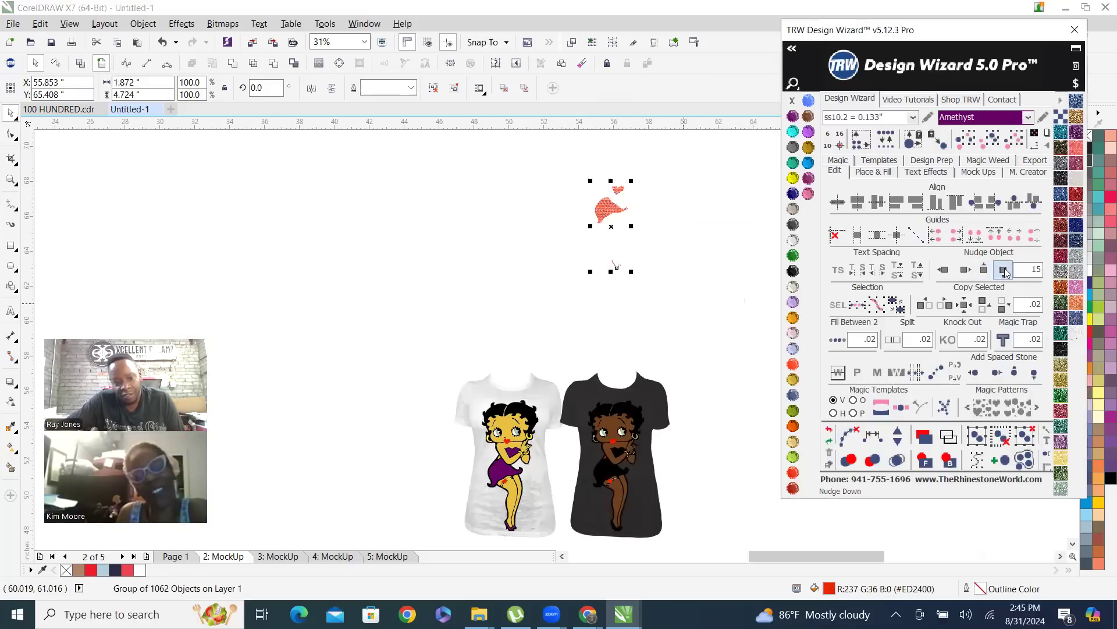
left_click(574, 344)
Recolor the dark burn-out shirt pale green with C40 M0 Y40 K0
scroll(524, 483, "up", 5)
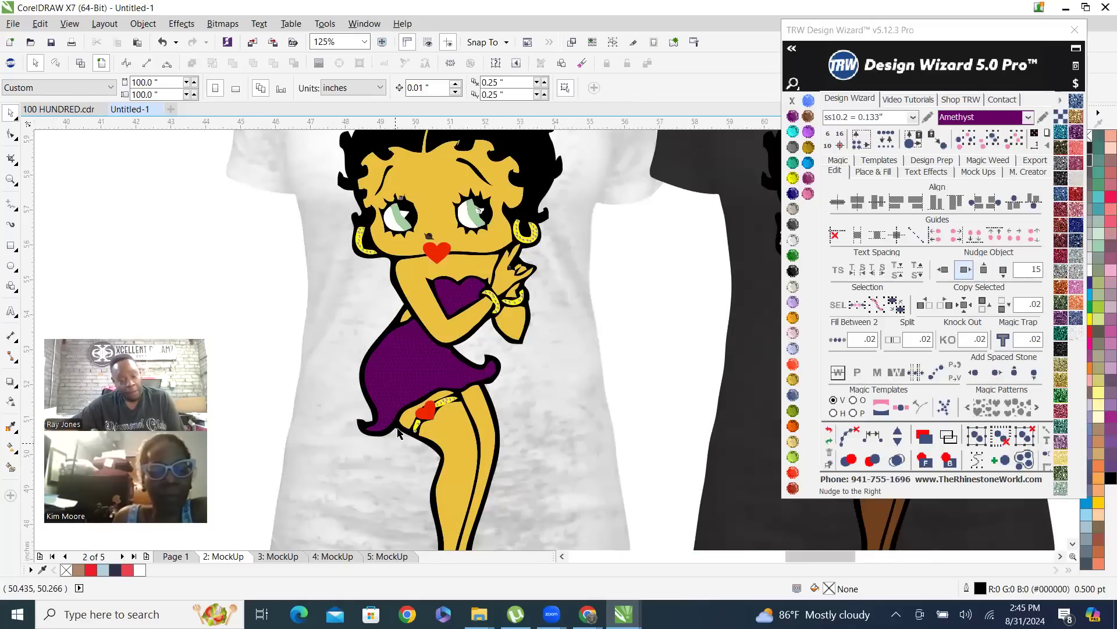
scroll(398, 431, "down", 2)
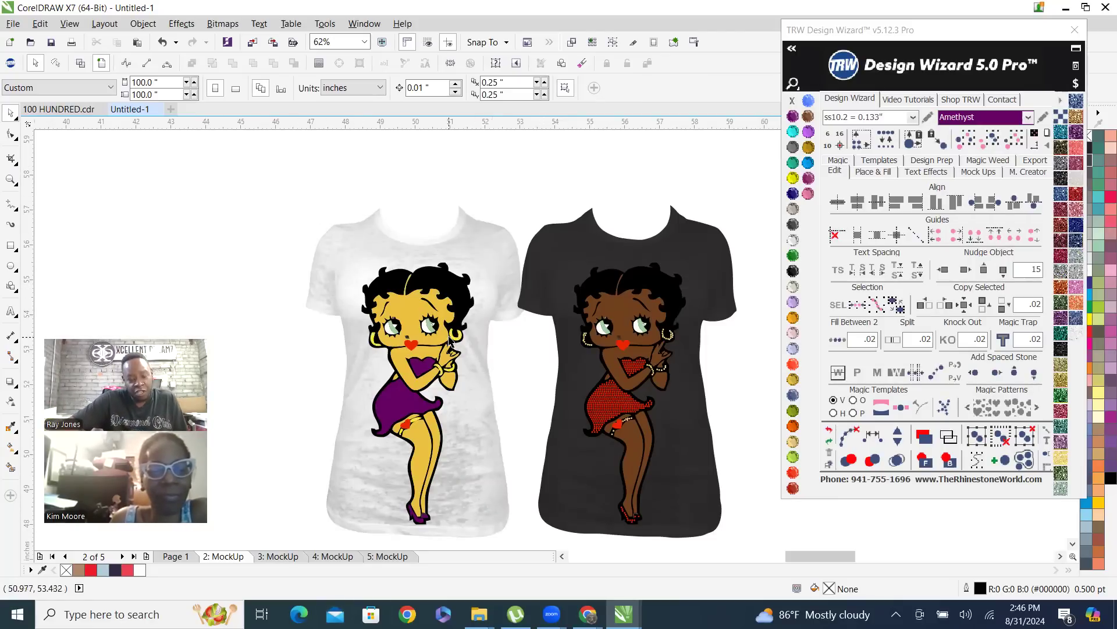
scroll(406, 430, "up", 1)
scroll(405, 431, "up", 1)
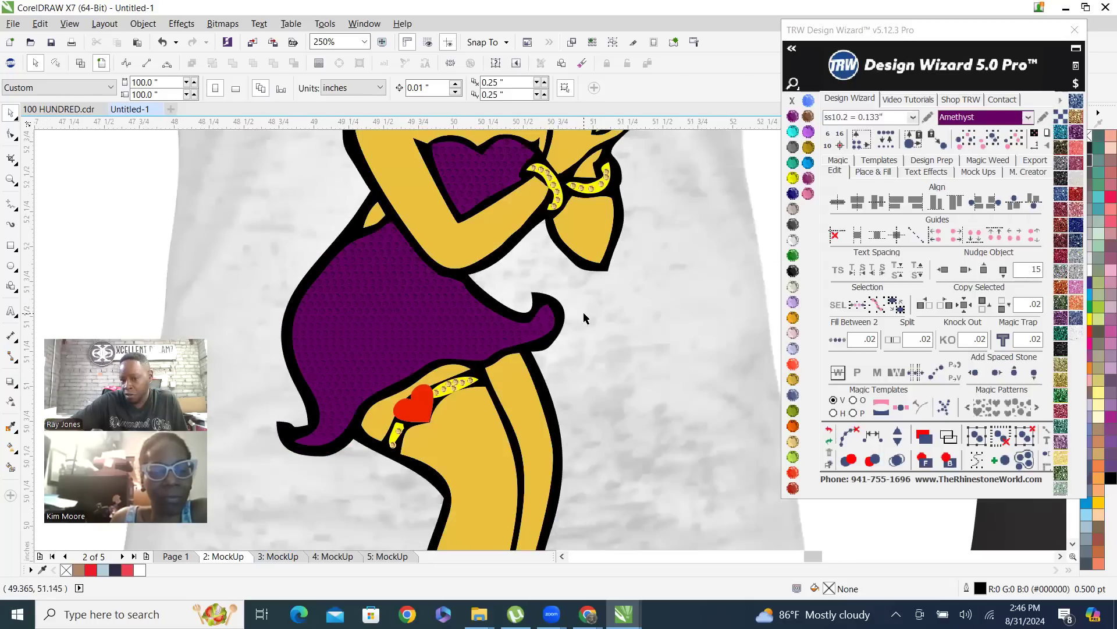
scroll(362, 394, "down", 1)
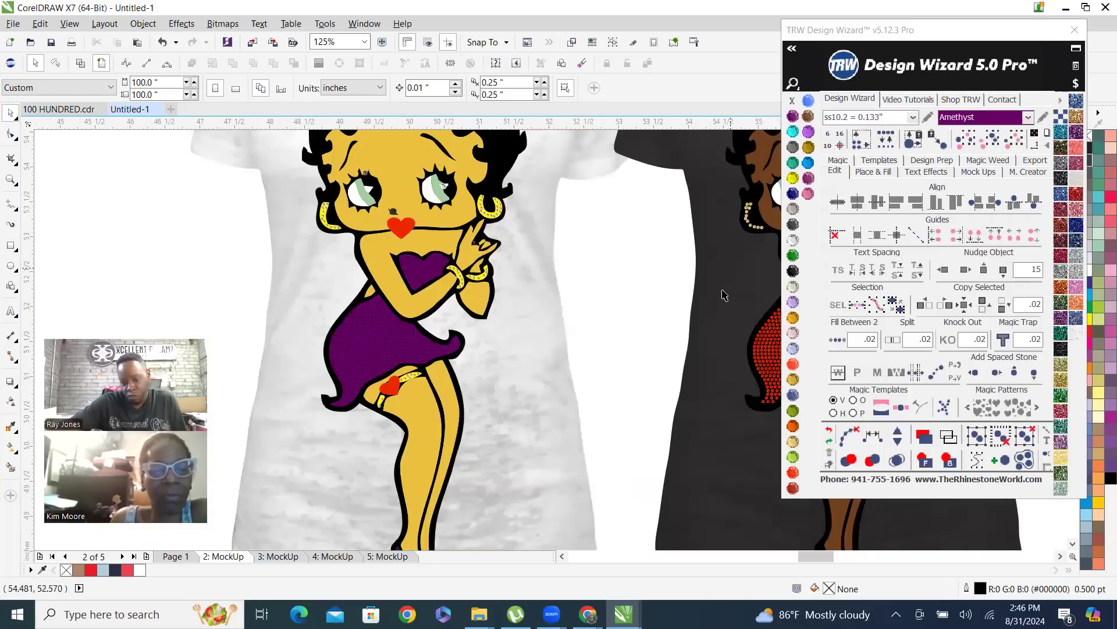
scroll(751, 340, "down", 2)
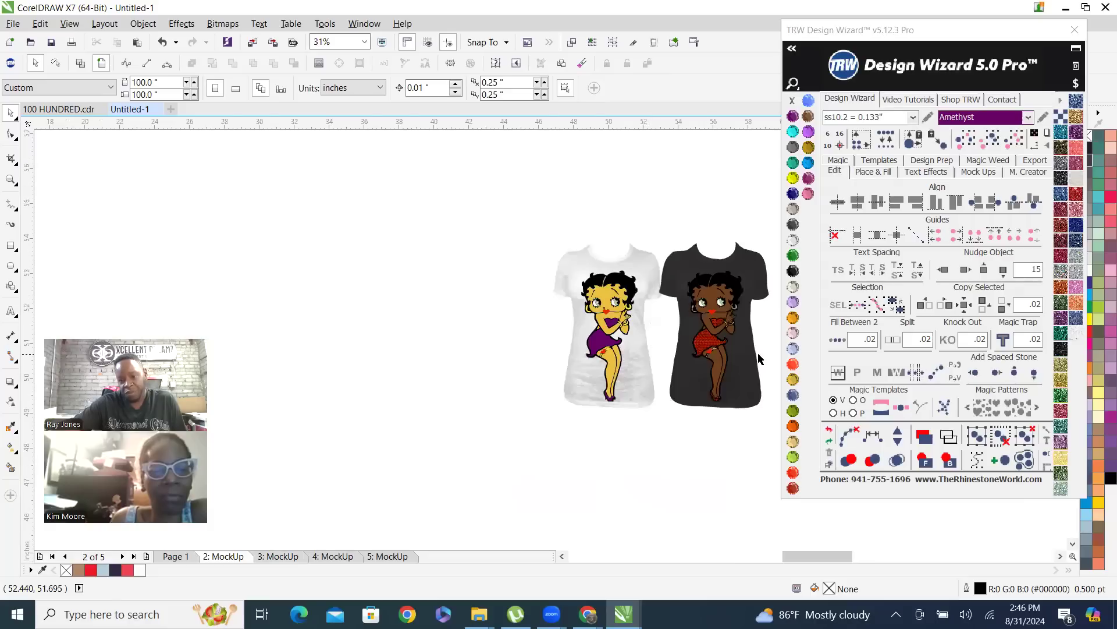
scroll(740, 336, "up", 1)
left_click(725, 374)
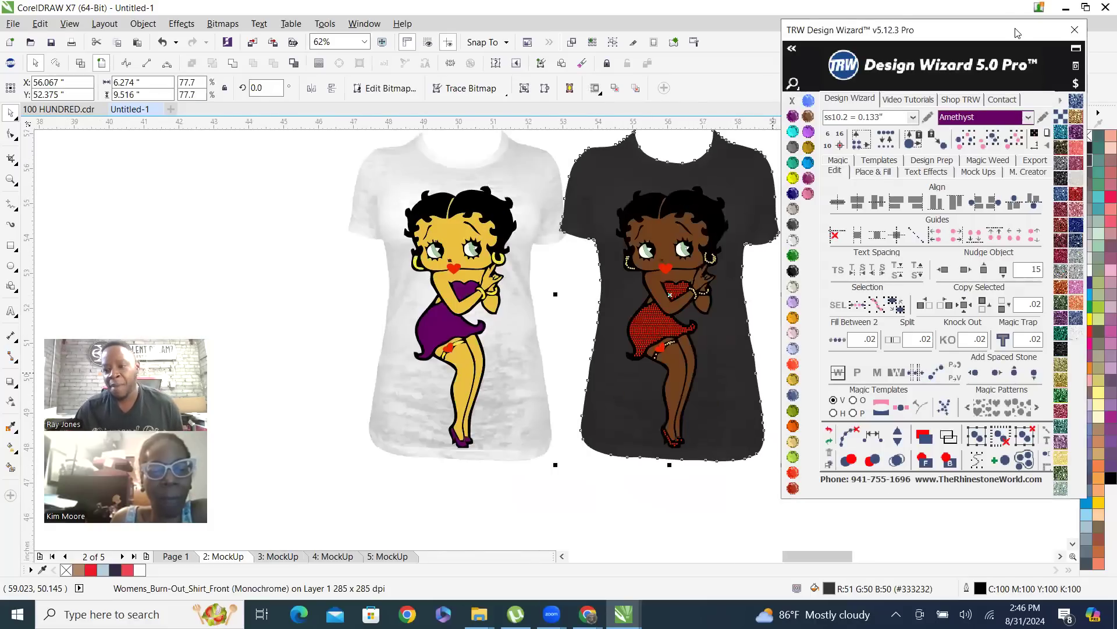
left_click_drag(1017, 33, 999, 63)
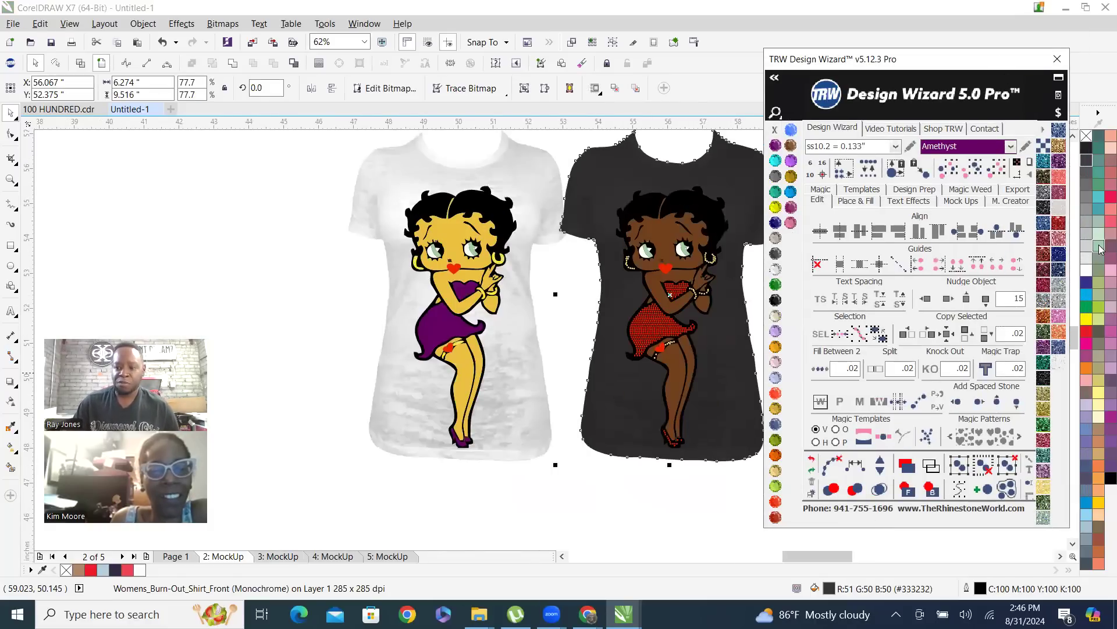
left_click(1100, 249)
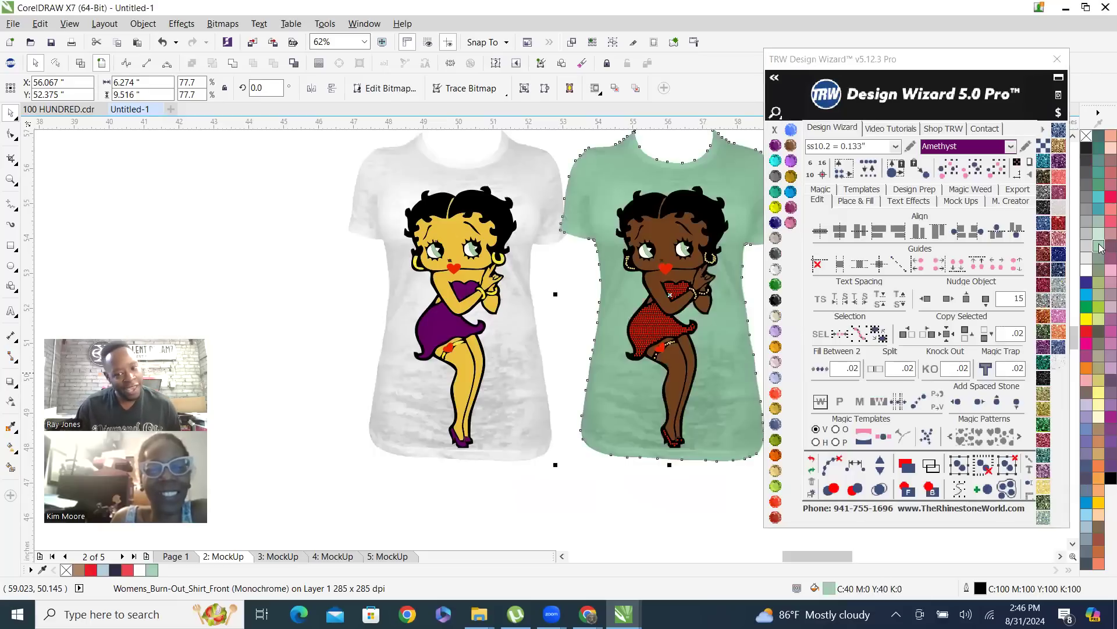
Recolor the red dress and shoe stones on the green shirt with Crystal
left_click(654, 321)
left_click(656, 325)
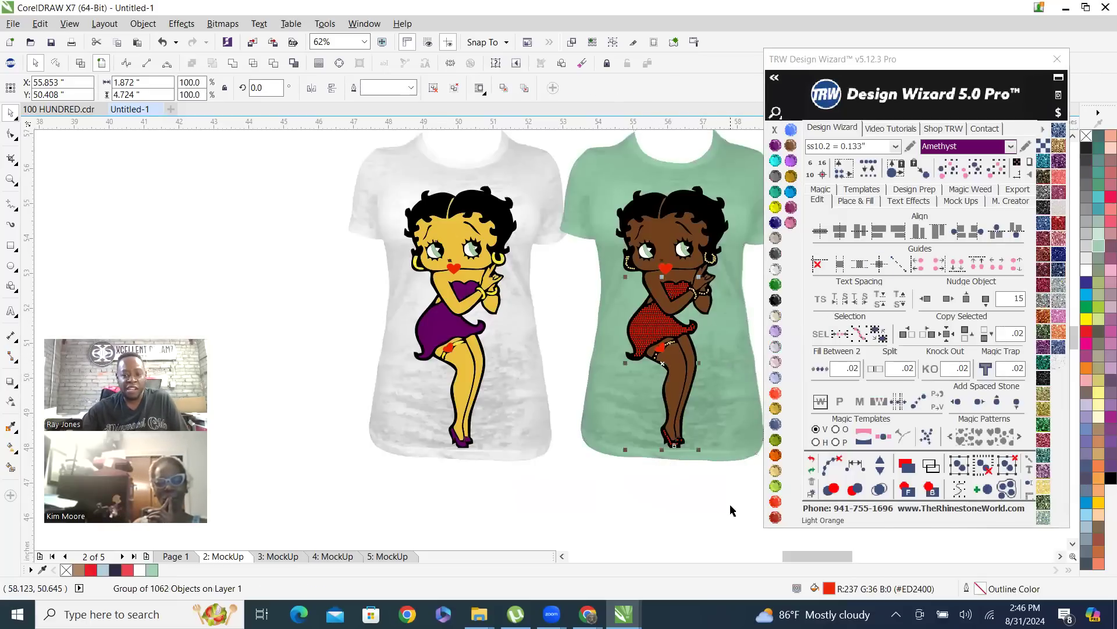
left_click(776, 269)
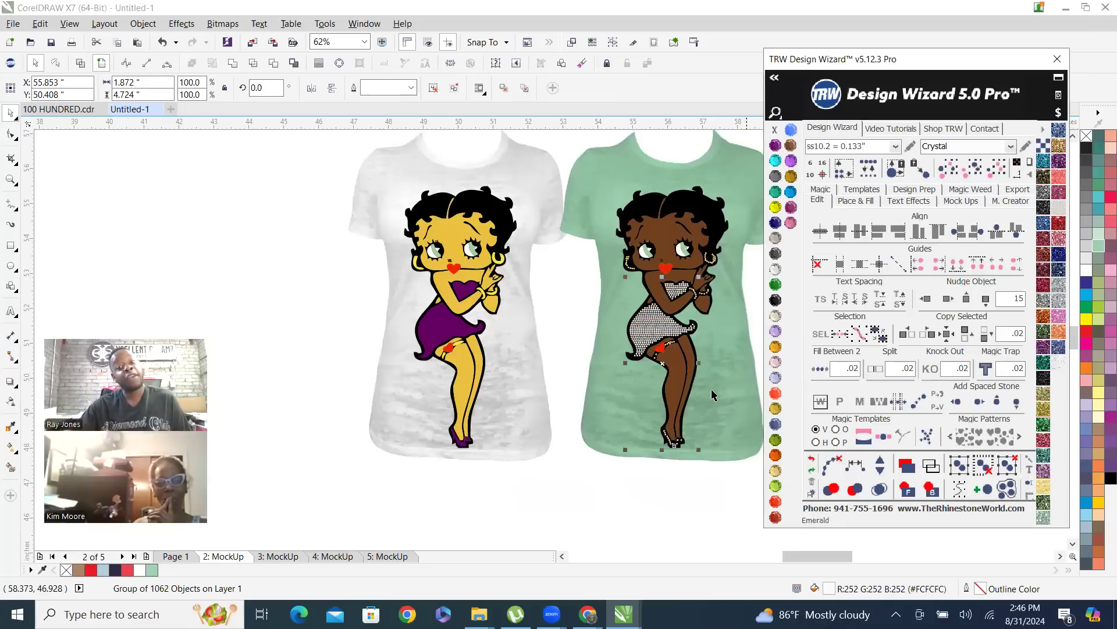
left_click(600, 510)
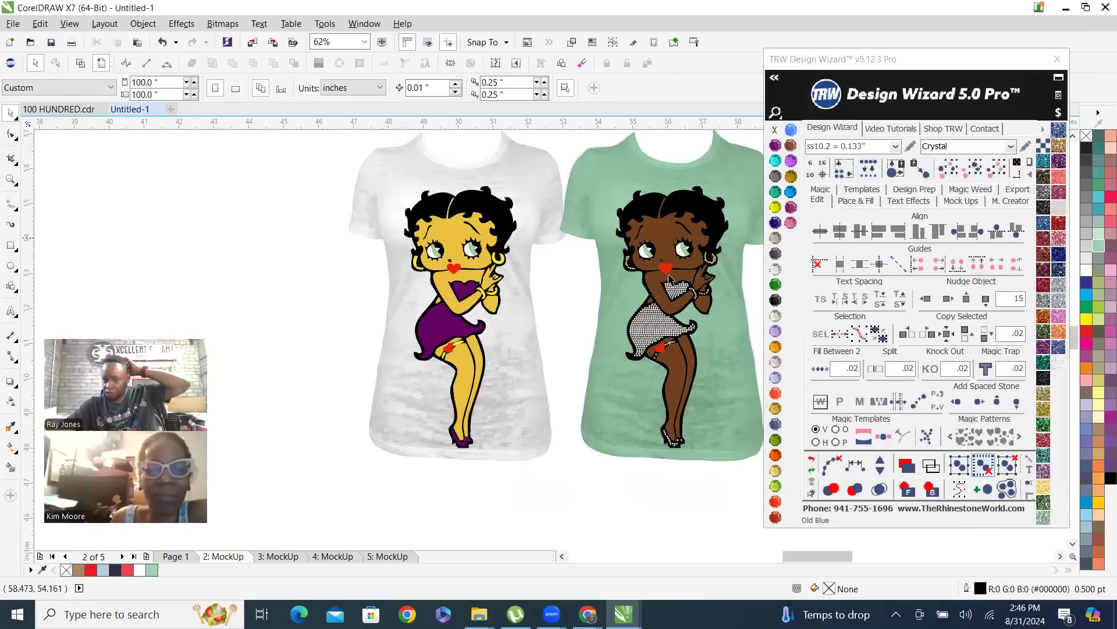
Recolor the Amethyst dress and shoe stones on the white shirt with TRW Blue
left_click(441, 332)
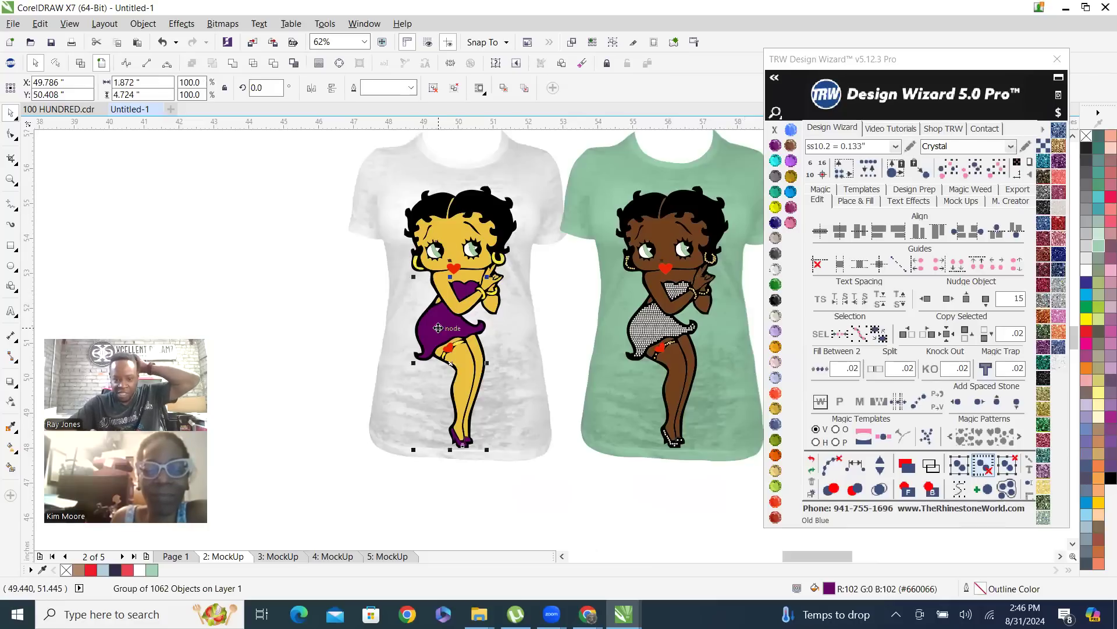
left_click(791, 192)
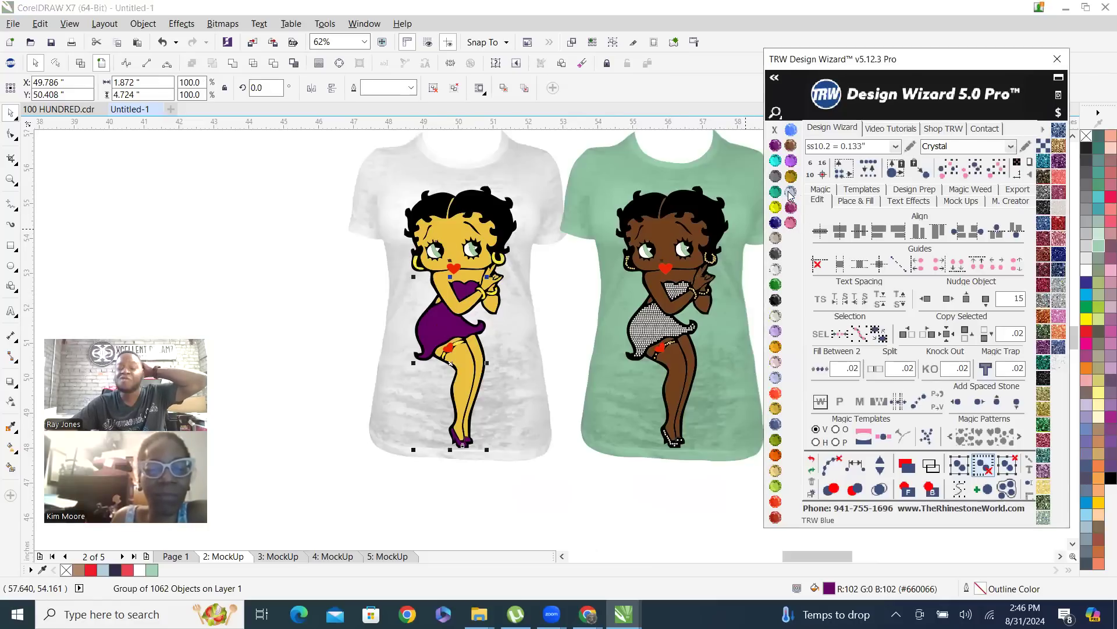
left_click(324, 301)
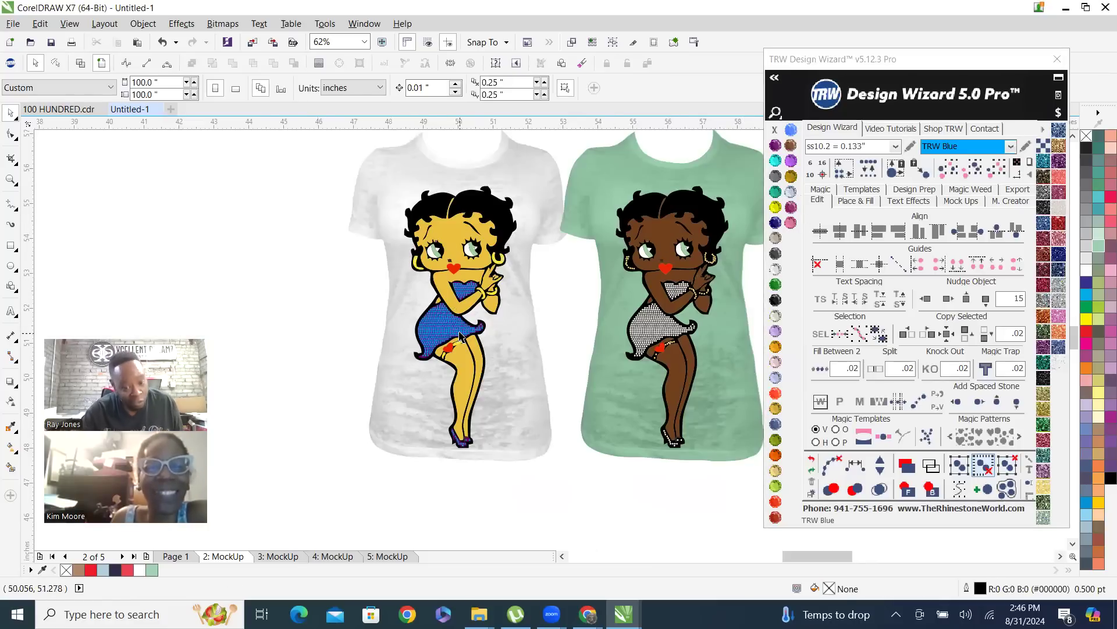
Recolor the purple dress shape behind the stones on the white shirt with TRW Blue
scroll(460, 337, "up", 3)
scroll(460, 334, "up", 1)
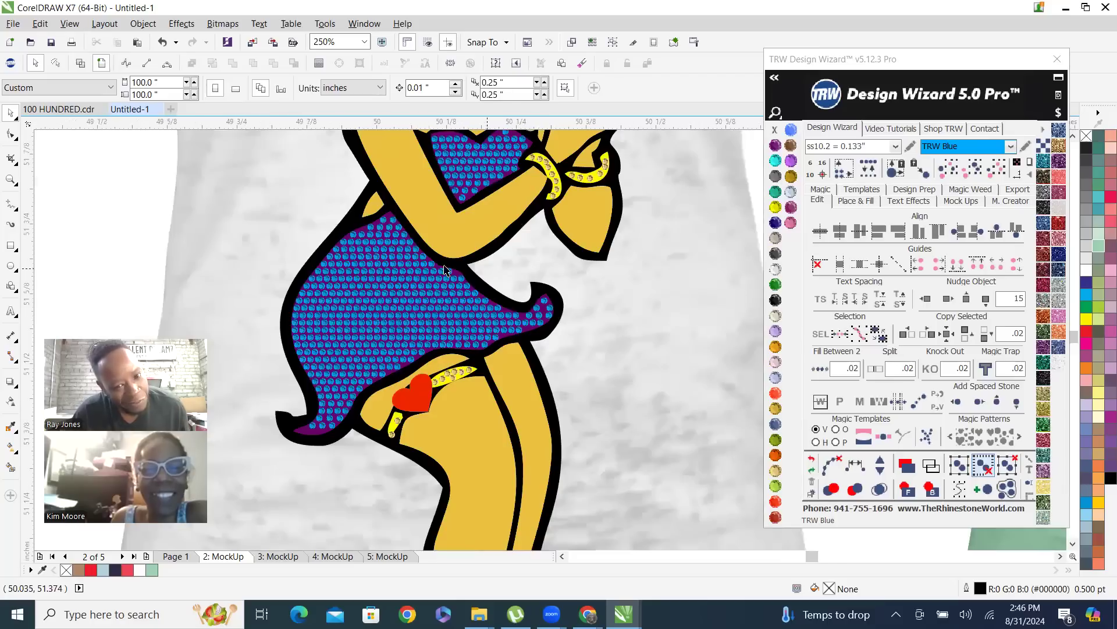
scroll(460, 328, "up", 2)
left_click(327, 217)
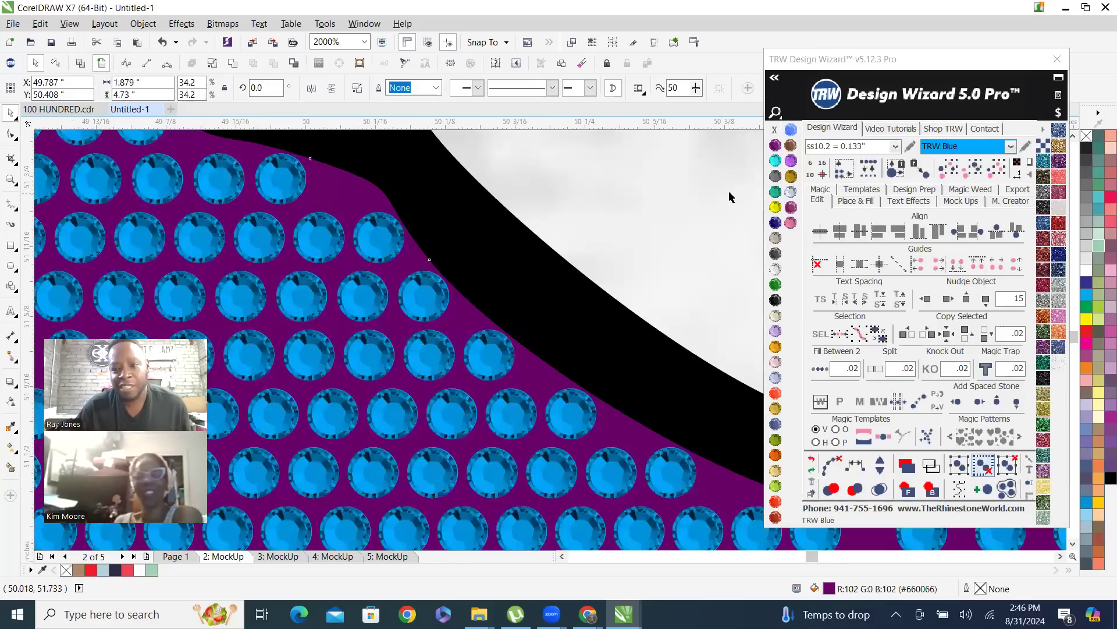
left_click(791, 192)
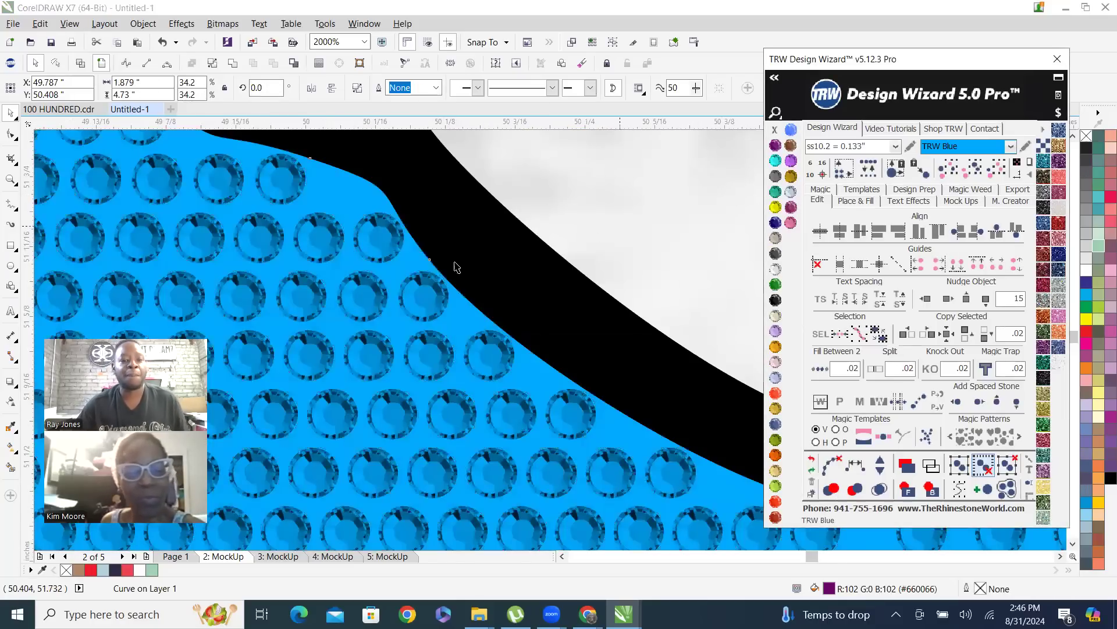
scroll(394, 385, "down", 4)
scroll(393, 386, "down", 2)
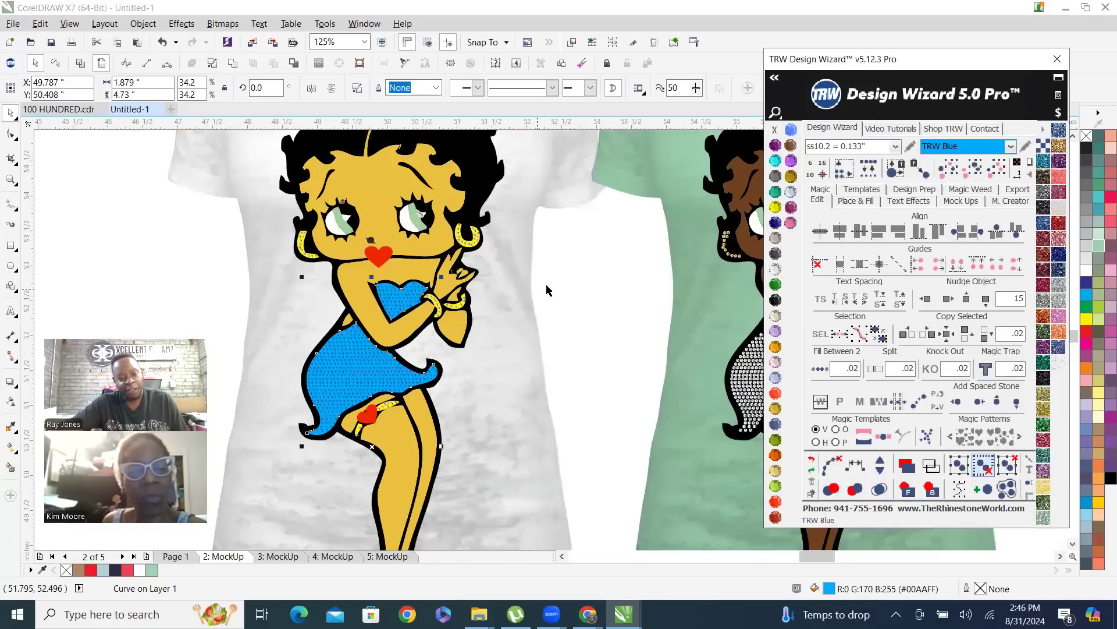
scroll(473, 319, "down", 2)
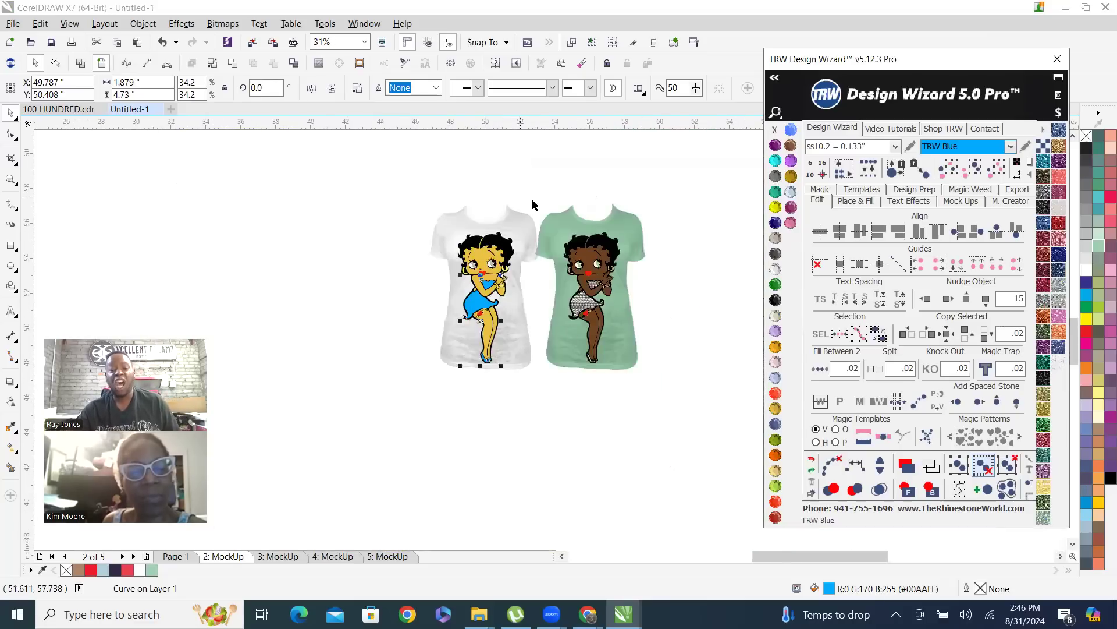
scroll(560, 234, "up", 1)
left_click(292, 200)
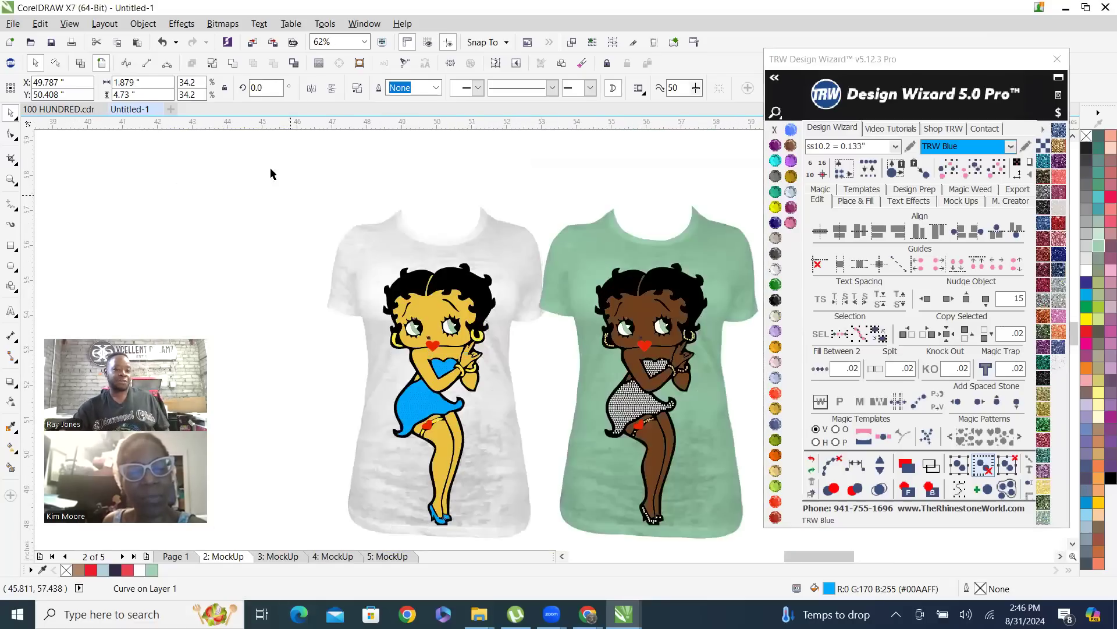
Return to Page 1 and examine the original Betty Boop figure, with its dress and garter stones up close
left_click(194, 543)
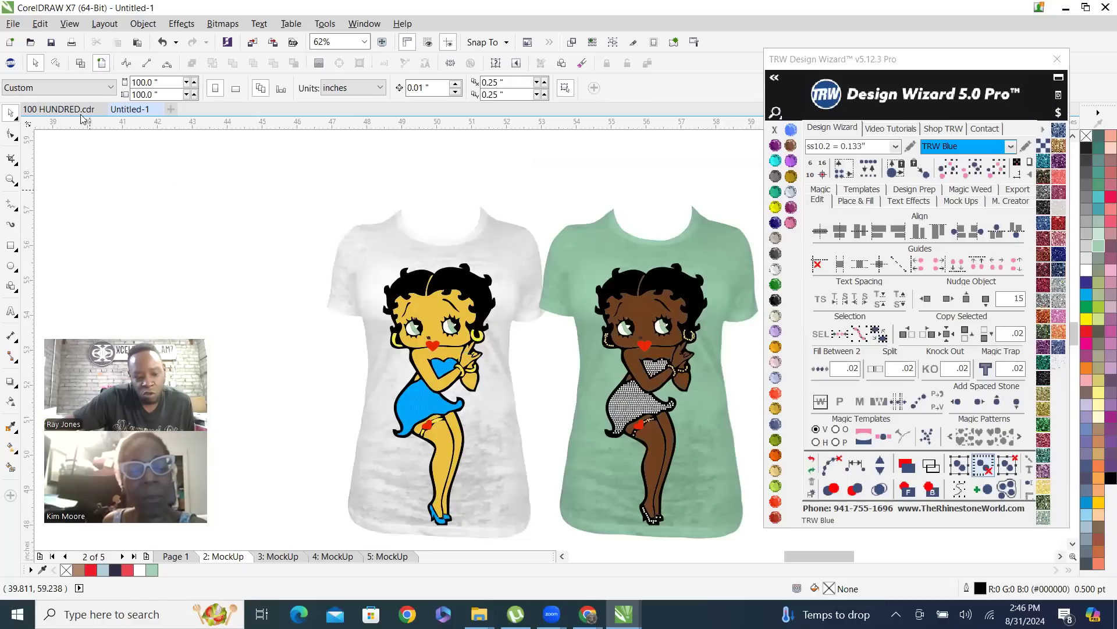
left_click(177, 557)
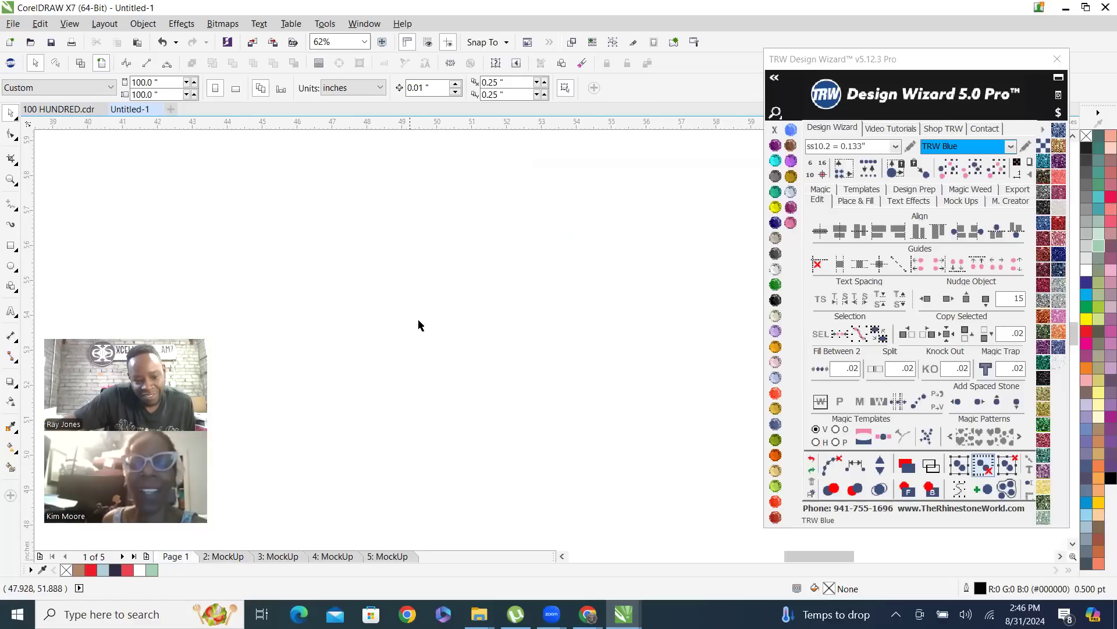
scroll(420, 325, "down", 5)
scroll(412, 458, "up", 1)
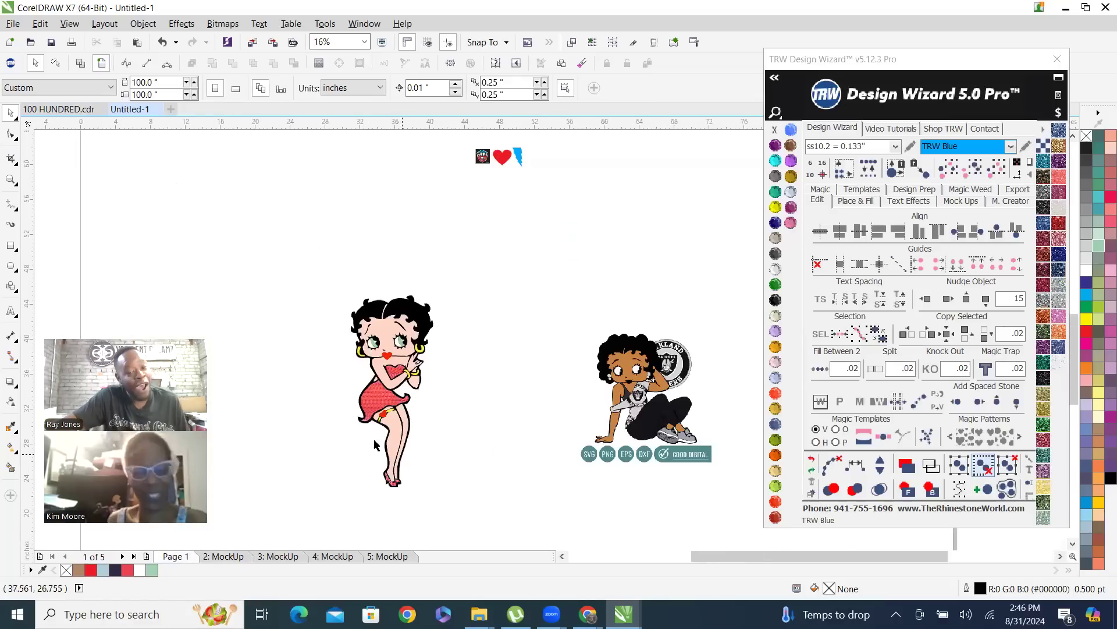
scroll(376, 431, "up", 1)
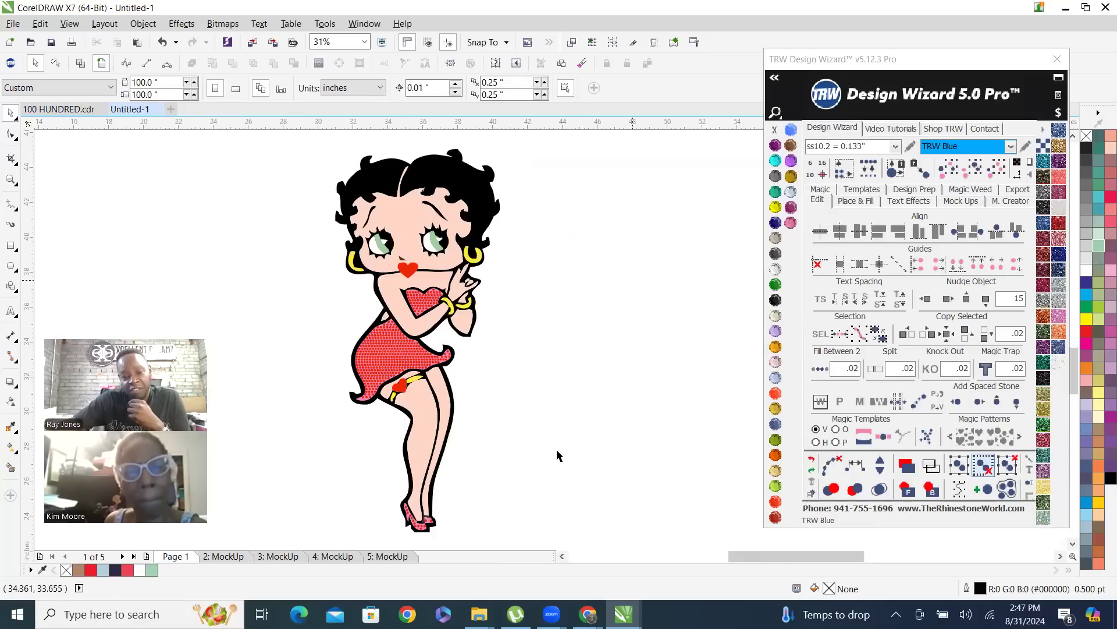
scroll(391, 407, "down", 1)
scroll(398, 411, "up", 1)
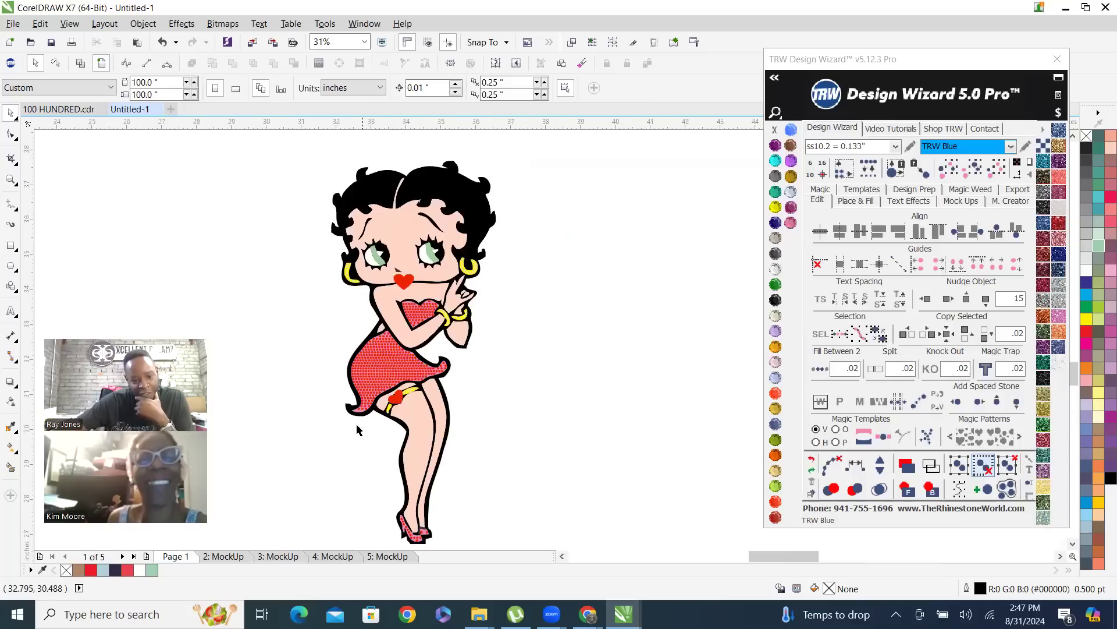
scroll(361, 428, "up", 1)
scroll(368, 398, "up", 2)
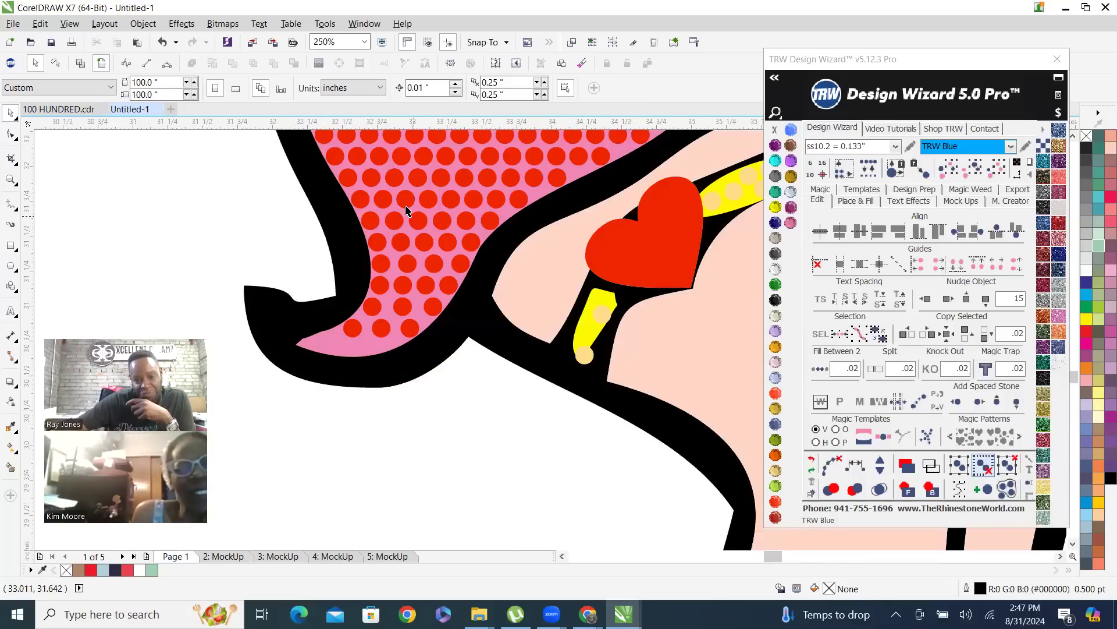
Generate Vinyl Overcut and Stone 2+ Cut templates on a new page from the complete Betty Boop figure on Page 1
scroll(349, 379, "down", 3)
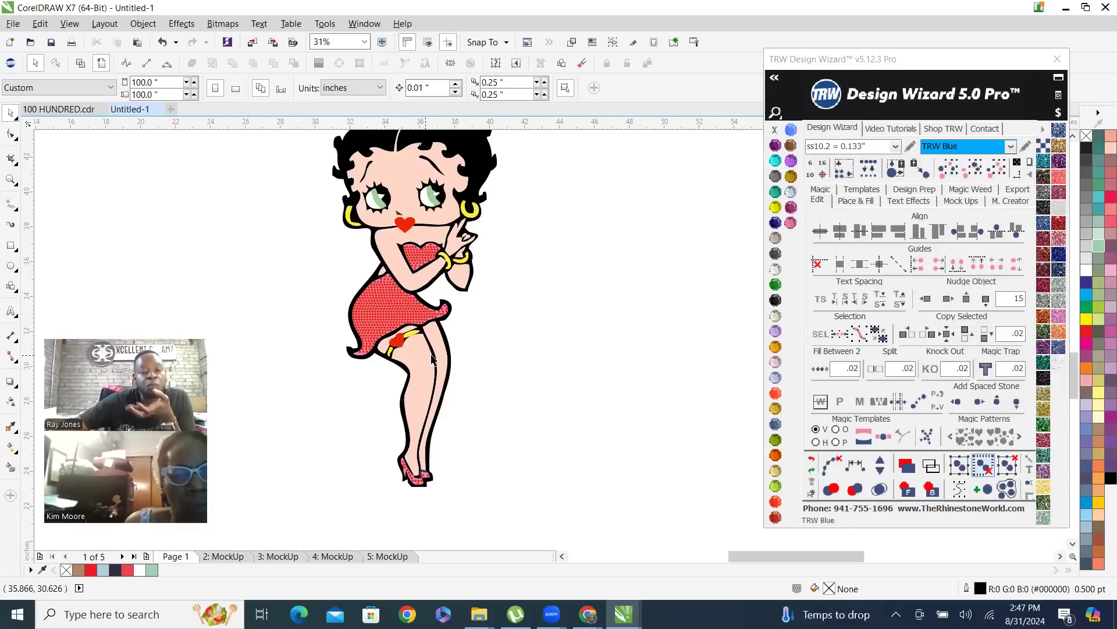
scroll(432, 354, "down", 1)
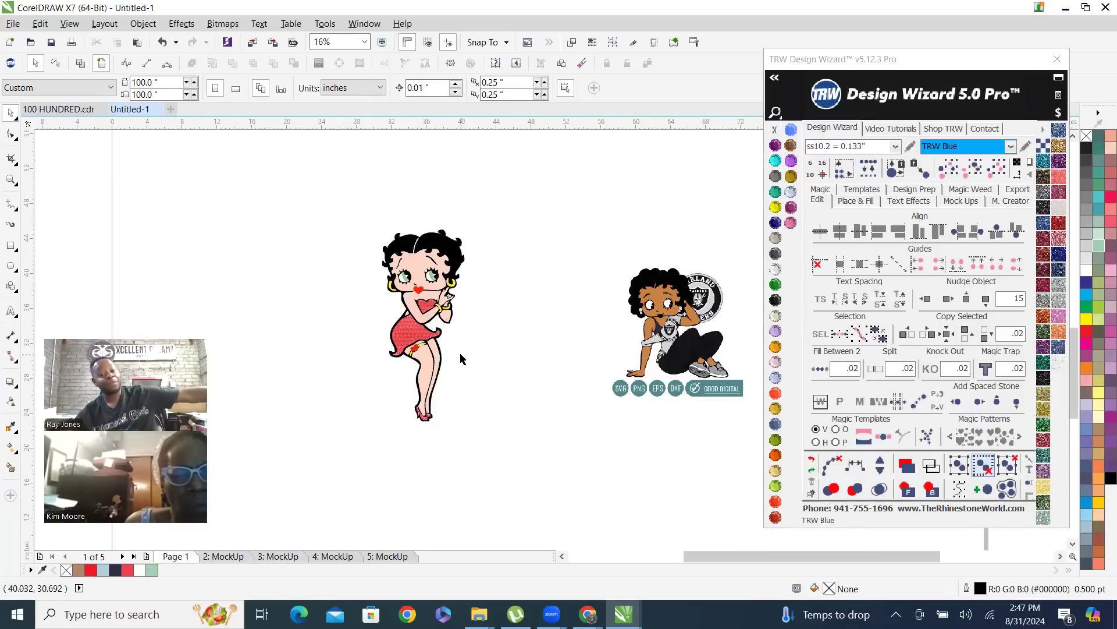
left_click_drag(340, 207, 534, 477)
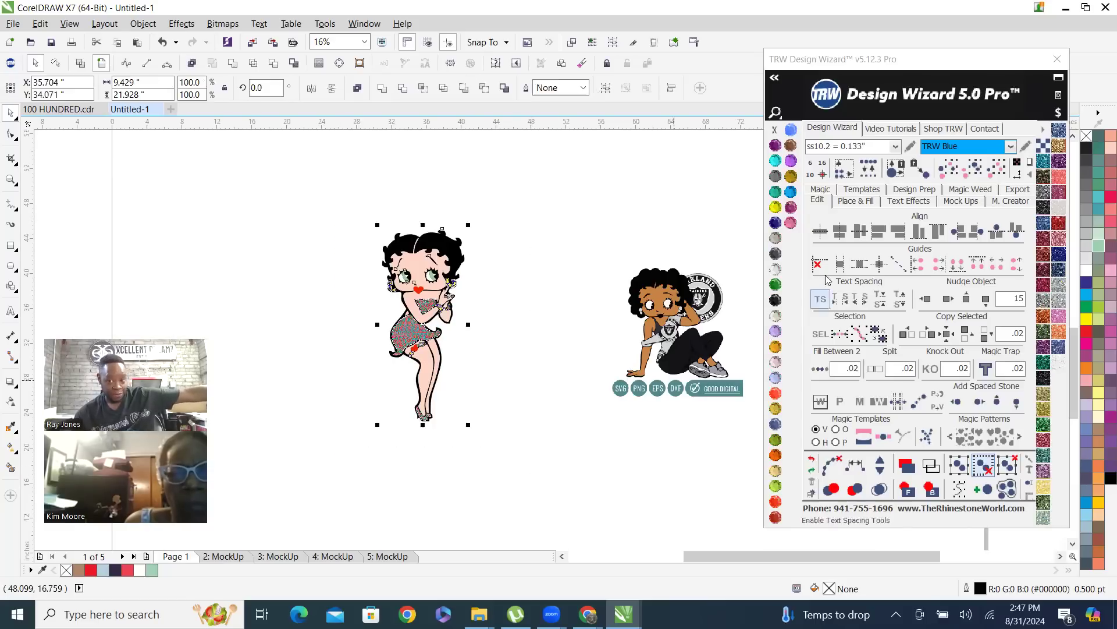
left_click(860, 192)
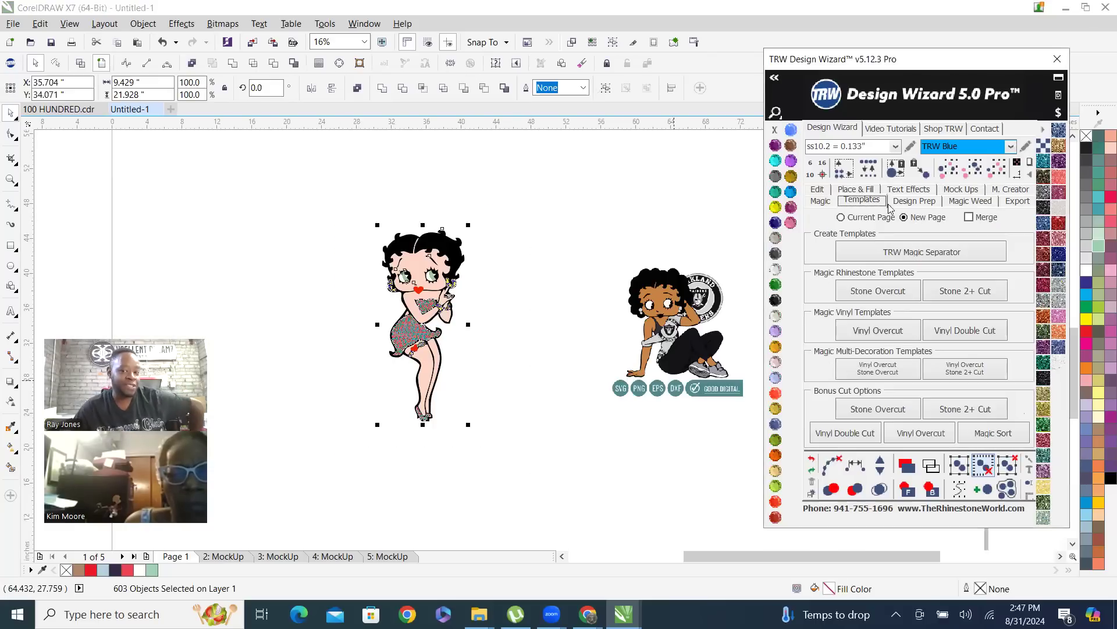
left_click(979, 372)
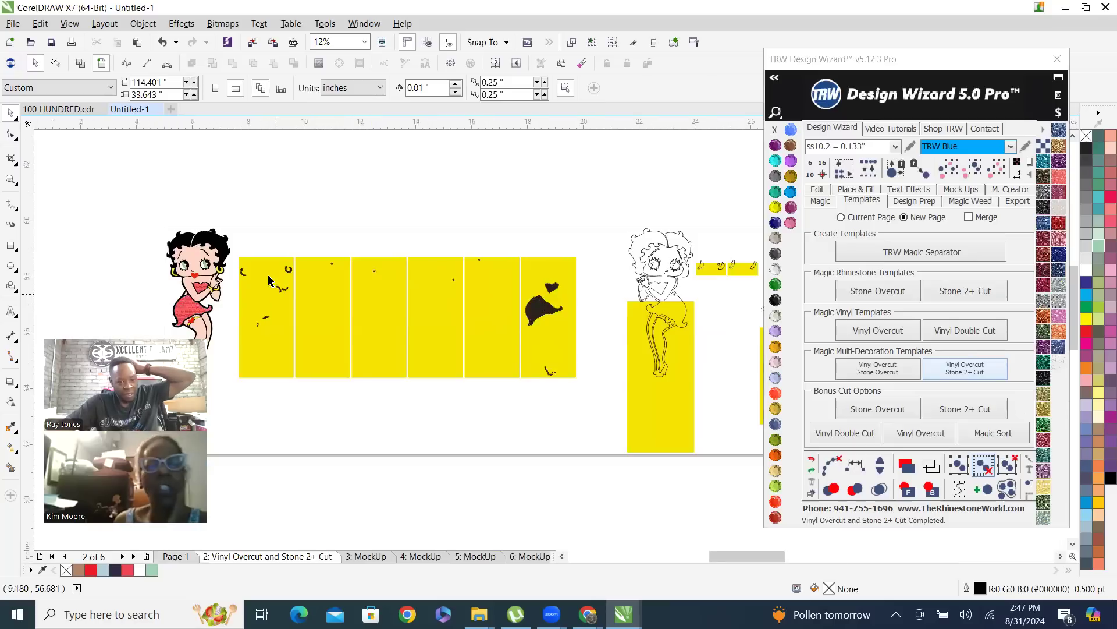
Examine the generated cutting templates, from the stone circles in the first yellow panel to the overall page layout
scroll(236, 283, "up", 2)
scroll(236, 282, "up", 2)
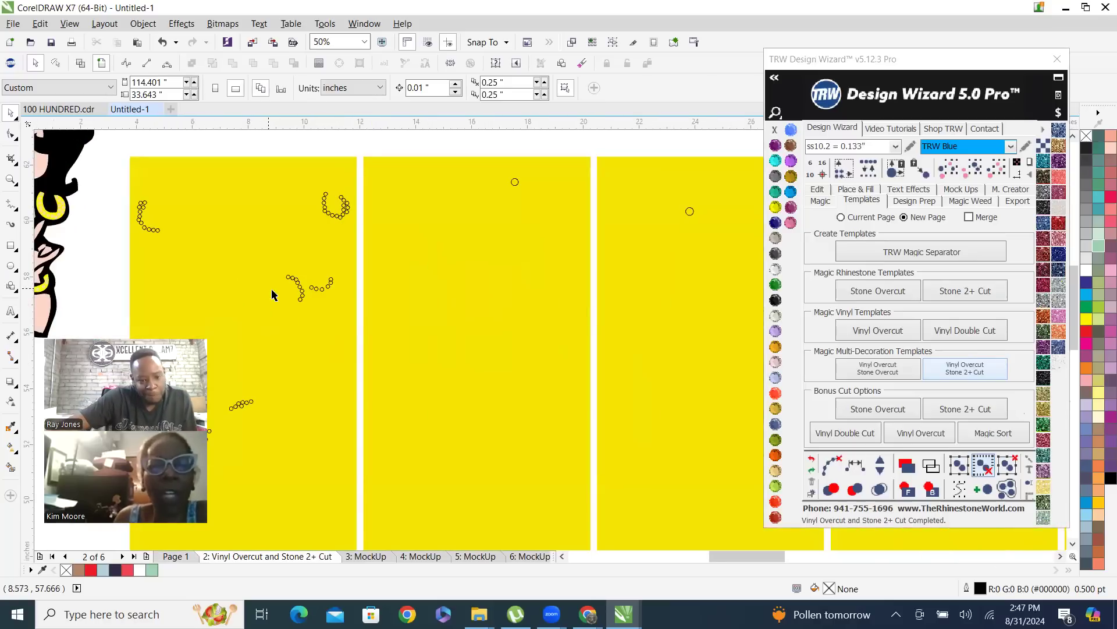
scroll(415, 296, "down", 2)
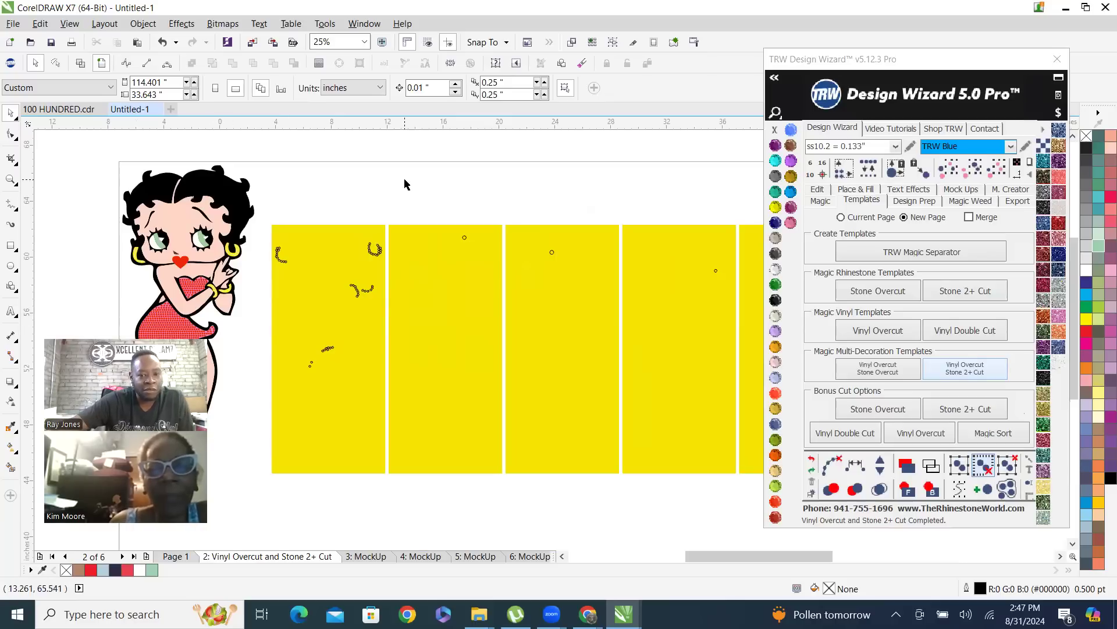
scroll(381, 298, "down", 1)
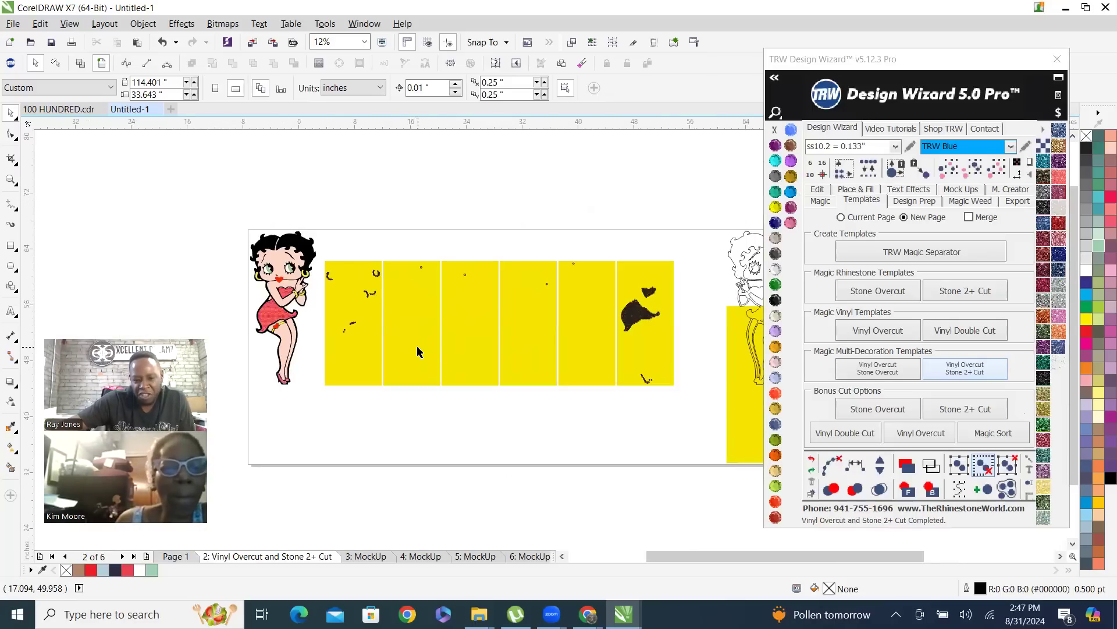
scroll(353, 329, "up", 1)
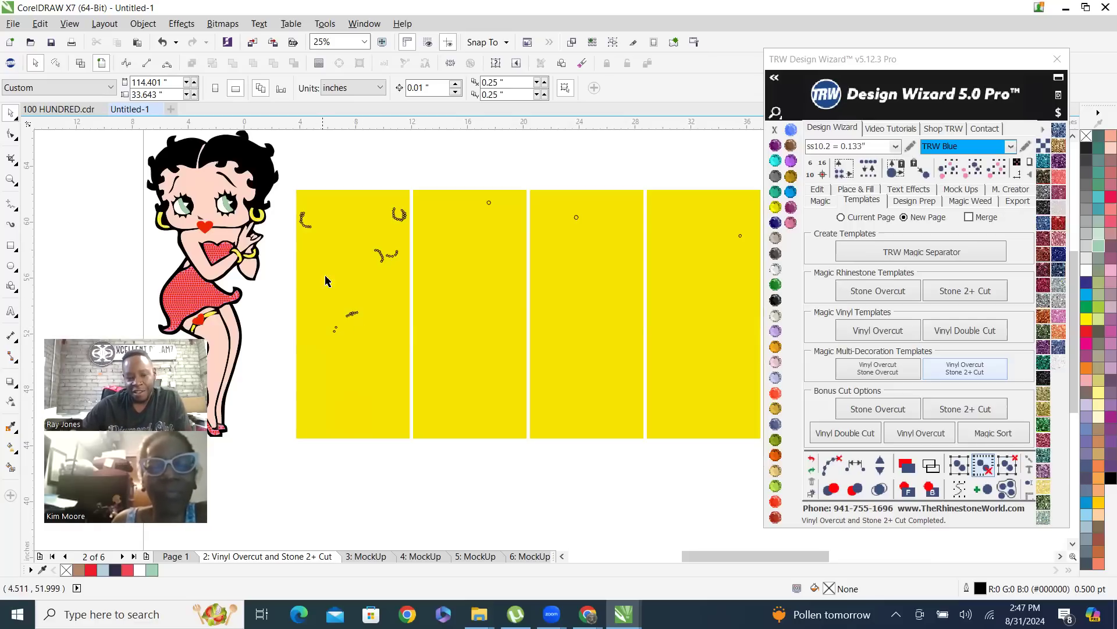
scroll(320, 304, "up", 3)
scroll(344, 237, "down", 1)
scroll(309, 270, "down", 2)
scroll(238, 282, "down", 1)
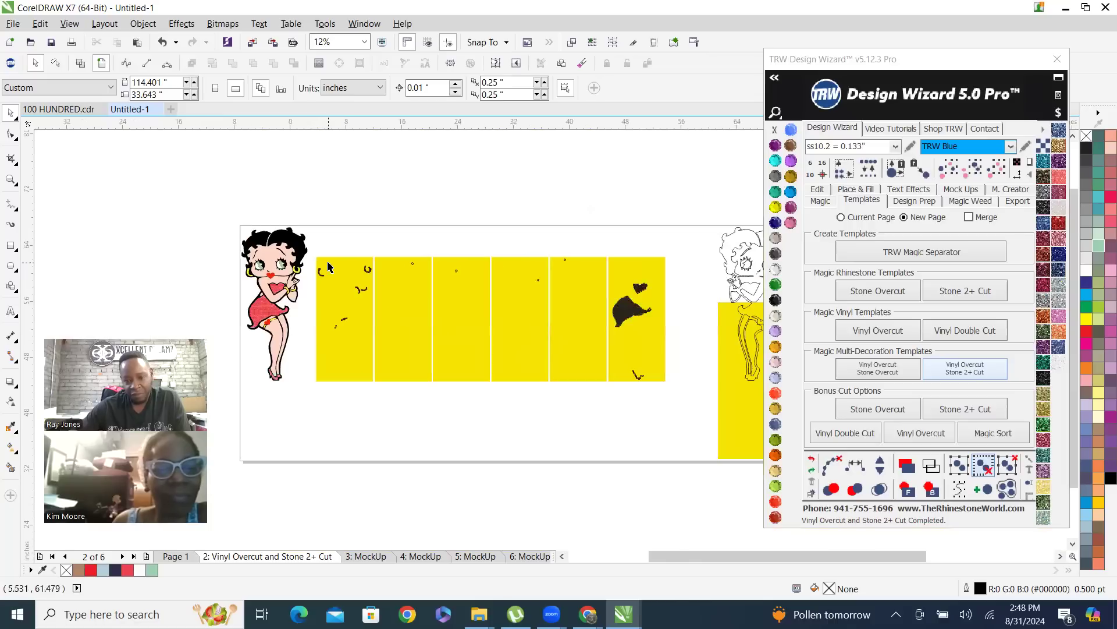
Copy all stone circles of the first yellow template panel to the blank area below the panels
scroll(237, 284, "up", 1)
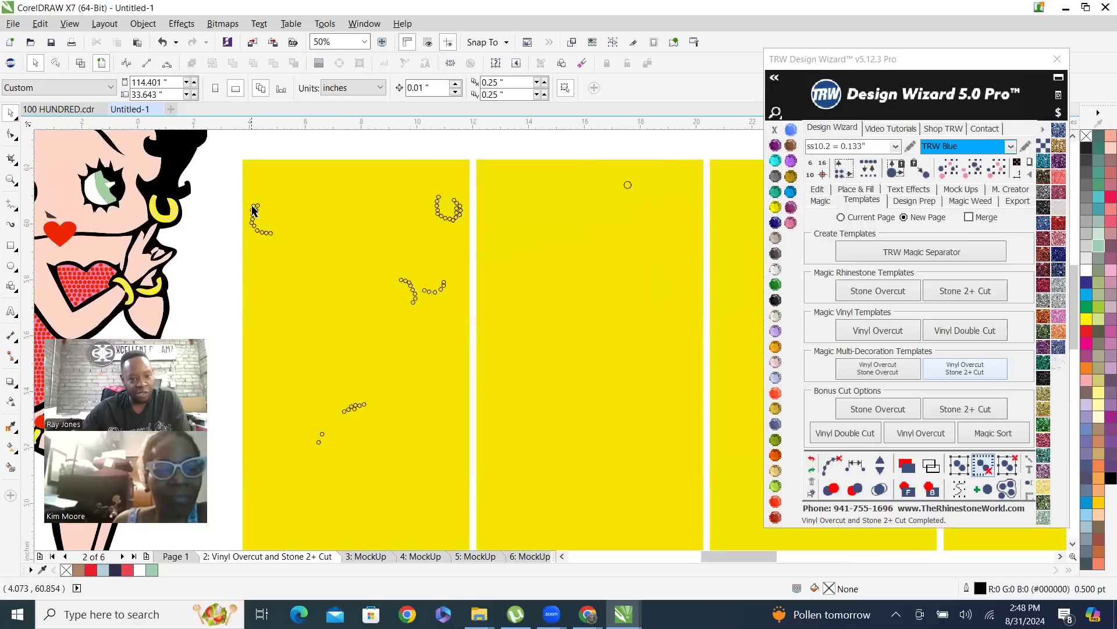
left_click_drag(228, 154, 490, 471)
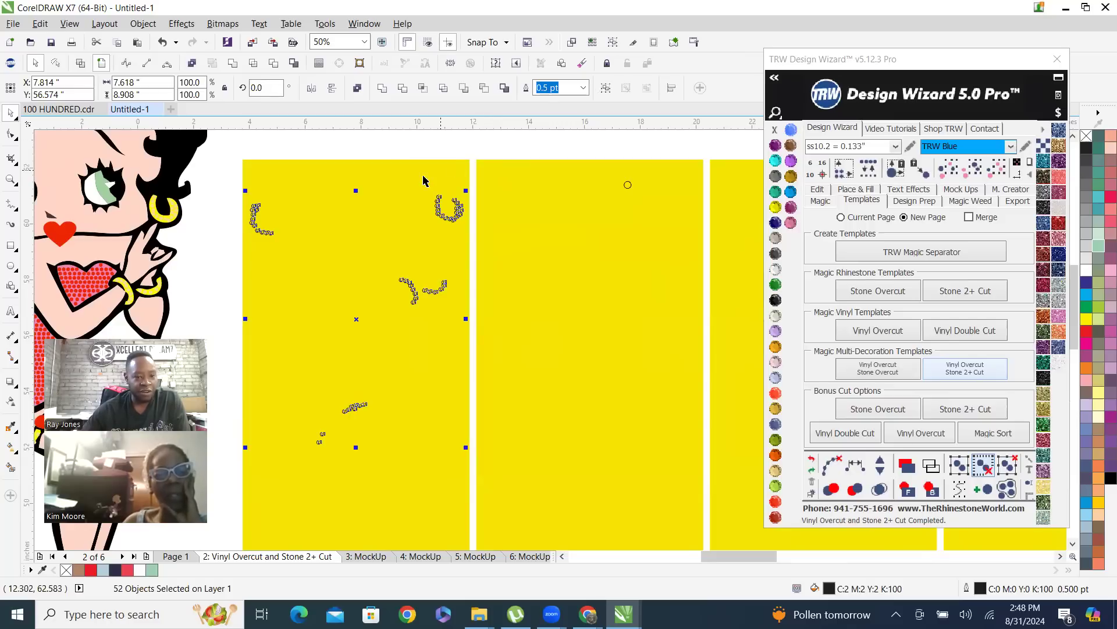
scroll(423, 181, "down", 2)
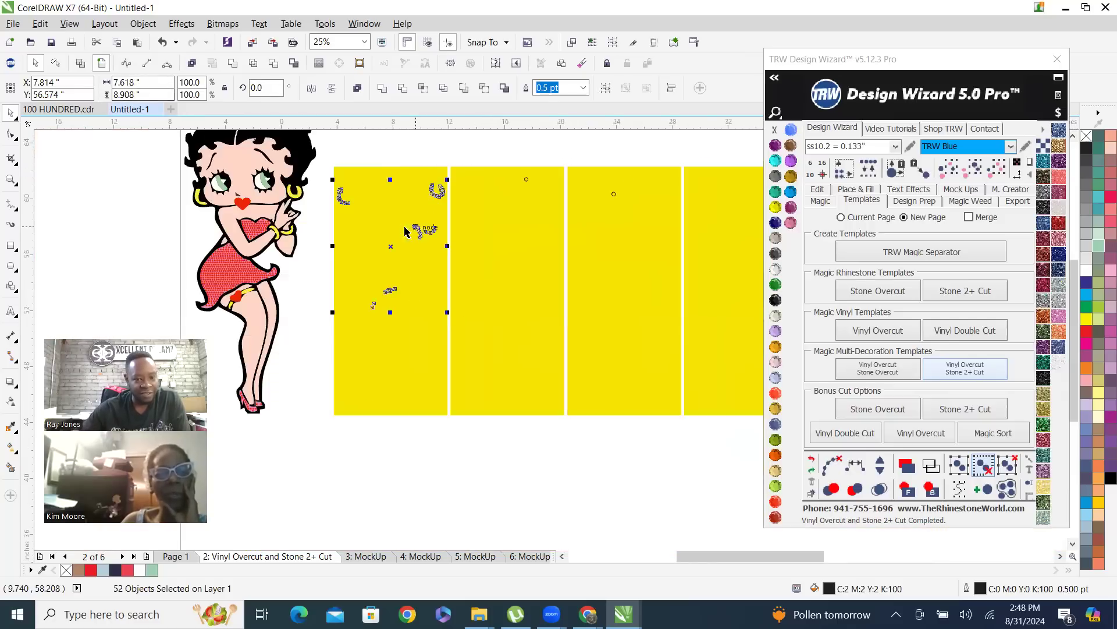
scroll(368, 224, "down", 1)
left_click_drag(398, 289, 399, 354)
scroll(415, 335, "up", 1)
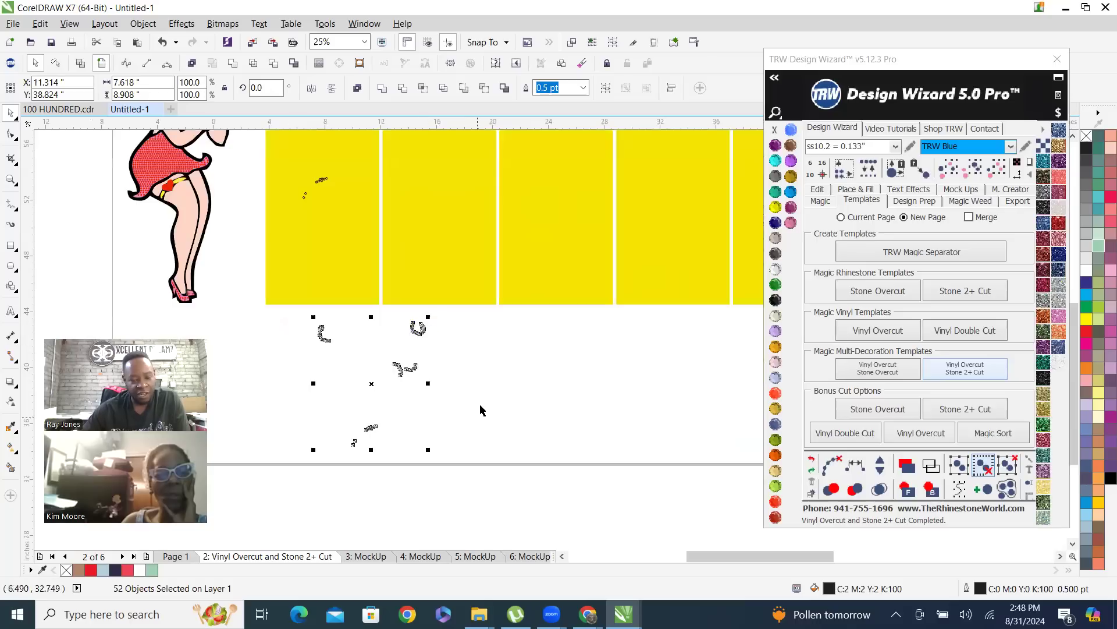
Delete the copied stone circles from the blank area below the first yellow panel
left_click(363, 391)
left_click_drag(298, 319, 482, 501)
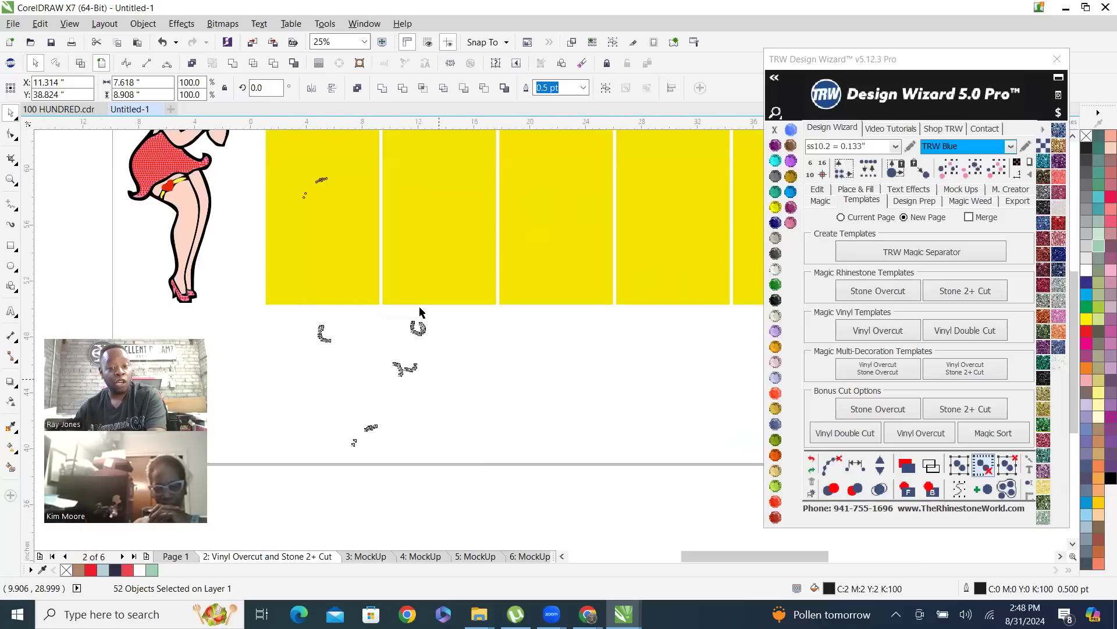
scroll(419, 312, "down", 1)
scroll(396, 278, "up", 1)
key("Delete")
scroll(321, 419, "down", 1)
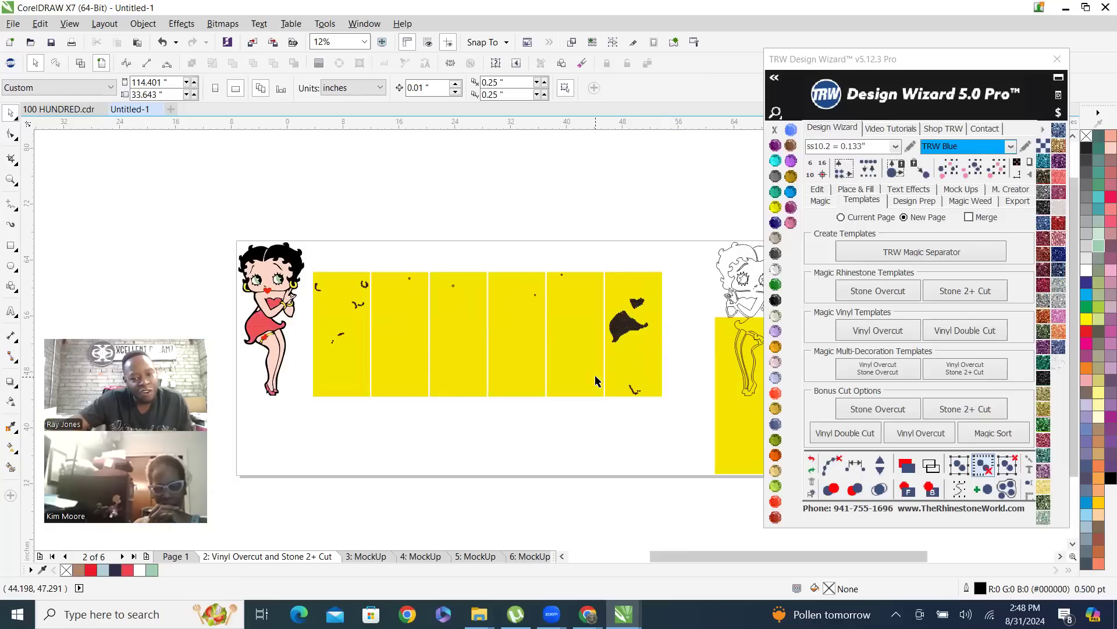
Copy the dress, heart-shaped bodice and shoe stones from the sixth yellow panel to the blank area below the panels
scroll(714, 333, "up", 2)
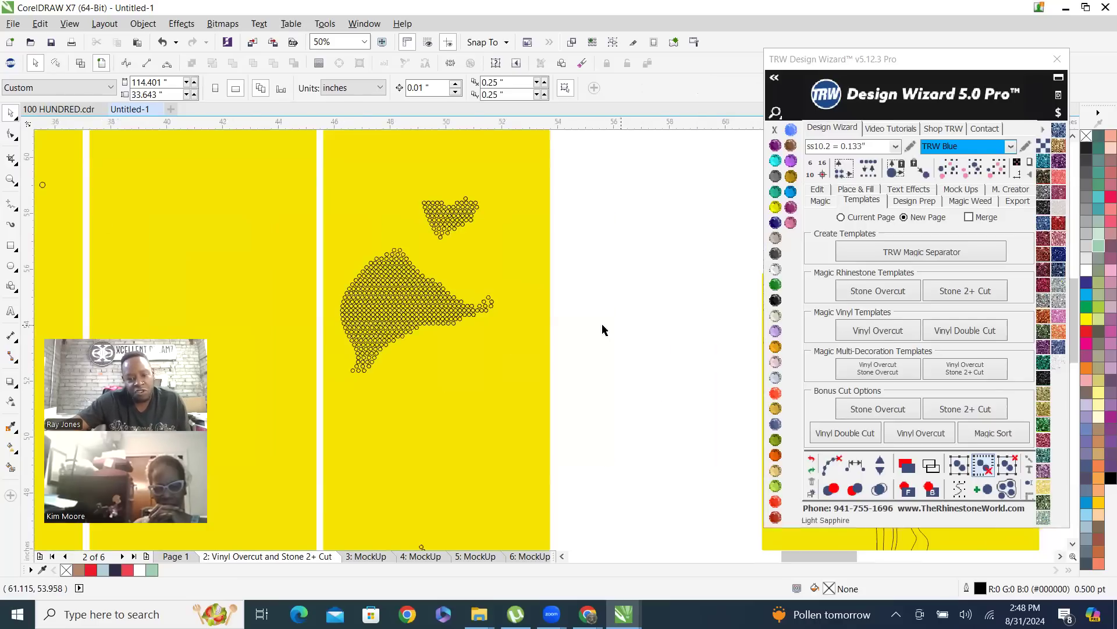
scroll(491, 299, "down", 1)
scroll(464, 387, "up", 1)
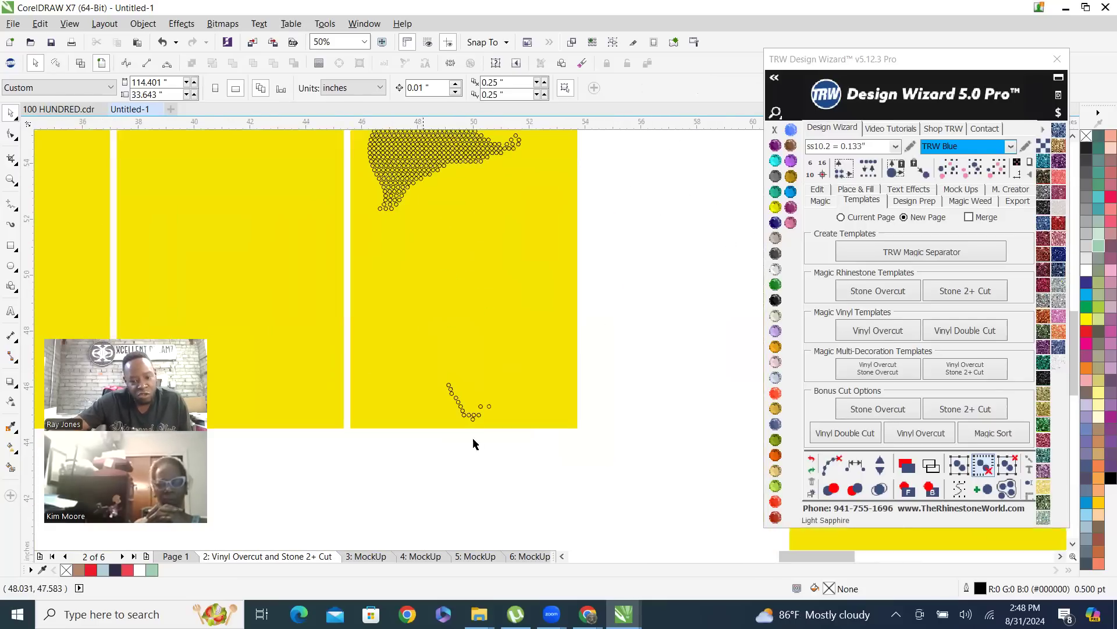
scroll(474, 425, "up", 1)
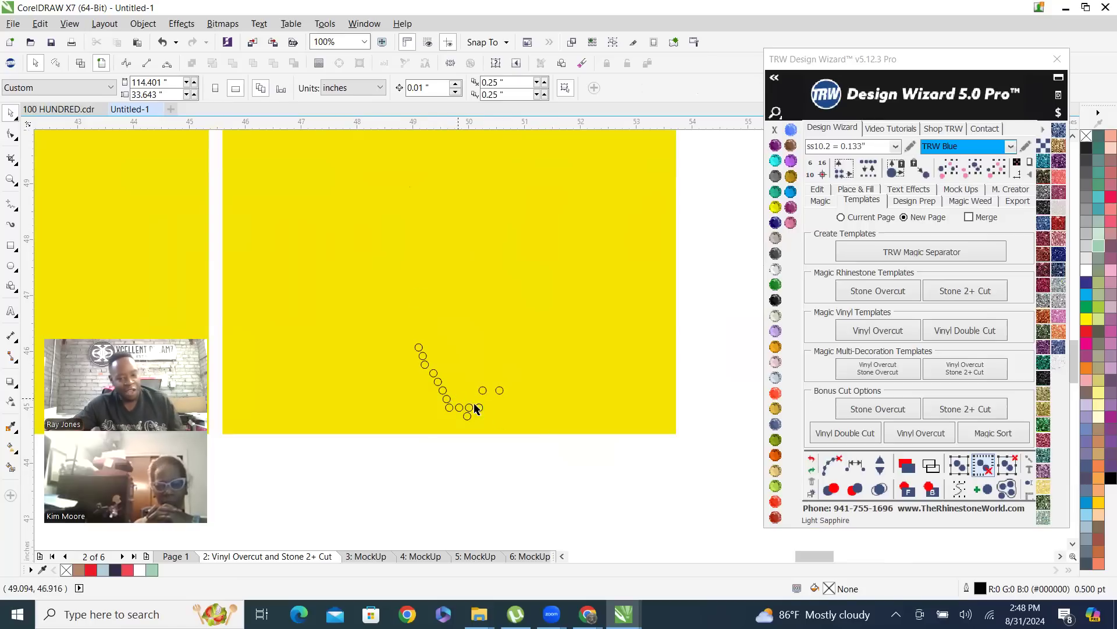
scroll(509, 429, "down", 2)
scroll(509, 429, "down", 2)
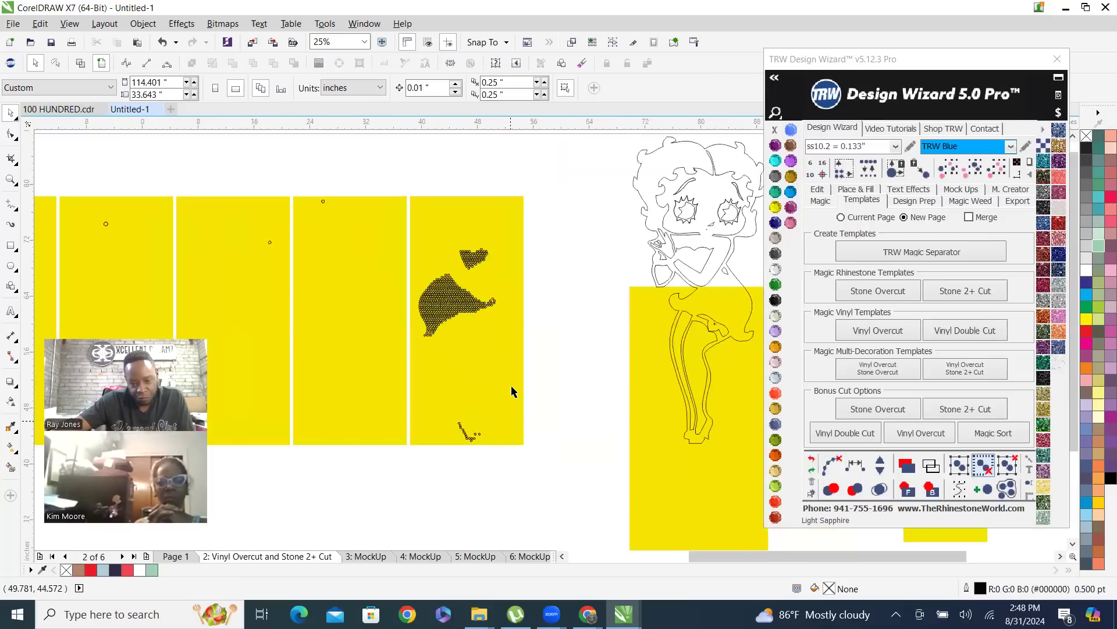
scroll(495, 333, "up", 1)
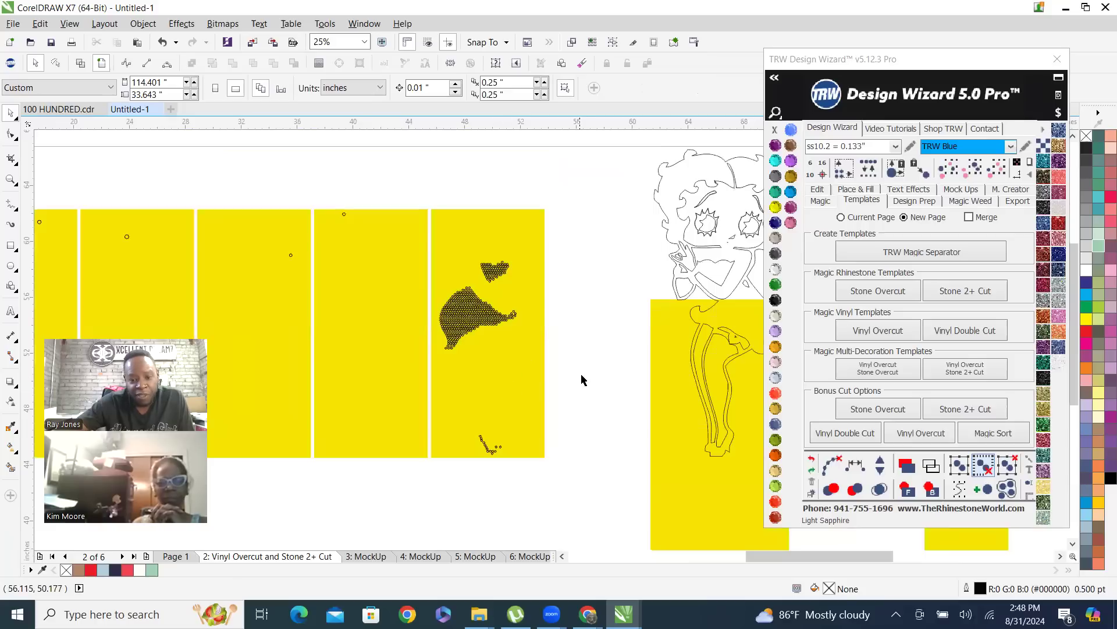
left_click_drag(379, 250, 379, 229)
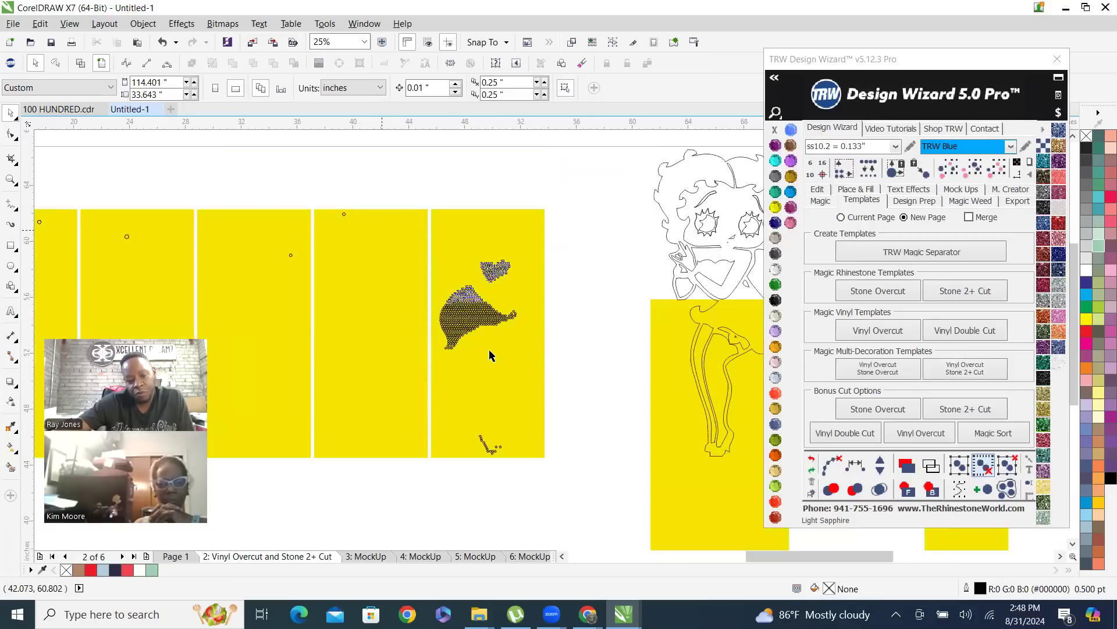
left_click(573, 254)
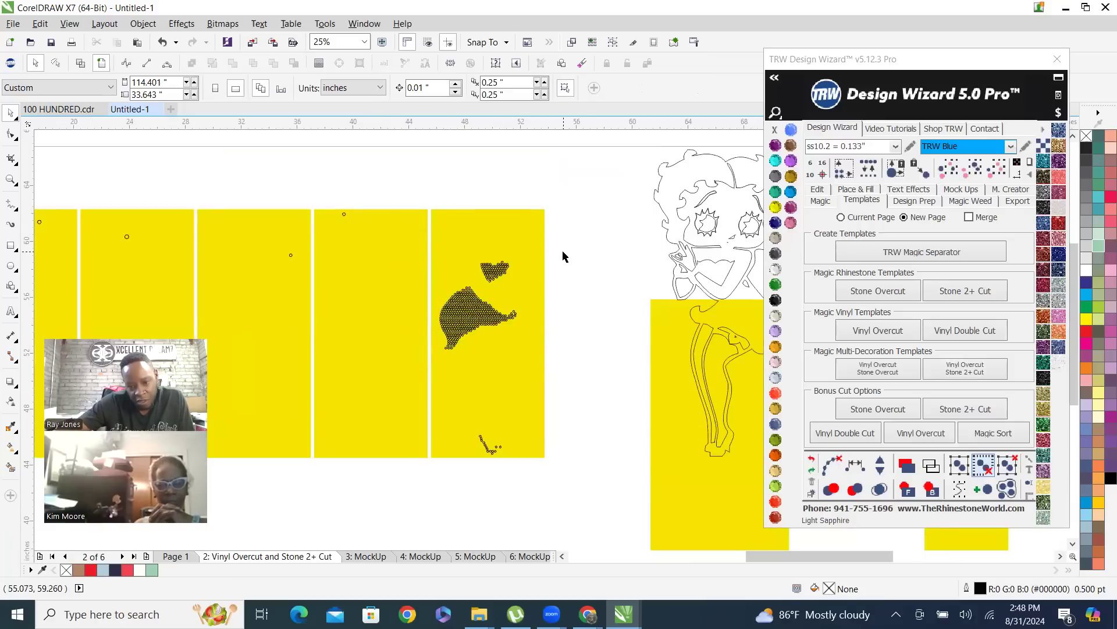
left_click_drag(555, 427, 399, 491)
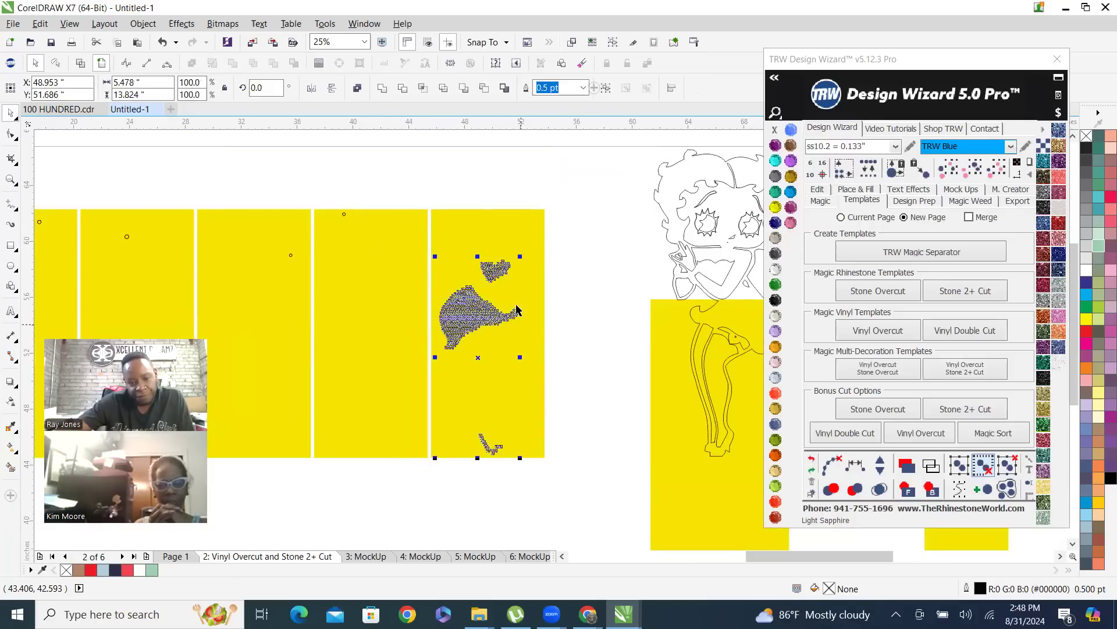
scroll(487, 255, "down", 1)
left_click_drag(487, 254, 357, 405)
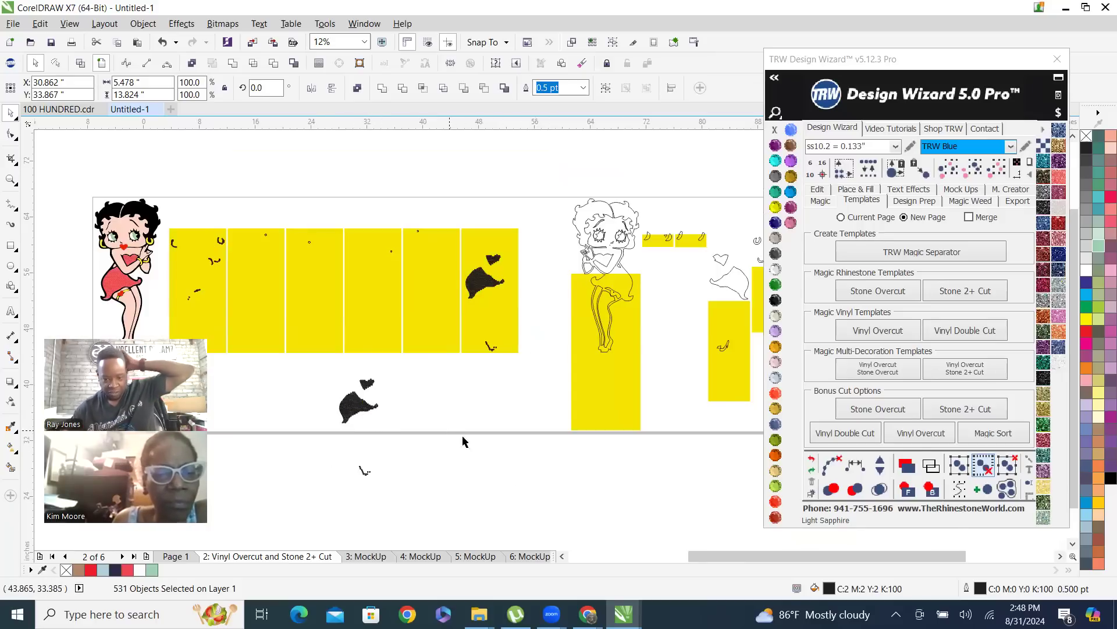
Switch to the desktop and launch GreatCut 3 with a blank untitled document
left_click(1116, 621)
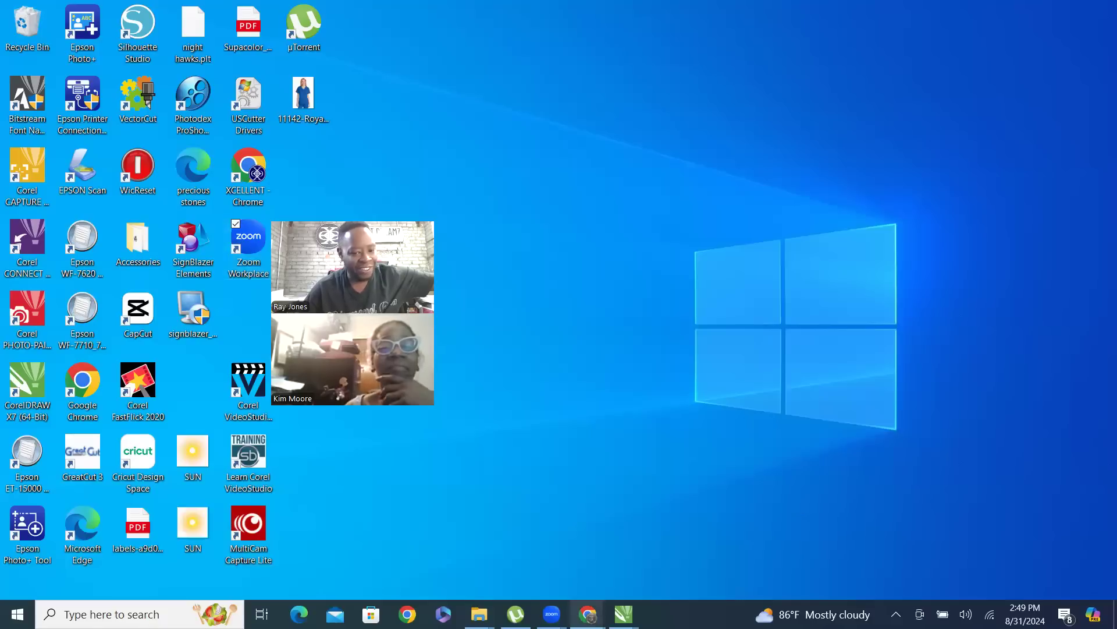
mouse_move(585, 602)
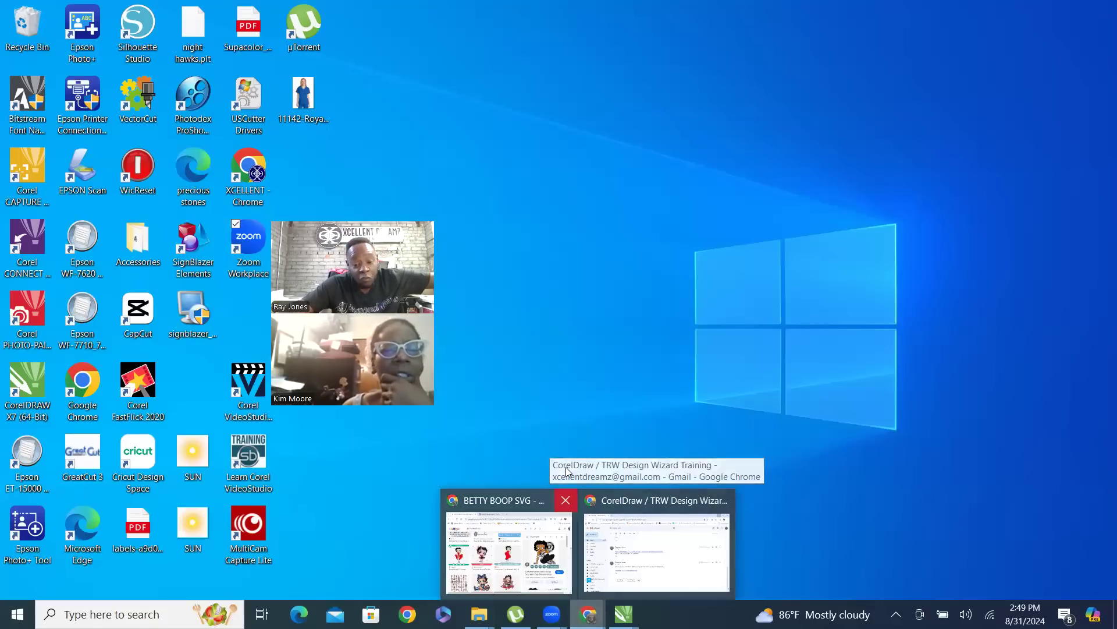
mouse_move(551, 614)
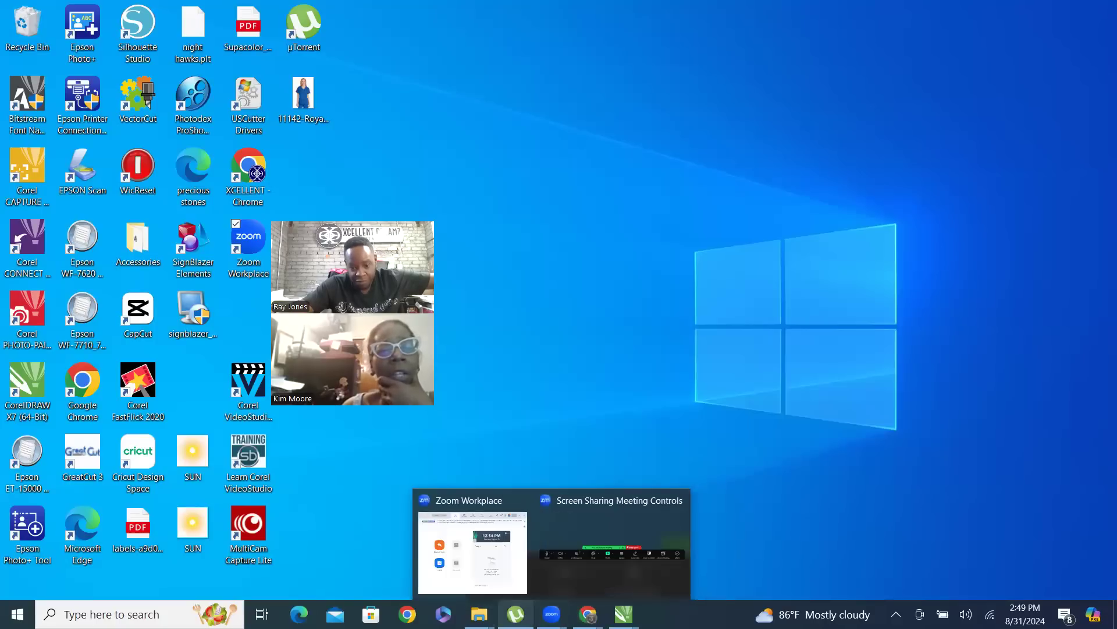
mouse_move(516, 614)
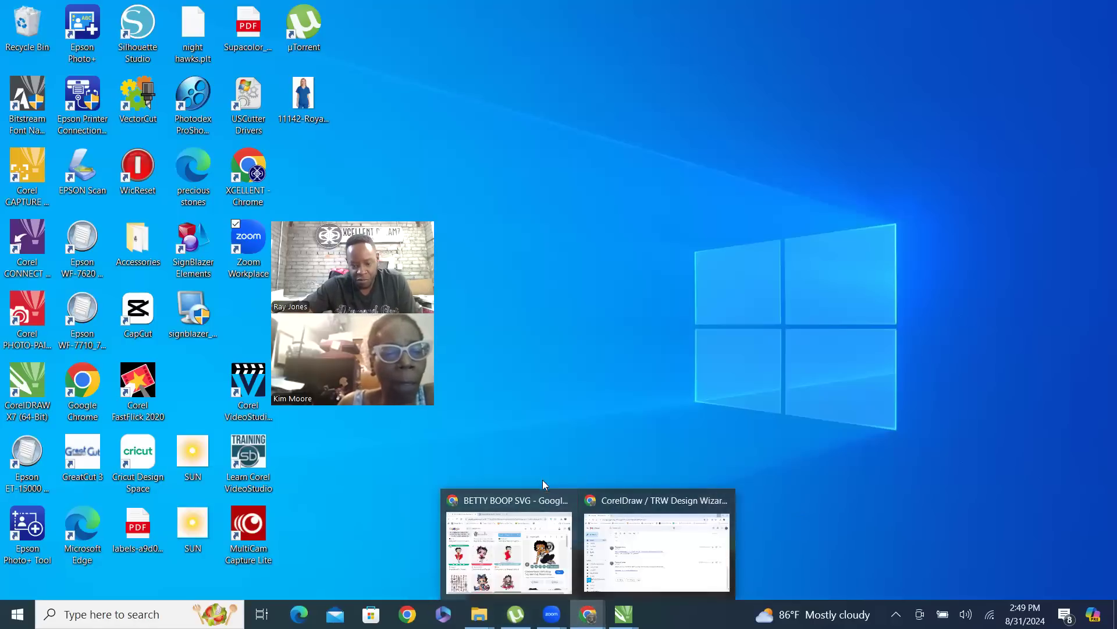
mouse_move(624, 614)
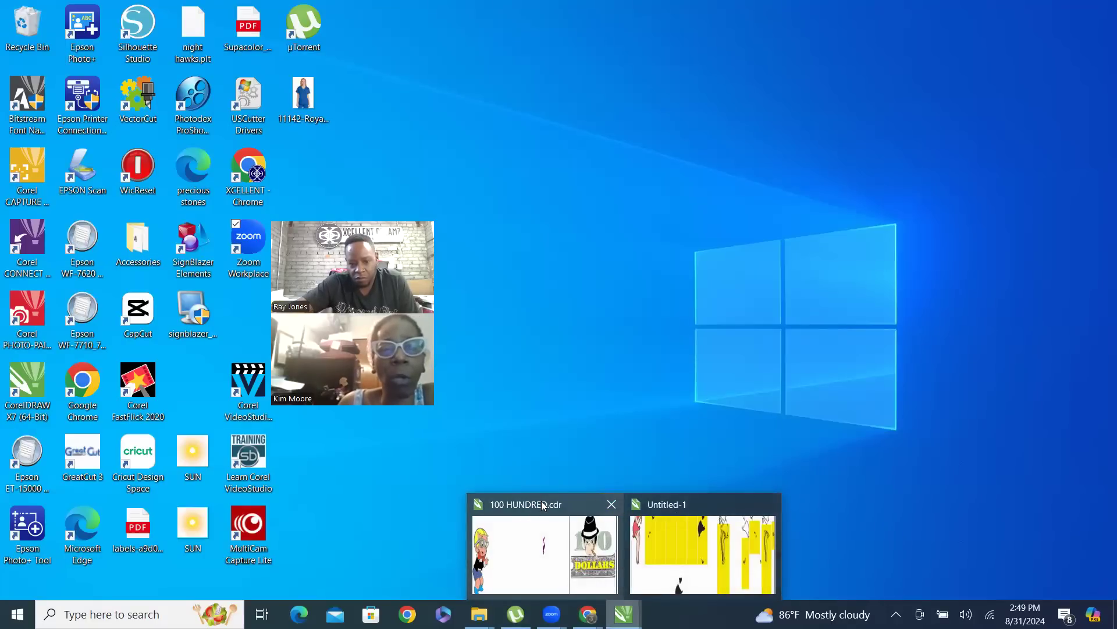
left_click(708, 501)
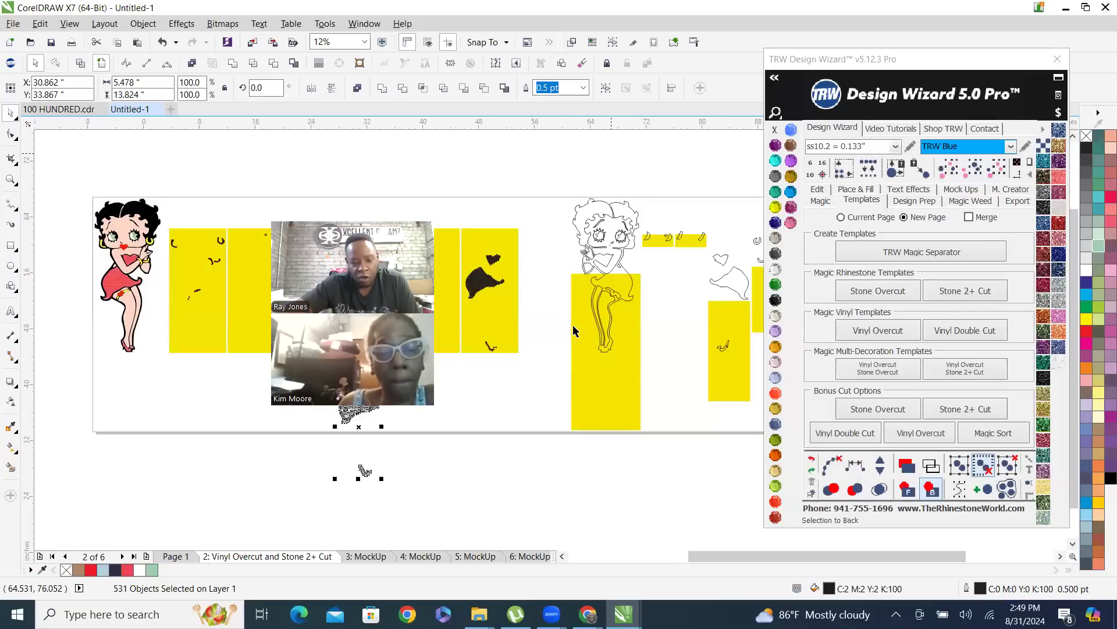
left_click(1066, 7)
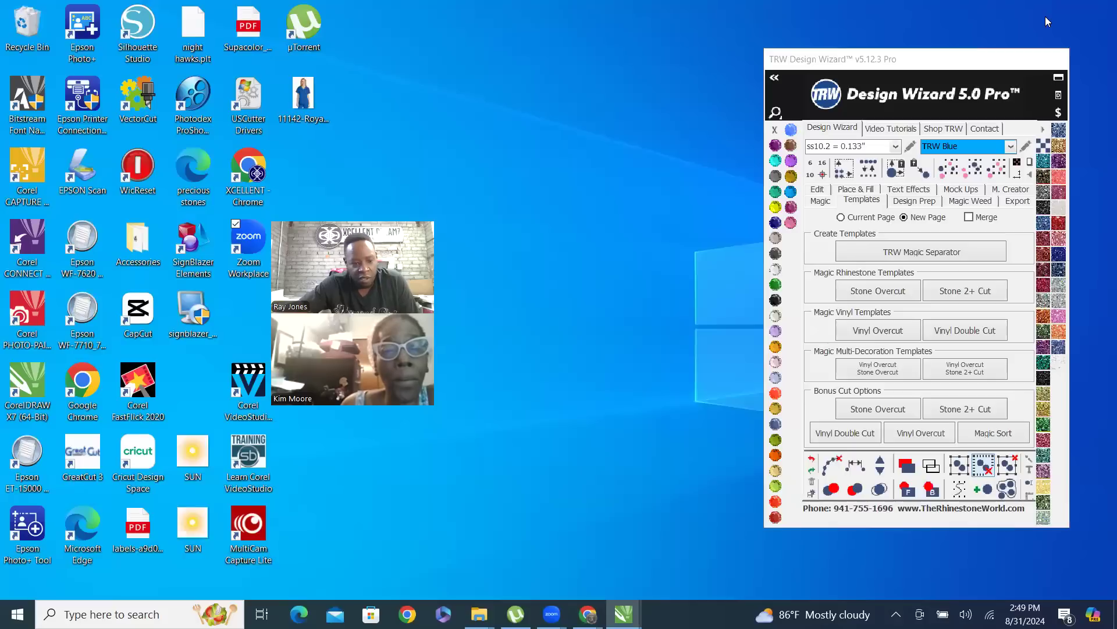
double_click(76, 462)
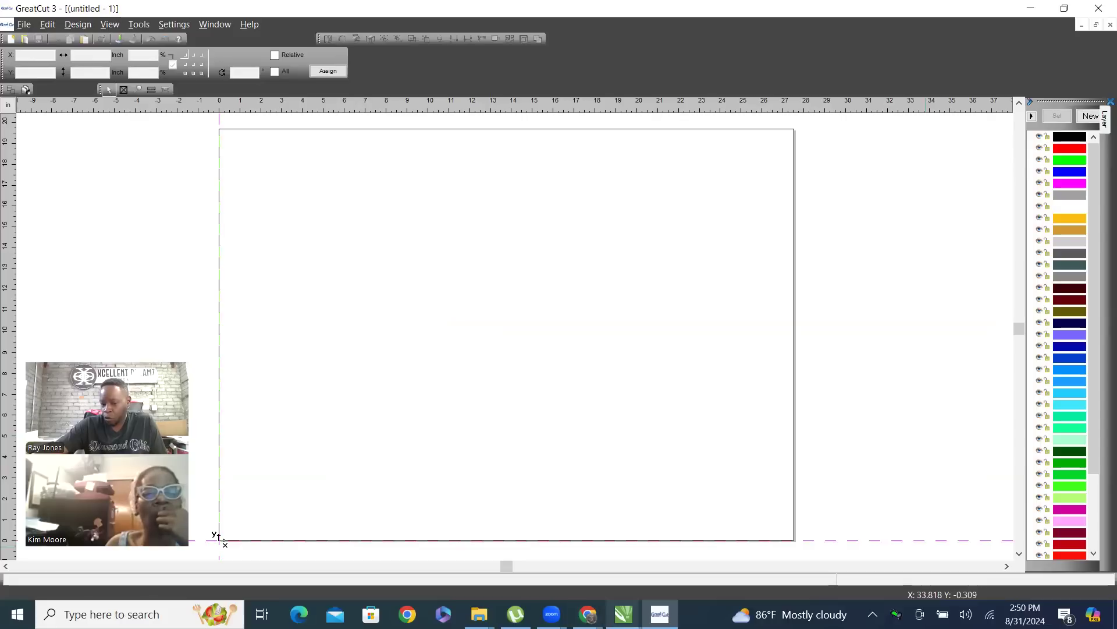
mouse_move(623, 614)
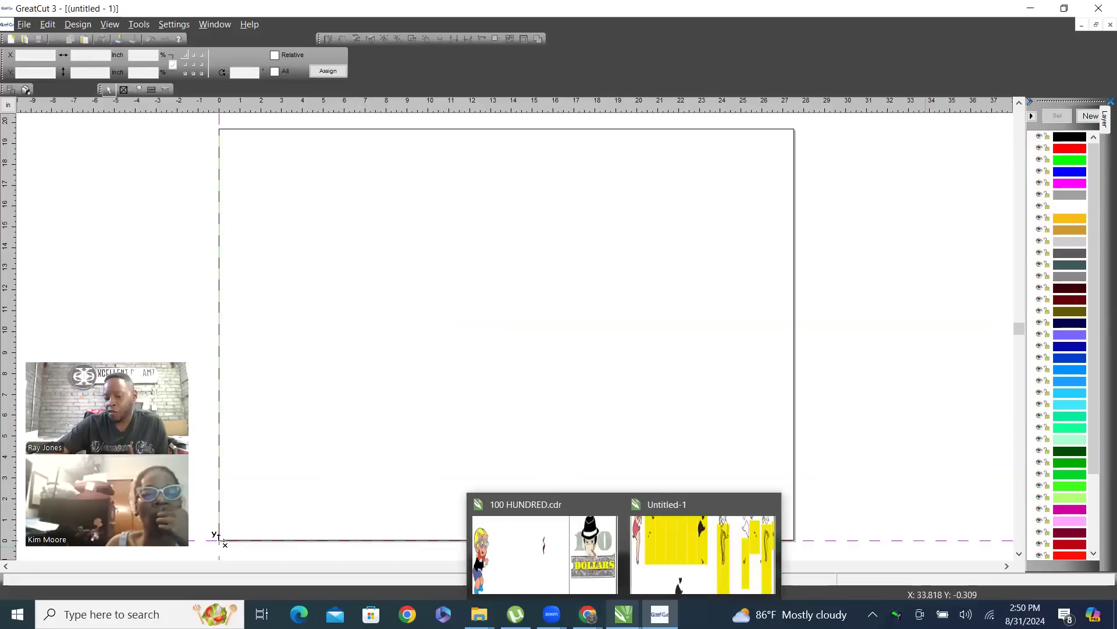
right_click(319, 252)
left_click(373, 289)
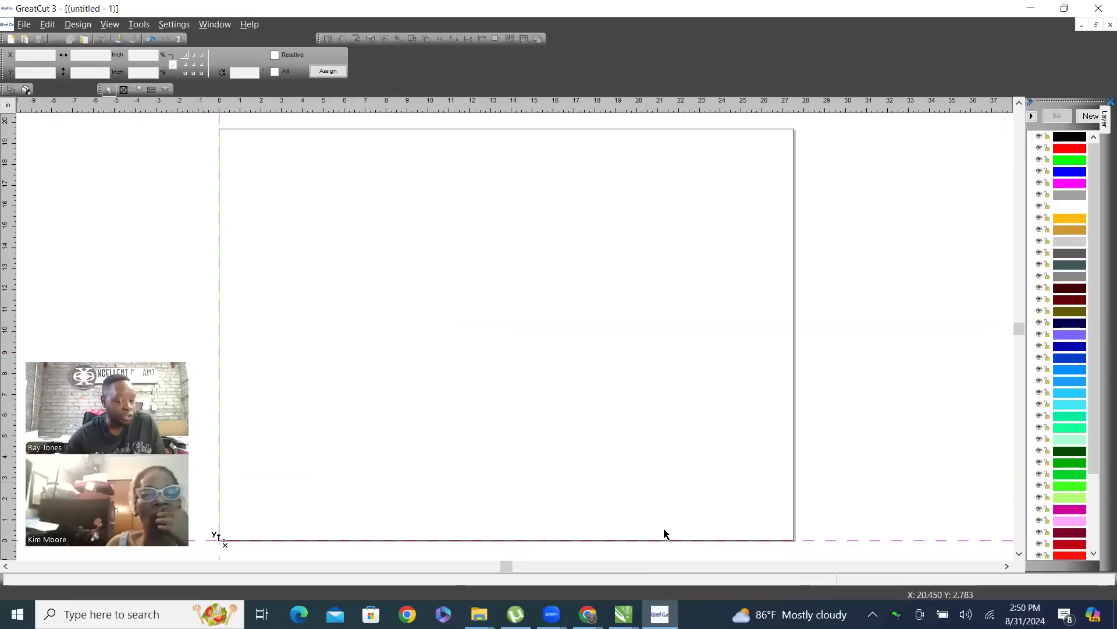
Copy the dress, bodice and shoe stone circles below the yellow panels in CorelDRAW and paste them into the blank GreatCut document
mouse_move(623, 614)
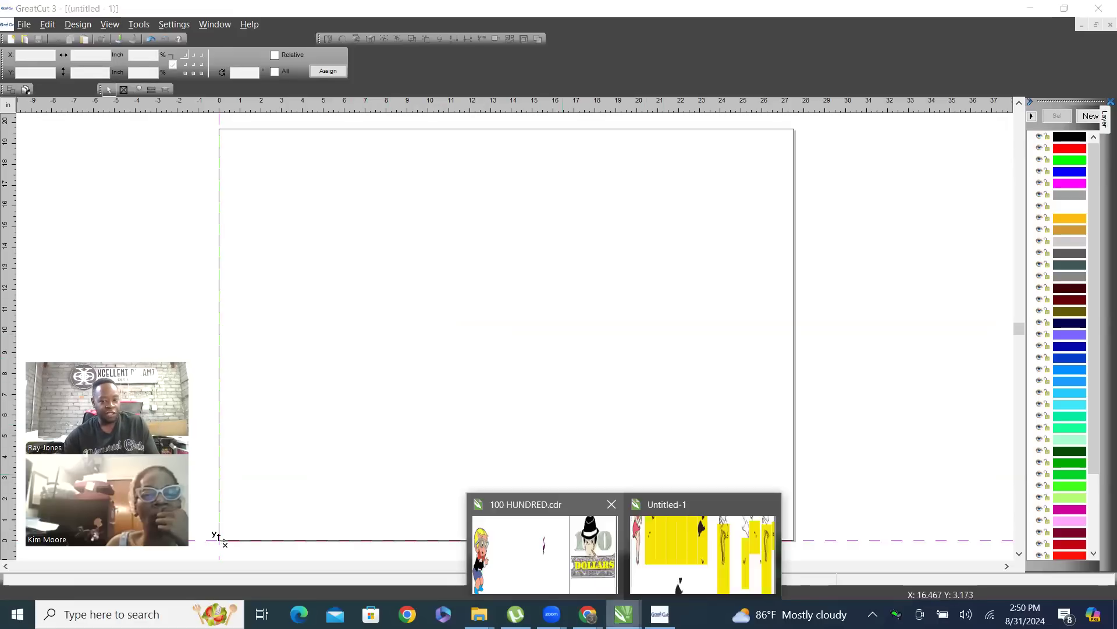
left_click(692, 501)
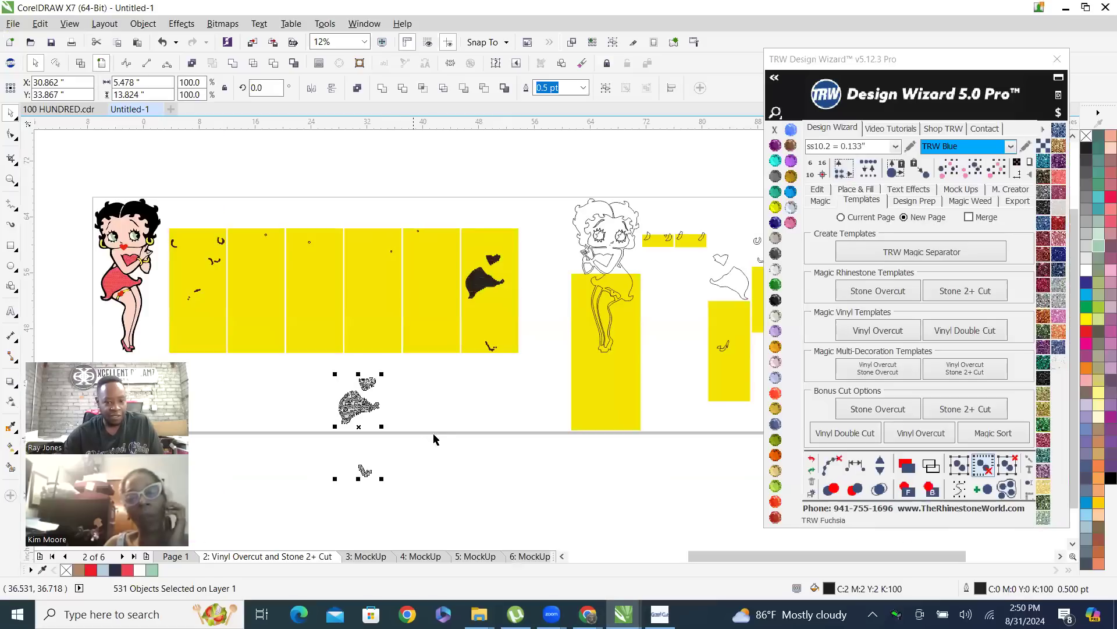
left_click_drag(300, 365, 453, 513)
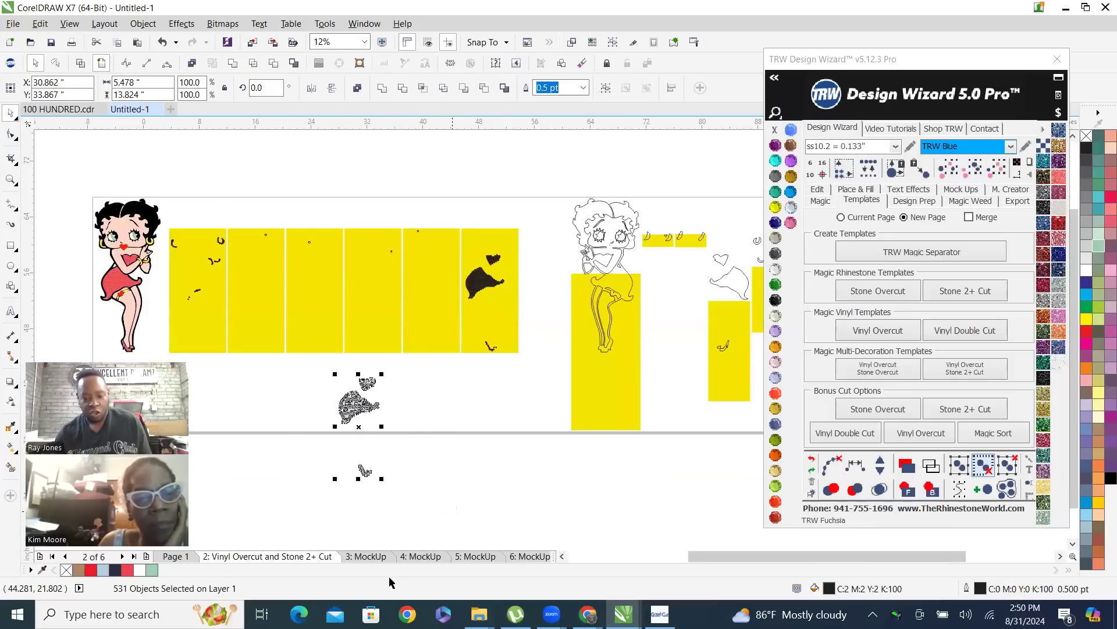
left_click(659, 614)
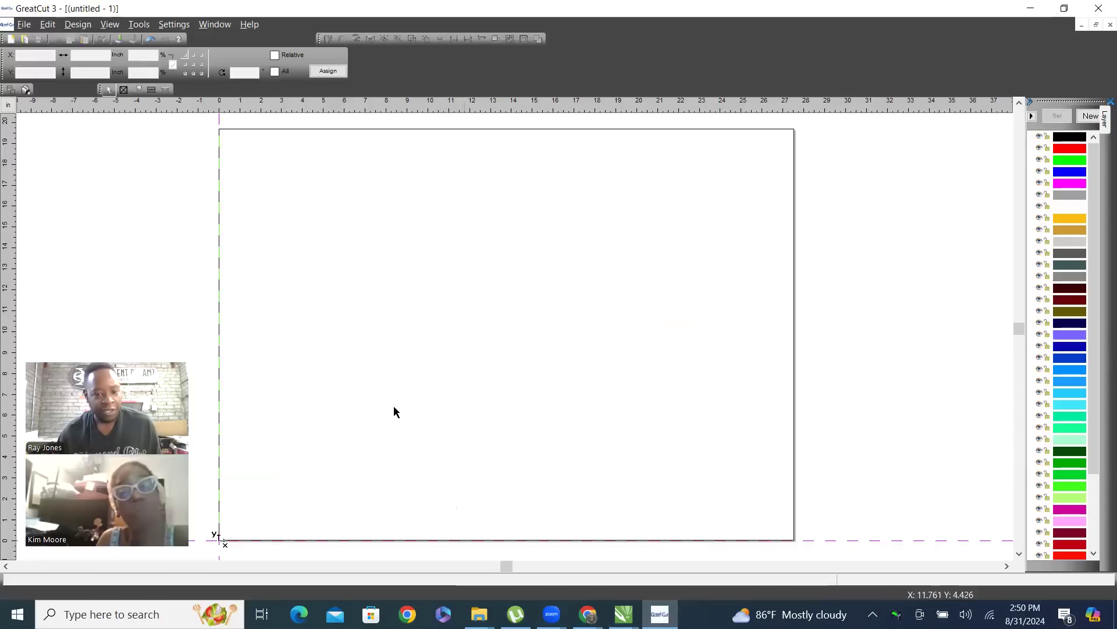
key("ctrl+v")
left_click(381, 398)
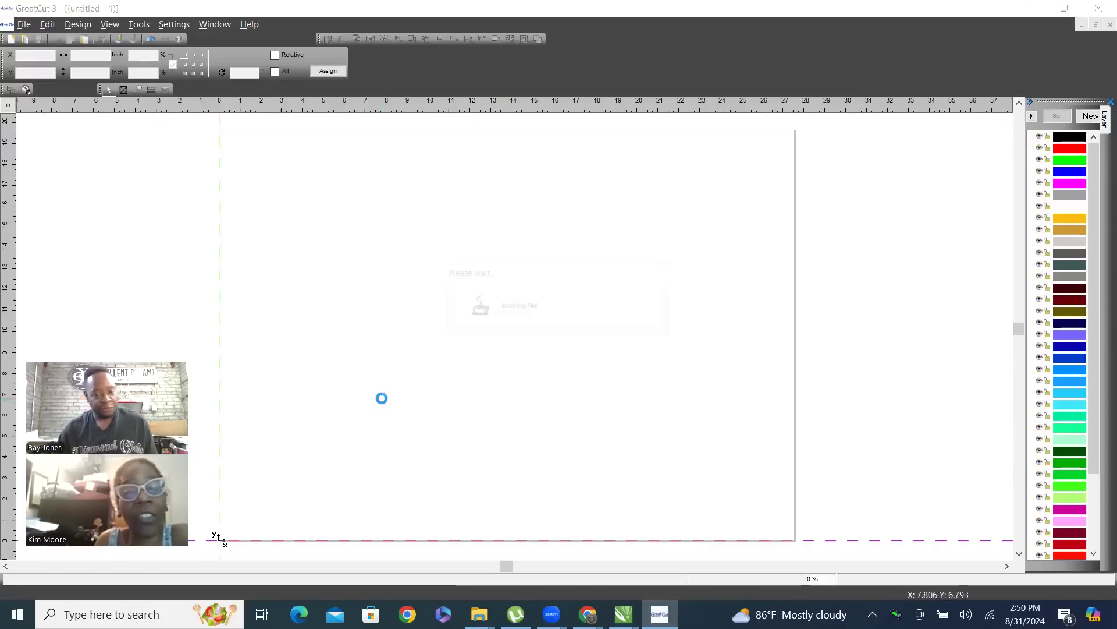
Review the GCC Ultra GRC-132S output settings for the pasted stones, cancel them and return to the CorelDRAW template page
left_click_drag(411, 183, 246, 327)
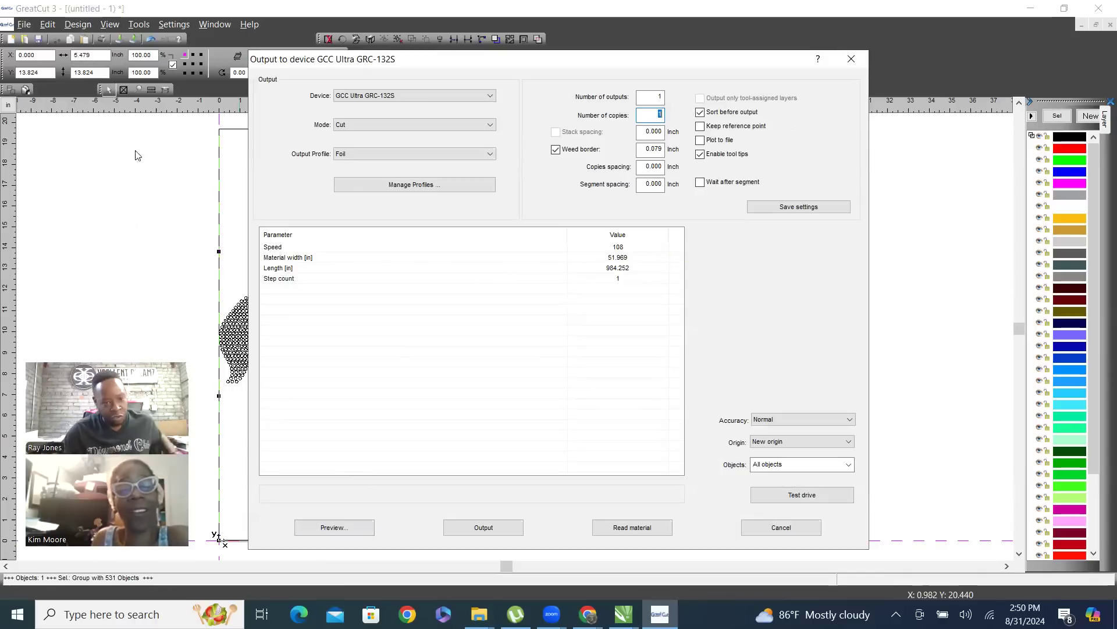
left_click(780, 527)
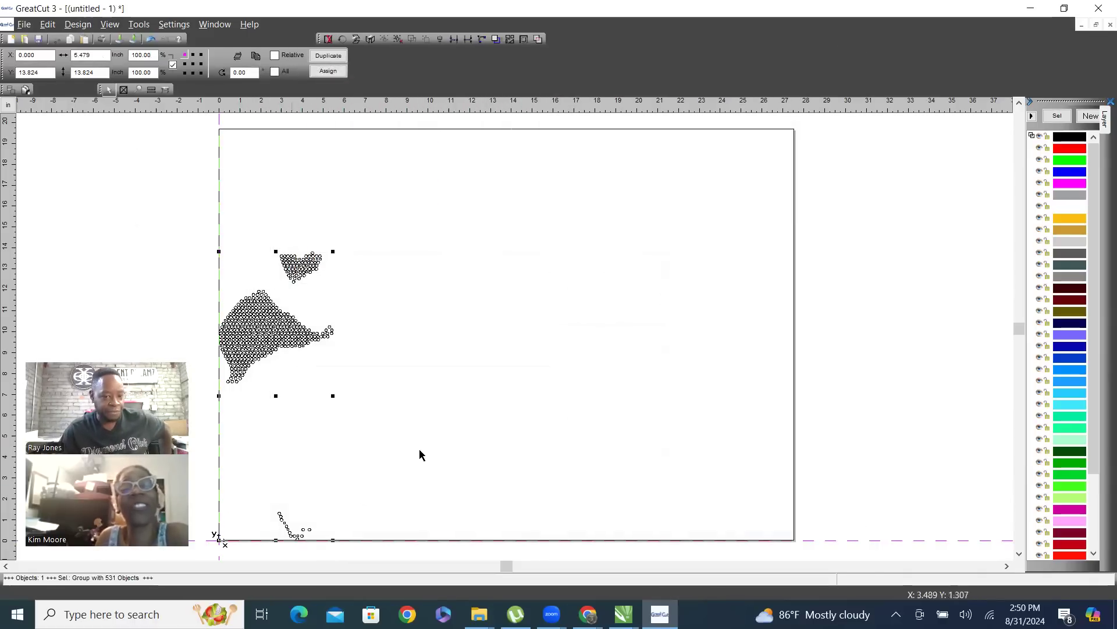
left_click(1033, 10)
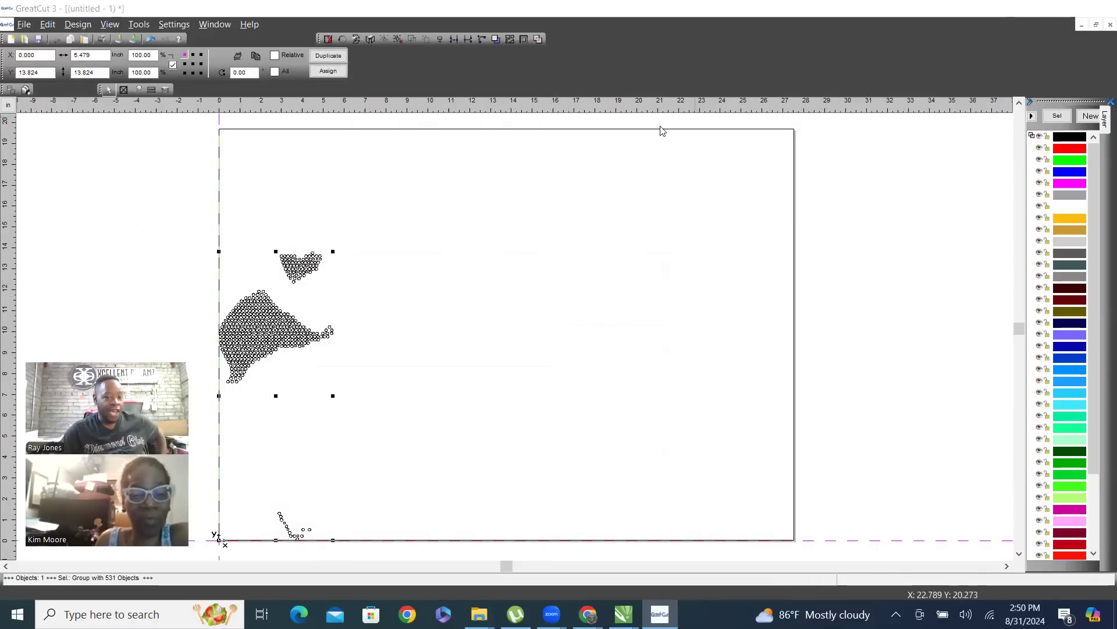
left_click(381, 494)
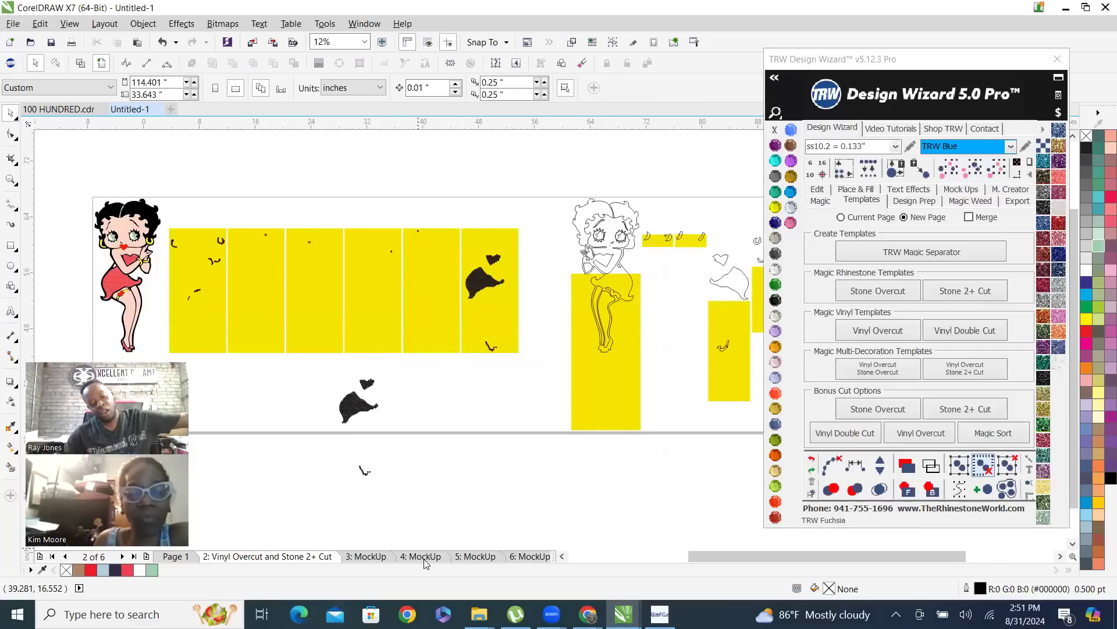
On Page 1, select all of Betty Boop's red stones of the same size and colour and move them to the blank area above her
left_click(177, 557)
scroll(409, 309, "down", 1)
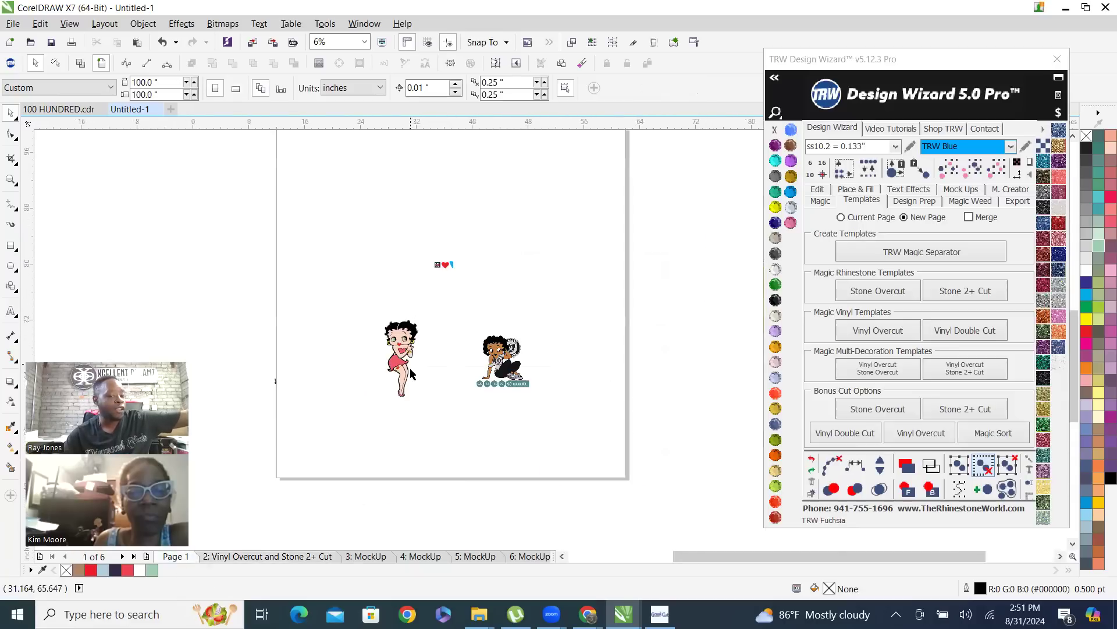
scroll(411, 373, "up", 1)
scroll(398, 340, "up", 1)
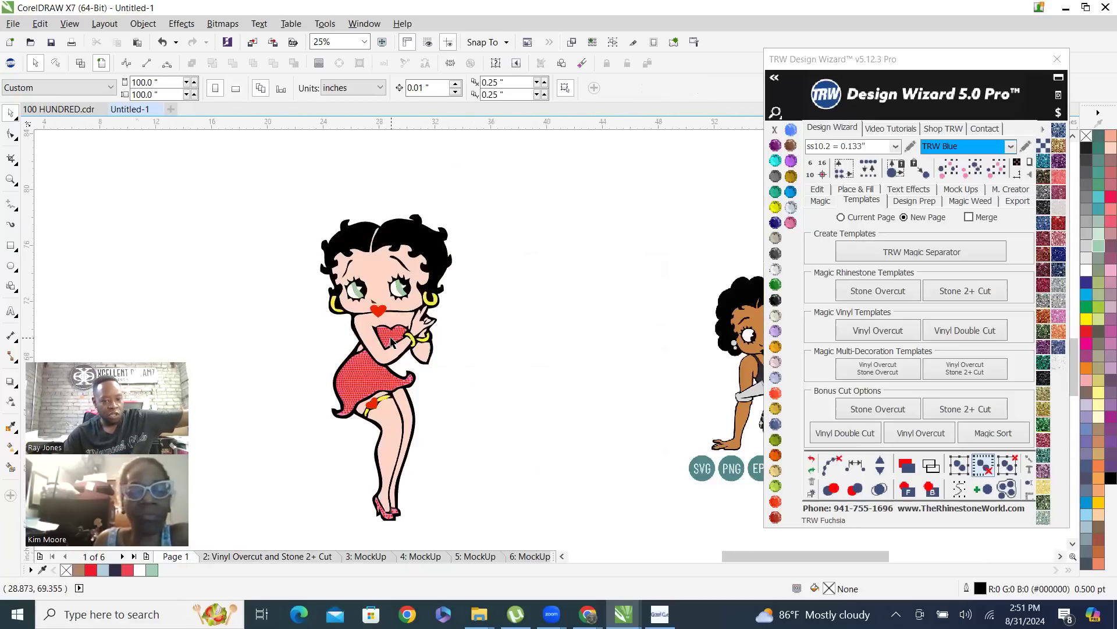
left_click(400, 407)
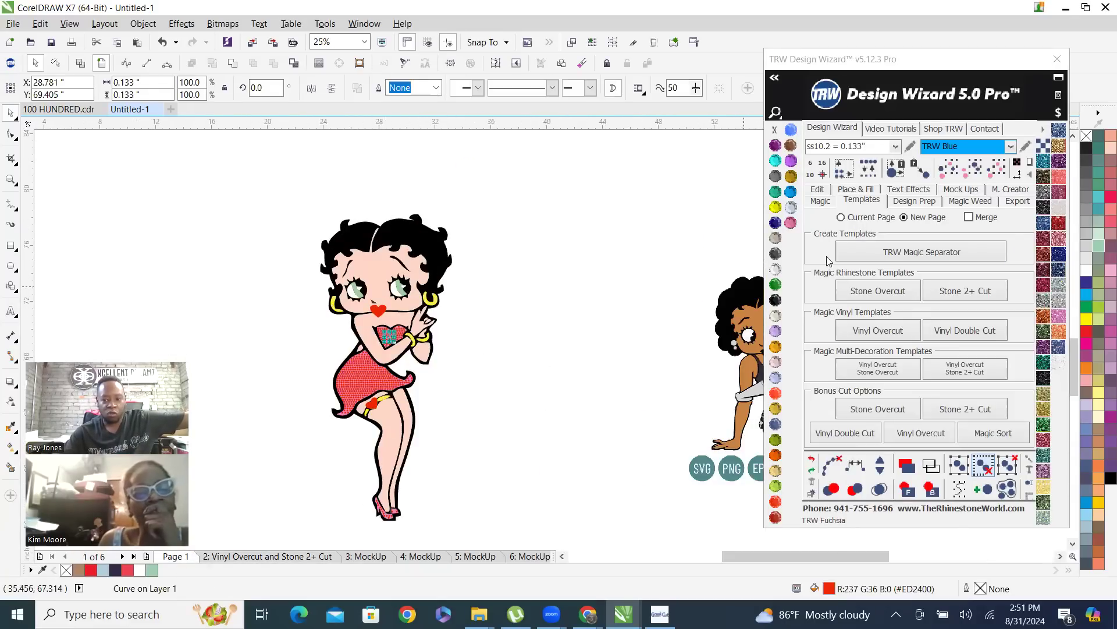
left_click(996, 170)
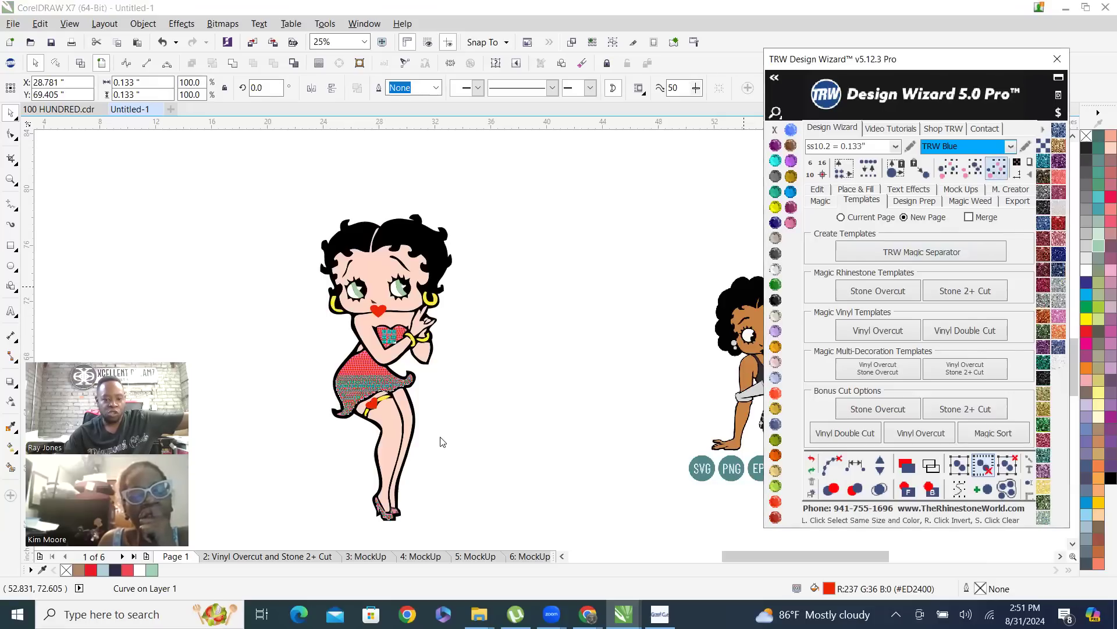
scroll(481, 489, "down", 1)
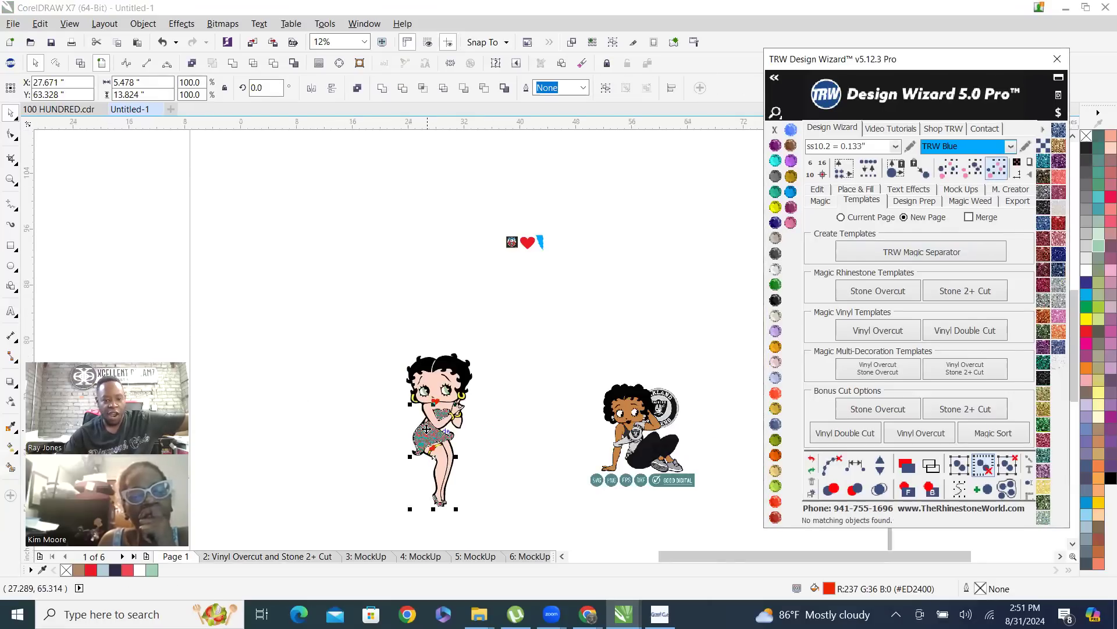
left_click_drag(427, 435, 270, 214)
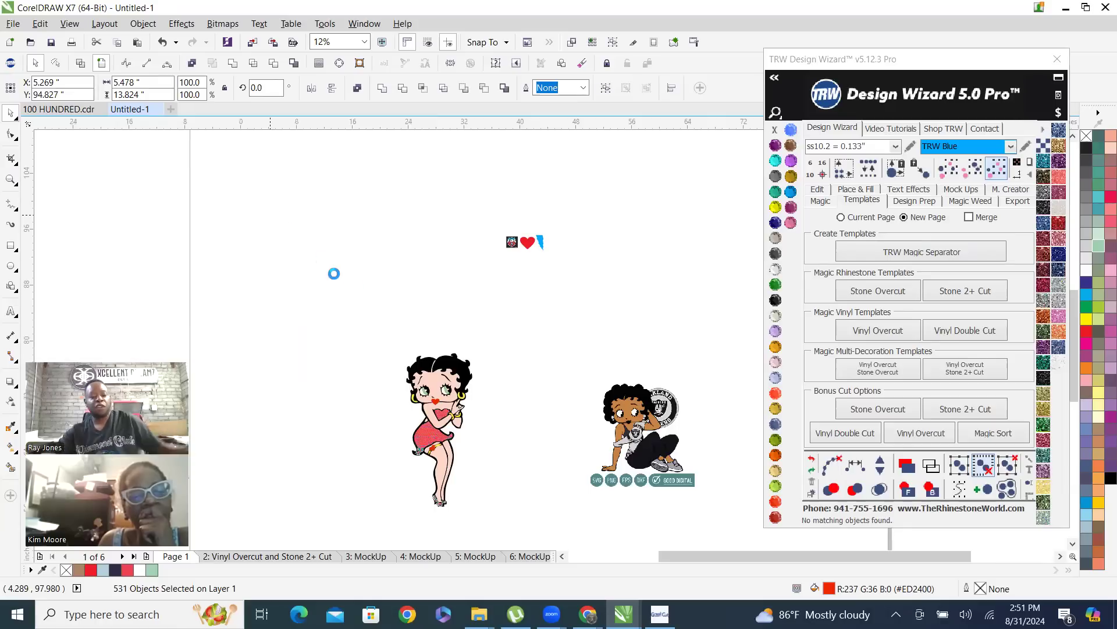
left_click(352, 281)
Draw a rectangle about 6.9 by 14.9 inches around the separated red stones and lower its upper edge to about 14.6 inches high
scroll(280, 222, "up", 2)
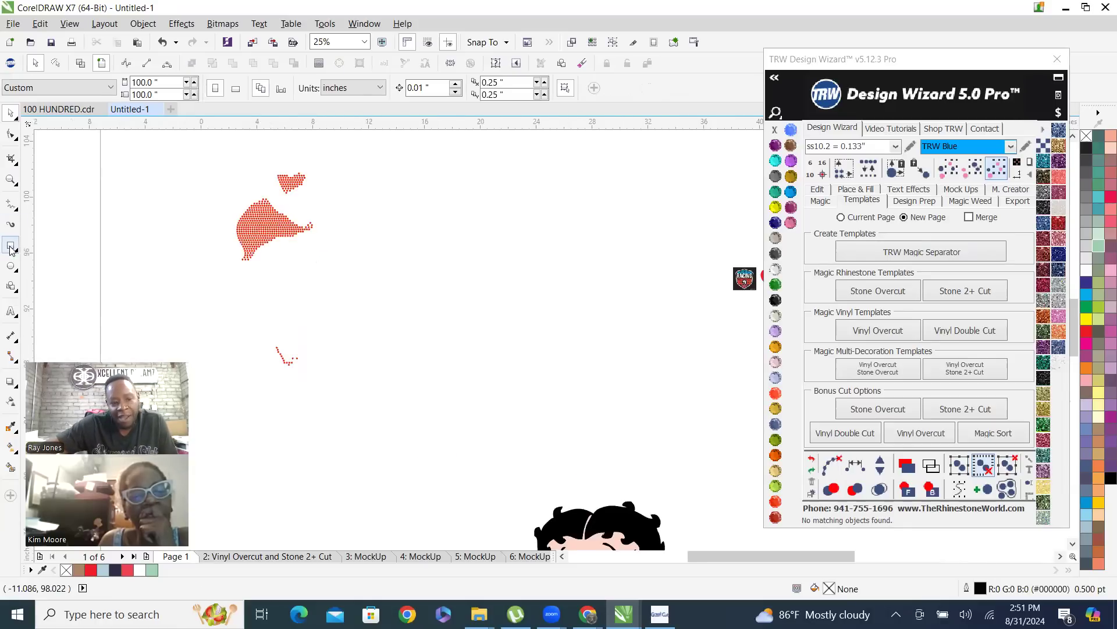
left_click_drag(228, 164, 324, 371)
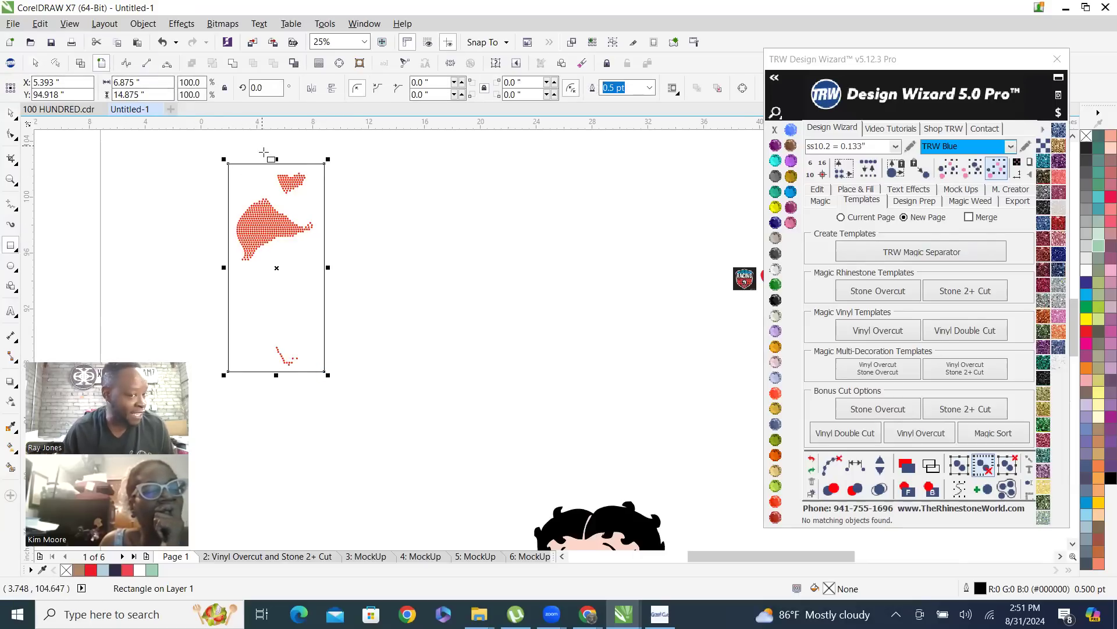
scroll(264, 152, "up", 1)
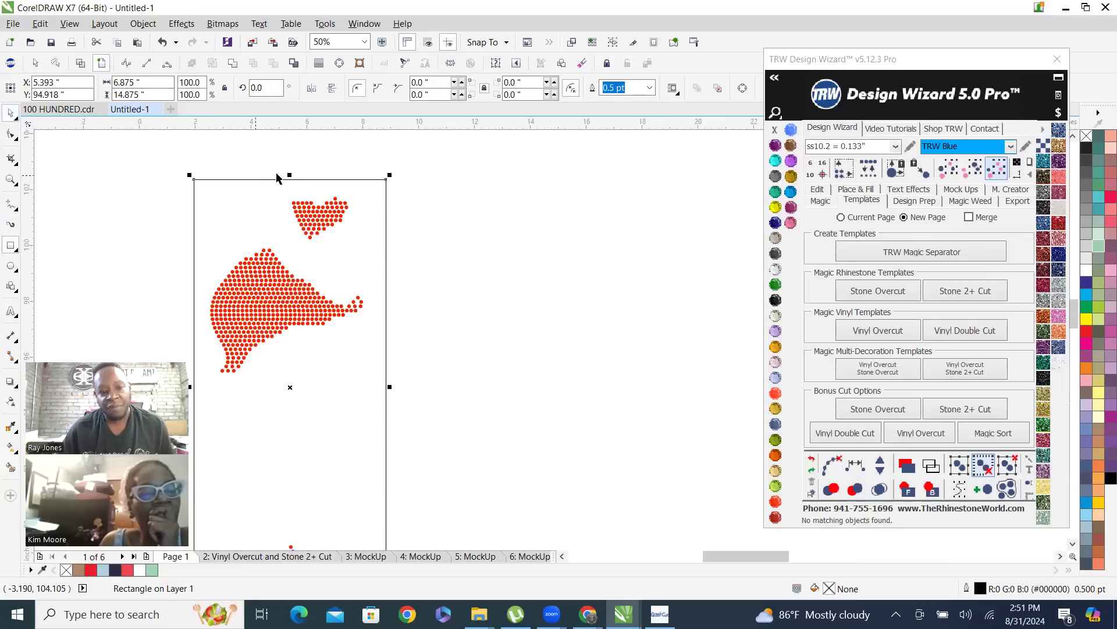
left_click_drag(289, 175, 285, 187)
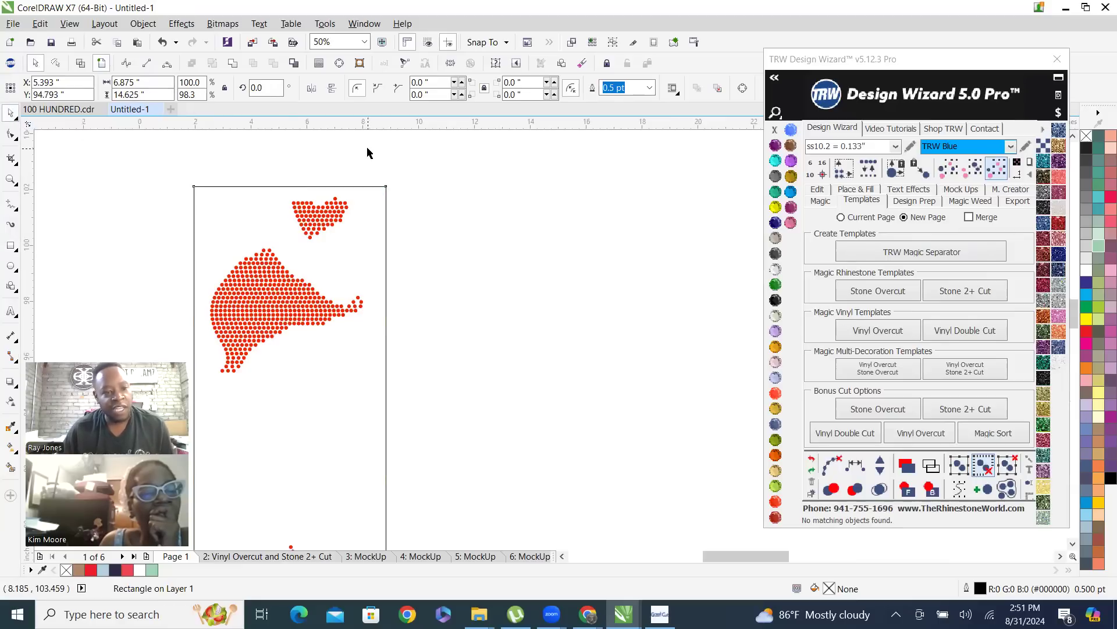
left_click(368, 150)
left_click(385, 230)
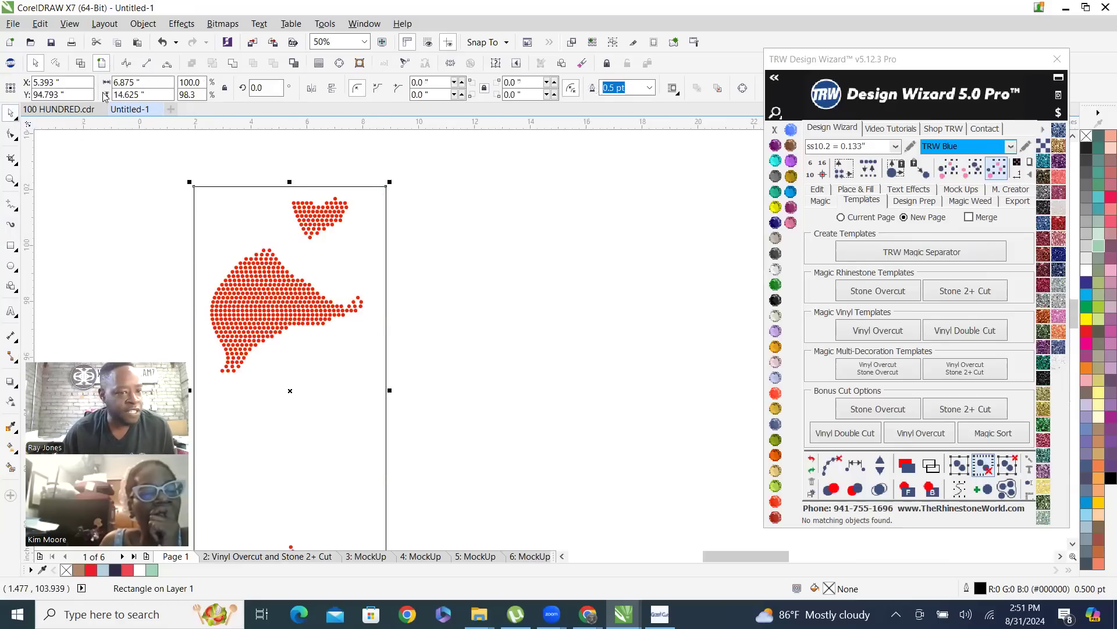
Set the rectangle around the red stones to 6.8 inches wide and 14.6 inches high
scroll(262, 179, "down", 1)
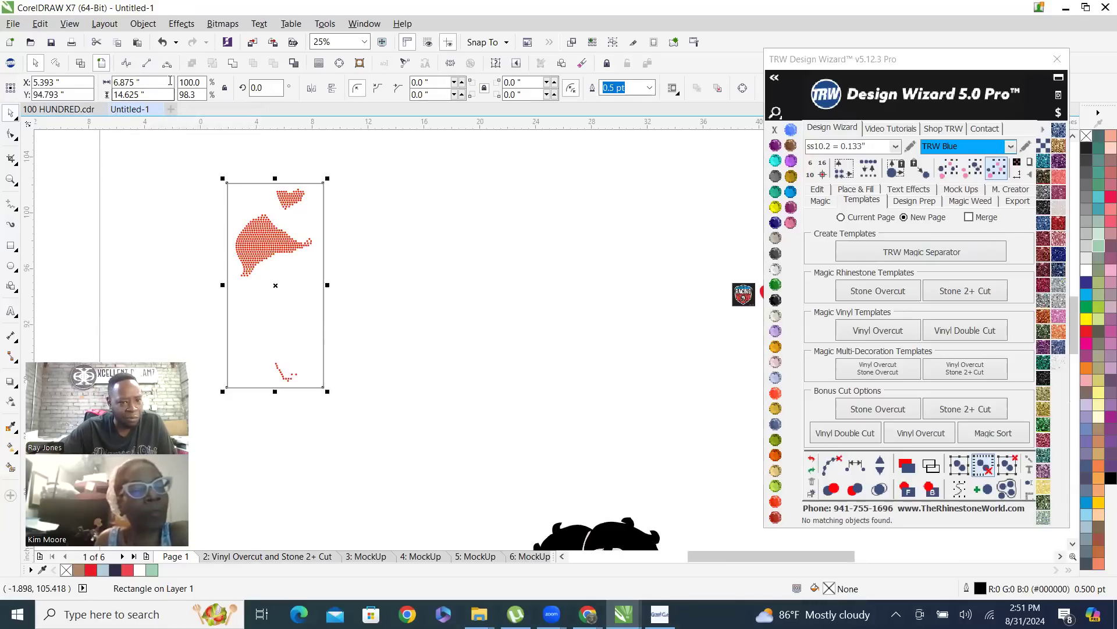
left_click(134, 82)
type("6")
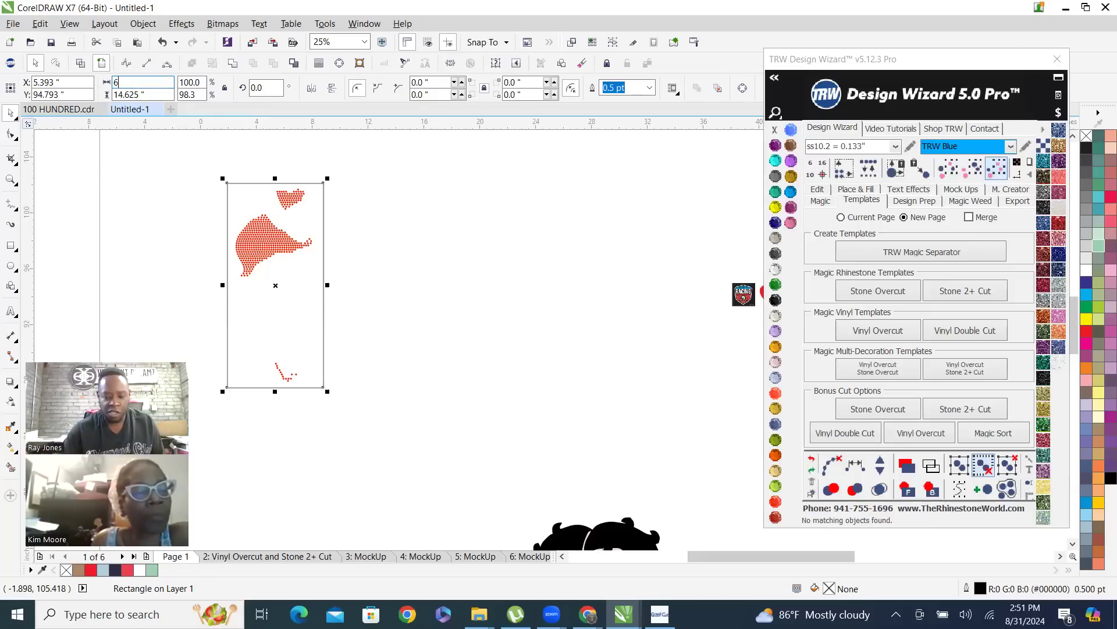
type(".8")
key("Tab")
type("1")
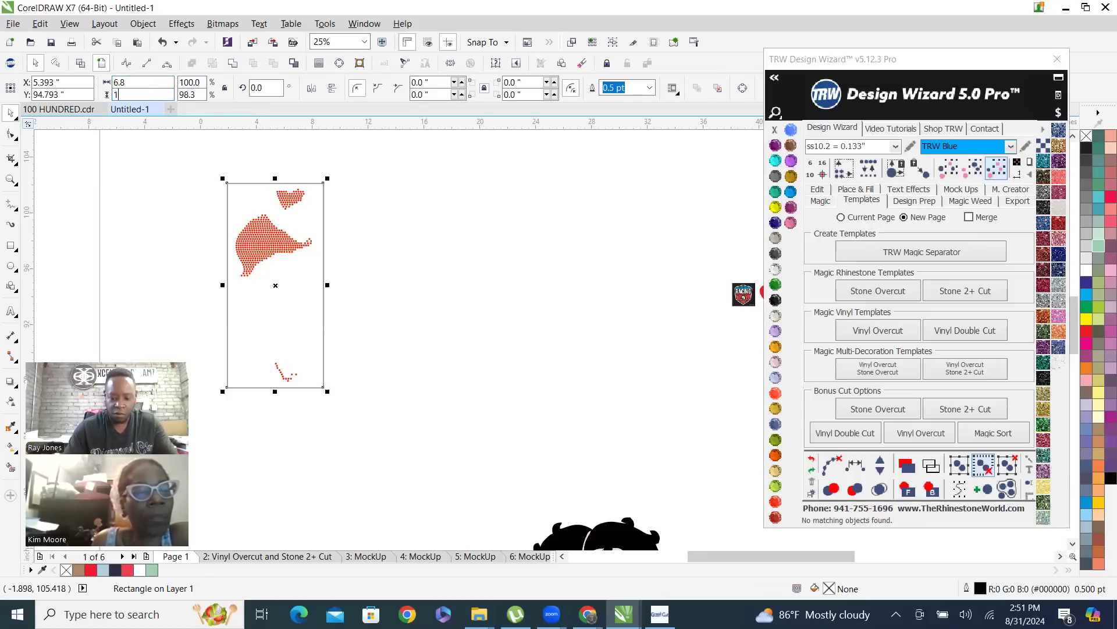
type("4.6")
key("Return")
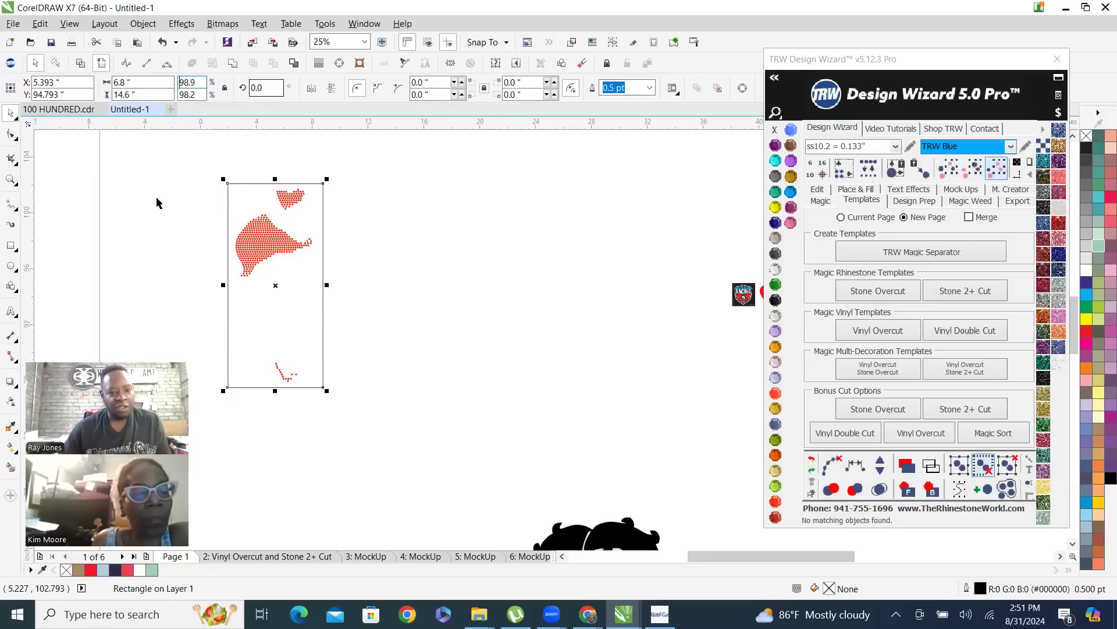
Fill the rectangle with Jet Black and send it behind the red stones
left_click(780, 300)
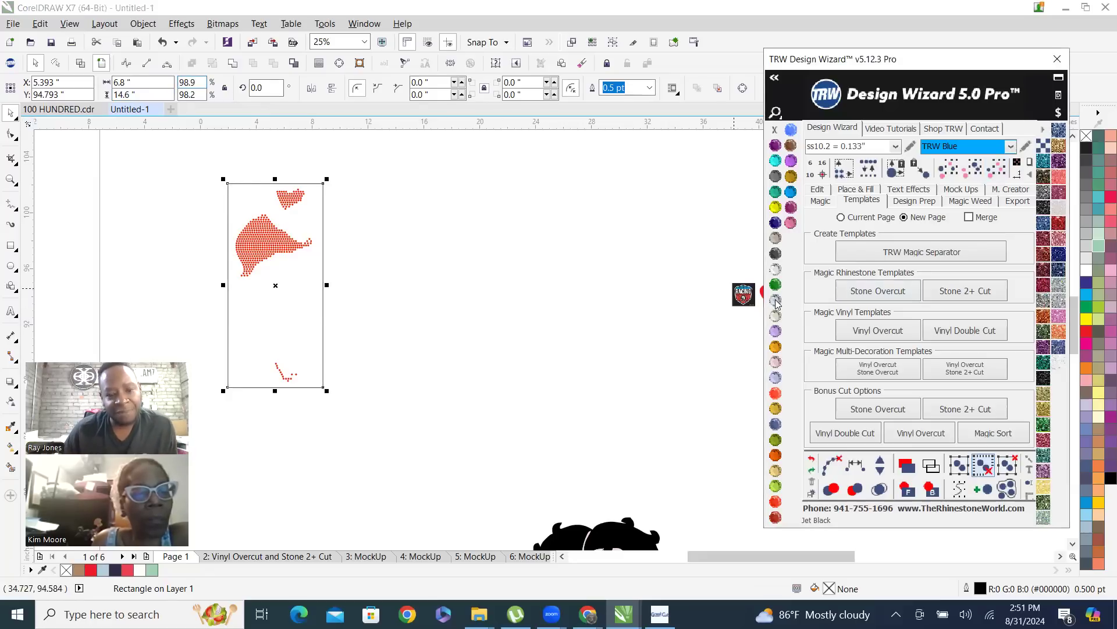
left_click(932, 490)
left_click(460, 259)
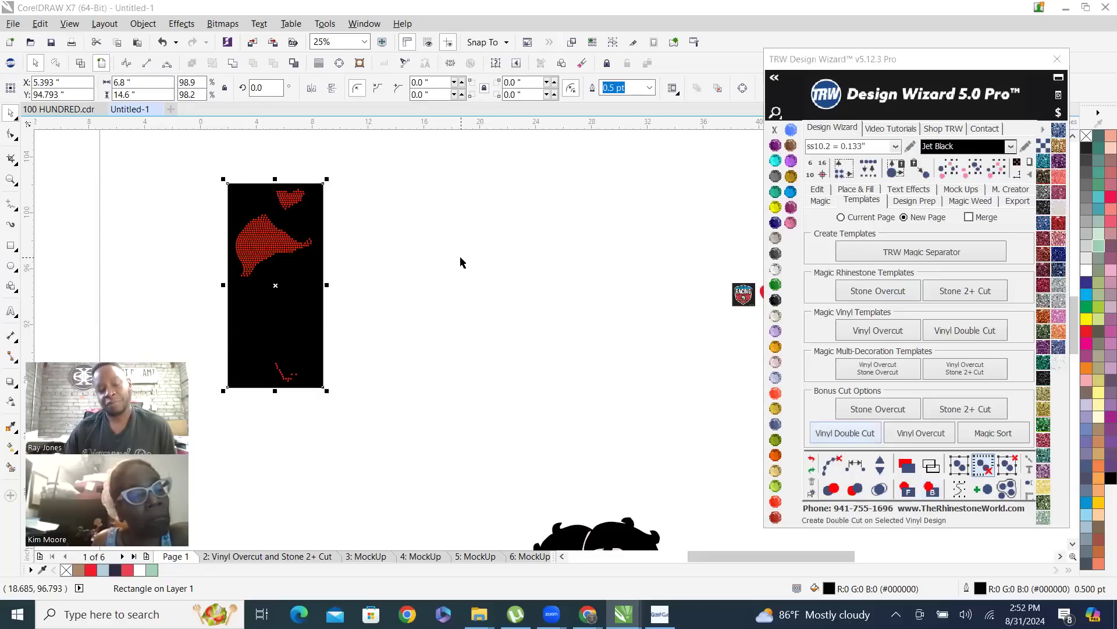
Combine all red stones on the black rectangle into a single curve and undo its trial move beside the rectangle
left_click(266, 256)
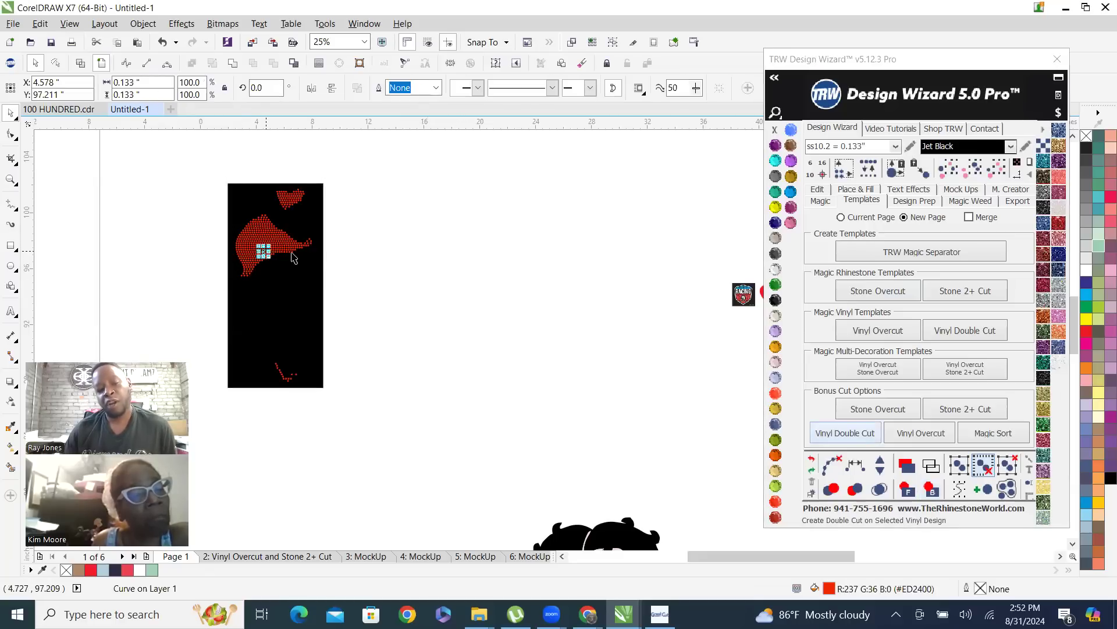
left_click_drag(192, 160, 318, 438)
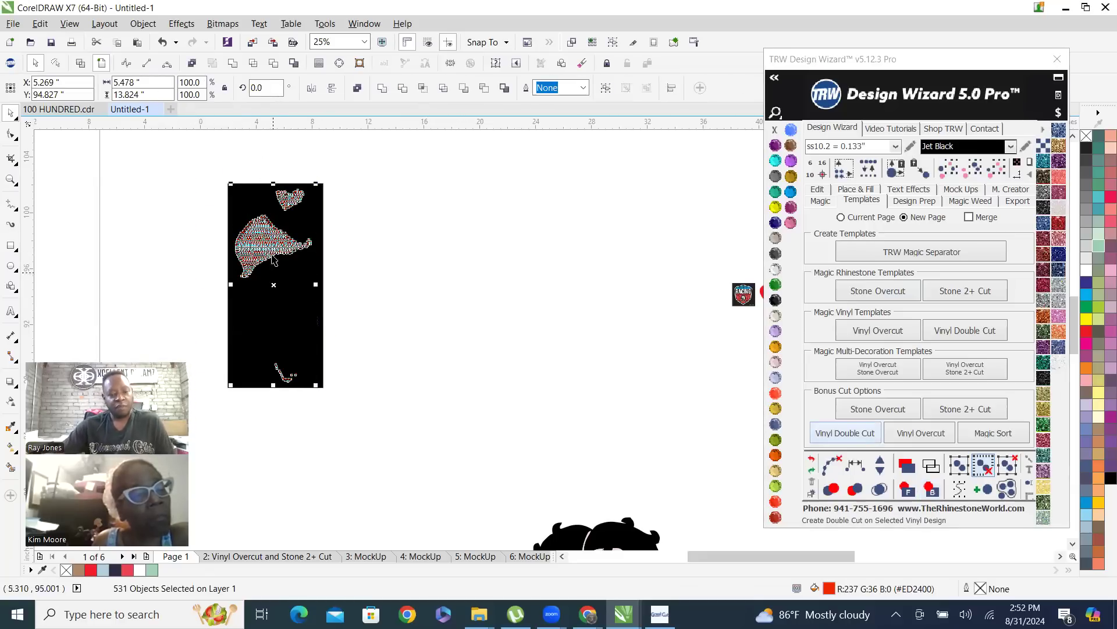
left_click(383, 90)
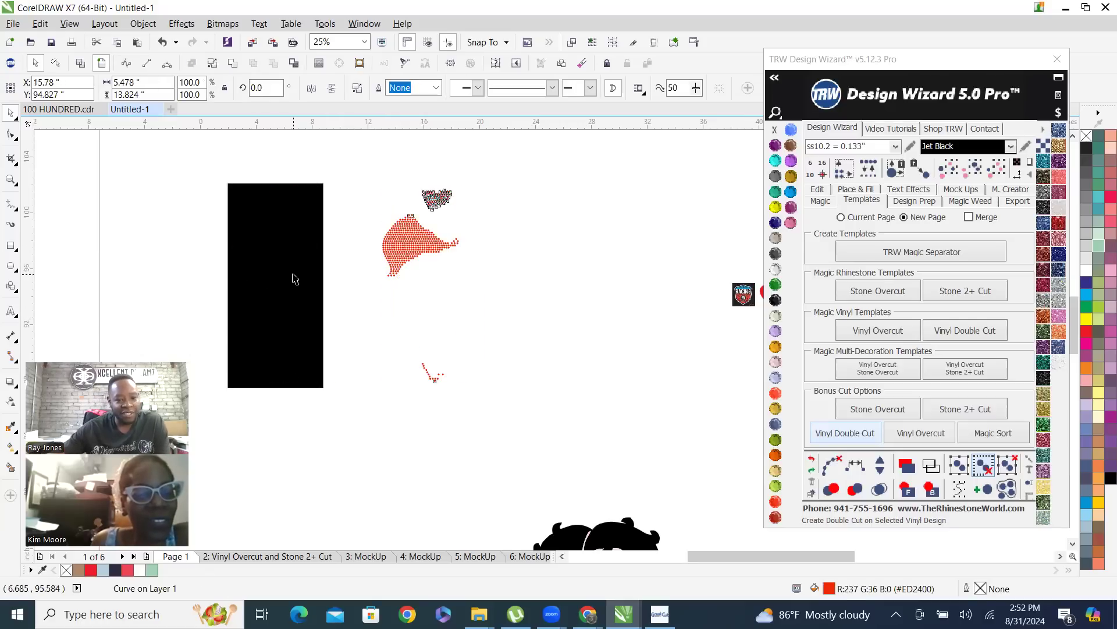
left_click(304, 243)
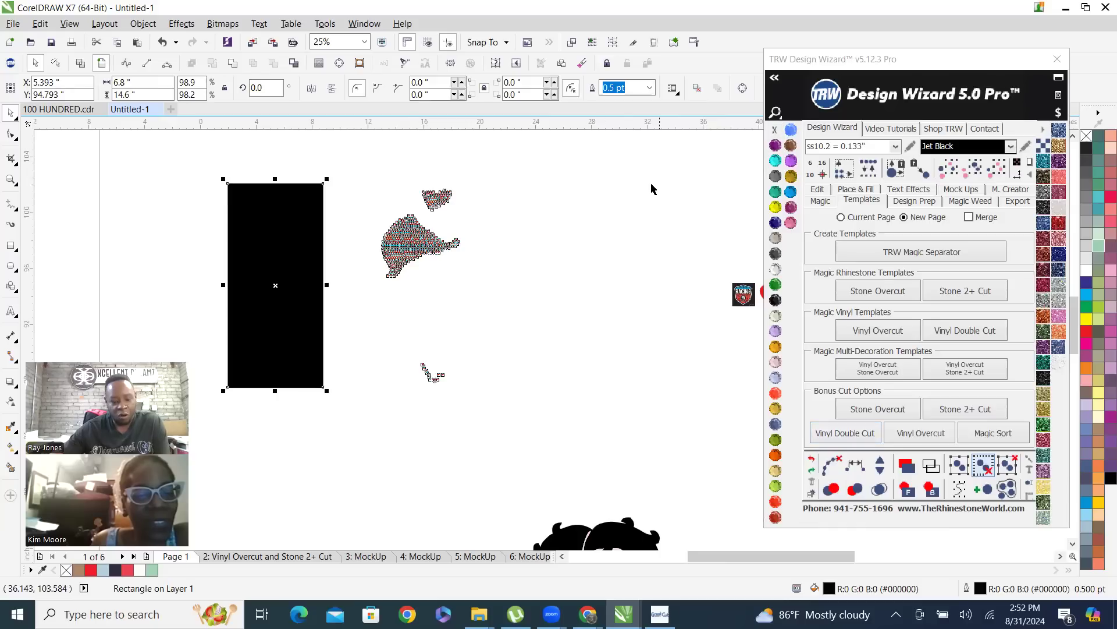
key("ctrl+z")
left_click(445, 274)
Cut the combined stone circles out of the black rectangle and move the red stones about 10 inches to its right
left_click(250, 247)
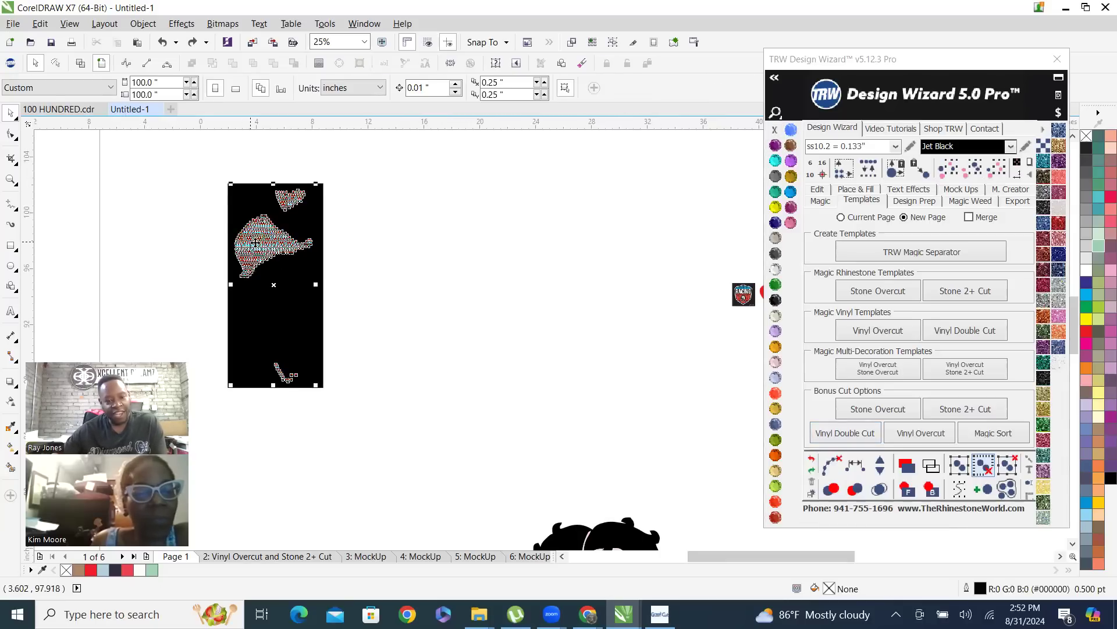
left_click(300, 270, "shift")
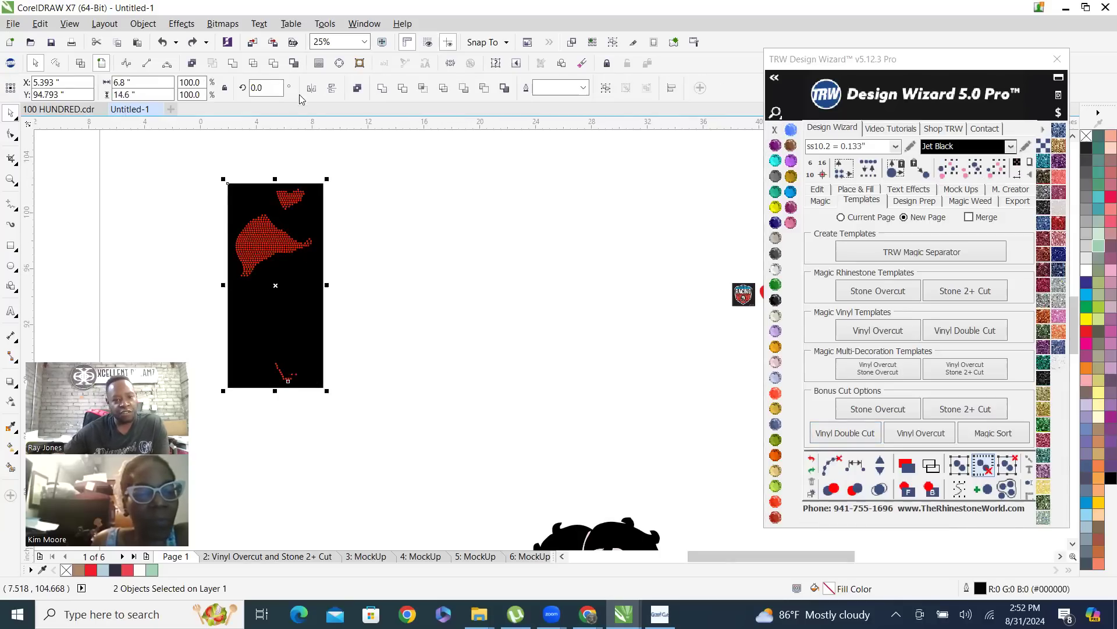
left_click(277, 63)
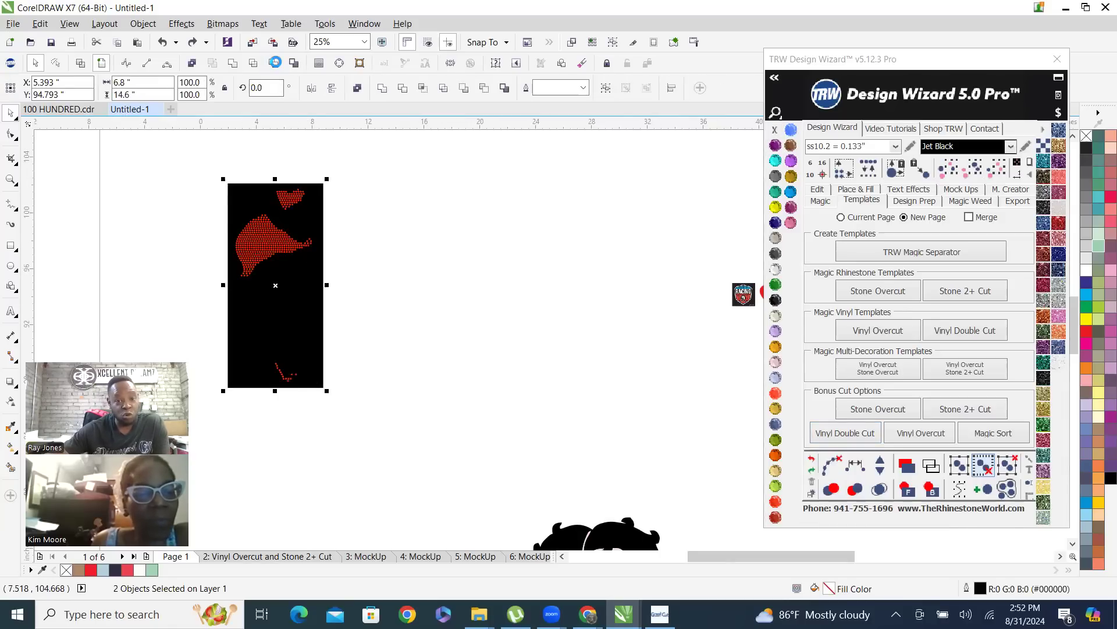
left_click(431, 238)
left_click_drag(254, 254, 396, 246)
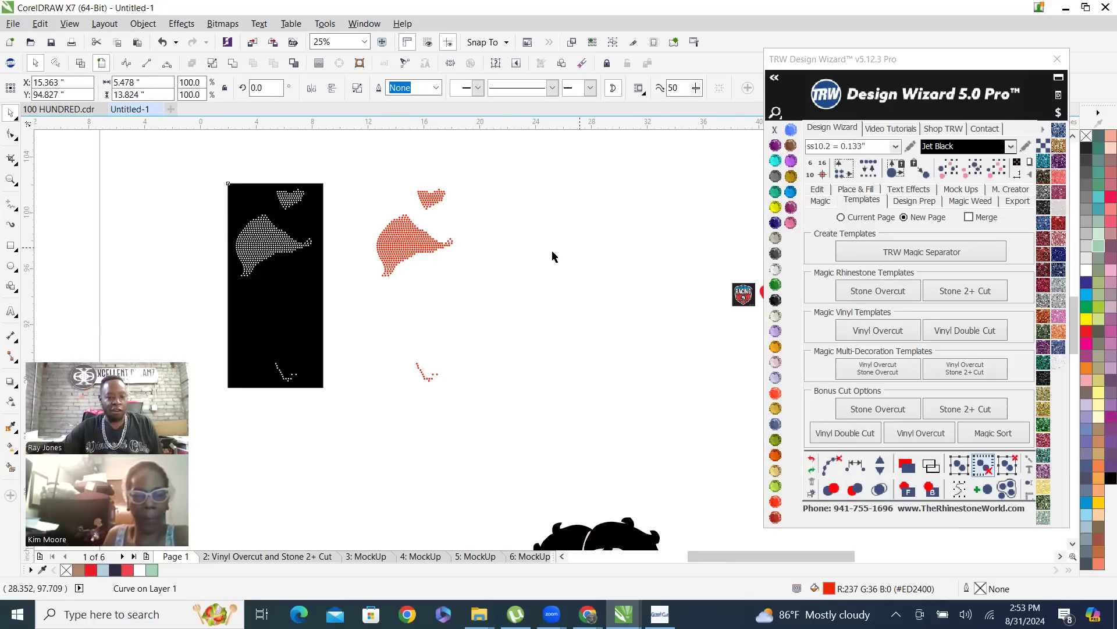
left_click(388, 257)
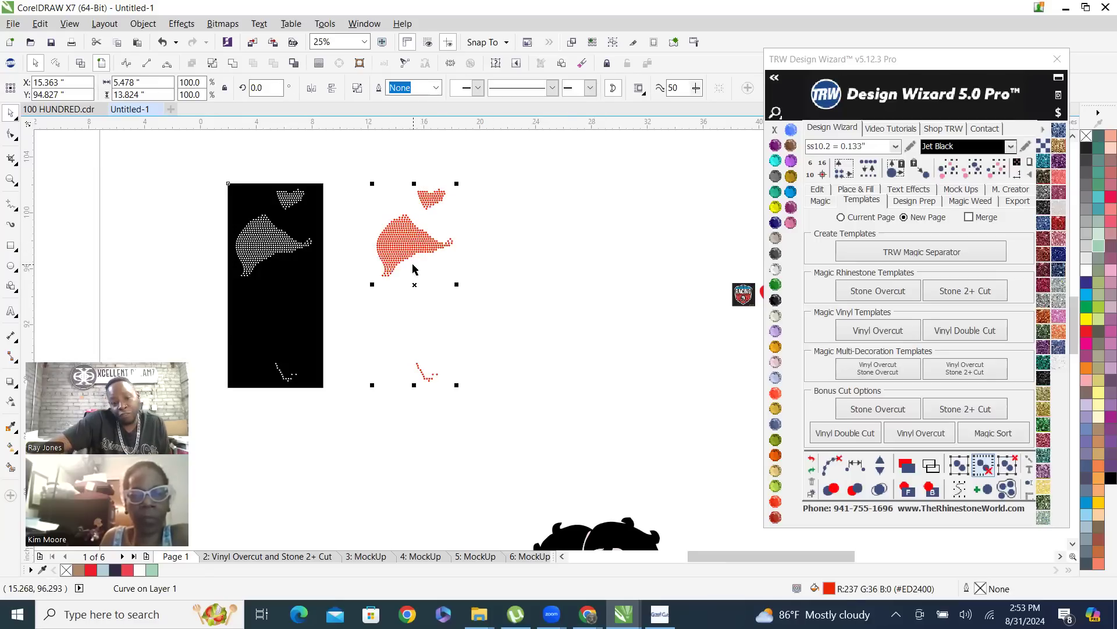
Remove the outline from the black template rectangle with the stone holes and select it again to check it
left_click(279, 338)
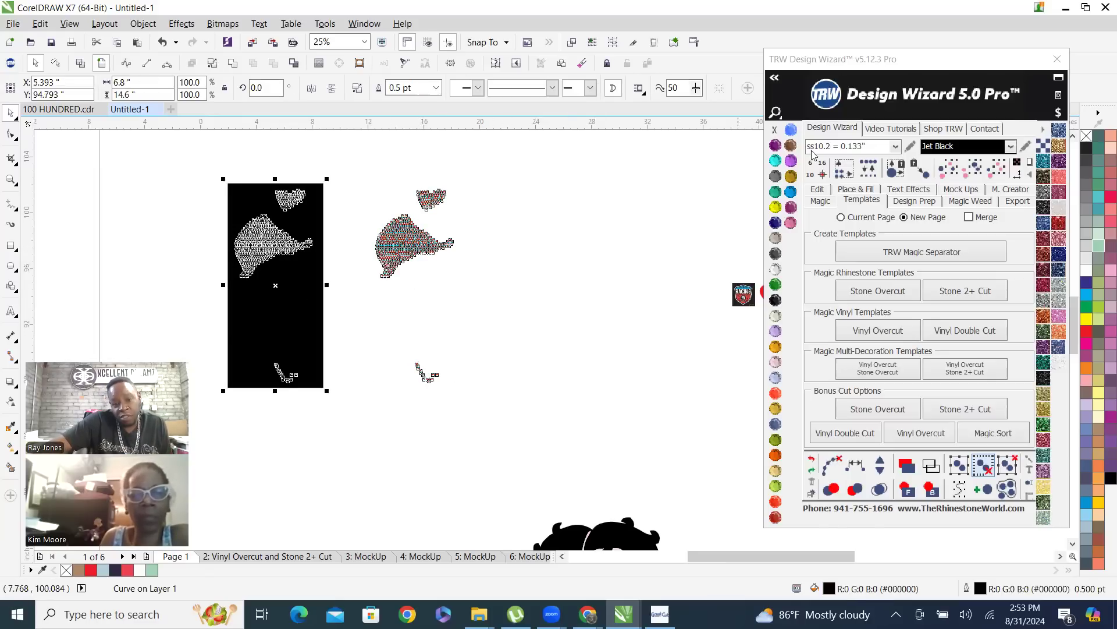
right_click(775, 129)
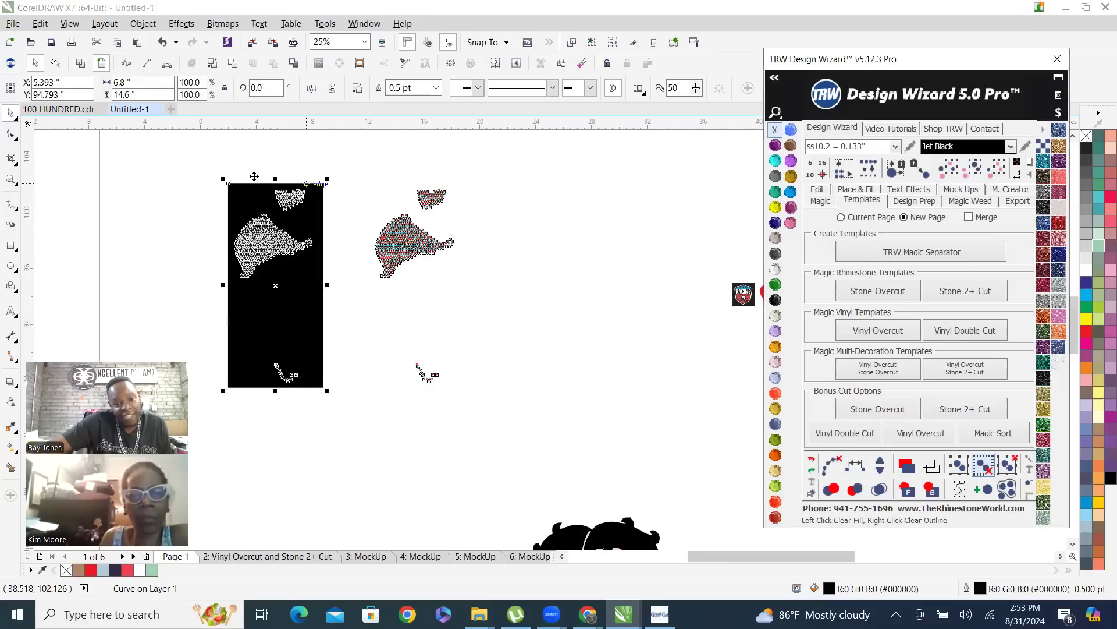
left_click(278, 163)
left_click(275, 269)
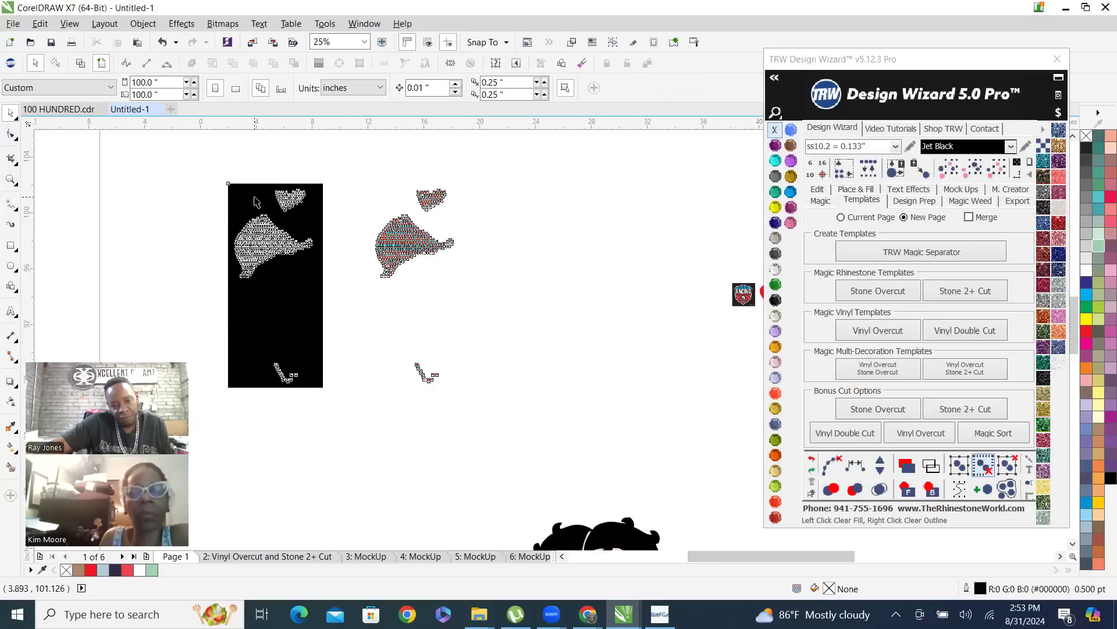
scroll(148, 322, "up", 1)
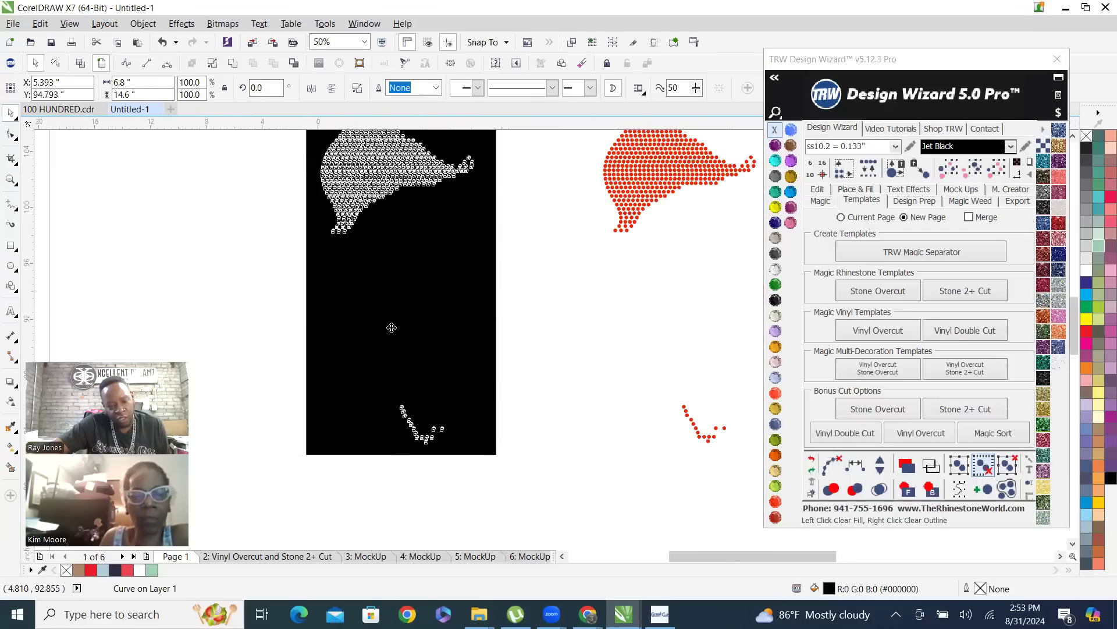
scroll(387, 315, "down", 1)
left_click(496, 326)
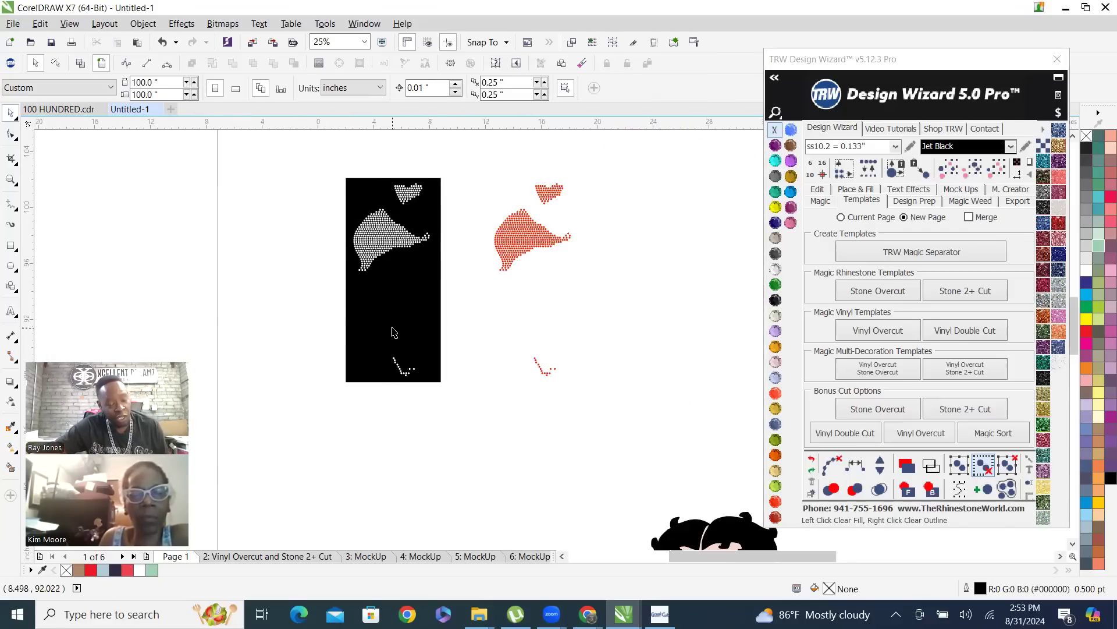
left_click(394, 332)
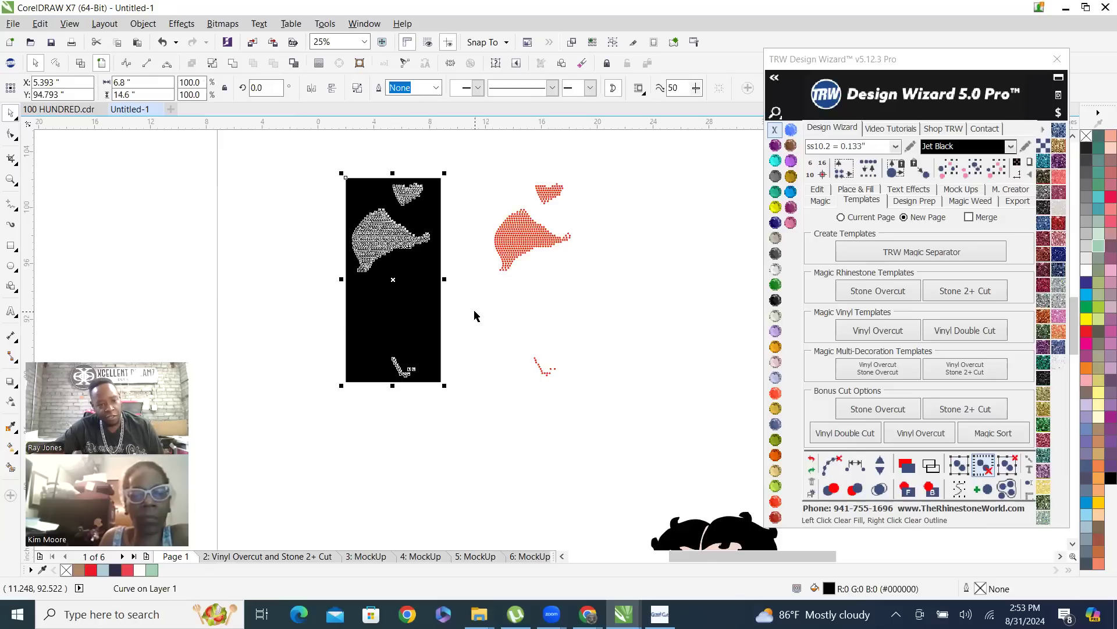
Add the Arial text label 6.8*14.6” beneath the black template and enlarge it to about 5.6 inches wide
left_click(11, 315)
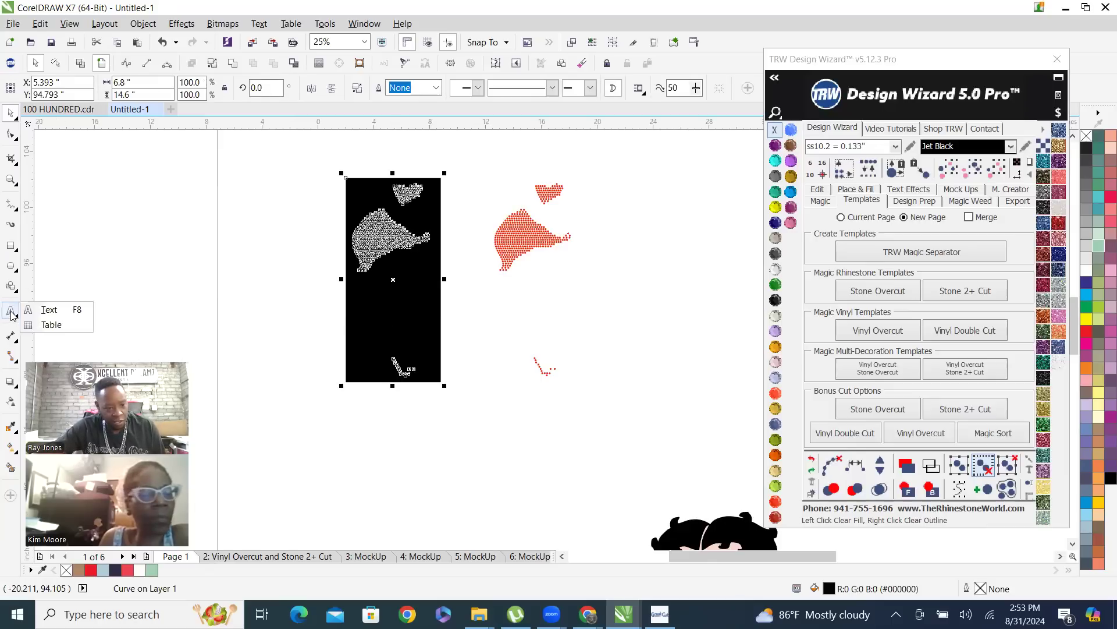
left_click(43, 309)
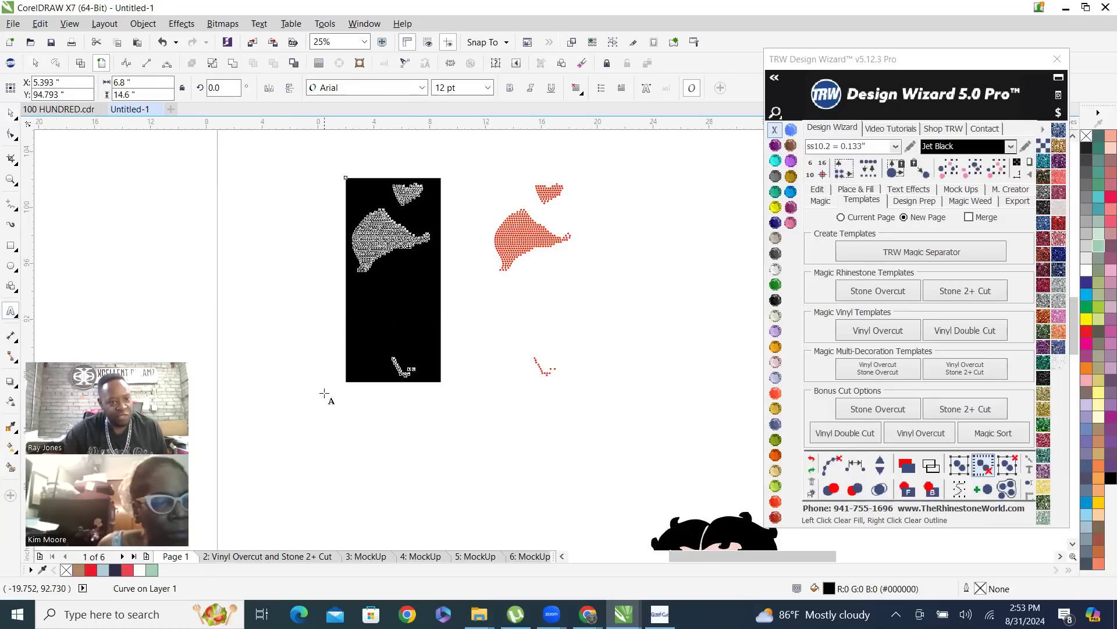
left_click(360, 392)
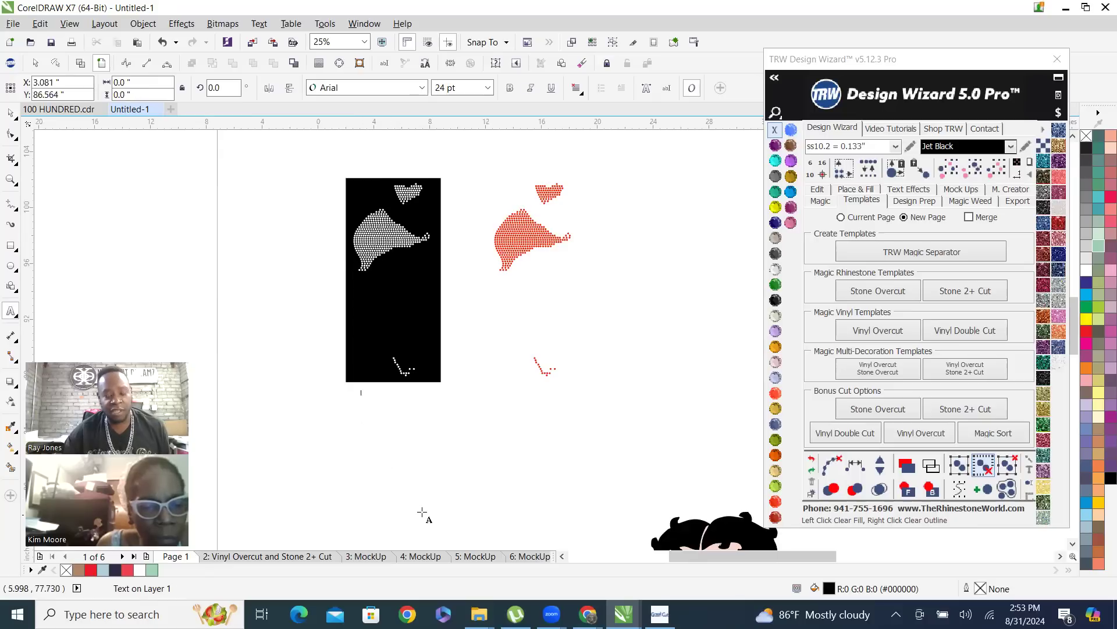
type("6.")
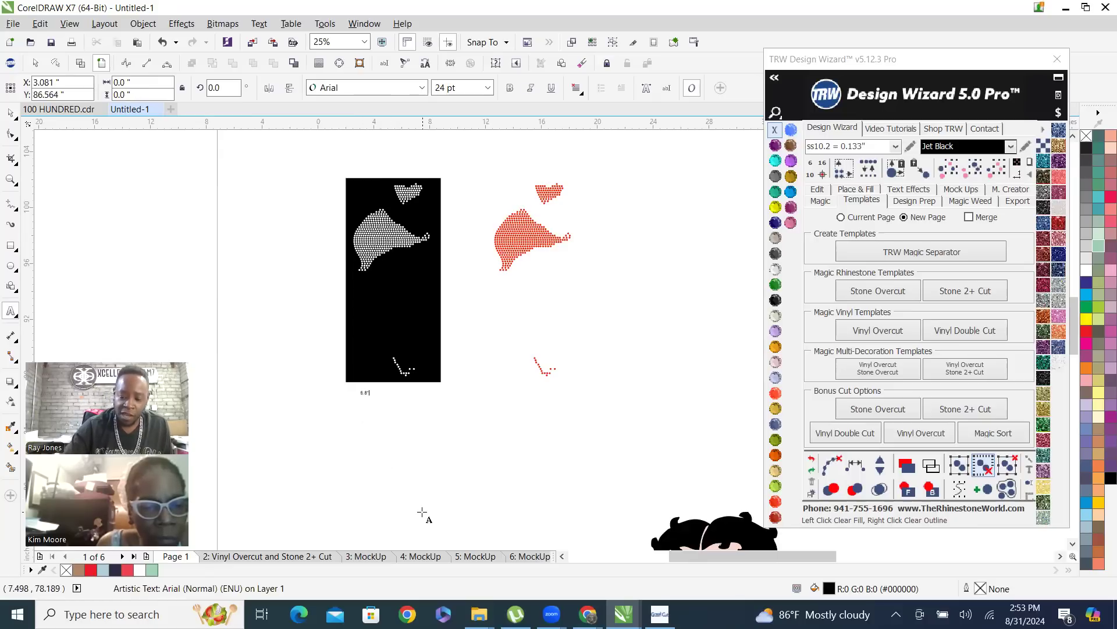
type("8*14.6\"")
left_click(10, 114)
left_click_drag(384, 401, 441, 441)
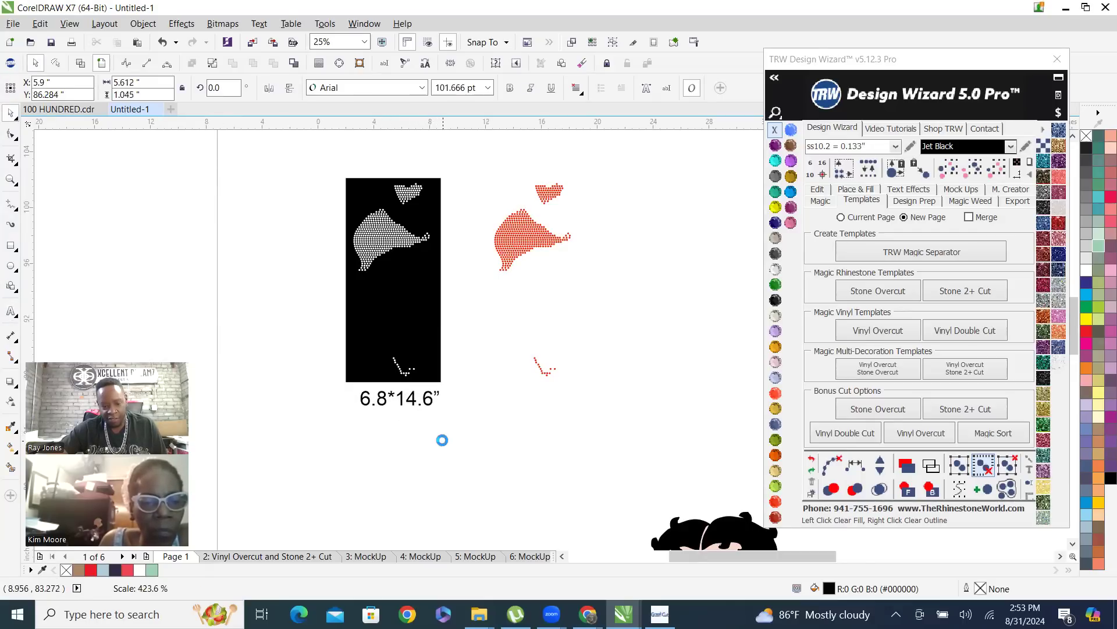
Center the size label horizontally beneath the black template rectangle
scroll(375, 393, "up", 1)
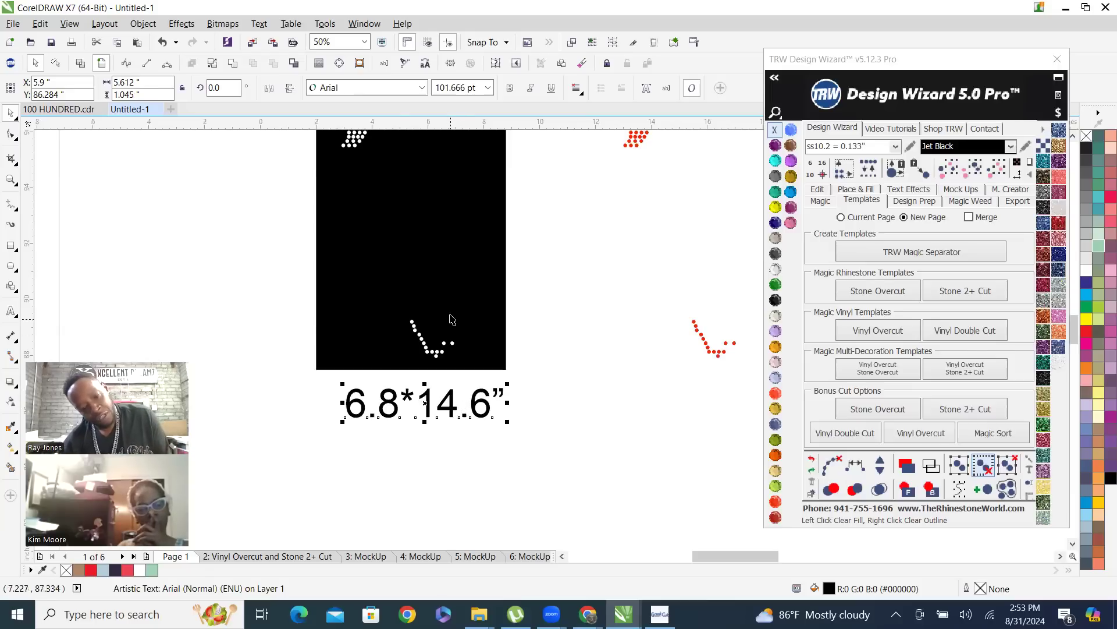
left_click(409, 258, "shift")
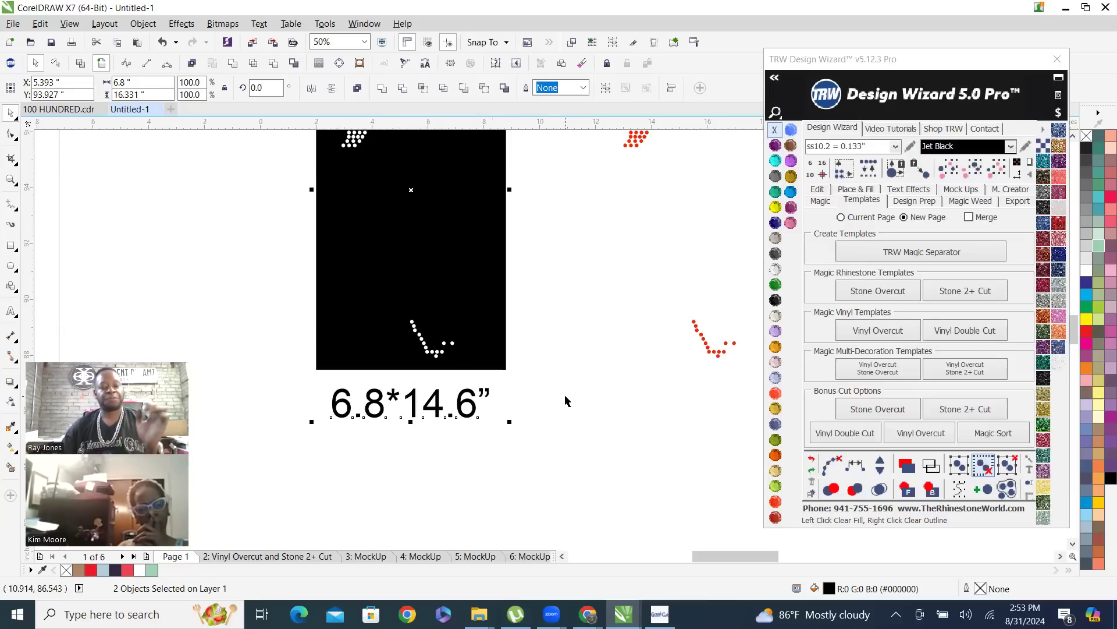
left_click(444, 470)
scroll(442, 469, "down", 1)
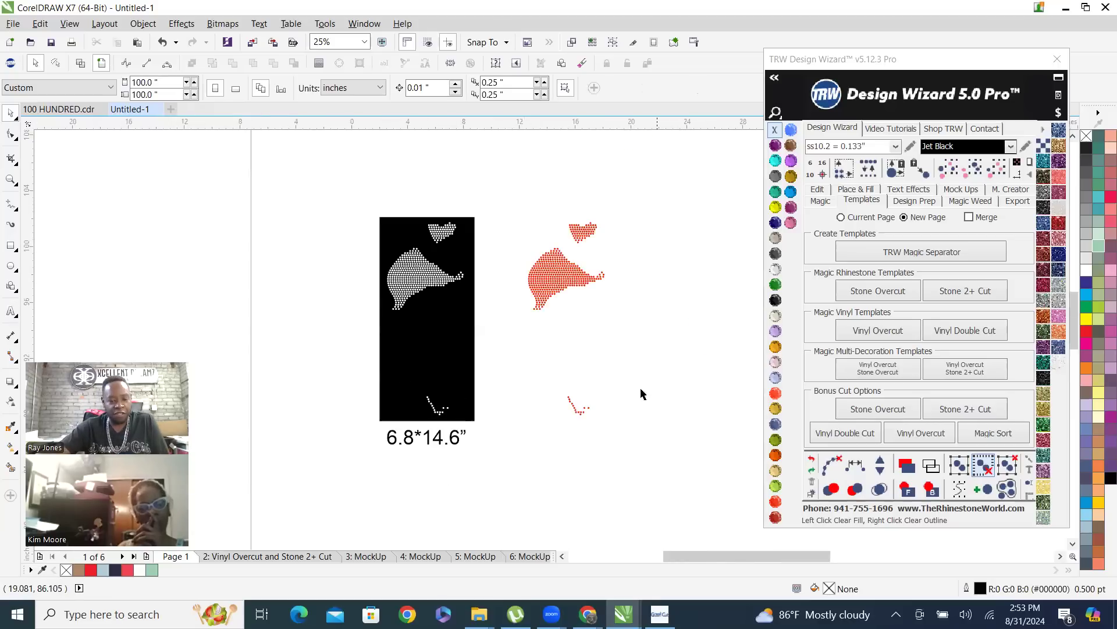
Save the drawing as BETTY BOOP BIG in the TEMPLATES TO BE CUT folder
scroll(425, 395, "down", 1)
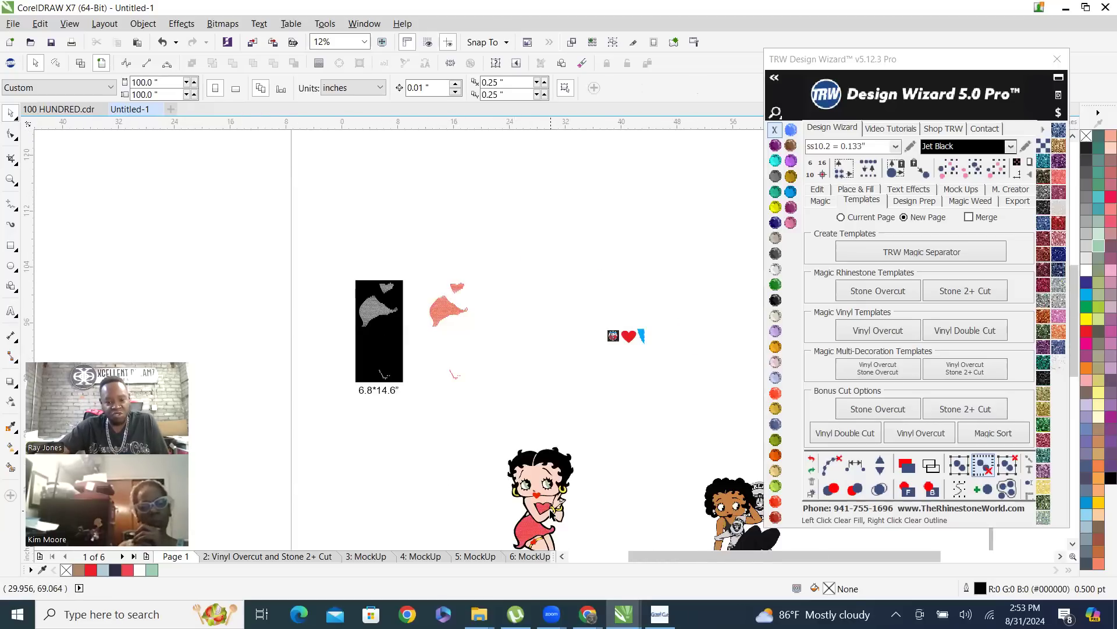
left_click(52, 43)
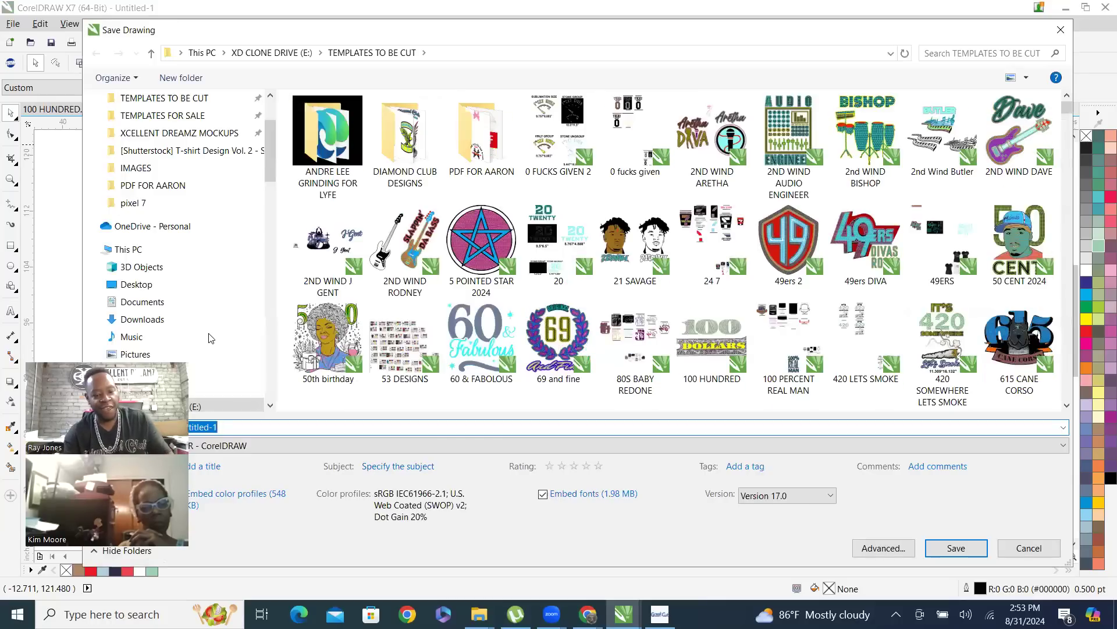
type("BETTY ")
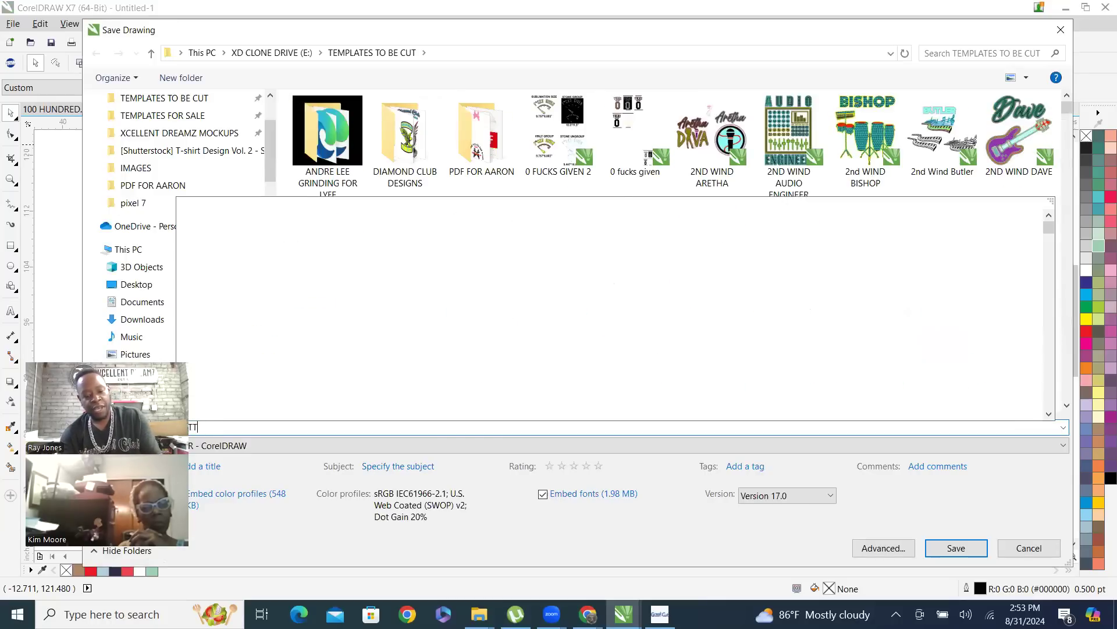
type("BOOP BIG")
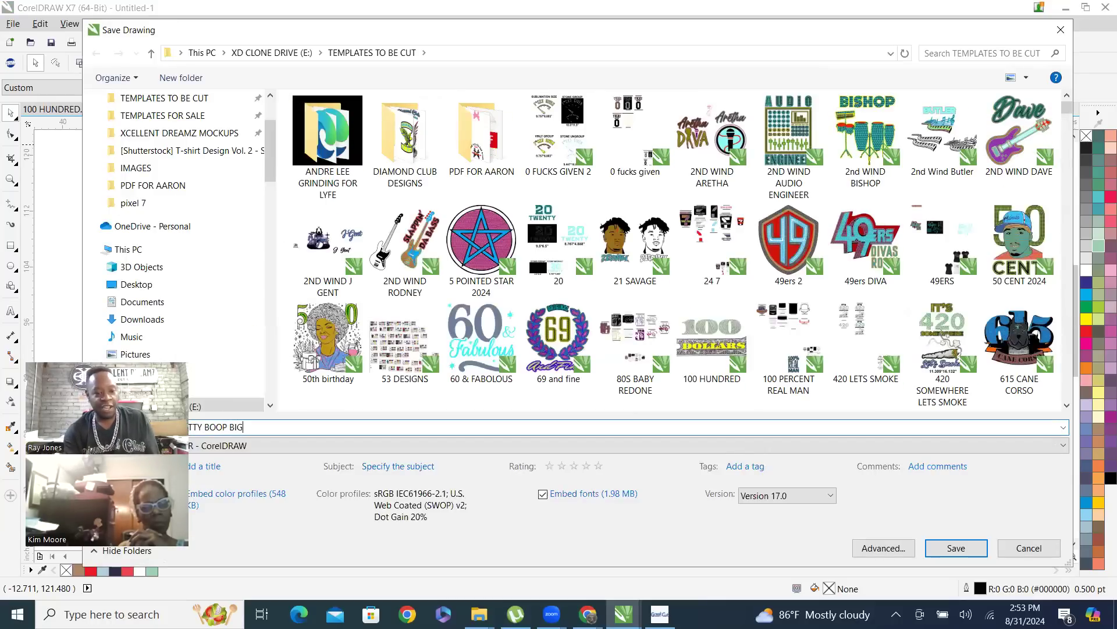
key("Return")
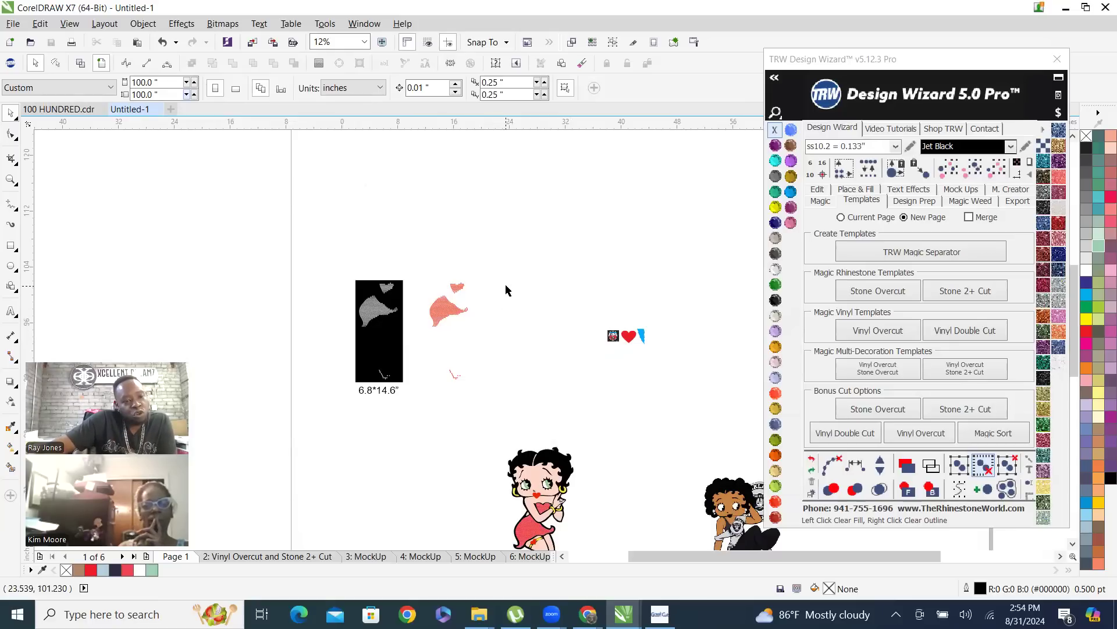
scroll(343, 263, "up", 4)
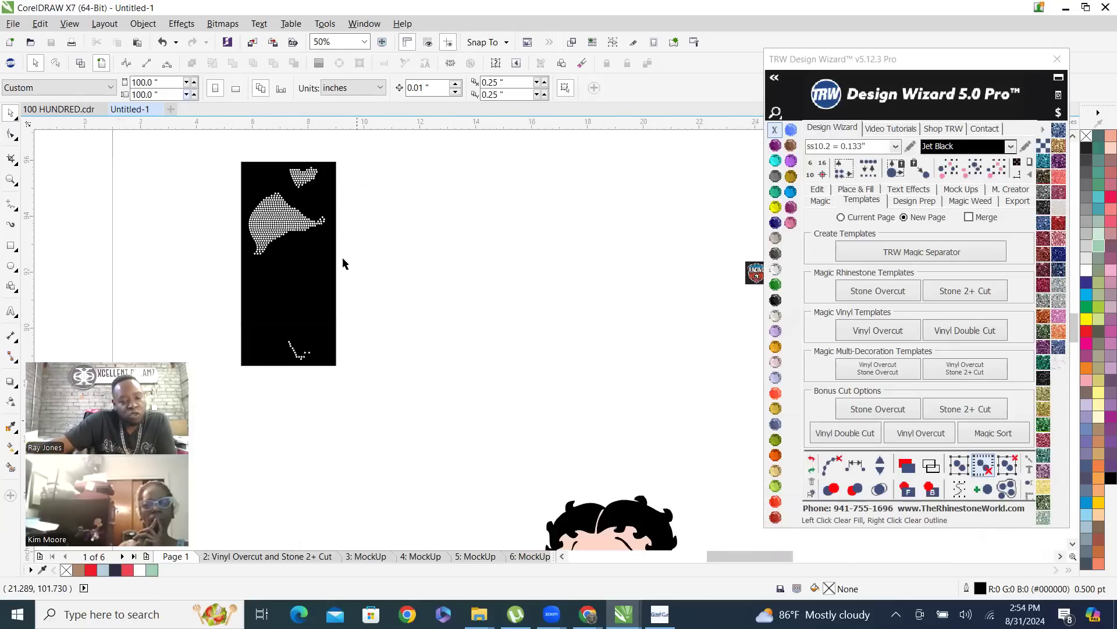
scroll(362, 358, "down", 1)
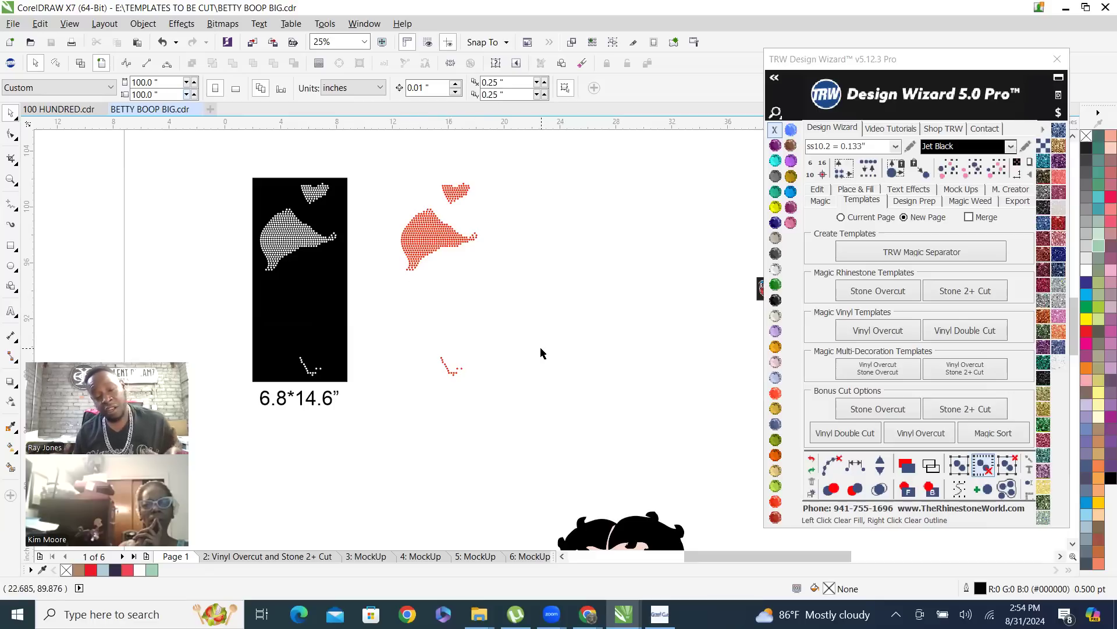
scroll(211, 278, "down", 1)
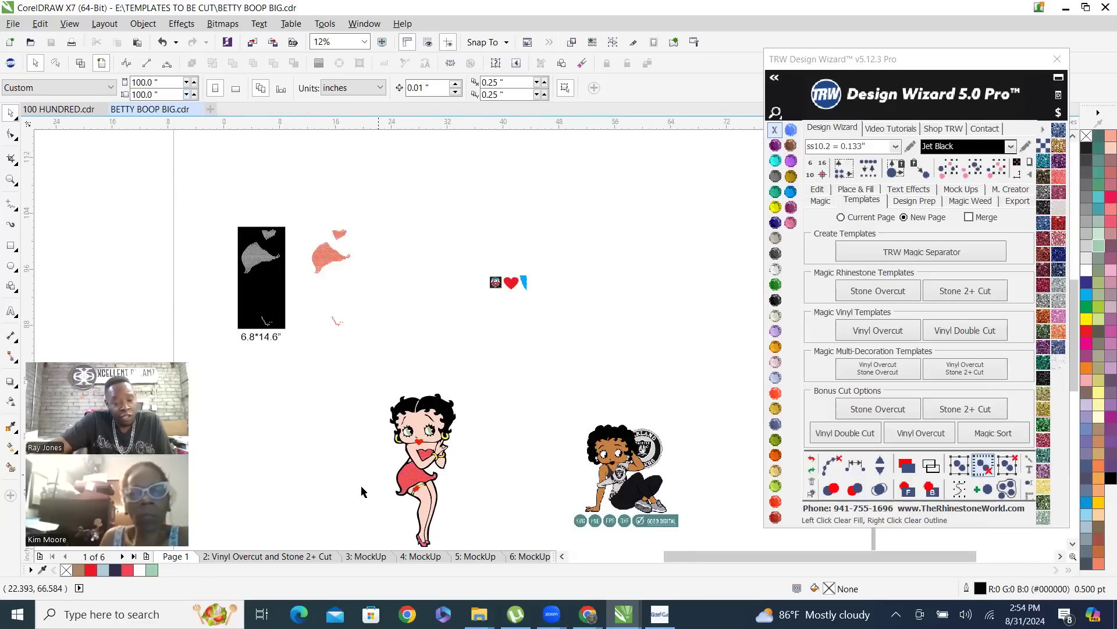
Break the combined red stone curve beside the template apart into individual stones
scroll(209, 265, "up", 1)
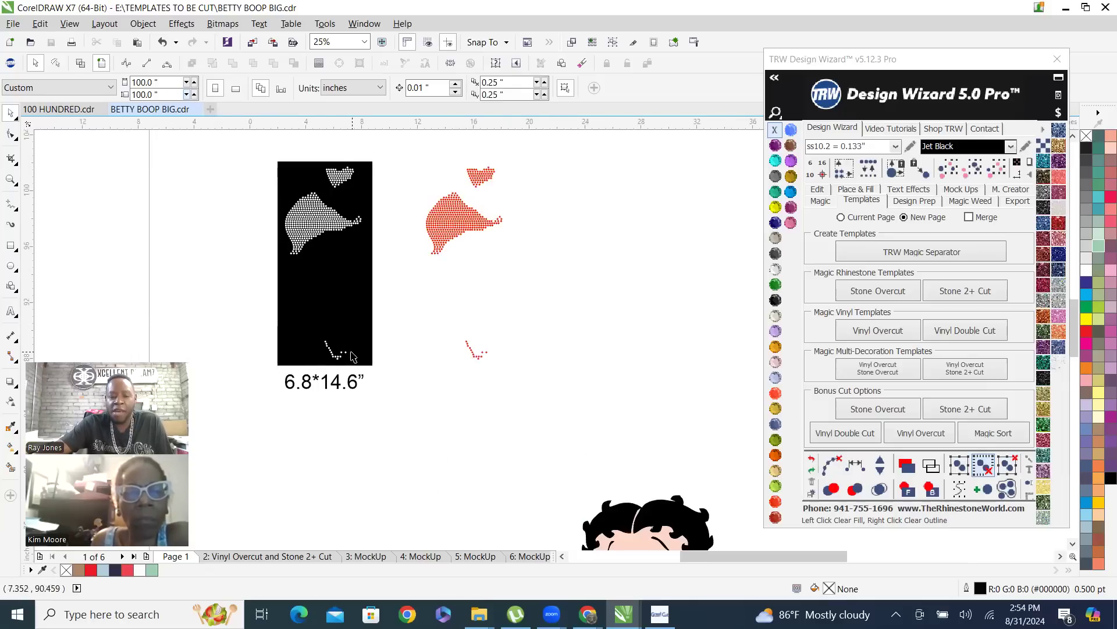
left_click_drag(259, 260, 235, 295)
right_click(436, 221)
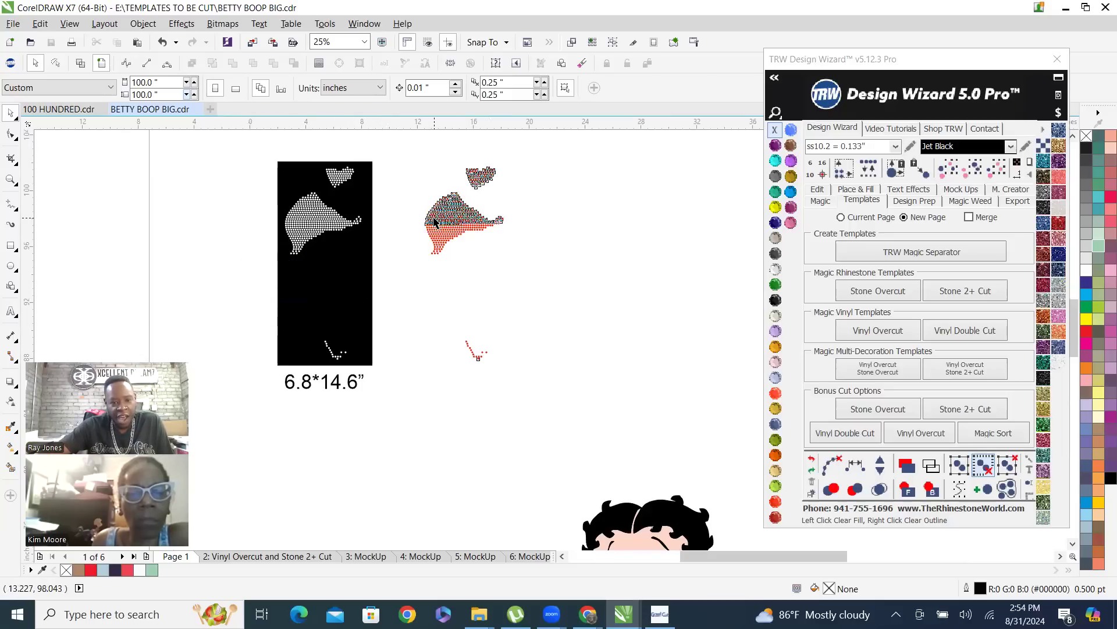
left_click(513, 278)
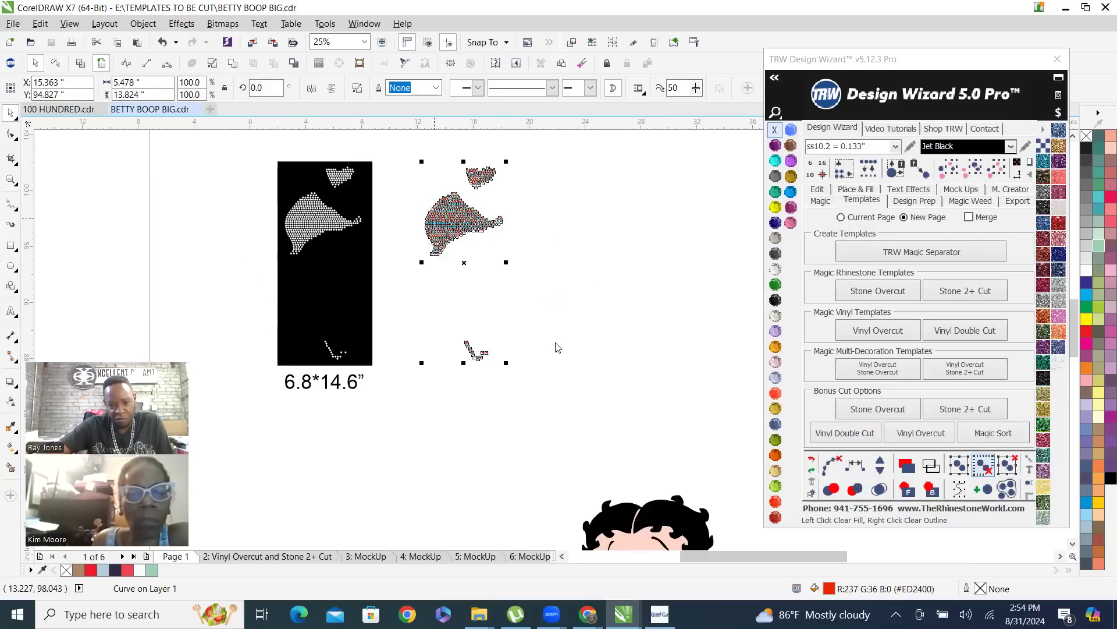
left_click(531, 399)
Move the small lowest group of red stones up until it sits close beneath the dress stones
left_click_drag(554, 406, 419, 314)
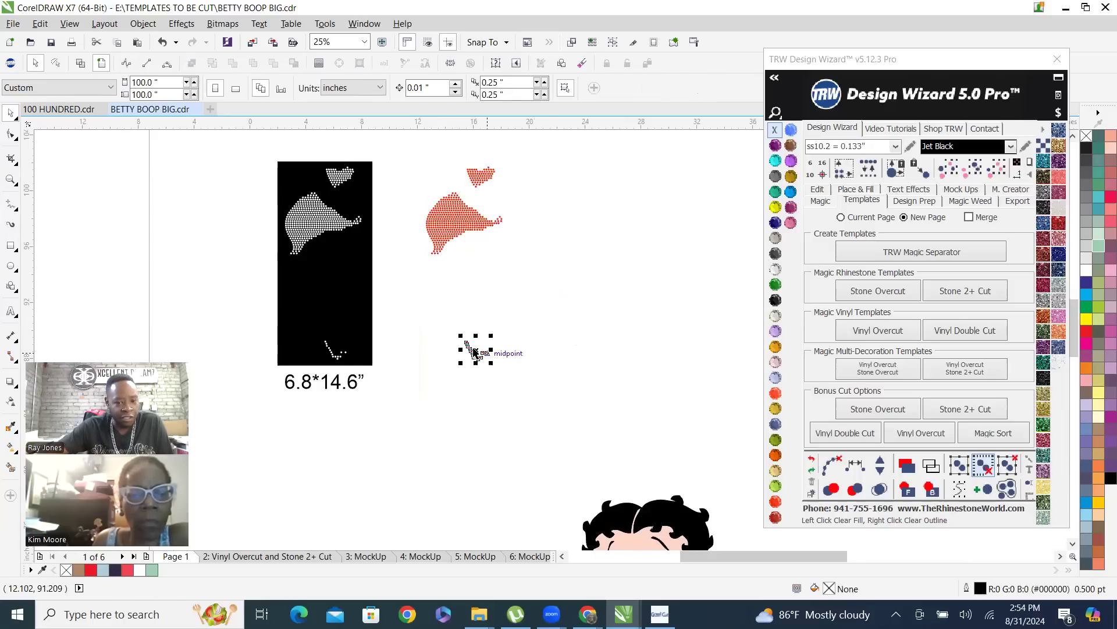
left_click_drag(476, 350, 476, 307)
left_click_drag(480, 254, 481, 248)
left_click(567, 285)
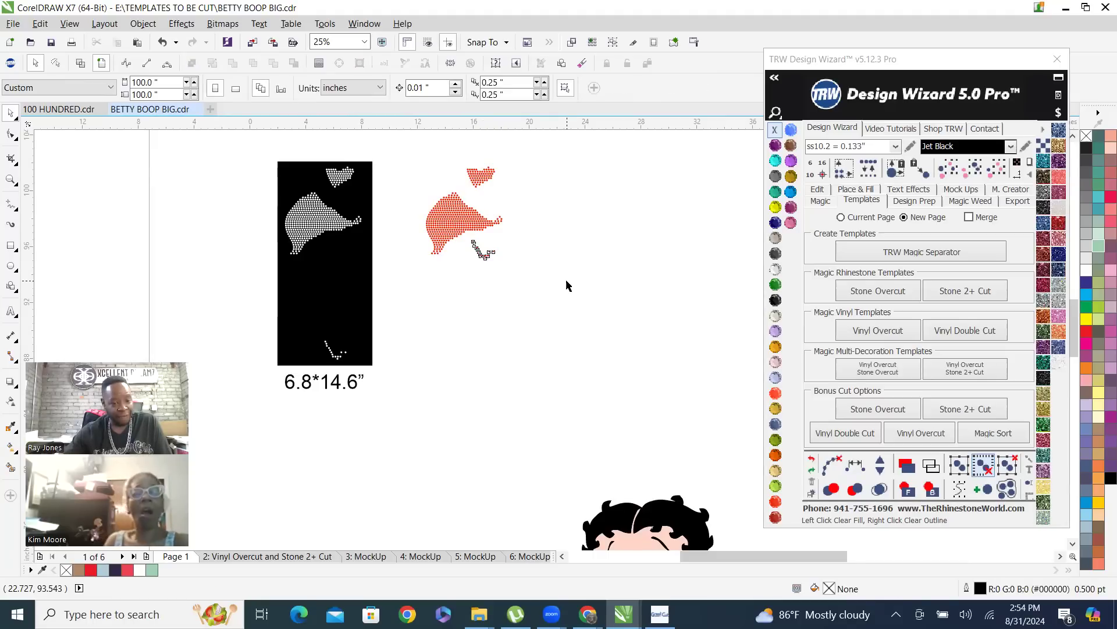
Draw a rectangle about 7 by 7.5 inches around the red stones, fill it Jet Black without outline, and send it behind them
left_click(11, 247)
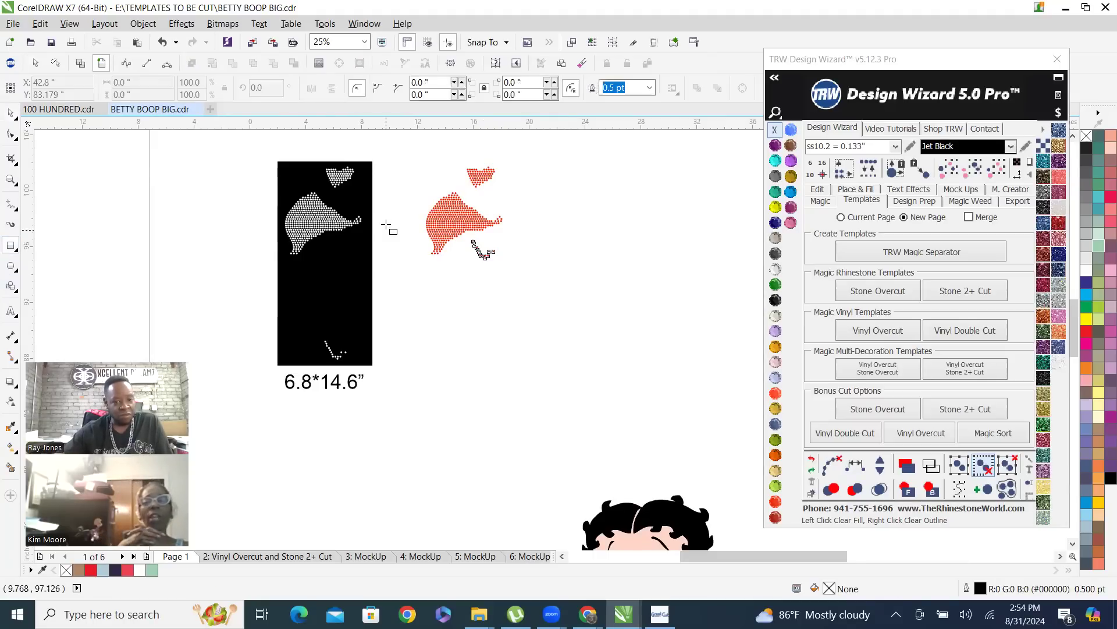
left_click_drag(415, 162, 512, 266)
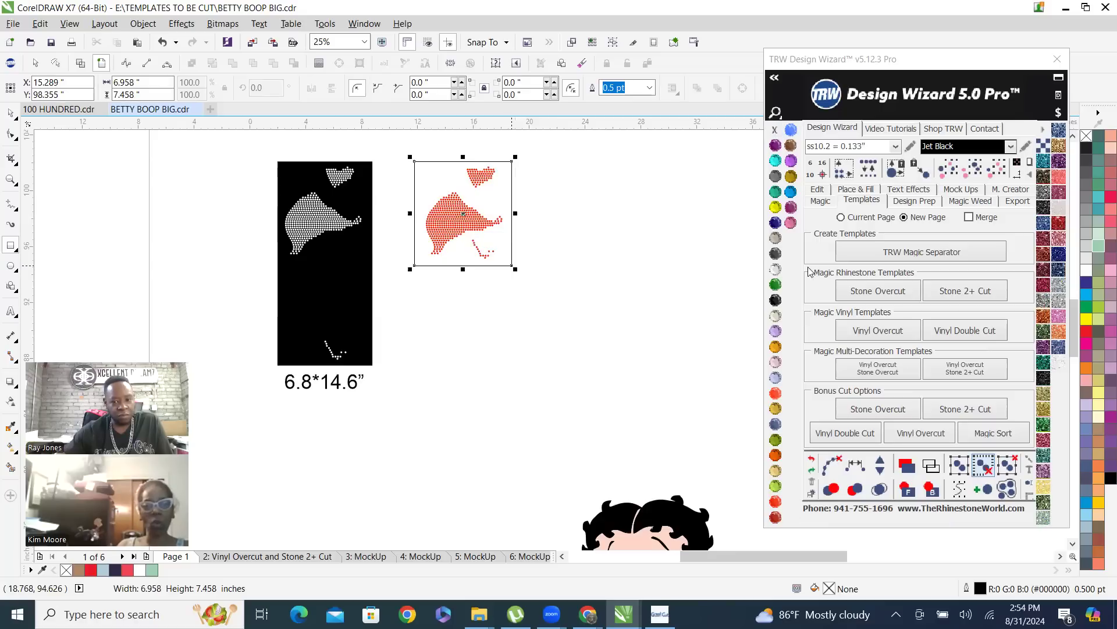
left_click(778, 301)
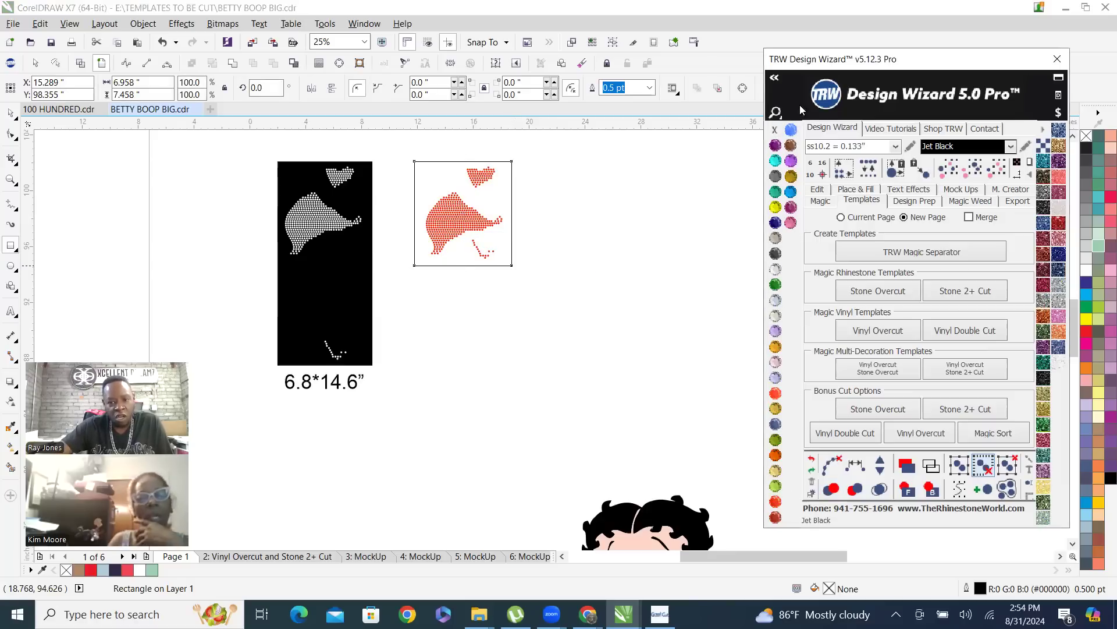
right_click(775, 129)
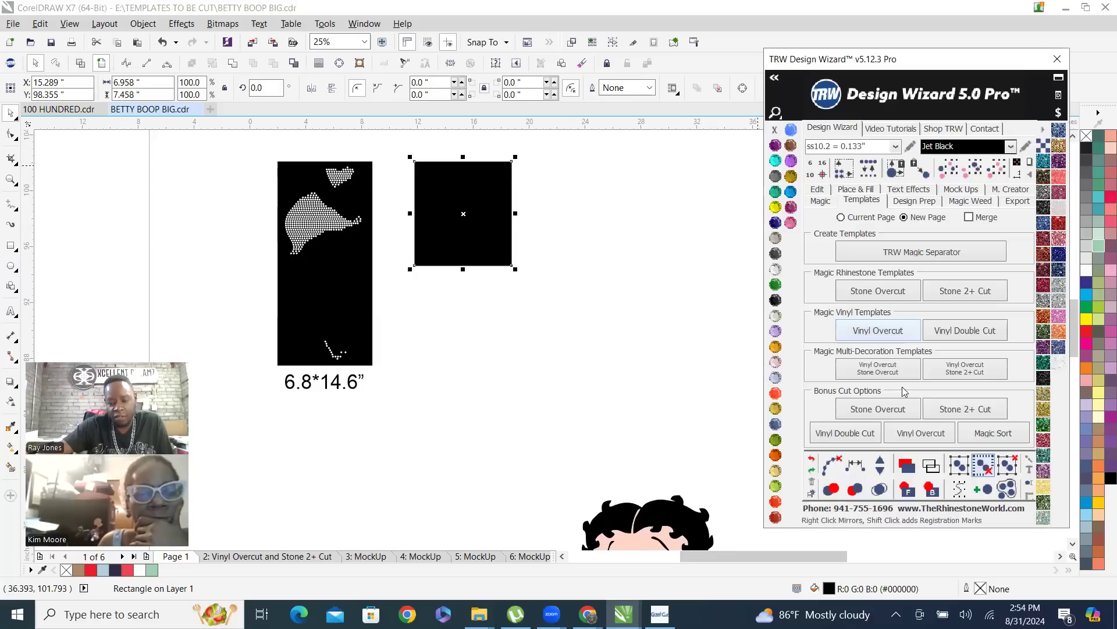
left_click(931, 490)
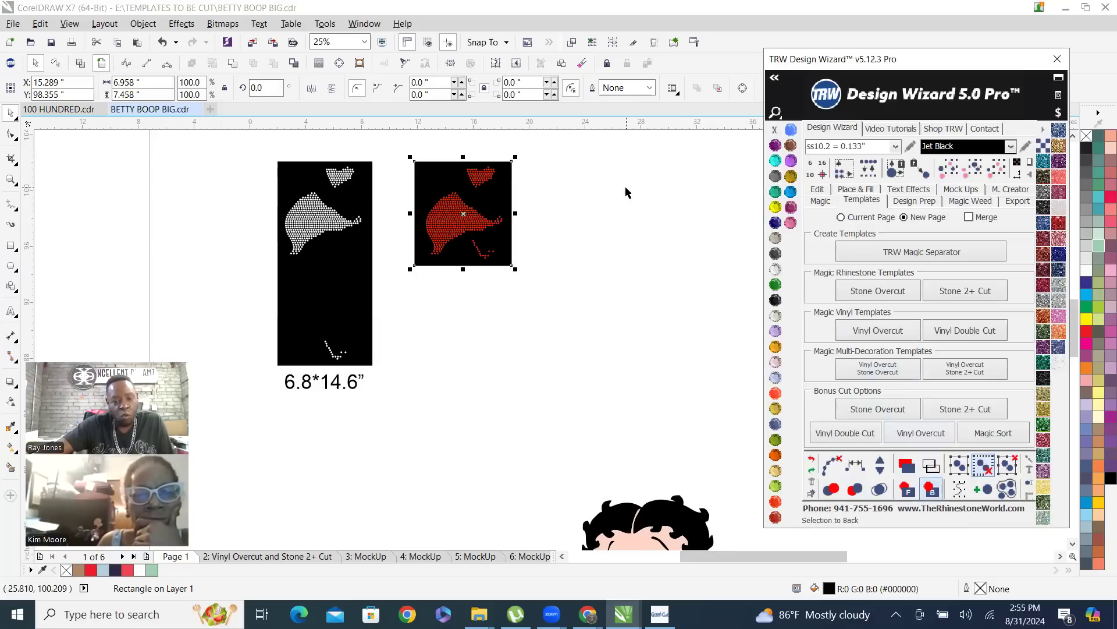
left_click(377, 220)
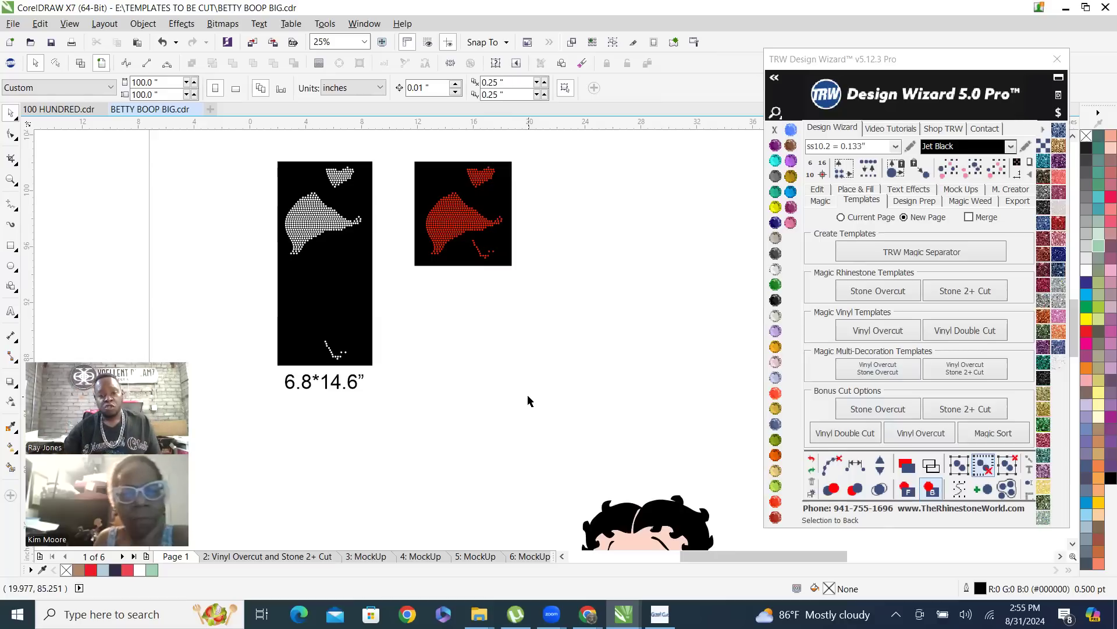
Lasso the small lowest group of red stones with the Freehand Pick tool and clear the selection
scroll(367, 208, "up", 1)
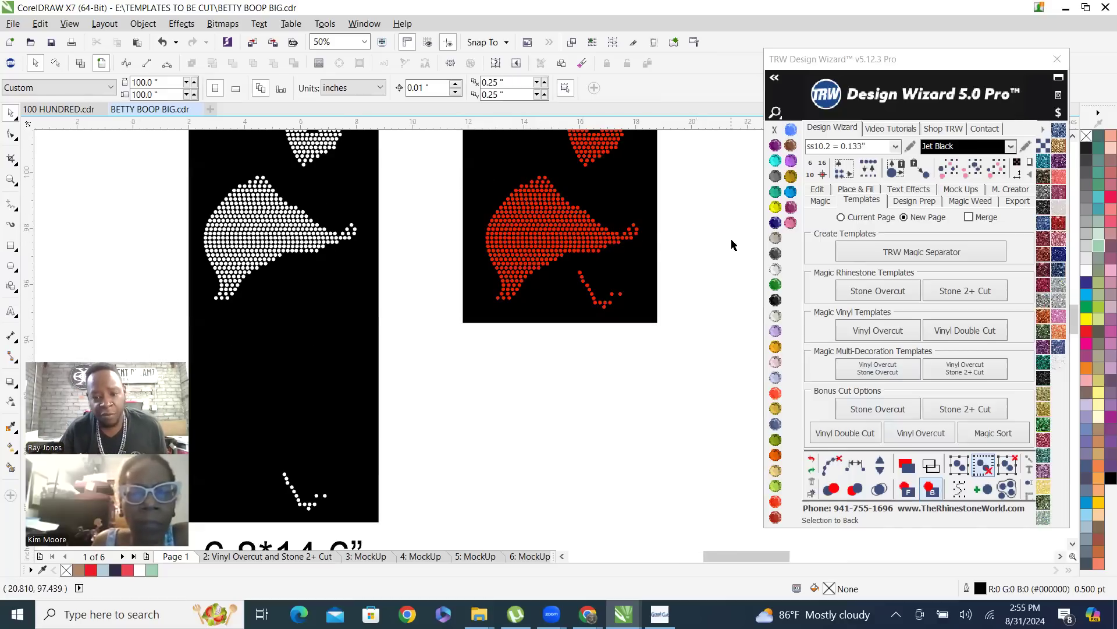
left_click(13, 112)
left_click(65, 129)
mouse_move(686, 249)
left_mouse_down()
mouse_move(569, 269)
mouse_move(543, 287)
mouse_move(535, 351)
mouse_move(550, 382)
mouse_move(591, 407)
mouse_move(580, 406)
left_mouse_up()
scroll(389, 417, "down", 1)
key("Escape")
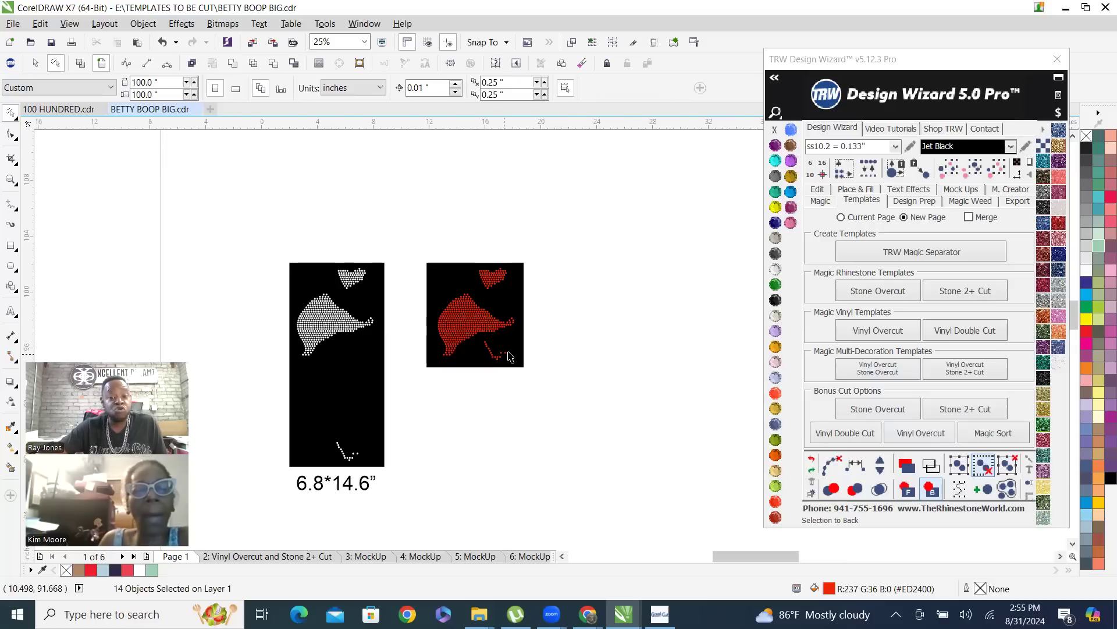
Move the heart-shaped group of red stones down beside the dress stones and shrink the black rectangle from its upper edge to about 5.8 inches tall
scroll(529, 358, "up", 1)
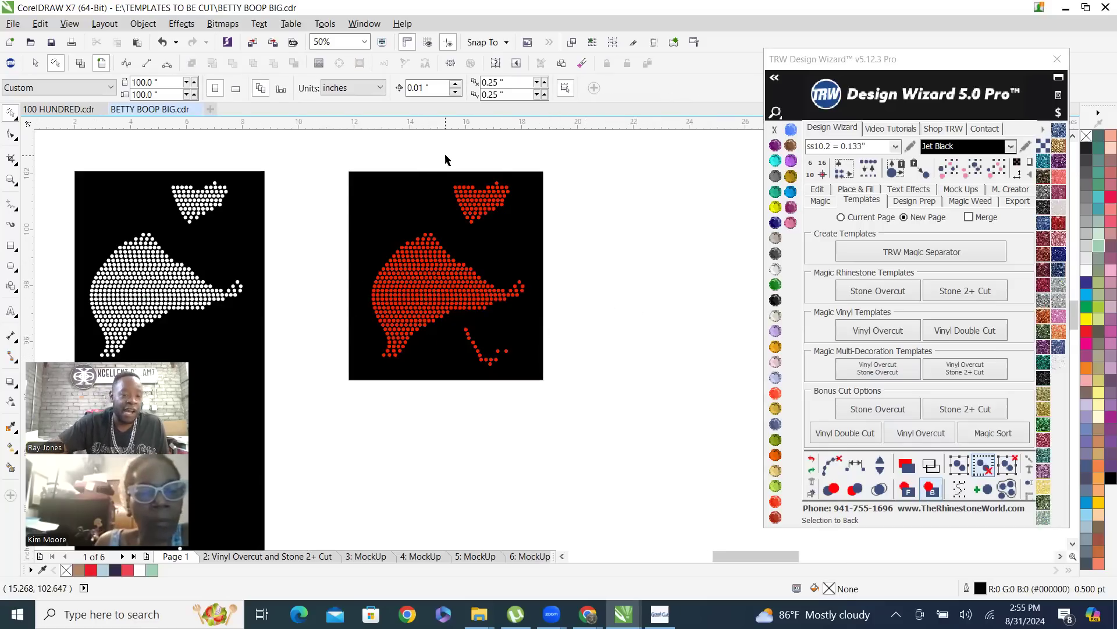
mouse_move(439, 150)
left_mouse_down()
mouse_move(464, 238)
mouse_move(499, 245)
mouse_move(552, 206)
mouse_move(549, 169)
mouse_move(488, 147)
left_mouse_up()
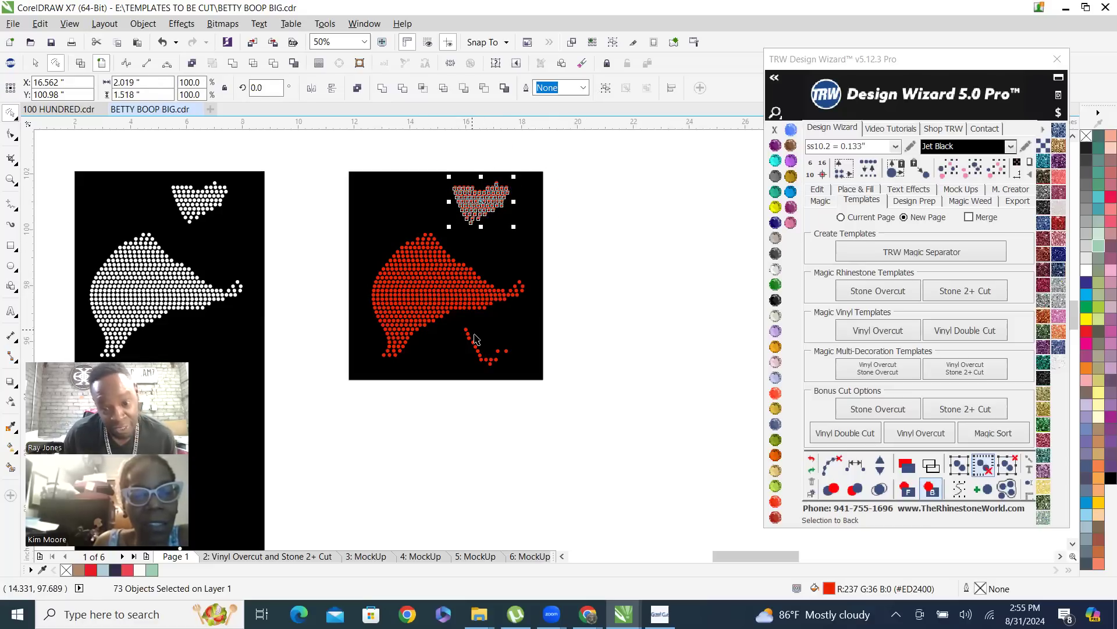
left_click_drag(486, 204, 505, 250)
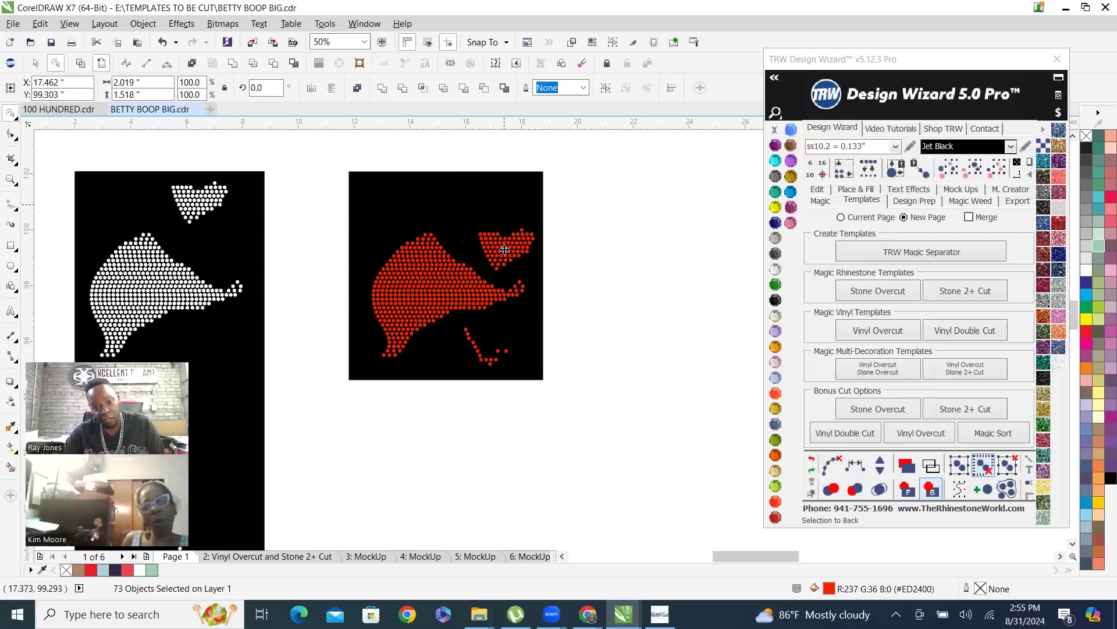
left_click(456, 178)
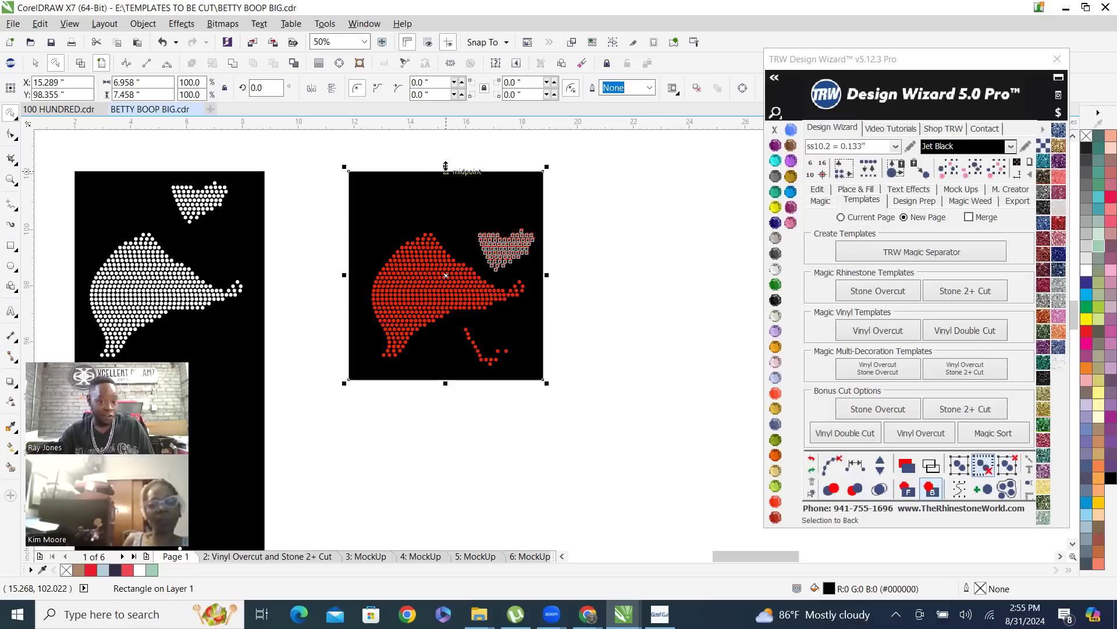
left_click_drag(445, 167, 445, 218)
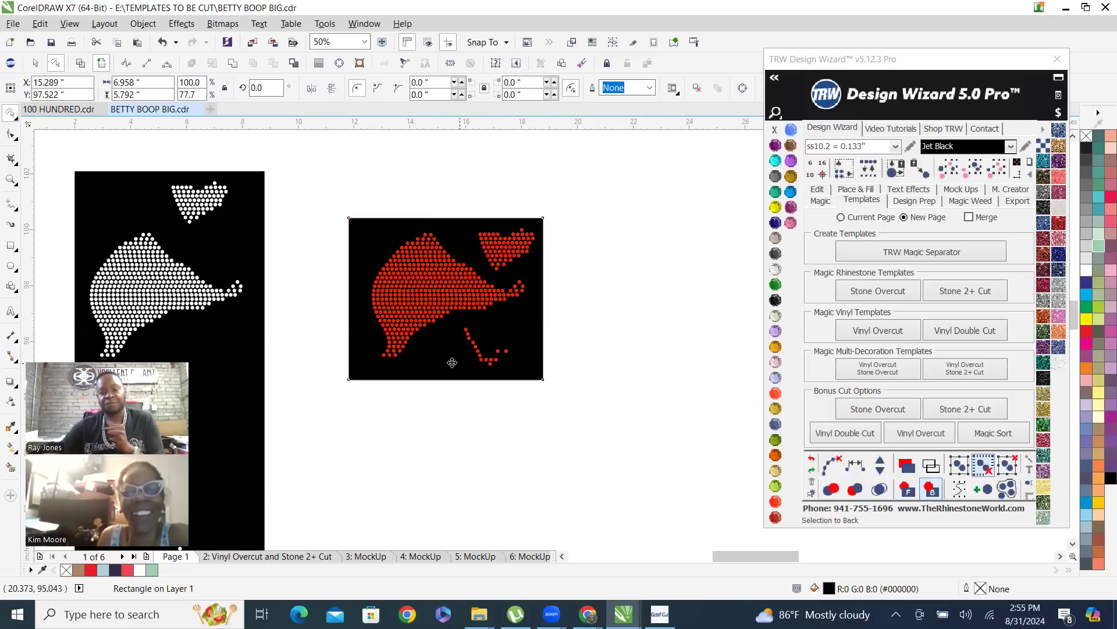
scroll(452, 362, "down", 2)
scroll(374, 320, "down", 2)
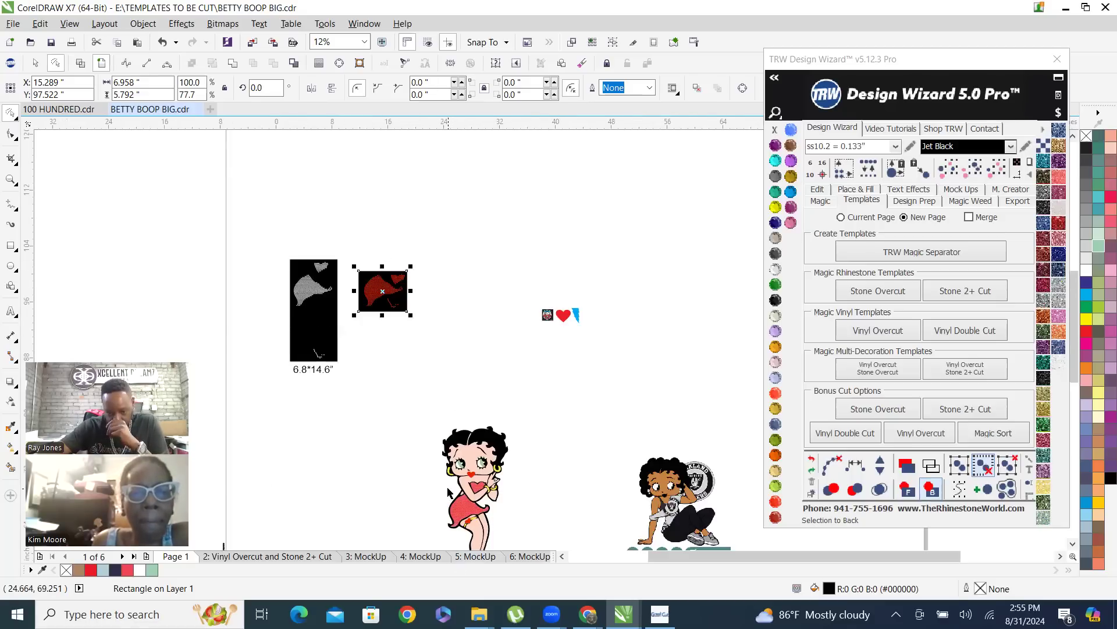
scroll(416, 312, "up", 4)
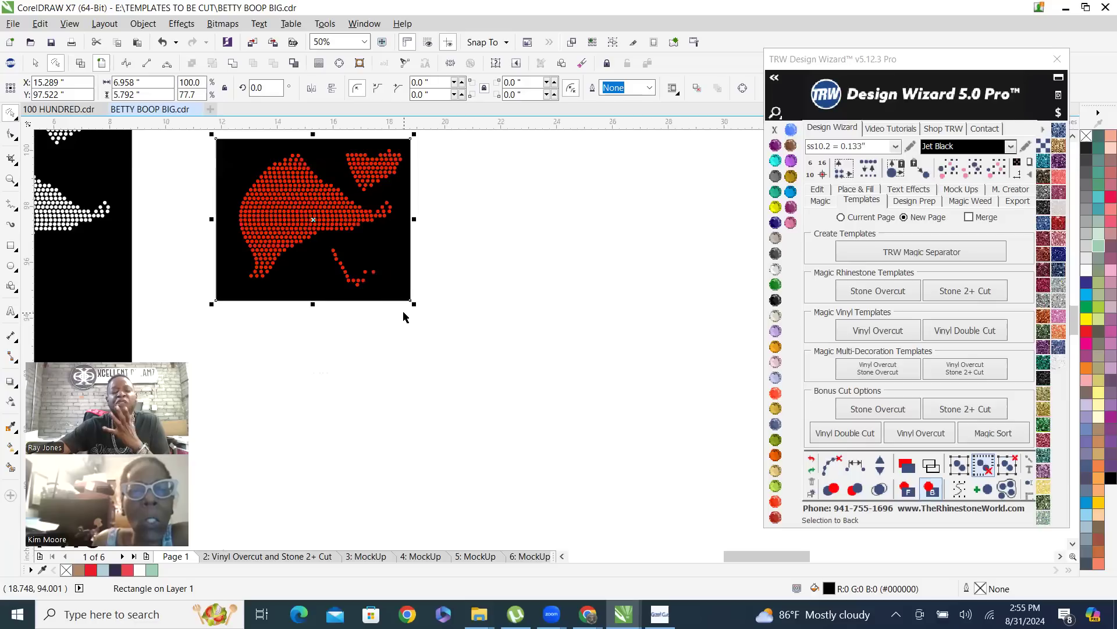
scroll(422, 336, "down", 1)
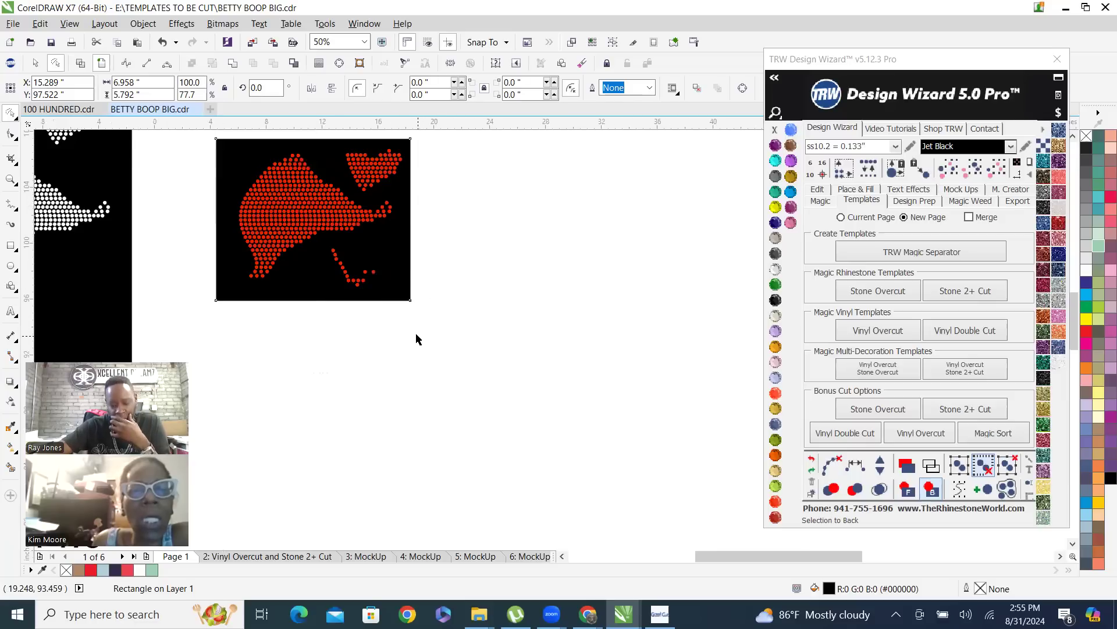
scroll(397, 291, "up", 1)
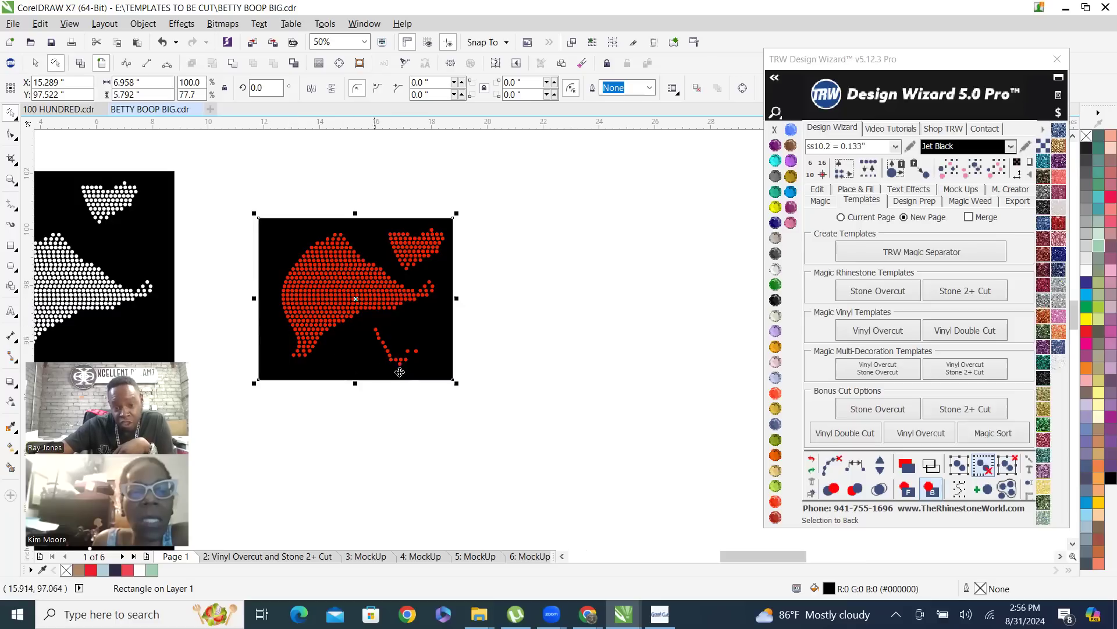
left_click(528, 305)
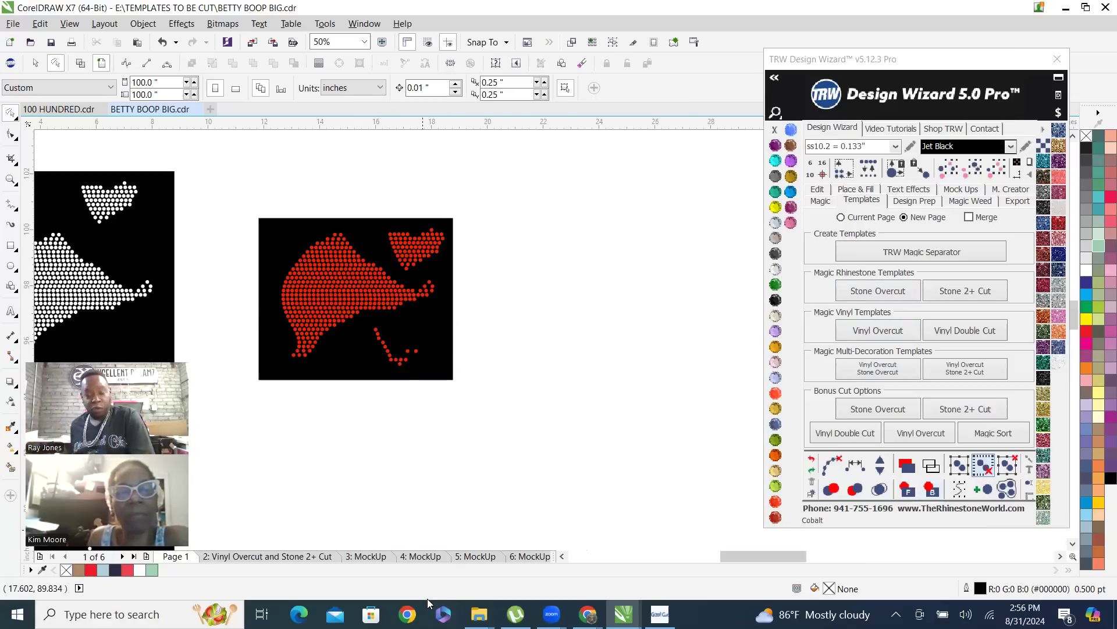
Place a copy of the black rectangle to the right of the red stone template and set its size to 11.5 by 11.5 inches
left_click(363, 269)
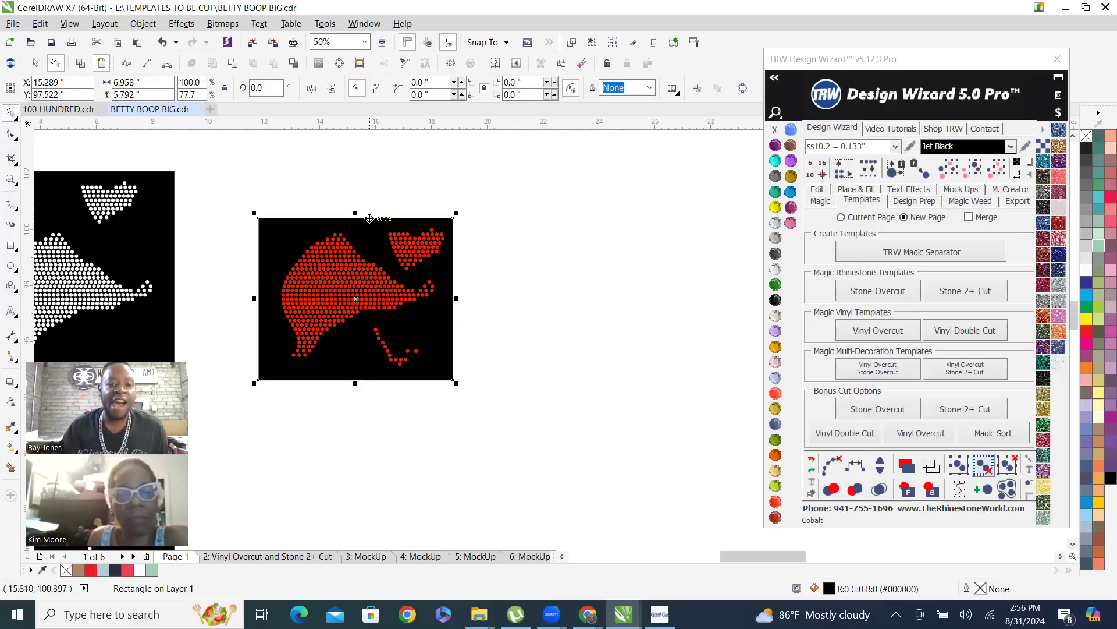
scroll(369, 232, "down", 1)
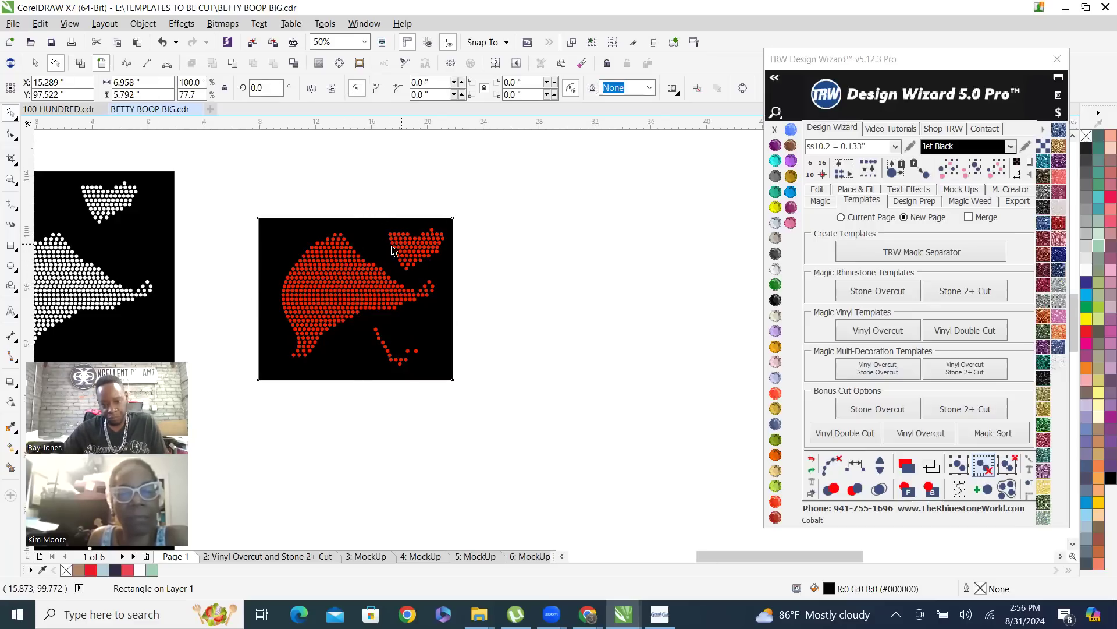
left_click_drag(372, 241, 524, 202)
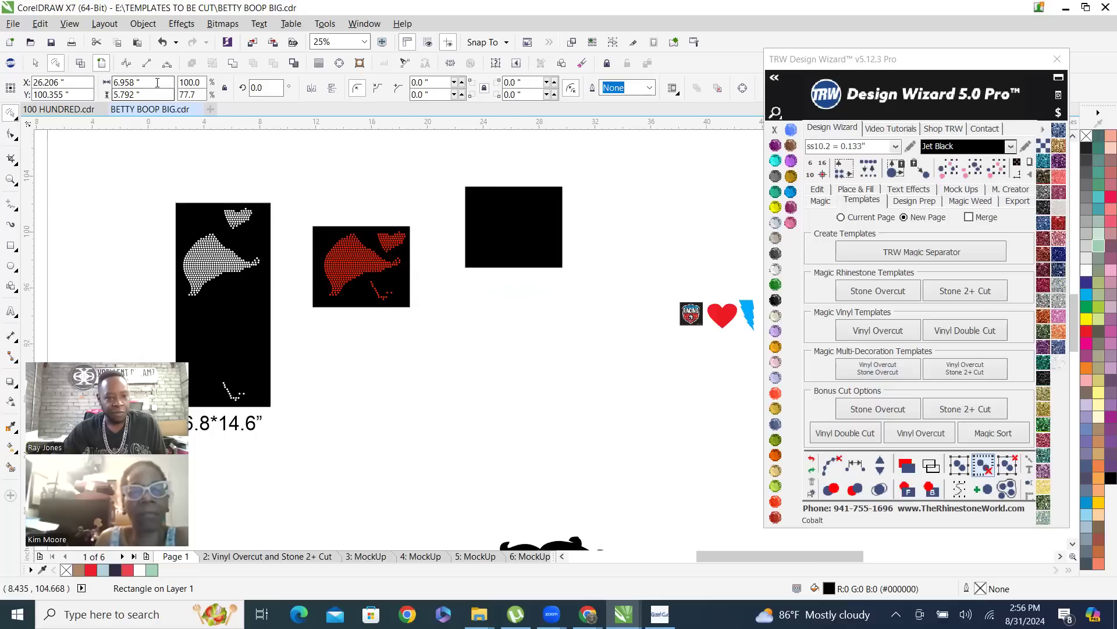
left_click_drag(160, 83, 30, 88)
type("11.5")
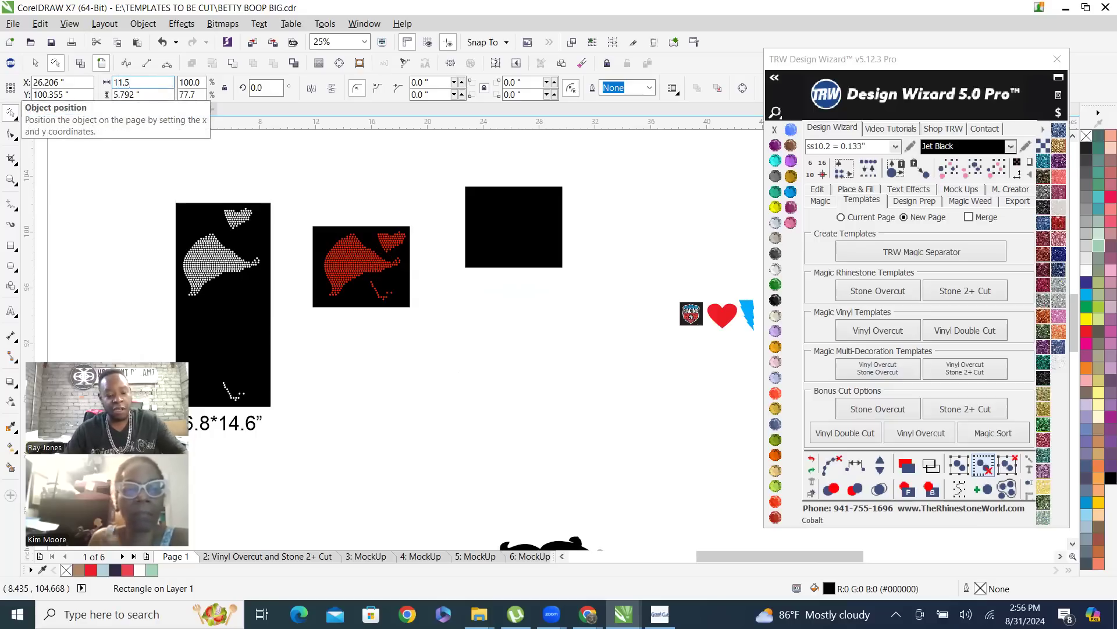
key("Tab")
type("1")
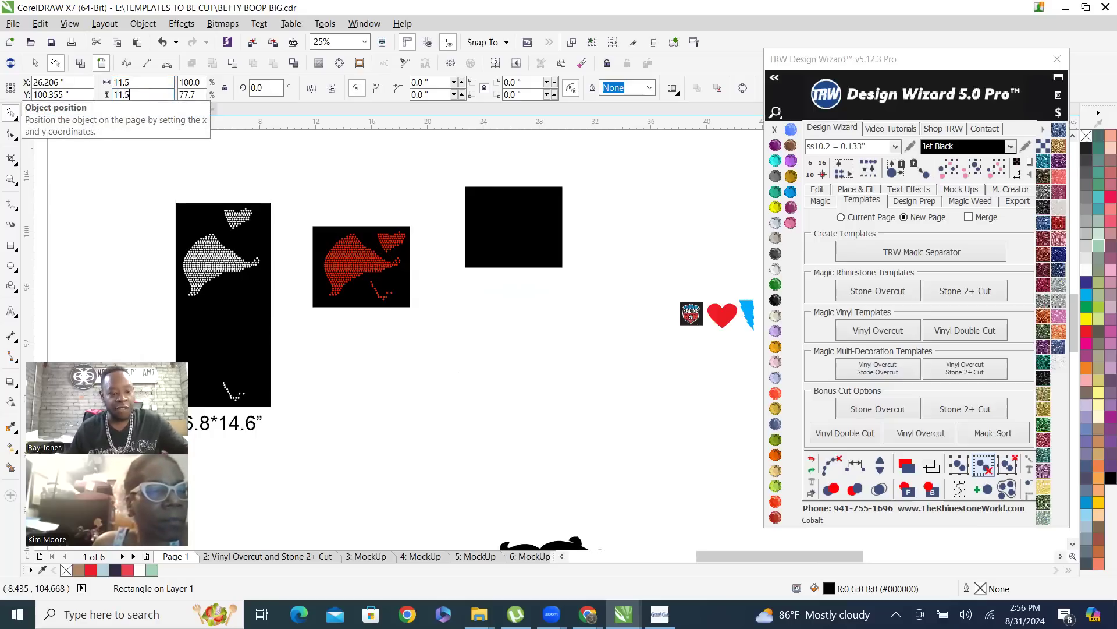
key("Return")
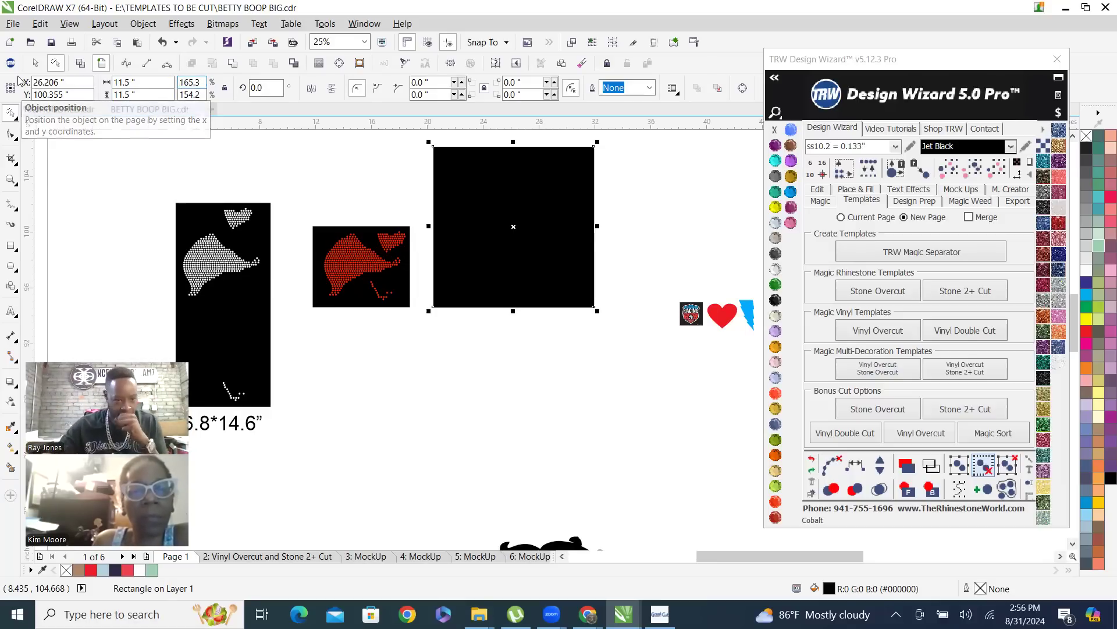
Move all the red stones from the small black rectangle to the upper left corner of the 11.5-inch square and bring them to the front
mouse_move(317, 200)
left_mouse_down()
mouse_move(342, 287)
mouse_move(396, 341)
left_mouse_up()
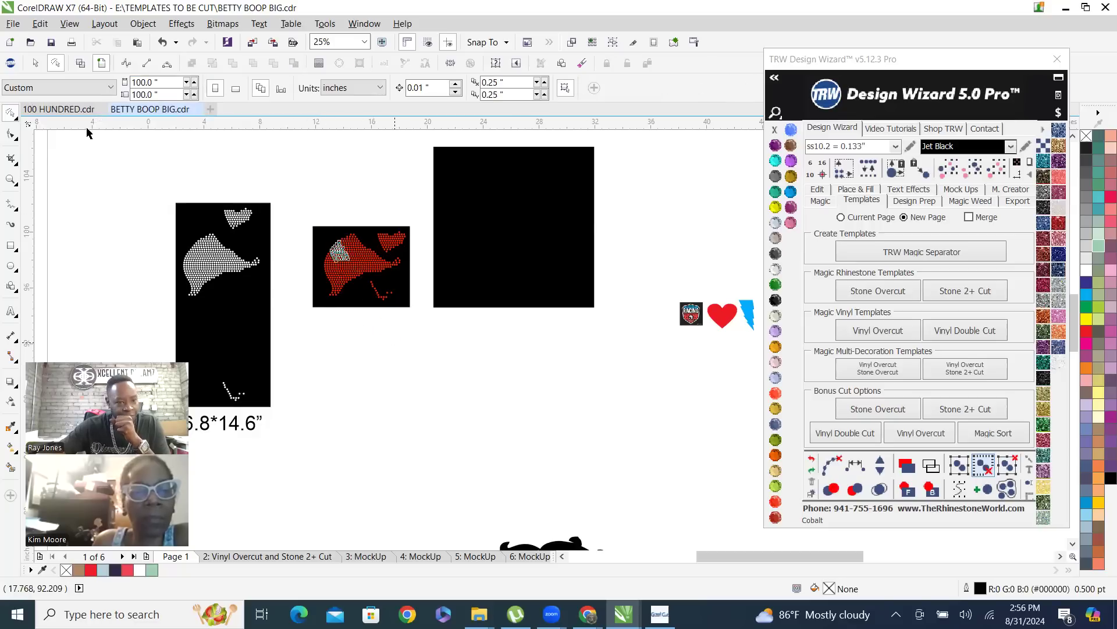
left_click(11, 113)
left_click(60, 113)
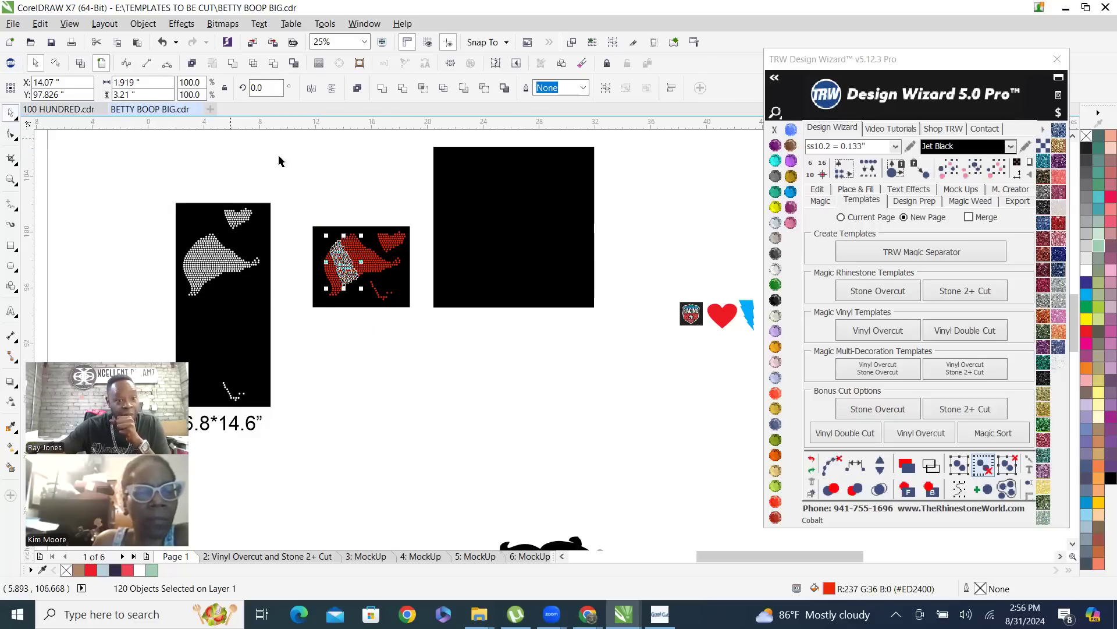
left_click(318, 209)
left_click_drag(318, 209, 418, 343)
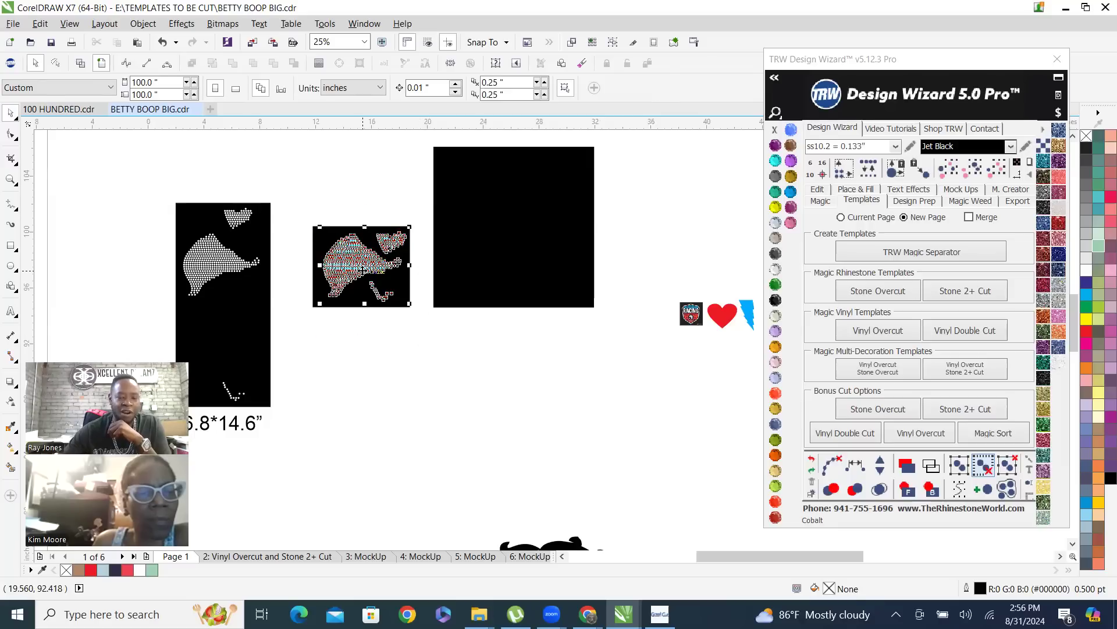
left_click_drag(366, 265, 471, 183)
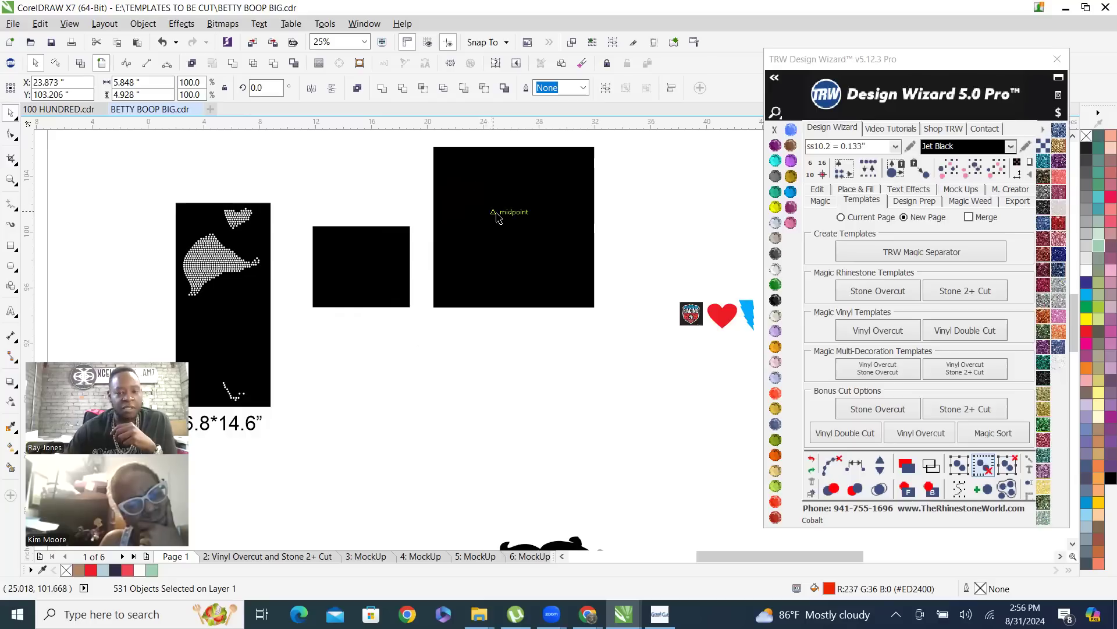
left_click(909, 486)
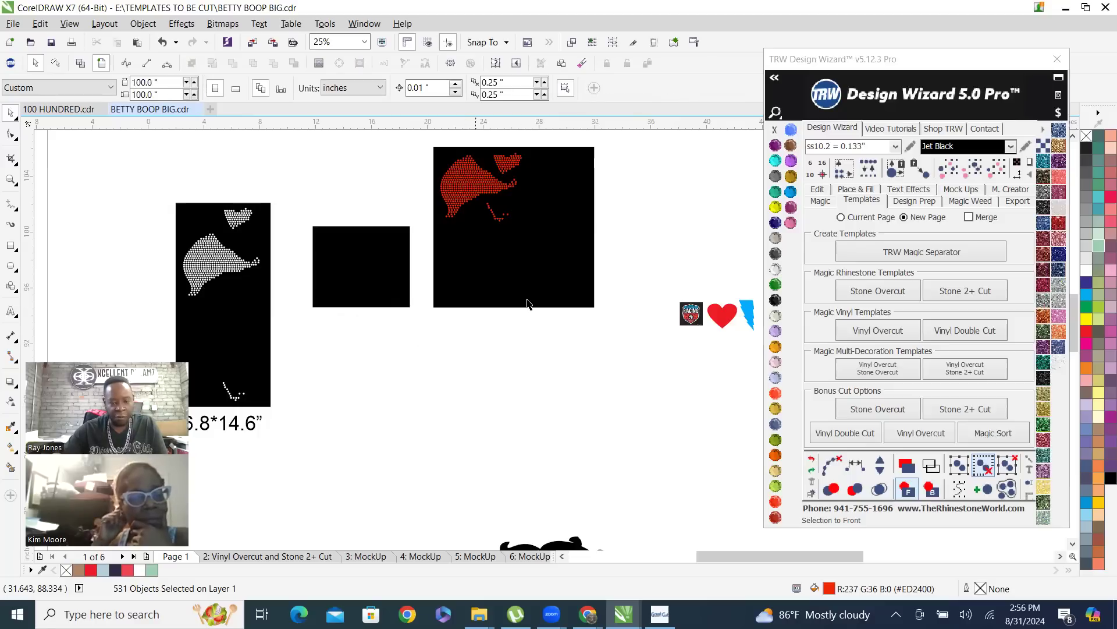
Hatch fill the red-dress Betty Boop's skin shape with ss10 Jet Black stones and move the stones to the empty area at the upper right
scroll(397, 231, "down", 1)
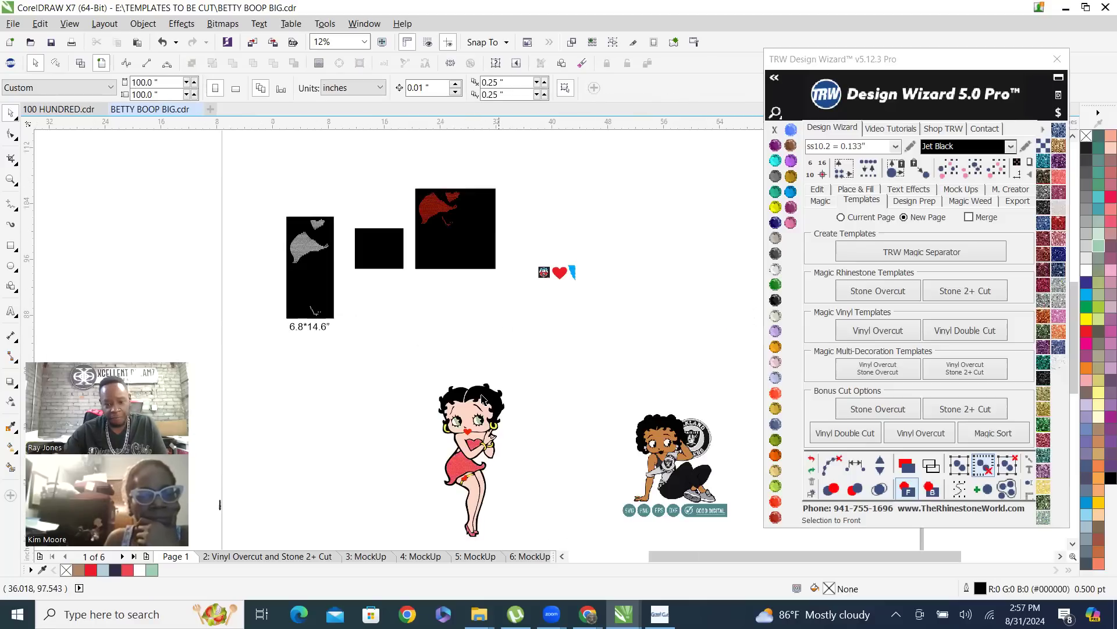
left_click(472, 492)
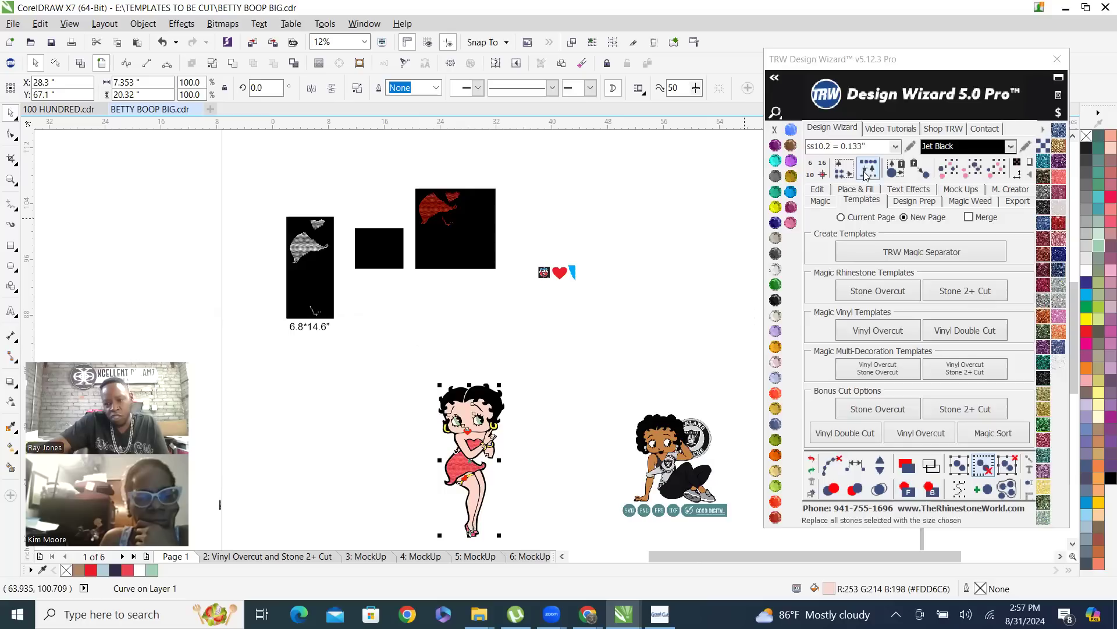
left_click(860, 190)
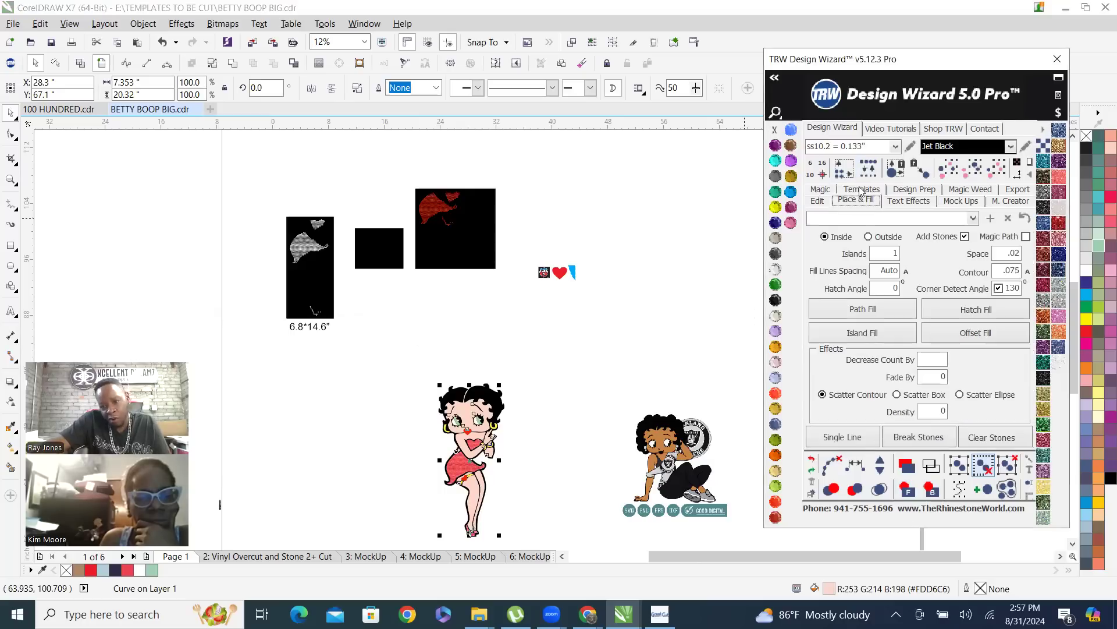
left_click(1002, 310)
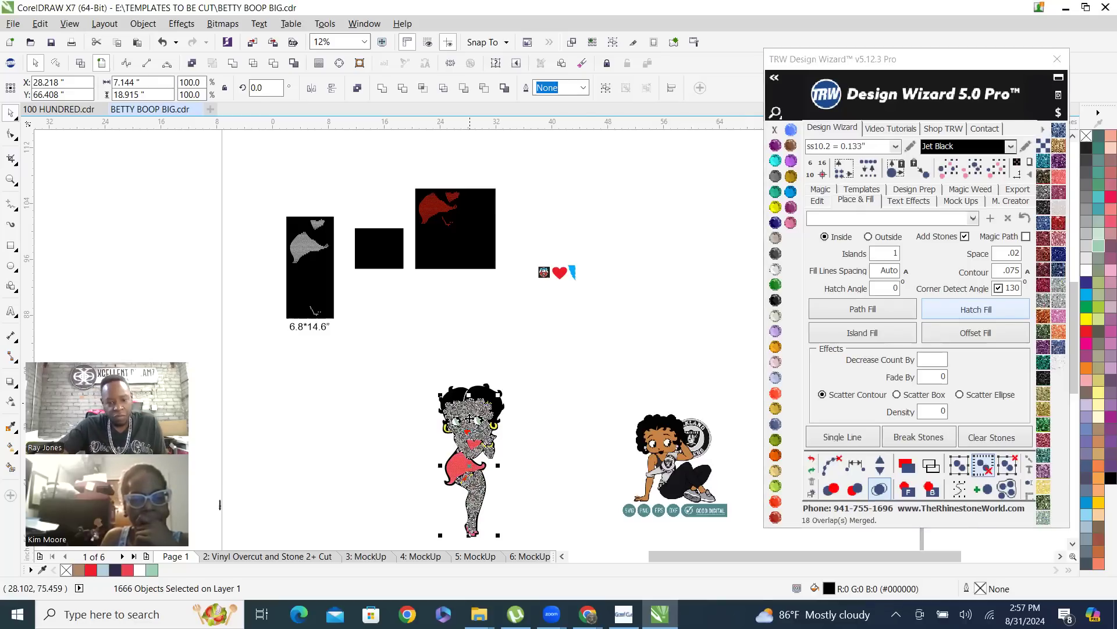
left_click_drag(622, 338, 668, 225)
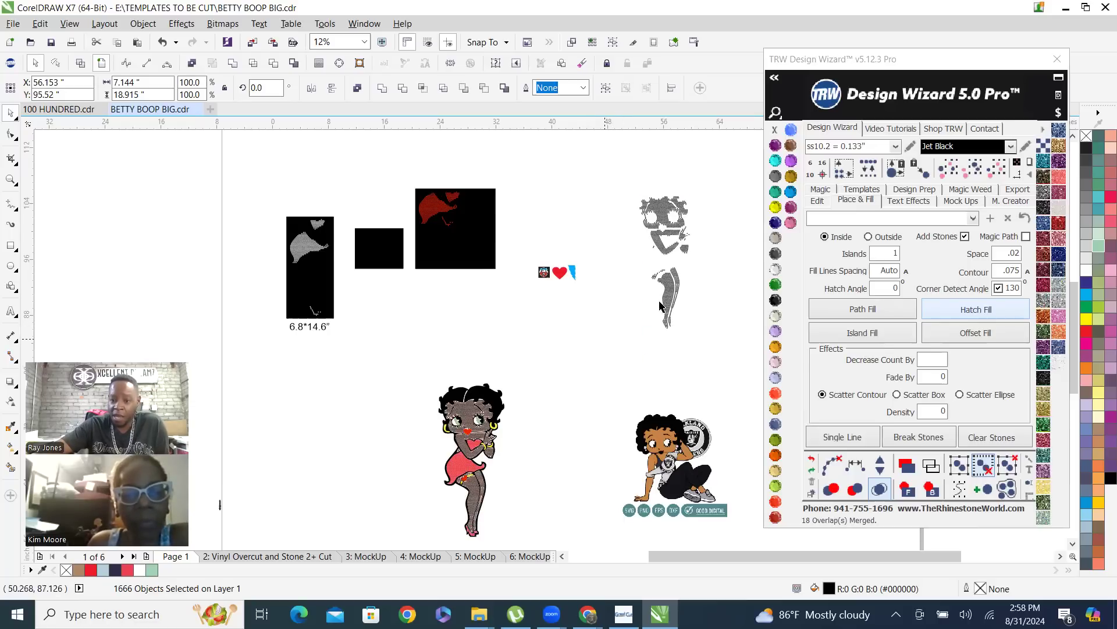
Recolor the hatch-filled stones Light Siam and move the face and upper body stones up and left, away from the leg stones
scroll(681, 208, "up", 1)
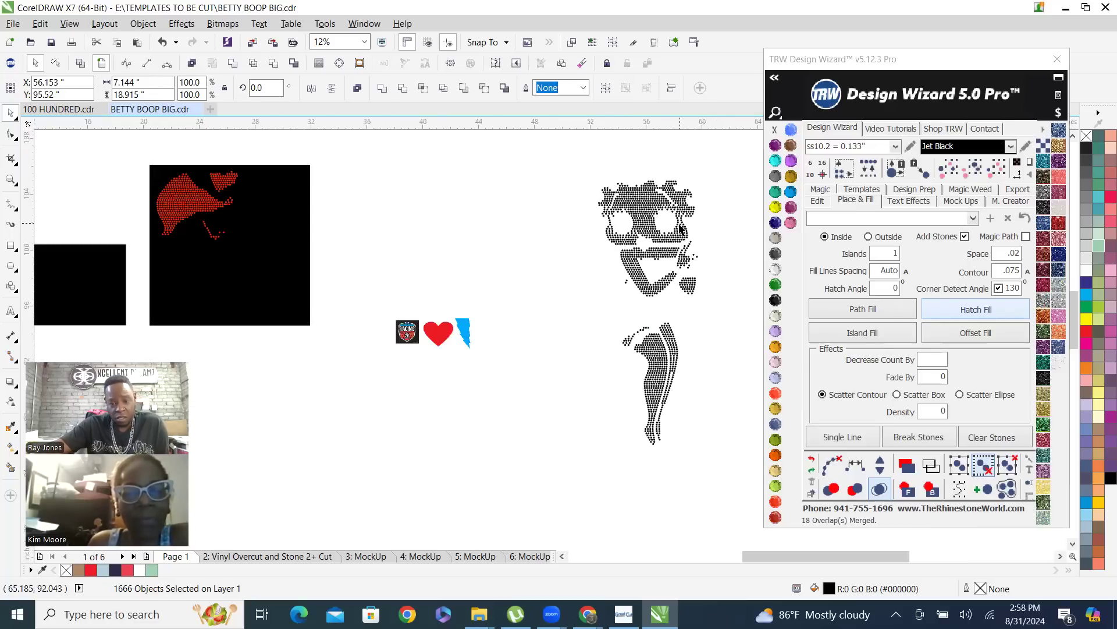
left_click(705, 336)
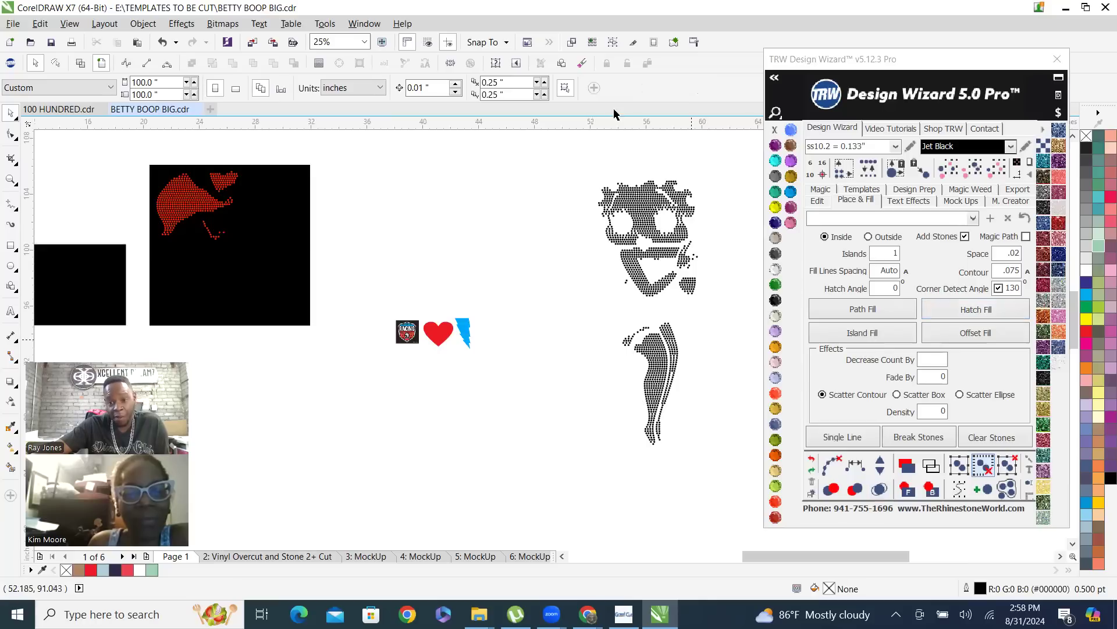
left_click_drag(568, 165, 744, 469)
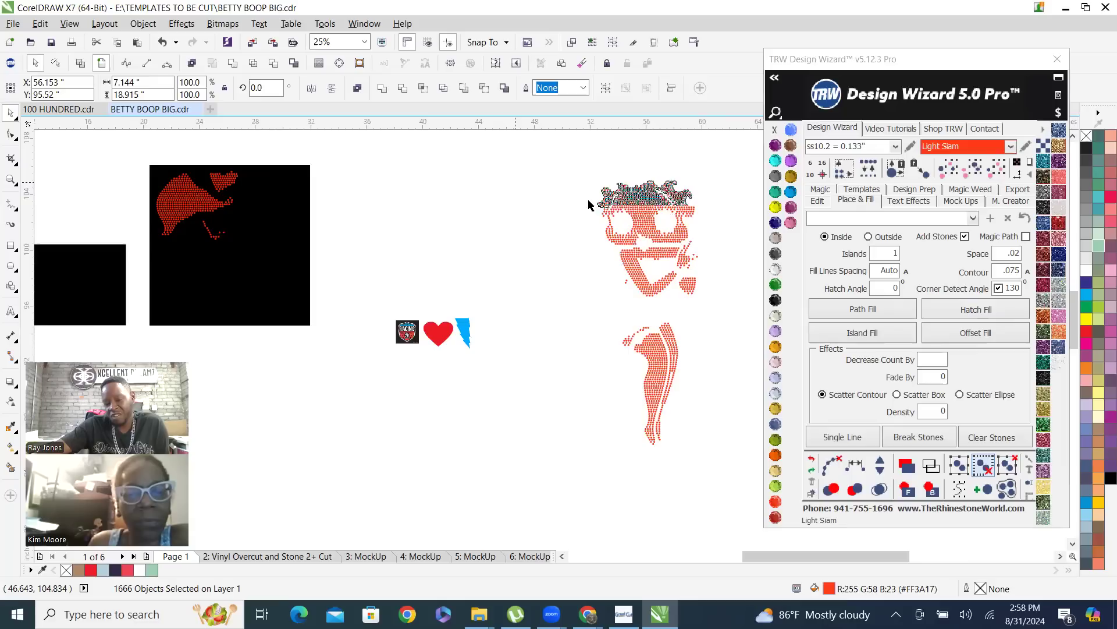
left_click(581, 182)
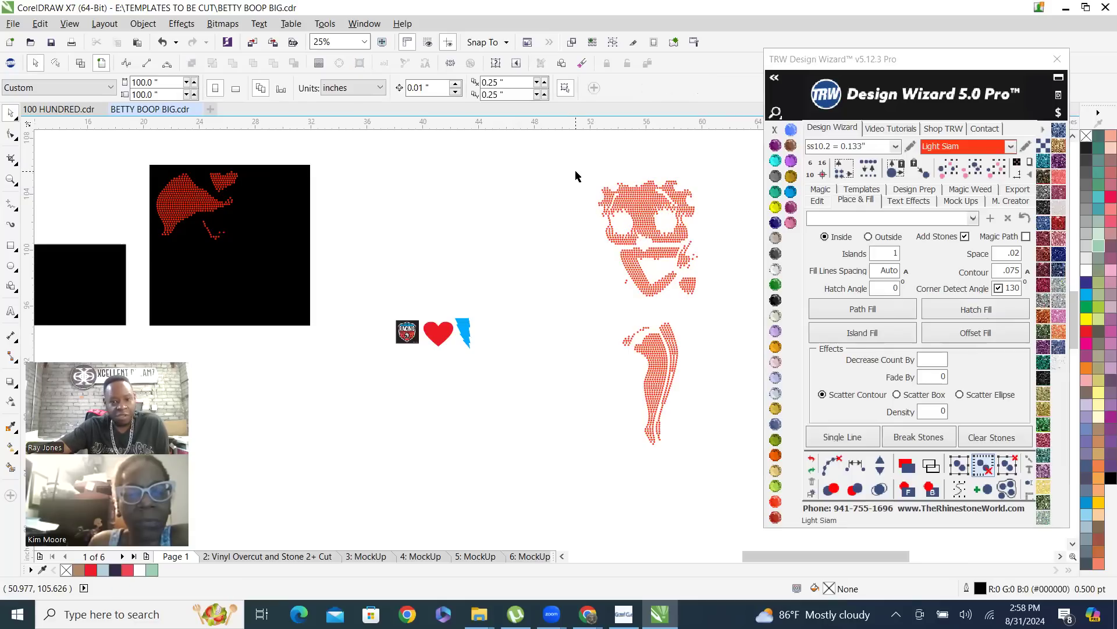
left_click_drag(576, 175, 721, 309)
left_click_drag(641, 226, 619, 187)
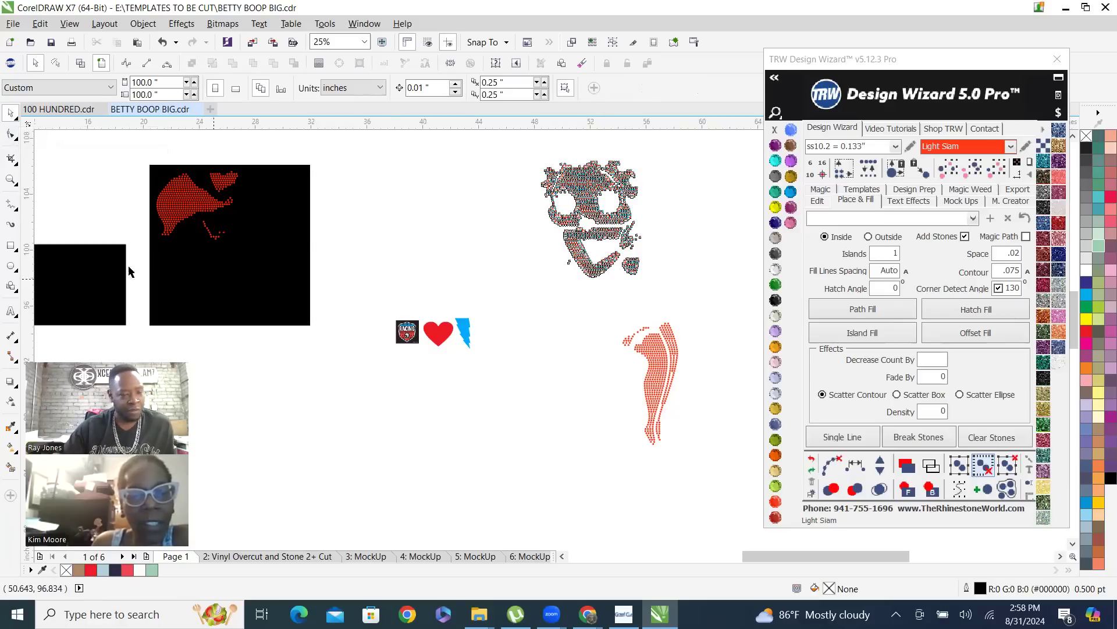
Lasso only the upper face stones around the eyes with Freehand Pick and move them into the lower right corner of the large black square
left_click(11, 115)
left_click(76, 129)
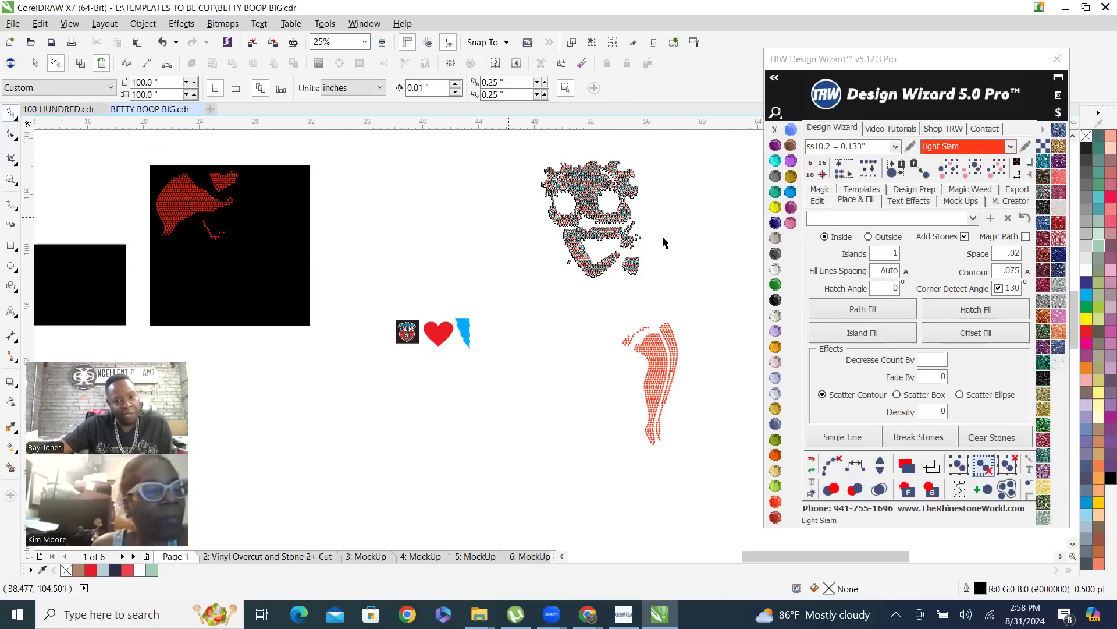
scroll(640, 215, "up", 1)
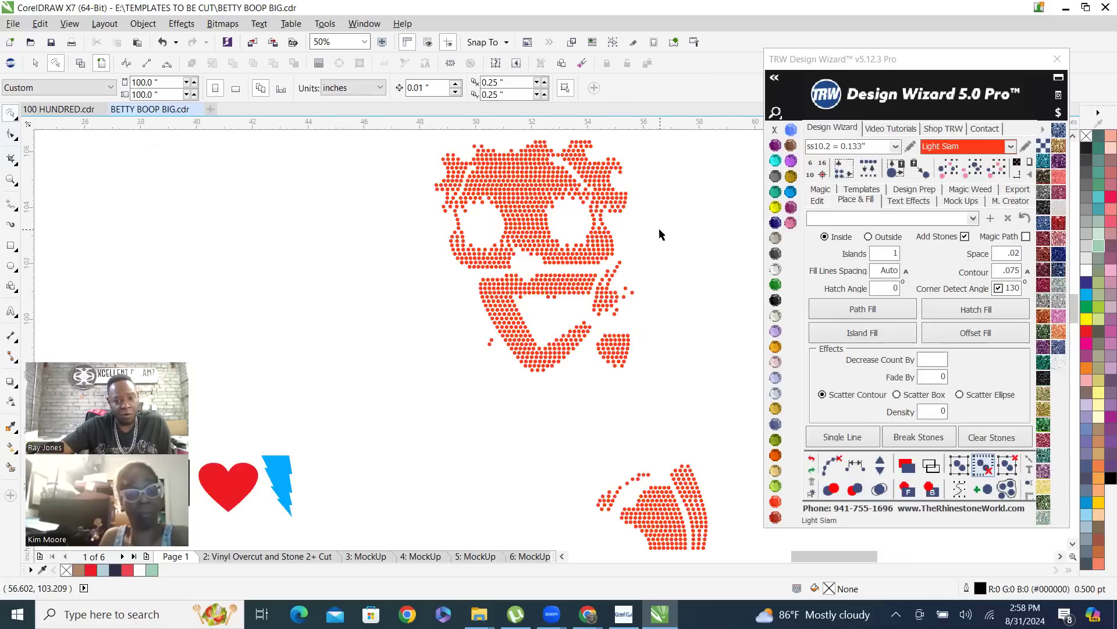
mouse_move(666, 219)
left_mouse_down()
mouse_move(591, 270)
mouse_move(448, 279)
mouse_move(402, 254)
mouse_move(400, 154)
mouse_move(524, 121)
mouse_move(662, 177)
mouse_move(664, 224)
mouse_move(645, 211)
left_mouse_up()
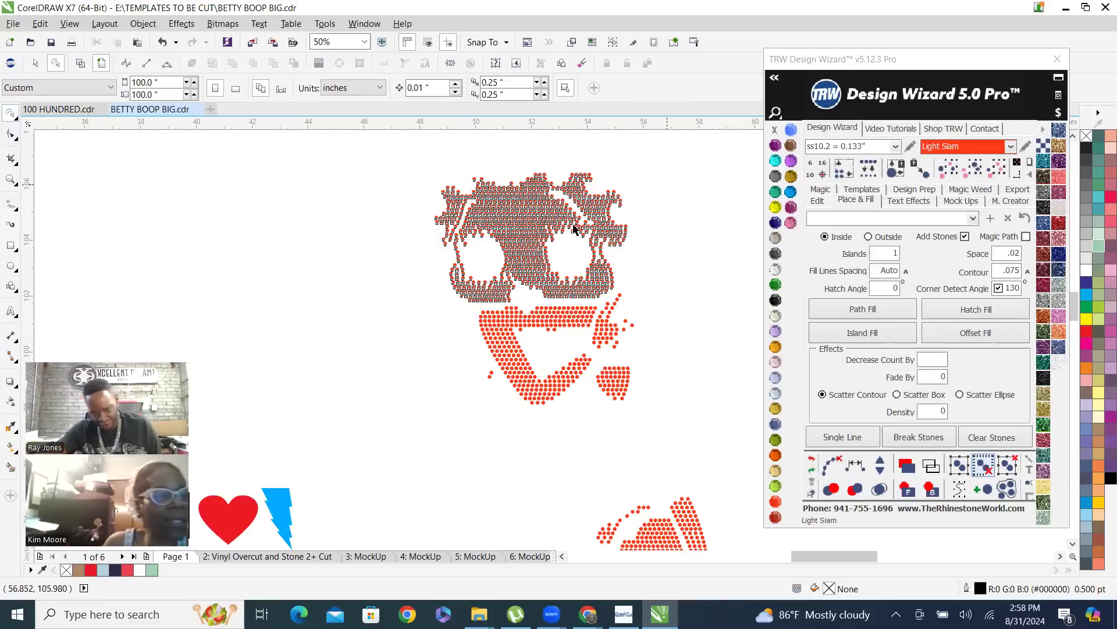
scroll(573, 229, "down", 1)
left_click_drag(568, 252, 239, 347)
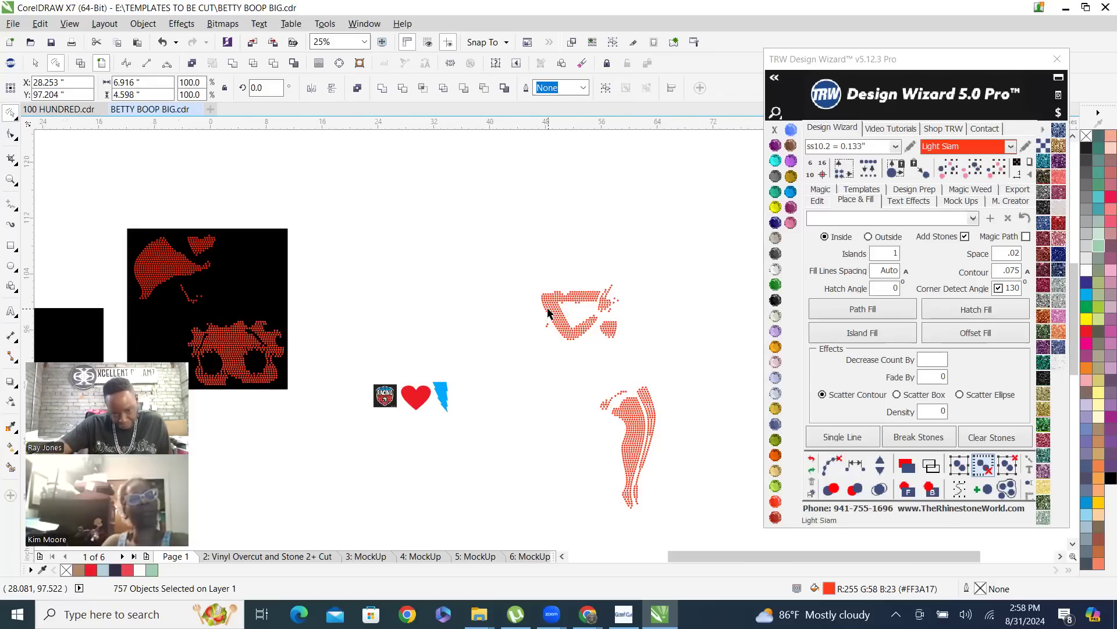
Stretch the large 11.5-inch black square downward to a height of 17.375 inches
scroll(576, 294, "down", 2)
scroll(432, 317, "down", 2)
scroll(442, 279, "up", 4)
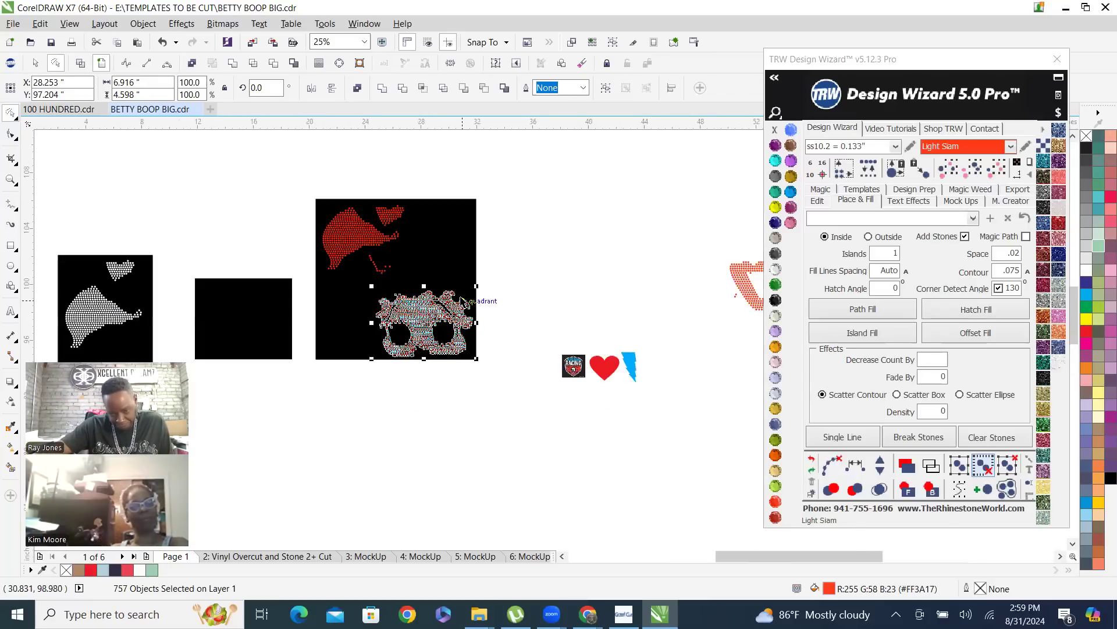
left_click(320, 216)
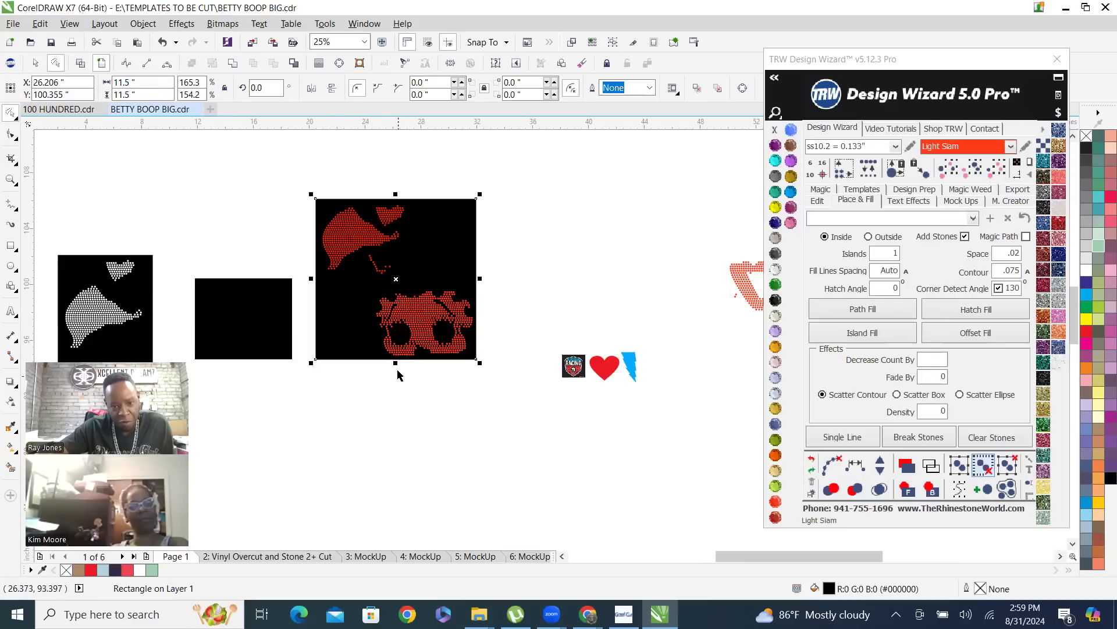
left_click_drag(396, 363, 396, 441)
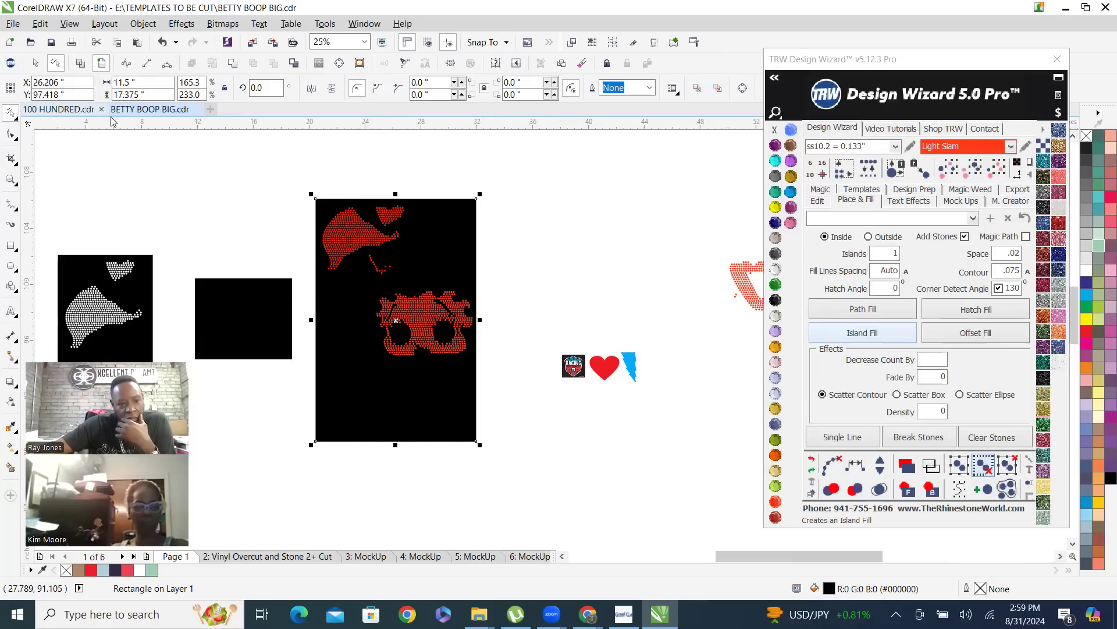
View the 100 HUNDRED document and return to BETTY BOOP BIG
left_click(148, 110)
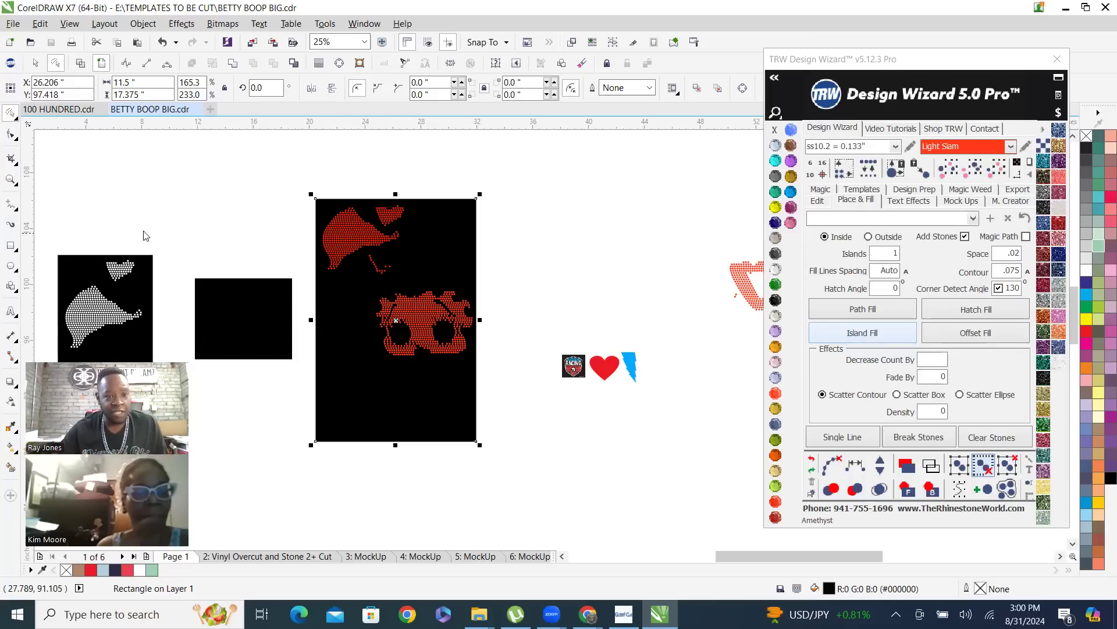
left_click(61, 109)
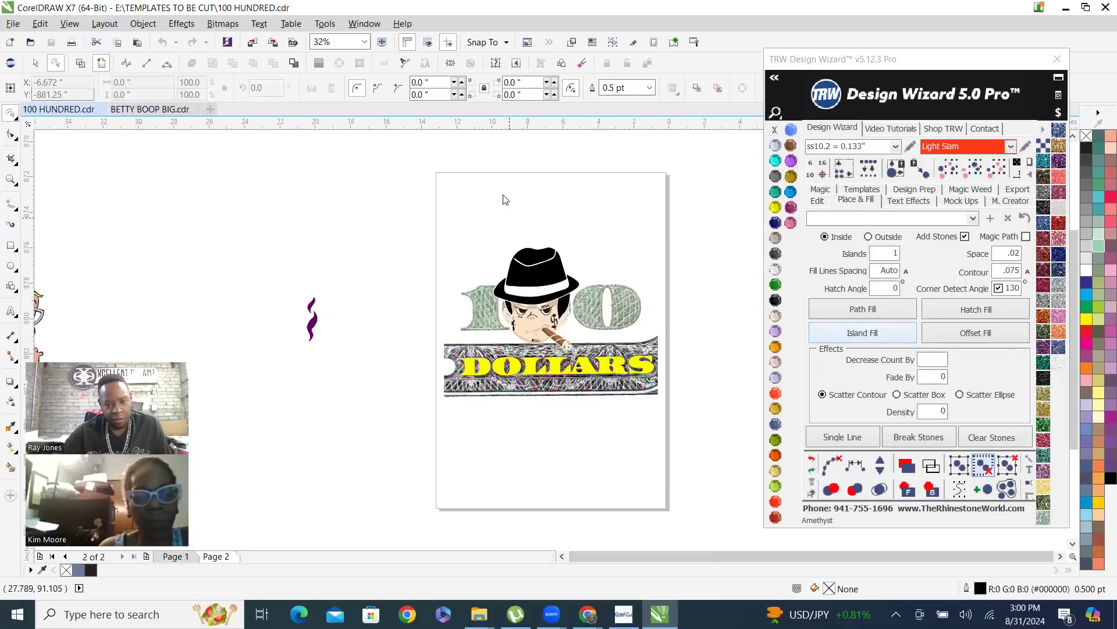
left_click(154, 109)
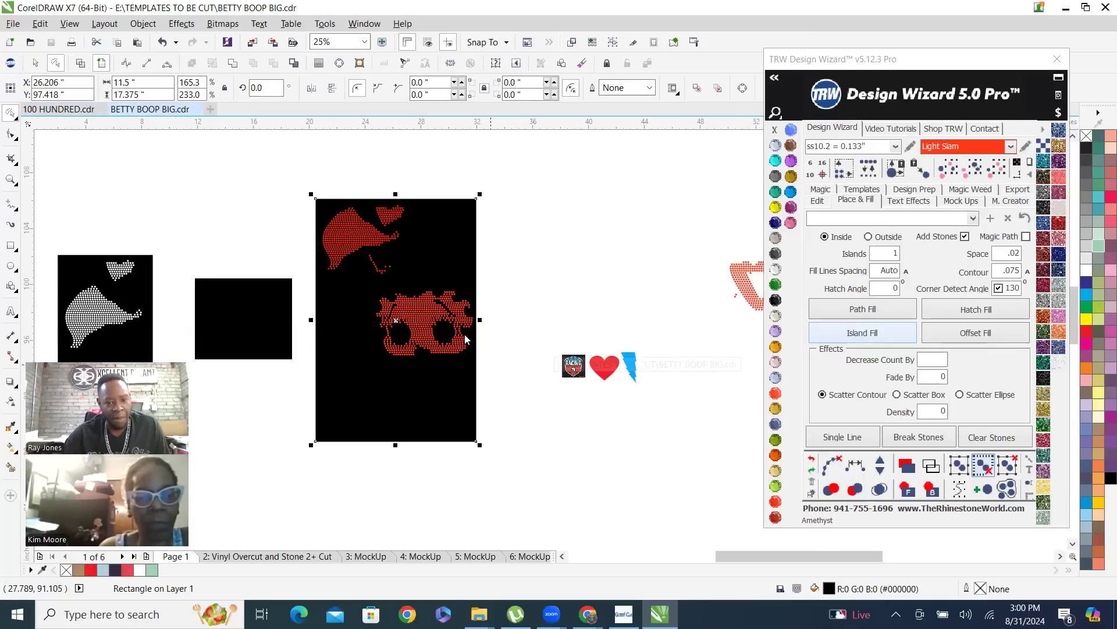
Shut down CorelDRAW X7 by ending its task in Task Manager, then close Task Manager
left_click(1105, 7)
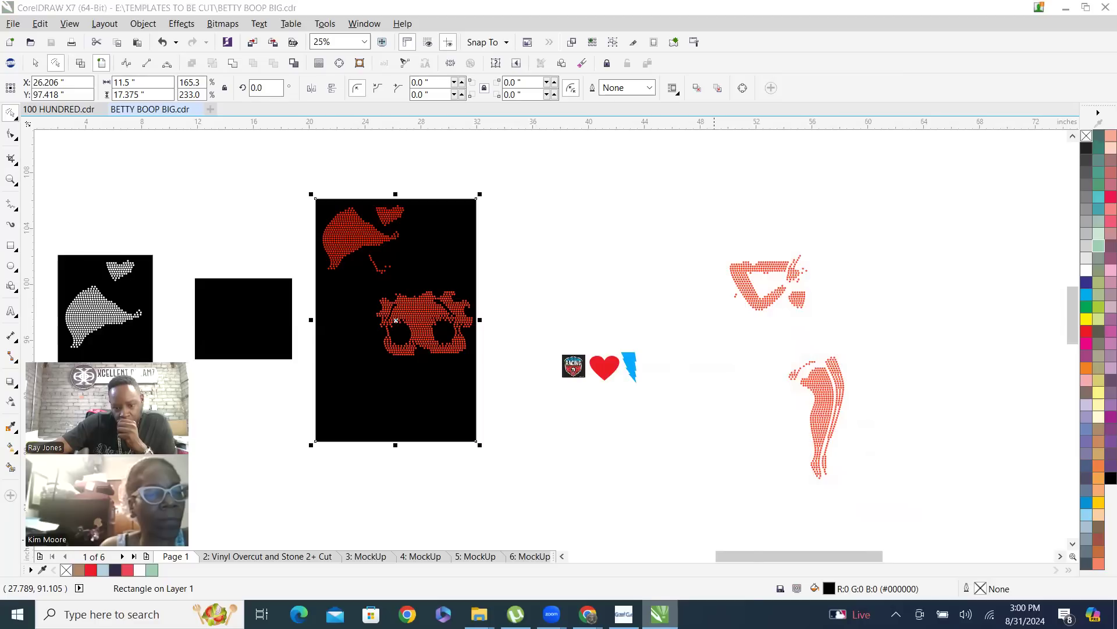
right_click(660, 614)
left_click(646, 582)
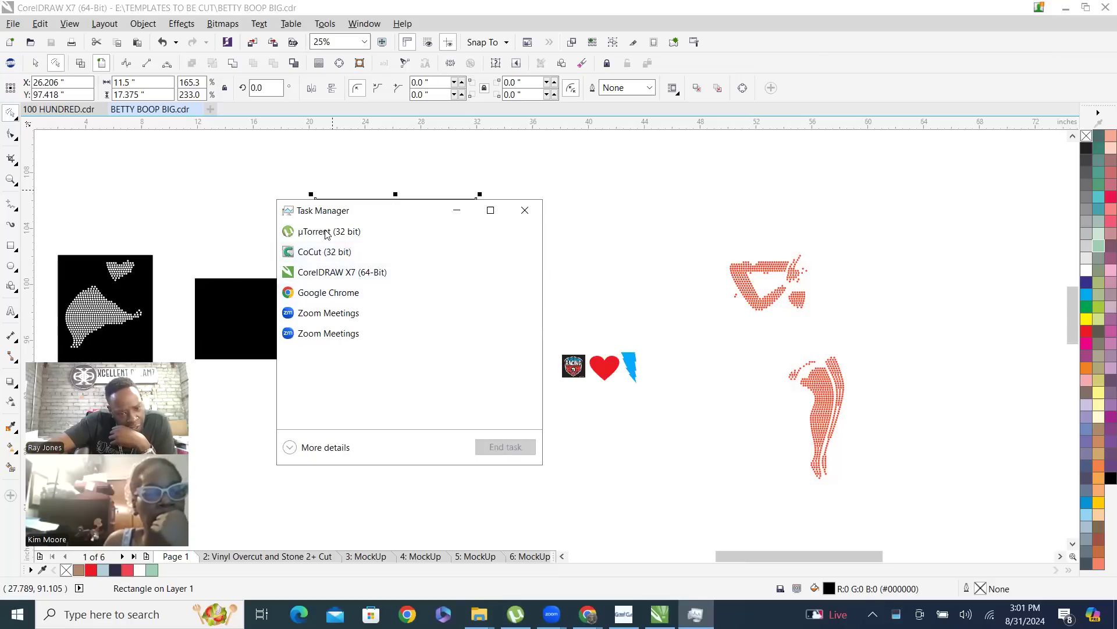
left_click(334, 274)
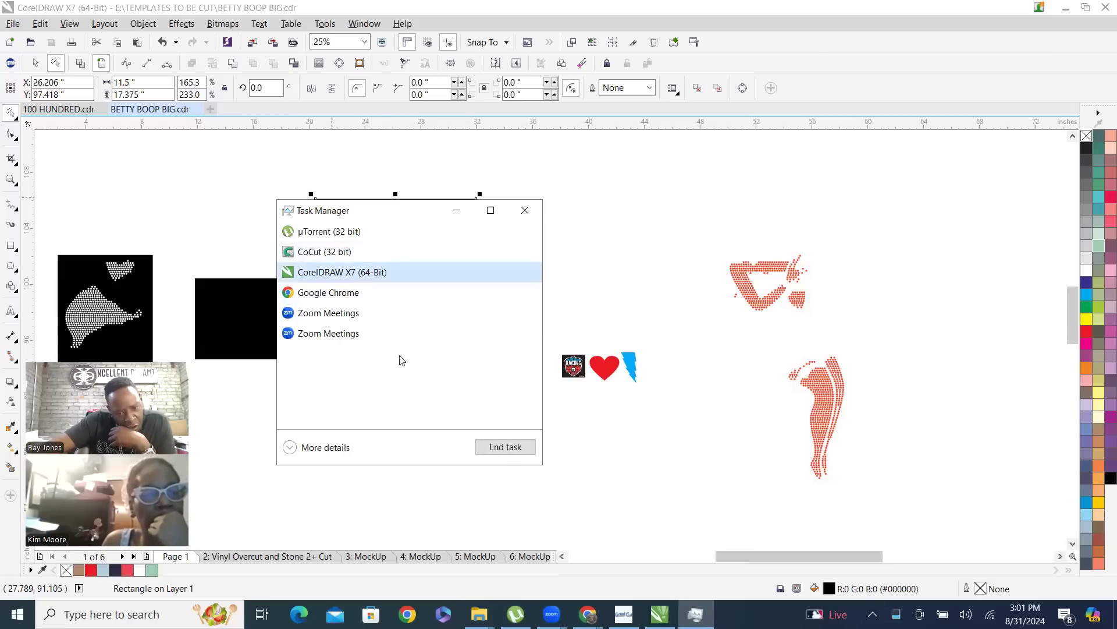
left_click(517, 447)
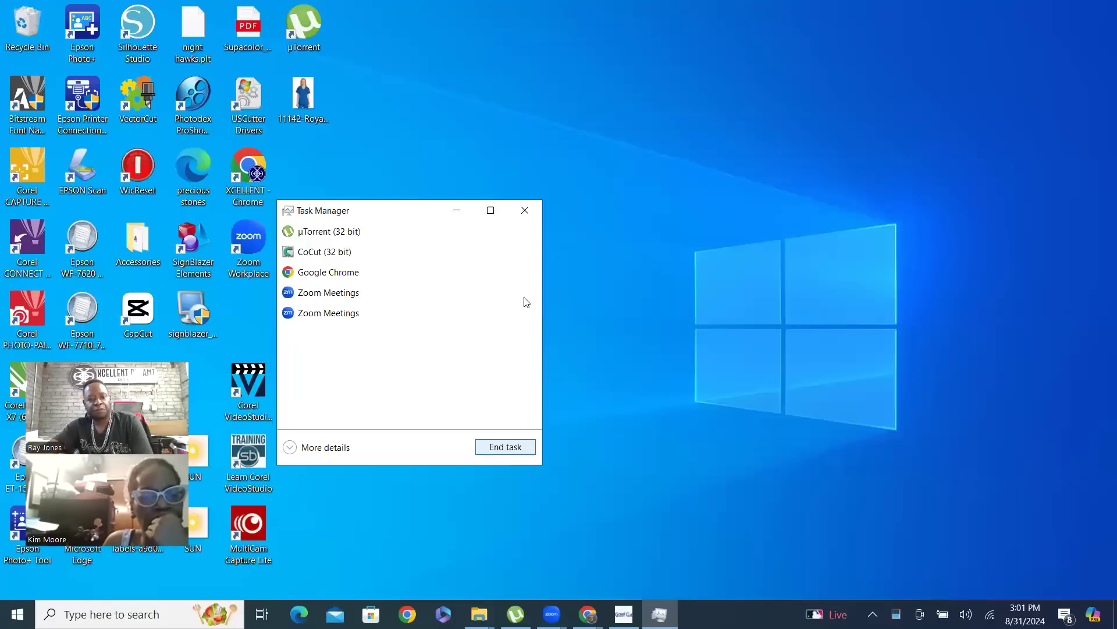
left_click(526, 213)
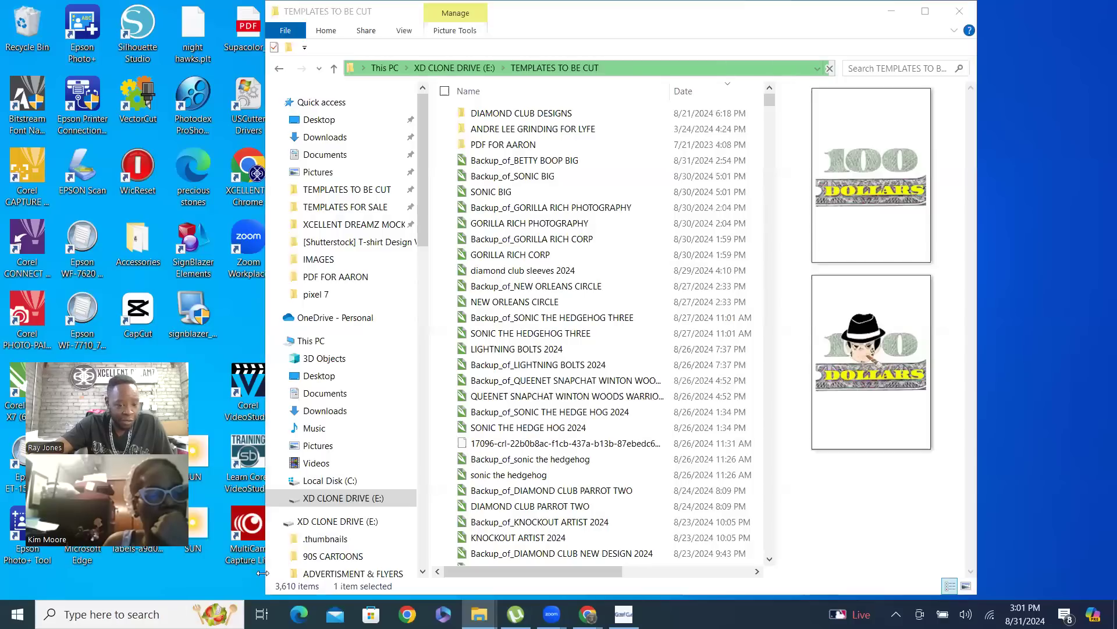
Search the TEMPLATES TO BE CUT folder for BETTY and reopen the BETTY BOOP BIG file in CorelDRAW
left_click(872, 70)
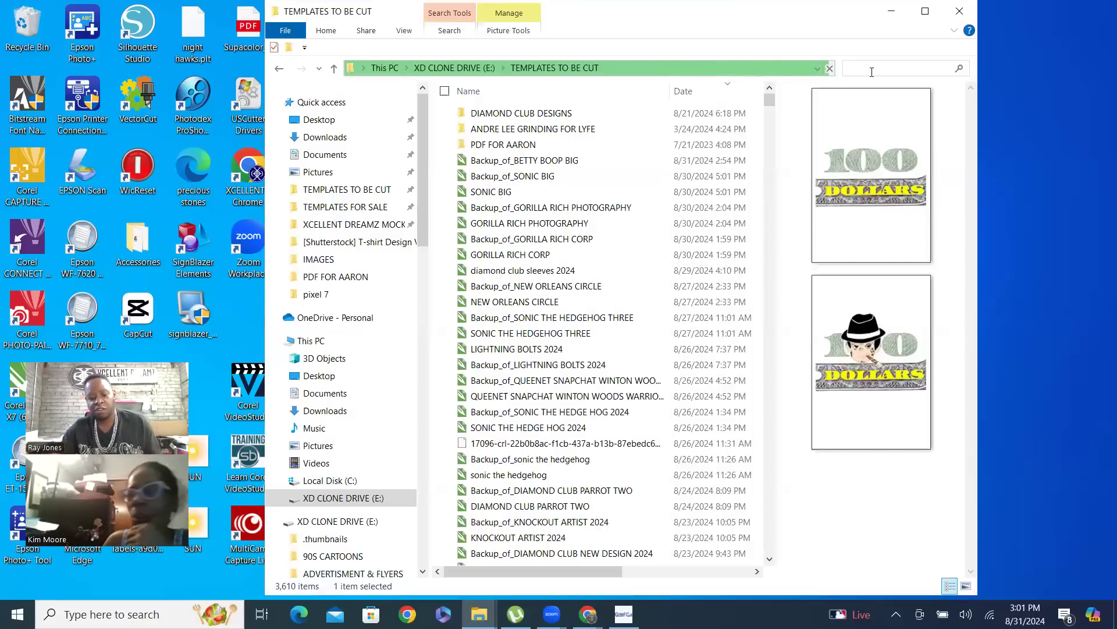
type("BETTY")
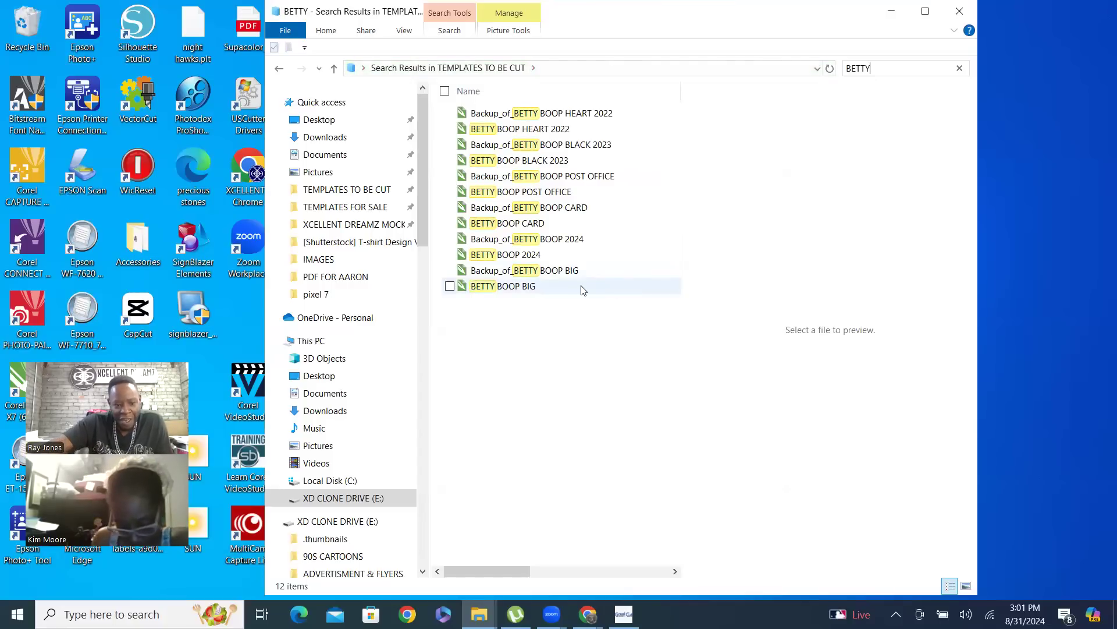
double_click(537, 289)
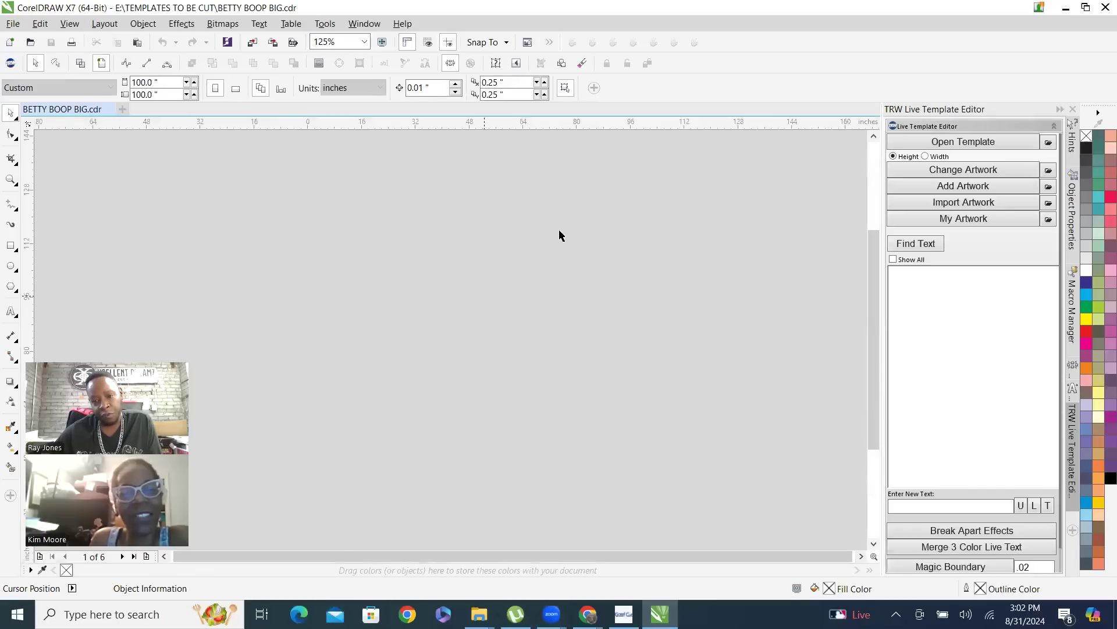
Examine the black templates, the remaining stone groups and the Betty Boop artwork on Page 1 of the reopened file
scroll(479, 398, "up", 2)
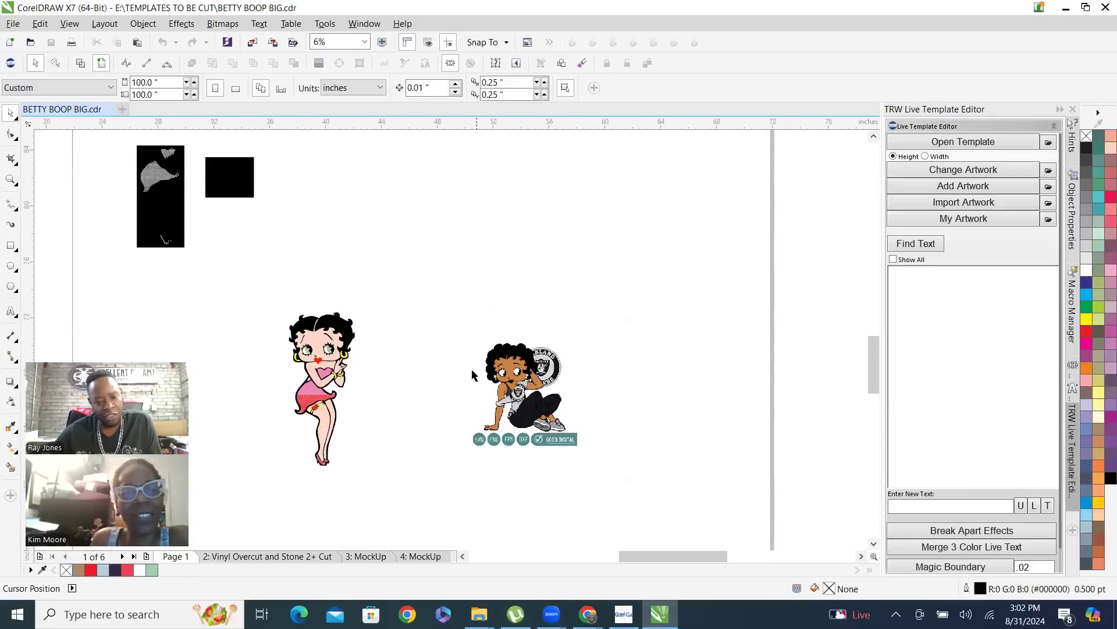
scroll(453, 311, "down", 1)
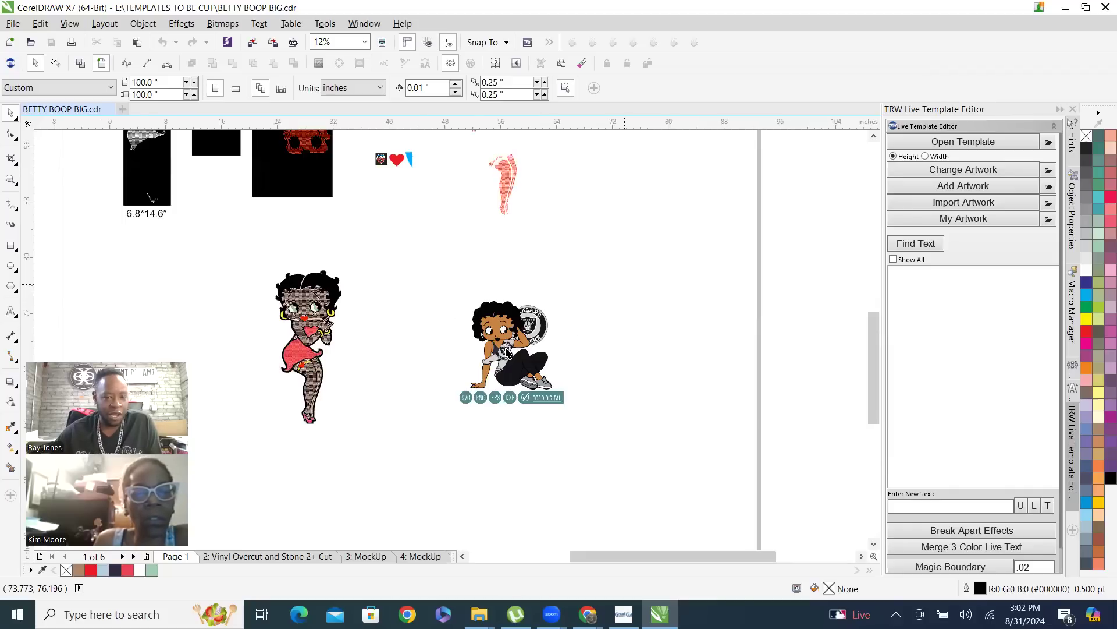
scroll(512, 379, "down", 1)
scroll(478, 278, "up", 1)
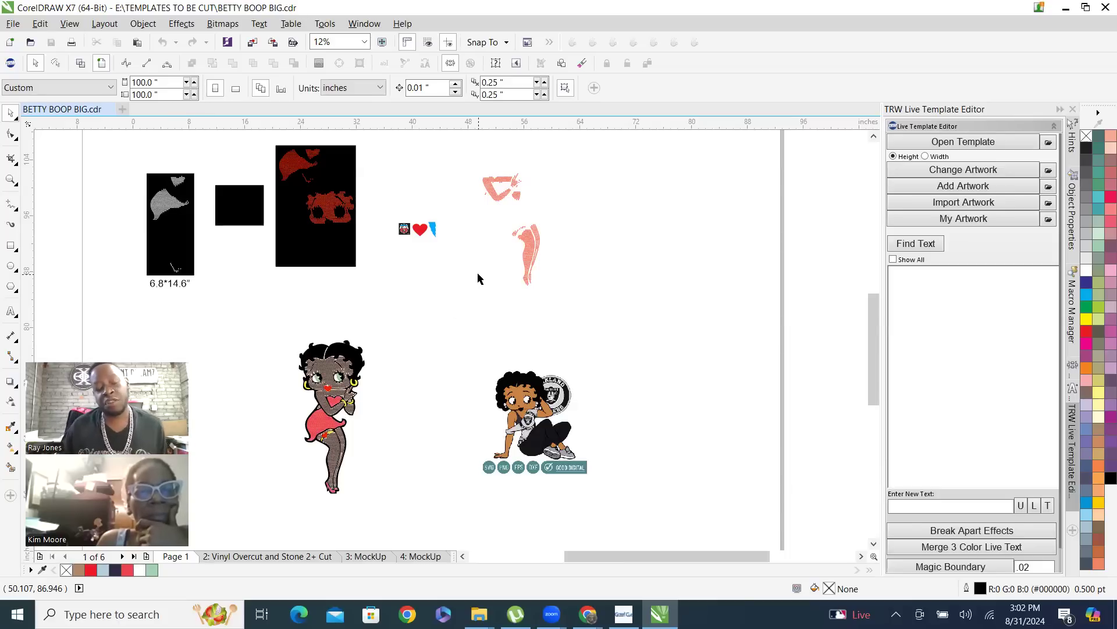
scroll(474, 242, "down", 2)
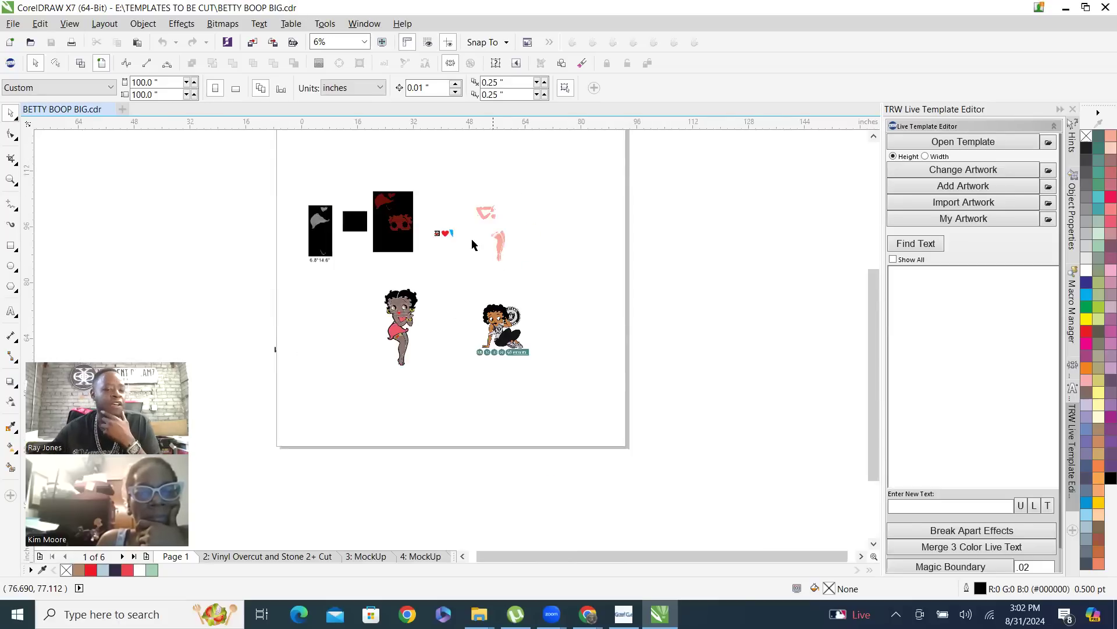
scroll(400, 233, "up", 2)
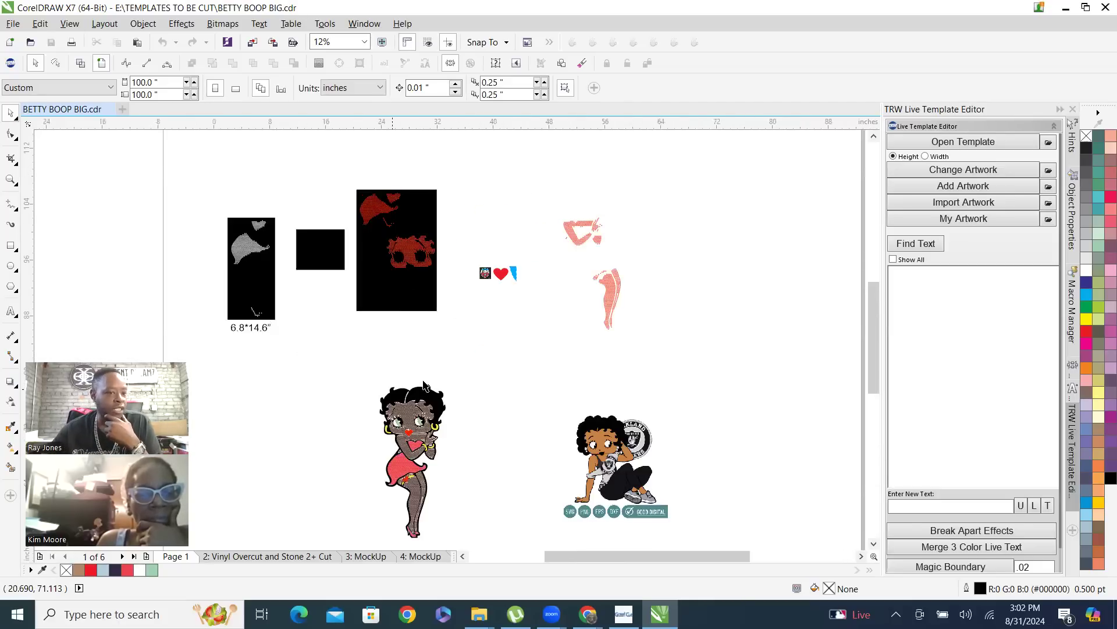
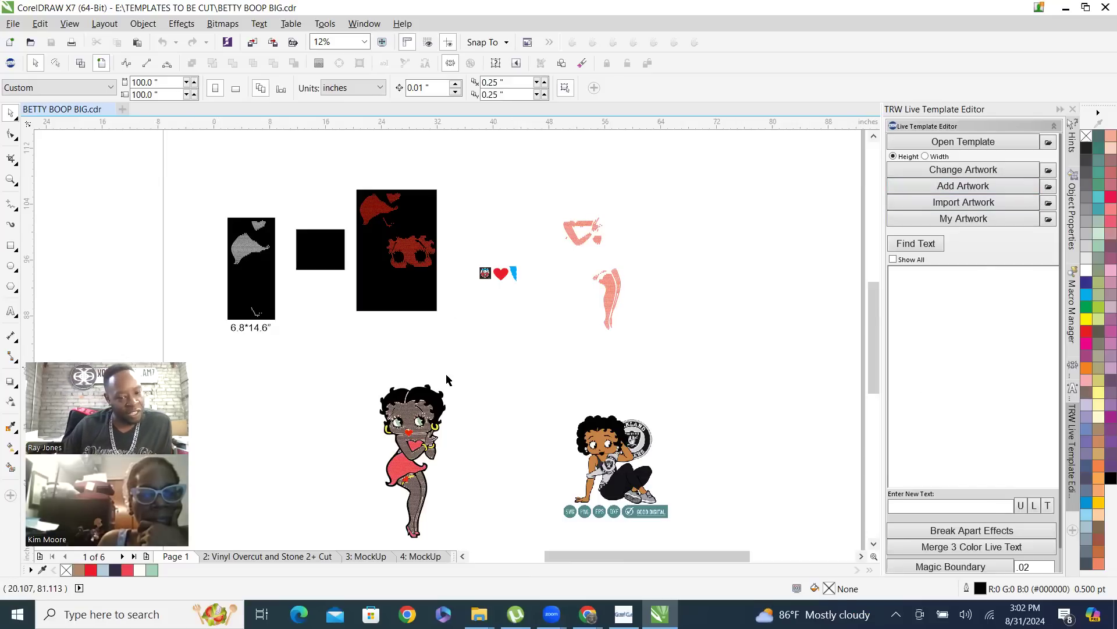
Delete the stones one by one from the forehead row just above Betty Boop's right-hand eye
scroll(449, 379, "up", 2)
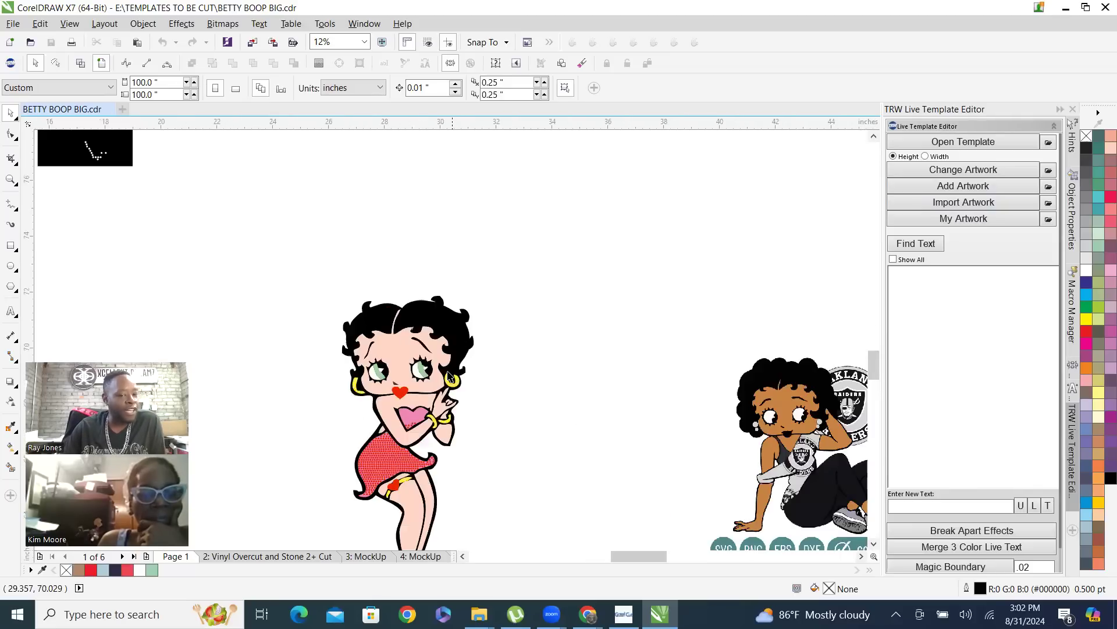
scroll(446, 419, "up", 2)
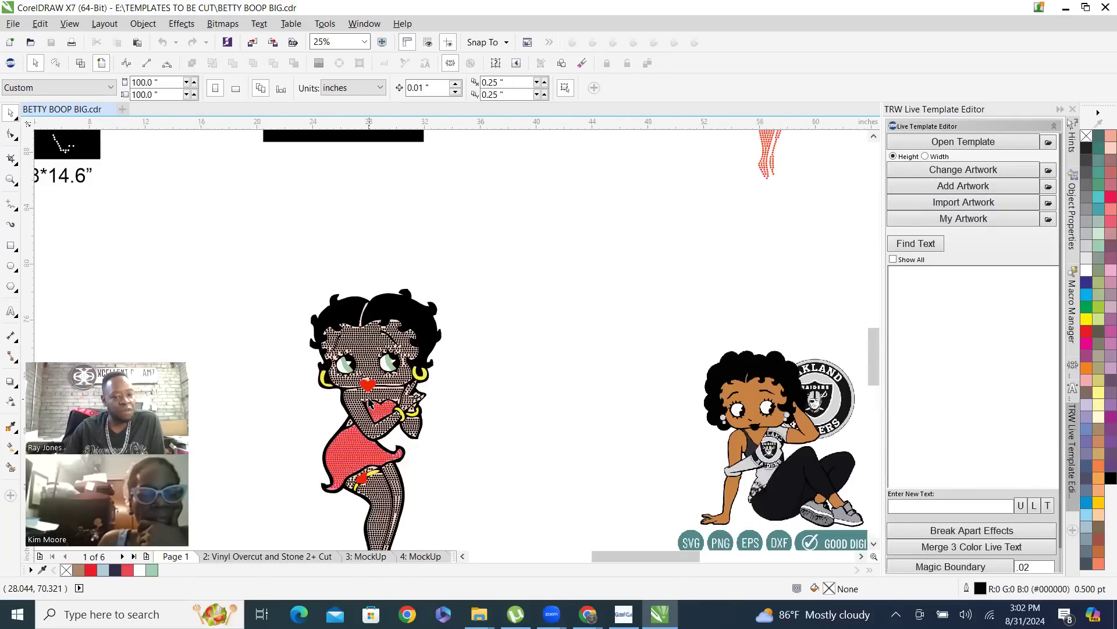
scroll(442, 262, "up", 2)
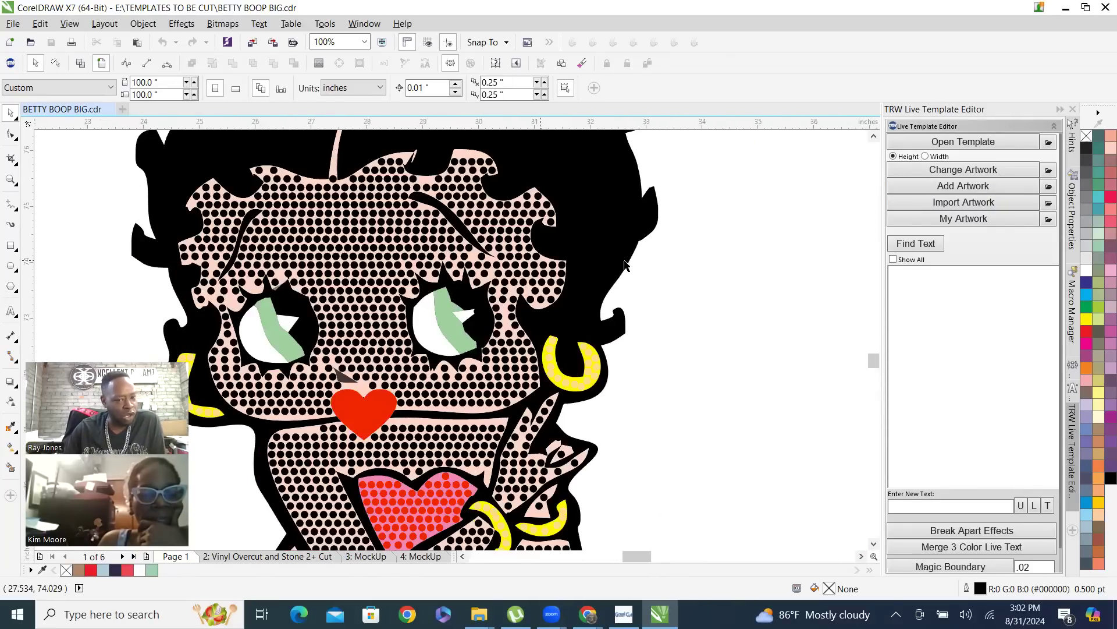
scroll(327, 232, "up", 1)
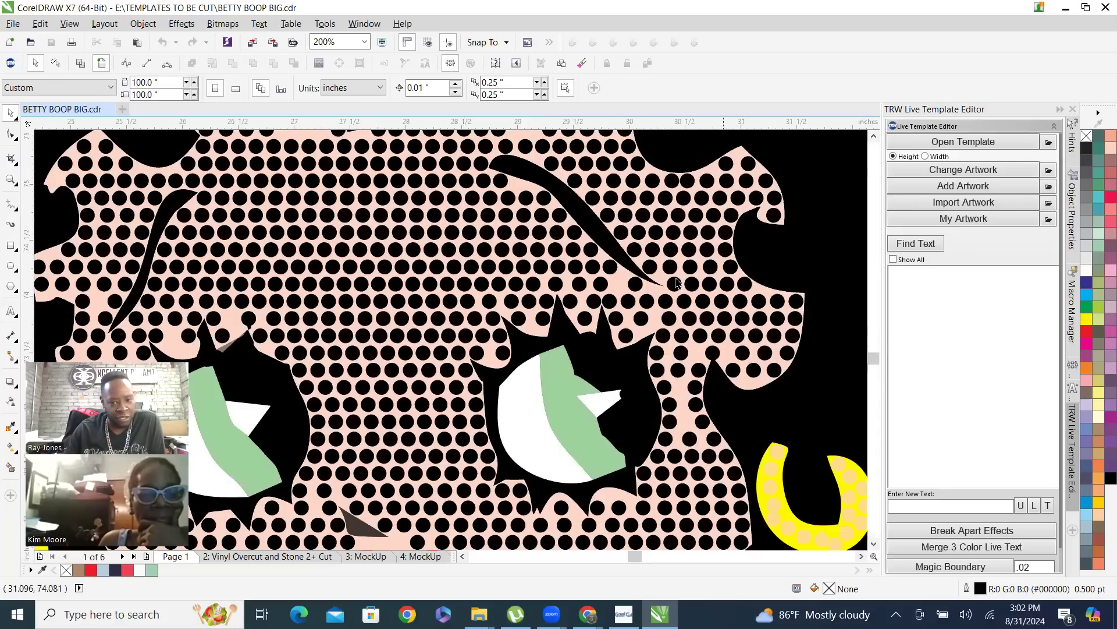
left_click(599, 288)
scroll(599, 287, "up", 1)
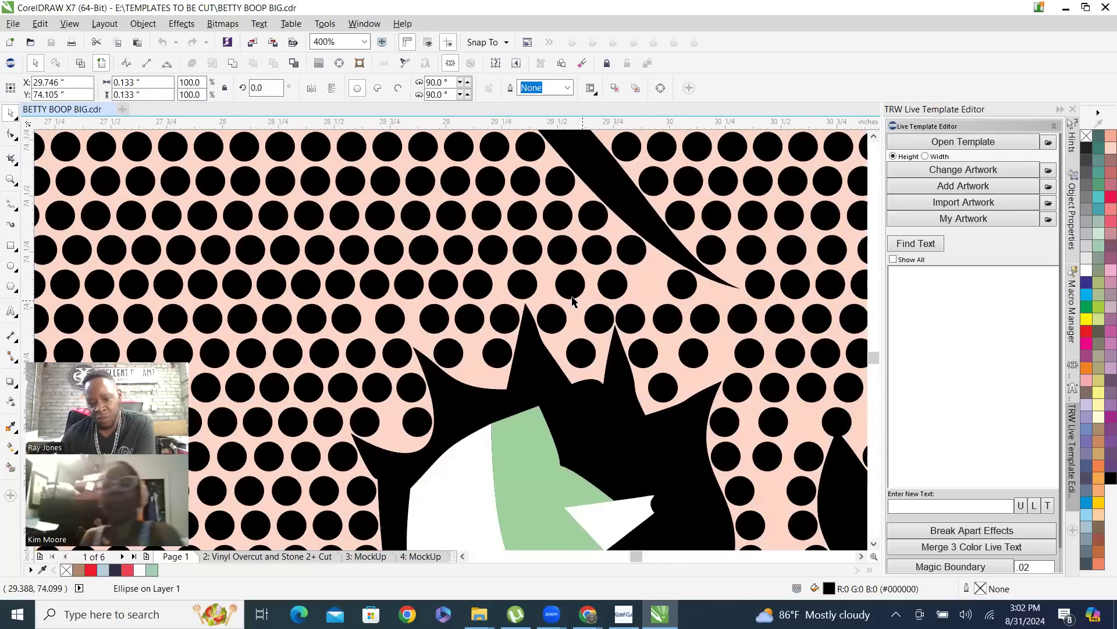
key("Delete")
key("Delete")
left_click(524, 288)
key("Delete")
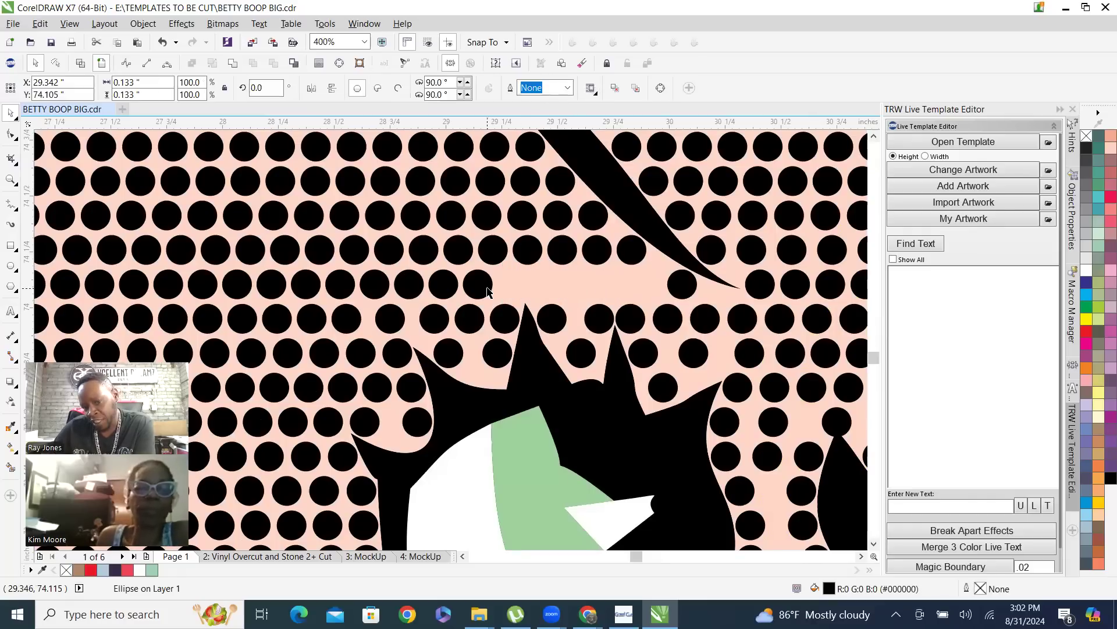
left_click(483, 291)
key("Delete")
left_click(449, 289)
key("Delete")
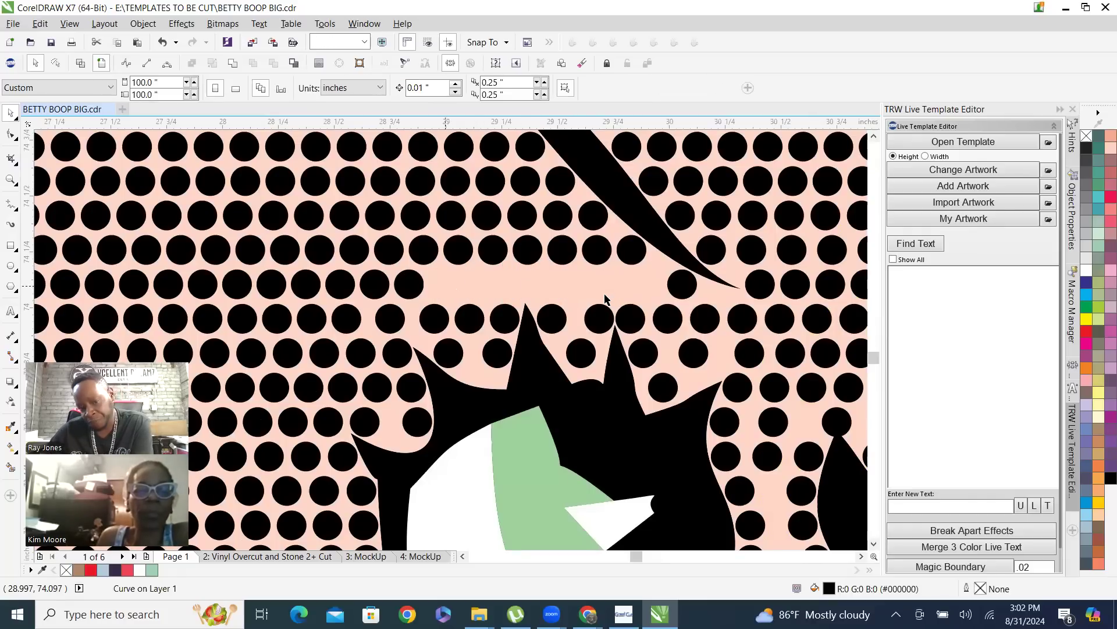
Lock the skin-coloured face shape behind the stones
scroll(562, 303, "down", 1)
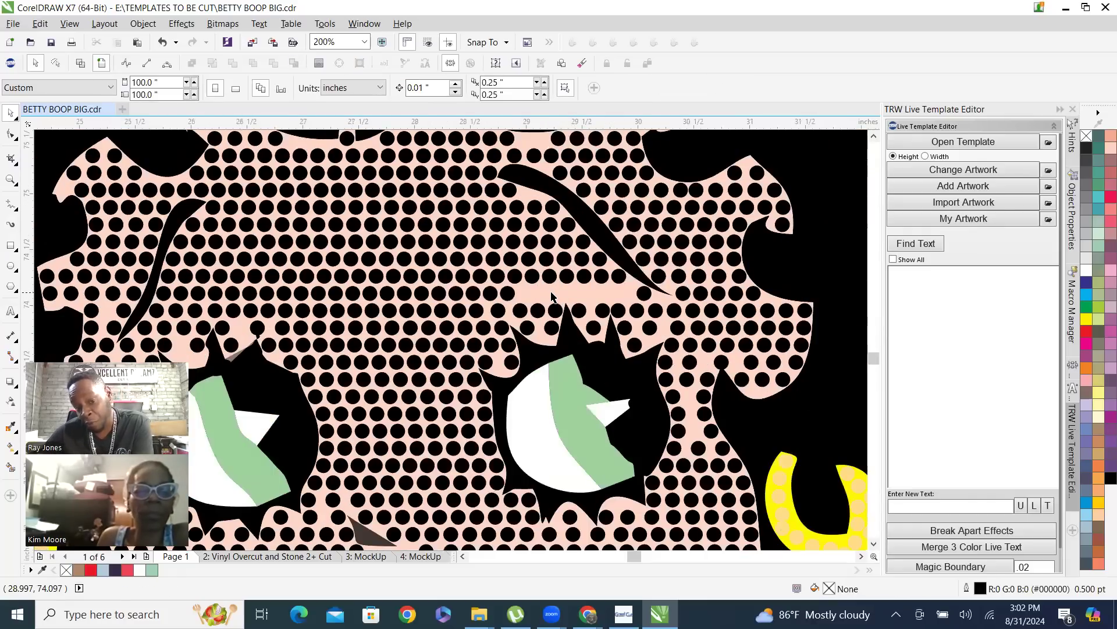
right_click(552, 293)
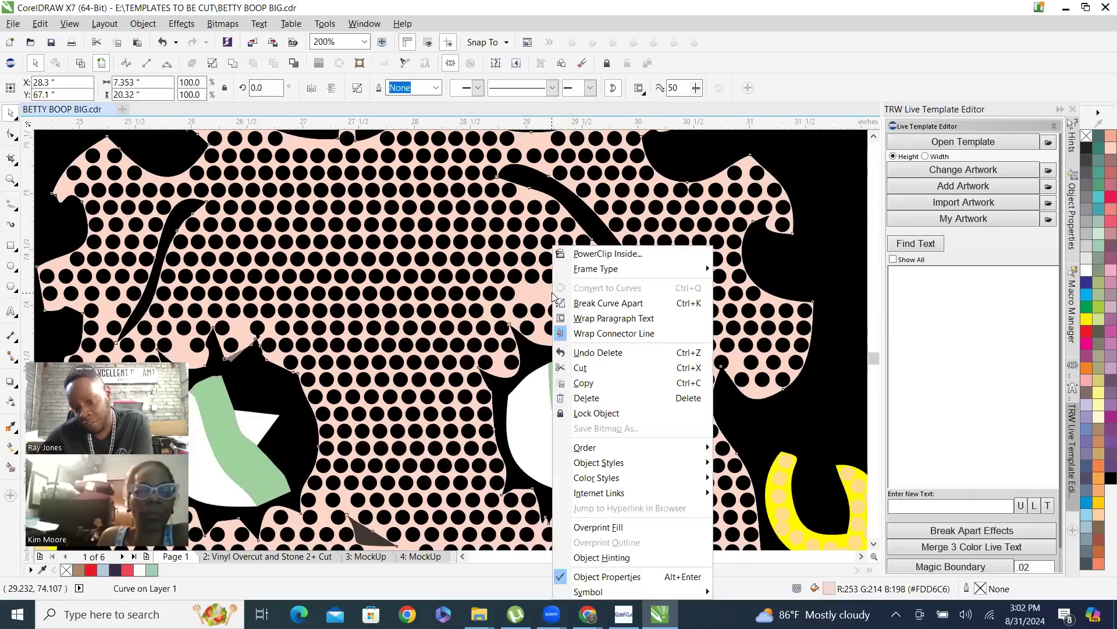
left_click(611, 415)
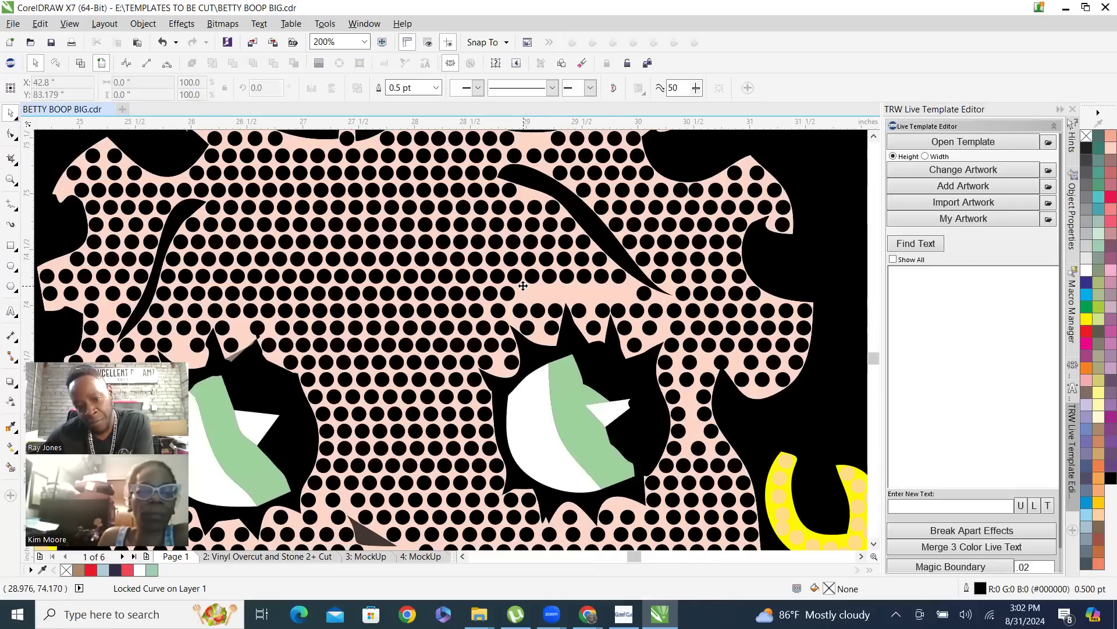
Delete the remaining stones of the same forehead row between the gap and the left eyebrow
left_click_drag(489, 310, 461, 307)
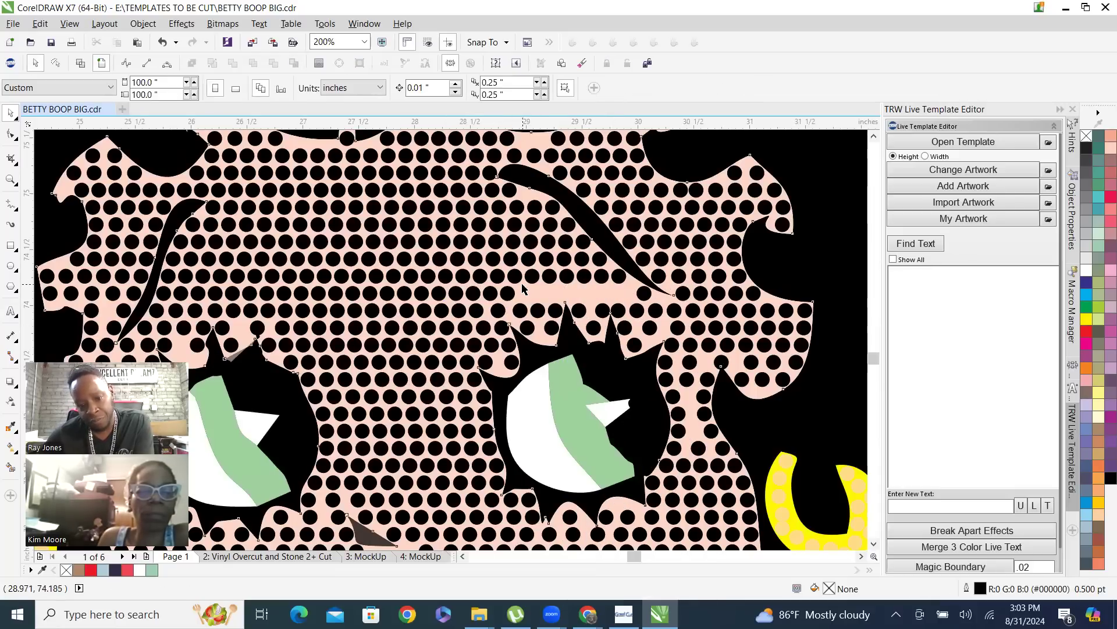
left_click_drag(523, 286, 165, 293)
key("Delete")
Refill the emptied forehead row using Fill Between 2 with .02 spacing between its end stones, and clear the leftover path
left_click(165, 293)
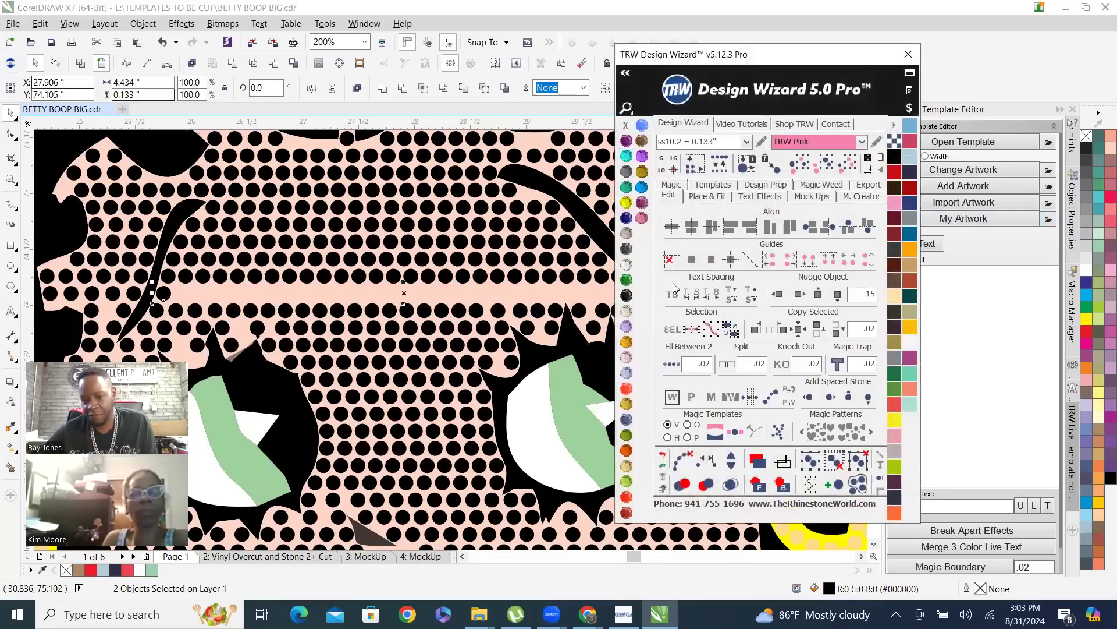
left_click(673, 368)
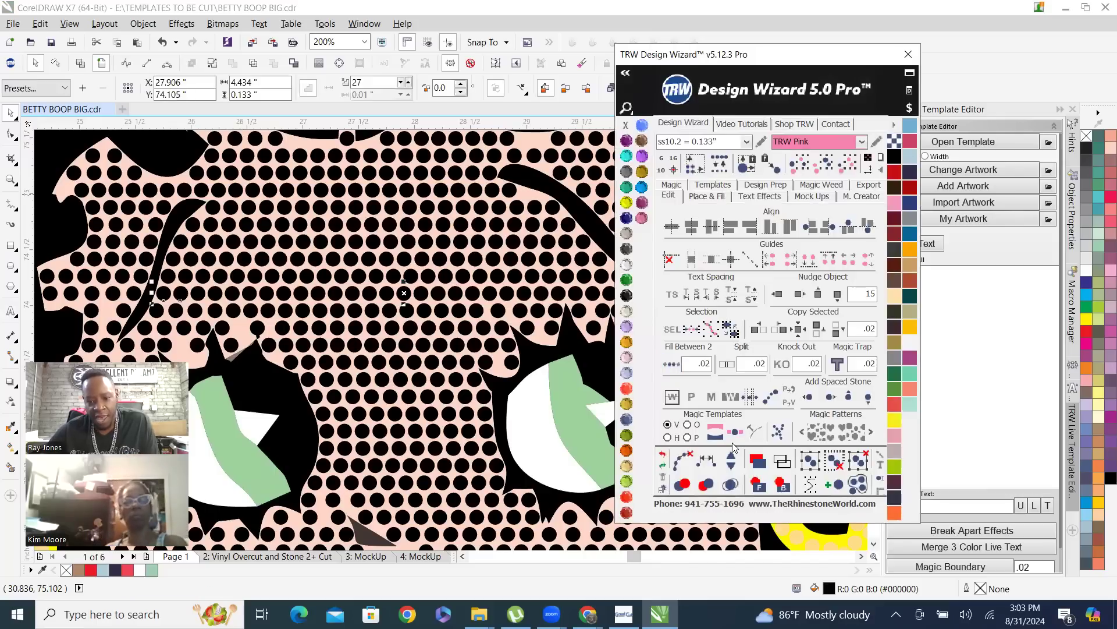
left_click(683, 460)
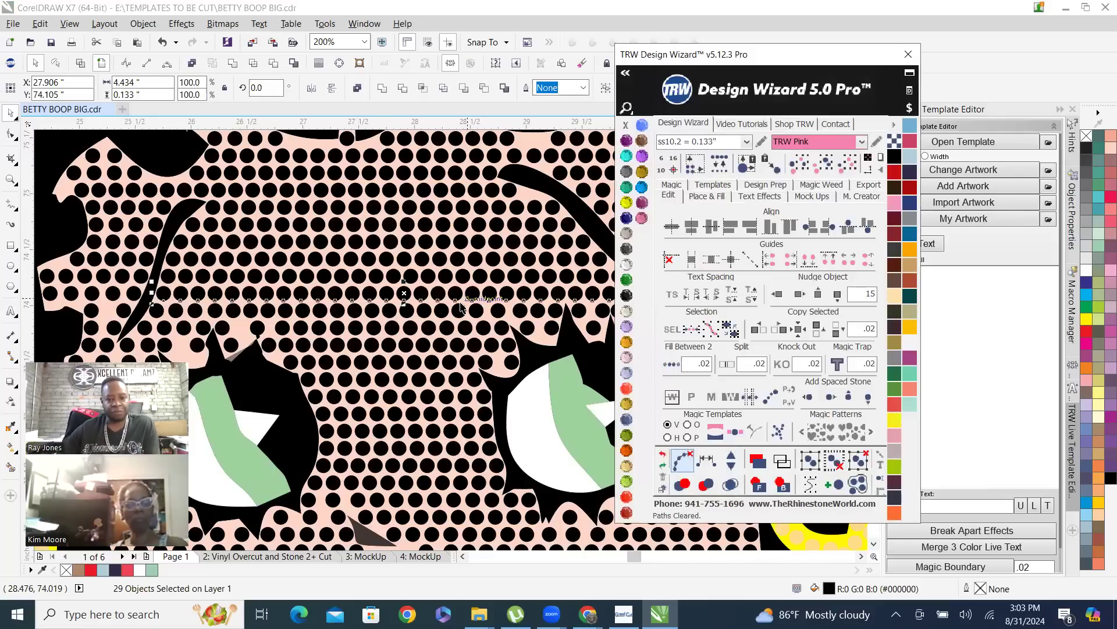
scroll(461, 307, "down", 2)
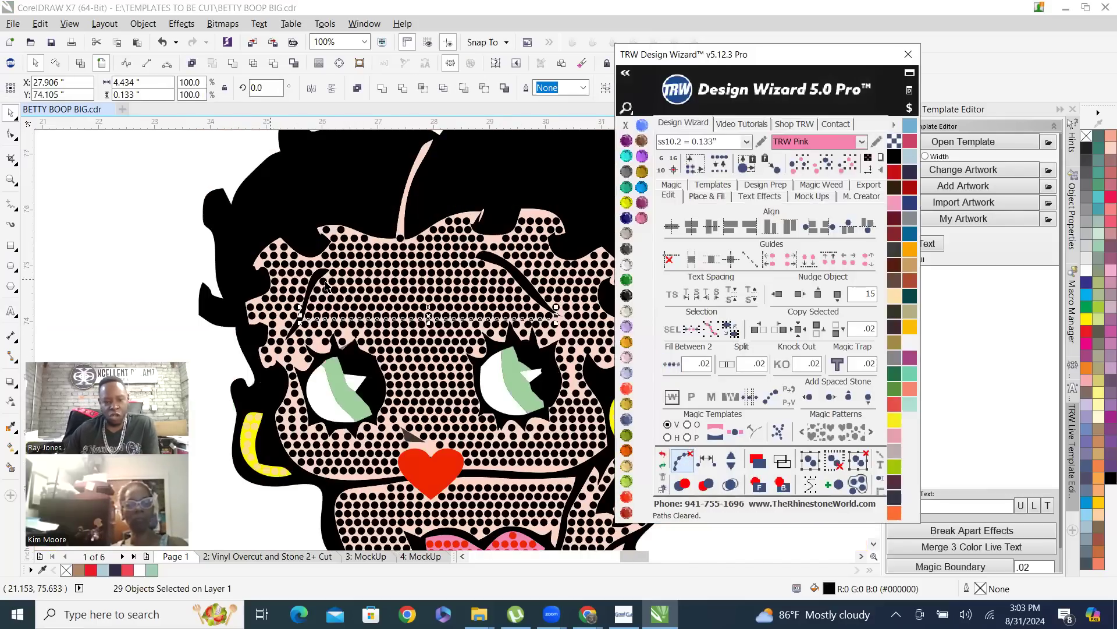
left_click(136, 187)
scroll(338, 307, "down", 2)
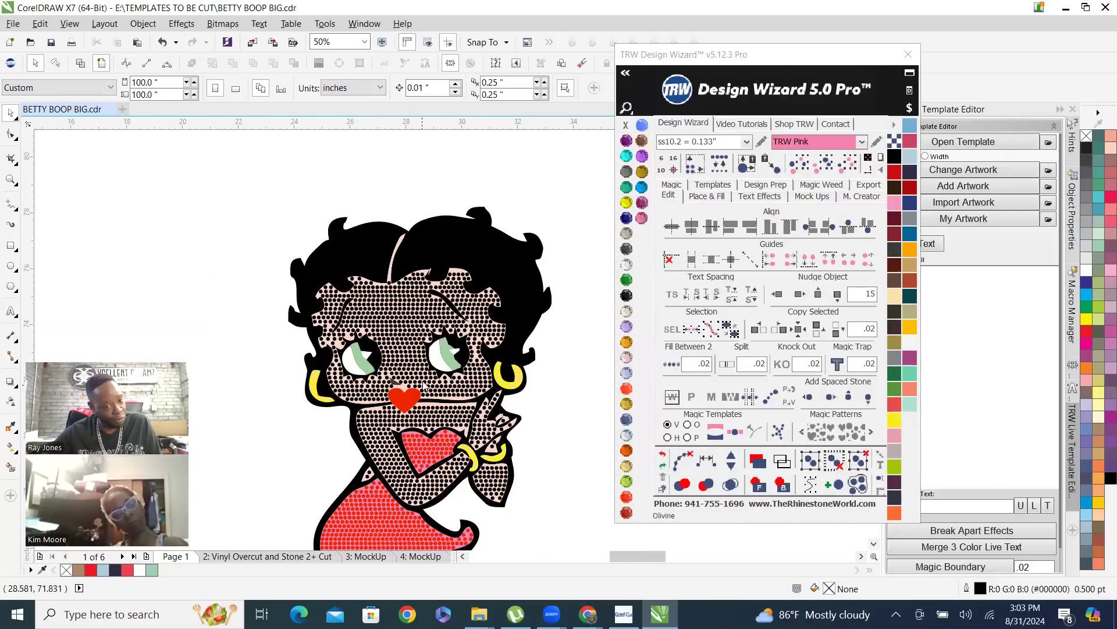
View the two Betty Boop shirt proofs on page 3: MockUp and return to Page 1
scroll(374, 266, "down", 1)
scroll(407, 441, "down", 1)
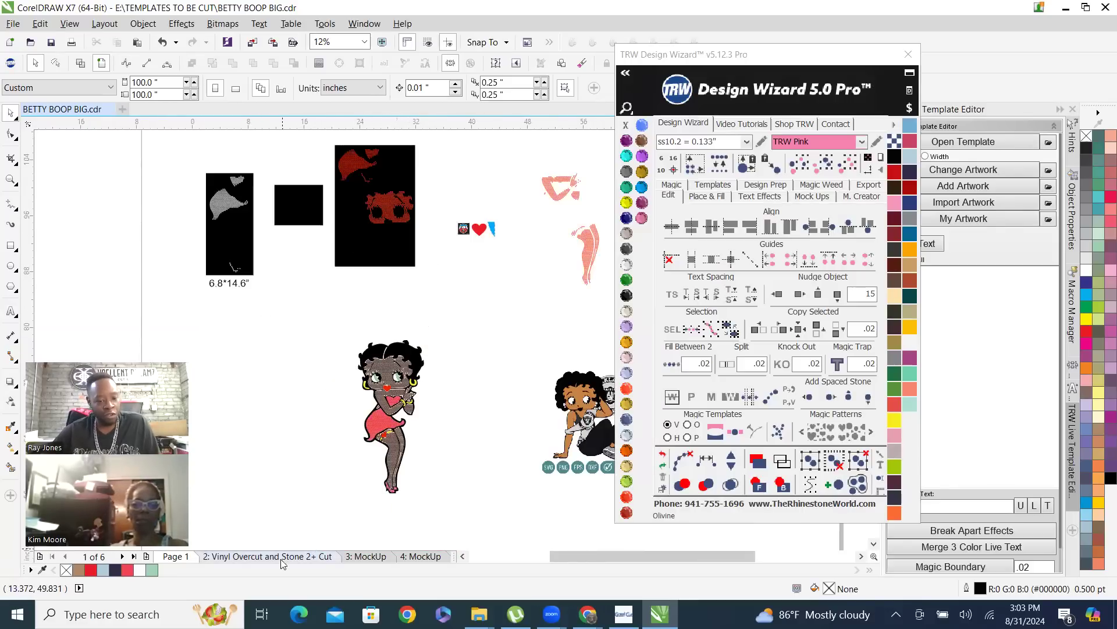
left_click(366, 556)
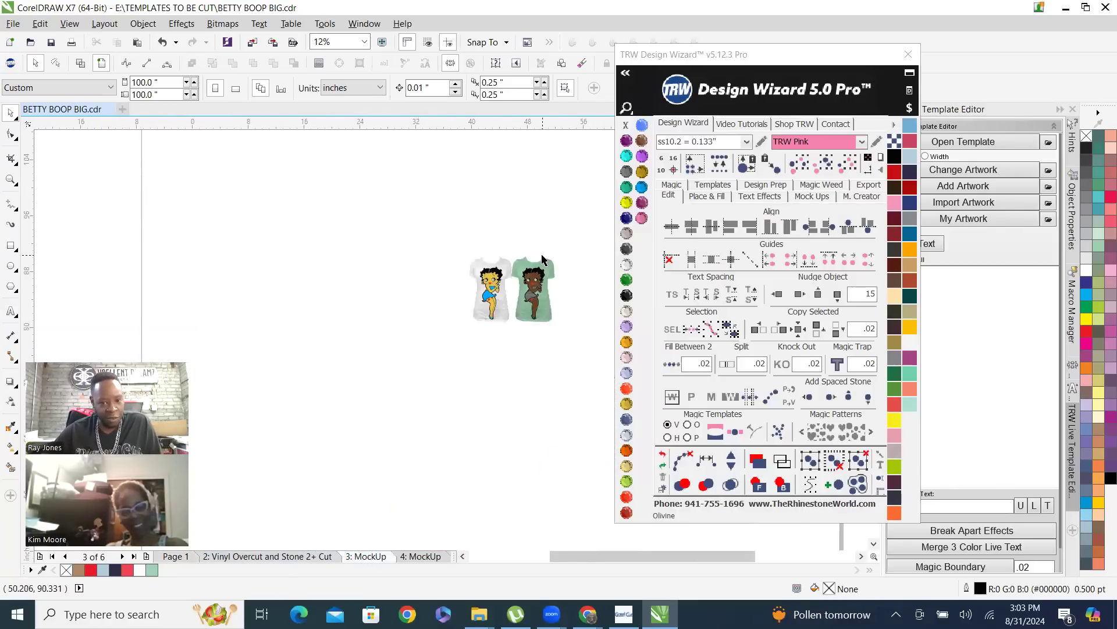
scroll(531, 273, "up", 3)
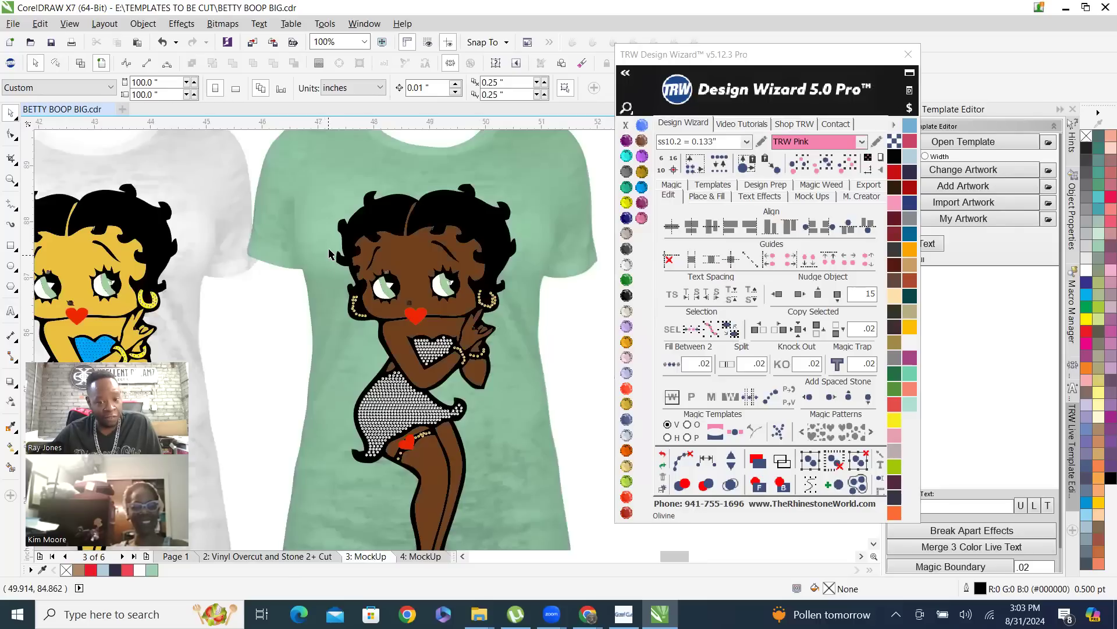
scroll(339, 274, "up", 1)
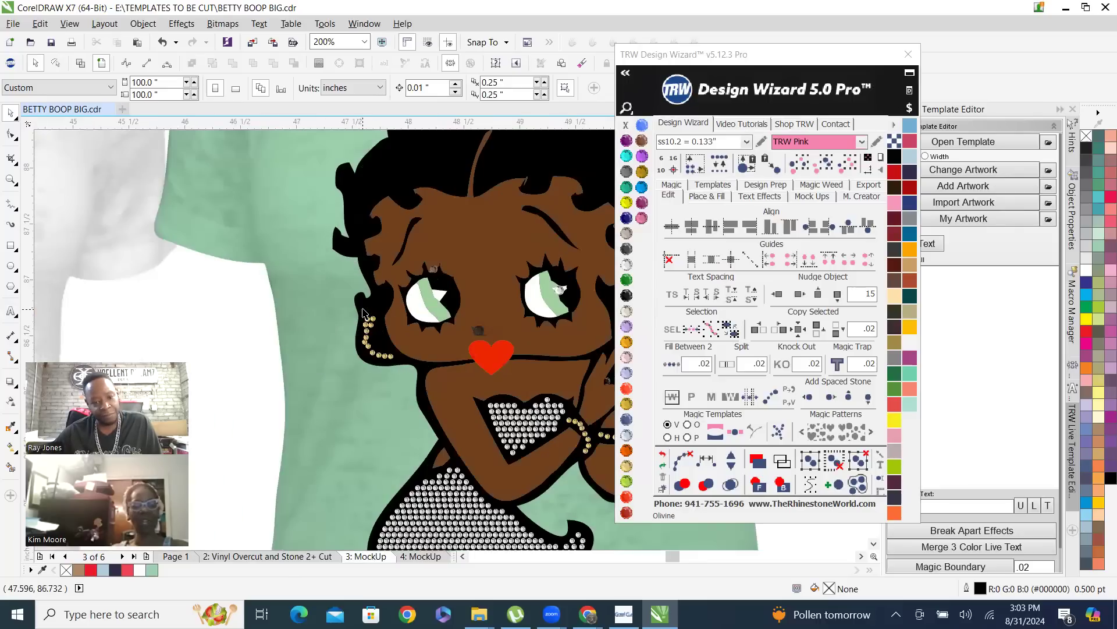
scroll(231, 511, "down", 2)
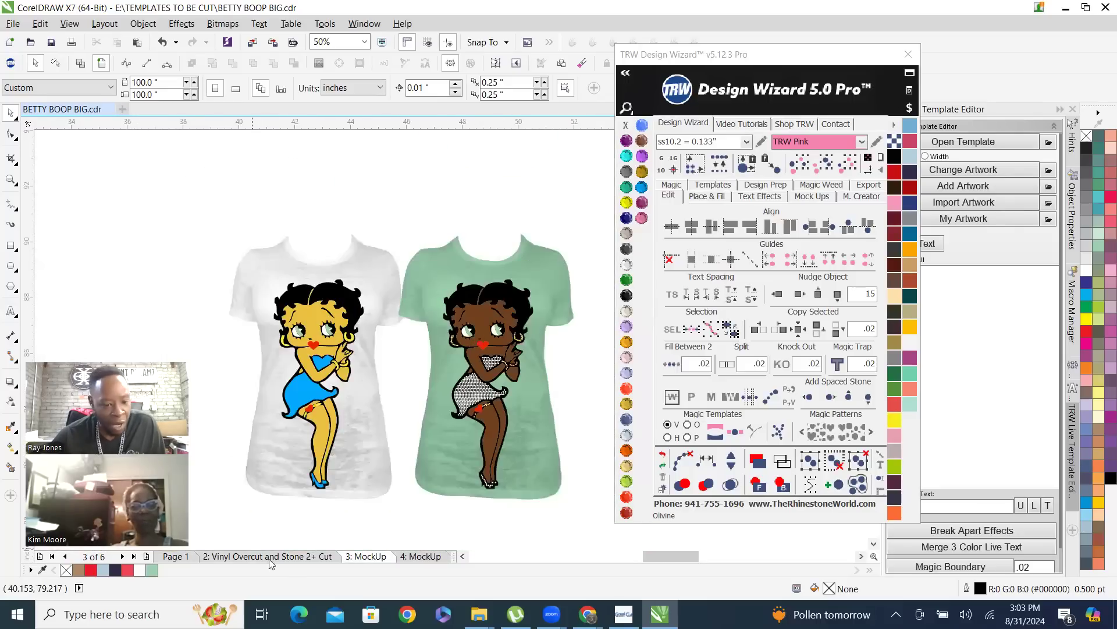
left_click(174, 555)
Create a quick proof of the standing Betty Boop design on the Womens Burn-Out Shirt Front with Simulate Stones enabled
scroll(460, 384, "down", 1)
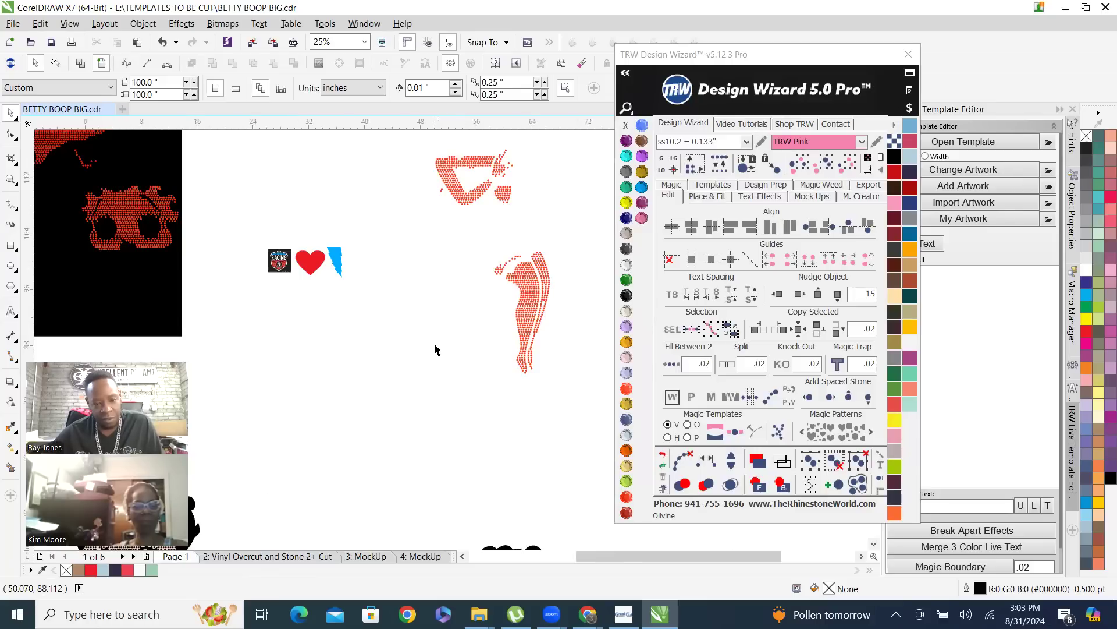
scroll(454, 378, "down", 1)
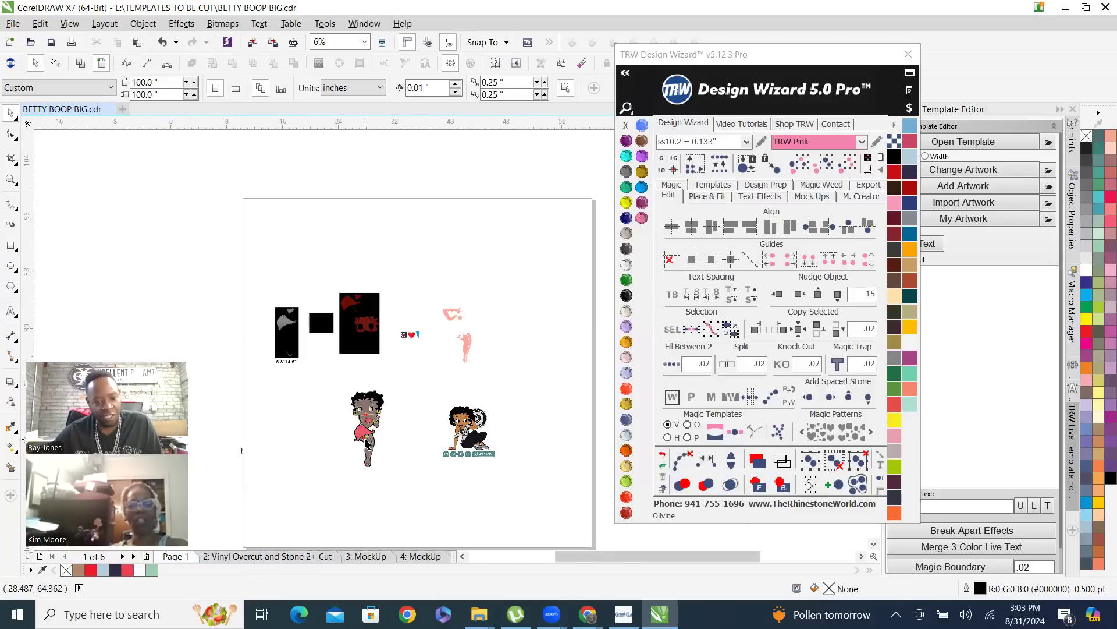
left_click_drag(291, 340, 448, 544)
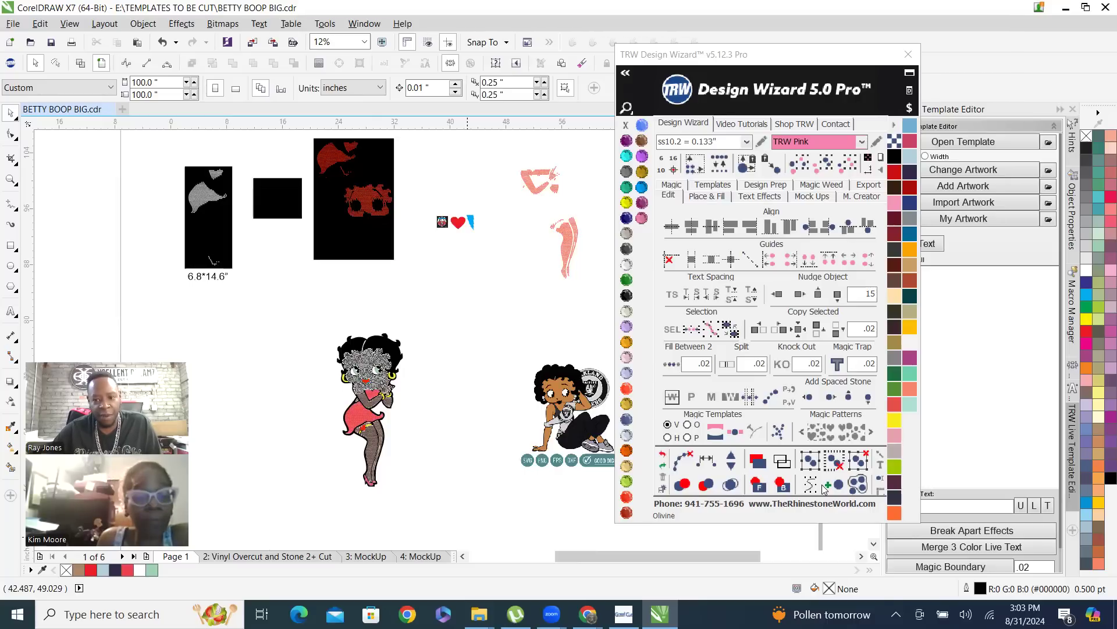
left_click(703, 198)
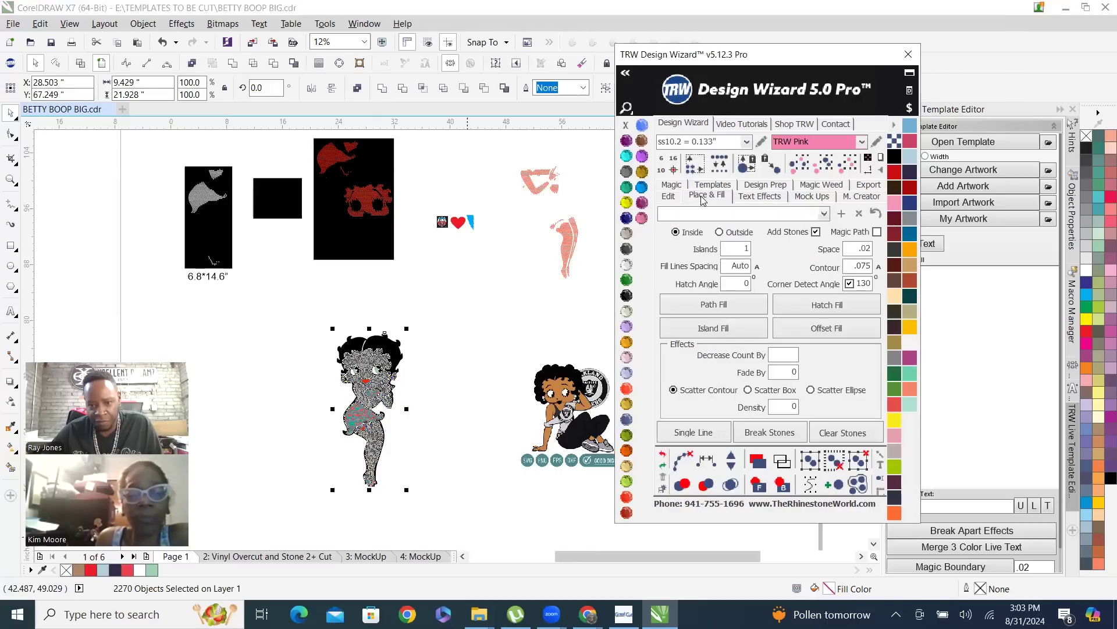
left_click(813, 197)
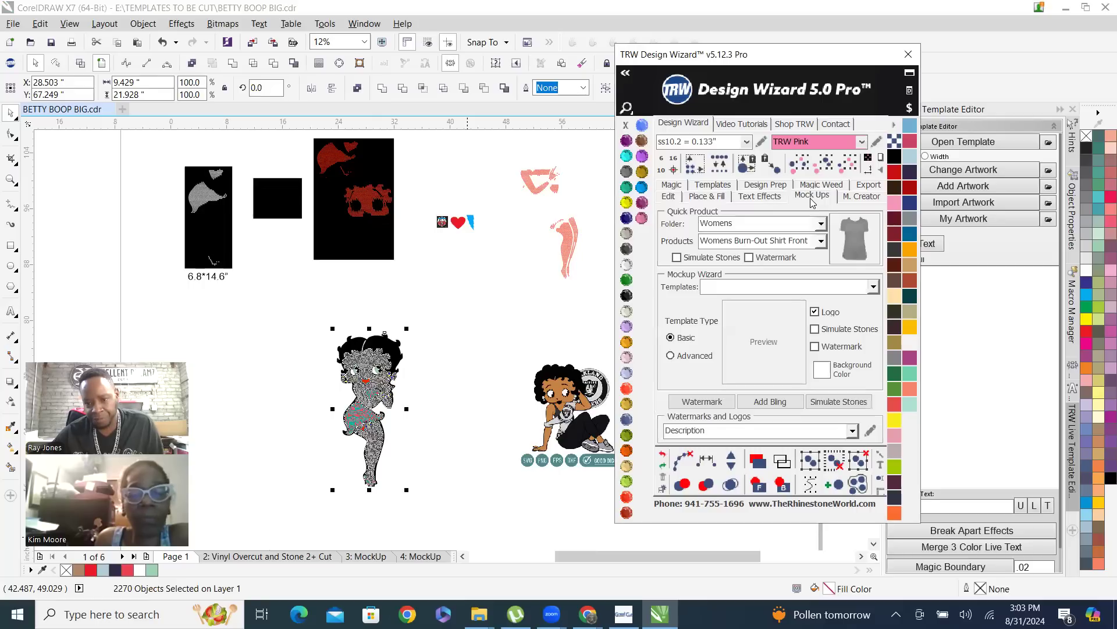
left_click(677, 258)
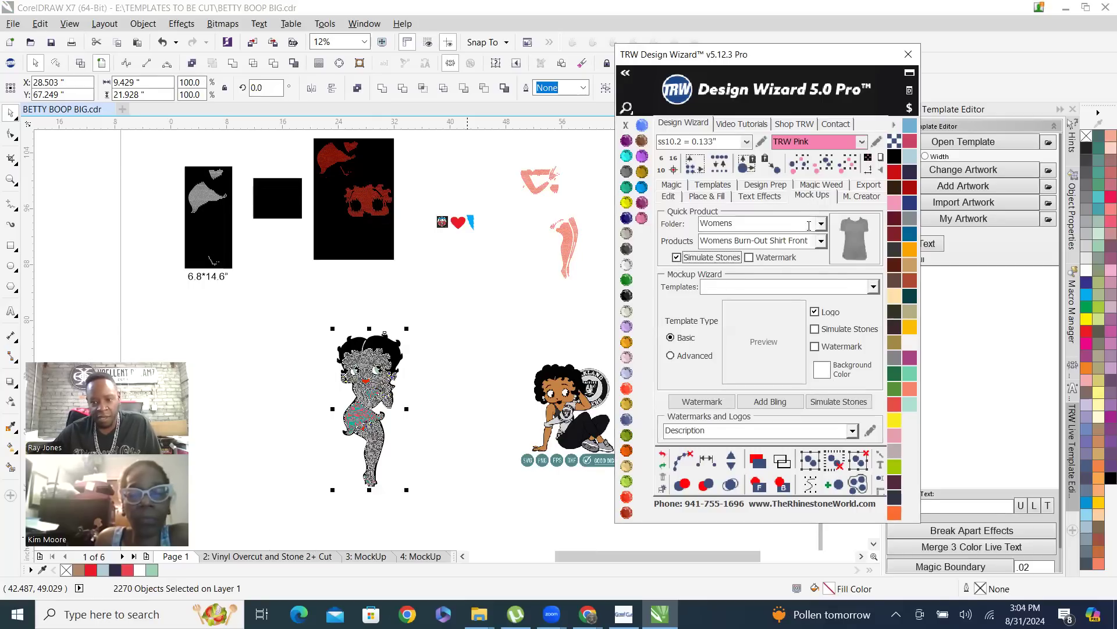
left_click(855, 239)
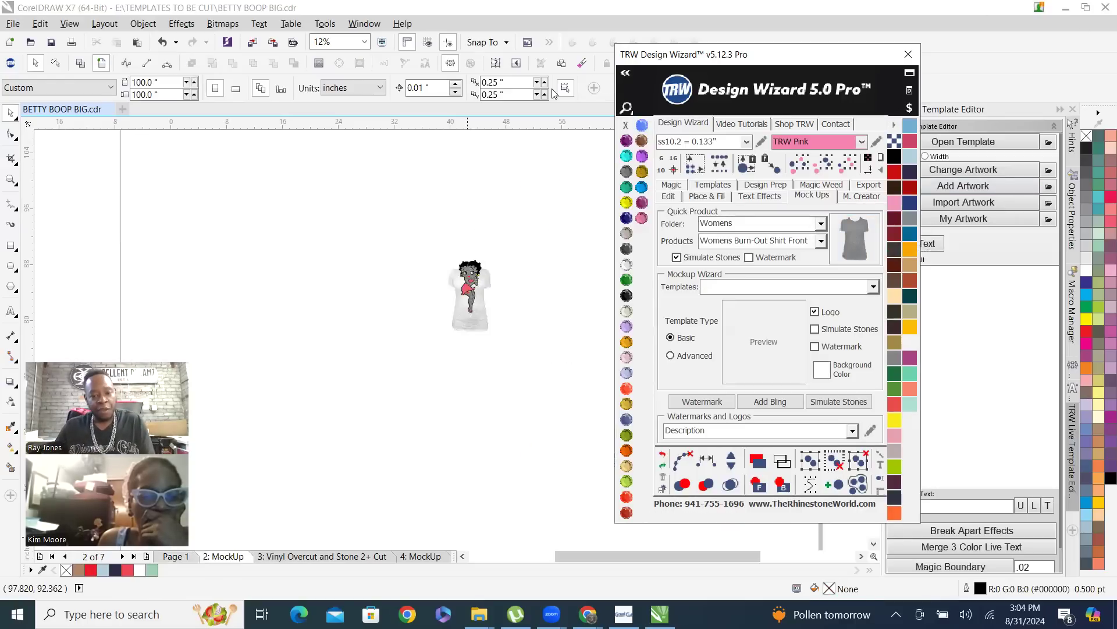
Move the shirt image up about 2.5 inches behind the Betty Boop design on the new mockup page
left_click(476, 325)
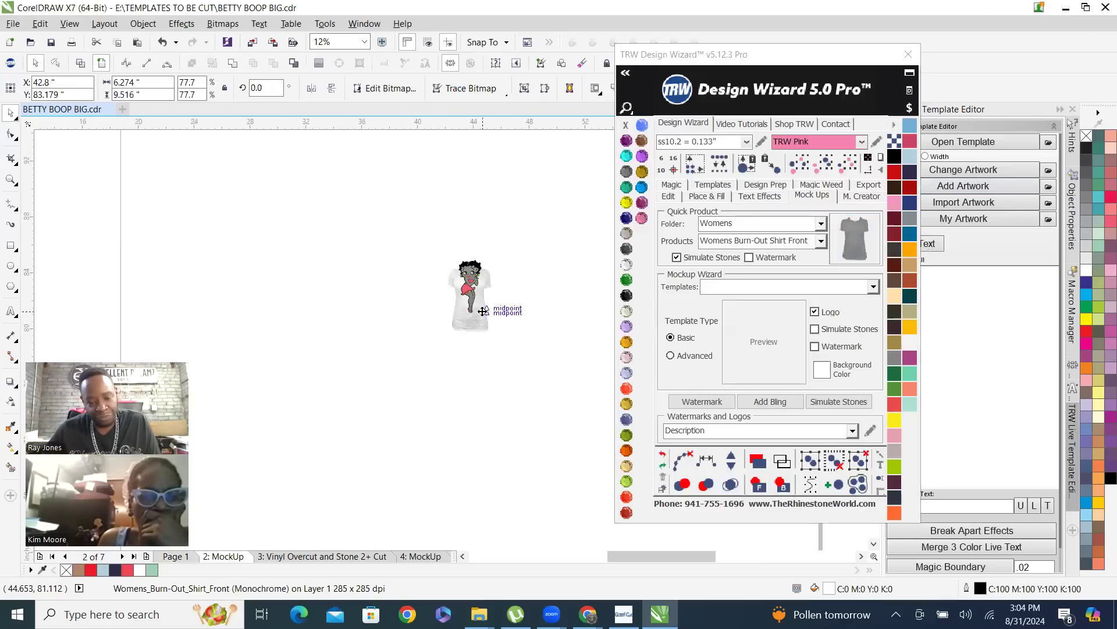
scroll(481, 327, "up", 1)
left_click_drag(482, 329, 481, 302)
scroll(481, 236, "up", 4)
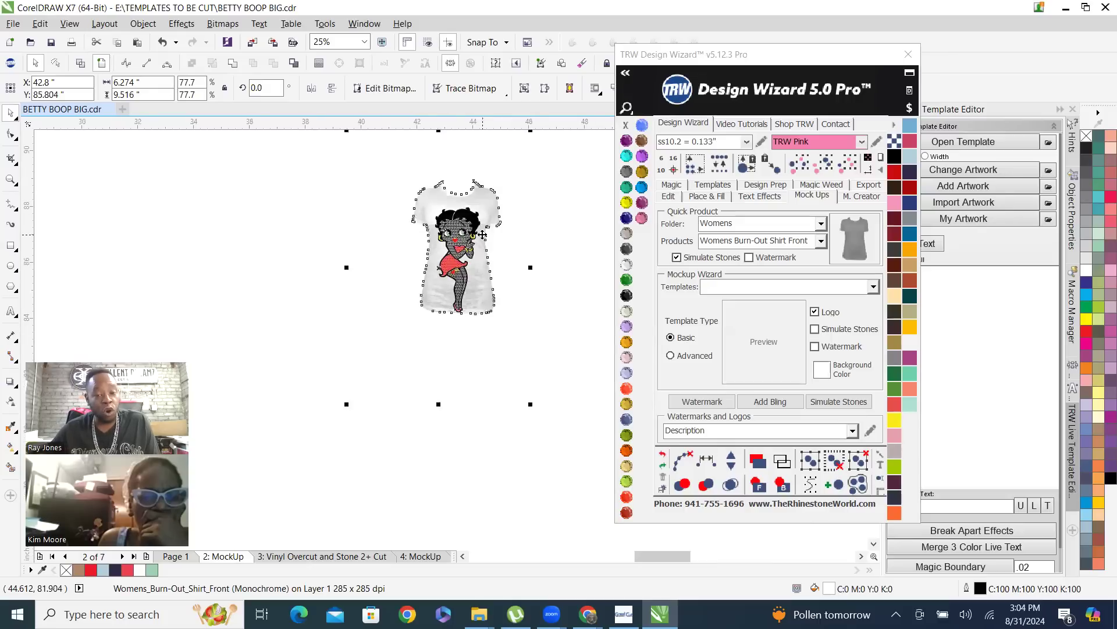
left_click_drag(565, 277, 566, 293)
scroll(565, 343, "down", 2)
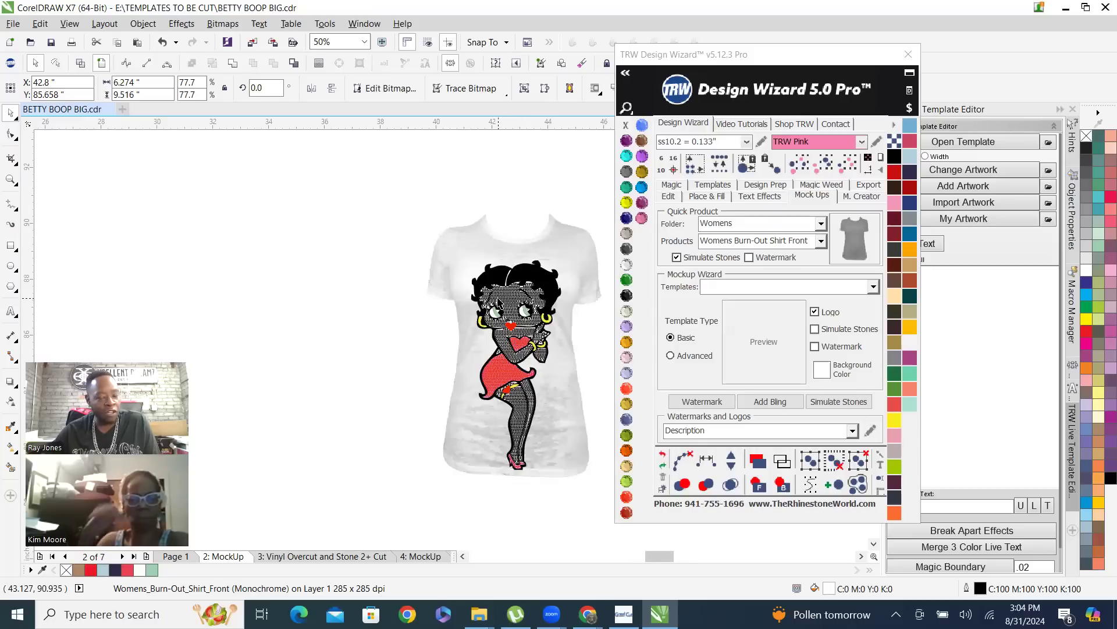
key("Escape")
Examine the simulated black stones on Betty Boop's face up close and the whole design on the shirt
scroll(535, 293, "up", 3)
scroll(535, 292, "up", 2)
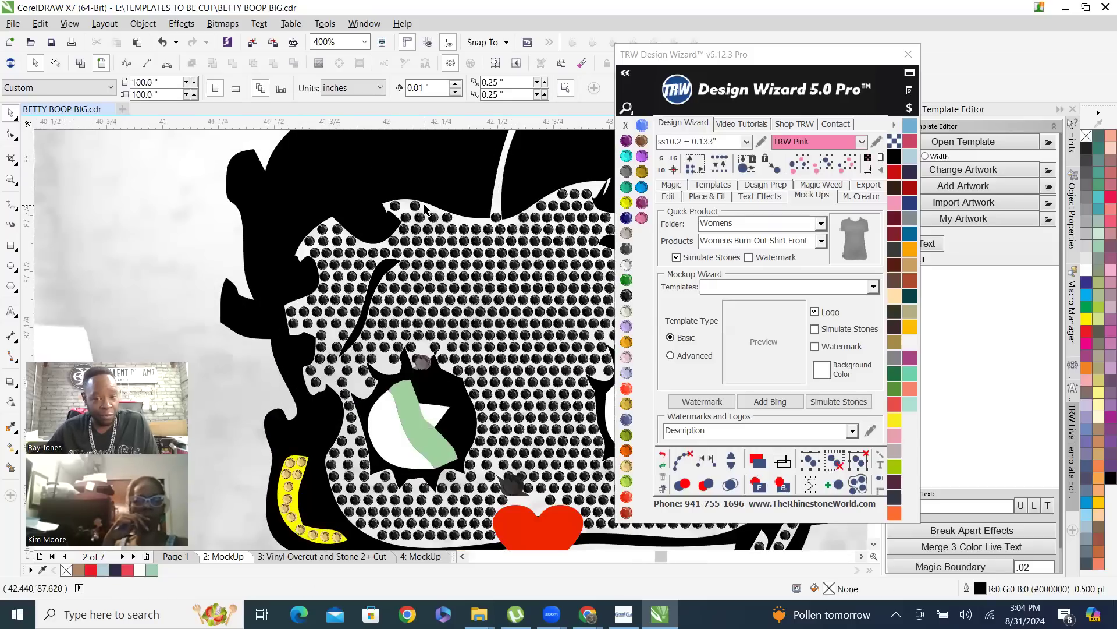
scroll(467, 232, "up", 1)
left_click(466, 248)
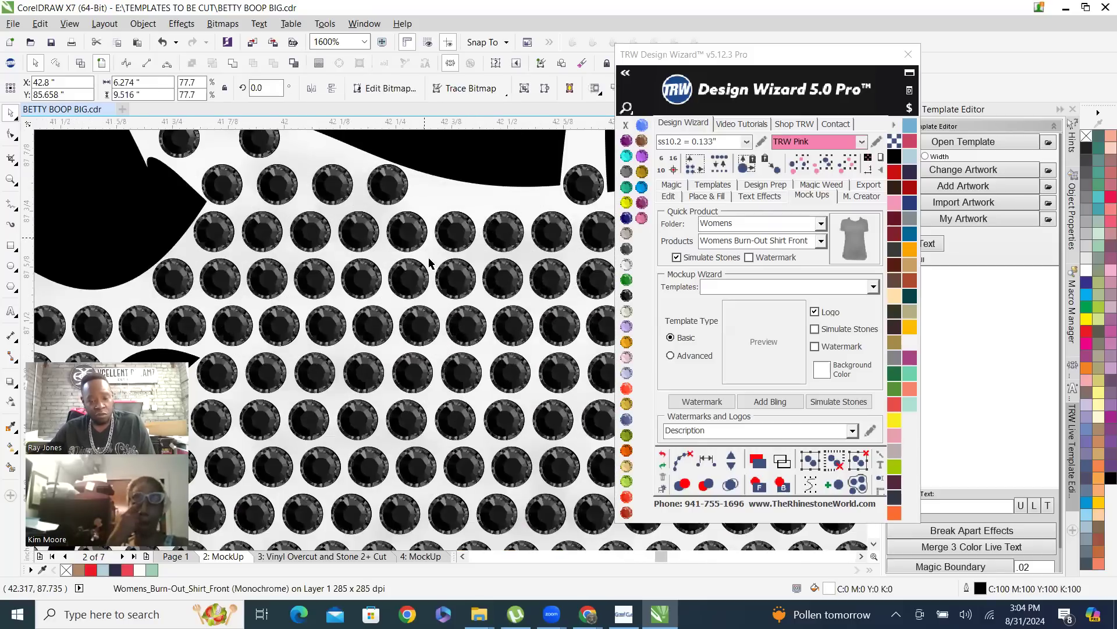
scroll(464, 261, "down", 1)
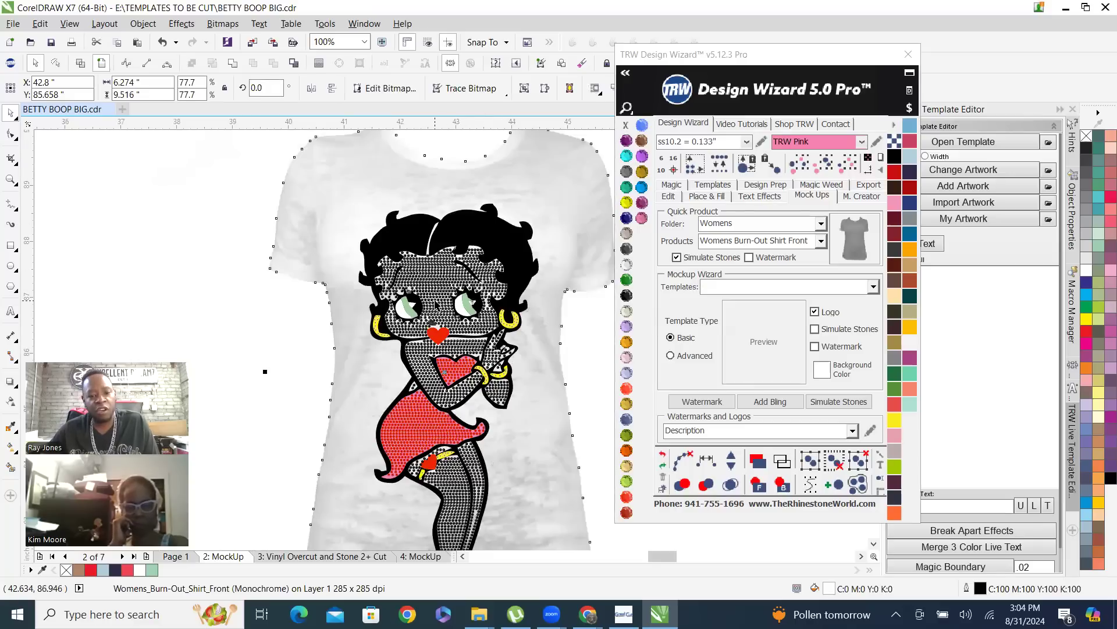
left_click(591, 412)
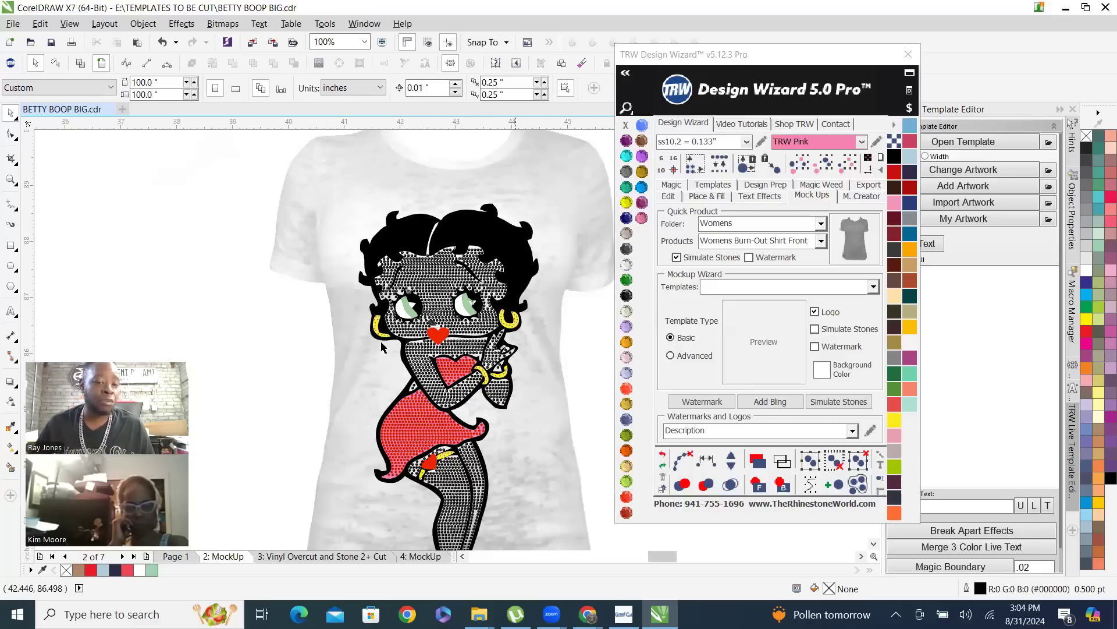
Select all of Betty Boop's black skin stones at once, group them, and recolor the group Smoked Topaz
left_click(442, 281)
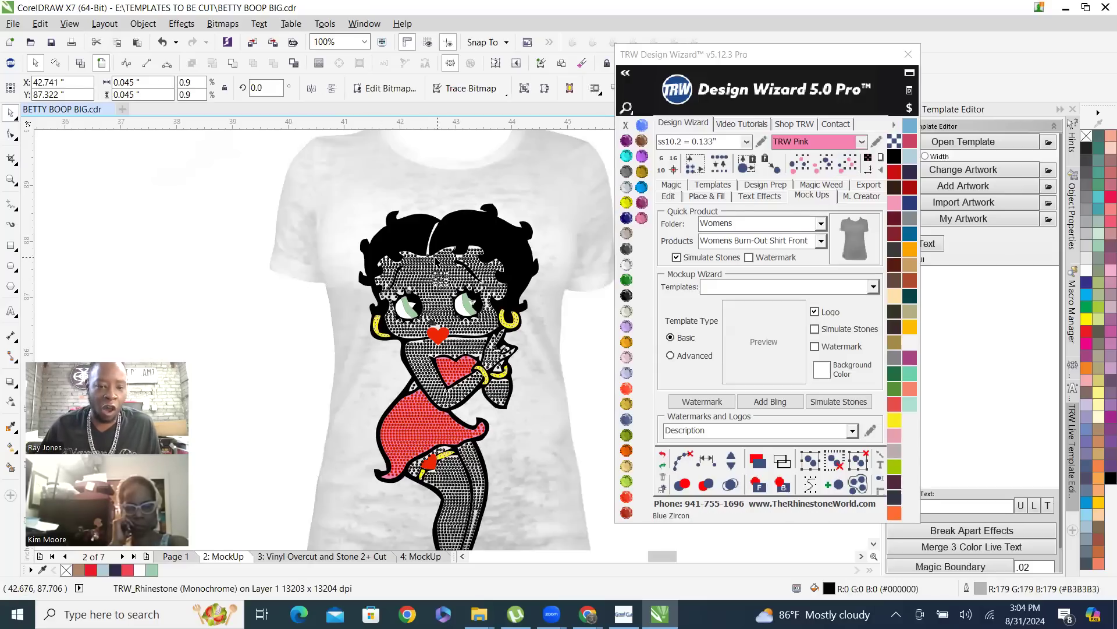
left_click(848, 166)
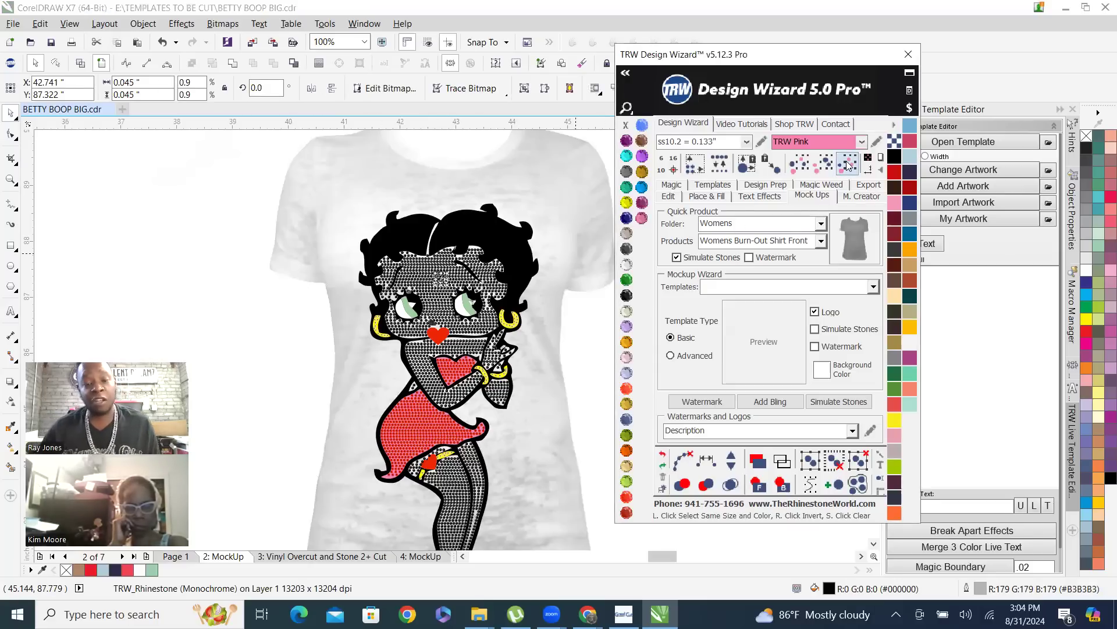
right_click(446, 286)
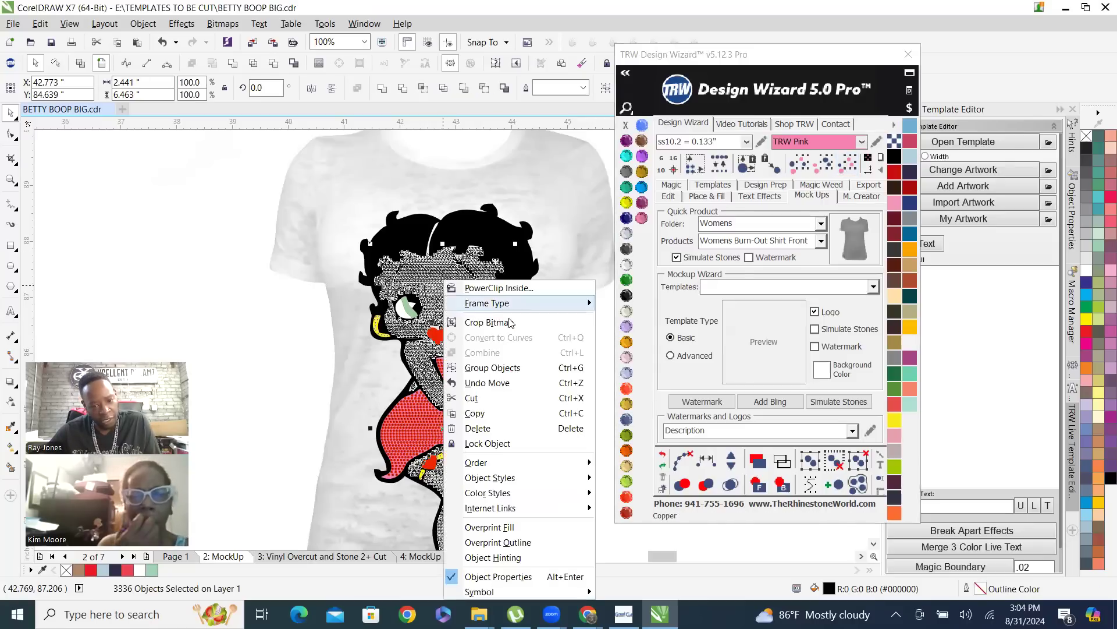
left_click(527, 368)
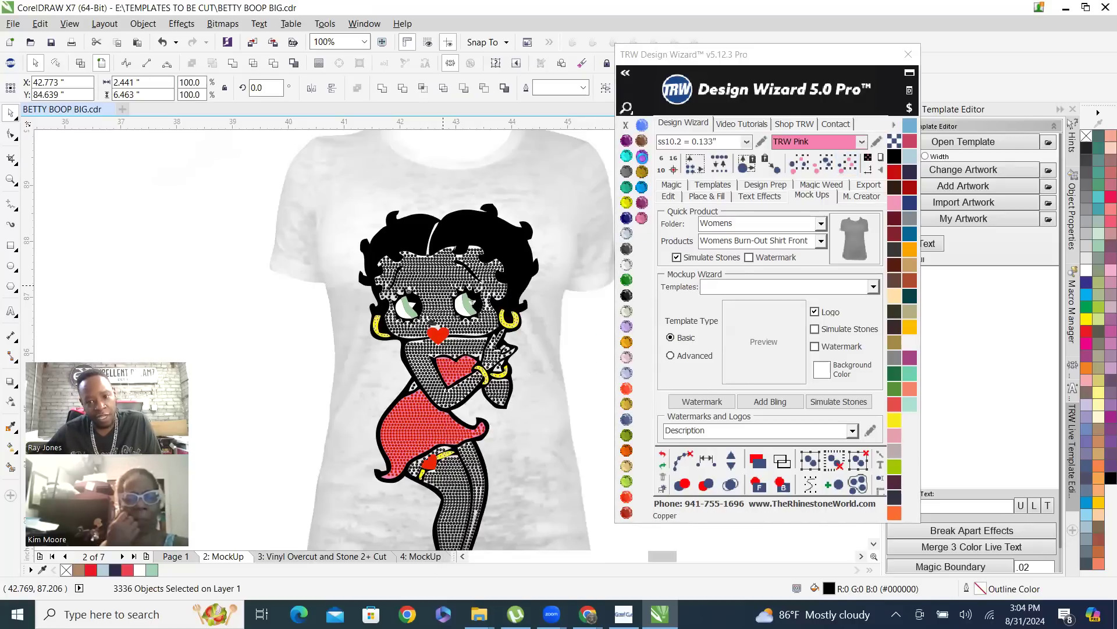
left_click(642, 142)
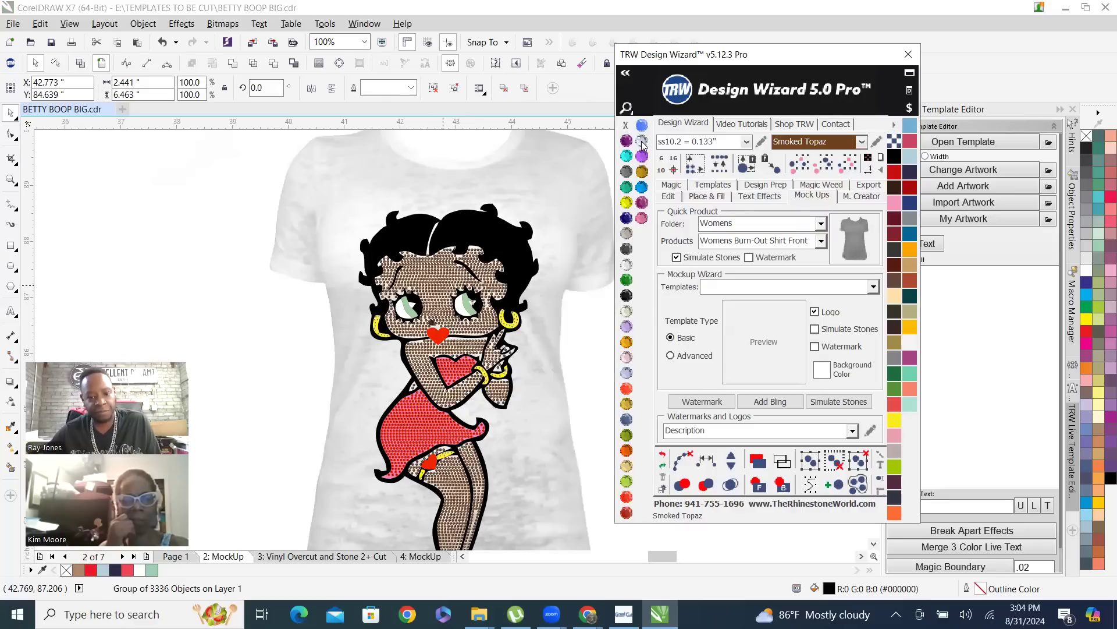
Select all the matching red stones on the dress, chest heart and shoes, and group them
left_click(403, 434)
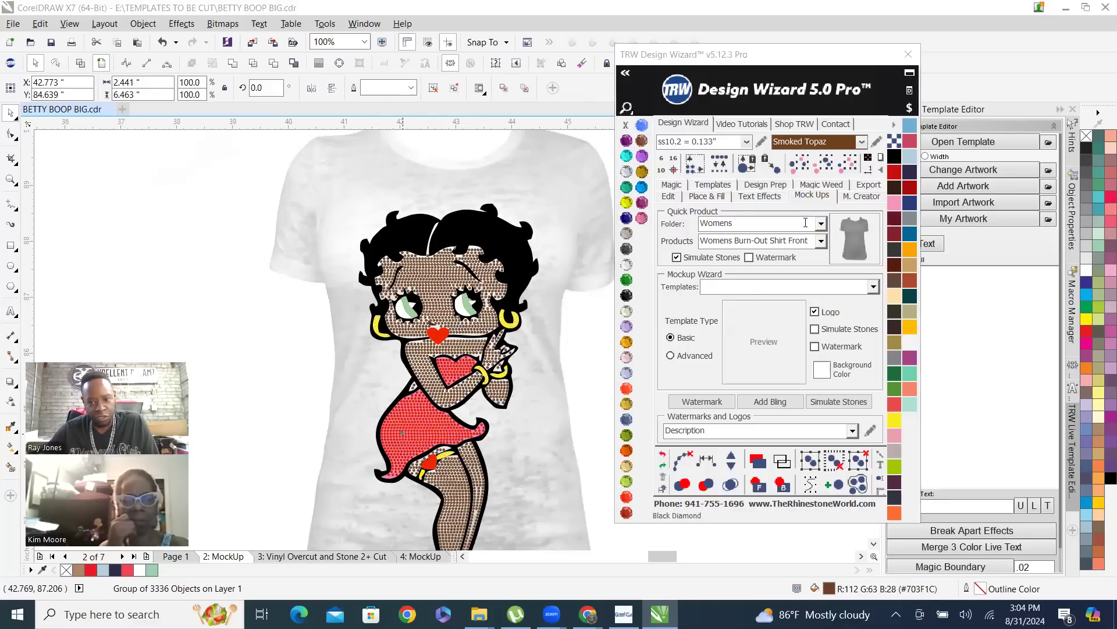
left_click(848, 164)
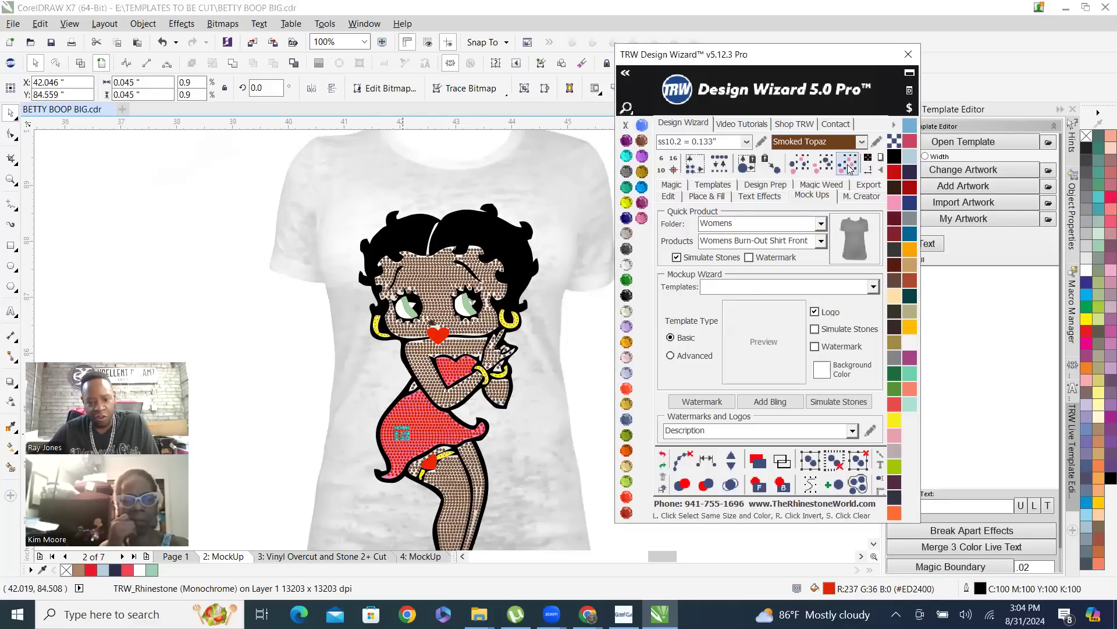
right_click(422, 427)
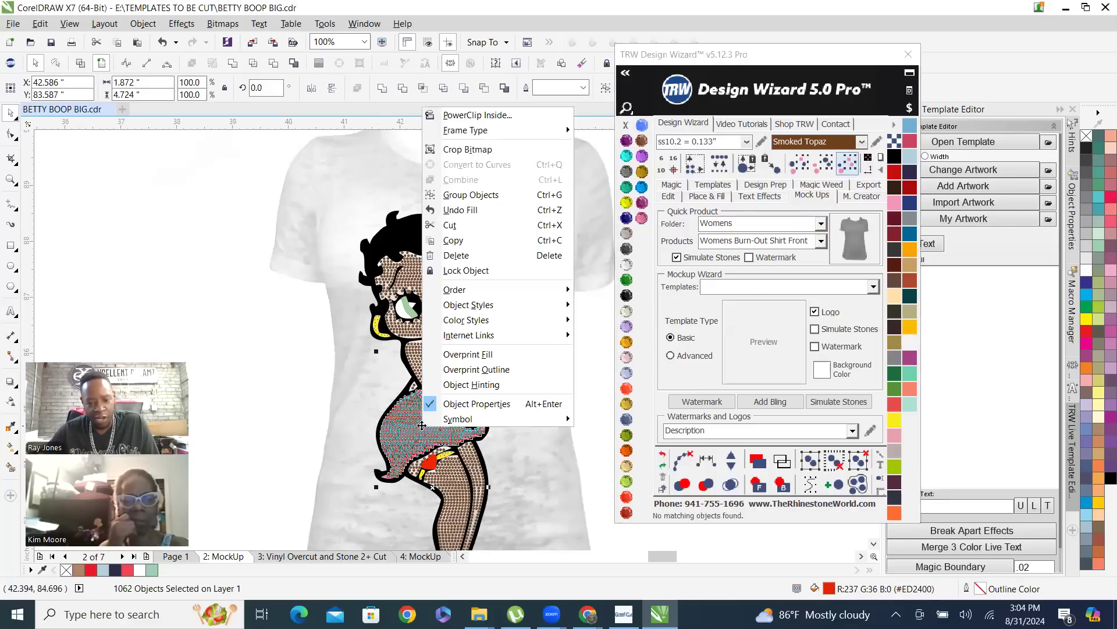
left_click(469, 195)
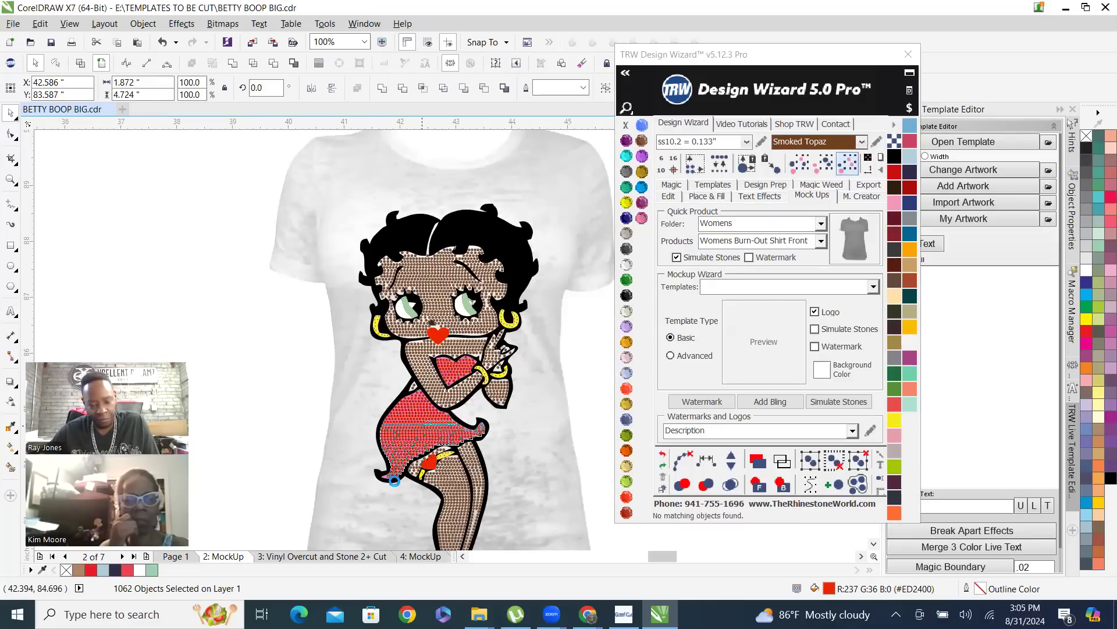
Send the pink dress shape to the back so the black backing sits behind the red stones
scroll(386, 481, "up", 3)
scroll(386, 480, "up", 3)
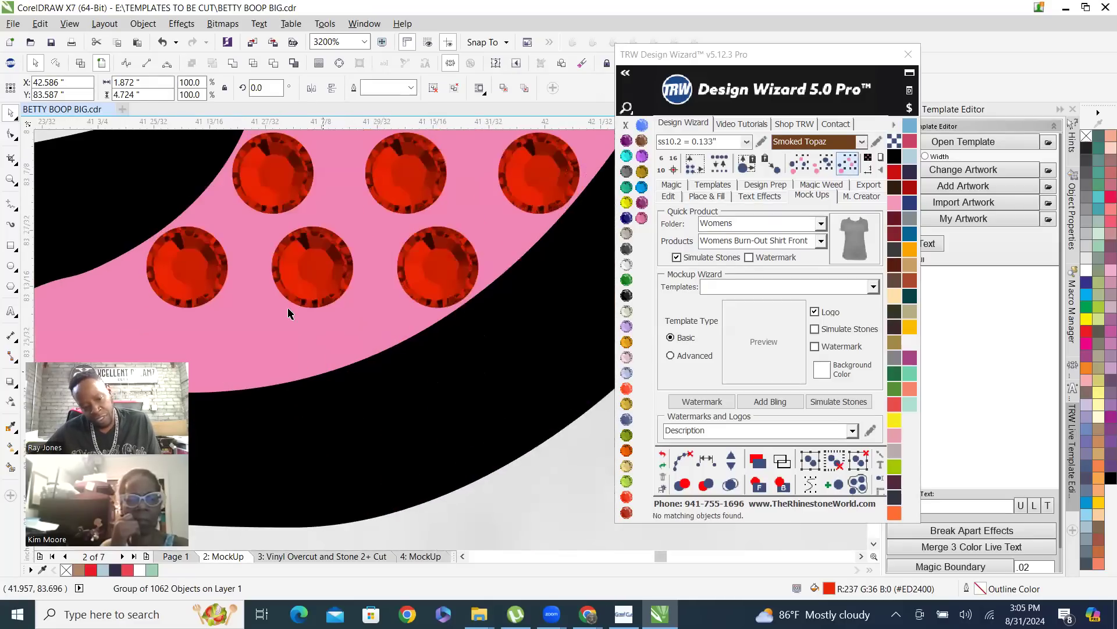
left_click(300, 319)
scroll(511, 450, "down", 2)
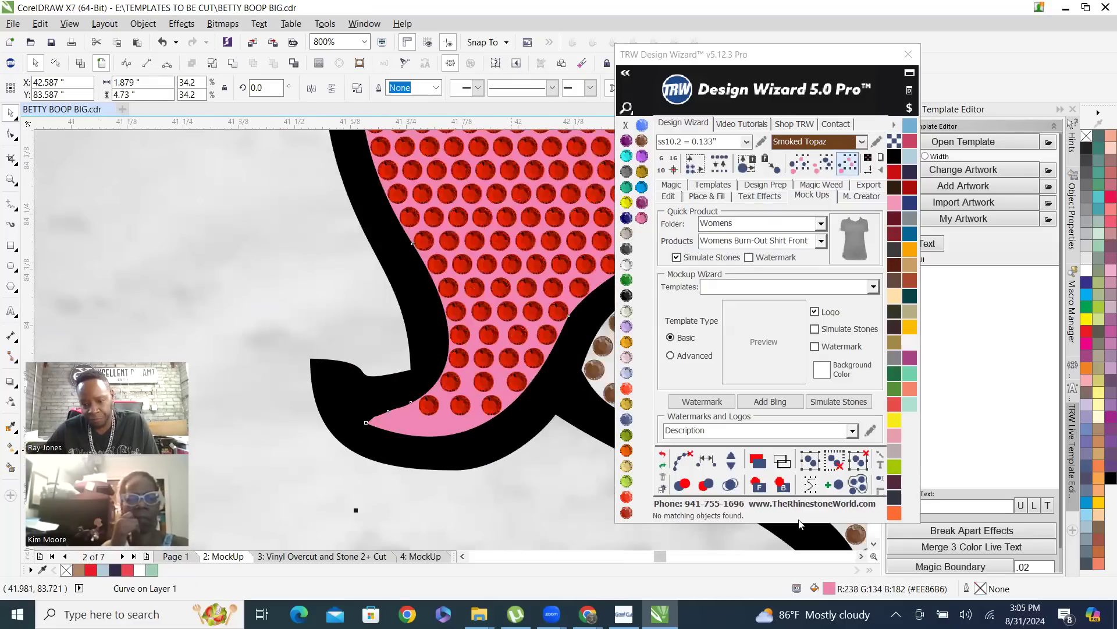
left_click(782, 487)
scroll(329, 481, "down", 2)
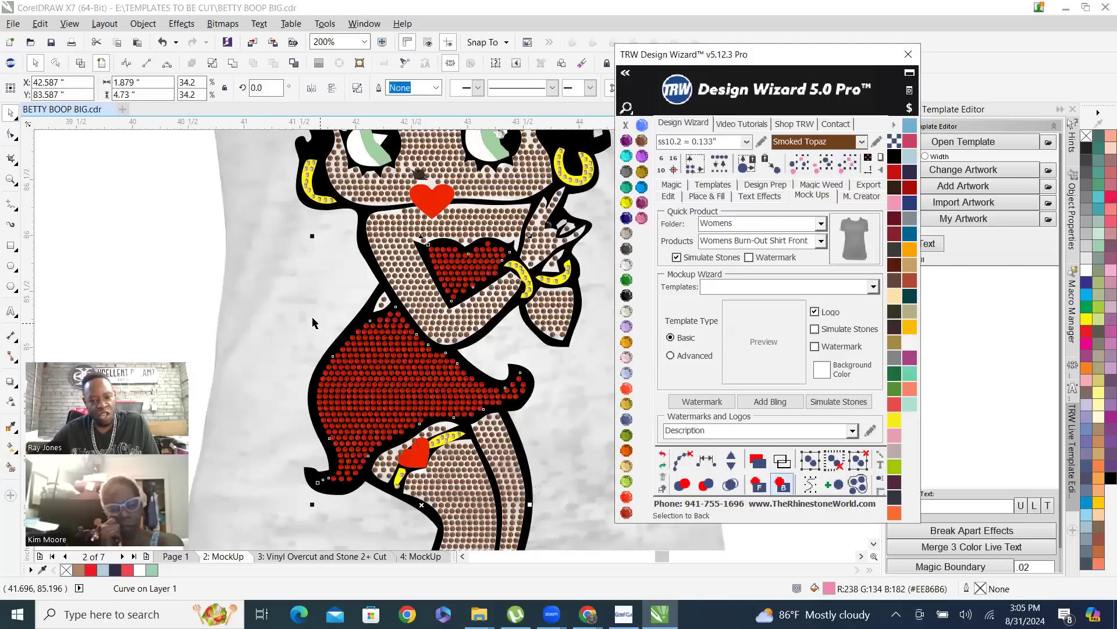
scroll(329, 386, "down", 1)
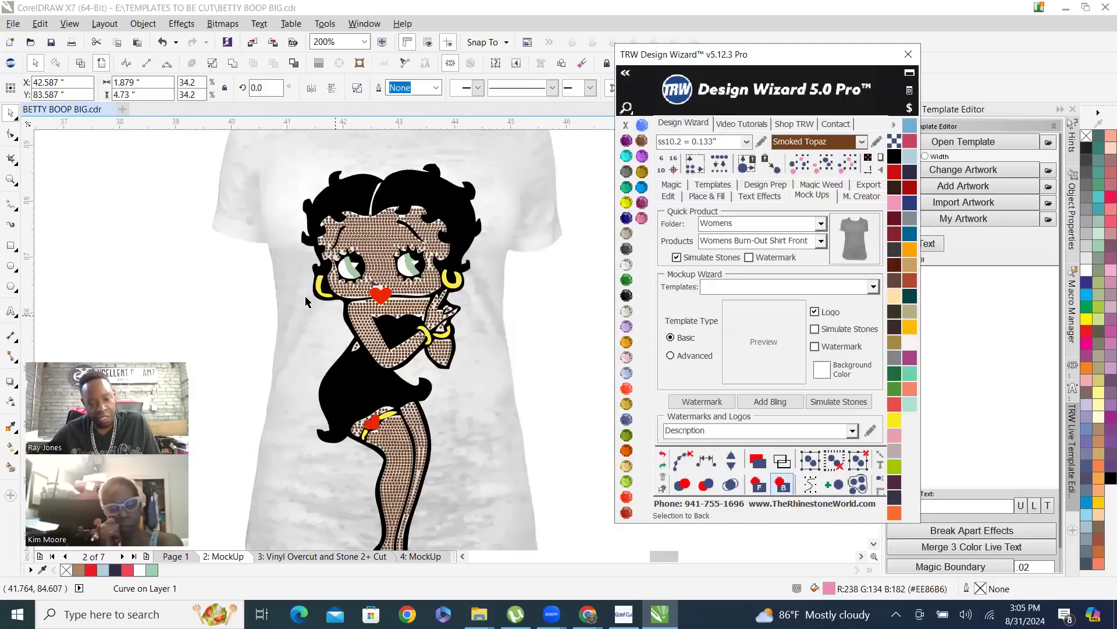
Recolor the burn-out shirt image with the Cosmo color
left_click(304, 161)
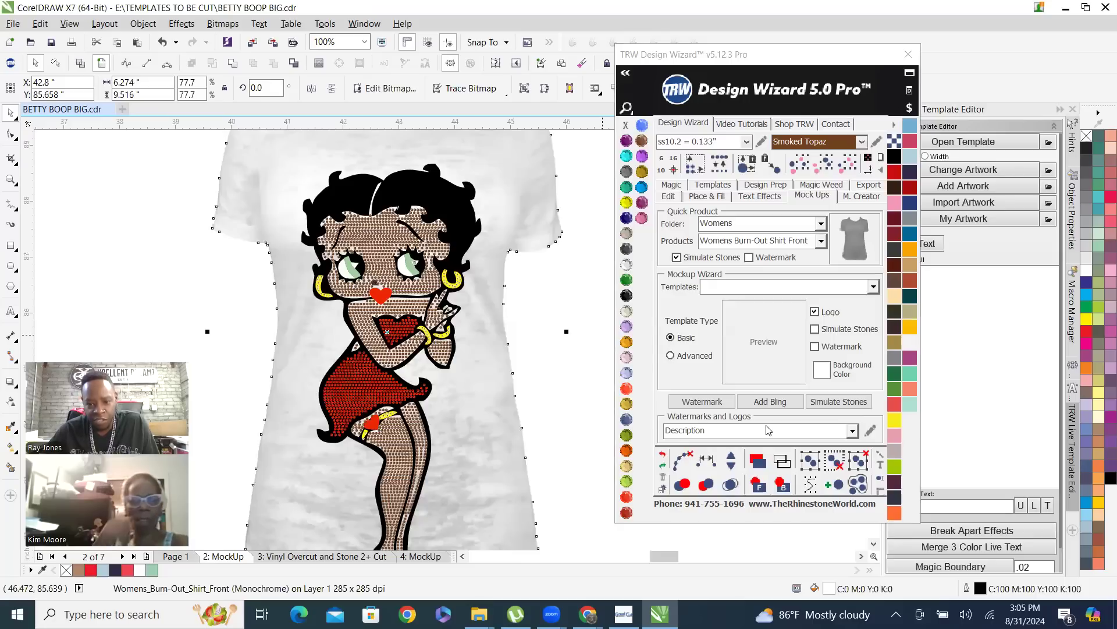
left_click(626, 249)
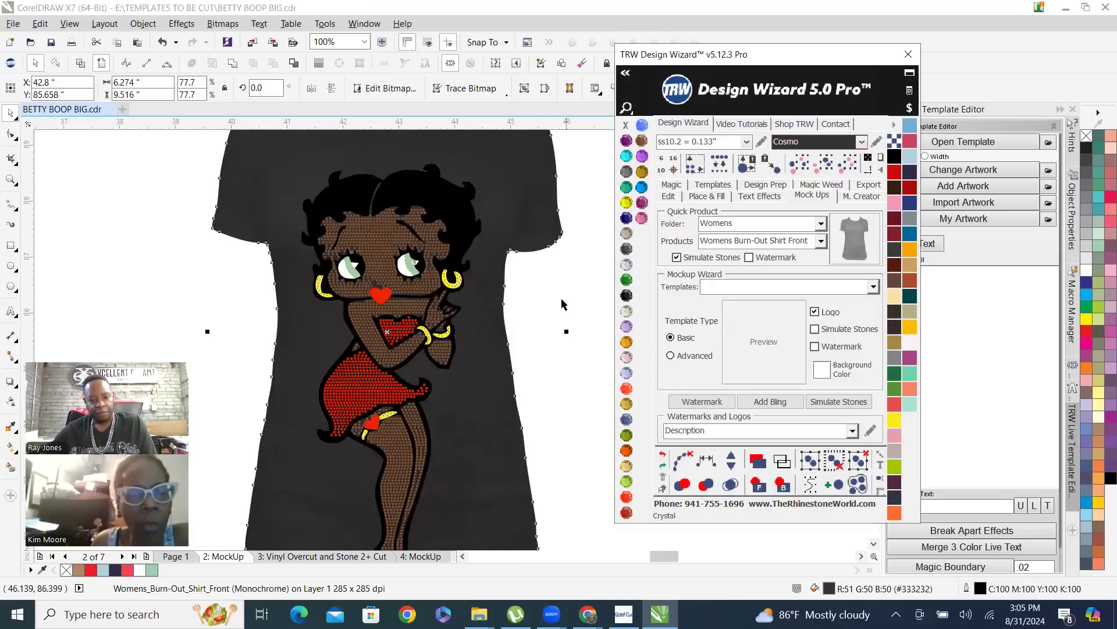
left_click(548, 361)
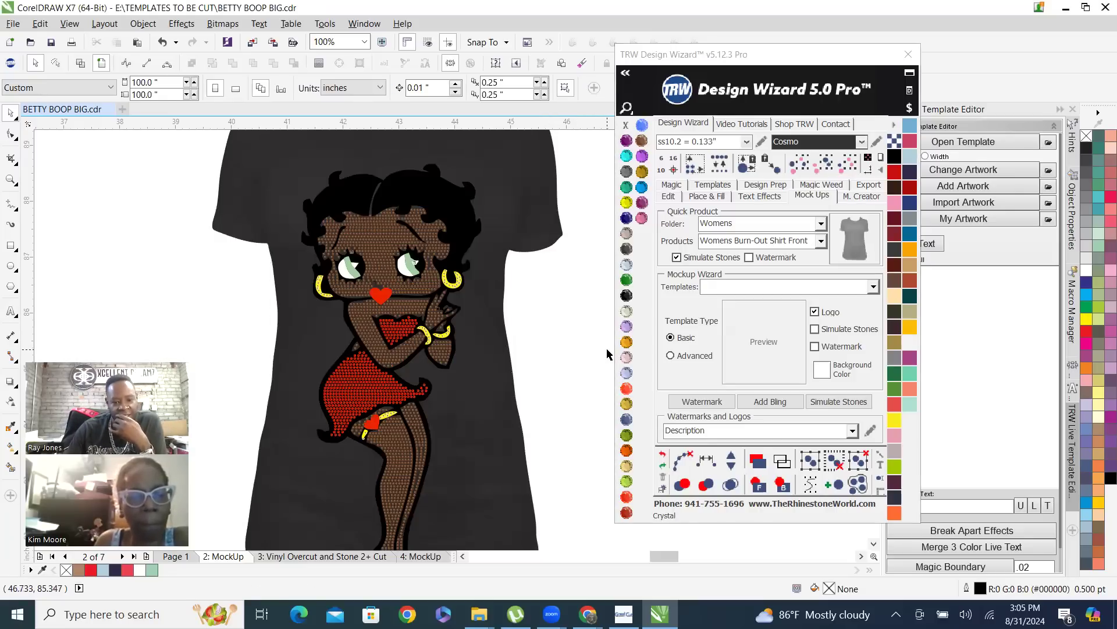
Examine the full dark shirt mockup to judge how the Betty Boop design sits from neckline to hem
scroll(534, 342, "down", 2)
scroll(522, 408, "up", 2)
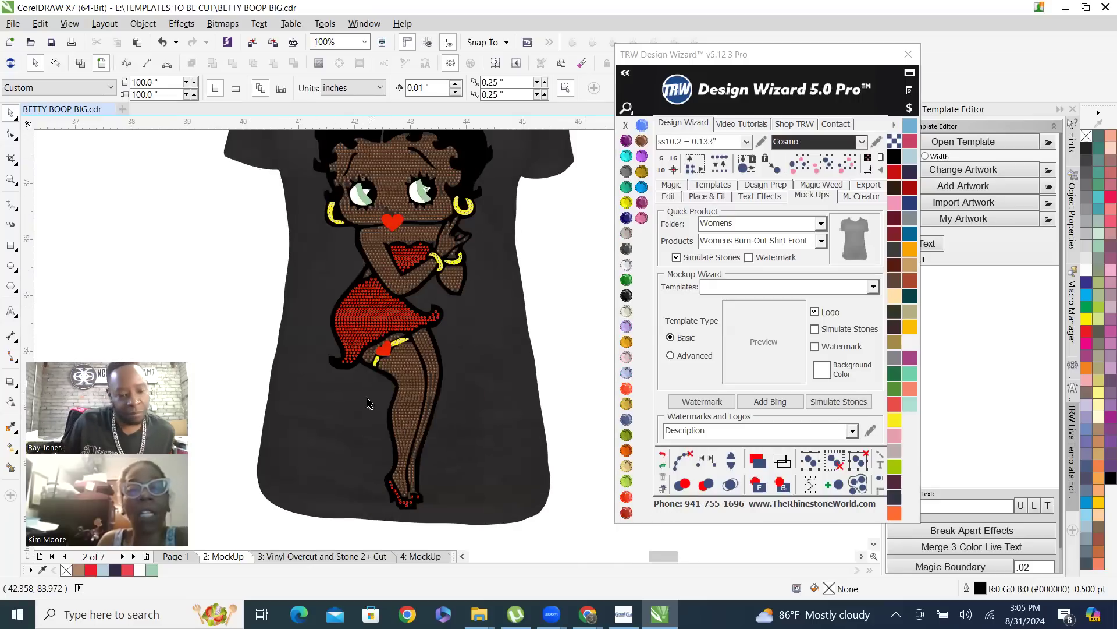
scroll(368, 439, "down", 2)
left_click_drag(266, 194, 331, 210)
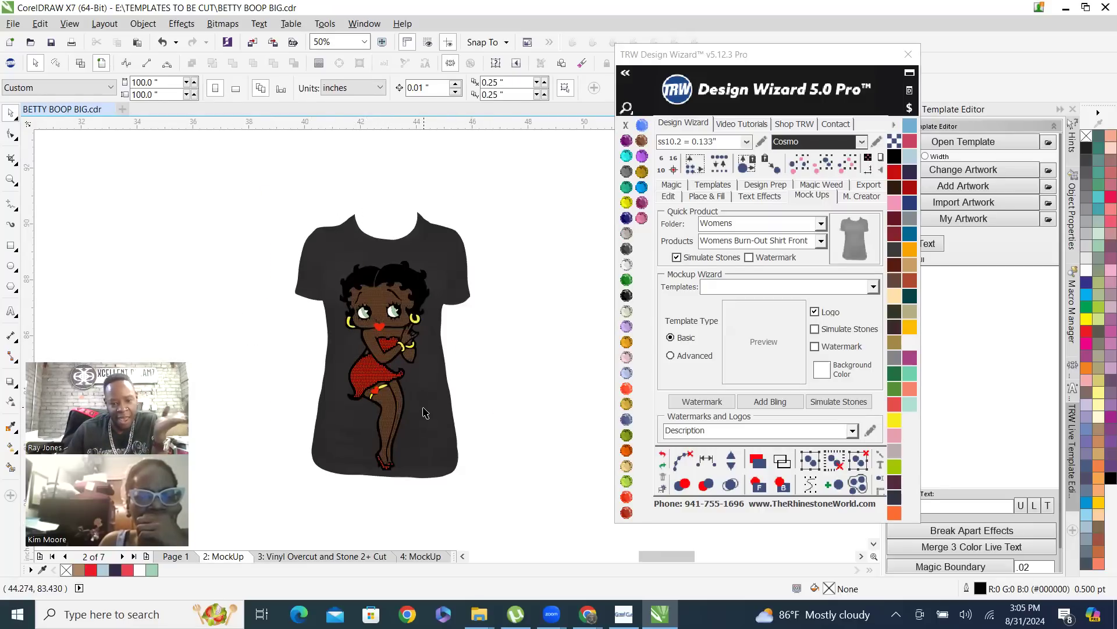
left_click(425, 413)
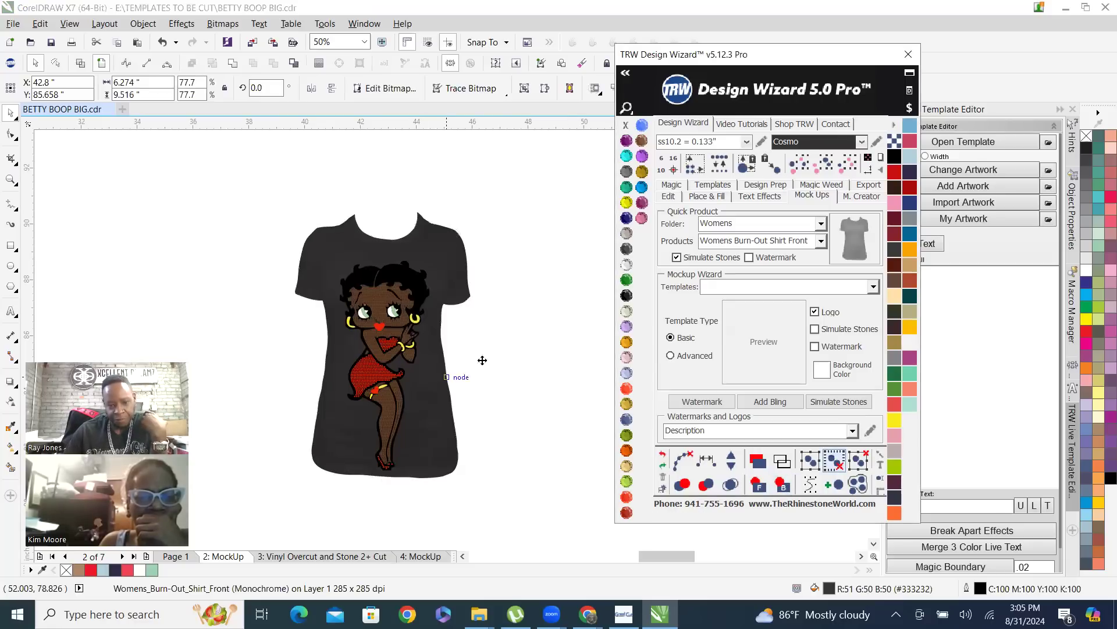
left_click(522, 377)
left_click_drag(268, 257, 347, 401)
Send the Smoked Topaz skin stone group and the red dress stone group to the back of the mockup
scroll(370, 382, "up", 1)
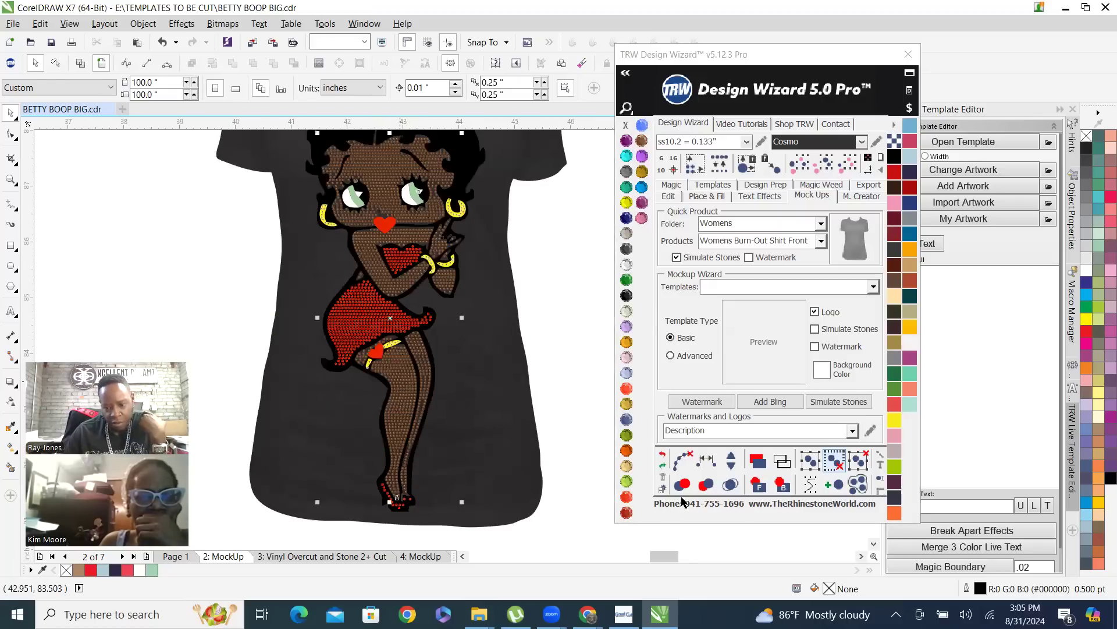
left_click(783, 485)
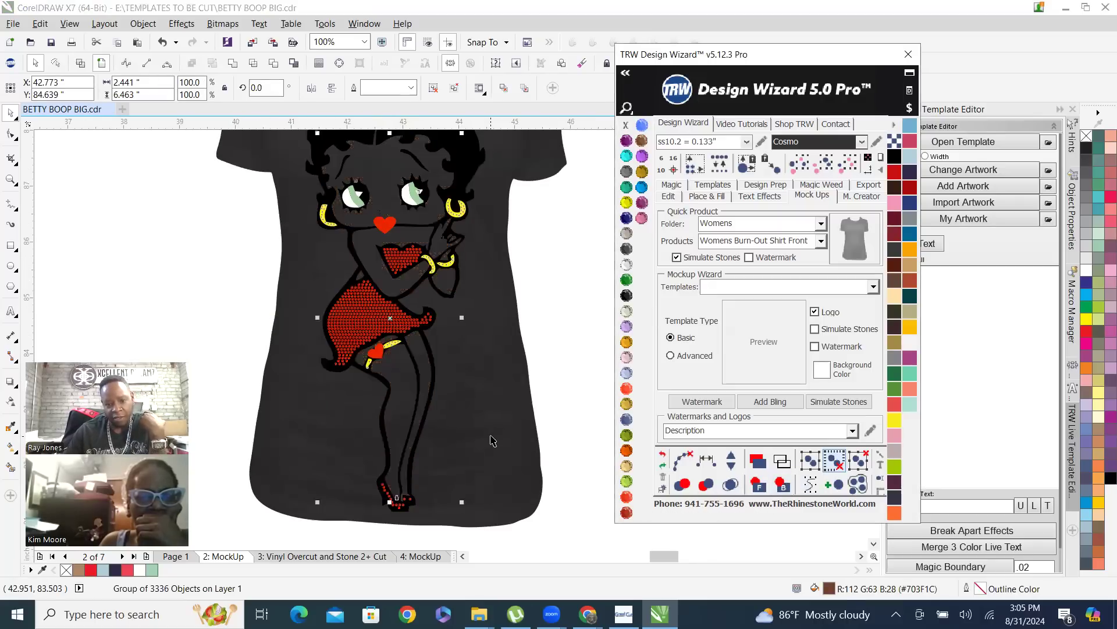
left_click(502, 332)
left_click(350, 316)
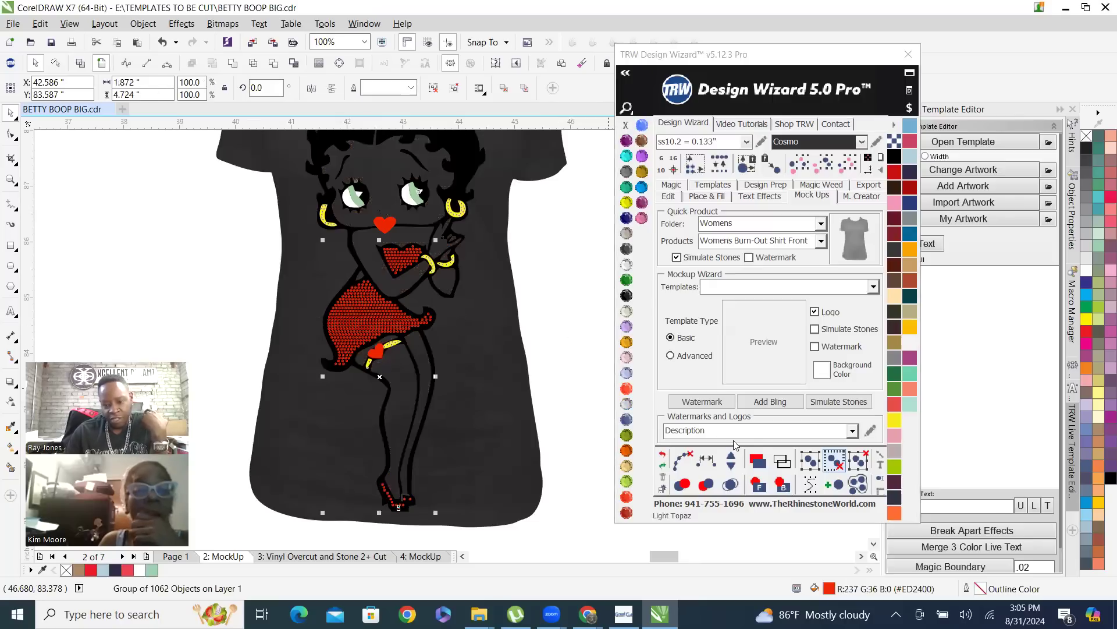
left_click(783, 485)
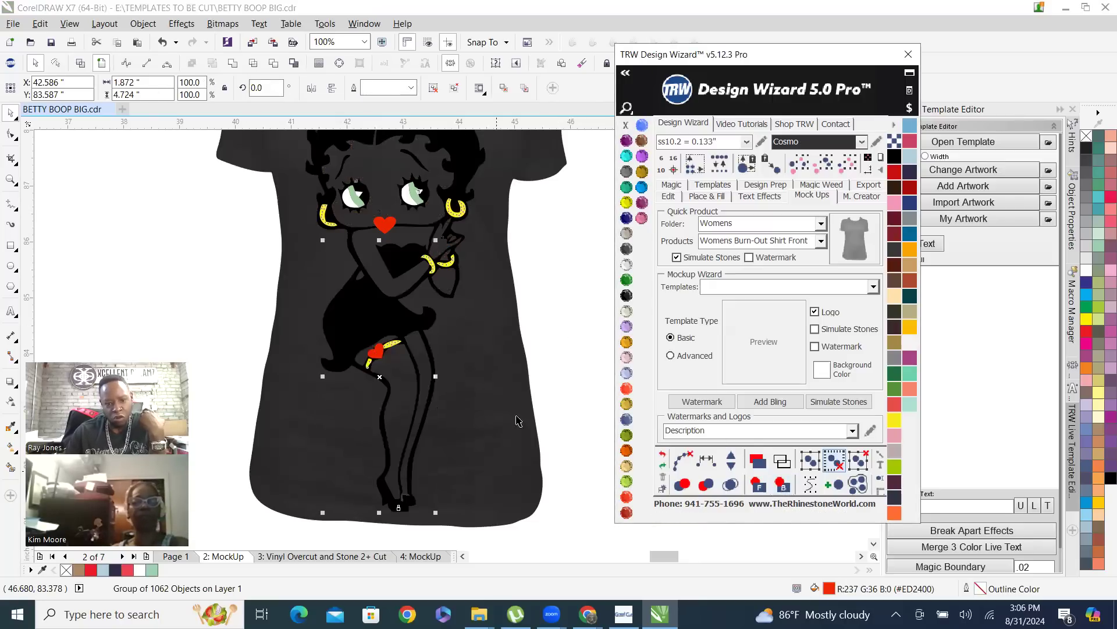
Send the dark shirt image to the back, behind the skin stones
left_click(556, 346)
left_click(505, 386)
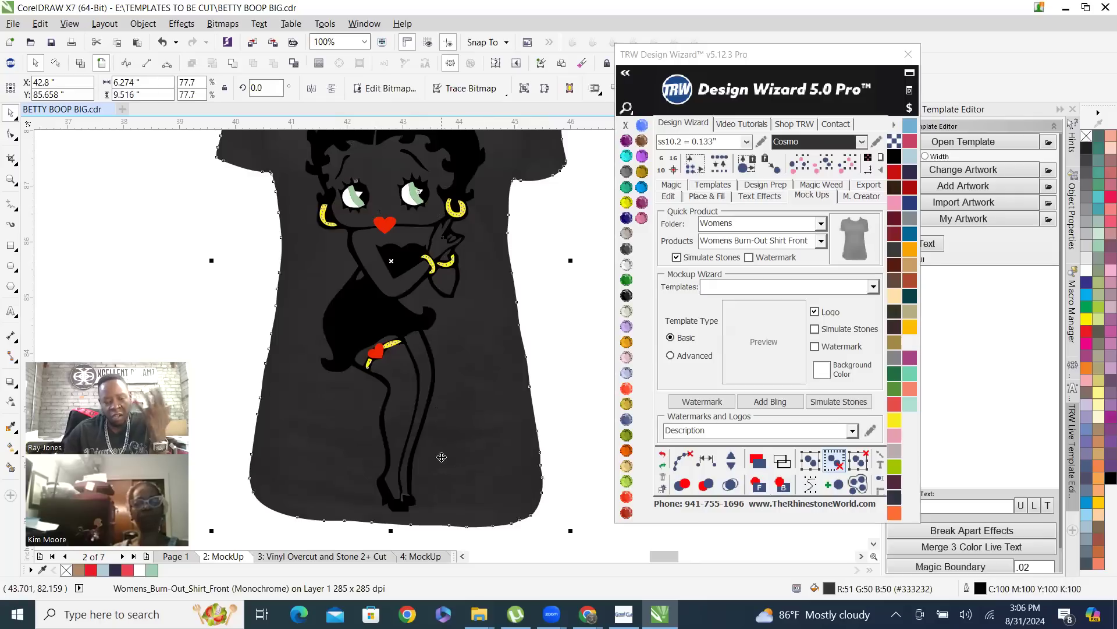
scroll(514, 482, "down", 1)
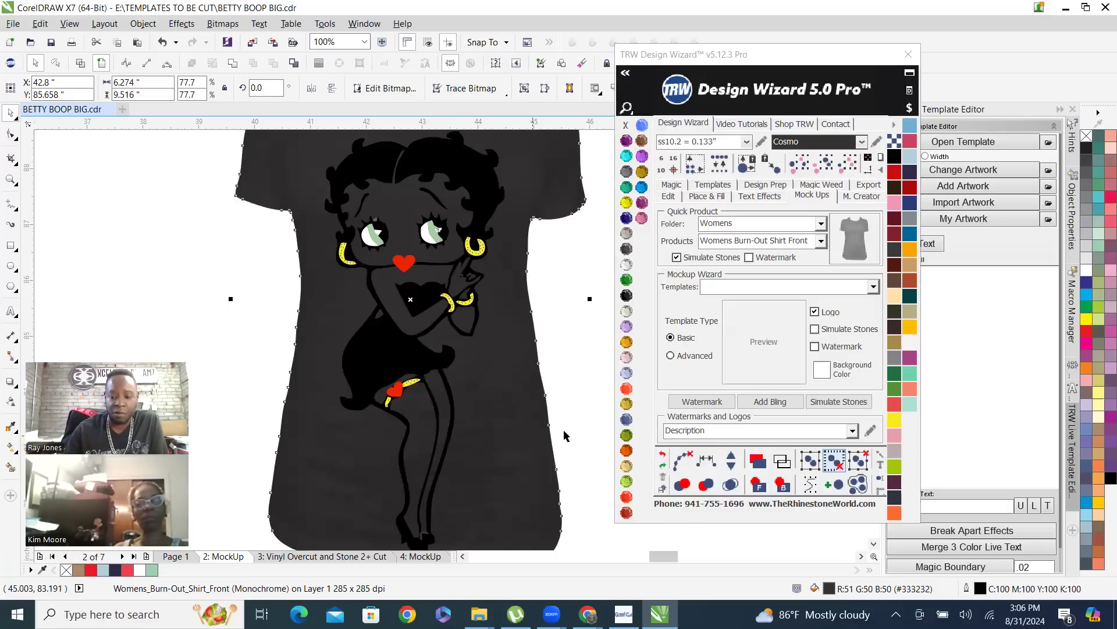
left_click(783, 485)
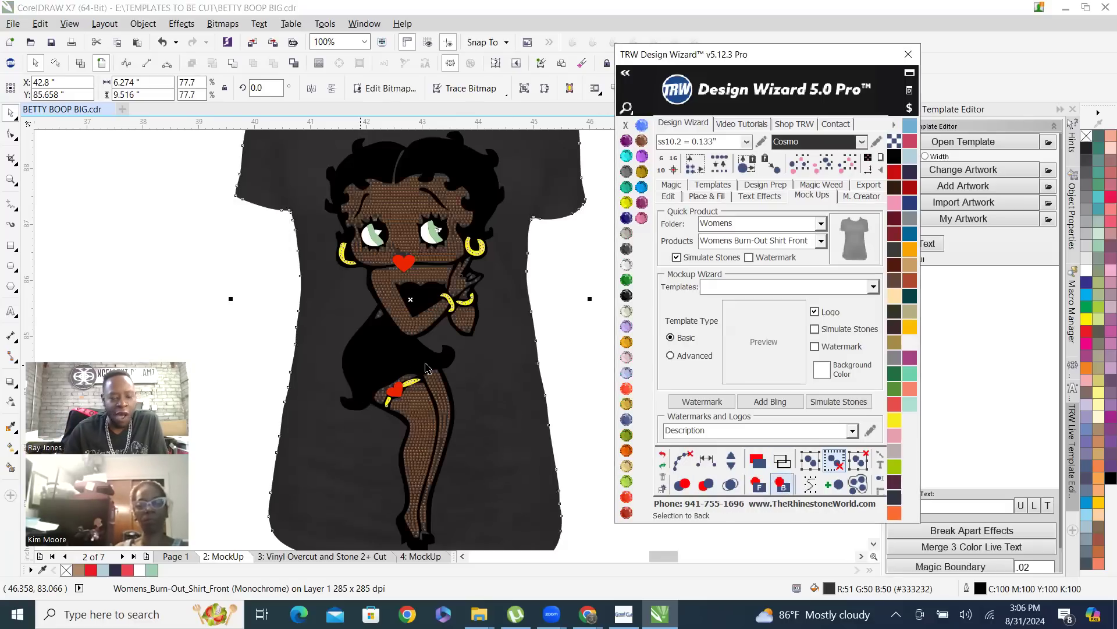
Send the black Betty Boop silhouette to the back, followed by the pink dress shape
left_click(375, 353)
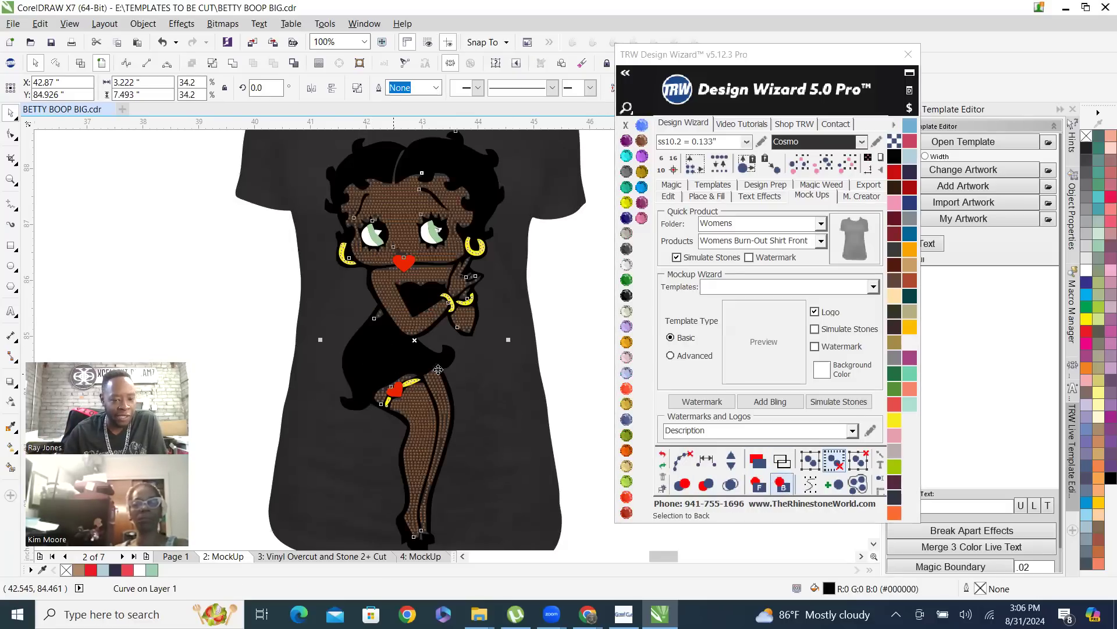
left_click(785, 485)
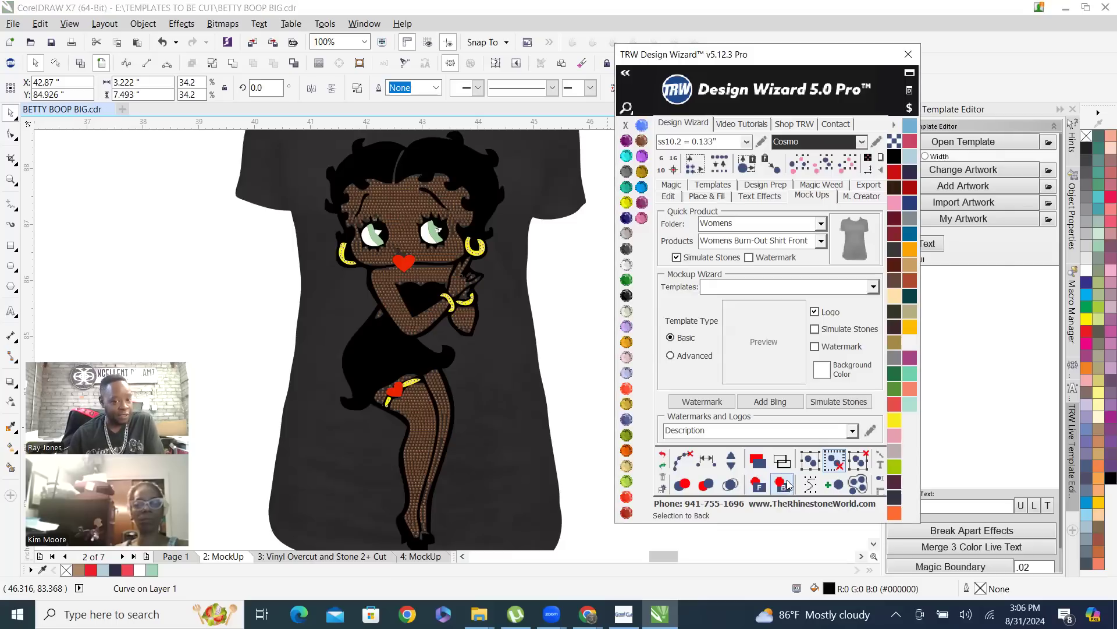
left_click(242, 274)
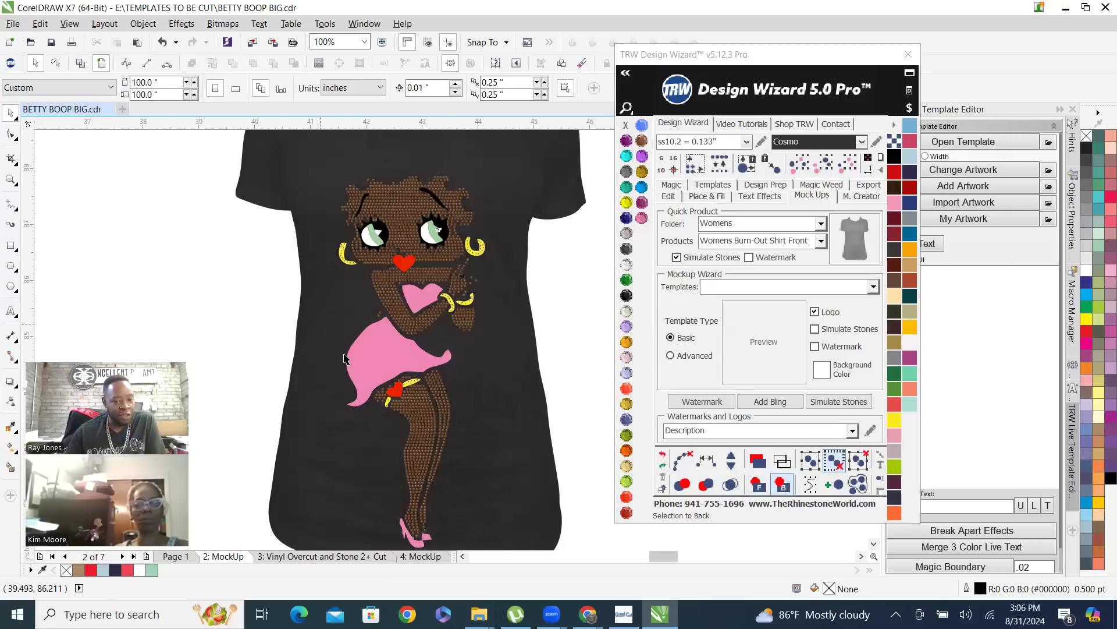
scroll(321, 425, "down", 1)
scroll(337, 384, "up", 1)
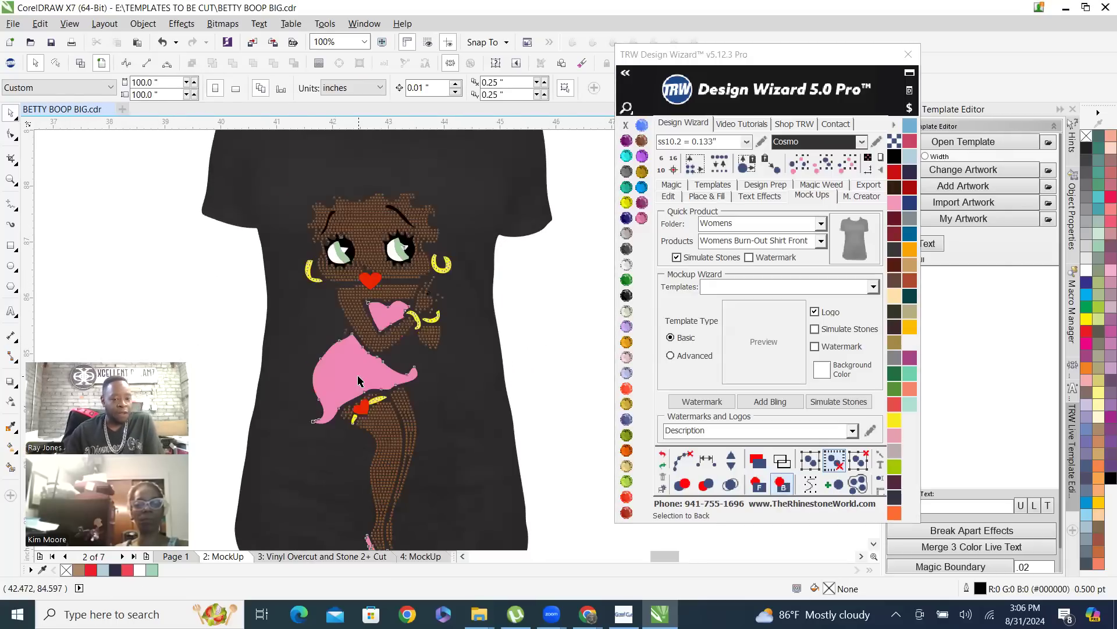
left_click(362, 381)
left_click(783, 486)
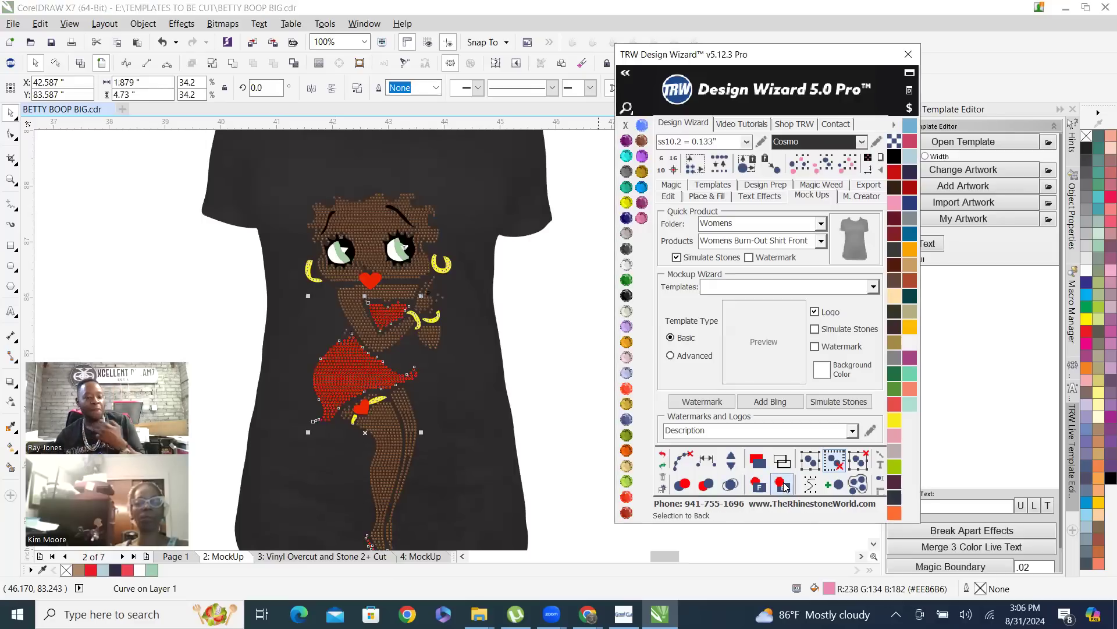
Place the shirt image behind every layer of the design, including the black silhouette, and clear the selection
left_click(475, 309)
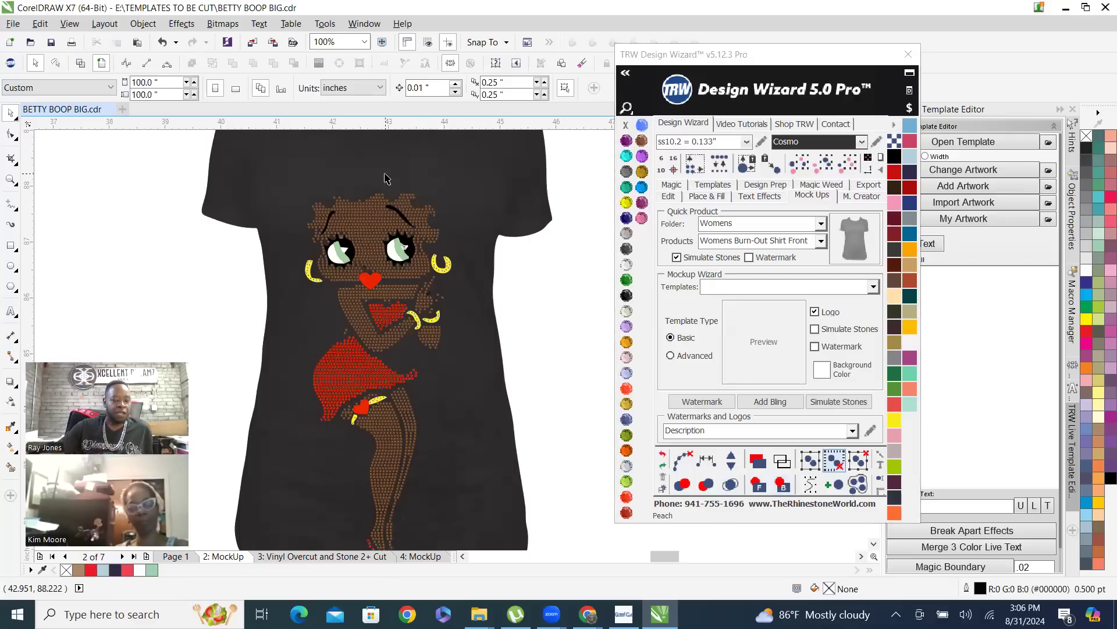
left_click(476, 309)
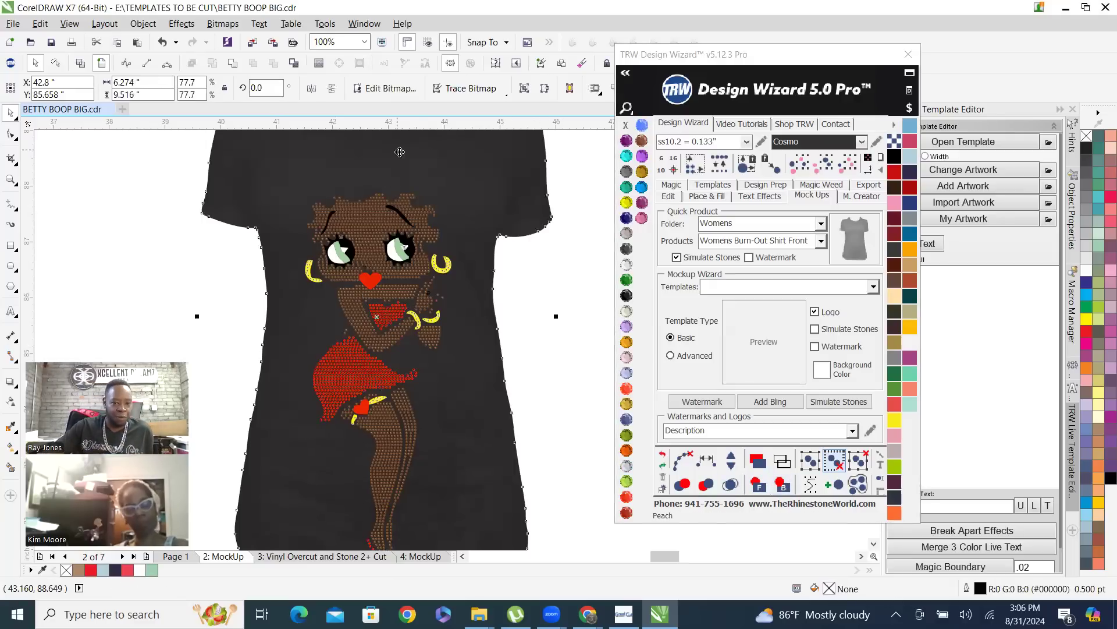
left_click(782, 485)
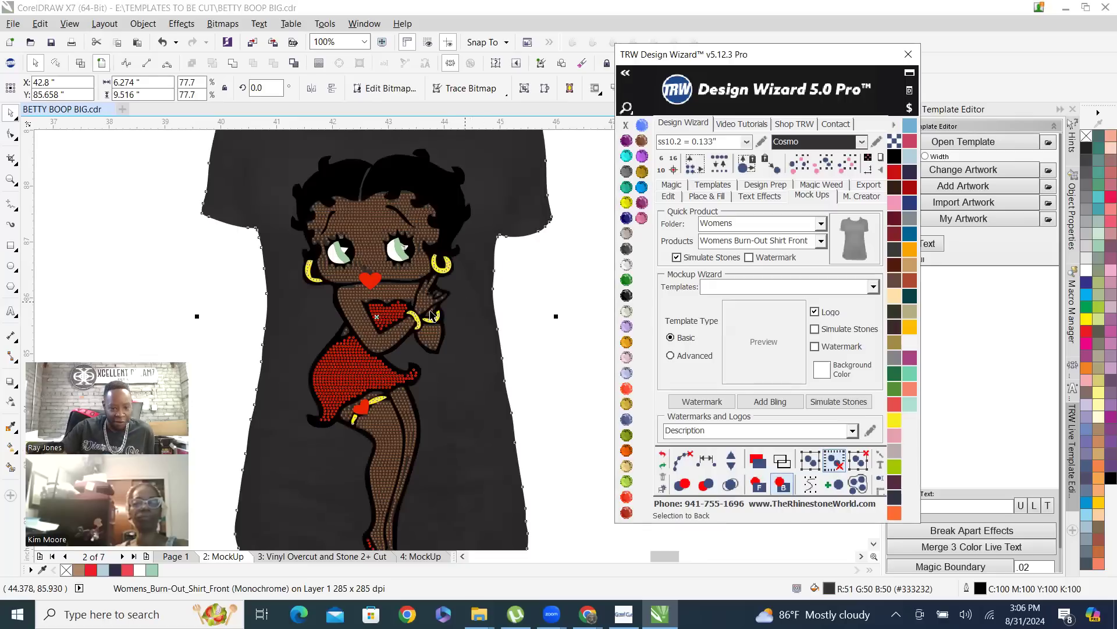
left_click(552, 325)
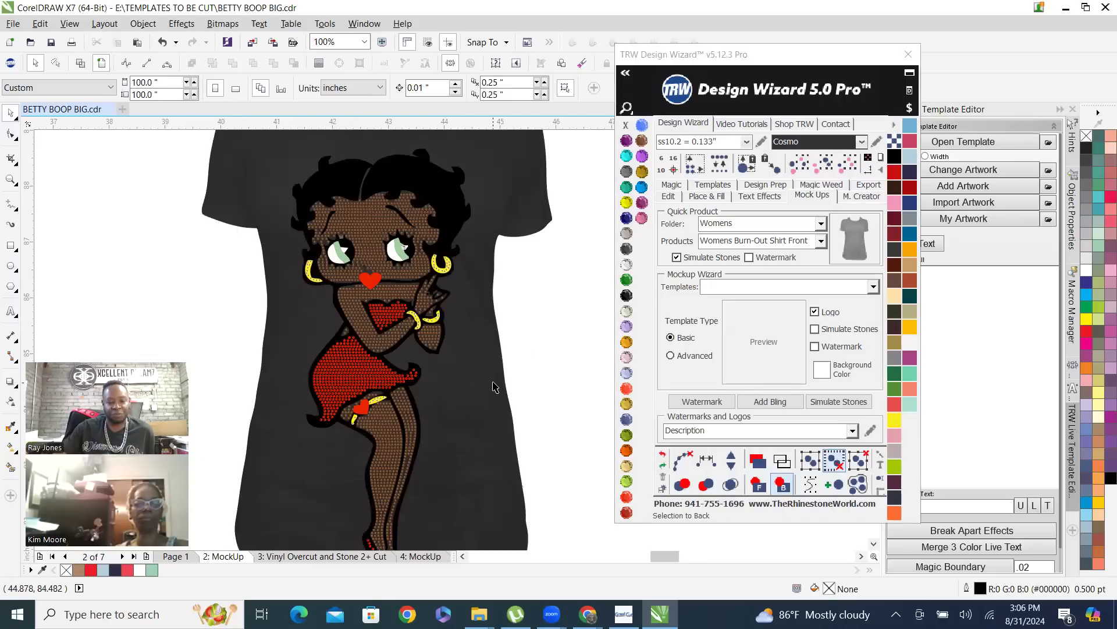
Delete the stray dark simulated stone overlapping the lashes above the left eye in the shirt mockup
scroll(399, 300, "up", 1)
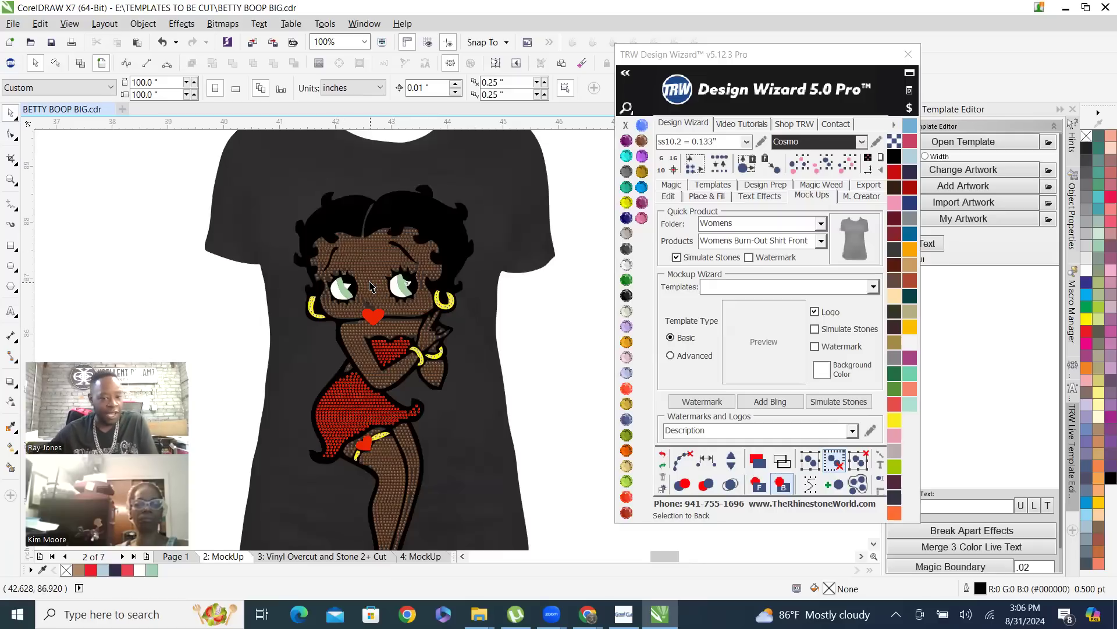
scroll(373, 285, "up", 2)
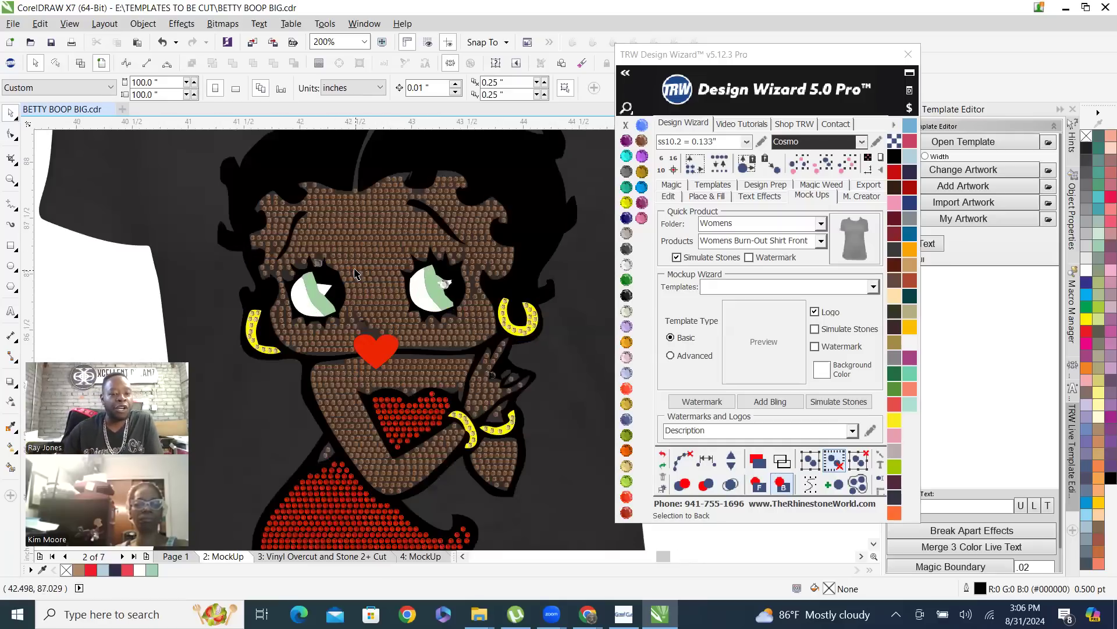
scroll(362, 277, "down", 2)
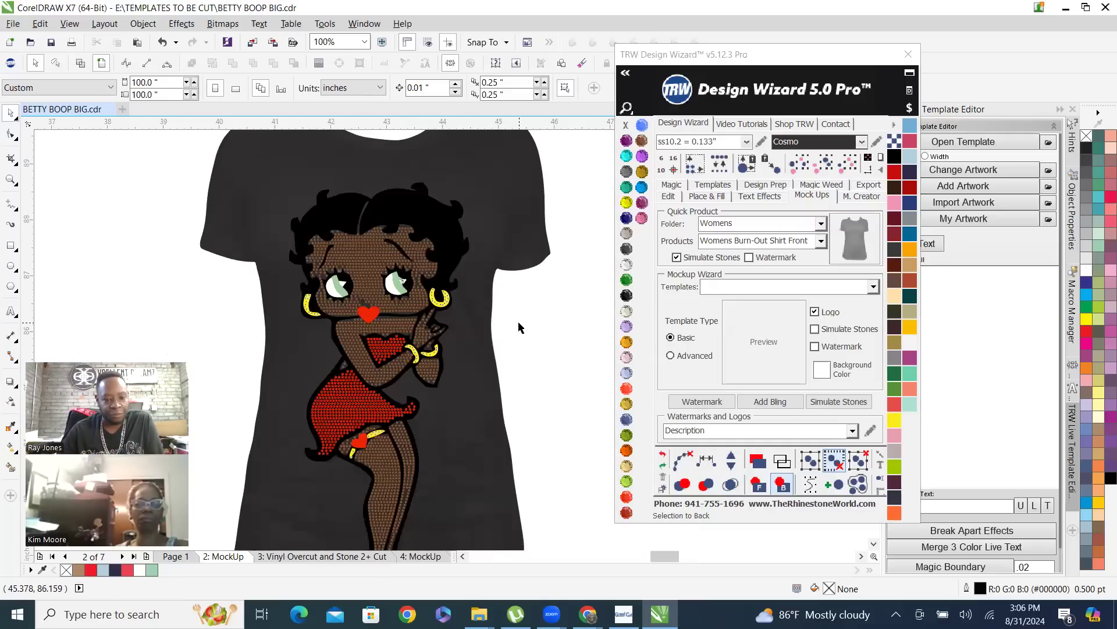
scroll(367, 256, "up", 2)
scroll(373, 260, "down", 2)
scroll(349, 268, "up", 6)
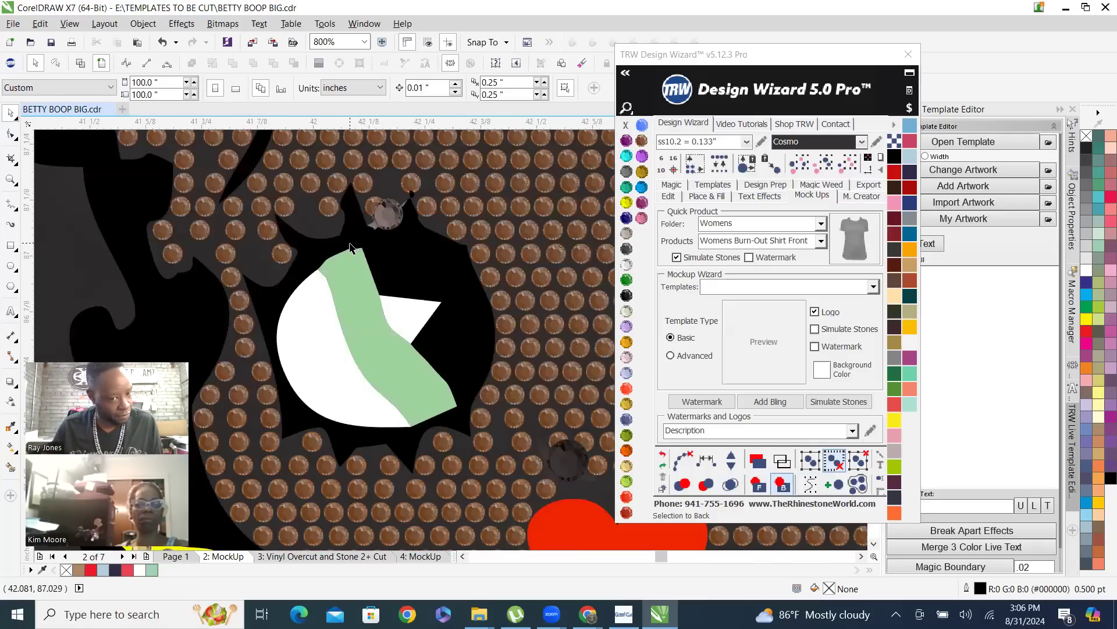
left_click(390, 210)
key("Escape")
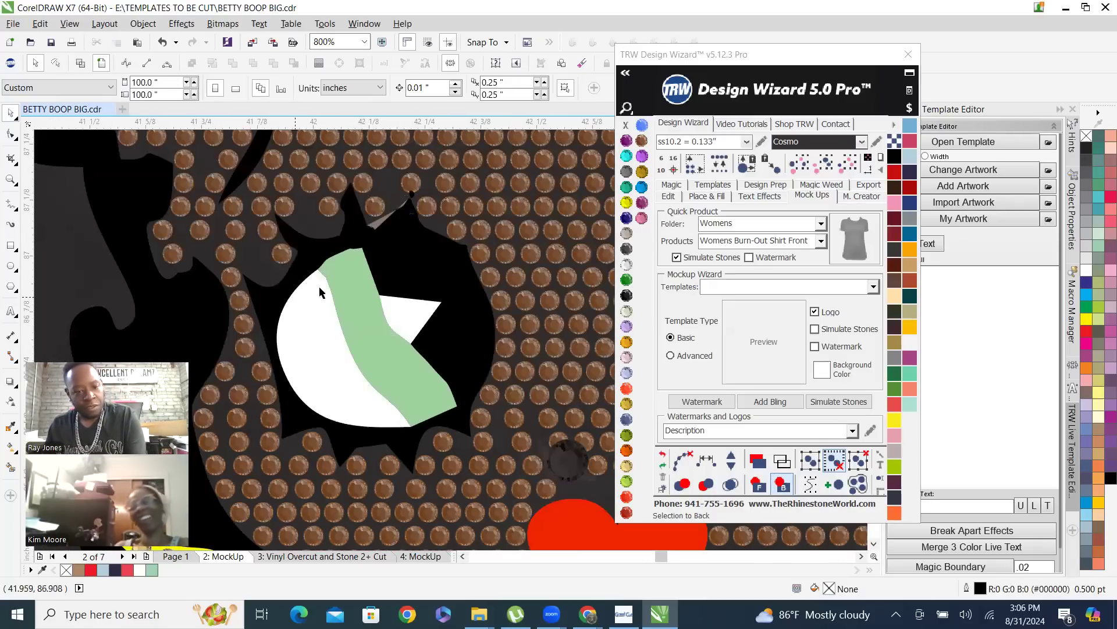
scroll(385, 280, "down", 4)
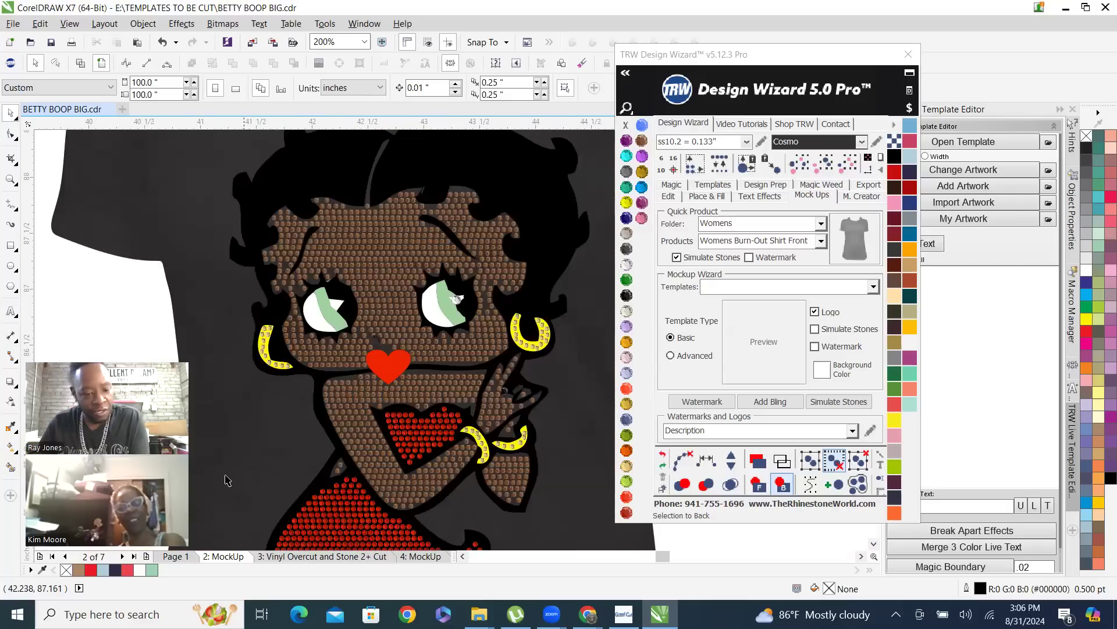
Open Page 1, locate the grey sliver above the left eye's lashes, and unlock the black silhouette around it
left_click(178, 558)
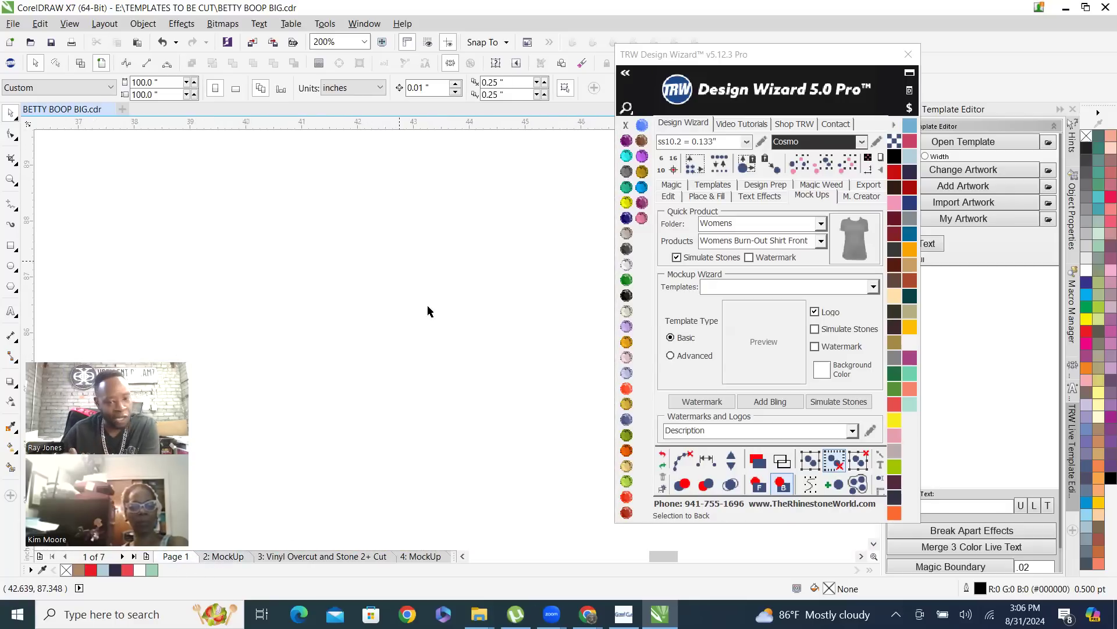
scroll(425, 307, "down", 3)
scroll(422, 311, "down", 1)
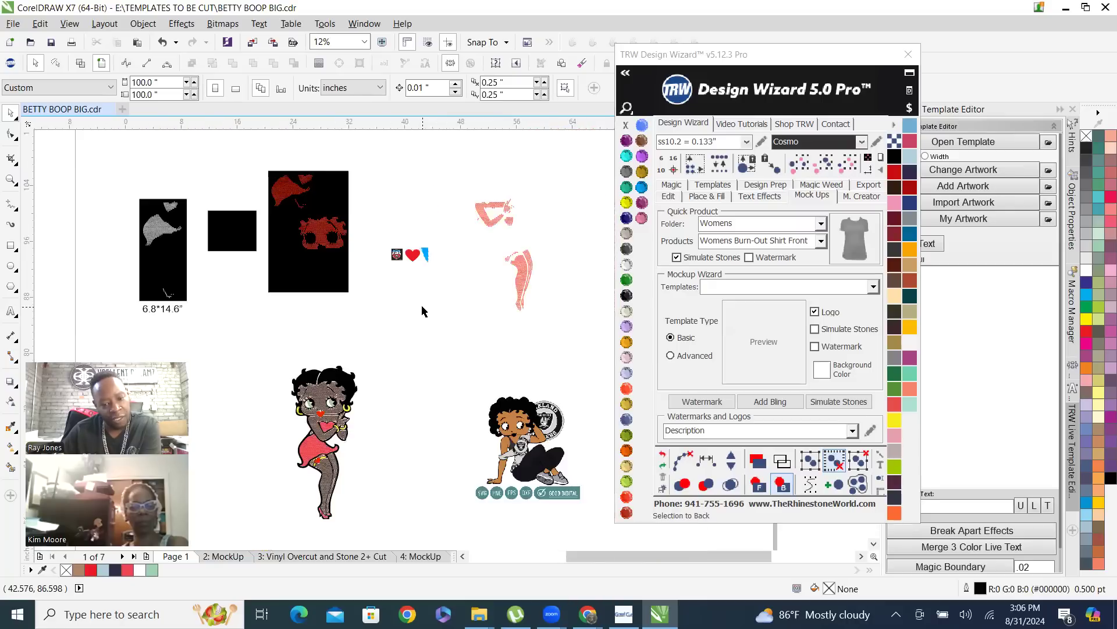
scroll(317, 442, "up", 5)
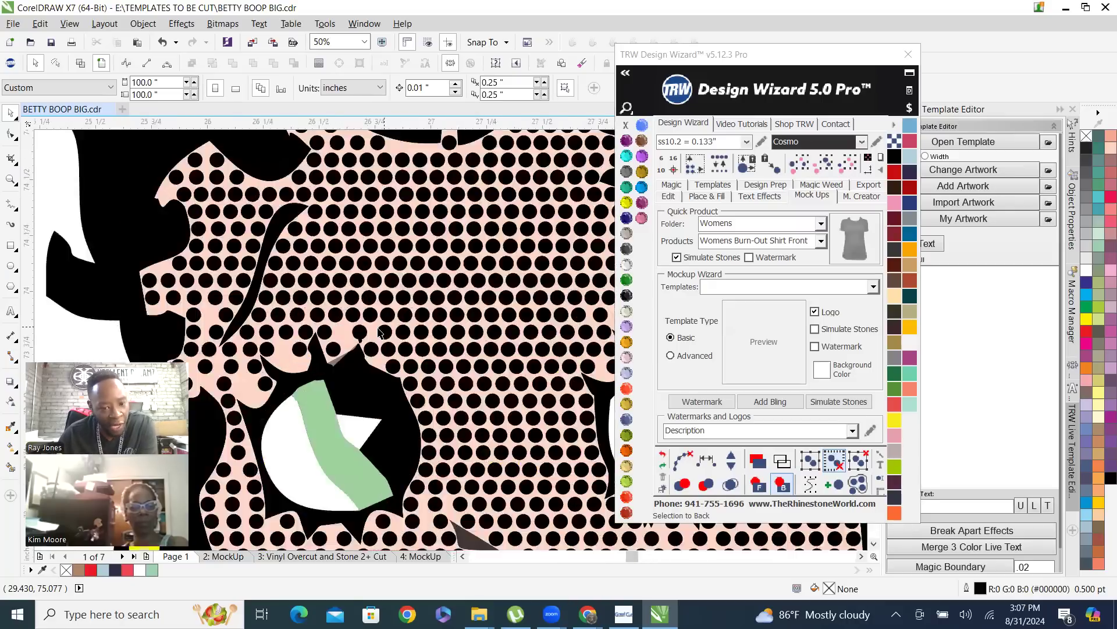
scroll(303, 396, "up", 2)
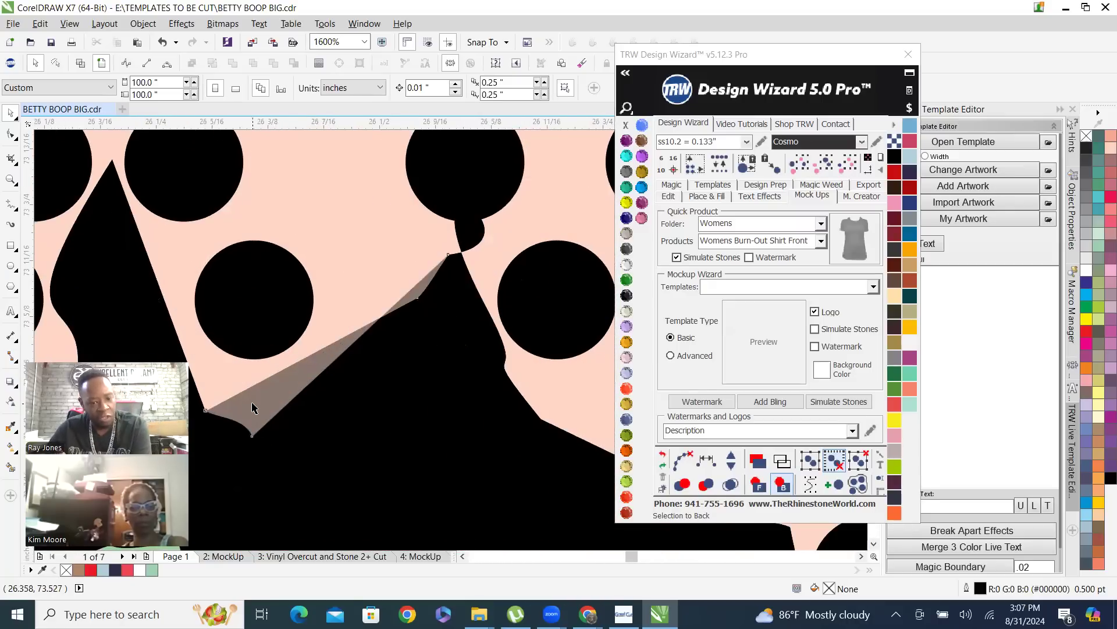
left_click(252, 407)
scroll(334, 320, "down", 2)
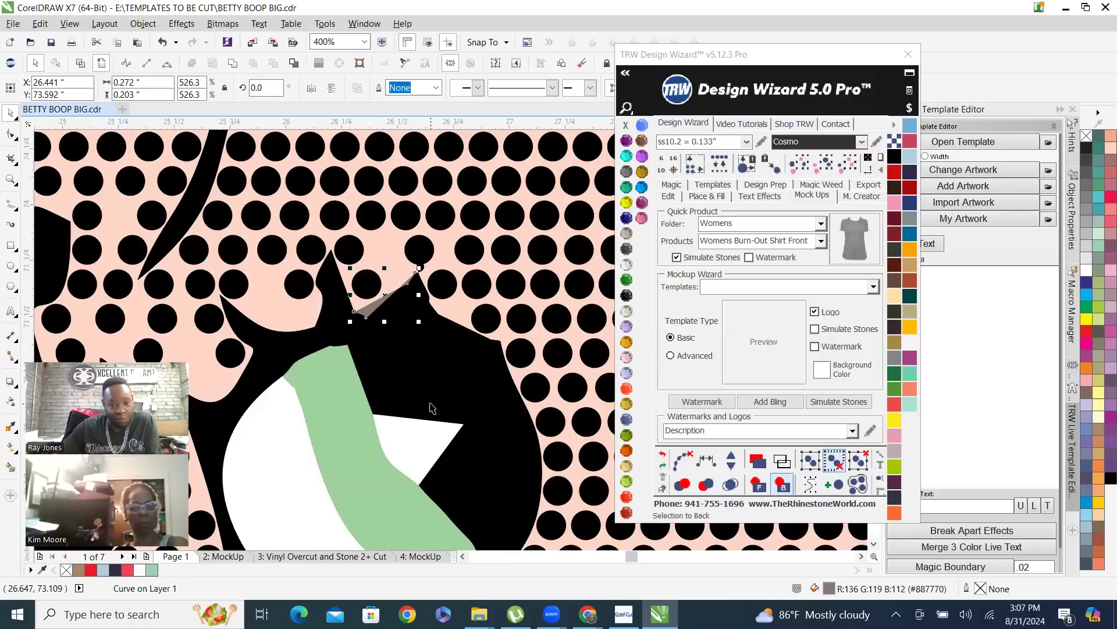
scroll(383, 312, "up", 1)
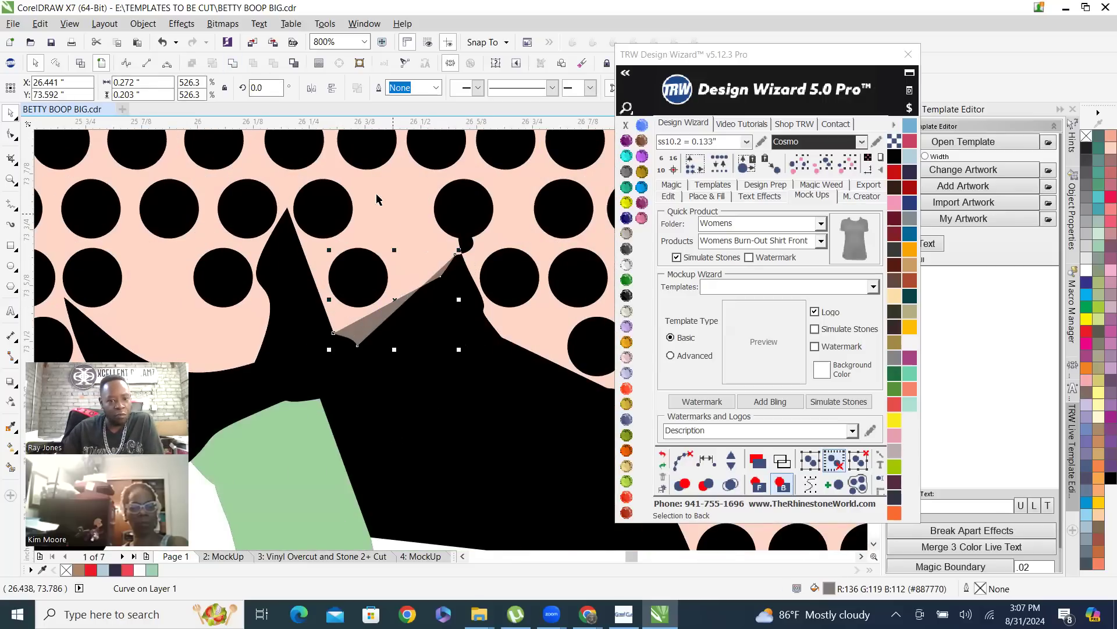
right_click(392, 190)
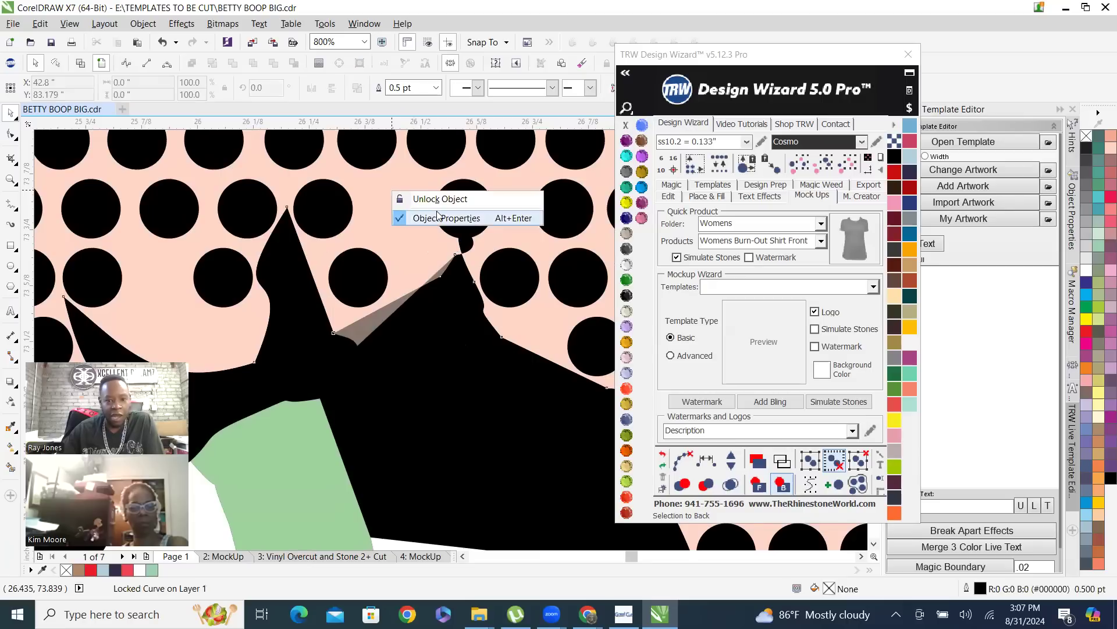
left_click(457, 200)
Weld the grey sliver above the left eye's lashes into the black silhouette
left_click(407, 382)
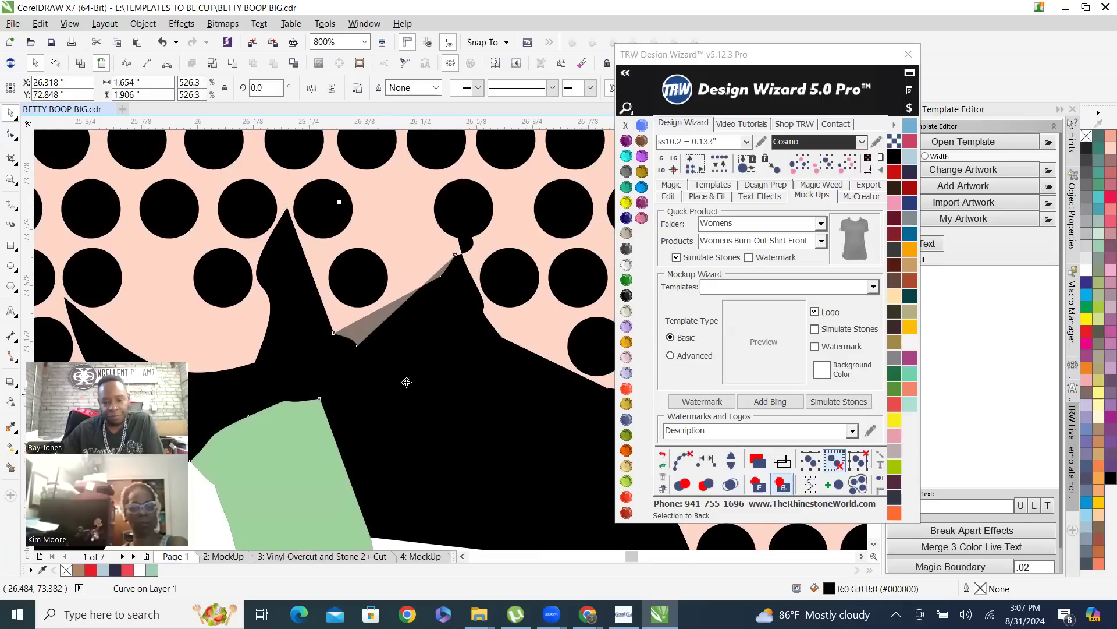
left_click(363, 322)
left_click(382, 213, "shift")
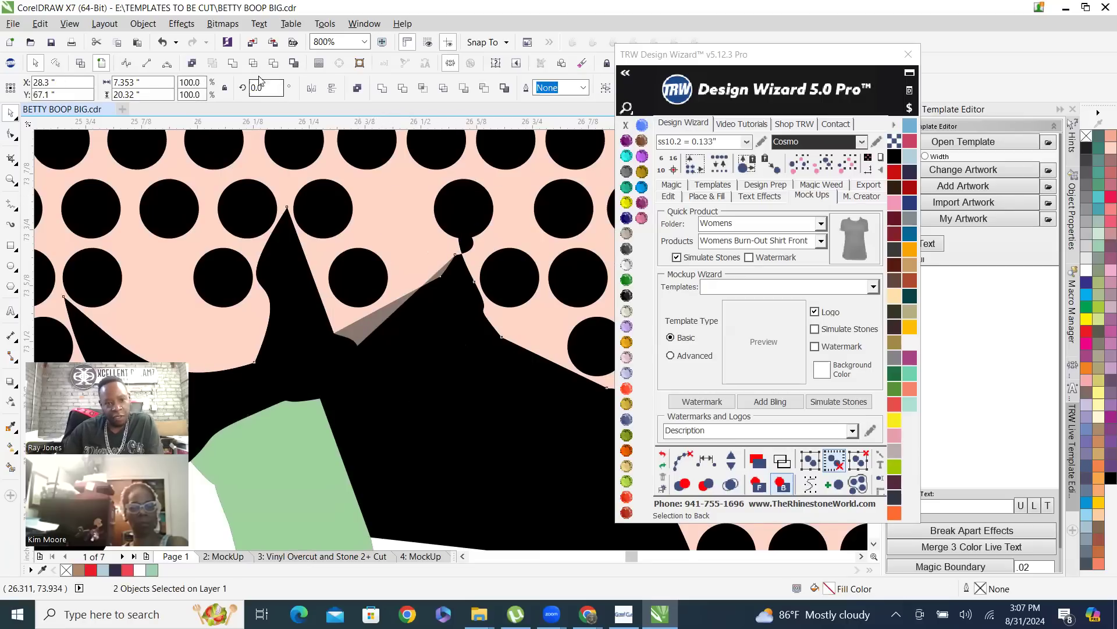
left_click(232, 62)
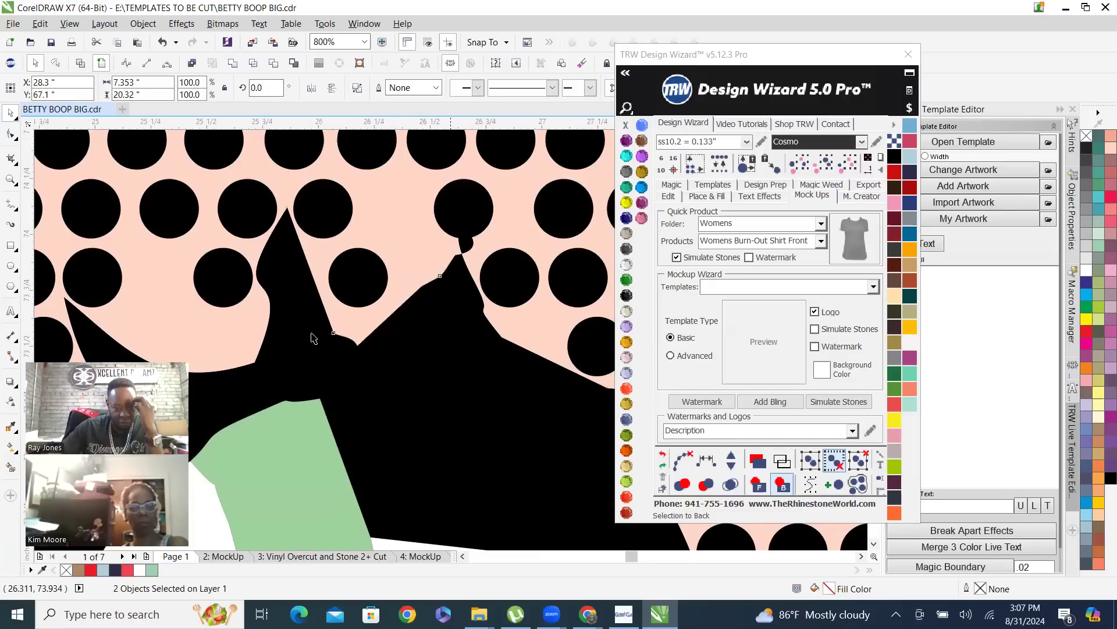
scroll(314, 331, "down", 5)
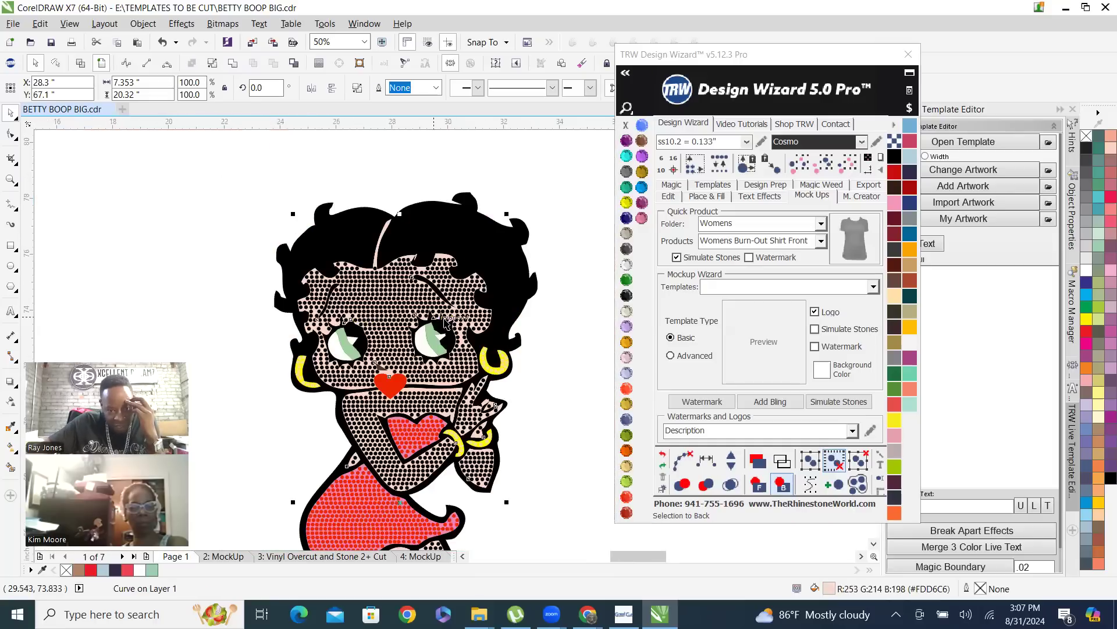
Weld the small white highlights of both eyes into one shape
scroll(444, 344, "up", 1)
left_click(252, 340)
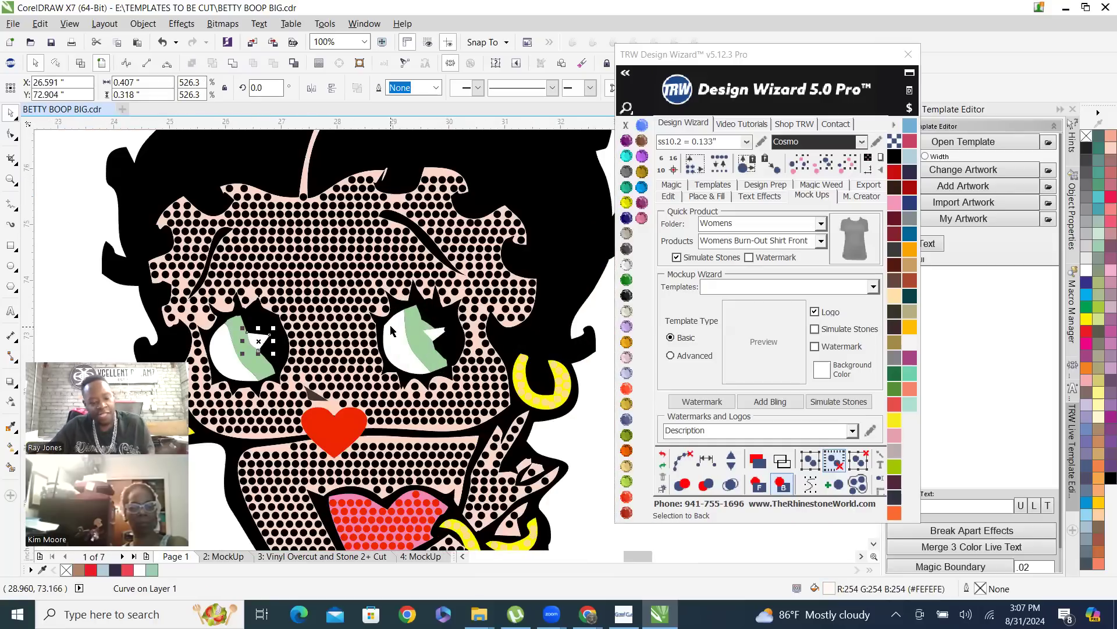
scroll(419, 332, "up", 1)
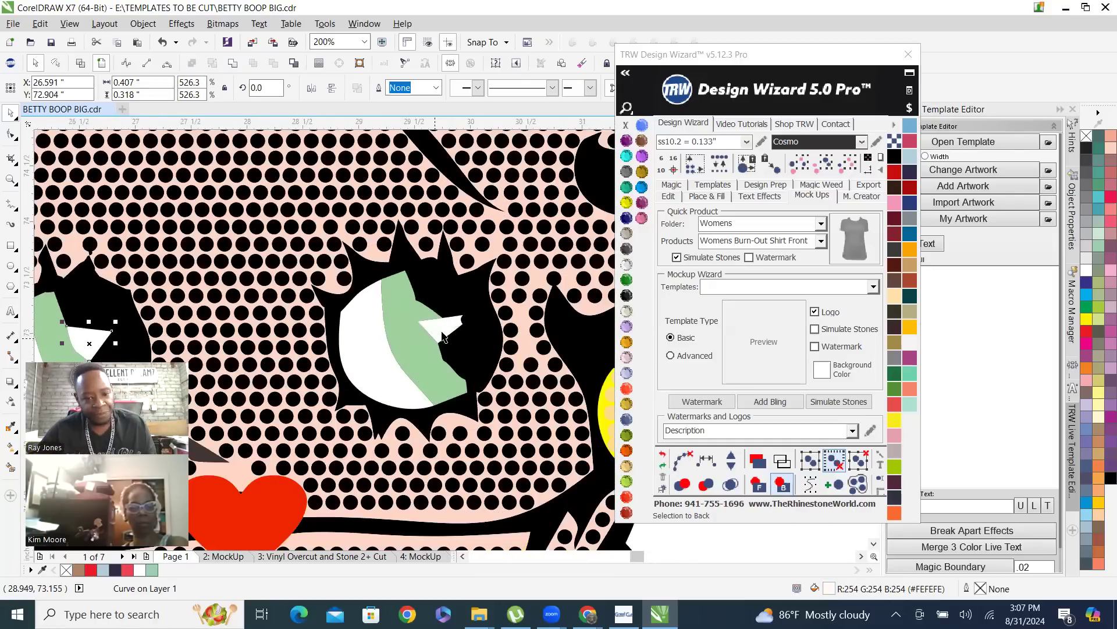
left_click(445, 333, "shift")
left_click(383, 89)
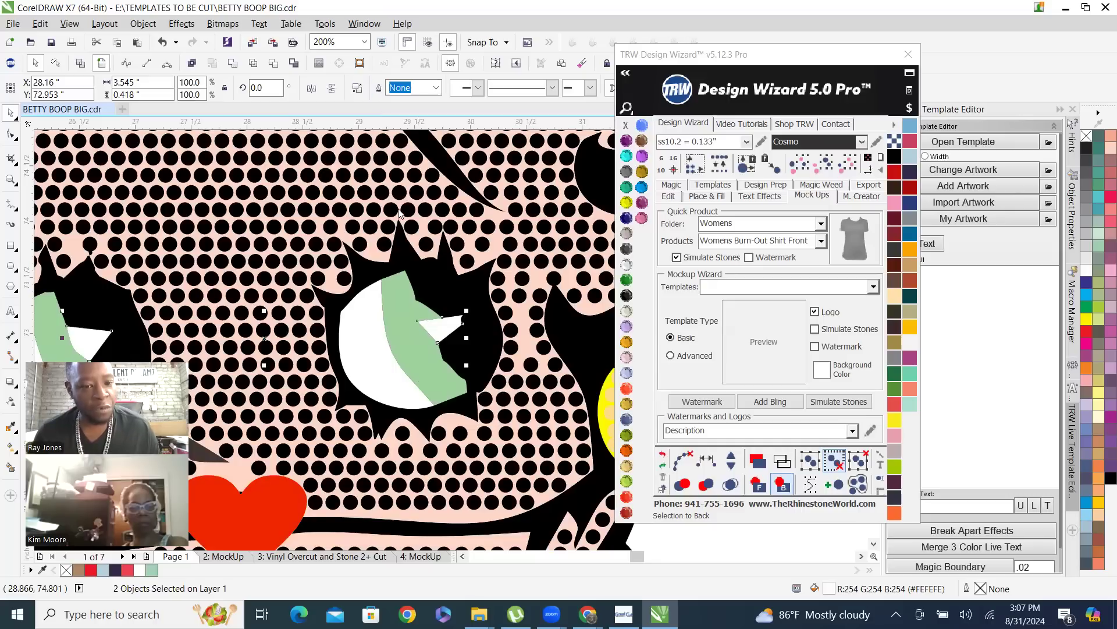
Weld both eye whites with their highlights into one shape and color it Crystal
scroll(458, 331, "down", 1)
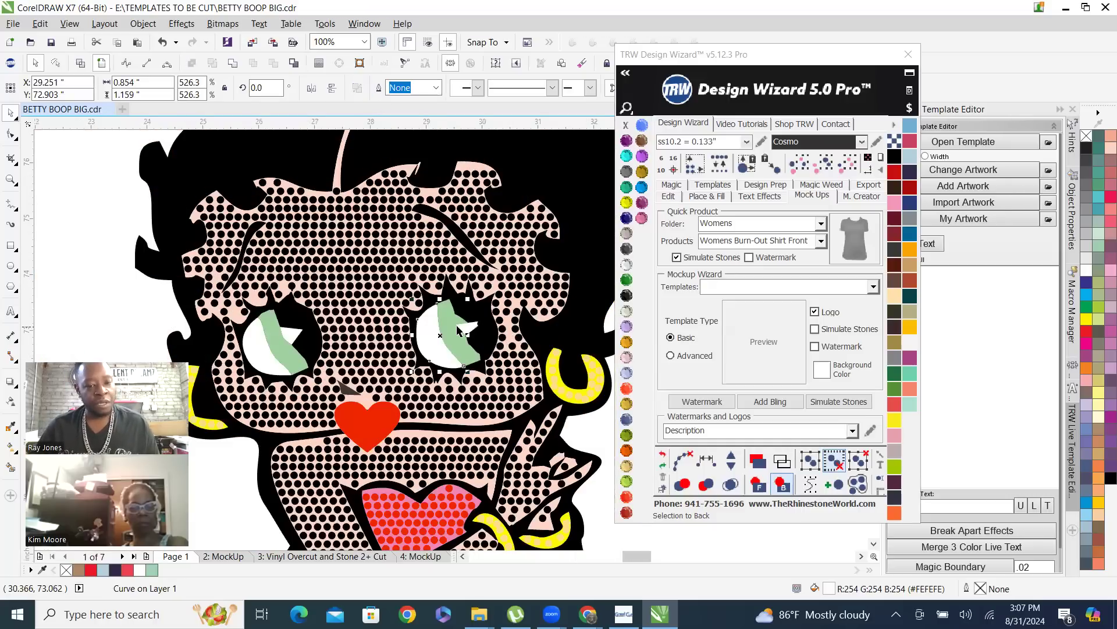
left_click(264, 343, "shift")
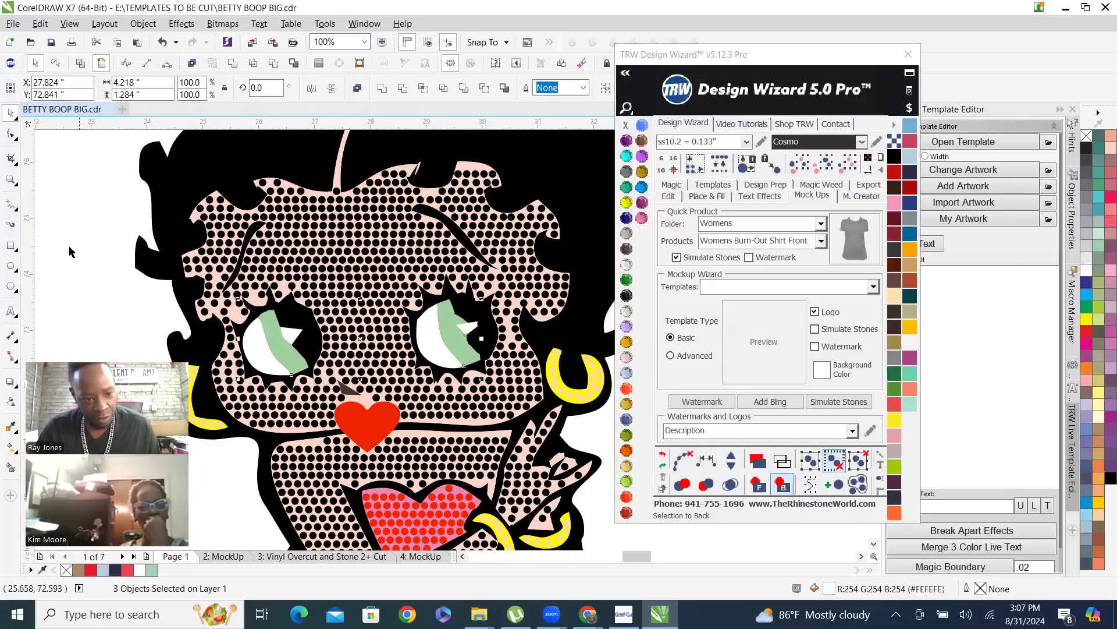
left_click(289, 338)
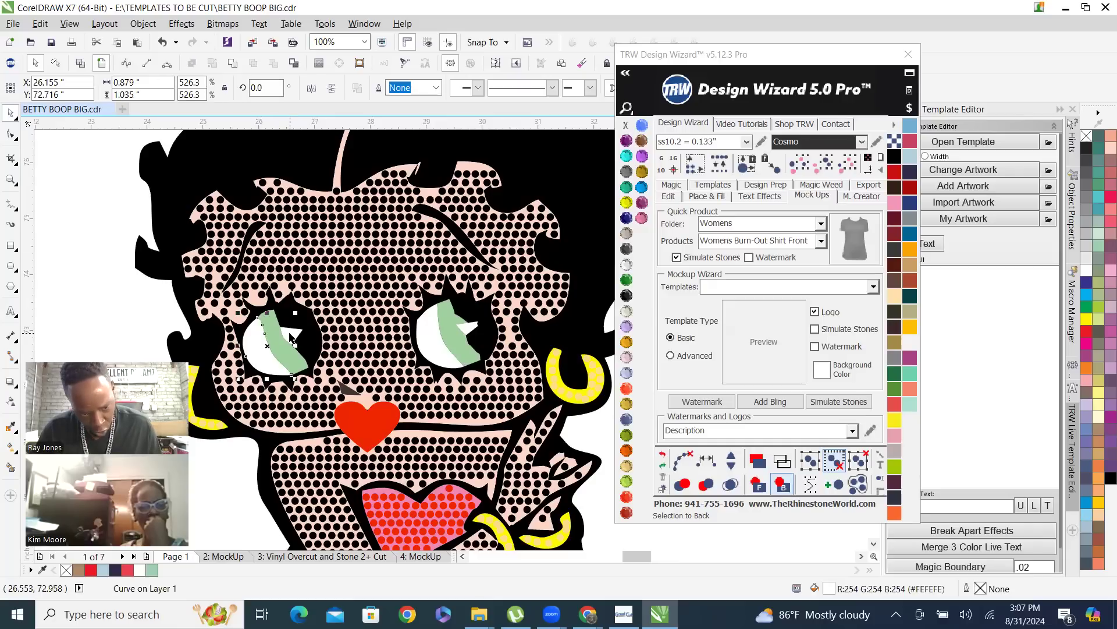
left_click(435, 354, "shift")
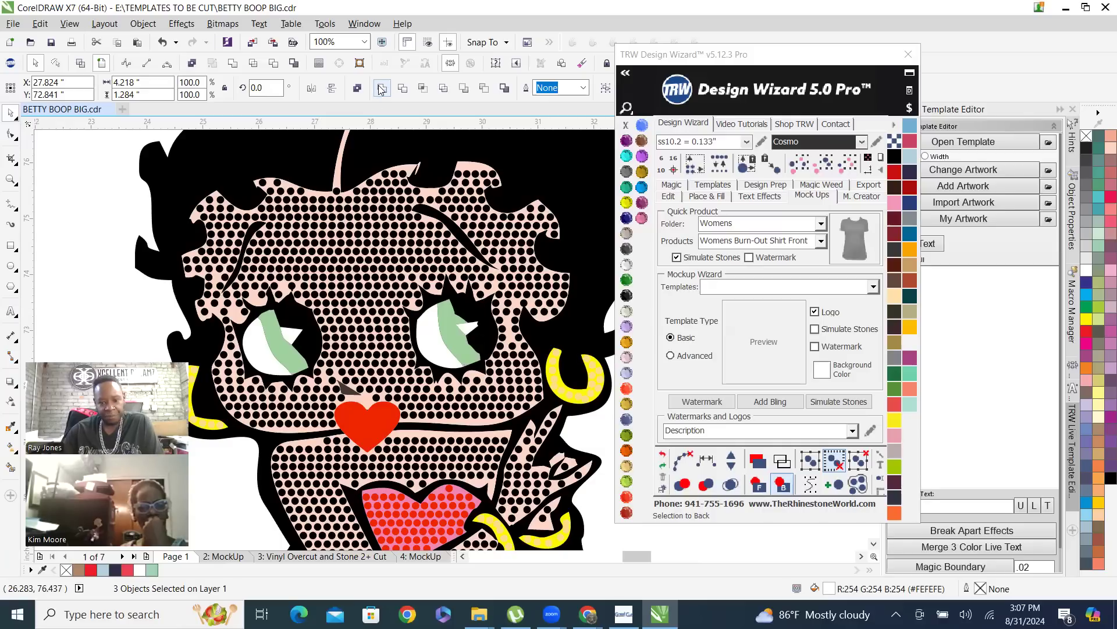
left_click(642, 217)
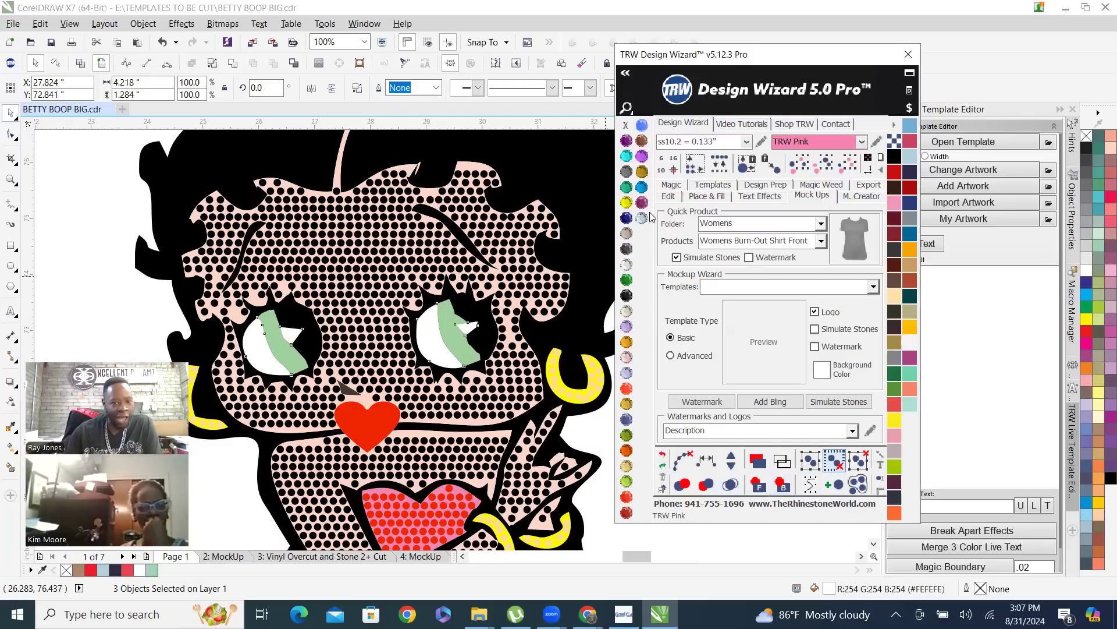
left_click(626, 264)
Select the green shapes of both eyes together
scroll(501, 309, "down", 2)
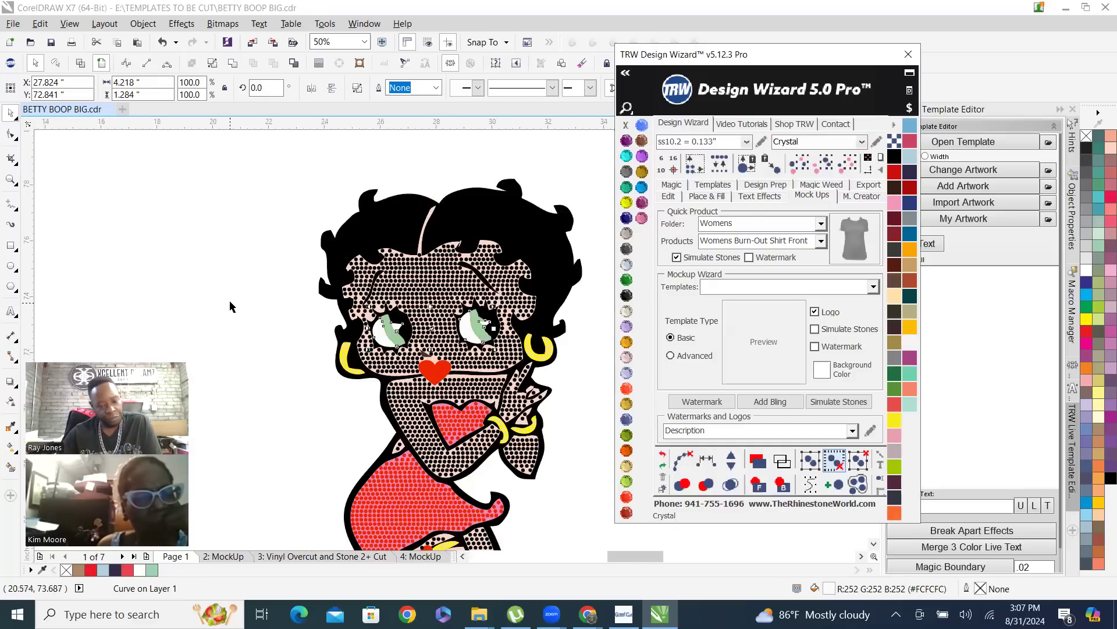
left_click(367, 322)
left_click(395, 338)
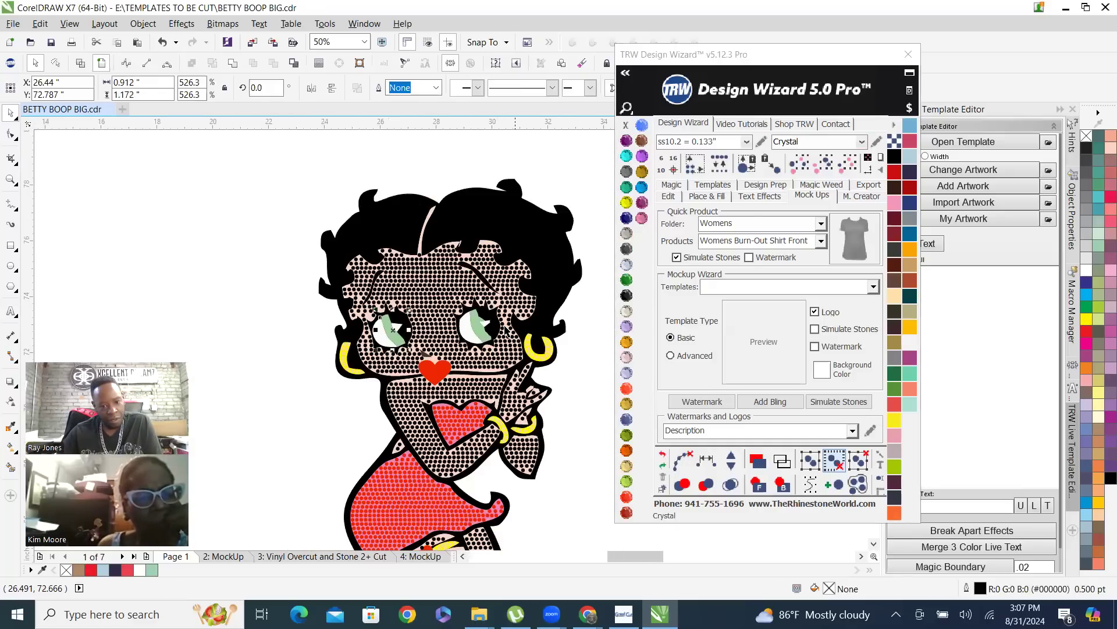
left_click(481, 336, "shift")
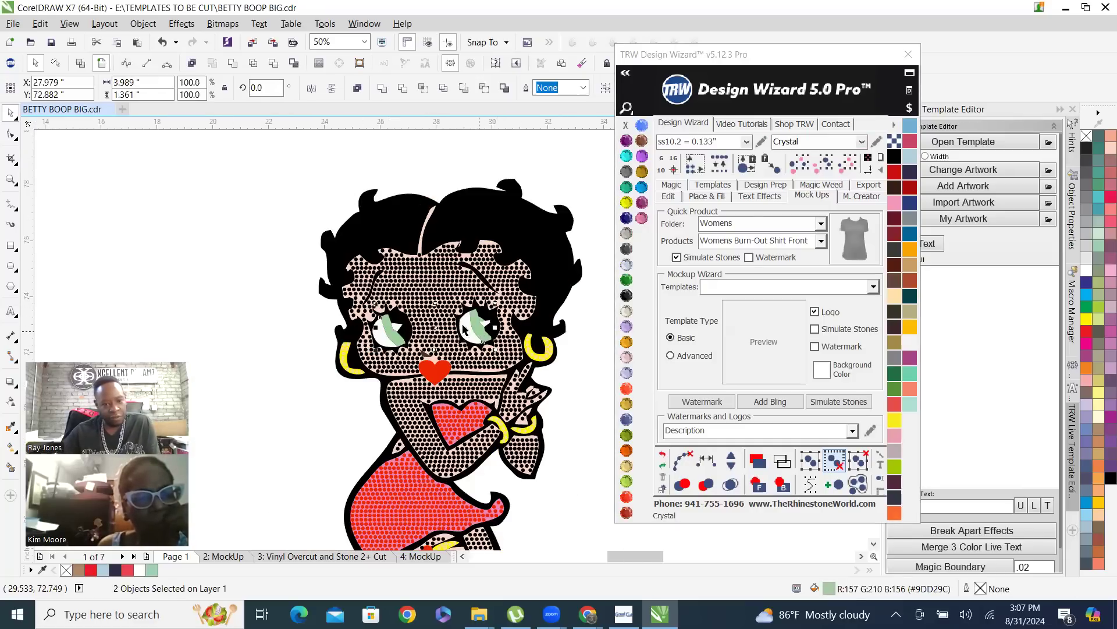
Check the yellow jewelry shape beneath the gold earring stones by selecting it, and clear the selection
left_click(360, 372)
scroll(533, 309, "up", 5)
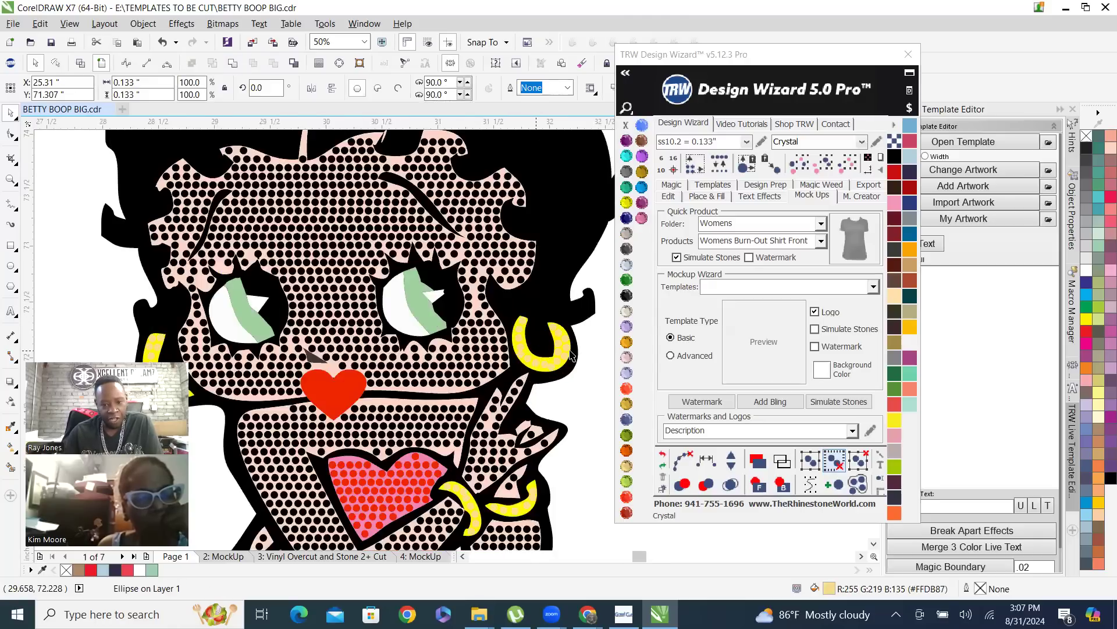
left_click(503, 290)
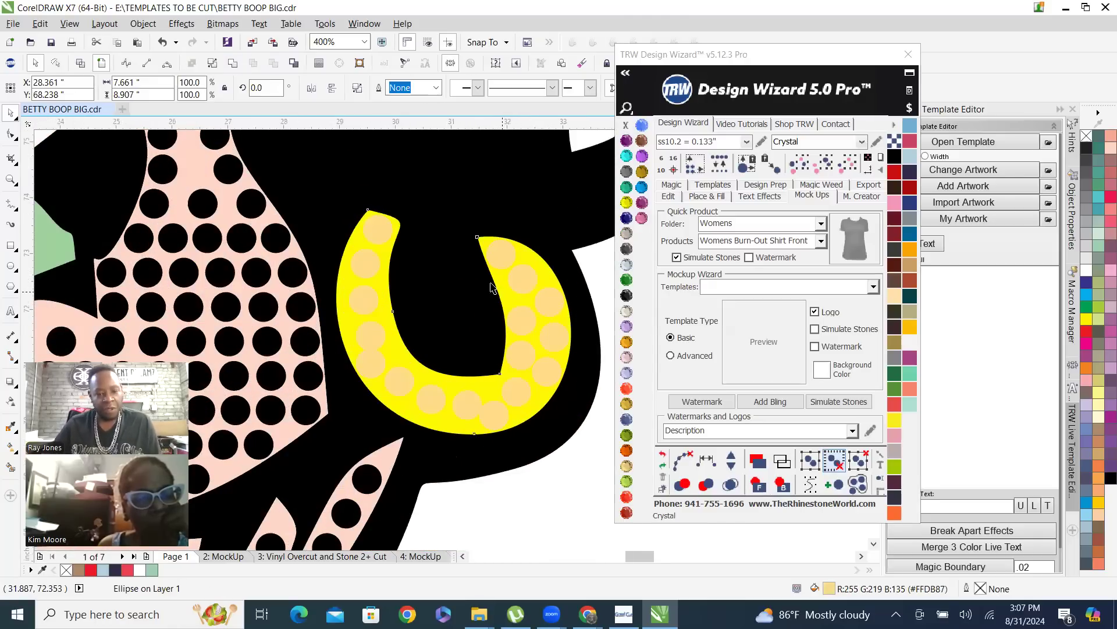
scroll(504, 290, "down", 5)
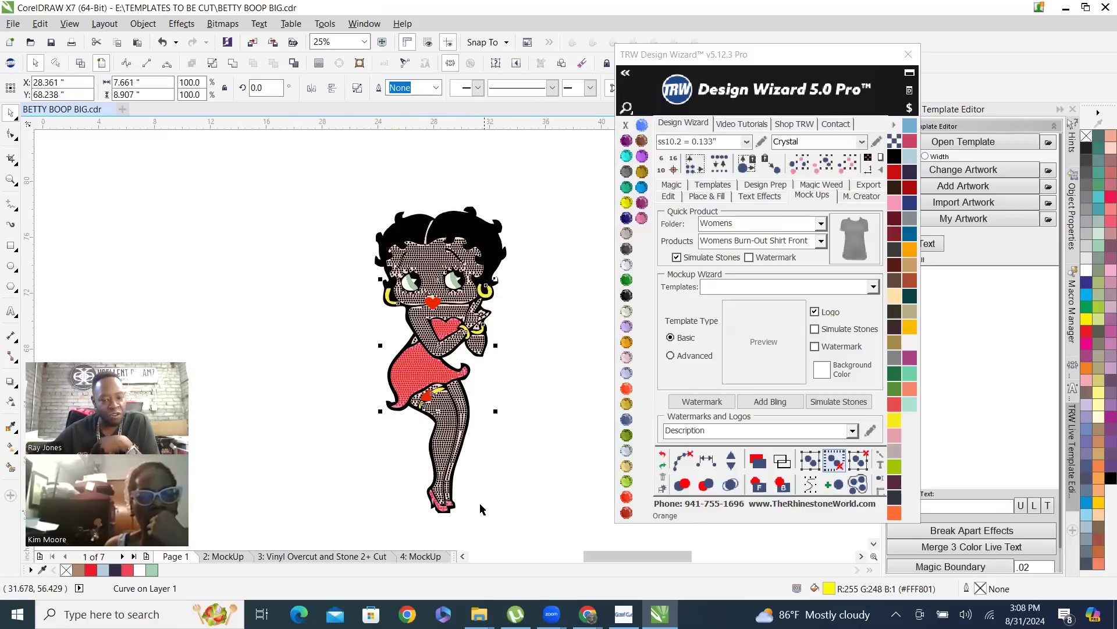
left_click(520, 315)
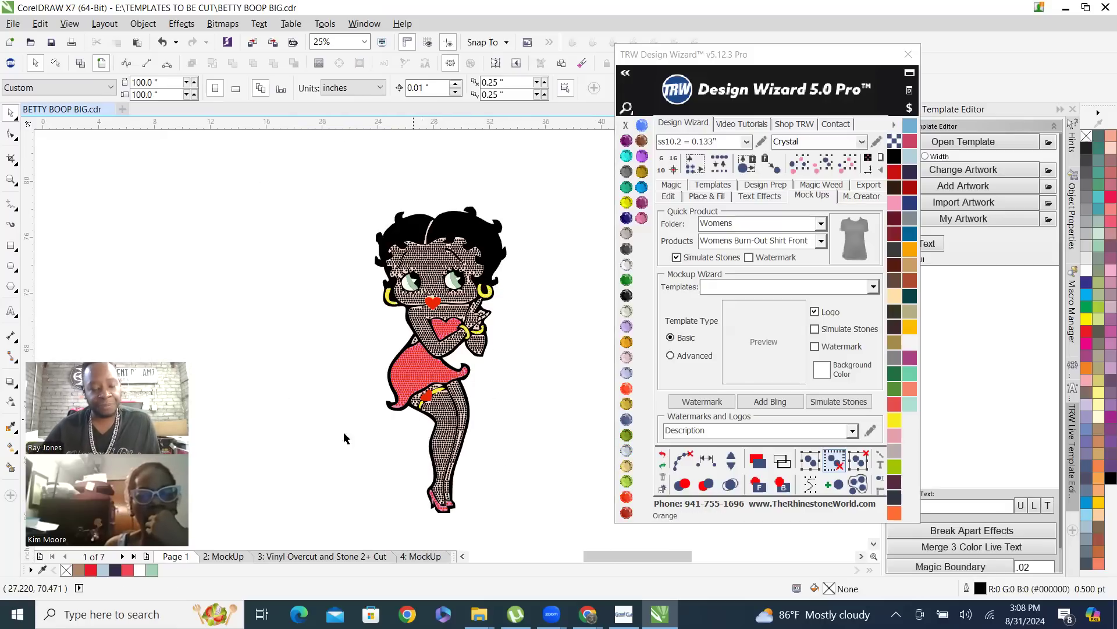
Select all the black skin stones at once by matching the color of one forehead stone
scroll(458, 252, "up", 1)
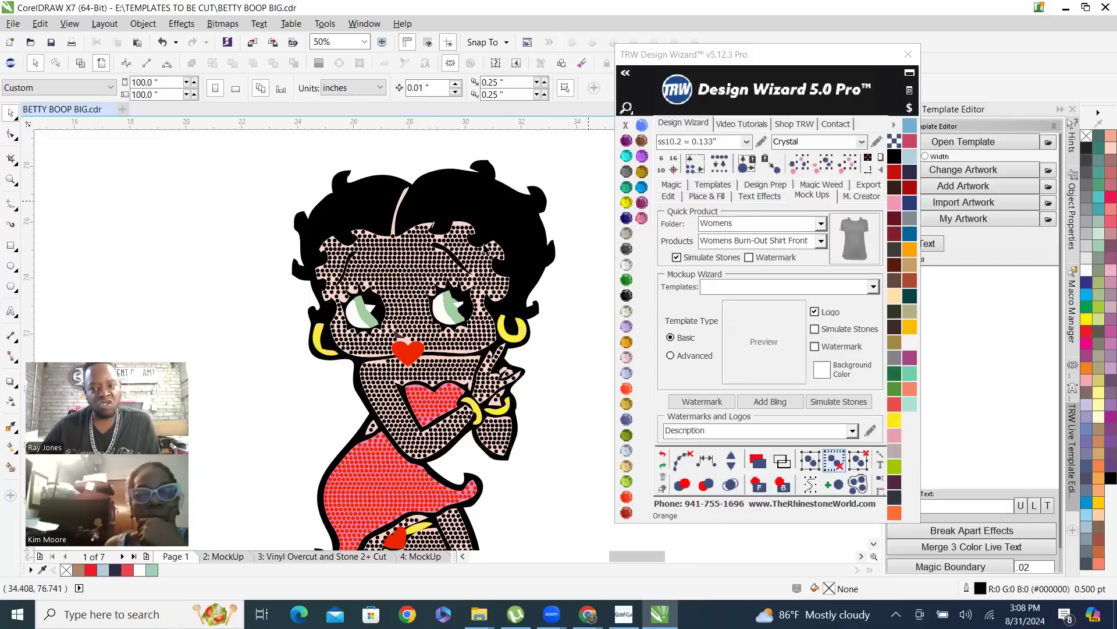
left_click(431, 271)
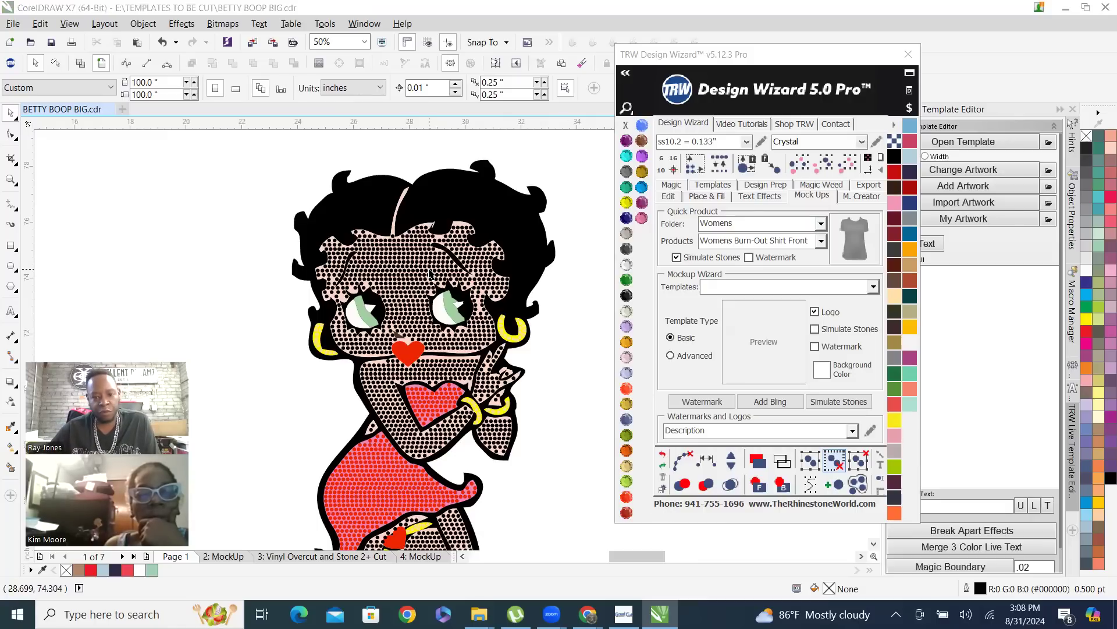
left_click(823, 167)
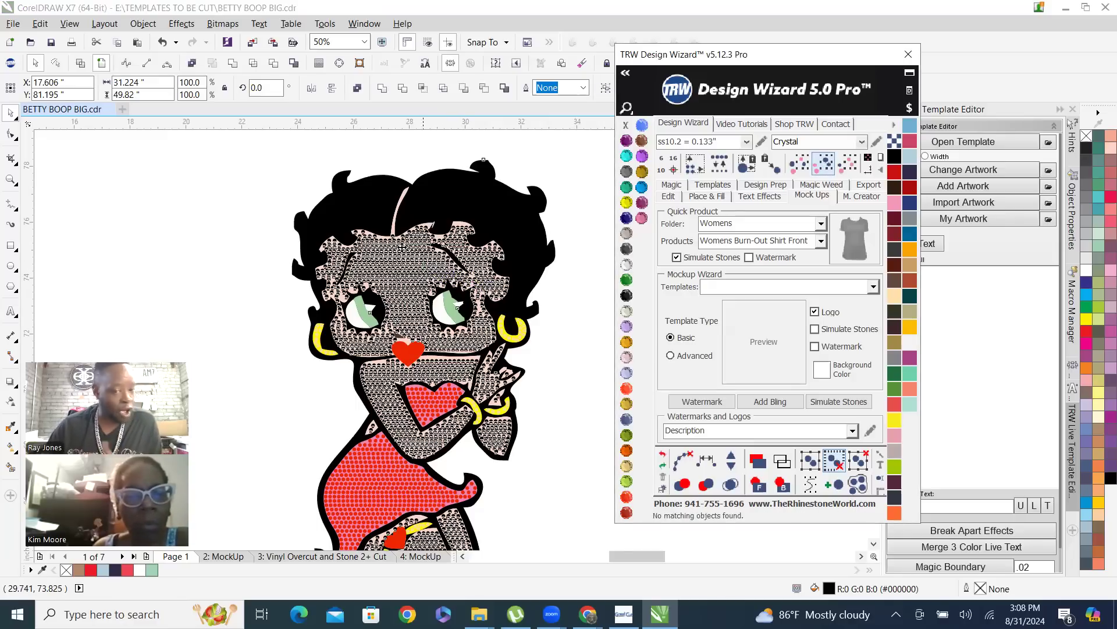
Break the merged yellow jewelry curve apart into separate shapes and clear the selection
left_click(205, 219)
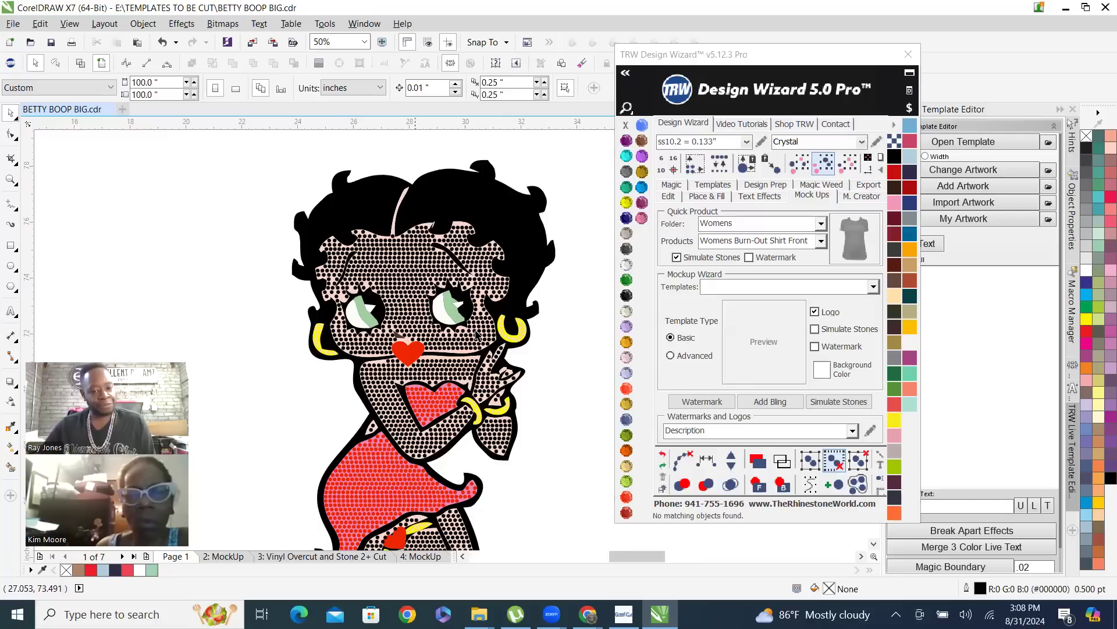
scroll(506, 330, "up", 3)
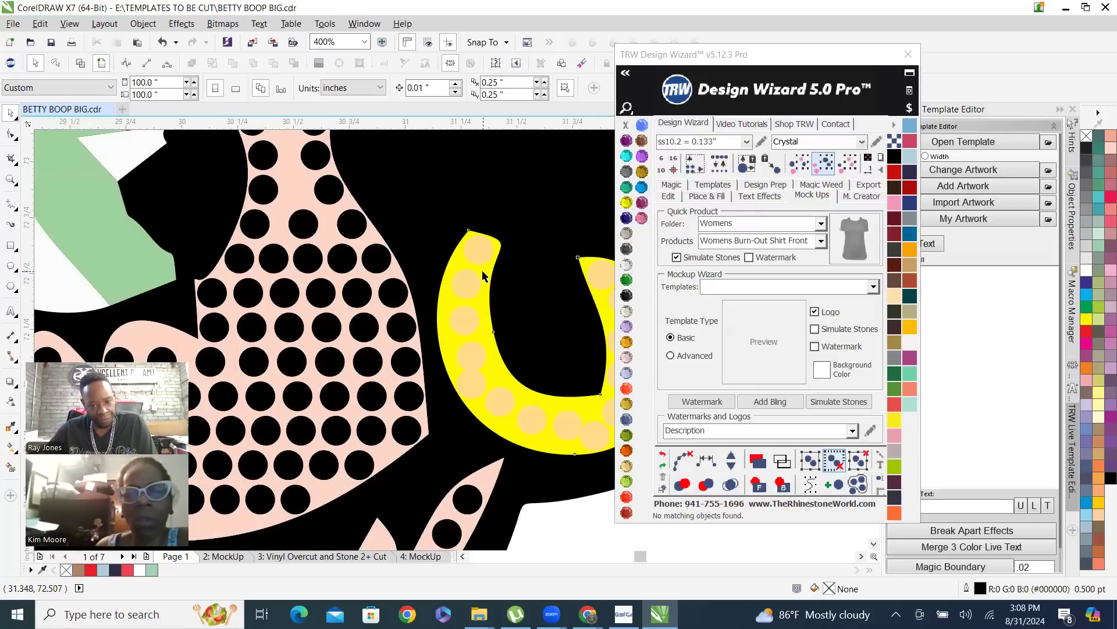
right_click(485, 245)
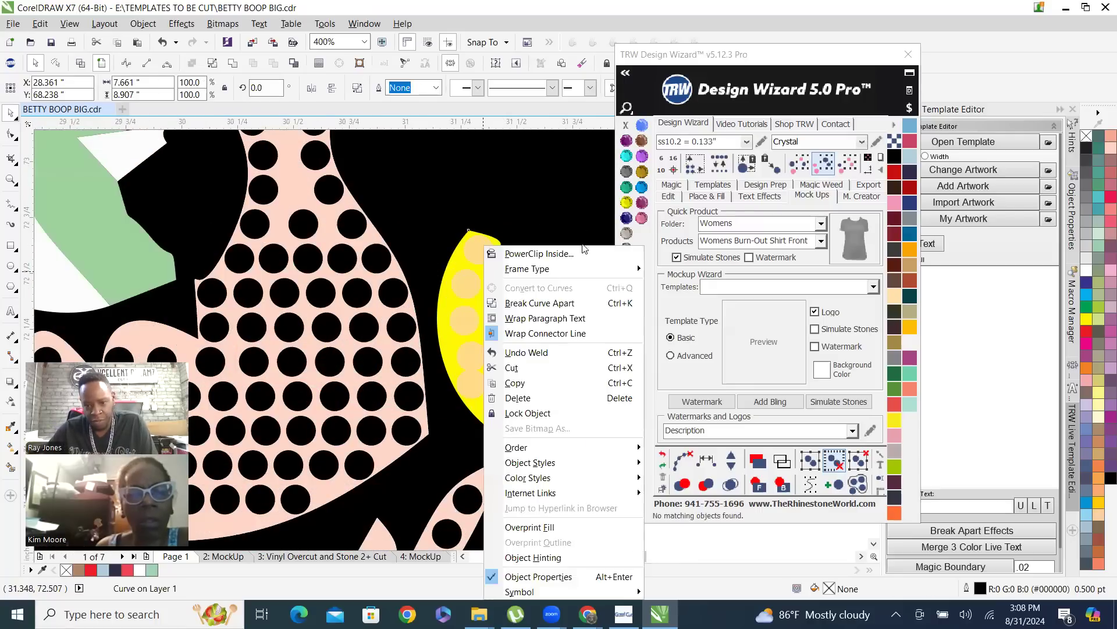
left_click(578, 305)
scroll(570, 267, "down", 2)
scroll(570, 267, "down", 1)
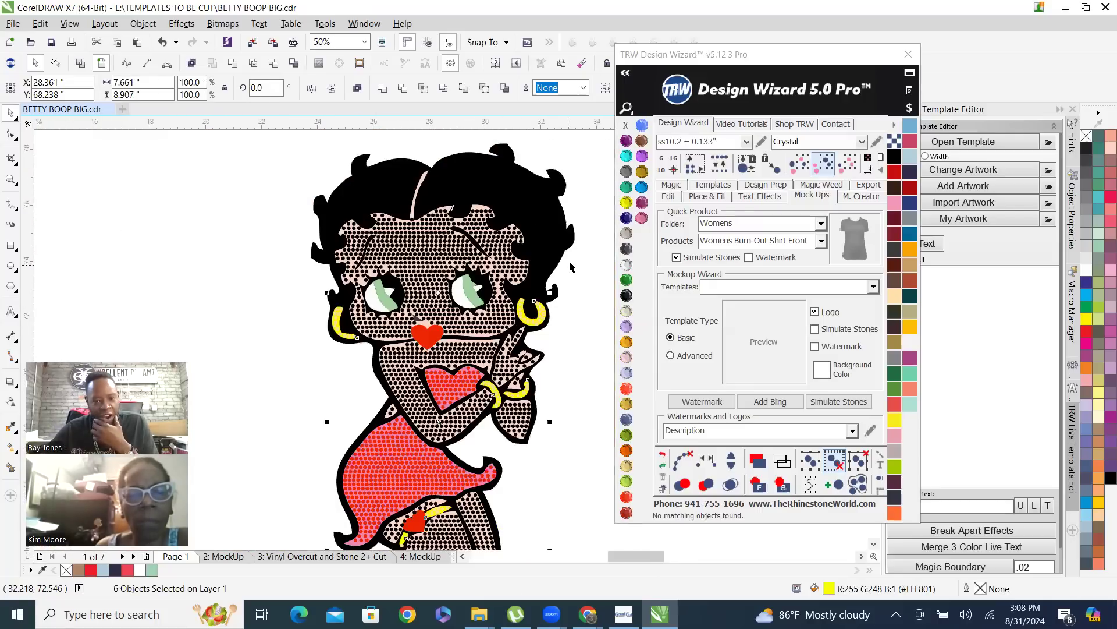
left_click(577, 290)
Select the yellow earring beside the raised hand and both bracelet shapes one by one, and clear the selection
scroll(542, 331, "up", 2)
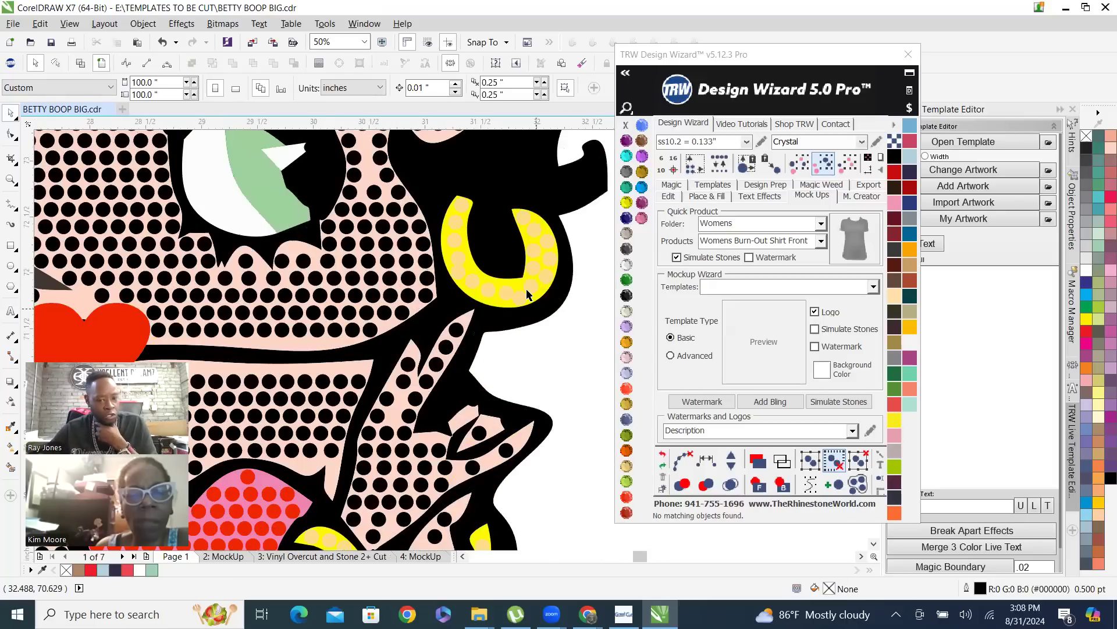
scroll(508, 286, "up", 1)
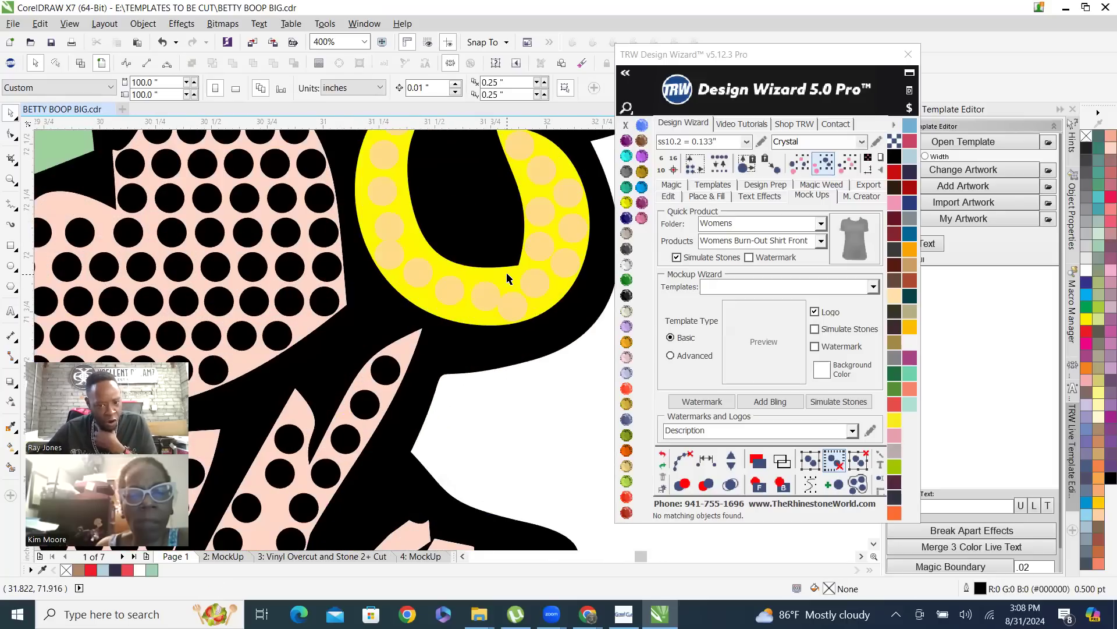
left_click(506, 273)
scroll(507, 273, "down", 2)
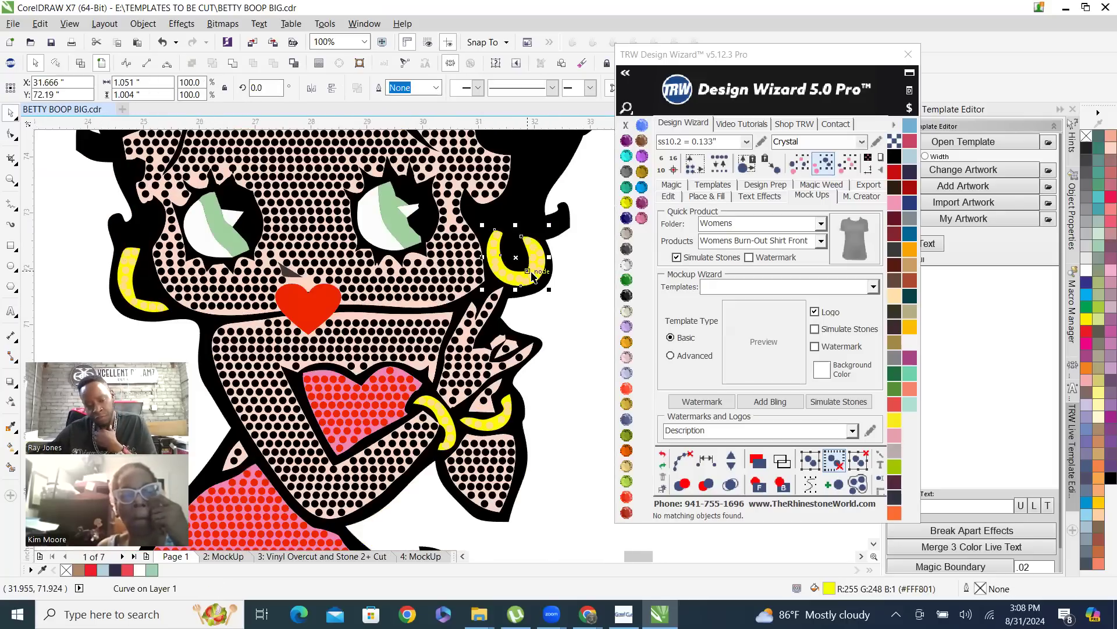
scroll(473, 434, "up", 3)
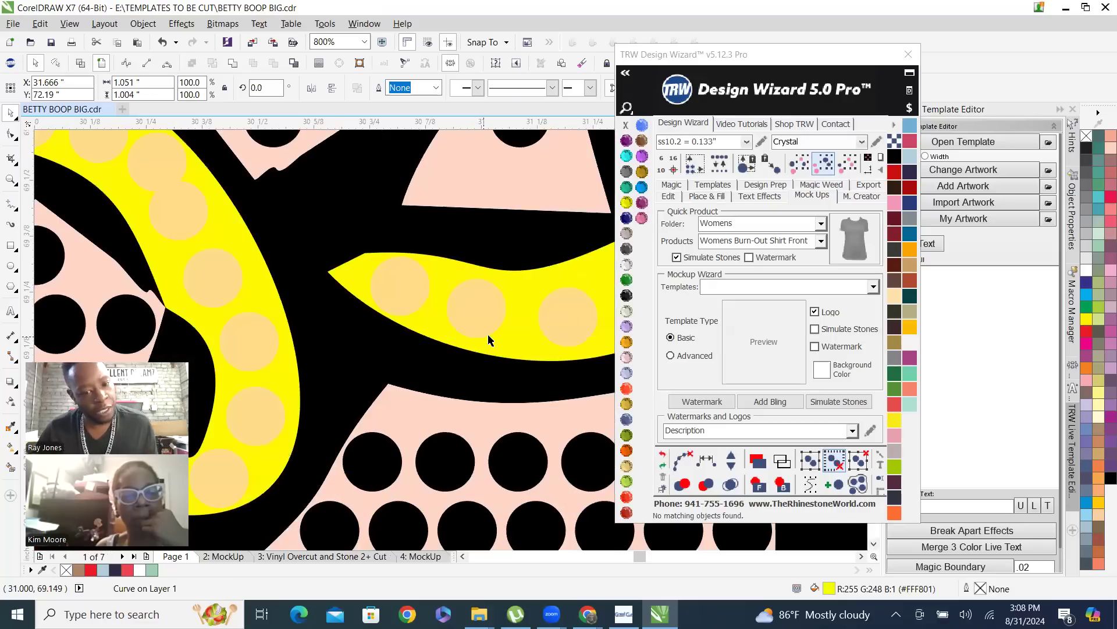
left_click(510, 339, "shift")
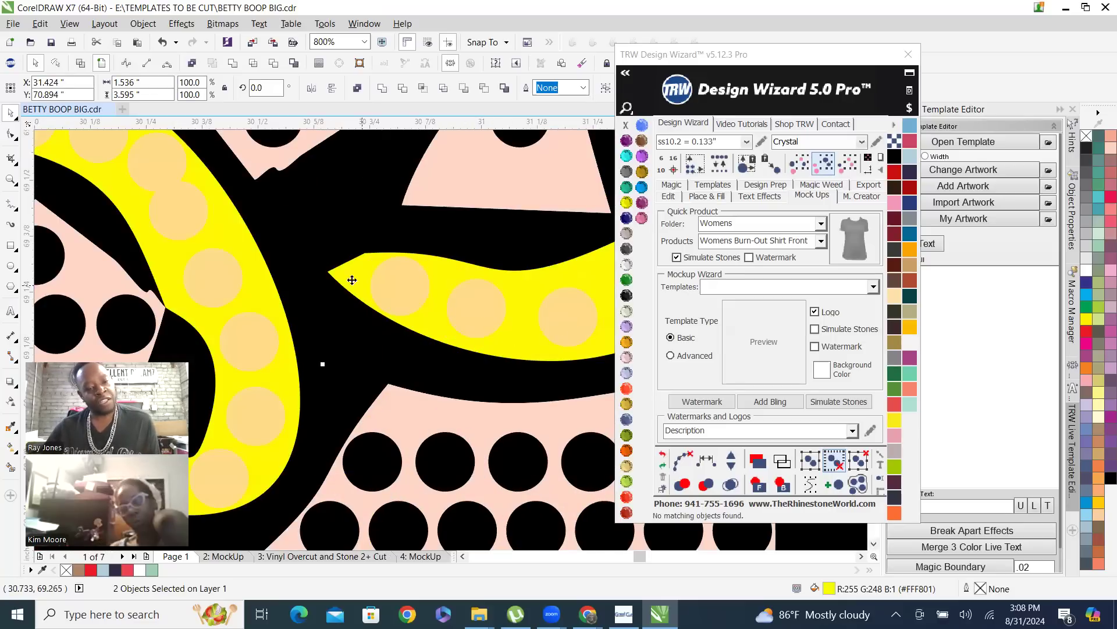
left_click(221, 236, "shift")
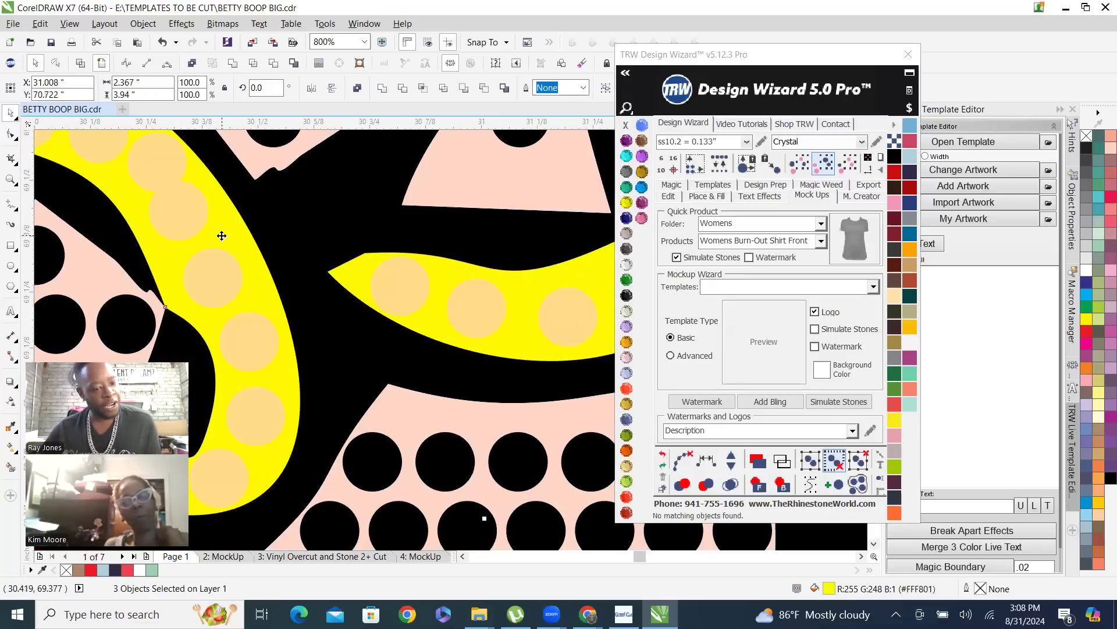
scroll(472, 399, "down", 2)
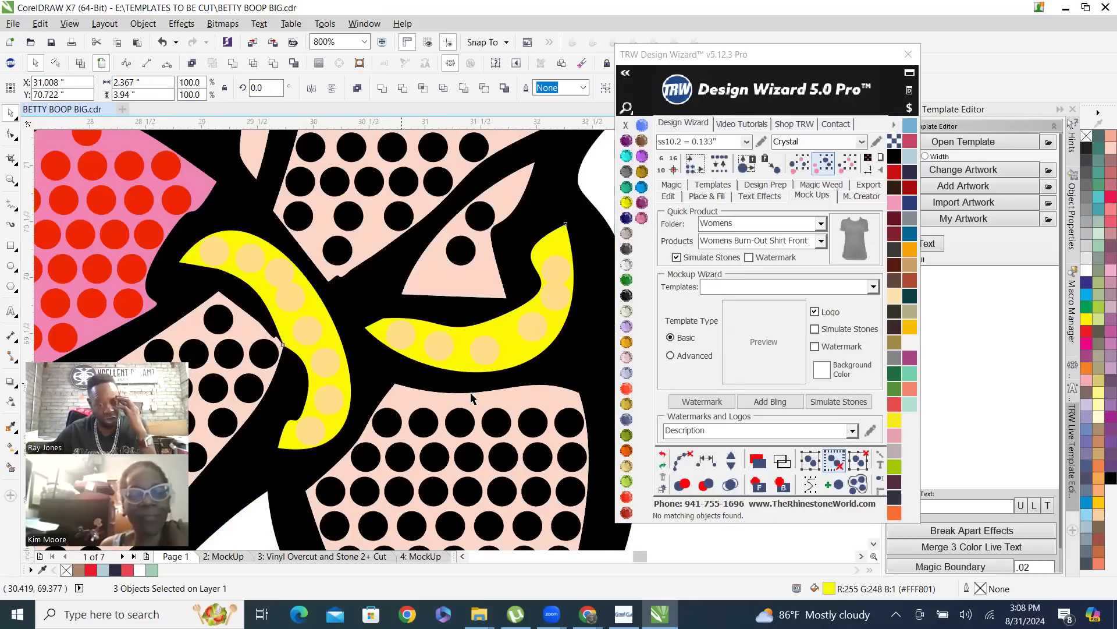
scroll(473, 396, "down", 1)
left_click(574, 313)
Select all the yellow jewelry shapes at once by matching the color of the earring beside the raised hand
scroll(501, 208, "up", 2)
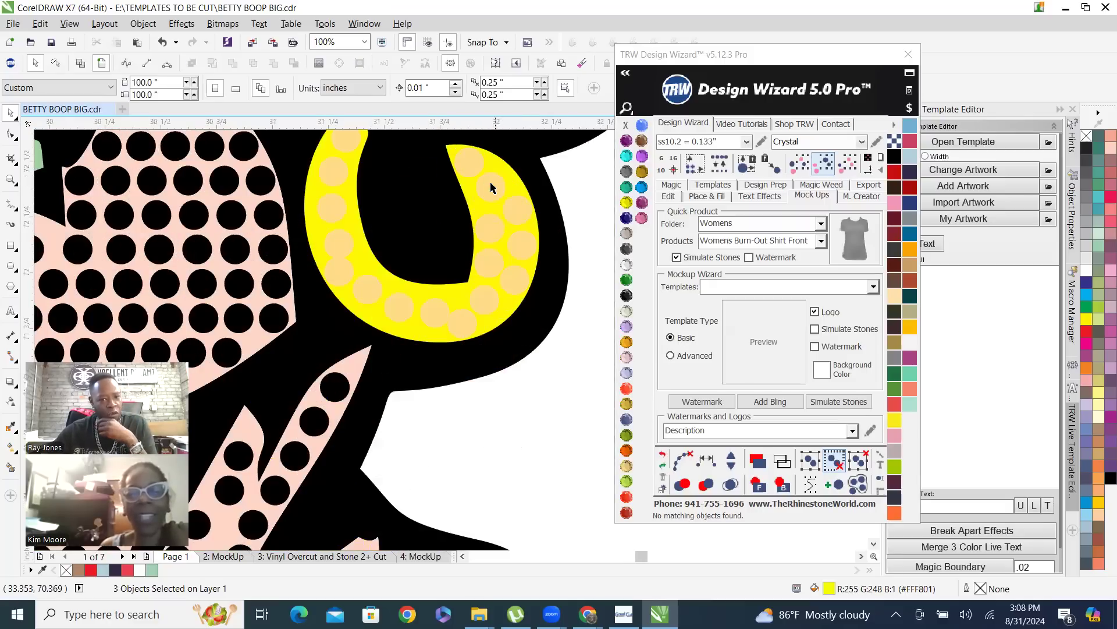
left_click(502, 166)
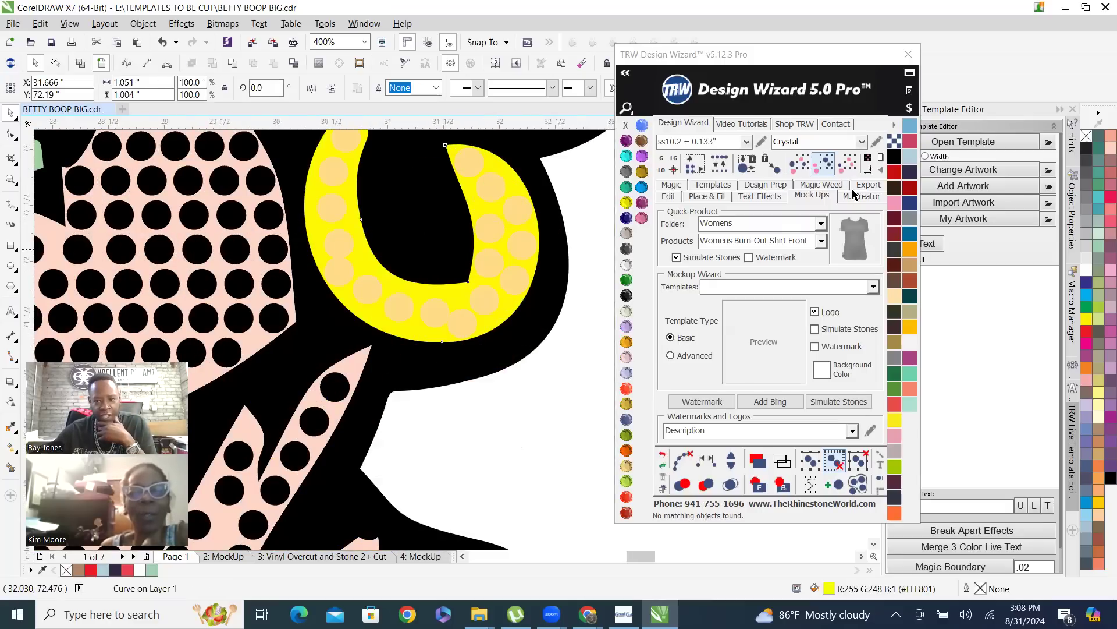
scroll(825, 165, "down", 2)
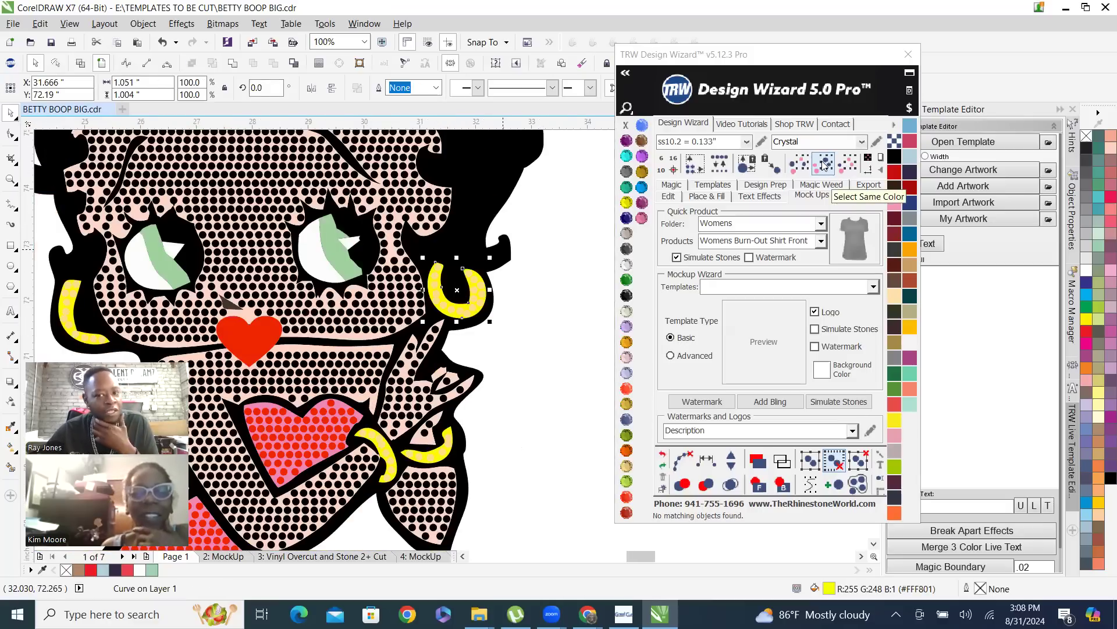
left_click(826, 164)
scroll(417, 253, "down", 1)
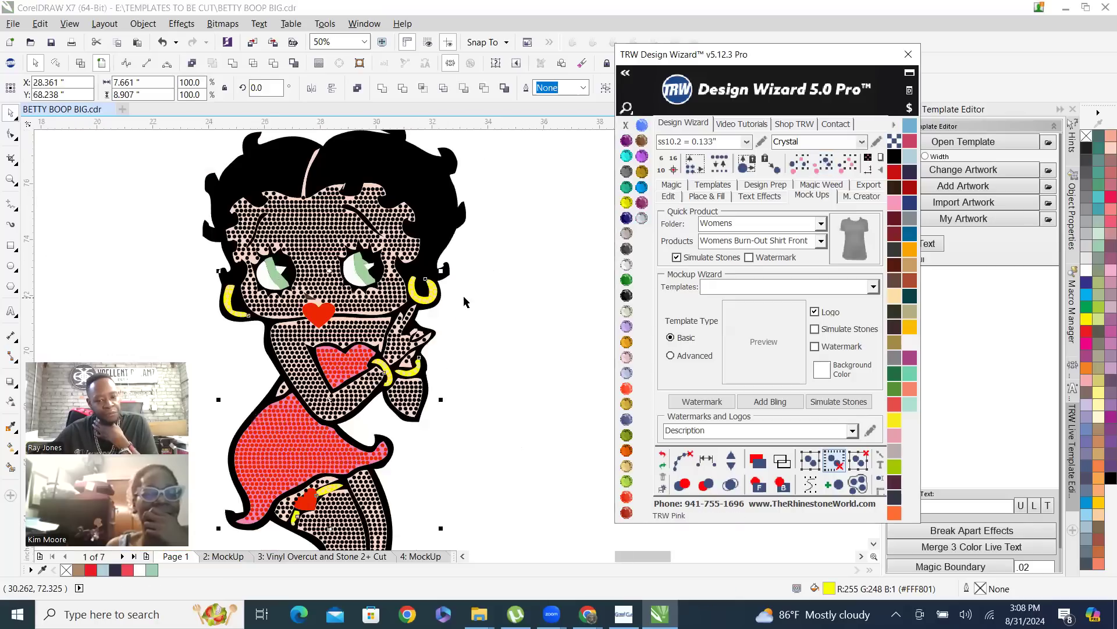
scroll(522, 296, "down", 1)
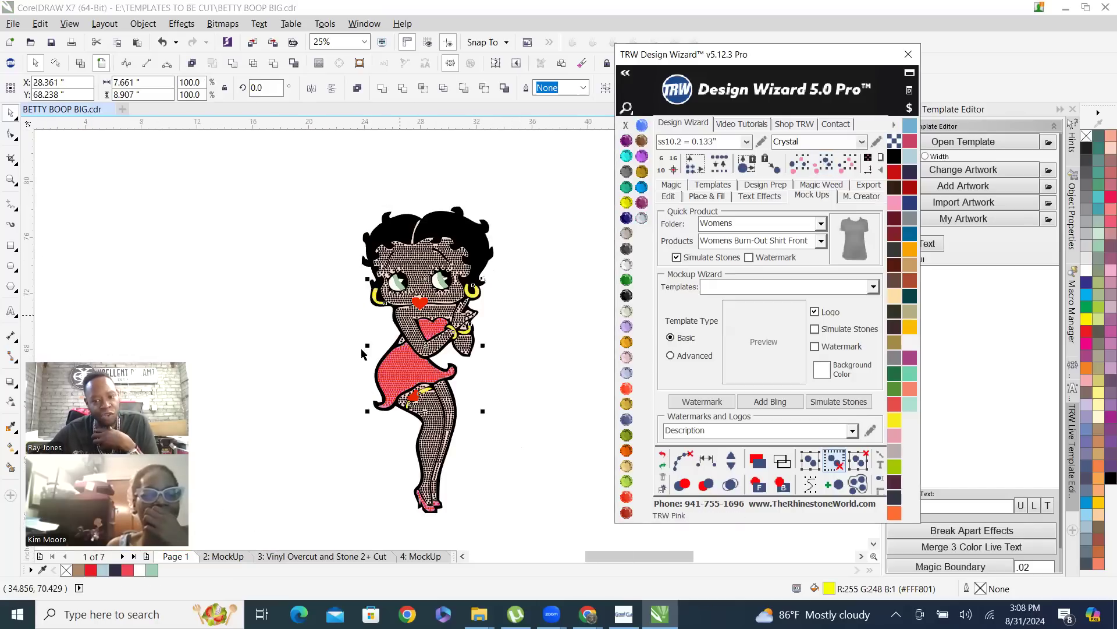
Nudge the selected yellow jewelry shapes 15 inches to the left, away from the design
left_click(669, 196)
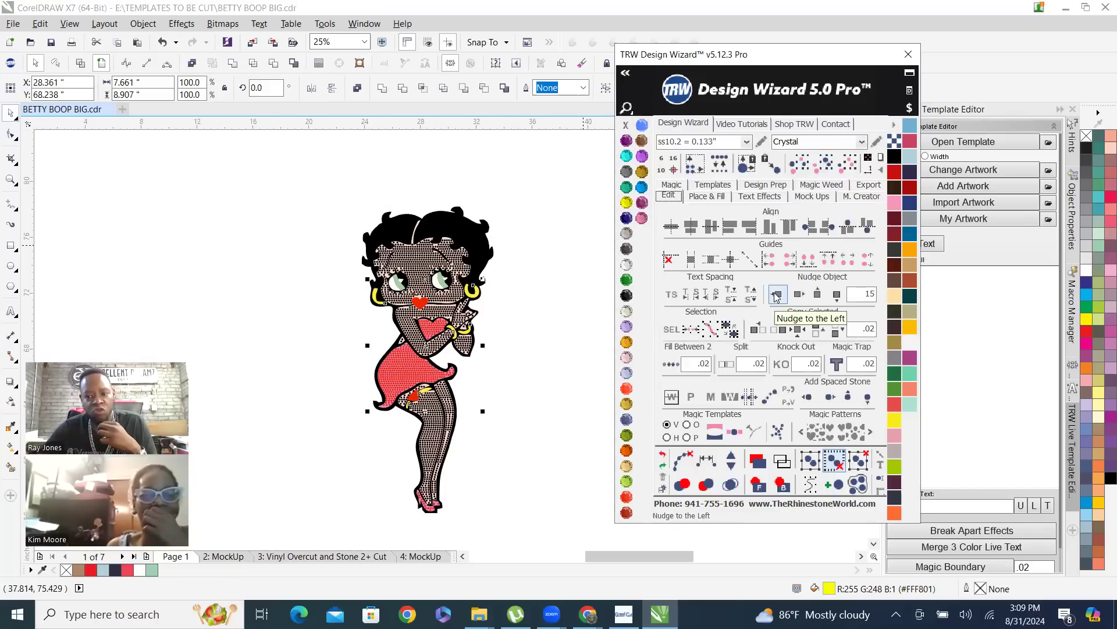
left_click(776, 293)
scroll(471, 251, "down", 1)
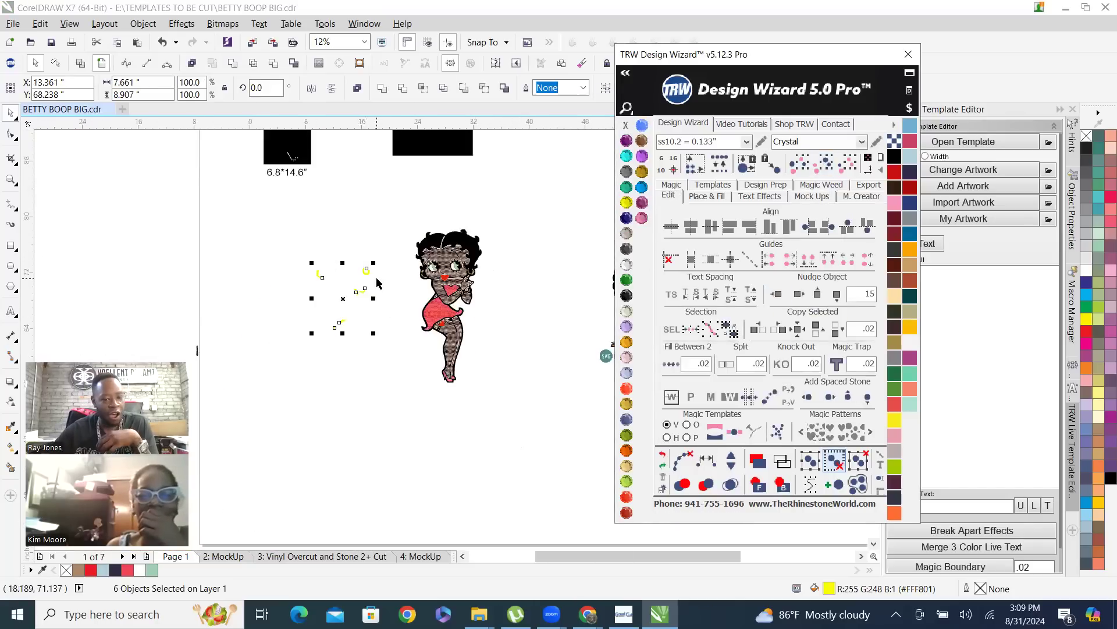
Combine the selected yellow jewelry shapes into a single curve and clear the selection
scroll(364, 282, "up", 2)
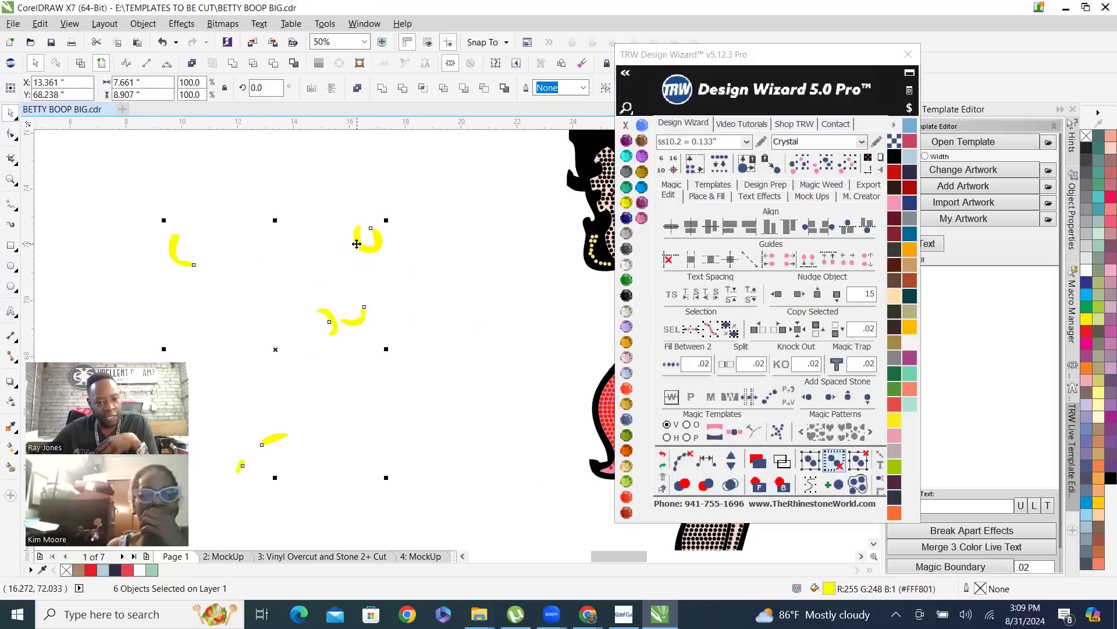
right_click(360, 241)
left_click(403, 292)
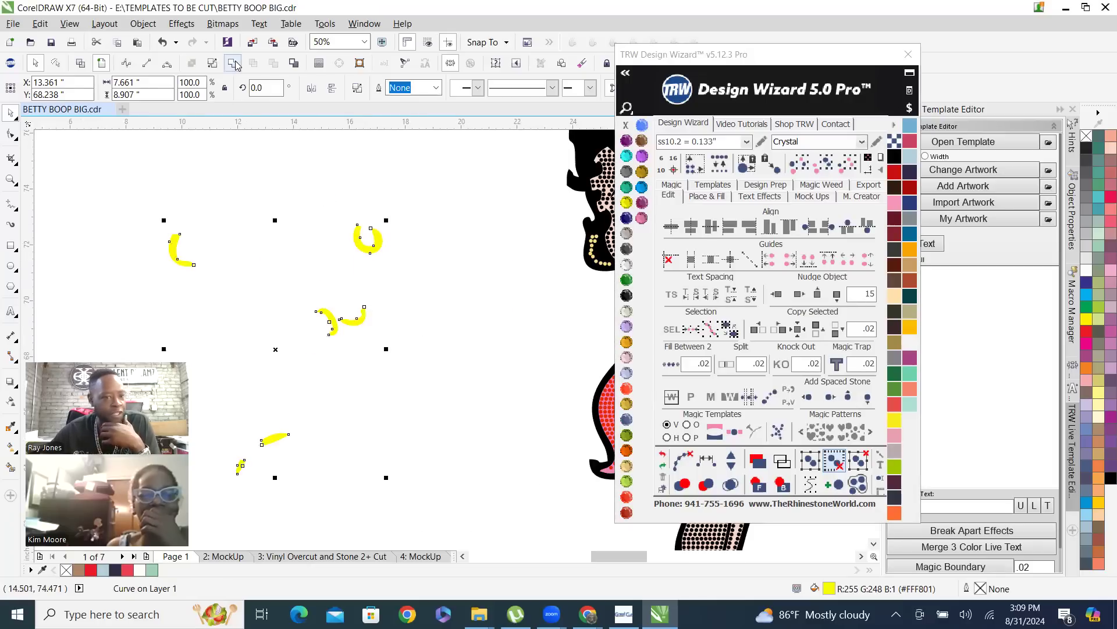
left_click(317, 282)
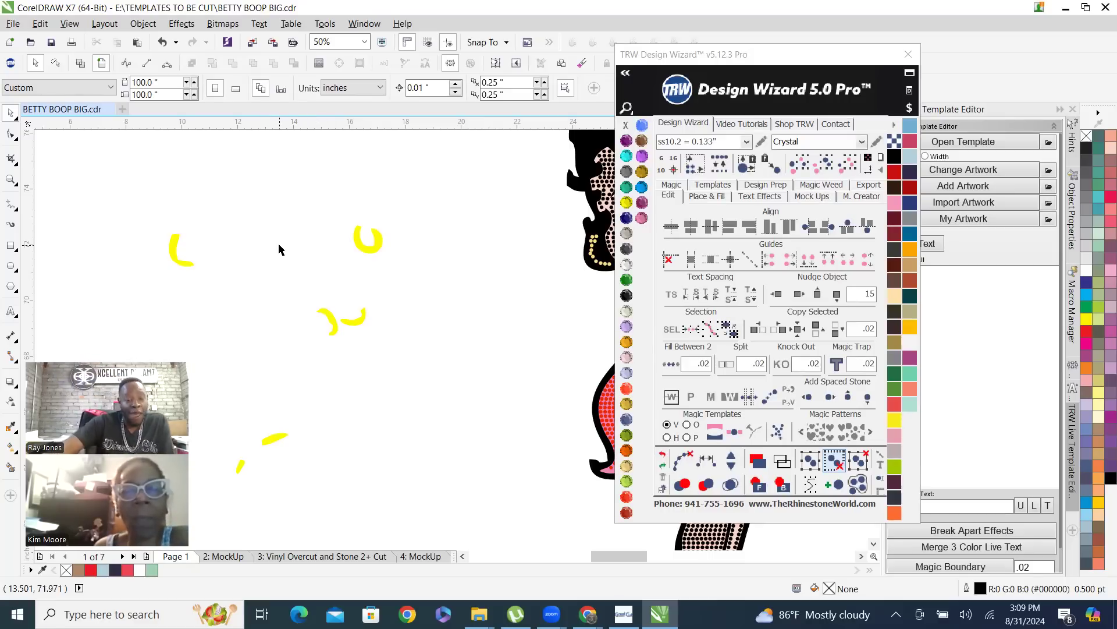
Nudge the combined yellow jewelry curve 15 inches to the right, back onto the Betty Boop design, and clear the selection
left_click(335, 326)
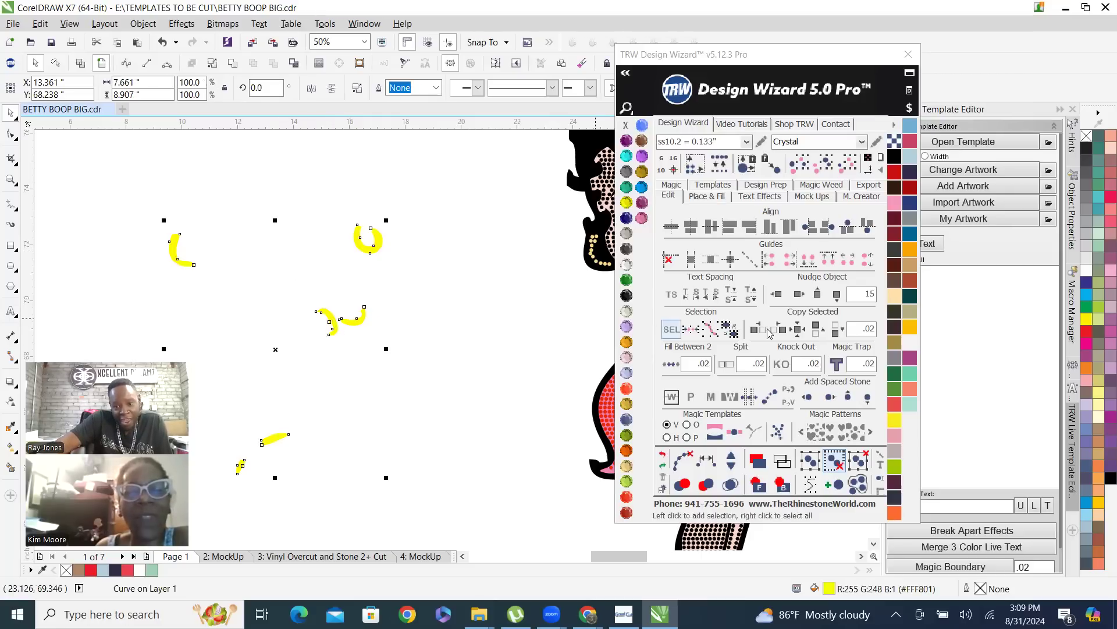
left_click(800, 296)
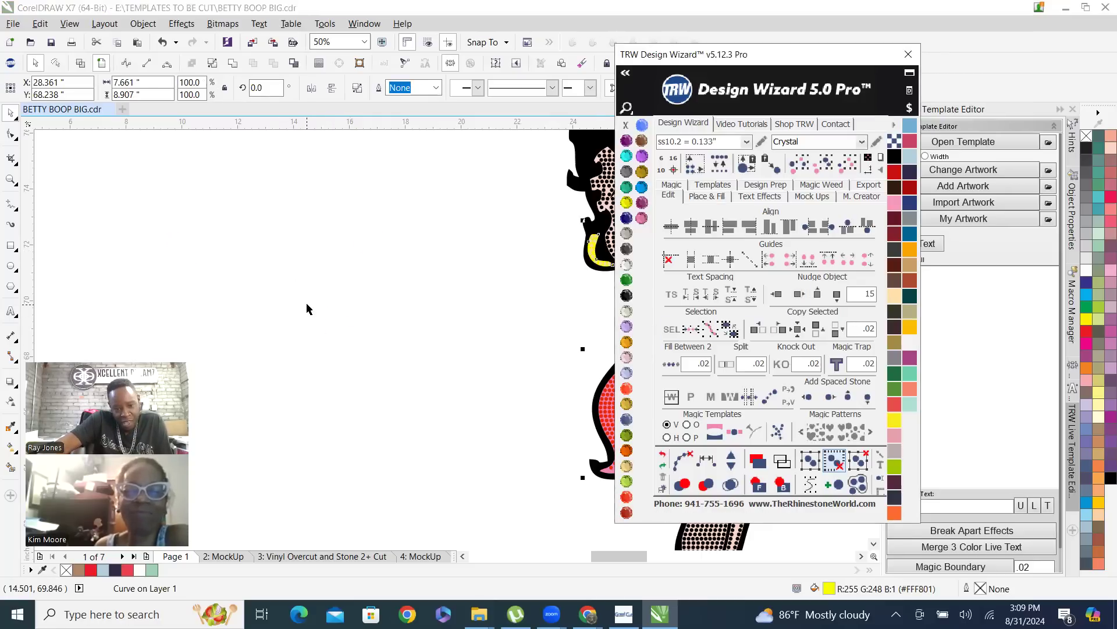
left_click(272, 340)
scroll(270, 342, "down", 2)
scroll(292, 326, "down", 2)
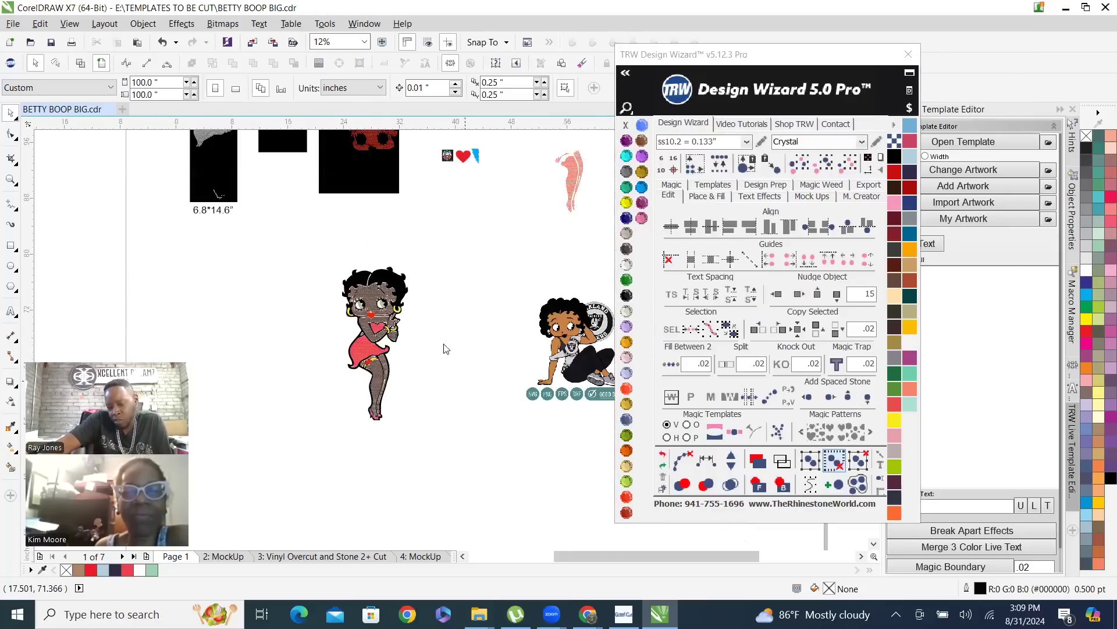
scroll(399, 333, "up", 2)
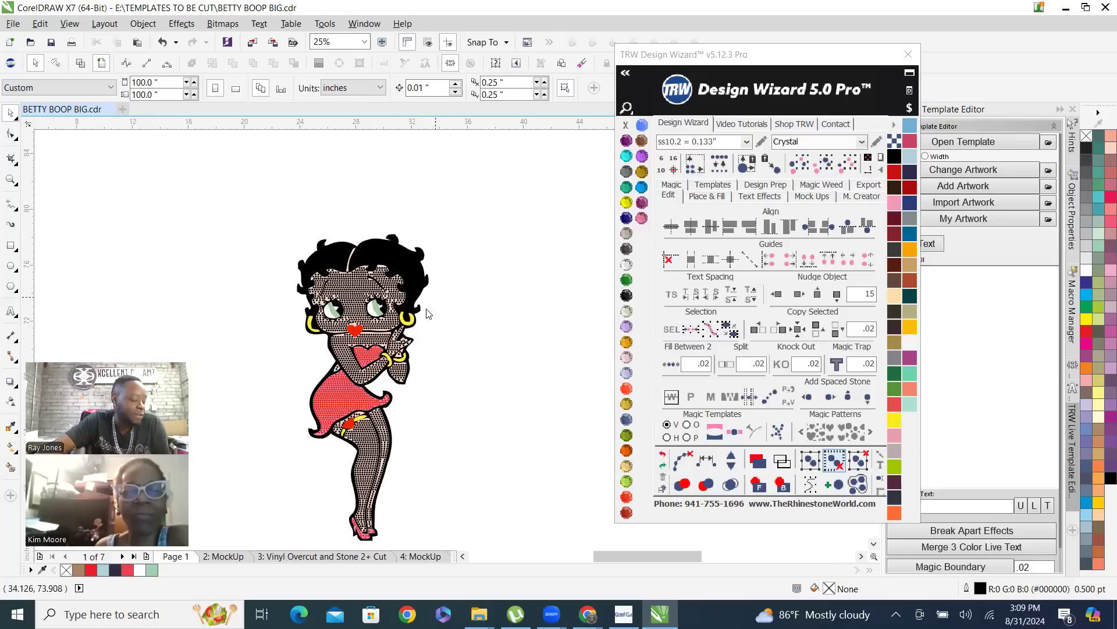